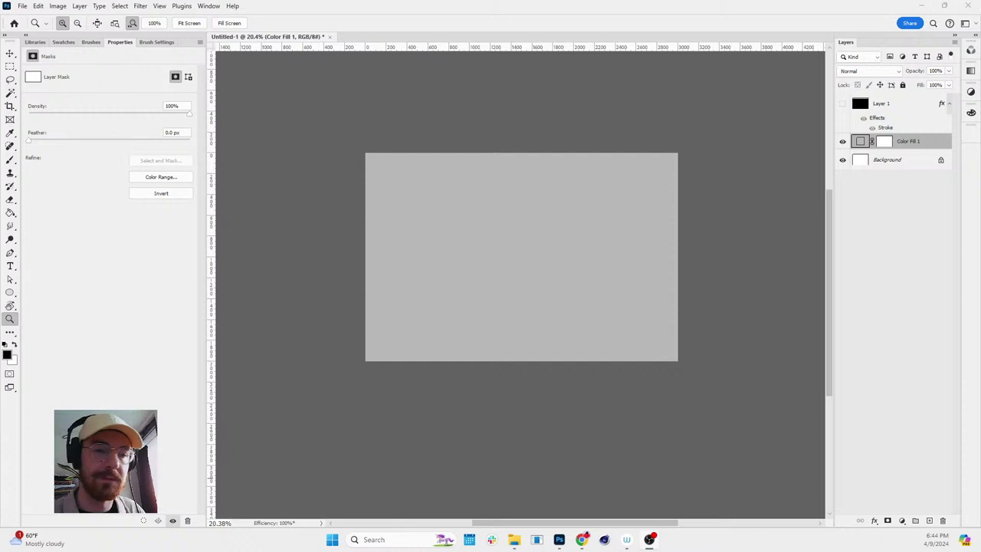
- Zoom in on the gray canvas and add an empty Layer 2 above Color Fill 1
left_click_drag(562, 285, 583, 284)
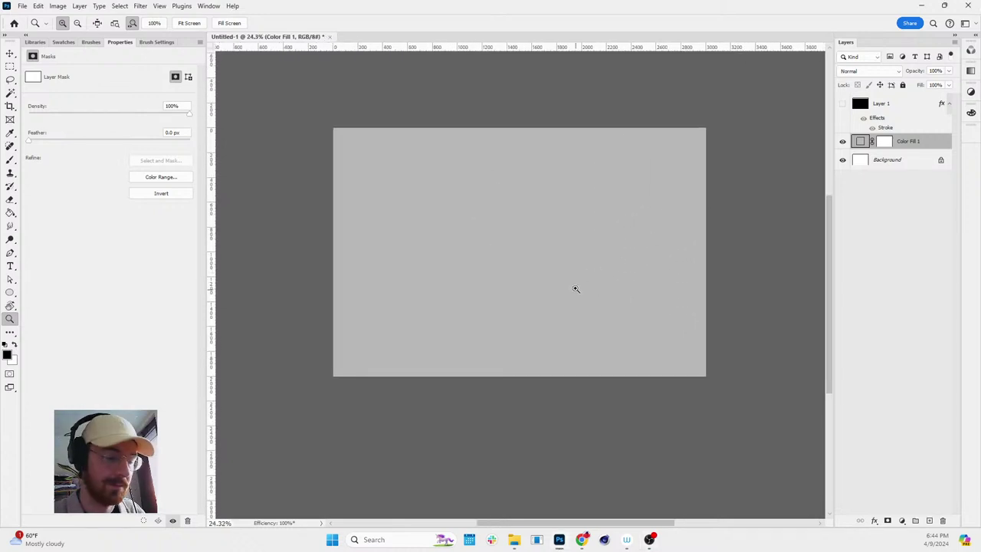
key("h")
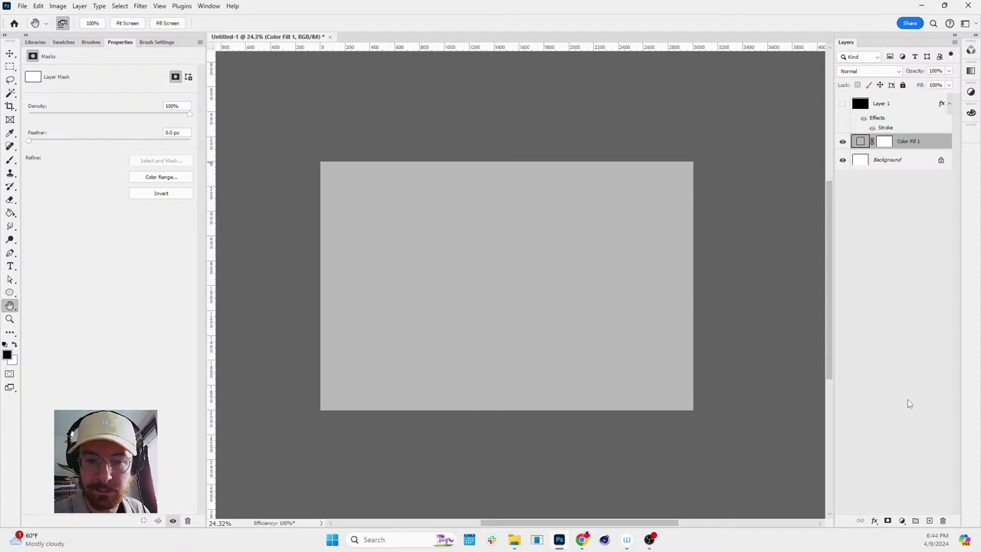
left_click(929, 521)
- Pick the 'brush sketch' preset at 10% flow, test a stroke and undo it
key("b")
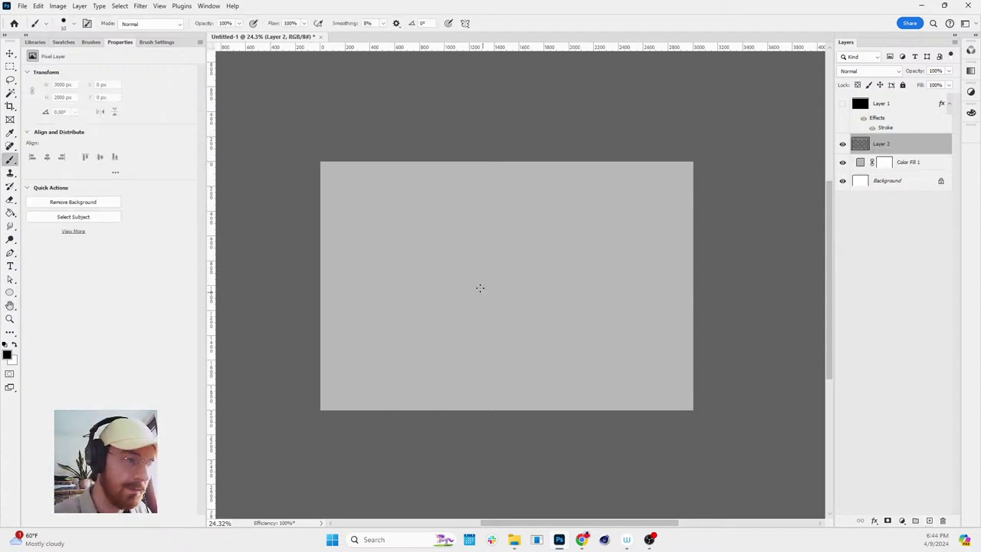
left_click(91, 42)
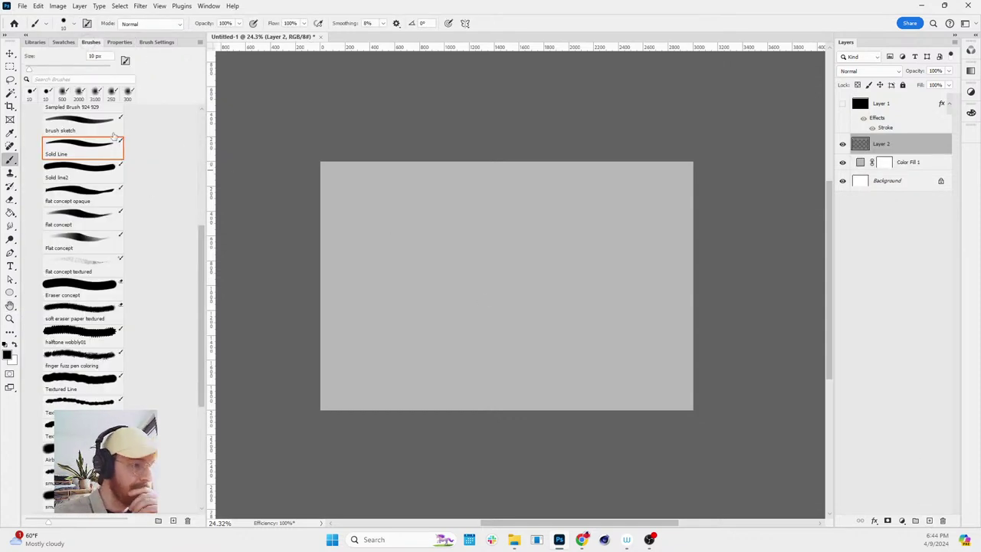
scroll(107, 254, "up", 5)
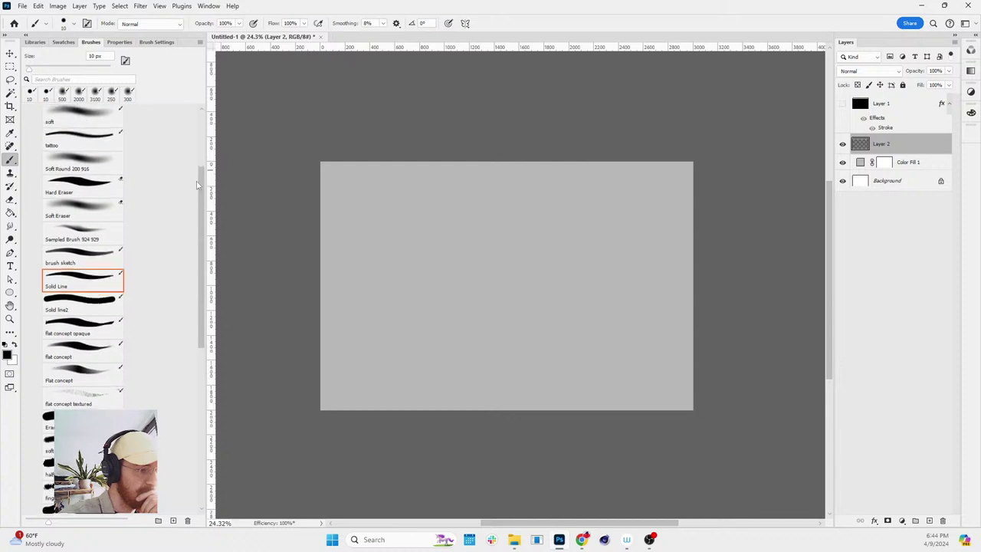
key("shift+1")
left_click(107, 254)
mouse_move(451, 307)
left_mouse_down()
mouse_move(482, 304)
mouse_move(551, 255)
left_mouse_up()
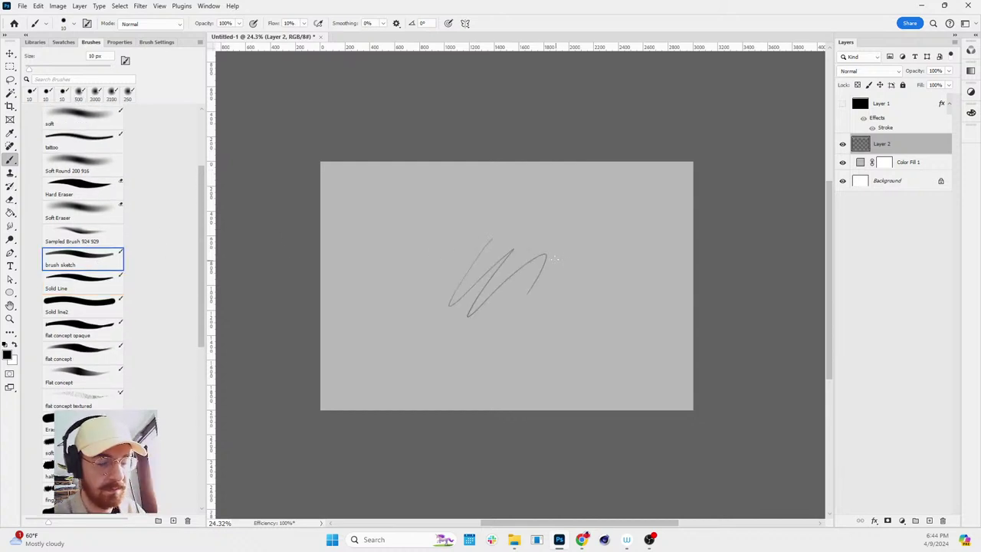
key("ctrl+z")
- Enlarge the sketch brush to 45 px, test it, and undo the test stroke
key("bracketright")
key("bracketright")
key("bracketright")
key("bracketright")
key("bracketright")
key("bracketright")
key("bracketright")
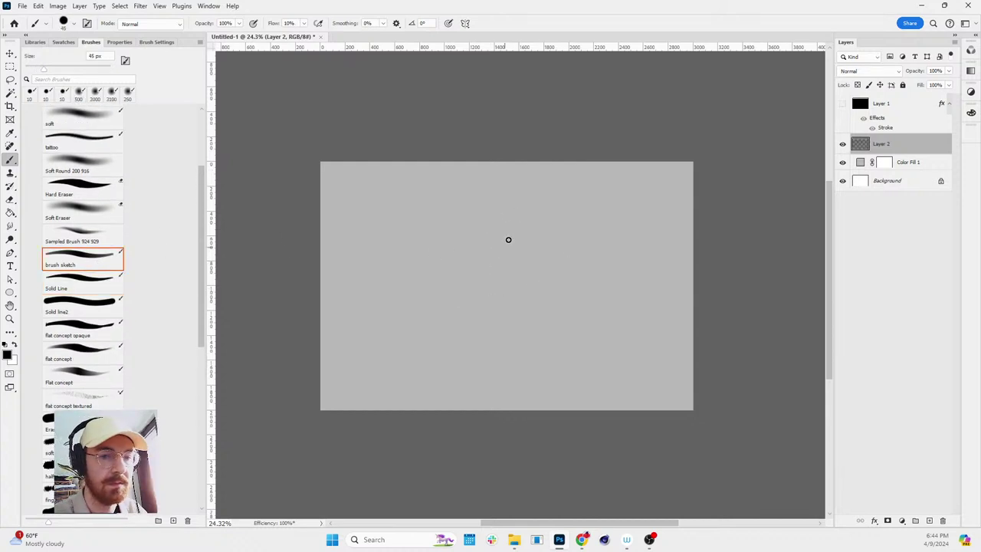
mouse_move(518, 218)
left_mouse_down()
mouse_move(460, 318)
mouse_move(545, 295)
left_mouse_up()
key("z")
scroll(595, 302, "up", 4)
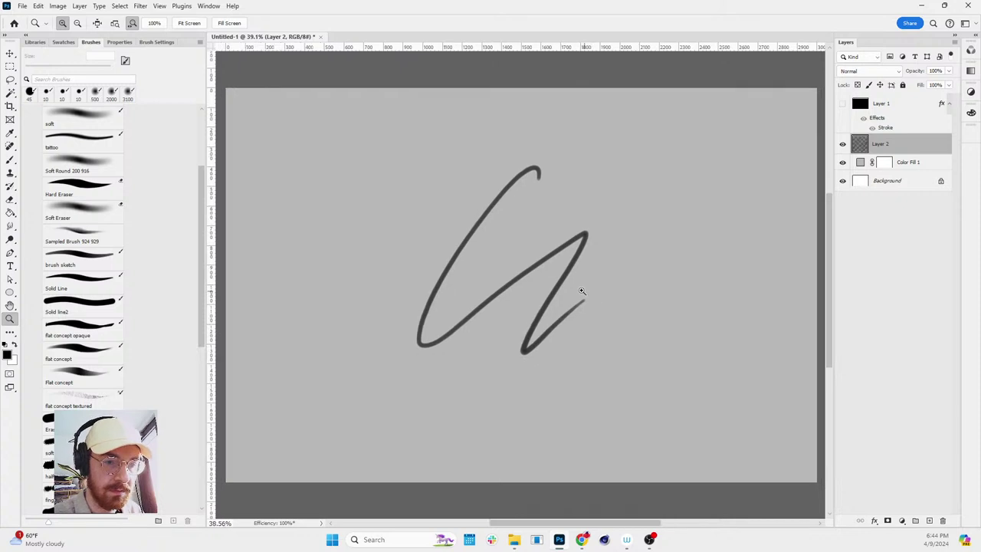
key("ctrl+minus")
key("ctrl+z")
key("b")
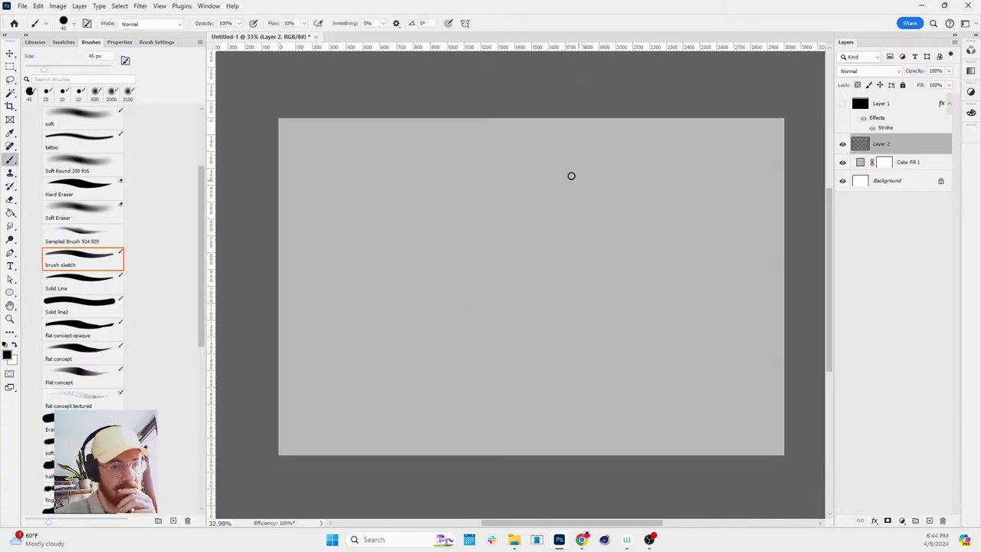
mouse_move(550, 162)
left_mouse_down()
mouse_move(436, 300)
mouse_move(605, 350)
mouse_move(616, 193)
mouse_move(428, 200)
mouse_move(482, 134)
mouse_move(397, 227)
mouse_move(513, 355)
mouse_move(625, 297)
left_mouse_up()
key("ctrl+z")
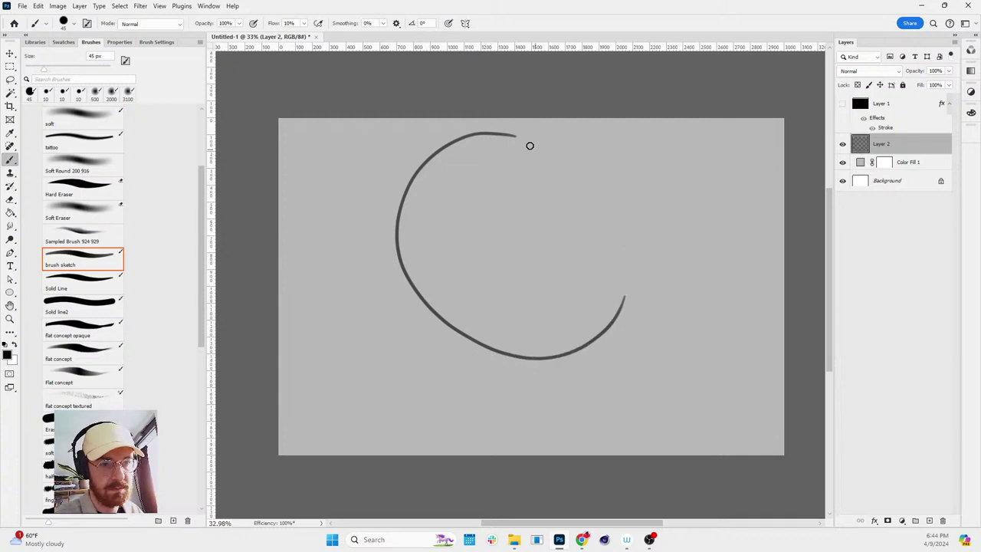
left_click_drag(521, 138, 641, 274)
mouse_move(465, 334)
left_mouse_down()
mouse_move(402, 400)
mouse_move(466, 417)
mouse_move(488, 382)
mouse_move(552, 396)
left_mouse_up()
key("ctrl+z")
key("ctrl+z")
key("ctrl+z")
key("ctrl+z")
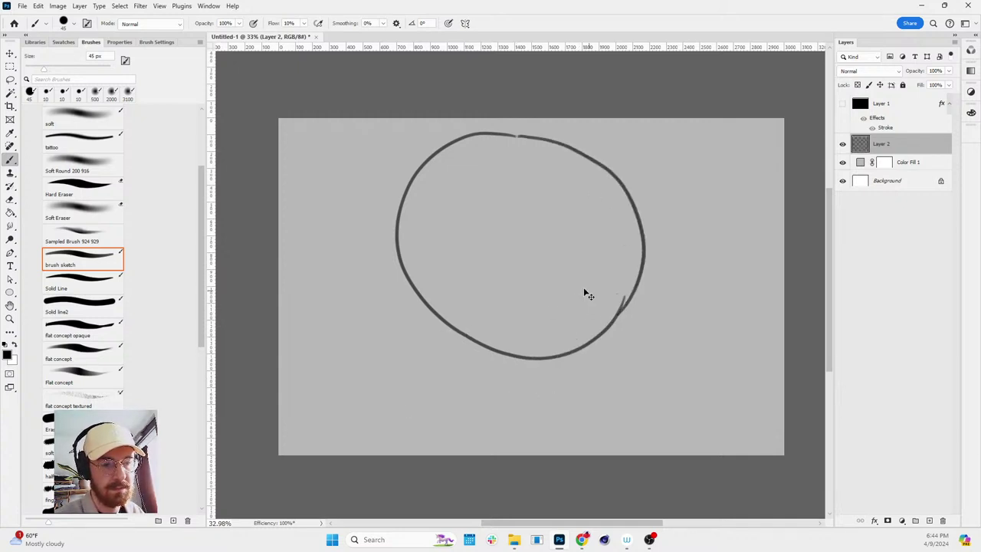
key("ctrl+z")
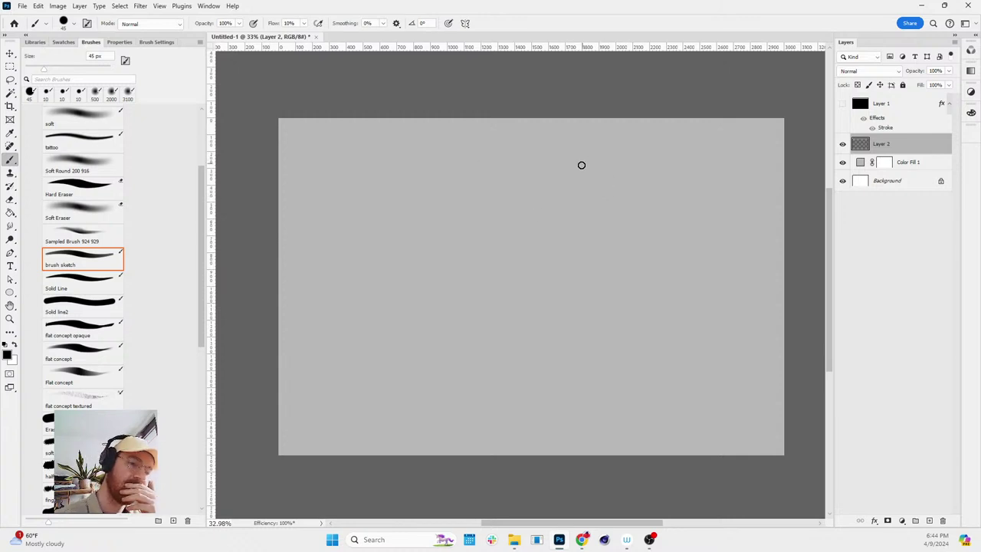
mouse_move(564, 154)
left_mouse_down()
mouse_move(453, 363)
mouse_move(648, 213)
mouse_move(576, 158)
left_mouse_up()
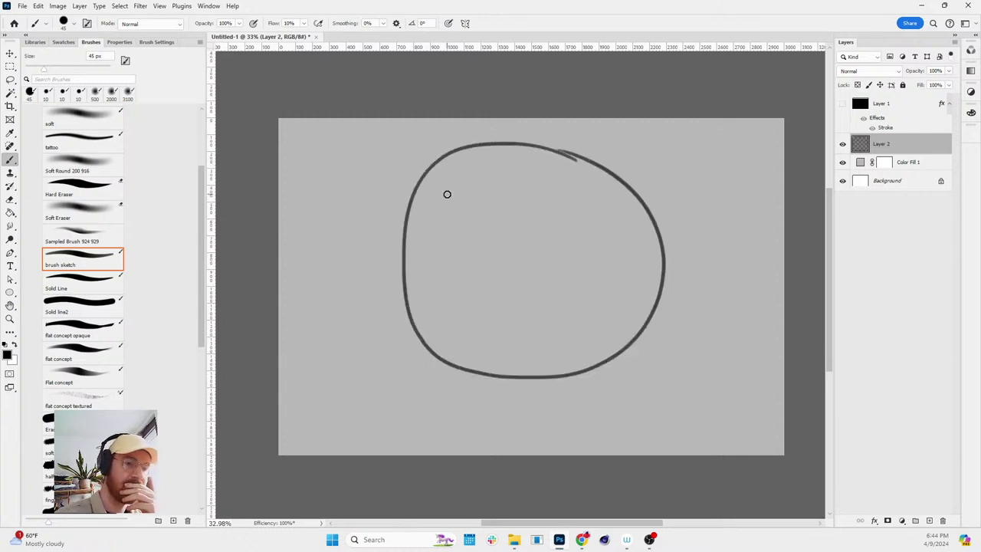
mouse_move(364, 426)
left_mouse_down()
mouse_move(476, 388)
mouse_move(589, 408)
mouse_move(664, 436)
left_mouse_up()
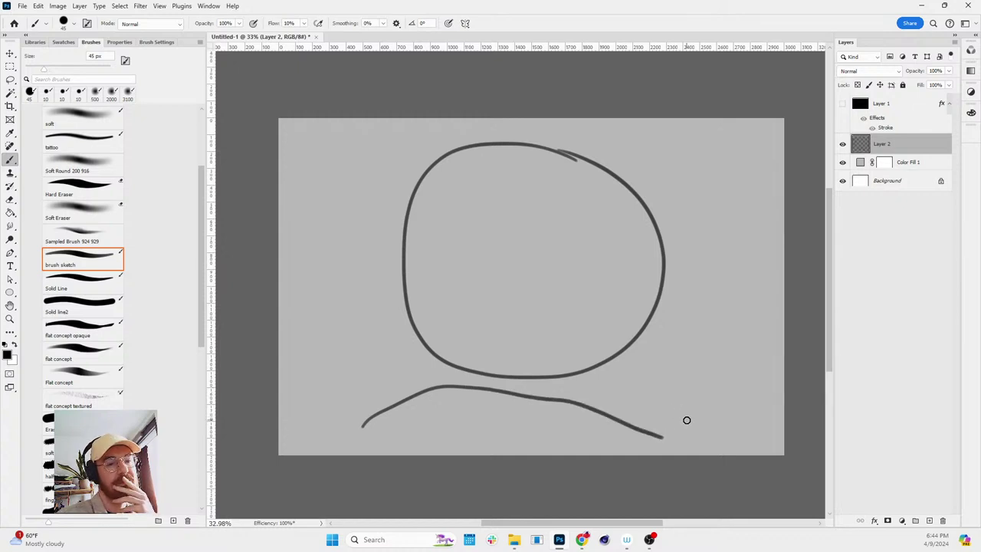
key("ctrl+z")
key("ctrl+z")
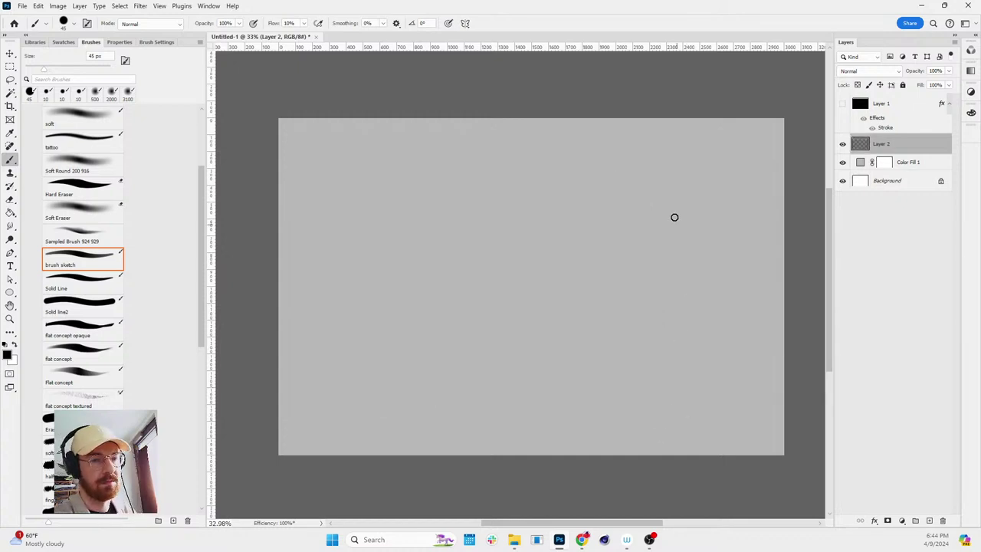
mouse_move(694, 162)
left_mouse_down()
mouse_move(467, 138)
mouse_move(368, 147)
mouse_move(323, 229)
mouse_move(350, 338)
mouse_move(453, 372)
mouse_move(602, 388)
mouse_move(707, 375)
mouse_move(739, 298)
mouse_move(734, 225)
mouse_move(684, 159)
left_mouse_up()
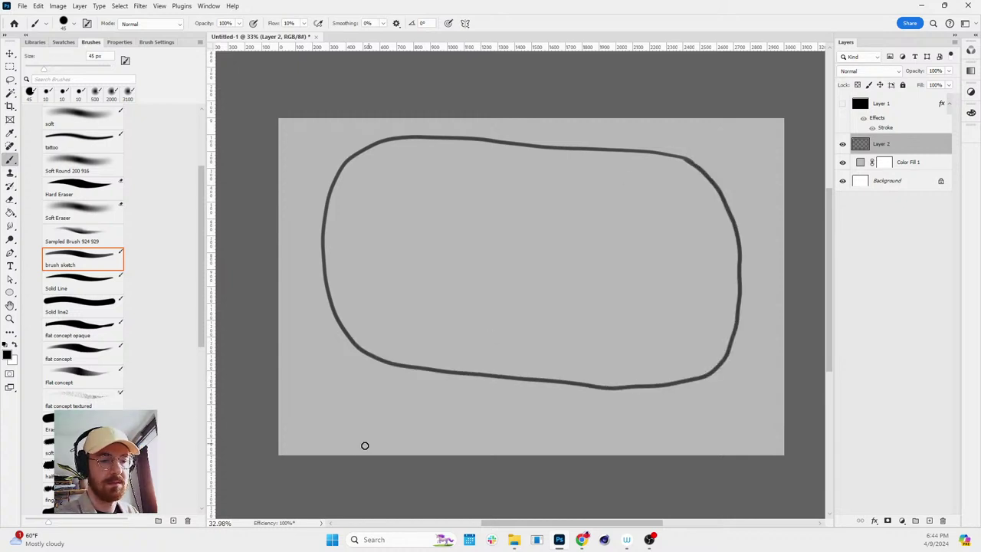
mouse_move(340, 462)
left_mouse_down()
mouse_move(402, 406)
mouse_move(501, 379)
mouse_move(586, 404)
mouse_move(666, 462)
left_mouse_up()
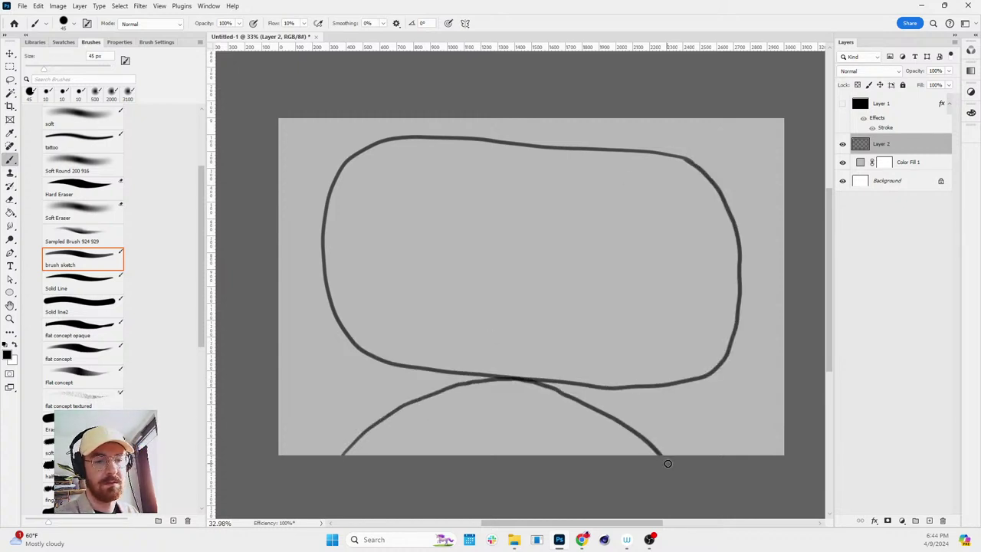
key("ctrl+z")
mouse_move(339, 460)
left_mouse_down()
mouse_move(361, 433)
mouse_move(447, 388)
mouse_move(519, 379)
mouse_move(600, 395)
mouse_move(675, 438)
mouse_move(698, 466)
left_mouse_up()
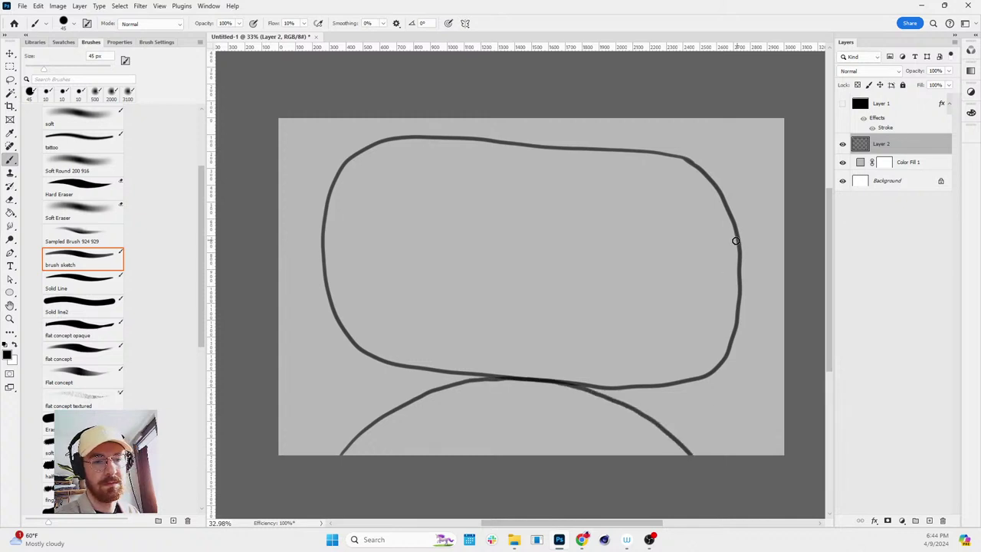
mouse_move(456, 381)
left_mouse_down()
mouse_move(468, 396)
mouse_move(556, 421)
mouse_move(619, 402)
left_mouse_up()
left_click_drag(494, 255, 493, 268)
key("ctrl+z")
left_click_drag(557, 256, 558, 266)
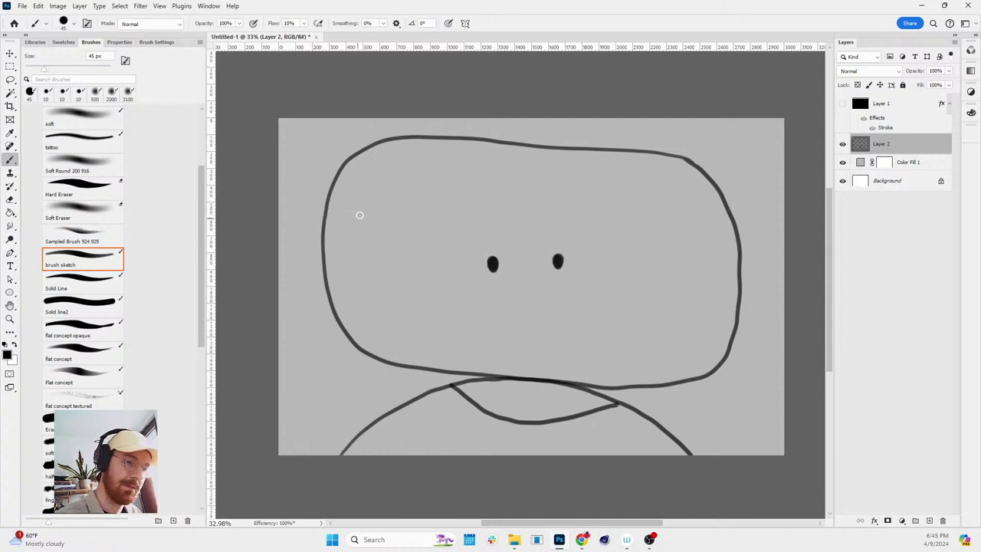
left_click_drag(364, 205, 376, 194)
left_click_drag(633, 208, 646, 207)
left_click_drag(650, 248, 660, 248)
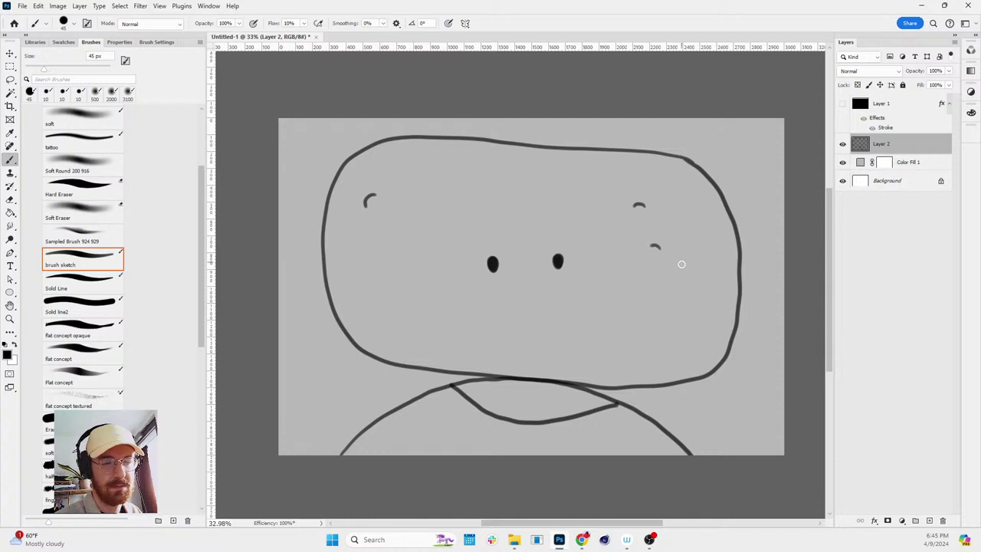
mouse_move(328, 199)
left_mouse_down()
mouse_move(295, 202)
mouse_move(285, 233)
mouse_move(300, 332)
mouse_move(338, 328)
left_mouse_up()
mouse_move(728, 208)
left_mouse_down()
mouse_move(755, 207)
mouse_move(774, 247)
mouse_move(768, 332)
left_mouse_up()
key("ctrl+z")
mouse_move(722, 196)
left_mouse_down()
mouse_move(759, 195)
mouse_move(777, 246)
mouse_move(771, 311)
mouse_move(733, 352)
left_mouse_up()
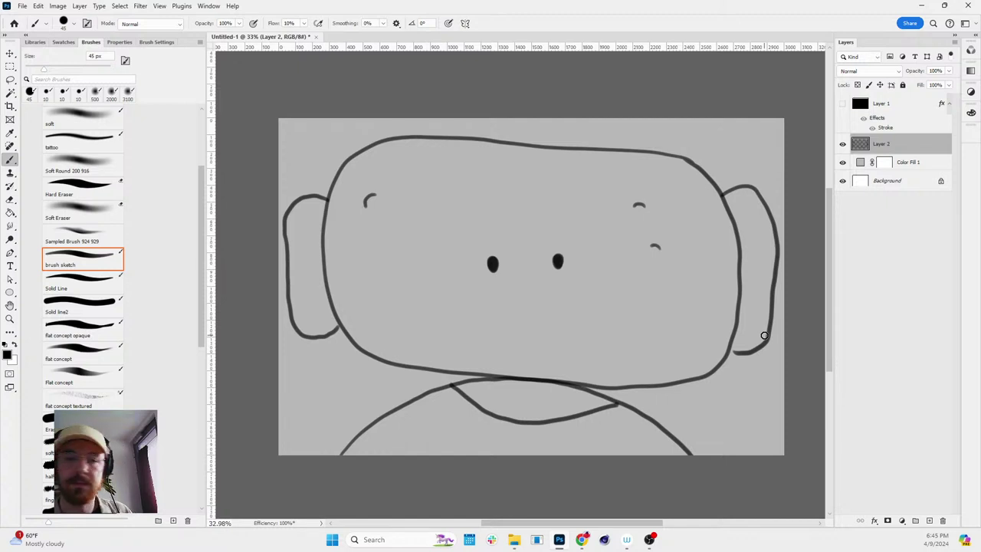
key("ctrl+z")
key("ctrl+z")
key("ctrl+z")
key("ctrl+z")
key("ctrl+z")
key("ctrl+z")
key("ctrl+z")
key("ctrl+z")
key("ctrl+z")
key("ctrl+z")
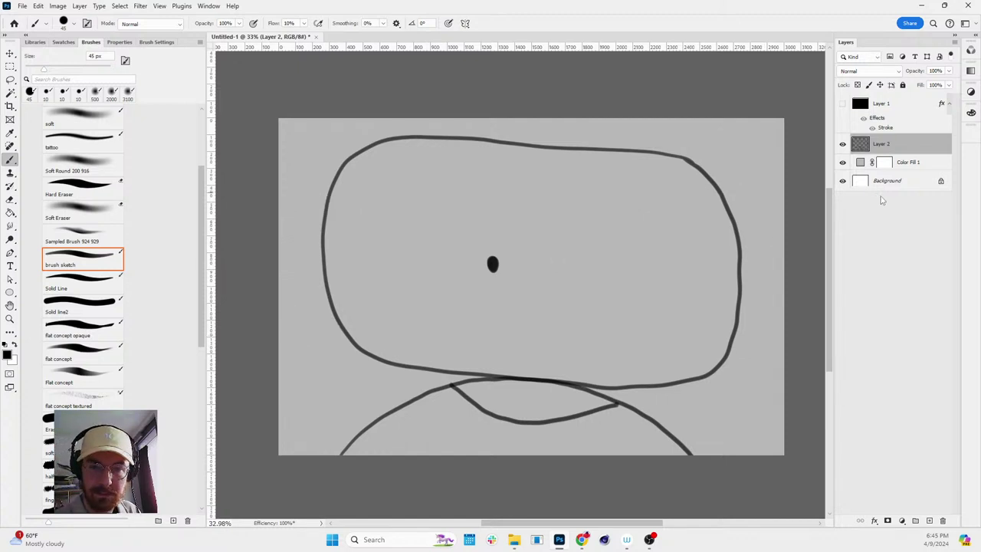
key("ctrl+z")
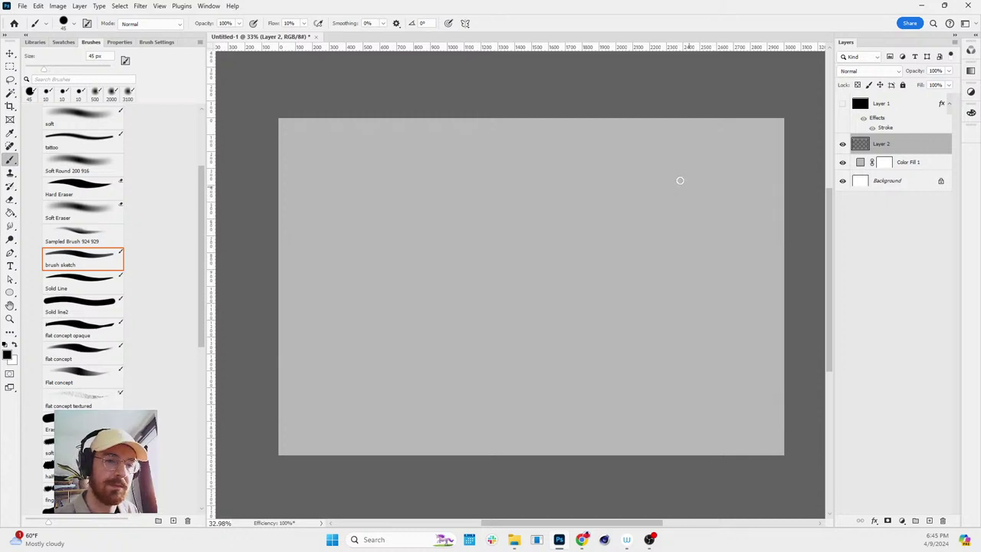
- Redraw the rounded head outline, replacing the previous loop stroke
mouse_move(596, 169)
left_mouse_down()
mouse_move(448, 156)
mouse_move(374, 198)
mouse_move(371, 318)
mouse_move(450, 374)
mouse_move(581, 379)
mouse_move(661, 358)
mouse_move(701, 262)
mouse_move(670, 201)
mouse_move(590, 170)
mouse_move(593, 157)
mouse_move(448, 150)
mouse_move(364, 194)
mouse_move(346, 309)
mouse_move(380, 373)
mouse_move(461, 394)
mouse_move(631, 387)
mouse_move(697, 355)
mouse_move(727, 262)
mouse_move(708, 206)
mouse_move(643, 161)
mouse_move(609, 162)
left_mouse_up()
key("ctrl+z")
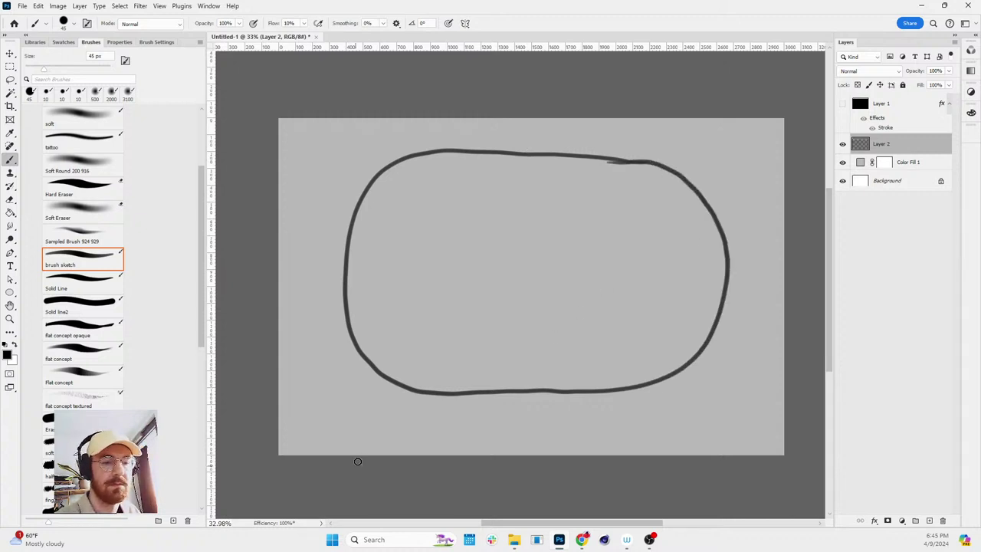
mouse_move(358, 460)
left_mouse_down()
mouse_move(408, 417)
mouse_move(488, 393)
mouse_move(550, 389)
mouse_move(620, 398)
mouse_move(679, 430)
mouse_move(723, 466)
left_mouse_up()
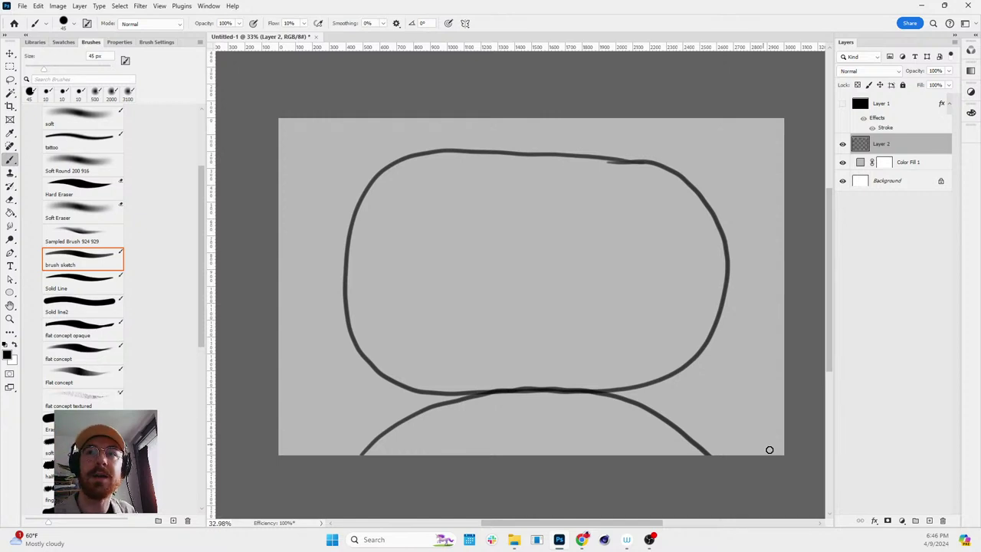
- Zoom in on the head and paint the first dark eye dot
key("h")
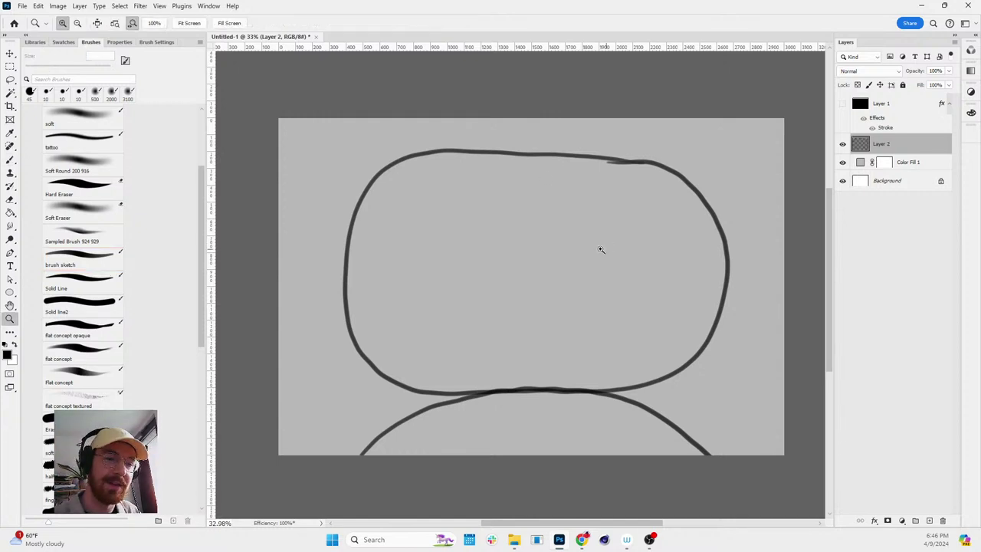
left_click_drag(600, 248, 608, 254)
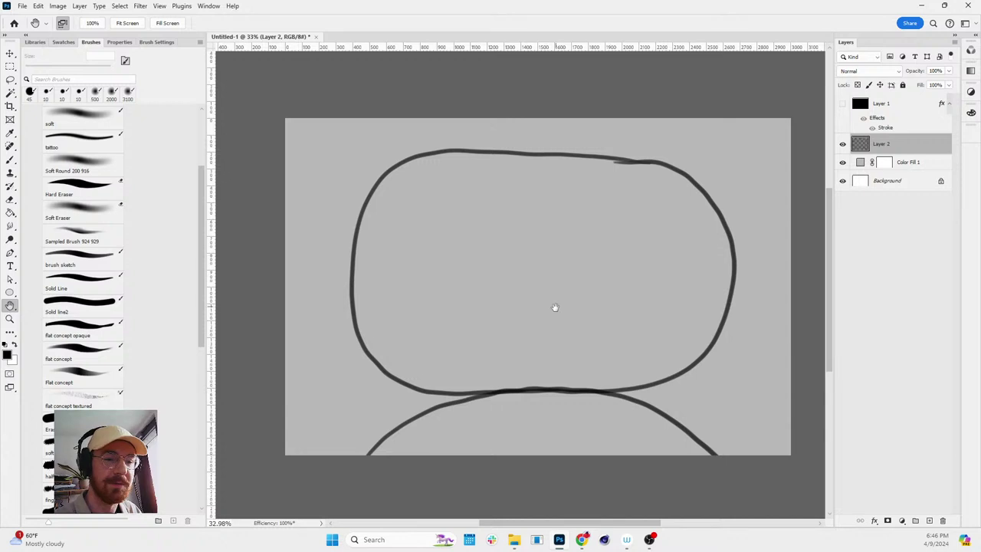
left_click_drag(554, 306, 661, 355)
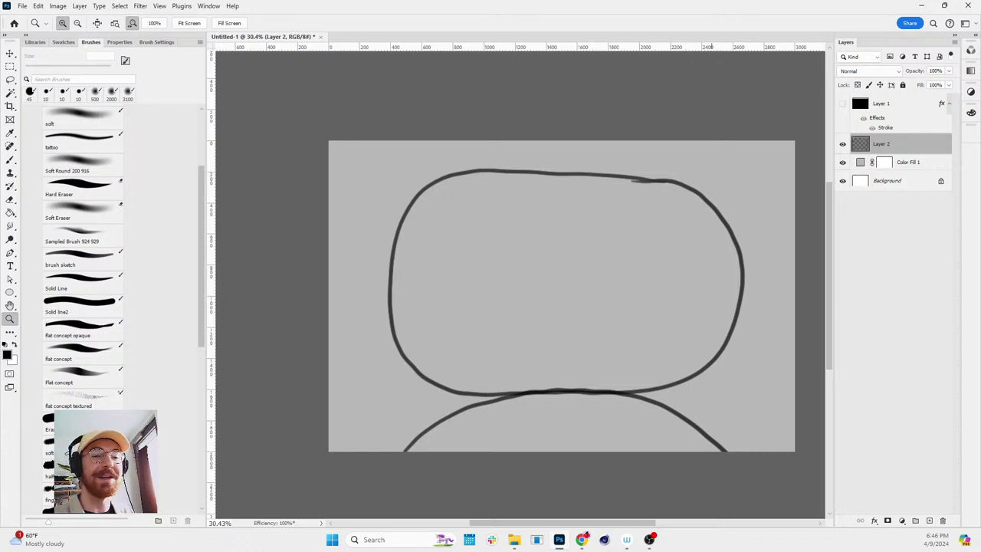
scroll(608, 314, "up", 1)
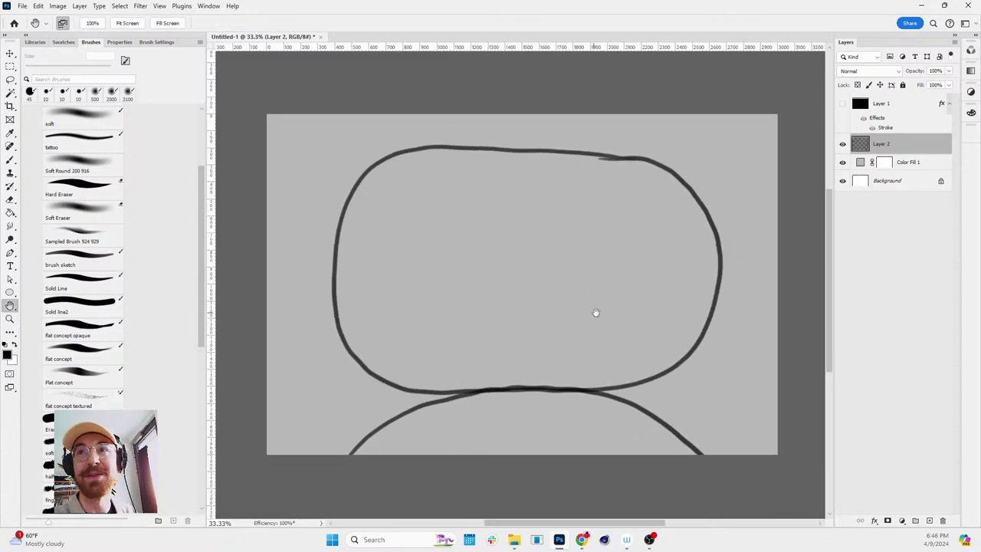
key("b")
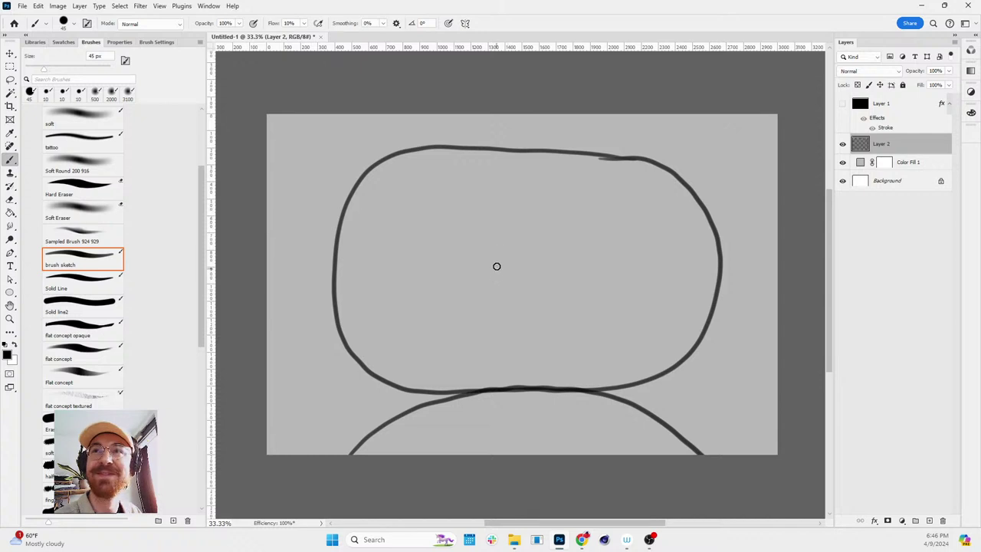
left_click(491, 274)
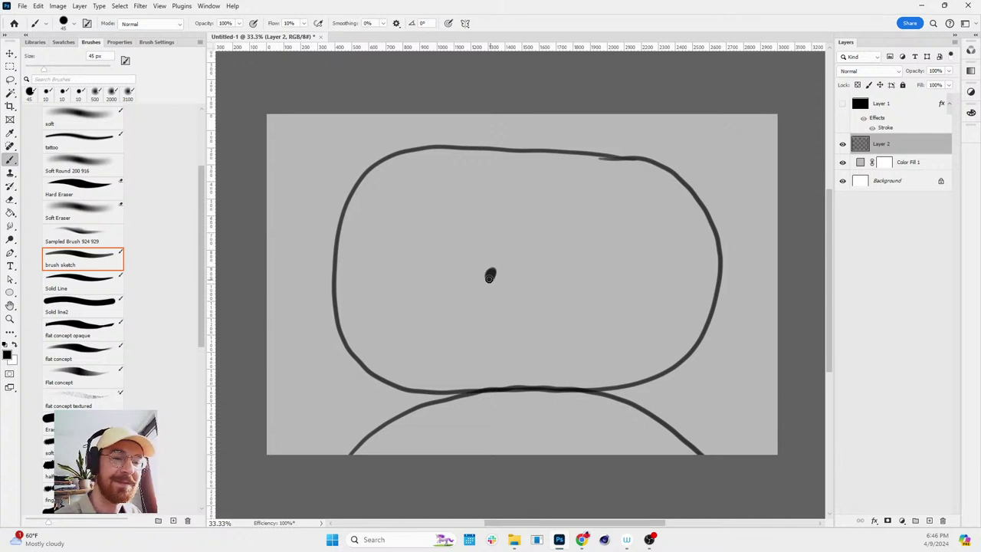
- Paint a second dark eye dot beside the first one
left_click(552, 264)
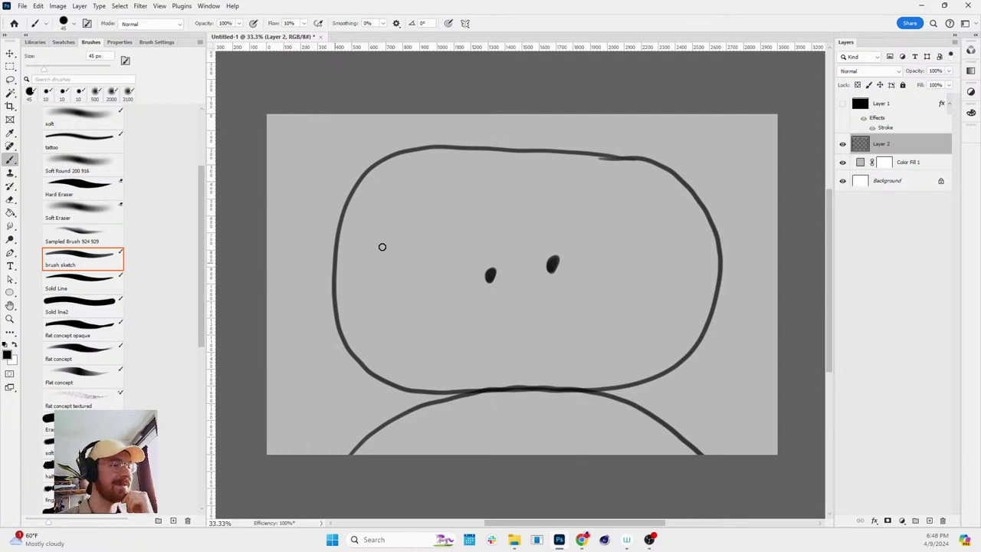
- Reset the tilted view, zoom in slightly, and undo both eyes and the body arc
key("z")
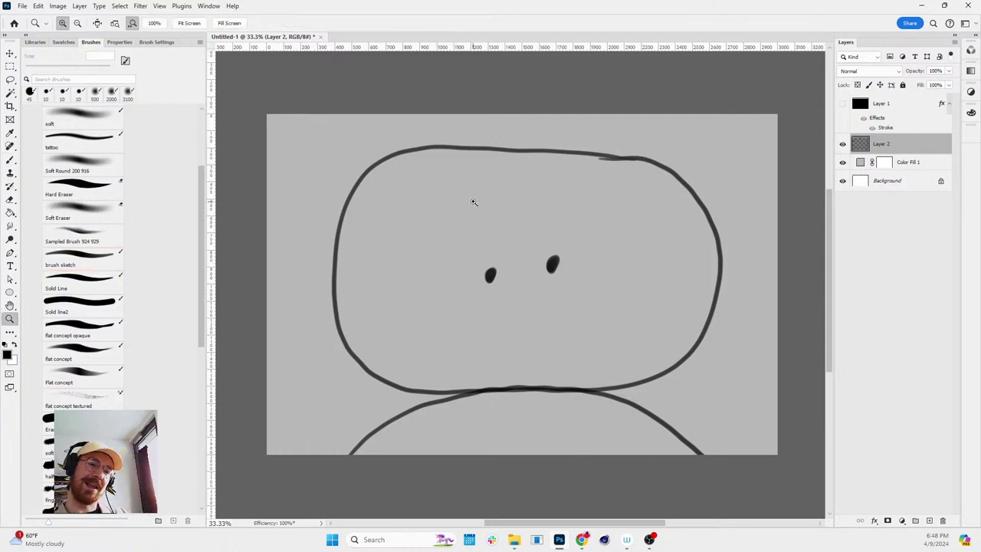
left_click(558, 188, "alt")
key("r")
left_click_drag(664, 149, 692, 168)
key("Escape")
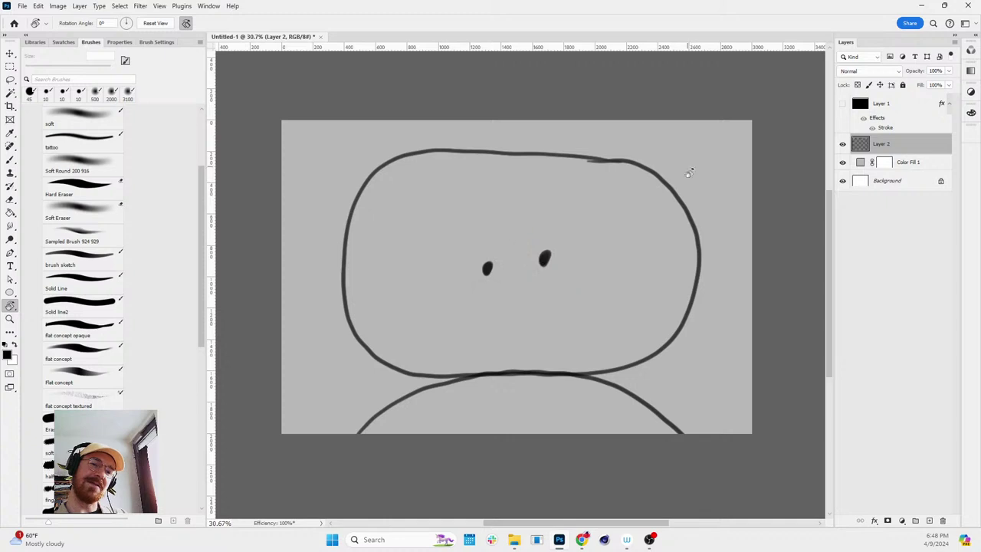
key("z")
mouse_move(642, 194)
left_mouse_down()
mouse_move(569, 150)
mouse_move(407, 143)
mouse_move(310, 220)
mouse_move(337, 328)
mouse_move(480, 364)
mouse_move(624, 376)
mouse_move(700, 271)
mouse_move(635, 174)
mouse_move(575, 142)
mouse_move(393, 138)
mouse_move(302, 200)
mouse_move(303, 310)
mouse_move(397, 365)
mouse_move(643, 368)
mouse_move(711, 287)
mouse_move(656, 158)
mouse_move(424, 145)
mouse_move(320, 232)
mouse_move(350, 344)
mouse_move(495, 375)
mouse_move(633, 373)
mouse_move(709, 257)
mouse_move(586, 154)
left_mouse_up()
key("ctrl+z")
key("ctrl+z")
key("ctrl+z")
key("ctrl+z")
key("b")
key("ctrl+z")
key("ctrl+z")
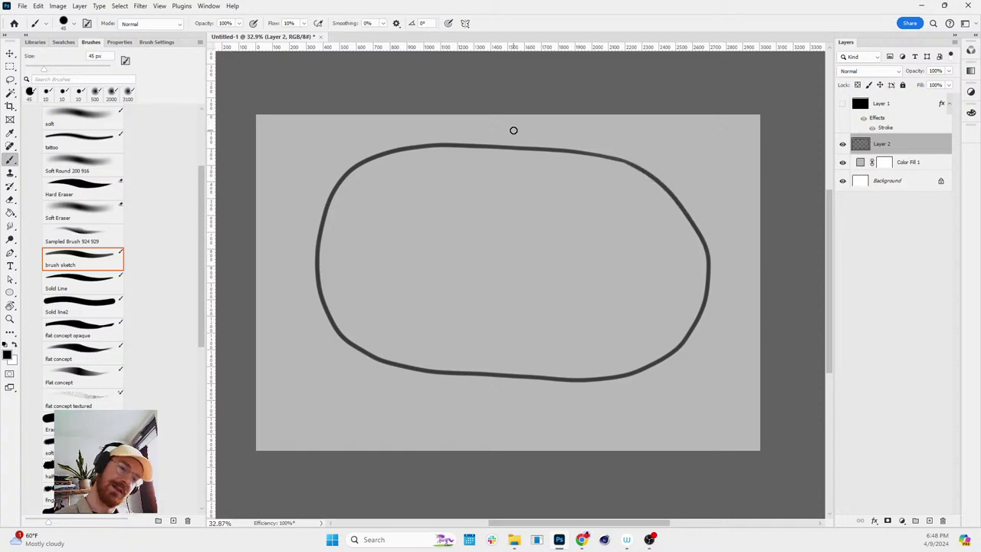
- Draw the body arc under the head and a big ear on each side
mouse_move(357, 452)
left_mouse_down()
mouse_move(509, 377)
mouse_move(630, 449)
left_mouse_up()
key("ctrl+z")
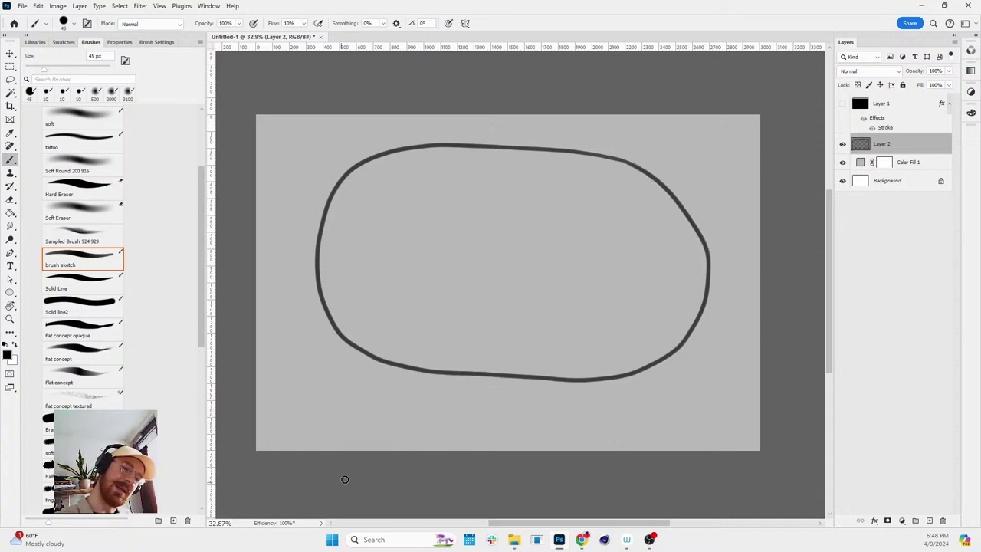
mouse_move(345, 479)
left_mouse_down()
mouse_move(604, 416)
mouse_move(640, 451)
left_mouse_up()
mouse_move(330, 204)
left_mouse_down()
mouse_move(270, 289)
mouse_move(334, 316)
left_mouse_up()
mouse_move(682, 201)
left_mouse_down()
mouse_move(734, 355)
mouse_move(687, 324)
mouse_move(744, 222)
mouse_move(675, 353)
left_mouse_up()
key("ctrl+z")
mouse_move(302, 325)
left_mouse_down()
mouse_move(298, 373)
mouse_move(324, 346)
mouse_move(312, 342)
left_mouse_up()
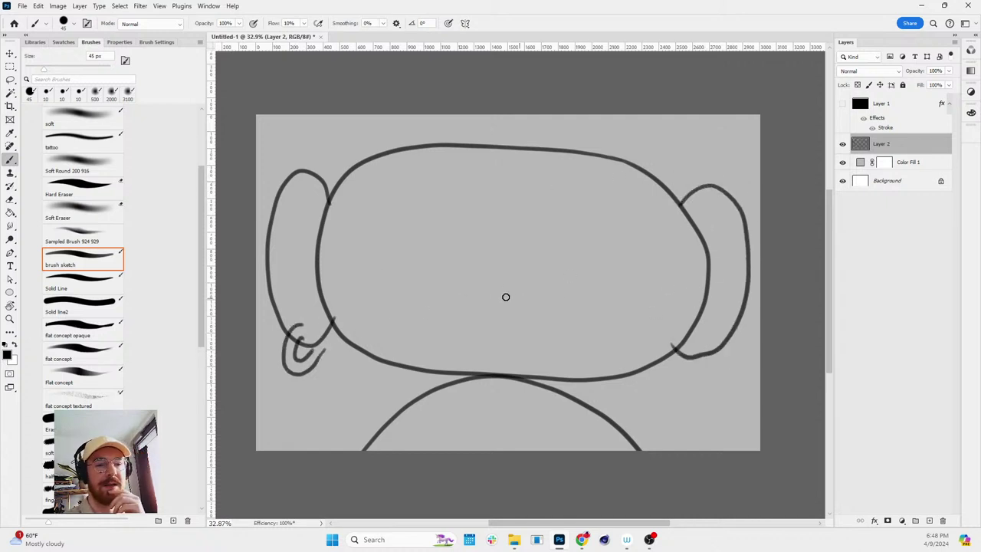
- Add a smile, two eyes, ear curls and a hairline across the forehead
mouse_move(466, 297)
left_mouse_down()
mouse_move(496, 313)
mouse_move(542, 289)
left_mouse_up()
left_click_drag(473, 227, 474, 243)
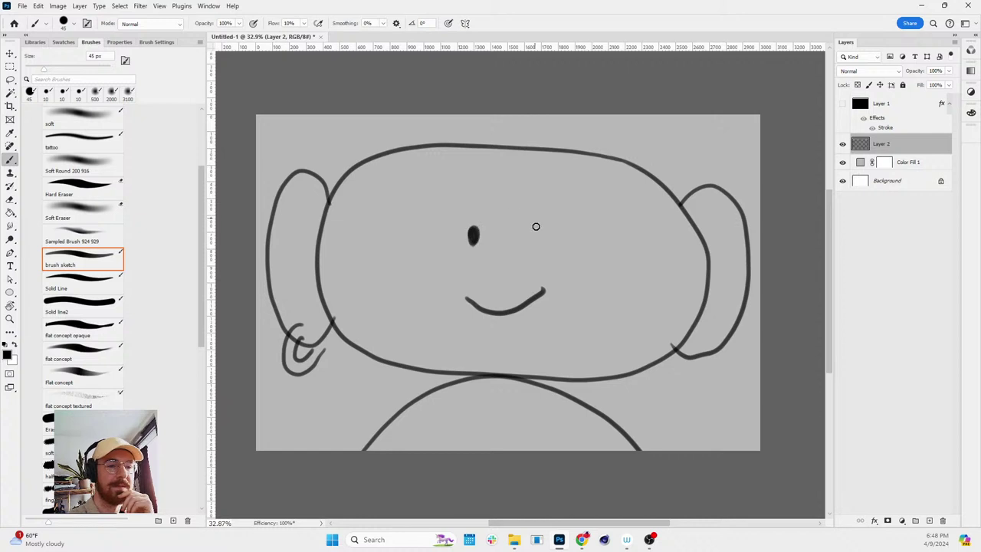
left_click_drag(538, 220, 536, 232)
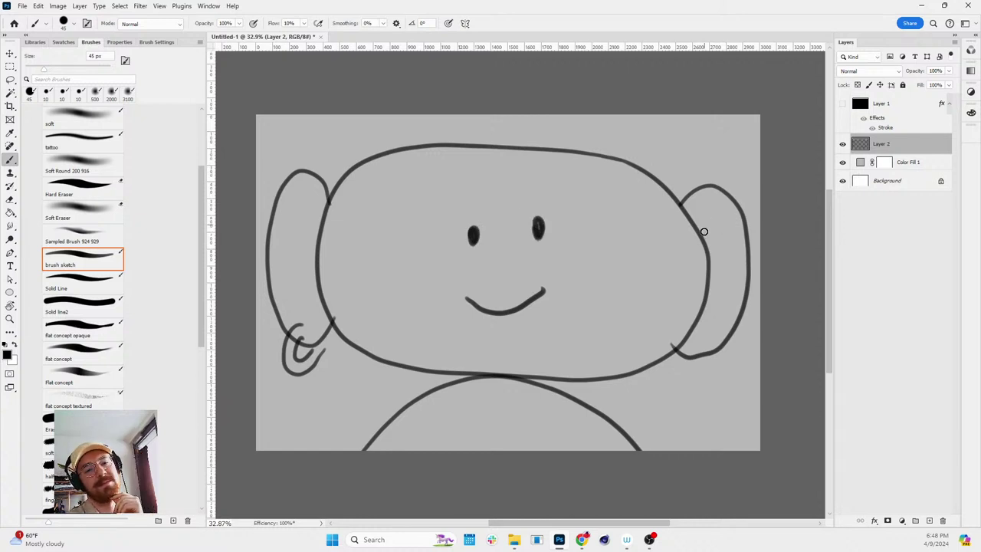
left_click_drag(702, 234, 721, 234)
left_click_drag(300, 203, 317, 229)
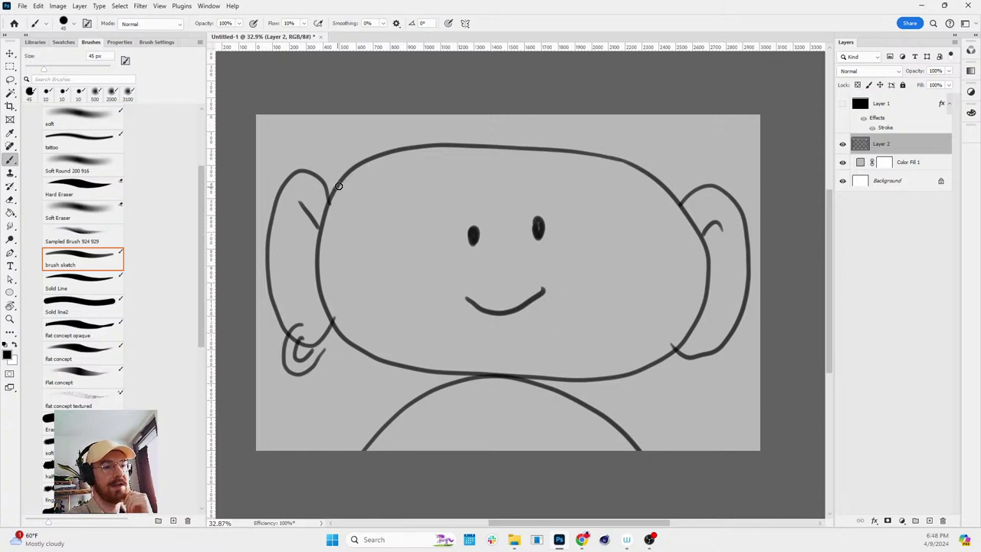
mouse_move(331, 197)
left_mouse_down()
mouse_move(453, 174)
mouse_move(505, 151)
mouse_move(684, 210)
left_mouse_up()
left_click_drag(506, 151, 618, 249)
key("ctrl+z")
key("ctrl+z")
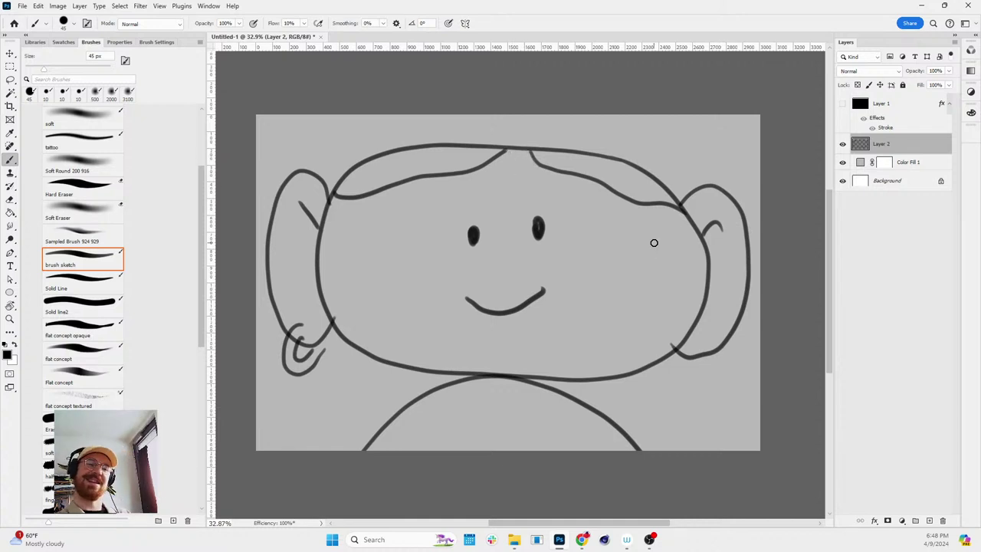
left_click_drag(541, 295, 549, 290)
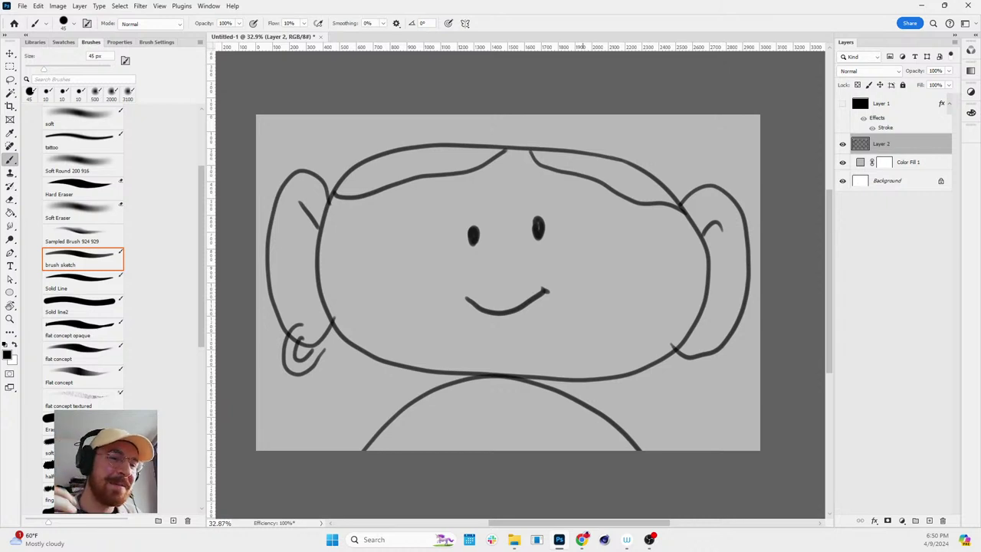
- Undo the hair, eyes, smile, ears and outlines, then try a curved head stroke
key("ctrl+z")
key("ctrl+z")
key("ctrl+z")
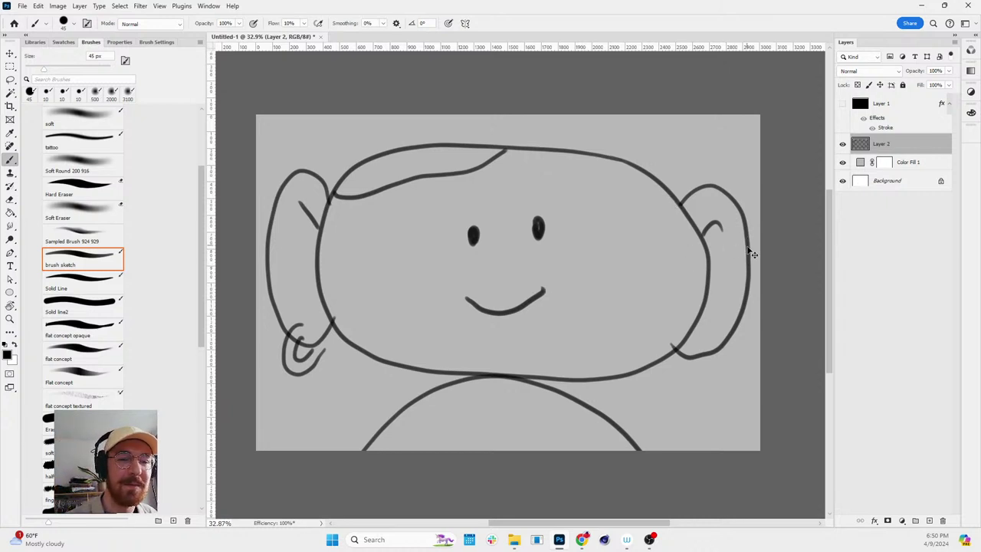
key("ctrl+z")
key("ctrl+z")
key("ctrl+z")
key("ctrl+z")
key("ctrl+z")
key("ctrl+z")
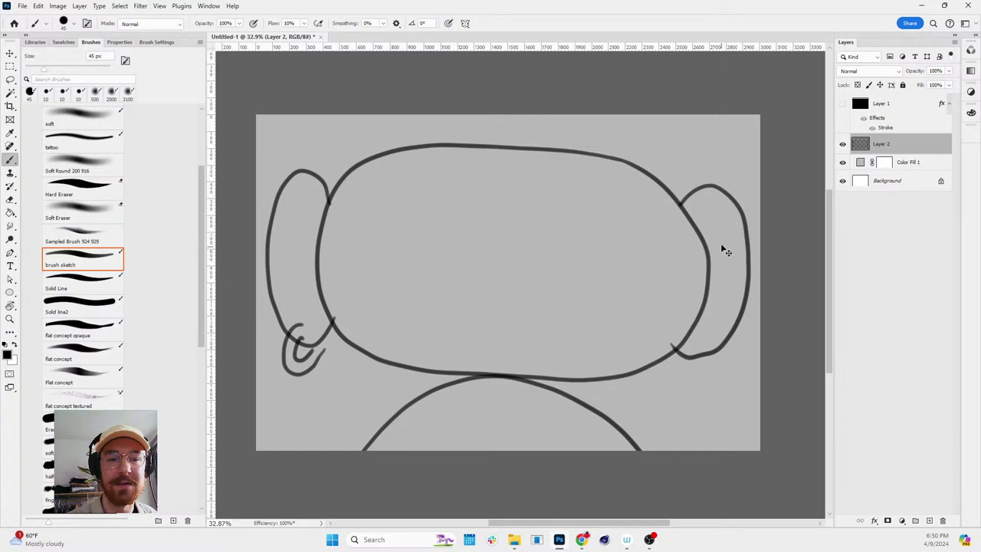
key("ctrl+z")
key("ctrl+z")
key("ctrl+z")
key("ctrl+z")
key("ctrl+z")
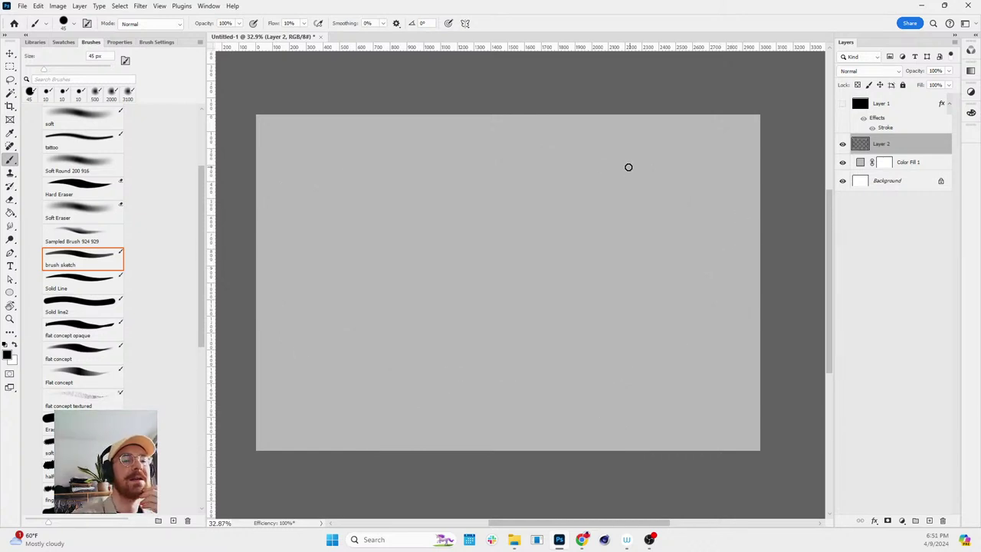
mouse_move(625, 166)
left_mouse_down()
mouse_move(494, 162)
mouse_move(363, 186)
mouse_move(343, 249)
left_mouse_up()
- Sketch a round head, bottom body arc and two ears, then undo all of them
key("ctrl+z")
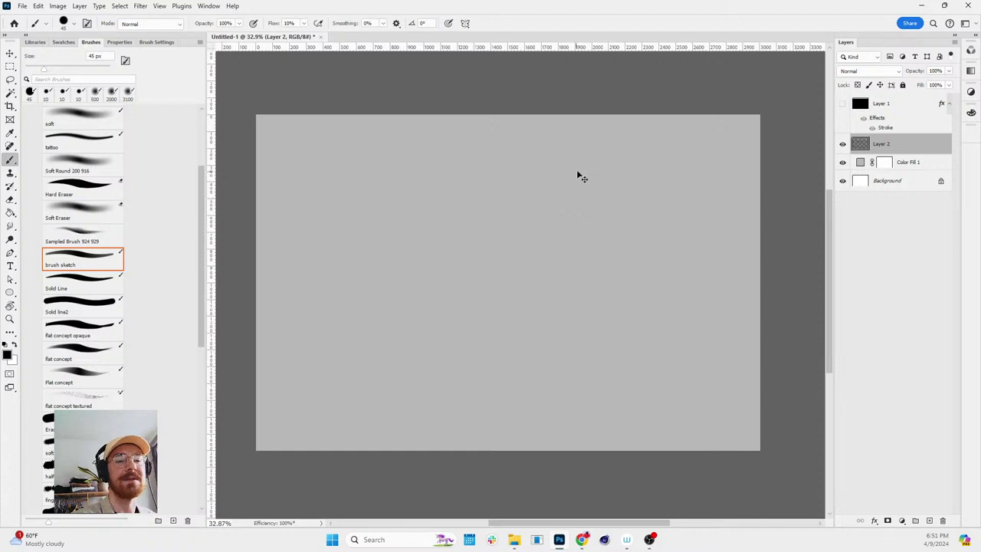
mouse_move(585, 162)
left_mouse_down()
mouse_move(560, 154)
mouse_move(380, 348)
mouse_move(654, 197)
mouse_move(544, 144)
left_mouse_up()
mouse_move(345, 452)
left_mouse_down()
mouse_move(475, 386)
mouse_move(679, 449)
left_mouse_up()
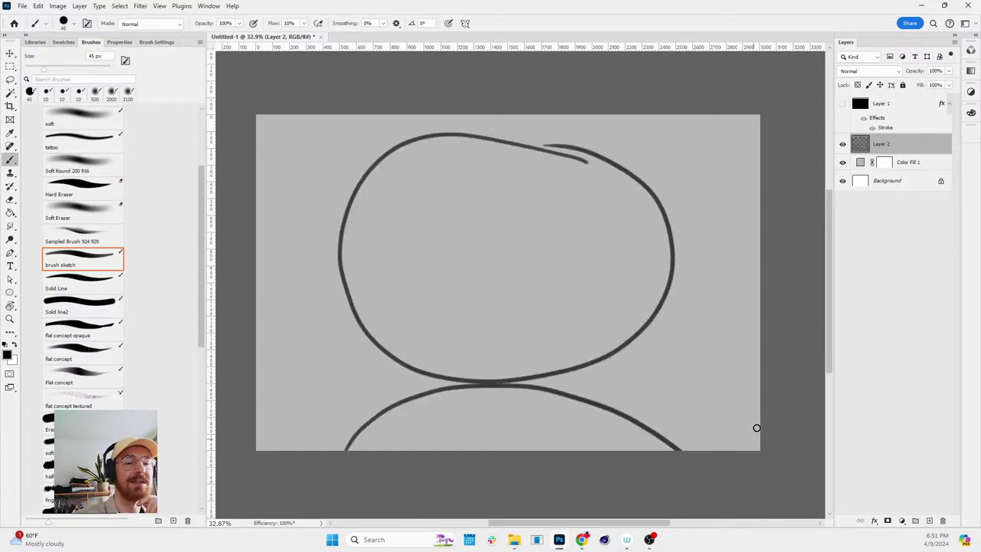
key("ctrl+z")
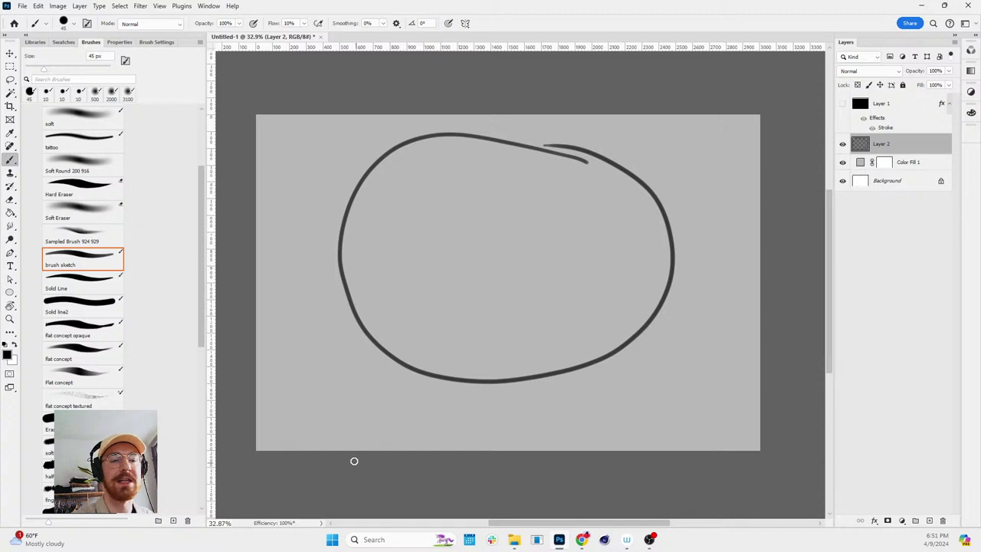
mouse_move(353, 460)
left_mouse_down()
mouse_move(535, 386)
mouse_move(720, 535)
left_mouse_up()
mouse_move(668, 223)
left_mouse_down()
mouse_move(725, 259)
mouse_move(613, 330)
left_mouse_up()
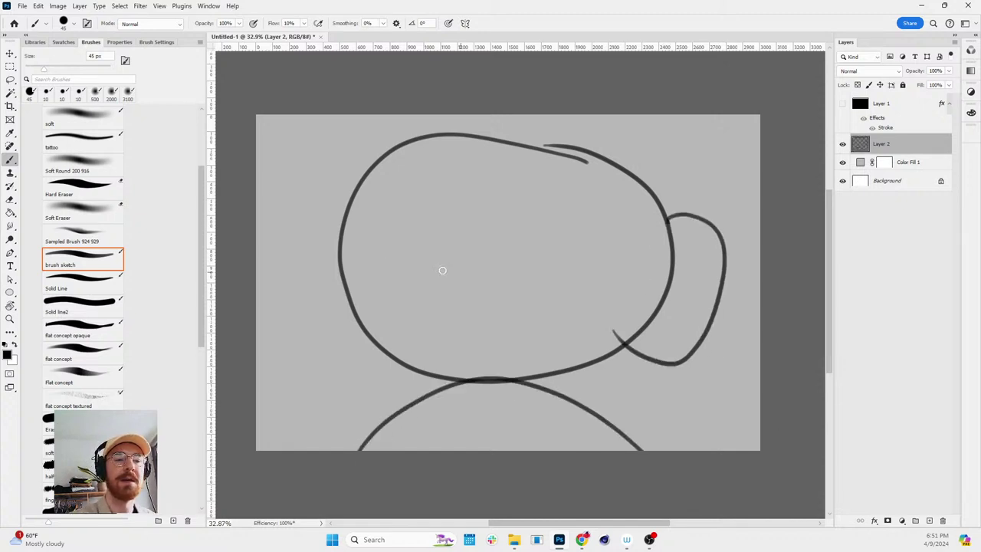
mouse_move(349, 216)
left_mouse_down()
mouse_move(309, 197)
mouse_move(364, 306)
left_mouse_up()
key("ctrl+z")
key("ctrl+z")
key("ctrl+z")
key("ctrl+z")
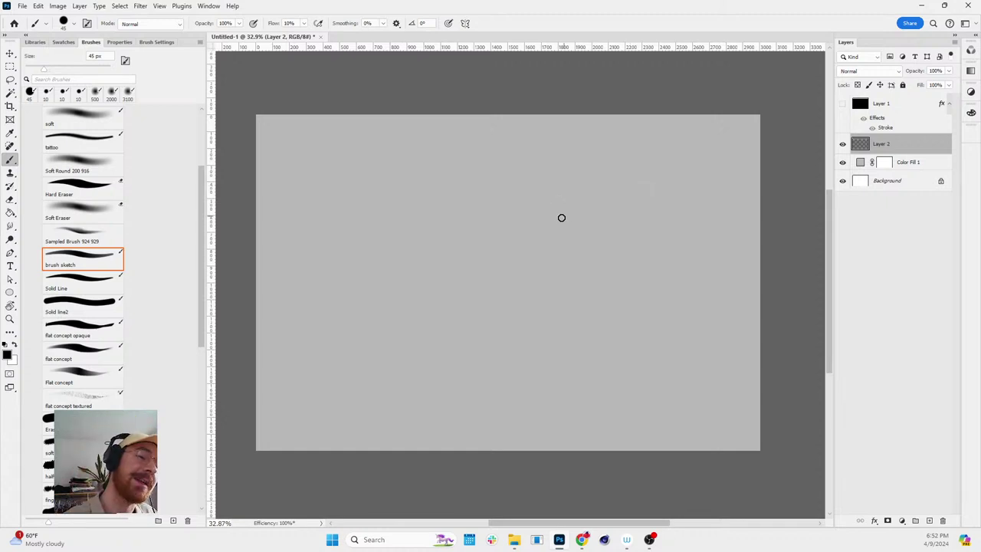
- Outline the dinosaur's head, neck, belly, legs and back, and erase the faint tail line
mouse_move(514, 213)
left_mouse_down()
mouse_move(480, 182)
mouse_move(344, 169)
mouse_move(357, 239)
mouse_move(393, 224)
mouse_move(436, 277)
mouse_move(399, 361)
mouse_move(436, 409)
mouse_move(480, 374)
mouse_move(495, 376)
mouse_move(508, 417)
mouse_move(617, 370)
left_mouse_up()
mouse_move(596, 377)
left_mouse_down()
mouse_move(625, 411)
mouse_move(671, 401)
mouse_move(672, 333)
left_mouse_up()
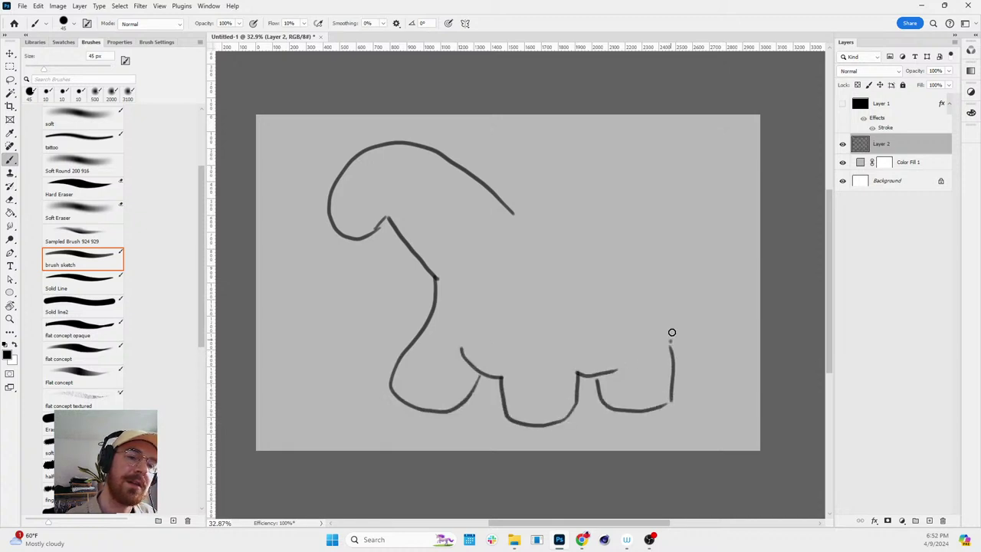
mouse_move(510, 212)
left_mouse_down()
mouse_move(632, 233)
mouse_move(662, 161)
mouse_move(717, 131)
mouse_move(690, 140)
mouse_move(727, 149)
mouse_move(700, 178)
mouse_move(691, 225)
mouse_move(697, 209)
mouse_move(703, 269)
mouse_move(668, 329)
left_mouse_up()
key("e")
mouse_move(695, 188)
left_mouse_down()
mouse_move(685, 228)
mouse_move(698, 179)
left_mouse_up()
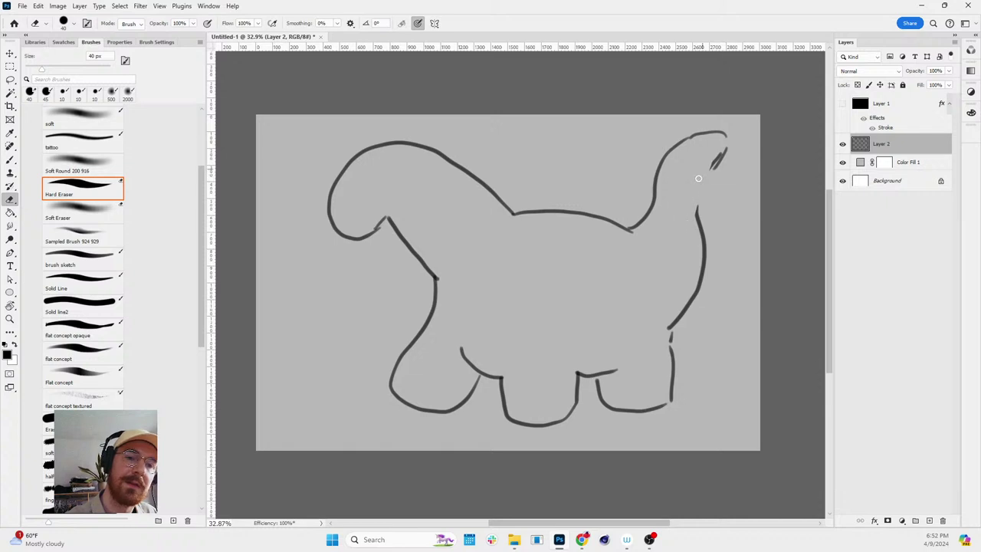
key("b")
left_click_drag(699, 223, 720, 156)
- Add the dinosaur's eyes, darker jaw, neck stroke and heart, rework the mouth, and mark beside the eye
left_click_drag(363, 193, 378, 178)
left_click_drag(354, 238, 380, 205)
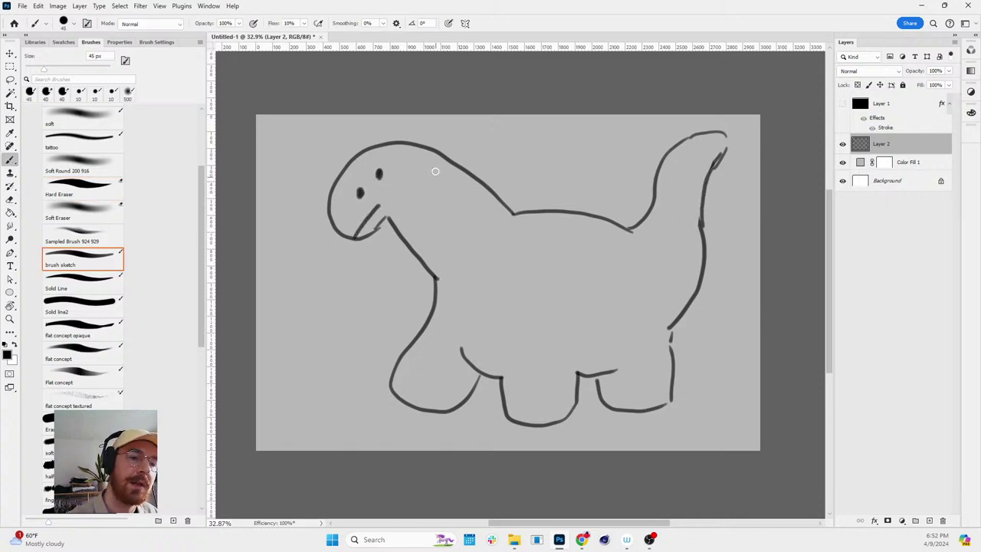
mouse_move(449, 159)
left_mouse_down()
mouse_move(425, 192)
mouse_move(436, 192)
mouse_move(448, 233)
mouse_move(492, 239)
mouse_move(500, 223)
mouse_move(449, 183)
mouse_move(459, 210)
mouse_move(476, 218)
mouse_move(504, 201)
left_mouse_up()
mouse_move(529, 292)
left_mouse_down()
mouse_move(518, 282)
mouse_move(543, 262)
mouse_move(535, 308)
mouse_move(567, 270)
mouse_move(567, 284)
left_mouse_up()
key("ctrl+z")
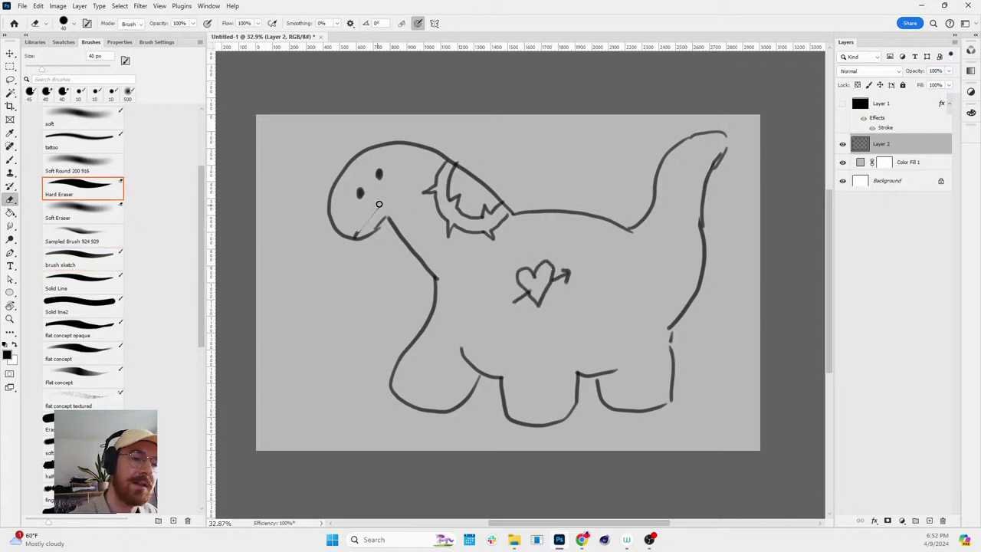
left_click_drag(354, 239, 375, 221)
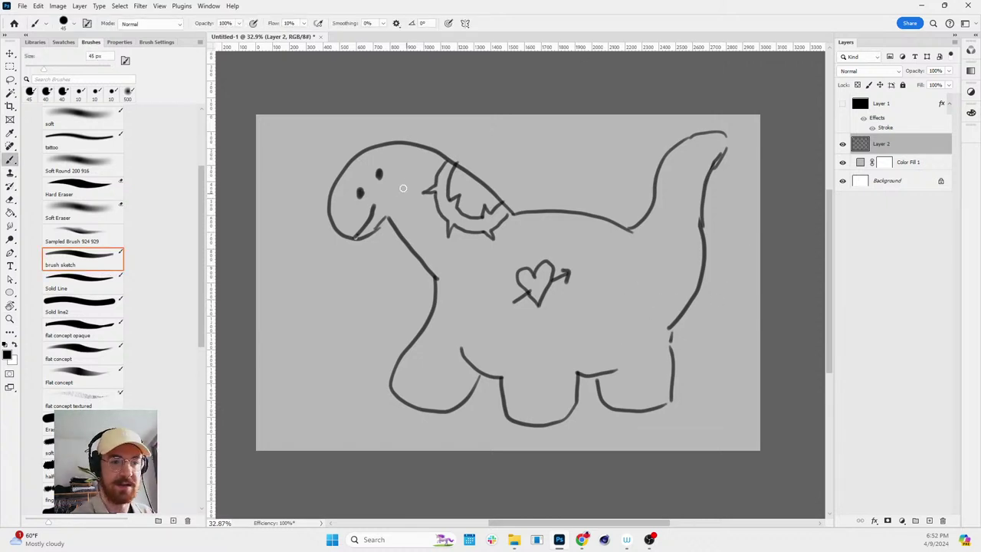
left_click_drag(391, 182, 403, 184)
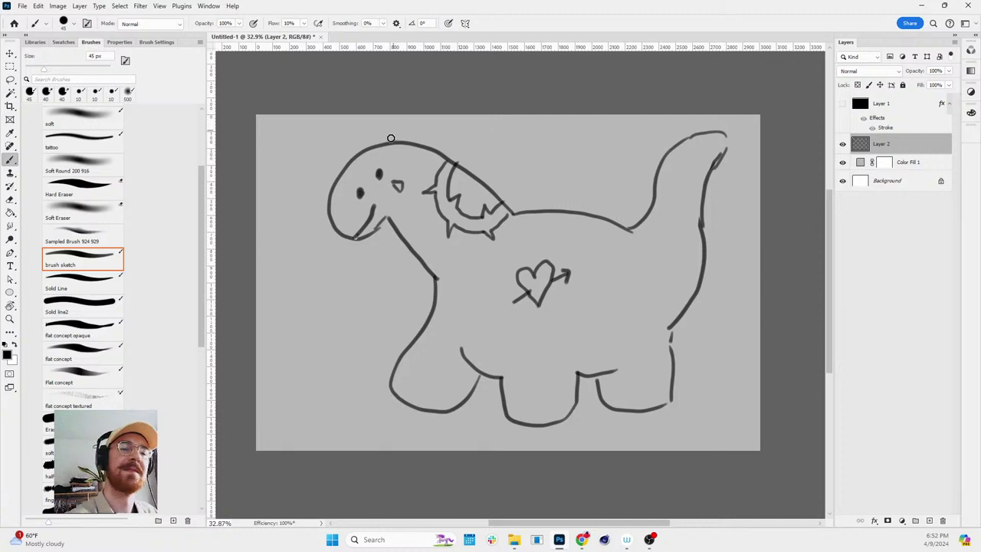
- Draw spiky bumps along the head and back, then move the drawing left with Free Transform
mouse_move(391, 138)
left_mouse_down()
mouse_move(440, 135)
mouse_move(466, 168)
mouse_move(518, 190)
mouse_move(521, 211)
mouse_move(574, 206)
mouse_move(639, 221)
mouse_move(675, 157)
left_mouse_up()
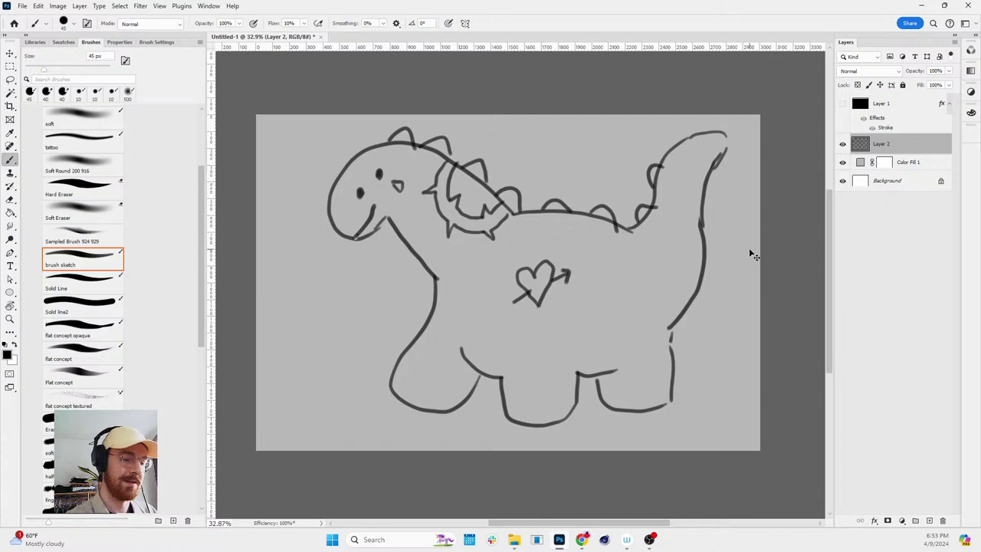
key("ctrl+t")
left_click_drag(687, 265, 638, 275)
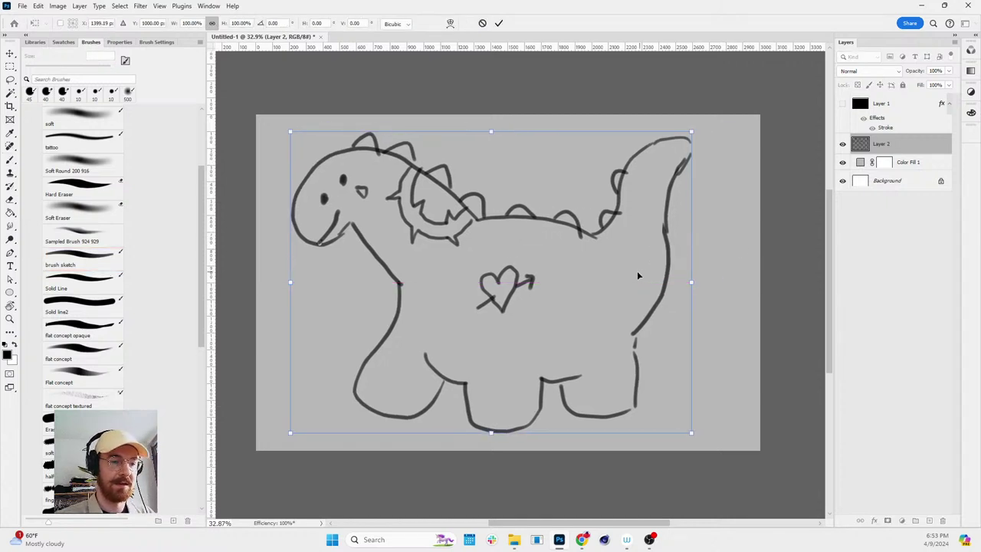
- Commit the move, erase the lower-left body line with a 200 px eraser, and redraw the front body line
key("Return")
key("e")
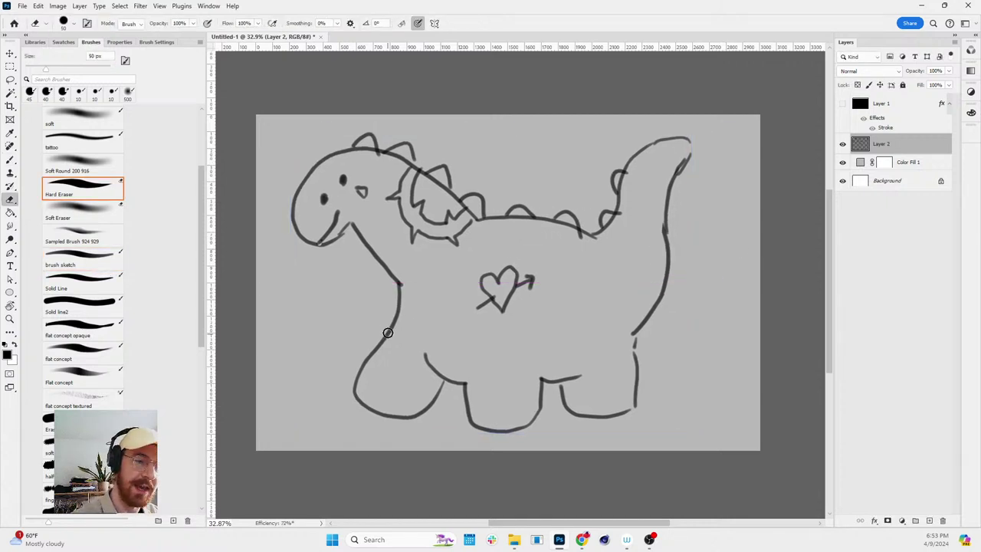
key("bracketright")
key("bracketright")
key("bracketright")
key("bracketright")
key("bracketright")
key("bracketright")
key("bracketright")
key("bracketright")
key("bracketright")
key("bracketright")
key("bracketright")
mouse_move(396, 298)
left_mouse_down()
mouse_move(355, 387)
mouse_move(443, 387)
mouse_move(397, 340)
mouse_move(385, 417)
mouse_move(437, 428)
mouse_move(451, 387)
mouse_move(464, 381)
left_mouse_up()
key("b")
key("ctrl+z")
key("e")
key("b")
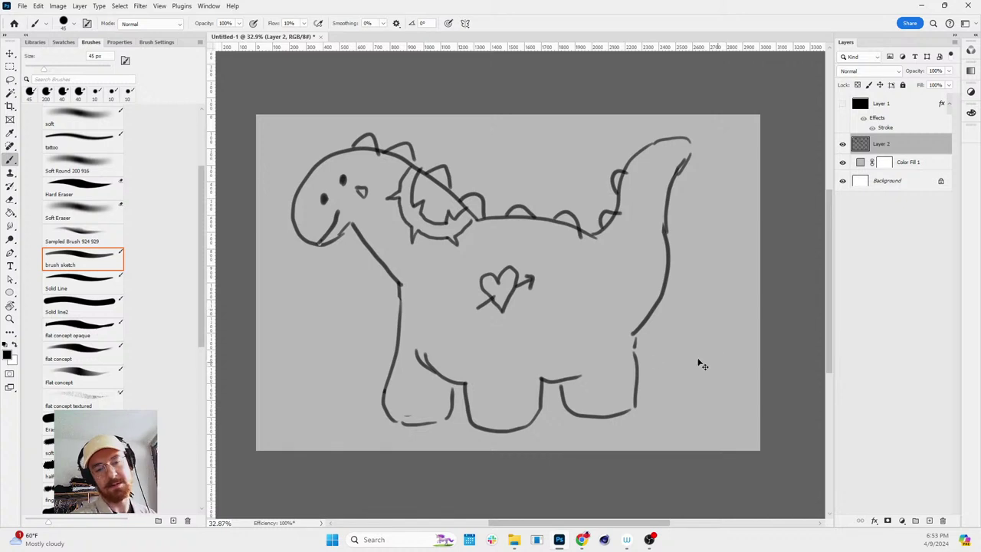
key("ctrl+z")
left_click_drag(397, 281, 411, 332)
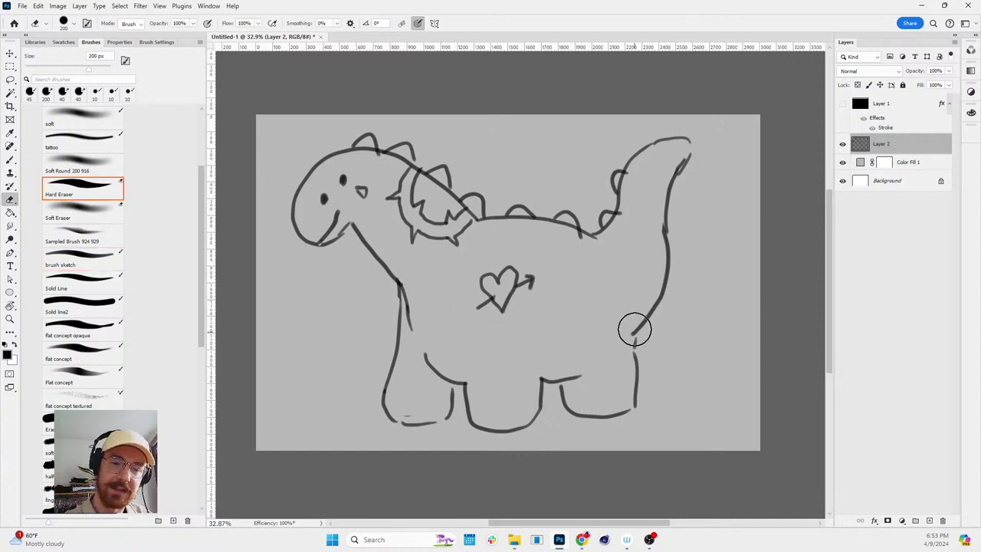
- Erase the lower tail and old front-leg strokes, then redraw the front legs down to the feet
key("ctrl+z")
left_click_drag(651, 307, 633, 407)
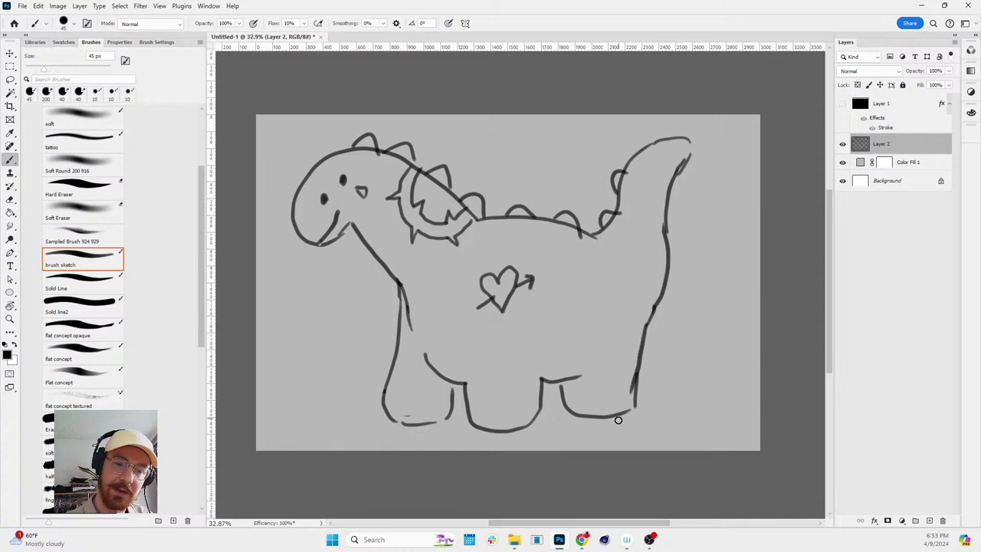
key("r")
key("e")
mouse_move(400, 285)
left_mouse_down()
mouse_move(388, 390)
mouse_move(408, 419)
mouse_move(434, 420)
mouse_move(455, 405)
mouse_move(456, 376)
mouse_move(452, 431)
left_mouse_up()
key("b")
mouse_move(399, 286)
left_mouse_down()
mouse_move(394, 411)
mouse_move(415, 427)
mouse_move(637, 322)
mouse_move(590, 393)
mouse_move(594, 438)
left_mouse_up()
- Redraw the back leg with a foot curving right, then level the view and zoom out
key("r")
key("r")
mouse_move(663, 342)
left_mouse_down()
mouse_move(635, 419)
mouse_move(661, 393)
mouse_move(684, 407)
mouse_move(661, 433)
mouse_move(584, 414)
left_mouse_up()
key("ctrl+z")
key("ctrl+z")
key("ctrl+z")
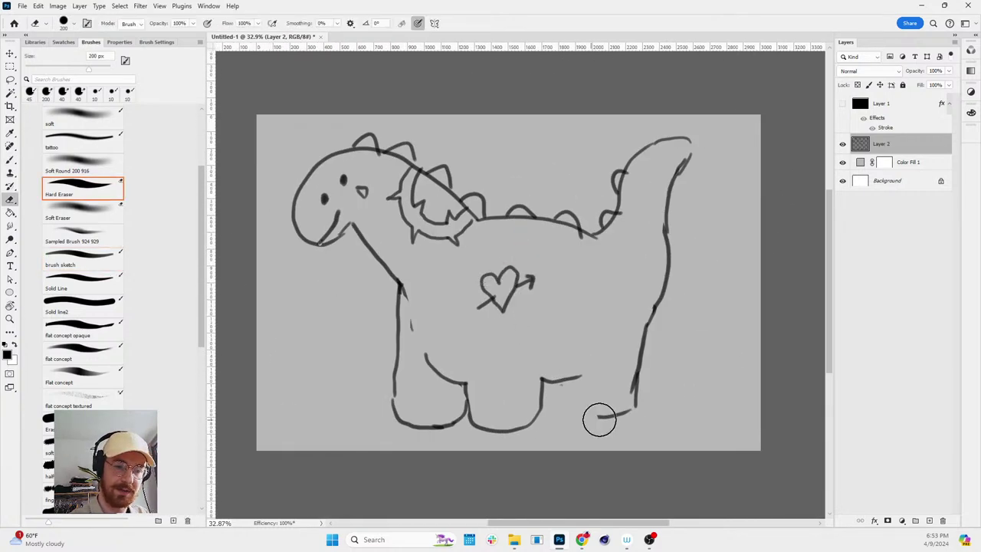
left_click_drag(638, 373, 630, 422)
mouse_move(561, 384)
left_mouse_down()
mouse_move(564, 418)
mouse_move(608, 429)
left_mouse_up()
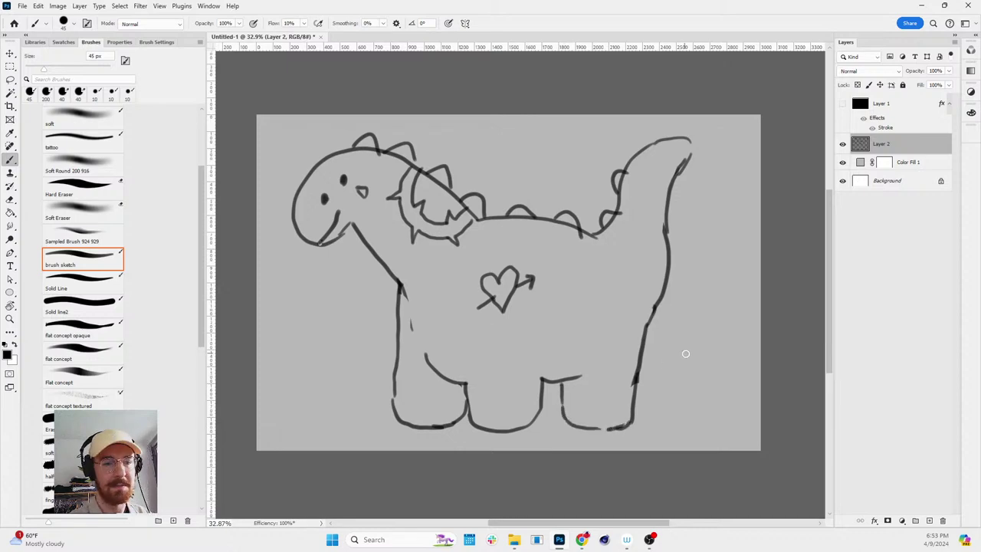
key("r")
mouse_move(685, 353)
left_mouse_down()
mouse_move(620, 422)
mouse_move(526, 453)
mouse_move(664, 333)
mouse_move(694, 358)
mouse_move(707, 325)
mouse_move(698, 327)
left_mouse_up()
key("z")
scroll(694, 358, "down", 3)
- Add a new empty Layer 3 for a fresh sketch
key("r")
key("ctrl+comma")
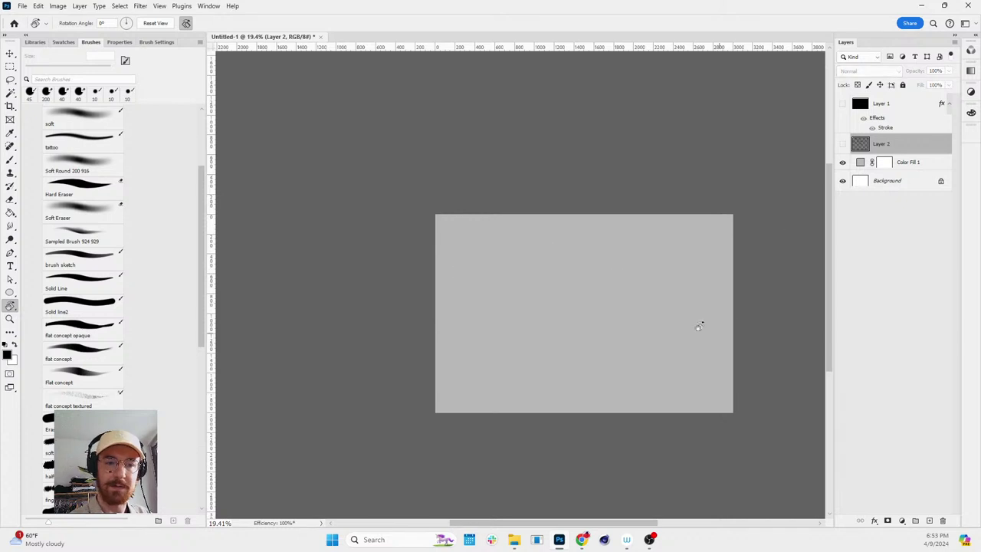
key("b")
scroll(636, 357, "up", 1)
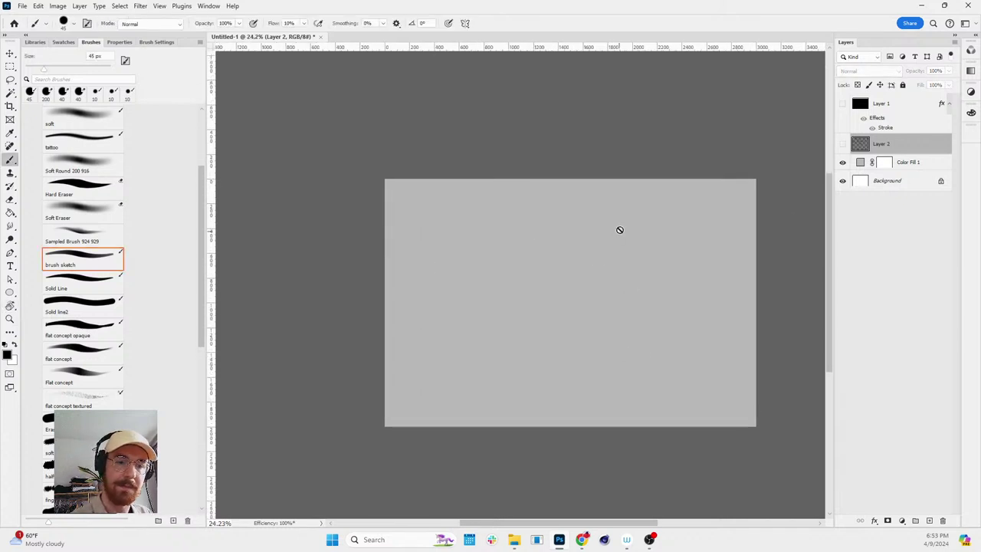
left_click(930, 521)
scroll(694, 276, "up", 1)
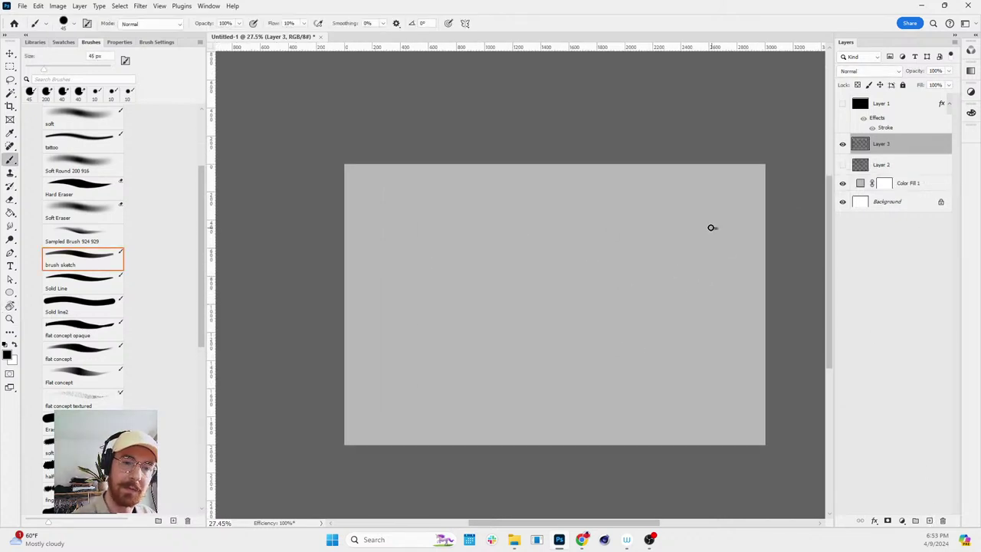
- Sketch the creature's wavy head and back, belly line and legs on Layer 3
left_click_drag(711, 227, 609, 206)
key("ctrl+z")
mouse_move(650, 251)
left_mouse_down()
mouse_move(569, 221)
mouse_move(512, 227)
mouse_move(408, 186)
mouse_move(371, 234)
mouse_move(379, 266)
mouse_move(420, 257)
mouse_move(470, 312)
mouse_move(464, 413)
mouse_move(487, 423)
mouse_move(508, 405)
mouse_move(510, 328)
mouse_move(523, 338)
mouse_move(529, 417)
mouse_move(554, 421)
mouse_move(568, 394)
mouse_move(566, 353)
mouse_move(503, 324)
mouse_move(605, 346)
left_mouse_up()
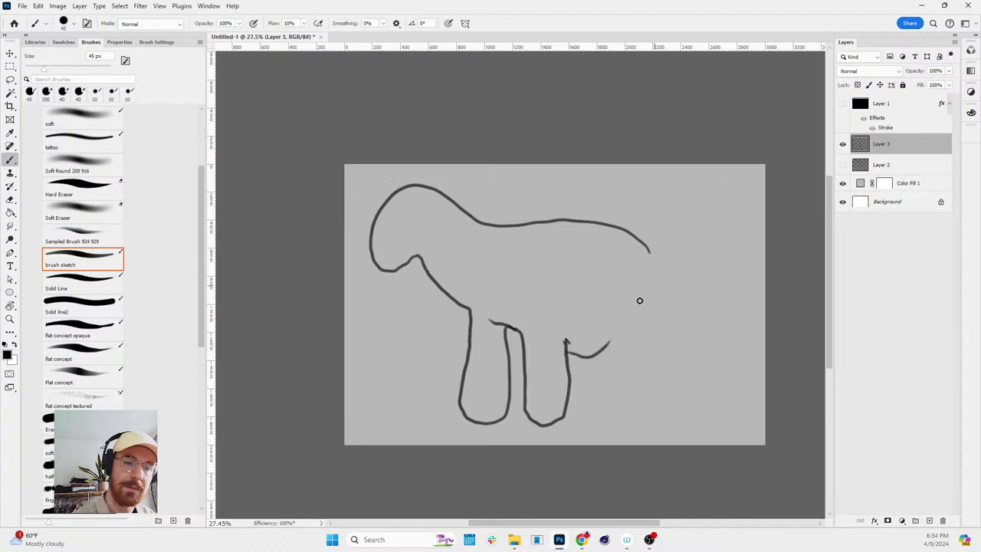
key("e")
left_click_drag(486, 317, 574, 344)
key("b")
left_click_drag(499, 336, 527, 346)
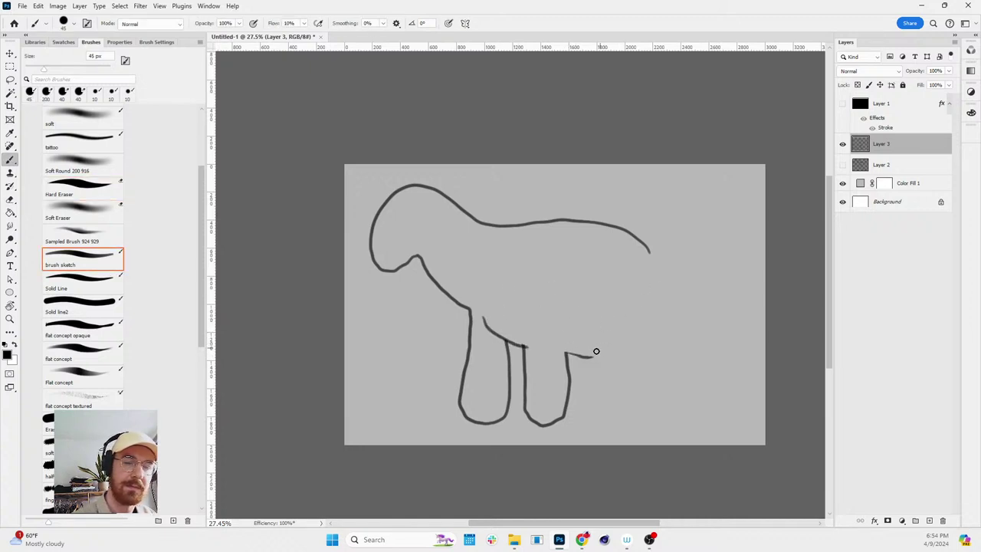
left_click_drag(593, 353, 634, 325)
mouse_move(610, 375)
left_mouse_down()
mouse_move(651, 415)
mouse_move(659, 352)
left_mouse_up()
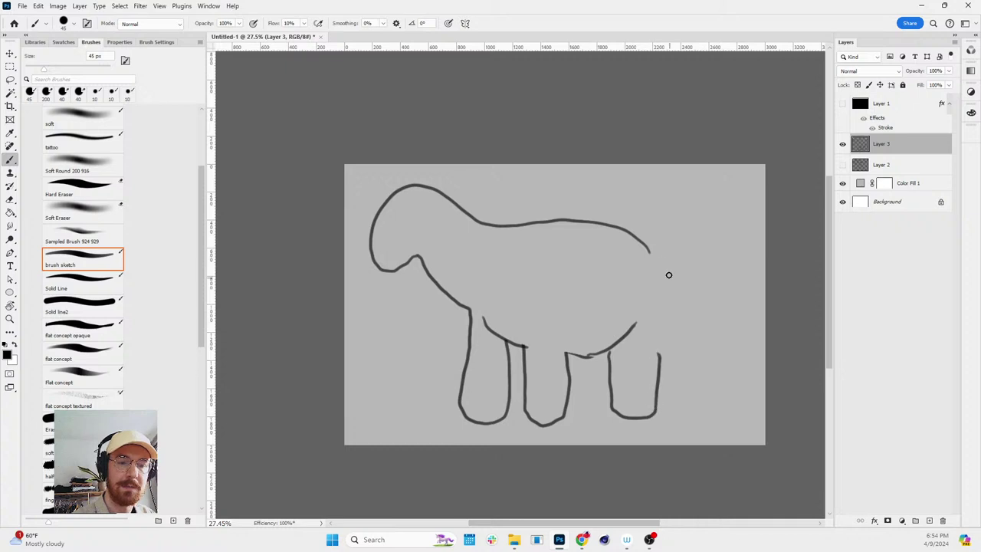
- Compare Layer 3 against the Layer 2 dinosaur, then hide Layer 2 and show Layer 3 again
left_click(842, 144)
left_click(842, 164)
key("z")
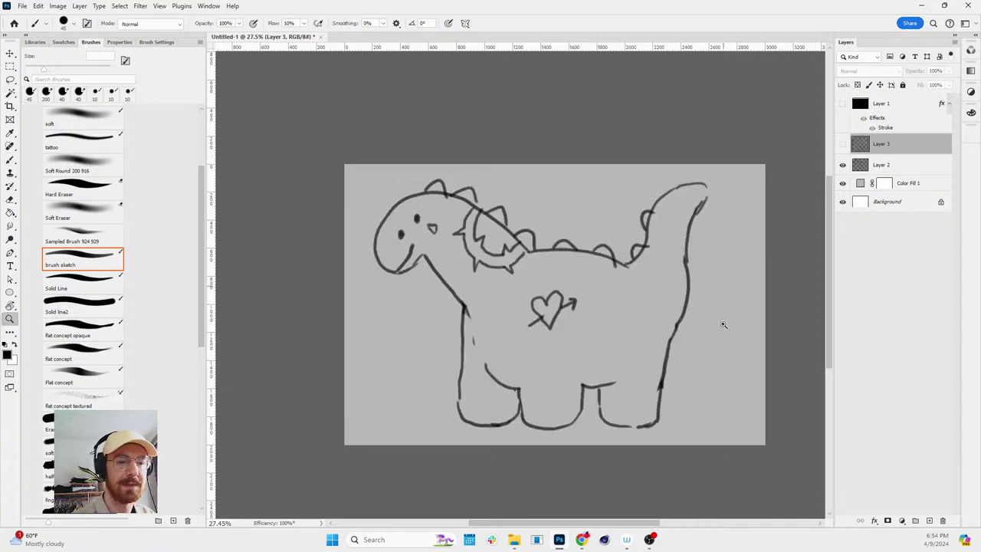
scroll(723, 329, "down", 1)
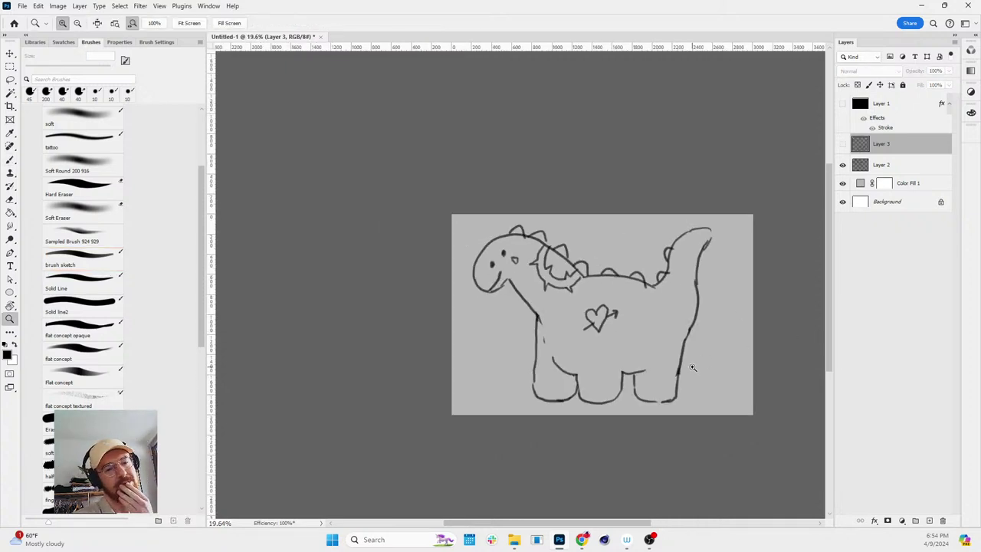
scroll(694, 344, "up", 1)
key("r")
left_click_drag(723, 324, 840, 227)
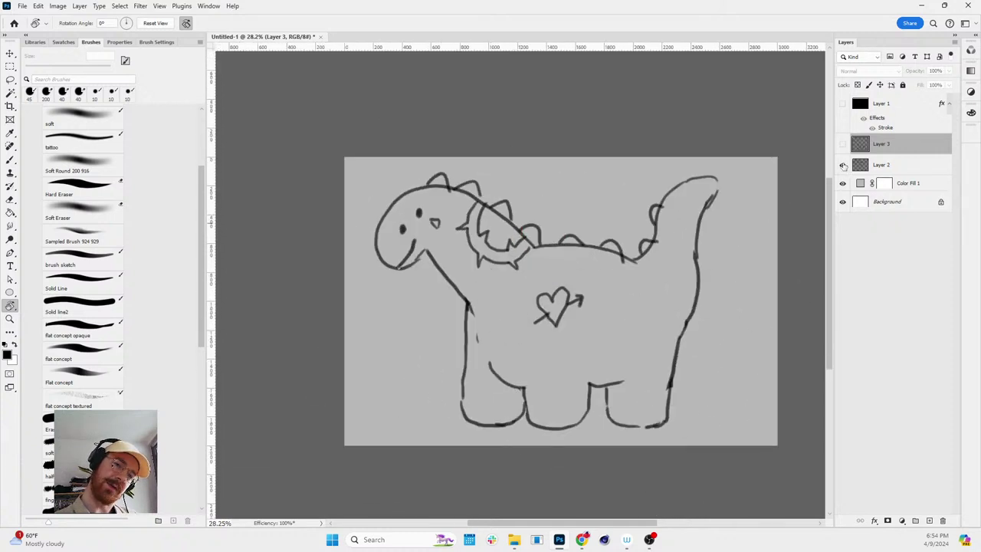
left_click(843, 165)
left_click(843, 144)
- Erase the lower body, front leg and head arc with a 400 px eraser
key("e")
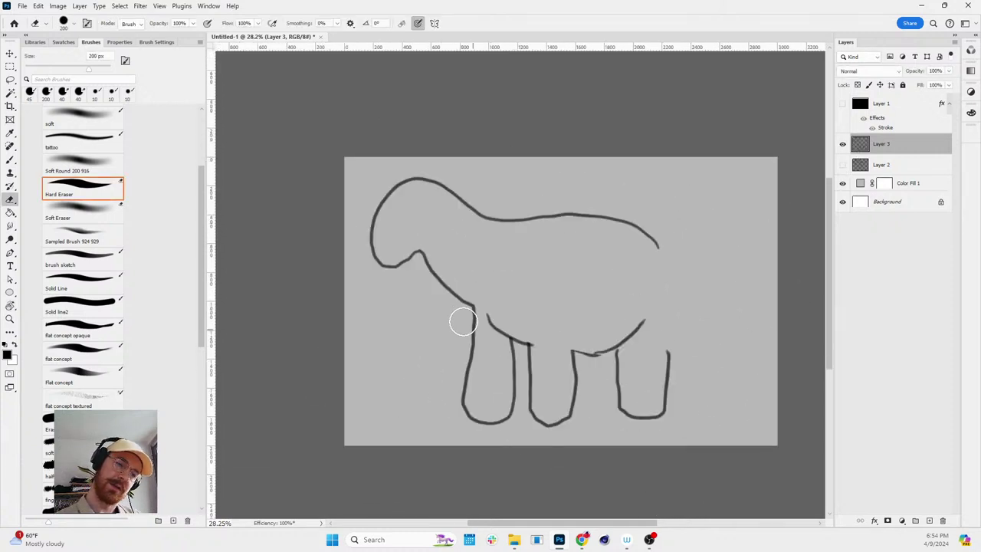
mouse_move(460, 320)
left_mouse_down()
mouse_move(464, 403)
mouse_move(483, 420)
left_mouse_up()
mouse_move(519, 311)
left_mouse_down()
mouse_move(510, 380)
mouse_move(469, 371)
mouse_move(484, 417)
mouse_move(552, 316)
mouse_move(463, 401)
mouse_move(473, 444)
left_mouse_up()
key("bracketright")
key("bracketright")
key("bracketright")
key("b")
key("e")
mouse_move(406, 264)
left_mouse_down()
mouse_move(390, 237)
mouse_move(410, 175)
mouse_move(392, 184)
left_mouse_up()
key("b")
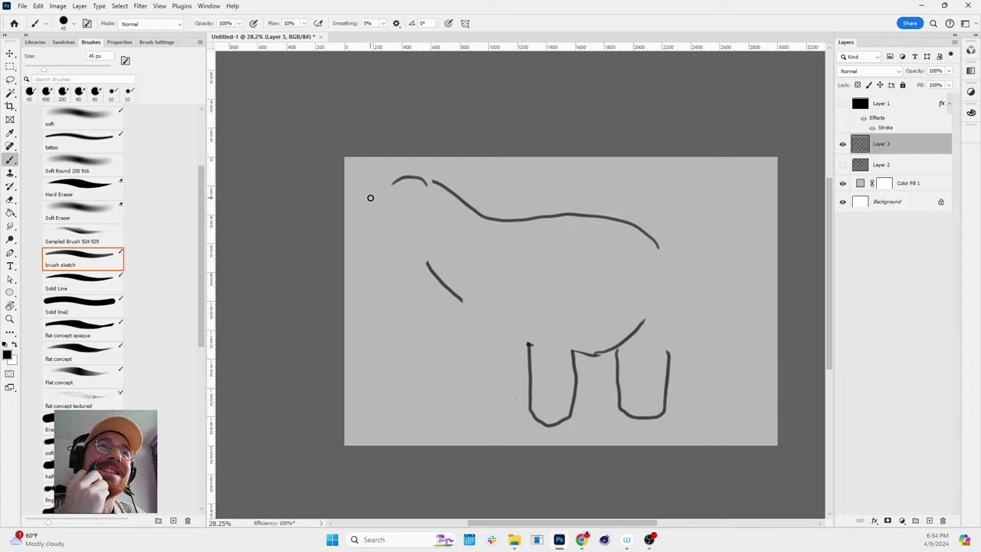
- Briefly redraw the head curve, then erase the remaining legs, back and head strokes
key("e")
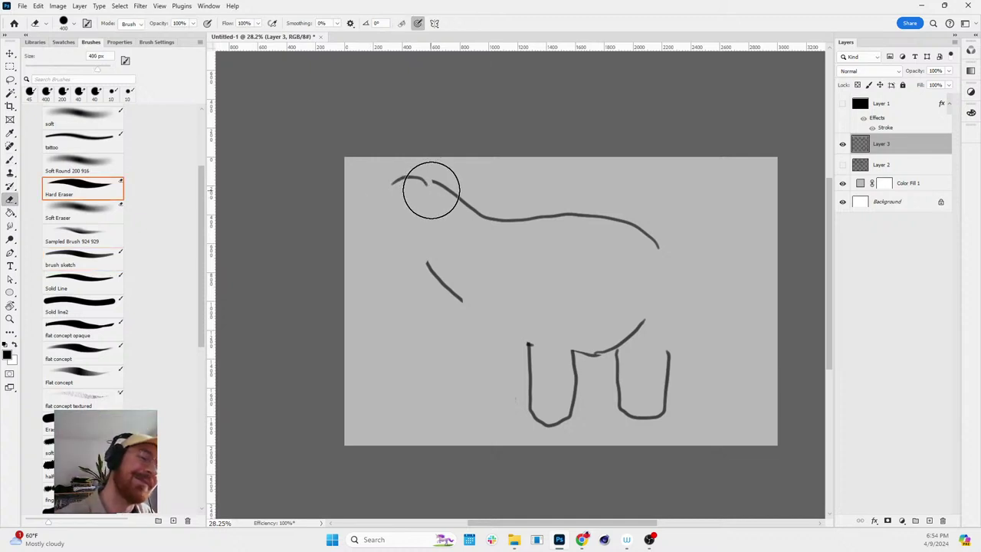
key("b")
mouse_move(427, 190)
left_mouse_down()
mouse_move(394, 184)
mouse_move(440, 186)
mouse_move(410, 166)
mouse_move(385, 172)
mouse_move(360, 239)
left_mouse_up()
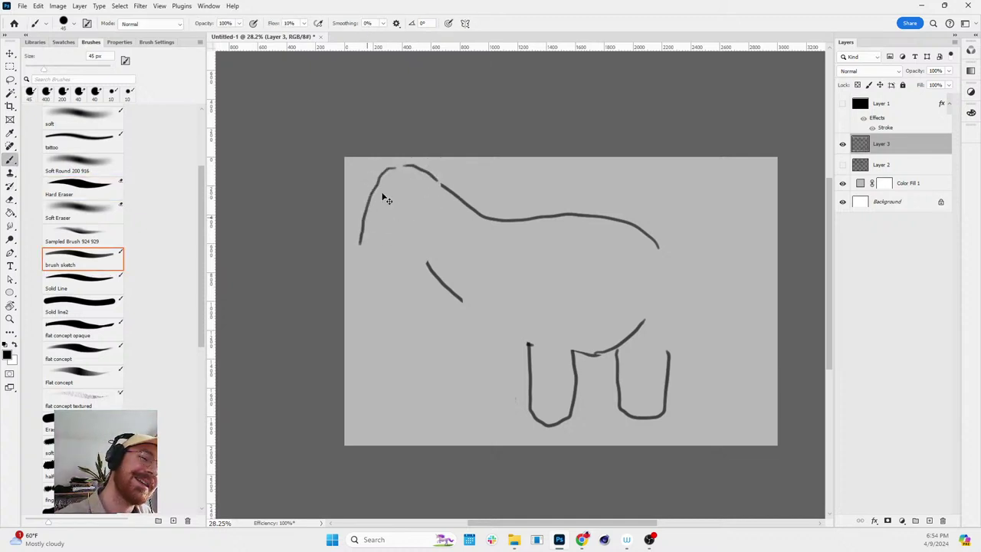
key("ctrl+z")
mouse_move(418, 164)
left_mouse_down()
mouse_move(391, 169)
mouse_move(371, 198)
mouse_move(358, 253)
mouse_move(374, 276)
mouse_move(397, 273)
mouse_move(419, 243)
mouse_move(457, 300)
left_mouse_up()
key("e")
left_click_drag(529, 343, 532, 353)
mouse_move(531, 398)
left_mouse_down()
mouse_move(558, 432)
mouse_move(600, 348)
mouse_move(662, 303)
mouse_move(676, 415)
mouse_move(654, 241)
mouse_move(500, 230)
mouse_move(383, 171)
mouse_move(422, 273)
mouse_move(505, 325)
mouse_move(396, 262)
mouse_move(683, 453)
left_mouse_up()
key("b")
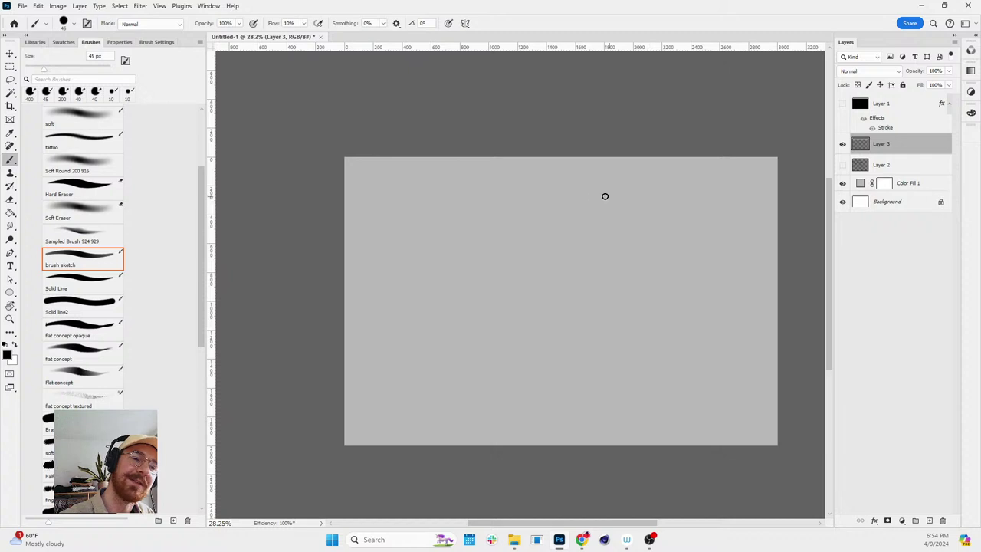
- Draw the dinosaur's rounded head, inner head lines and neck stroke
mouse_move(517, 208)
left_mouse_down()
mouse_move(465, 191)
mouse_move(390, 191)
mouse_move(376, 262)
mouse_move(412, 286)
mouse_move(432, 267)
mouse_move(439, 272)
mouse_move(445, 342)
left_mouse_up()
key("ctrl+z")
key("e")
left_click_drag(443, 277, 447, 256)
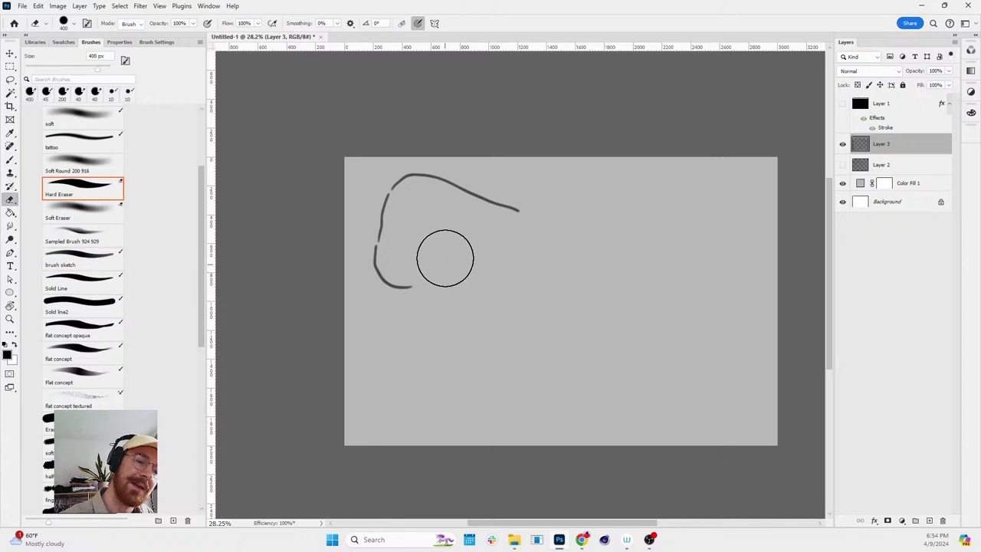
left_click_drag(416, 171, 521, 208)
key("b")
mouse_move(396, 184)
left_mouse_down()
mouse_move(427, 171)
mouse_move(535, 179)
mouse_move(529, 268)
left_mouse_up()
mouse_move(429, 284)
left_mouse_down()
mouse_move(447, 236)
mouse_move(438, 211)
left_mouse_up()
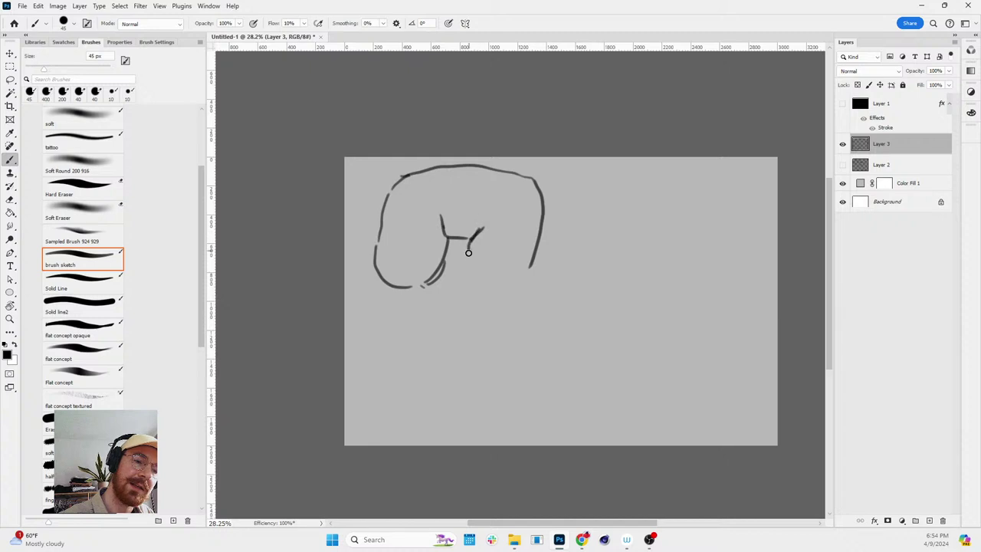
mouse_move(468, 253)
left_mouse_down()
mouse_move(461, 297)
mouse_move(445, 322)
left_mouse_up()
left_click_drag(417, 286, 422, 237)
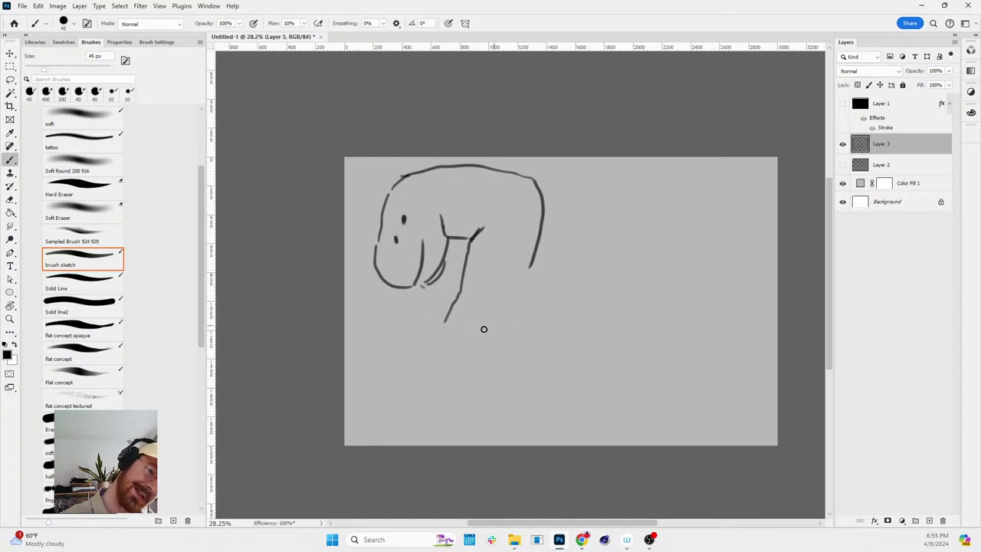
key("ctrl+z")
mouse_move(469, 244)
left_mouse_down()
mouse_move(437, 334)
mouse_move(443, 377)
left_mouse_up()
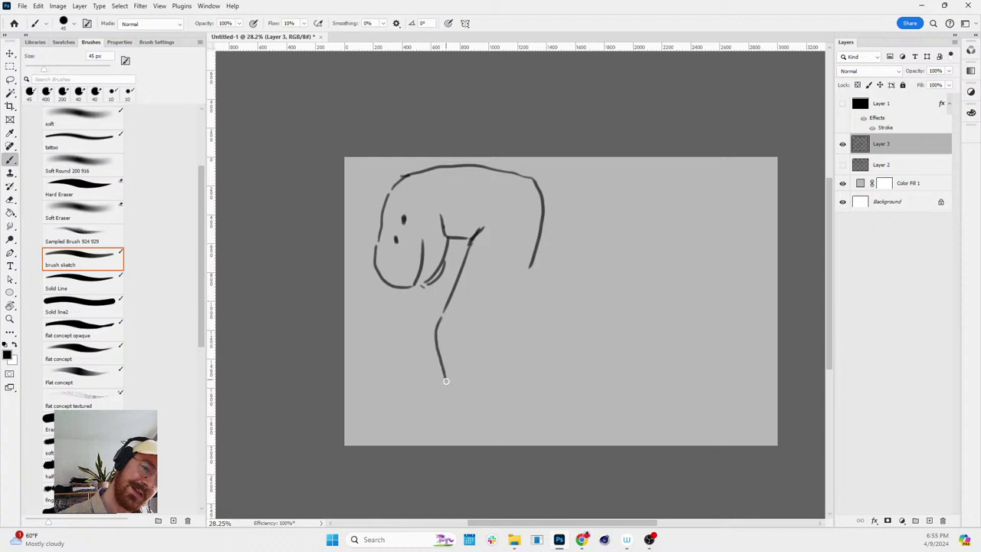
- Continue the body line and remove the unwanted bottom curve
mouse_move(529, 268)
left_mouse_down()
mouse_move(523, 279)
mouse_move(587, 186)
mouse_move(647, 175)
left_mouse_up()
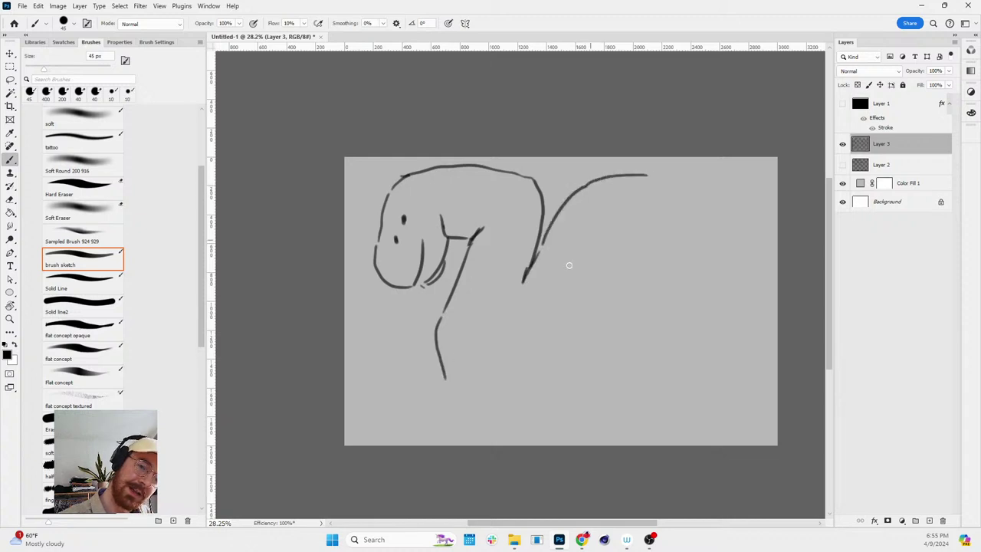
left_click_drag(454, 384, 498, 386)
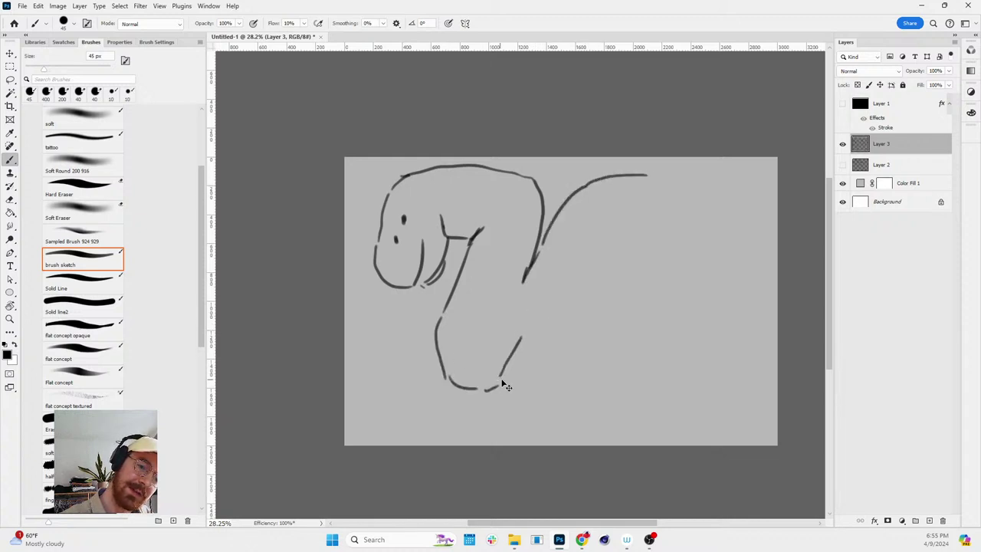
key("ctrl+z")
key("ctrl+z")
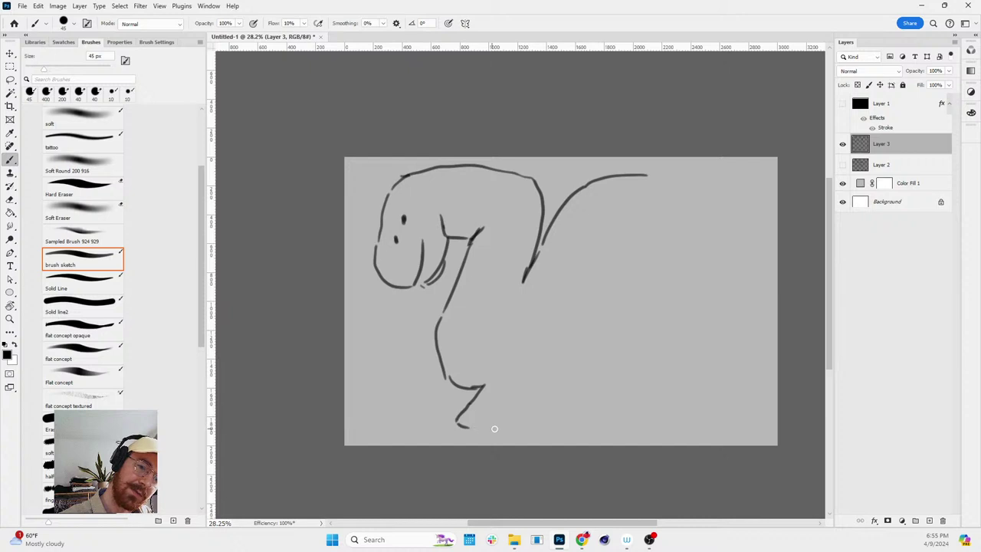
key("e")
mouse_move(462, 418)
left_mouse_down()
mouse_move(453, 351)
mouse_move(465, 354)
mouse_move(453, 382)
mouse_move(486, 389)
mouse_move(519, 369)
mouse_move(485, 425)
mouse_move(534, 429)
mouse_move(556, 428)
mouse_move(579, 396)
mouse_move(577, 406)
mouse_move(597, 351)
left_mouse_up()
key("b")
- Draw the base line and humped back, extending it into a rising tail
mouse_move(588, 388)
left_mouse_down()
mouse_move(633, 381)
mouse_move(695, 284)
left_mouse_up()
mouse_move(648, 367)
left_mouse_down()
mouse_move(629, 424)
mouse_move(701, 423)
mouse_move(721, 347)
left_mouse_up()
key("ctrl+z")
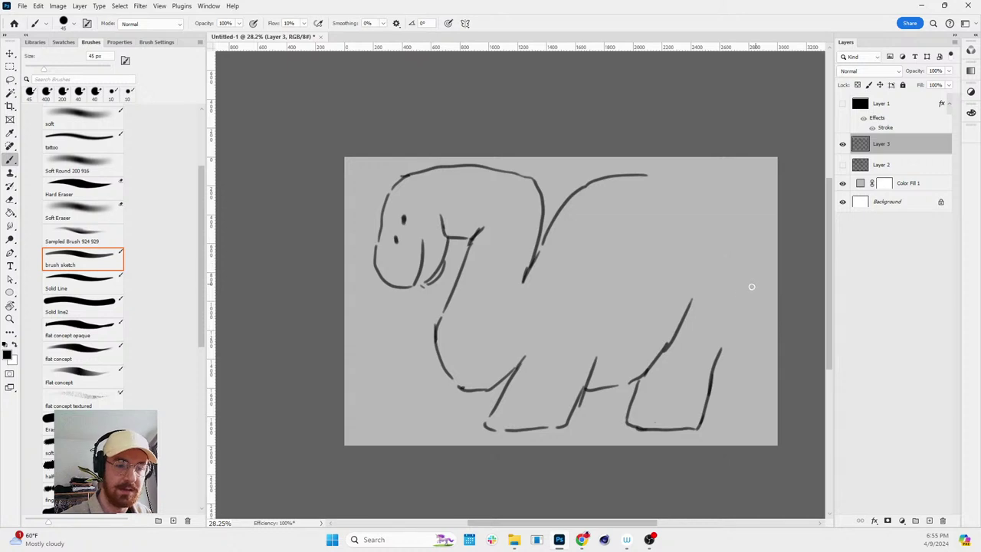
mouse_move(649, 178)
left_mouse_down()
mouse_move(677, 179)
mouse_move(711, 214)
left_mouse_up()
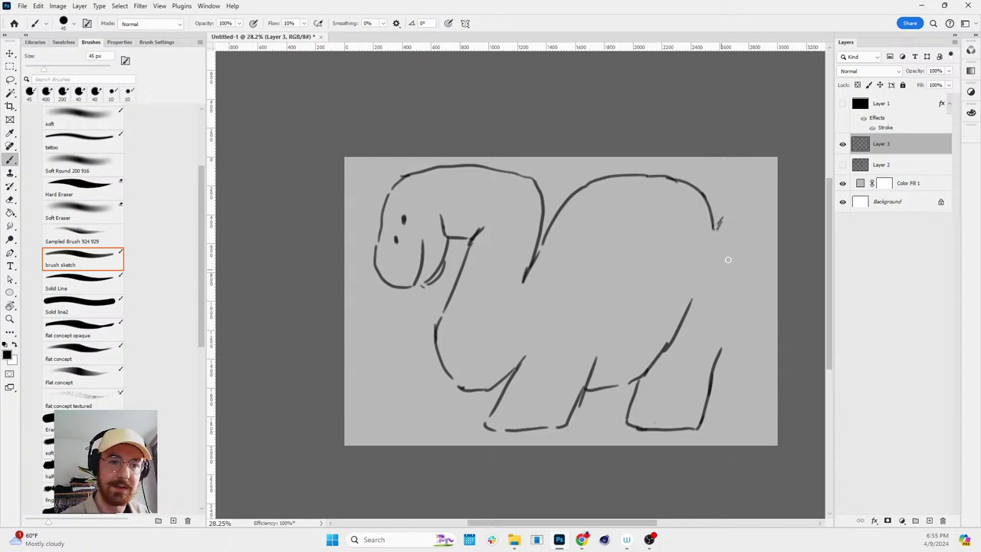
scroll(728, 259, "up", 1)
left_click_drag(713, 226, 748, 171)
key("ctrl+t")
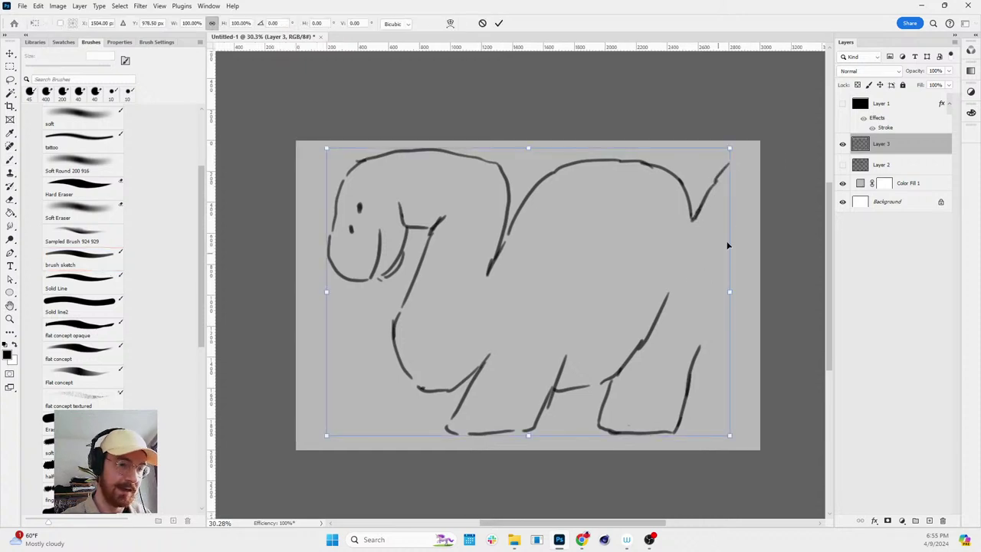
- Shift the sketch slightly left and redraw the back's end down into the rear leg
left_click_drag(689, 207, 671, 210)
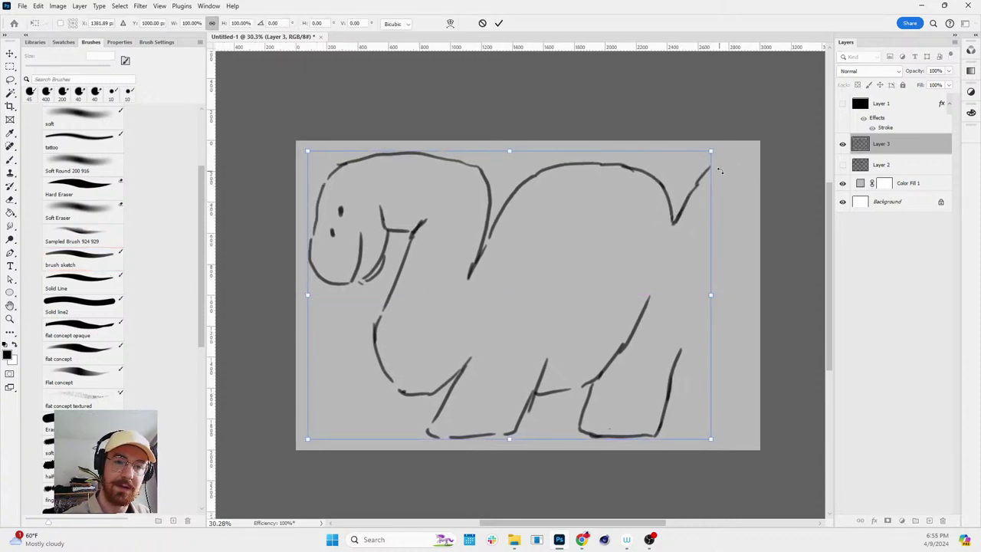
key("Escape")
key("b")
key("ctrl+z")
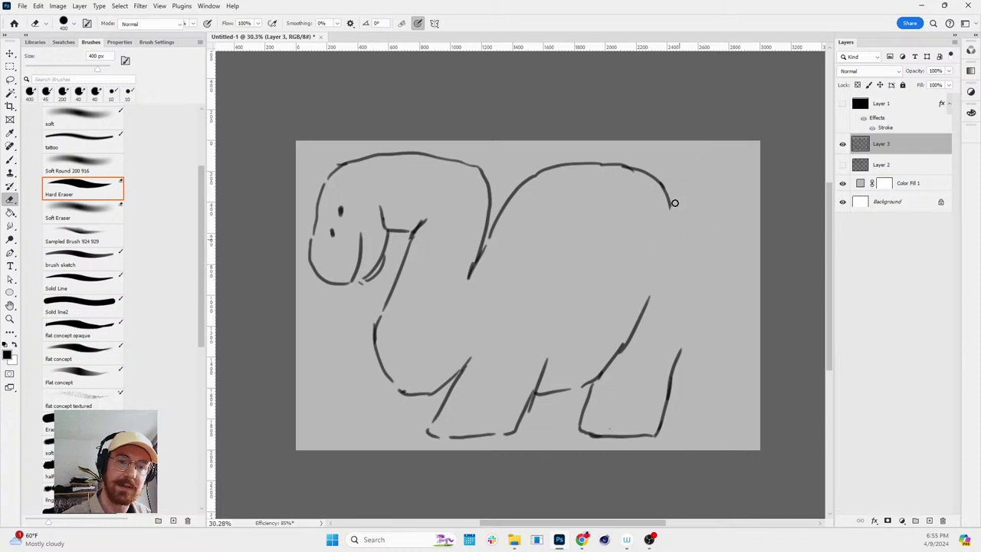
mouse_move(672, 207)
left_mouse_down()
mouse_move(681, 245)
mouse_move(742, 151)
mouse_move(753, 188)
mouse_move(741, 240)
mouse_move(673, 357)
mouse_move(782, 259)
mouse_move(751, 358)
mouse_move(692, 447)
left_mouse_up()
- Redraw the front leg and back leg, each down to its foot
key("r")
key("b")
mouse_move(387, 369)
left_mouse_down()
mouse_move(374, 399)
mouse_move(390, 432)
mouse_move(431, 434)
left_mouse_up()
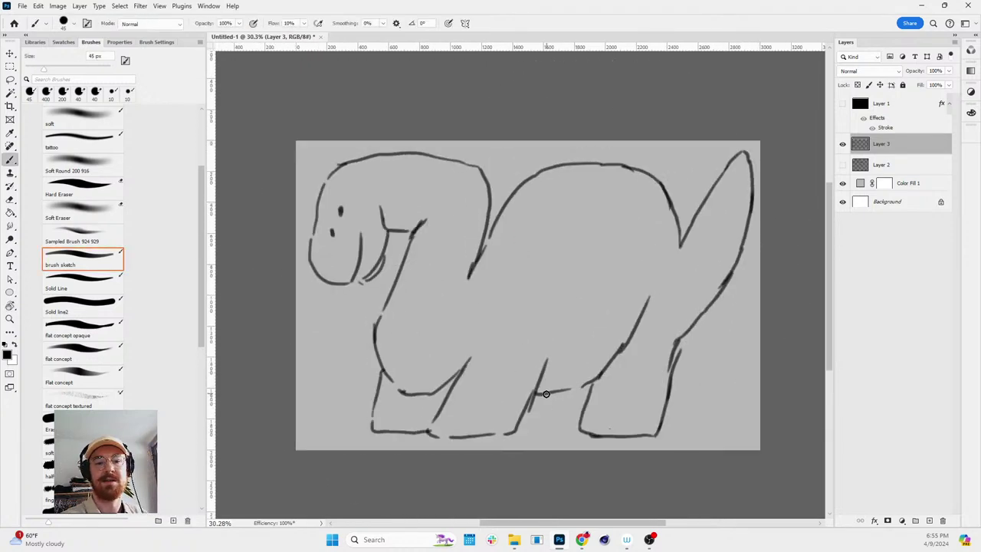
left_click_drag(519, 432, 585, 430)
key("ctrl+z")
key("ctrl+z")
key("ctrl+z")
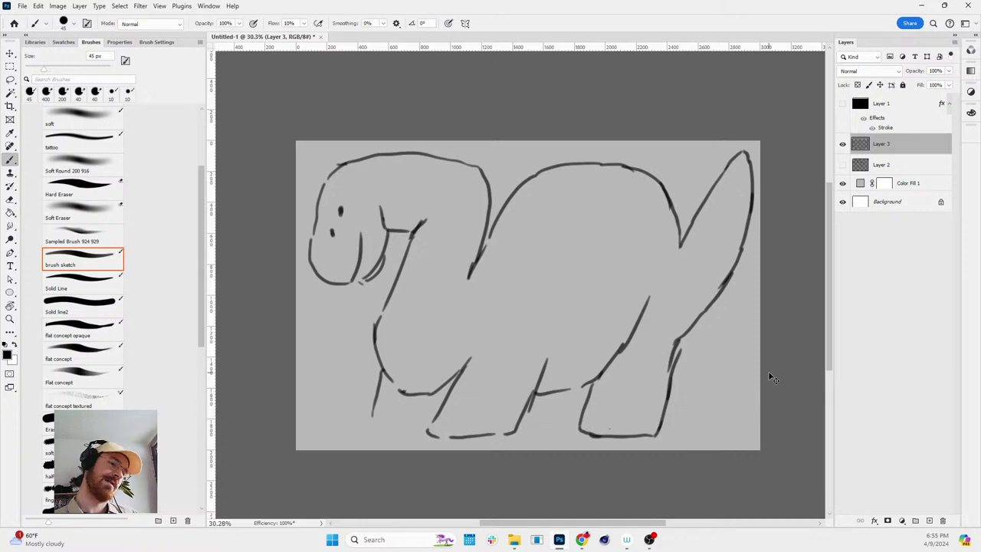
mouse_move(416, 396)
left_mouse_down()
mouse_move(401, 426)
mouse_move(437, 435)
left_mouse_up()
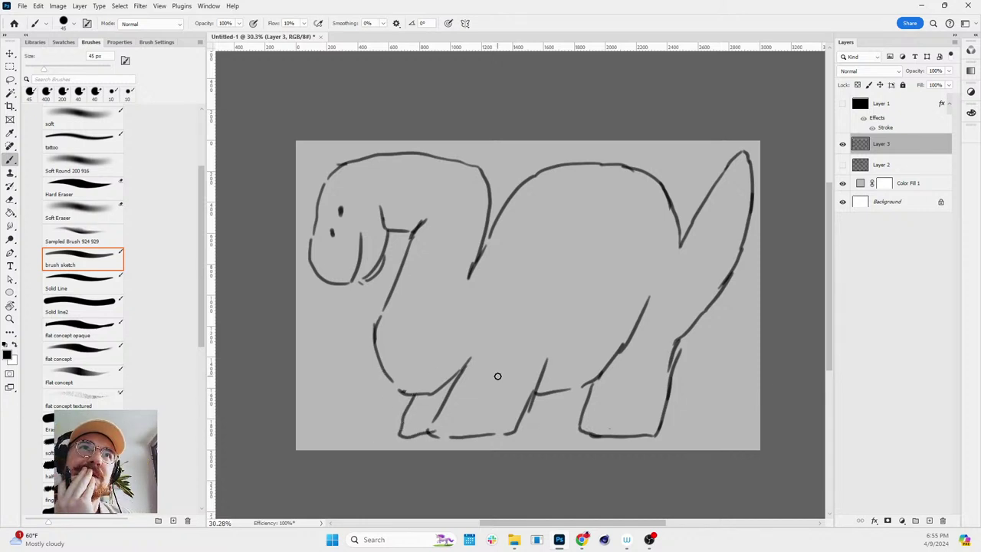
key("ctrl+z")
key("ctrl+z")
mouse_move(389, 386)
left_mouse_down()
mouse_move(395, 433)
mouse_move(436, 434)
left_mouse_up()
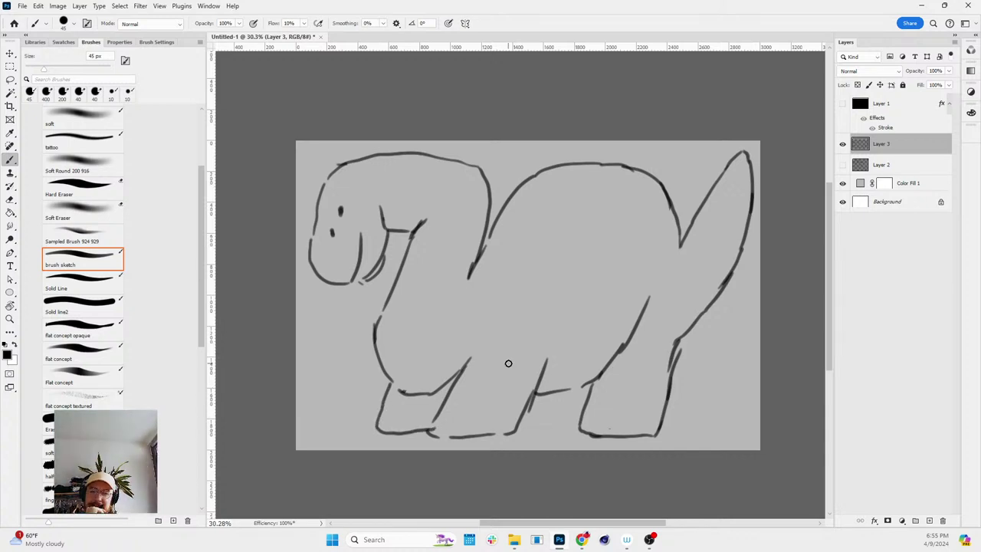
mouse_move(536, 393)
left_mouse_down()
mouse_move(557, 434)
mouse_move(590, 434)
mouse_move(799, 202)
mouse_move(679, 416)
mouse_move(635, 455)
left_mouse_up()
- Add hatching strokes on the back leg, keeping only one hatch stroke
key("r")
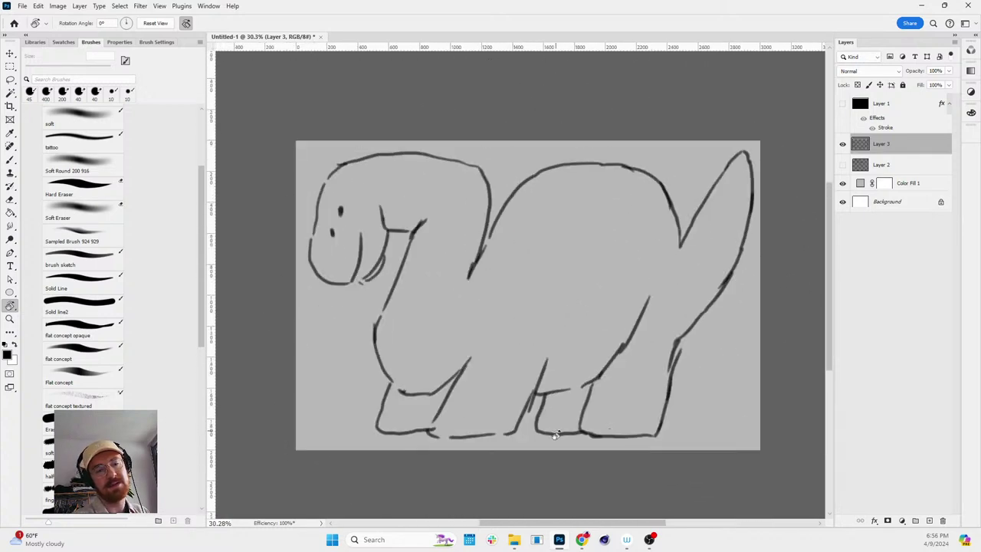
key("b")
mouse_move(537, 395)
left_mouse_down()
mouse_move(528, 430)
mouse_move(601, 444)
mouse_move(665, 433)
mouse_move(788, 288)
mouse_move(771, 201)
mouse_move(728, 298)
mouse_move(604, 429)
left_mouse_up()
key("r")
key("ctrl+z")
key("ctrl+z")
key("ctrl+shift+z")
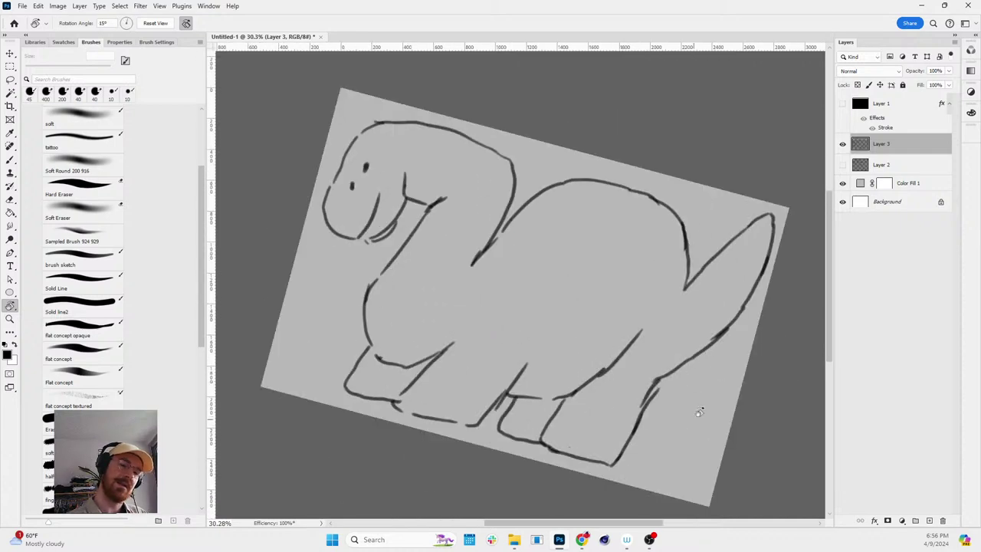
key("Escape")
- Compare Layer 3 with the Layer 2 dinosaur, then show Layer 3 alone again
left_click(842, 143)
left_click(842, 164)
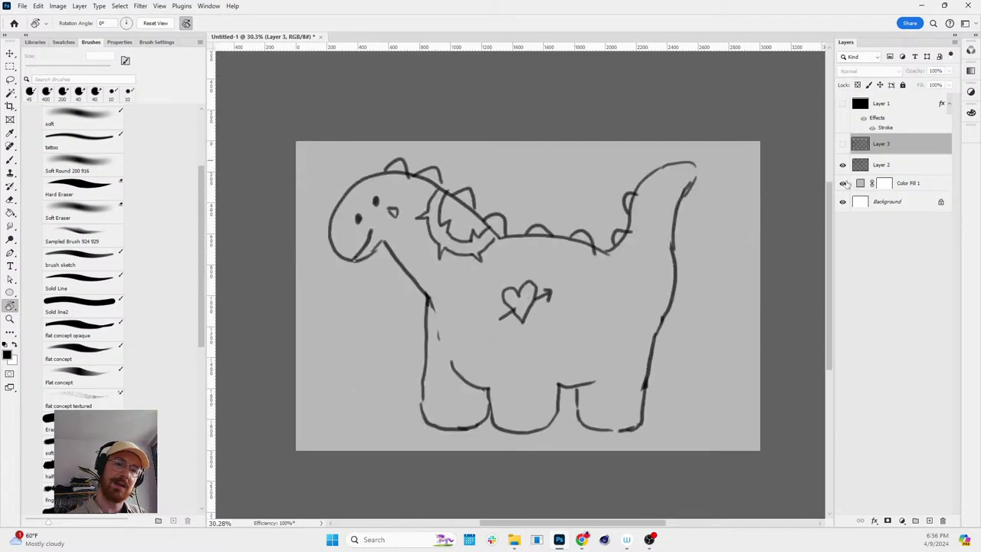
left_click(842, 164)
left_click(843, 144)
mouse_move(750, 326)
left_mouse_down()
mouse_move(766, 192)
mouse_move(753, 311)
mouse_move(679, 345)
mouse_move(682, 247)
mouse_move(771, 158)
mouse_move(679, 186)
mouse_move(687, 288)
left_mouse_up()
- Scale the Layer 3 sketch down from its top-right corner and squash it from the top
key("e")
key("b")
key("ctrl+t")
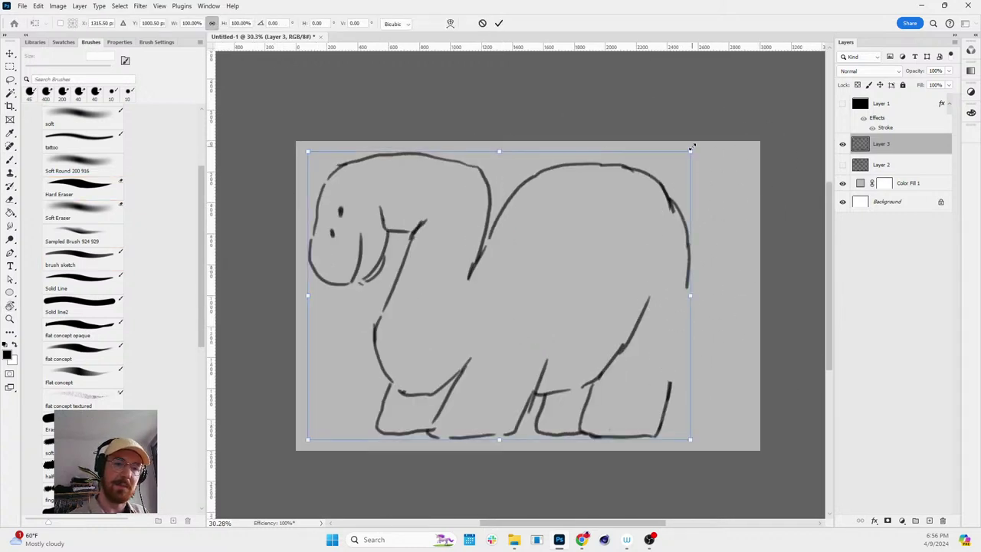
left_click_drag(691, 145, 672, 164)
left_click_drag(502, 171, 502, 184)
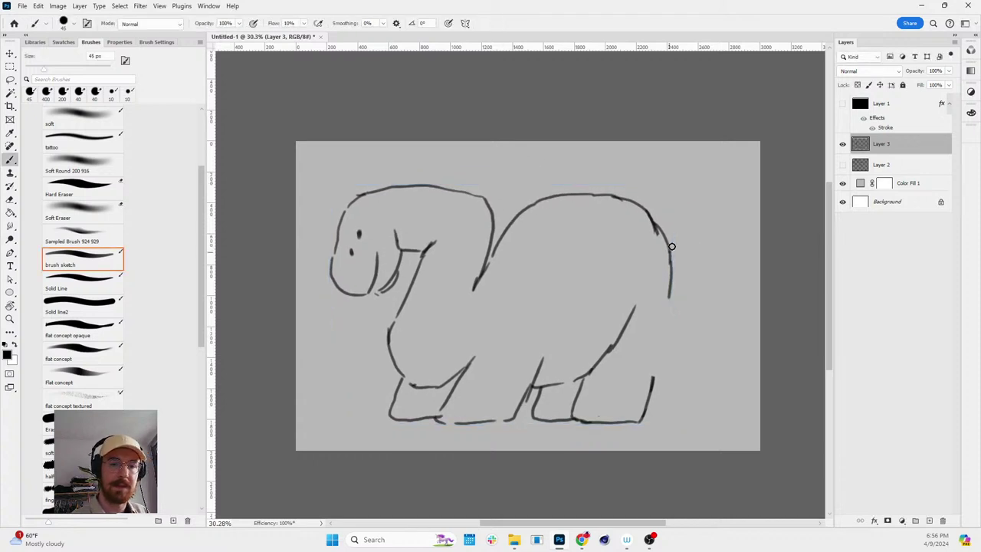
- Brush a tail stroke at the back's end, then slant the sketch and nudge it right
left_click_drag(669, 253, 706, 200)
key("ctrl+t")
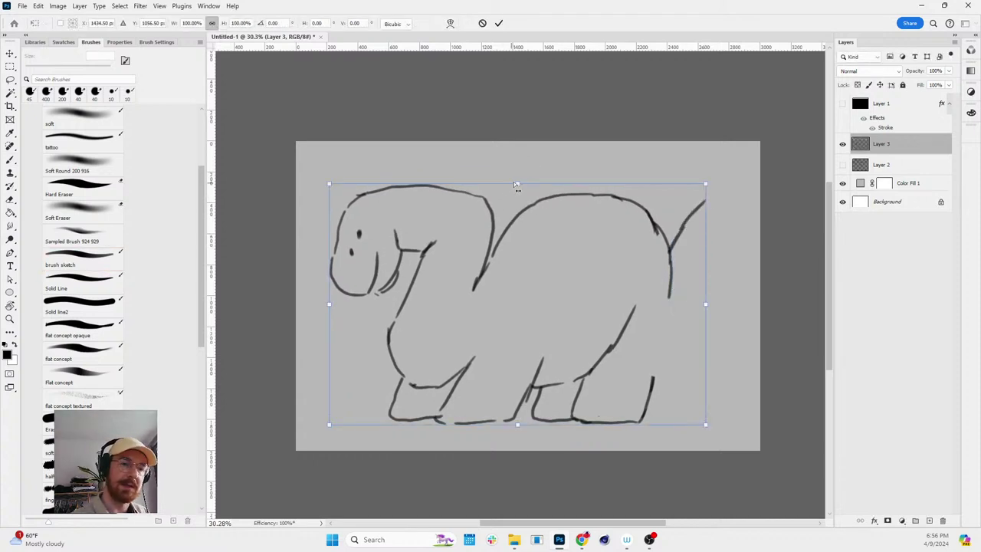
left_click_drag(518, 187, 490, 186)
left_click_drag(627, 236, 650, 238)
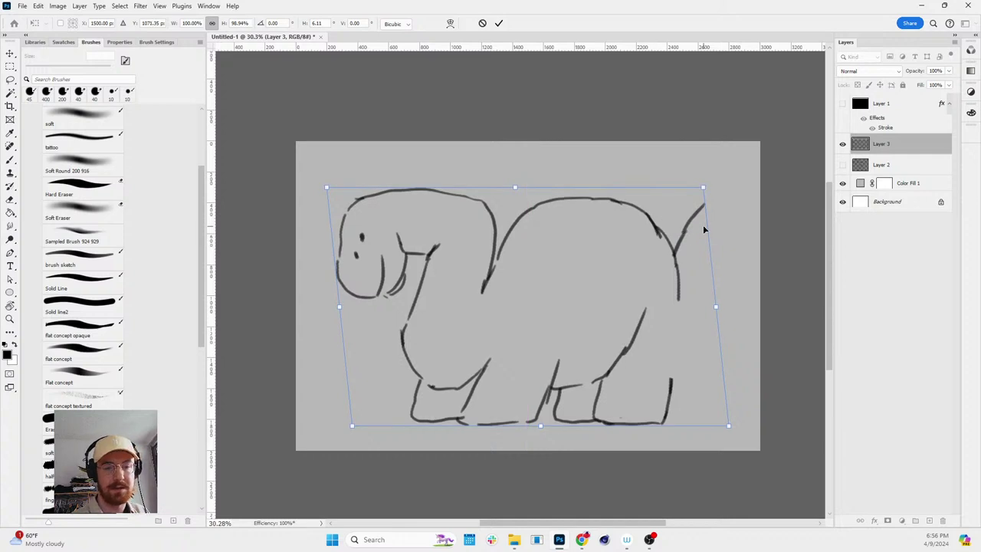
key("Return")
- Erase the old back hump and tail lines and any stray marks
key("b")
mouse_move(705, 223)
left_mouse_down()
mouse_move(505, 267)
mouse_move(573, 197)
mouse_move(696, 270)
mouse_move(498, 189)
mouse_move(565, 162)
mouse_move(619, 180)
mouse_move(655, 245)
mouse_move(670, 178)
mouse_move(709, 166)
mouse_move(733, 179)
mouse_move(741, 222)
mouse_move(699, 260)
mouse_move(695, 235)
mouse_move(724, 232)
mouse_move(711, 227)
mouse_move(687, 330)
mouse_move(650, 347)
left_mouse_up()
key("e")
key("b")
- Erase the stray belly and hind-leg strokes and draw a new stroke down the tail
key("e")
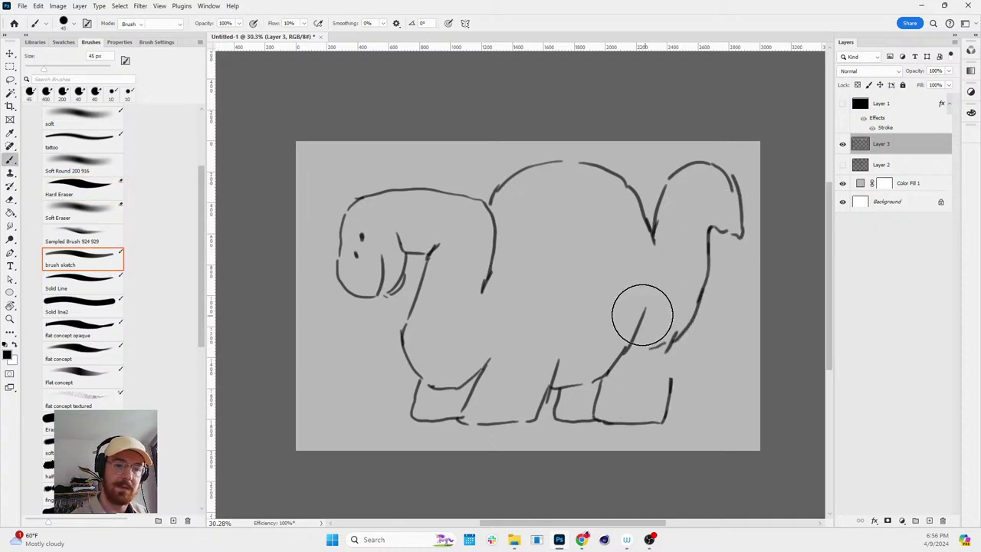
left_click_drag(642, 314, 636, 341)
left_click_drag(668, 380, 651, 422)
key("b")
mouse_move(672, 337)
left_mouse_down()
mouse_move(665, 400)
mouse_move(676, 335)
mouse_move(666, 417)
left_mouse_up()
key("e")
key("b")
mouse_move(668, 279)
left_mouse_down()
mouse_move(673, 391)
mouse_move(662, 422)
mouse_move(627, 422)
left_mouse_up()
- Tilt the view, erase the old head-top and neck strokes, and sketch a new neck stroke
key("r")
mouse_move(707, 313)
left_mouse_down()
mouse_move(696, 376)
mouse_move(634, 465)
mouse_move(737, 199)
mouse_move(755, 263)
mouse_move(720, 171)
mouse_move(689, 436)
left_mouse_up()
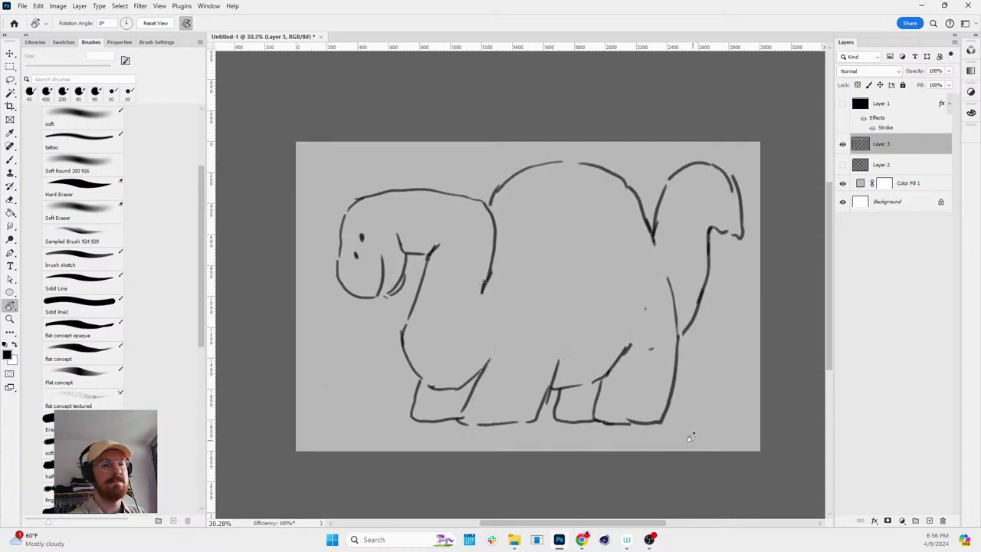
key("e")
mouse_move(361, 193)
left_mouse_down()
mouse_move(407, 182)
mouse_move(476, 196)
mouse_move(482, 258)
left_mouse_up()
key("b")
left_click_drag(497, 185, 494, 272)
left_click_drag(484, 209, 463, 184)
- Trim the neck stroke and draw a longer, rounded head outline over the top
key("e")
mouse_move(416, 247)
left_mouse_down()
mouse_move(400, 230)
mouse_move(408, 270)
mouse_move(418, 267)
left_mouse_up()
key("b")
left_click_drag(339, 230, 363, 202)
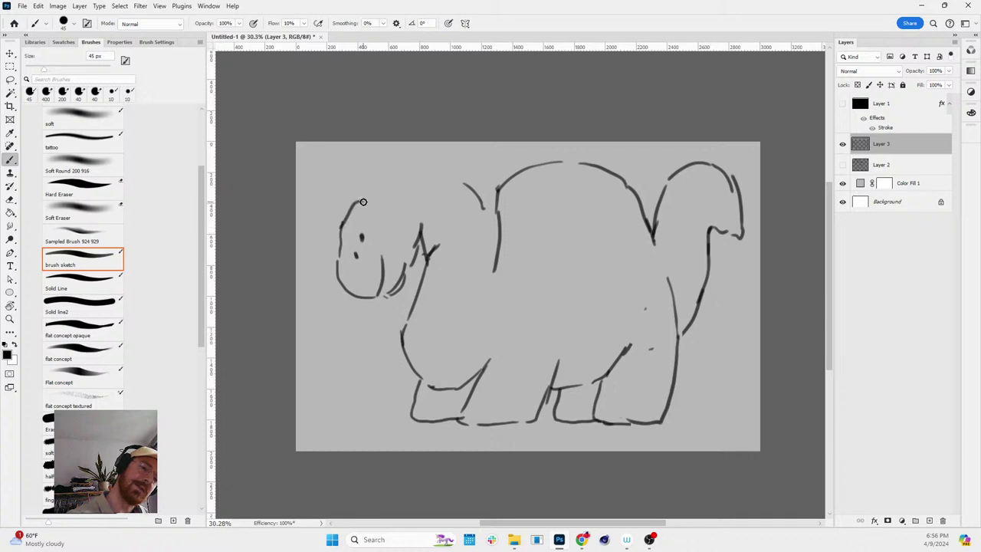
key("ctrl+z")
mouse_move(342, 244)
left_mouse_down()
mouse_move(365, 182)
mouse_move(397, 154)
mouse_move(457, 162)
mouse_move(477, 206)
left_mouse_up()
- Redraw the head's right side down to the neck, curving into the back
key("e")
left_click(460, 170)
key("b")
mouse_move(435, 151)
left_mouse_down()
mouse_move(460, 167)
mouse_move(490, 255)
mouse_move(499, 204)
mouse_move(491, 246)
left_mouse_up()
key("e")
key("b")
left_click_drag(502, 184, 485, 213)
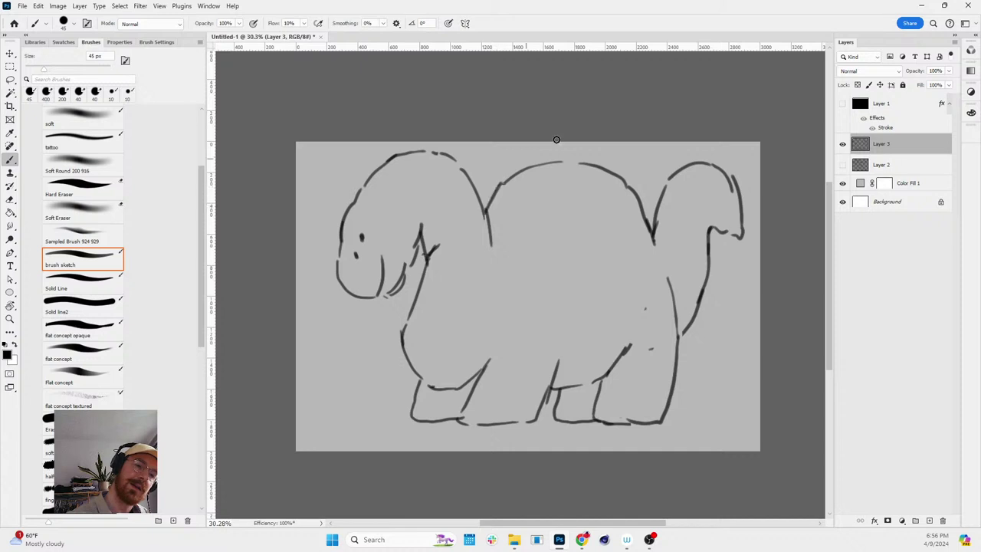
- Sketch wavy tail strokes with hatching rising from the back leg at the lower right
key("space")
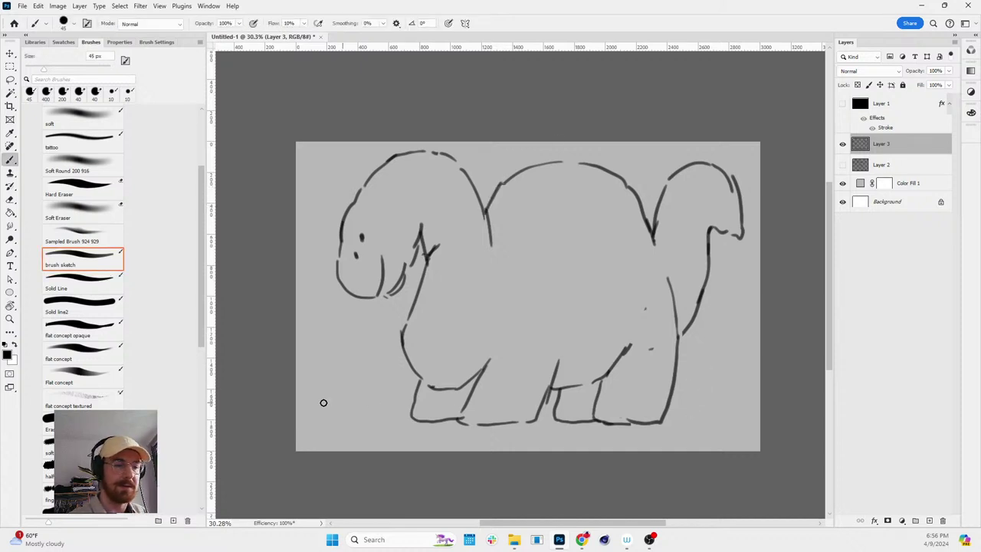
left_click(316, 416)
mouse_move(682, 420)
left_mouse_down()
mouse_move(711, 376)
mouse_move(733, 378)
mouse_move(755, 424)
left_mouse_up()
left_click_drag(714, 376, 735, 339)
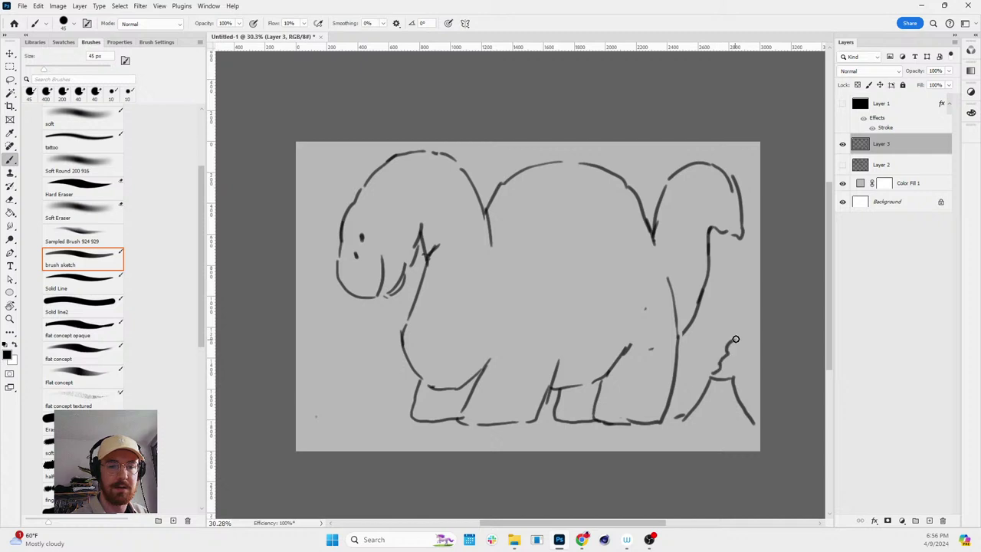
key("ctrl+z")
left_click_drag(713, 379, 749, 314)
mouse_move(730, 368)
left_mouse_down()
mouse_move(758, 345)
mouse_move(712, 382)
mouse_move(703, 421)
left_mouse_up()
mouse_move(717, 394)
left_mouse_down()
mouse_move(731, 380)
mouse_move(734, 415)
mouse_move(762, 299)
left_mouse_up()
- Add short hatching and small marks around the tail base and a squiggle along the lower body
key("r")
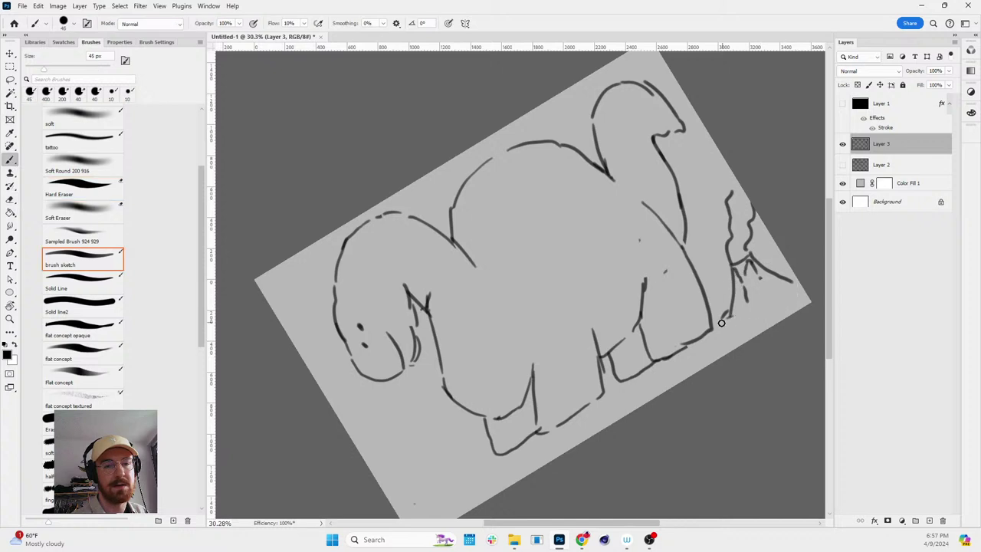
mouse_move(722, 323)
left_mouse_down()
mouse_move(721, 291)
mouse_move(732, 311)
left_mouse_up()
left_click_drag(794, 278, 801, 285)
left_click_drag(762, 297, 768, 304)
key("r")
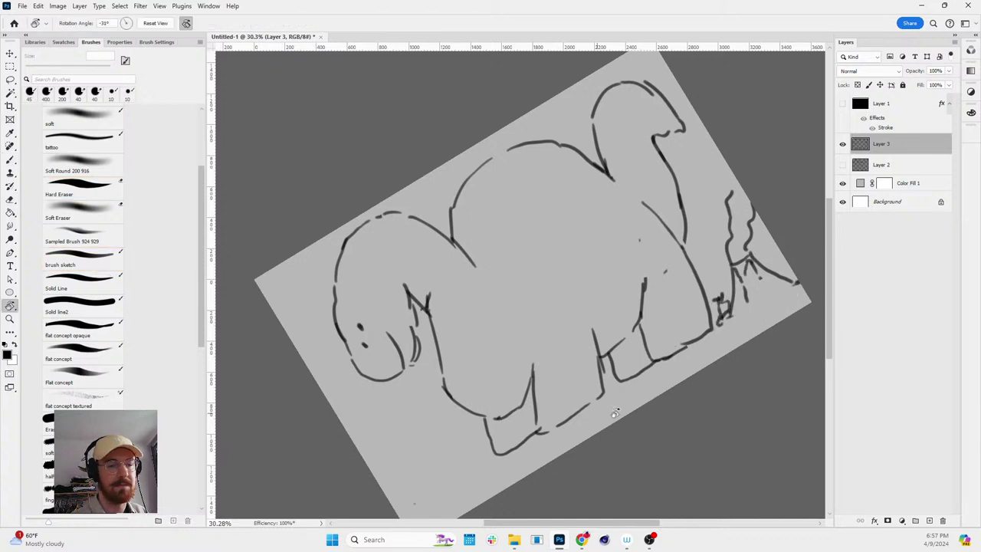
mouse_move(615, 414)
left_mouse_down()
mouse_move(675, 374)
mouse_move(591, 352)
left_mouse_up()
mouse_move(527, 377)
left_mouse_down()
mouse_move(552, 370)
mouse_move(565, 329)
mouse_move(601, 320)
mouse_move(538, 385)
mouse_move(618, 309)
left_mouse_up()
- Straighten the view, fit the canvas on screen, and redraw a straight ground line at lower left
key("r")
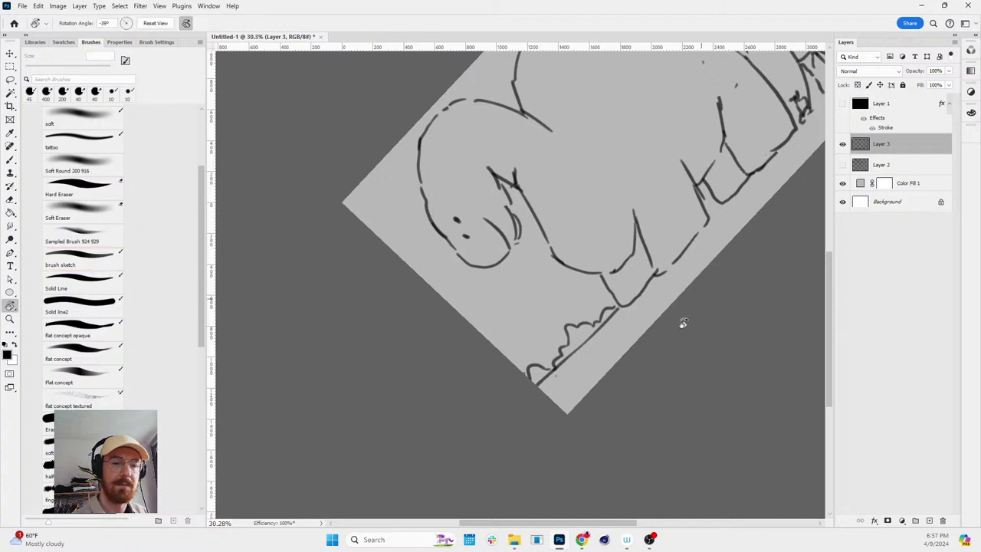
key("ctrl+minus")
key("Escape")
key("ctrl+0")
key("b")
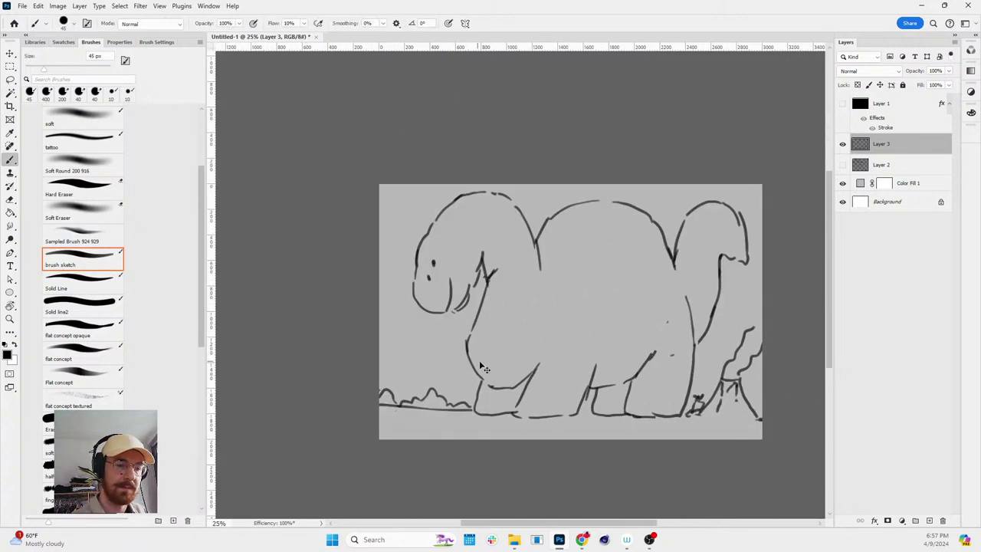
key("ctrl+z")
left_click_drag(379, 407, 468, 407)
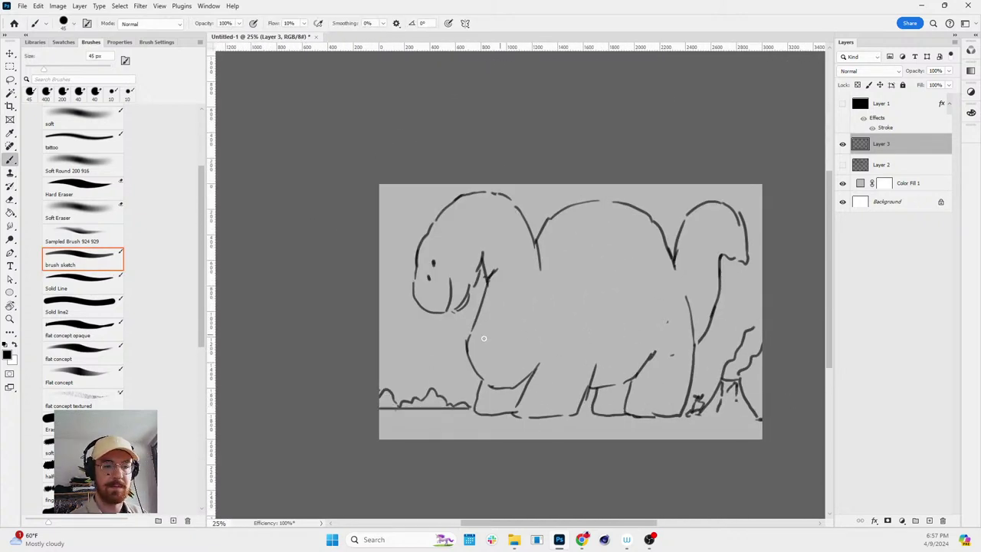
- Sketch a hooked bush outline at the lower left
mouse_move(372, 355)
left_mouse_down()
mouse_move(419, 346)
mouse_move(435, 360)
mouse_move(380, 369)
left_mouse_up()
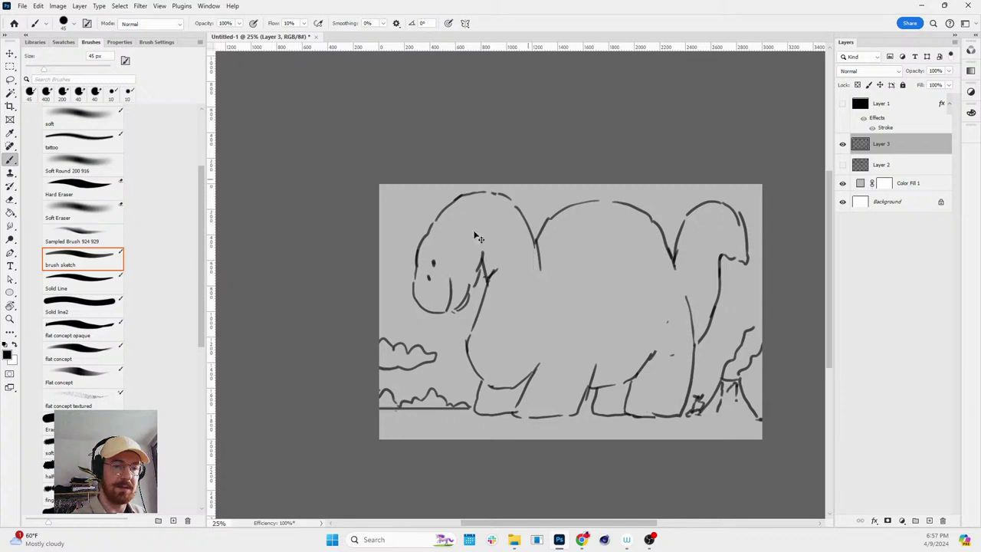
key("ctrl+z")
mouse_move(380, 317)
left_mouse_down()
mouse_move(426, 349)
mouse_move(422, 361)
mouse_move(379, 363)
left_mouse_up()
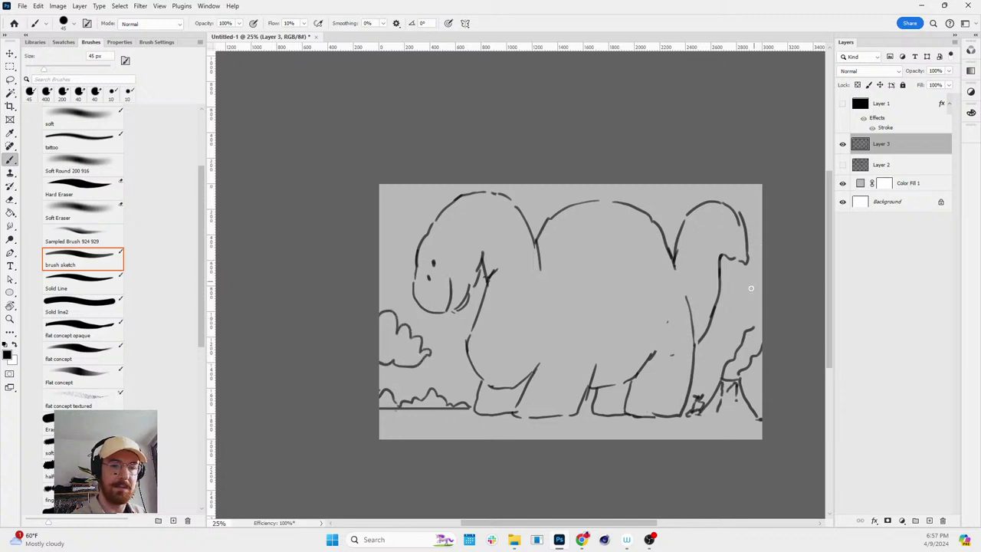
left_click_drag(755, 290, 761, 309)
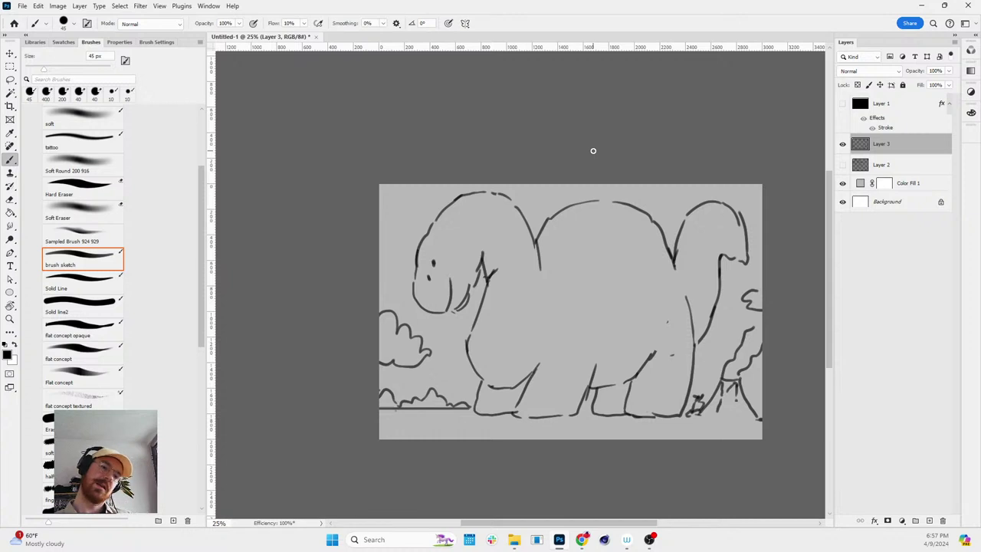
- Trim the right tail curl, draw an eyebrow above the eye, and add a curve below the head
key("e")
mouse_move(720, 230)
left_mouse_down()
mouse_move(733, 245)
mouse_move(724, 274)
left_mouse_up()
key("b")
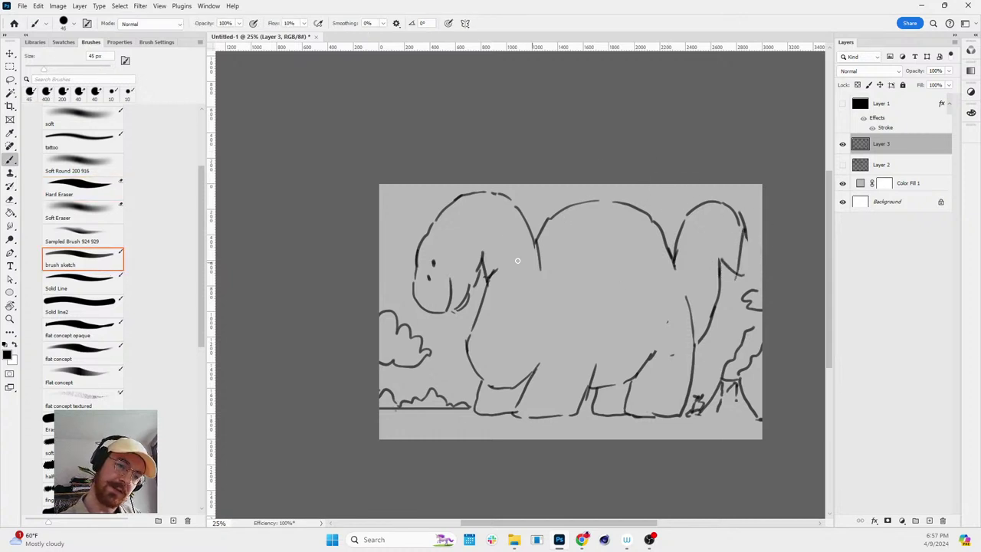
left_click_drag(445, 260, 457, 256)
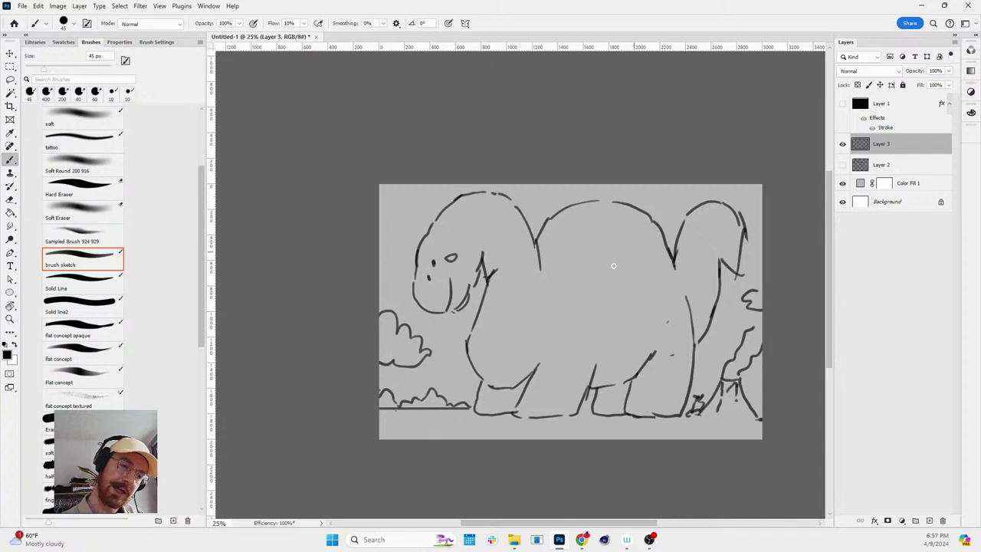
mouse_move(482, 297)
left_mouse_down()
mouse_move(519, 292)
mouse_move(531, 226)
left_mouse_up()
key("ctrl+z")
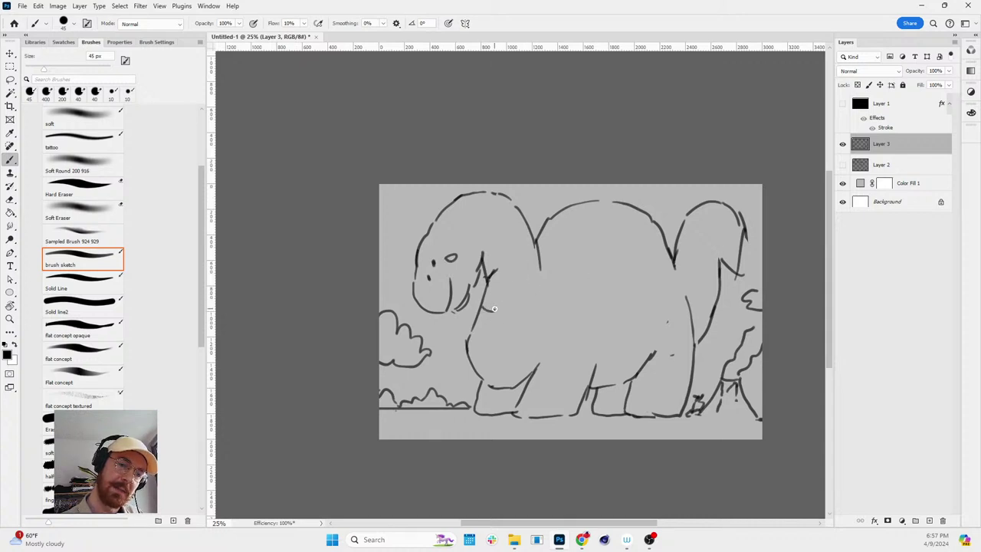
mouse_move(503, 305)
left_mouse_down()
mouse_move(513, 278)
mouse_move(522, 278)
mouse_move(516, 248)
mouse_move(526, 255)
mouse_move(522, 278)
mouse_move(527, 222)
left_mouse_up()
- Add short hanging-trunk strokes below the chin and recentre the drawing in view
mouse_move(478, 314)
left_mouse_down()
mouse_move(497, 319)
mouse_move(515, 305)
left_mouse_up()
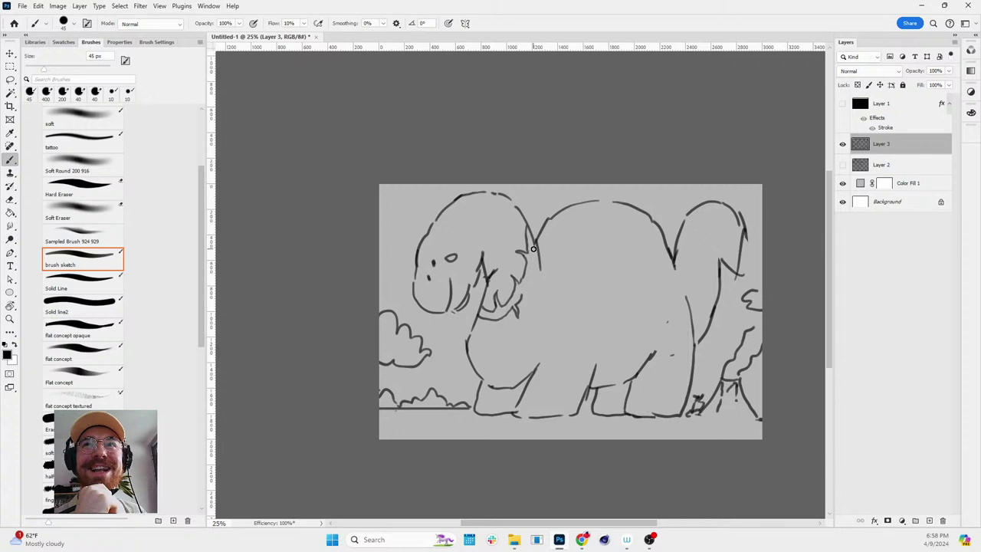
scroll(439, 310, "up", 3)
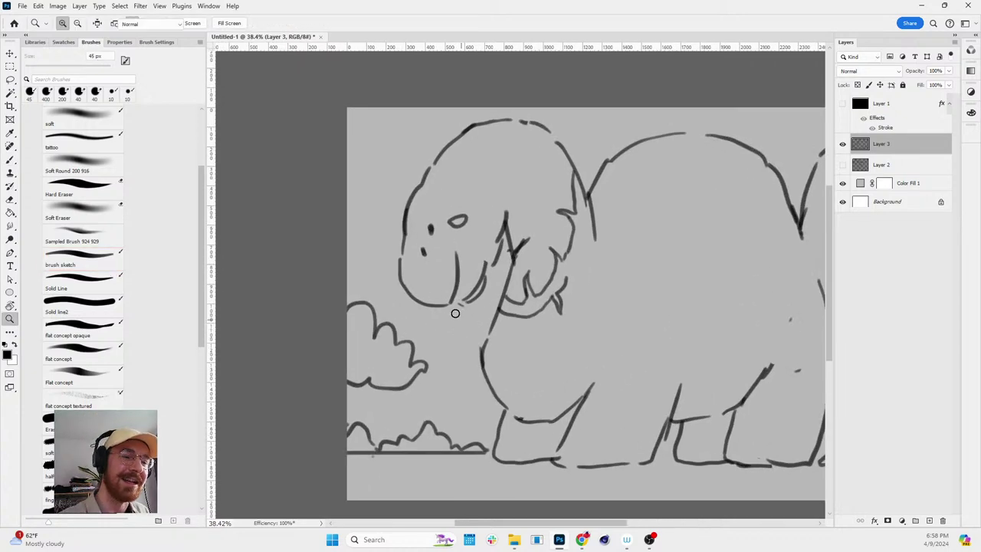
mouse_move(439, 309)
left_mouse_down()
mouse_move(431, 344)
mouse_move(442, 346)
mouse_move(444, 331)
left_mouse_up()
key("r")
left_click_drag(600, 204, 635, 317)
key("Escape")
key("z")
scroll(668, 226, "down", 3)
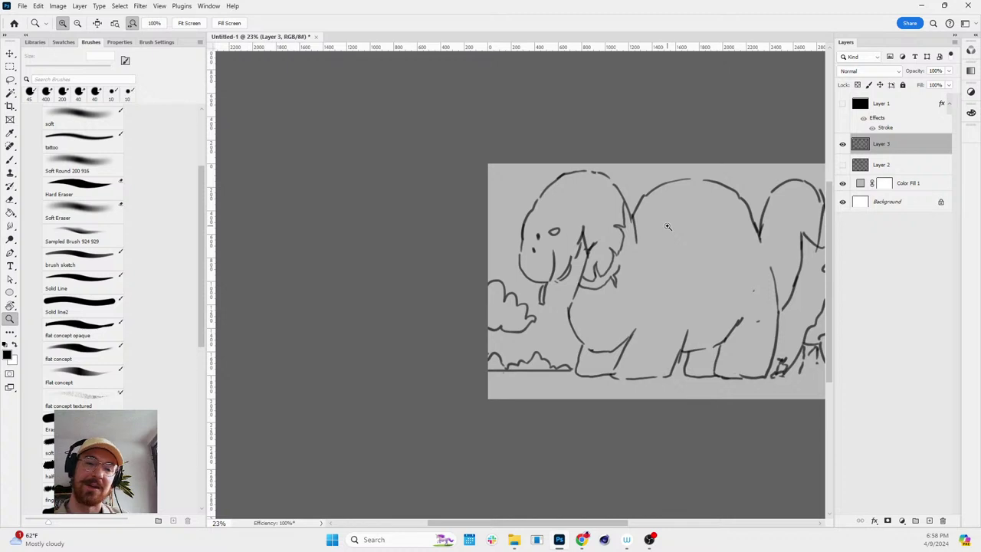
left_click_drag(727, 265, 651, 321)
scroll(650, 322, "up", 2)
- Erase and redraw the head's right edge as a line down into the body, plus a belly stroke
key("b")
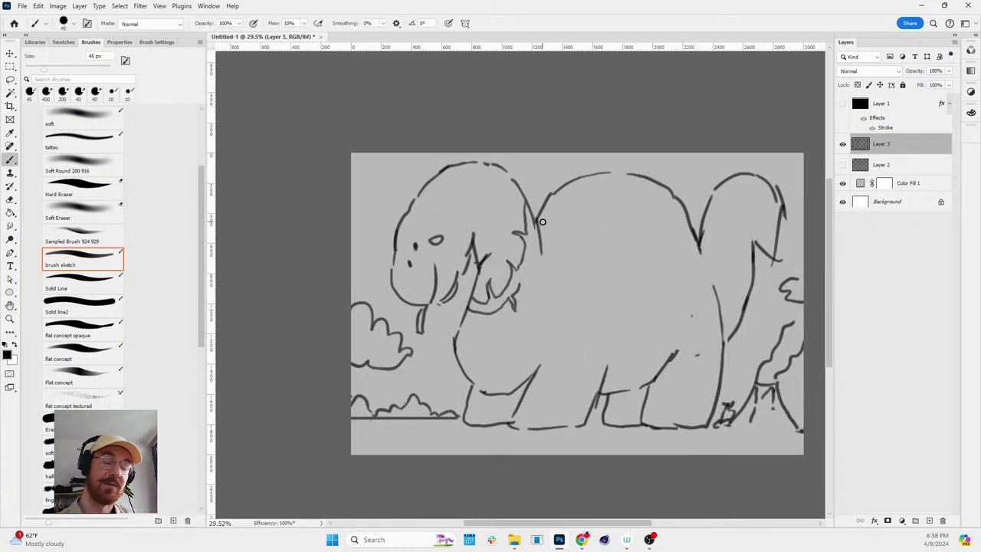
key("e")
mouse_move(491, 164)
left_mouse_down()
mouse_move(530, 200)
mouse_move(543, 252)
left_mouse_up()
key("b")
mouse_move(483, 159)
left_mouse_down()
mouse_move(529, 193)
mouse_move(549, 242)
mouse_move(543, 313)
left_mouse_up()
left_click_drag(546, 215, 617, 177)
key("r")
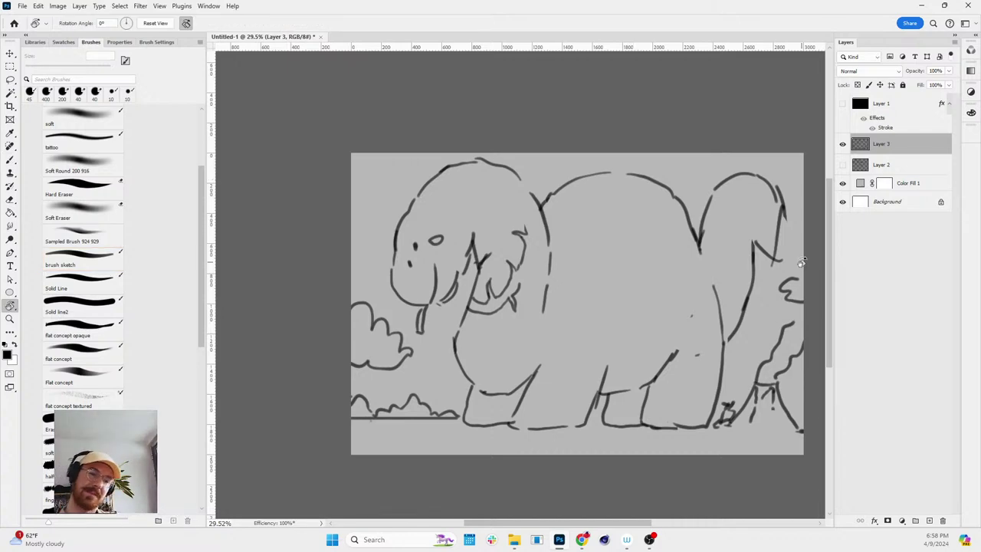
key("b")
left_click_drag(541, 360, 574, 304)
- Erase the old belly strokes and draw a fresh stroke down the belly
key("z")
scroll(748, 350, "down", 2)
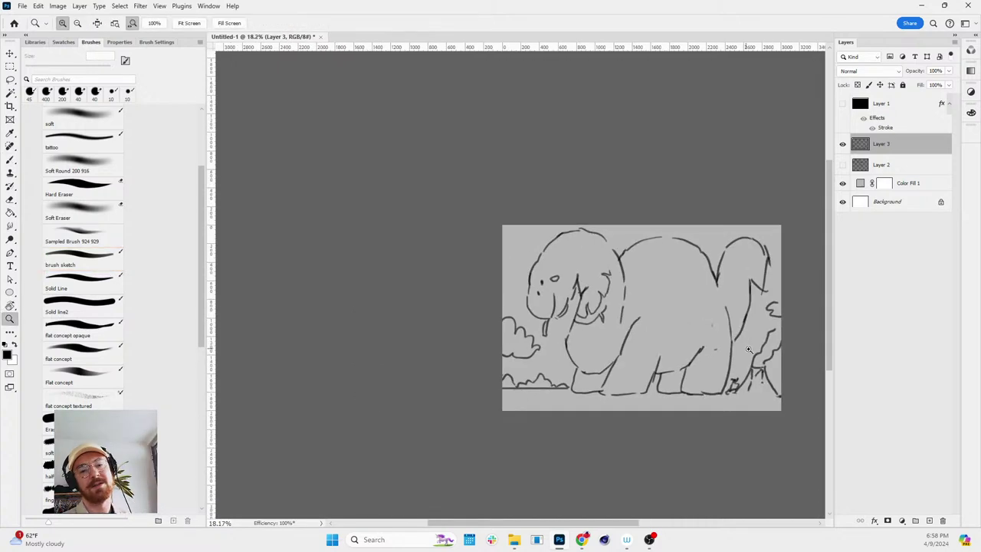
key("r")
left_click_drag(749, 349, 740, 387)
key("Escape")
key("e")
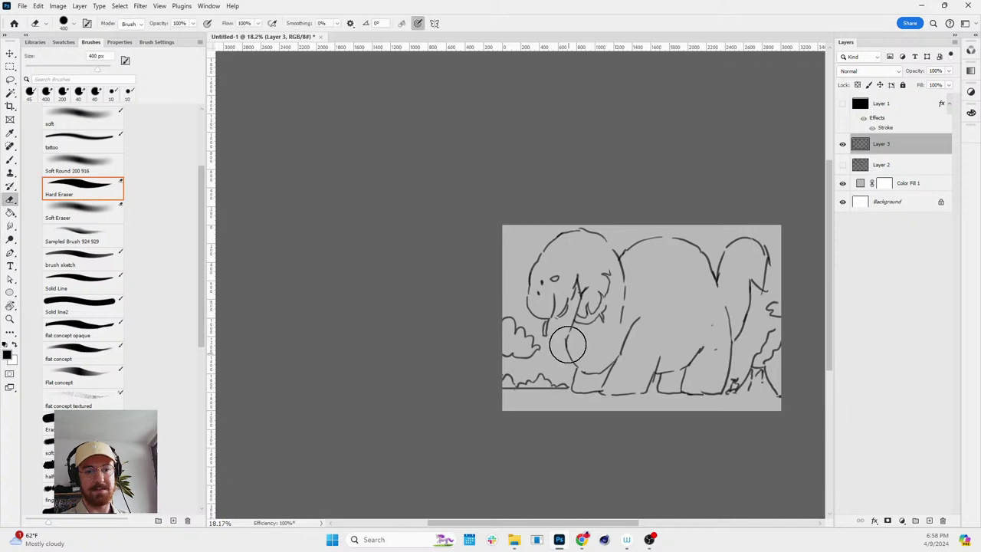
left_click_drag(567, 345, 591, 383)
key("b")
key("e")
key("b")
mouse_move(567, 335)
left_mouse_down()
mouse_move(575, 318)
mouse_move(591, 366)
left_mouse_up()
- Zoom in on the body and redraw the leg line curving to the right
key("r")
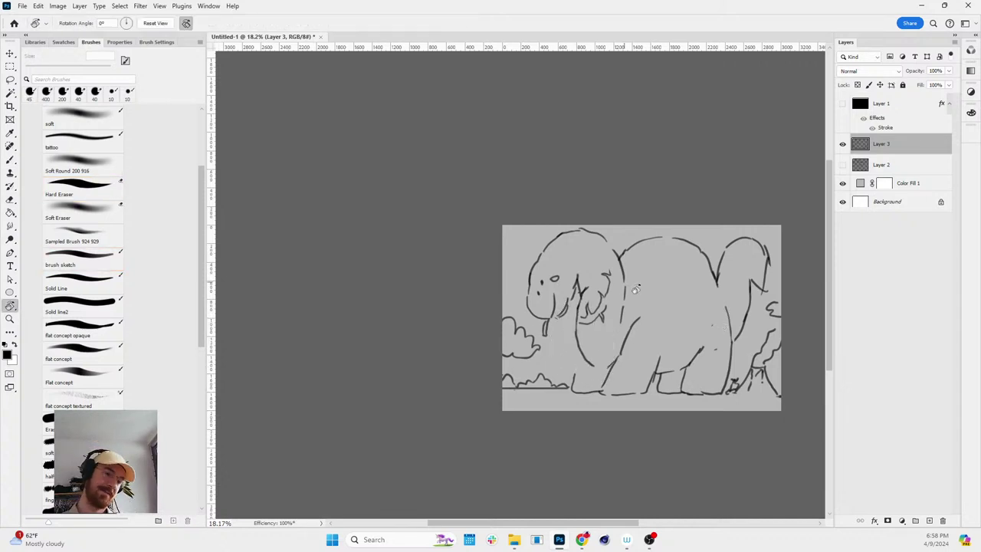
left_click_drag(635, 289, 625, 400)
key("Escape")
key("z")
left_click_drag(716, 311, 741, 313)
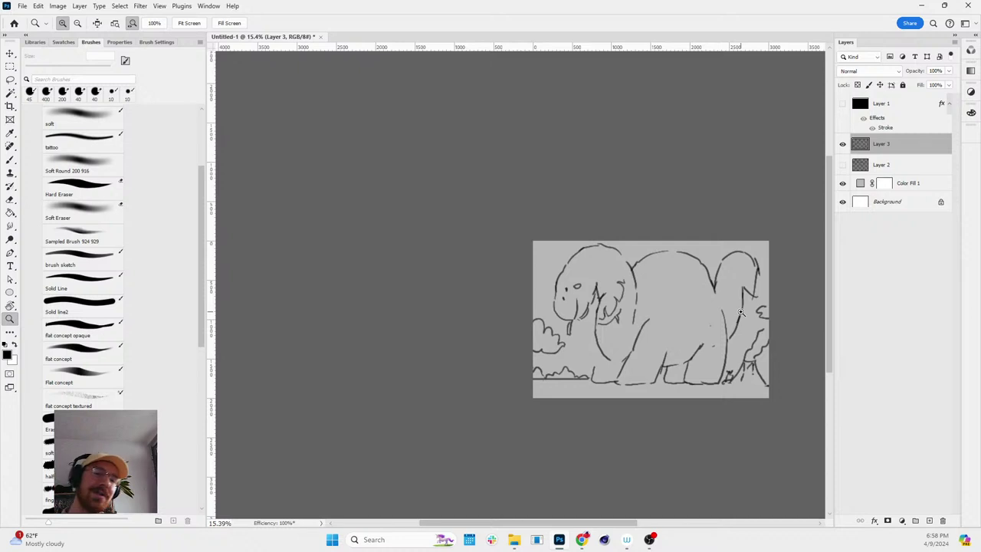
left_click(631, 376)
key("e")
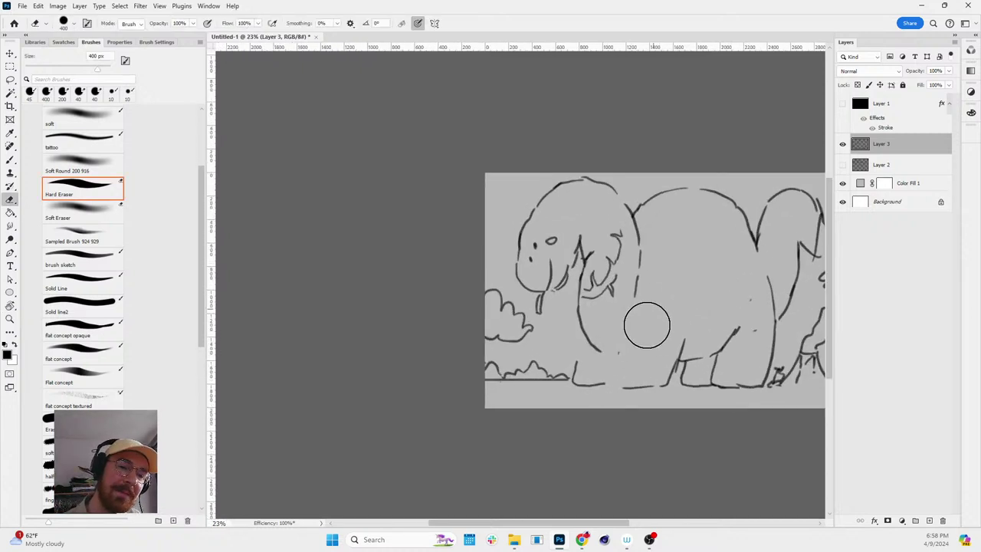
key("b")
mouse_move(636, 311)
left_mouse_down()
mouse_move(628, 389)
mouse_move(672, 379)
left_mouse_up()
key("ctrl+z")
mouse_move(636, 328)
left_mouse_down()
mouse_move(622, 390)
mouse_move(662, 387)
mouse_move(685, 332)
left_mouse_up()
- Erase the hanging trunk lines to rework the trunk tip
key("e")
key("b")
left_click_drag(581, 351, 578, 366)
key("ctrl+z")
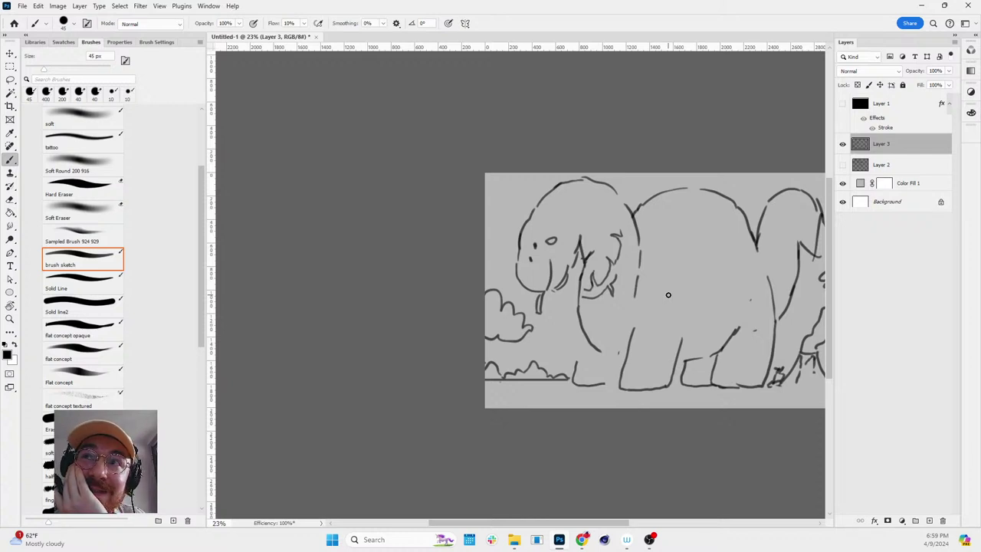
key("z")
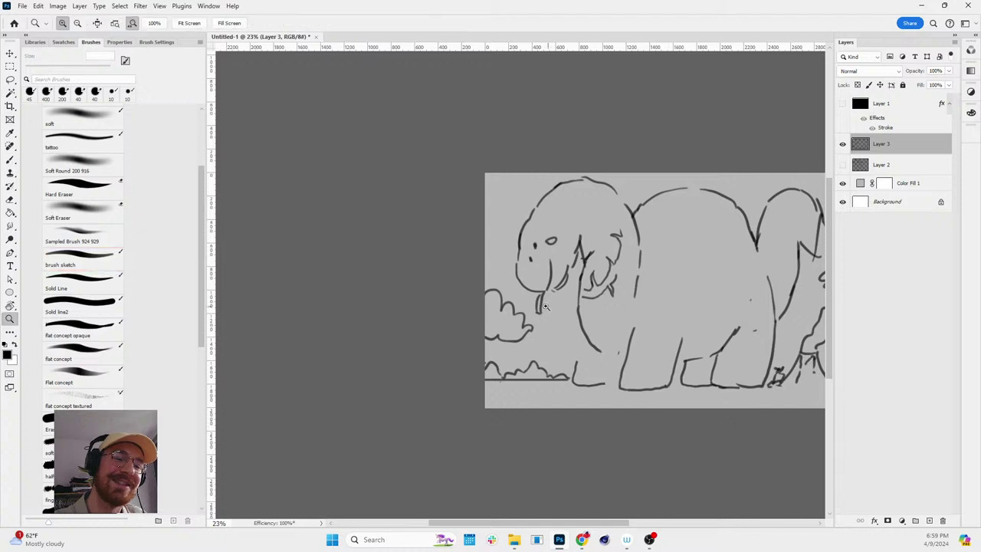
mouse_move(547, 306)
left_mouse_down()
mouse_move(559, 306)
mouse_move(521, 299)
mouse_move(570, 303)
mouse_move(509, 300)
left_mouse_up()
key("e")
key("b")
- Reposition the view around the head and turn the circular eye into a short curve
key("r")
left_click(549, 298)
key("b")
key("h")
scroll(743, 321, "down", 2)
scroll(742, 321, "right", 3)
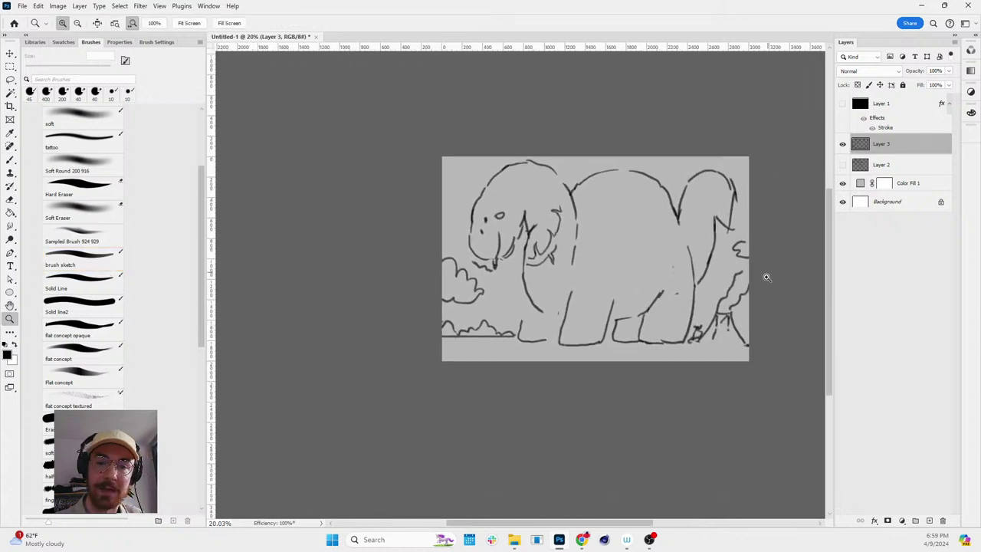
scroll(758, 284, "up", 1)
key("b")
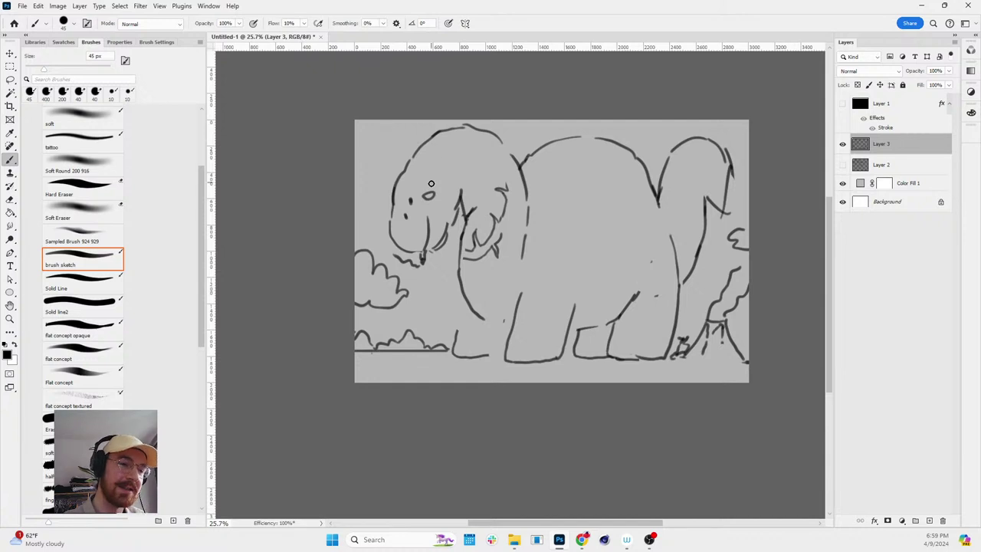
key("e")
left_click_drag(423, 192, 431, 193)
key("b")
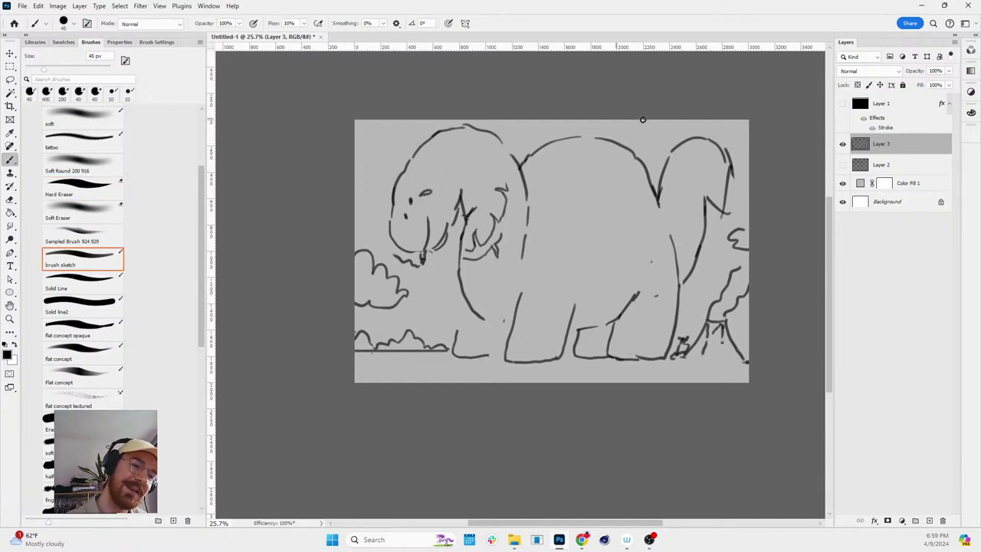
- Draw a line up the front leg and erase the old front foot outline
left_click_drag(458, 328, 464, 297)
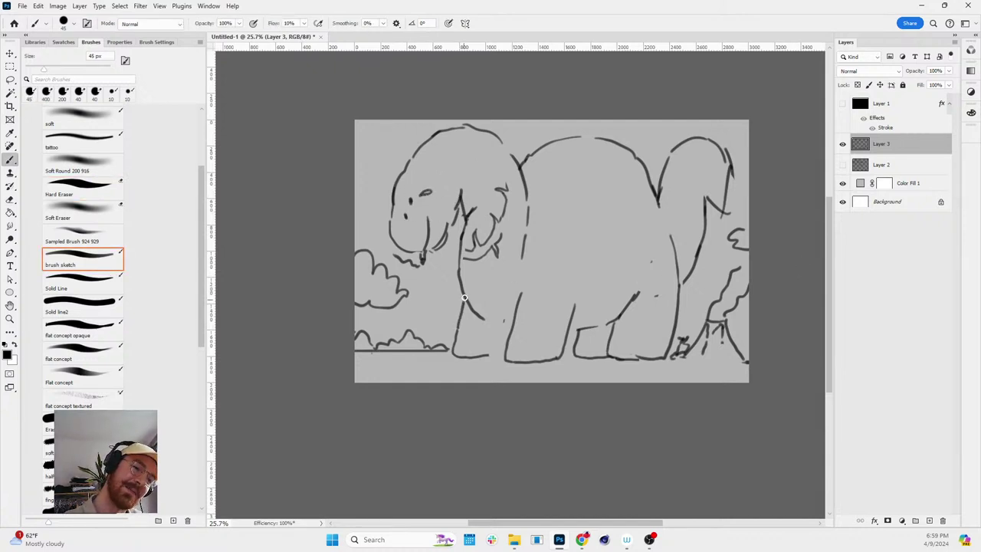
key("e")
left_click_drag(469, 357, 502, 356)
key("b")
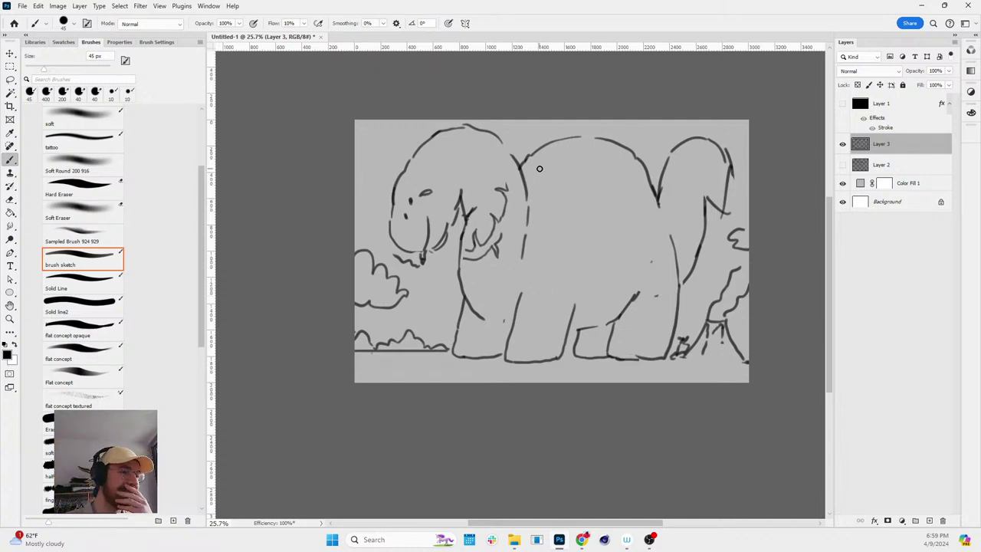
- Open flesh study01.psd from the recent files overview
left_click(14, 23)
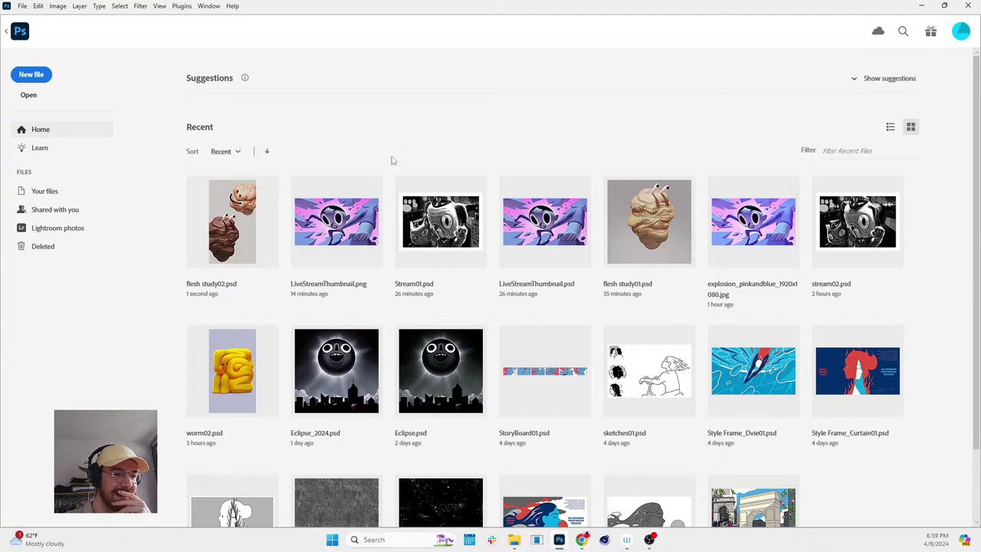
left_click(659, 221)
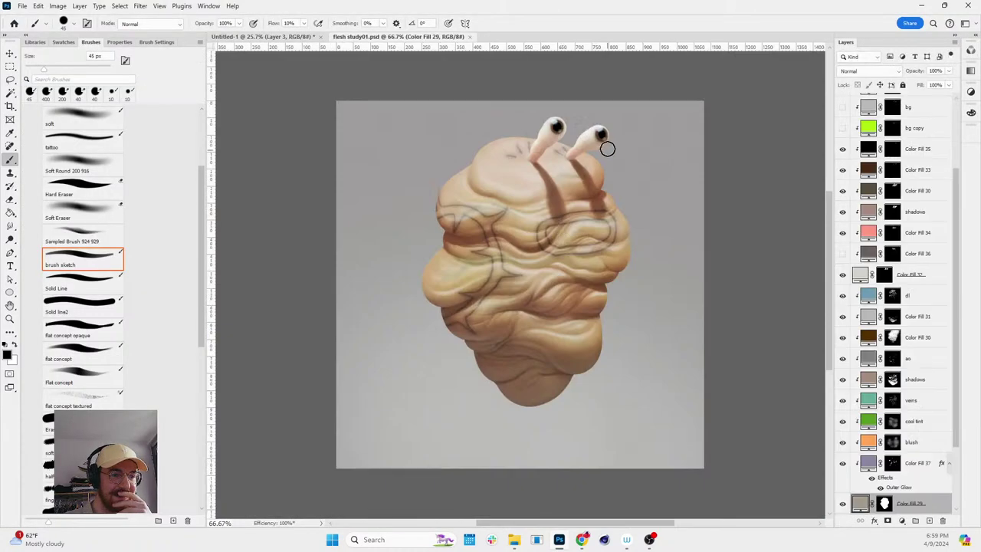
scroll(560, 205, "up", 3)
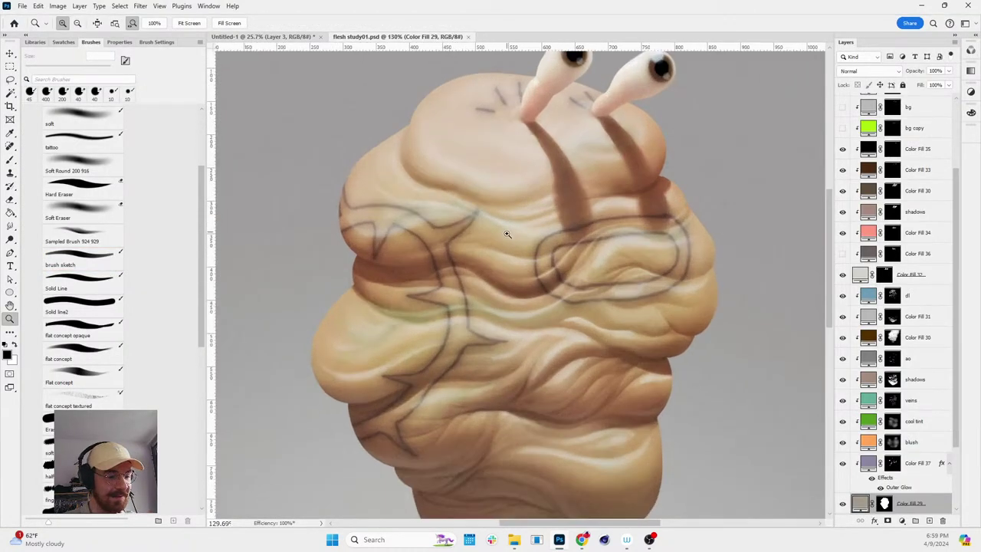
left_click_drag(504, 225, 477, 217)
- Group the creature's layers, from the dl layer down, into Group 4
key("z")
scroll(477, 216, "down", 3)
scroll(604, 211, "up", 4)
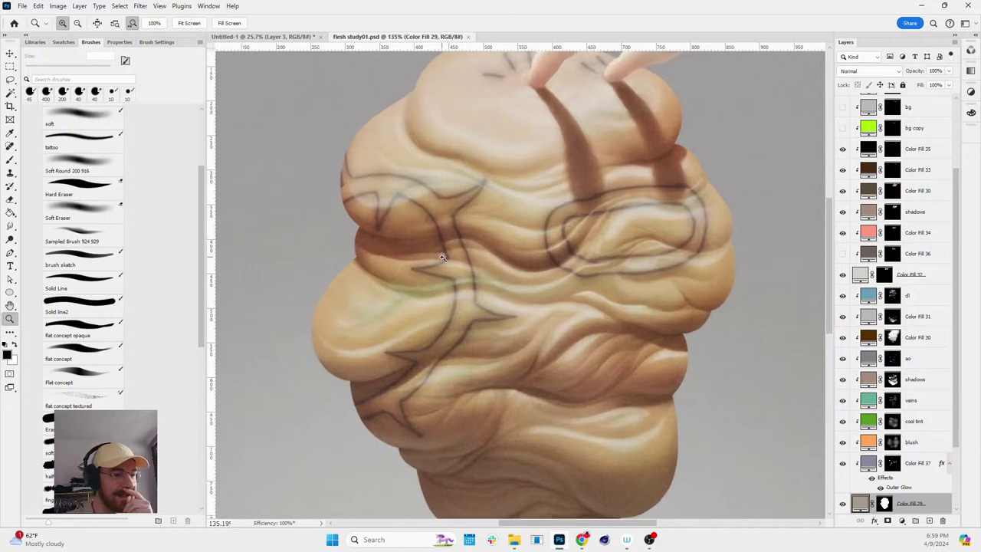
scroll(604, 212, "down", 3)
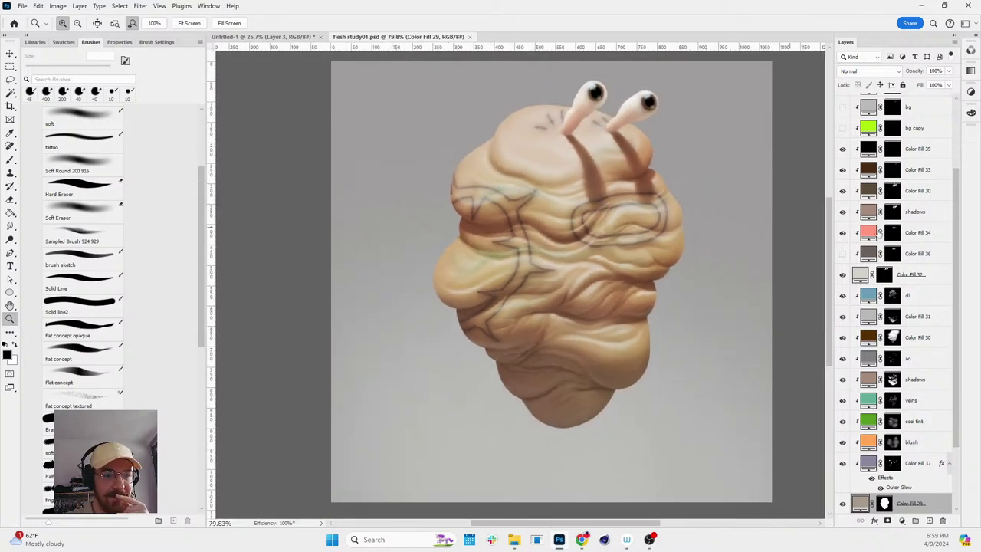
scroll(927, 227, "up", 2)
left_click(912, 189)
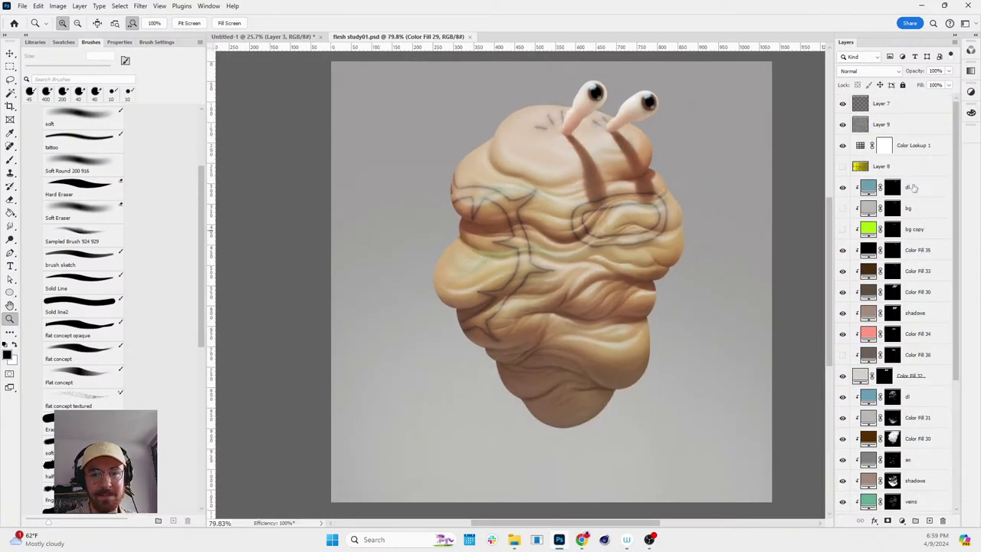
scroll(929, 322, "down", 3)
scroll(929, 322, "down", 1)
left_click(913, 436, "shift")
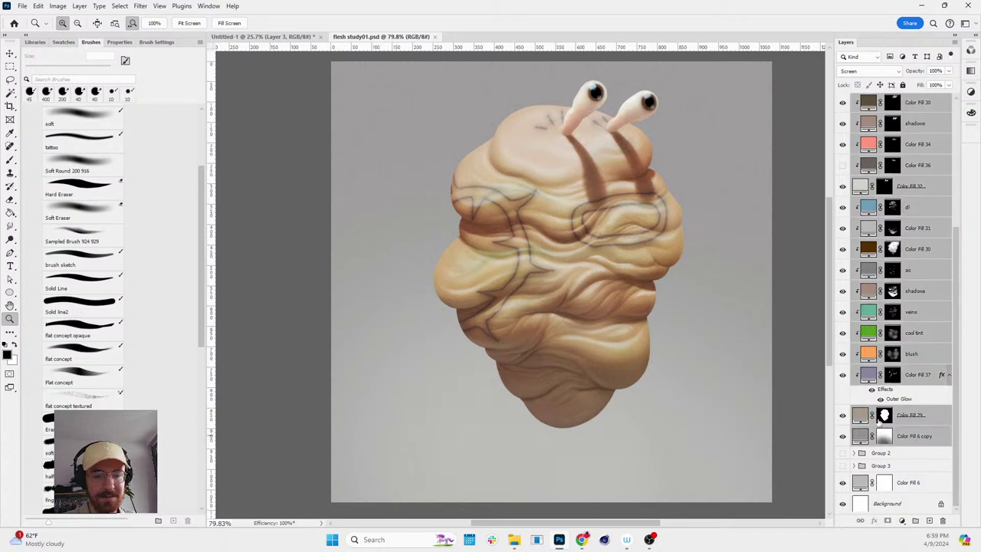
key("ctrl+g")
- Hide Group 4, inspect Group 2's pink legged creature, then switch to showing Group 3
left_click(842, 182)
left_click(842, 195)
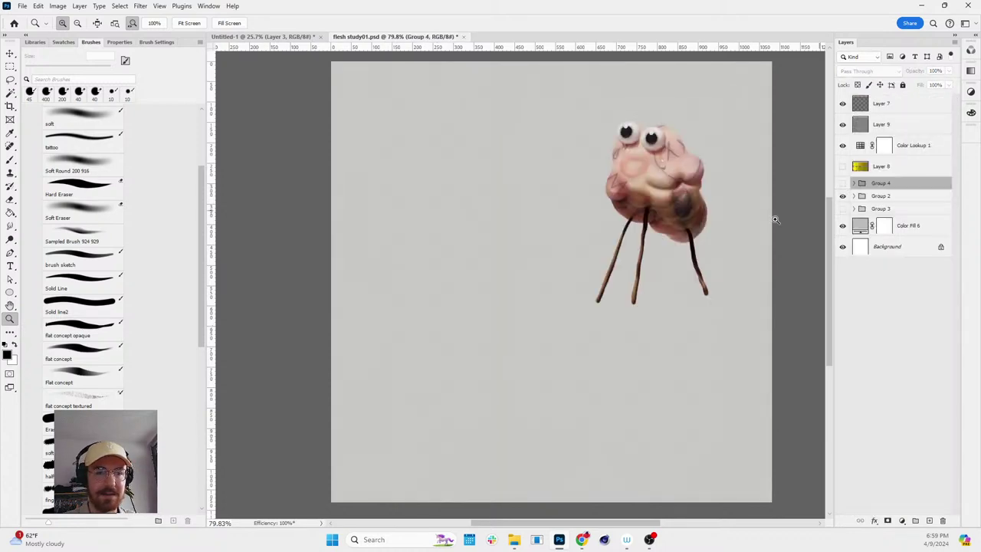
mouse_move(692, 179)
left_mouse_down()
mouse_move(735, 179)
mouse_move(690, 180)
left_mouse_up()
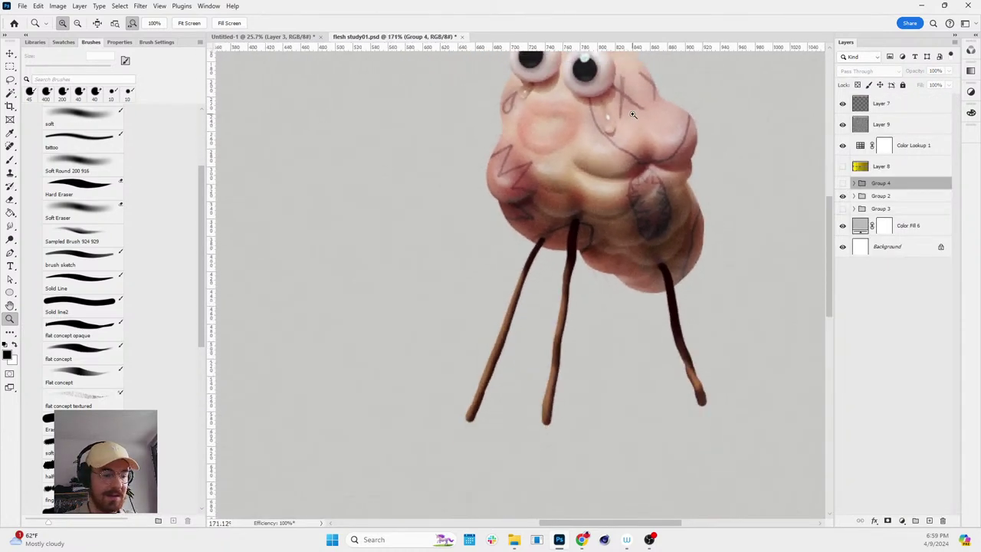
left_click_drag(641, 136, 617, 170)
key("z")
left_click(617, 170)
left_click(842, 196)
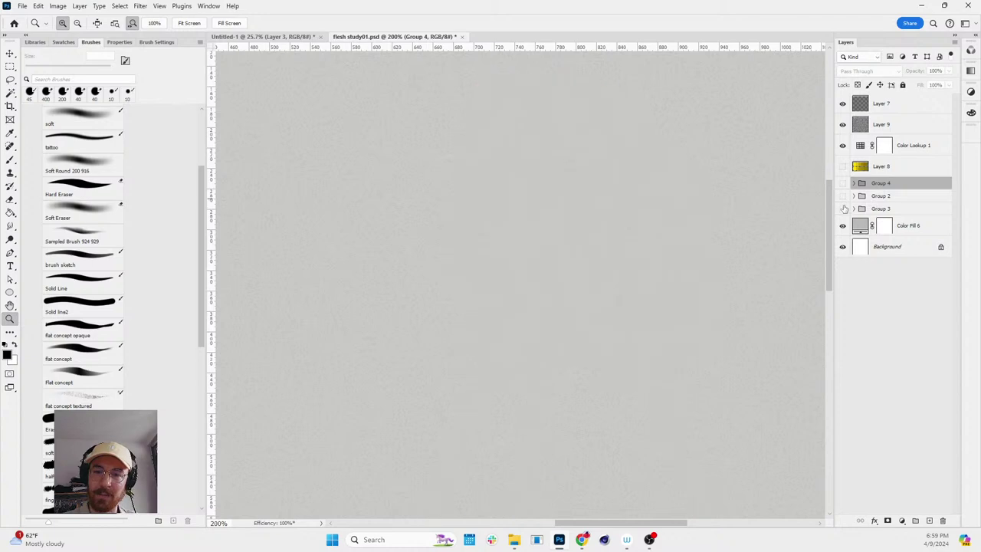
left_click(843, 209)
left_click_drag(623, 266, 482, 258)
left_click_drag(321, 270, 628, 287)
- Zoom out to the whole Group 3 creature and close flesh study01.psd
key("h")
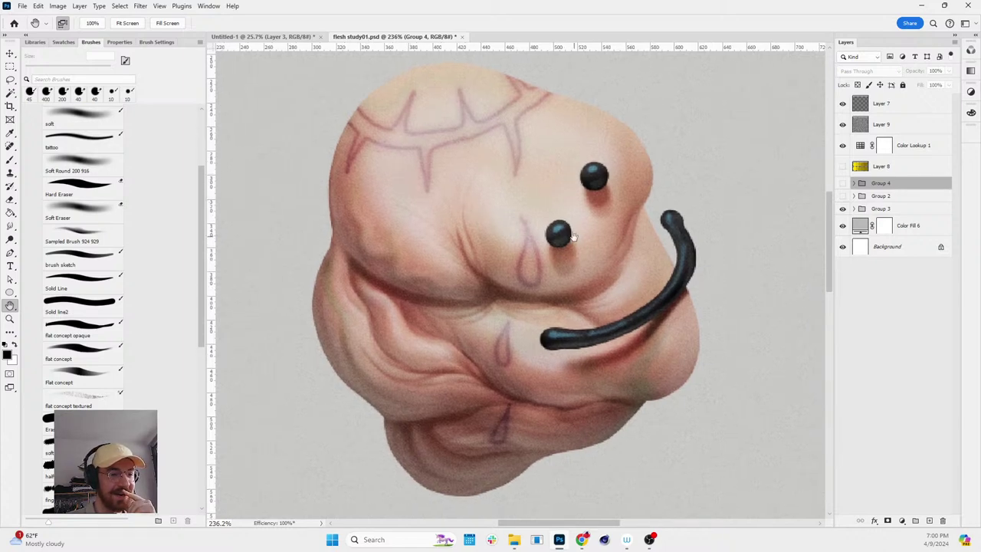
key("z")
left_click_drag(515, 206, 483, 205)
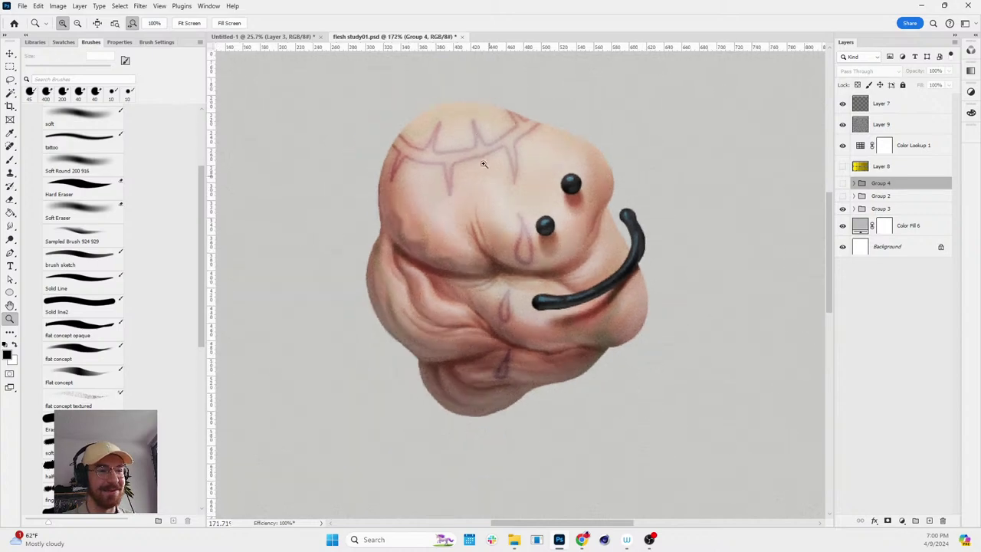
left_click(463, 37)
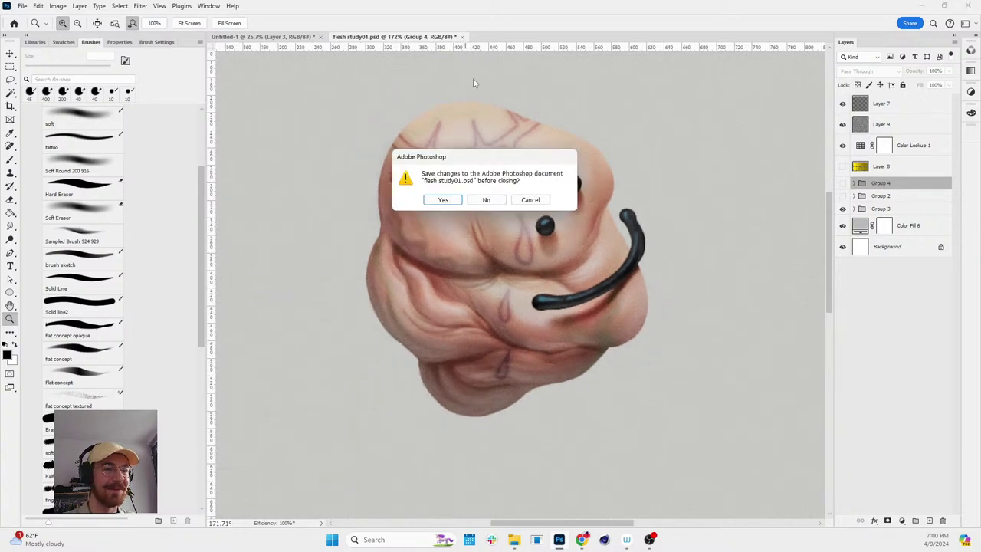
- Discard changes to flesh study01.psd and zoom in on the Untitled-1 dinosaur sketch
left_click(488, 200)
left_click_drag(609, 173, 574, 192)
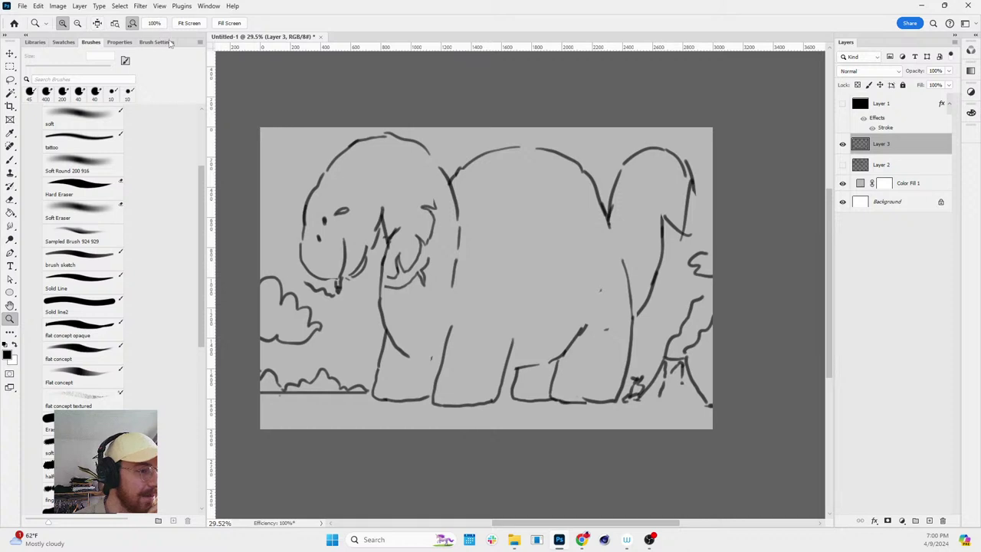
- Erase and redraw the right head's edge and the curve joining it to the body
key("e")
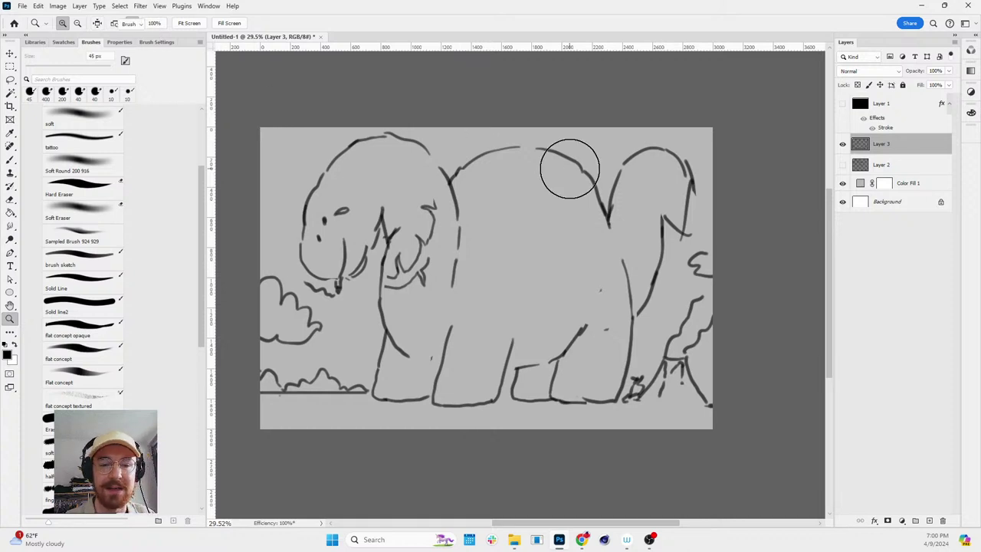
mouse_move(685, 225)
left_mouse_down()
mouse_move(689, 166)
mouse_move(702, 203)
mouse_move(663, 225)
mouse_move(692, 239)
mouse_move(705, 214)
left_mouse_up()
key("b")
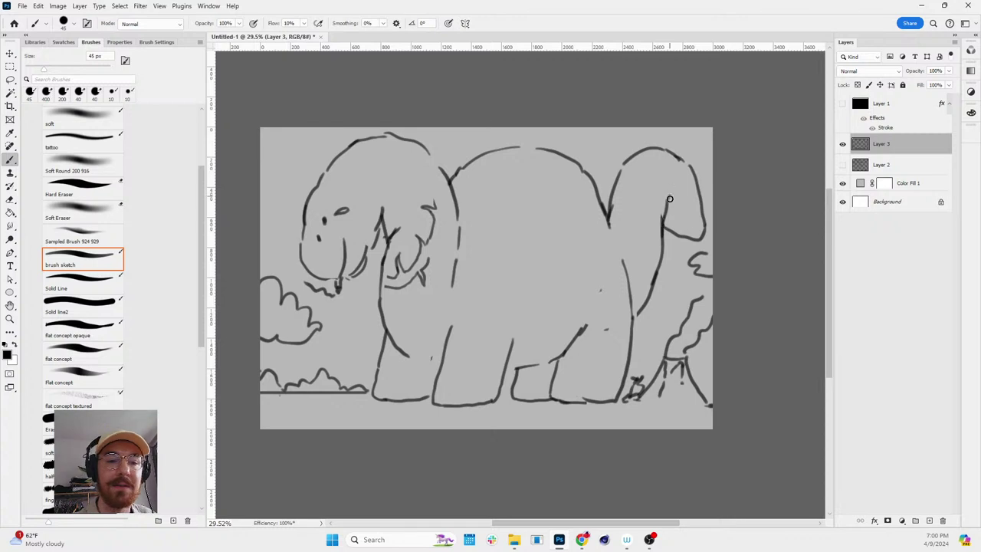
key("e")
left_click_drag(624, 192, 620, 175)
key("b")
left_click_drag(609, 221, 587, 179)
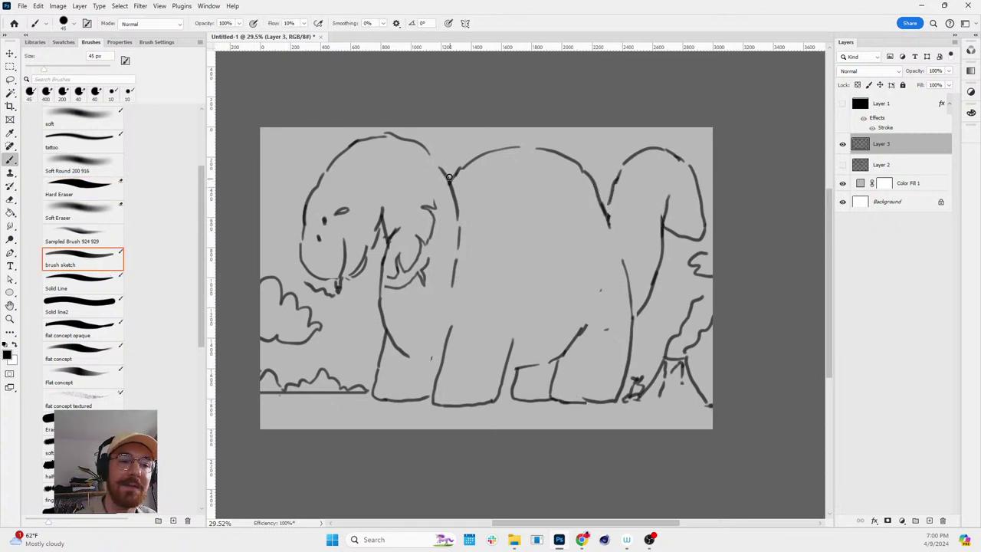
- Try outline strokes on the left head and back, undoing the attempts
mouse_move(397, 137)
left_mouse_down()
mouse_move(432, 148)
mouse_move(464, 208)
left_mouse_up()
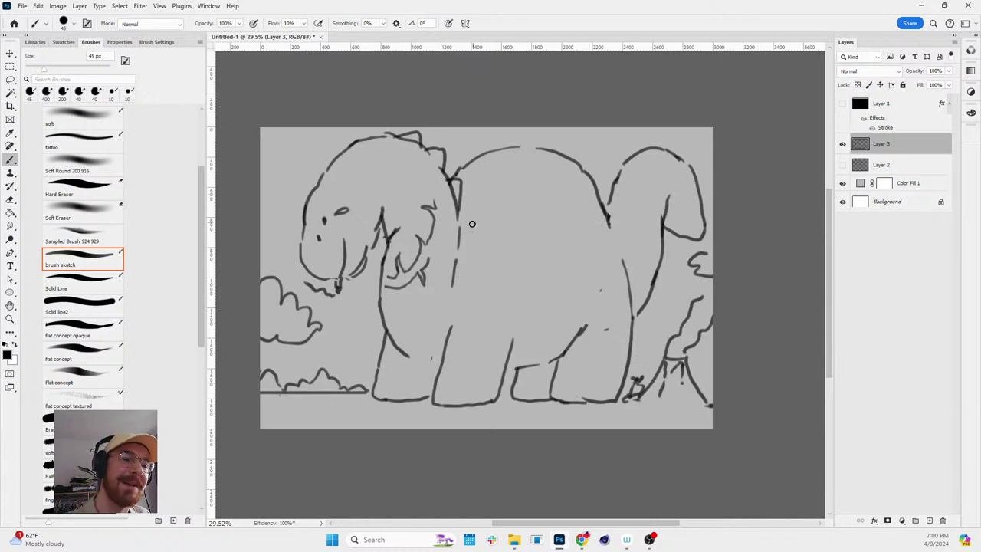
left_click_drag(463, 220, 459, 249)
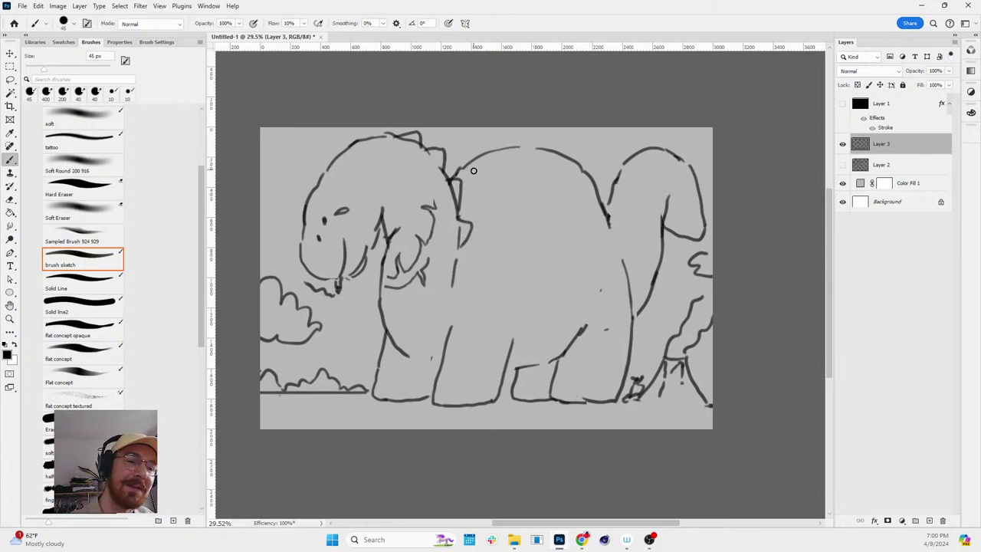
mouse_move(467, 198)
left_mouse_down()
mouse_move(470, 167)
mouse_move(492, 170)
mouse_move(489, 153)
mouse_move(508, 147)
left_mouse_up()
key("ctrl+z")
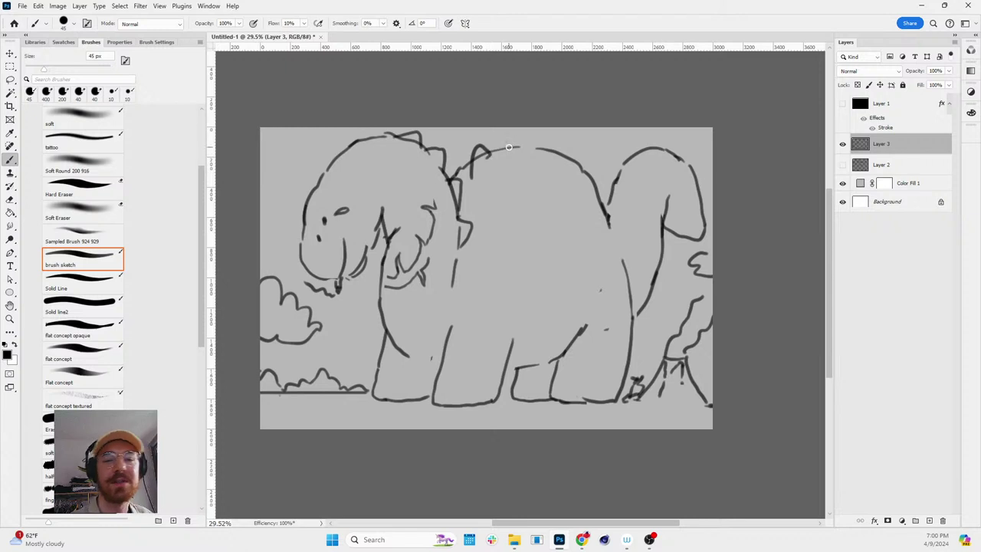
left_click_drag(349, 157, 370, 139)
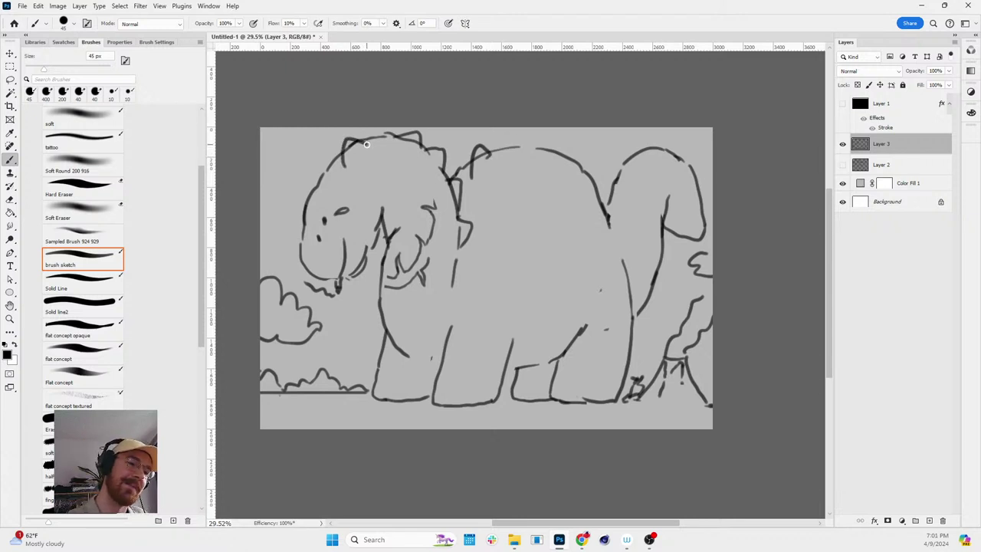
key("ctrl+z")
key("ctrl+z")
key("ctrl+z")
key("ctrl+z")
key("ctrl+z")
key("ctrl+z")
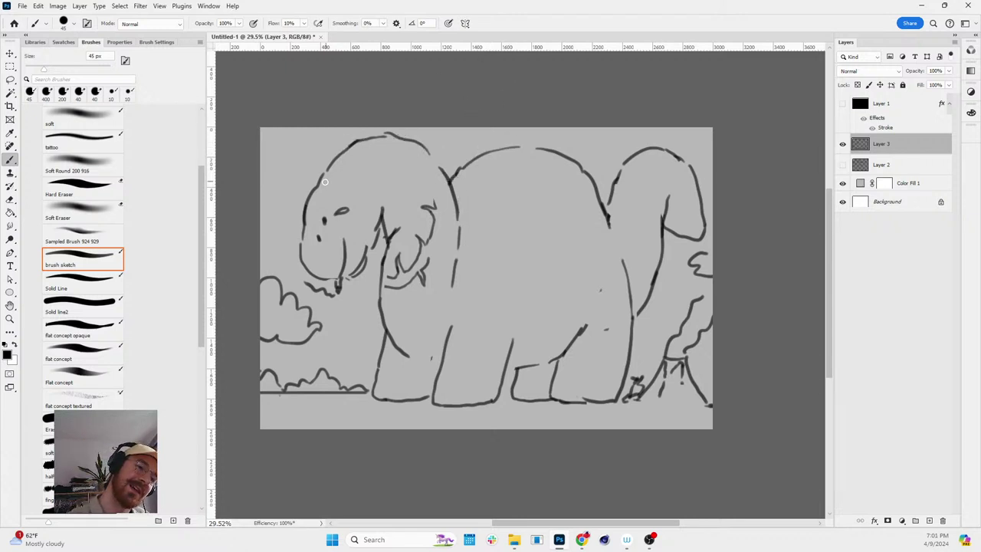
left_click_drag(316, 193, 354, 141)
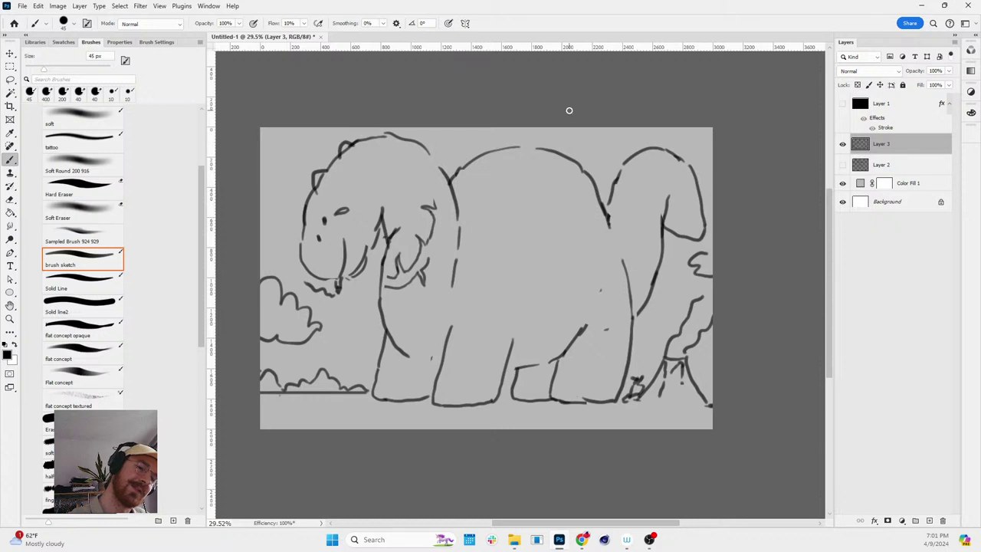
key("ctrl+z")
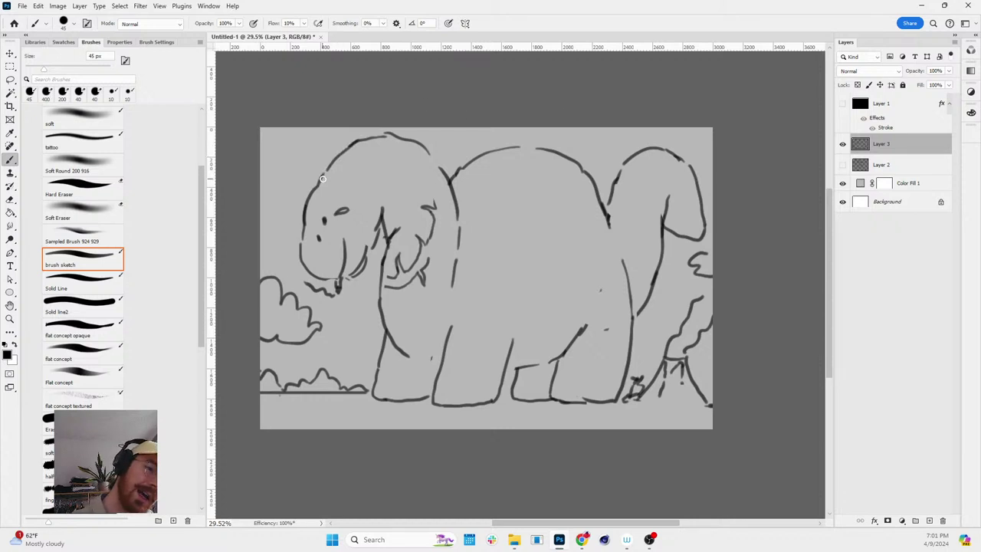
mouse_move(322, 182)
left_mouse_down()
mouse_move(339, 153)
mouse_move(376, 135)
left_mouse_up()
key("ctrl+z")
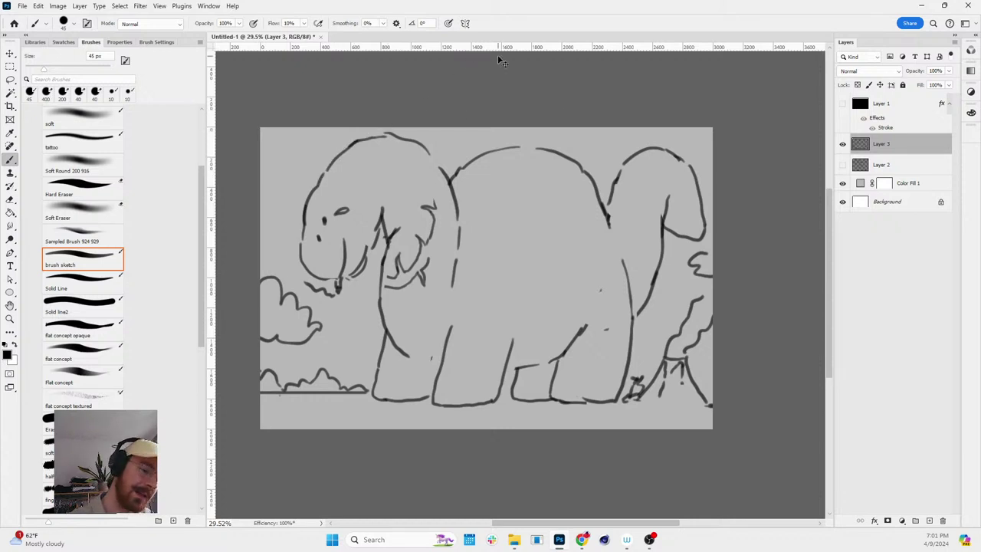
- Scale the Layer 3 sketch down to 93.23%
key("ctrl+t")
left_click_drag(714, 133, 692, 147)
key("Return")
key("b")
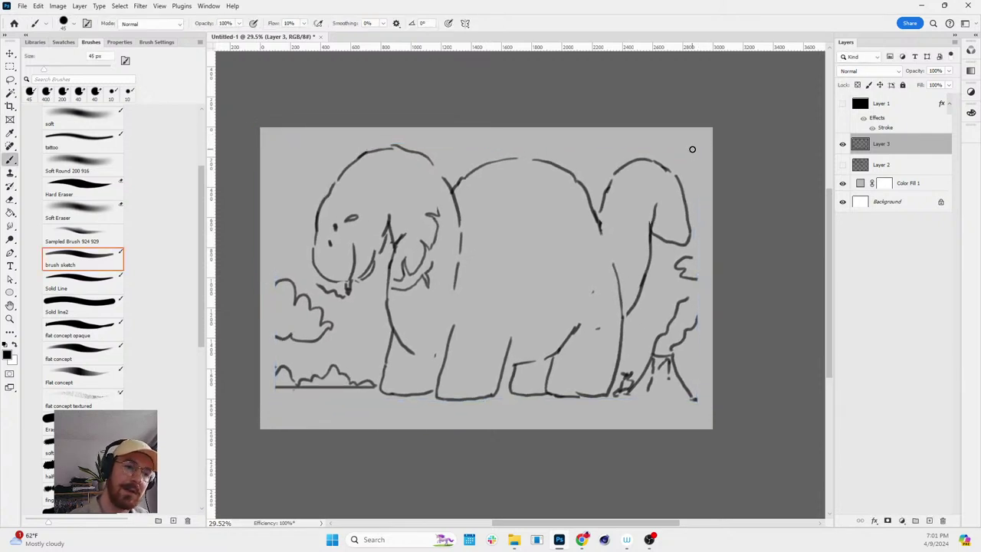
- Draw spiky bumps atop the left head and retrace the back and tail top outlines
mouse_move(334, 192)
left_mouse_down()
mouse_move(384, 144)
mouse_move(428, 151)
mouse_move(449, 181)
left_mouse_up()
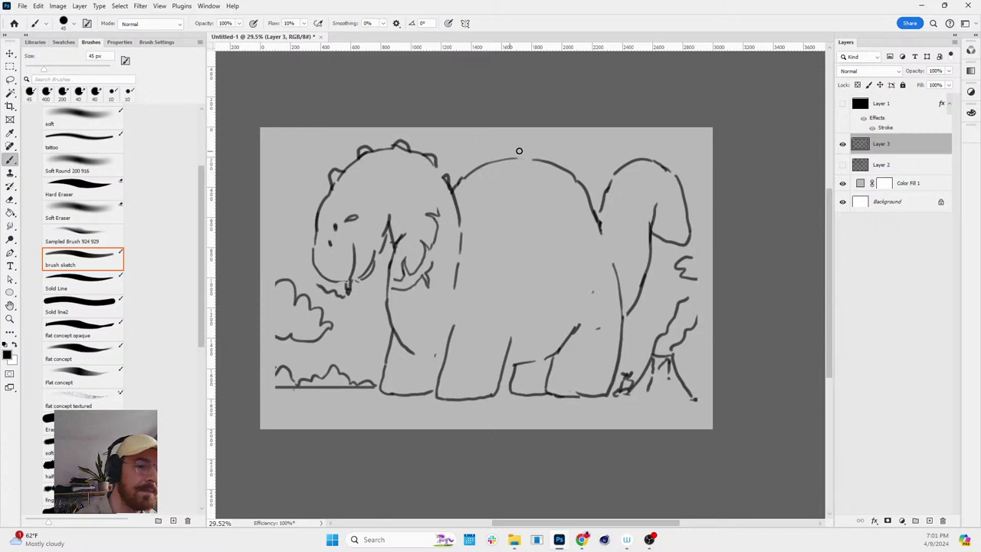
key("ctrl+z")
key("ctrl+z")
key("ctrl+z")
key("ctrl+z")
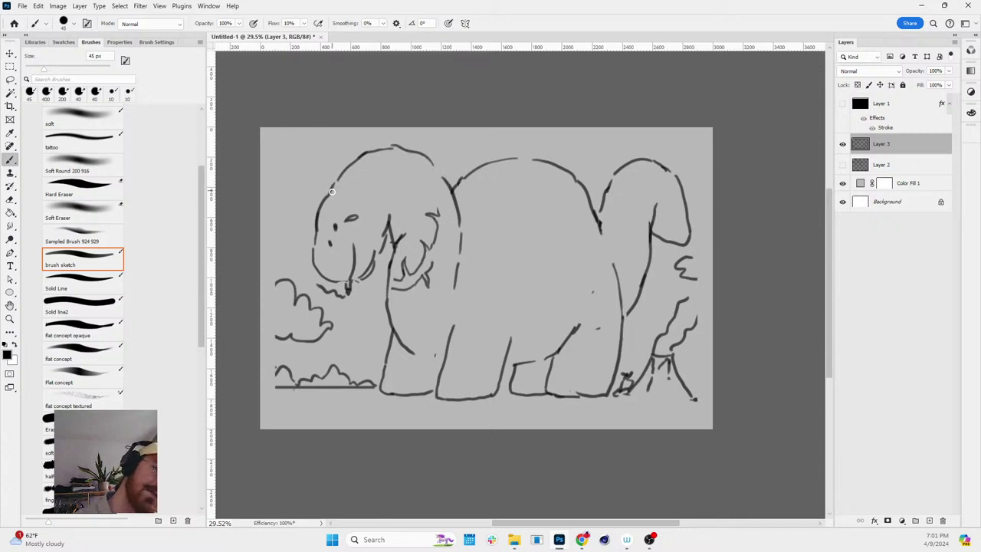
mouse_move(331, 191)
left_mouse_down()
mouse_move(324, 167)
mouse_move(345, 169)
mouse_move(348, 150)
mouse_move(408, 154)
left_mouse_up()
left_click_drag(318, 212, 331, 192)
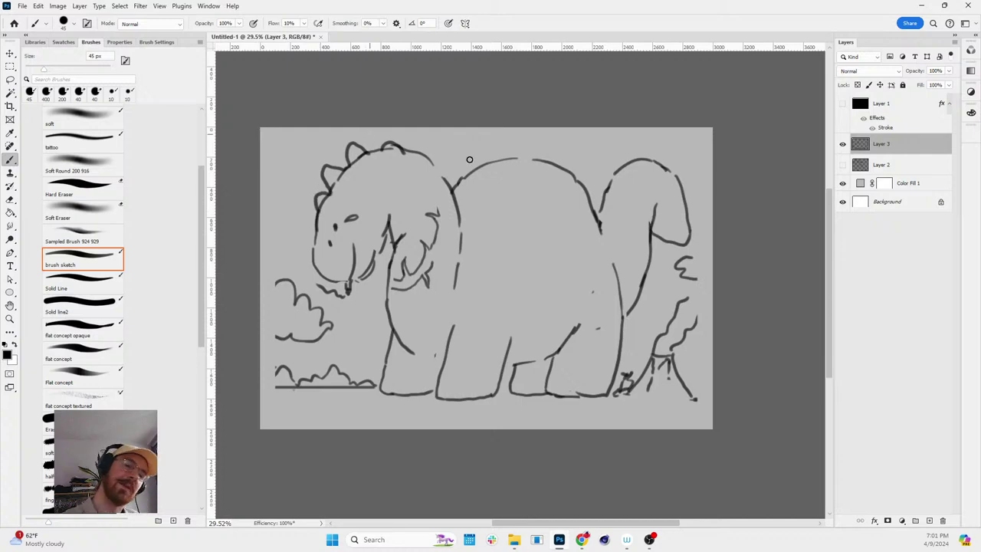
left_click_drag(465, 189, 513, 158)
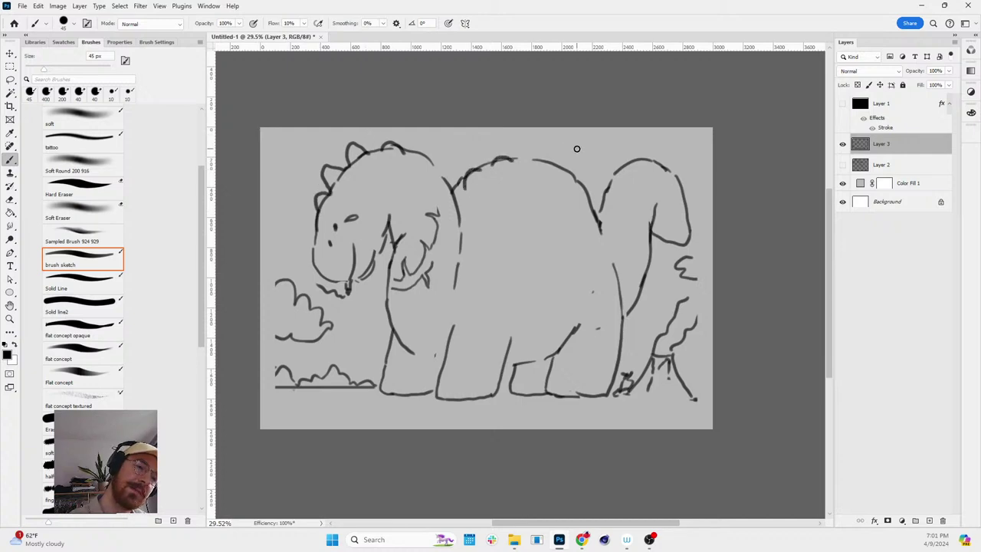
key("r")
mouse_move(577, 149)
left_mouse_down()
mouse_move(642, 305)
mouse_move(672, 135)
mouse_move(657, 126)
left_mouse_up()
key("Escape")
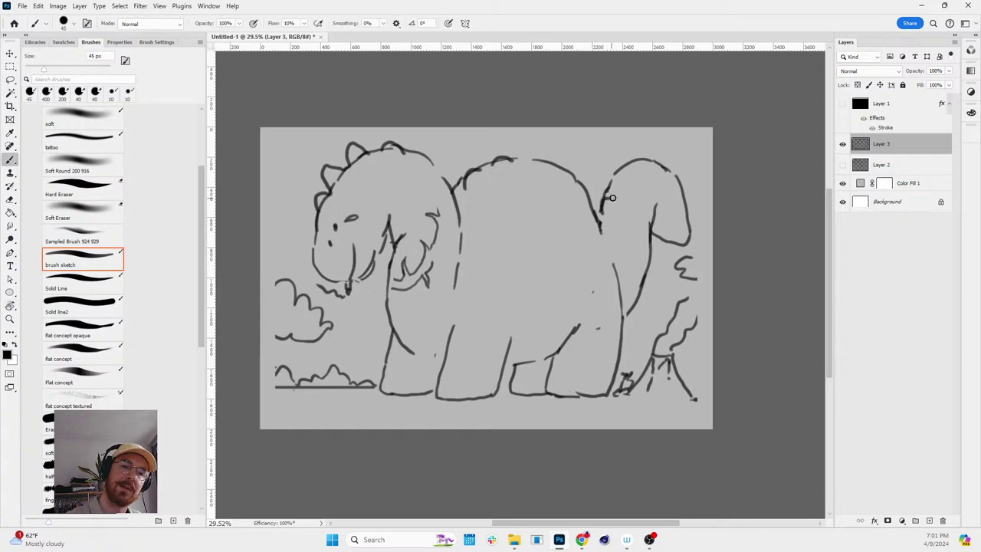
mouse_move(613, 198)
left_mouse_down()
mouse_move(618, 168)
mouse_move(658, 158)
left_mouse_up()
- Extend the ground line at both ends and add strokes along the back hump
key("z")
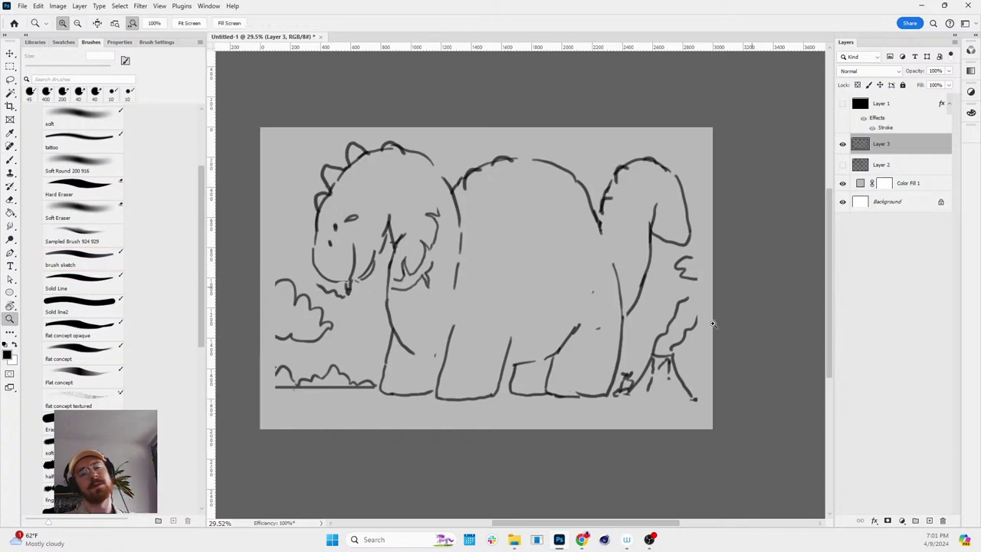
key("r")
left_click_drag(713, 323, 611, 287)
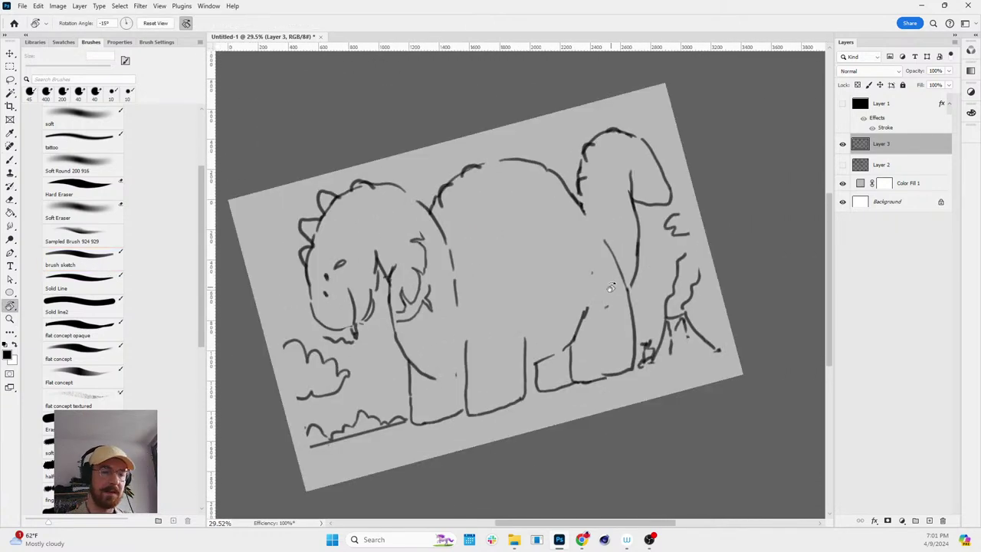
key("Escape")
key("b")
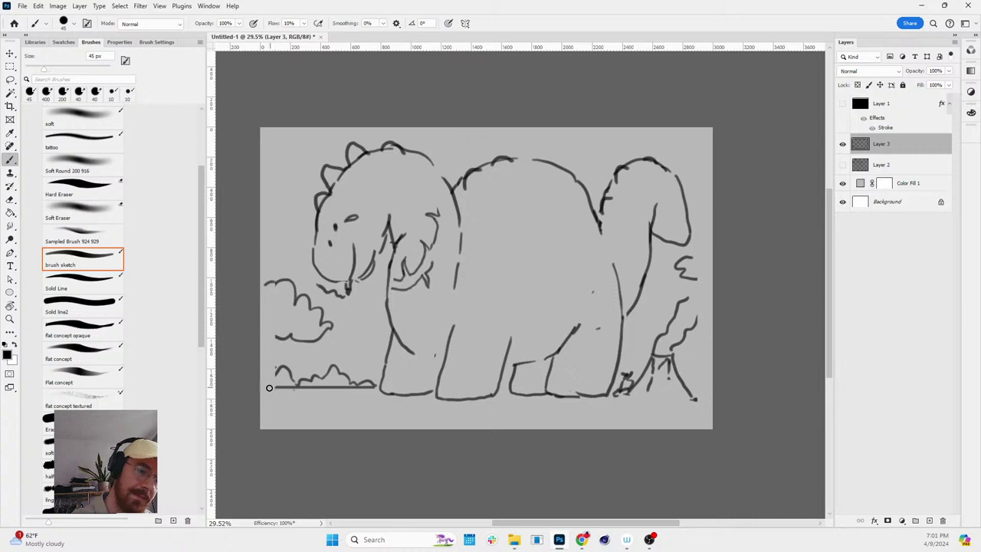
left_click_drag(264, 387, 292, 387)
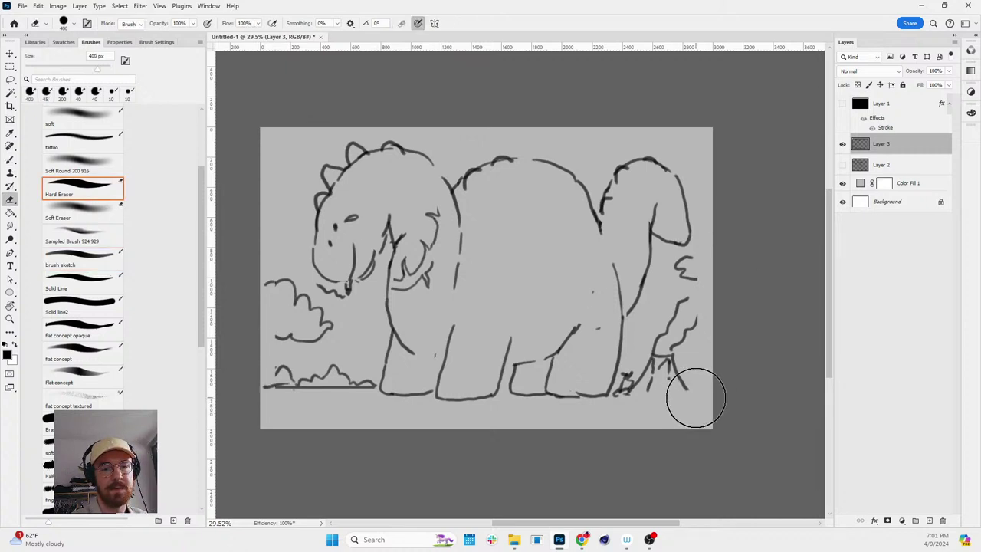
left_click_drag(687, 391, 716, 393)
left_click_drag(464, 178, 458, 196)
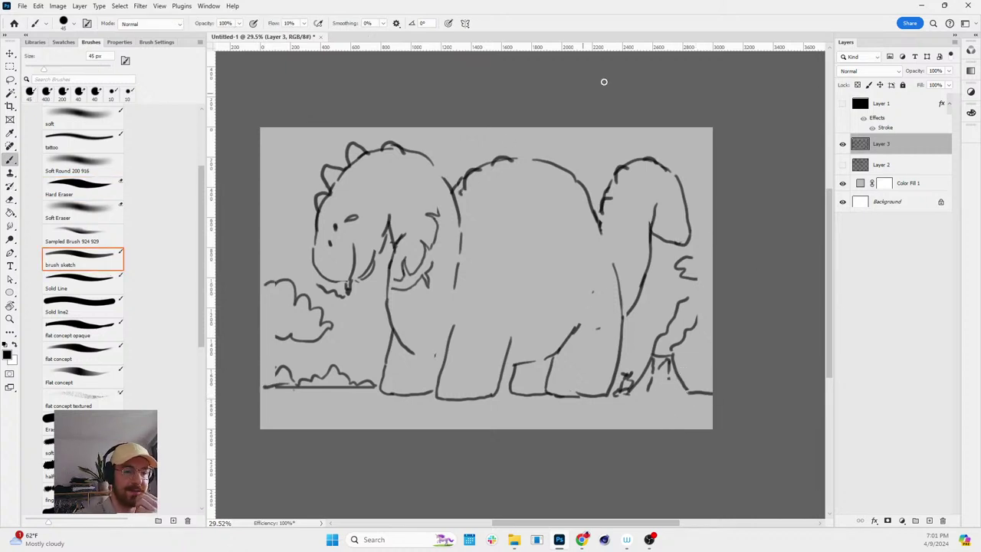
left_click_drag(517, 160, 552, 161)
key("ctrl+z")
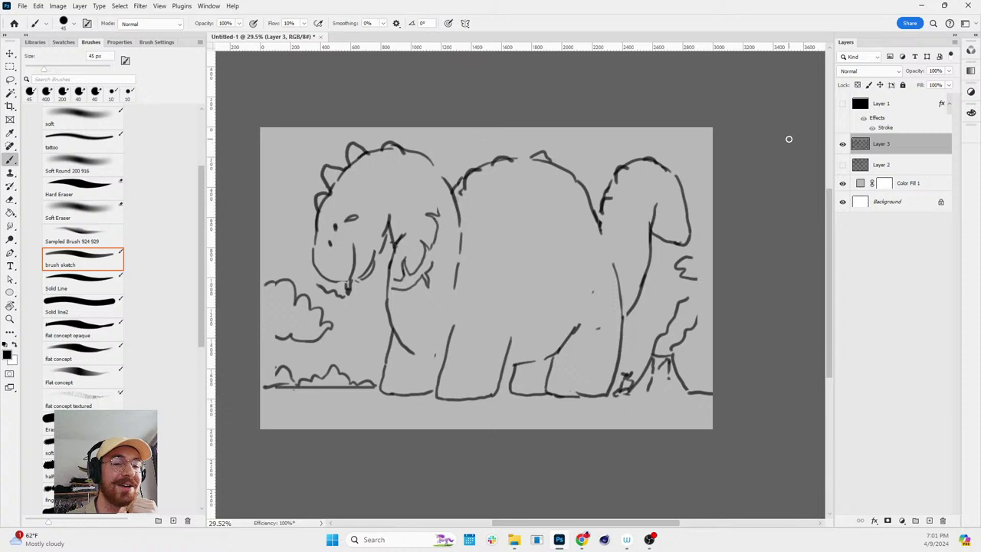
- Hide Layer 3, add Layer 4, and draw the couch's rounded back
left_click(843, 144)
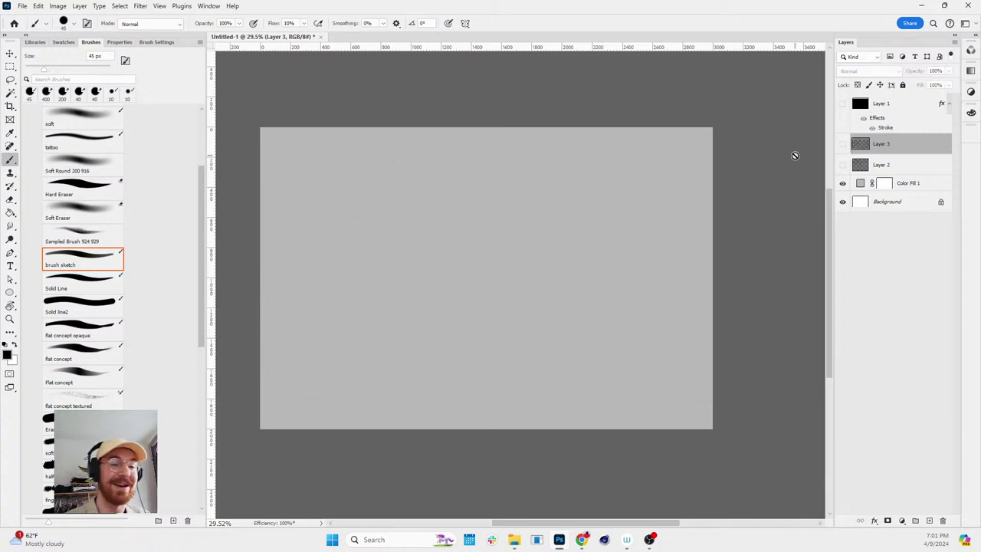
key("ctrl+comma")
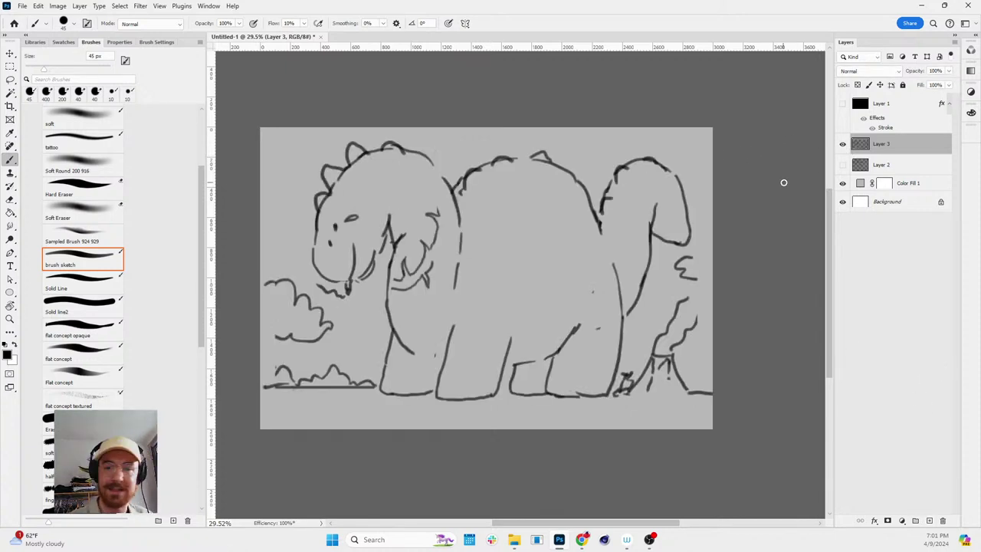
left_click(843, 144)
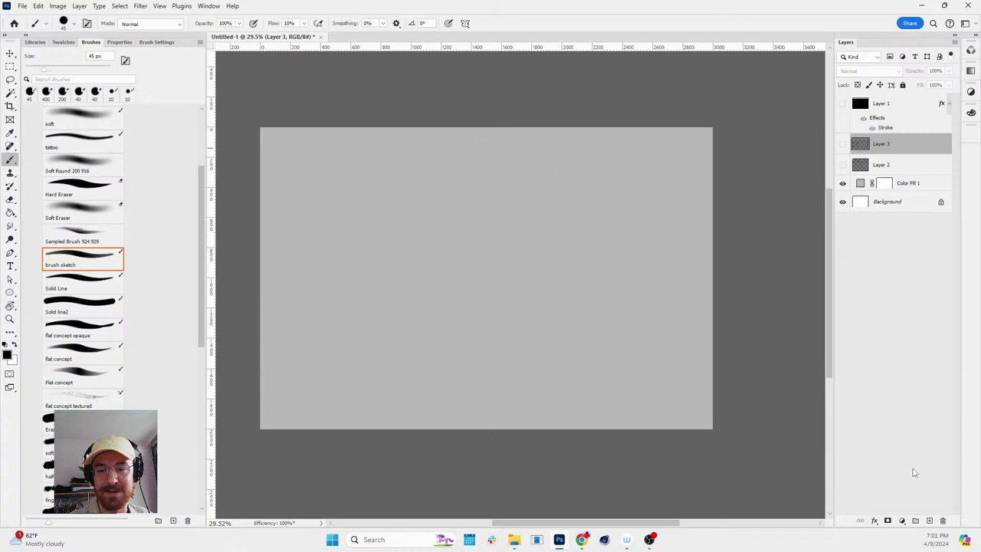
left_click(929, 521)
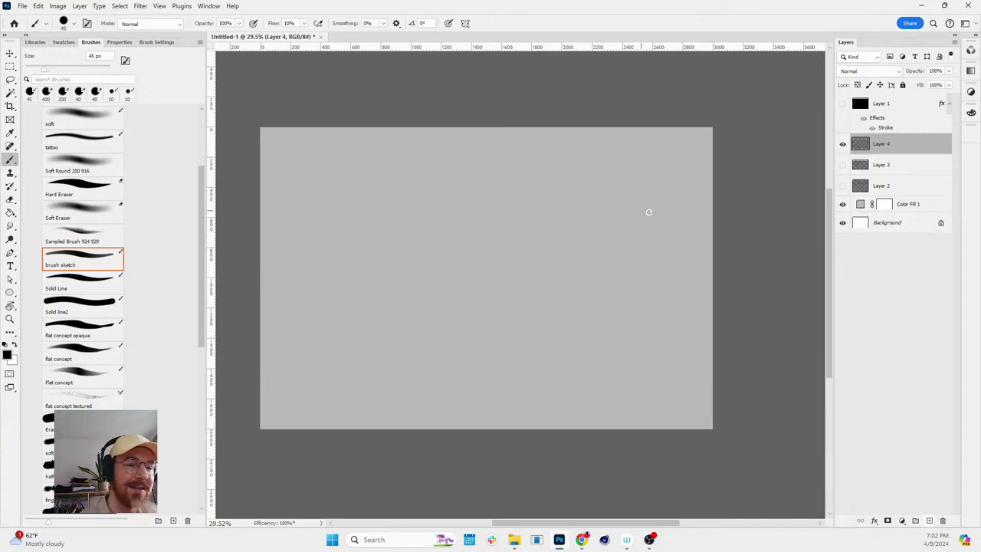
mouse_move(584, 180)
left_mouse_down()
mouse_move(444, 170)
mouse_move(362, 181)
mouse_move(329, 220)
mouse_move(324, 266)
mouse_move(326, 323)
mouse_move(352, 363)
mouse_move(406, 377)
mouse_move(589, 381)
mouse_move(653, 335)
mouse_move(655, 268)
mouse_move(635, 206)
mouse_move(569, 177)
left_mouse_up()
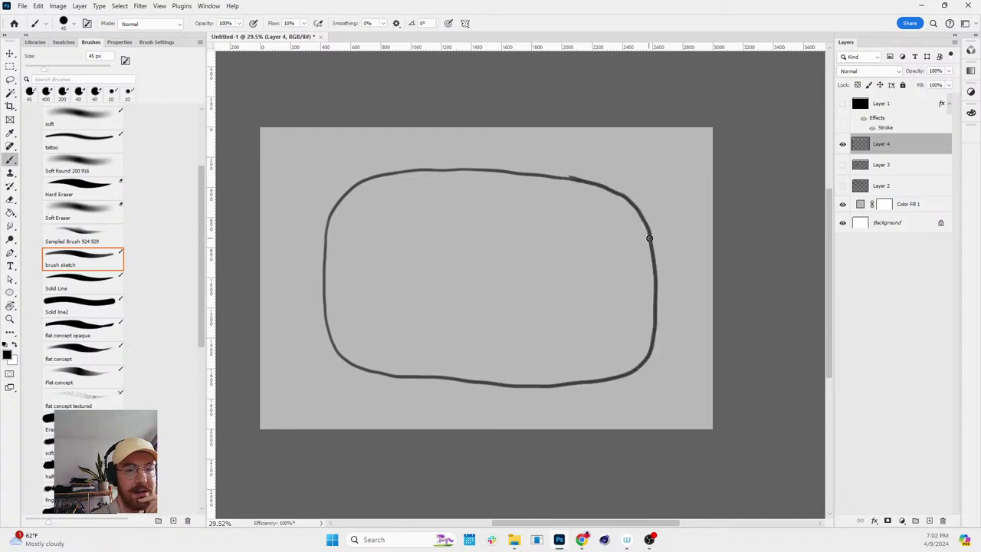
- Draw the couch's left and right armrests, trimming stray stroke ends
mouse_move(648, 234)
left_mouse_down()
mouse_move(689, 236)
mouse_move(657, 209)
mouse_move(683, 204)
mouse_move(697, 239)
mouse_move(697, 342)
mouse_move(688, 365)
mouse_move(659, 372)
mouse_move(645, 351)
left_mouse_up()
key("ctrl+z")
mouse_move(322, 222)
left_mouse_down()
mouse_move(304, 204)
mouse_move(281, 228)
mouse_move(281, 333)
mouse_move(315, 369)
mouse_move(332, 342)
left_mouse_up()
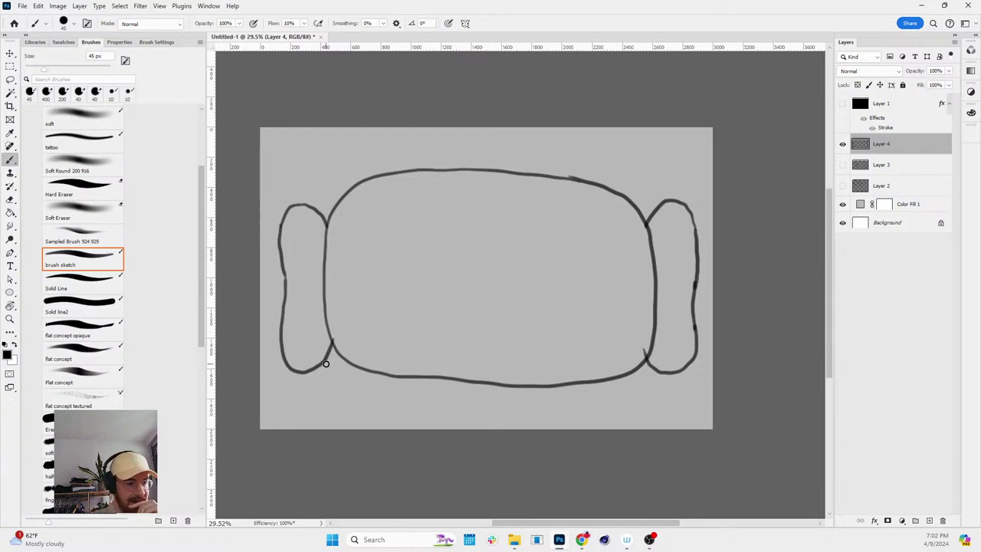
key("e")
mouse_move(304, 366)
left_mouse_down()
mouse_move(294, 383)
mouse_move(318, 367)
mouse_move(306, 360)
mouse_move(309, 373)
mouse_move(305, 358)
left_mouse_up()
key("b")
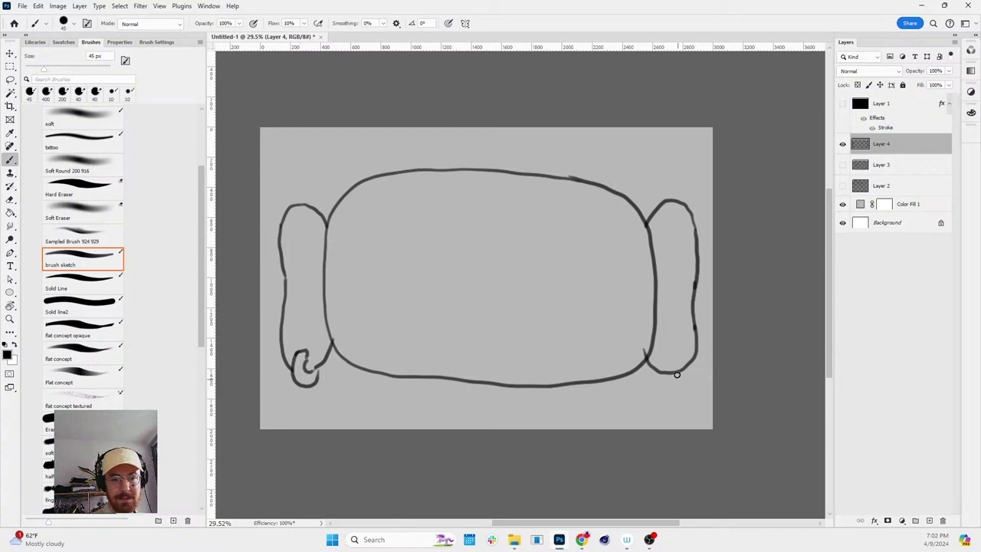
key("e")
key("b")
- Sketch the rounded shape below the couch, redrawing its left and right sides
mouse_move(391, 430)
left_mouse_down()
mouse_move(404, 400)
mouse_move(477, 377)
left_mouse_up()
key("ctrl+z")
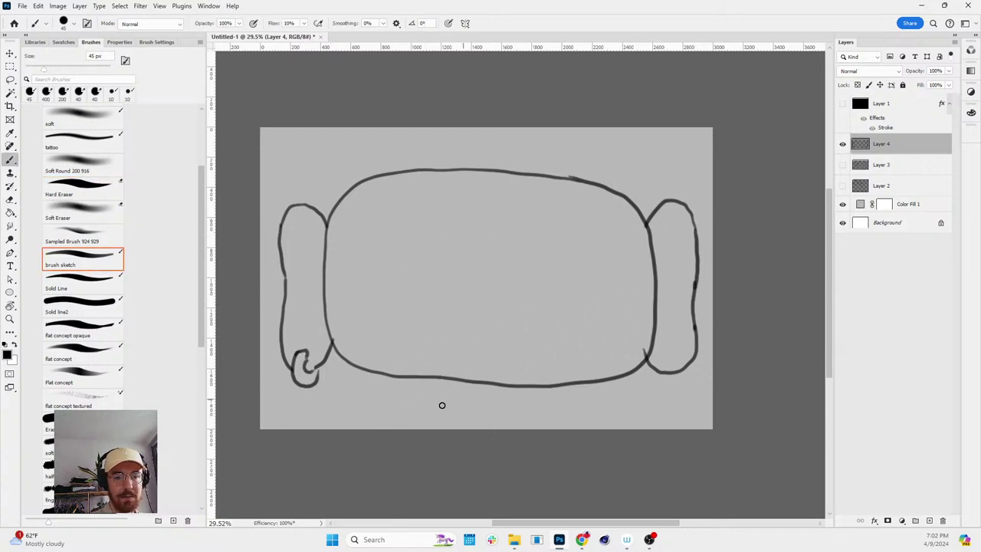
mouse_move(364, 432)
left_mouse_down()
mouse_move(378, 408)
mouse_move(438, 377)
left_mouse_up()
left_click_drag(573, 384, 607, 434)
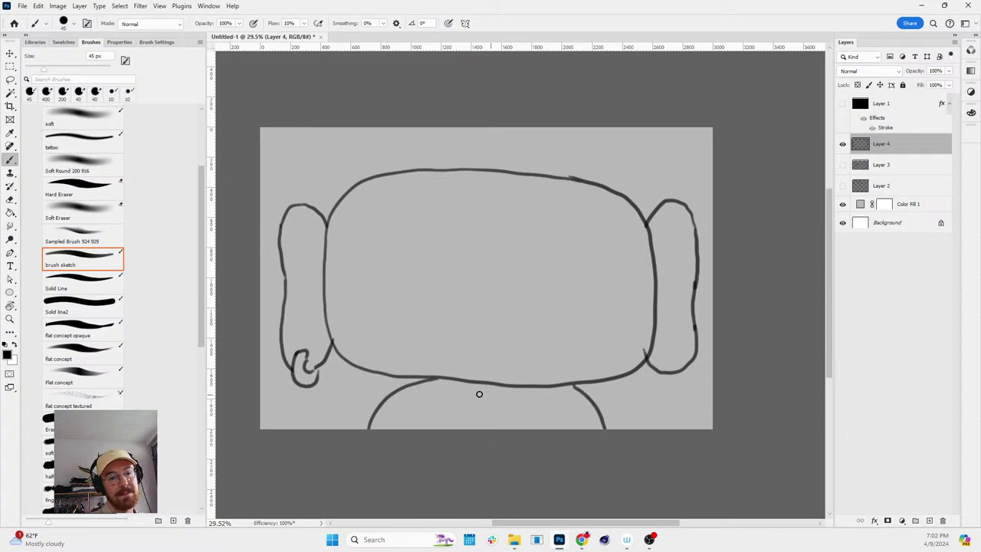
key("ctrl+z")
mouse_move(561, 389)
left_mouse_down()
mouse_move(592, 401)
mouse_move(646, 445)
left_mouse_up()
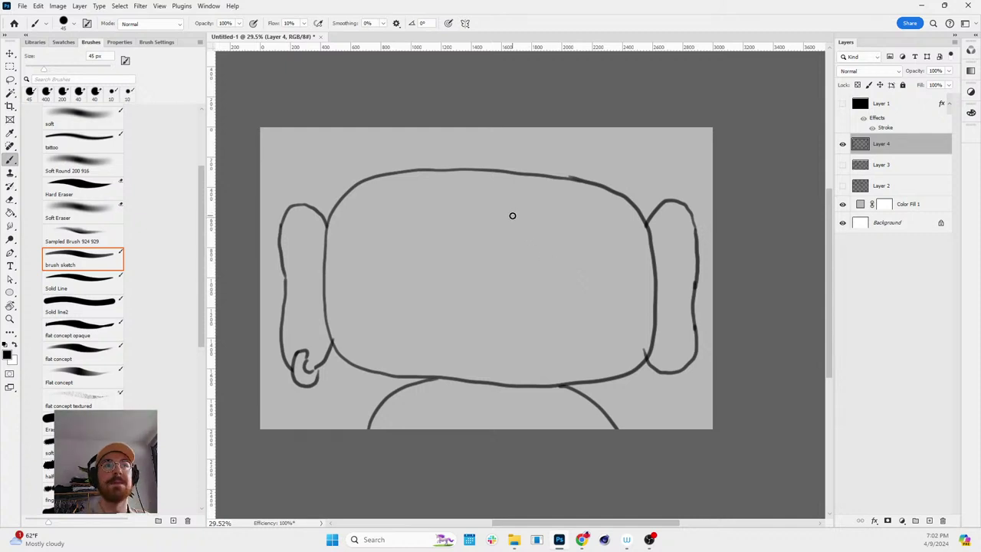
key("z")
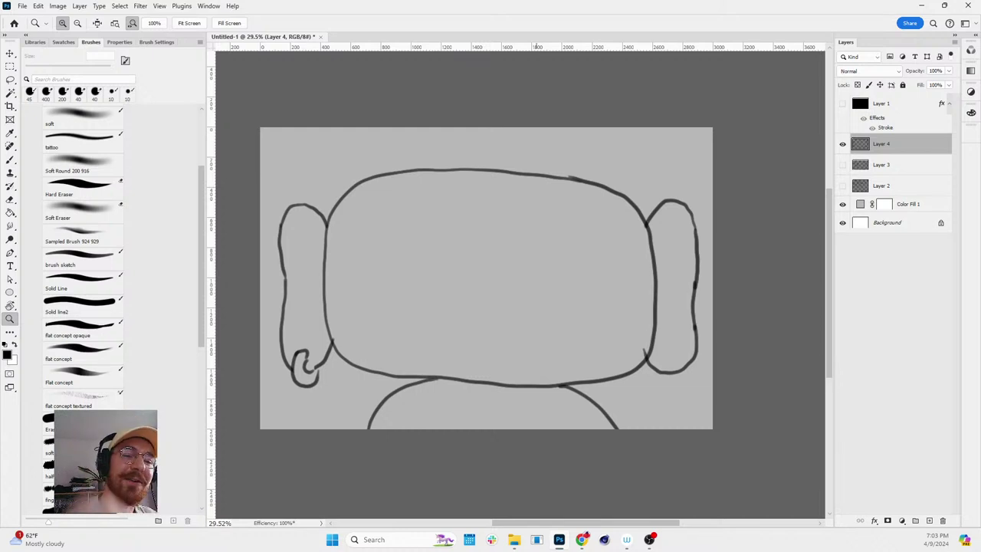
key("b")
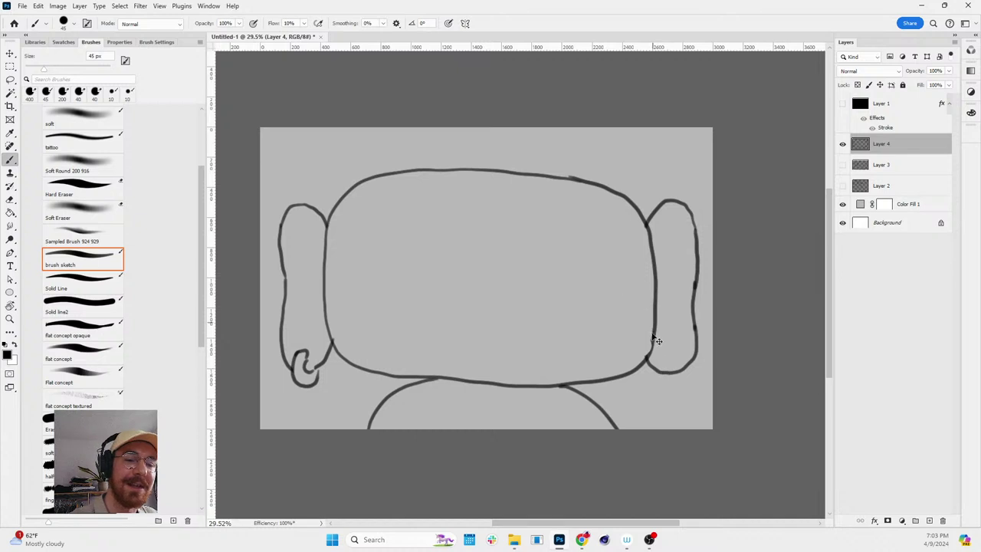
- Draw a small circle on the right armrest and try stretching the couch drawing upward
left_click(642, 349, "alt")
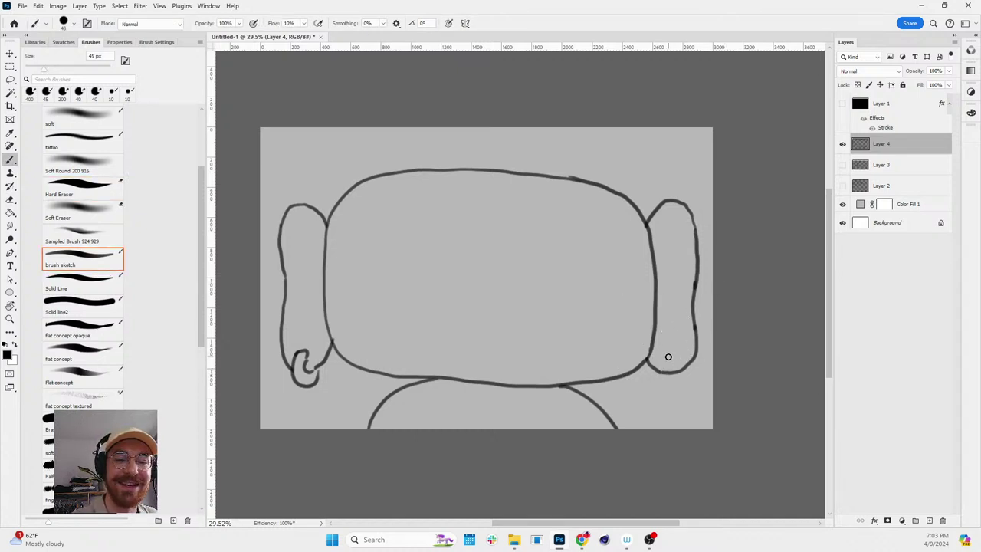
left_click_drag(668, 356, 667, 353)
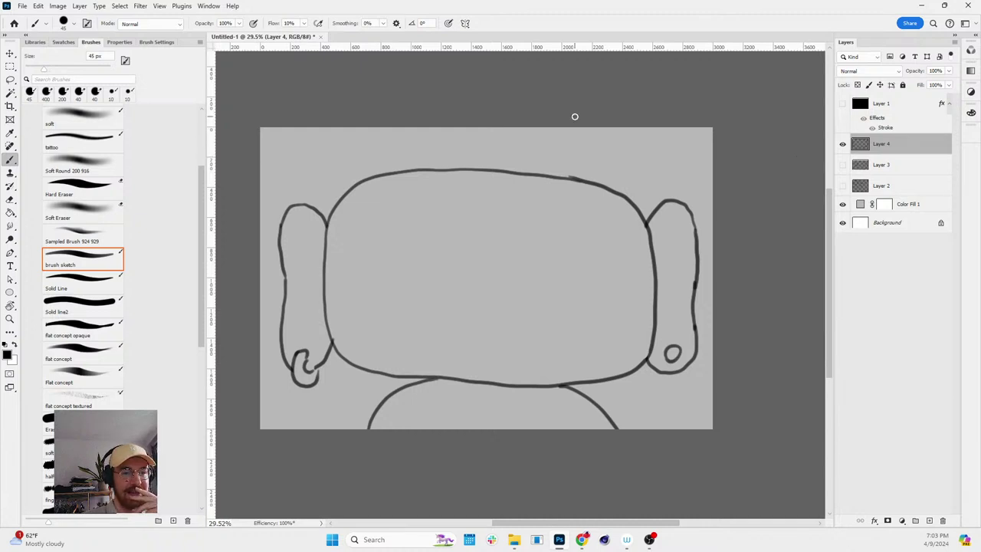
key("ctrl+t")
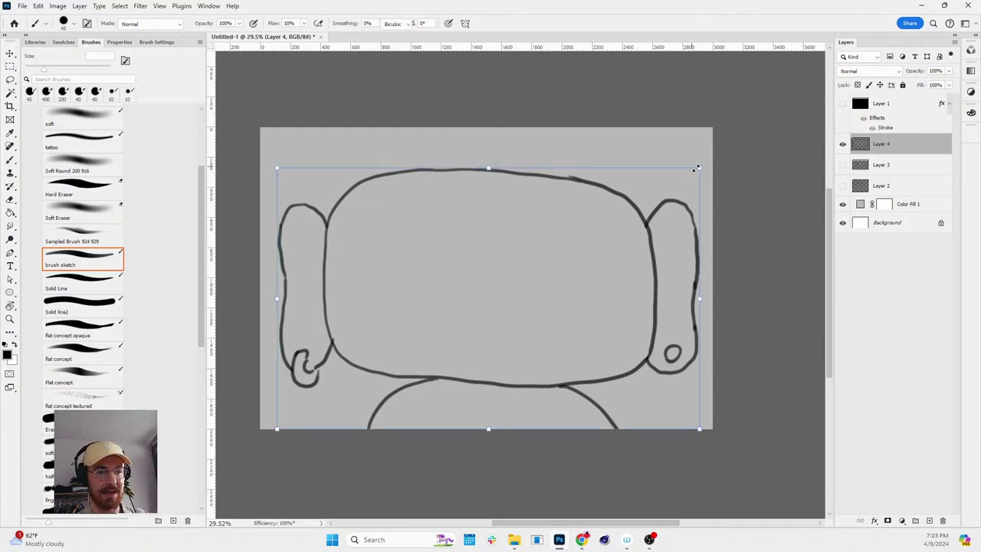
mouse_move(492, 165)
left_mouse_down()
mouse_move(492, 144)
mouse_move(490, 157)
left_mouse_up()
- Cancel the stretch and add a sketchy stroke at the top-left of the couch back
key("Escape")
key("b")
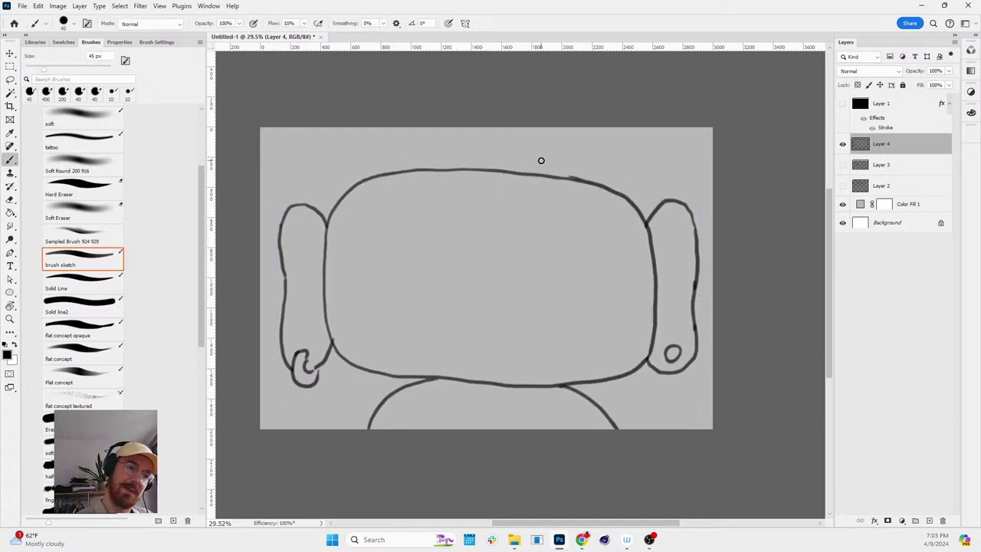
mouse_move(335, 207)
left_mouse_down()
mouse_move(348, 182)
mouse_move(387, 162)
left_mouse_up()
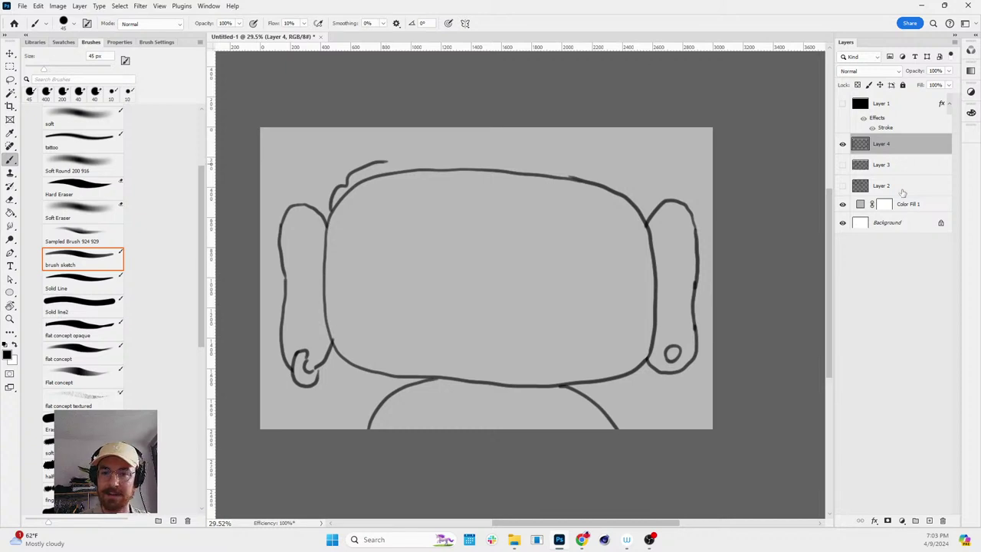
- Hide Layer 4, show Layer 3, and shrink the sketch brush
left_click(842, 143)
left_click(842, 165)
key("r")
mouse_move(736, 195)
left_mouse_down()
mouse_move(727, 232)
mouse_move(725, 210)
left_mouse_up()
key("b")
left_click(452, 246)
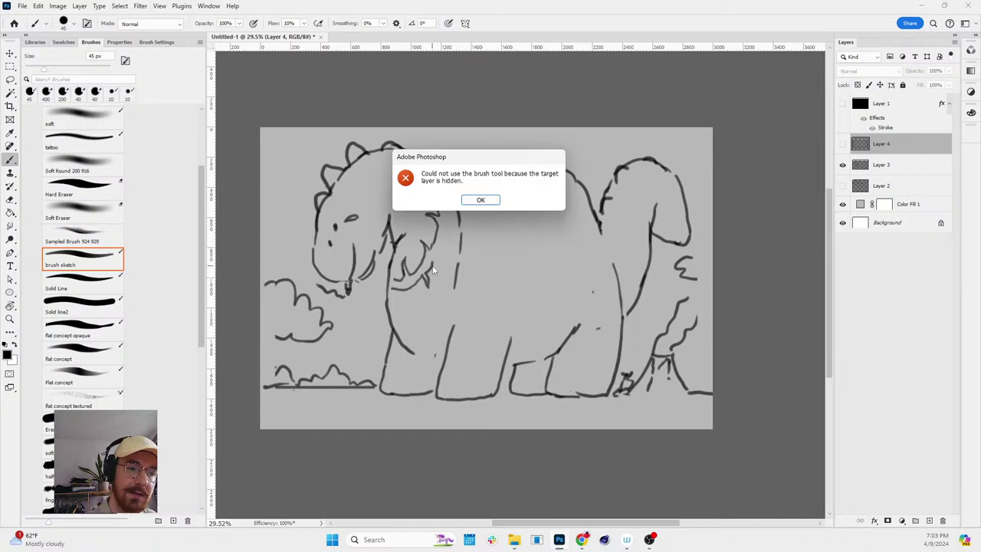
key("Return")
key("alt+bracketleft")
- Add sketchy strokes where the head meets the body and along the belly
mouse_move(449, 247)
left_mouse_down()
mouse_move(450, 214)
mouse_move(441, 205)
mouse_move(452, 188)
left_mouse_up()
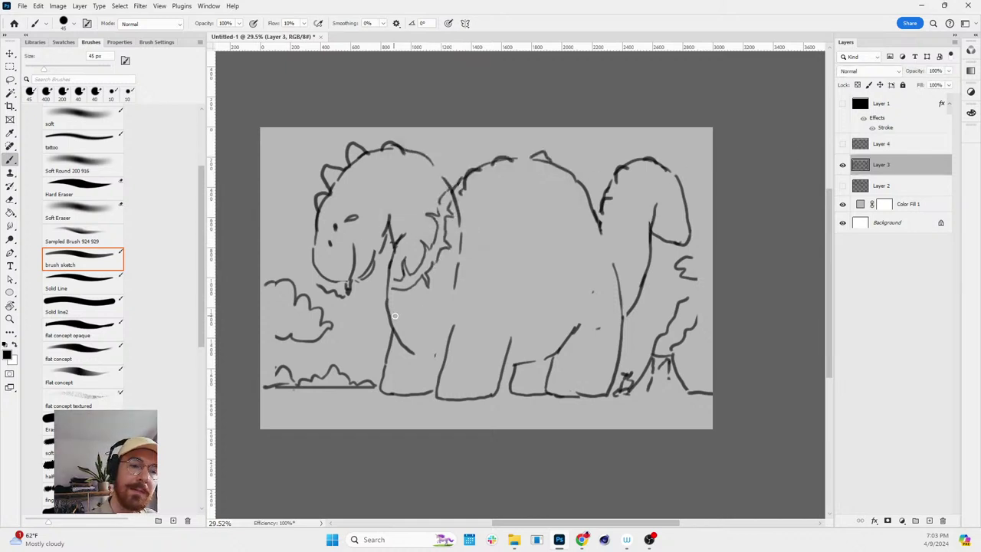
mouse_move(393, 315)
left_mouse_down()
mouse_move(420, 322)
mouse_move(397, 325)
mouse_move(413, 330)
left_mouse_up()
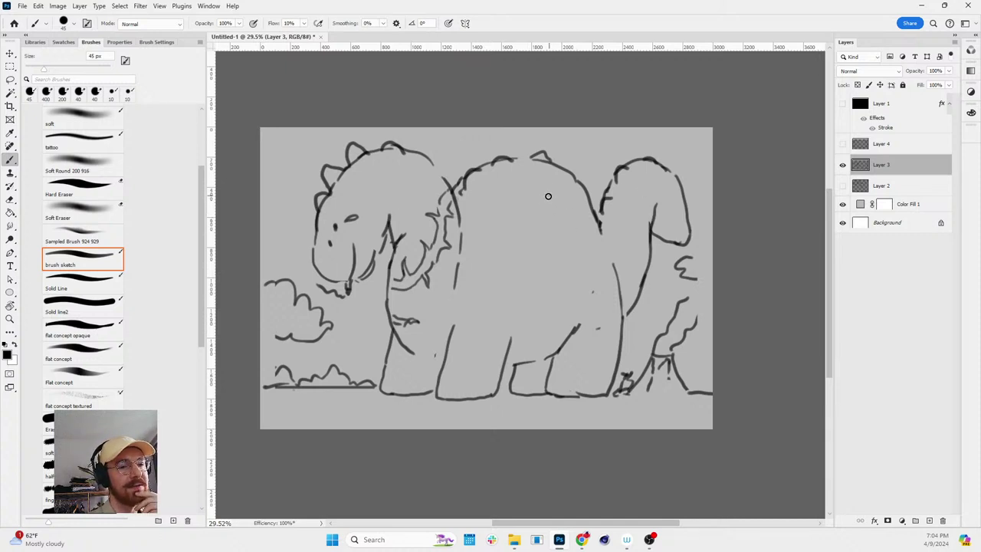
left_click_drag(547, 197, 511, 243)
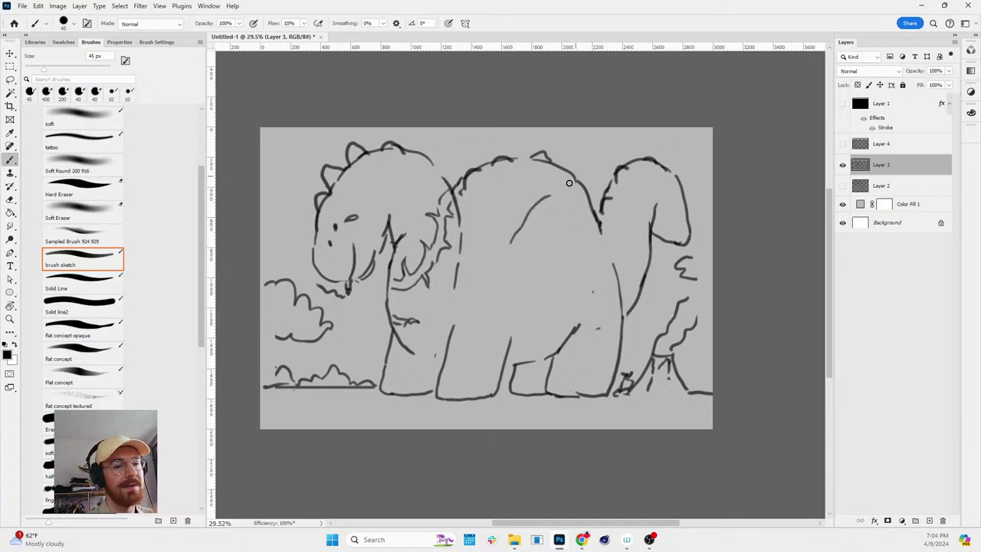
key("ctrl+z")
- Draw the meteor's round outline on the dinosaur's body
mouse_move(543, 205)
left_mouse_down()
mouse_move(509, 238)
mouse_move(511, 222)
mouse_move(504, 244)
mouse_move(514, 257)
mouse_move(532, 254)
mouse_move(544, 223)
mouse_move(549, 240)
mouse_move(514, 230)
mouse_move(514, 221)
mouse_move(518, 235)
mouse_move(504, 241)
mouse_move(526, 249)
left_mouse_up()
key("ctrl+z")
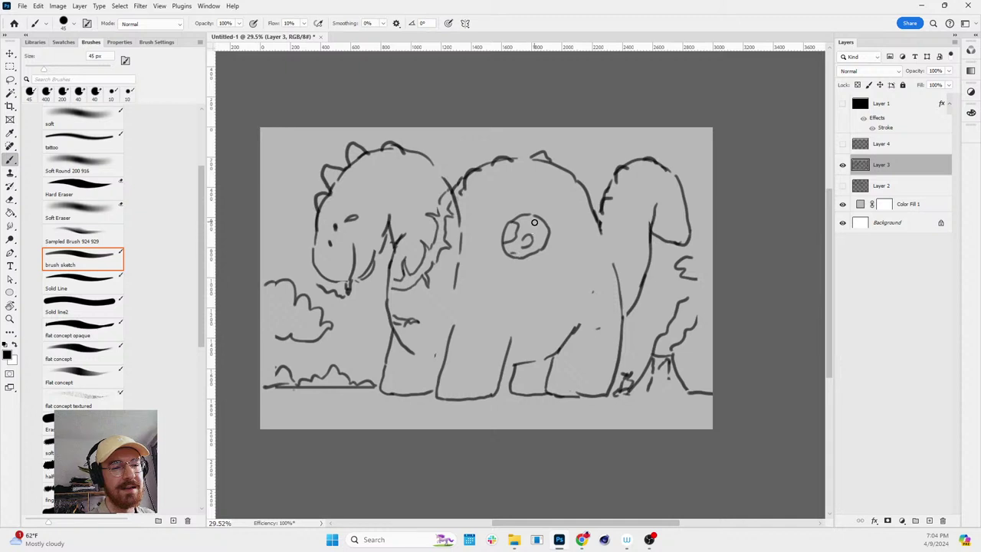
mouse_move(497, 236)
left_mouse_down()
mouse_move(526, 206)
mouse_move(586, 194)
mouse_move(559, 237)
mouse_move(524, 253)
mouse_move(498, 235)
mouse_move(506, 262)
left_mouse_up()
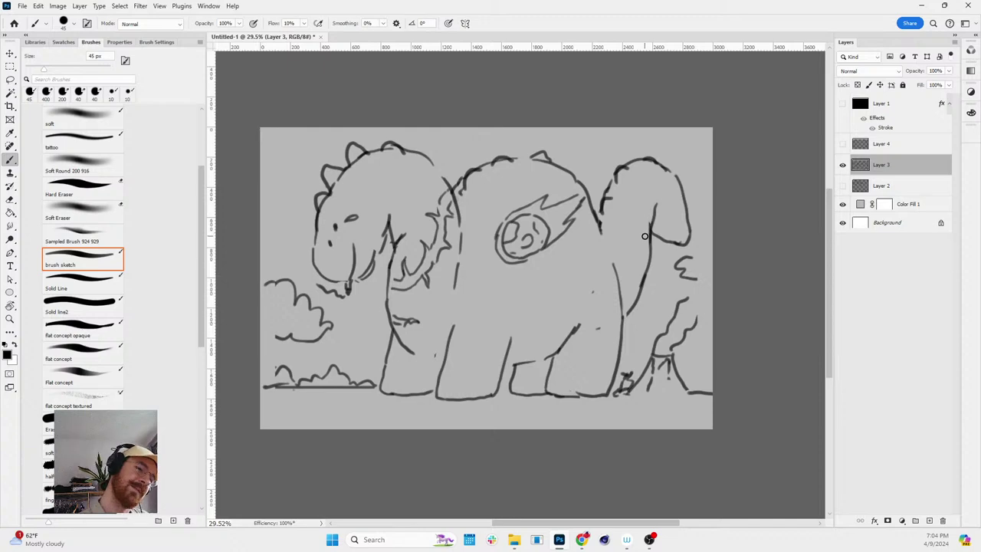
key("r")
left_click_drag(663, 229, 665, 228)
key("b")
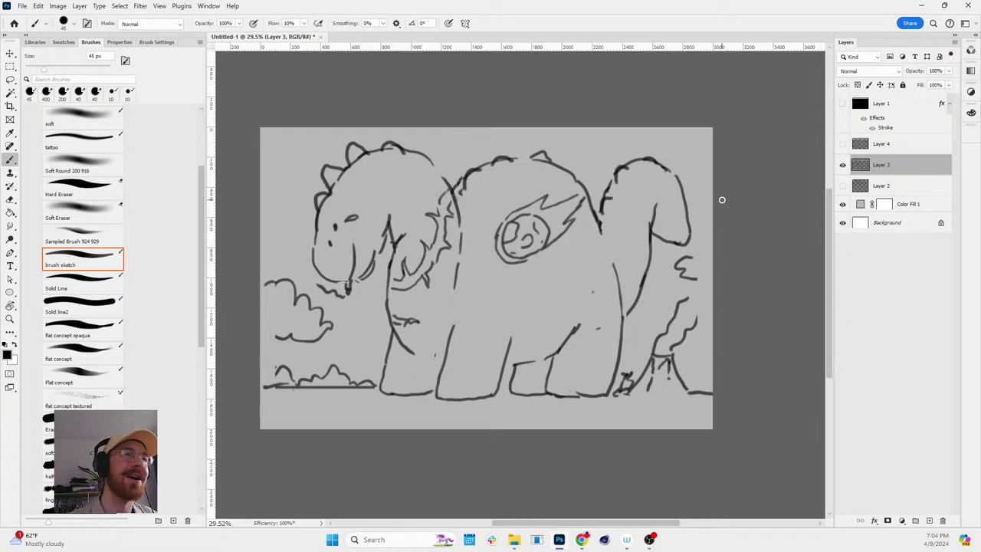
- Zoom in, erase part of the meteor's tail lines, and switch over to Chrome
left_click_drag(544, 297, 590, 297)
key("e")
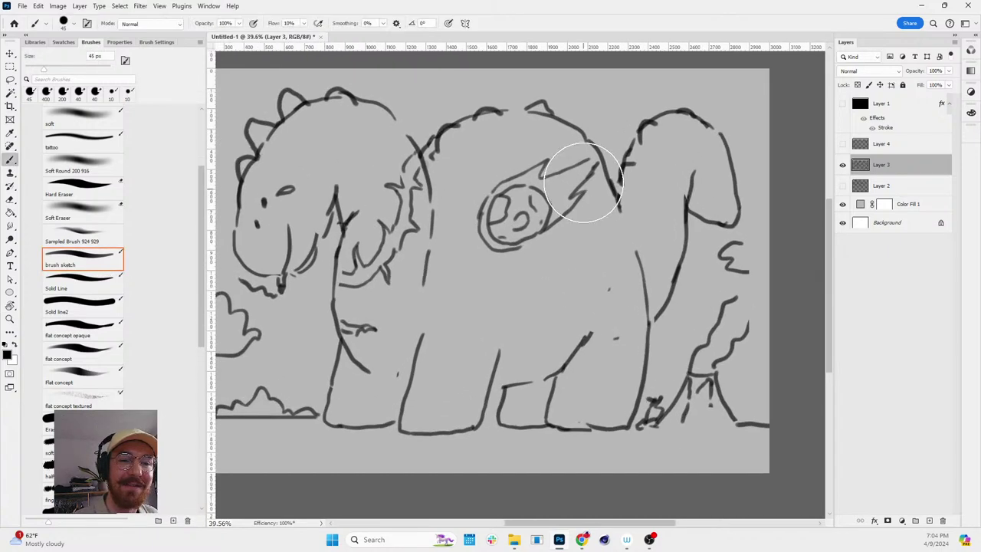
mouse_move(537, 187)
left_mouse_down()
mouse_move(574, 180)
mouse_move(575, 169)
mouse_move(574, 186)
mouse_move(548, 211)
mouse_move(557, 228)
mouse_move(537, 250)
mouse_move(565, 217)
left_mouse_up()
key("b")
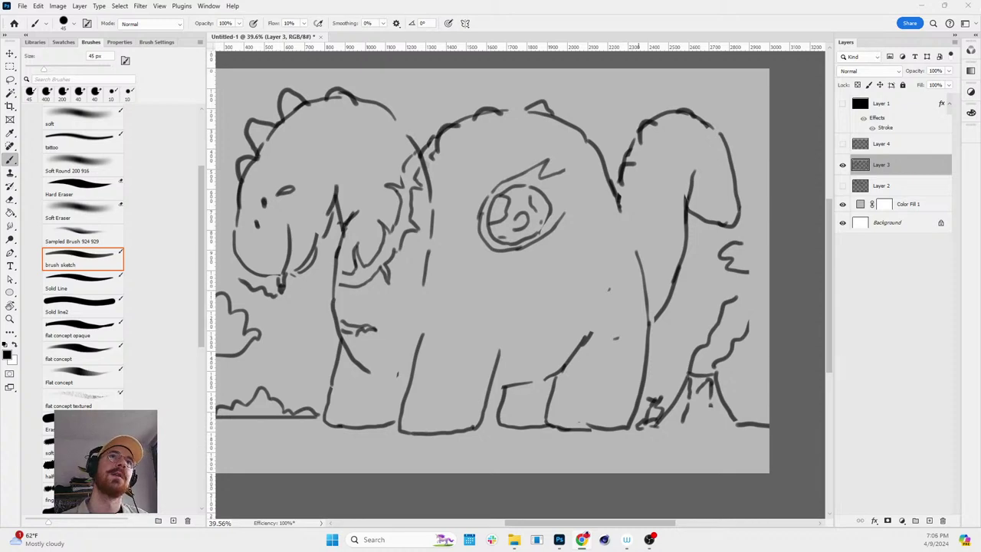
key("alt+Tab")
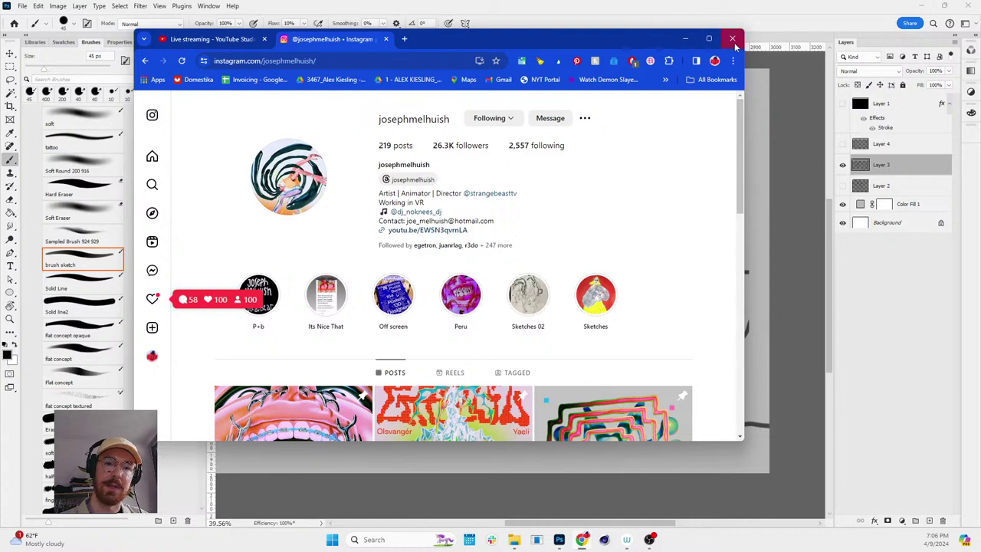
- Maximise Chrome and scroll through the artist's Instagram posts and highlights
double_click(705, 38)
scroll(483, 258, "down", 1)
scroll(565, 280, "down", 1)
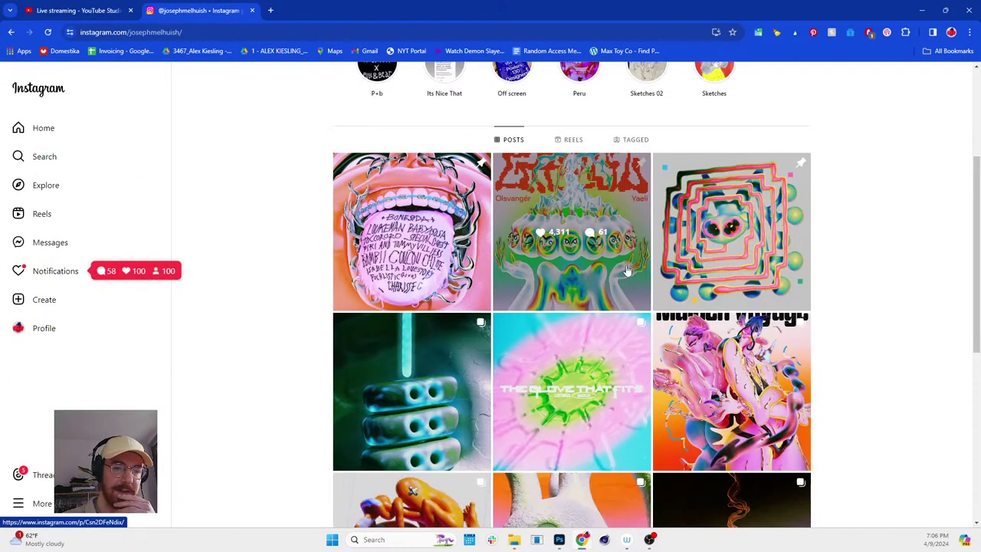
scroll(212, 187, "up", 2)
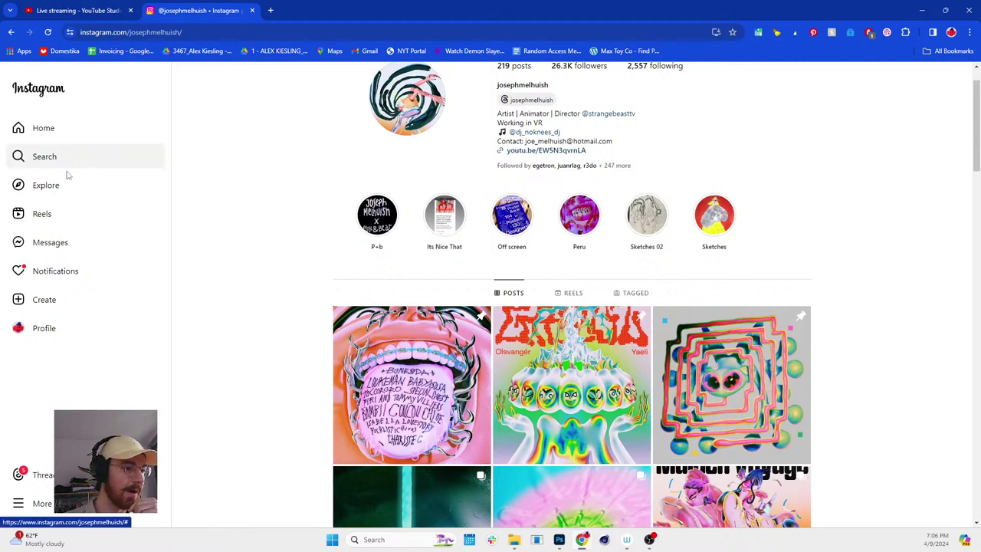
scroll(536, 172, "up", 1)
scroll(594, 170, "down", 2)
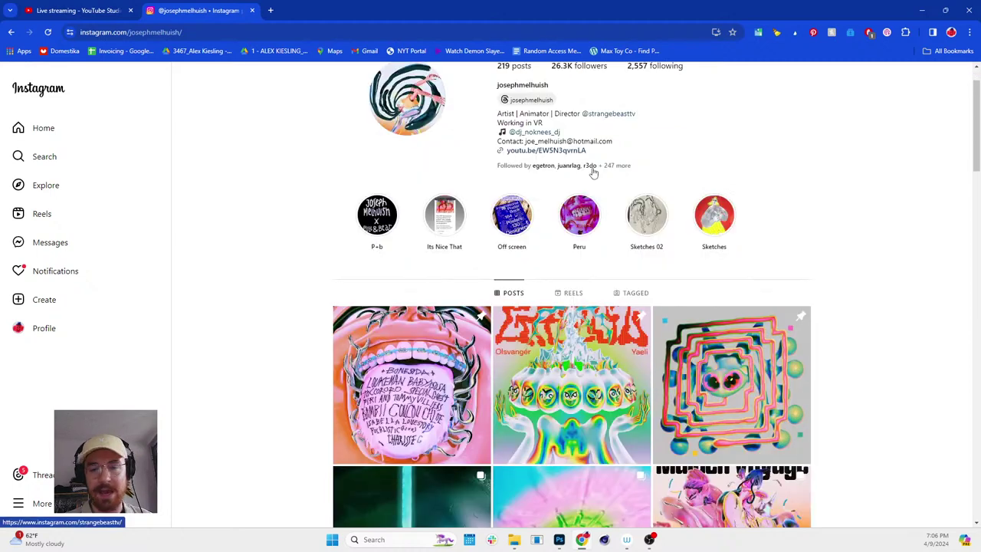
scroll(618, 174, "down", 1)
scroll(619, 174, "up", 2)
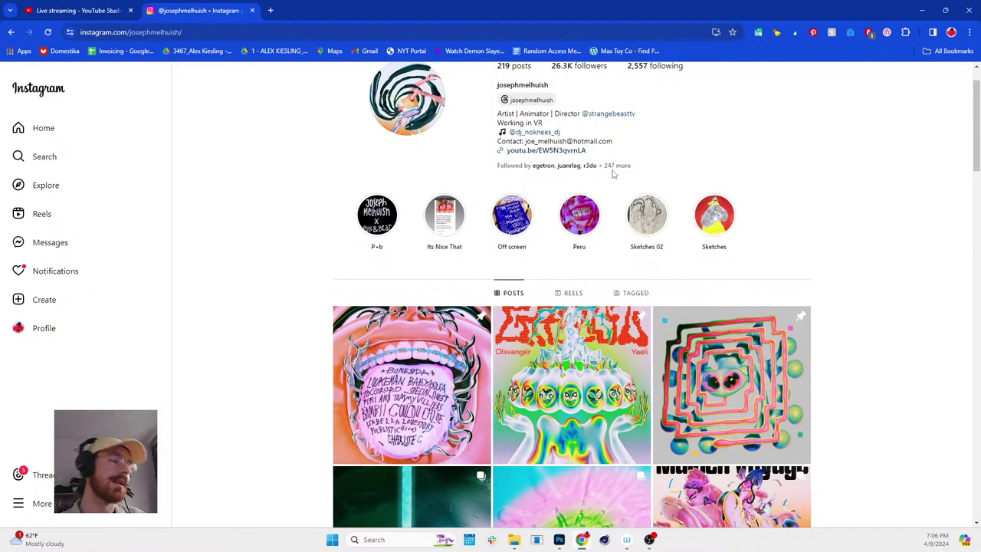
- Search Instagram for another artist's account and open their profile
left_click(57, 158)
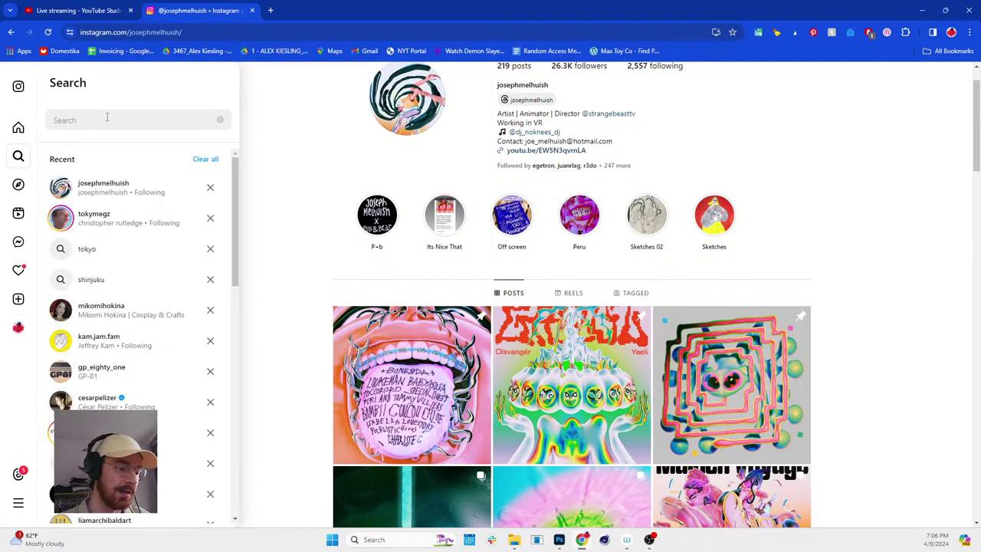
type("toky")
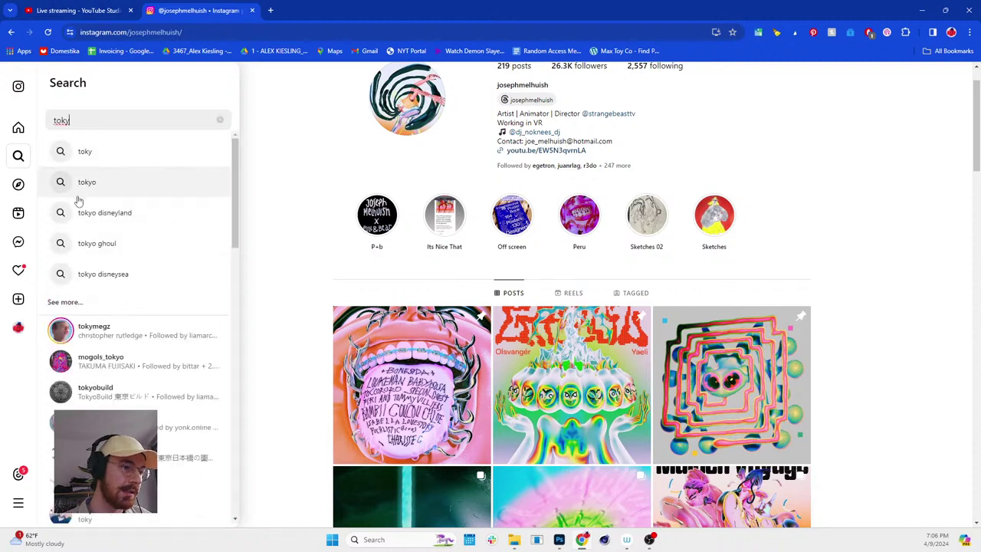
left_click(84, 328)
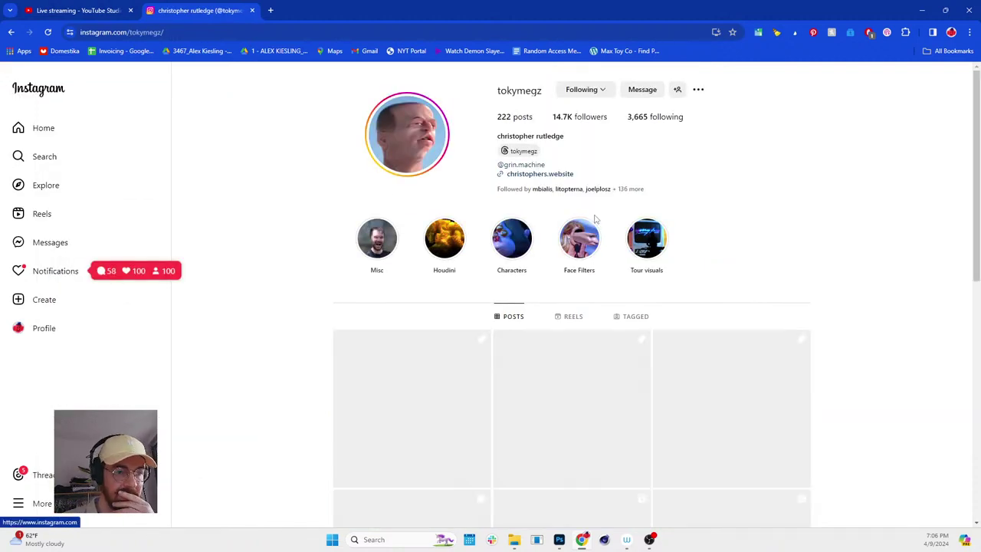
- Scroll through their posts, then shrink and move the Chrome window aside
scroll(595, 223, "down", 3)
scroll(613, 238, "up", 1)
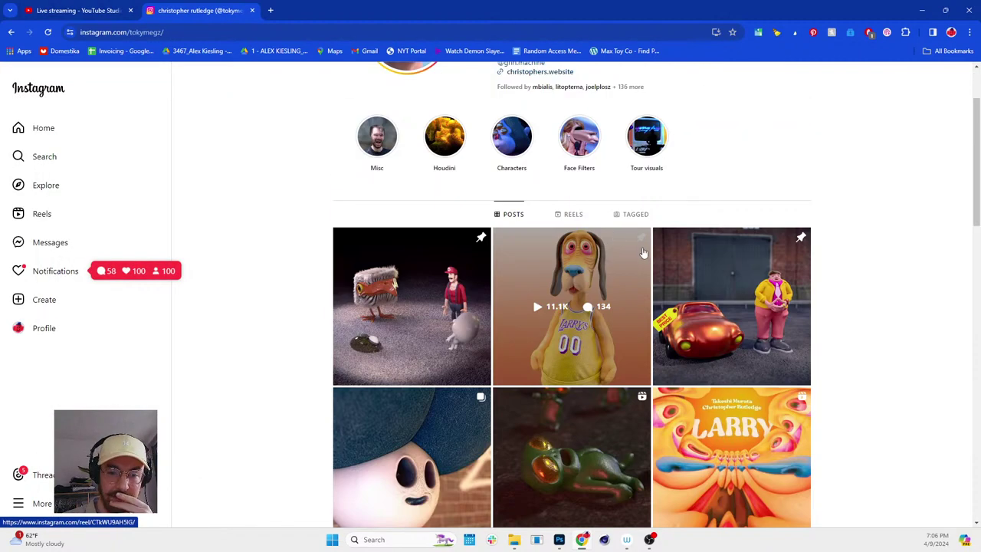
scroll(647, 253, "down", 1)
scroll(664, 255, "up", 1)
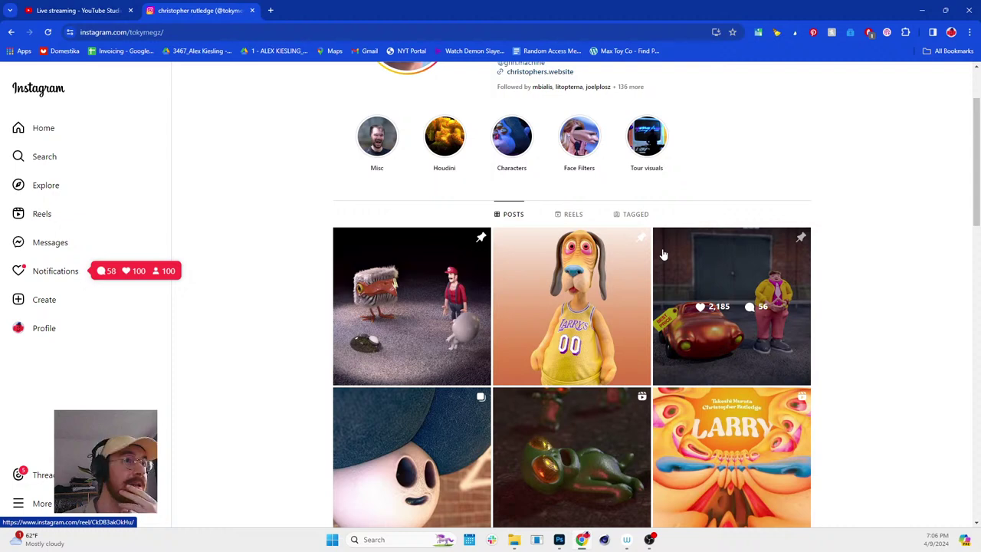
scroll(379, 184, "up", 1)
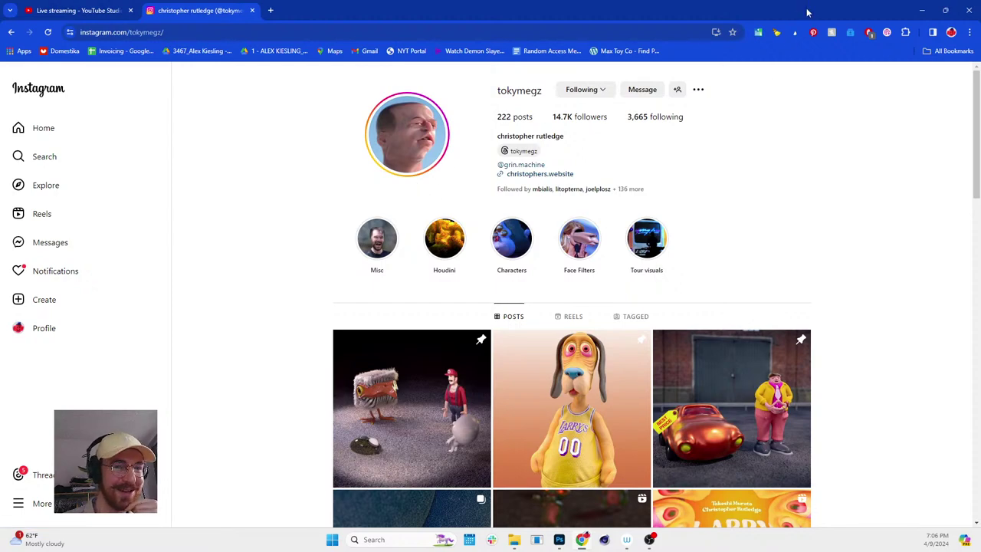
left_click_drag(806, 12, 615, 51)
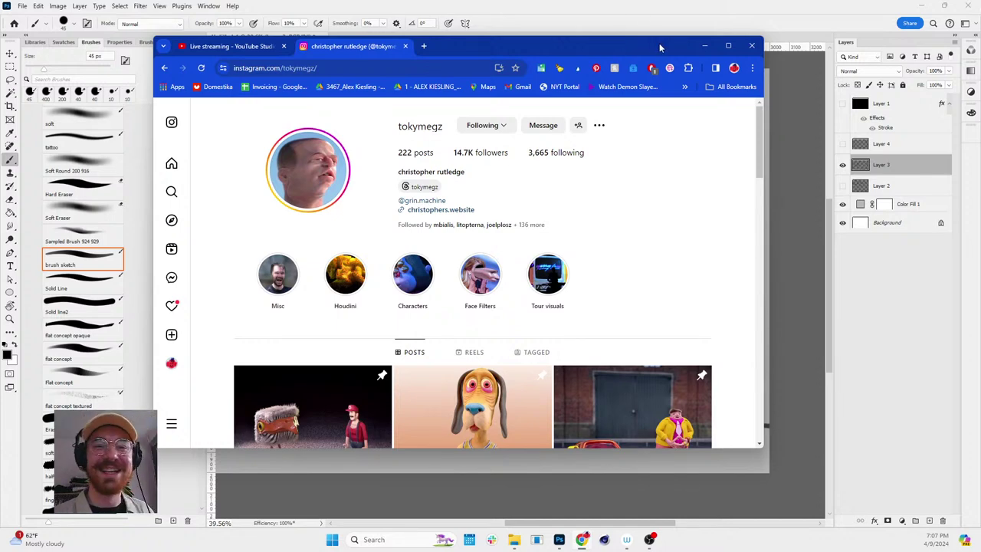
left_click_drag(661, 48, 537, 0)
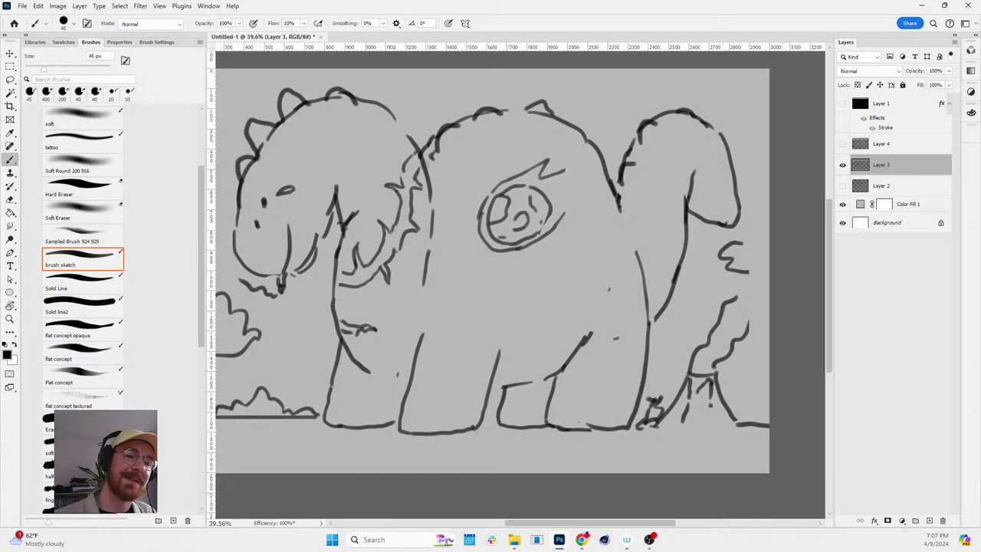
- Hide the dinosaur Layer 3, show Layer 4, and erase the couch character's old top outline
key("z")
scroll(636, 306, "down", 2)
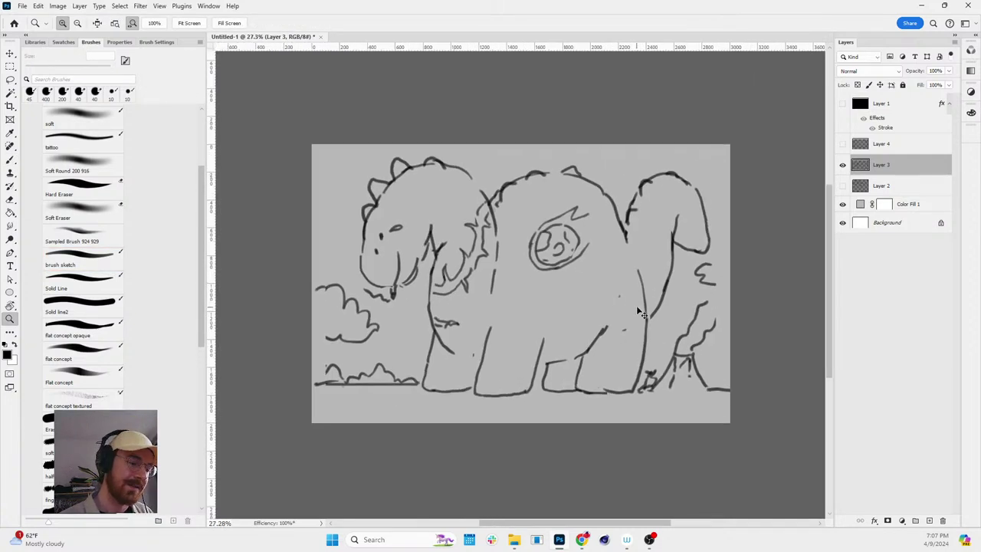
scroll(640, 312, "up", 2)
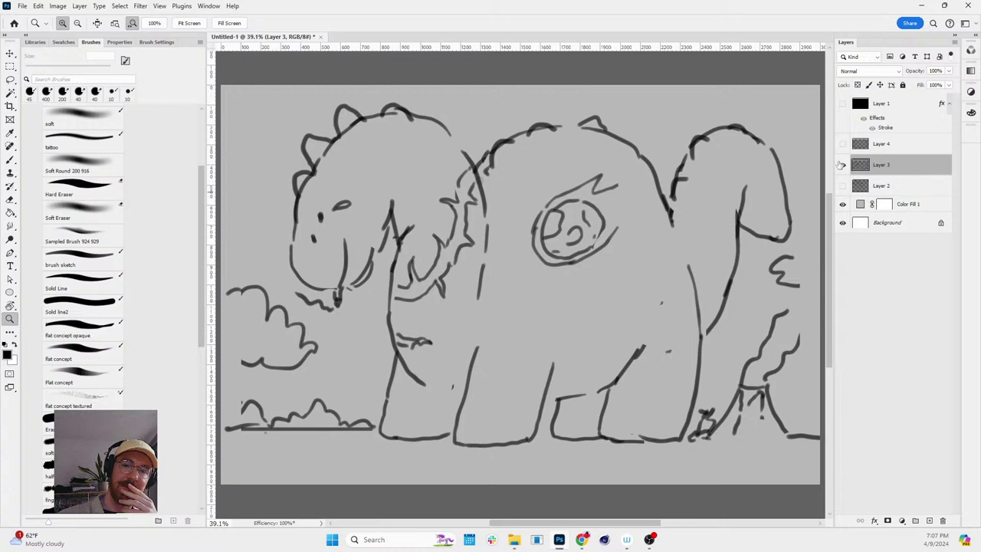
left_click(842, 165)
left_click(842, 144)
key("e")
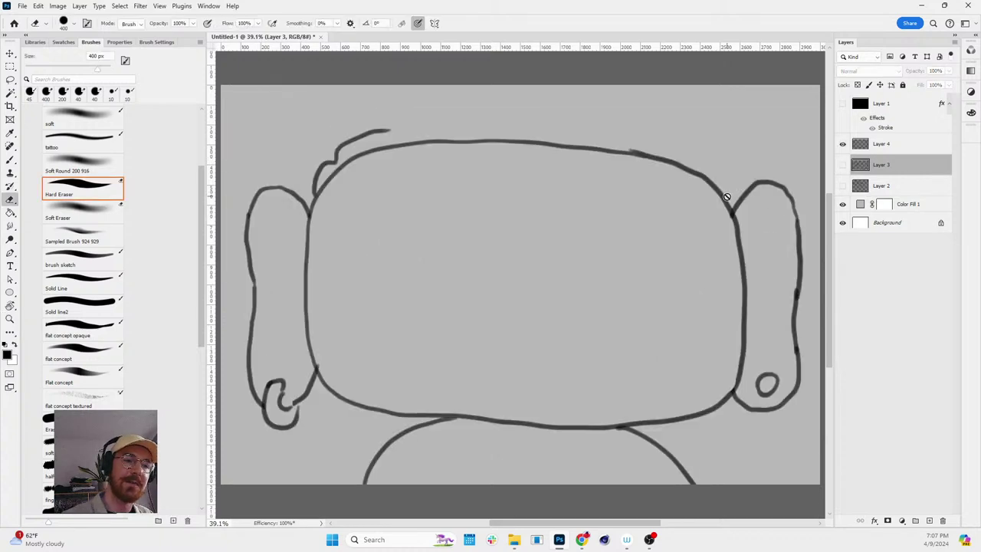
left_click(314, 182)
left_click(474, 199)
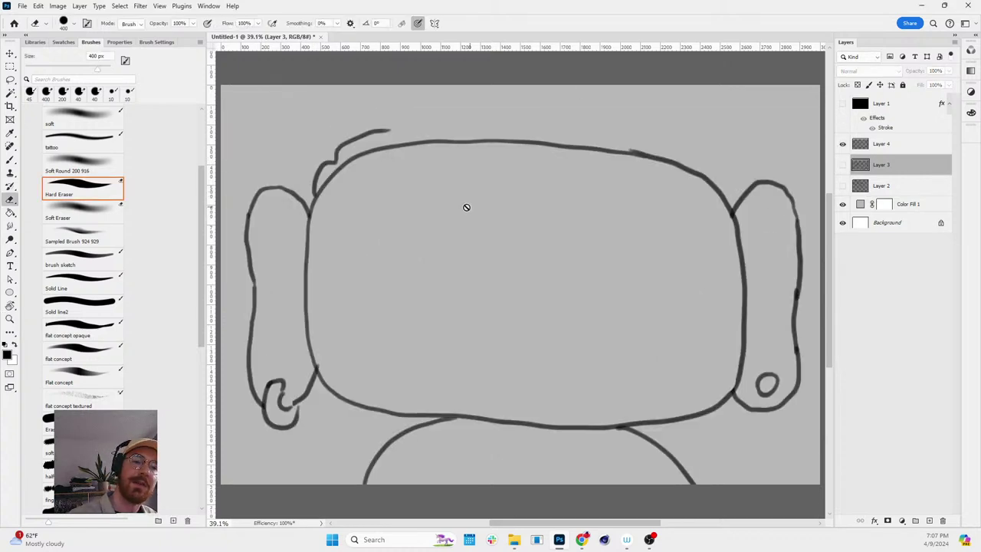
left_click(881, 144)
mouse_move(349, 168)
left_mouse_down()
mouse_move(353, 138)
mouse_move(410, 122)
mouse_move(343, 168)
mouse_move(568, 131)
mouse_move(679, 156)
mouse_move(719, 188)
left_mouse_up()
- Redraw the top outline of the couch character's head with the brush
key("b")
mouse_move(307, 200)
left_mouse_down()
mouse_move(325, 158)
mouse_move(365, 132)
mouse_move(439, 114)
mouse_move(606, 104)
mouse_move(525, 122)
mouse_move(656, 128)
mouse_move(724, 175)
mouse_move(733, 203)
left_mouse_up()
mouse_move(310, 215)
left_mouse_down()
mouse_move(470, 179)
mouse_move(537, 143)
mouse_move(589, 176)
mouse_move(736, 228)
left_mouse_up()
key("e")
key("b")
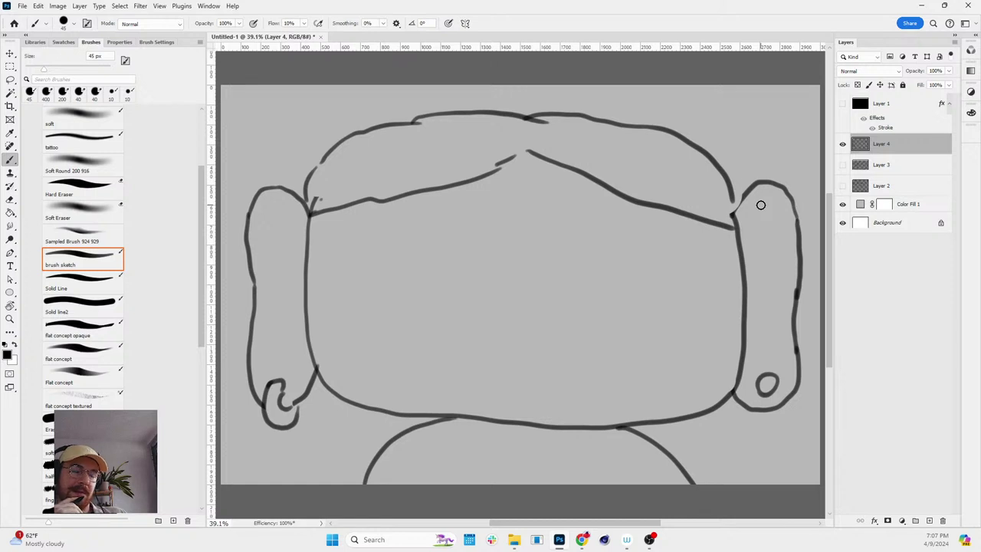
- Add a narrow hair tuft on the forehead, two dot eyes and a smile
mouse_move(521, 150)
left_mouse_down()
mouse_move(496, 210)
mouse_move(513, 192)
mouse_move(523, 149)
left_mouse_up()
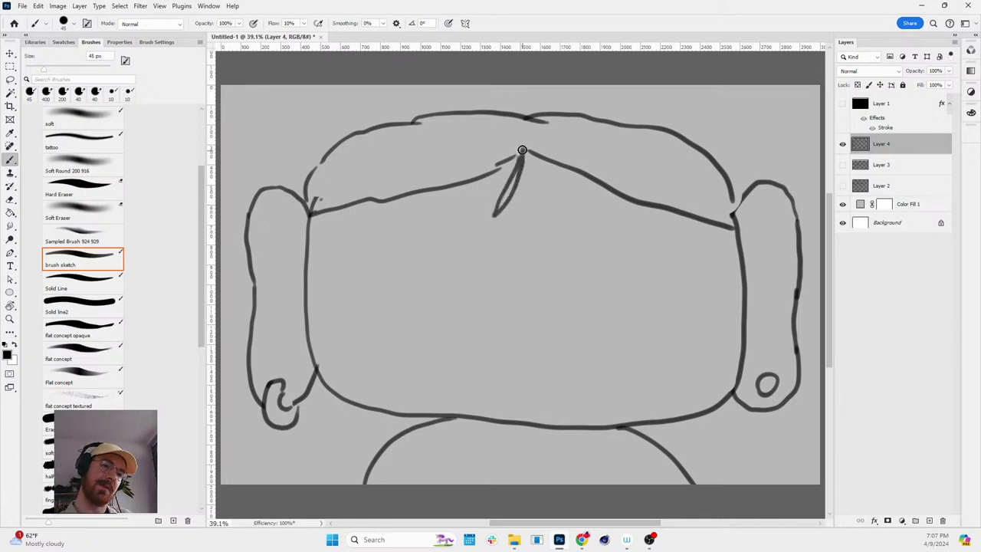
left_click_drag(473, 264, 473, 271)
left_click_drag(556, 260, 556, 269)
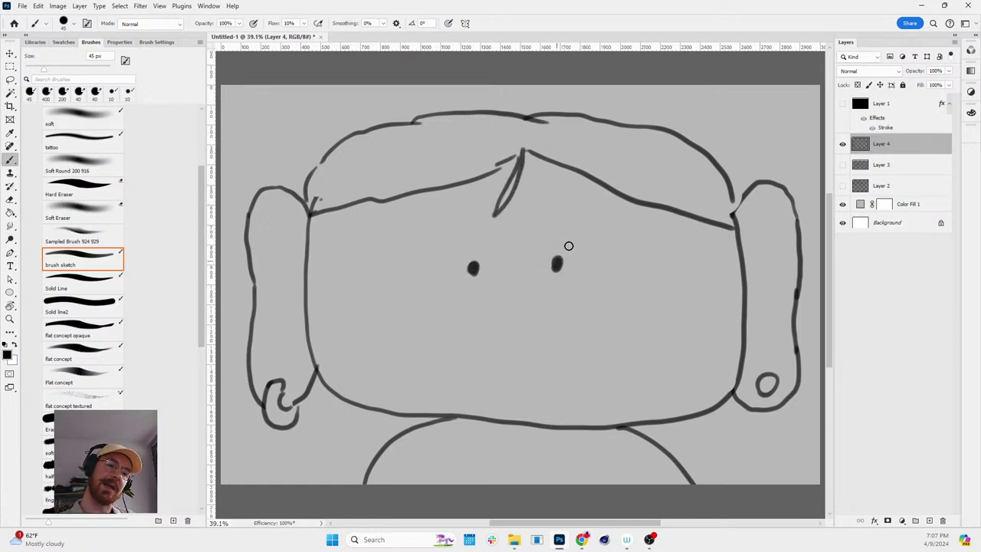
mouse_move(474, 340)
left_mouse_down()
mouse_move(530, 347)
mouse_move(556, 324)
left_mouse_up()
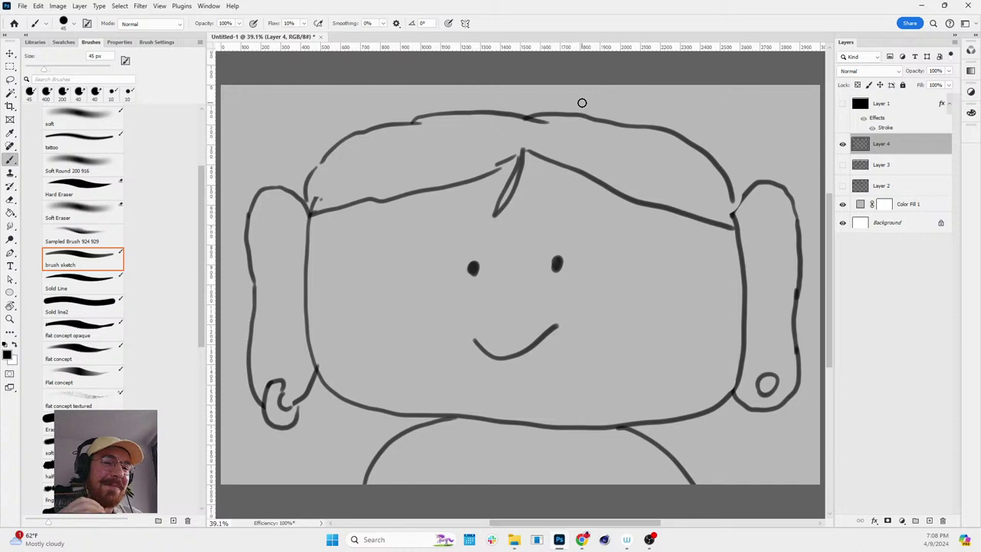
- Hide the couch character Layer 4 and show the dinosaur Layer 3 again
left_click(843, 144)
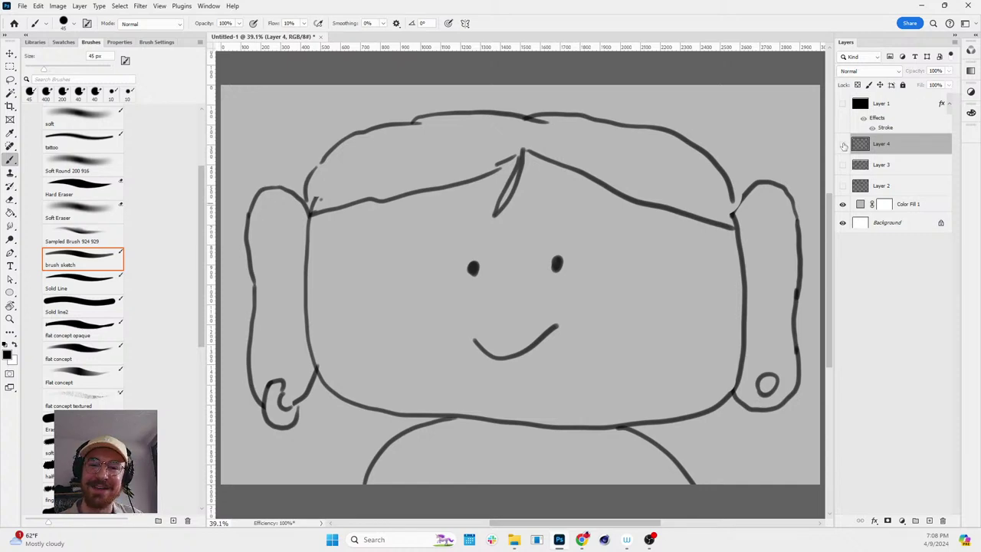
left_click(843, 145)
left_click(843, 144)
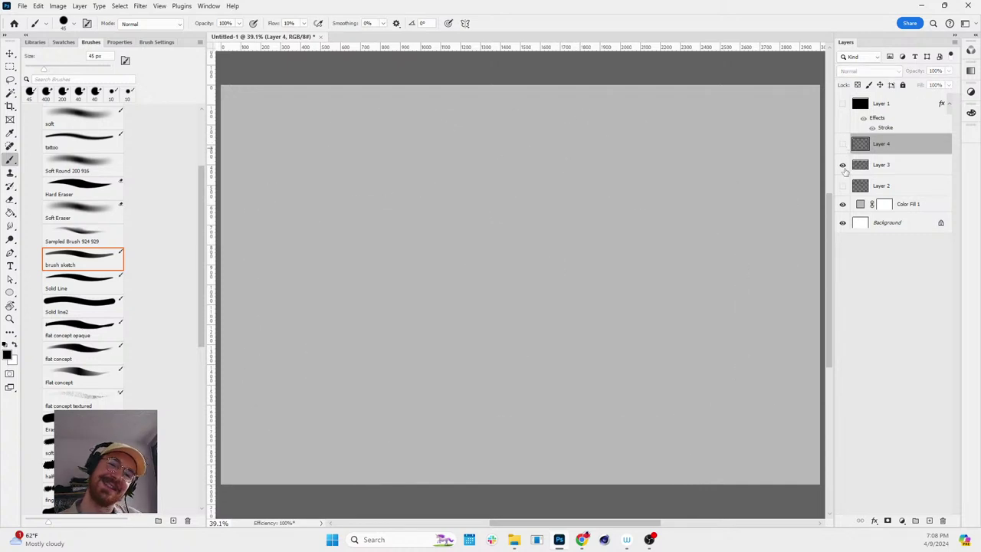
left_click(843, 165)
key("z")
scroll(648, 191, "down", 3)
scroll(648, 192, "up", 3)
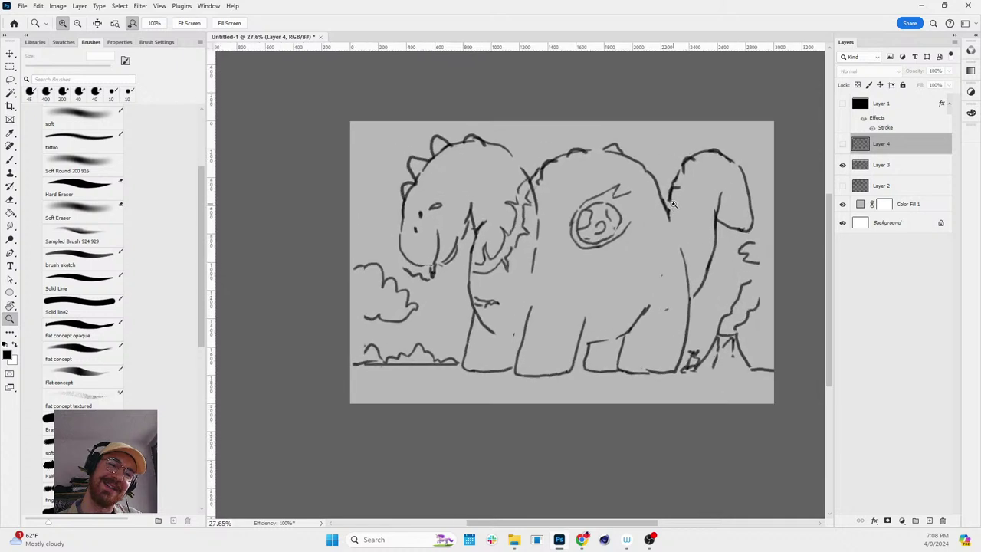
- Lasso the meteor on Layer 3, move it right onto the dinosaur's body, and deselect
key("l")
mouse_move(624, 173)
left_mouse_down()
mouse_move(540, 217)
mouse_move(625, 175)
left_mouse_up()
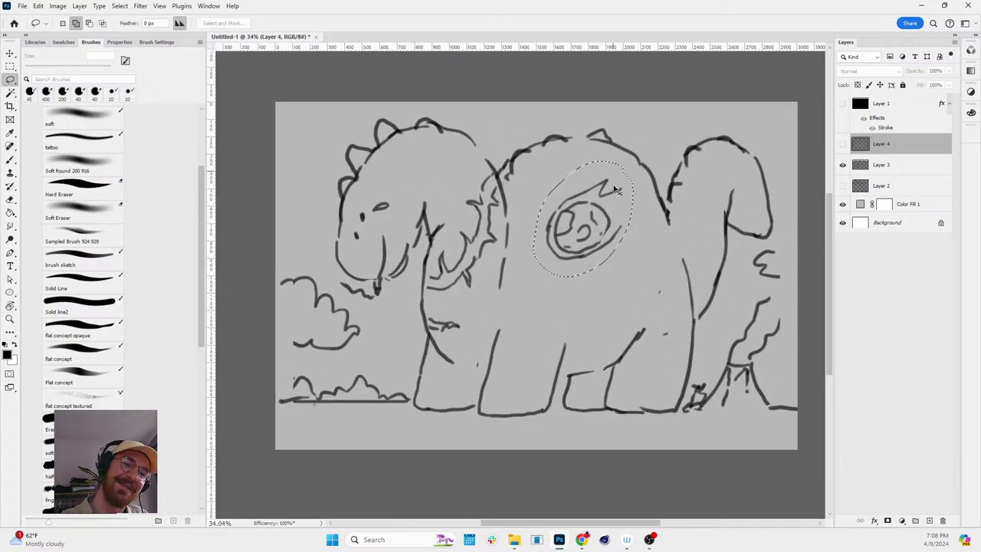
key("v")
left_click(626, 235)
key("Return")
left_click(881, 164)
mouse_move(601, 205)
left_mouse_down()
mouse_move(672, 230)
mouse_move(680, 247)
left_mouse_up()
key("ctrl+d")
key("b")
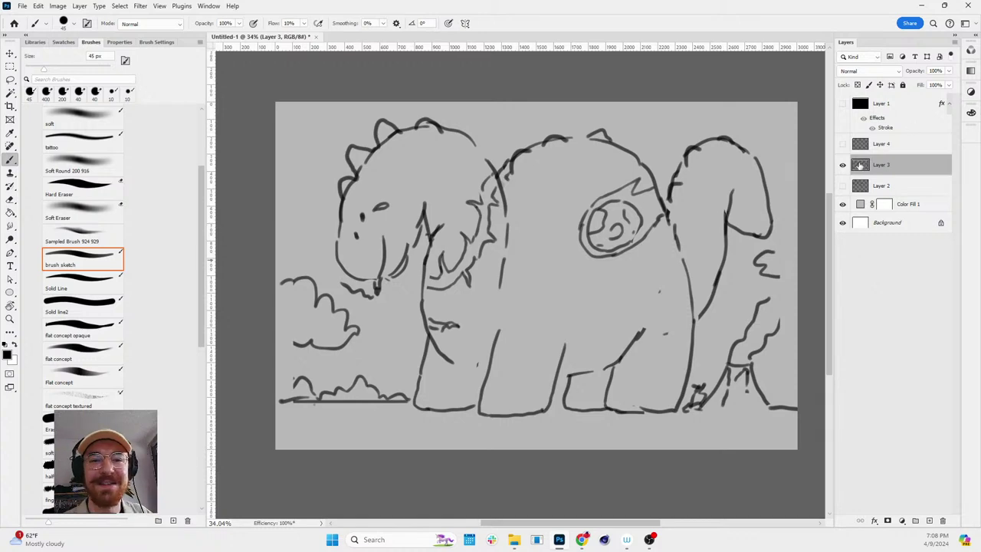
- Lower the dinosaur Layer 3 opacity to about 21%, then select the Color Fill 1 layer
key("space")
scroll(665, 204, "up", 2)
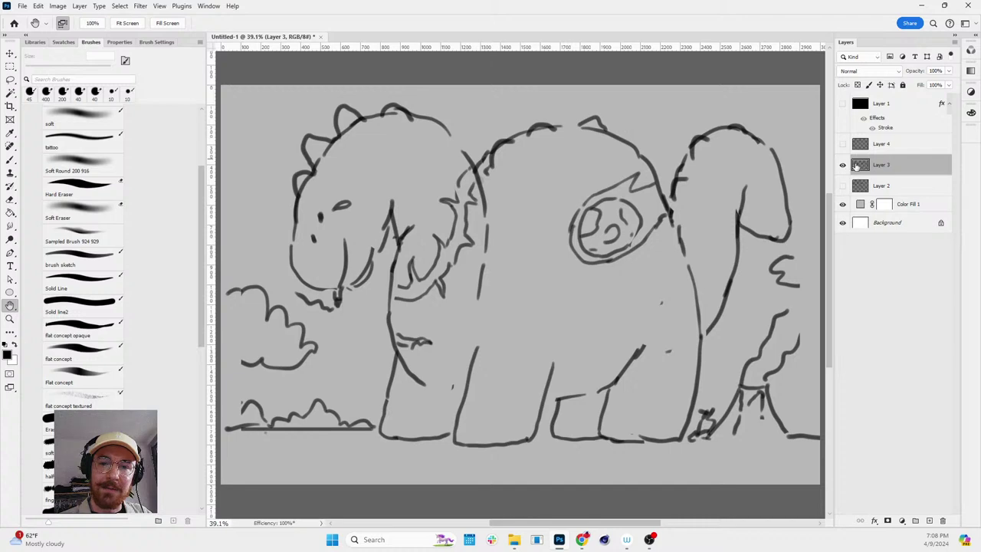
left_click(949, 70)
left_click_drag(952, 83, 909, 87)
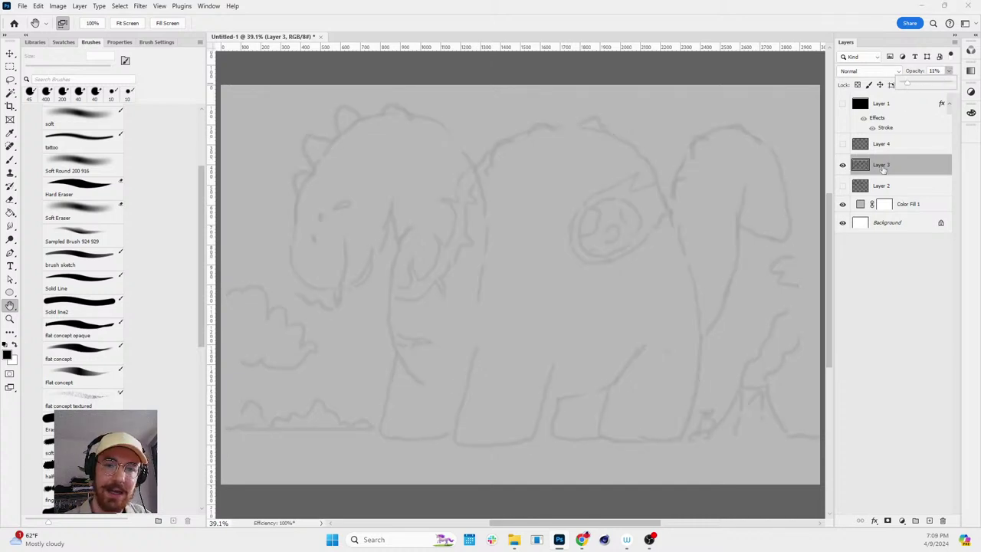
left_click(862, 205)
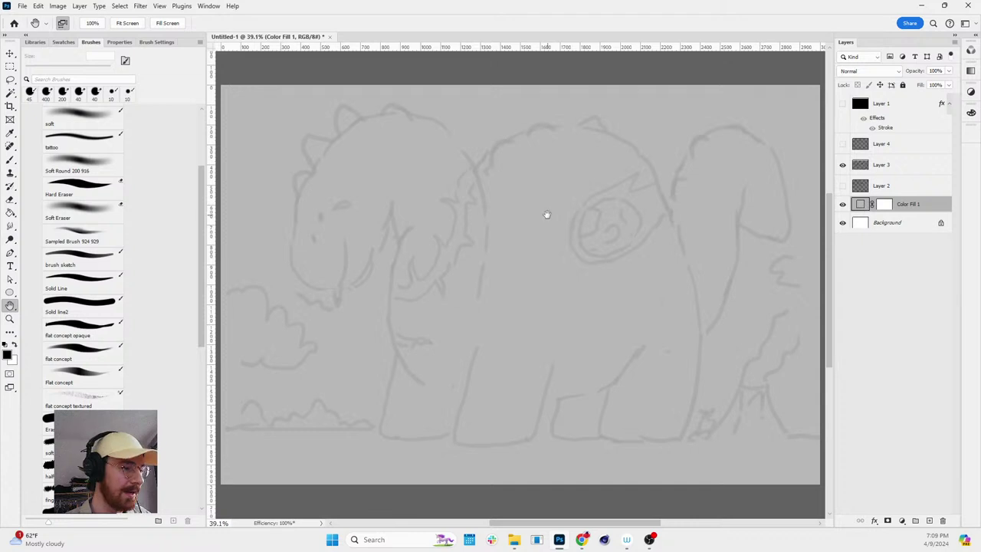
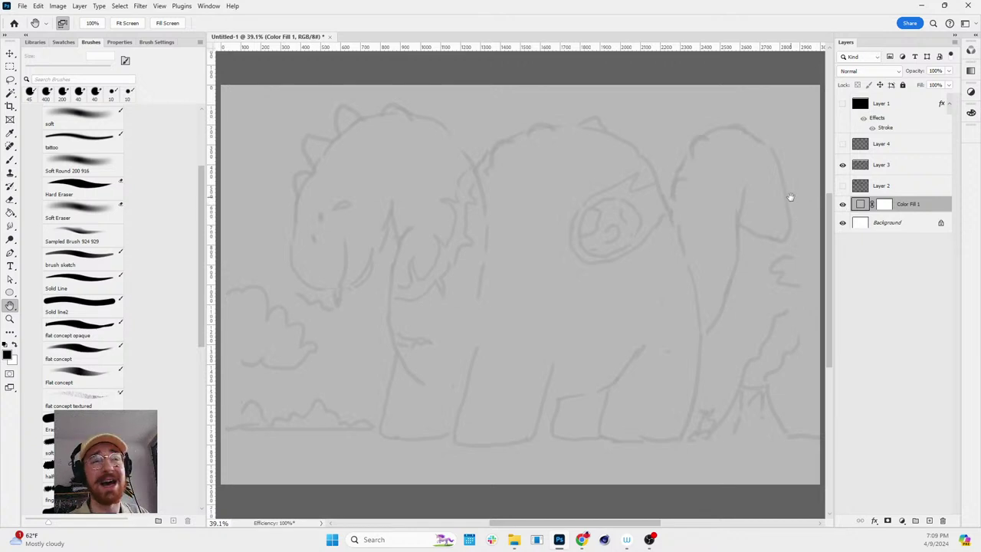
- Frame the sketch and select sketch Layers 1 through 4 together
key("z")
left_click(732, 238, "alt")
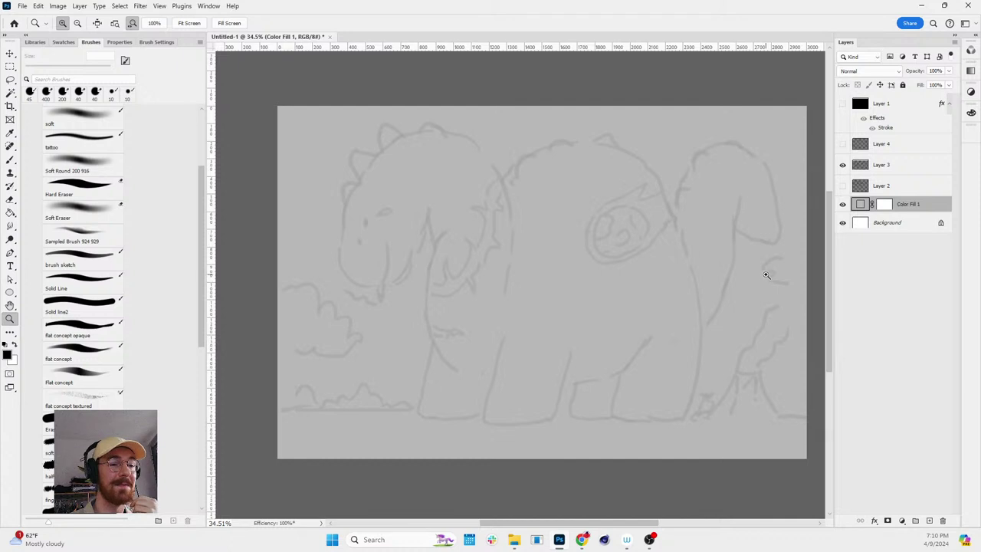
left_click_drag(782, 267, 772, 245)
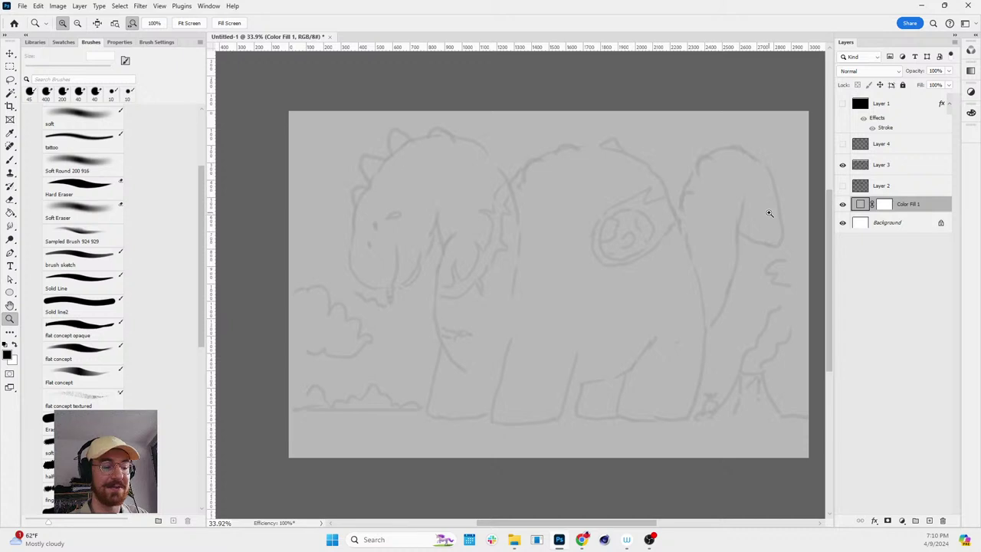
key("h")
scroll(766, 212, "up", 1)
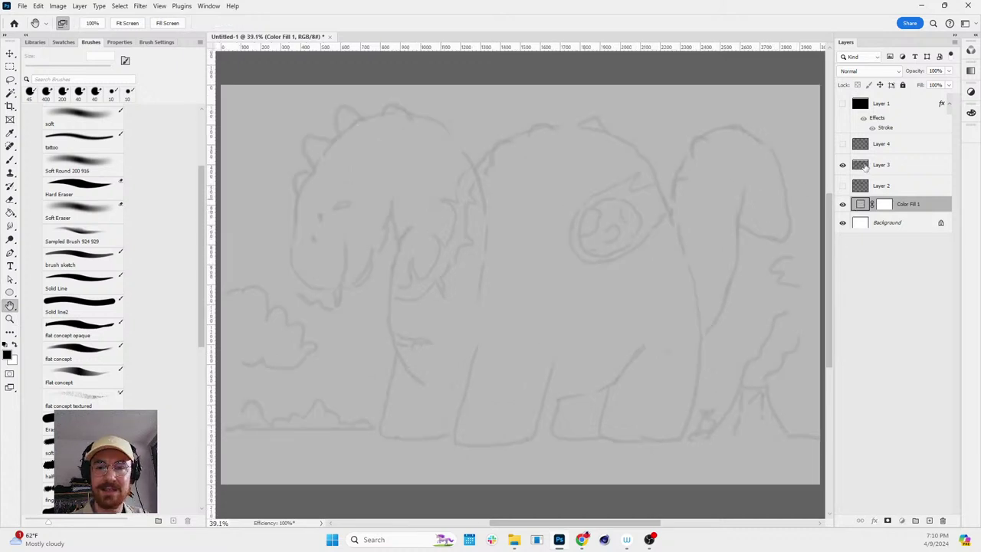
left_click(865, 167)
left_click(866, 186, "shift")
left_click(866, 144, "shift")
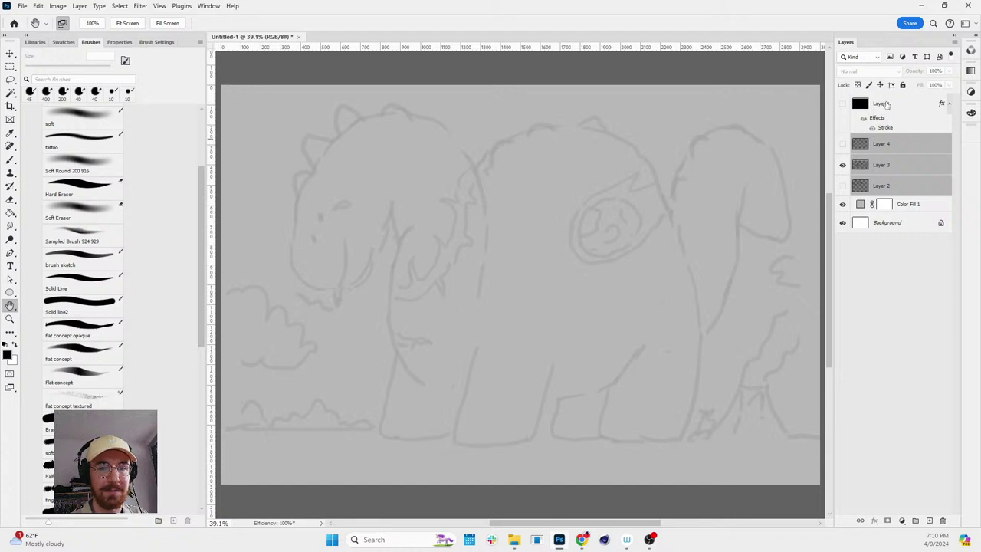
left_click(882, 104, "shift")
- Group the four layers into a locked Group 1 and add an empty Layer 5 above Color Fill 1
key("ctrl+g")
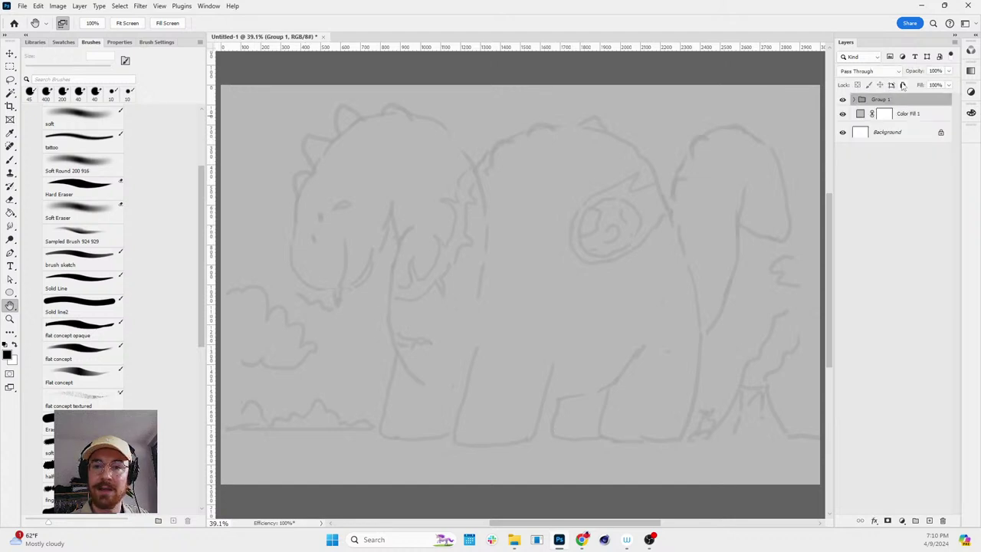
left_click(902, 86)
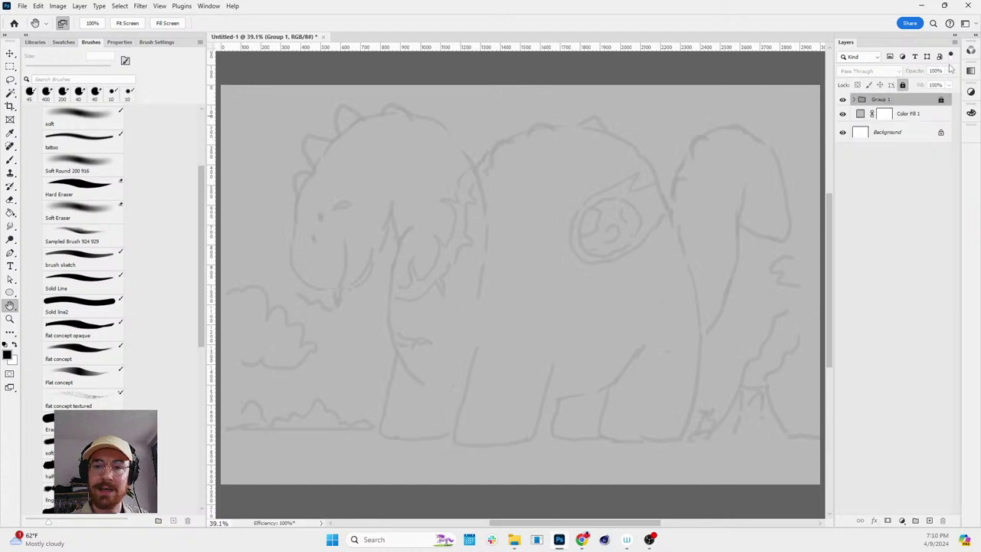
left_click(860, 114)
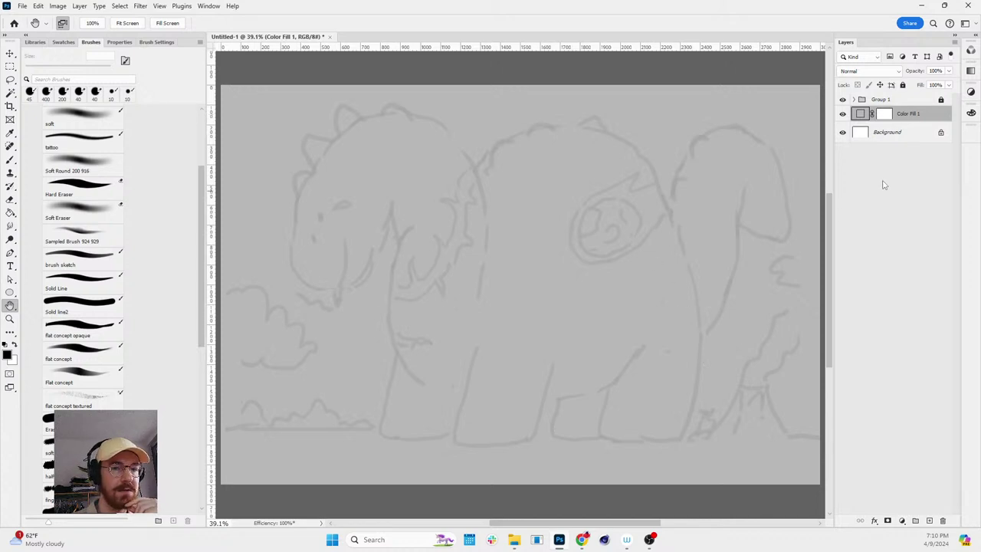
left_click(929, 520)
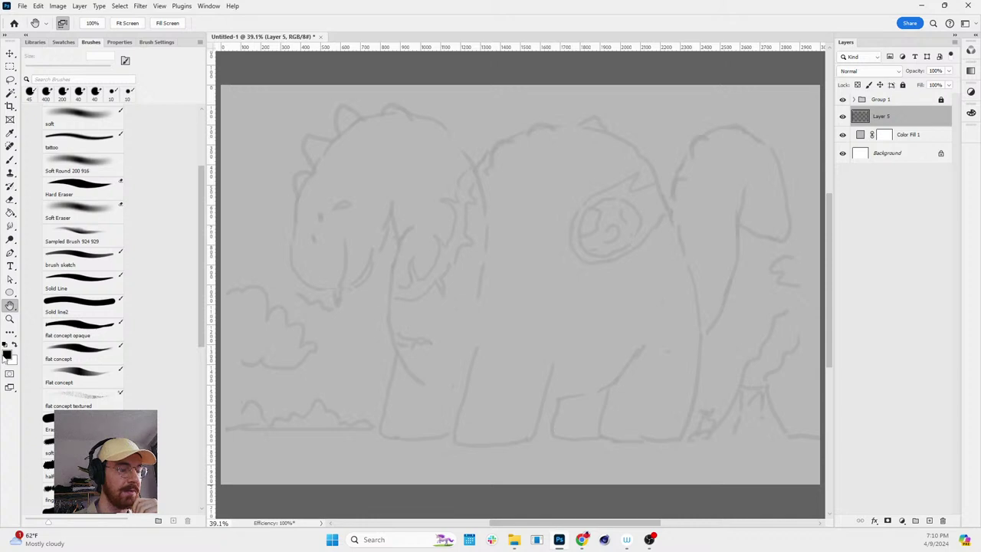
- Sample red as the painting colour, test it with a brush scribble, then undo
key("i")
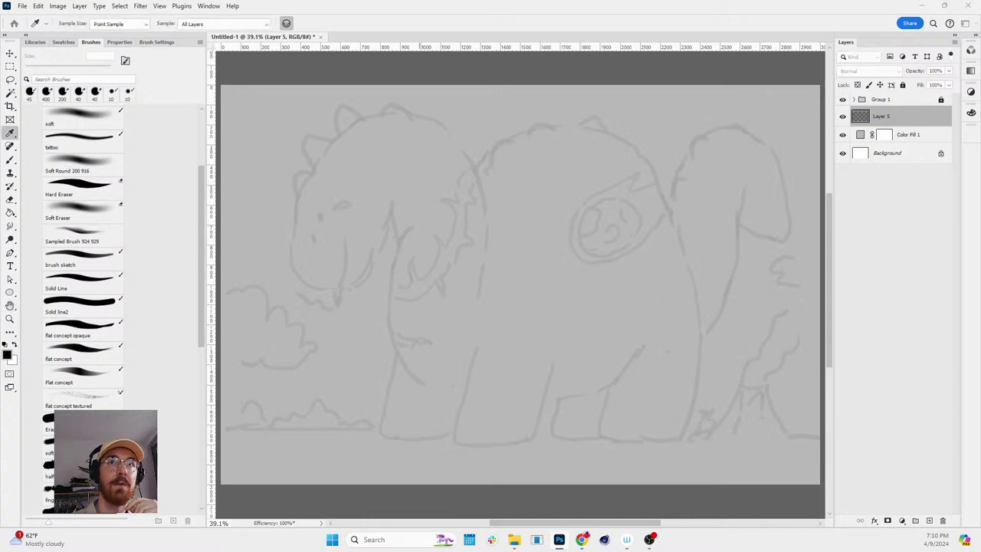
left_click(368, 164)
key("h")
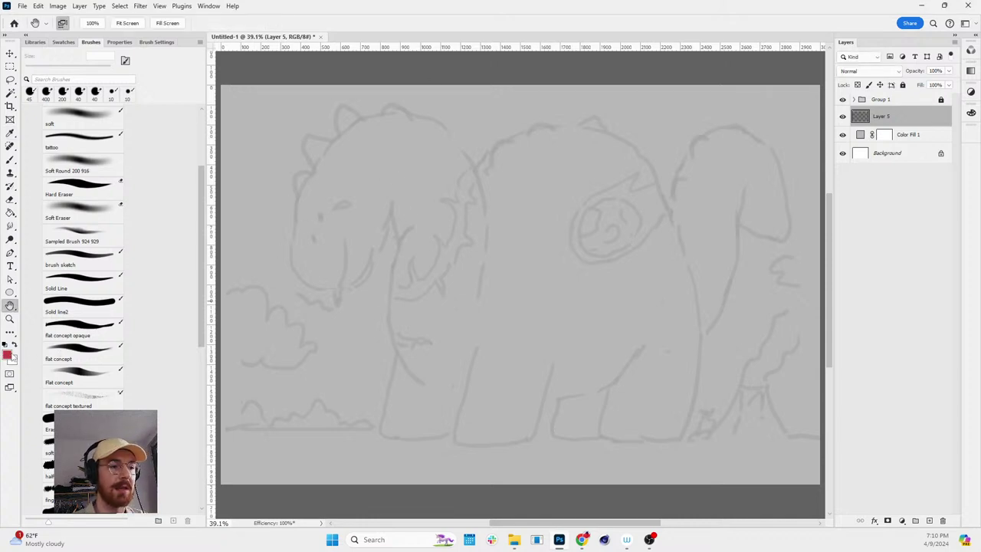
key("g")
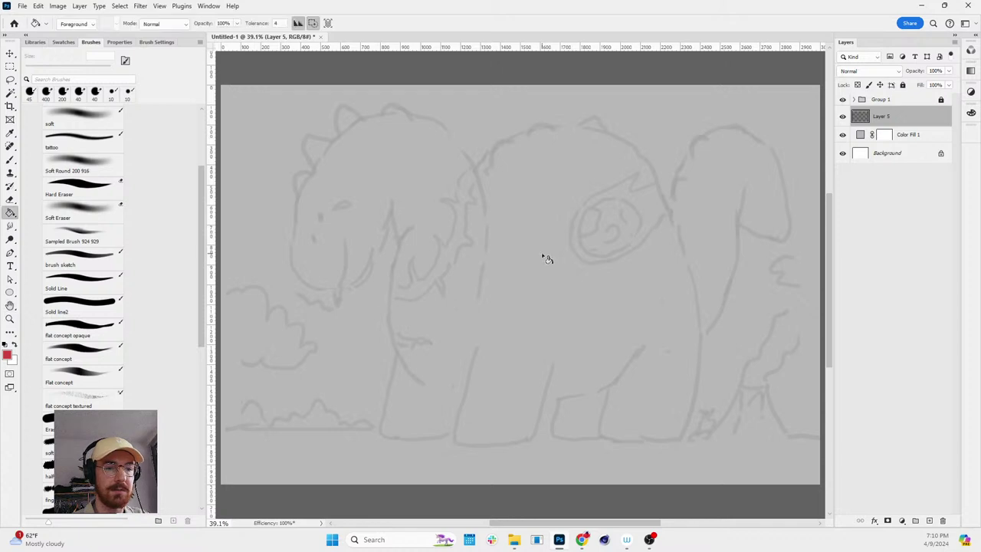
key("b")
mouse_move(560, 212)
left_mouse_down()
mouse_move(524, 206)
mouse_move(635, 228)
left_mouse_up()
key("ctrl+z")
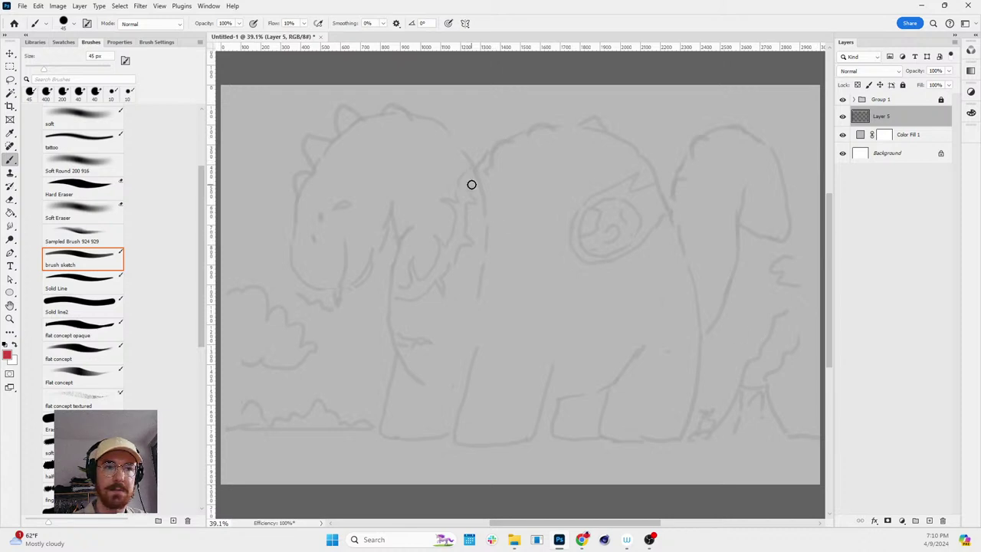
- Set up a Hard Eraser with 21% smoothing at 80 px
left_click(107, 191)
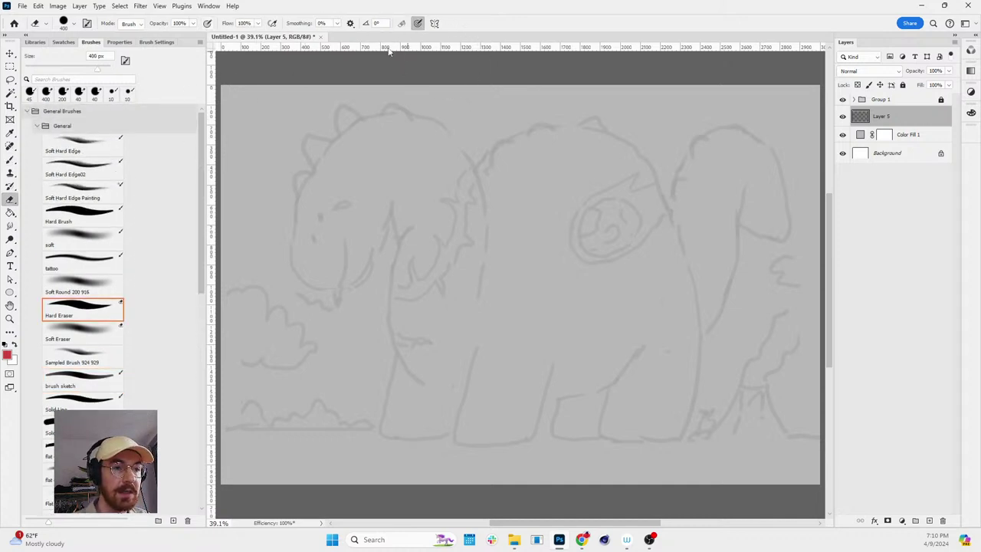
left_click(337, 23)
left_click_drag(336, 36, 346, 35)
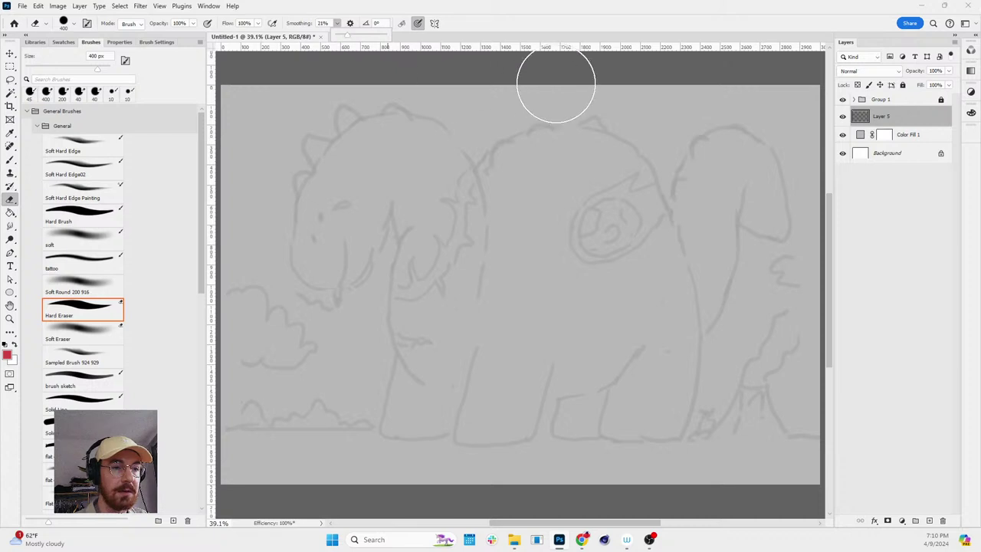
key("bracketleft")
key("bracketleft")
key("bracketleft")
key("bracketleft")
key("bracketleft")
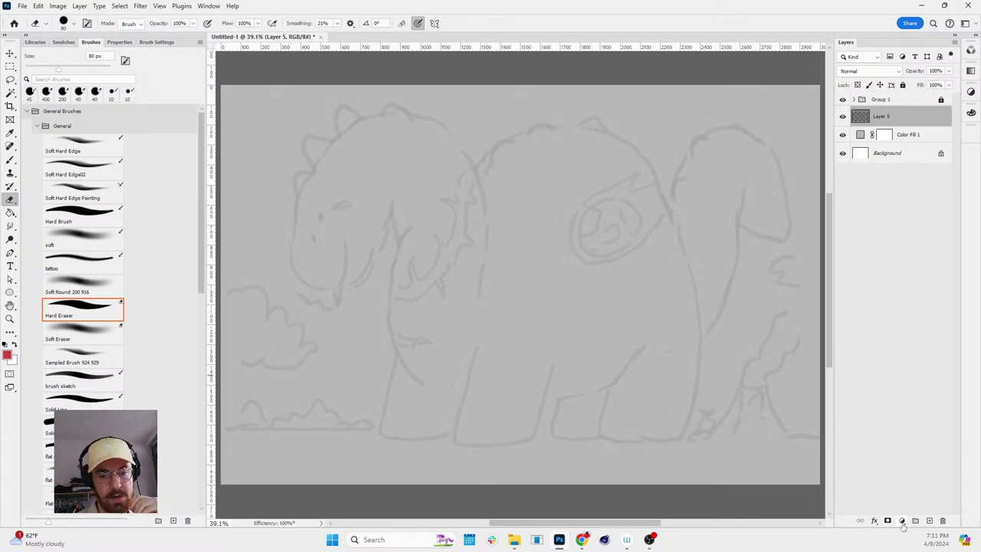
left_click(902, 521)
- Add a Solid Color fill layer and change its colour from red to light blue #4aacd1
left_click(917, 343)
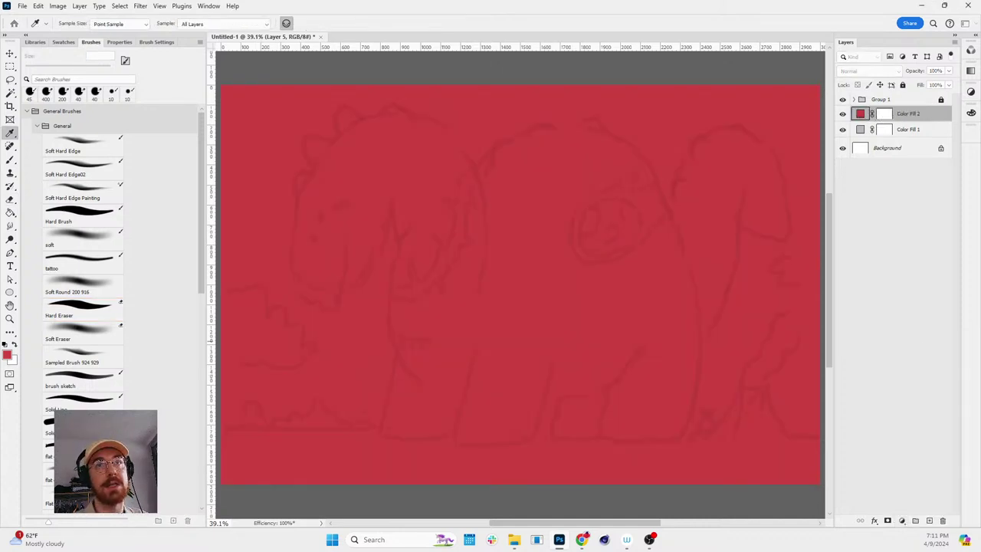
double_click(860, 114)
left_click_drag(460, 49, 436, 182)
left_click(399, 265)
left_click(398, 235)
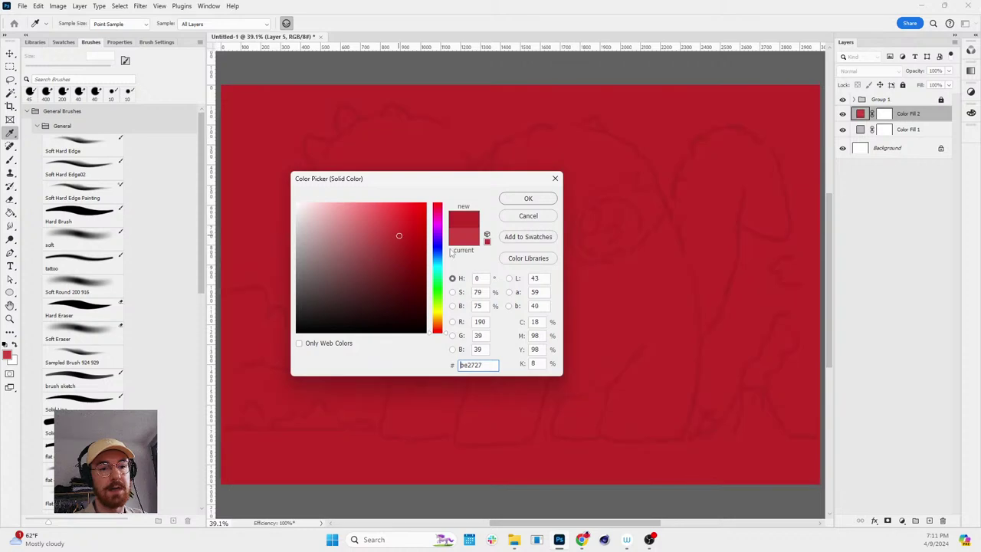
left_click_drag(438, 253, 438, 261)
left_click(380, 226)
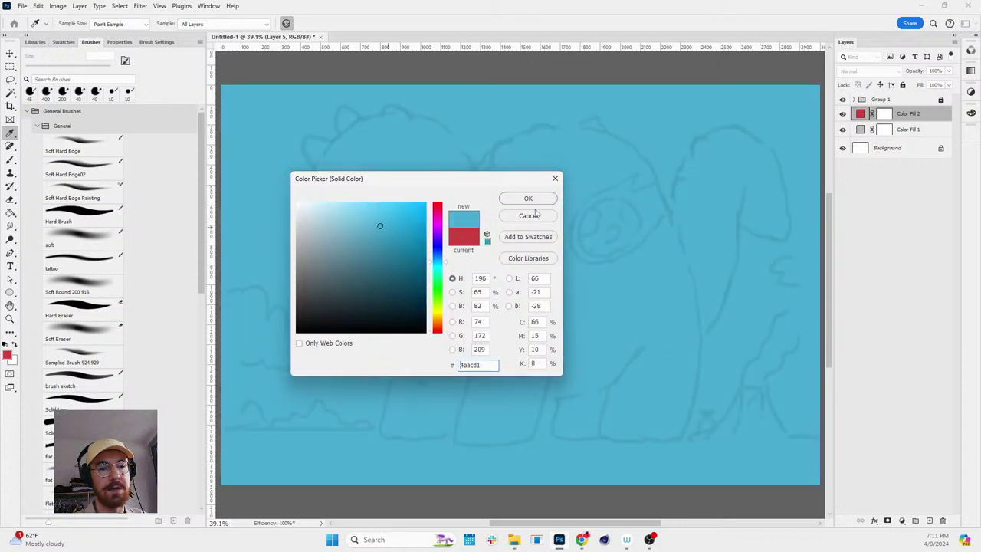
left_click(528, 199)
key("b")
left_click(64, 43)
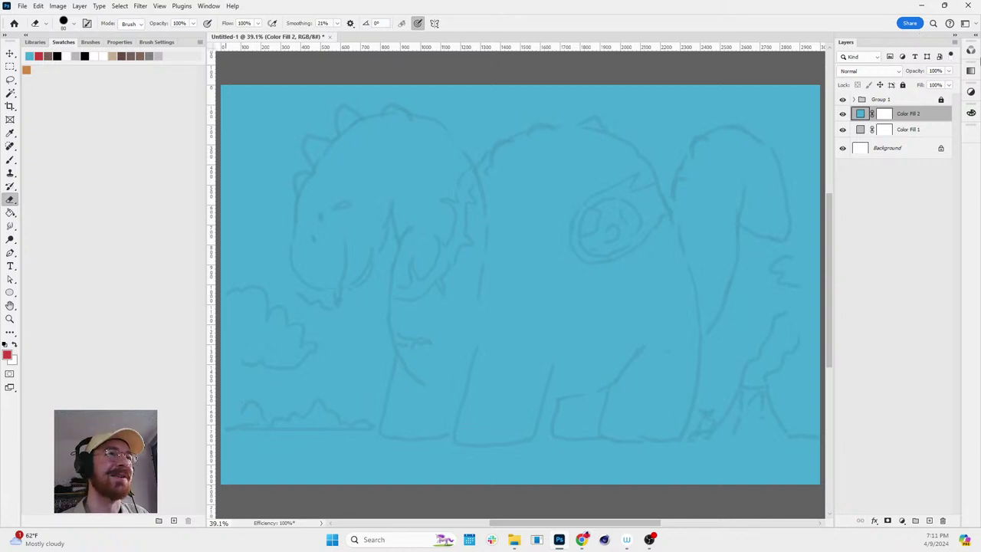
- Invert Color Fill 2's mask to black and reveal one looping stroke across the centre
left_click(885, 115)
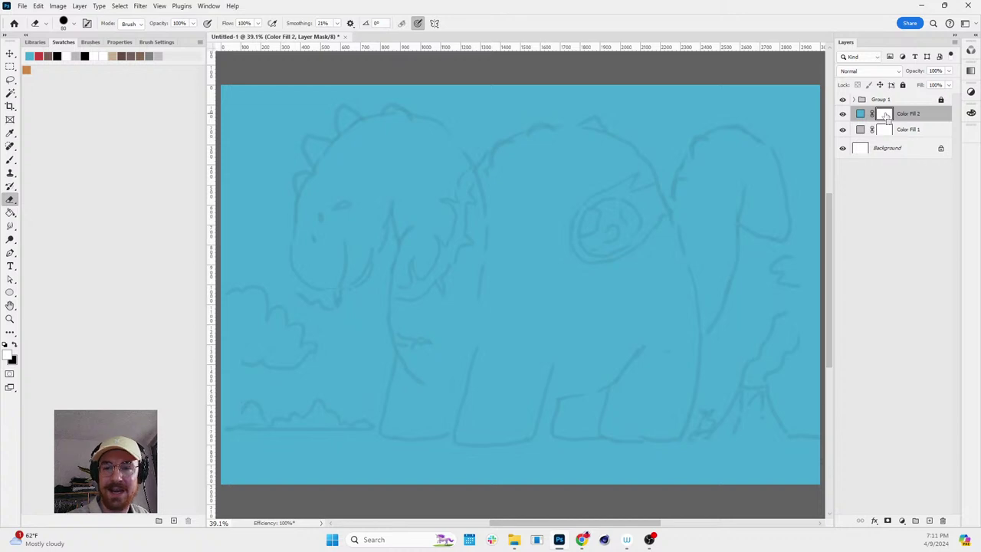
key("ctrl+i")
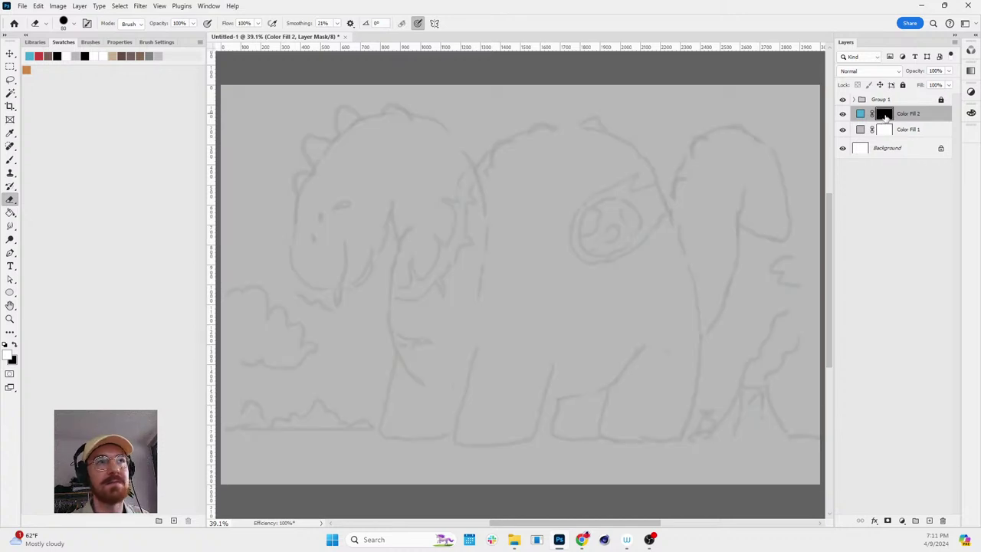
left_click(555, 191)
key("x")
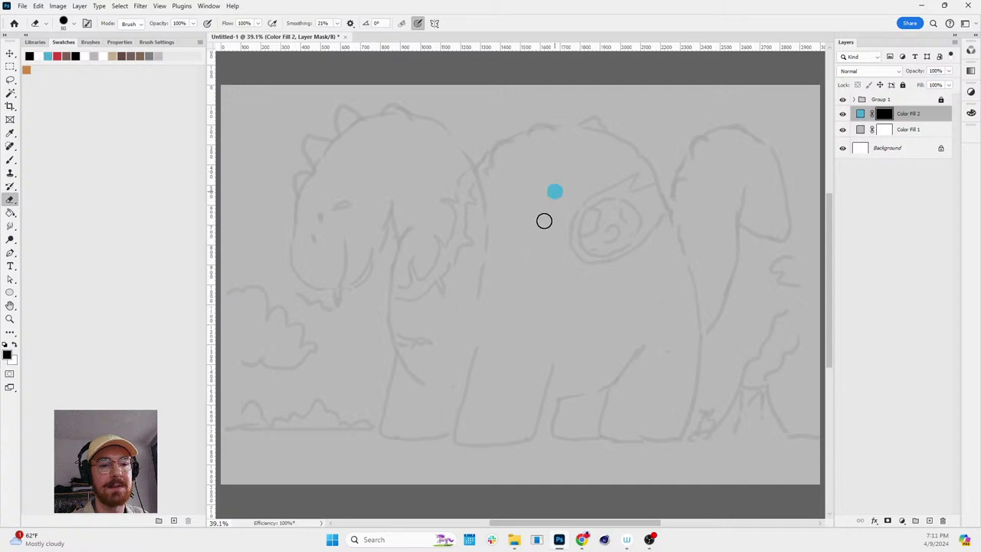
mouse_move(544, 221)
left_mouse_down()
mouse_move(501, 186)
mouse_move(299, 153)
mouse_move(537, 123)
mouse_move(659, 247)
left_mouse_up()
key("ctrl+BackSpace")
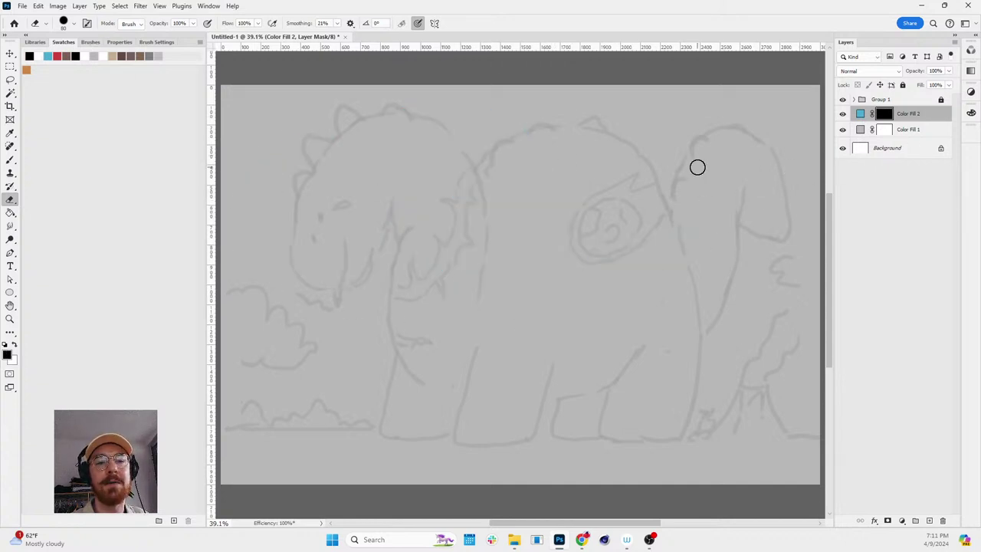
mouse_move(640, 159)
left_mouse_down()
mouse_move(606, 198)
mouse_move(498, 233)
mouse_move(586, 270)
left_mouse_up()
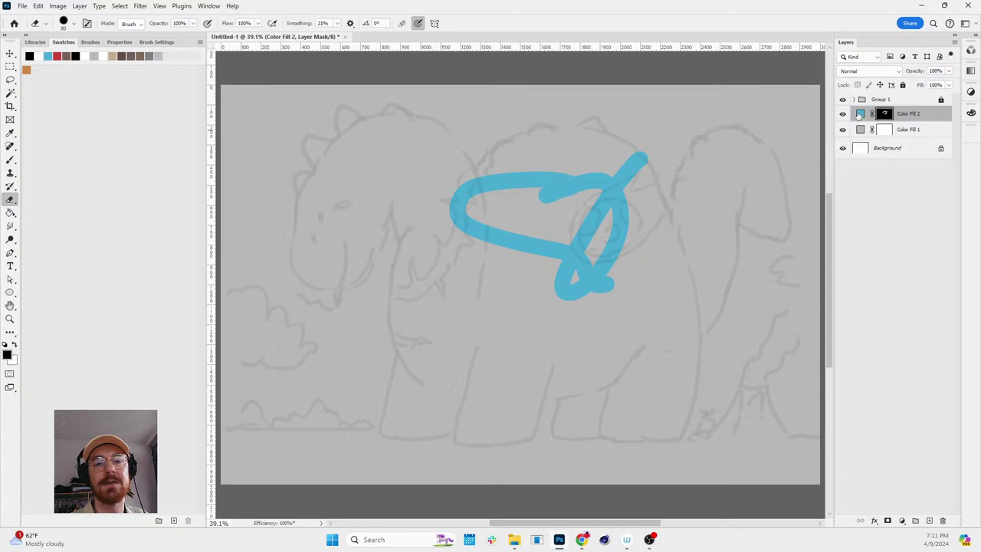
- Recolour Color Fill 2 to yellow-green #bec02d
double_click(860, 113)
left_click(343, 296)
left_click_drag(446, 190, 272, 197)
left_click_drag(271, 261, 270, 322)
left_click(228, 245)
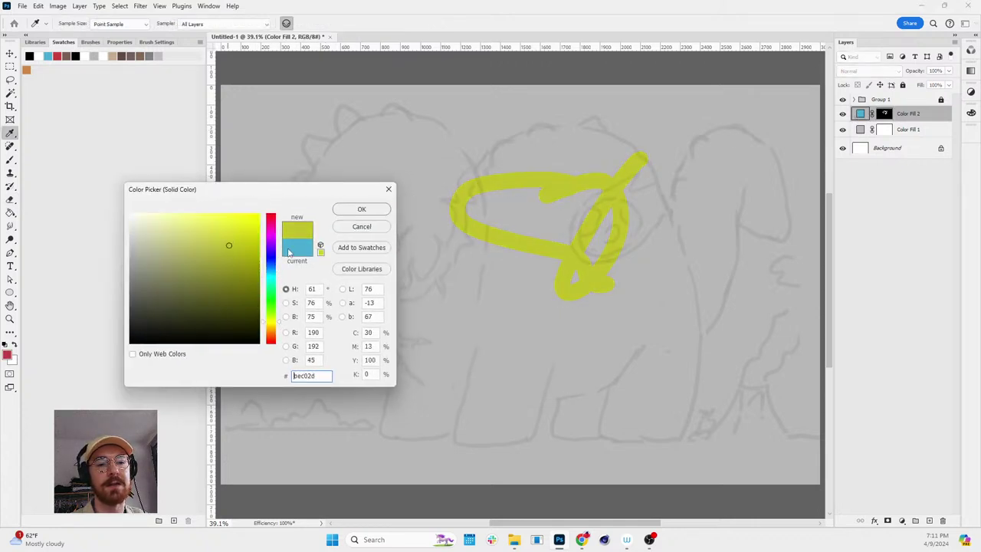
left_click(360, 210)
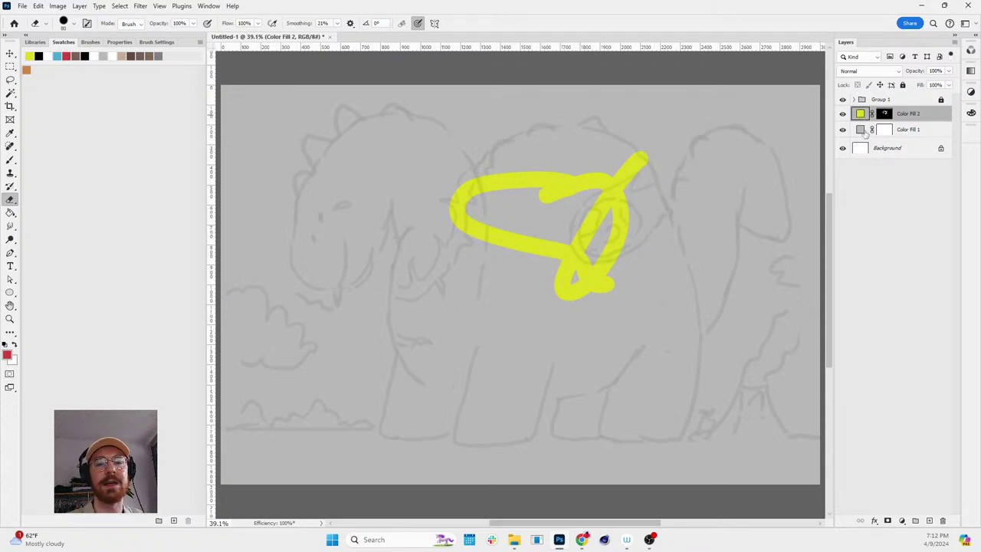
- Add Layer 5 above Color Fill 2 and paint red test loops near the chest
left_click(929, 520)
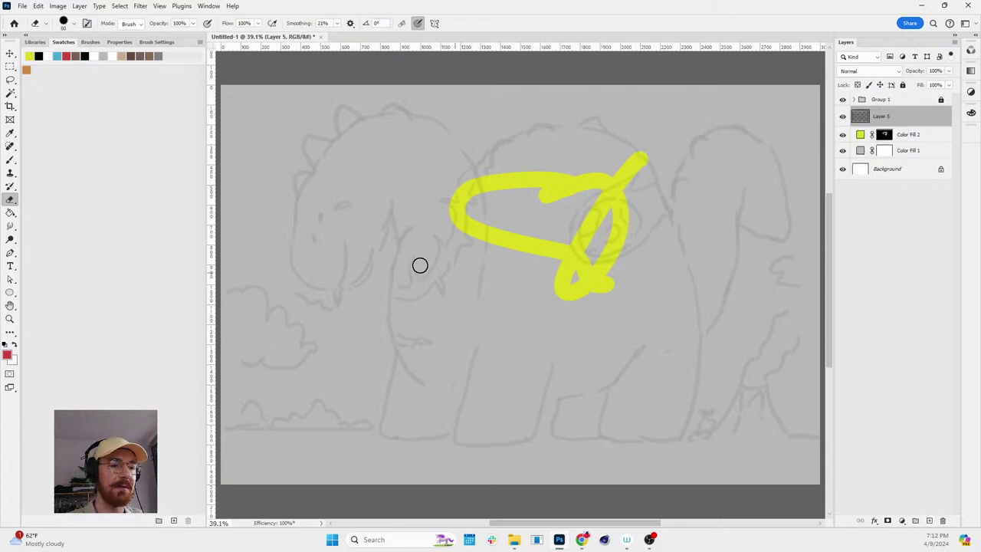
key("x")
key("x")
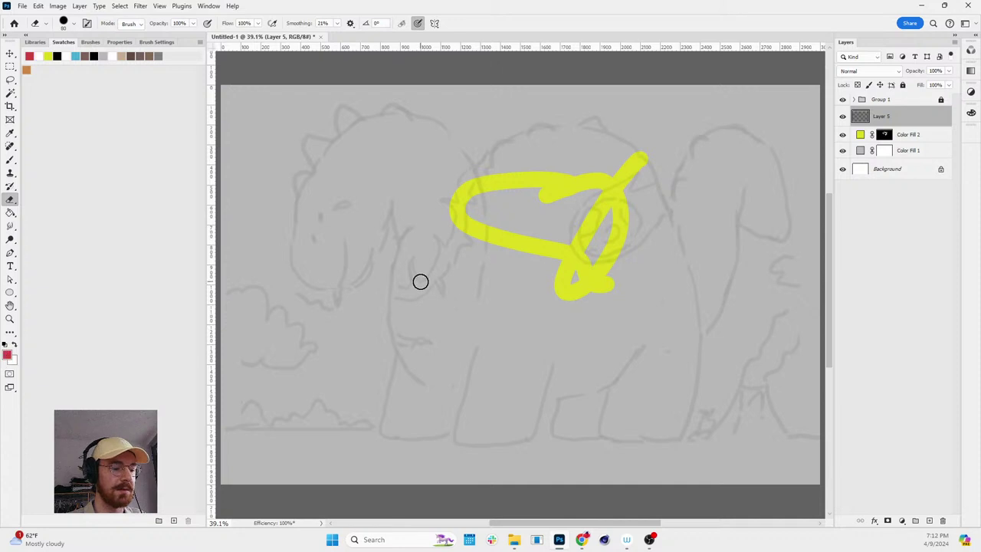
key("b")
mouse_move(409, 247)
left_mouse_down()
mouse_move(306, 288)
mouse_move(373, 336)
mouse_move(449, 290)
left_mouse_up()
- Recolour the scribble with Hue/Saturation: desaturate, shift hue -152 to blue, then raise lightness to white
key("ctrl+u")
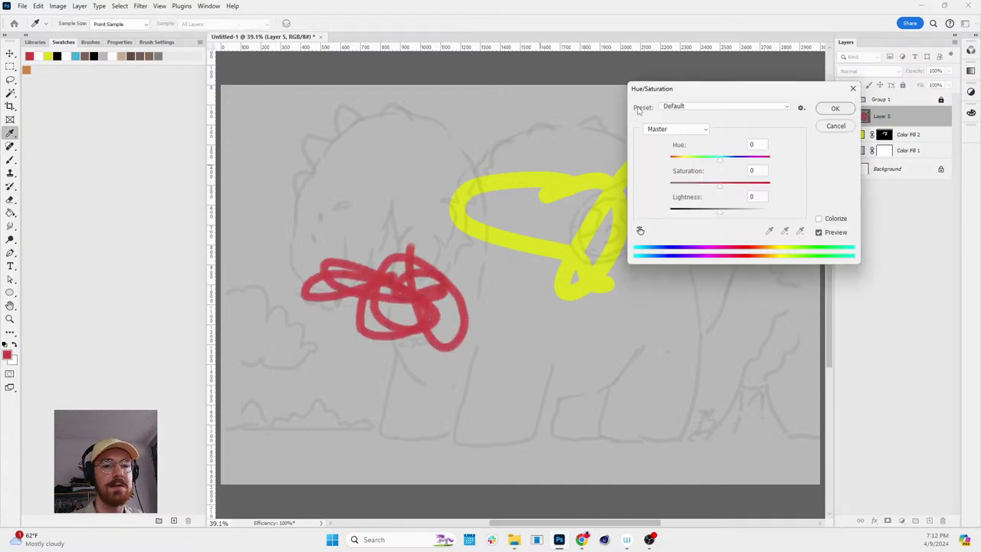
mouse_move(720, 186)
left_mouse_down()
mouse_move(687, 197)
mouse_move(757, 210)
left_mouse_up()
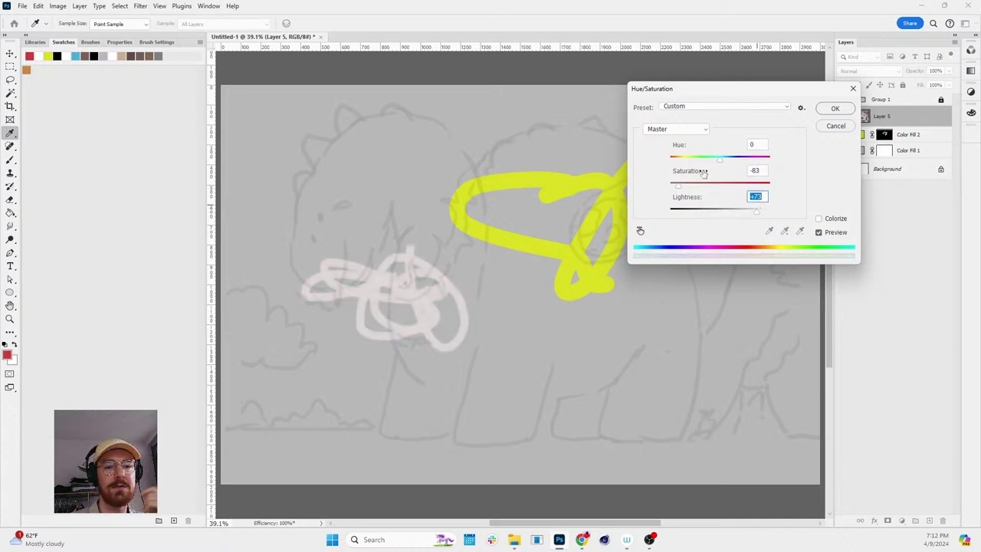
left_click(835, 108)
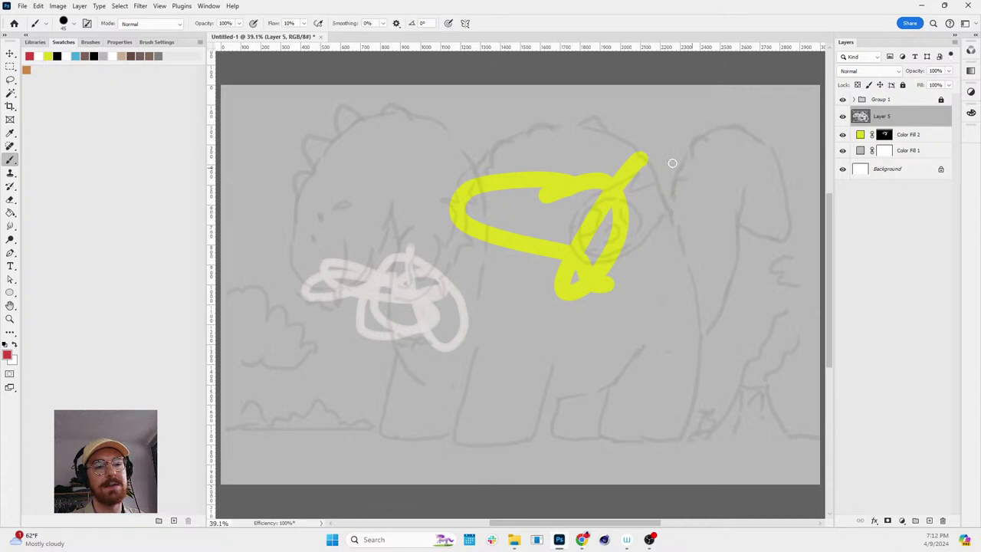
key("ctrl+u")
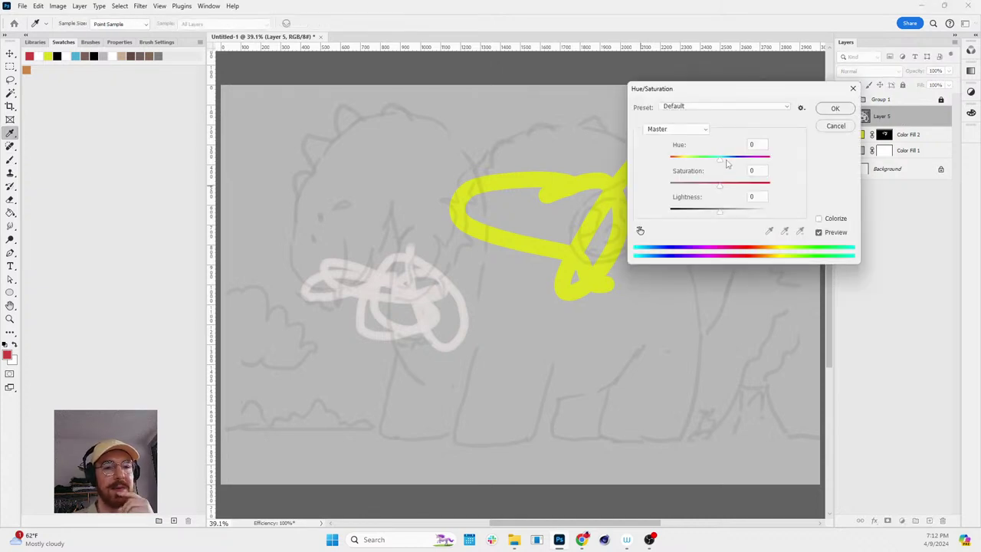
left_click_drag(727, 158, 678, 159)
left_click_drag(719, 186, 768, 186)
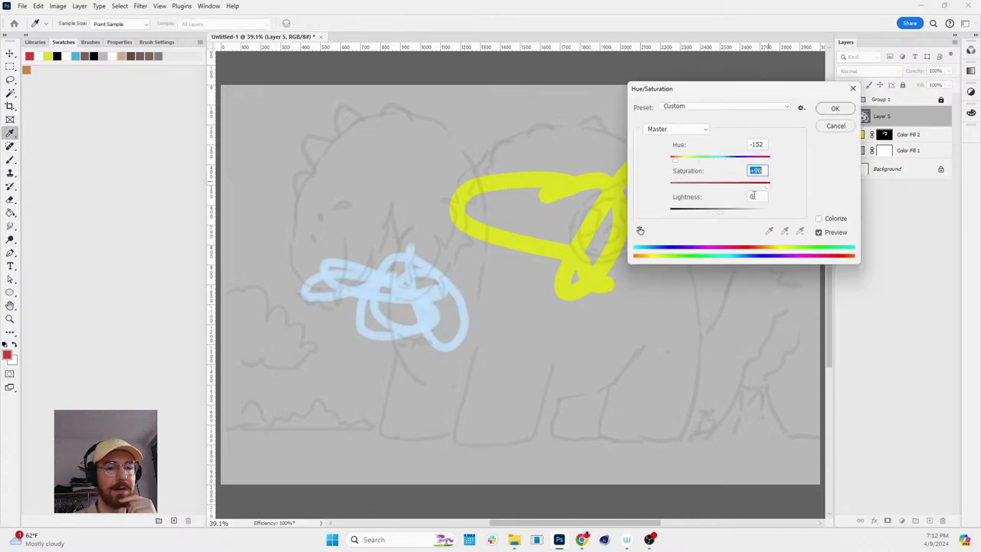
left_click_drag(724, 214, 710, 213)
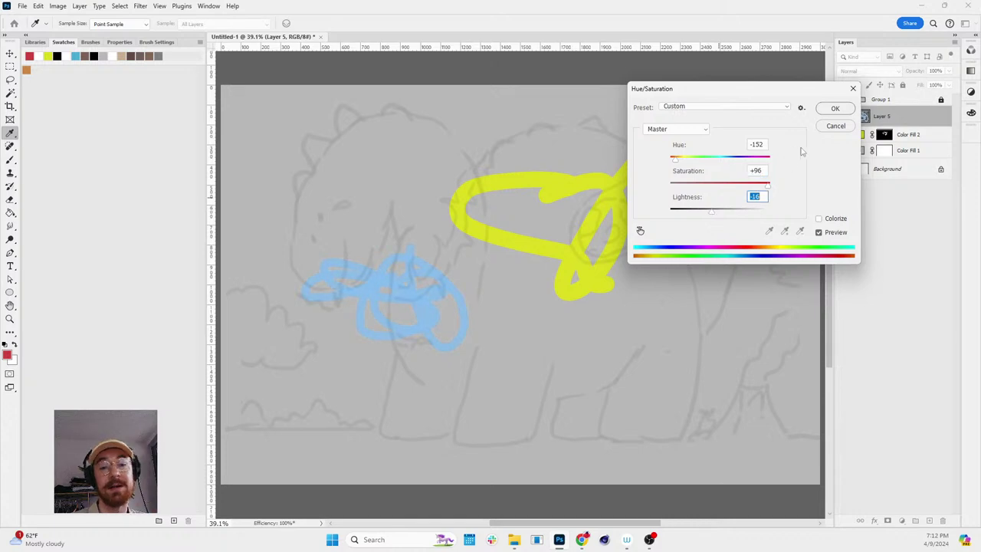
left_click(835, 109)
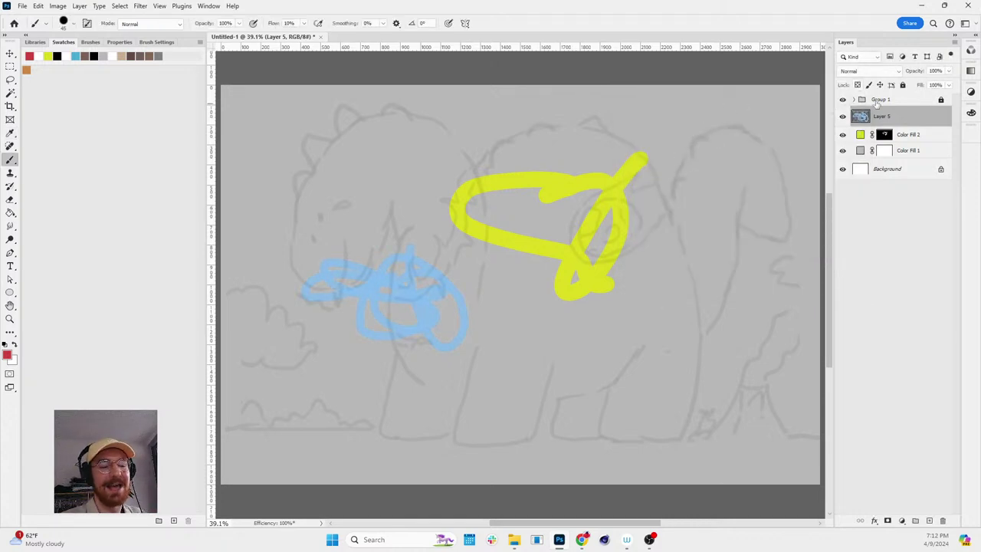
key("ctrl+u")
left_click_drag(721, 213, 767, 210)
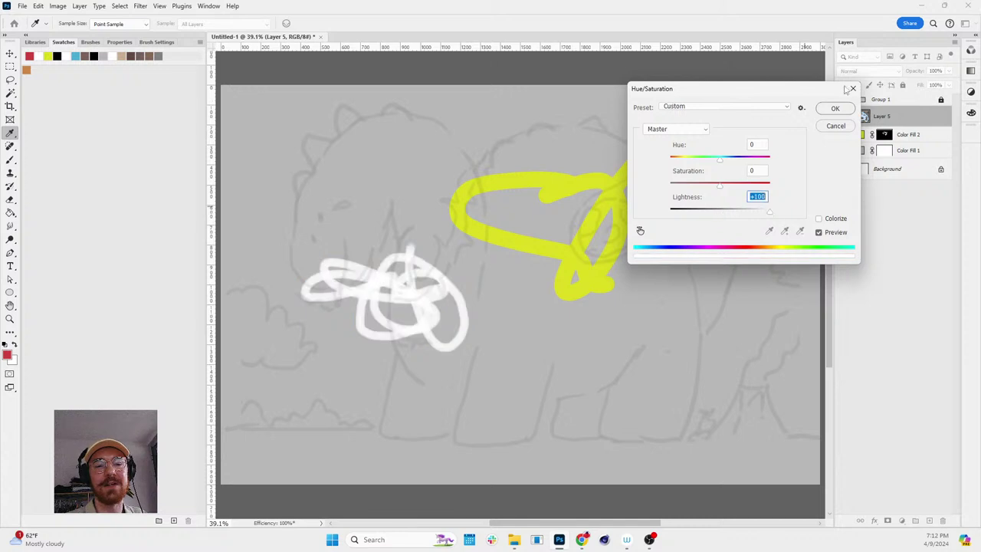
left_click(836, 109)
- Fine-tune the scribble's Hue/Saturation (saturation +66), hide Layer 5, and open Color Fill 2's colour
key("ctrl+u")
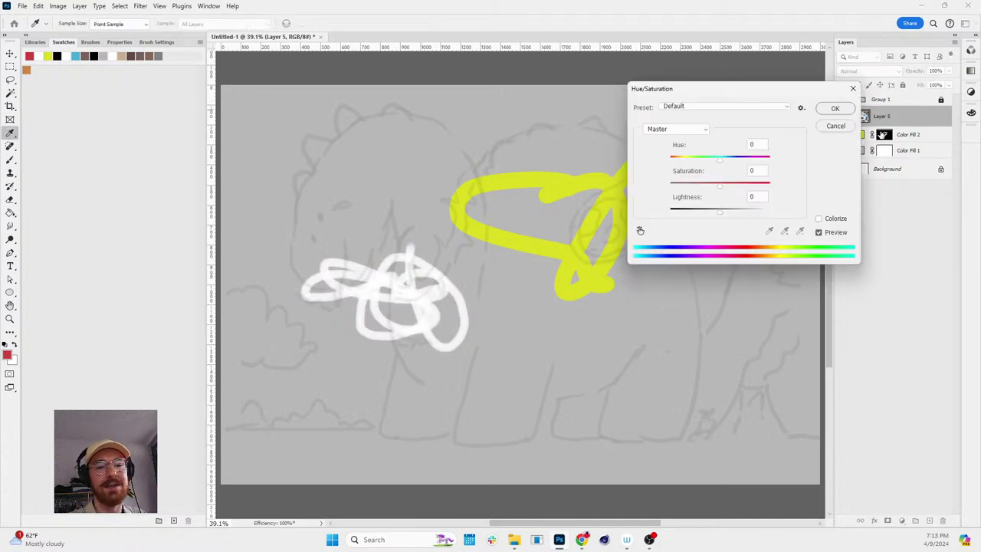
left_click_drag(719, 212, 752, 187)
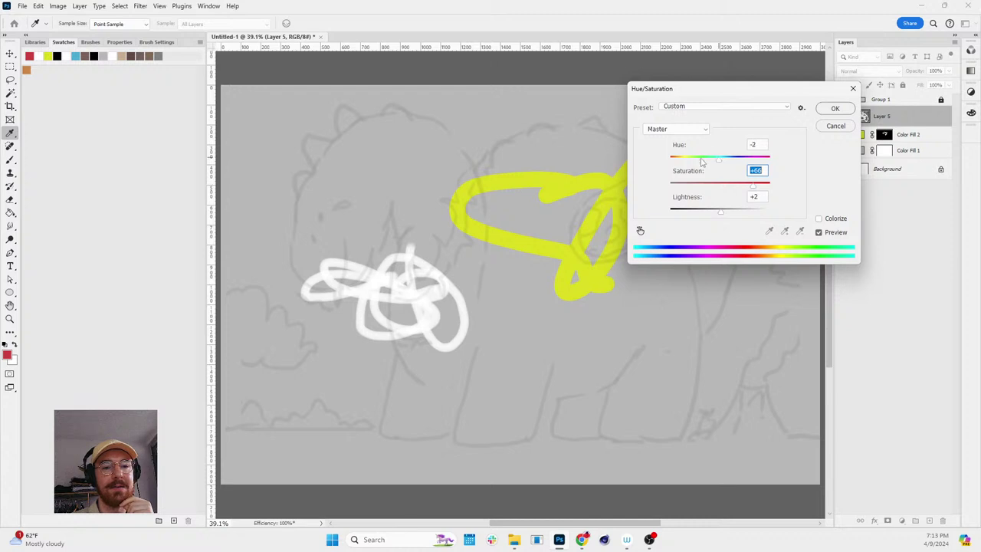
left_click_drag(702, 160, 734, 166)
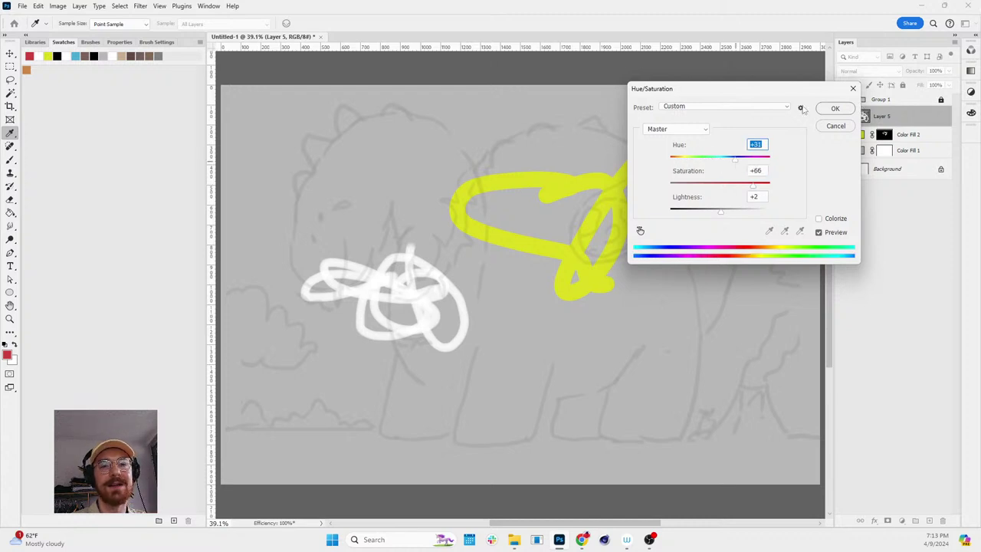
left_click_drag(793, 91, 615, 131)
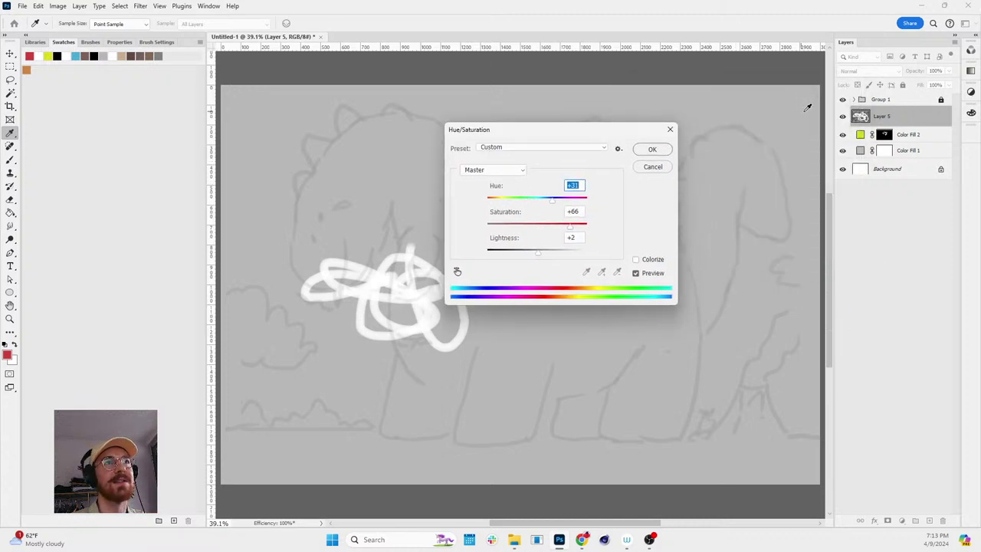
left_click(652, 149)
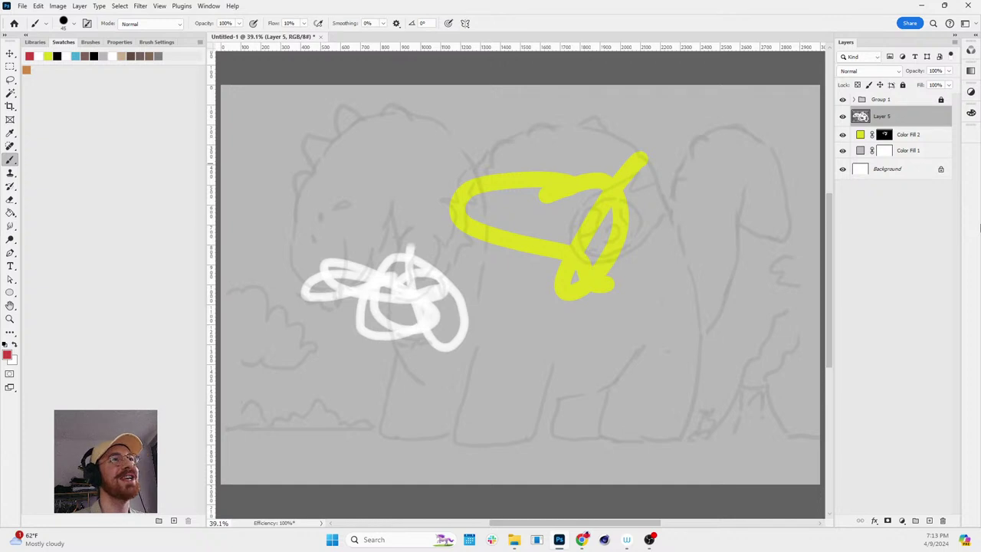
left_click(842, 116)
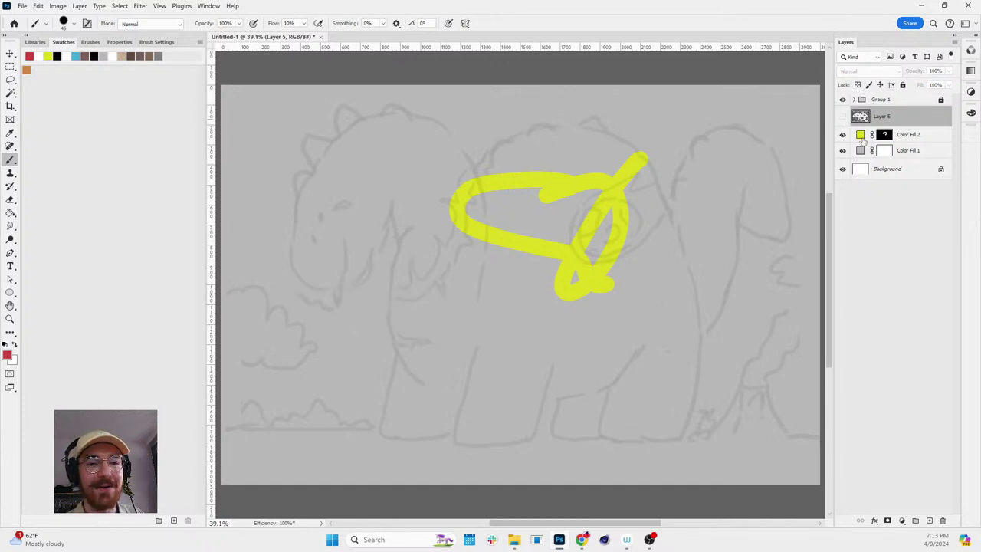
double_click(860, 137)
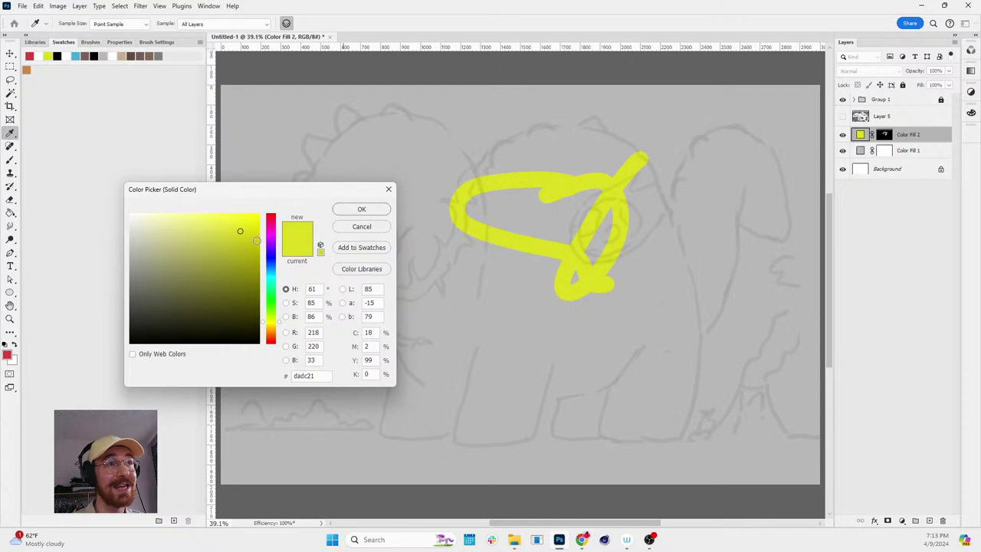
- Brighten Color Fill 2's yellow to #e0e227
mouse_move(243, 264)
left_mouse_down()
mouse_move(219, 266)
mouse_move(227, 240)
mouse_move(201, 236)
mouse_move(221, 250)
left_mouse_up()
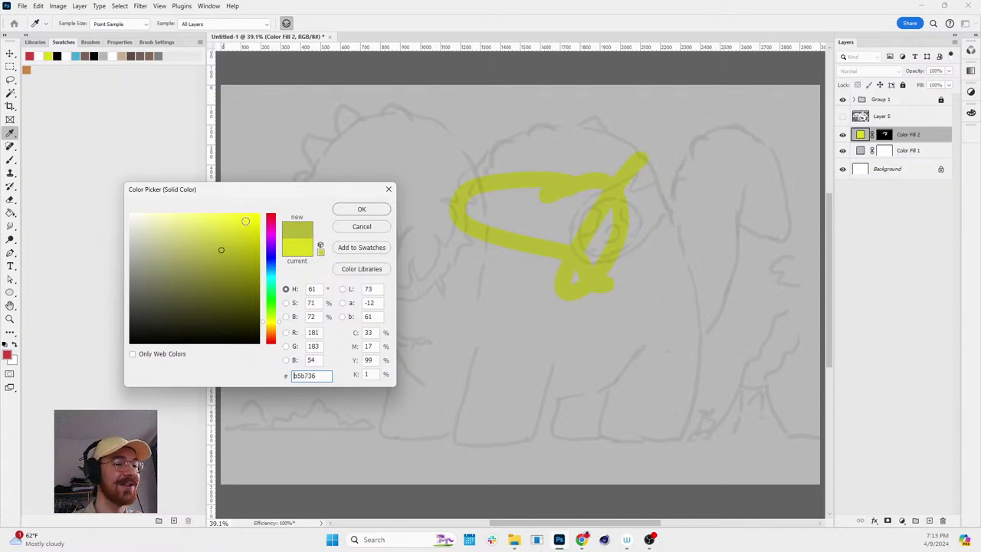
left_click(238, 228)
left_click(361, 209)
- Test a gold #dca218 duplicate of the fill shifted aside, then undo and delete the copy
key("ctrl+j")
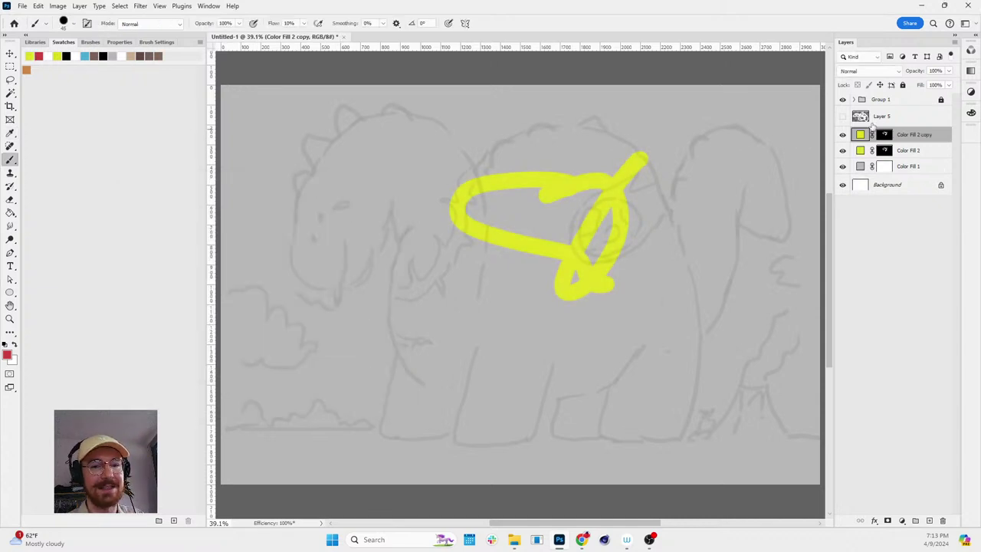
double_click(860, 135)
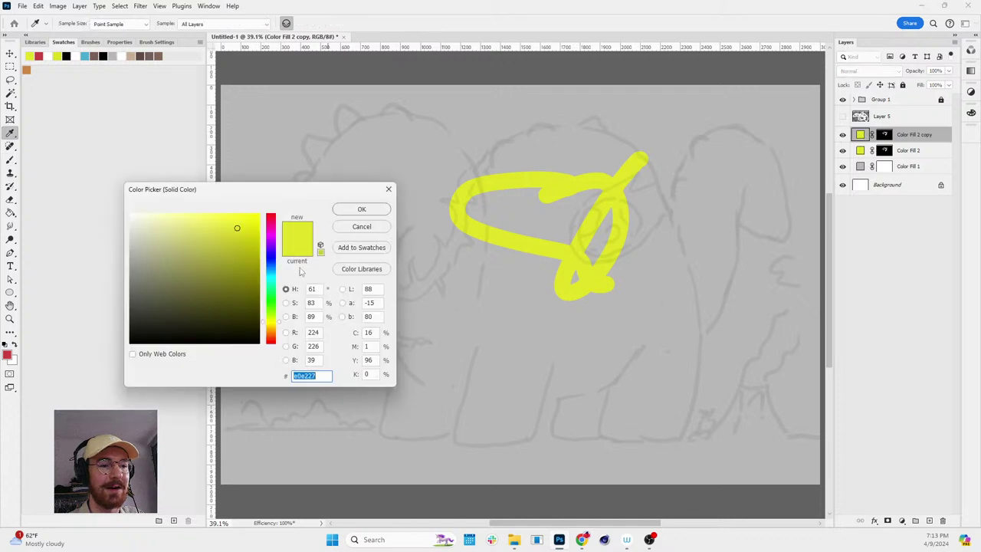
left_click(222, 276)
left_click_drag(270, 322, 270, 328)
left_click(245, 231)
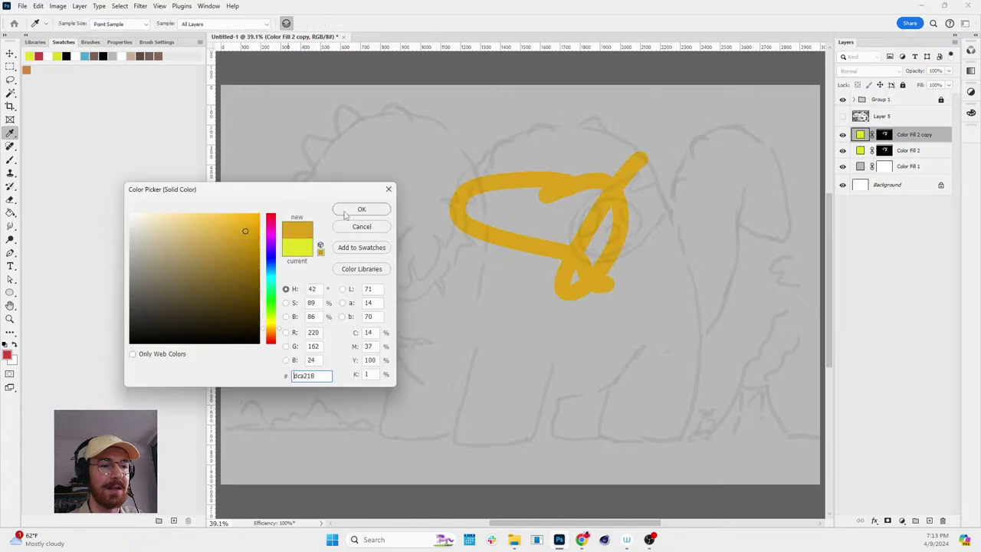
left_click(347, 213)
key("v")
left_click_drag(579, 191, 471, 232)
key("b")
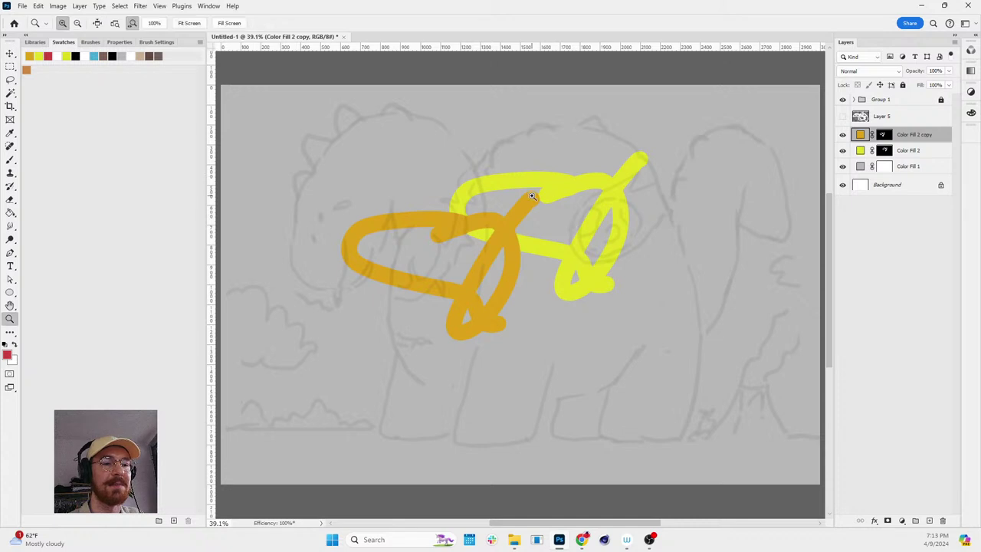
scroll(548, 201, "up", 1)
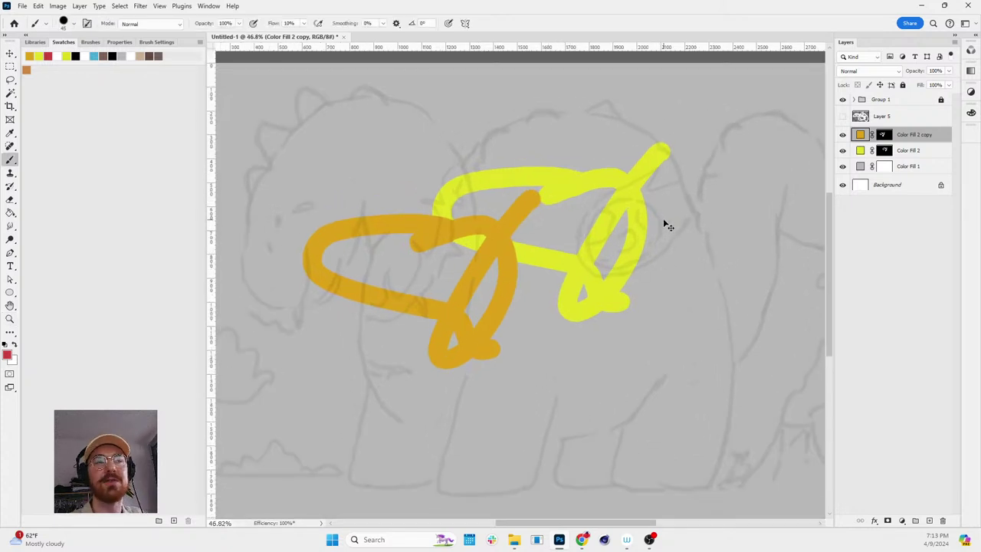
key("ctrl+z")
key("ctrl+z")
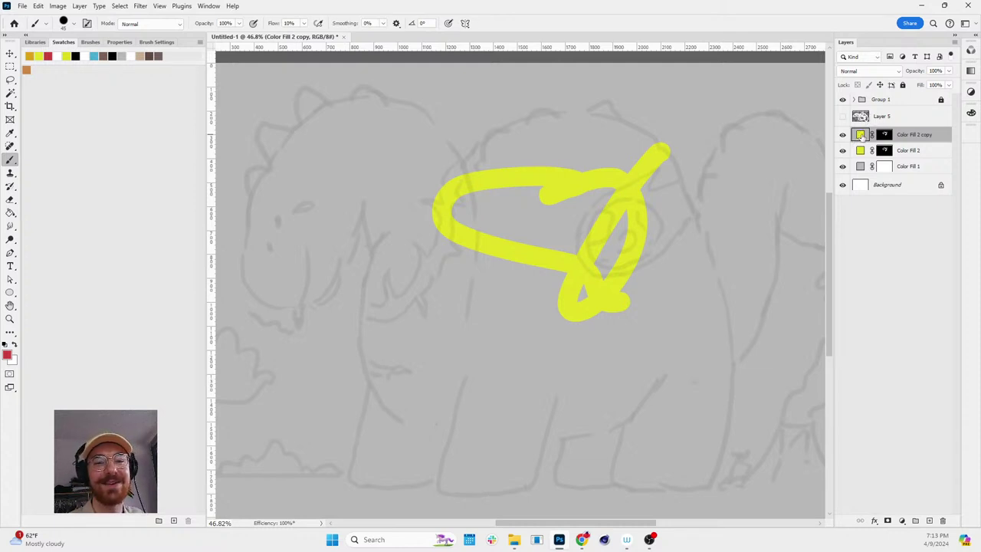
key("Delete")
- Fill Color Fill 2's mask black and zoom in on the dinosaur's head
left_click(884, 135)
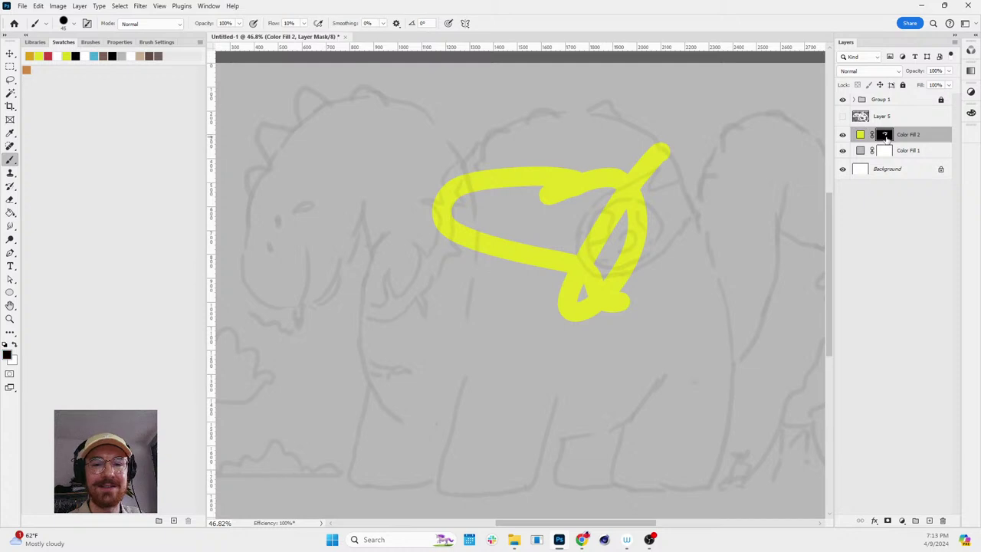
key("ctrl+BackSpace")
key("alt+BackSpace")
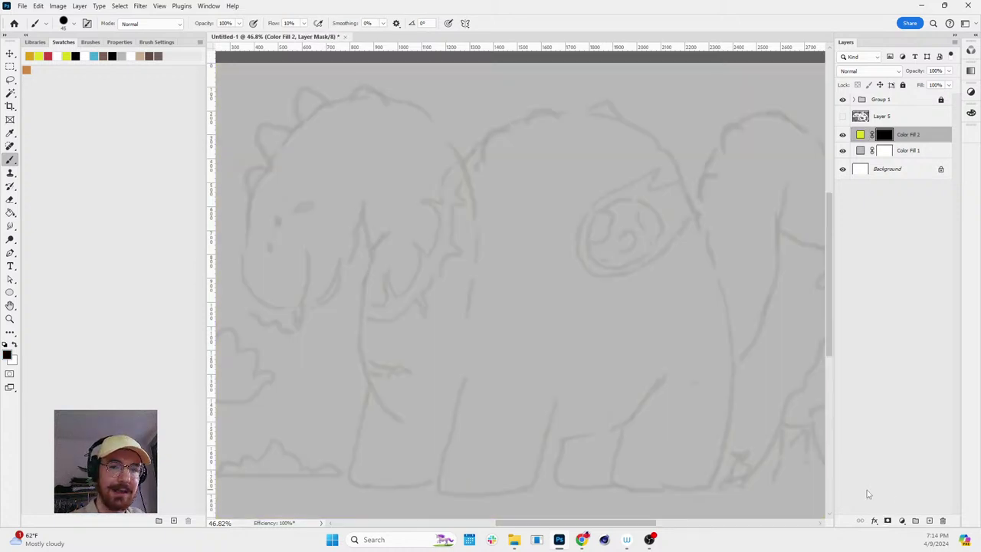
key("z")
left_click_drag(257, 243, 278, 240)
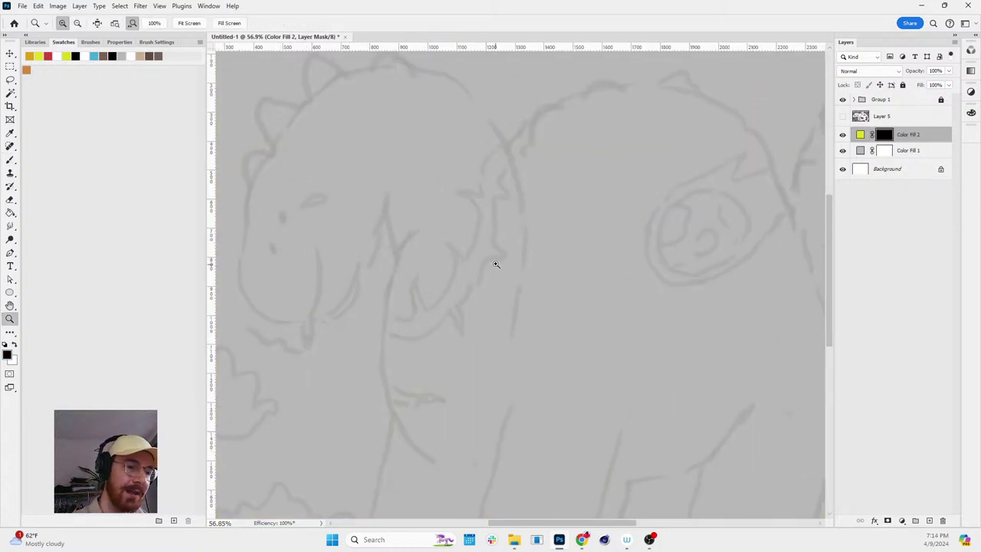
left_click_drag(496, 265, 636, 324)
key("e")
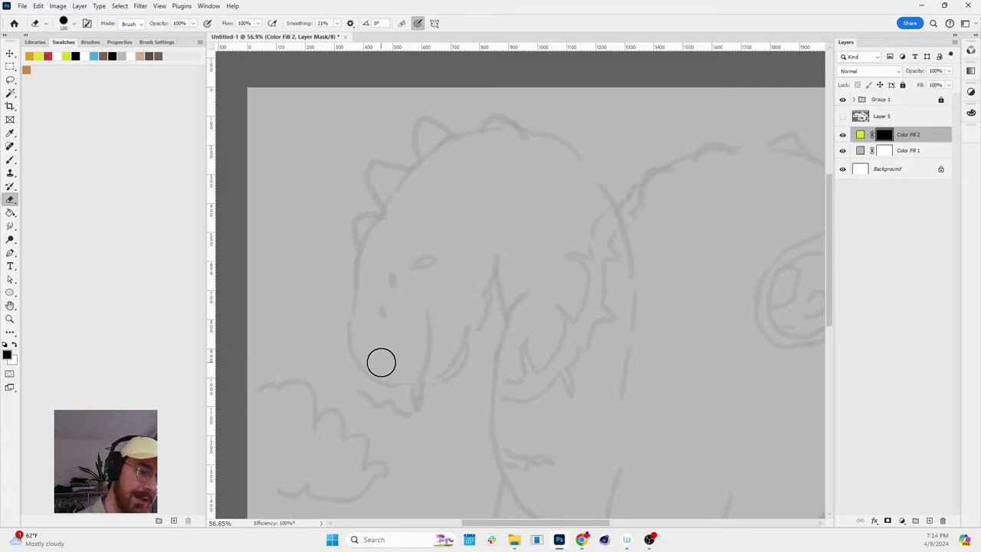
- Erase the mask to reveal a thick yellow outline along the face, head, jaw, neck and chest
mouse_move(380, 361)
left_mouse_down()
mouse_move(362, 312)
mouse_move(376, 359)
mouse_move(364, 357)
mouse_move(356, 315)
mouse_move(373, 233)
mouse_move(392, 219)
mouse_move(366, 251)
mouse_move(400, 196)
mouse_move(458, 142)
mouse_move(392, 200)
mouse_move(464, 142)
mouse_move(535, 159)
mouse_move(438, 152)
mouse_move(540, 137)
mouse_move(611, 206)
left_mouse_up()
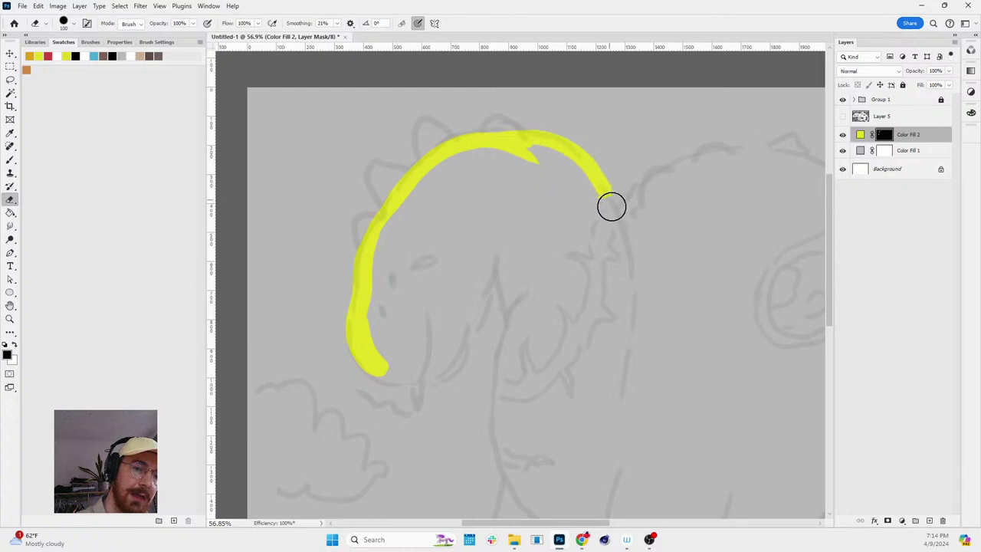
key("ctrl+z")
mouse_move(457, 138)
left_mouse_down()
mouse_move(549, 142)
mouse_move(606, 208)
mouse_move(627, 320)
left_mouse_up()
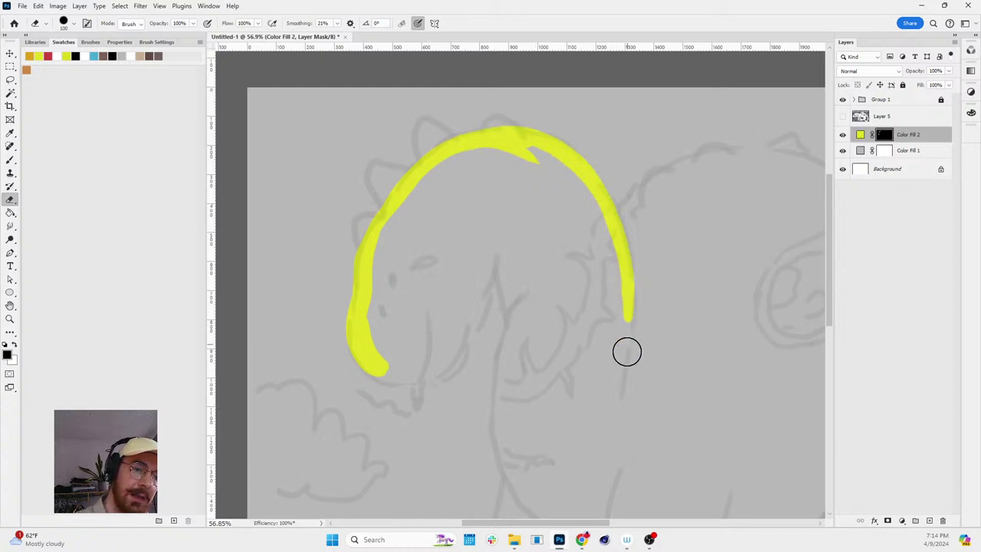
mouse_move(373, 357)
left_mouse_down()
mouse_move(398, 379)
mouse_move(449, 361)
mouse_move(501, 254)
mouse_move(519, 323)
left_mouse_up()
key("ctrl+z")
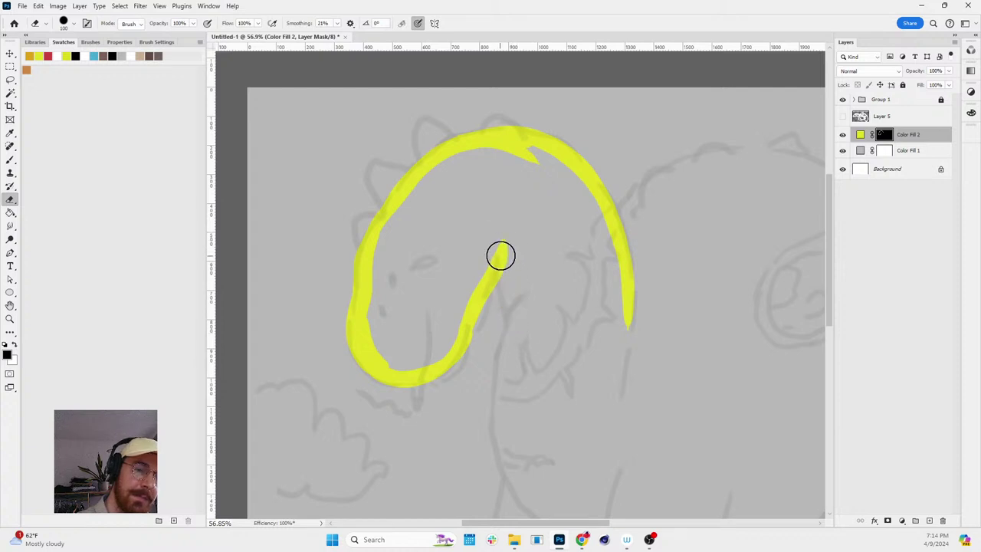
left_click_drag(501, 256, 506, 460)
key("space")
left_click_drag(567, 410, 576, 284)
mouse_move(501, 292)
left_mouse_down()
mouse_move(516, 367)
mouse_move(546, 402)
mouse_move(624, 422)
mouse_move(642, 406)
left_mouse_up()
mouse_move(633, 184)
left_mouse_down()
mouse_move(630, 280)
mouse_move(658, 335)
mouse_move(645, 412)
left_mouse_up()
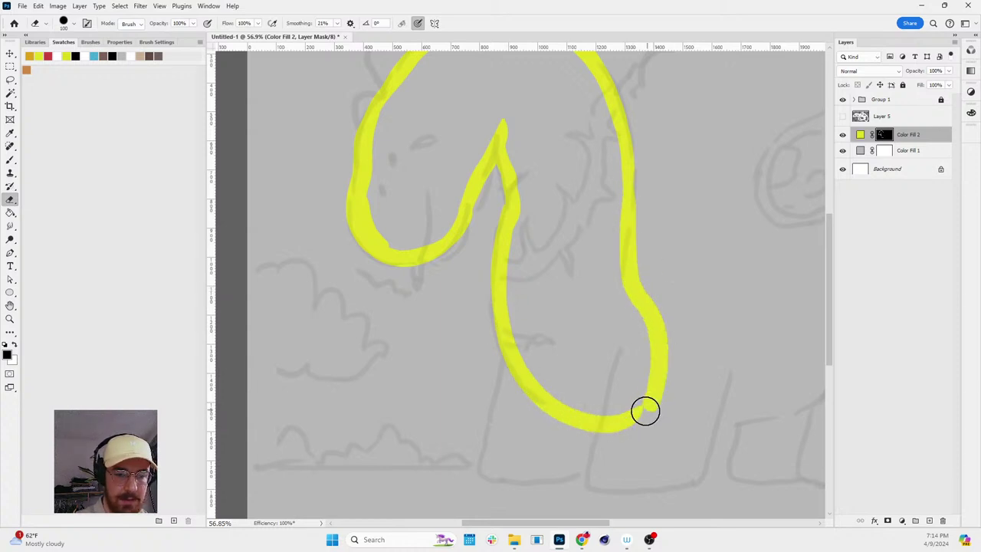
key("z")
scroll(786, 283, "down", 3)
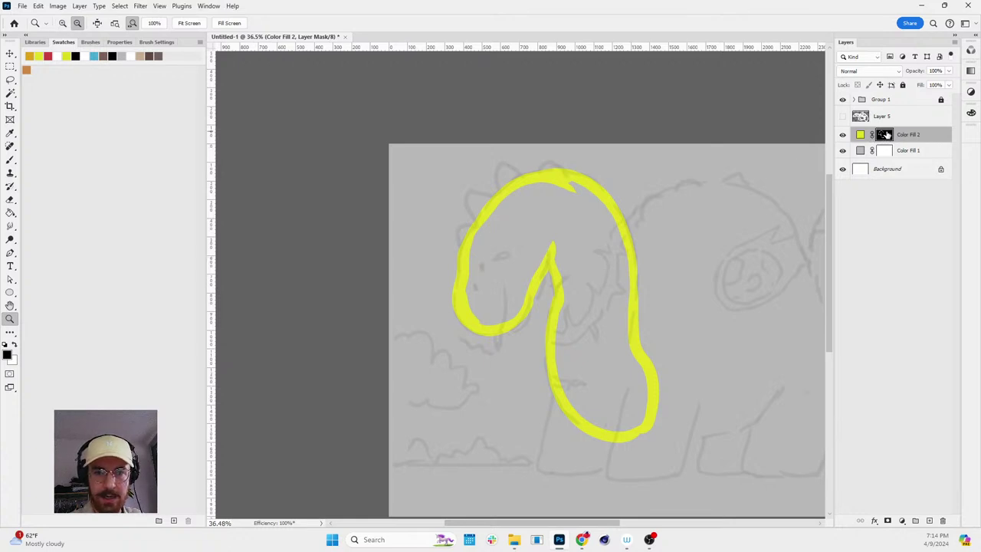
- Show Color Fill 2's mask alone and Magic Wand-select the black interior of the outline
left_click(885, 135, "alt")
left_click(885, 136, "alt")
left_click_drag(587, 258, 544, 243)
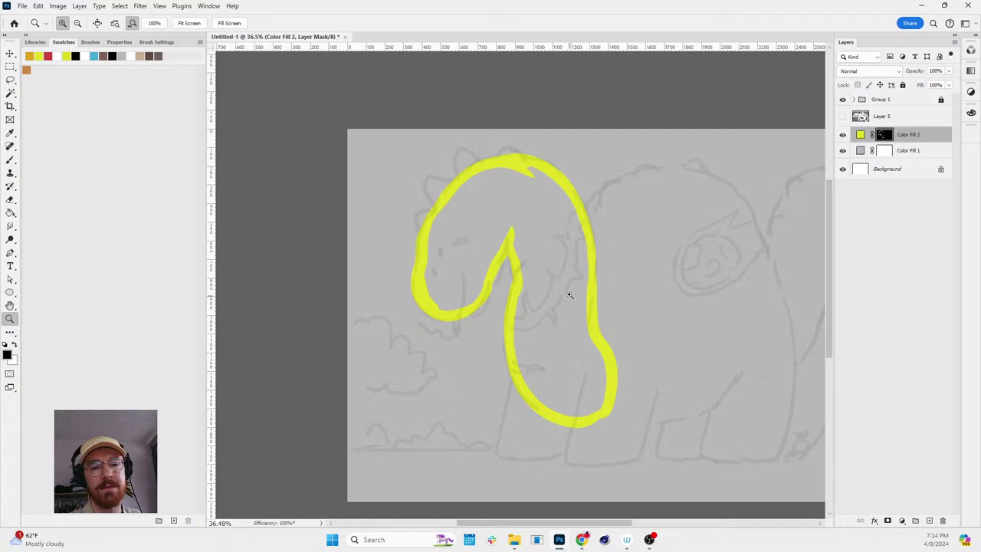
key("w")
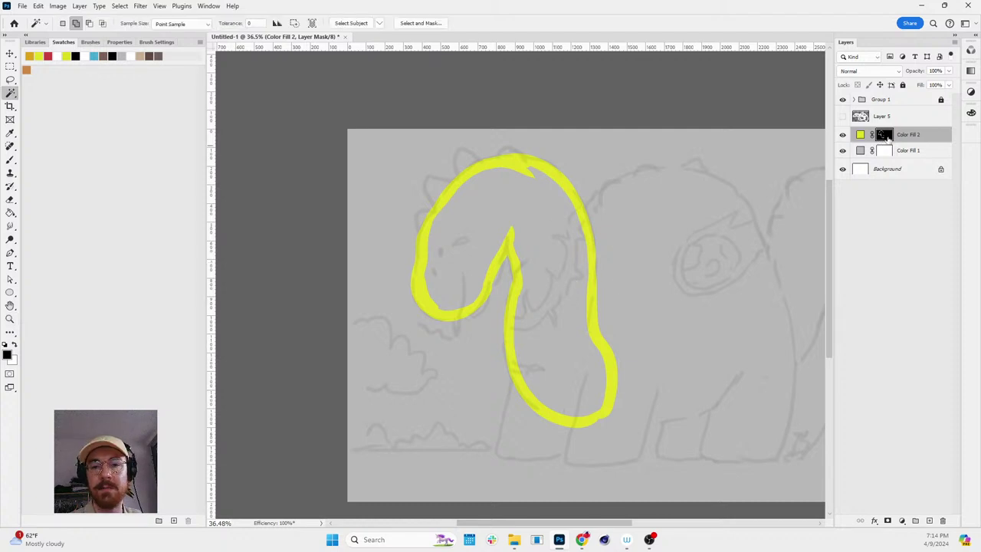
left_click(884, 136, "alt")
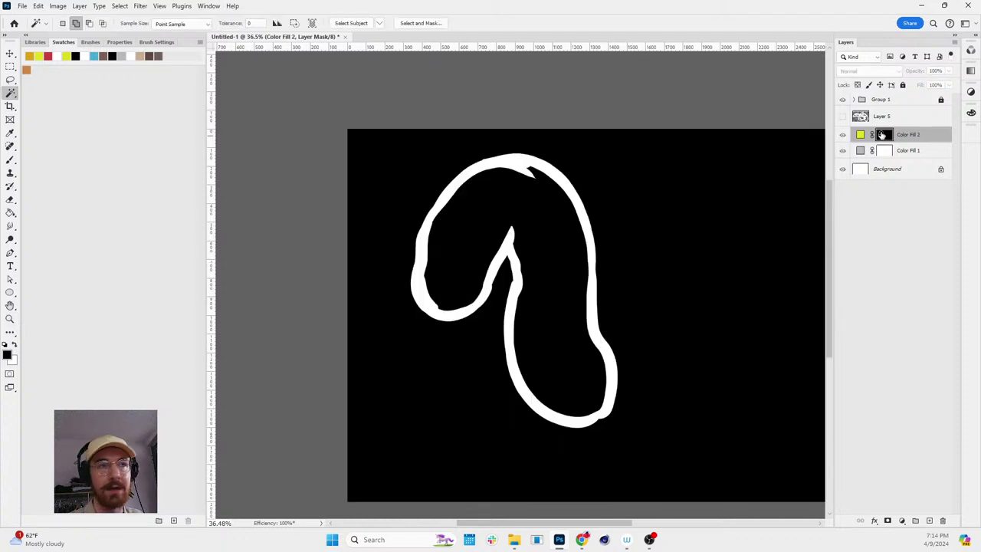
left_click(542, 246)
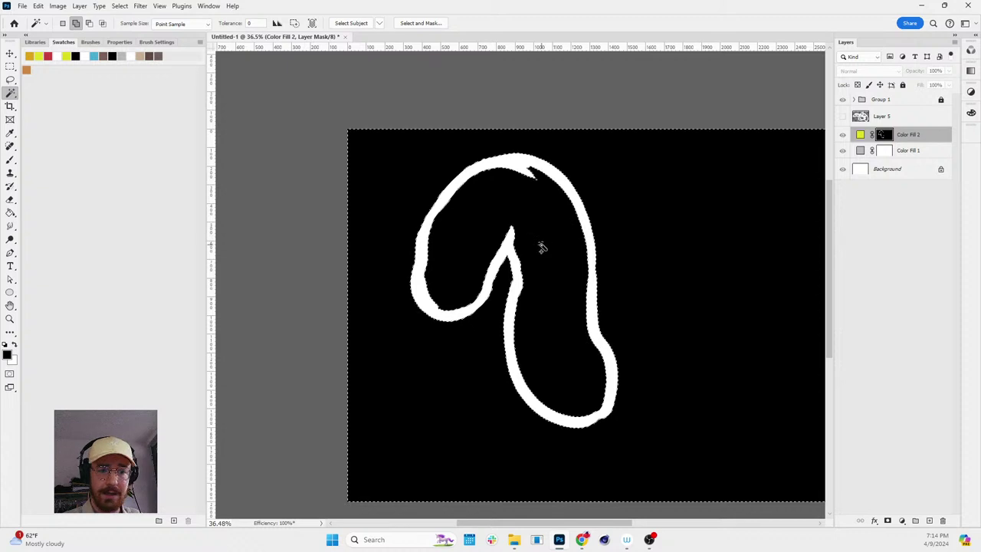
key("ctrl+d")
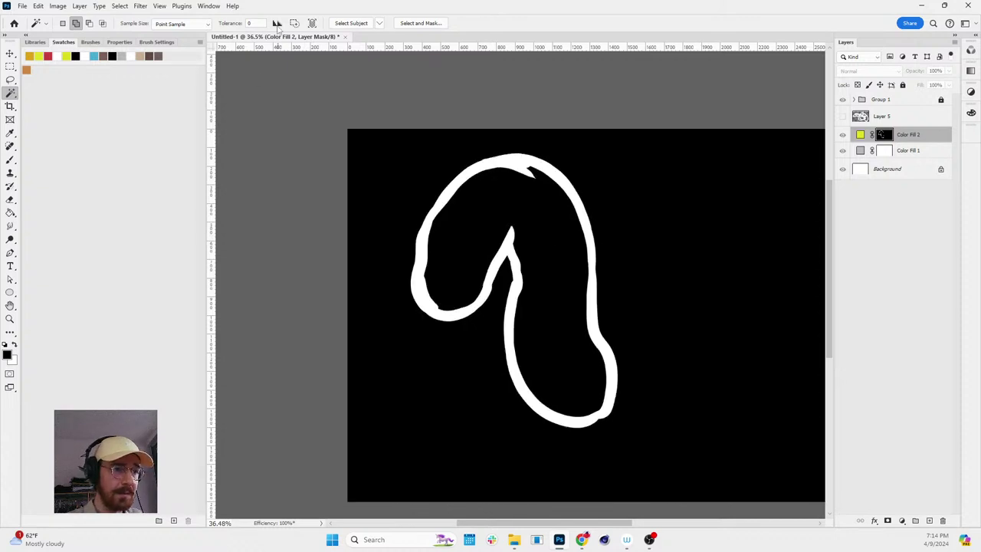
mouse_move(407, 217)
left_mouse_down()
mouse_move(523, 230)
mouse_move(430, 232)
left_mouse_up()
left_click(484, 227)
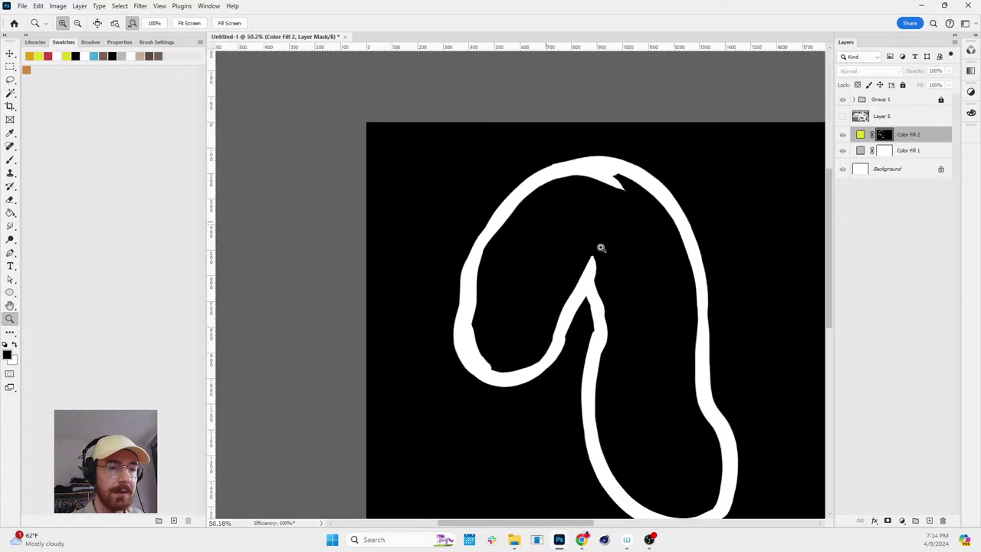
- Fill the selected interior white, deselect, and return to the composite view
key("z")
left_click_drag(531, 191, 572, 214)
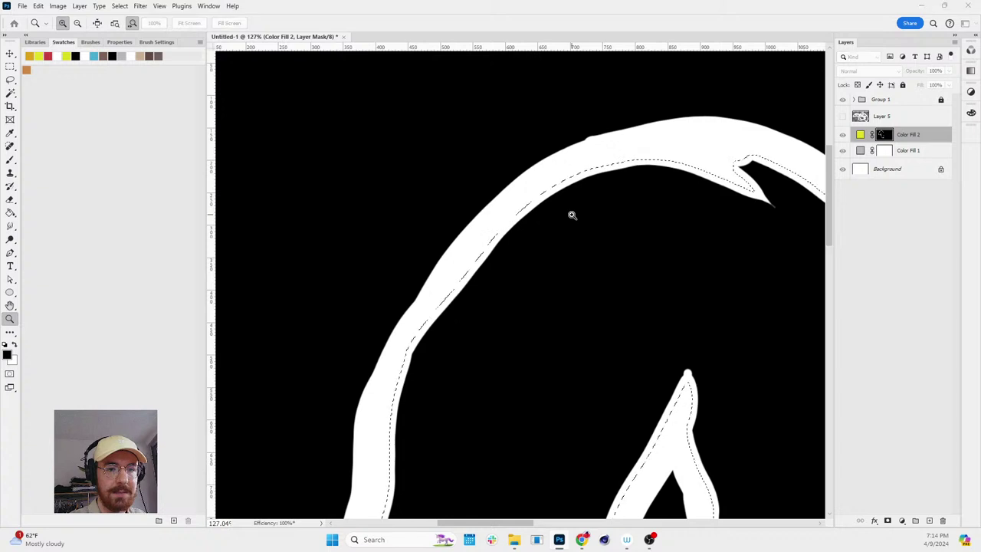
key("ctrl+BackSpace")
key("ctrl+d")
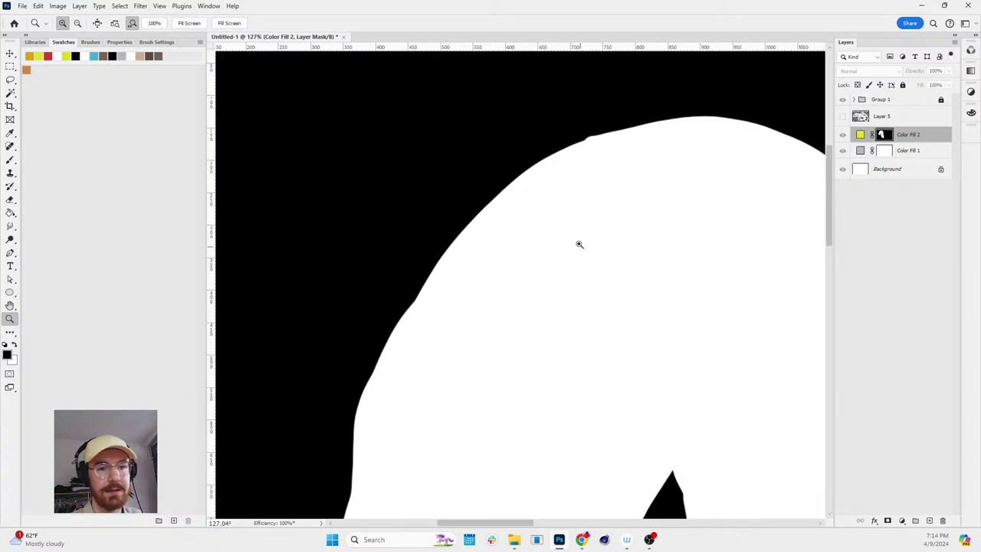
left_click_drag(578, 243, 529, 243)
left_click(883, 134, "alt")
left_click_drag(728, 329, 644, 255)
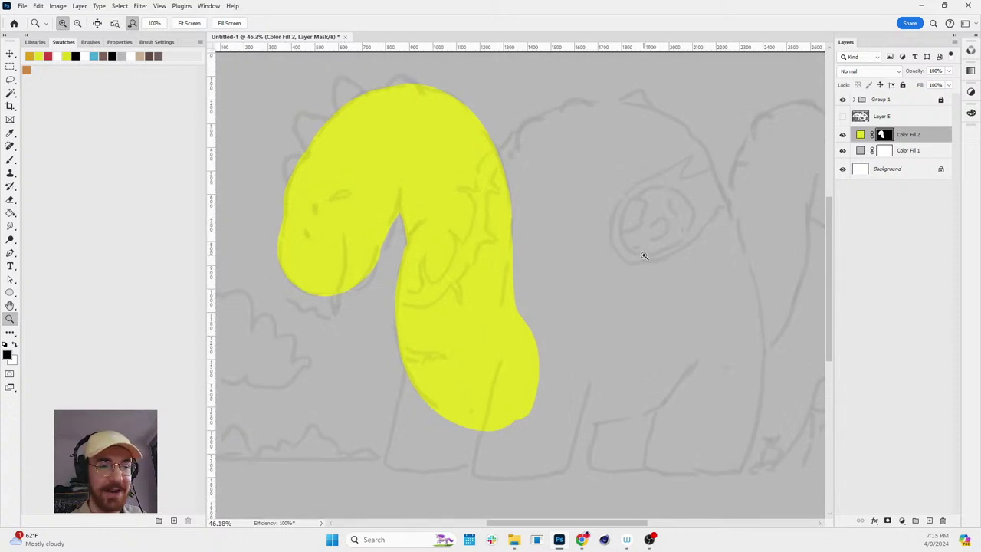
left_click_drag(550, 247, 536, 200)
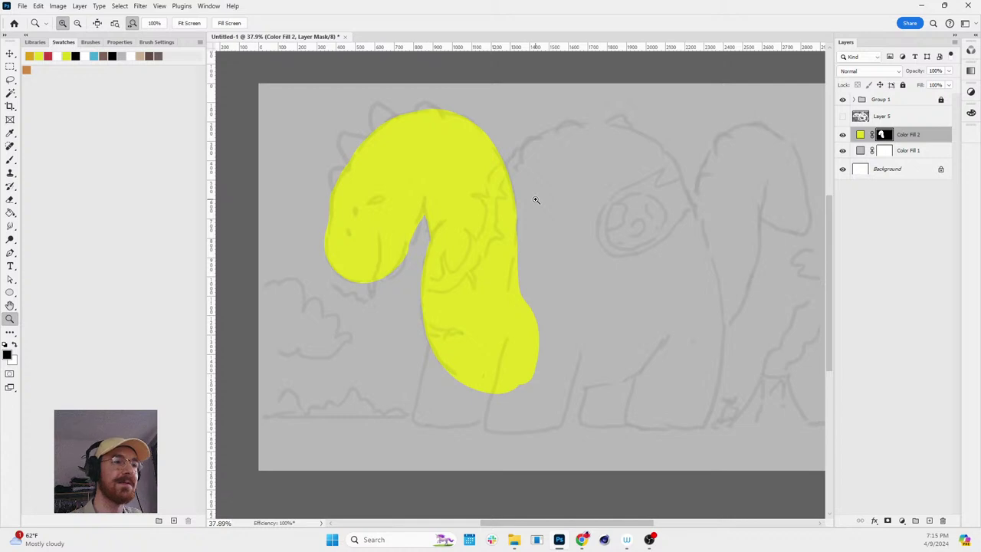
left_click(120, 6)
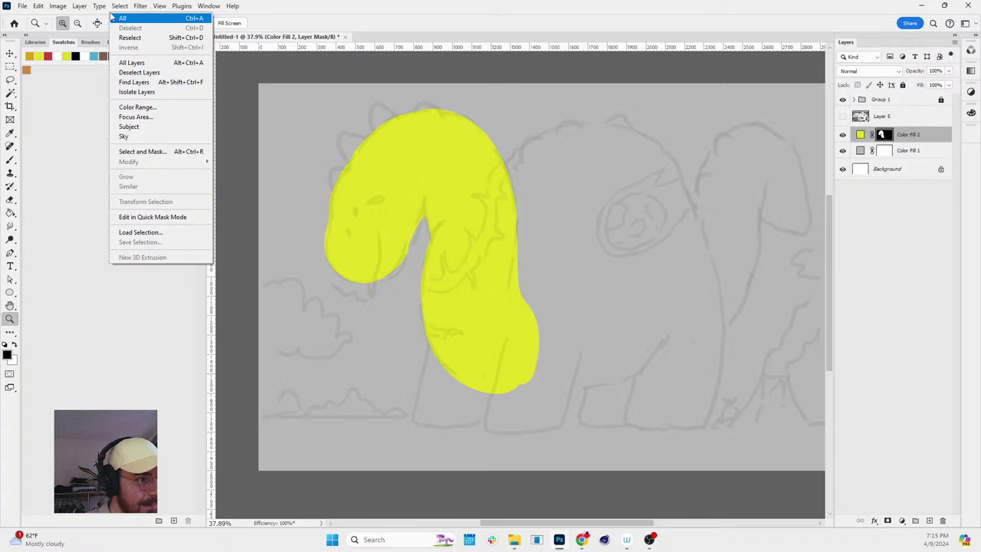
mouse_move(80, 8)
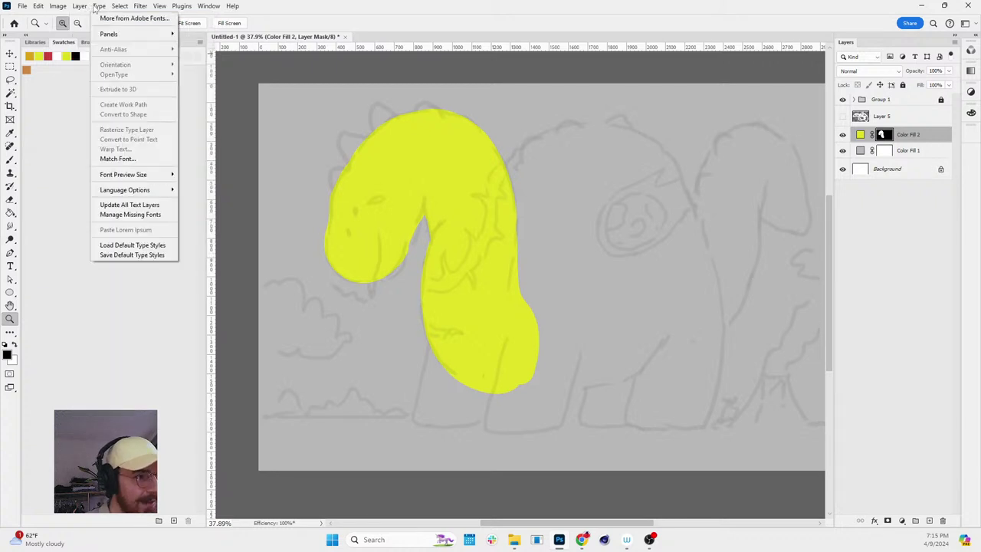
mouse_move(120, 9)
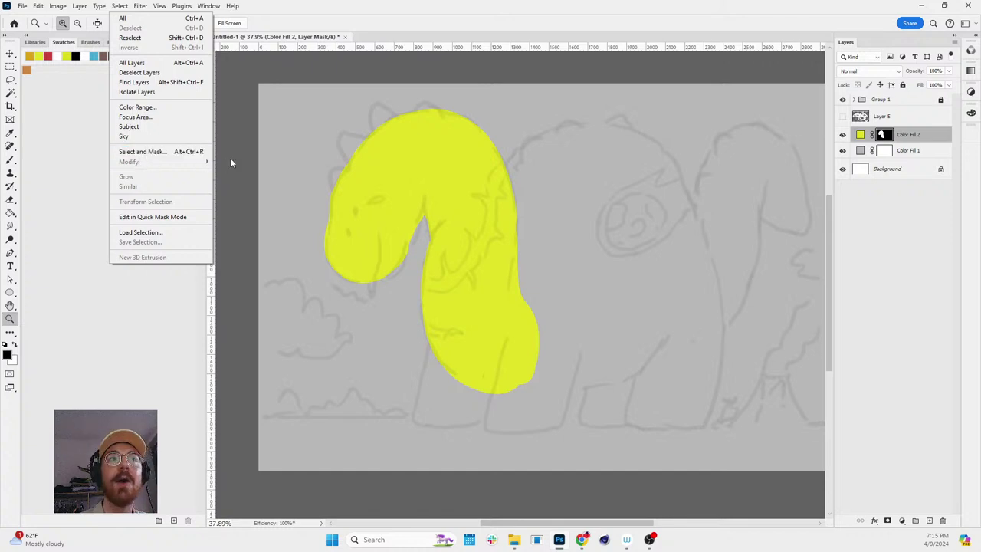
left_click(267, 172)
mouse_move(550, 176)
left_mouse_down()
mouse_move(531, 160)
mouse_move(563, 190)
left_mouse_up()
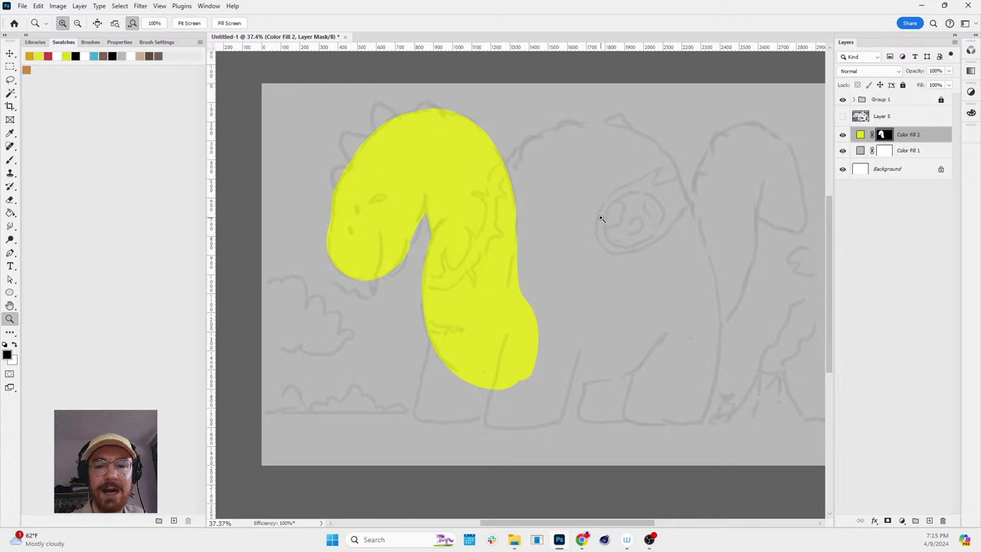
left_click(860, 135)
- Rename Color Fill 2 to 'dino skin'
double_click(910, 135)
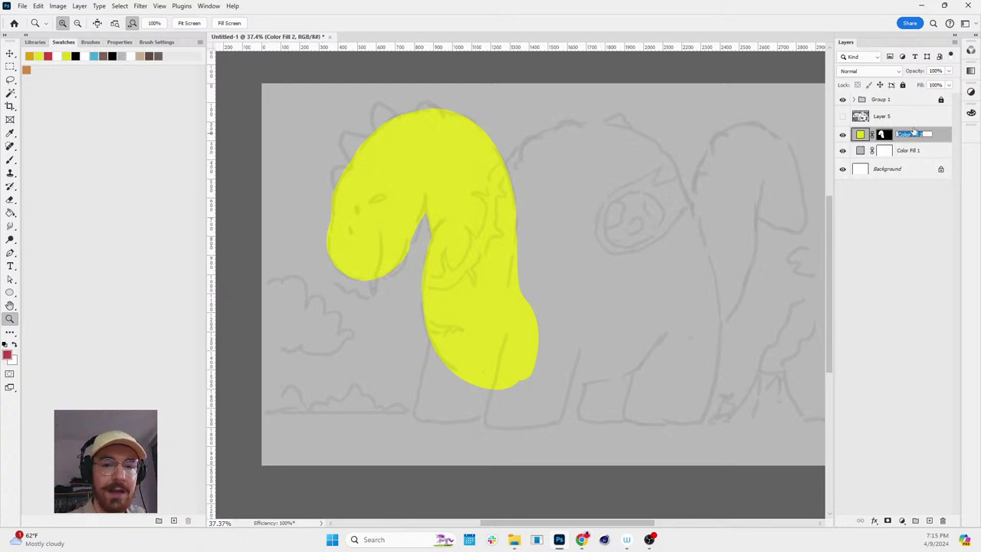
type("dino skin")
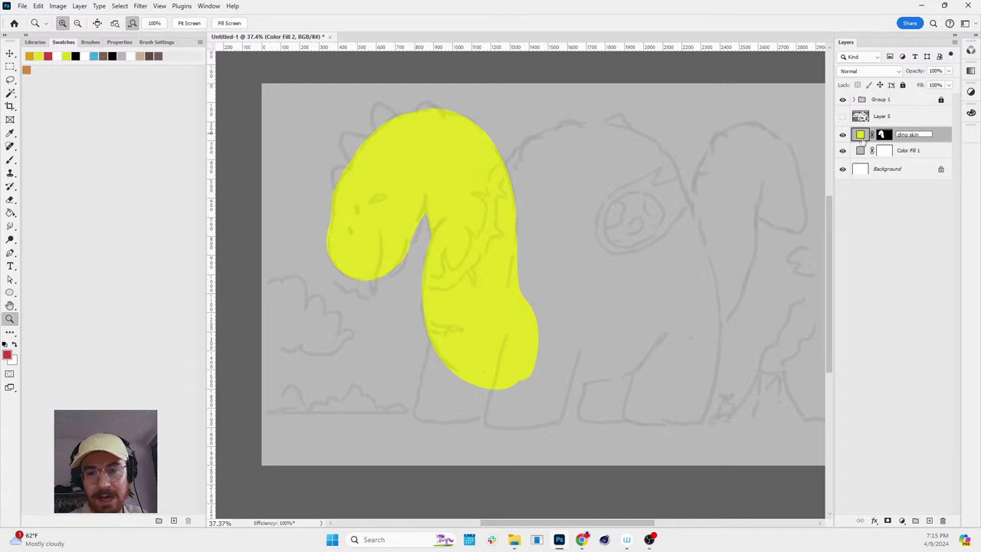
left_click(860, 136)
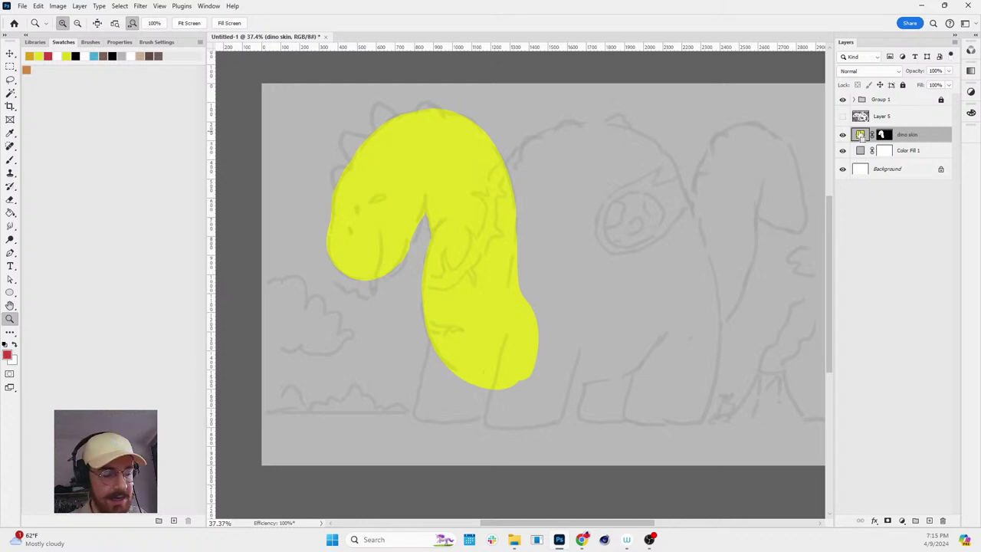
- Alt-drag a duplicate of dino skin and fill the lower copy's mask black
left_click_drag(859, 136, 860, 154)
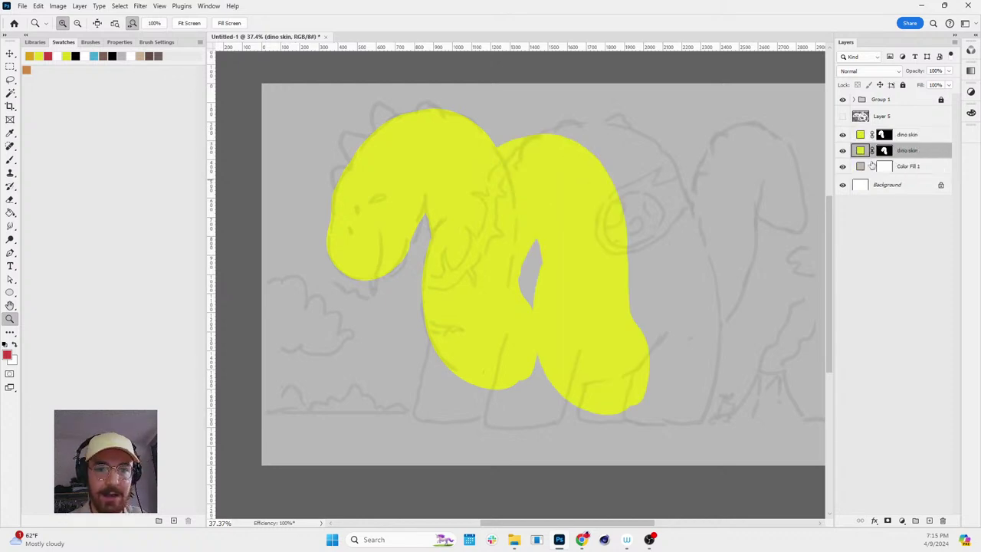
left_click(883, 150)
key("ctrl+BackSpace")
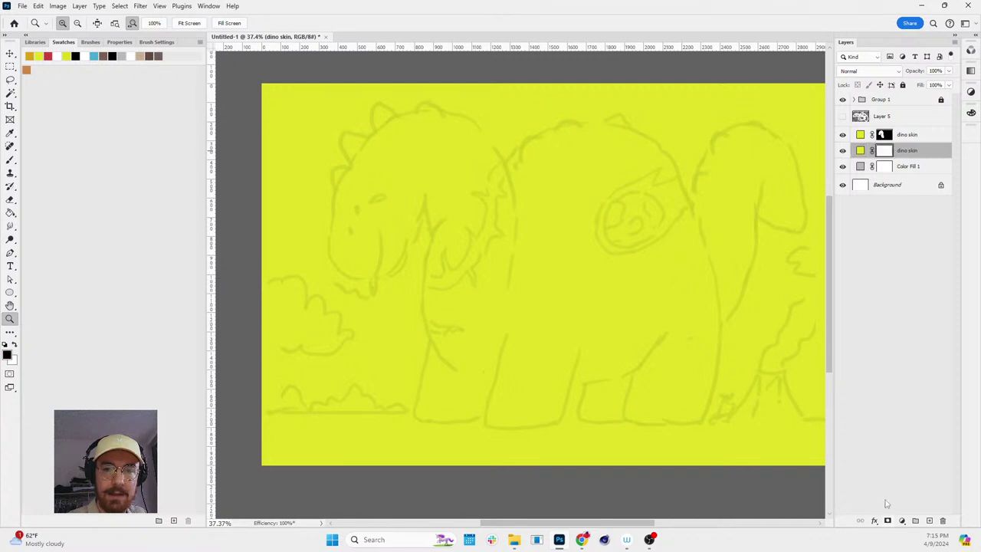
key("alt+BackSpace")
key("e")
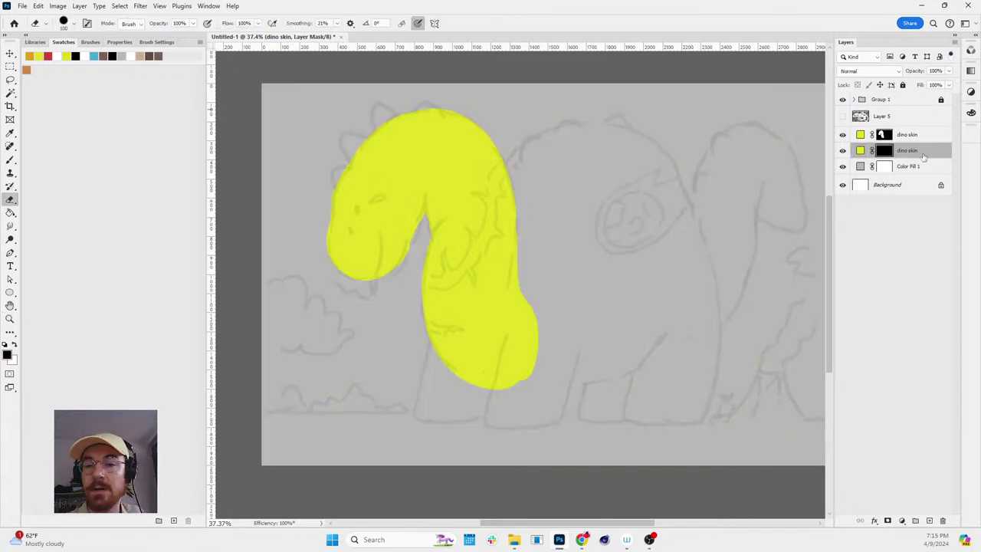
double_click(909, 135)
double_click(920, 135)
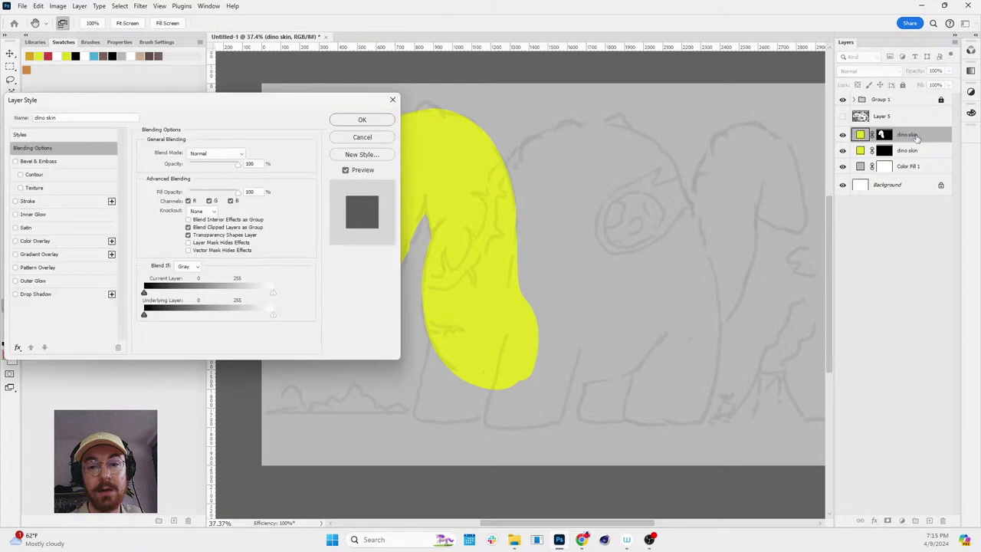
left_click(387, 137)
double_click(907, 135)
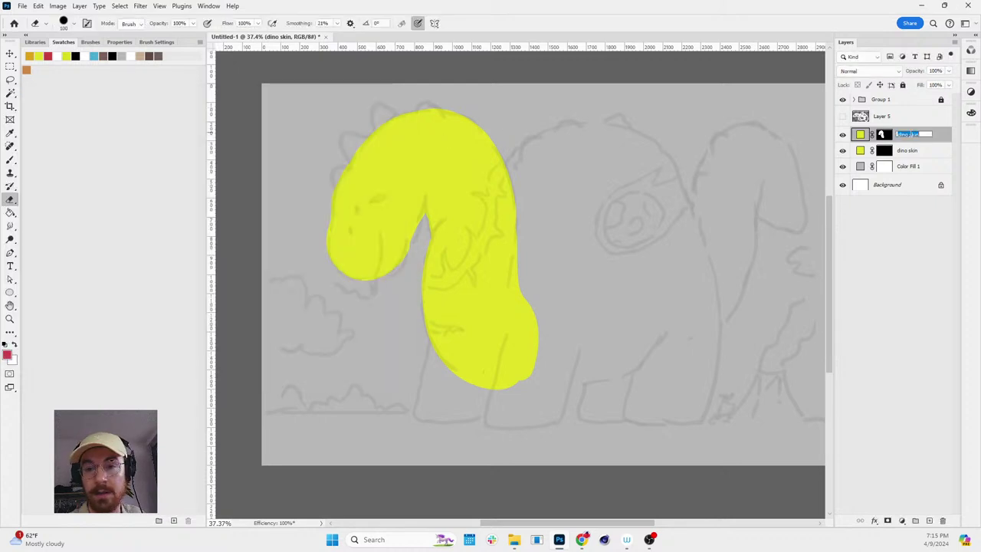
- Rename the upper layer 'dino skin local' and begin renaming the lower copy
left_click(927, 135)
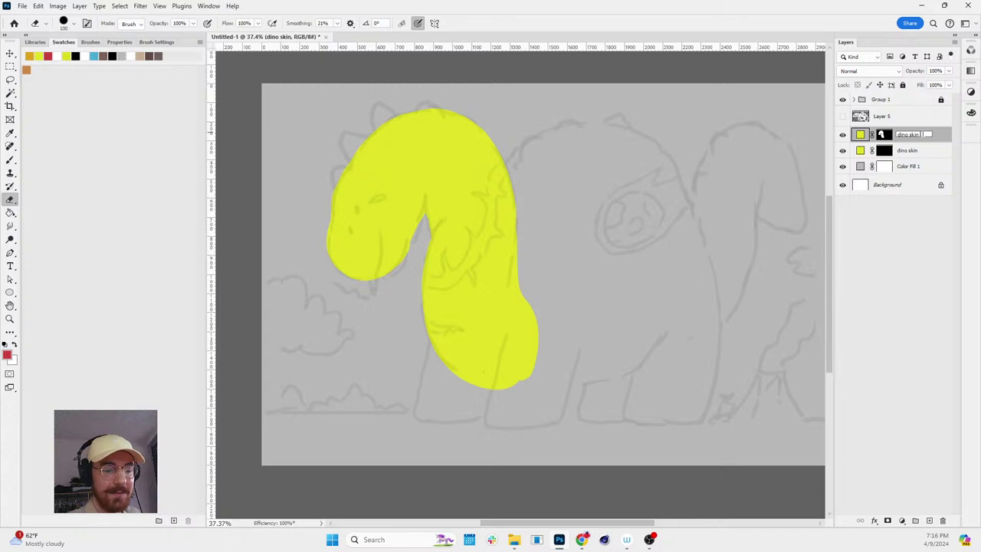
double_click(908, 151)
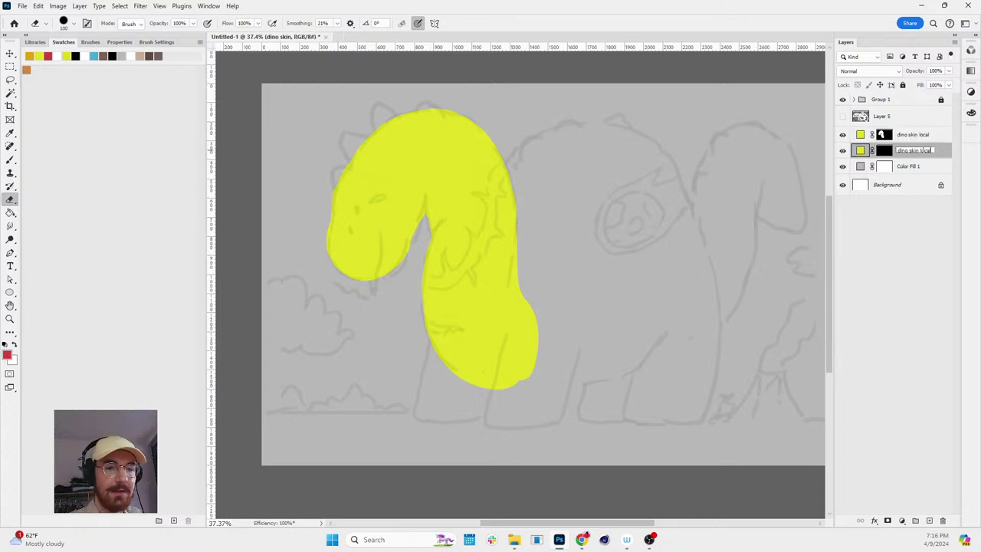
- Paint a closed round body outline on the lower dino skin local layer's mask beside the neck
left_click(903, 219)
left_click(885, 150)
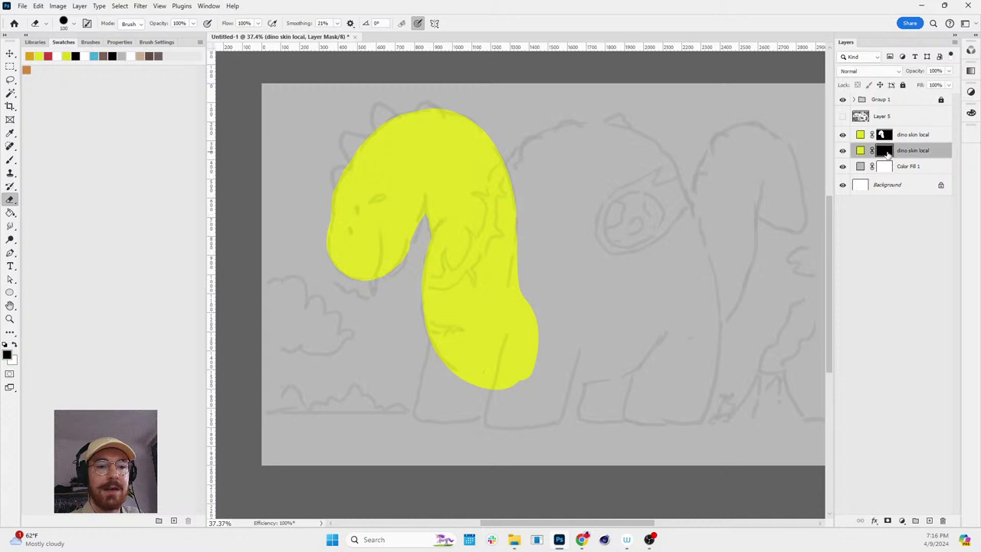
mouse_move(507, 171)
left_mouse_down()
mouse_move(539, 137)
mouse_move(585, 127)
mouse_move(624, 127)
mouse_move(613, 127)
mouse_move(646, 138)
mouse_move(673, 167)
mouse_move(701, 239)
mouse_move(696, 282)
mouse_move(649, 350)
left_mouse_up()
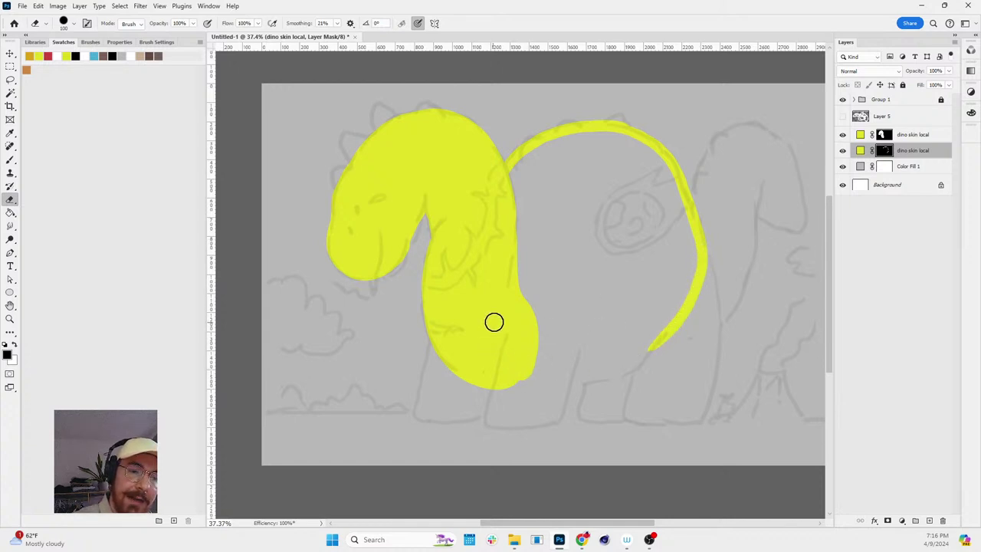
mouse_move(513, 361)
left_mouse_down()
mouse_move(585, 376)
mouse_move(655, 345)
mouse_move(639, 357)
mouse_move(679, 318)
mouse_move(639, 359)
mouse_move(675, 325)
left_mouse_up()
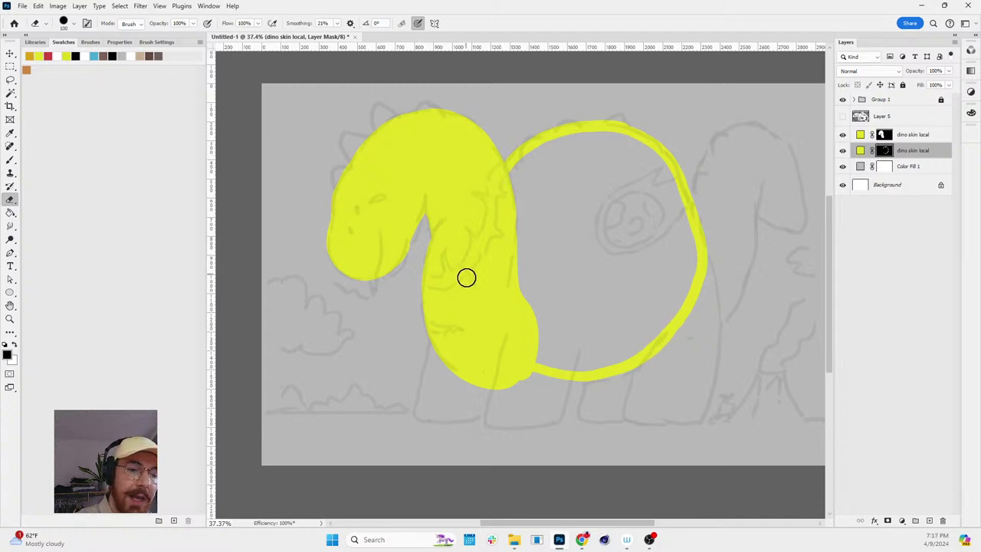
left_click(883, 152, "alt")
mouse_move(463, 250)
left_mouse_down()
mouse_move(478, 331)
mouse_move(494, 351)
left_mouse_up()
key("ctrl+2")
- Magic Wand the body loop's interior on the mask, fill it white, and deselect
left_click(883, 152, "alt")
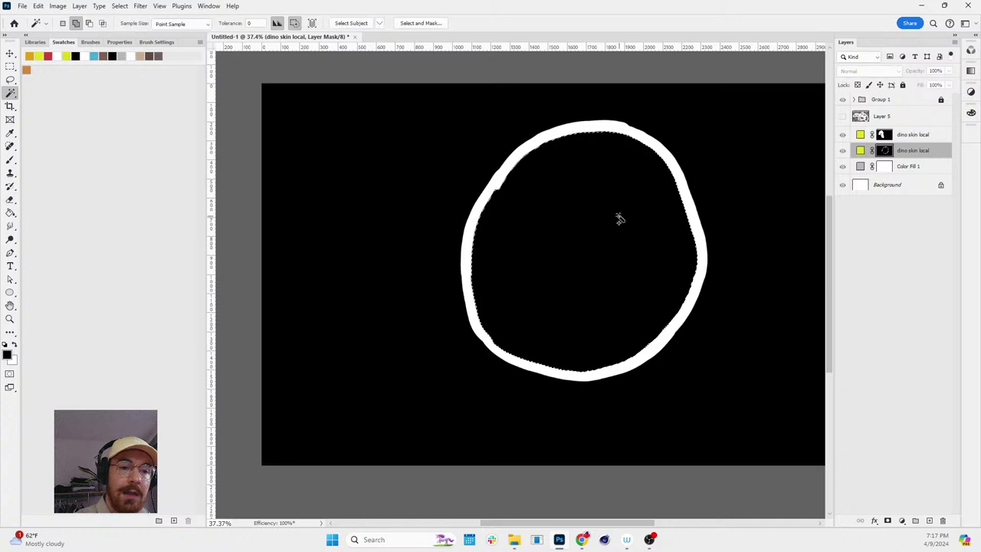
key("w")
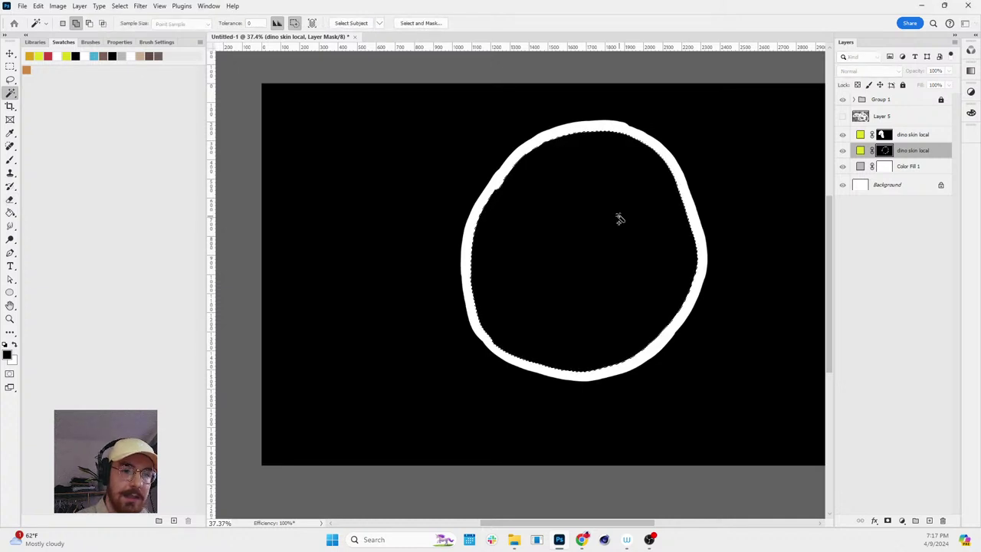
left_click(619, 219)
key("ctrl+BackSpace")
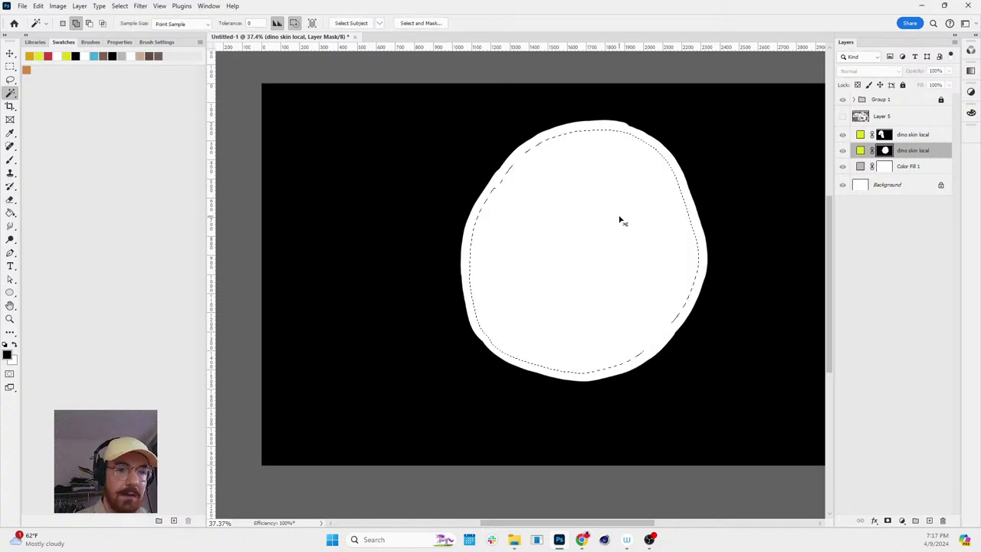
key("ctrl+d")
left_click(884, 152, "alt")
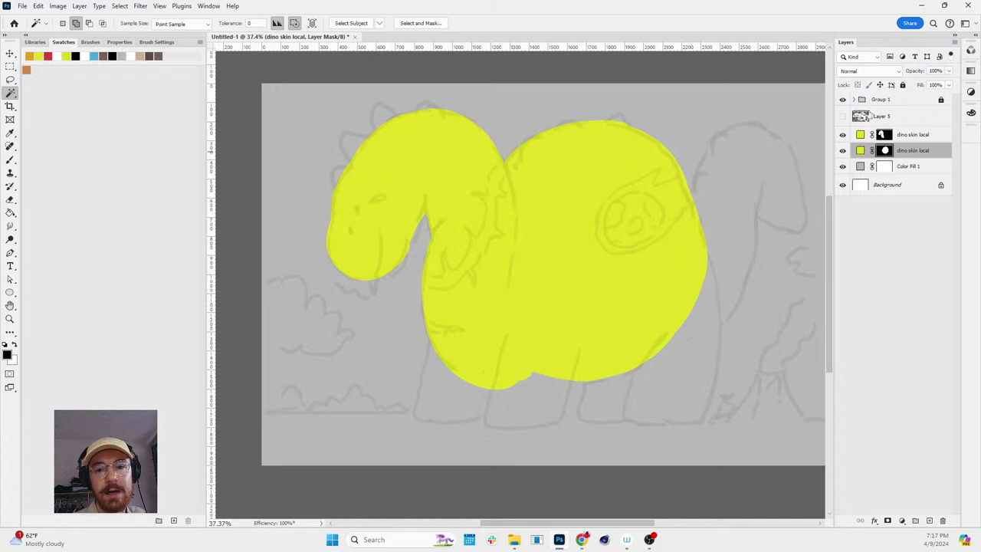
left_click(859, 57)
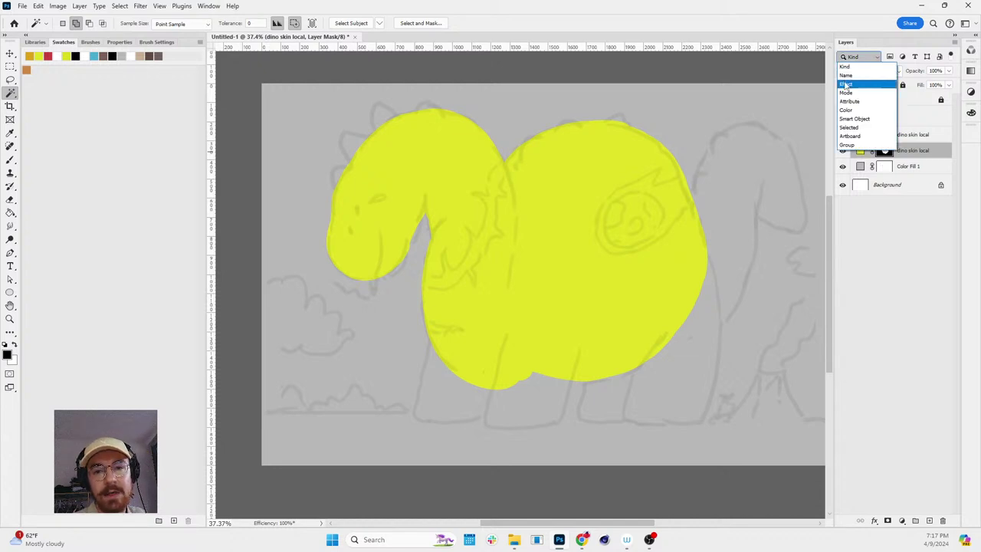
left_click(852, 68)
type("dino")
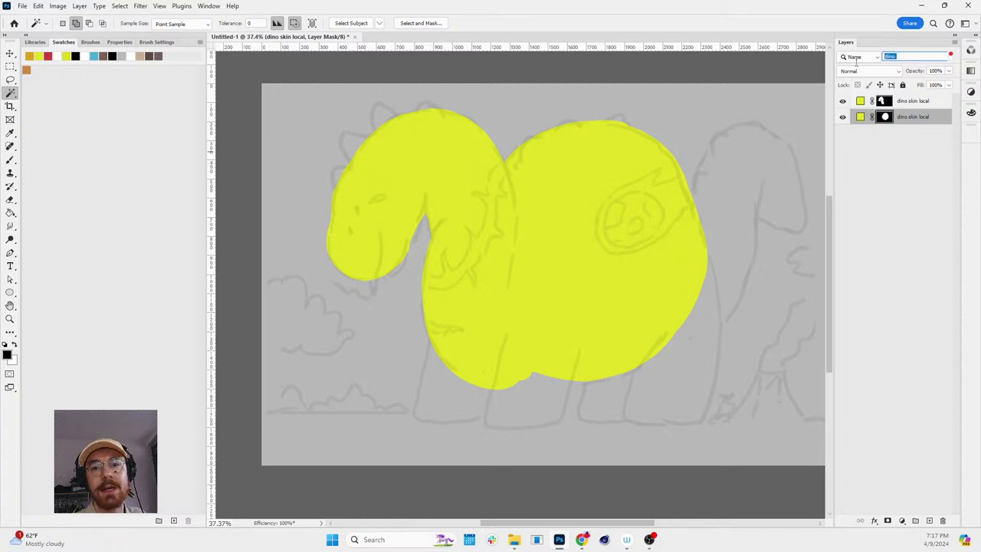
left_click(951, 56)
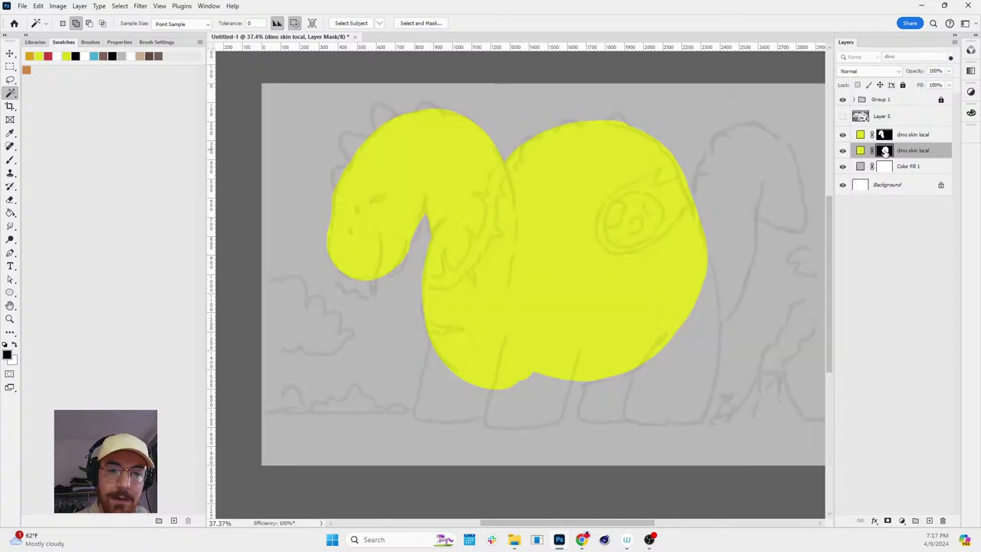
double_click(860, 150)
- Darken the body layer's yellow slightly and select the upper dino skin local layer
left_click_drag(237, 229, 234, 238)
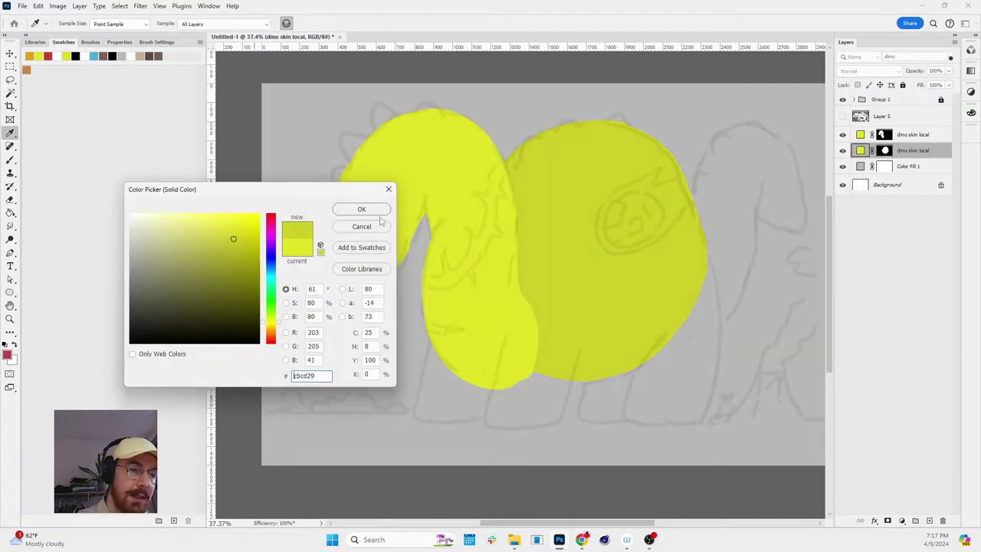
left_click(376, 212)
key("w")
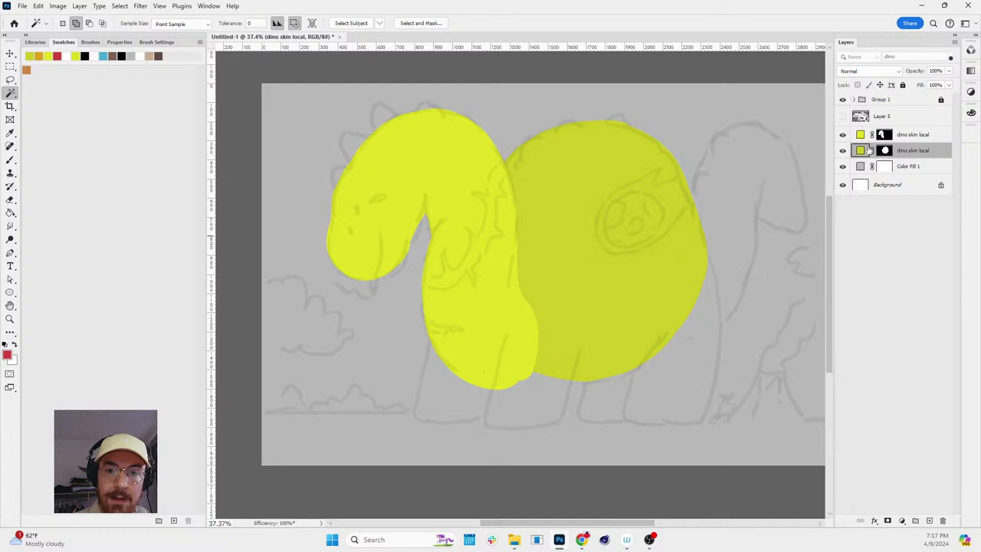
left_click(860, 136)
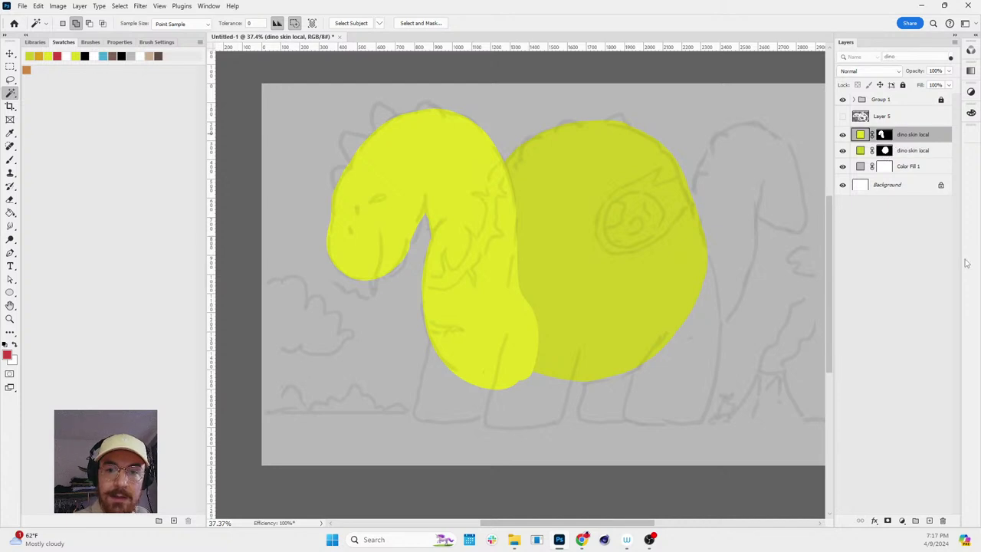
left_click(901, 521)
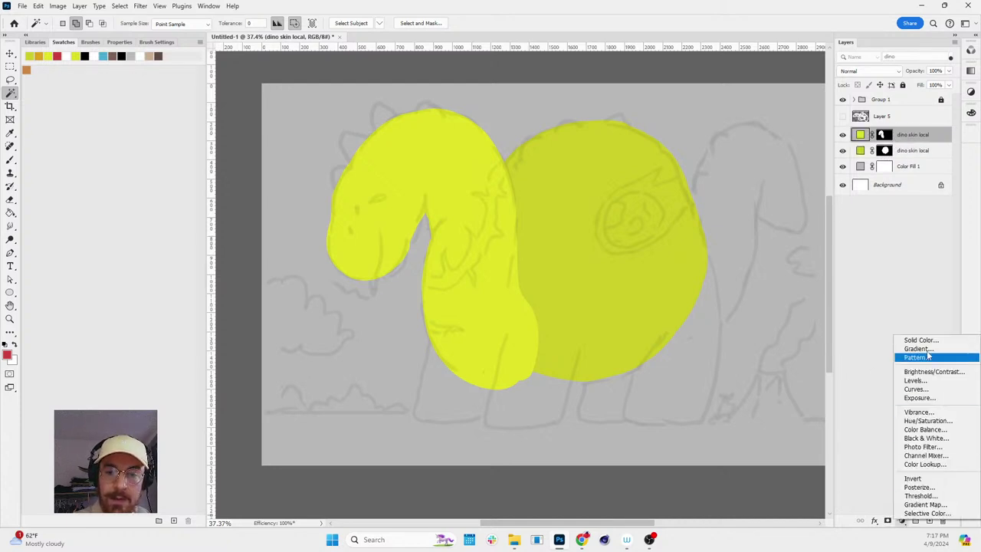
key("Escape")
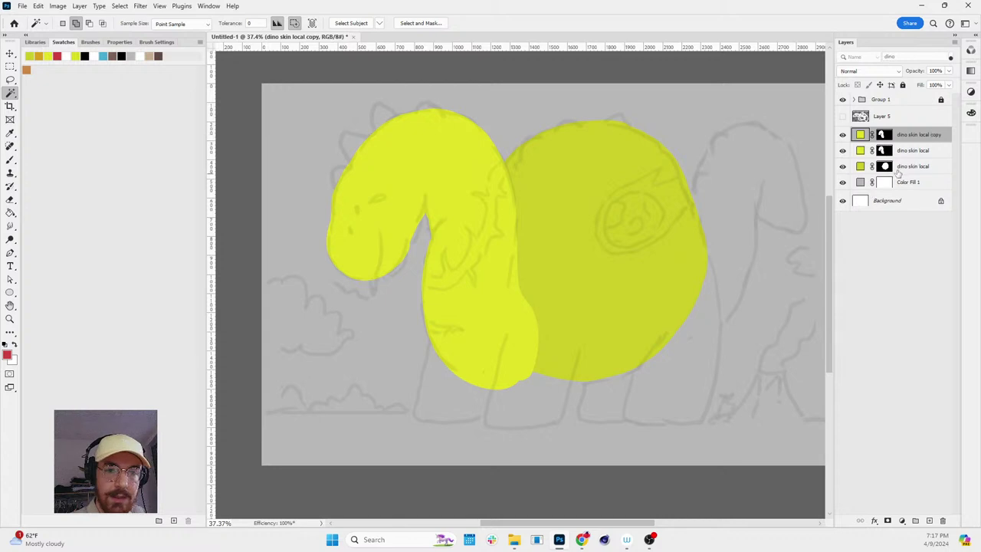
- Duplicate the top dino skin local layer and replace its mask with a new inverted black mask
key("ctrl+j")
left_click(884, 135)
key("Delete")
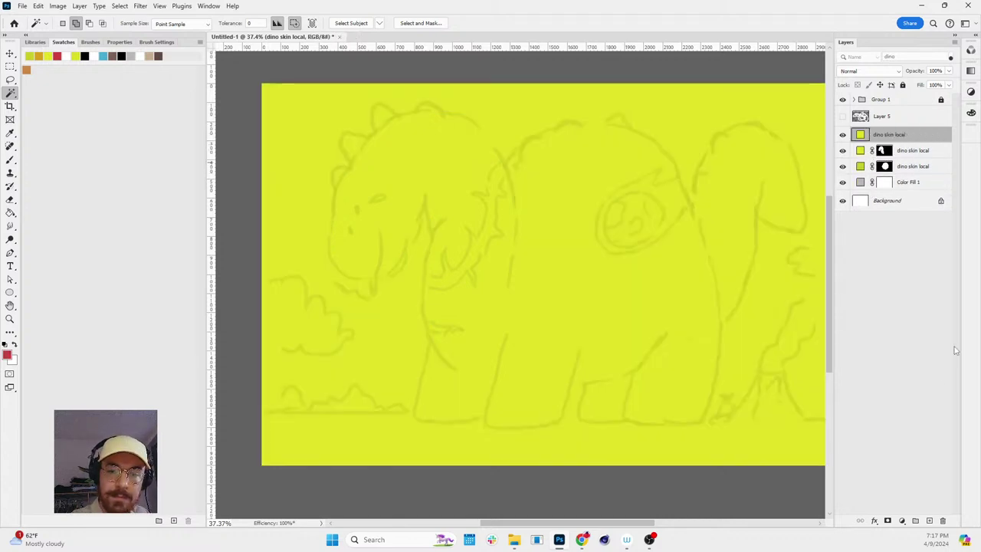
left_click(888, 520)
key("ctrl+i")
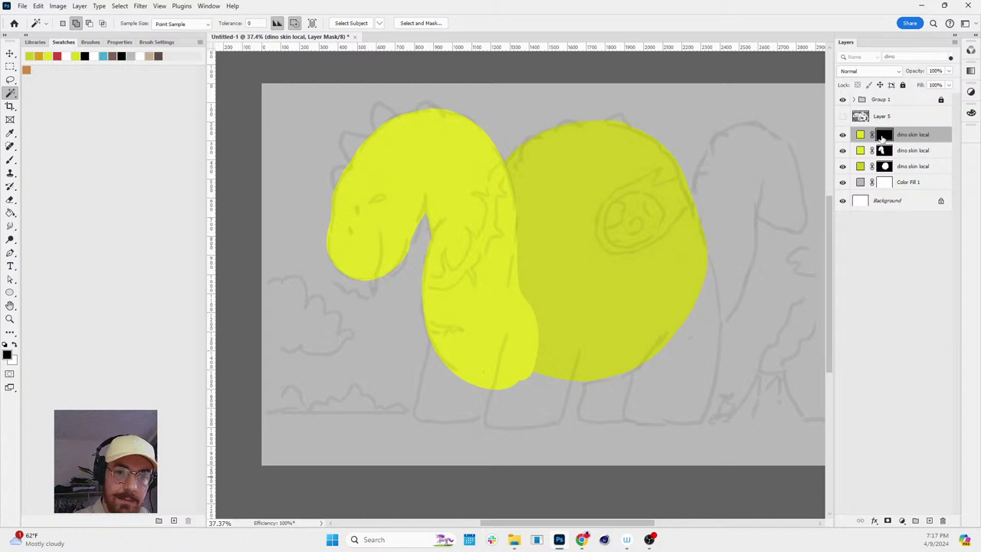
- Set the copied layer's fill colour to darker yellow-green #abac2d
double_click(860, 135)
left_click(226, 255)
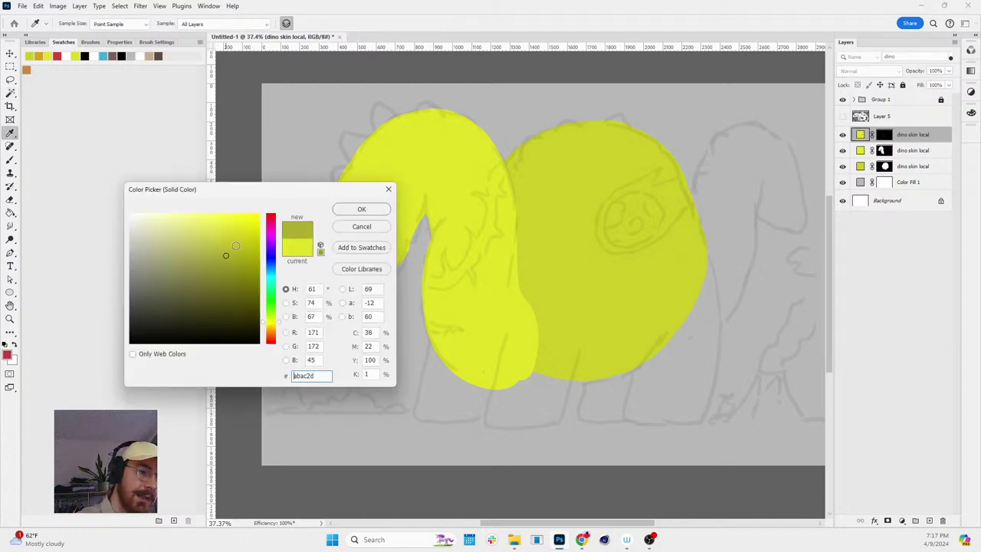
left_click(361, 209)
key("w")
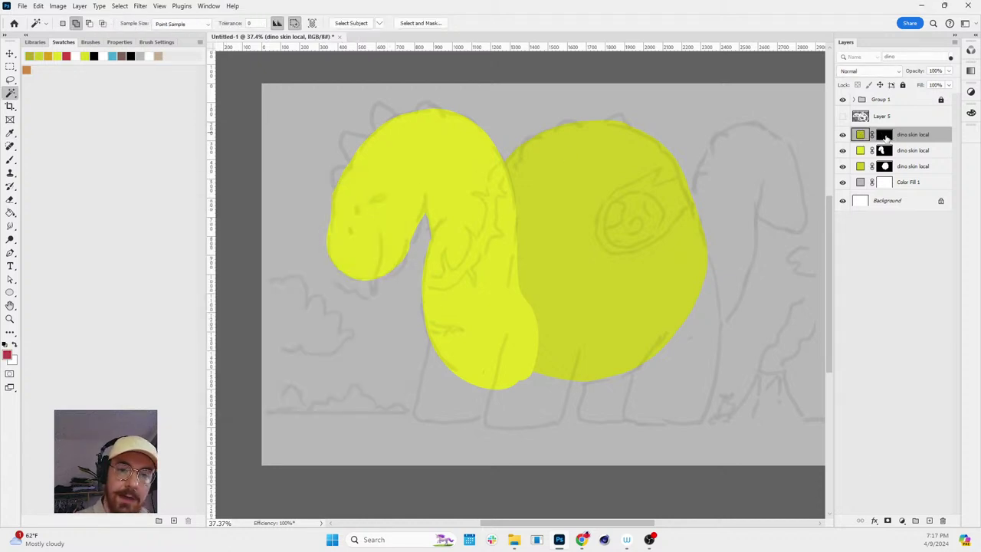
left_click(885, 136)
- Outline the front leg on the top layer's black mask with the Eraser
key("e")
key("d")
mouse_move(515, 326)
left_mouse_down()
mouse_move(490, 423)
mouse_move(548, 424)
left_mouse_up()
key("r")
left_click_drag(642, 363, 714, 351)
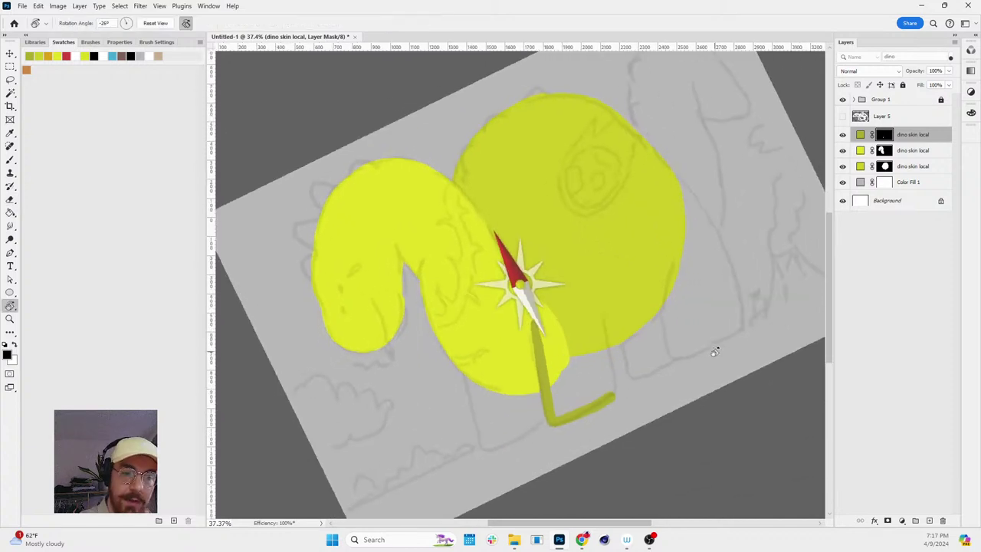
key("ctrl+z")
key("e")
mouse_move(532, 327)
left_mouse_down()
mouse_move(546, 412)
mouse_move(563, 425)
mouse_move(615, 393)
mouse_move(605, 325)
mouse_move(531, 311)
mouse_move(544, 292)
mouse_move(570, 296)
mouse_move(604, 330)
left_mouse_up()
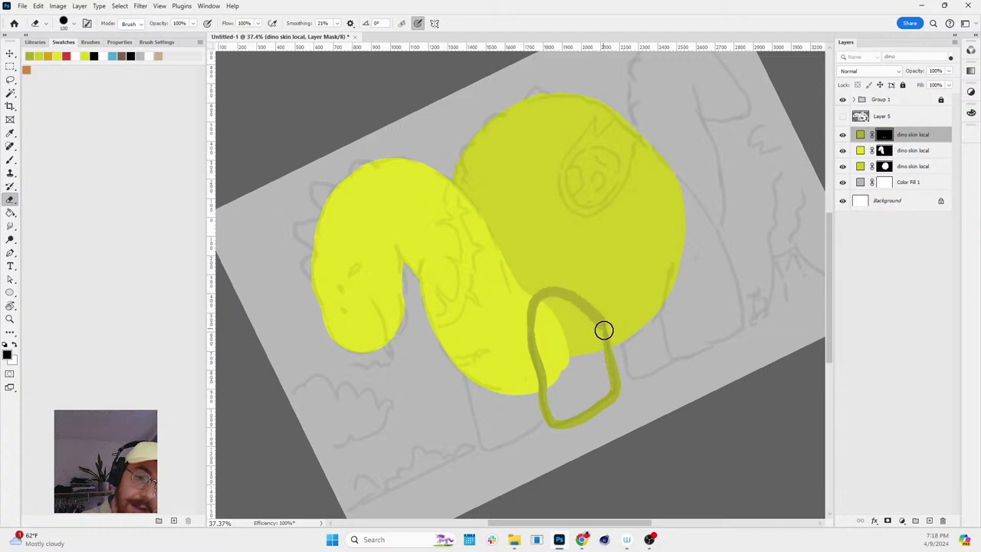
mouse_move(543, 300)
left_mouse_down()
mouse_move(539, 343)
mouse_move(556, 410)
mouse_move(590, 397)
mouse_move(563, 419)
mouse_move(597, 390)
mouse_move(568, 405)
mouse_move(546, 316)
mouse_move(555, 296)
mouse_move(551, 306)
mouse_move(591, 315)
mouse_move(599, 327)
mouse_move(568, 300)
mouse_move(554, 320)
mouse_move(577, 407)
mouse_move(558, 305)
mouse_move(582, 401)
mouse_move(570, 298)
mouse_move(587, 392)
mouse_move(582, 312)
mouse_move(597, 390)
mouse_move(595, 330)
mouse_move(607, 386)
left_mouse_up()
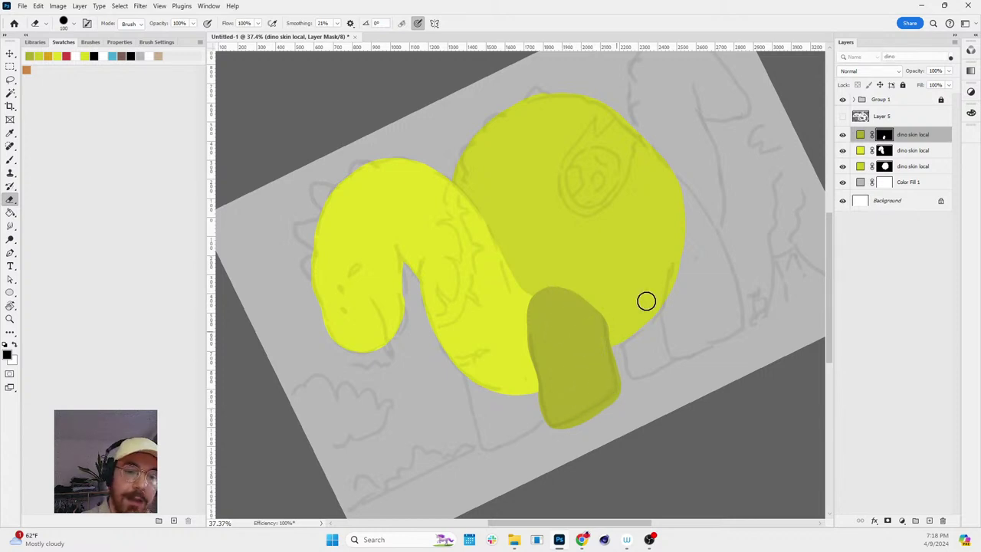
- Level and zoom the view on the legs, then brush the back leg outline from the belly
key("r")
key("Escape")
key("z")
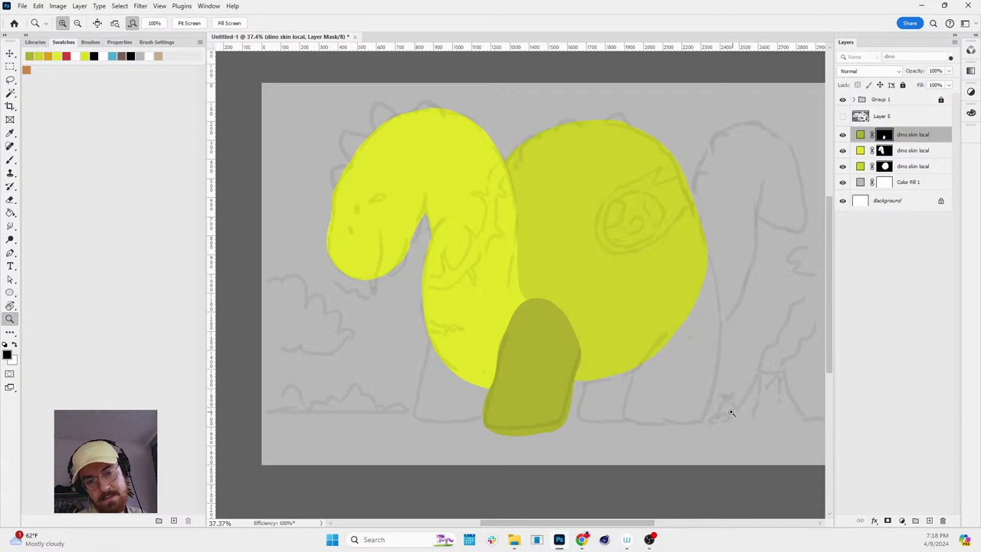
left_click_drag(724, 418, 753, 345)
key("b")
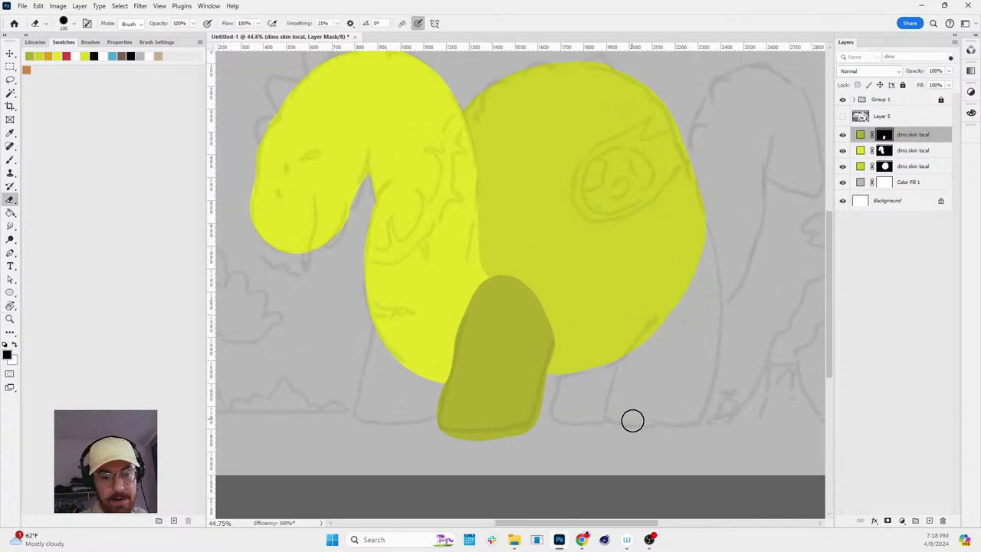
mouse_move(616, 421)
left_mouse_down()
mouse_move(621, 361)
mouse_move(674, 309)
mouse_move(709, 239)
mouse_move(722, 306)
mouse_move(703, 416)
left_mouse_up()
key("ctrl+z")
mouse_move(705, 224)
left_mouse_down()
mouse_move(716, 305)
mouse_move(702, 413)
mouse_move(679, 340)
left_mouse_up()
key("ctrl+z")
- Tilt the view to close the back leg outline along the bottom, then turn it upright
key("r")
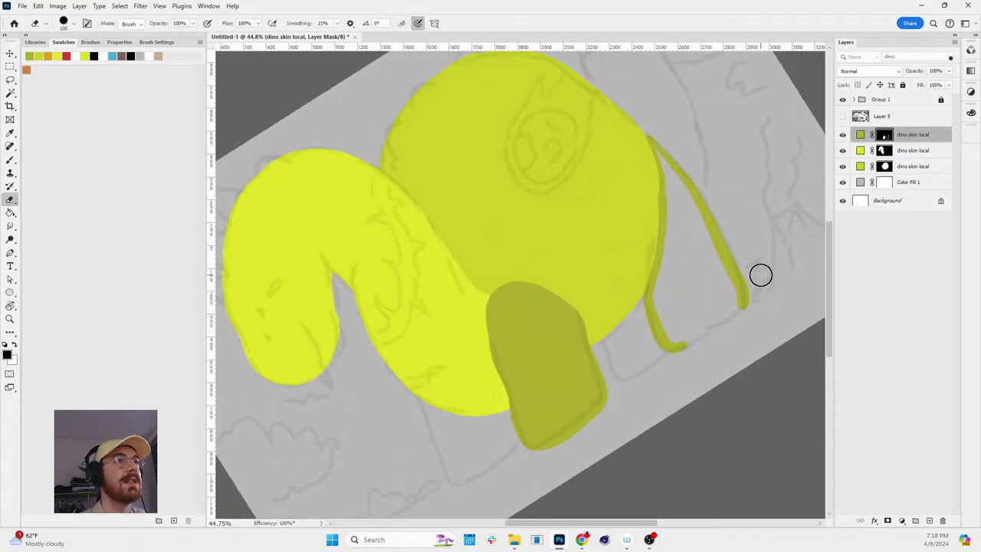
key("r")
mouse_move(761, 274)
left_mouse_down()
mouse_move(764, 337)
mouse_move(720, 335)
left_mouse_up()
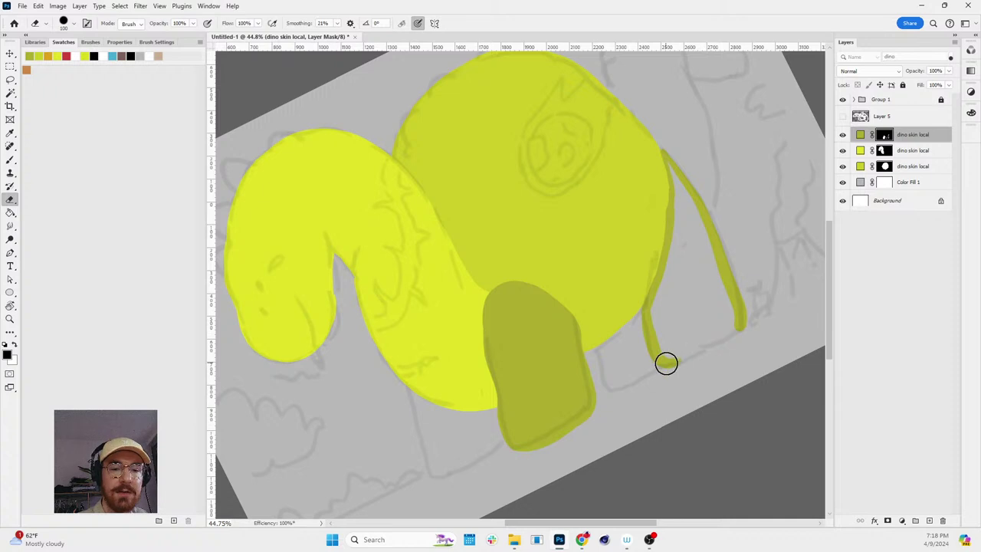
left_click_drag(665, 364, 732, 331)
key("ctrl+z")
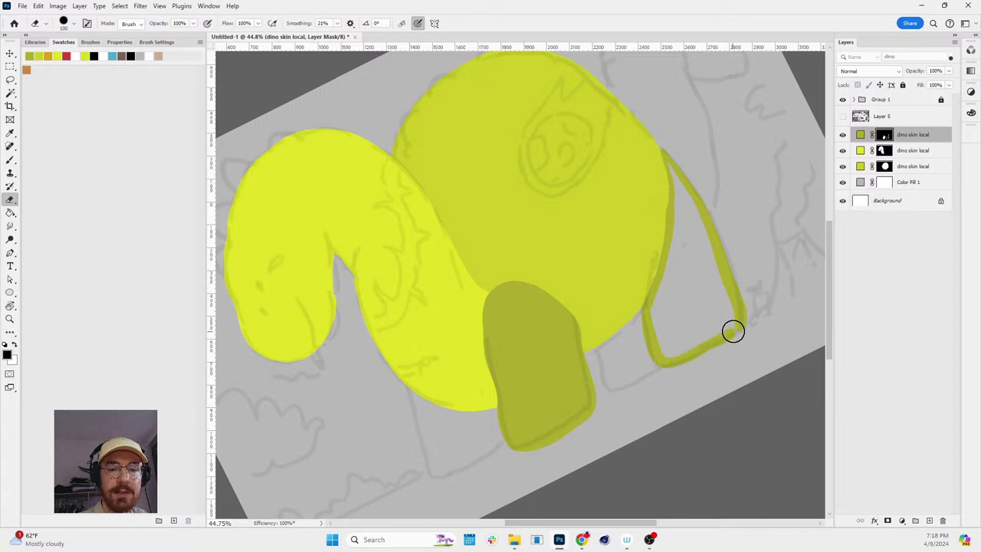
key("r")
left_click_drag(775, 287, 722, 358)
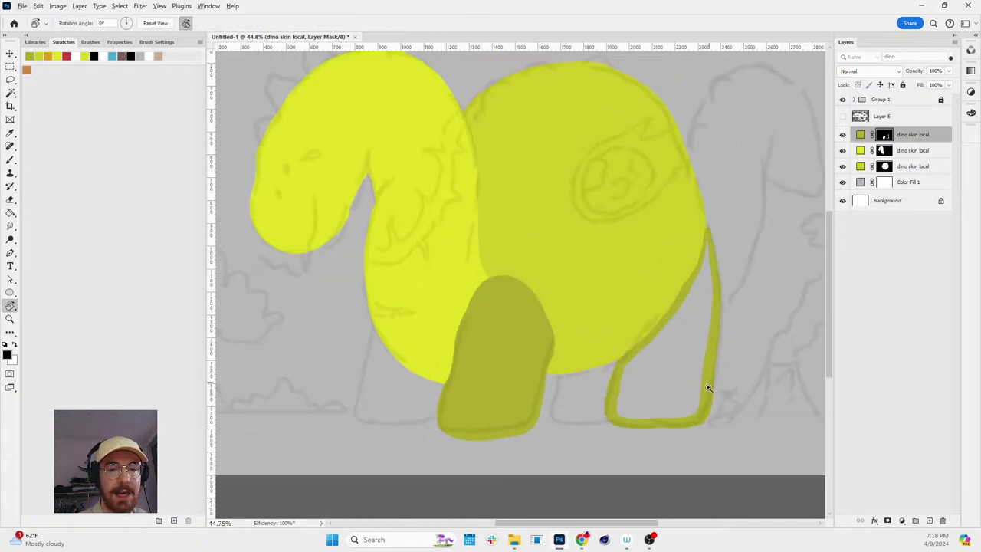
scroll(709, 388, "up", 2)
- Magic Wand the back leg's interior on the mask, fill it white, and deselect
left_click(884, 135, "alt")
key("w")
left_click(695, 282)
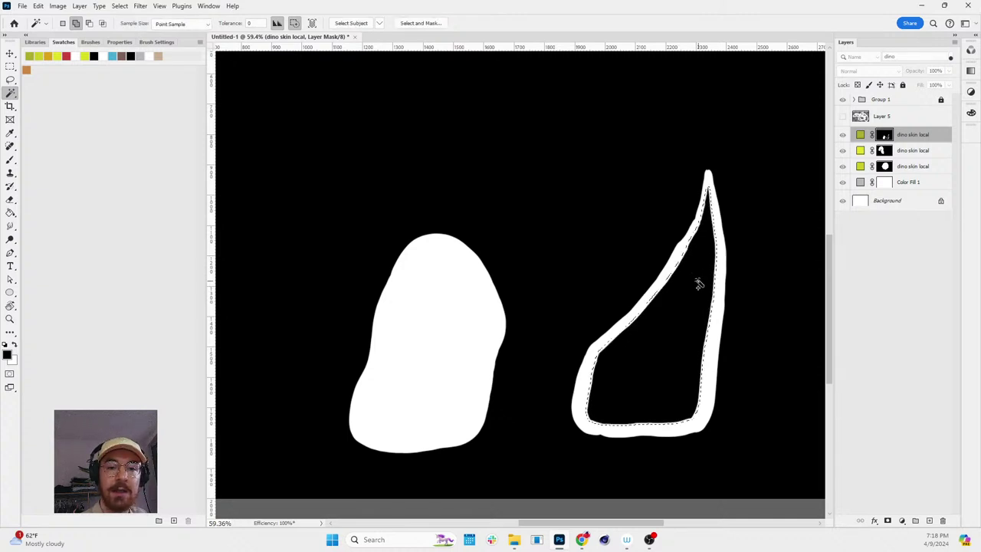
key("ctrl+BackSpace")
key("ctrl+d")
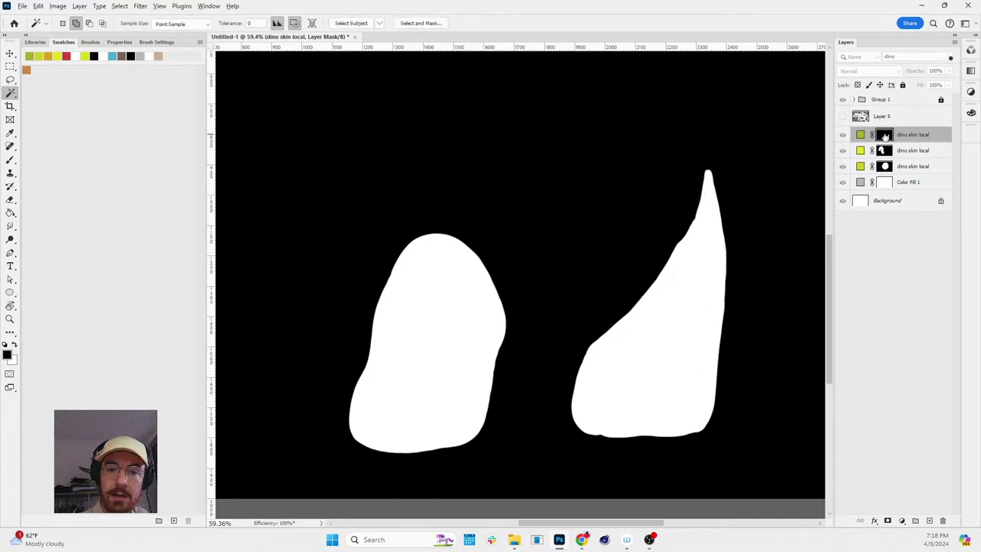
left_click(884, 135, "alt")
key("b")
key("x")
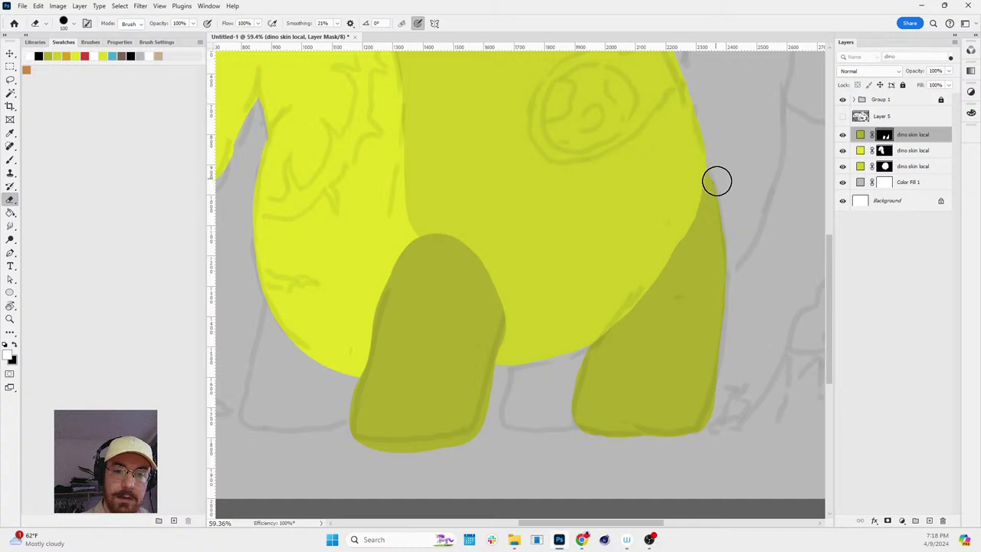
key("z")
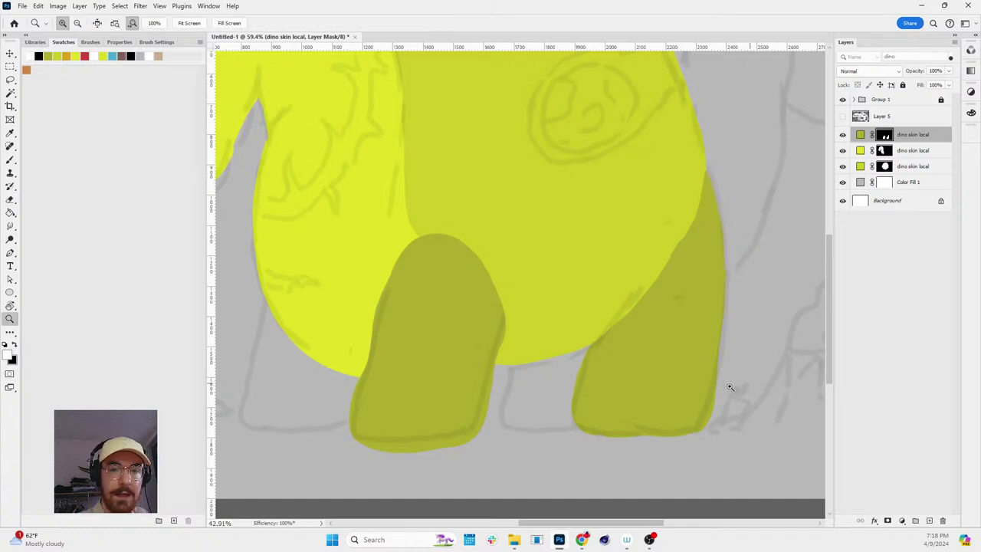
scroll(729, 387, "down", 3)
- Create a new dino skin local layer above Color Fill 1 with an inverted black mask
left_click(860, 182)
left_click(861, 142)
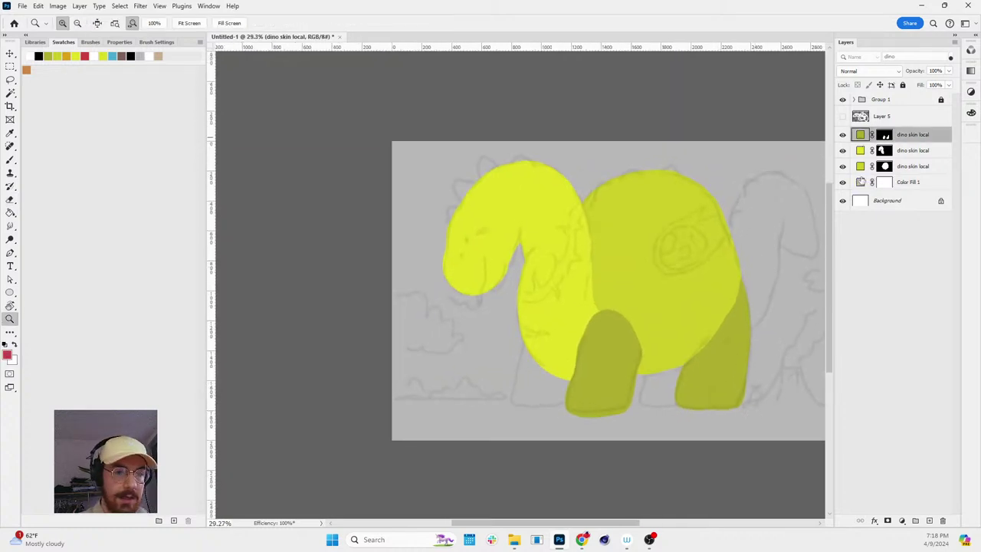
left_click(860, 182)
key("ctrl+j")
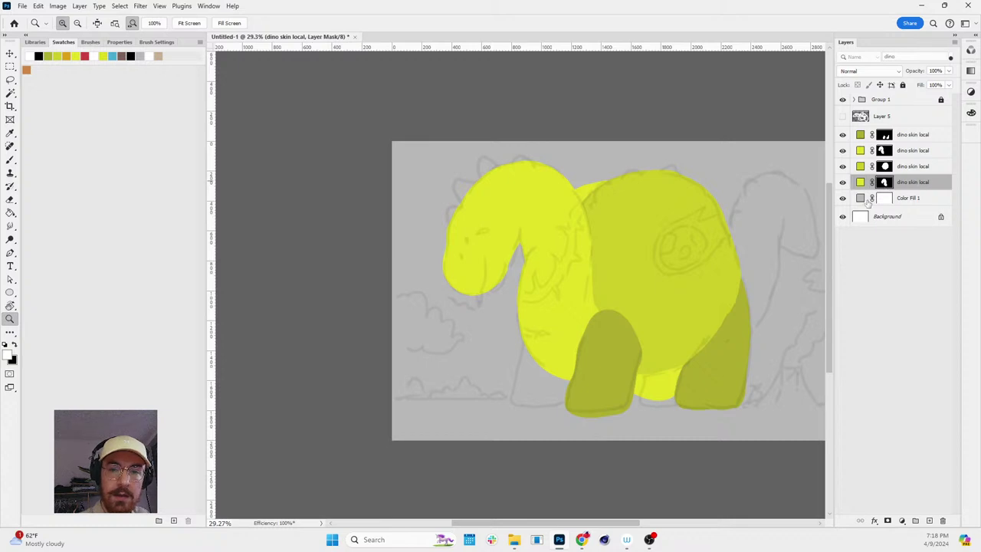
left_click(888, 521)
key("ctrl+i")
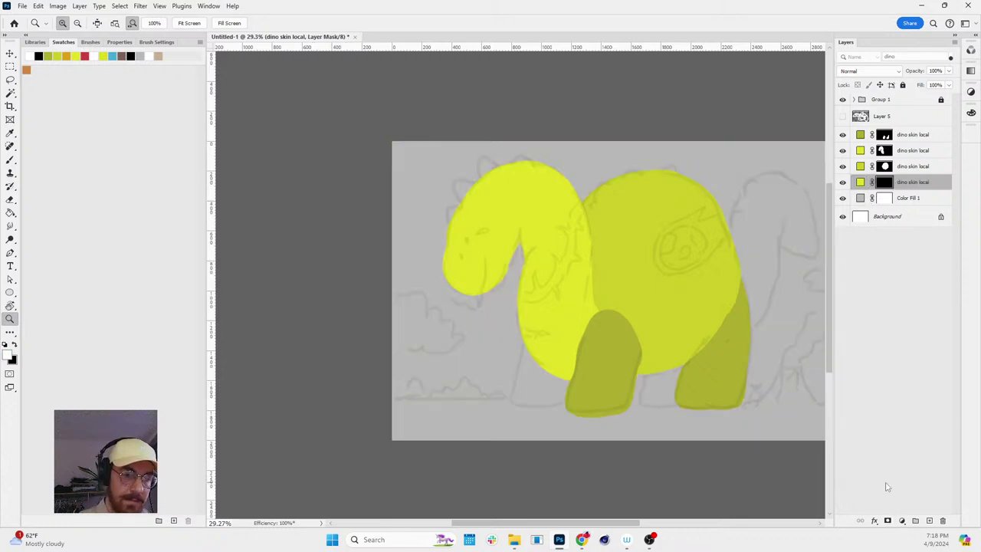
- Outline a light hind leg on the new mask and fill it white
key("e")
key("x")
mouse_move(525, 344)
left_mouse_down()
mouse_move(514, 398)
mouse_move(564, 407)
left_mouse_up()
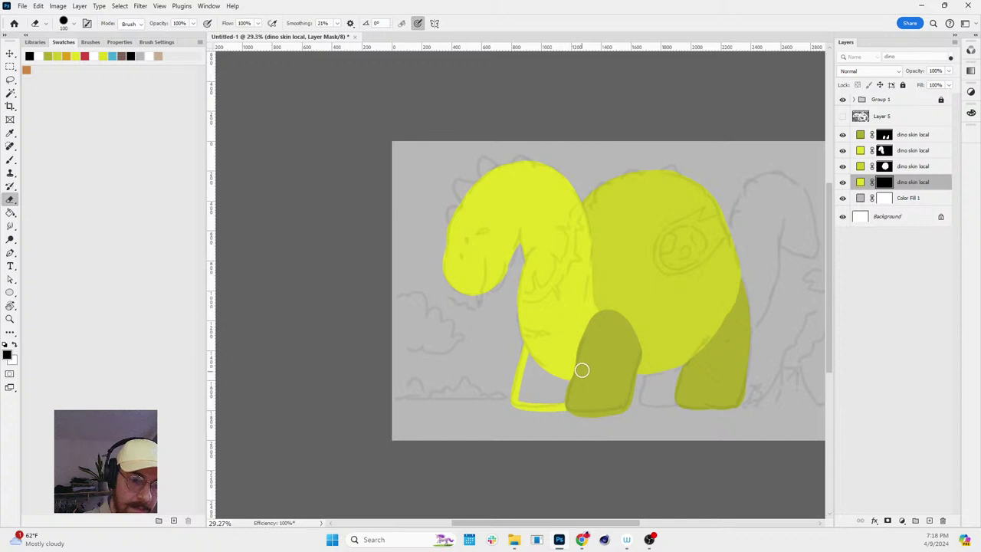
left_click(885, 183, "alt")
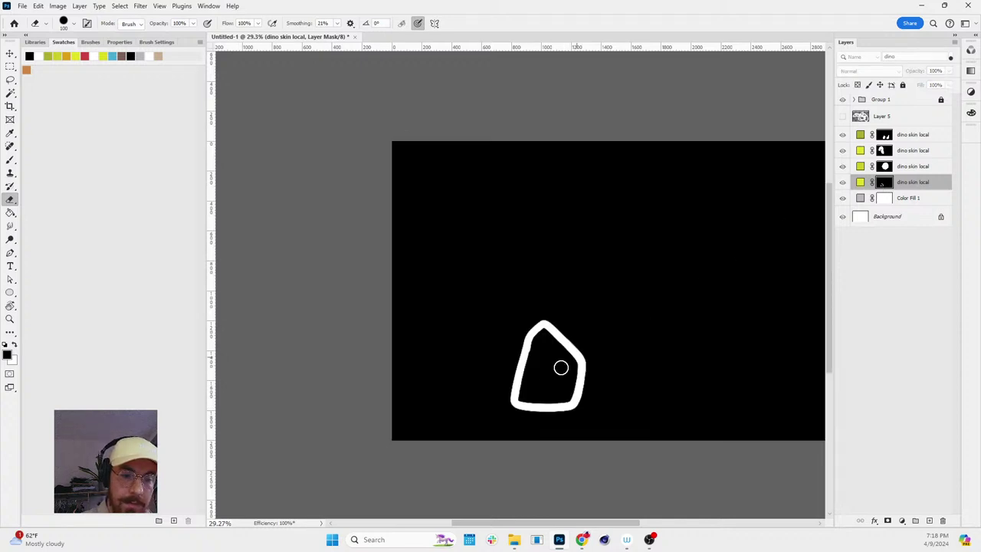
key("w")
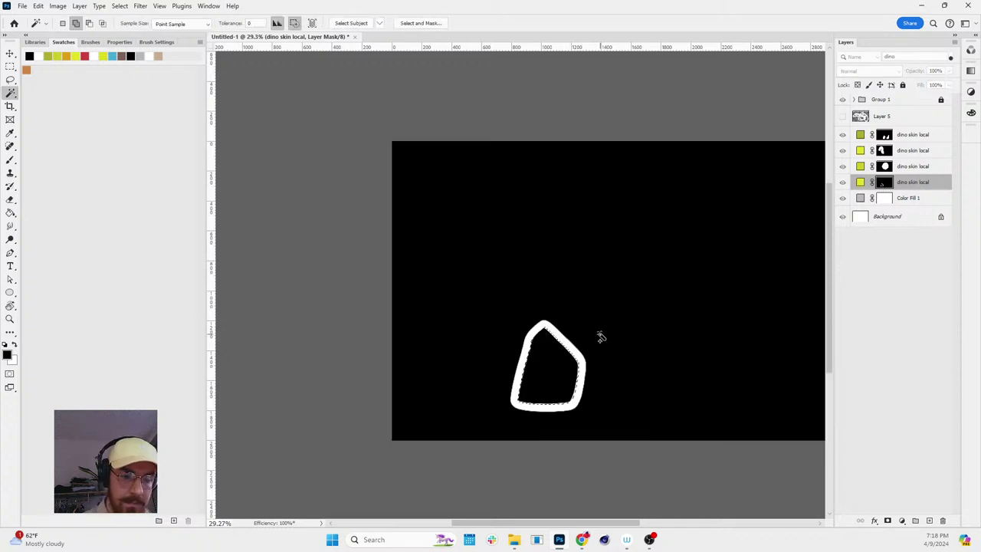
key("ctrl+BackSpace")
left_click(883, 184, "alt")
- Brush the outline of the second hind leg on the mask
key("b")
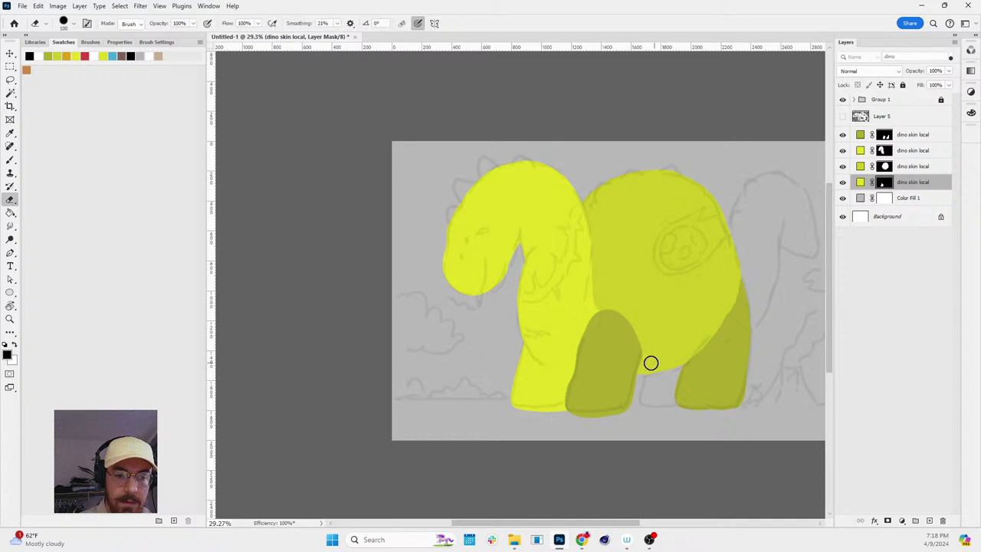
mouse_move(648, 372)
left_mouse_down()
mouse_move(642, 401)
mouse_move(664, 407)
left_mouse_up()
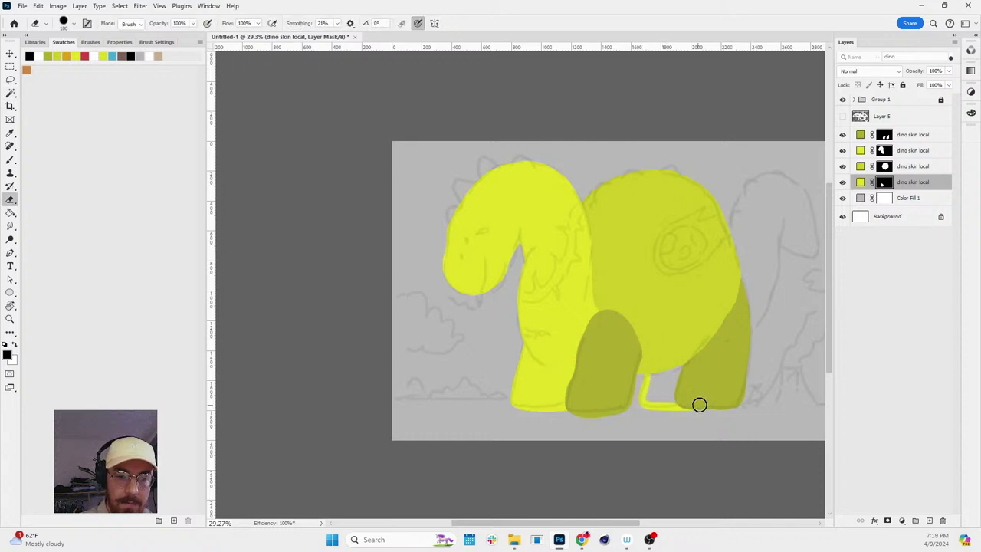
key("ctrl+z")
mouse_move(649, 373)
left_mouse_down()
mouse_move(642, 394)
mouse_move(690, 402)
left_mouse_up()
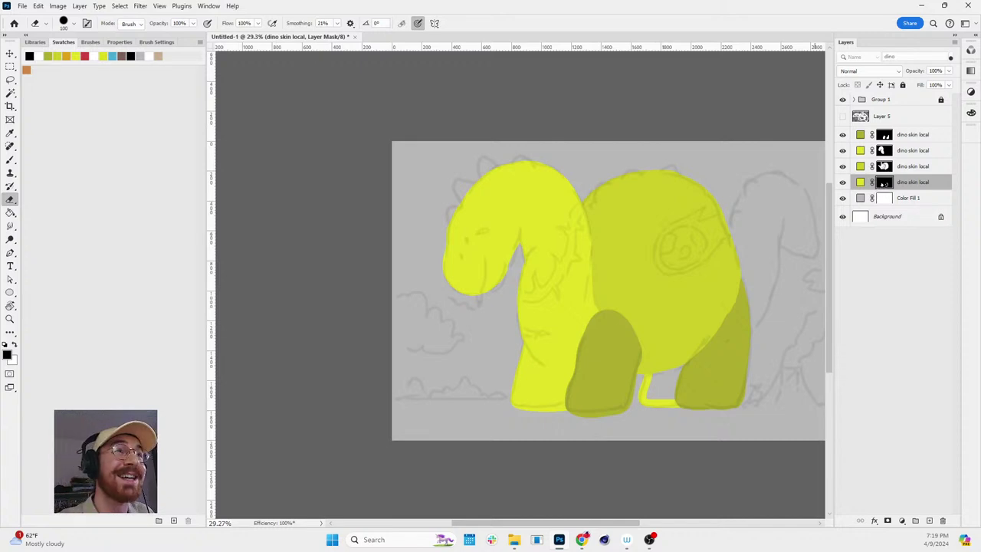
left_click(883, 182, "alt")
- Pick the Magic Wand to select inside the second hind leg outline
key("w")
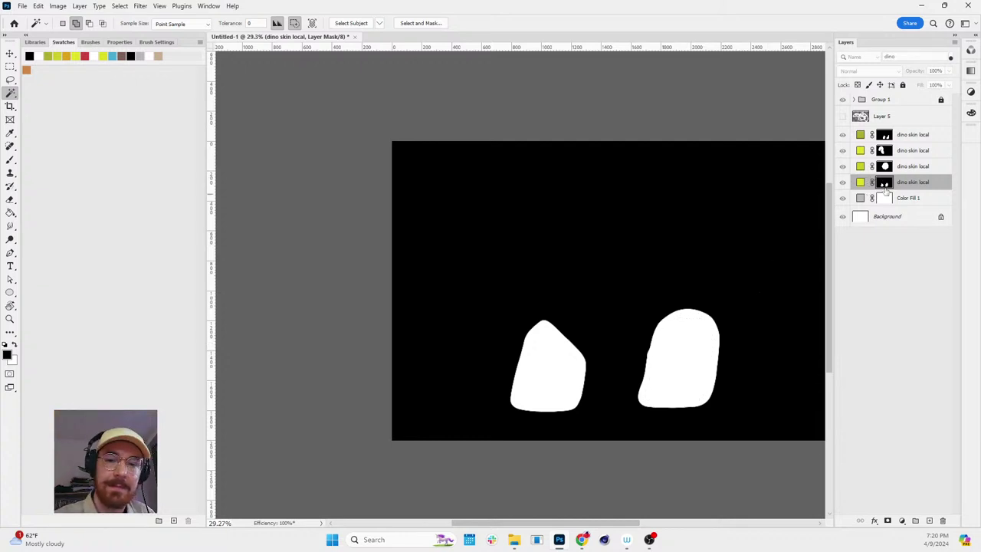
- Fit the whole dinosaur on screen and open the fill/adjustment menu above the top dino skin layer
left_click(884, 183, "alt")
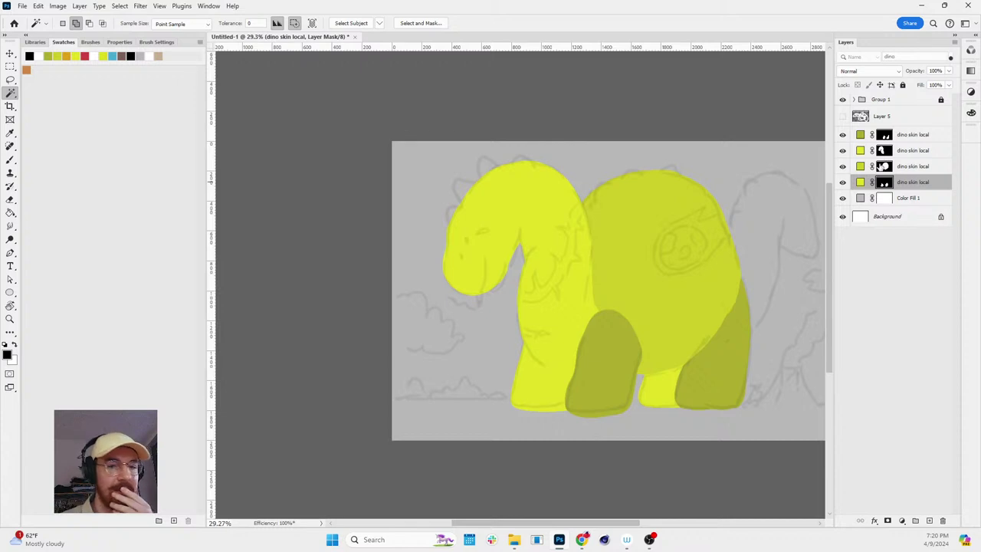
key("ctrl+0")
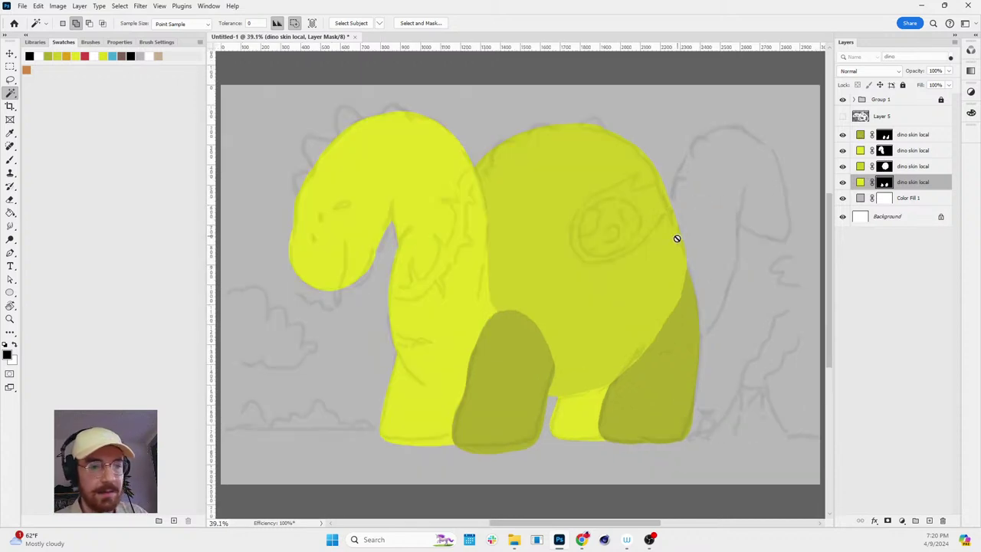
key("z")
left_click(862, 137)
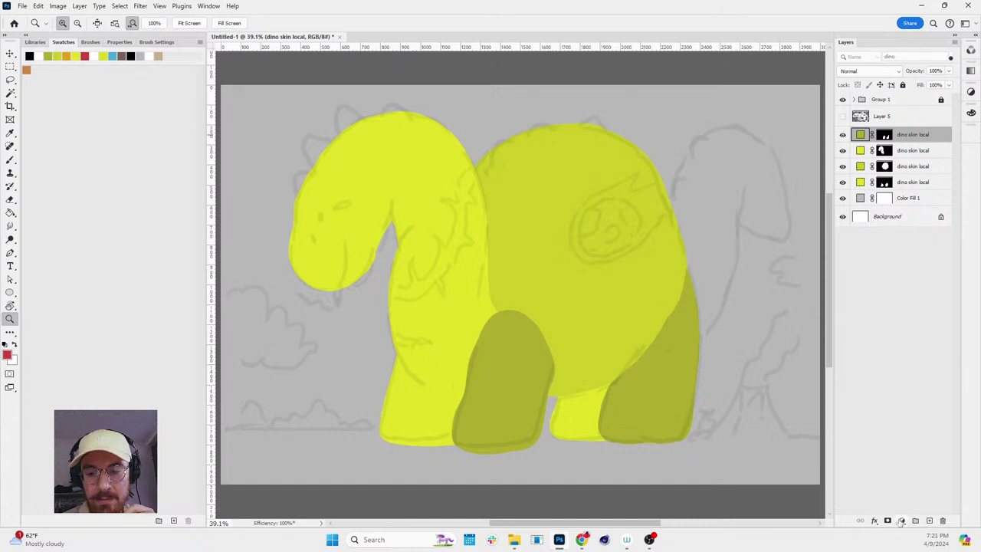
left_click(902, 521)
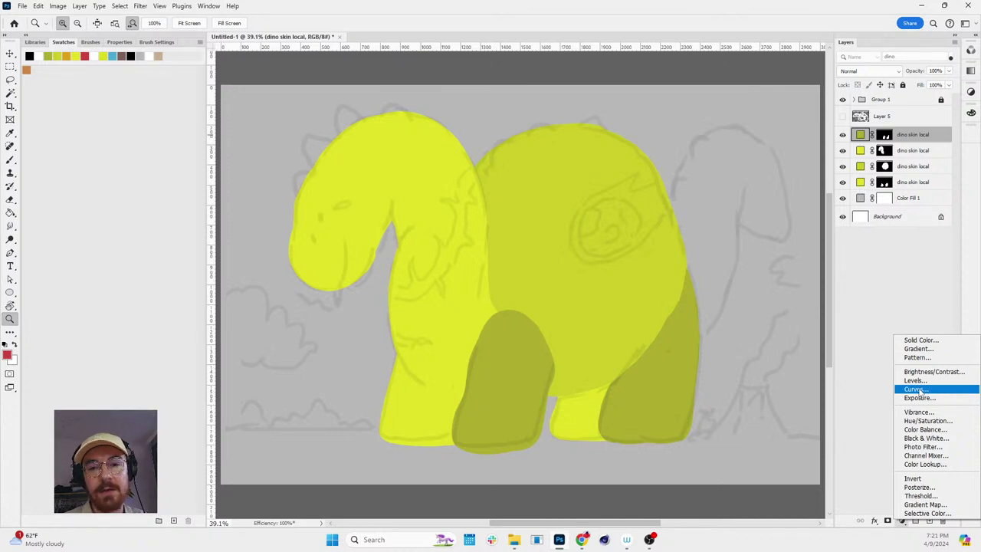
- Add a Curves layer with highlights raised and shadows lowered into an S-curve
left_click(917, 390)
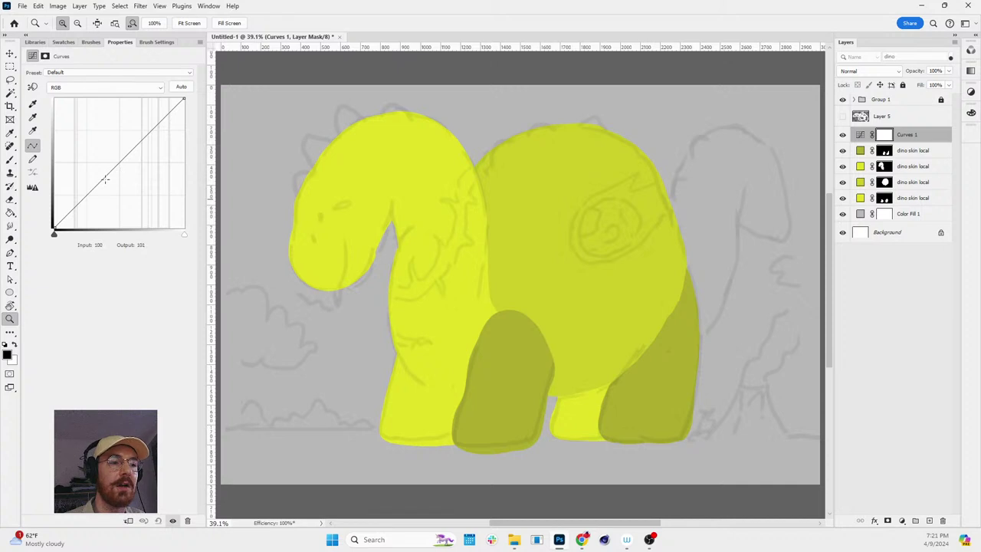
left_click_drag(97, 186, 97, 197)
left_click_drag(141, 147, 140, 138)
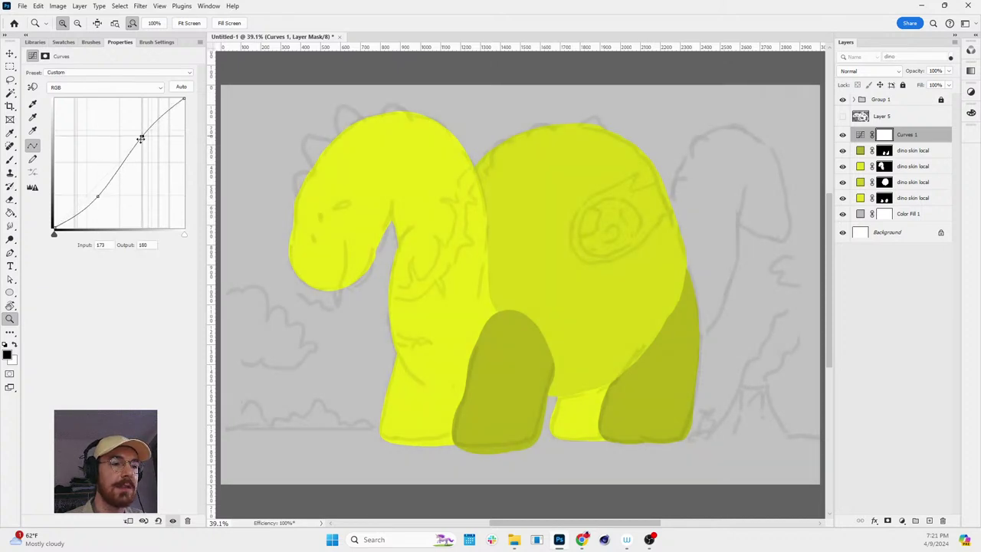
left_click_drag(97, 197, 98, 203)
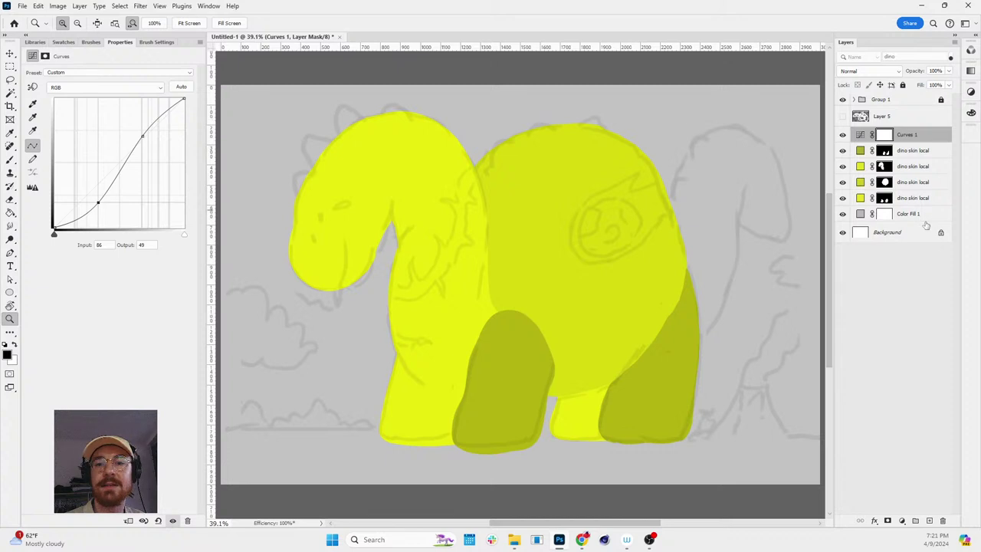
left_click(860, 135)
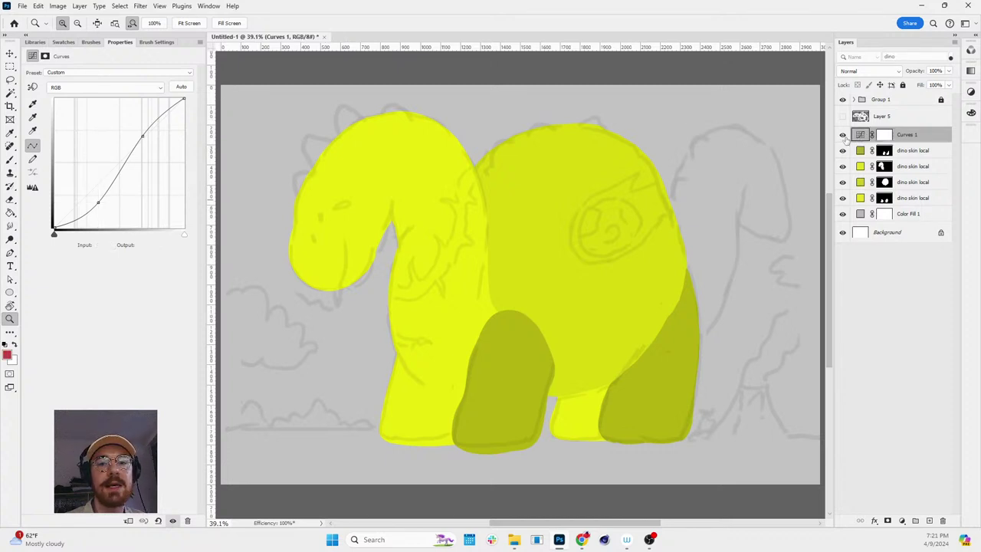
- Toggle Curves 1 visibility to compare the dinosaur before and after
left_click(842, 135)
left_click(842, 135)
left_click(842, 135)
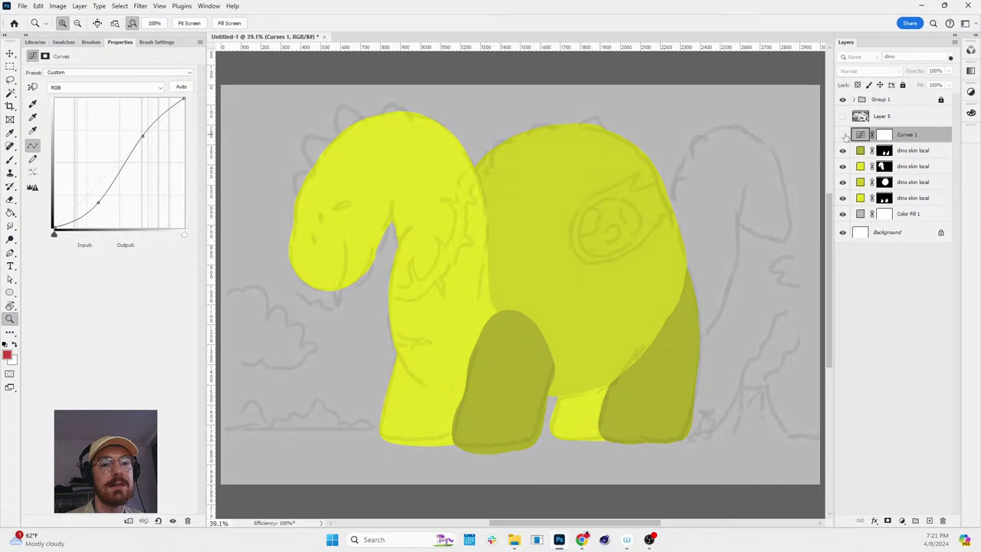
left_click(845, 136)
left_click(844, 135)
left_click(845, 136)
left_click(844, 136)
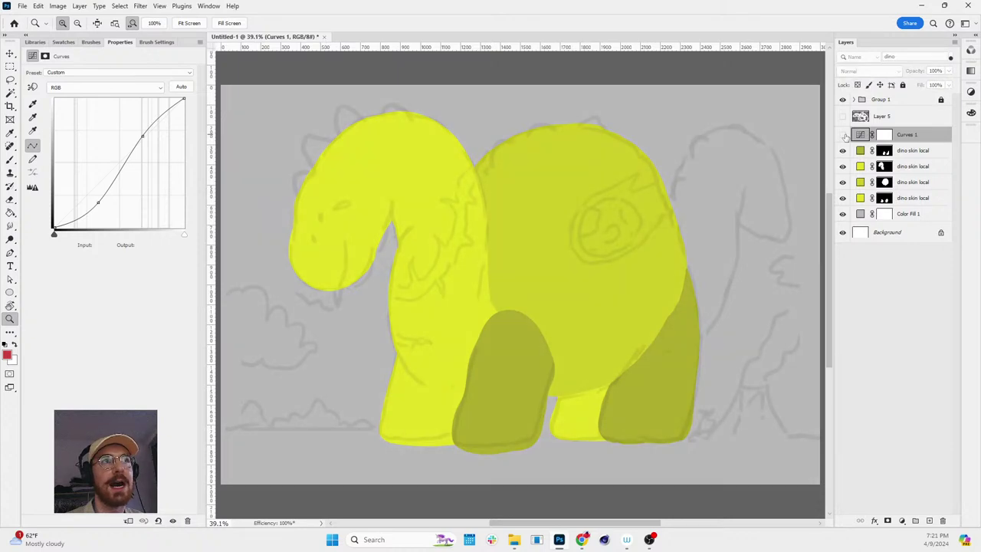
left_click(844, 135)
left_click(843, 135)
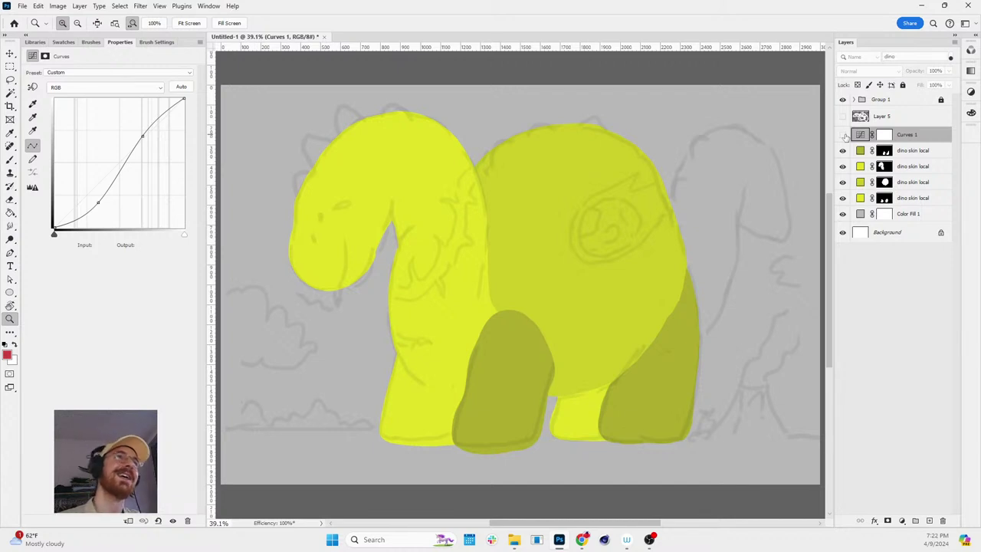
- Compare once more, leave Curves 1 hidden, and bring up the adjustment layer list
left_click(844, 135)
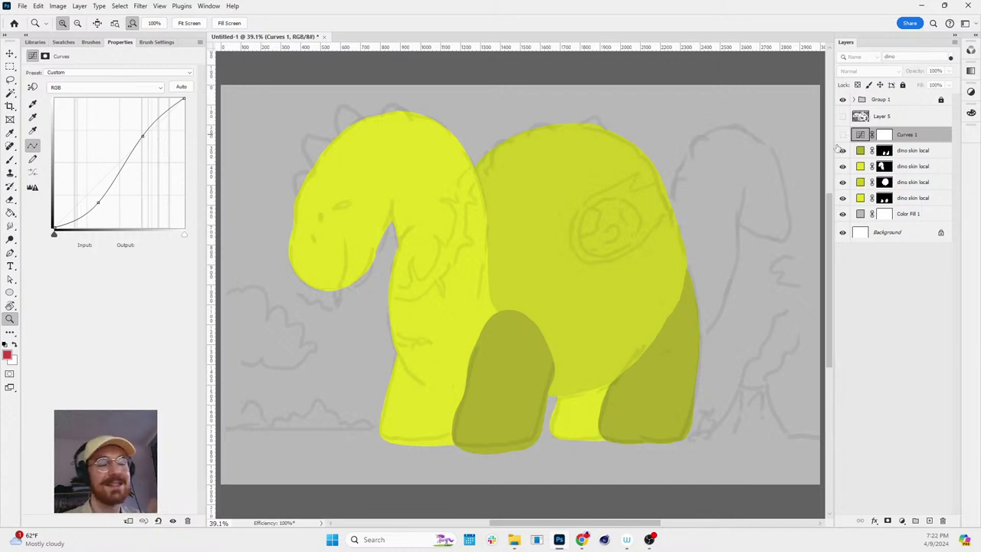
left_click(844, 135)
left_click(844, 136)
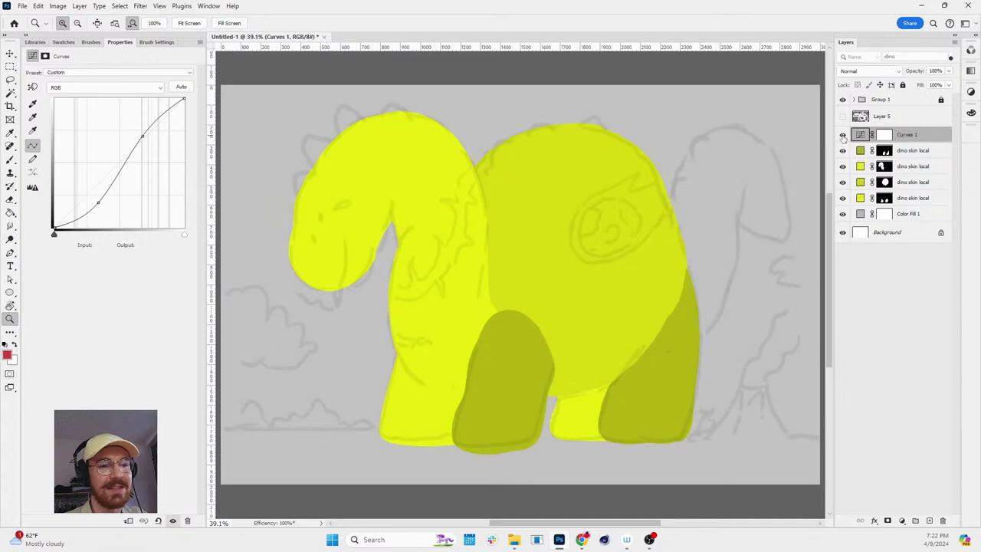
left_click(844, 136)
left_click(843, 136)
left_click(844, 135)
left_click(844, 136)
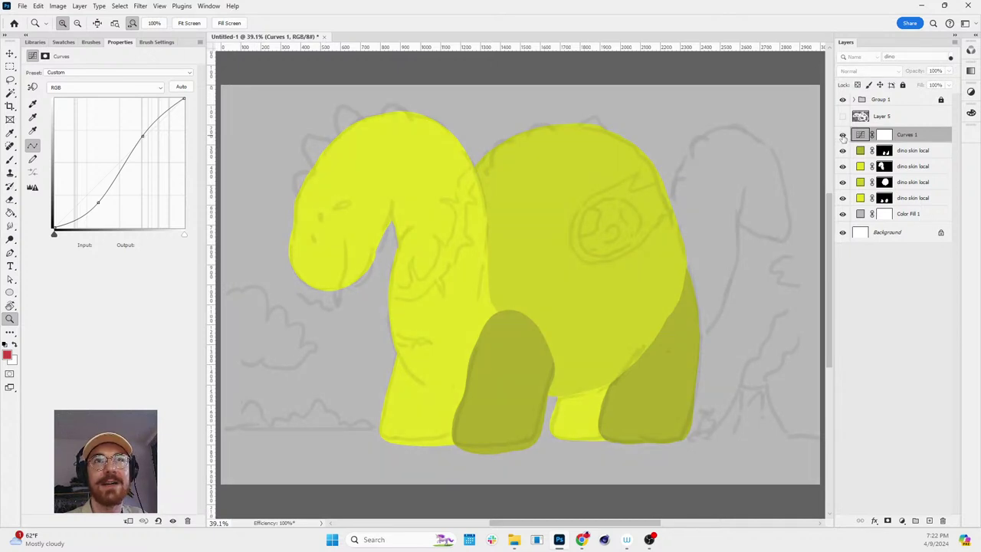
left_click(844, 135)
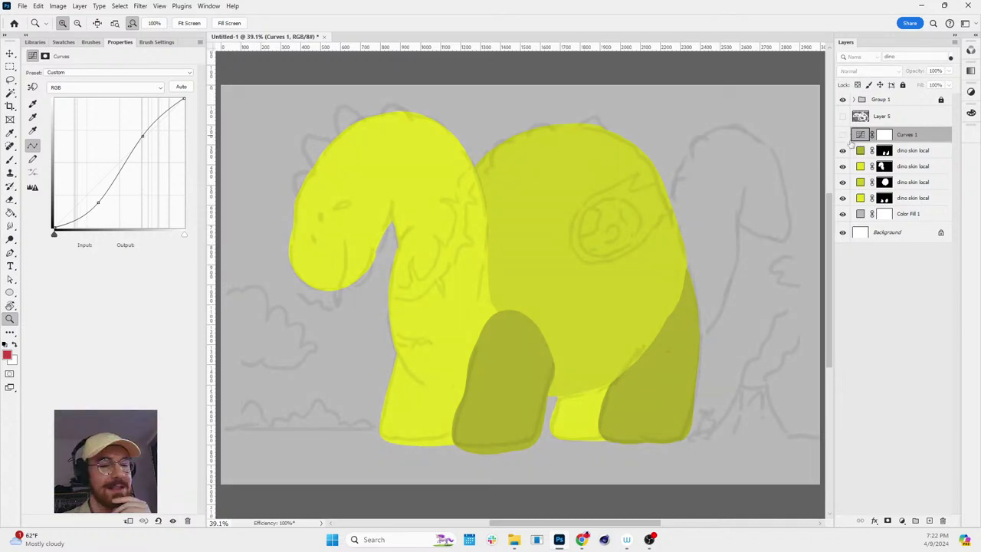
left_click(902, 521)
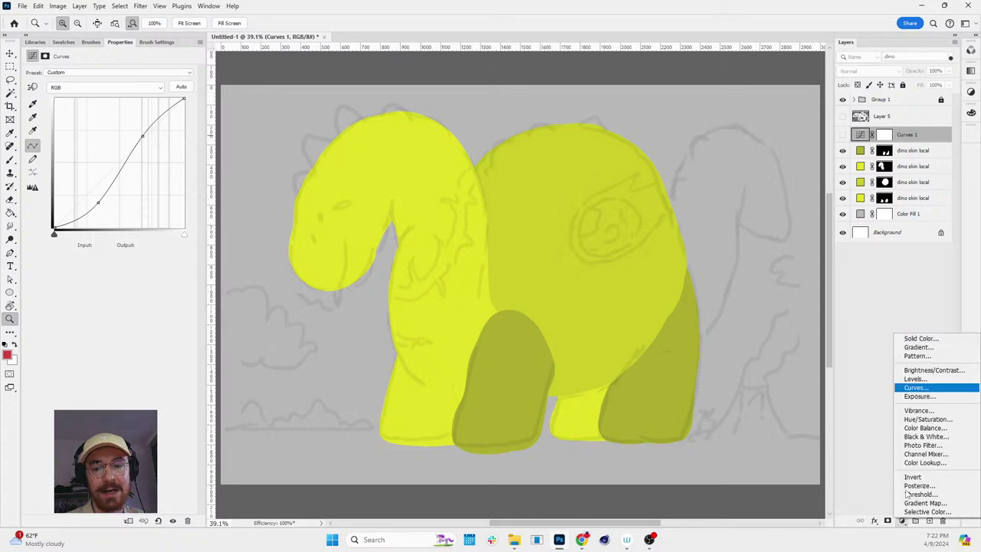
left_click(902, 521)
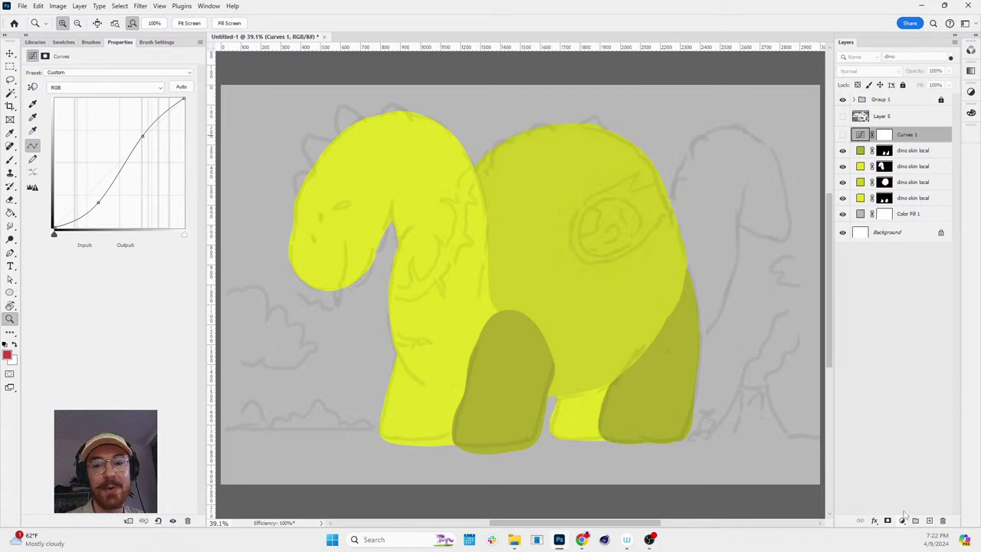
left_click(902, 521)
left_click(922, 338)
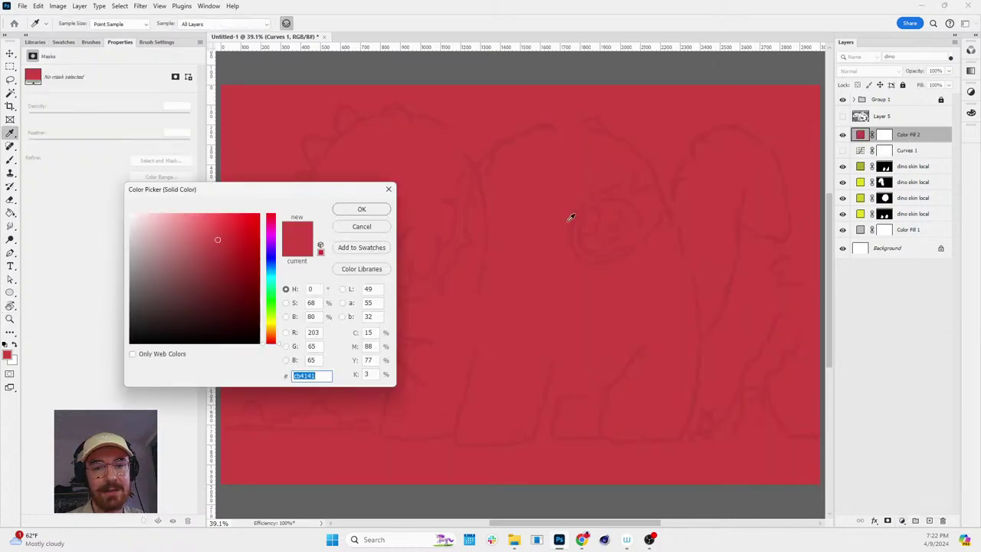
left_click(303, 375)
type("a92c2c327ab2")
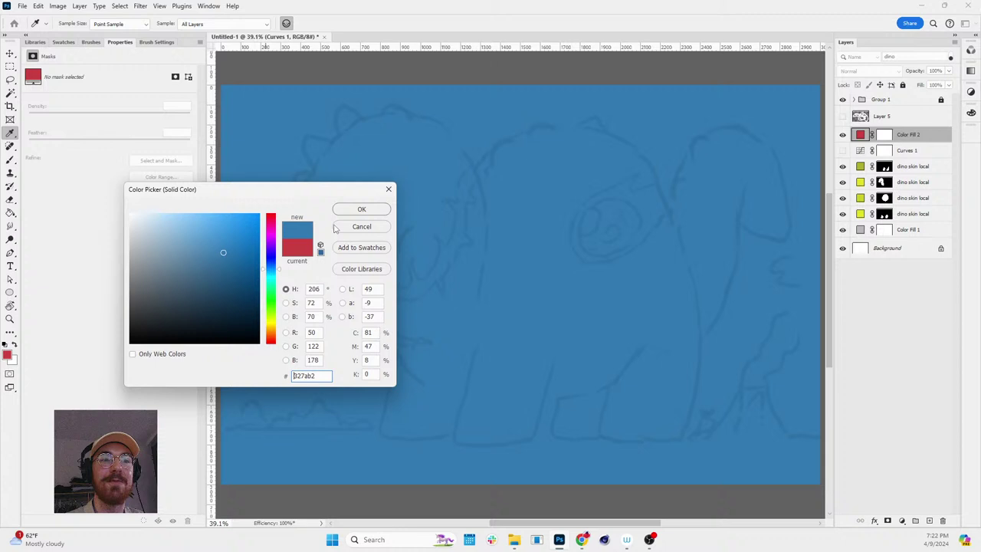
left_click(362, 213)
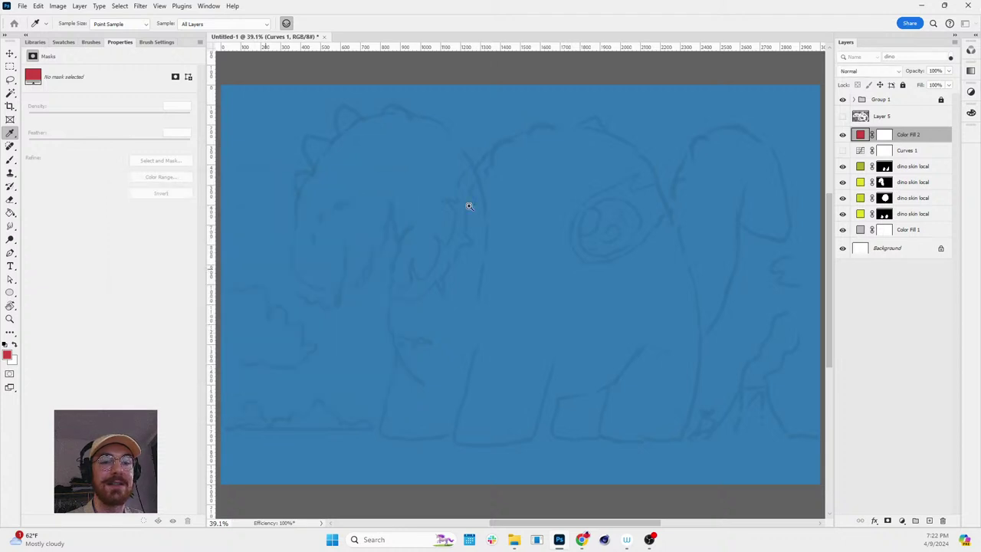
key("z")
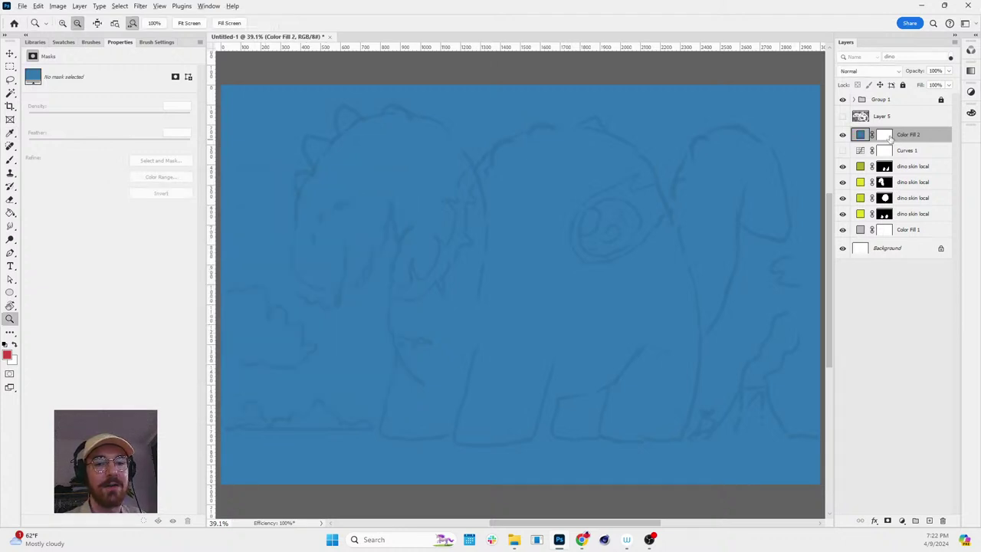
left_click(886, 136, "alt")
key("e")
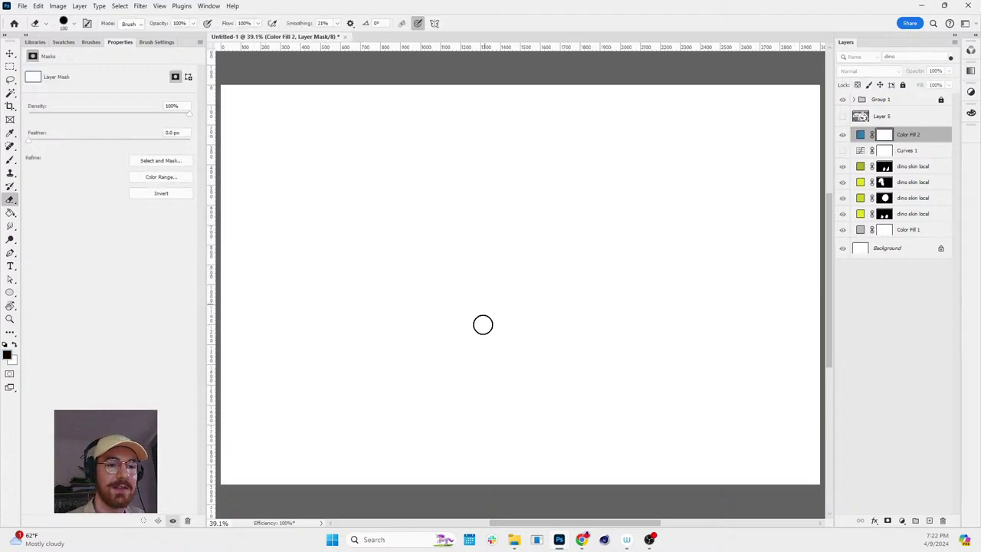
left_click(522, 214)
mouse_move(513, 253)
left_mouse_down()
mouse_move(453, 161)
mouse_move(544, 230)
left_mouse_up()
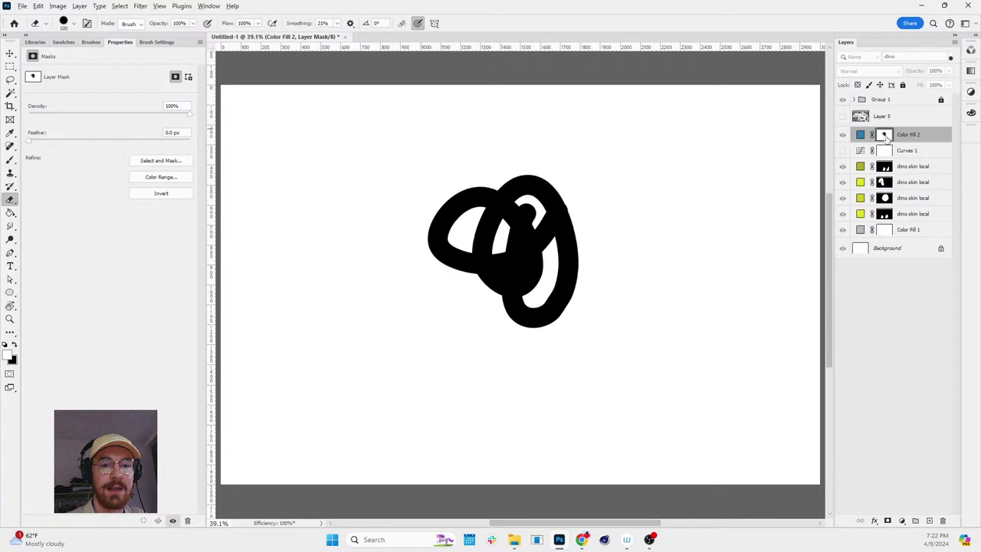
left_click(884, 136, "alt")
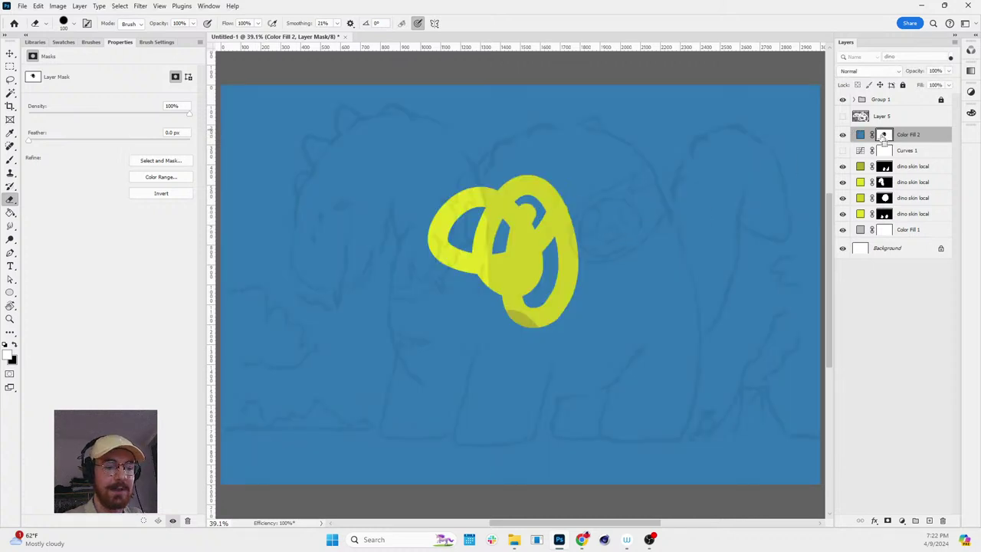
key("ctrl+i")
key("v")
left_click_drag(541, 229, 617, 272)
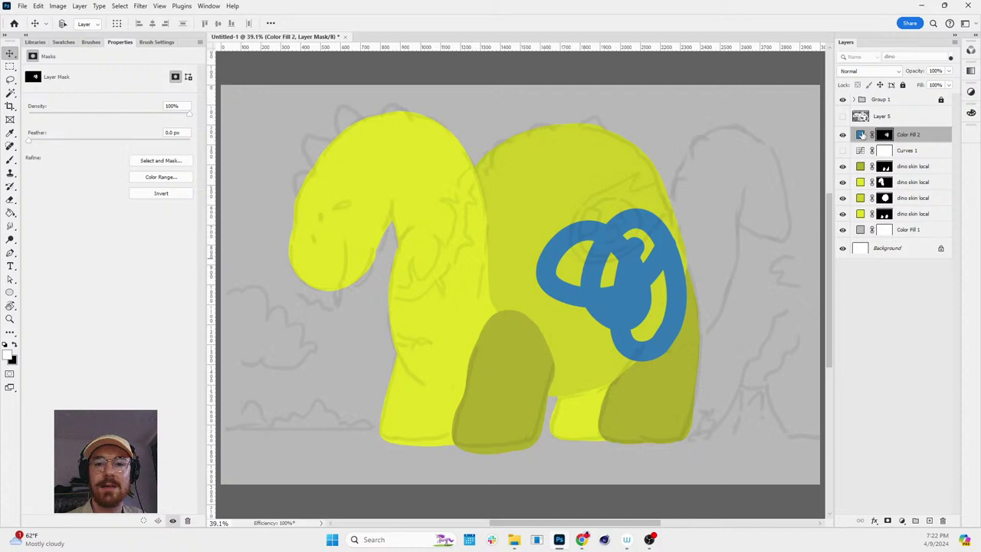
left_click(861, 135)
key("Delete")
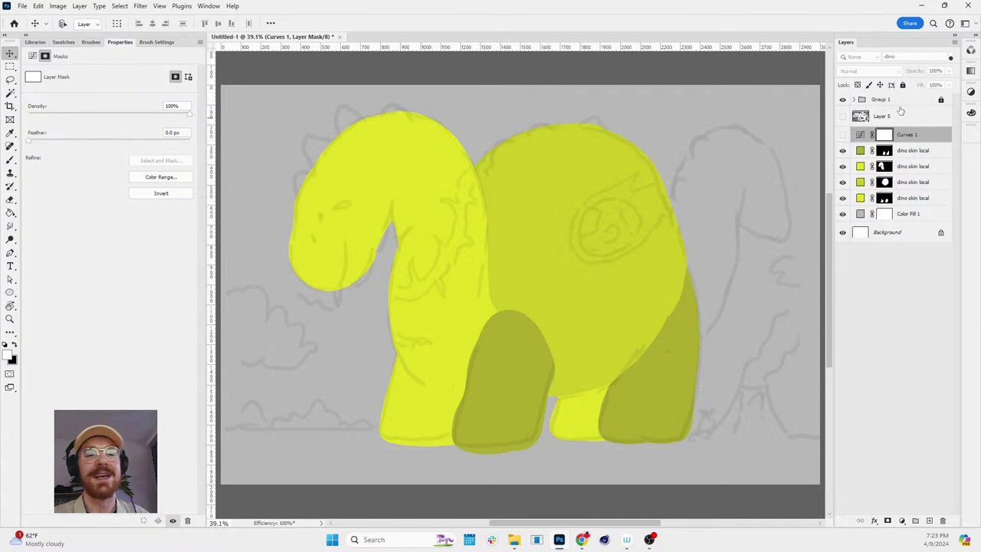
key("r")
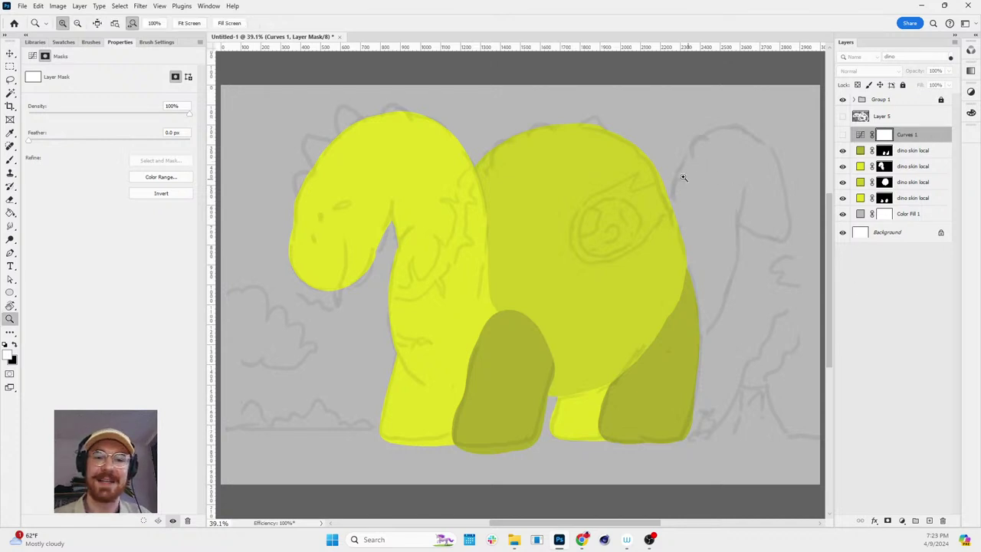
scroll(722, 187, "down", 2)
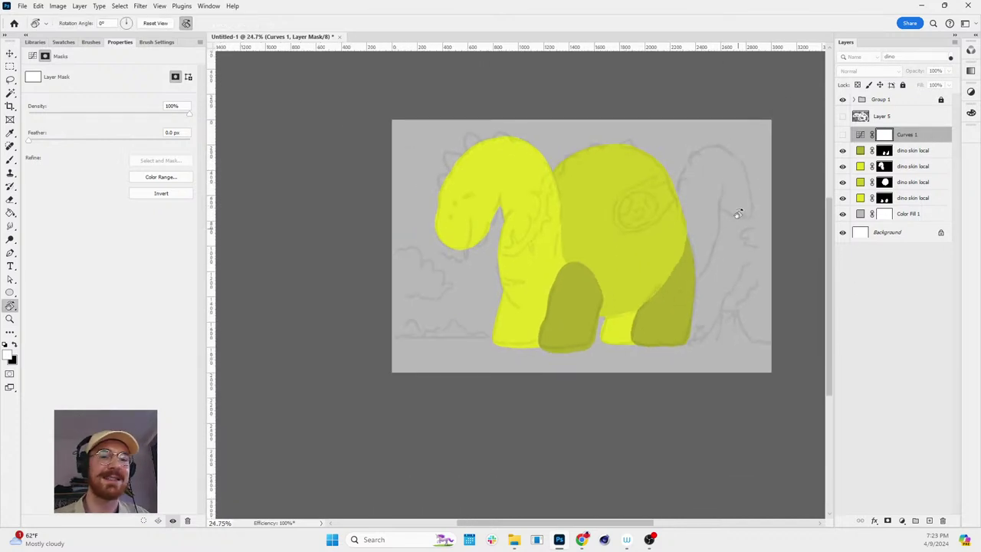
left_click_drag(738, 214, 749, 210)
scroll(740, 214, "up", 3)
key("z")
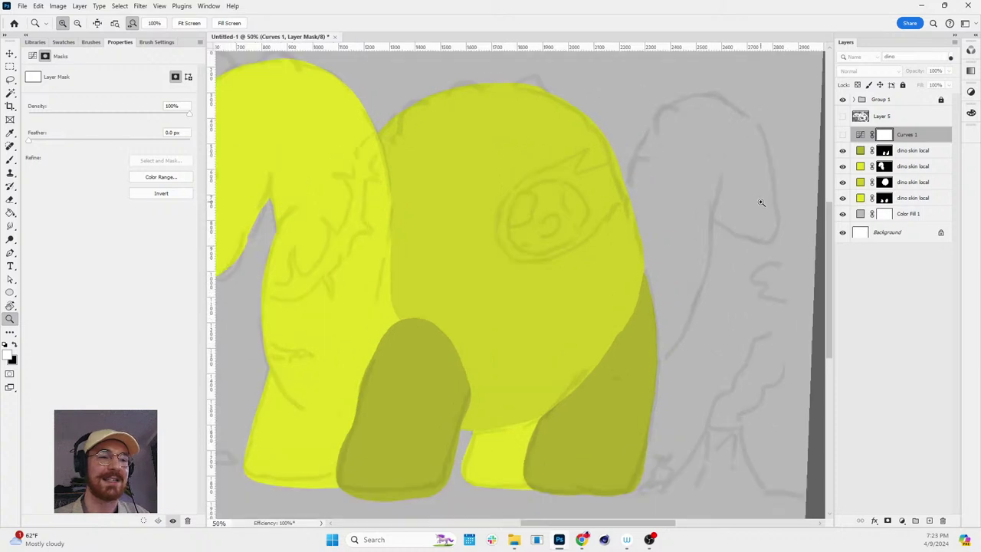
scroll(757, 184, "down", 2)
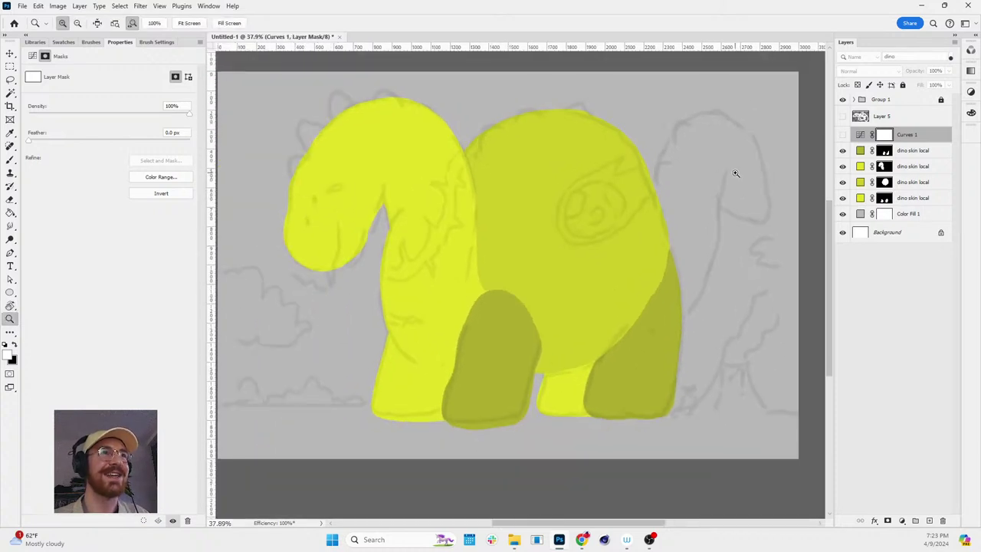
scroll(734, 182, "down", 1)
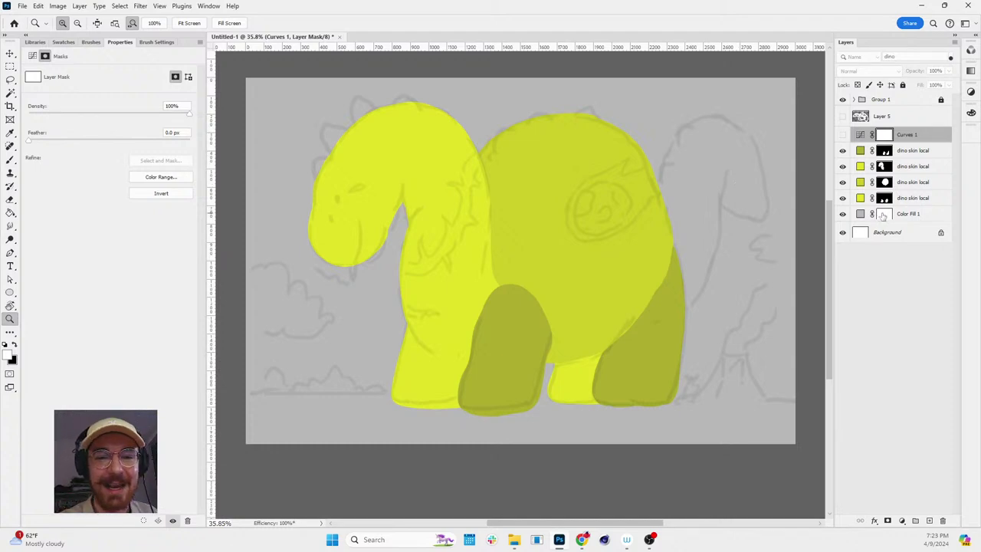
- Duplicate the dino skin local layer above Color Fill 1 and give the copy a fresh inverted mask
left_click(860, 214)
left_click(860, 150)
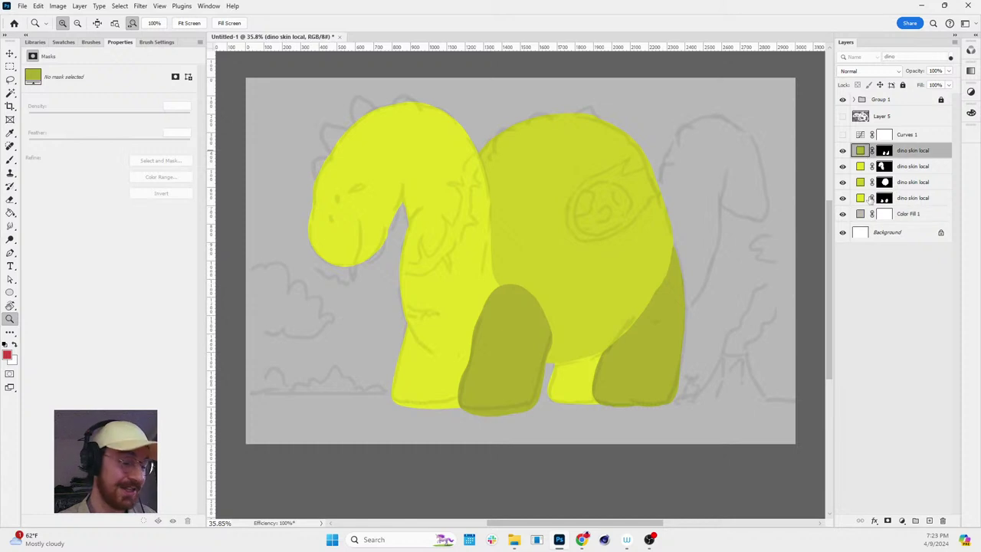
left_click(860, 214, "ctrl")
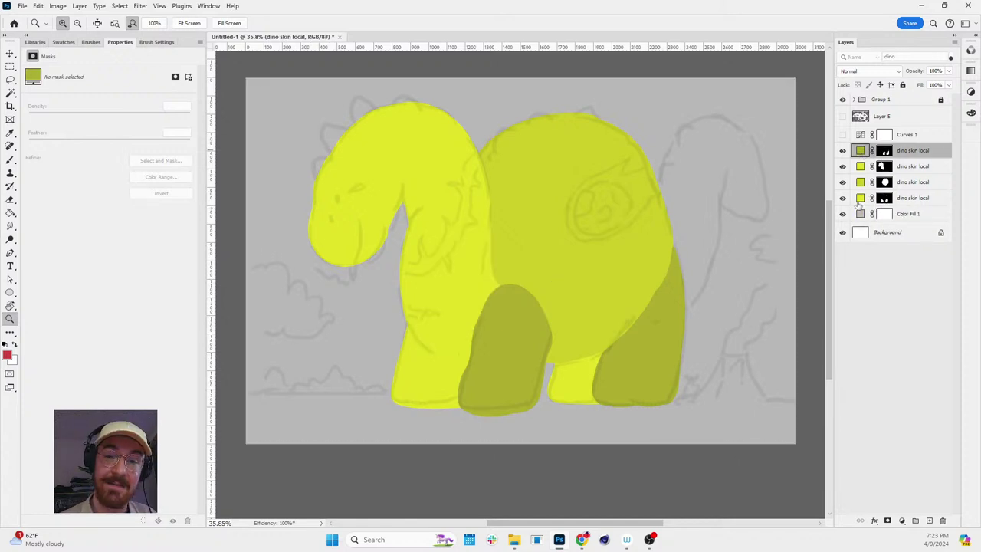
left_click_drag(860, 199, 862, 218)
left_click(885, 213)
key("Delete")
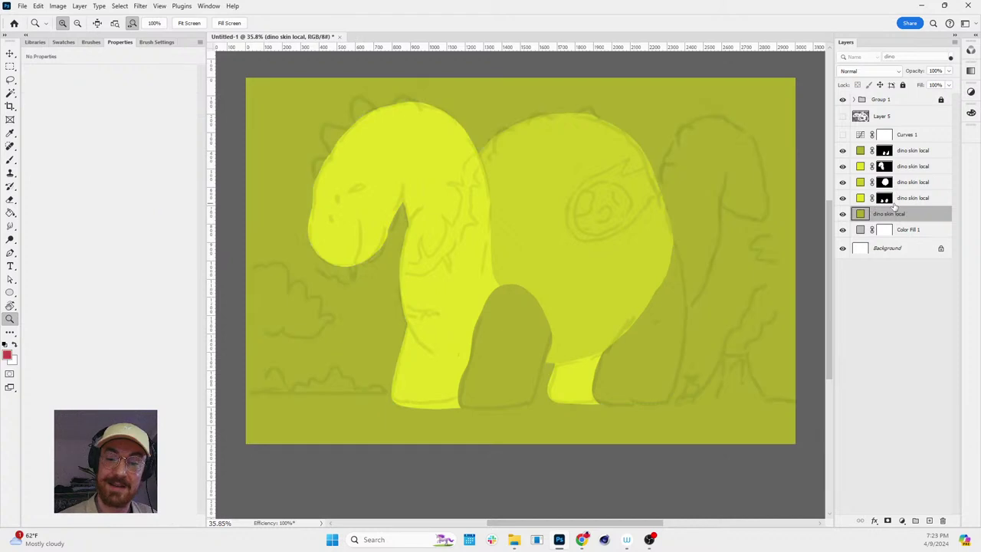
left_click(888, 522)
key("ctrl+i")
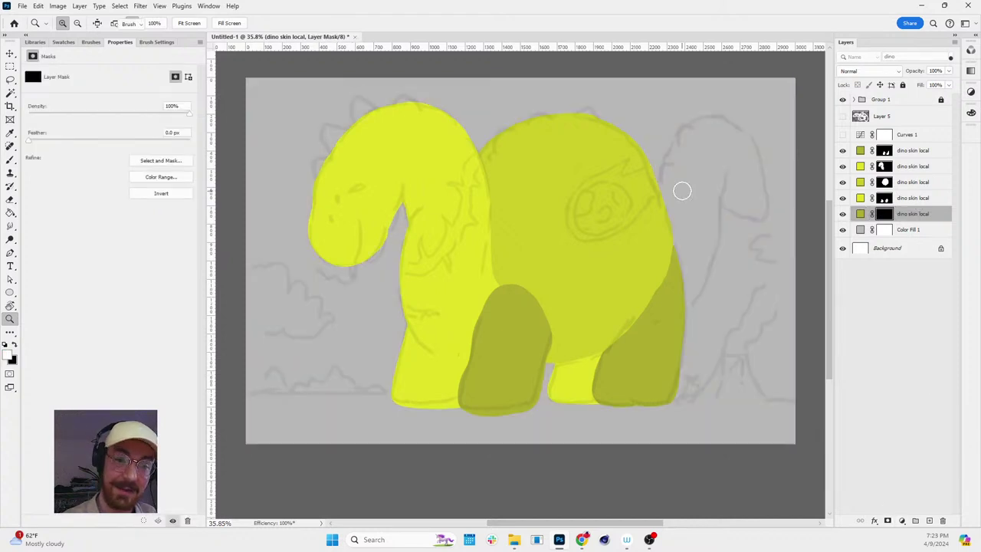
- Paint the curved tail outline rising from the dinosaur's back onto the hidden mask
key("e")
key("x")
mouse_move(657, 213)
left_mouse_down()
mouse_move(671, 157)
mouse_move(703, 121)
mouse_move(725, 118)
mouse_move(759, 161)
left_mouse_up()
mouse_move(684, 308)
left_mouse_down()
mouse_move(722, 185)
mouse_move(765, 221)
left_mouse_up()
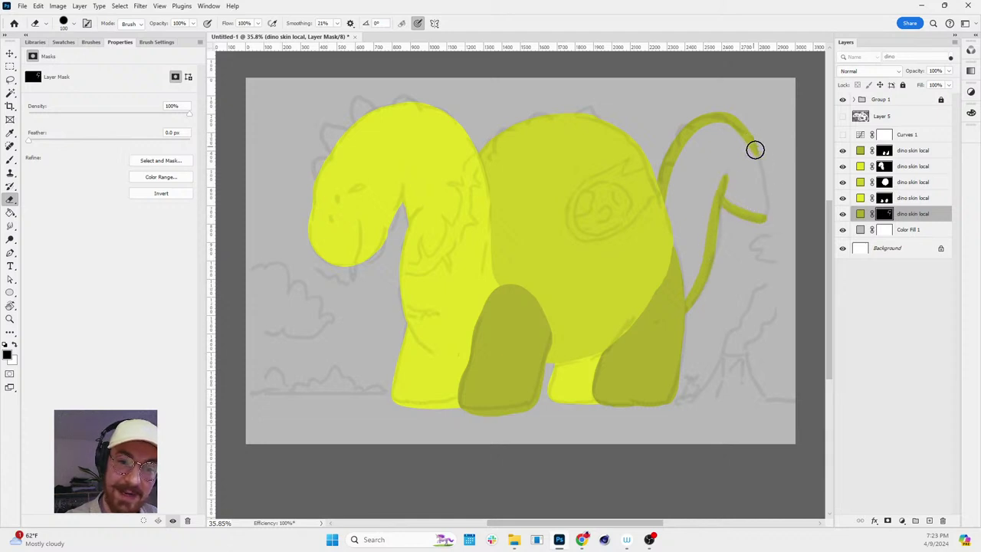
left_click_drag(754, 149, 766, 221)
key("ctrl+z")
key("ctrl+z")
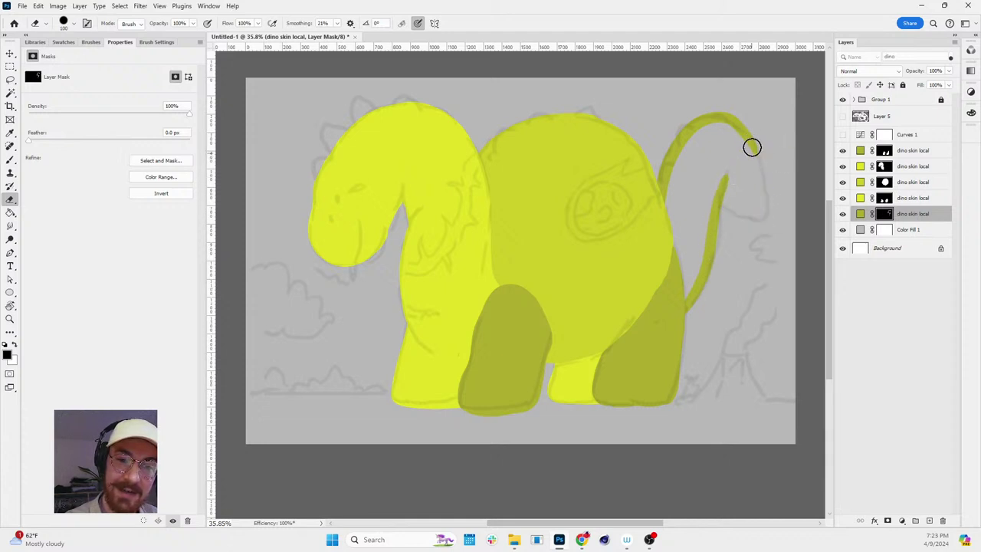
left_click_drag(747, 138, 725, 179)
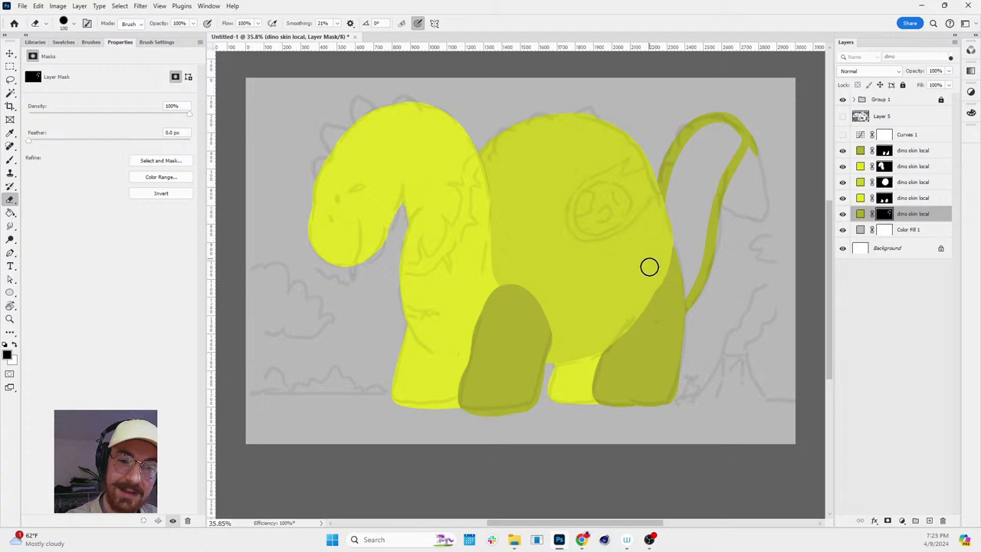
- Fill the inside of the tail loop with white on the mask using the Magic Wand
left_click(885, 214, "alt")
key("w")
left_click(711, 229)
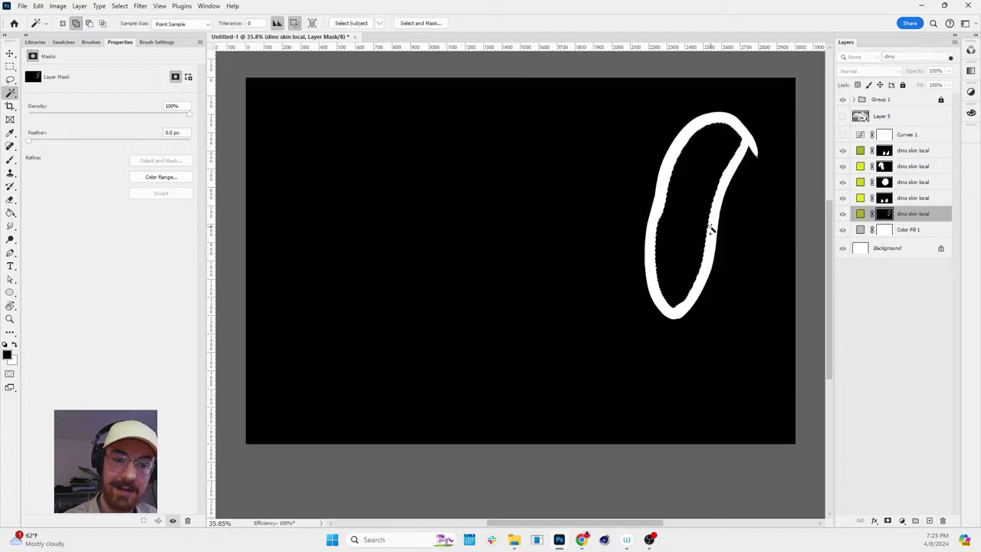
key("ctrl+BackSpace")
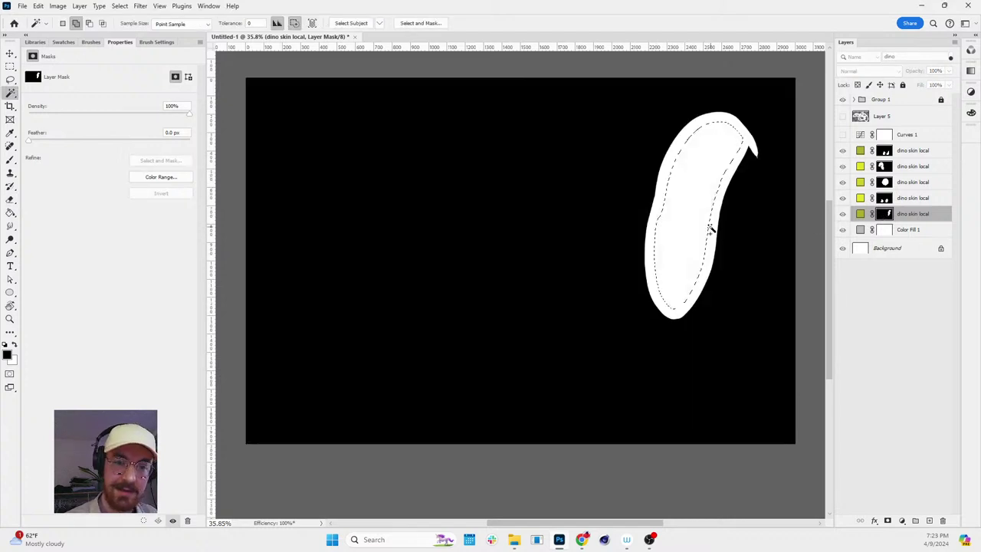
left_click(881, 214, "alt")
key("ctrl+d")
key("b")
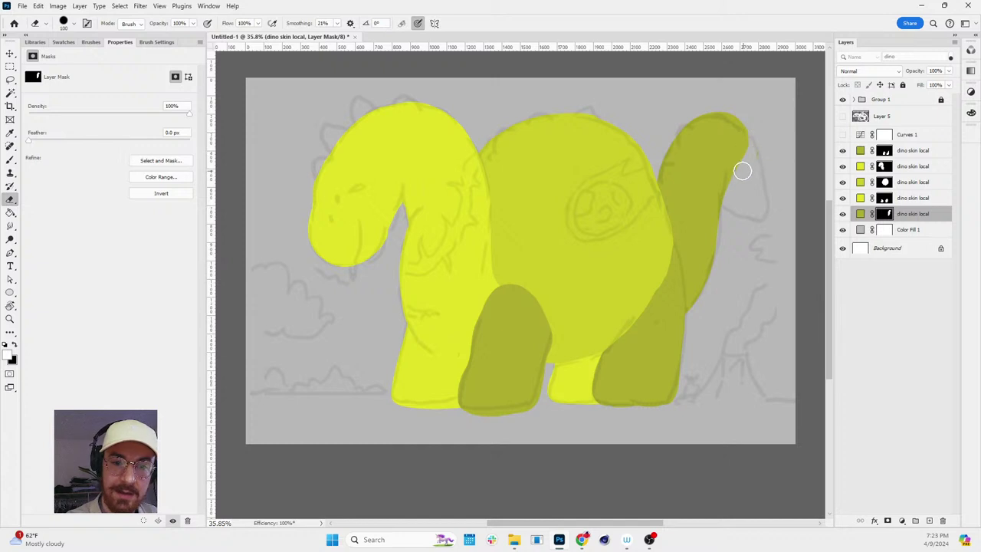
- Duplicate the tail layer, give the copy a new hidden mask, and recolor it darker olive
left_click(860, 214)
left_click_drag(869, 233, 862, 232)
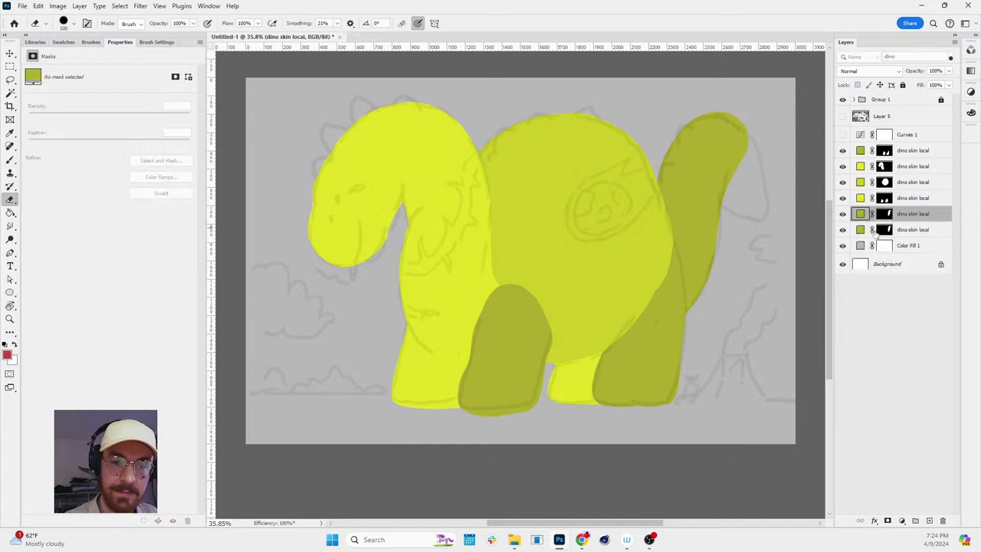
left_click(884, 230)
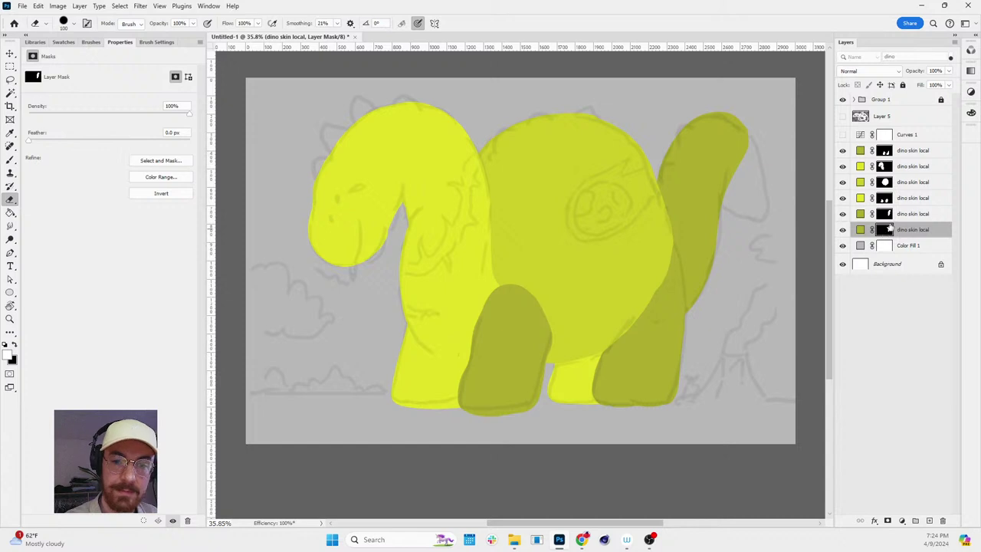
key("Delete")
left_click(887, 521)
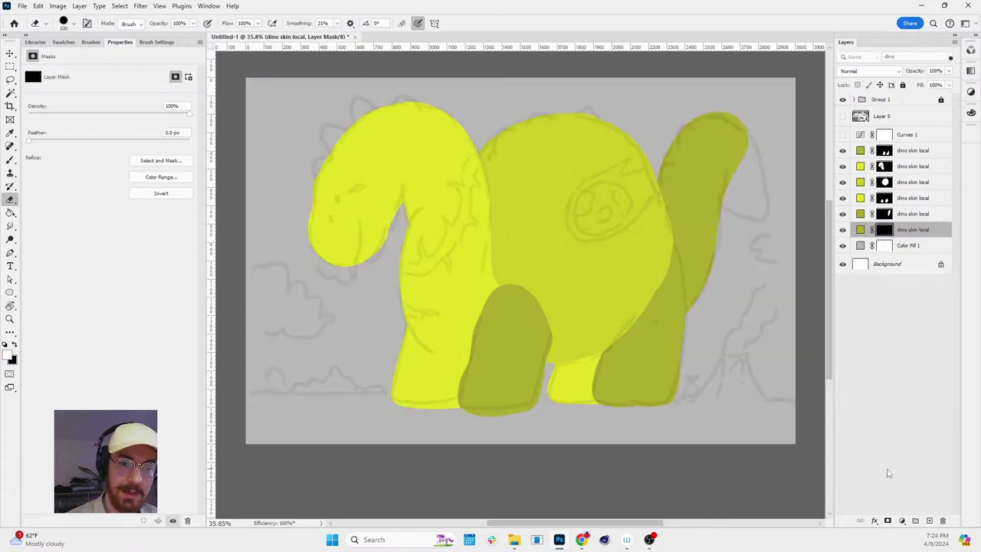
double_click(860, 230)
left_click(224, 267)
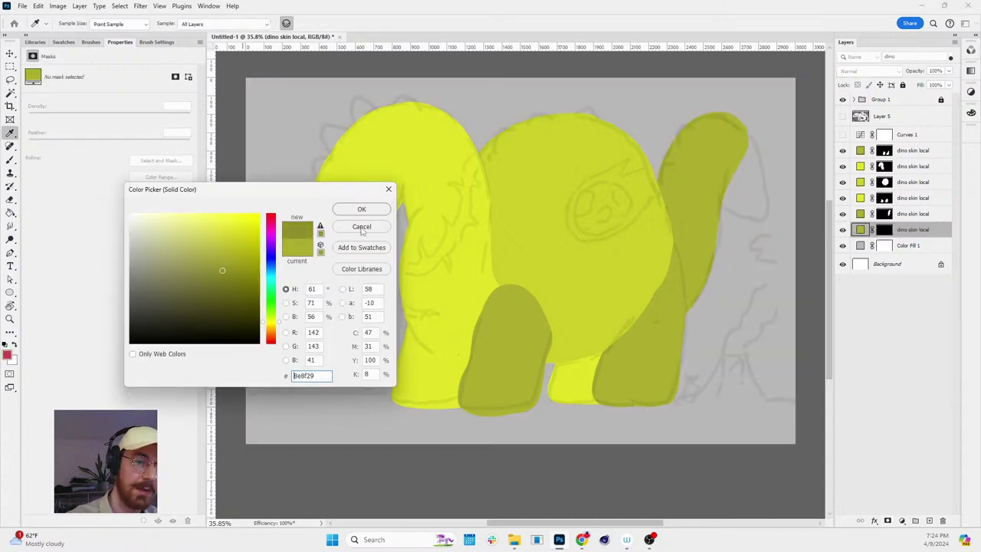
left_click(361, 209)
- Paint the dark olive tail tip hanging down on the copy's mask
key("ctrl+backslash")
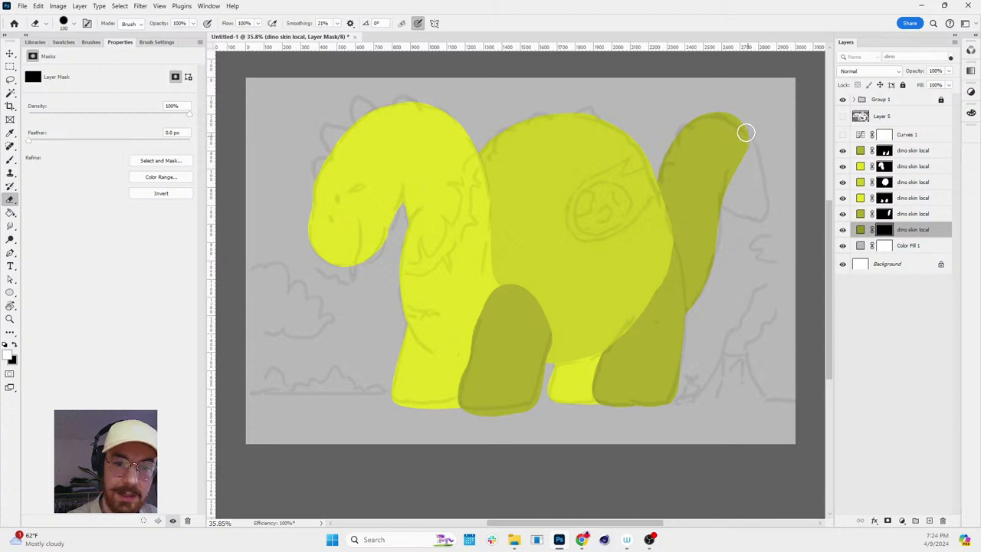
key("x")
mouse_move(744, 131)
left_mouse_down()
mouse_move(763, 204)
mouse_move(733, 209)
mouse_move(763, 212)
mouse_move(722, 200)
left_mouse_up()
- Fill out the dark tail's inner area and erase a gap up the bright neck layer's mask
mouse_move(745, 137)
left_mouse_down()
mouse_move(728, 199)
mouse_move(741, 153)
mouse_move(757, 210)
mouse_move(725, 194)
mouse_move(757, 213)
left_mouse_up()
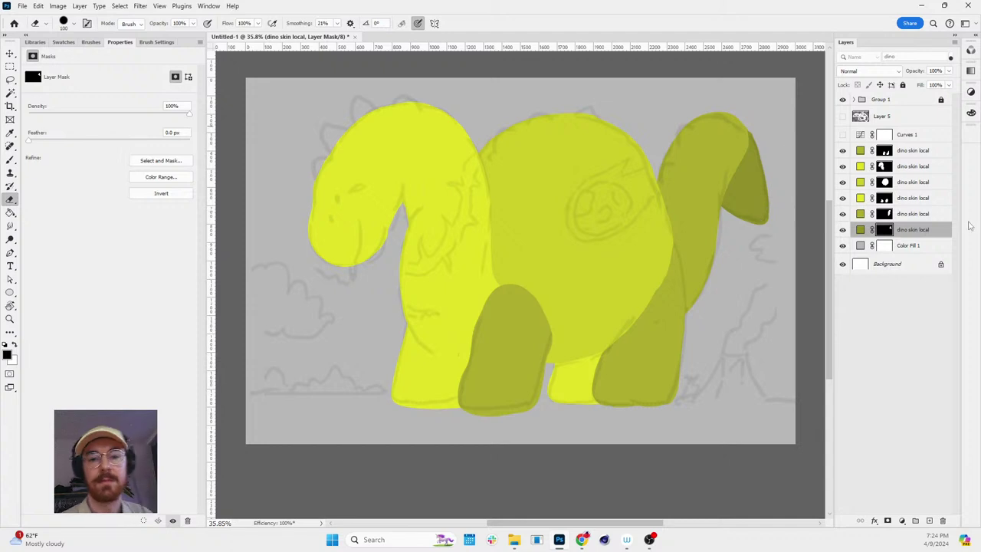
key("v")
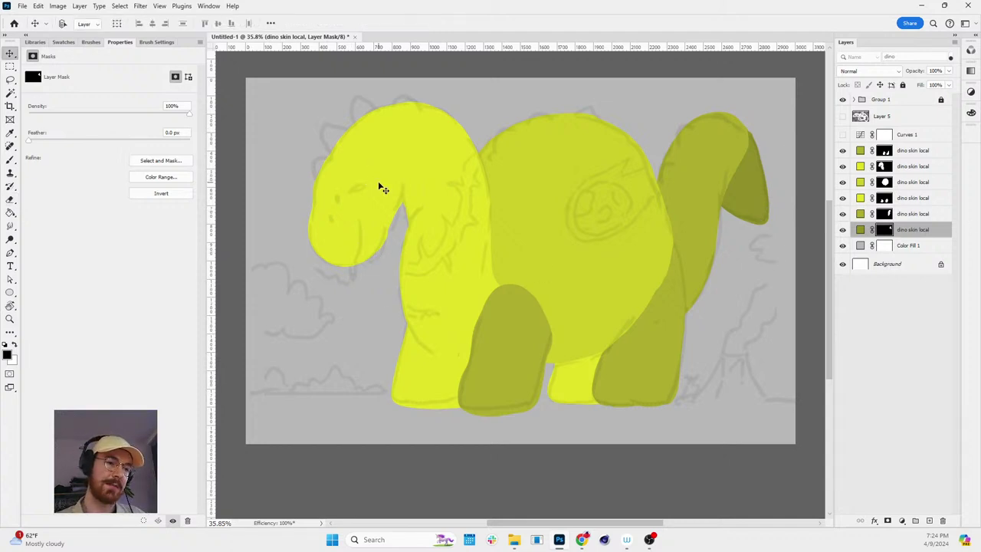
left_click(881, 168)
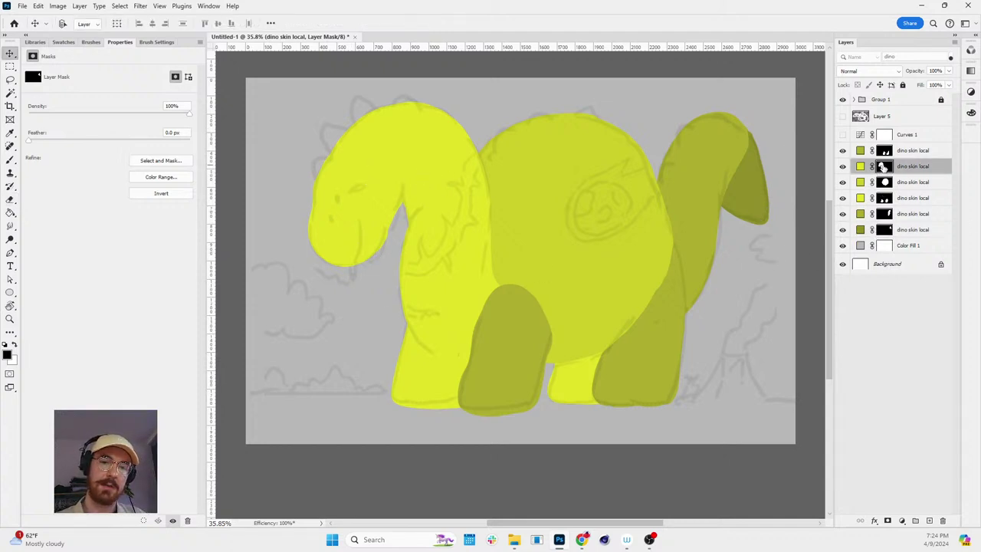
key("e")
key("x")
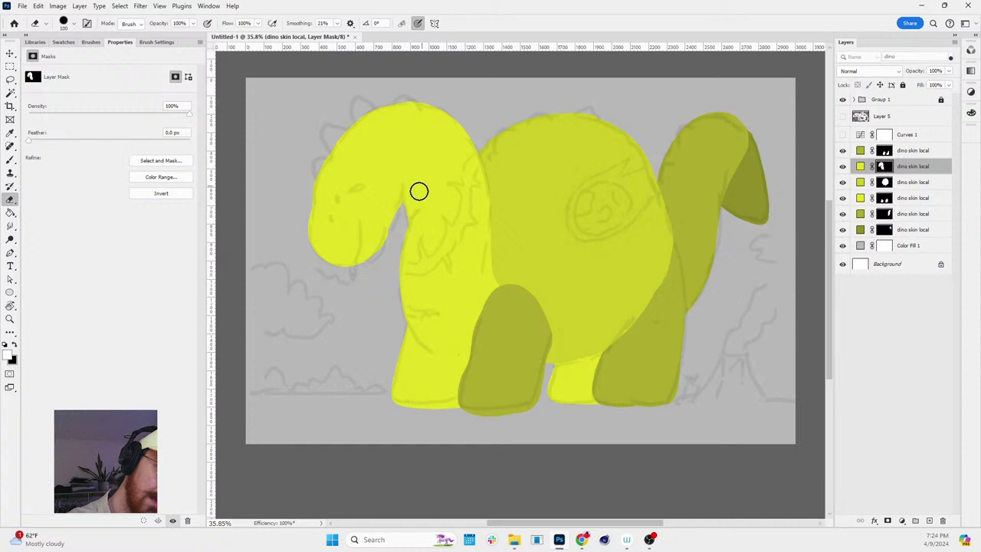
mouse_move(394, 210)
left_mouse_down()
mouse_move(414, 131)
mouse_move(449, 87)
mouse_move(425, 92)
mouse_move(408, 201)
mouse_move(306, 188)
mouse_move(420, 90)
left_mouse_up()
key("x")
key("x")
- Lasso the head and delete it from the neck layer's mask
key("l")
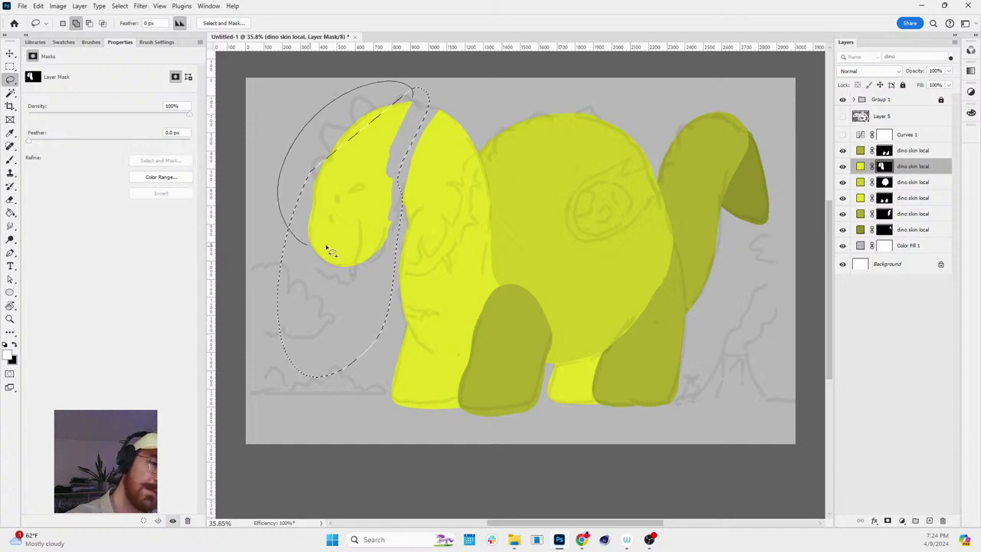
key("Delete")
key("ctrl+d")
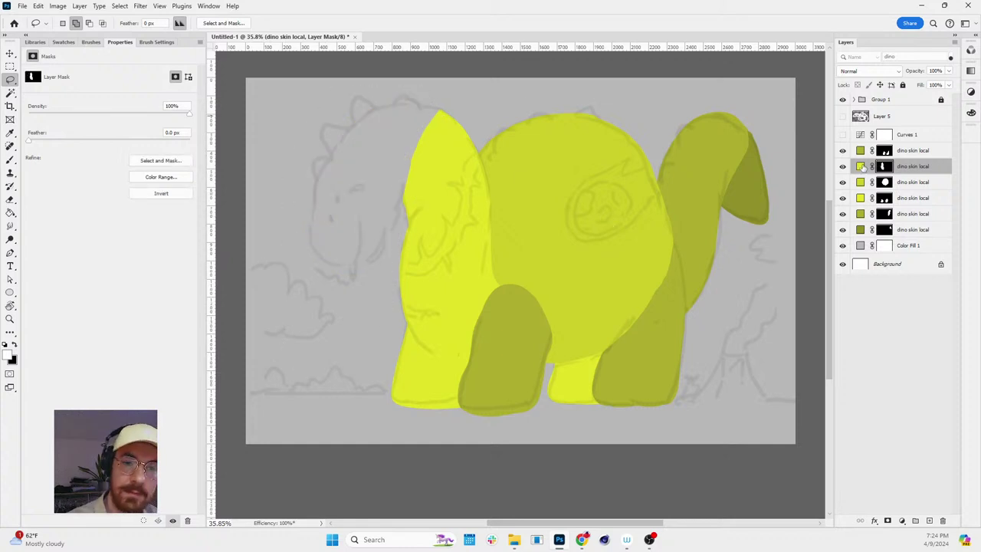
- Duplicate the dino skin layer with Ctrl+J and target the copy's mask
left_click(860, 166)
key("ctrl+j")
left_click(885, 169)
- Replace the new layer's mask with an inverted one and set its fill to pale yellow #f3f55b
key("Delete")
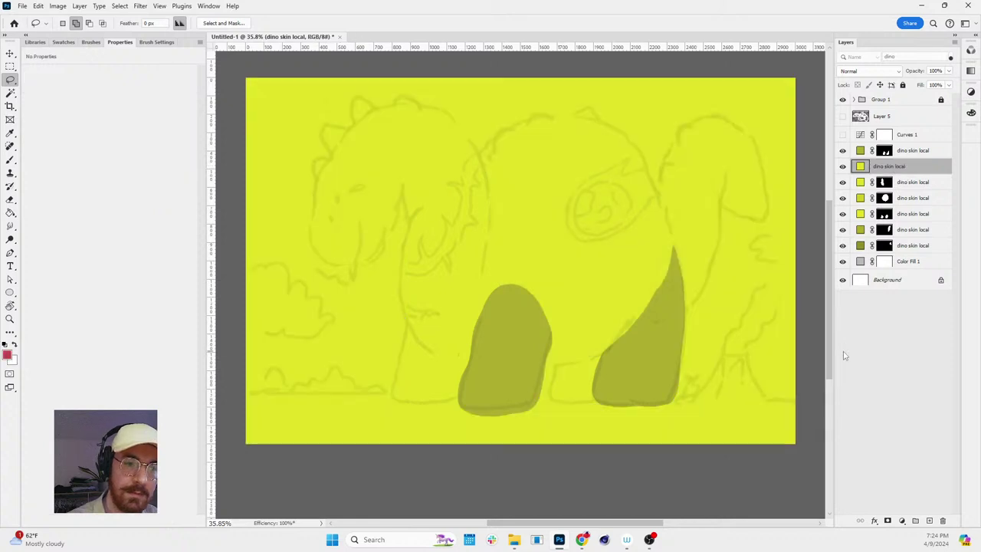
left_click(887, 521)
key("ctrl+i")
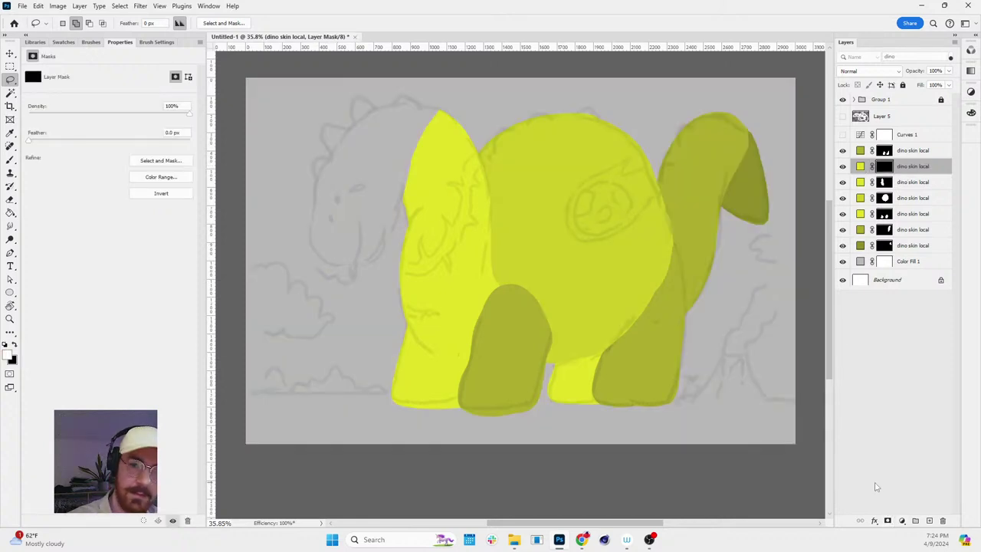
double_click(859, 167)
left_click(230, 236)
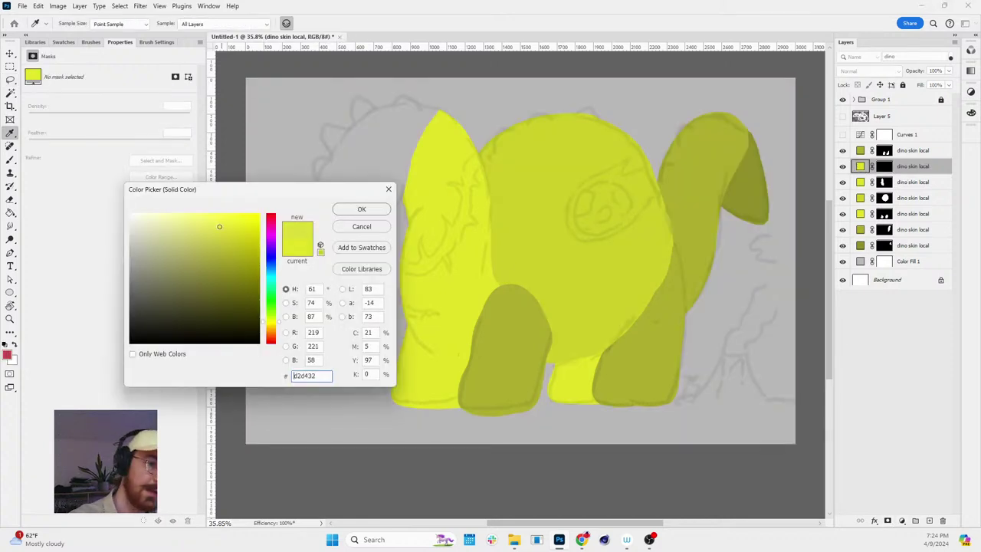
left_click(355, 209)
- Paint the head and upper neck shape onto the mask in pale yellow
key("e")
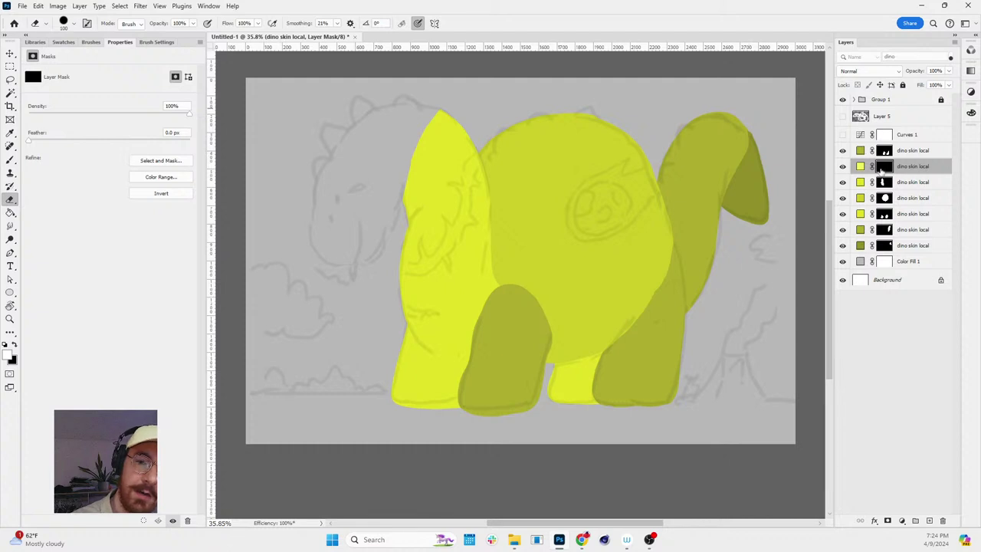
key("x")
mouse_move(414, 143)
left_mouse_down()
mouse_move(386, 239)
mouse_move(395, 195)
mouse_move(386, 232)
mouse_move(345, 263)
mouse_move(308, 239)
mouse_move(318, 174)
mouse_move(376, 104)
mouse_move(407, 98)
mouse_move(447, 118)
left_mouse_up()
key("ctrl+z")
key("ctrl+z")
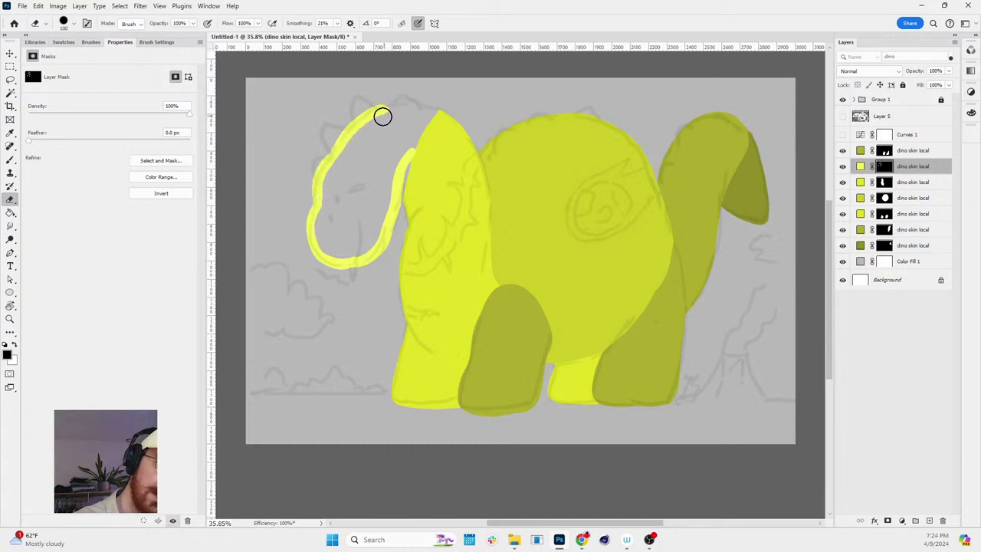
mouse_move(378, 108)
left_mouse_down()
mouse_move(410, 102)
mouse_move(443, 117)
left_mouse_up()
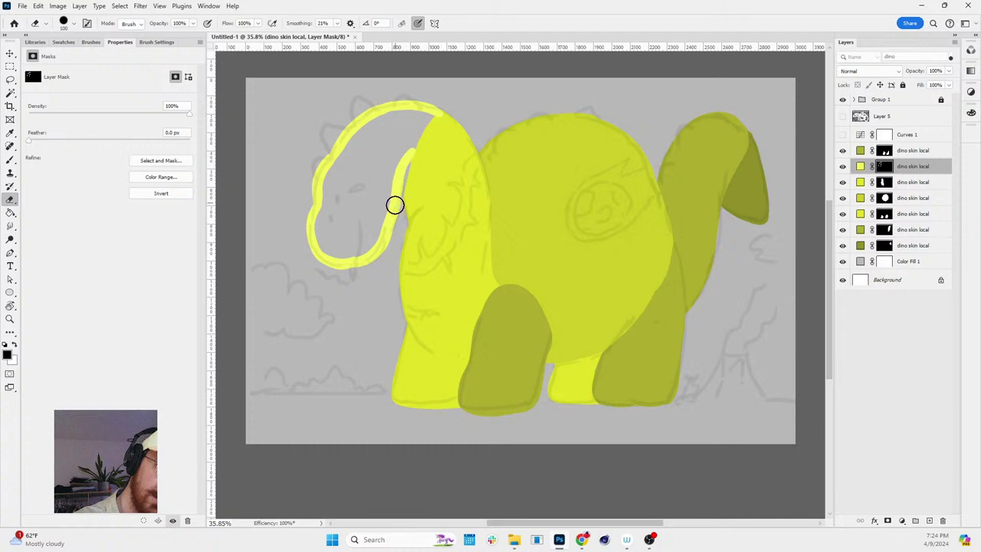
mouse_move(399, 182)
left_mouse_down()
mouse_move(435, 119)
mouse_move(418, 139)
mouse_move(425, 111)
left_mouse_up()
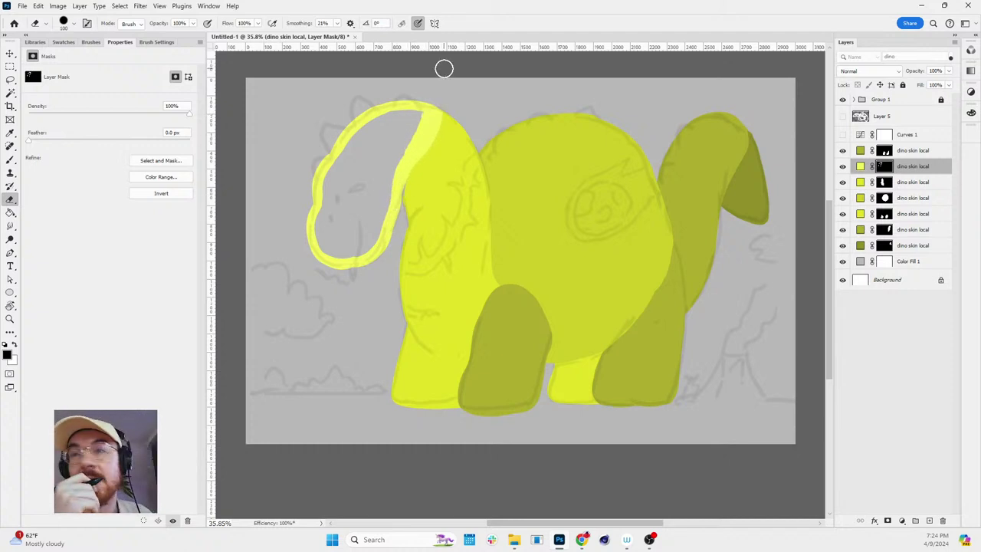
mouse_move(325, 224)
left_mouse_down()
mouse_move(361, 130)
mouse_move(403, 108)
mouse_move(423, 114)
mouse_move(405, 113)
mouse_move(322, 211)
left_mouse_up()
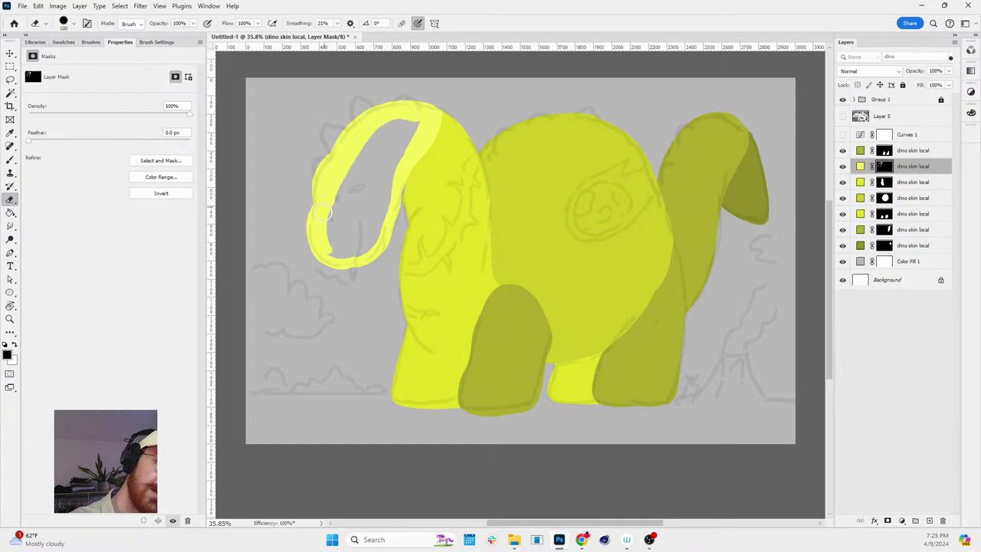
mouse_move(356, 253)
left_mouse_down()
mouse_move(332, 257)
mouse_move(351, 166)
mouse_move(351, 243)
mouse_move(384, 217)
mouse_move(368, 249)
mouse_move(350, 227)
mouse_move(348, 200)
mouse_move(357, 184)
mouse_move(362, 217)
mouse_move(386, 130)
mouse_move(368, 226)
mouse_move(403, 148)
left_mouse_up()
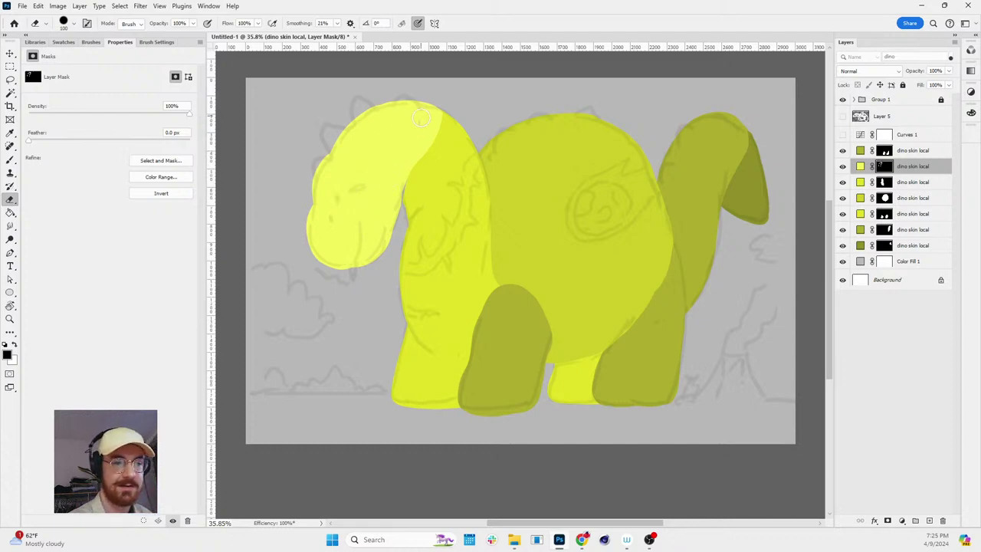
- Enable Auto-Select for the Move tool
key("v")
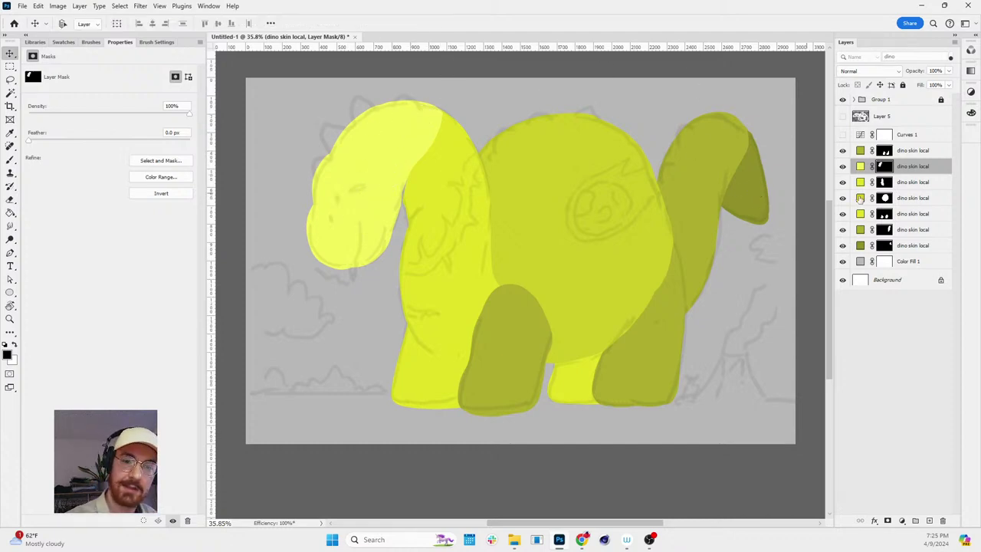
key("b")
key("v")
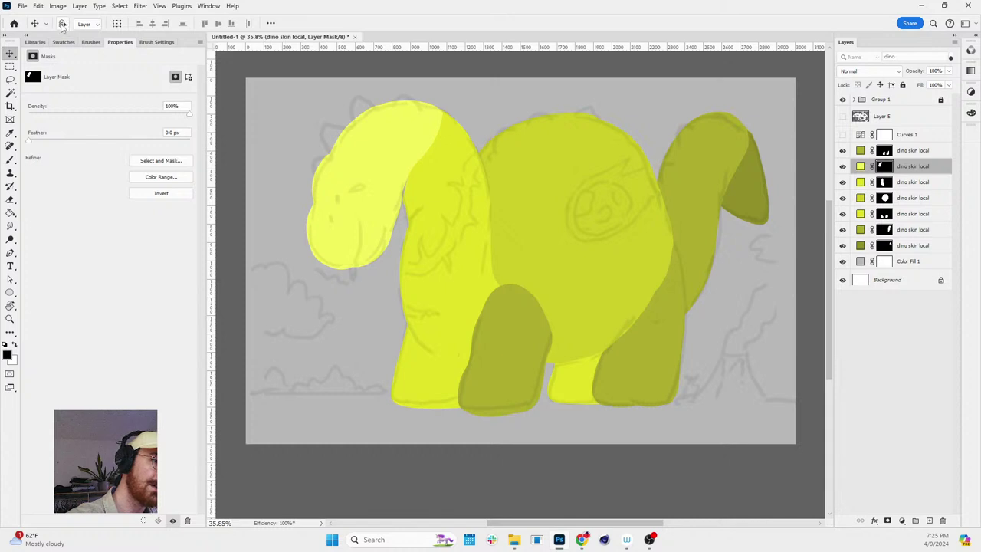
left_click(62, 24)
- Pick the body layer from the canvas, target its mask, and zoom out to the whole dinosaur
left_click(451, 284)
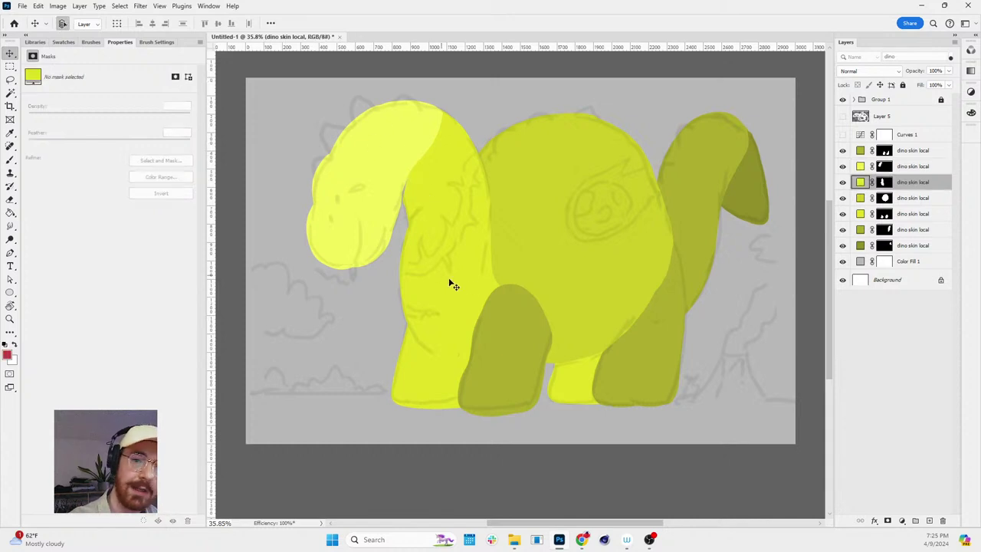
left_click(398, 149)
left_click(559, 237)
left_click(432, 240)
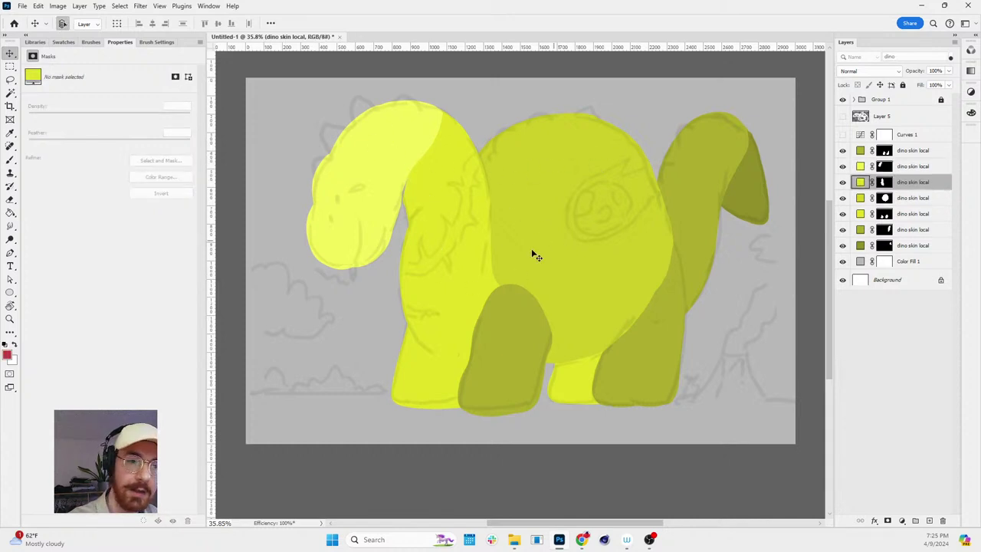
left_click(883, 183)
key("e")
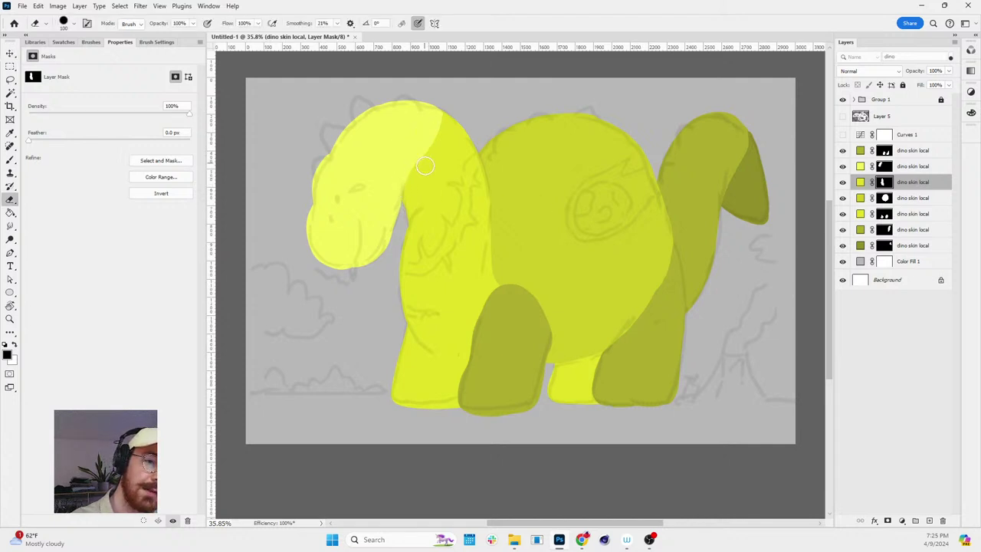
key("z")
scroll(598, 261, "down", 2)
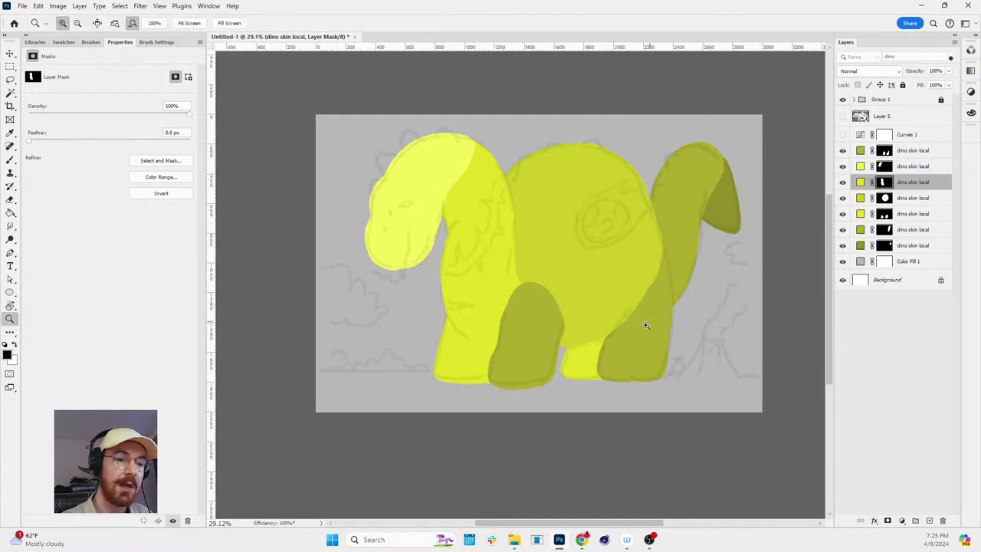
scroll(494, 346, "down", 2)
key("v")
- Recolor the selected dino skin fill to darker yellow-green c5c724
left_click(535, 359)
double_click(859, 214)
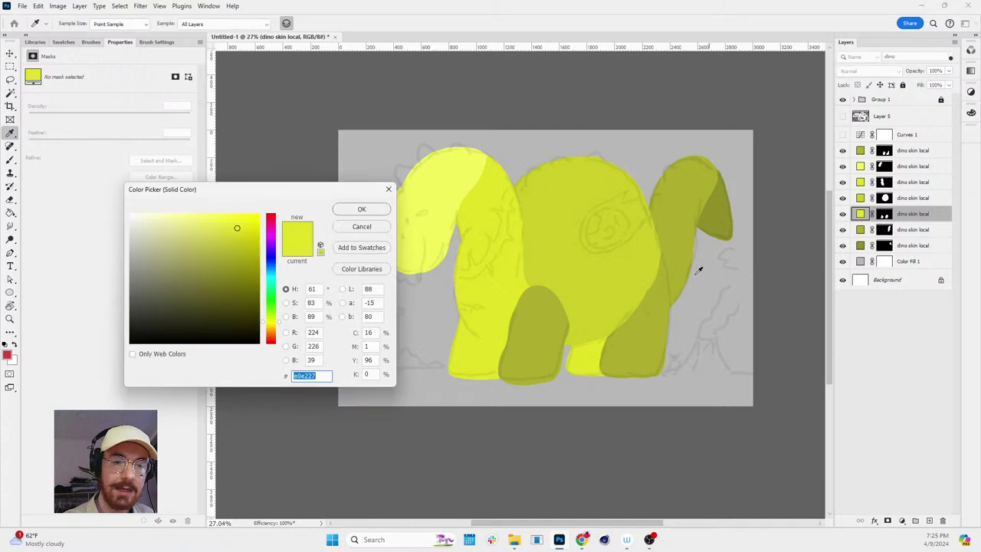
left_click(239, 243)
left_click(360, 210)
key("z")
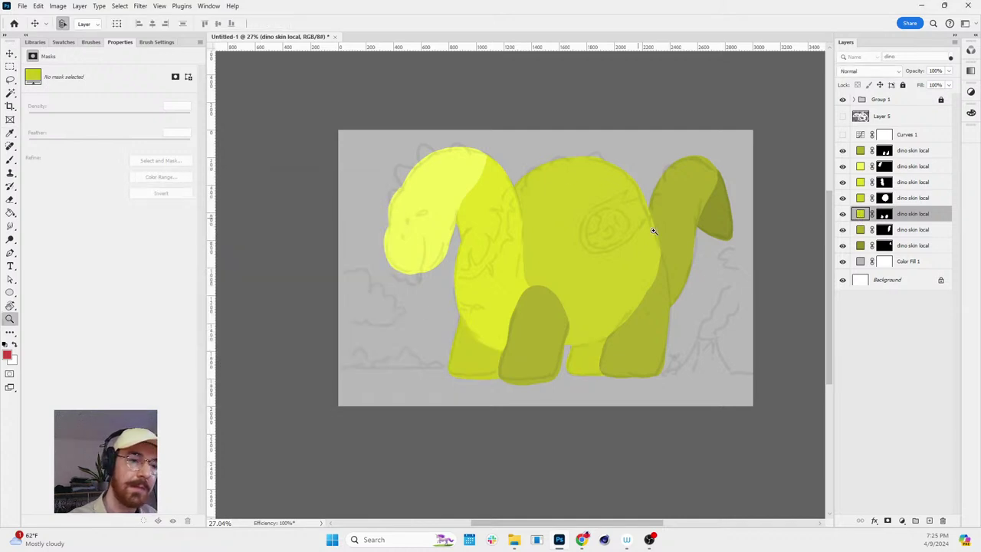
- Reset the rotated view, zoom in on the head, and select the top dino skin layer
scroll(657, 226, "down", 2)
key("r")
mouse_move(692, 219)
left_mouse_down()
mouse_move(705, 268)
mouse_move(692, 219)
left_mouse_up()
key("z")
scroll(557, 209, "up", 3)
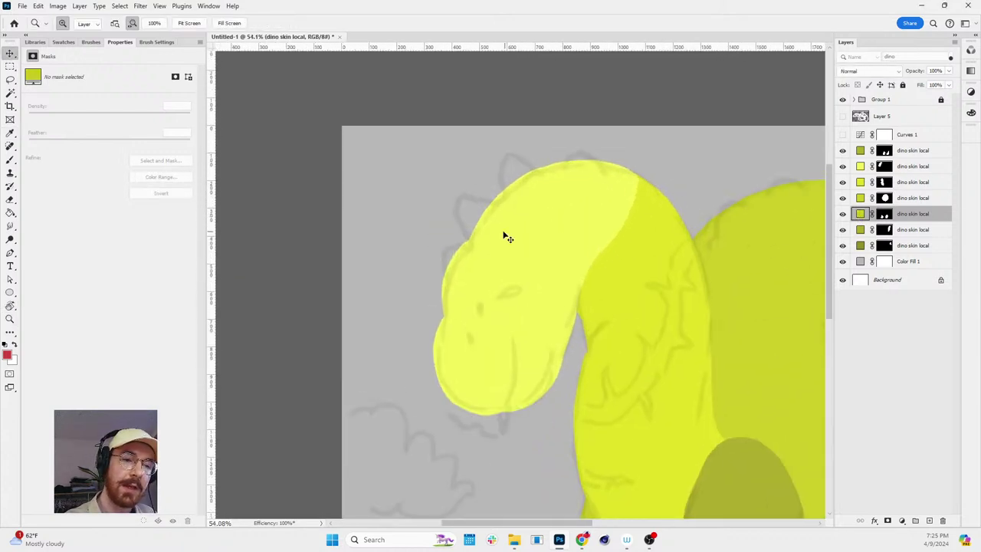
key("v")
left_click(861, 151)
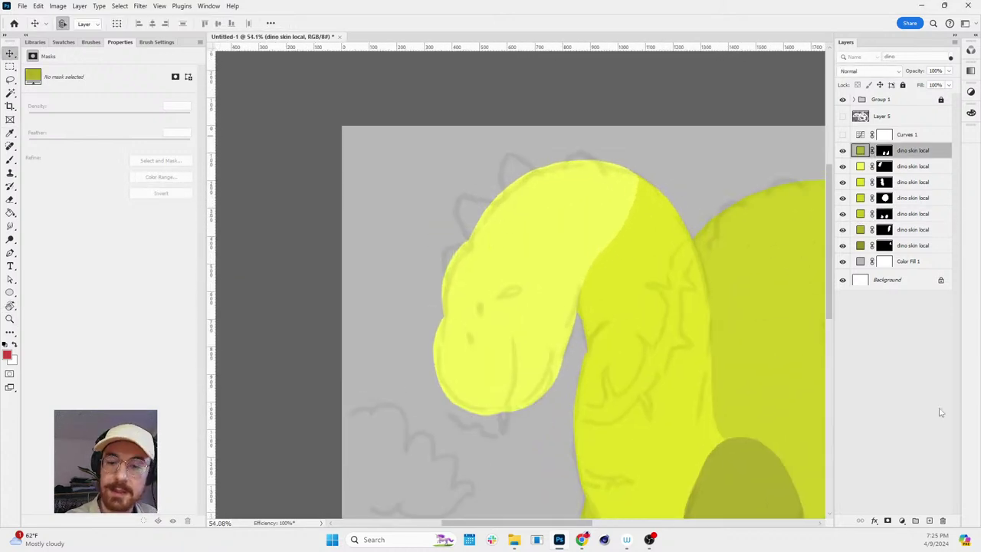
- Add a red Solid Color fill layer and invert its mask to hide it
left_click(902, 521)
left_click(912, 340)
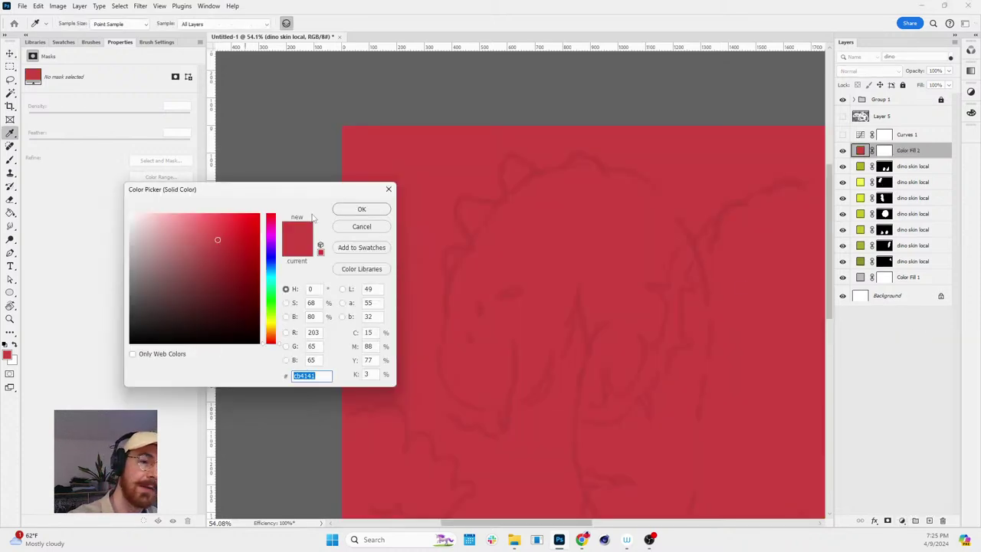
left_click(363, 207)
left_click(886, 153)
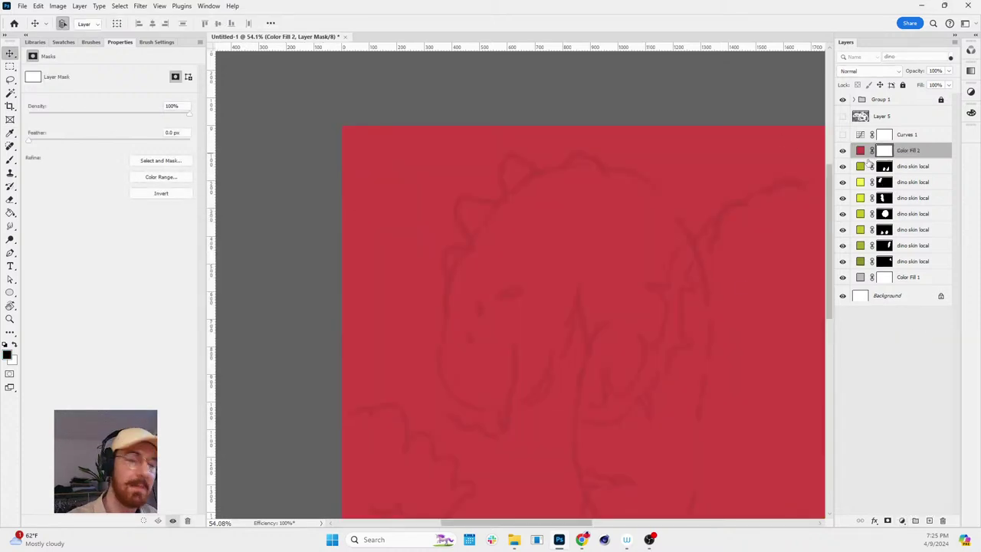
key("ctrl+i")
key("e")
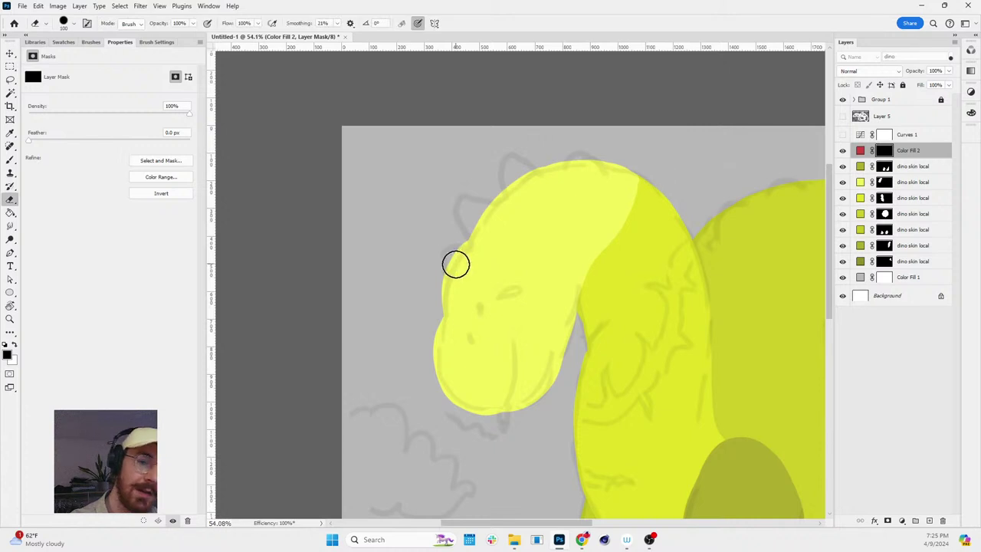
- Paint four red spikes into the mask along the top of the head and neck
mouse_move(452, 267)
left_mouse_down()
mouse_move(453, 246)
mouse_move(453, 261)
left_mouse_up()
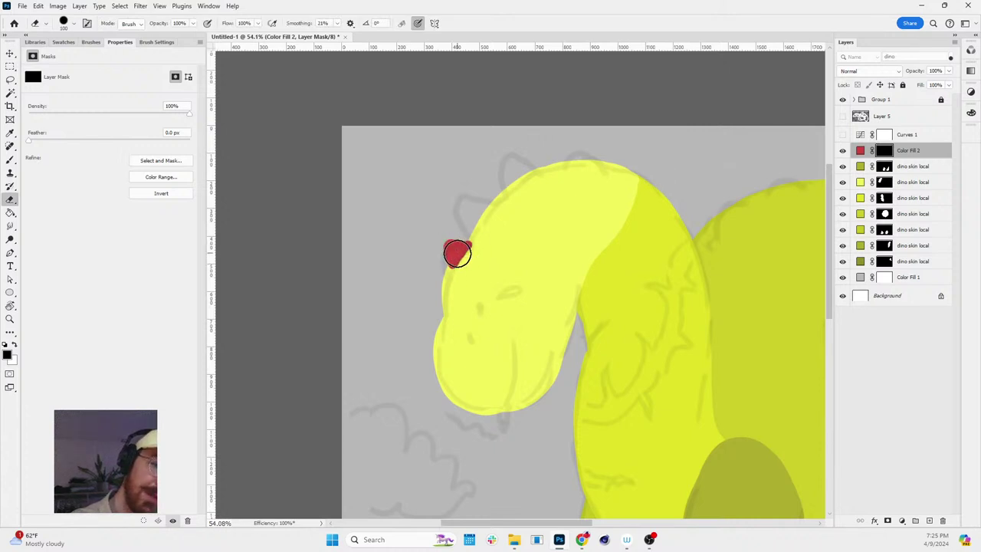
mouse_move(474, 230)
left_mouse_down()
mouse_move(467, 204)
mouse_move(489, 211)
mouse_move(472, 222)
left_mouse_up()
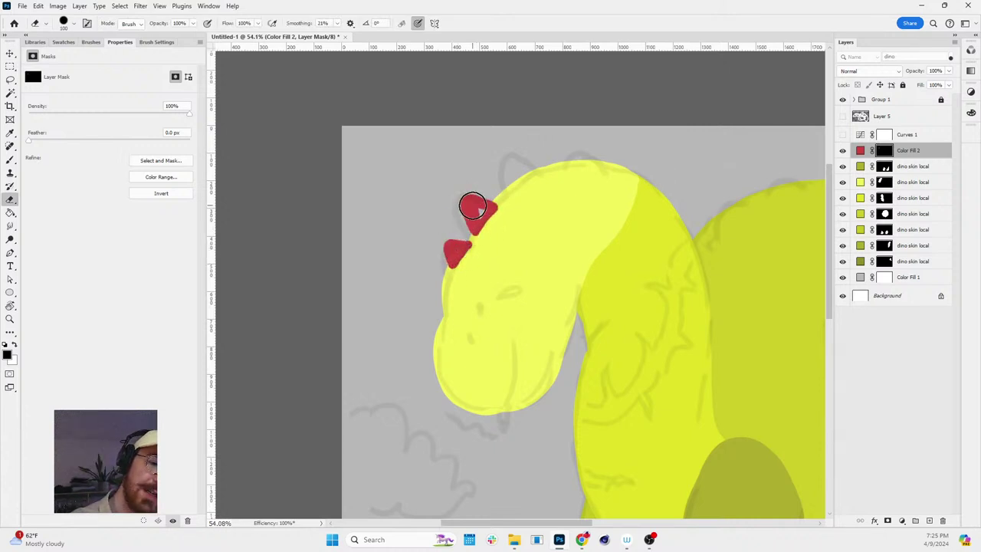
mouse_move(506, 193)
left_mouse_down()
mouse_move(512, 158)
mouse_move(534, 169)
mouse_move(508, 192)
mouse_move(513, 169)
mouse_move(511, 185)
mouse_move(525, 170)
mouse_move(510, 194)
mouse_move(542, 163)
mouse_move(511, 196)
left_mouse_up()
key("x")
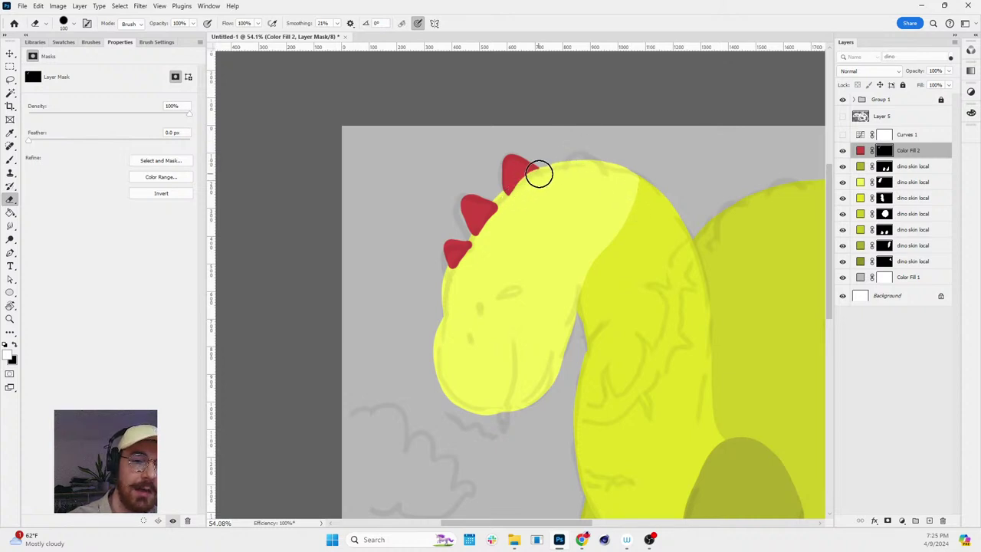
key("x")
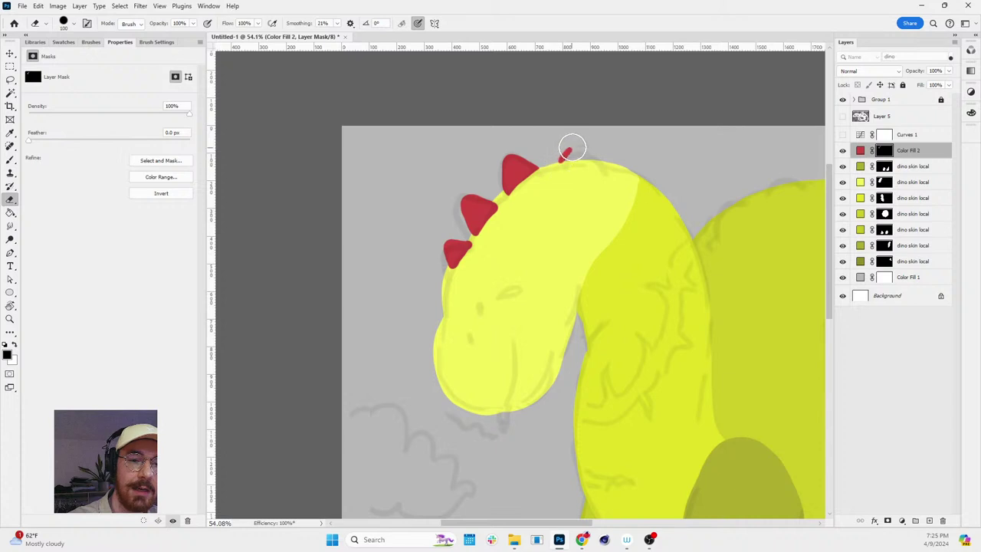
mouse_move(573, 146)
left_mouse_down()
mouse_move(559, 156)
mouse_move(574, 146)
mouse_move(571, 156)
left_mouse_up()
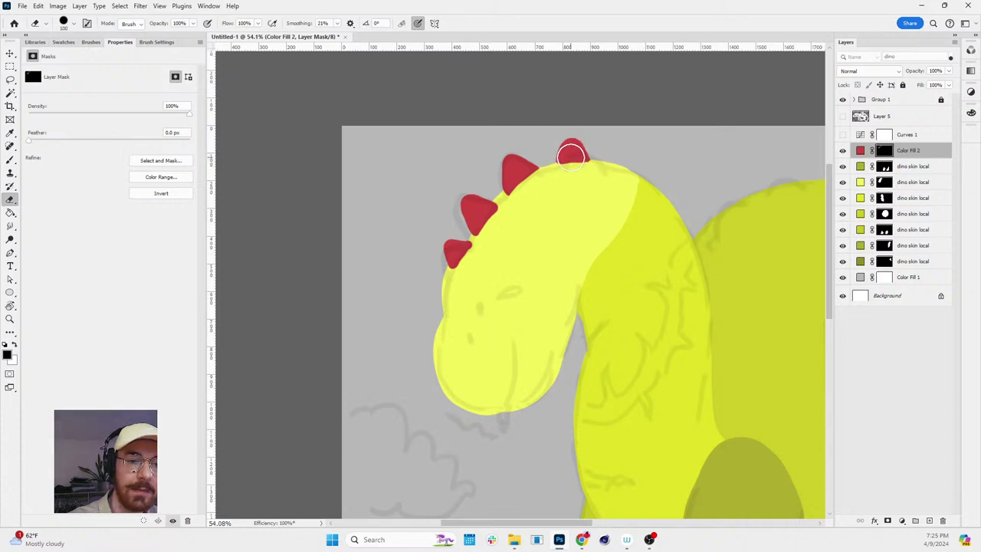
left_click(884, 182, "ctrl")
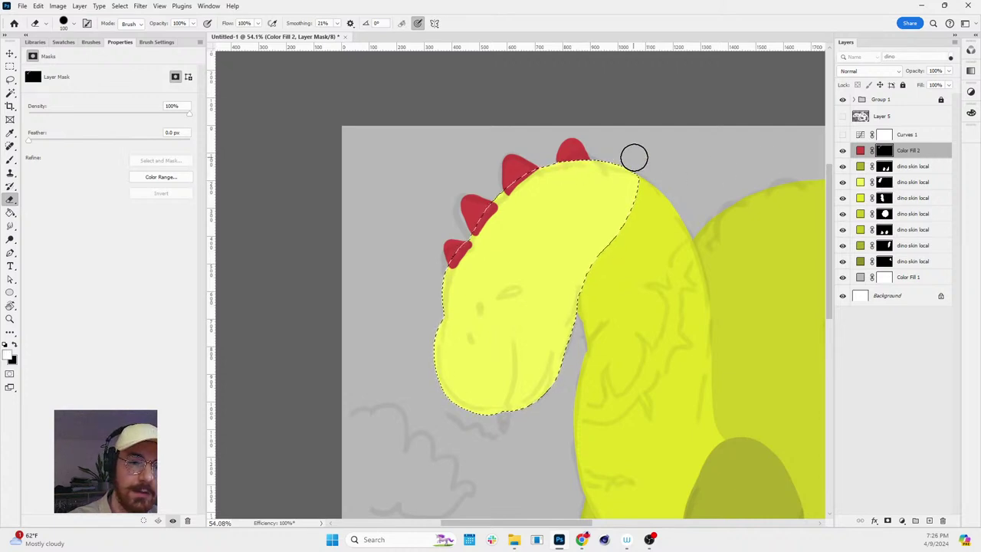
- Clear the selection and zoom in close on the top red spike
key("ctrl+d")
key("x")
key("z")
left_click_drag(577, 146, 582, 166)
key("b")
key("z")
scroll(562, 235, "down", 3)
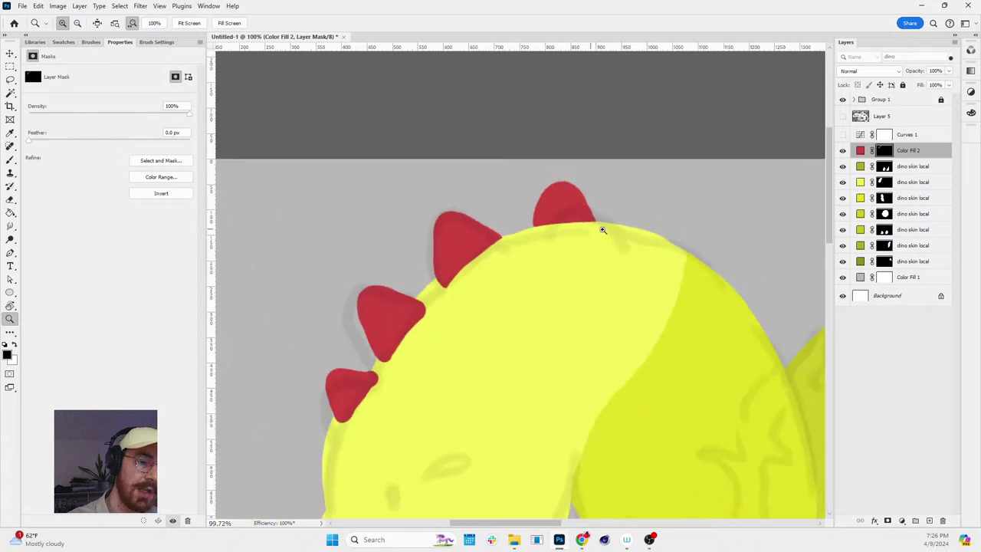
key("r")
scroll(678, 262, "up", 3)
- Shrink the brush and clean up the spike's lower-right edge and tip on the mask
key("b")
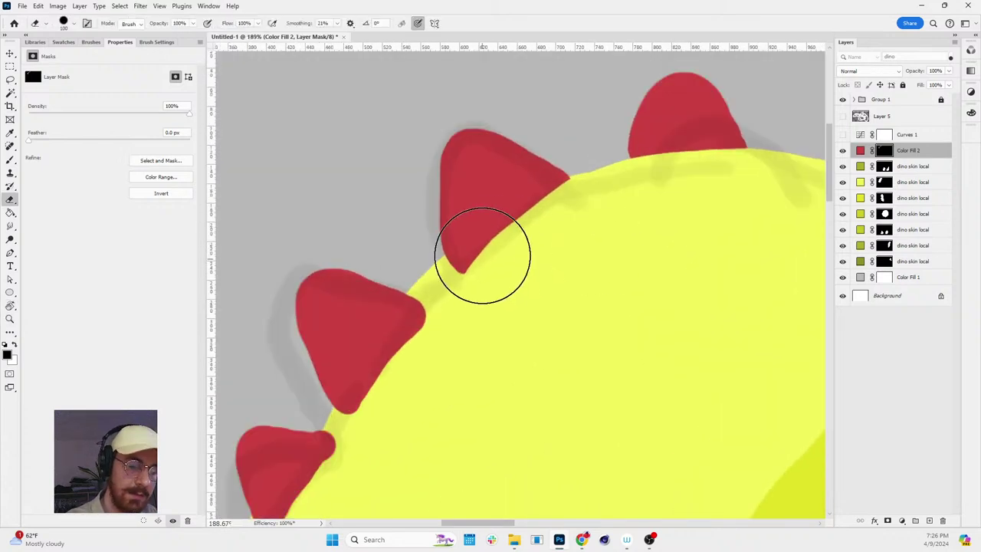
key("bracketleft")
key("bracketleft")
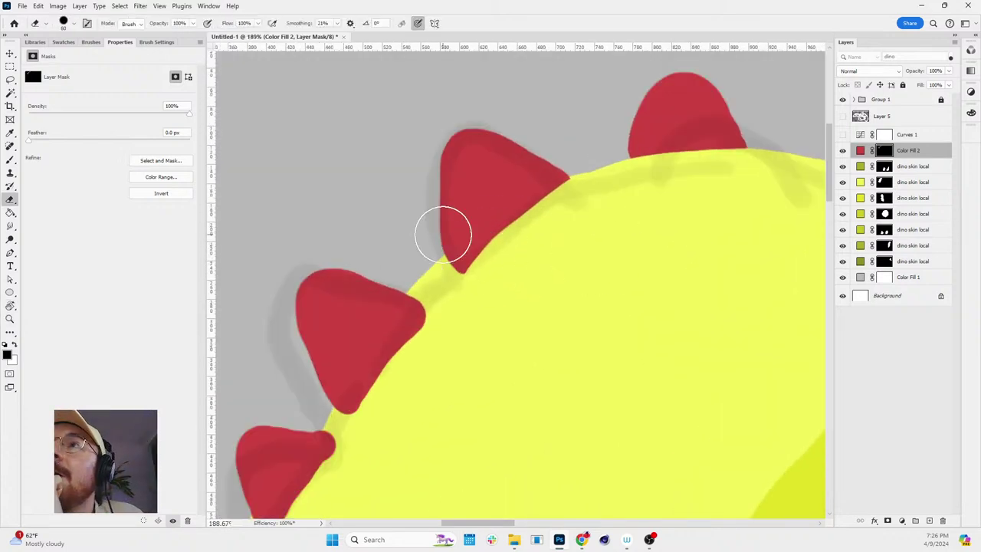
key("bracketleft")
key("bracketleft")
key("bracketleft")
key("bracketleft")
key("bracketleft")
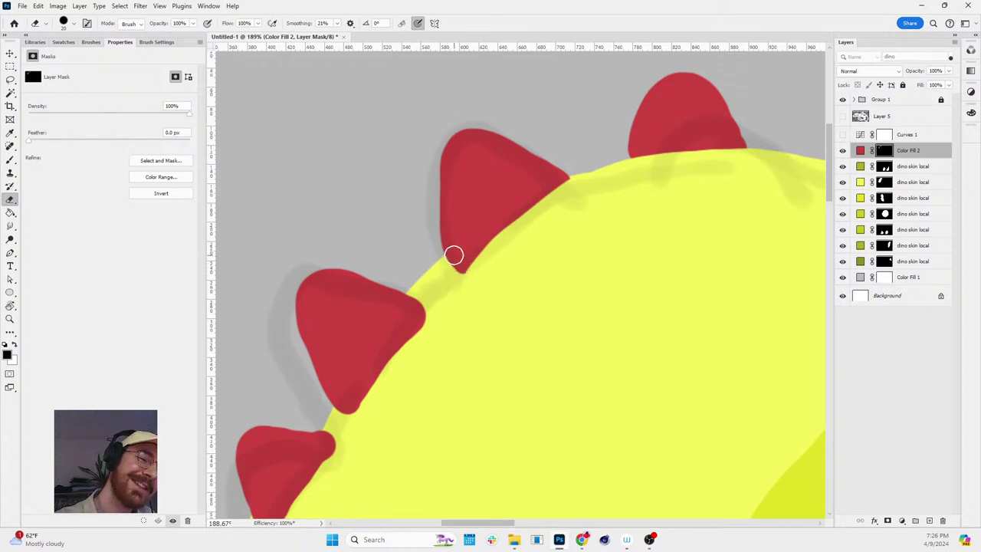
left_click_drag(461, 274, 523, 194)
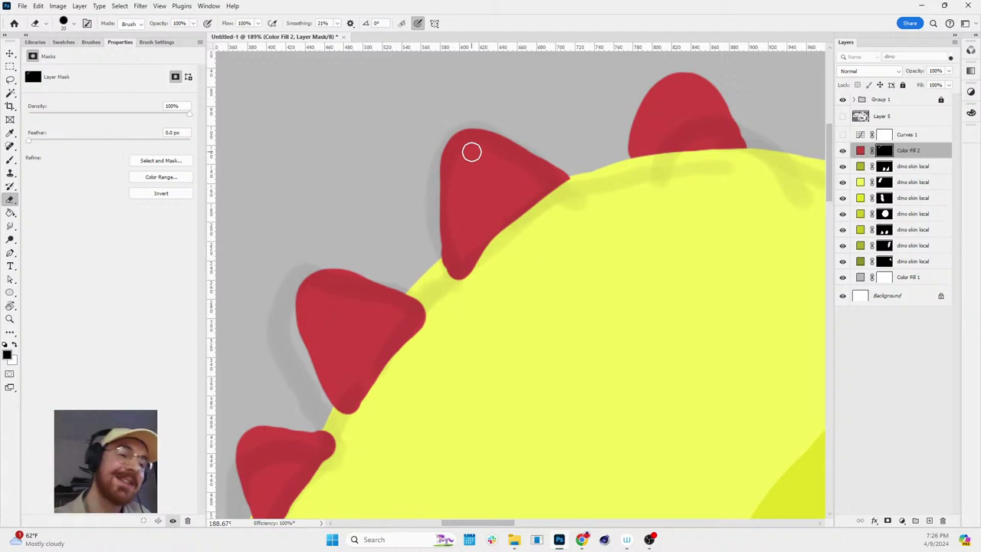
mouse_move(458, 263)
left_mouse_down()
mouse_move(449, 267)
mouse_move(497, 242)
left_mouse_up()
key("x")
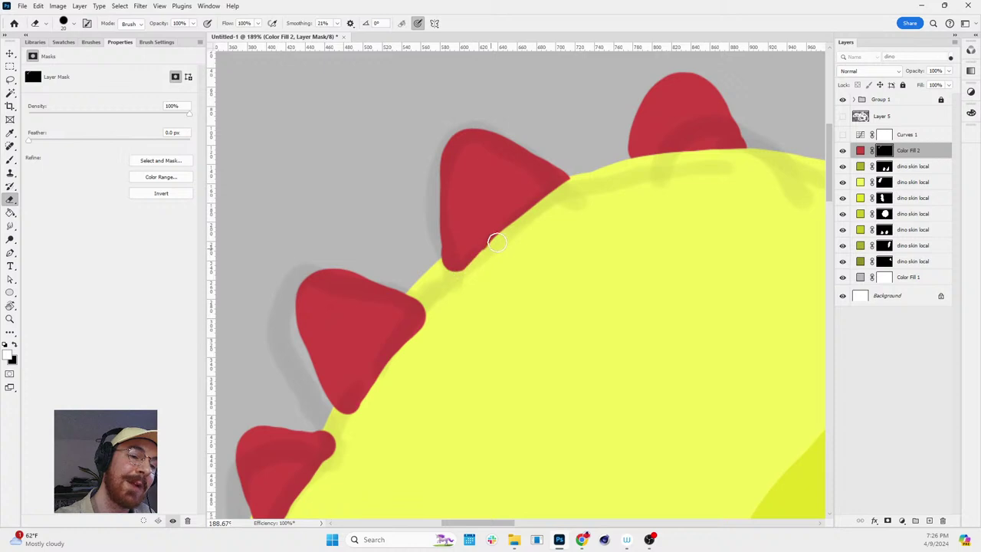
- Zoom out and extend the lowest red spike downward
key("z")
scroll(613, 292, "down", 3)
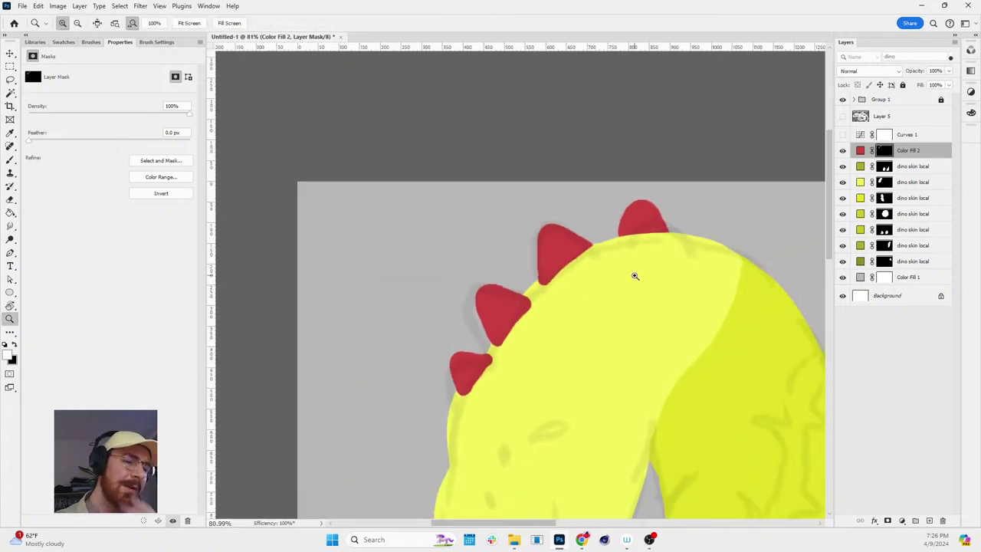
key("e")
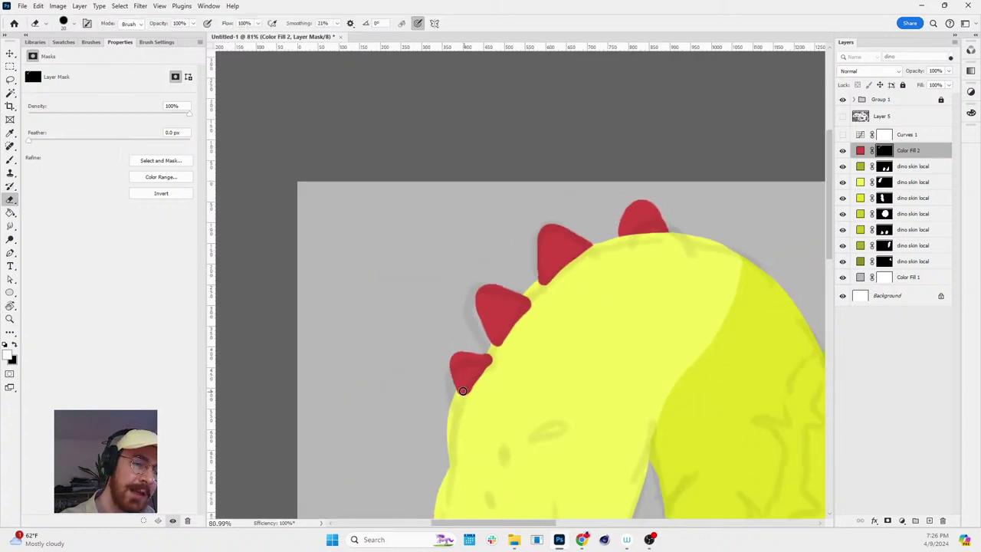
key("x")
mouse_move(463, 390)
left_mouse_down()
mouse_move(463, 400)
mouse_move(483, 371)
left_mouse_up()
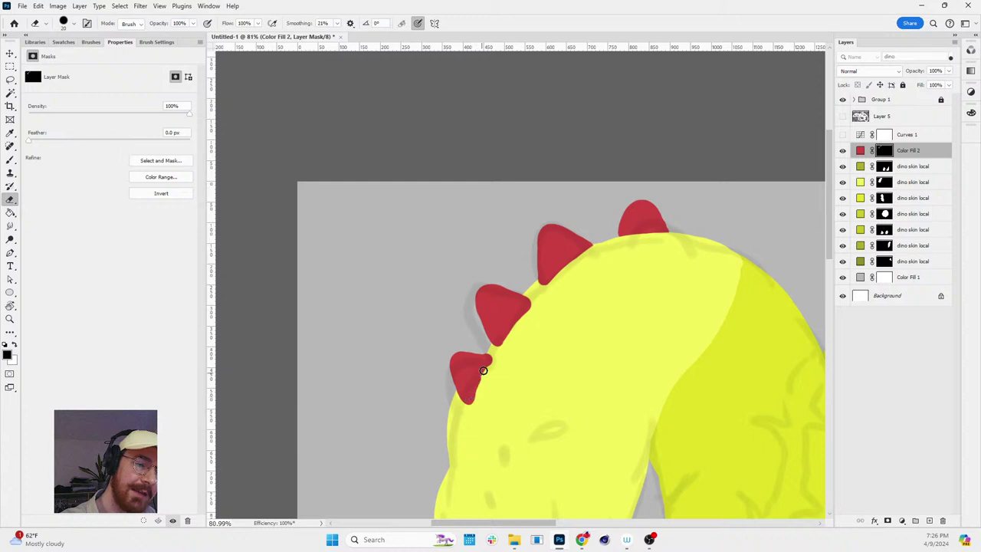
key("x")
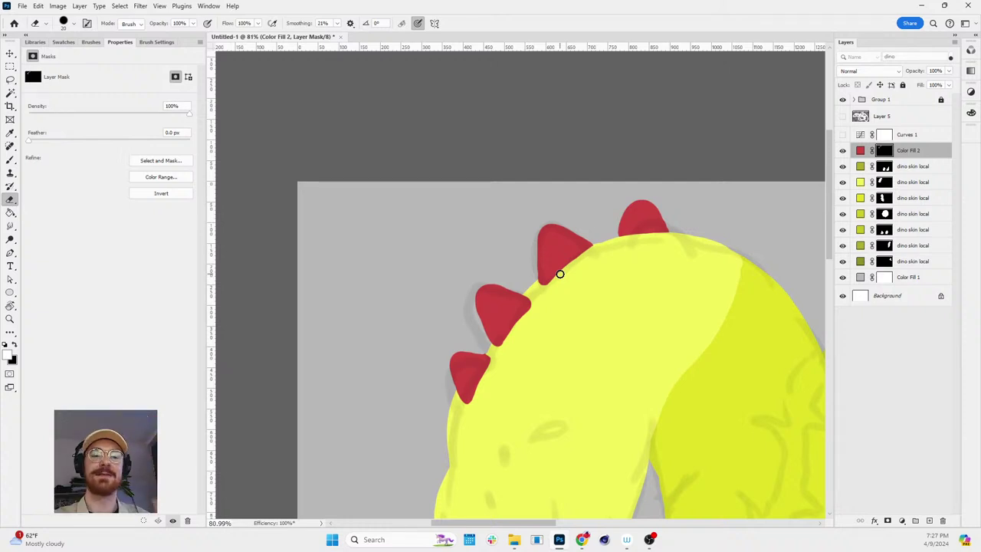
- Zoom back in on the head and load the head and neck outline as a selection
key("z")
left_click_drag(628, 312, 565, 235)
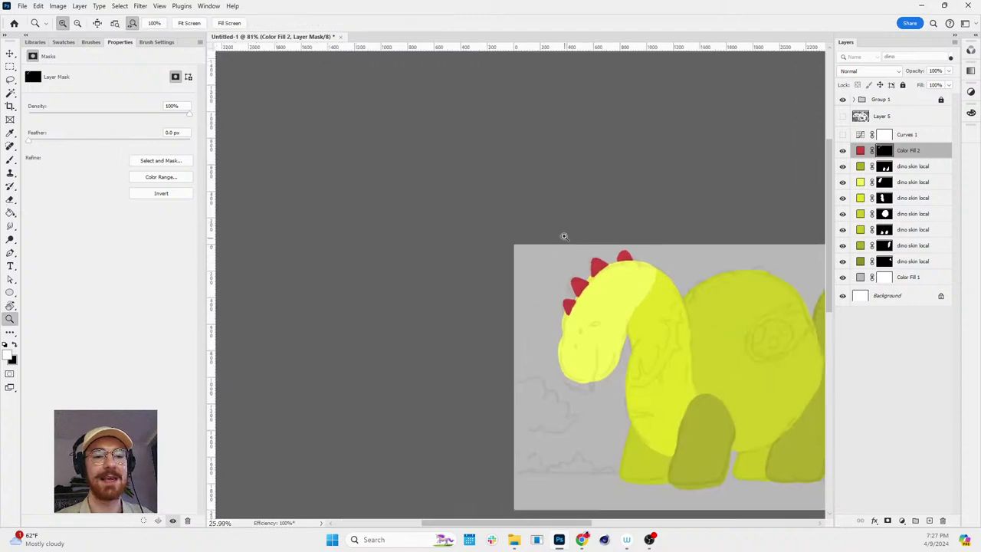
left_click_drag(692, 281, 757, 294)
left_click(757, 293)
key("b")
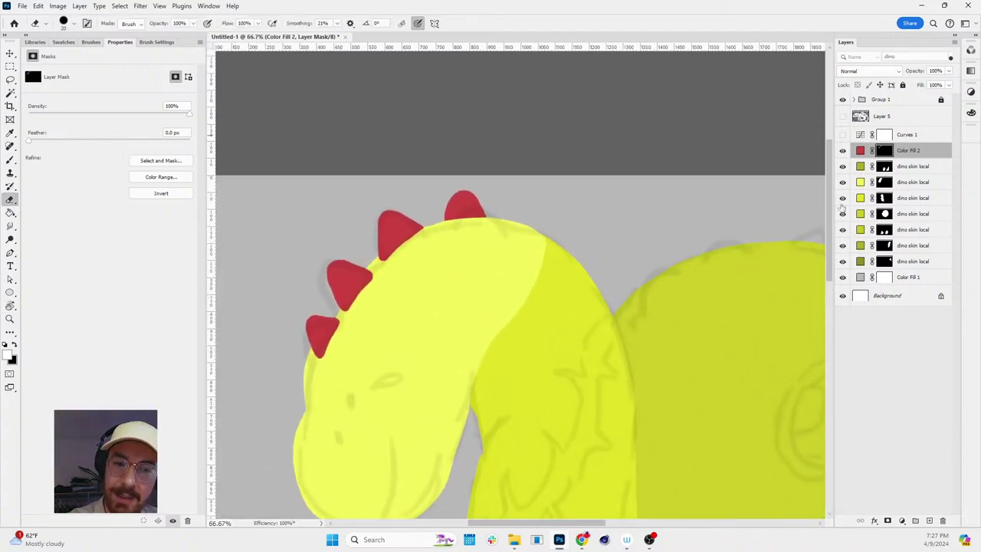
left_click(860, 197, "ctrl")
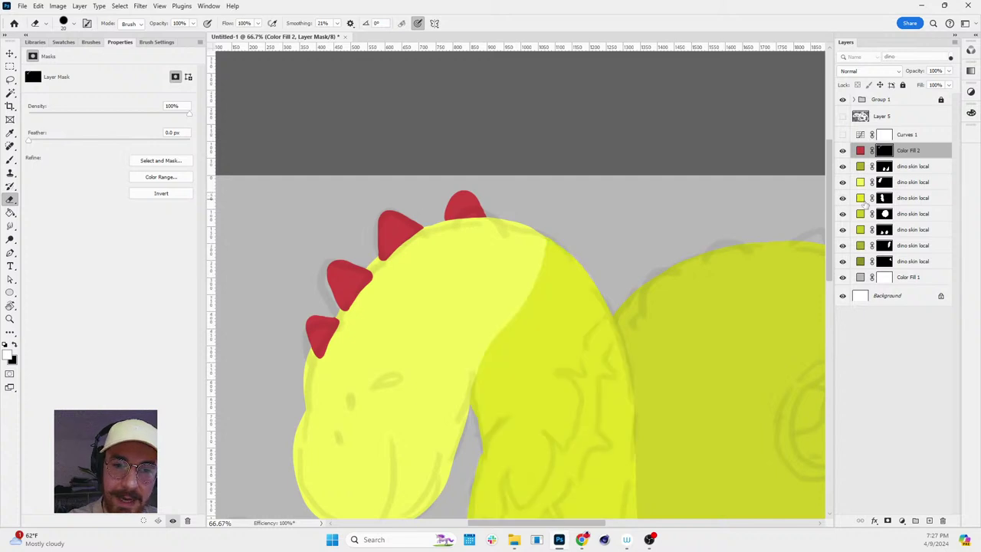
left_click(885, 195, "ctrl")
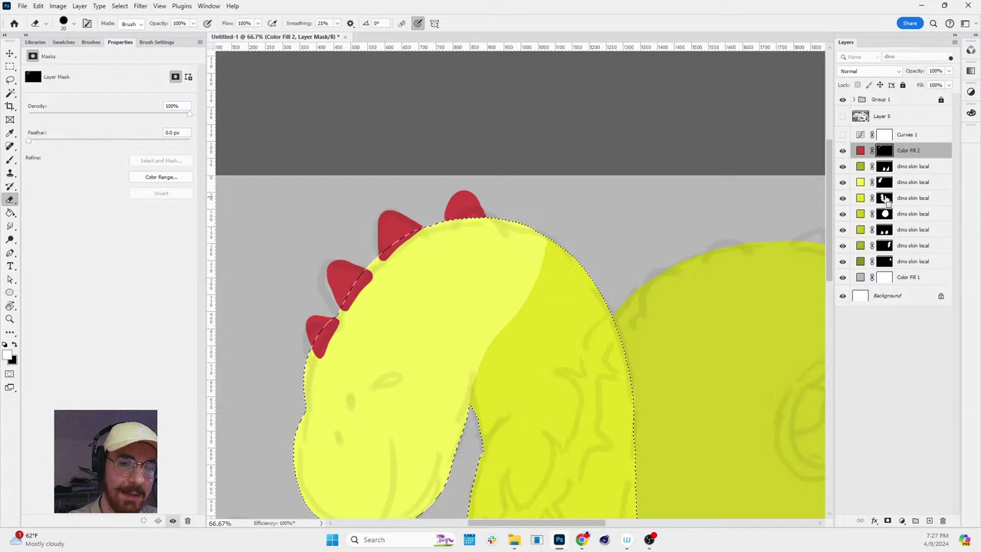
- Select the neck area, preview it as a quick mask, and zoom in on the neck top
left_click(885, 197, "ctrl")
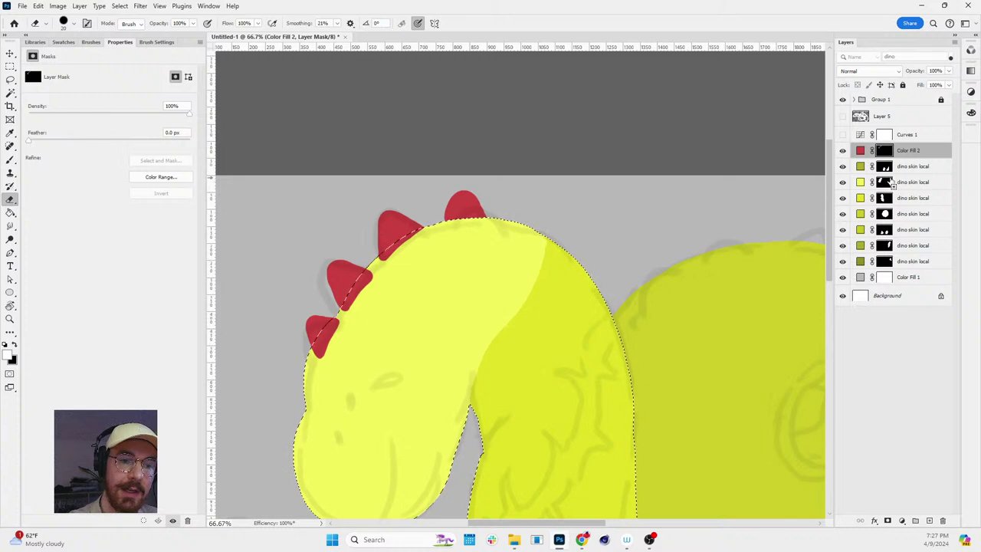
key("q")
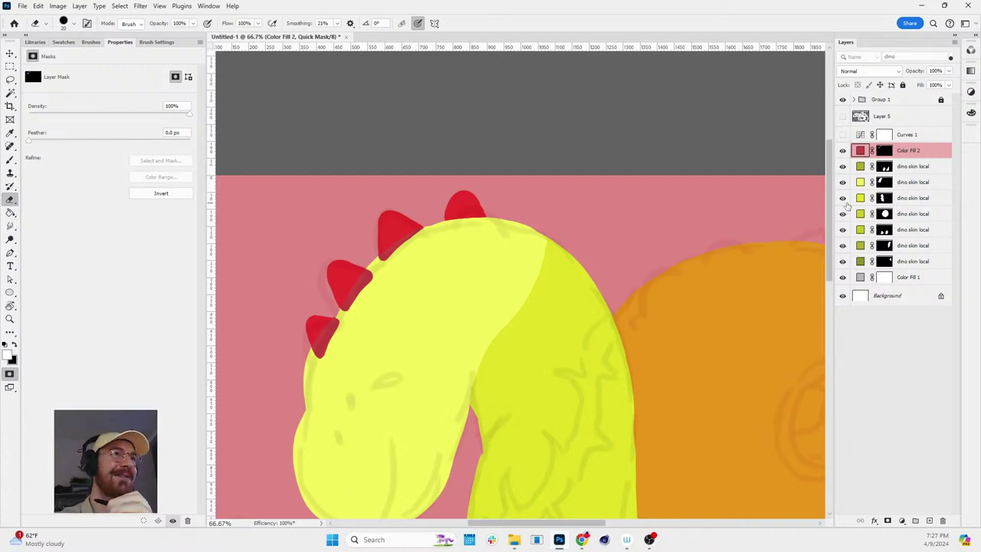
key("q")
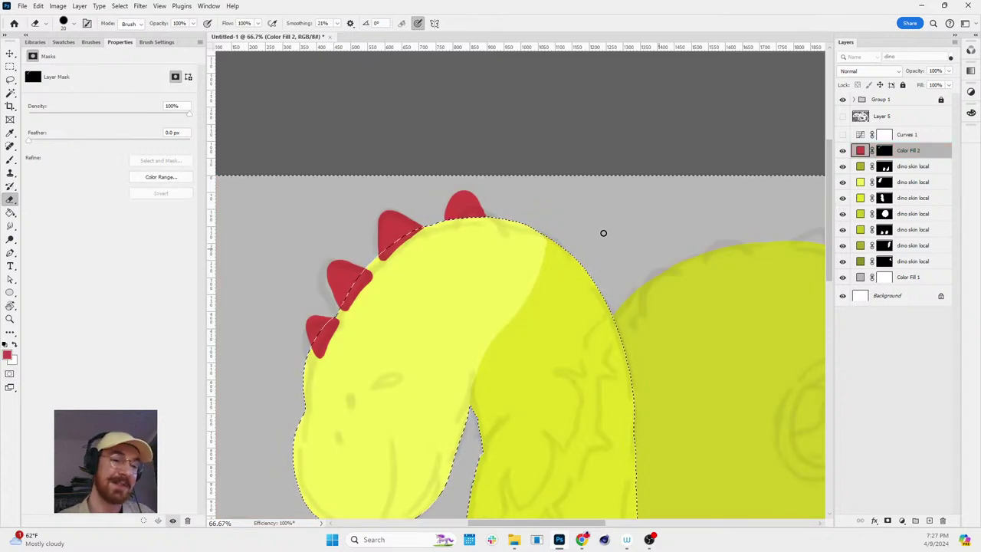
key("space")
left_click_drag(596, 228, 583, 188)
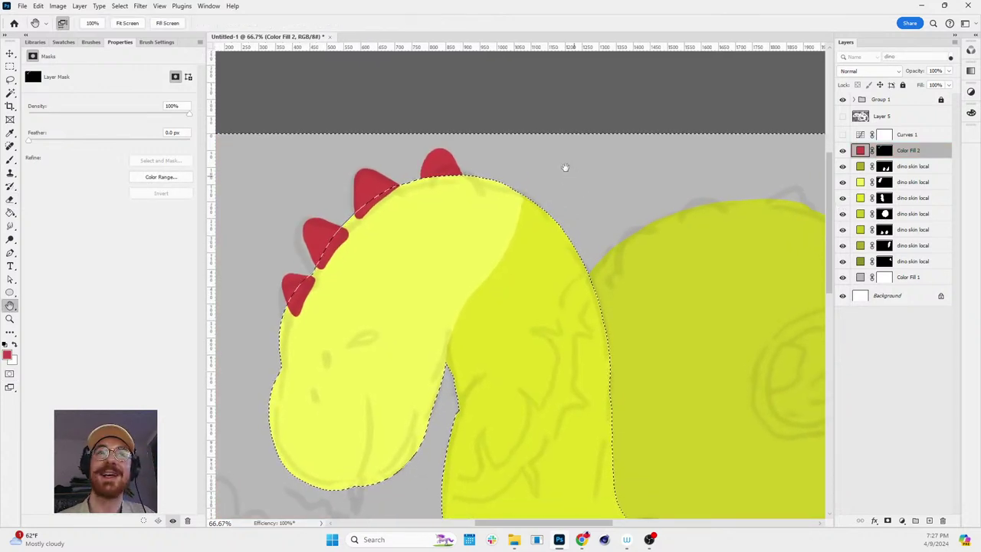
key("z")
left_click(556, 183)
- Paint a new red spike on the neck through Color Fill 2's mask, then deselect
key("e")
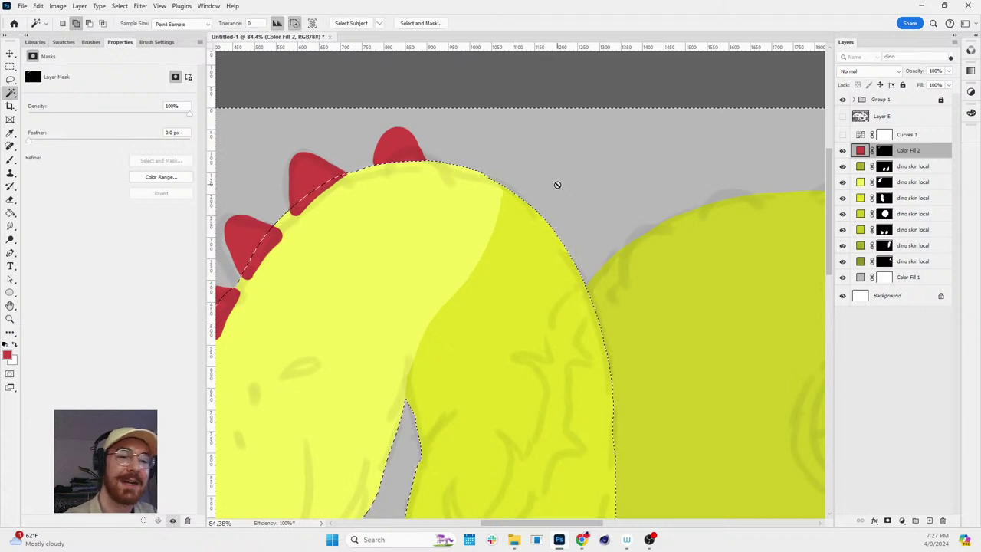
left_click(886, 151)
key("d")
key("x")
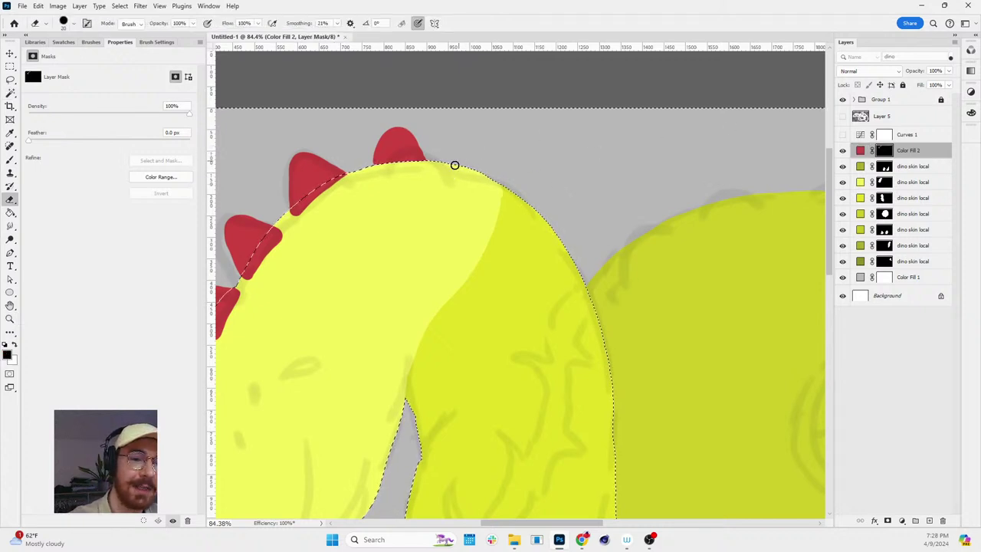
mouse_move(455, 164)
left_mouse_down()
mouse_move(491, 141)
mouse_move(480, 201)
mouse_move(448, 177)
mouse_move(494, 160)
left_mouse_up()
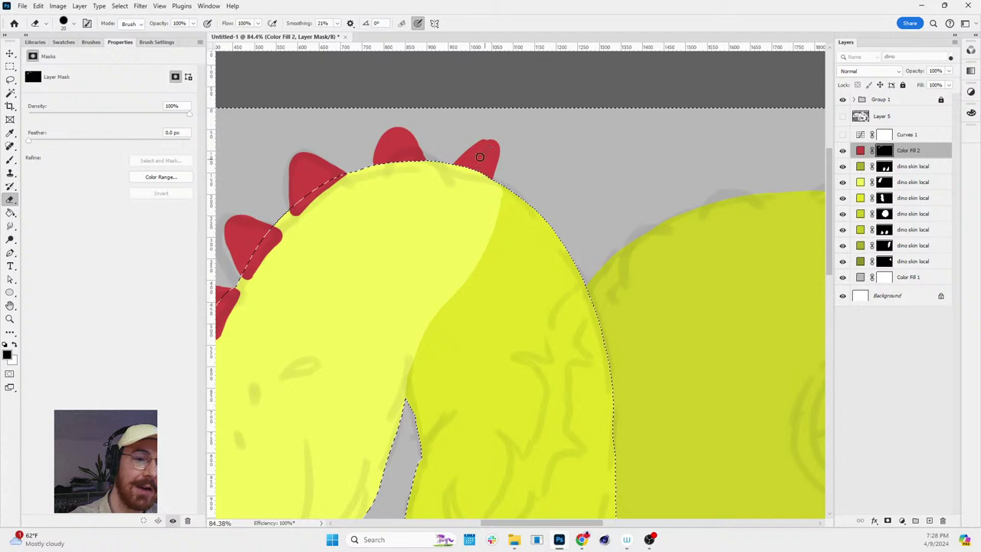
key("ctrl+z")
key("ctrl+z")
key("ctrl+z")
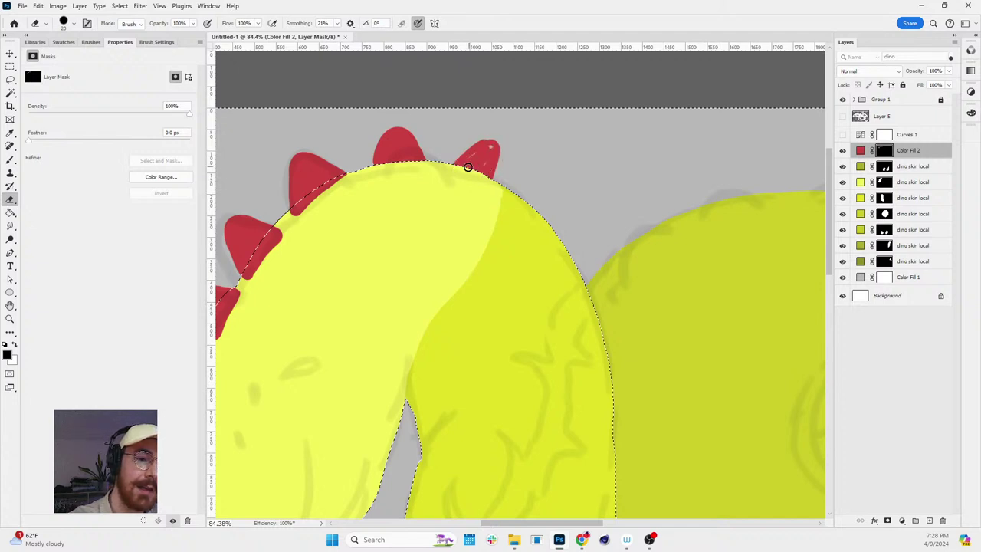
mouse_move(461, 167)
left_mouse_down()
mouse_move(497, 158)
mouse_move(506, 185)
mouse_move(480, 162)
mouse_move(486, 179)
mouse_move(499, 173)
mouse_move(504, 133)
mouse_move(495, 167)
left_mouse_up()
key("ctrl+d")
- Load the top skin layer's mask as a selection and paint another red neck spike inside it
key("v")
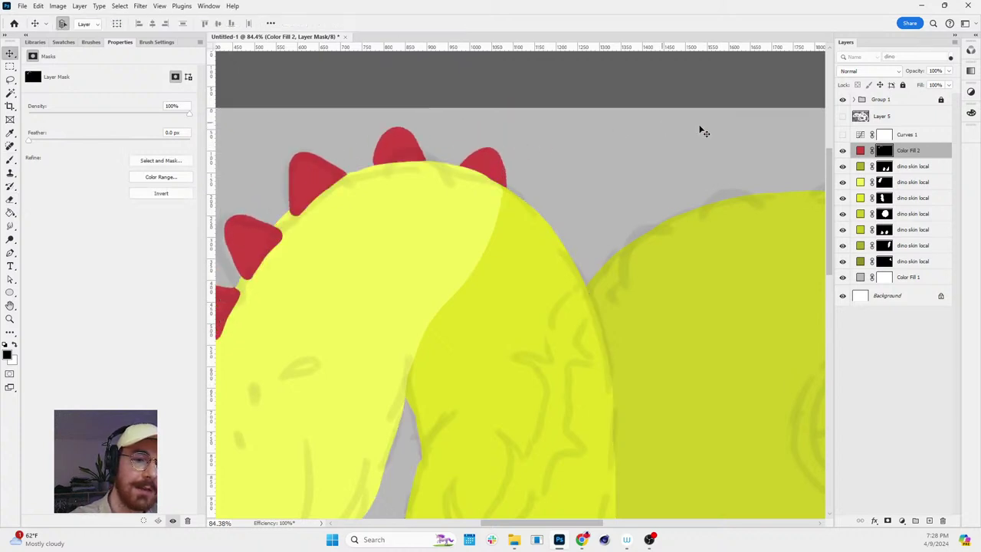
left_click(884, 166, "ctrl")
key("e")
left_click_drag(520, 199, 539, 202)
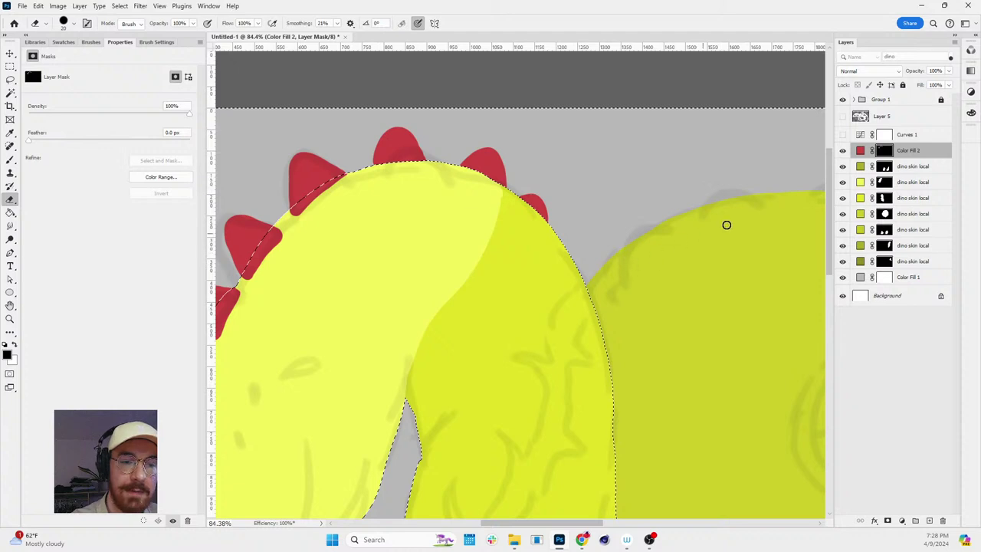
key("ctrl+d")
- Paint a red spike onto the dinosaur's back, undoing the stray strokes along the way
mouse_move(626, 271)
left_mouse_down()
mouse_move(645, 229)
mouse_move(662, 237)
mouse_move(622, 280)
mouse_move(638, 246)
mouse_move(651, 255)
mouse_move(626, 285)
mouse_move(633, 236)
mouse_move(660, 244)
mouse_move(632, 285)
mouse_move(632, 248)
mouse_move(649, 242)
mouse_move(629, 280)
mouse_move(656, 247)
left_mouse_up()
key("ctrl+z")
key("ctrl+z")
mouse_move(691, 218)
left_mouse_down()
mouse_move(699, 202)
mouse_move(732, 198)
mouse_move(690, 207)
mouse_move(725, 197)
left_mouse_up()
key("ctrl+z")
mouse_move(682, 226)
left_mouse_down()
mouse_move(700, 188)
mouse_move(723, 198)
left_mouse_up()
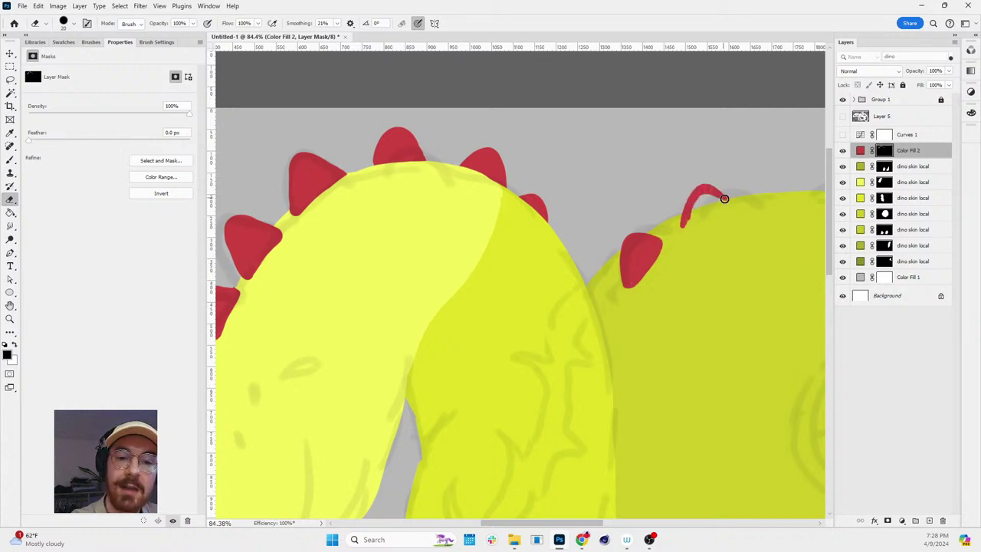
mouse_move(681, 226)
left_mouse_down()
mouse_move(715, 205)
mouse_move(705, 192)
mouse_move(708, 204)
mouse_move(682, 223)
mouse_move(717, 207)
mouse_move(683, 225)
mouse_move(725, 201)
left_mouse_up()
- Trim the new spike's lower edge and fill in another outlined spike farther along the back
key("x")
mouse_move(687, 230)
left_mouse_down()
mouse_move(736, 200)
mouse_move(677, 228)
mouse_move(700, 221)
mouse_move(692, 227)
left_mouse_up()
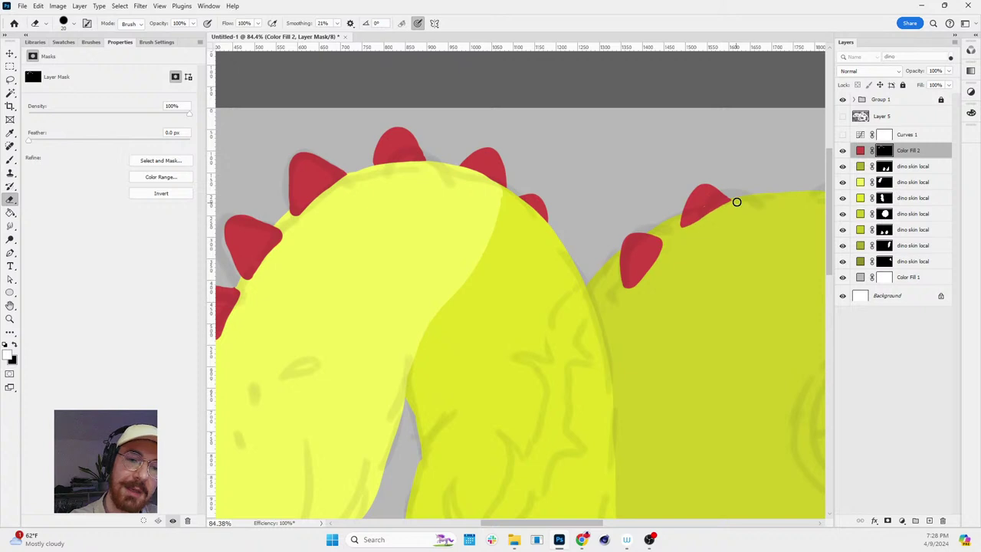
key("x")
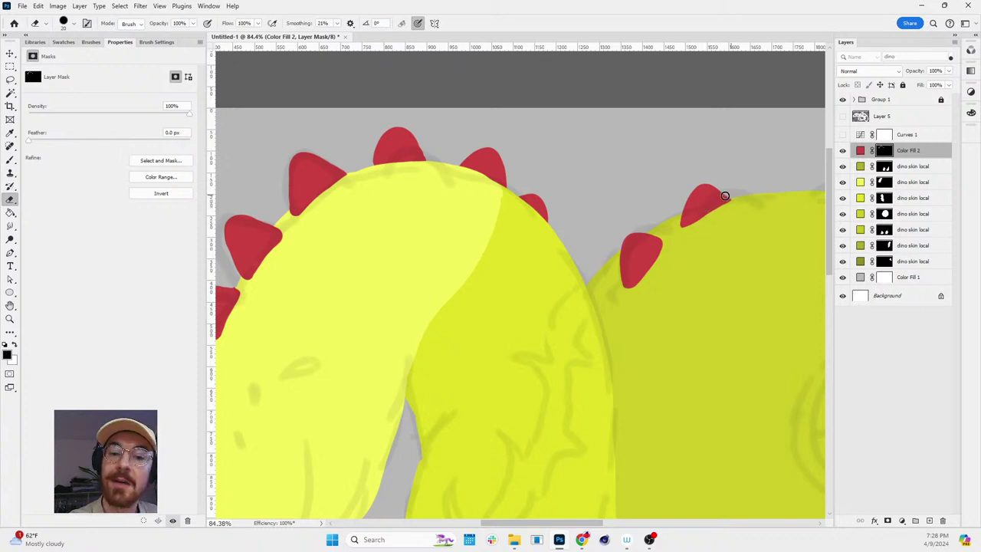
key("z")
mouse_move(790, 188)
left_mouse_down()
mouse_move(766, 201)
mouse_move(773, 191)
left_mouse_up()
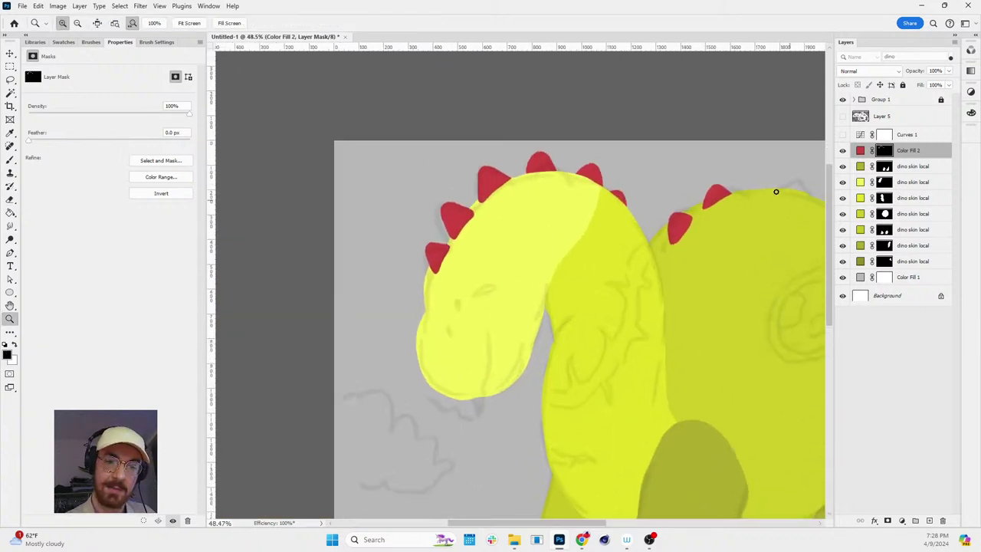
key("b")
key("x")
key("x")
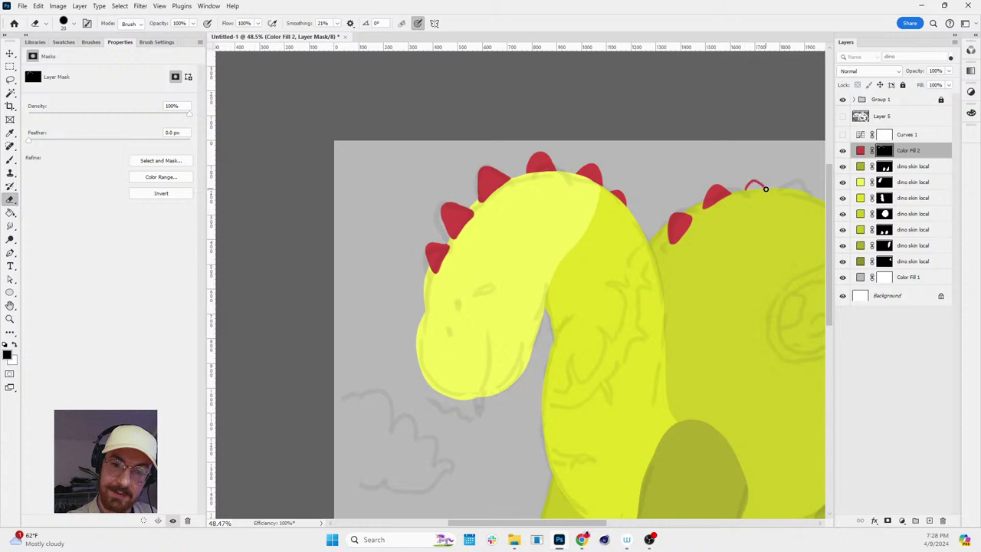
left_click_drag(749, 189, 808, 179)
- Switch between brush, eraser and zoom tools and black/white colours while inspecting the back spikes
key("z")
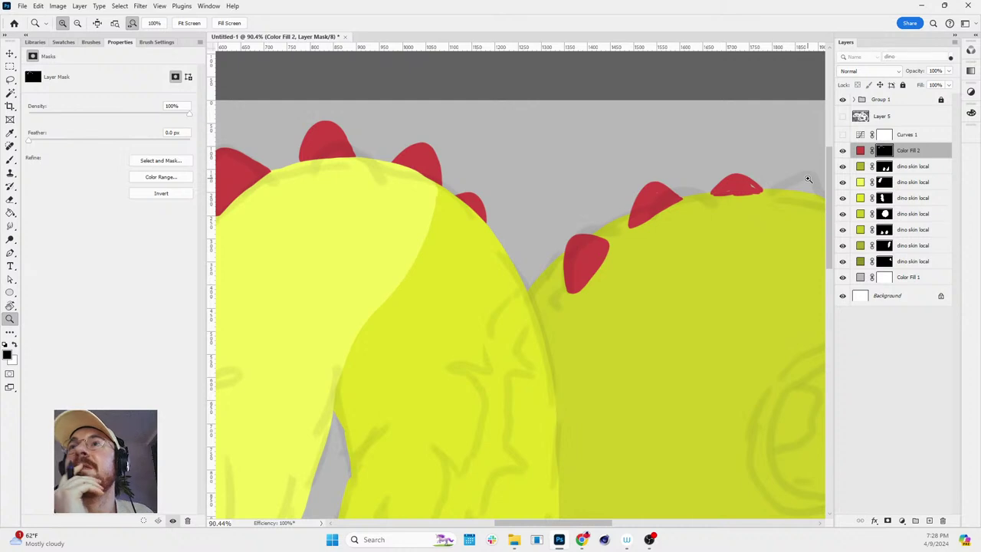
key("b")
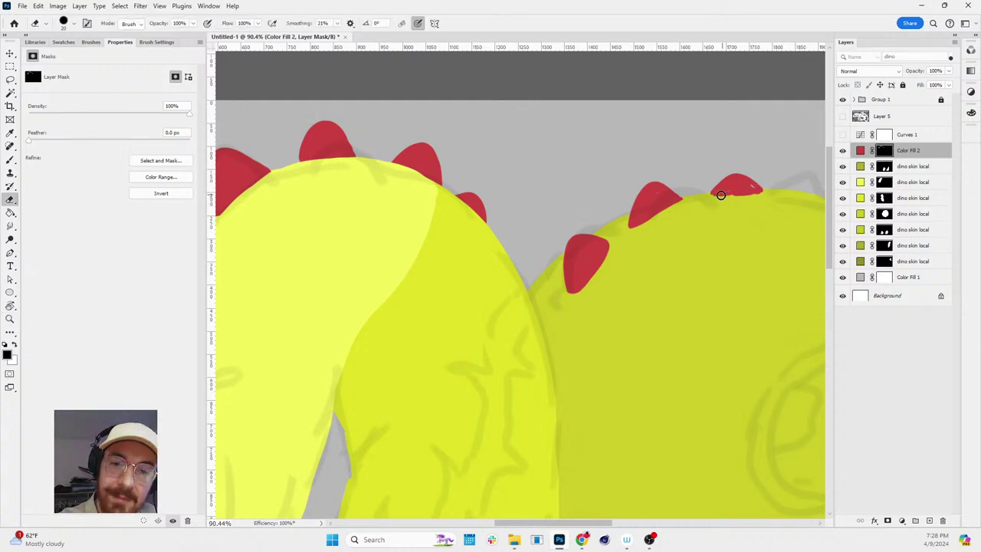
key("x")
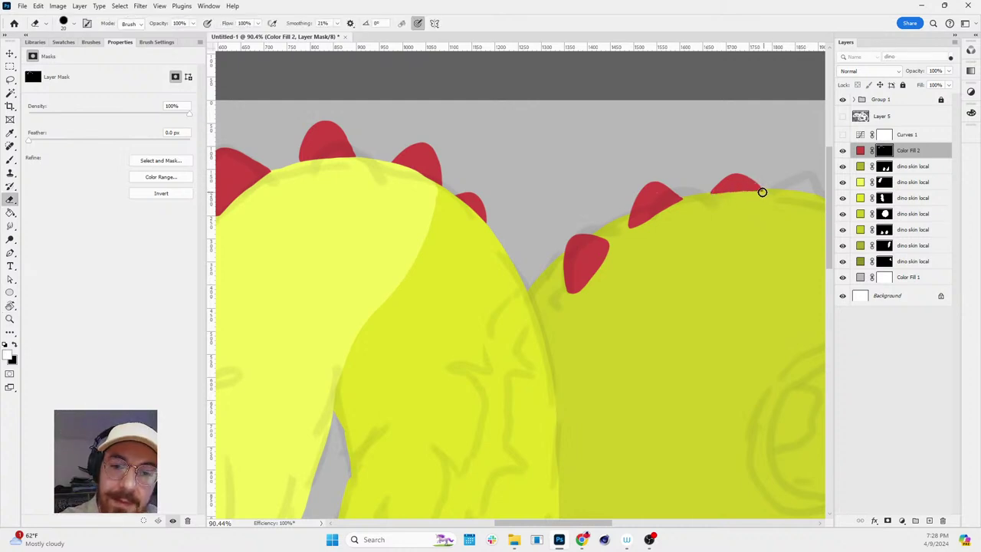
scroll(729, 193, "down", 5)
scroll(679, 227, "up", 3)
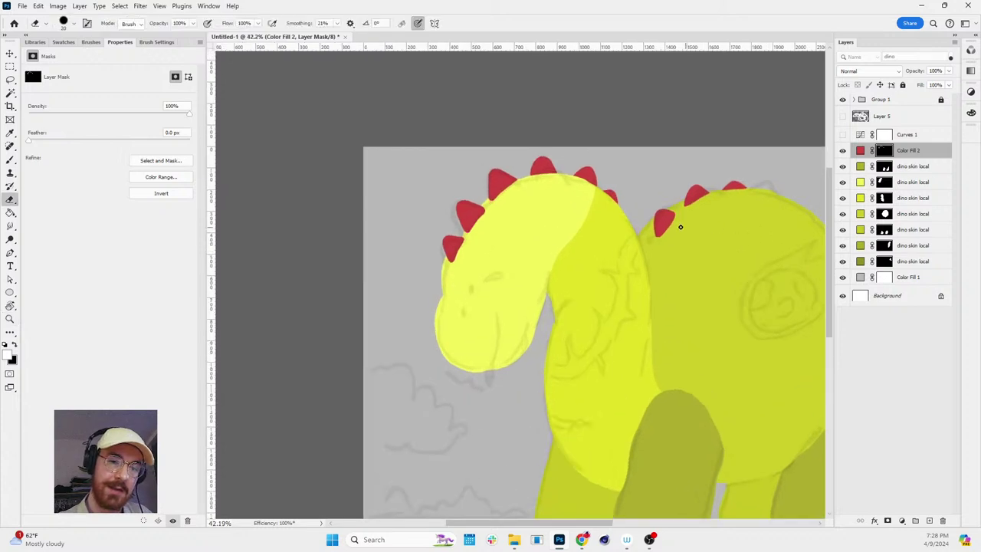
key("z")
scroll(813, 241, "down", 3)
scroll(773, 242, "up", 3)
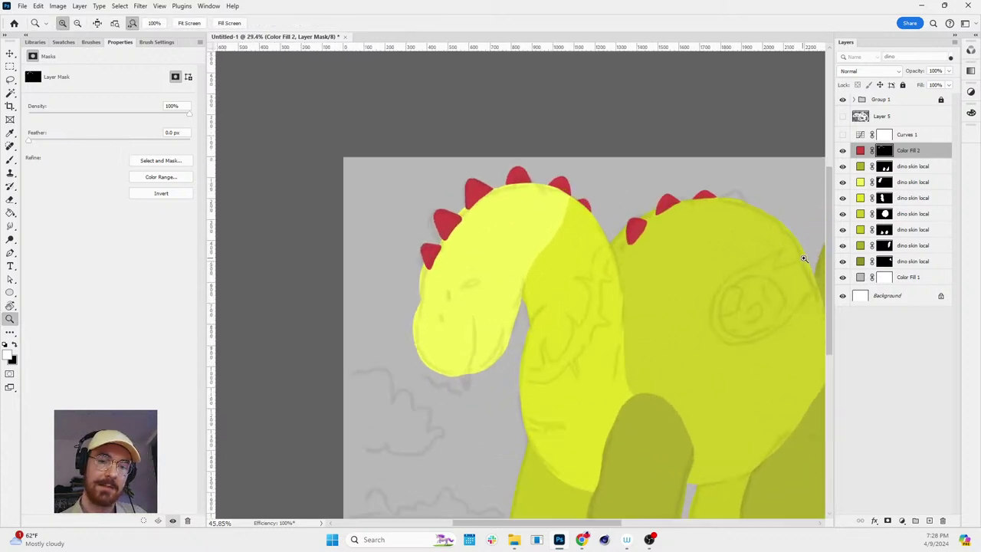
key("b")
key("x")
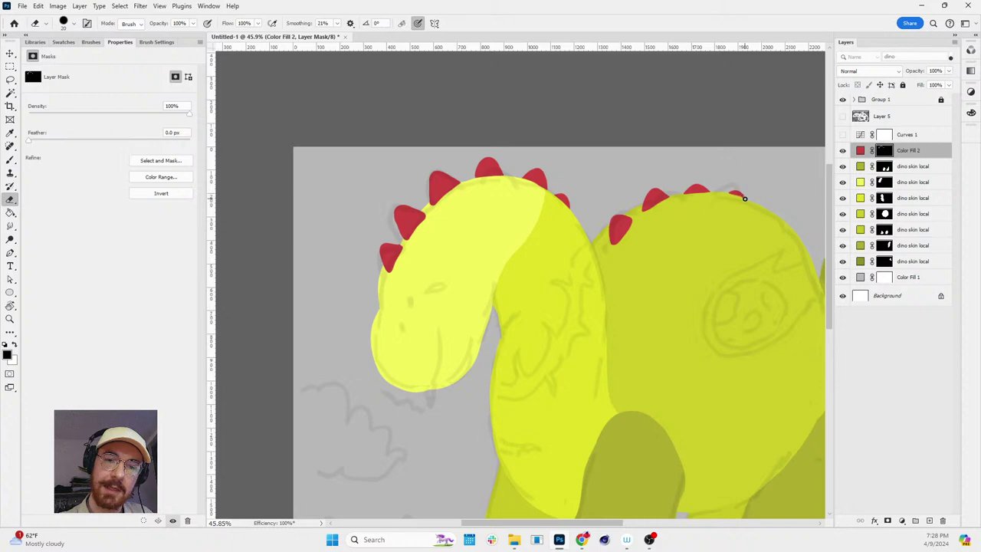
key("z")
scroll(736, 222, "down", 2)
scroll(728, 219, "up", 5)
key("b")
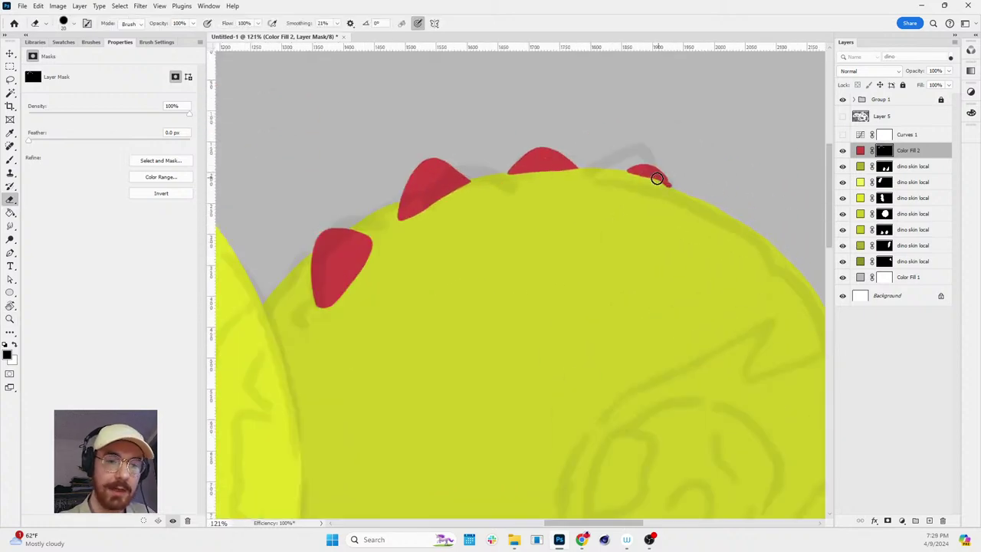
key("x")
key("z")
scroll(789, 237, "down", 4)
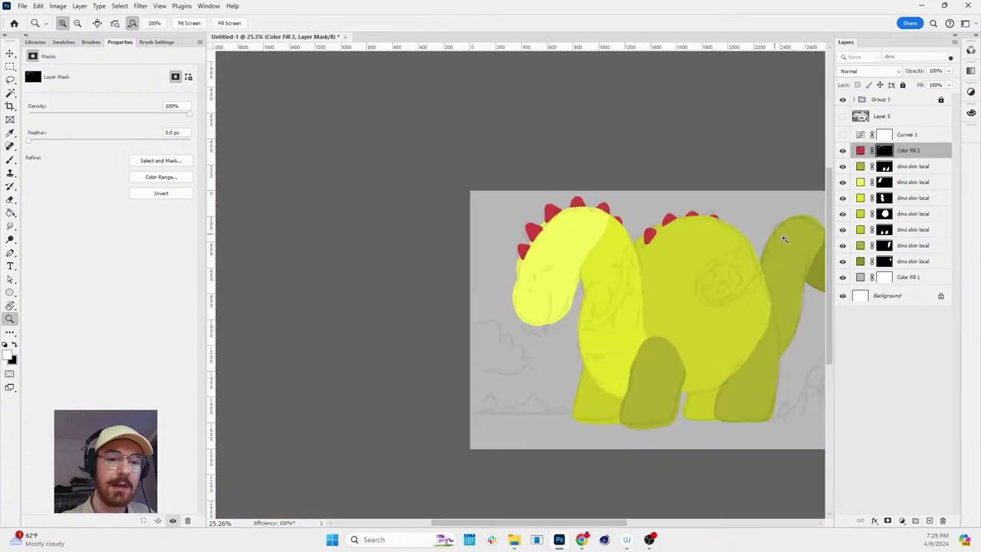
scroll(781, 210, "up", 3)
key("e")
key("z")
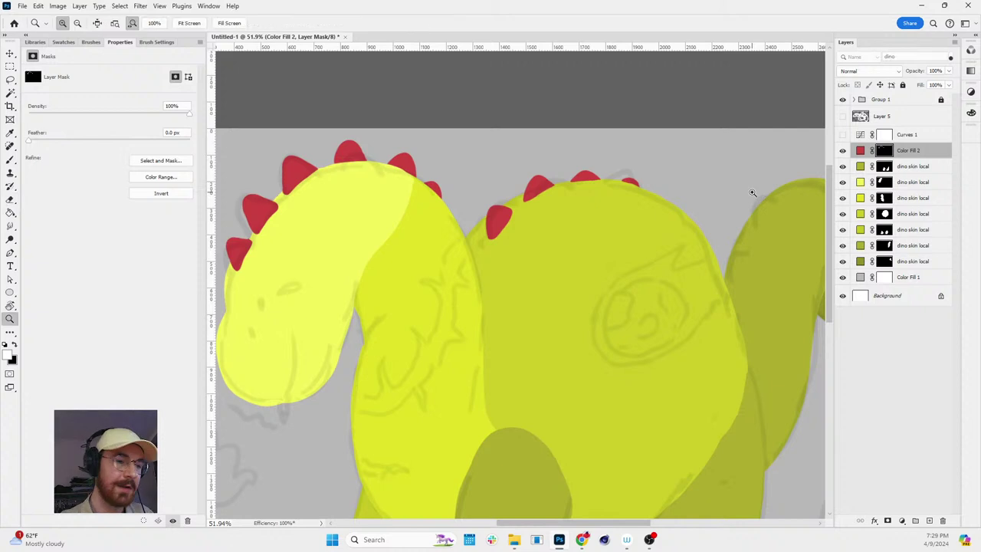
scroll(593, 210, "down", 4)
scroll(478, 226, "up", 5)
- Select the second 'dino skin local' layer as the place for the new fill
key("v")
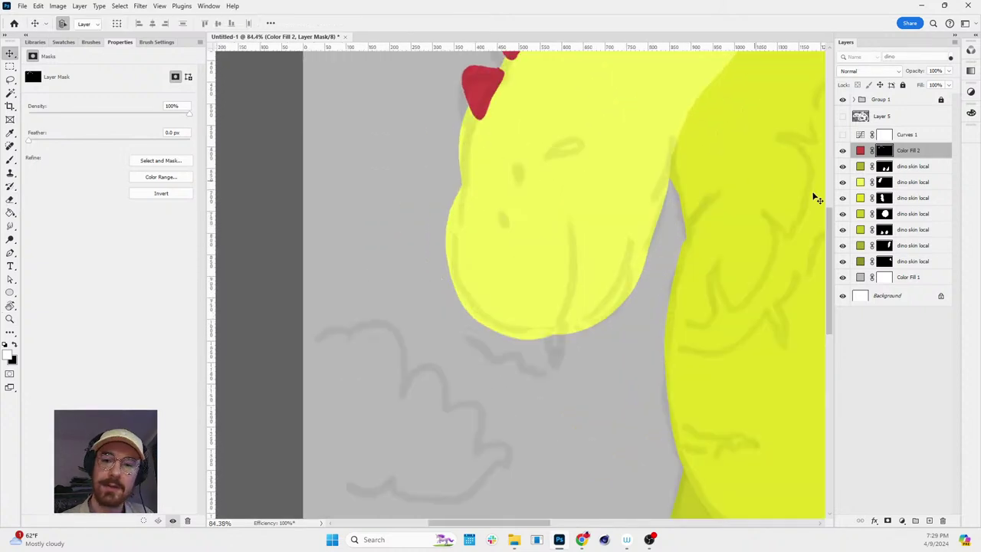
left_click(860, 182)
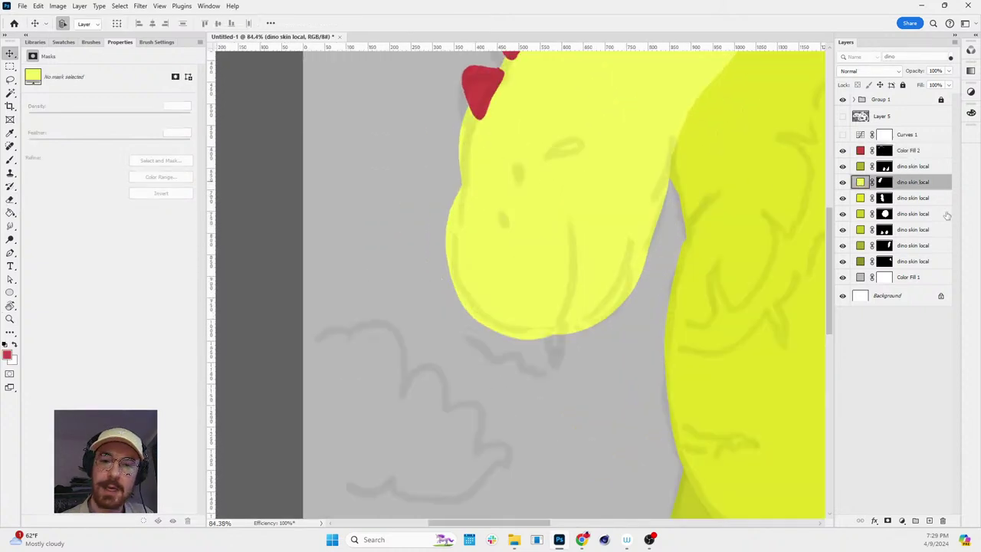
left_click(902, 520)
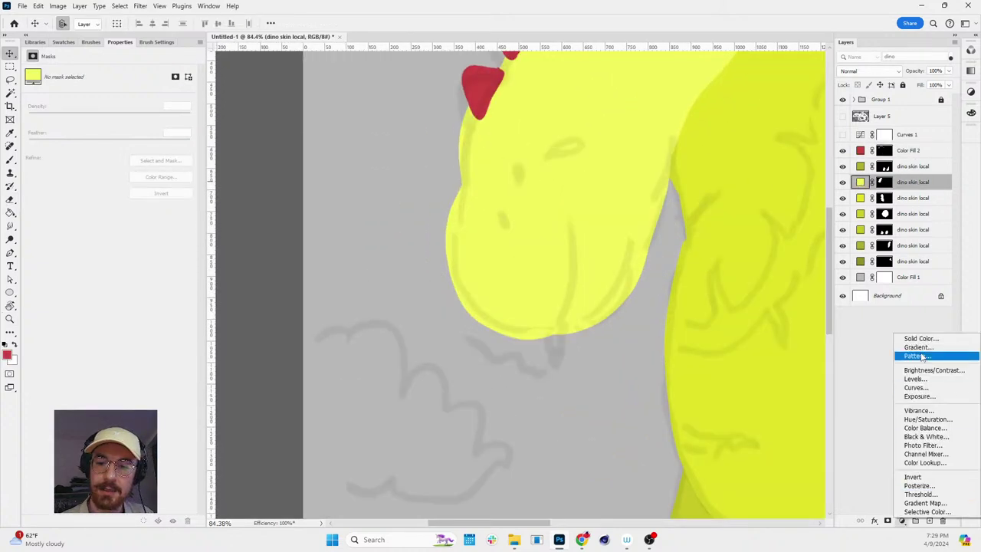
left_click(843, 182)
key("z")
scroll(626, 221, "down", 3)
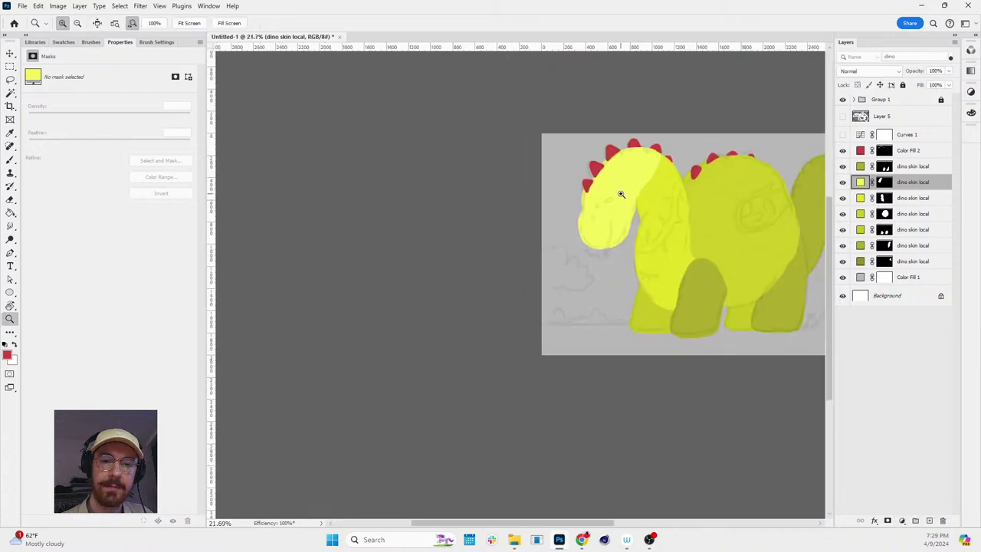
scroll(621, 194, "up", 5)
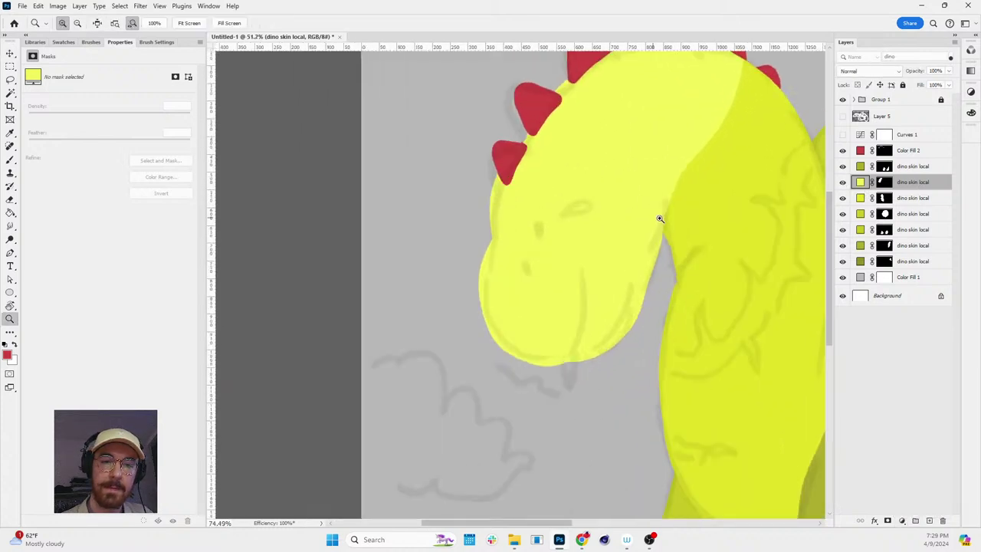
- Add a dark brown Solid Color fill layer and invert its mask to hide it
left_click(902, 521)
left_click(920, 340)
left_click_drag(177, 308, 158, 314)
left_click(362, 209)
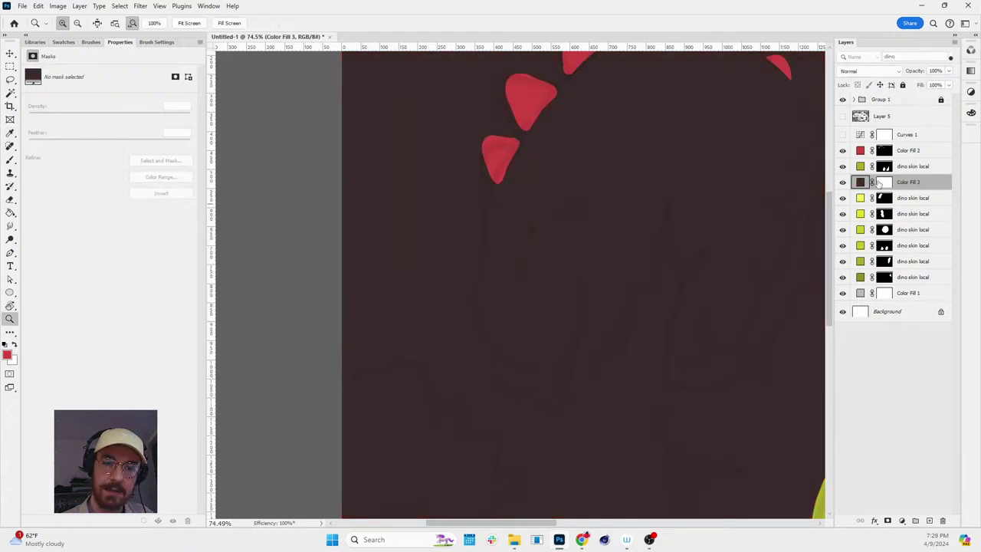
left_click(884, 182)
key("ctrl+i")
- With a 60 px brush, paint eye and nostril dots on the head, then zoom out
key("b")
key("bracketright")
key("bracketright")
key("bracketright")
key("bracketright")
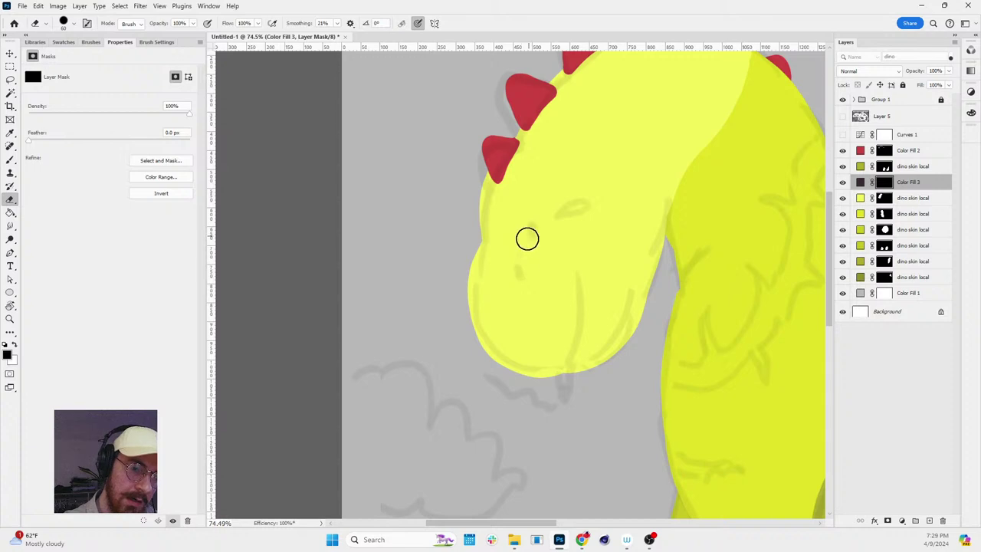
left_click(524, 264)
left_click(532, 222)
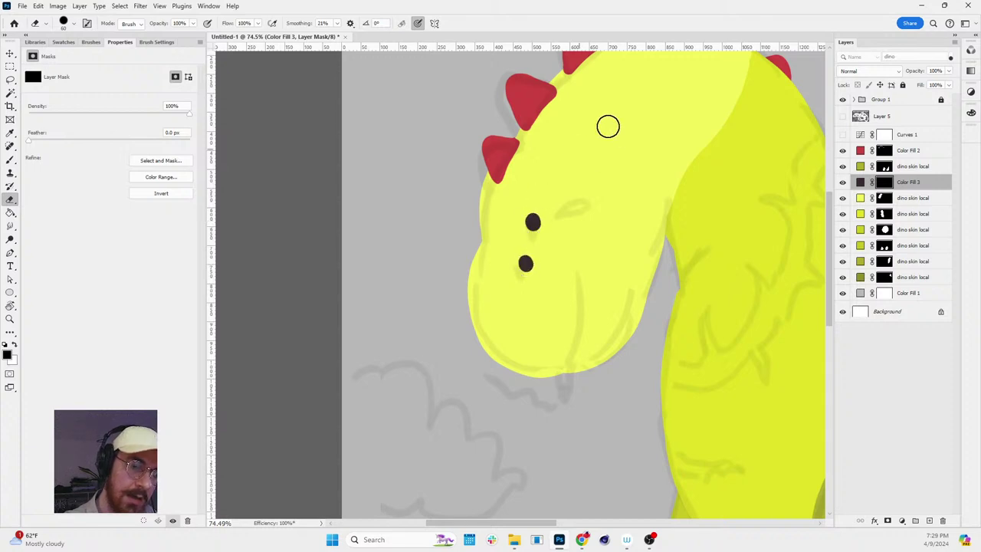
scroll(607, 125, "down", 5)
key("z")
left_click_drag(776, 252, 691, 302)
key("h")
key("z")
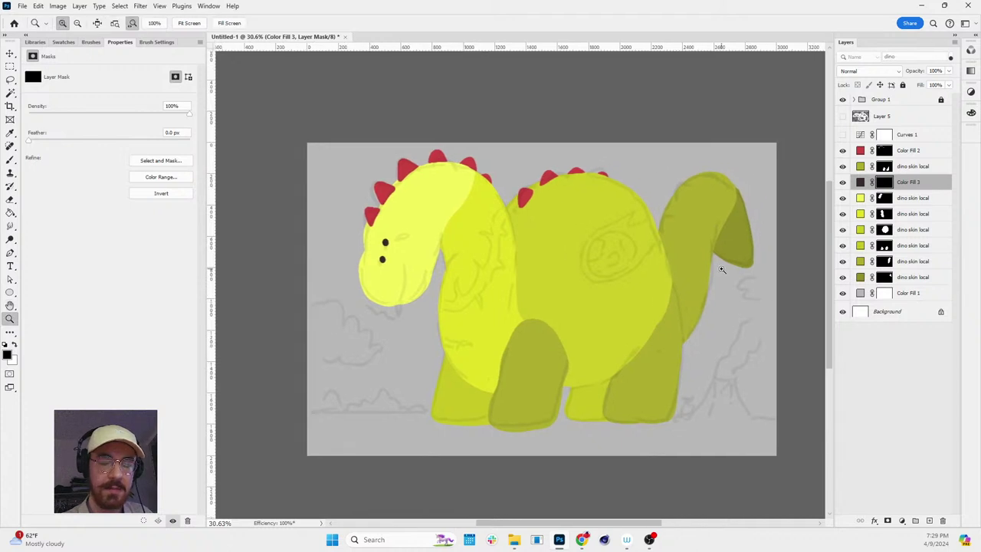
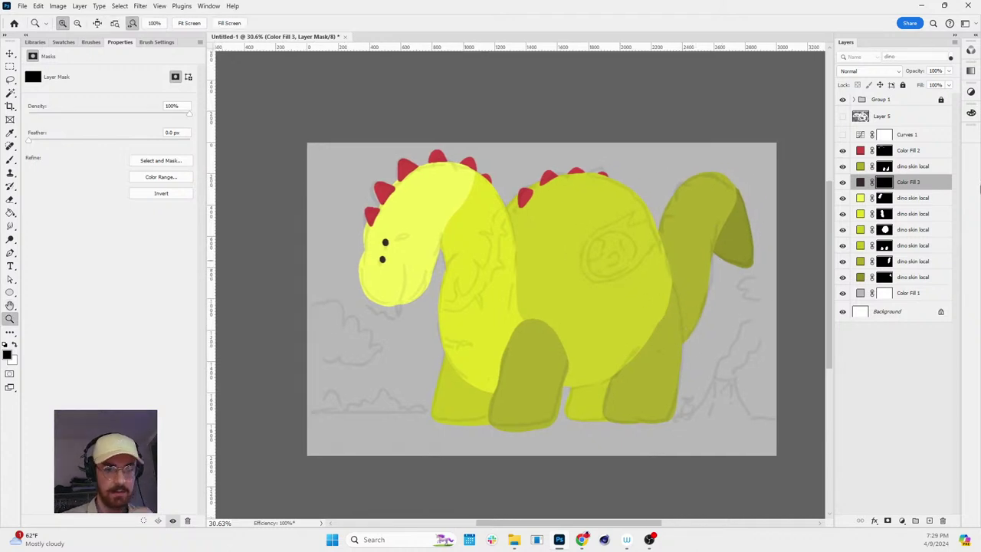
- Select all the dino layers and nudge them slightly left and down with the Move tool
left_click(897, 116)
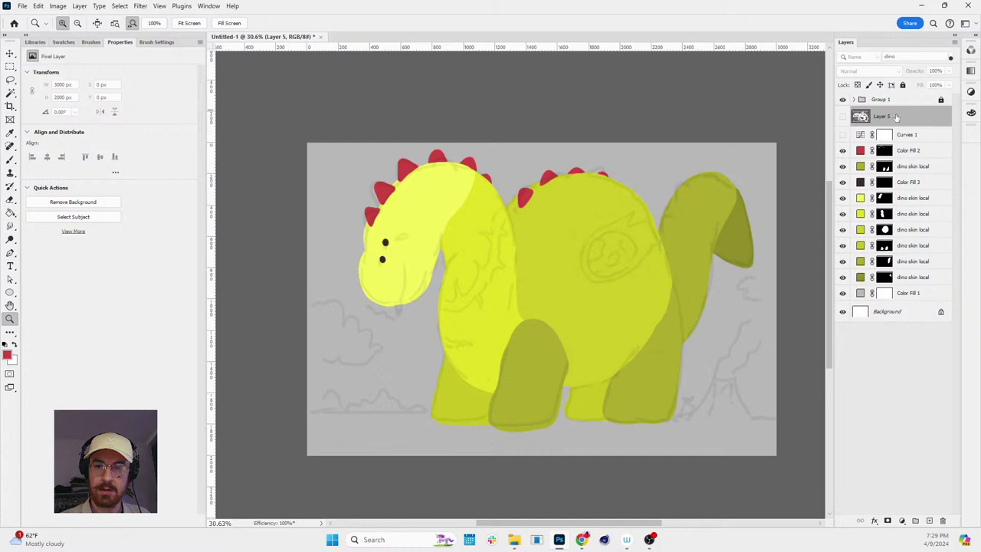
left_click(892, 101)
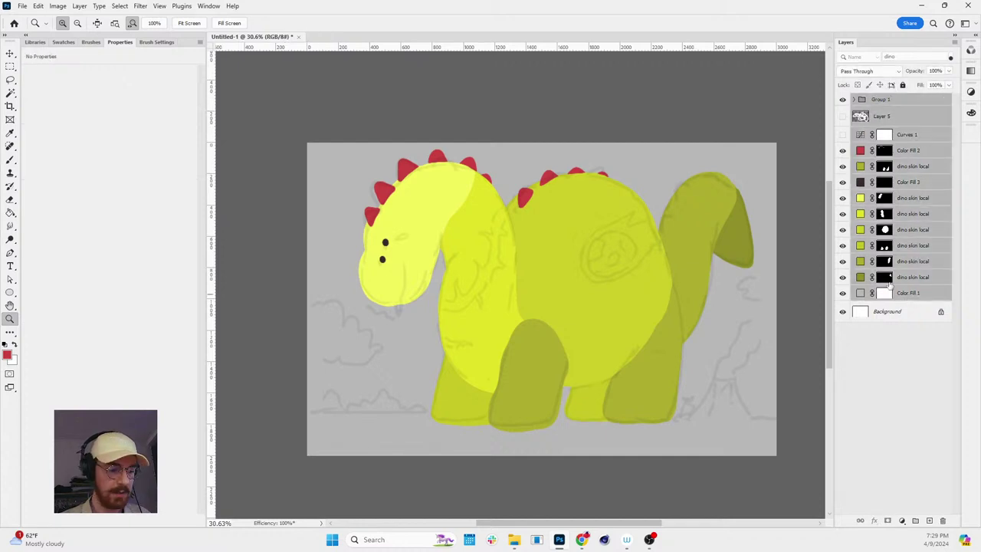
key("v")
key("shift+Left")
key("shift+Left")
key("shift+Left")
key("shift+Left")
key("shift+Left")
key("shift+Down")
key("shift+Down")
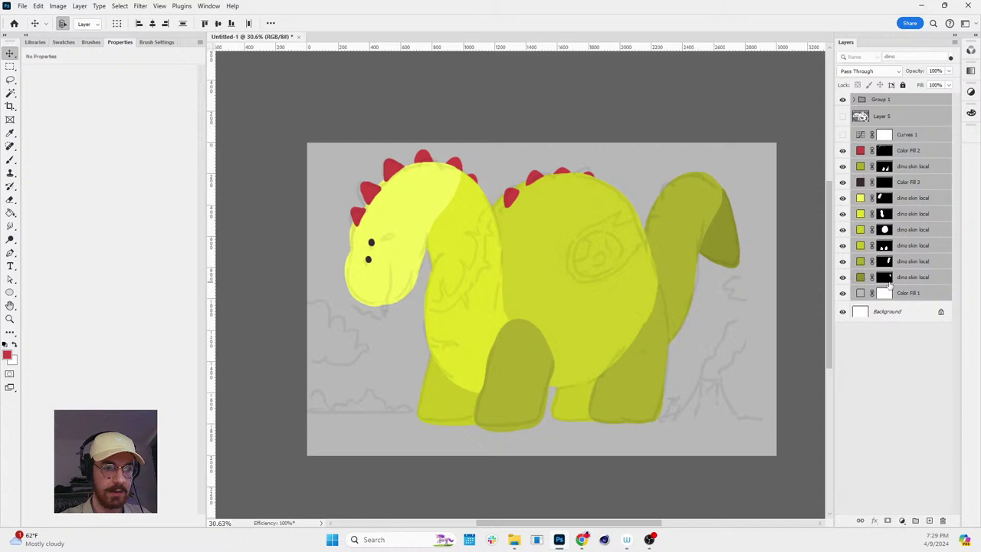
key("shift+Left")
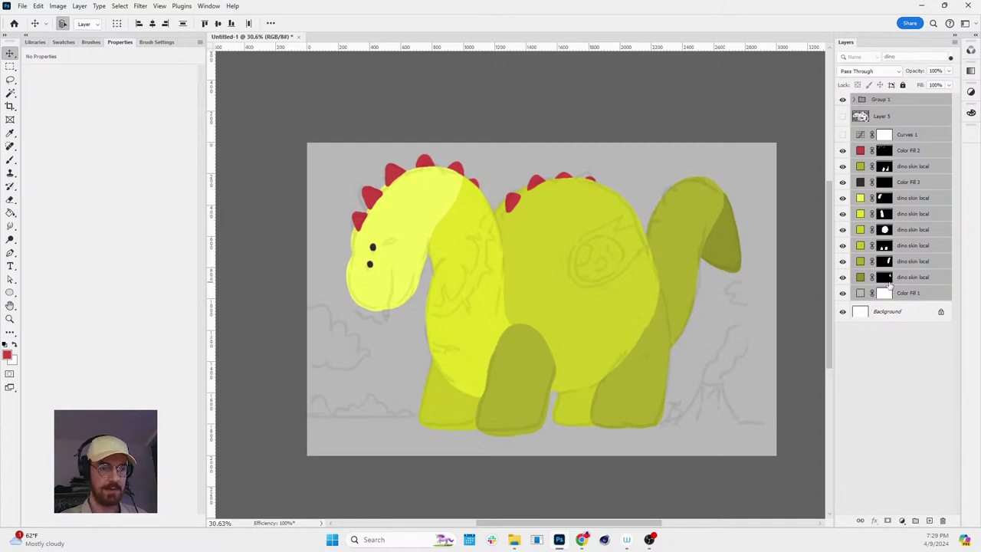
key("shift+Down")
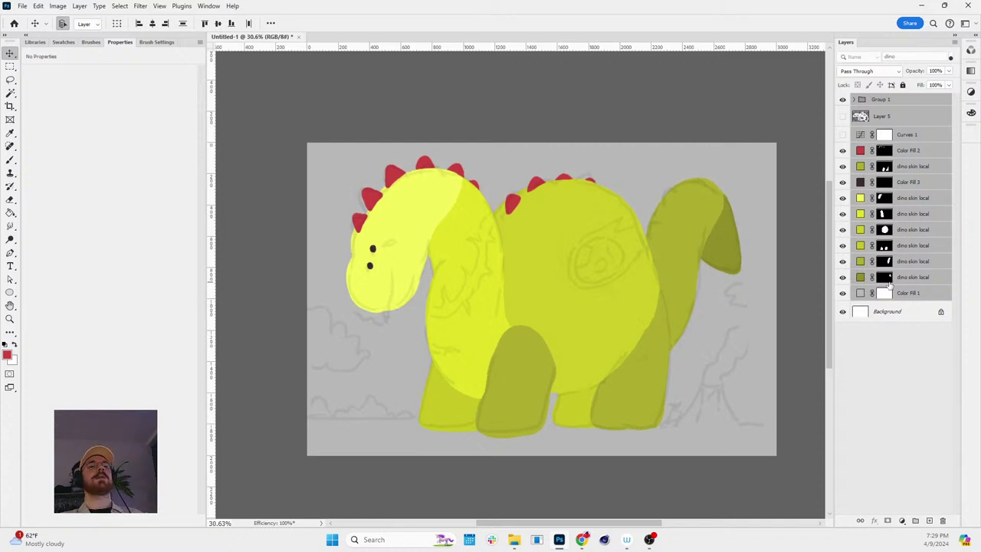
key("shift+Down")
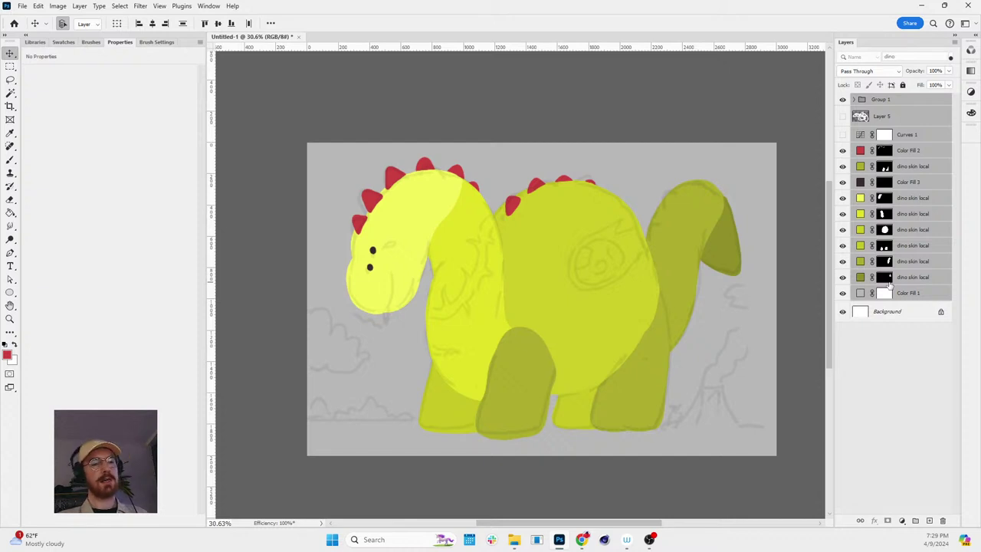
key("z")
left_click_drag(793, 355, 635, 327)
key("v")
key("shift+Up")
key("shift+Up")
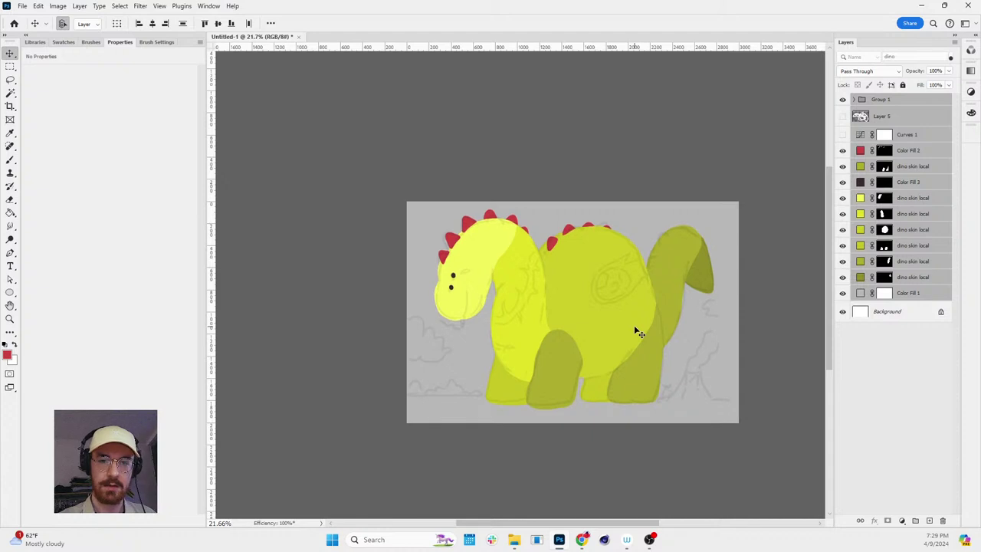
- Delete the unused Layer 5 and Curves 1 layers
left_click(866, 101)
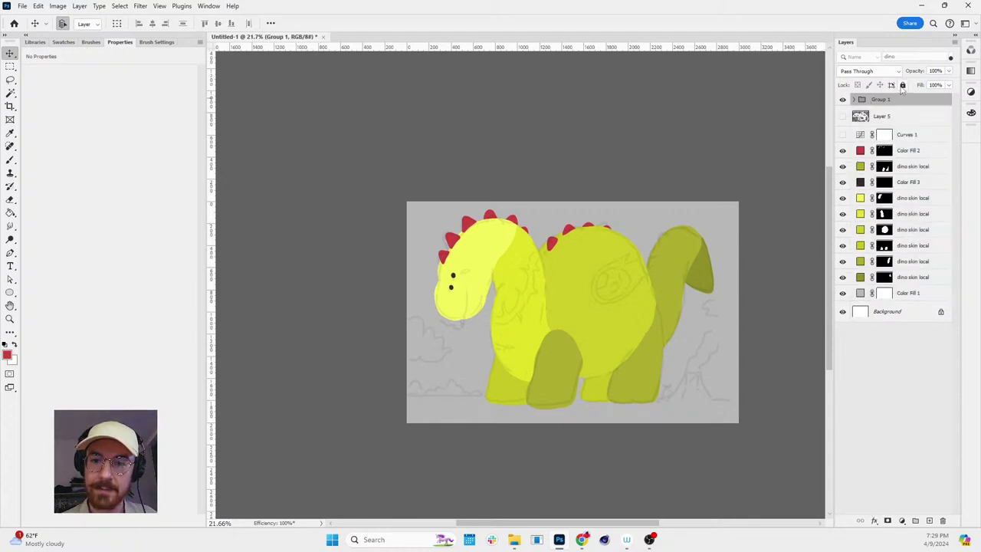
left_click(862, 117)
key("Delete")
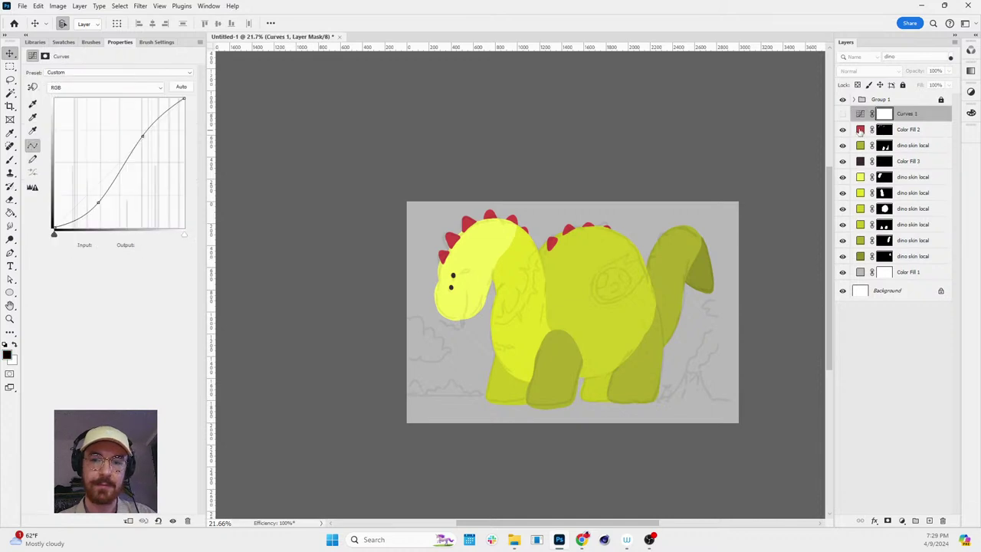
key("Delete")
left_click(860, 257)
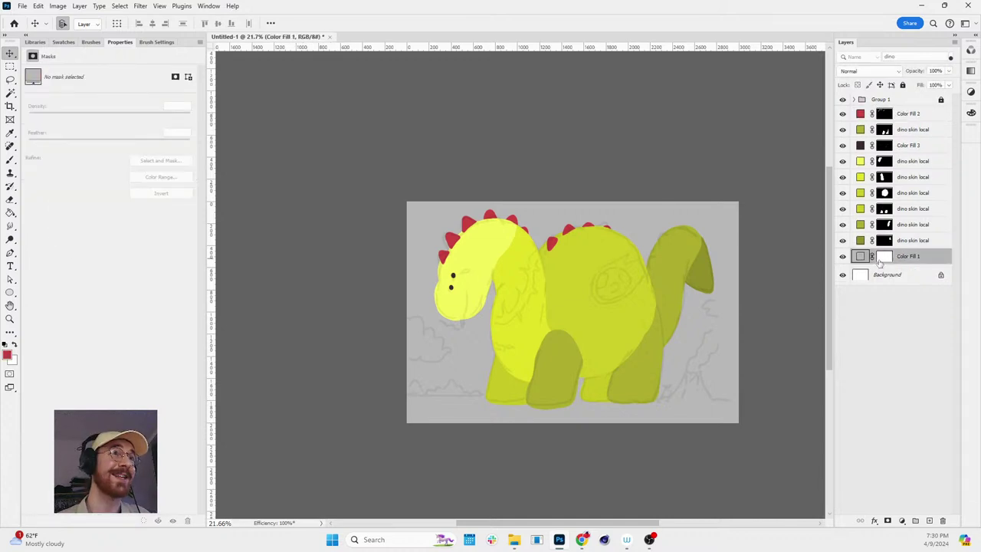
- Try a red colour for the Color Fill 1 backdrop, then hide that layer
double_click(860, 257)
left_click(226, 245)
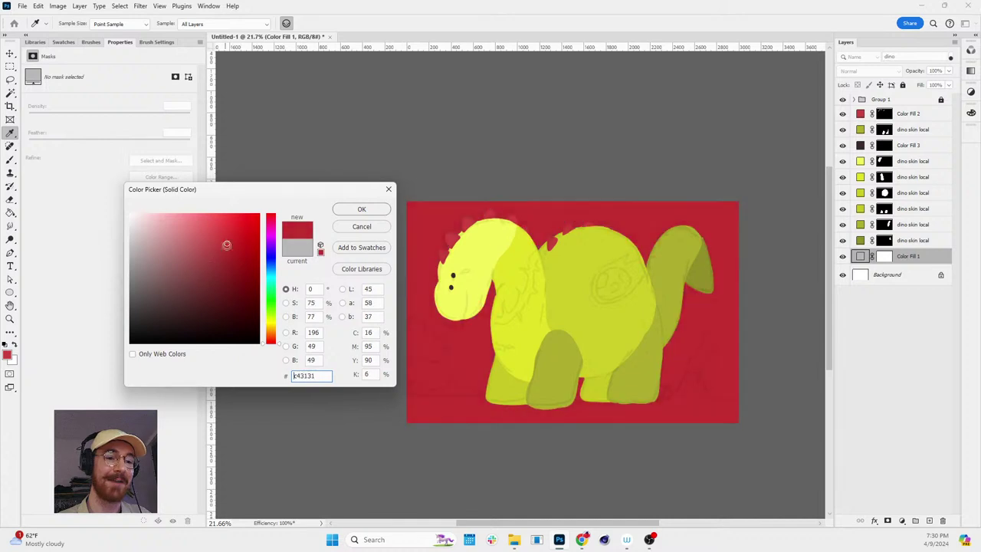
left_click(362, 209)
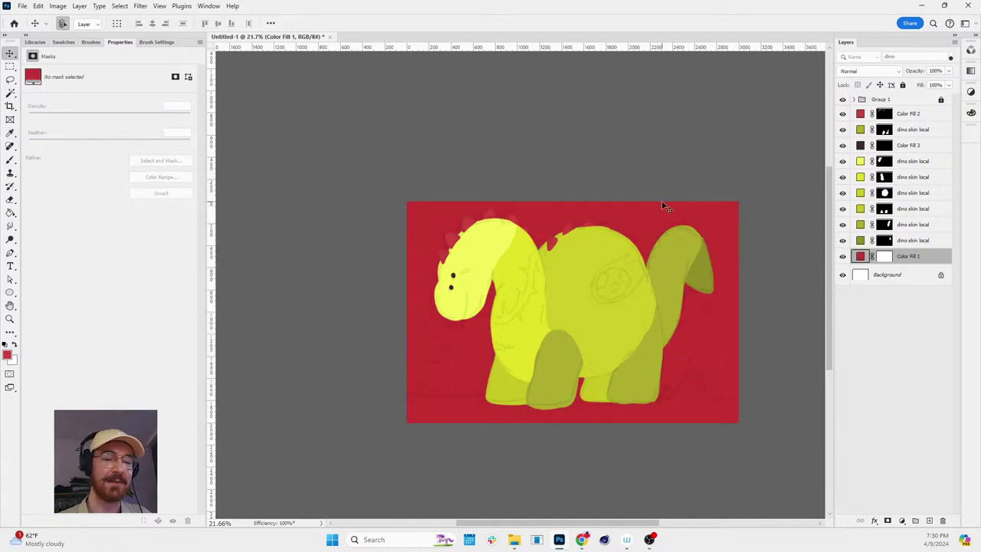
left_click(886, 258)
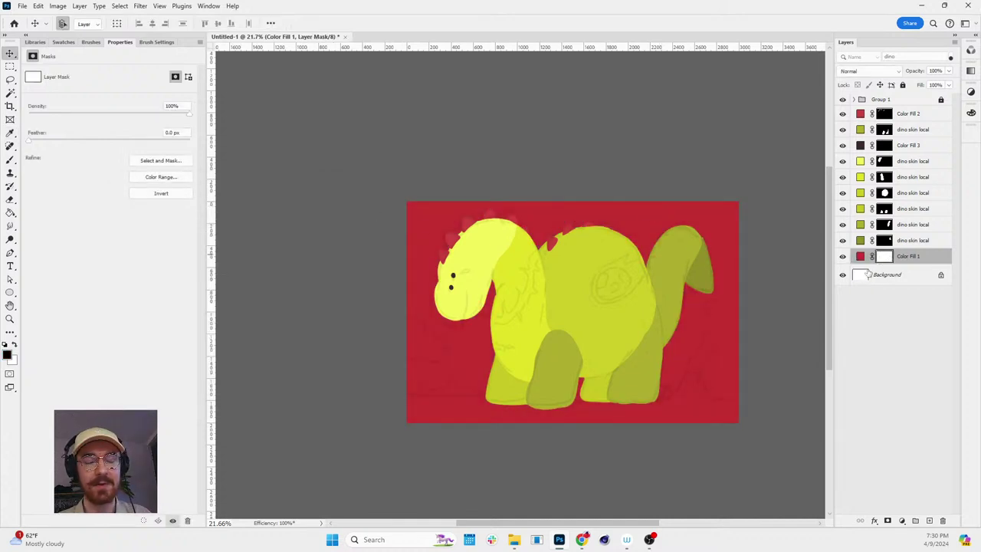
left_click(860, 257)
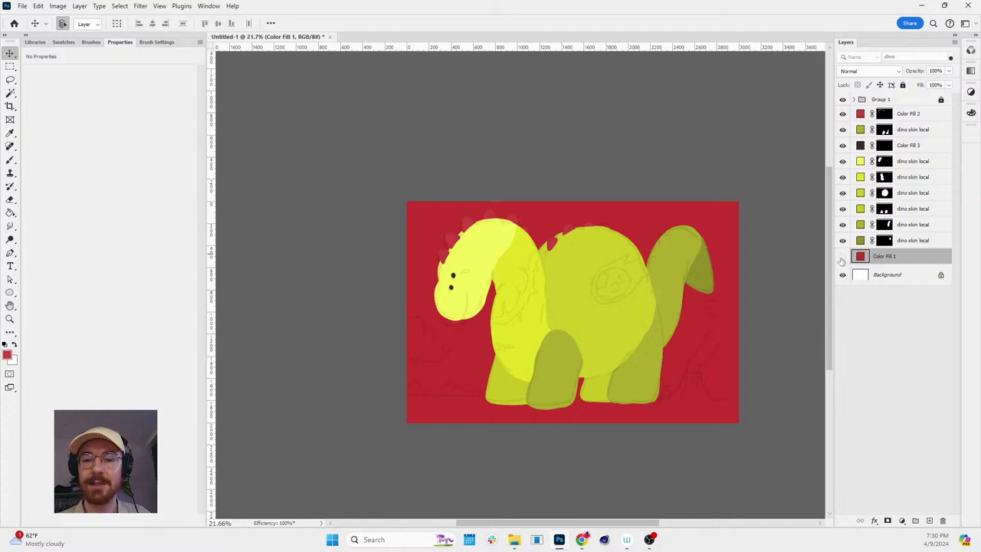
left_click(842, 256)
- Unlock the Background layer, test a taller crop above the canvas, and undo it
left_click(866, 277)
left_click(941, 275)
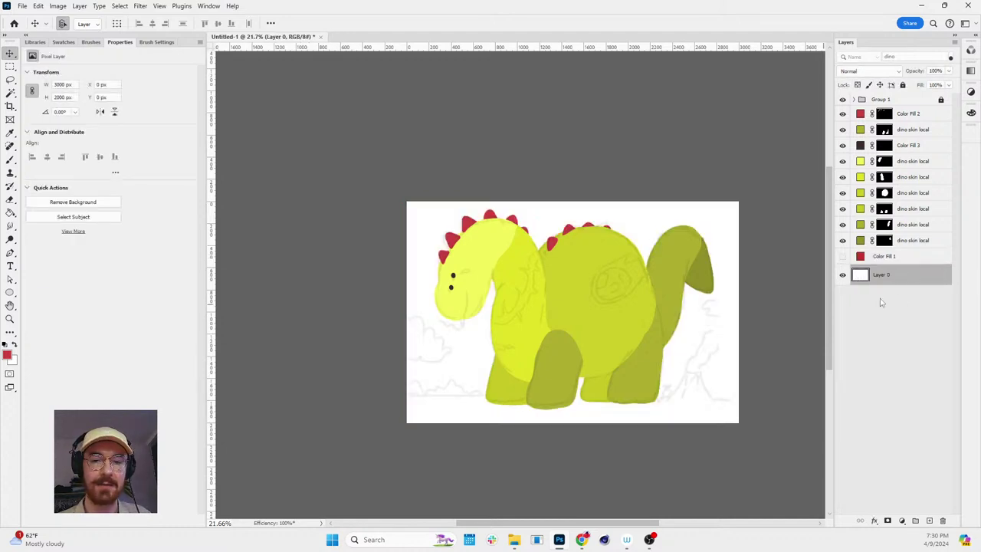
key("c")
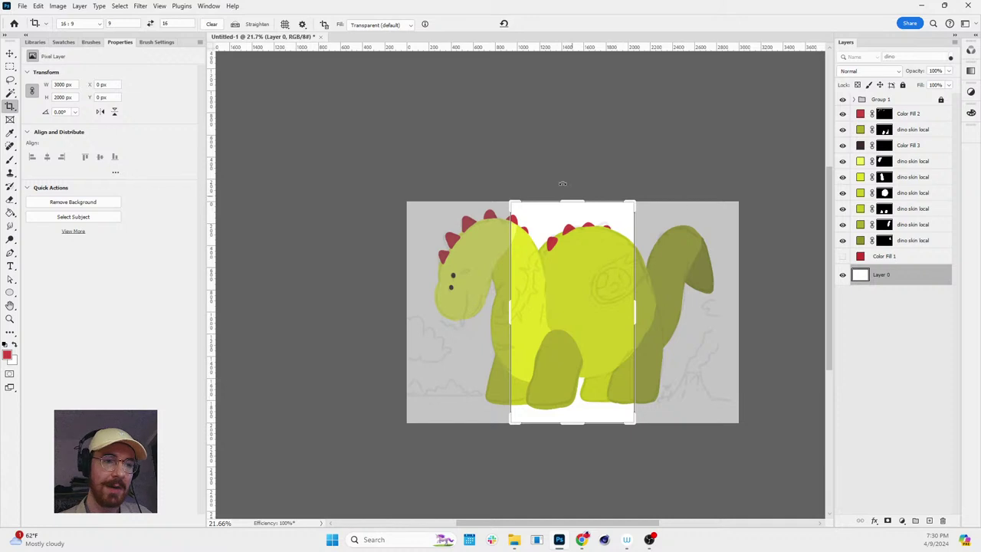
left_click_drag(630, 203, 661, 162)
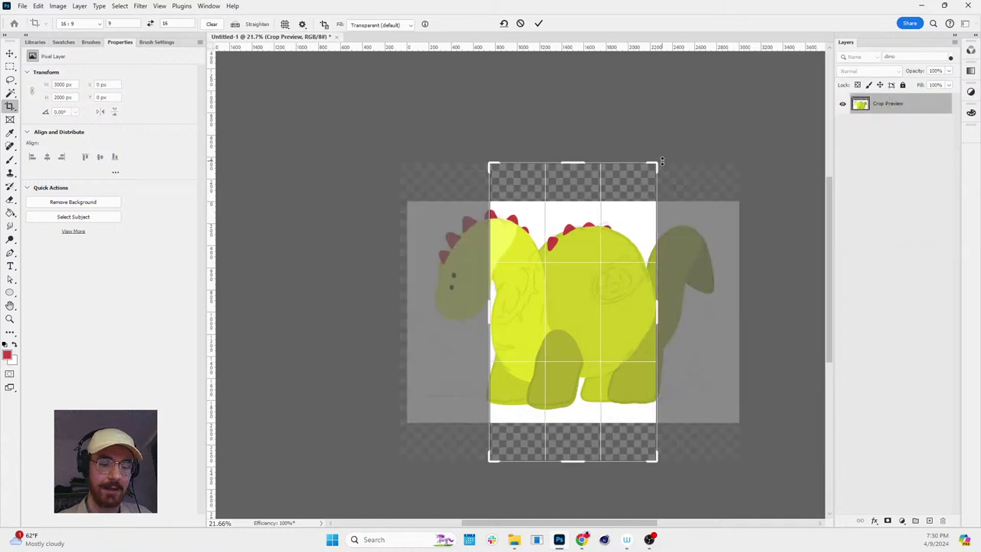
key("Return")
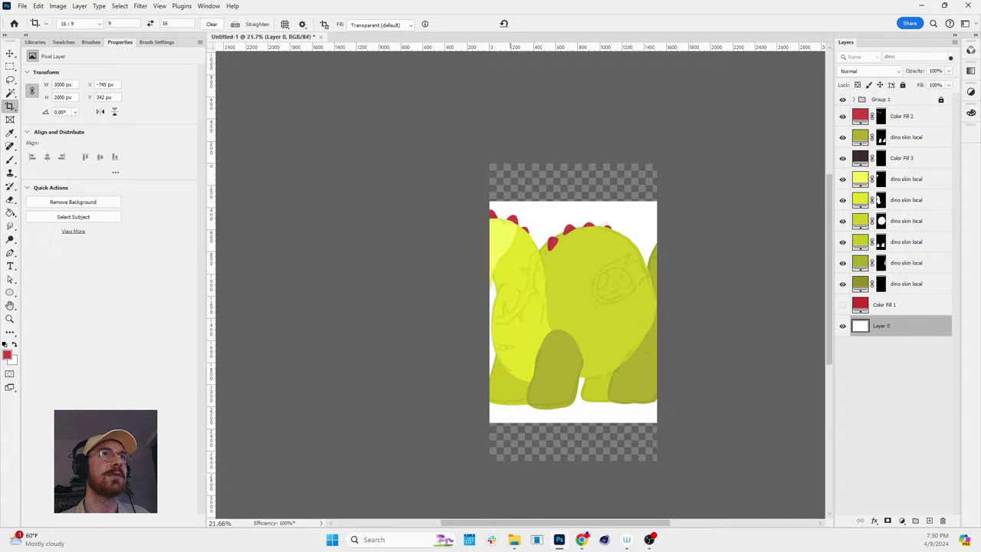
key("ctrl+z")
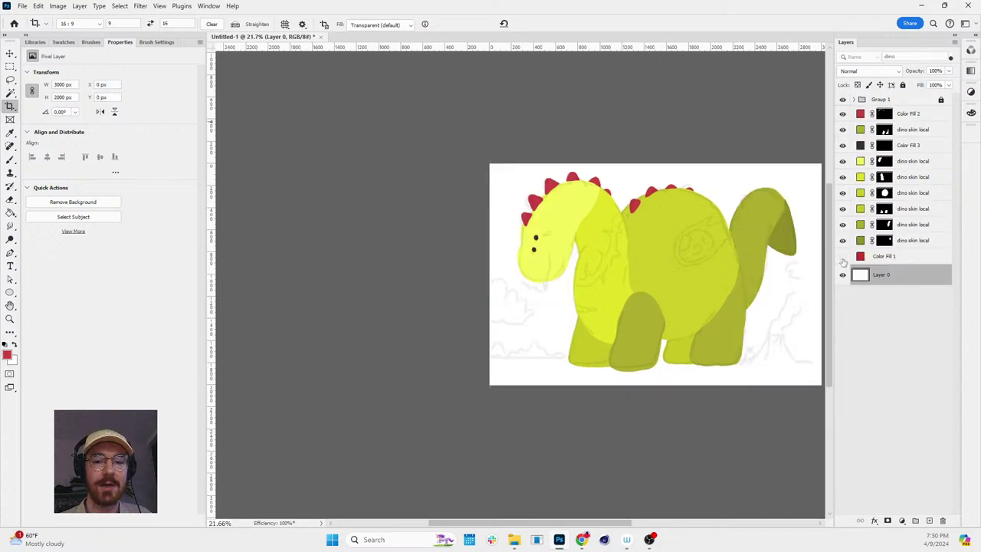
- Show Color Fill 1 again, test a wide 16:9 crop, and undo it
left_click(842, 256)
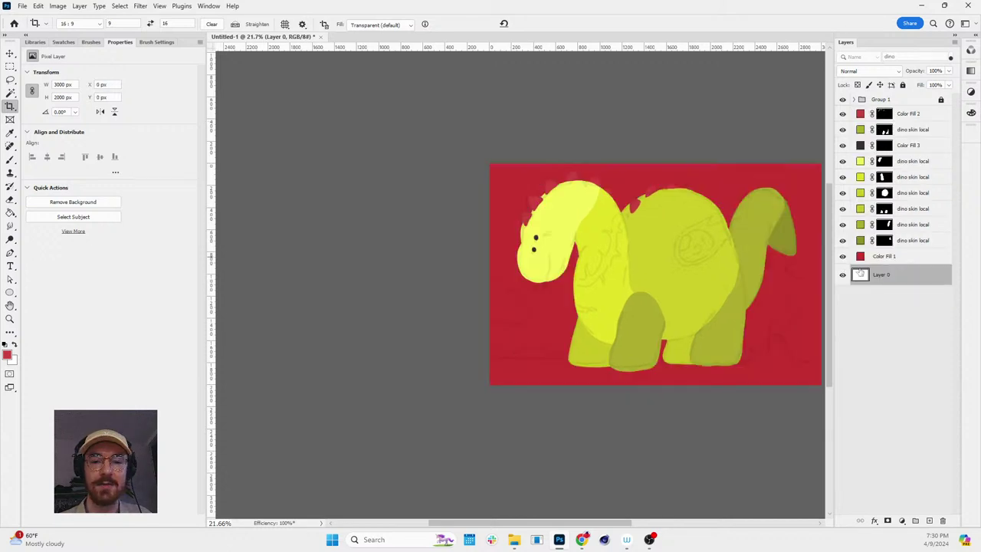
left_click(565, 158)
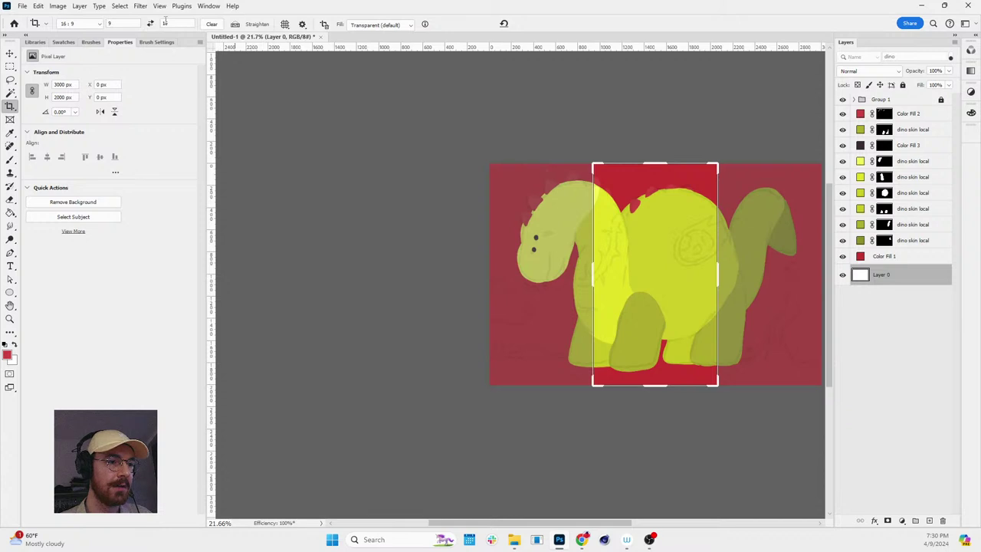
left_click_drag(717, 170, 812, 105)
key("Return")
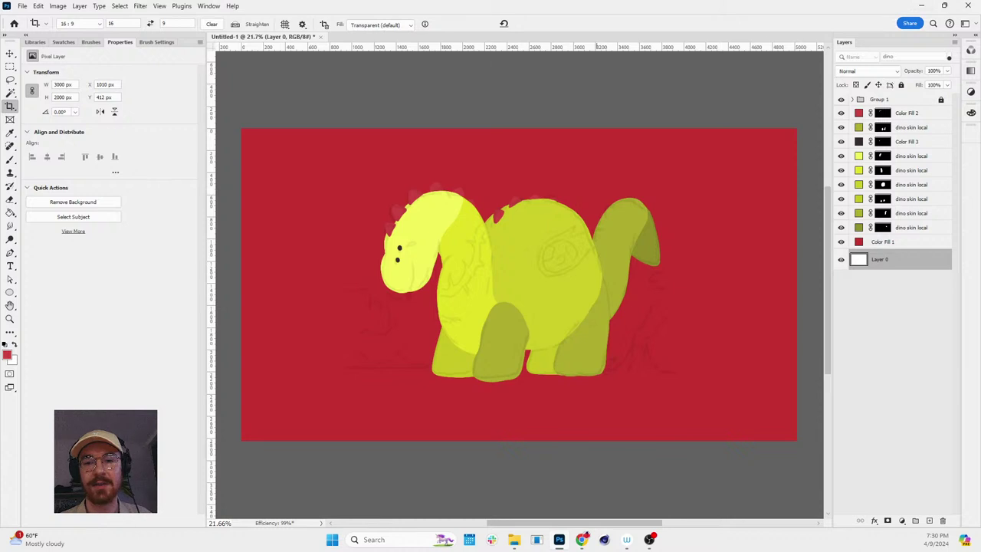
key("ctrl+z")
- Select Color Fill 1, zoom on the dino, and step back through history to undo the tests
left_click(876, 259)
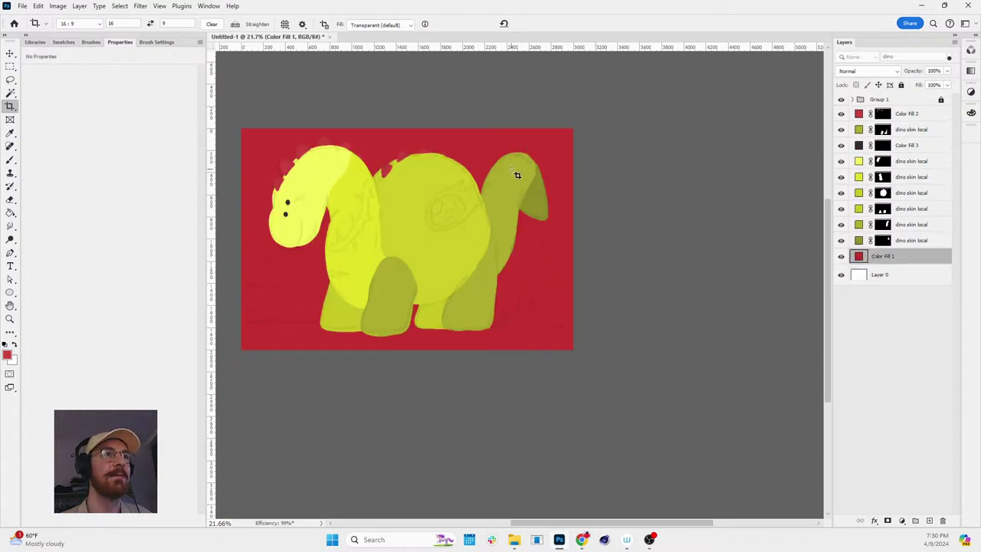
key("z")
left_click_drag(450, 173, 396, 167)
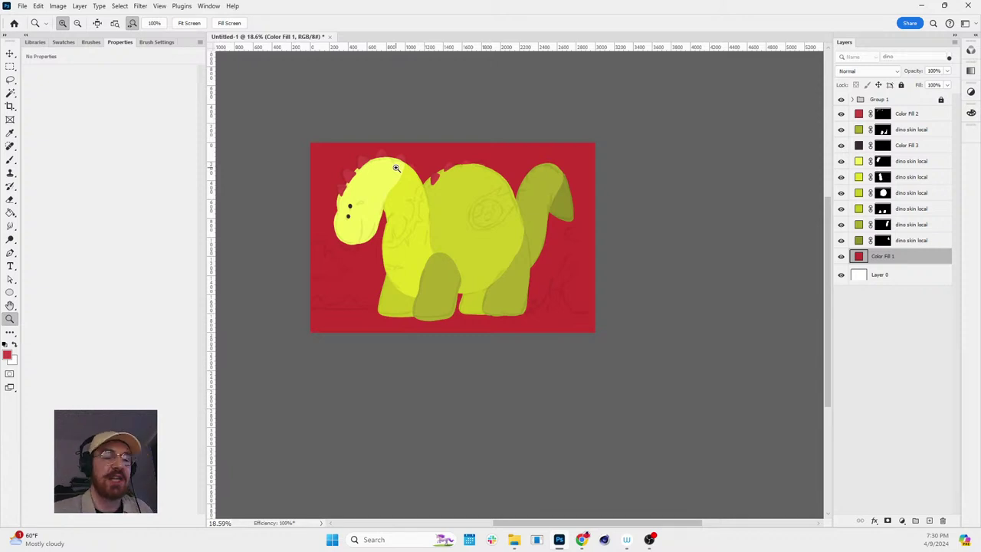
left_click_drag(428, 146, 485, 177)
key("ctrl+comma")
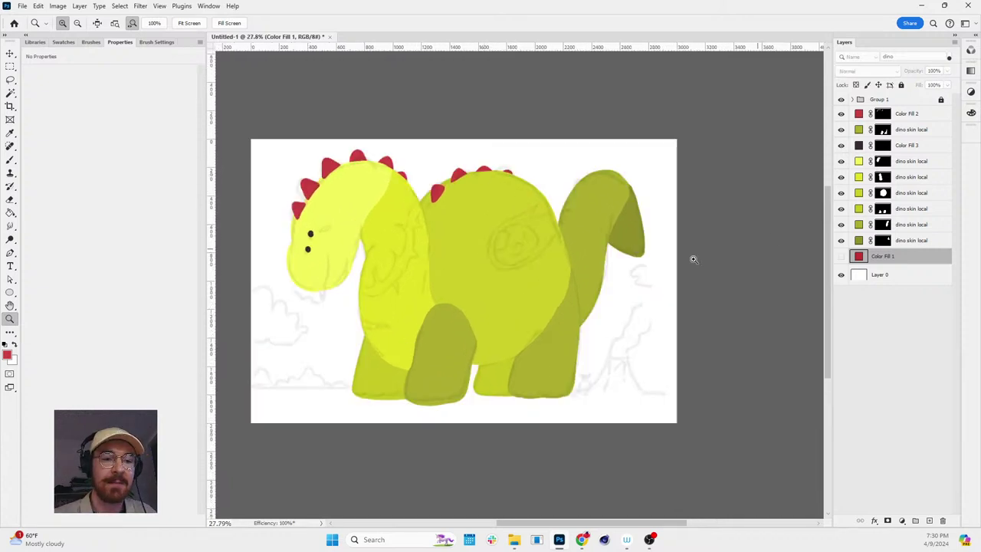
key("ctrl+z")
key("ctrl+z")
key("ctrl+z")
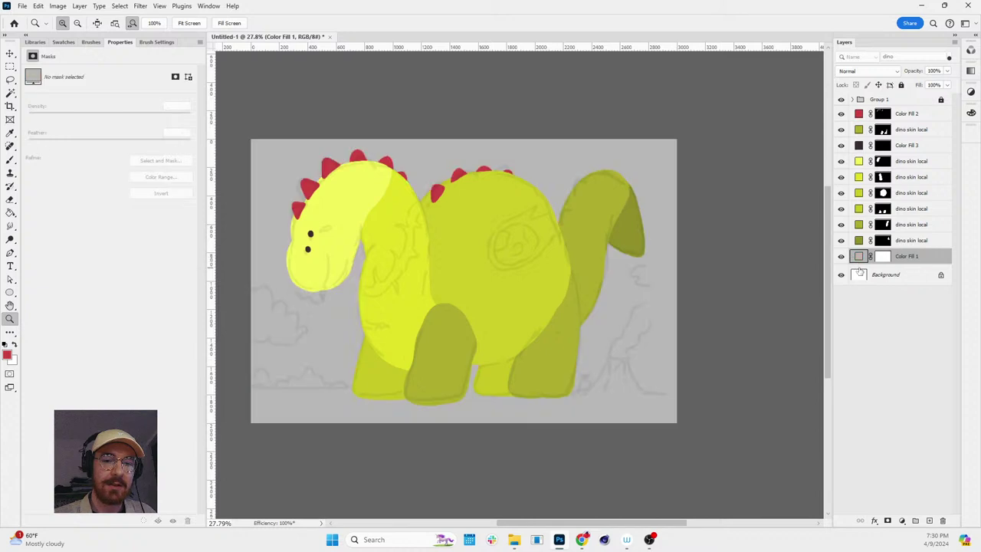
key("ctrl+z")
key("ctrl+z")
key("ctrl+z")
key("ctrl+z")
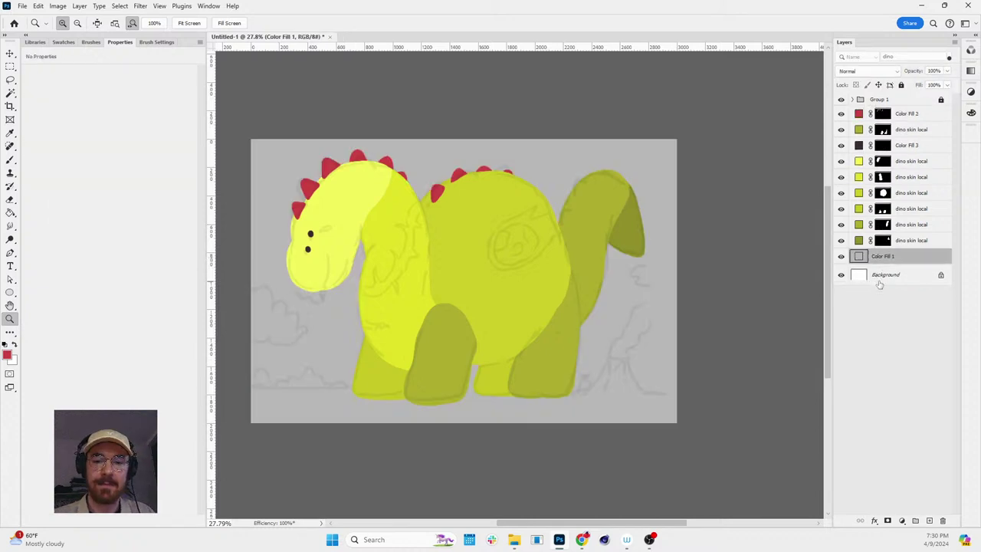
- Unlock the Background layer and delete it, leaving Color Fill 1 at the bottom
left_click(941, 276)
key("Delete")
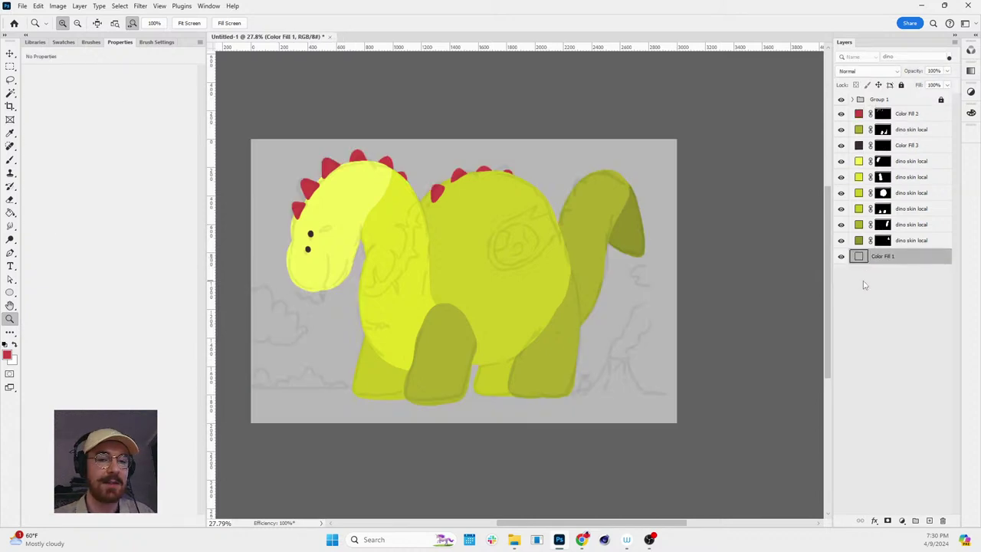
scroll(690, 219, "down", 3)
scroll(445, 215, "up", 3)
scroll(456, 215, "up", 1)
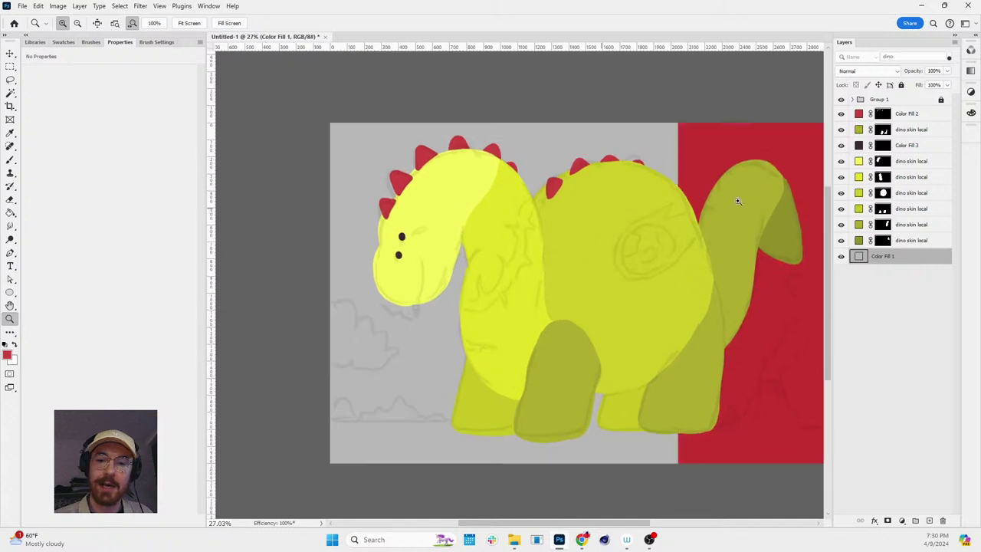
- Recolour the tail fill layer to blue-grey (#5c758c) in the Color Picker
left_click(901, 242)
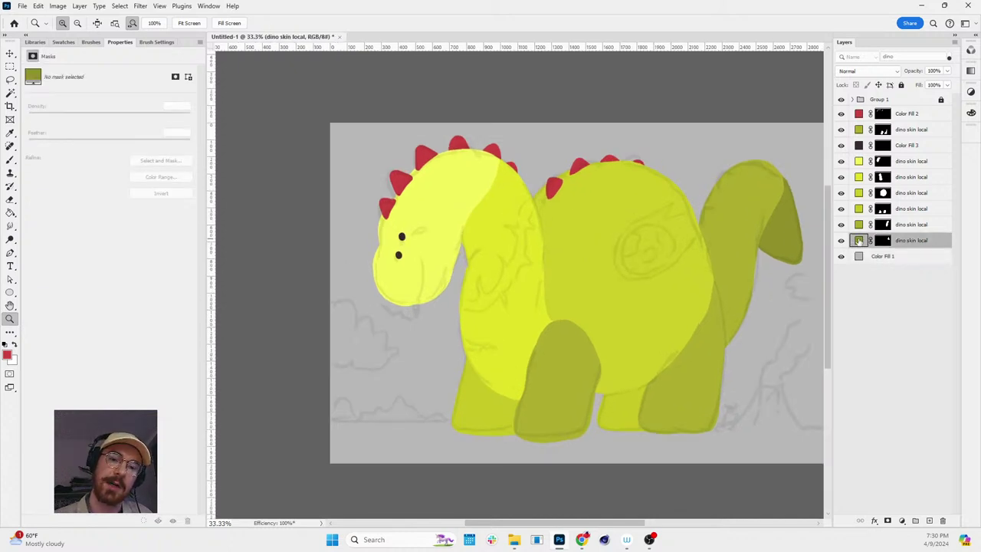
double_click(859, 241)
left_click(208, 252)
left_click(198, 259)
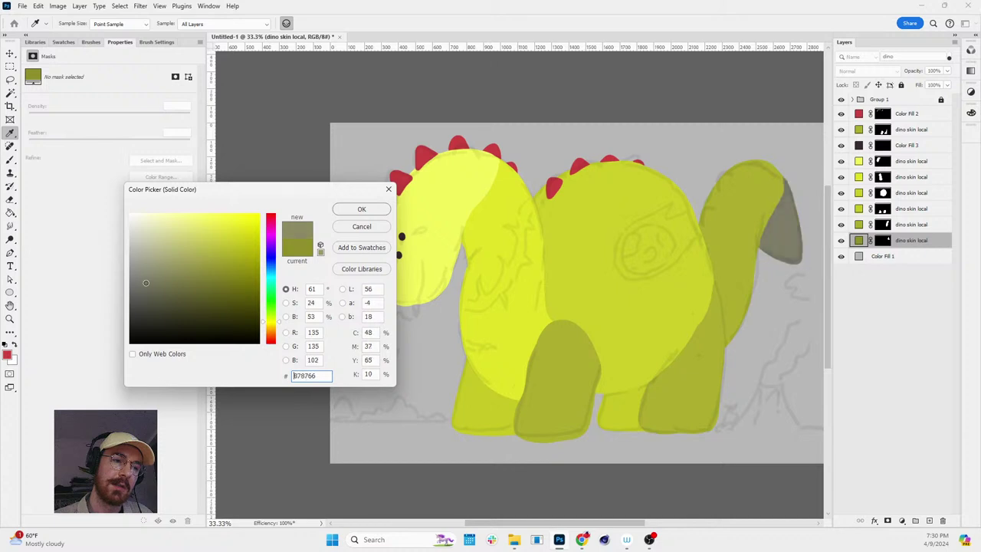
left_click(174, 272)
left_click_drag(276, 277, 276, 265)
key("Return")
key("z")
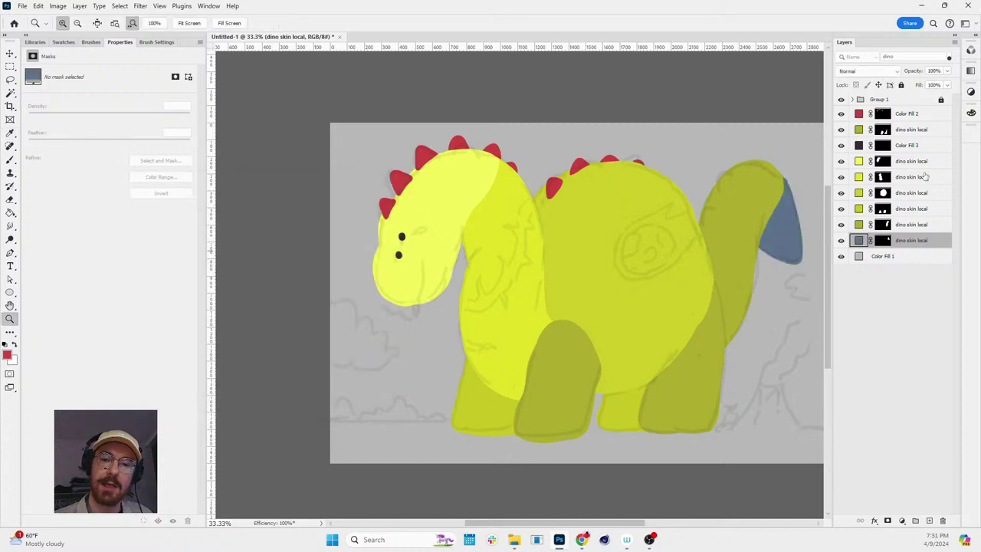
- Apply the same blue-grey swatch to the other selected dino skin layers
left_click(923, 162, "shift")
left_click(911, 129, "ctrl")
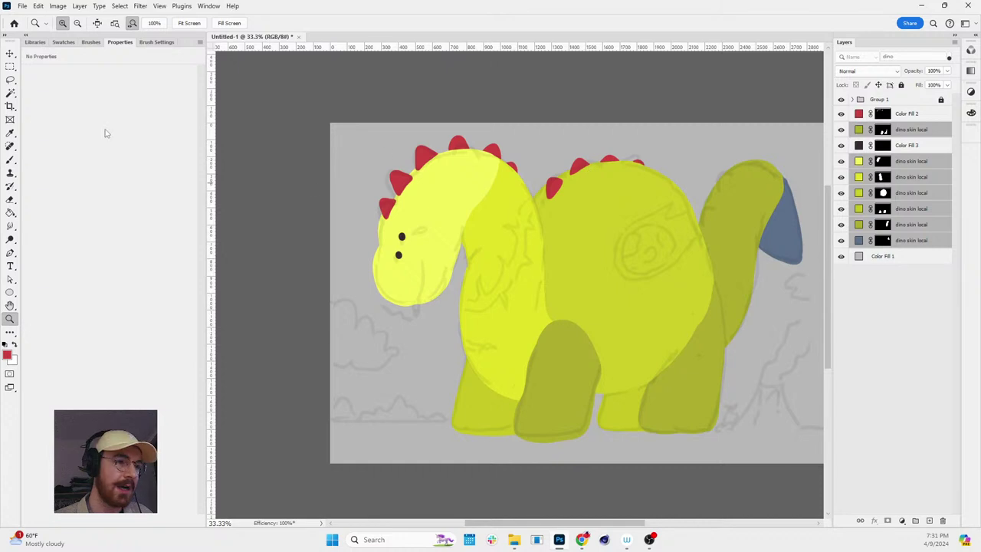
left_click(69, 45)
left_click(30, 56)
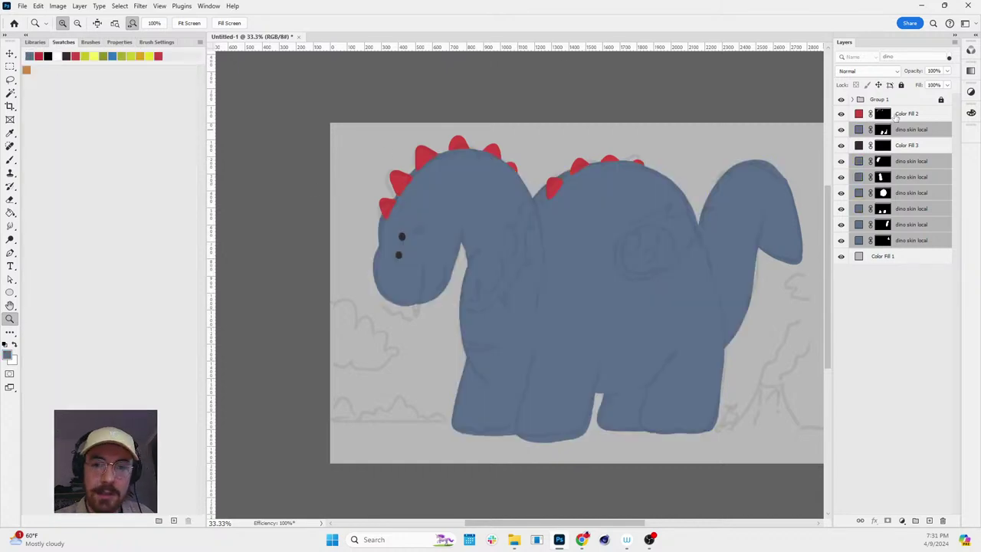
left_click(907, 146)
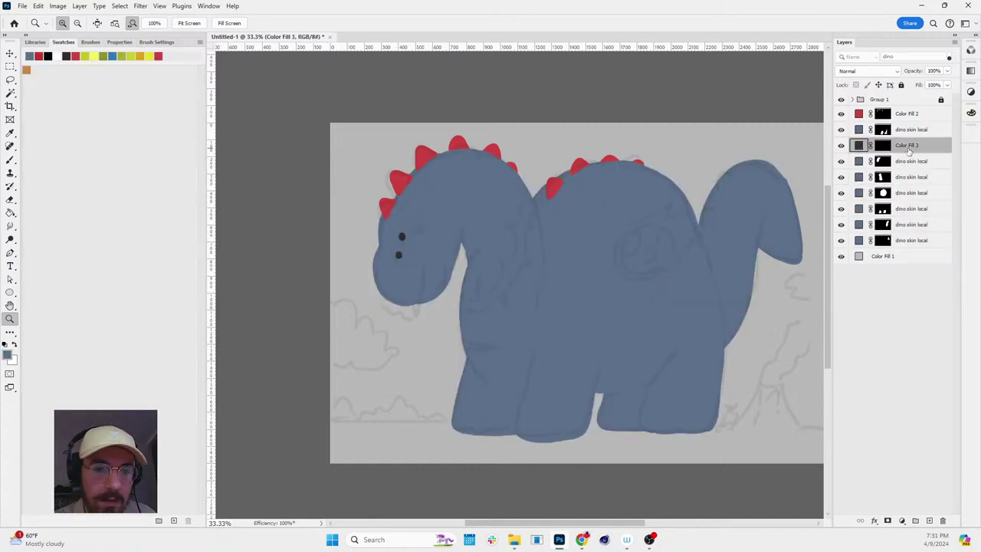
- Rename Color Fill 3 to 'eye local' and Color Fill 2 to 'spikes local'
double_click(908, 147)
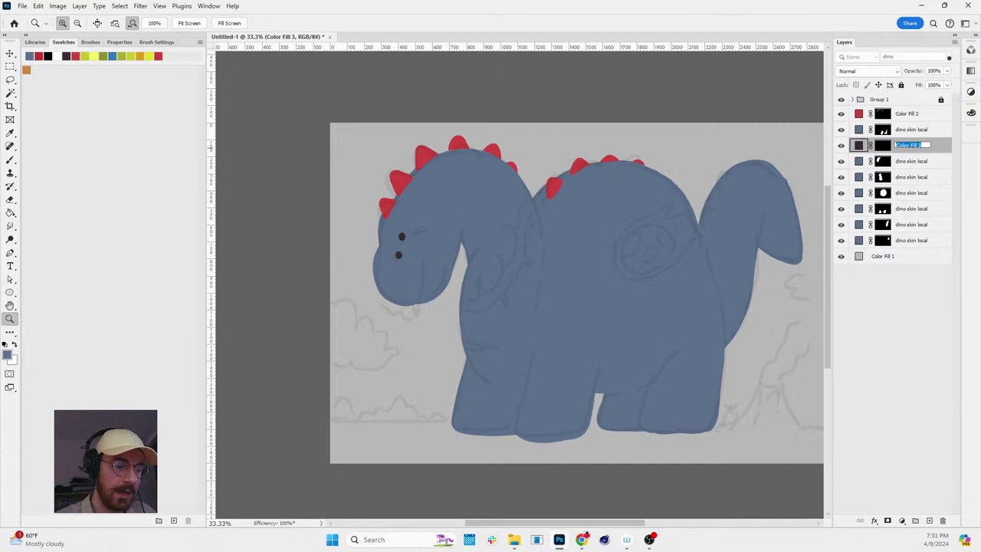
type("eye local")
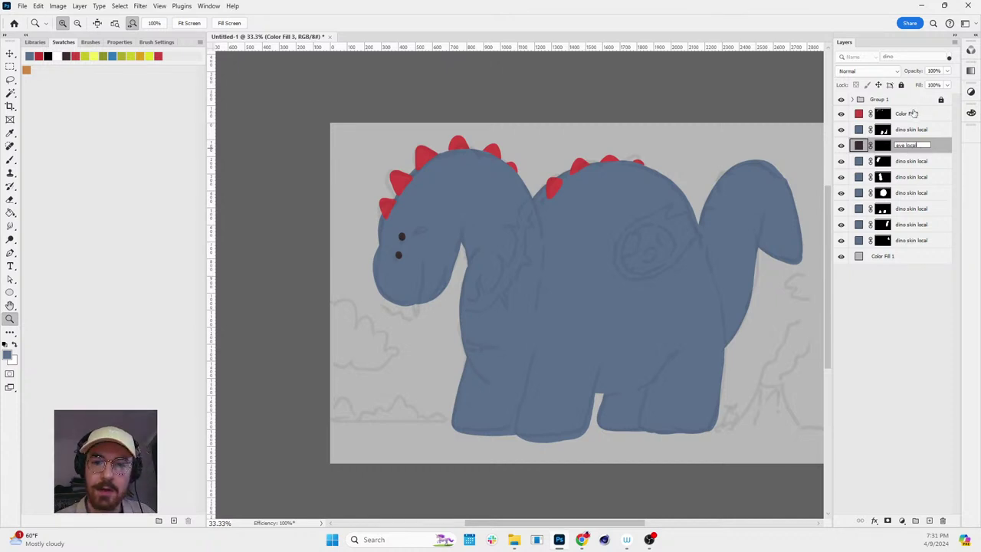
double_click(909, 113)
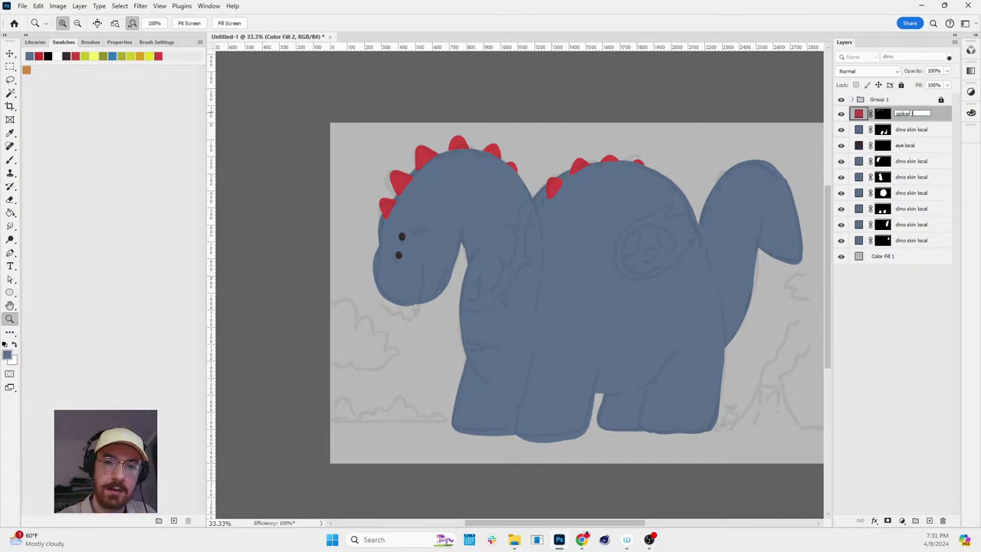
type("spikes local")
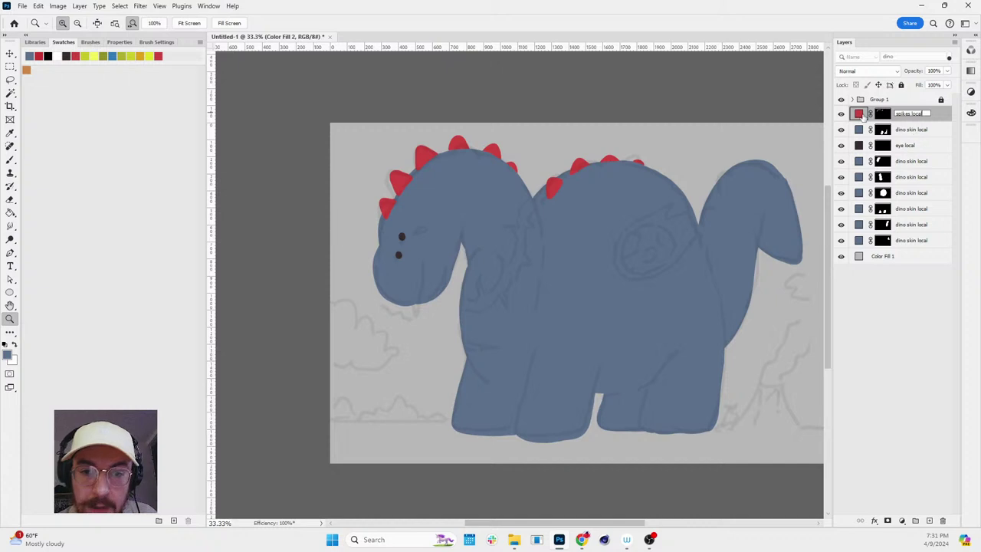
- Set the spikes local fill to the body's blue-grey, #5c708c
double_click(859, 115)
type("506582")
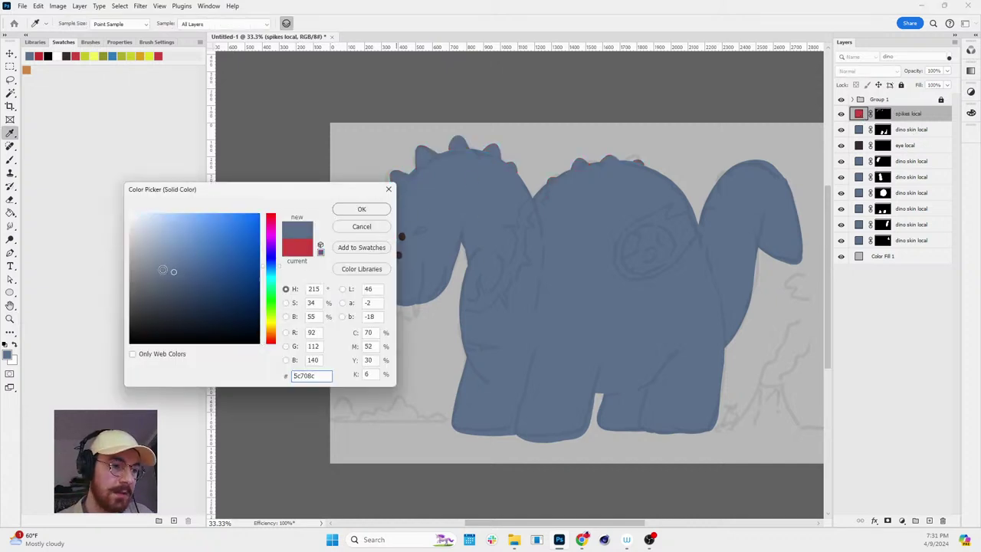
left_click(367, 209)
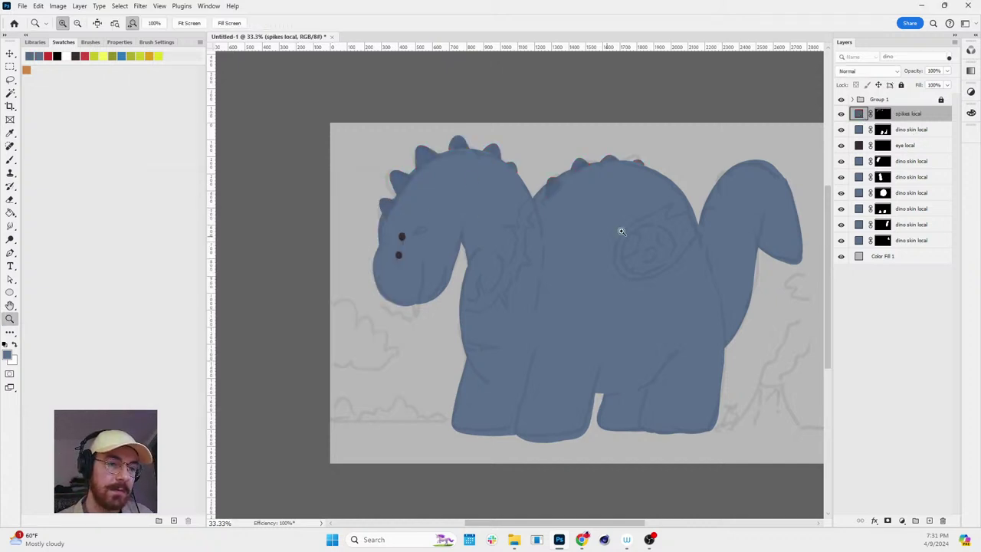
scroll(620, 225, "down", 3)
key("r")
key("z")
left_click_drag(684, 198, 813, 189)
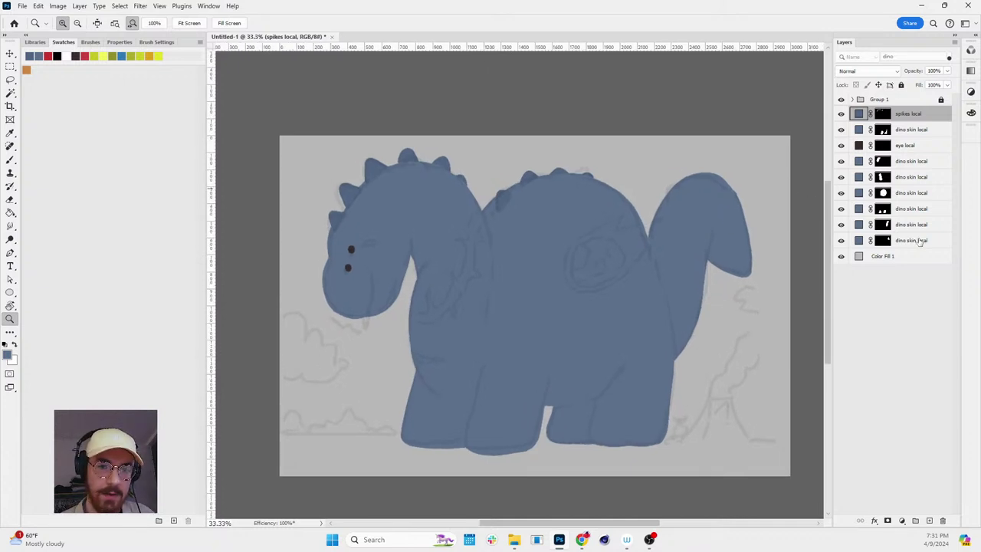
- Move eye local near the top and group the spikes and skin layers into Group 2
left_click_drag(860, 146, 864, 106)
left_click(902, 130)
left_click(912, 240, "shift")
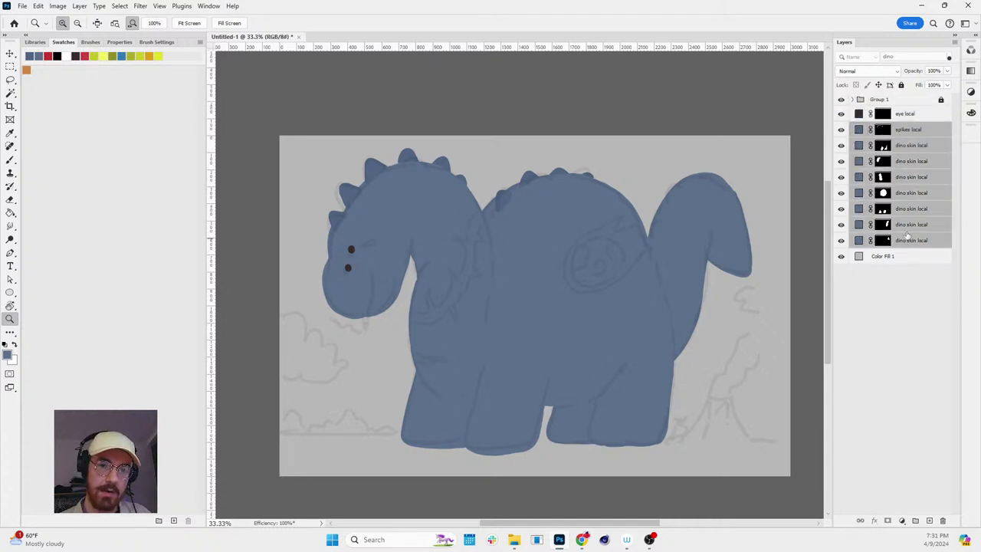
key("ctrl+g")
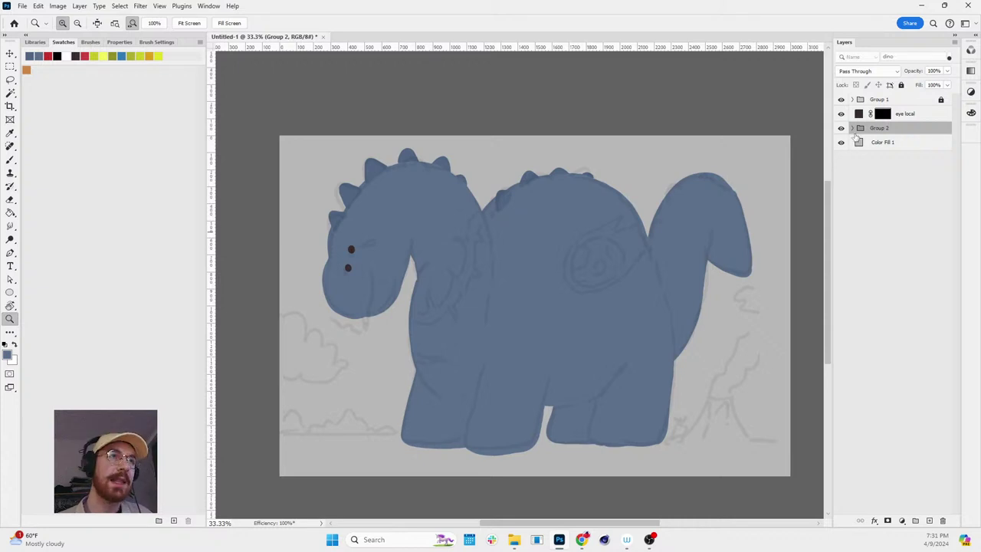
left_click_drag(649, 253, 662, 235)
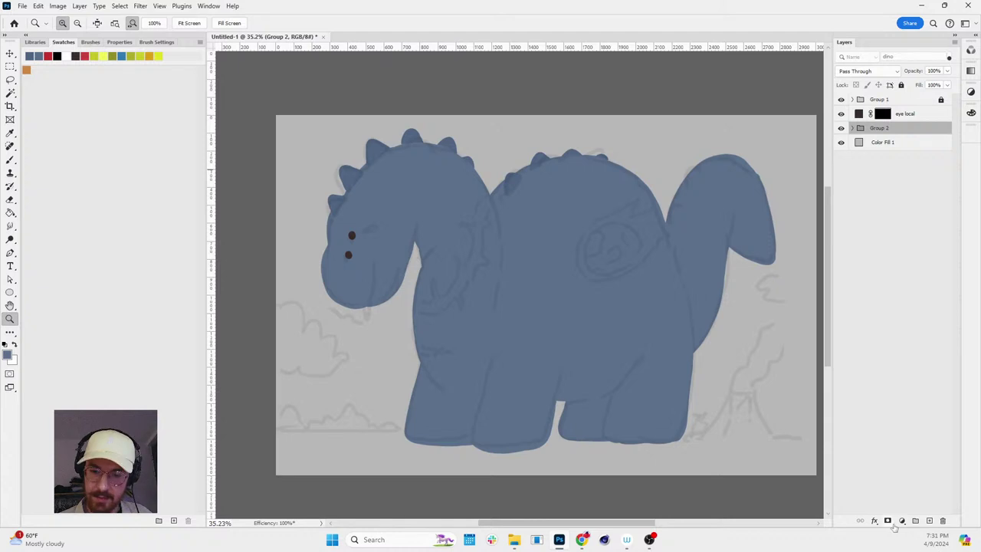
- Create a Solid Color fill layer and set it to taupe #978473 using an orange hue
left_click(903, 520)
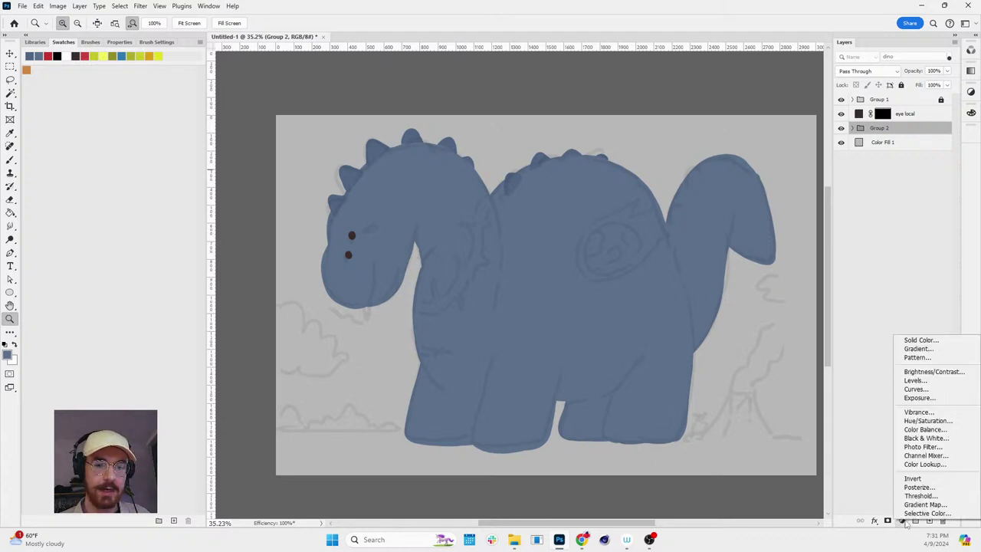
left_click(922, 341)
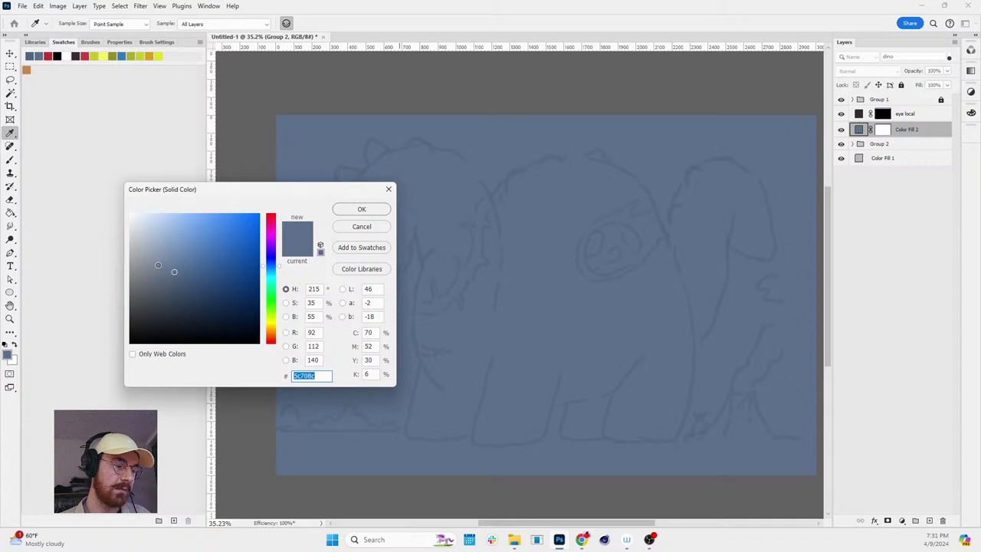
left_click(145, 263)
left_click_drag(270, 325, 270, 335)
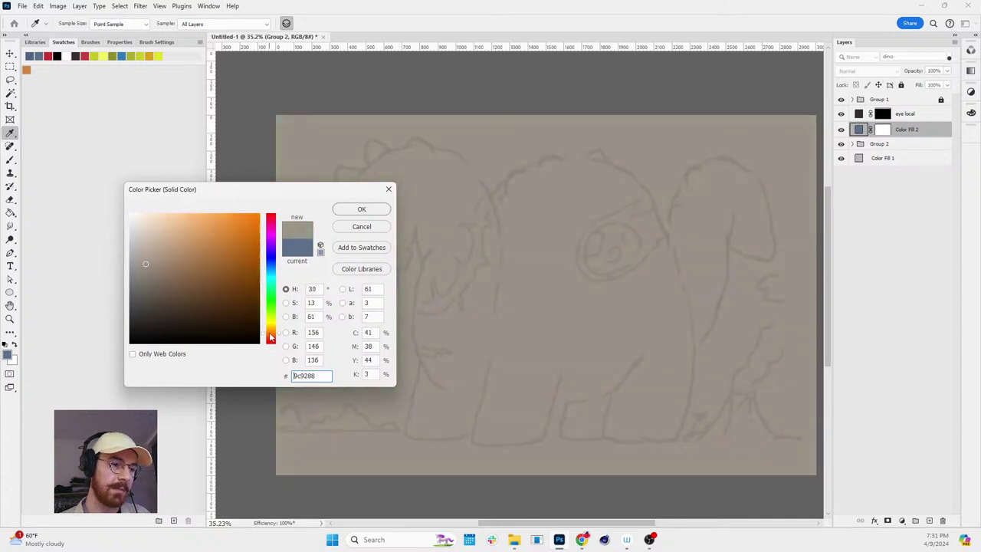
left_click(152, 266)
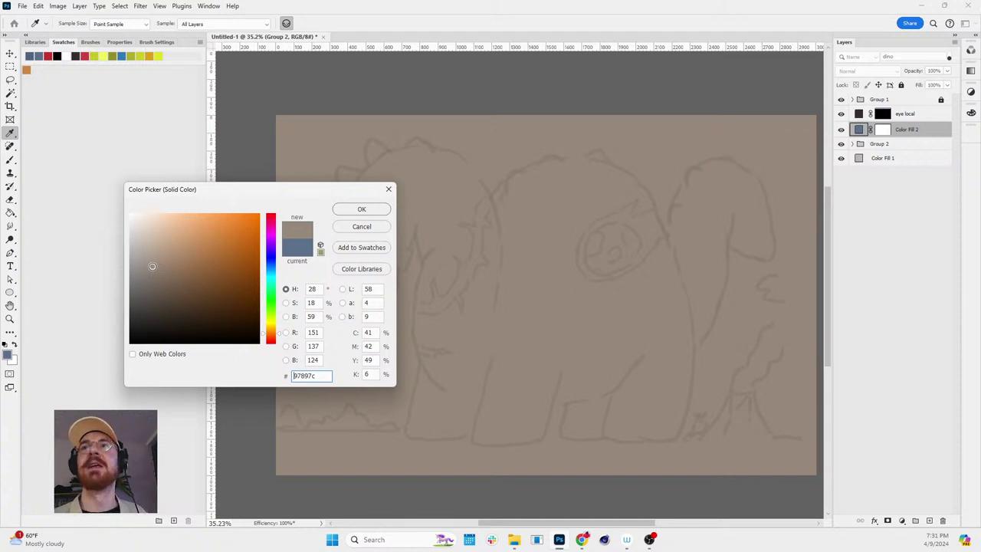
left_click(161, 266)
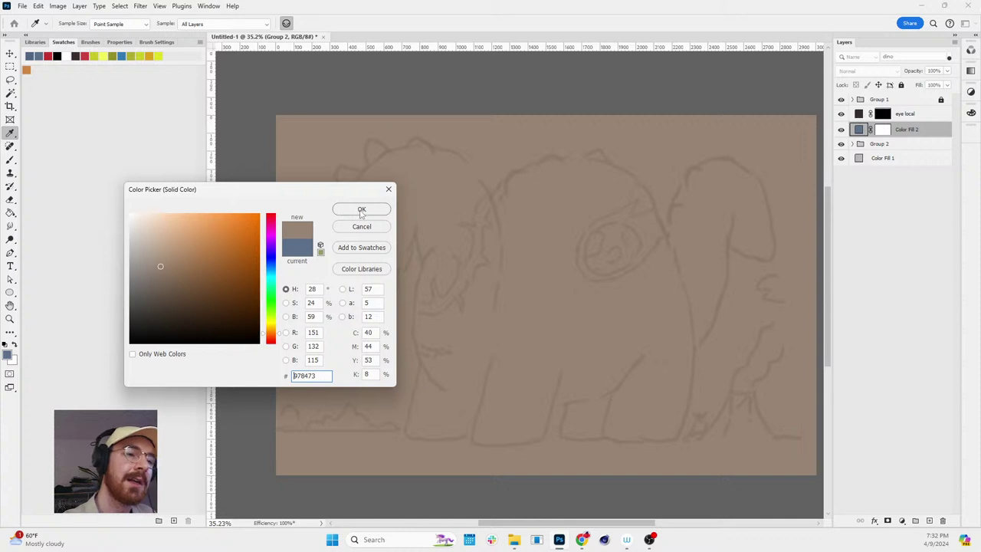
left_click(361, 209)
key("z")
left_click(885, 130)
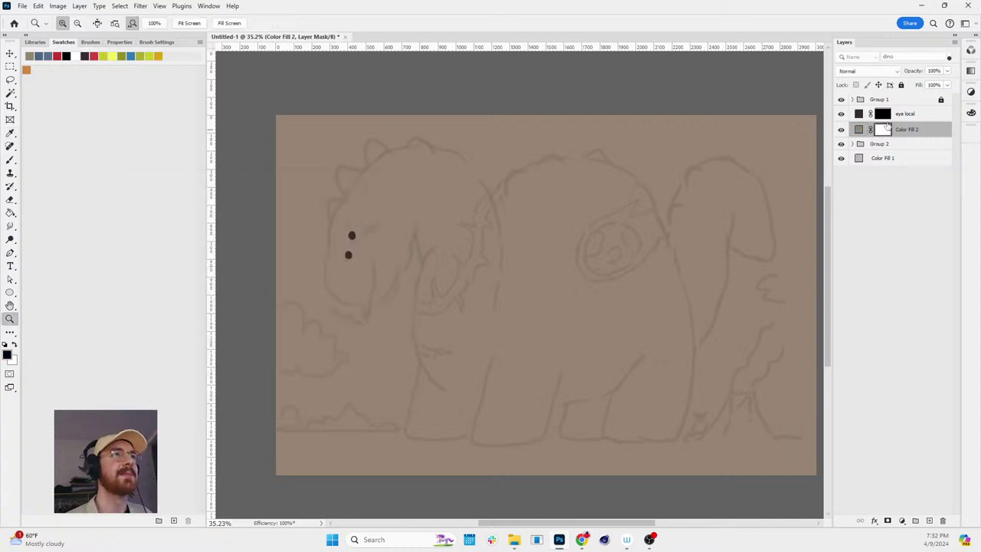
- Clip the new fill to the layers below and rename it 'skin local shadows'
key("ctrl+alt+g")
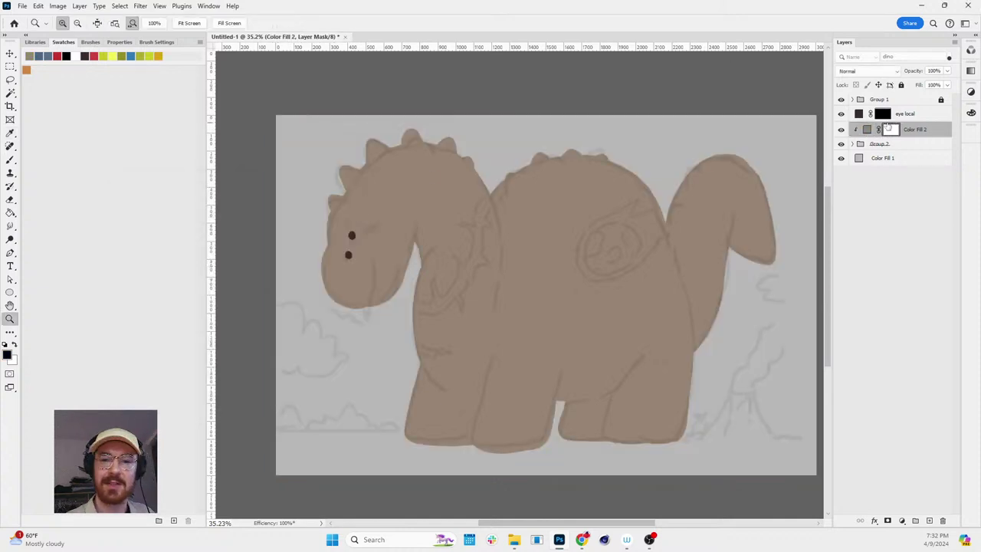
left_click(866, 130)
double_click(930, 129)
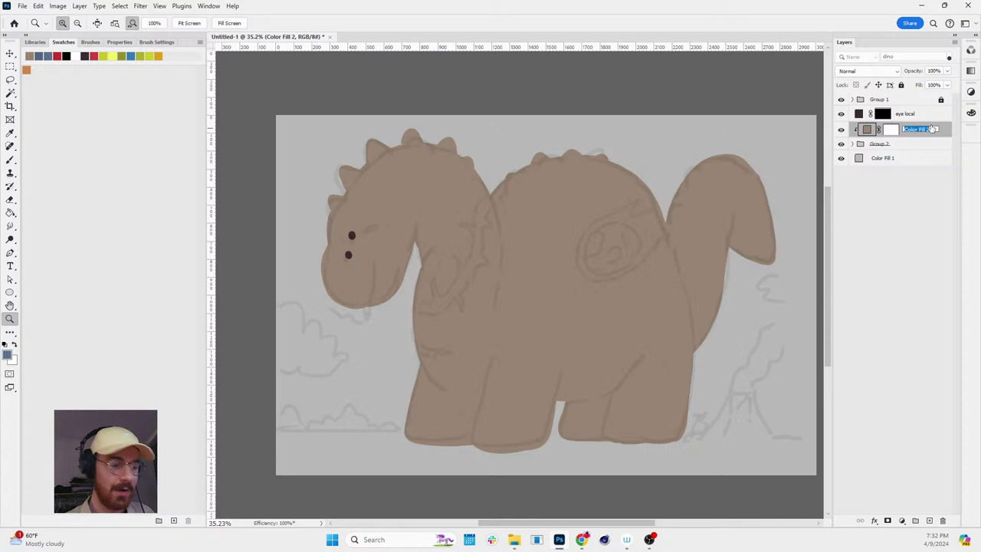
type("b")
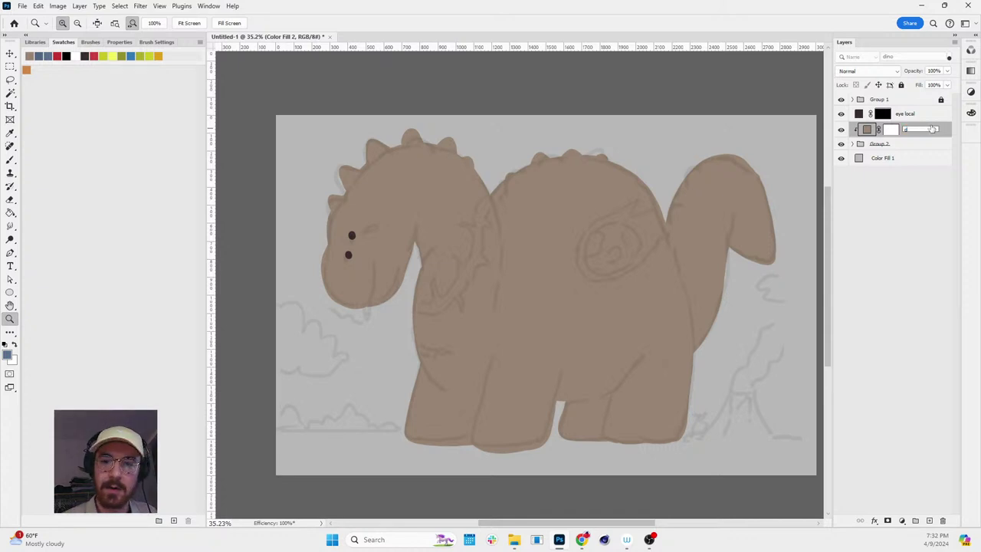
left_click(853, 145)
left_click(852, 145)
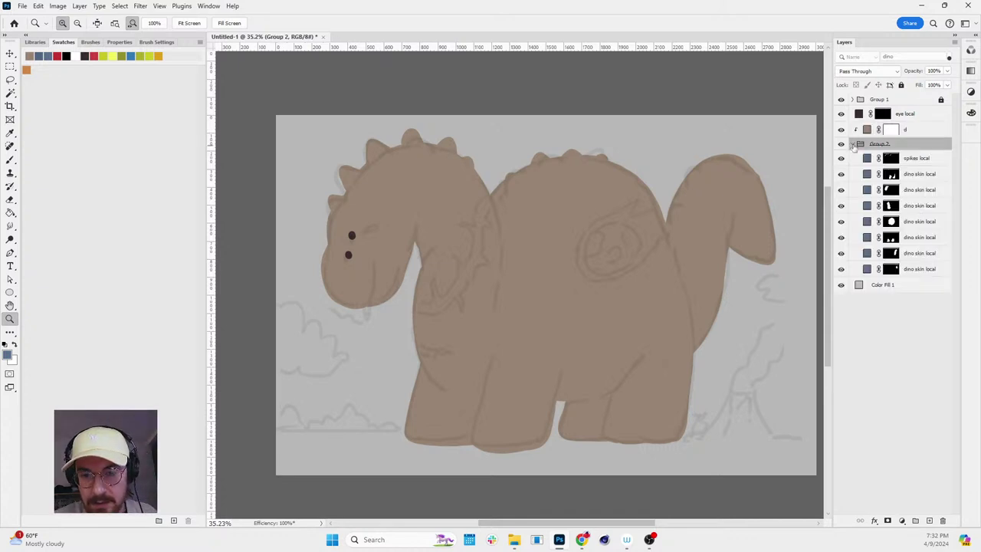
left_click(853, 145)
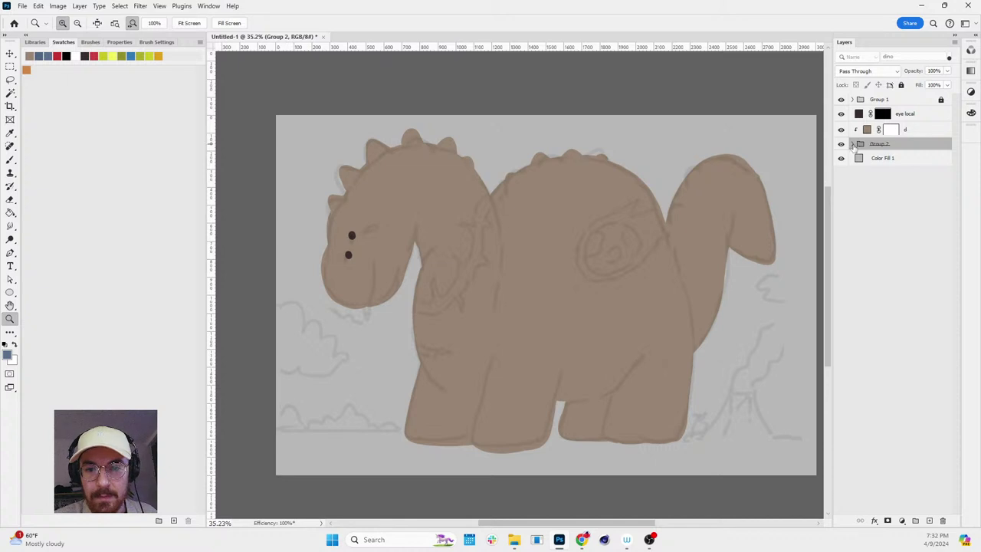
left_click(853, 145)
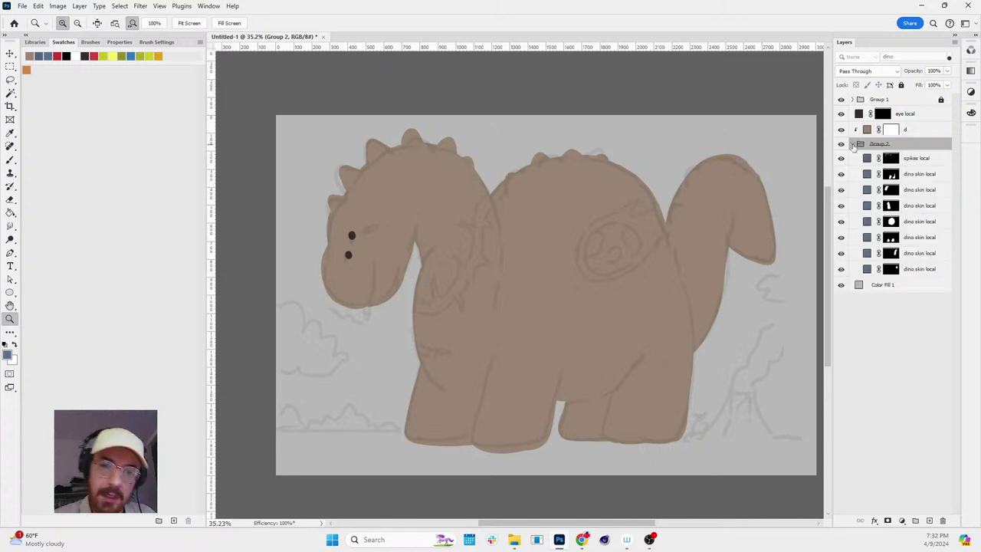
left_click(853, 145)
double_click(905, 129)
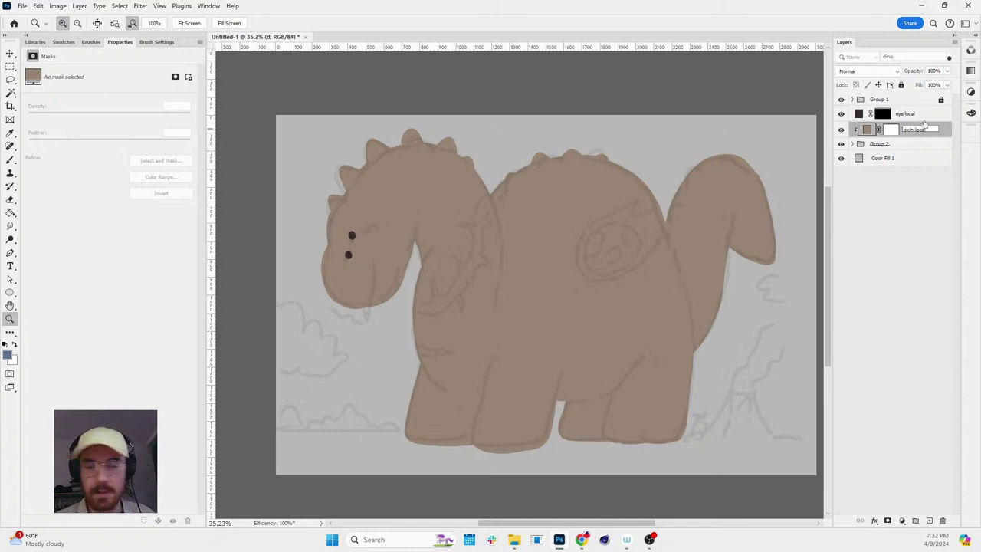
type("ws")
key("Return")
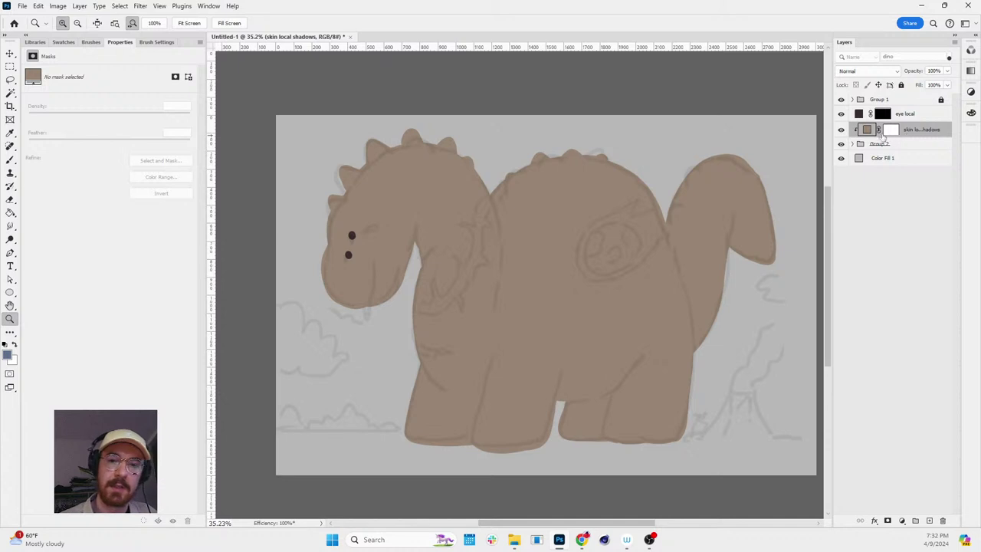
- Set skin local shadows to Multiply and invert its mask to black
left_click(873, 71)
left_click(848, 116)
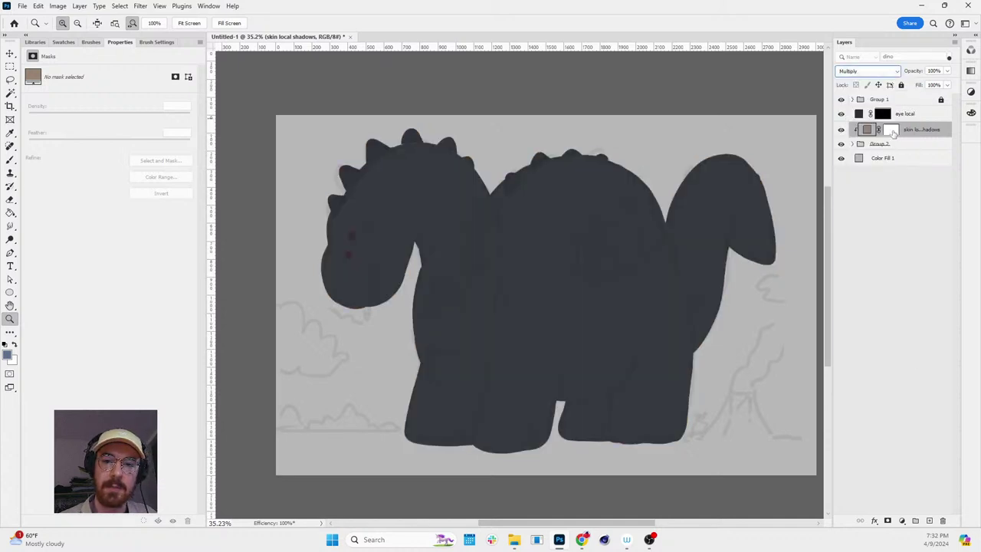
left_click(891, 130)
key("ctrl+i")
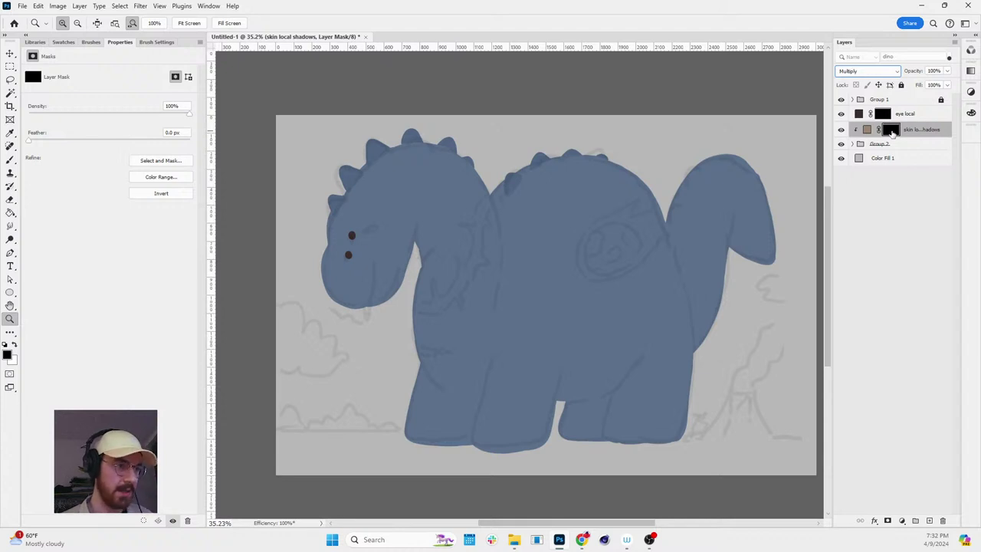
- Choose the soft brush preset and set the brush mode to Dissolve
left_click(91, 41)
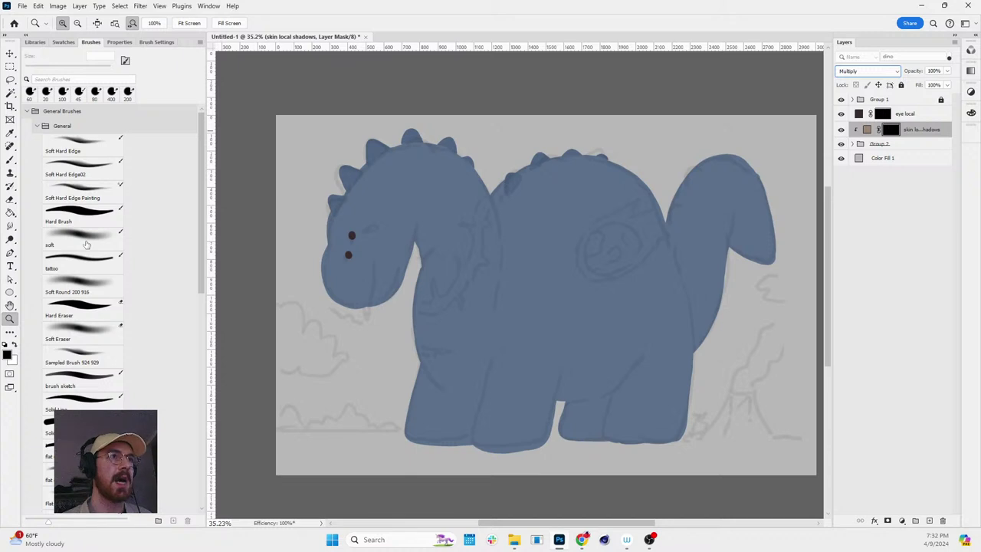
left_click(86, 245)
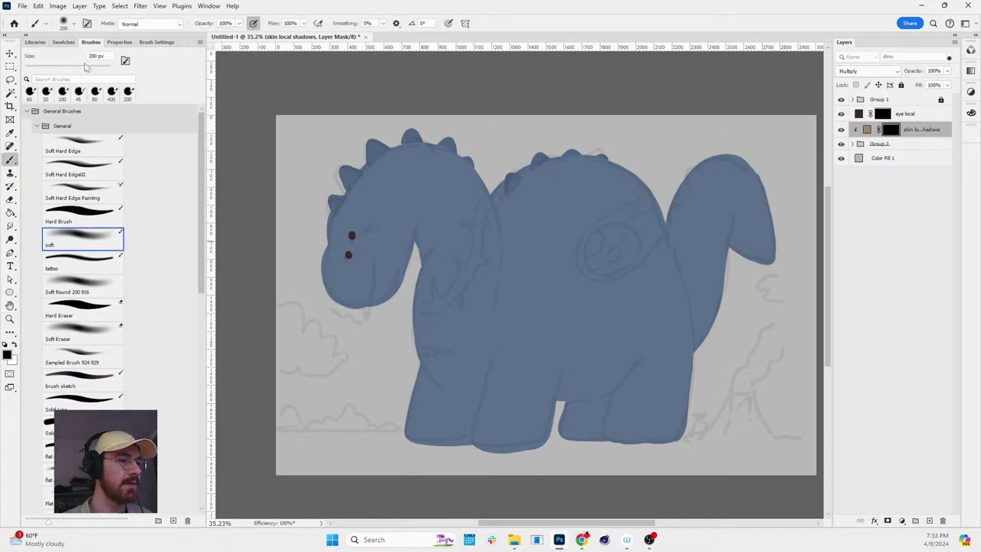
left_click(149, 24)
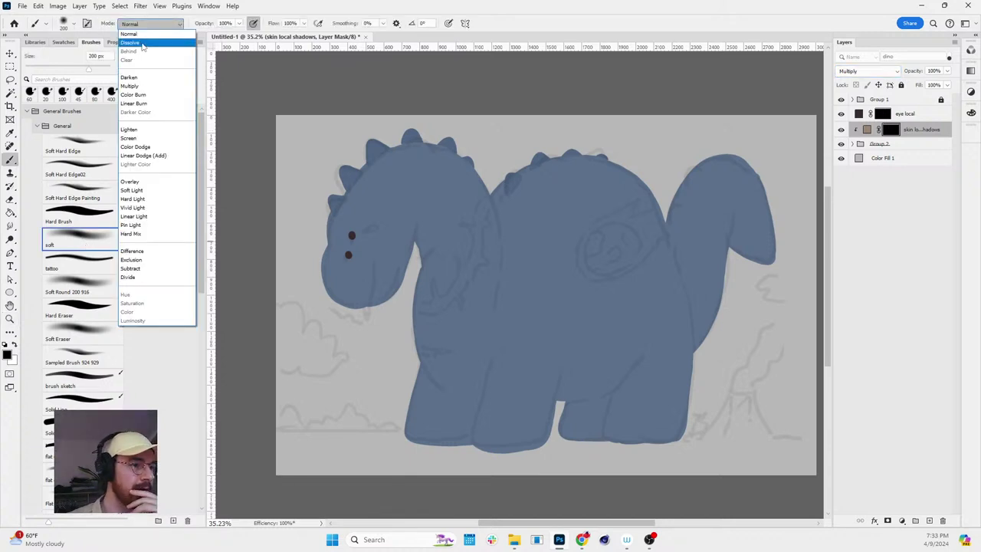
left_click(142, 43)
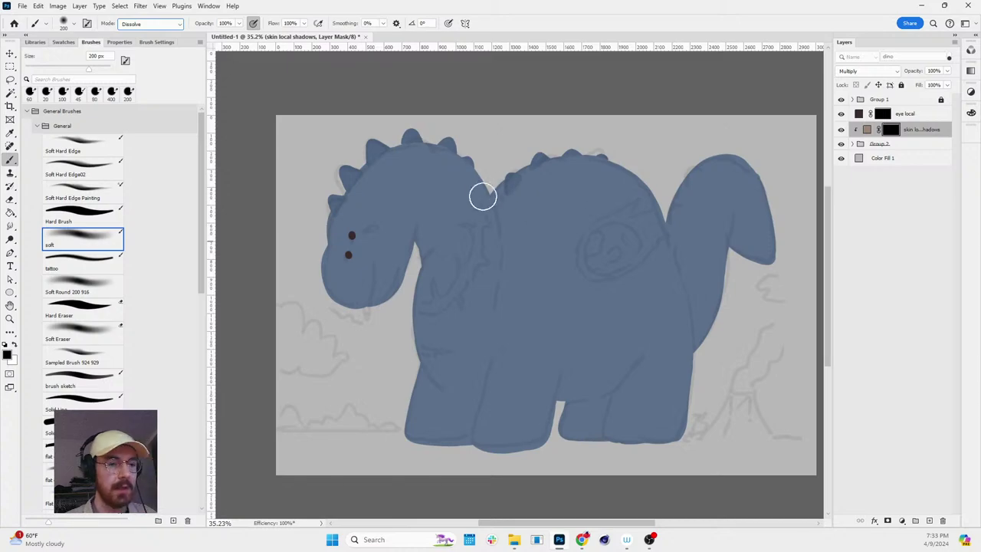
- Paint a speckled test shadow across the dino's neck, undo it, and expand Group 2
key("z")
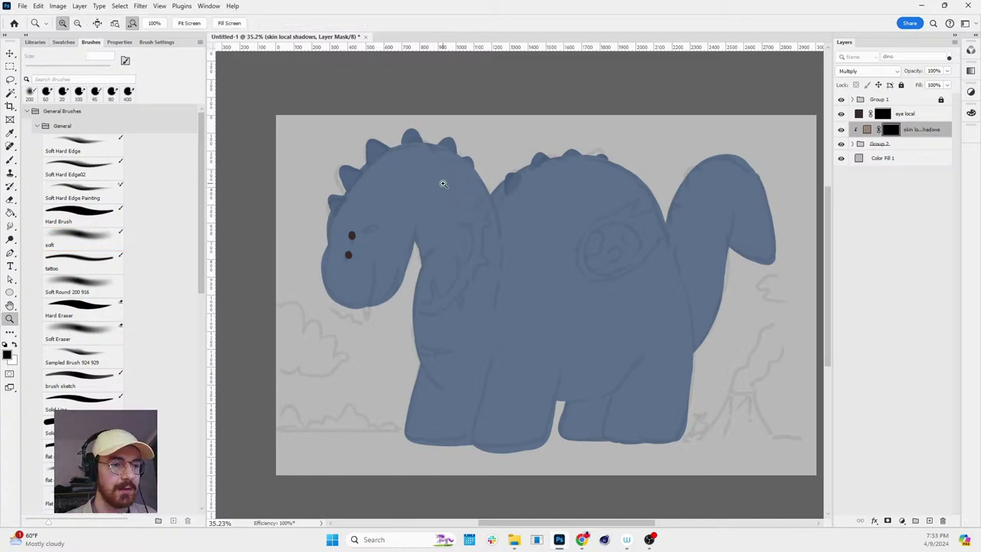
mouse_move(441, 183)
left_mouse_down()
mouse_move(469, 202)
mouse_move(416, 243)
mouse_move(488, 214)
mouse_move(420, 192)
left_mouse_up()
key("b")
key("z")
key("ctrl+z")
key("b")
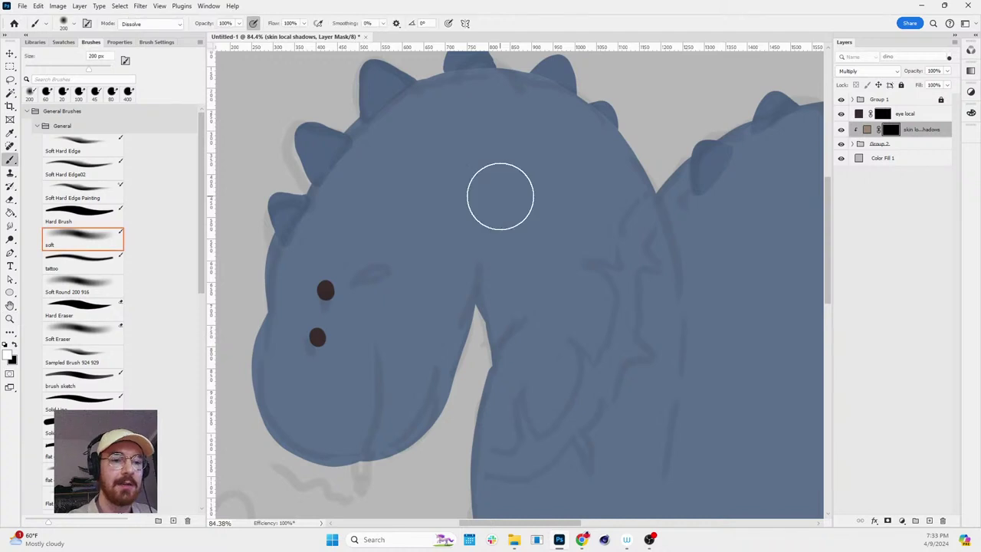
mouse_move(499, 195)
left_mouse_down()
mouse_move(438, 309)
mouse_move(447, 363)
mouse_move(467, 288)
mouse_move(576, 226)
mouse_move(642, 245)
left_mouse_up()
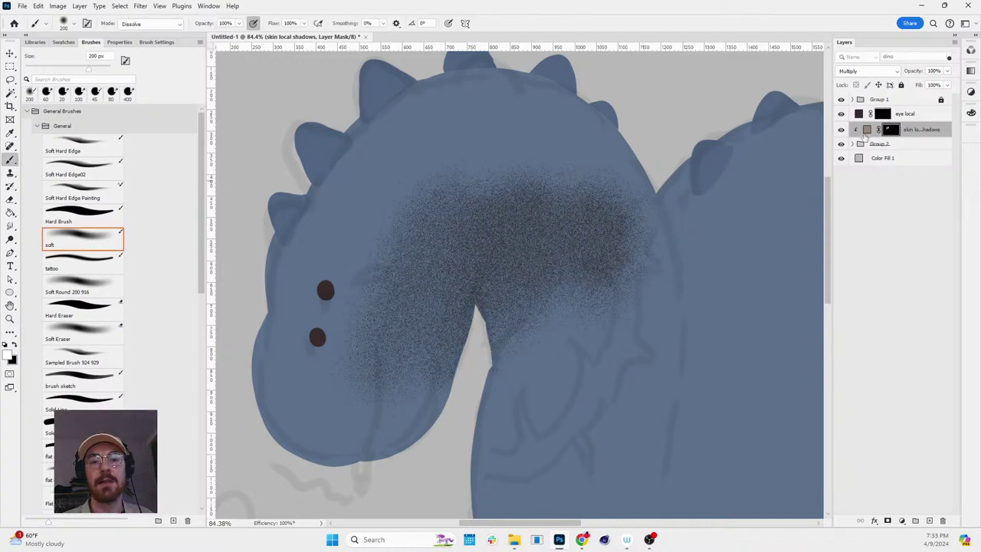
key("z")
scroll(575, 255, "down", 3)
scroll(557, 192, "up", 1)
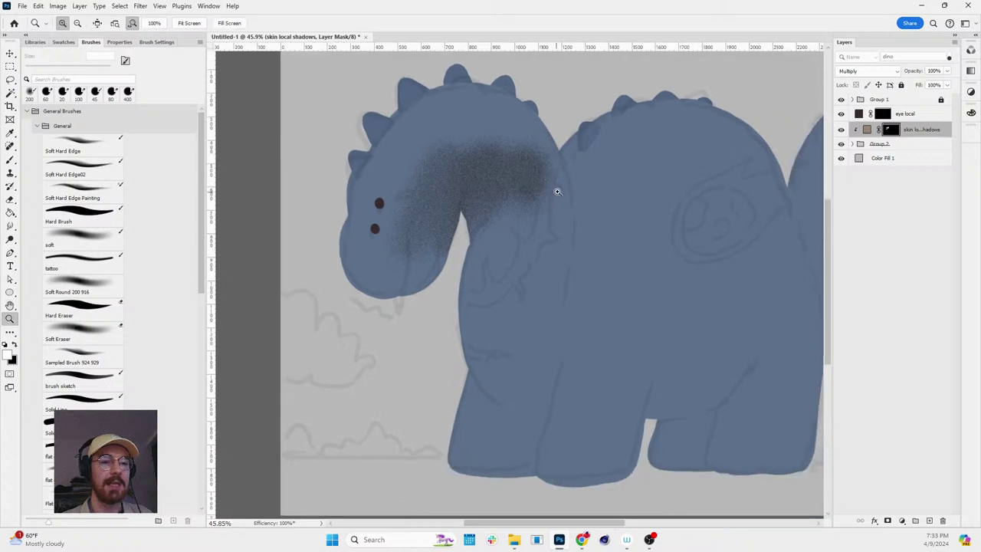
scroll(557, 192, "down", 1)
key("ctrl+z")
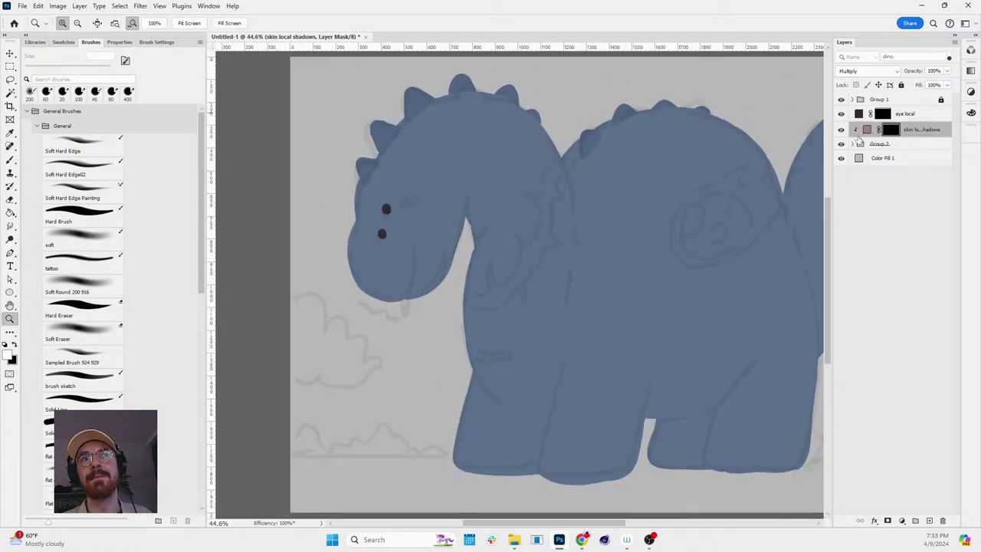
left_click(853, 145)
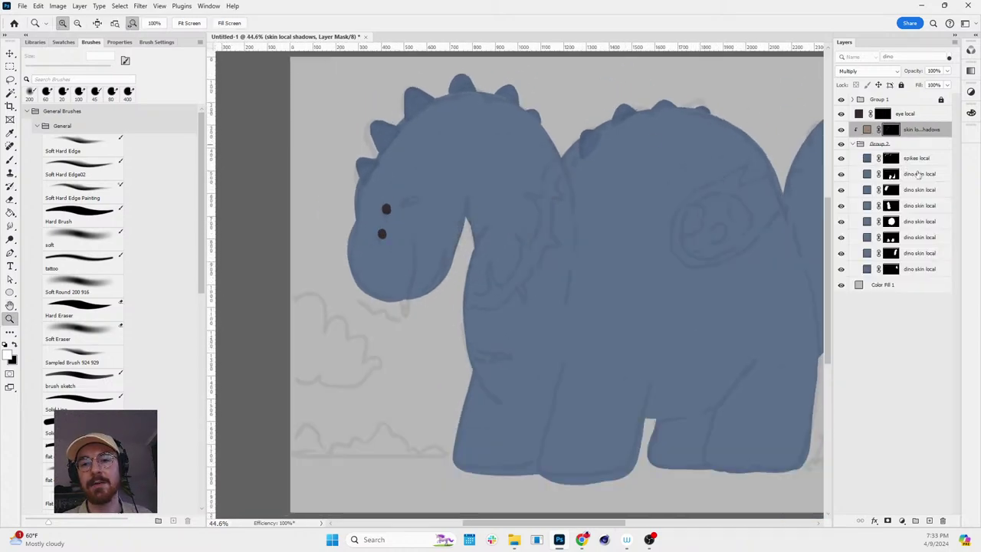
- Rename Group 2 to 'local'
double_click(879, 144)
type("loc")
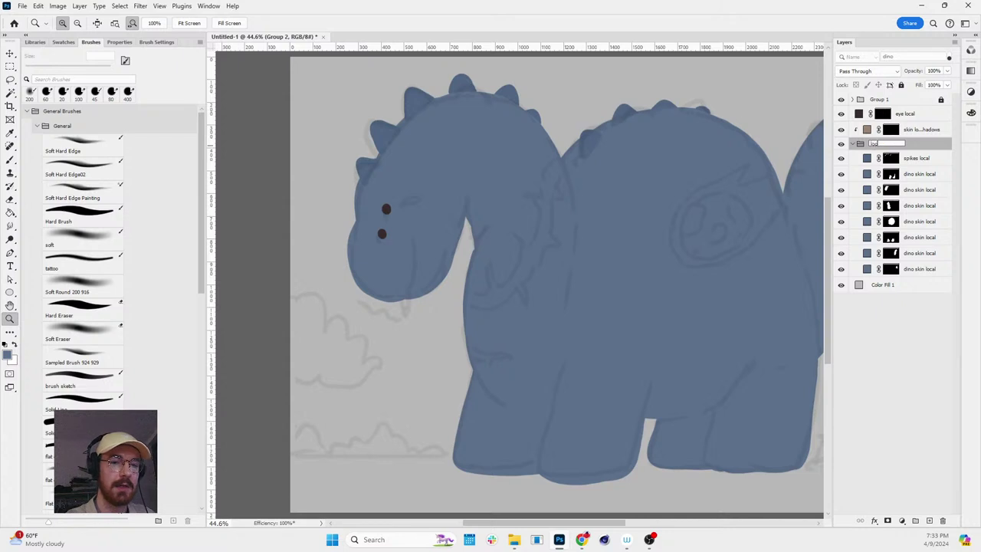
type("al")
key("Return")
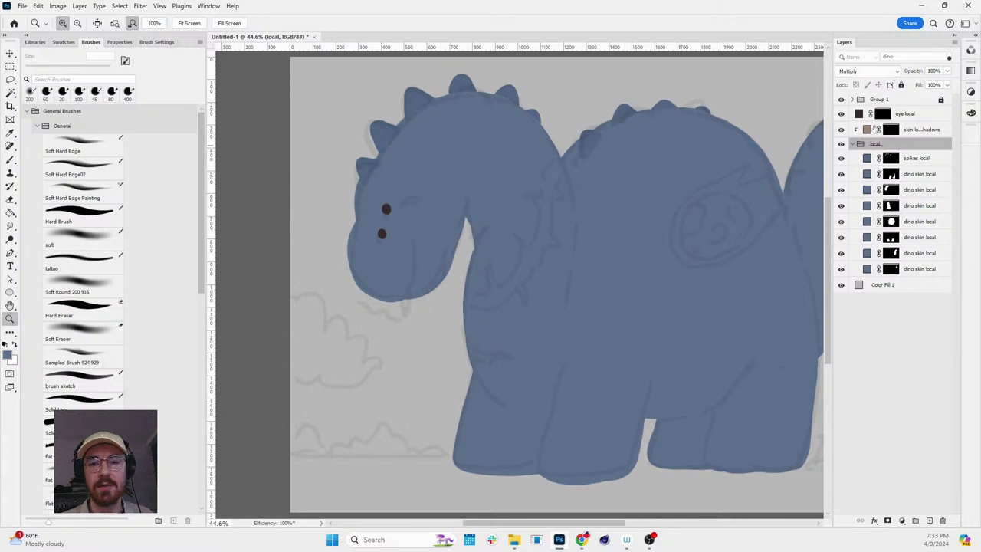
- Move skin local shadows into the local group, release its clipping, and return it above
left_click(876, 128)
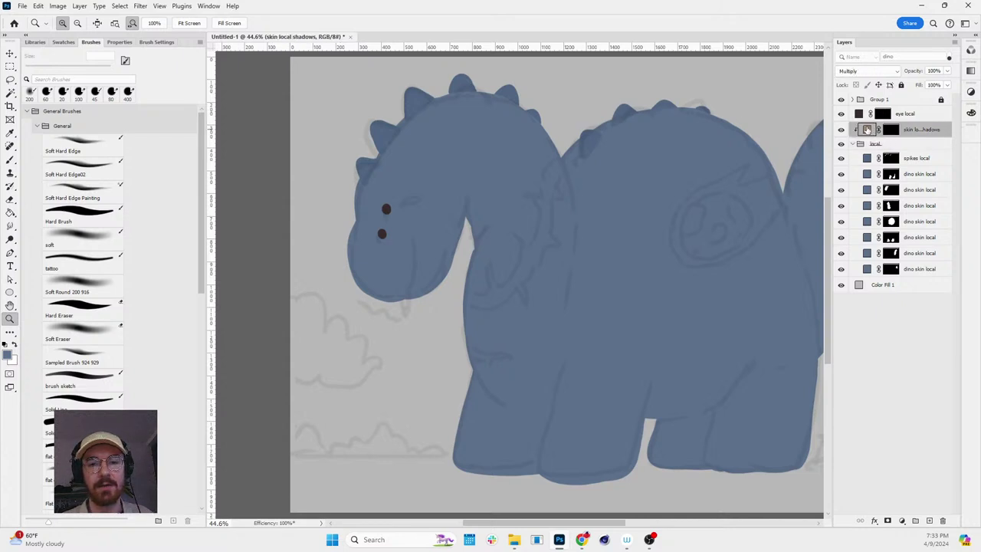
left_click_drag(867, 129, 873, 155)
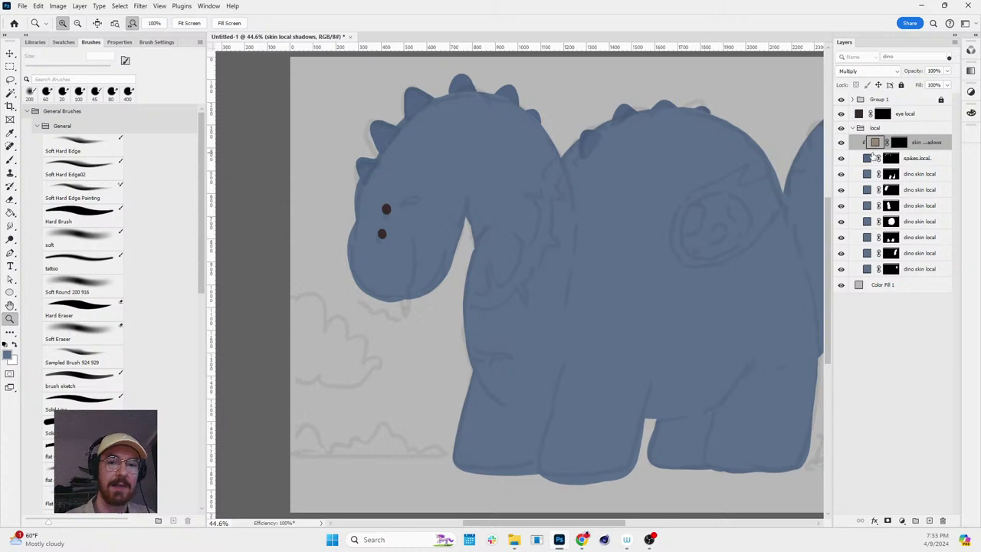
key("ctrl+alt+g")
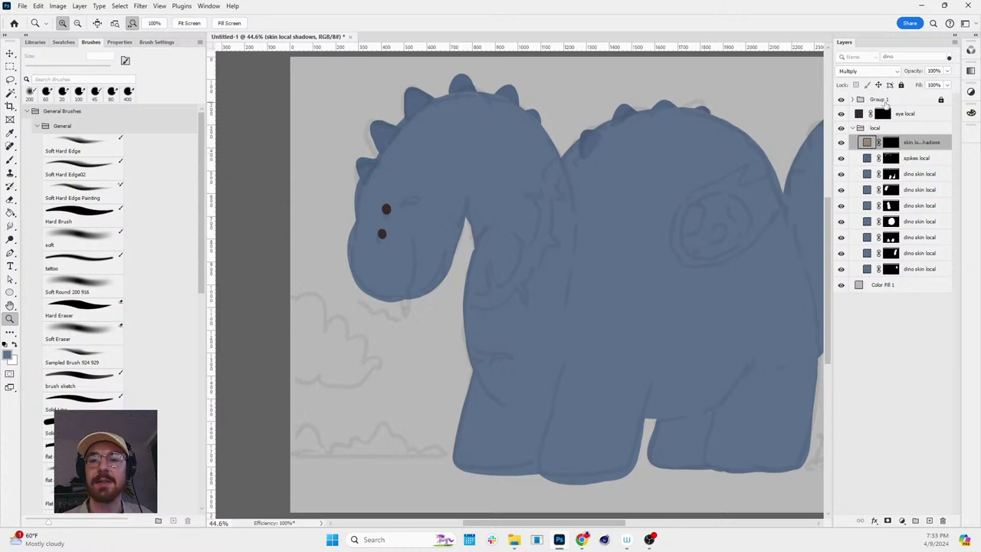
left_click_drag(867, 142, 872, 132)
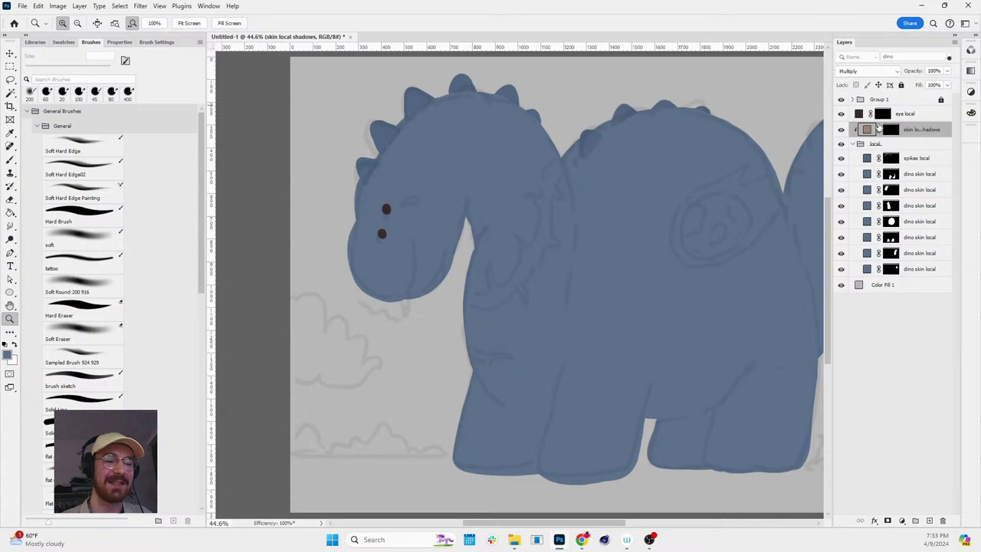
left_click(889, 129)
- Clip skin local shadows to the local group, test shading on neck and head, then undo it
key("b")
mouse_move(529, 158)
left_mouse_down()
mouse_move(555, 104)
mouse_move(492, 147)
mouse_move(396, 138)
left_mouse_up()
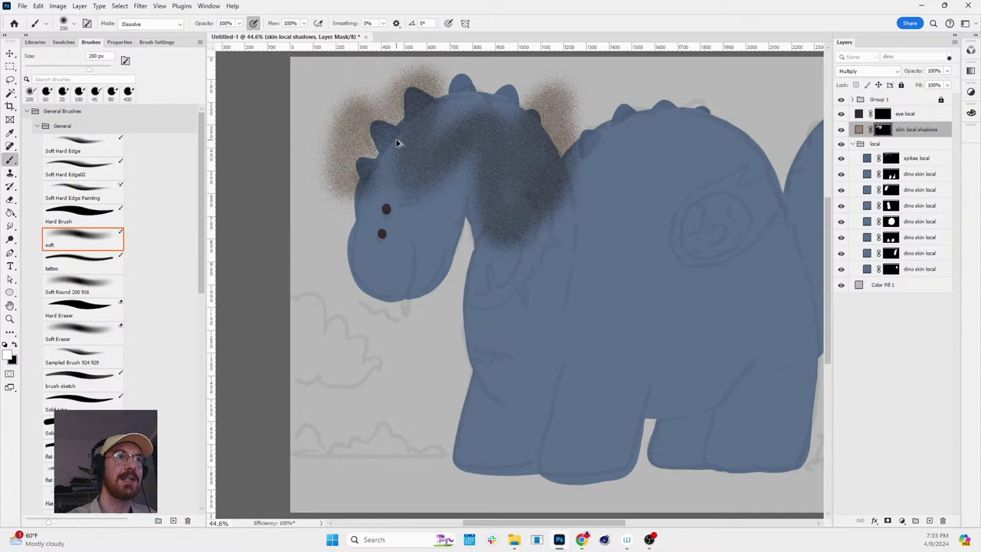
key("ctrl+alt+g")
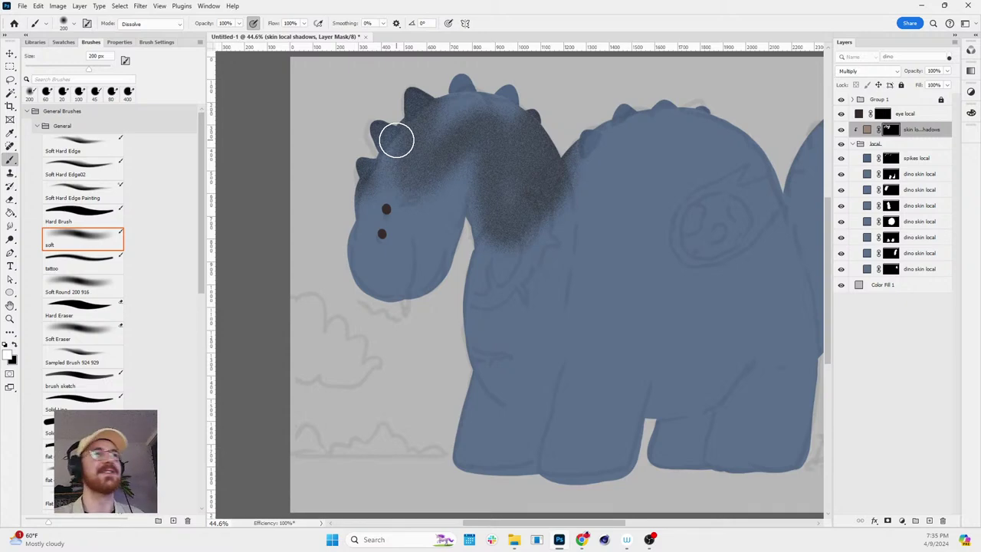
left_click(396, 139)
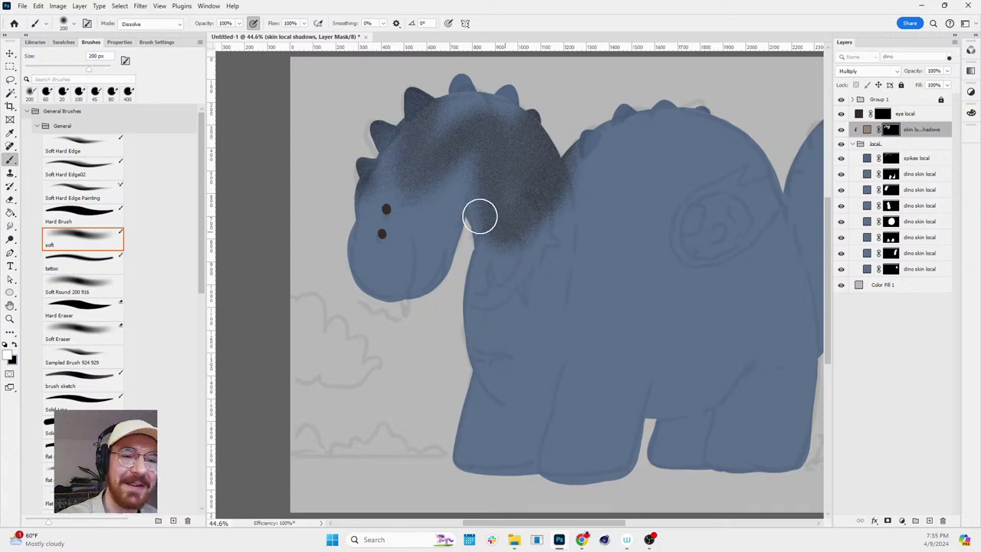
key("ctrl+z")
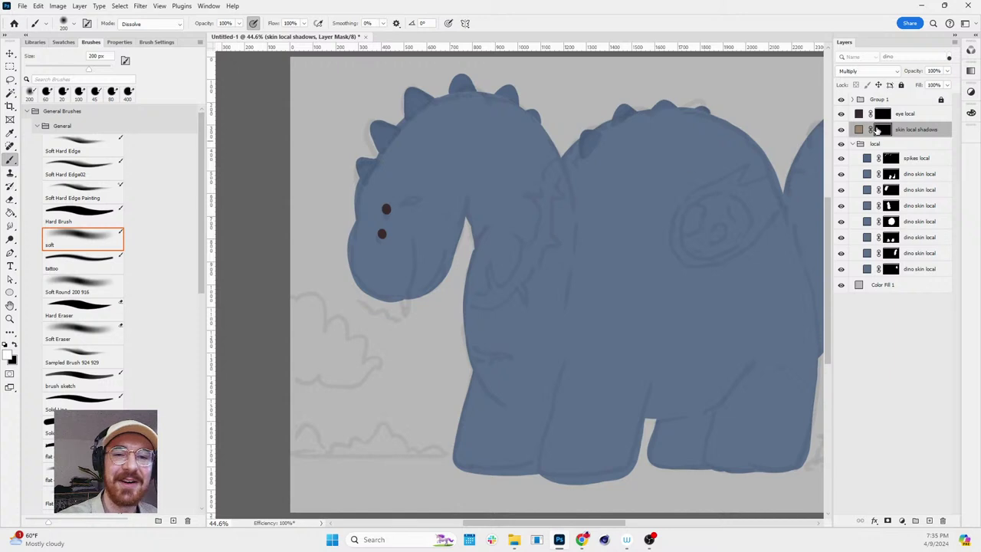
- Paint soft shadow over the dinosaur's head and down its neck on the skin local shadows mask
left_click(859, 129)
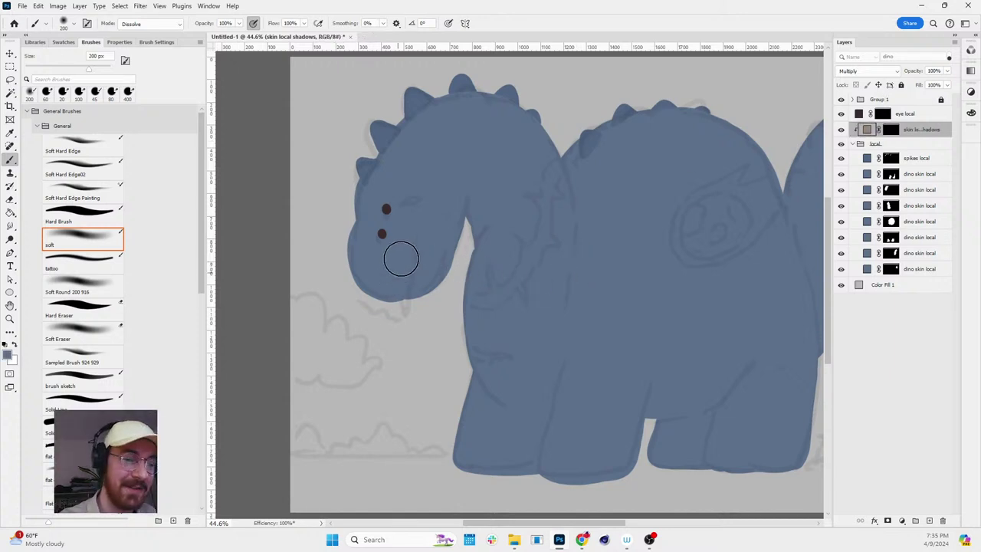
key("bracketright")
key("bracketright")
key("bracketright")
key("bracketright")
key("bracketright")
key("bracketright")
key("bracketright")
left_click_drag(396, 284, 421, 258)
key("ctrl+z")
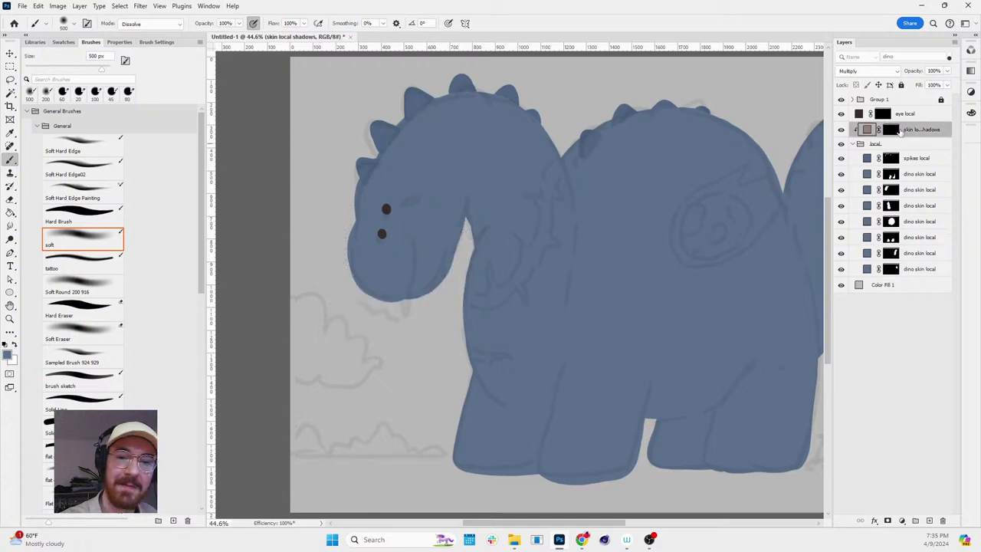
left_click(891, 130)
mouse_move(390, 304)
left_mouse_down()
mouse_move(430, 250)
mouse_move(433, 266)
mouse_move(478, 162)
mouse_move(479, 205)
left_mouse_up()
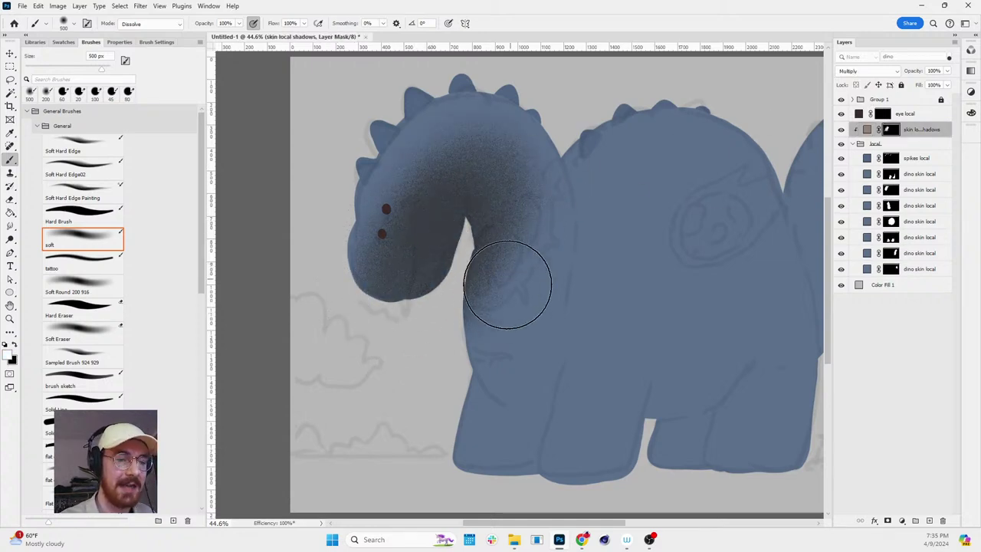
mouse_move(503, 281)
left_mouse_down()
mouse_move(483, 323)
mouse_move(520, 376)
mouse_move(510, 391)
mouse_move(528, 472)
mouse_move(566, 442)
mouse_move(535, 395)
mouse_move(649, 449)
mouse_move(597, 446)
mouse_move(678, 435)
mouse_move(746, 401)
left_mouse_up()
- Shade the lower belly, back leg, mid-belly and tail base, then darken the belly at 600 px
key("space")
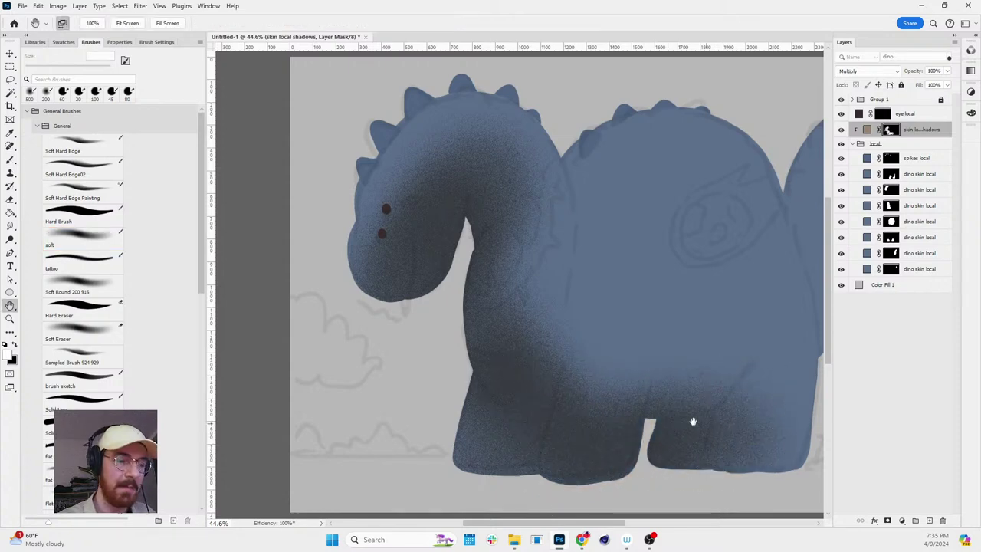
left_click_drag(692, 421, 582, 406)
mouse_move(681, 390)
left_mouse_down()
mouse_move(583, 441)
mouse_move(649, 458)
mouse_move(641, 464)
mouse_move(622, 424)
mouse_move(709, 381)
mouse_move(699, 400)
mouse_move(704, 377)
mouse_move(618, 390)
mouse_move(547, 326)
mouse_move(563, 331)
mouse_move(591, 411)
left_mouse_up()
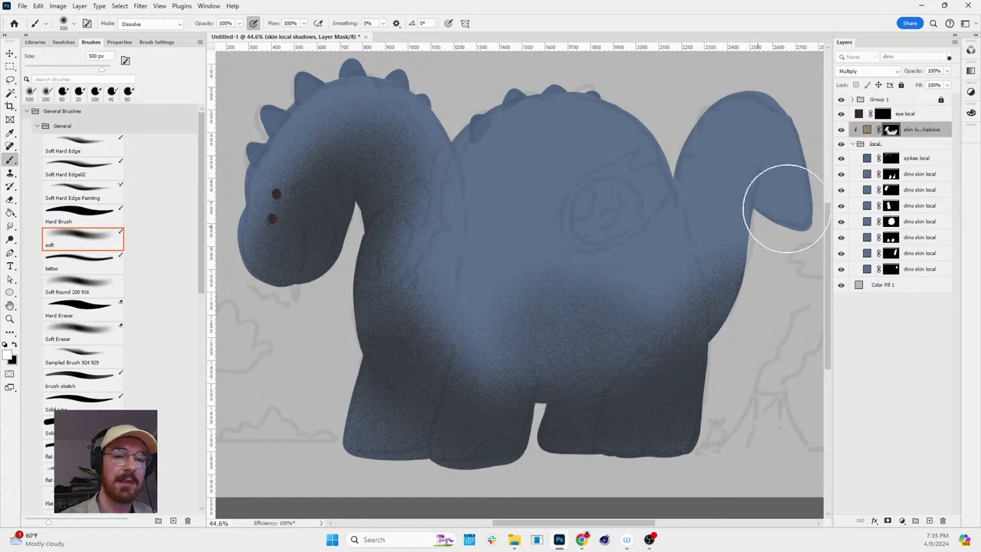
mouse_move(543, 361)
left_mouse_down()
mouse_move(556, 395)
mouse_move(442, 353)
mouse_move(487, 316)
mouse_move(543, 383)
mouse_move(636, 326)
mouse_move(592, 422)
mouse_move(467, 410)
mouse_move(649, 343)
mouse_move(653, 466)
mouse_move(503, 404)
mouse_move(389, 390)
left_mouse_up()
key("bracketleft")
key("bracketleft")
key("bracketleft")
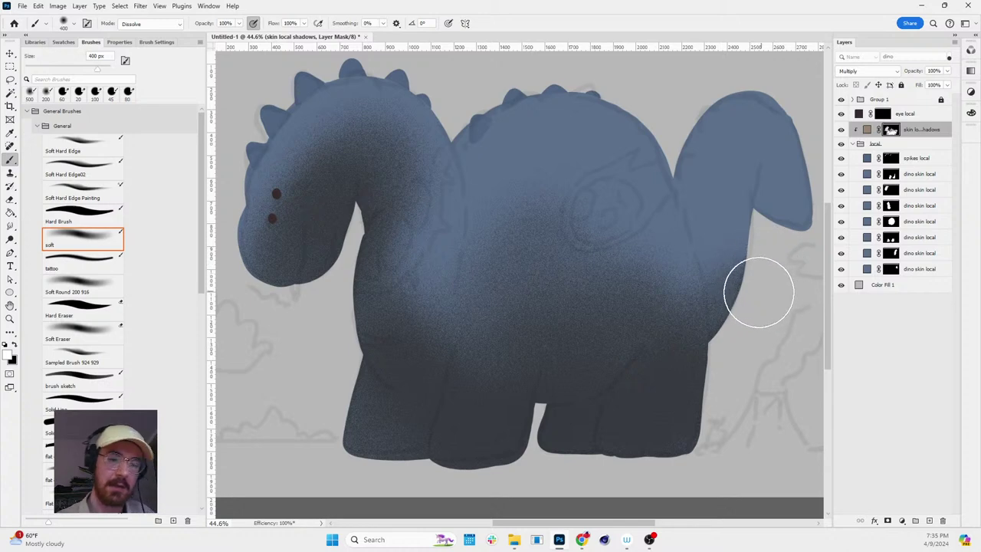
mouse_move(753, 296)
left_mouse_down()
mouse_move(769, 164)
mouse_move(742, 286)
mouse_move(766, 136)
mouse_move(802, 252)
left_mouse_up()
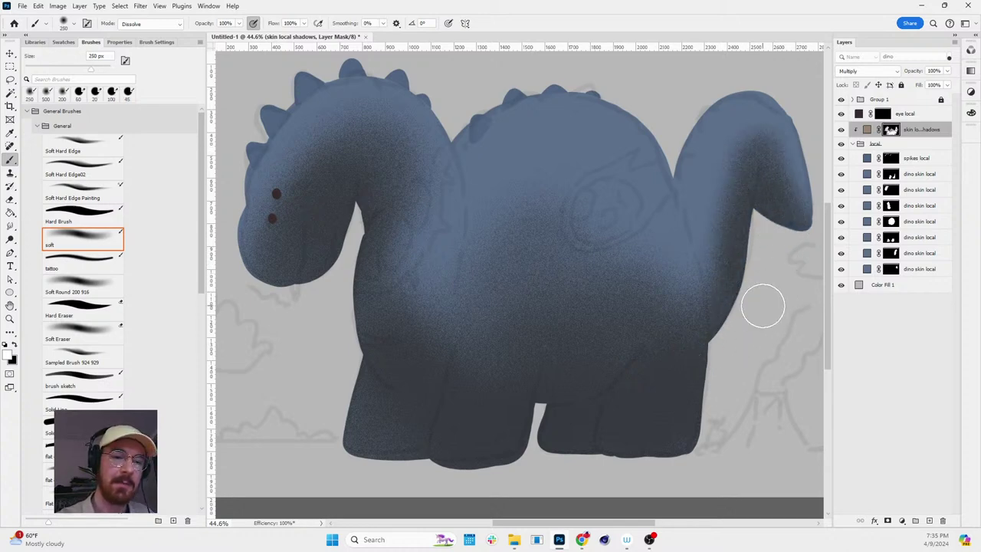
key("z")
mouse_move(760, 302)
left_mouse_down()
mouse_move(740, 278)
mouse_move(771, 287)
left_mouse_up()
key("b")
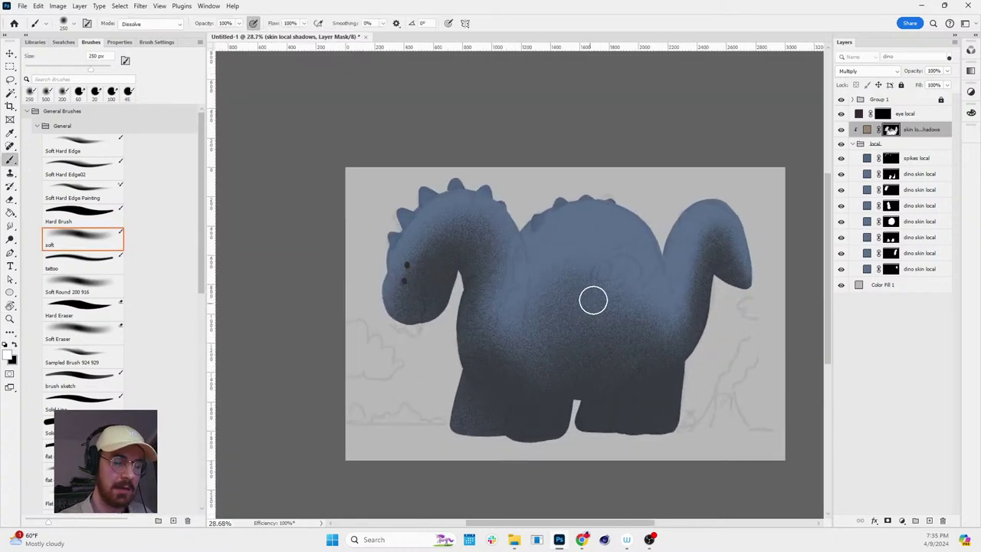
key("bracketright")
key("bracketright")
mouse_move(598, 312)
left_mouse_down()
mouse_move(553, 334)
mouse_move(569, 331)
mouse_move(533, 328)
mouse_move(624, 350)
left_mouse_up()
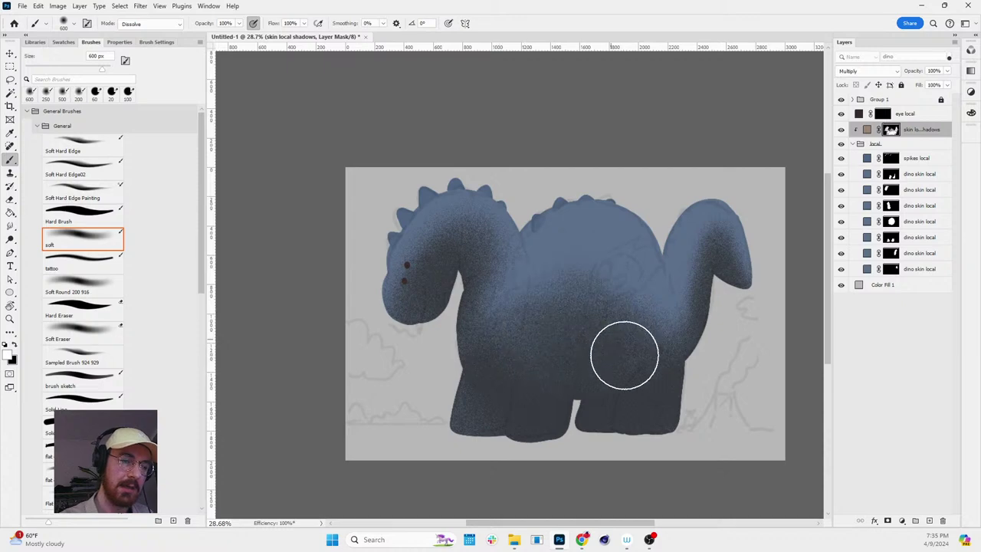
- Darken the head around and below the eye with a 200 px brush, then show the Home screen
key("x")
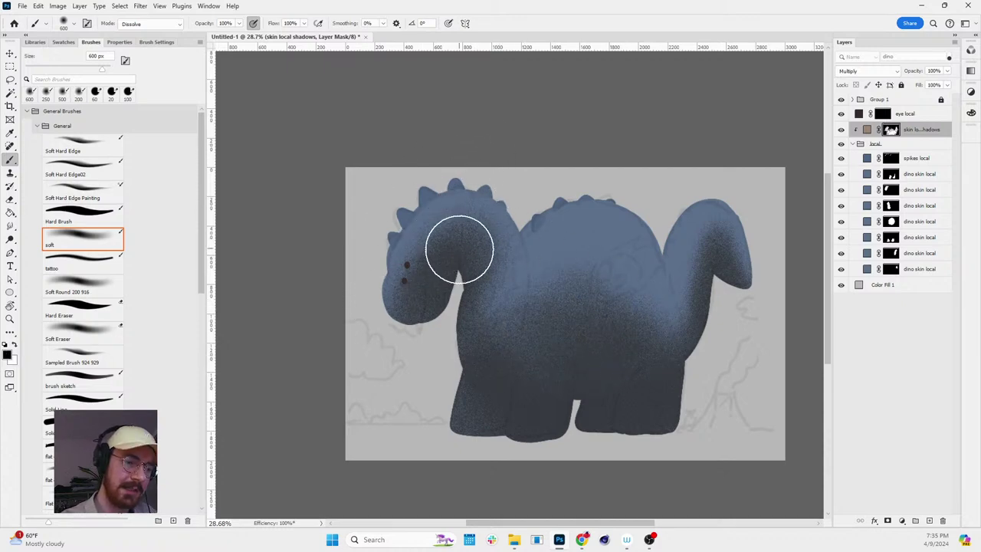
key("p")
key("b")
key("bracketleft")
key("bracketleft")
key("bracketleft")
key("bracketleft")
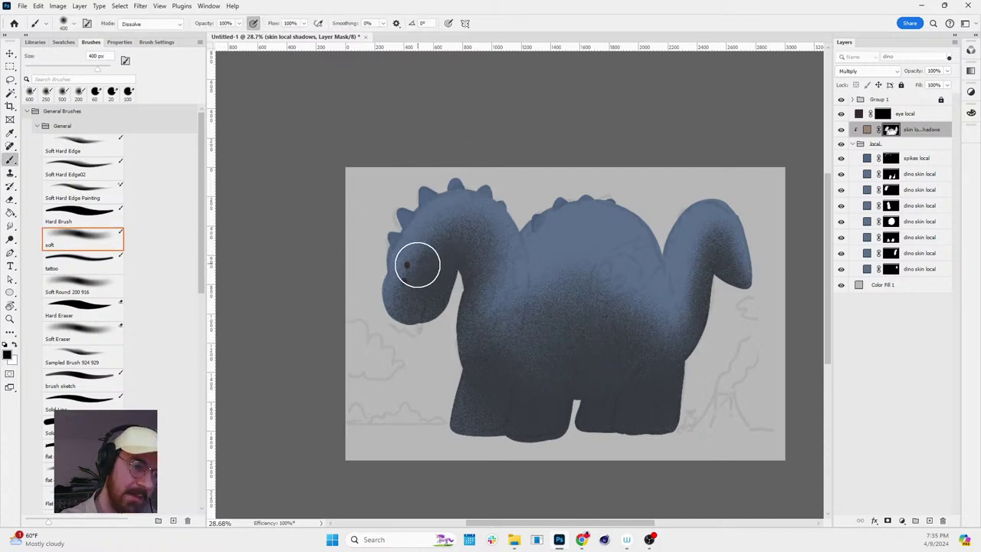
left_click(407, 264)
left_click_drag(407, 284, 429, 282)
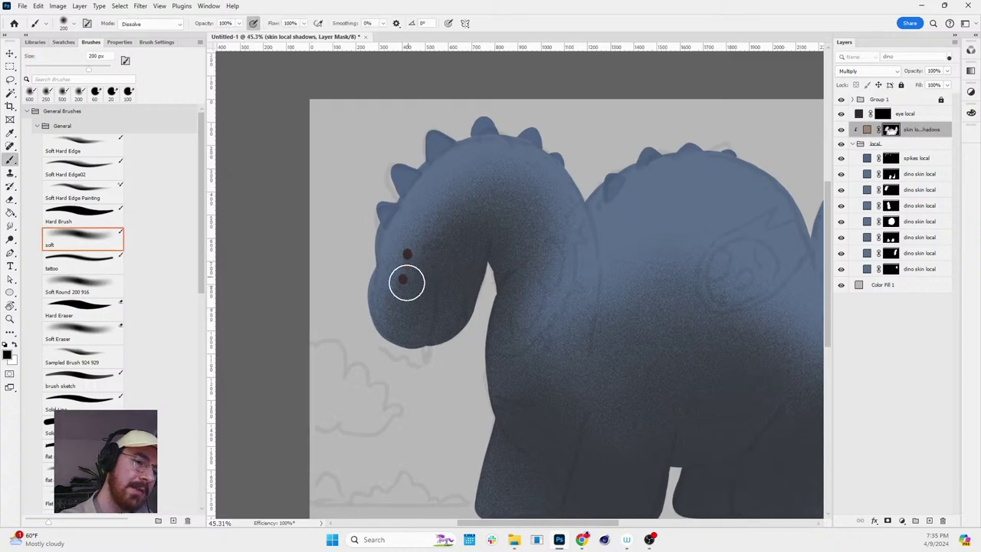
key("x")
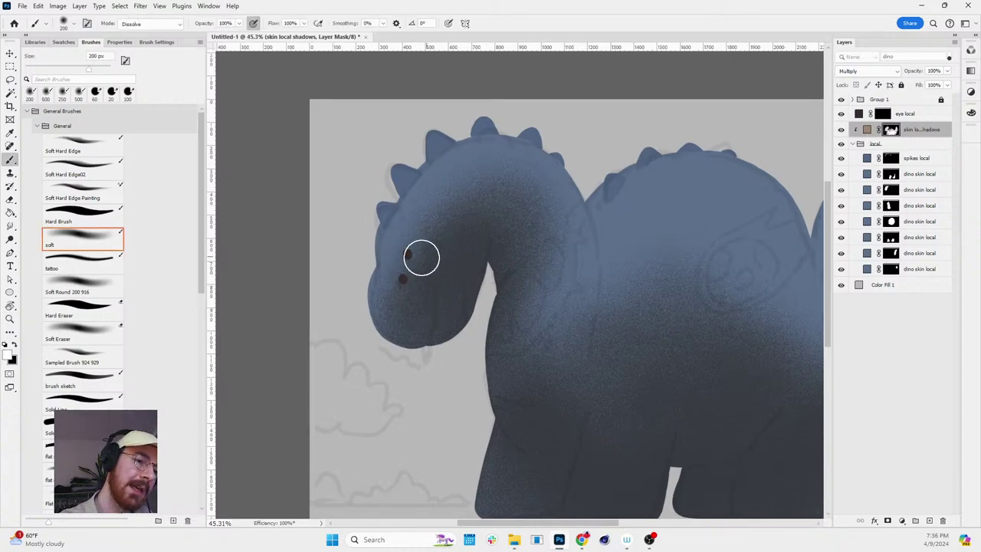
left_click(410, 290)
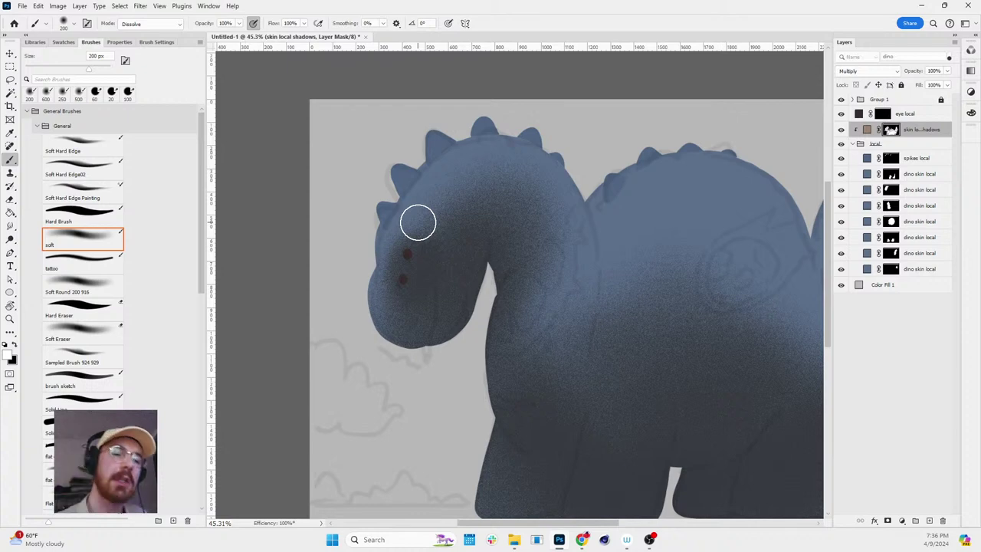
mouse_move(405, 269)
left_mouse_down()
mouse_move(404, 310)
mouse_move(393, 289)
mouse_move(408, 263)
mouse_move(432, 283)
left_mouse_up()
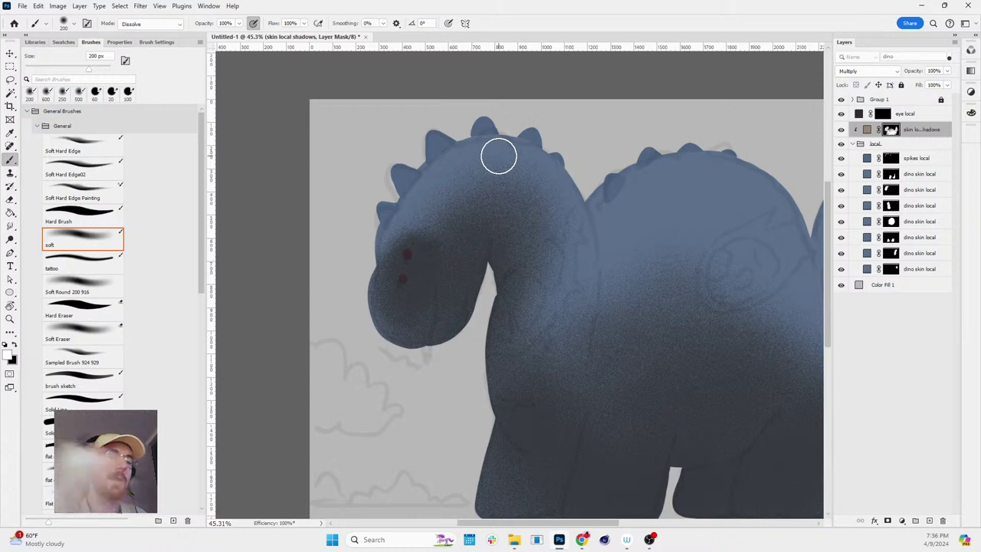
key("x")
key("p")
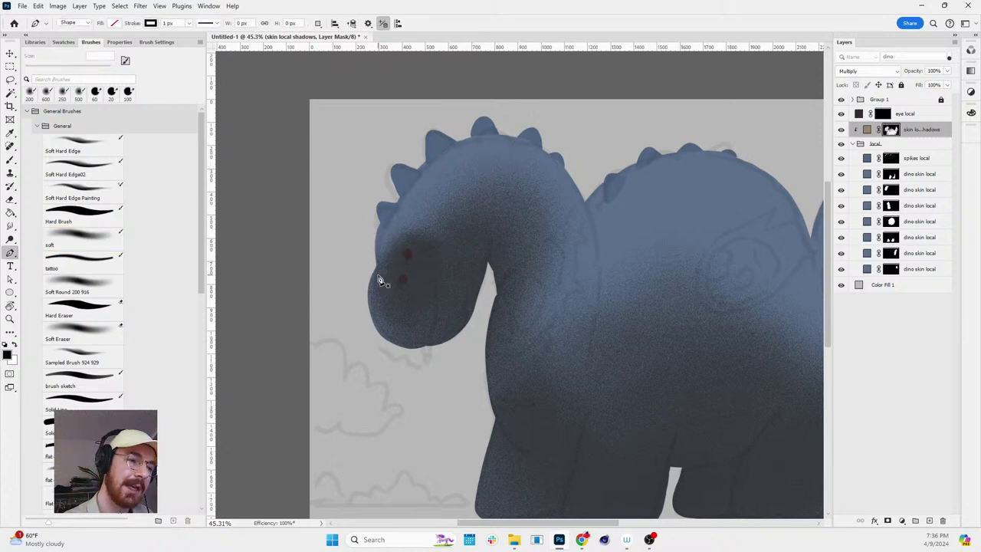
key("b")
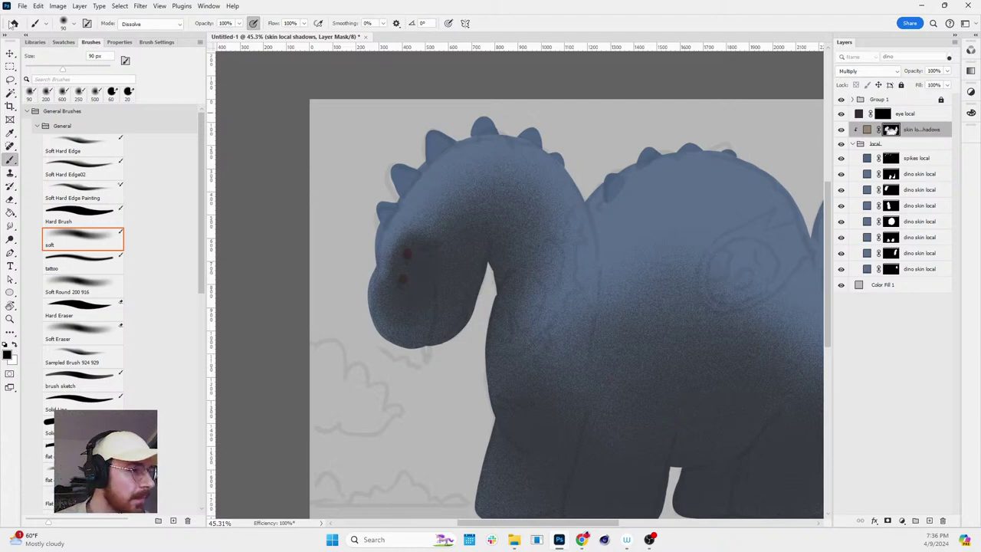
left_click(13, 24)
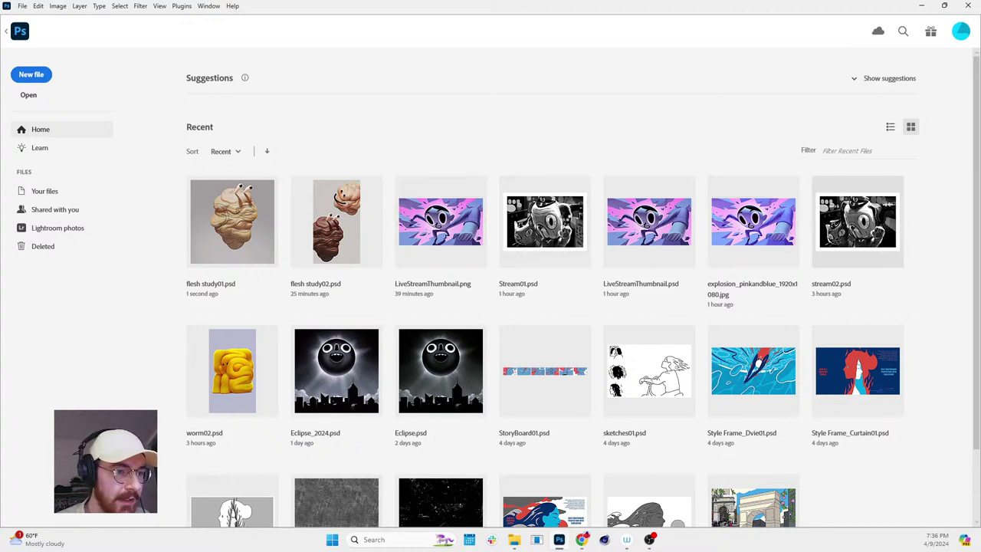
- Leave the Home screen and zoom and pan around the stream02.psd cat and creature painting
key("Escape")
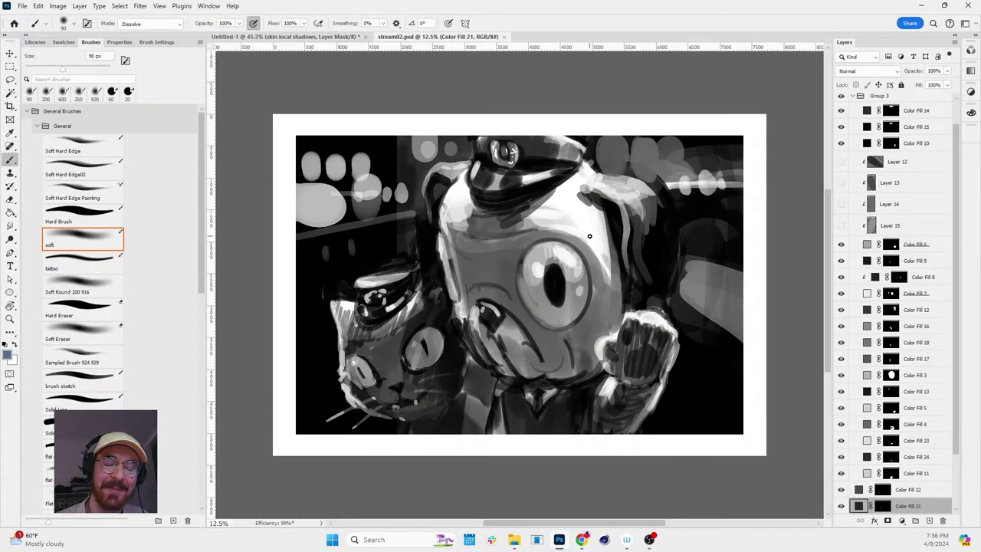
key("z")
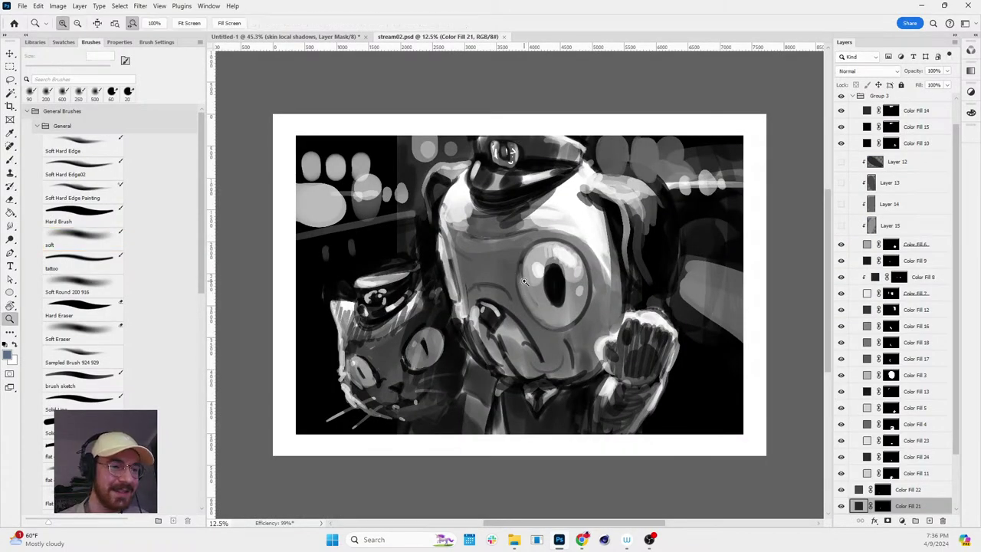
left_click_drag(536, 280, 508, 265)
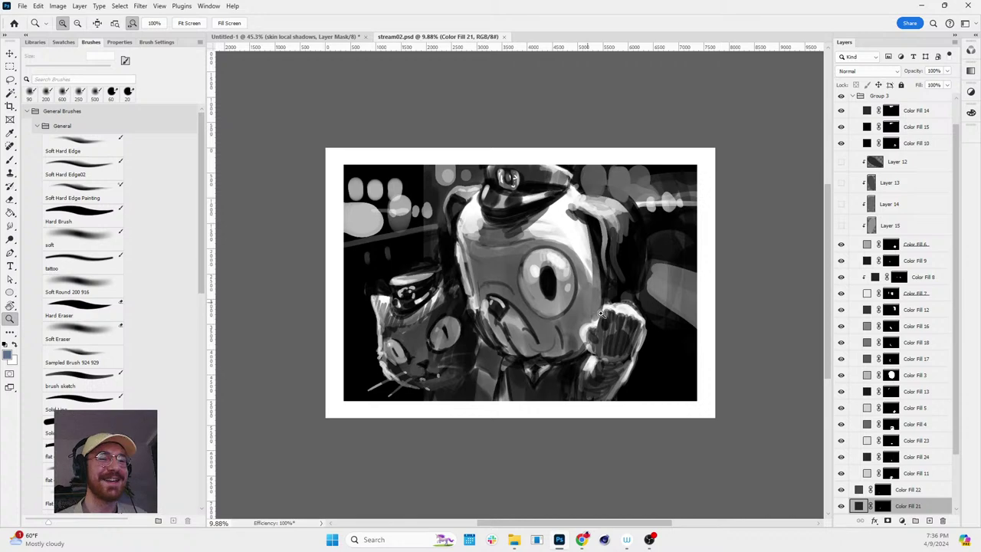
scroll(591, 291, "up", 2)
key("space")
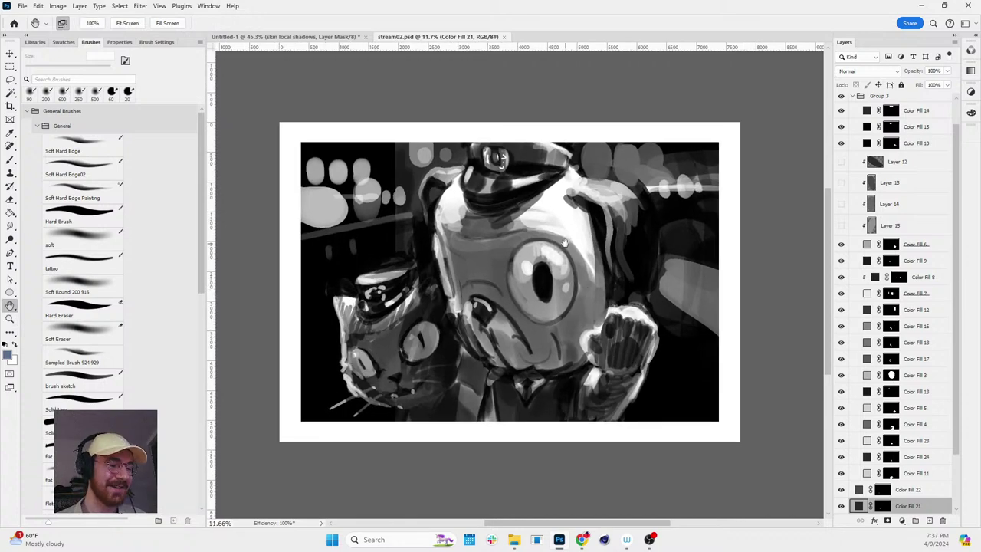
left_click_drag(565, 243, 569, 214)
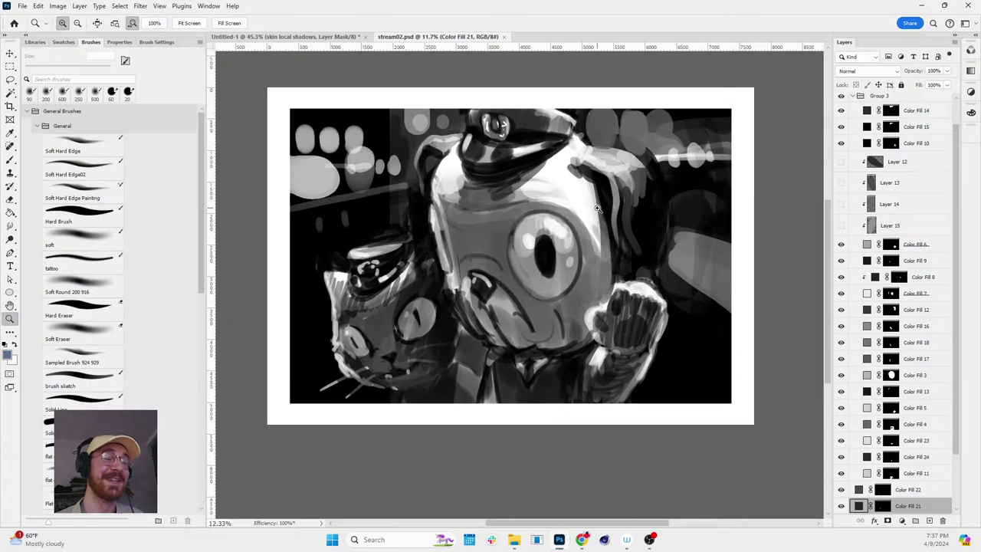
scroll(597, 207, "up", 1)
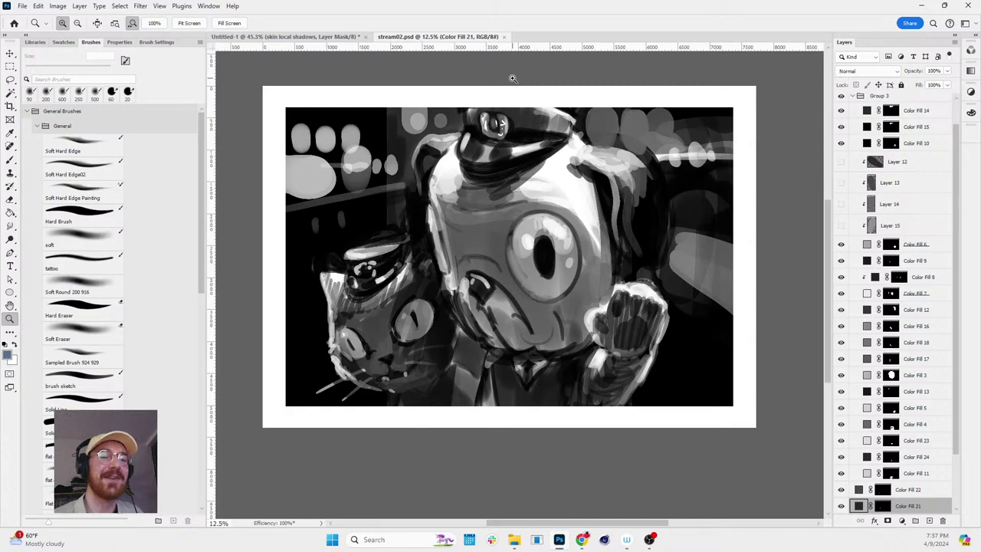
scroll(521, 186, "up", 2)
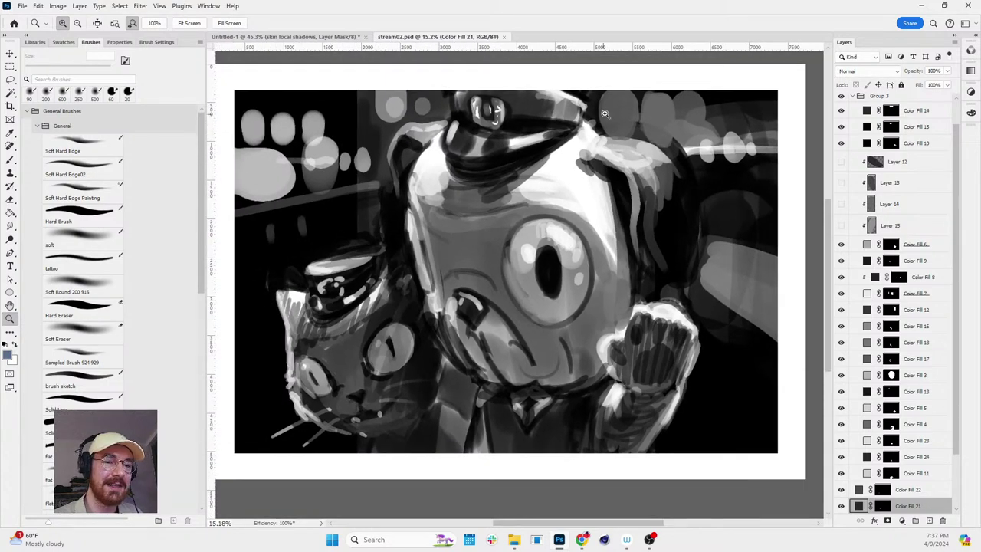
scroll(651, 169, "down", 2)
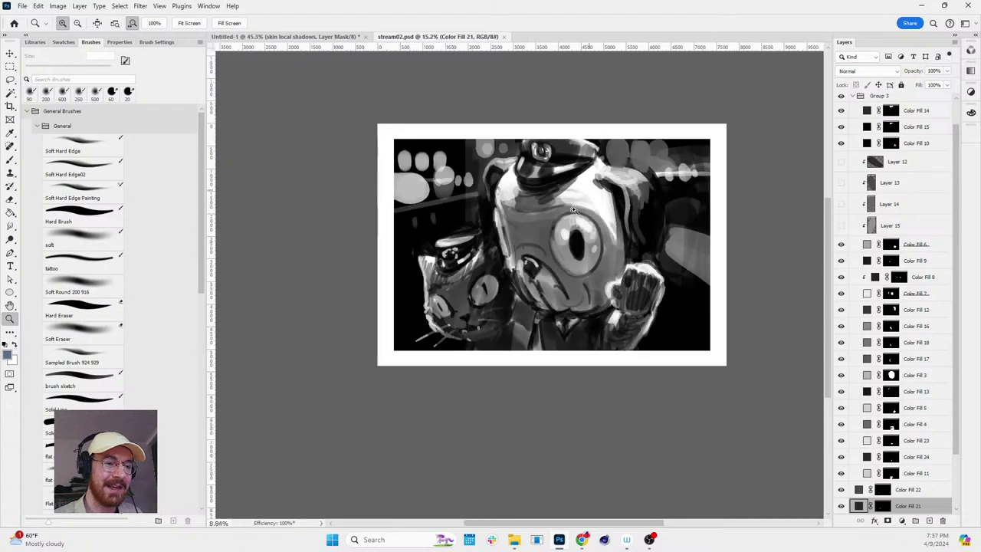
scroll(557, 243, "up", 1)
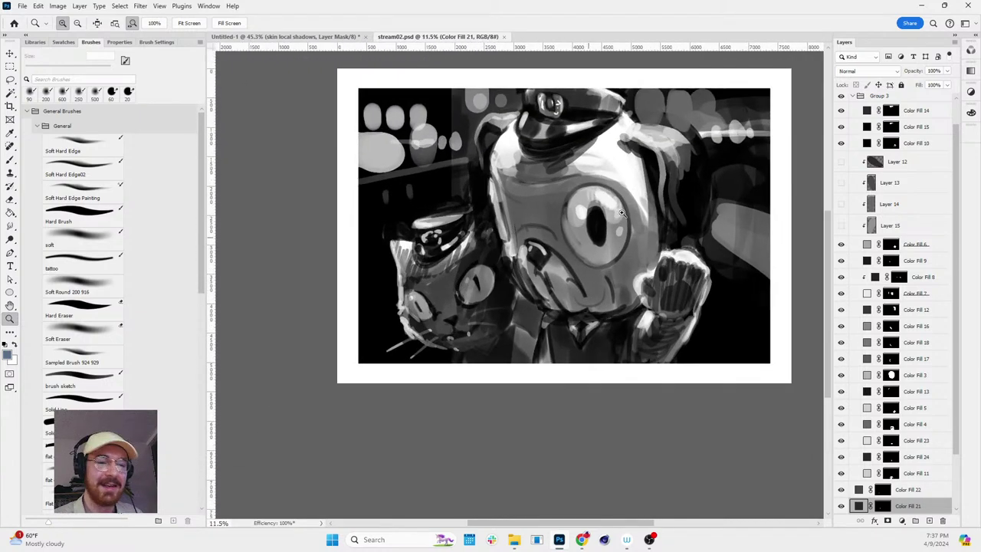
key("h")
left_click_drag(626, 190, 603, 206)
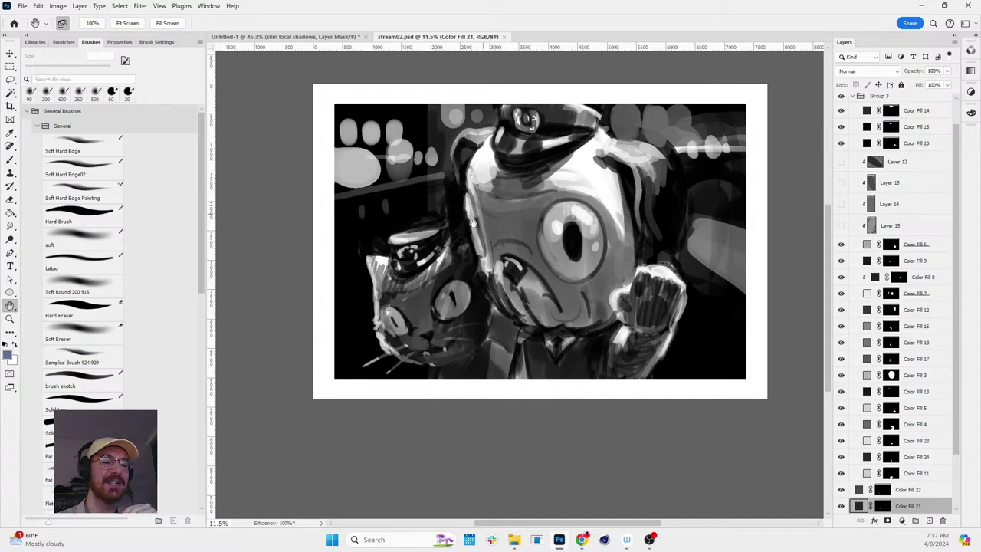
left_click_drag(496, 232, 508, 231)
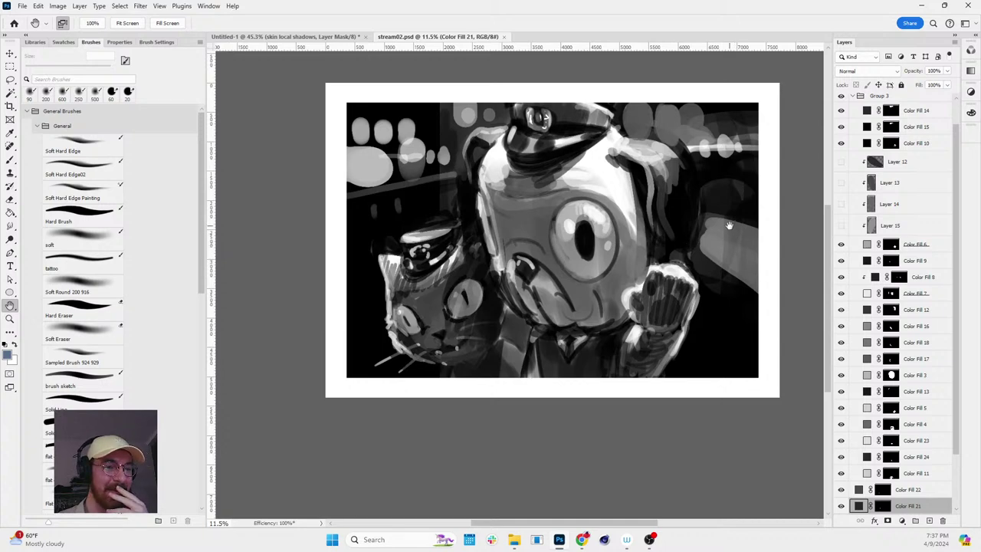
scroll(680, 226, "up", 3)
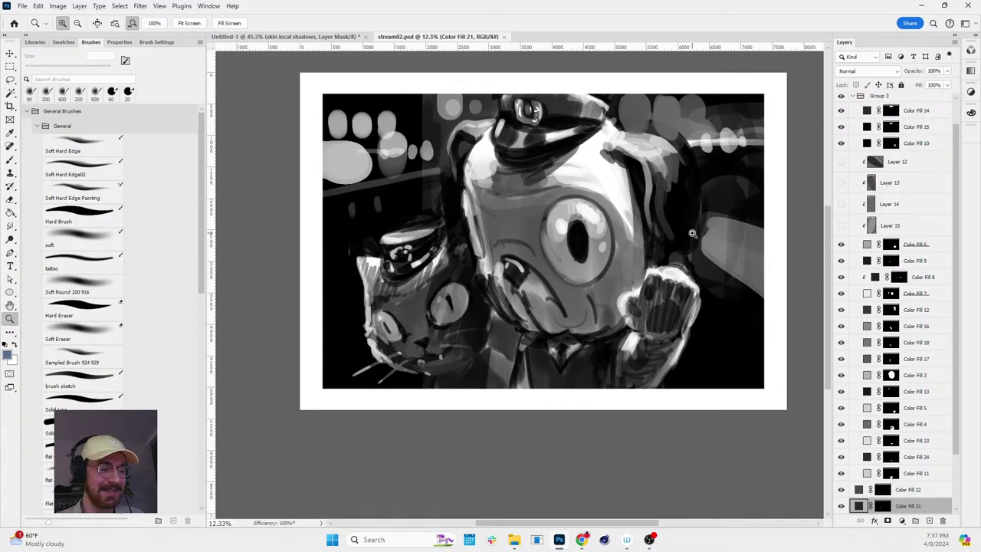
key("z")
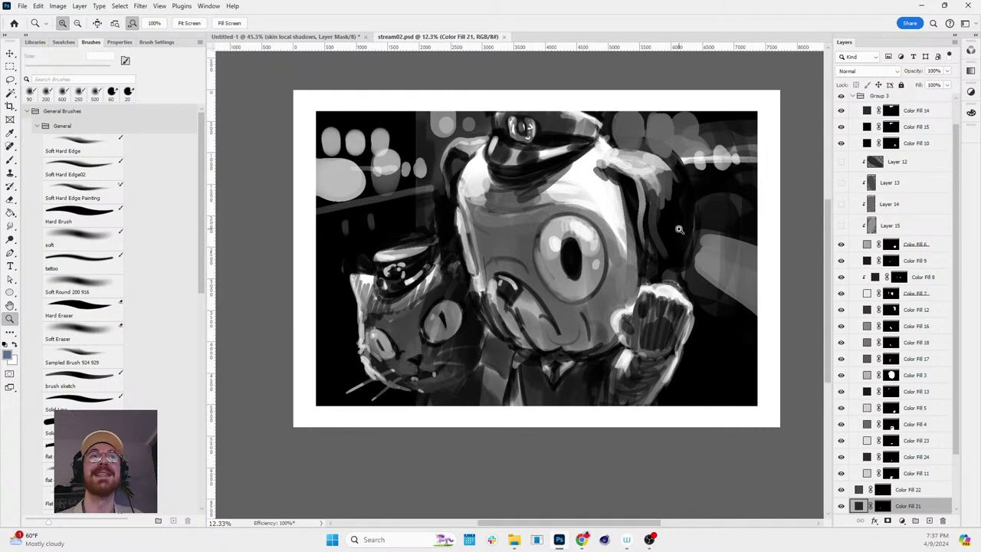
- Close stream02.psd and frame the whole dinosaur illustration again
left_click(505, 37)
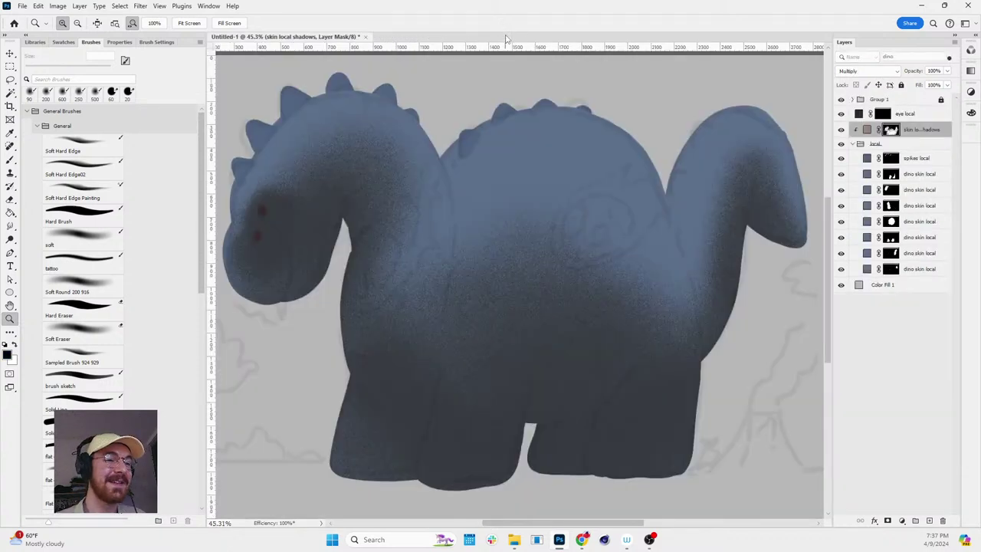
left_click(559, 149, "alt")
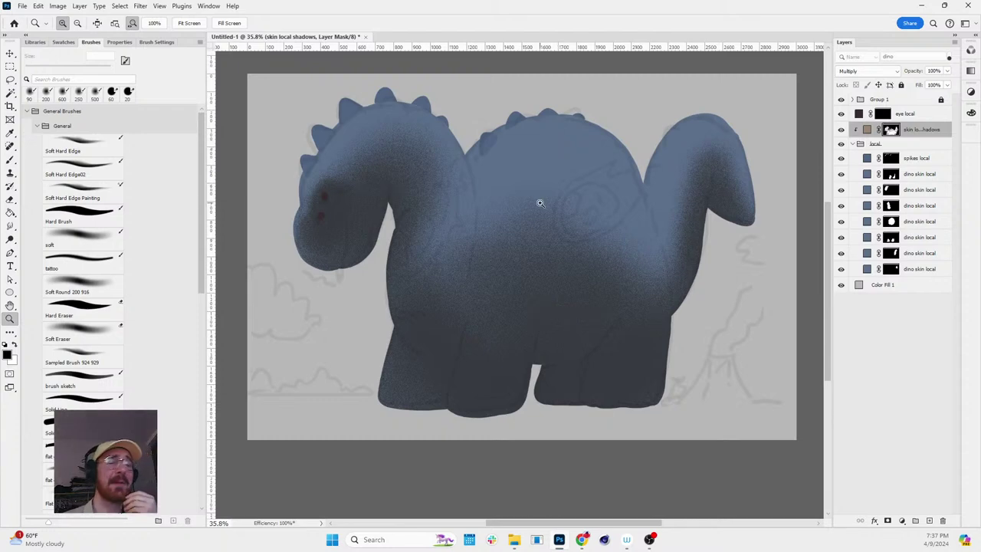
left_click_drag(532, 197, 547, 191)
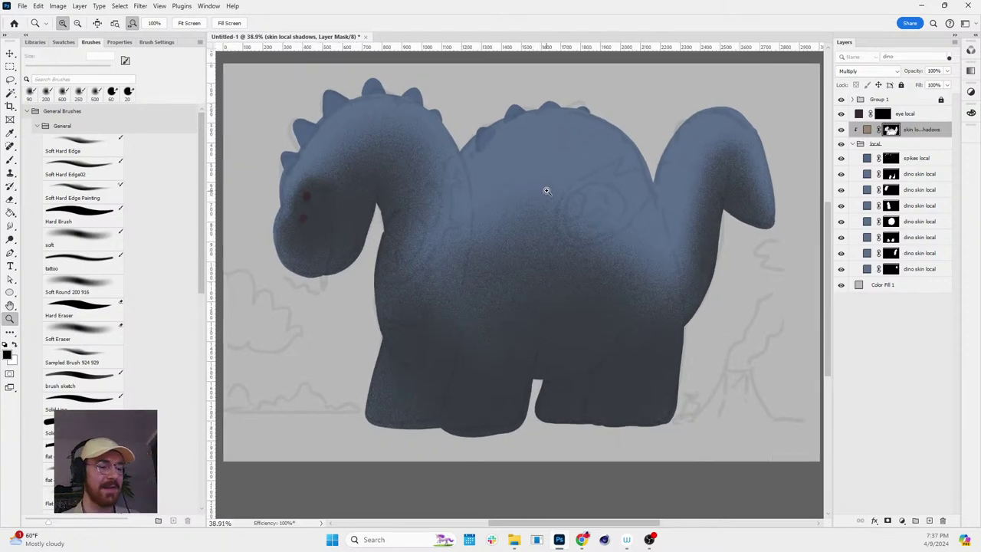
scroll(547, 191, "down", 3)
- Paint white shadow at 300 px below the head and where the back meets the neck
key("b")
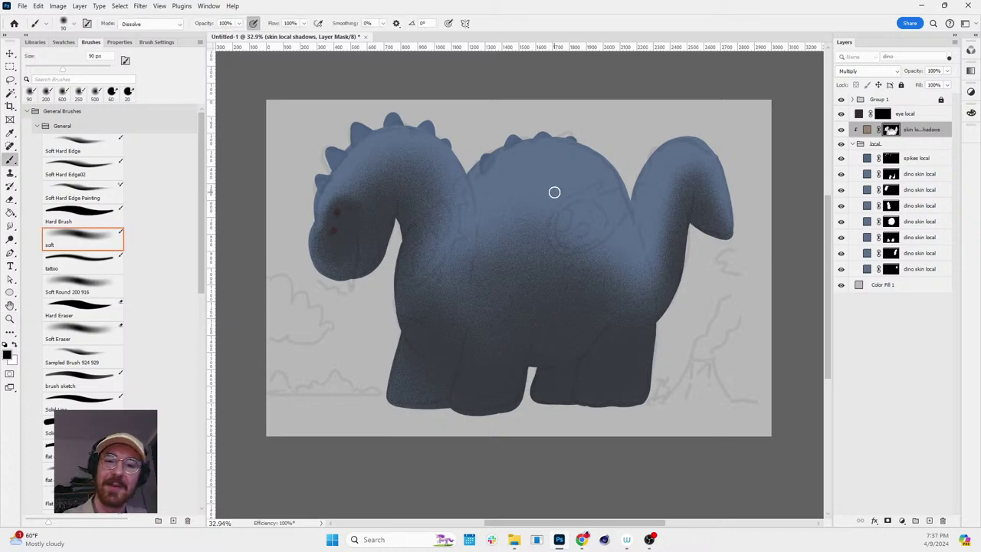
key("x")
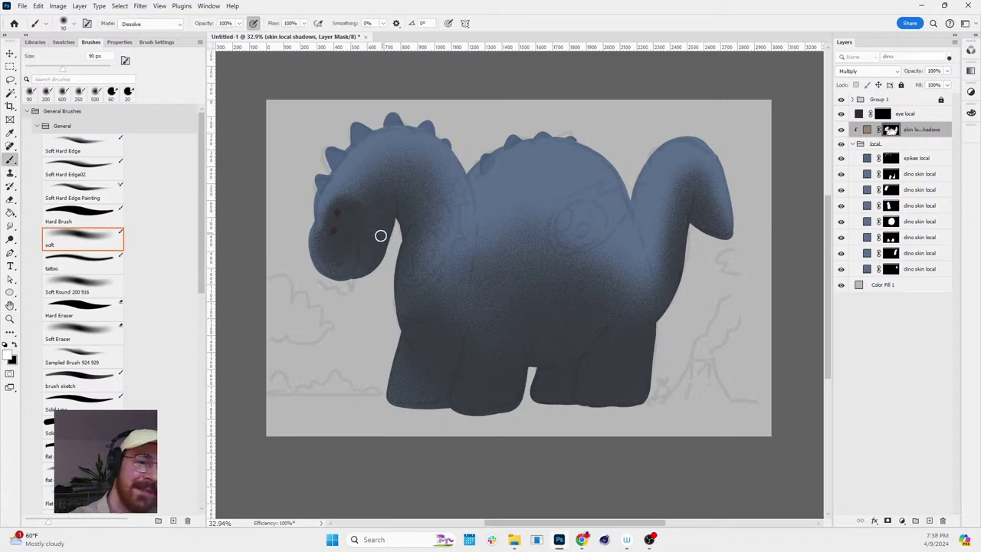
key("bracketright")
key("bracketright")
key("bracketright")
key("bracketright")
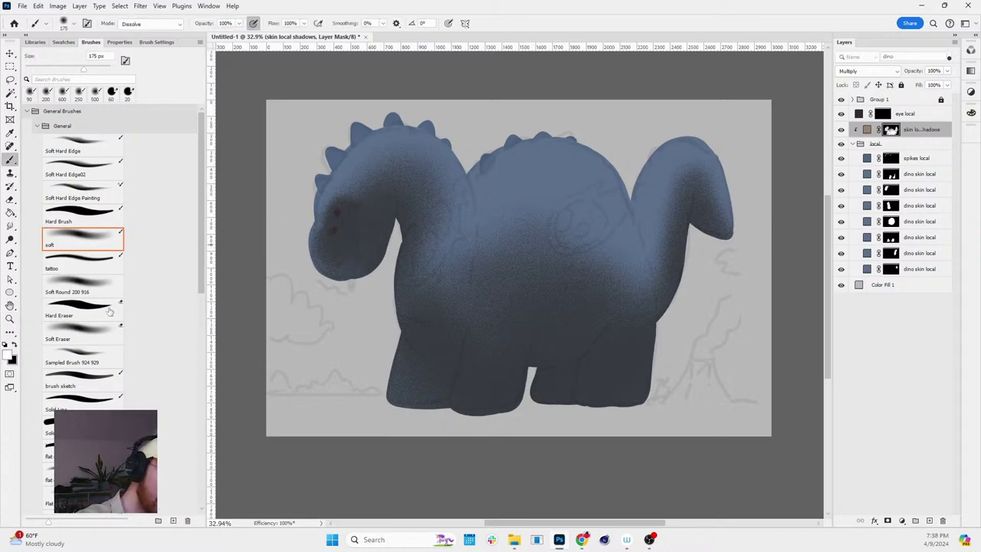
key("bracketright")
key("bracketright")
key("bracketright")
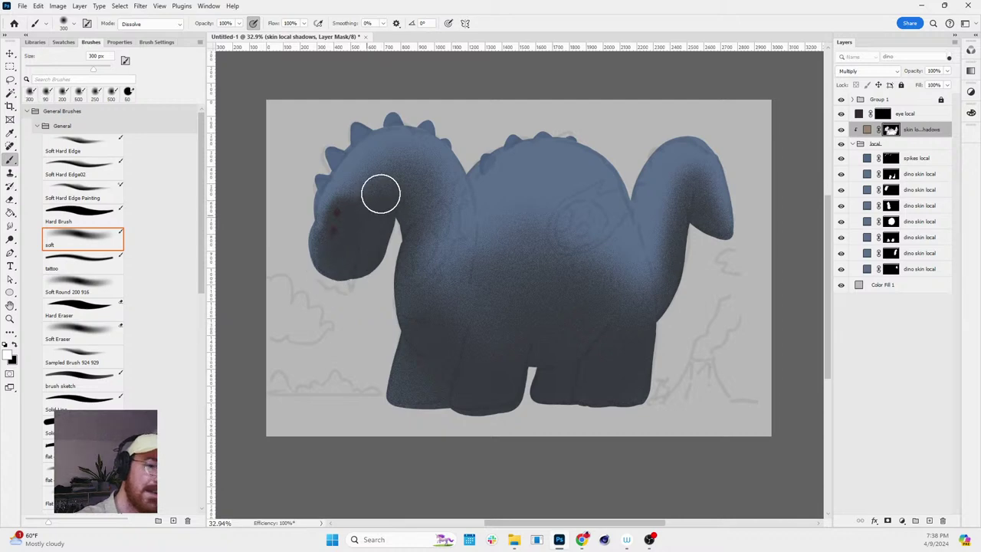
mouse_move(380, 195)
left_mouse_down()
mouse_move(414, 181)
mouse_move(349, 300)
mouse_move(417, 181)
mouse_move(419, 295)
mouse_move(477, 335)
mouse_move(451, 197)
mouse_move(454, 341)
mouse_move(436, 412)
mouse_move(584, 149)
left_mouse_up()
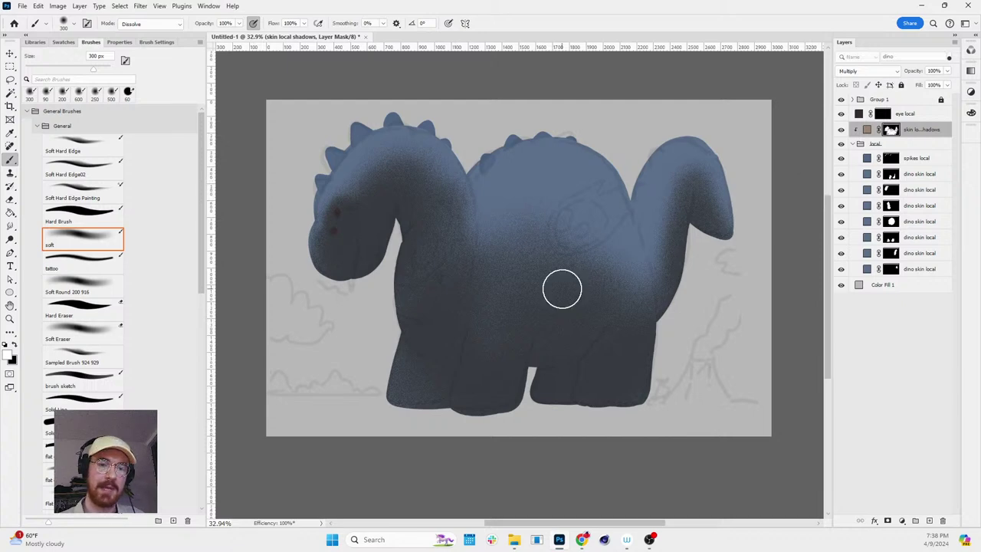
mouse_move(560, 287)
left_mouse_down()
mouse_move(630, 239)
mouse_move(610, 294)
mouse_move(640, 270)
mouse_move(642, 301)
mouse_move(625, 241)
mouse_move(591, 356)
mouse_move(628, 279)
mouse_move(618, 188)
mouse_move(617, 352)
mouse_move(600, 224)
mouse_move(613, 225)
mouse_move(633, 272)
mouse_move(634, 236)
mouse_move(662, 337)
mouse_move(631, 260)
mouse_move(647, 259)
mouse_move(675, 190)
mouse_move(653, 184)
mouse_move(635, 155)
mouse_move(705, 198)
mouse_move(610, 245)
mouse_move(621, 228)
mouse_move(592, 185)
mouse_move(595, 145)
mouse_move(574, 202)
left_mouse_up()
- Shade the tail's underside with a 175 px brush, then select the bottom dino skin local layer
key("bracketright")
key("bracketright")
key("bracketright")
key("bracketright")
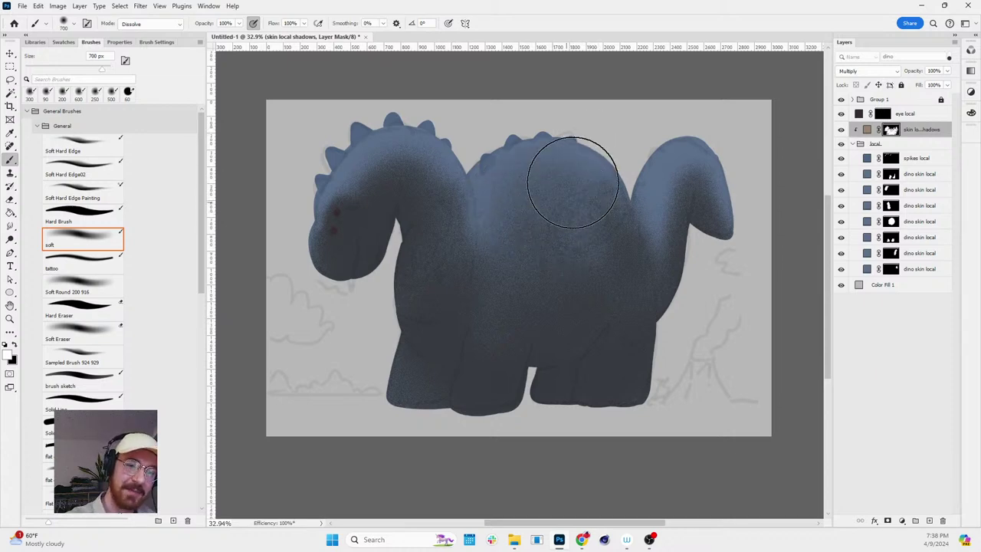
key("bracketleft")
key("bracketleft")
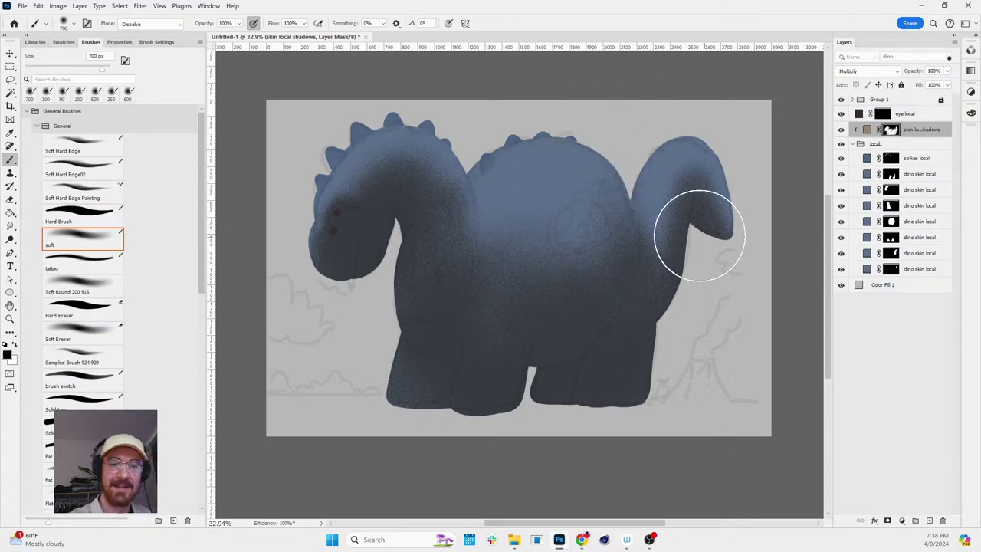
key("bracketleft")
key("bracketleft")
key("bracketleft")
key("bracketleft")
key("bracketleft")
mouse_move(668, 276)
left_mouse_down()
mouse_move(688, 209)
mouse_move(689, 242)
mouse_move(671, 277)
mouse_move(698, 175)
mouse_move(648, 279)
mouse_move(702, 156)
mouse_move(710, 231)
mouse_move(735, 250)
left_mouse_up()
key("x")
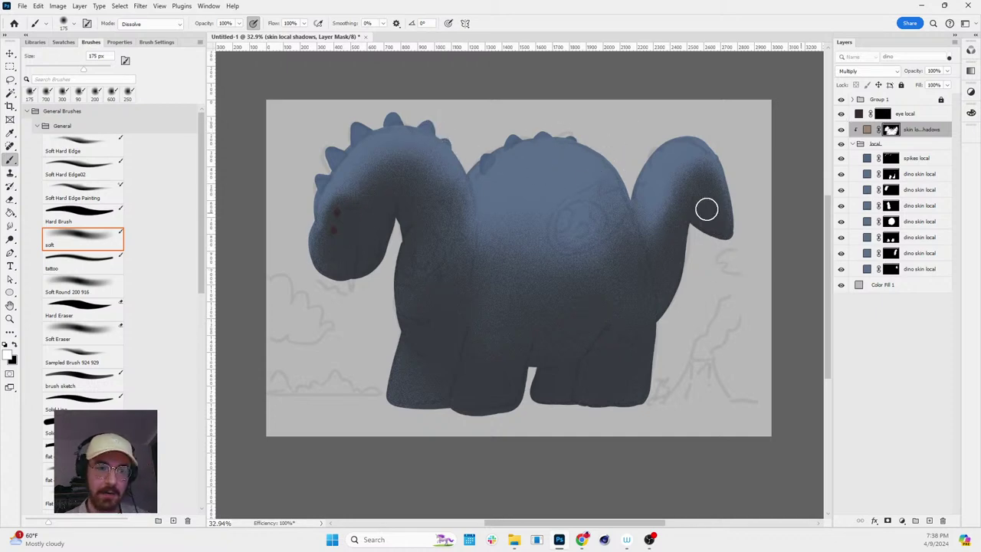
left_click(895, 269)
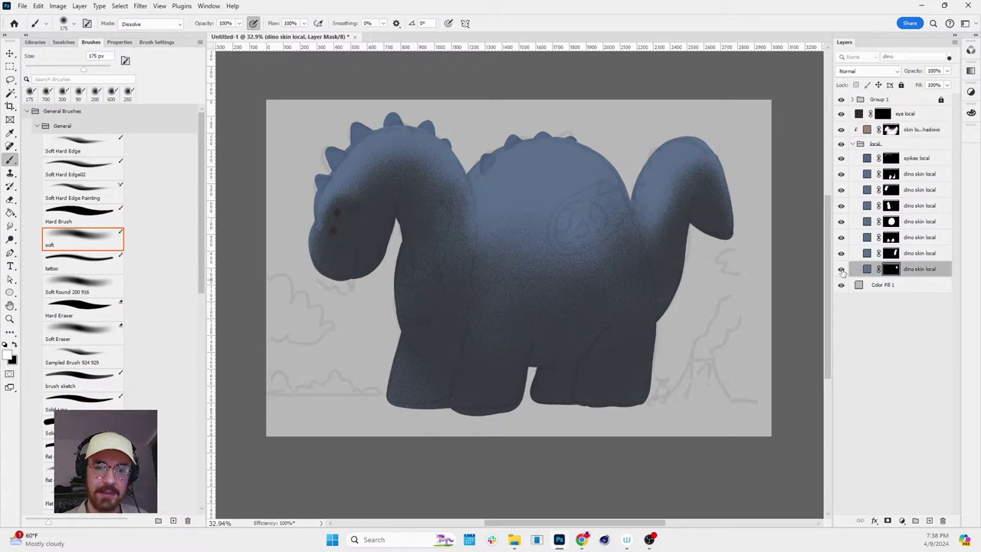
- Load the neck and head dino skin local masks together as one selection
key("z")
left_click(479, 219)
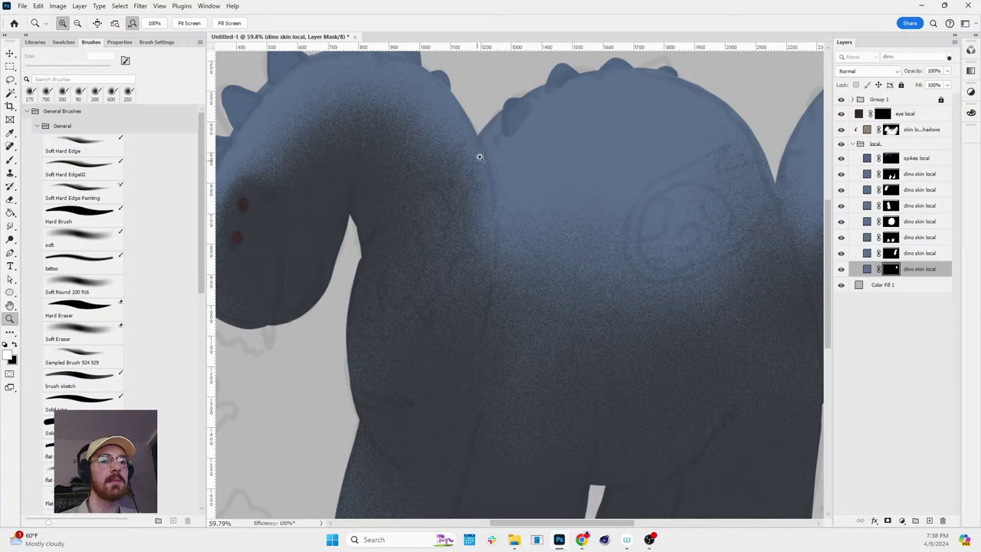
scroll(538, 248, "down", 3)
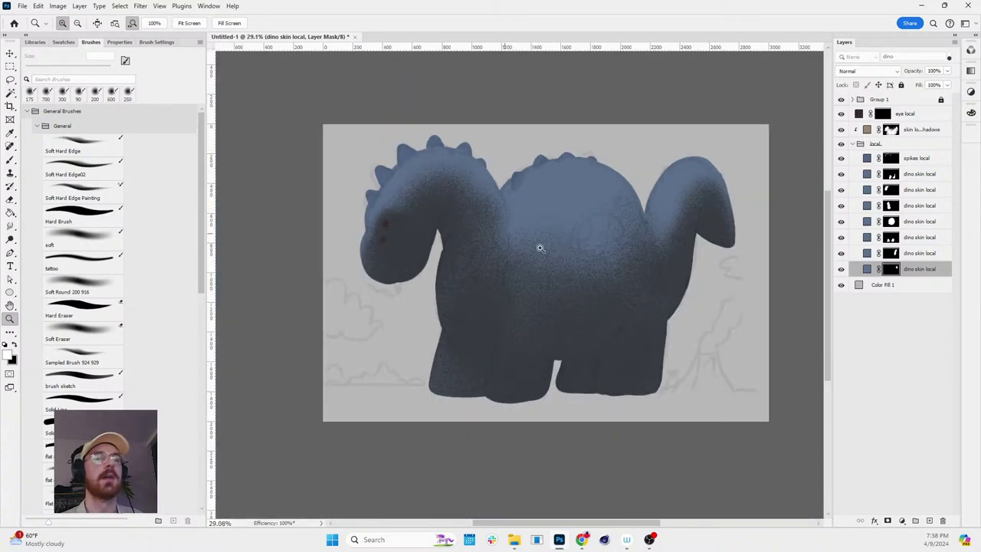
scroll(732, 226, "up", 2)
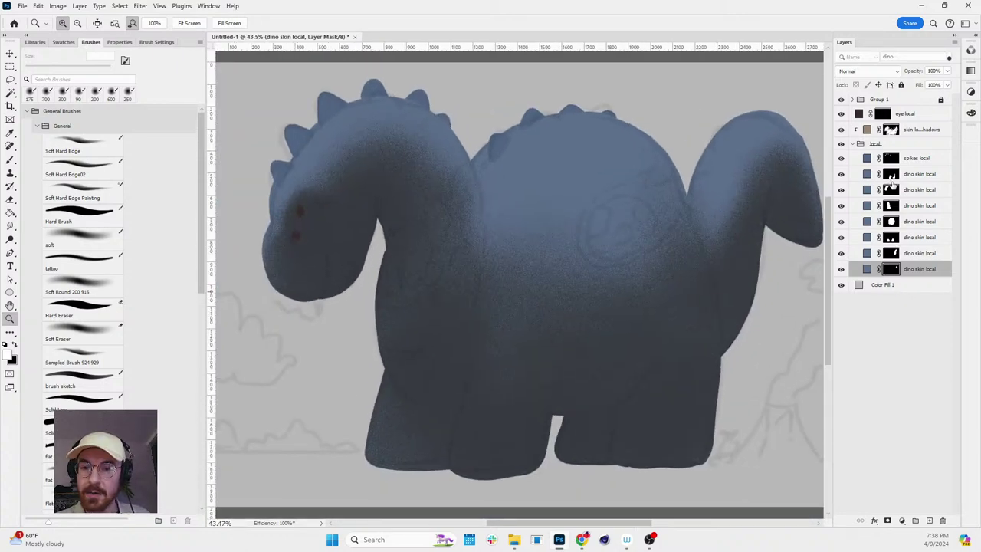
left_click(891, 206, "ctrl")
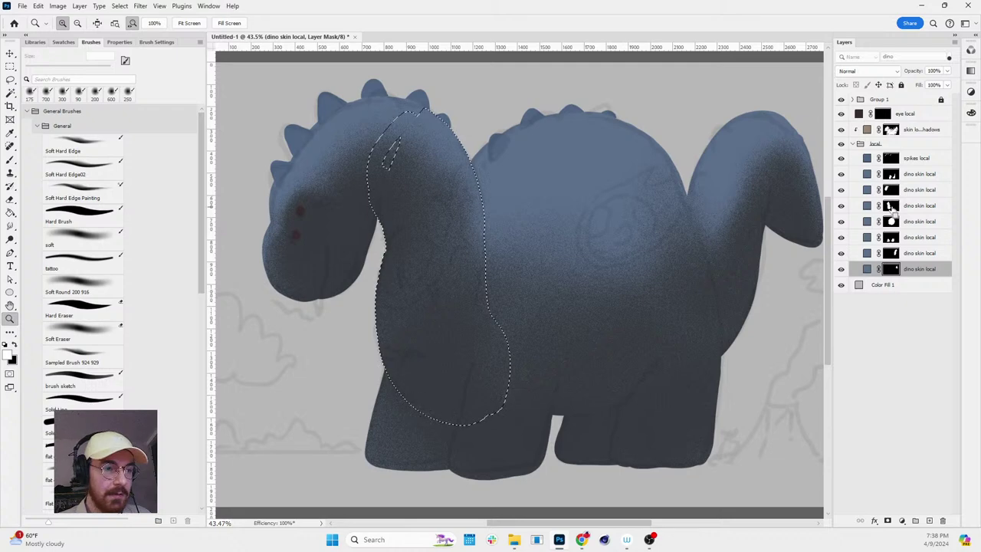
left_click(890, 189, "ctrl+shift")
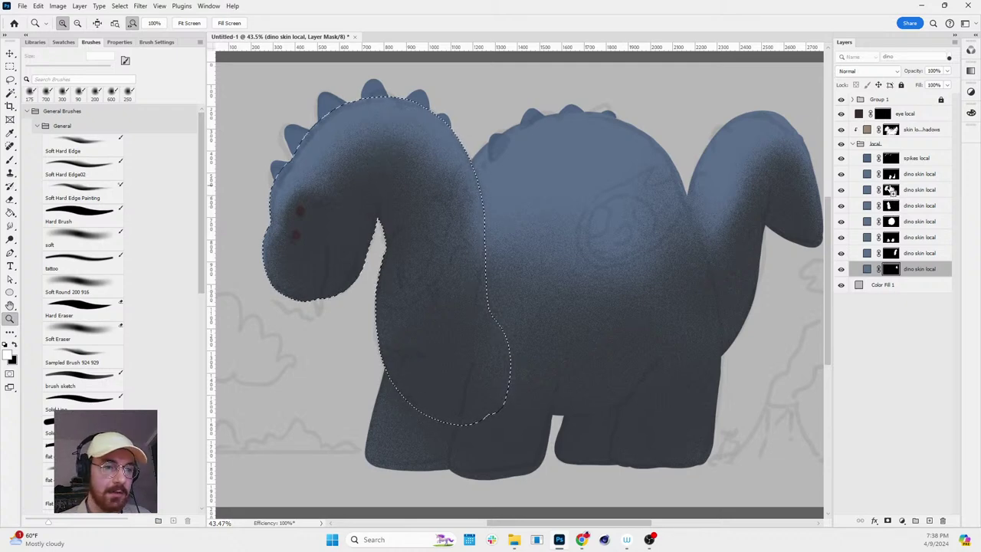
- Check the head-and-neck selection in Quick Mask, then invert it and back again
key("q")
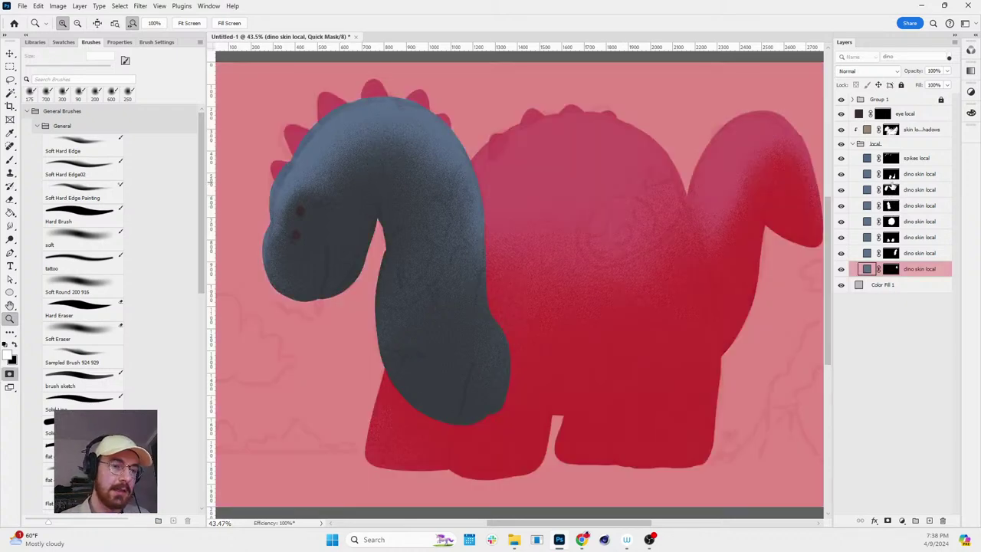
key("ctrl+i")
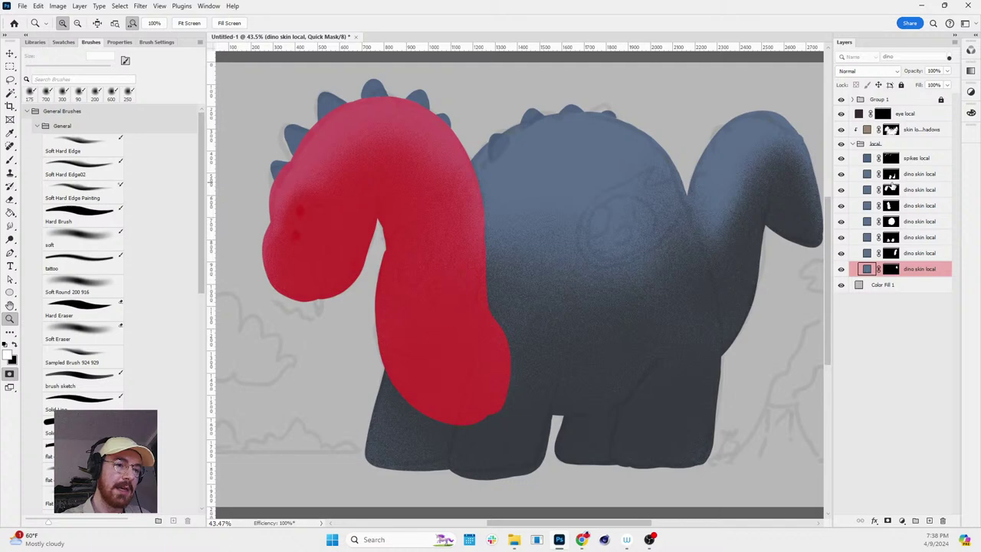
key("q")
key("b")
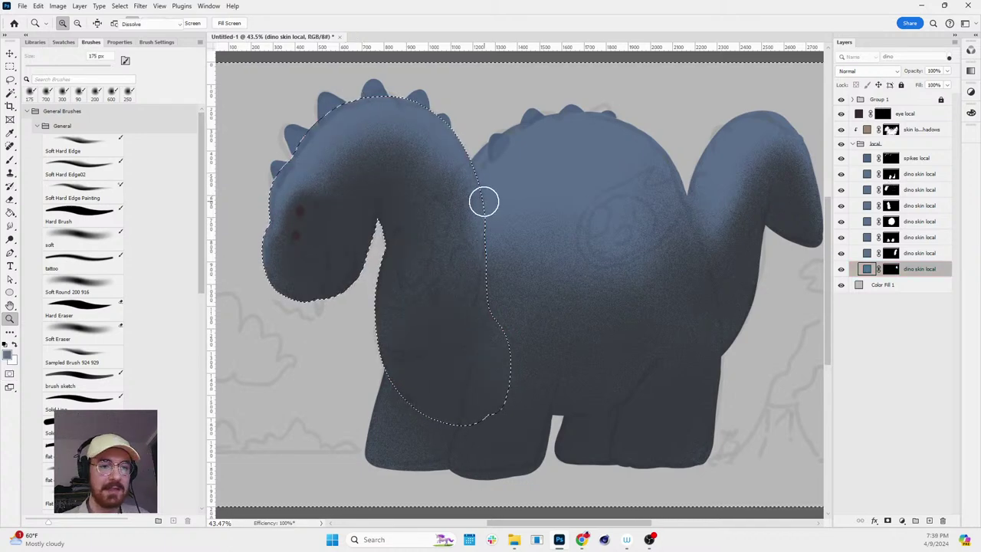
key("ctrl+shift+i")
key("v")
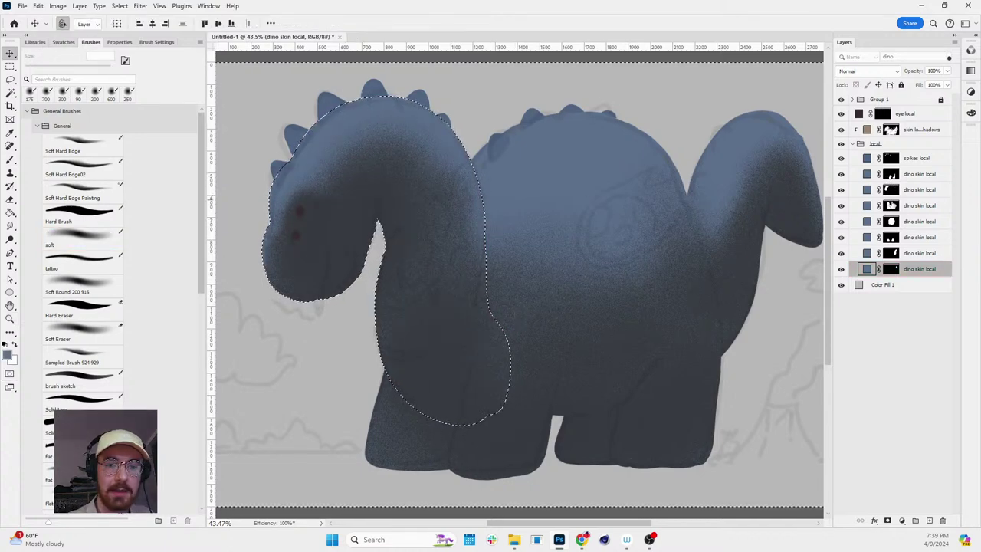
key("ctrl+shift+i")
- Deselect and paint white shadow on the skin local shadows mask where the neck meets the body
left_click(890, 129)
key("b")
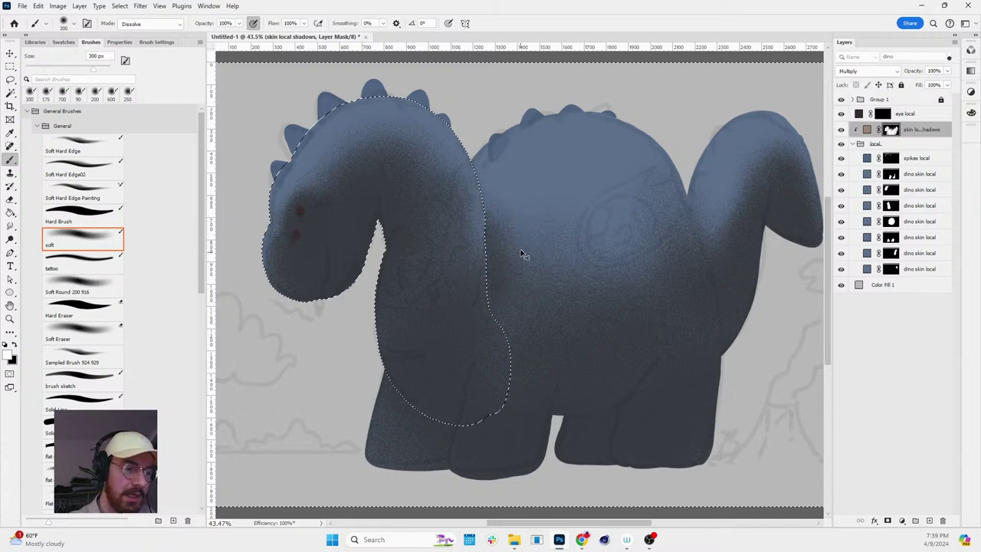
key("ctrl+d")
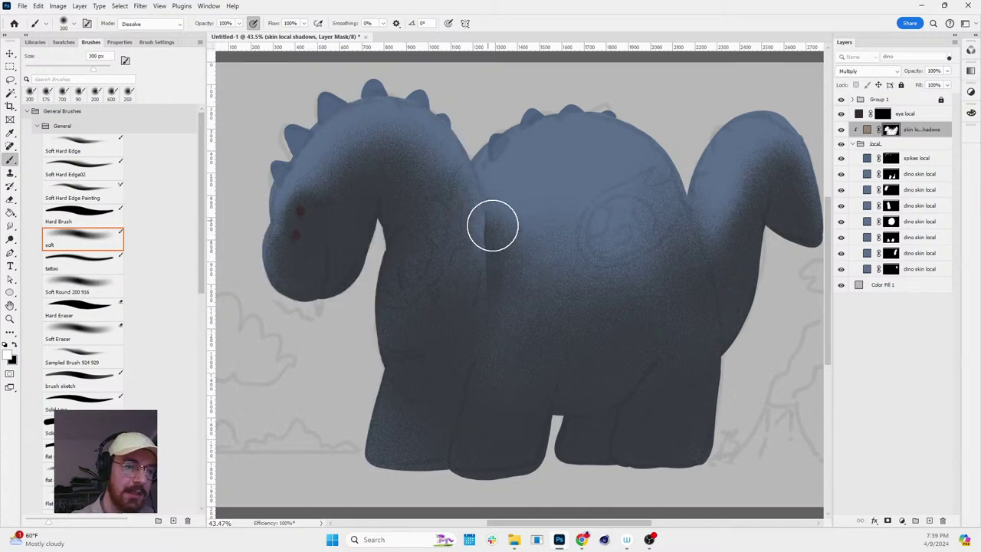
key("z")
scroll(631, 215, "down", 3)
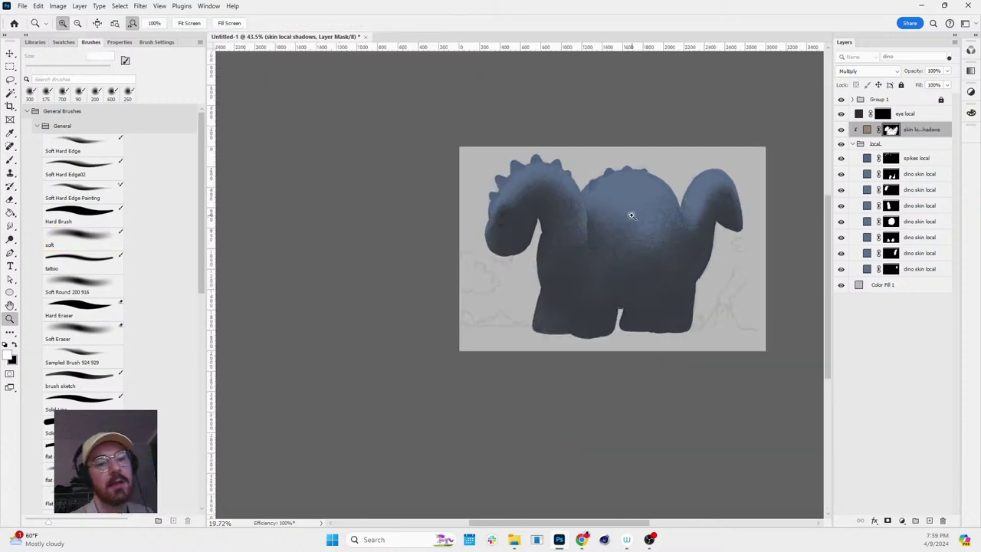
scroll(679, 228, "up", 3)
key("b")
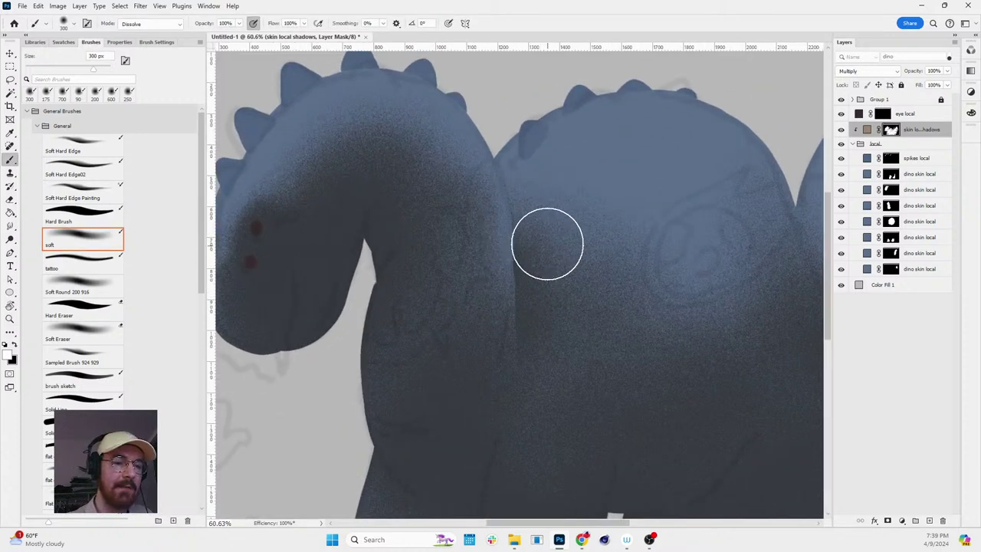
key("x")
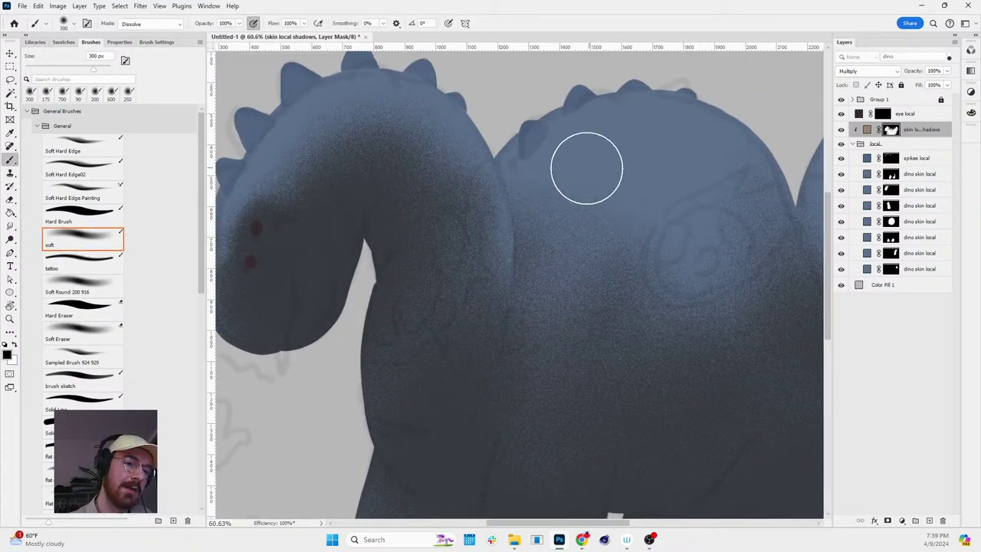
key("x")
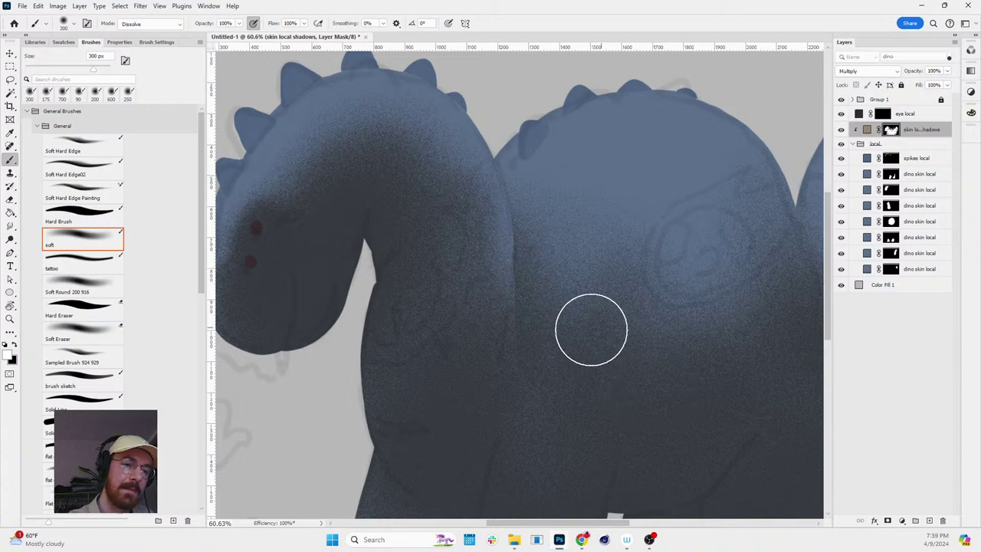
mouse_move(528, 302)
left_mouse_down()
mouse_move(501, 258)
mouse_move(528, 409)
mouse_move(507, 272)
left_mouse_up()
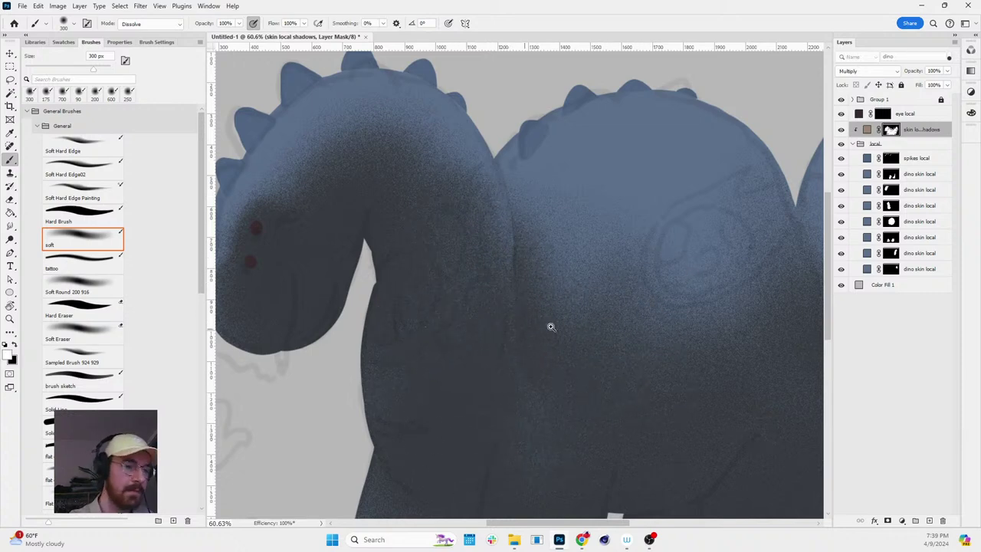
- Rotate, zoom and pan the view to frame the dinosaur's body, ending on the soft brush
scroll(550, 326, "down", 3)
key("r")
left_click_drag(624, 376, 697, 340)
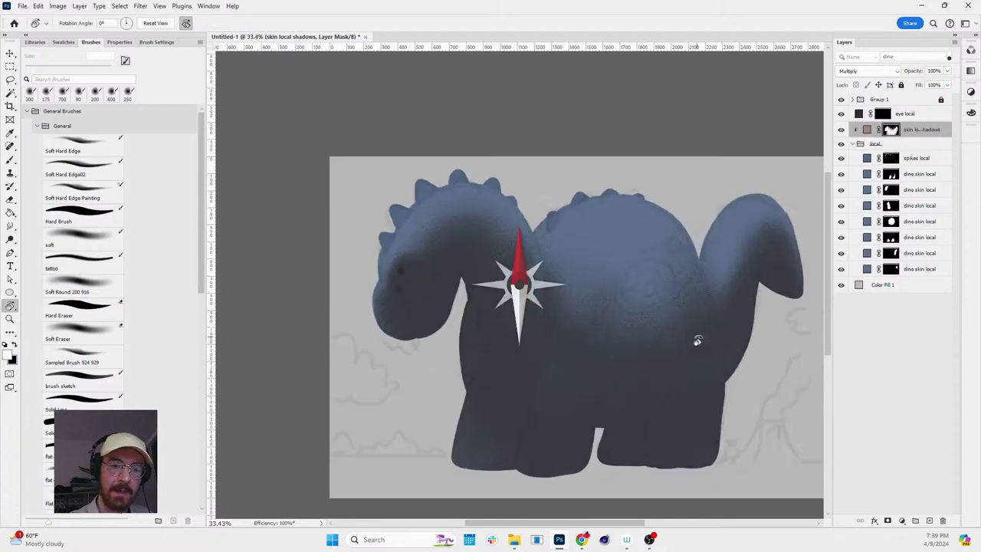
scroll(664, 324, "up", 2)
key("b")
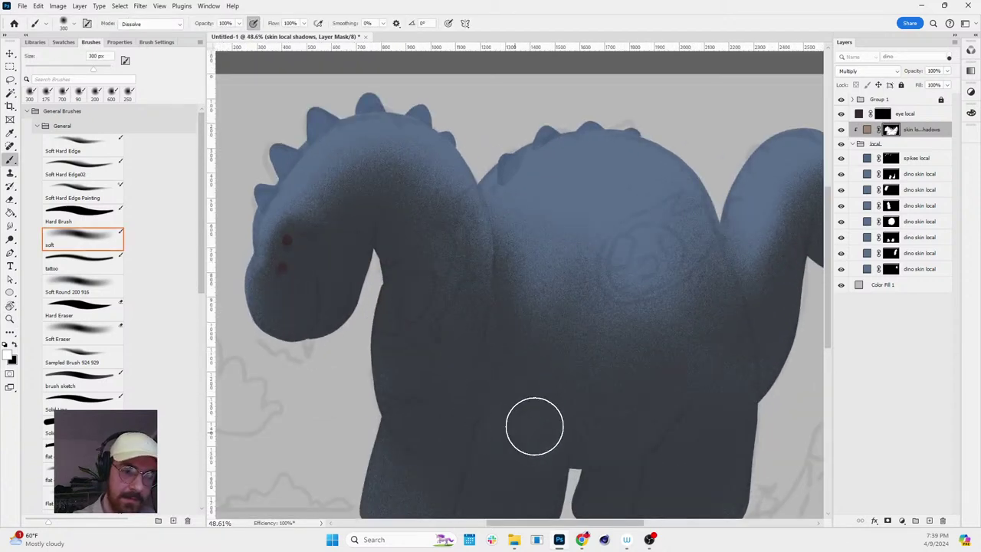
scroll(616, 361, "down", 3)
key("z")
left_click_drag(648, 327, 692, 342)
left_click_drag(653, 296, 685, 229)
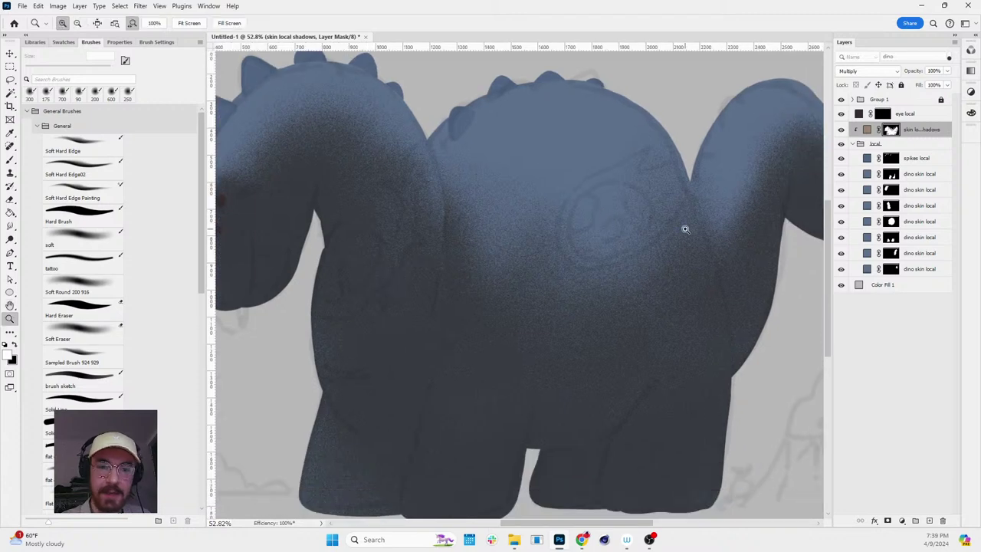
scroll(679, 215, "down", 3)
scroll(622, 210, "up", 2)
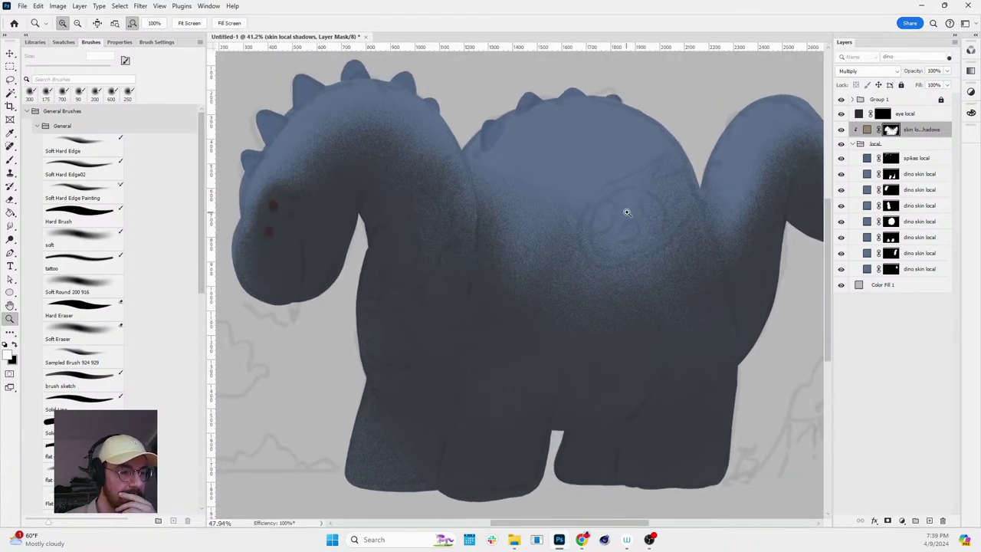
scroll(591, 105, "down", 1)
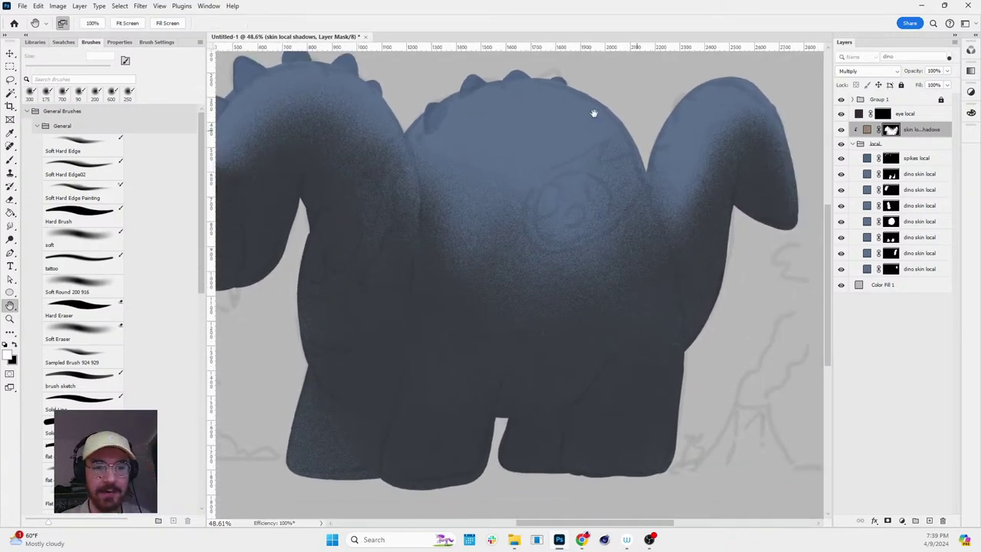
scroll(642, 114, "up", 1)
scroll(642, 125, "down", 2)
scroll(657, 125, "up", 2)
key("h")
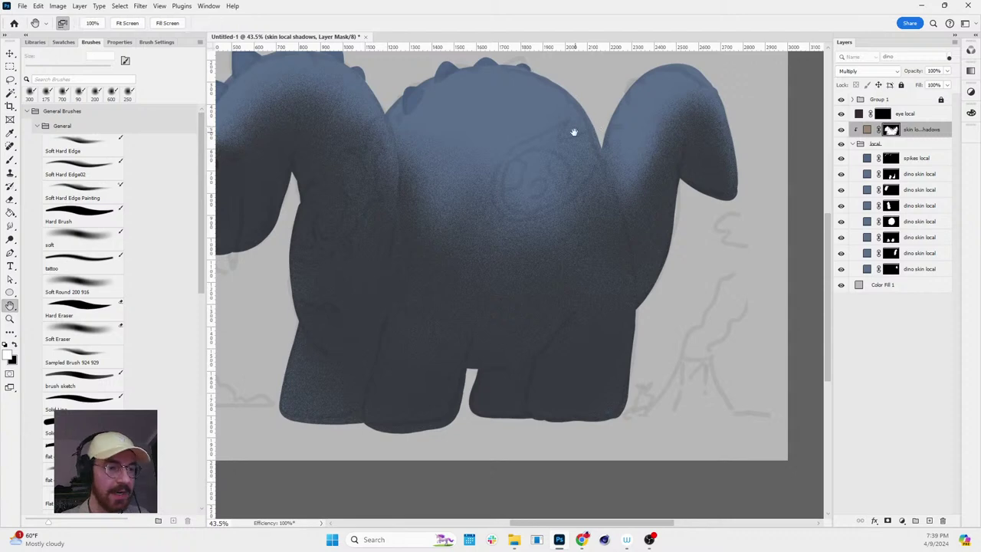
left_click_drag(603, 127, 647, 154)
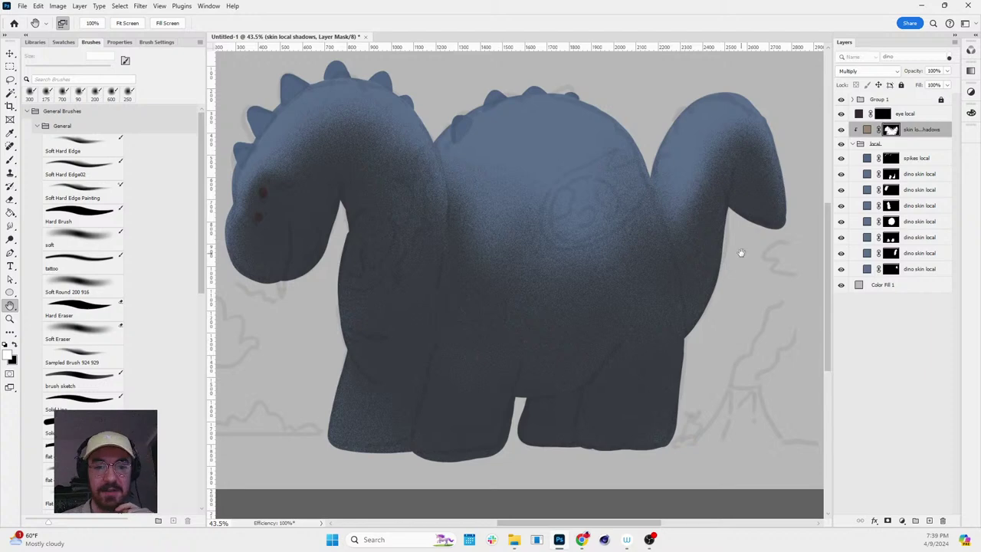
key("z")
left_click_drag(555, 175, 540, 165)
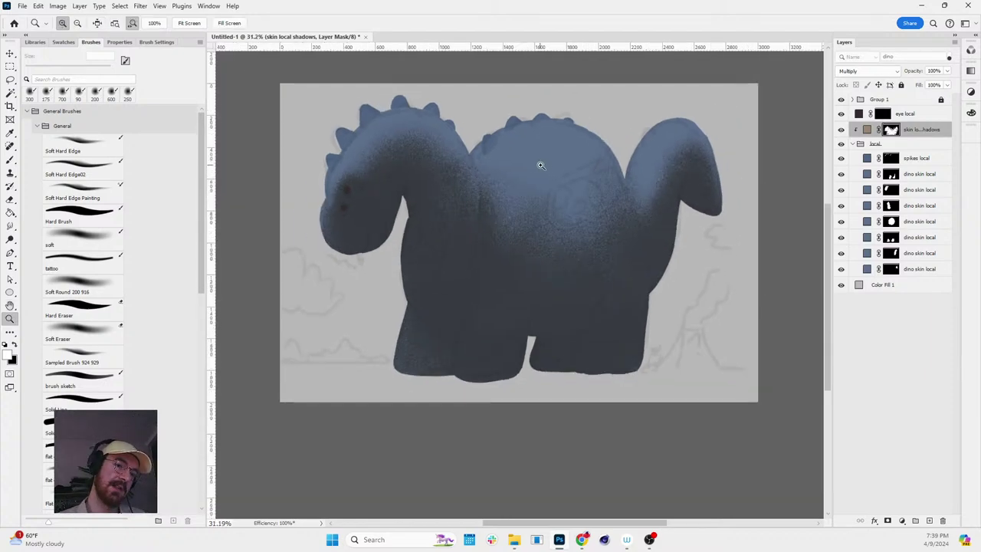
key("h")
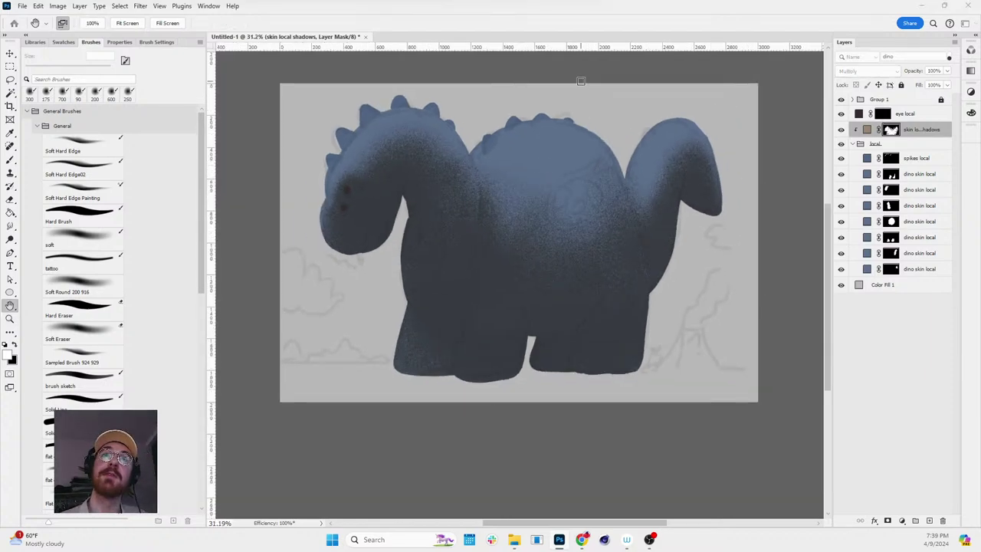
key("z")
left_click_drag(602, 195, 612, 206)
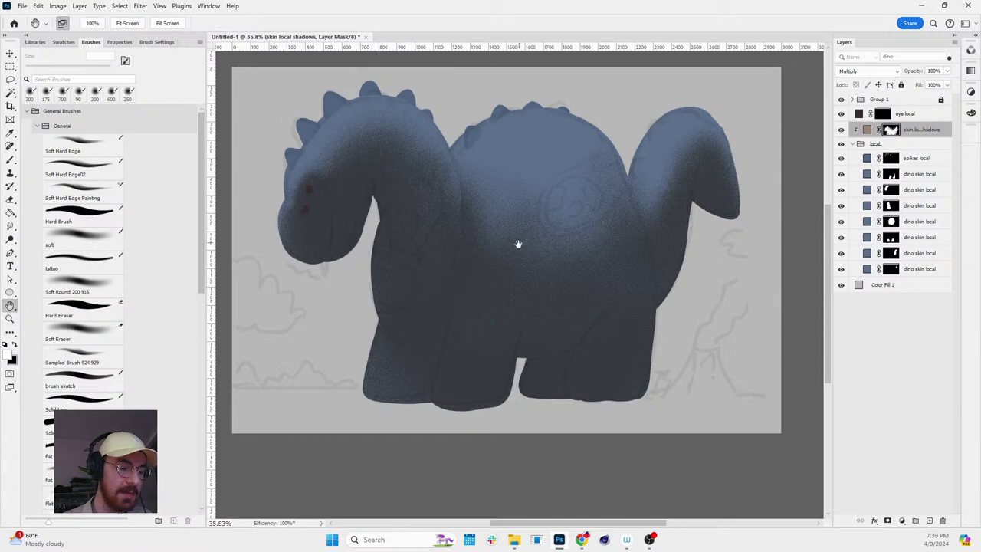
key("z")
left_click_drag(518, 244, 549, 292)
key("v")
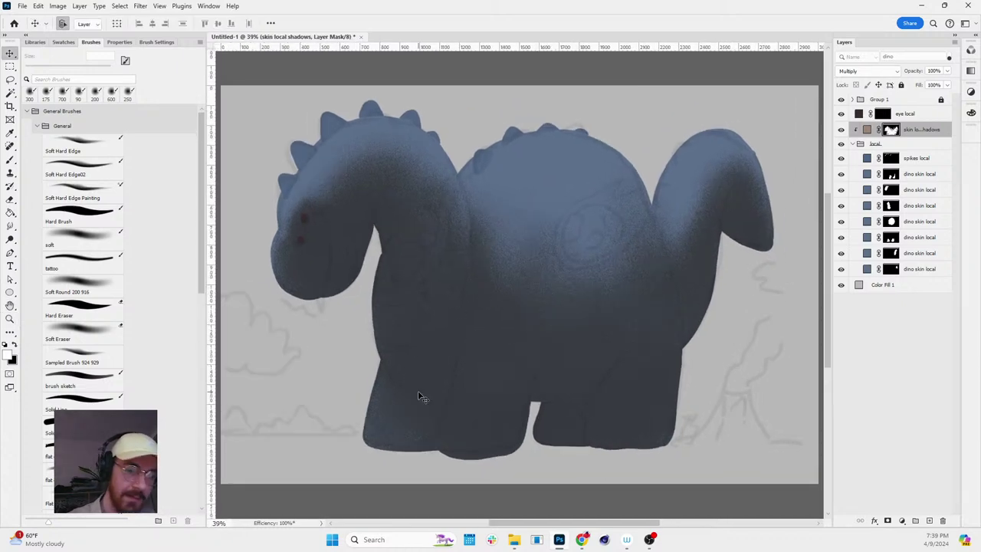
key("b")
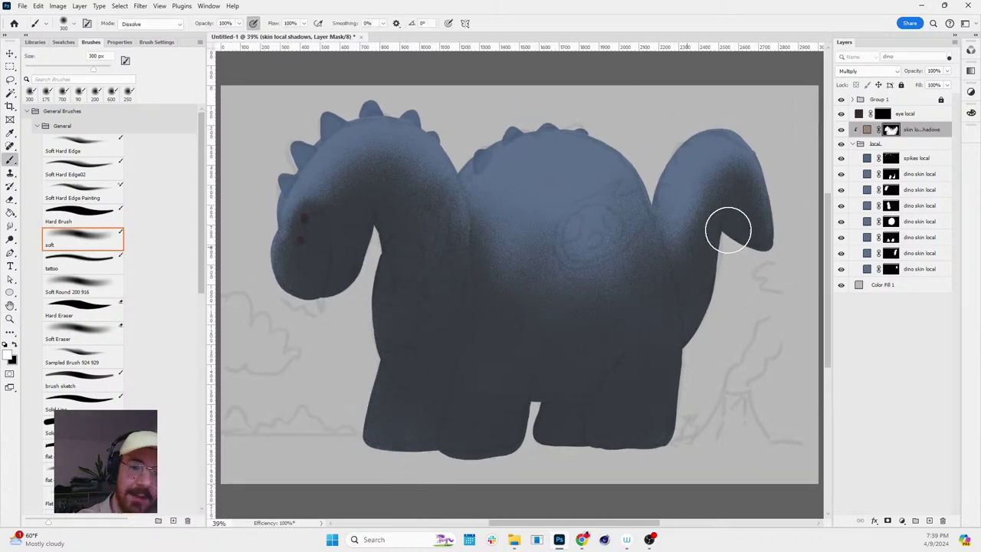
- Shade inside a front-leg selection built from the leg masks with a black 175 px brush, then deselect
left_click(891, 238, "ctrl")
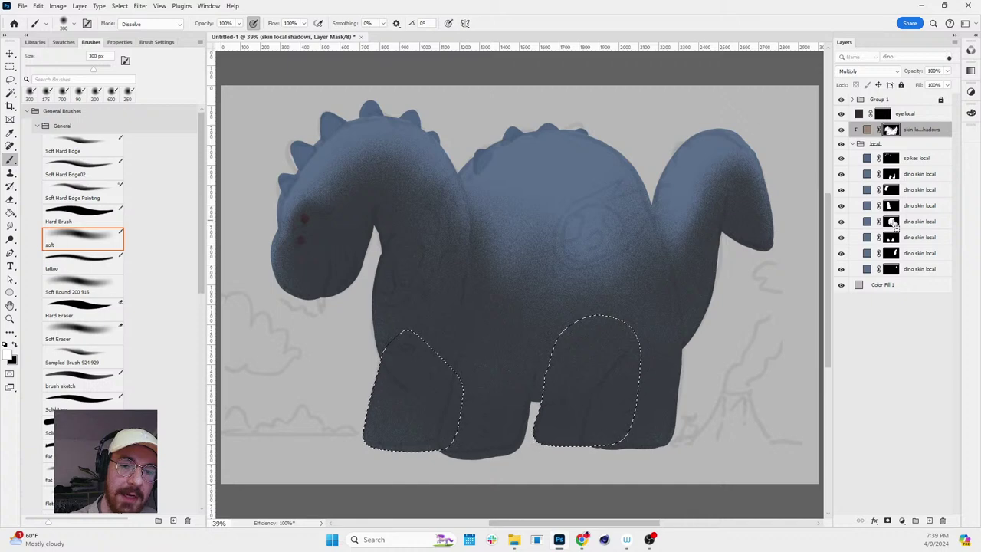
left_click(891, 223, "ctrl+alt")
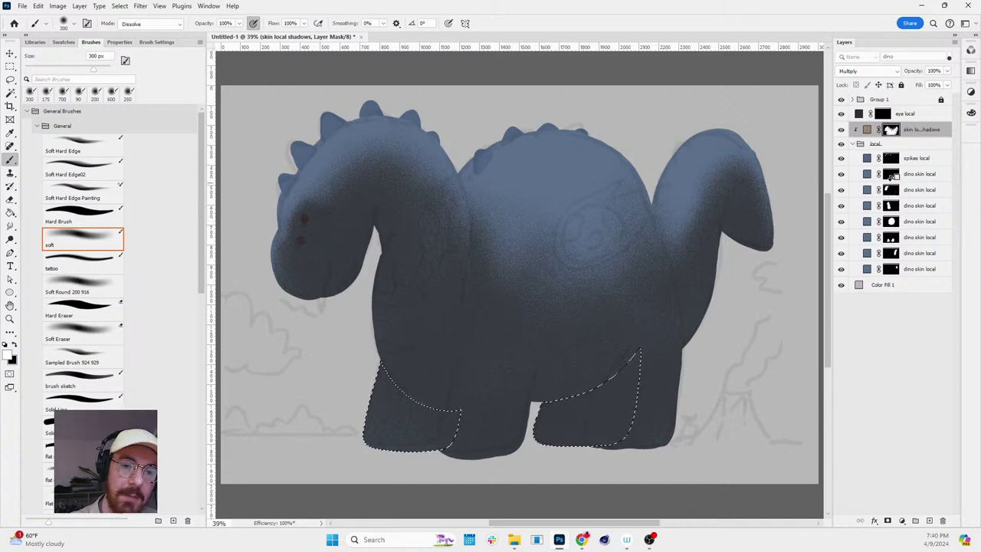
left_click(892, 174, "ctrl+alt")
left_click(891, 159, "ctrl+alt")
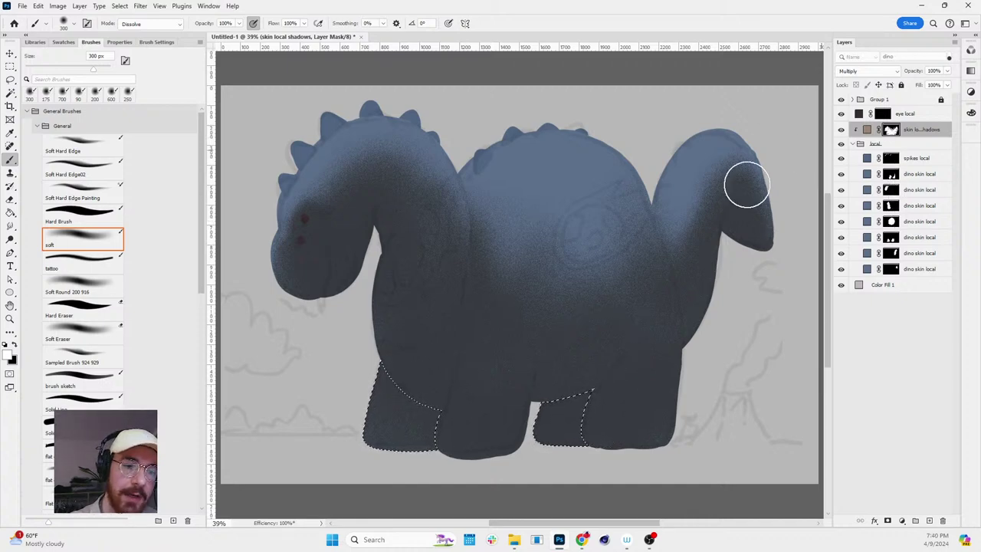
key("x")
key("bracketleft")
key("bracketleft")
key("bracketleft")
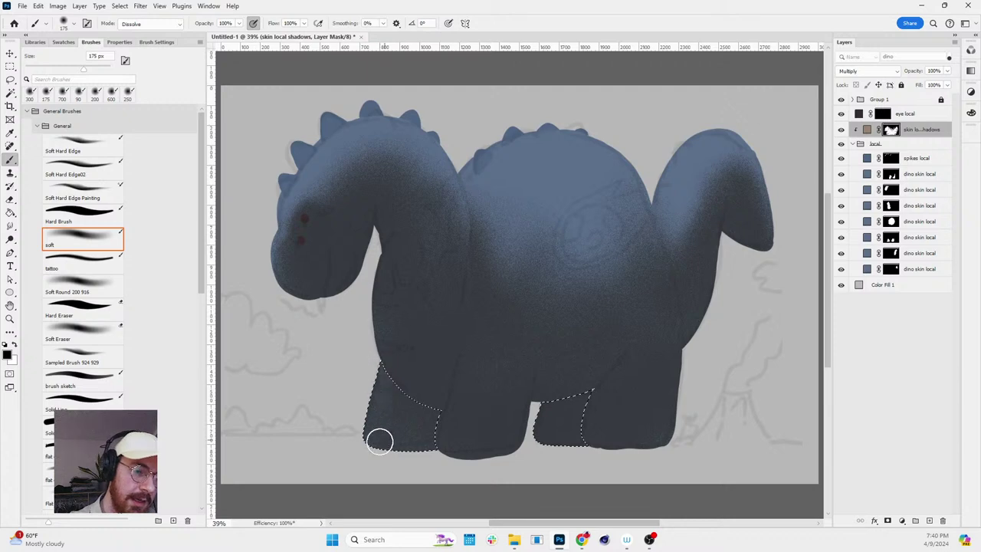
key("x")
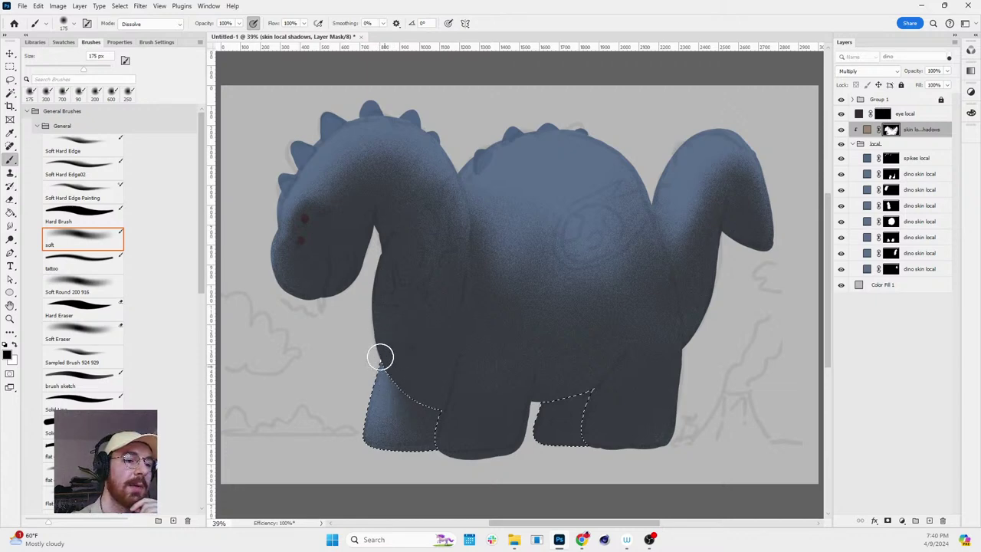
scroll(391, 363, "up", 2)
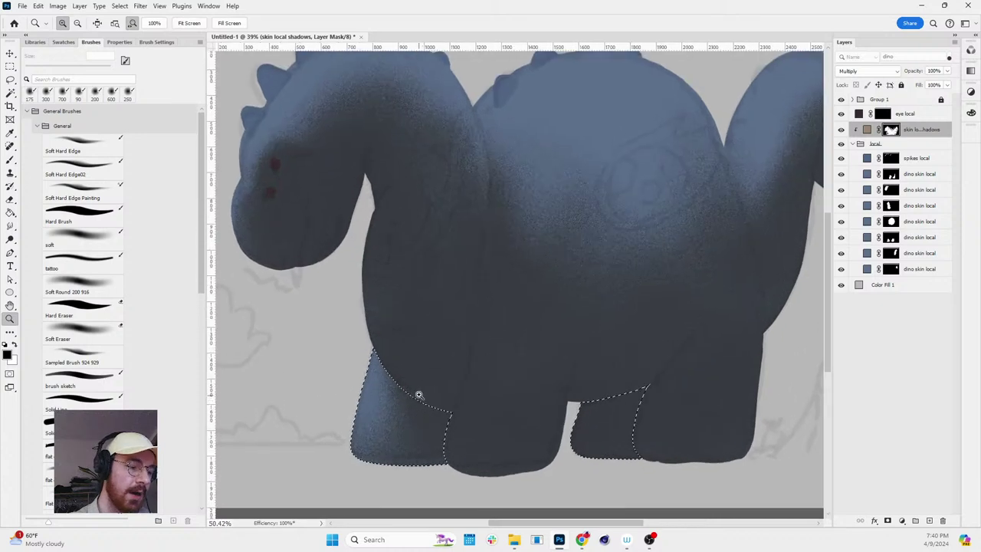
key("ctrl+d")
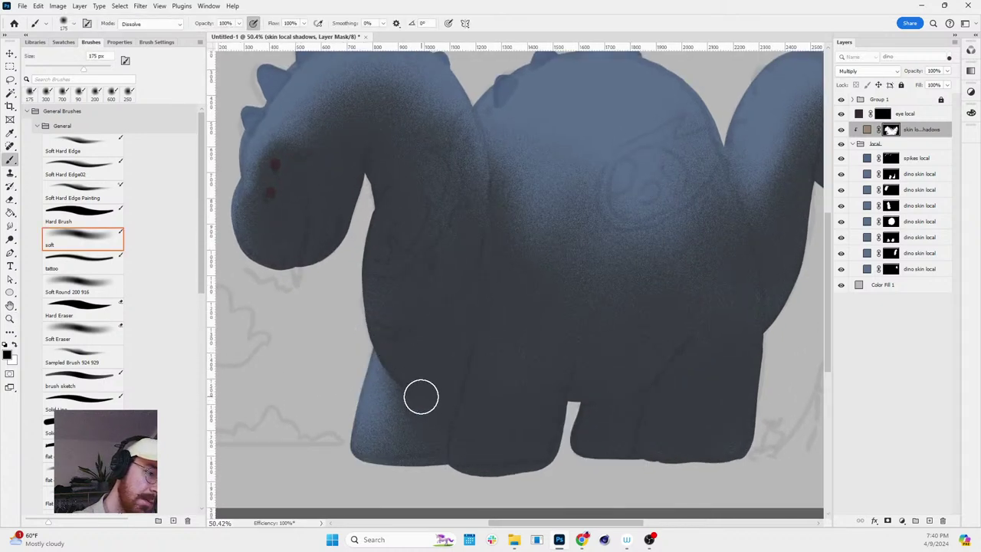
key("bracketleft")
key("bracketleft")
key("bracketleft")
key("bracketleft")
key("x")
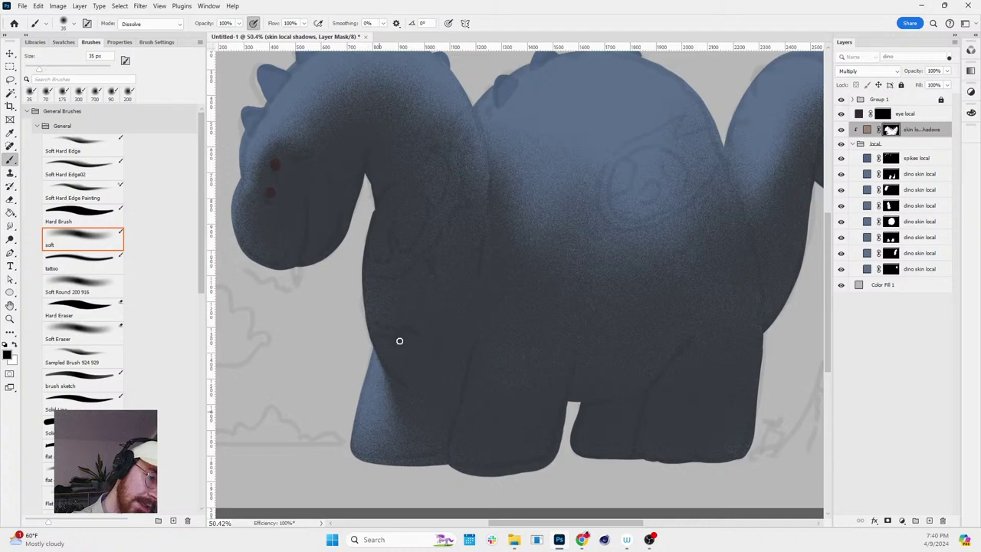
- Straighten the canvas view and paint soft shading down the neck's left edge
key("r")
left_click_drag(399, 340, 636, 277)
key("z")
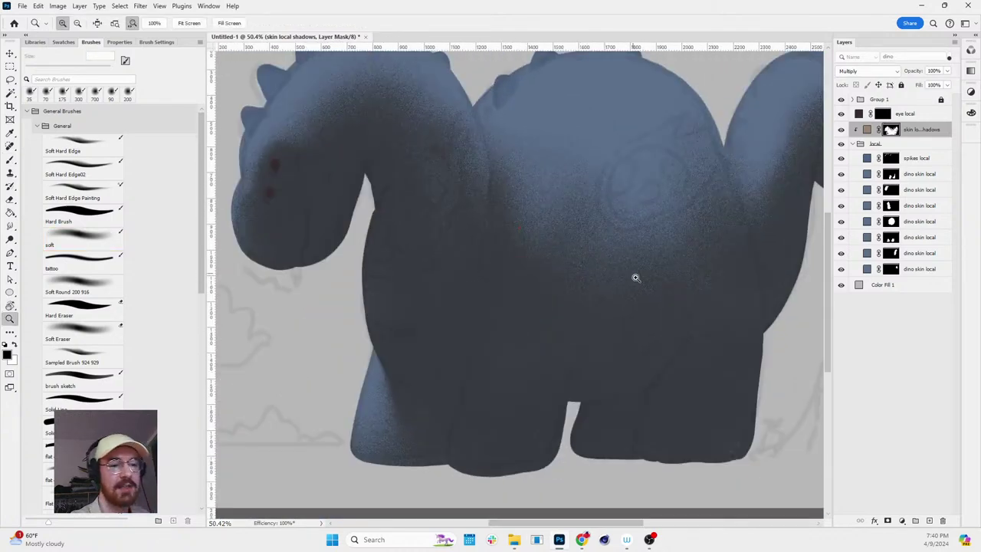
scroll(636, 277, "down", 5)
scroll(625, 351, "up", 2)
key("b")
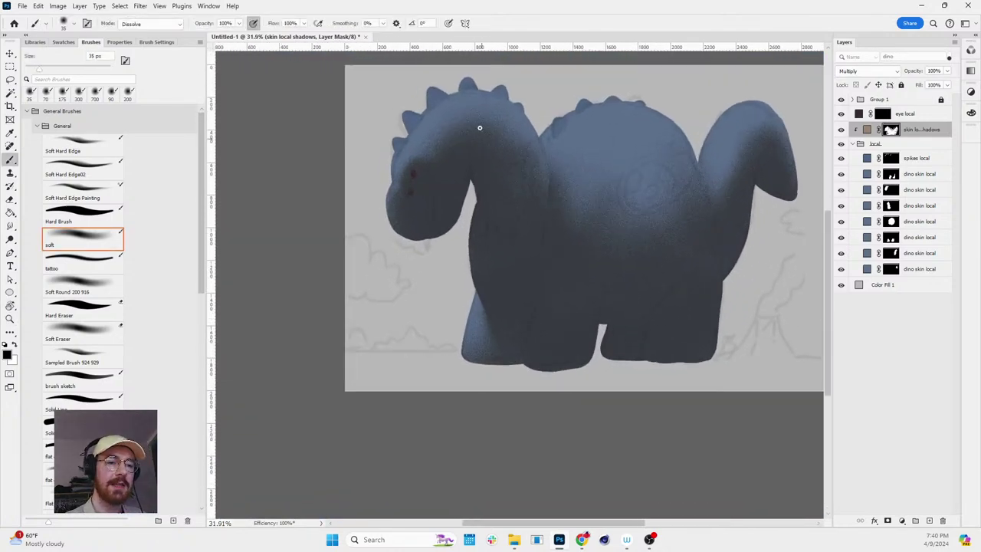
scroll(476, 205, "up", 2)
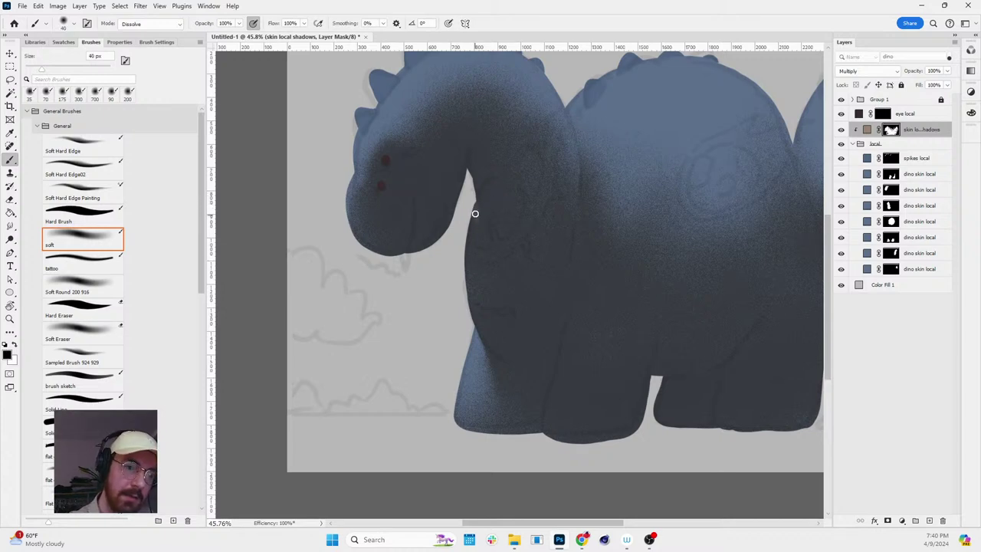
left_click_drag(472, 205, 466, 262)
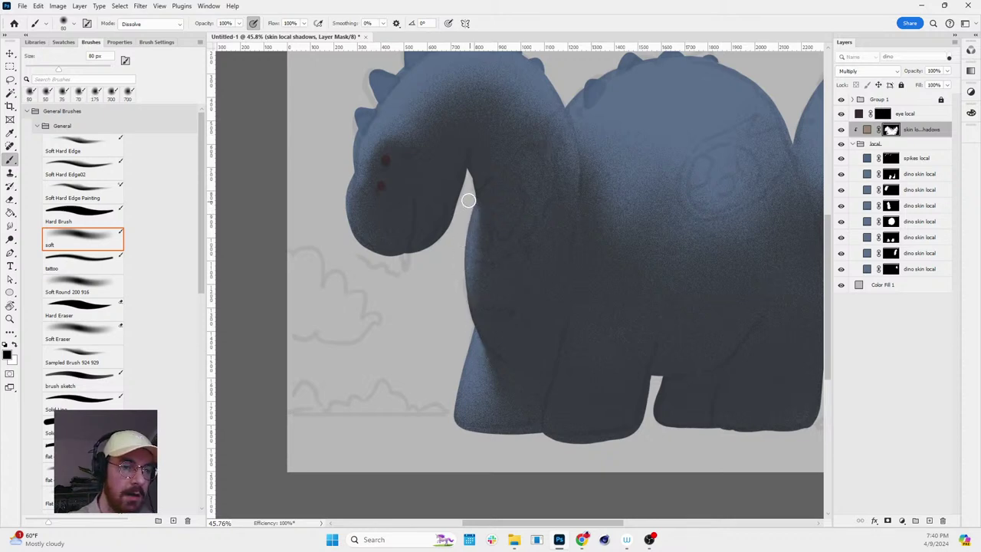
- Reframe the neck and resize the brush around 200 px with white as the paint colour
key("z")
left_click(723, 154, "alt")
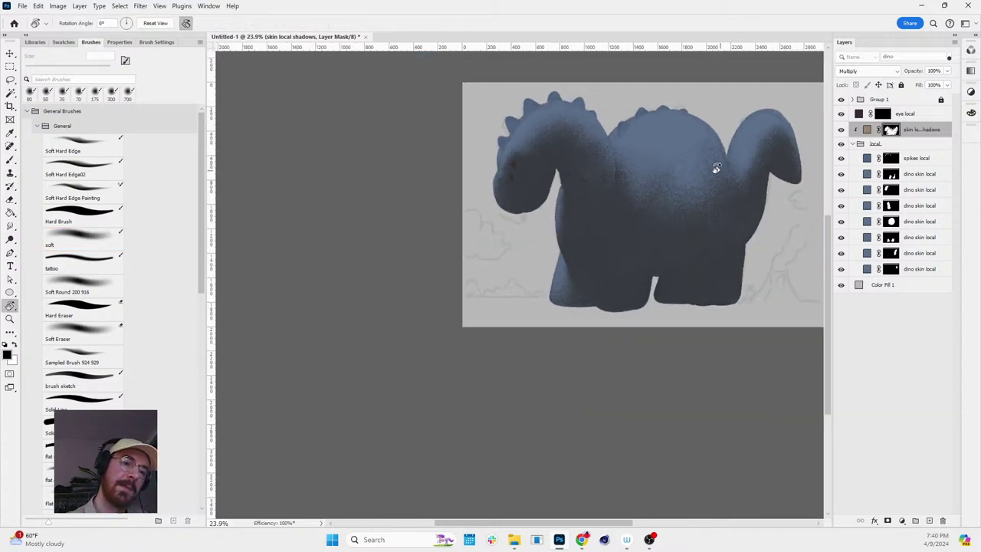
left_click(686, 168)
key("b")
key("bracketright")
key("bracketright")
key("bracketright")
key("bracketright")
key("bracketright")
key("bracketright")
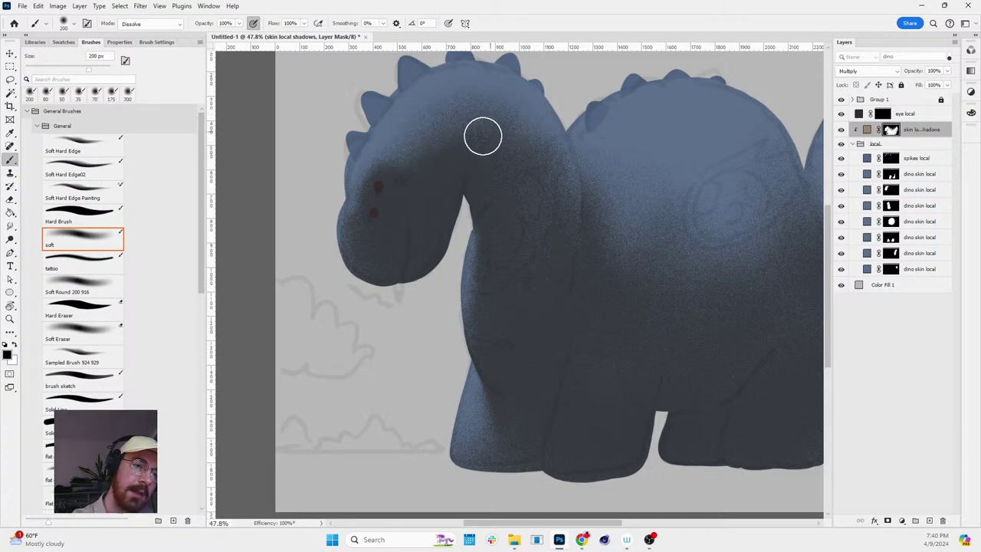
key("x")
key("bracketleft")
key("bracketleft")
key("bracketleft")
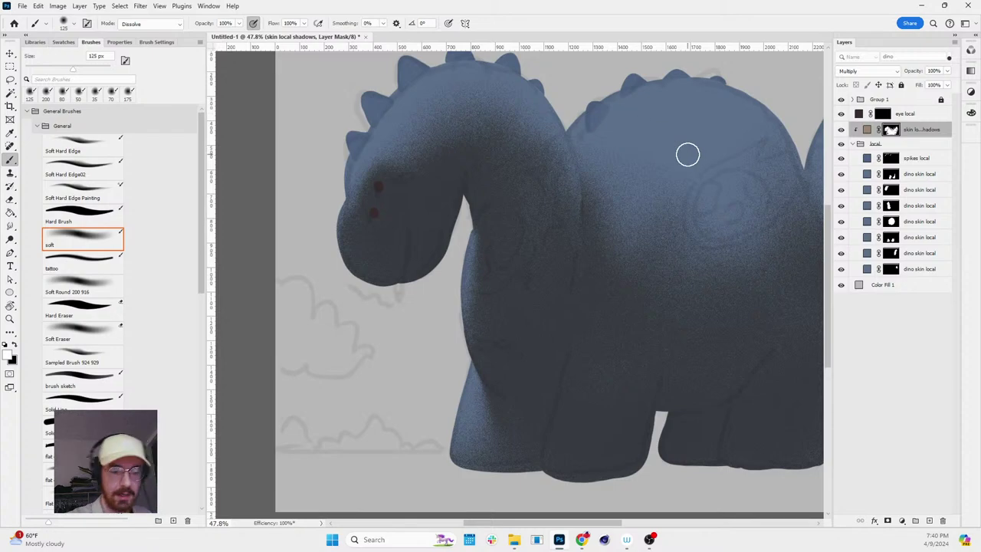
key("space")
scroll(658, 222, "down", 3)
- Zoom and pan to frame the dinosaur's body
scroll(587, 227, "up", 4)
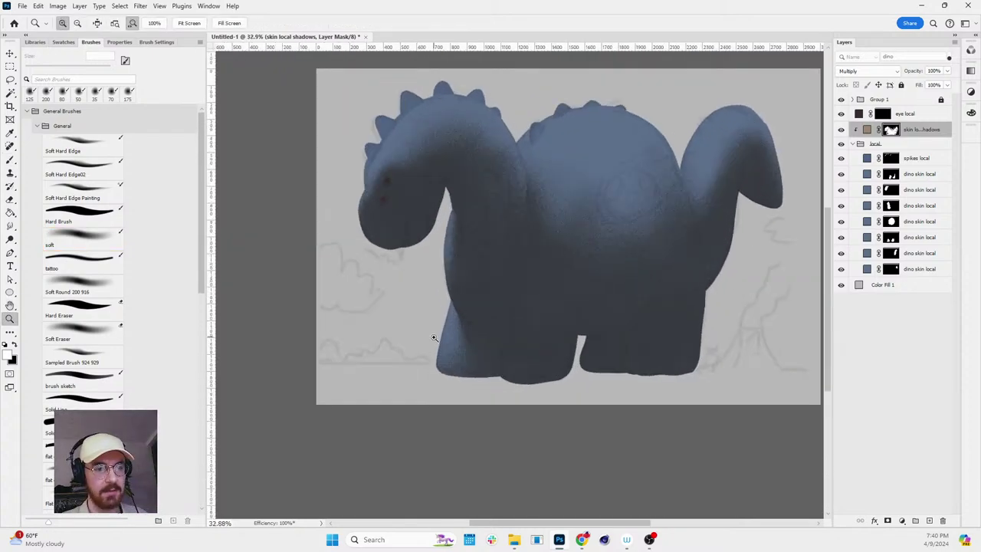
scroll(516, 352, "up", 4)
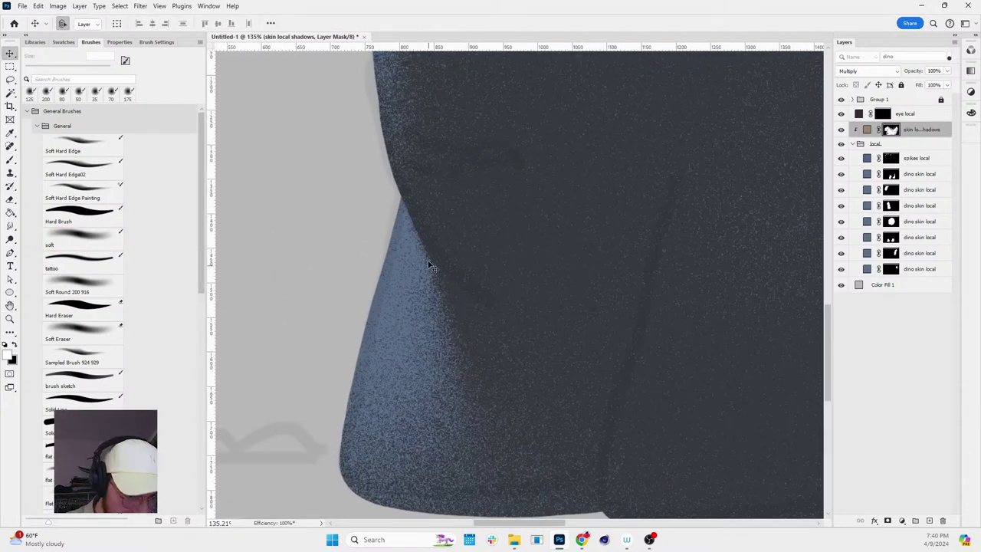
scroll(564, 303, "down", 4)
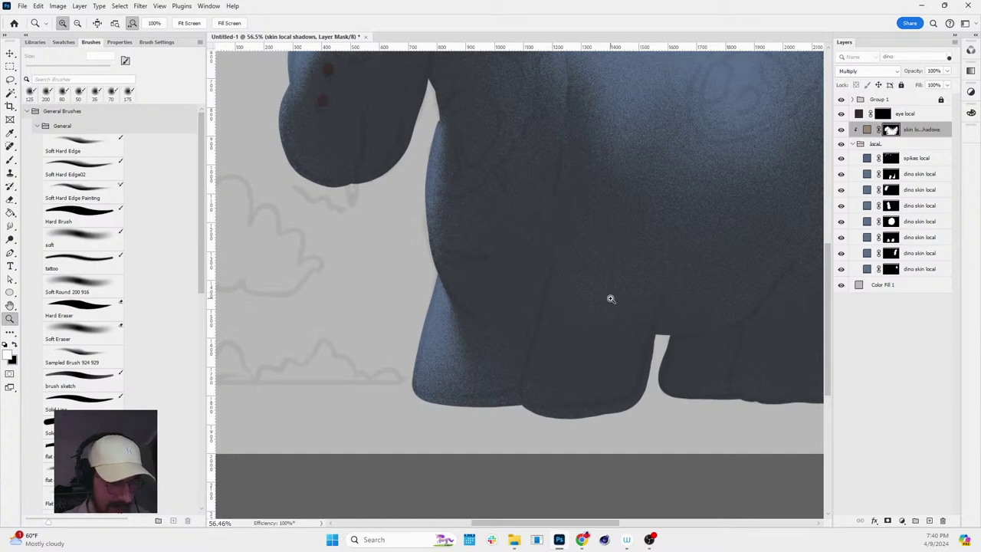
scroll(532, 289, "down", 3)
scroll(575, 265, "up", 2)
key("h")
left_click_drag(597, 258, 509, 262)
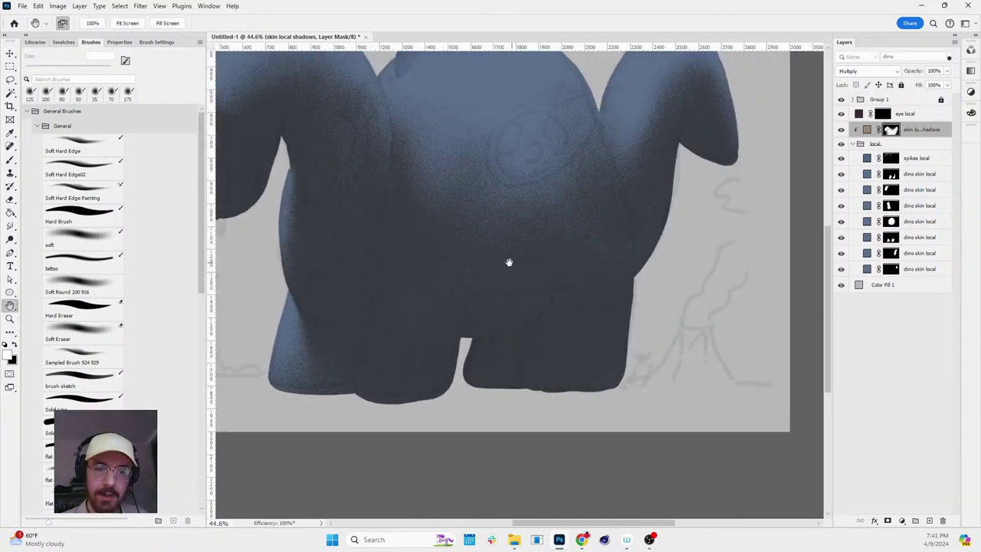
scroll(509, 262, "down", 2)
key("z")
scroll(532, 265, "up", 3)
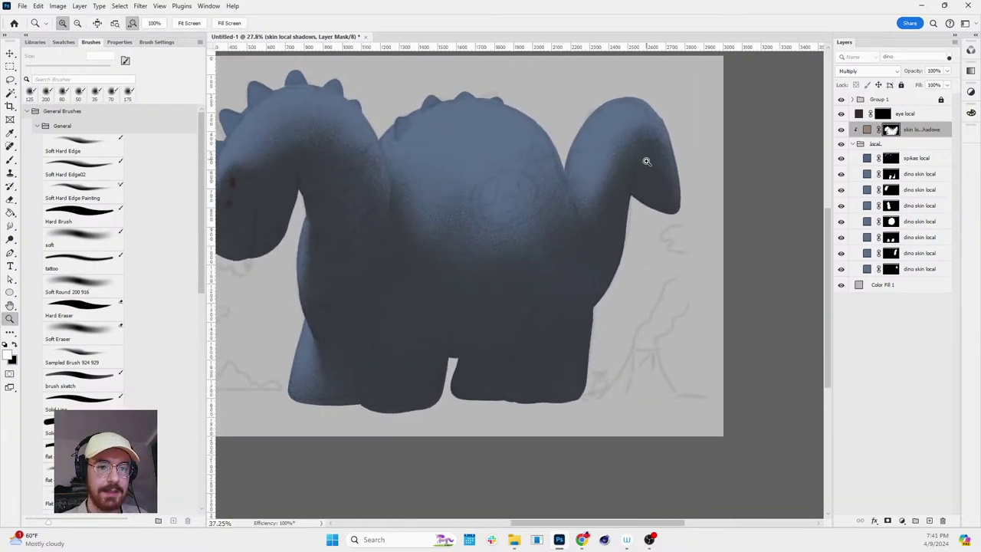
scroll(646, 161, "up", 2)
scroll(543, 160, "down", 2)
scroll(468, 175, "up", 3)
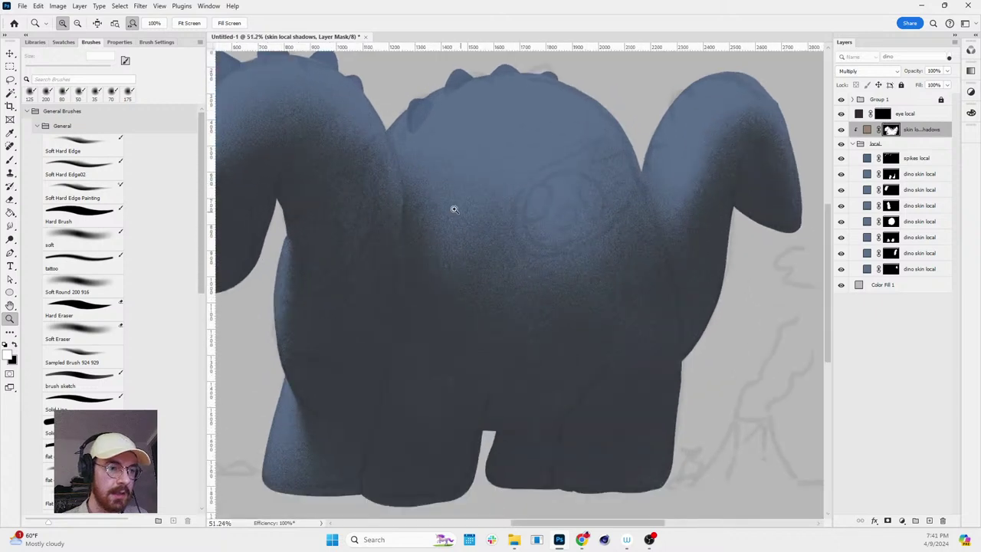
key("v")
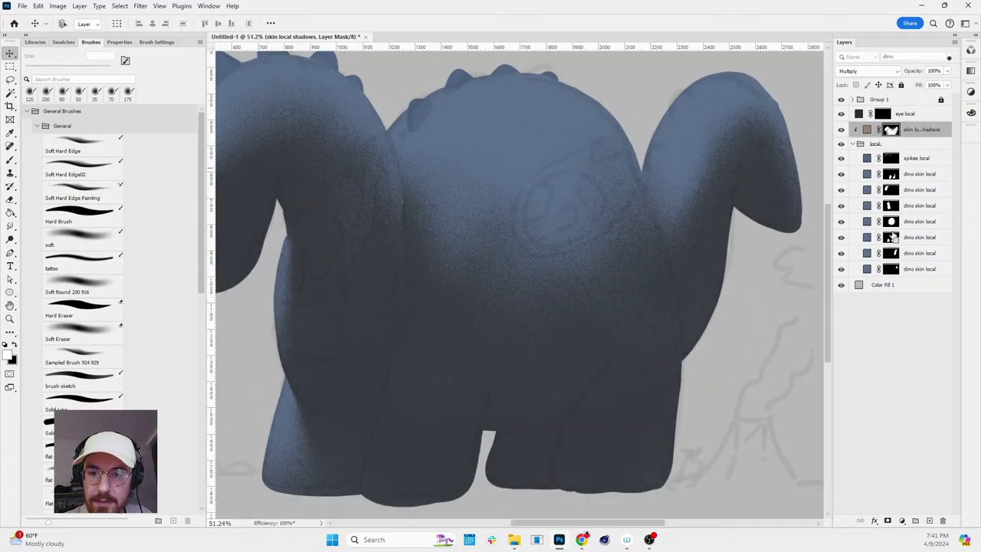
- Load the belly shape as the active selection, trying and undoing leg additions
left_click(891, 222, "ctrl")
left_click(891, 189, "ctrl+alt")
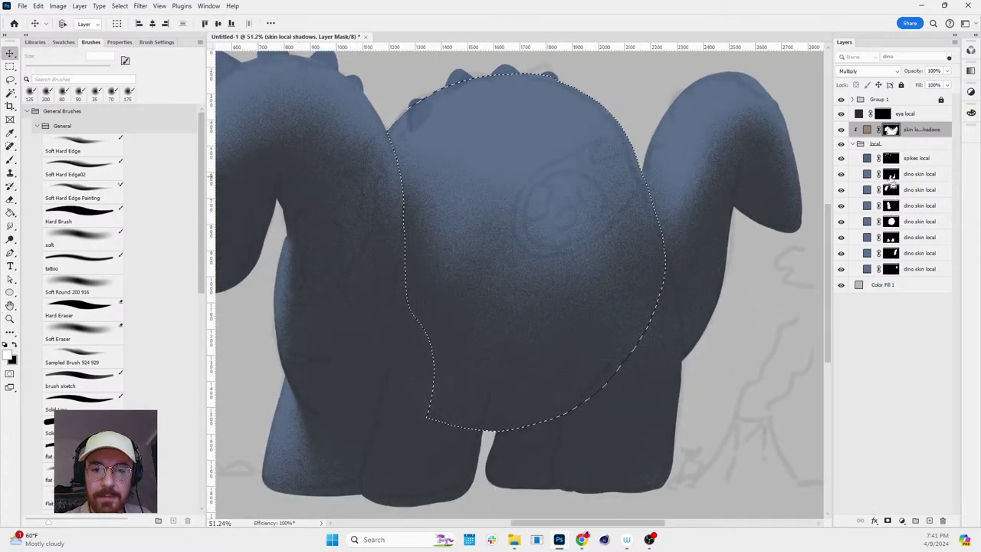
key("z")
left_click_drag(530, 217, 672, 276)
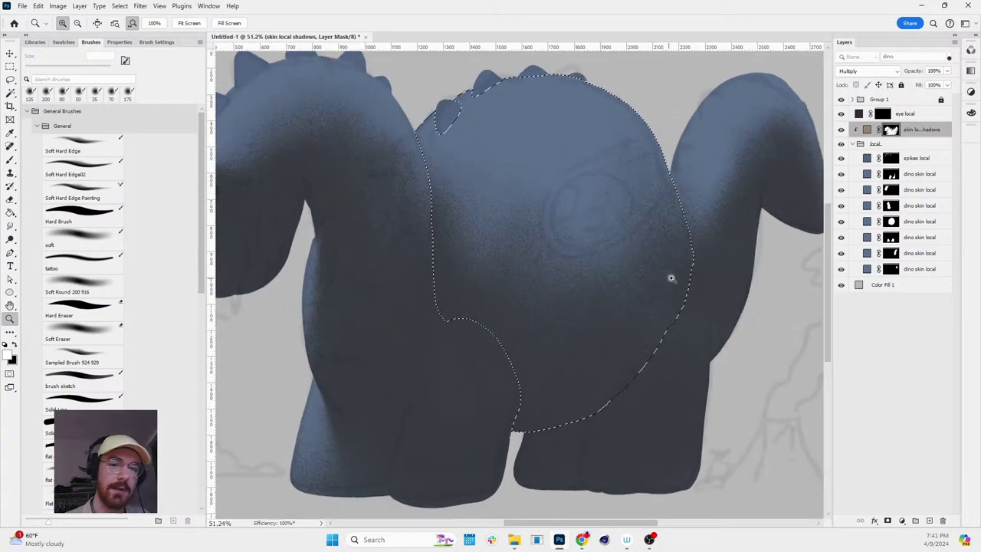
left_click(892, 191, "ctrl+shift")
left_click(892, 183, "ctrl+shift")
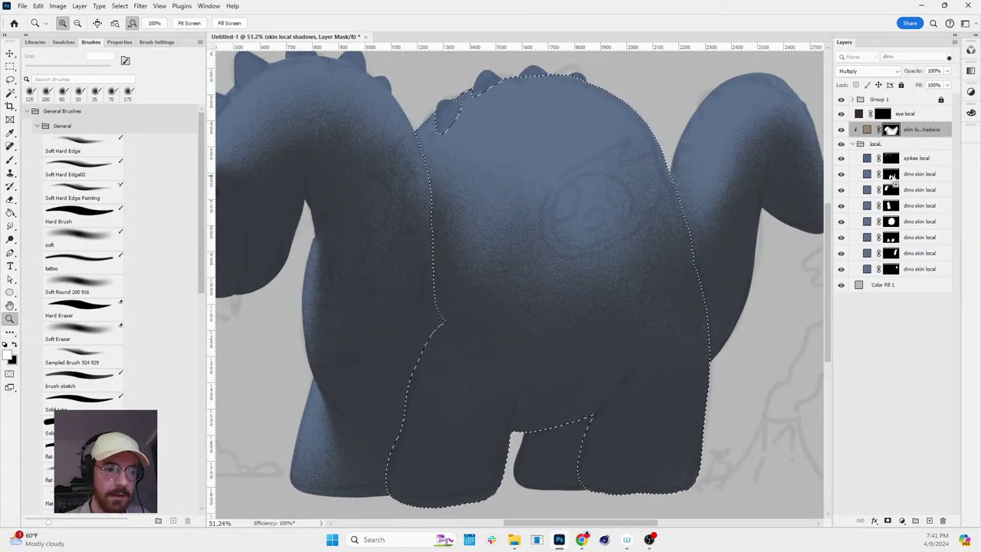
key("ctrl+z")
key("ctrl+z")
- Paint darker belly shading inside the selection with a 400 px soft brush, rotating the view
key("b")
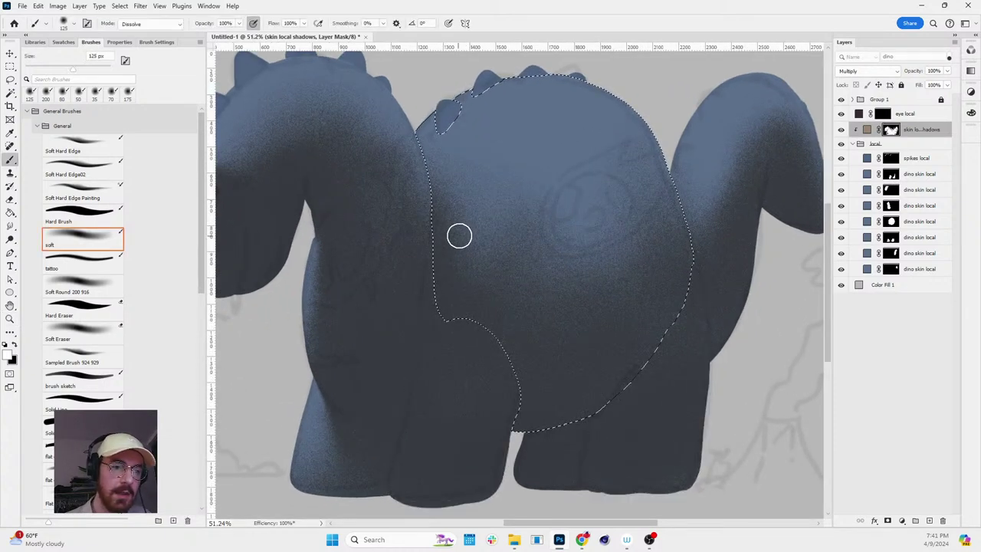
key("bracketright")
key("bracketright")
key("bracketright")
key("bracketright")
key("bracketright")
key("bracketright")
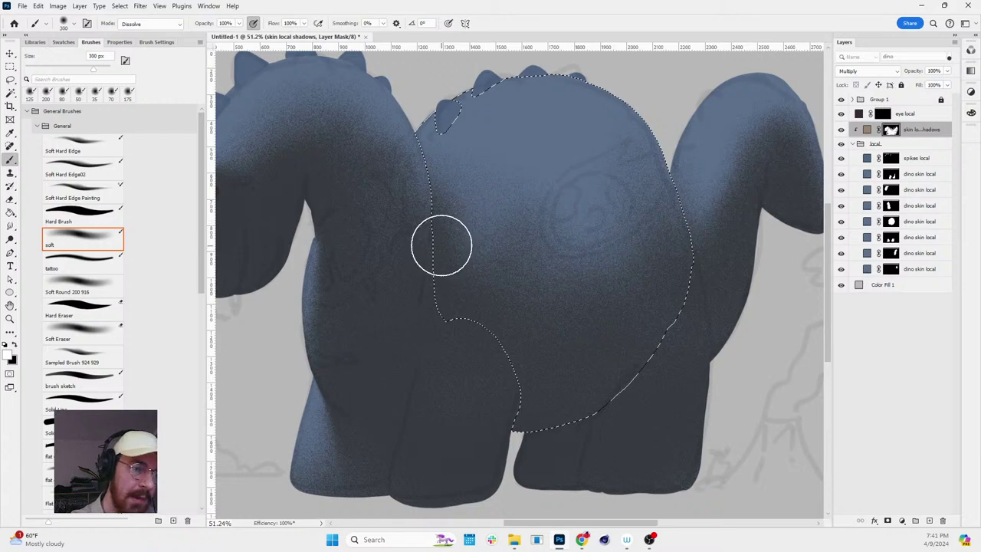
mouse_move(462, 242)
left_mouse_down()
mouse_move(491, 261)
mouse_move(456, 206)
mouse_move(440, 228)
mouse_move(489, 259)
mouse_move(473, 226)
left_mouse_up()
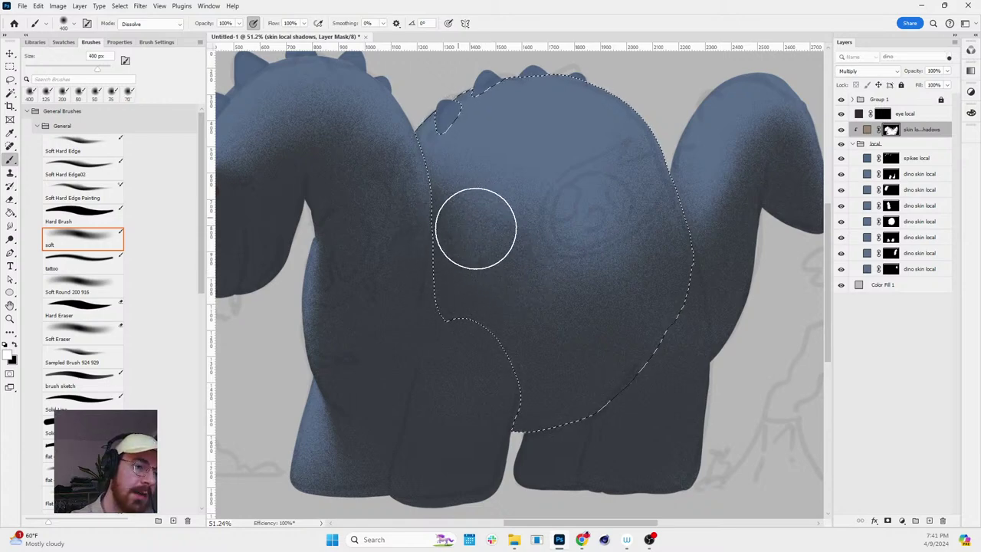
key("r")
left_click_drag(635, 197, 554, 283)
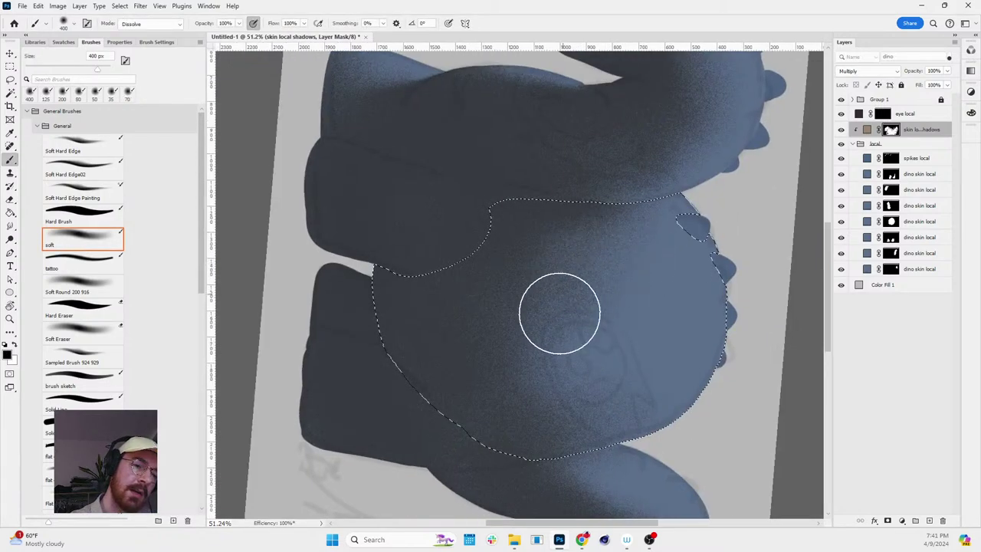
key("r")
mouse_move(679, 296)
left_mouse_down()
mouse_move(696, 204)
mouse_move(685, 188)
left_mouse_up()
- Reset the view rotation and zoom to check the lower body and whole dinosaur
key("ctrl+0")
key("Escape")
key("z")
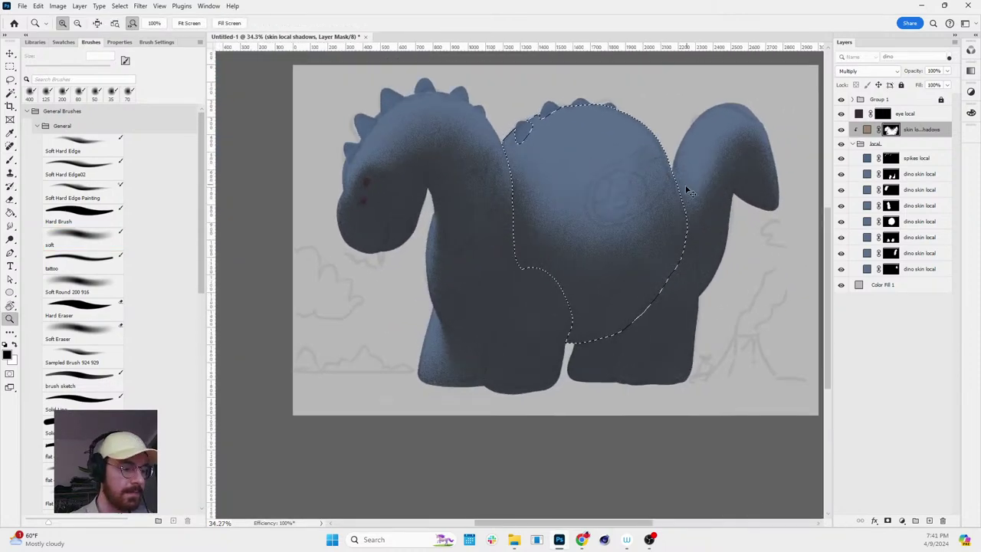
left_click_drag(655, 257, 742, 231)
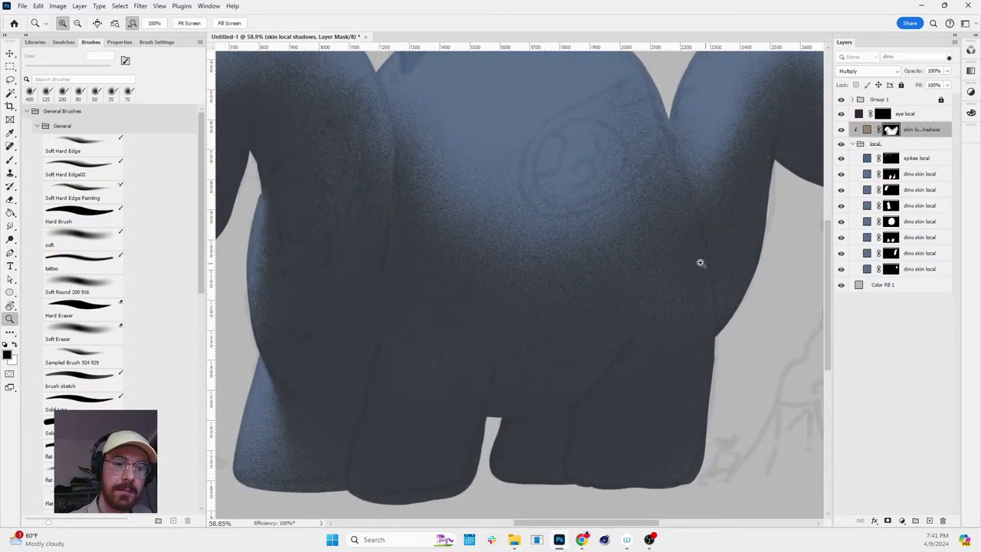
left_click_drag(700, 263, 652, 306)
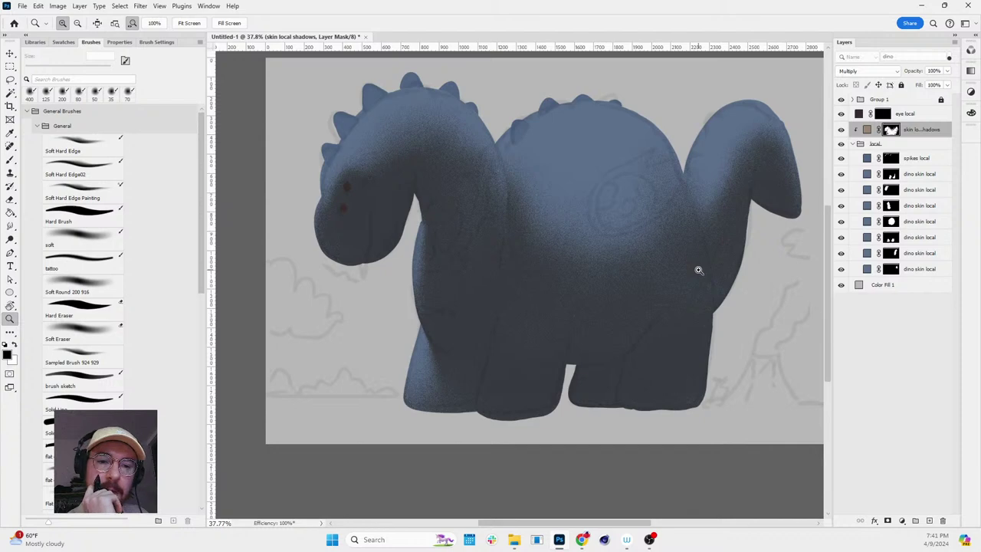
- Set the brush blending mode from Dissolve to Normal
key("b")
left_click(150, 24)
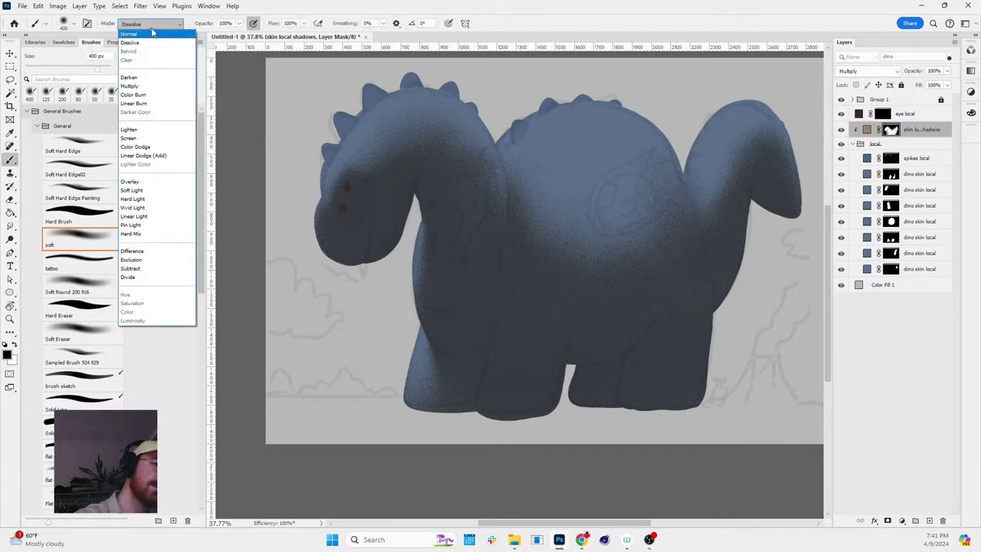
left_click(152, 34)
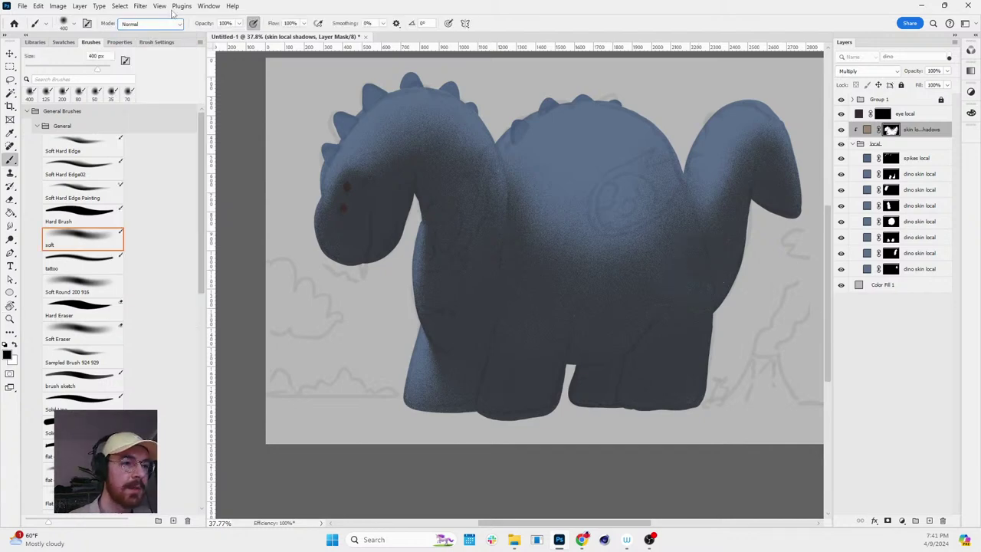
- Apply Filter > Blur > Gaussian Blur to the shadow mask
left_click(140, 6)
mouse_move(149, 124)
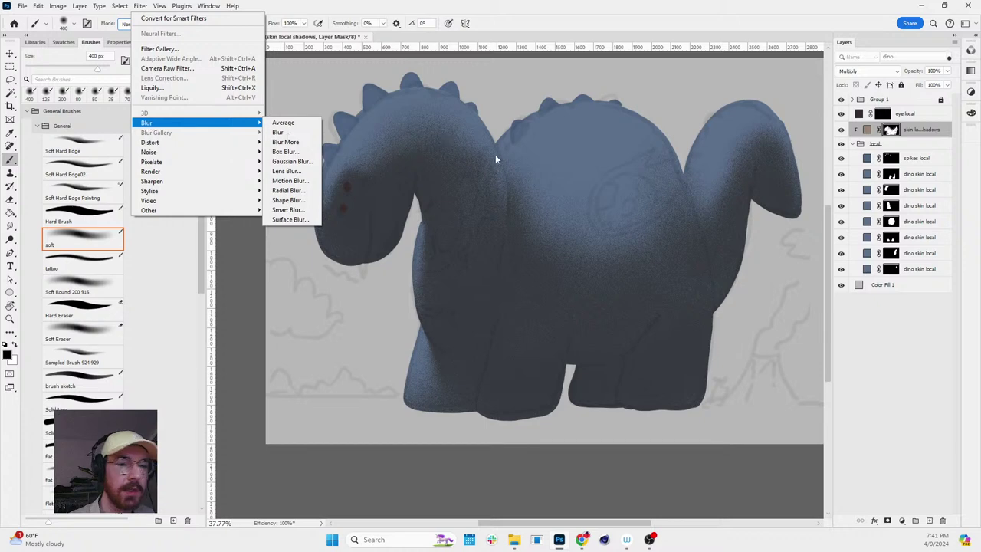
left_click(140, 6)
left_click(140, 7)
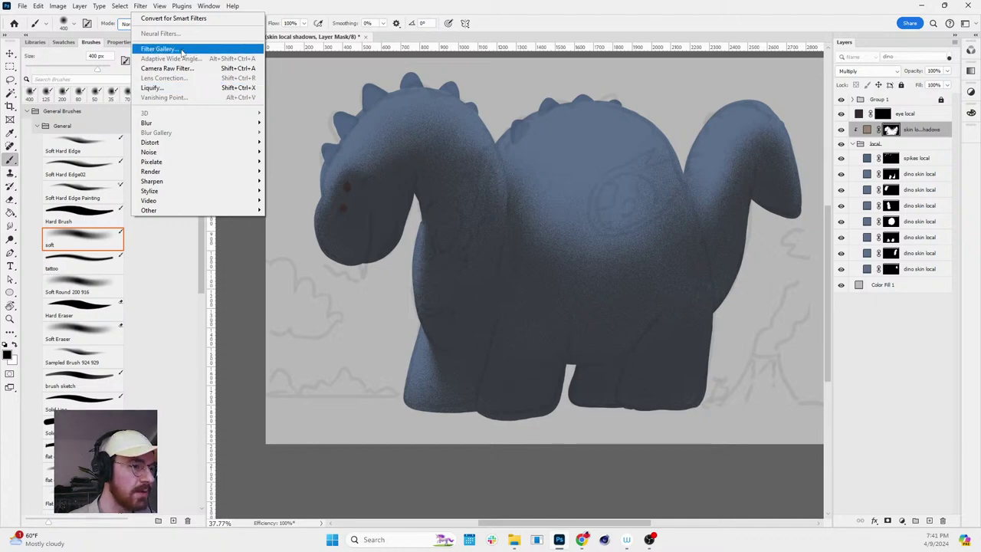
mouse_move(177, 125)
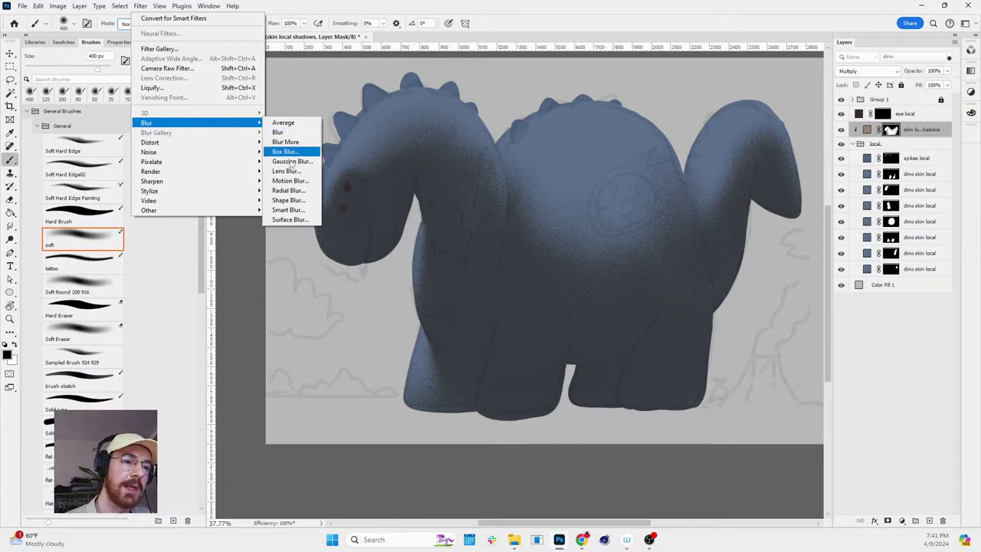
left_click(289, 161)
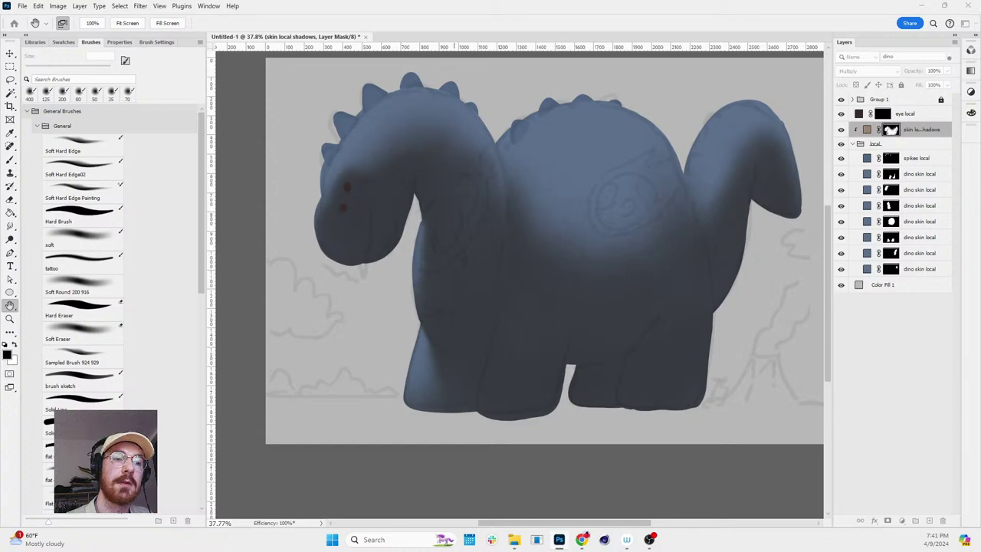
- Confirm the Gaussian Blur and zoom in on the dinosaur's legs
key("Return")
key("b")
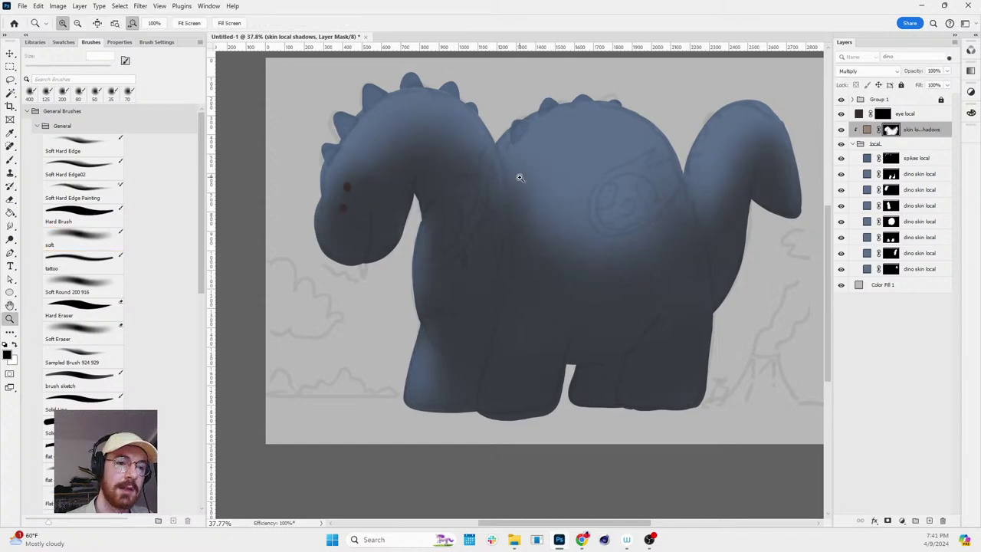
scroll(516, 189, "down", 10)
key("z")
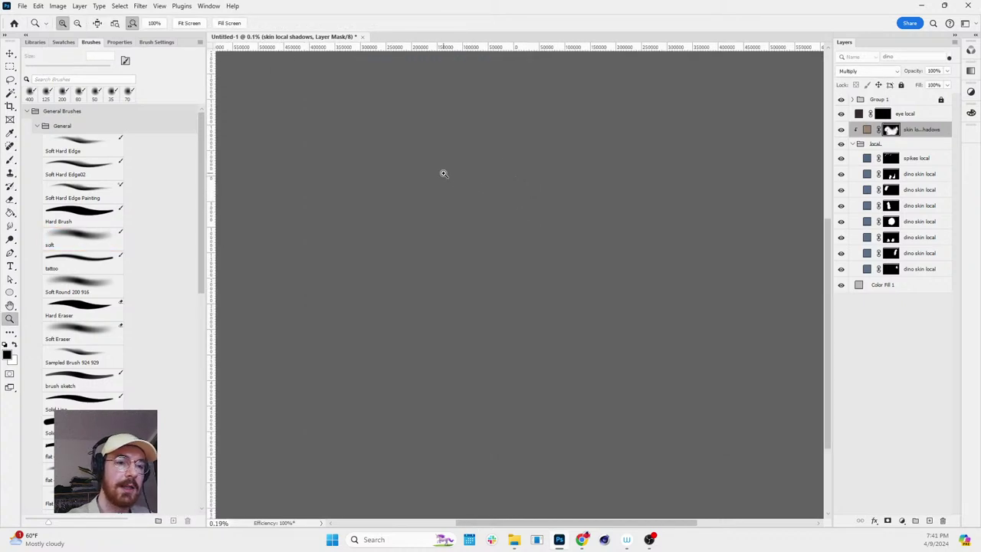
scroll(604, 213, "up", 15)
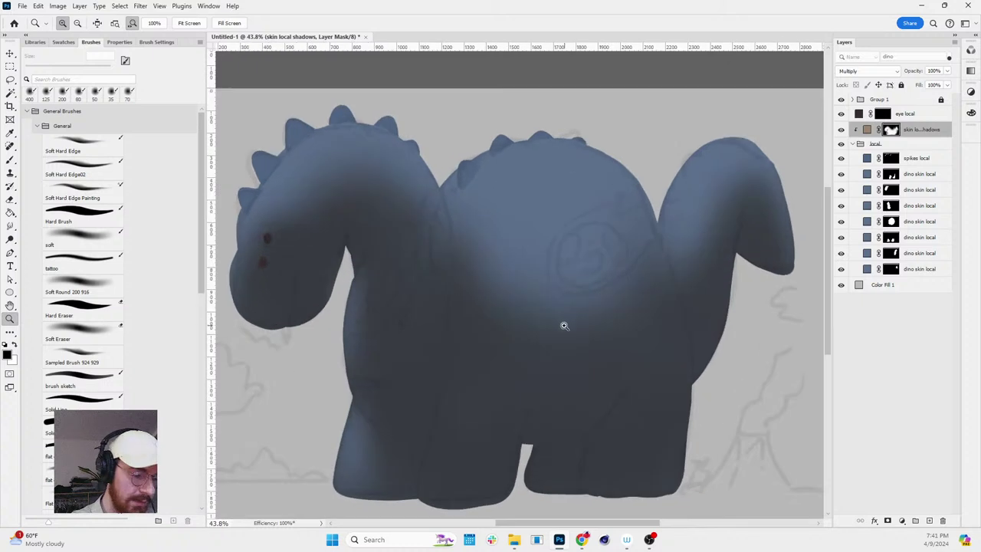
left_click_drag(564, 326, 597, 271)
scroll(468, 355, "up", 2)
- Lighten the shading on the front left leg with a 100 px soft brush
key("b")
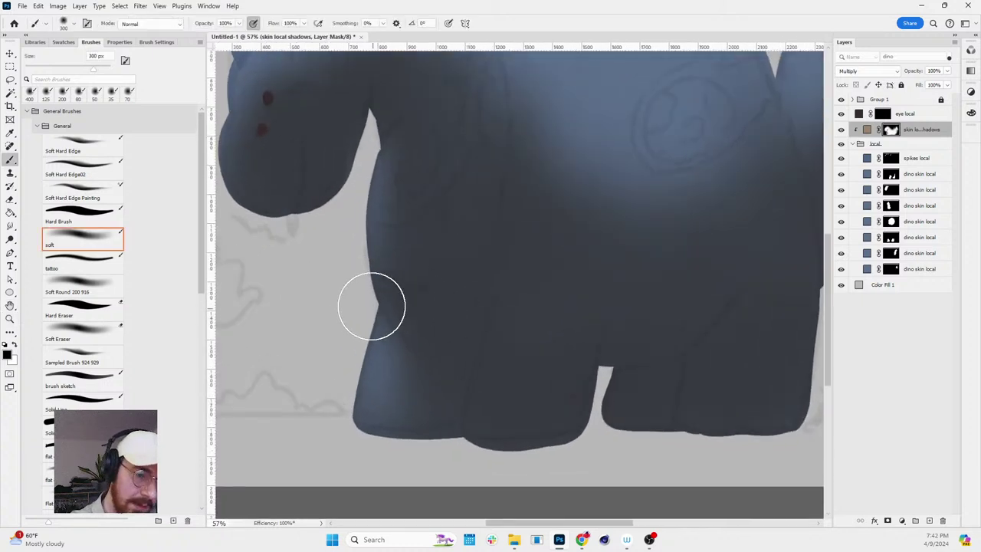
key("bracketleft")
key("bracketleft")
key("bracketleft")
key("bracketleft")
key("bracketleft")
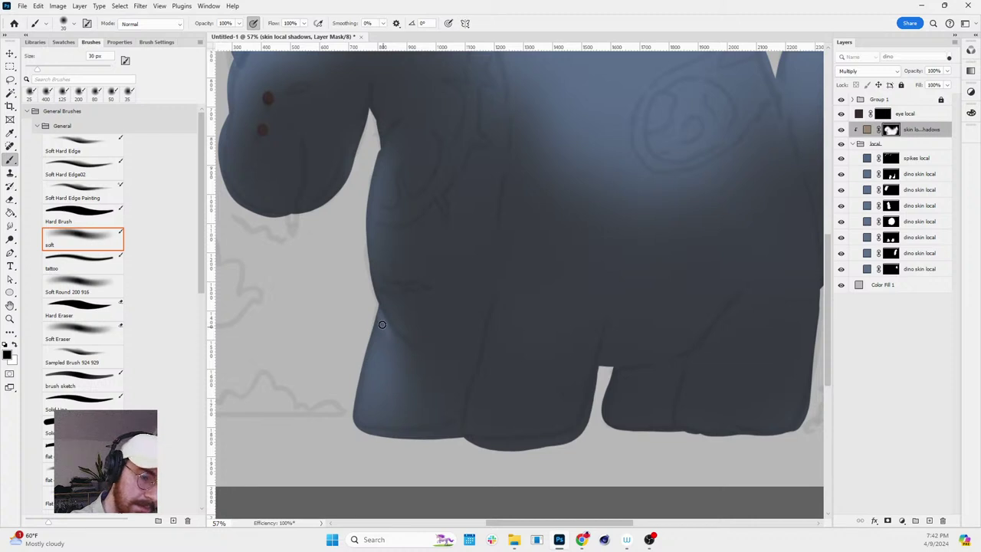
key("bracketright")
key("bracketright")
key("bracketright")
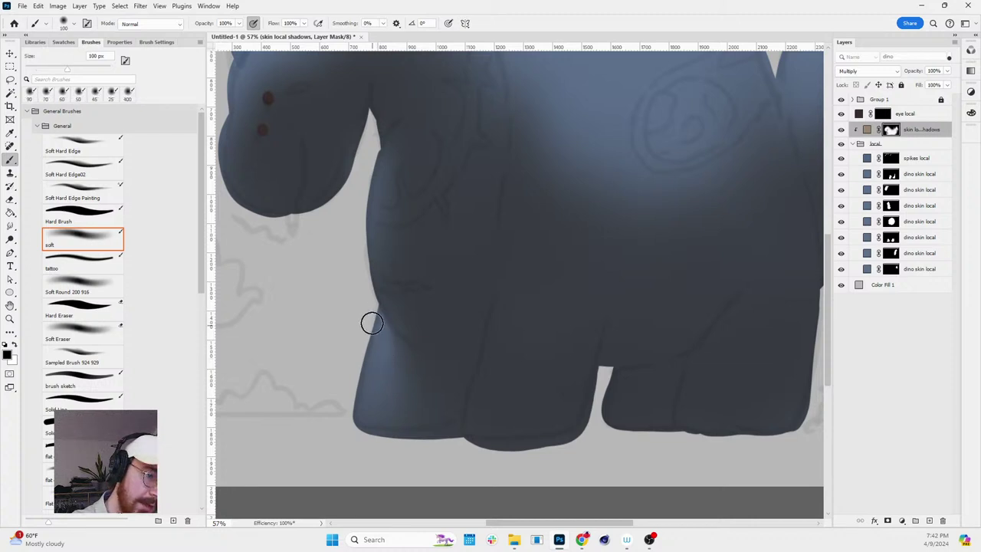
mouse_move(364, 325)
left_mouse_down()
mouse_move(352, 353)
mouse_move(378, 352)
mouse_move(403, 422)
mouse_move(411, 403)
mouse_move(386, 343)
mouse_move(429, 421)
left_mouse_up()
key("bracketright")
key("bracketright")
key("bracketright")
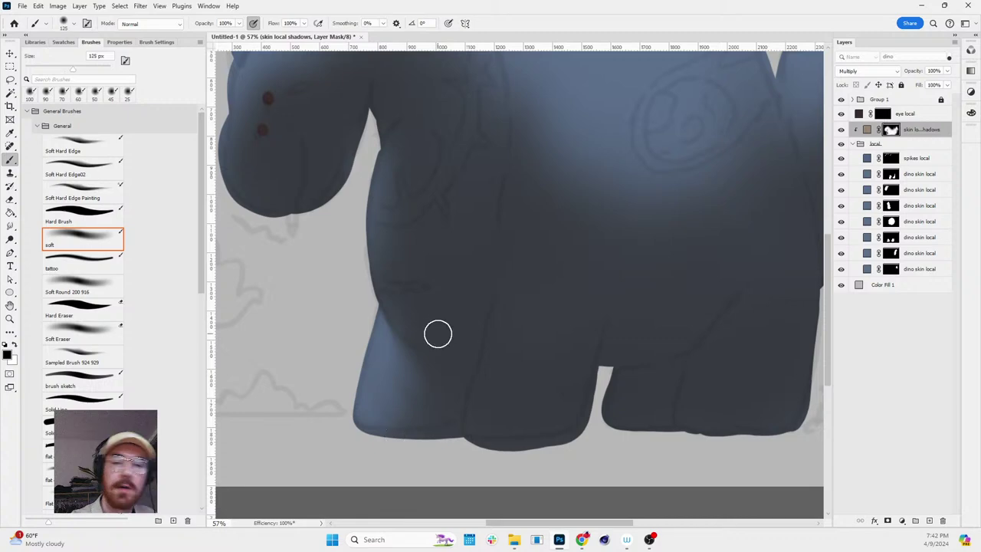
key("bracketleft")
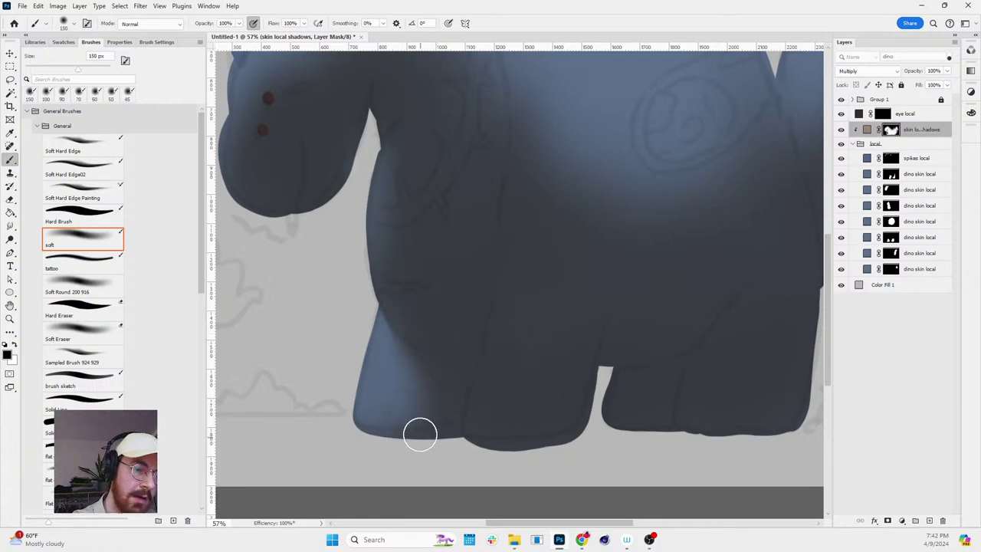
- Zoom out, level the view, and set a smaller brush painting black
key("x")
key("ctrl+minus")
key("r")
mouse_move(581, 259)
left_mouse_down()
mouse_move(605, 291)
mouse_move(581, 259)
left_mouse_up()
scroll(581, 259, "up", 3)
key("b")
scroll(547, 145, "down", 2)
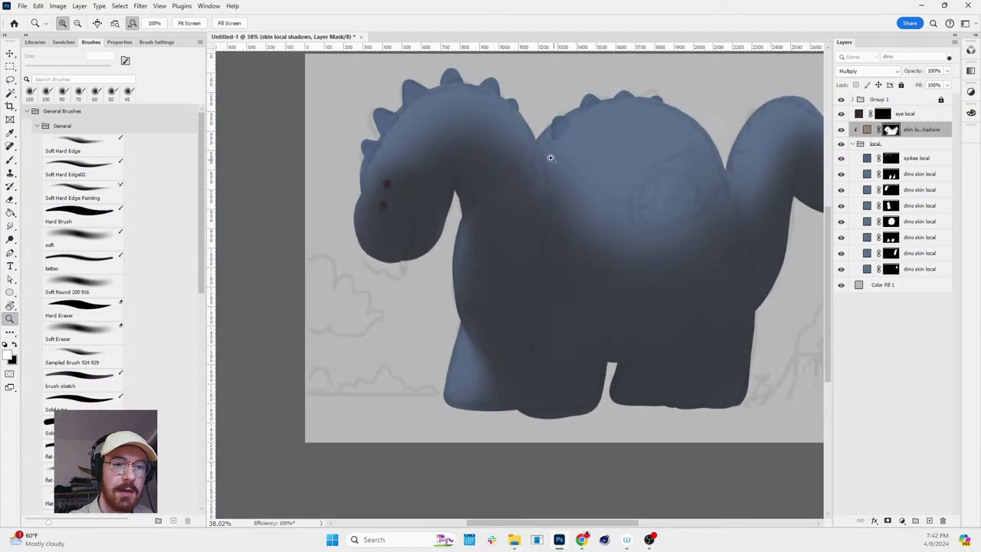
scroll(547, 144, "up", 2)
key("bracketleft")
key("bracketleft")
key("bracketleft")
key("bracketleft")
key("bracketleft")
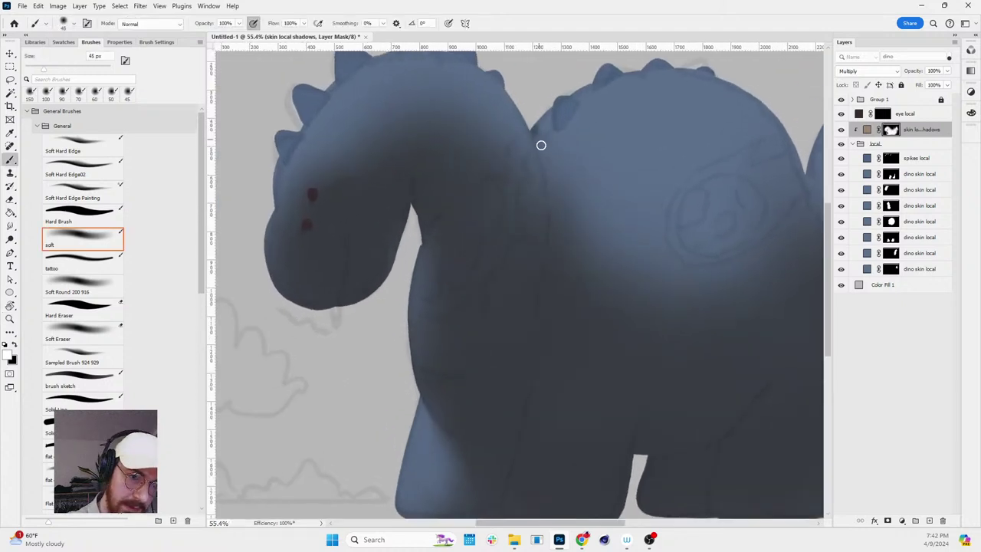
key("x")
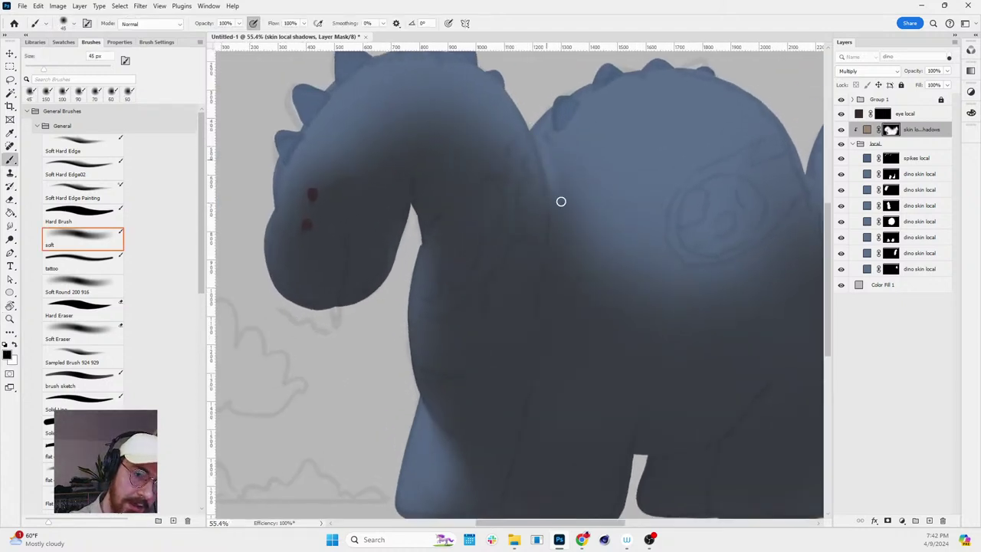
- Load the neck as a selection, check it in Quick Mask, and target the shadow mask
left_click(889, 207, "ctrl")
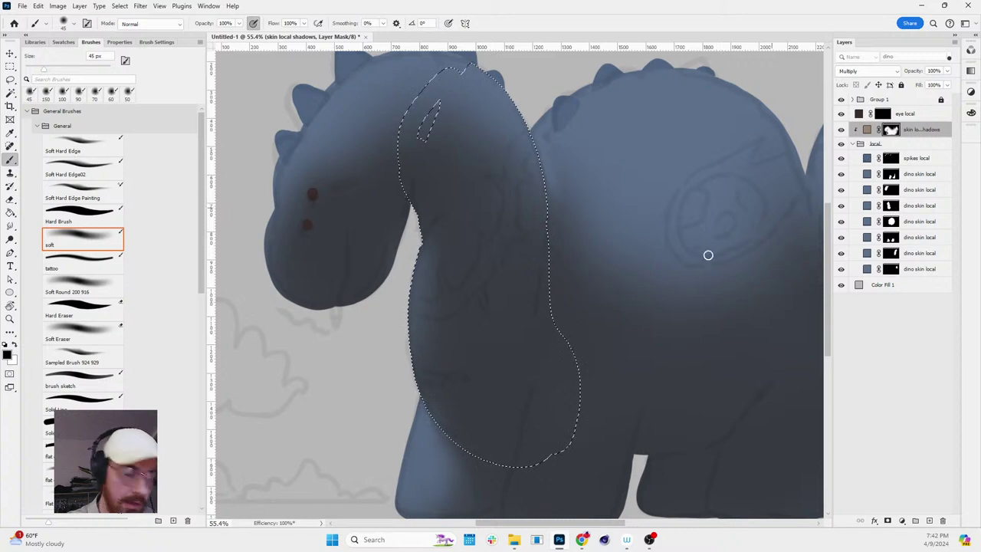
key("q")
key("ctrl+i")
key("q")
key("ctrl+backslash")
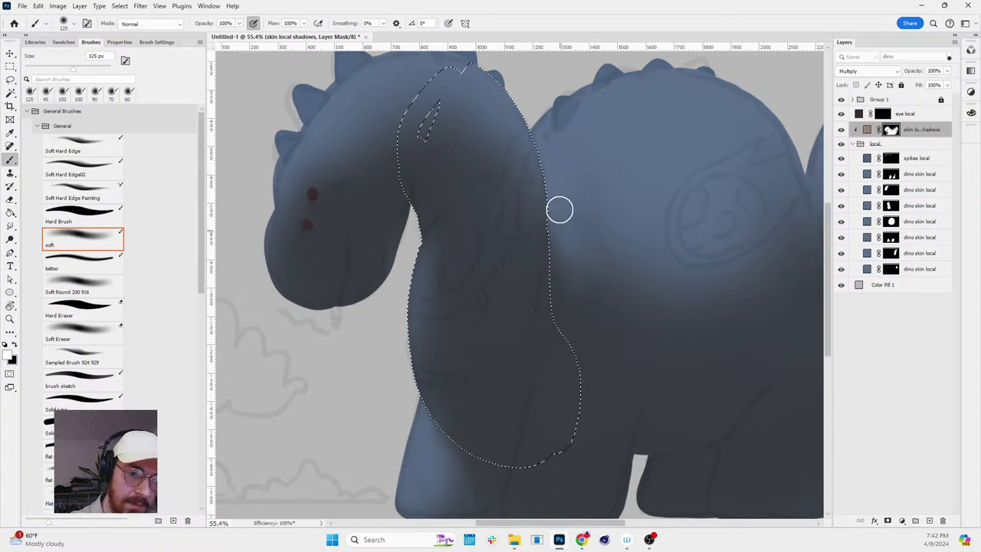
key("bracketright")
key("bracketright")
key("q")
- Lighten the shadow across the upper body with a 400 px brush
key("bracketright")
key("bracketright")
key("q")
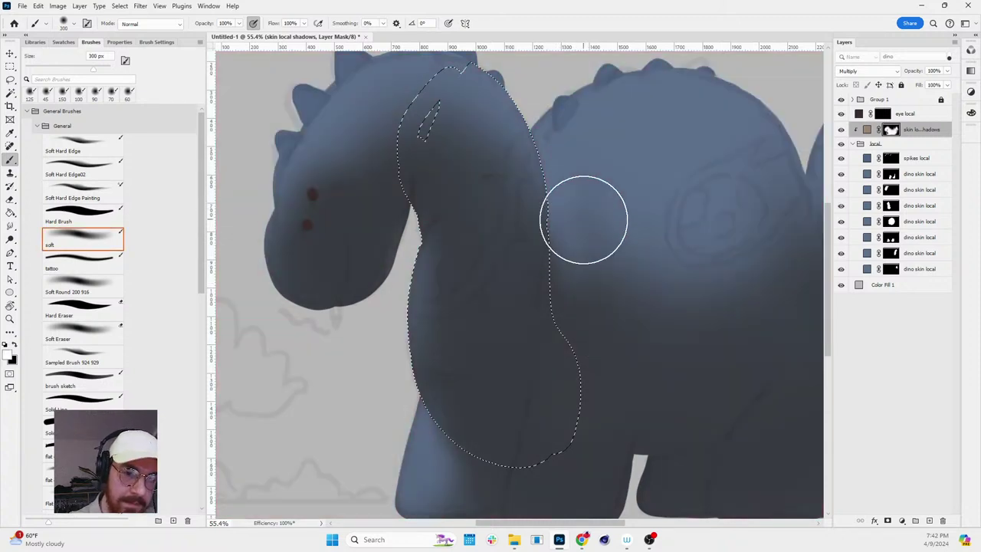
key("bracketright")
key("bracketright")
mouse_move(611, 204)
left_mouse_down()
mouse_move(571, 213)
mouse_move(691, 188)
mouse_move(678, 216)
mouse_move(591, 249)
mouse_move(625, 312)
mouse_move(655, 289)
mouse_move(708, 277)
mouse_move(584, 289)
mouse_move(765, 274)
left_mouse_up()
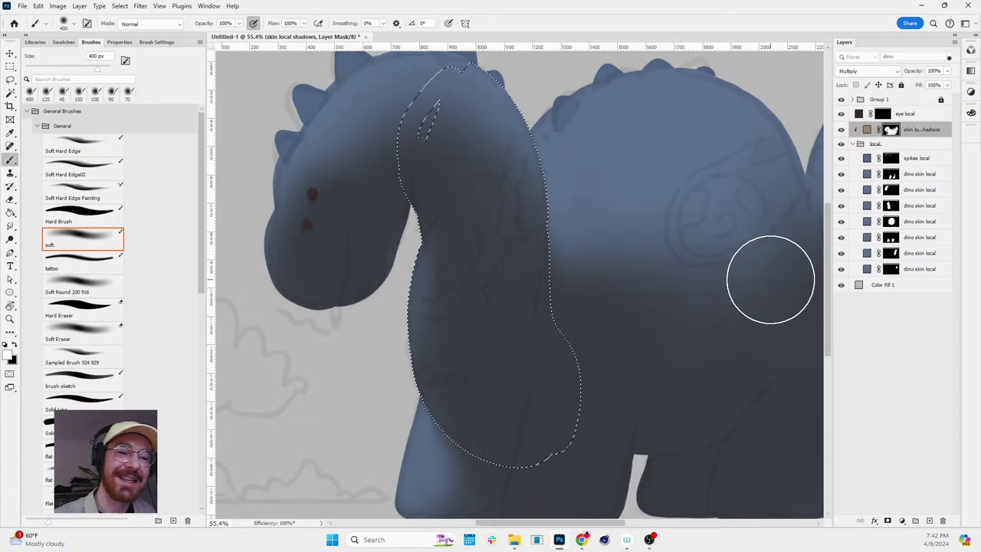
key("space")
scroll(600, 208, "down", 2)
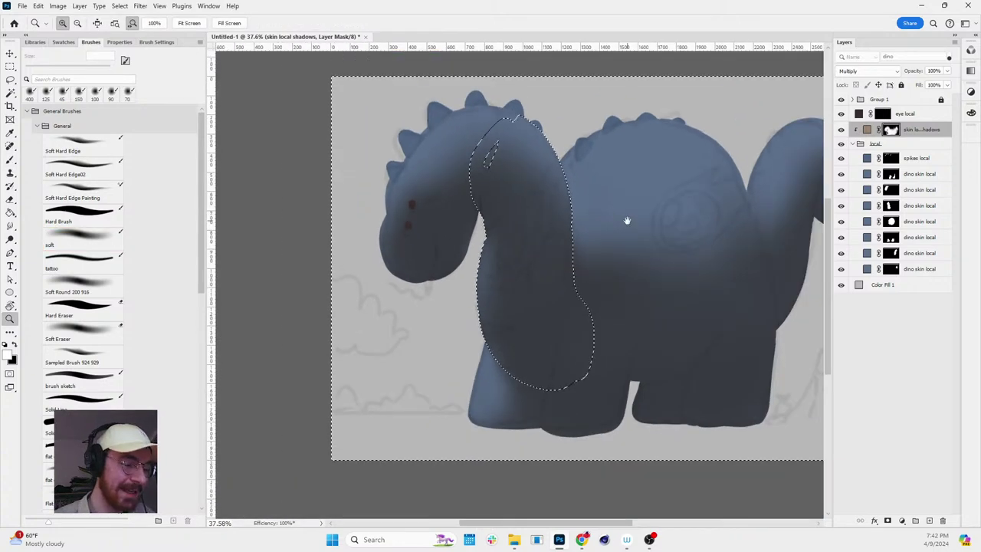
- Pan and zoom to centre the whole dinosaur
left_click_drag(629, 219, 510, 167)
key("ctrl+space")
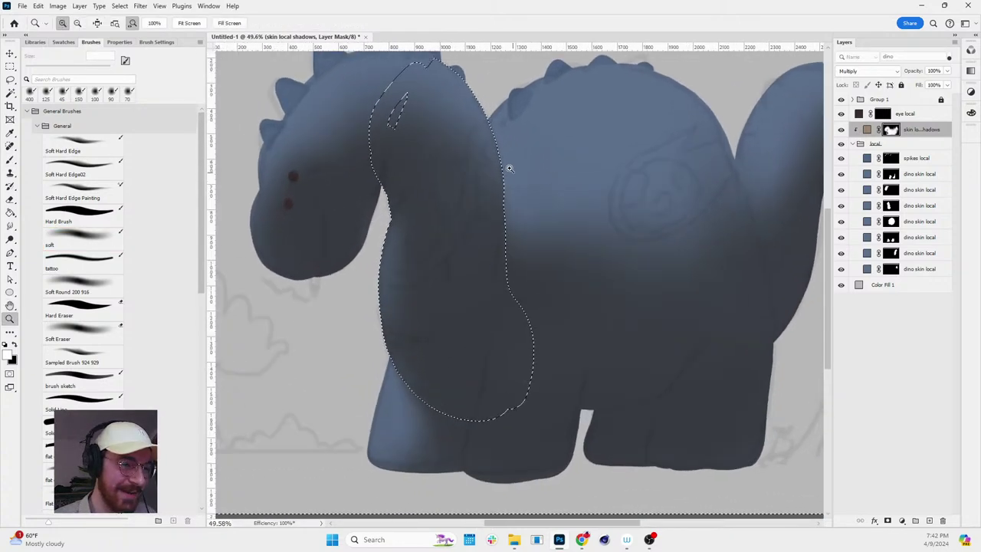
scroll(529, 179, "down", 2)
scroll(552, 171, "up", 1)
key("space")
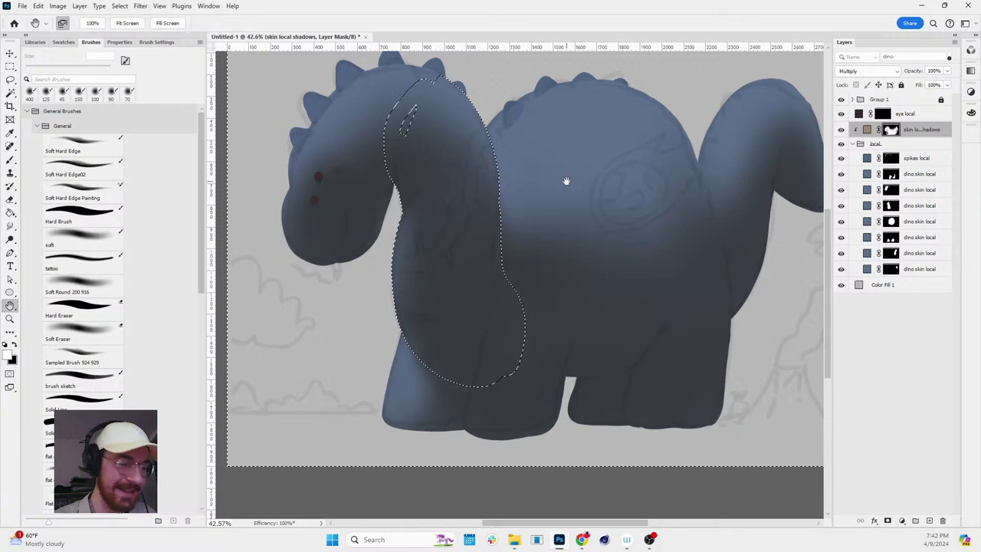
left_click_drag(567, 181, 535, 189)
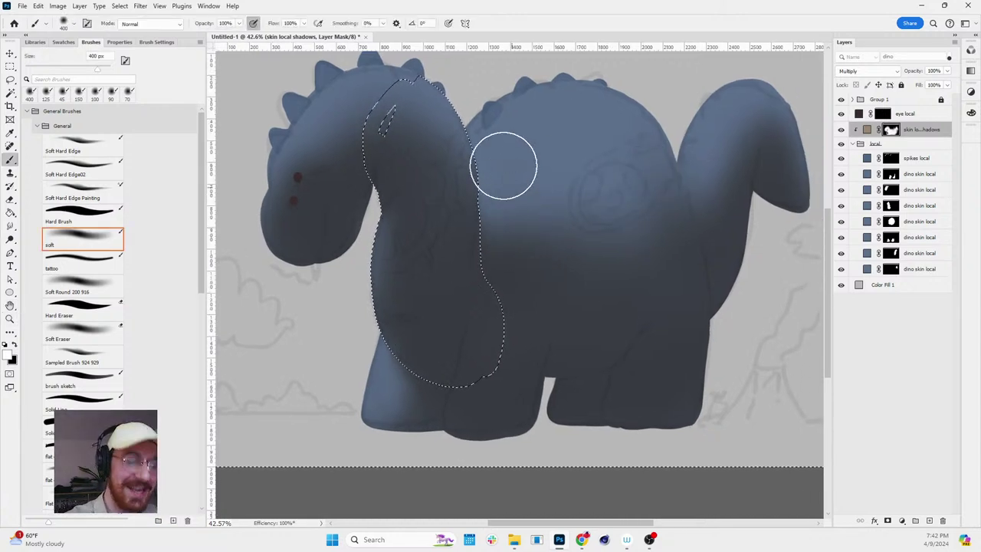
- Paint a broad soft black shadow beside the neck with a 500 px brush
key("bracketleft")
key("bracketleft")
key("bracketleft")
key("bracketleft")
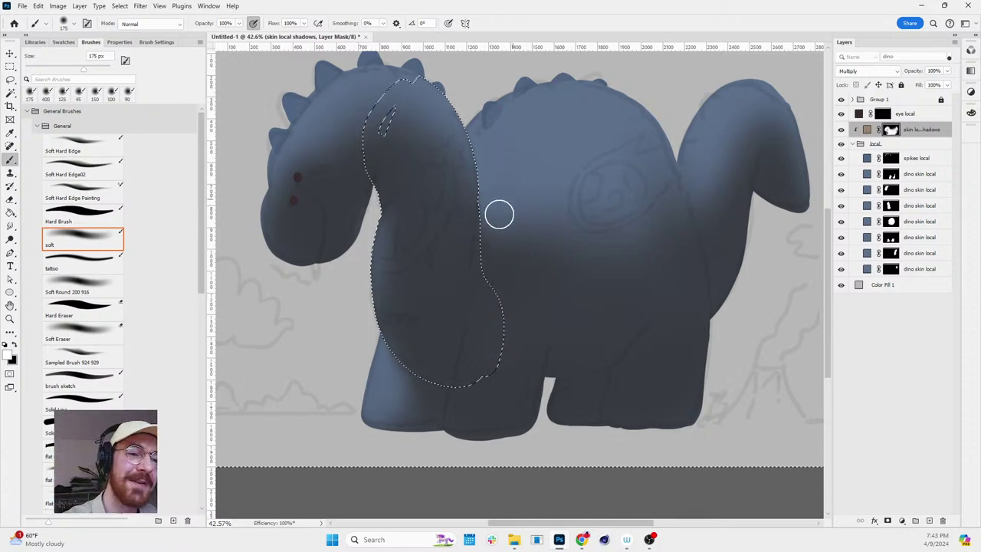
key("x")
key("x")
key("bracketright")
key("bracketright")
key("bracketright")
key("bracketright")
key("bracketright")
key("bracketright")
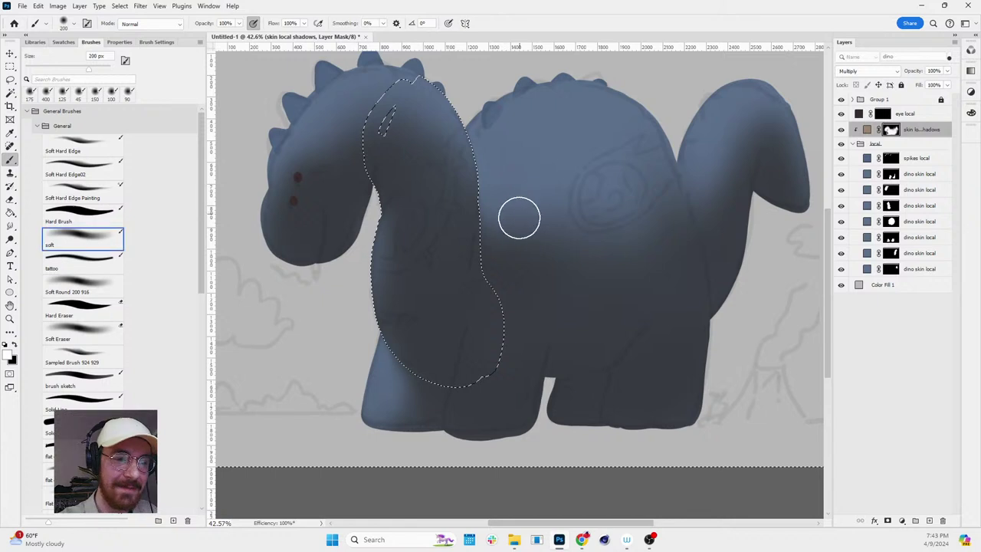
left_click_drag(586, 230, 536, 201)
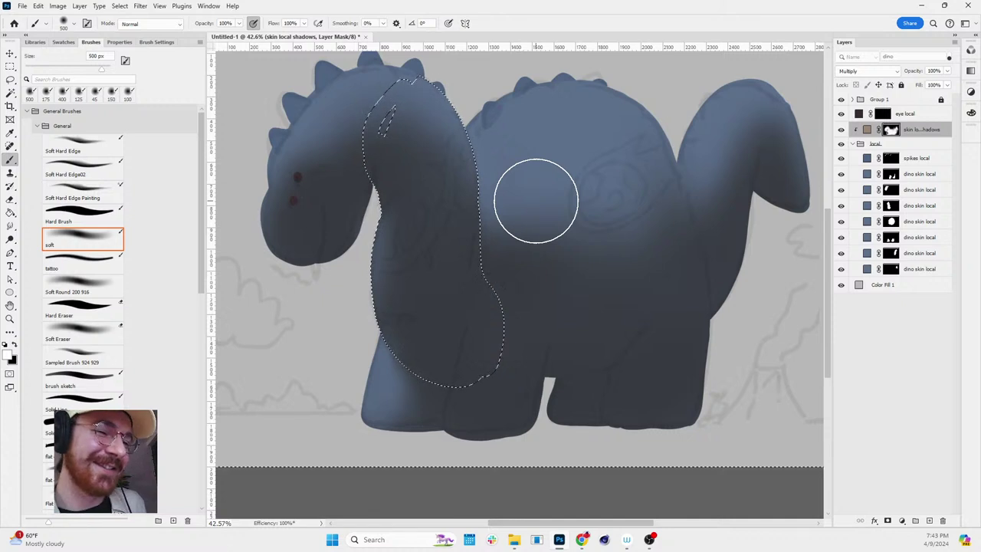
left_click_drag(535, 201, 498, 206)
- Alternate black and white, resizing the brush between 400 and 700 px to blend the shadow
key("bracketleft")
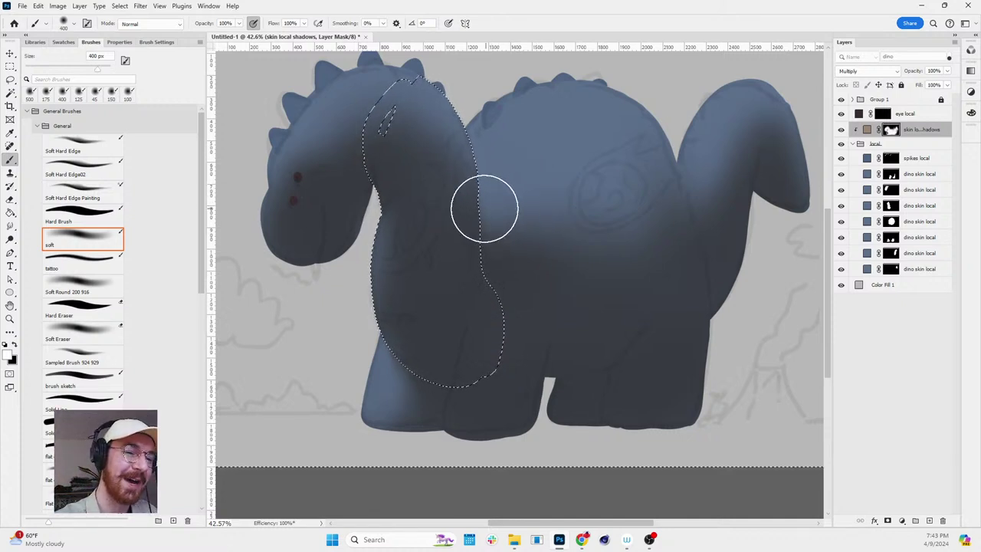
key("x")
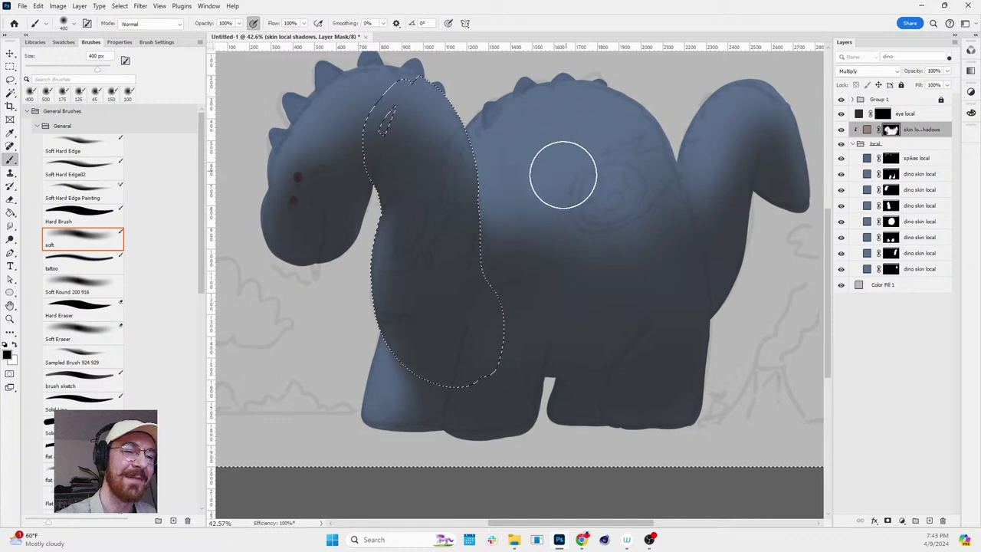
key("x")
key("bracketright")
key("bracketright")
key("bracketright")
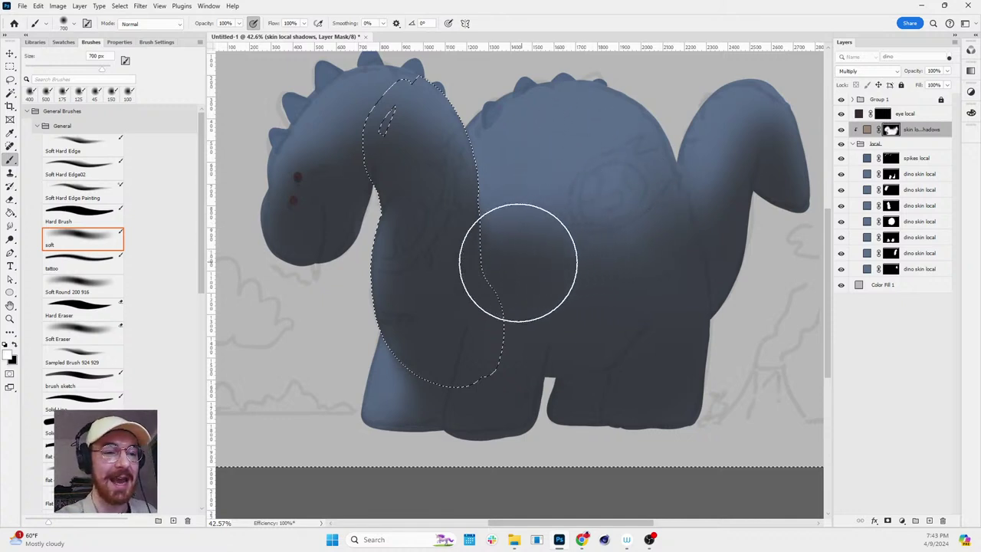
key("x")
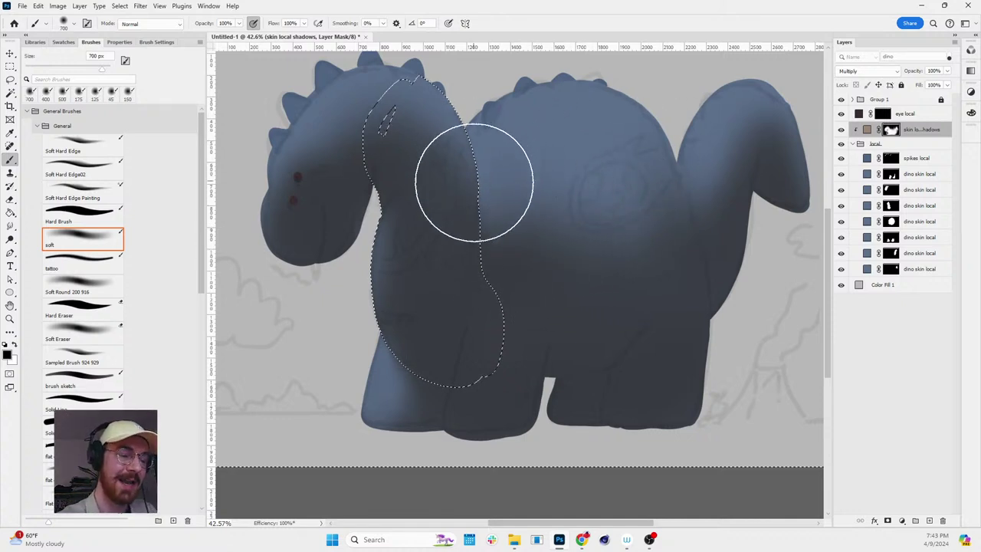
key("bracketleft")
key("bracketleft")
key("bracketleft")
key("bracketleft")
key("bracketleft")
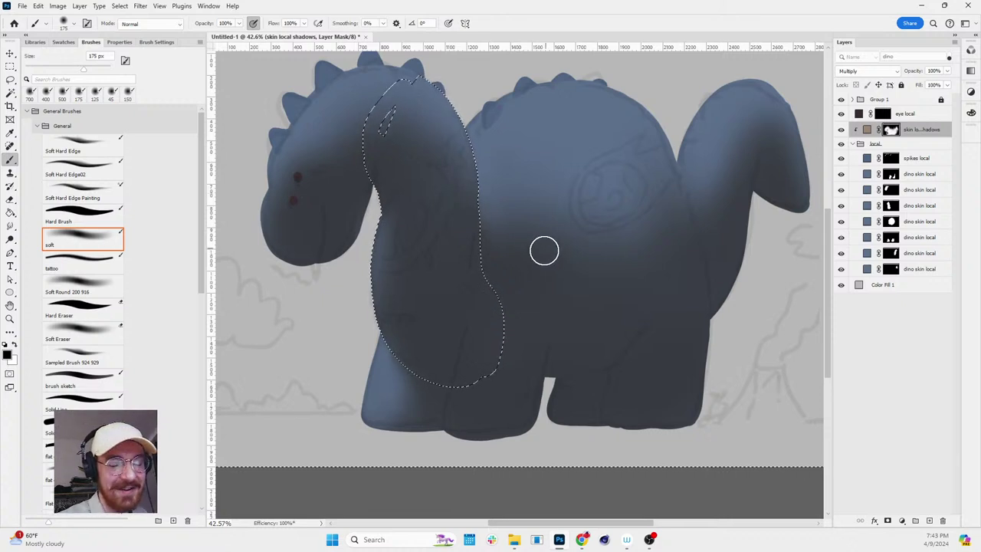
key("bracketright")
key("bracketright")
key("bracketright")
key("bracketright")
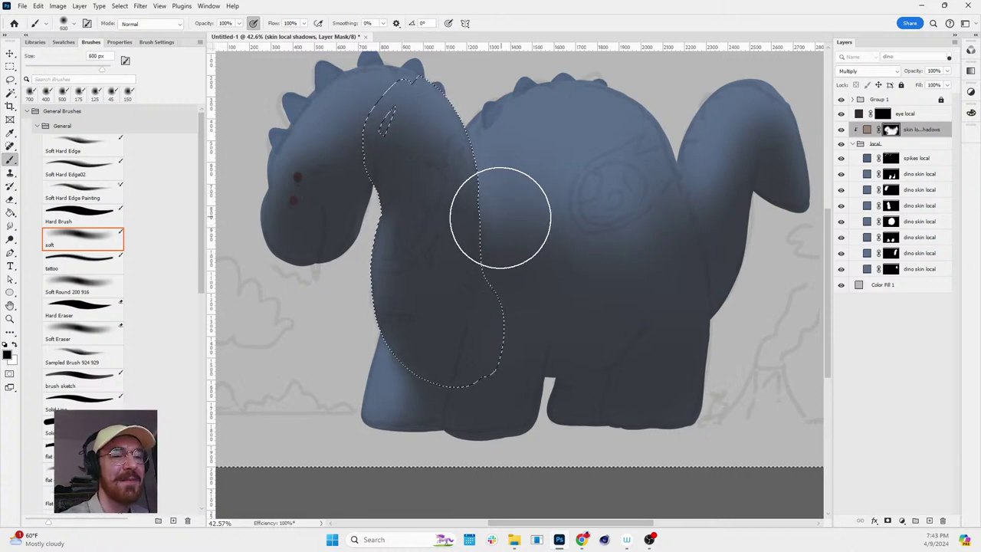
key("bracketright")
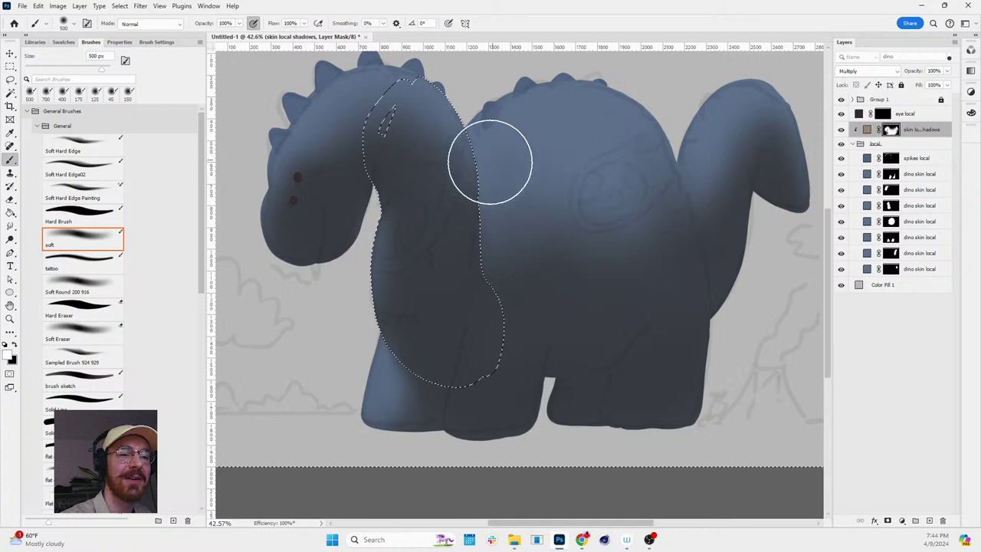
- Check the neck selection in Quick Mask, retarget the shadow mask, and set a 200 px black brush
key("q")
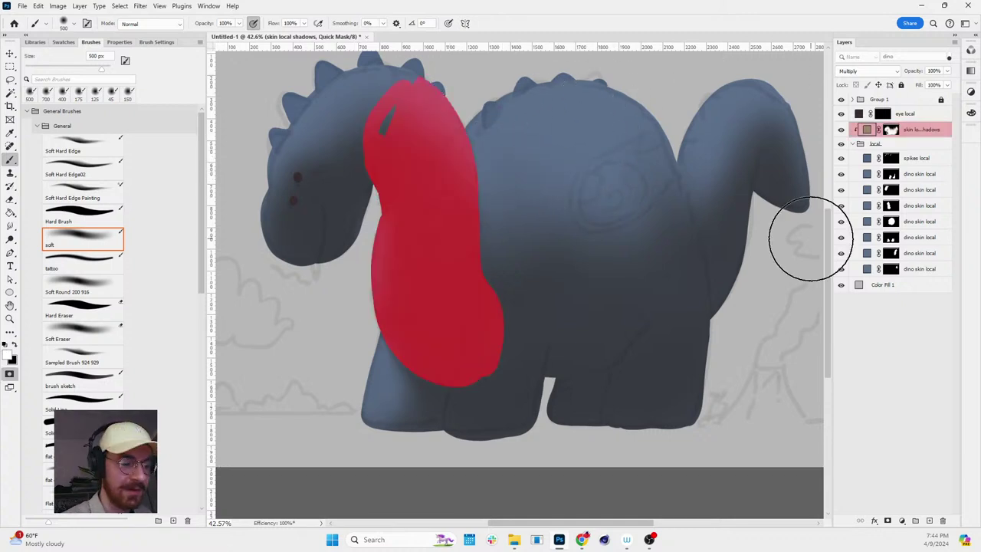
key("q")
left_click(891, 130)
key("d")
key("bracketleft")
key("bracketleft")
key("bracketleft")
key("bracketleft")
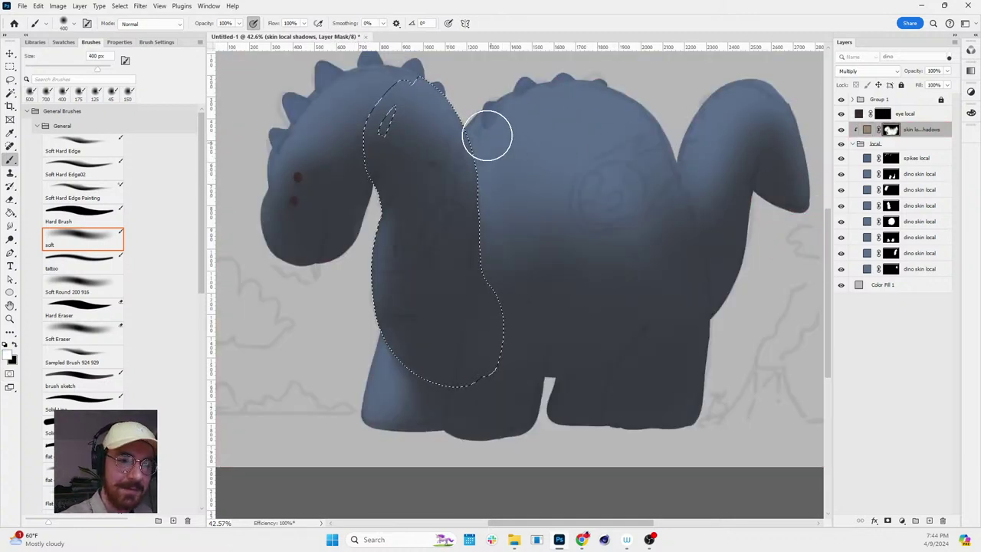
key("x")
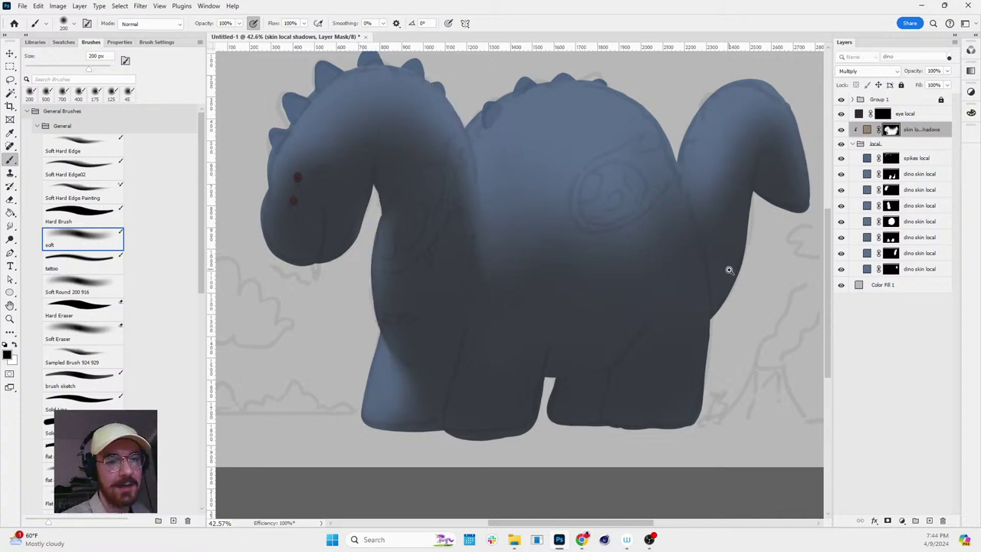
- Zoom out to check the shadows and continue with a 500 px brush
key("z")
left_click_drag(728, 269, 797, 245)
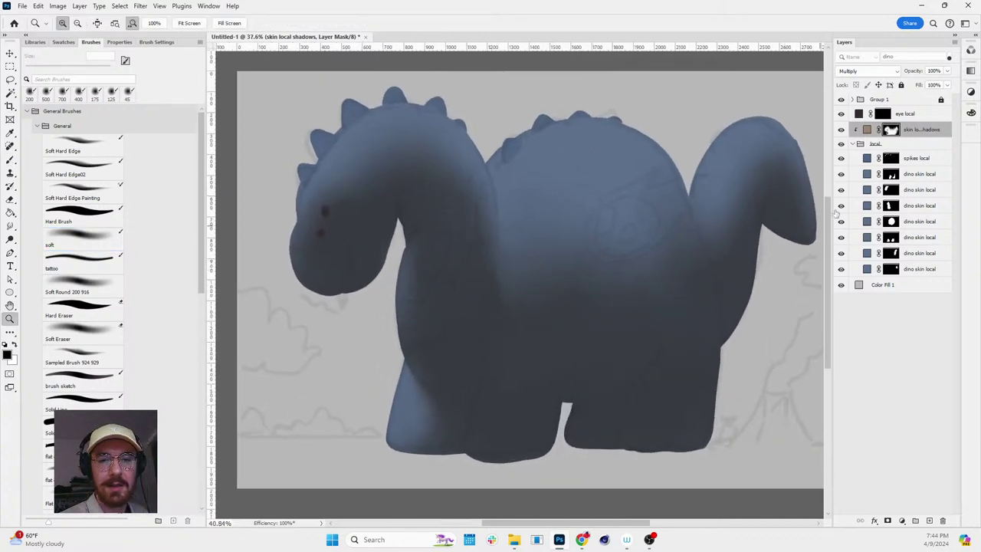
mouse_move(734, 237)
left_mouse_down()
mouse_move(682, 253)
mouse_move(675, 292)
mouse_move(689, 292)
left_mouse_up()
key("b")
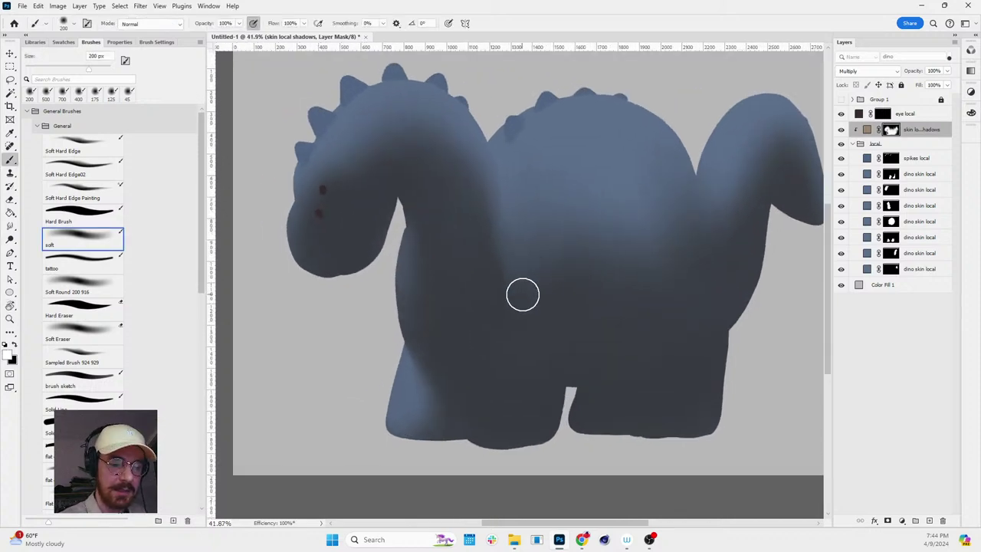
key("bracketright")
key("bracketright")
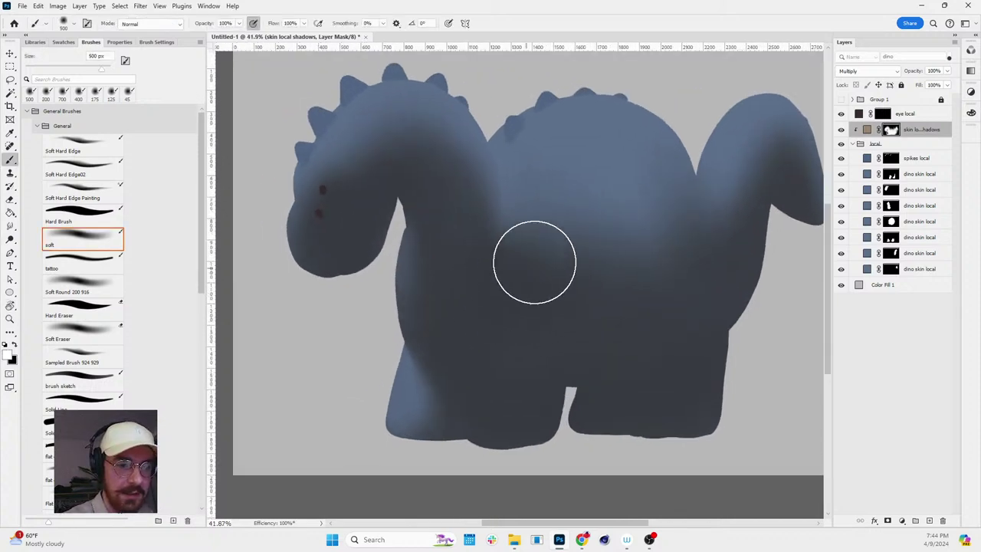
key("x")
left_click_drag(651, 211, 682, 162)
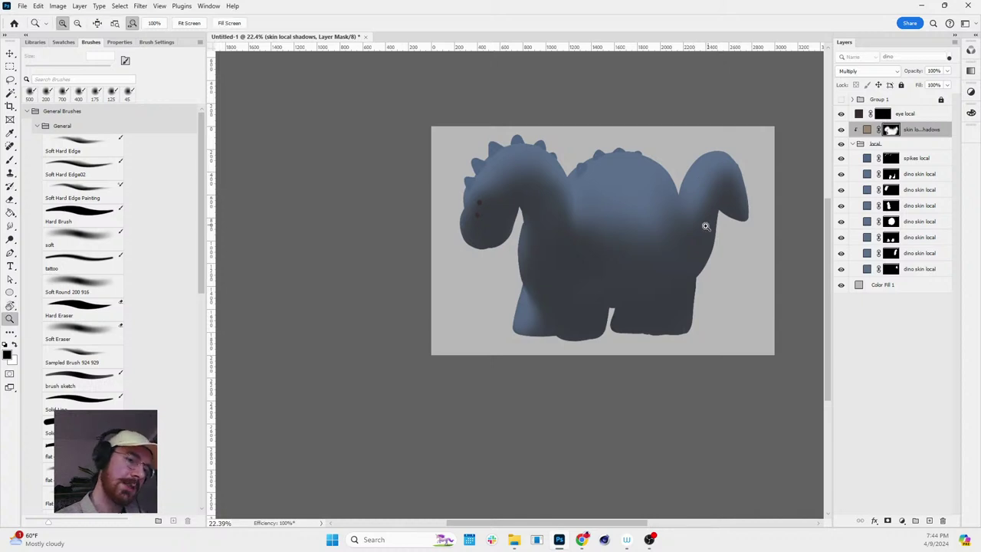
left_click_drag(705, 218, 696, 236)
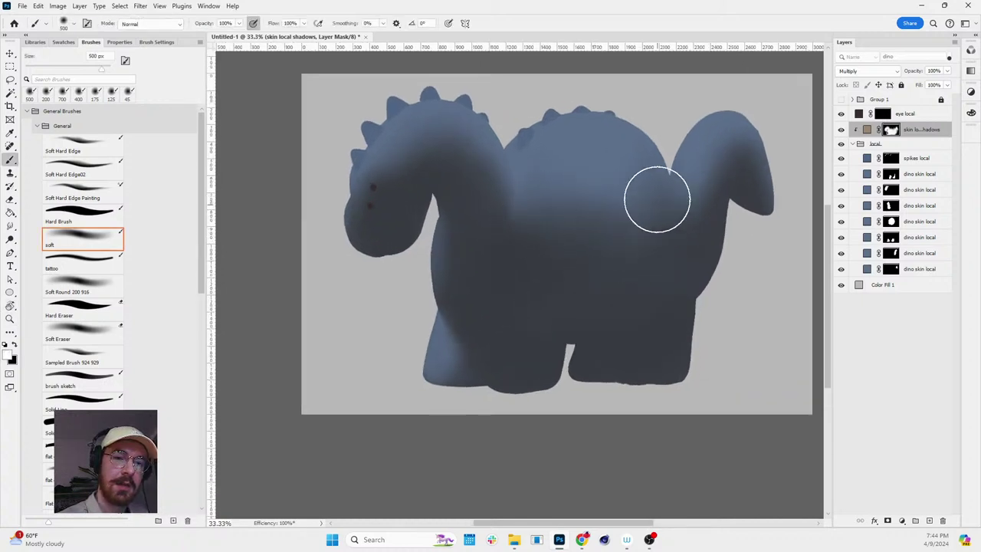
key("x")
key("x")
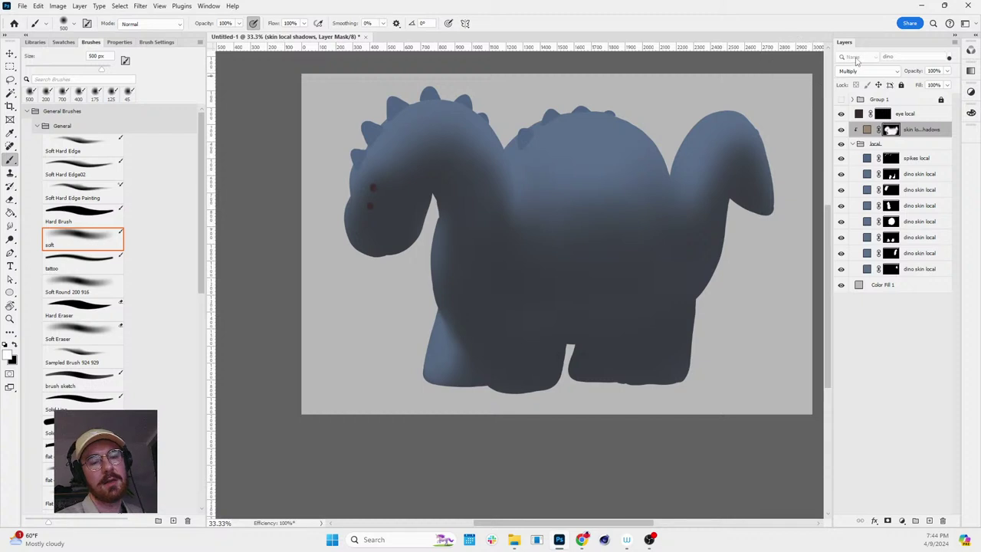
left_click(892, 253, "ctrl")
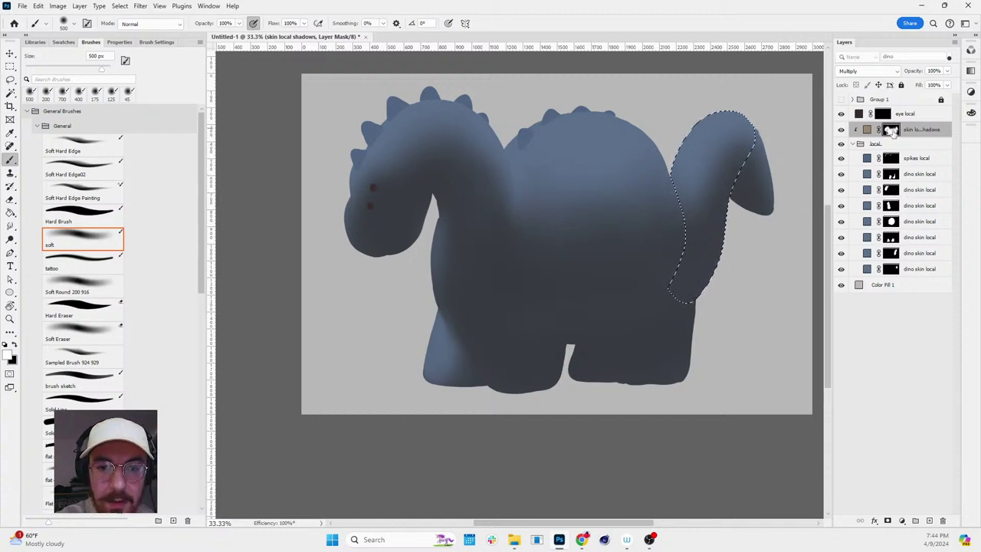
key("bracketleft")
key("bracketleft")
key("bracketleft")
key("bracketleft")
key("bracketleft")
key("bracketleft")
key("bracketleft")
key("bracketleft")
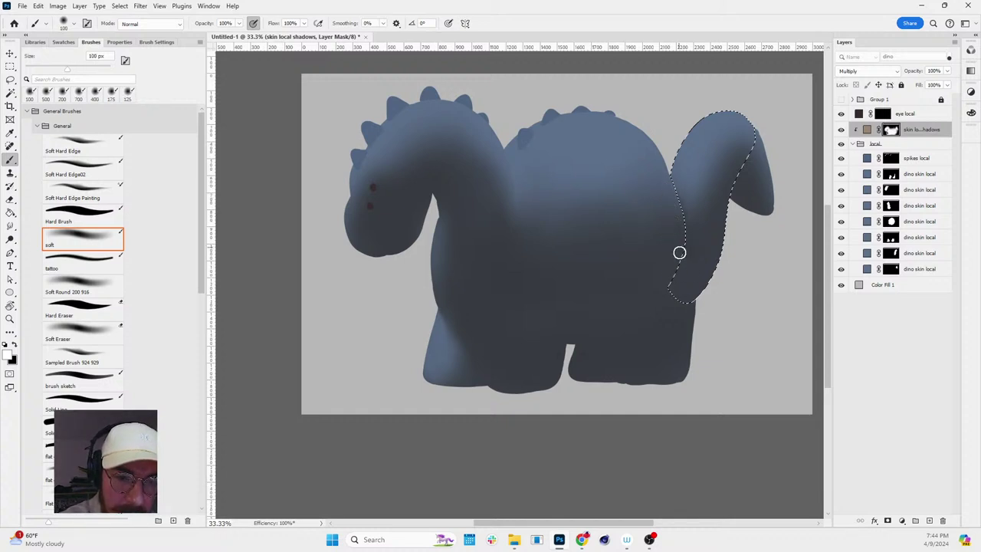
key("bracketright")
key("bracketright")
key("bracketright")
key("bracketright")
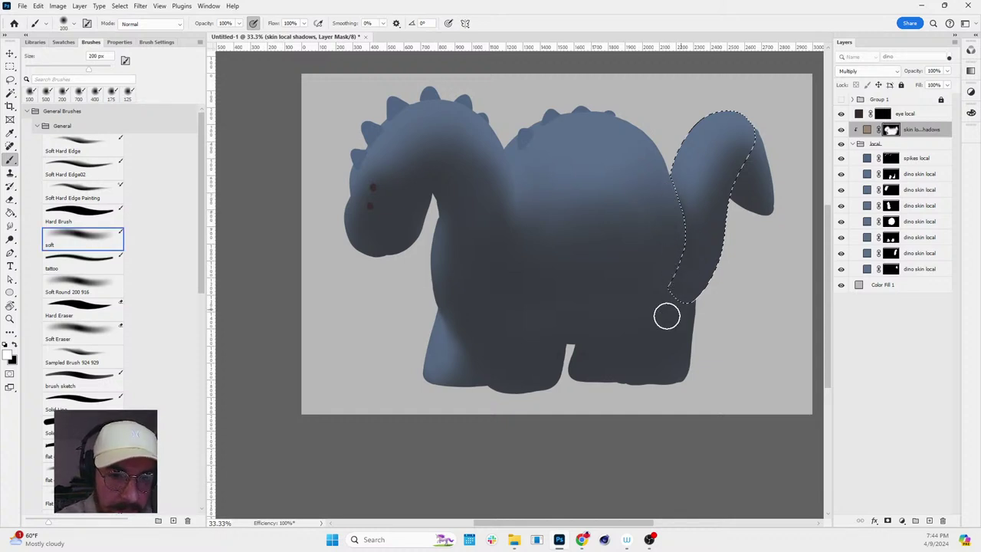
key("z")
left_click_drag(685, 164, 756, 234)
key("b")
key("bracketleft")
key("bracketleft")
key("bracketleft")
key("bracketleft")
key("bracketleft")
key("bracketleft")
key("bracketleft")
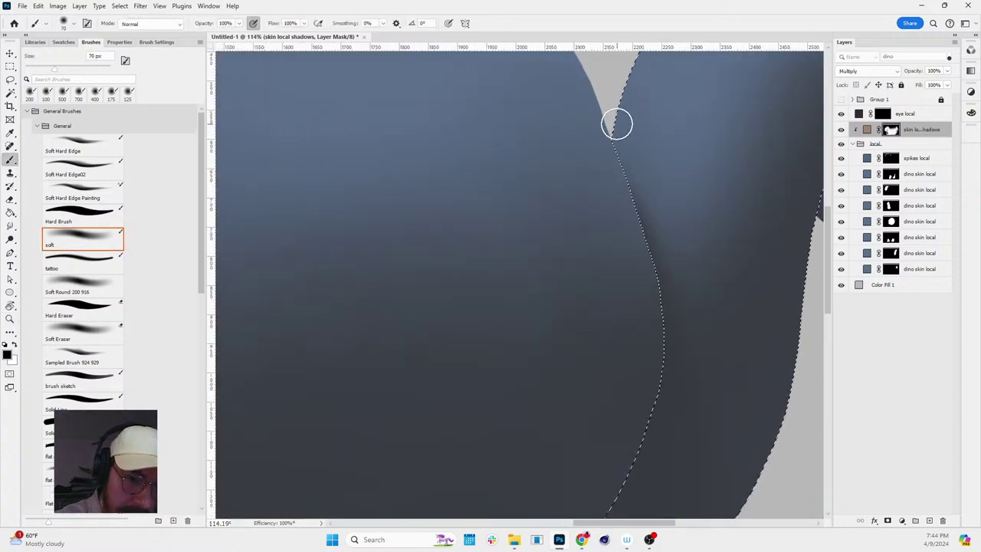
key("z")
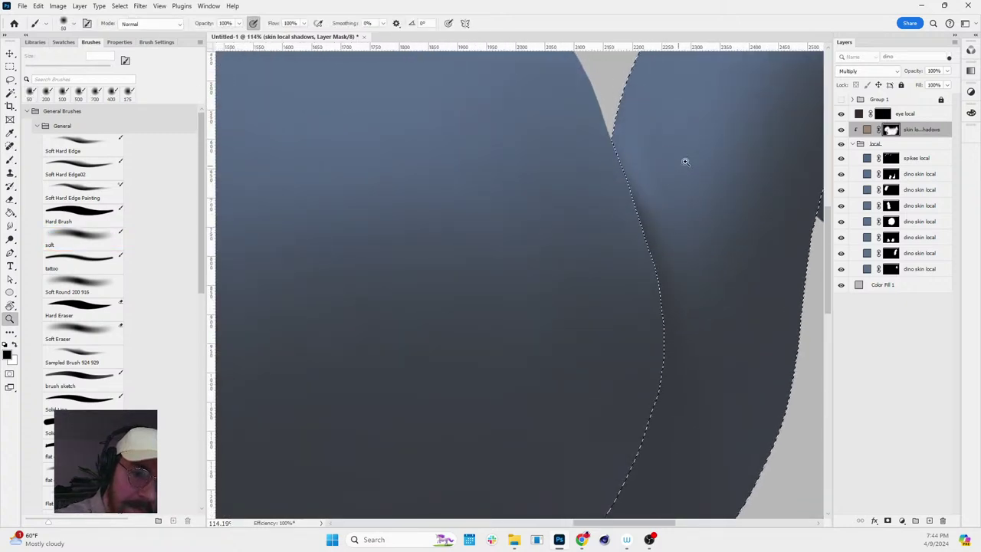
scroll(685, 161, "down", 5)
scroll(721, 130, "up", 3)
key("b")
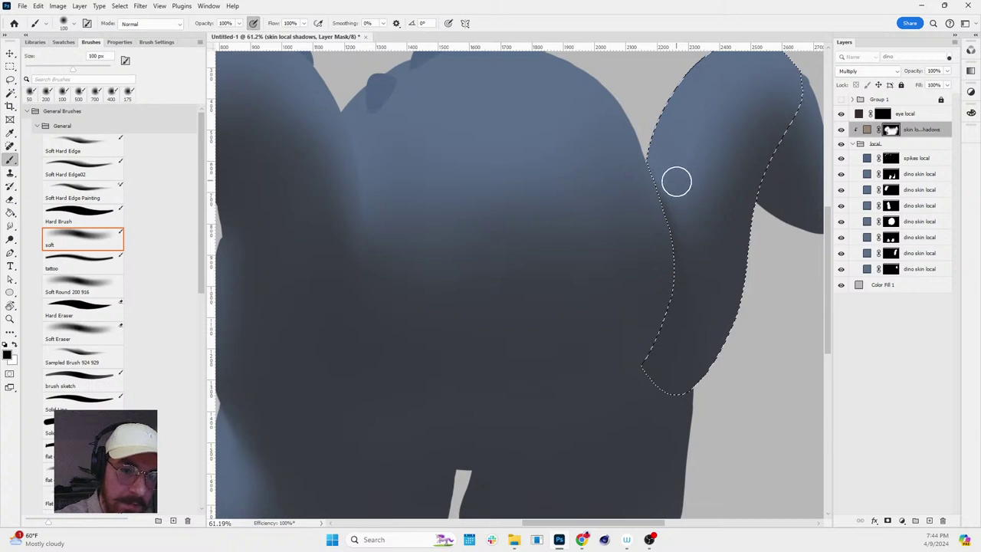
key("bracketright")
key("bracketright")
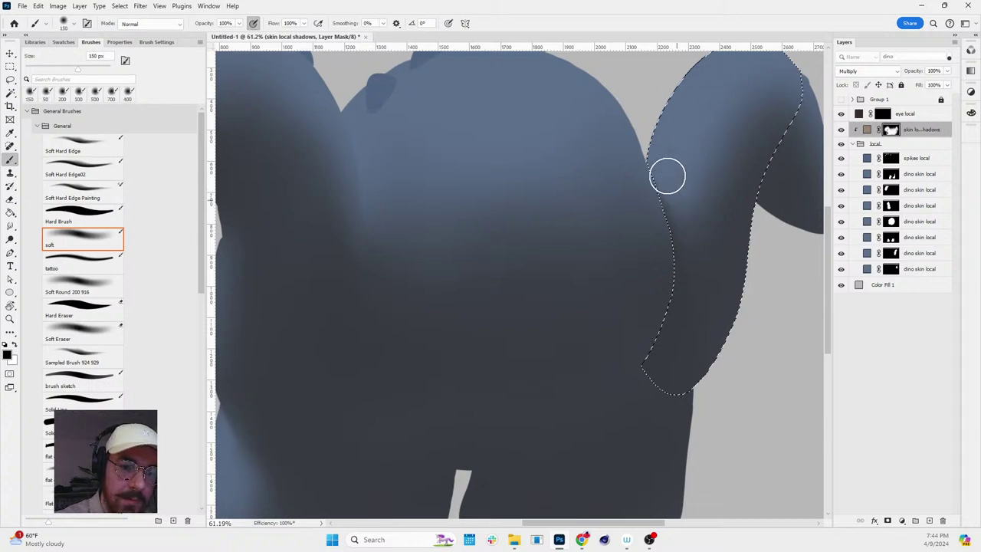
key("x")
key("bracketleft")
key("bracketleft")
key("bracketleft")
key("bracketleft")
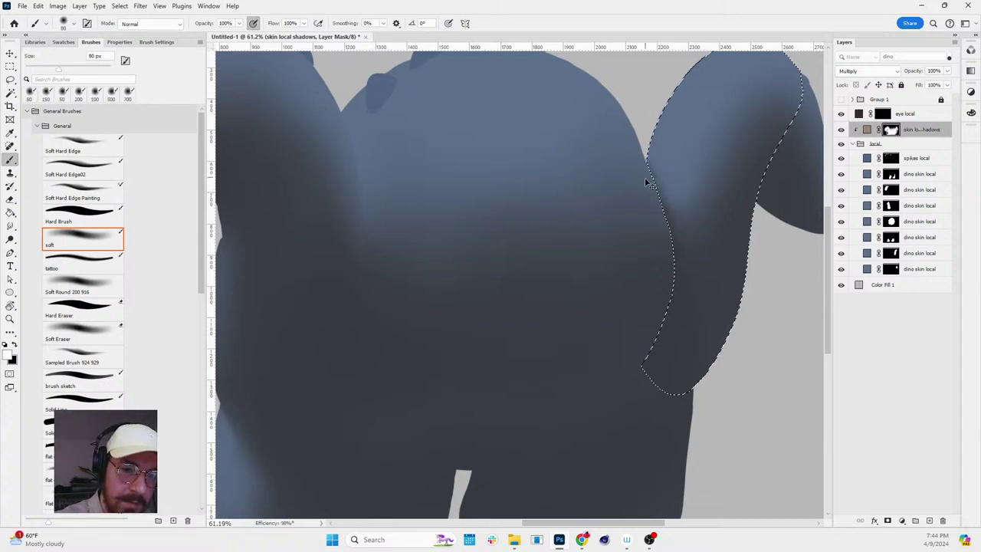
key("z")
scroll(688, 199, "down", 4)
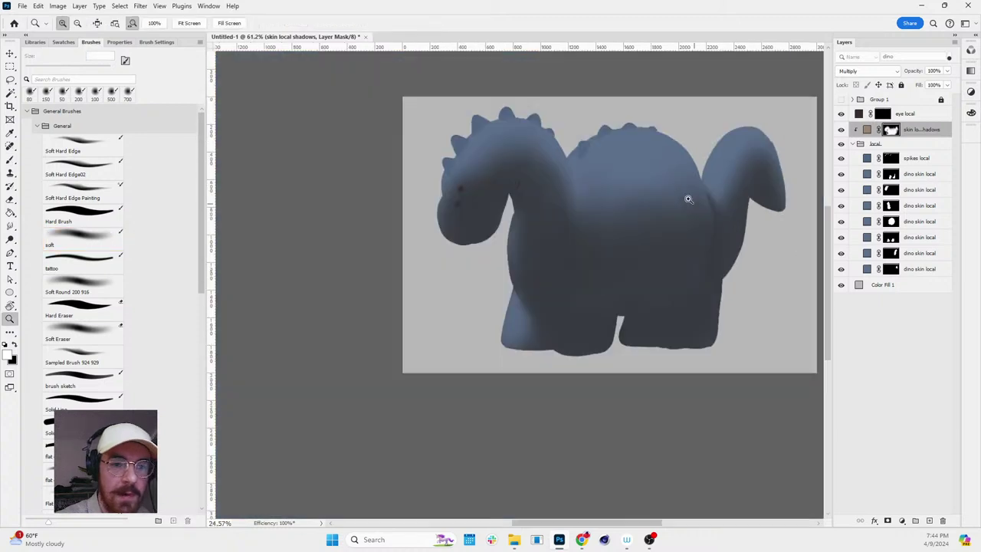
scroll(771, 197, "down", 1)
scroll(770, 198, "up", 3)
key("b")
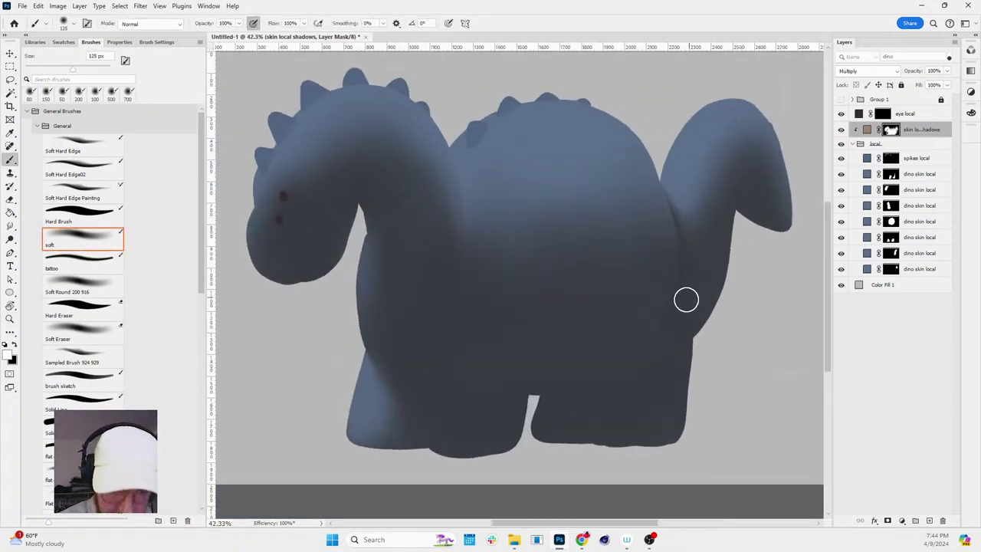
key("bracketright")
key("bracketright")
key("bracketright")
key("bracketright")
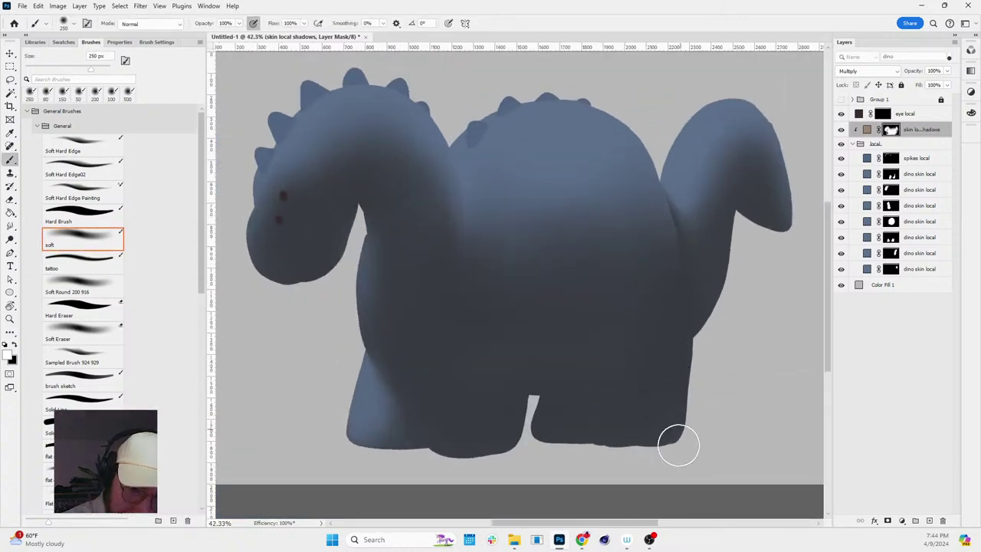
key("r")
left_click_drag(714, 423, 787, 224)
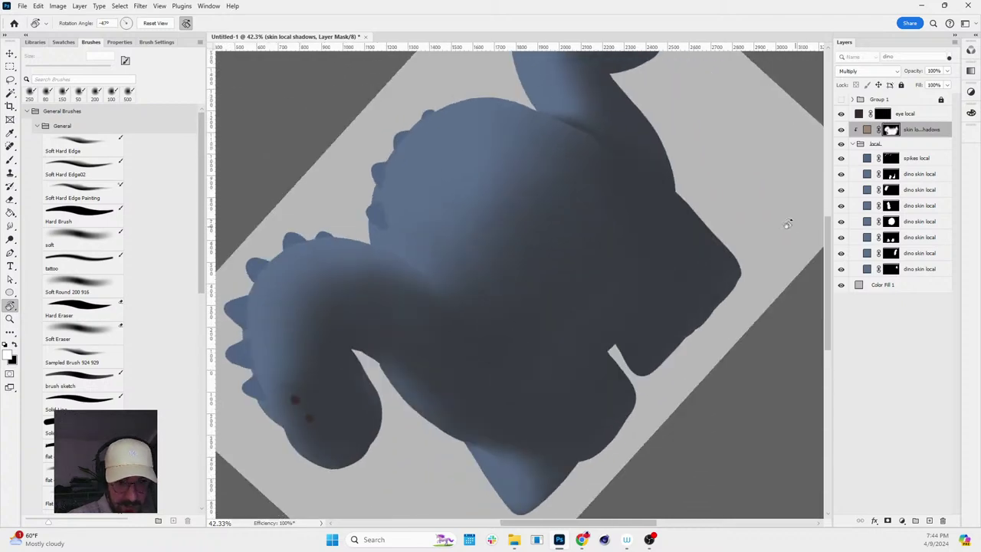
key("r")
left_click_drag(679, 258, 700, 400)
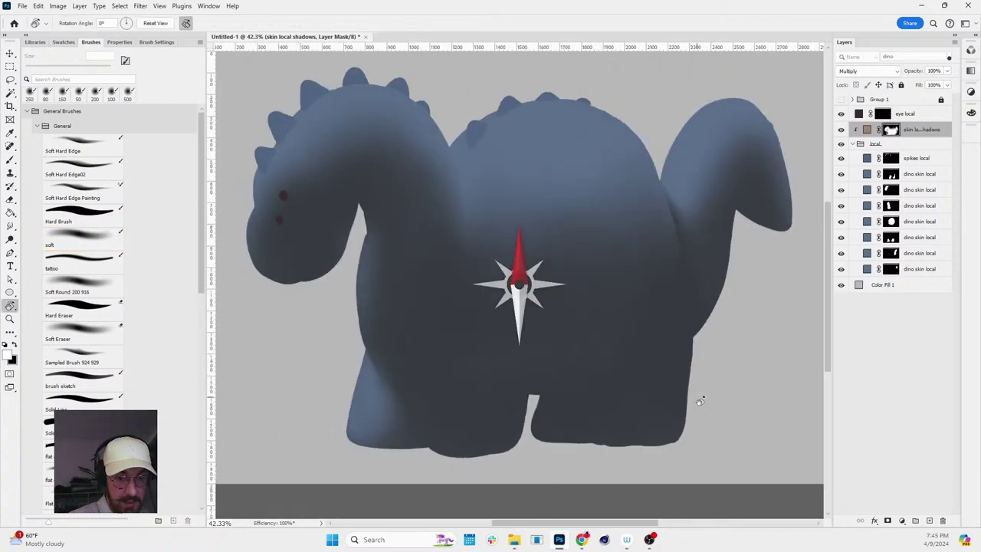
scroll(749, 332, "down", 3)
scroll(769, 302, "up", 4)
key("z")
scroll(802, 237, "down", 3)
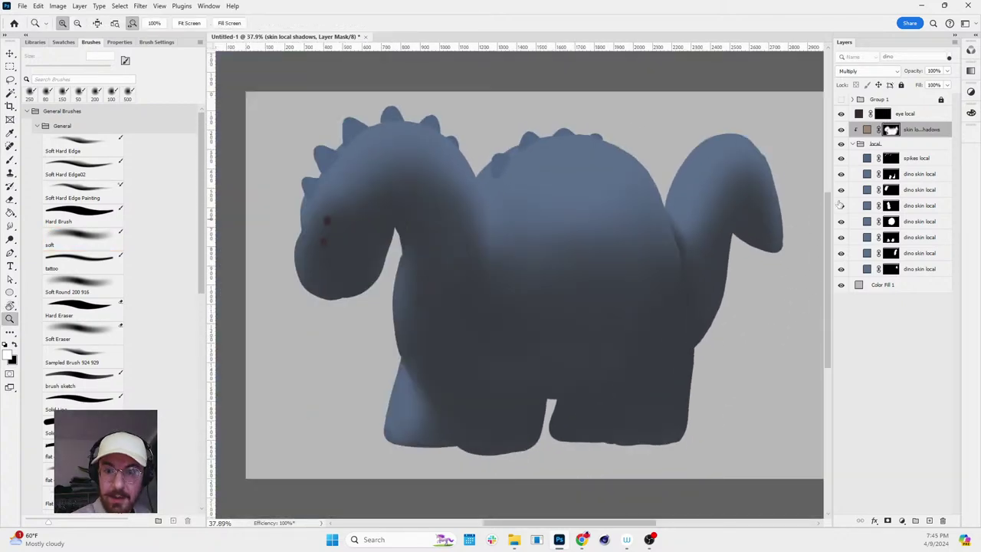
key("alt")
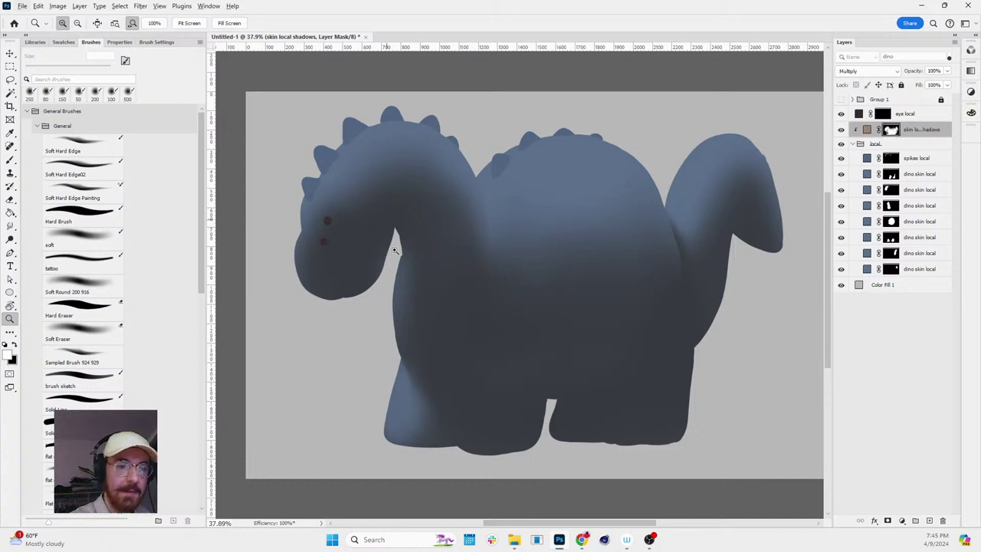
scroll(626, 438, "up", 4)
scroll(633, 437, "down", 3)
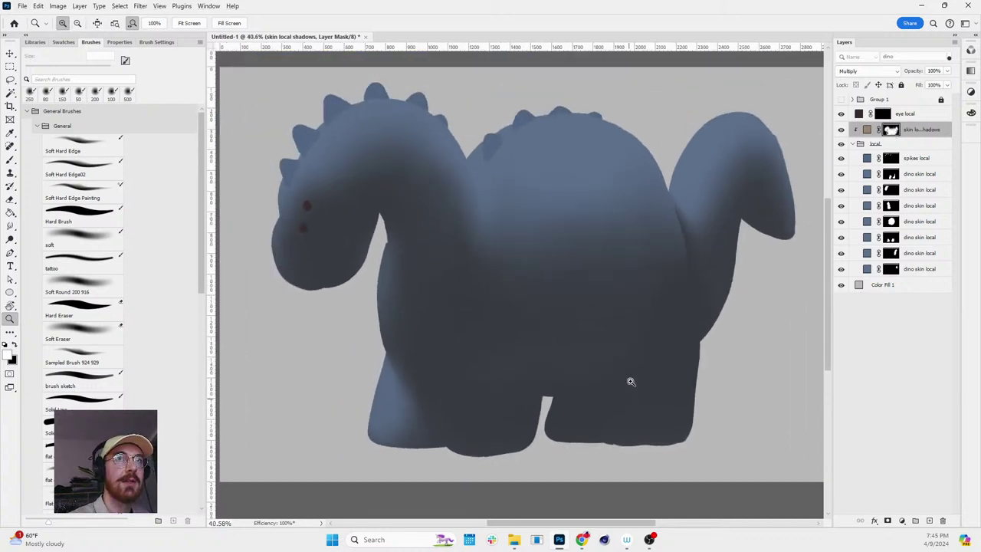
key("alt")
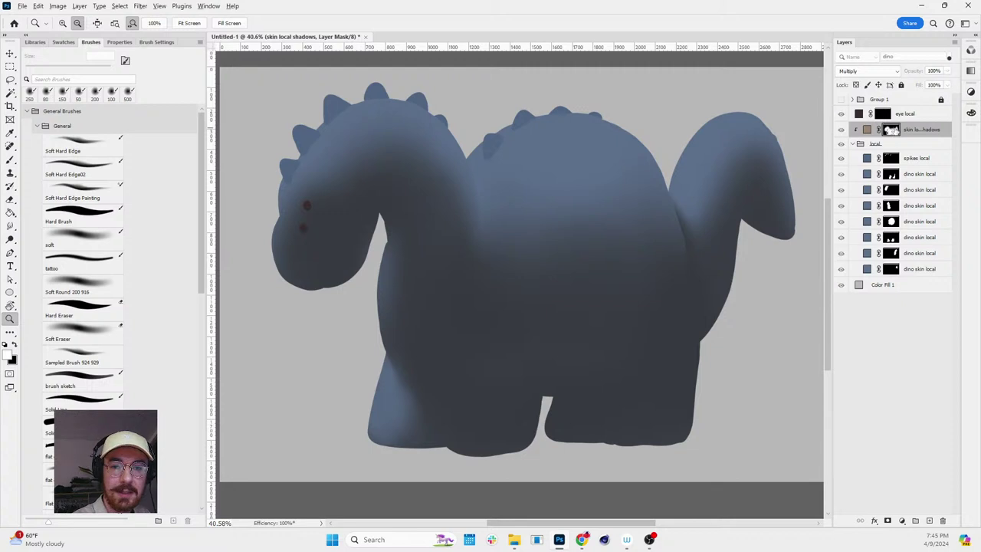
left_click(891, 129, "alt")
scroll(672, 329, "down", 1)
key("space")
left_click_drag(672, 329, 664, 207)
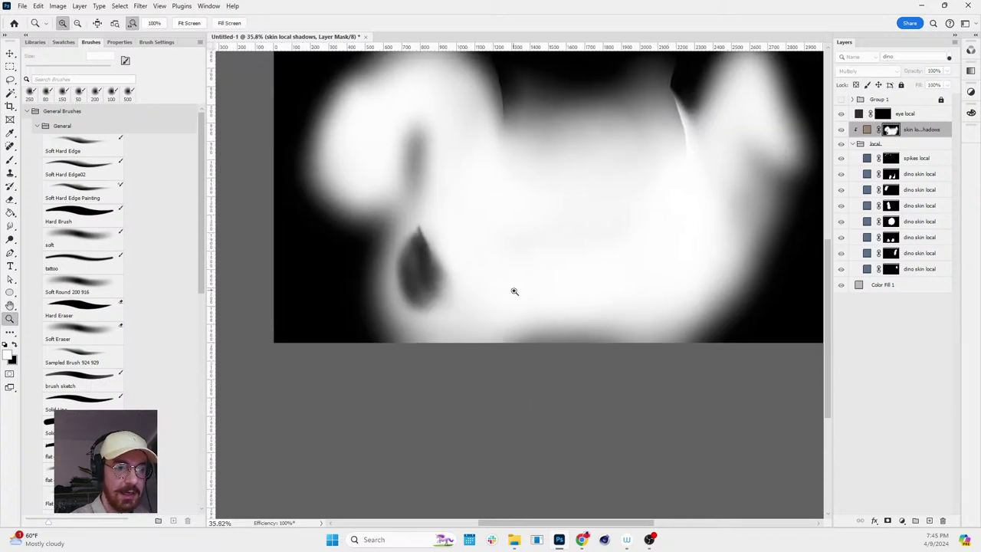
scroll(720, 195, "down", 1)
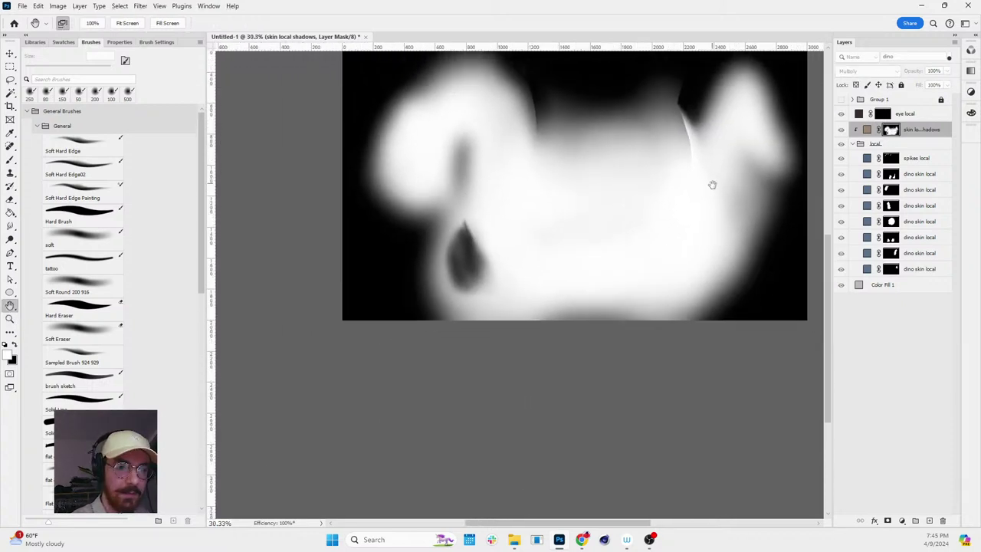
key("space")
left_click_drag(712, 184, 696, 262)
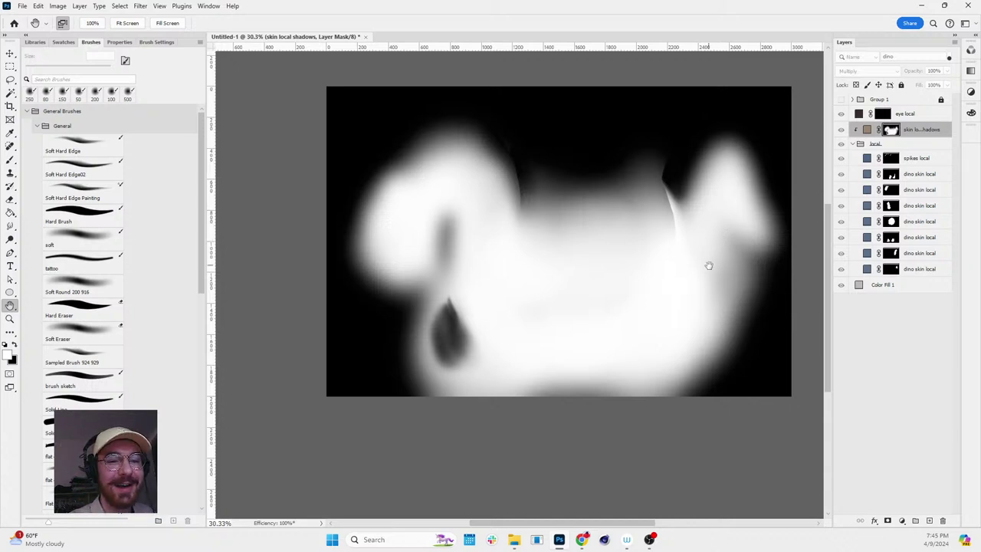
key("z")
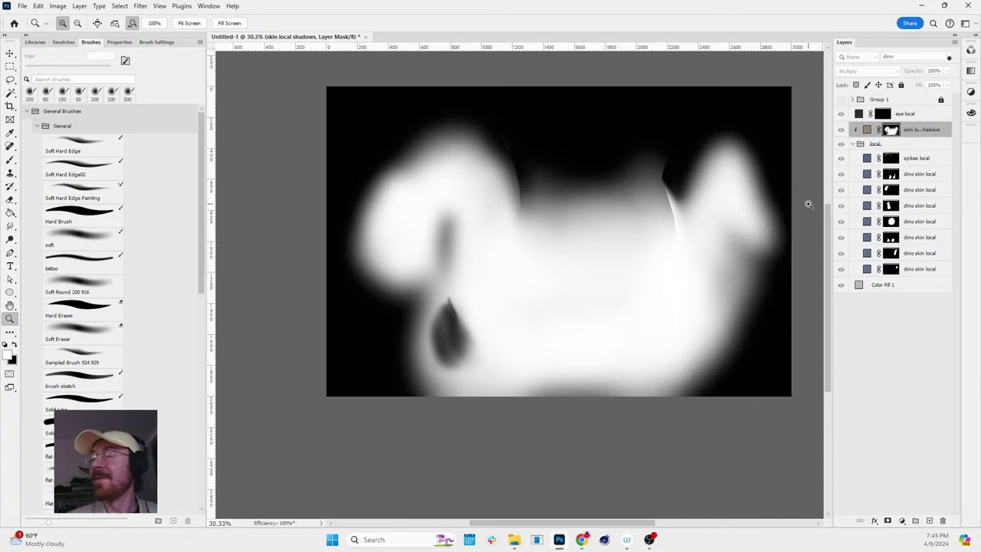
left_click_drag(632, 317, 666, 245)
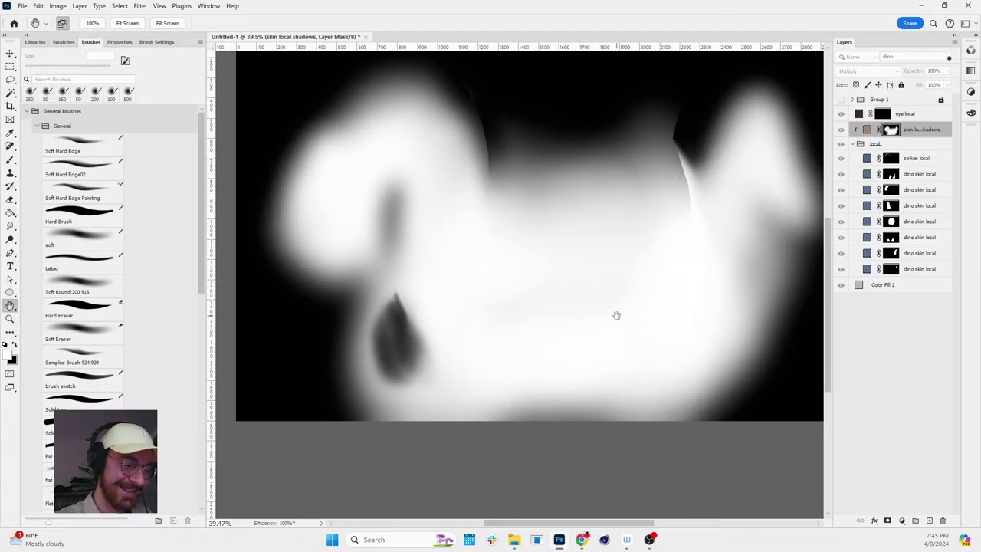
mouse_move(617, 315)
left_mouse_down()
mouse_move(567, 295)
mouse_move(672, 256)
left_mouse_up()
left_click(891, 131, "alt")
key("b")
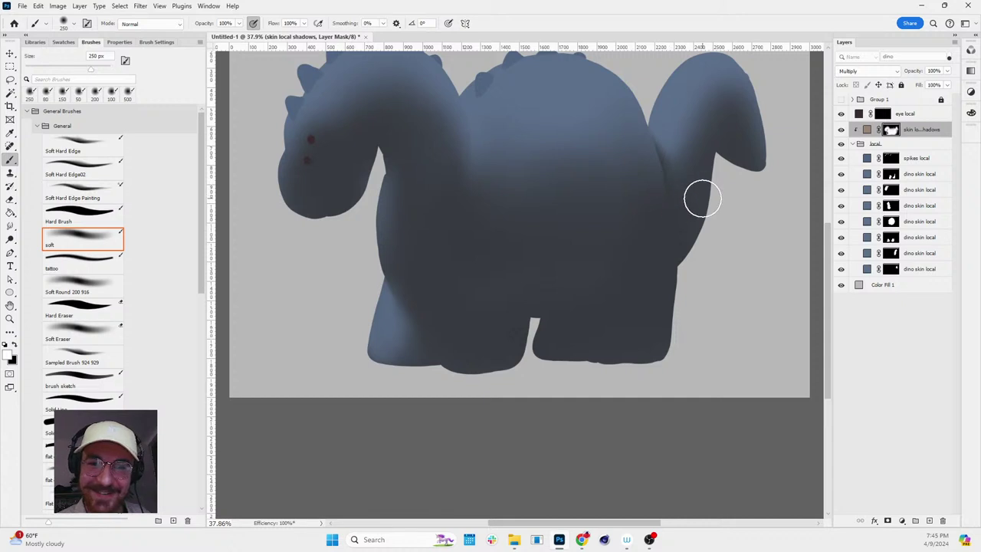
key("z")
mouse_move(672, 180)
left_mouse_down()
mouse_move(651, 161)
mouse_move(692, 135)
mouse_move(697, 153)
left_mouse_up()
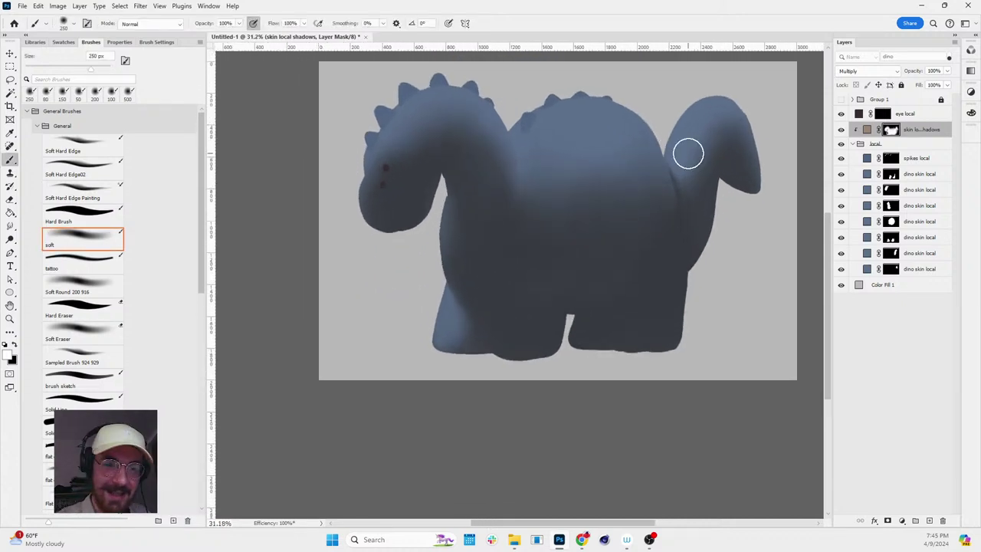
key("z")
left_click_drag(784, 220, 656, 156)
left_click(867, 129)
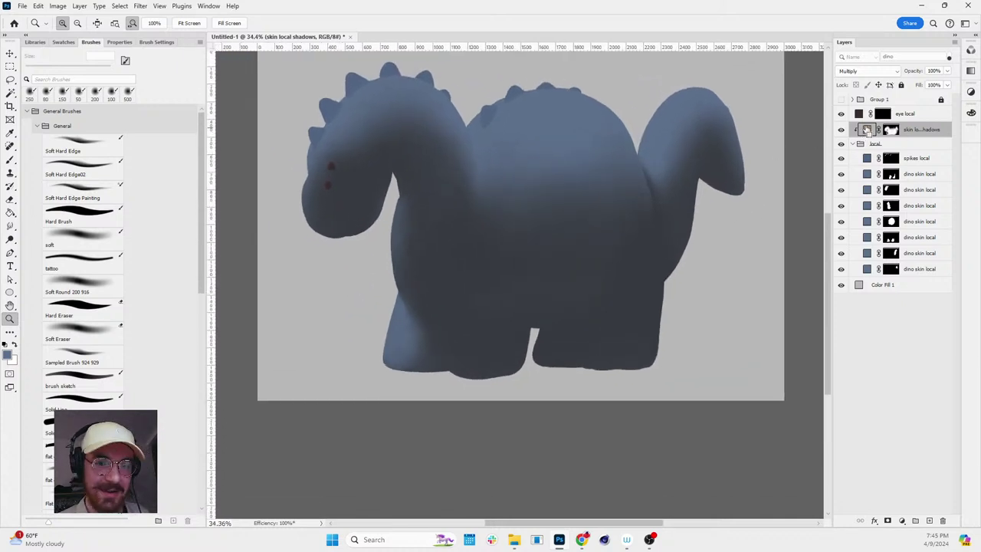
- Duplicate the shadow fill layer, clip it, and hide it with an inverted black mask
key("ctrl+j")
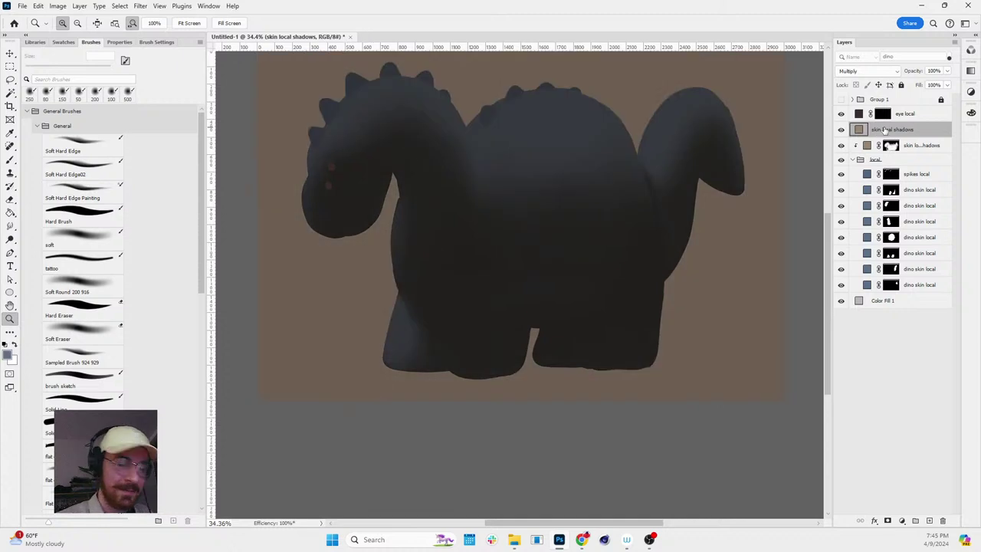
key("ctrl+alt+g")
left_click(889, 521)
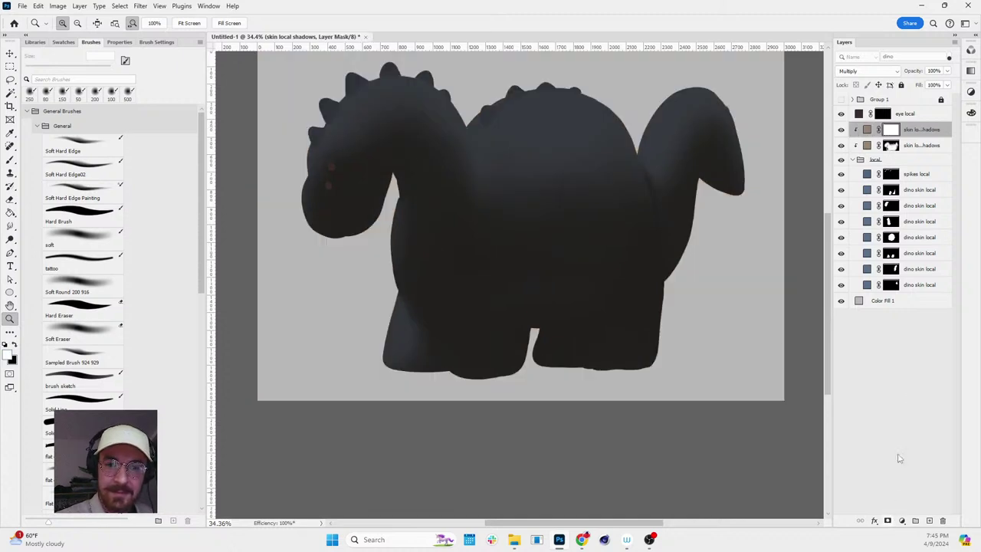
key("ctrl+i")
key("ctrl+2")
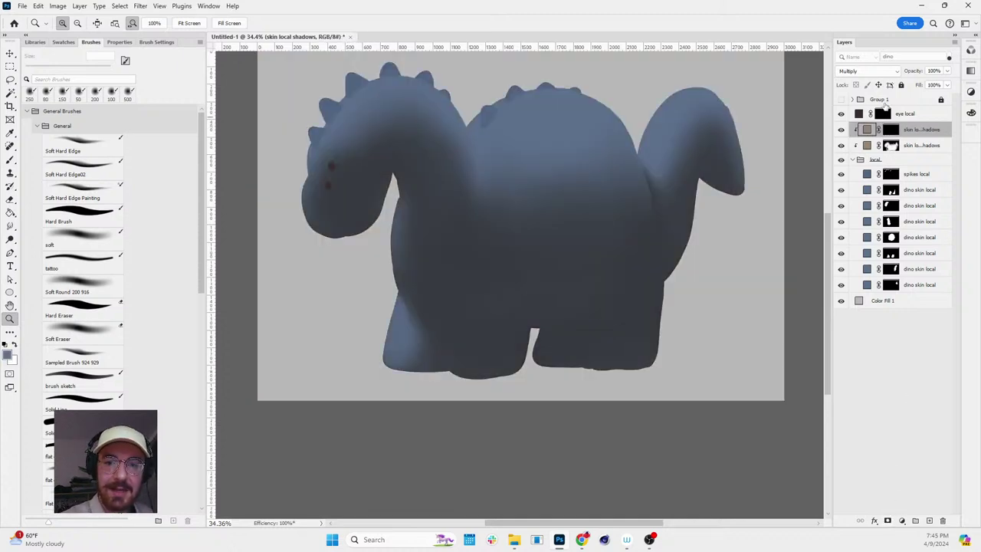
- Give the new layer a darker brown fill and name it AO
double_click(866, 129)
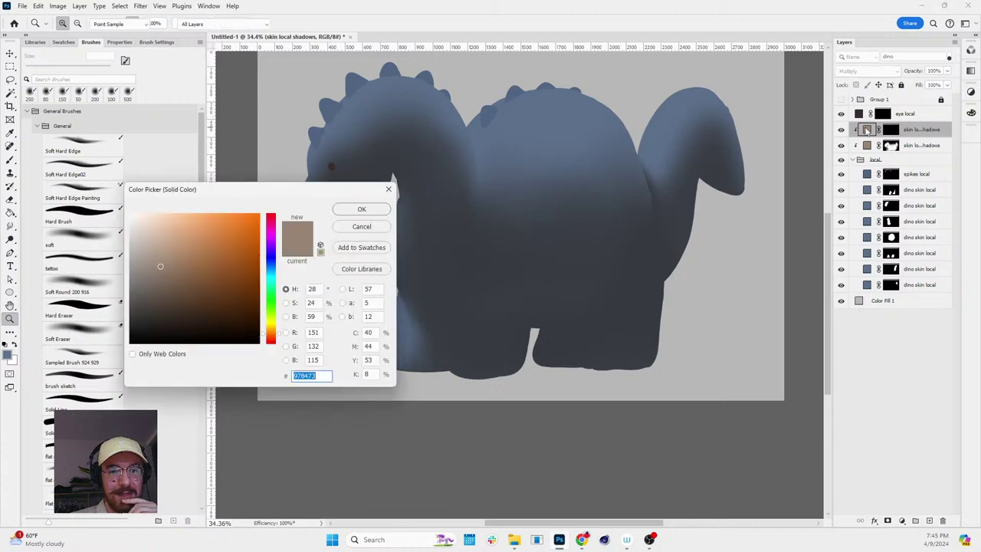
left_click_drag(168, 267, 158, 281)
left_click(351, 210)
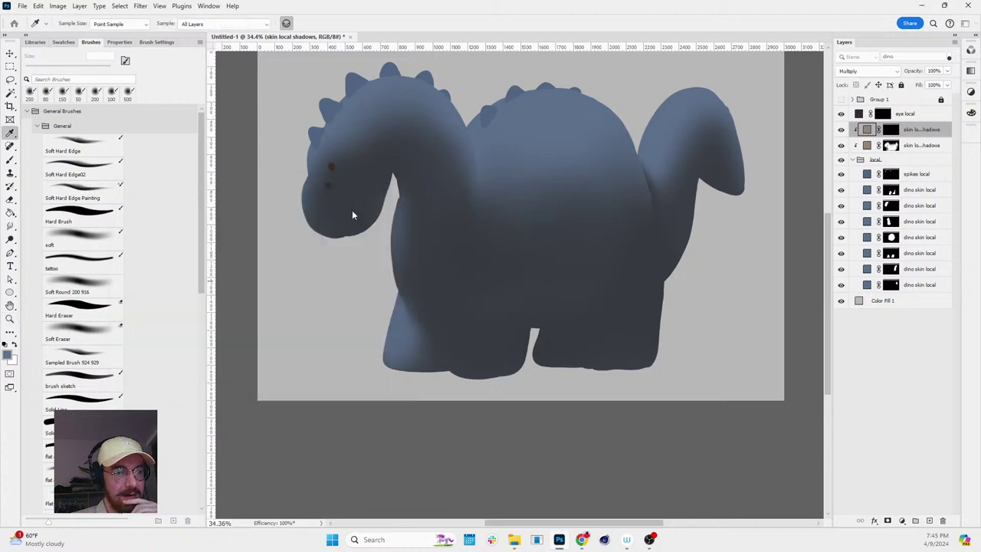
key("z")
double_click(924, 128)
type("AO")
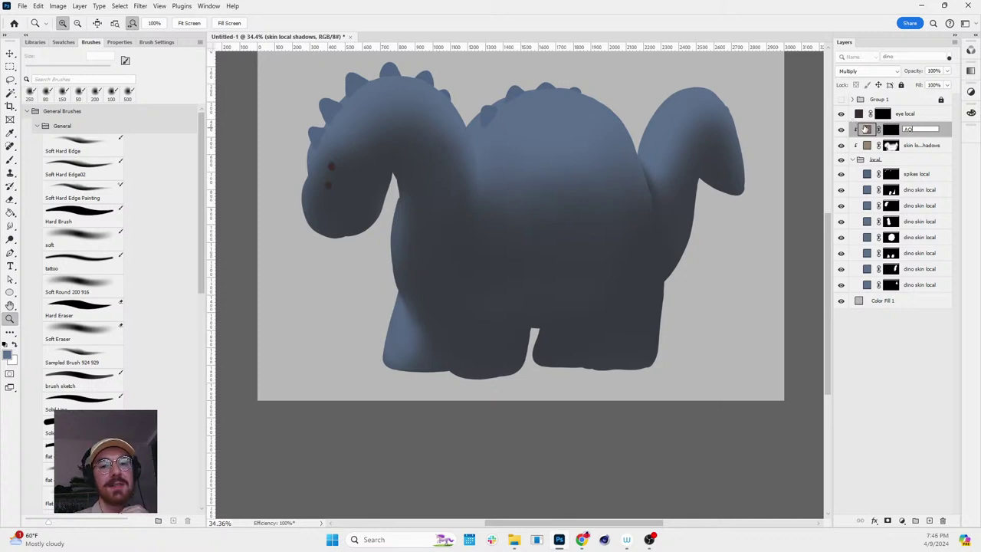
- Change the AO fill colour to dark grey #544f4a and target its mask
double_click(866, 128)
left_click(134, 304)
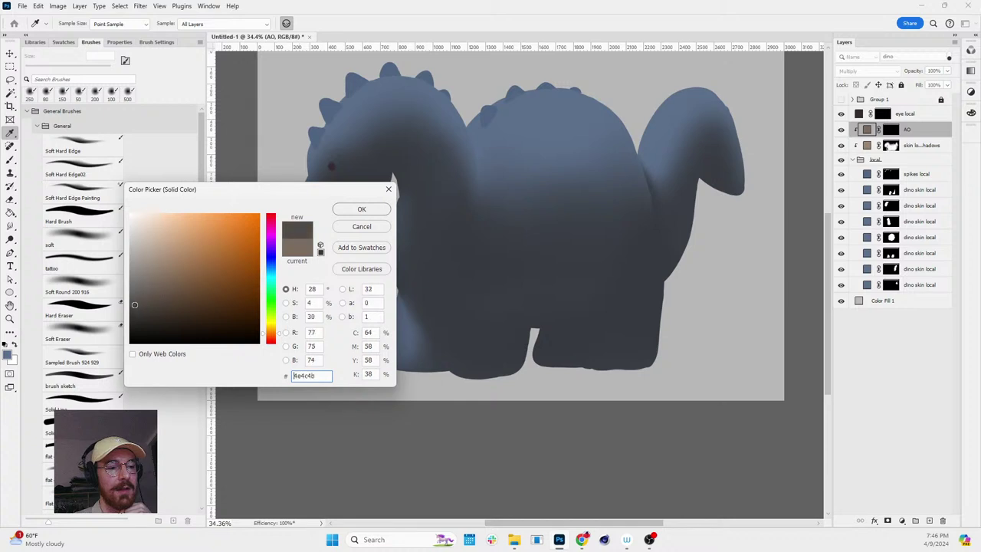
left_click_drag(134, 304, 145, 301)
left_click(361, 209)
key("z")
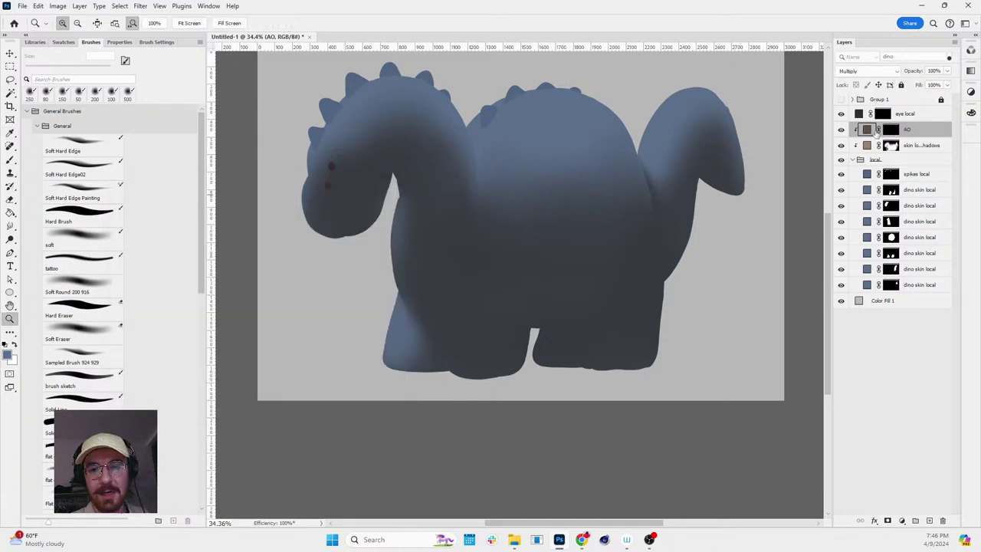
left_click(895, 130)
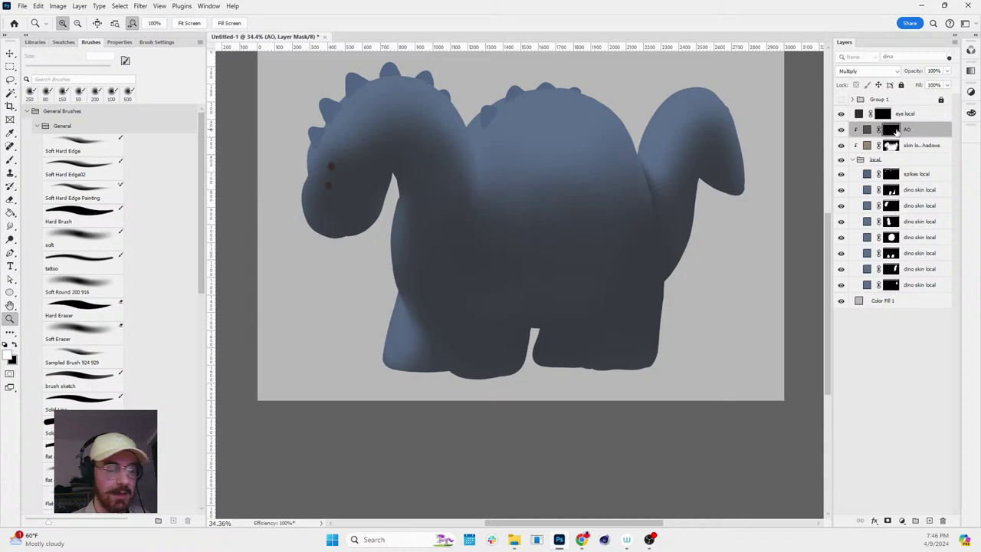
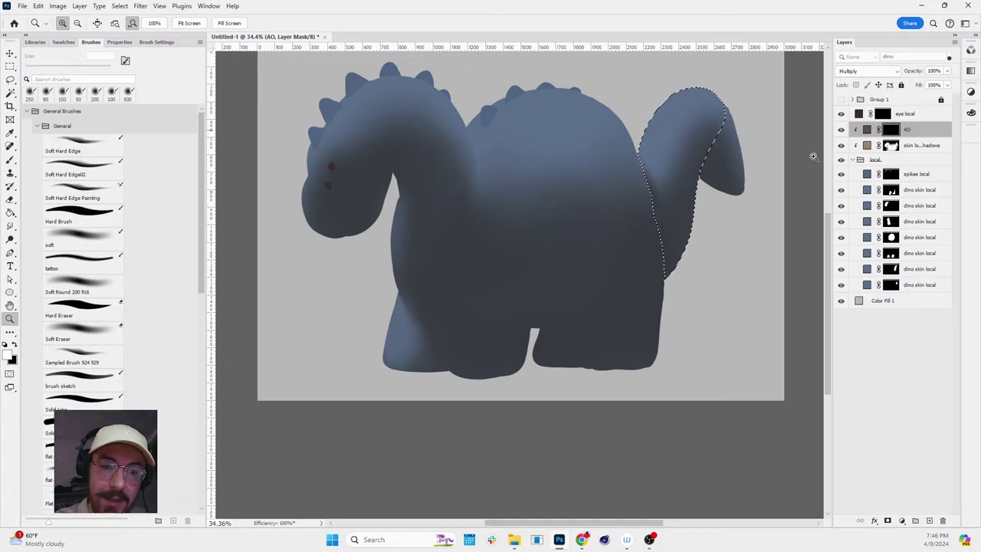
- Clear the tail selection, zoom the view onto the dino's legs and switch to the Move tool
scroll(704, 227, "up", 1)
key("b")
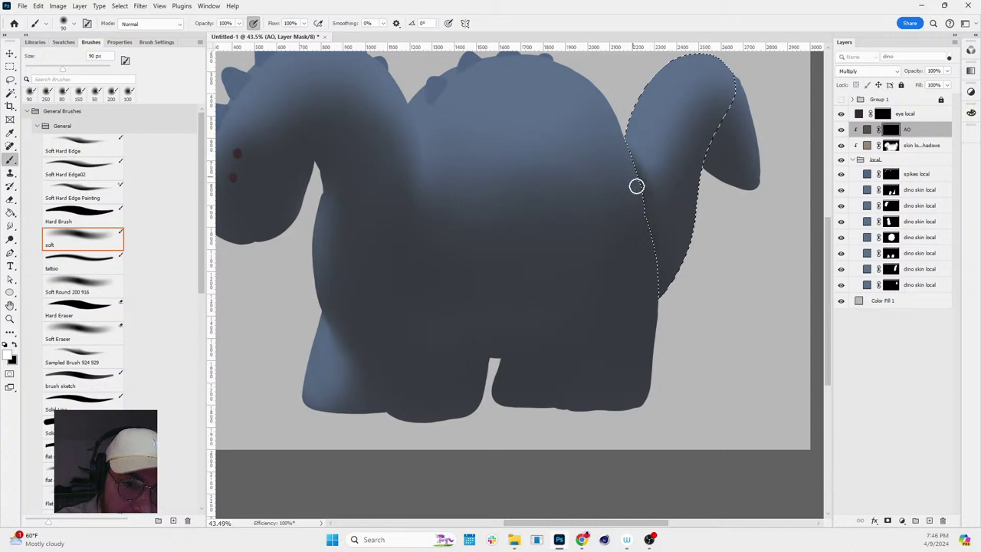
key("ctrl+d")
key("r")
left_click_drag(784, 171, 687, 261)
key("z")
key("ctrl+shift+d")
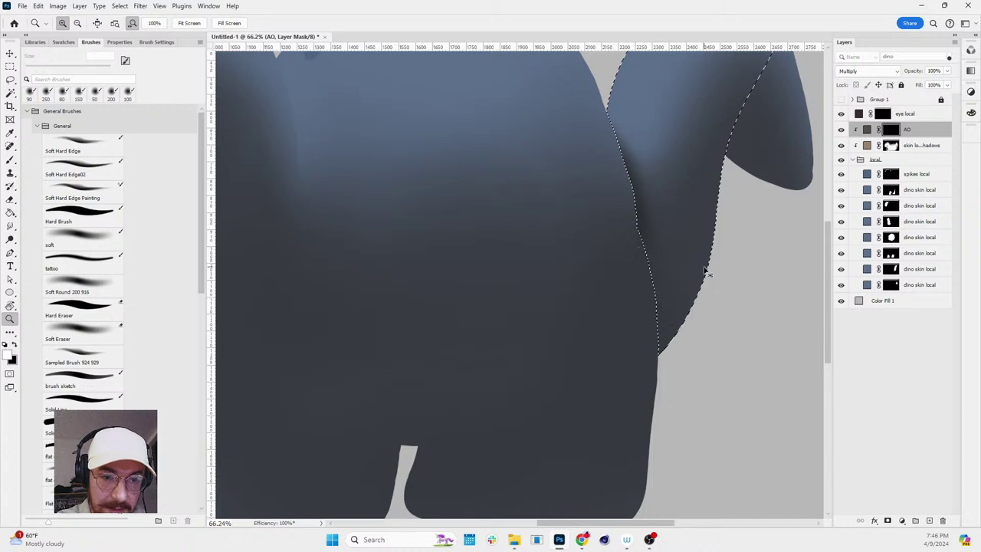
key("ctrl+d")
left_click_drag(708, 345, 751, 325)
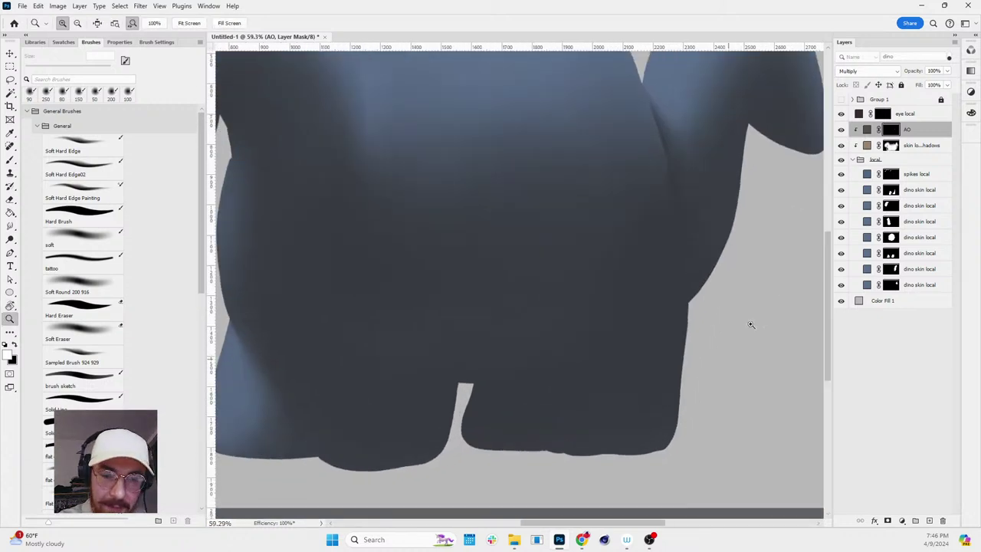
key("v")
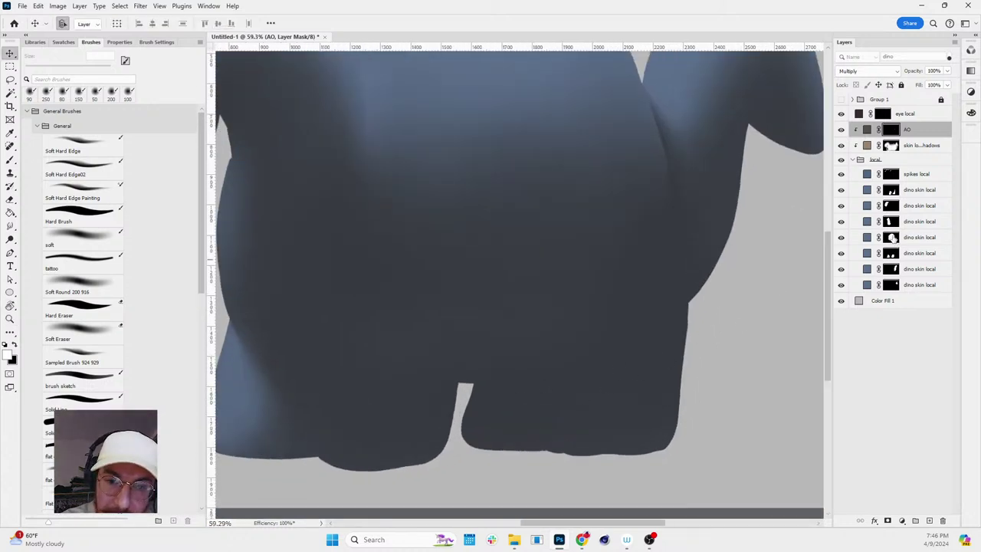
- Load the leg mask selections and darken inside the middle leg with a 250 px soft brush
left_click(891, 253, "ctrl")
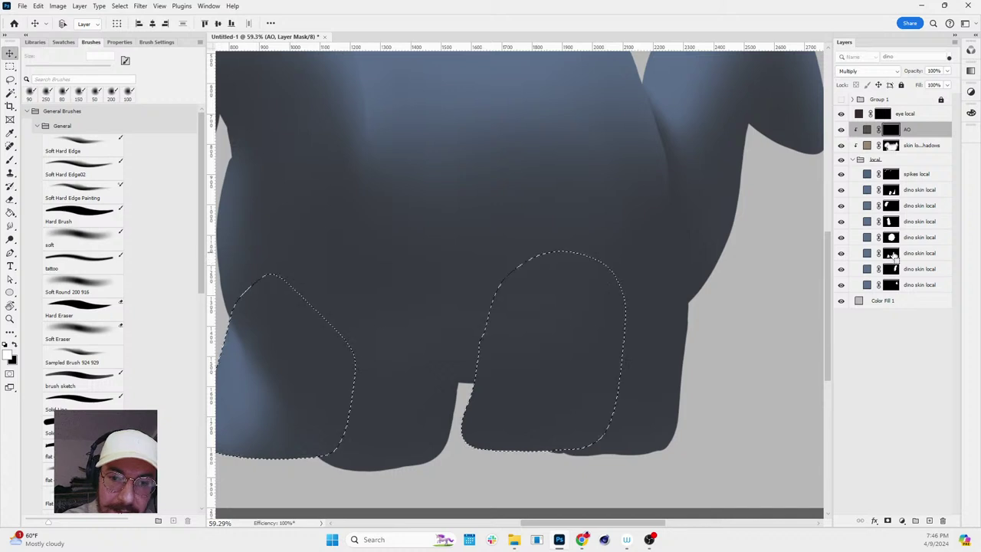
left_click(891, 237, "ctrl")
left_click(891, 221, "ctrl")
left_click(890, 206, "ctrl")
left_click(891, 190, "ctrl")
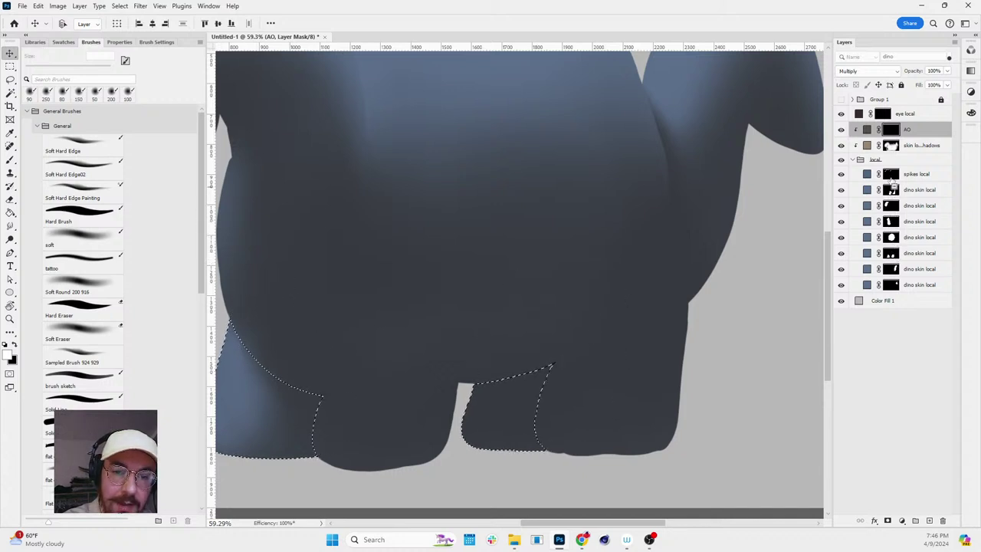
left_click(890, 145, "ctrl")
key("b")
key("bracketright")
key("bracketright")
key("bracketright")
key("bracketright")
key("bracketright")
key("bracketright")
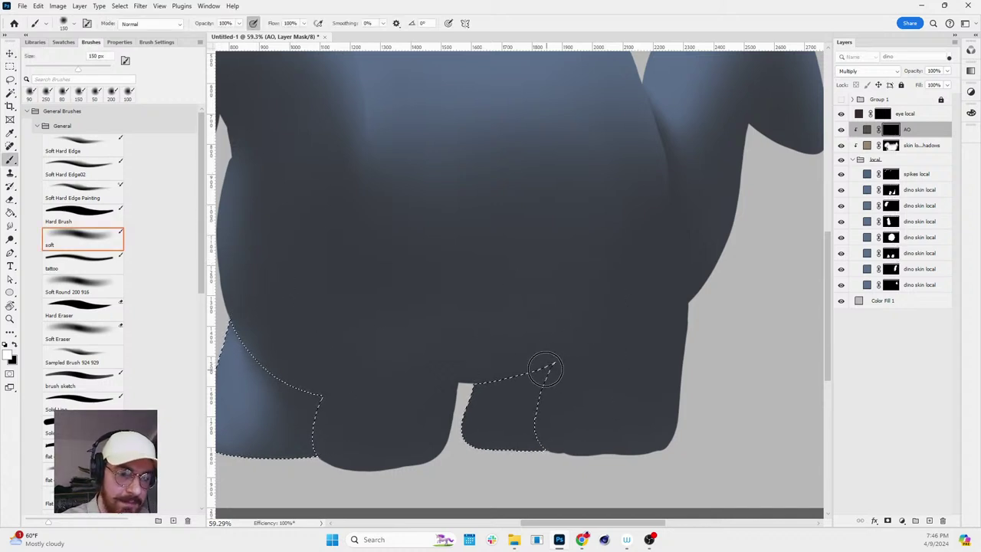
mouse_move(534, 360)
left_mouse_down()
mouse_move(519, 397)
mouse_move(538, 350)
mouse_move(521, 390)
left_mouse_up()
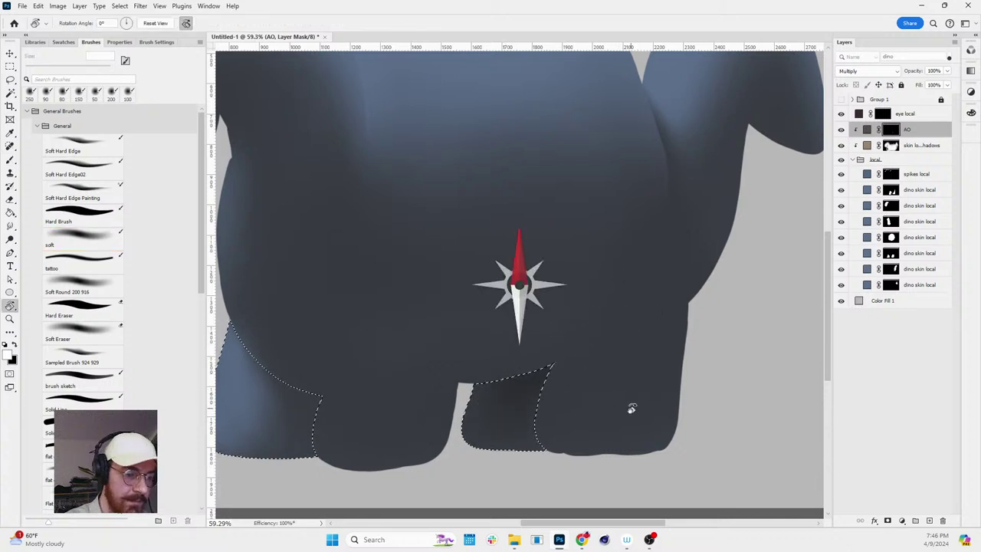
- Tilt and zoom onto the gap between the legs, reducing the brush from 200 to 60 px
left_click_drag(541, 427, 623, 339)
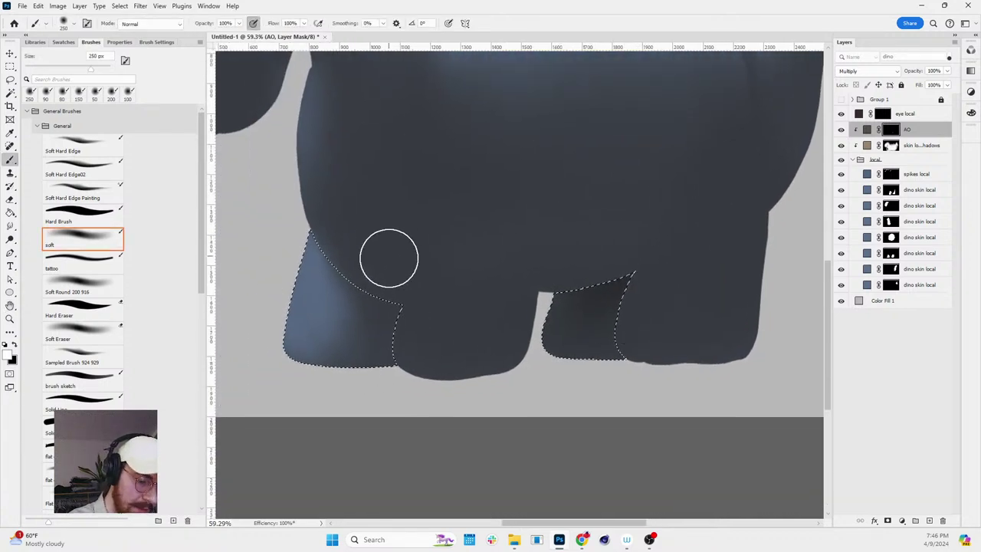
key("bracketleft")
key("r")
mouse_move(566, 329)
left_mouse_down()
mouse_move(639, 355)
mouse_move(652, 253)
left_mouse_up()
key("bracketleft")
key("bracketleft")
key("bracketleft")
key("bracketleft")
key("bracketleft")
key("bracketleft")
key("bracketleft")
key("bracketleft")
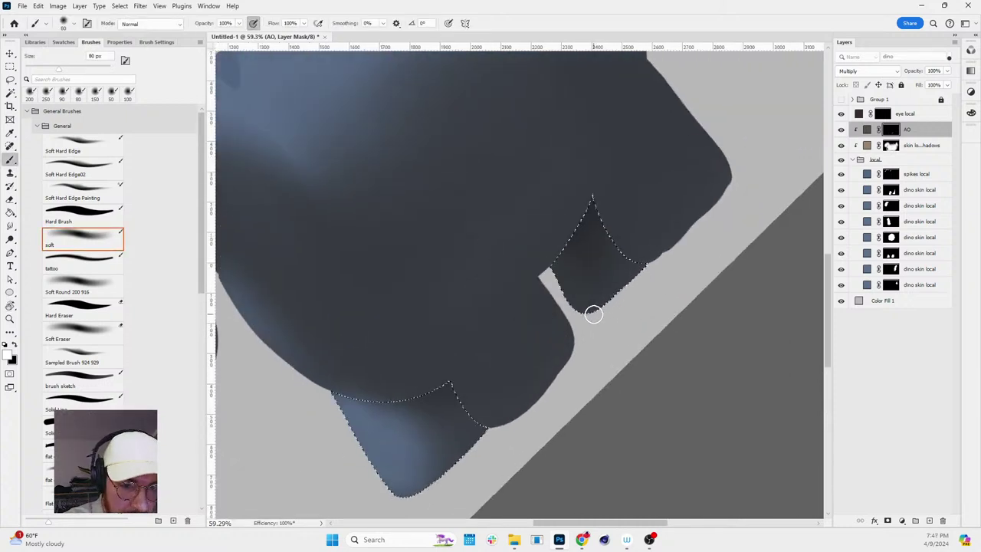
key("ctrl+space")
left_click_drag(591, 308, 627, 308)
key("bracketleft")
key("bracketleft")
key("bracketleft")
key("bracketleft")
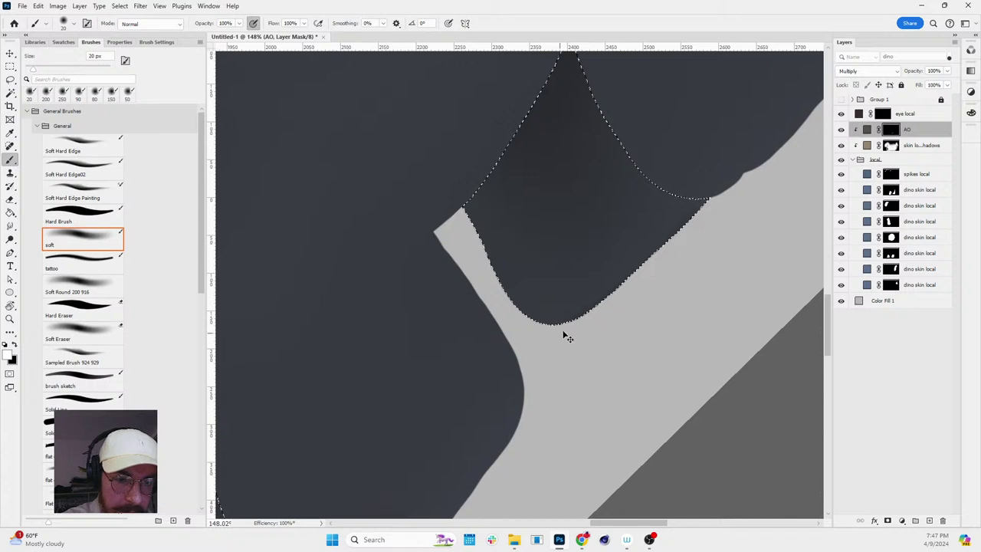
key("ctrl+space")
mouse_move(638, 269)
left_mouse_down()
mouse_move(624, 267)
mouse_move(514, 447)
mouse_move(576, 366)
left_mouse_up()
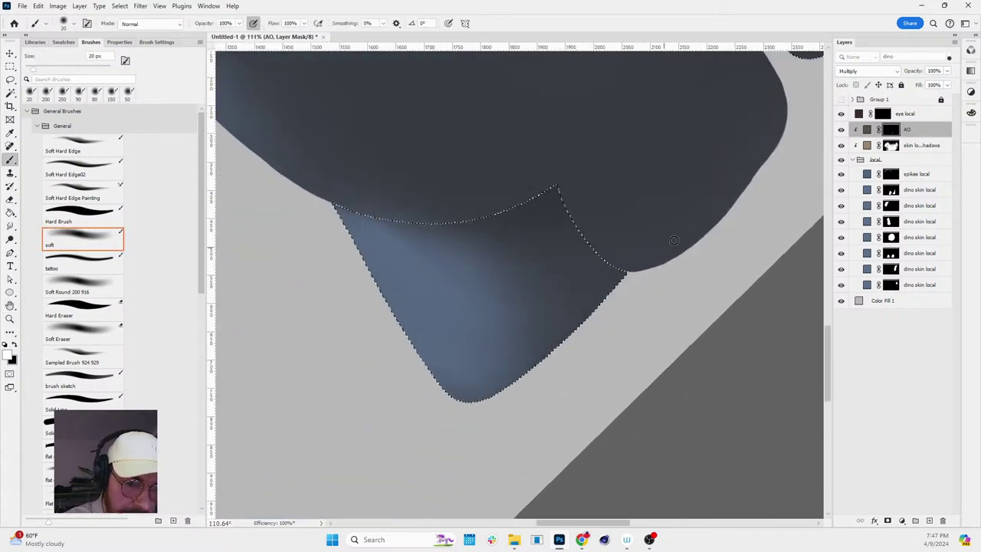
- Replace the selection with the front leg mask and frame it in view
key("ctrl+d")
key("ctrl+space")
left_click_drag(685, 248, 623, 331)
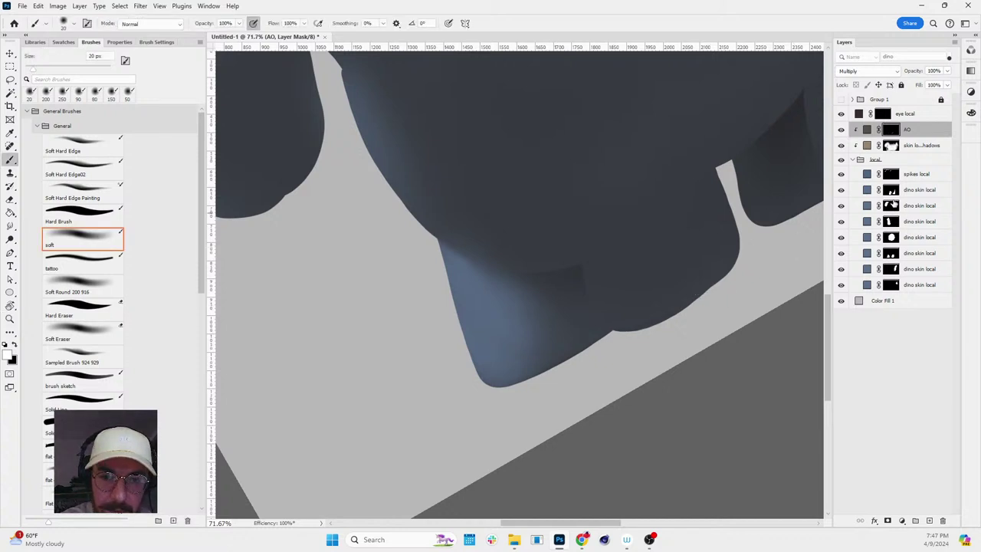
left_click(891, 190, "ctrl")
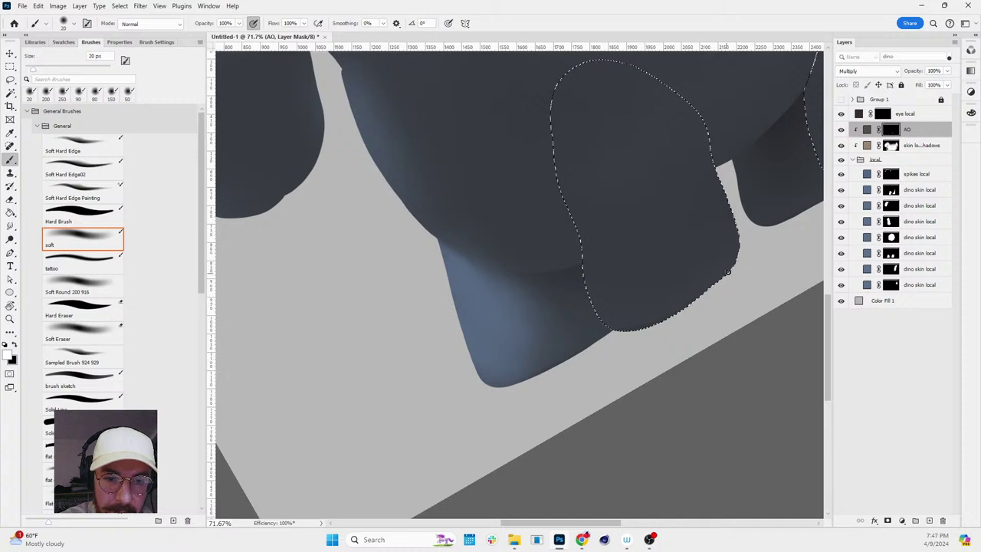
key("space")
left_click_drag(819, 188, 656, 276)
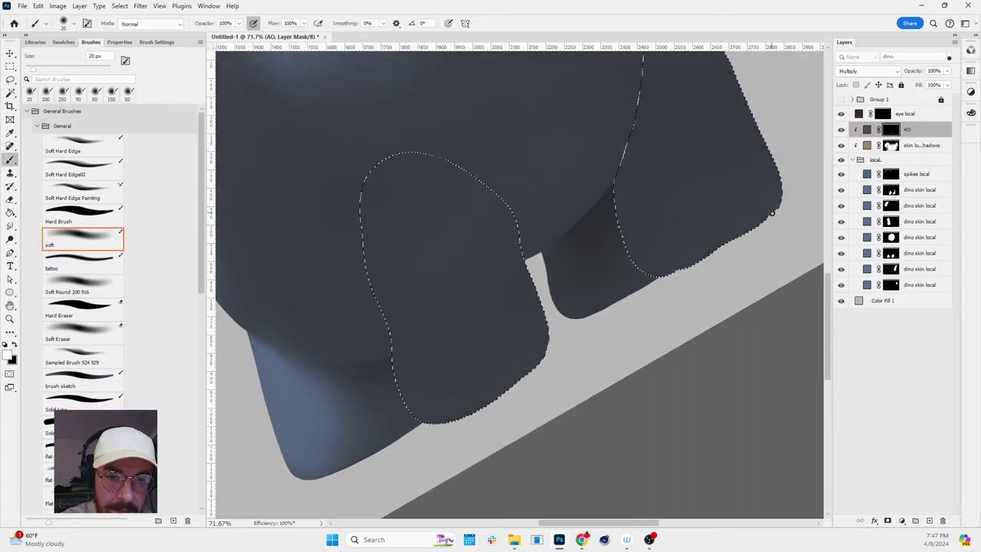
key("z")
scroll(781, 192, "down", 3)
key("ctrl+d")
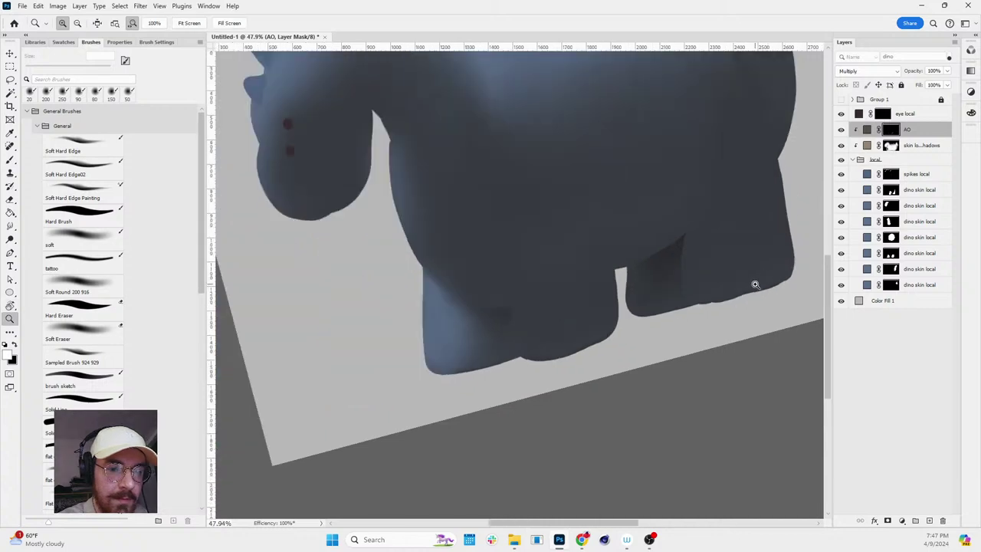
key("ctrl+shift+d")
scroll(788, 256, "up", 4)
- Shade the front leg with a 45 px, then 80 px soft brush, and deselect
key("b")
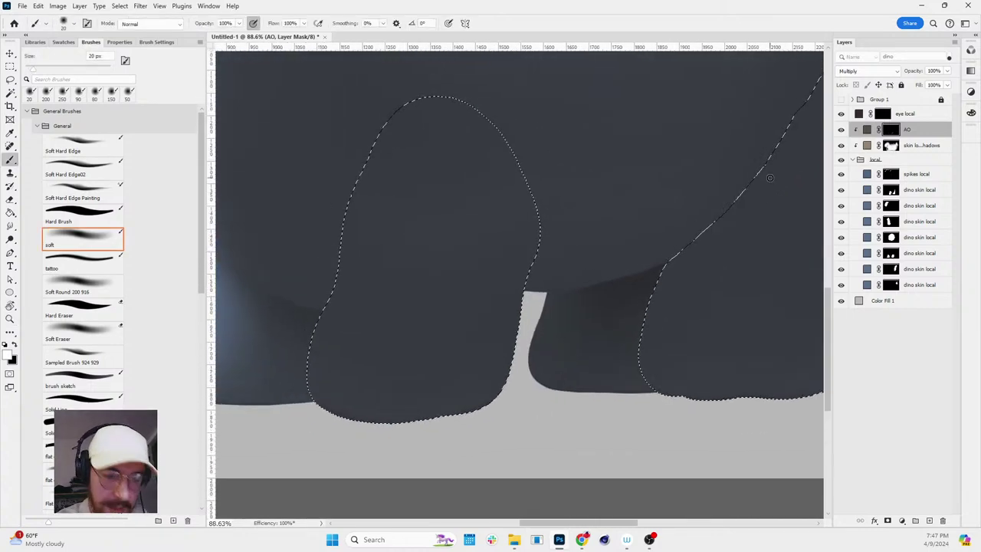
left_click_drag(790, 104, 789, 104)
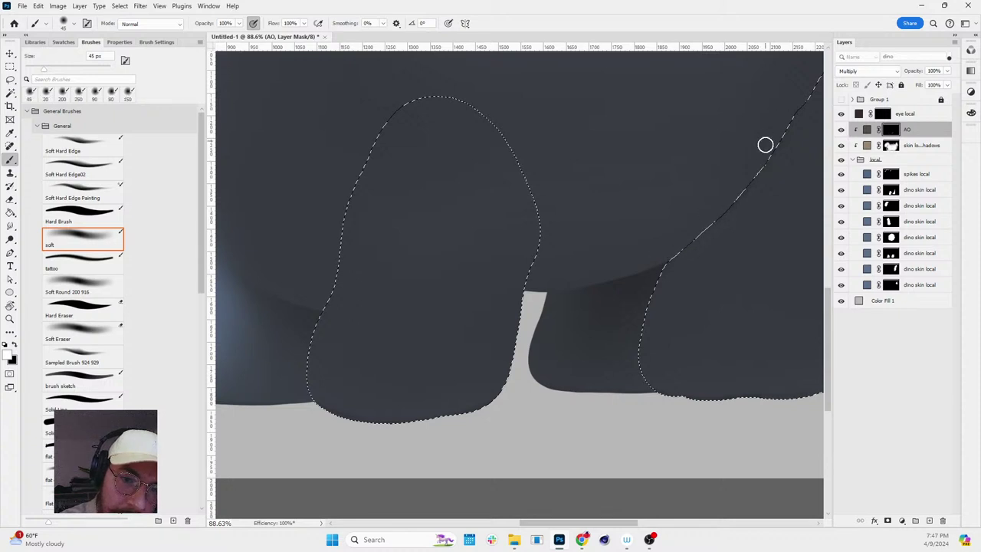
key("z")
mouse_move(808, 186)
left_mouse_down()
mouse_move(808, 138)
mouse_move(807, 210)
mouse_move(762, 269)
left_mouse_up()
key("b")
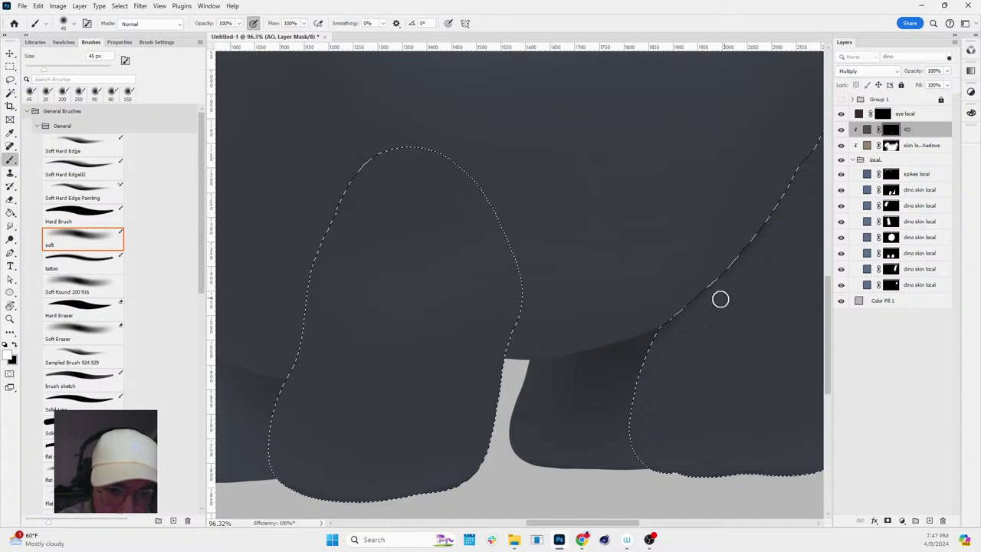
key("bracketright")
key("bracketright")
key("bracketright")
key("bracketright")
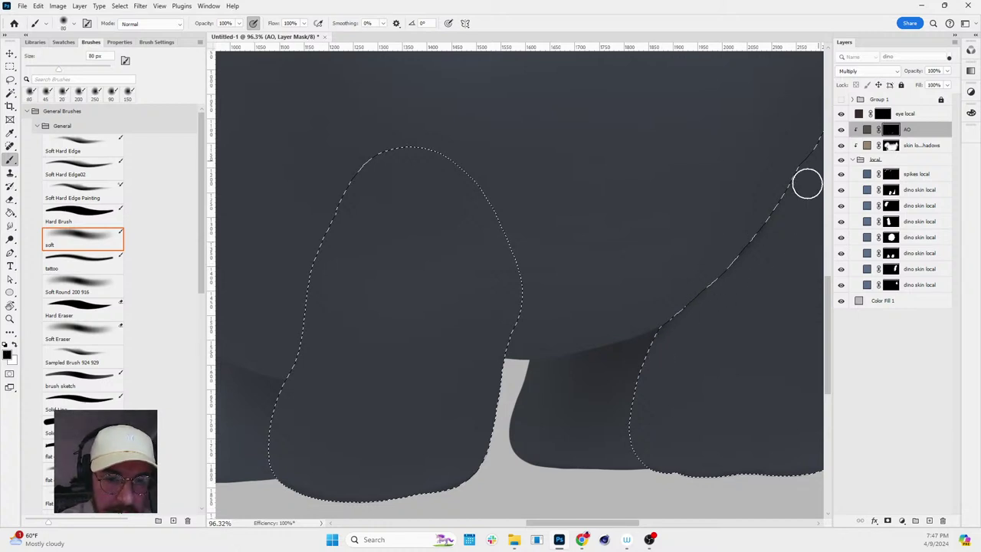
key("ctrl+d")
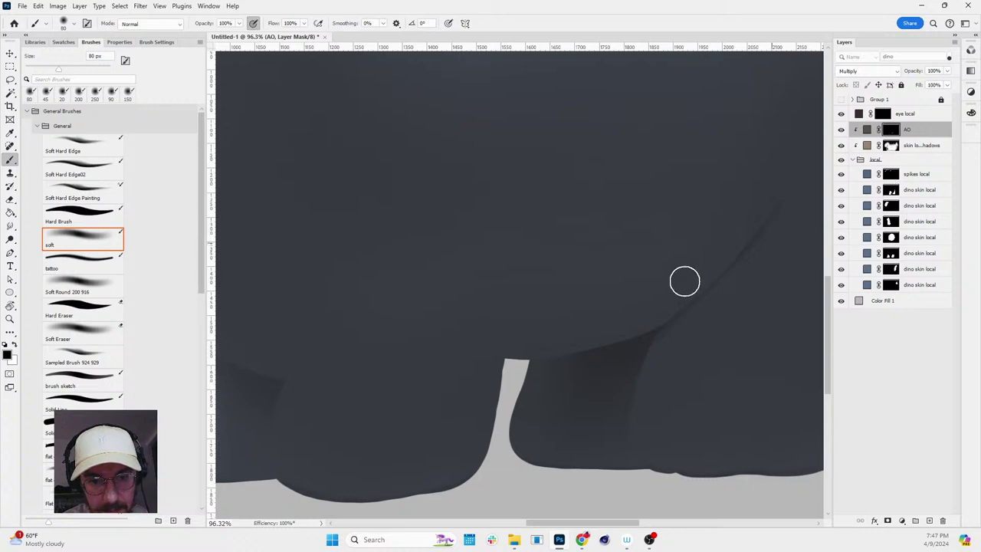
- Load the belly selection minus its left part and paint with white
left_click(891, 222, "ctrl")
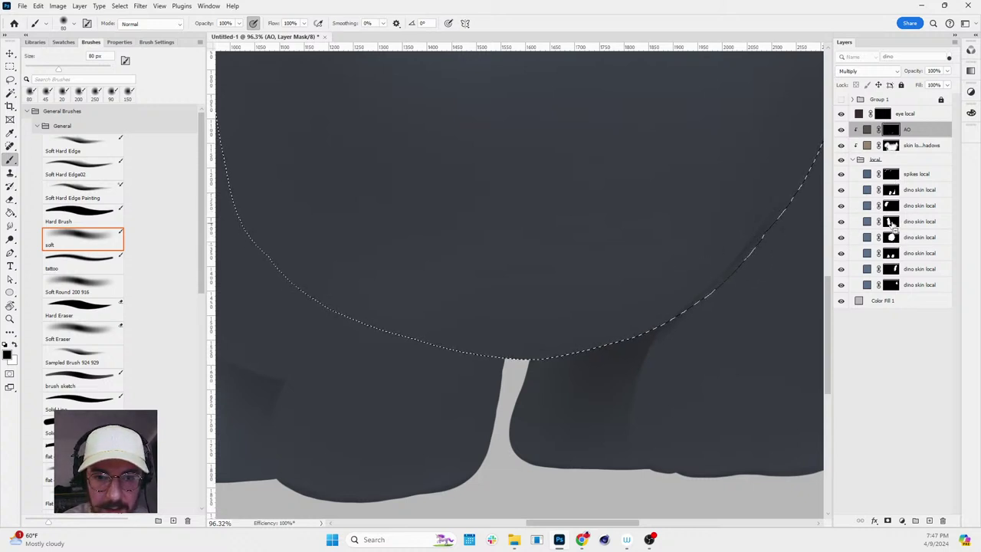
left_click(891, 208, "ctrl+shift")
left_click(891, 191, "ctrl+alt")
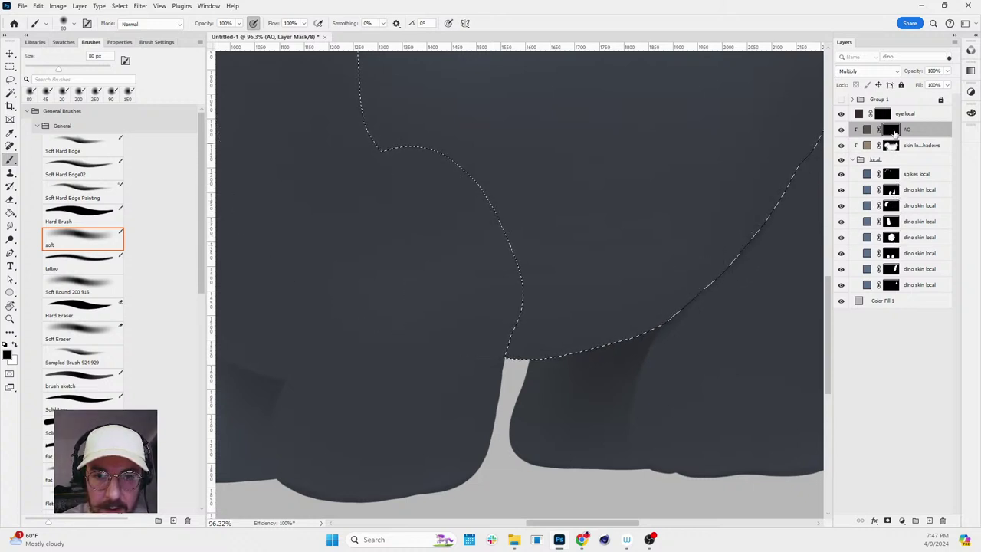
key("x")
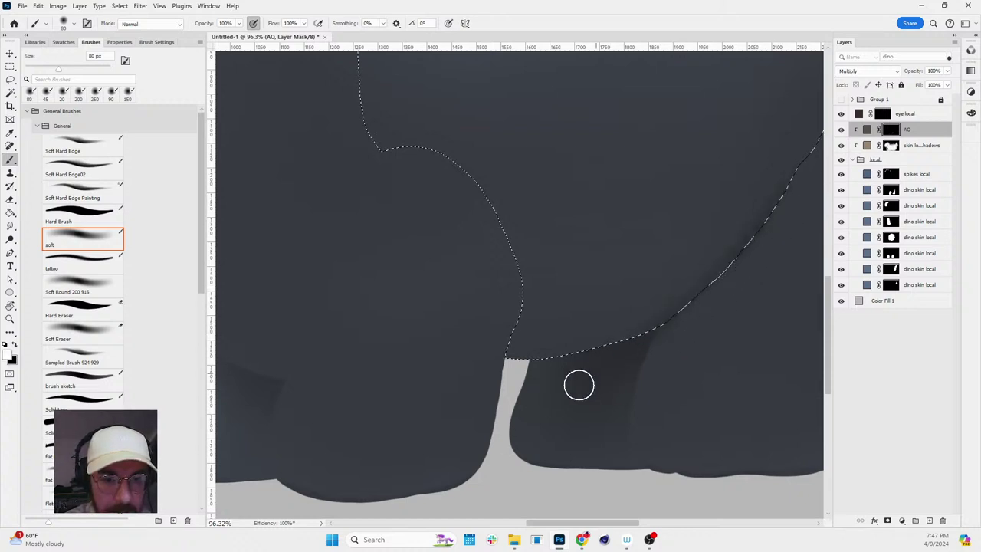
key("ctrl+d")
- Rotate the view about 40° and back upright, then clear the selection
key("z")
scroll(733, 355, "down", 5)
key("r")
key("z")
mouse_move(747, 341)
left_mouse_down()
mouse_move(784, 208)
mouse_move(749, 387)
mouse_move(756, 356)
left_mouse_up()
key("ctrl+z")
key("r")
key("ctrl+d")
key("z")
scroll(770, 311, "up", 2)
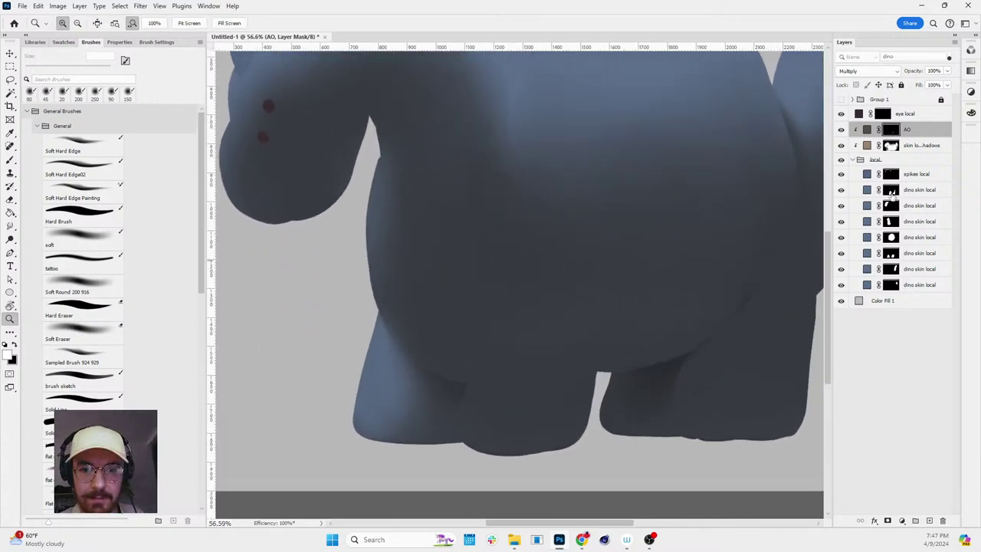
- Select all eight layers in the local group and collapse the group
left_click(852, 159)
left_click(874, 161)
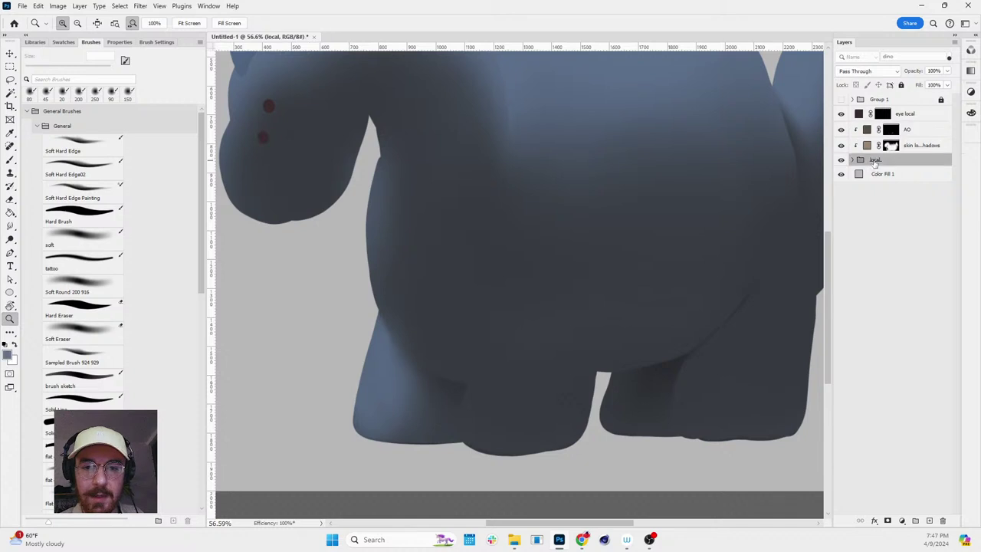
scroll(569, 237, "down", 2)
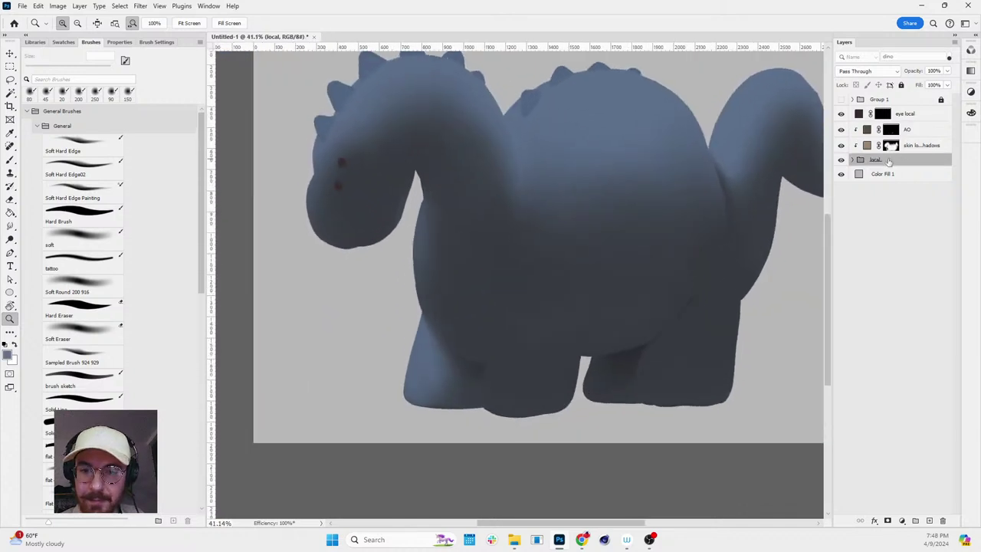
left_click(852, 159)
left_click(917, 173)
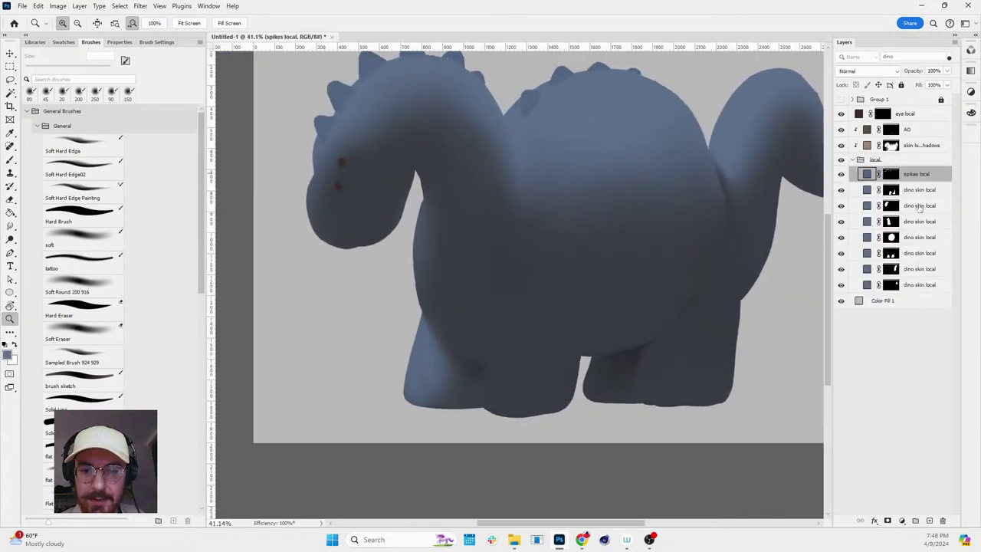
left_click(919, 285, "shift")
left_click(852, 159)
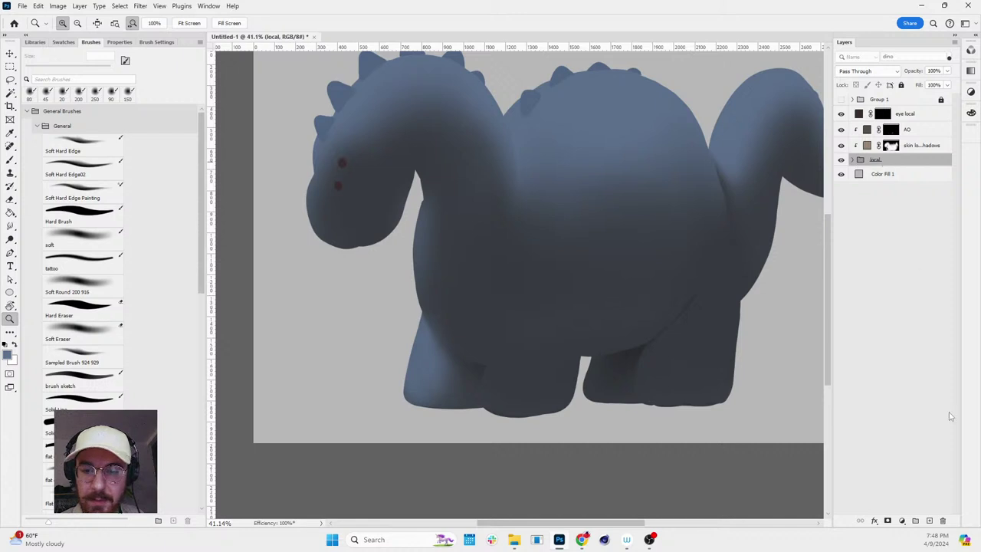
- Add a Solid Color fill layer over the dinosaur in a lighter blue
left_click(902, 520)
left_click(912, 342)
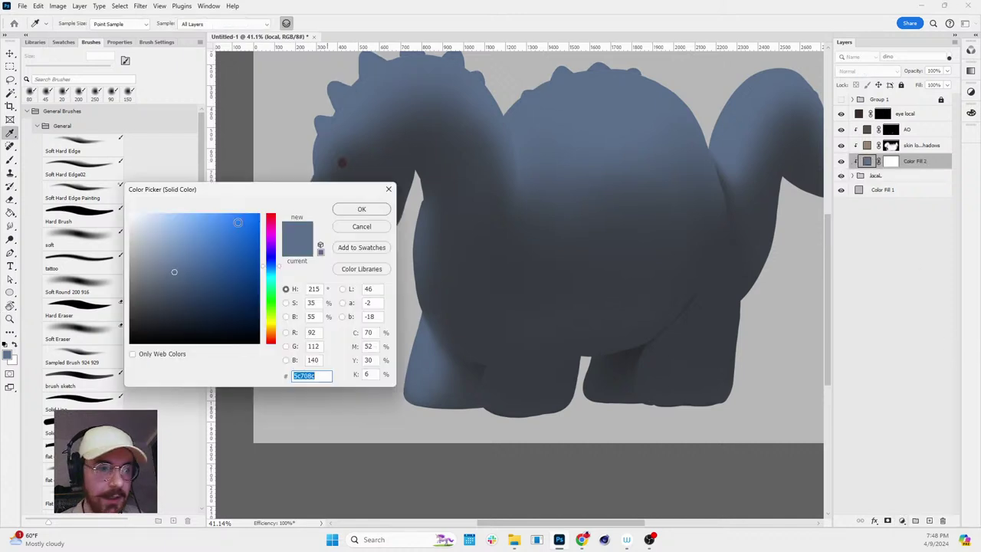
left_click(221, 247)
left_click(361, 209)
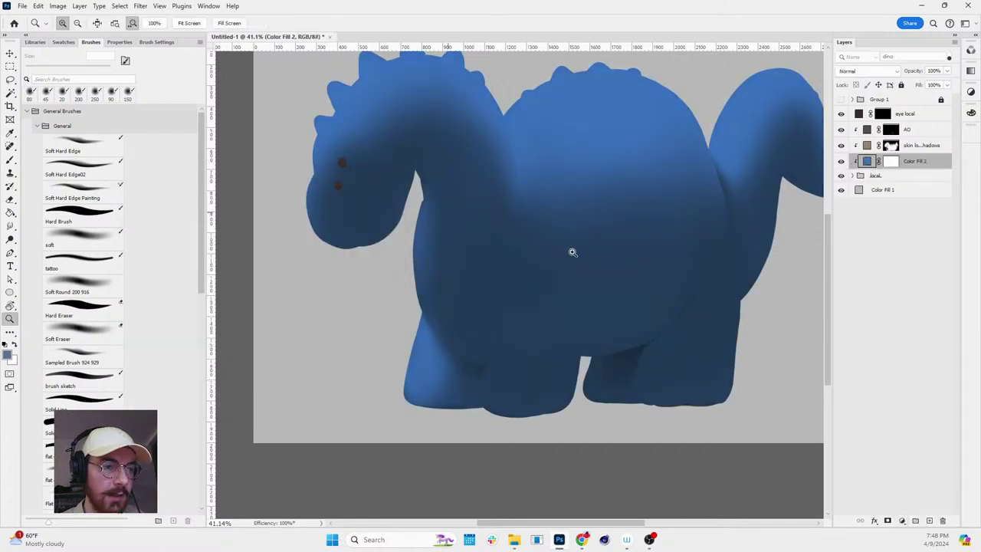
key("z")
scroll(587, 192, "down", 2)
scroll(596, 153, "up", 1)
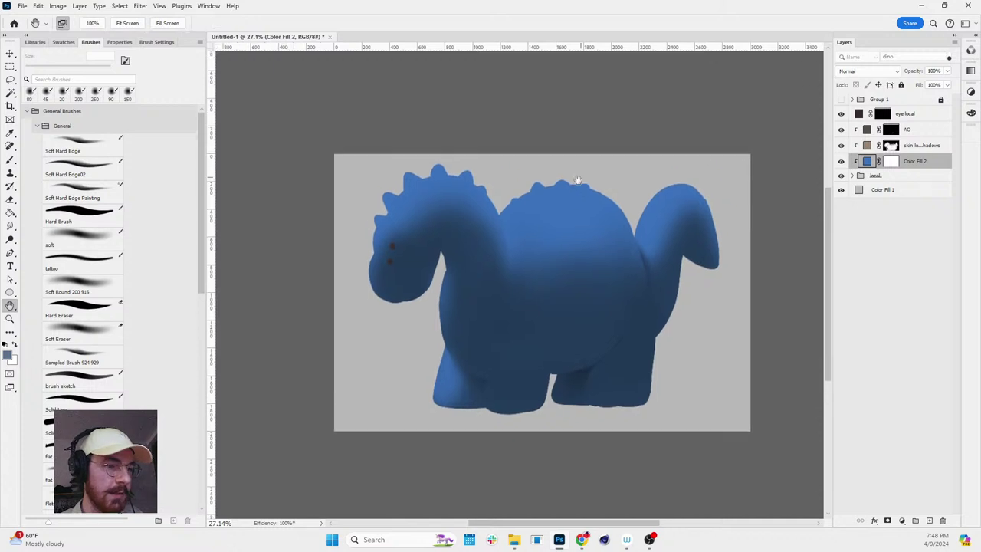
- Recolour Color Fill 2 to warm tan brown c39370
double_click(866, 163)
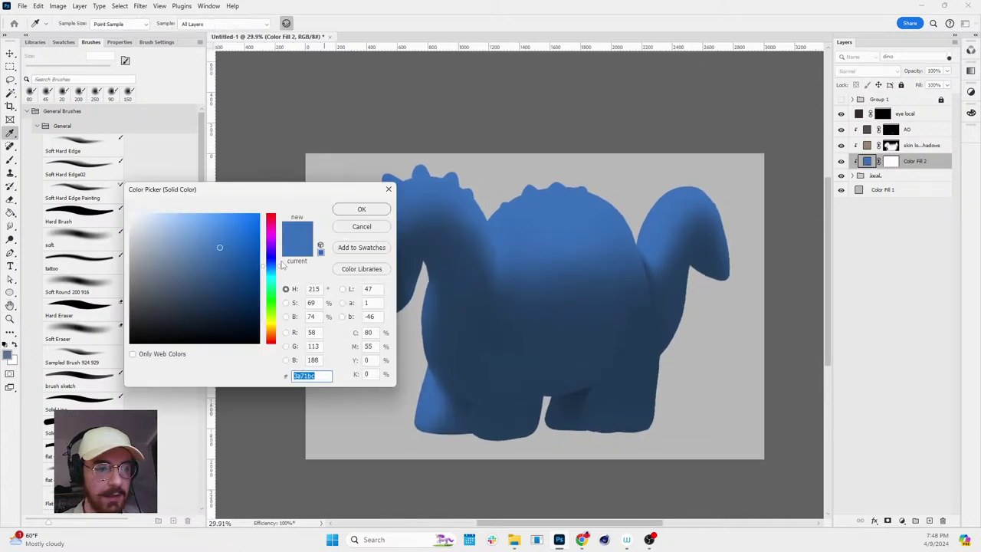
left_click(270, 245)
left_click(184, 244)
left_click_drag(270, 265, 267, 338)
key("Return")
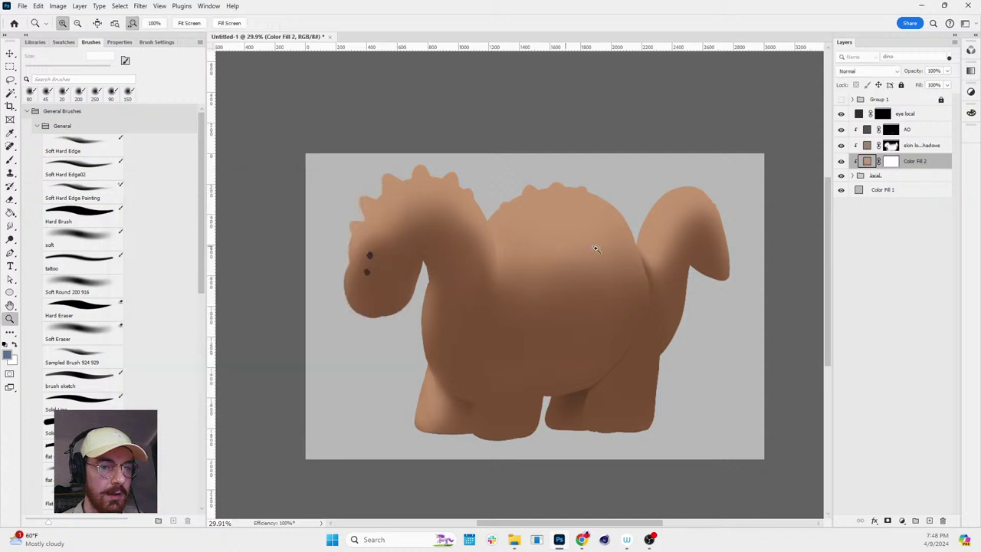
left_click_drag(636, 322, 660, 284)
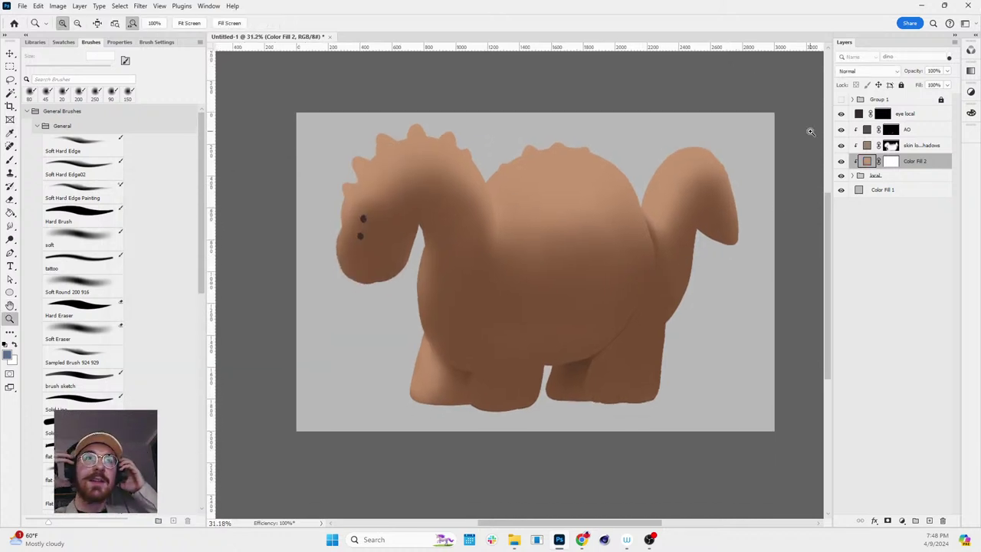
- Add another light blue Solid Color fill and invert its mask to hide it
left_click(902, 520)
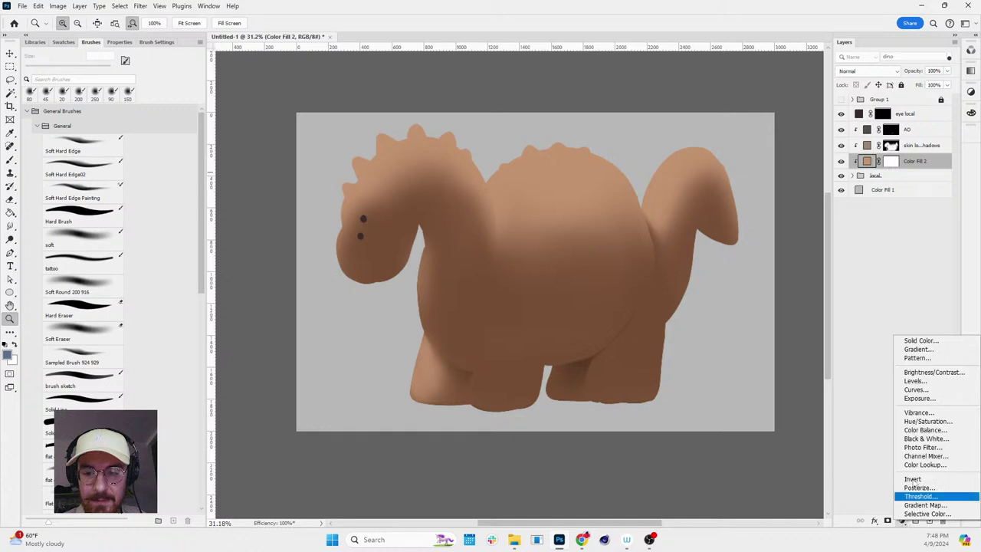
left_click(931, 340)
left_click(186, 241)
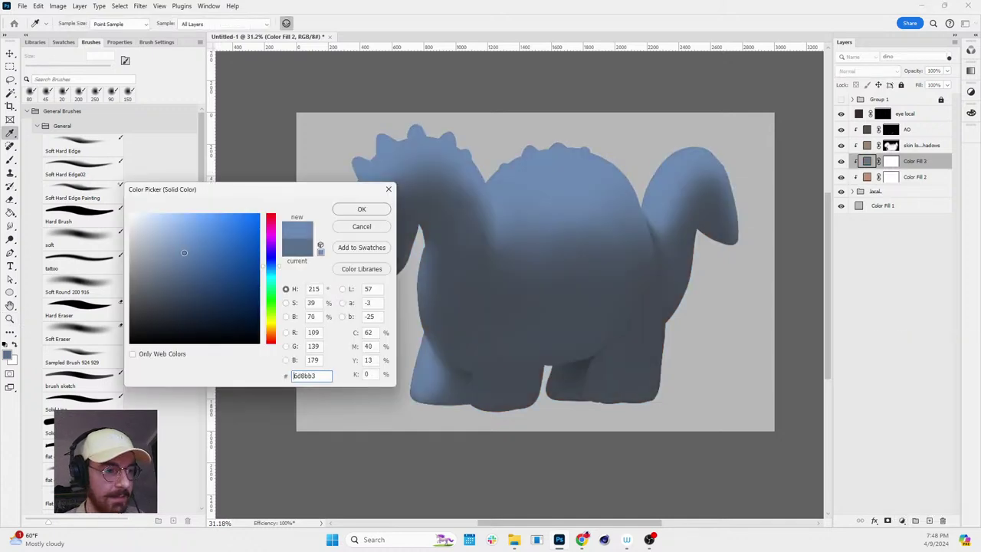
left_click(361, 209)
left_click(893, 163)
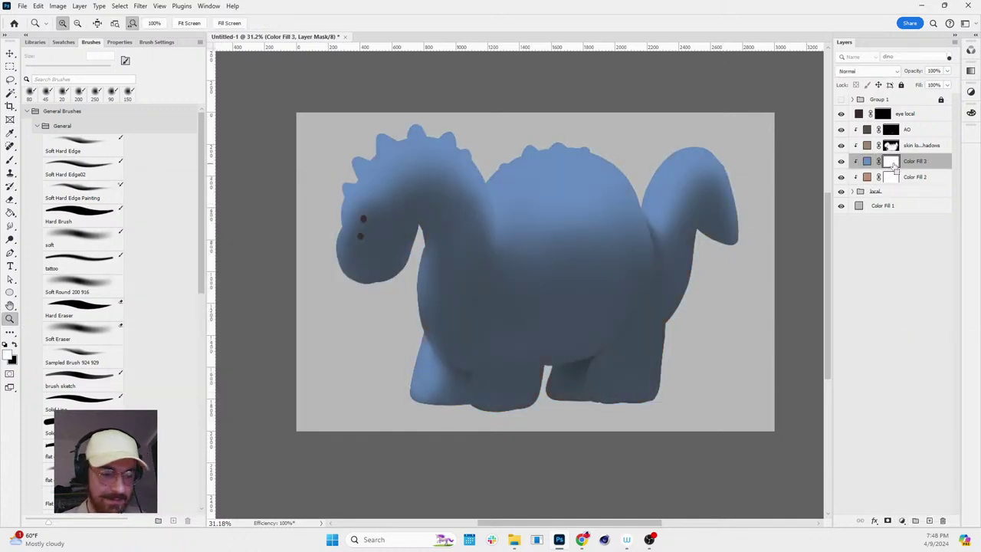
key("ctrl+i")
- Paint stripes along the back, body and neck with a 125 px brush
key("b")
key("x")
mouse_move(602, 206)
left_mouse_down()
mouse_move(621, 177)
mouse_move(609, 237)
mouse_move(530, 305)
mouse_move(423, 325)
left_mouse_up()
key("bracketright")
key("bracketright")
key("bracketright")
left_click_drag(700, 161, 685, 280)
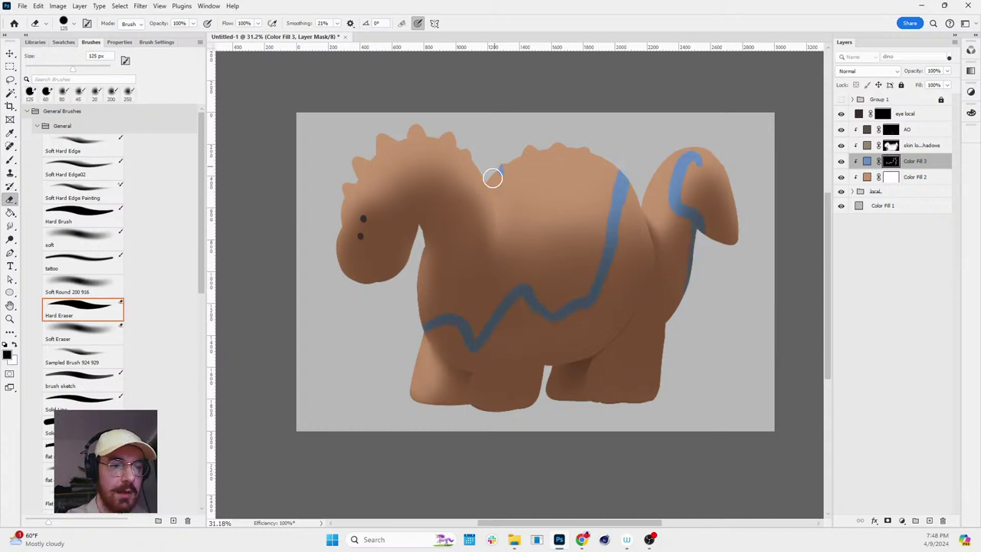
left_click_drag(494, 173, 434, 238)
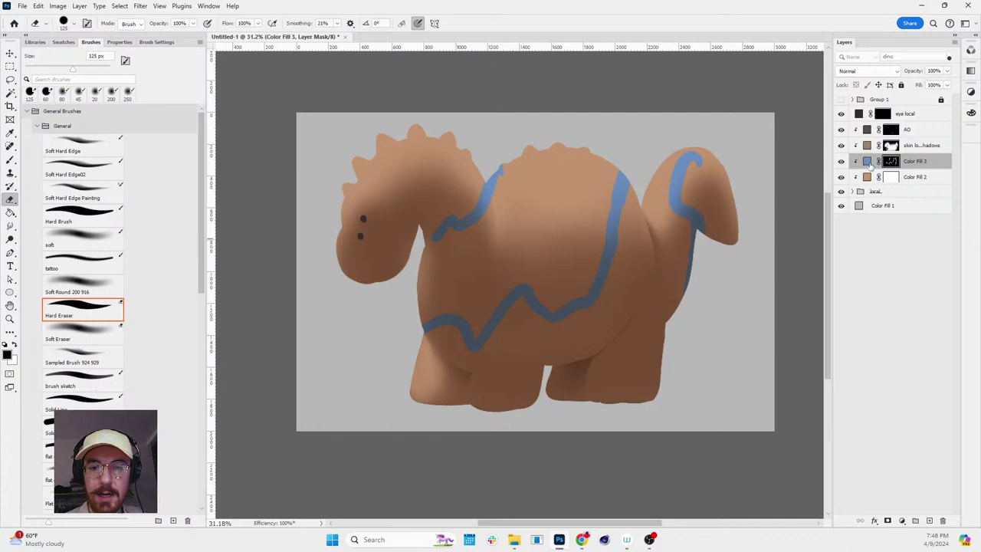
- Set the stripe fill colour to grey-blue 777e88 and inspect the result
double_click(868, 162)
type("777e88")
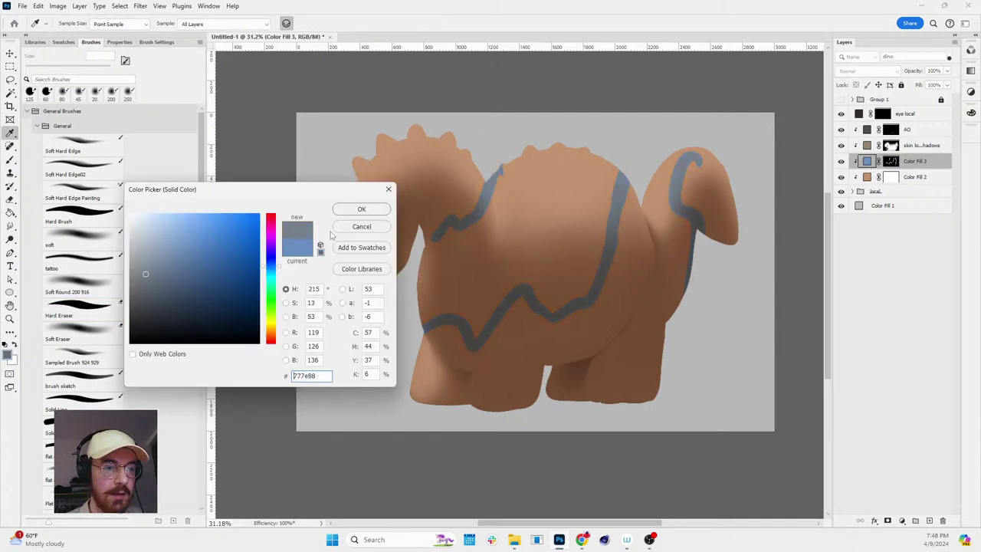
left_click(362, 211)
scroll(585, 300, "up", 2)
key("r")
left_click_drag(584, 300, 636, 236)
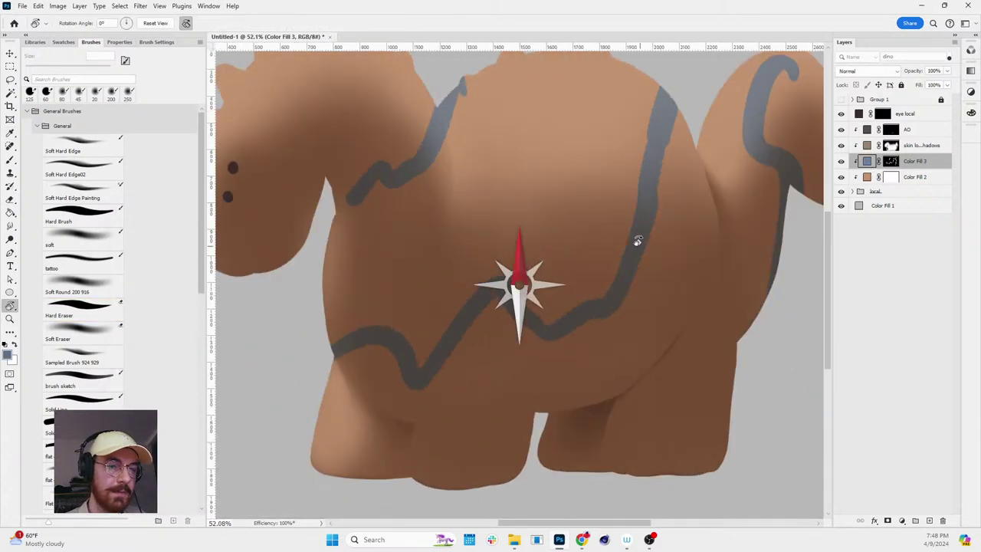
scroll(715, 203, "down", 2)
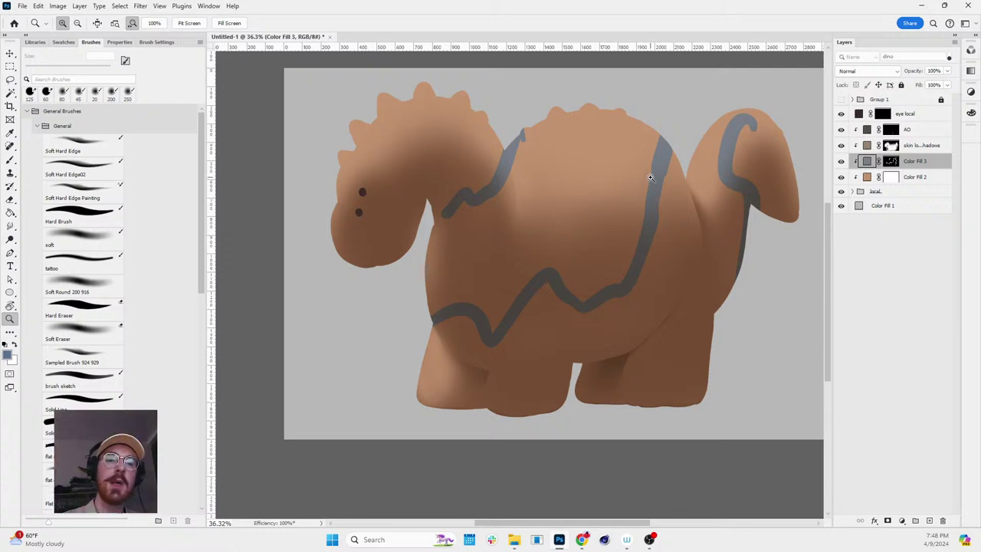
left_click_drag(618, 204, 634, 185)
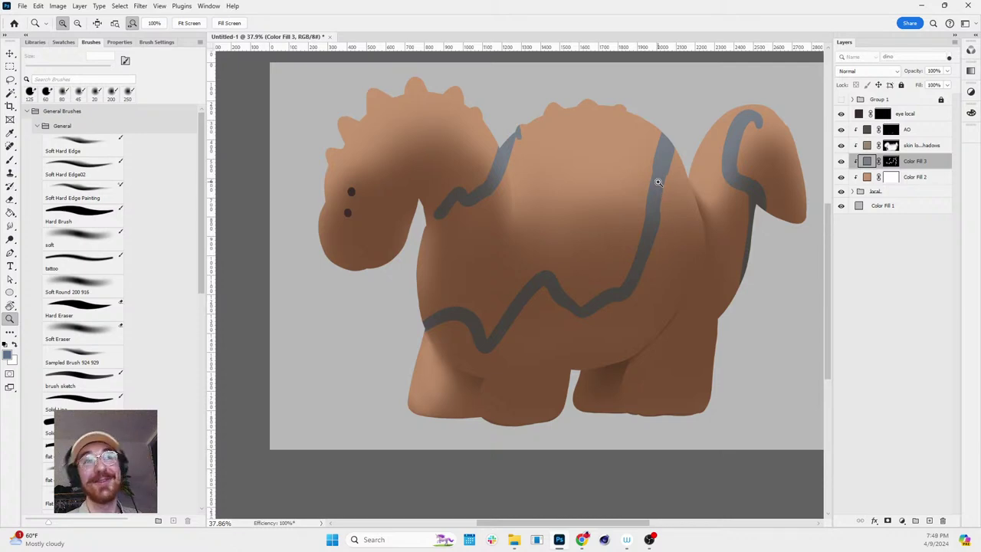
left_click_drag(656, 193, 692, 211)
double_click(866, 162)
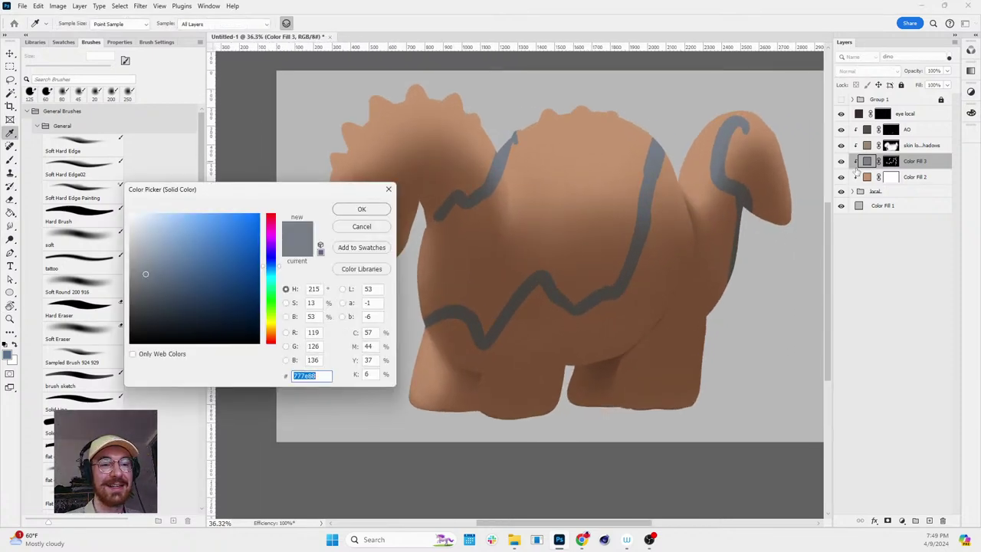
left_click(384, 226)
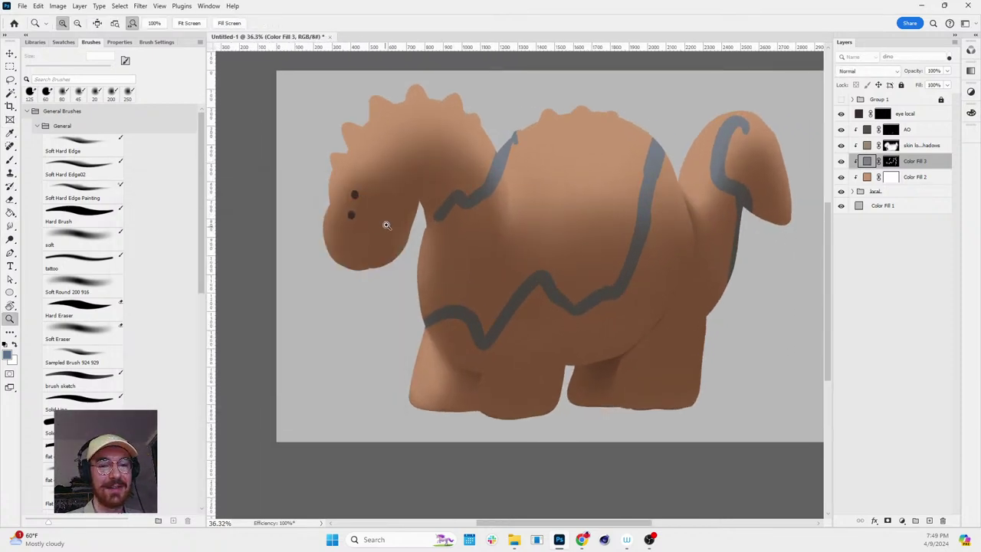
- Hide Color Fill 3 and change Color Fill 2 to soft teal 71a6a4
left_click(840, 161)
double_click(867, 177)
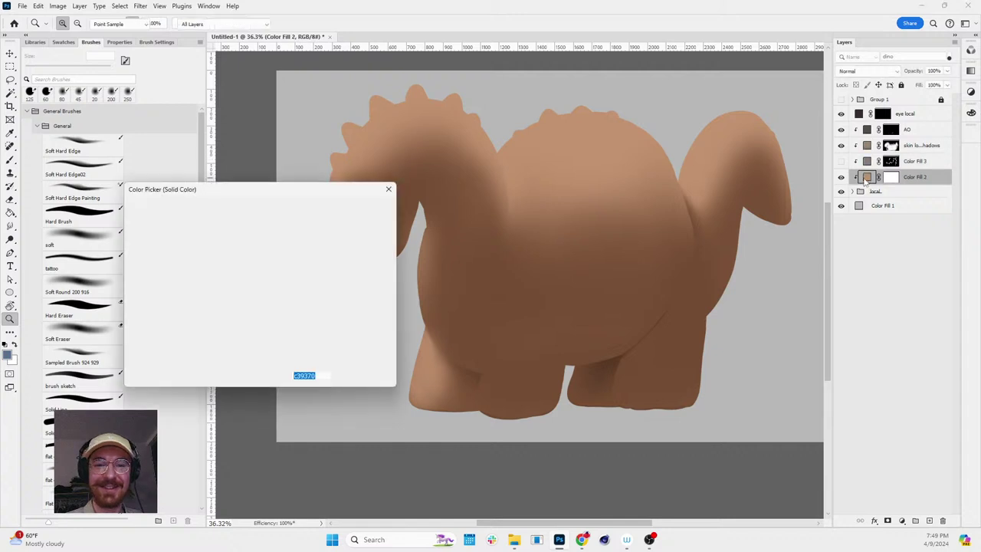
mouse_move(184, 274)
left_mouse_down()
mouse_move(197, 265)
mouse_move(166, 250)
mouse_move(171, 259)
left_mouse_up()
left_click(270, 268)
left_click(167, 261)
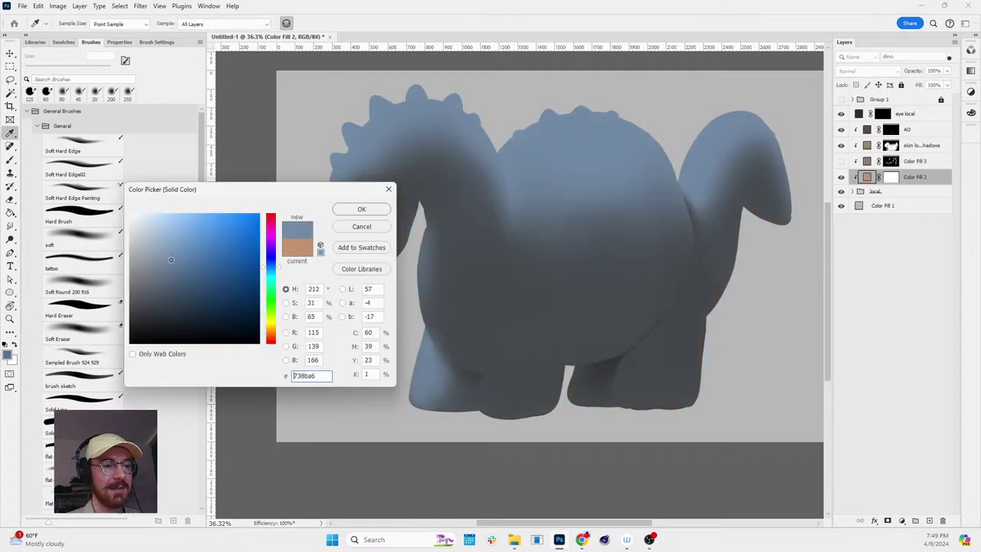
left_click(273, 279)
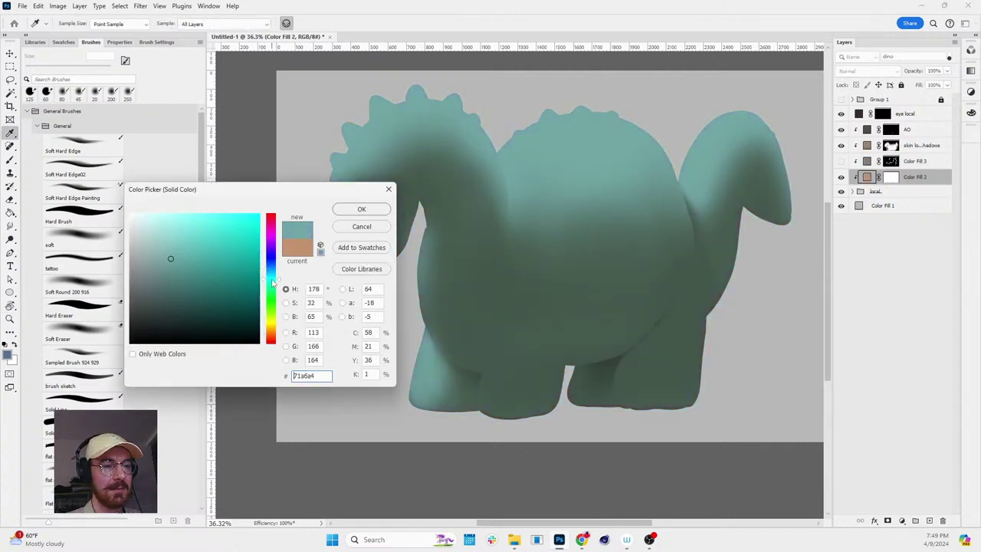
left_click(361, 209)
key("r")
left_click_drag(565, 212, 621, 179)
- Zoom onto the belly and legs, target the AO layer's mask and expand the local group
key("Escape")
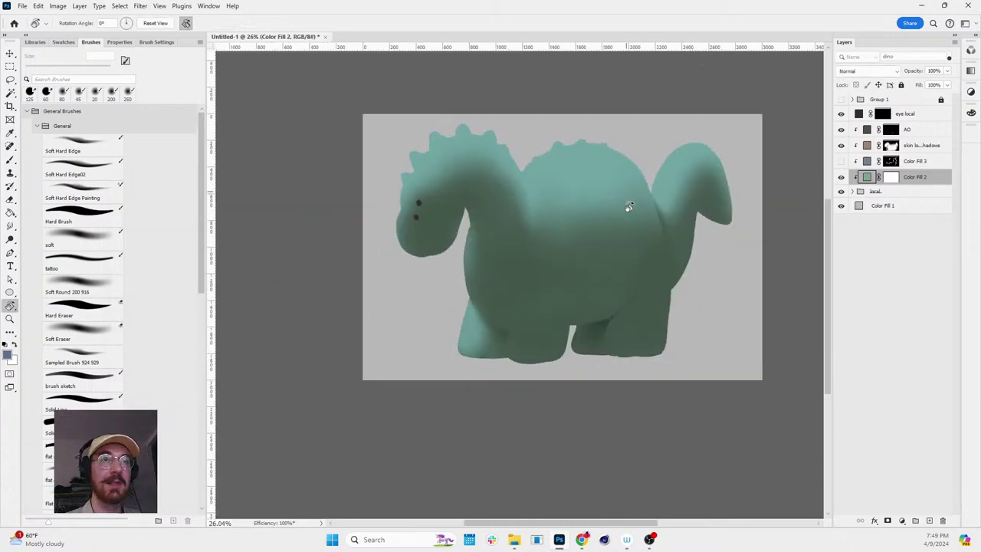
key("z")
left_click_drag(657, 306, 633, 304)
left_click_drag(554, 429, 613, 351)
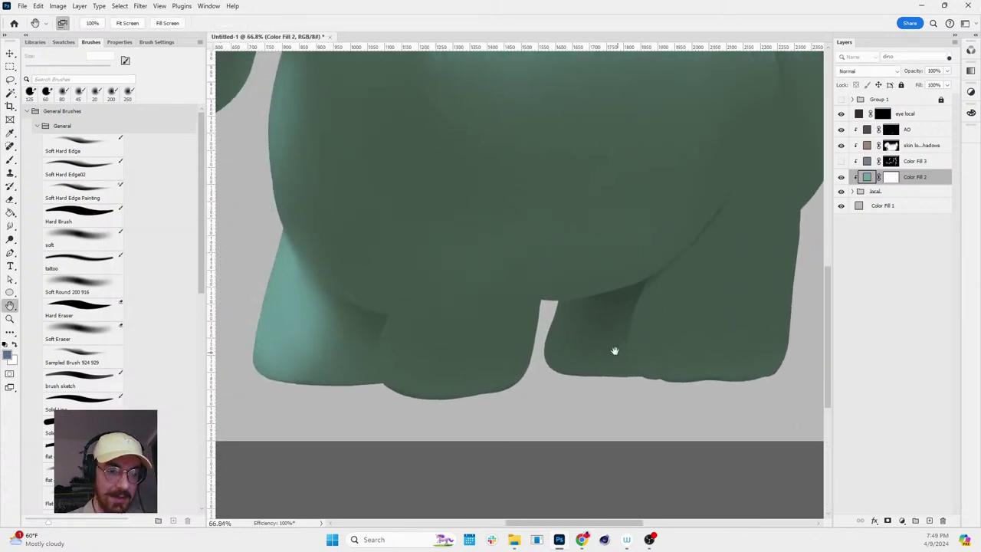
scroll(436, 340, "up", 3)
key("b")
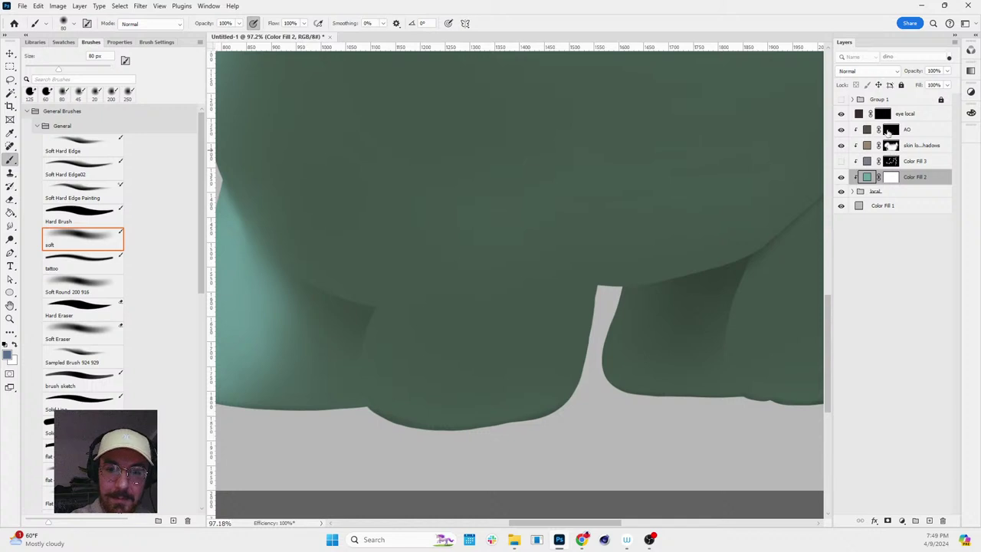
left_click(887, 131)
left_click(852, 191)
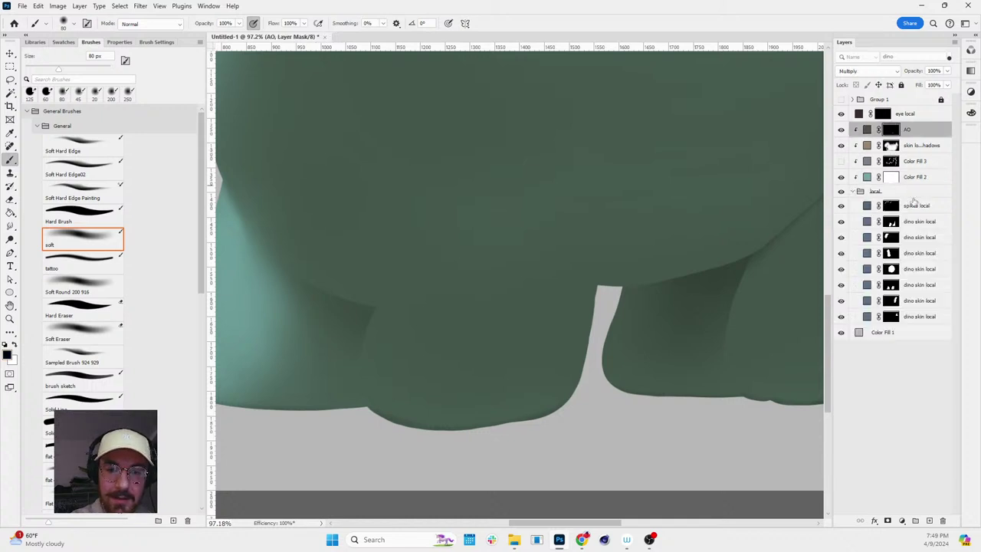
- Load the leg shapes as a selection, previewed as a mask, with a 100 px white soft brush
left_click(892, 238, "ctrl")
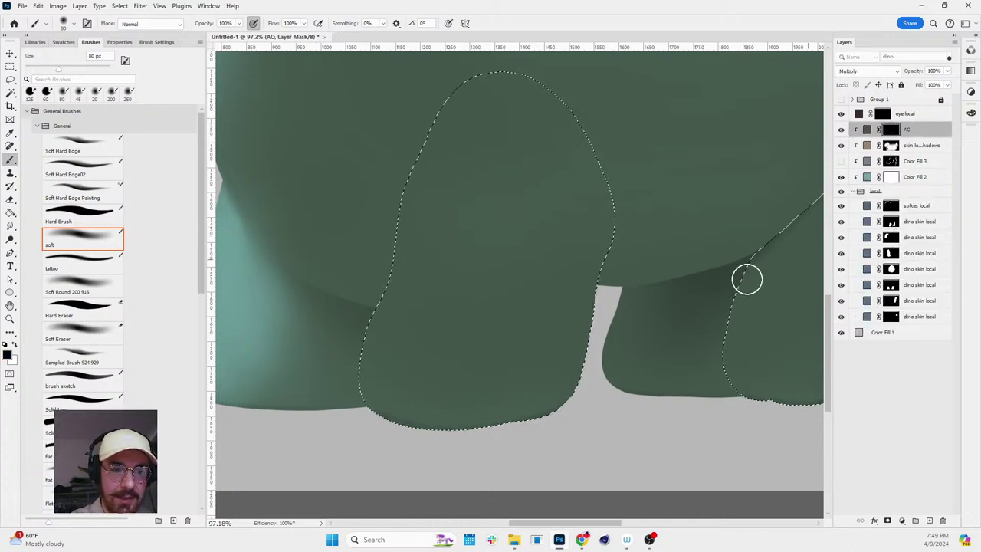
key("z")
left_click_drag(744, 278, 693, 302)
key("q")
key("q")
key("b")
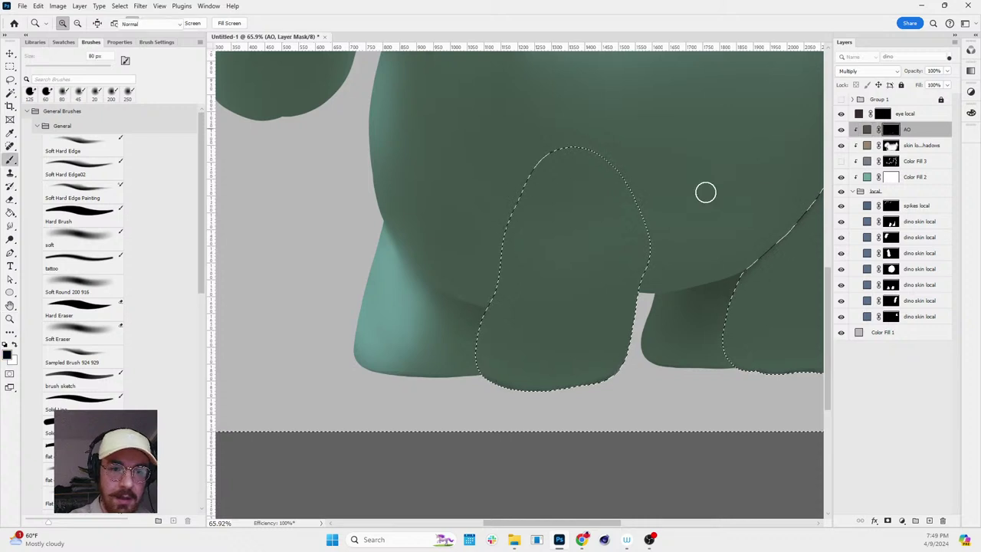
key("bracketright")
key("bracketright")
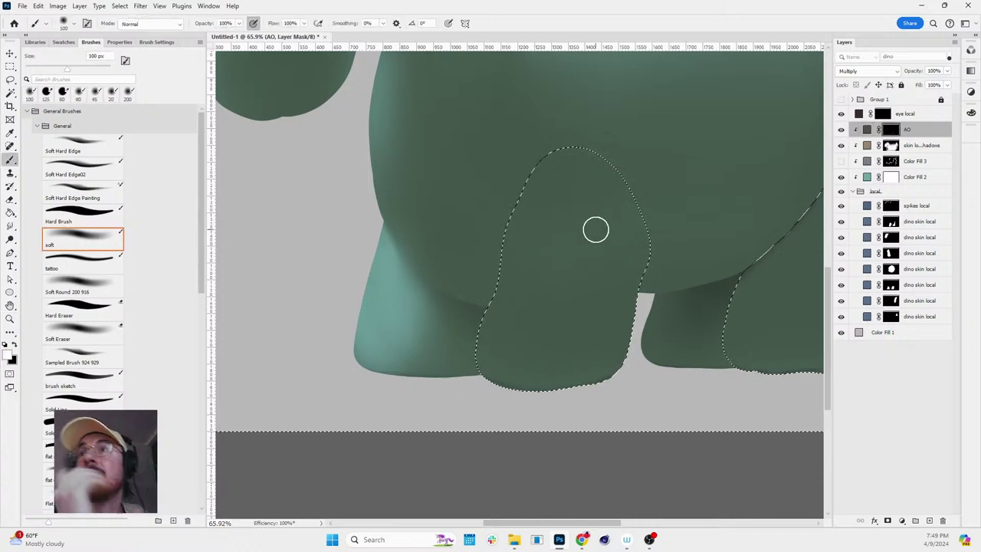
key("x")
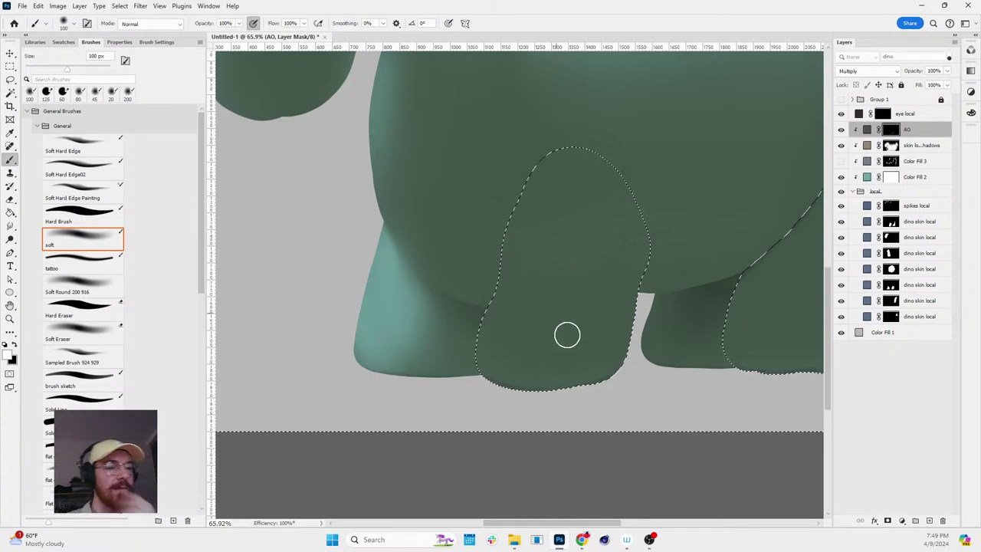
key("z")
mouse_move(543, 228)
left_mouse_down()
mouse_move(460, 222)
mouse_move(558, 214)
left_mouse_up()
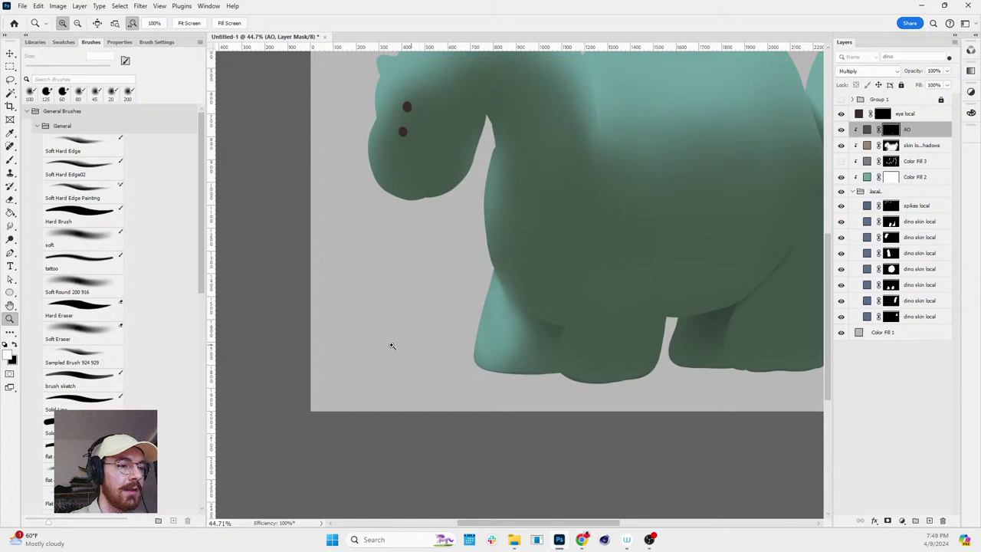
- Add a new empty layer above 'eye local' and pick the Hard Brush at 60 px
left_click(11, 357)
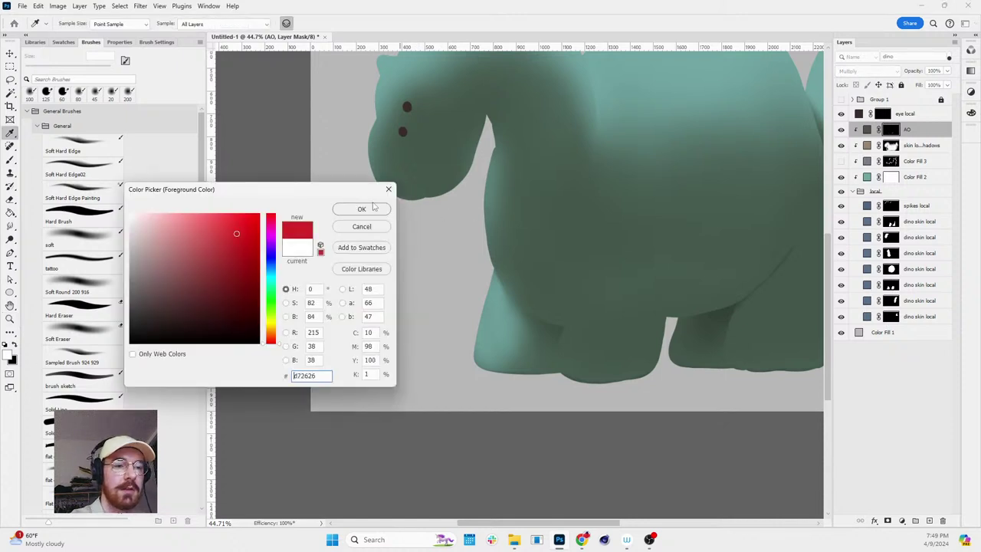
left_click(375, 207)
left_click(900, 116)
key("ctrl+shift+alt+n")
key("b")
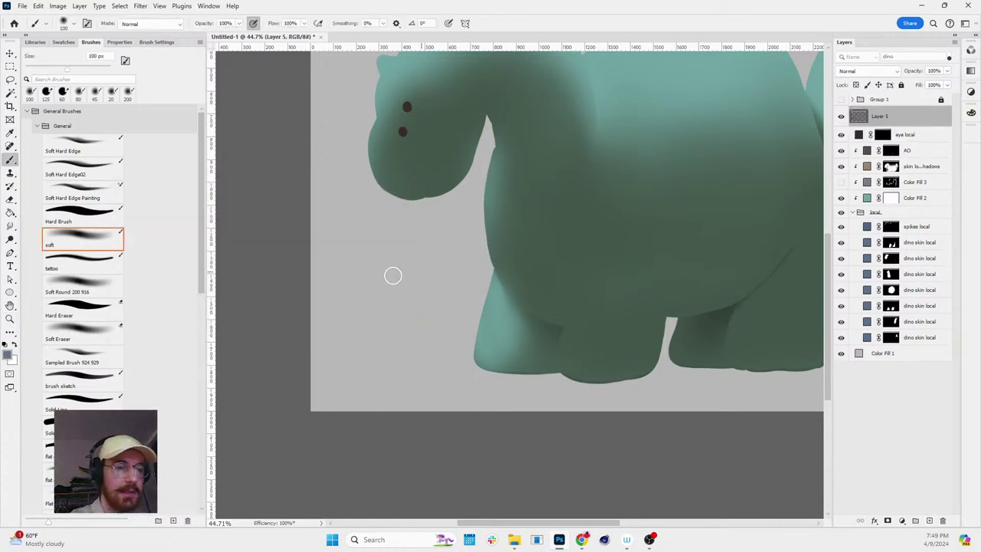
left_click(81, 214)
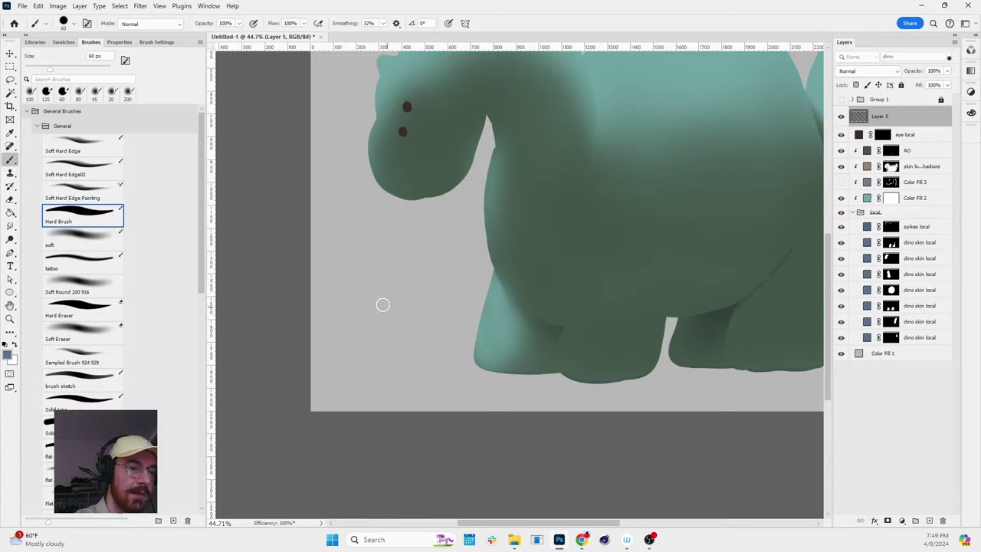
left_click_drag(383, 305, 369, 357)
key("ctrl+z")
- Set the paint colour to red and paint a strawberry shape left of the dinosaur
left_click(9, 356)
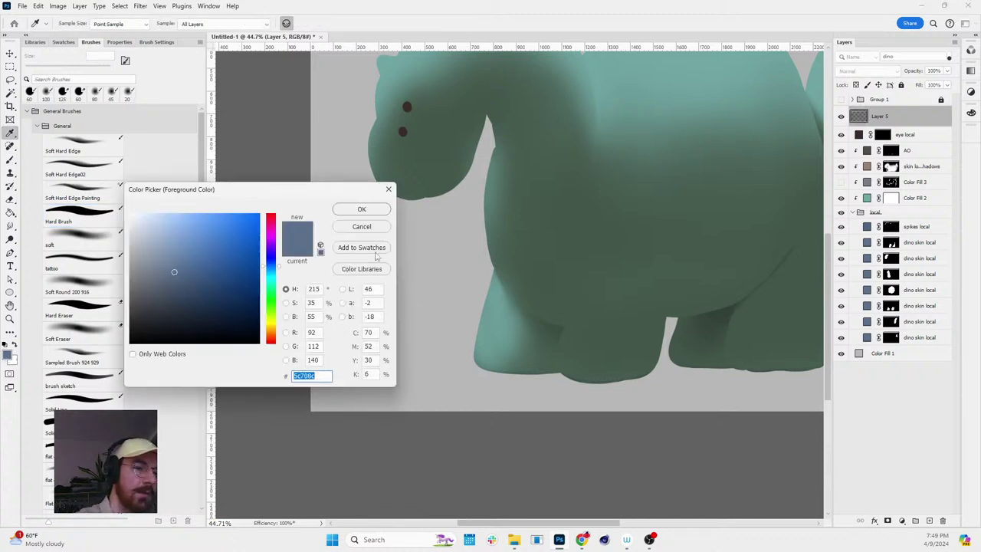
left_click(294, 375)
left_click(274, 337)
key("Return")
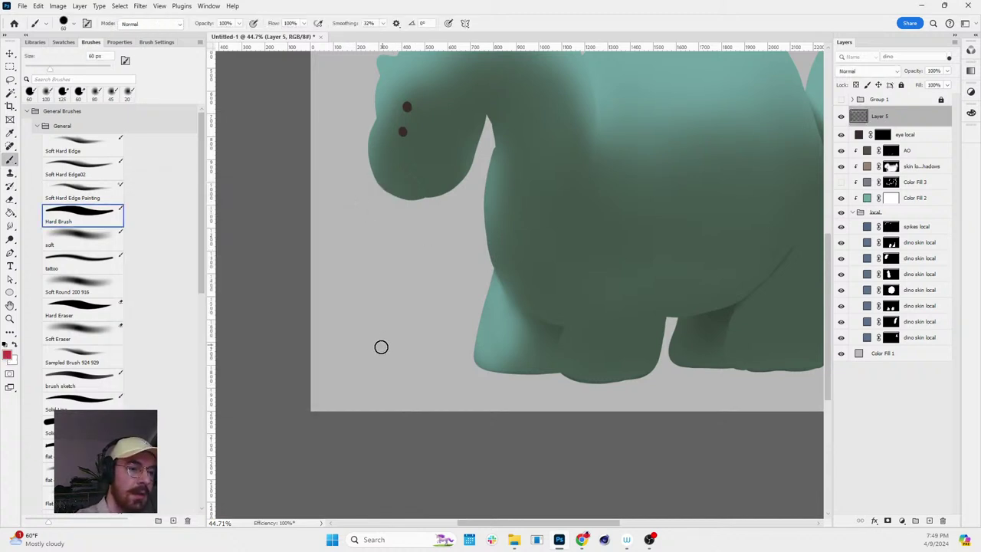
mouse_move(357, 334)
left_mouse_down()
mouse_move(414, 306)
mouse_move(366, 303)
mouse_move(391, 320)
mouse_move(389, 340)
mouse_move(402, 301)
mouse_move(413, 328)
left_mouse_up()
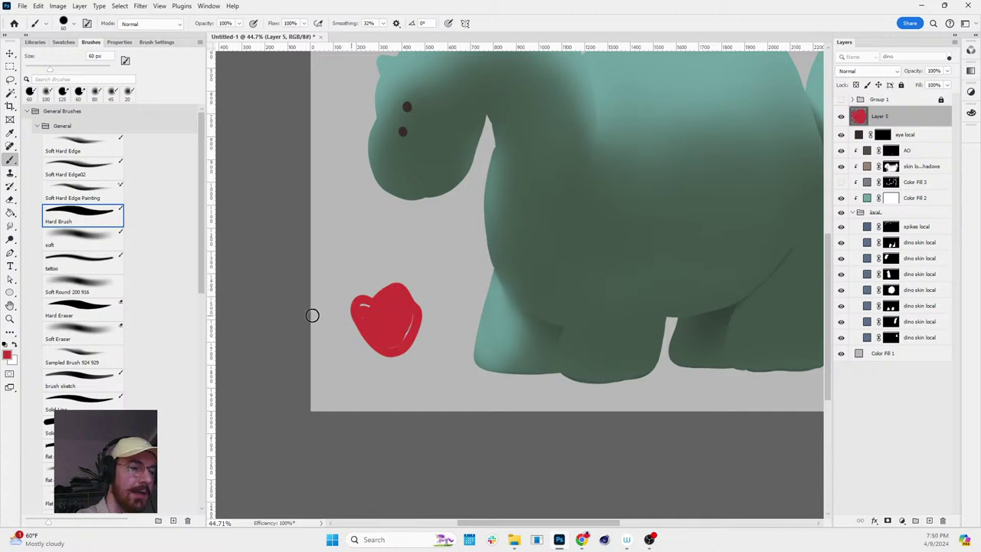
- Switch the paint colour to brown-orange for the seeds and zoom in on the strawberry
left_click(8, 354)
mouse_move(272, 332)
left_mouse_down()
mouse_move(240, 267)
mouse_move(260, 209)
left_mouse_up()
left_click(358, 210)
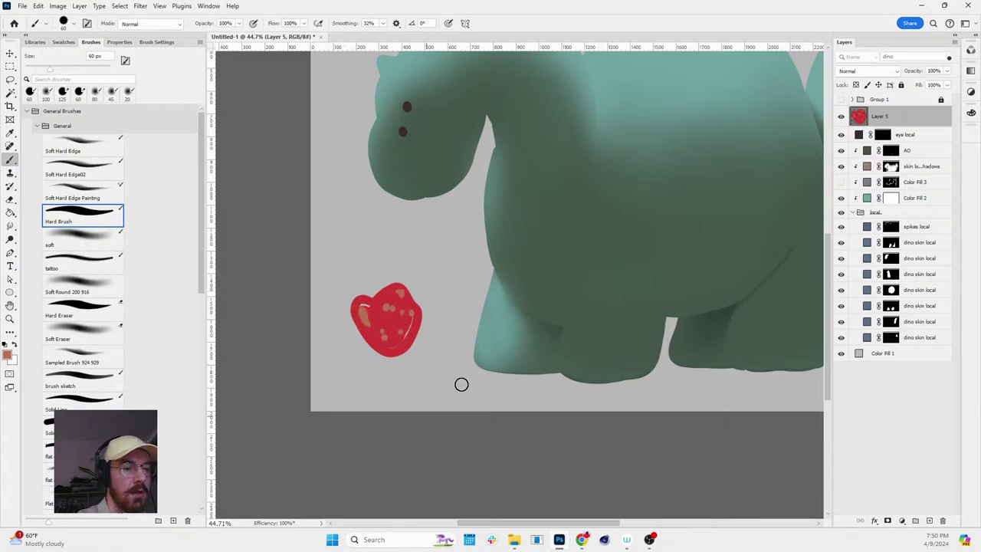
key("ctrl+space")
left_click_drag(423, 340, 457, 319)
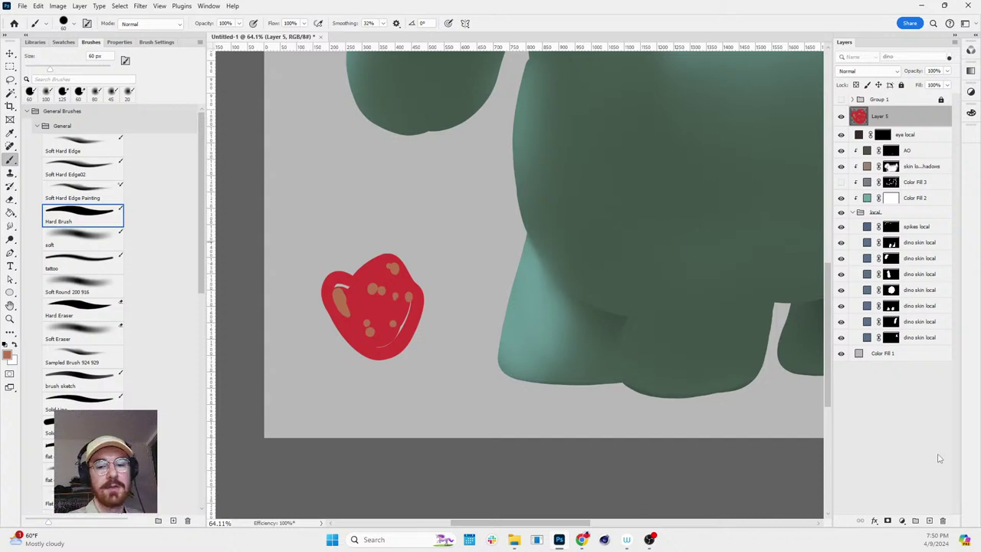
- Add a Multiply layer above the strawberry and paint brown-orange shading on its right side
left_click(928, 521)
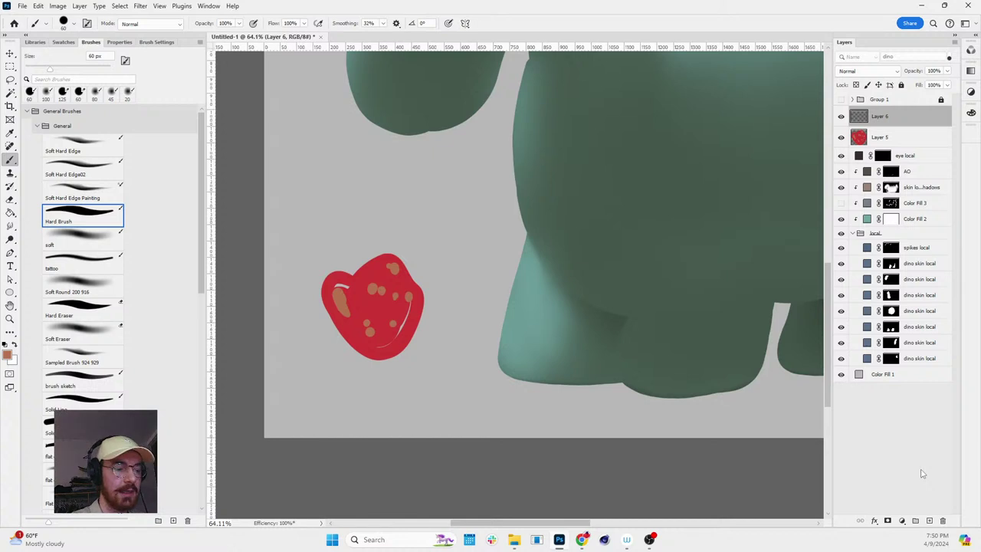
left_click(863, 71)
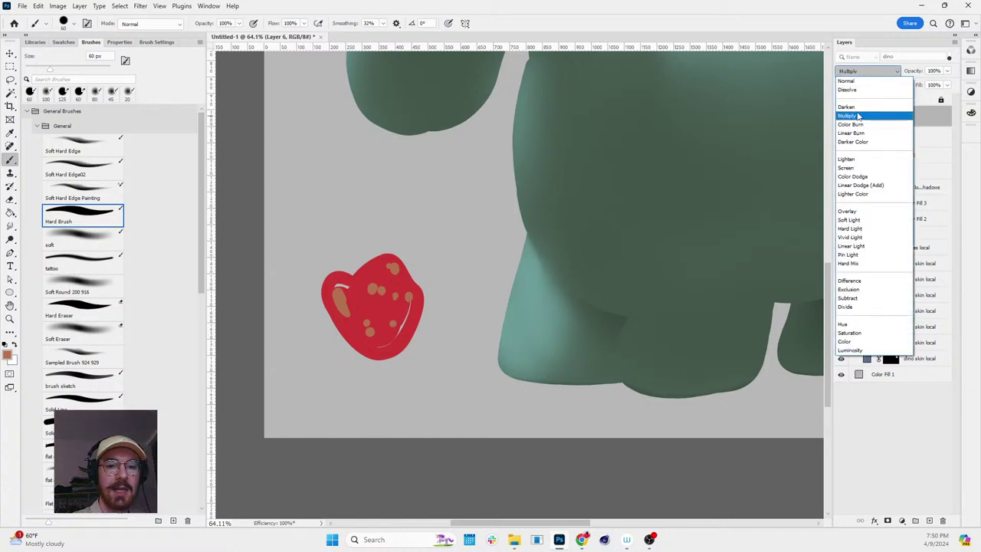
left_click(865, 114)
left_click(7, 355)
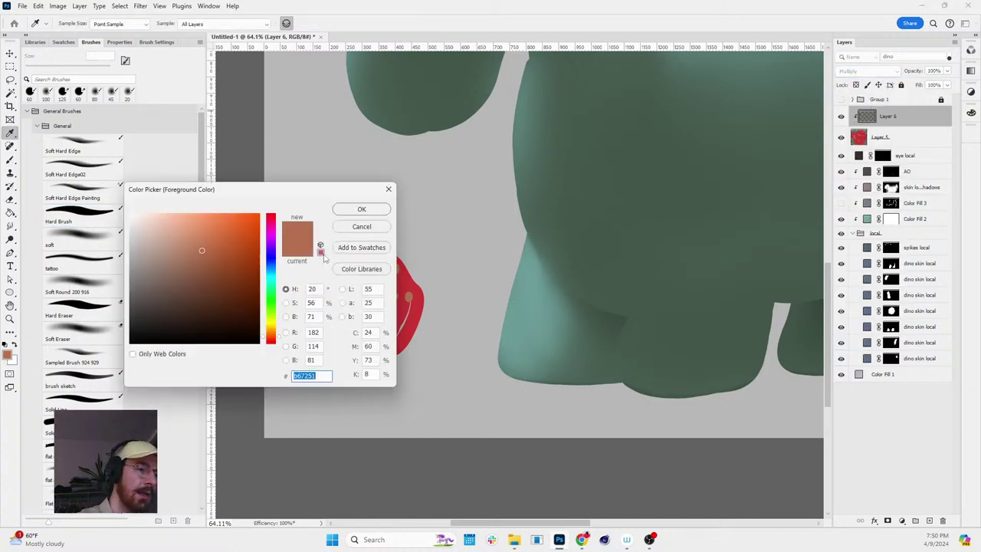
left_click(361, 210)
key("b")
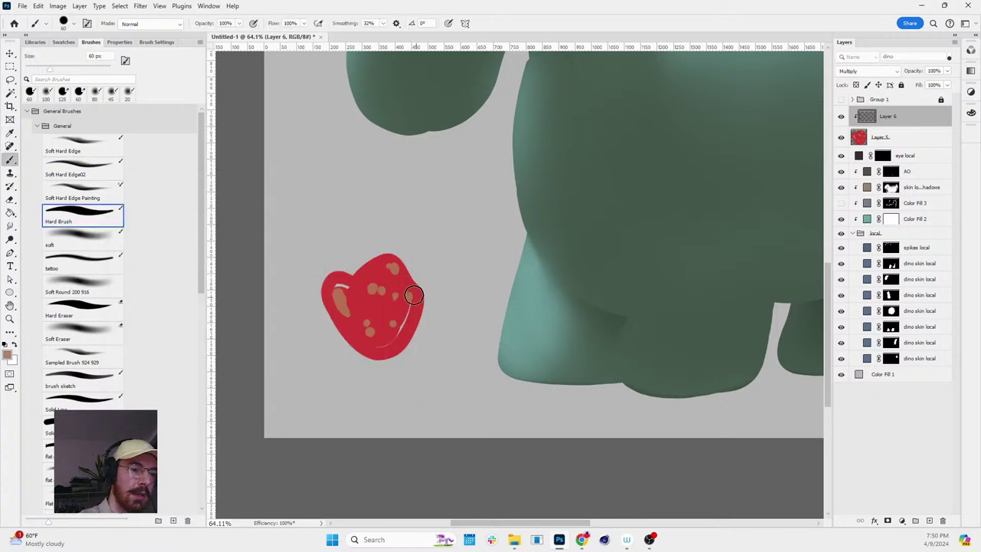
mouse_move(398, 299)
left_mouse_down()
mouse_move(342, 399)
mouse_move(422, 276)
mouse_move(442, 267)
left_mouse_up()
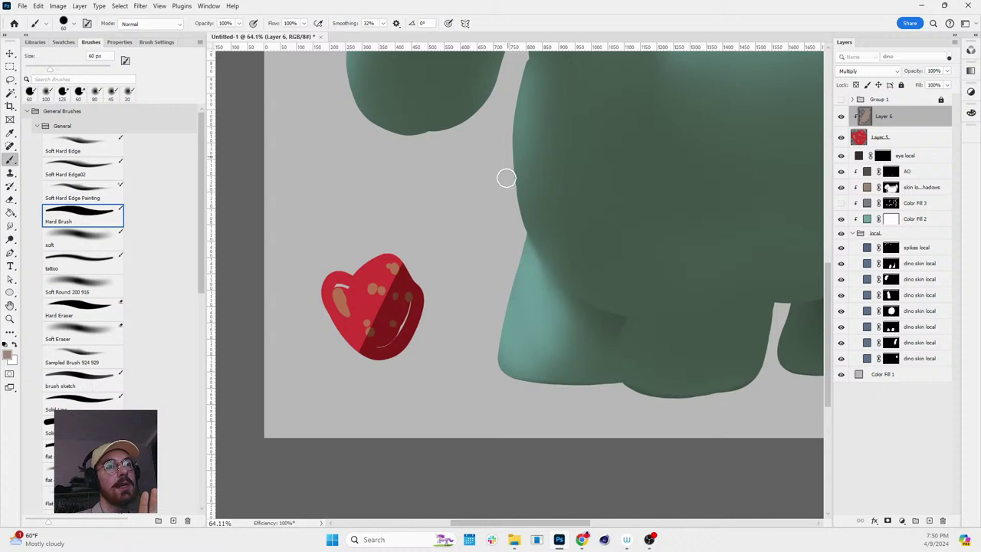
- Toggle the shading layer's visibility to compare, then delete the strawberry demo layers
left_click(840, 117)
left_click(841, 116)
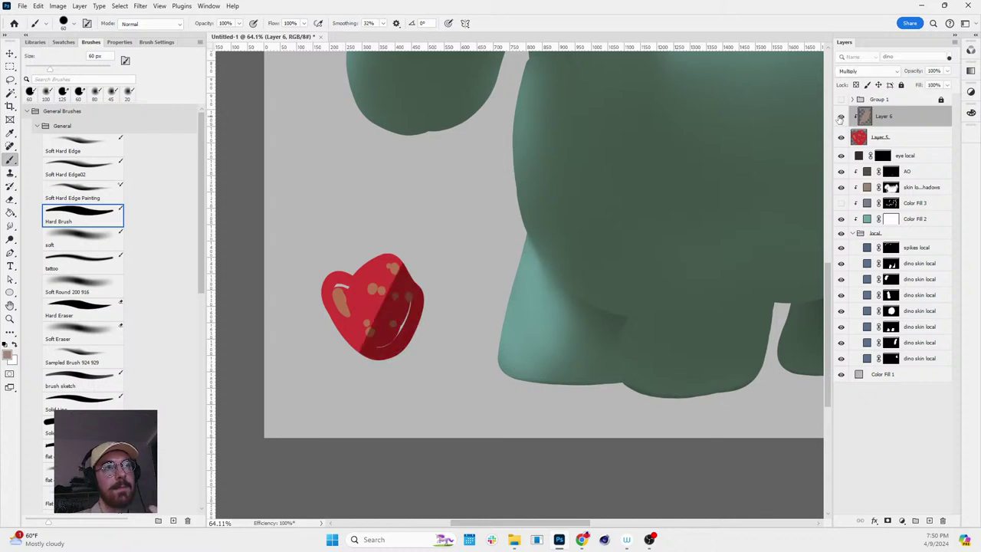
left_click(840, 116)
left_click(841, 116)
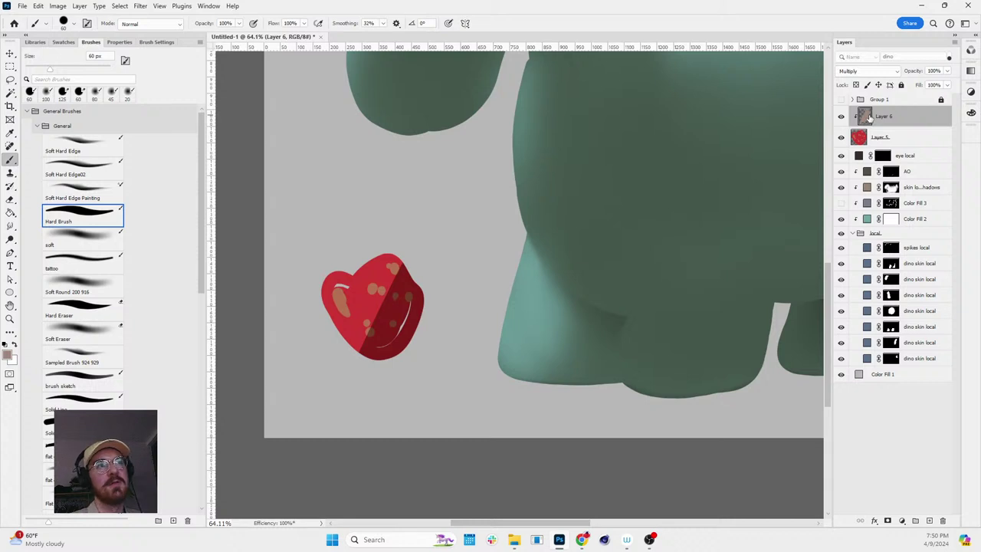
key("Delete")
key("Delete")
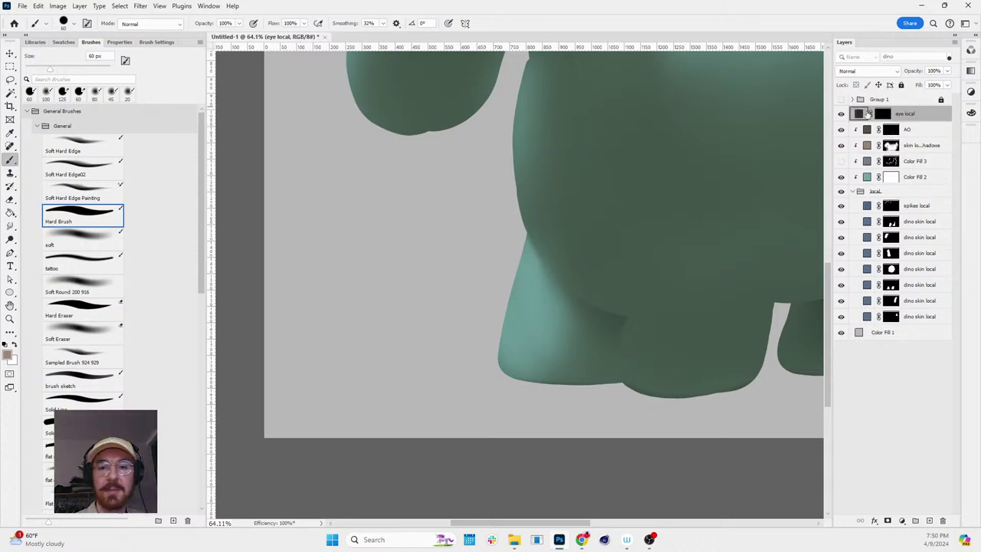
- Pan toward the dinosaur's legs and pick the soft brush at 150 px
key("space")
left_click_drag(697, 223, 622, 225)
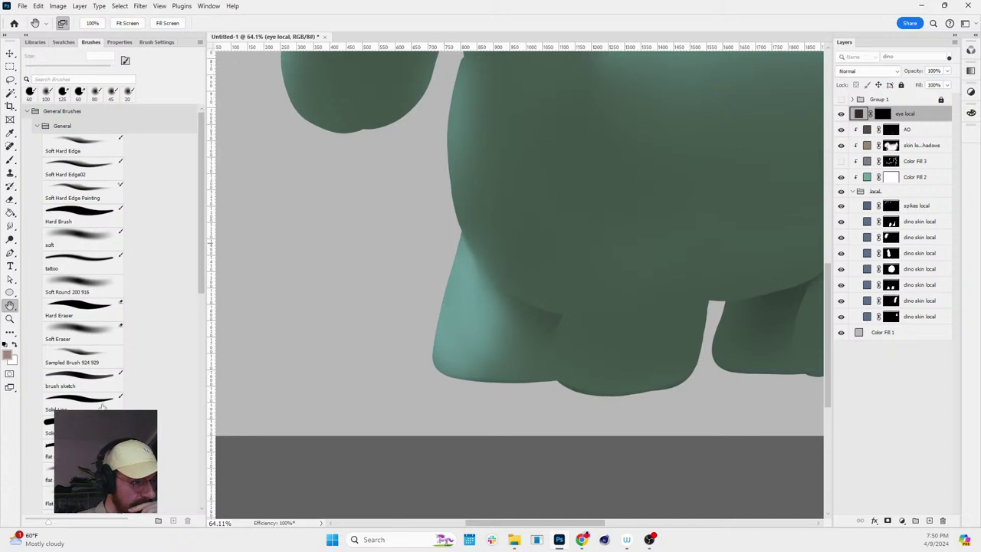
left_click(85, 243)
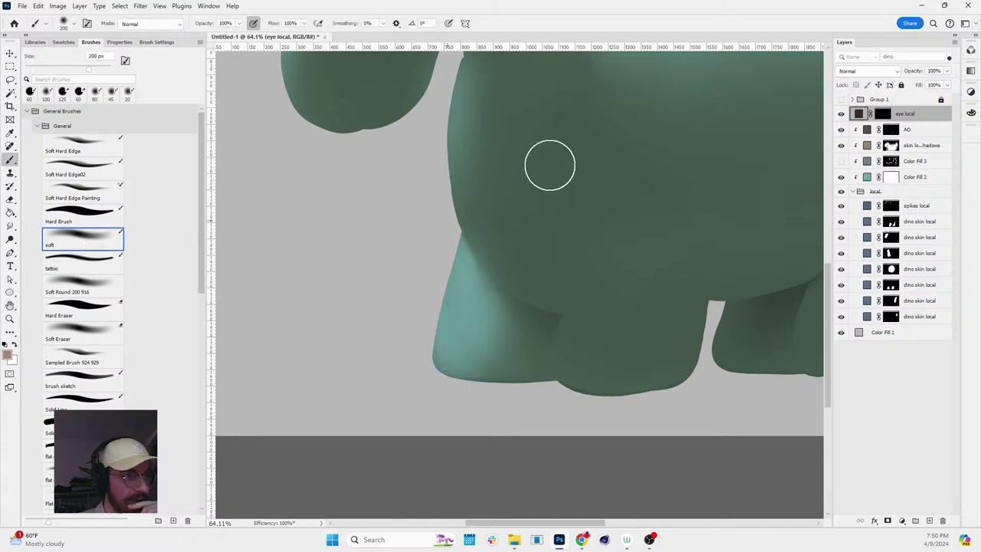
key("bracketleft")
key("bracketleft")
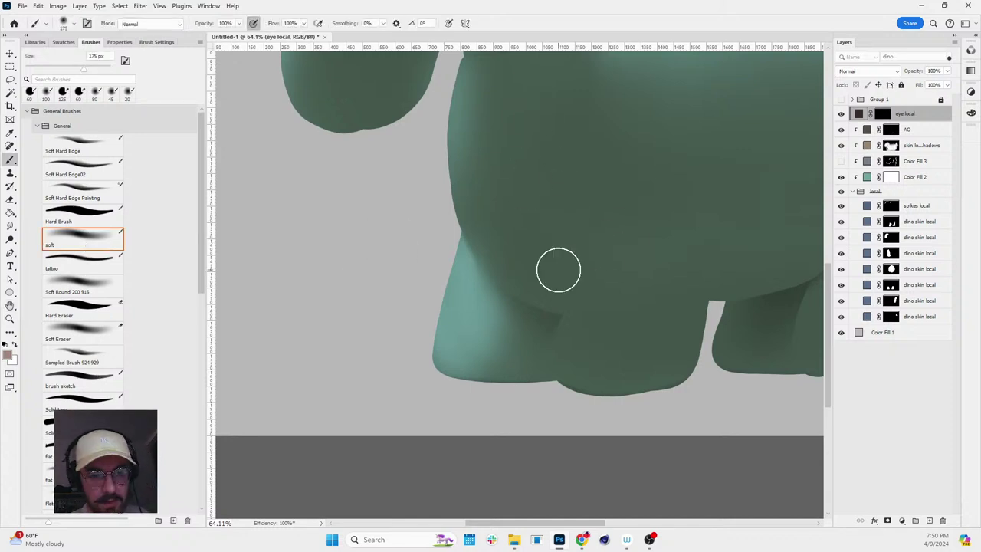
- Load the belly outline from the dino layer thumbnails and target the skin local shadows mask
left_click(891, 269, "ctrl")
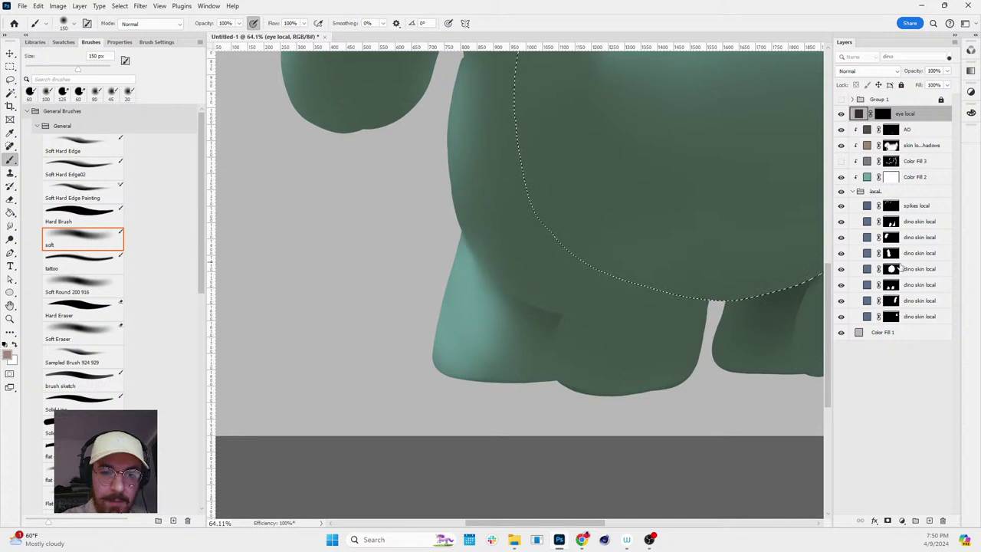
left_click(891, 238, "ctrl")
left_click(891, 285, "ctrl")
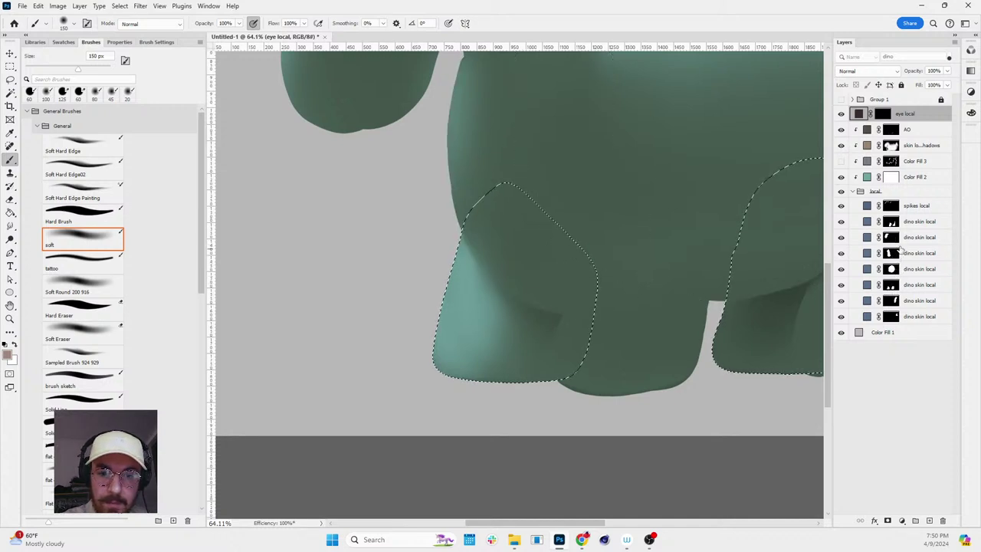
left_click(892, 266, "ctrl")
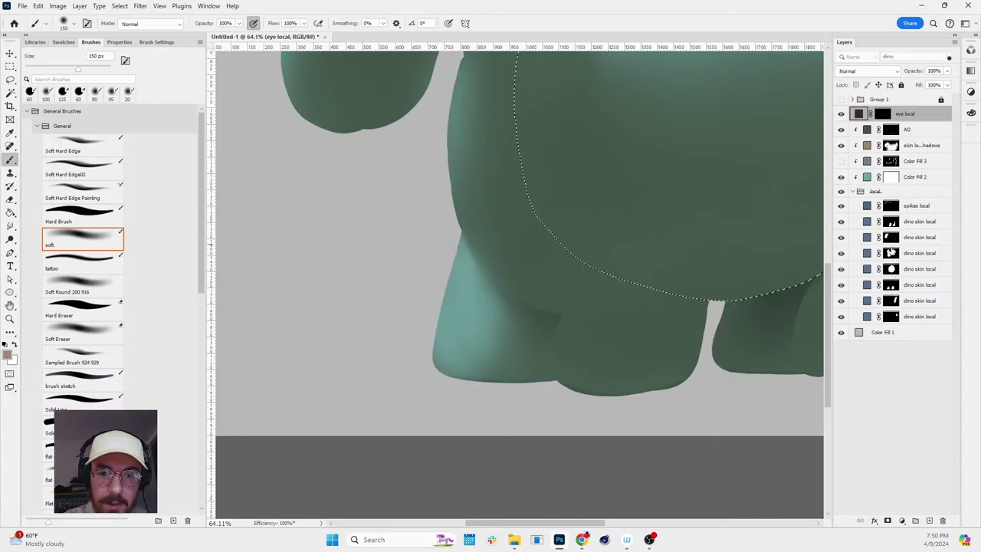
left_click(891, 238, "ctrl")
left_click(891, 253, "ctrl")
left_click(891, 268, "ctrl")
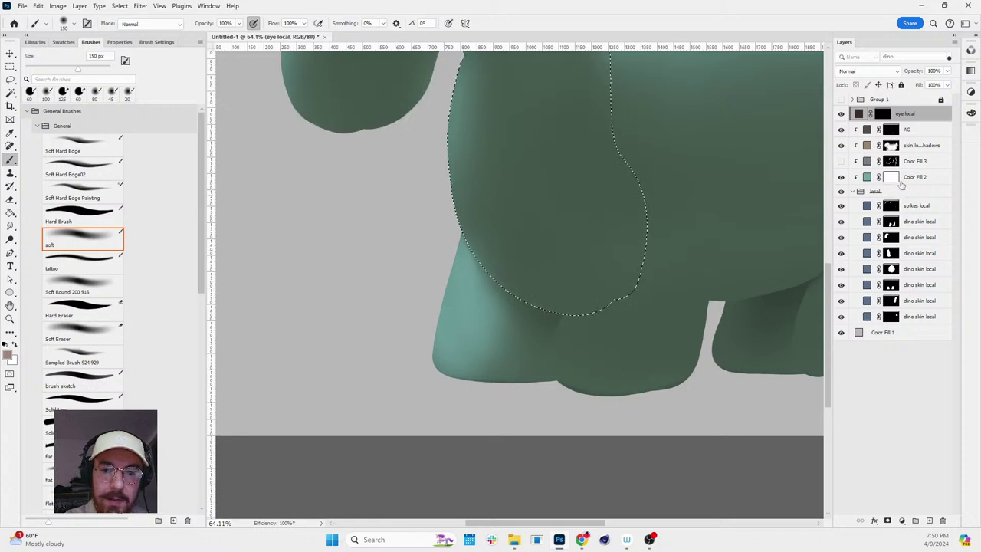
left_click(890, 145)
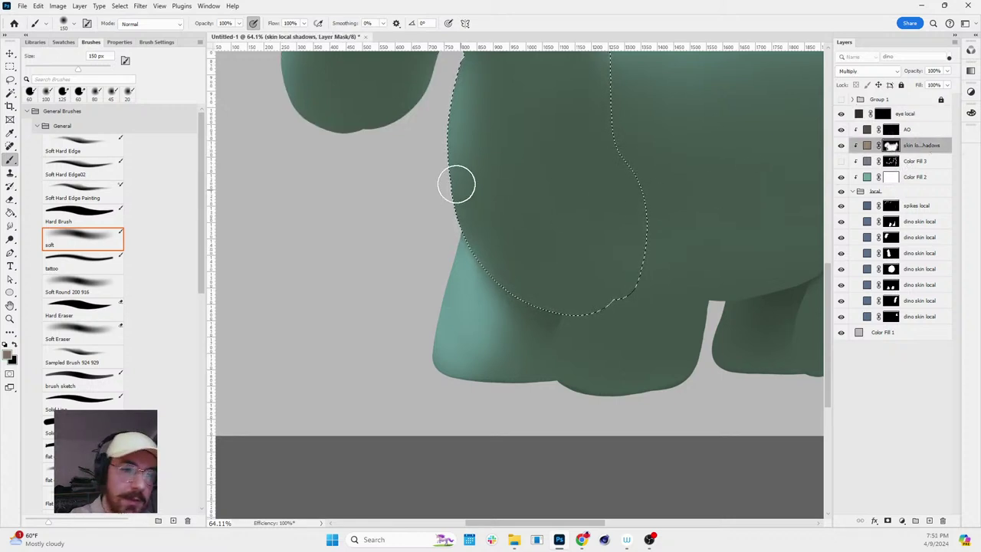
- Paint black shadow along the upper-left belly edge on the shadows mask
key("x")
left_click_drag(618, 319, 480, 230)
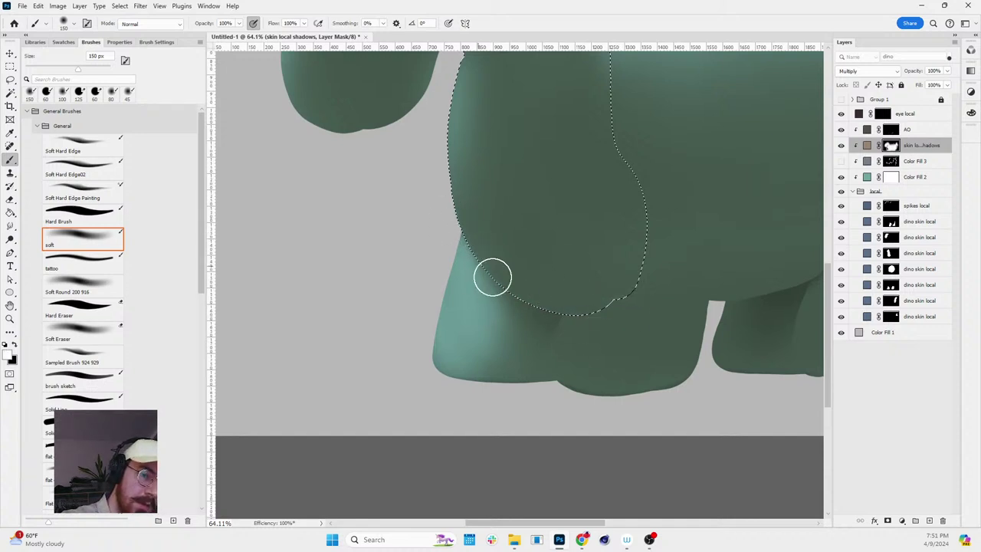
key("ctrl+d")
key("z")
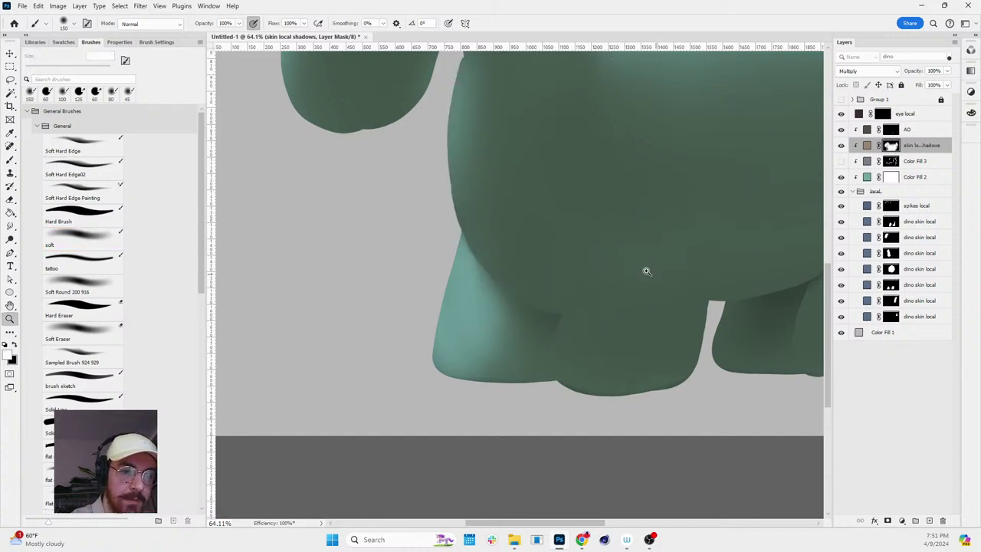
left_click_drag(644, 272, 617, 357)
key("ctrl+shift+d")
key("b")
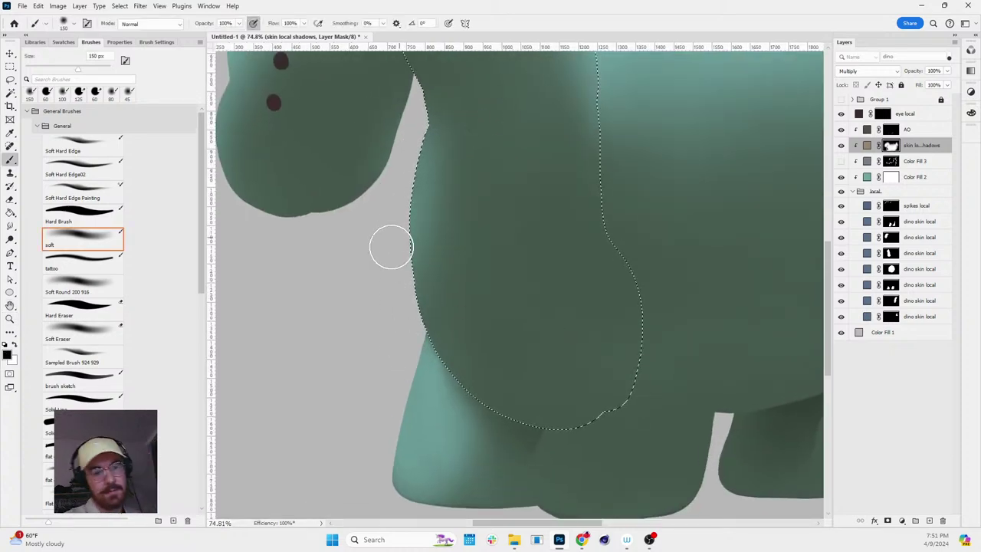
- Select the front leg minus the belly and paint soft shadow along the leg's top
key("r")
mouse_move(670, 245)
left_mouse_down()
mouse_move(652, 356)
mouse_move(687, 299)
mouse_move(659, 445)
mouse_move(692, 345)
mouse_move(650, 344)
left_mouse_up()
key("z")
key("b")
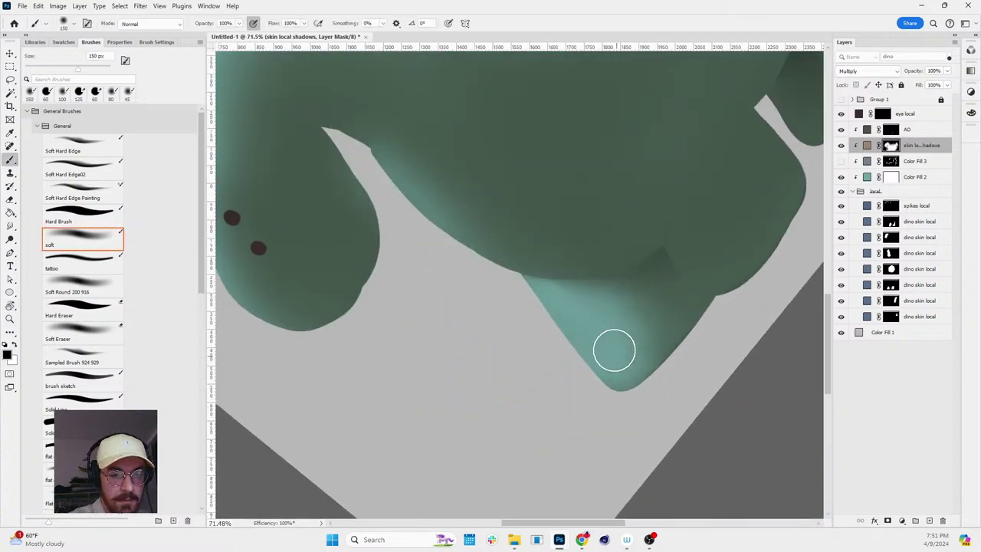
key("r")
left_click_drag(544, 338, 762, 345)
key("z")
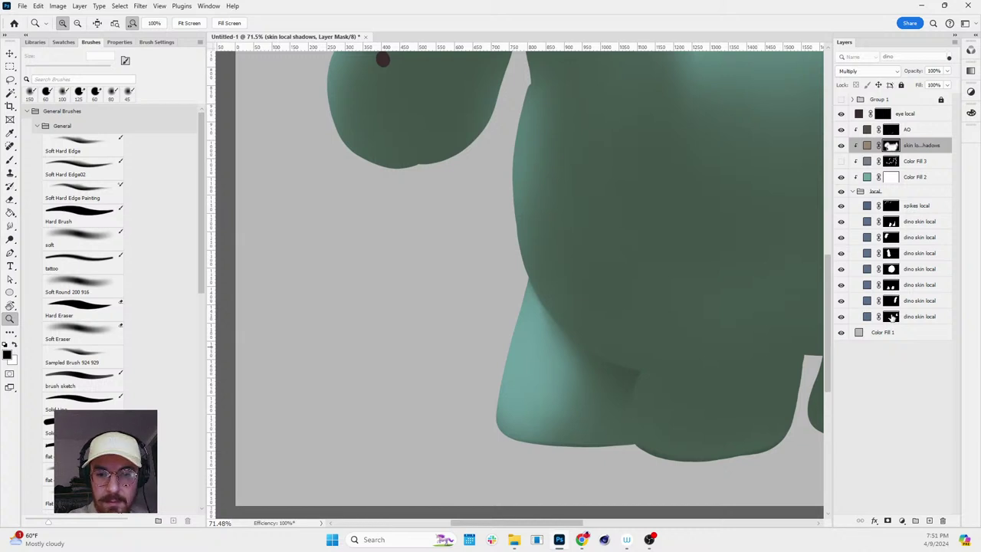
left_click(891, 288, "ctrl")
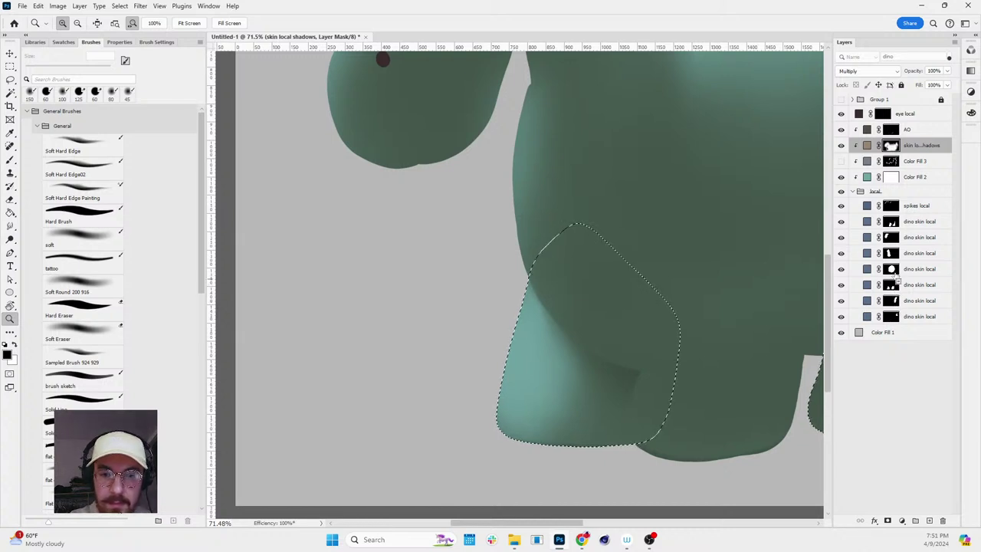
left_click(891, 255, "ctrl+alt")
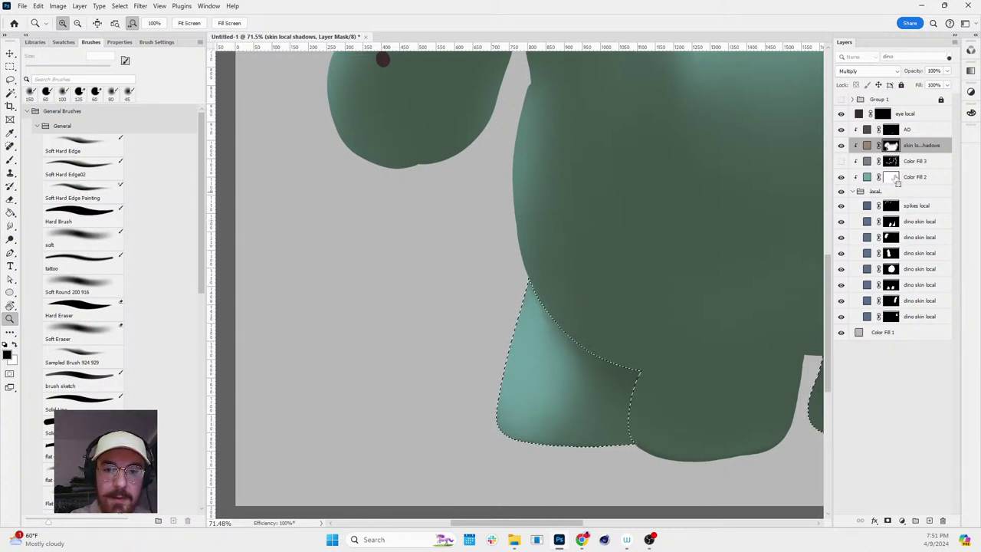
key("b")
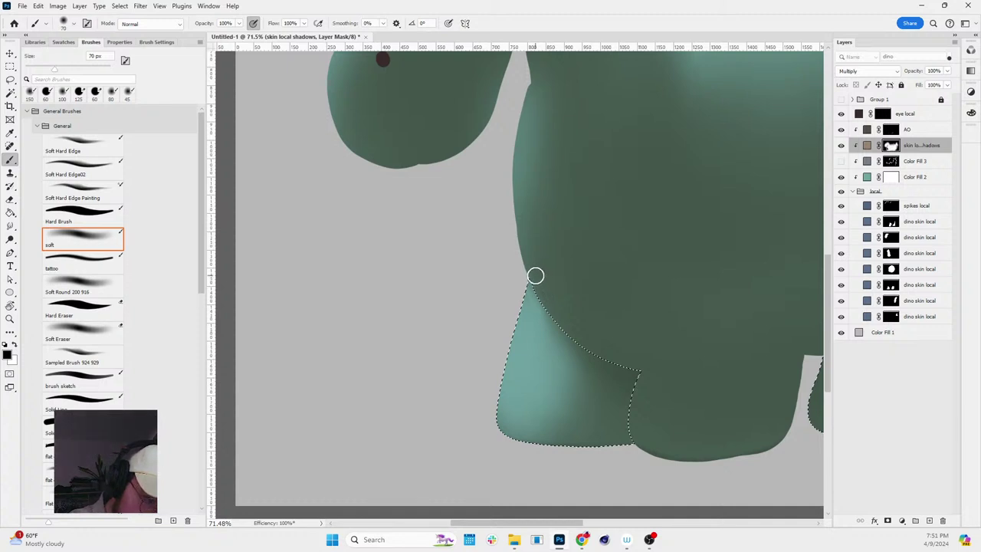
left_click_drag(536, 284, 607, 389)
key("x")
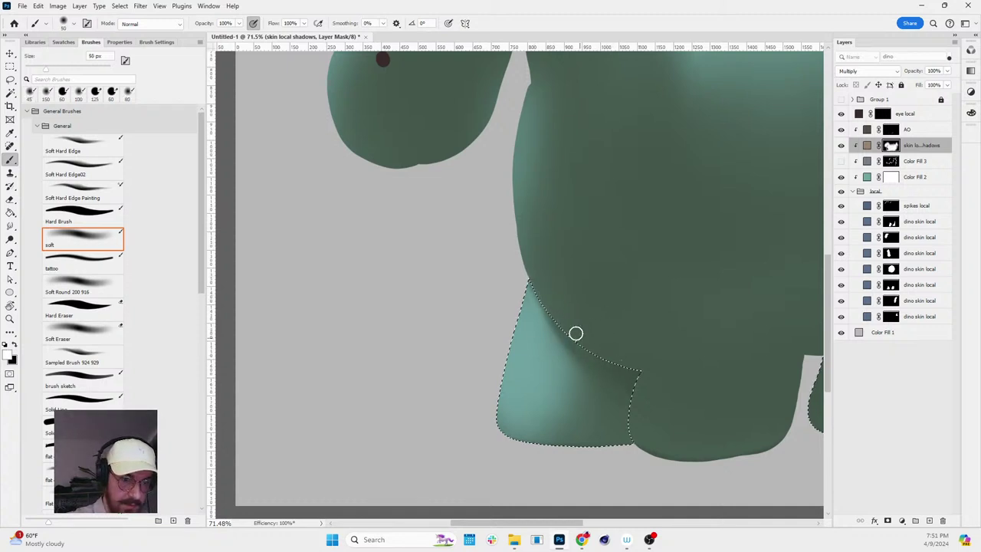
mouse_move(614, 392)
left_mouse_down()
mouse_move(546, 295)
mouse_move(611, 389)
mouse_move(563, 318)
mouse_move(628, 377)
mouse_move(612, 390)
mouse_move(619, 411)
mouse_move(583, 350)
left_mouse_up()
- Enlarge the brush, reset the canvas rotation, and target the AO layer's mask
key("bracketright")
key("bracketright")
key("bracketright")
key("bracketright")
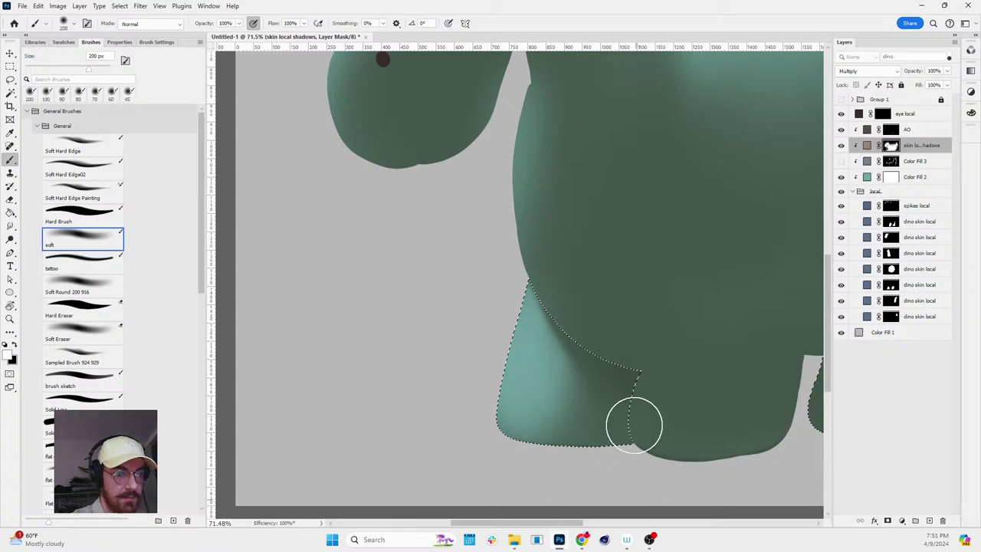
key("r")
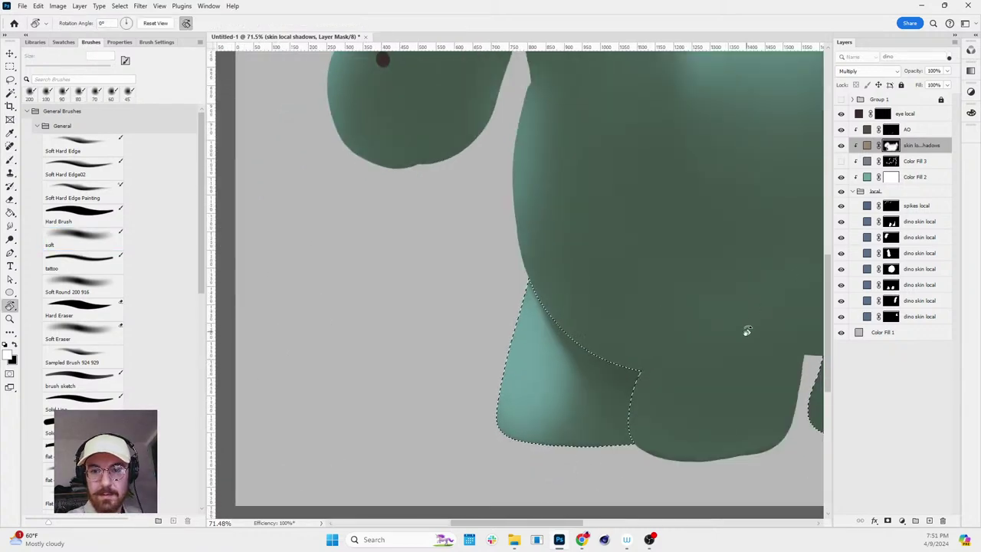
left_click_drag(747, 331, 879, 143)
key("Escape")
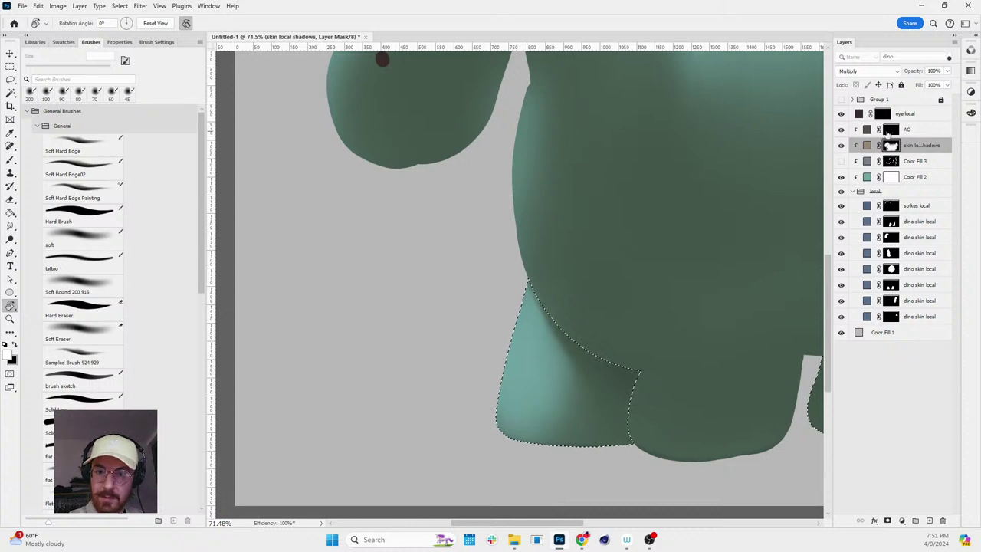
key("alt+bracketright")
key("b")
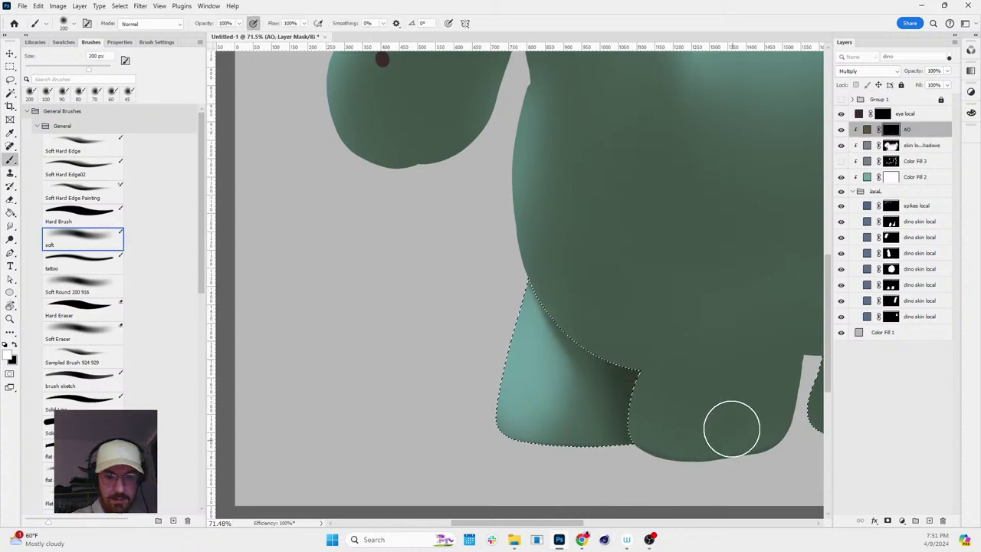
- Undo the stray new layer that was added by mistake
key("ctrl+d")
key("z")
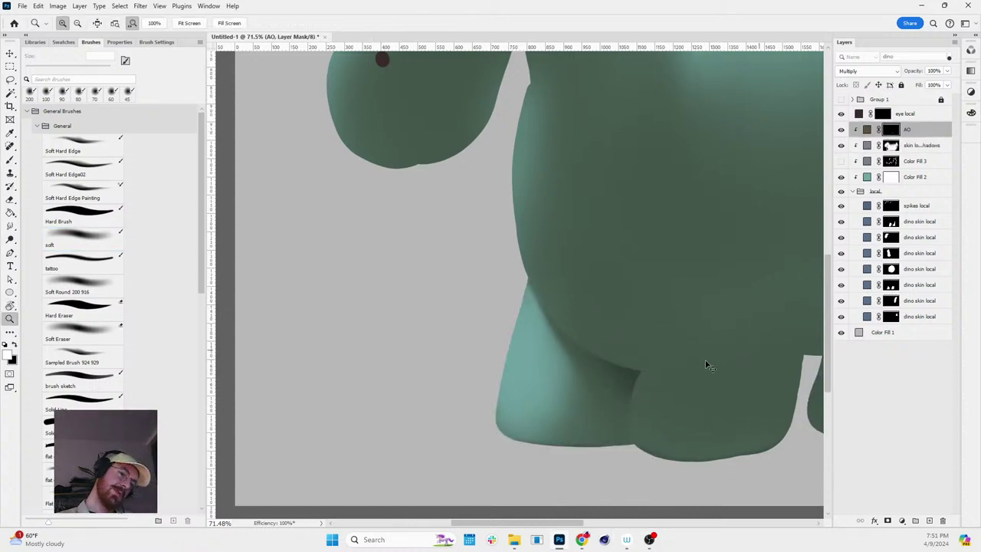
key("ctrl+shift+d")
key("b")
key("ctrl+shift+alt+n")
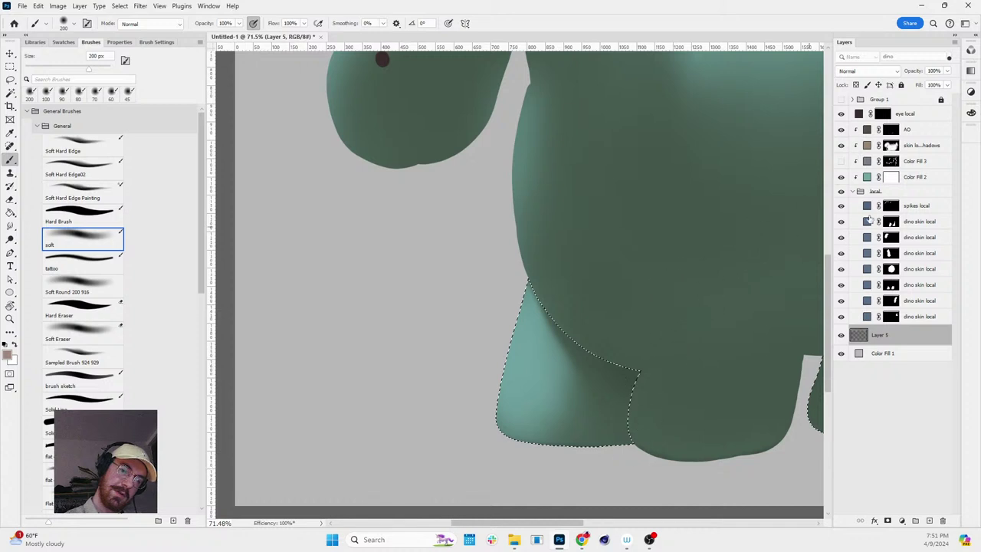
key("ctrl+z")
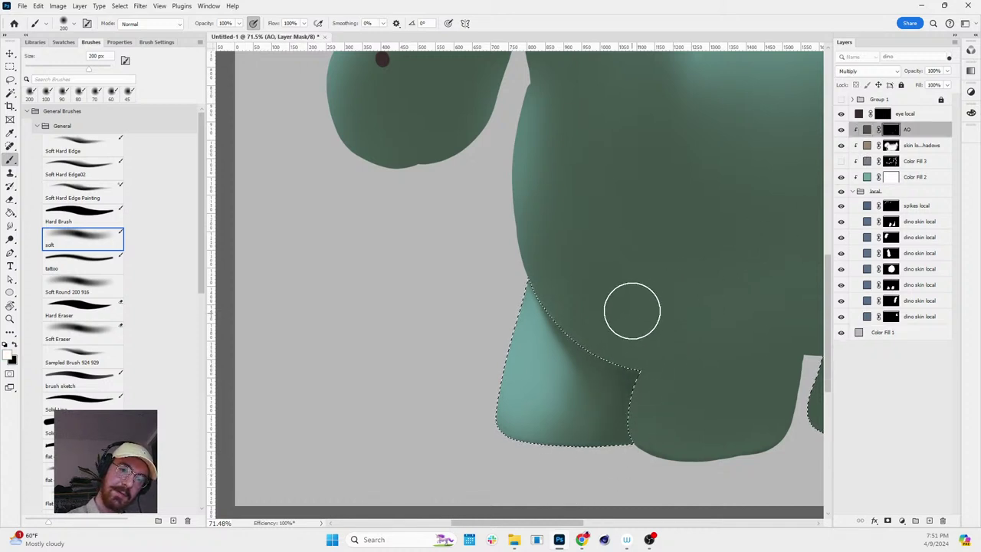
- Zoom out to the whole dinosaur, set black as foreground, and load the legs' mask selection
key("z")
key("ctrl+d")
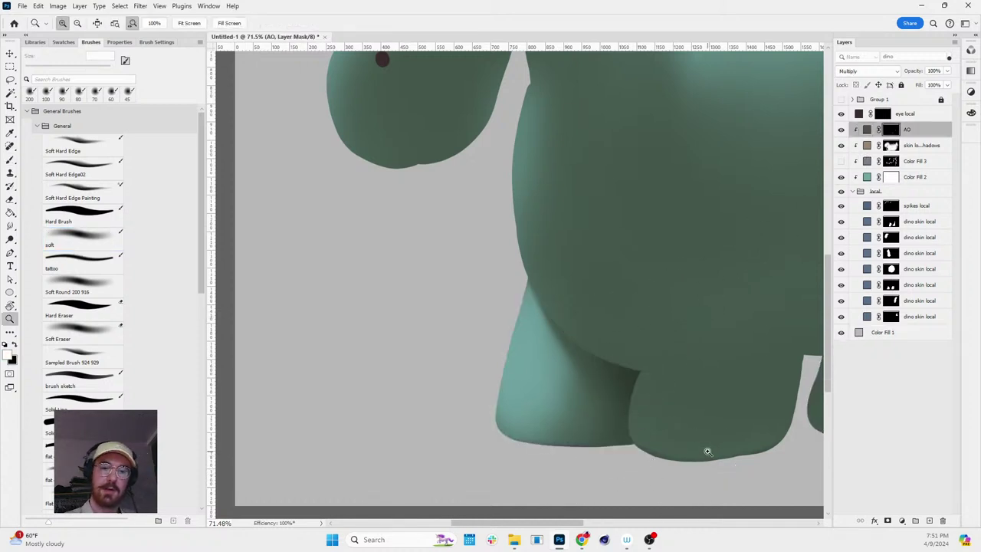
mouse_move(708, 452)
left_mouse_down()
mouse_move(602, 355)
mouse_move(582, 360)
mouse_move(690, 330)
mouse_move(771, 391)
mouse_move(702, 366)
mouse_move(716, 381)
left_mouse_up()
key("r")
key("b")
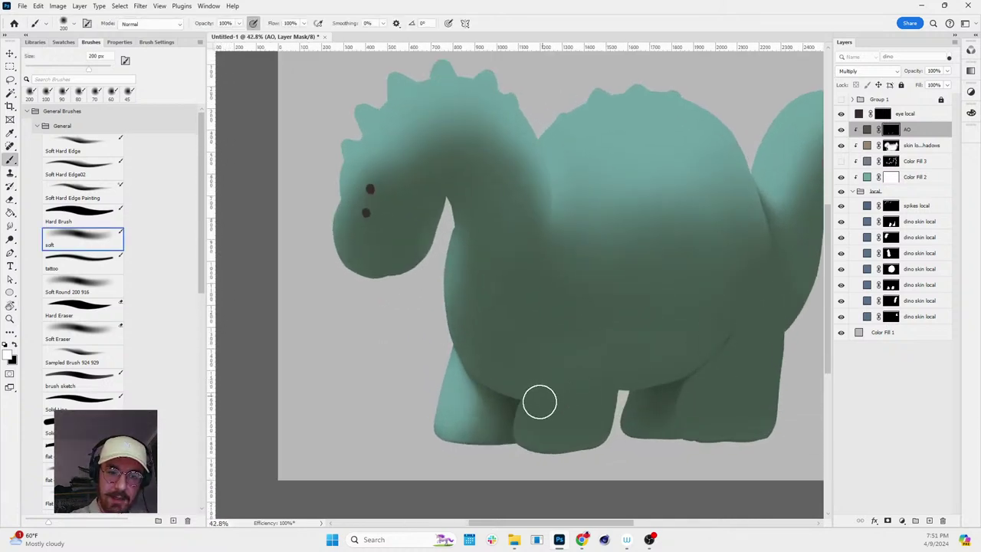
key("x")
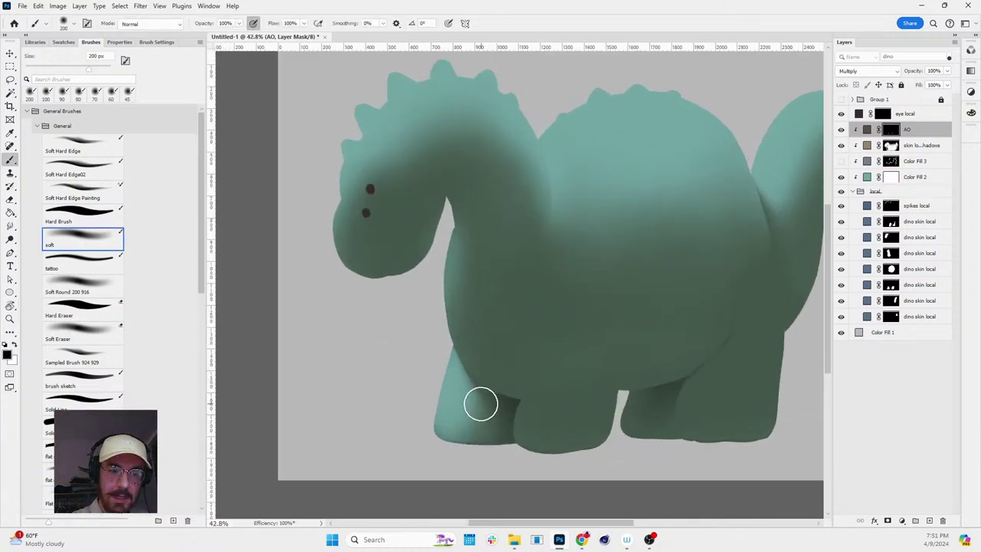
left_click(892, 285, "ctrl")
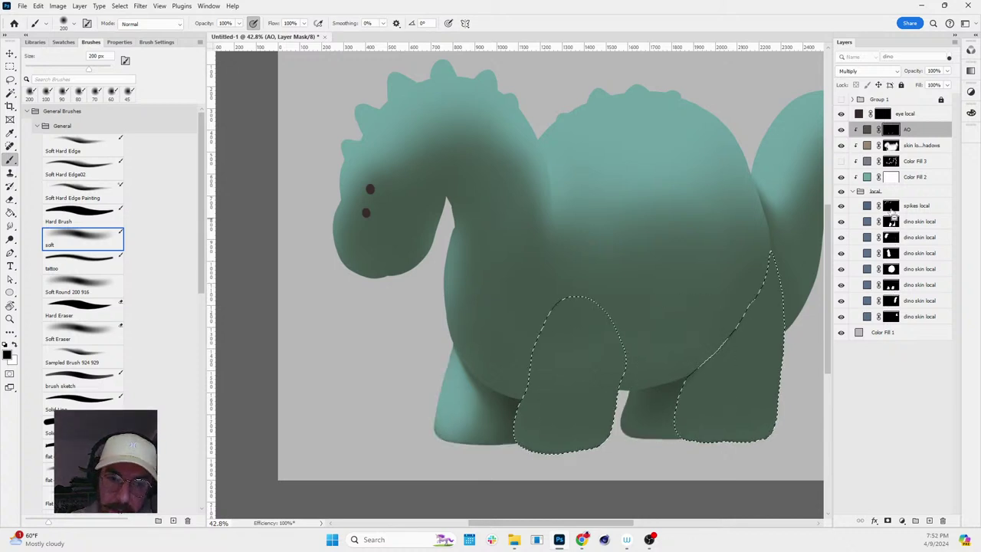
- Check the leg selection in Quick Mask and paint black AO on the far legs at 150–250 px
key("q")
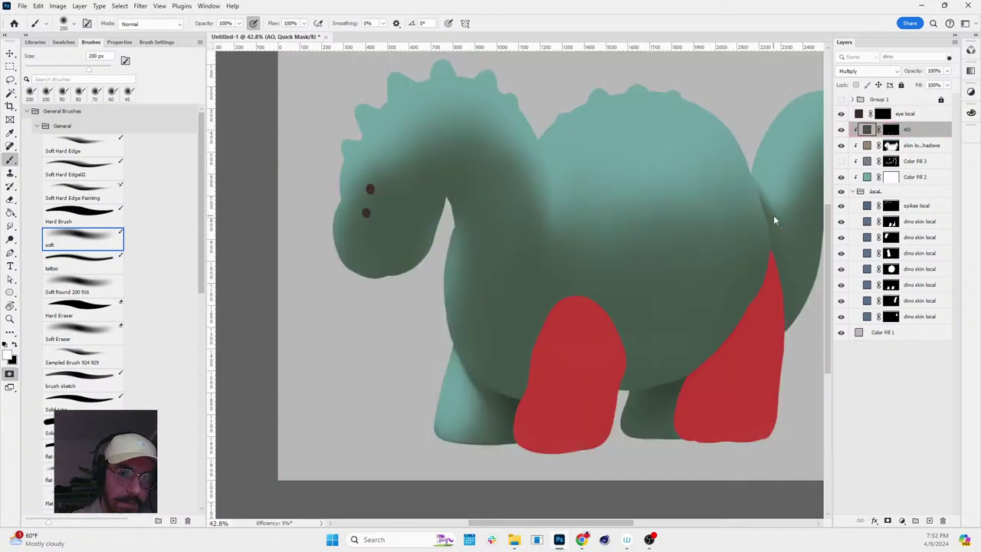
key("q")
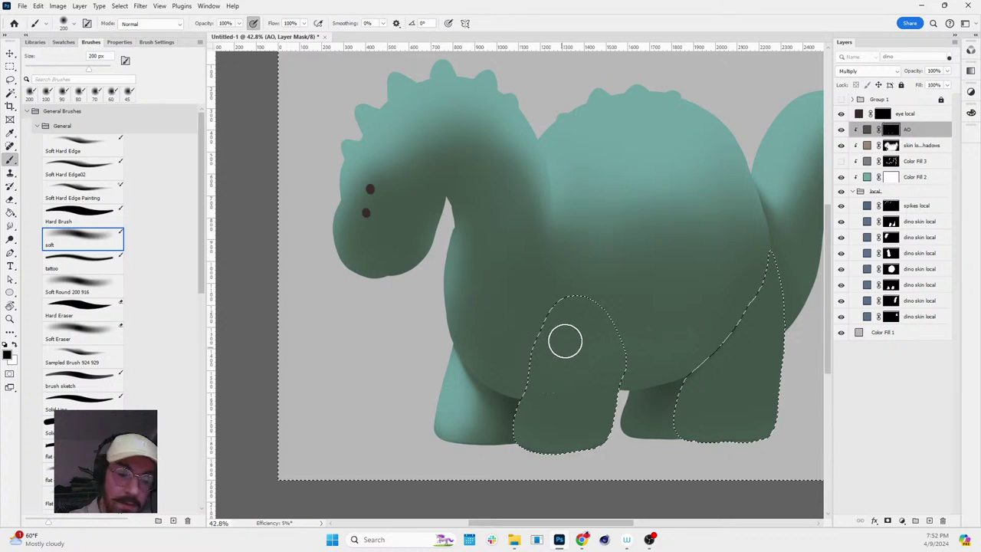
key("bracketleft")
key("bracketleft")
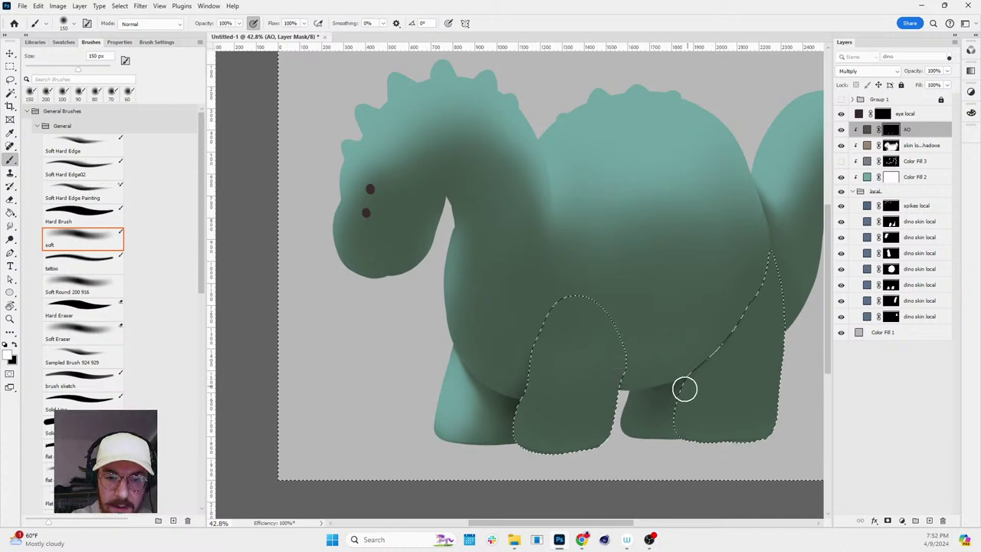
key("bracketright")
key("bracketright")
key("bracketright")
key("bracketright")
key("bracketright")
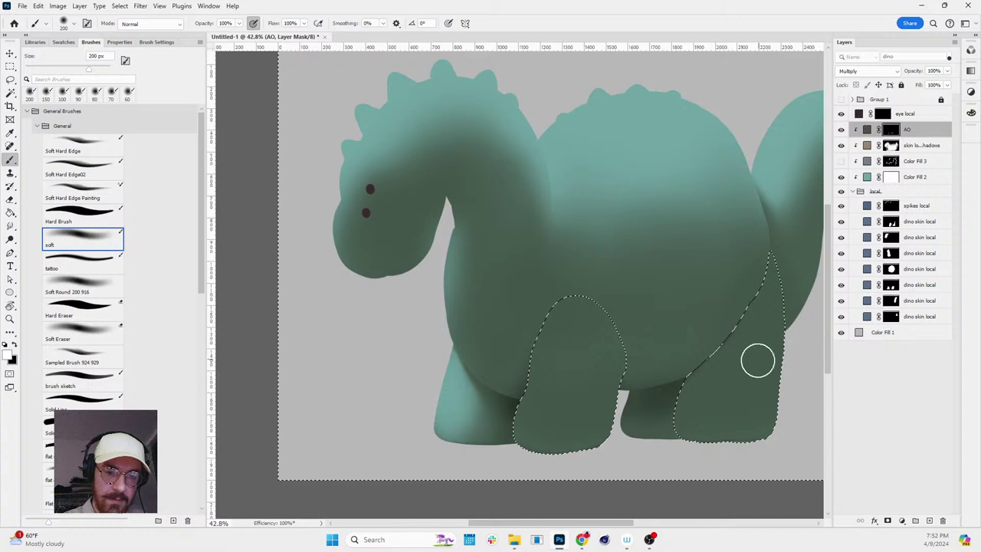
key("ctrl+d")
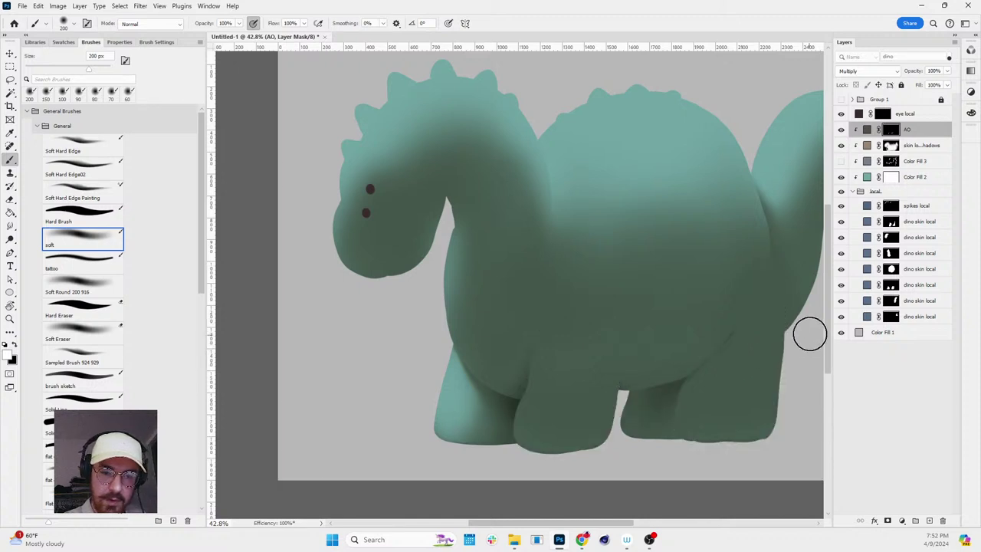
key("z")
left_click_drag(784, 361, 871, 265)
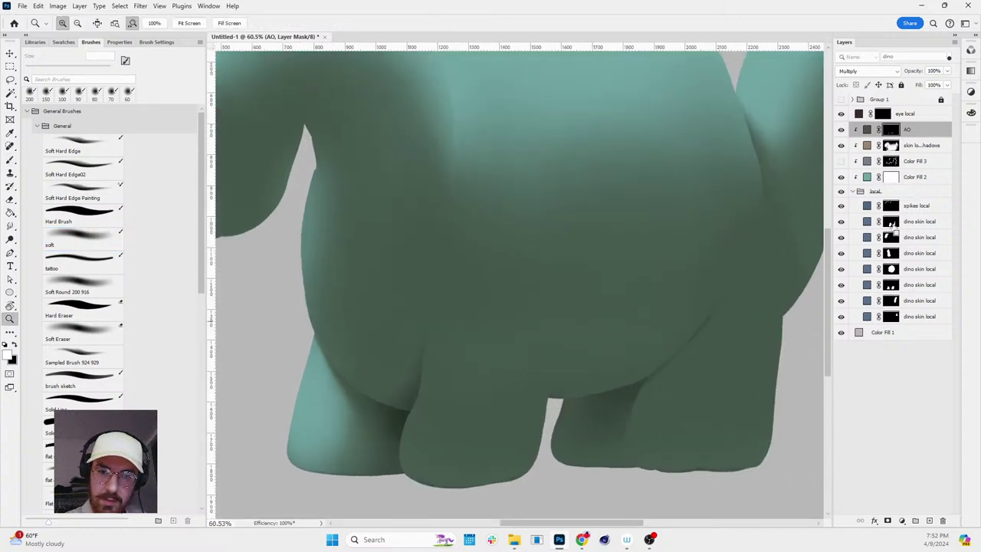
left_click(891, 224, "ctrl")
key("b")
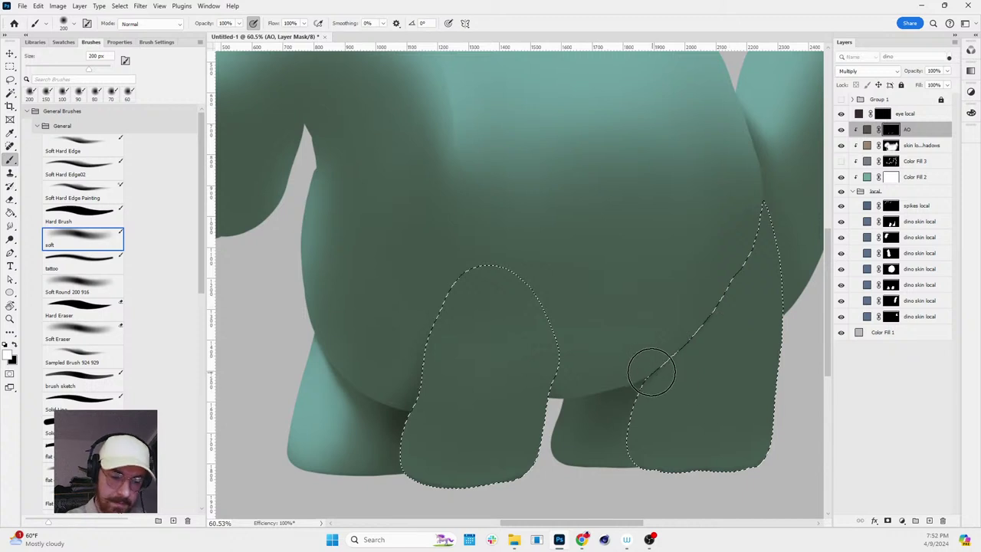
key("bracketright")
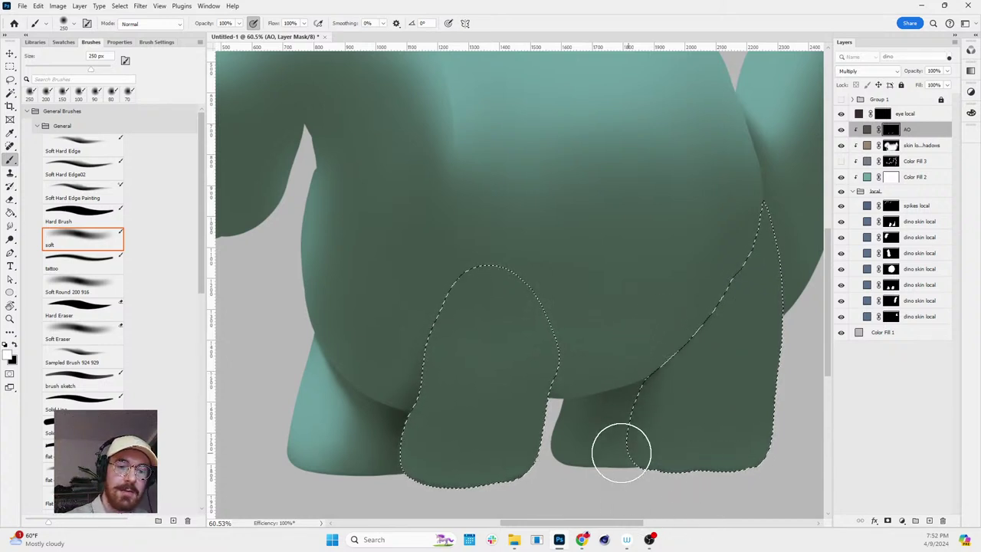
- Hide and restore the selection outline while zooming out to judge the leg shading
key("z")
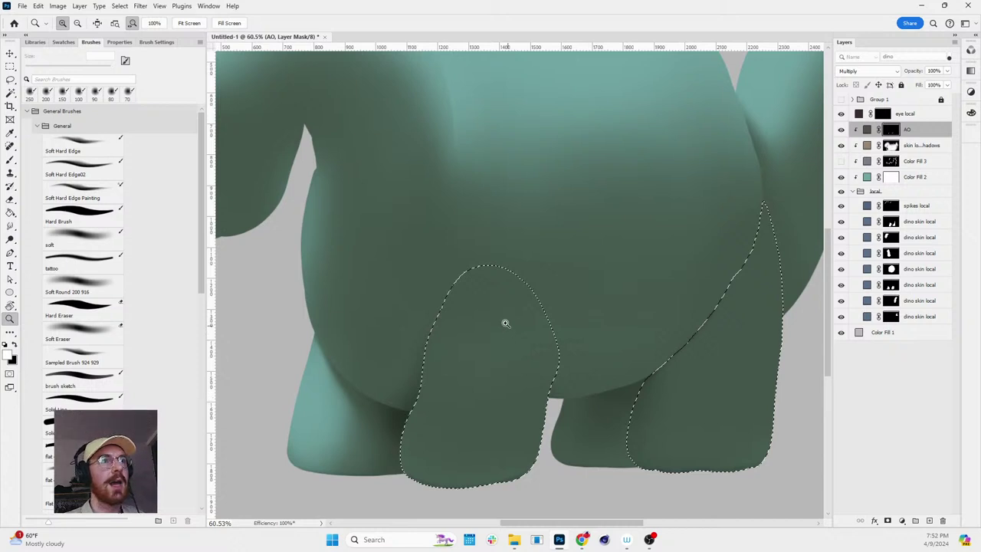
left_click_drag(505, 322, 492, 310)
key("ctrl+d")
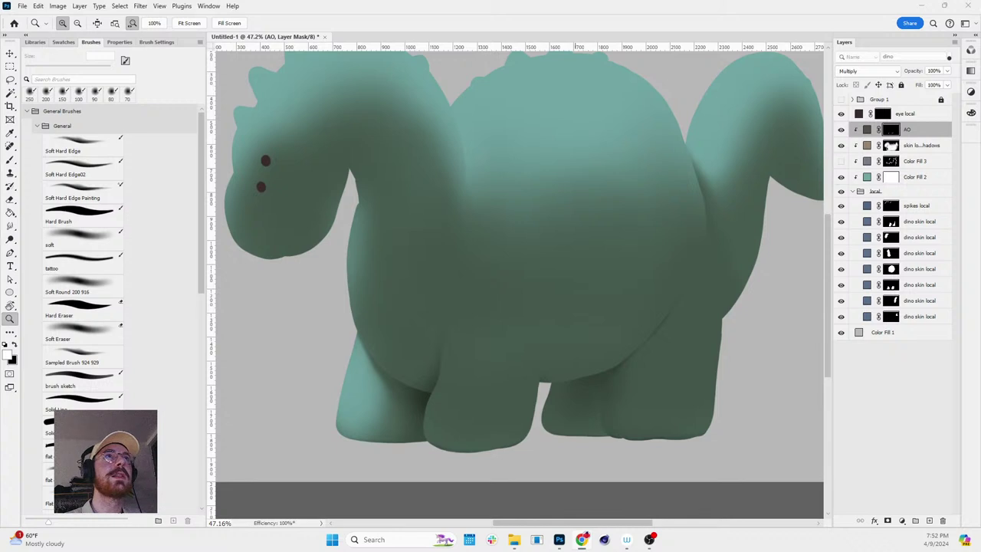
key("ctrl+shift+d")
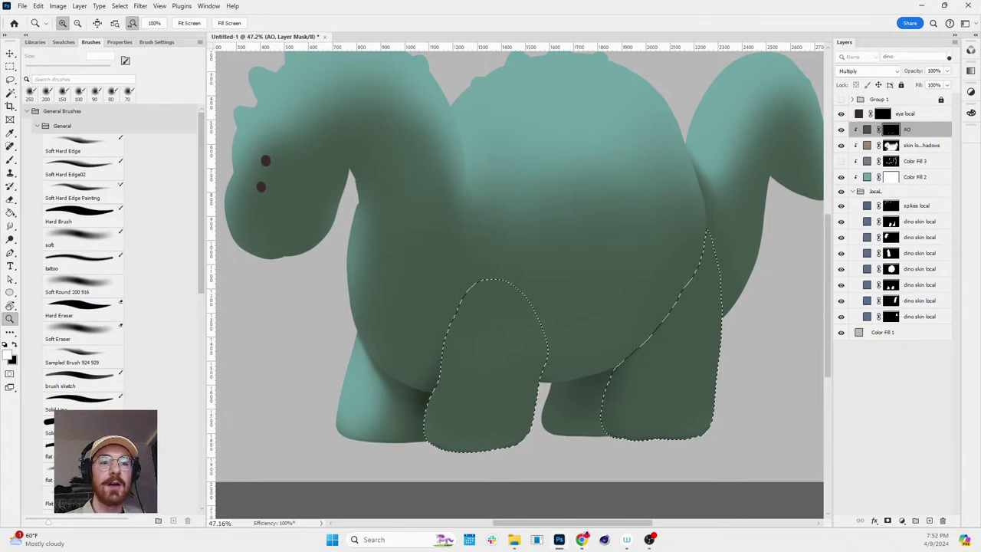
left_click_drag(668, 301, 686, 292)
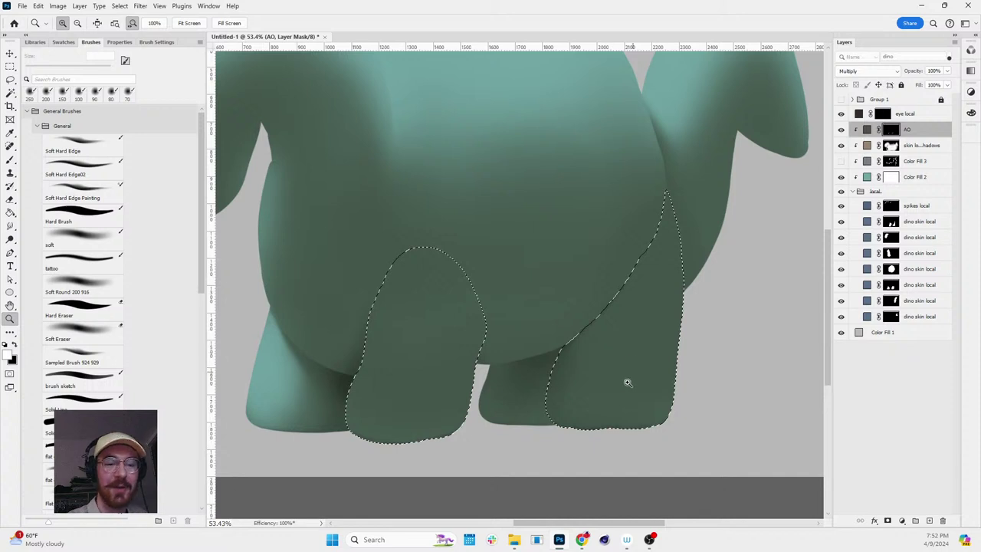
left_click_drag(627, 382, 635, 377)
key("r")
left_click(707, 377)
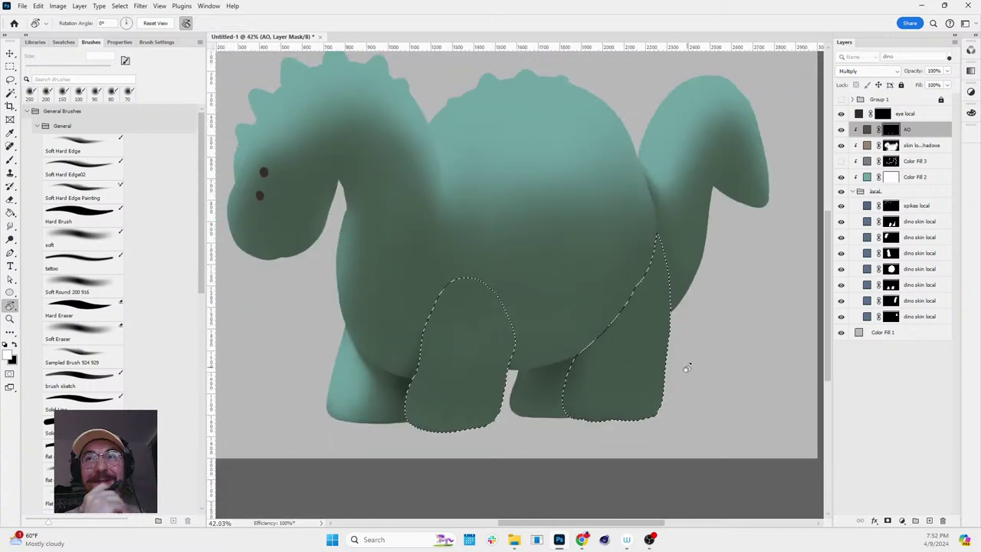
- Paint deeper AO shadow where the back legs tuck under the belly, zooming as needed
key("b")
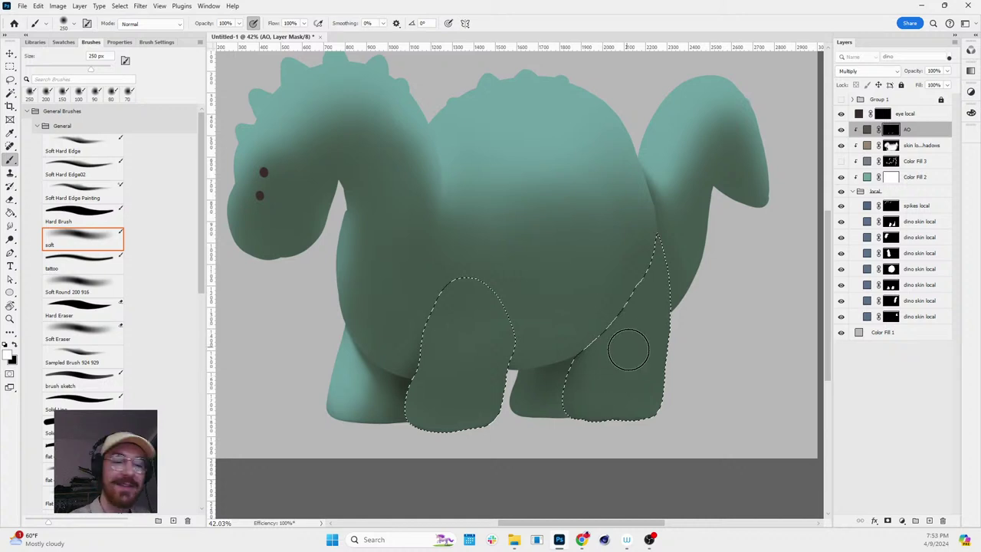
key("z")
left_click(593, 393)
key("b")
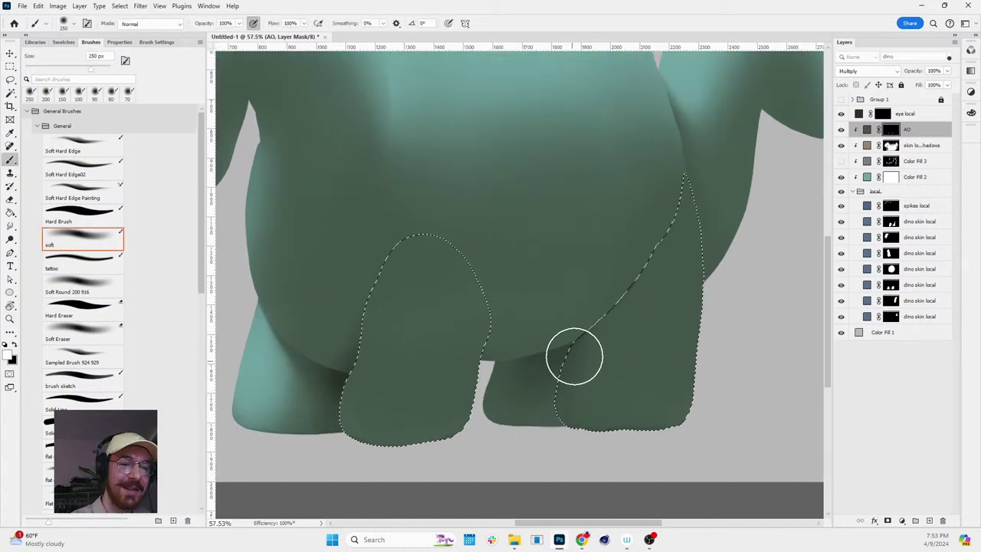
key("z")
left_click(641, 376, "alt")
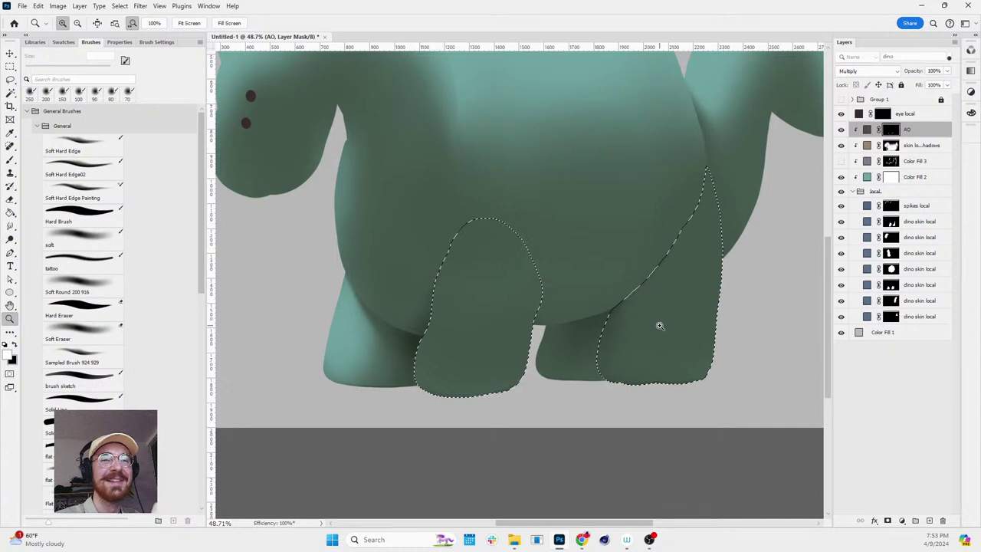
key("b")
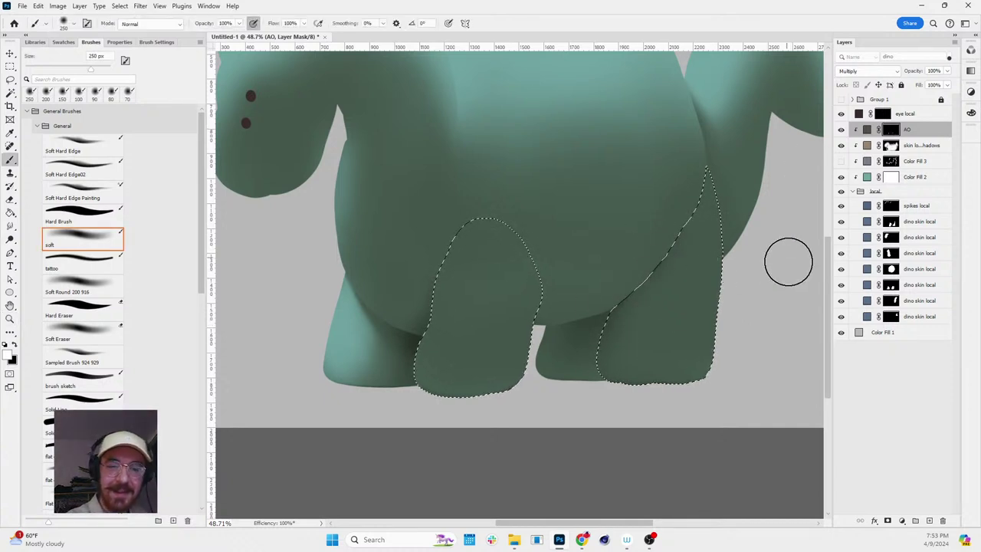
key("r")
left_click_drag(754, 248, 744, 179)
key("Escape")
- Load the front-left and middle leg selections and paint AO where they meet the belly
left_click(891, 285, "ctrl")
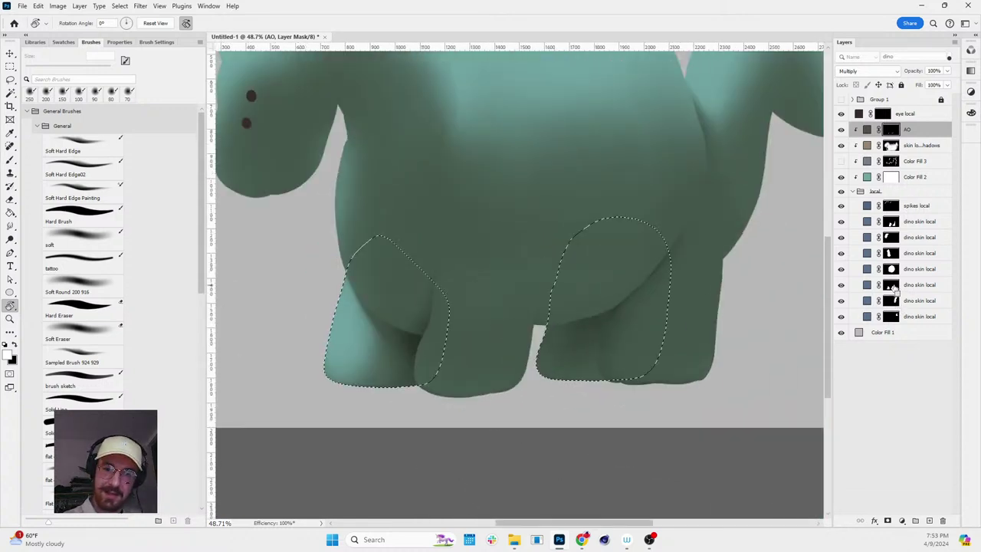
left_click(891, 270, "ctrl")
left_click(892, 255, "ctrl")
left_click(892, 239, "ctrl")
left_click(893, 222, "ctrl")
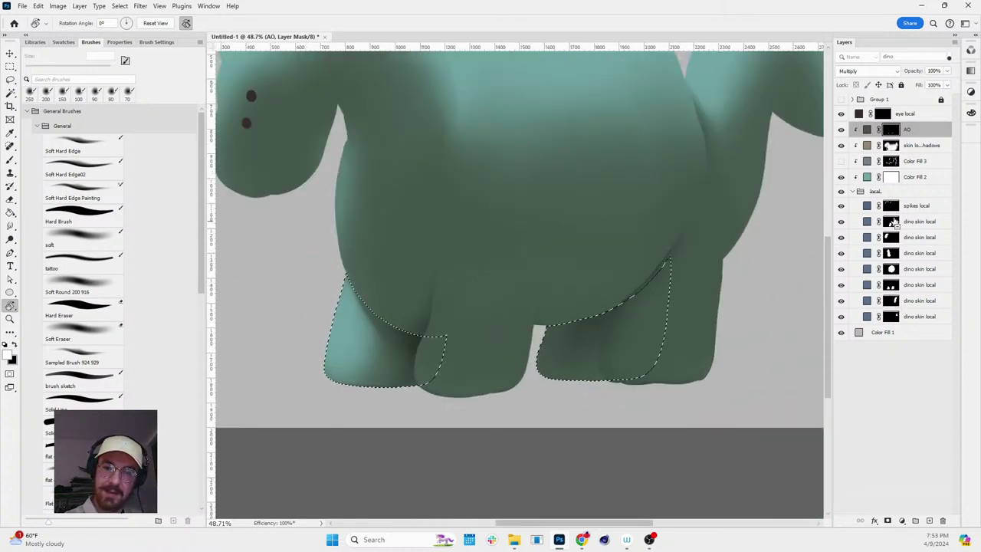
key("b")
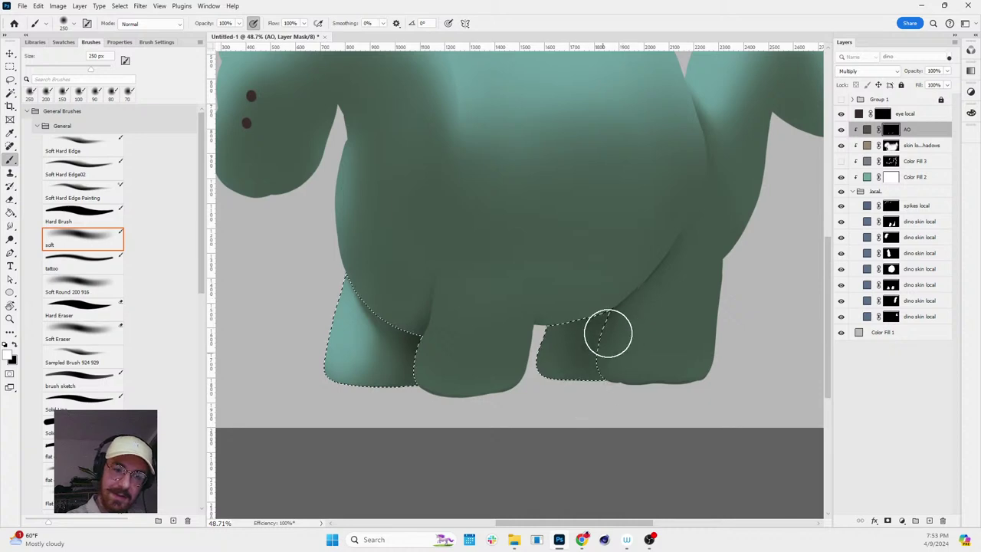
key("r")
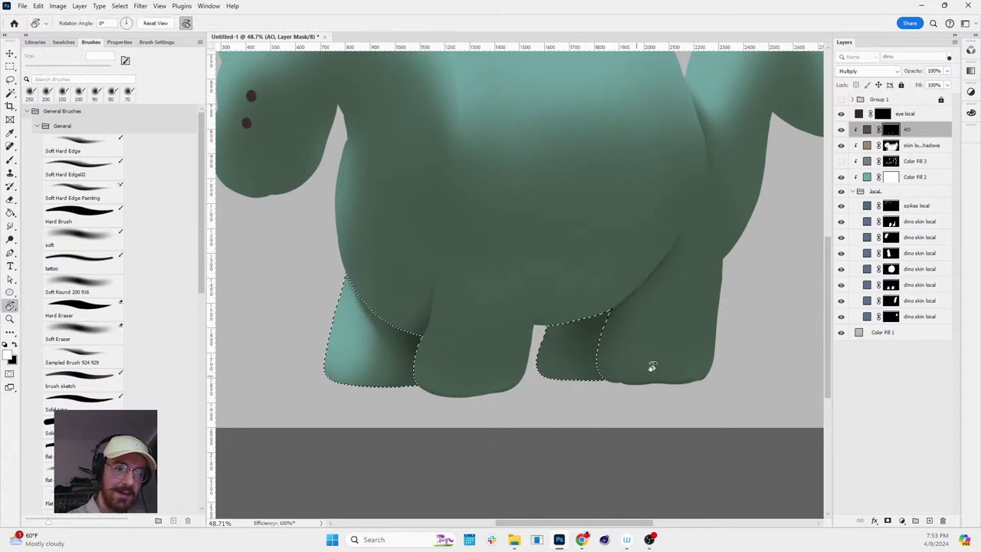
left_click_drag(650, 368, 741, 298)
- Reset the rotation, zoom out to the whole dinosaur, then zoom in on its head
key("z")
left_click(767, 259, "alt")
key("r")
key("Escape")
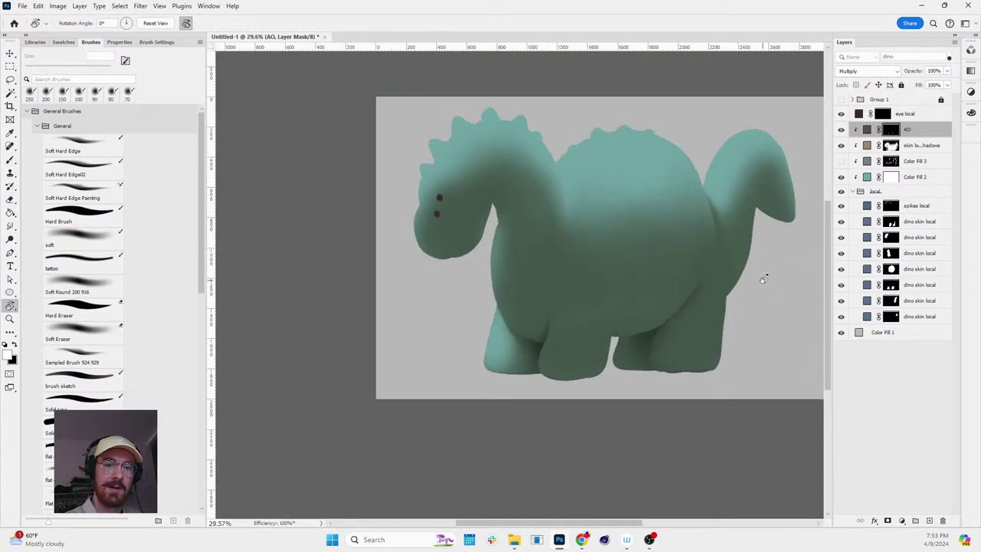
key("z")
left_click(766, 277, "alt")
left_click_drag(606, 219, 619, 230)
key("v")
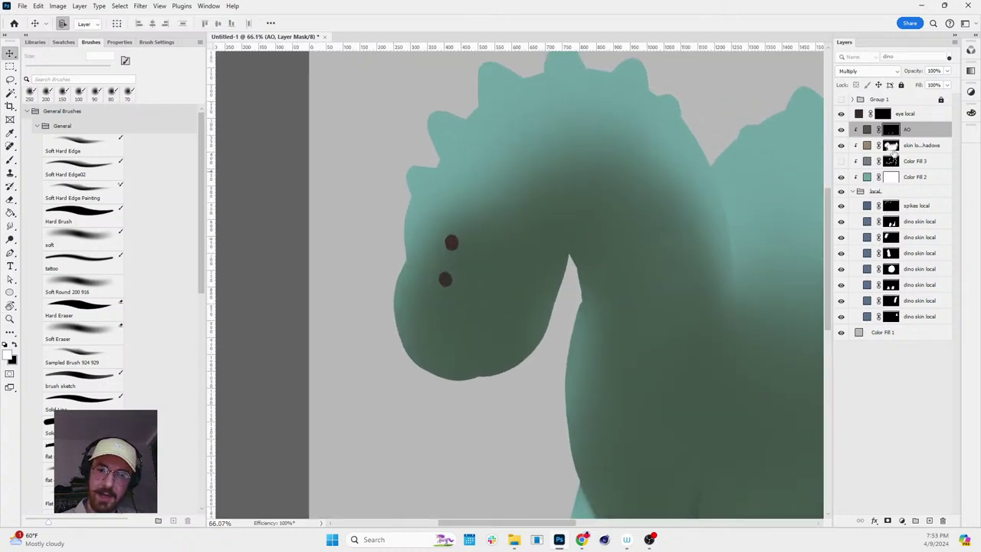
- Load the head selection, check it in Quick Mask, and paint AO where the head meets the neck
left_click(891, 237, "ctrl")
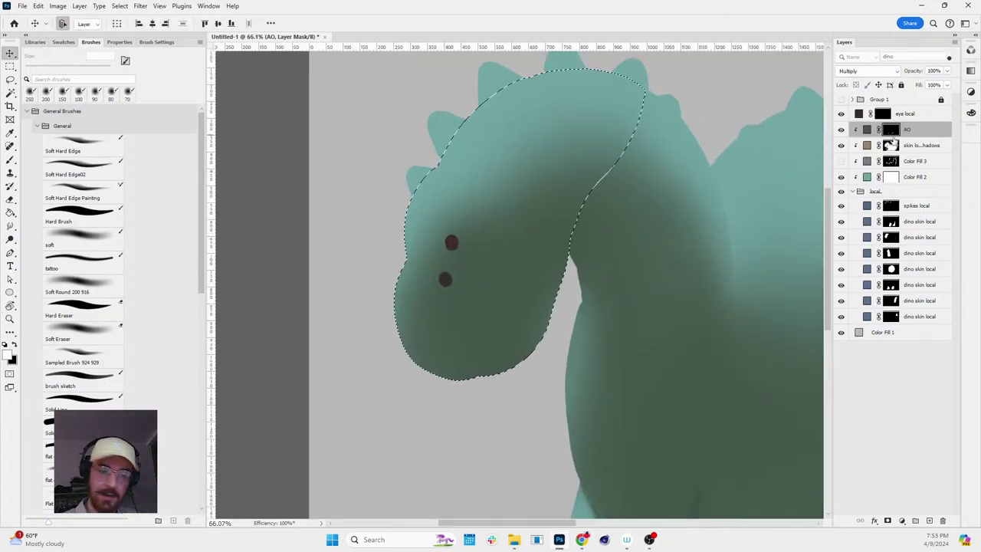
key("q")
key("q")
key("b")
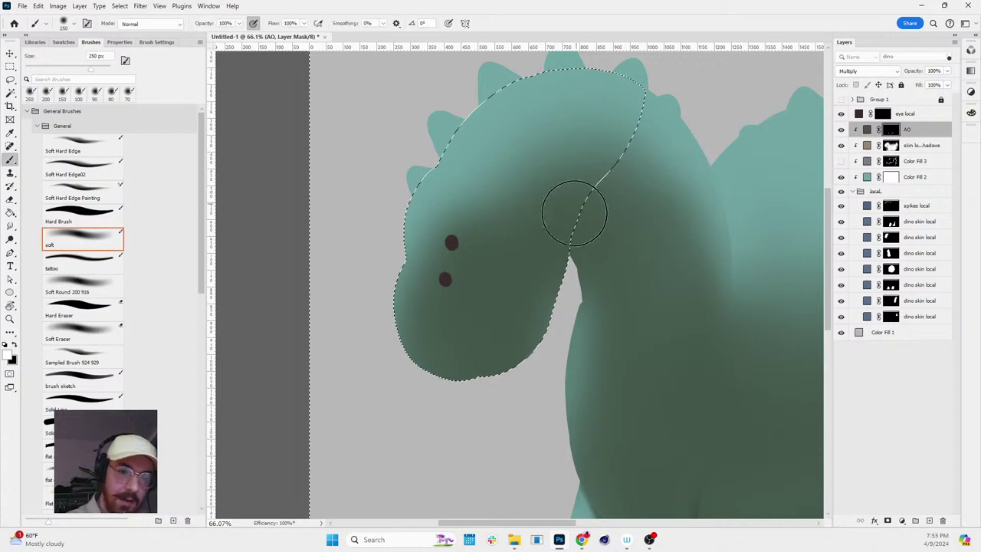
key("ctrl+d")
key("r")
left_click_drag(663, 141, 684, 183)
key("r")
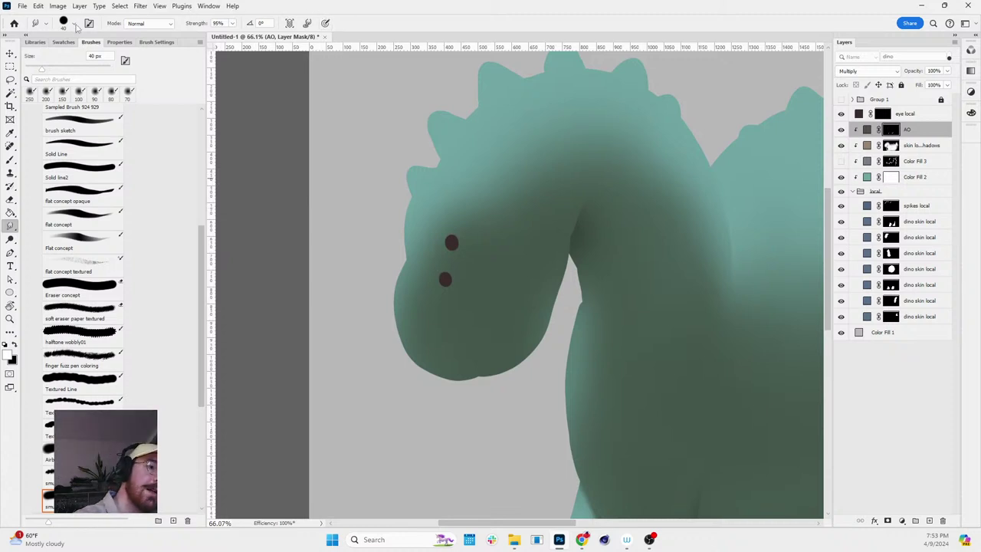
- Make the Smudge brush 0% hard and soften the dark AO ridge in the neck crook
left_click(74, 25)
left_click_drag(103, 77, 51, 78)
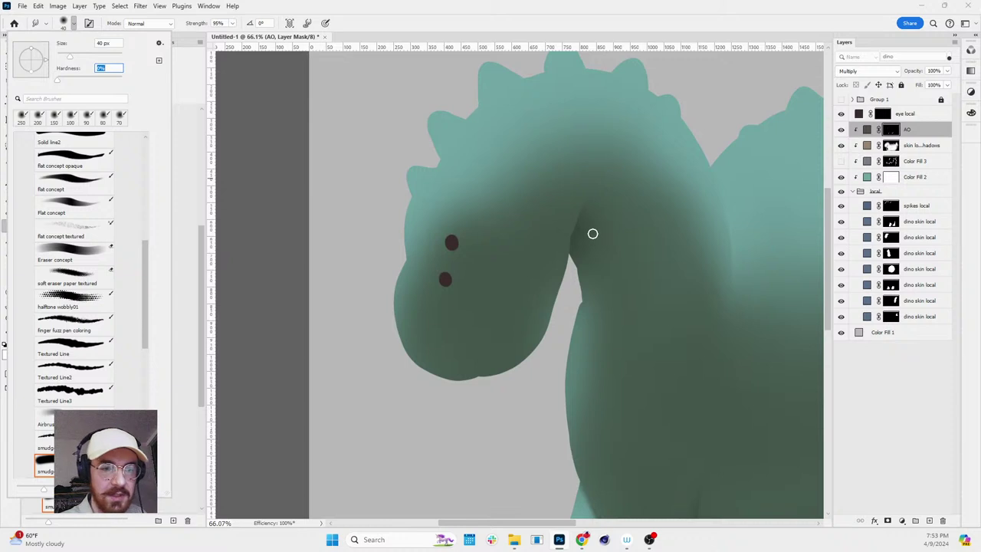
key("Return")
key("z")
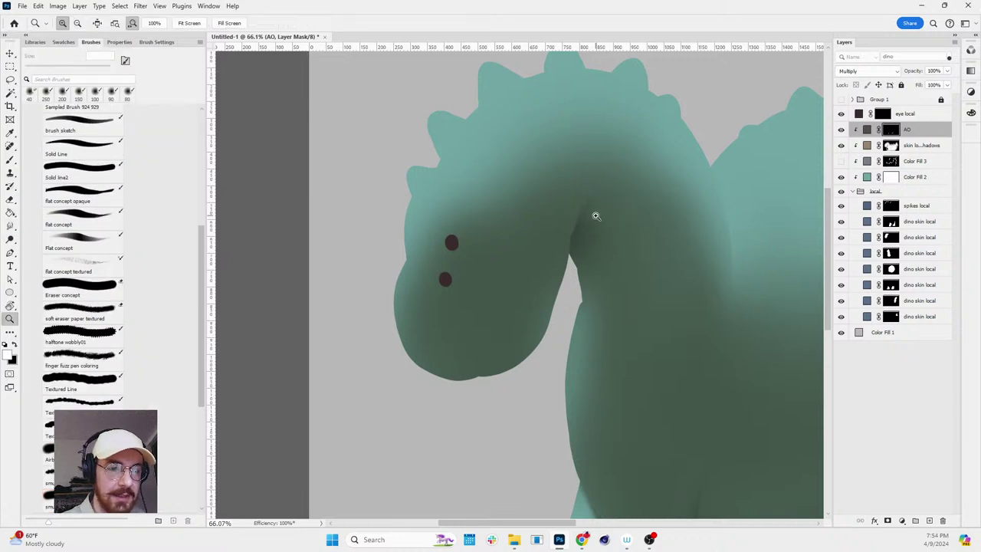
left_click(595, 216)
key("r")
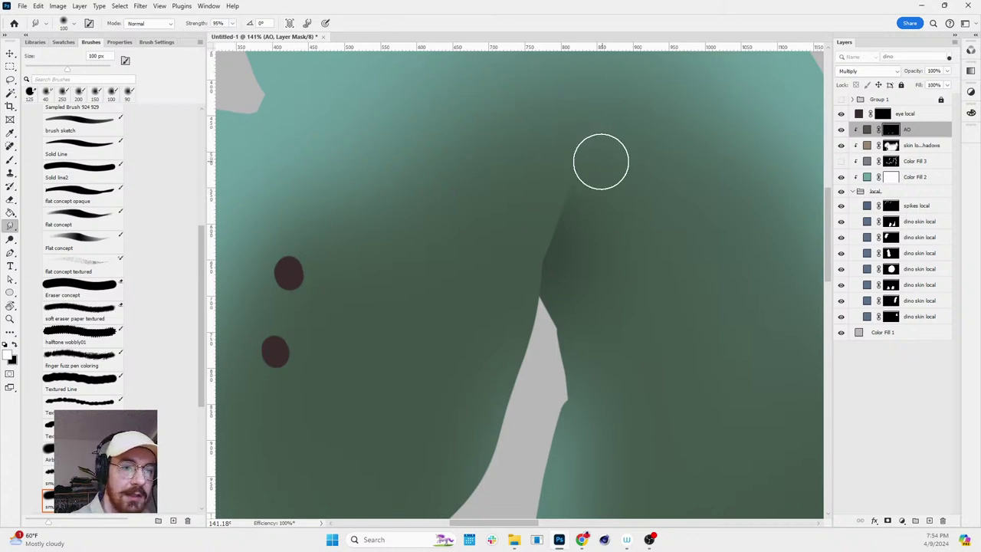
mouse_move(591, 186)
left_mouse_down()
mouse_move(567, 210)
mouse_move(565, 199)
mouse_move(572, 221)
mouse_move(565, 208)
mouse_move(557, 234)
mouse_move(583, 191)
mouse_move(574, 196)
left_mouse_up()
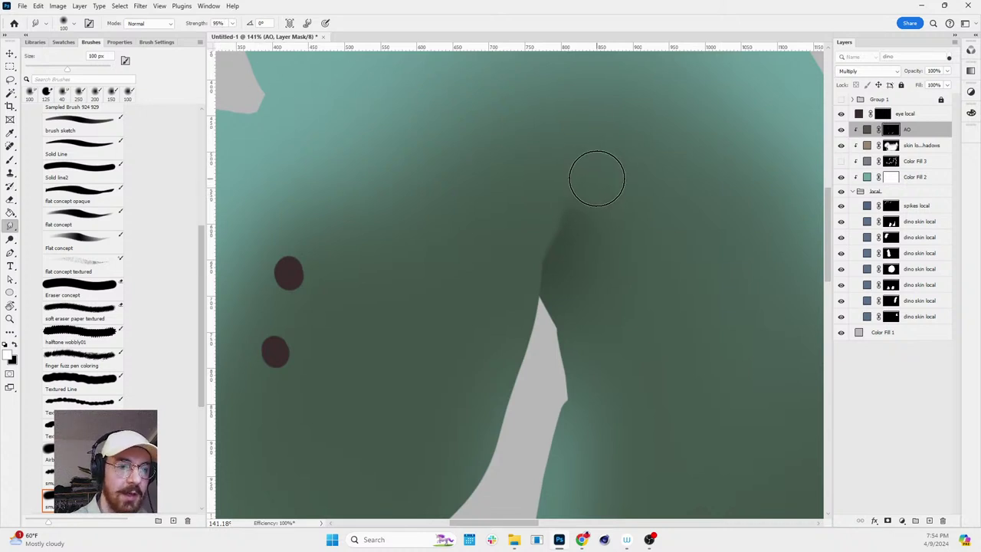
- Prepare belly touch-ups with smudge, eraser and the soft brush, with colours reset to black and white
key("z")
scroll(687, 297, "down", 4)
scroll(696, 276, "up", 2)
key("e")
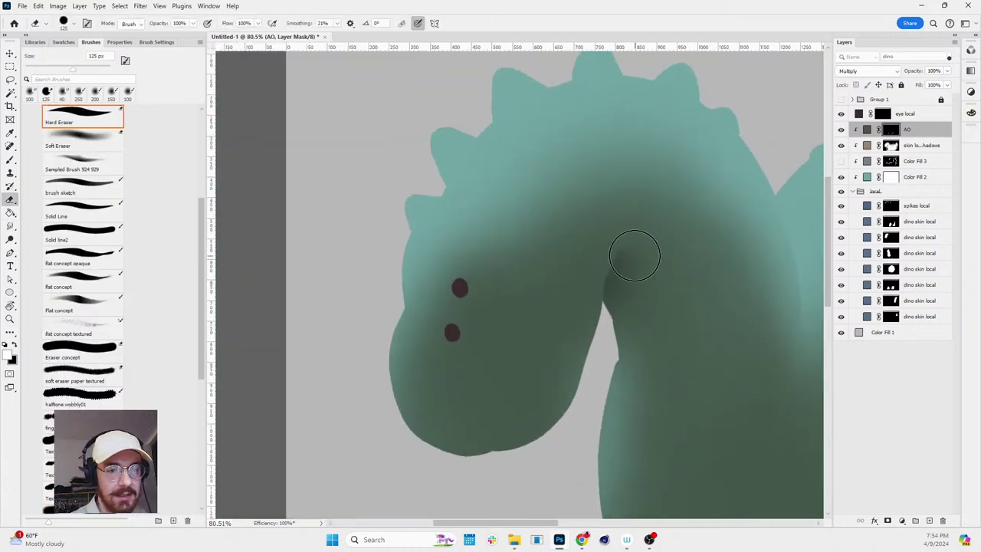
key("r")
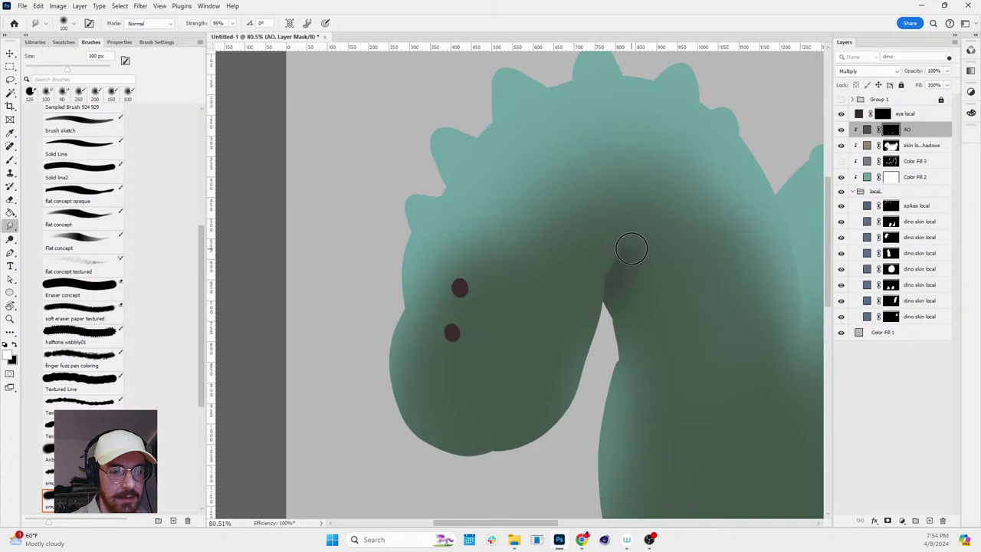
key("z")
scroll(736, 213, "down", 3)
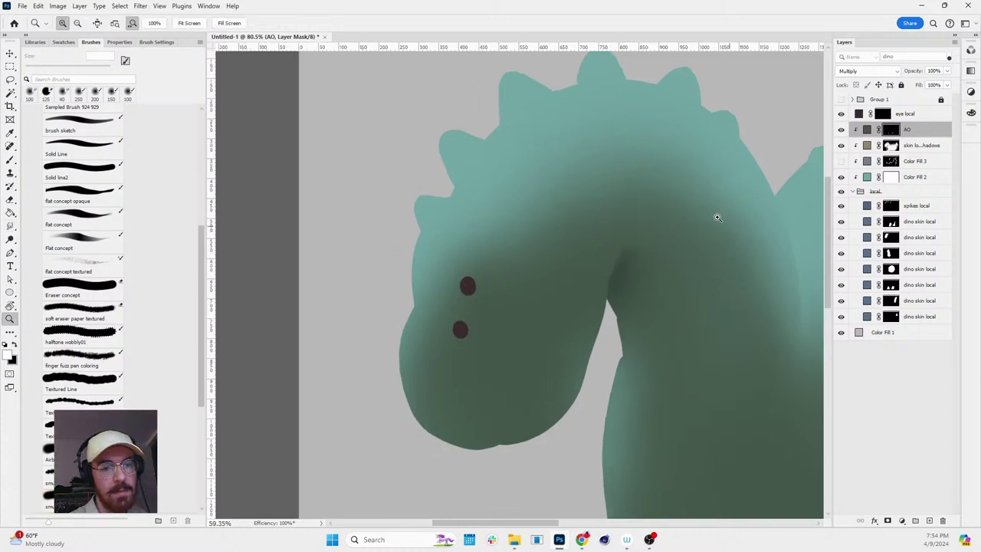
key("b")
key("x")
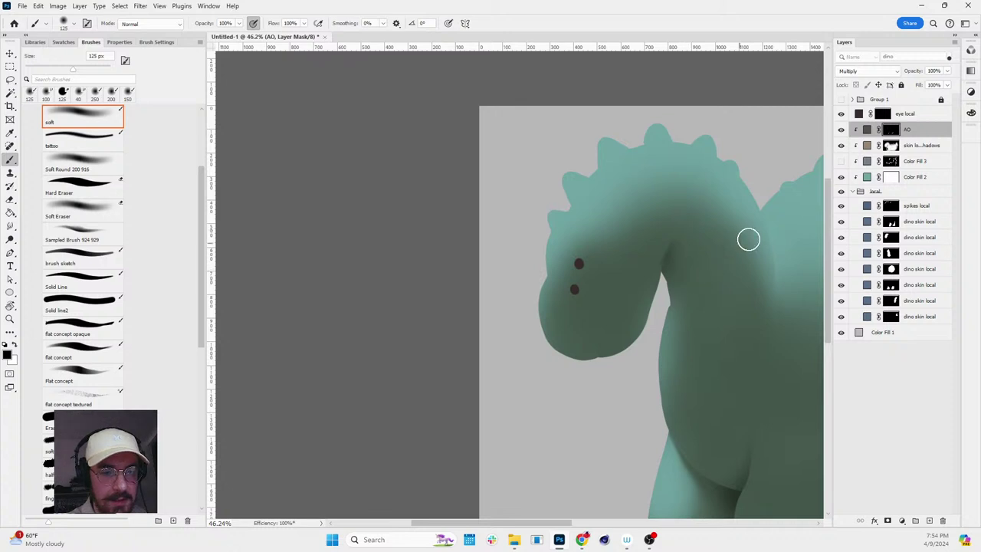
- Smudge the belly AO shading, recentre the whole dinosaur, and target the AO layer's image
key("z")
scroll(756, 221, "down", 3)
scroll(789, 322, "up", 6)
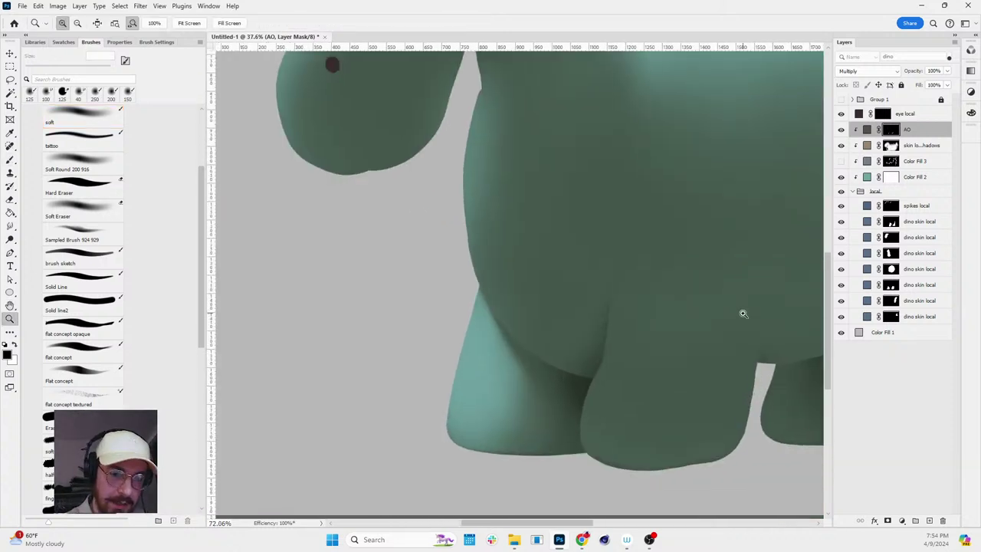
key("r")
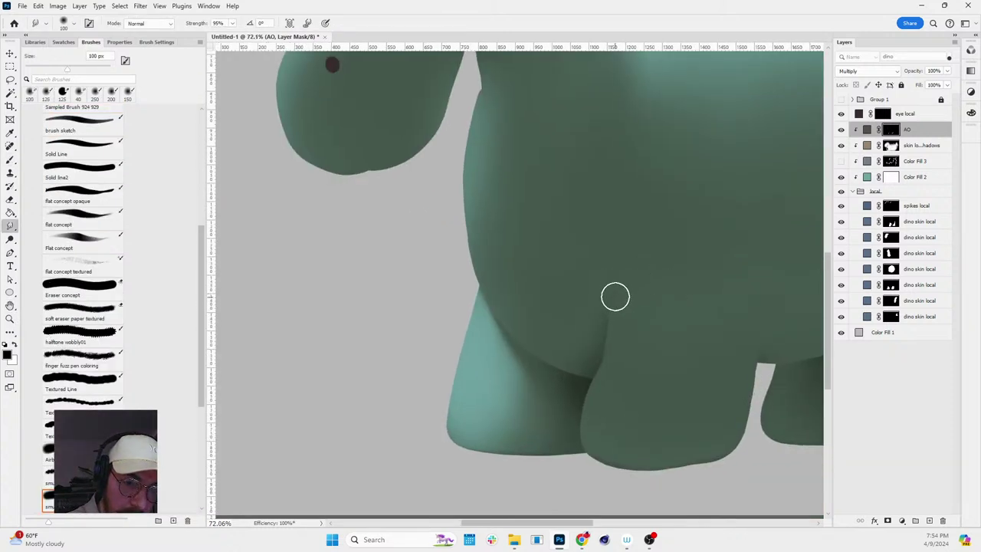
key("z")
scroll(725, 341, "down", 5)
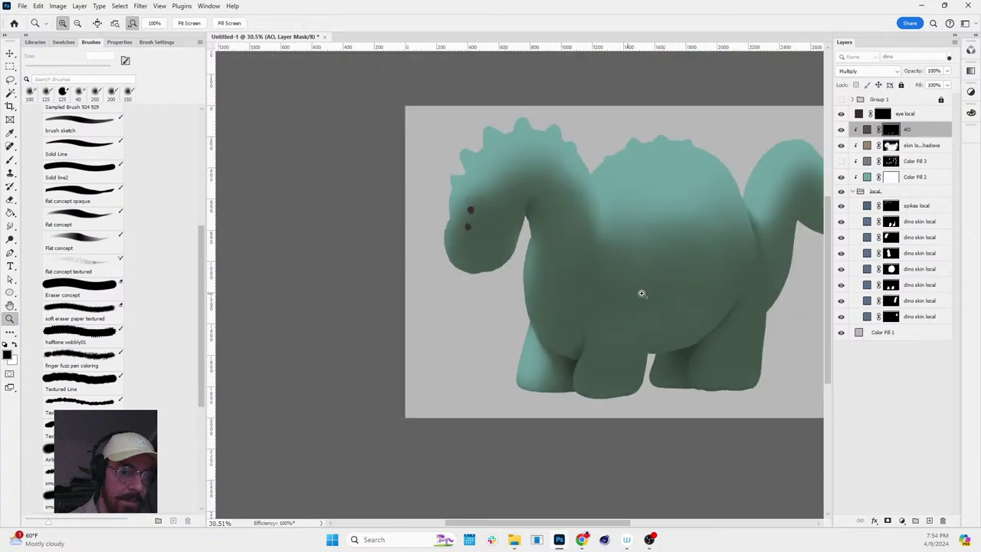
scroll(724, 341, "up", 3)
key("b")
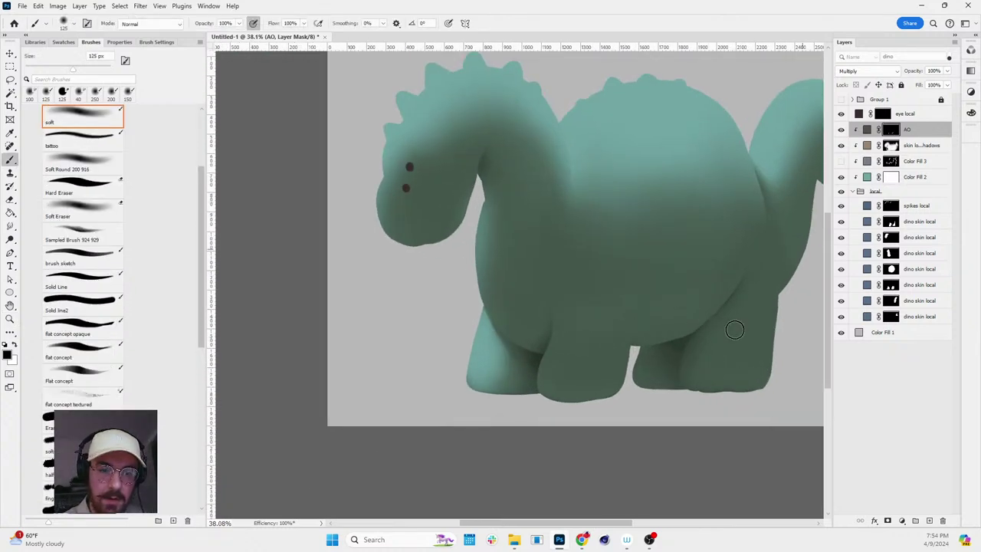
left_click_drag(707, 324, 692, 350)
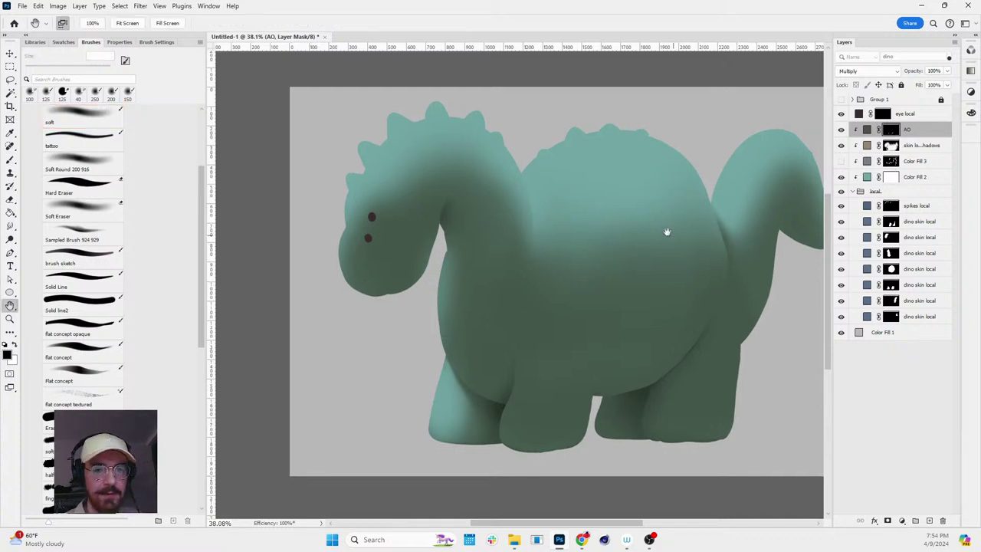
left_click_drag(667, 230, 635, 209)
left_click(867, 130)
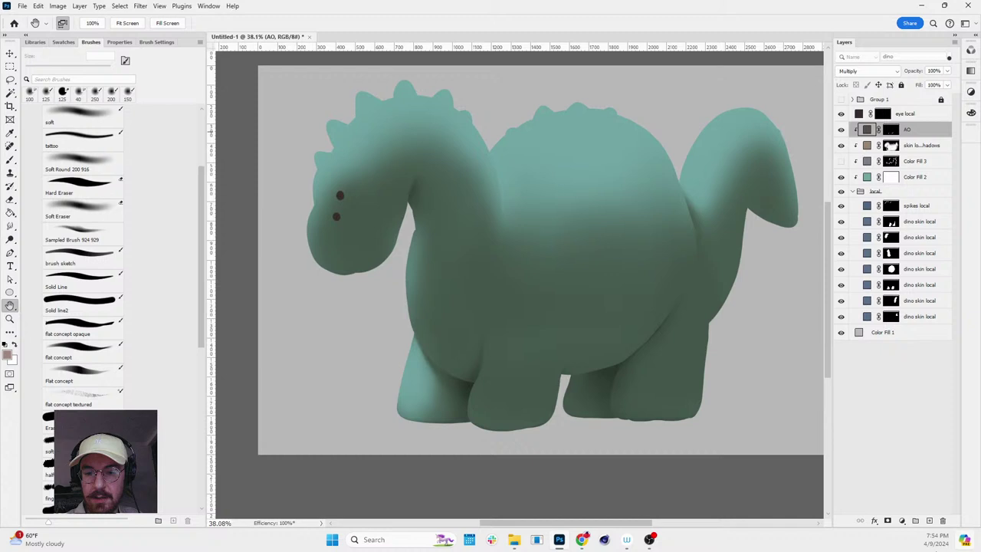
- Add a new solid colour fill layer and clip it to the dinosaur layers below
left_click(901, 522)
left_click(919, 344)
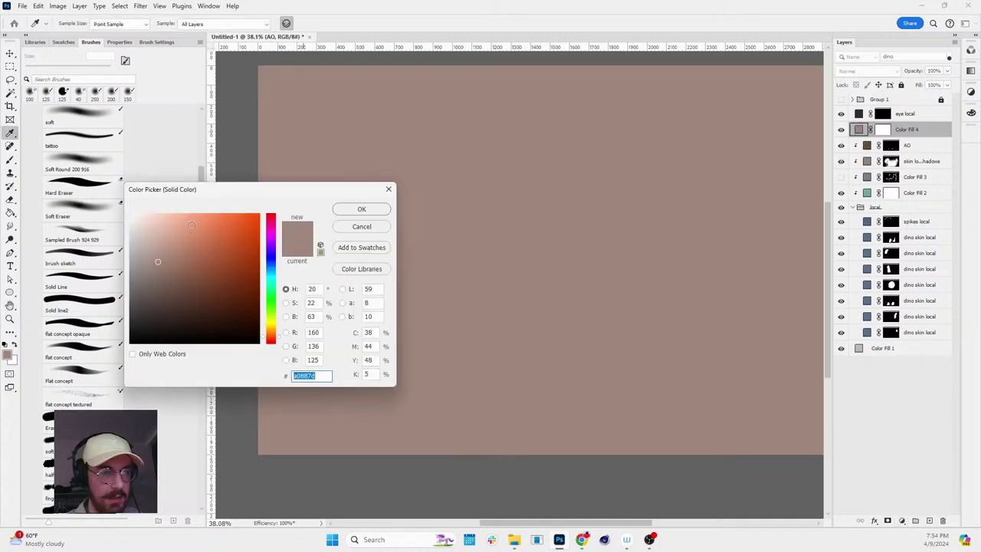
left_click(361, 210)
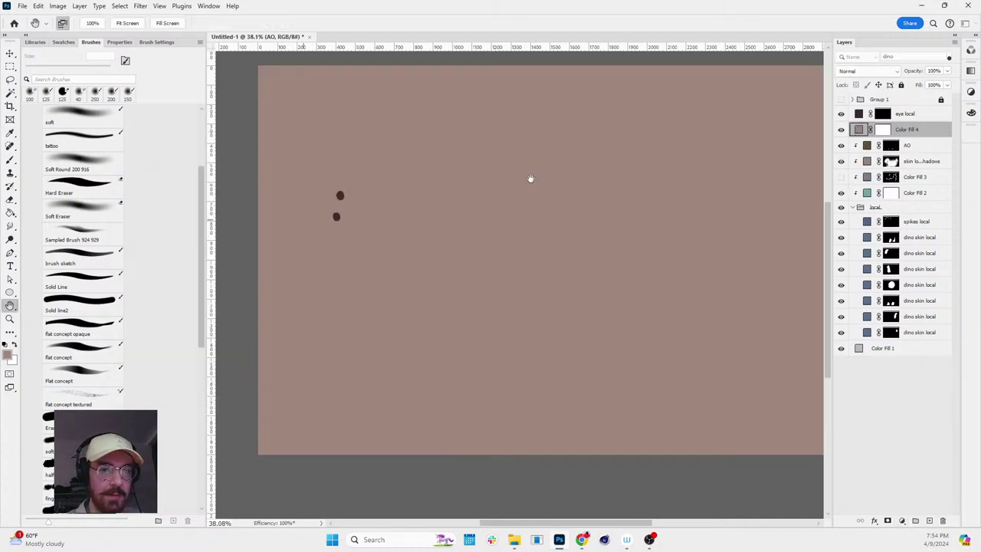
left_click(884, 130)
key("ctrl+alt+g")
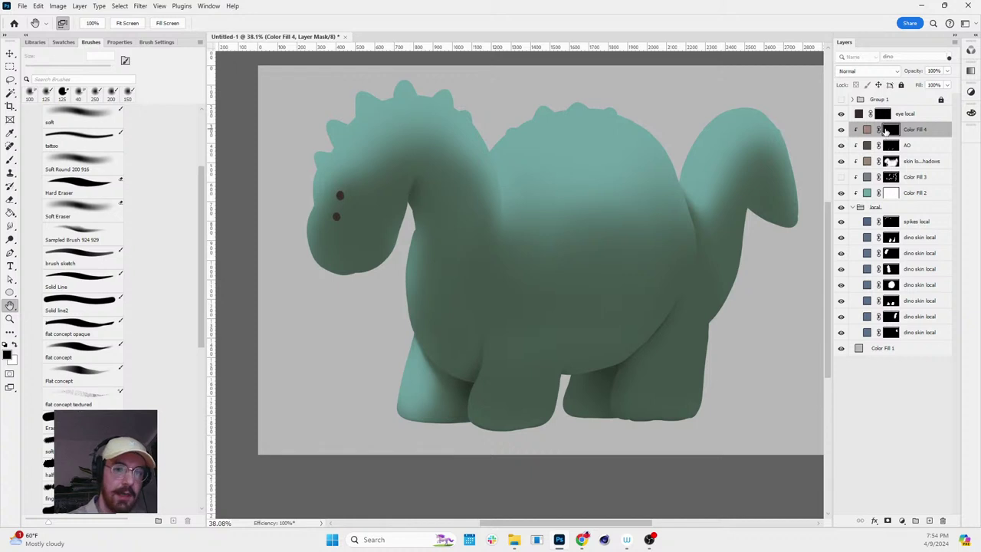
- Change the fill to a grey sampled from the canvas, set 62% opacity, and rename it 'AL'
double_click(867, 130)
left_click(749, 320)
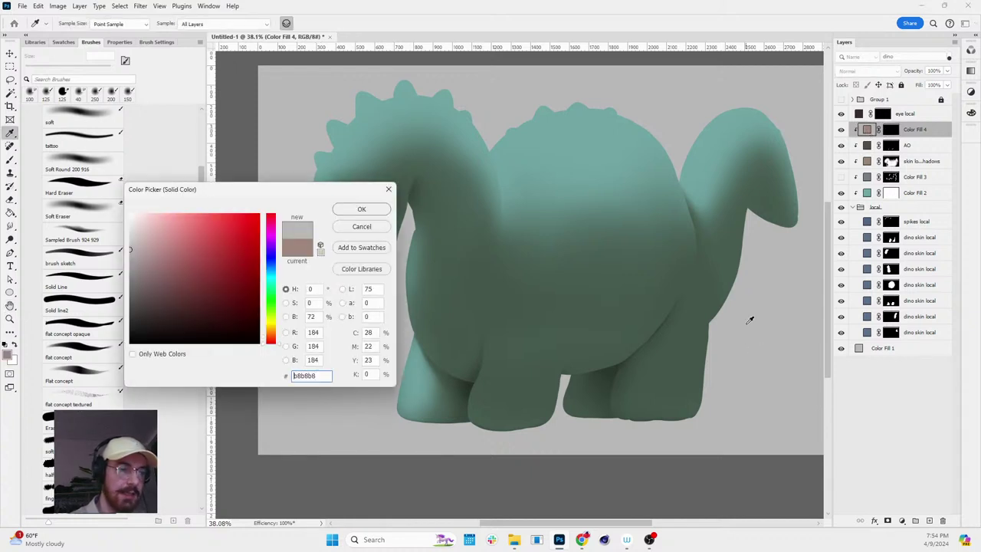
left_click(363, 213)
key("space")
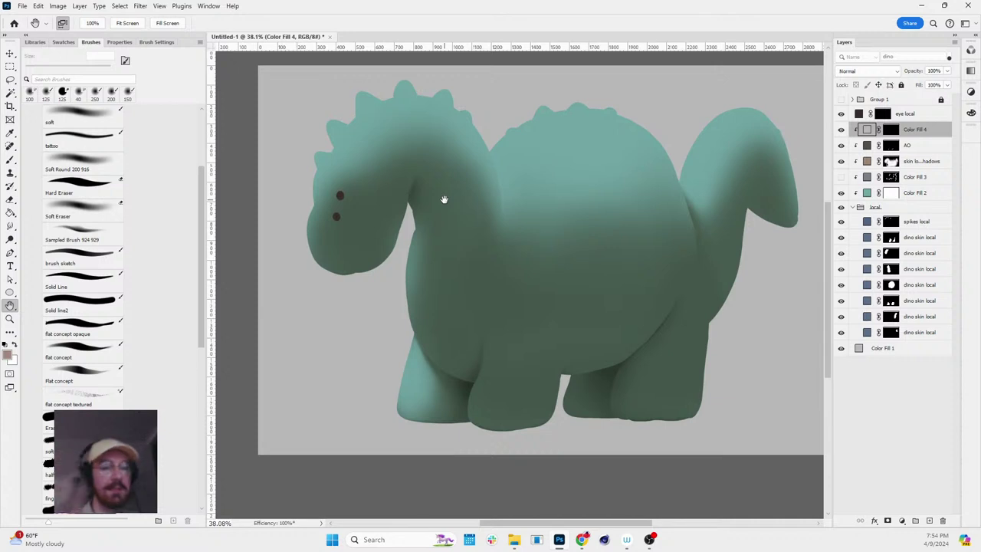
left_click(948, 70)
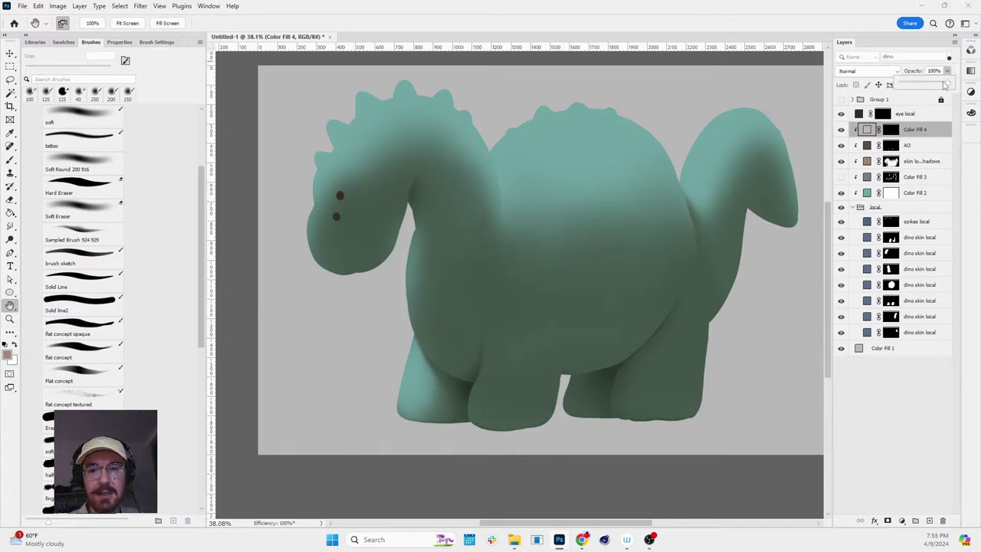
left_click(890, 131)
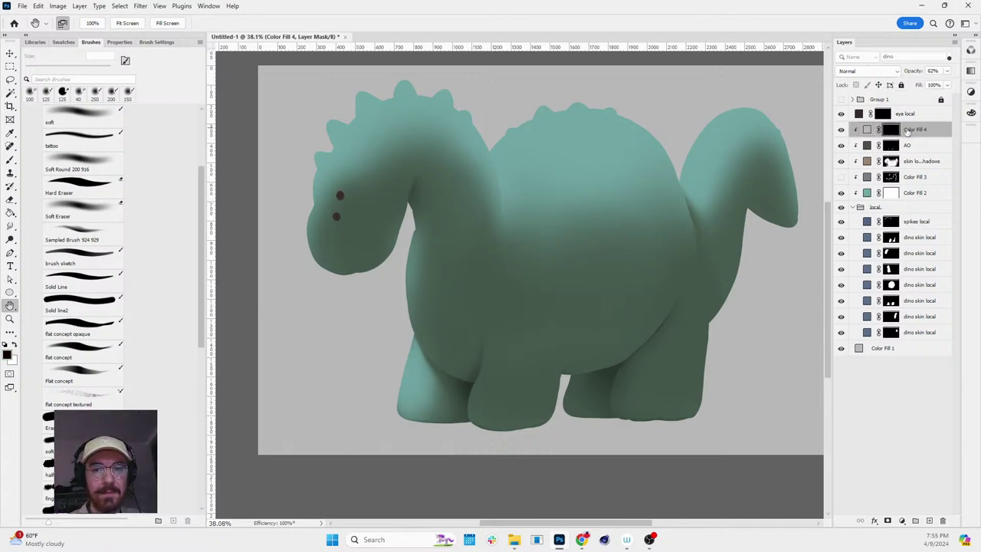
double_click(914, 129)
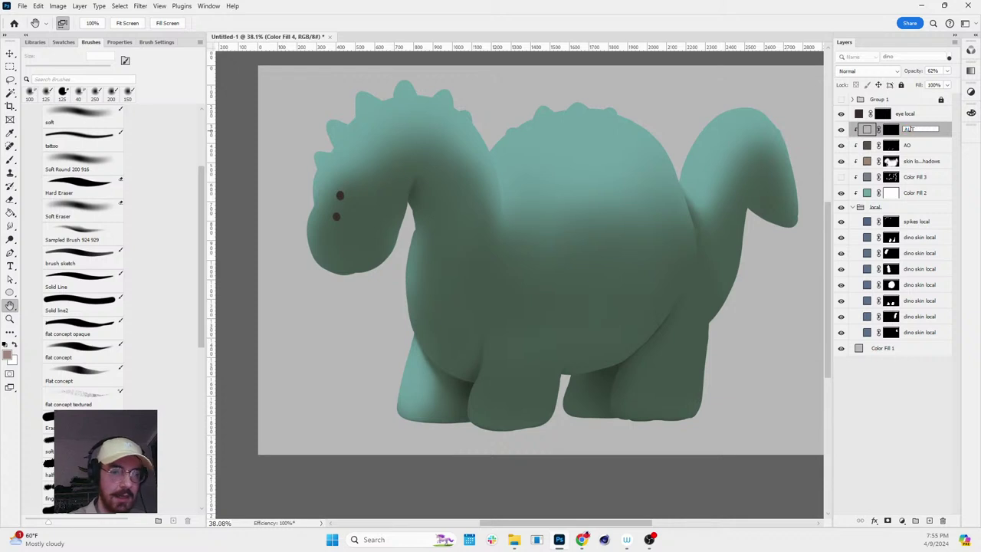
type("AL")
key("Return")
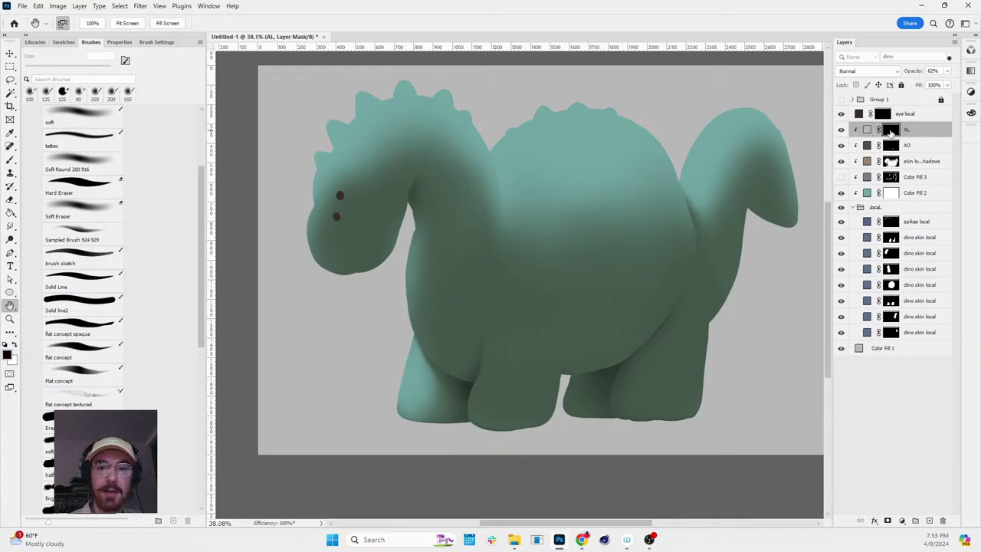
- Fit the dinosaur in view and load the belly selection from the body-part masks
key("b")
left_click(593, 386)
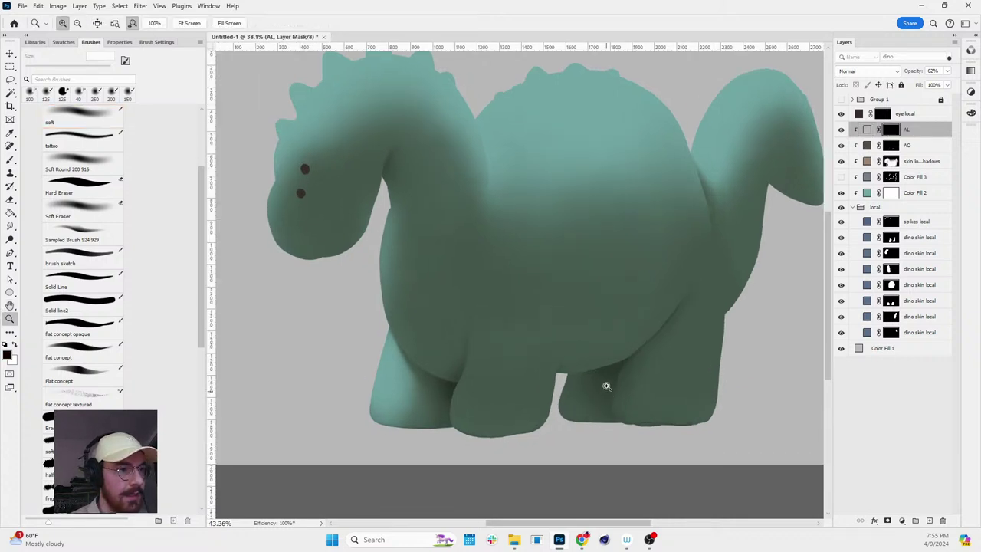
key("z")
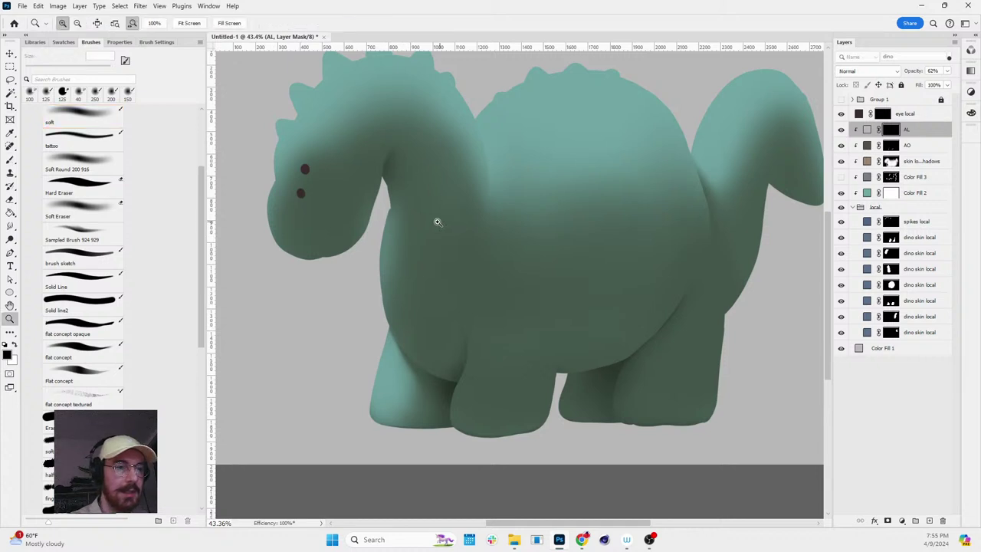
left_click(451, 222, "alt")
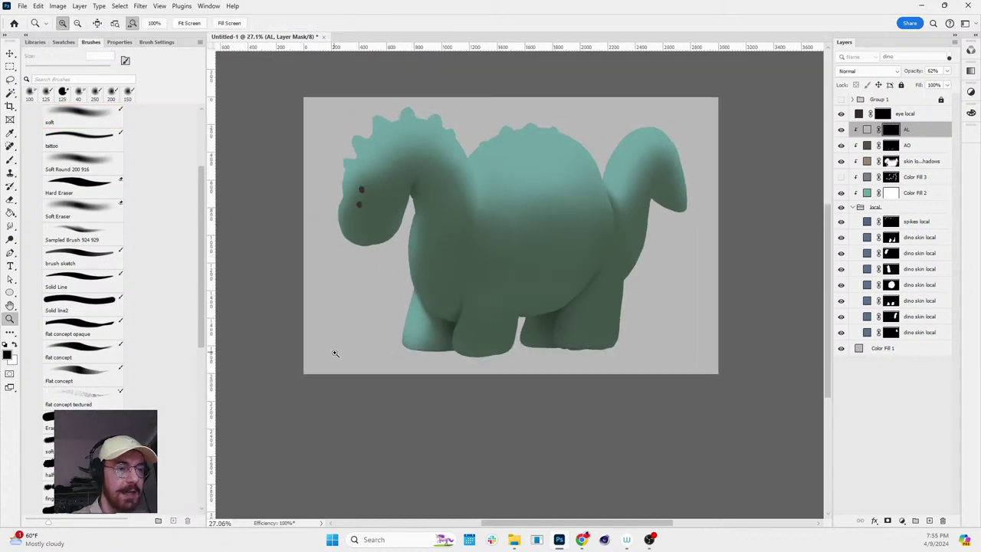
left_click_drag(610, 224, 632, 238)
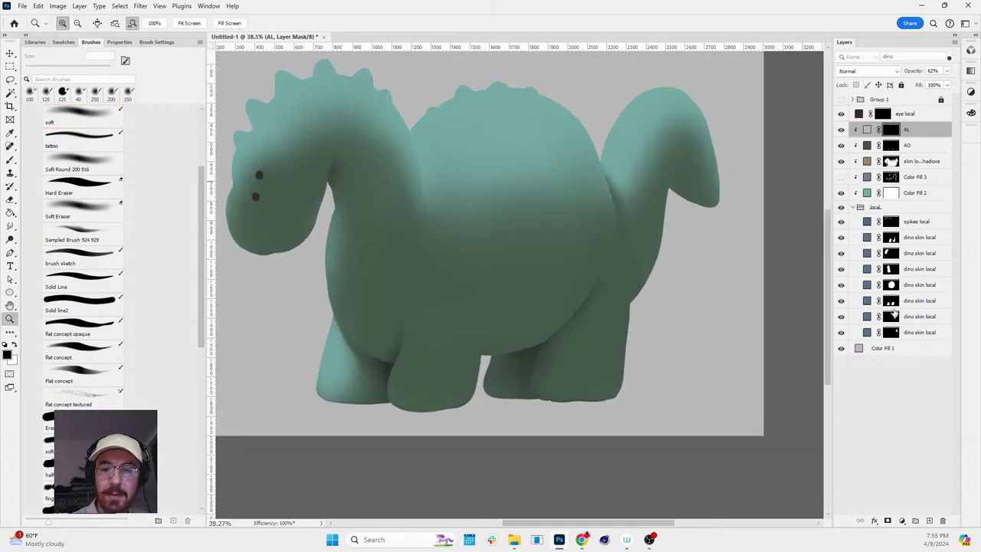
left_click_drag(690, 341, 755, 219)
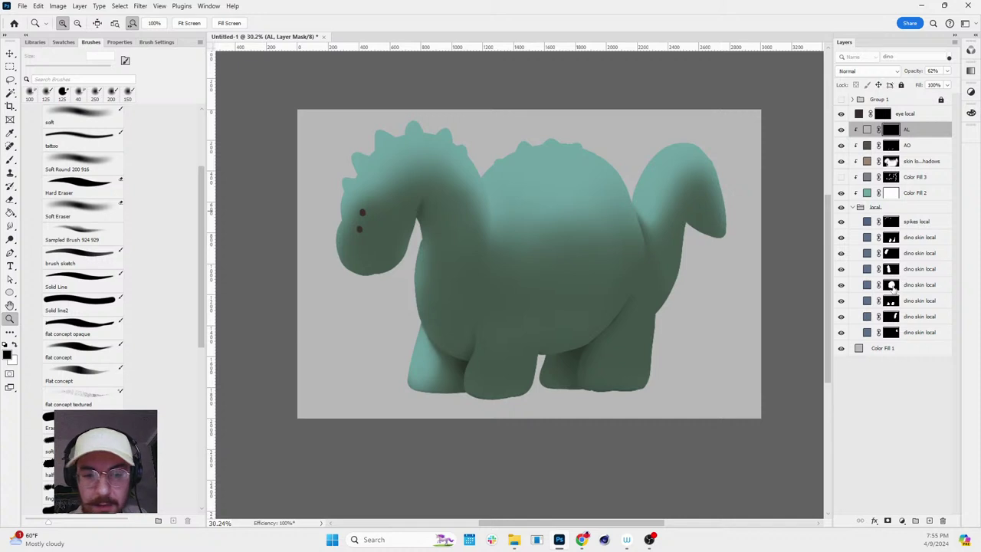
left_click(892, 285, "ctrl")
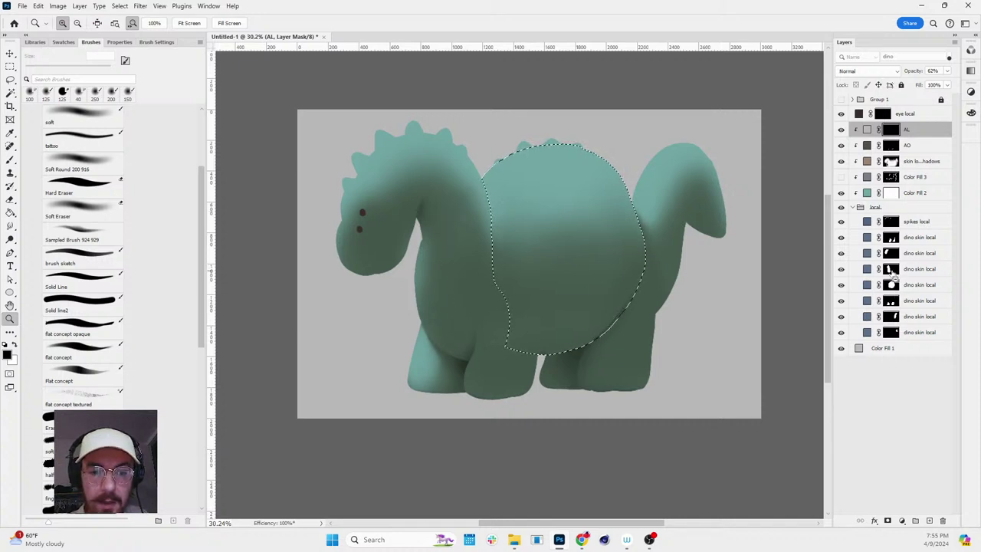
left_click(892, 268, "ctrl")
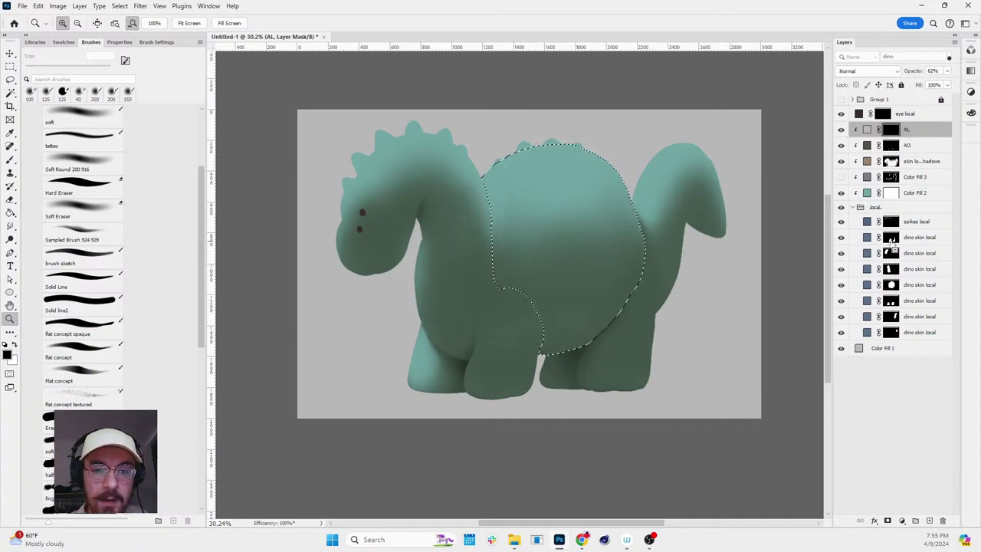
left_click(891, 222, "ctrl+shift")
- Paint soft light across the lower belly with a 300 px brush, then deselect
key("b")
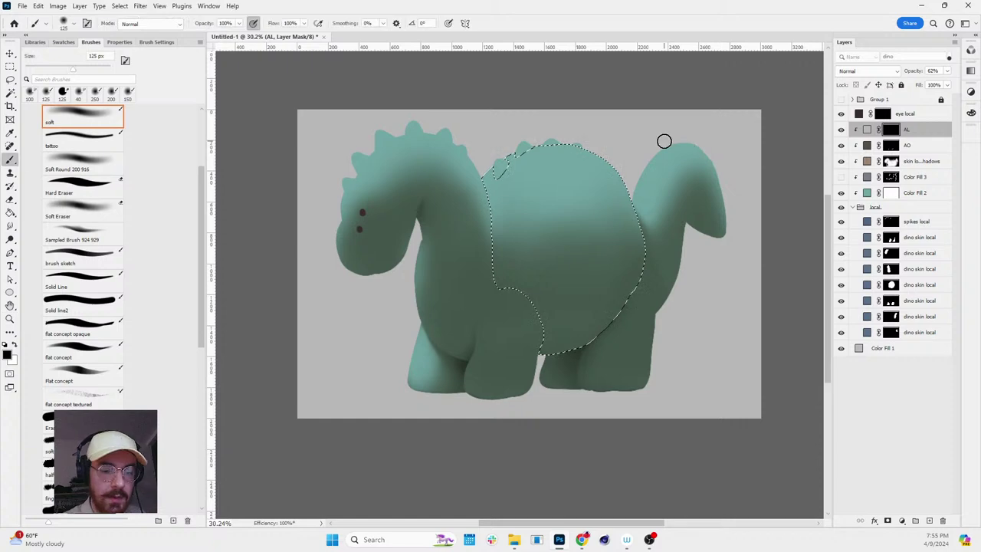
key("bracketright")
key("bracketright")
key("bracketright")
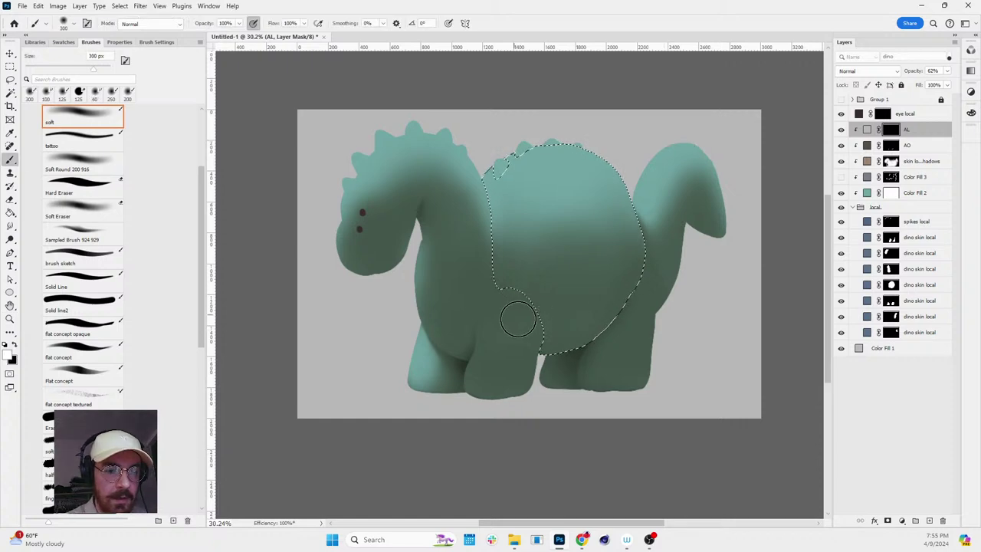
mouse_move(521, 313)
left_mouse_down()
mouse_move(666, 258)
mouse_move(528, 325)
left_mouse_up()
key("ctrl+d")
- Reset the view rotation and shrink the soft brush to 150 px and smaller for touch-ups
key("r")
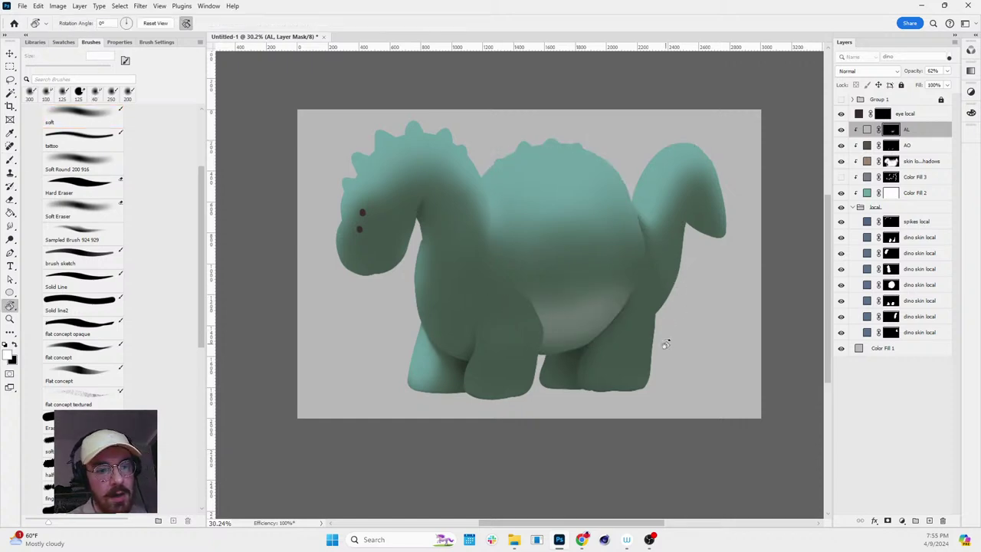
left_click_drag(663, 339, 667, 172)
key("Escape")
key("b")
key("r")
scroll(664, 301, "up", 3)
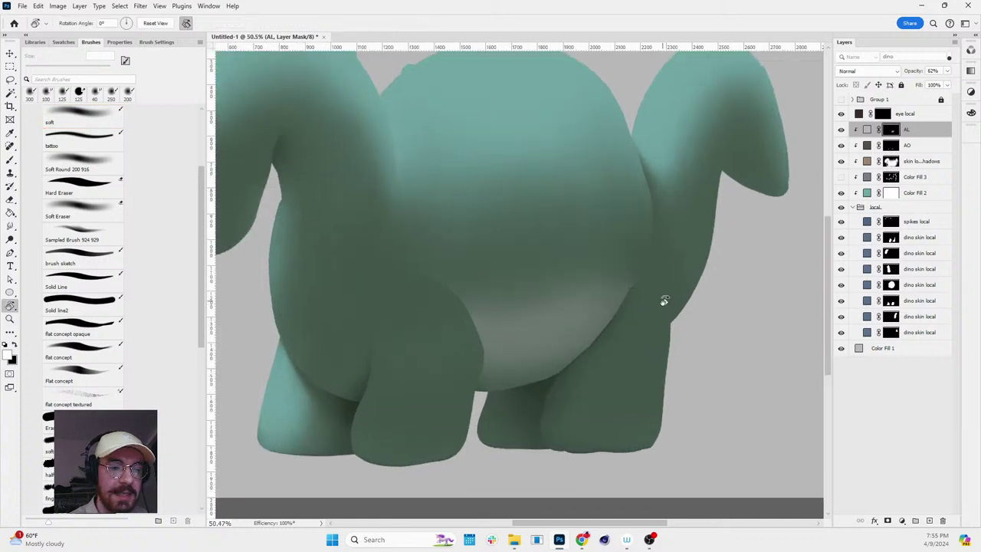
key("b")
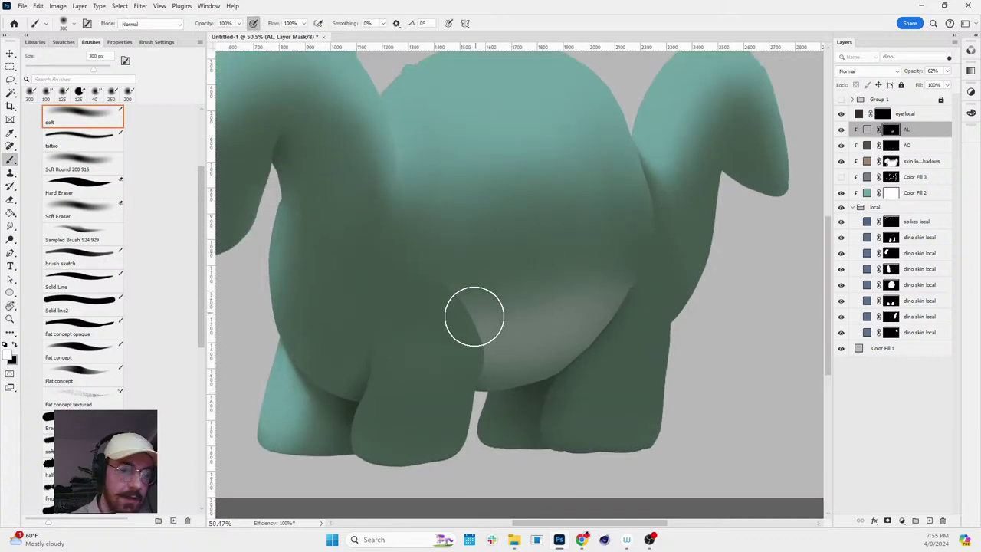
key("e")
key("b")
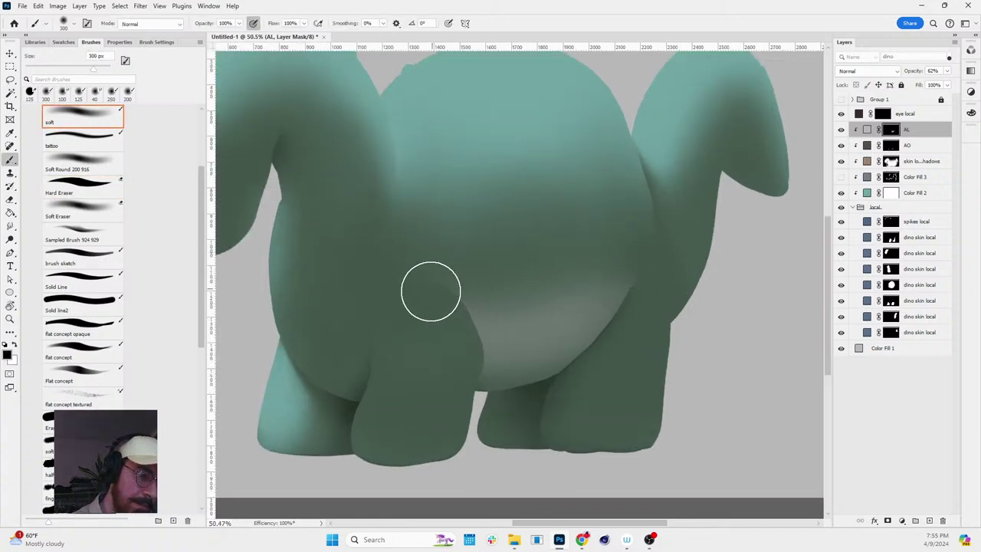
key("bracketleft")
key("bracketleft")
key("bracketleft")
key("bracketleft")
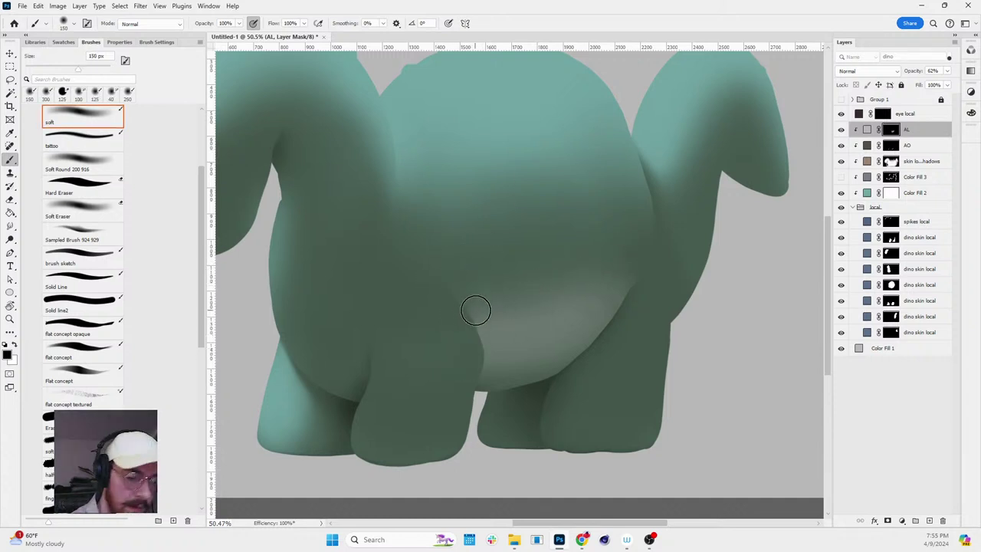
key("bracketleft")
key("bracketleft")
key("bracketleft")
key("bracketleft")
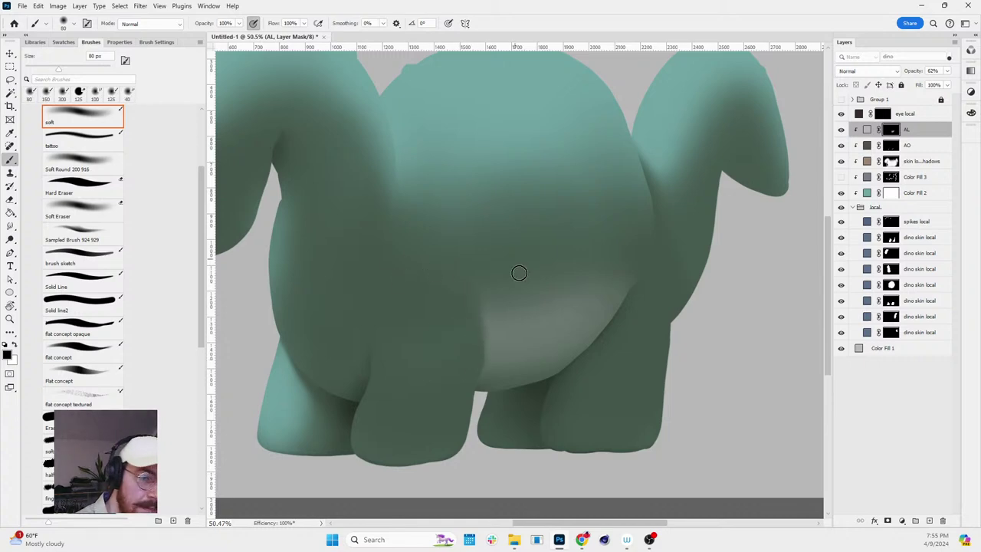
- Check the belly upside-down, zoom on the legs, and load the legs' shape as a selection
key("r")
mouse_move(518, 273)
left_mouse_down()
mouse_move(595, 324)
mouse_move(615, 258)
mouse_move(565, 345)
left_mouse_up()
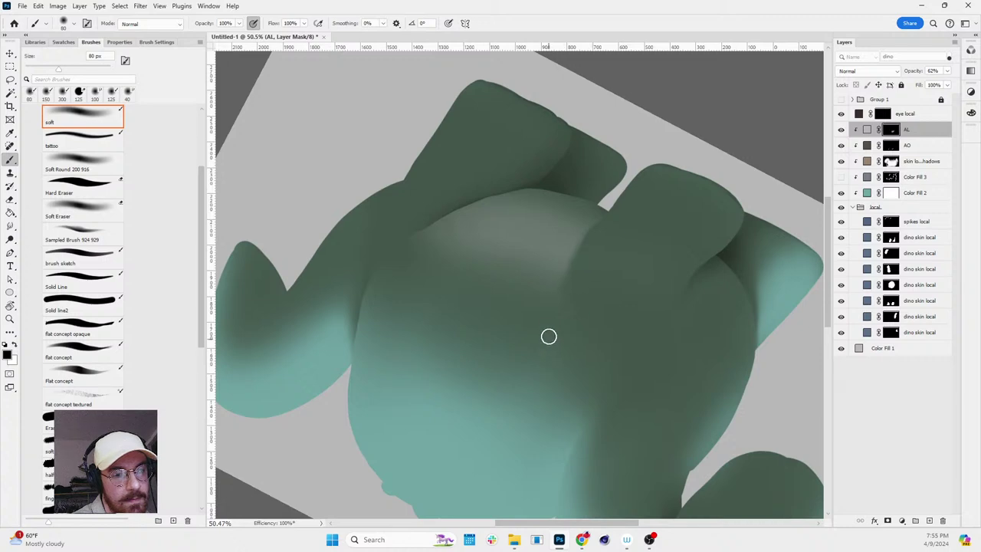
key("r")
left_click_drag(657, 102, 732, 357)
key("z")
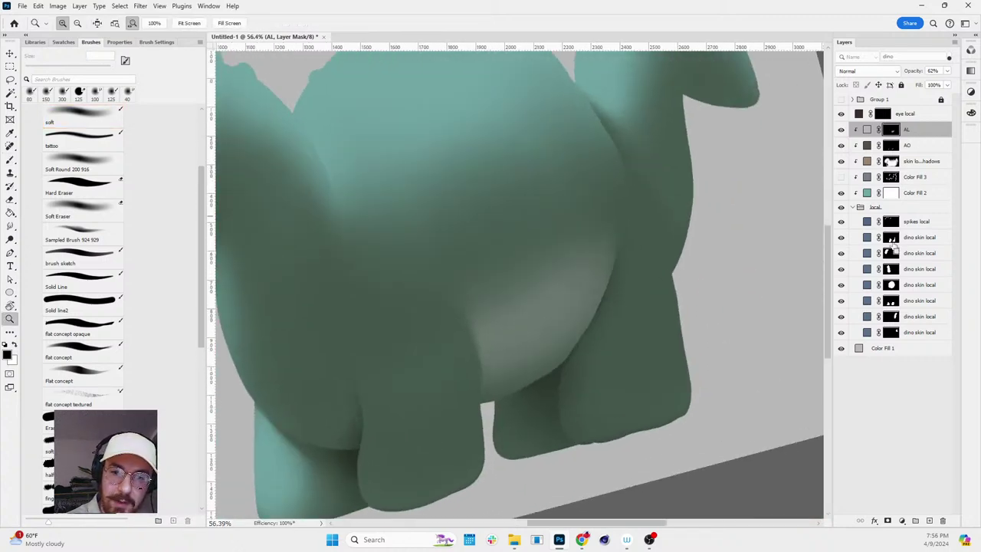
left_click(891, 239, "ctrl")
- Paint soft light into the selected hind leg with a 150 px brush
key("b")
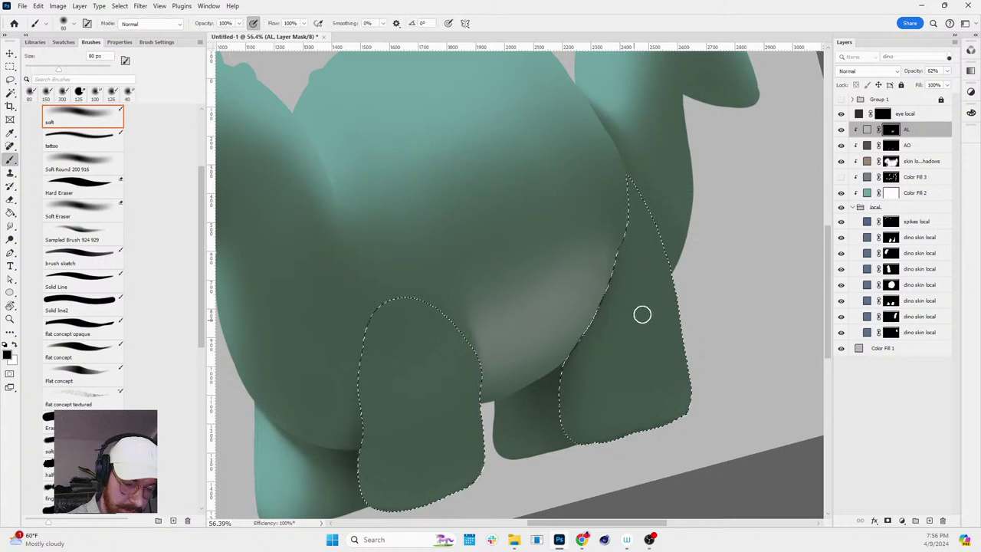
key("bracketright")
key("bracketright")
key("bracketright")
key("bracketright")
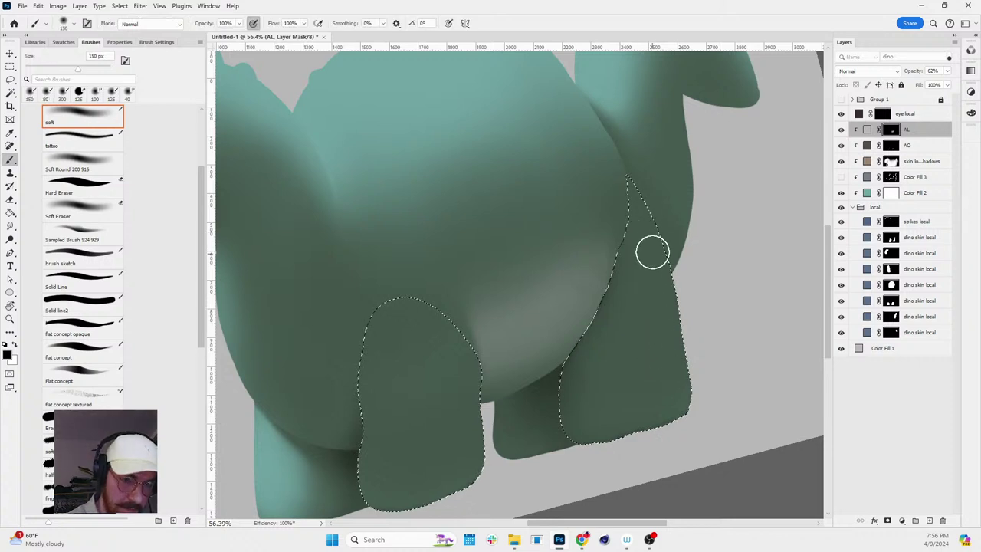
mouse_move(652, 252)
left_mouse_down()
mouse_move(649, 347)
mouse_move(613, 424)
mouse_move(636, 304)
mouse_move(611, 416)
left_mouse_up()
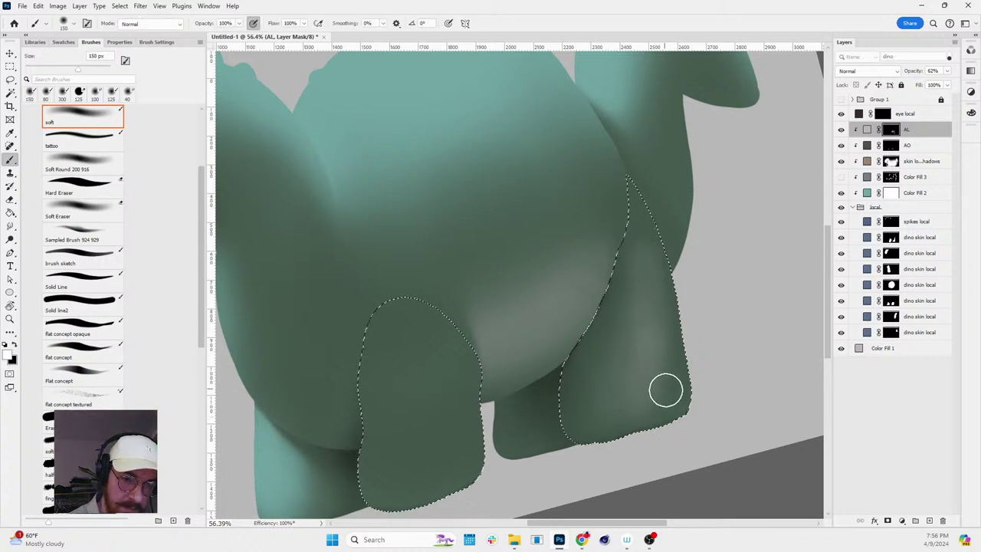
key("r")
mouse_move(661, 357)
left_mouse_down()
mouse_move(718, 202)
mouse_move(741, 208)
mouse_move(749, 260)
left_mouse_up()
scroll(567, 309, "up", 3)
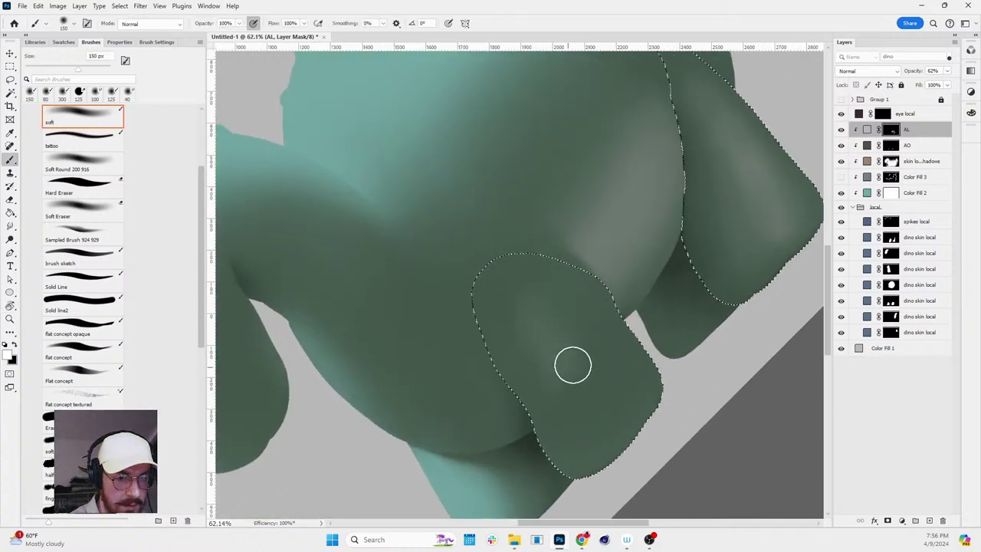
key("r")
mouse_move(636, 256)
left_mouse_down()
mouse_move(692, 365)
mouse_move(664, 410)
left_mouse_up()
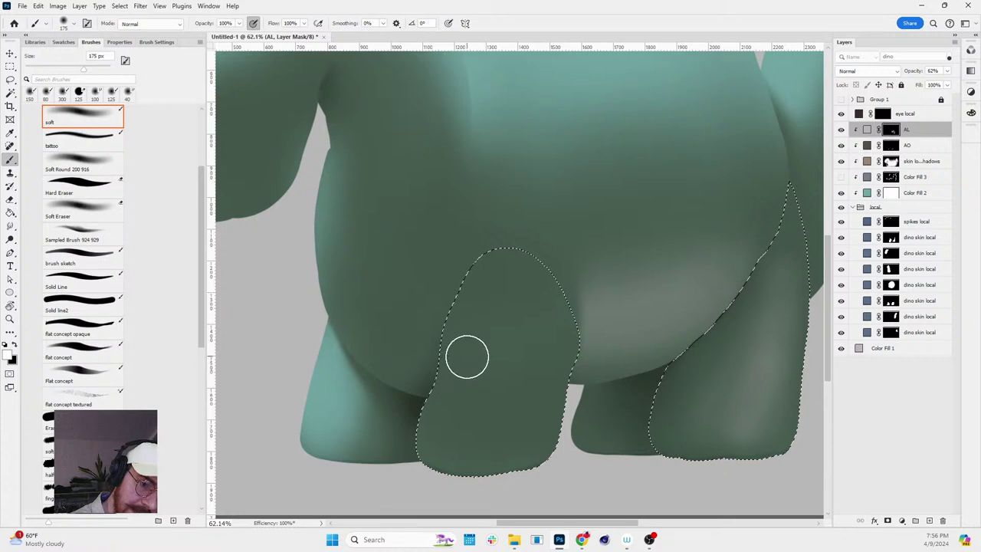
mouse_move(467, 357)
left_mouse_down()
mouse_move(491, 370)
mouse_move(502, 357)
left_mouse_up()
left_click_drag(473, 363, 547, 365)
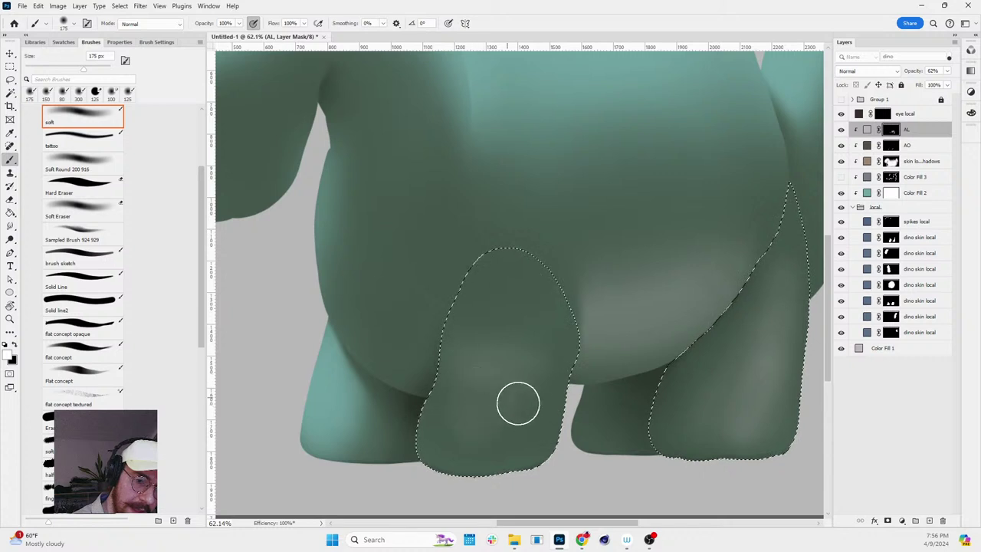
- Try a black stroke on the upper front leg, undo it, and reframe the view
key("x")
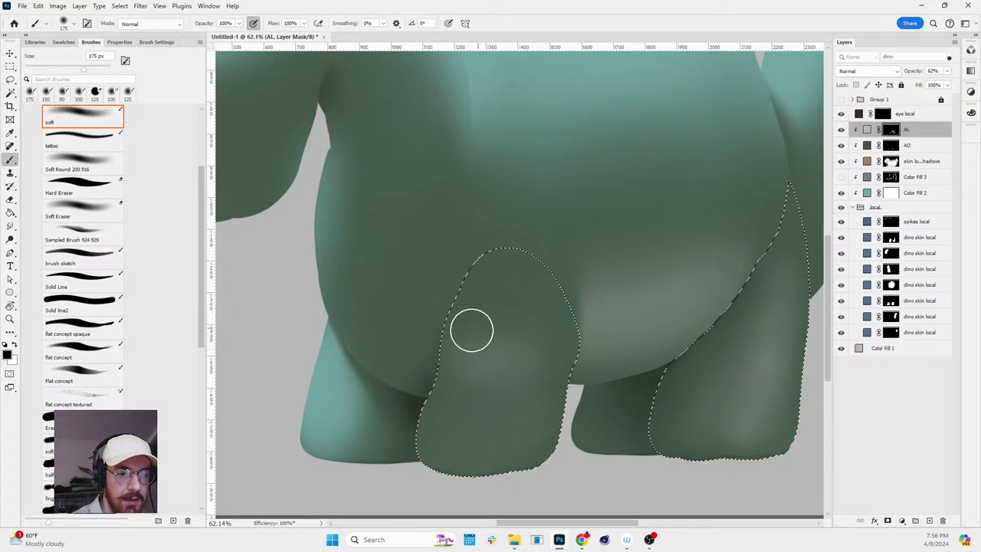
left_click_drag(486, 295, 560, 357)
key("ctrl+z")
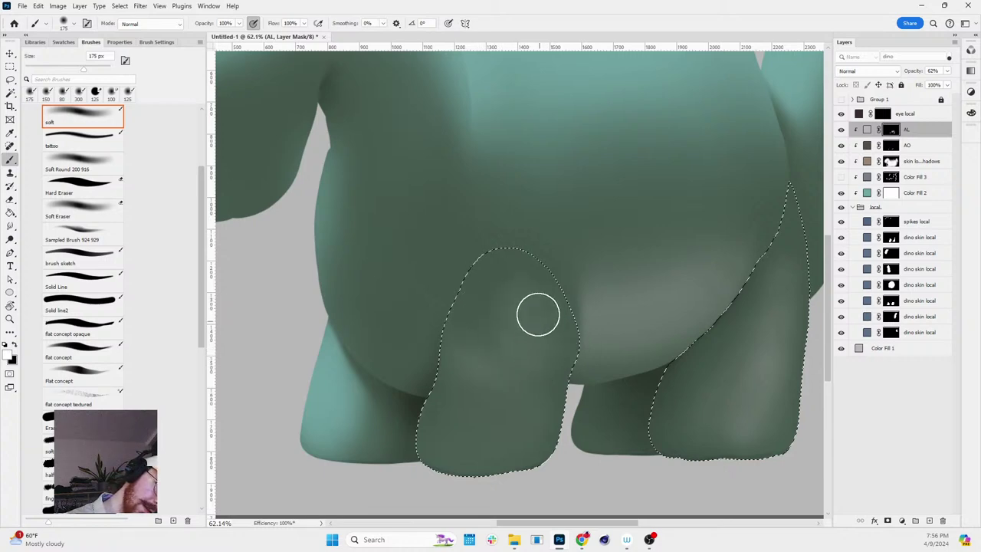
left_click_drag(485, 445, 449, 263)
scroll(713, 385, "up", 2)
key("b")
key("x")
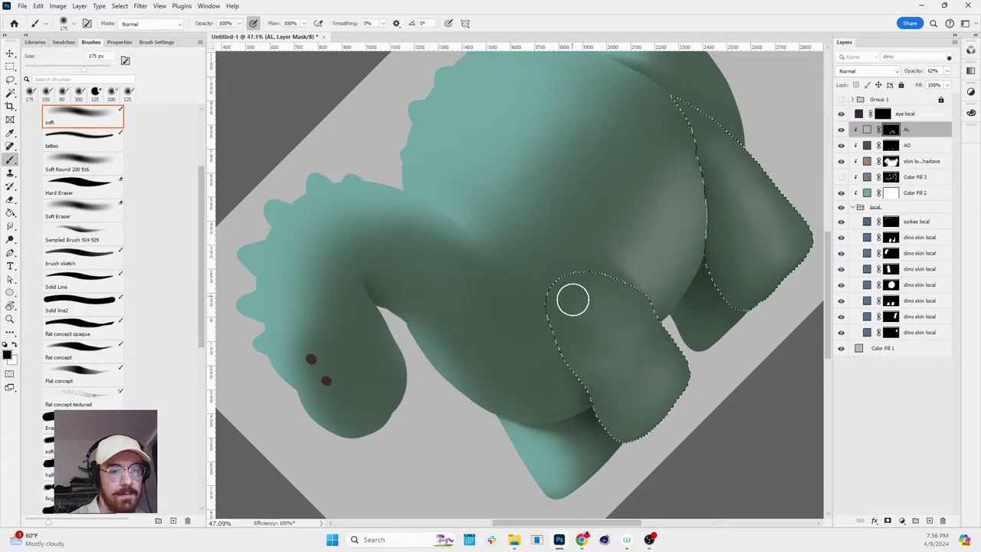
- Rotate the view, resize the brush between 90 and 250 px, and zoom out to the whole dinosaur
key("r")
left_click_drag(582, 355, 574, 438)
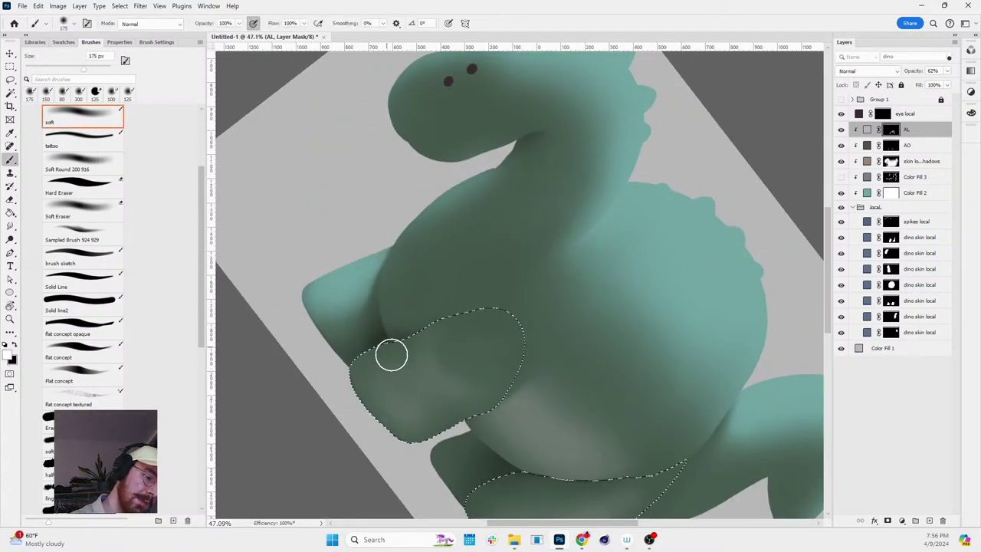
key("bracketleft")
key("bracketleft")
key("bracketleft")
key("bracketleft")
key("r")
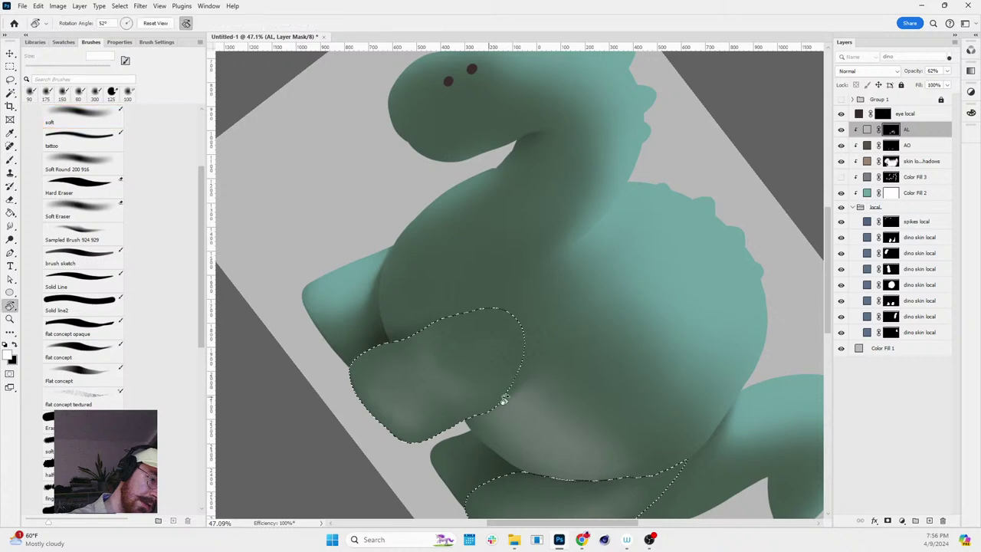
mouse_move(390, 411)
left_mouse_down()
mouse_move(668, 280)
mouse_move(592, 348)
left_mouse_up()
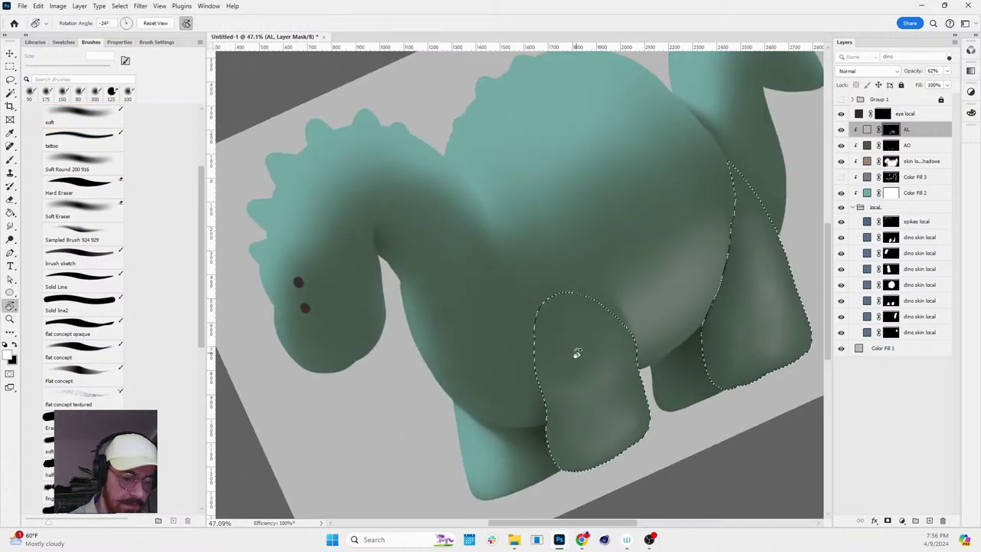
key("x")
key("bracketright")
key("bracketright")
key("bracketright")
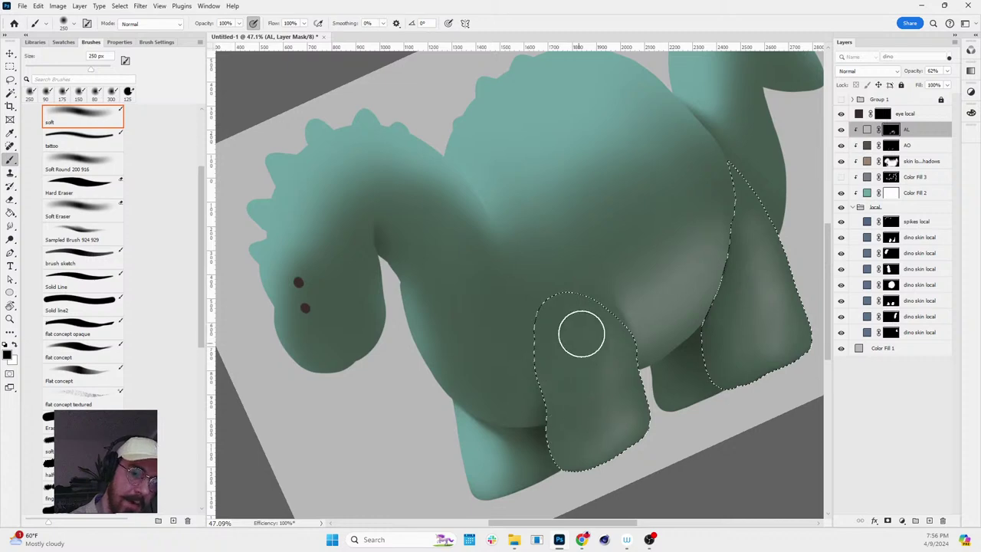
key("r")
key("Escape")
key("z")
mouse_move(722, 401)
left_mouse_down()
mouse_move(680, 438)
mouse_move(720, 437)
left_mouse_up()
key("b")
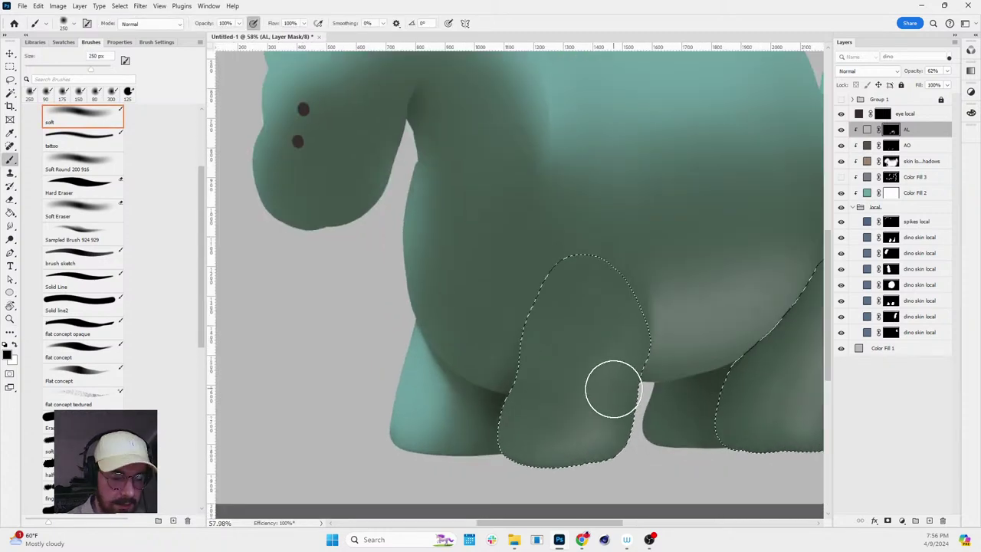
key("x")
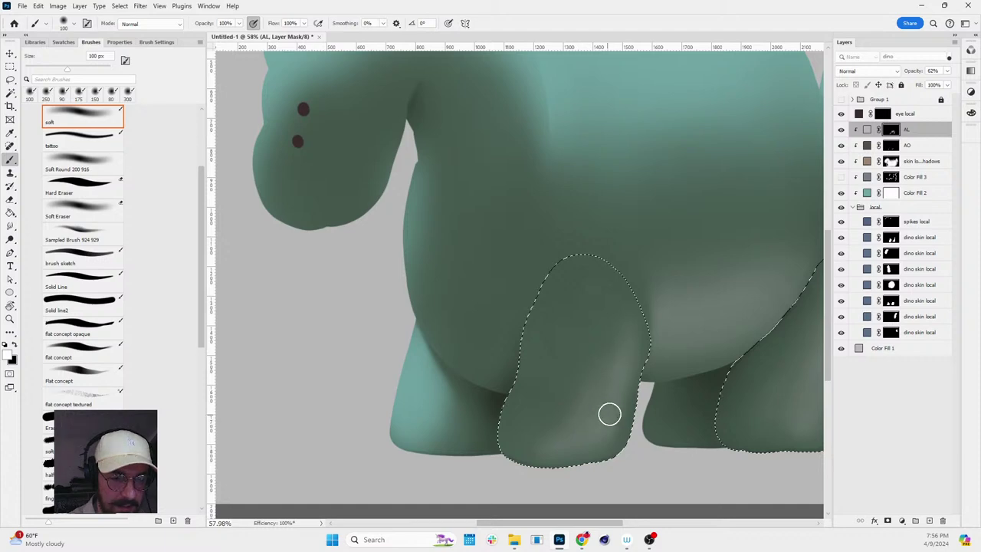
- Refine the leg light in the AL mask with an 80–175 px brush, toggling white and black
key("r")
left_click_drag(609, 434, 679, 353)
key("bracketleft")
key("bracketleft")
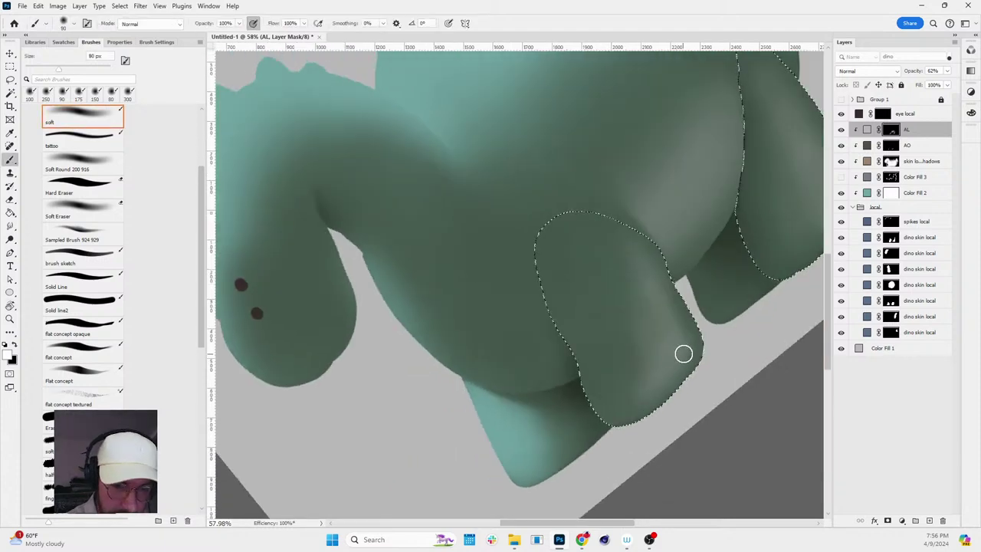
key("r")
left_click_drag(632, 409, 599, 365)
key("bracketright")
key("bracketright")
key("bracketright")
key("bracketright")
key("bracketright")
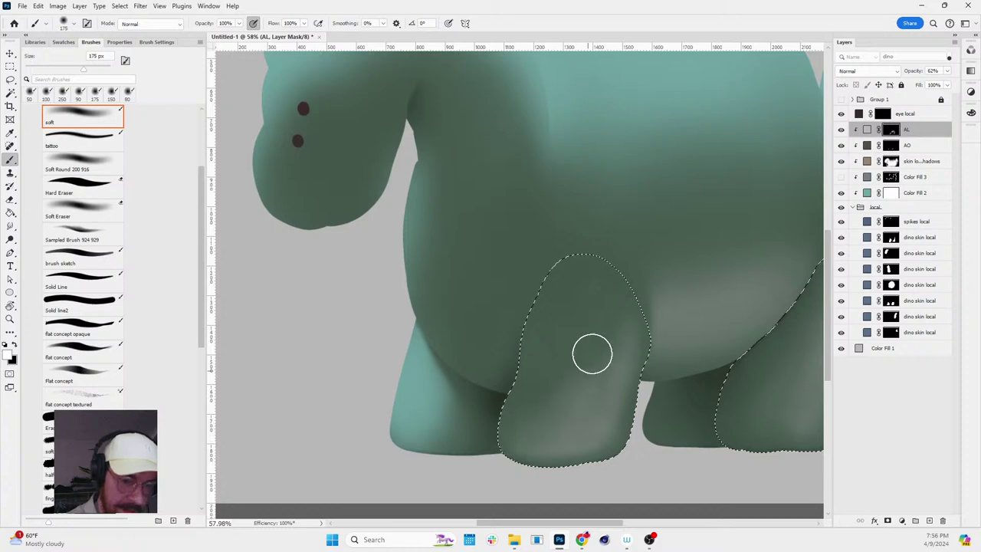
key("r")
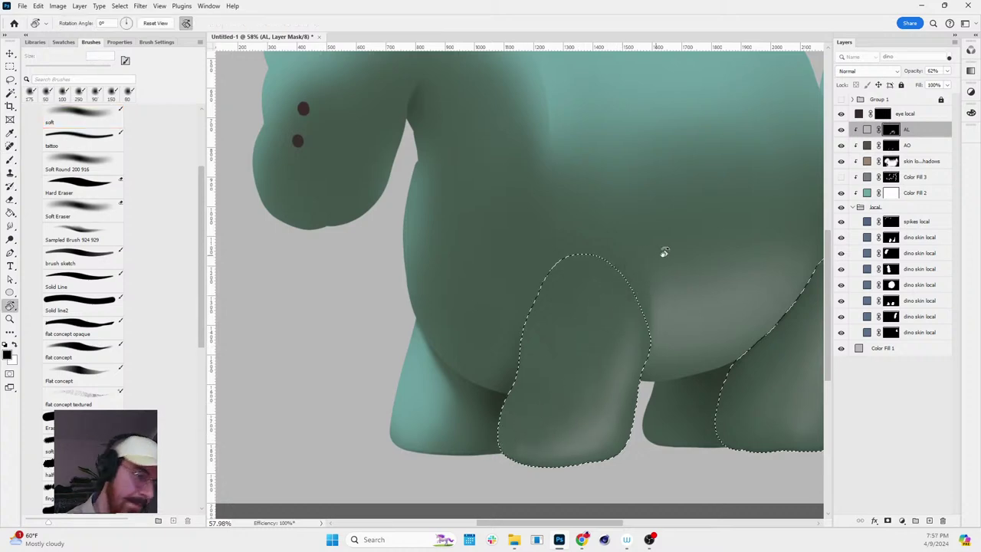
left_click_drag(664, 252, 639, 314)
key("b")
key("x")
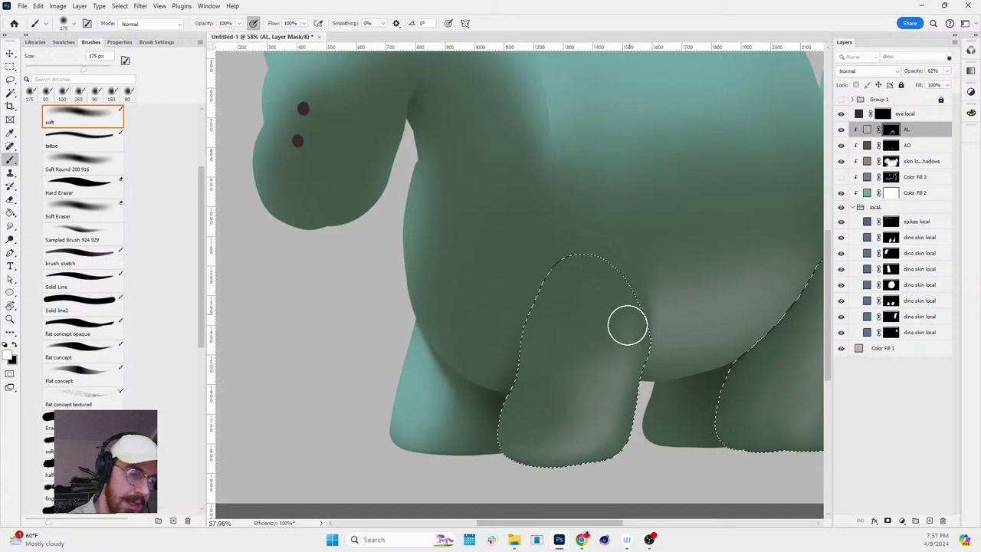
key("x")
key("x")
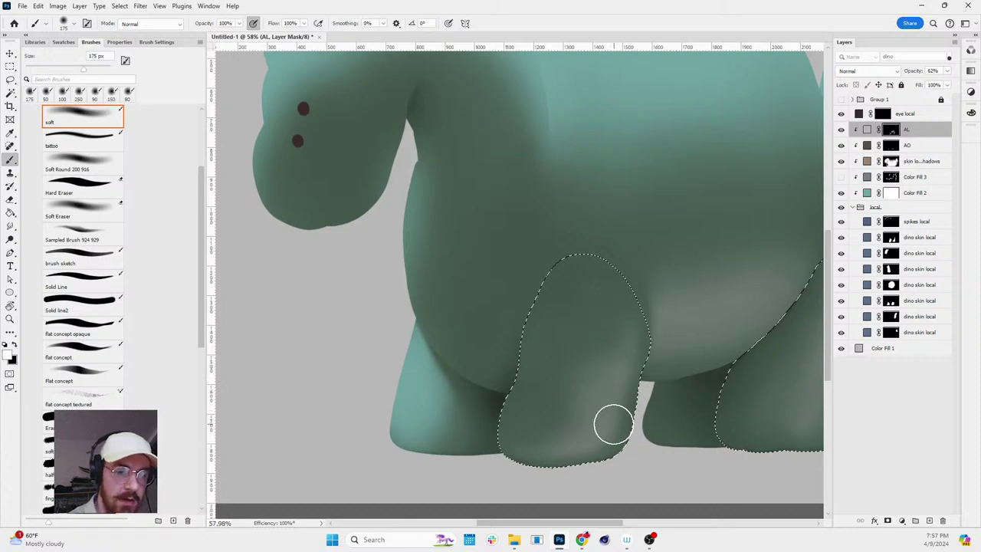
key("x")
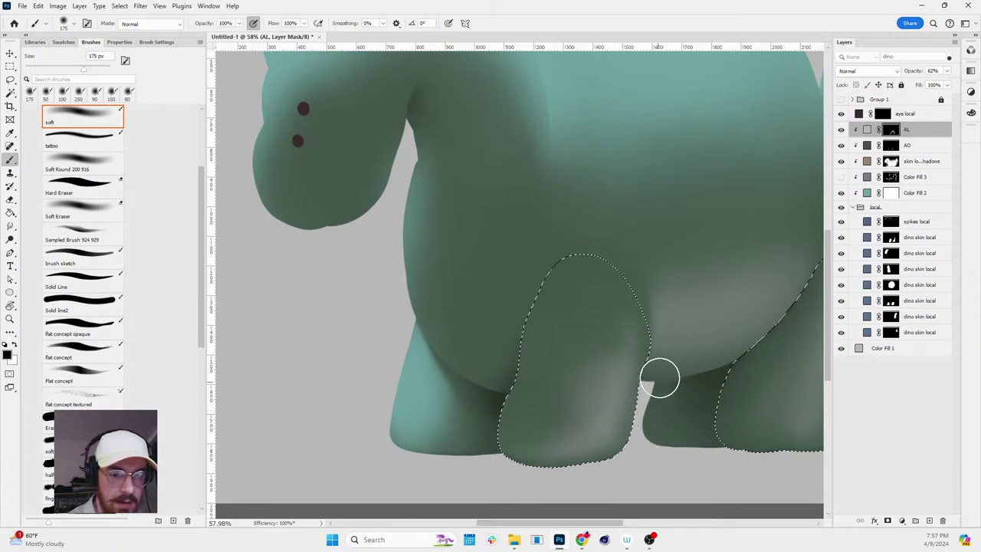
key("r")
left_click_drag(648, 401, 679, 339)
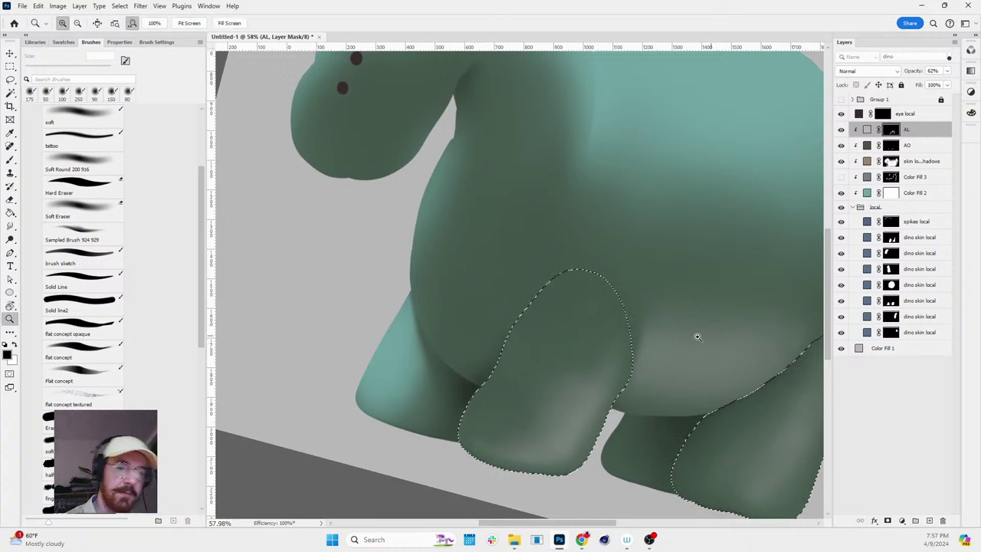
scroll(755, 313, "down", 3)
scroll(800, 311, "up", 1)
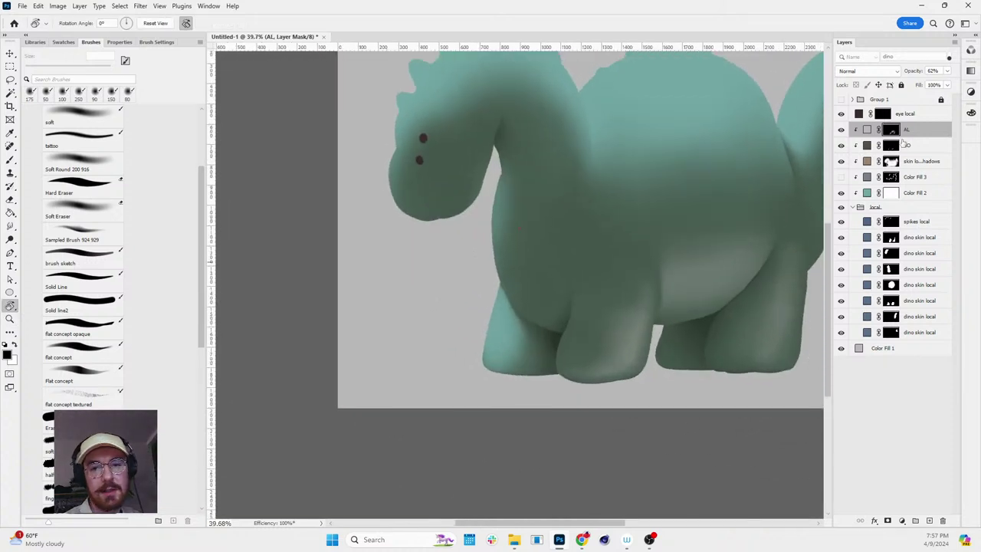
- Lower the AL layer's opacity to 32%
left_click(947, 71)
left_click_drag(928, 89, 920, 89)
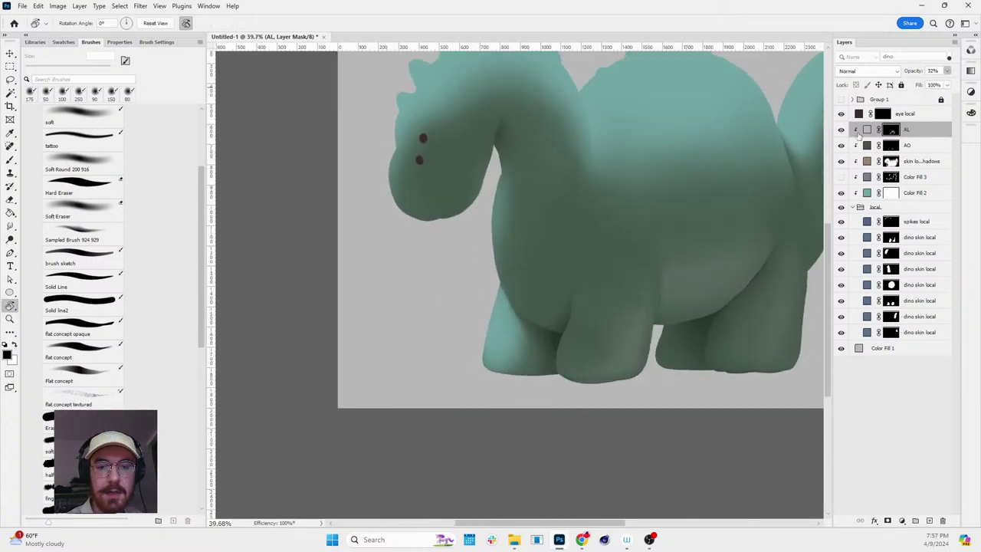
key("z")
scroll(806, 196, "down", 3)
scroll(805, 196, "up", 1)
scroll(806, 196, "up", 2)
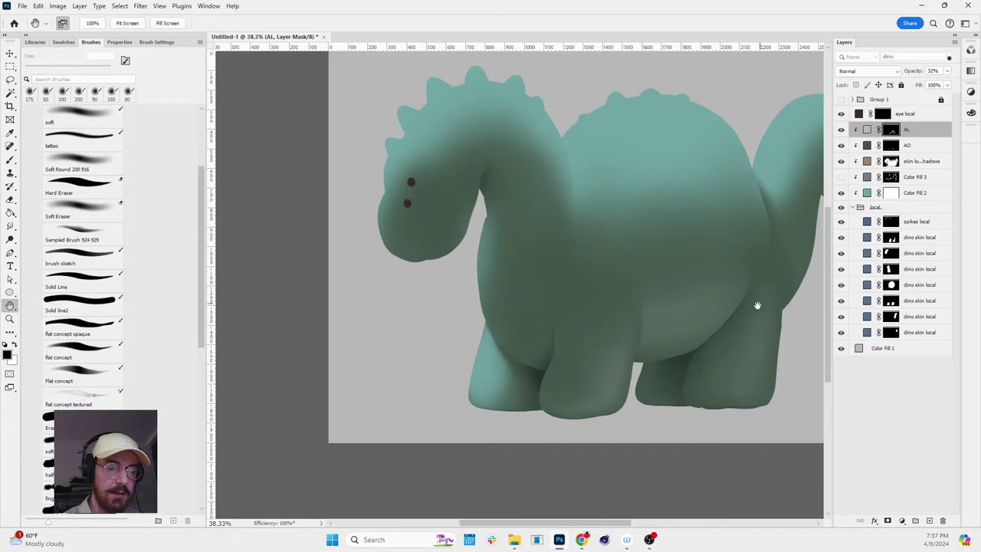
scroll(756, 306, "up", 2)
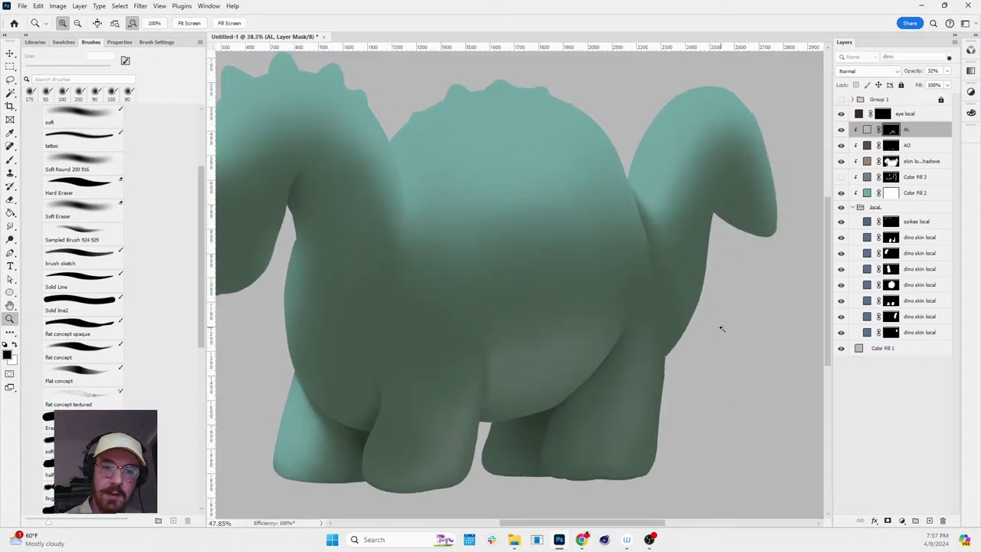
- Load the tail shape as a selection and paint white light along its edge on the AL mask with a 150 px soft brush
left_click(891, 316, "ctrl")
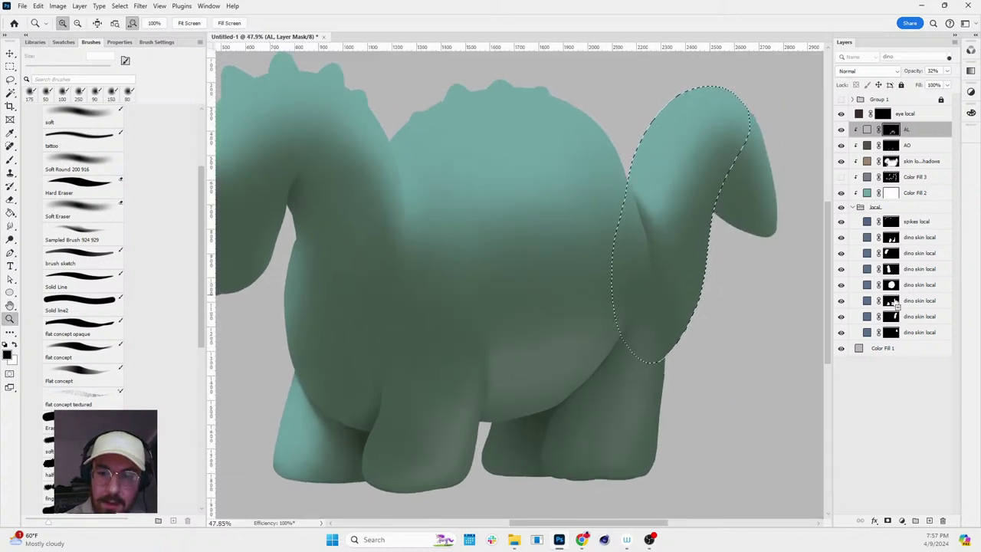
left_click(891, 269, "ctrl")
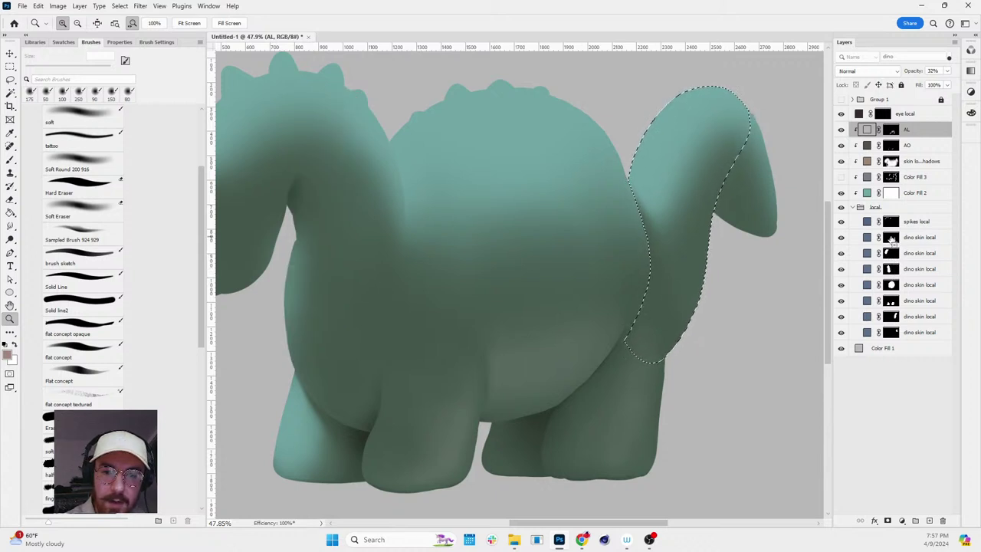
left_click(892, 129)
key("b")
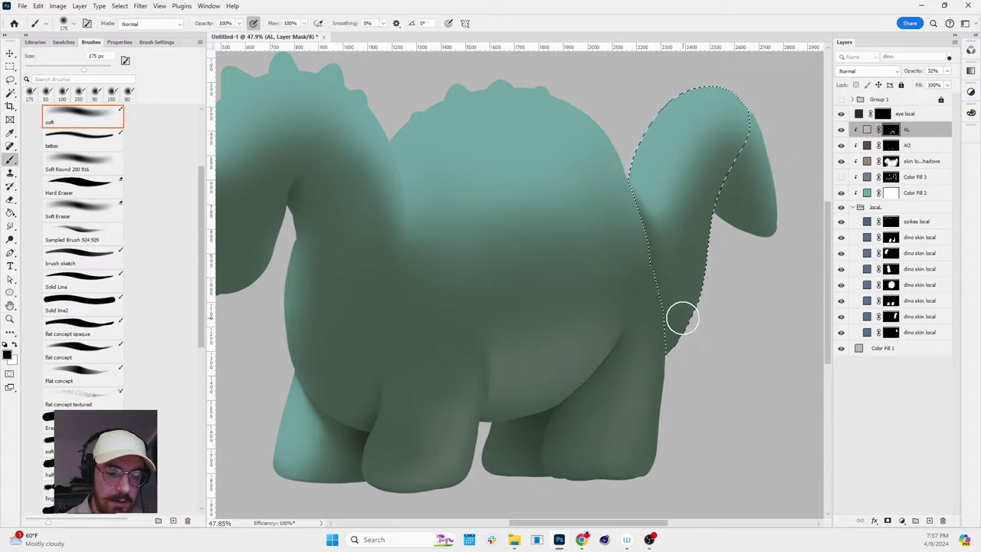
key("bracketleft")
key("x")
mouse_move(661, 348)
left_mouse_down()
mouse_move(714, 225)
mouse_move(665, 338)
mouse_move(691, 293)
mouse_move(684, 271)
mouse_move(665, 317)
mouse_move(688, 257)
mouse_move(716, 186)
mouse_move(708, 245)
mouse_move(726, 190)
left_mouse_up()
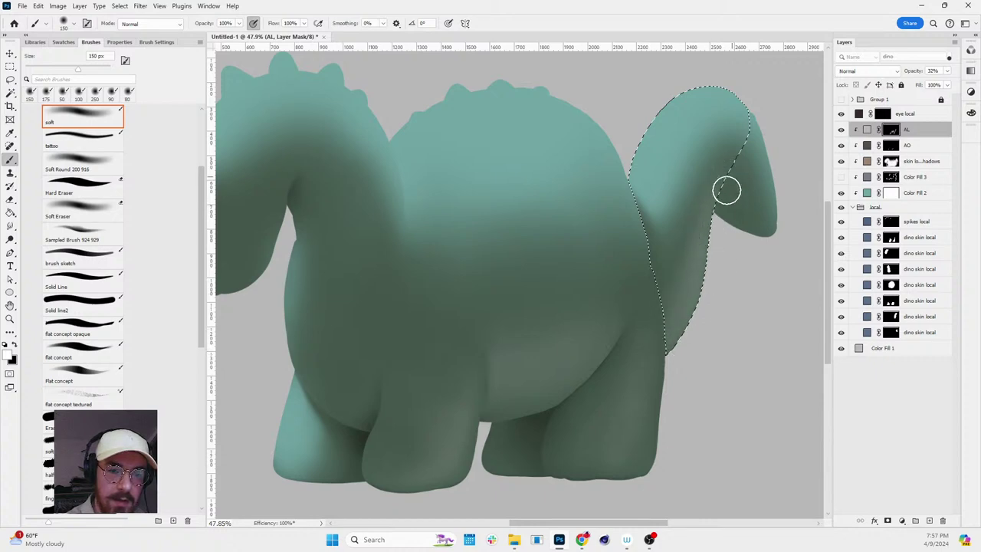
mouse_move(748, 149)
left_mouse_down()
mouse_move(705, 245)
mouse_move(692, 333)
mouse_move(734, 267)
mouse_move(729, 284)
mouse_move(734, 241)
left_mouse_up()
- Deselect the tail and zoom in close on it, returning to the soft brush in black
key("r")
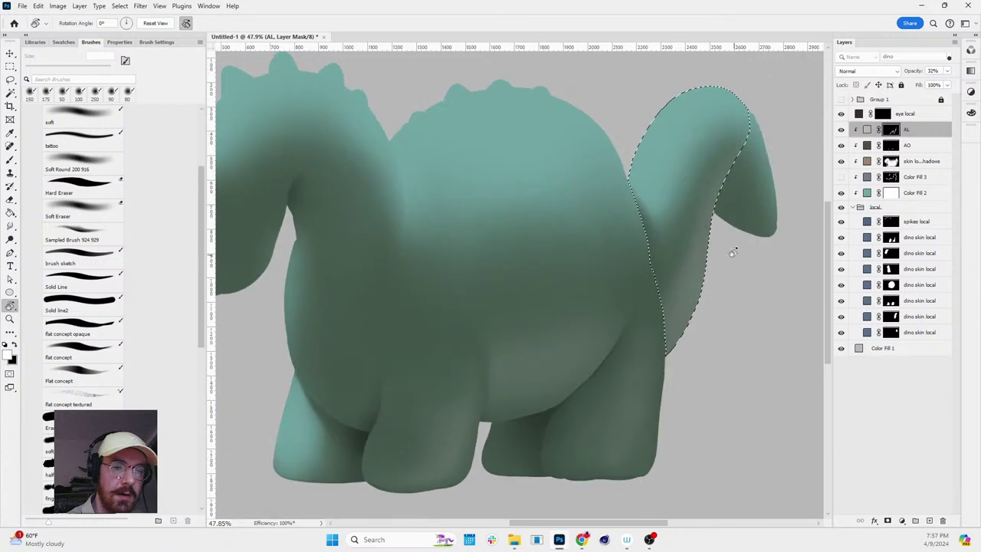
key("x")
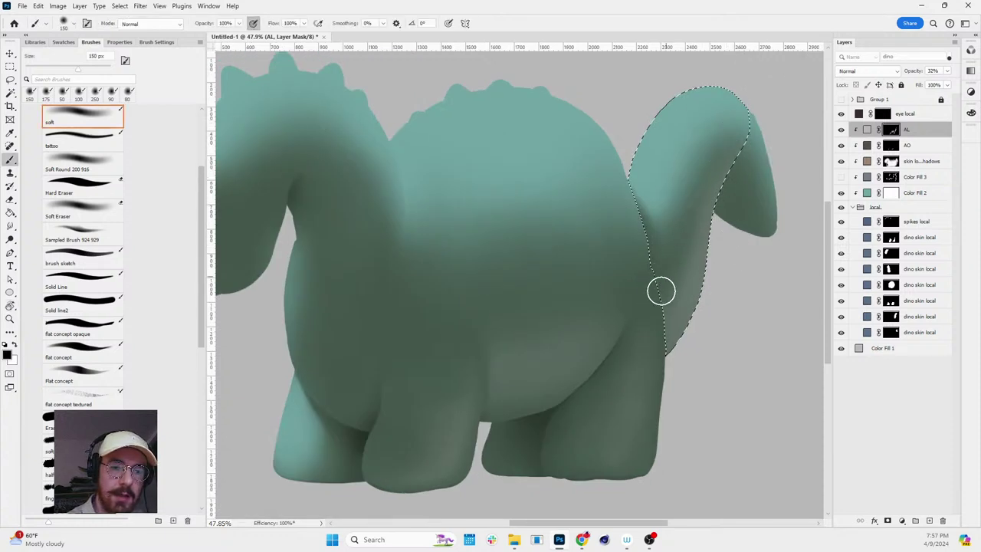
key("ctrl+d")
key("e")
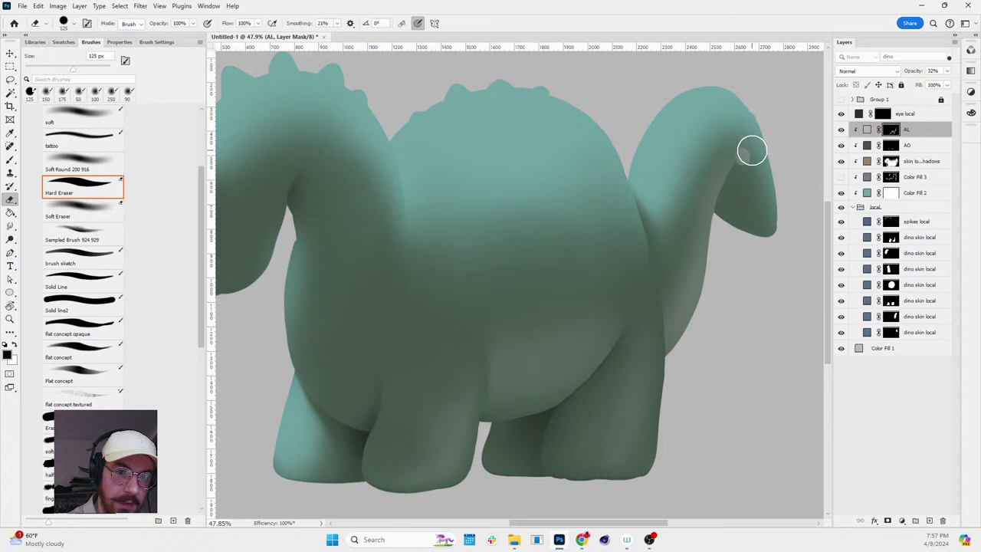
key("r")
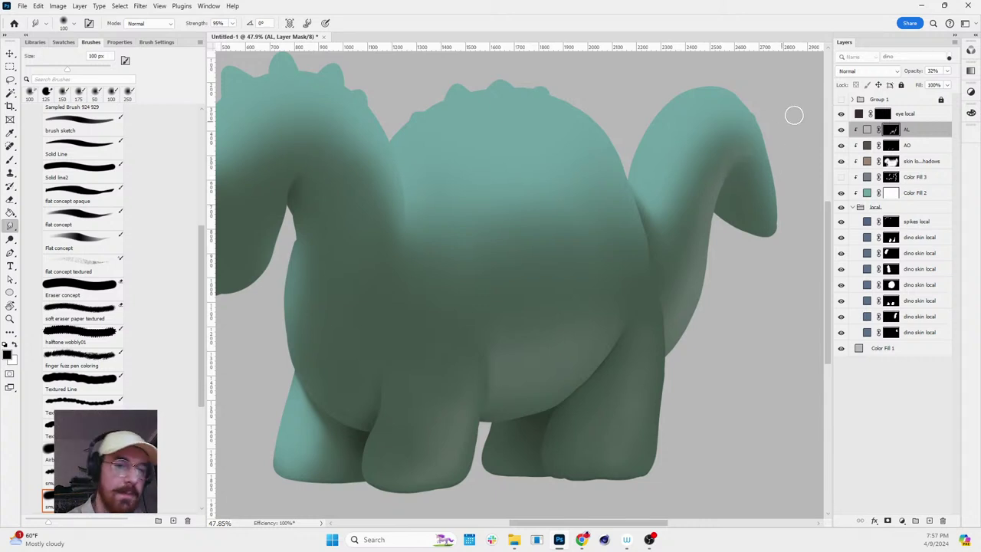
key("z")
left_click(750, 195)
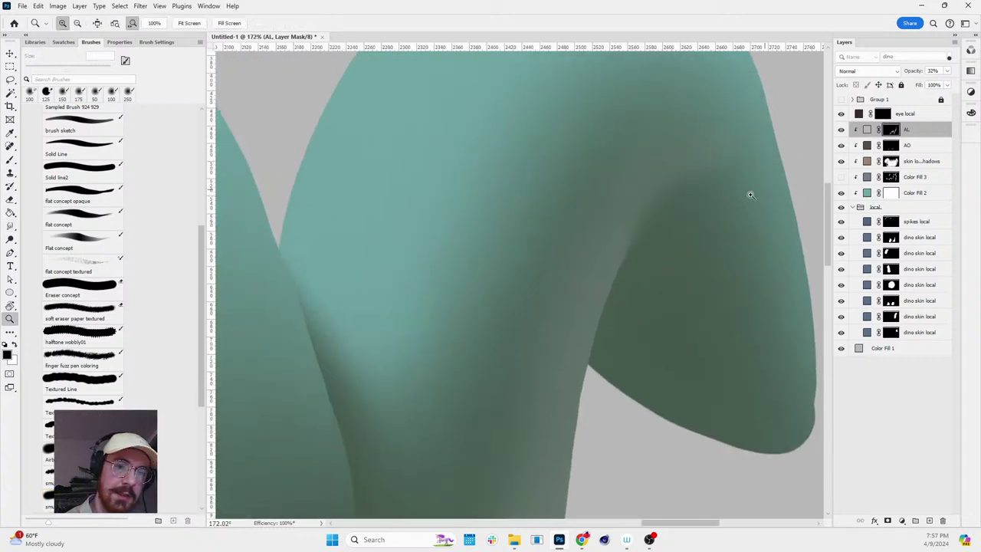
left_click(729, 259, "alt")
key("b")
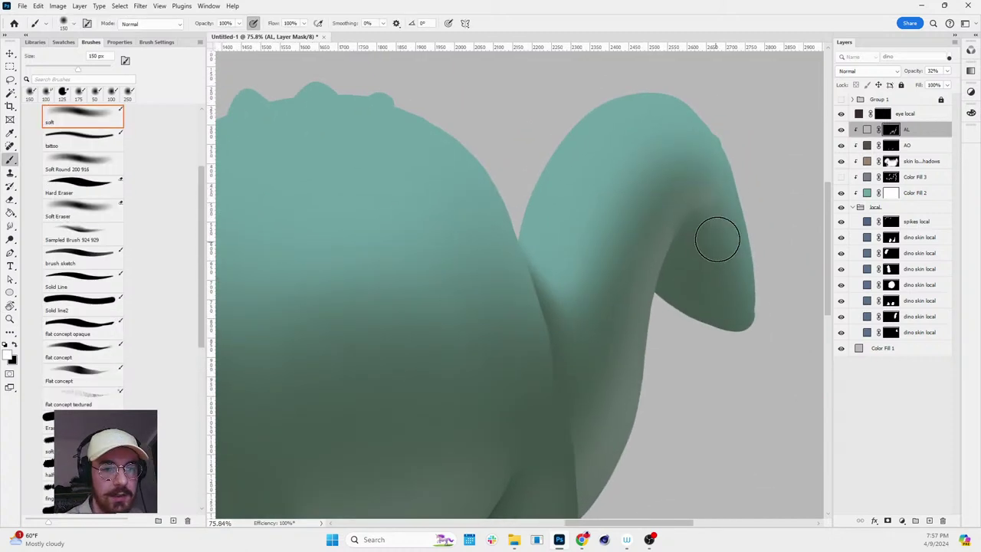
key("x")
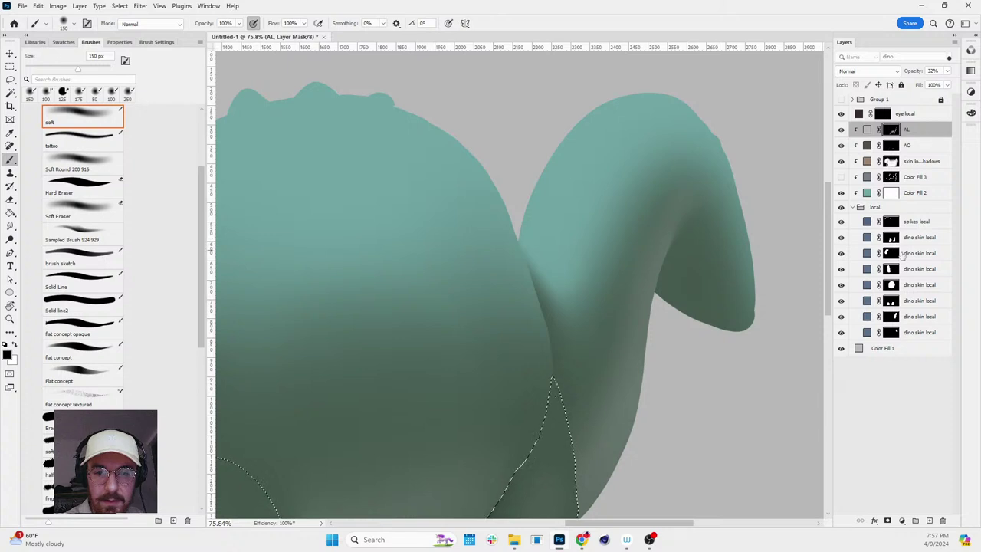
- Reselect the tail tip from its skin layer and paint white to brighten its light
left_click(900, 316, "ctrl")
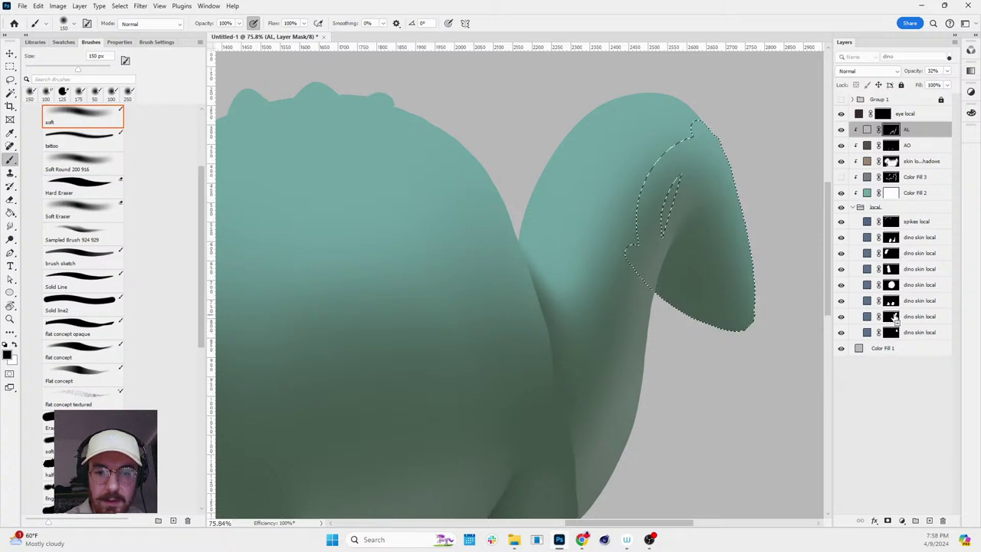
left_click(900, 285, "ctrl")
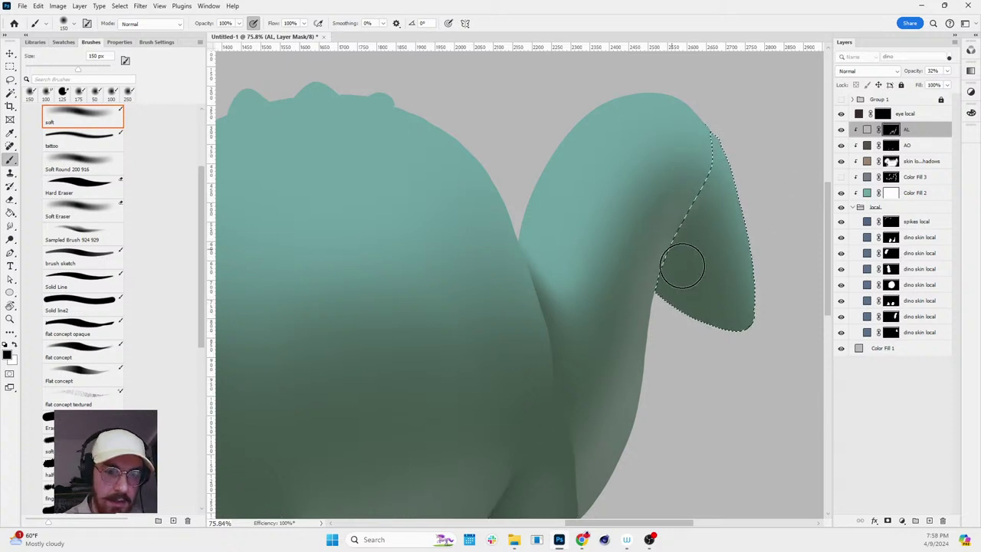
key("x")
mouse_move(670, 227)
left_mouse_down()
mouse_move(711, 296)
mouse_move(673, 257)
mouse_move(689, 277)
mouse_move(653, 263)
mouse_move(715, 325)
mouse_move(653, 259)
mouse_move(679, 305)
mouse_move(650, 255)
mouse_move(708, 374)
mouse_move(781, 380)
mouse_move(795, 357)
left_mouse_up()
key("x")
key("x")
key("h")
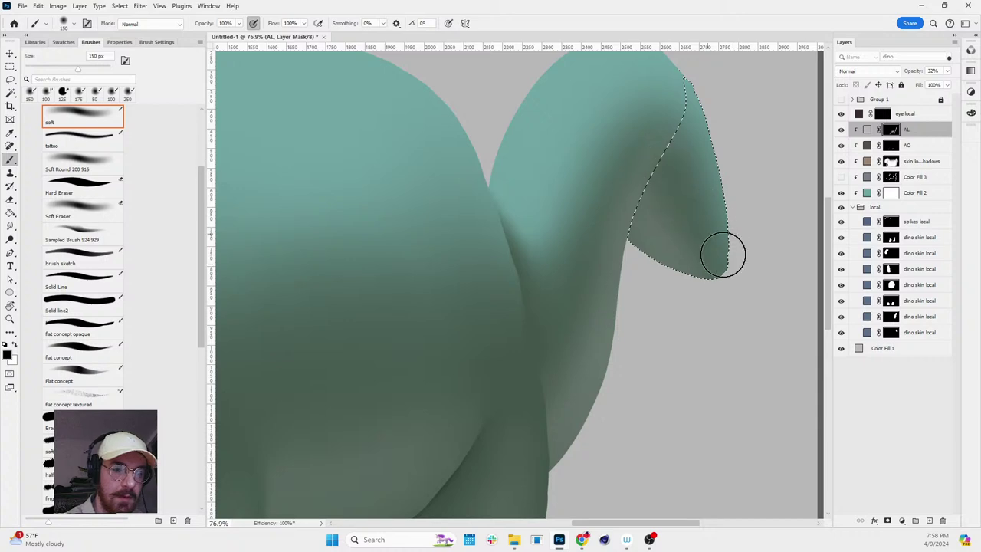
key("r")
left_click_drag(723, 256, 740, 355)
- Refine the tail-tip light, alternating white and black paint with a smaller brush
key("z")
left_click(744, 367, "alt")
key("r")
key("Escape")
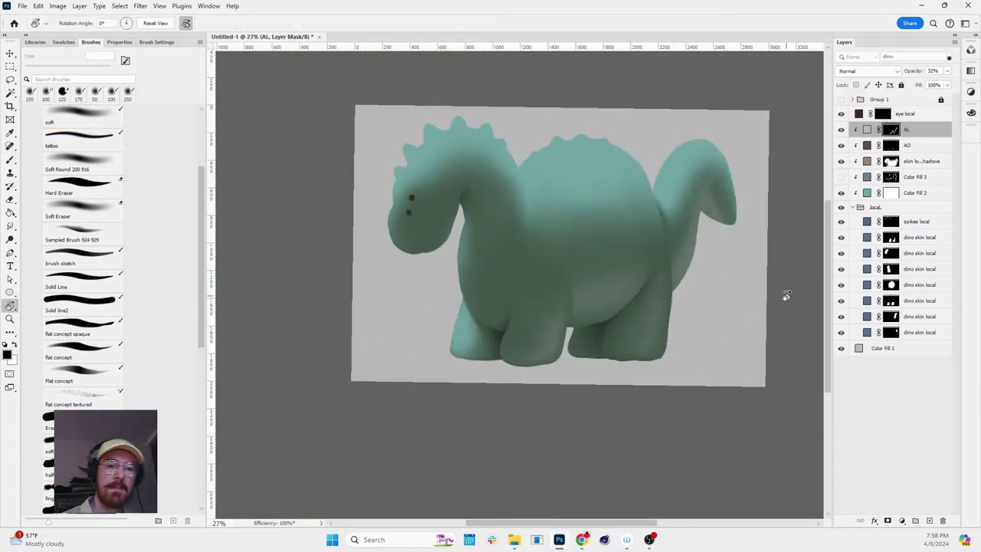
key("z")
scroll(774, 183, "up", 2)
key("b")
key("x")
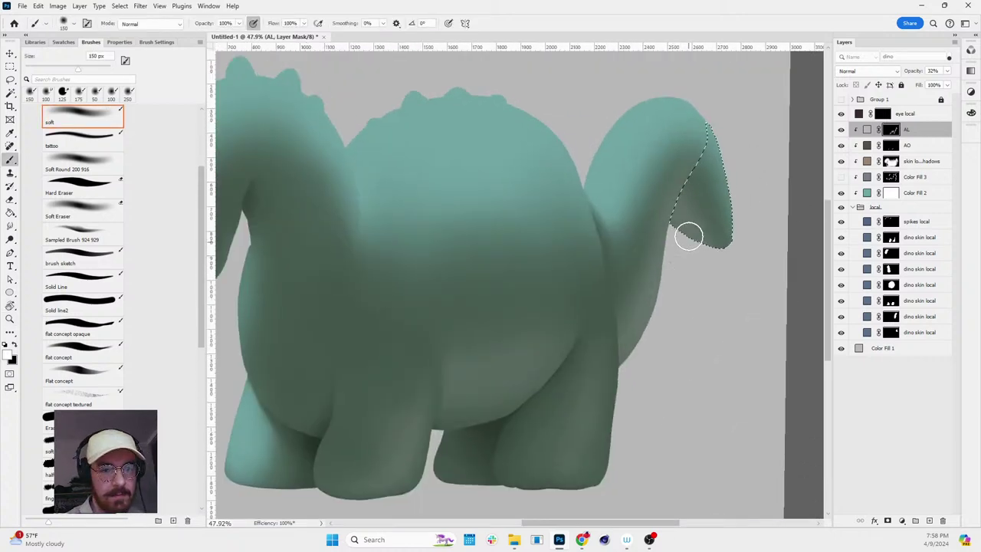
key("x")
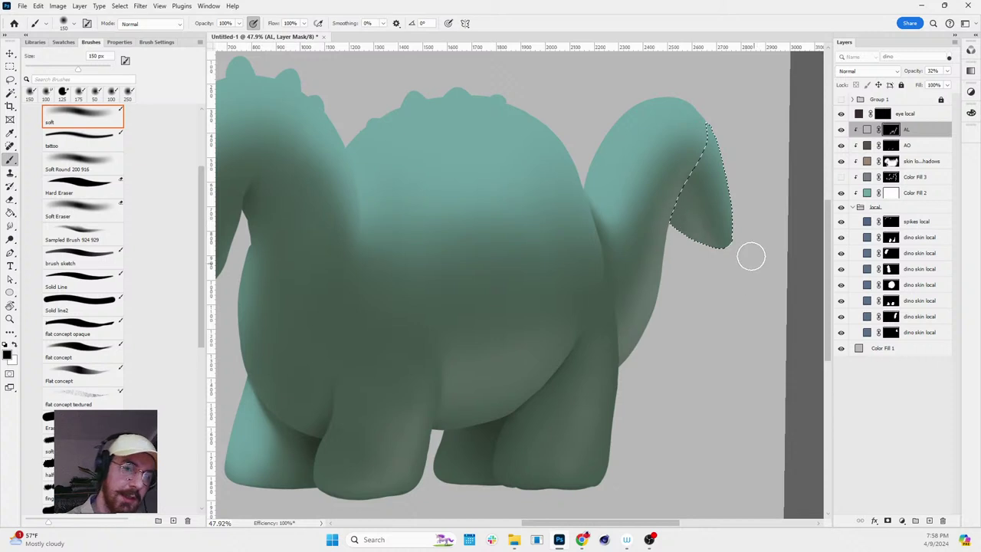
key("x")
key("bracketleft")
key("bracketleft")
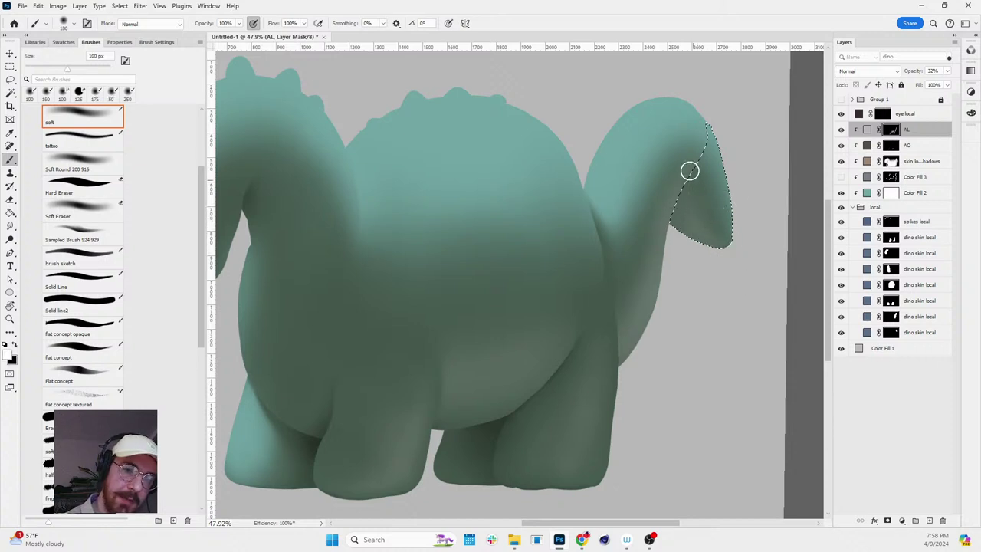
key("x")
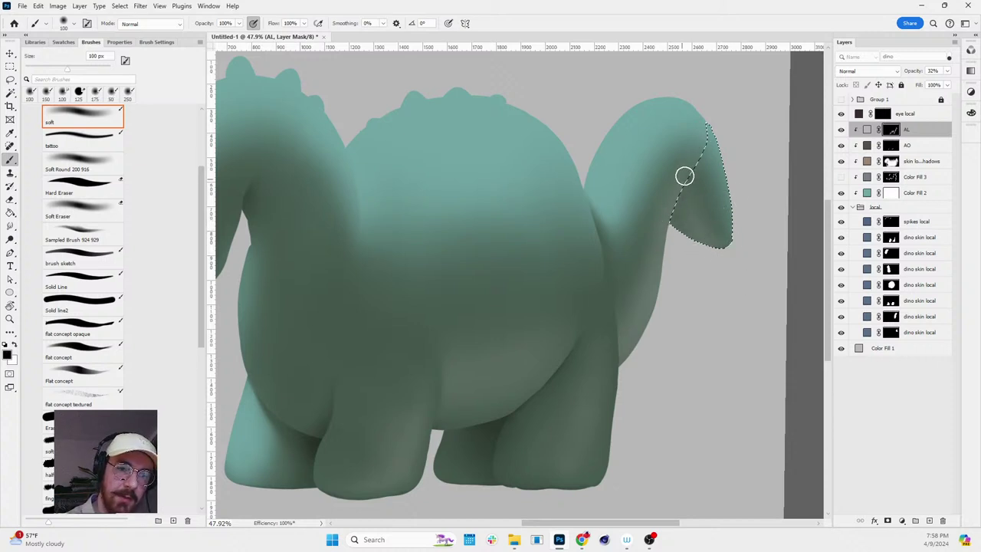
- Clear the tail selection and zoom out to review the whole dinosaur
key("ctrl+d")
key("r")
mouse_move(734, 158)
left_mouse_down()
mouse_move(723, 273)
mouse_move(762, 186)
mouse_move(749, 176)
mouse_move(759, 176)
left_mouse_up()
key("z")
key("b")
key("bracketright")
key("bracketright")
key("bracketright")
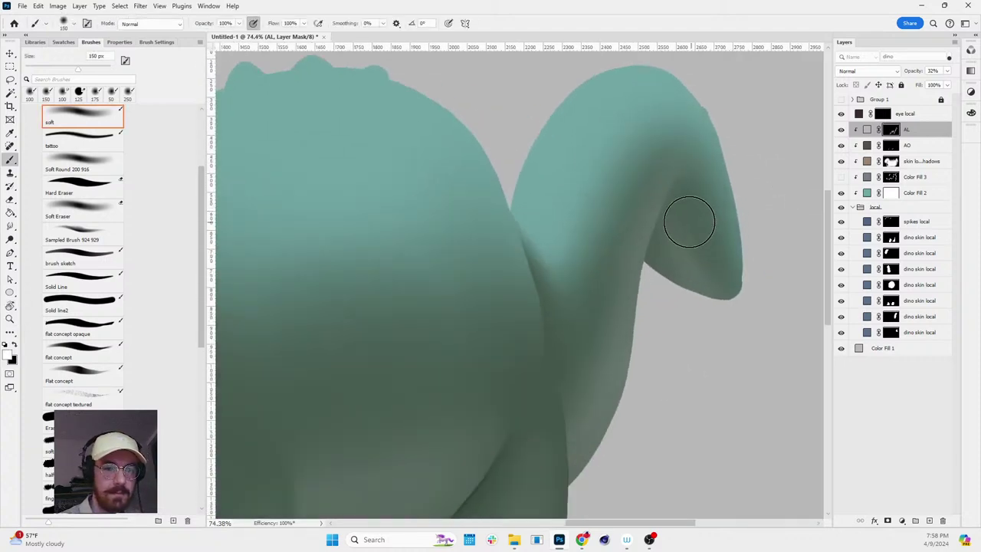
- Paint white on the skin local shadows mask with a smaller soft brush to lighten the front of the neck
key("z")
left_click_drag(681, 223, 667, 229)
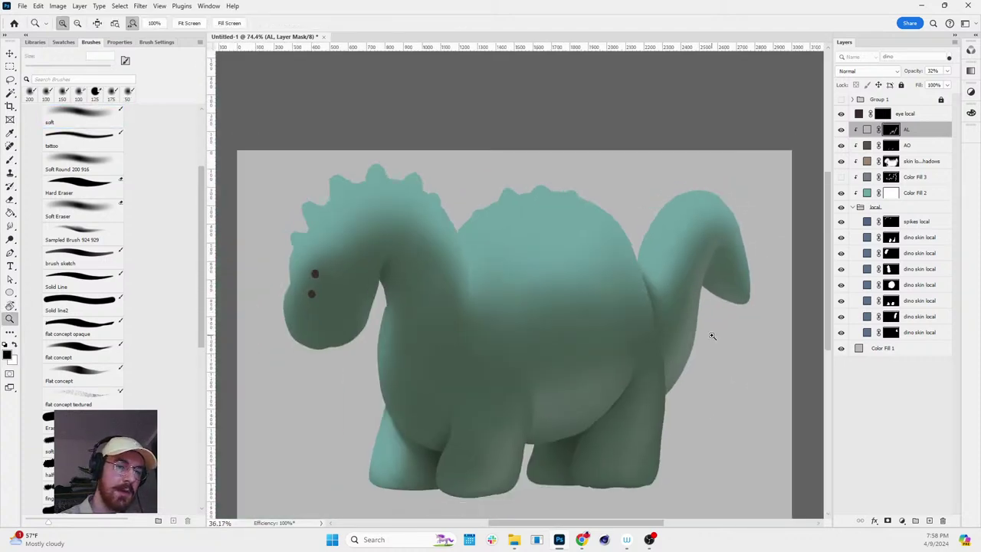
key("r")
left_click_drag(709, 332, 779, 262)
key("Escape")
key("z")
left_click_drag(778, 339, 690, 345)
left_click_drag(620, 350, 625, 343)
key("b")
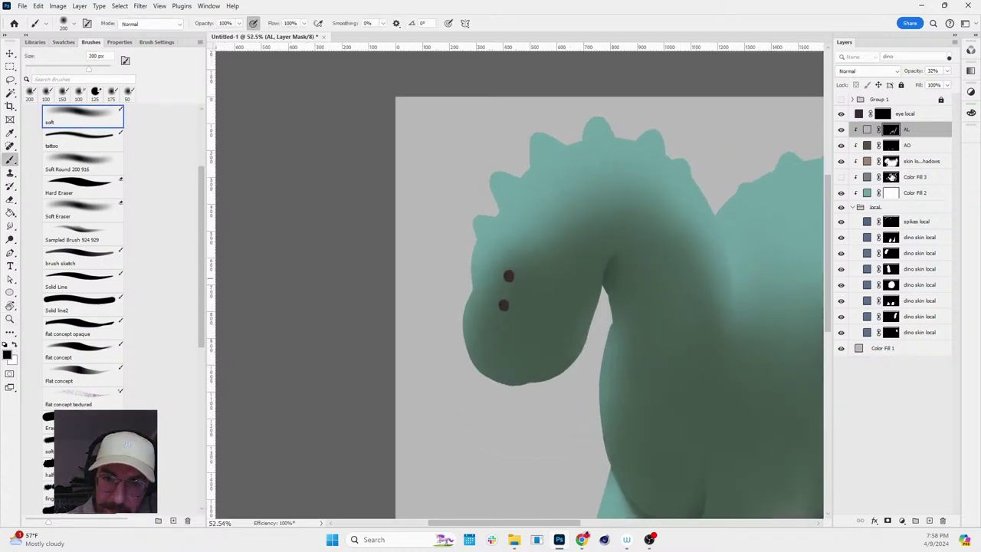
left_click(891, 161)
key("bracketleft")
key("bracketleft")
mouse_move(574, 357)
left_mouse_down()
mouse_move(585, 295)
mouse_move(560, 365)
mouse_move(538, 368)
mouse_move(565, 306)
left_mouse_up()
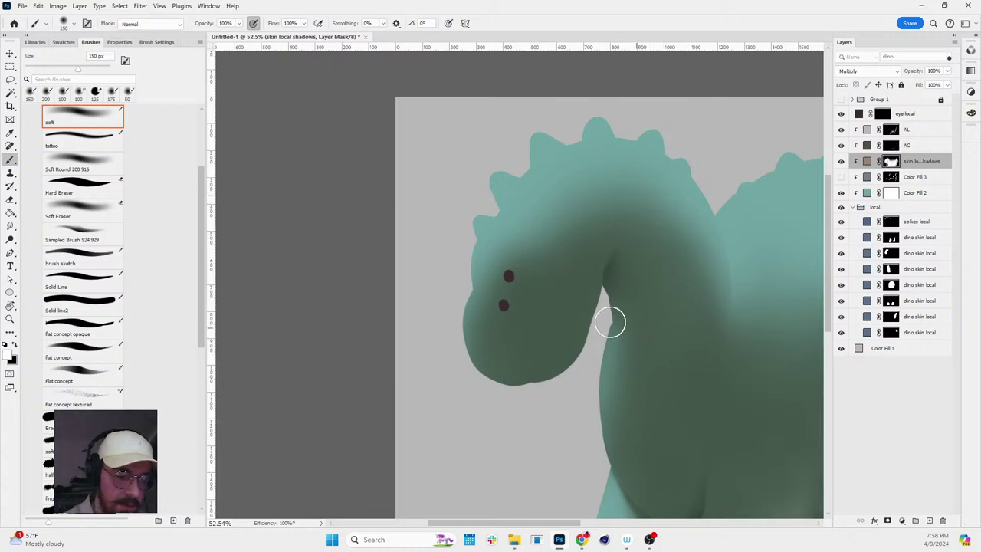
key("l")
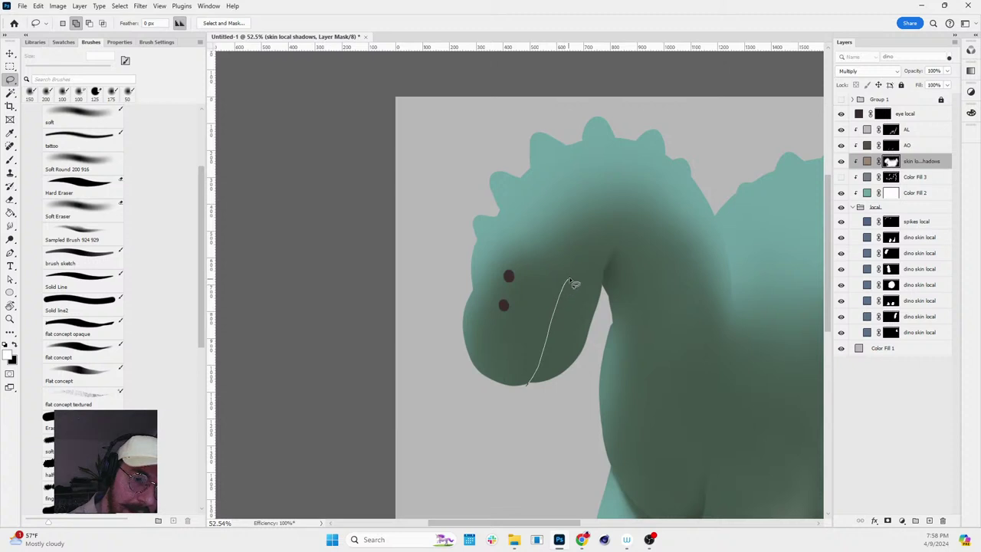
- Lasso a jaw-shaped area under the chin, then check the dino skin local masks
left_click_drag(595, 313, 530, 386)
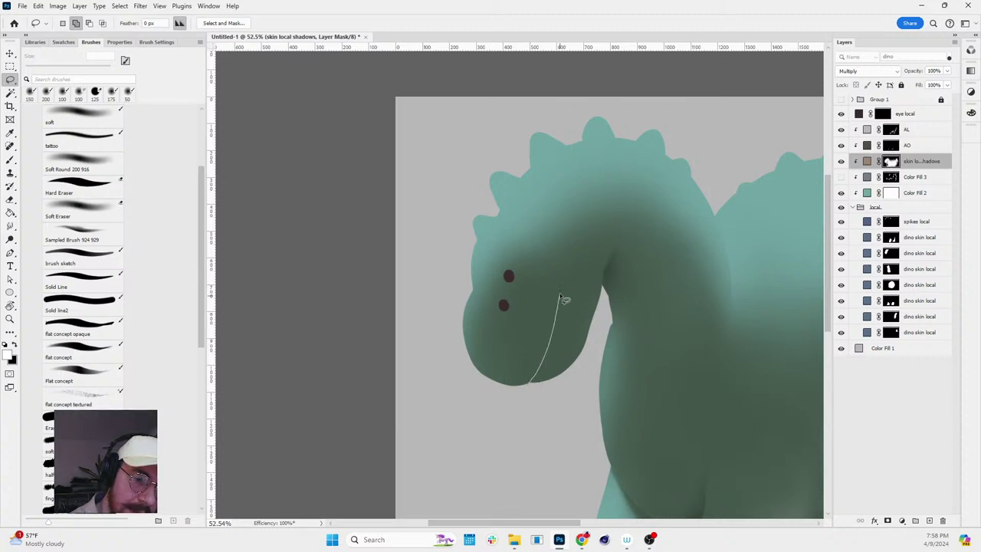
left_click_drag(587, 360, 528, 394)
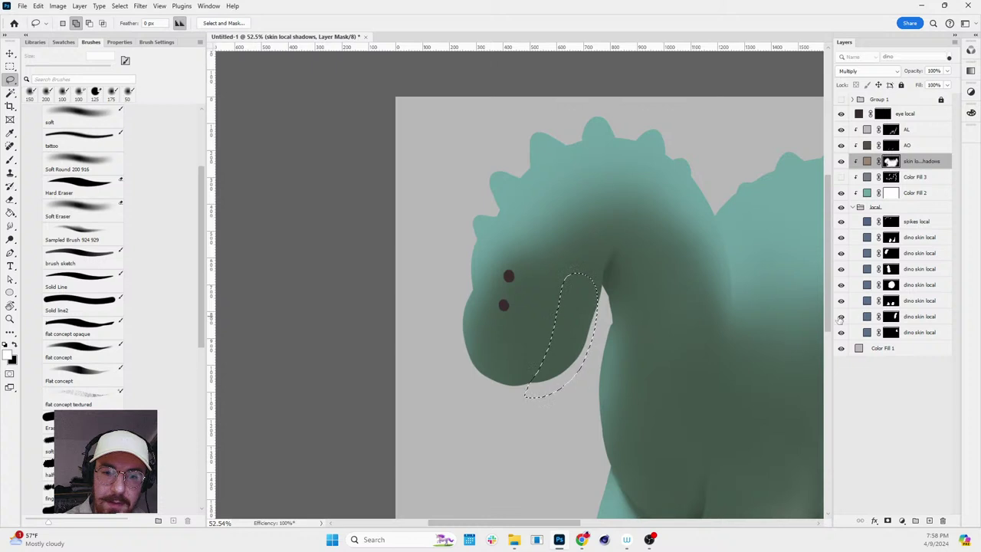
left_click(892, 318, "alt")
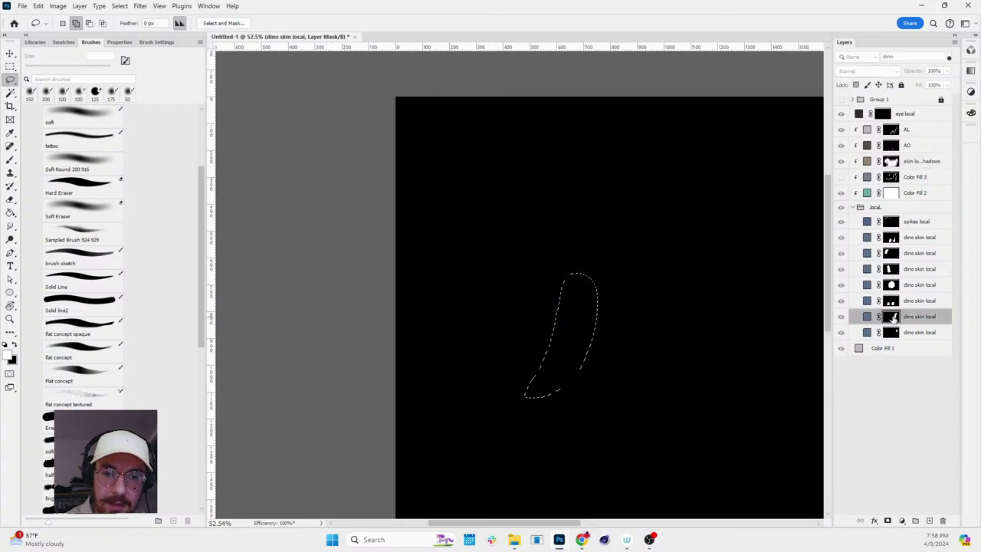
left_click(892, 317, "alt")
left_click(892, 333, "alt")
left_click(892, 332, "alt")
left_click(891, 269, "alt")
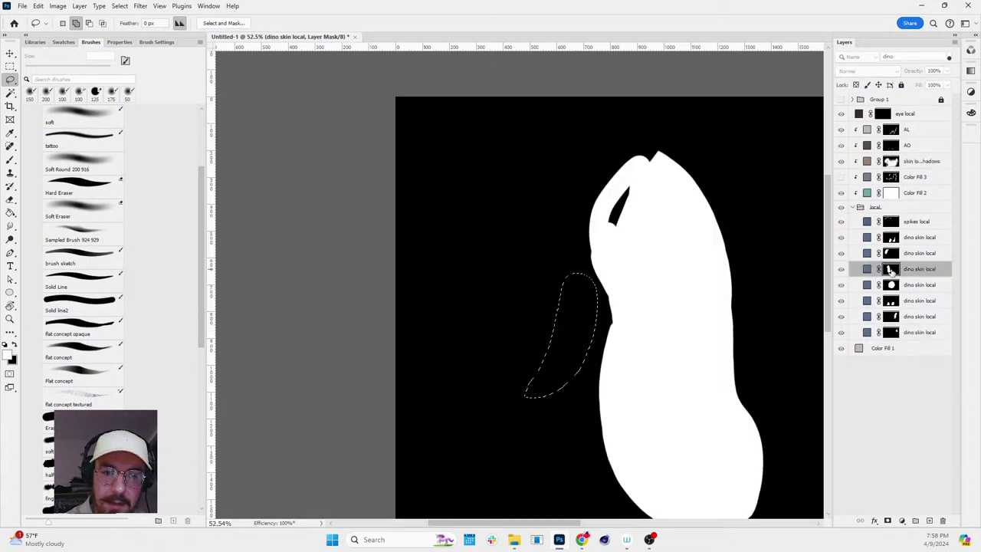
left_click(891, 269, "alt")
- Add a new Layer 5 above the head's dino skin local layer and clip it with Alt+Ctrl+G
left_click(890, 253, "alt")
left_click(891, 253, "alt")
left_click(867, 252)
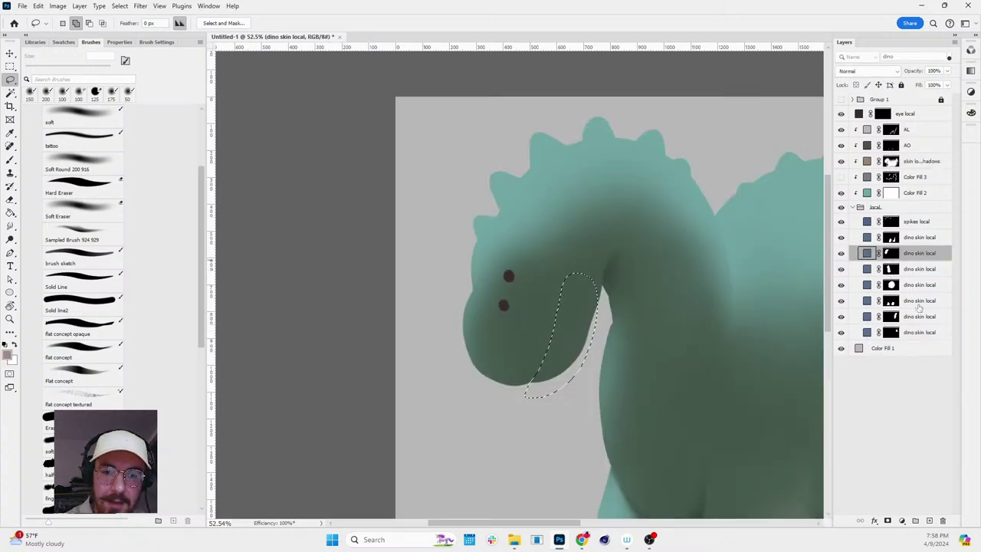
left_click(929, 521)
key("g")
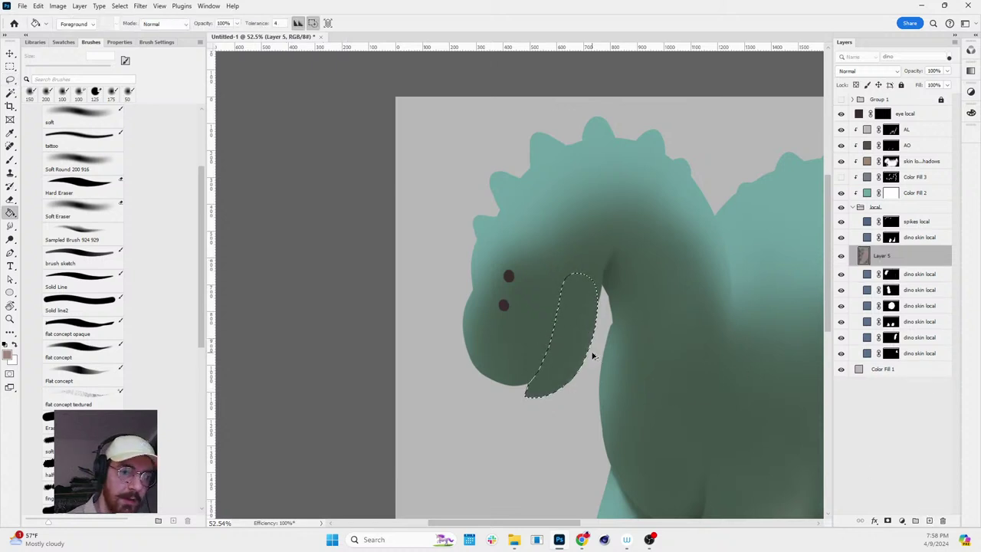
key("ctrl+alt+g")
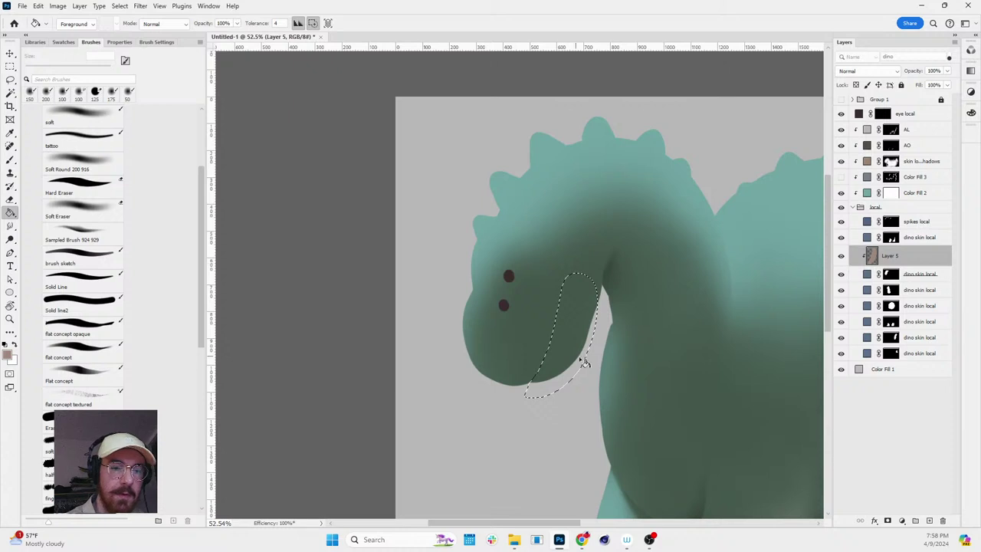
key("z")
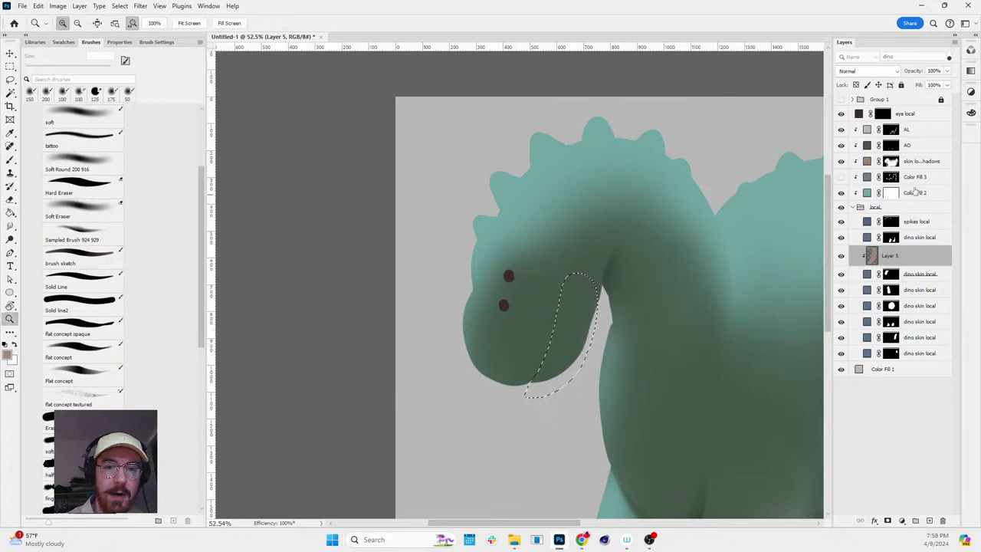
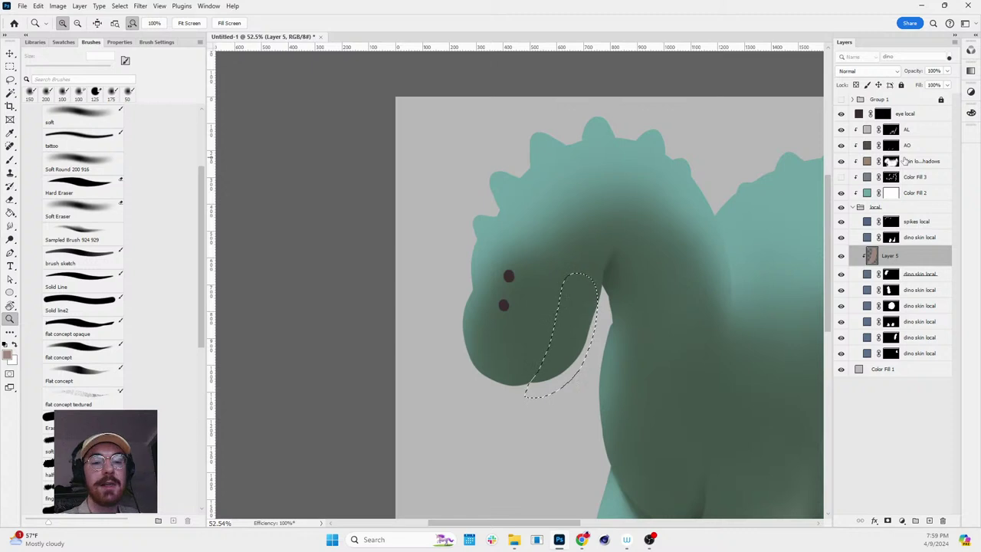
- On the AO mask, paint a dark crease along the dinosaur's lower jaw with a 50 px soft brush
left_click_drag(597, 365, 643, 365)
key("b")
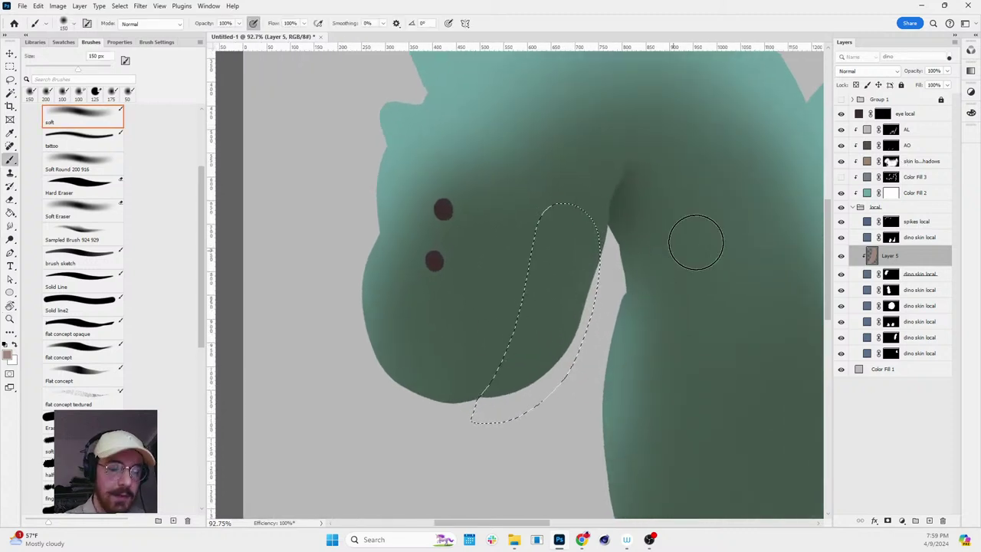
left_click(890, 145)
key("d")
key("bracketleft")
key("bracketleft")
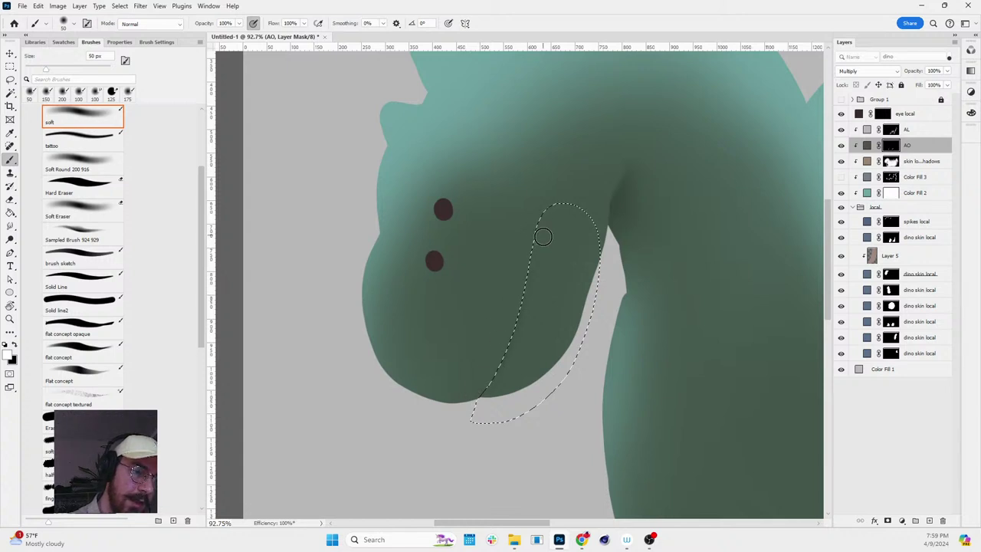
key("r")
left_click_drag(559, 177, 654, 152)
key("ctrl+d")
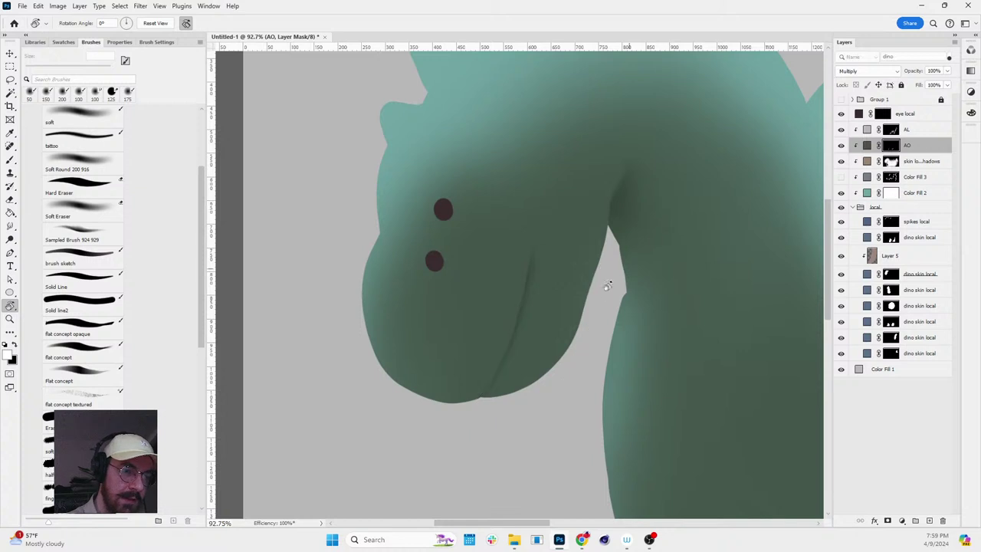
key("b")
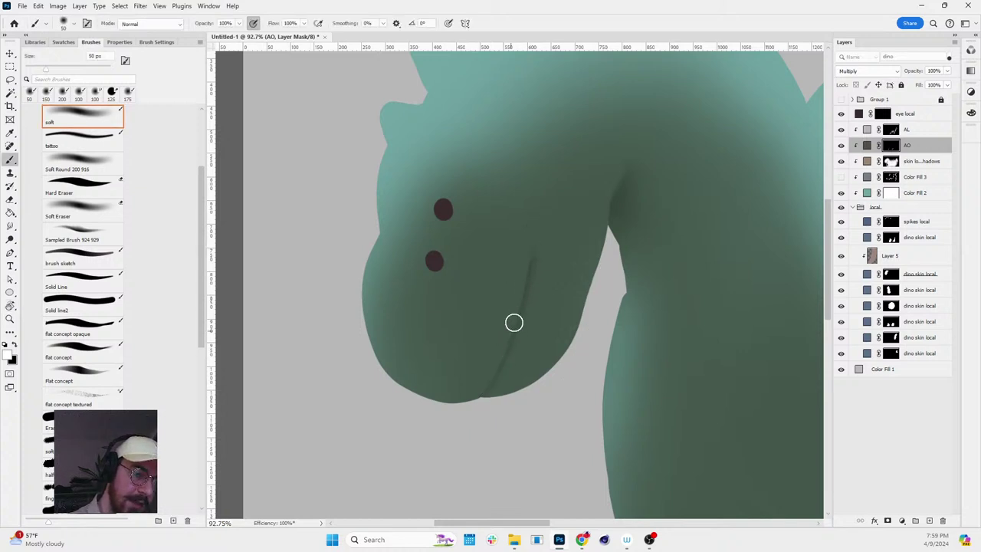
- Smudge the jaw crease to soften it, then zoom out to see the whole head
mouse_move(653, 299)
left_mouse_down()
mouse_move(657, 248)
mouse_move(559, 256)
mouse_move(609, 192)
mouse_move(542, 227)
left_mouse_up()
key("r")
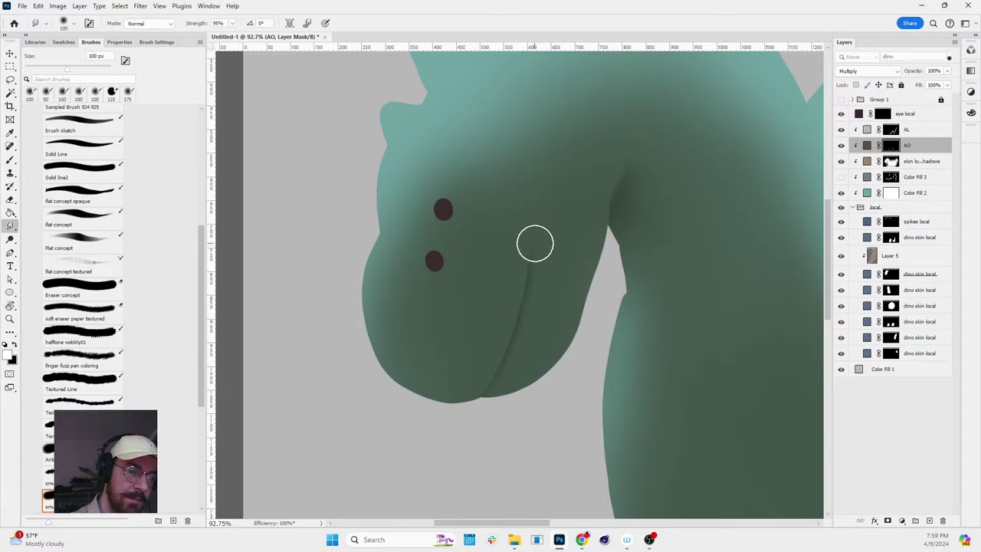
key("r")
mouse_move(656, 201)
left_mouse_down()
mouse_move(618, 407)
mouse_move(650, 186)
left_mouse_up()
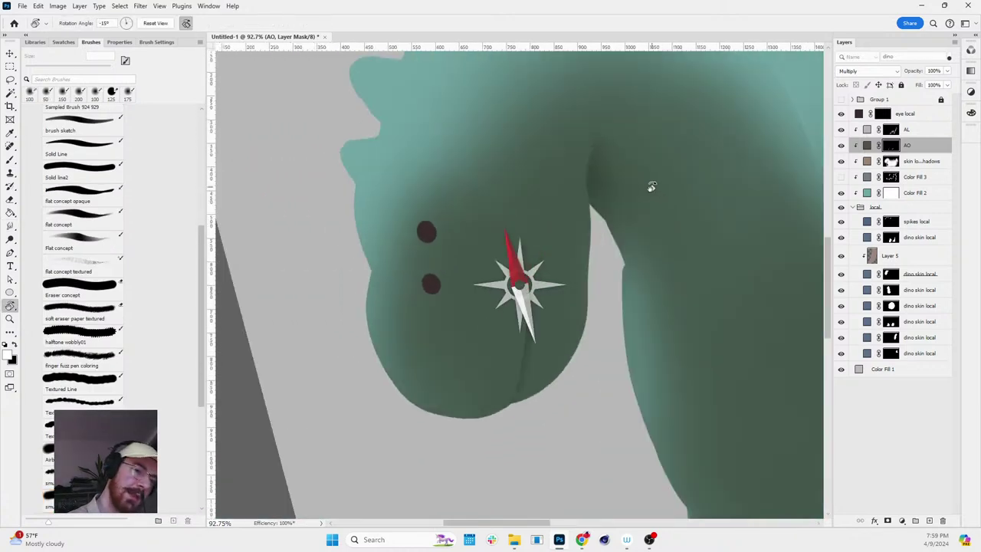
scroll(654, 206, "down", 3)
key("Escape")
key("z")
left_click_drag(705, 283, 643, 244)
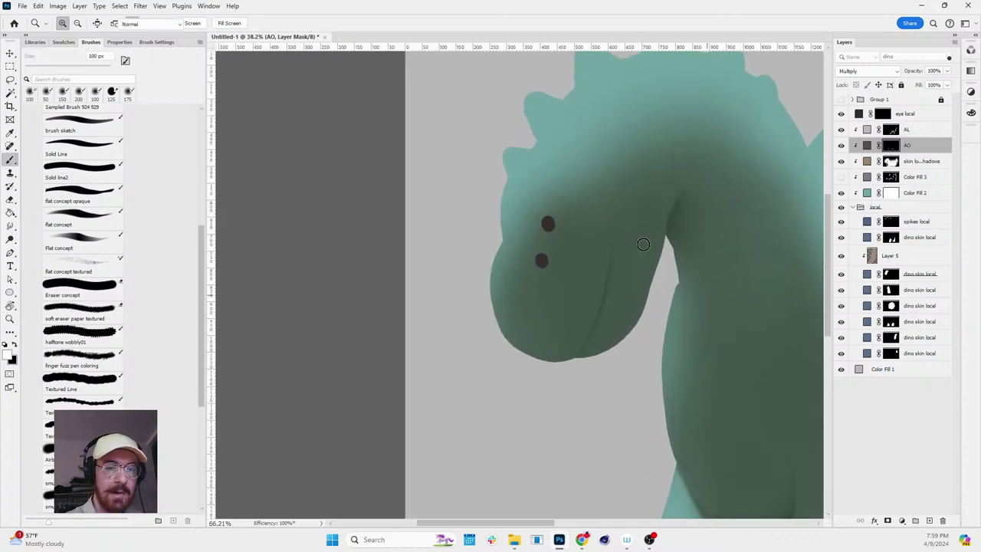
key("b")
scroll(546, 220, "up", 3)
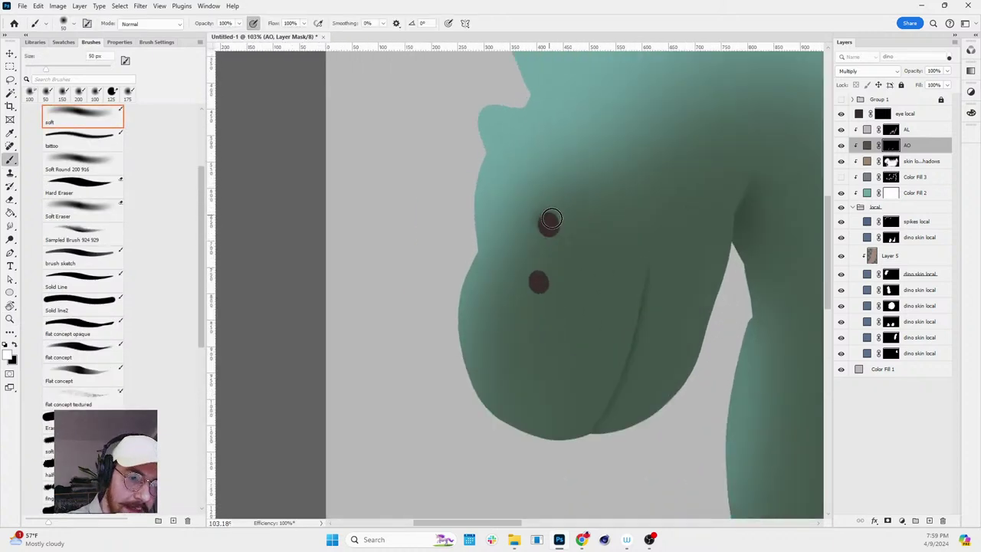
- Paint soft shading around the eyes on the skin local shadows mask, alternating black and white
left_click(891, 161)
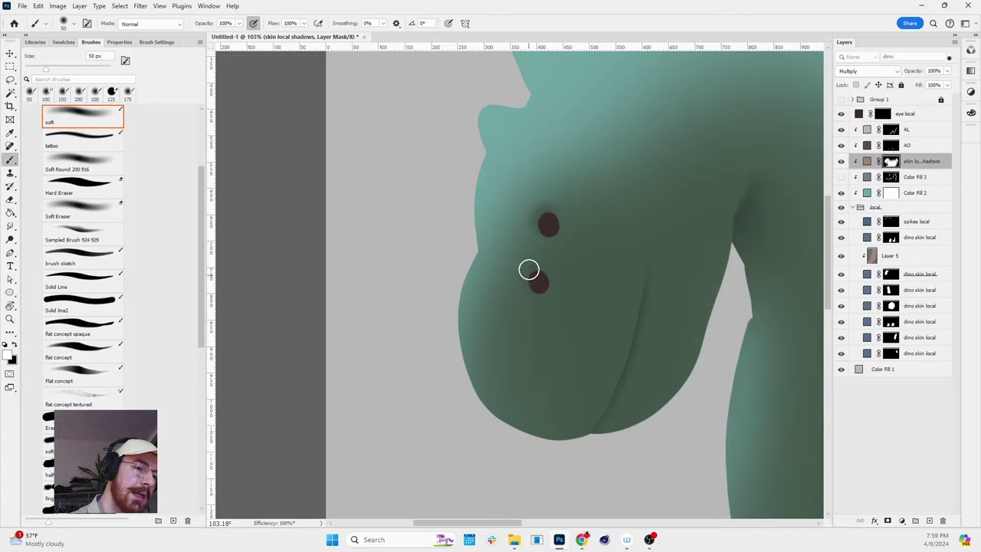
key("x")
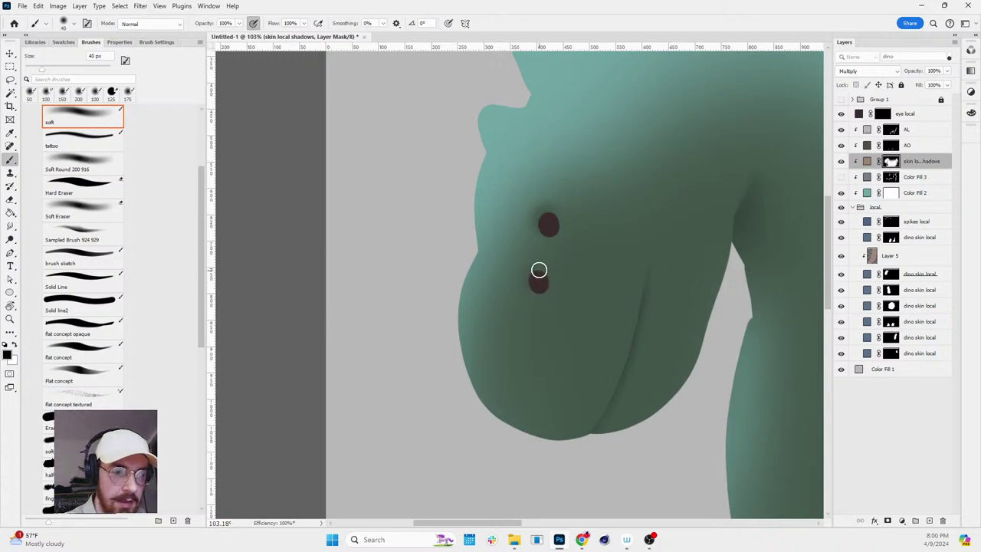
key("x")
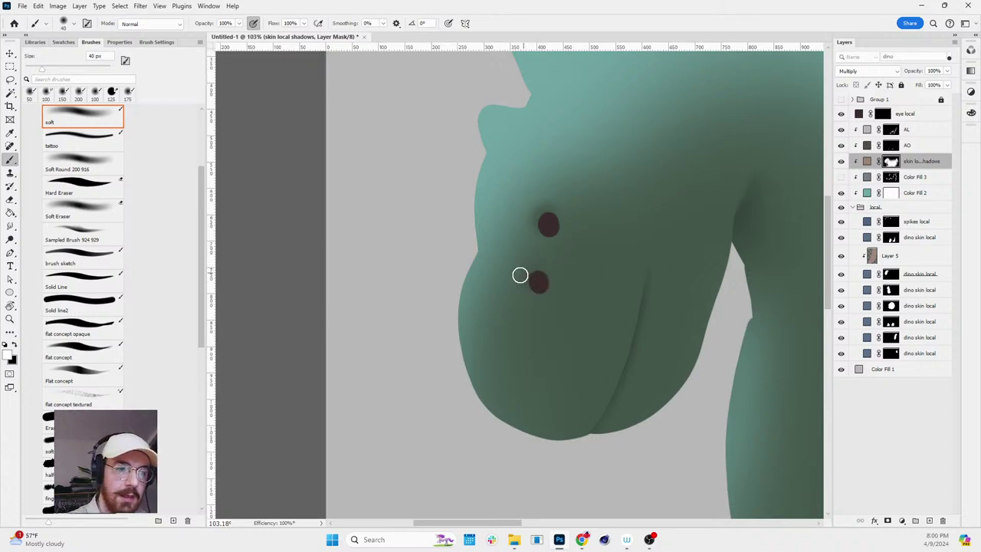
key("x")
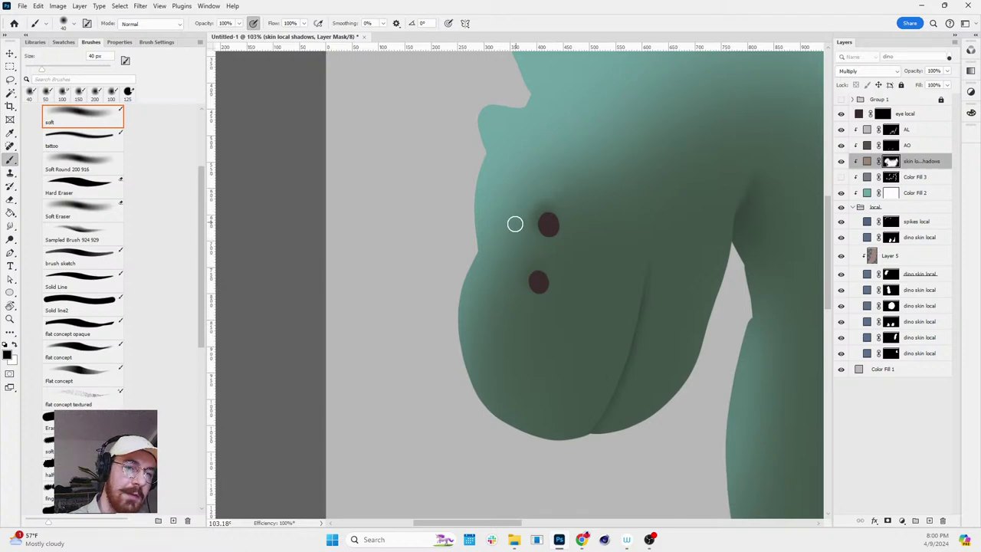
key("r")
mouse_move(693, 158)
left_mouse_down()
mouse_move(705, 275)
mouse_move(652, 149)
mouse_move(653, 235)
mouse_move(666, 146)
left_mouse_up()
key("b")
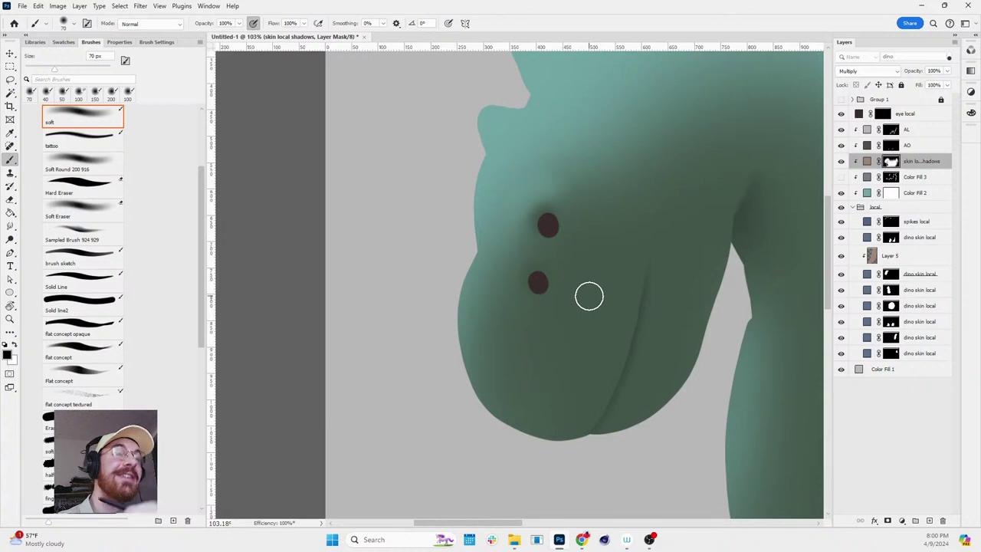
key("x")
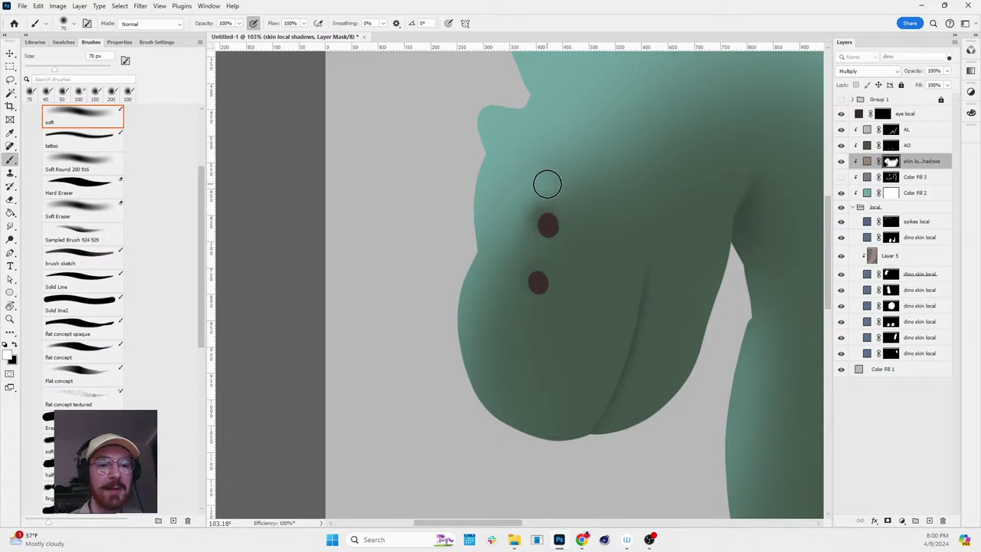
key("z")
mouse_move(583, 197)
left_mouse_down()
mouse_move(513, 191)
mouse_move(521, 191)
mouse_move(512, 173)
left_mouse_up()
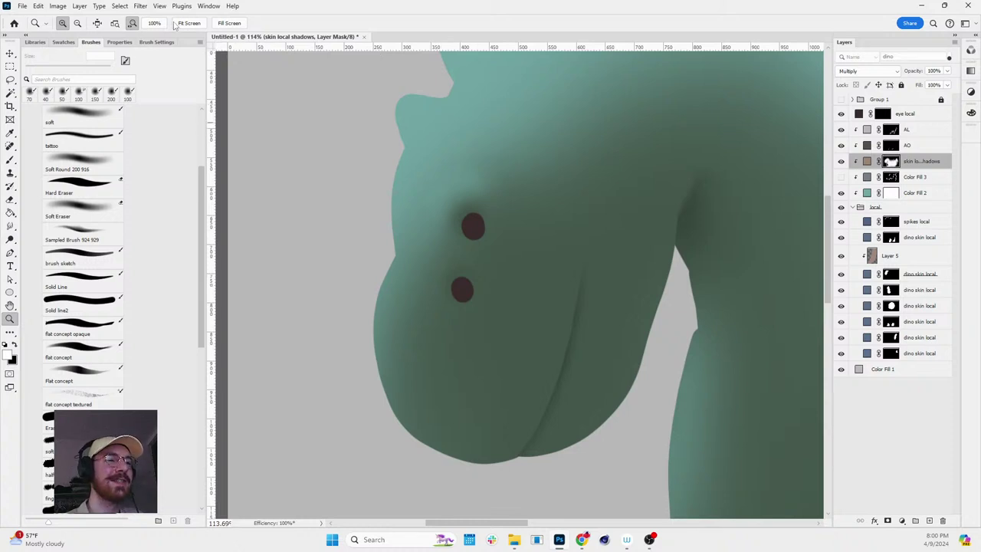
- Show the floating Navigator panel and position it to overview the image
left_click(209, 6)
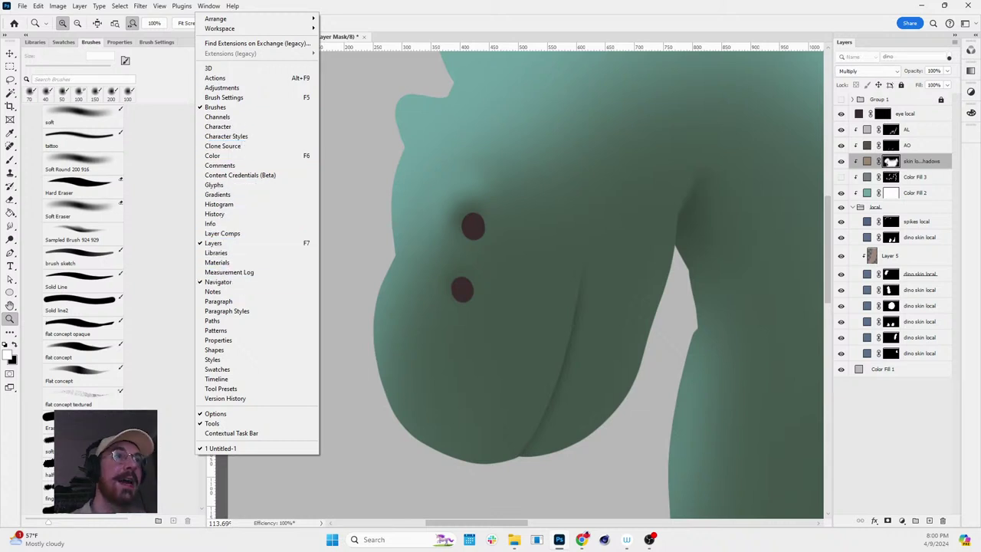
mouse_move(141, 7)
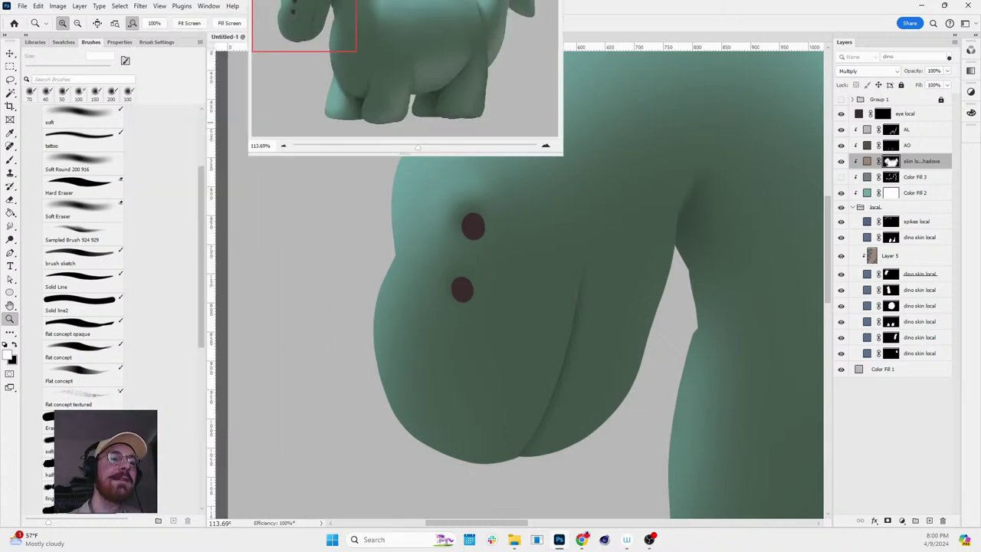
left_click_drag(400, 4, 329, 27)
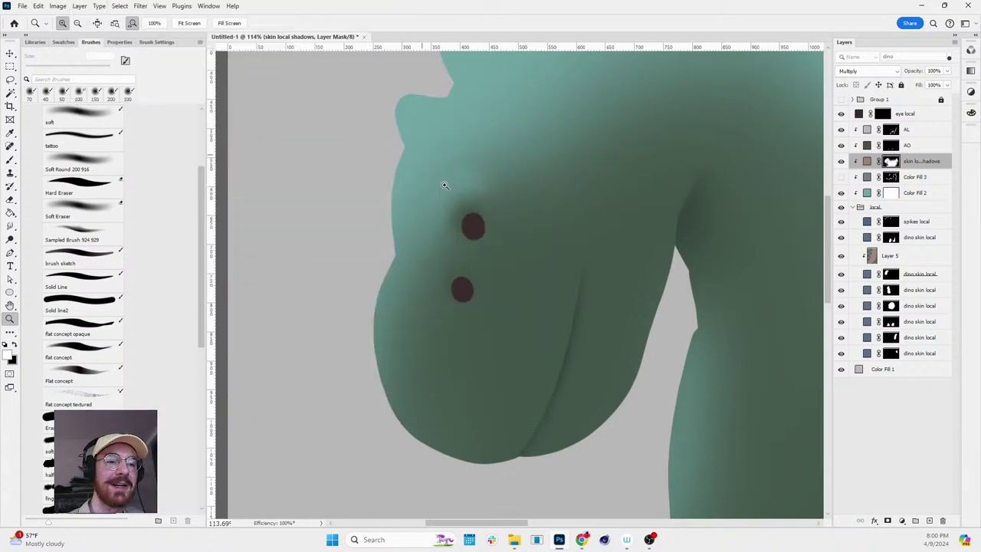
scroll(460, 199, "up", 2)
scroll(519, 215, "down", 5)
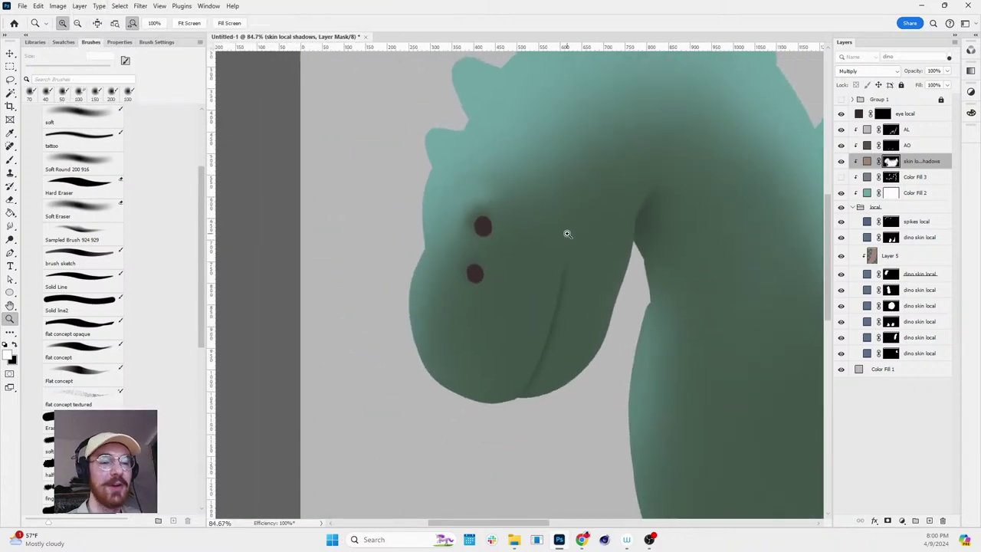
scroll(567, 234, "down", 3)
scroll(505, 223, "up", 3)
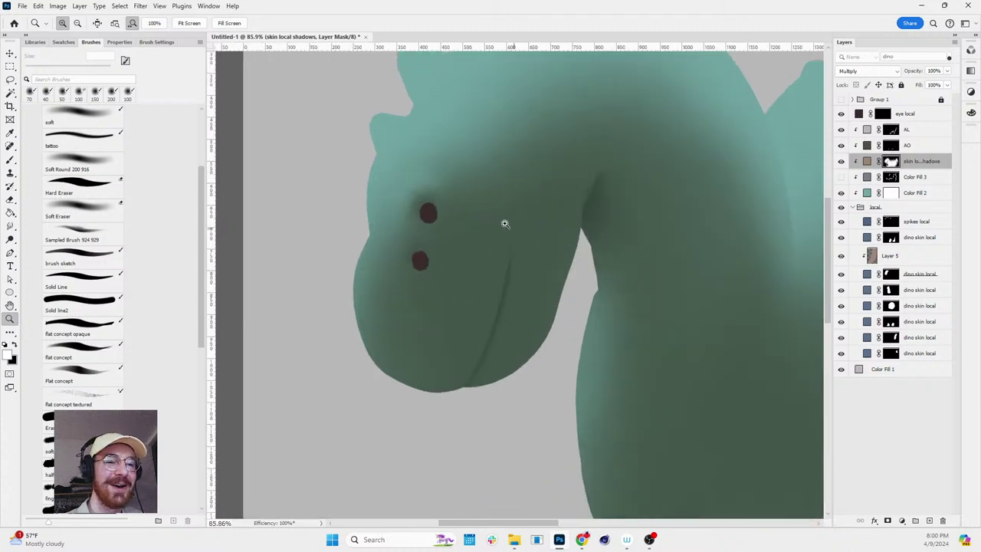
key("b")
scroll(429, 177, "up", 3)
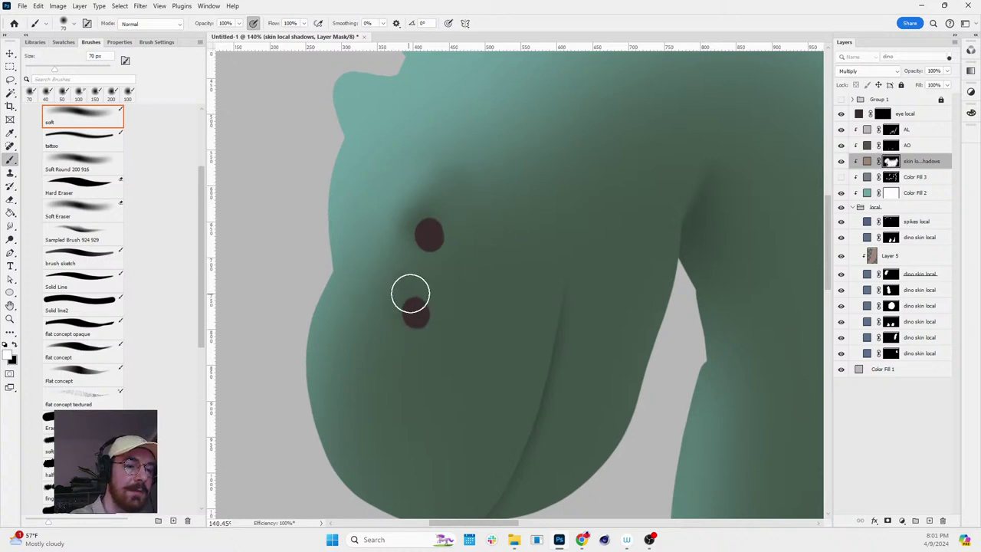
- Refine the face shadows in black and white with the soft brush at 50 to 100 px
key("bracketleft")
key("bracketleft")
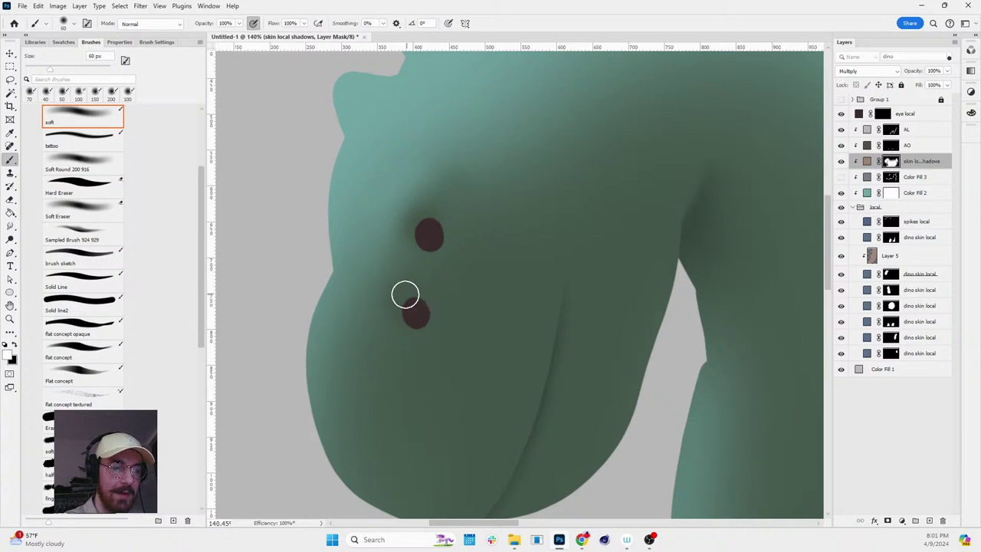
key("x")
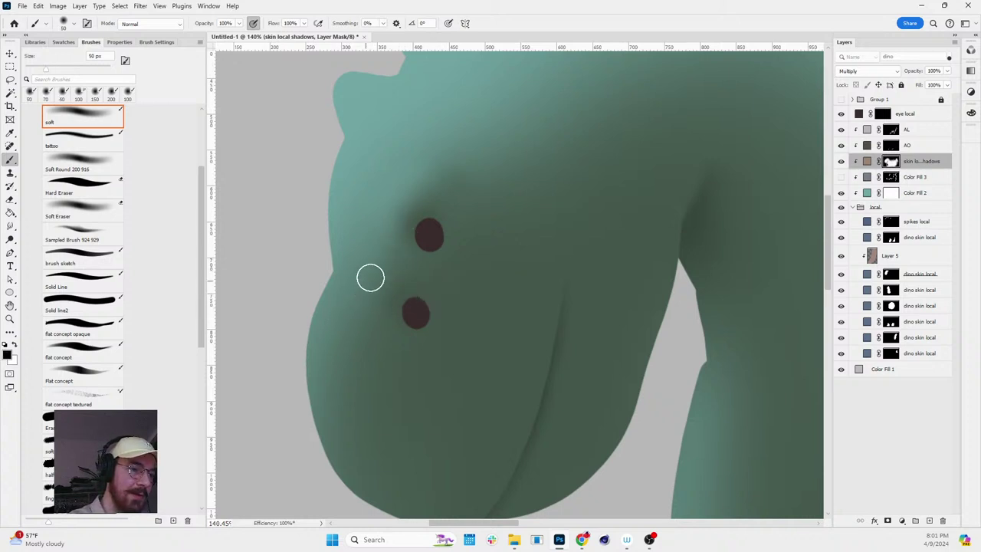
key("x")
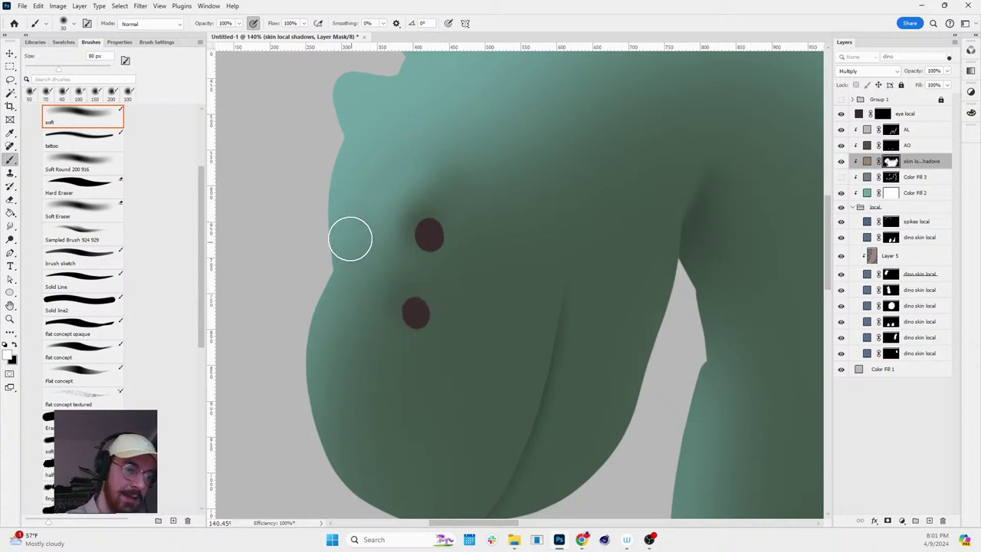
key("bracketright")
key("bracketright")
key("bracketright")
key("bracketright")
key("bracketright")
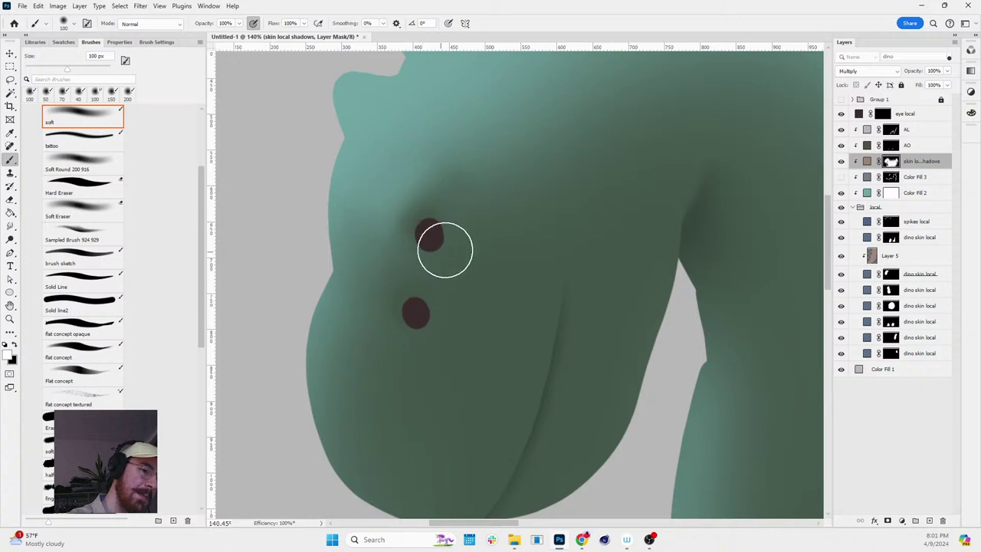
key("r")
left_click_drag(559, 196, 616, 115)
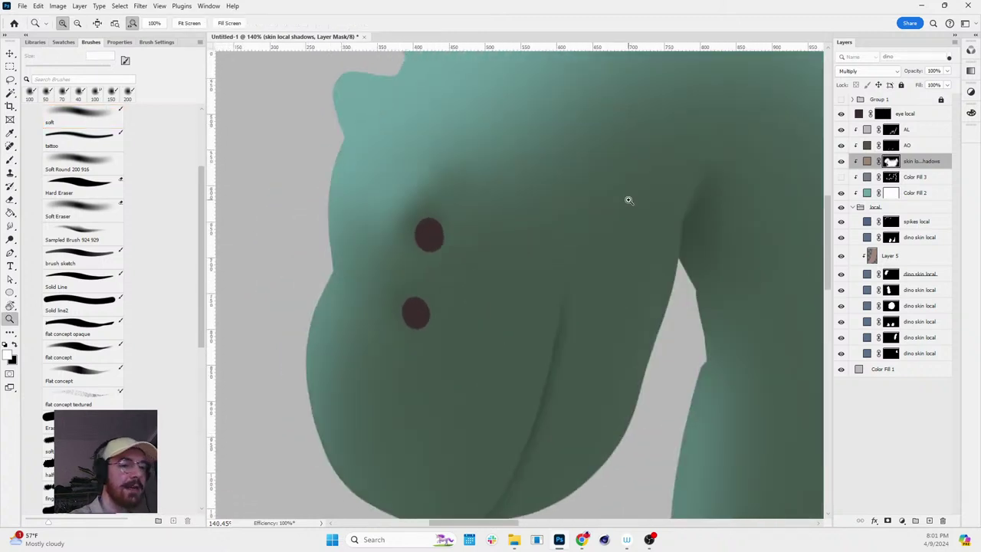
scroll(629, 199, "down", 3)
mouse_move(696, 213)
left_mouse_down()
mouse_move(679, 199)
mouse_move(674, 217)
left_mouse_up()
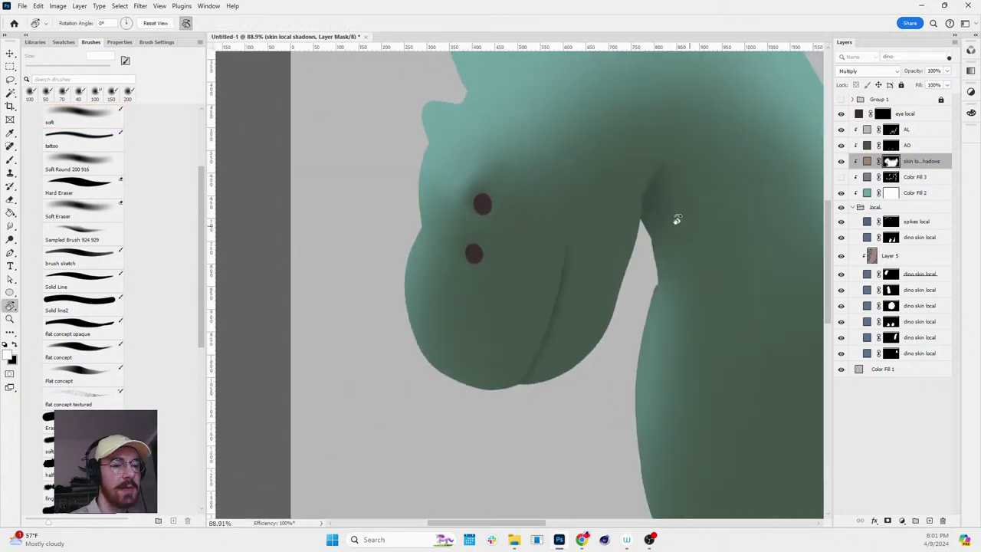
key("b")
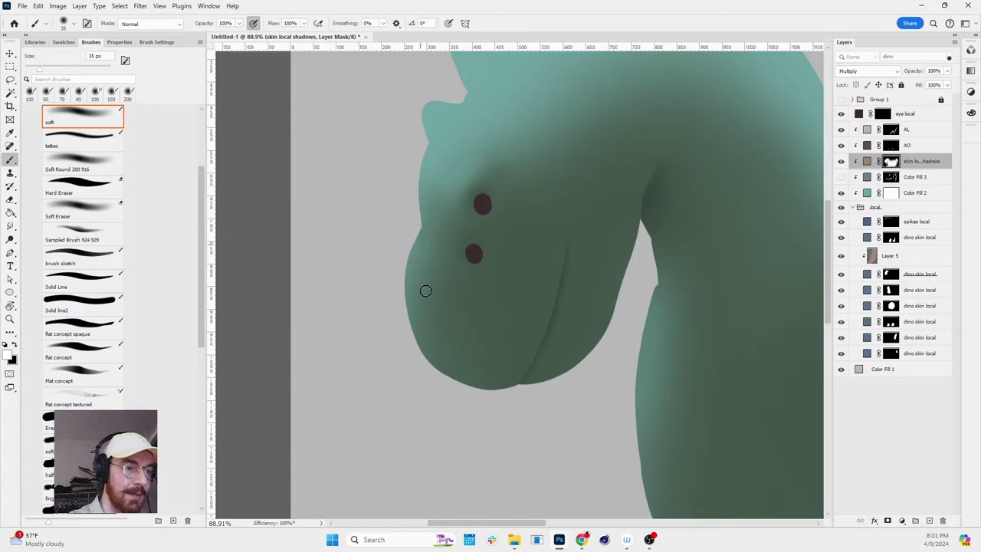
- Darken the shading in black, check it in a tilted view, then zoom in on head and neck
key("x")
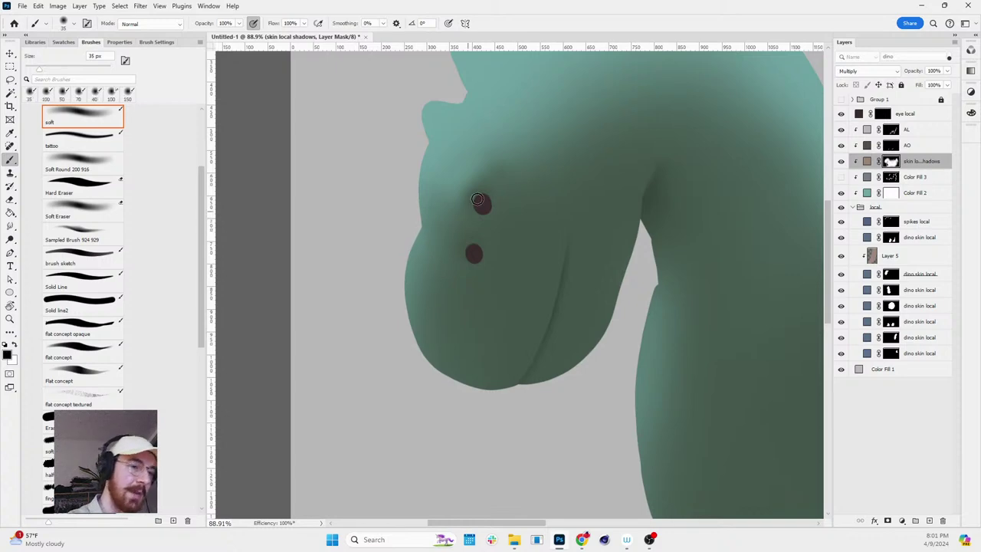
key("r")
left_click_drag(477, 199, 523, 417)
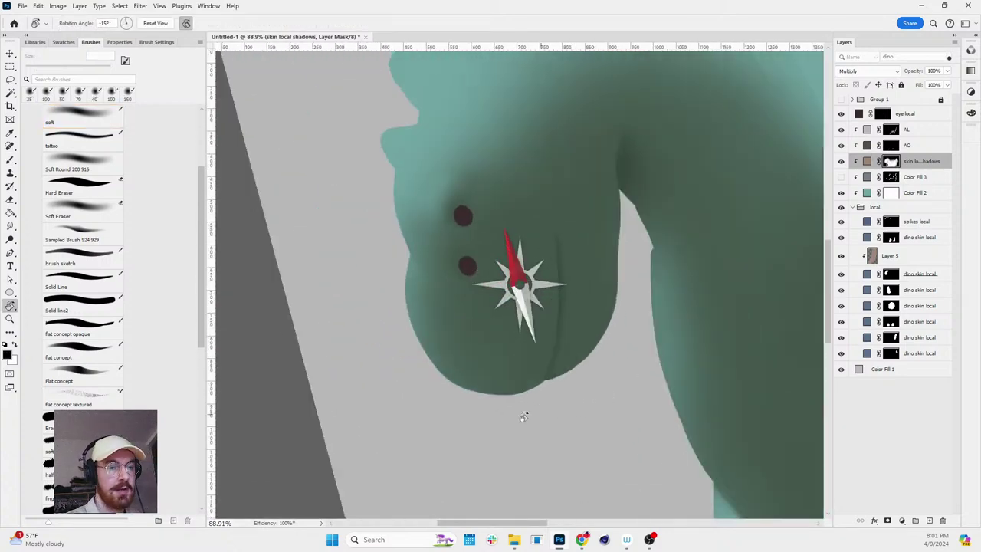
scroll(524, 417, "down", 3)
left_click_drag(565, 329, 517, 284)
key("z")
left_click_drag(682, 294, 719, 303)
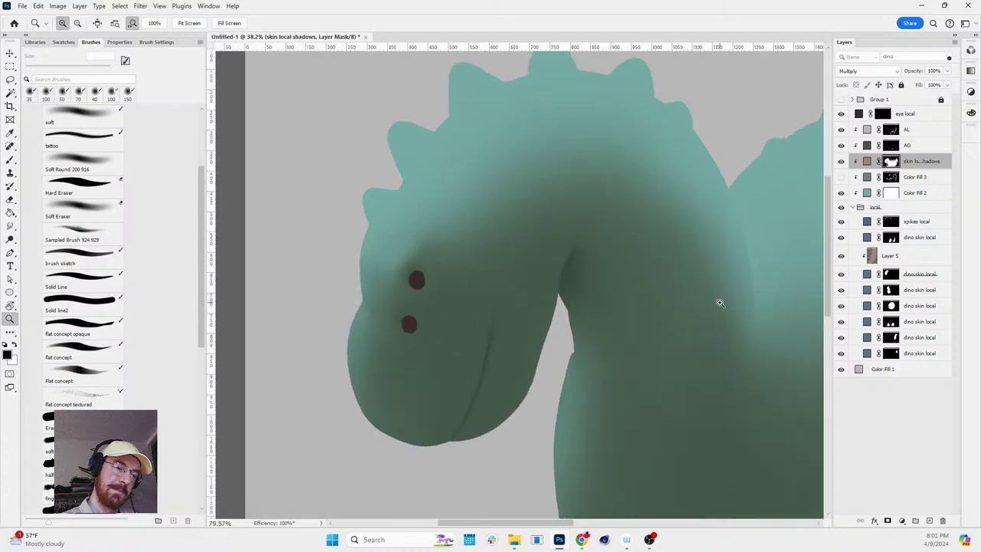
- Target the AO layer mask and zoom in on the dinosaur's mouth
key("b")
left_click(891, 131)
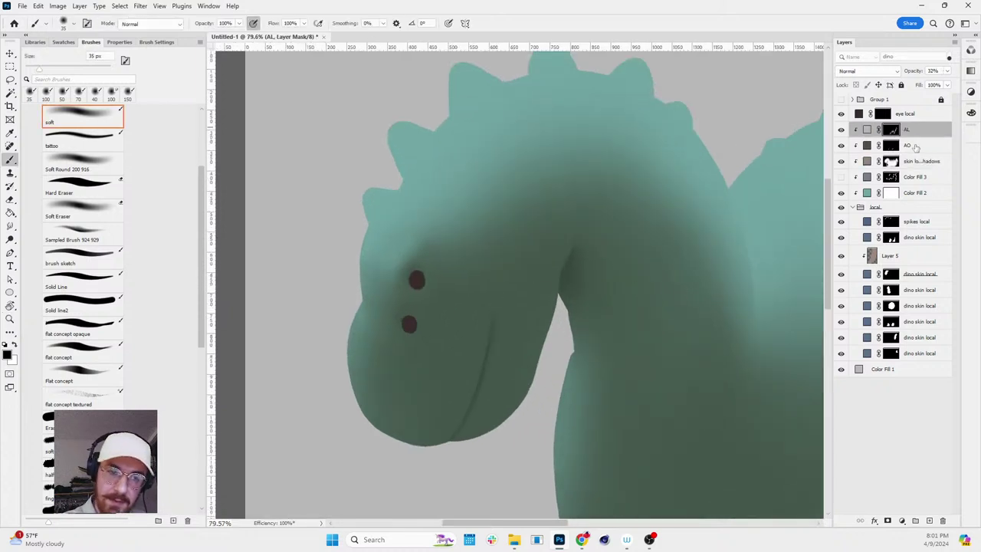
left_click(891, 145)
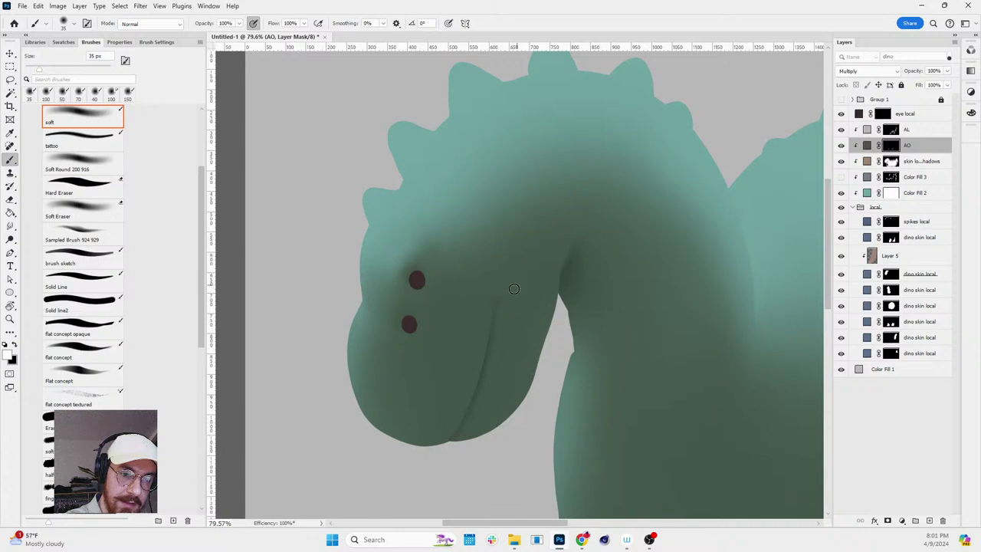
key("z")
mouse_move(505, 290)
left_mouse_down()
mouse_move(532, 300)
mouse_move(507, 306)
left_mouse_up()
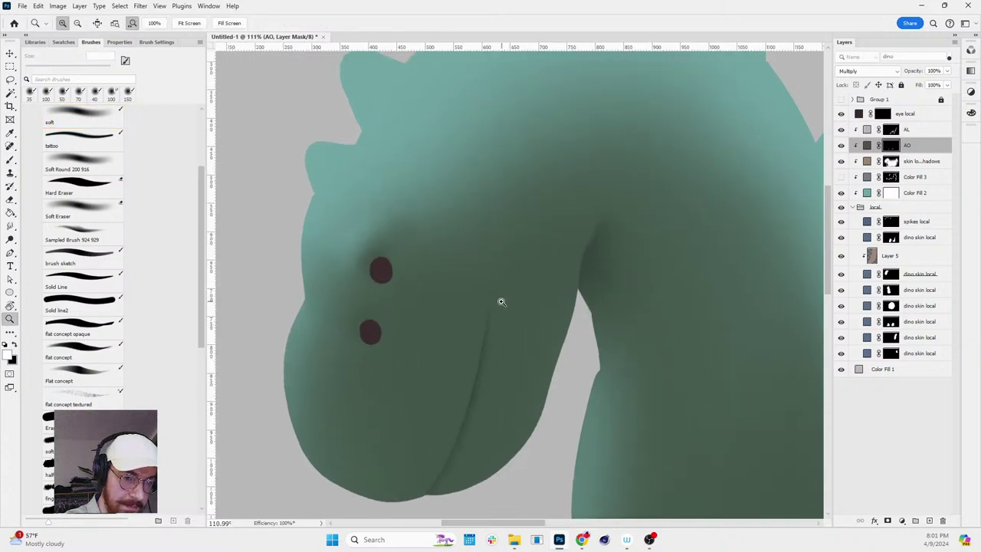
key("b")
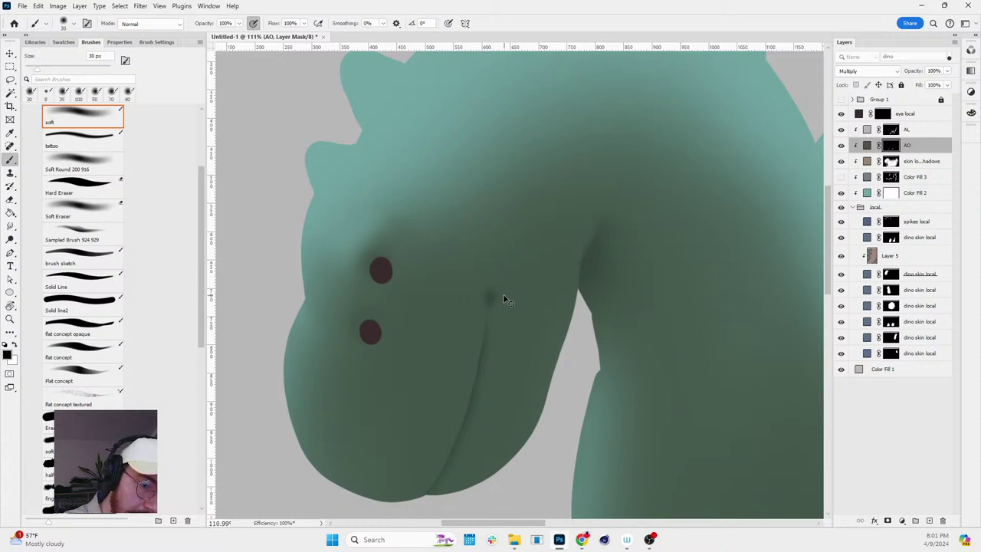
- Paint and smudge a soft dark shadow at the top of the smile line, checking in a mirrored view
scroll(503, 298, "up", 3)
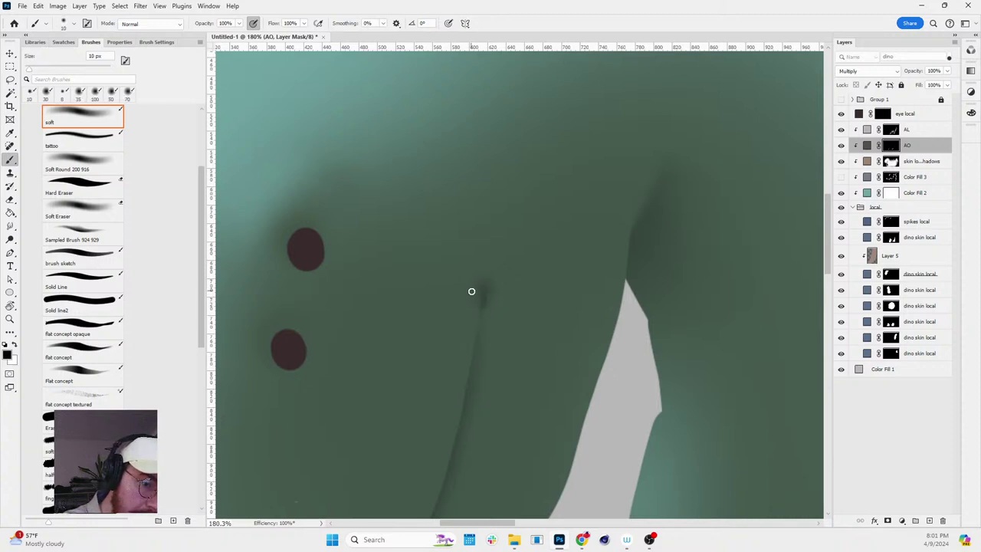
key("w")
key("h")
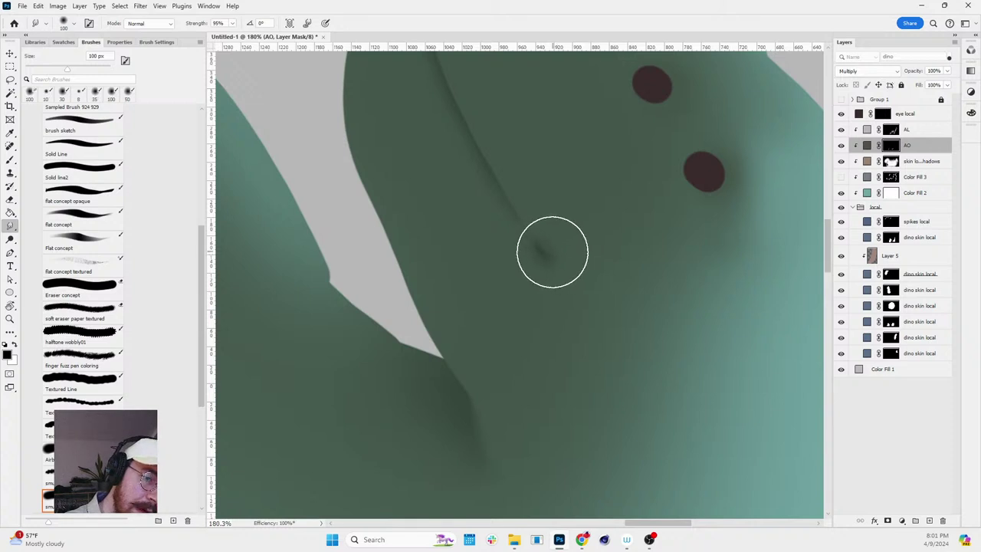
key("r")
mouse_move(615, 333)
left_mouse_down()
mouse_move(592, 231)
mouse_move(570, 256)
left_mouse_up()
key("b")
key("h")
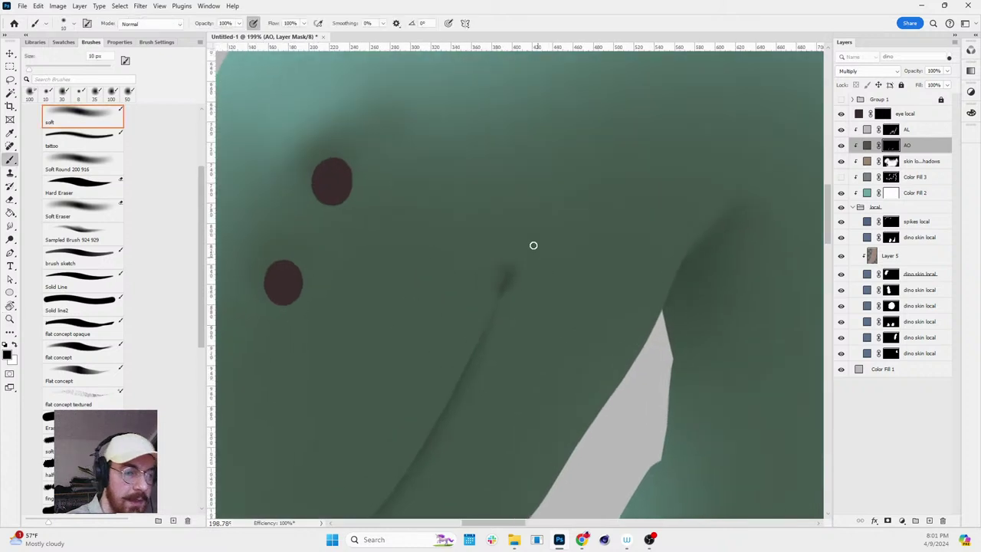
left_click_drag(492, 268, 486, 294)
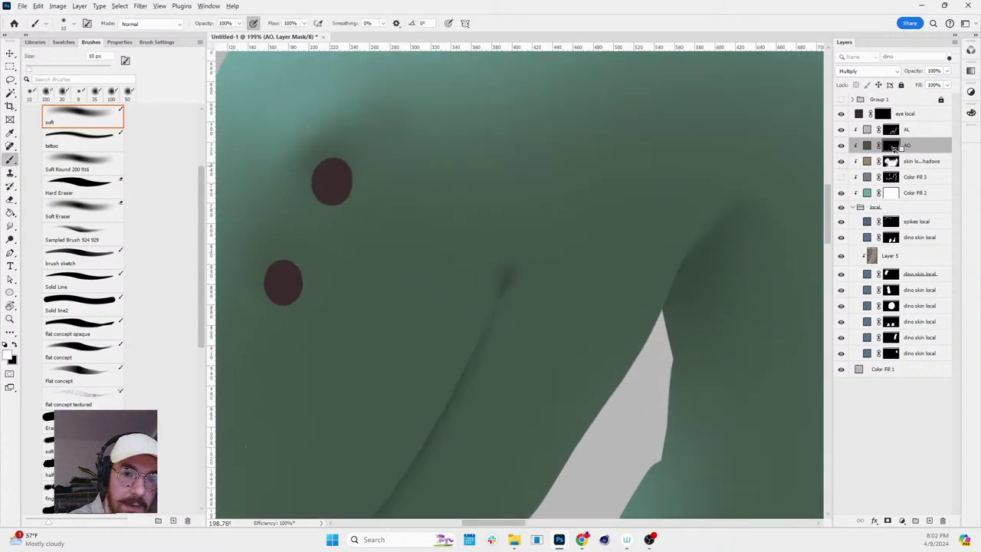
- View the AO mask alone and paint black to trim shadow along the lower smile line
left_click(891, 146, "alt")
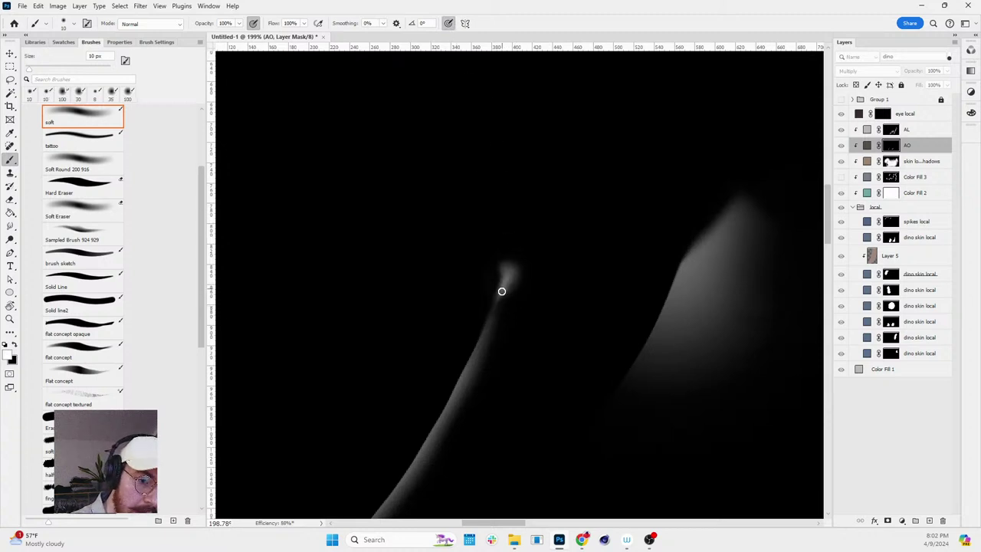
left_click_drag(487, 324, 498, 292)
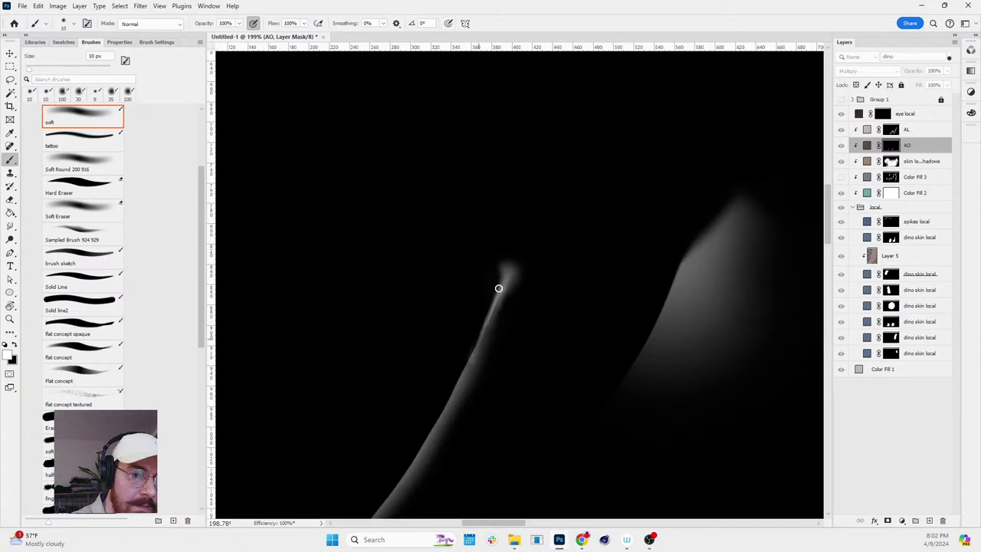
key("z")
left_click(587, 245, "alt")
key("r")
left_click_drag(587, 246, 697, 302)
left_click(889, 150, "alt")
key("r")
- Bring the neck into view, load the spikes as a selection and select the spikes local layer
scroll(773, 355, "down", 5)
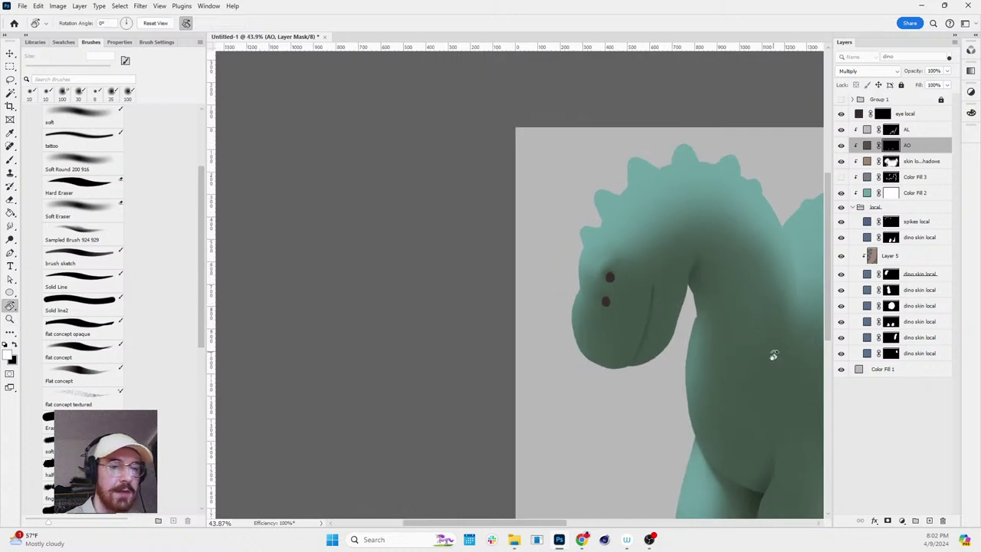
left_click_drag(775, 360, 594, 321)
scroll(538, 326, "up", 4)
key("b")
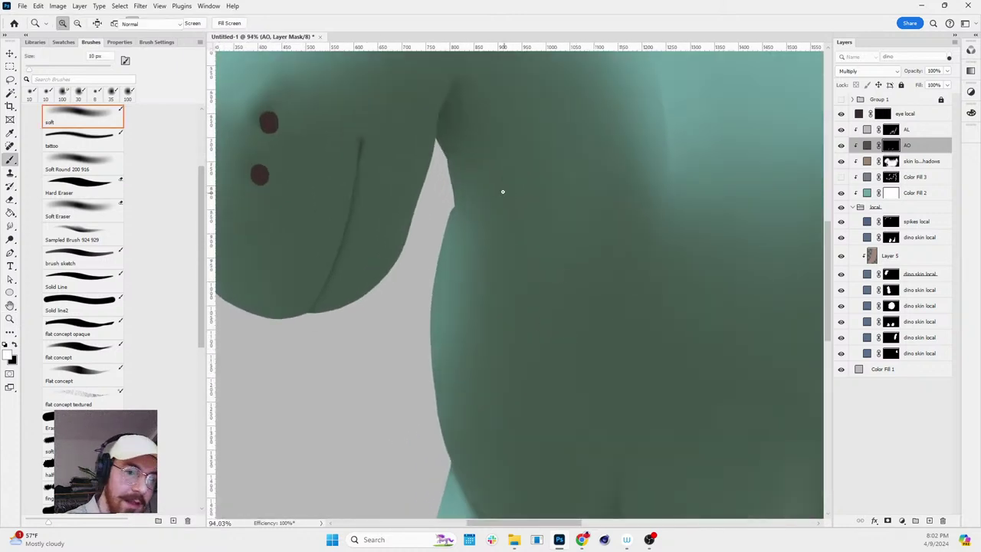
key("z")
scroll(720, 309, "down", 5)
scroll(720, 309, "up", 5)
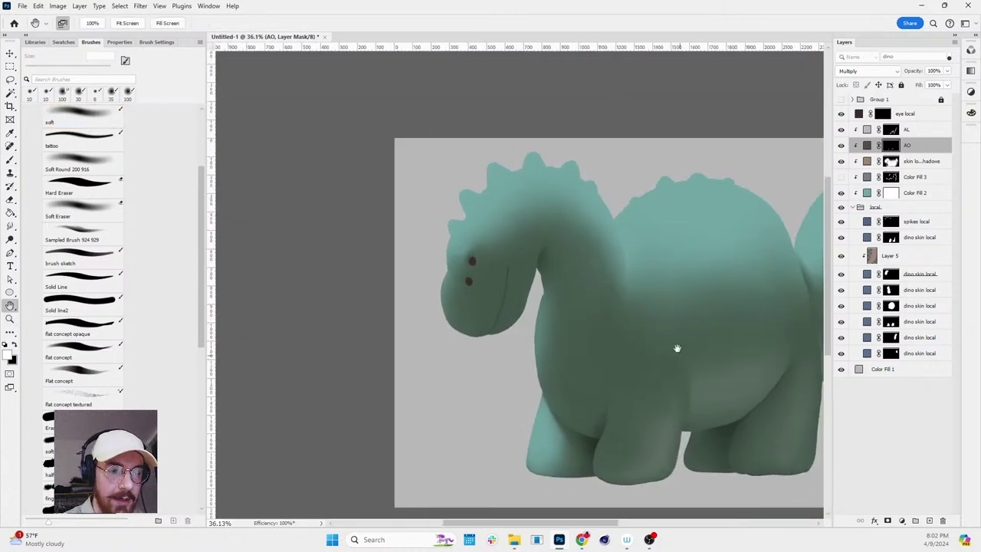
scroll(777, 278, "up", 1)
key("b")
key("z")
scroll(705, 201, "up", 2)
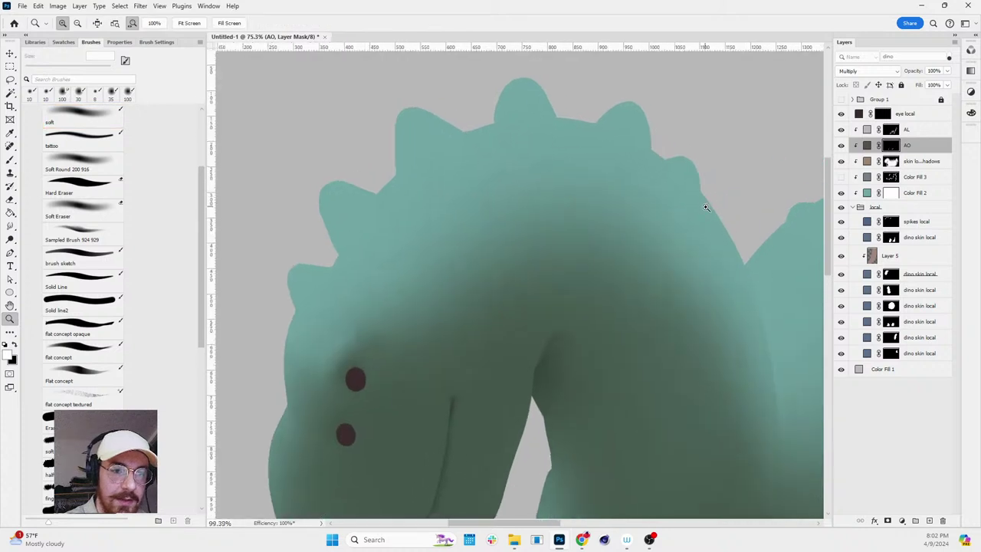
scroll(682, 203, "down", 3)
scroll(691, 230, "up", 1)
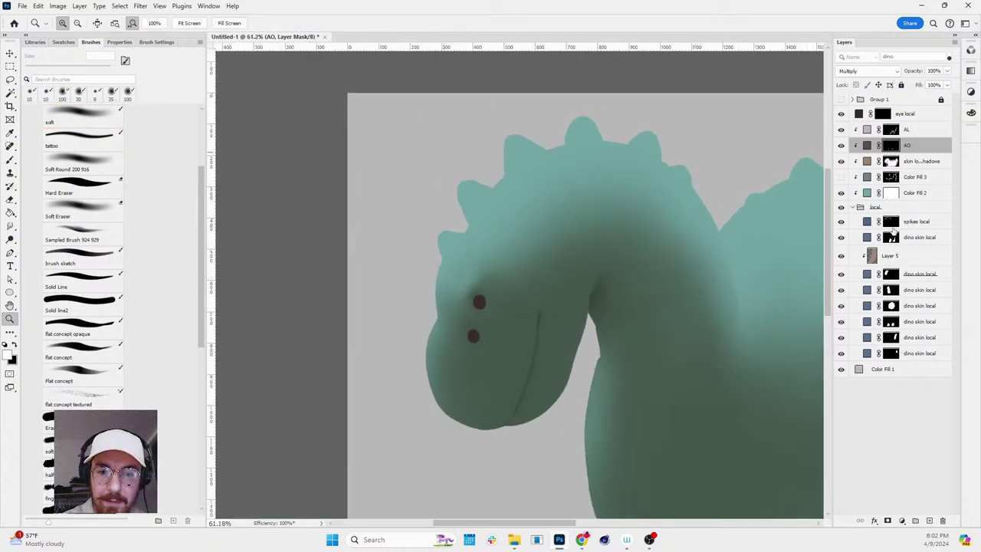
left_click(891, 224, "ctrl")
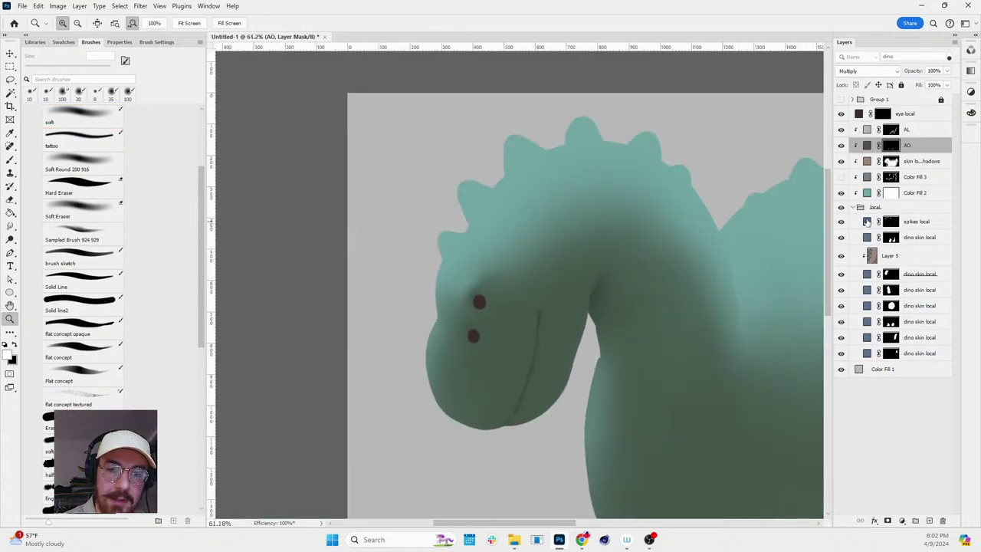
left_click(866, 193)
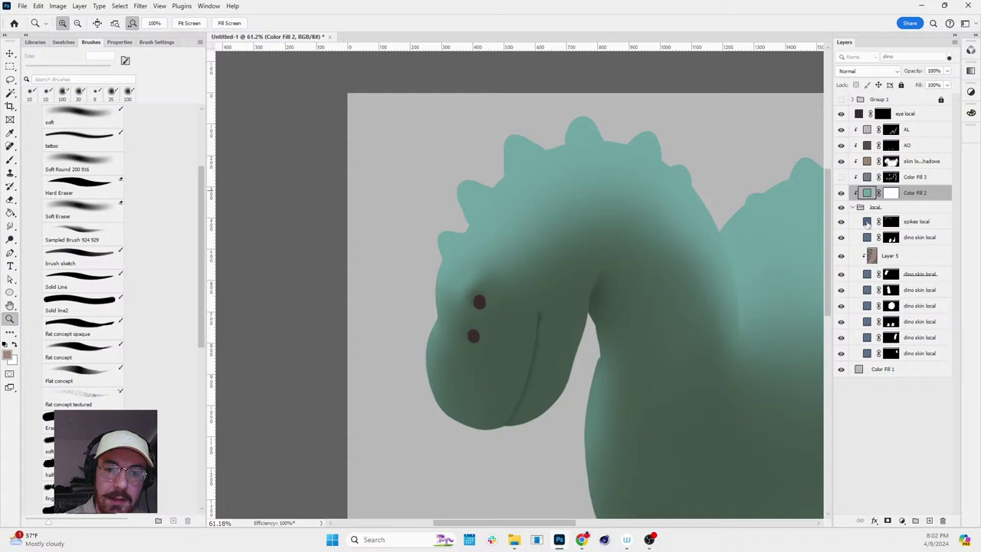
left_click(867, 222)
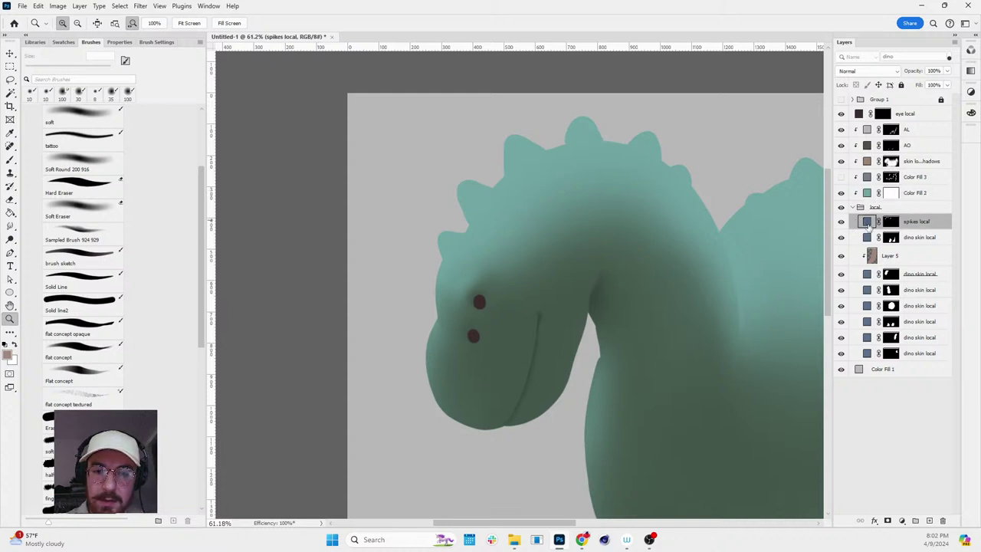
- Duplicate spikes local above Color Fill 2 and mask out the front head spike's base with a 90 px brush
left_click_drag(867, 222, 864, 193)
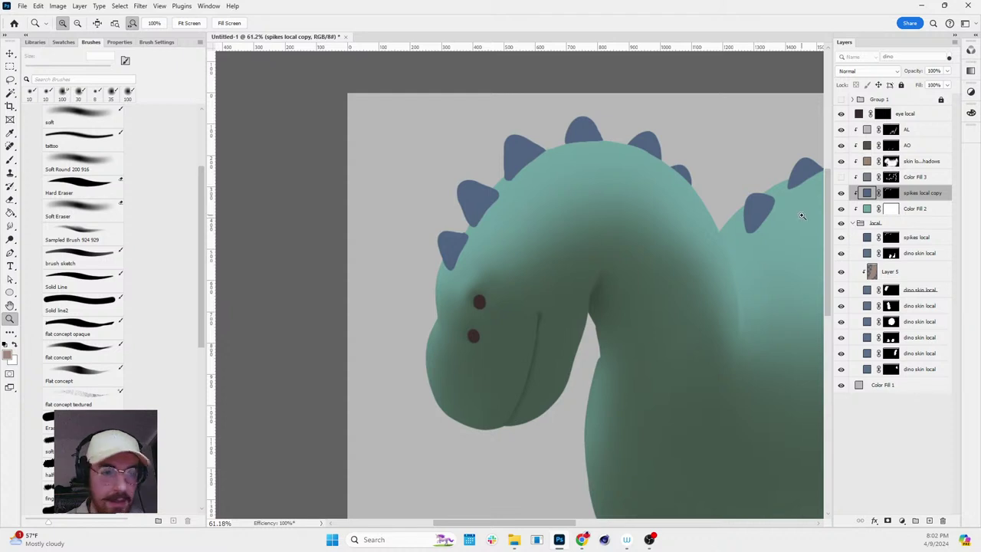
scroll(651, 212, "down", 3)
scroll(544, 159, "up", 3)
key("b")
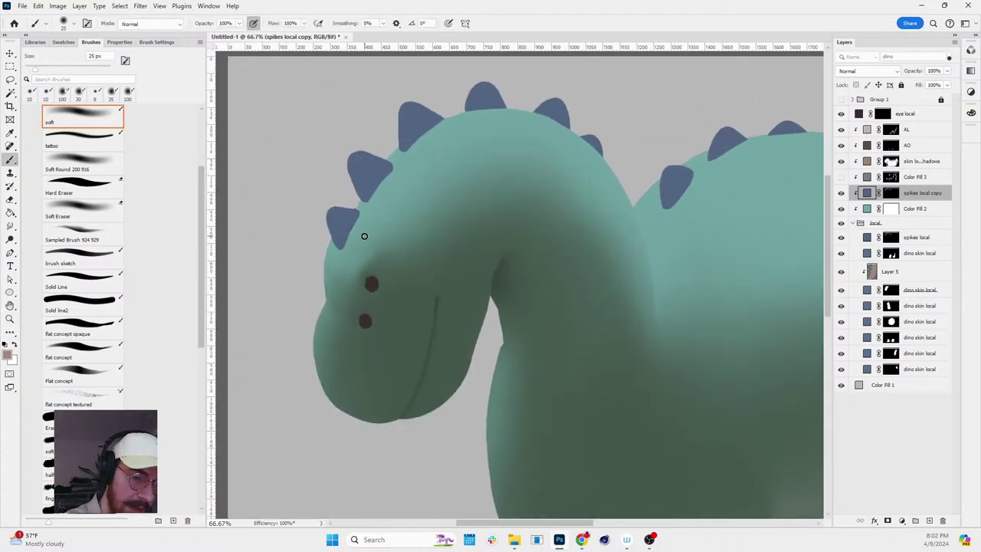
key("bracketright")
key("bracketright")
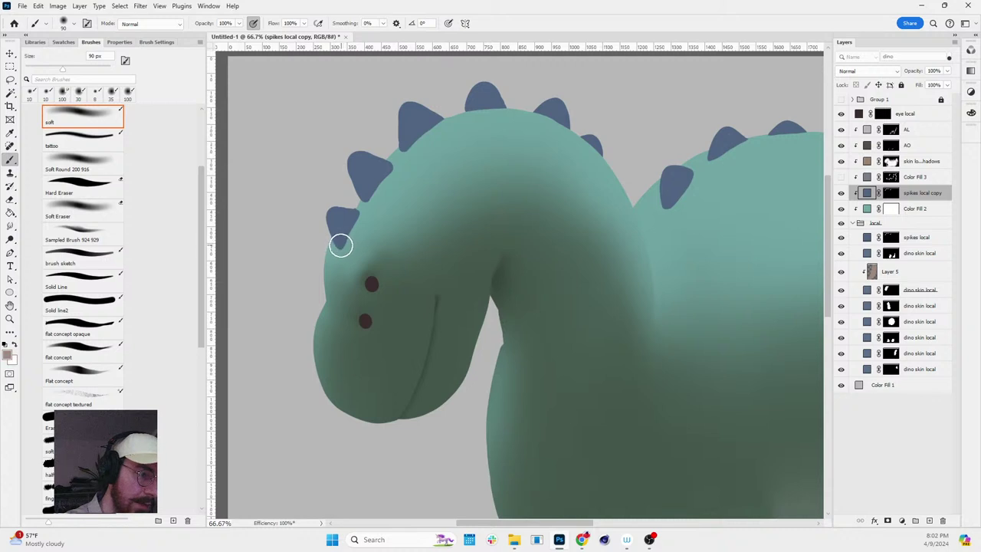
key("ctrl+shift+alt+n")
key("ctrl+z")
left_click(891, 193)
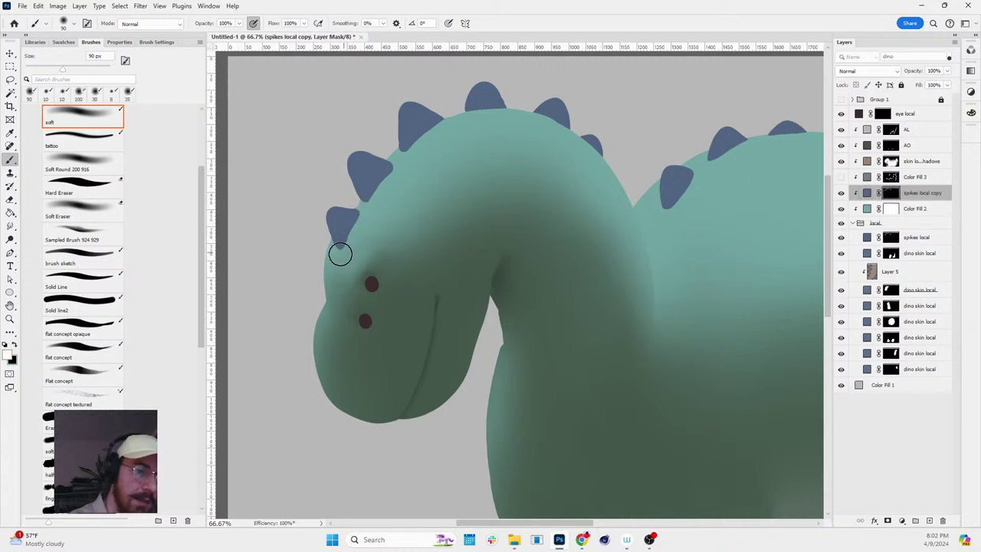
mouse_move(339, 254)
left_mouse_down()
mouse_move(385, 170)
mouse_move(376, 178)
mouse_move(367, 198)
mouse_move(390, 173)
mouse_move(353, 232)
mouse_move(432, 123)
mouse_move(411, 141)
mouse_move(449, 119)
mouse_move(446, 135)
mouse_move(392, 188)
mouse_move(365, 197)
mouse_move(351, 221)
mouse_move(364, 187)
mouse_move(435, 114)
left_mouse_up()
- Paint along the lower spike's edge and extend its dark base within the spikes selection, then deselect
key("x")
left_click_drag(485, 65, 633, 313)
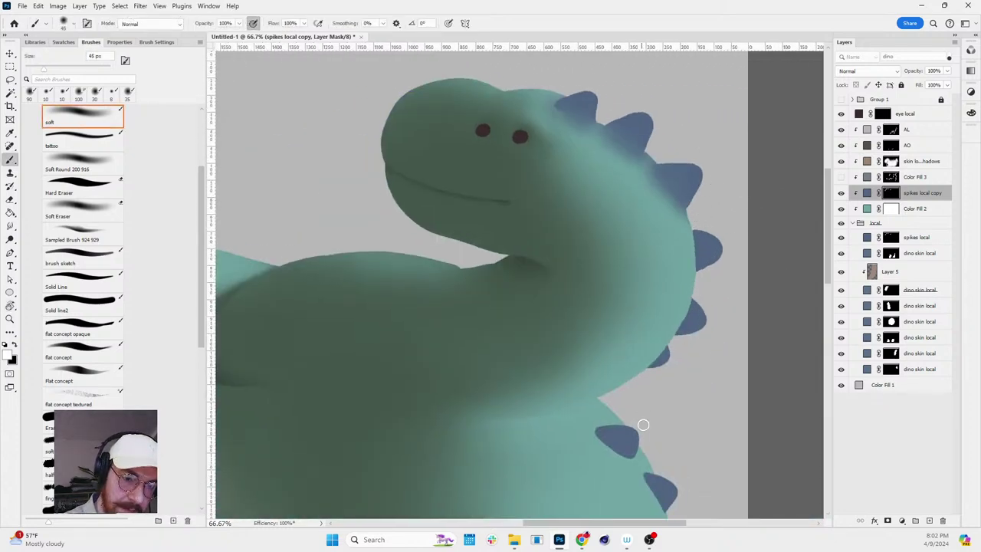
key("r")
left_click_drag(689, 479, 664, 116)
mouse_move(661, 184)
left_mouse_down()
mouse_move(664, 209)
mouse_move(697, 177)
mouse_move(670, 211)
mouse_move(692, 172)
left_mouse_up()
key("bracketright")
key("bracketright")
key("bracketright")
key("x")
left_click_drag(659, 216, 708, 152)
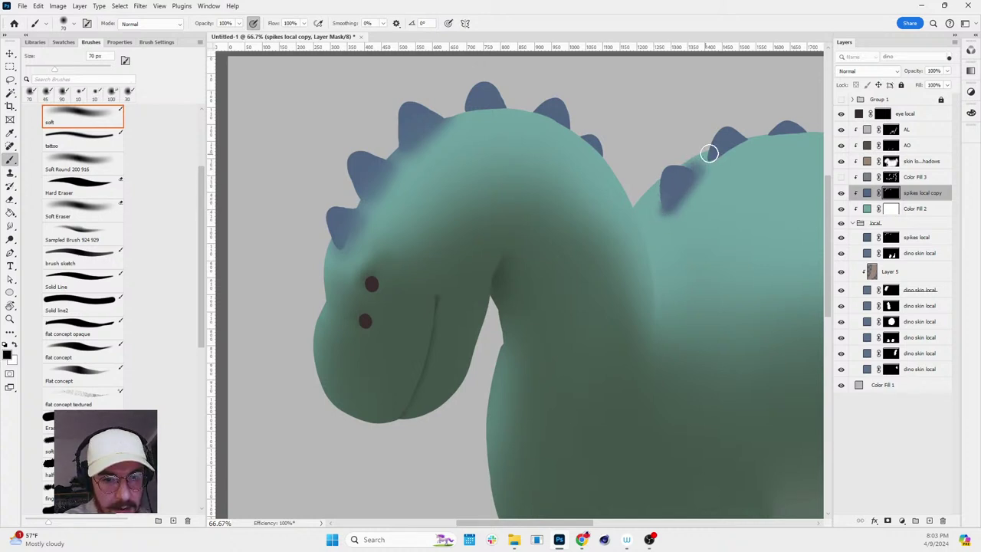
left_click(891, 237, "ctrl")
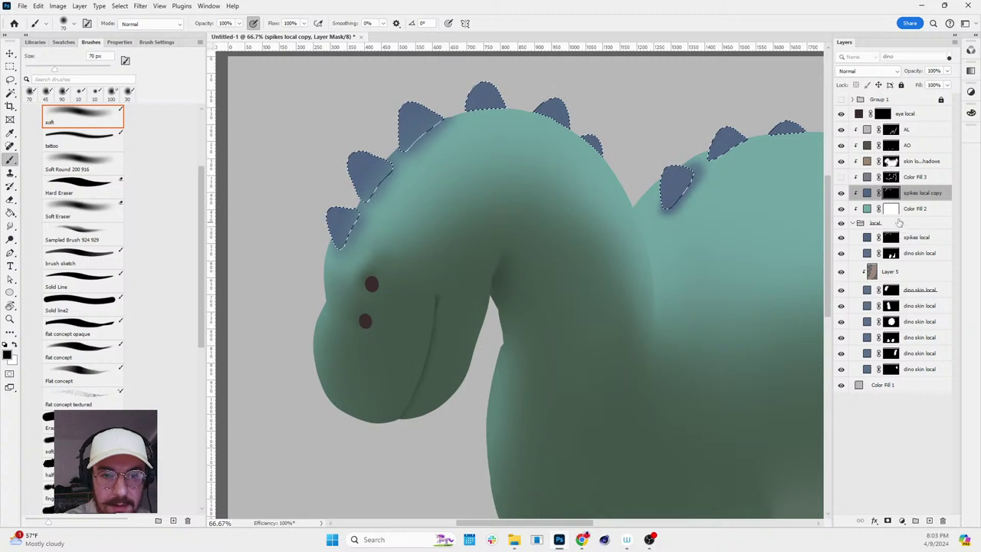
left_click(890, 177)
left_click(889, 192)
key("x")
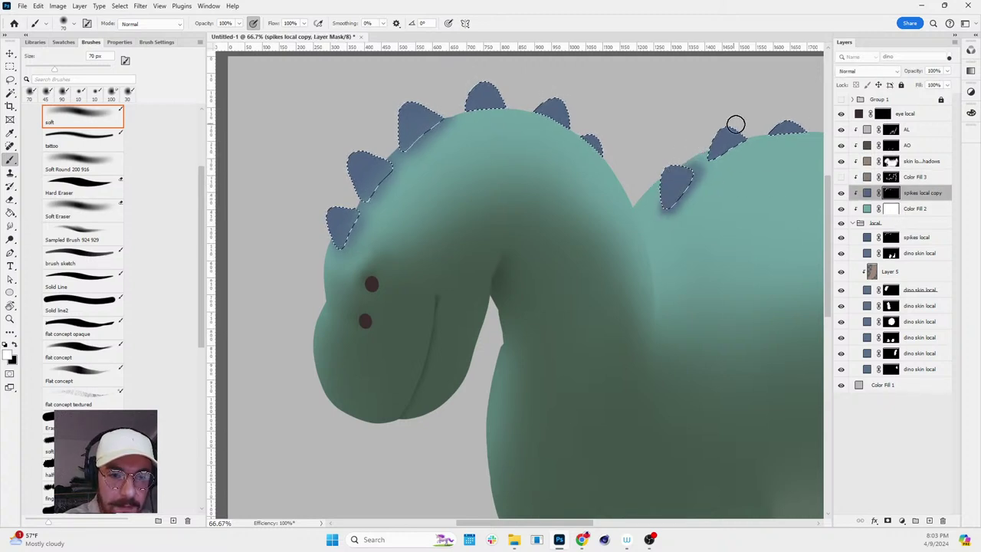
key("ctrl+d")
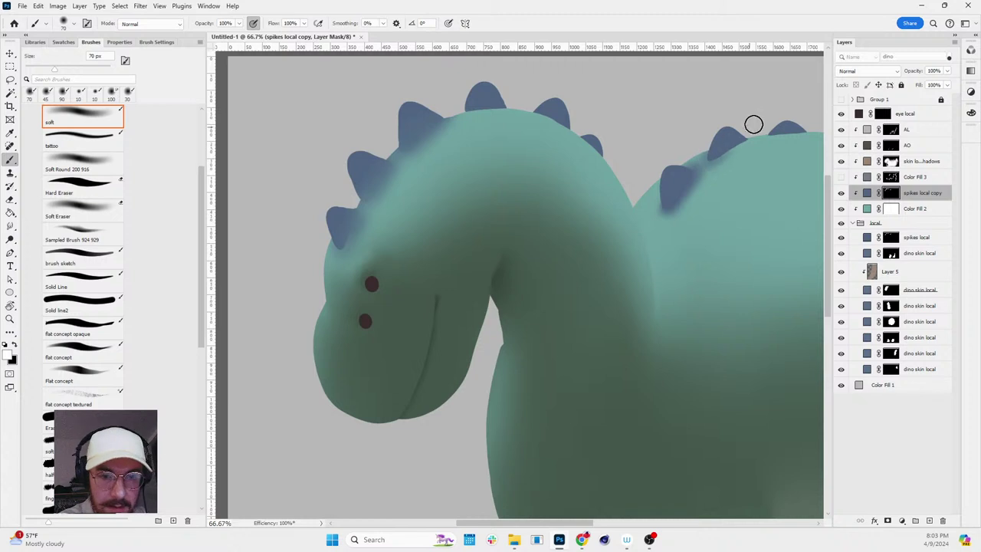
- Smudge the spike mask edges with a 200 px brush, then fit the whole image to the window
key("bracketright")
key("bracketright")
key("bracketright")
key("bracketleft")
key("bracketleft")
key("bracketleft")
key("bracketleft")
key("bracketleft")
key("bracketleft")
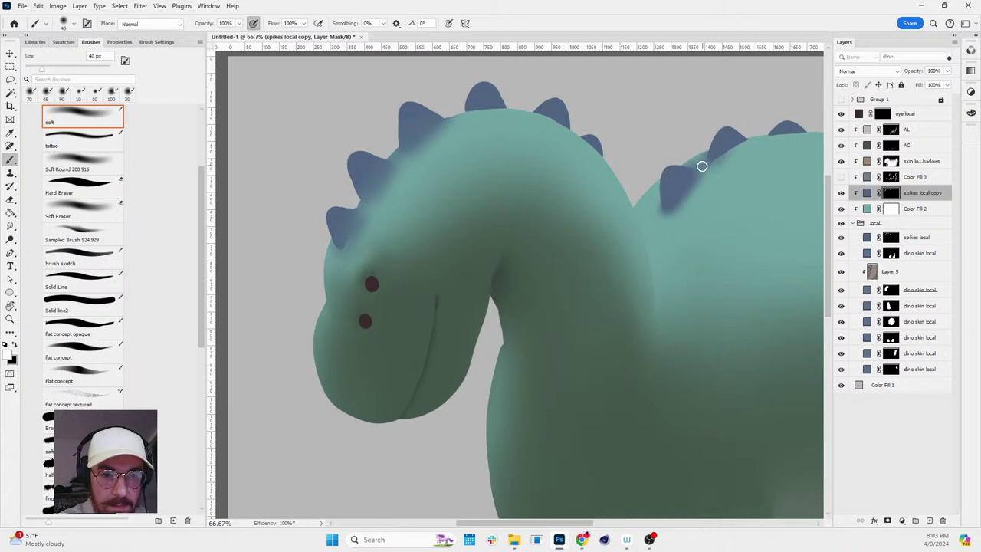
key("x")
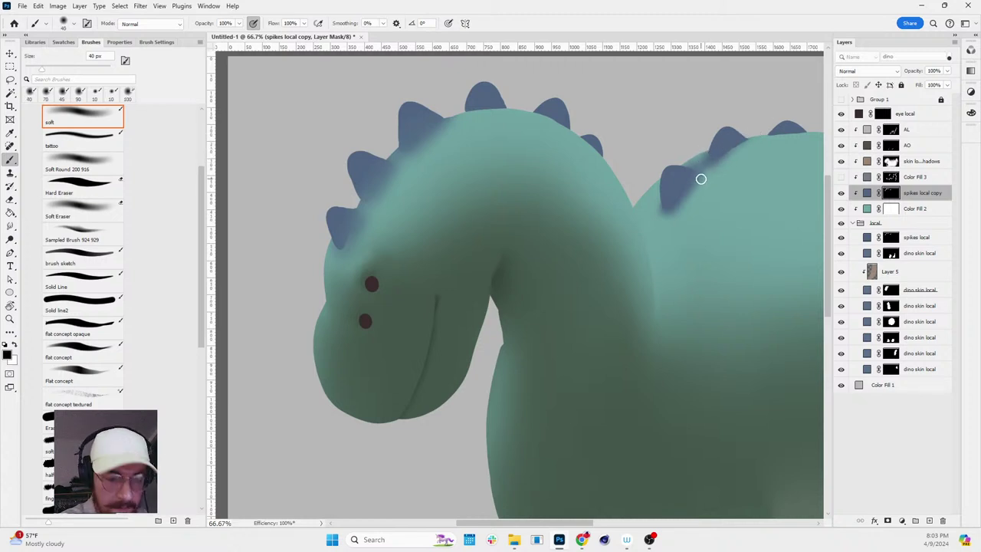
key("bracketright")
key("bracketright")
key("bracketright")
key("bracketright")
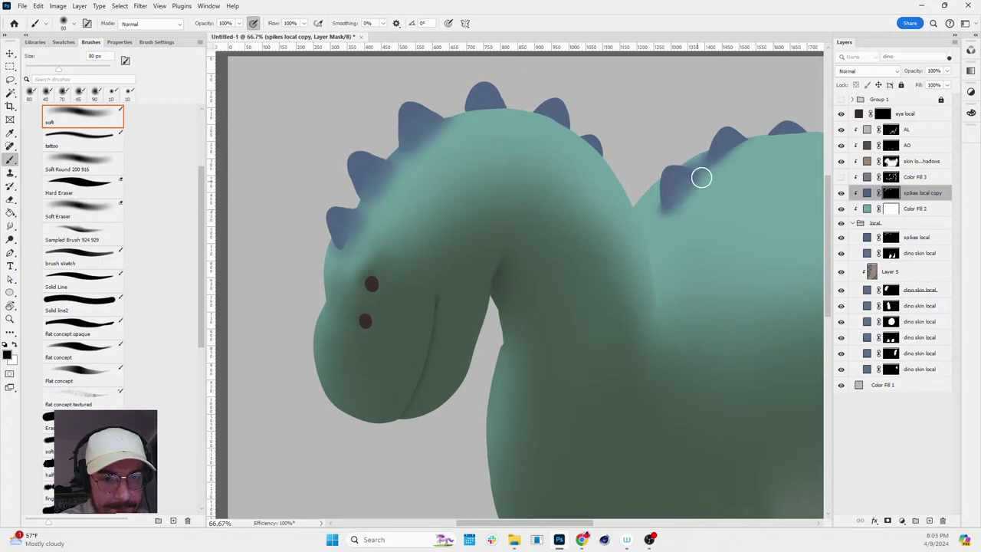
key("x")
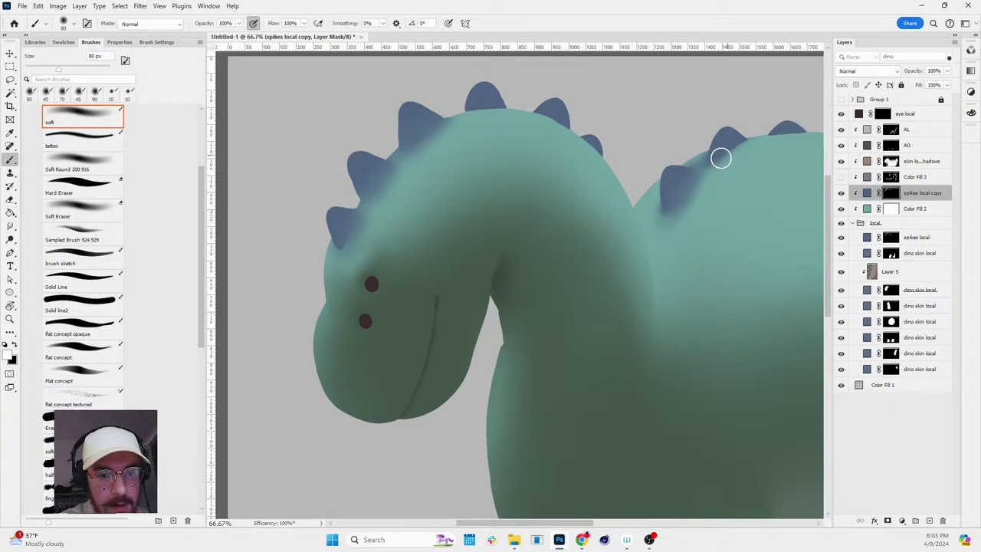
key("r")
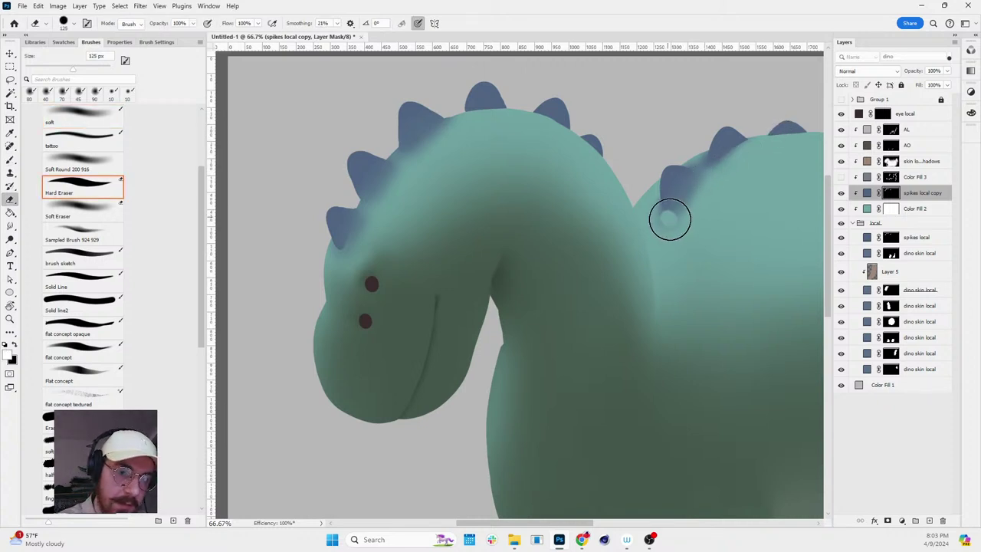
key("bracketright")
key("bracketright")
key("bracketright")
key("bracketright")
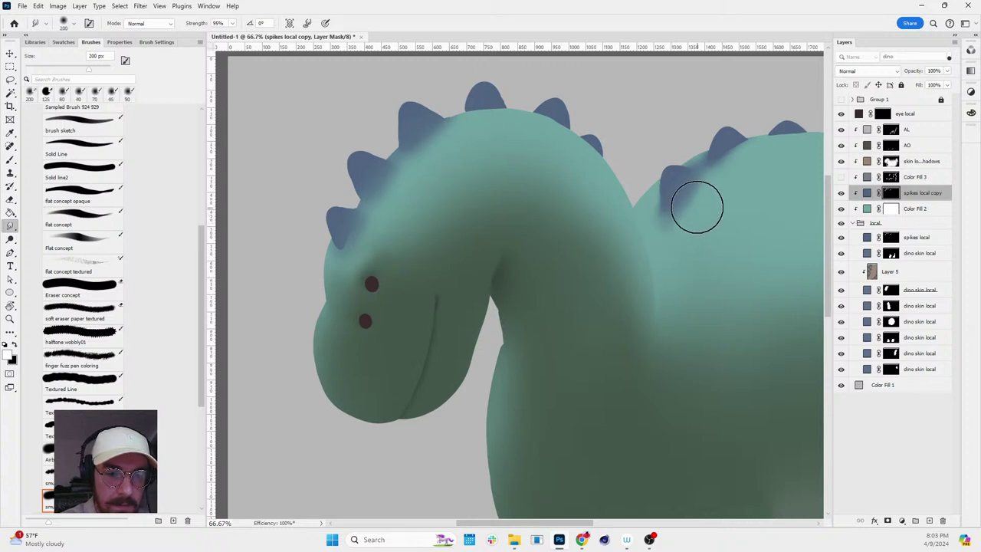
key("z")
mouse_move(748, 215)
left_mouse_down()
mouse_move(707, 204)
mouse_move(782, 235)
mouse_move(799, 281)
mouse_move(599, 286)
left_mouse_up()
key("h")
key("ctrl+0")
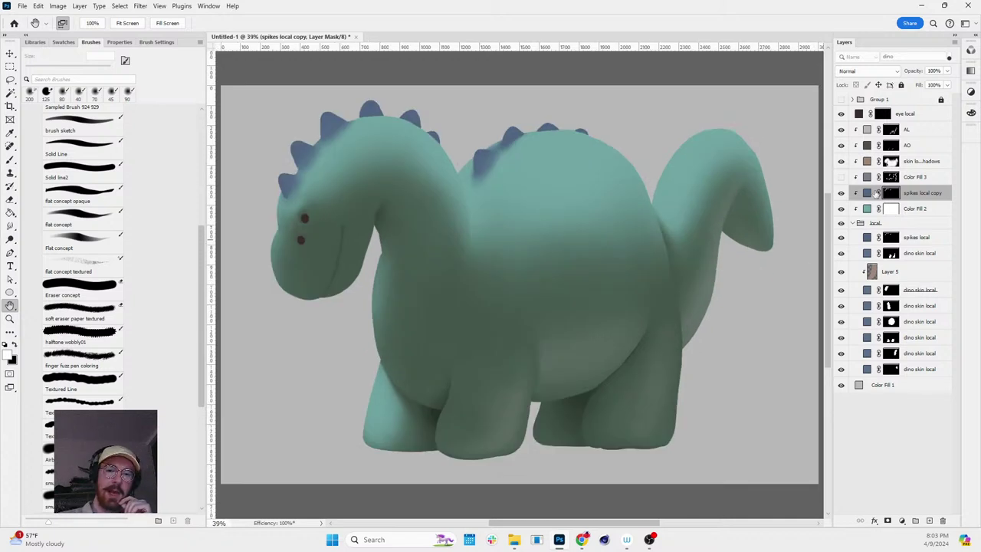
- Set the spikes local copy fill colour to teal #62867a (hue about 161), then zoom in on the dinosaur
double_click(867, 192)
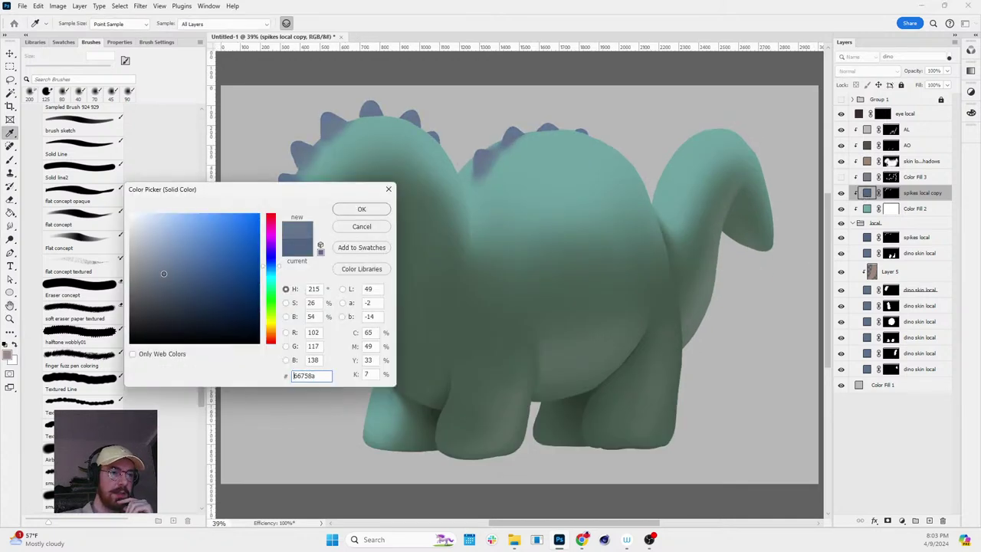
left_click_drag(278, 193, 196, 310)
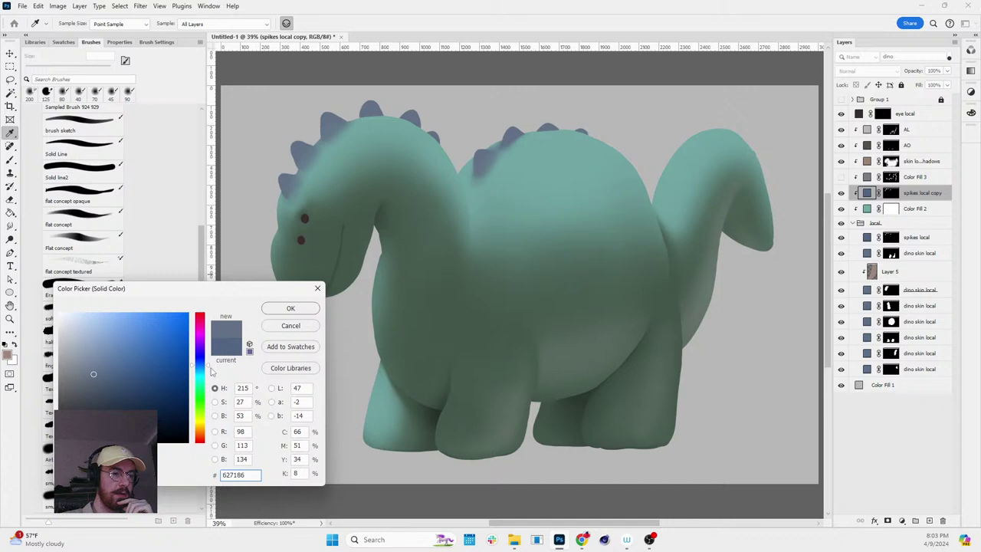
left_click(200, 388)
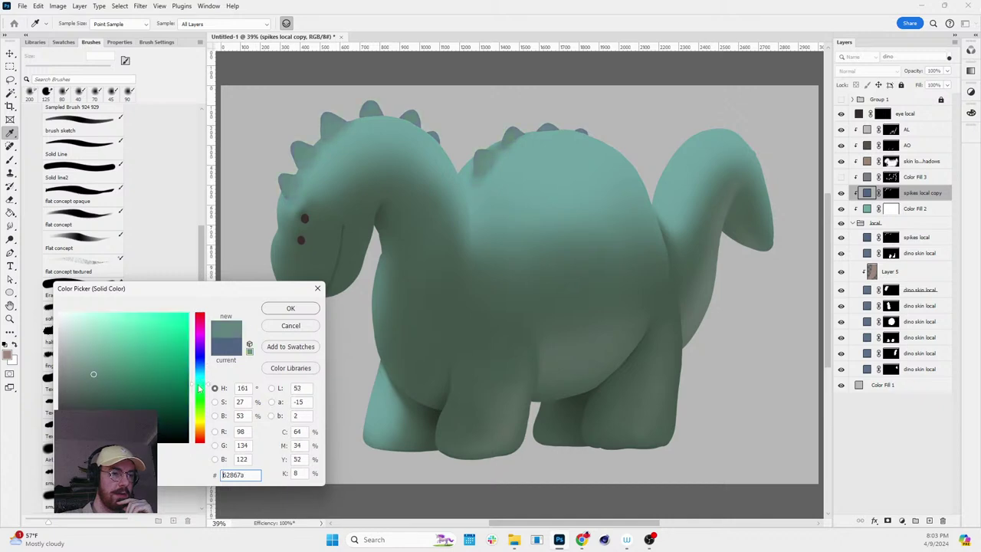
left_click(291, 308)
key("h")
scroll(509, 184, "down", 2)
key("r")
left_click_drag(509, 184, 506, 155)
key("Escape")
key("z")
left_click(494, 135)
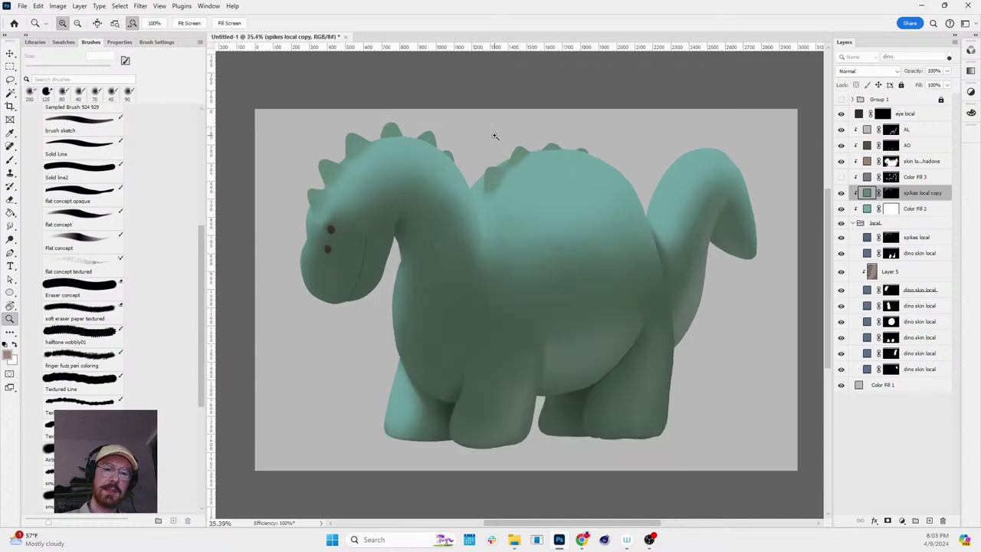
scroll(695, 283, "down", 1)
- Target the AL layer mask with the soft brush, sized up to 90 px, zoomed on the head
scroll(536, 299, "up", 2)
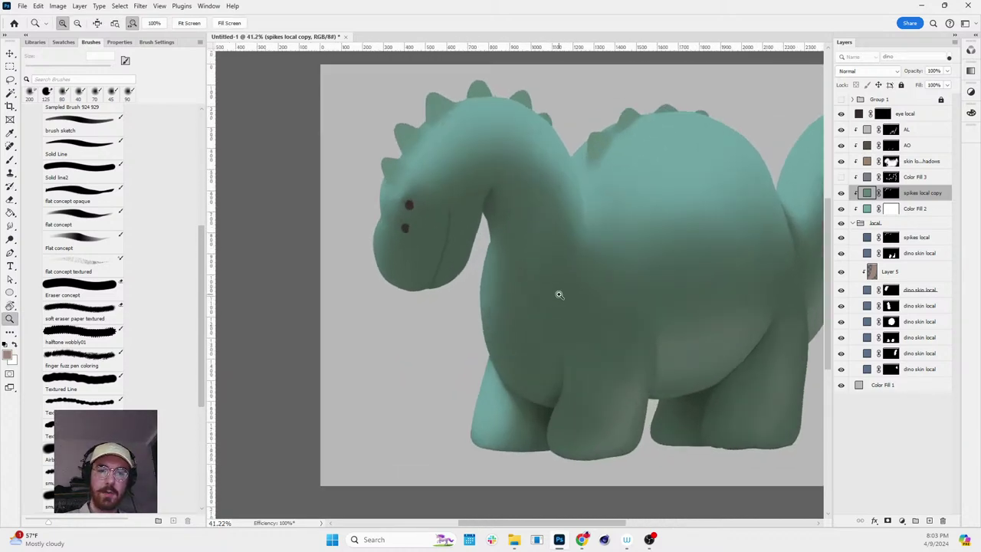
key("b")
left_click(891, 130)
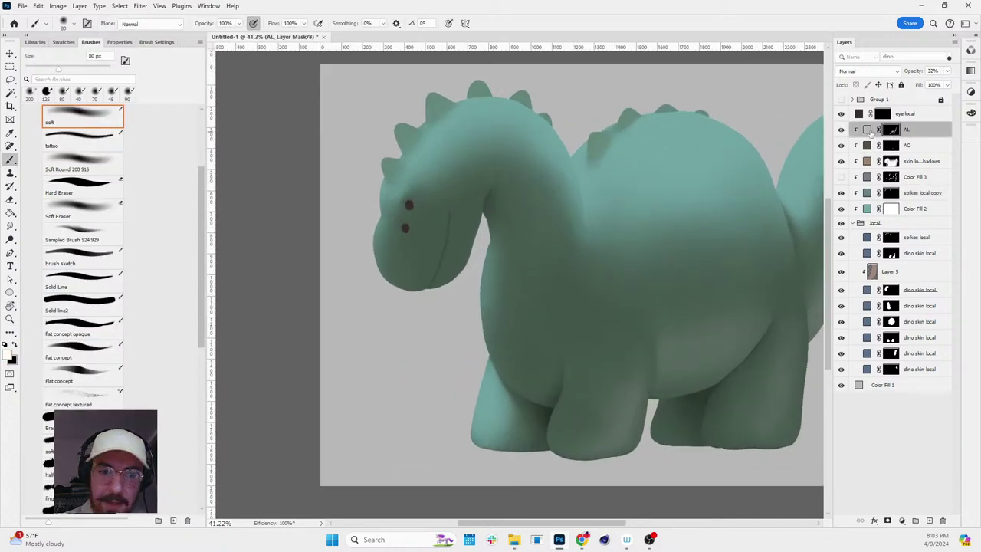
scroll(412, 223, "up", 4)
key("bracketleft")
key("bracketleft")
key("bracketleft")
key("bracketleft")
key("bracketleft")
key("bracketleft")
key("bracketleft")
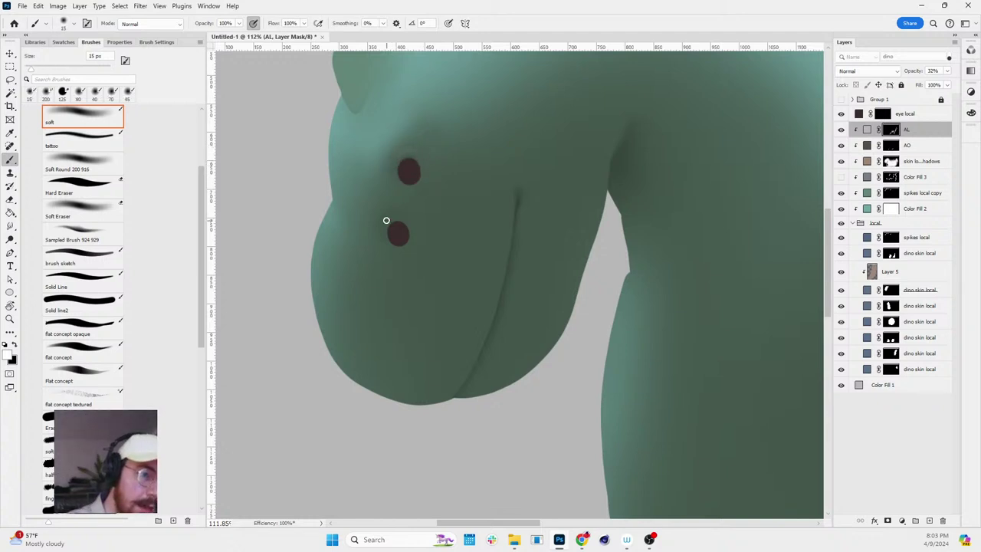
key("bracketright")
scroll(470, 183, "down", 2)
key("bracketright")
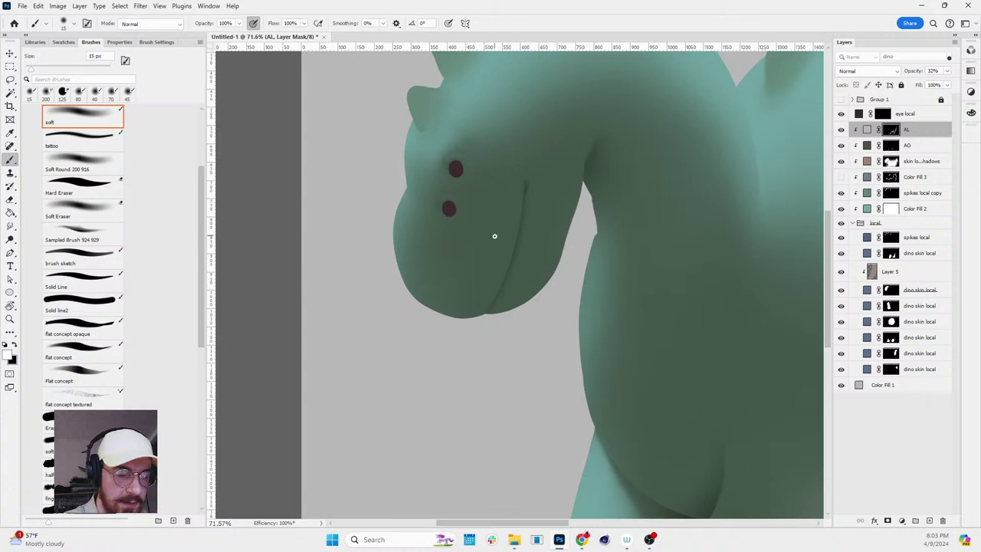
key("bracketright")
key("bracketright")
key("bracketright")
key("bracketright")
key("bracketright")
key("bracketright")
key("bracketright")
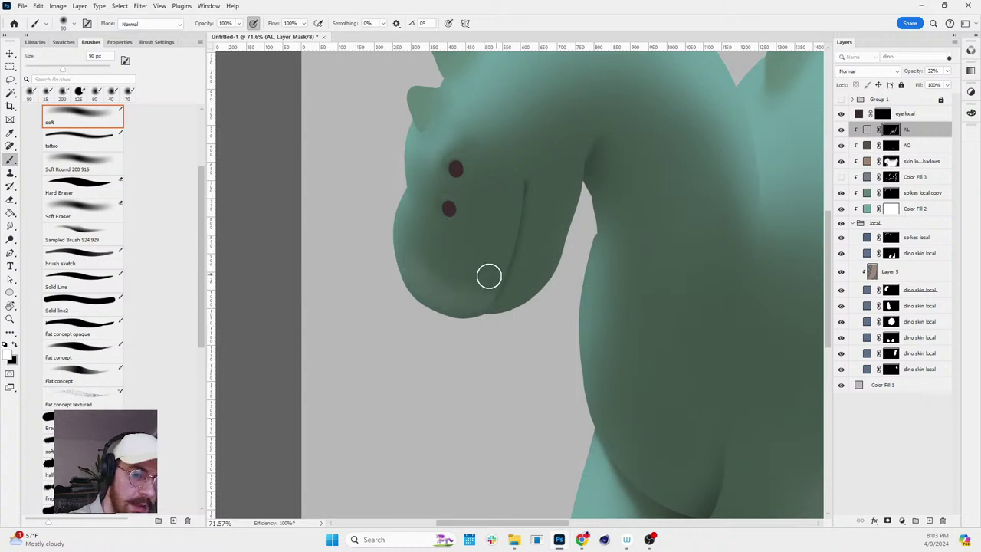
key("z")
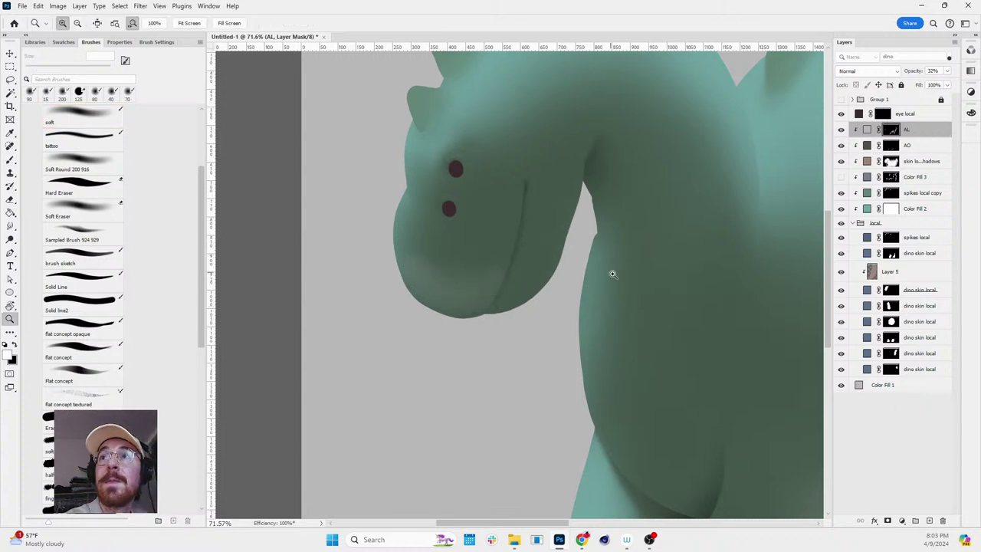
scroll(617, 269, "down", 1)
scroll(621, 267, "up", 1)
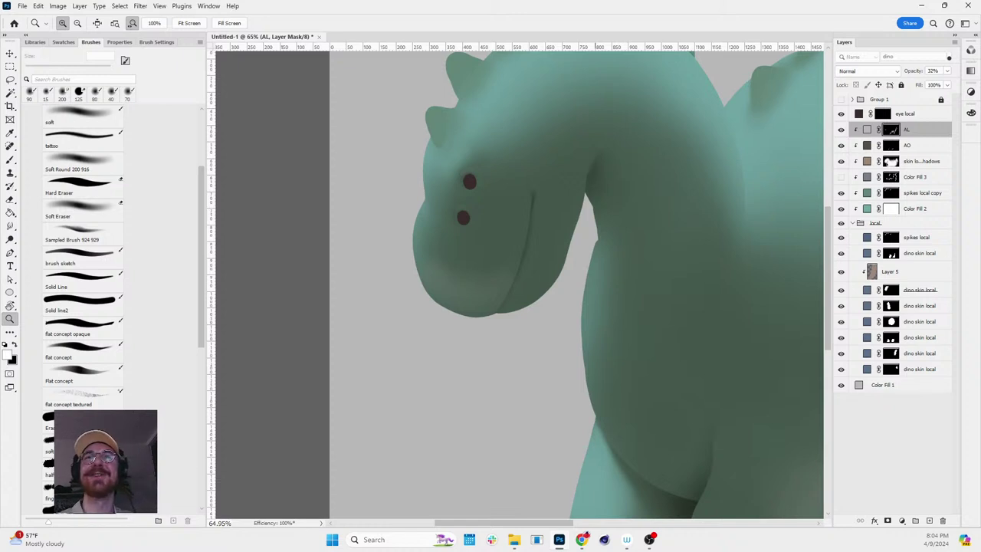
- Paint black on the AL mask around the head with a 175 px soft brush
left_click_drag(510, 295, 542, 276)
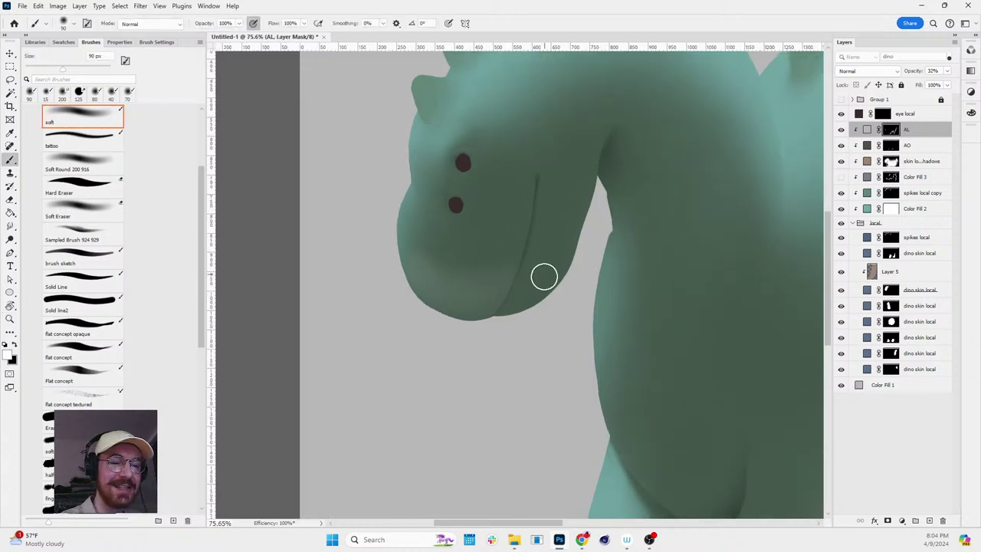
key("b")
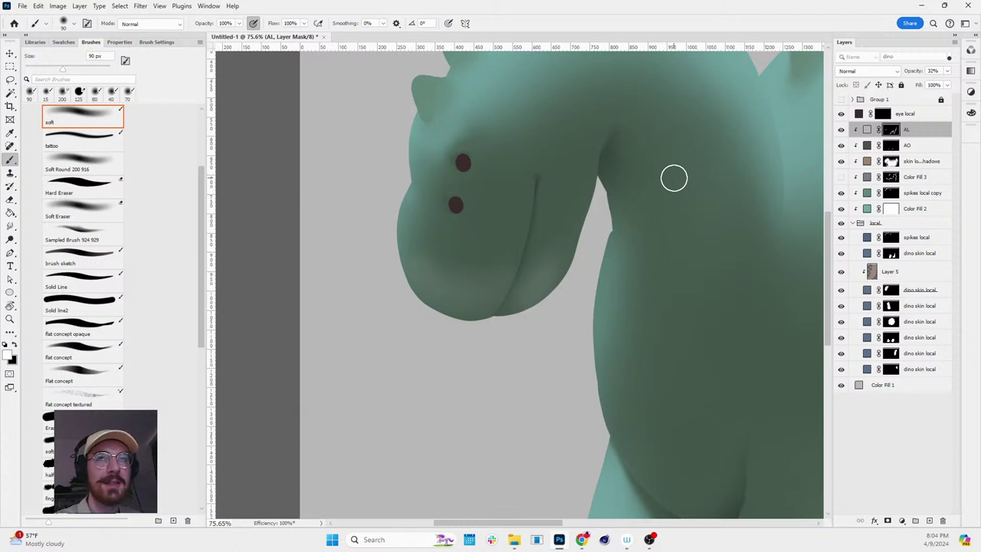
key("z")
key("b")
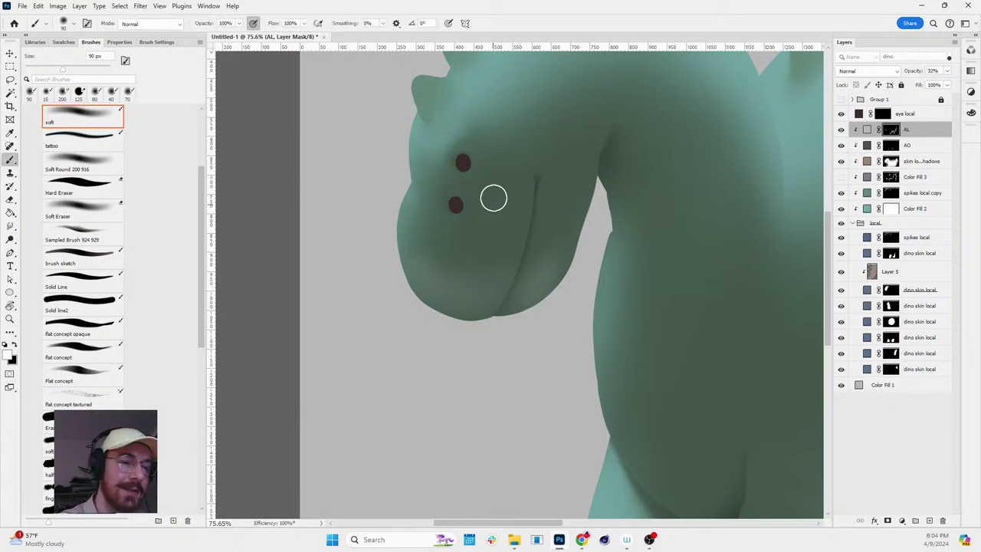
key("bracketright")
key("bracketright")
key("bracketright")
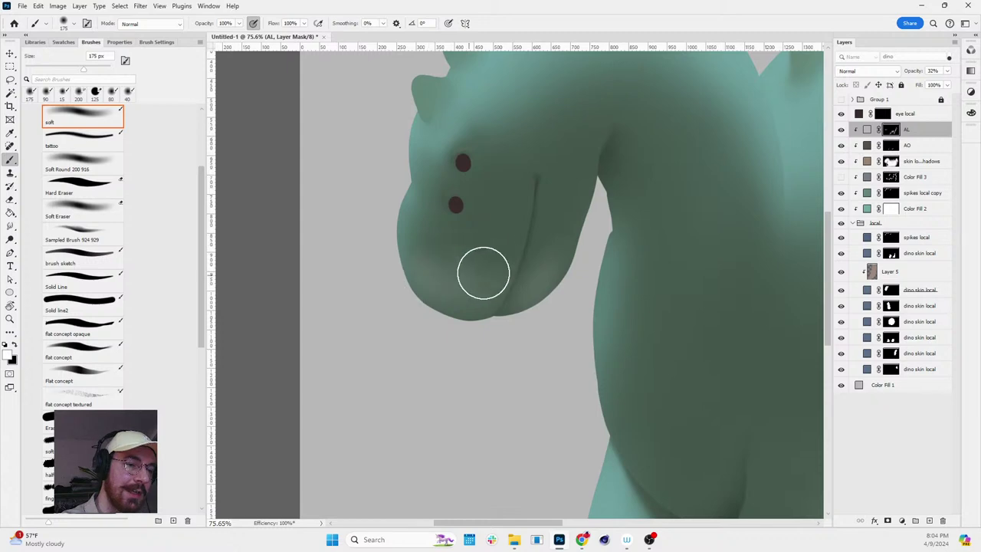
key("x")
key("r")
mouse_move(557, 154)
left_mouse_down()
mouse_move(604, 327)
mouse_move(566, 116)
mouse_move(506, 199)
left_mouse_up()
key("r")
- Refine the head's AL mask in black with a 20 px brush from rotated views
key("b")
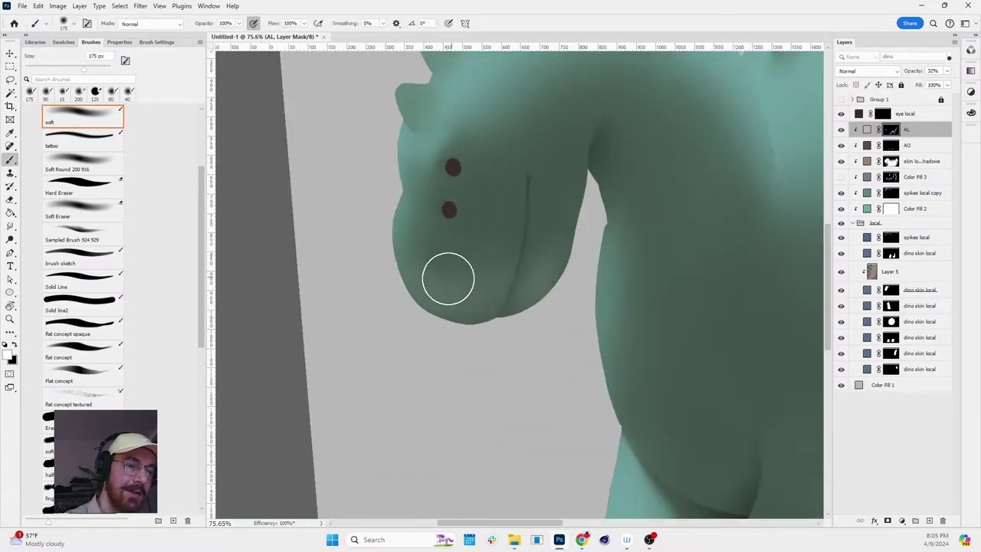
key("r")
mouse_move(636, 109)
left_mouse_down()
mouse_move(636, 184)
mouse_move(492, 207)
left_mouse_up()
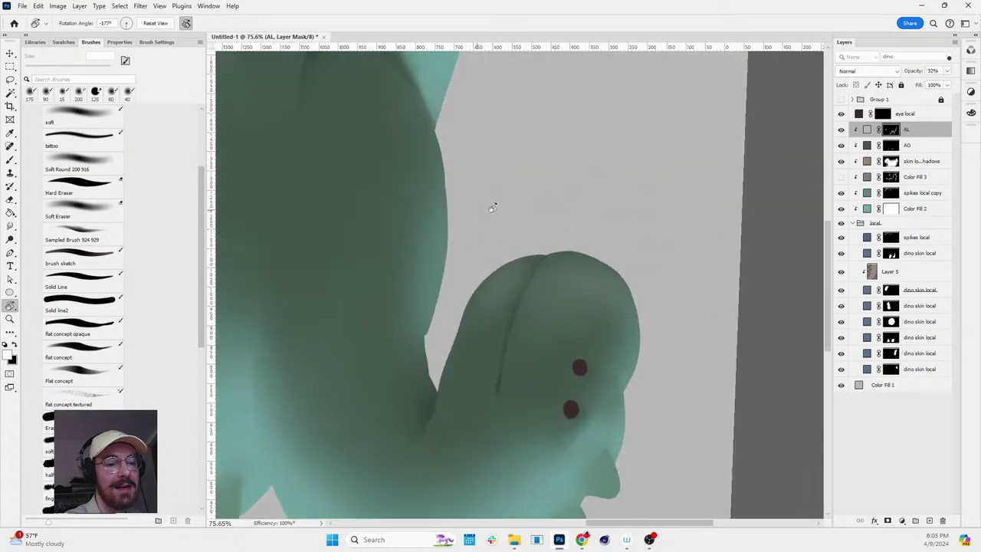
key("b")
key("bracketleft")
key("bracketleft")
key("bracketleft")
key("bracketleft")
key("bracketleft")
key("bracketleft")
key("bracketleft")
key("bracketleft")
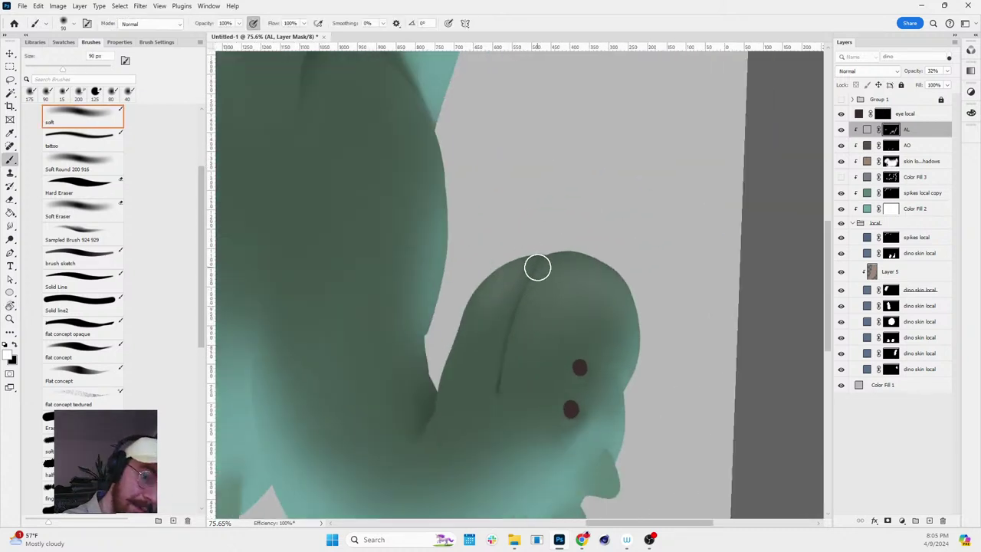
key("x")
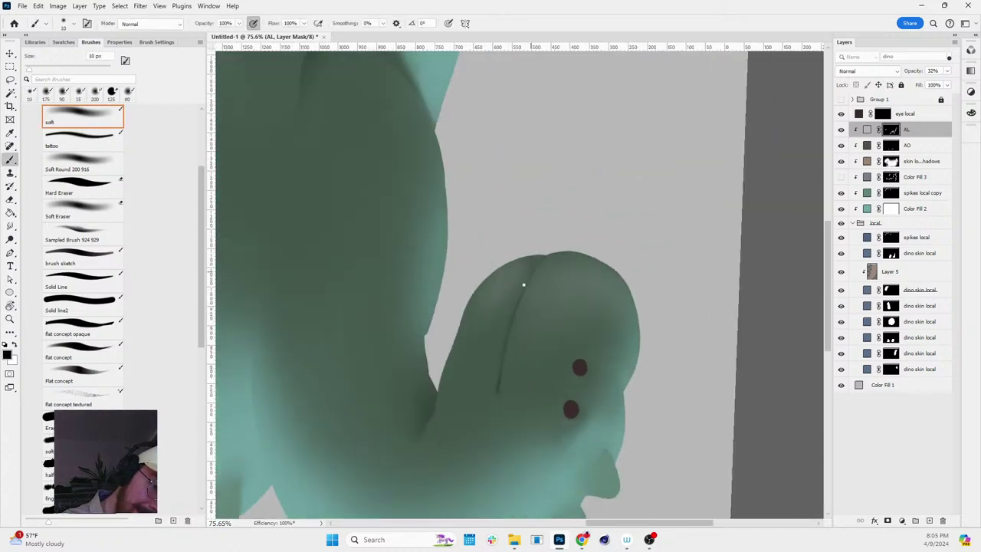
key("r")
mouse_move(606, 243)
left_mouse_down()
mouse_move(595, 309)
mouse_move(516, 317)
left_mouse_up()
scroll(517, 318, "up", 3)
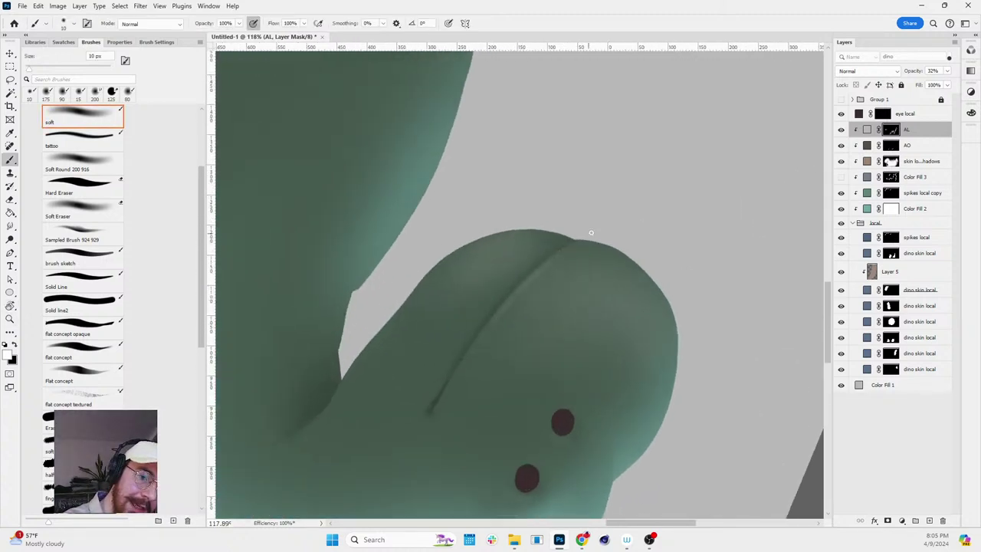
key("r")
left_click_drag(635, 204, 587, 335)
scroll(646, 269, "down", 5)
left_click_drag(646, 269, 697, 165)
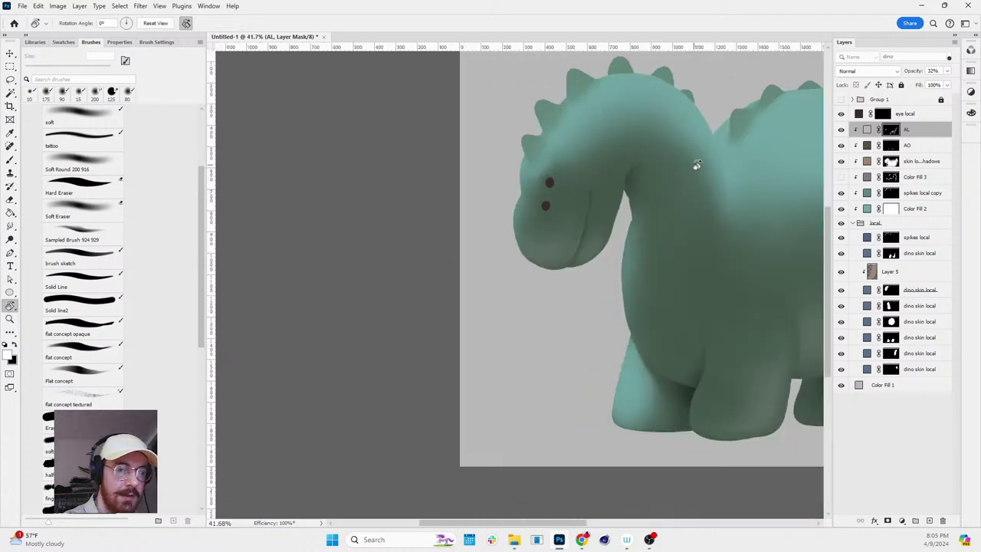
key("b")
scroll(668, 228, "up", 6)
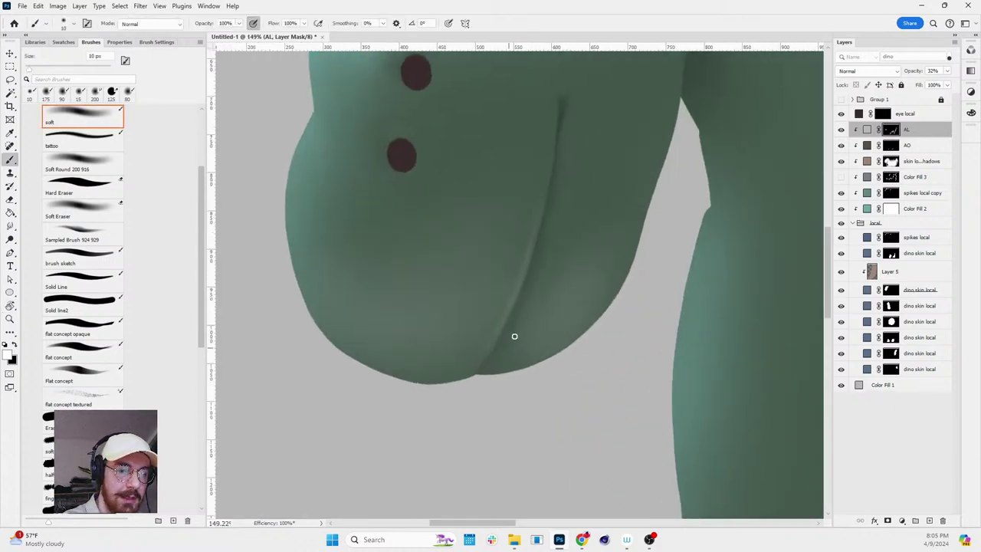
- Paint along the jaw on the AL mask with a 20 px brush, view tilted
key("z")
scroll(499, 287, "down", 5)
key("r")
mouse_move(499, 286)
left_mouse_down()
mouse_move(490, 291)
mouse_move(620, 202)
mouse_move(640, 446)
left_mouse_up()
scroll(620, 202, "up", 6)
key("b")
key("z")
scroll(650, 152, "down", 4)
key("r")
key("b")
key("bracketright")
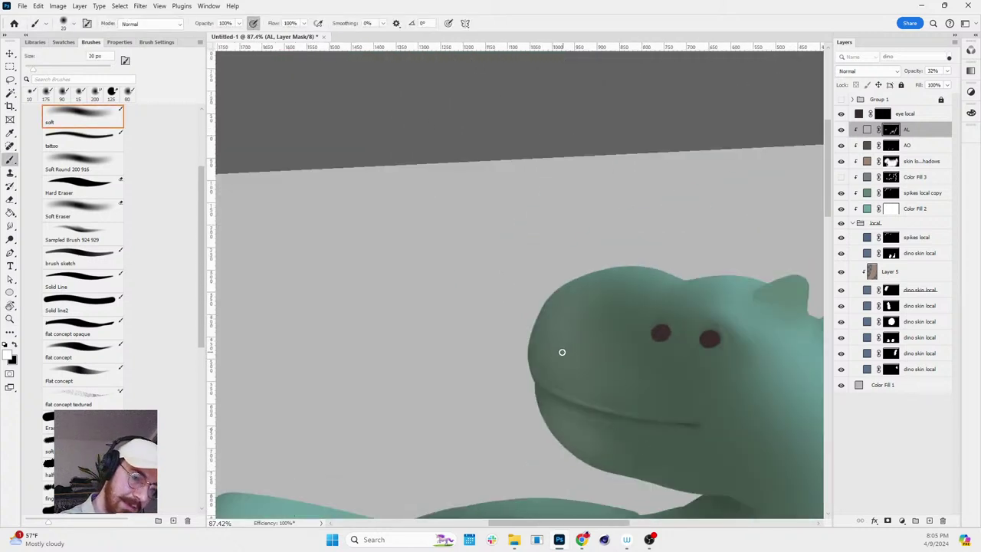
key("r")
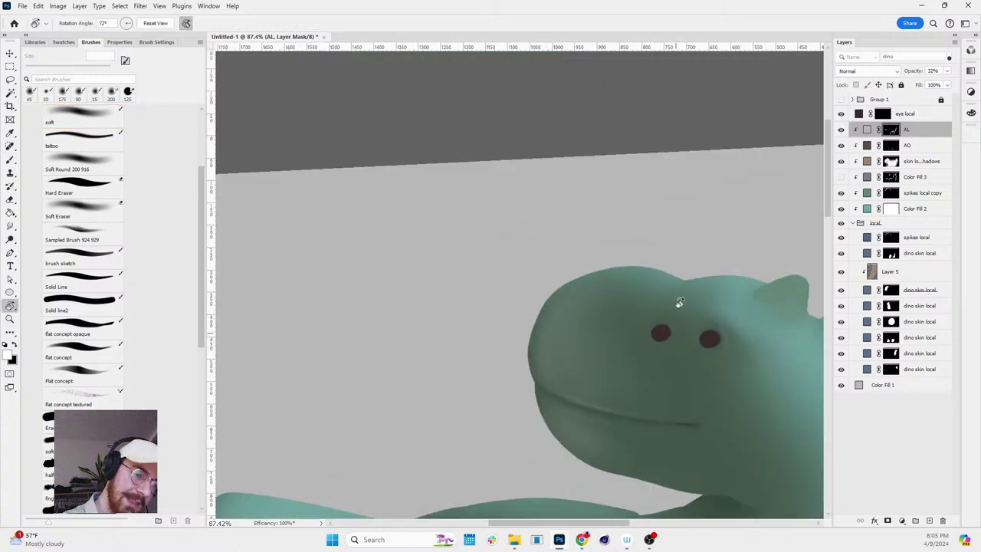
mouse_move(679, 302)
left_mouse_down()
mouse_move(694, 153)
mouse_move(583, 253)
mouse_move(759, 267)
mouse_move(559, 376)
left_mouse_up()
key("b")
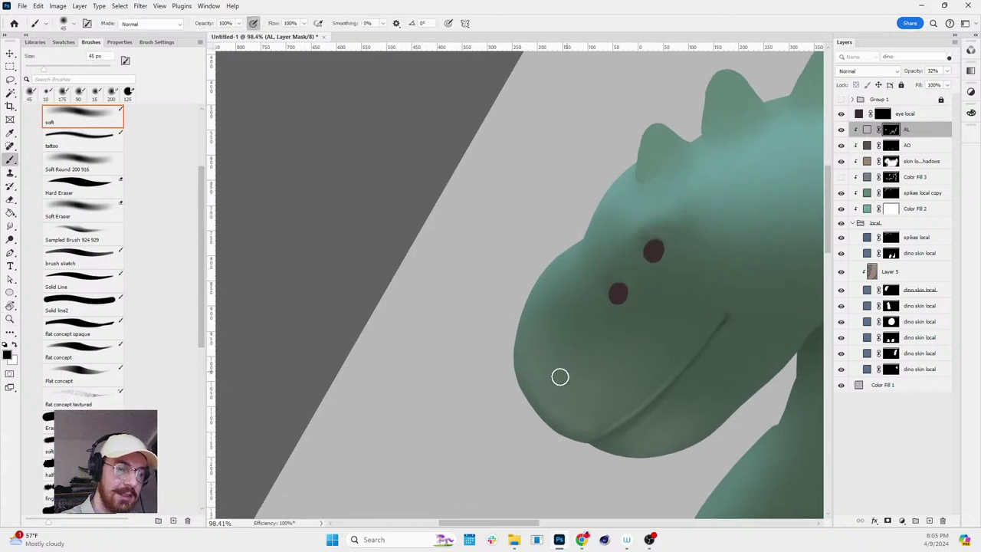
- Reveal light along the jaw by painting white on the AL mask at 25 px
key("x")
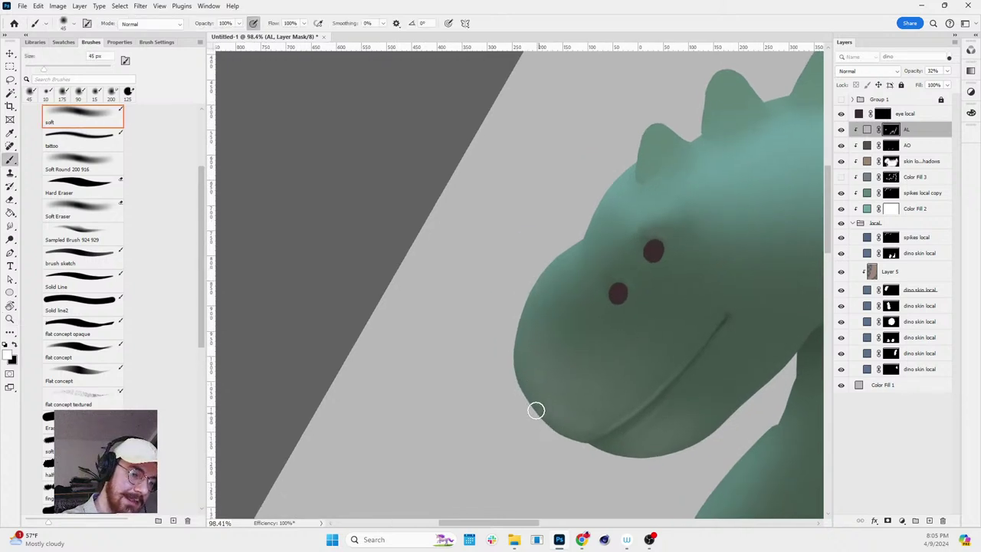
key("r")
key("b")
mouse_move(682, 460)
left_mouse_down()
mouse_move(705, 293)
mouse_move(728, 342)
left_mouse_up()
key("r")
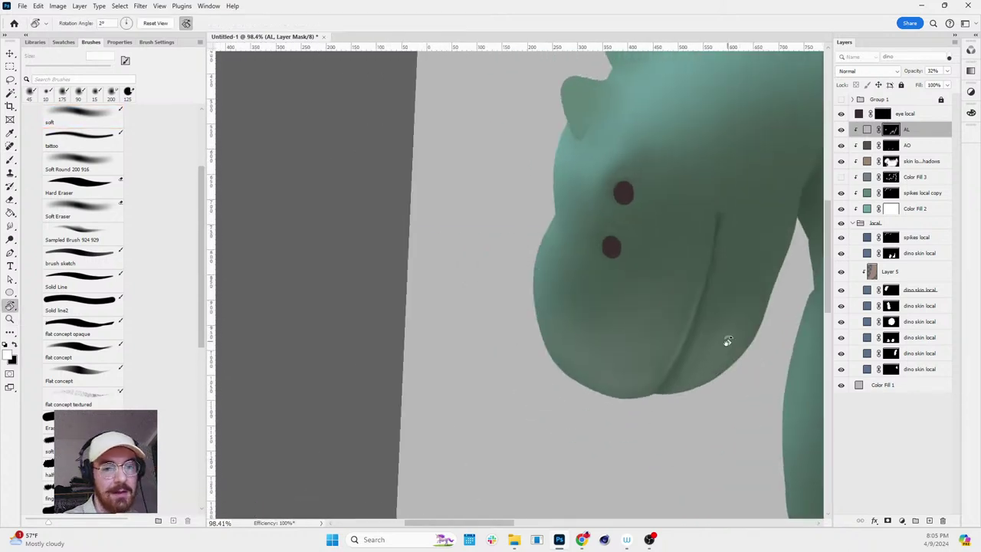
scroll(727, 341, "down", 3)
key("Escape")
scroll(756, 226, "up", 3)
key("b")
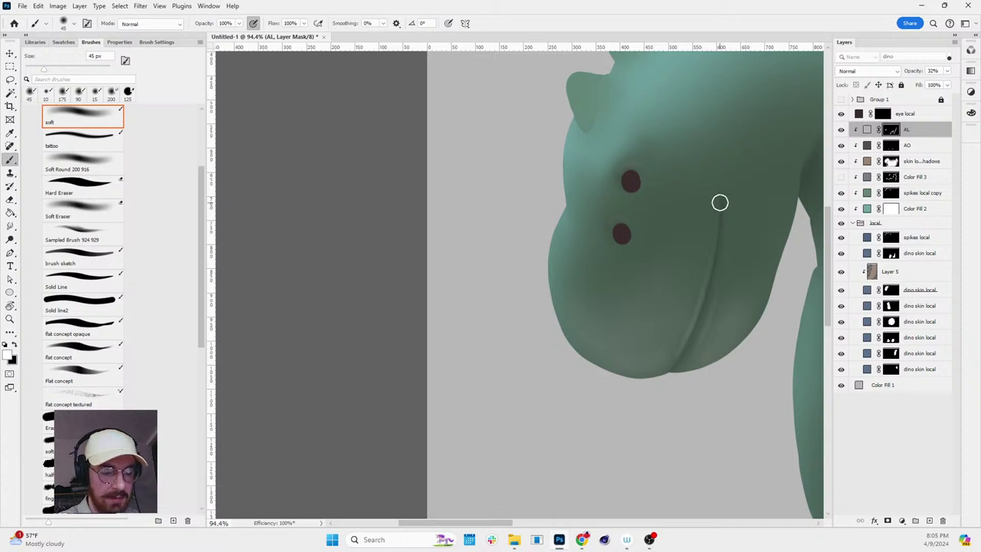
key("bracketleft")
key("bracketleft")
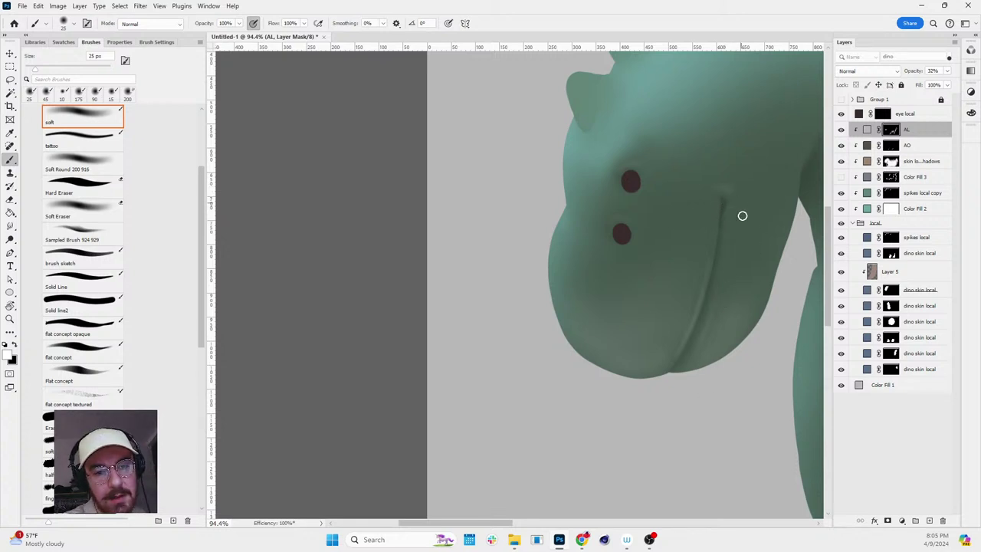
- Hide light around the jaw and chest with a 250 px black brush on the AL mask
key("z")
scroll(755, 171, "down", 3)
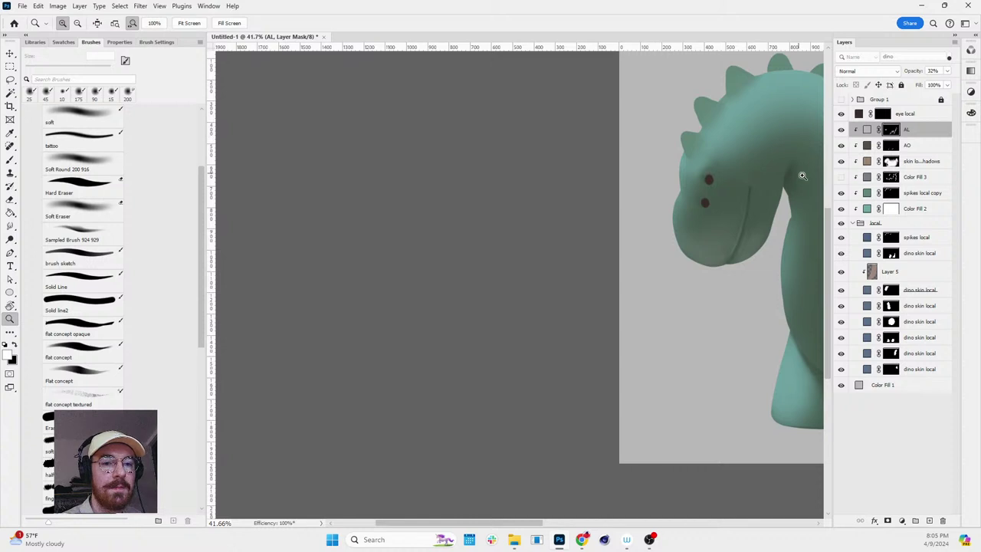
scroll(758, 182, "up", 1)
scroll(613, 256, "down", 3)
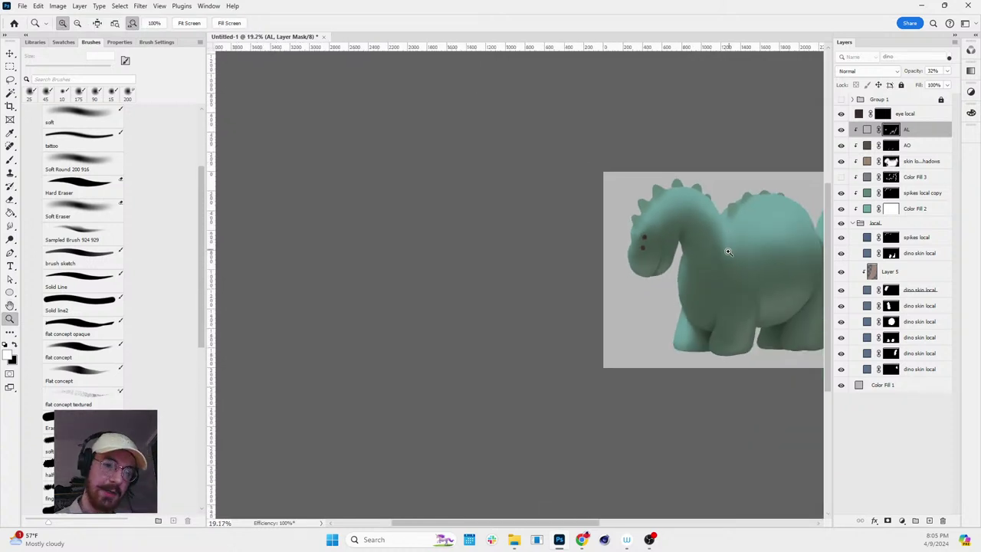
scroll(757, 255, "up", 4)
scroll(756, 254, "up", 1)
key("b")
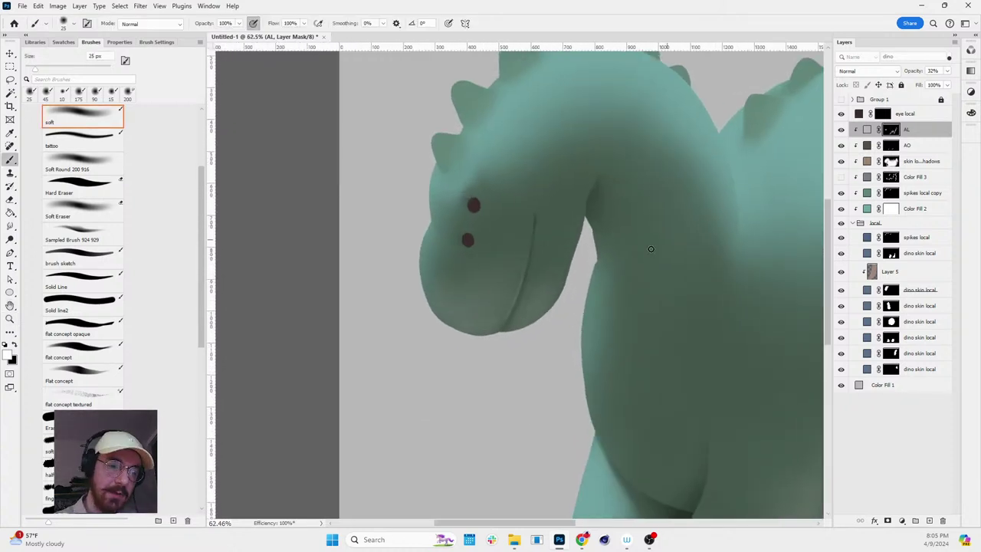
key("bracketright")
key("bracketright")
key("bracketright")
key("bracketright")
key("bracketright")
key("bracketright")
key("bracketright")
key("bracketright")
key("bracketright")
key("bracketright")
key("bracketright")
key("bracketright")
key("bracketright")
key("bracketright")
key("bracketright")
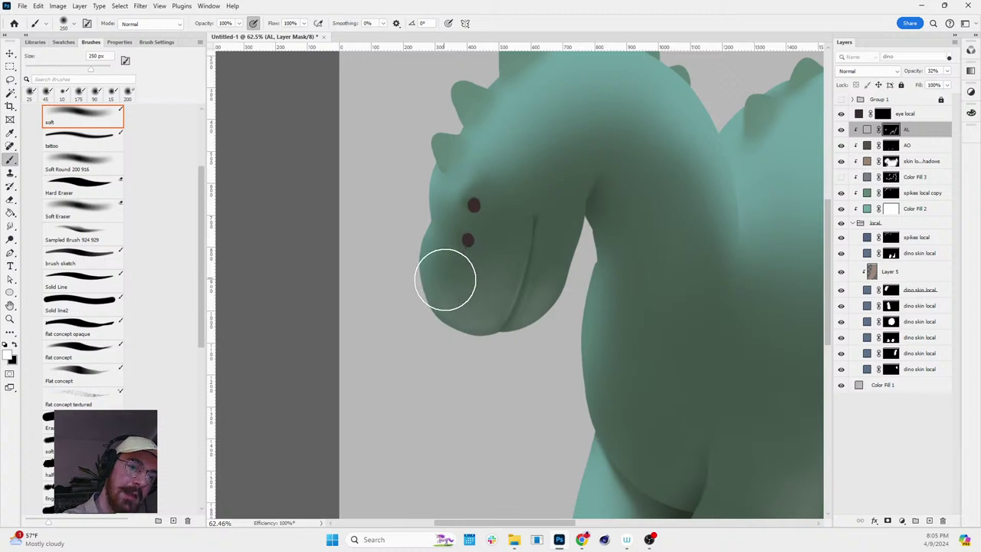
key("x")
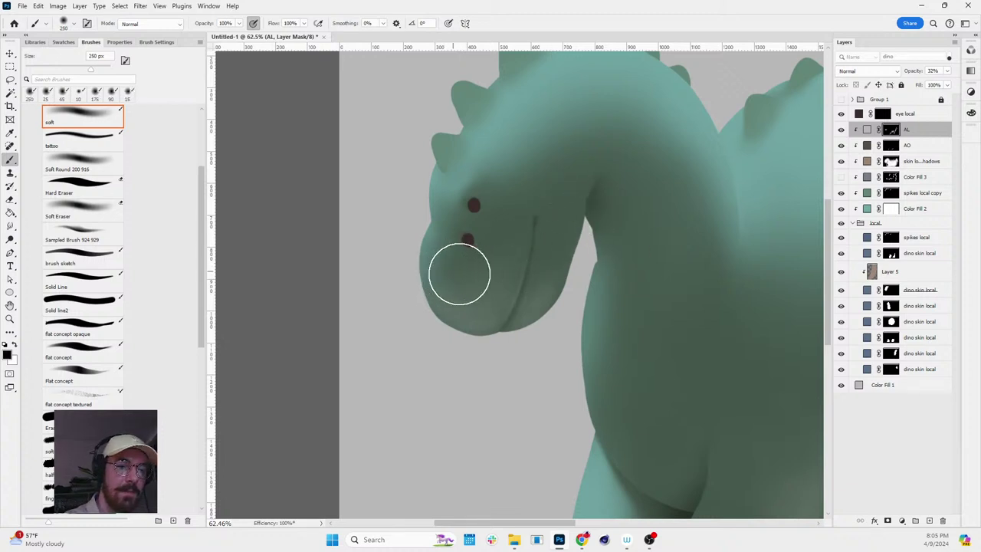
key("r")
mouse_move(511, 236)
left_mouse_down()
mouse_move(646, 215)
mouse_move(515, 237)
mouse_move(504, 273)
mouse_move(657, 197)
mouse_move(737, 186)
mouse_move(738, 176)
left_mouse_up()
key("r")
scroll(657, 197, "down", 3)
key("z")
left_click_drag(359, 193, 463, 207)
key("v")
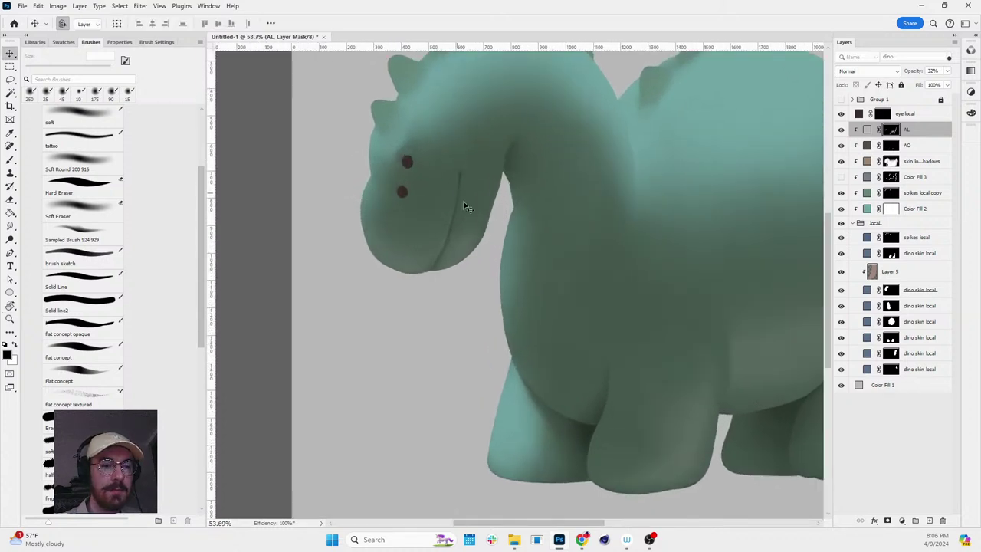
key("b")
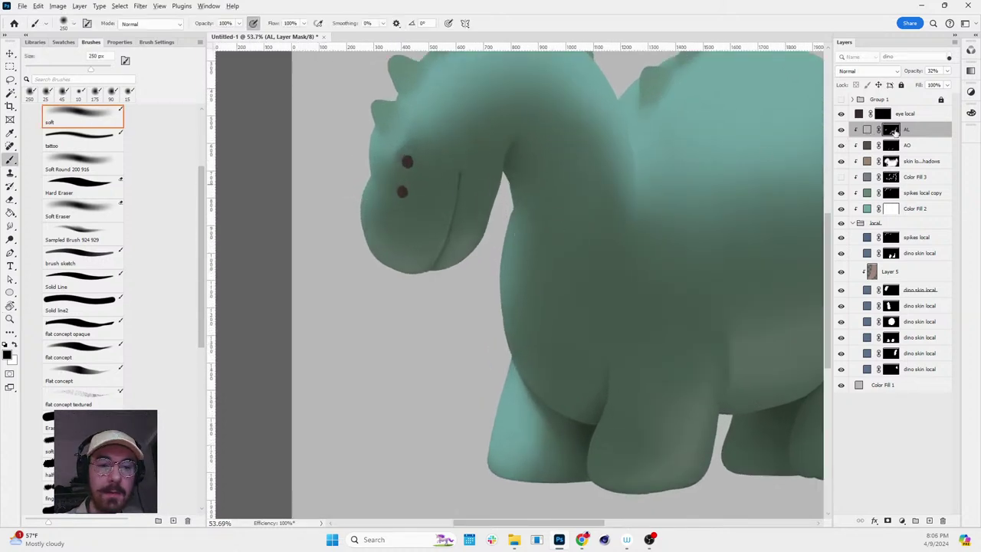
- Load the AL mask as a selection, paint white to restore light, then deselect
left_click(893, 131, "alt")
left_click(893, 132, "ctrl")
left_click(893, 132, "alt")
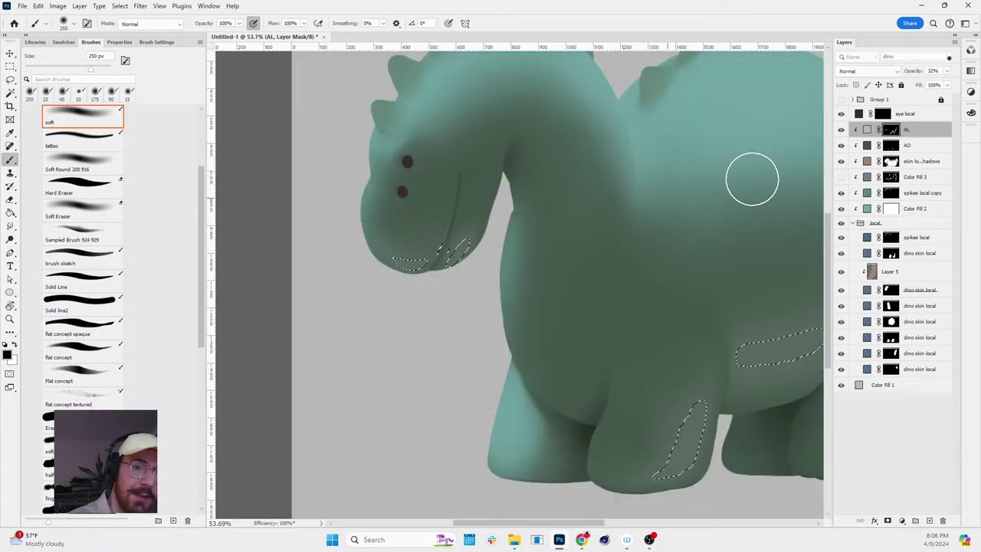
key("x")
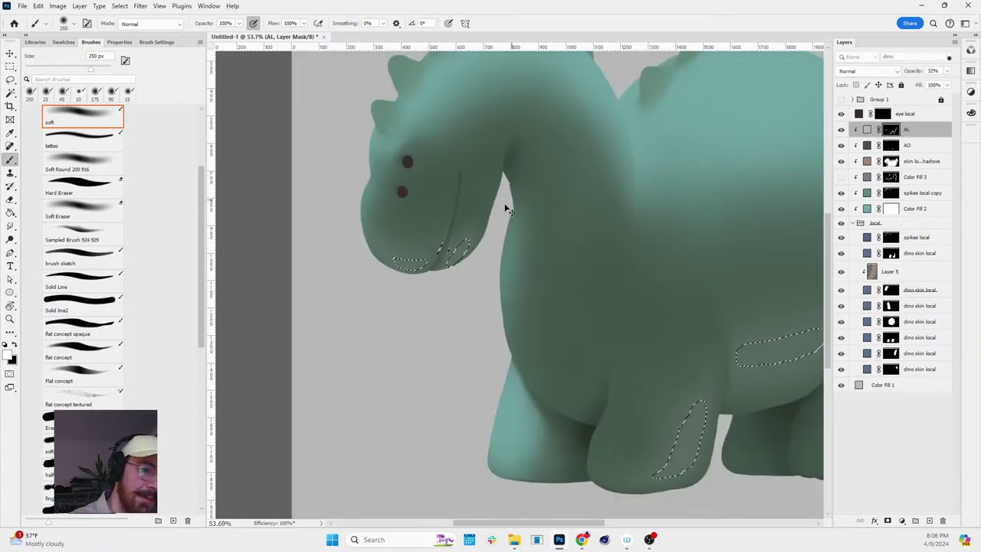
key("ctrl+d")
key("z")
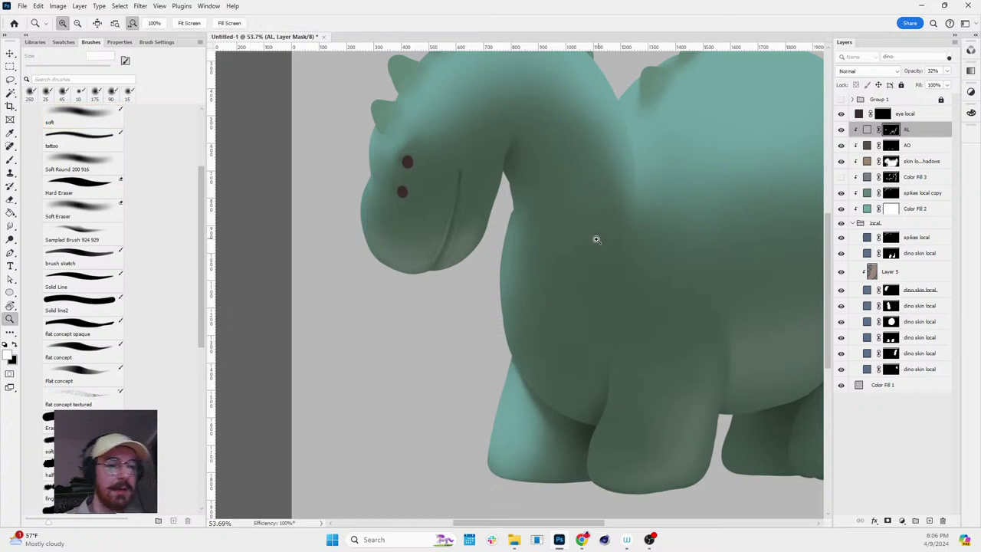
mouse_move(596, 239)
left_mouse_down()
mouse_move(567, 204)
mouse_move(630, 217)
left_mouse_up()
key("b")
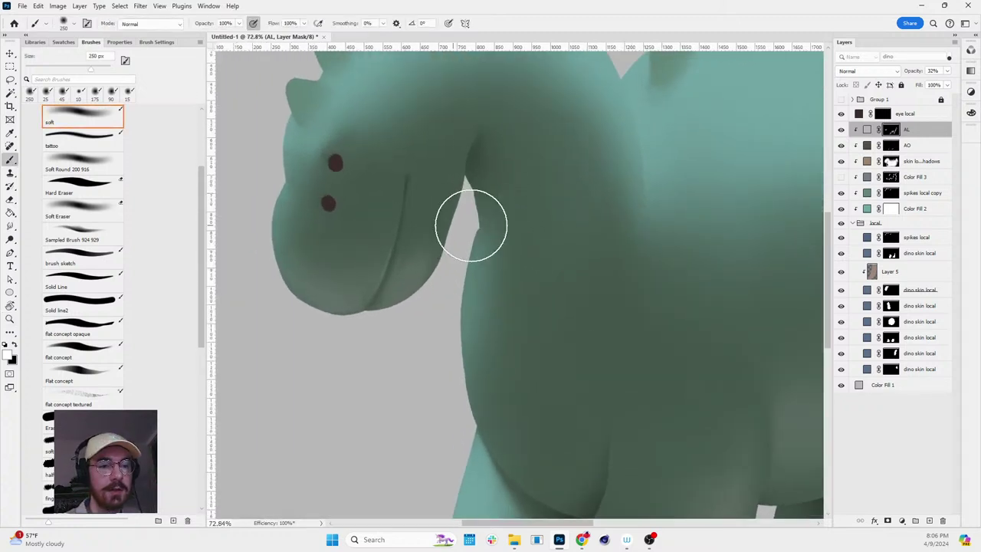
- Paint dark shading under the dinosaur's jaw on the AO layer
left_click(889, 147)
left_click_drag(376, 240, 399, 233)
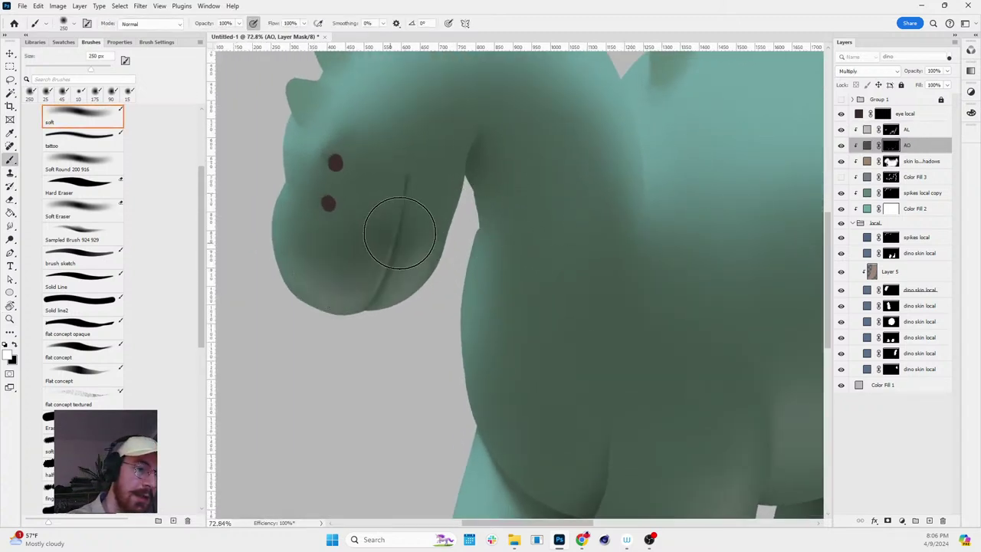
key("z")
left_click(607, 152, "alt")
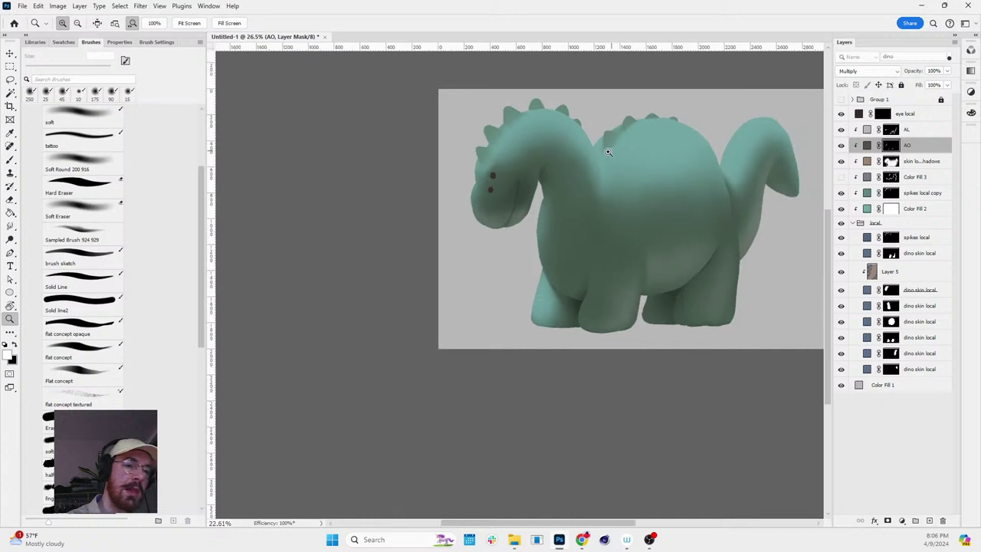
key("z")
left_click_drag(766, 130, 799, 125)
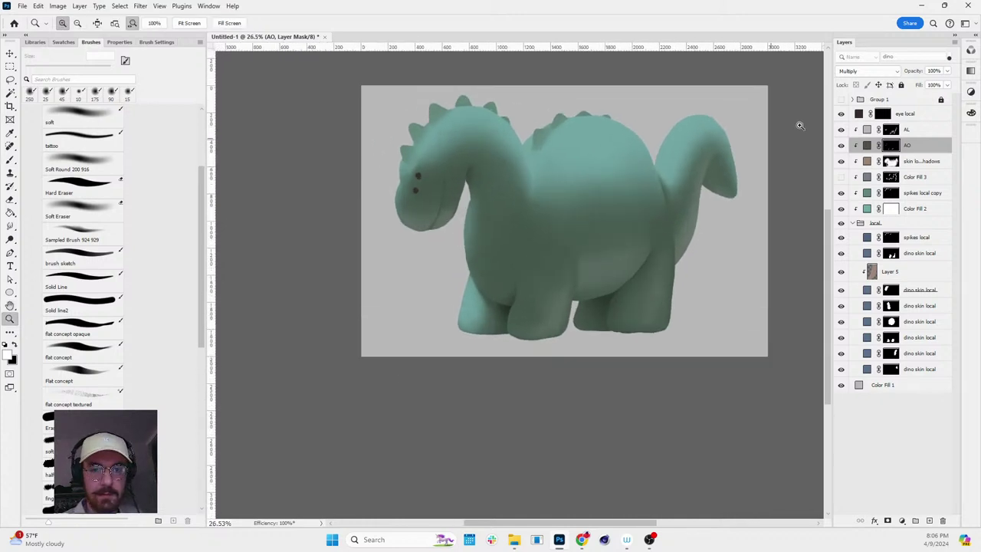
- Change the skin local shadows fill colour to a darker brown, #64503f
double_click(867, 161)
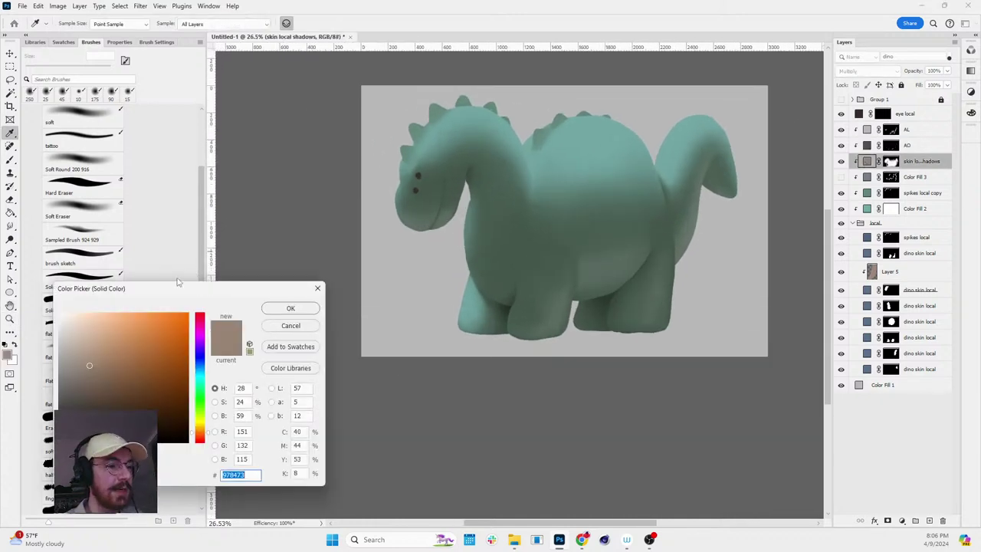
left_click_drag(90, 369, 92, 386)
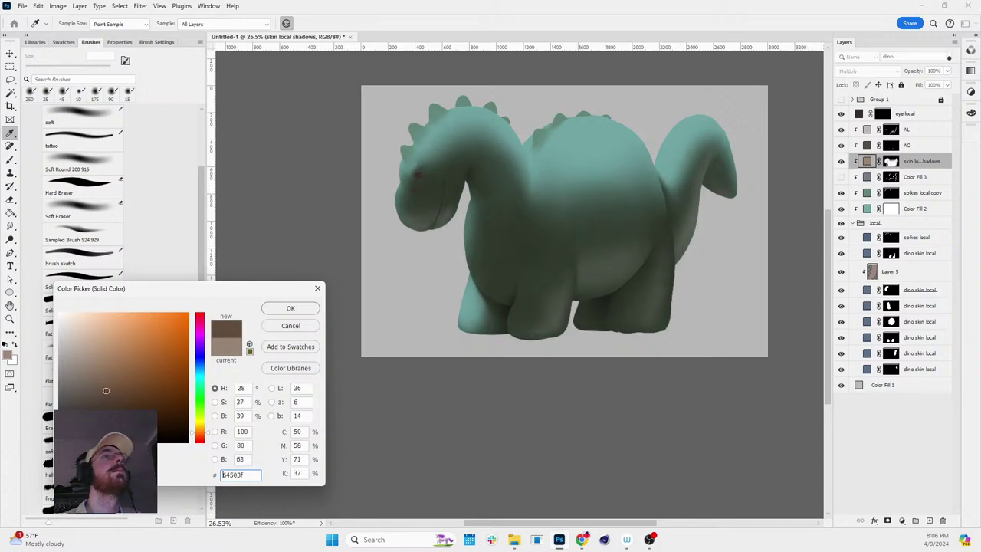
left_click_drag(105, 391, 105, 388)
left_click(291, 308)
key("z")
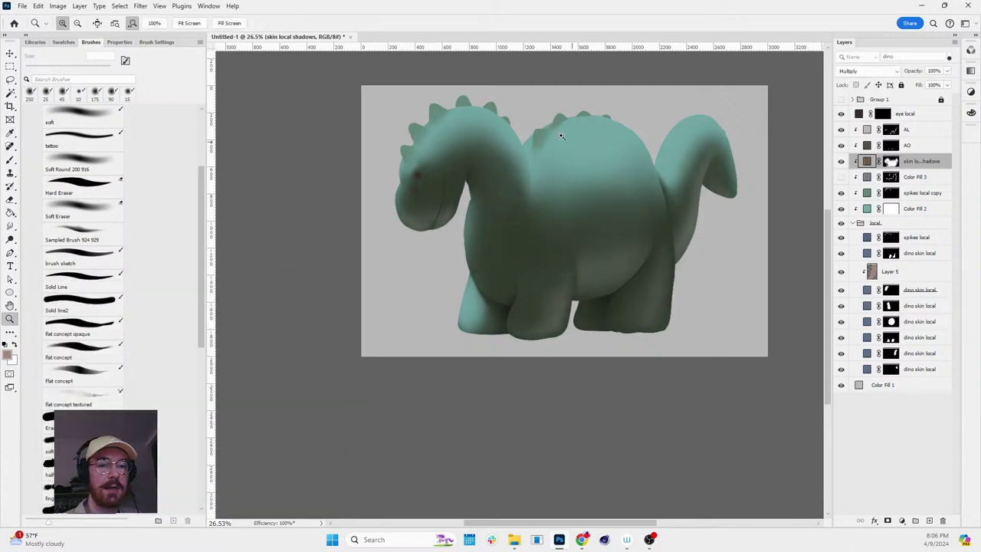
left_click_drag(597, 155, 667, 161)
double_click(859, 113)
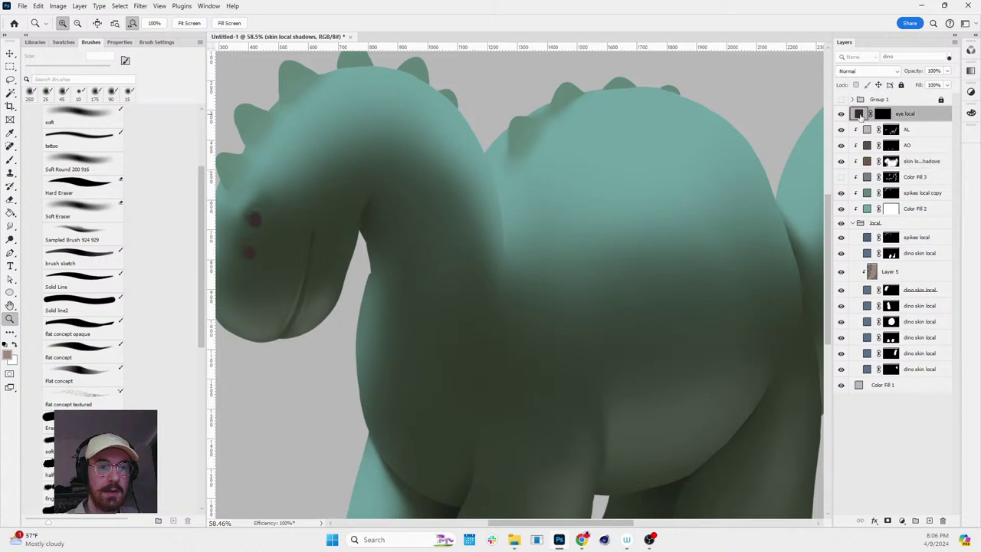
type("000000")
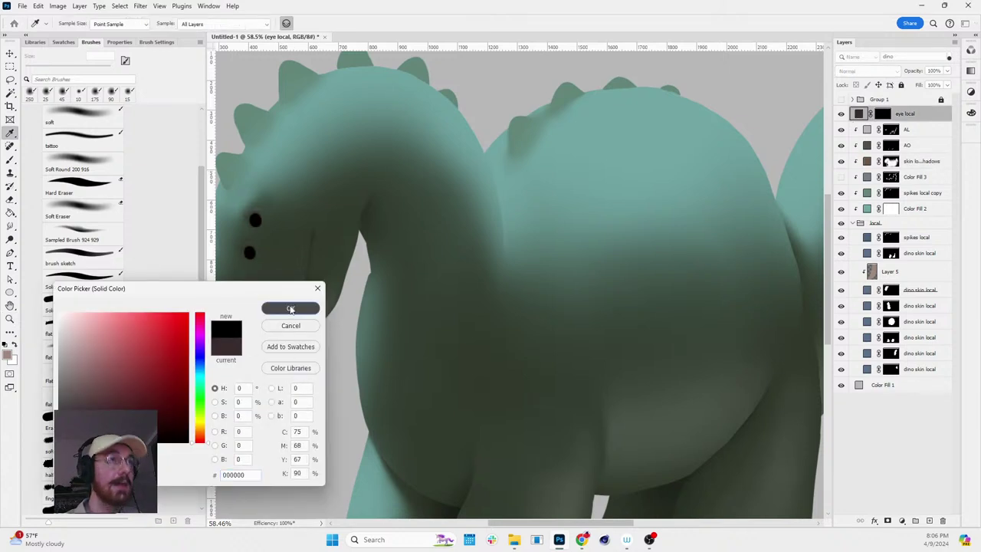
left_click(290, 308)
left_click_drag(471, 261, 314, 245)
key("ctrl+z")
double_click(859, 113)
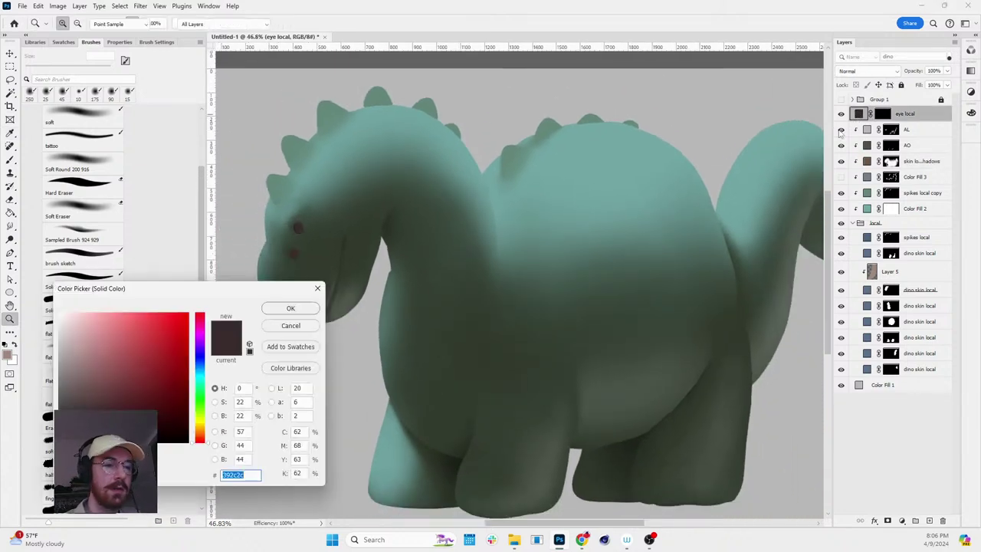
type("171414")
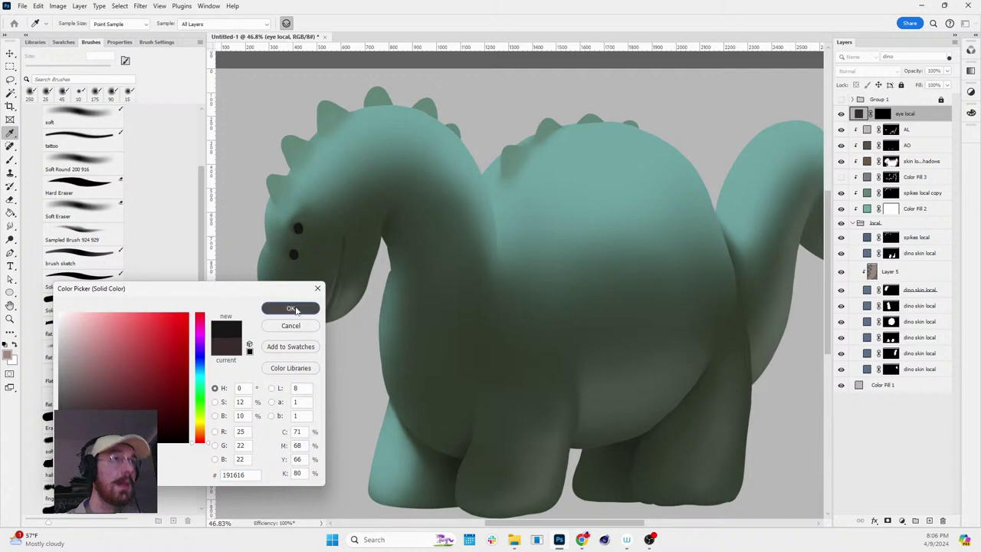
left_click(292, 309)
key("z")
left_click_drag(582, 288, 518, 207)
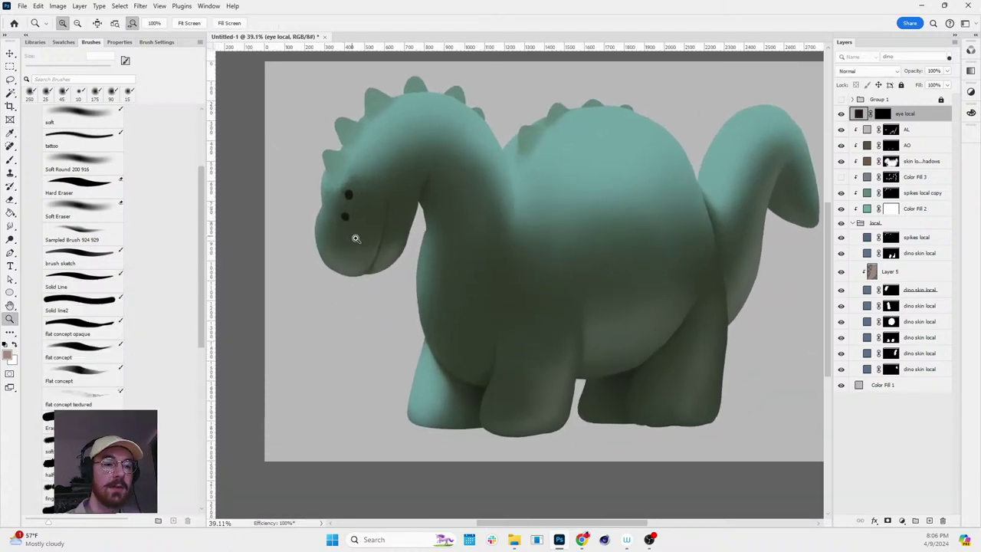
left_click_drag(356, 238, 383, 237)
key("b")
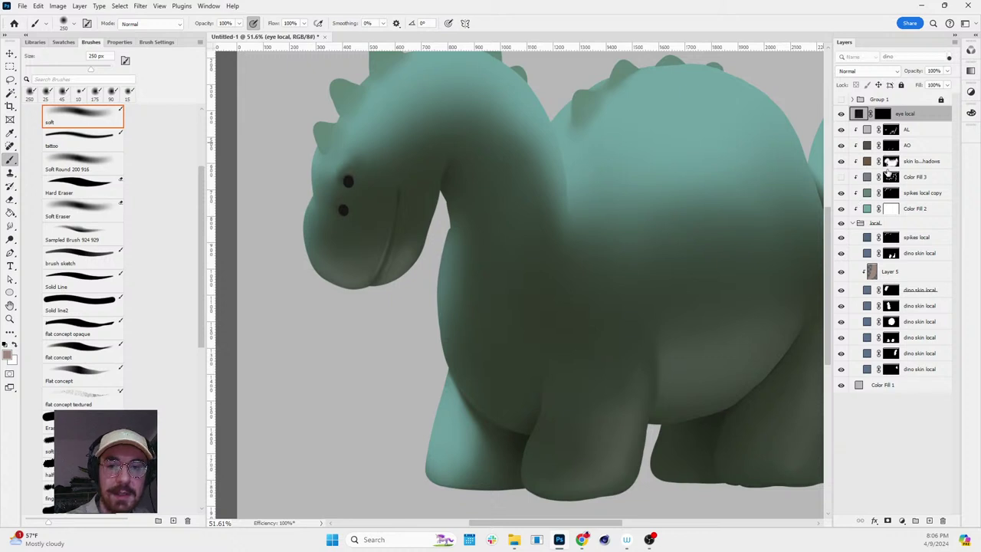
- On the AL mask, paint white with a 90 px soft brush along the top edge of the head
left_click(892, 132)
key("x")
key("bracketleft")
key("bracketleft")
key("bracketleft")
key("bracketleft")
key("bracketleft")
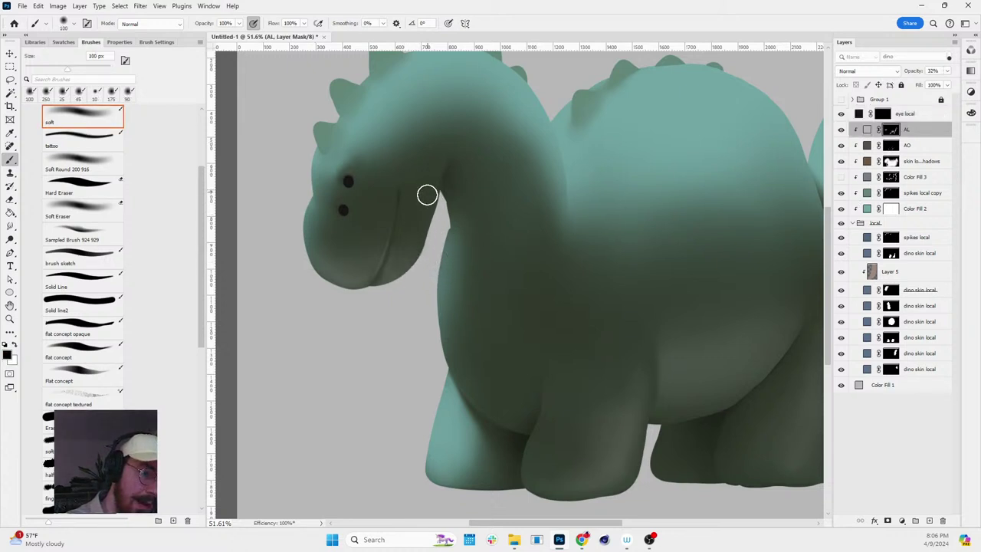
key("x")
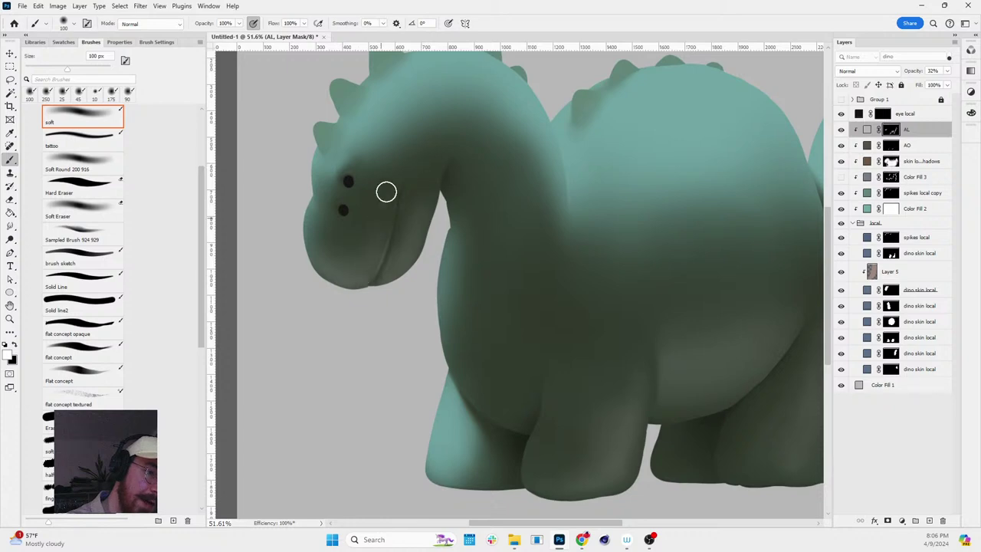
key("r")
left_click_drag(591, 169, 685, 158)
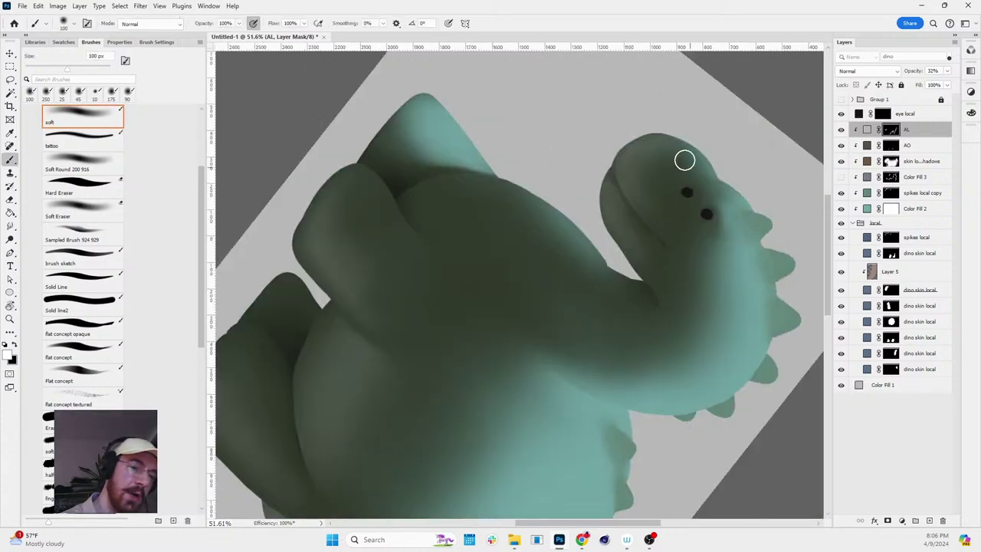
key("bracketright")
key("bracketright")
key("bracketleft")
key("bracketleft")
key("bracketleft")
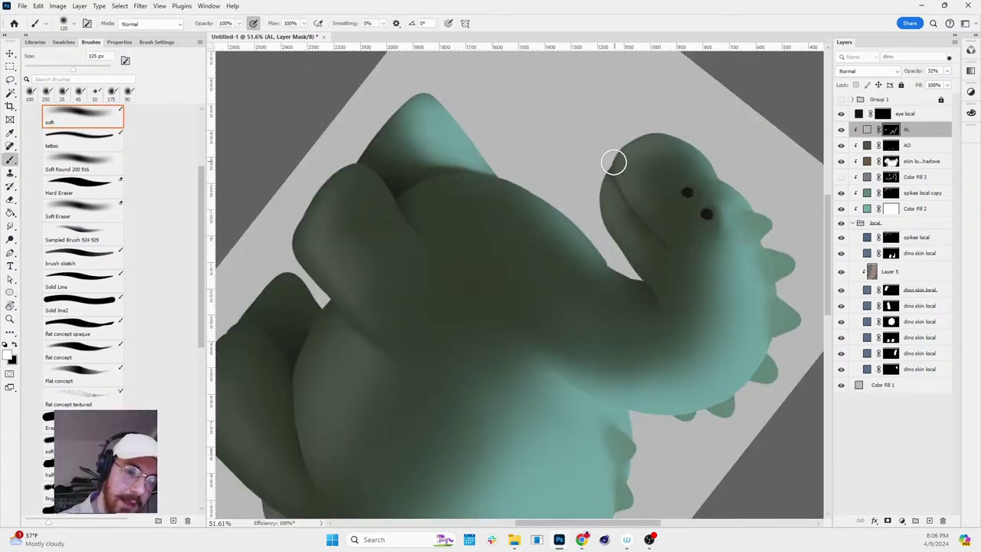
left_click_drag(608, 169, 604, 175)
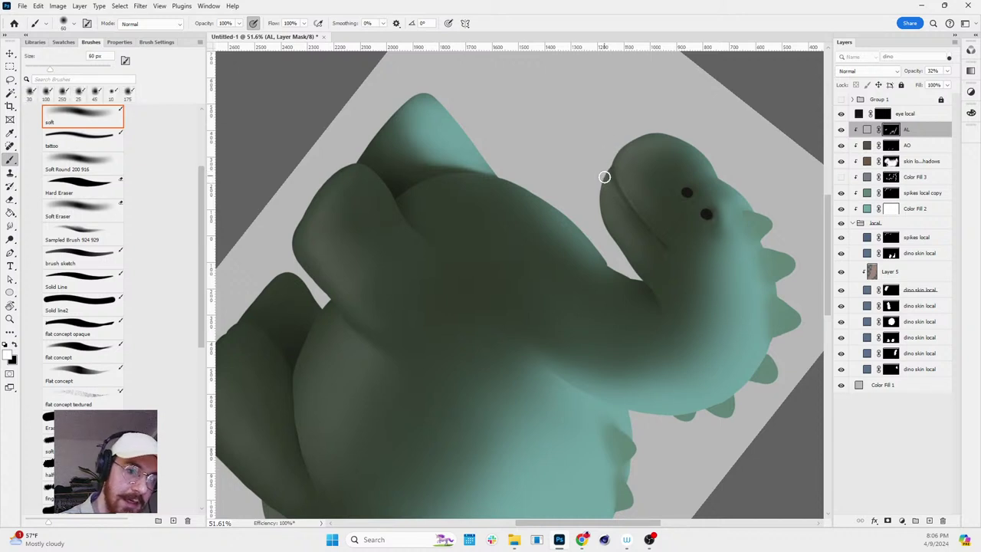
left_click_drag(601, 179, 601, 192)
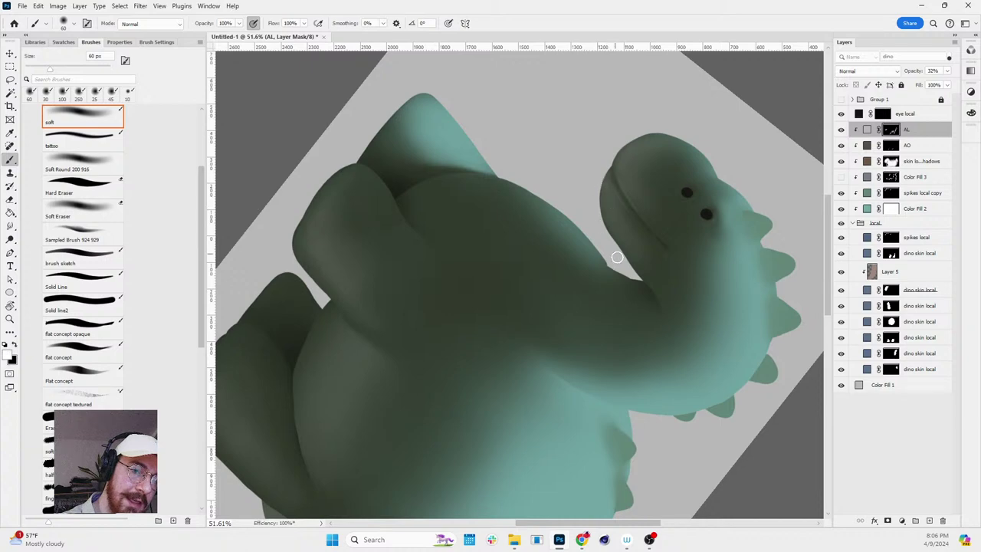
- Lighten the top of the head above the mouth with a 250 px white soft brush
key("r")
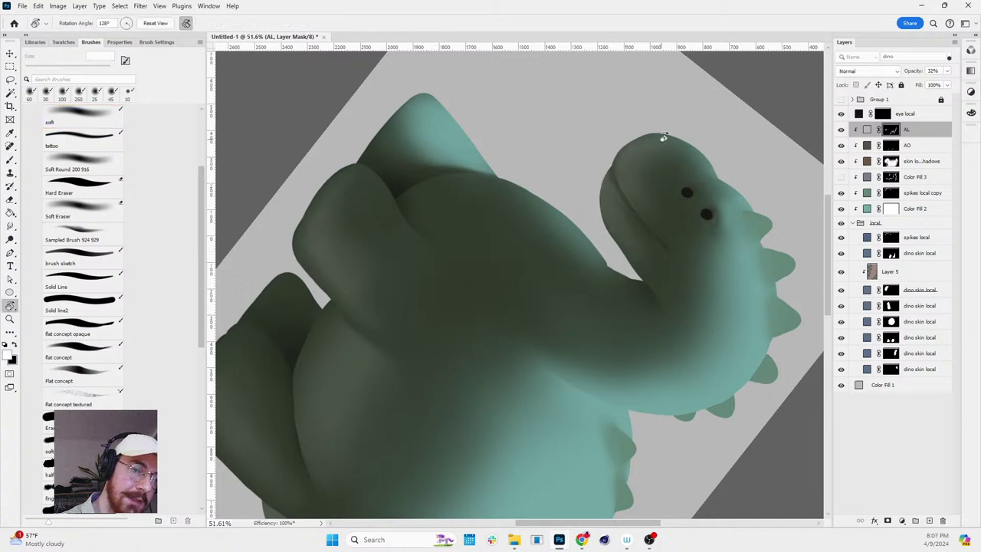
left_click_drag(657, 137, 678, 263)
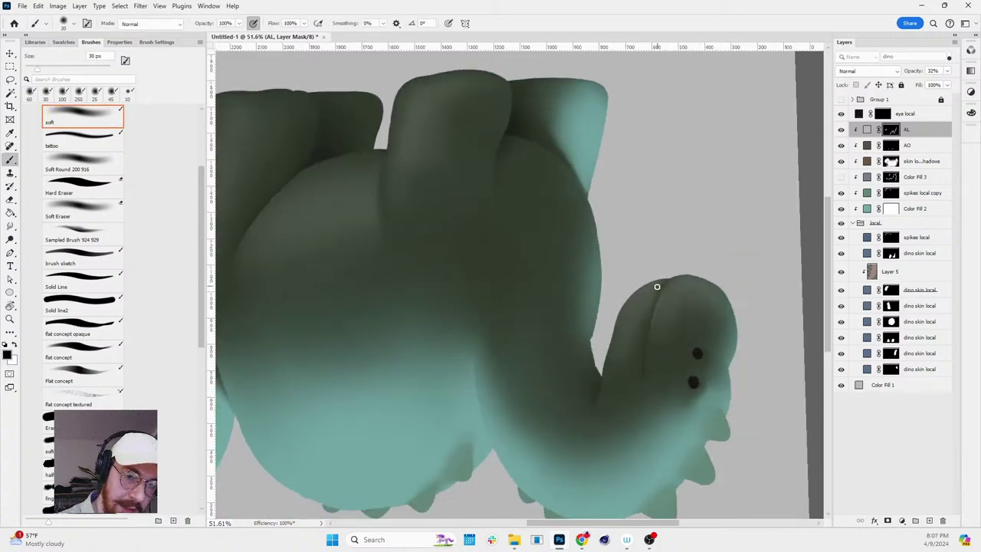
left_click_drag(665, 280, 701, 276)
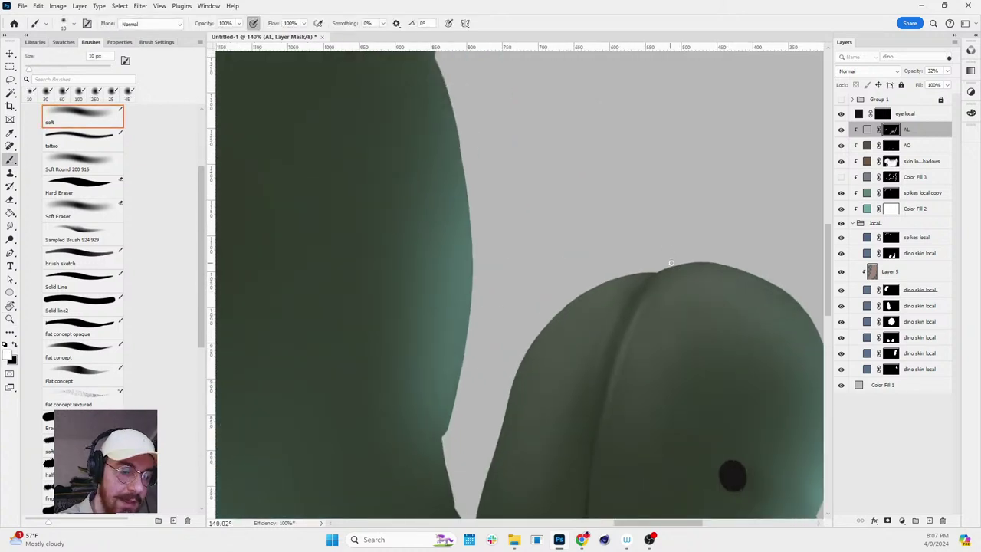
key("r")
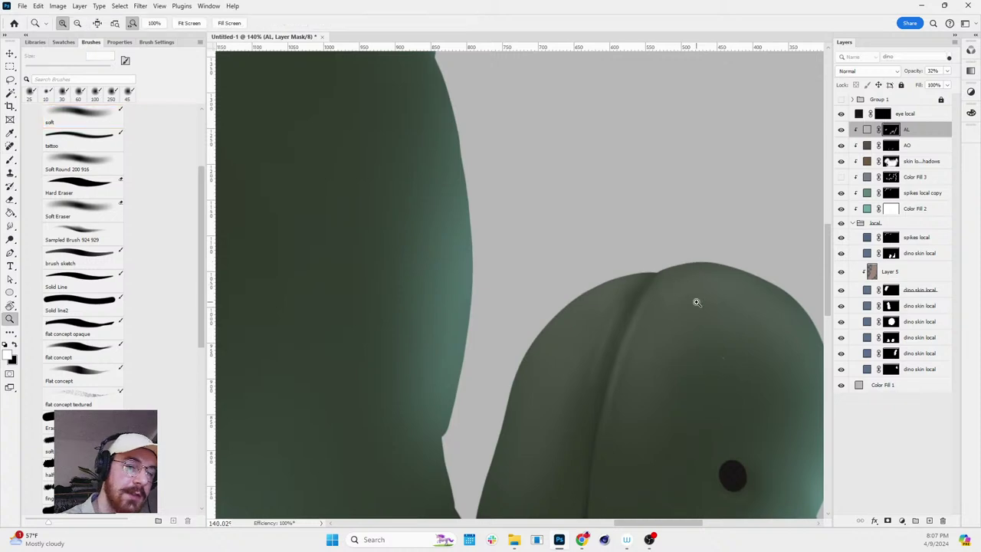
scroll(696, 300, "down", 3)
left_click_drag(713, 309, 389, 260)
key("z")
mouse_move(619, 307)
left_mouse_down()
mouse_move(526, 285)
mouse_move(619, 289)
left_mouse_up()
key("r")
key("z")
left_click_drag(536, 279, 556, 291)
key("b")
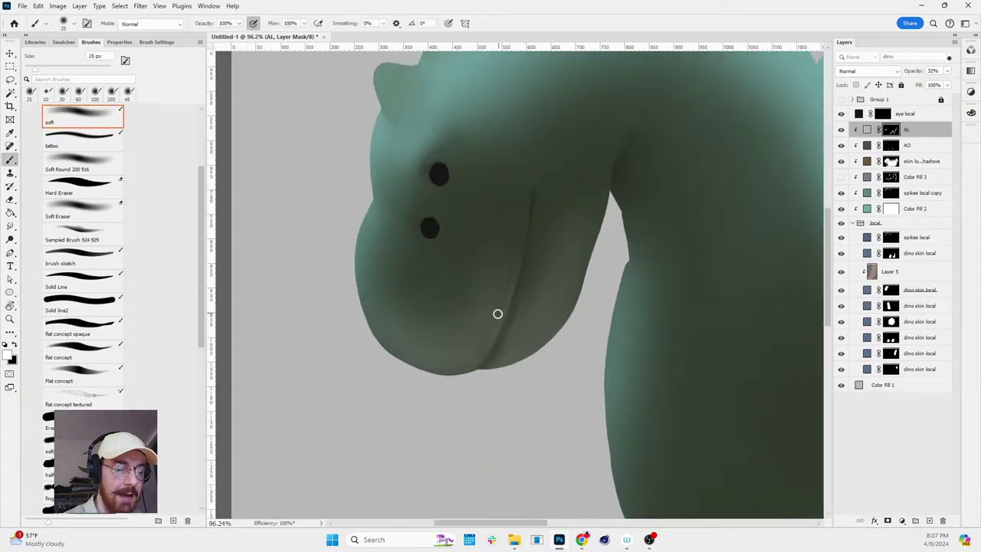
key("bracketright")
key("bracketright")
key("bracketright")
key("bracketright")
key("bracketright")
key("bracketright")
key("bracketright")
key("bracketright")
key("bracketright")
key("bracketright")
key("bracketright")
key("bracketright")
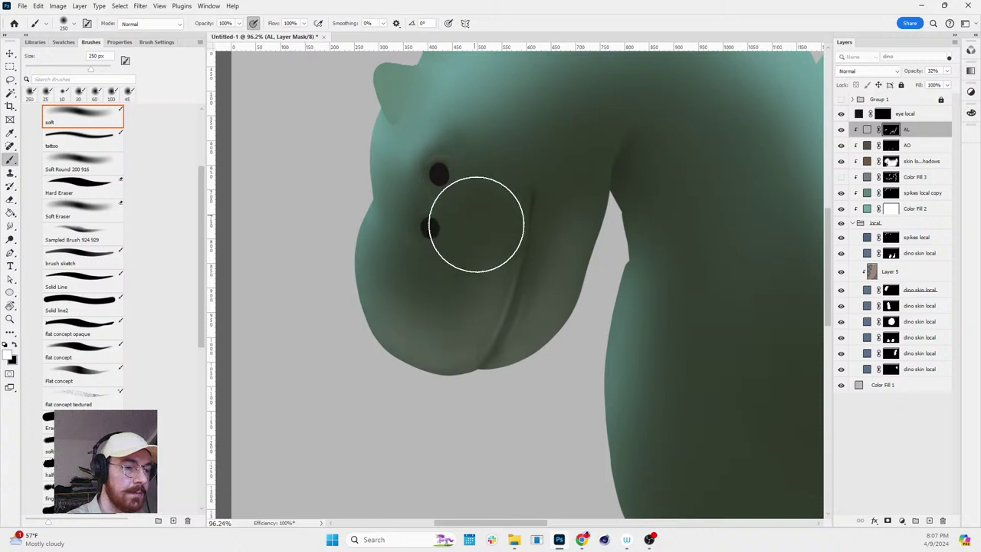
key("r")
left_click_drag(558, 379, 591, 204)
key("b")
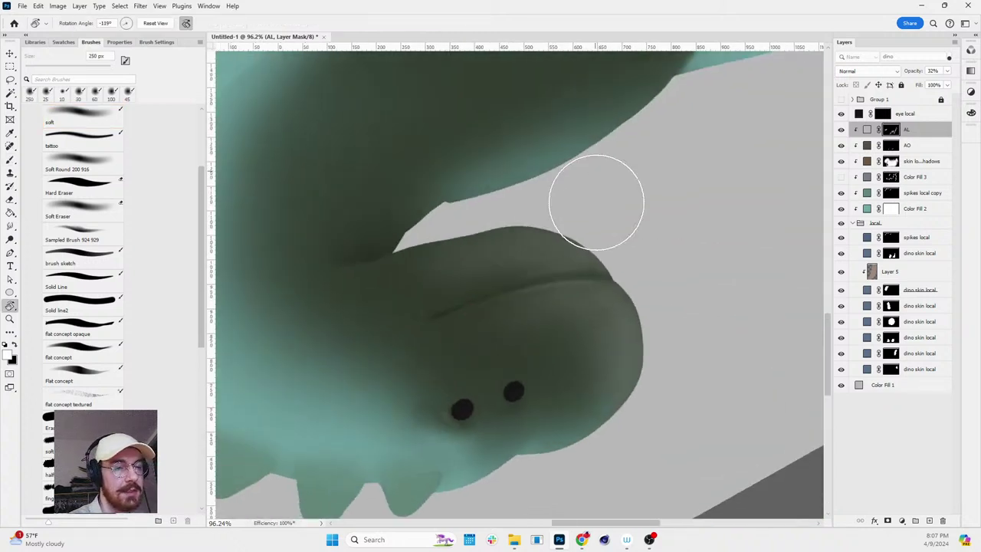
mouse_move(581, 335)
left_mouse_down()
mouse_move(652, 326)
mouse_move(591, 307)
left_mouse_up()
- Brighten the lower face and chin with a 150 px white soft brush
key("bracketleft")
key("bracketleft")
key("bracketleft")
key("bracketleft")
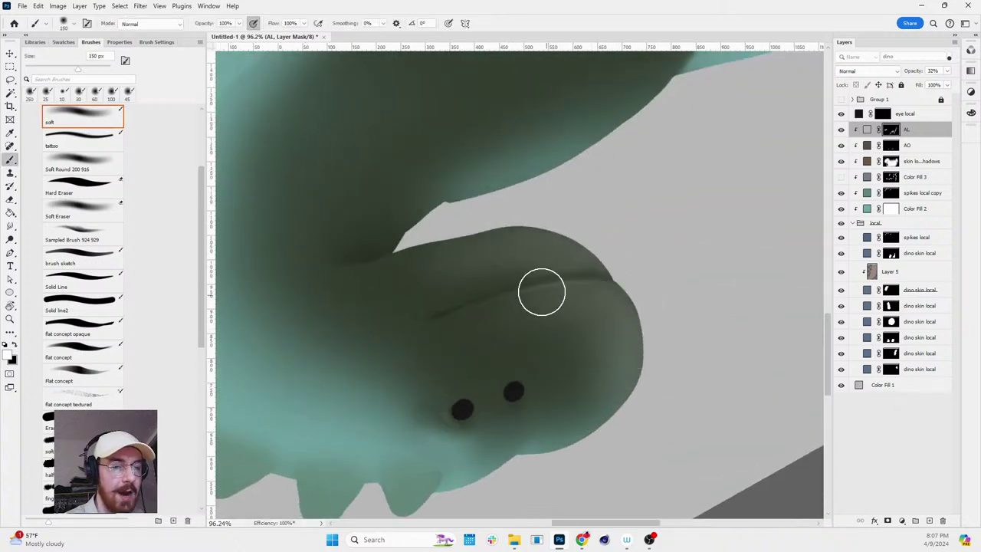
key("x")
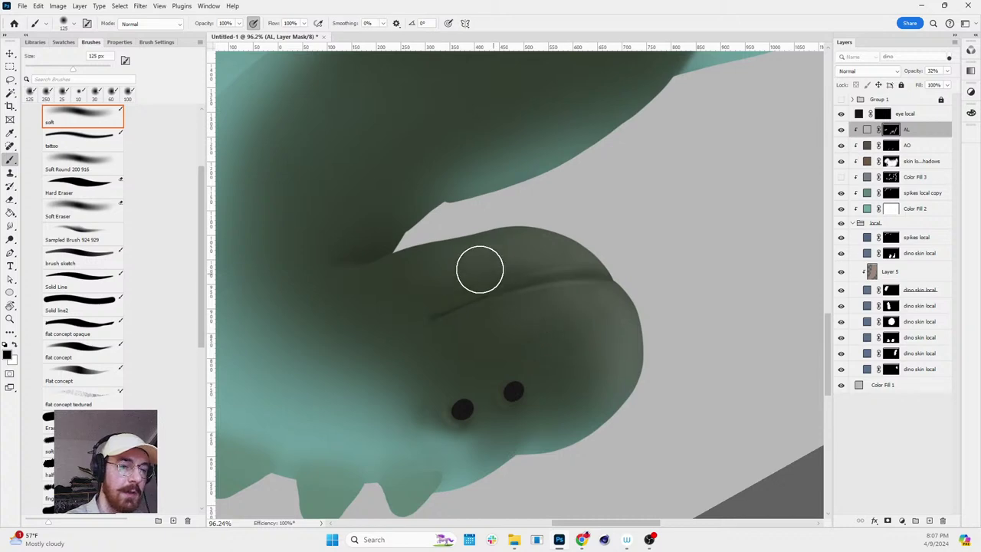
key("r")
left_click_drag(635, 335, 651, 477)
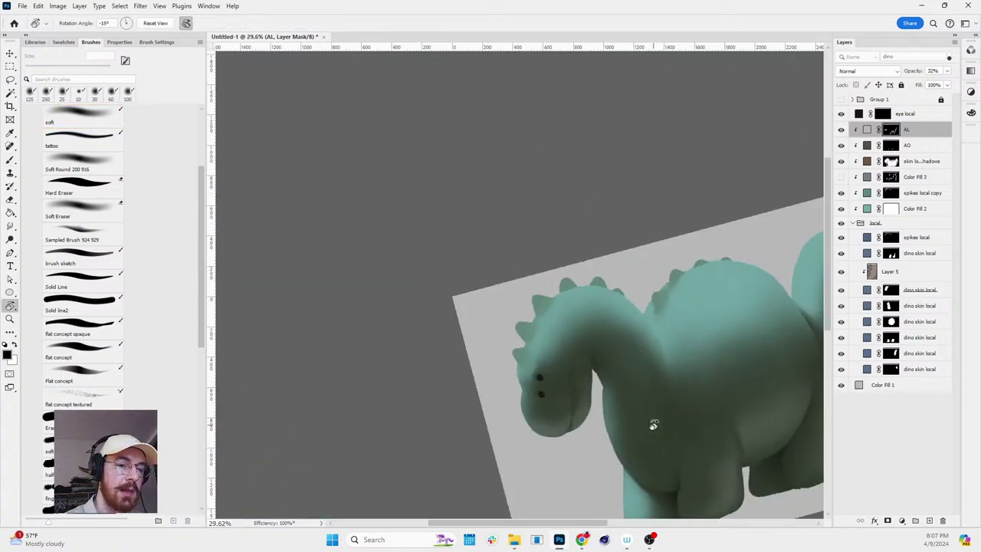
key("z")
left_click(616, 336)
key("b")
key("bracketright")
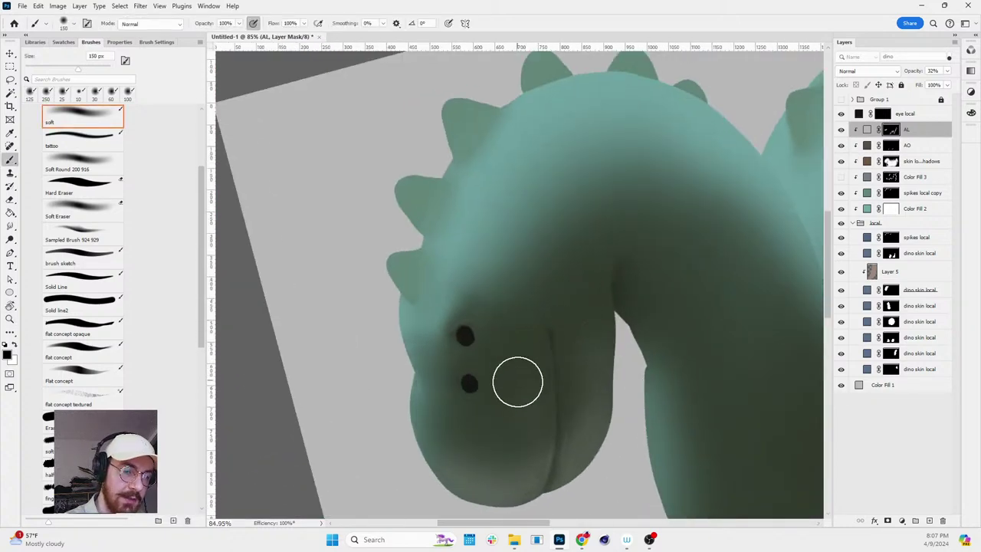
key("x")
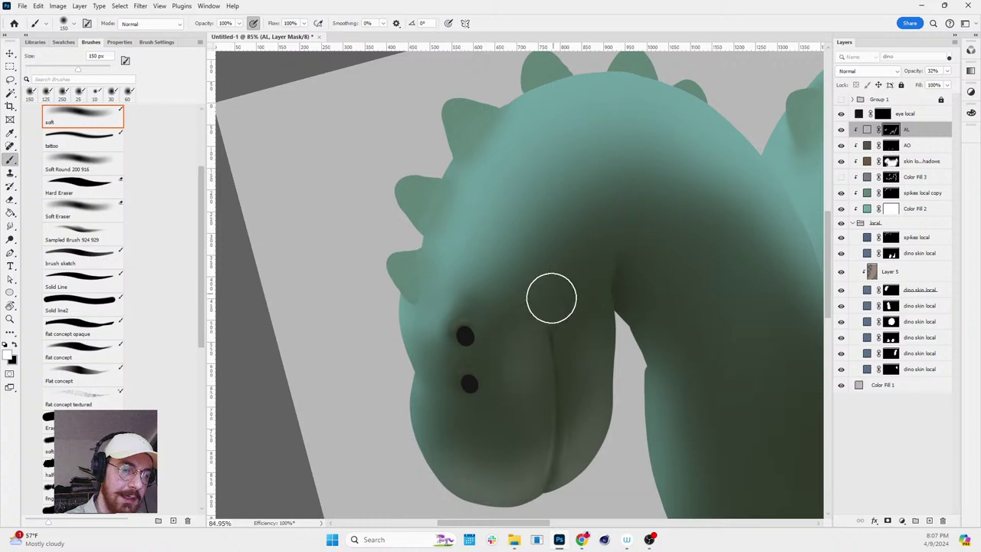
key("r")
left_click_drag(584, 360, 602, 383)
key("z")
left_click(679, 235, "alt")
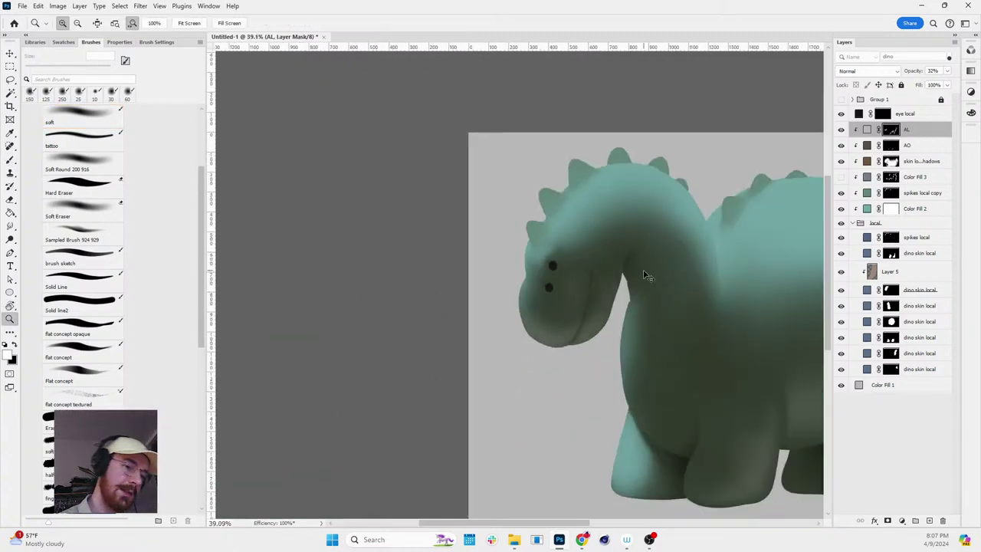
left_click_drag(632, 269, 667, 269)
key("b")
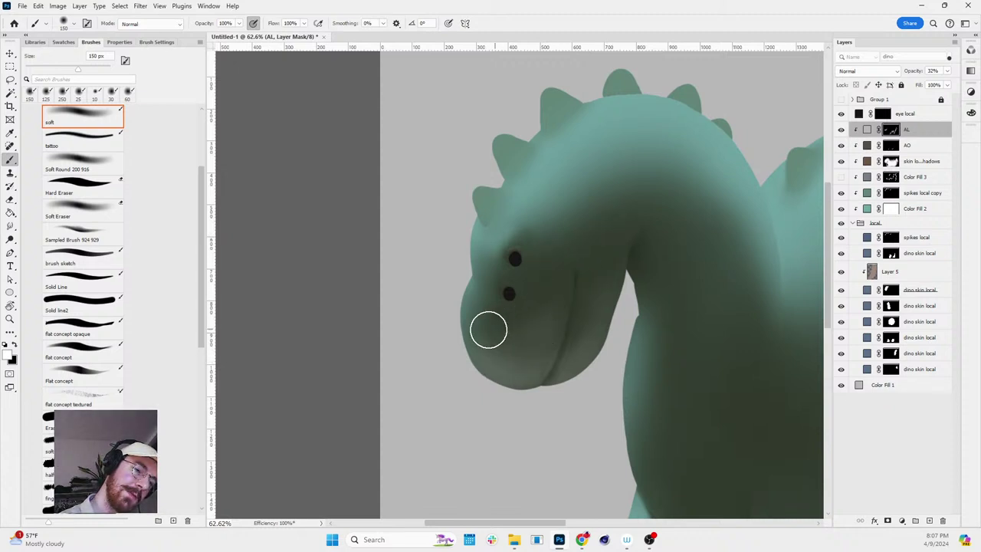
key("x")
left_click_drag(528, 359, 570, 306)
- Tilt and re-level the view around the head, ending with a 300 px brush
key("bracketright")
key("bracketright")
key("bracketright")
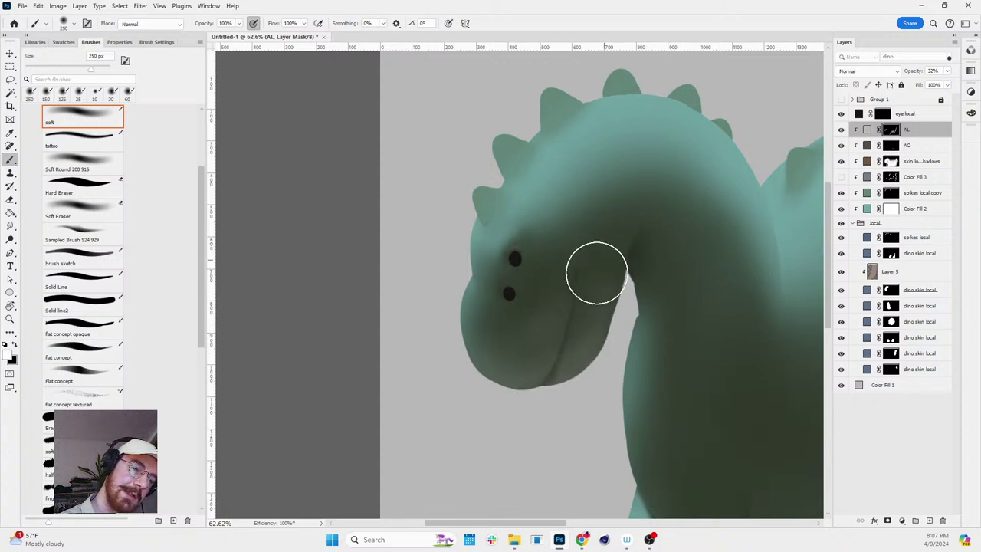
key("r")
mouse_move(596, 227)
left_mouse_down()
mouse_move(642, 373)
mouse_move(700, 215)
mouse_move(667, 160)
left_mouse_up()
key("b")
scroll(620, 285, "up", 2)
mouse_move(620, 285)
left_mouse_down()
mouse_move(628, 289)
mouse_move(529, 332)
left_mouse_up()
key("bracketleft")
key("bracketleft")
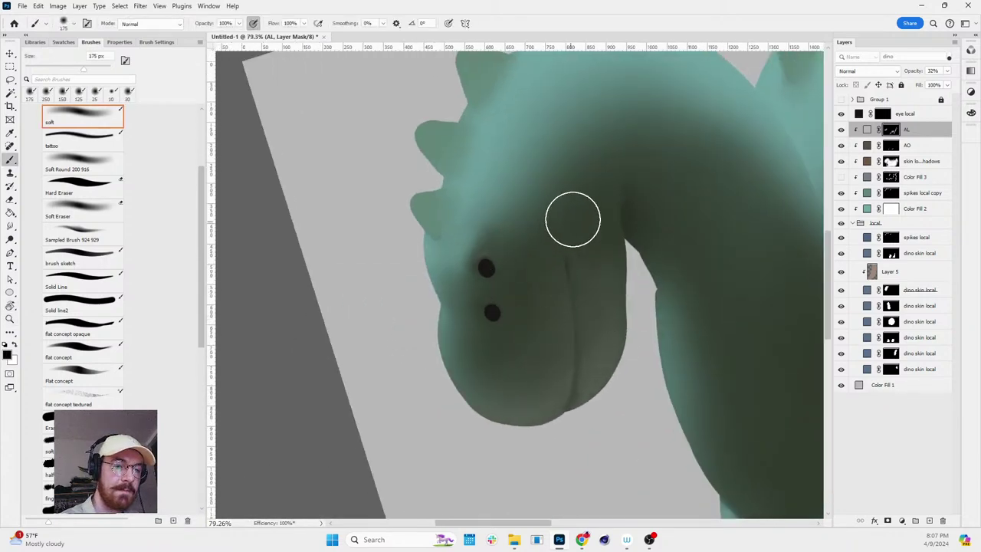
scroll(562, 284, "down", 5)
scroll(795, 307, "up", 2)
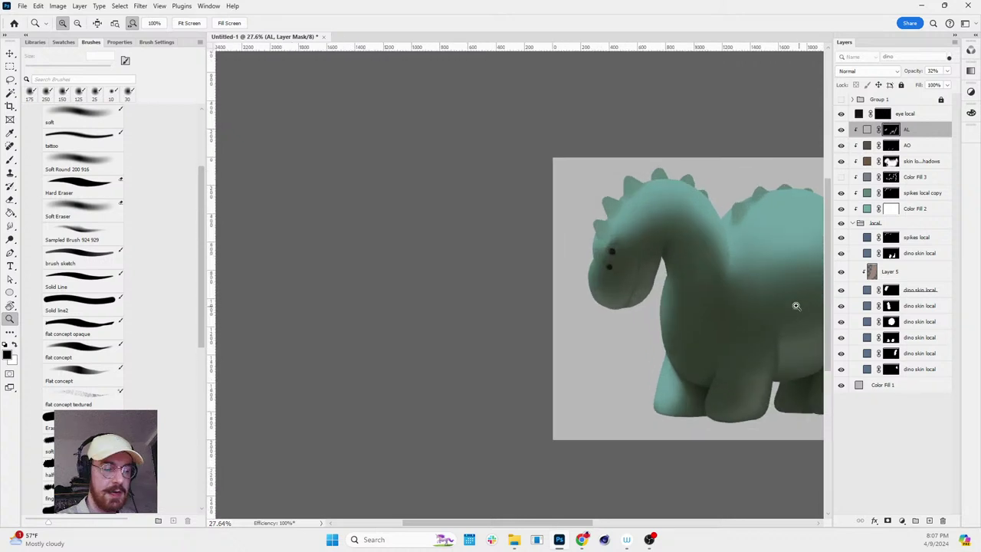
key("z")
scroll(681, 301, "up", 2)
key("b")
key("bracketright")
key("bracketright")
key("bracketright")
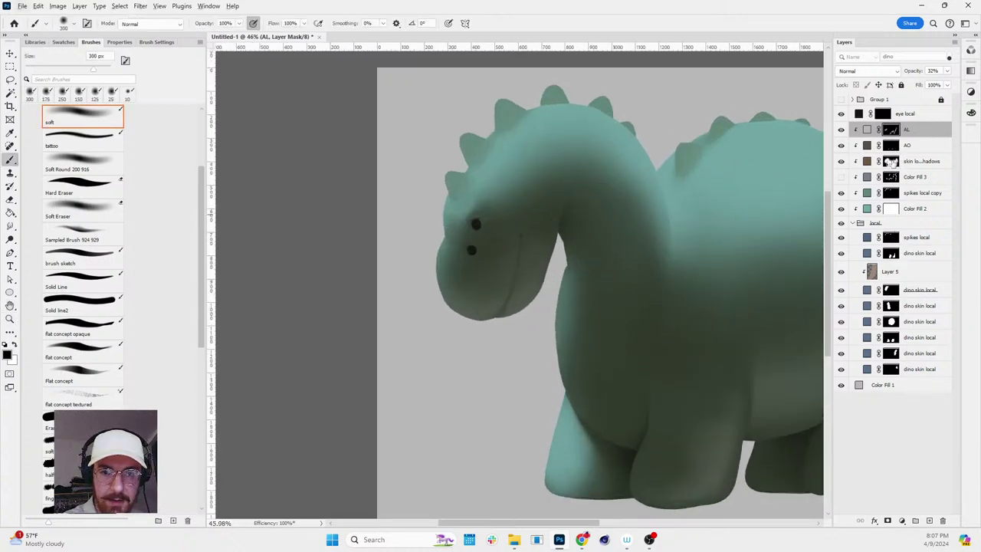
- On the skin local shadows mask, paint soft shadow along the back of the neck at 200 px
left_click(890, 161)
key("x")
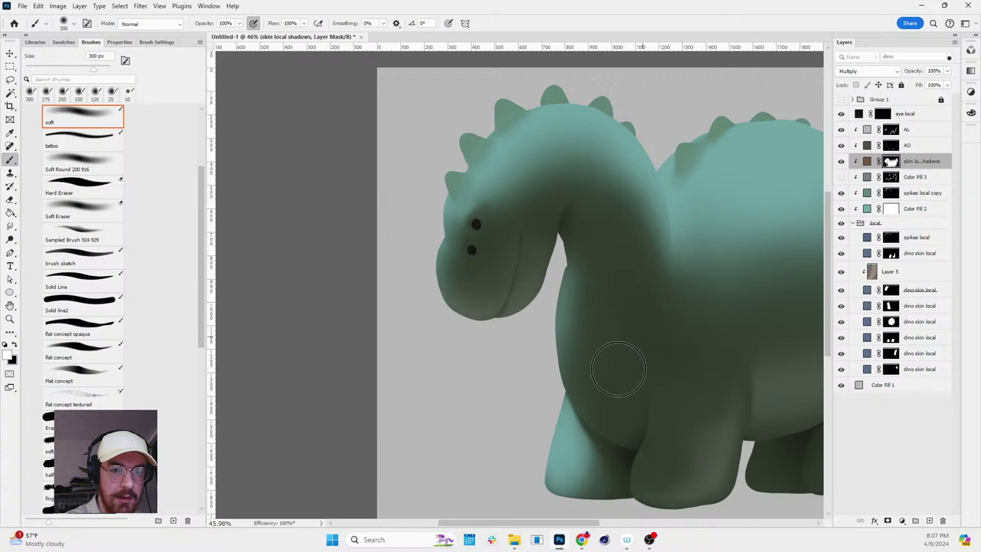
key("bracketleft")
key("bracketleft")
key("bracketleft")
key("bracketleft")
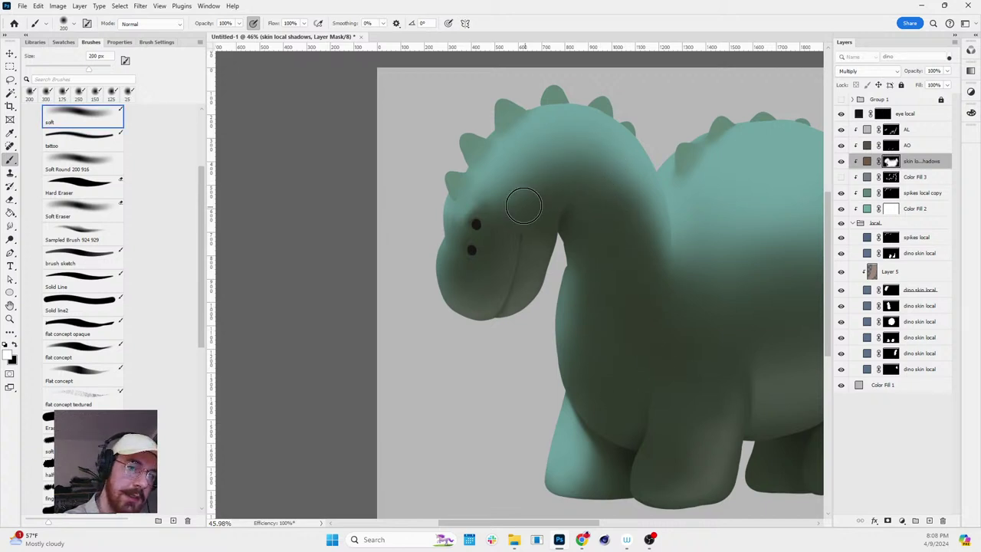
mouse_move(524, 206)
left_mouse_down()
mouse_move(565, 158)
mouse_move(589, 174)
mouse_move(600, 204)
mouse_move(616, 178)
mouse_move(621, 212)
mouse_move(571, 162)
mouse_move(540, 181)
mouse_move(595, 136)
left_mouse_up()
key("r")
left_click_drag(652, 101, 671, 118)
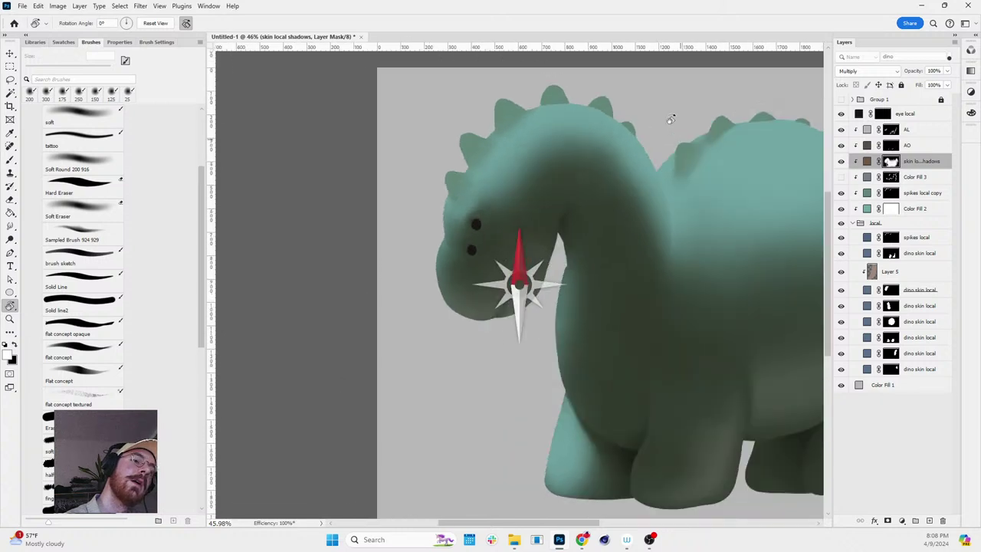
scroll(506, 142, "up", 3)
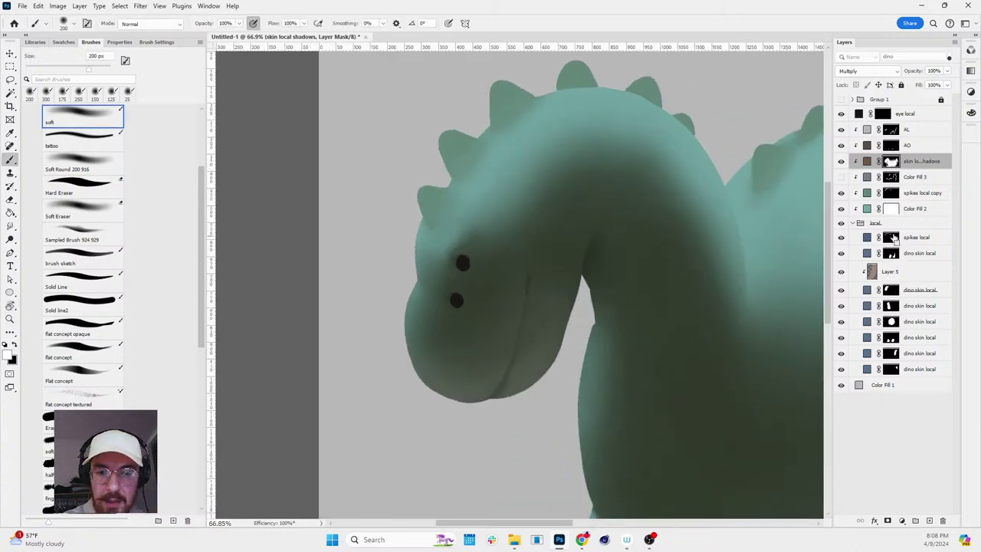
- Load the spikes selection and darken the spike nearest the head, the upper spike and the top-left spike
left_click(891, 237, "ctrl")
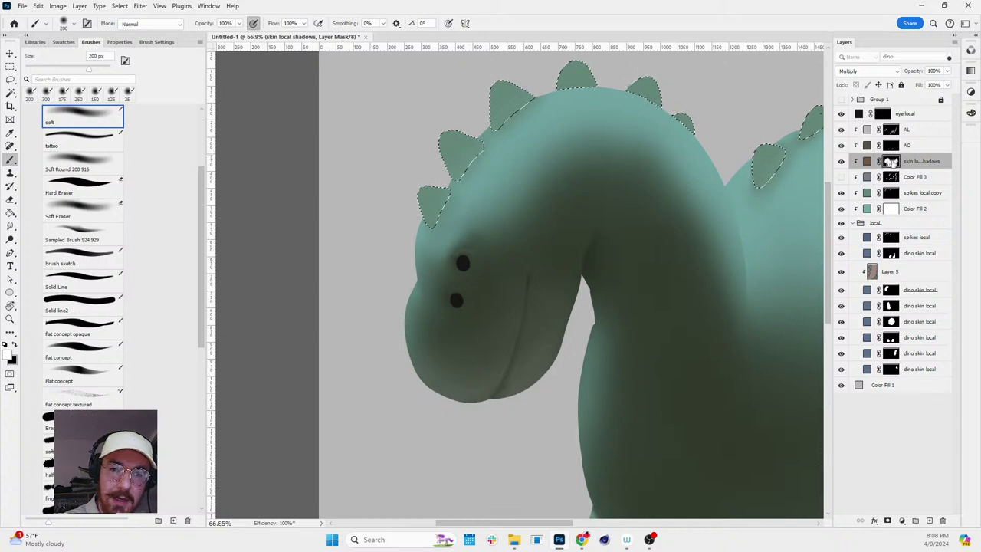
key("bracketleft")
key("bracketleft")
key("bracketleft")
key("bracketleft")
key("bracketleft")
key("bracketleft")
key("bracketleft")
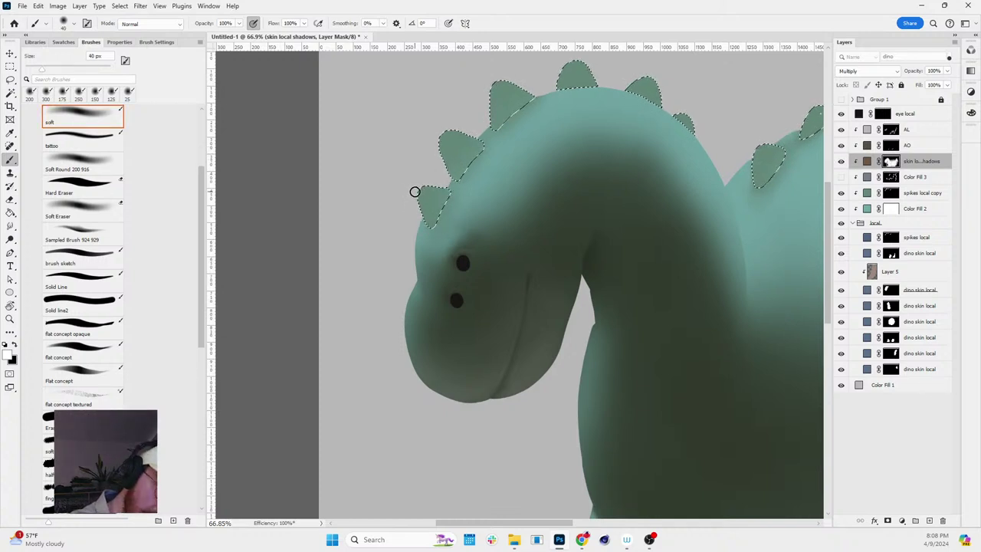
key("bracketleft")
left_click_drag(414, 192, 444, 236)
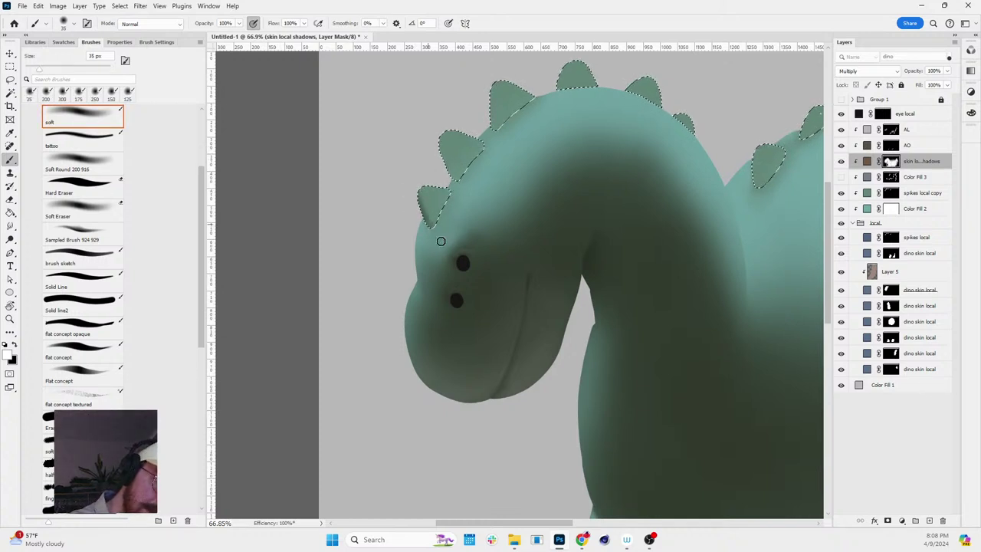
left_click_drag(445, 145, 471, 187)
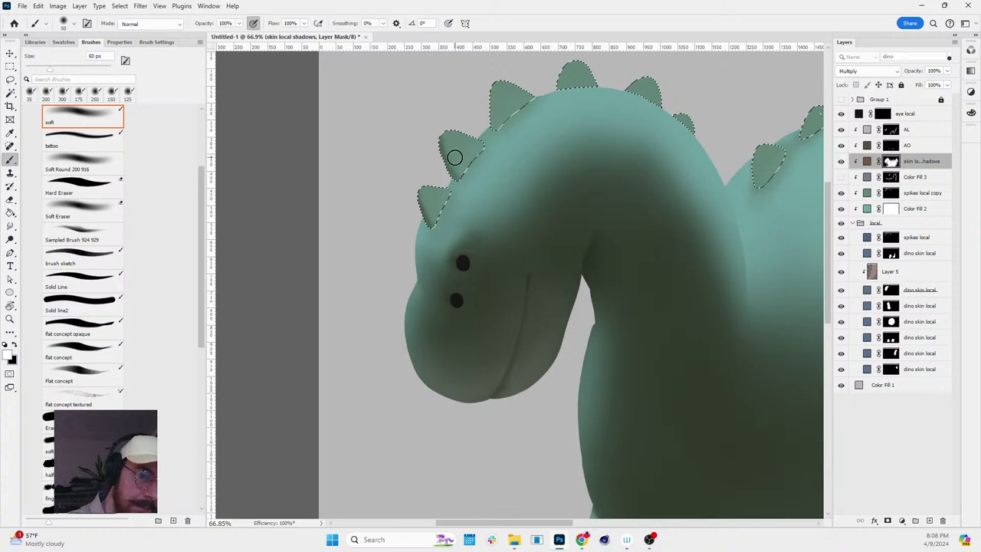
mouse_move(455, 157)
left_mouse_down()
mouse_move(459, 132)
mouse_move(484, 150)
mouse_move(421, 186)
mouse_move(435, 204)
mouse_move(456, 182)
left_mouse_up()
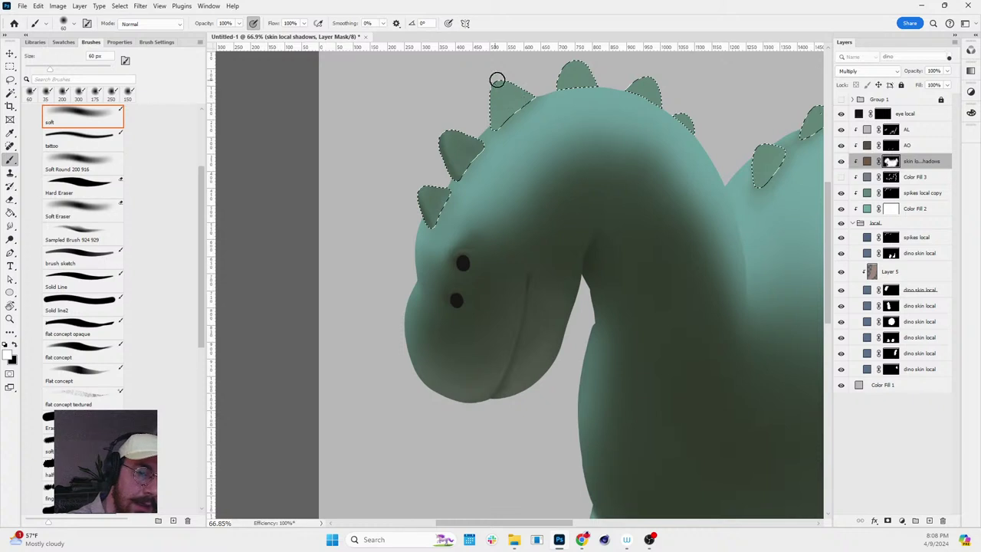
left_click_drag(495, 121, 521, 87)
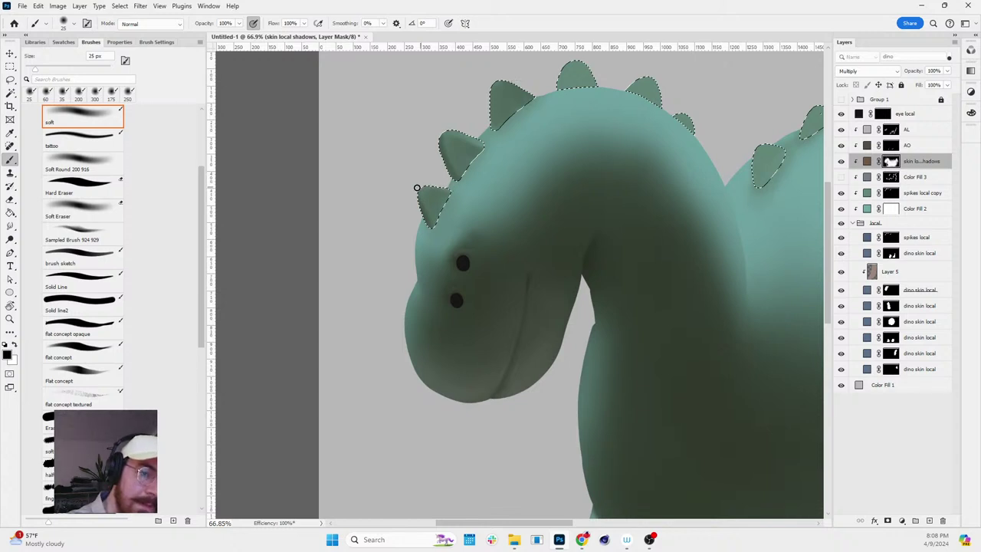
- Deselect the spikes and reshape a back spike's tip with a small Smudge brush
key("ctrl+d")
scroll(536, 122, "down", 2)
scroll(560, 92, "up", 4)
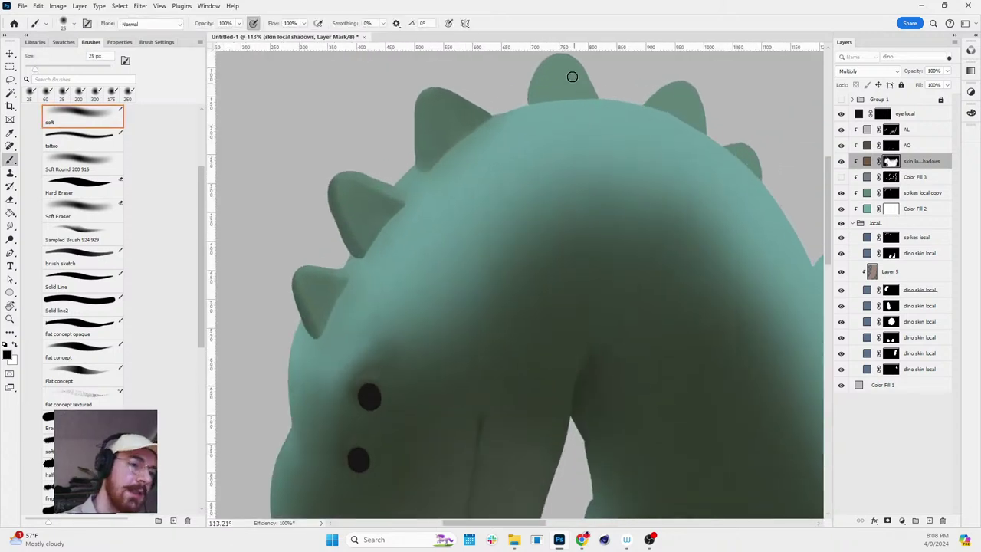
key("x")
key("r")
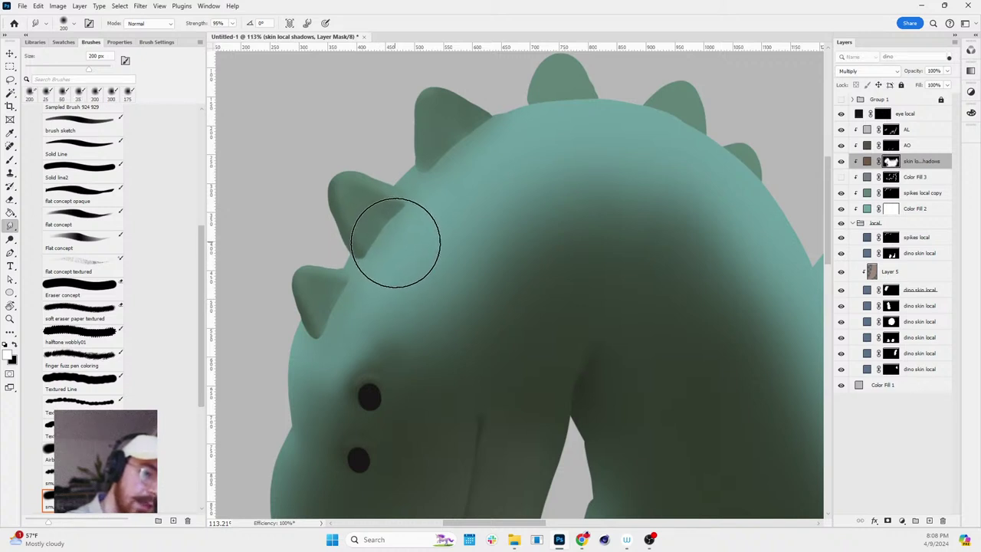
key("bracketleft")
key("bracketleft")
key("bracketleft")
key("bracketleft")
key("bracketleft")
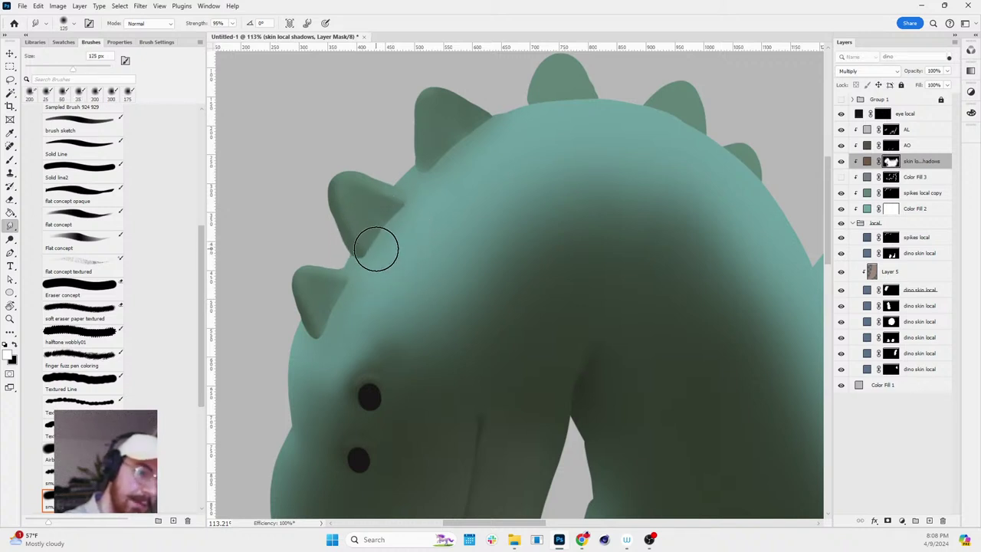
left_click_drag(403, 213, 394, 226)
- Paint black with an enlarged soft brush at the base of the top spike
key("b")
key("x")
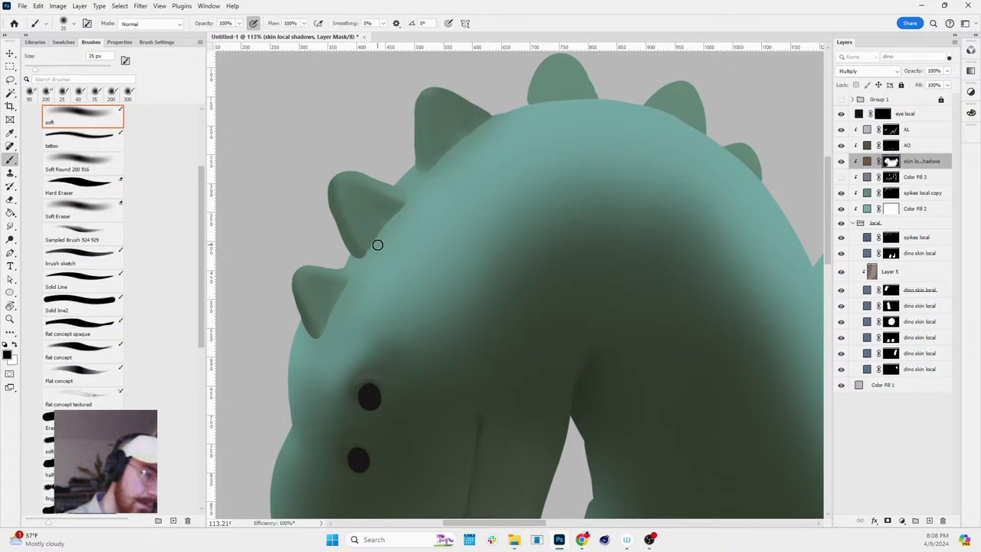
key("bracketright")
key("bracketright")
key("bracketright")
key("bracketright")
key("bracketright")
key("bracketright")
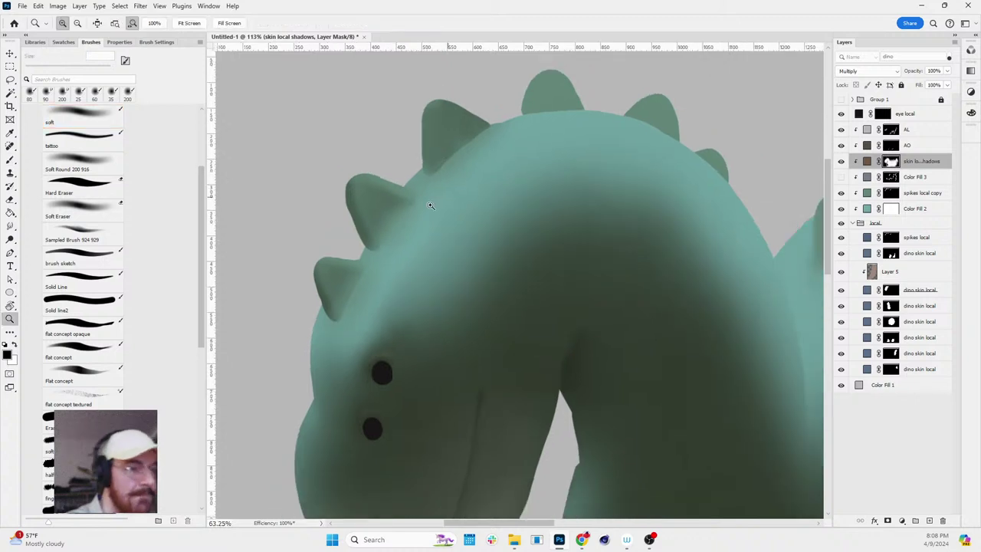
scroll(482, 130, "down", 3)
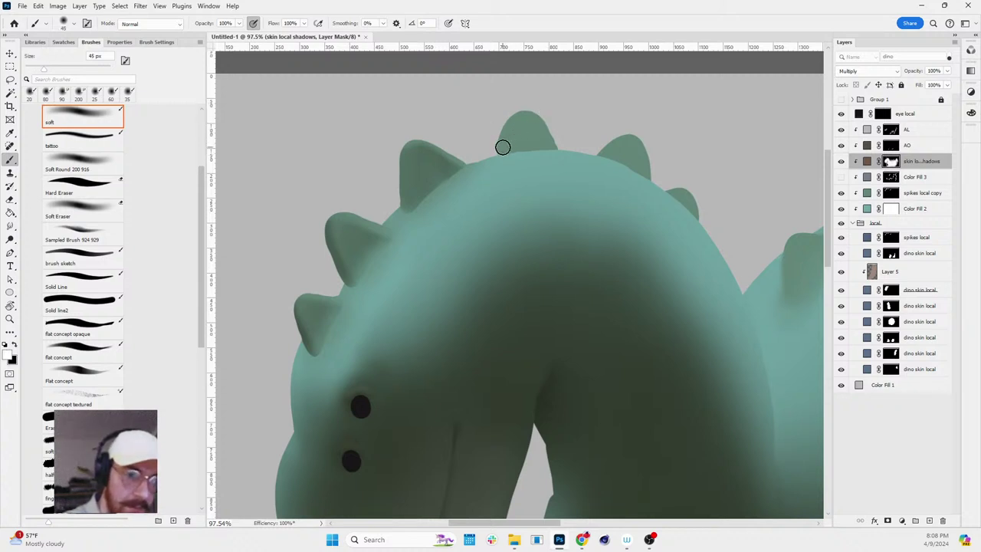
key("x")
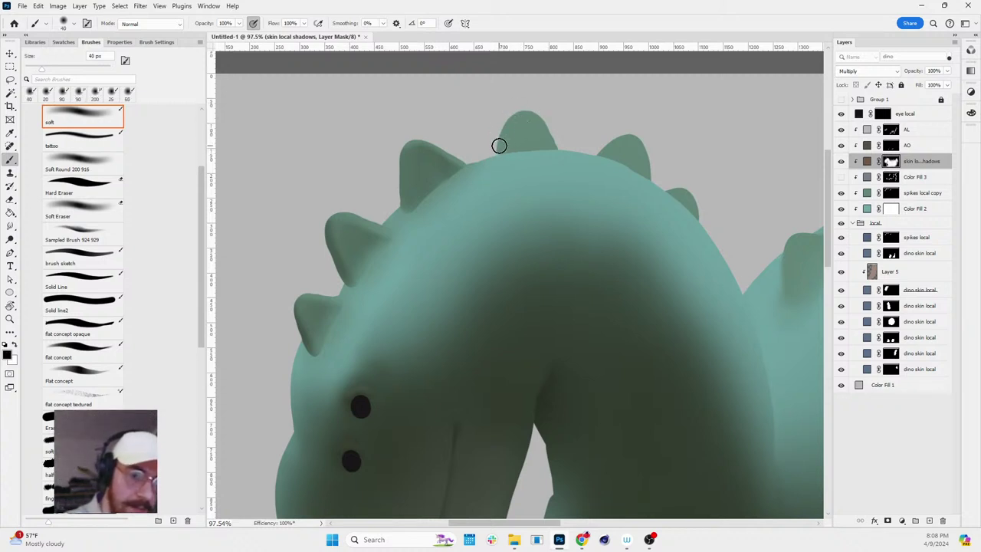
key("x")
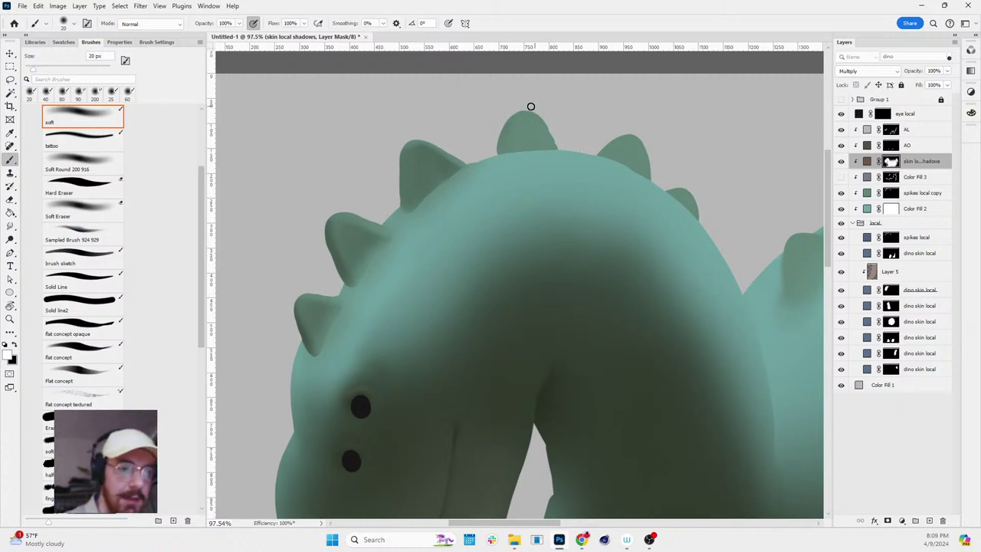
key("backslash")
key("bracketright")
key("bracketright")
key("backslash")
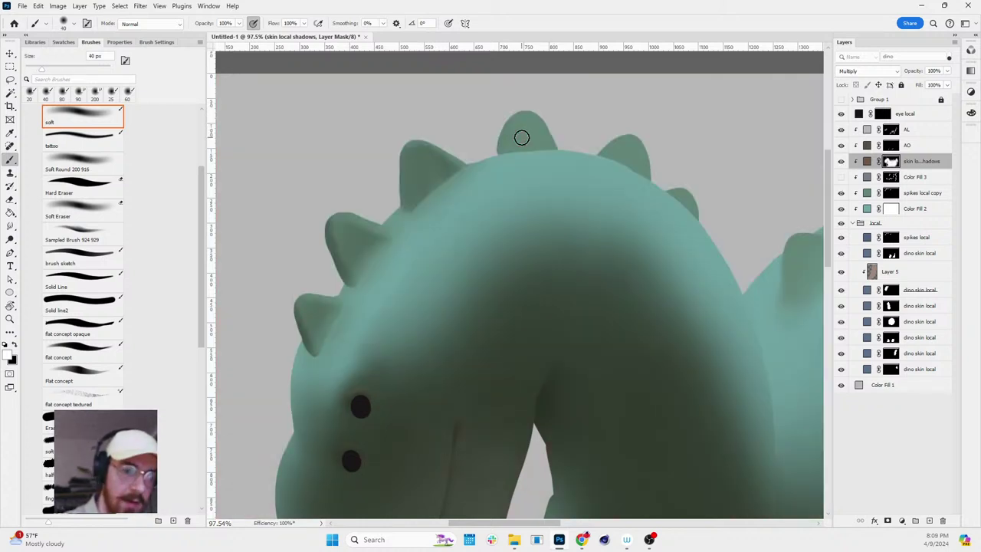
key("bracketright")
key("bracketright")
mouse_move(508, 147)
left_mouse_down()
mouse_move(544, 142)
mouse_move(515, 145)
left_mouse_up()
key("x")
key("x")
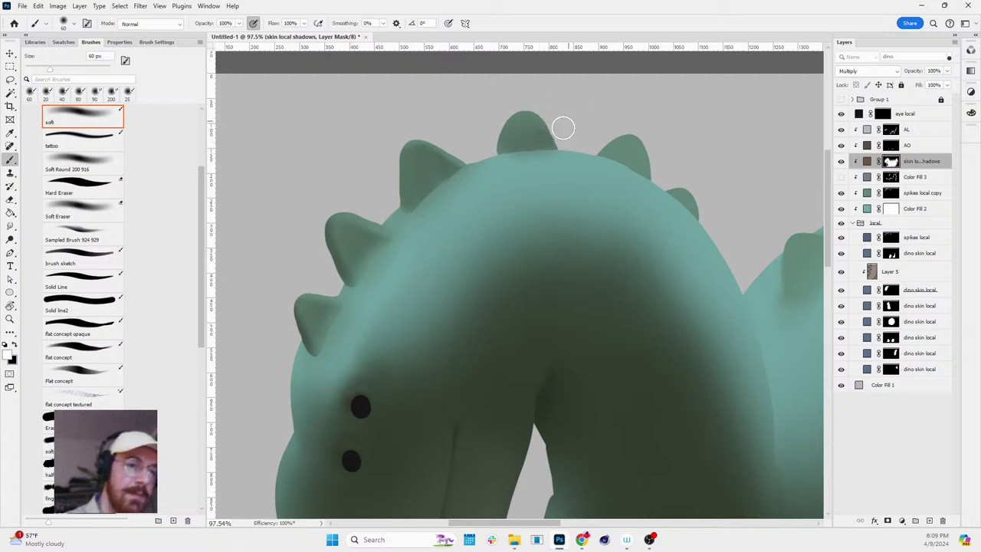
left_click(891, 237, "ctrl")
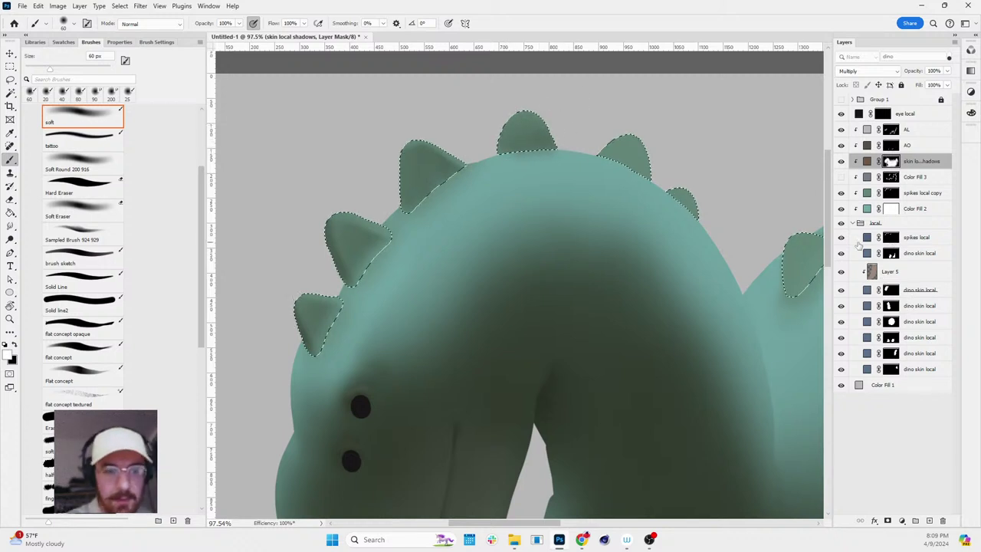
key("ctrl+2")
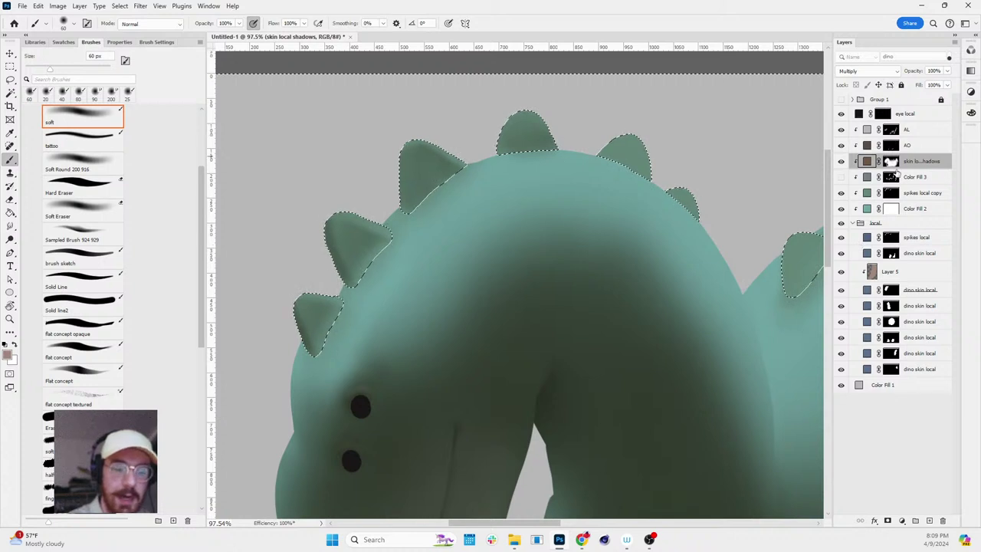
left_click(891, 161)
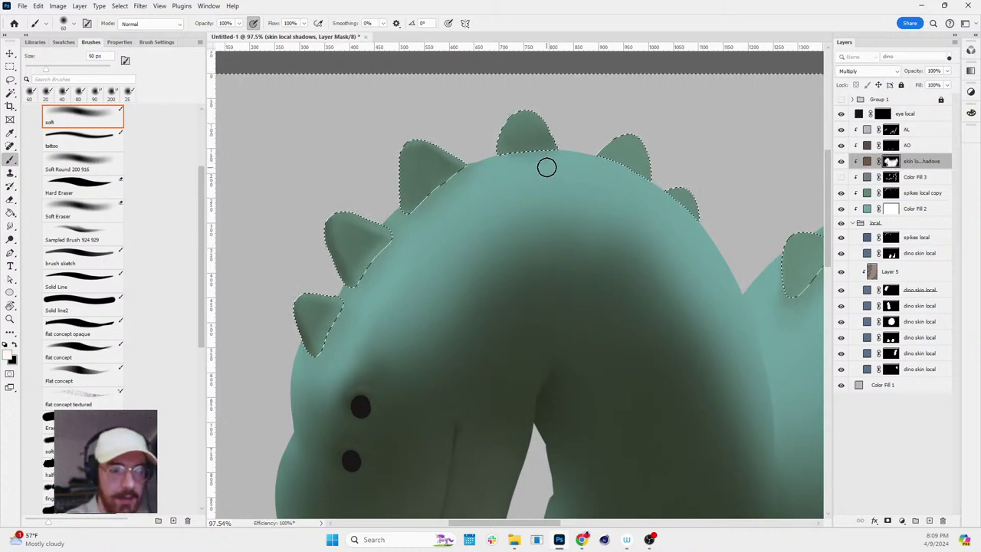
key("x")
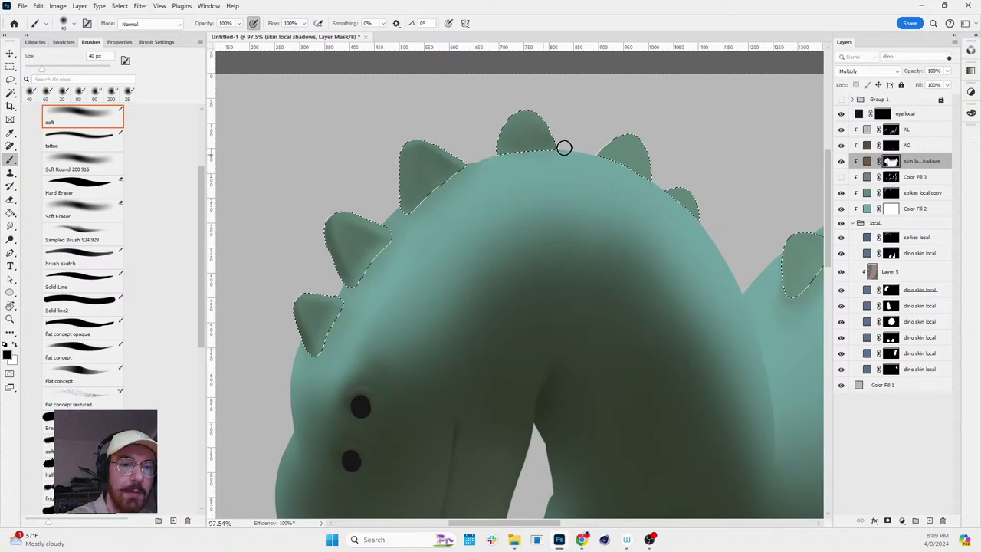
key("ctrl+d")
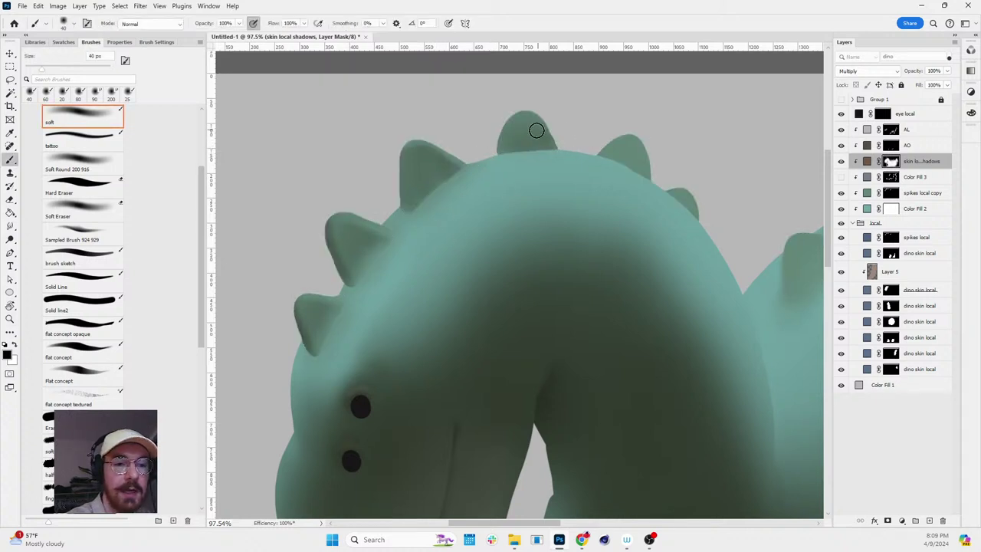
key("x")
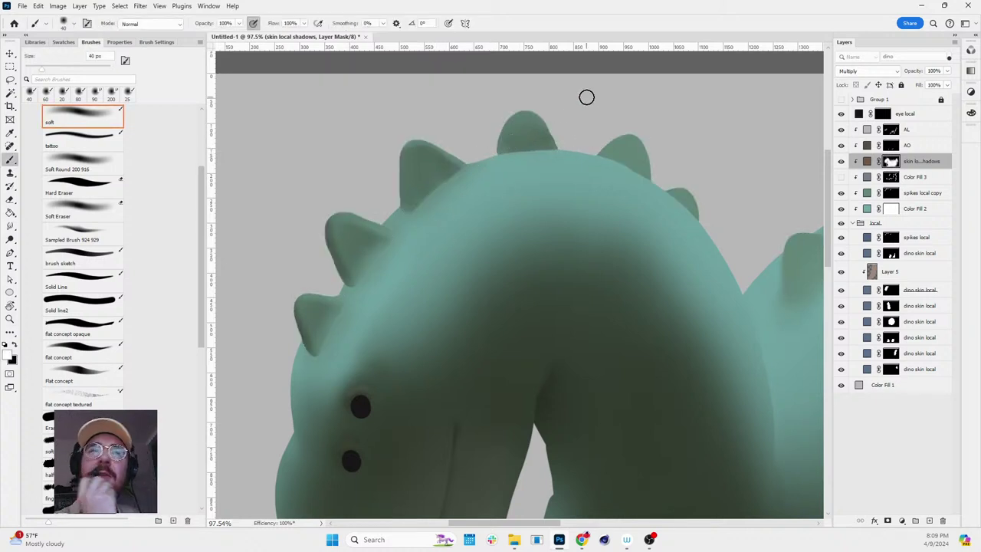
scroll(495, 226, "down", 3)
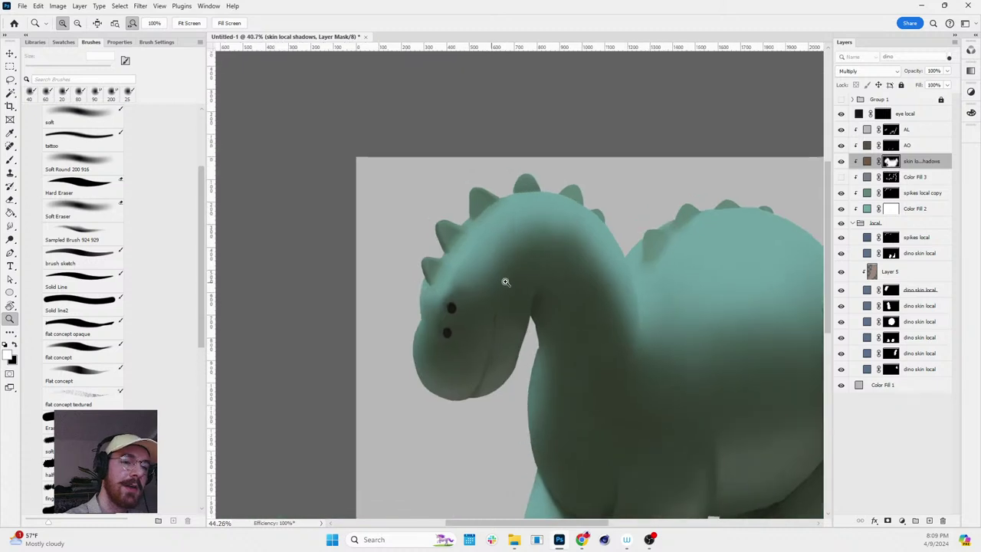
scroll(527, 238, "up", 2)
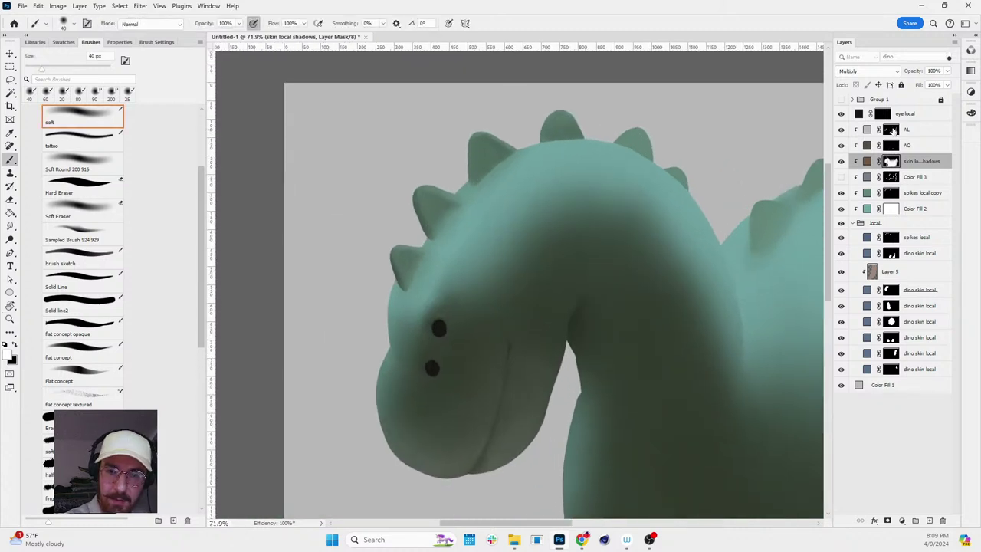
left_click(891, 130)
left_click(891, 161)
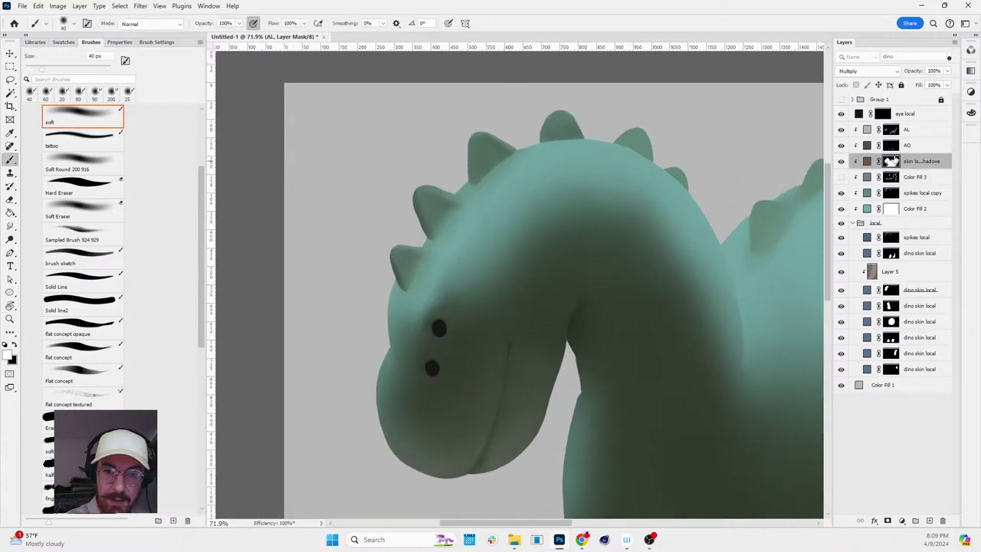
key("bracketright")
key("bracketright")
key("bracketright")
key("bracketright")
key("bracketright")
key("bracketright")
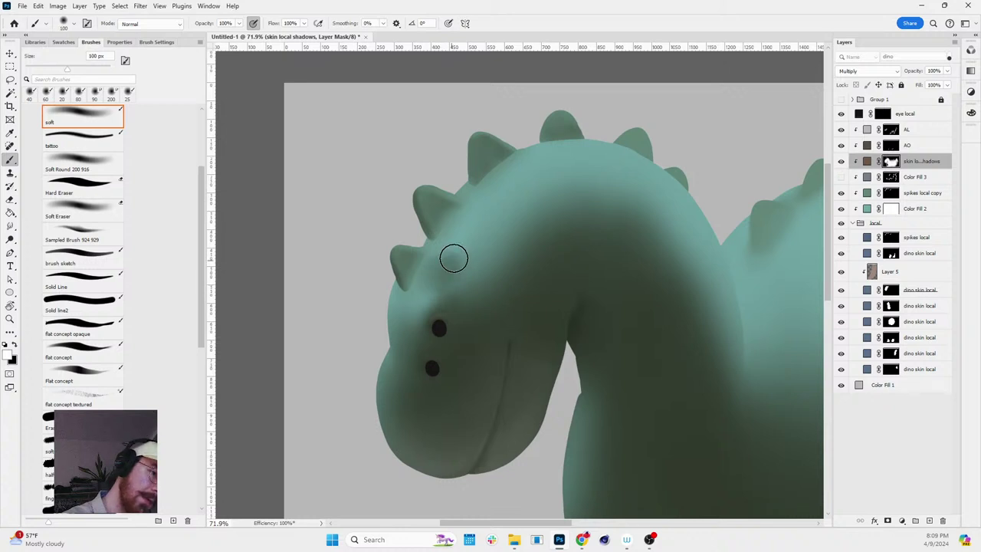
key("x")
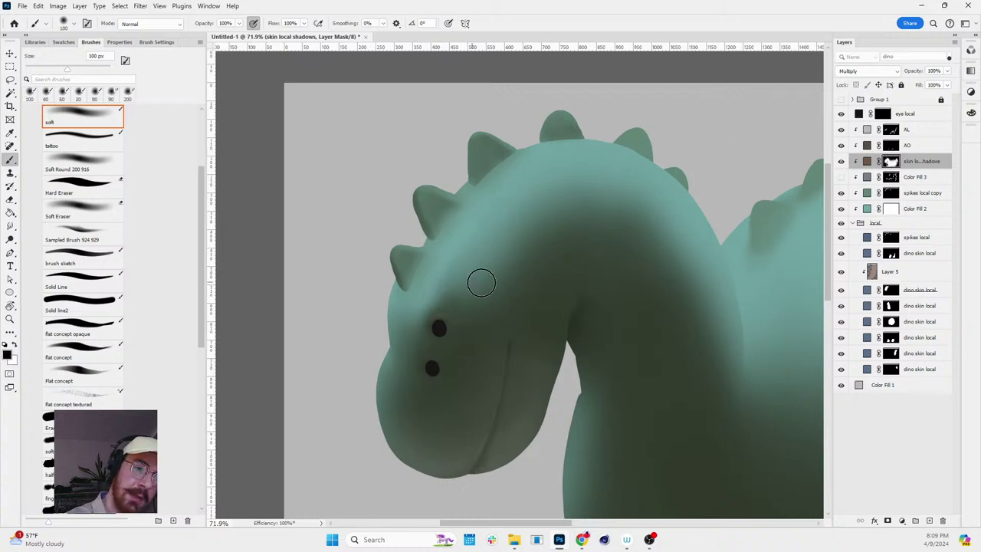
key("z")
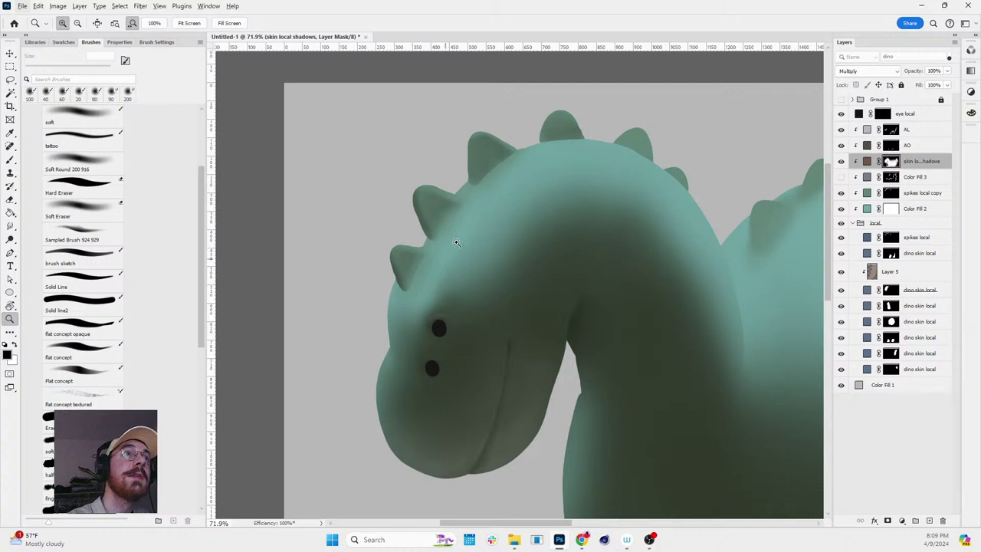
left_click(891, 163, "alt")
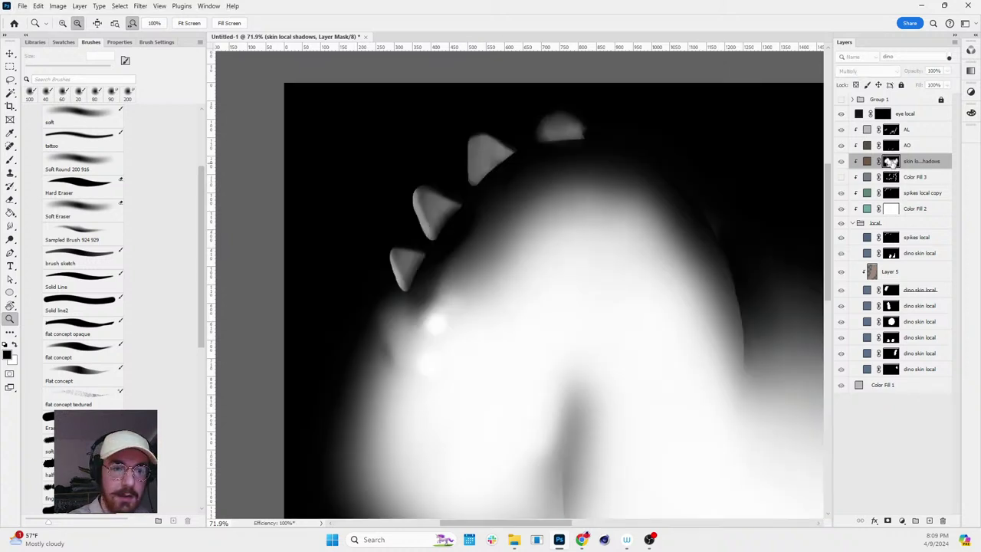
left_click(891, 162, "alt")
key("b")
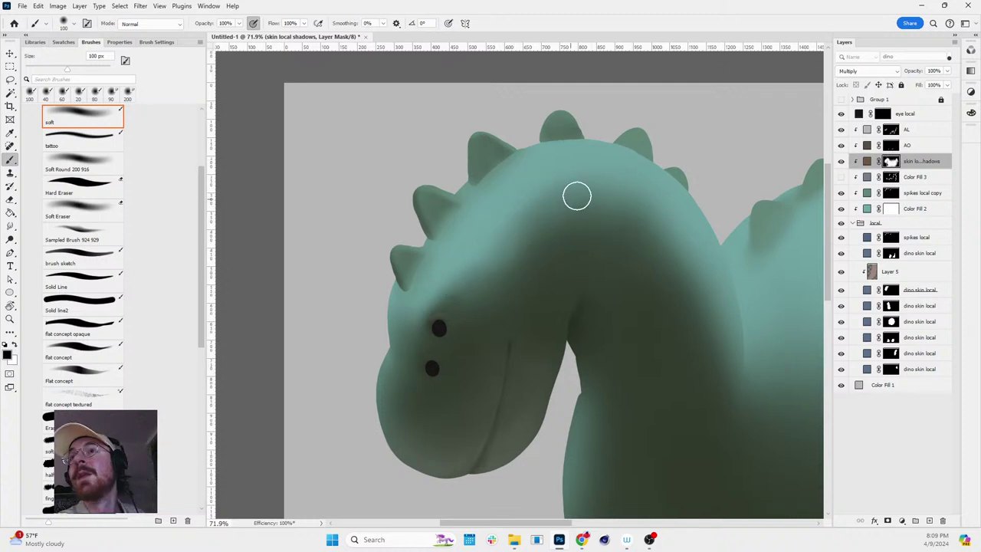
key("z")
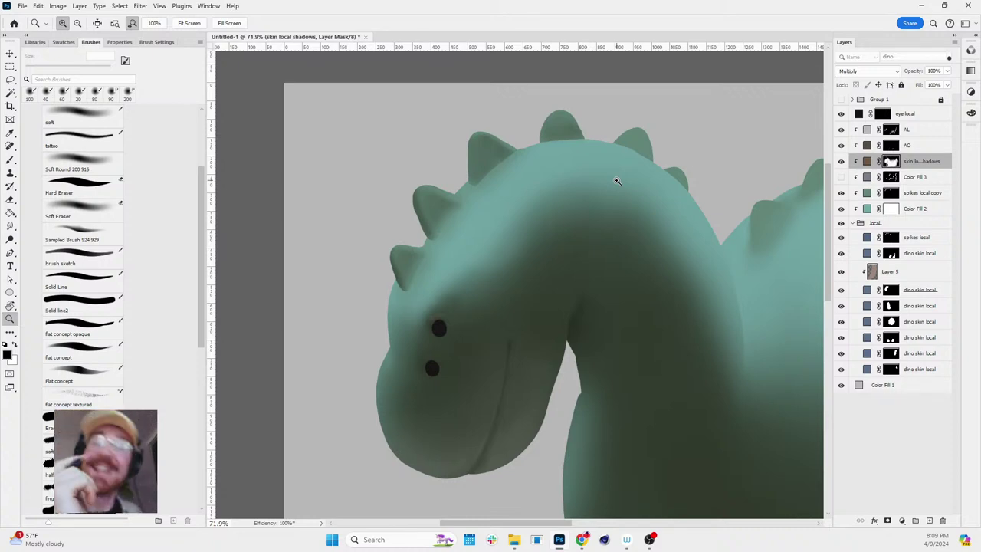
left_click(468, 275)
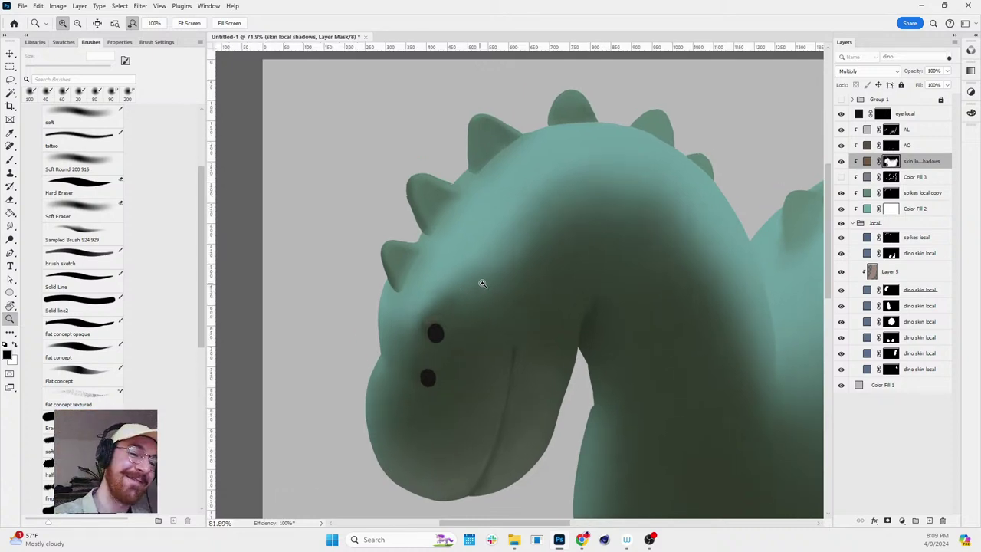
key("b")
key("bracketleft")
key("bracketleft")
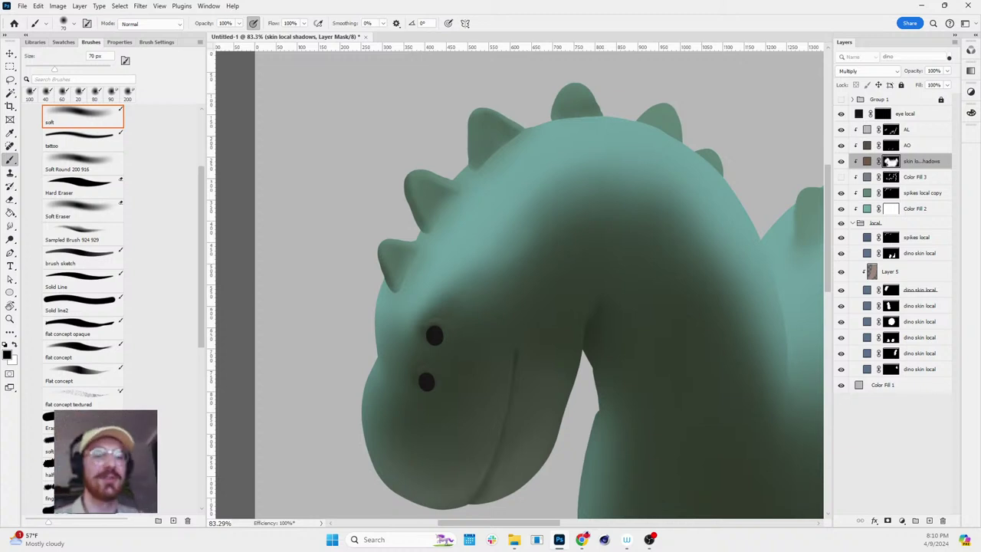
key("z")
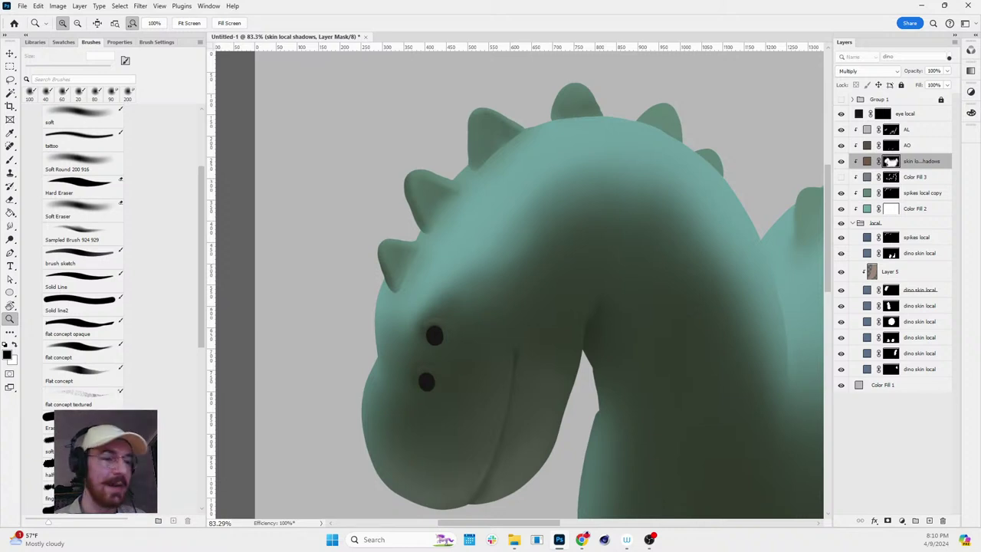
left_click(664, 302, "alt")
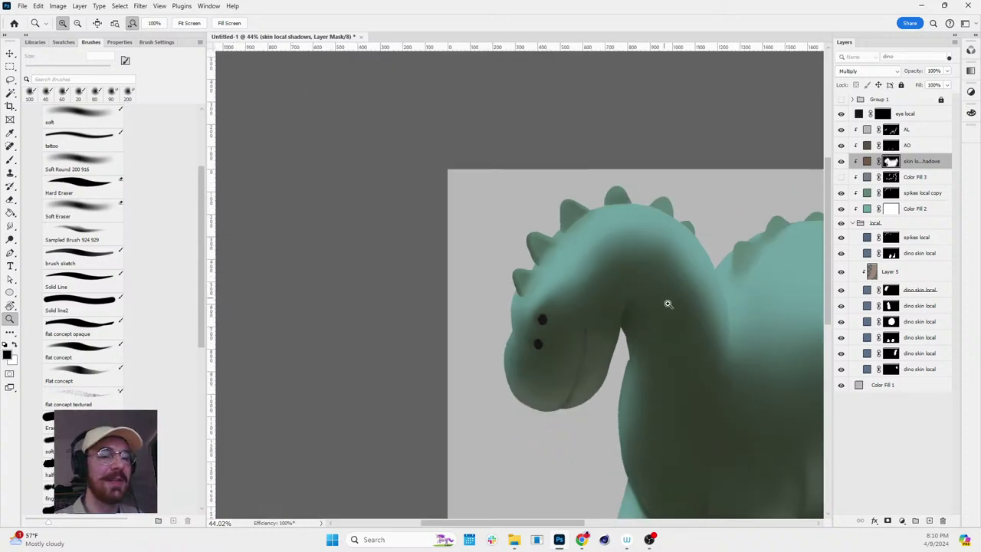
key("space")
left_click_drag(678, 305, 622, 290)
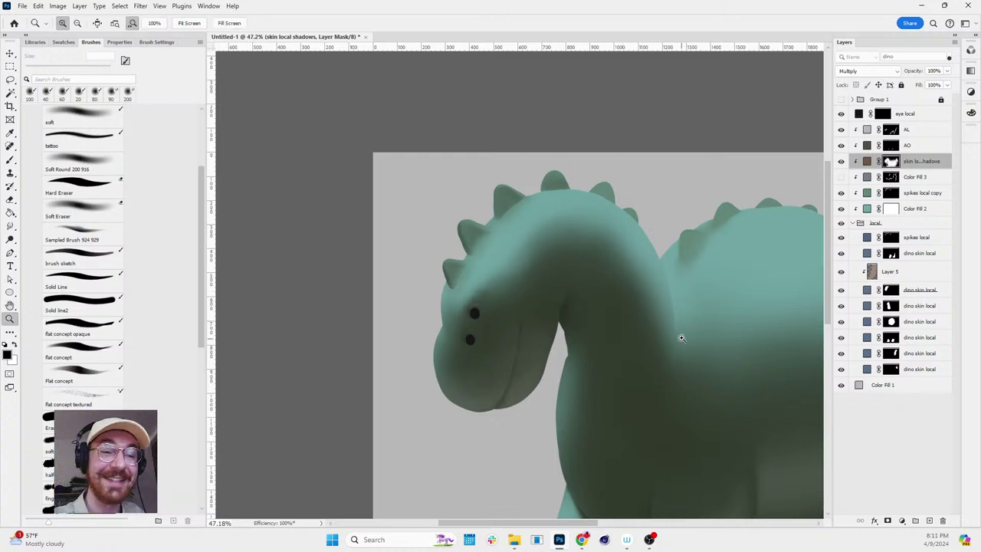
scroll(679, 339, "up", 2)
key("b")
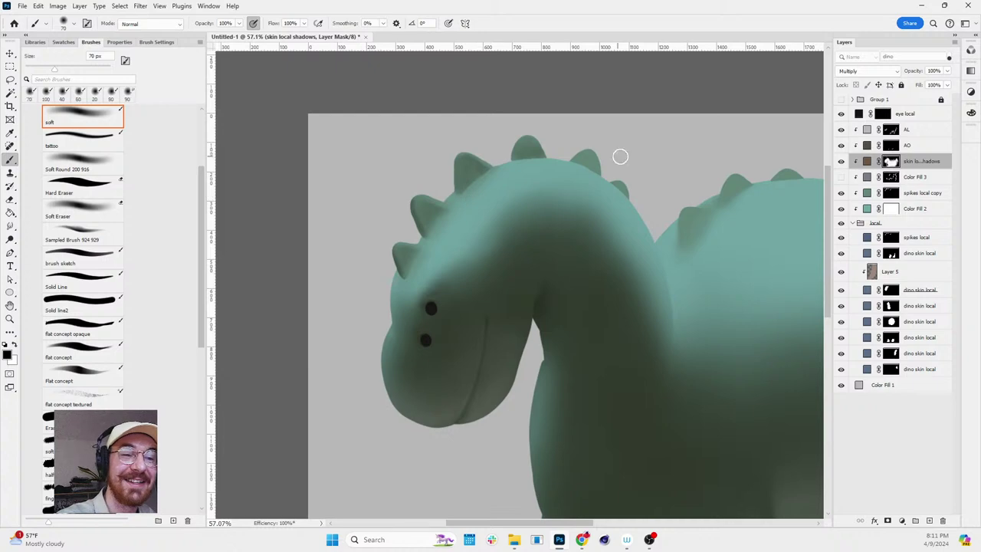
key("z")
scroll(810, 244, "down", 2)
scroll(810, 244, "up", 3)
key("b")
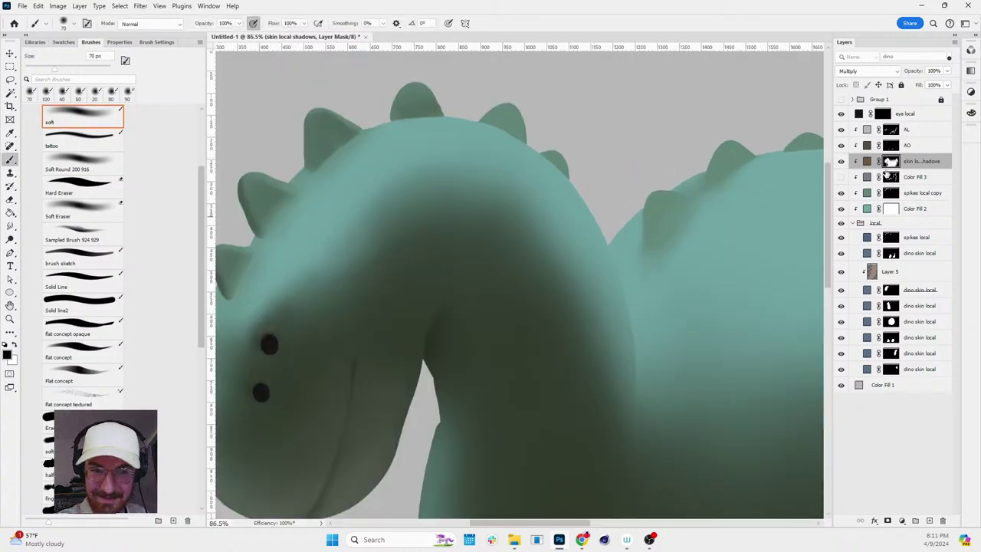
key("z")
scroll(745, 247, "down", 3)
scroll(780, 215, "up", 2)
key("b")
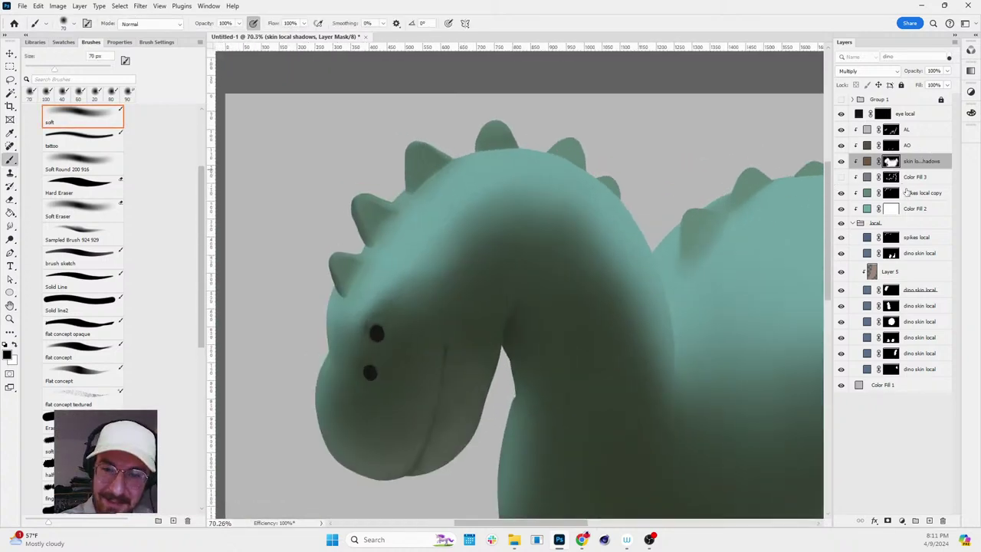
- With a 25 px soft brush, paint shadow below a head spike toward the eye and along the spike base
left_click(890, 237, "ctrl")
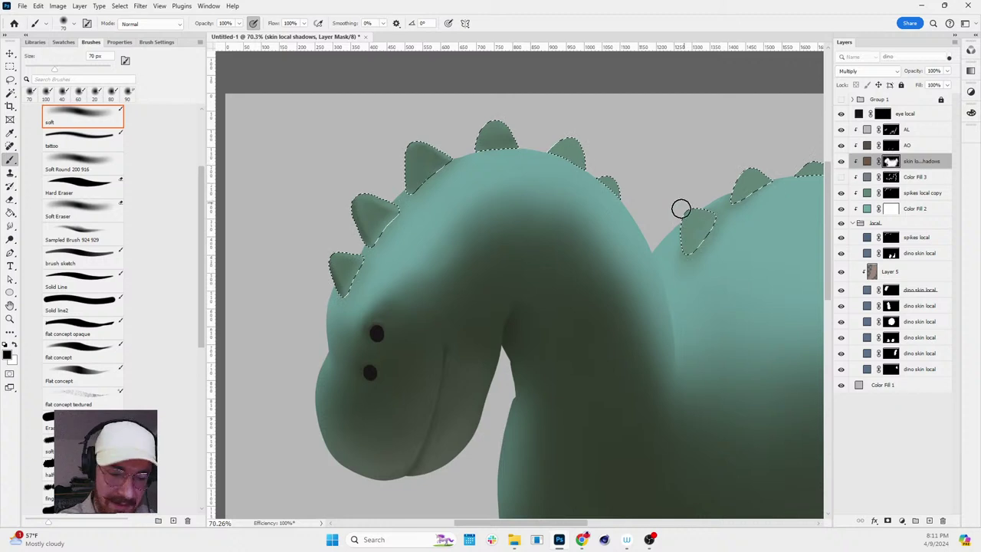
key("bracketleft")
key("bracketleft")
key("bracketleft")
key("bracketleft")
key("bracketleft")
key("bracketleft")
key("bracketleft")
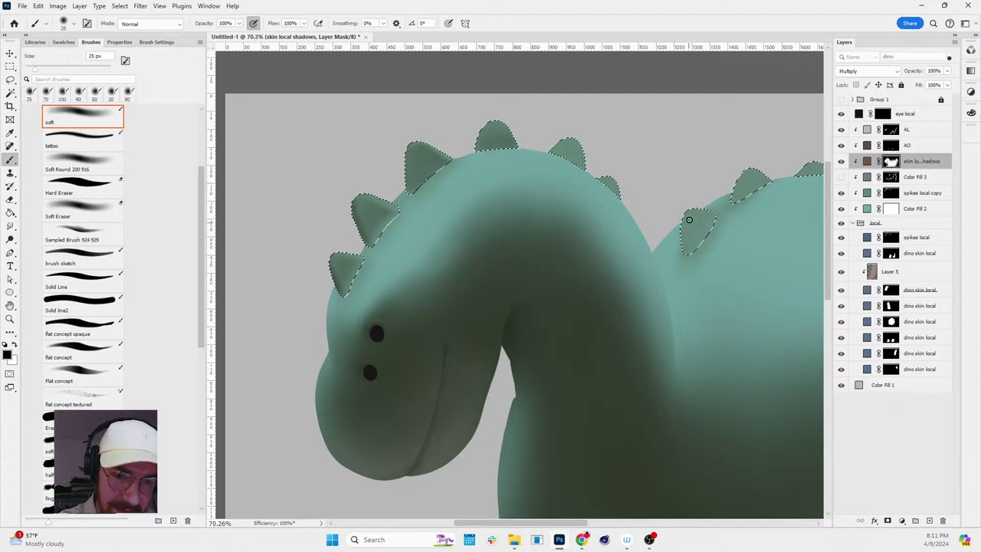
key("x")
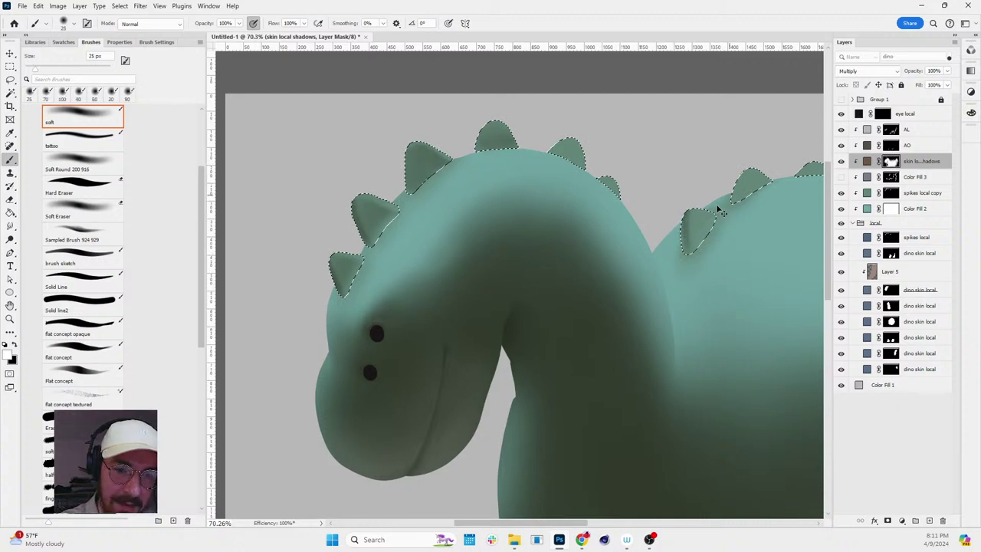
key("ctrl+d")
scroll(764, 232, "down", 5)
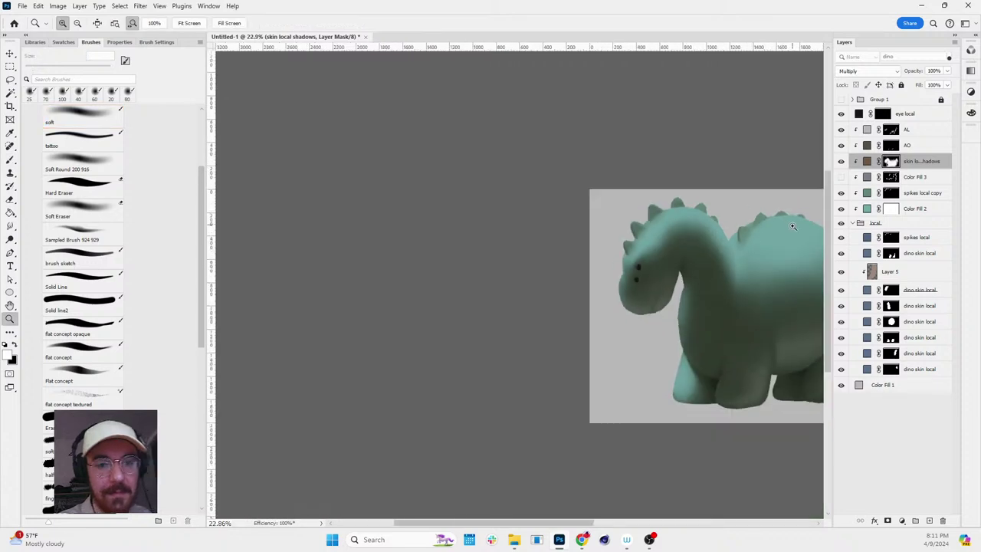
scroll(700, 261, "up", 6)
key("ctrl+shift+d")
key("ctrl+d")
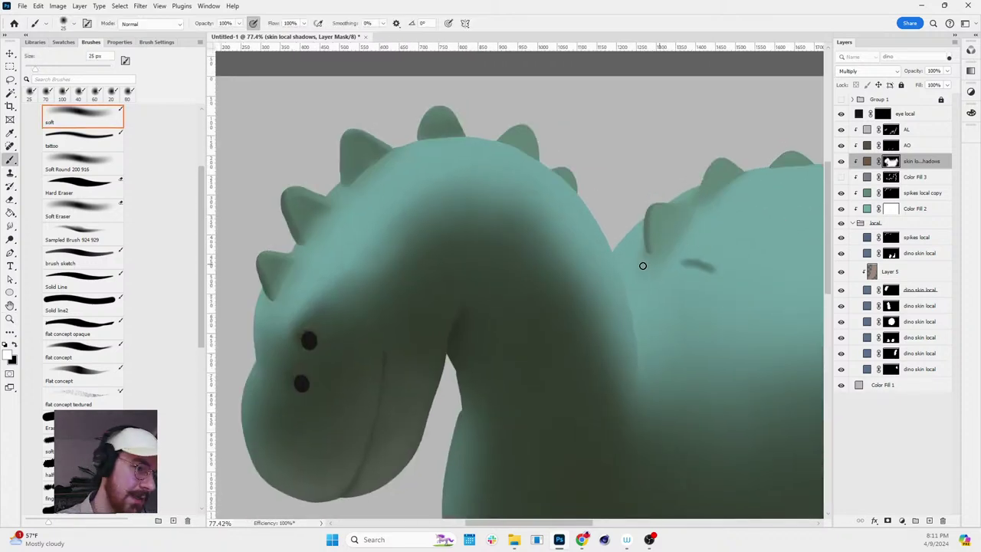
key("z")
scroll(705, 264, "down", 3)
scroll(441, 280, "up", 1)
key("b")
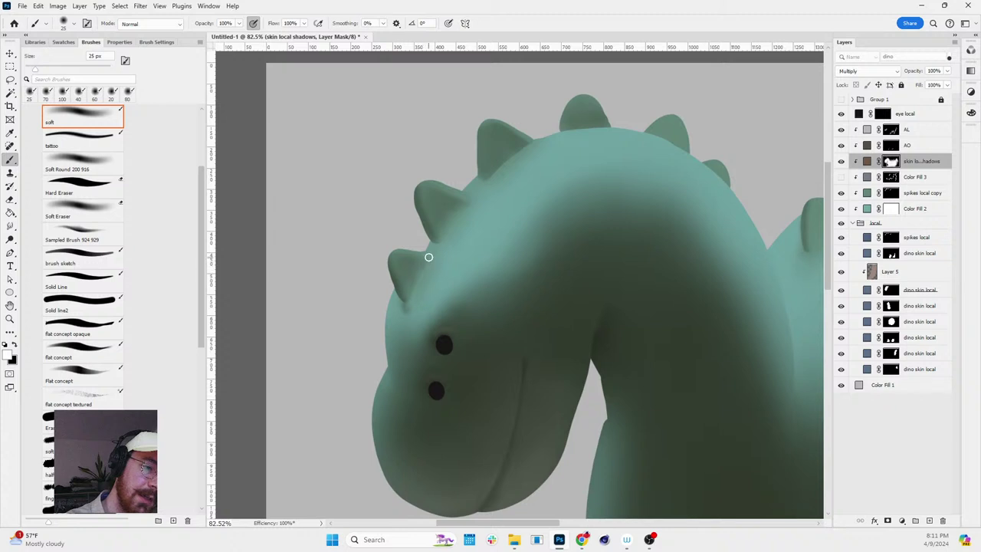
mouse_move(426, 256)
left_mouse_down()
mouse_move(416, 297)
mouse_move(404, 305)
mouse_move(405, 339)
mouse_move(429, 255)
mouse_move(406, 310)
mouse_move(455, 213)
left_mouse_up()
mouse_move(438, 245)
left_mouse_down()
mouse_move(471, 203)
mouse_move(429, 275)
mouse_move(436, 246)
left_mouse_up()
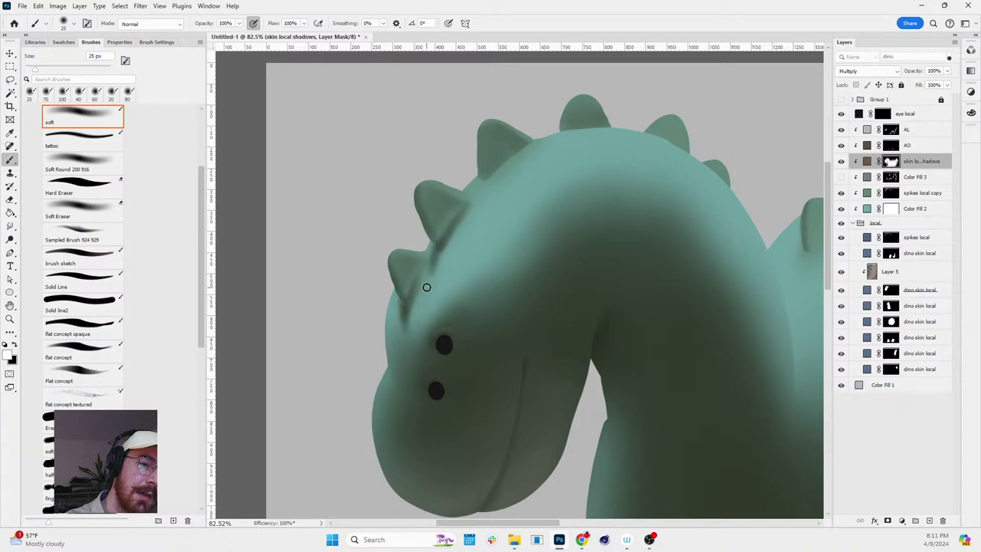
- Straighten the view and zoom in close on the dinosaur's head
key("r")
mouse_move(532, 147)
left_mouse_down()
mouse_move(635, 182)
mouse_move(701, 225)
mouse_move(718, 114)
left_mouse_up()
key("ctrl+minus")
key("ctrl+minus")
key("z")
left_click(696, 177)
left_click_drag(696, 177, 722, 127)
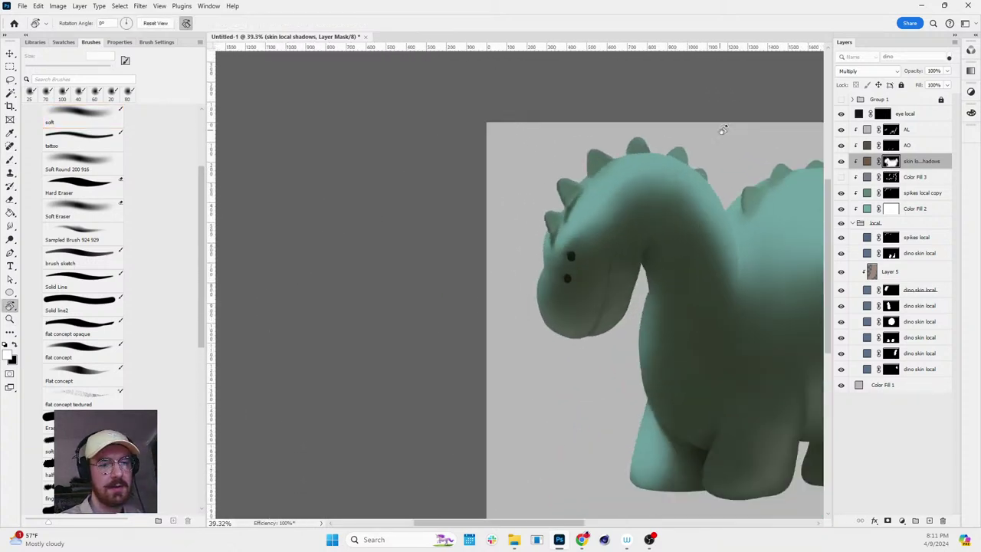
left_click_drag(595, 195, 640, 194)
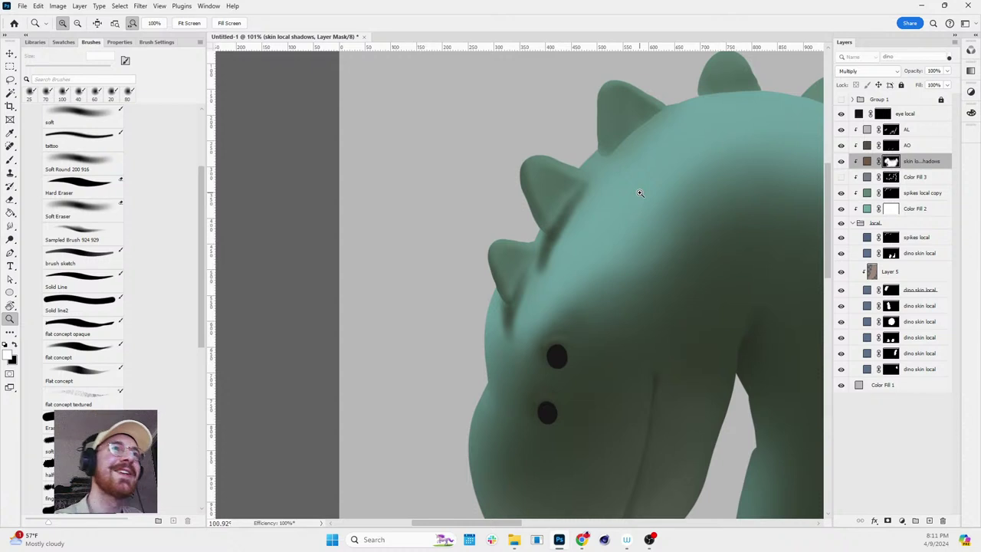
- Angle the view and paint shading along the spike bases with a 15 px soft brush
key("r")
left_click_drag(587, 293, 659, 308)
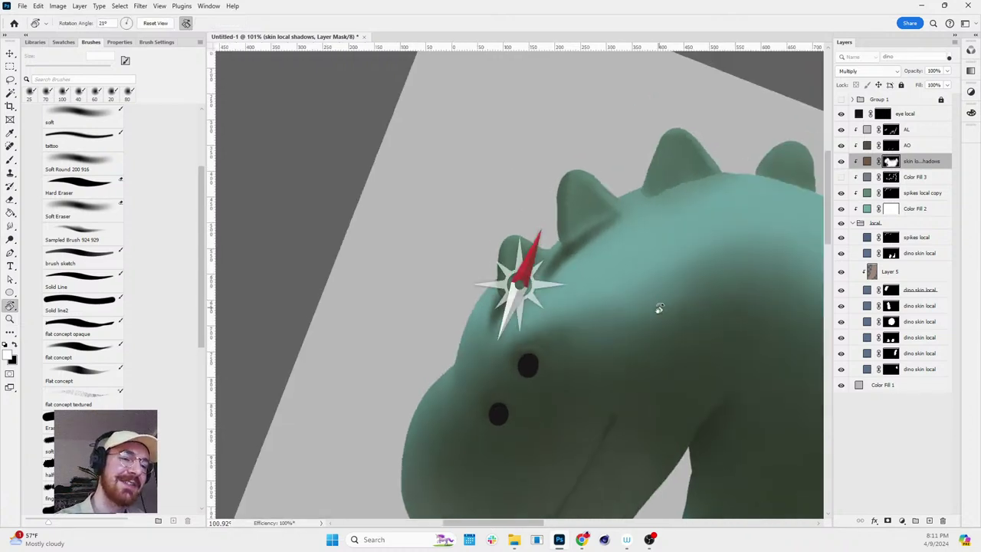
key("p")
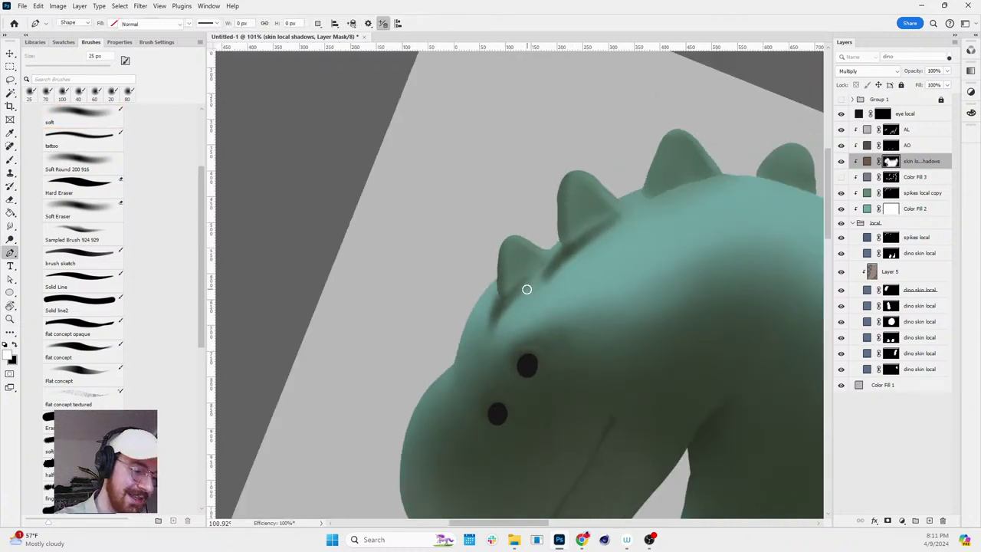
key("b")
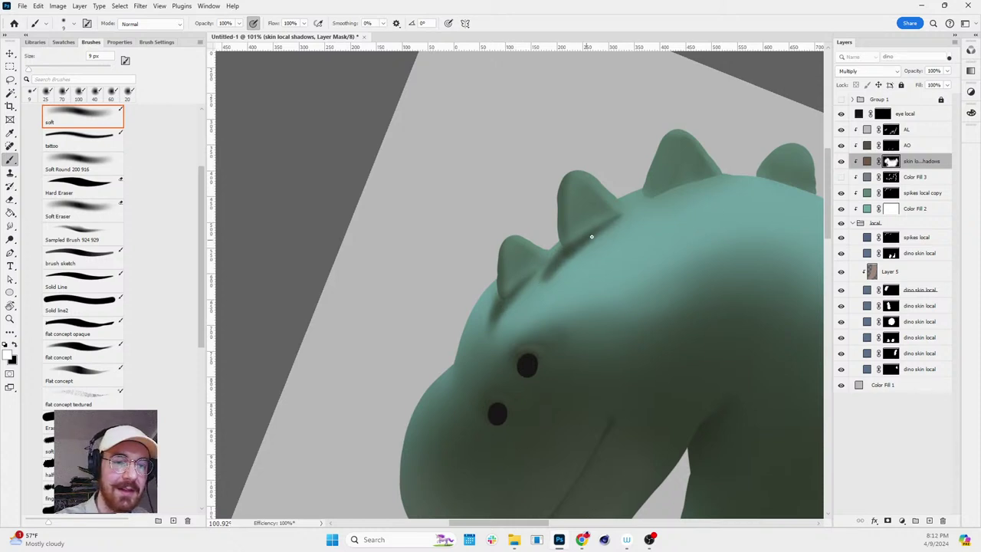
key("bracketright")
key("bracketright")
key("bracketright")
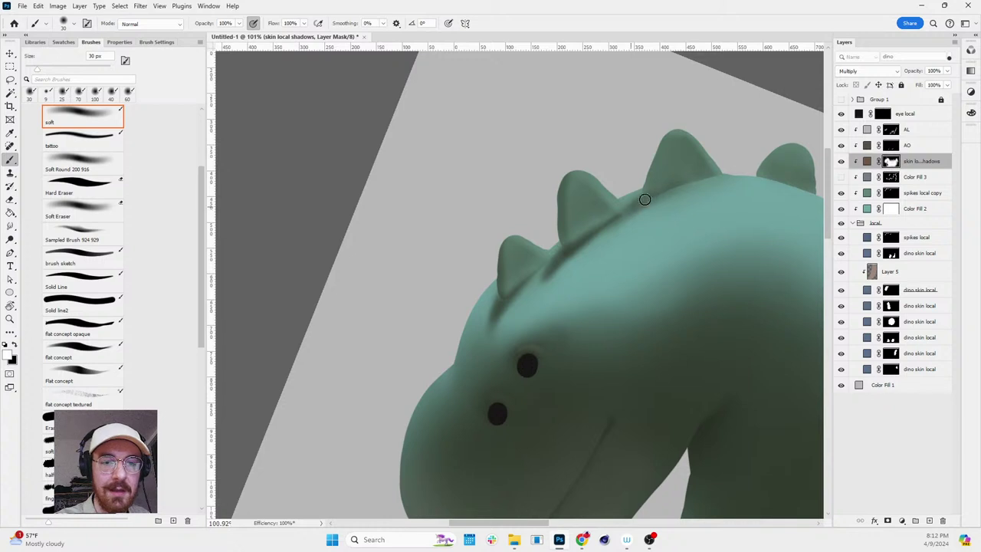
key("bracketleft")
key("bracketleft")
key("bracketleft")
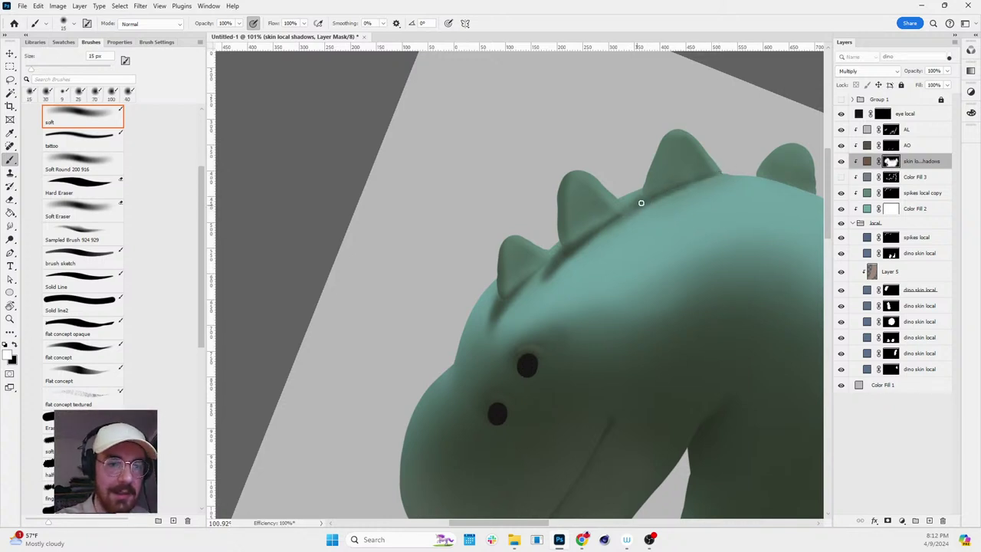
key("z")
scroll(724, 179, "down", 5)
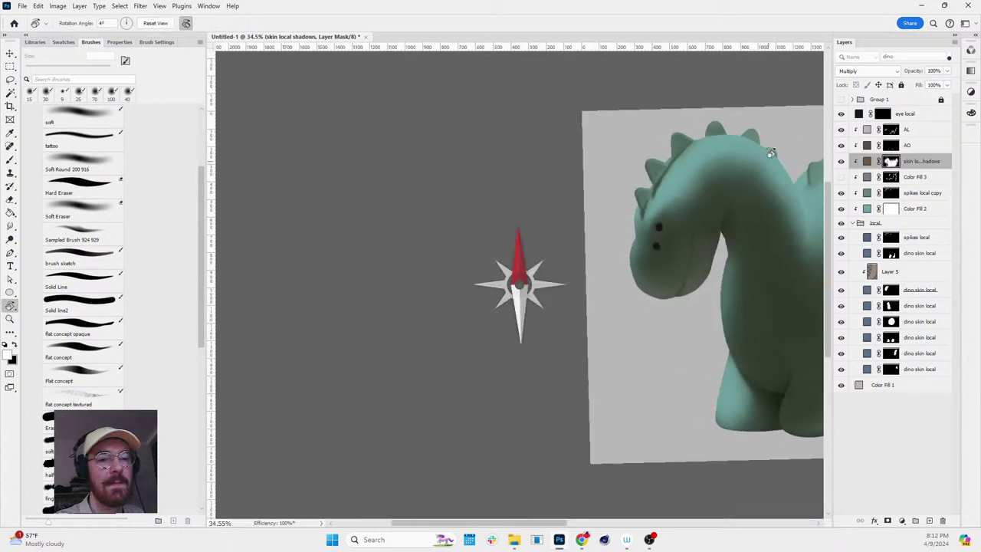
scroll(763, 198, "up", 2)
scroll(763, 197, "up", 1)
key("b")
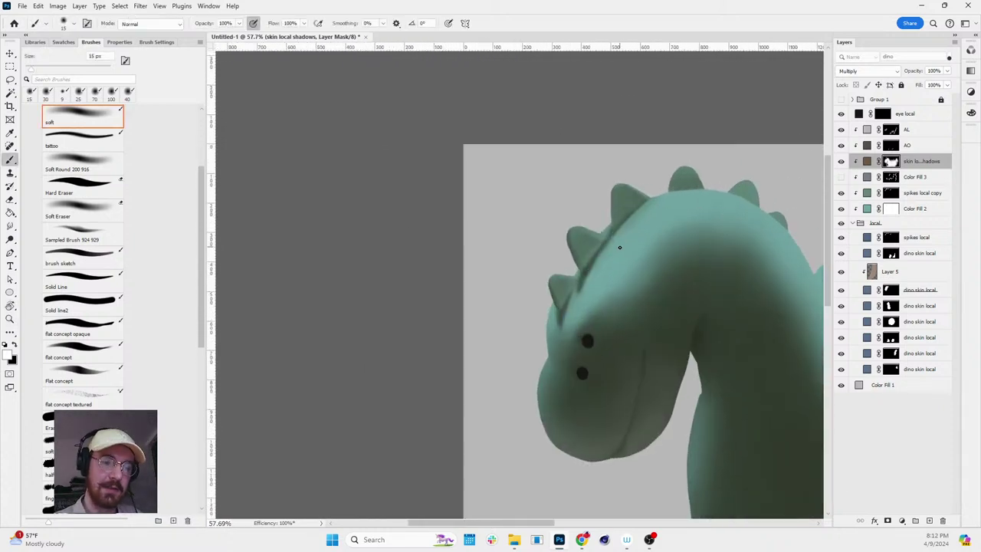
left_click_drag(581, 292, 618, 219)
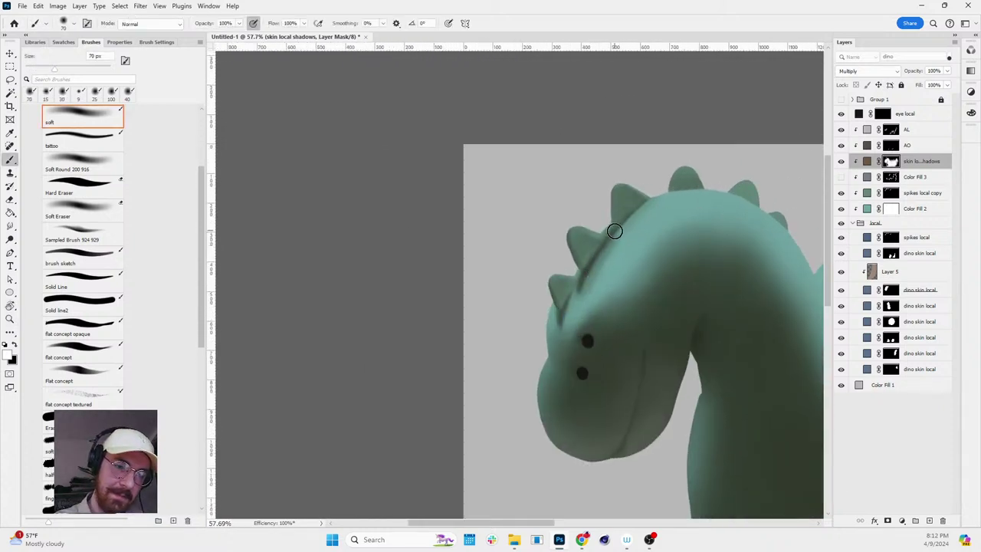
- Load the spikes outline as a selection, rotate the view back upright, and clear the selection
key("x")
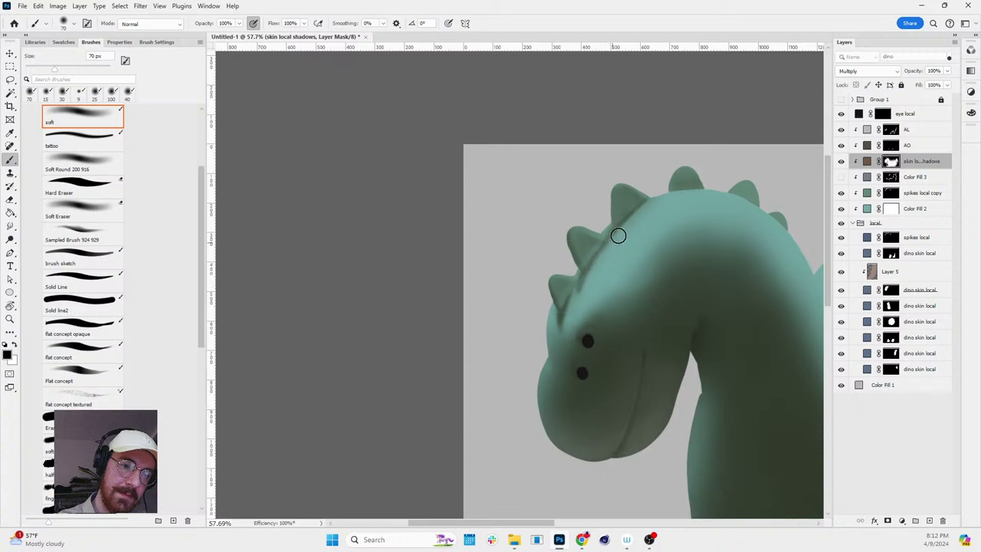
key("r")
left_click_drag(682, 191, 616, 306)
key("b")
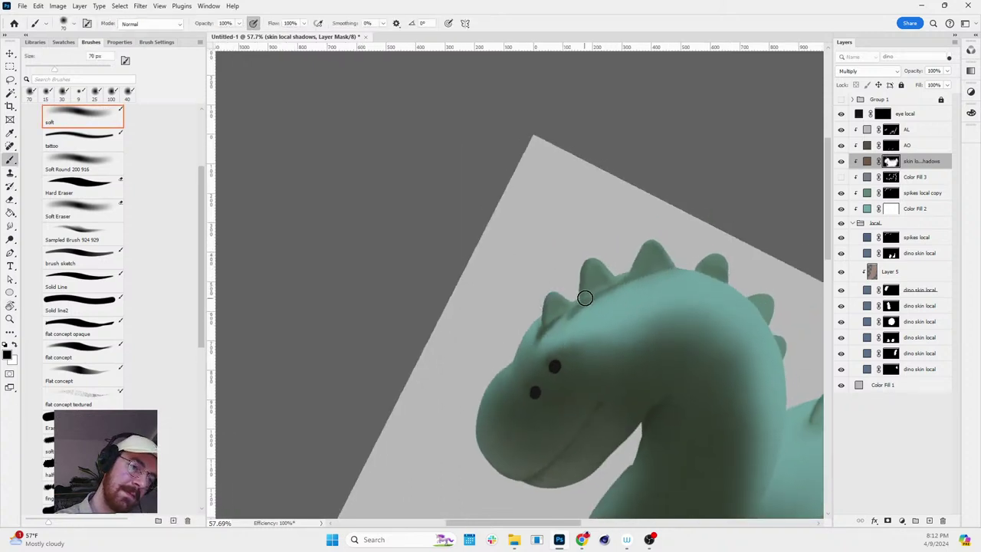
left_click(891, 239, "ctrl")
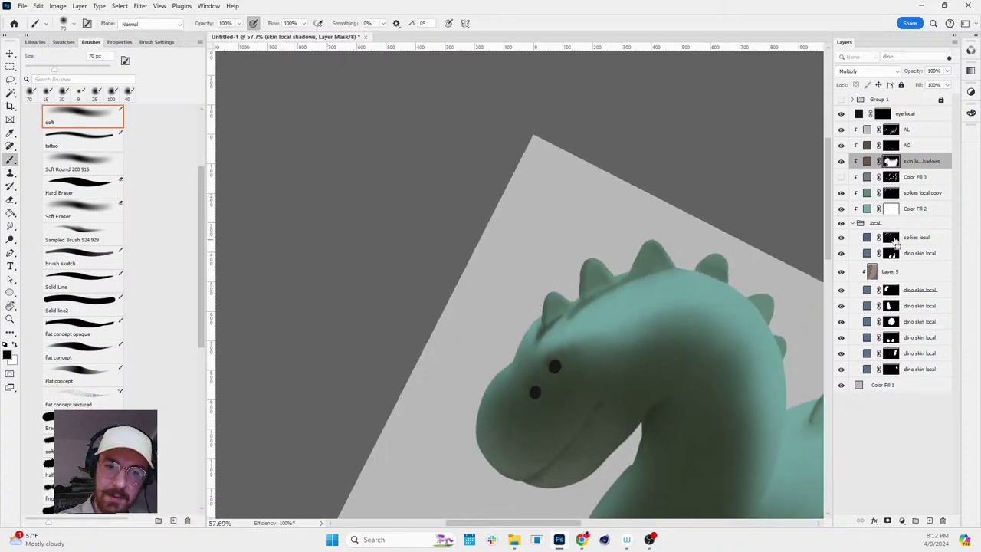
key("x")
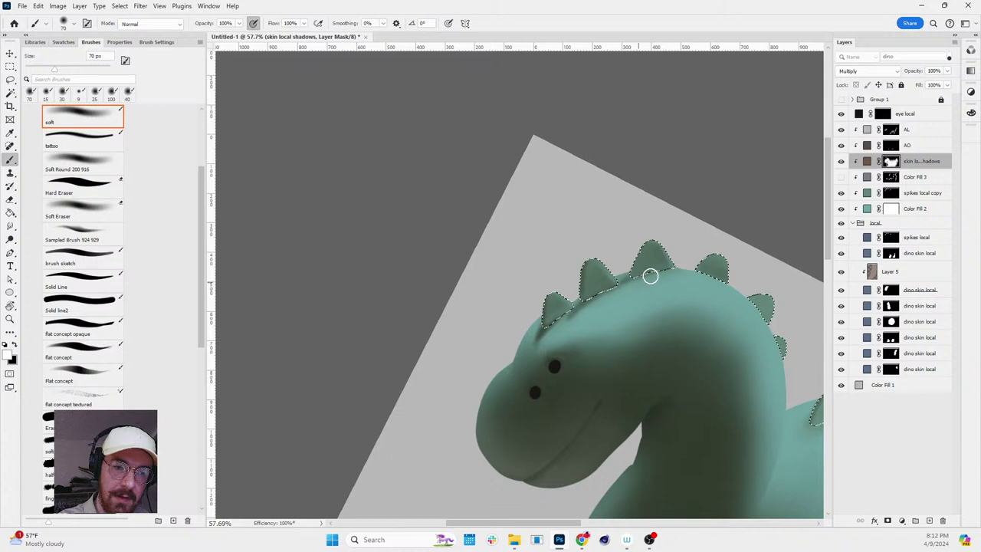
key("r")
left_click_drag(685, 305, 715, 209)
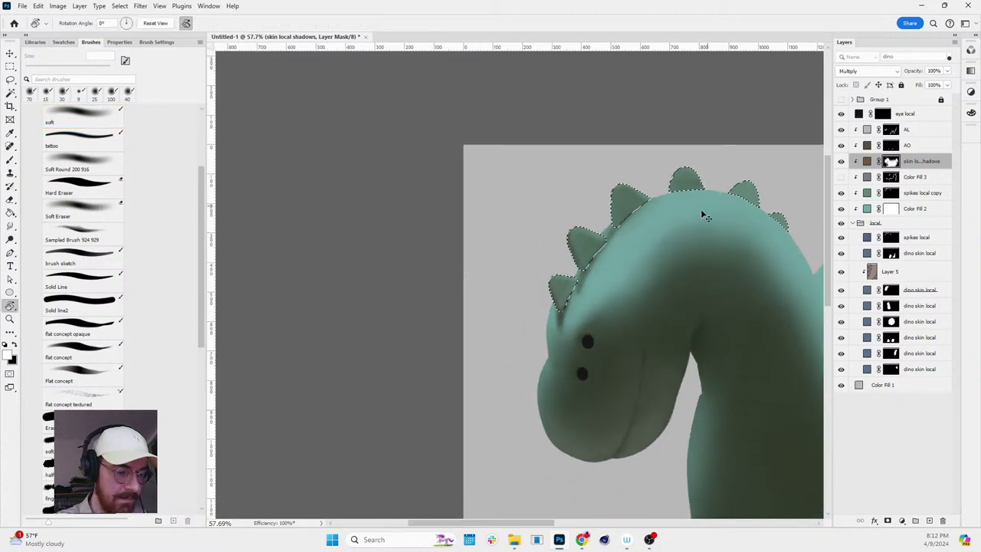
key("ctrl+h")
key("b")
scroll(594, 252, "up", 3)
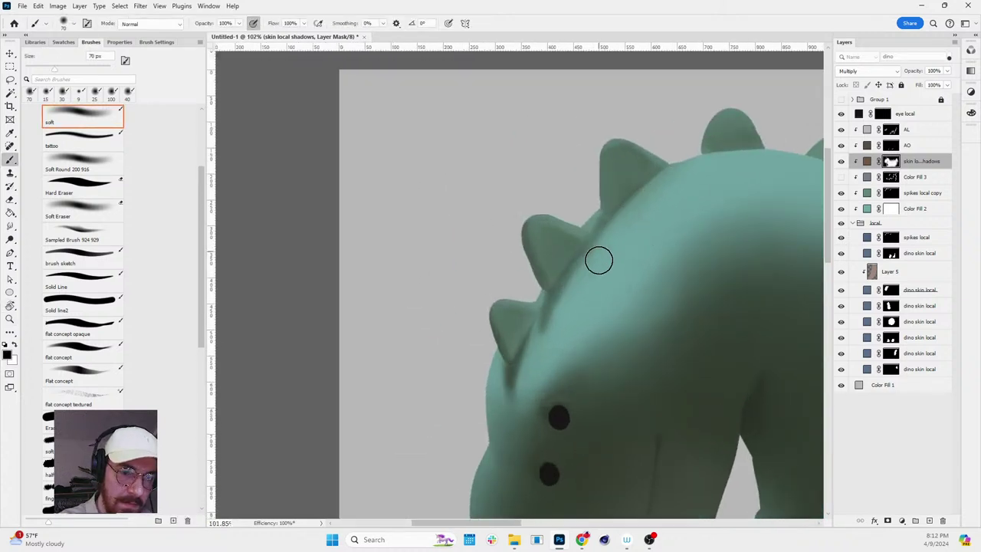
key("s")
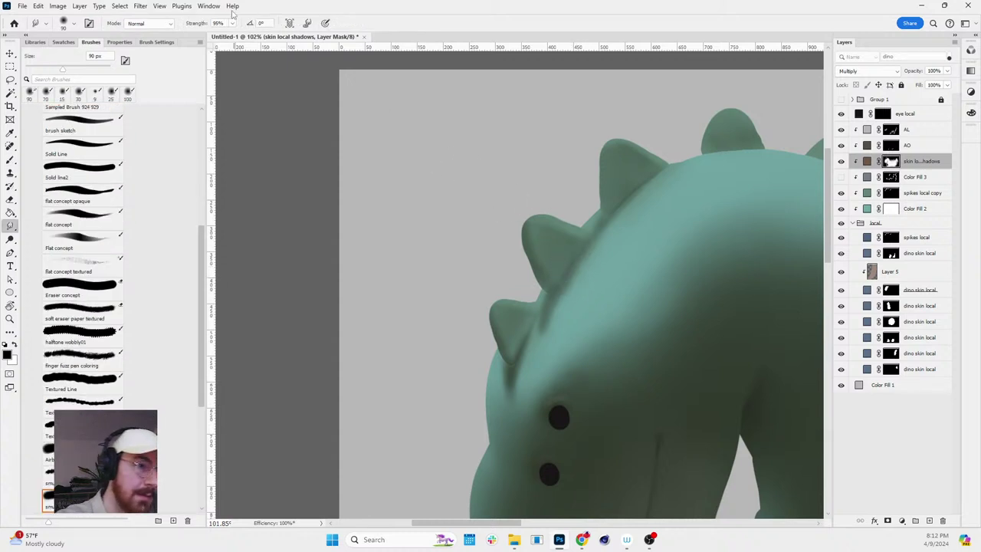
- Lower the smudge strength to 79% and zoom out to see the whole dinosaur
left_click(232, 23)
left_click_drag(235, 38, 226, 37)
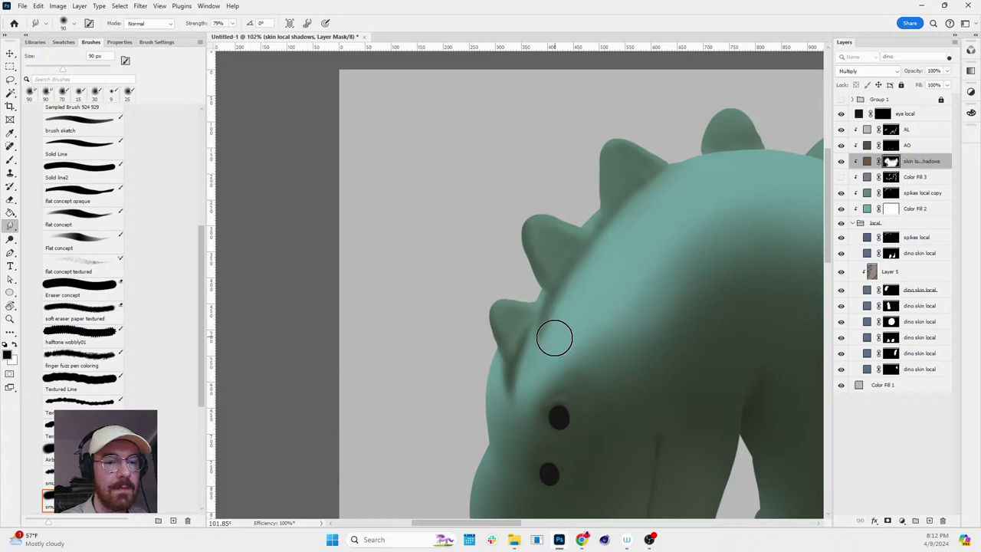
key("z")
mouse_move(635, 256)
left_mouse_down()
mouse_move(707, 247)
mouse_move(769, 255)
mouse_move(755, 254)
left_mouse_up()
key("r")
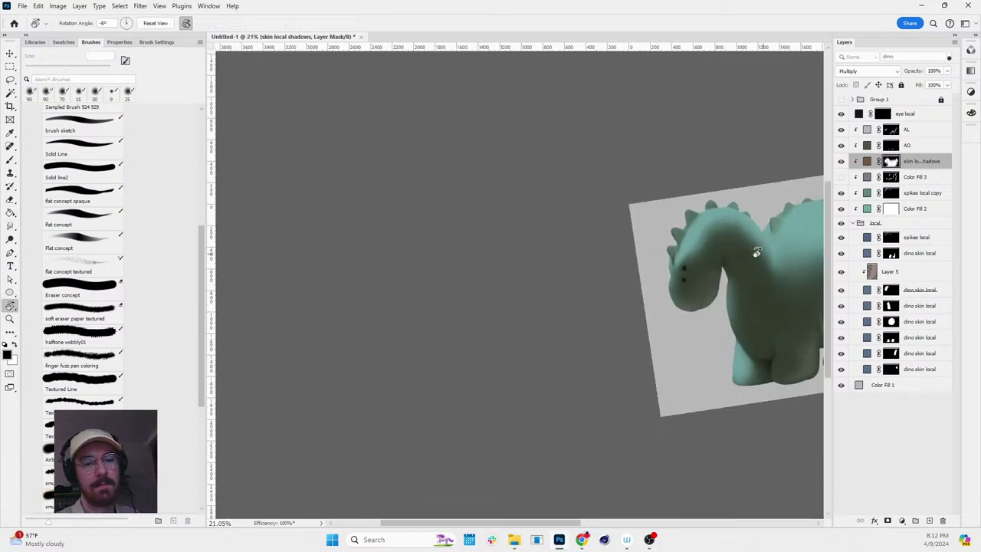
key("b")
scroll(692, 258, "up", 5)
key("backslash")
key("backslash")
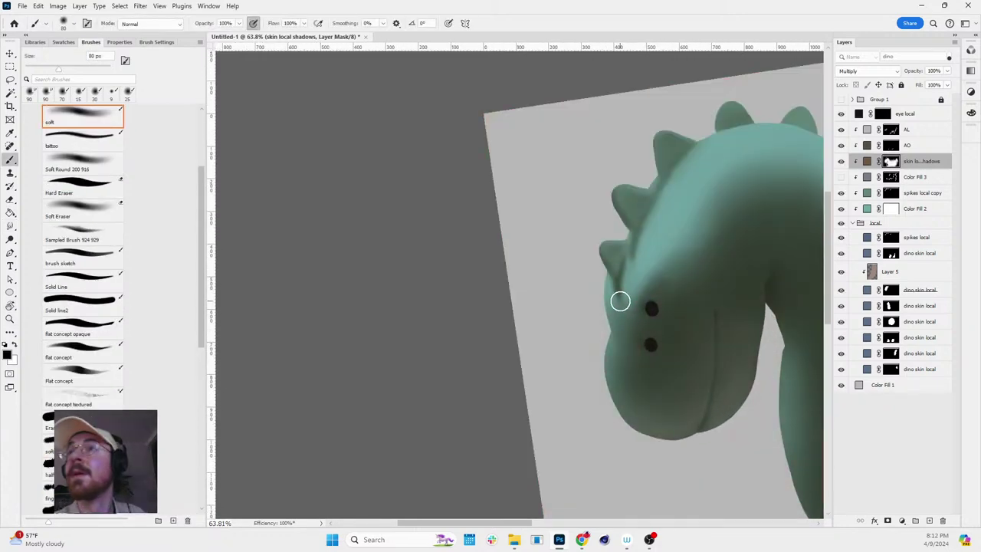
key("bracketright")
key("bracketright")
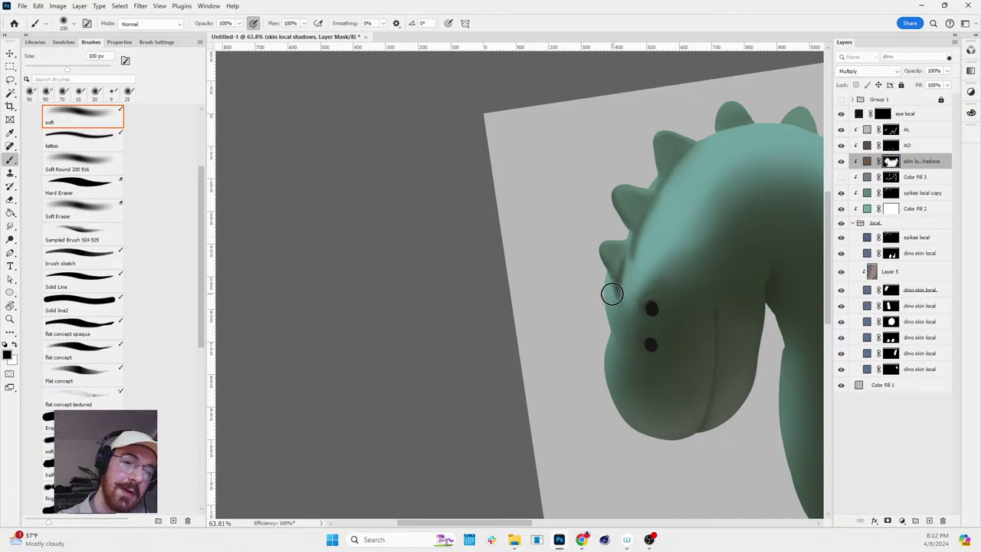
- Shrink the brush to 50 px and tilt the canvas about 25 degrees toward the neck
key("bracketleft")
key("bracketleft")
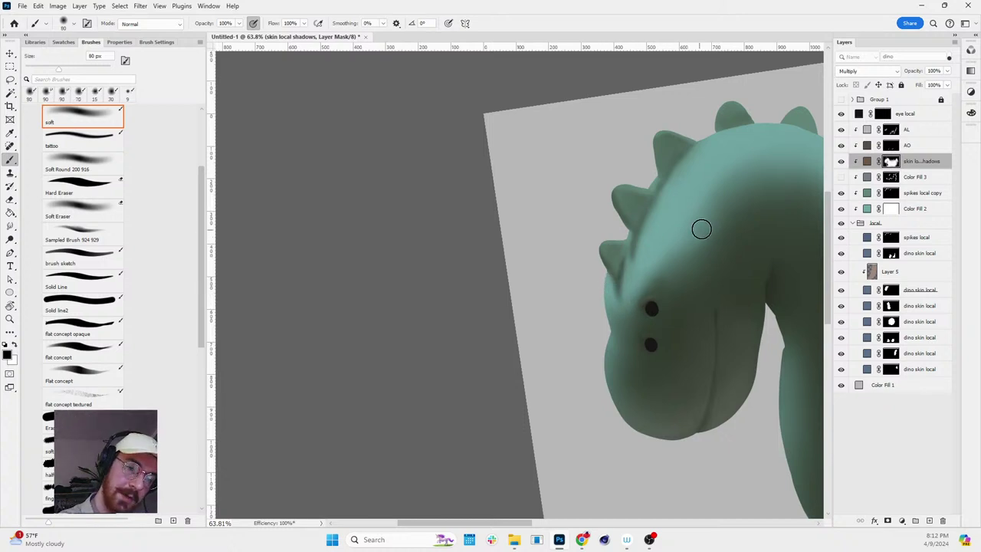
key("r")
left_click_drag(701, 228, 679, 280)
key("b")
key("bracketleft")
key("bracketleft")
key("bracketleft")
key("bracketleft")
key("bracketleft")
key("bracketleft")
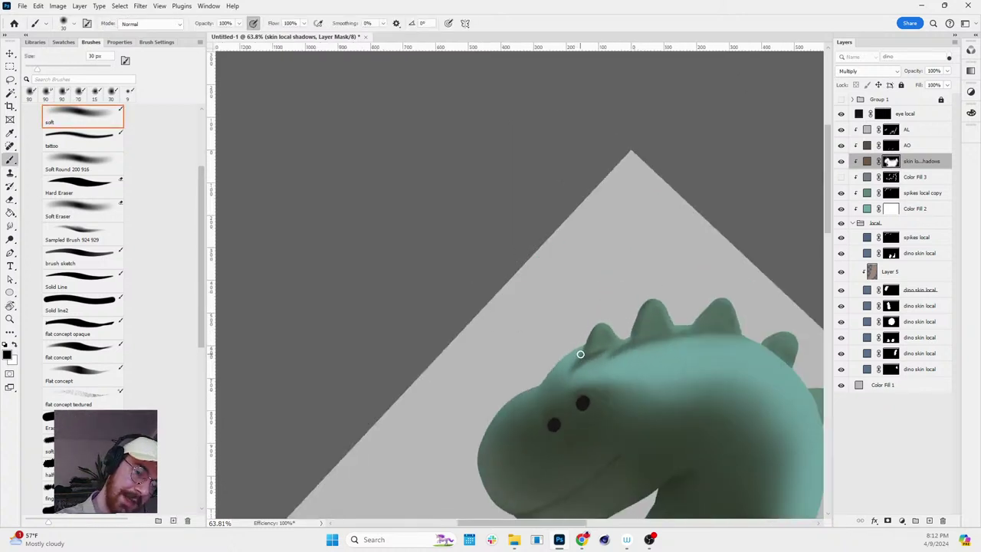
left_click_drag(562, 376, 692, 261)
scroll(692, 261, "up", 2)
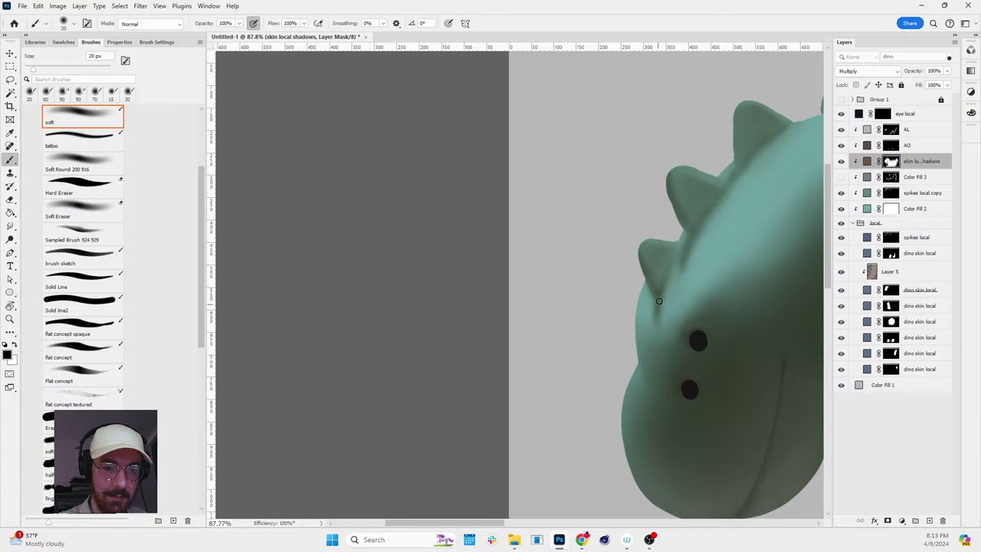
key("r")
left_click_drag(699, 253, 668, 338)
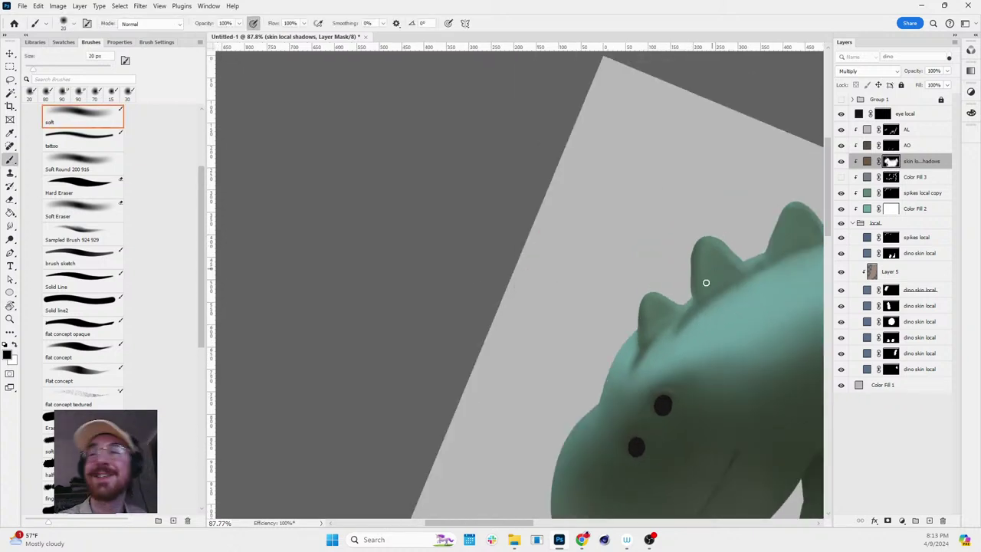
key("r")
mouse_move(691, 327)
left_mouse_down()
mouse_move(732, 304)
mouse_move(725, 276)
mouse_move(682, 297)
left_mouse_up()
key("z")
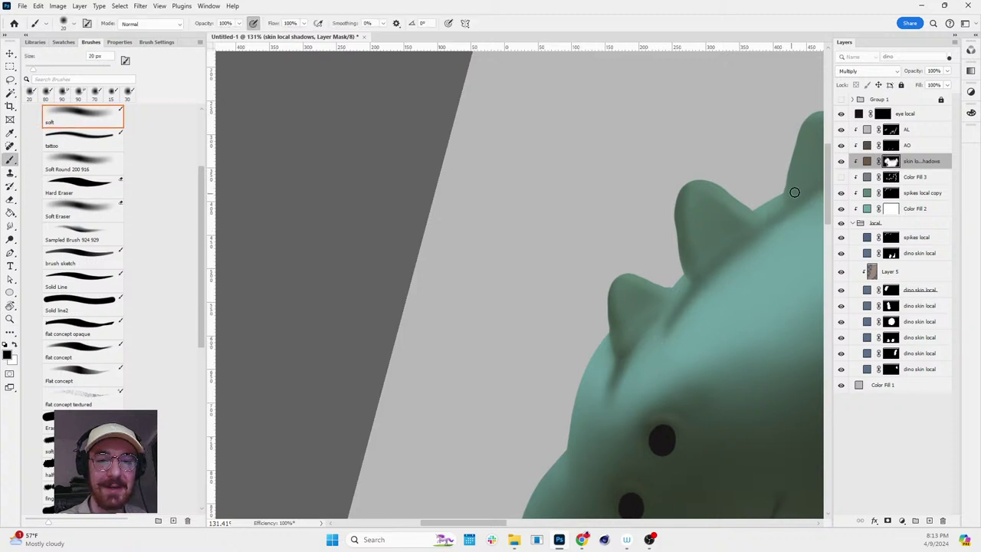
- Set a 50 px black brush and check the skin local shadows mask on its own
key("z")
left_click_drag(796, 239, 810, 223)
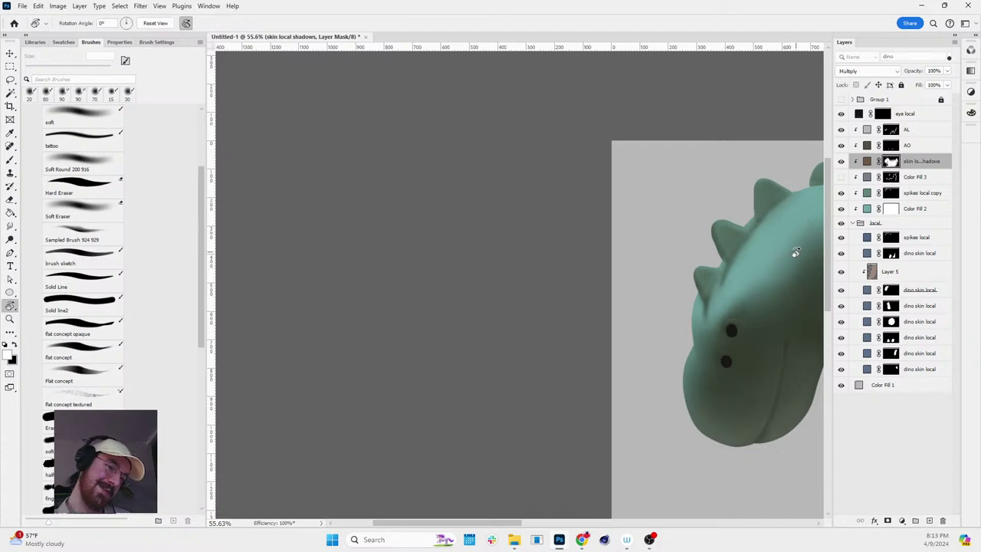
scroll(738, 274, "up", 3)
key("b")
key("bracketright")
key("bracketright")
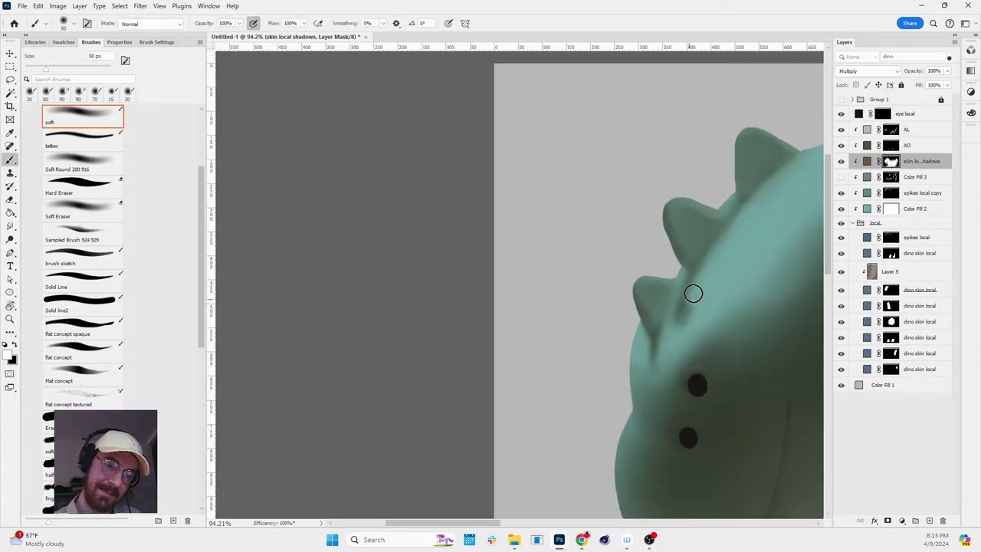
key("x")
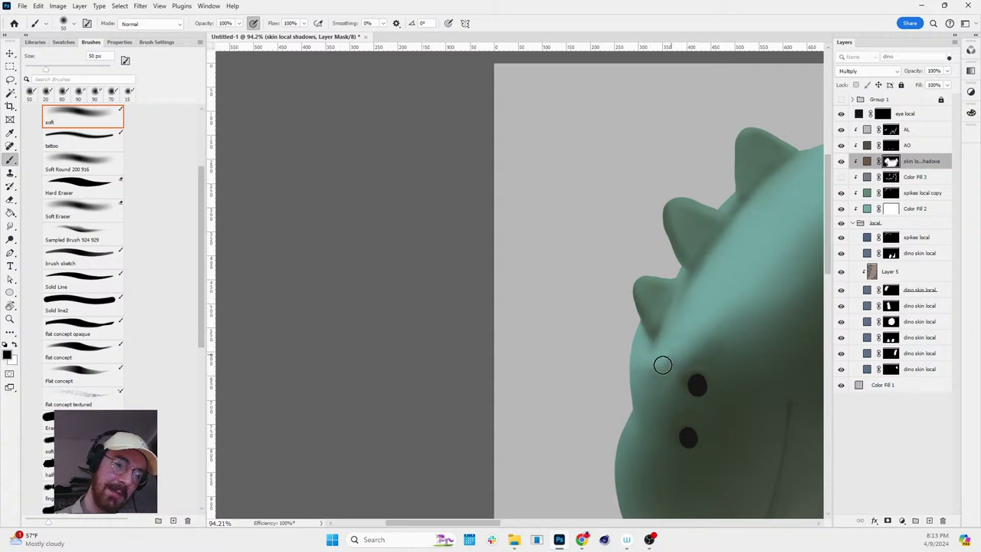
left_click(890, 162, "alt")
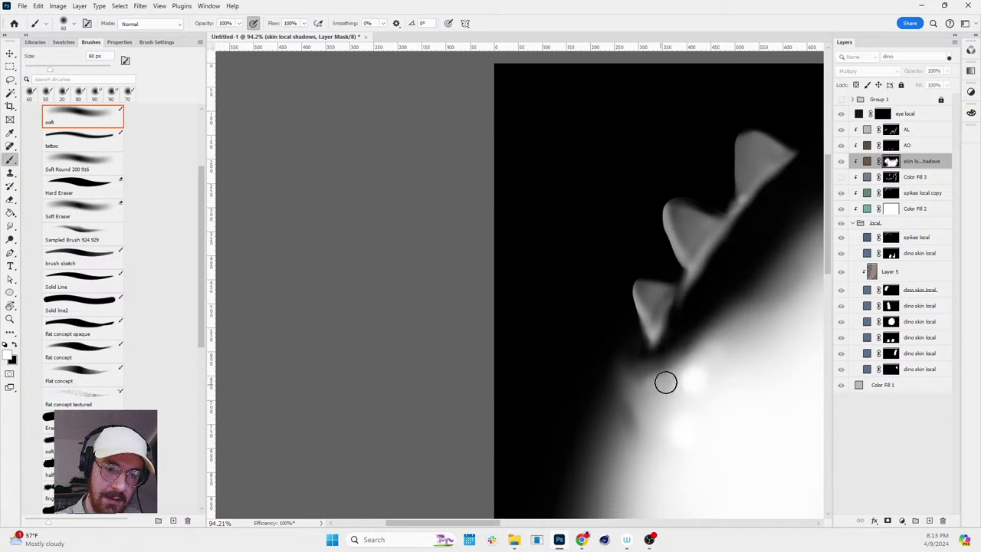
left_click(890, 163, "alt")
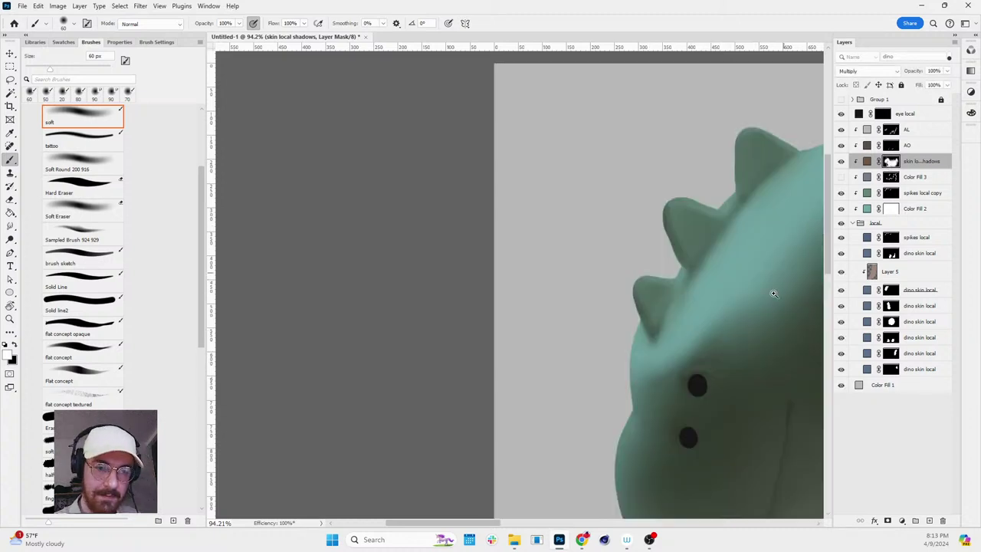
scroll(766, 299, "down", 2)
scroll(748, 309, "up", 3)
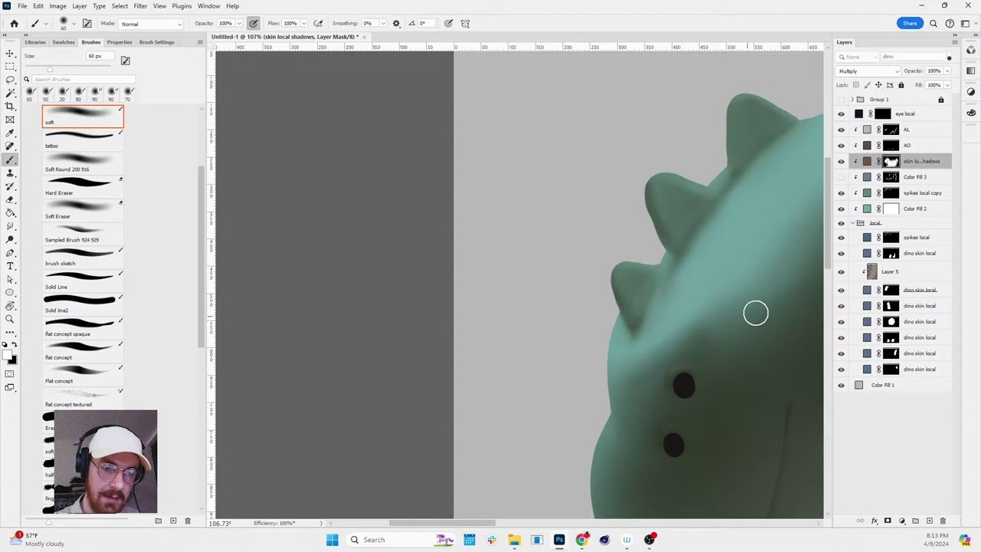
scroll(756, 313, "down", 2)
scroll(766, 299, "up", 3)
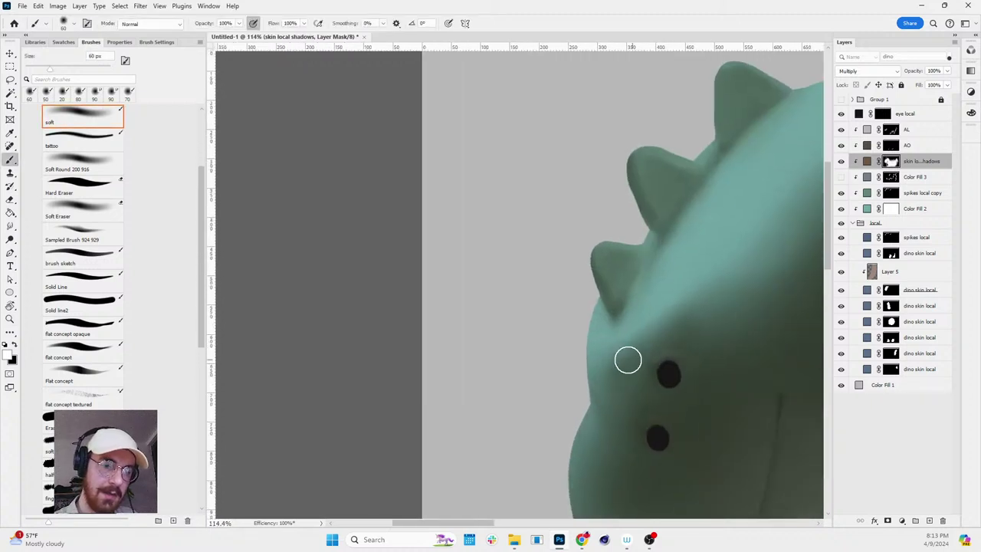
- Paint along the neck on the mask, alternating black and white while zooming near the head
key("z")
scroll(718, 290, "down", 3)
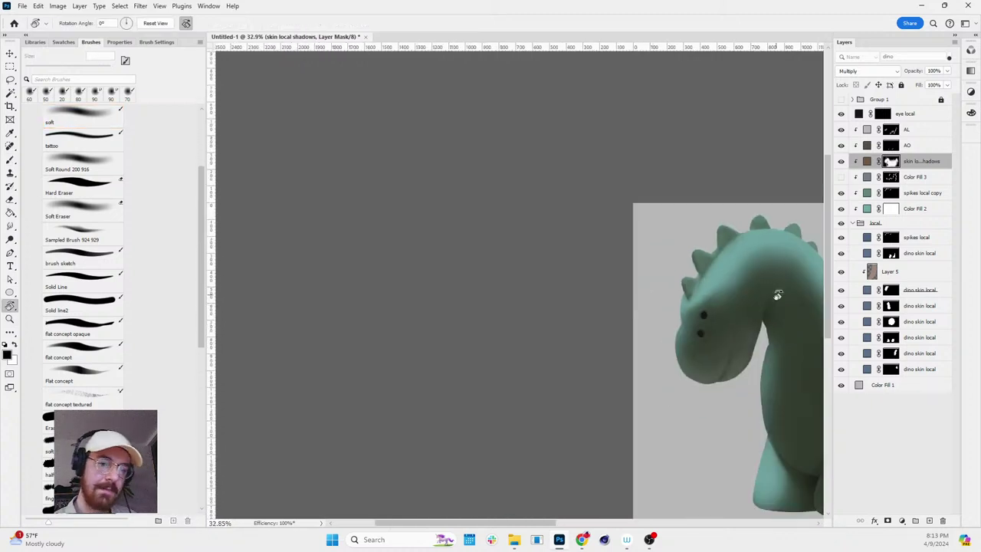
scroll(667, 302, "up", 2)
key("b")
key("x")
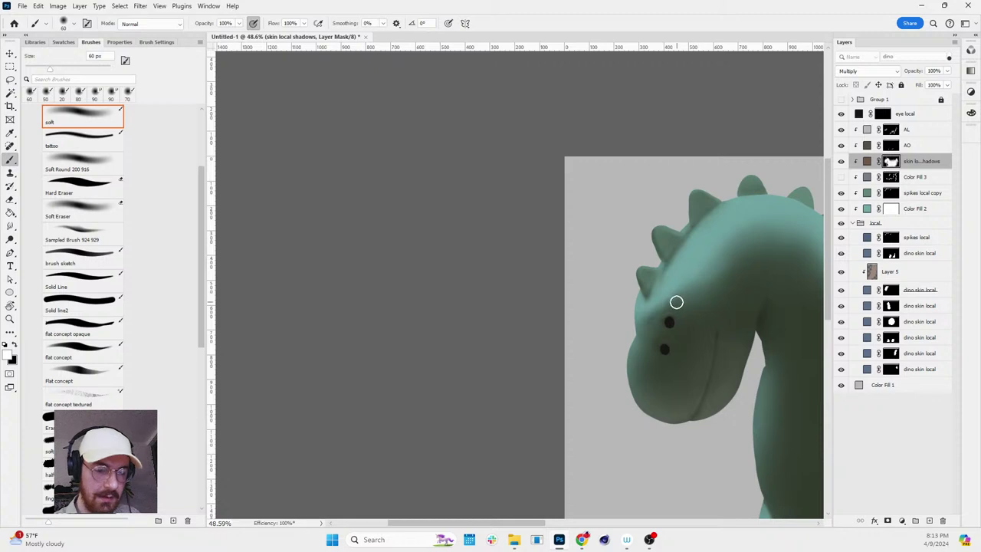
key("z")
scroll(772, 302, "up", 4)
key("b")
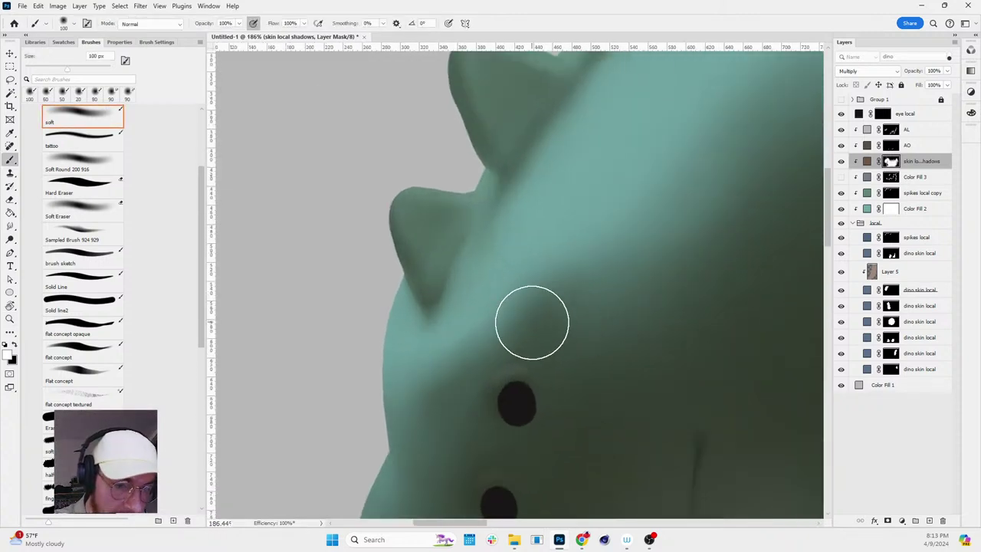
key("x")
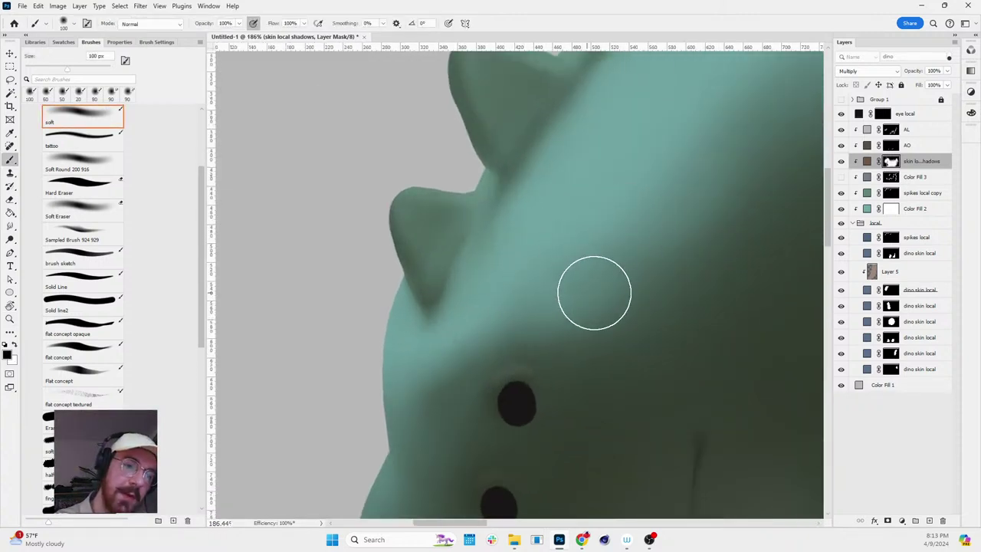
- Paint the broad neck shadow in white with a 175 px soft brush
key("z")
scroll(598, 280, "down", 4)
key("b")
scroll(613, 287, "up", 2)
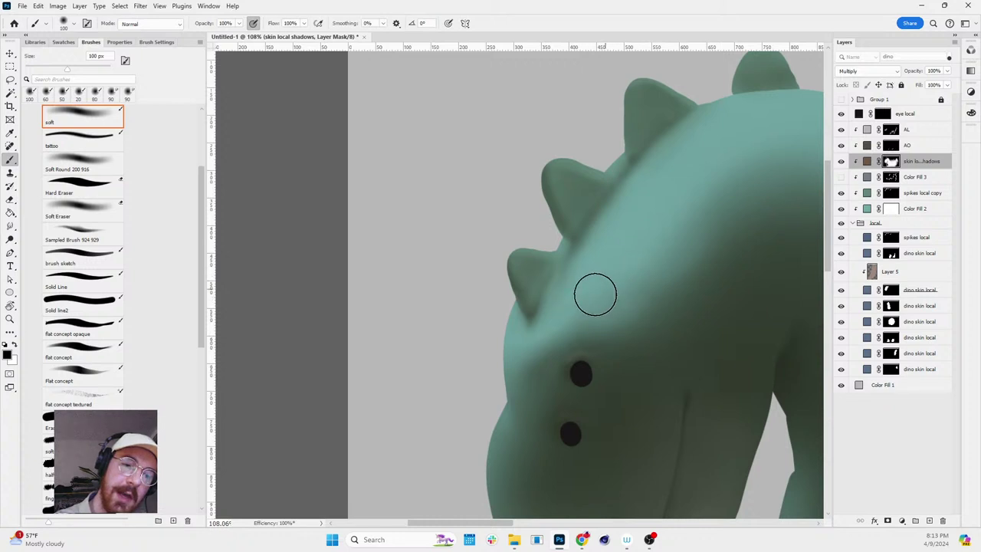
key("x")
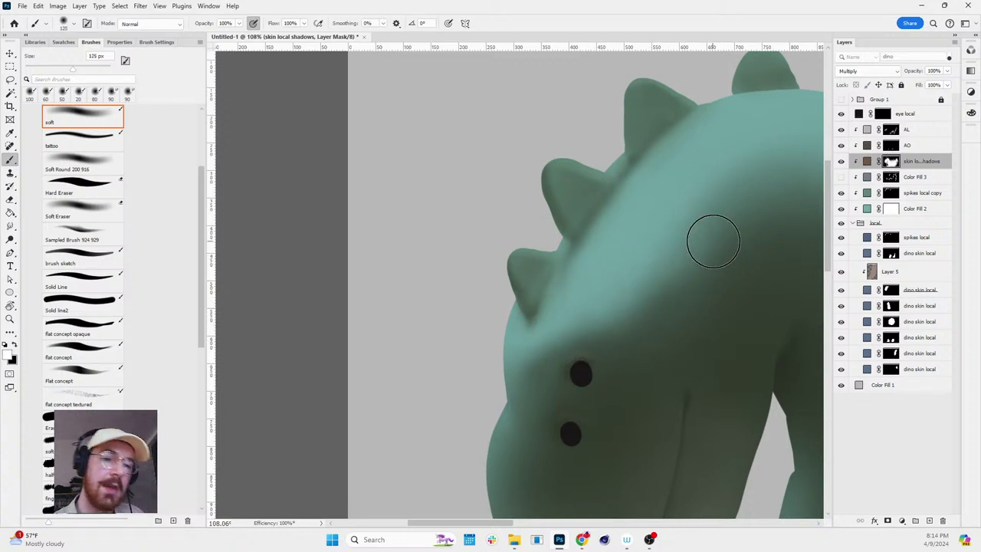
key("bracketright")
key("bracketright")
key("bracketright")
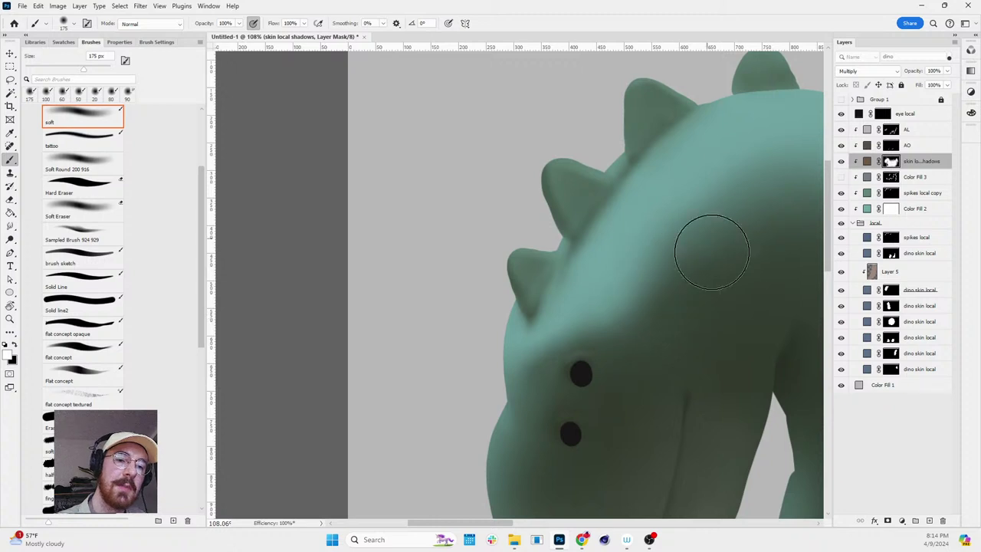
key("z")
mouse_move(746, 307)
left_mouse_down()
mouse_move(733, 291)
mouse_move(650, 324)
mouse_move(631, 266)
left_mouse_up()
- Pan across the dino's neck and zoom in gradually on the head and neck
key("space")
key("b")
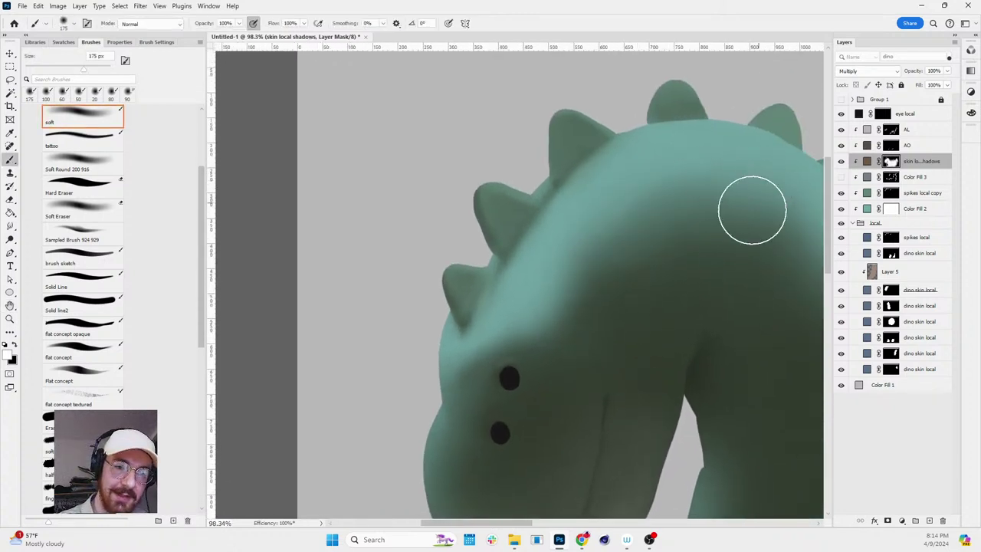
key("space")
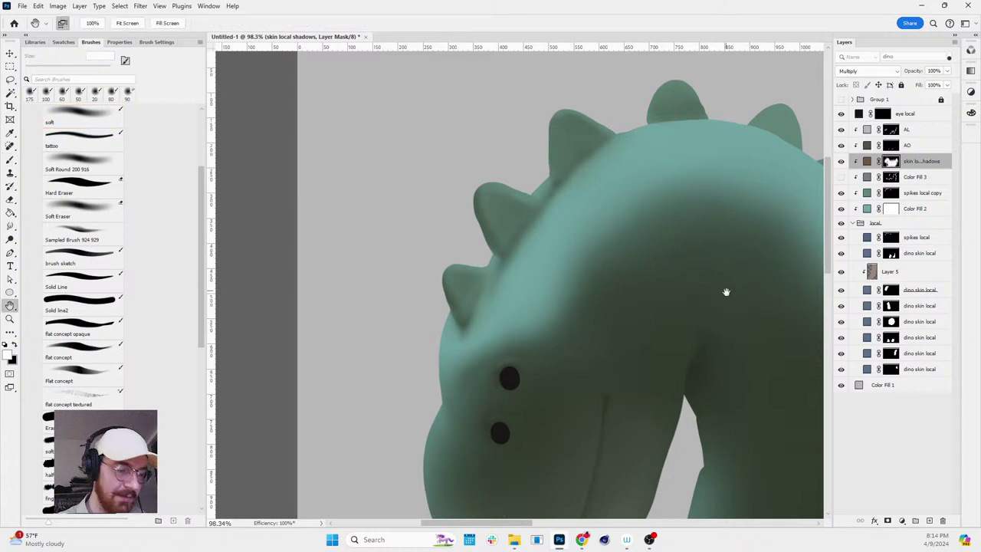
left_click_drag(725, 288, 562, 256)
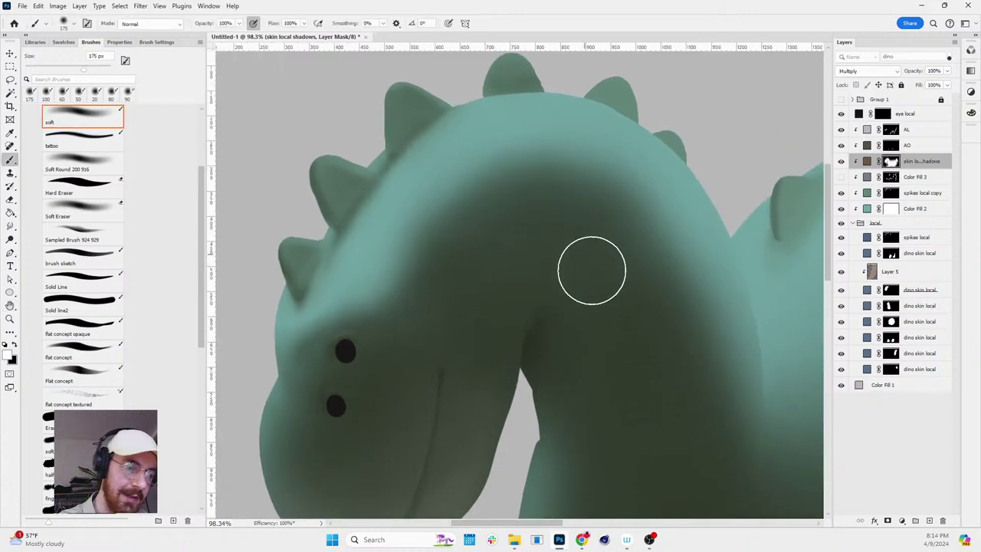
left_click(687, 294, "alt")
mouse_move(709, 313)
left_mouse_down()
mouse_move(771, 345)
mouse_move(757, 348)
mouse_move(832, 224)
left_mouse_up()
- Target the AL lighting mask with an 80 px brush, tilting the view about 15 degrees
key("b")
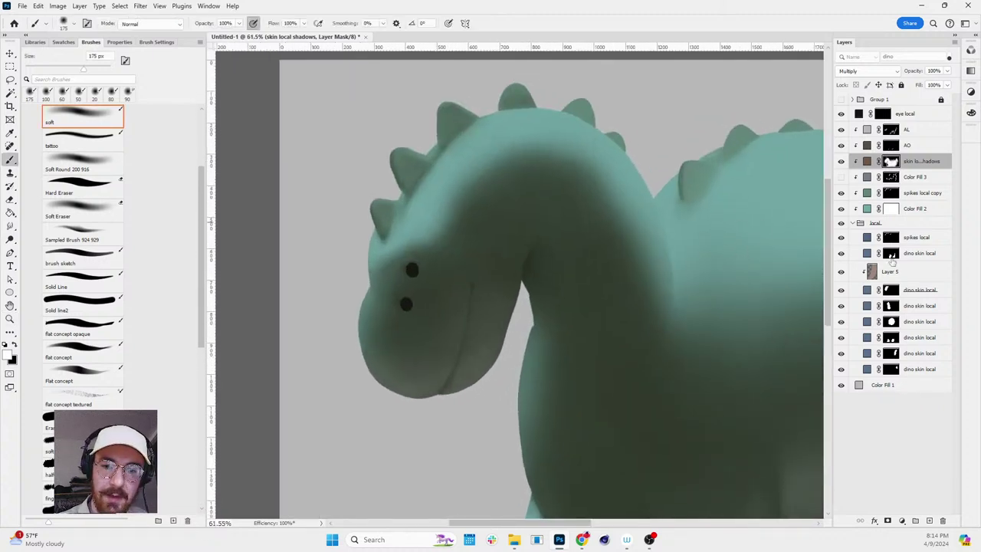
left_click(897, 130)
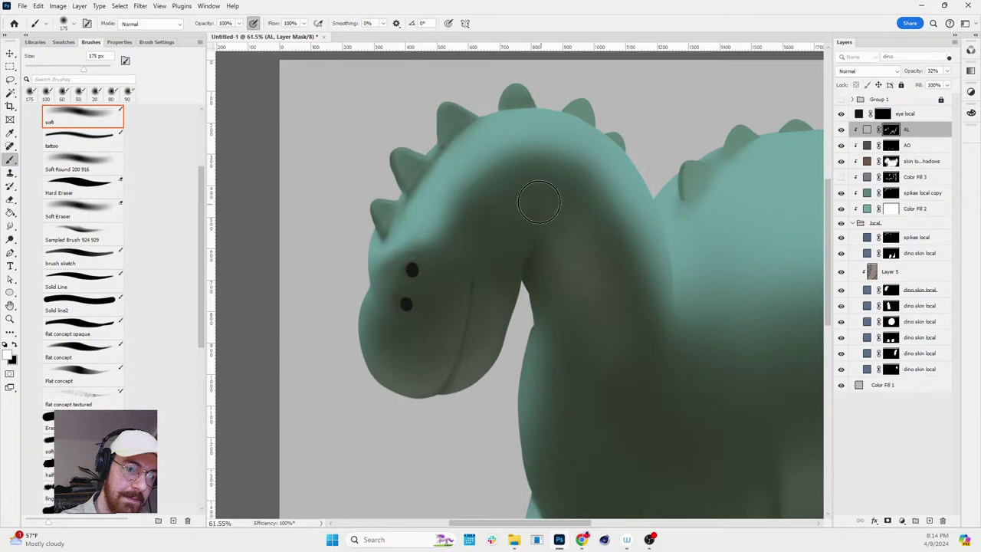
key("bracketleft")
key("bracketleft")
key("bracketleft")
key("bracketleft")
key("bracketleft")
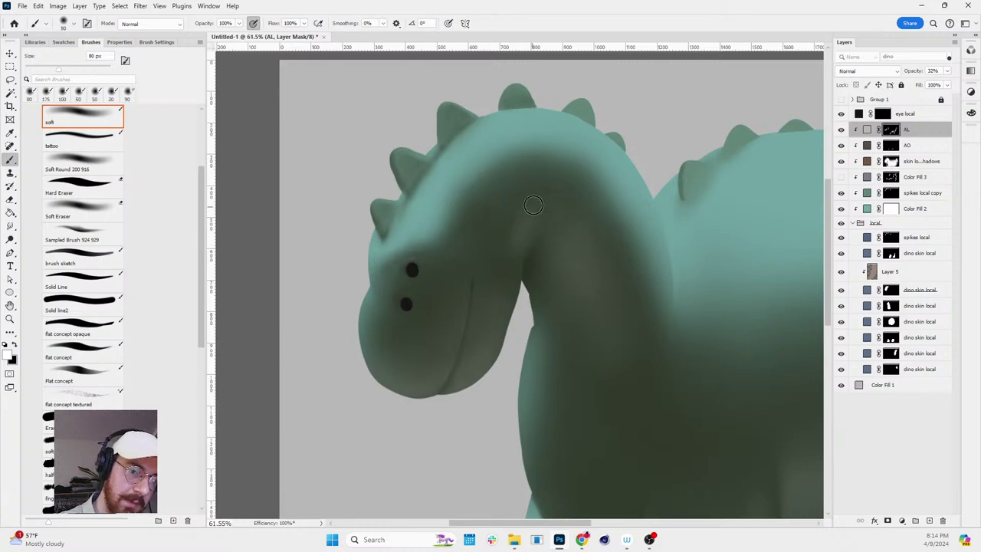
key("r")
left_click_drag(657, 150, 687, 230)
scroll(688, 230, "down", 3)
left_click_drag(690, 291, 703, 246)
- Paint the AL mask with a 200 px black/white brush, then load a skin mask selection
key("b")
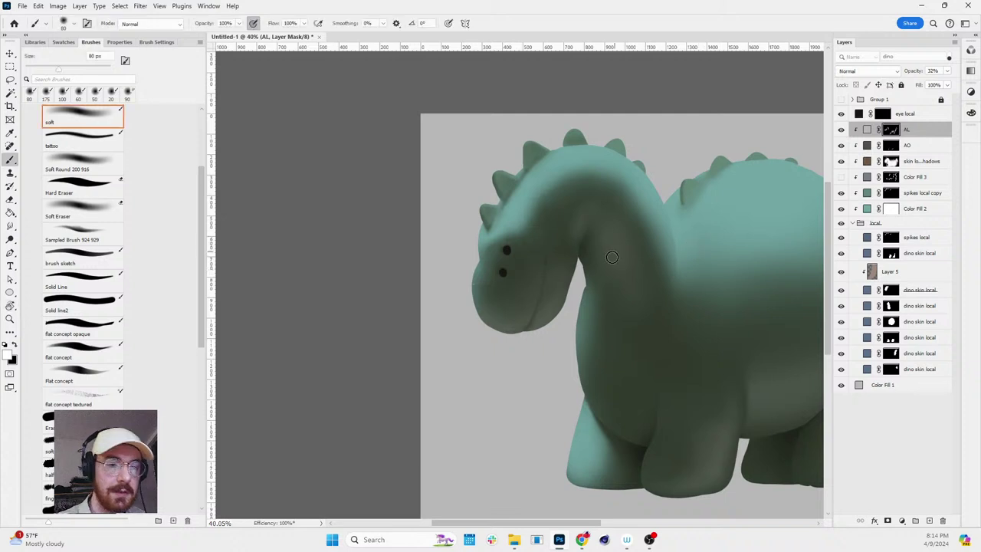
key("bracketright")
key("bracketright")
key("bracketright")
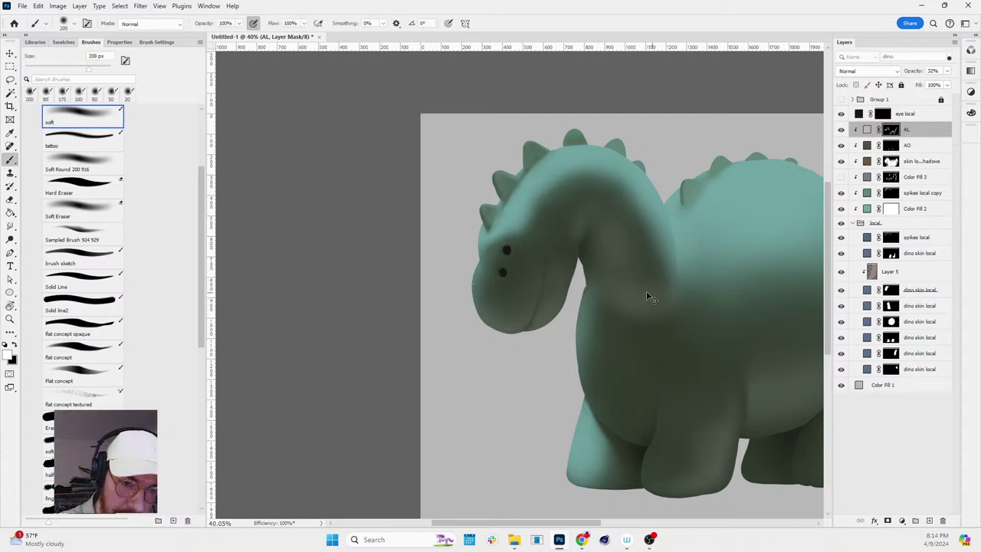
key("x")
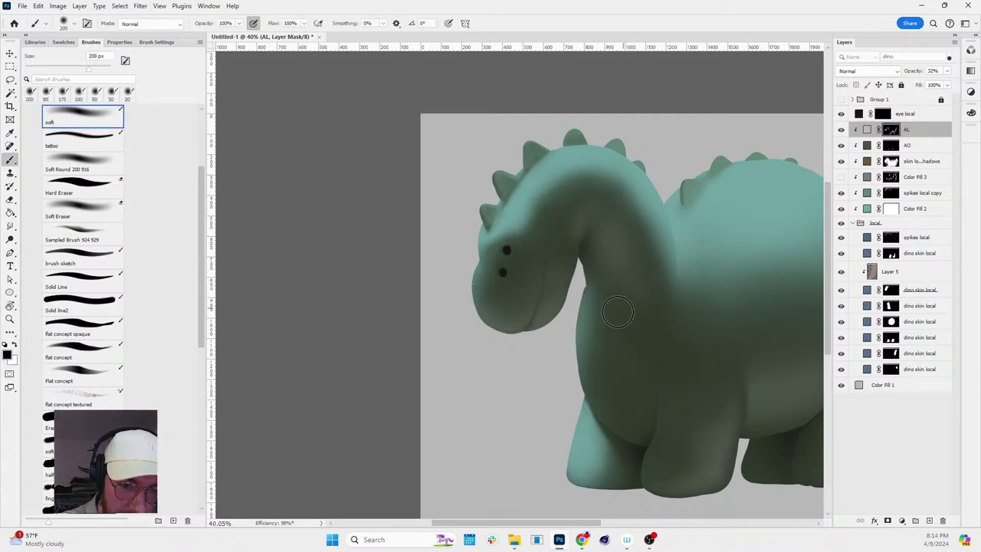
key("x")
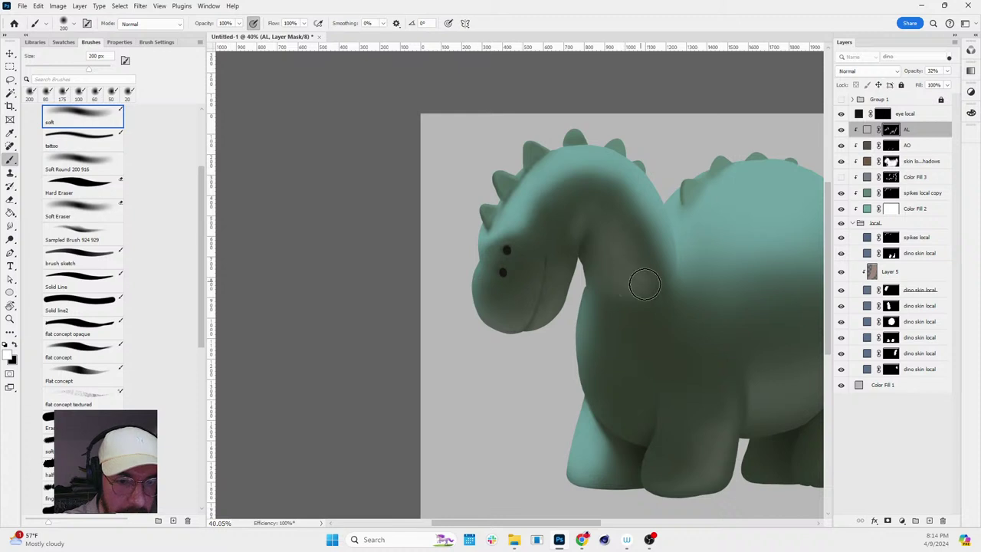
key("x")
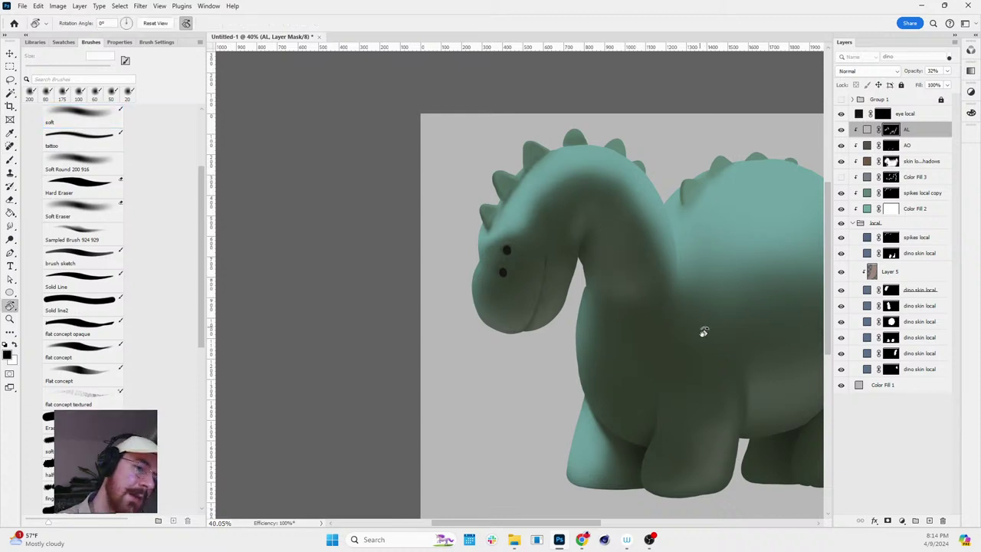
key("r")
mouse_move(703, 333)
left_mouse_down()
mouse_move(721, 292)
mouse_move(711, 278)
left_mouse_up()
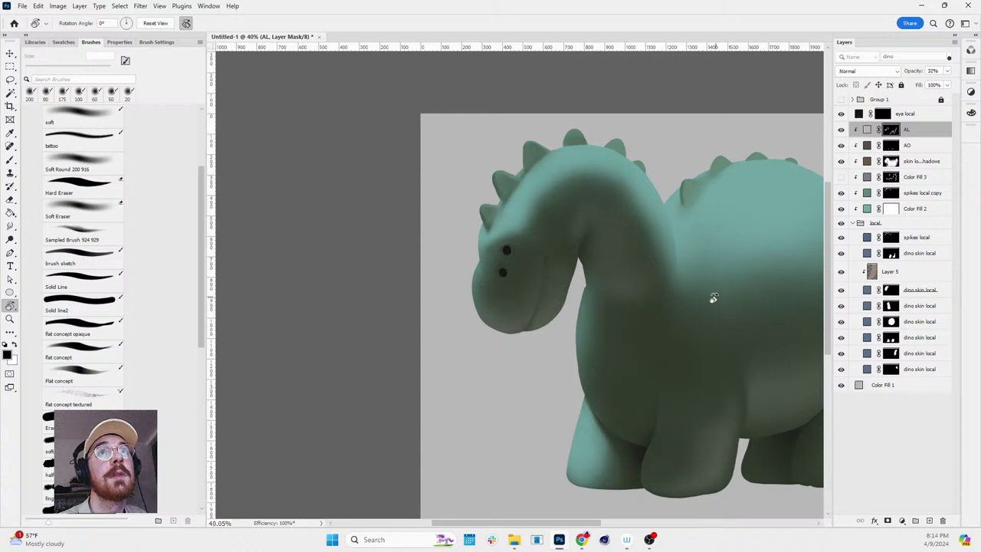
key("b")
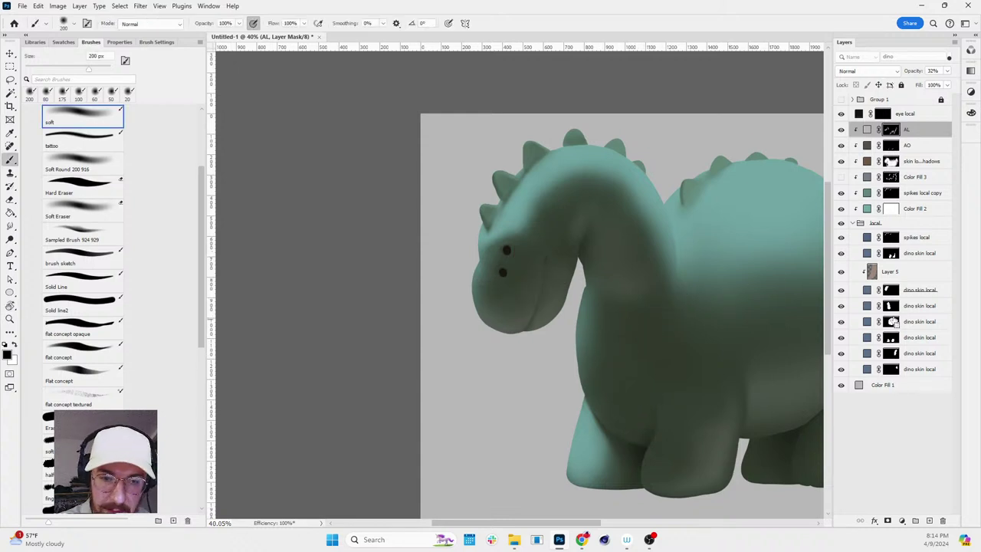
left_click(892, 322, "ctrl")
- Load the narrower neck-and-chest selection from the dino skin local masks
left_click(892, 290, "ctrl")
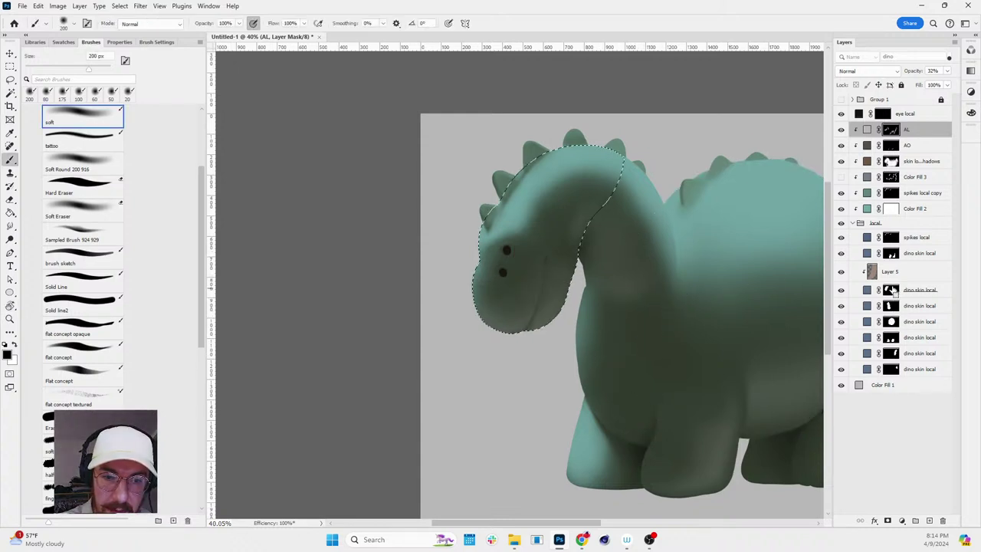
left_click(892, 306, "ctrl")
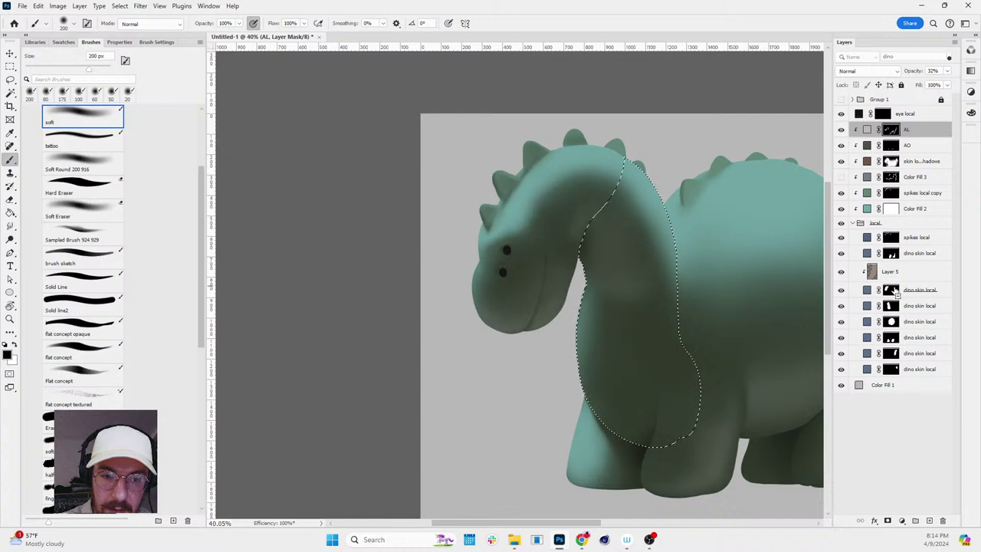
left_click(891, 253, "ctrl")
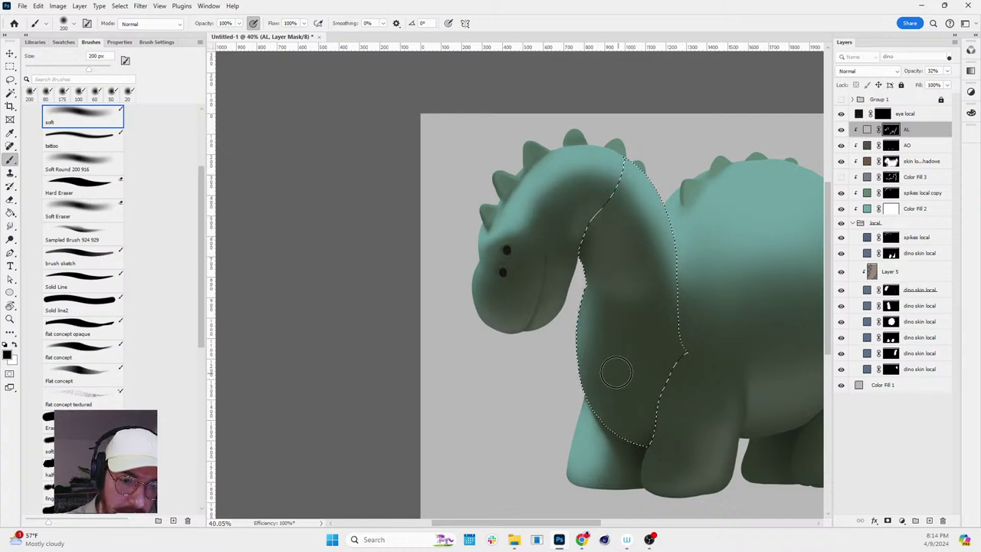
key("x")
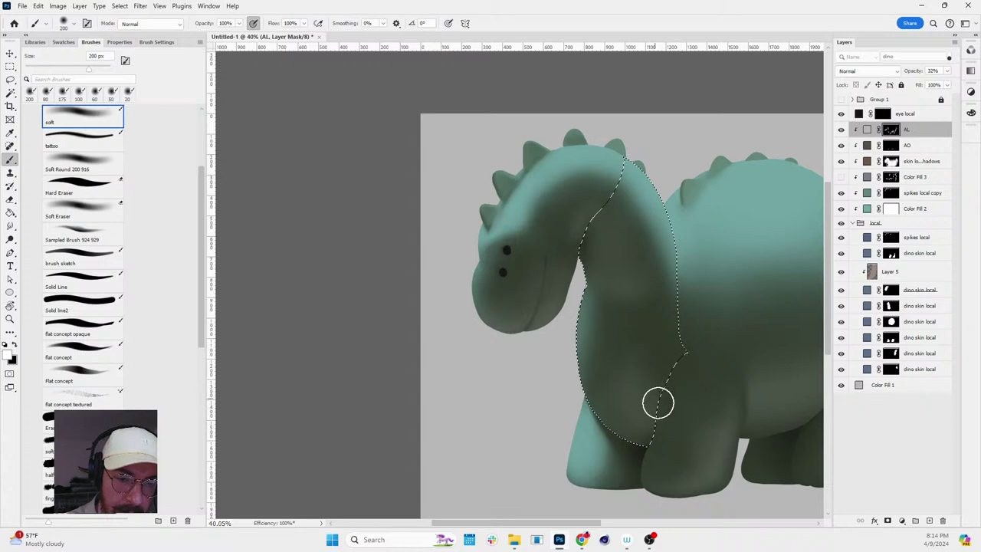
key("x")
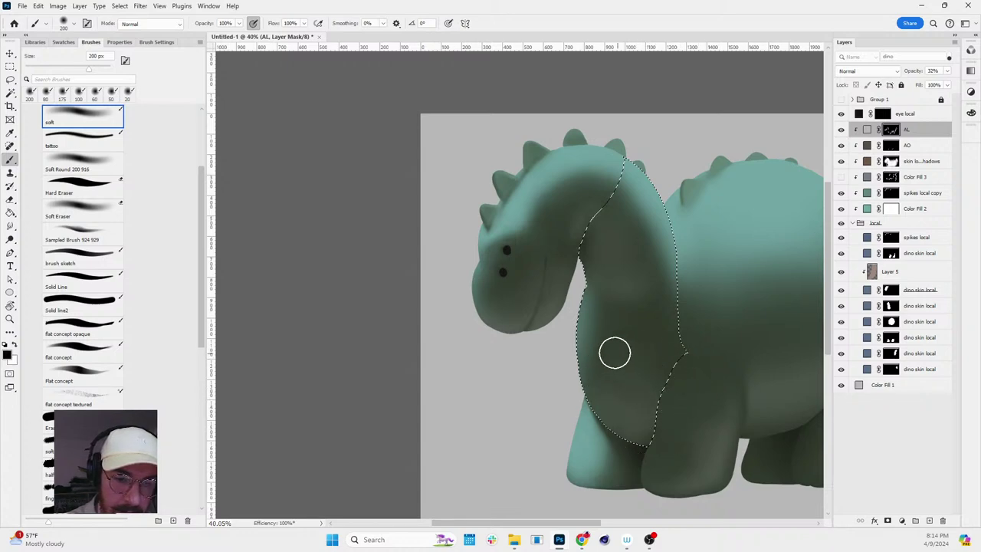
- Paint black on the AL mask over the chest with a 200 px brush, view tilted about -15 degrees
key("space")
scroll(741, 416, "up", 5)
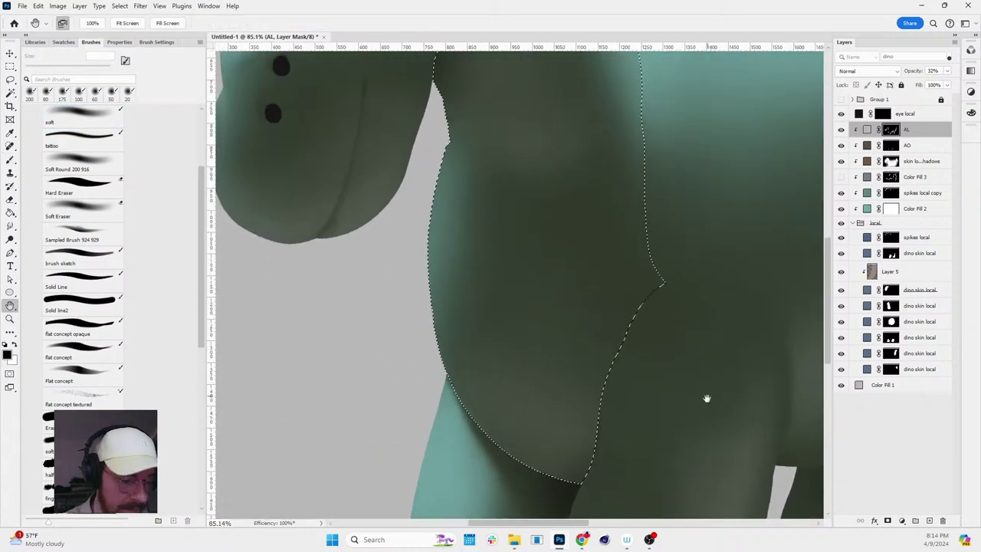
scroll(707, 399, "down", 2)
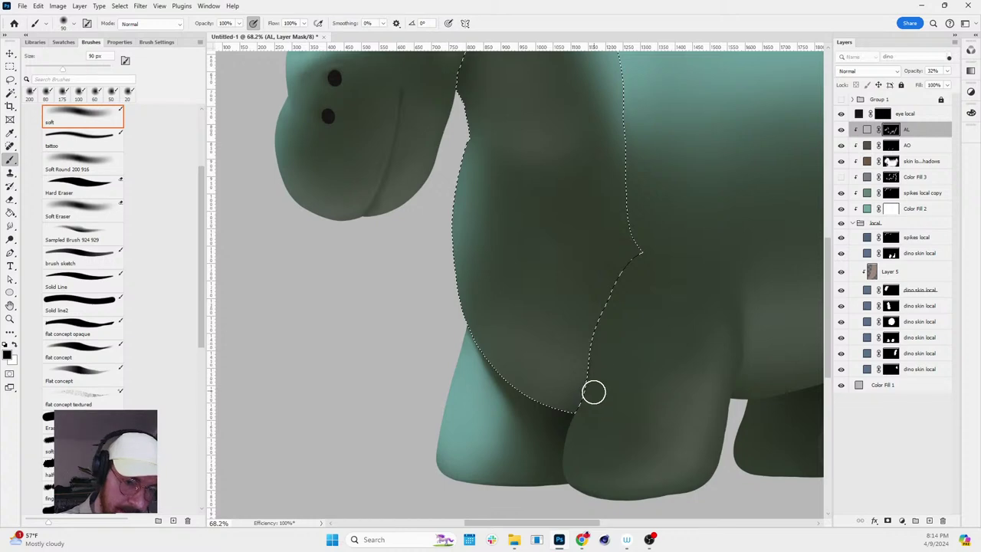
key("r")
left_click_drag(670, 267, 680, 224)
key("b")
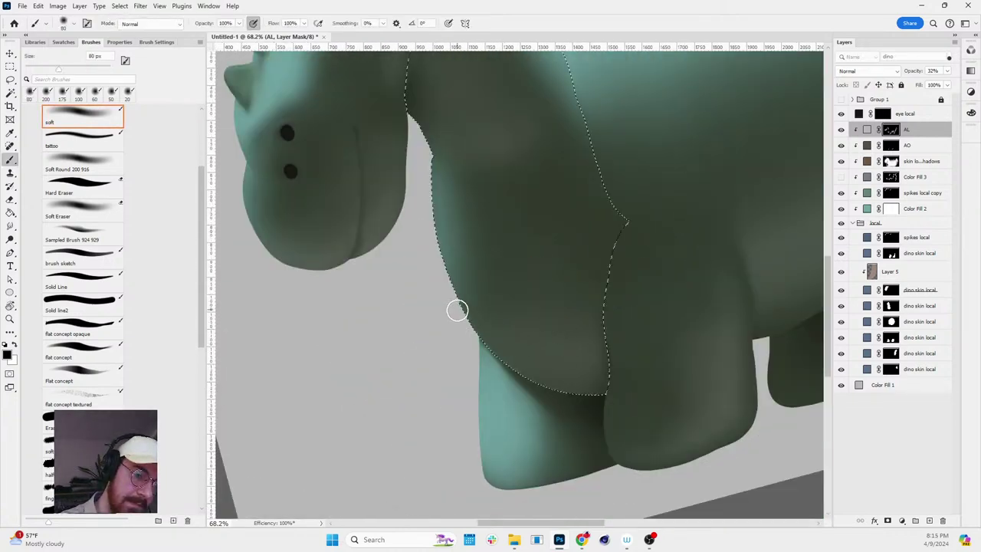
key("r")
left_click_drag(642, 332, 667, 328)
key("b")
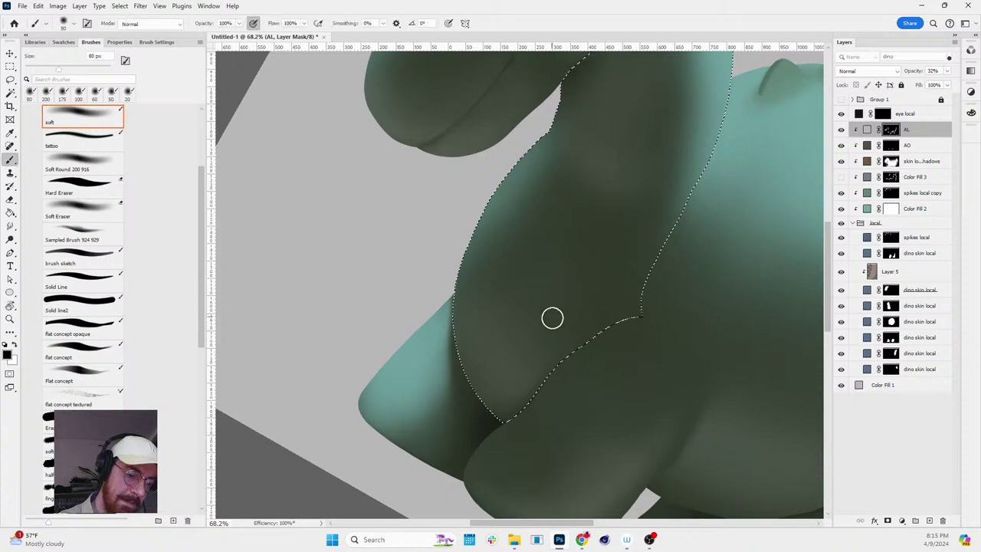
key("bracketright")
key("bracketright")
key("bracketright")
key("bracketright")
key("bracketright")
key("bracketright")
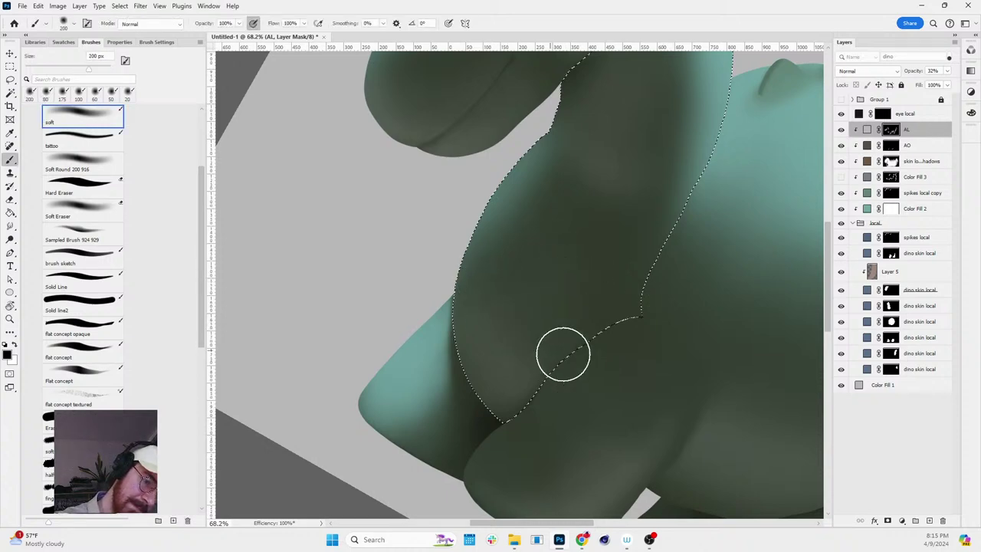
- Blend the chest shadow in white, then reset the view rotation and zoom around the chest
key("x")
key("x")
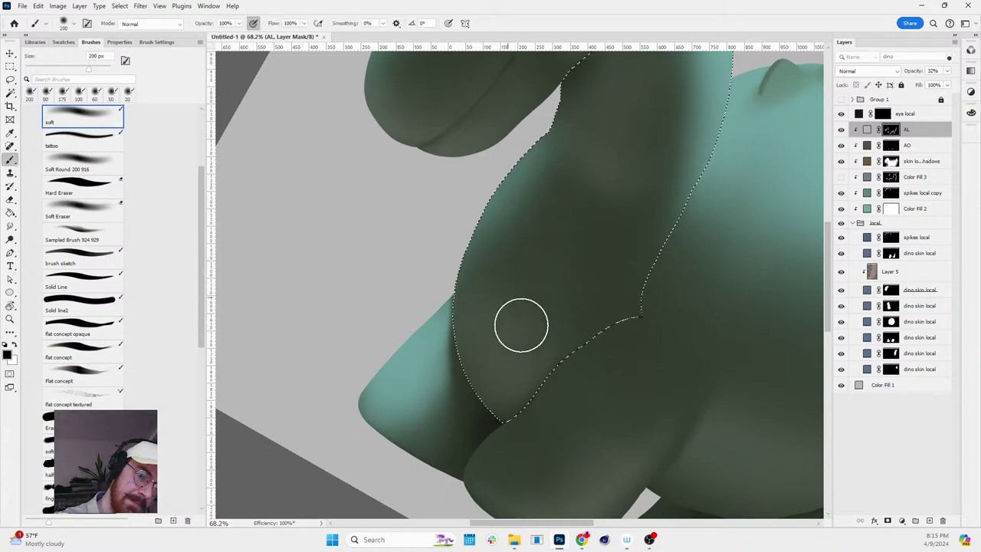
key("r")
left_click_drag(655, 350, 762, 251)
key("Escape")
key("z")
scroll(762, 252, "down", 3)
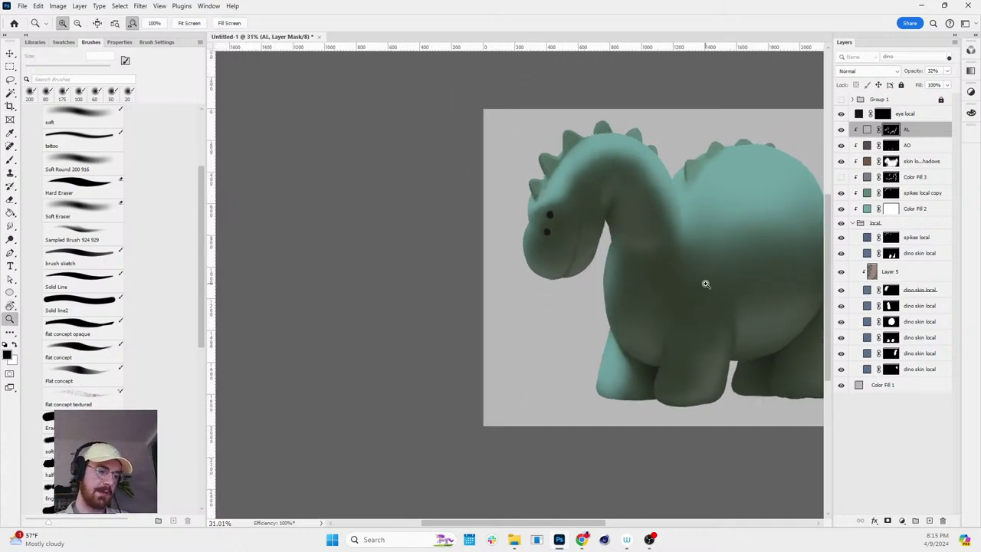
key("r")
scroll(576, 223, "down", 1)
scroll(620, 197, "up", 2)
scroll(653, 162, "down", 2)
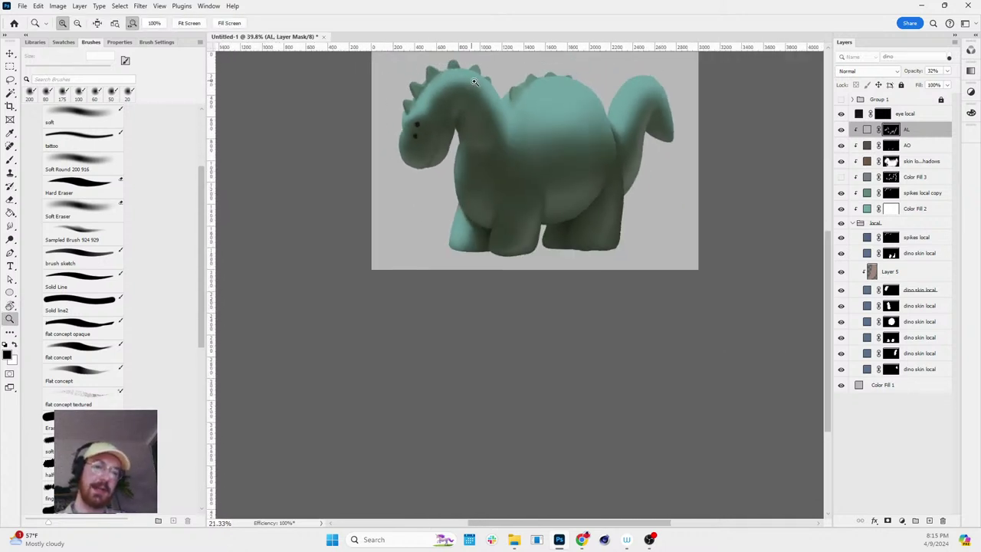
scroll(628, 146, "up", 3)
scroll(605, 131, "down", 2)
scroll(582, 117, "up", 1)
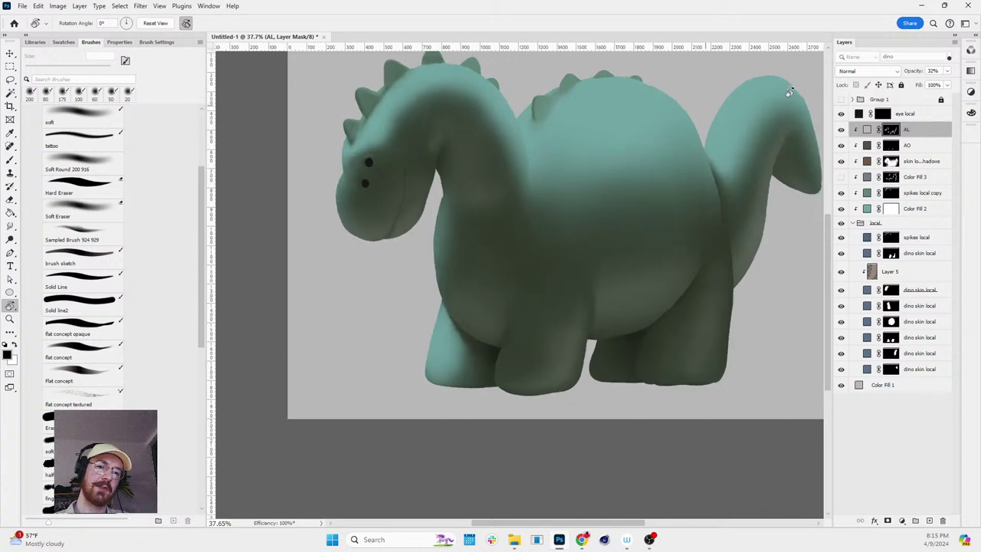
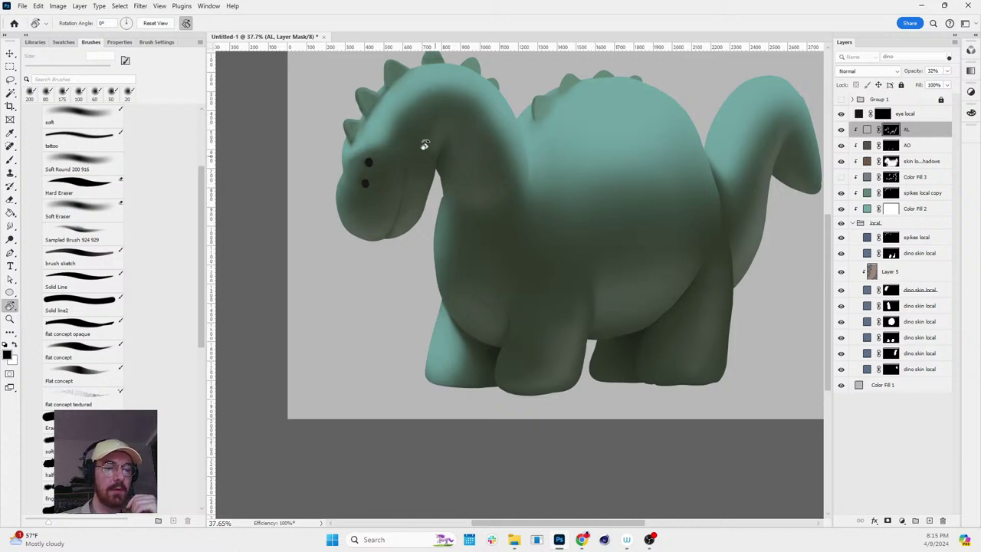
- Target the AL layer's pixels and try its opacity at 4%, then at 72%
left_click(947, 71)
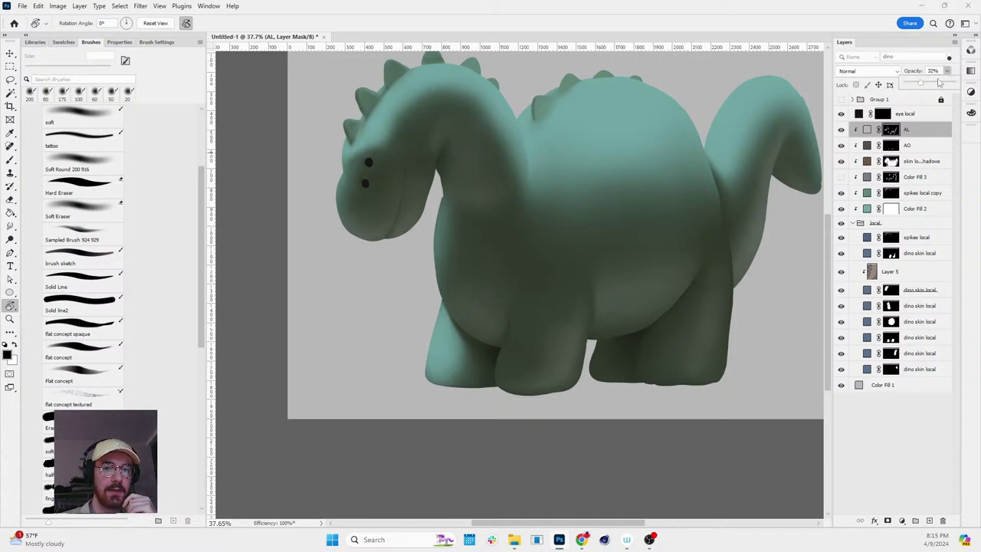
left_click(867, 130)
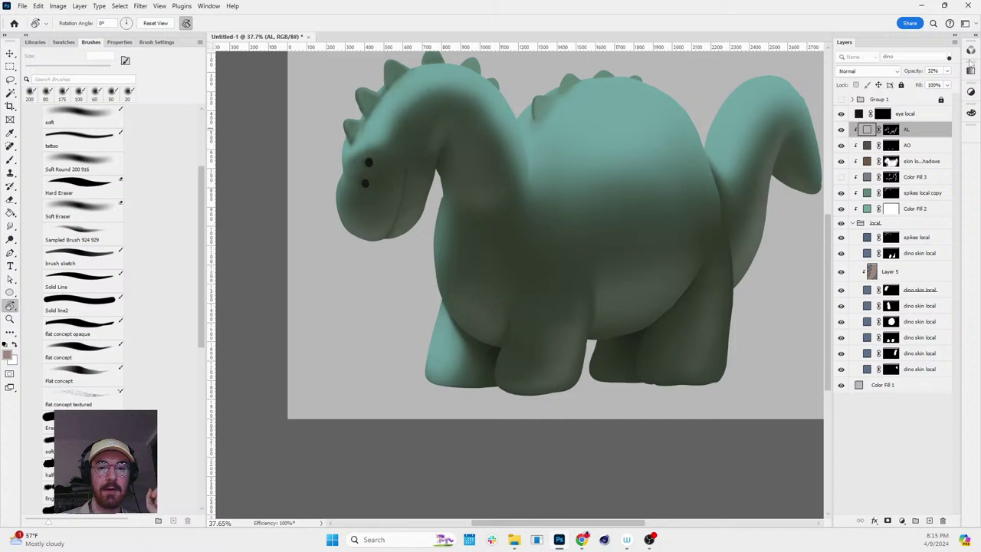
left_click(947, 71)
left_click_drag(909, 85, 909, 85)
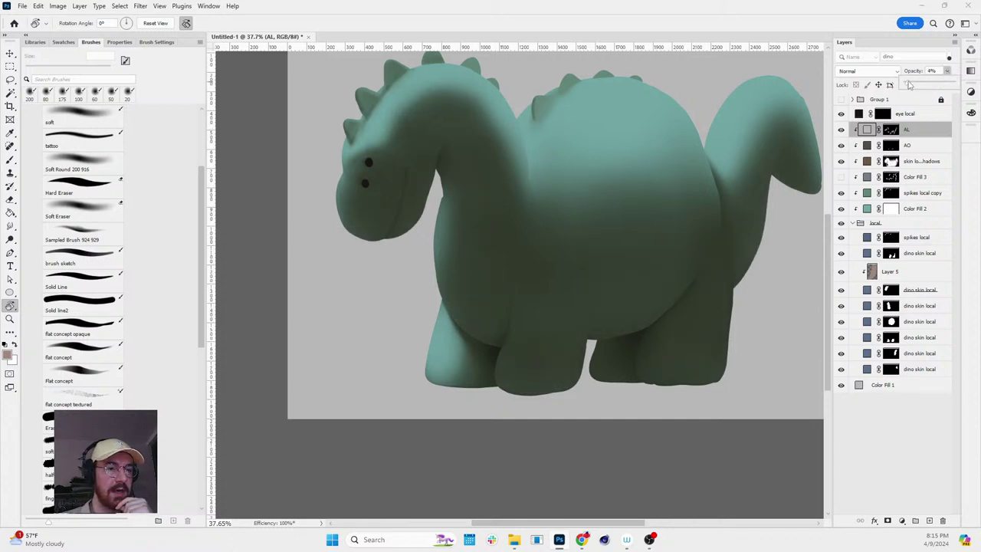
key("h")
left_click_drag(736, 151, 657, 195)
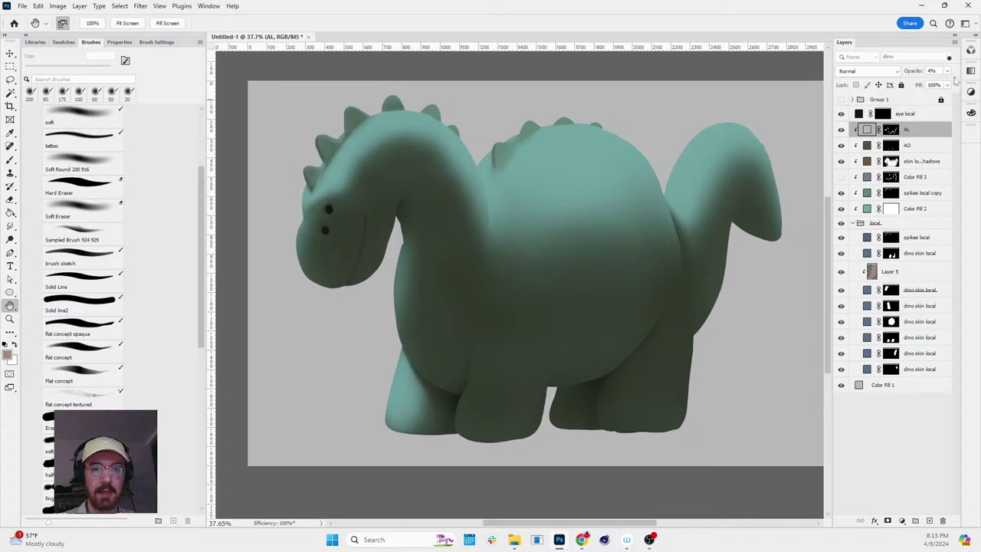
left_click(947, 71)
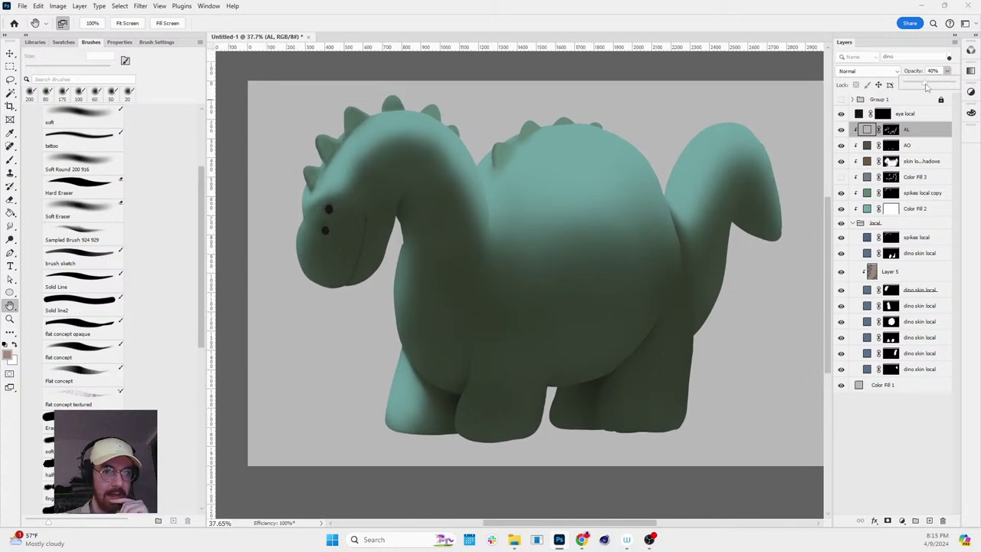
left_click_drag(926, 87, 937, 81)
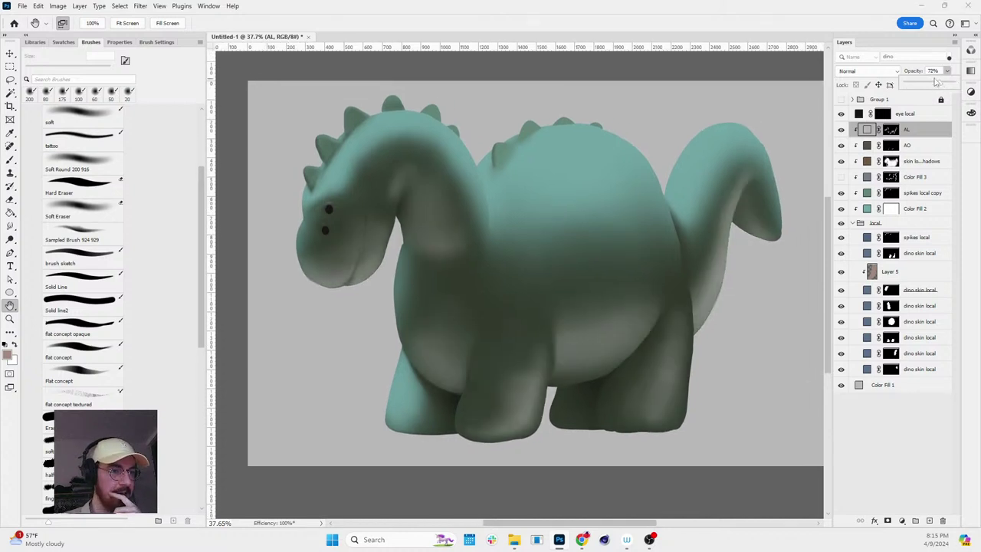
- Rotate and zoom the canvas to inspect the dinosaur's shading with AL at 72%
key("r")
scroll(716, 163, "down", 3)
left_click_drag(716, 163, 690, 268)
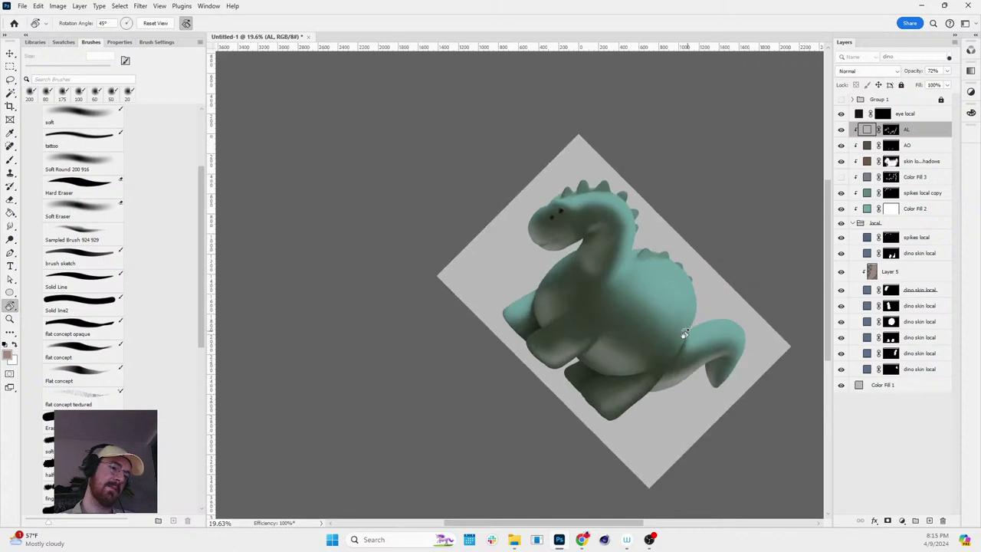
key("Escape")
key("z")
scroll(700, 206, "up", 2)
left_click_drag(700, 205, 649, 201)
scroll(579, 176, "up", 3)
key("r")
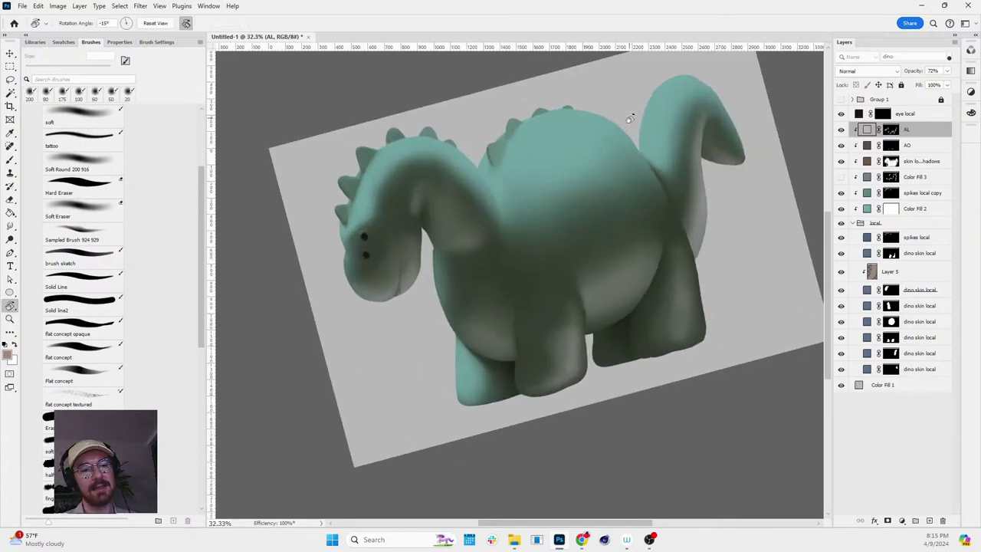
left_click_drag(701, 124, 716, 152)
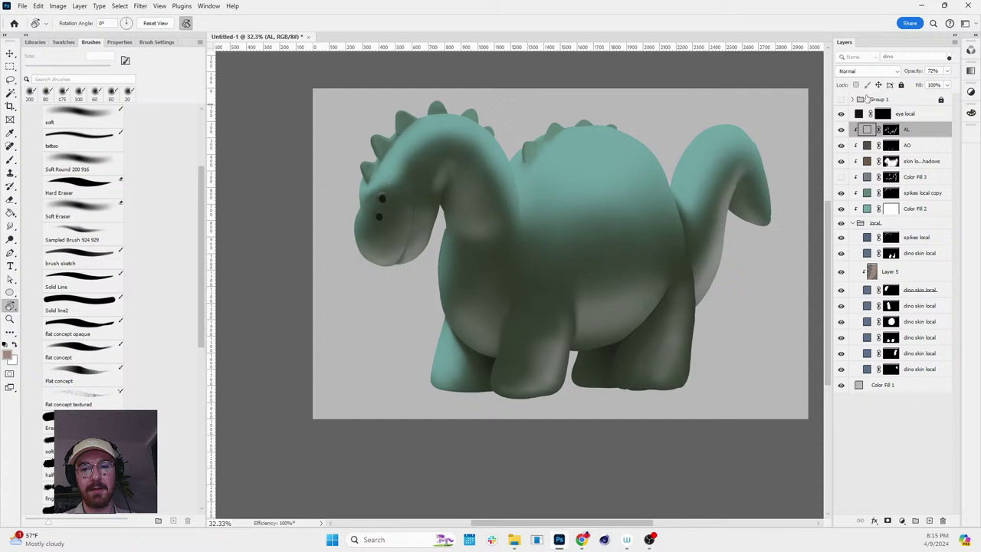
- Toggle AL visibility to compare, then settle its opacity at 30%
left_click(948, 71)
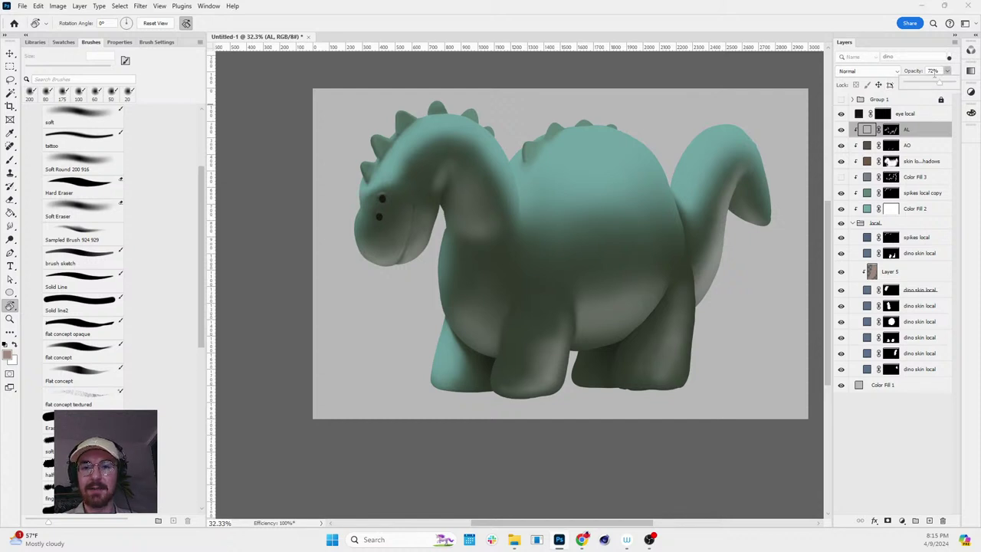
left_click(841, 129)
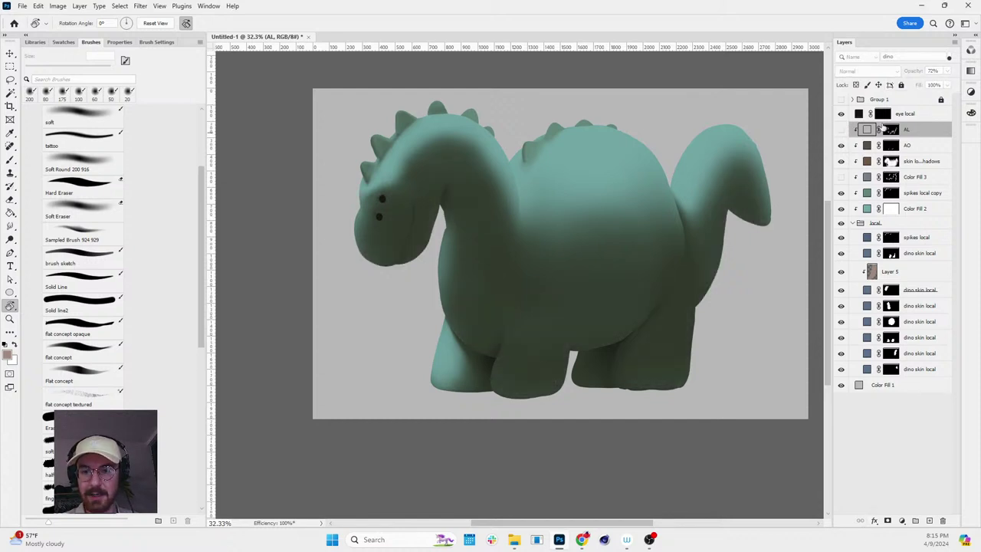
left_click(840, 129)
left_click(948, 71)
left_click_drag(942, 82, 916, 84)
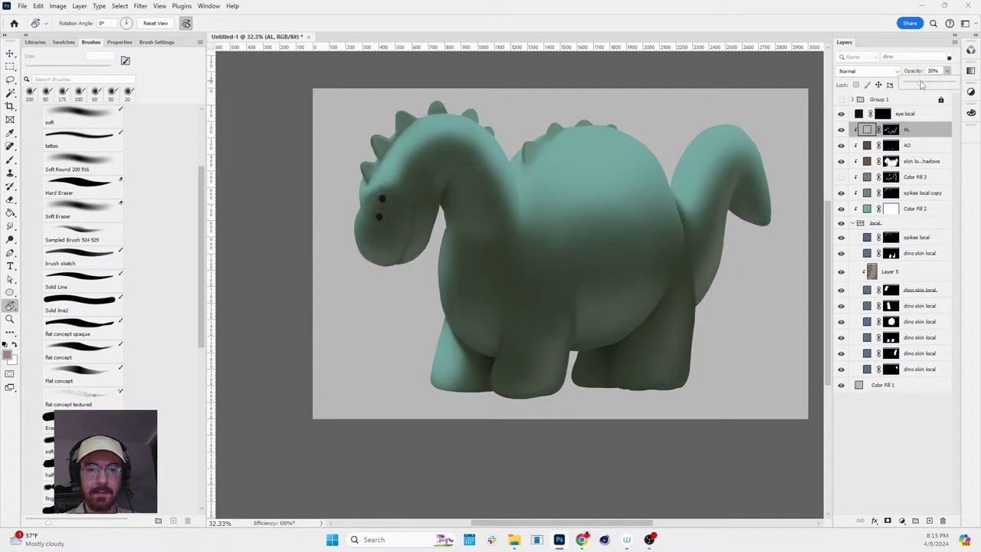
left_click(955, 445)
- Add a Solid Color fill layer in a slightly desaturated blue-grey
left_click(902, 520)
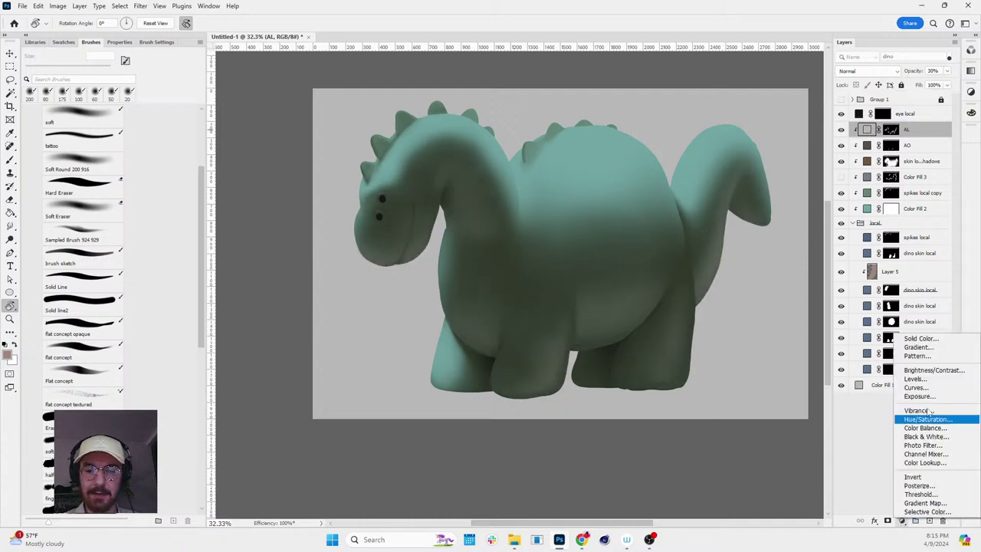
left_click(905, 338)
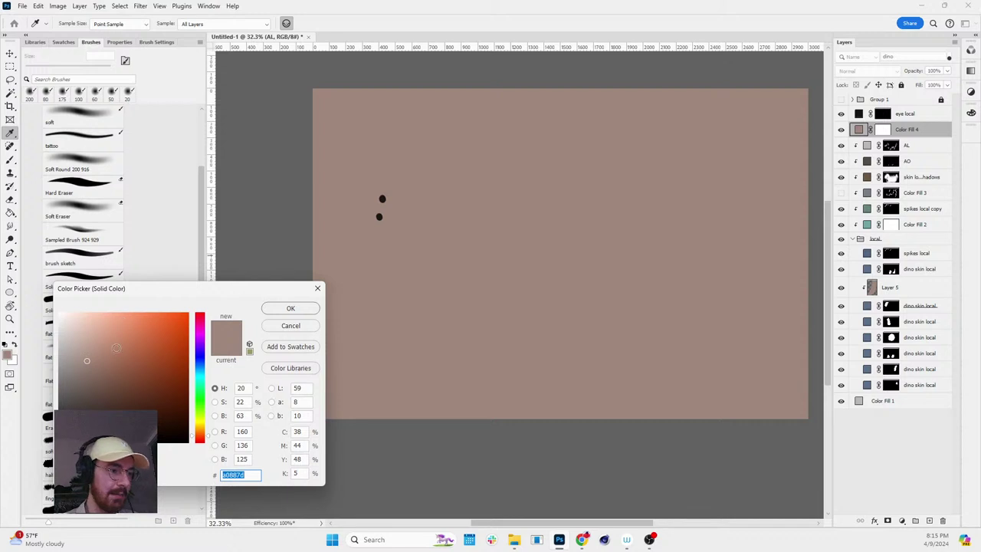
left_click(199, 365)
left_click(98, 366)
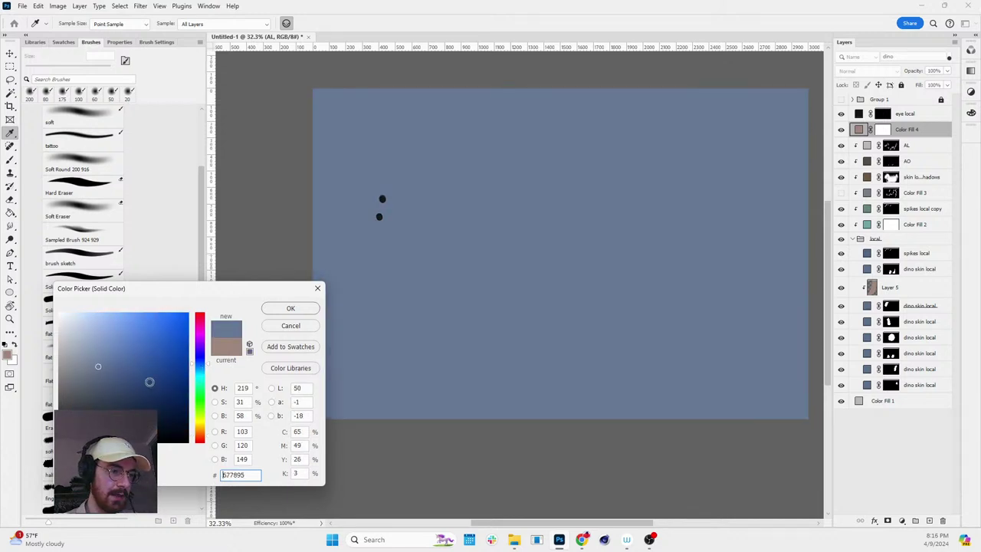
left_click_drag(96, 367, 84, 370)
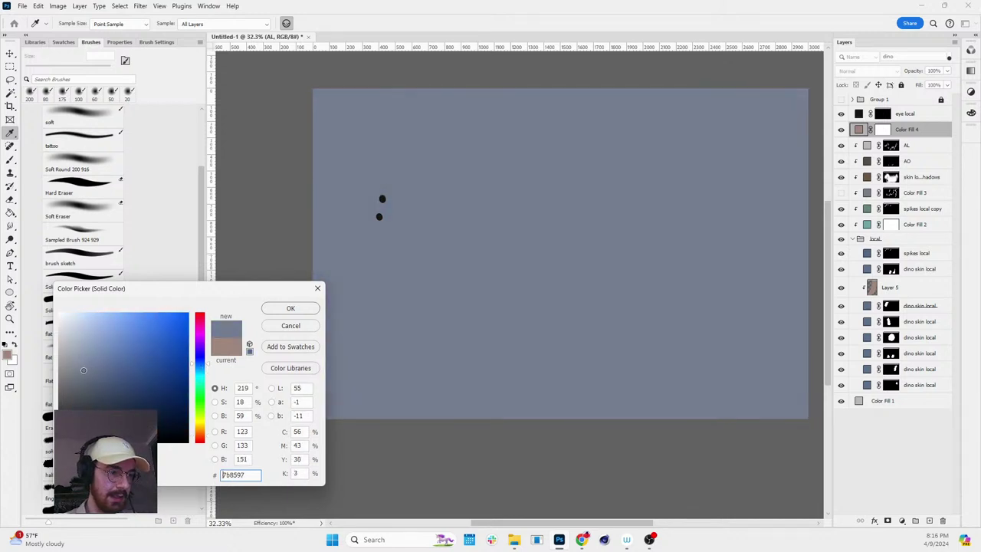
left_click(289, 307)
- Set the fill layer to Screen, invert its mask to black, and name it DL
key("r")
left_click(894, 73)
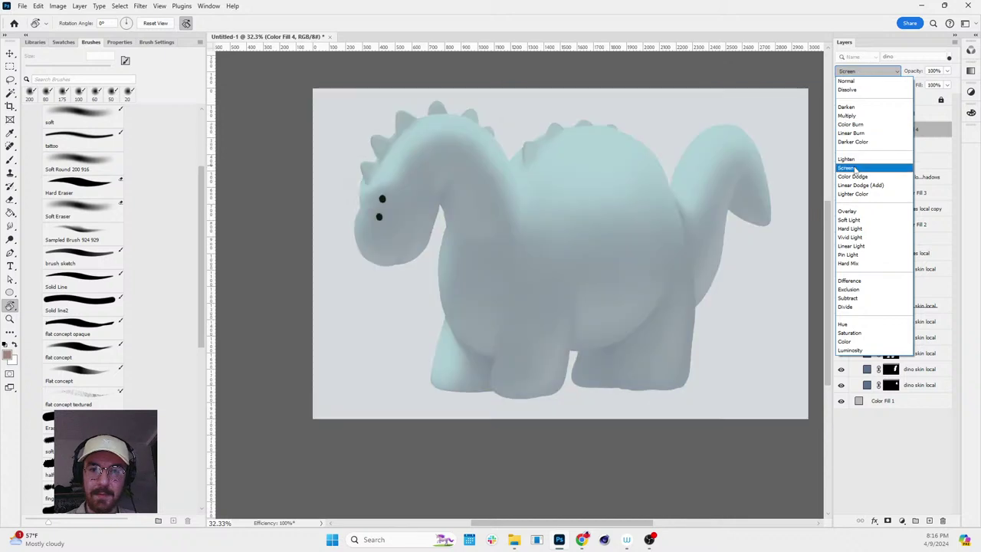
left_click(866, 165)
left_click(882, 129)
key("ctrl+i")
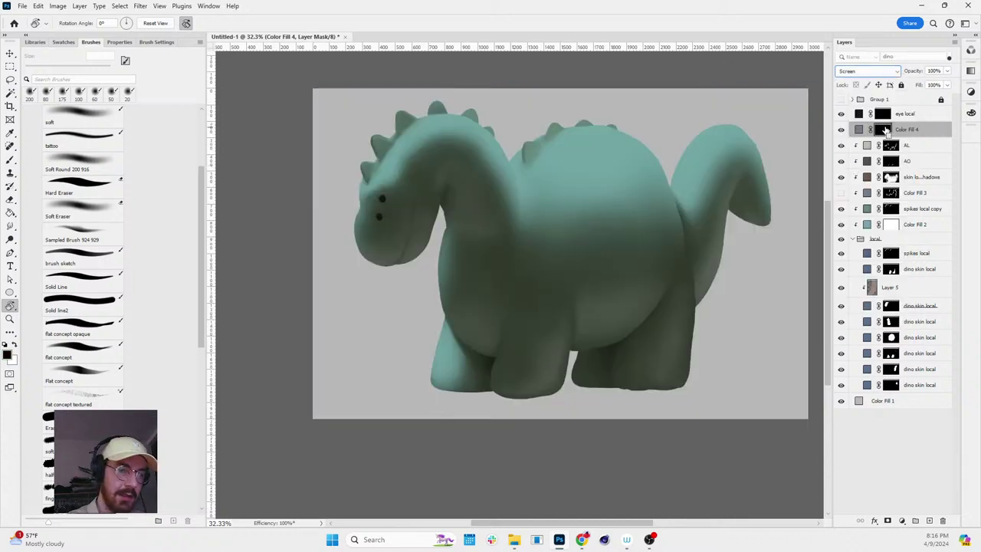
double_click(909, 129)
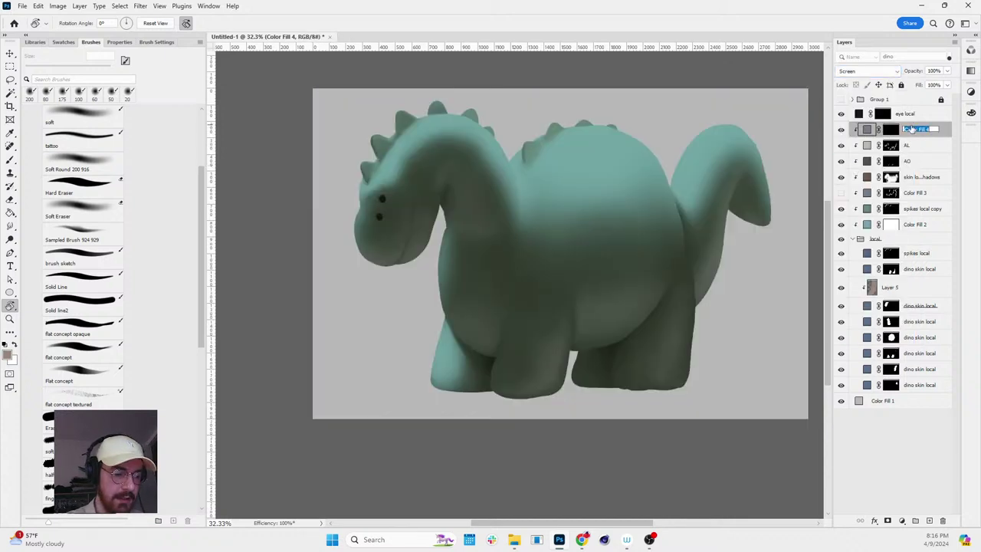
key("Return")
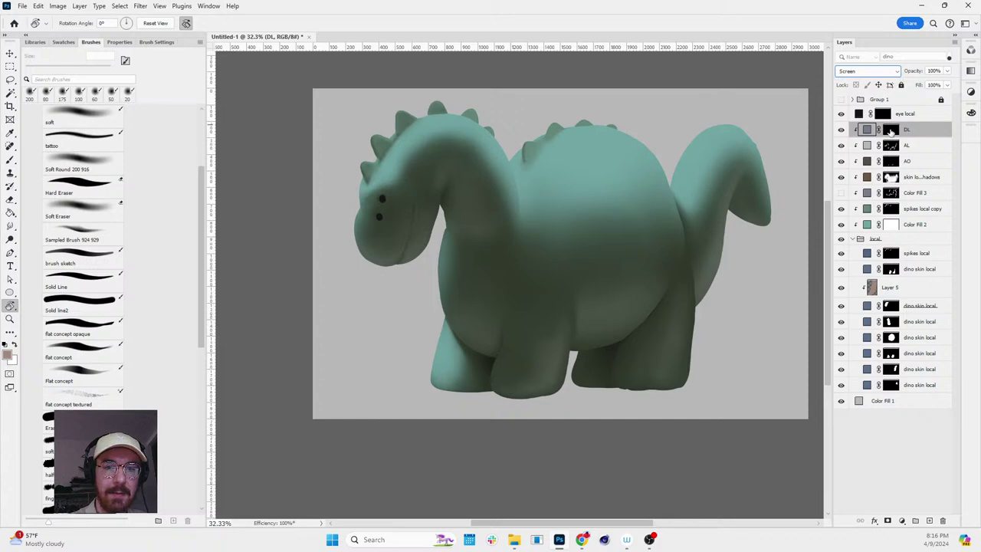
- Load the dino skin mask as a selection and paint direct light onto the upper belly on the DL mask
left_click(891, 129)
left_click_drag(568, 162, 692, 186)
key("Escape")
key("z")
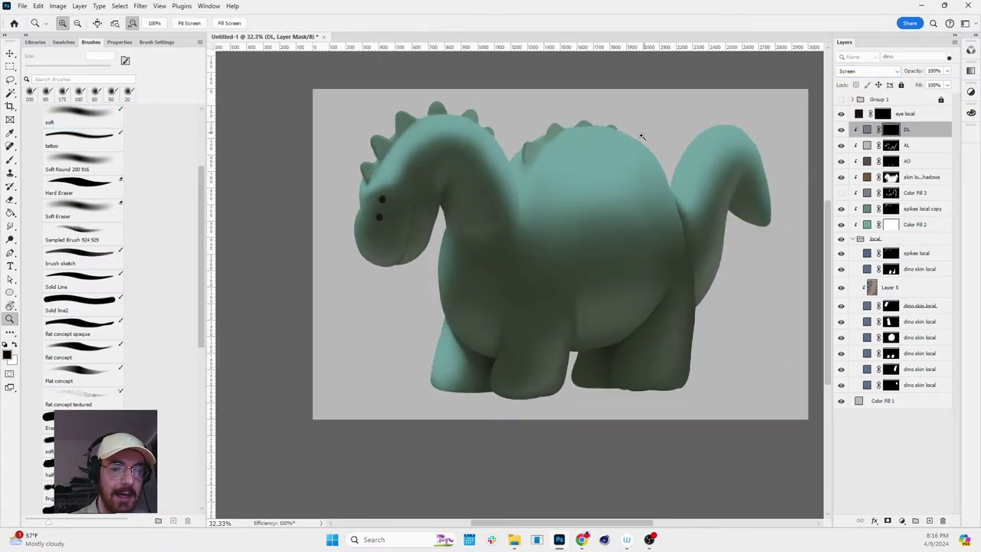
left_click_drag(642, 136, 666, 133)
key("b")
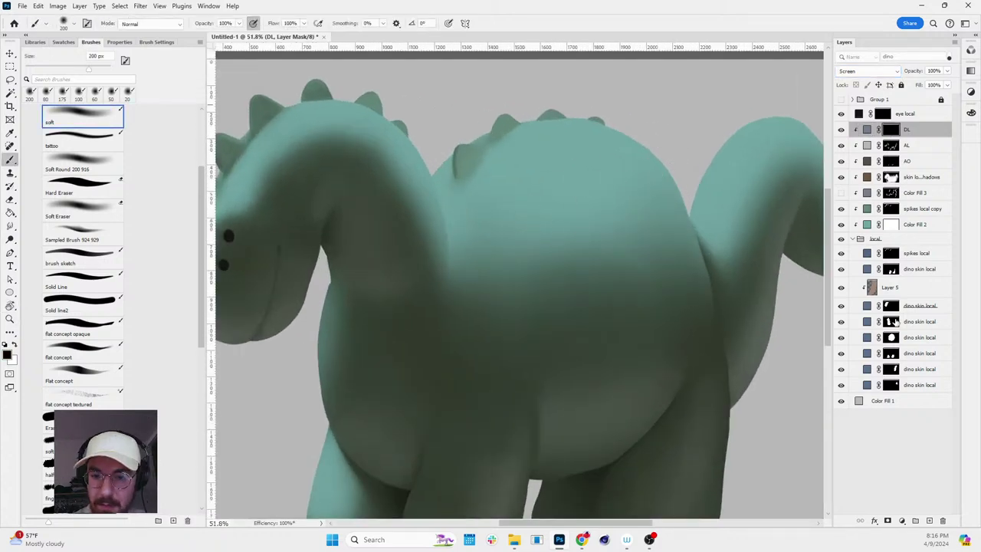
left_click(891, 337, "ctrl")
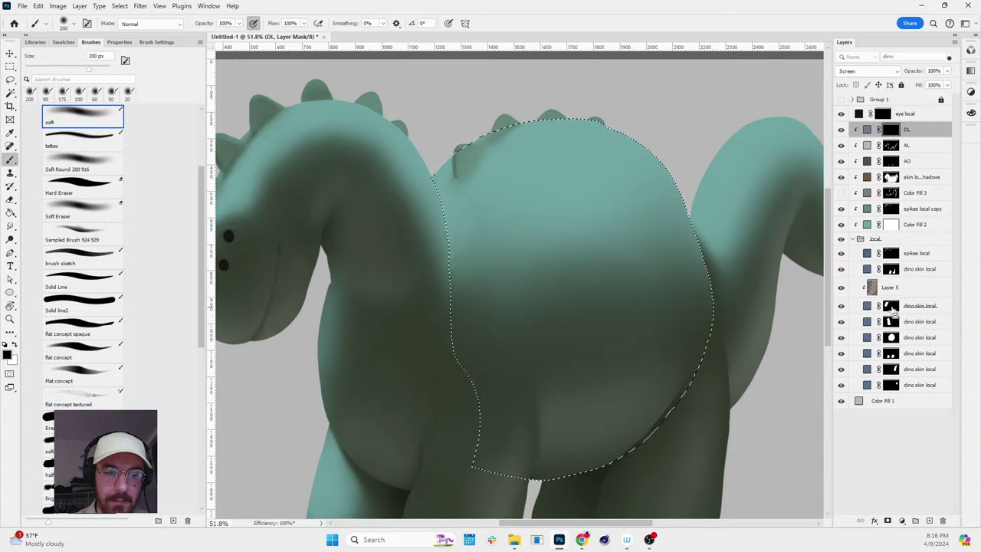
left_click(891, 268, "ctrl")
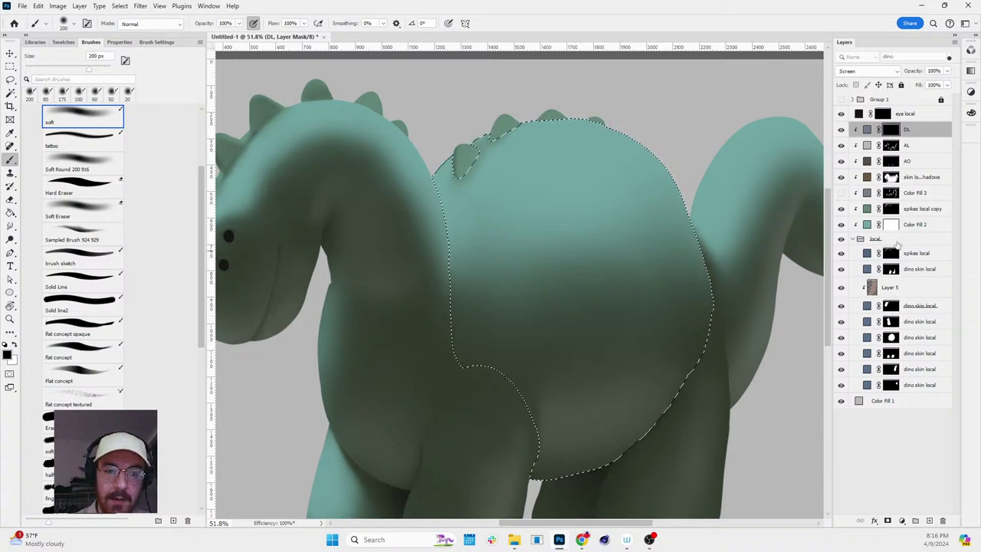
left_click(905, 113)
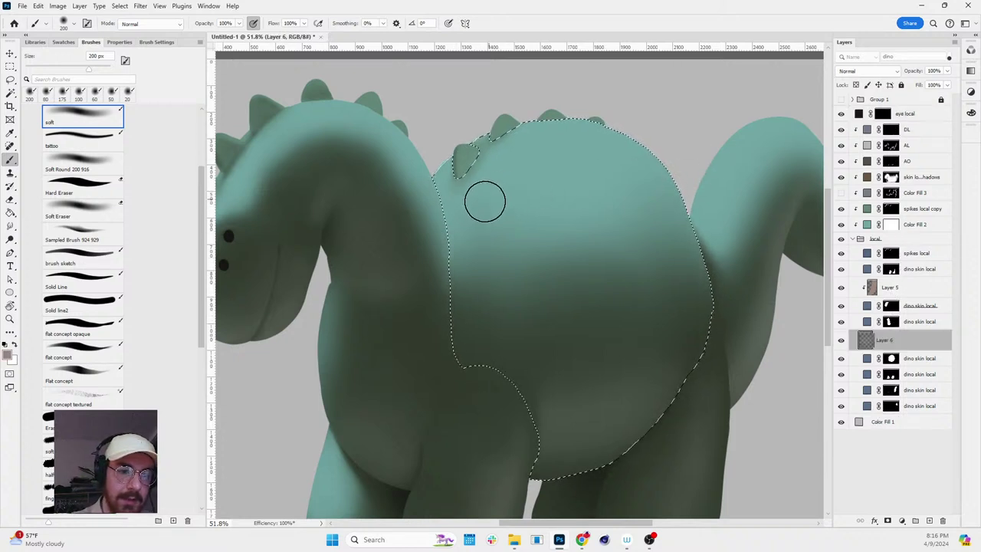
key("alt+[")
mouse_move(518, 187)
left_mouse_down()
mouse_move(474, 208)
mouse_move(551, 155)
mouse_move(534, 172)
mouse_move(542, 201)
left_mouse_up()
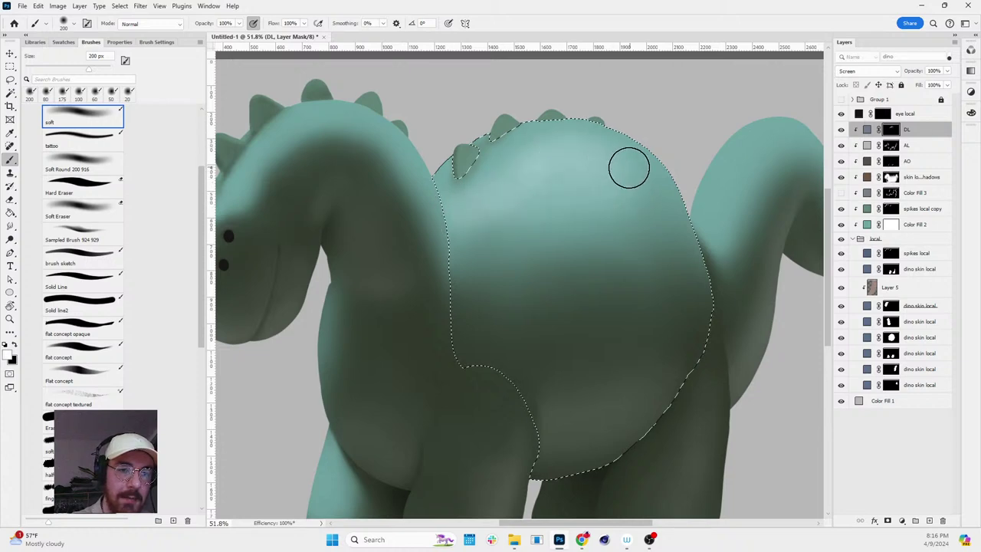
- With a 100 px brush, paint direct light along the top of the neck
key("r")
left_click_drag(653, 120, 738, 278)
key("Escape")
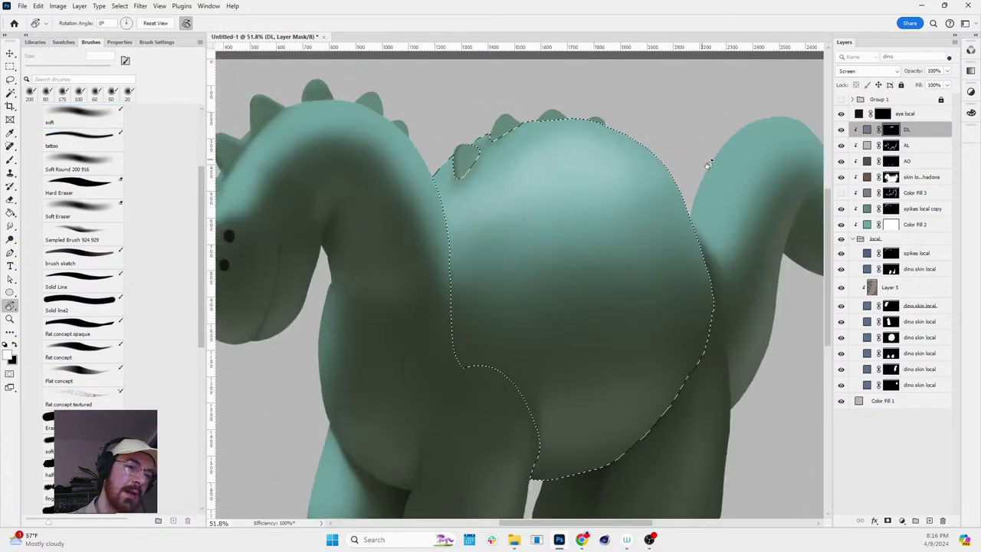
key("ctrl+0")
key("b")
key("bracketleft")
key("bracketleft")
key("bracketleft")
key("bracketleft")
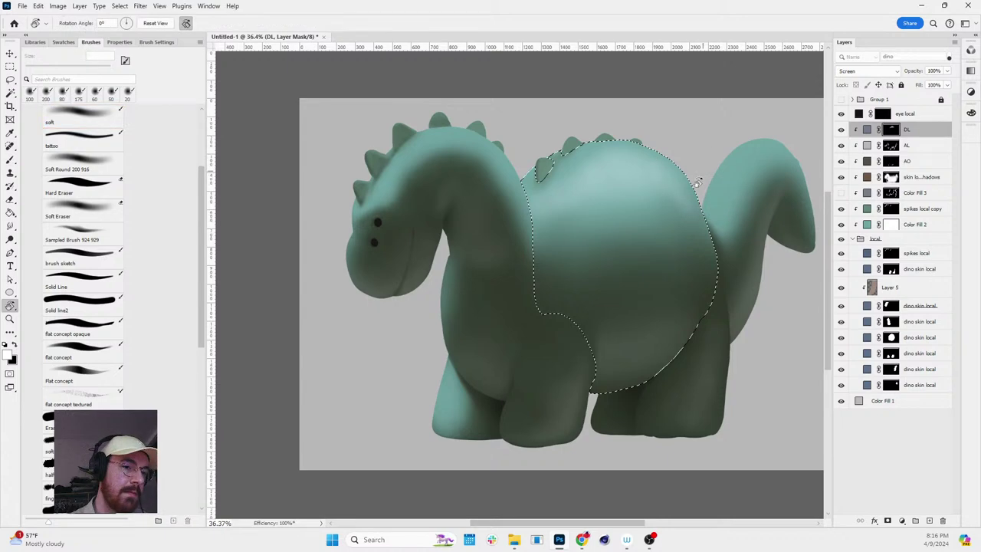
left_click_drag(697, 186, 432, 235)
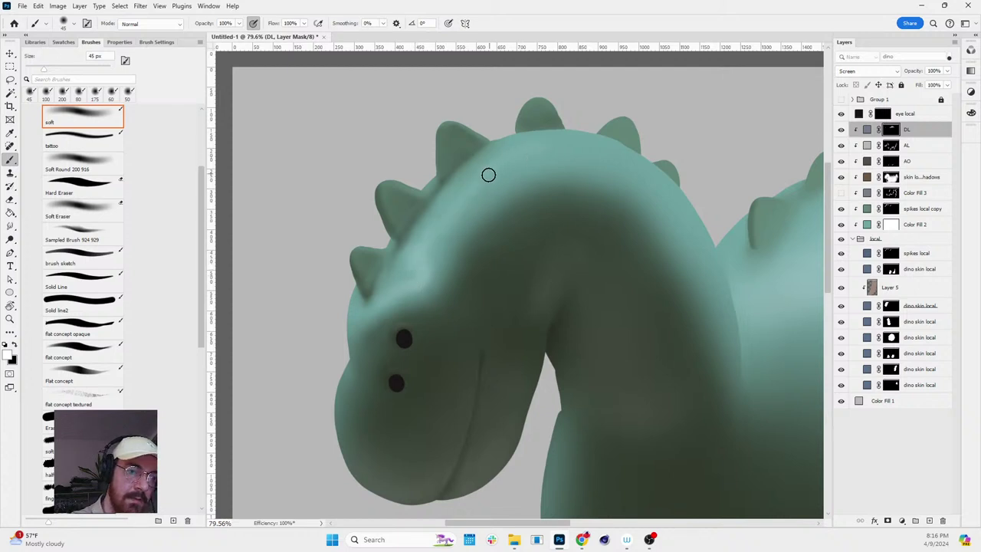
left_click_drag(522, 156, 631, 174)
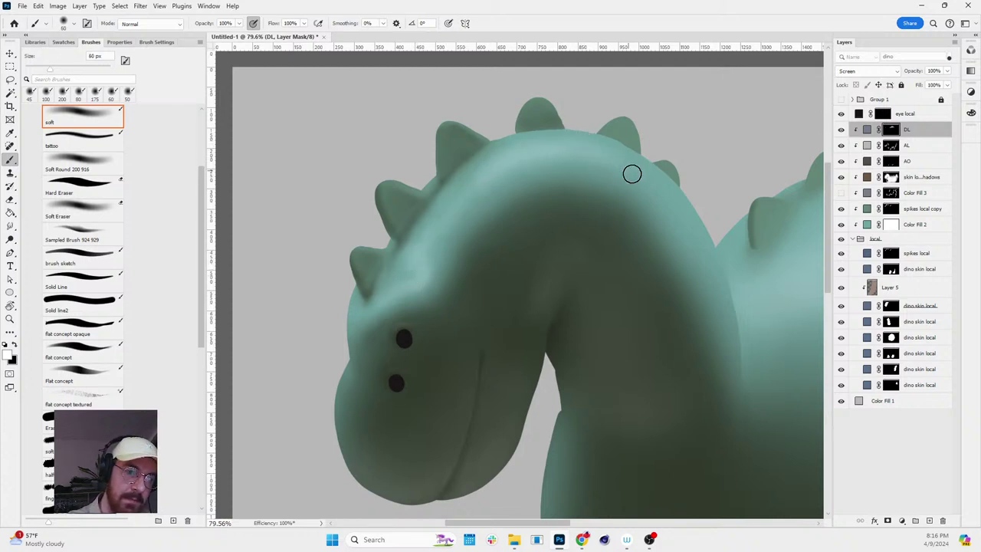
left_click_drag(524, 156, 662, 177)
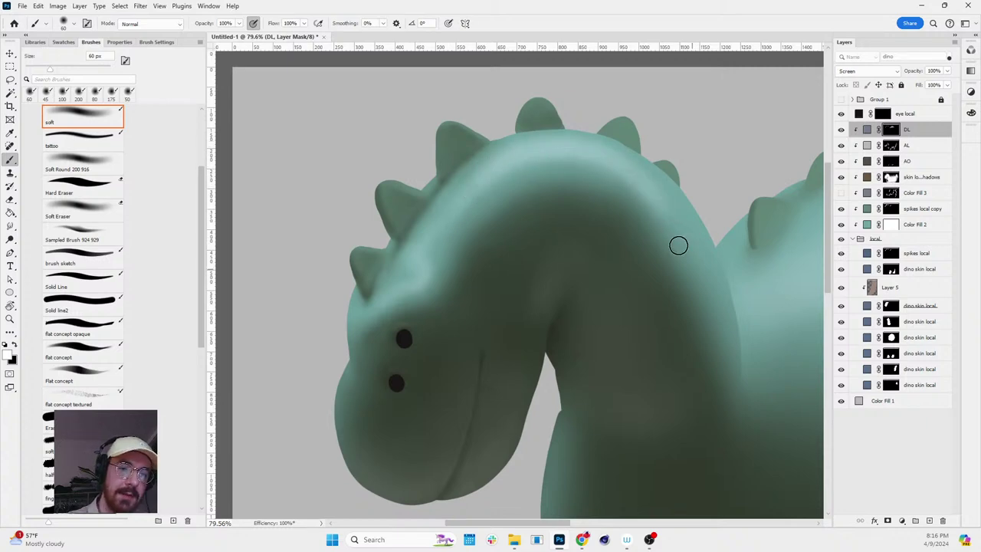
- Enlarge the brush to 125 px and paint more white light along the neck, back and tail
scroll(715, 311, "down", 4)
scroll(594, 207, "up", 4)
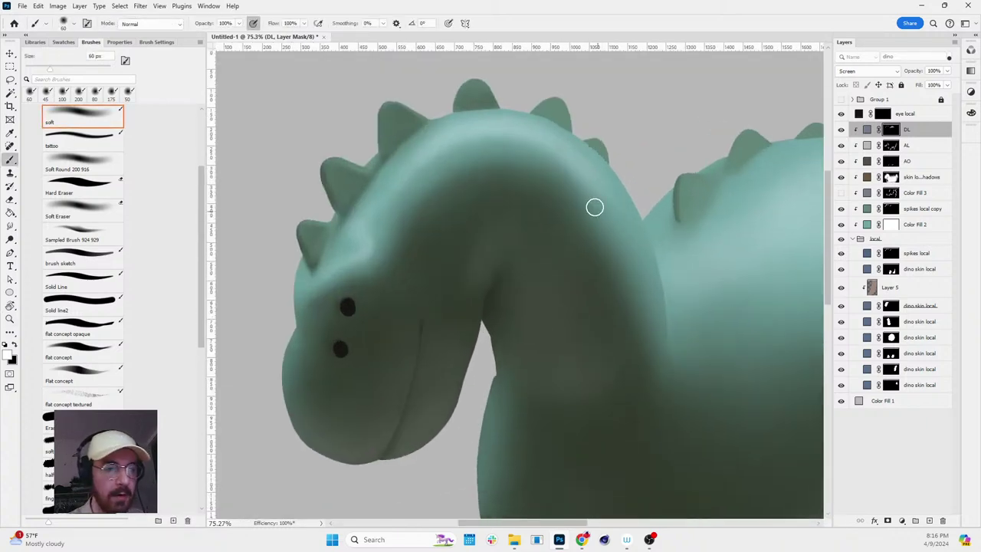
scroll(613, 195, "down", 4)
scroll(723, 267, "up", 3)
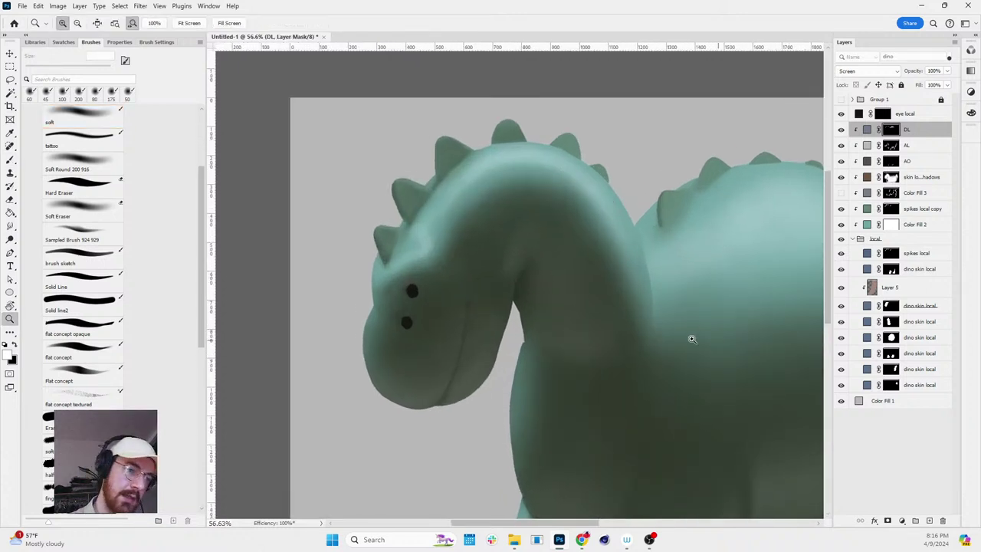
scroll(771, 353, "down", 2)
scroll(777, 326, "up", 1)
left_click_drag(726, 358, 575, 324)
scroll(712, 263, "up", 1)
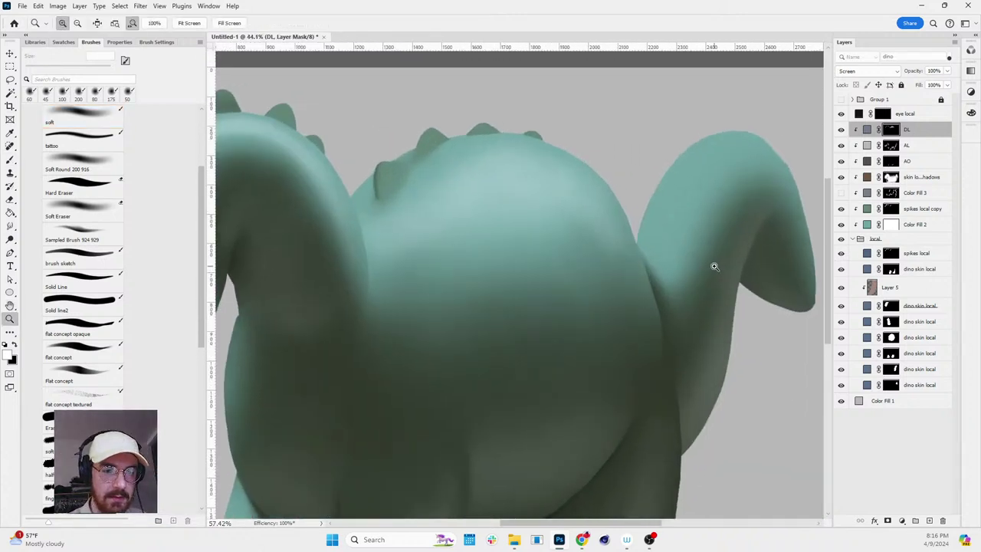
key("b")
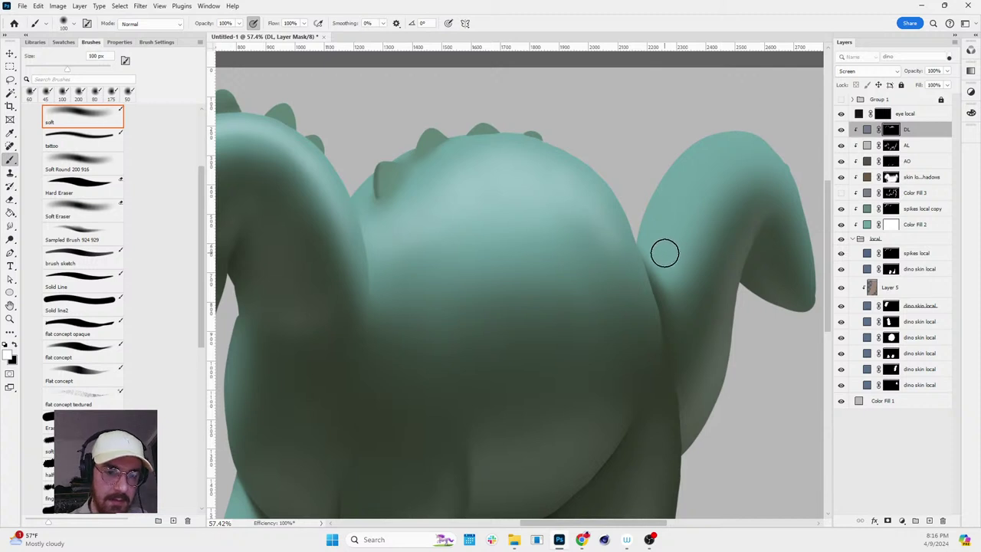
key("bracketright")
key("x")
mouse_move(664, 252)
left_mouse_down()
mouse_move(699, 167)
mouse_move(742, 160)
mouse_move(667, 249)
mouse_move(738, 150)
mouse_move(663, 200)
mouse_move(738, 125)
left_mouse_up()
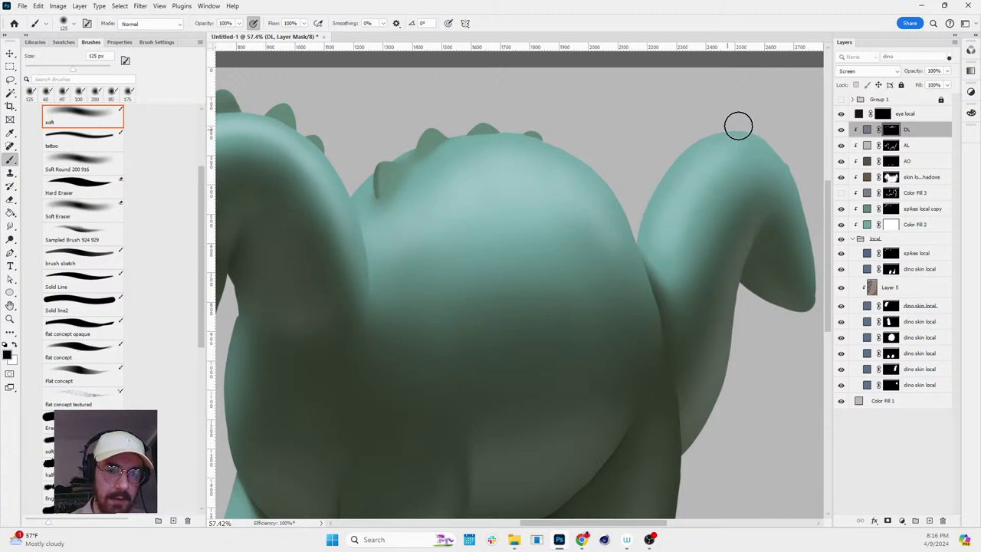
key("x")
left_click_drag(711, 157, 737, 157)
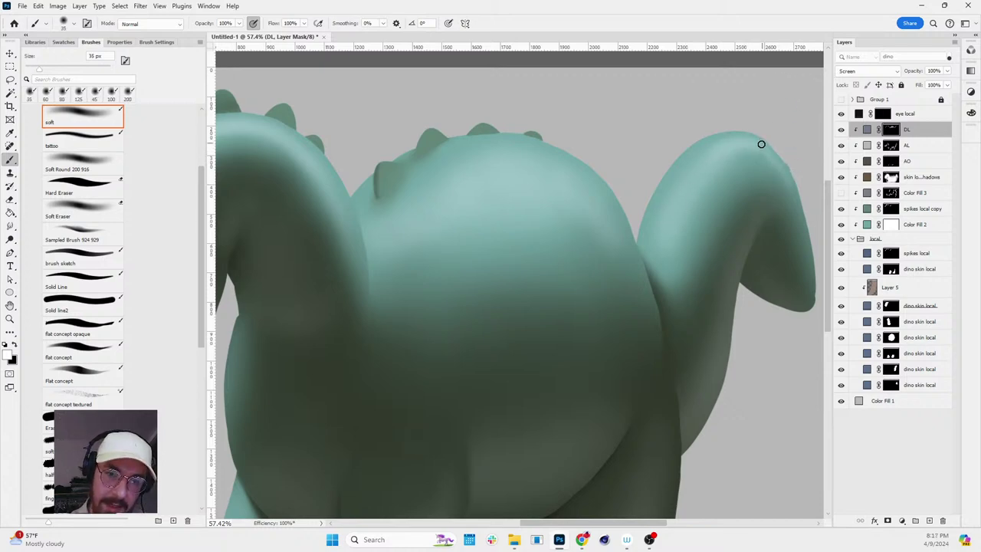
- Zoom out and level the canvas rotation to check the whole dinosaur's lighting
left_click_drag(812, 306, 781, 344)
key("r")
scroll(712, 314, "down", 4)
key("Escape")
key("z")
scroll(771, 357, "up", 4)
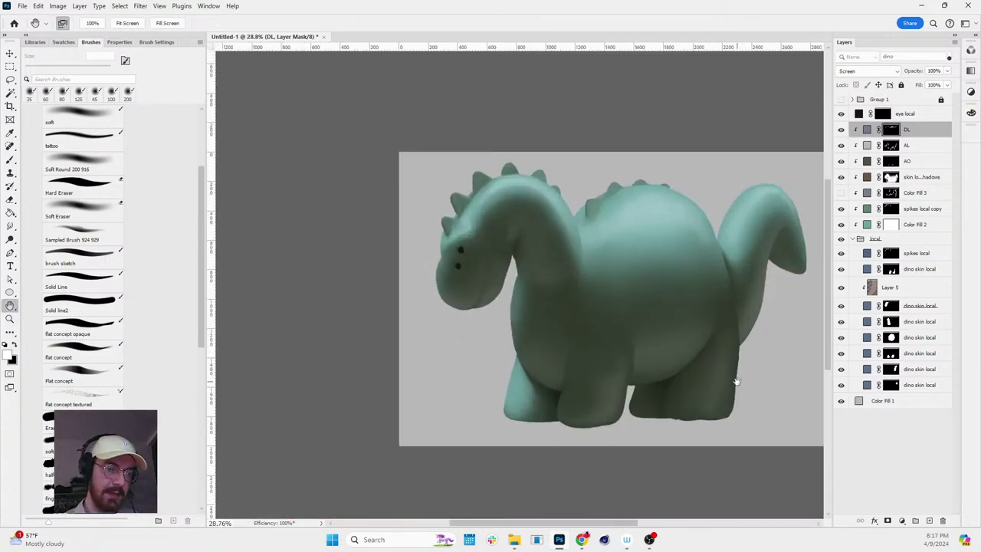
- Lower the AL ambient light layer's opacity to 15%
scroll(621, 295, "up", 1)
key("b")
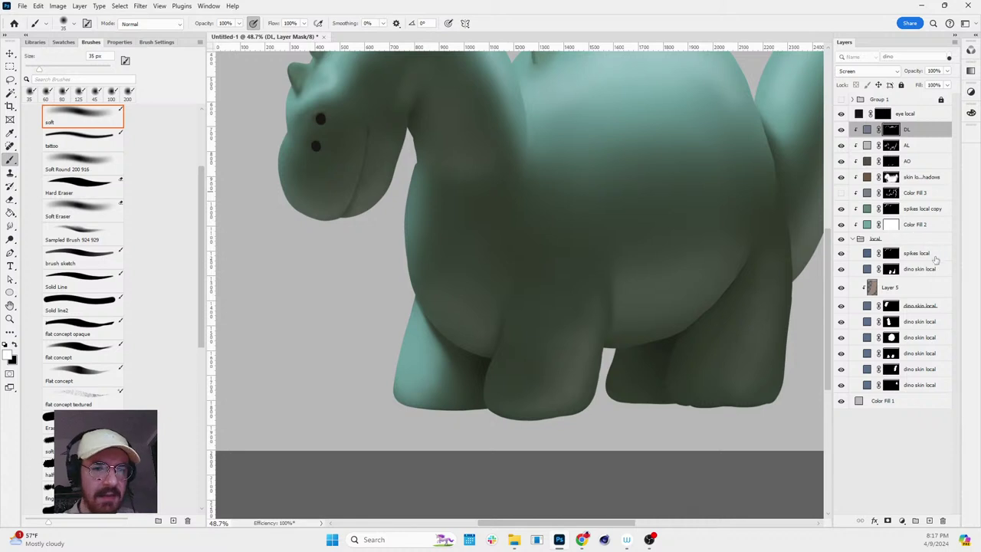
scroll(767, 331, "down", 5)
scroll(563, 274, "up", 5)
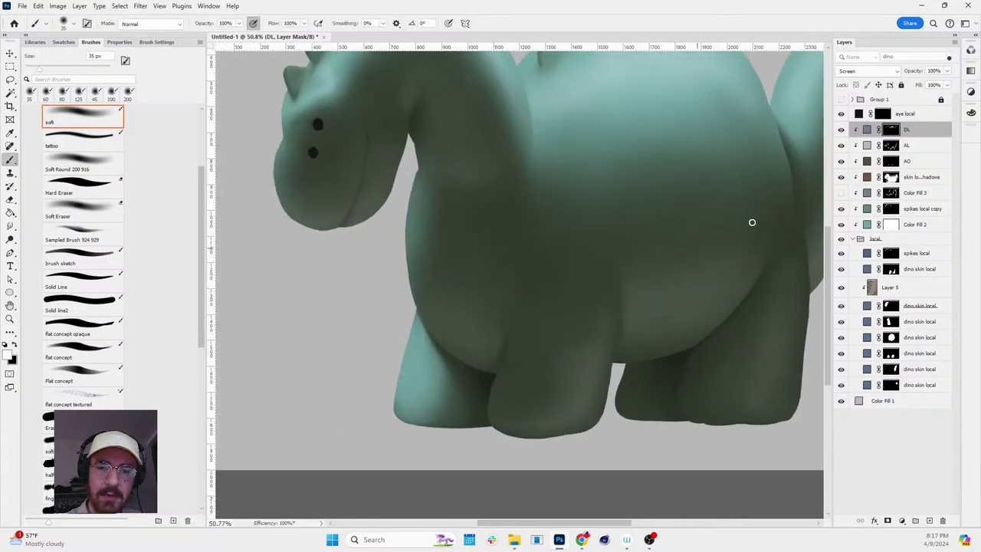
left_click(865, 146)
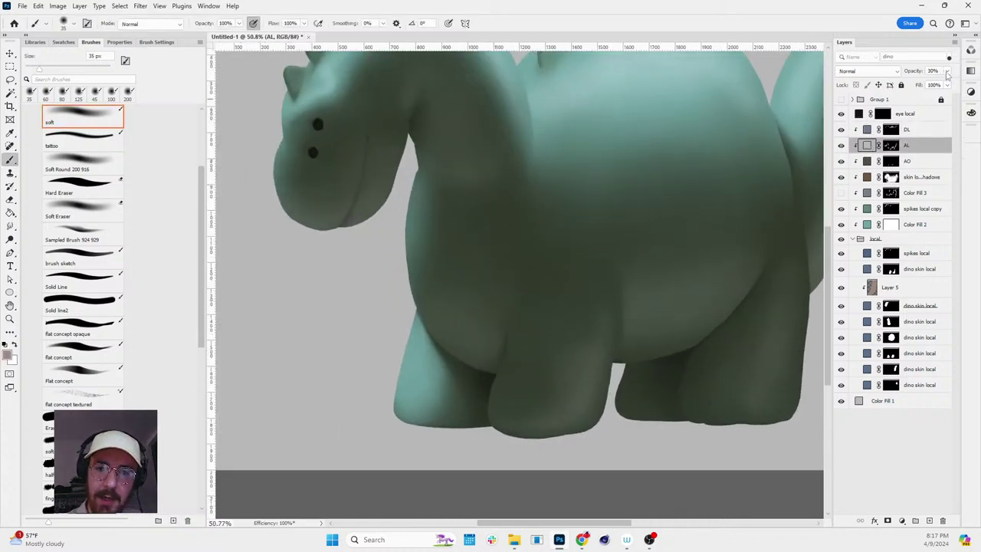
left_click(947, 70)
left_click_drag(917, 89, 914, 87)
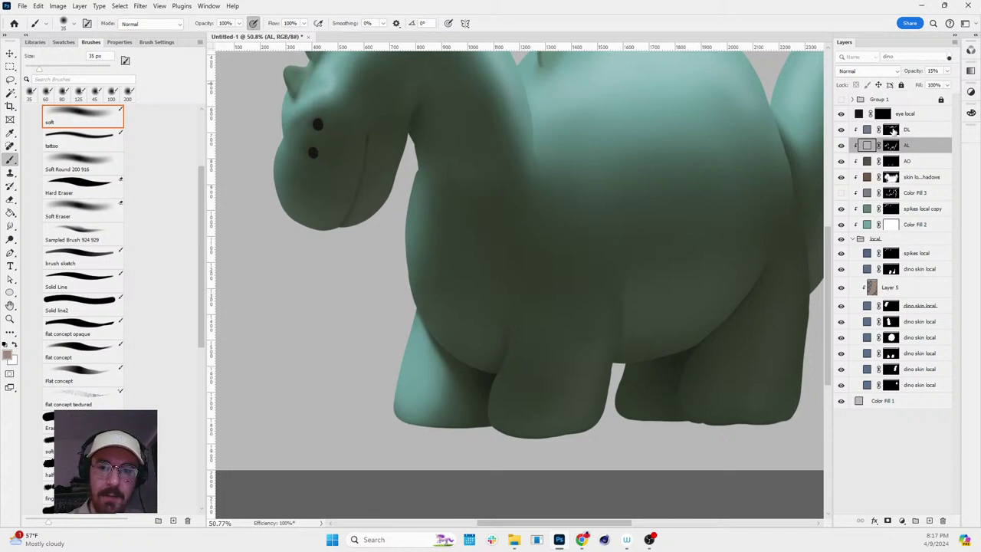
- On the skin local shadows mask, paint black with a 250 px brush on the lower belly
left_click(891, 130)
left_click(892, 178)
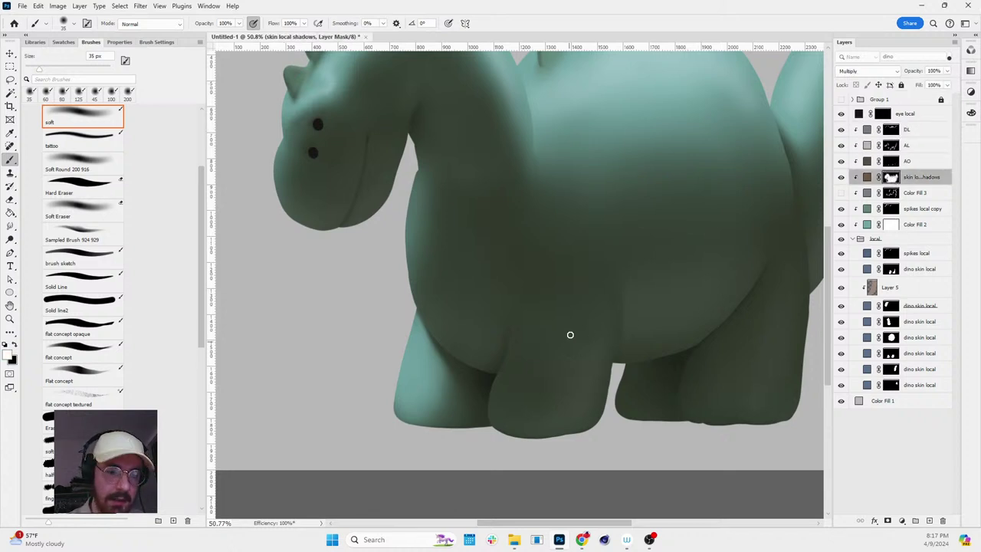
key("bracketright")
key("bracketright")
key("bracketright")
key("bracketright")
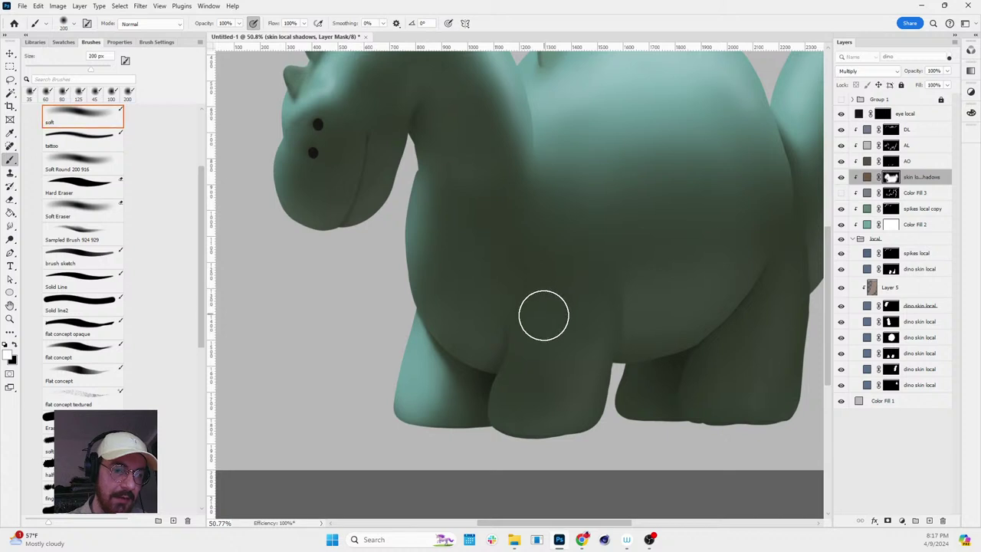
key("x")
mouse_move(595, 298)
left_mouse_down()
mouse_move(551, 312)
mouse_move(526, 366)
mouse_move(576, 290)
mouse_move(542, 321)
mouse_move(567, 297)
left_mouse_up()
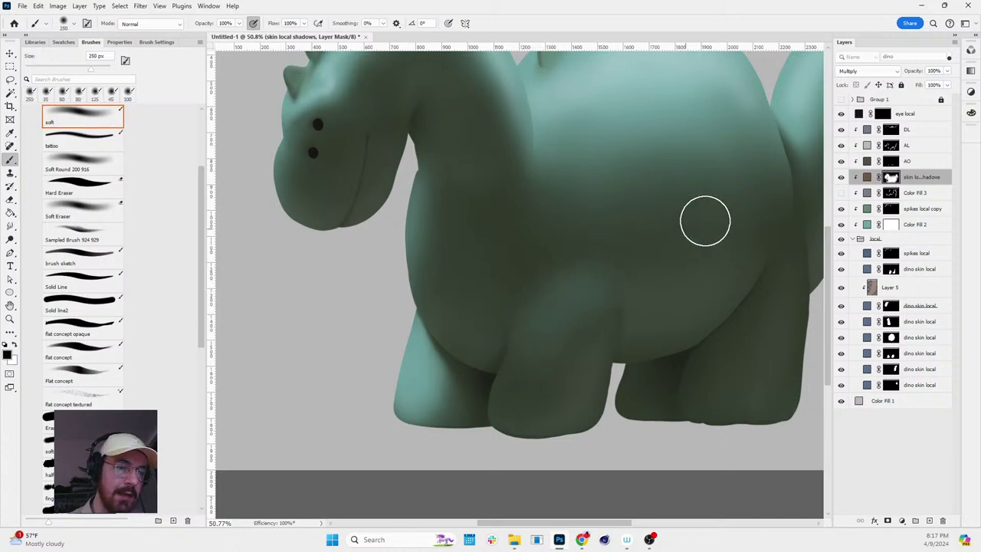
key("space")
mouse_move(736, 191)
left_mouse_down()
mouse_move(734, 259)
mouse_move(777, 192)
mouse_move(794, 201)
left_mouse_up()
- Toggle the skin local shadows mask's grayscale view to inspect the shadow strokes
key("x")
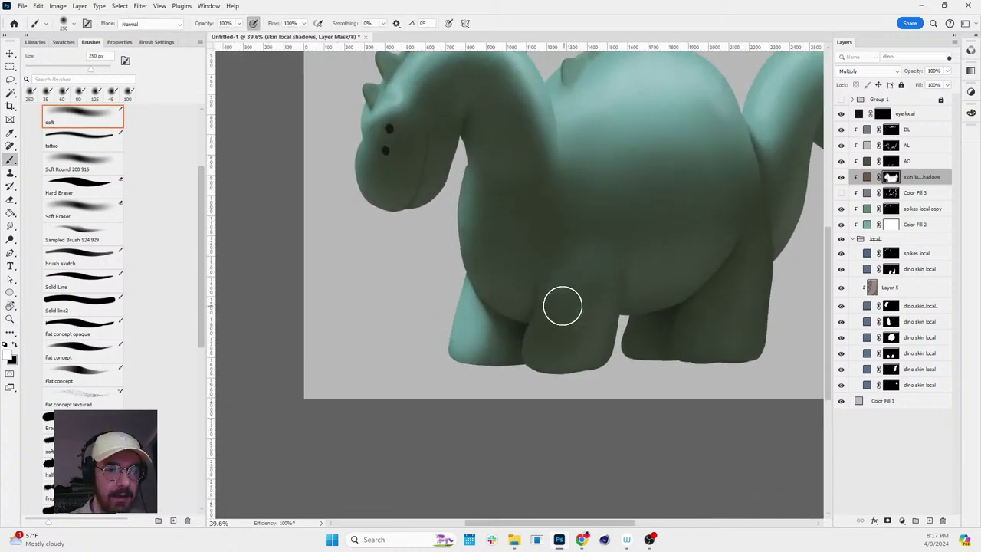
key("alt+backslash")
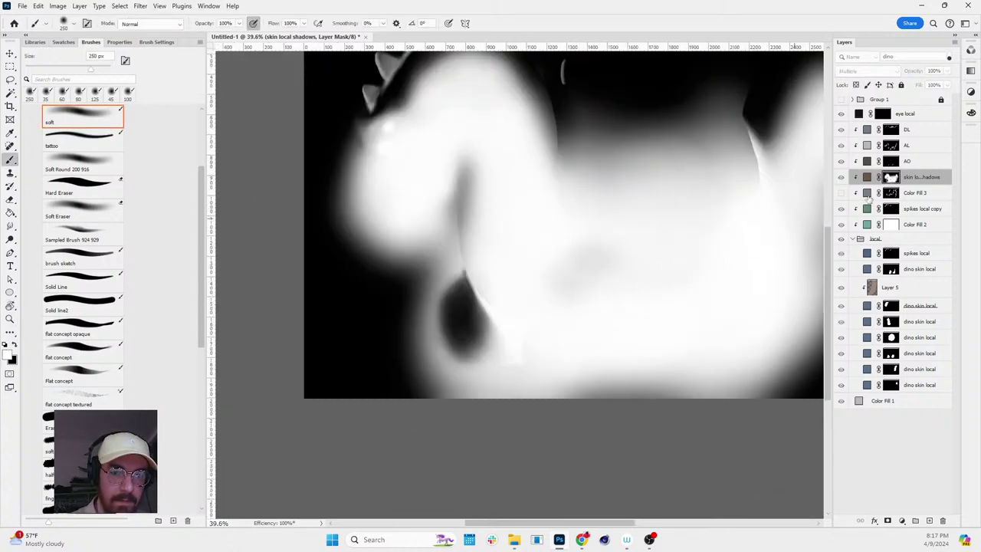
key("alt+backslash")
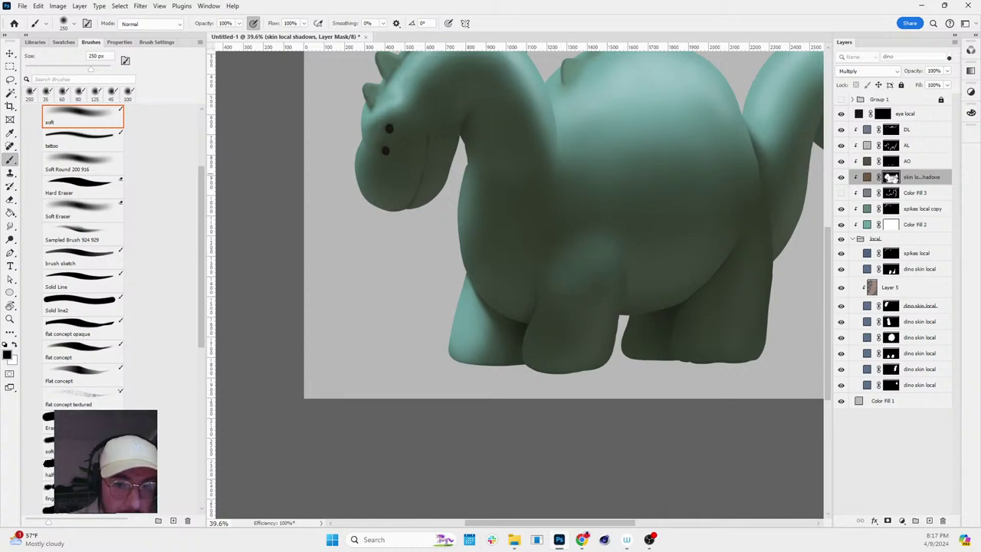
key("alt+backslash")
scroll(622, 275, "up", 2)
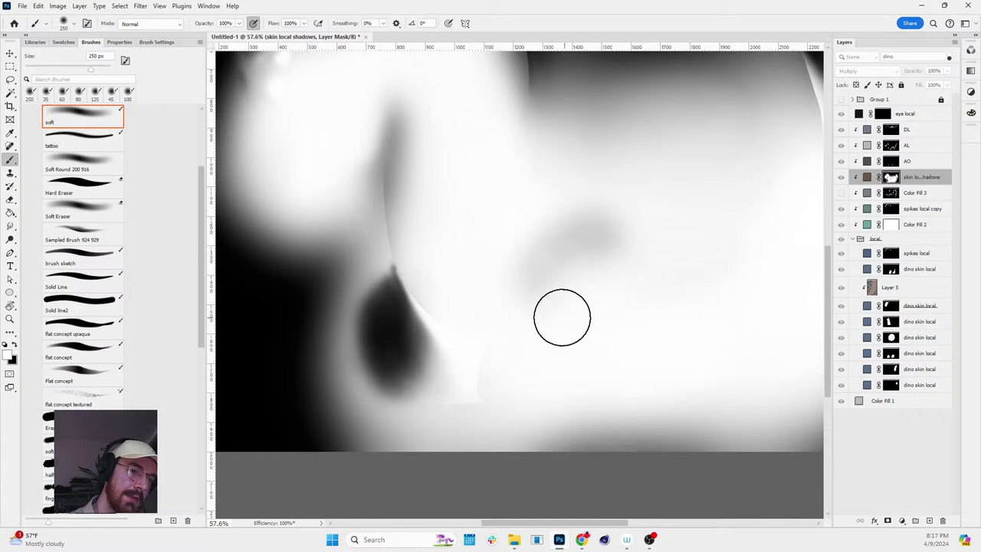
key("x")
left_click(891, 177, "alt")
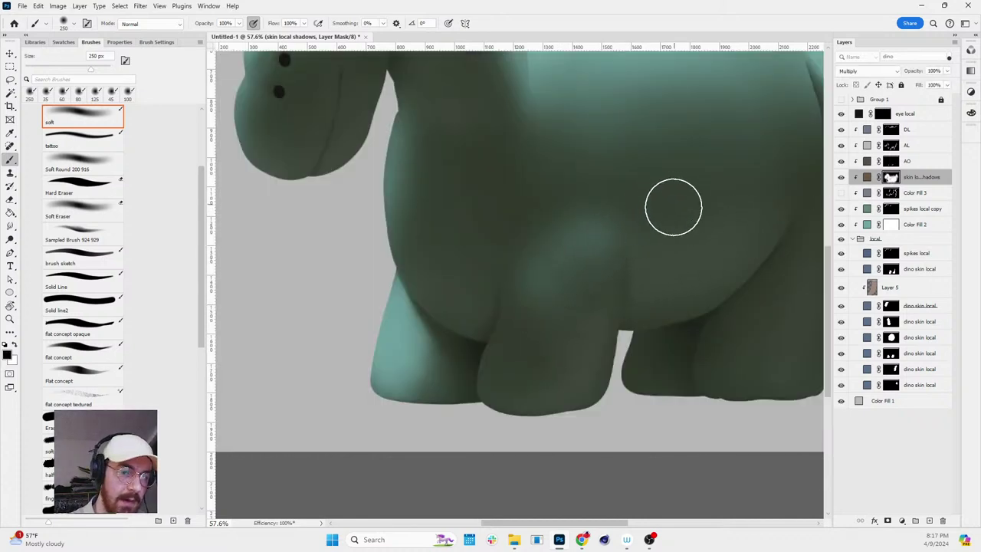
key("x")
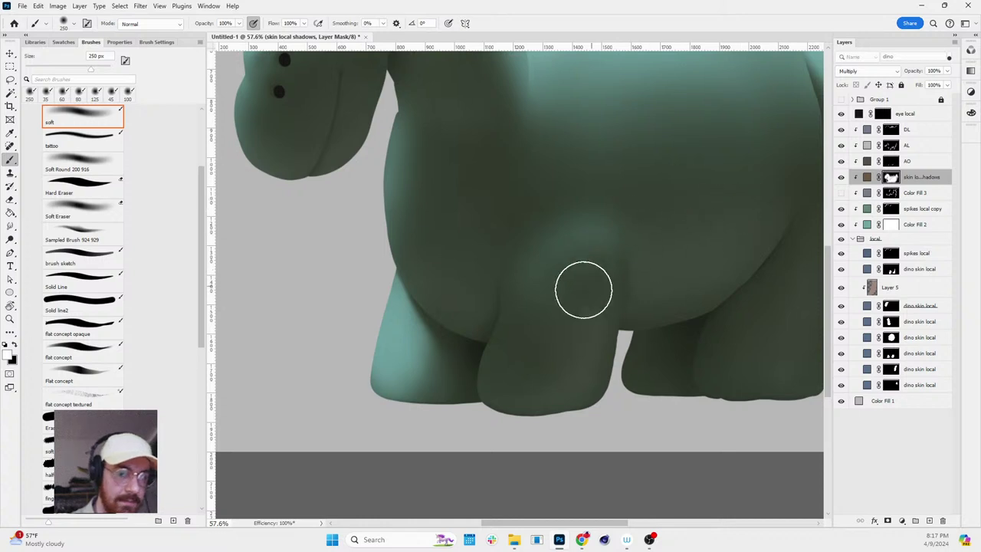
- Level the canvas view and set the brush to 175 px, toggling between black and white
key("r")
left_click_drag(759, 197, 718, 281)
key("Escape")
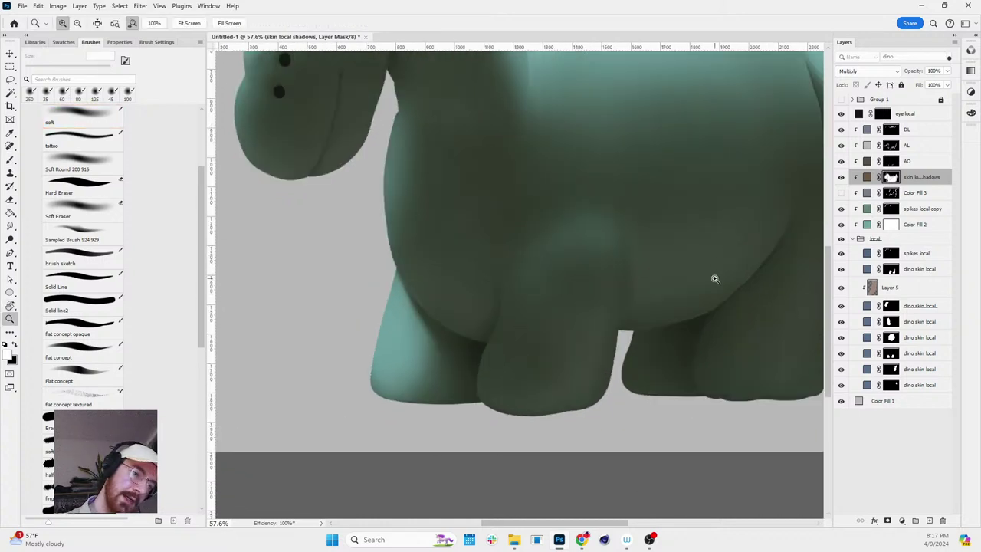
scroll(707, 291, "up", 1)
key("b")
key("bracketleft")
key("bracketleft")
key("bracketleft")
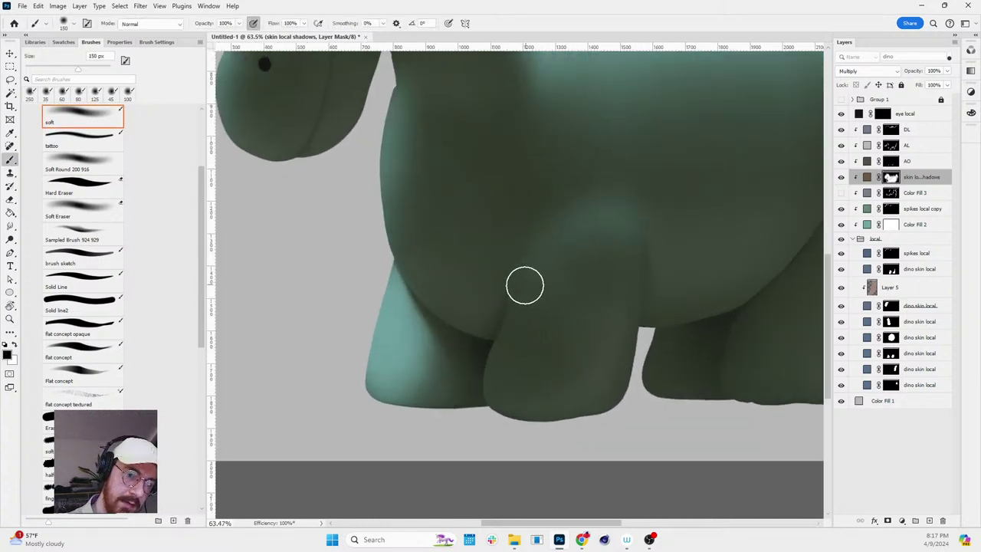
key("x")
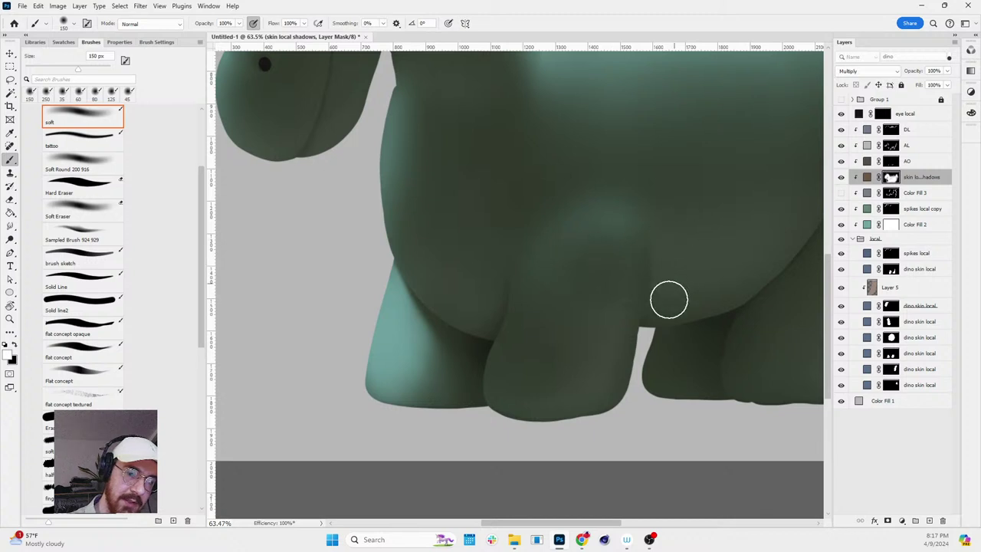
key("bracketright")
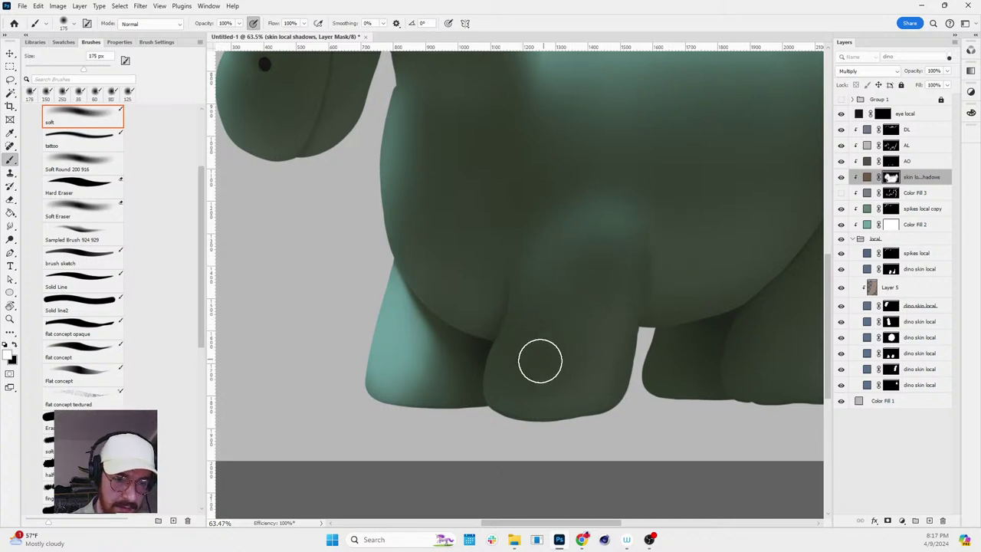
key("x")
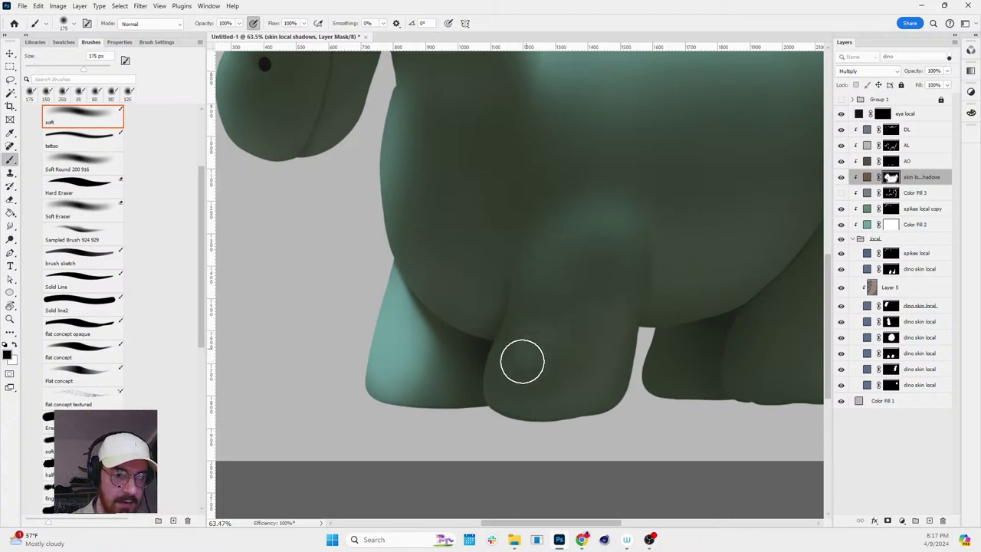
key("r")
key("b")
key("x")
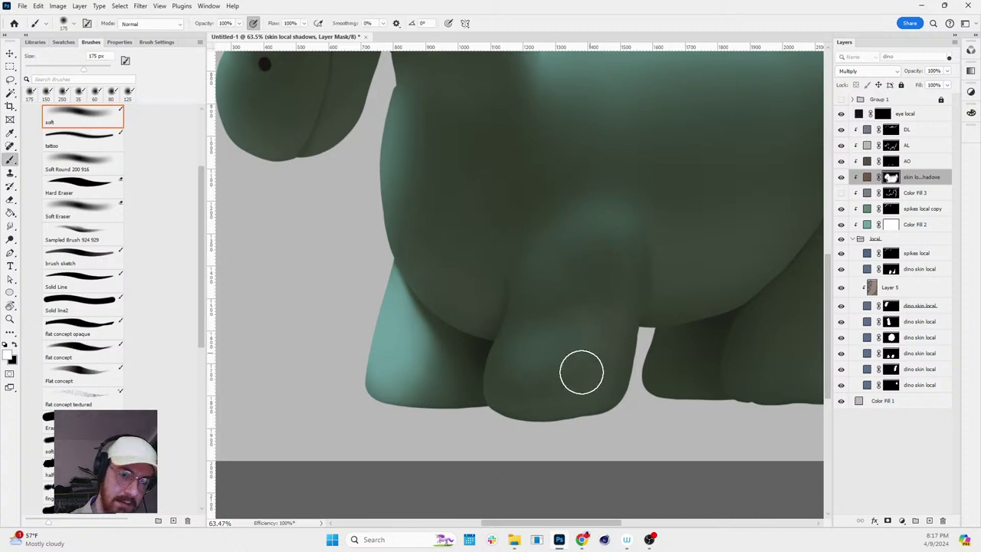
- Zoom out and darken shadow between the legs and on the front leg with a 300 px brush
key("z")
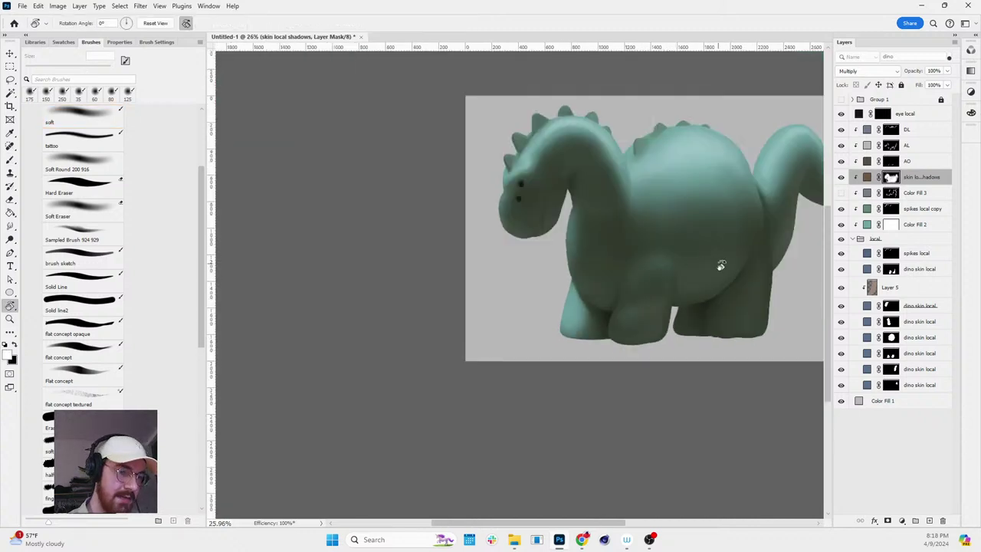
left_click_drag(659, 297, 807, 292)
key("b")
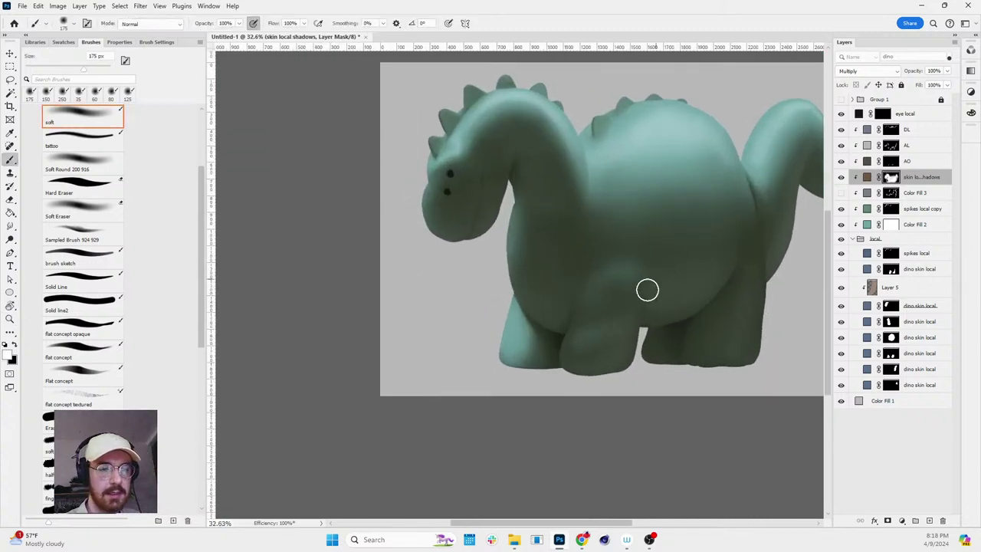
mouse_move(618, 322)
left_mouse_down()
mouse_move(587, 344)
mouse_move(628, 333)
mouse_move(587, 344)
left_mouse_up()
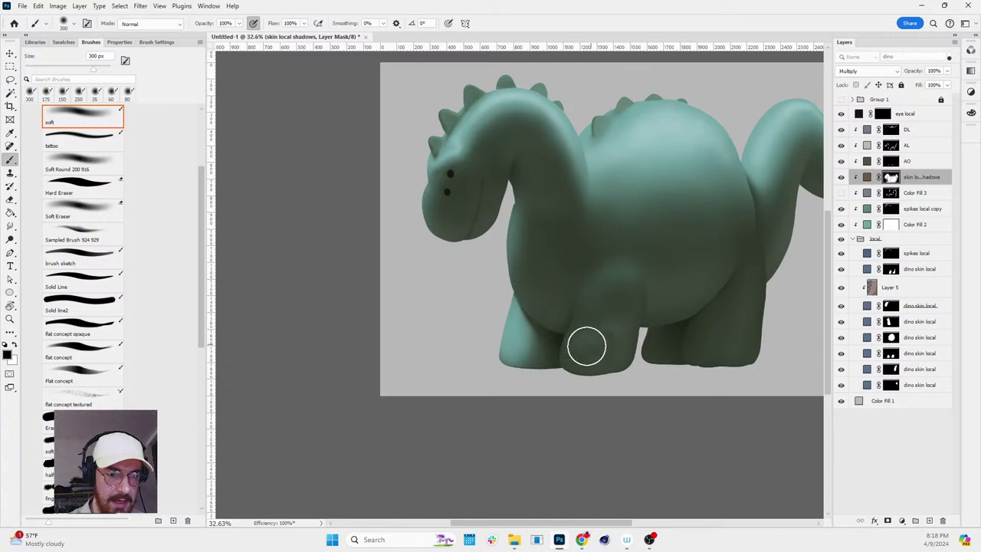
key("bracketright")
key("bracketright")
key("bracketright")
left_click_drag(695, 256, 744, 252)
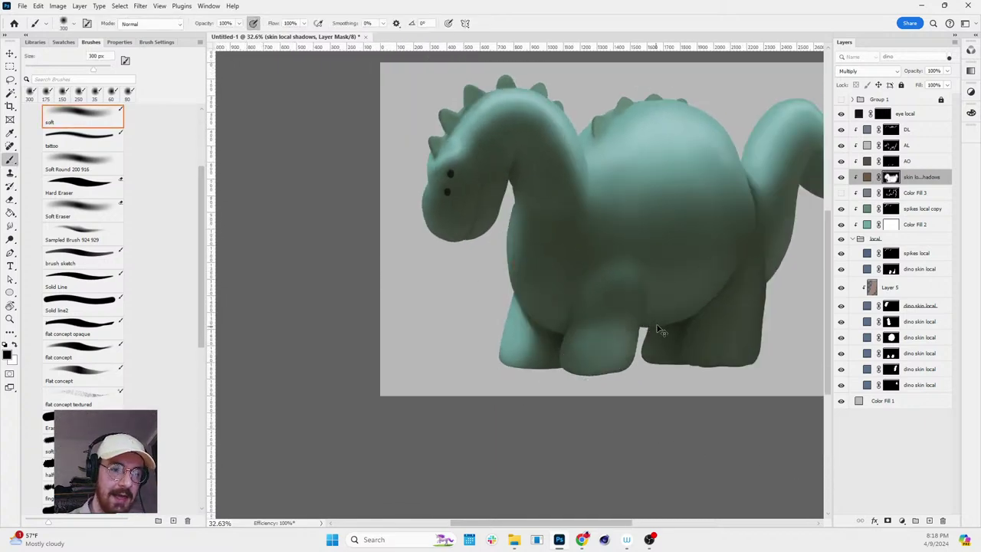
left_click_drag(657, 329, 606, 357)
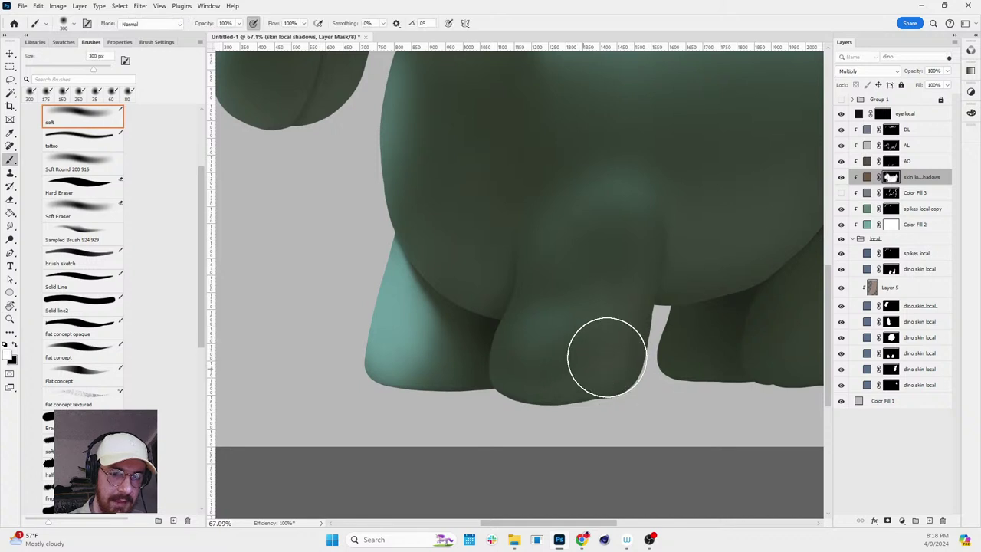
- Select the AL layer's mask and set the brush to 175 px
left_click(891, 161)
left_click(891, 145, "alt")
left_click(891, 144, "alt")
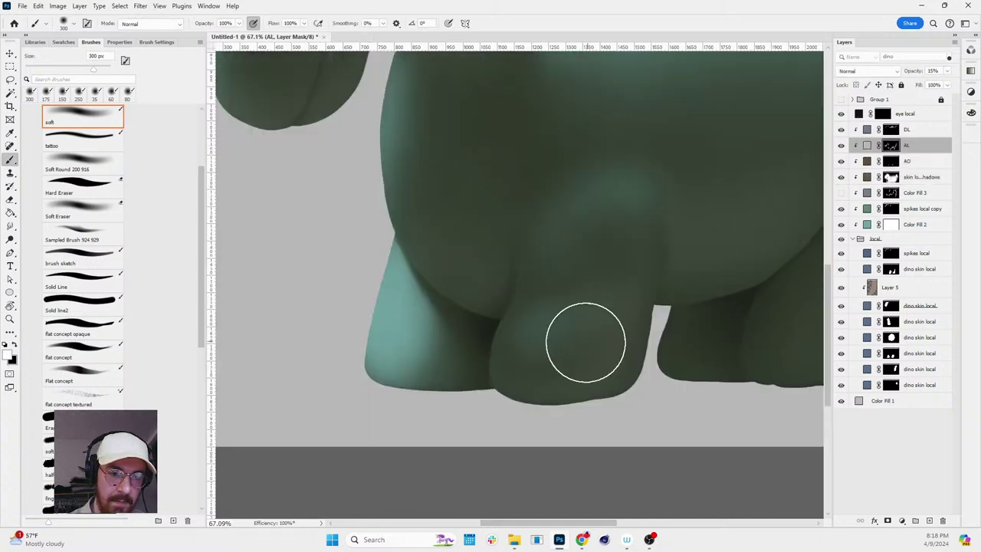
key("bracketleft")
key("bracketleft")
key("bracketleft")
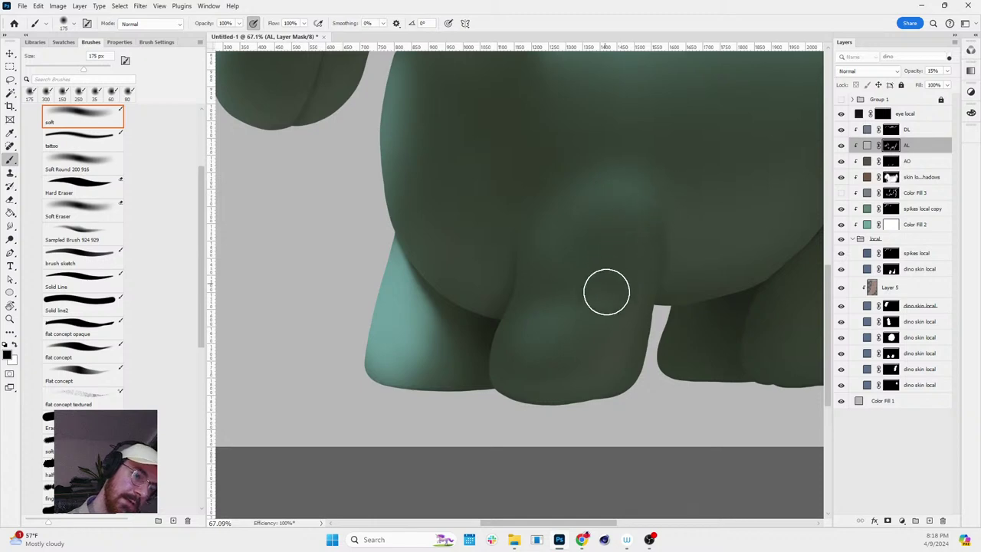
- Zoom out around the dinosaur and reset the canvas rotation to level, ready to paint
key("z")
mouse_move(812, 307)
left_mouse_down()
mouse_move(788, 314)
mouse_move(814, 325)
left_mouse_up()
key("r")
scroll(791, 306, "down", 2)
left_click_drag(689, 328, 625, 442)
key("Escape")
scroll(625, 442, "down", 2)
key("b")
scroll(726, 243, "up", 4)
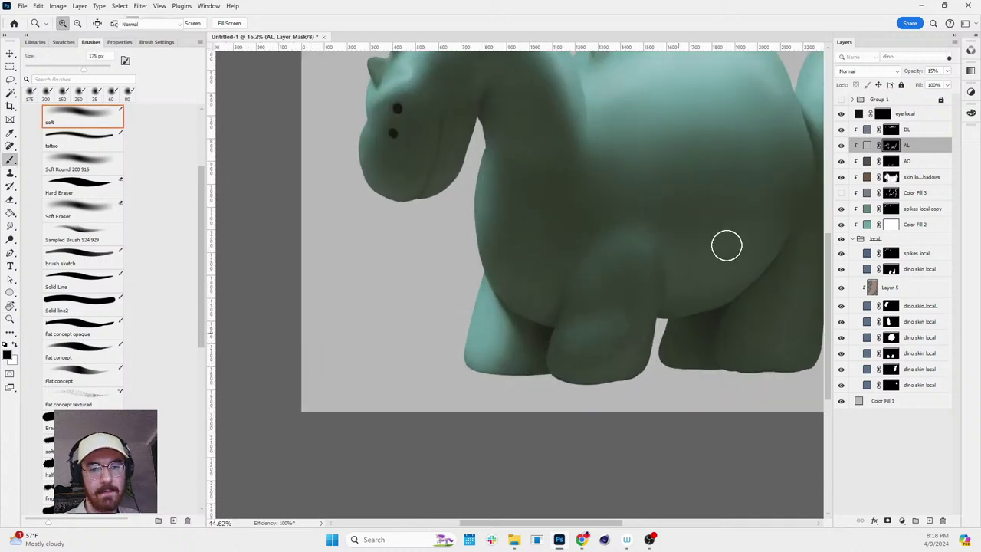
- On the skin local shadows mask, enlarge the brush to 250 px and shade the front leg
left_click(892, 176)
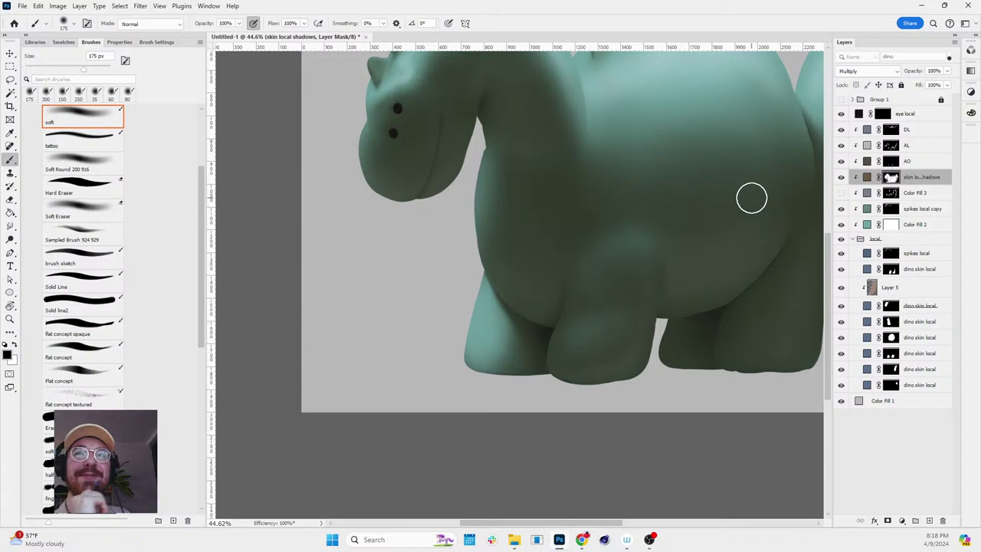
scroll(636, 299, "up", 2)
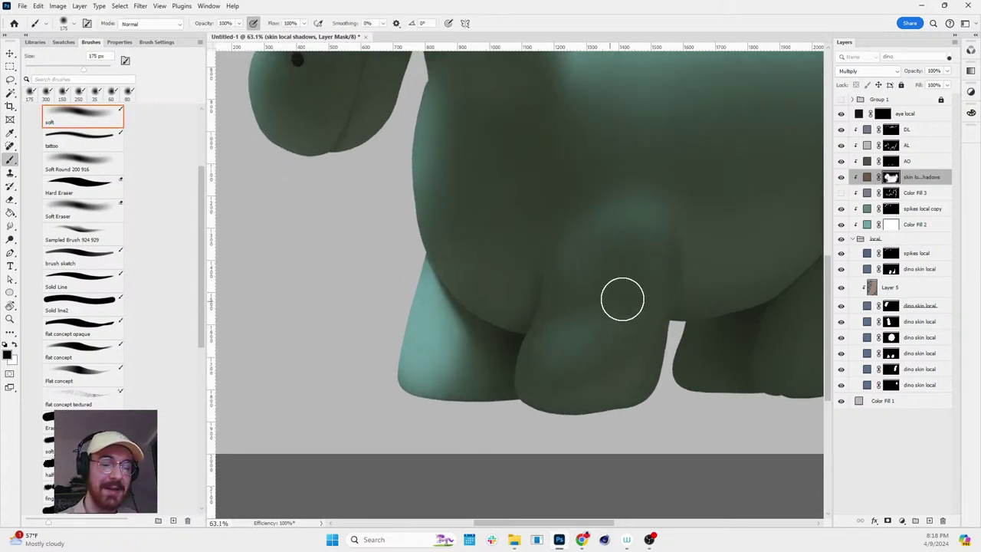
key("bracketright")
key("bracketright")
mouse_move(567, 344)
left_mouse_down()
mouse_move(665, 291)
mouse_move(574, 327)
left_mouse_up()
key("x")
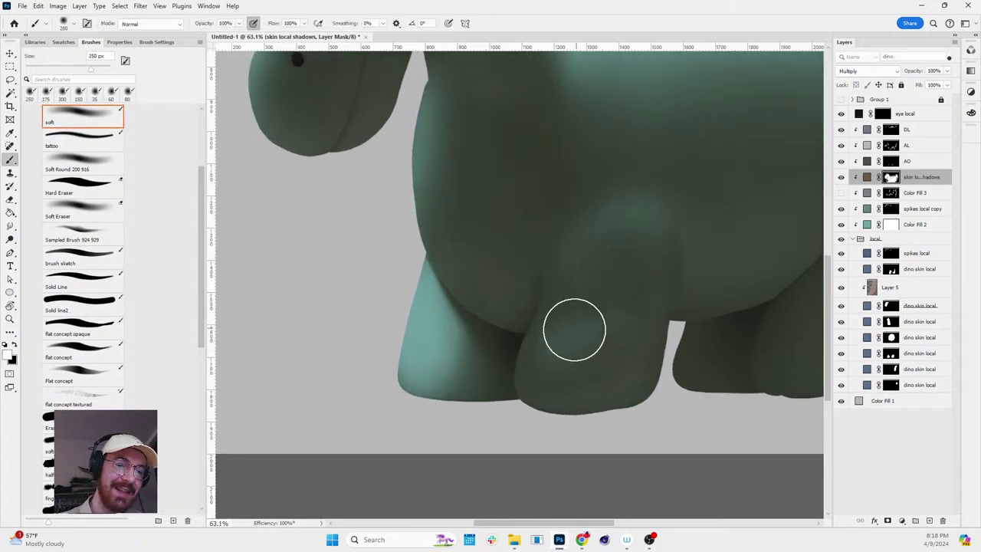
key("x")
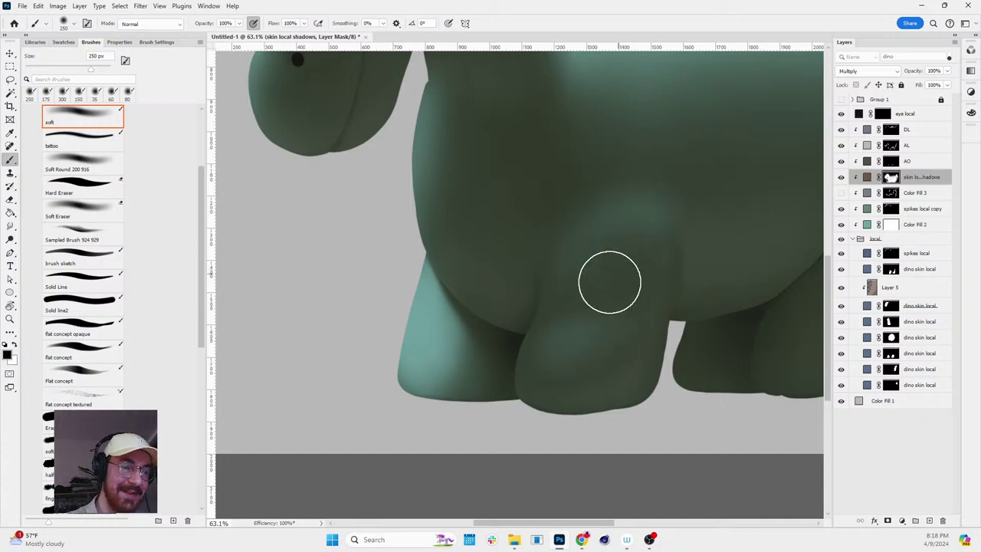
- Zoom out and inspect the shading across the whole dinosaur
key("z")
left_click(713, 220, "alt")
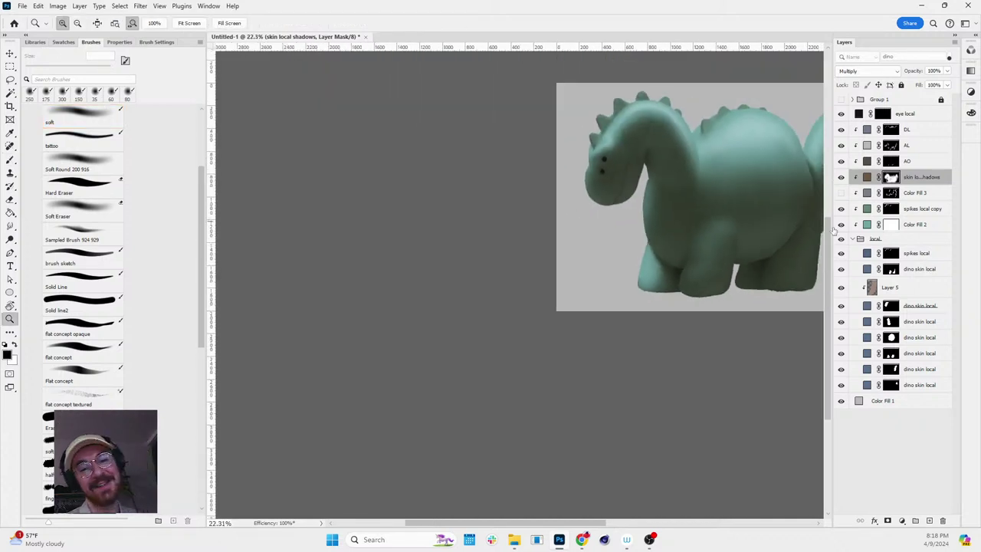
scroll(797, 241, "up", 4)
scroll(661, 271, "up", 5)
key("b")
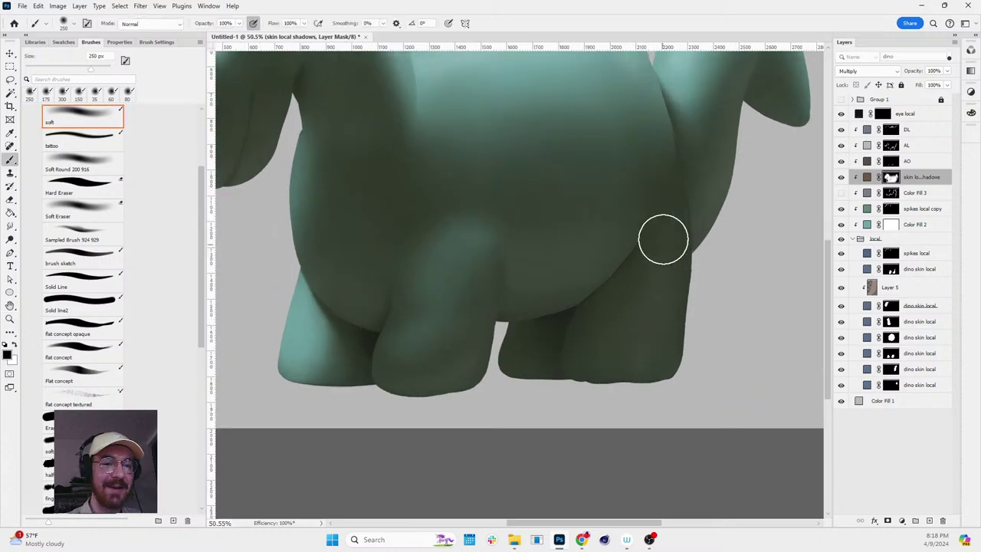
key("z")
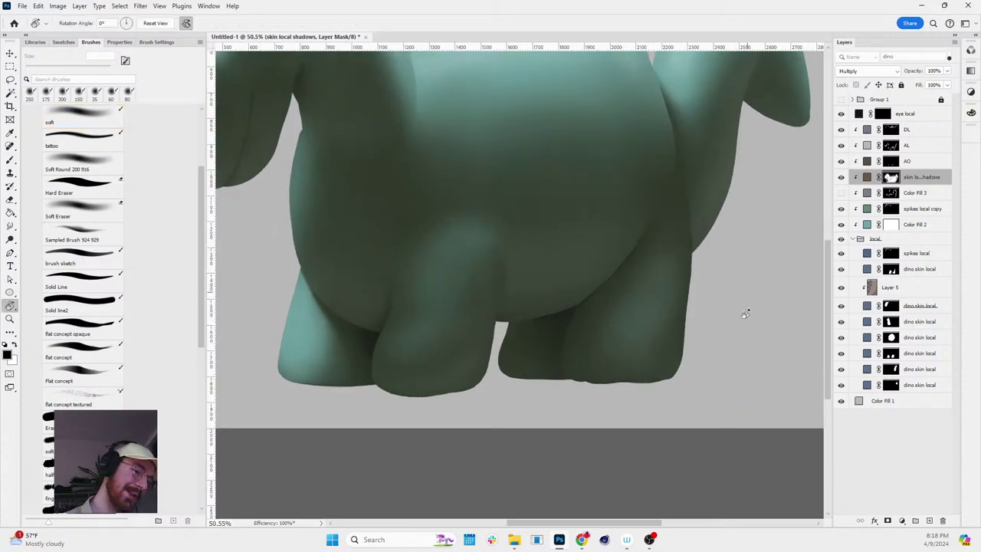
scroll(736, 307, "down", 10)
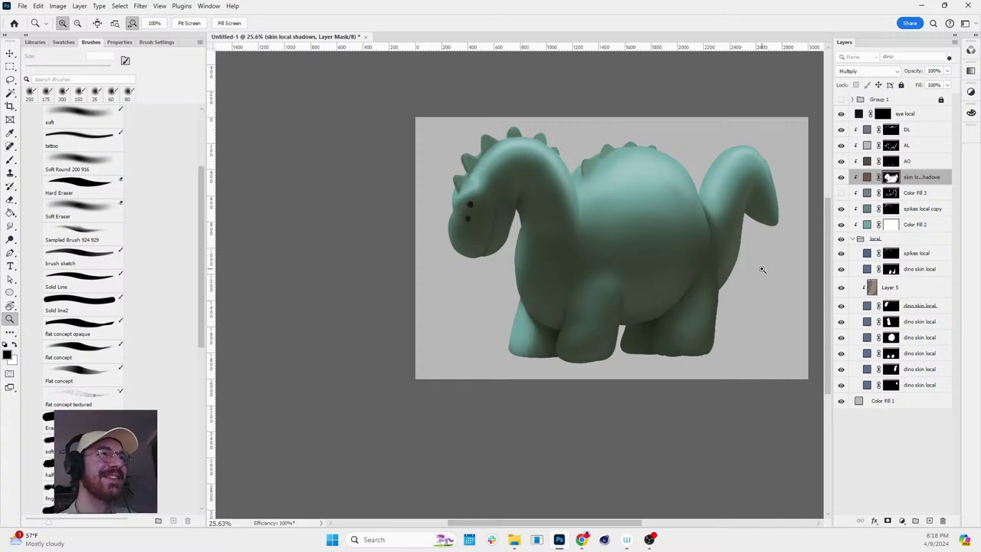
scroll(639, 254, "up", 4)
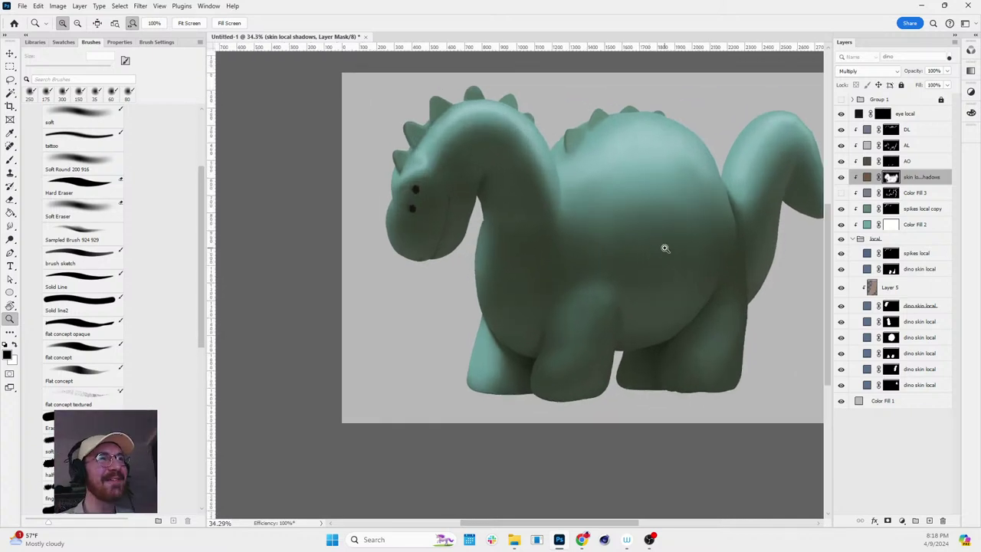
scroll(574, 199, "down", 1)
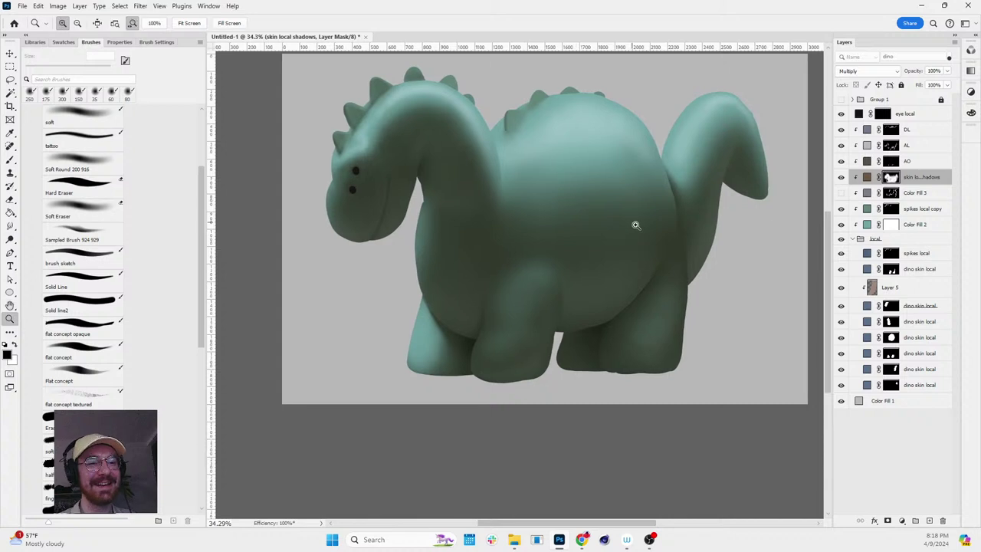
scroll(574, 182, "down", 2)
scroll(597, 181, "up", 4)
key("b")
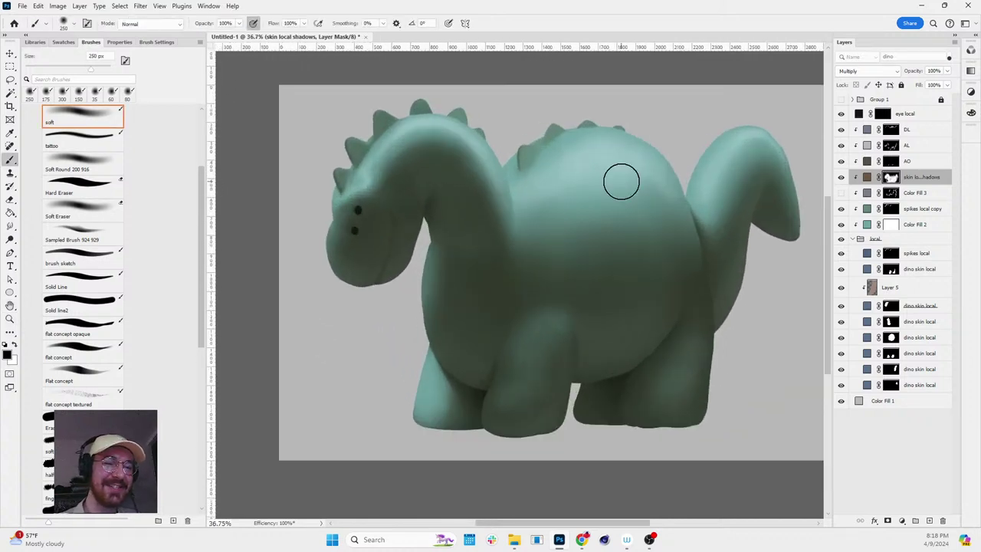
key("z")
scroll(761, 242, "down", 4)
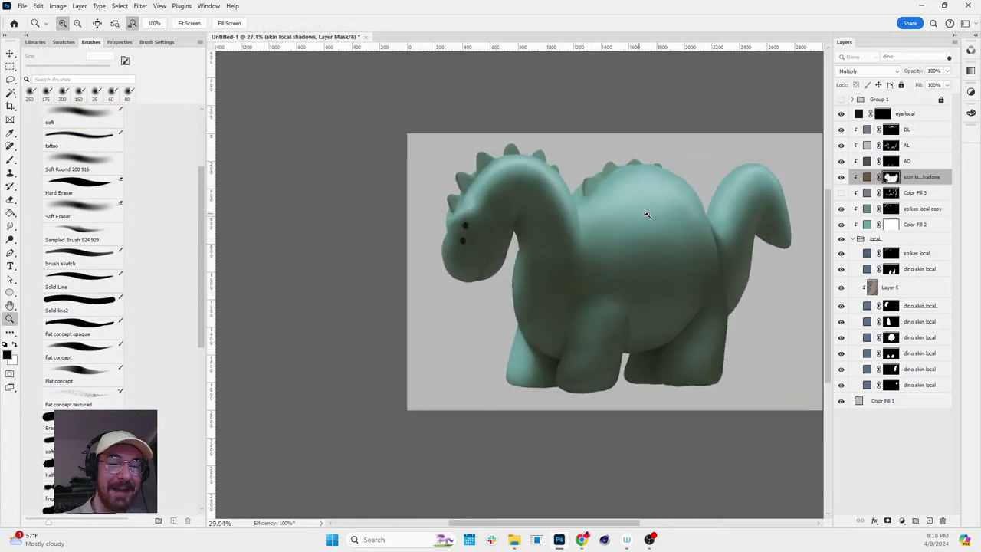
scroll(648, 215, "up", 3)
- Target the DL layer mask and shrink the soft brush to 20 px for detail
left_click(907, 131)
scroll(407, 177, "up", 8)
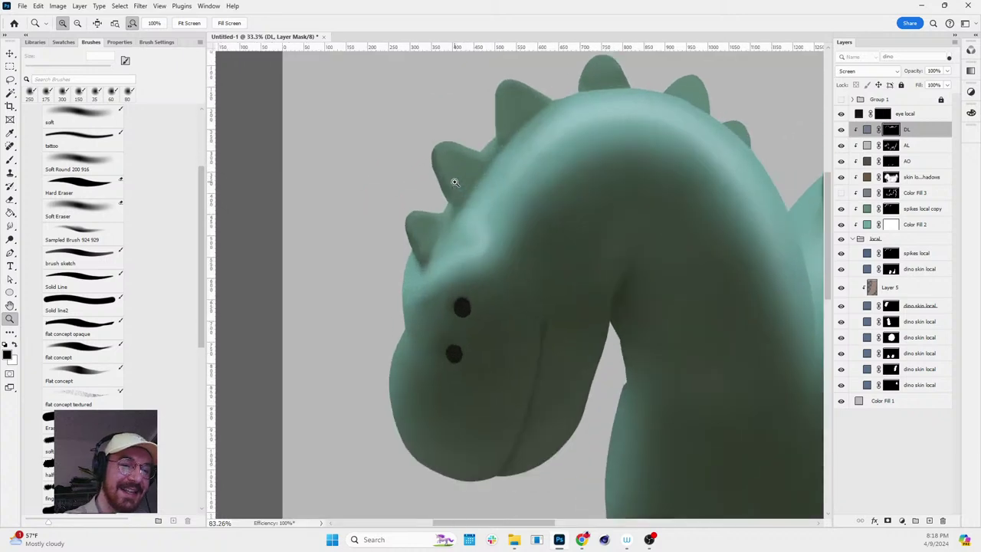
key("b")
key("bracketleft")
key("bracketleft")
key("bracketleft")
key("bracketleft")
key("bracketleft")
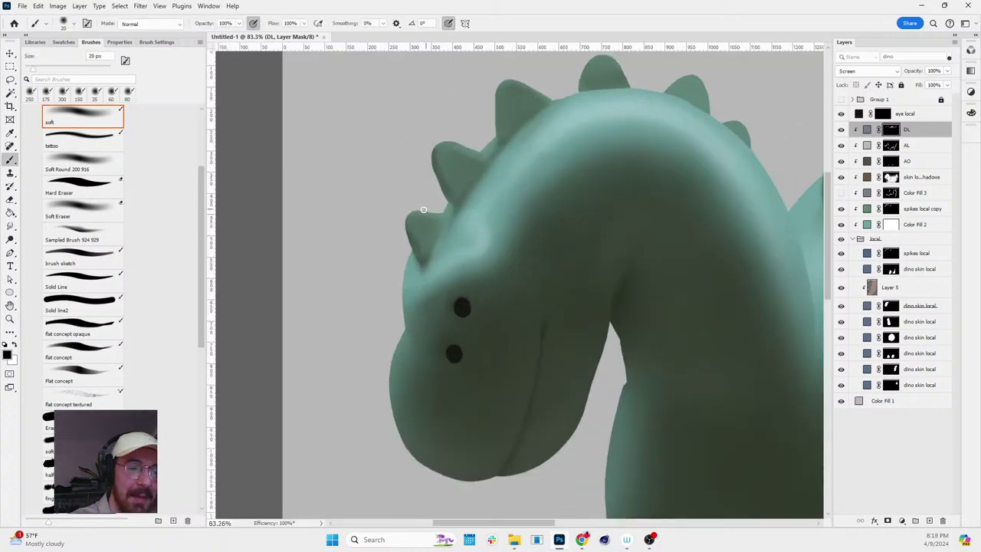
scroll(423, 210, "up", 3)
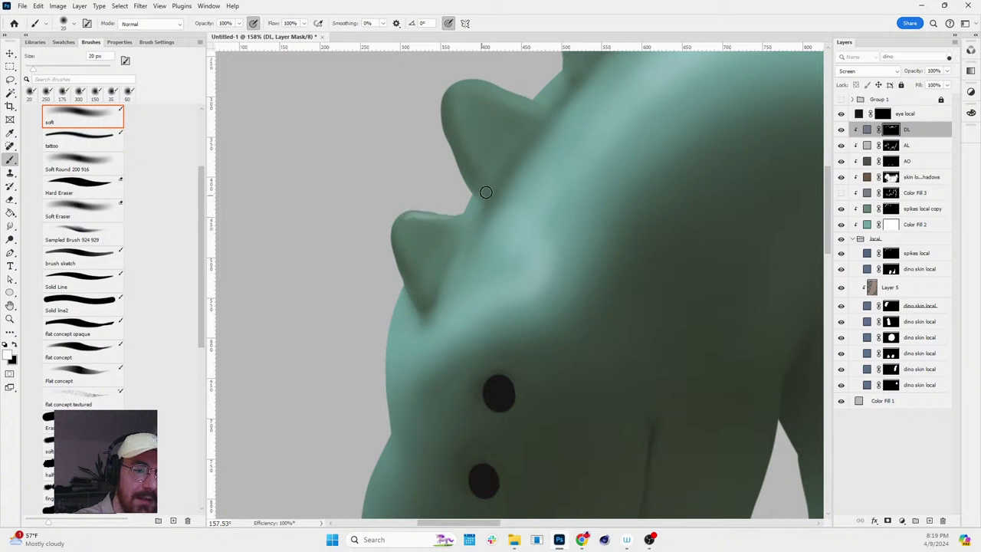
scroll(495, 190, "down", 4)
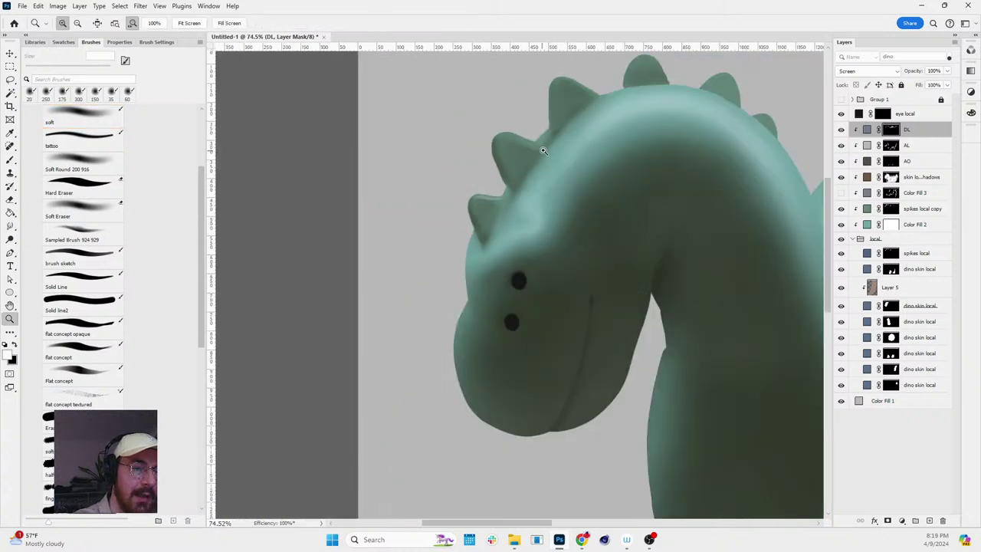
scroll(508, 130, "up", 3)
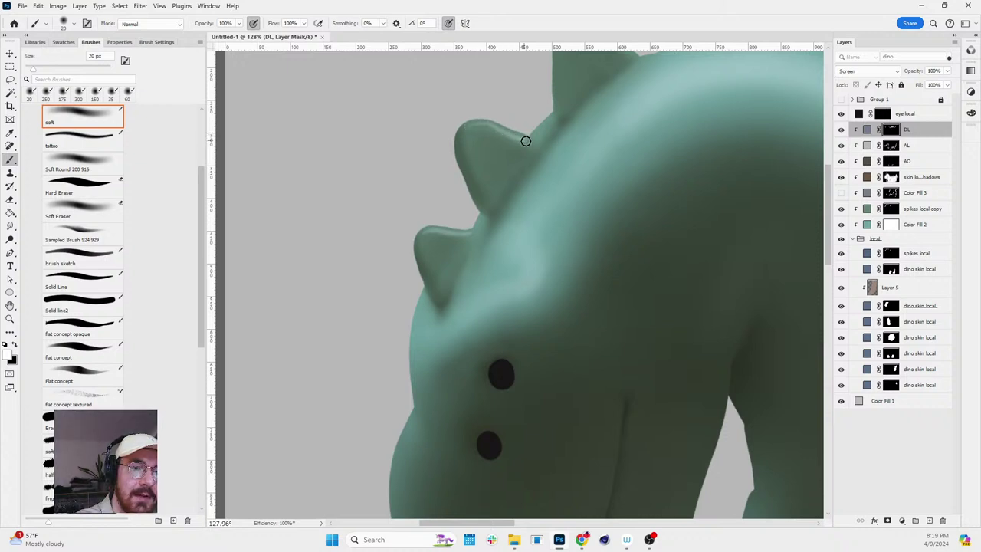
- Rotate the canvas and paint small direct-light highlights on the back spikes
key("r")
scroll(526, 141, "down", 4)
scroll(688, 130, "up", 3)
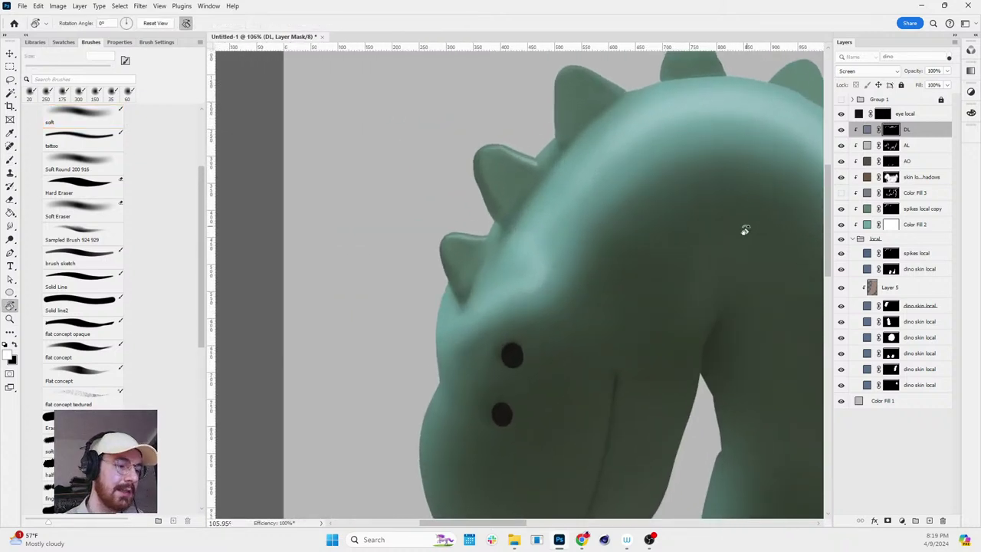
scroll(613, 184, "down", 2)
scroll(502, 117, "up", 2)
key("b")
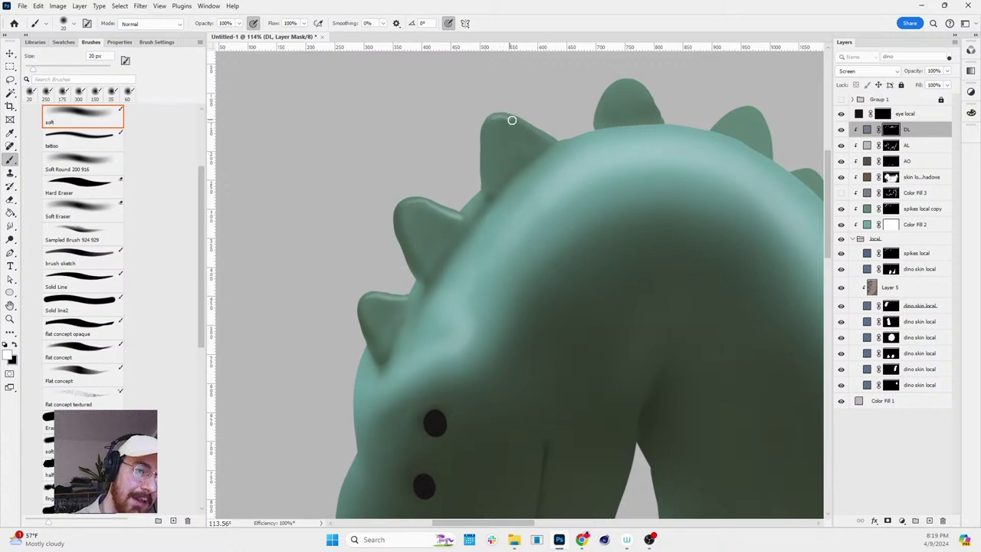
scroll(618, 52, "down", 3)
scroll(712, 105, "up", 3)
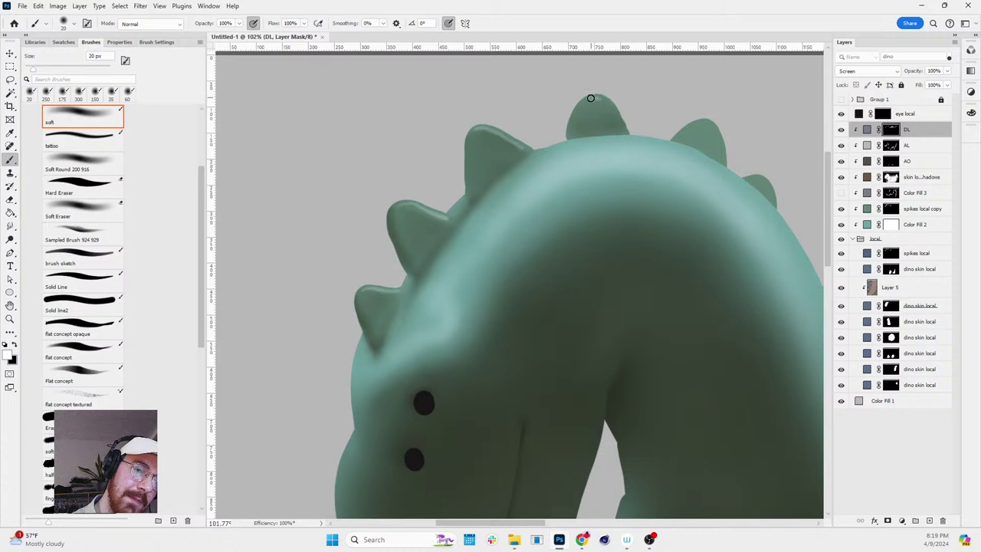
scroll(620, 122, "down", 3)
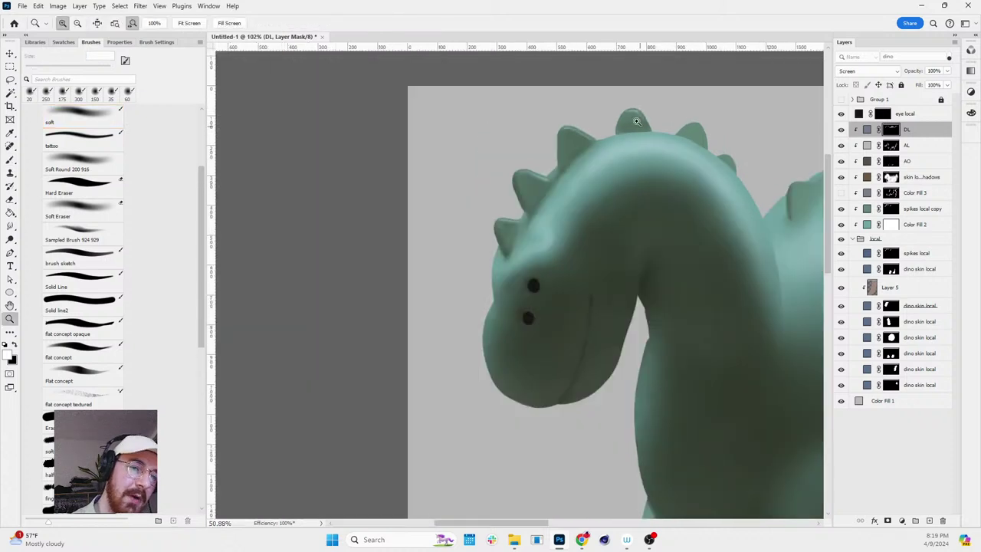
scroll(729, 116, "up", 4)
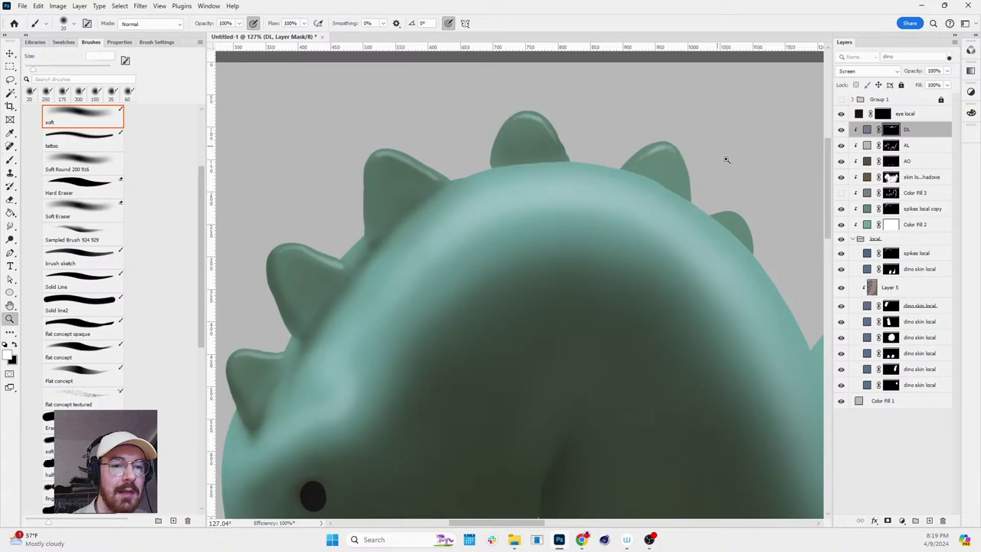
scroll(722, 157, "down", 3)
scroll(765, 228, "up", 3)
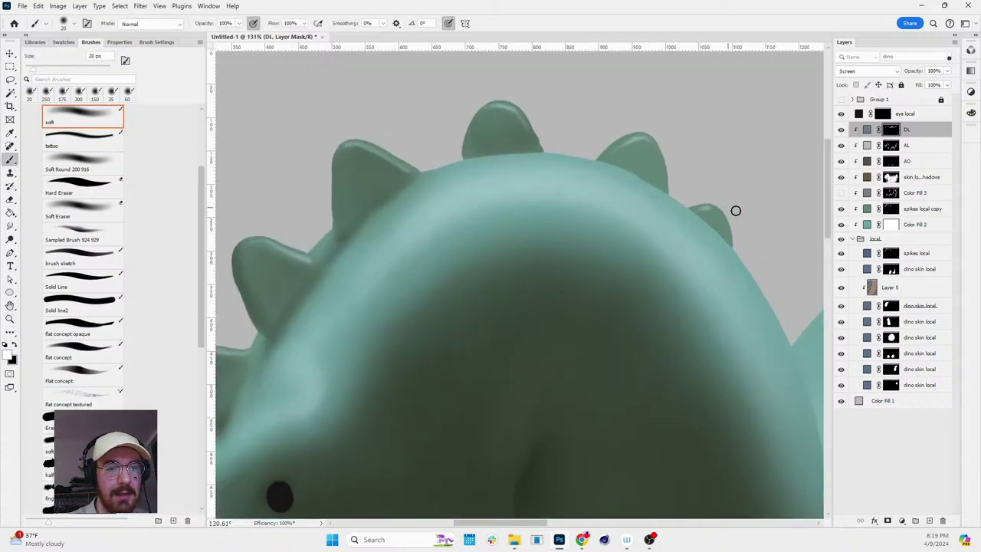
scroll(736, 211, "down", 5)
- Reframe the view over the dino and continue highlighting the spikes along the head
left_click_drag(786, 295, 679, 209)
key("z")
scroll(660, 280, "up", 2)
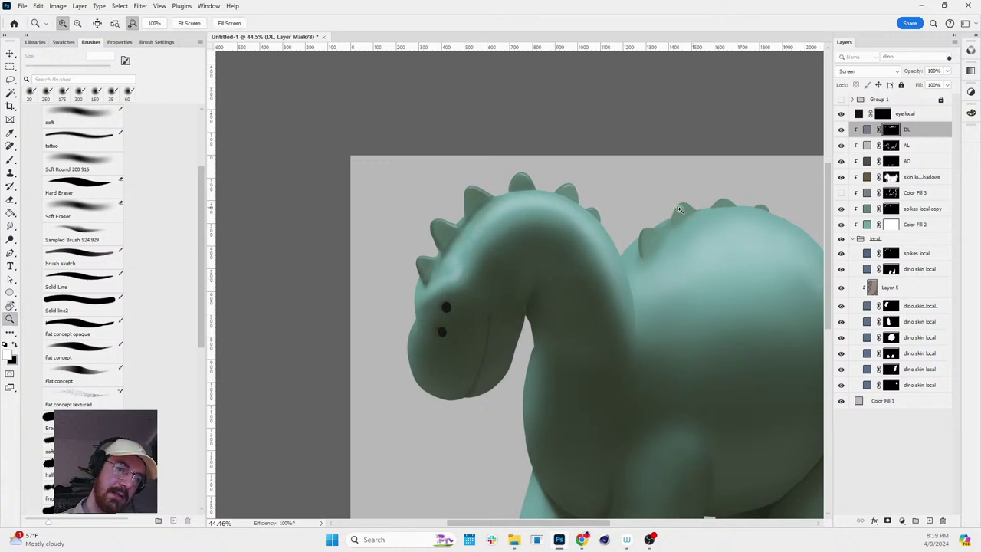
scroll(679, 209, "up", 3)
key("b")
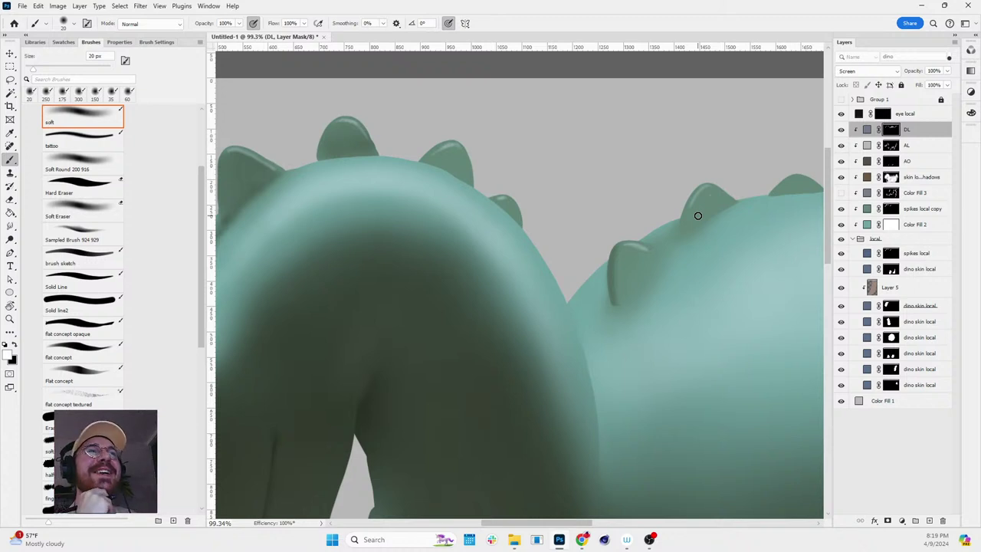
key("z")
scroll(564, 274, "down", 5)
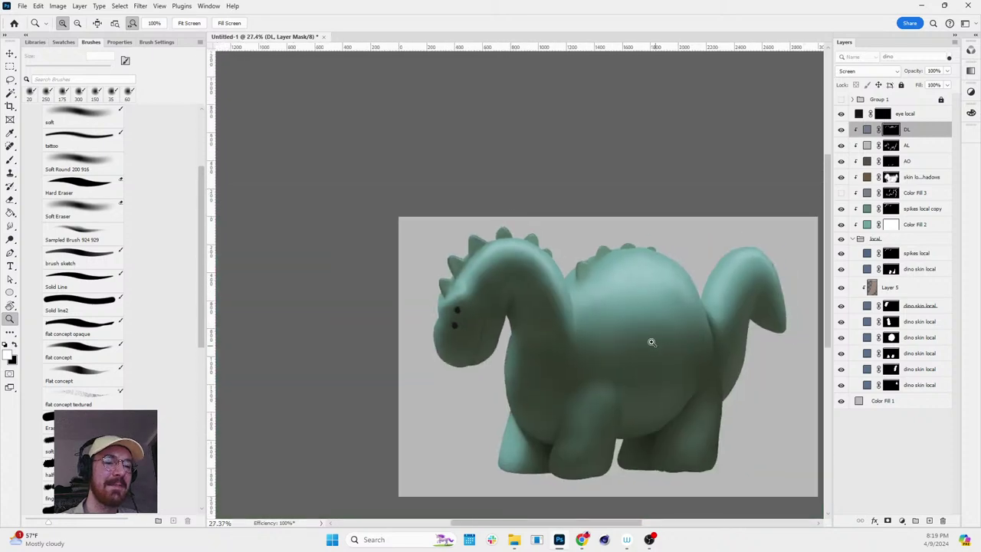
scroll(652, 344, "up", 2)
scroll(601, 225, "up", 1)
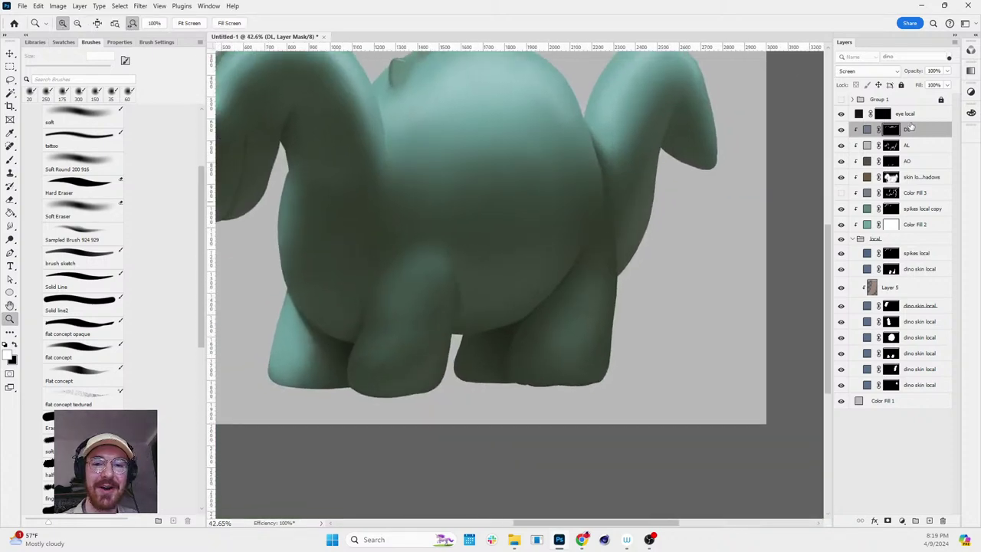
- Add an orange-brown Solid Color fill layer above the DL layer
left_click(908, 116)
left_click(920, 129)
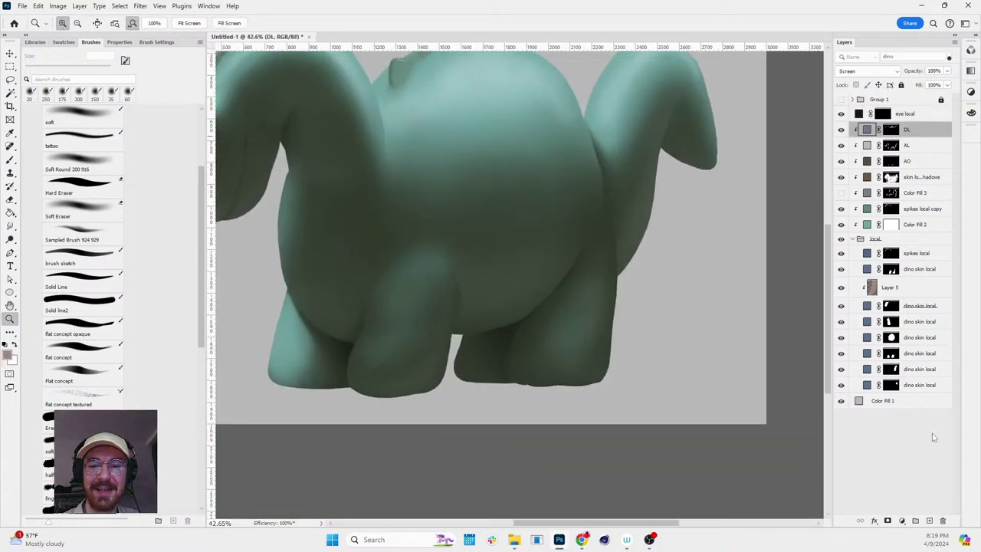
left_click(914, 522)
left_click(889, 341)
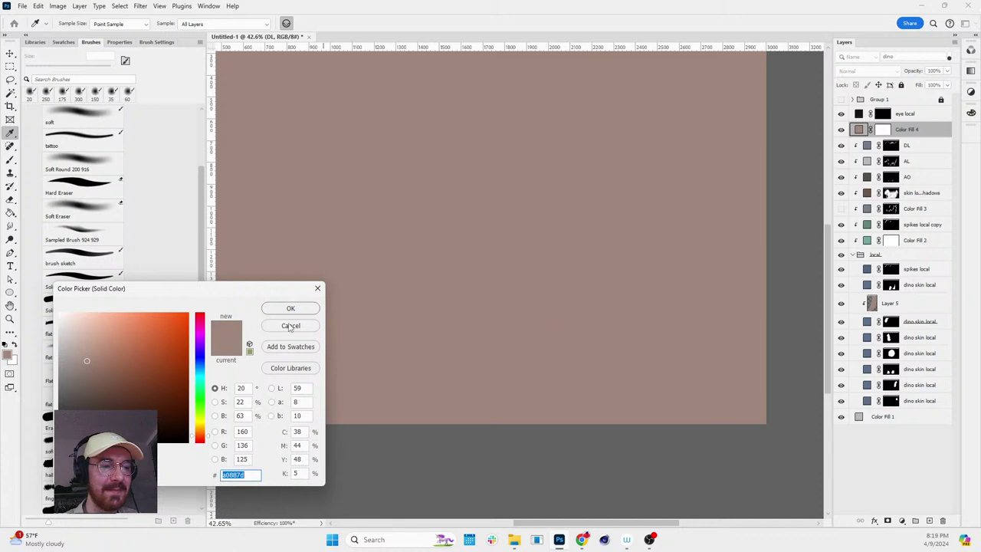
key("ctrl+v")
key("Return")
key("z")
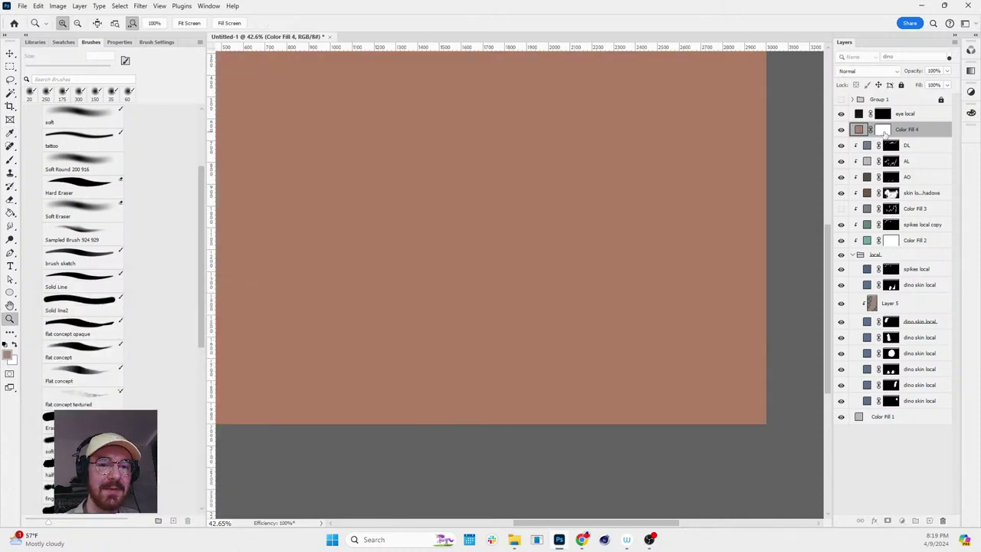
- Invert Color Fill 4's mask, rough out a figure shape, then clear the mask again
left_click(883, 129)
key("ctrl+i")
key("e")
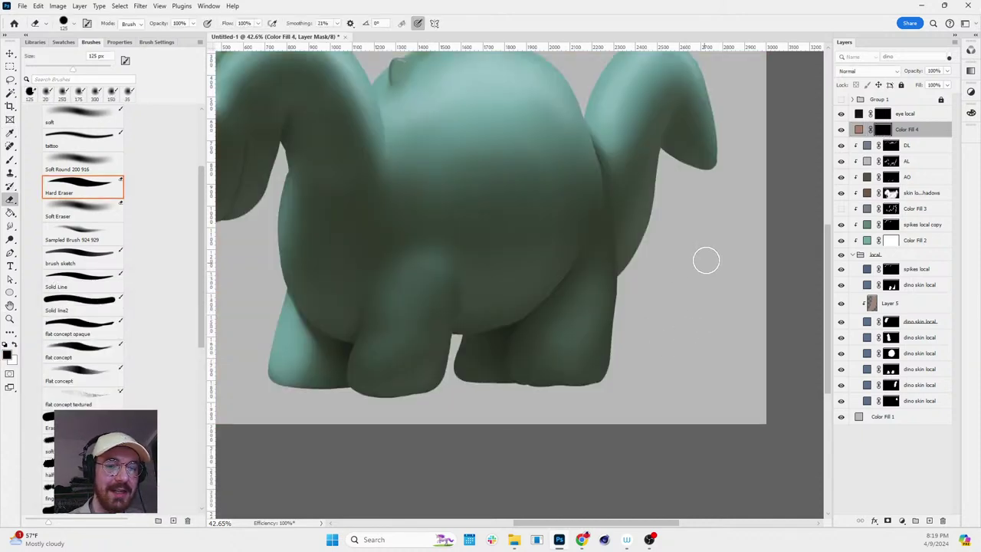
mouse_move(706, 260)
left_mouse_down()
mouse_move(704, 322)
mouse_move(662, 339)
mouse_move(689, 254)
mouse_move(692, 278)
mouse_move(734, 278)
left_mouse_up()
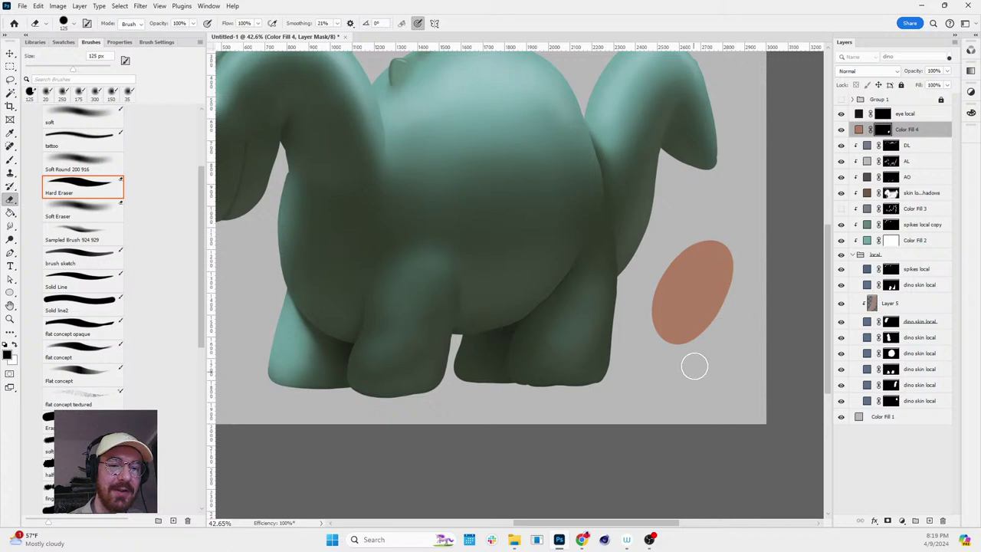
mouse_move(694, 367)
left_mouse_down()
mouse_move(679, 401)
mouse_move(695, 336)
mouse_move(726, 399)
mouse_move(673, 408)
mouse_move(710, 391)
left_mouse_up()
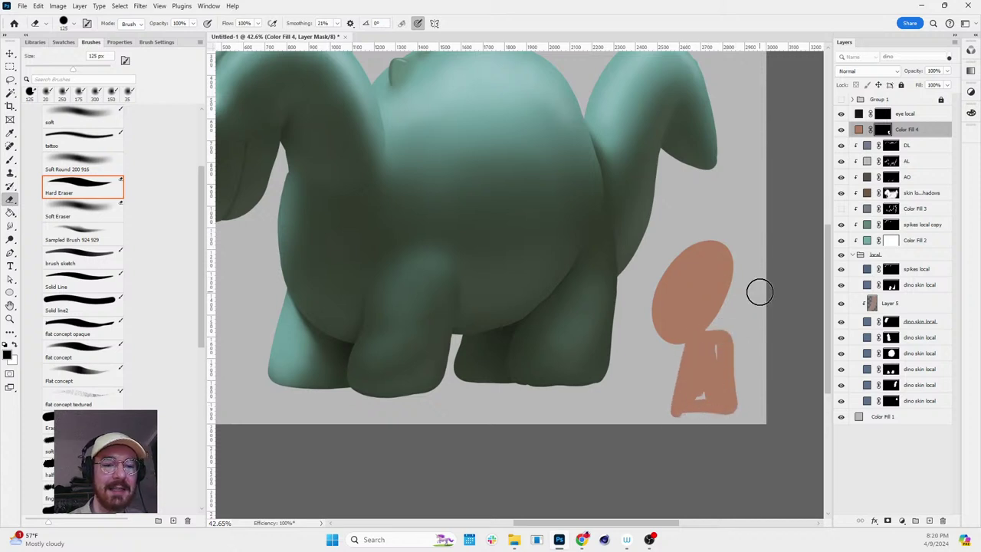
left_click_drag(714, 347, 705, 392)
mouse_move(715, 314)
left_mouse_down()
mouse_move(702, 355)
mouse_move(710, 326)
mouse_move(671, 369)
mouse_move(716, 327)
mouse_move(780, 381)
mouse_move(779, 353)
mouse_move(679, 346)
left_mouse_up()
key("x")
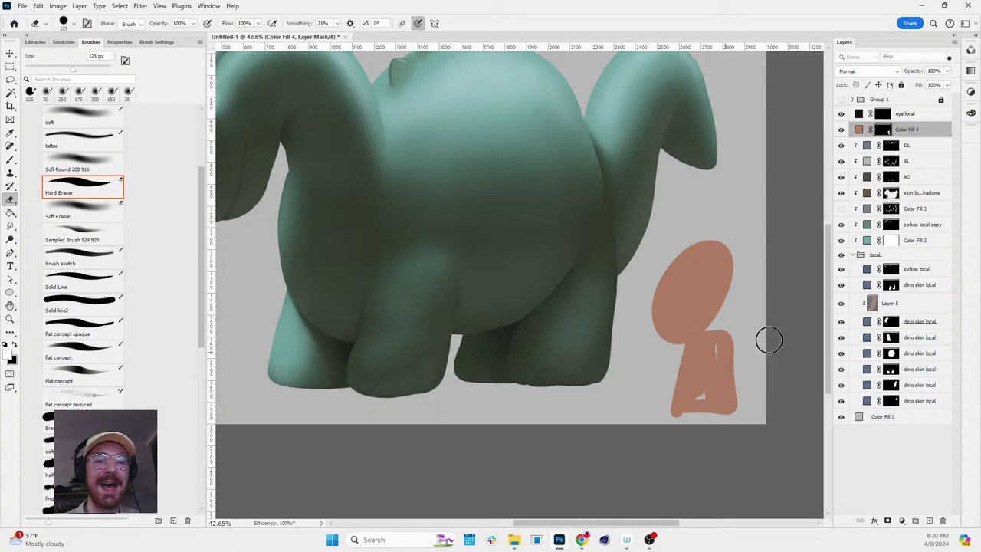
key("ctrl+BackSpace")
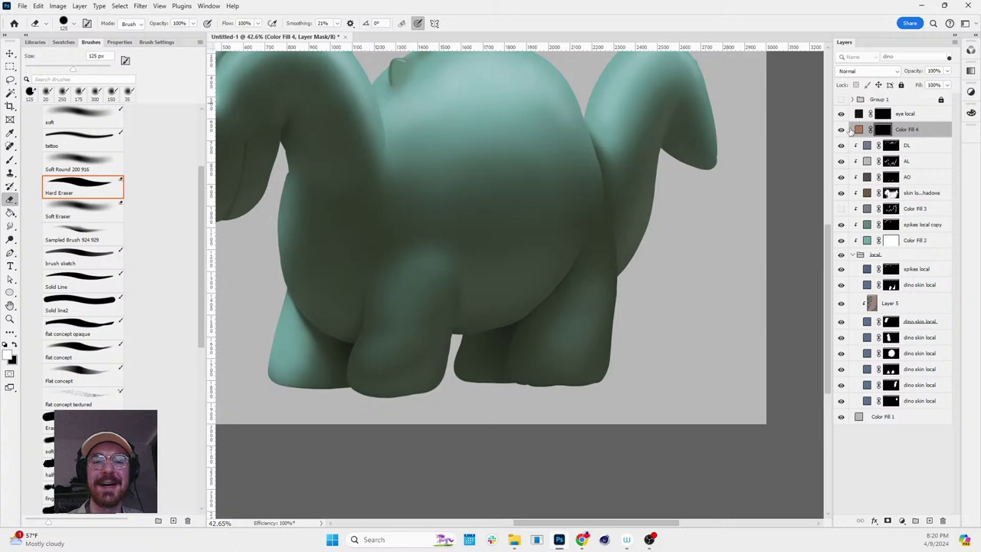
- Rotate the canvas slightly and adjust the zoom to reframe the dinosaur
scroll(598, 191, "down", 5)
key("r")
left_click_drag(669, 166, 637, 167)
scroll(641, 170, "up", 2)
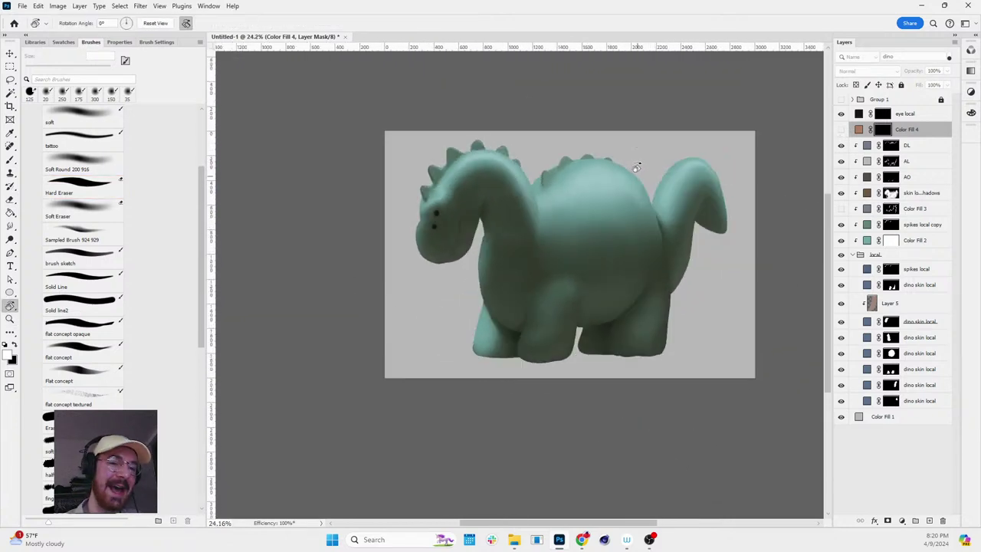
scroll(636, 167, "up", 7)
key("v")
left_click(540, 200, "ctrl")
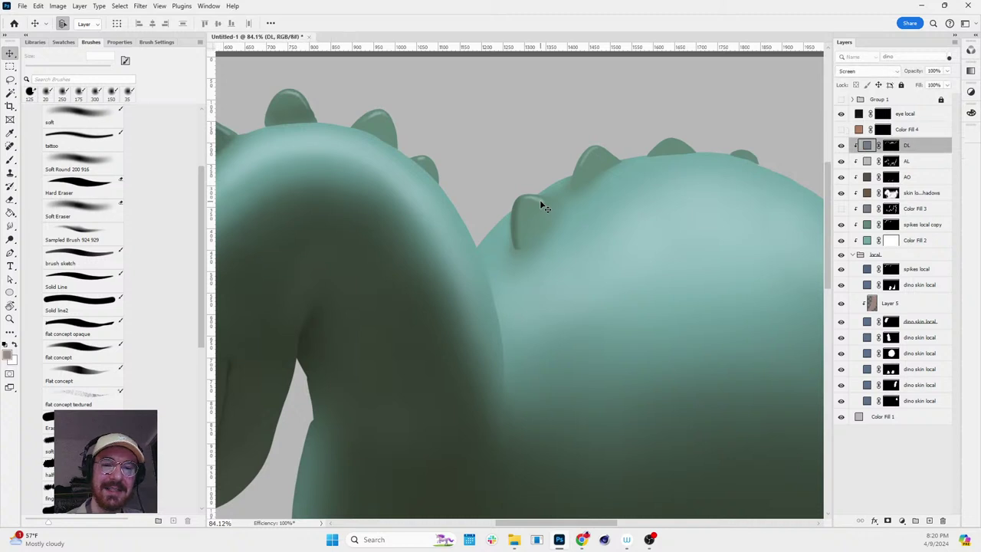
left_click(890, 145)
key("b")
key("d")
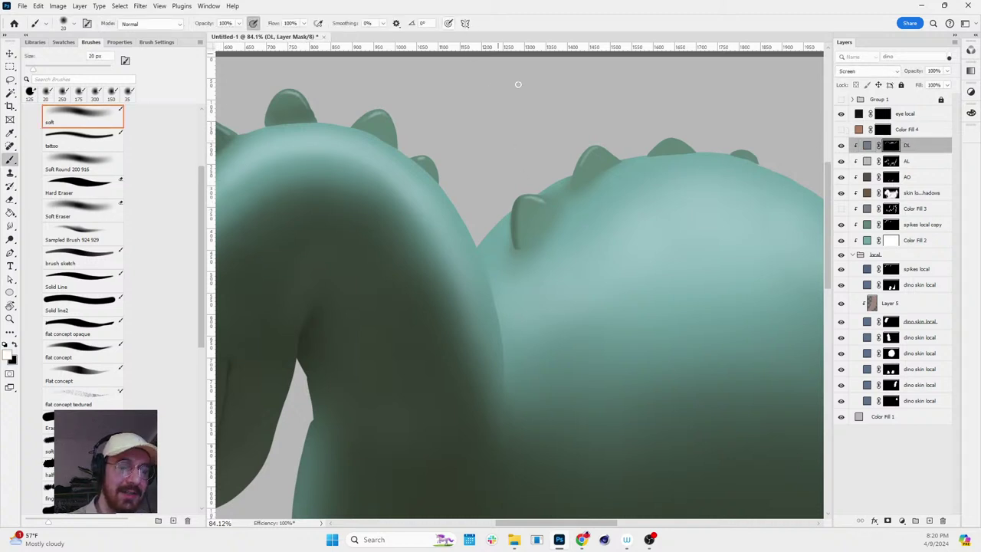
key("bracketright")
key("bracketright")
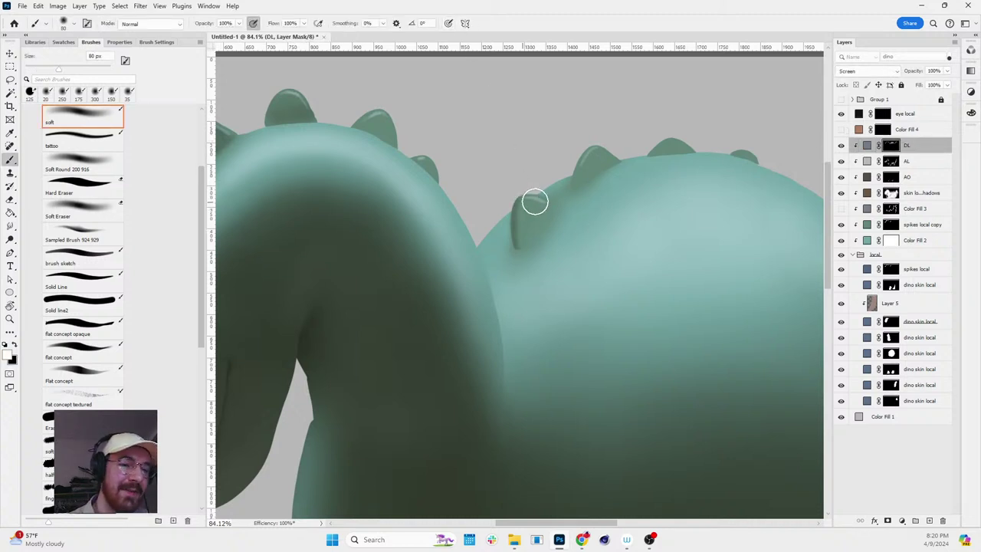
key("x")
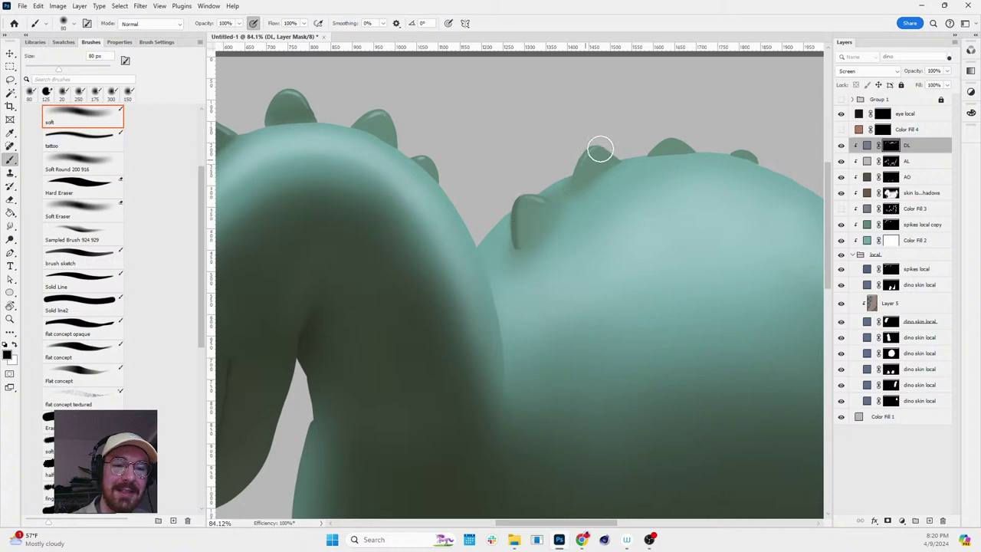
key("z")
left_click_drag(757, 219, 718, 201)
scroll(720, 201, "up", 1)
scroll(690, 215, "up", 3)
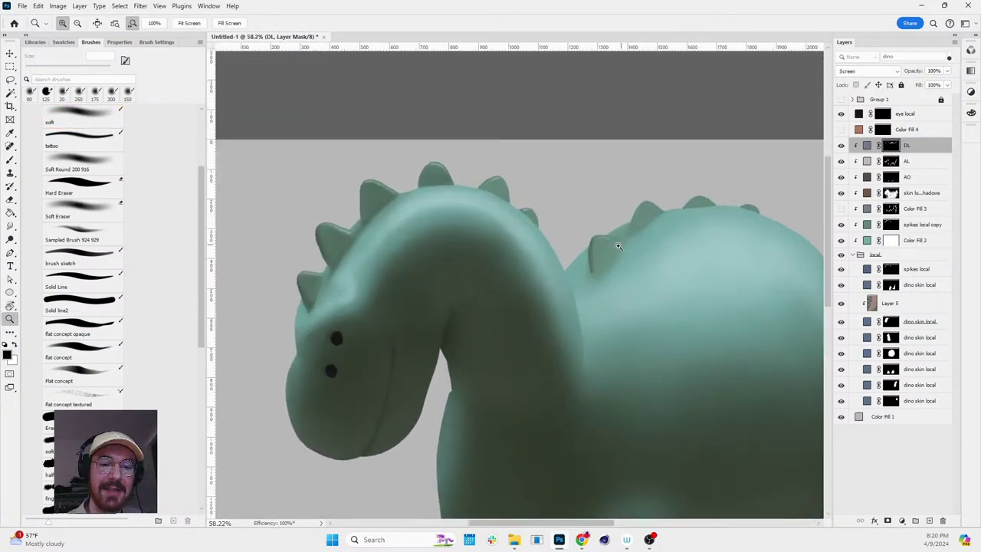
key("v")
- Load the spikes outline on the skin local shadows mask and remove shadow from a back spike
left_click(919, 193)
left_click(890, 192)
key("b")
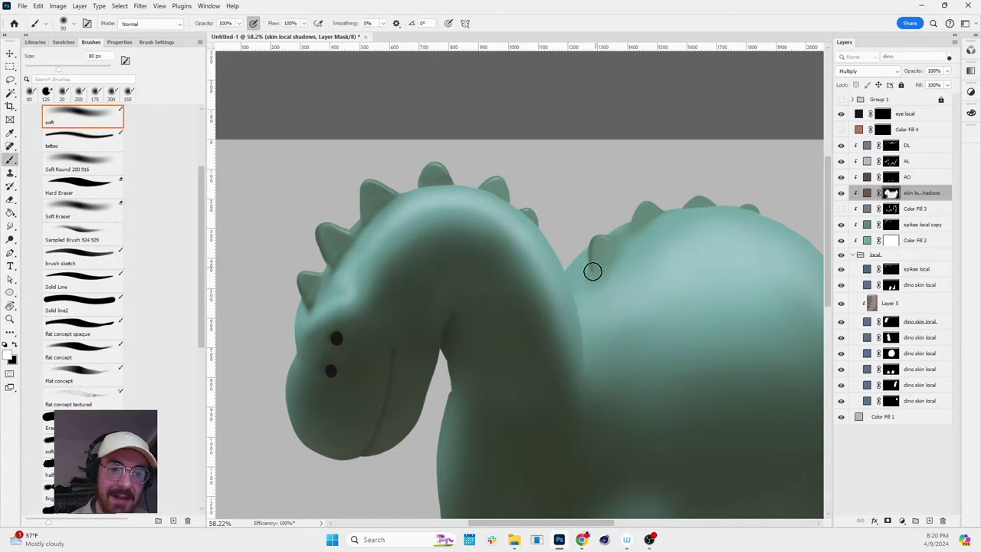
key("d")
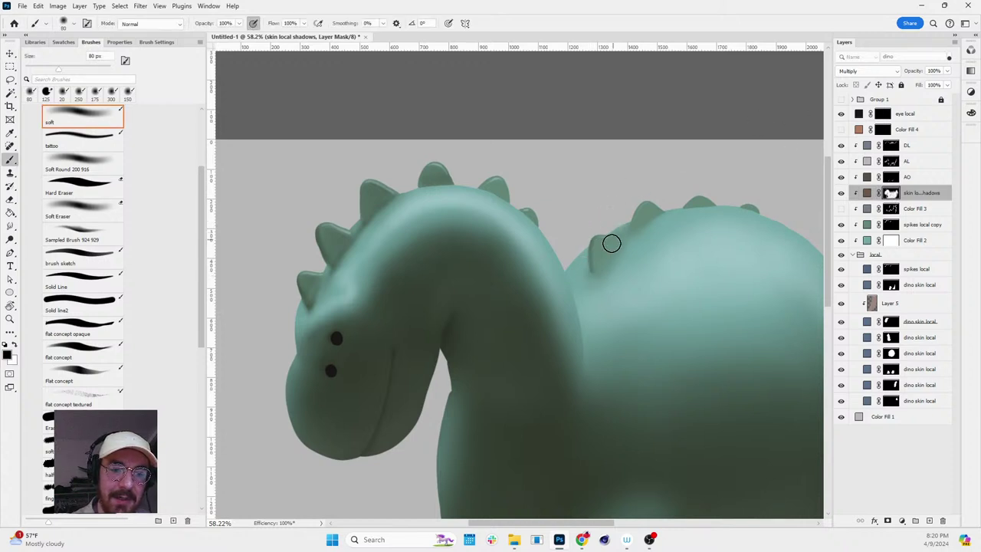
key("x")
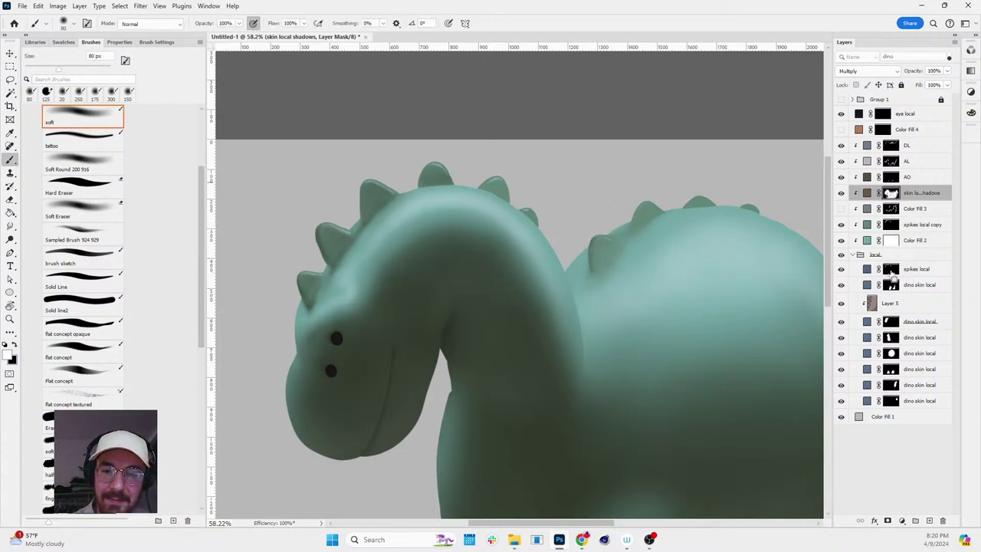
left_click(891, 270, "ctrl")
key("x")
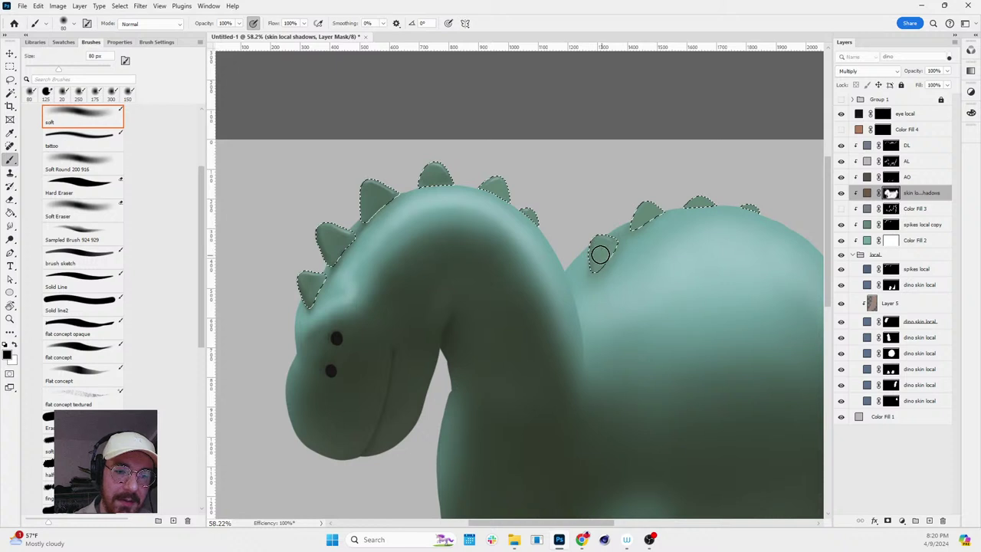
key("x")
mouse_move(600, 255)
left_mouse_down()
mouse_move(595, 265)
mouse_move(611, 268)
left_mouse_up()
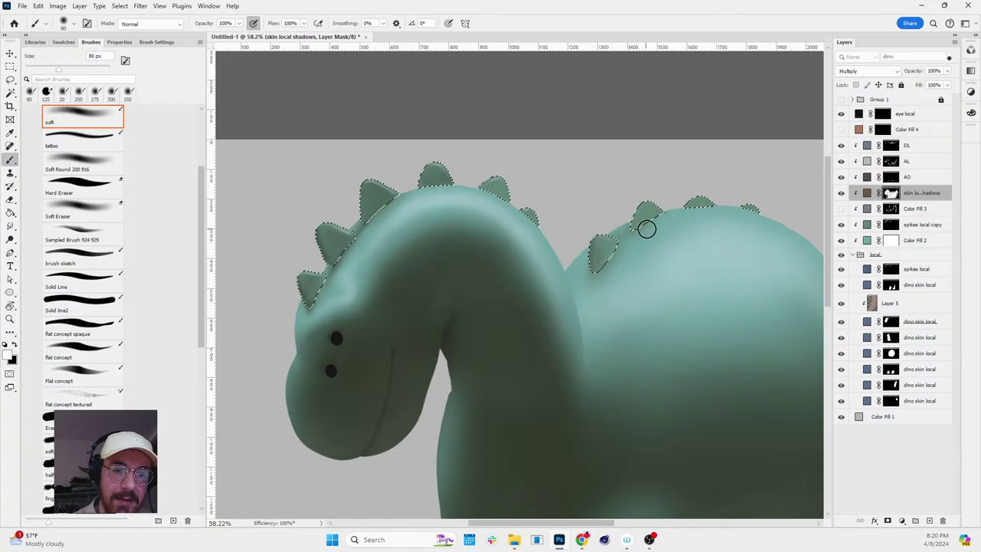
- With a 60 px brush, paint the shadow back onto the spike and deselect
scroll(640, 220, "up", 3)
key("bracketleft")
key("bracketleft")
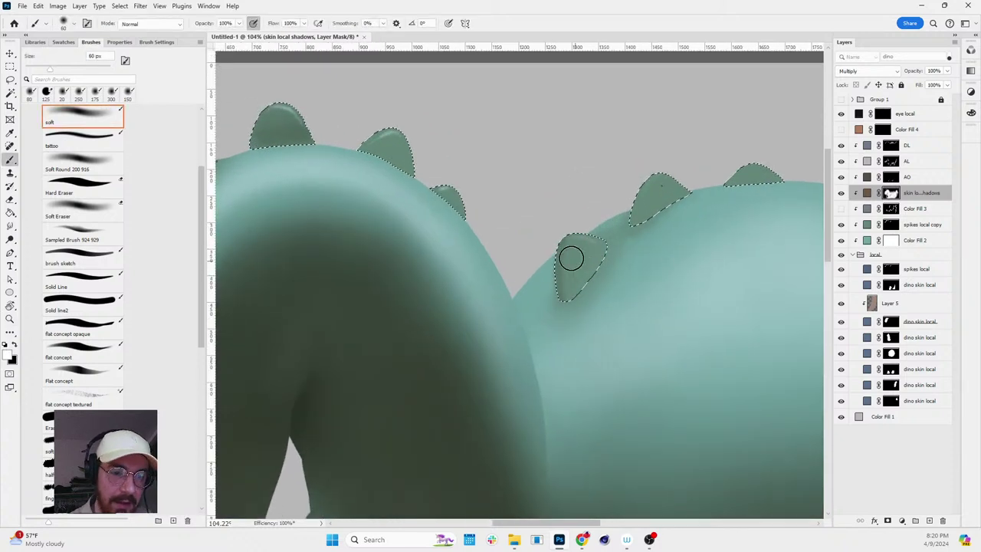
key("x")
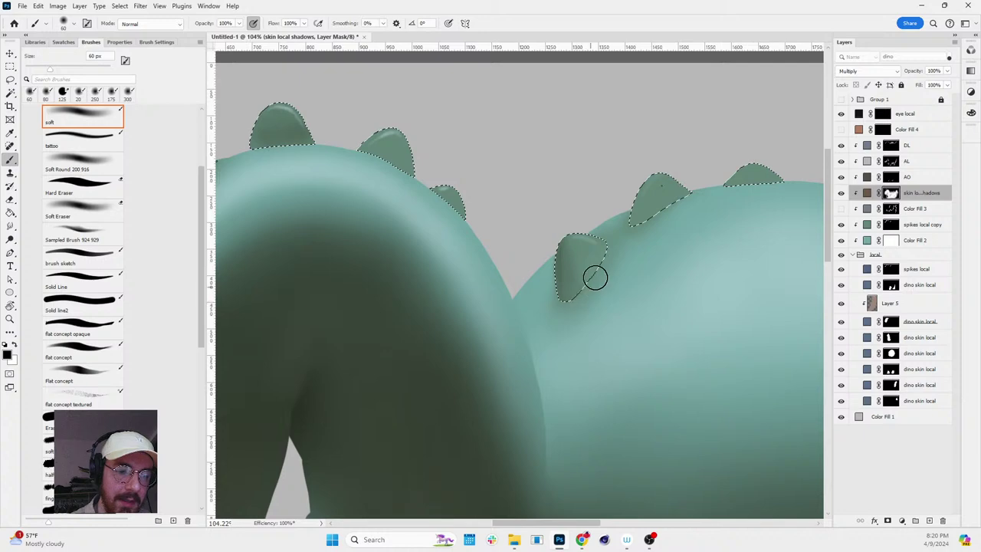
key("x")
mouse_move(646, 193)
left_mouse_down()
mouse_move(684, 188)
mouse_move(641, 221)
left_mouse_up()
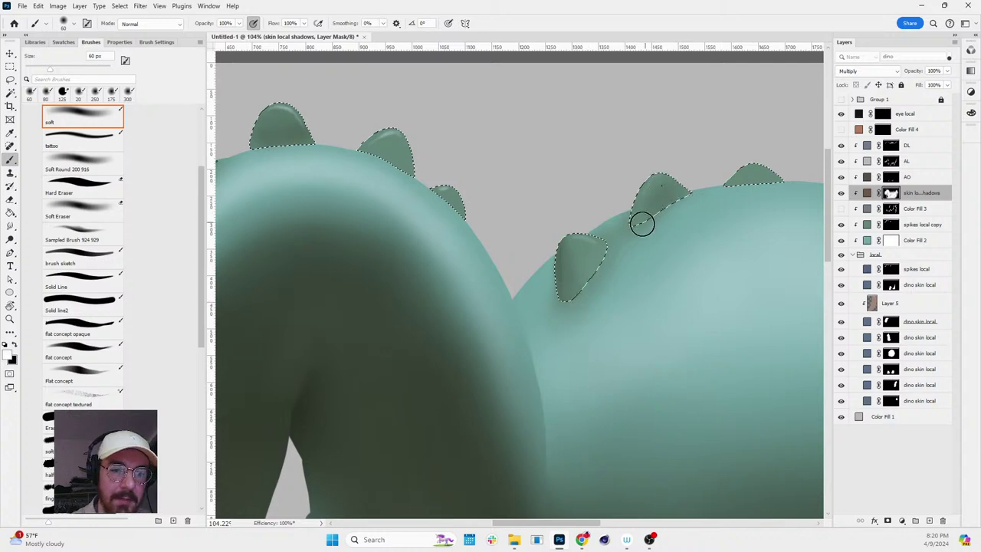
key("ctrl+d")
- Hide the spikes local copy layer and smudge the spike's base and the second spike's tip
scroll(744, 228, "up", 3)
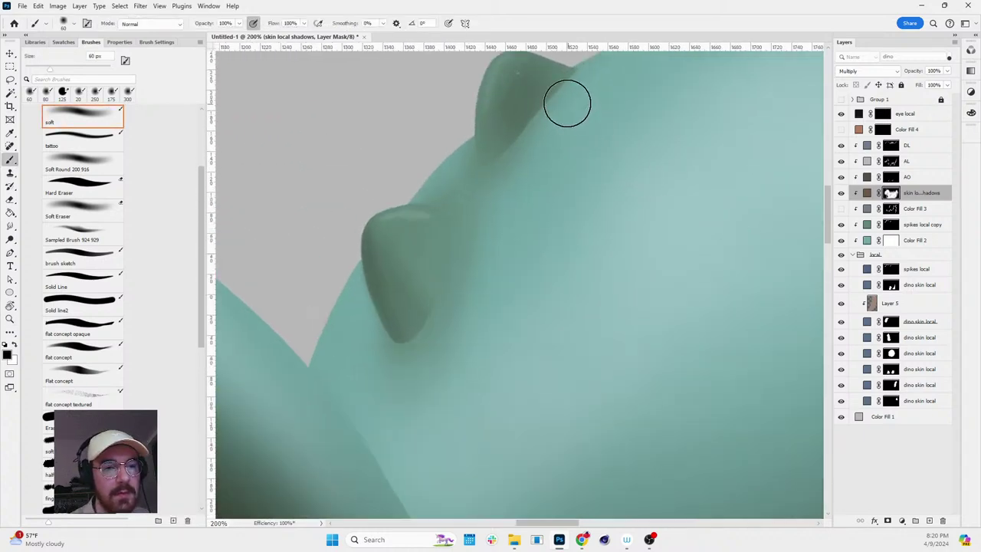
key("z")
scroll(622, 202, "down", 5)
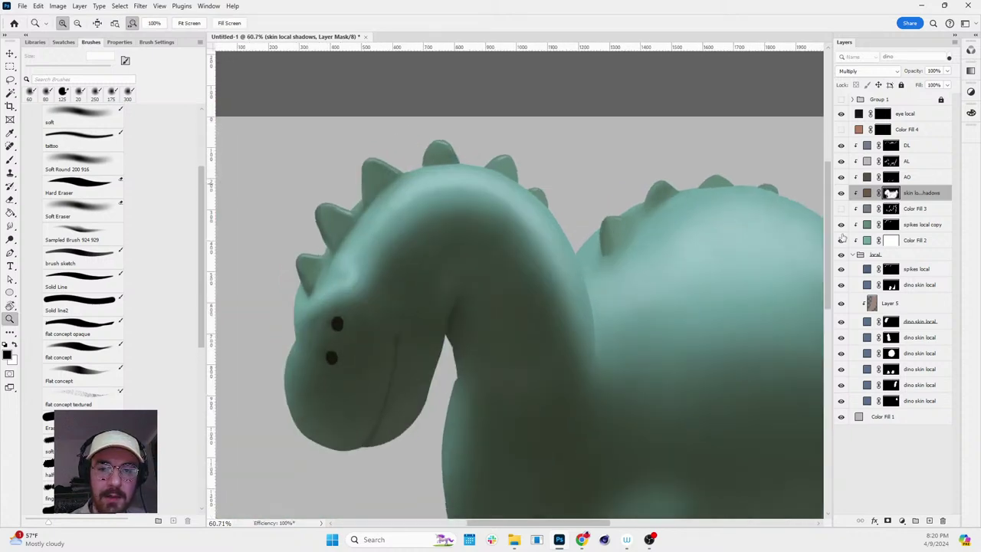
left_click(840, 225)
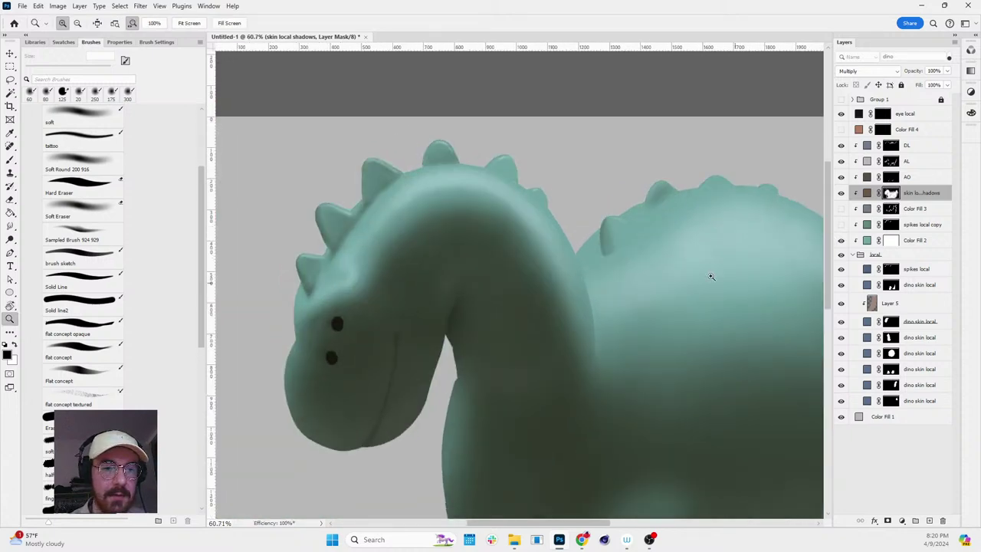
scroll(711, 277, "down", 2)
scroll(718, 254, "up", 5)
key("b")
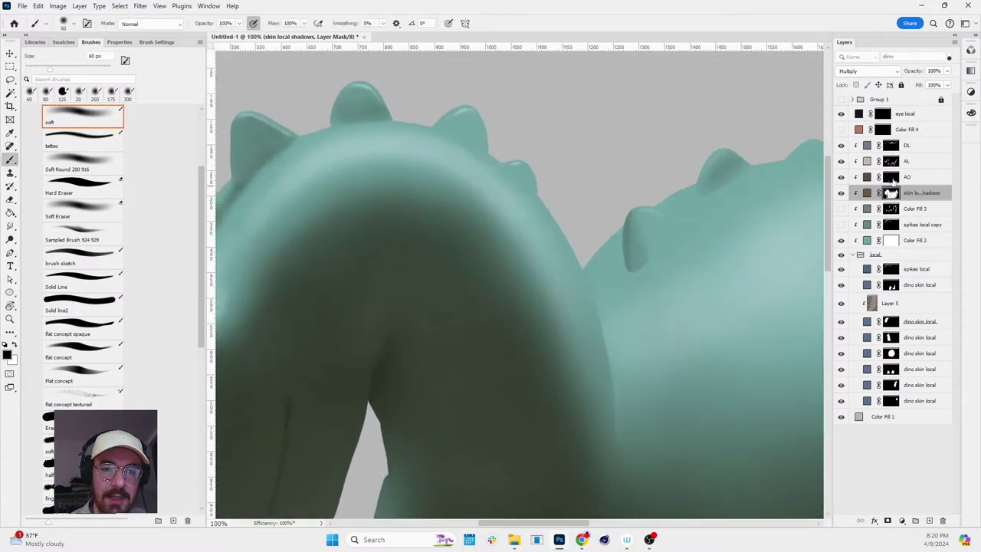
key("r")
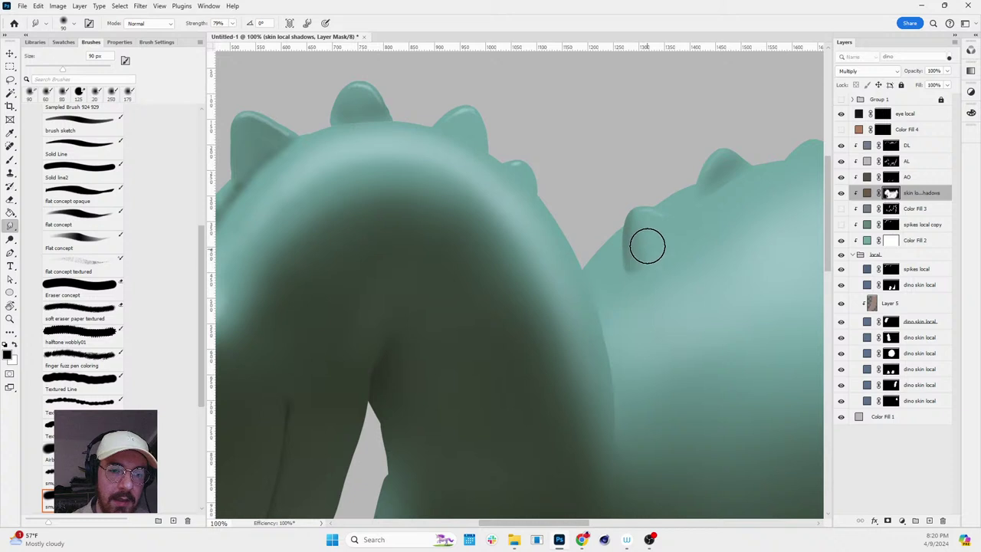
left_click_drag(647, 246, 646, 261)
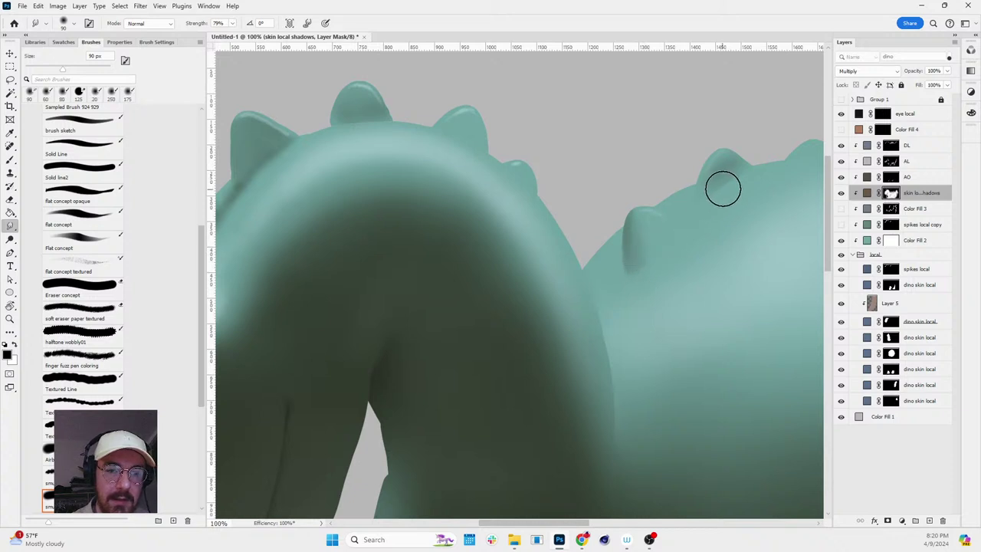
mouse_move(724, 189)
left_mouse_down()
mouse_move(735, 176)
mouse_move(722, 195)
left_mouse_up()
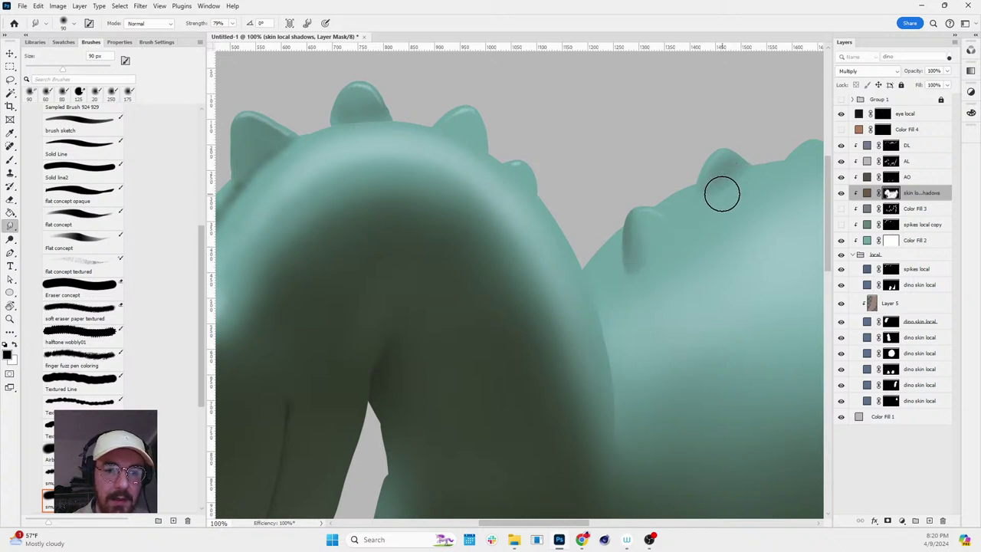
- Zoom in on the neck and back and lighten the shadow on the small back spike
key("z")
left_click(707, 274, "alt")
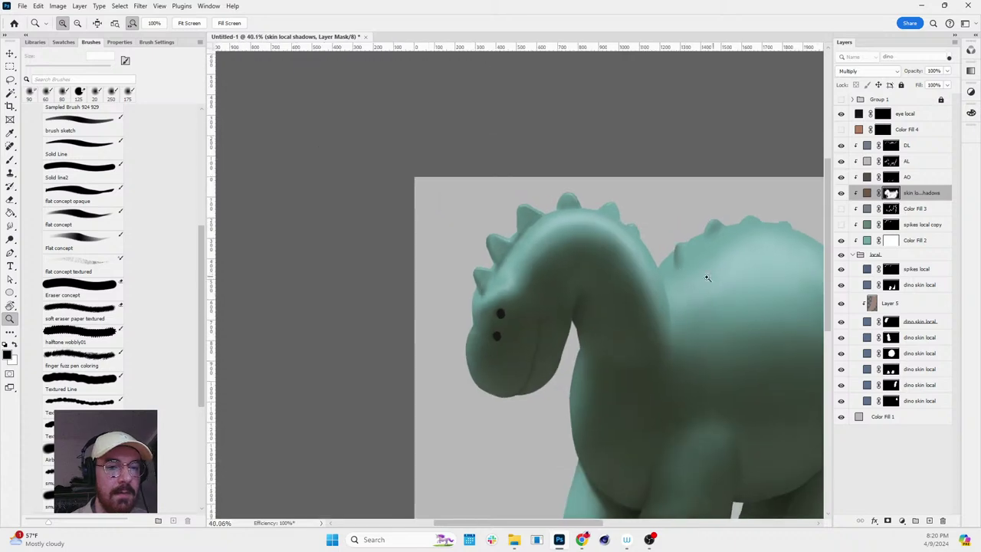
left_click(707, 277)
key("b")
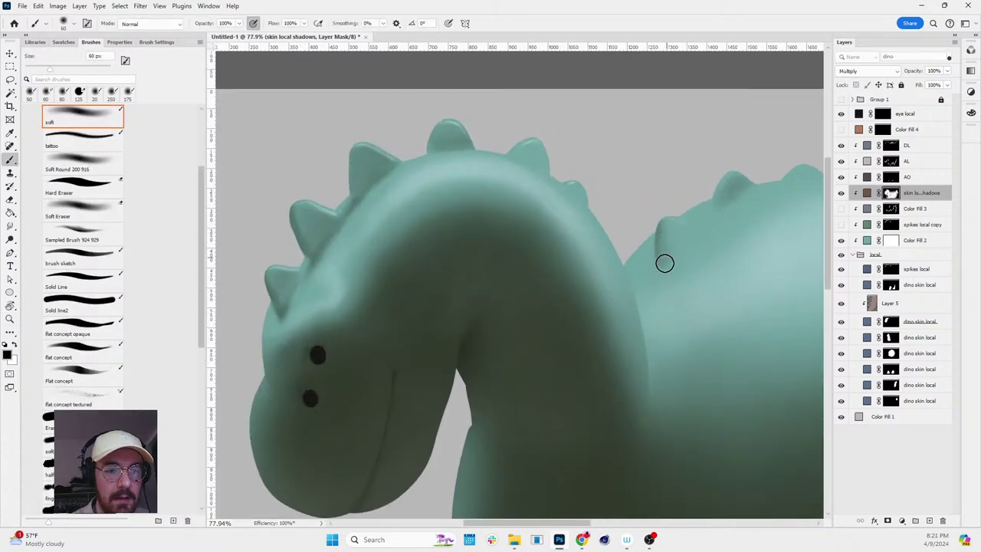
key("x")
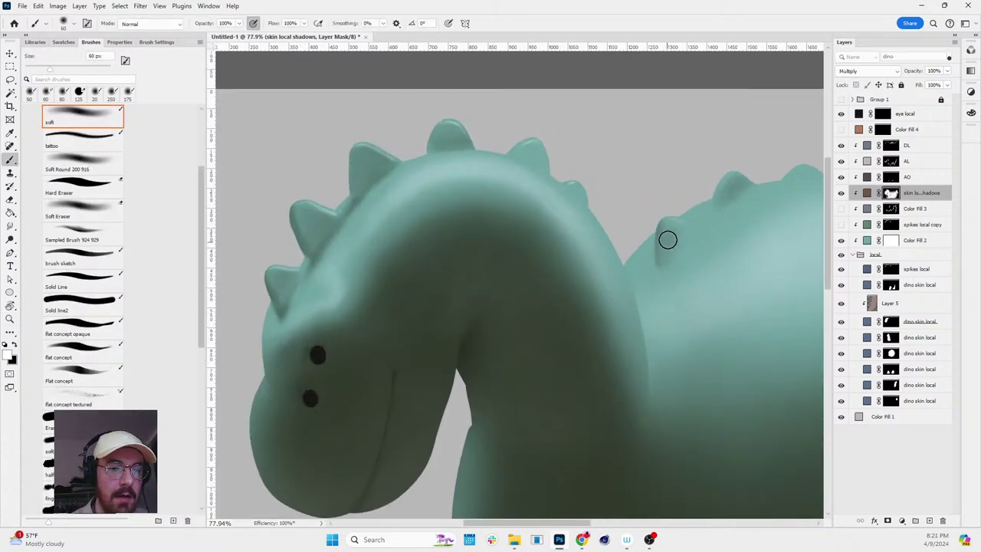
key("x")
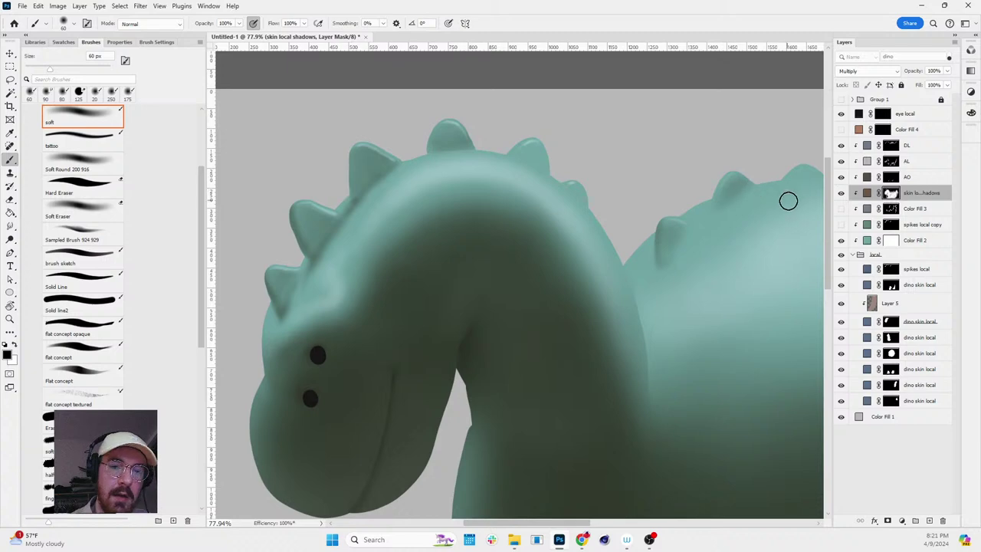
mouse_move(788, 201)
left_mouse_down()
mouse_move(537, 207)
mouse_move(696, 224)
mouse_move(702, 210)
left_mouse_up()
key("x")
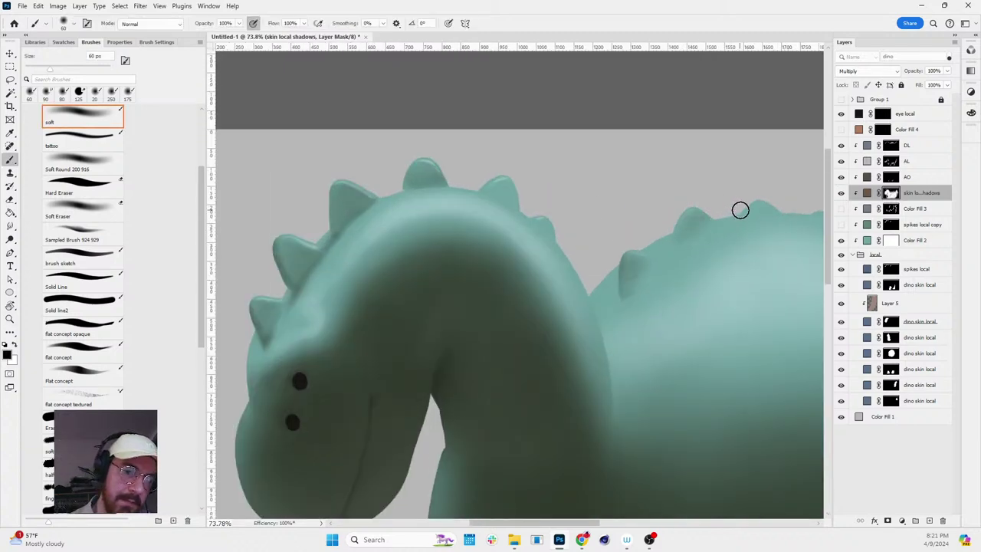
- Tilt and zoom out the view, then target the DL layer's mask
key("r")
left_click_drag(649, 265, 615, 320)
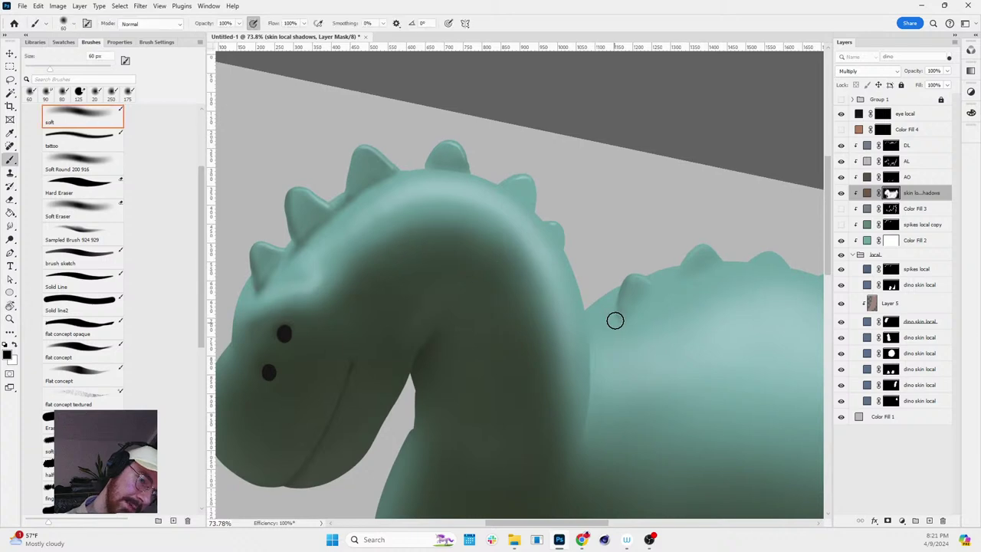
key("z")
mouse_move(633, 269)
left_mouse_down()
mouse_move(646, 278)
mouse_move(725, 274)
mouse_move(740, 298)
mouse_move(614, 282)
left_mouse_up()
left_click(891, 145)
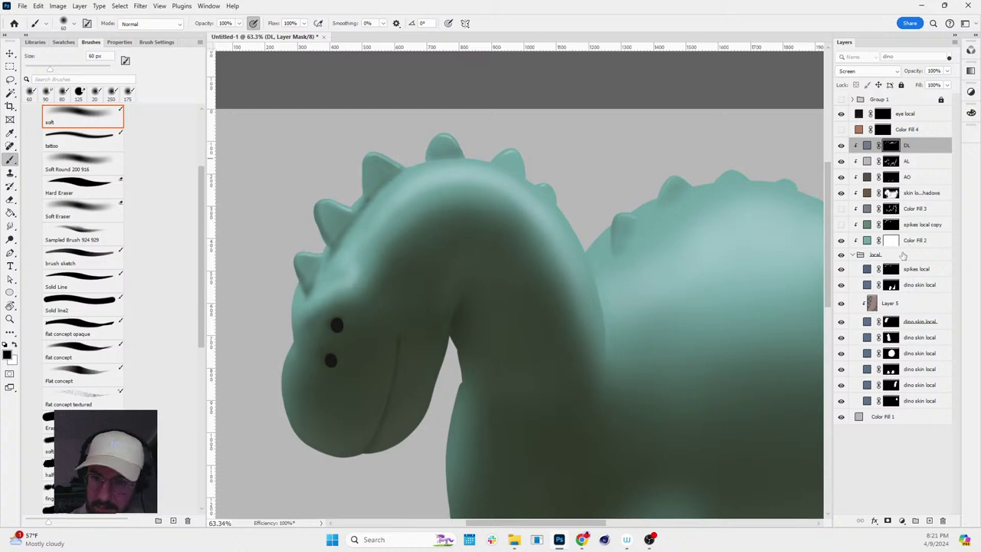
- Load the neck, body and back-spike outlines as a selection and paint white light on the DL mask
left_click(891, 351, "ctrl")
left_click(892, 330, "ctrl")
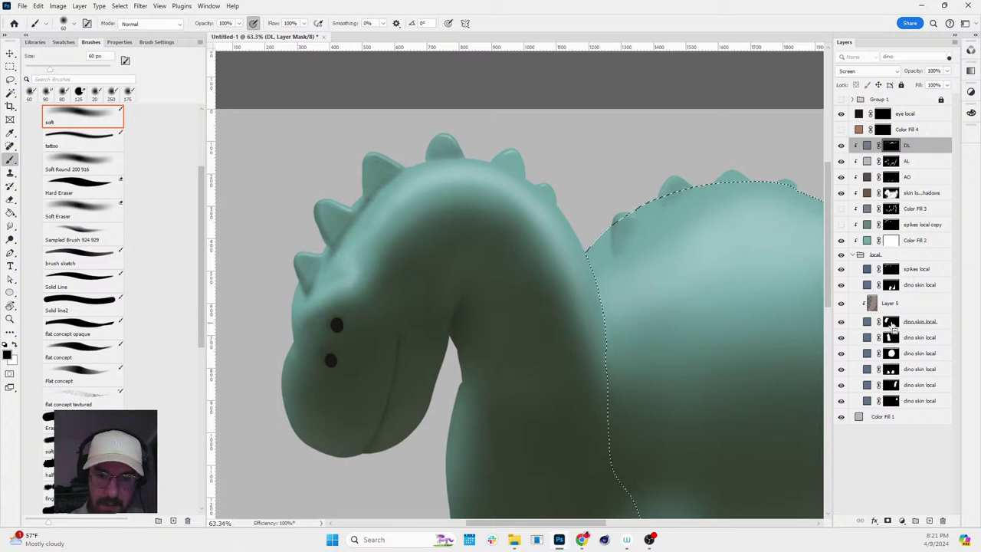
left_click(891, 285, "ctrl+shift")
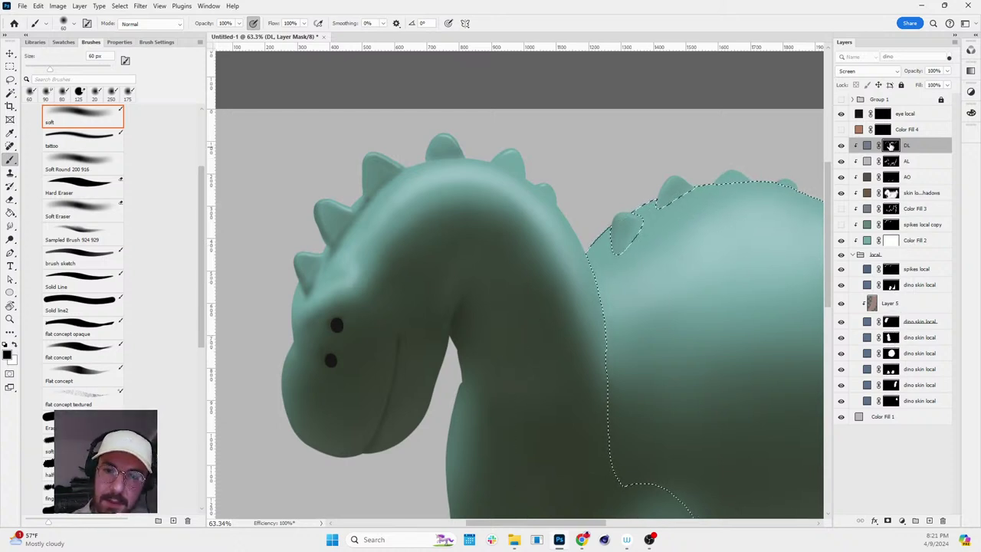
key("x")
key("x")
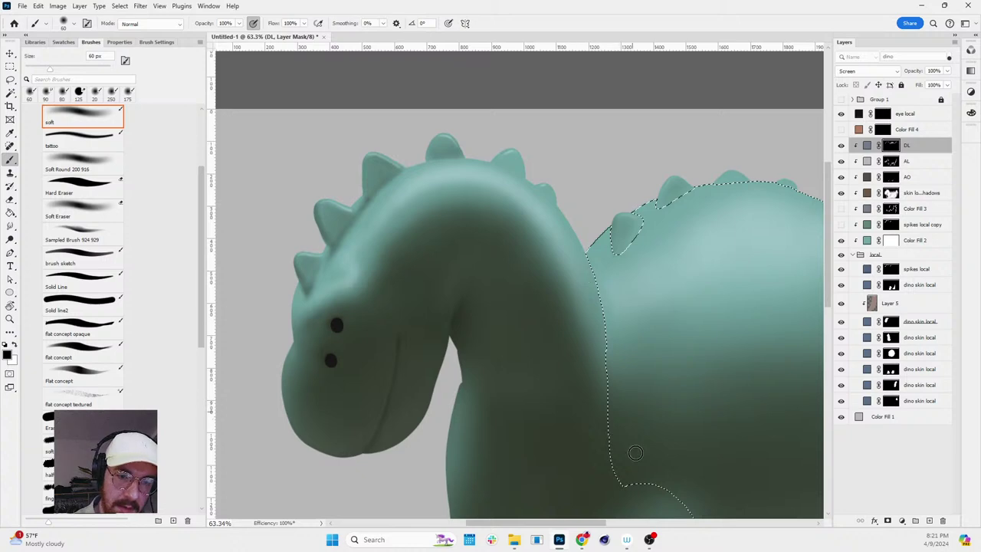
key("r")
left_click_drag(720, 439, 741, 160)
key("Escape")
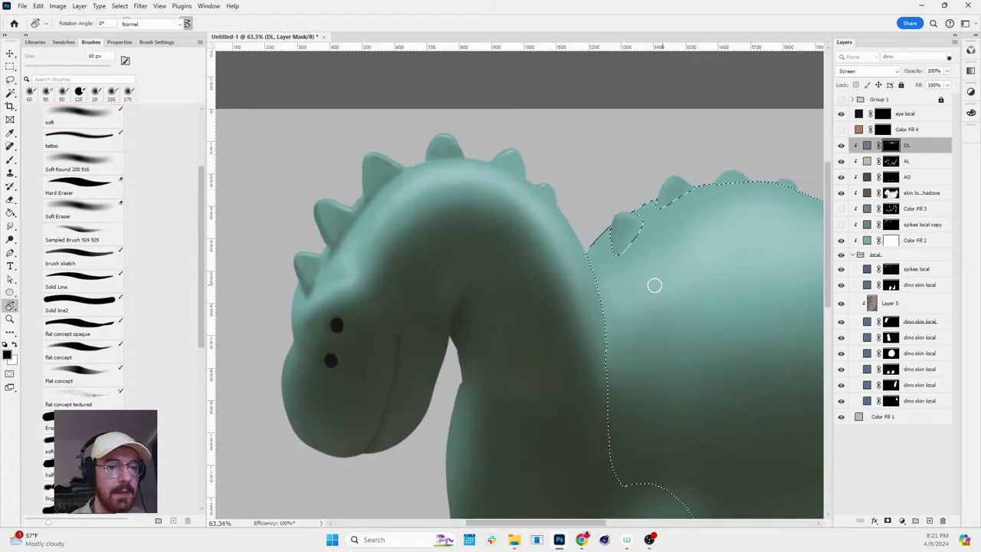
key("b")
key("ctrl+h")
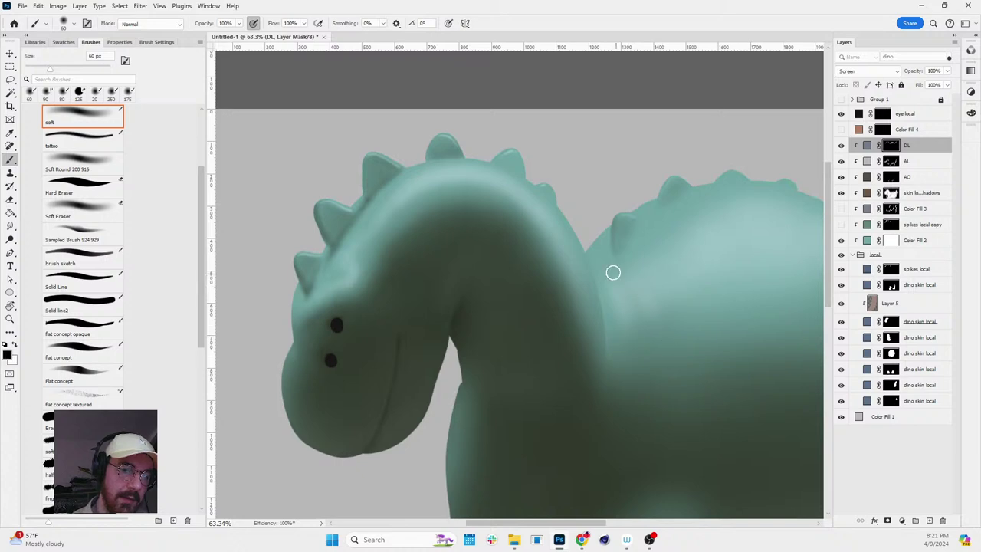
- Zoom and level the view to check the lit body, then target the skin local shadows mask
key("z")
left_click(636, 270, "alt")
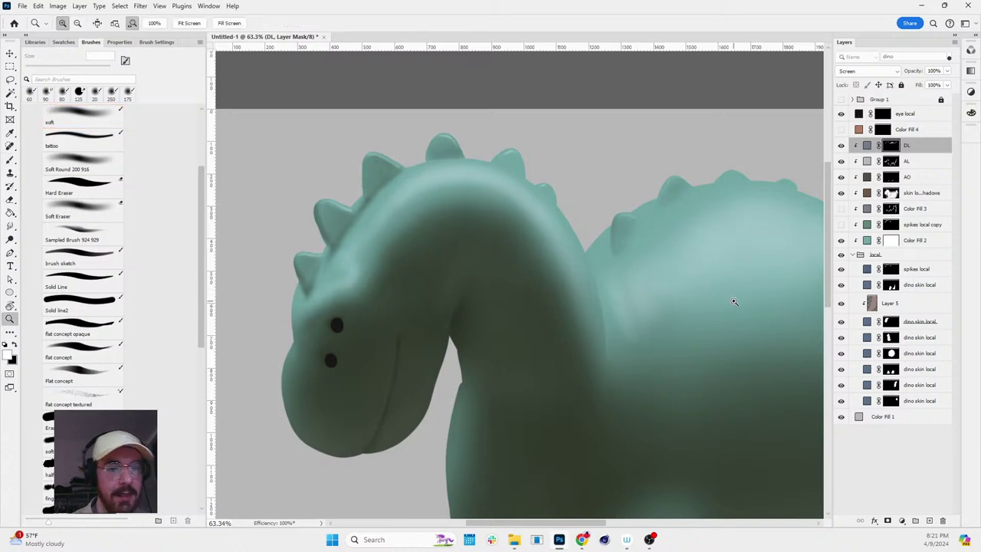
key("r")
mouse_move(733, 300)
left_mouse_down()
mouse_move(755, 335)
mouse_move(766, 322)
left_mouse_up()
key("Escape")
left_click(794, 313)
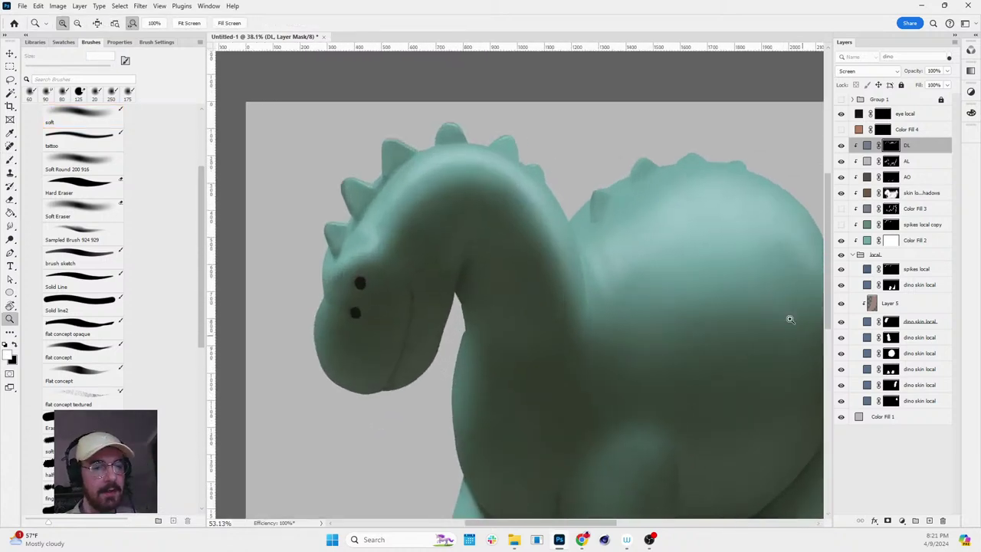
key("r")
left_click_drag(656, 329, 657, 276)
key("b")
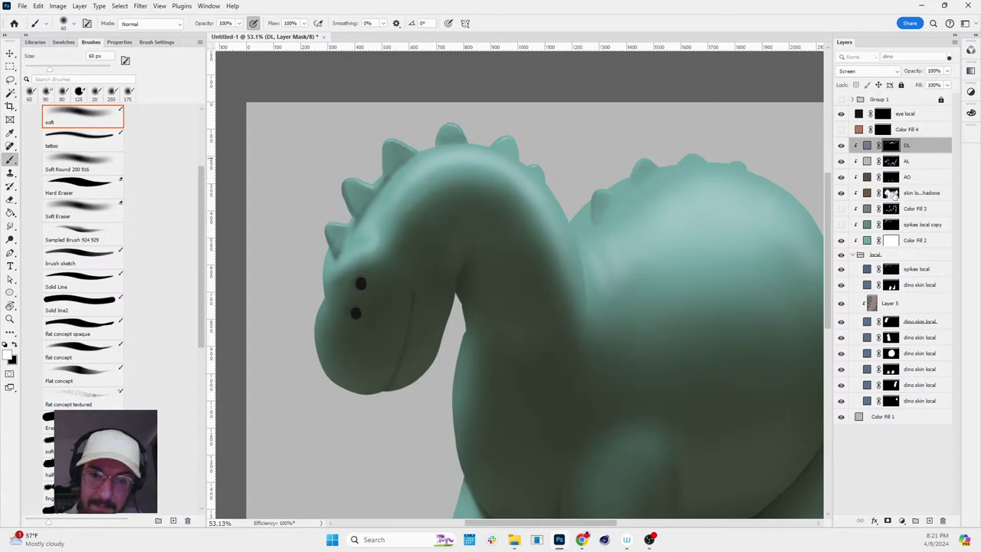
left_click(891, 193)
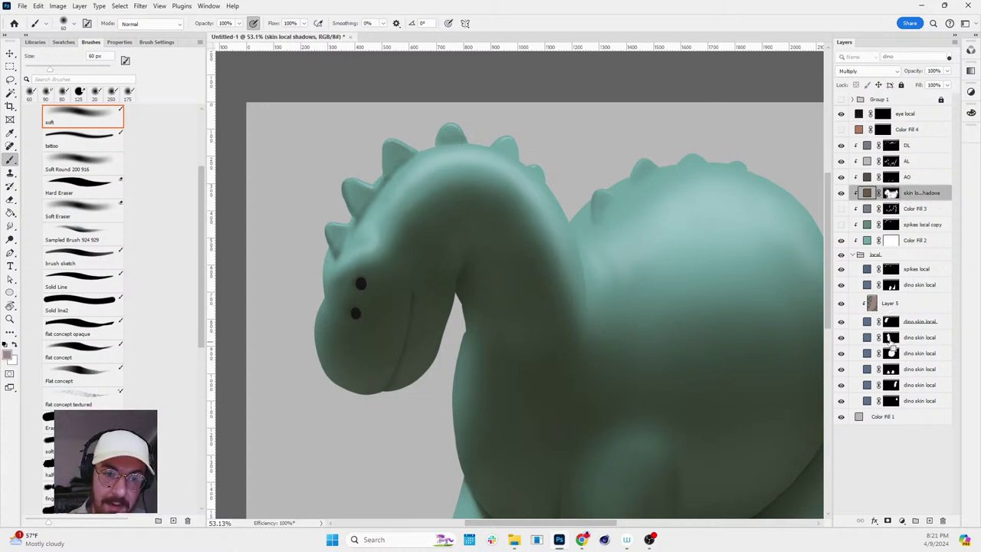
- Load the neck selection and invert it in Quick Mask so the neck is protected on the skin shadows mask
key("ctrl+2")
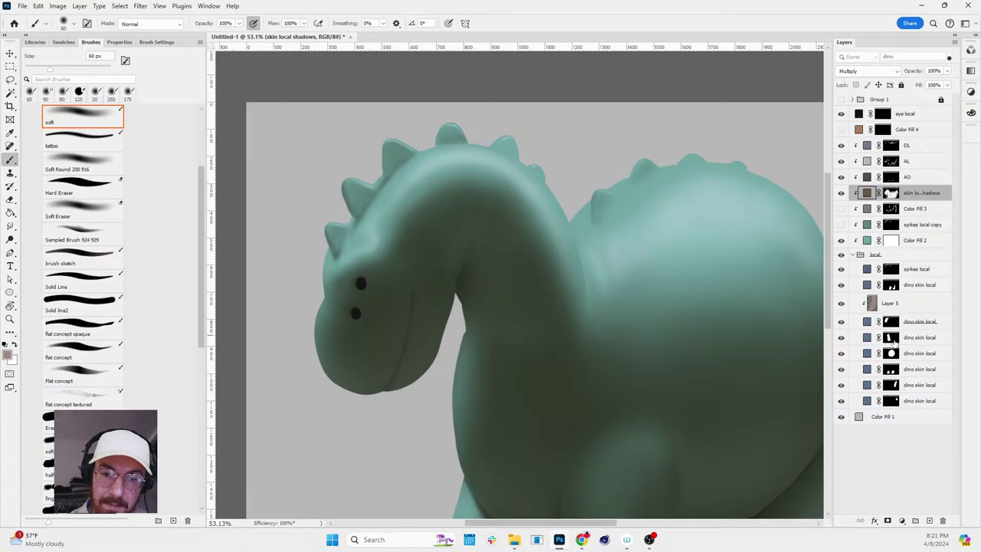
left_click(891, 336, "ctrl")
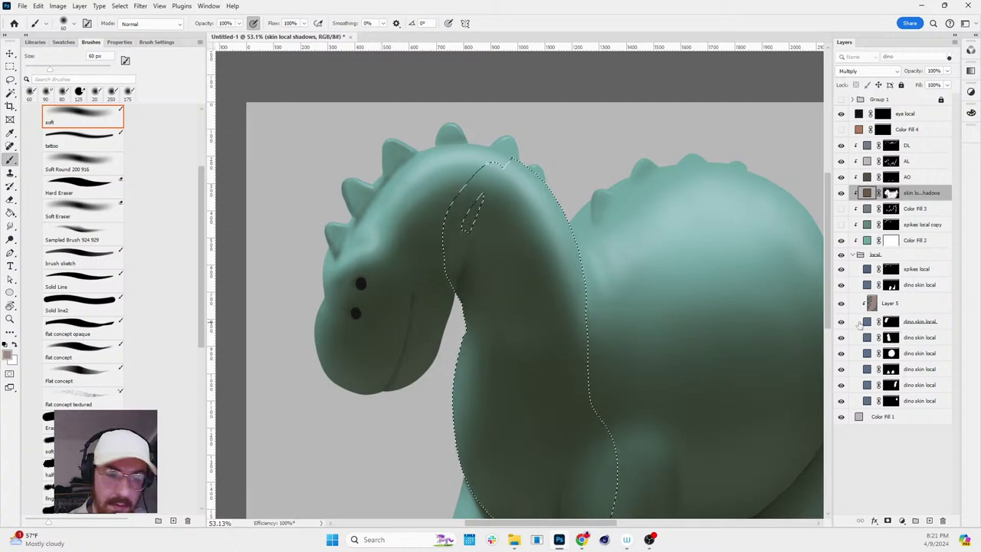
key("q")
key("ctrl+i")
key("q")
key("ctrl+backslash")
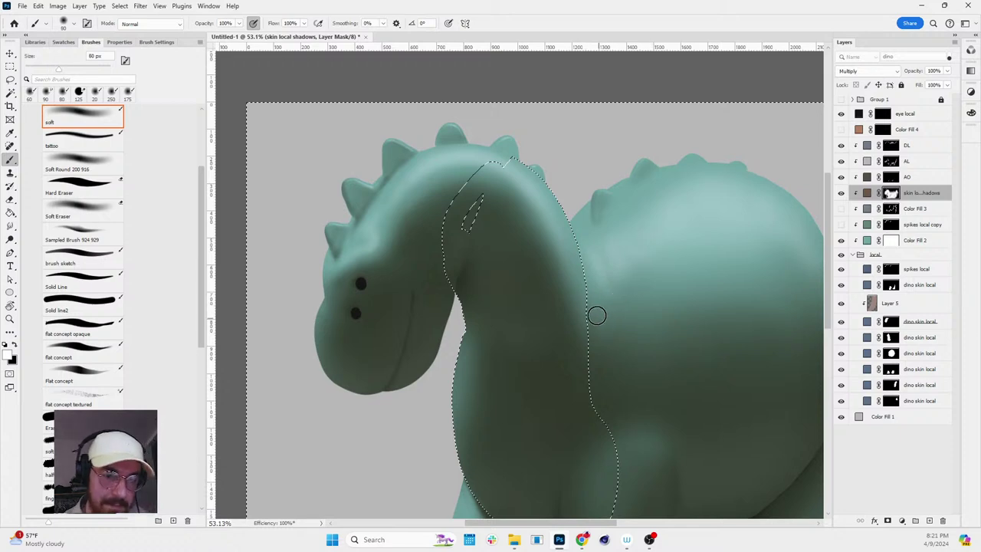
- Paint the skin shadows mask with a 150 px brush, then target the DL mask for smudging
key("bracketright")
key("bracketright")
key("bracketright")
key("bracketright")
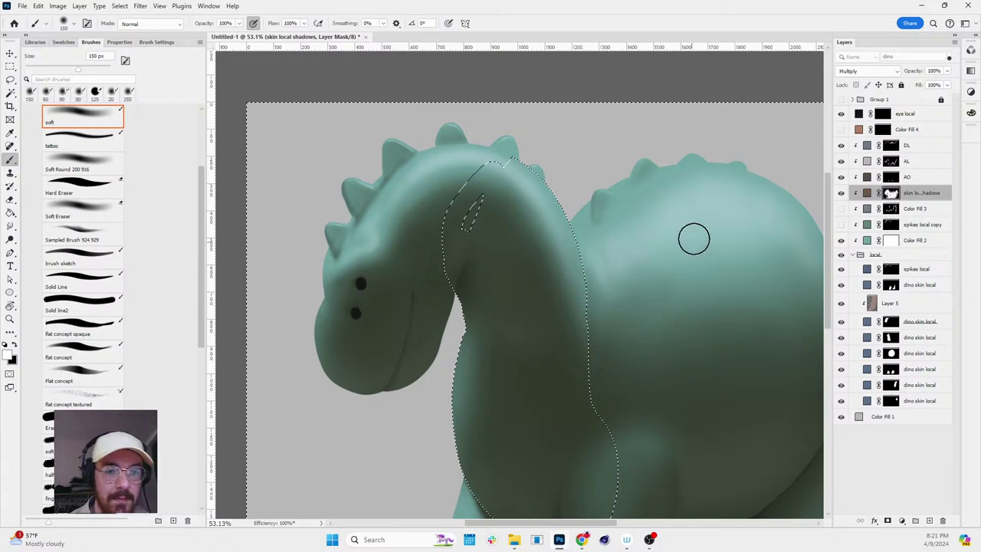
key("r")
left_click_drag(694, 239, 711, 284)
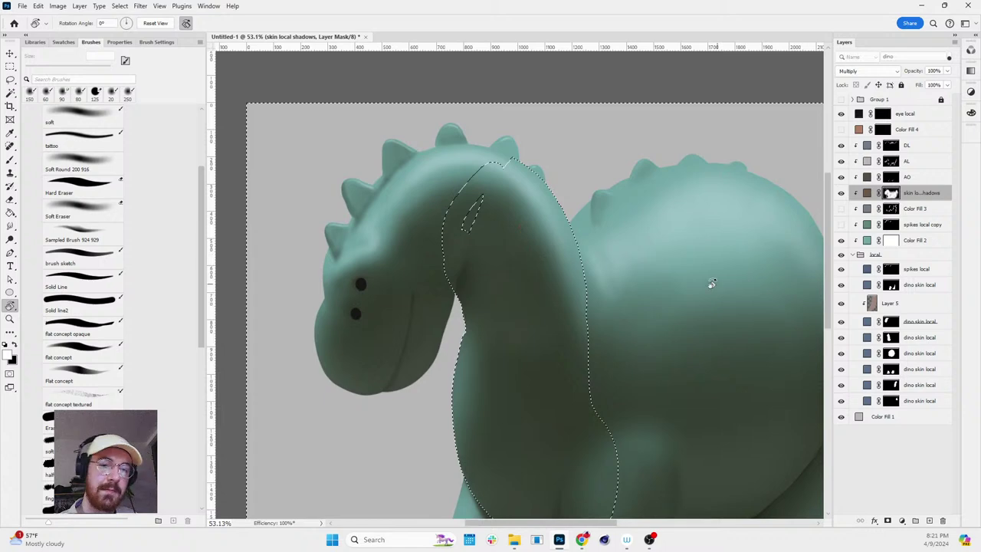
key("b")
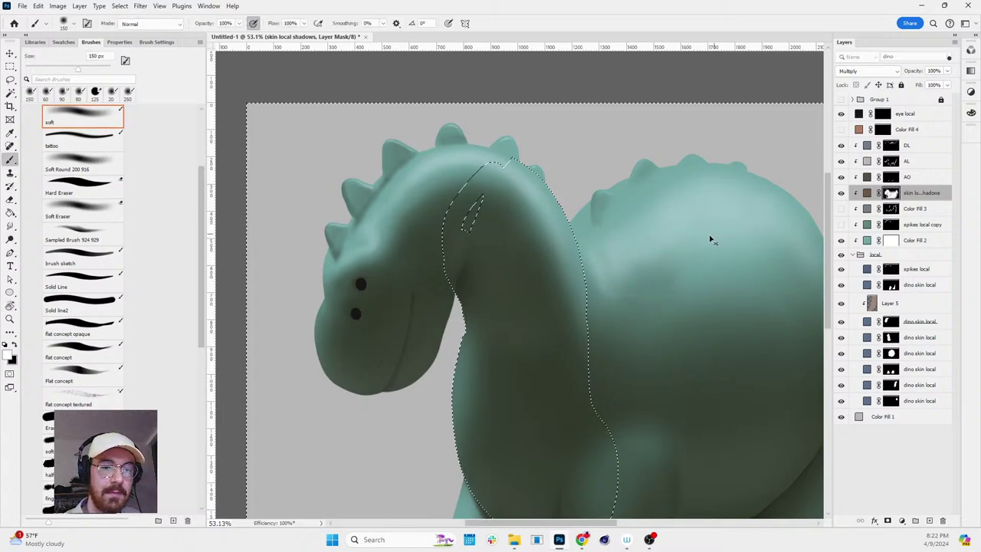
key("z")
left_click(736, 215, "alt")
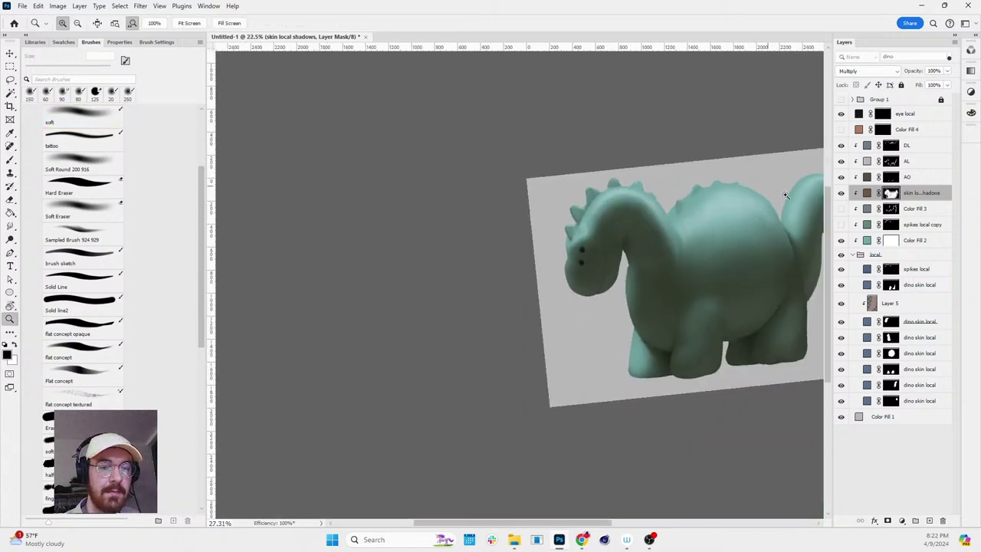
left_click(786, 195)
key("b")
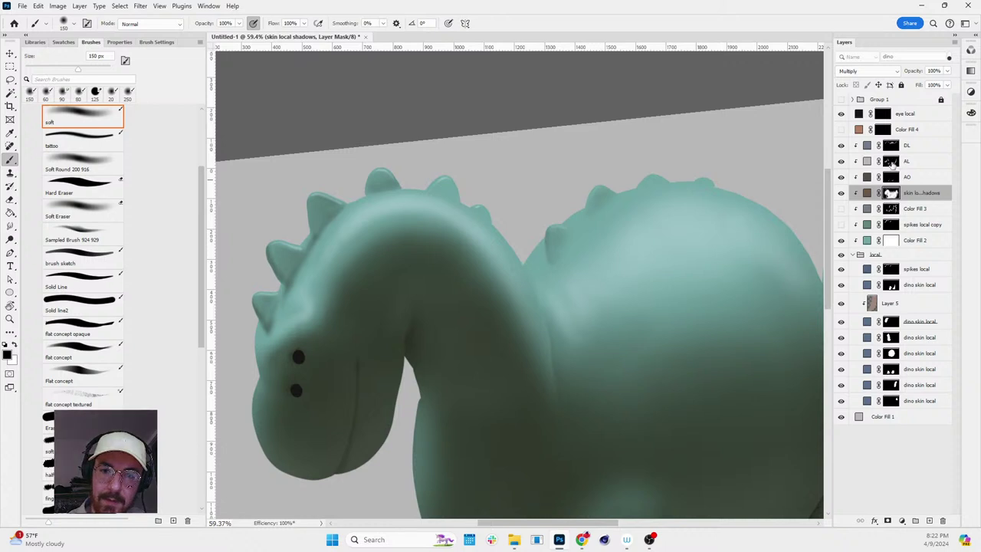
left_click(893, 146)
key("r")
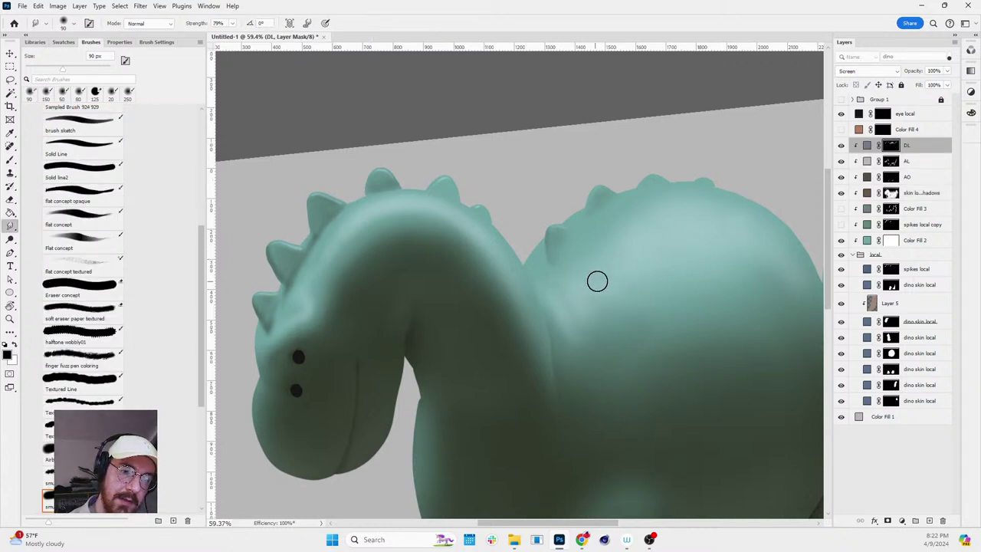
- Try smudging the direct light on the body with a 70 px brush, then return to the DL mask
key("bracketright")
key("bracketright")
key("bracketright")
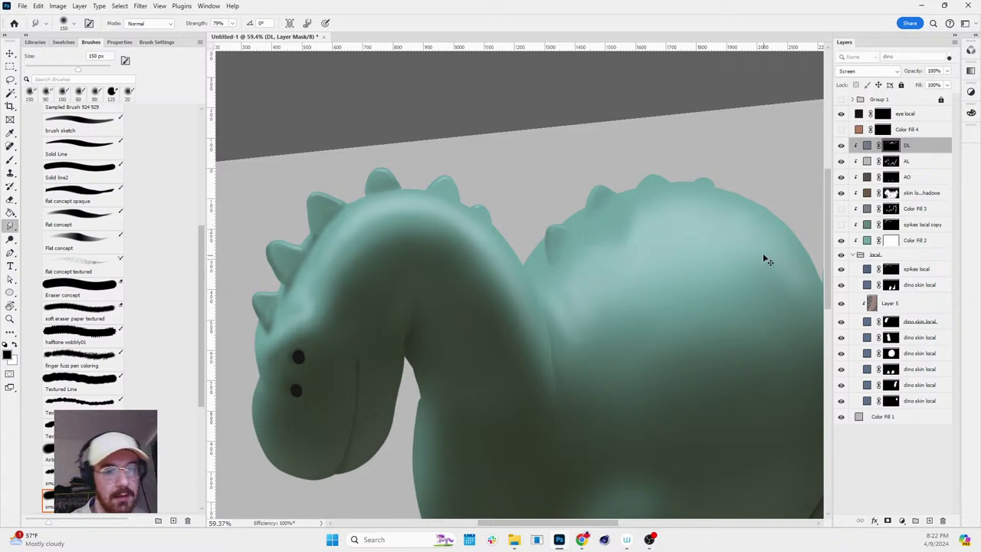
key("ctrl+2")
key("bracketleft")
key("bracketleft")
key("bracketleft")
key("bracketleft")
key("bracketleft")
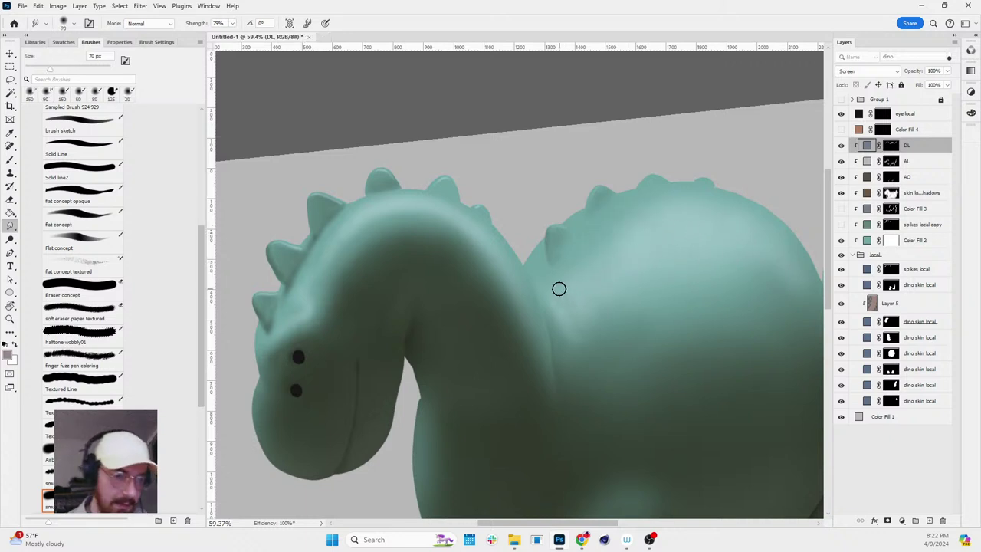
key("bracketleft")
left_click(545, 285)
key("Escape")
key("ctrl+backslash")
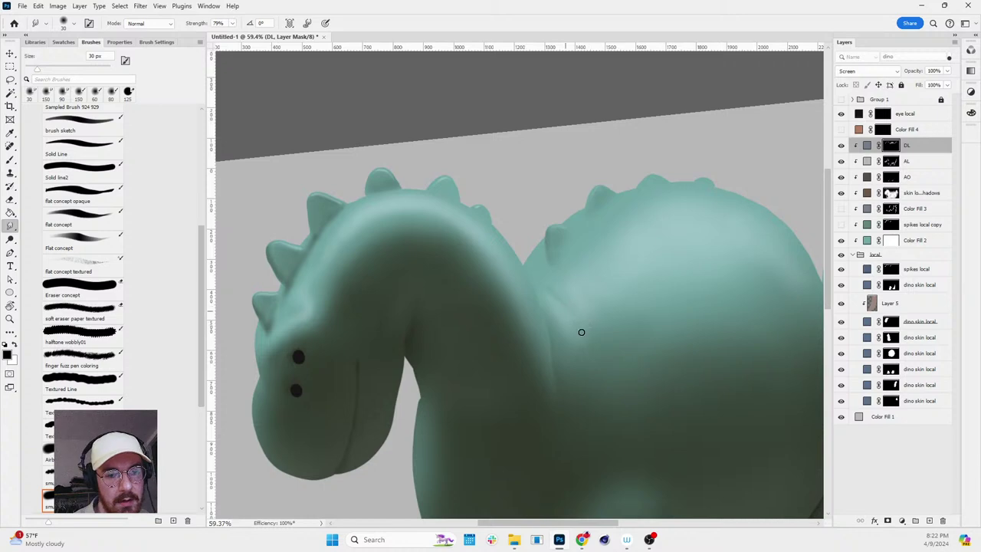
- Set the view to a -15° painting angle, then pick a smaller soft brush on the DL mask
key("r")
left_click_drag(570, 228, 640, 283)
scroll(640, 283, "down", 3)
left_click_drag(723, 278, 769, 250)
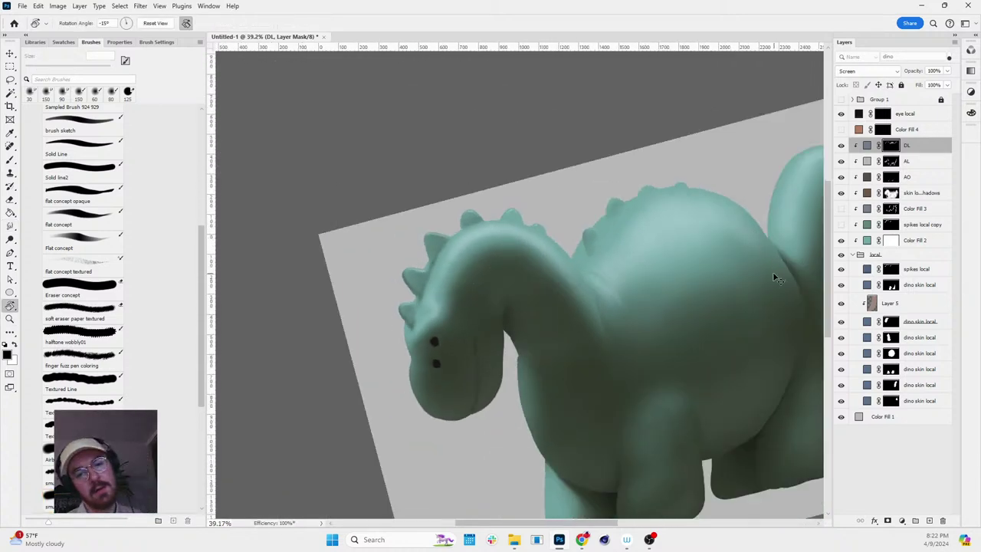
key("ctrl+2")
key("Escape")
scroll(481, 262, "up", 7)
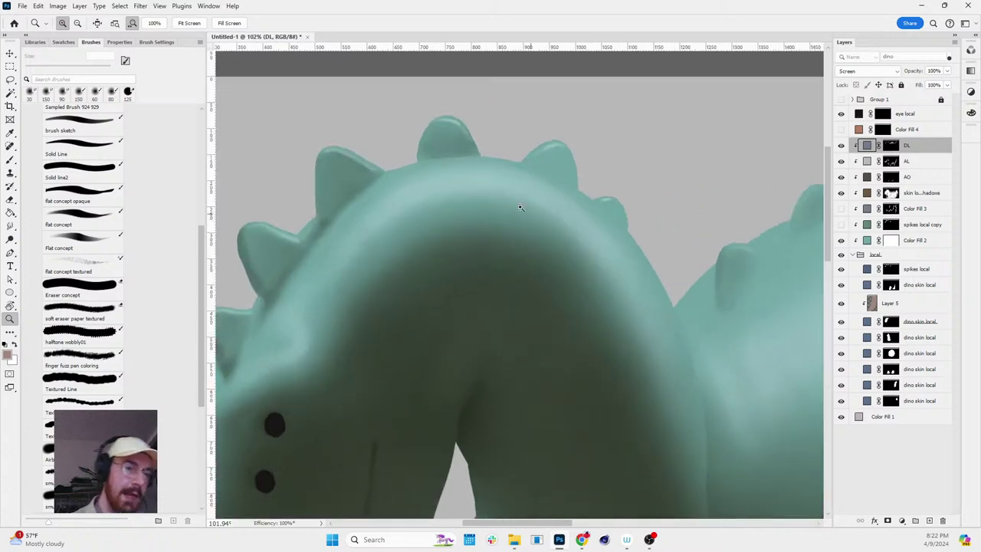
key("z")
scroll(362, 326, "down", 4)
scroll(361, 326, "up", 4)
key("b")
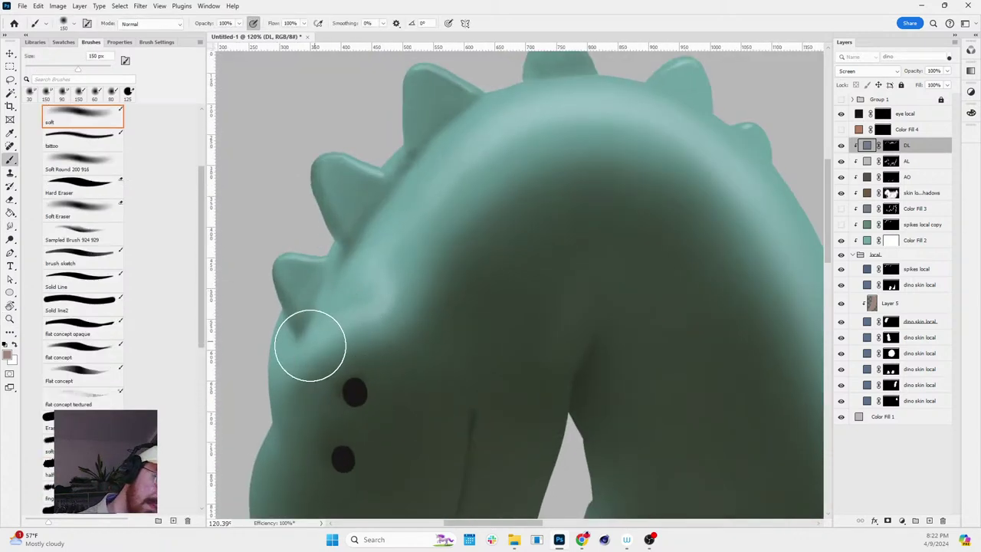
key("bracketleft")
key("bracketleft")
key("bracketleft")
key("bracketleft")
key("bracketleft")
key("bracketleft")
key("bracketleft")
key("bracketleft")
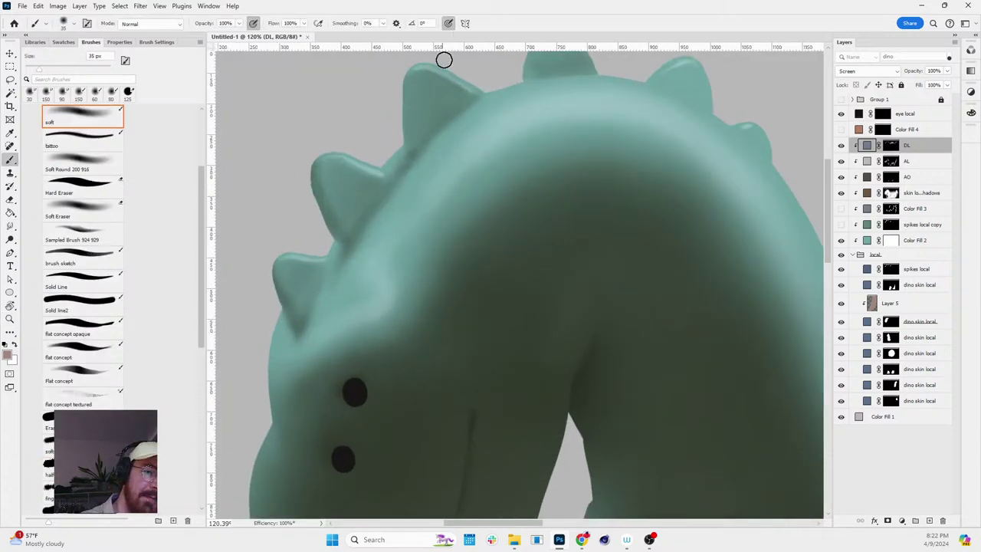
left_click(890, 145)
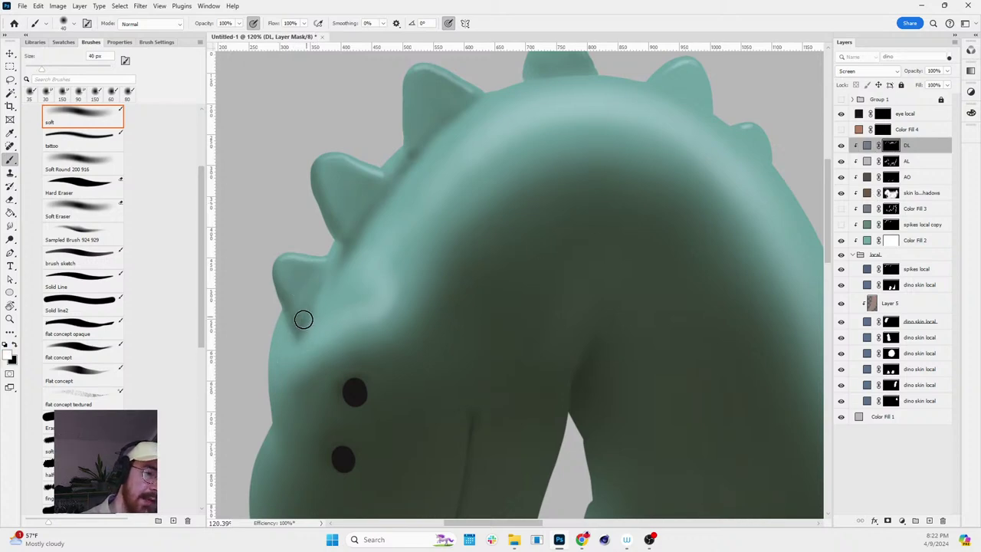
- Paint a lighter rim along the neck below the spikes, undoing an accidental new layer
key("bracketright")
key("bracketright")
key("bracketright")
key("bracketright")
left_click_drag(281, 350, 371, 300)
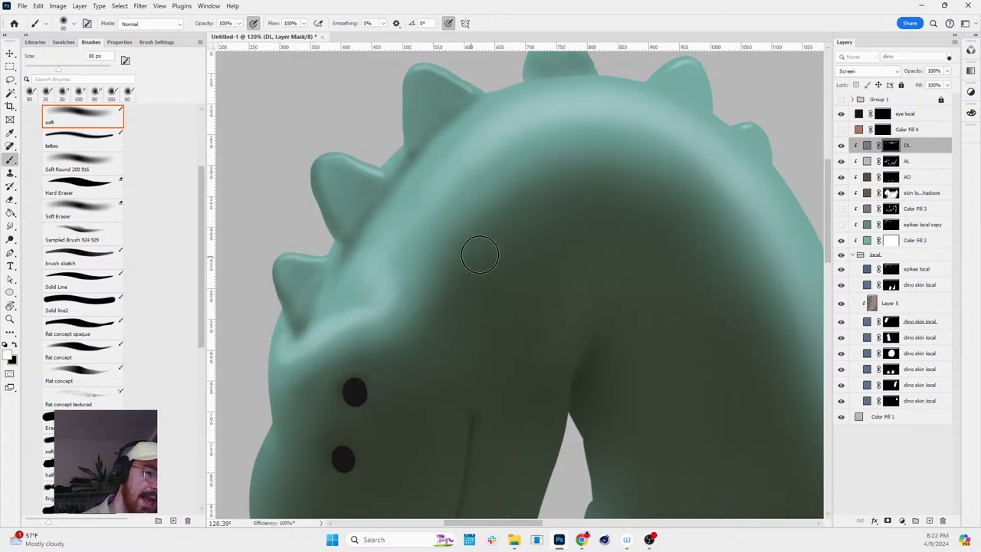
key("r")
scroll(480, 255, "down", 5)
left_click_drag(574, 296, 644, 320)
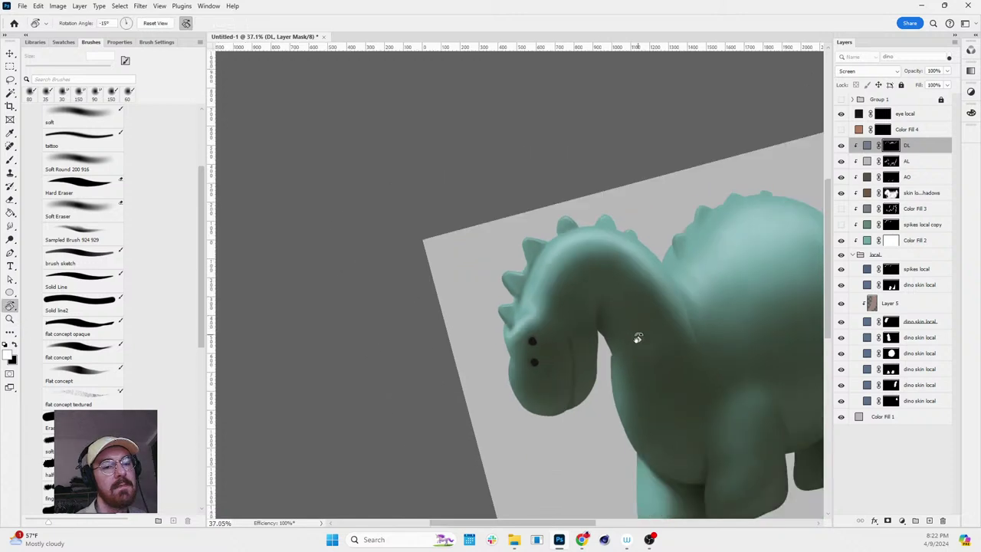
key("Escape")
scroll(637, 338, "up", 3)
key("b")
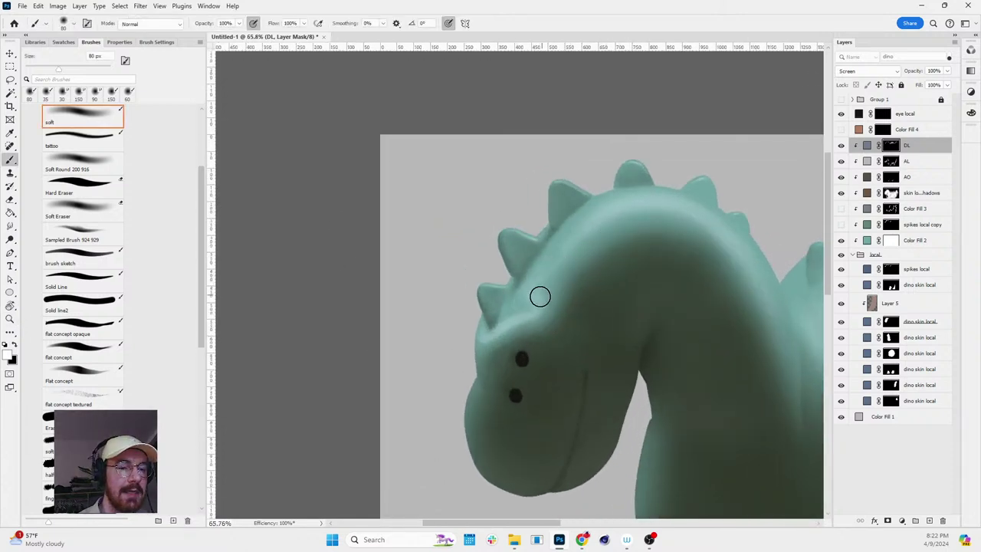
key("ctrl+shift+alt+n")
key("ctrl+z")
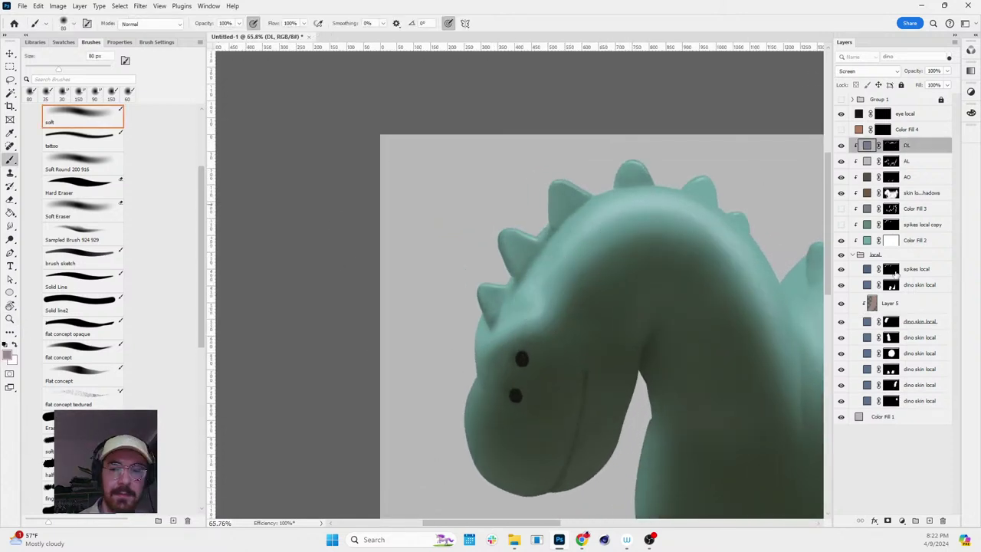
left_click(890, 146)
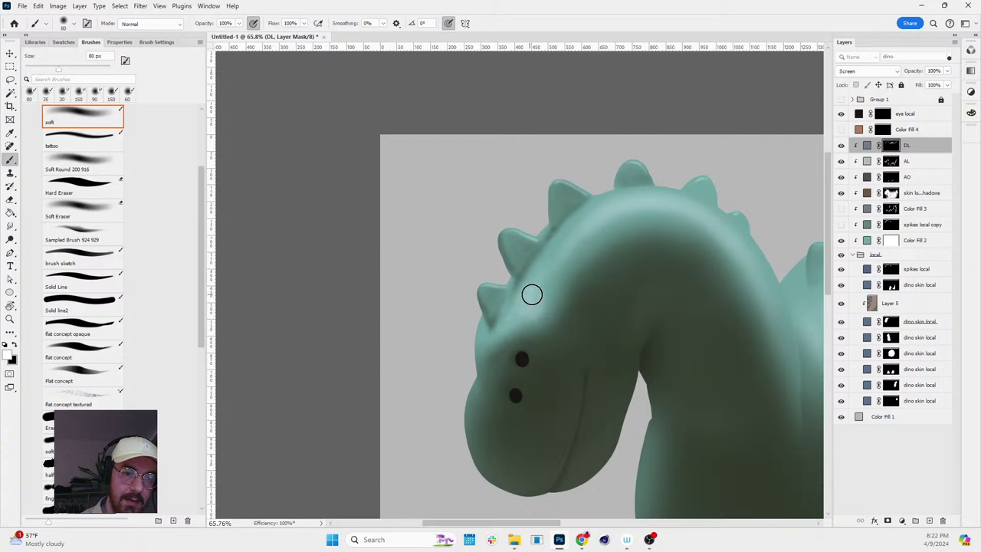
scroll(714, 284, "down", 3)
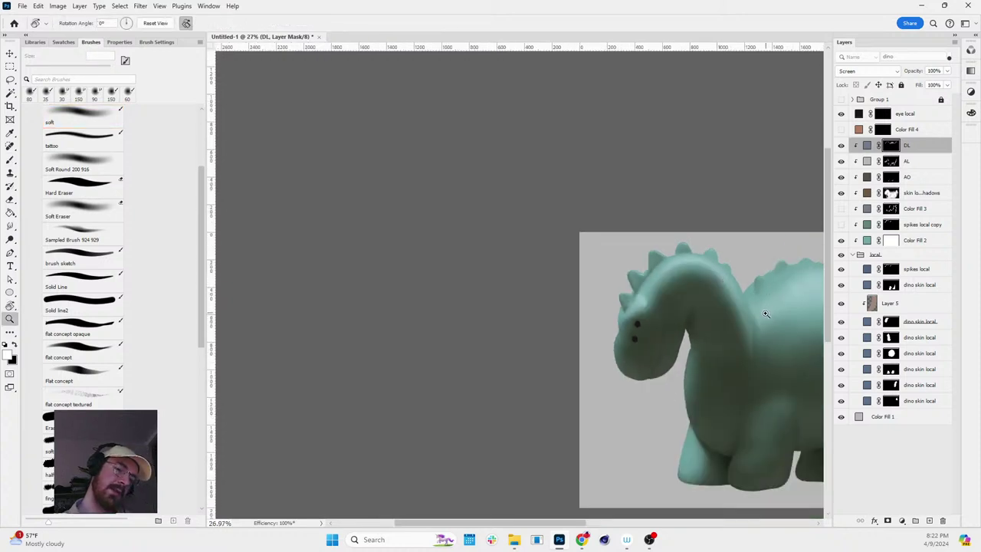
- Smudge the light at the spike base smoothly with a 45 px smudge brush
scroll(690, 299, "up", 5)
key("b")
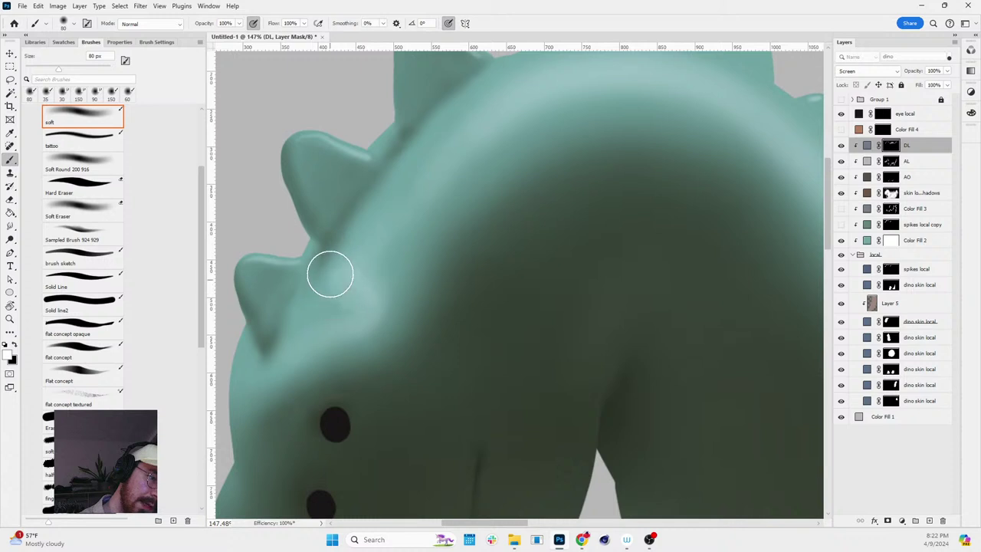
key("r")
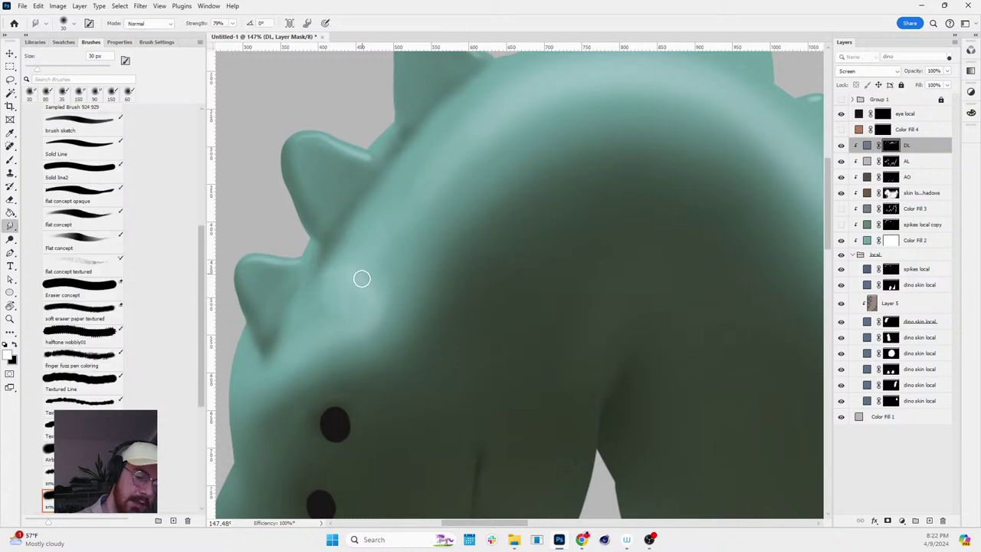
key("bracketright")
key("bracketright")
mouse_move(337, 293)
left_mouse_down()
mouse_move(338, 321)
mouse_move(320, 296)
mouse_move(309, 328)
left_mouse_up()
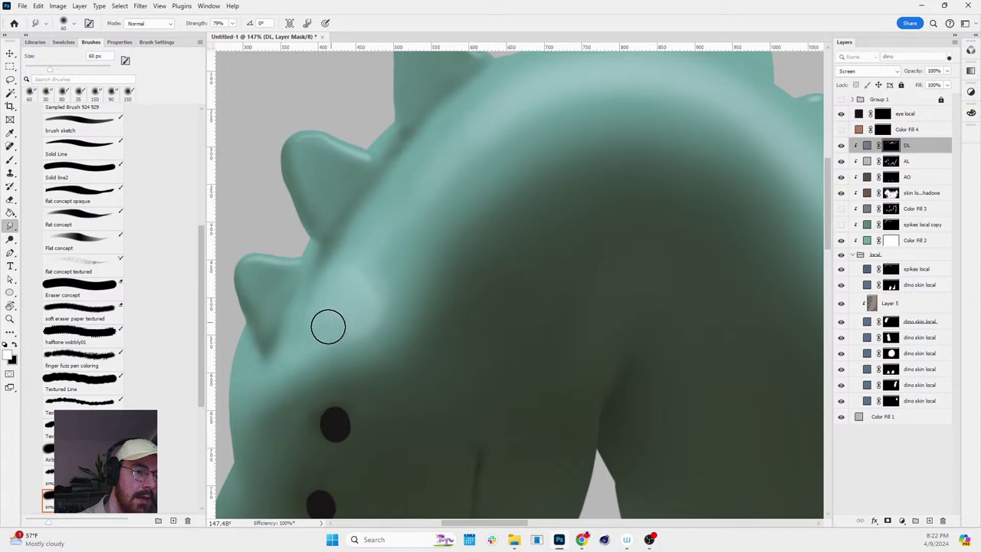
- Brighten the direct light on the back below the spikes with the soft brush
key("z")
scroll(568, 278, "down", 5)
key("r")
left_click_drag(567, 278, 580, 361)
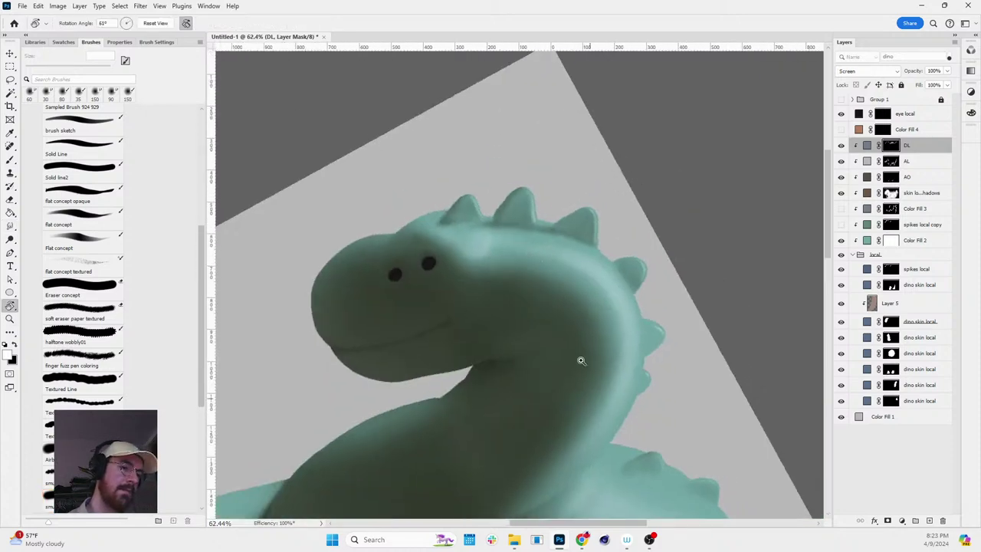
key("shift+r")
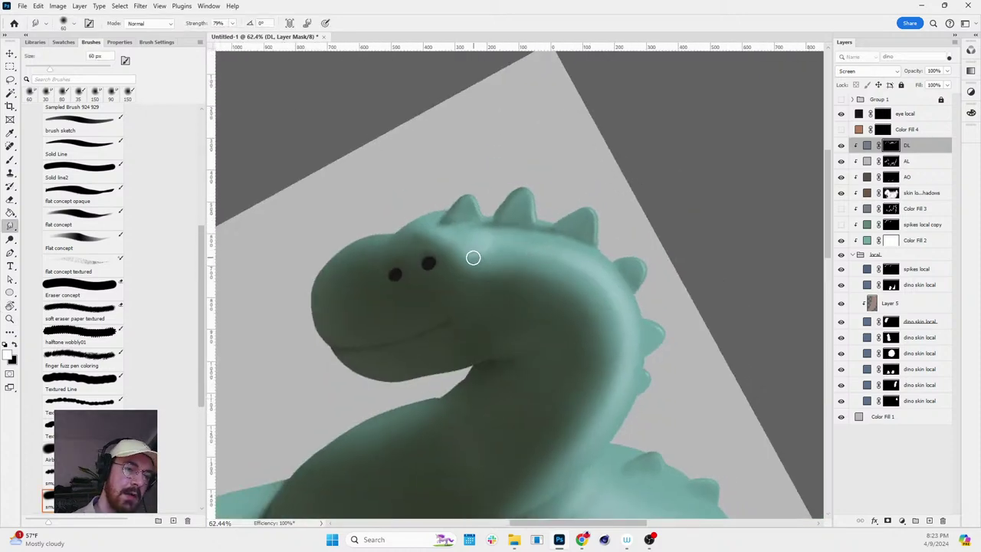
key("r")
left_click_drag(486, 256, 624, 256)
key("z")
scroll(623, 256, "down", 1)
scroll(624, 256, "up", 3)
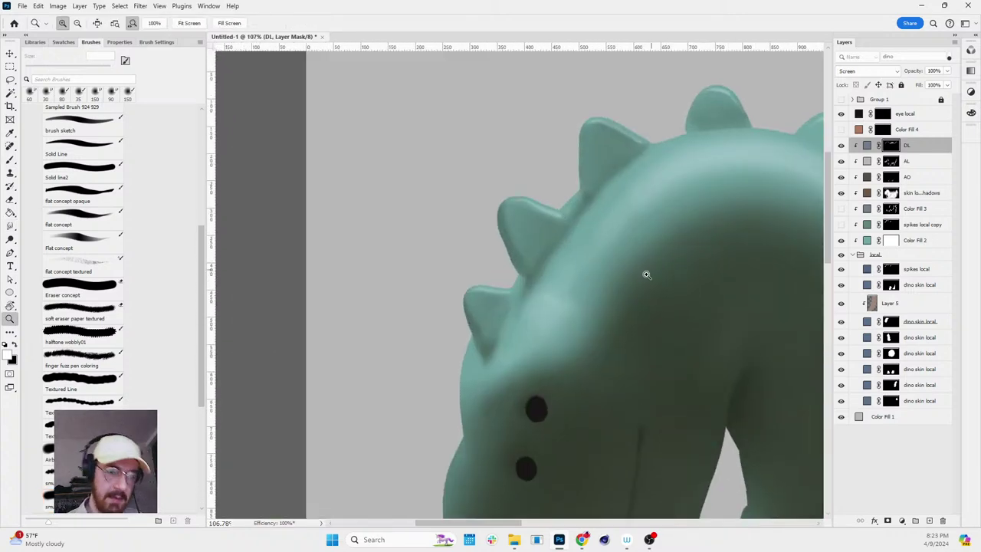
key("b")
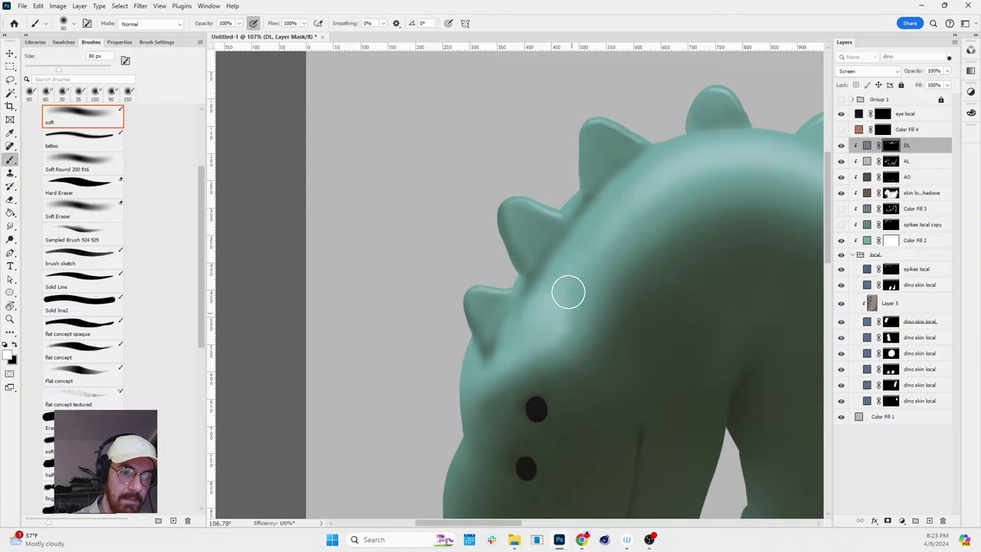
mouse_move(564, 268)
left_mouse_down()
mouse_move(575, 324)
mouse_move(567, 328)
mouse_move(571, 320)
mouse_move(580, 332)
left_mouse_up()
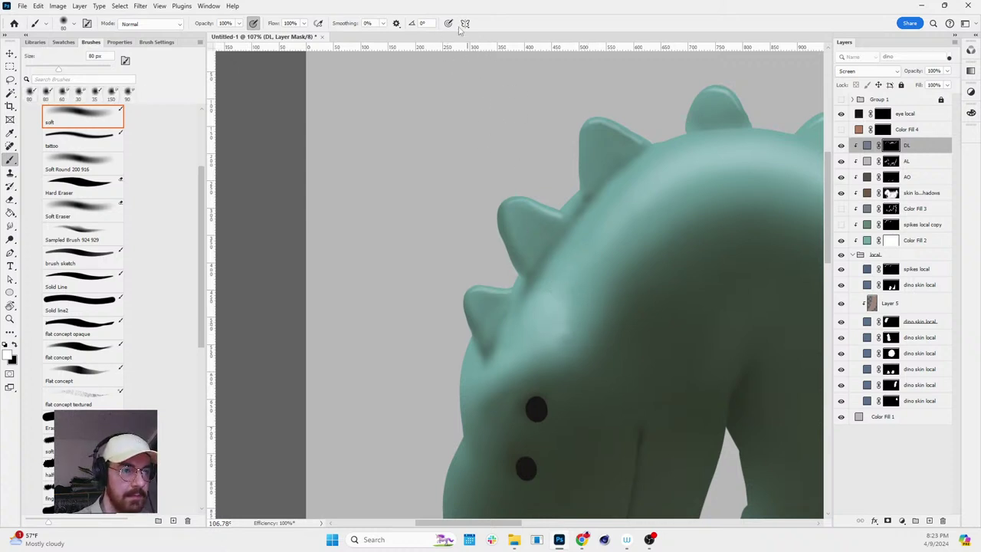
- Switch to a 125 px smudge brush and check the whole dinosaur
key("r")
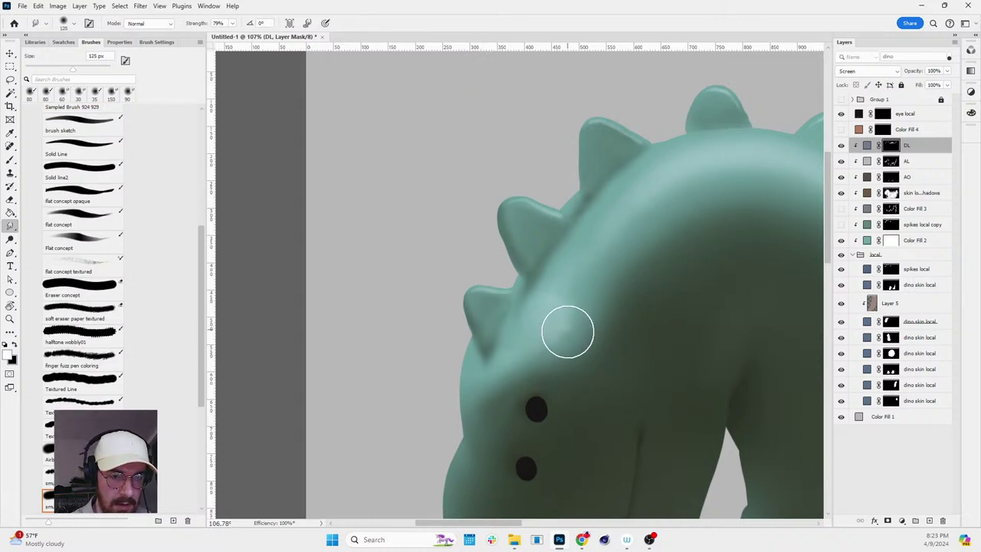
key("bracketright")
key("bracketright")
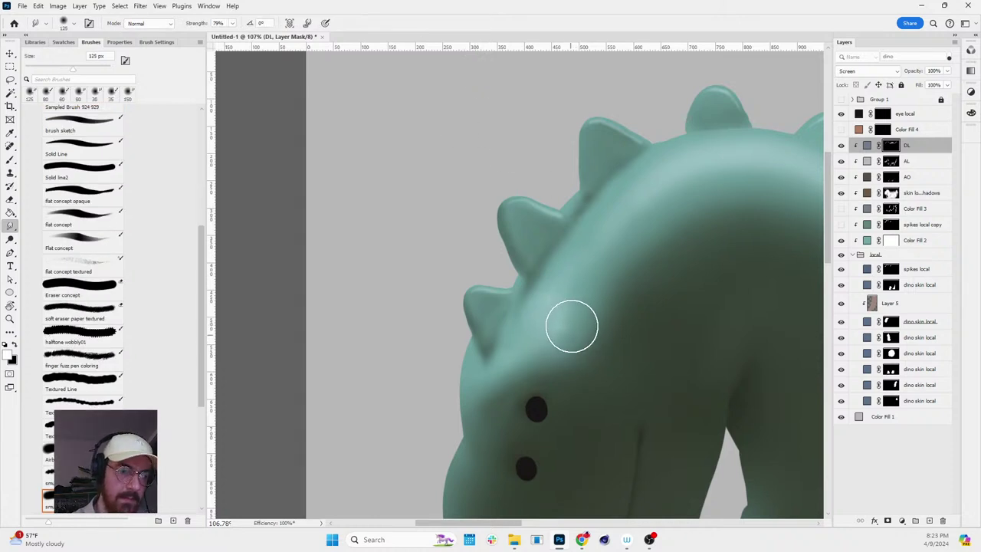
key("z")
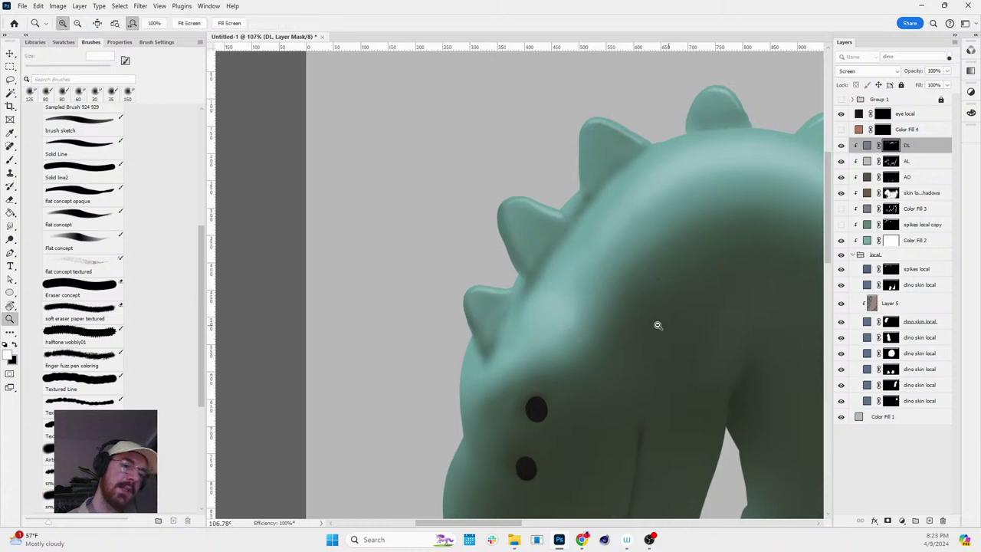
scroll(690, 334, "down", 3)
scroll(519, 276, "down", 2)
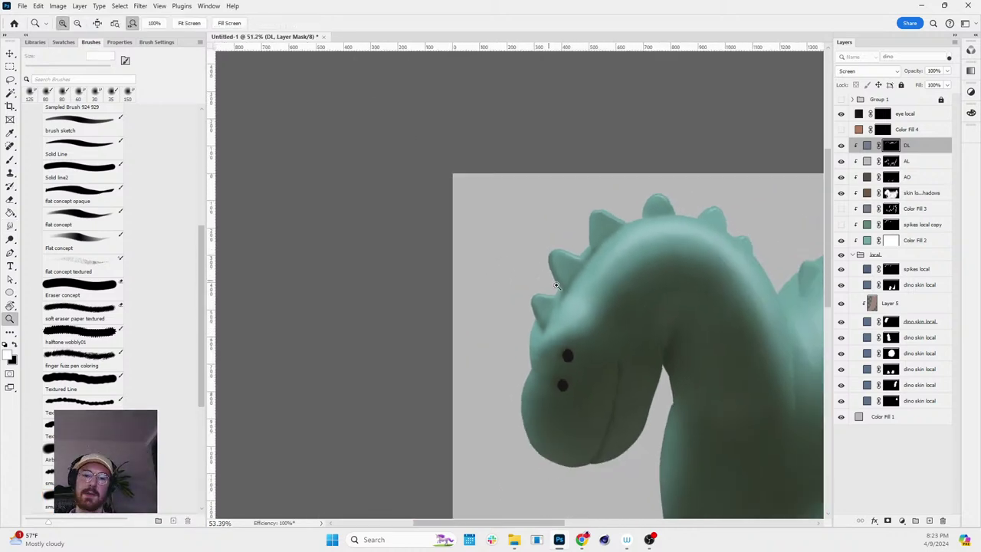
key("r")
scroll(537, 268, "down", 3)
left_click_drag(609, 230, 549, 145)
key("Escape")
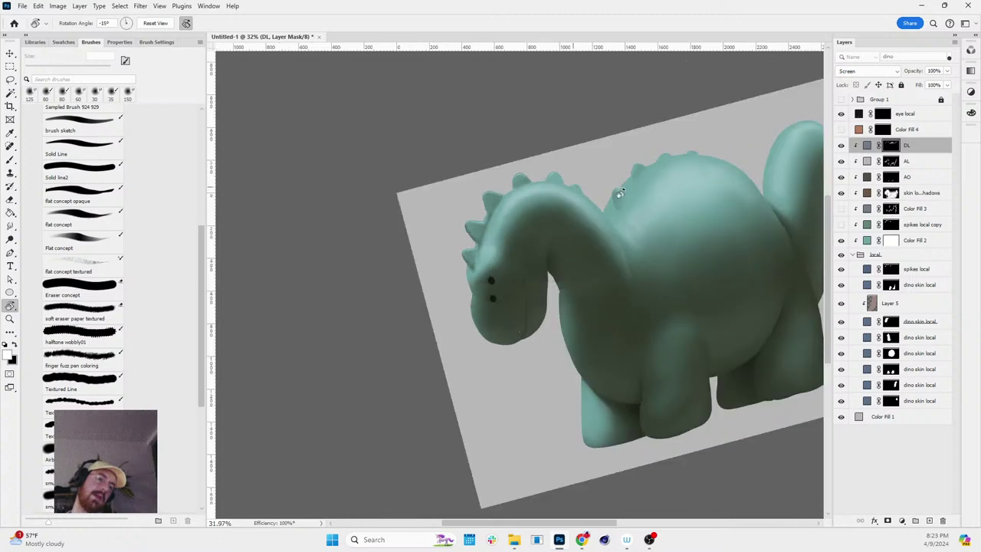
scroll(617, 193, "down", 3)
key("z")
scroll(761, 203, "up", 3)
scroll(758, 226, "up", 2)
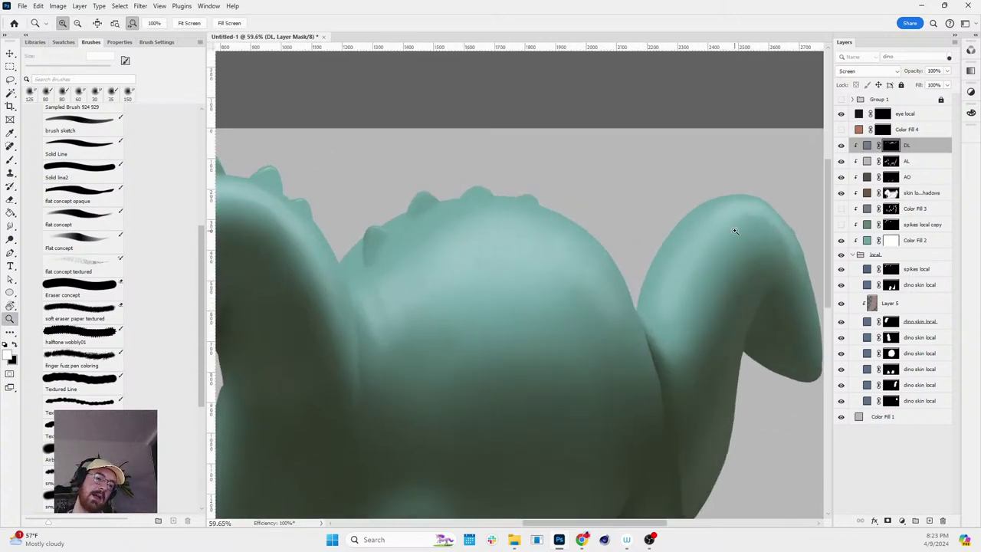
scroll(657, 197, "up", 1)
scroll(651, 258, "up", 1)
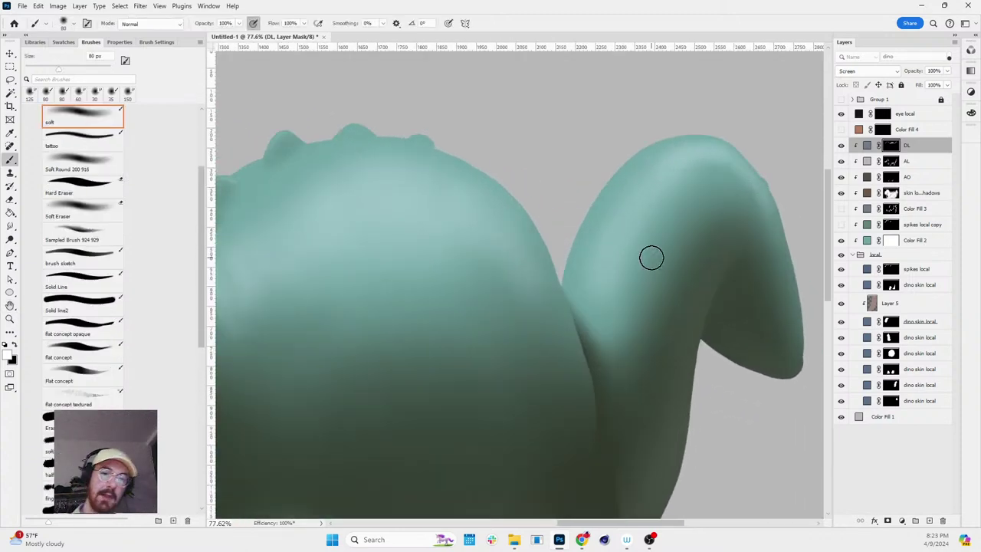
key("r")
mouse_move(620, 324)
left_mouse_down()
mouse_move(685, 280)
mouse_move(597, 296)
left_mouse_up()
scroll(597, 295, "down", 2)
scroll(597, 296, "up", 3)
key("b")
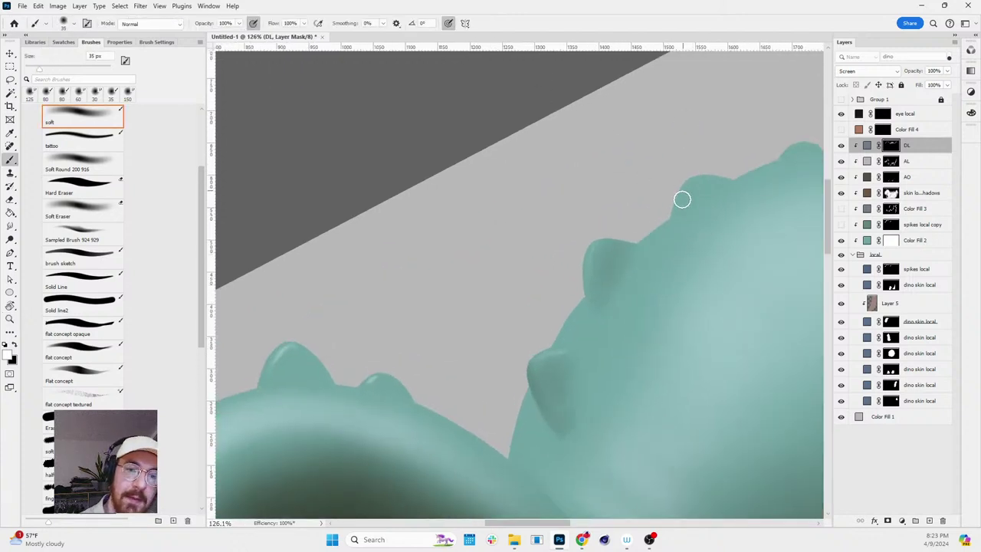
key("z")
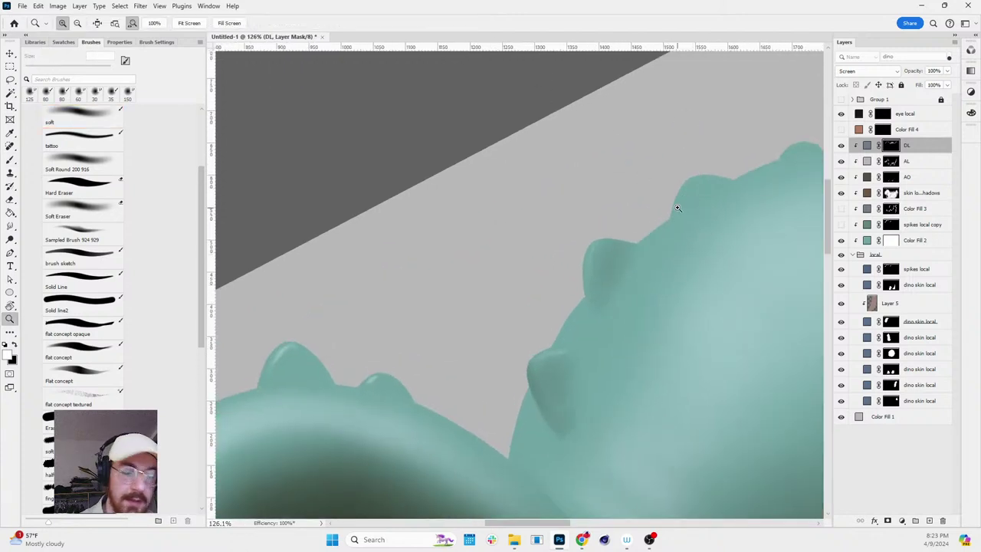
key("b")
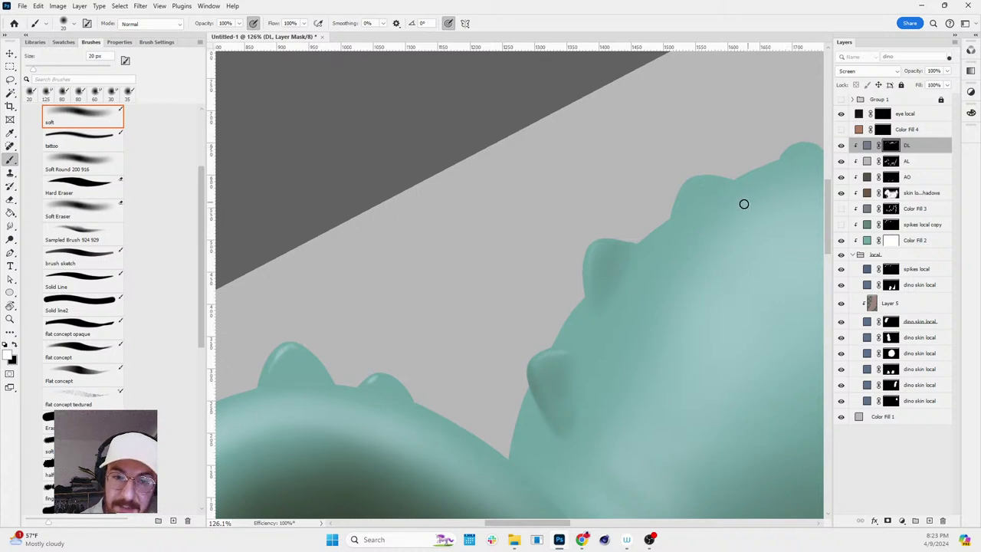
left_click_drag(723, 234, 642, 245)
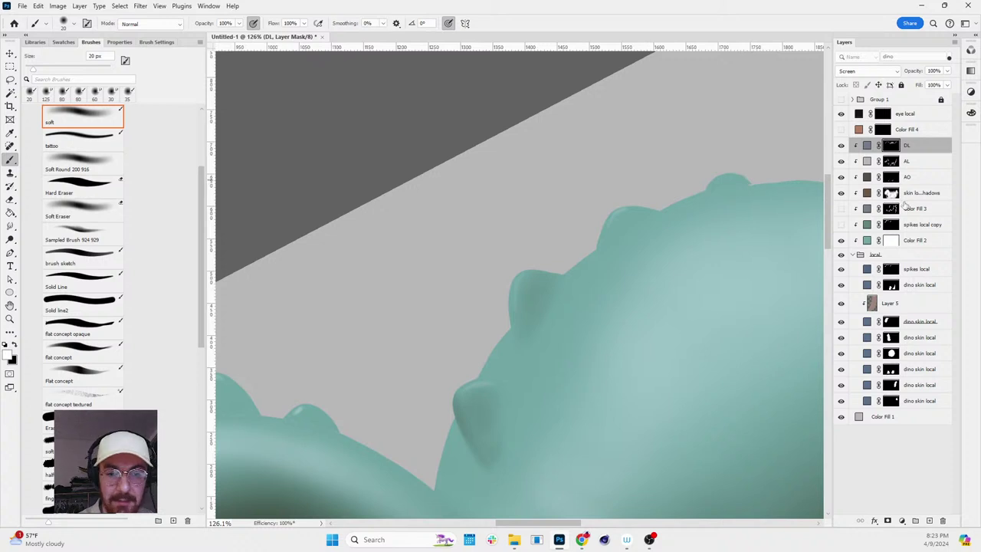
- Darken the spike base on the skin local shadows mask, swap to black, and reframe the head and back
left_click(941, 194)
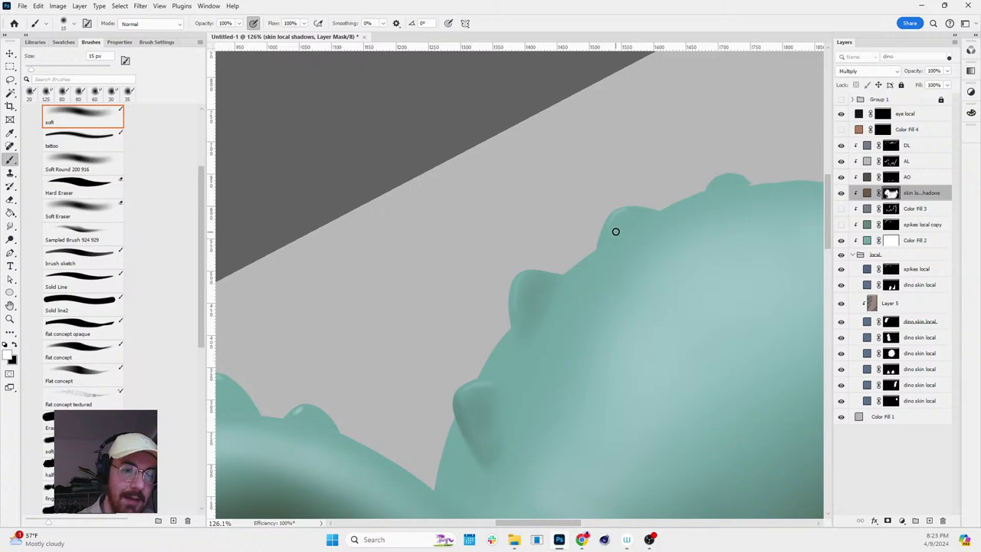
mouse_move(617, 226)
left_mouse_down()
mouse_move(662, 213)
mouse_move(630, 223)
left_mouse_up()
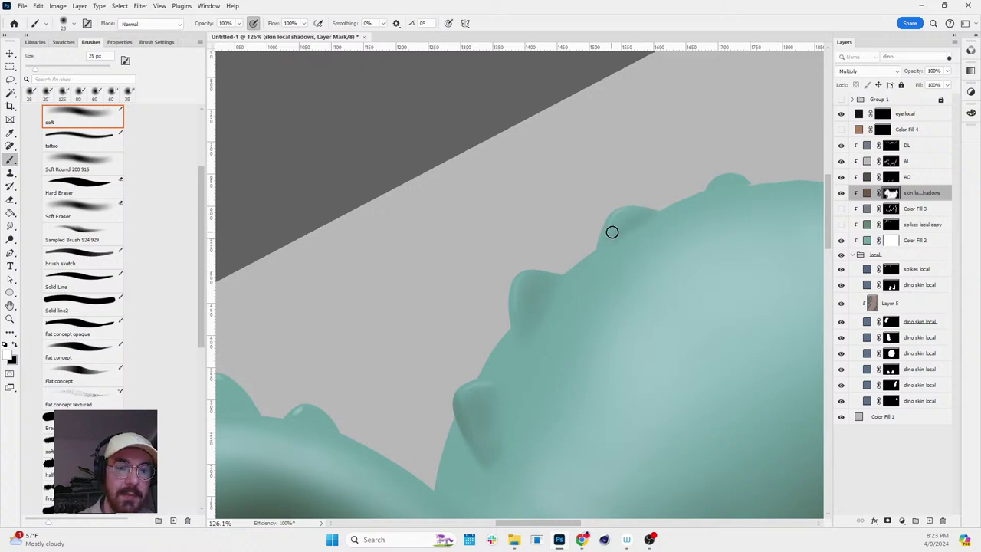
key("x")
key("z")
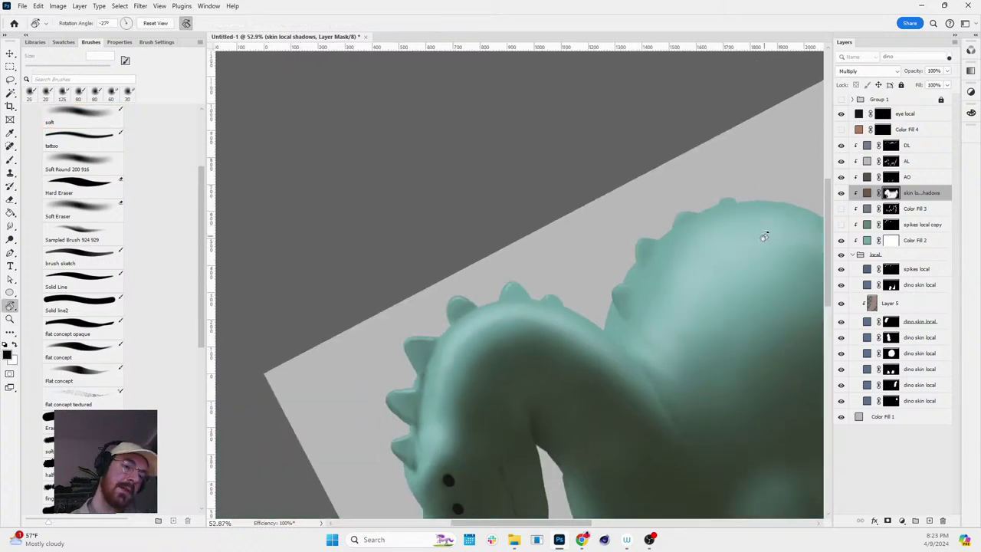
left_click_drag(736, 400, 770, 400)
left_click(771, 400)
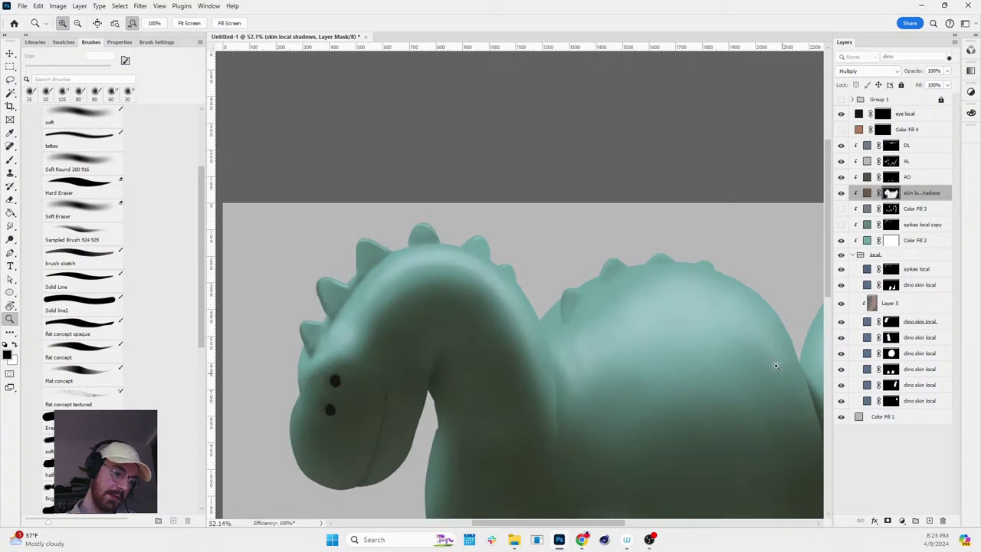
left_click_drag(775, 364, 615, 243)
- Target the DL mask with a 100 px white soft brush and tilt the view about 26°
key("b")
left_click(898, 146)
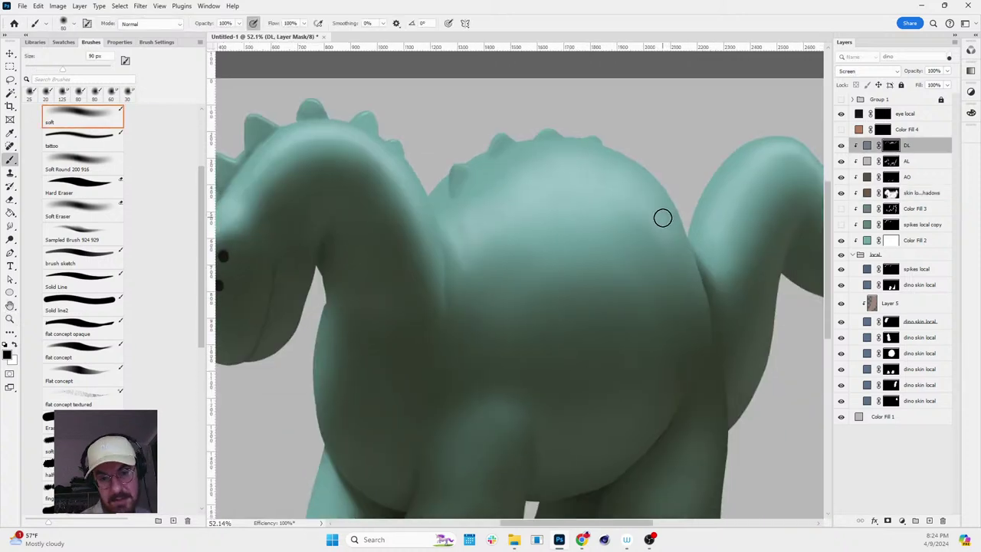
key("bracketright")
key("bracketright")
key("bracketright")
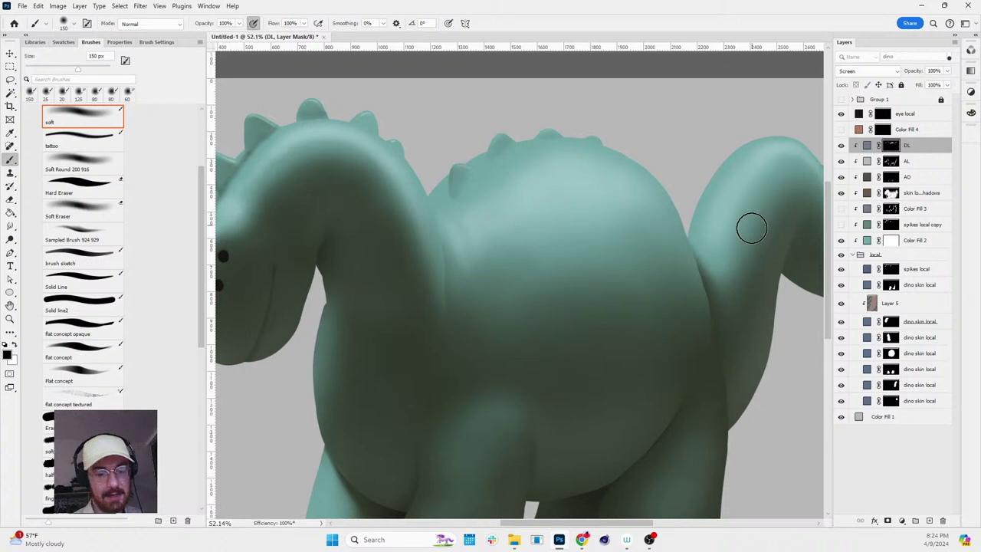
key("bracketleft")
key("bracketleft")
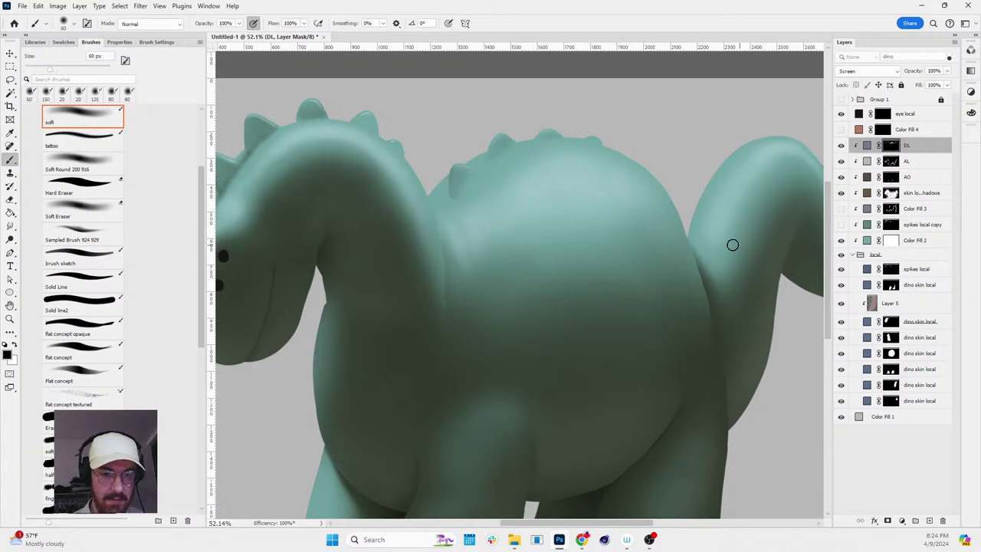
key("x")
key("x")
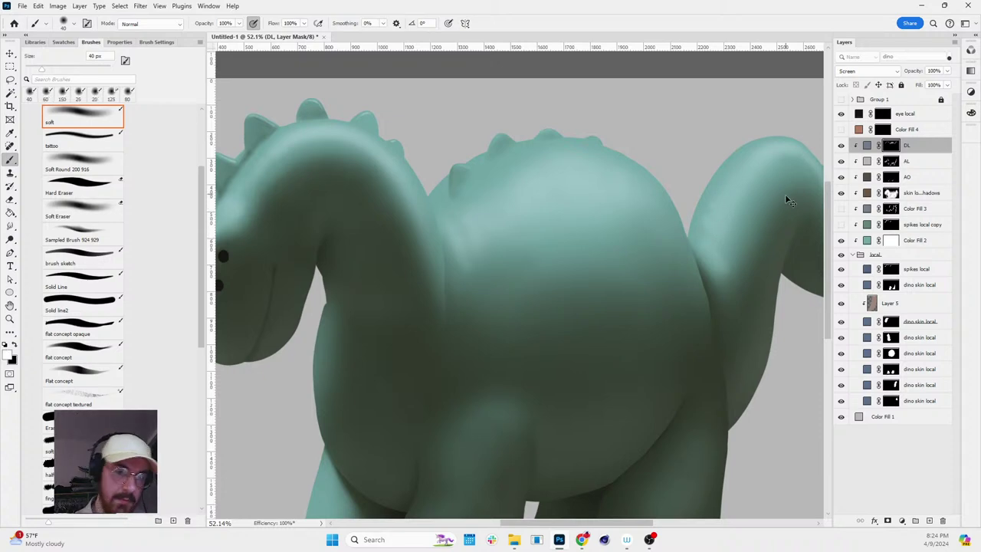
key("r")
left_click_drag(784, 205, 793, 328)
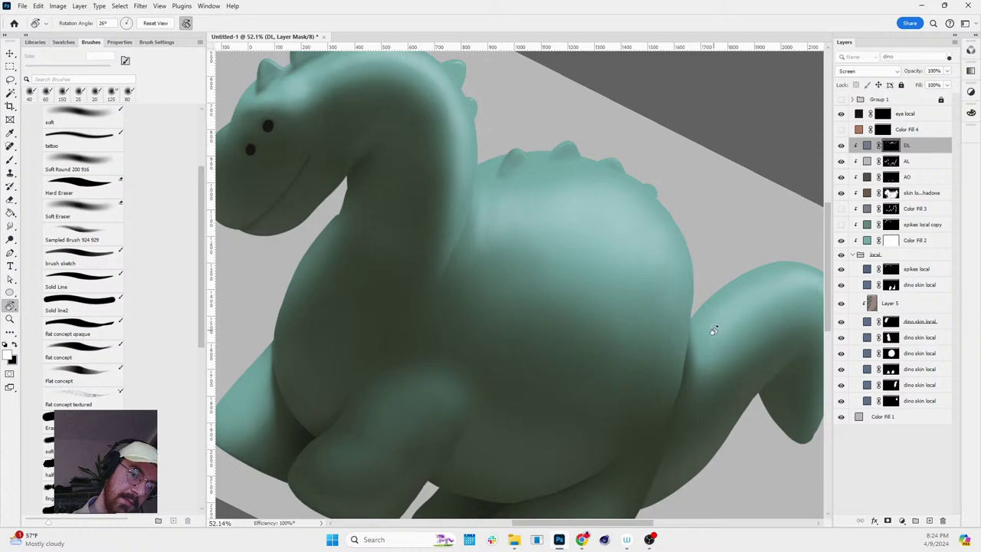
key("b")
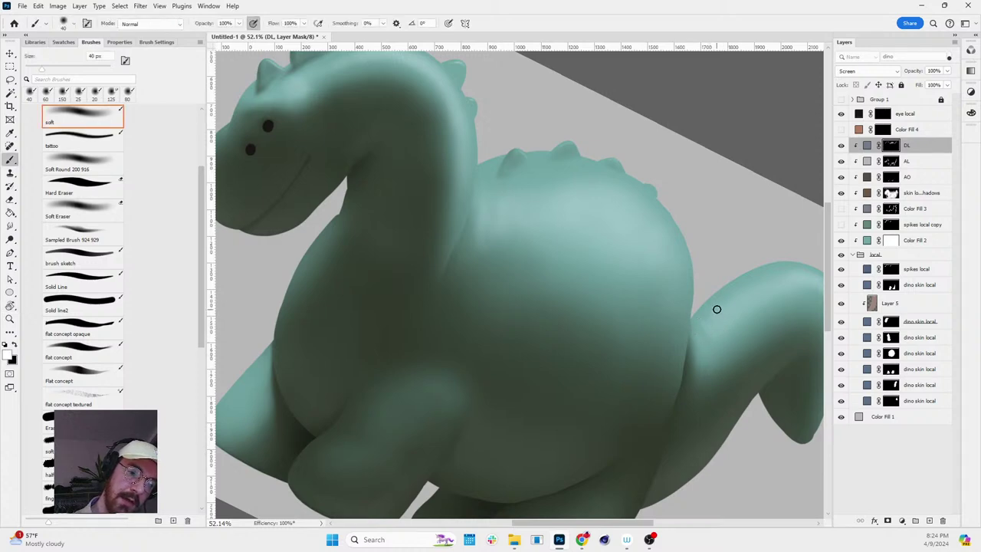
- Light the belly's right edge, rotating the view to check the dinosaur
key("z")
left_click(743, 273, "alt")
left_click(797, 269)
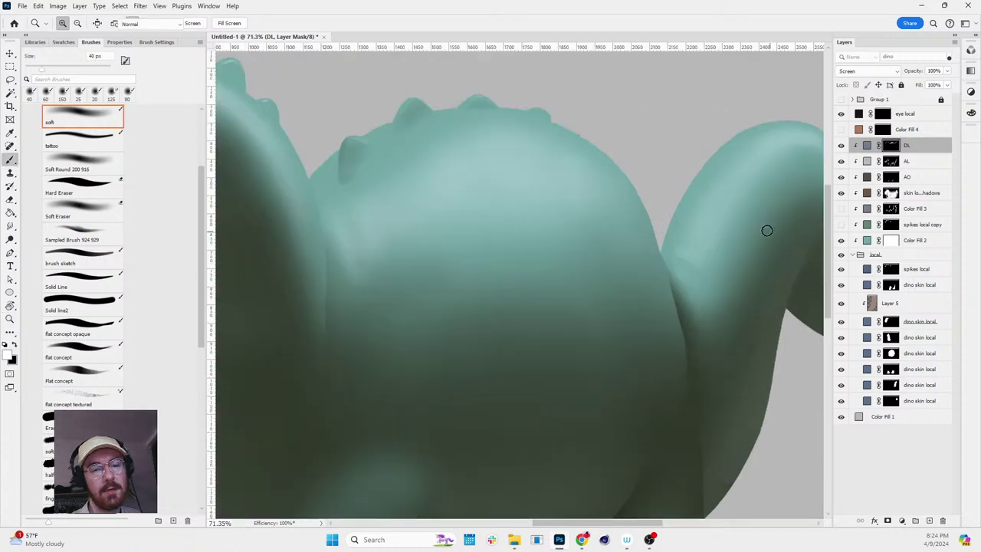
key("b")
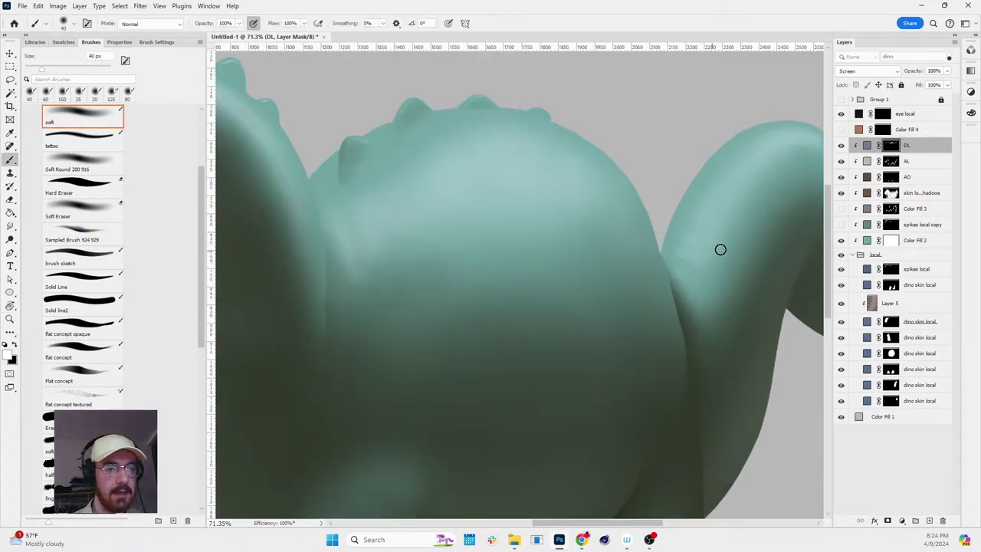
scroll(689, 230, "down", 2)
key("r")
left_click_drag(690, 230, 771, 304)
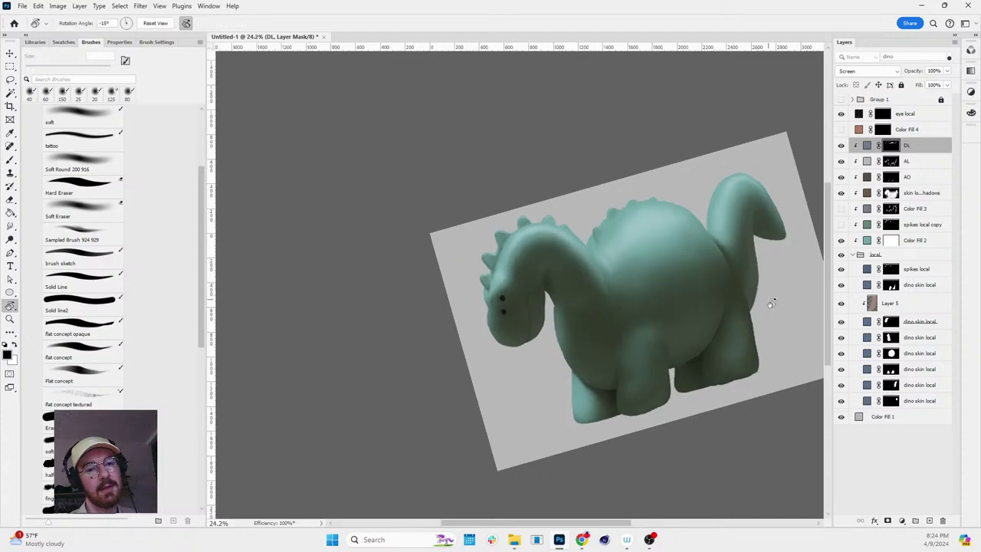
key("Escape")
scroll(690, 354, "up", 1)
left_click_drag(689, 355, 700, 373)
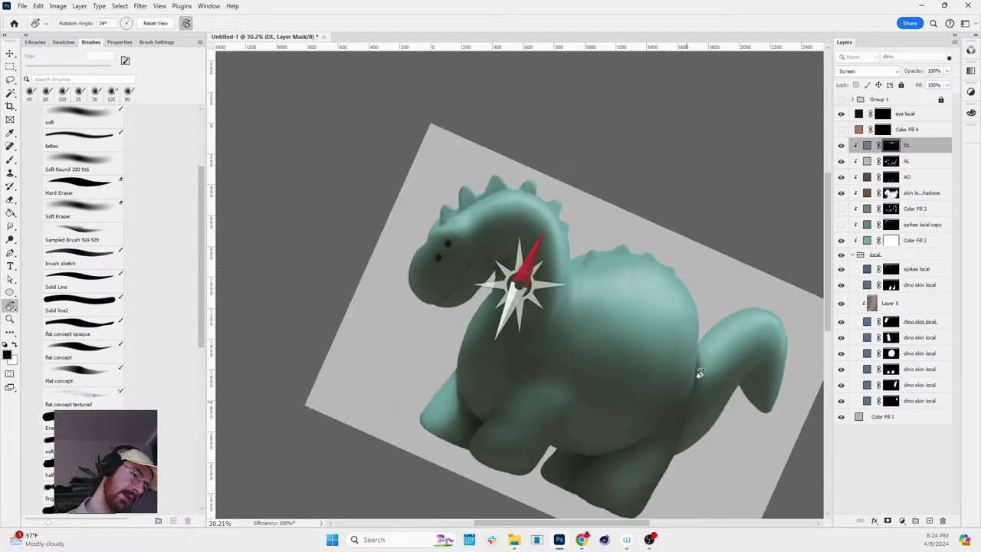
key("Escape")
scroll(731, 329, "down", 1)
left_click_drag(731, 328, 736, 230)
key("Escape")
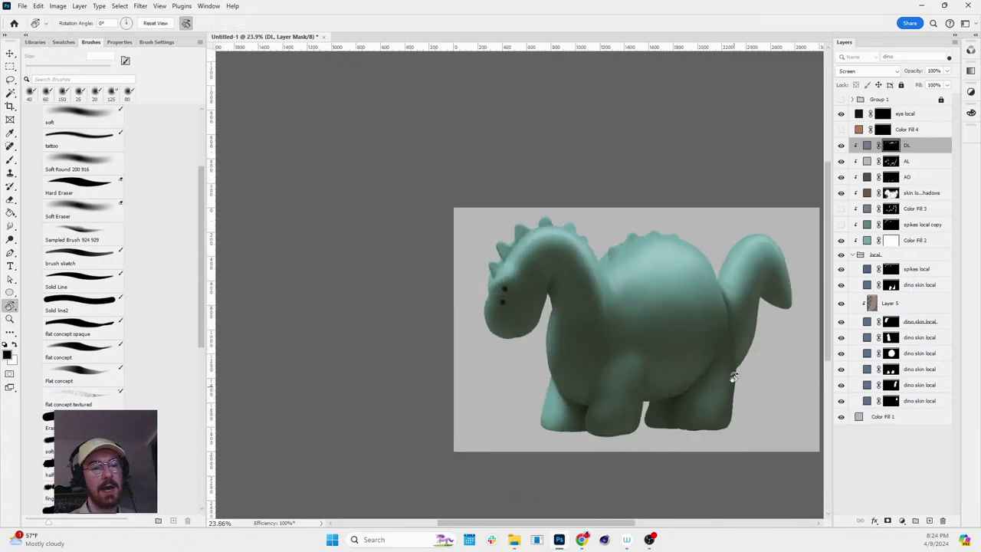
scroll(700, 405, "up", 3)
- Target the skin local layer mask, then pick a 400 px brush on the AL ambient light mask
left_click(746, 357, "ctrl")
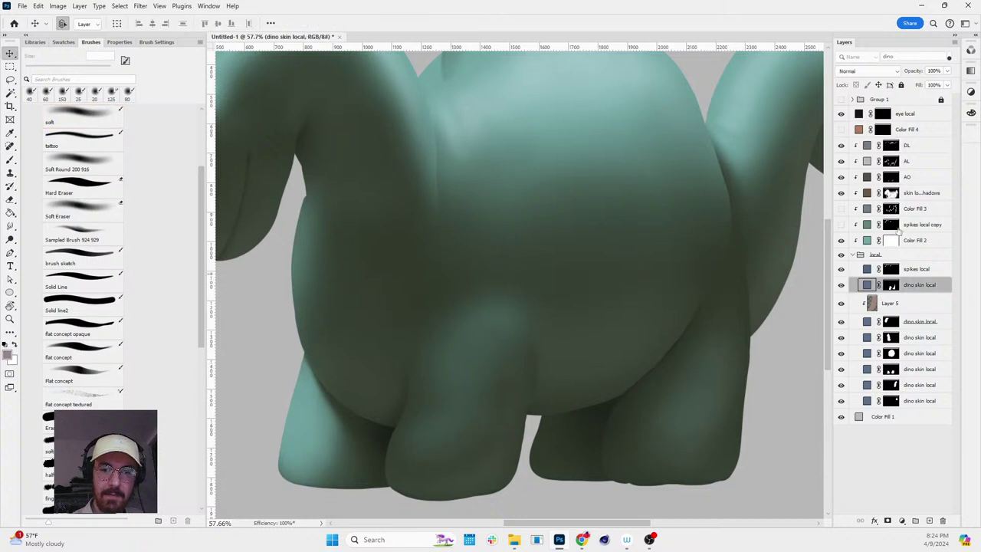
left_click(890, 285)
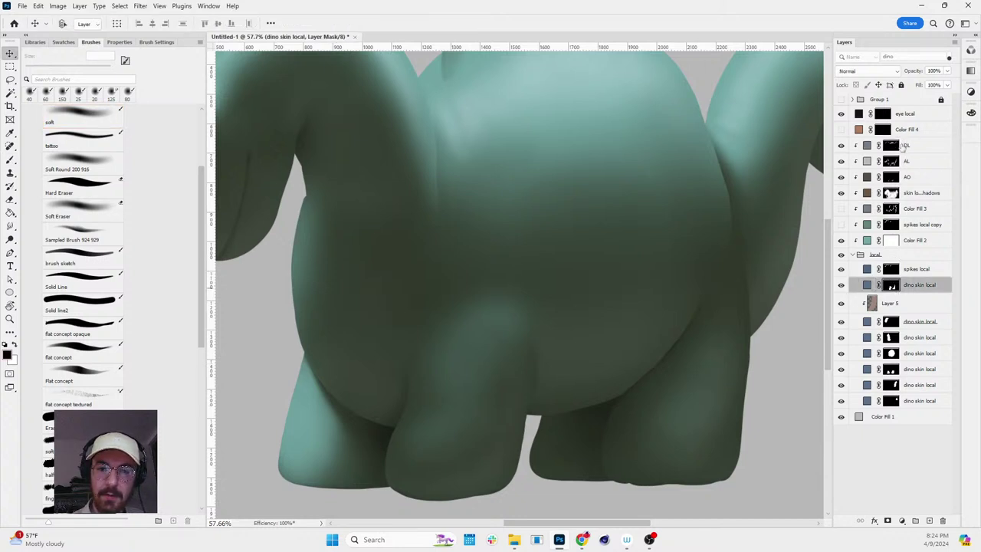
key("b")
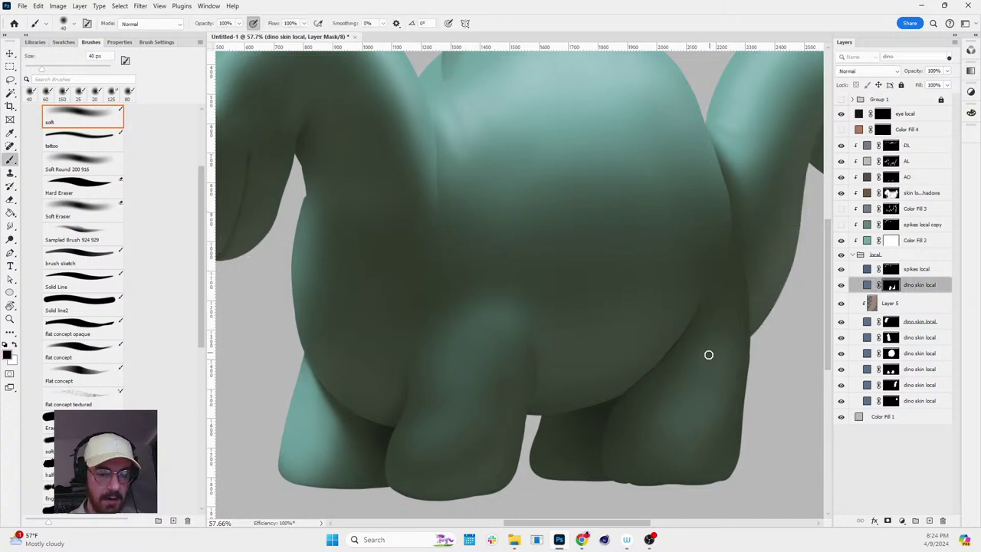
key("bracketright")
key("bracketright")
key("bracketright")
key("bracketright")
key("bracketright")
key("bracketright")
key("bracketright")
key("bracketright")
key("bracketright")
key("bracketright")
key("bracketright")
key("bracketright")
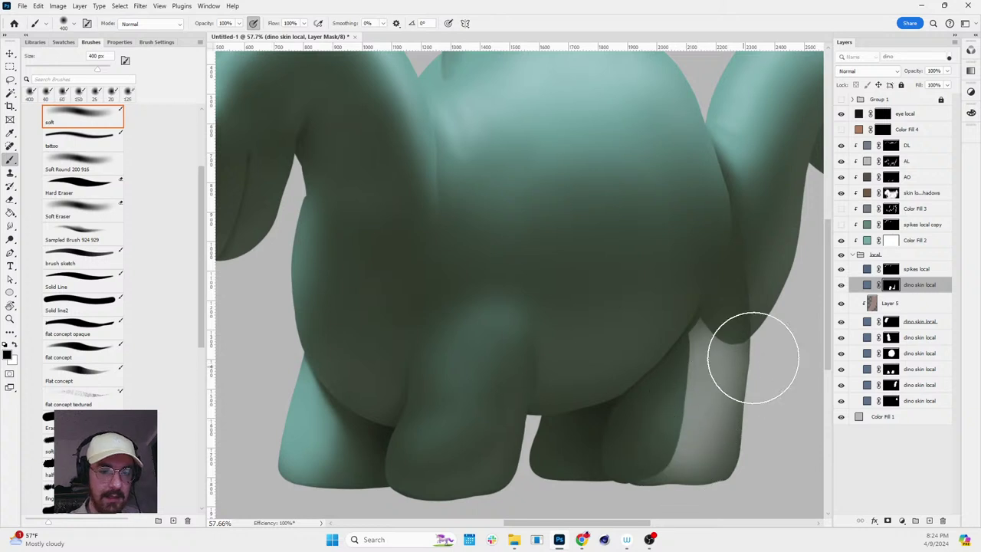
left_click(891, 162)
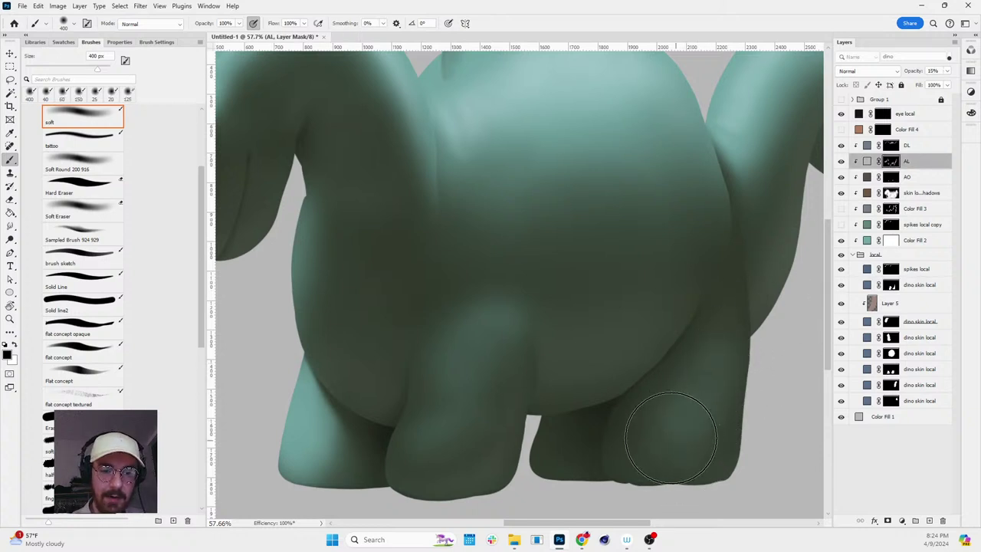
- Rotate the view about 30° and briefly view the skin local shadows mask on its own
key("r")
left_click_drag(671, 490, 745, 339)
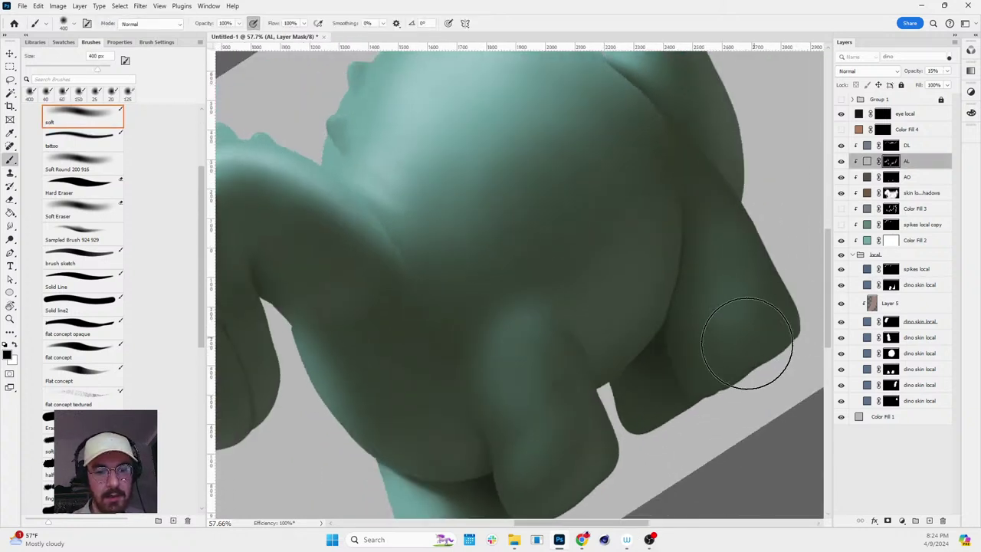
left_click(891, 194, "alt")
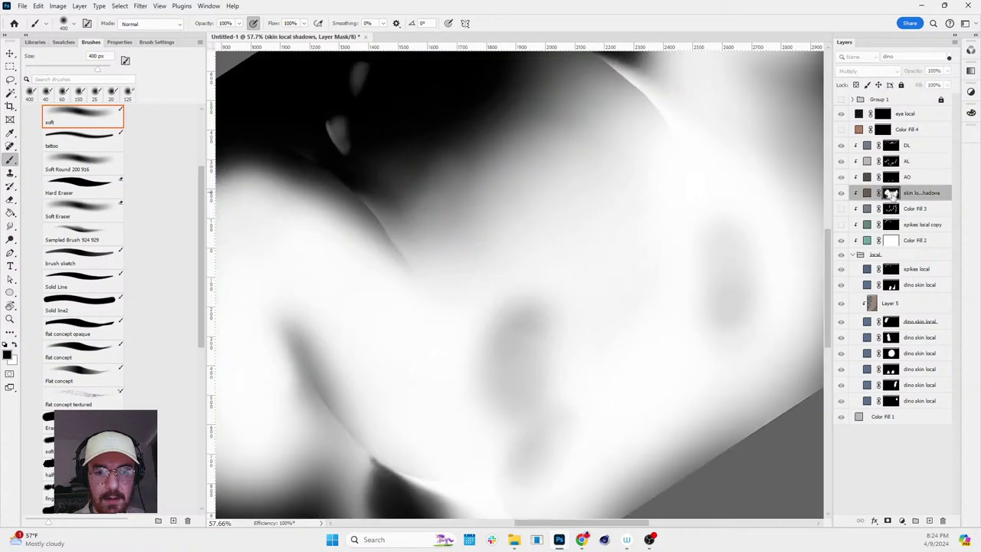
left_click(891, 194, "alt")
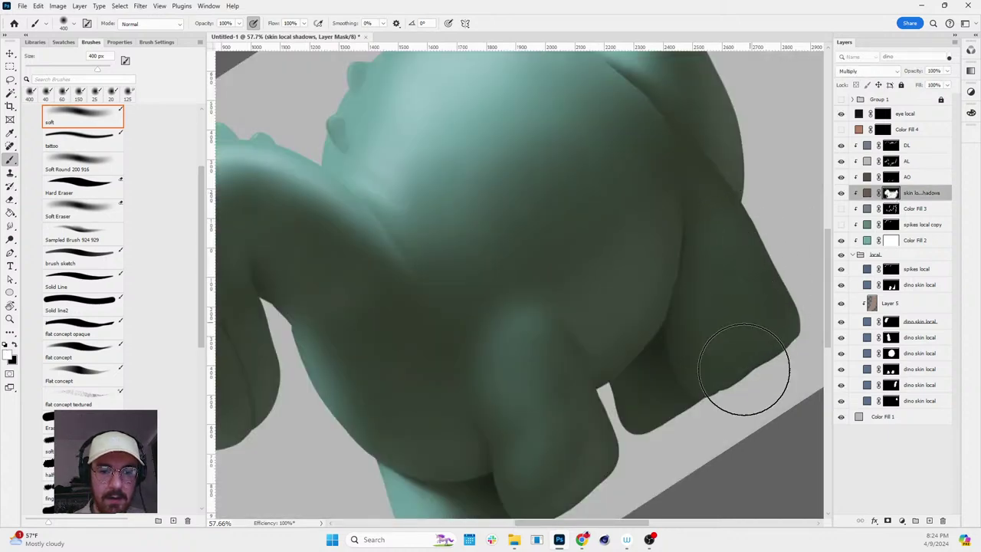
- Set black as the paint colour and reframe the whole body, tilted about 11°
key("x")
key("r")
key("Escape")
scroll(761, 367, "down", 3)
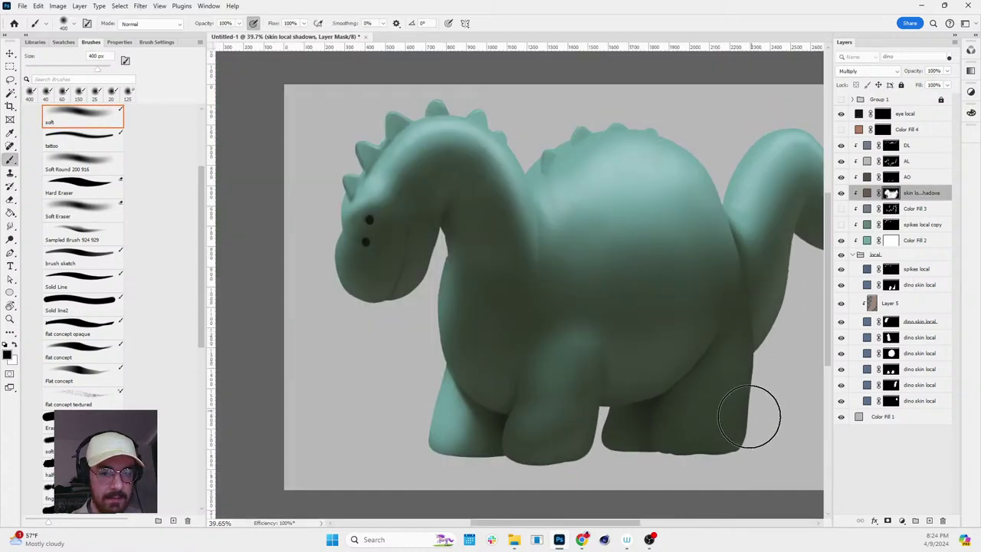
key("r")
left_click_drag(756, 411, 829, 291)
- Reselect the AL ambient light mask with a 175 px brush and level the view
left_click(894, 162)
key("b")
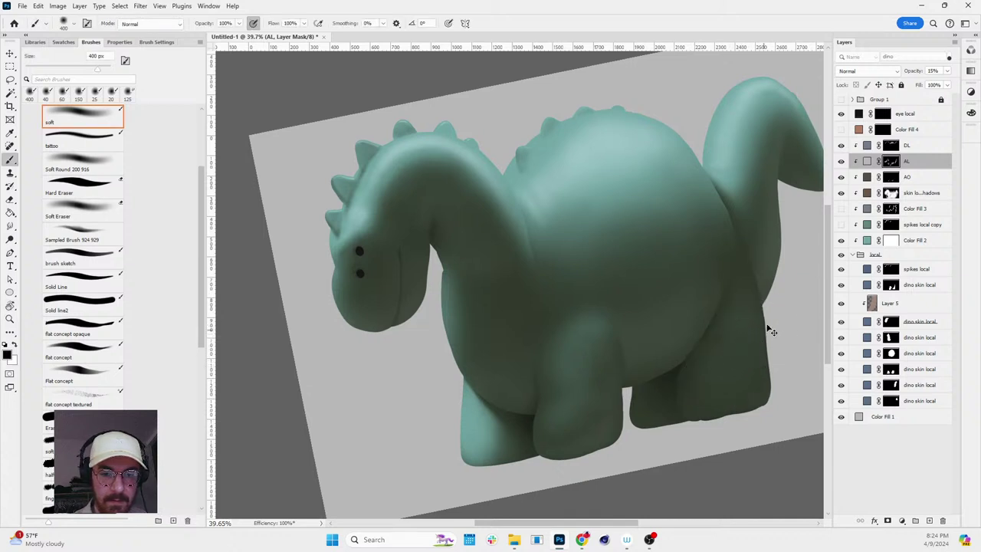
key("bracketleft")
key("bracketleft")
key("bracketleft")
key("x")
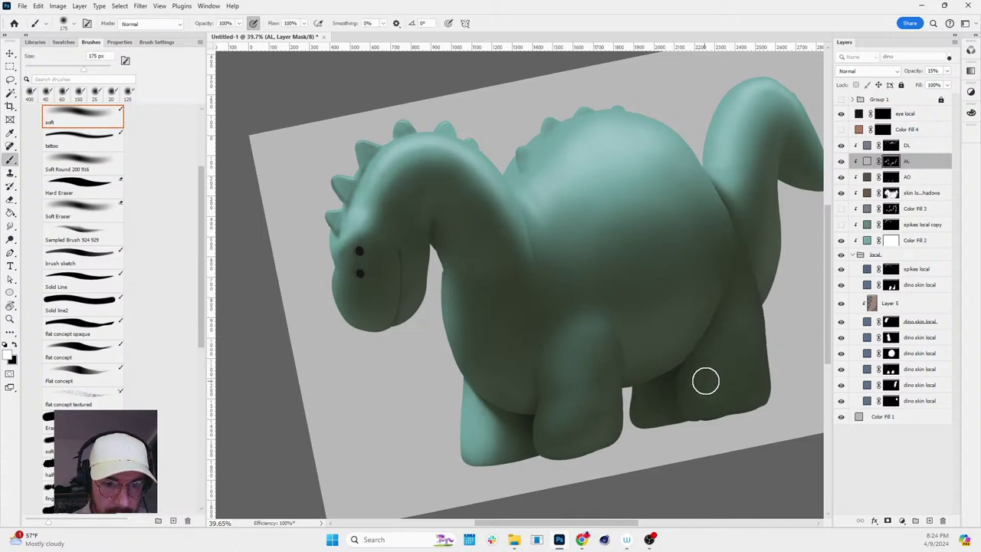
key("r")
left_click_drag(755, 323, 742, 337)
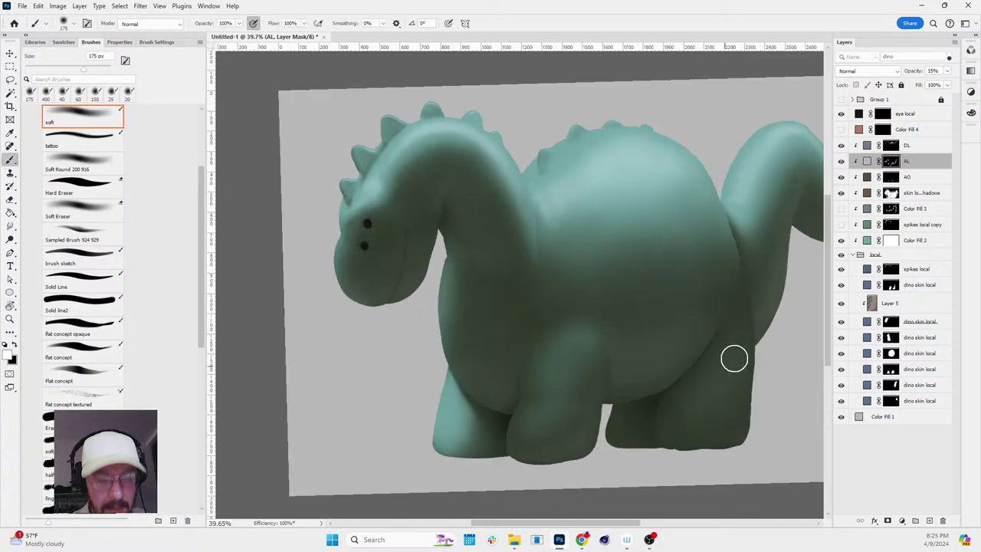
- Darken the back leg along its edge, then zoom out to review the dinosaur
scroll(756, 398, "down", 2)
scroll(771, 404, "up", 4)
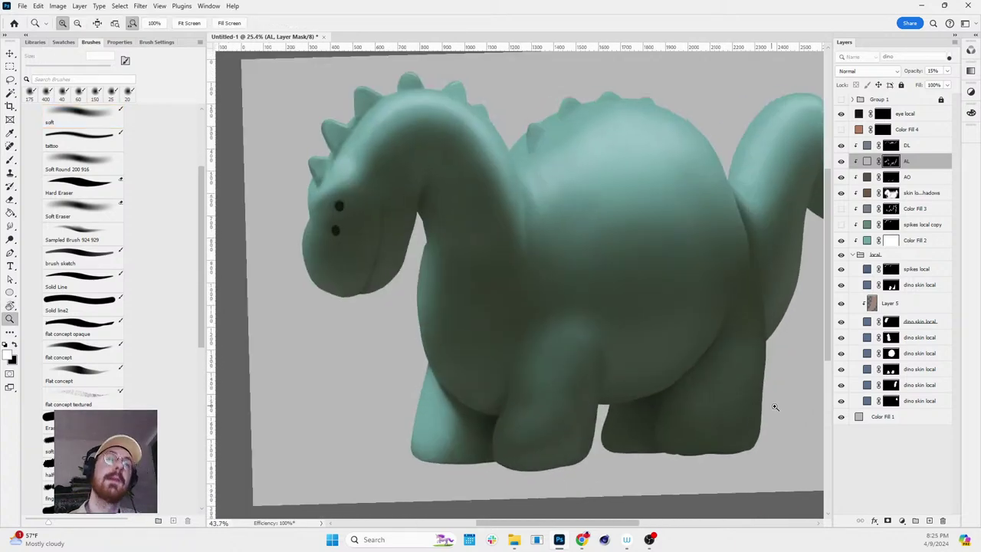
key("r")
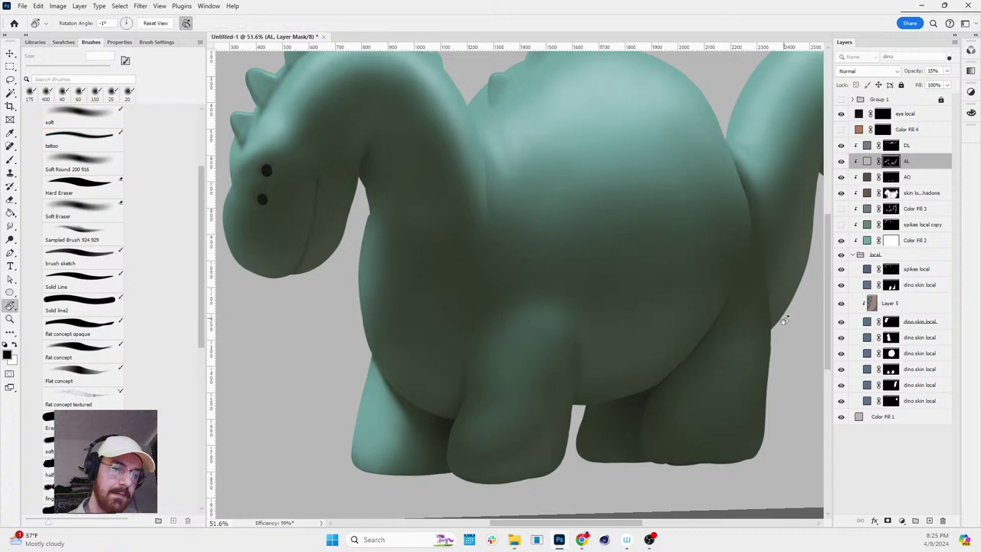
left_click_drag(767, 349, 780, 331)
key("b")
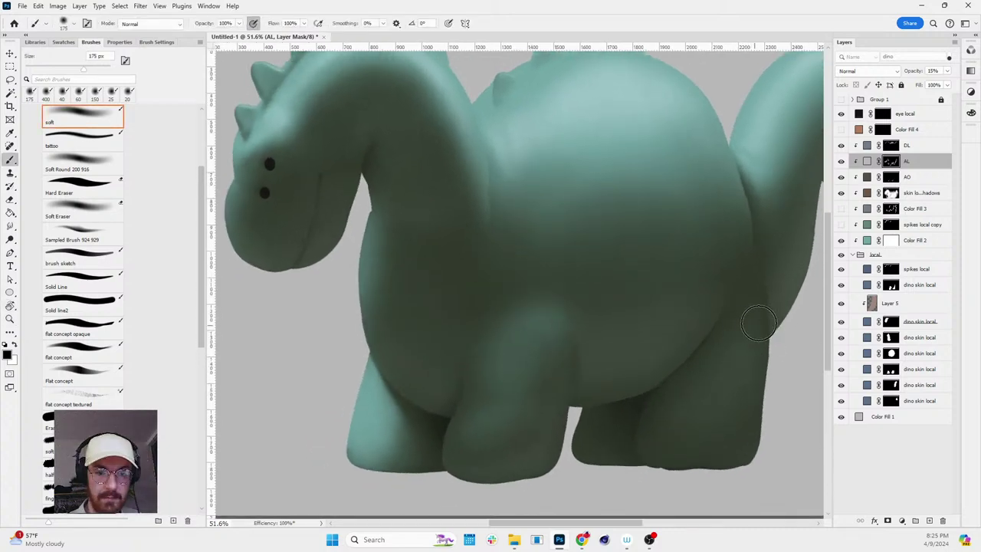
key("r")
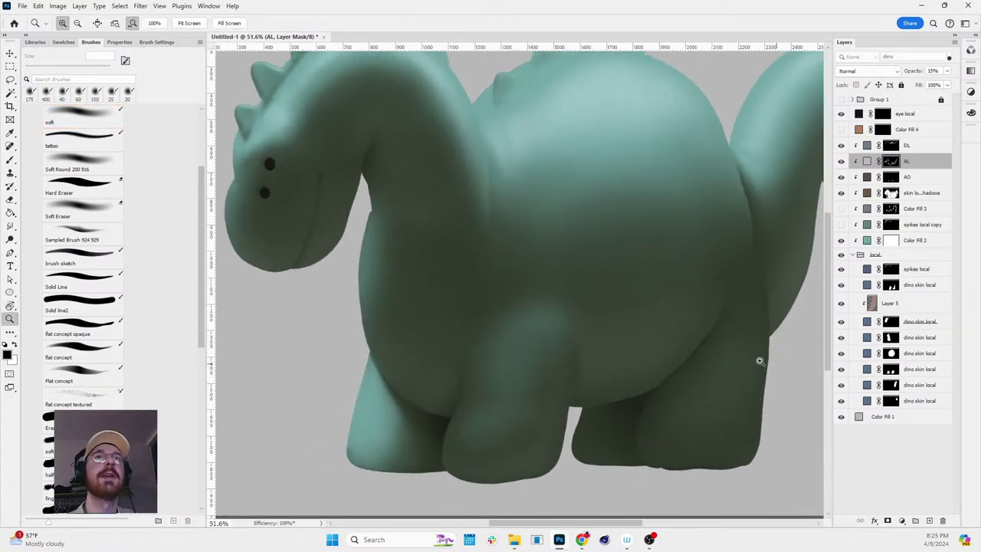
scroll(757, 356, "down", 4)
left_click(757, 352)
- Rotate the view to 45° and zoom around the belly to inspect the leg shading
key("z")
scroll(773, 343, "down", 4)
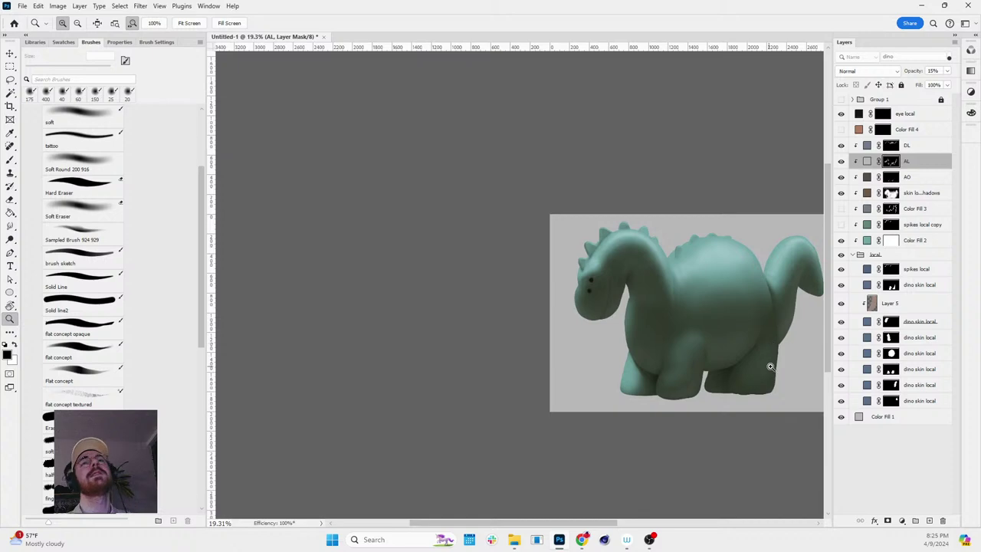
scroll(770, 367, "up", 3)
scroll(682, 390, "down", 2)
key("r")
left_click_drag(681, 390, 735, 336)
key("z")
left_click_drag(584, 295, 637, 282)
left_click_drag(602, 344, 685, 343)
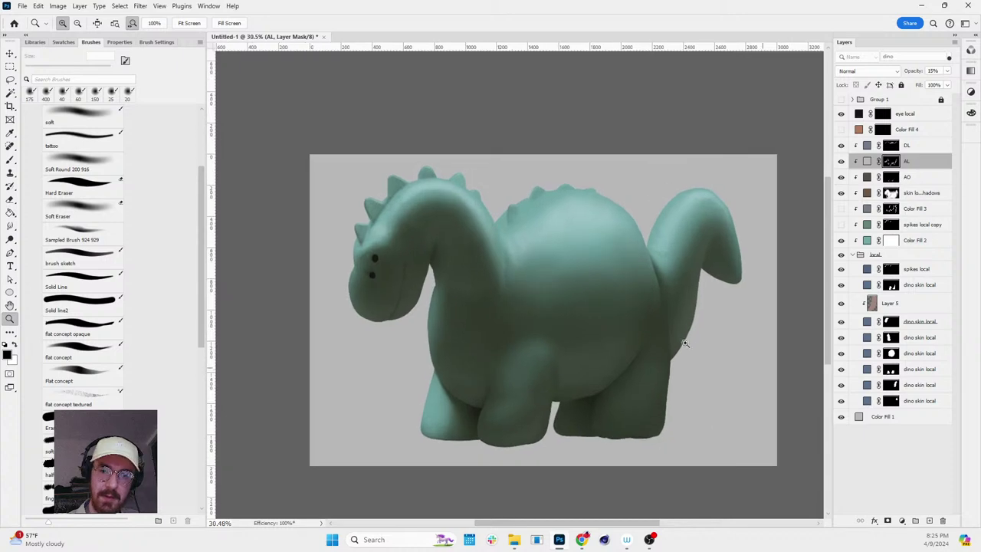
mouse_move(580, 204)
left_mouse_down()
mouse_move(607, 223)
mouse_move(537, 228)
mouse_move(466, 218)
mouse_move(420, 256)
mouse_move(445, 257)
left_mouse_up()
- Switch to the Soft Hard Edge brush at 125 px
key("b")
scroll(198, 109, "up", 3)
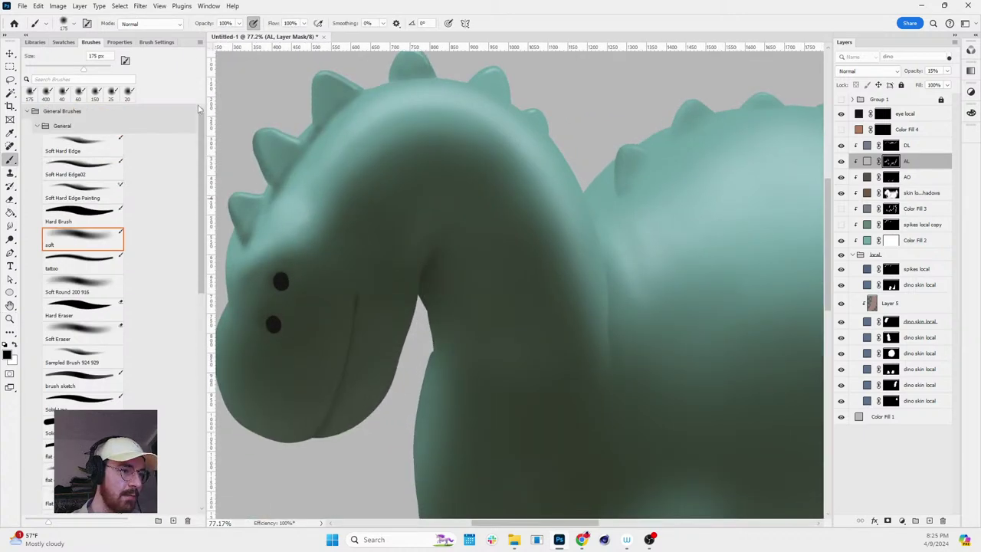
left_click(89, 175)
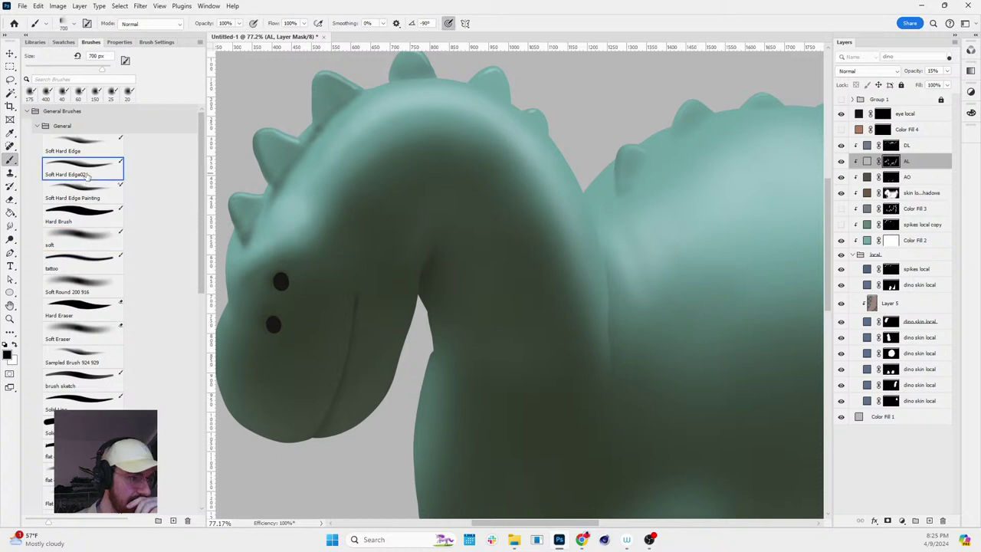
left_click(92, 148)
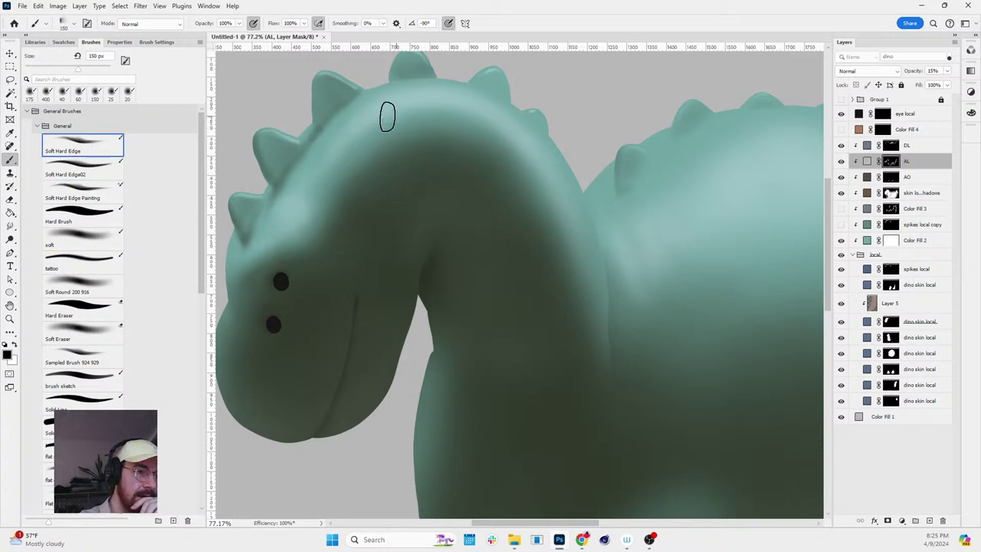
key("bracketleft")
key("bracketleft")
key("bracketleft")
key("bracketleft")
key("bracketleft")
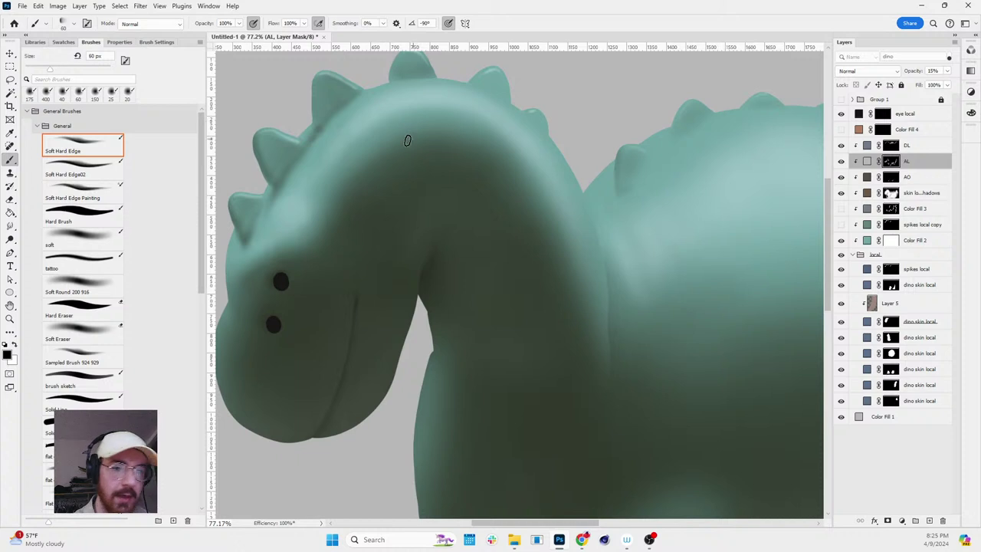
- Pass the DL and AO layers to select skin local shadows, hide it, and duplicate it
left_click(889, 146)
scroll(339, 204, "up", 2)
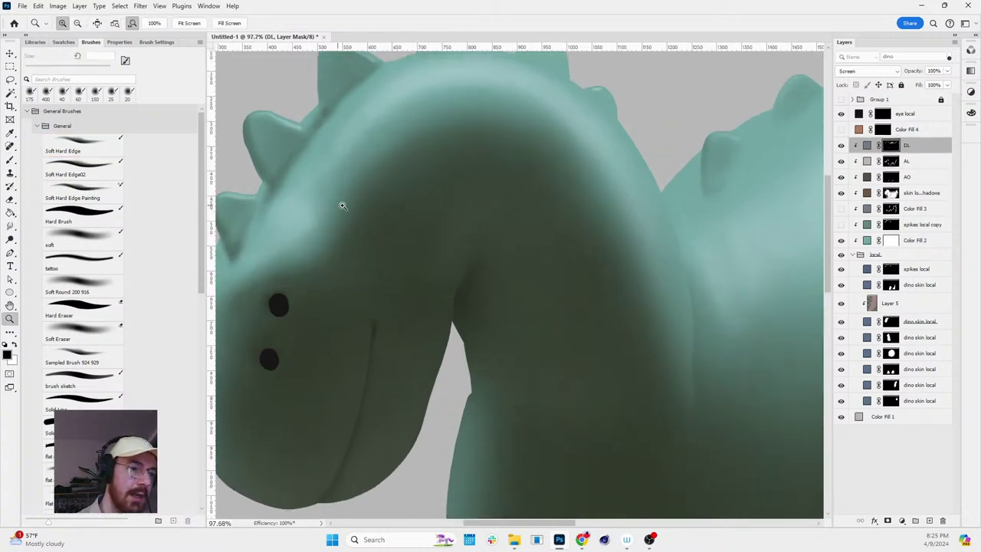
left_click(891, 177)
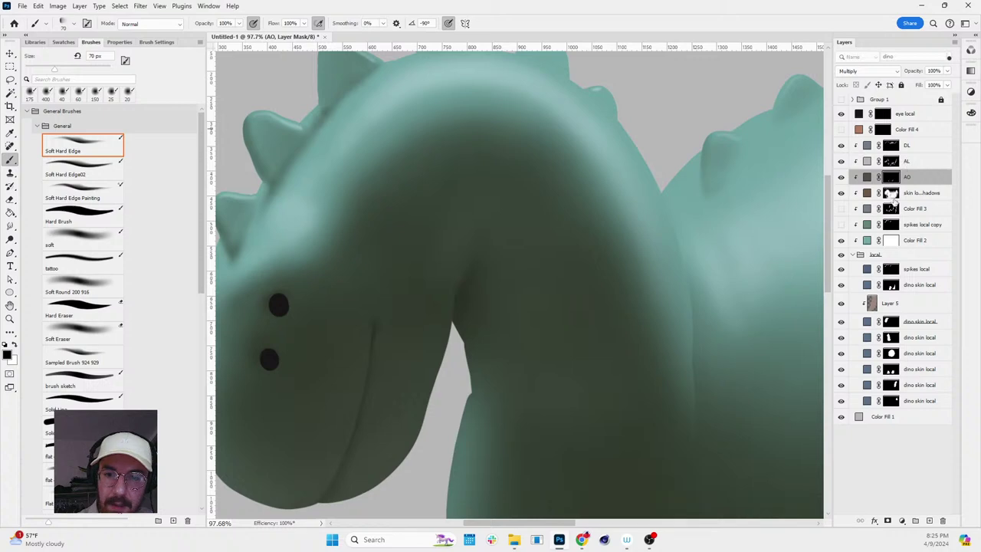
left_click(891, 193)
key("z")
scroll(633, 250, "down", 3)
scroll(633, 249, "up", 2)
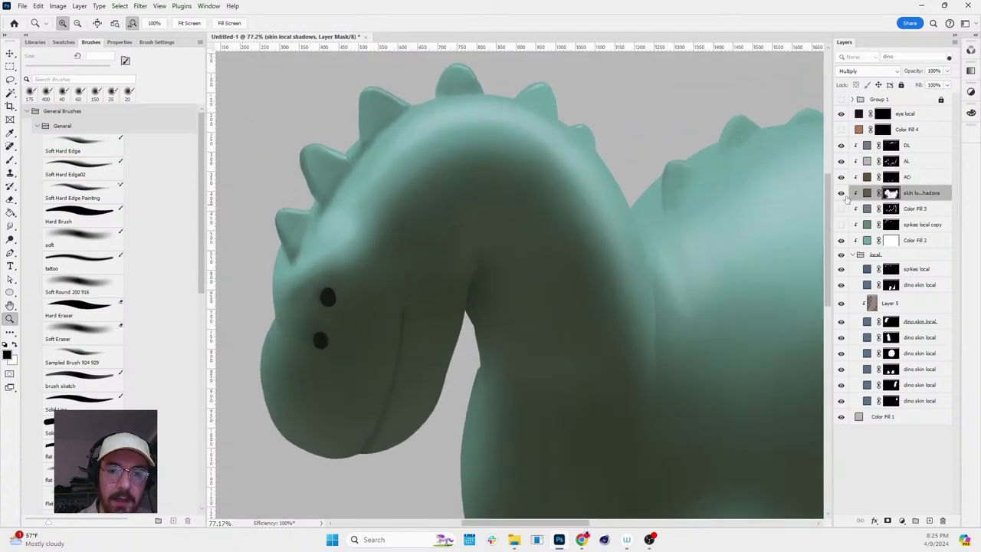
left_click(840, 193)
key("ctrl+j")
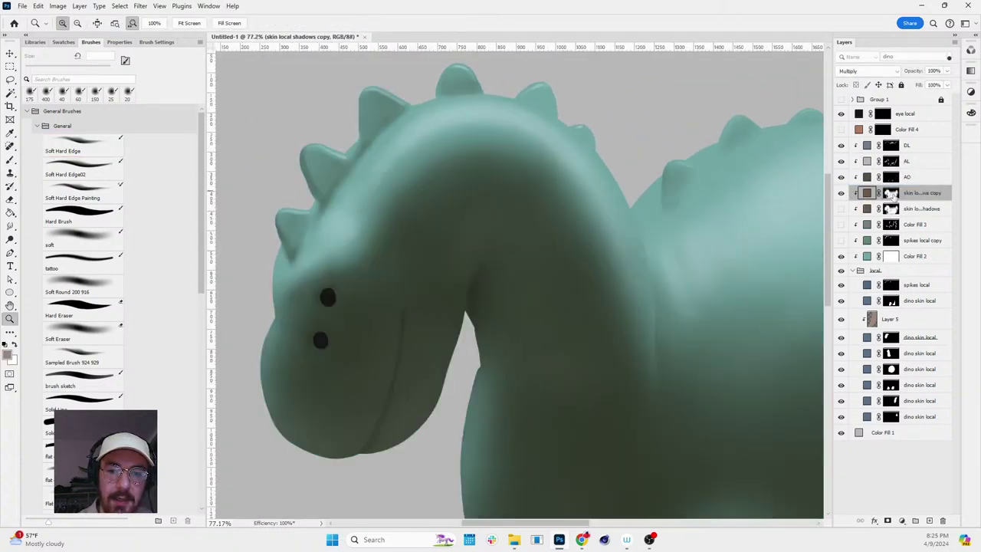
- Target the copy's layer mask for brushing, flipping the view upside down and back upright
left_click(891, 193)
key("b")
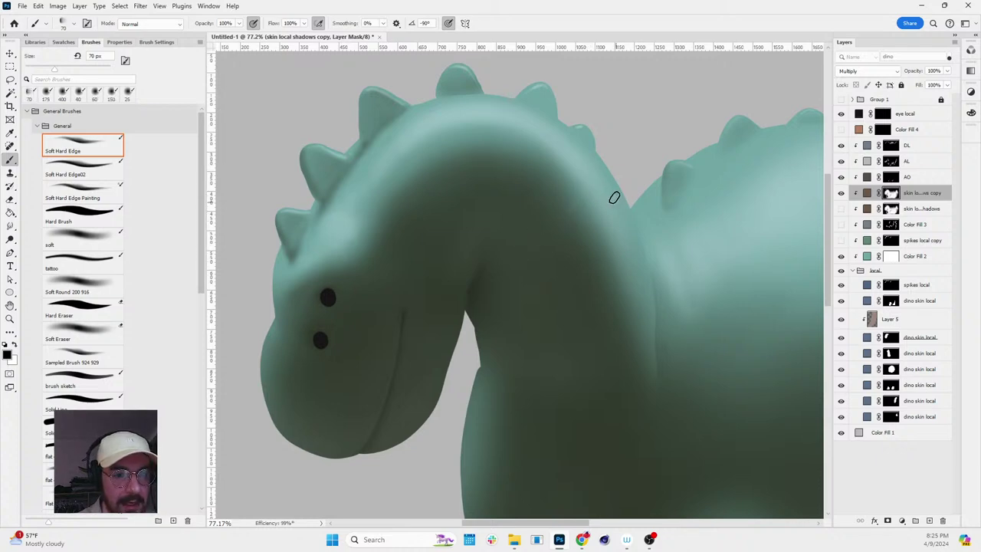
key("r")
mouse_move(614, 198)
left_mouse_down()
mouse_move(506, 437)
mouse_move(570, 401)
mouse_move(476, 392)
left_mouse_up()
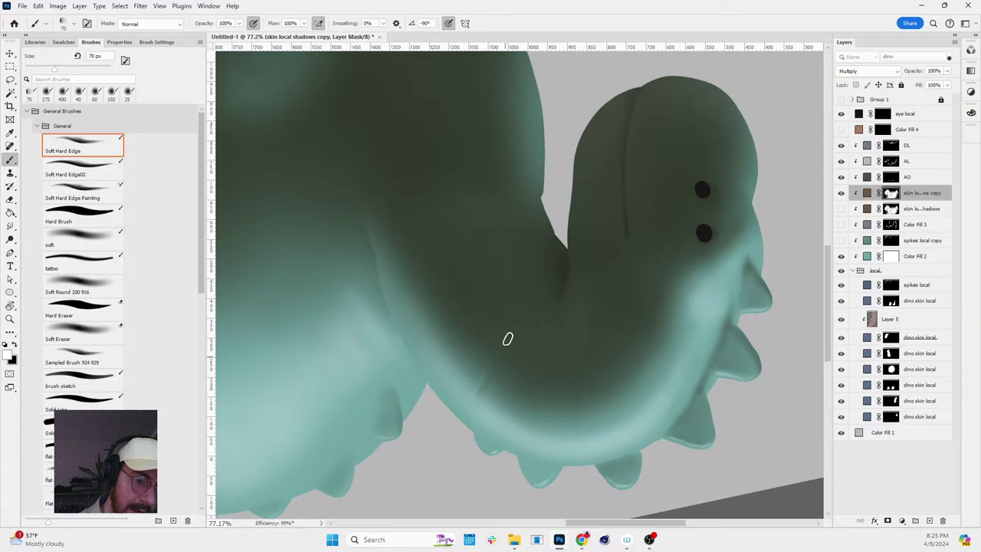
key("r")
left_click_drag(613, 247, 718, 263)
key("z")
key("r")
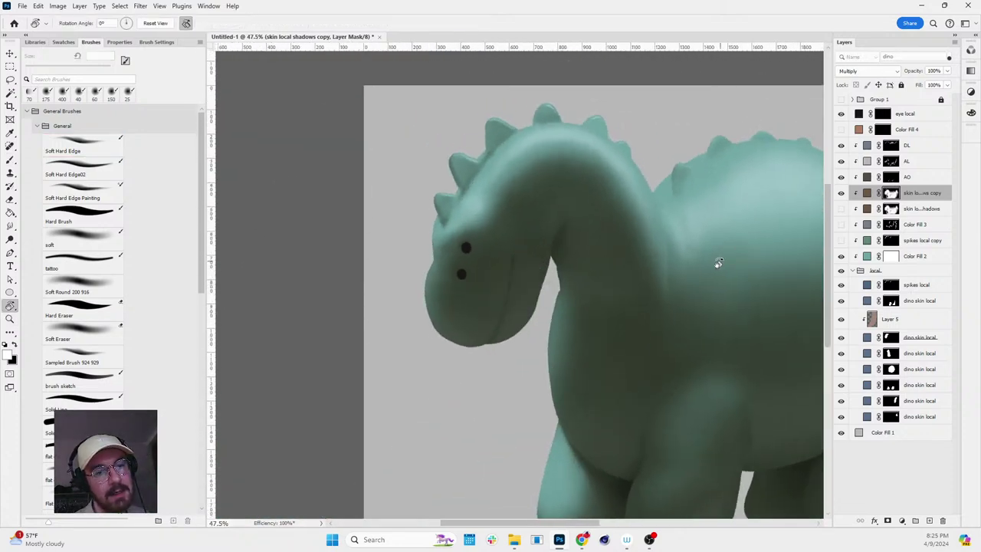
scroll(647, 229, "up", 2)
- Frame the dinosaur's head and neck and switch the brush colour to white
key("b")
key("z")
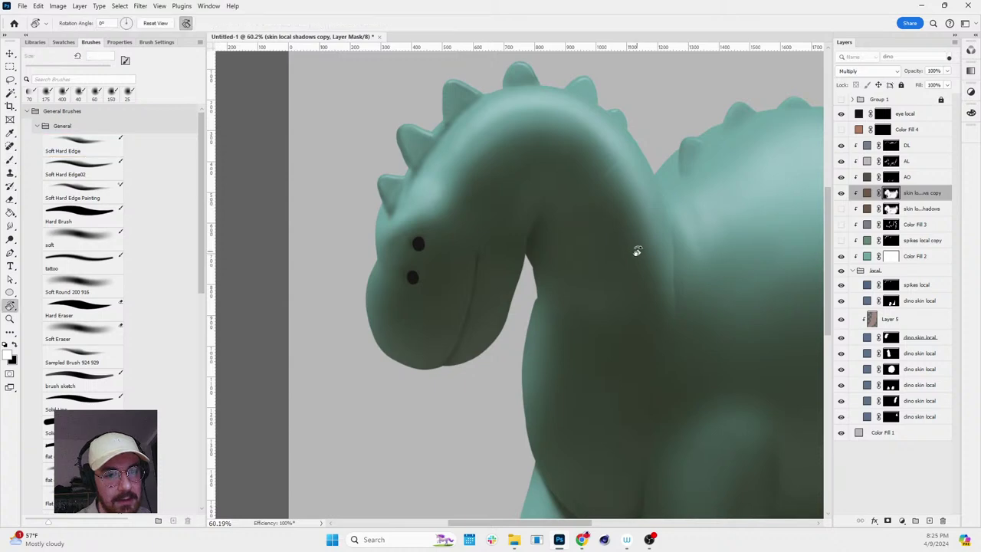
mouse_move(637, 252)
left_mouse_down()
mouse_move(628, 204)
mouse_move(613, 187)
left_mouse_up()
key("b")
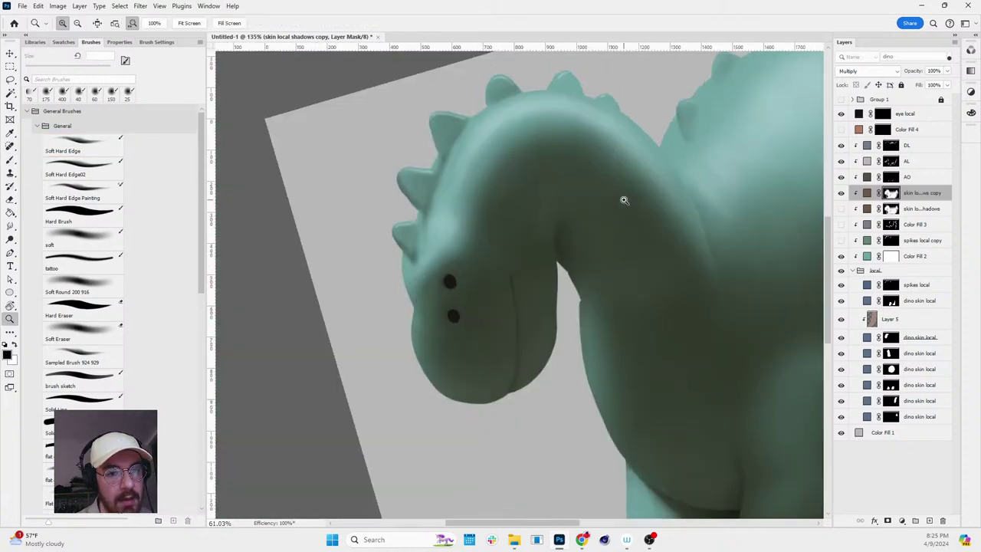
key("z")
mouse_move(639, 151)
left_mouse_down()
mouse_move(624, 202)
mouse_move(714, 219)
mouse_move(671, 293)
left_mouse_up()
key("b")
key("z")
key("r")
key("b")
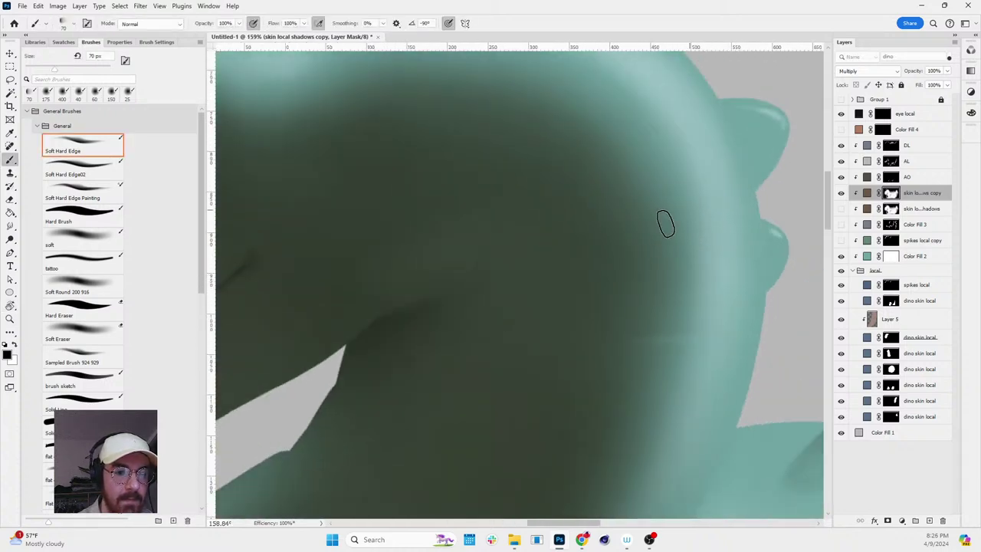
key("x")
key("x")
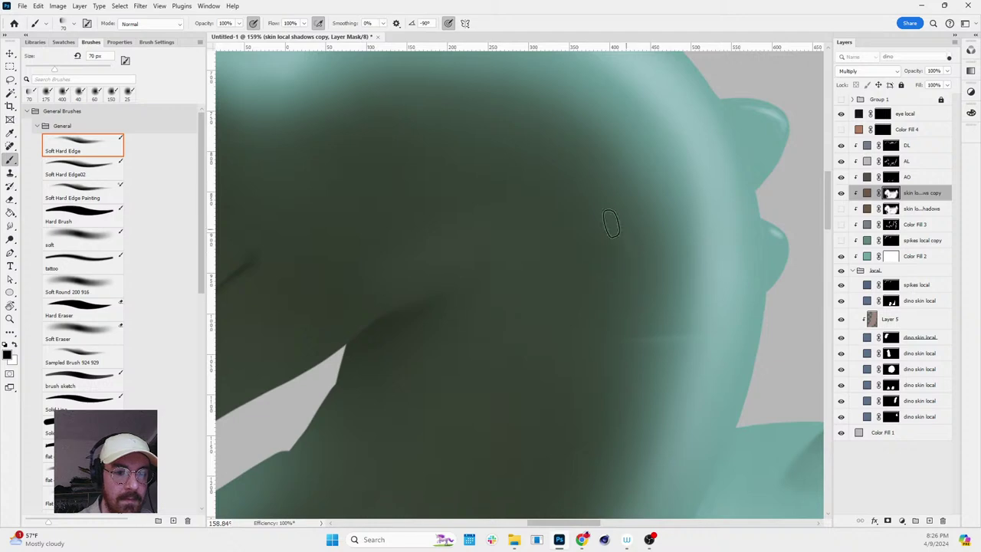
- Rotate to reach the neck curve, then reset the rotation and frame the spiky back
key("r")
left_click_drag(667, 319, 639, 452)
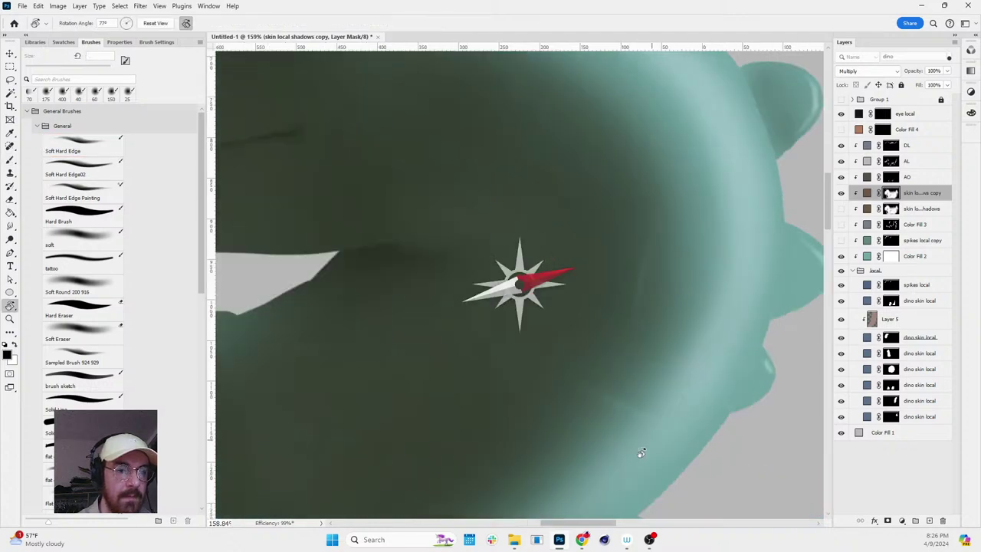
key("z")
key("r")
key("Escape")
key("b")
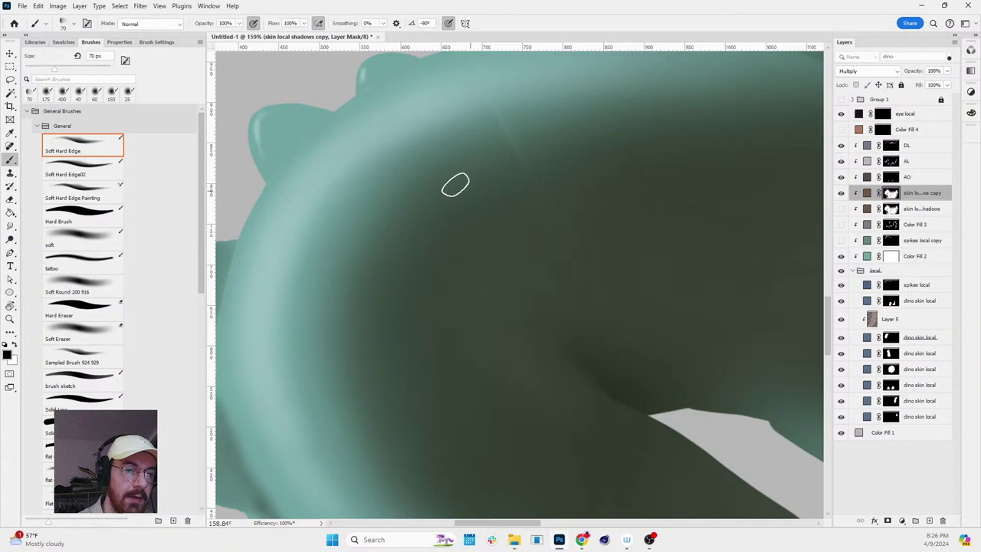
left_click_drag(375, 269, 606, 365)
key("b")
mouse_move(481, 346)
left_mouse_down()
mouse_move(567, 286)
mouse_move(536, 230)
left_mouse_up()
- Paint white shading along a back spike's left edge with a 35 px brush
scroll(482, 241, "up", 5)
key("v")
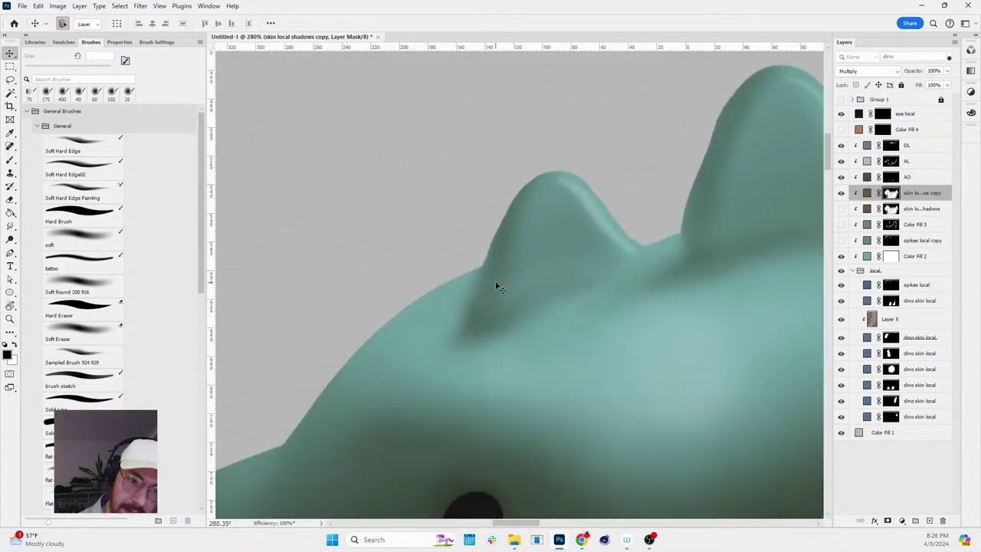
key("b")
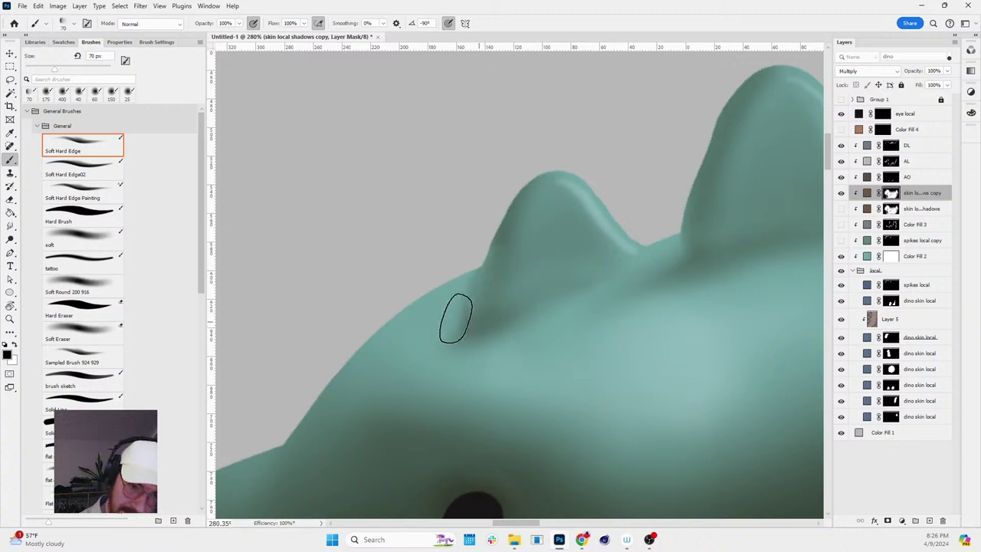
key("x")
key("bracketleft")
key("bracketleft")
key("bracketleft")
key("bracketleft")
key("bracketleft")
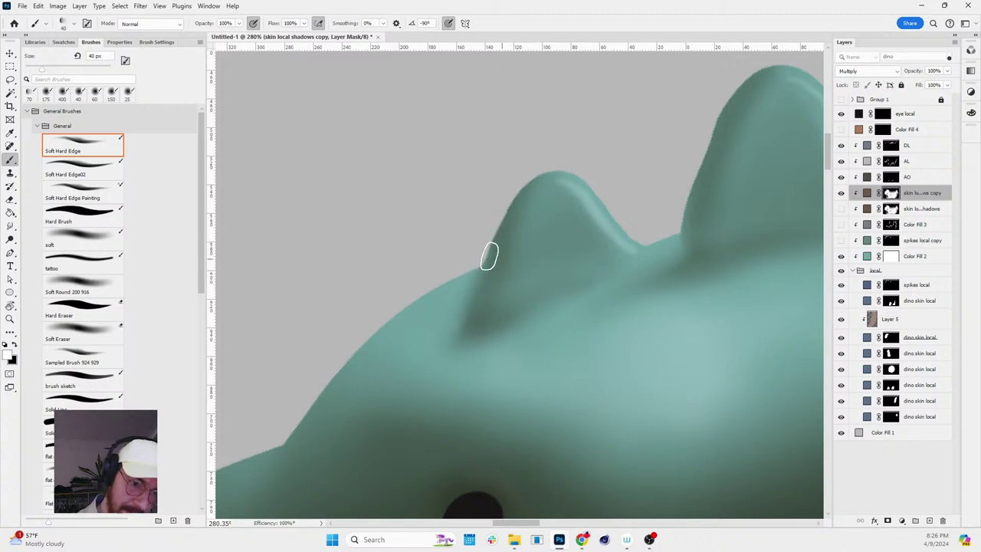
left_click_drag(486, 252, 460, 331)
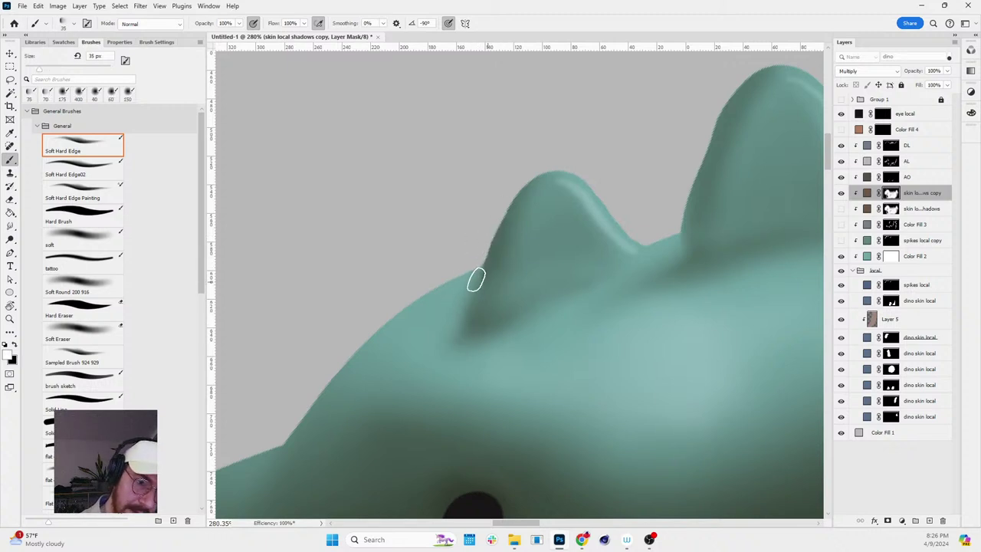
key("z")
left_click_drag(690, 253, 627, 247)
key("b")
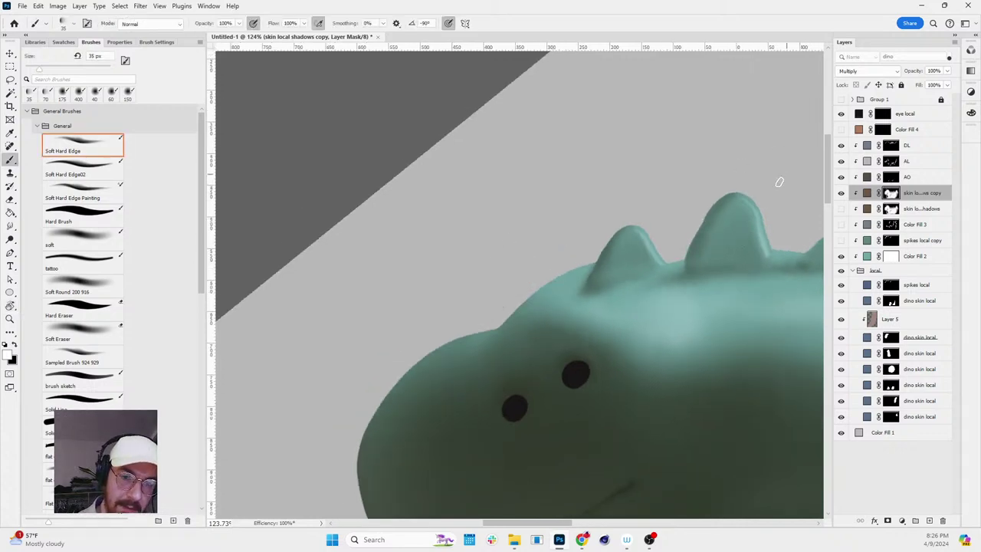
- Shade the bases of the head and lower back spikes, rotating the view to reach them
scroll(795, 258, "up", 10)
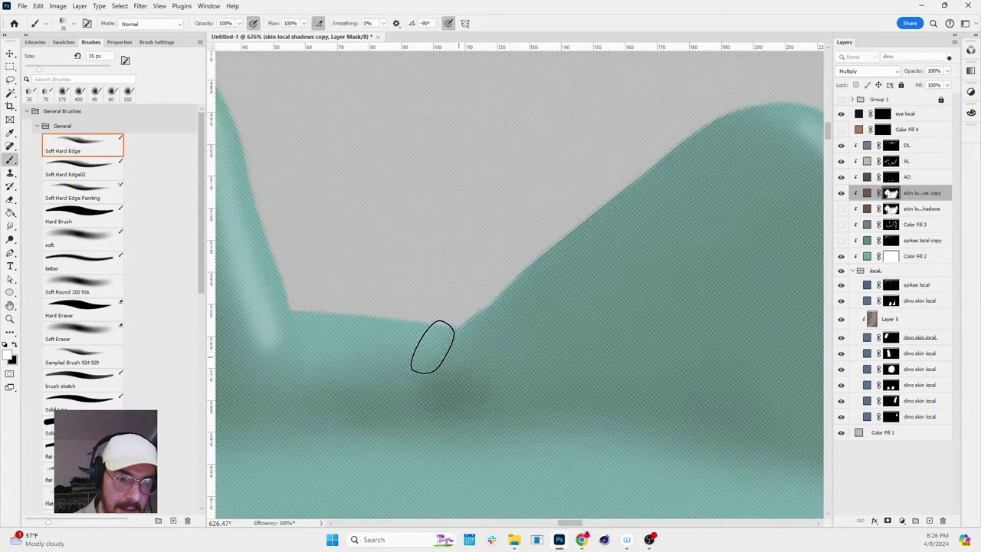
key("z")
scroll(637, 223, "down", 10)
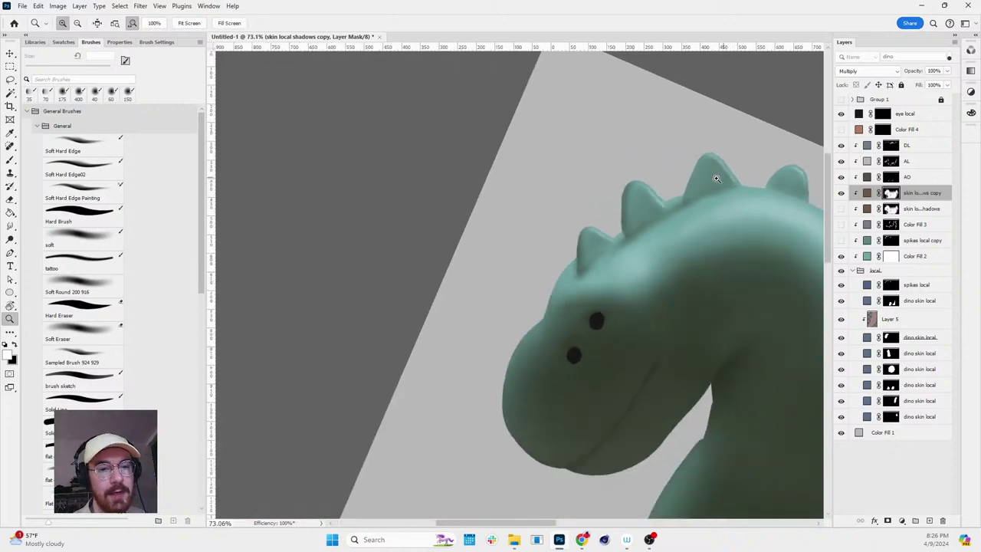
scroll(717, 179, "up", 8)
key("b")
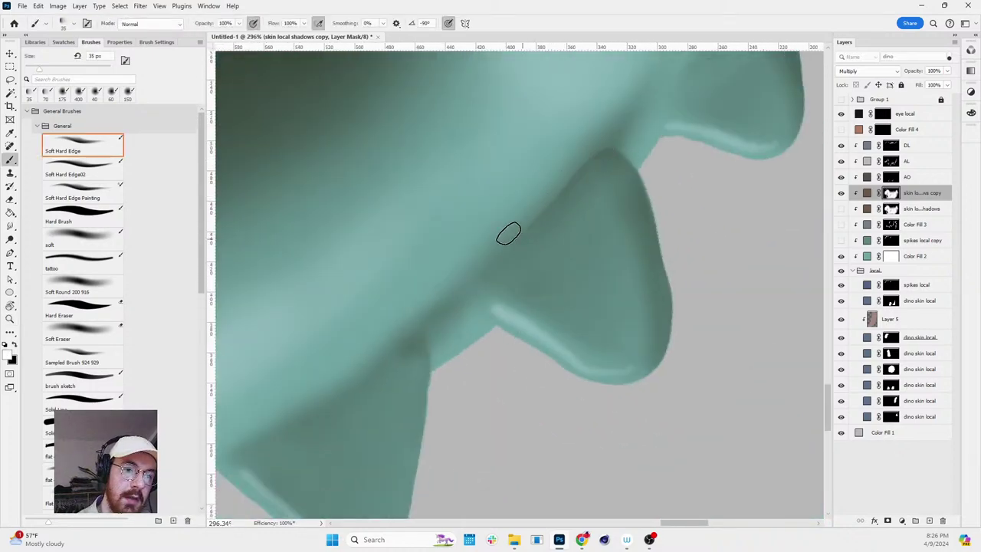
key("r")
mouse_move(457, 313)
left_mouse_down()
mouse_move(542, 291)
mouse_move(643, 287)
left_mouse_up()
scroll(644, 287, "down", 3)
key("b")
scroll(663, 226, "up", 1)
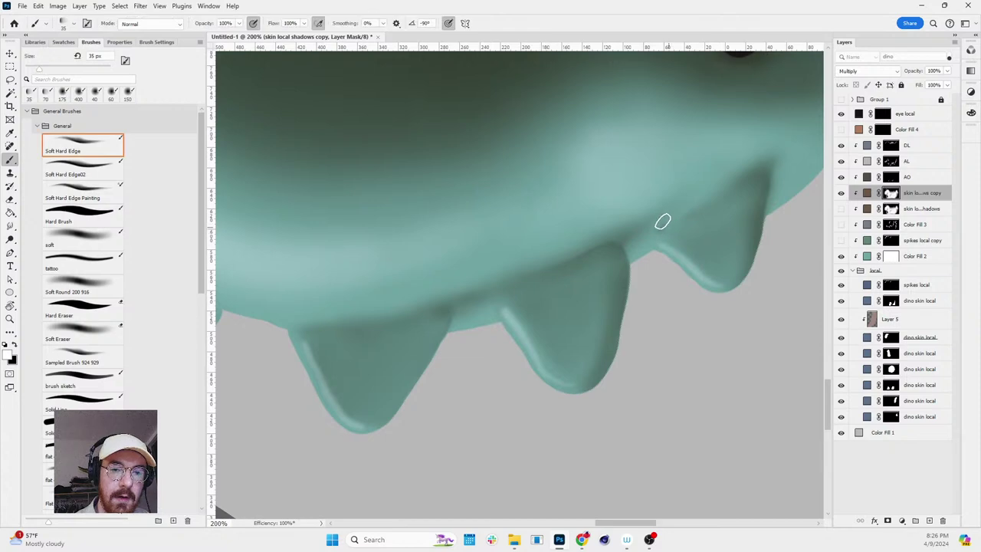
- Continue shading the spike bases around the back down to the tail spikes
key("r")
scroll(712, 296, "down", 3)
left_click_drag(712, 295, 628, 268)
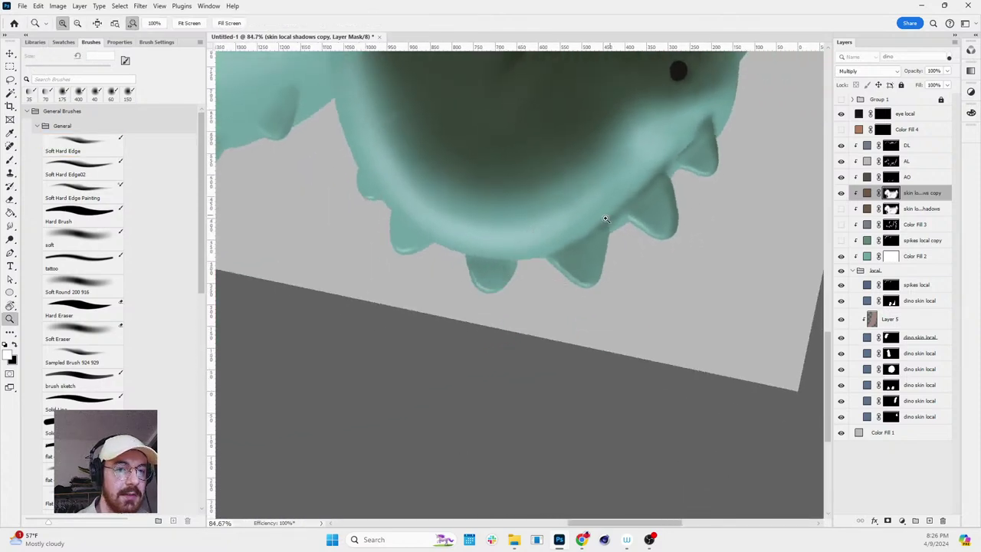
scroll(576, 252, "up", 3)
key("b")
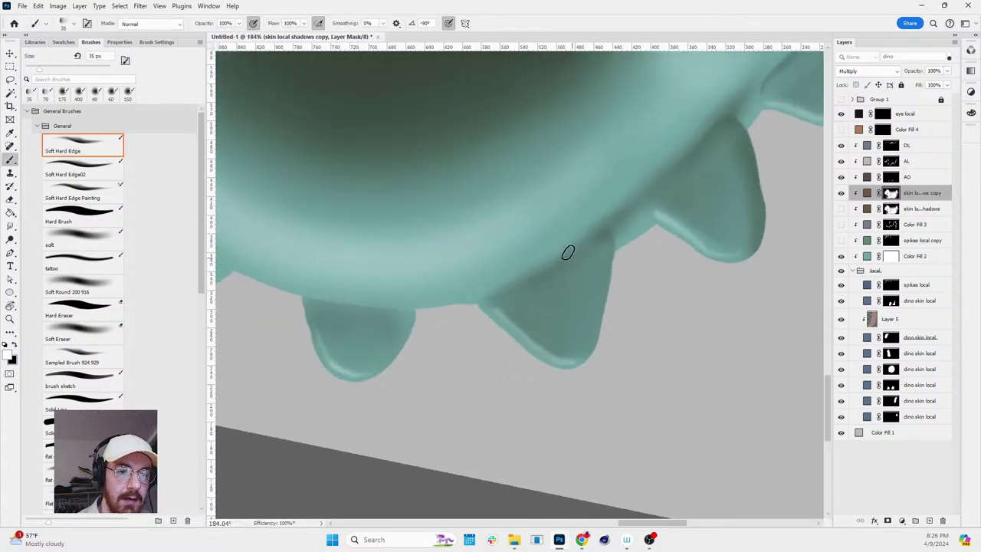
key("r")
scroll(568, 252, "down", 2)
left_click_drag(568, 253, 542, 128)
key("b")
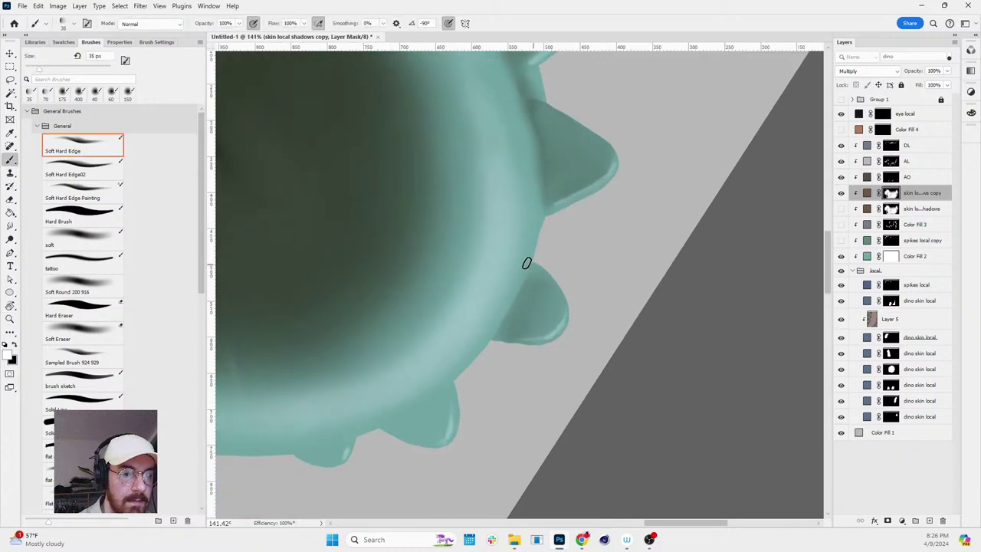
- Reset the rotation upright and zoom out to review the whole dinosaur
key("r")
left_click_drag(475, 374, 715, 281)
scroll(716, 280, "down", 3)
key("z")
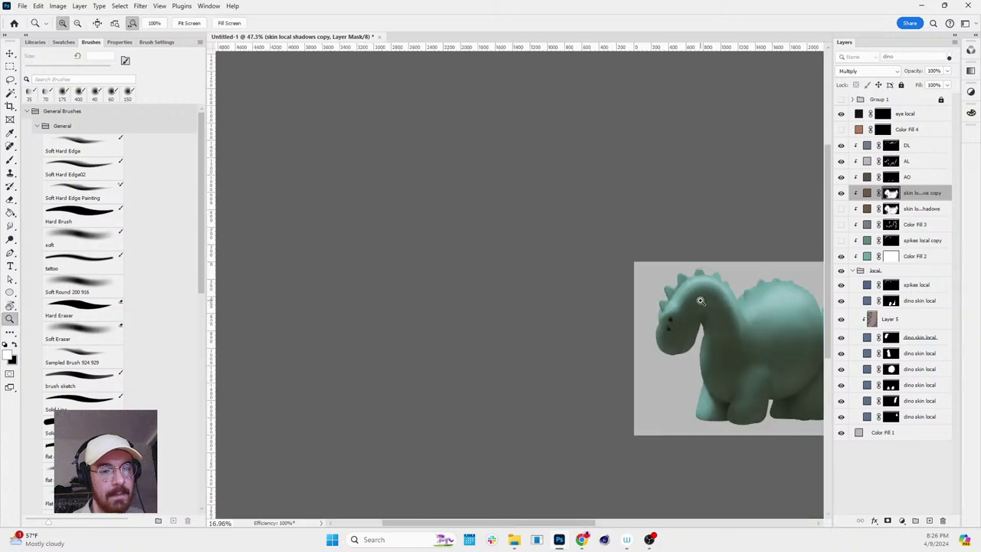
scroll(805, 347, "up", 2)
scroll(739, 333, "up", 2)
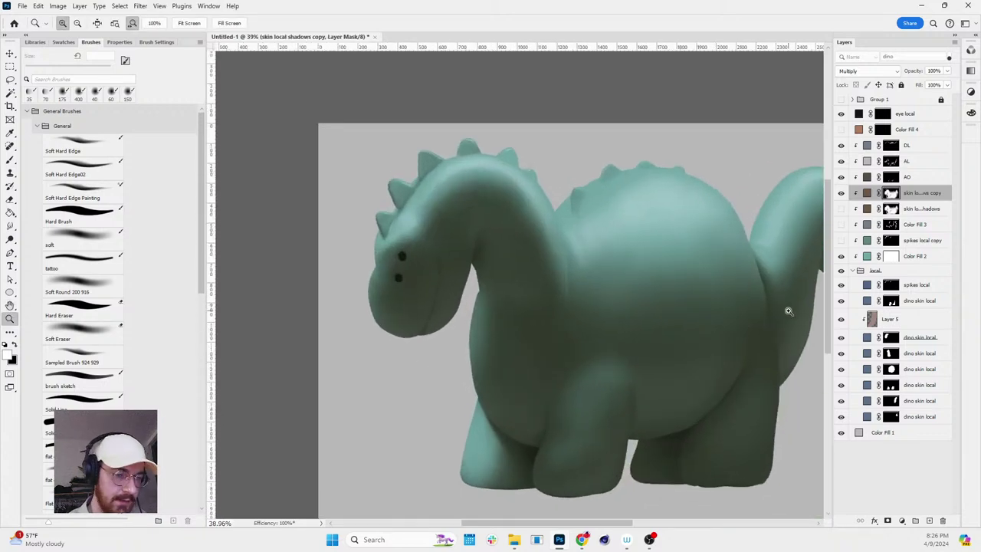
scroll(789, 310, "up", 3)
- Rotate the view around the belly and make the skin local shadows copy layer active
key("r")
left_click(766, 304, "ctrl")
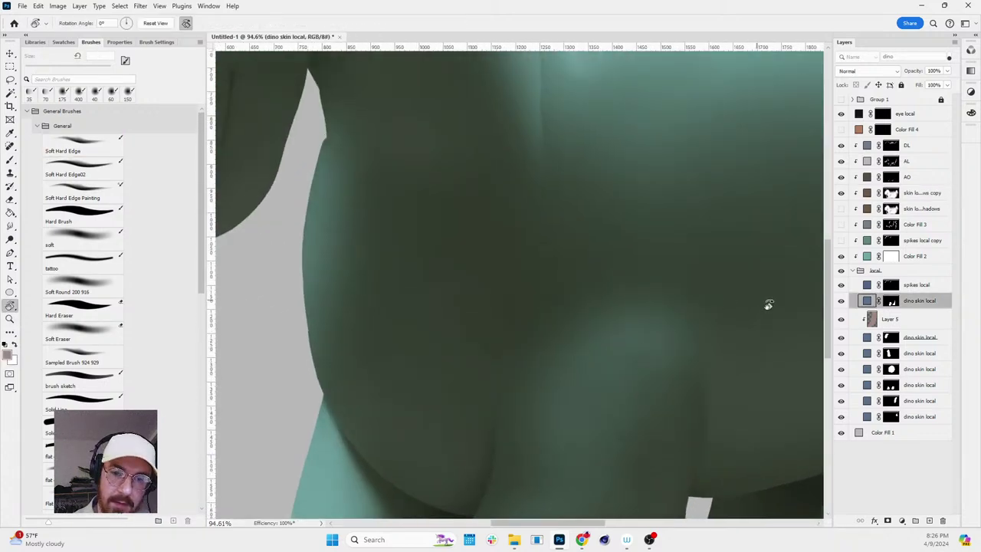
left_click_drag(767, 304, 943, 261)
key("b")
left_click(890, 300)
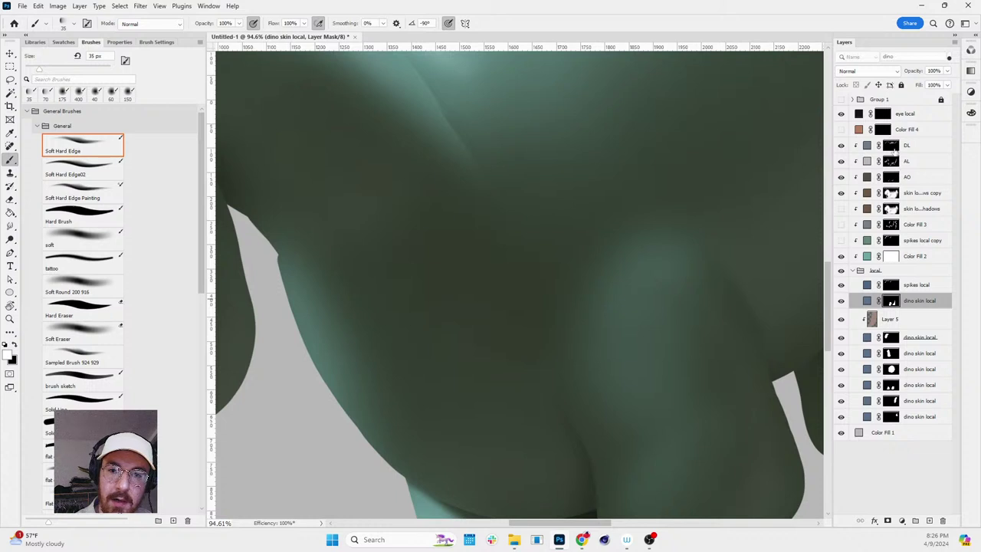
left_click(892, 146)
left_click(905, 192)
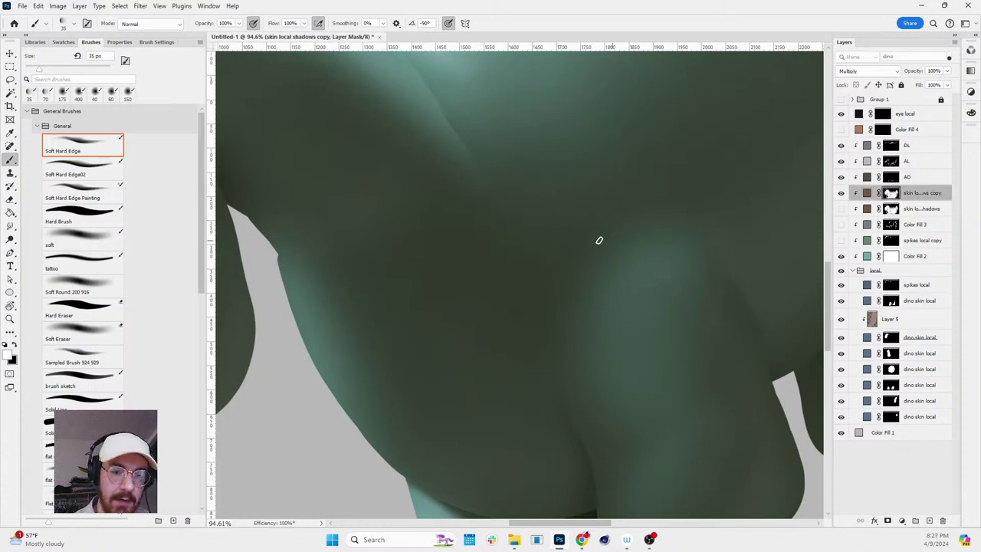
- Set a 150 px brush at 39% opacity with black as the paint colour
key("bracketright")
key("bracketright")
key("bracketright")
key("bracketright")
key("bracketright")
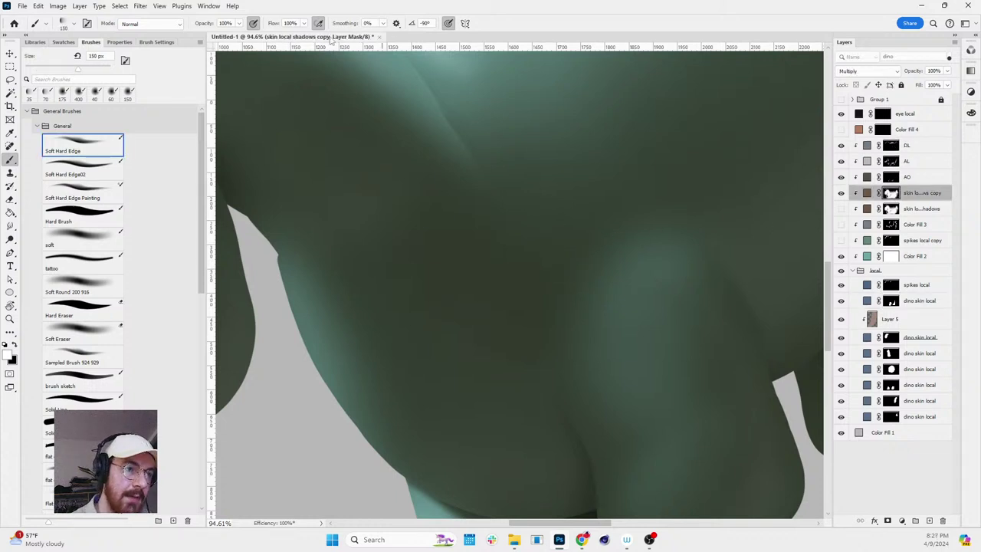
left_click(239, 23)
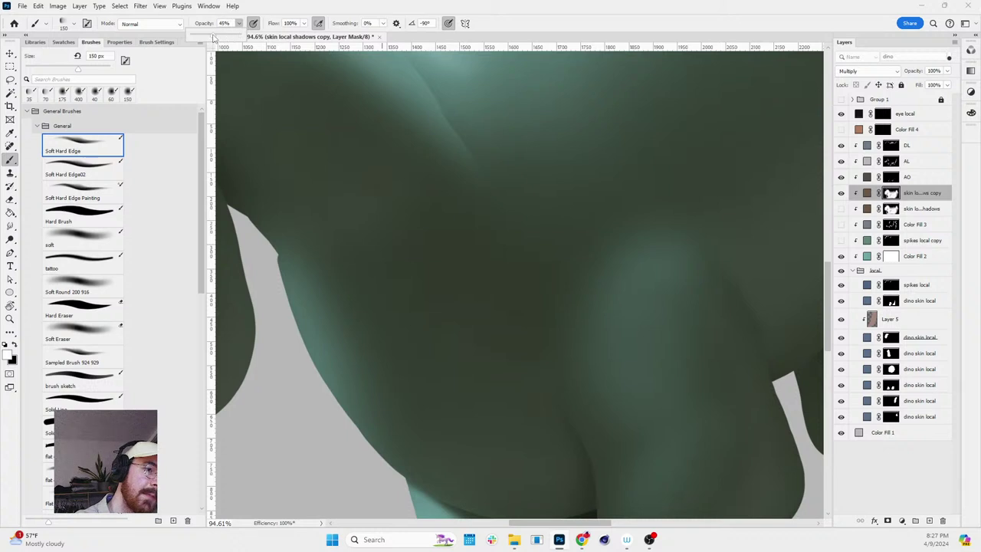
left_click_drag(215, 36, 210, 36)
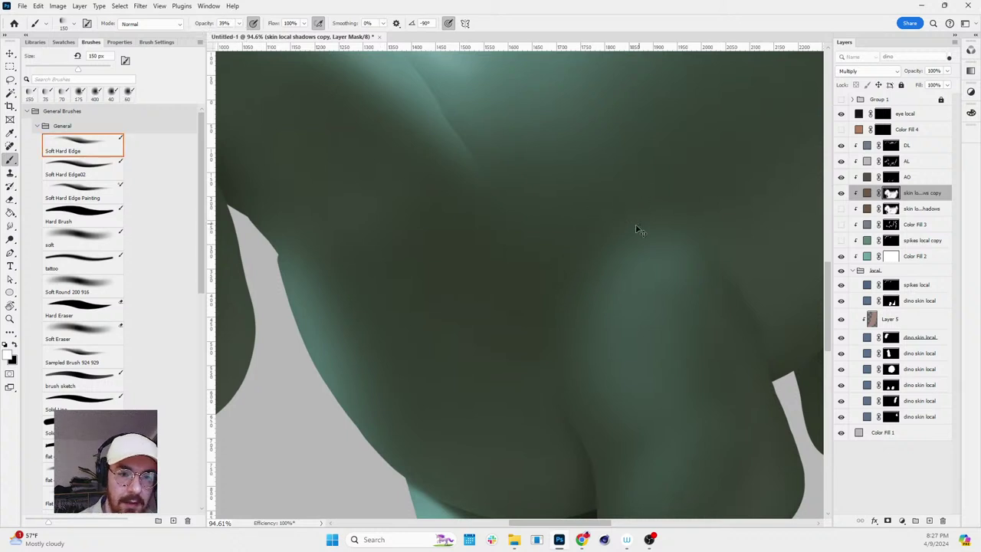
key("x")
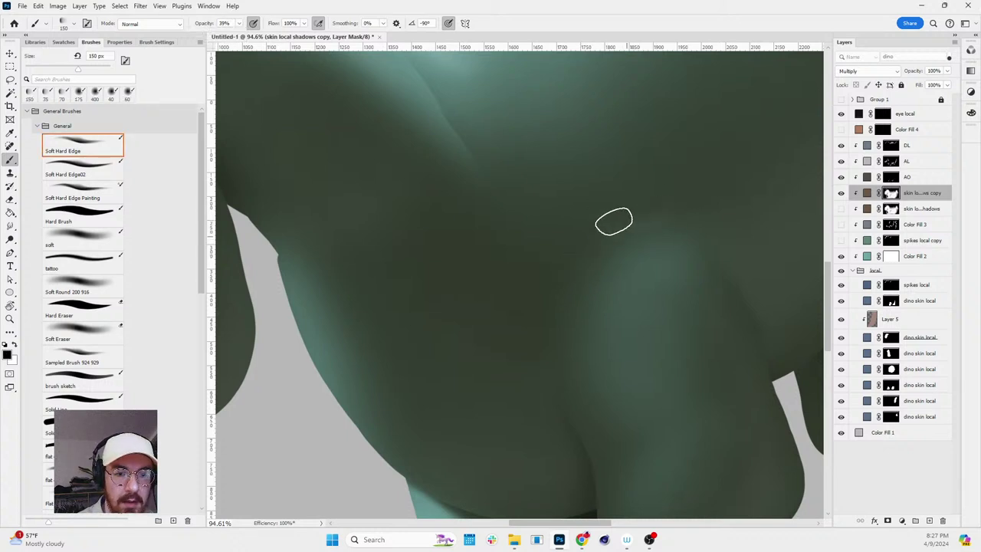
- Rotate the canvas to about 96 degrees and adjust the zoom for a better painting angle
key("r")
mouse_move(751, 207)
left_mouse_down()
mouse_move(737, 196)
mouse_move(618, 410)
mouse_move(547, 328)
left_mouse_up()
key("r")
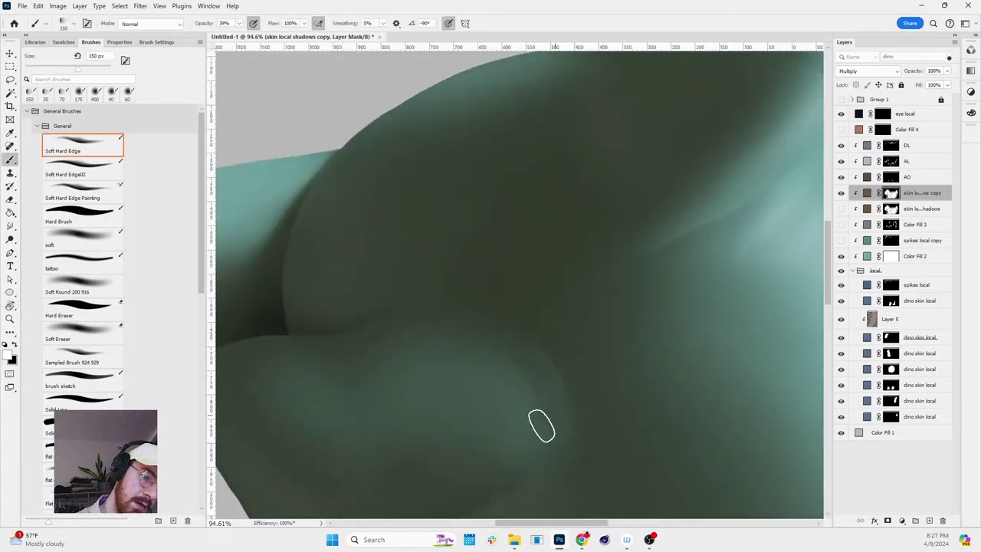
key("r")
left_click_drag(554, 363, 523, 381)
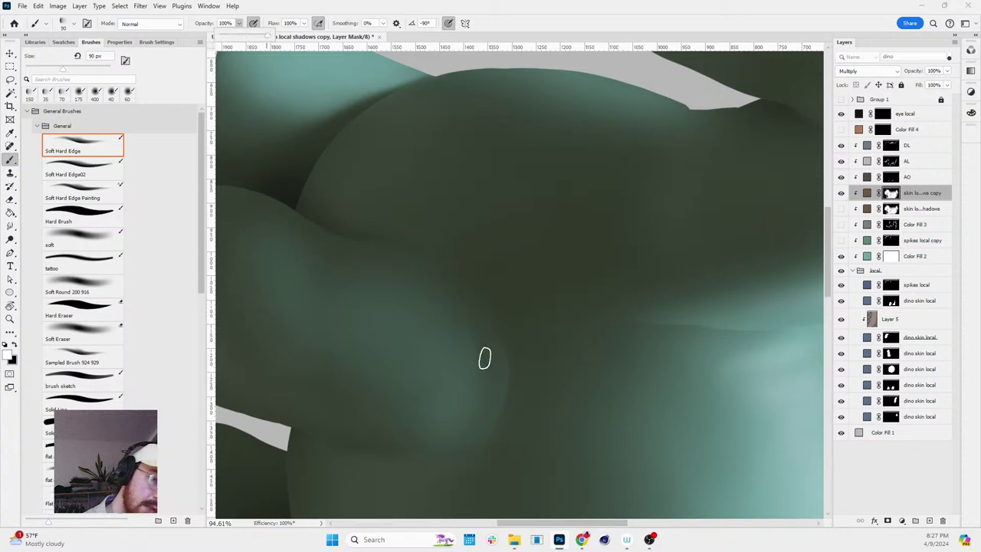
left_click_drag(440, 443, 559, 381)
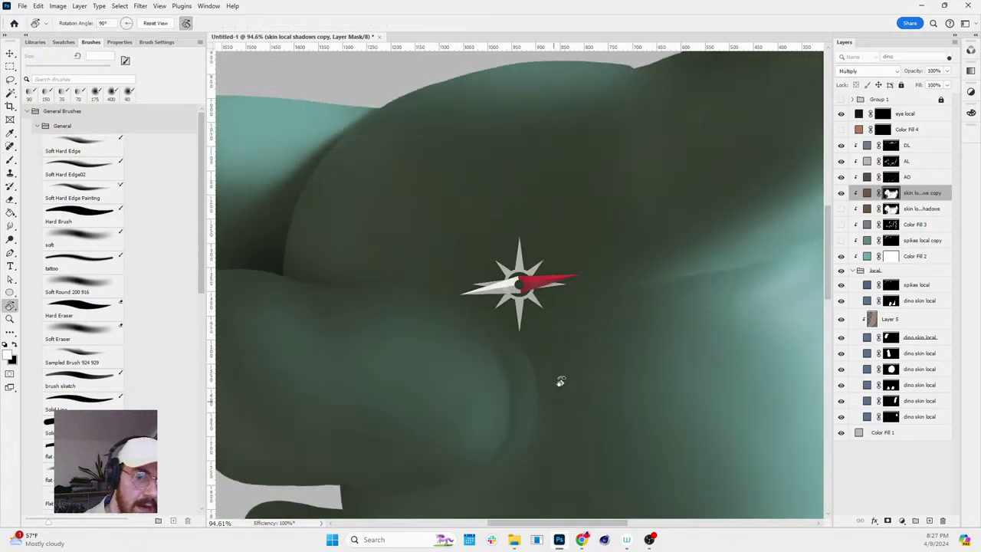
key("z")
scroll(740, 269, "down", 3)
scroll(751, 384, "up", 1)
scroll(751, 383, "down", 2)
left_click_drag(751, 383, 788, 407)
scroll(789, 407, "up", 3)
scroll(622, 321, "down", 1)
scroll(623, 321, "down", 2)
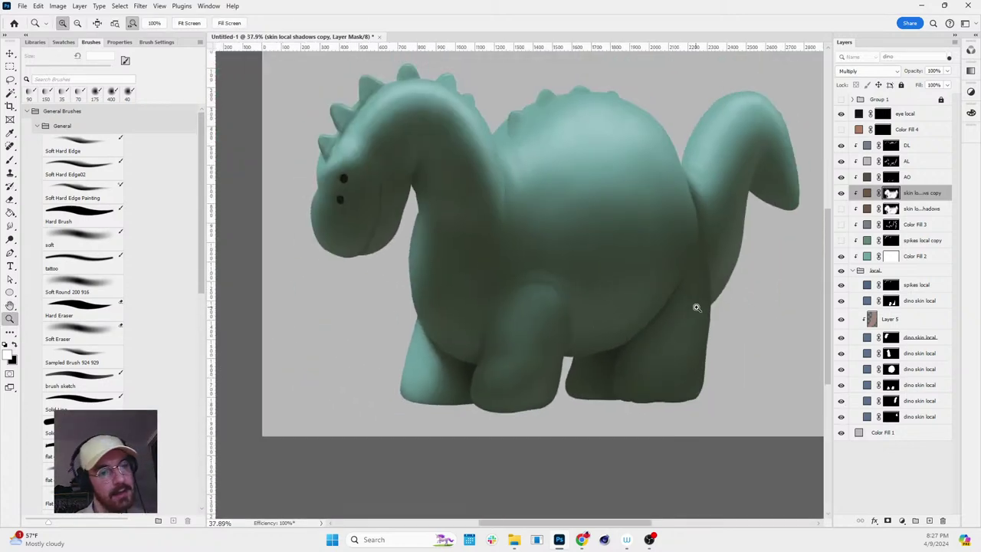
scroll(673, 301, "up", 1)
- Rotate the canvas to about -87 degrees to frame the belly and legs, and paint shadow there
key("r")
left_click_drag(685, 327, 610, 213)
scroll(595, 329, "up", 1)
left_click_drag(595, 329, 629, 212)
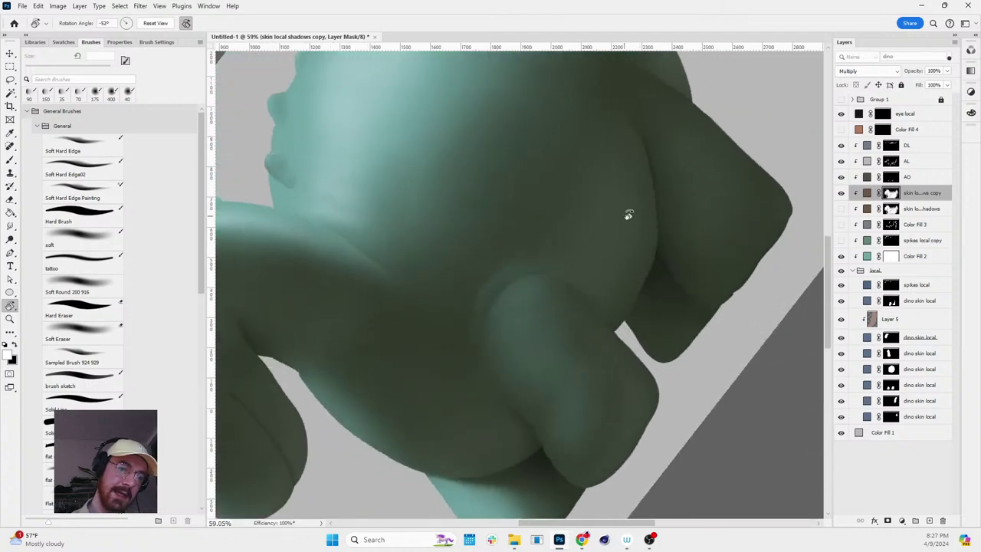
left_click_drag(627, 355, 643, 261)
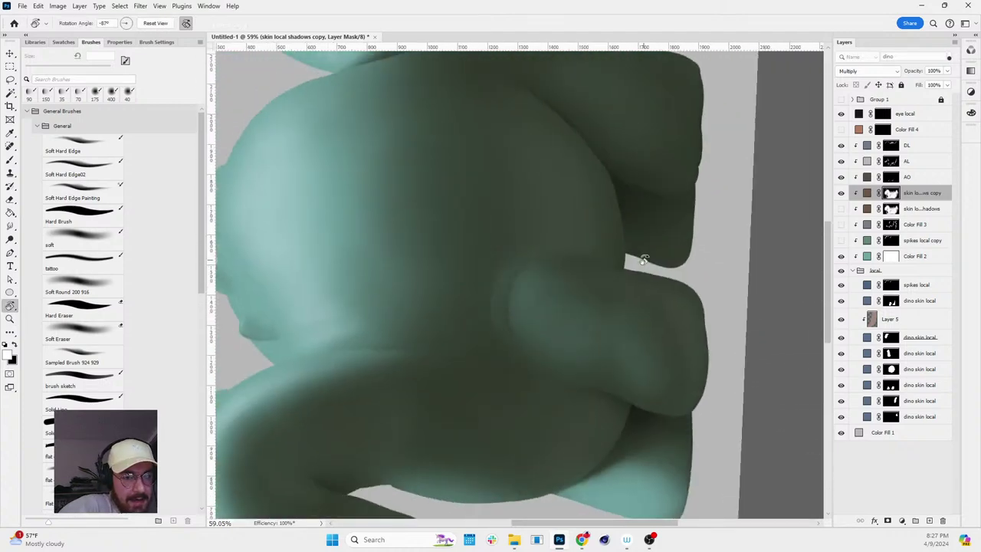
mouse_move(678, 234)
left_mouse_down()
mouse_move(587, 237)
mouse_move(532, 193)
left_mouse_up()
scroll(574, 153, "up", 4)
key("b")
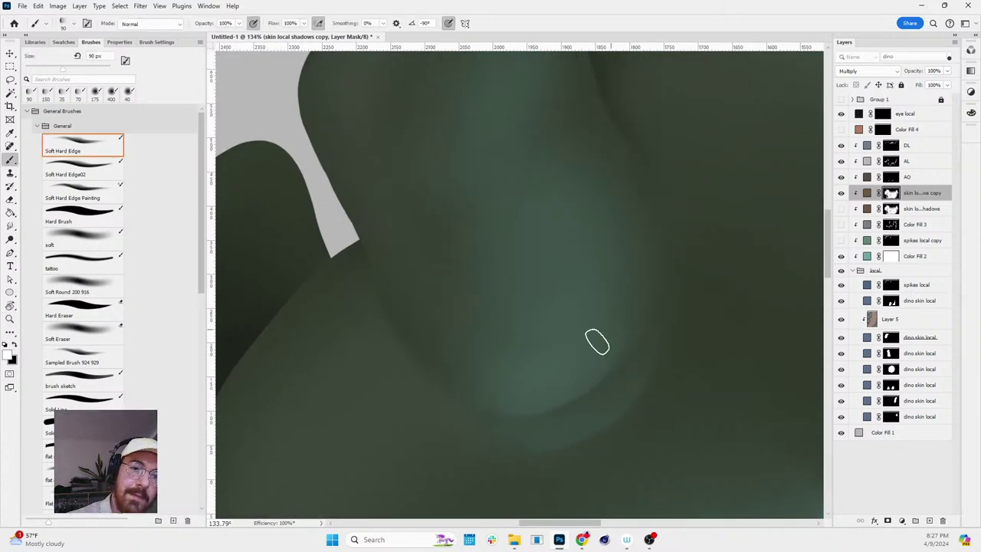
mouse_move(654, 256)
left_mouse_down()
mouse_move(696, 306)
mouse_move(739, 303)
mouse_move(581, 149)
mouse_move(713, 258)
mouse_move(729, 234)
mouse_move(747, 275)
left_mouse_up()
key("r")
- Select the AL layer's mask as the painting target
key("z")
key("b")
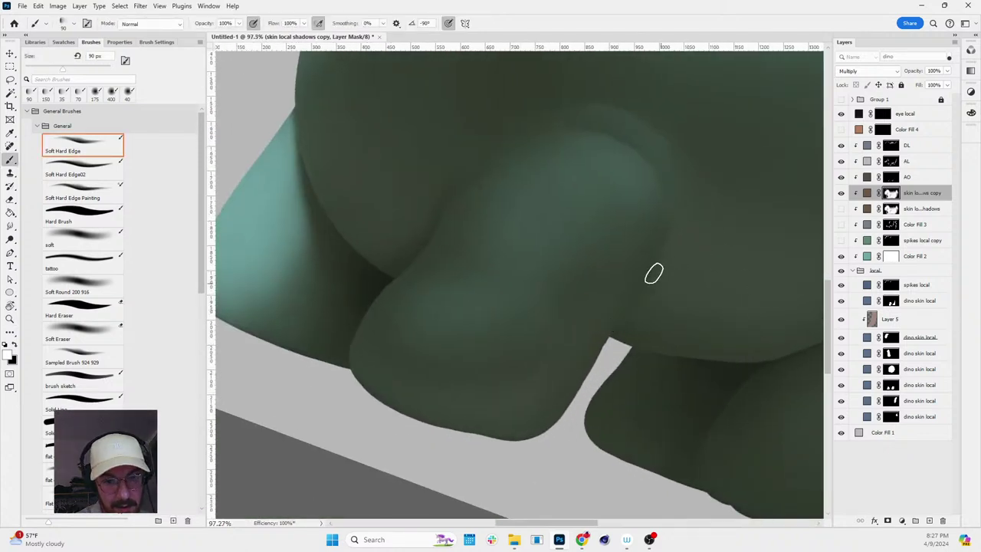
left_click(897, 162)
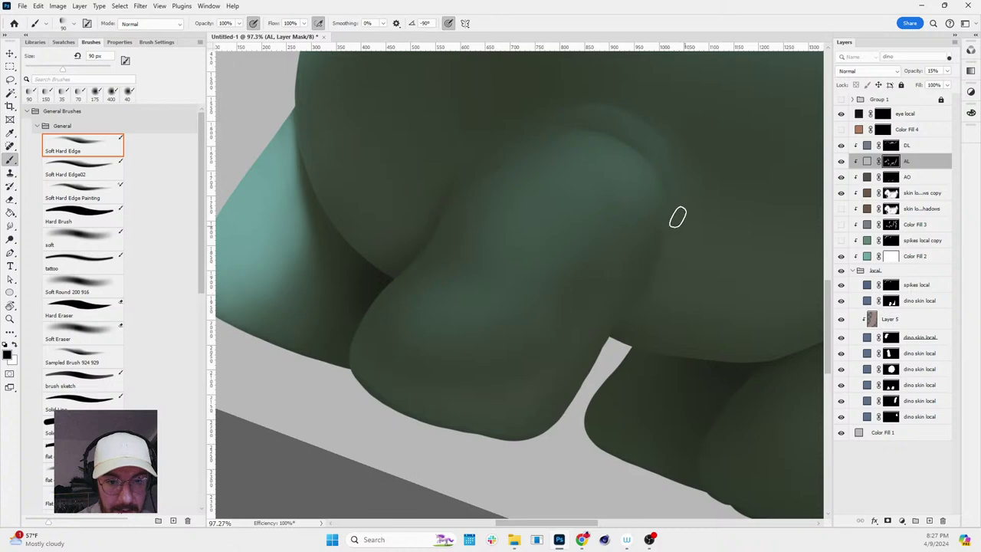
key("x")
key("x")
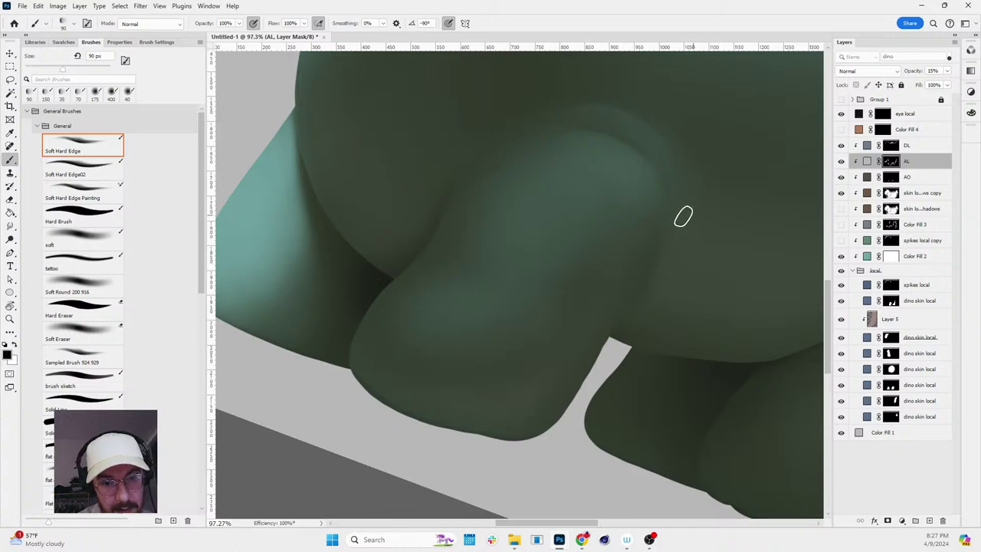
- Rotate the canvas around the foot to about 131 degrees, then zoom out
left_click_drag(598, 347, 712, 192)
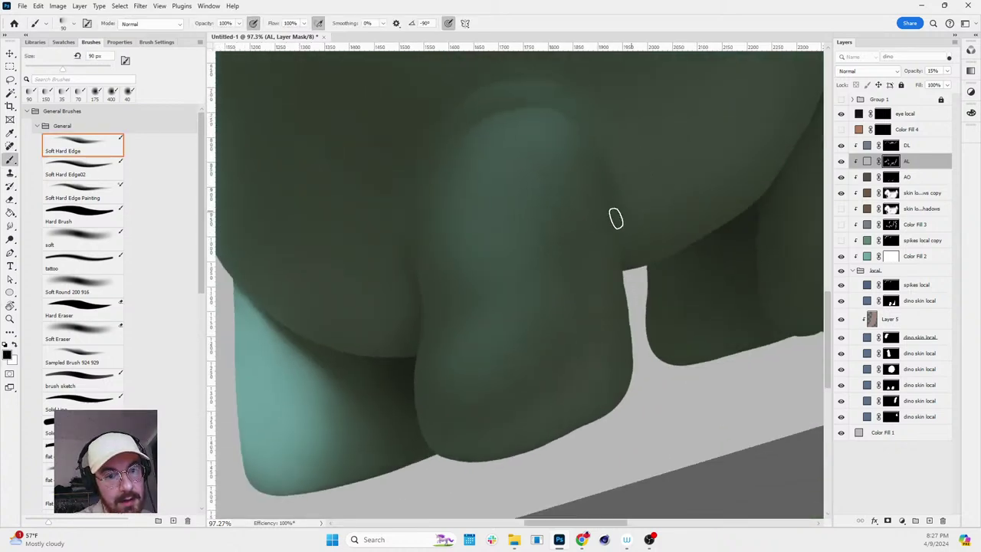
mouse_move(676, 239)
left_mouse_down()
mouse_move(729, 311)
mouse_move(740, 284)
mouse_move(655, 281)
left_mouse_up()
key("r")
left_click_drag(752, 216, 647, 360)
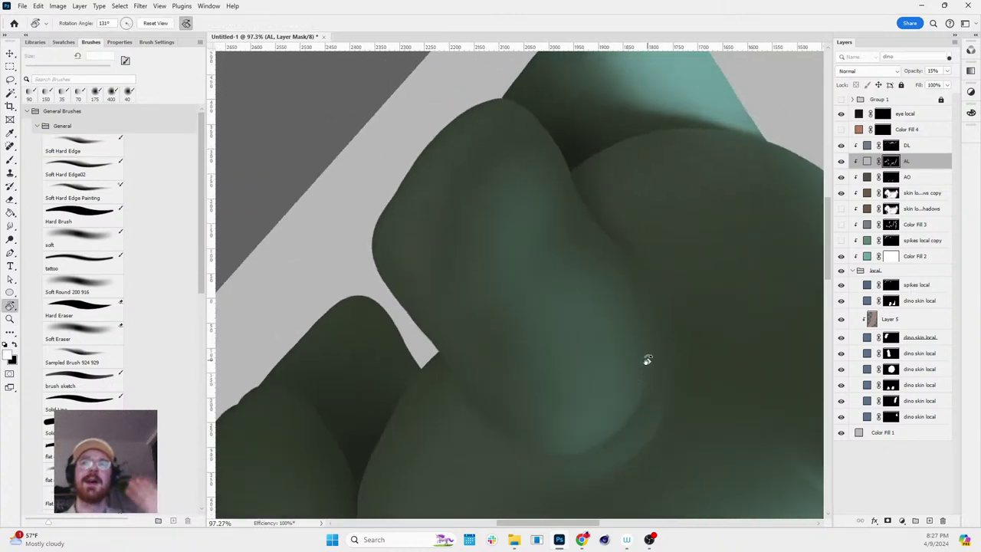
key("z")
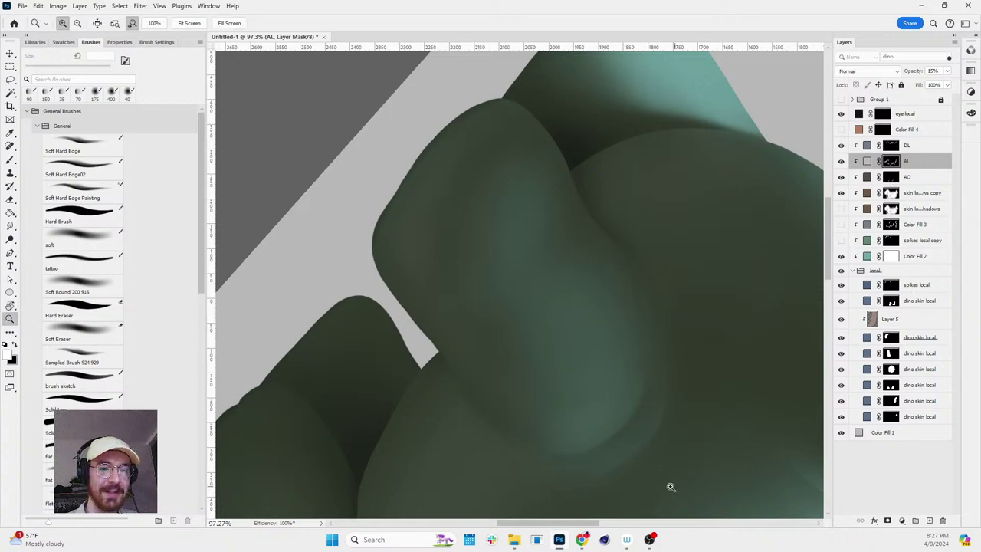
left_click_drag(668, 486, 725, 195)
- Reset the rotation upright, view the whole dinosaur, then zoom in on the tail
key("r")
key("Escape")
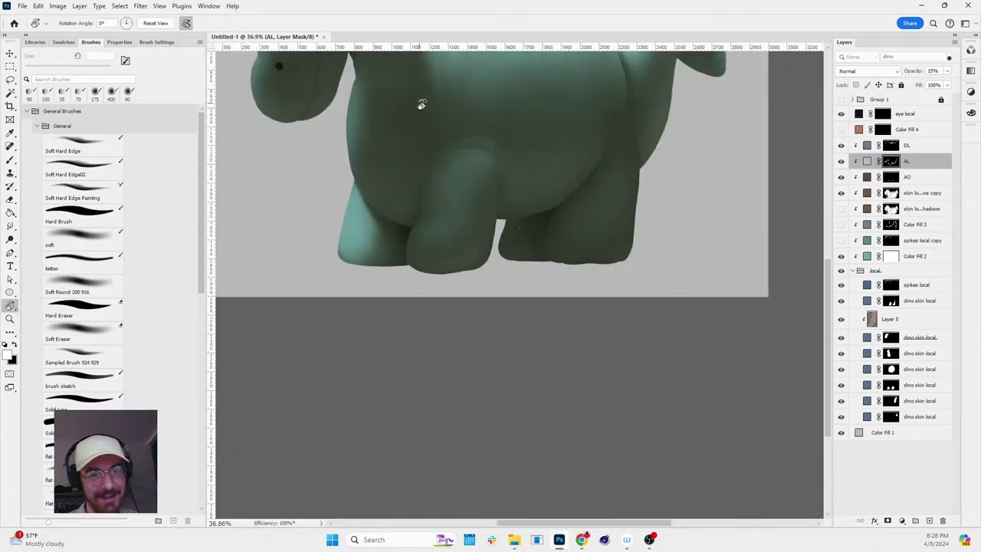
key("z")
scroll(575, 142, "down", 3)
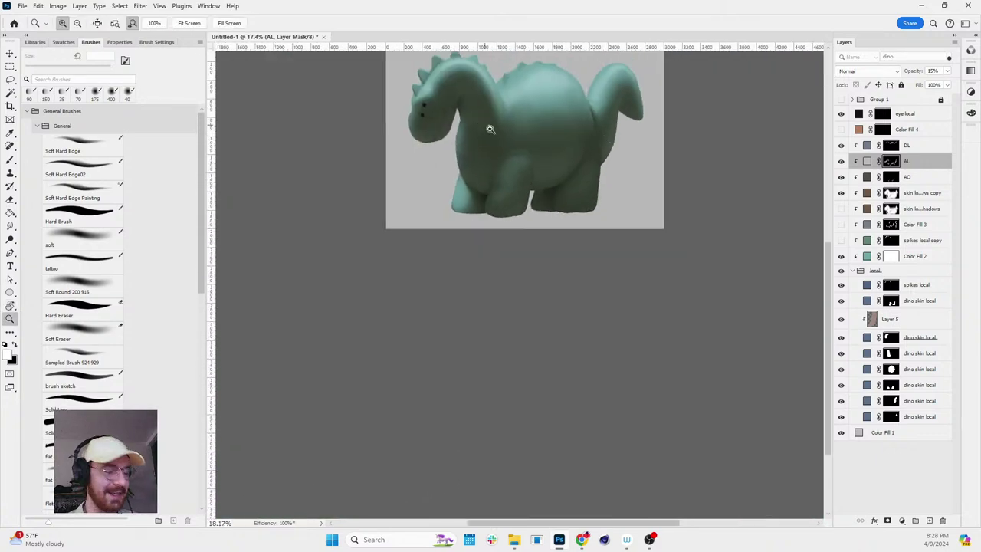
scroll(496, 153, "up", 2)
left_click_drag(495, 130, 574, 230)
key("space")
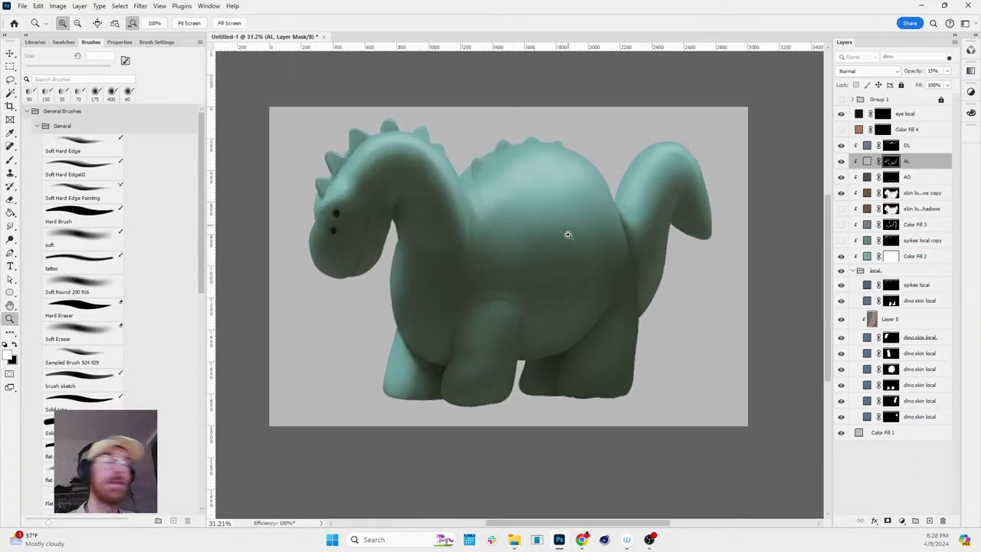
left_click_drag(458, 253, 474, 256)
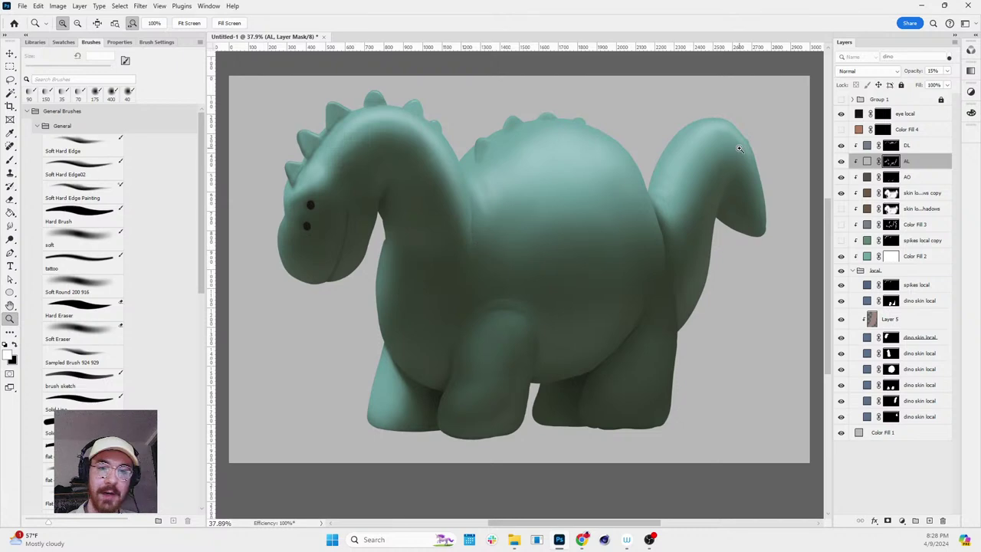
left_click_drag(739, 148, 777, 197)
- Return to the brush with black as the paint colour
key("b")
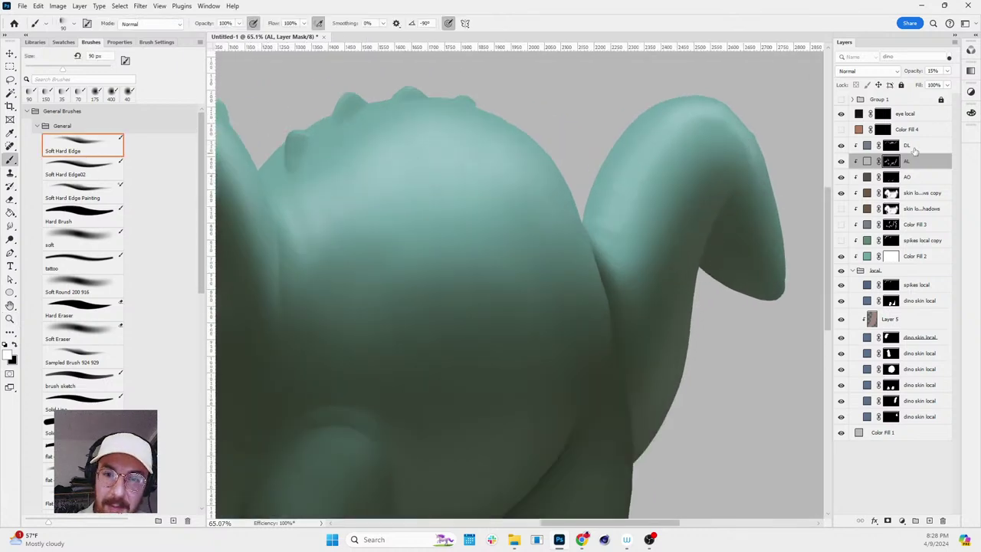
key("x")
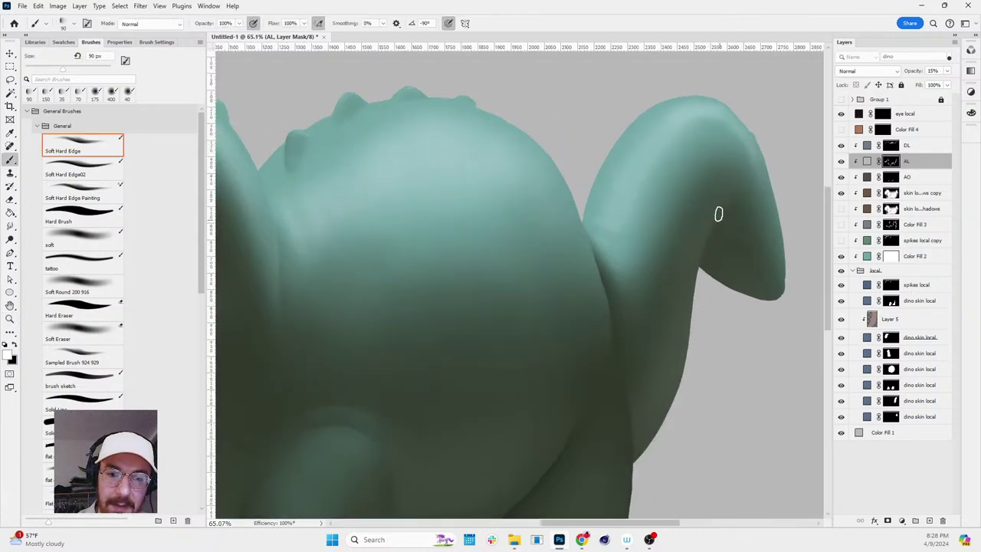
scroll(777, 187, "up", 2)
scroll(741, 216, "up", 1)
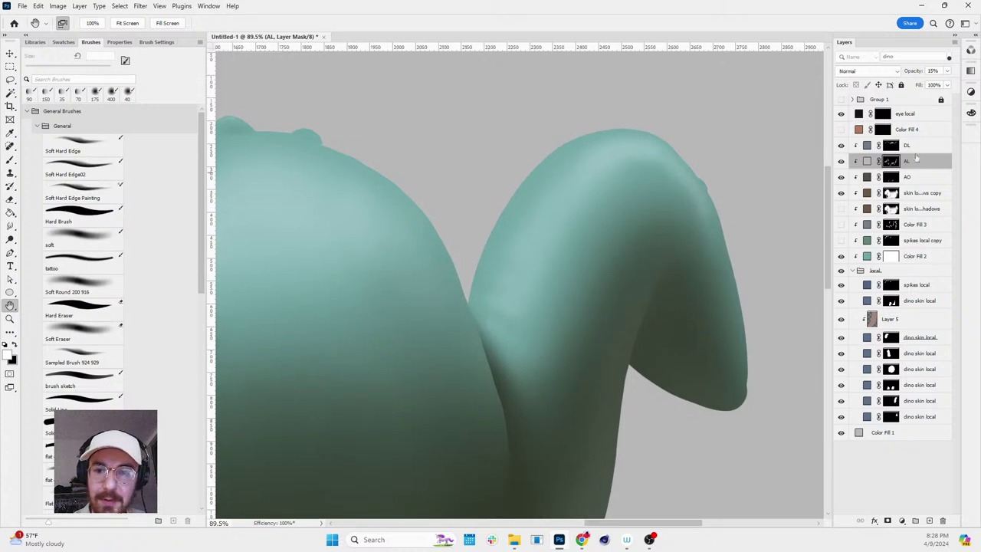
key("x")
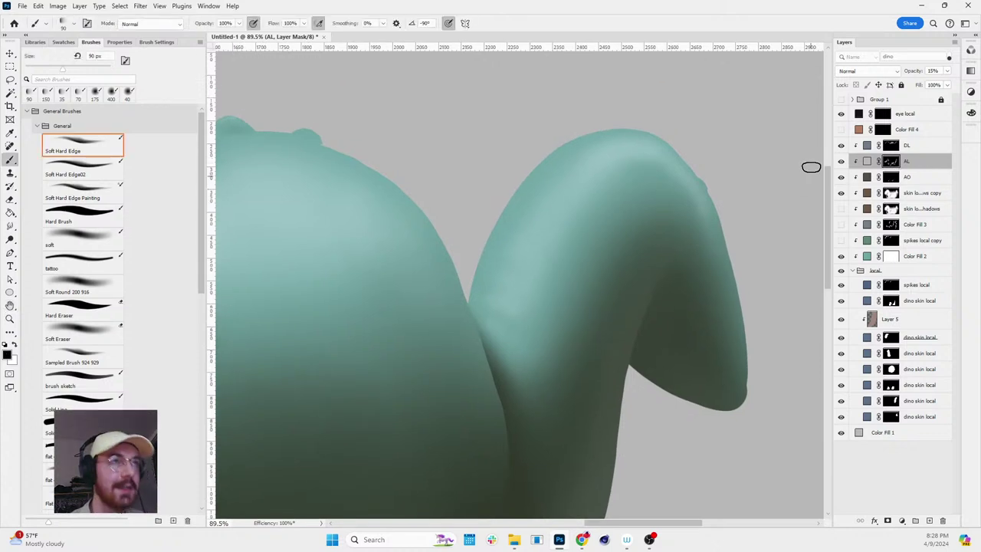
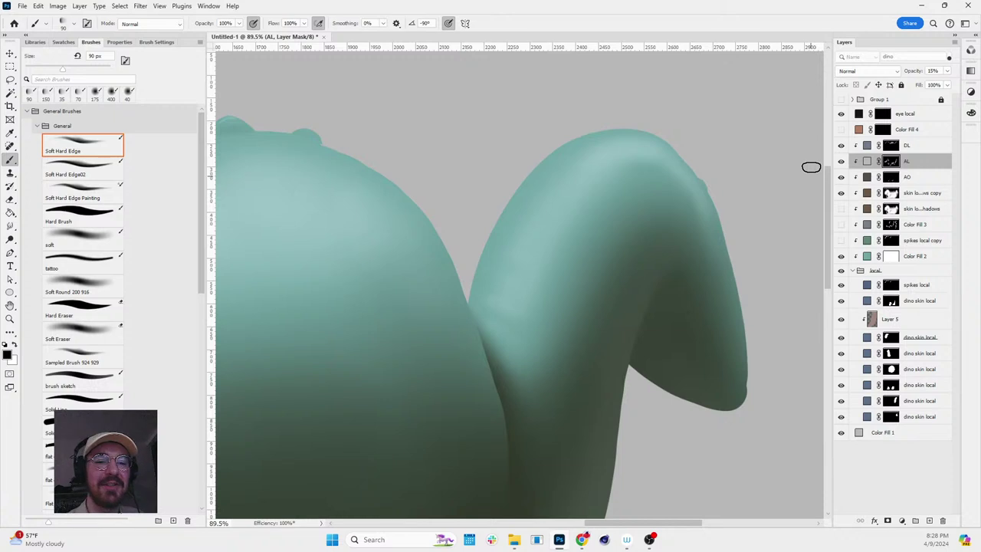
- Zoom out and reframe the view around the dinosaur's neck
scroll(703, 236, "down", 2)
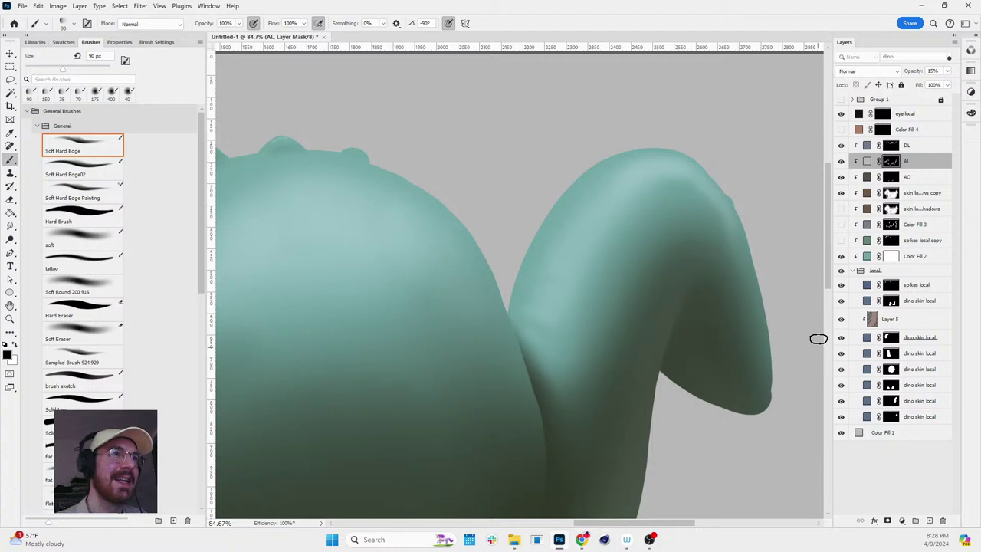
key("z")
scroll(716, 286, "down", 4)
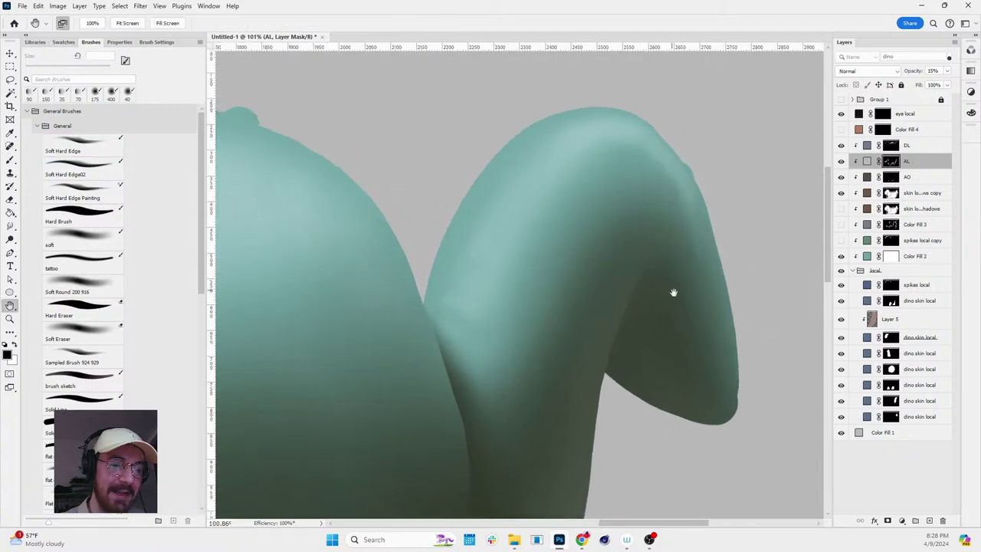
scroll(690, 287, "down", 5)
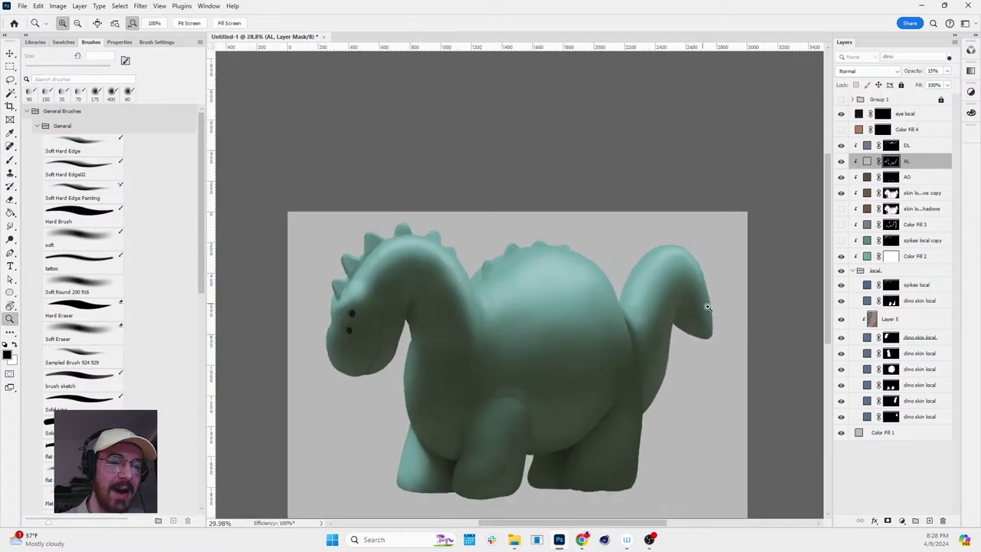
scroll(738, 303, "up", 5)
scroll(738, 302, "up", 6)
key("b")
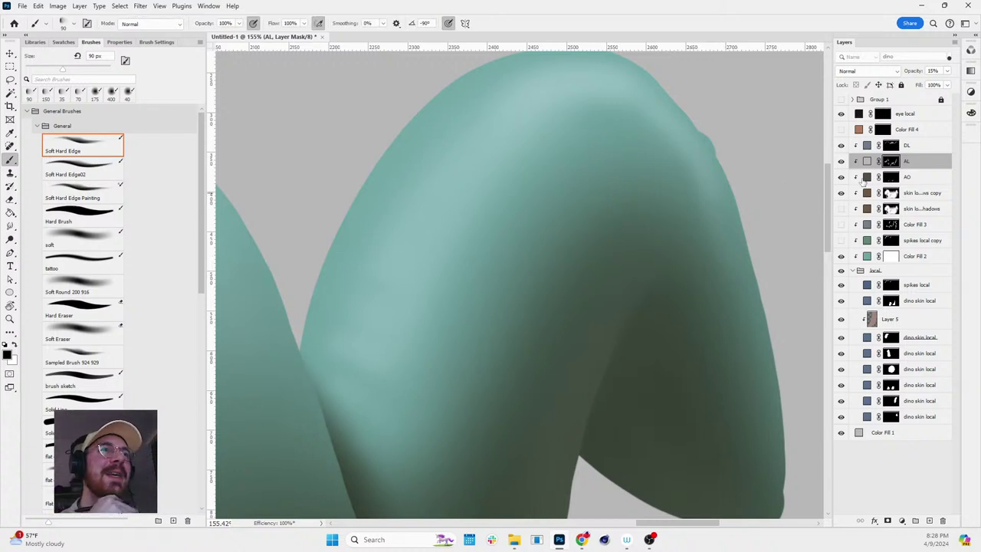
key("z")
scroll(712, 278, "down", 4)
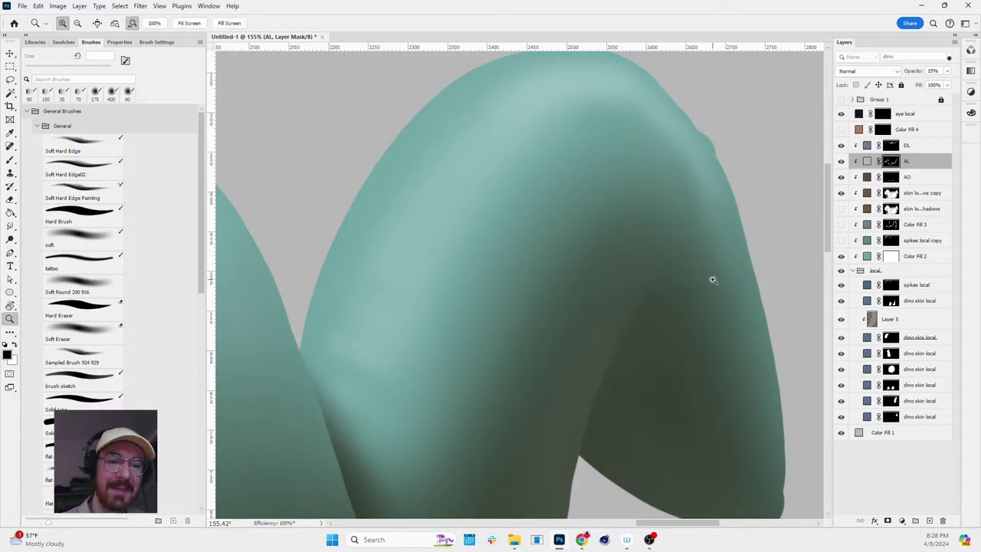
key("b")
key("z")
scroll(683, 295, "down", 2)
scroll(683, 295, "down", 1)
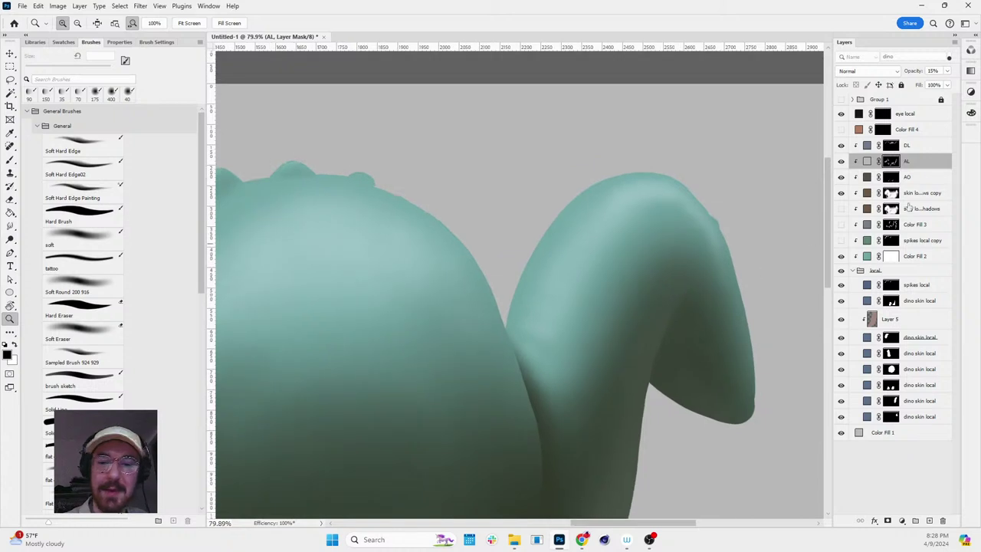
- Select the skin local shadows copy mask, switch to white, and tilt and zoom onto the belly
left_click(891, 193)
key("b")
key("x")
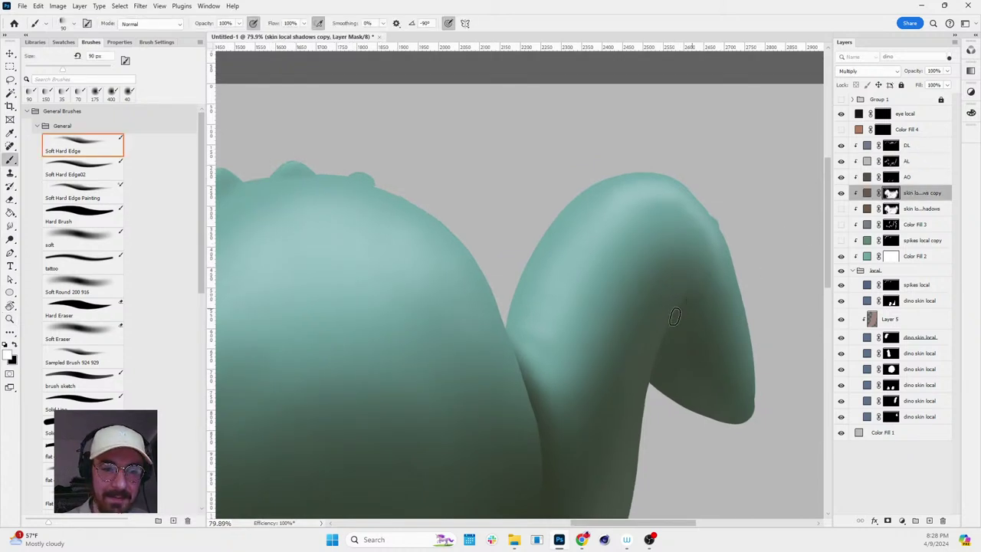
key("r")
left_click_drag(674, 316, 690, 226)
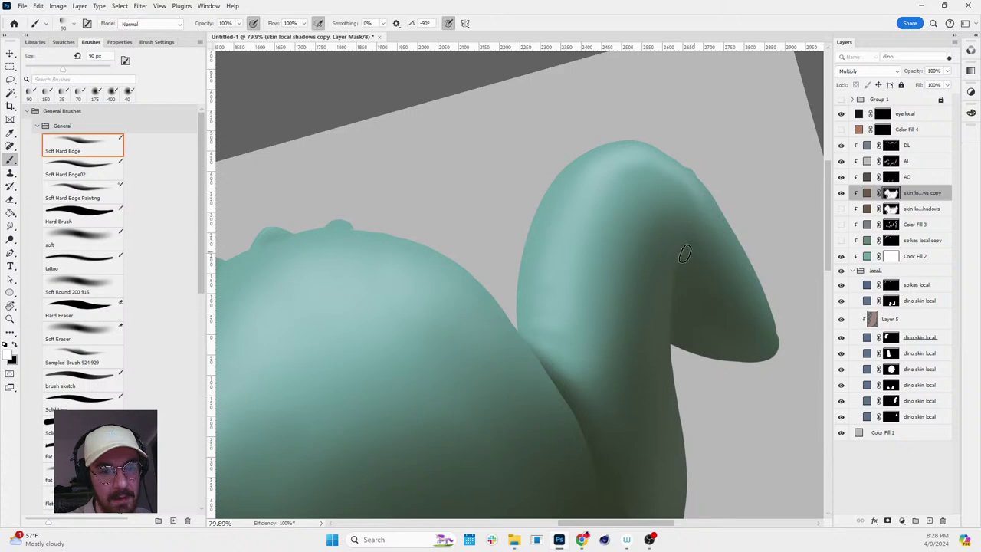
key("r")
left_click_drag(746, 203, 760, 284)
scroll(697, 313, "down", 3)
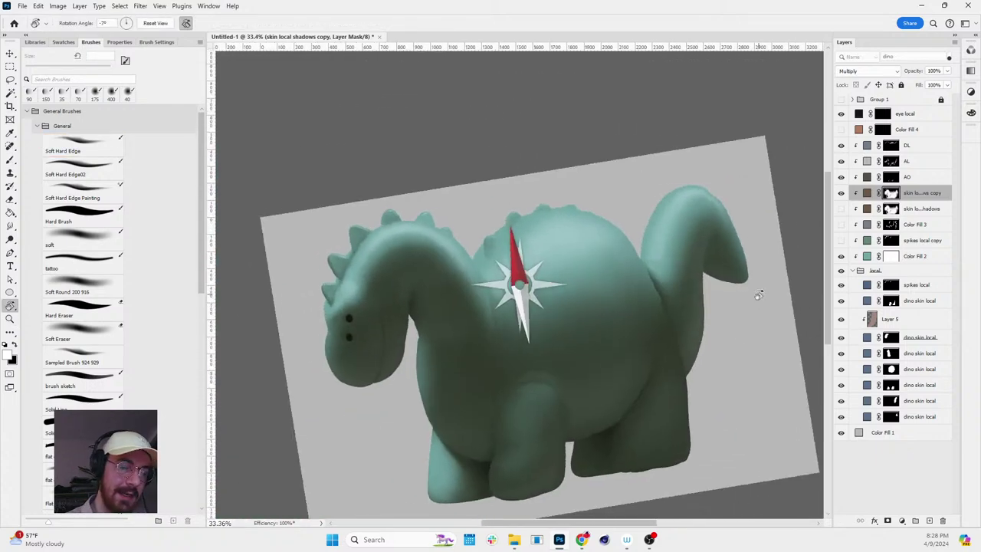
key("z")
mouse_move(684, 394)
left_mouse_down()
mouse_move(635, 427)
mouse_move(615, 311)
left_mouse_up()
key("b")
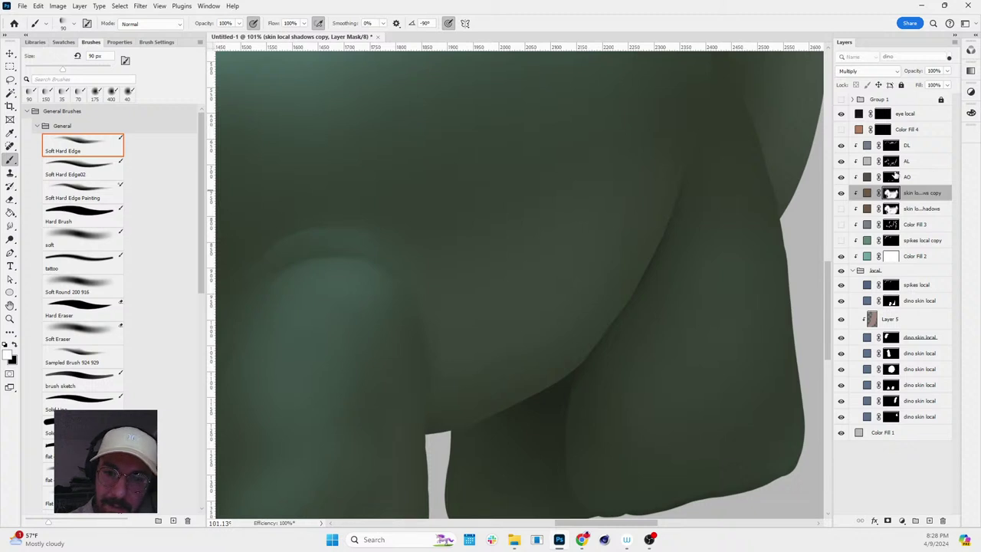
- Select the AO layer mask and lower the brush opacity to 39%
left_click(892, 176)
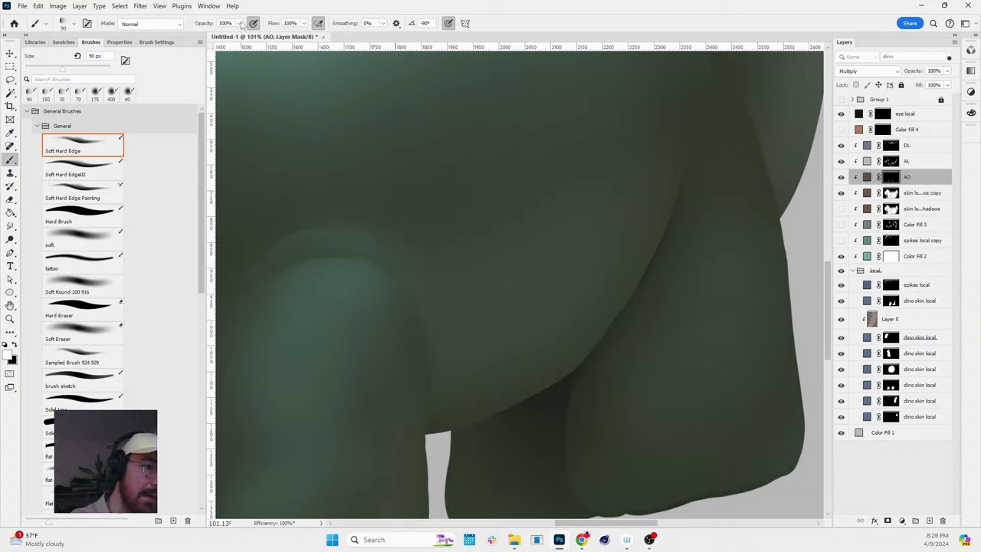
left_click_drag(240, 23, 223, 38)
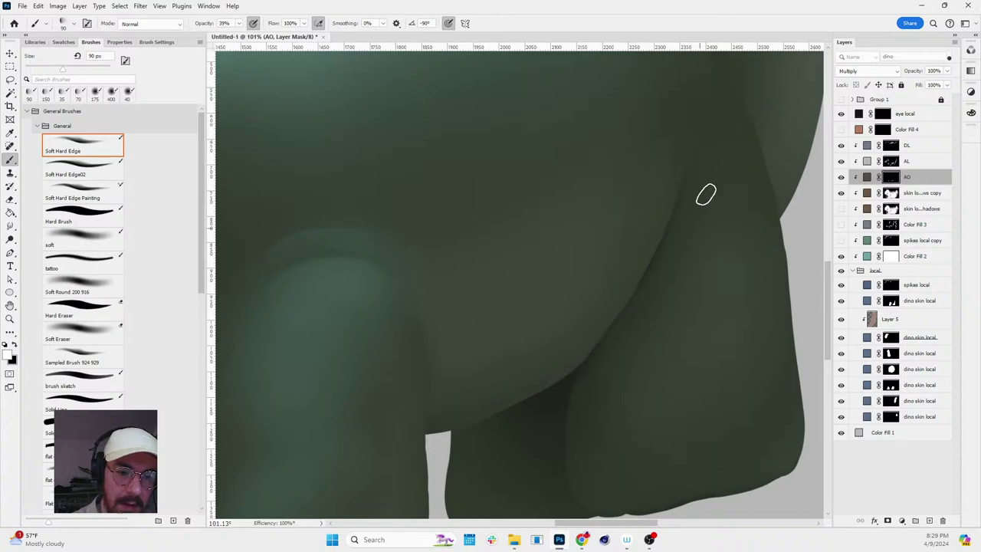
key("r")
mouse_move(731, 206)
left_mouse_down()
mouse_move(713, 320)
mouse_move(629, 448)
mouse_move(610, 330)
left_mouse_up()
key("b")
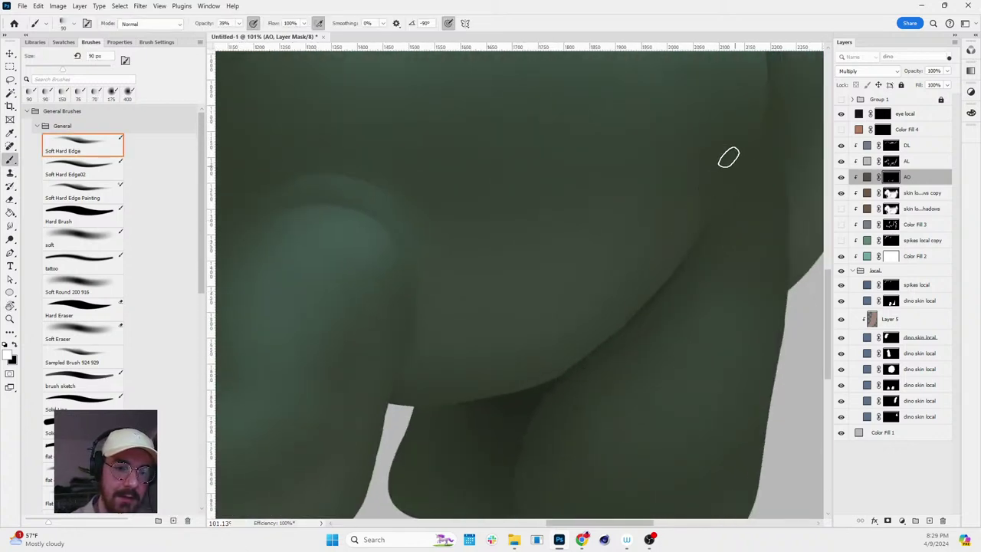
- Rotate the canvas and zoom in on the top of the front leg
scroll(778, 230, "down", 2)
key("r")
mouse_move(690, 361)
left_mouse_down()
mouse_move(729, 346)
mouse_move(557, 271)
mouse_move(627, 298)
left_mouse_up()
key("b")
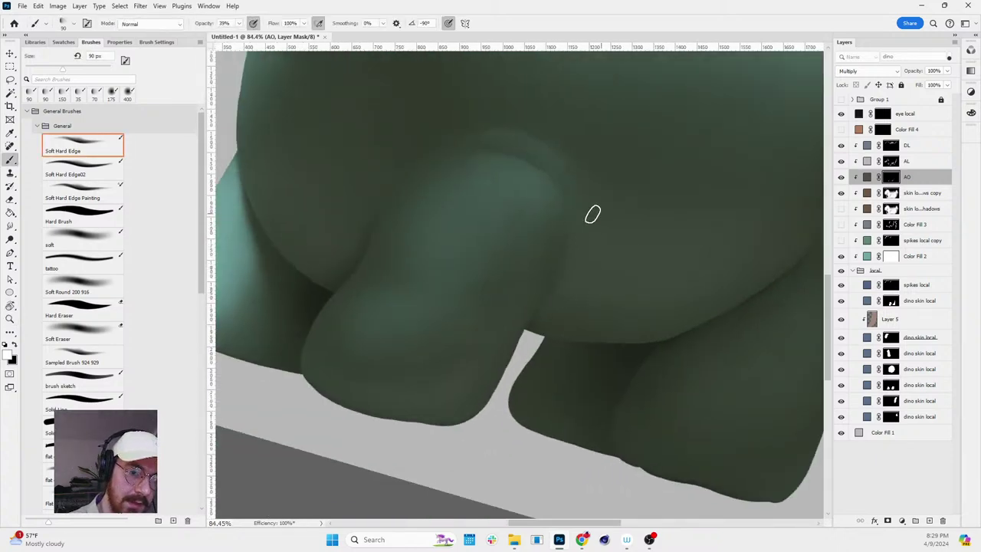
key("r")
left_click_drag(664, 222, 607, 306)
key("z")
left_click(557, 228)
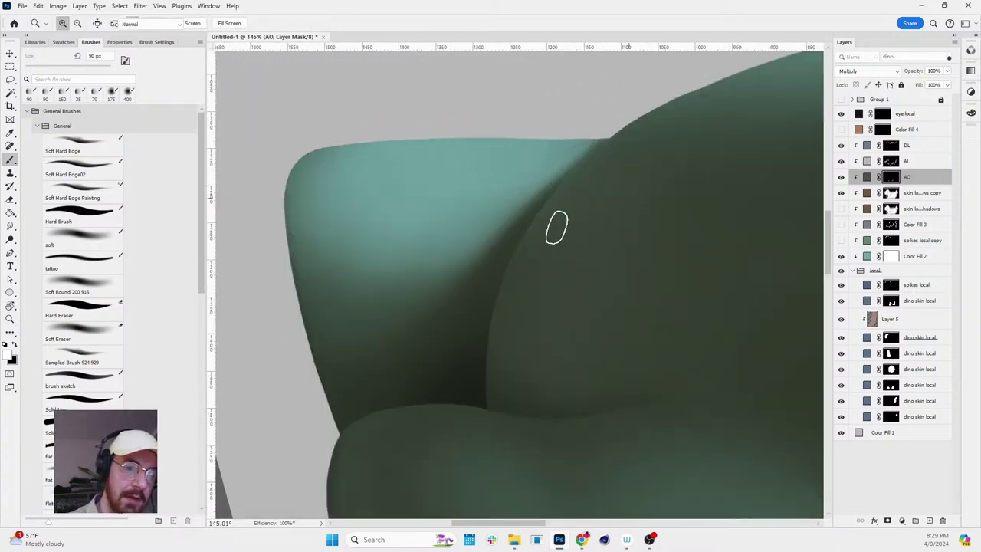
key("b")
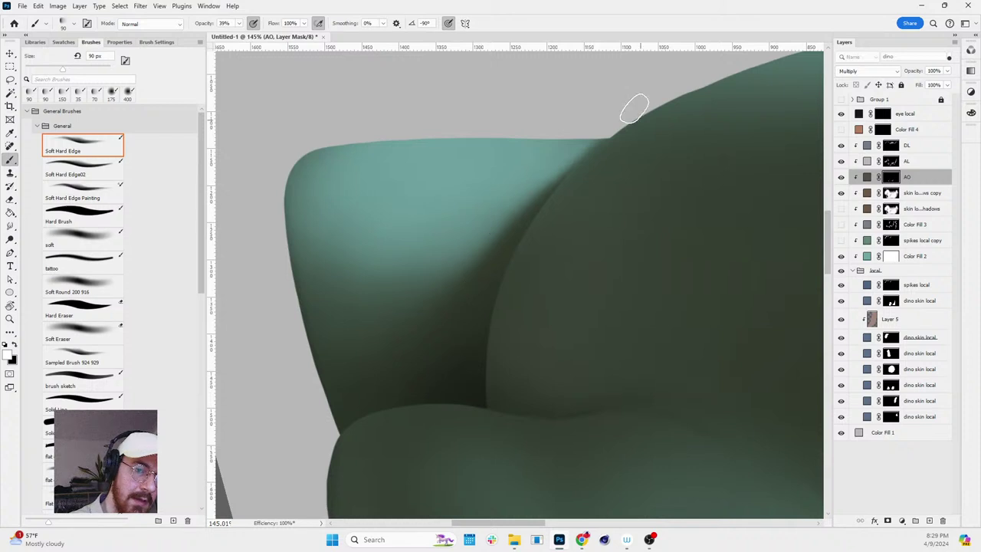
- Reselect the skin local shadows copy mask with a 200 px white brush, view turned around
left_click(891, 194)
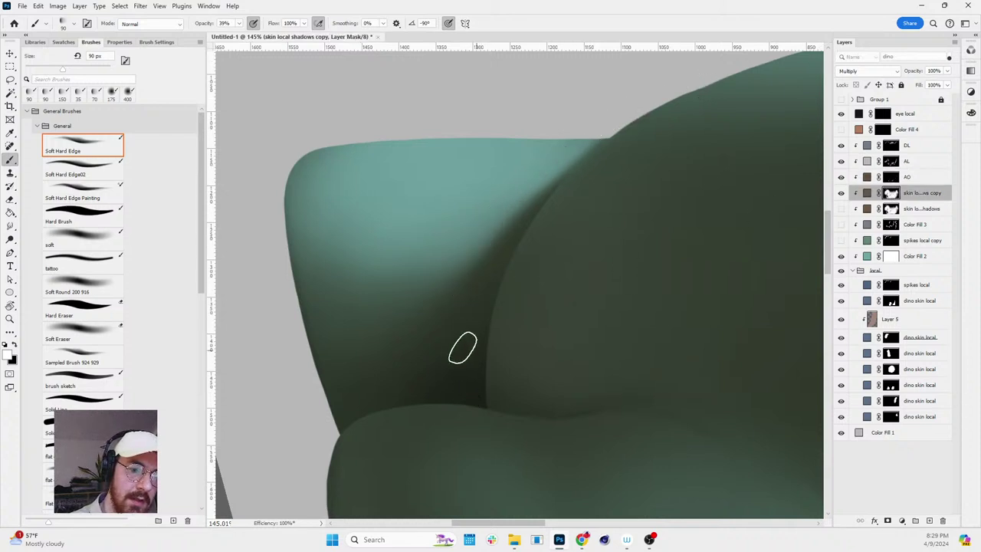
key("z")
left_click(726, 279, "alt")
key("b")
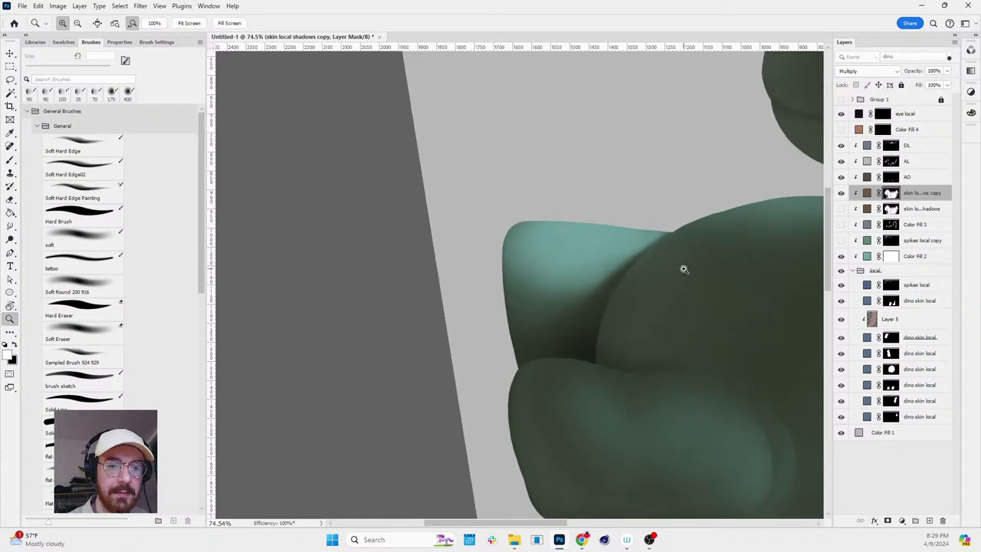
scroll(664, 256, "up", 2)
key("r")
mouse_move(731, 233)
left_mouse_down()
mouse_move(526, 149)
mouse_move(497, 280)
left_mouse_up()
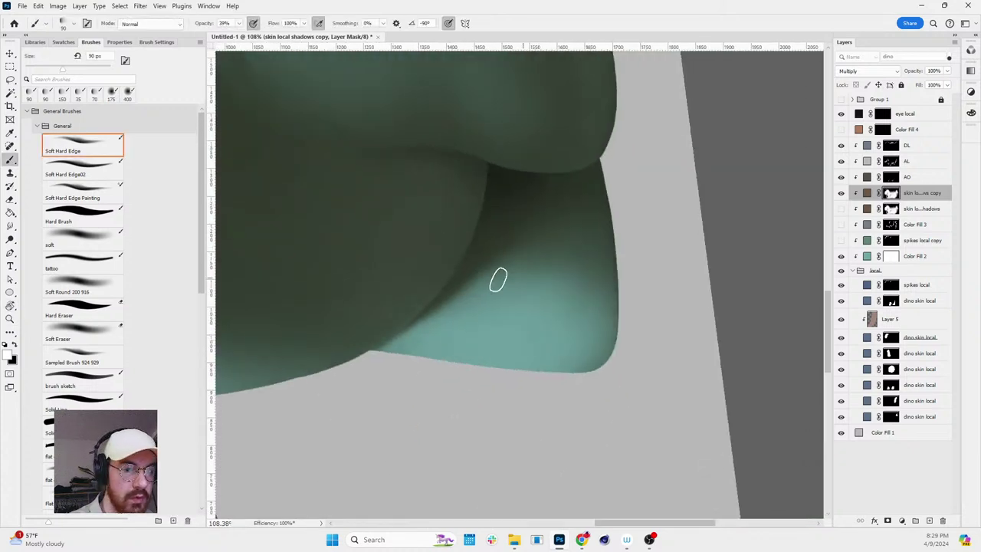
key("bracketright")
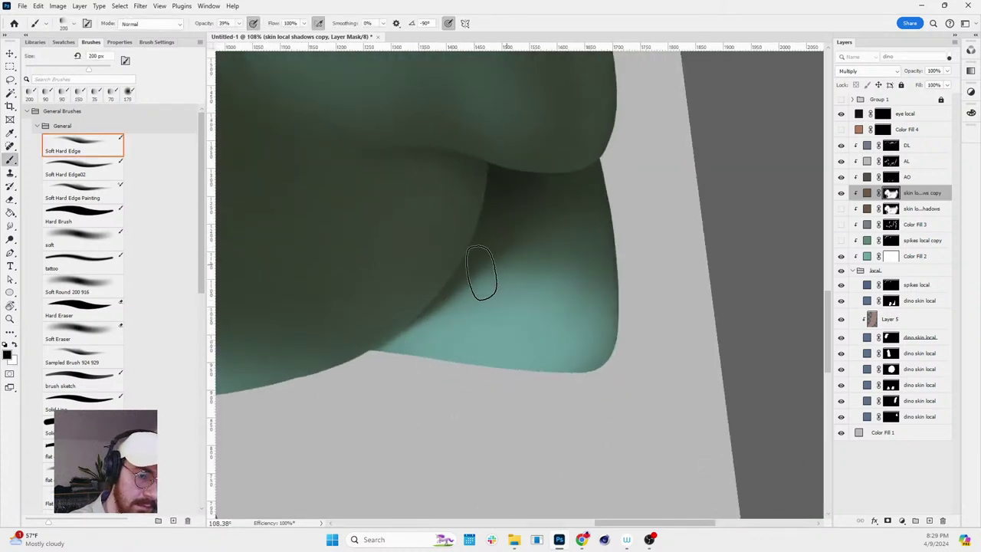
key("x")
key("bracketright")
key("bracketright")
key("bracketright")
key("bracketright")
key("x")
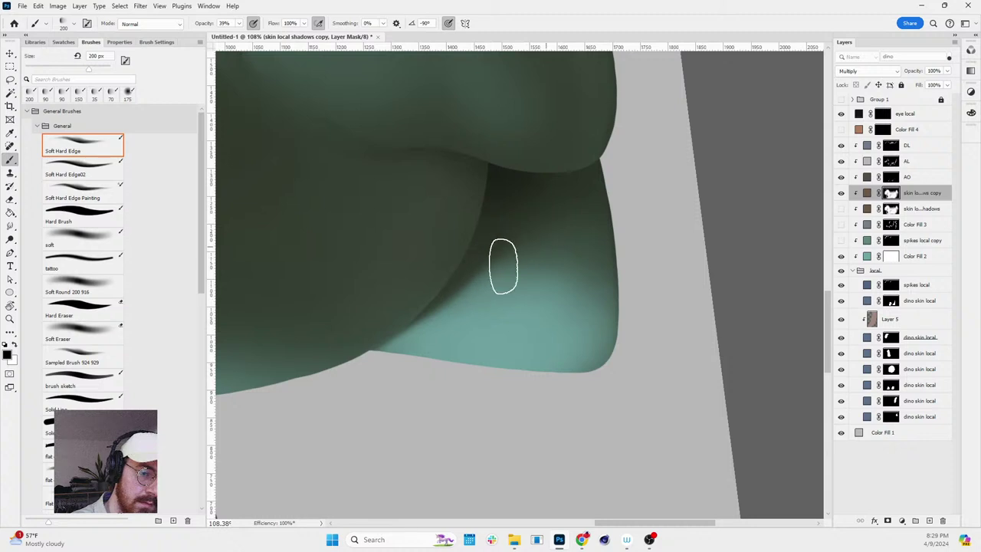
key("x")
- Reset the canvas rotation, zoom to 50% over the legs, then zoom out to the whole dinosaur
key("r")
left_click_drag(475, 313, 598, 324)
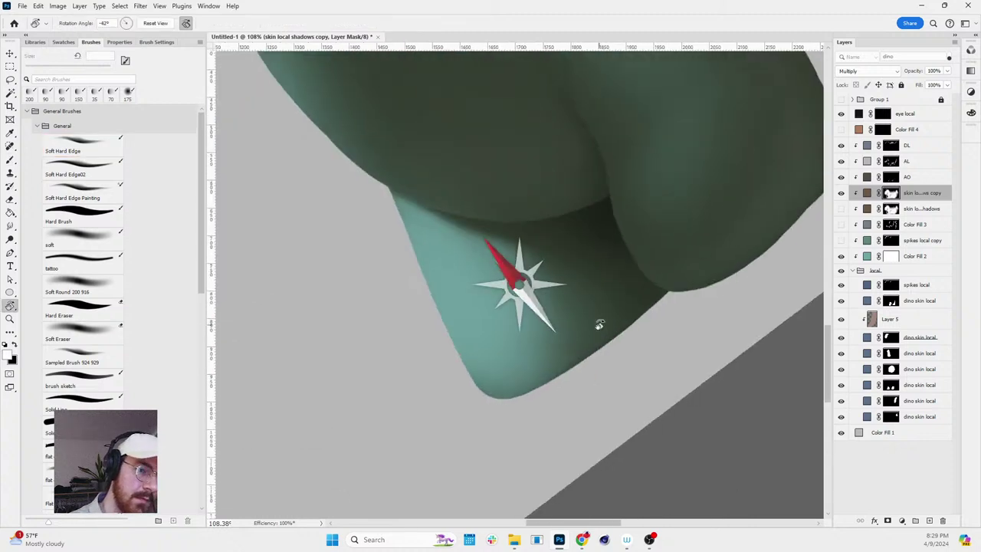
scroll(715, 285, "down", 5)
left_click_drag(716, 285, 733, 306)
key("Escape")
key("z")
scroll(757, 281, "up", 2)
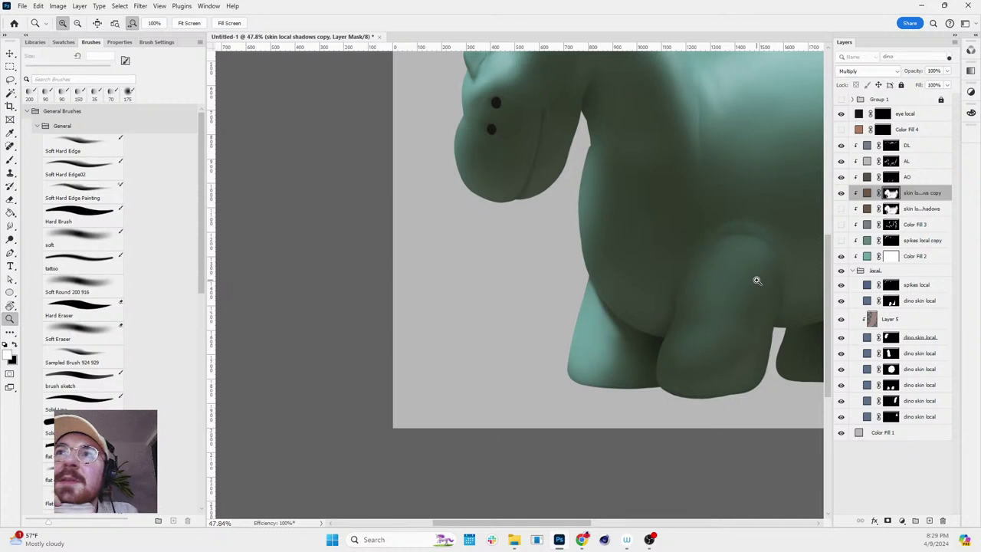
scroll(731, 363, "down", 3)
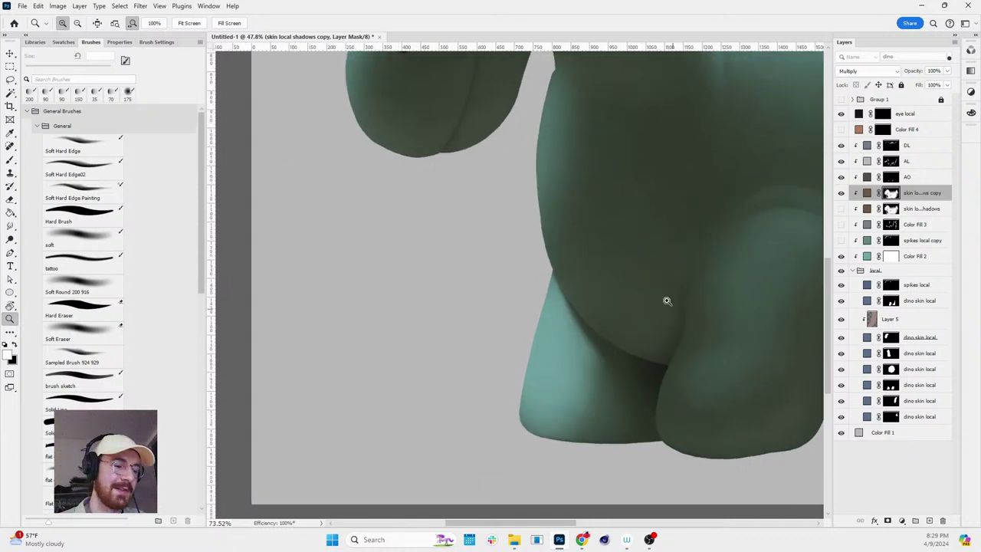
key("ctrl+plus")
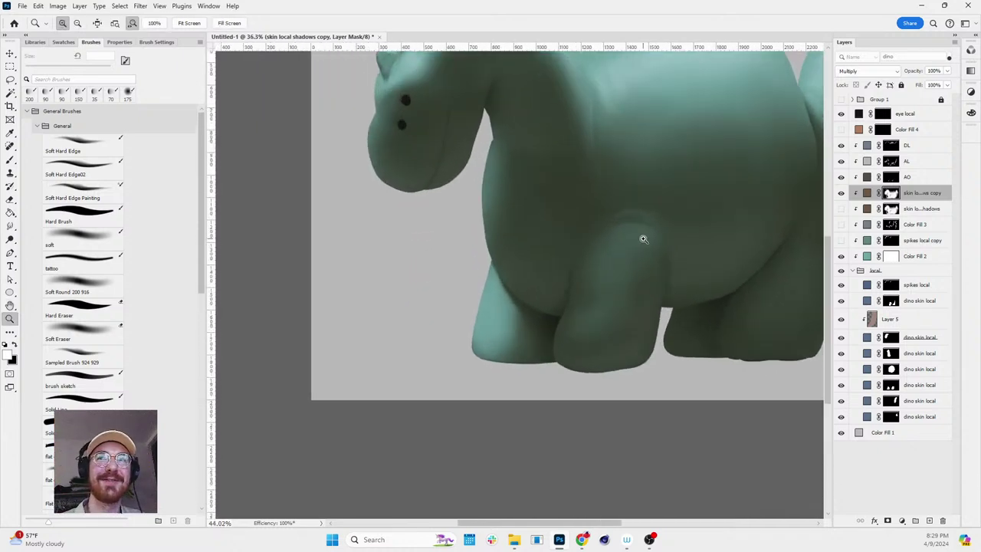
key("h")
left_click_drag(670, 217, 534, 231)
key("z")
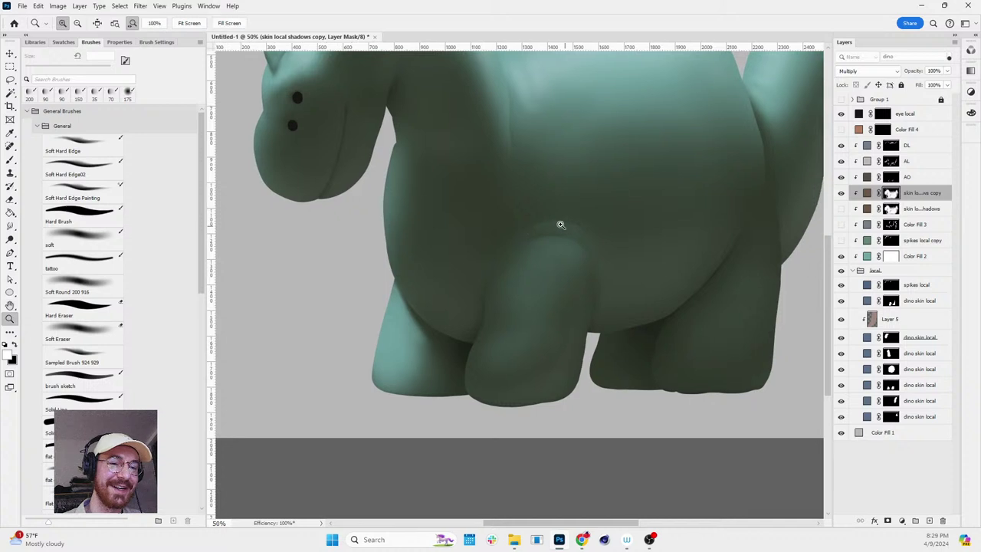
left_click(562, 223, "alt")
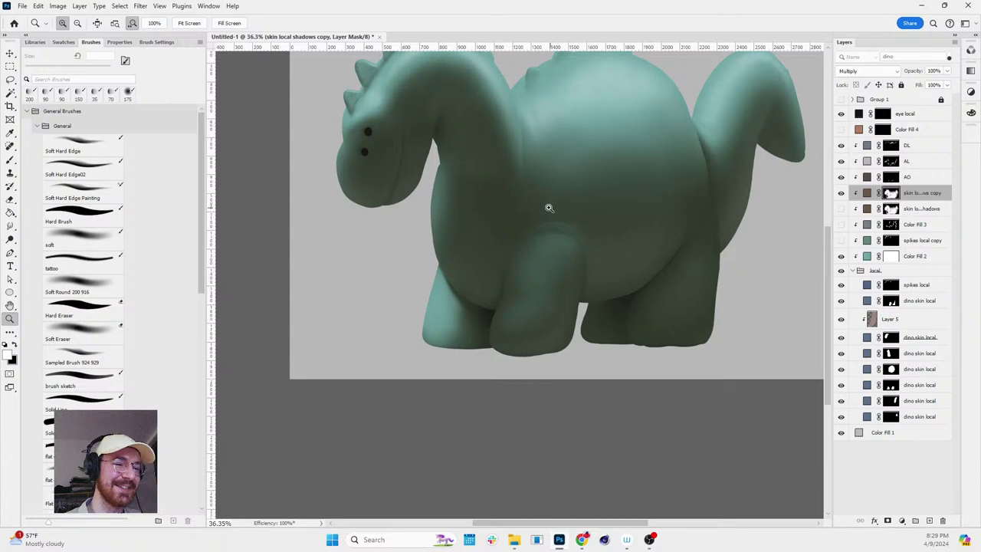
scroll(548, 208, "down", 2)
scroll(575, 181, "up", 2)
key("h")
left_click_drag(593, 195, 540, 223)
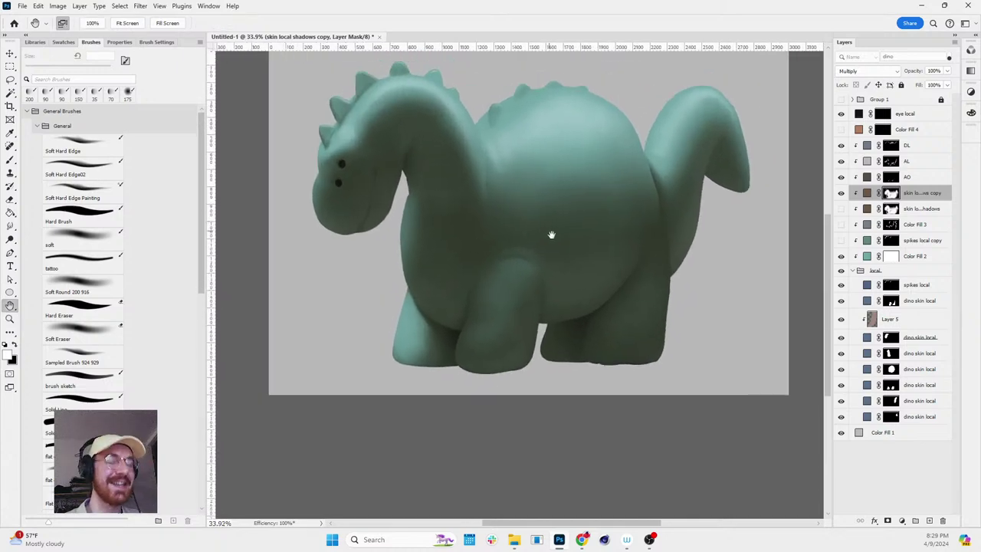
scroll(547, 248, "down", 2)
scroll(574, 234, "up", 2)
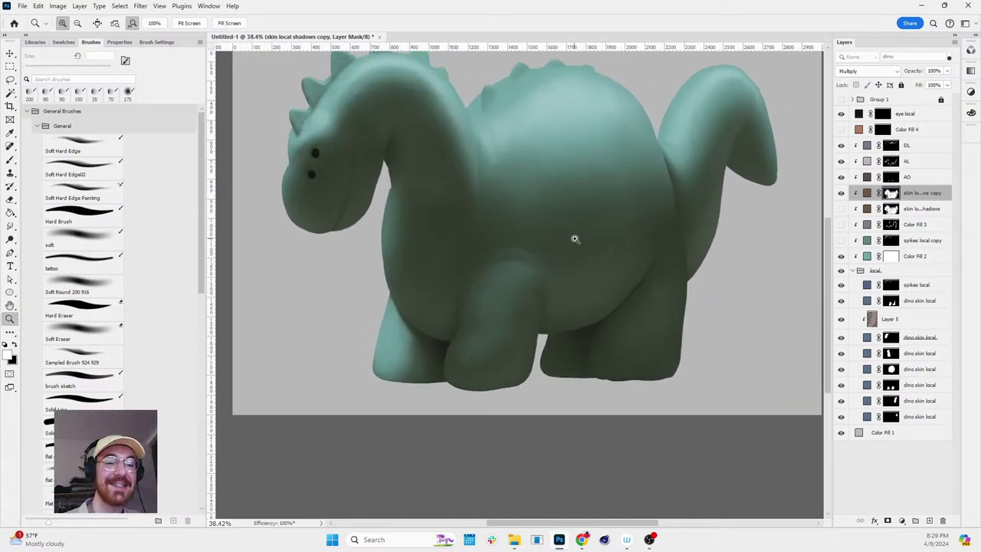
scroll(547, 213, "down", 2)
left_click_drag(553, 229, 557, 253)
scroll(557, 254, "up", 2)
key("r")
mouse_move(543, 291)
left_mouse_down()
mouse_move(562, 175)
mouse_move(562, 187)
left_mouse_up()
key("b")
key("r")
left_click_drag(719, 255, 742, 330)
scroll(751, 329, "down", 2)
key("r")
key("z")
key("r")
key("Escape")
key("z")
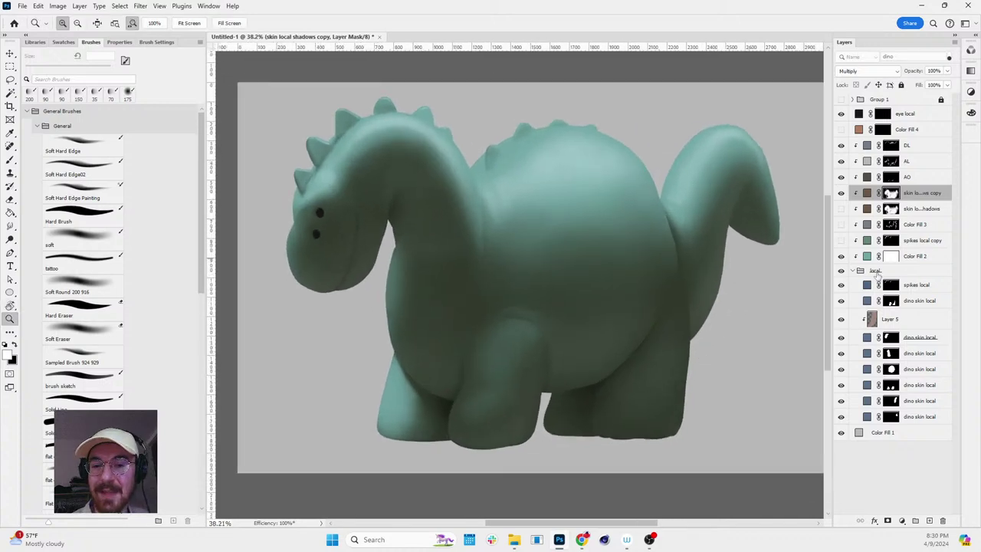
key("r")
mouse_move(627, 393)
left_mouse_down()
mouse_move(636, 395)
mouse_move(330, 291)
mouse_move(674, 410)
mouse_move(638, 400)
mouse_move(803, 307)
left_mouse_up()
key("z")
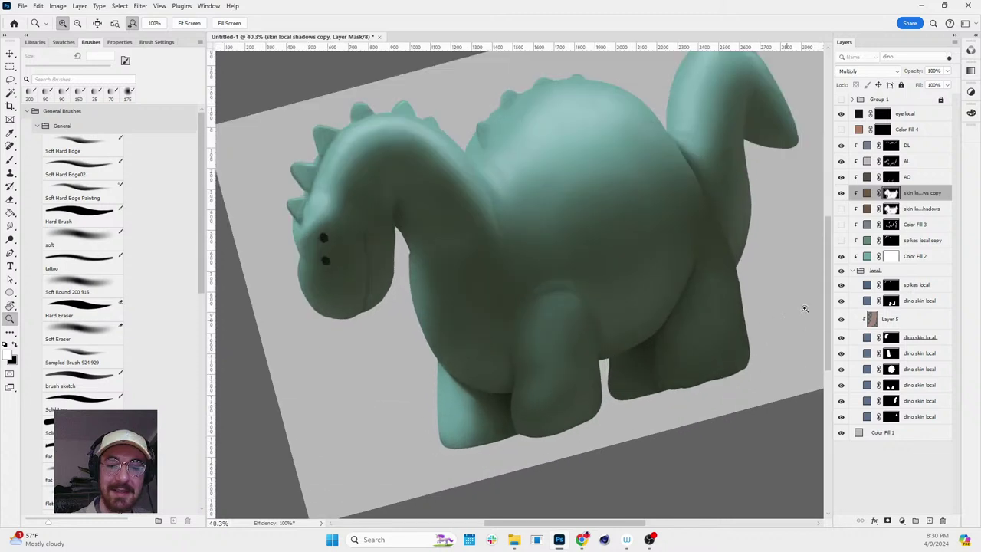
key("b")
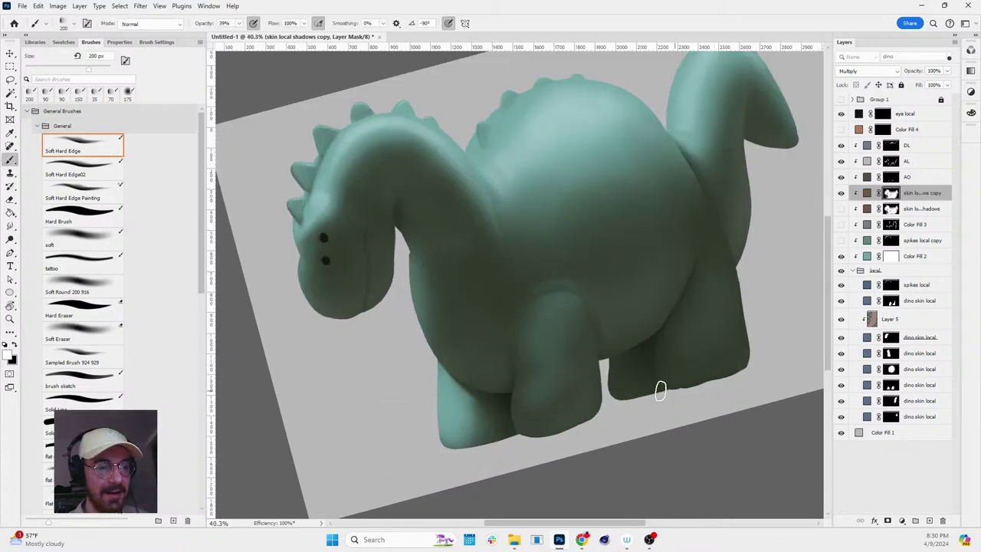
key("bracketright")
key("bracketright")
key("bracketright")
key("bracketright")
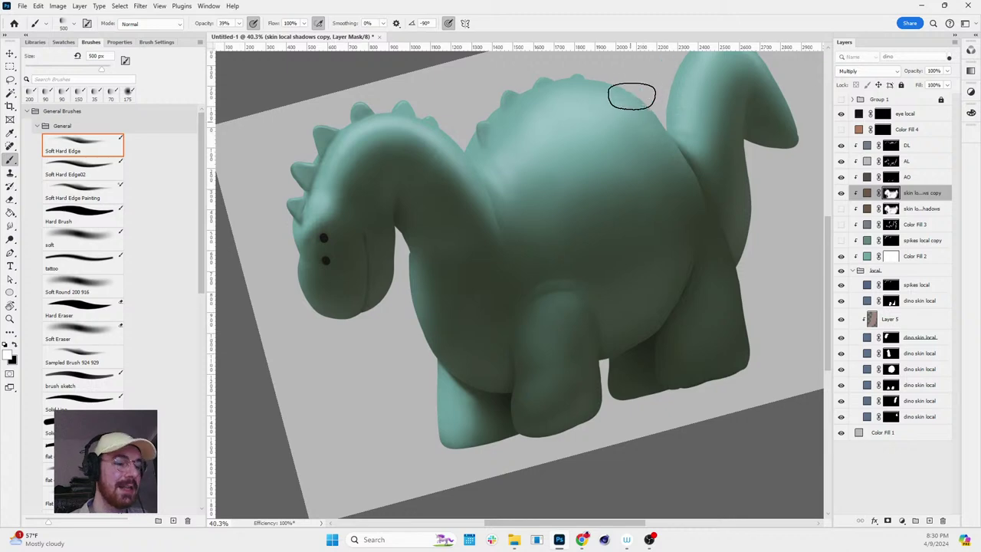
key("r")
left_click_drag(633, 143, 646, 179)
key("h")
scroll(633, 193, "down", 3)
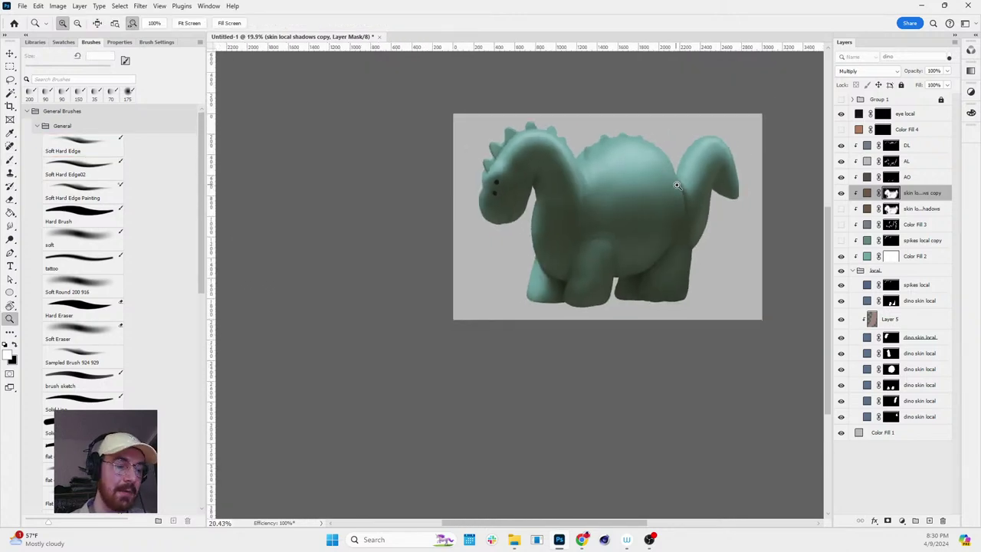
scroll(585, 208, "up", 3)
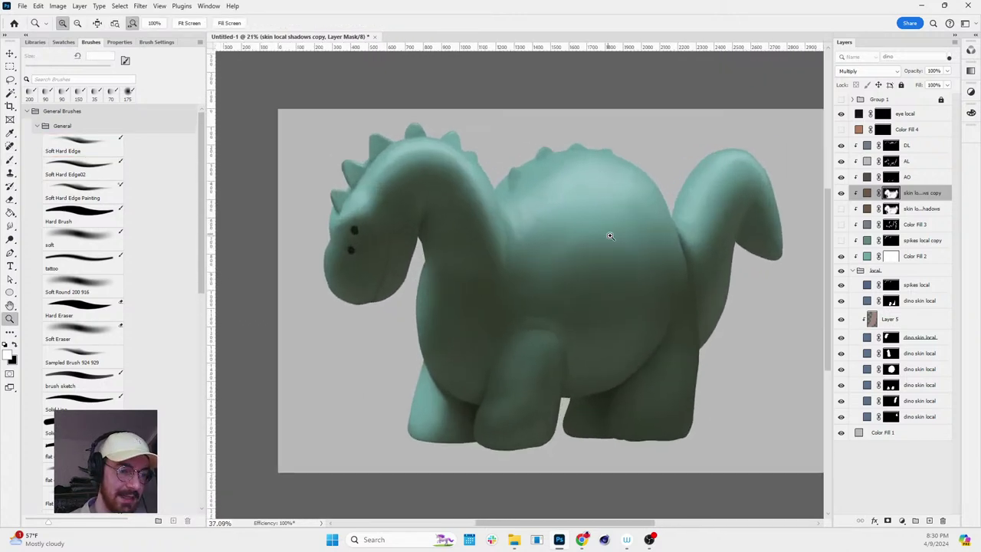
key("z")
mouse_move(606, 238)
left_mouse_down()
mouse_move(564, 216)
mouse_move(587, 233)
left_mouse_up()
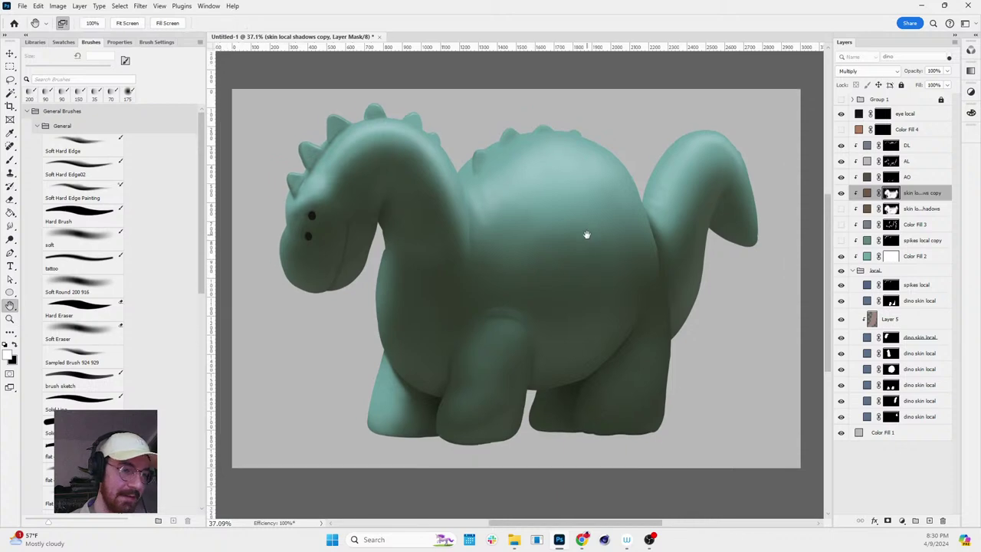
key("r")
mouse_move(639, 253)
left_mouse_down()
mouse_move(630, 289)
mouse_move(642, 248)
left_mouse_up()
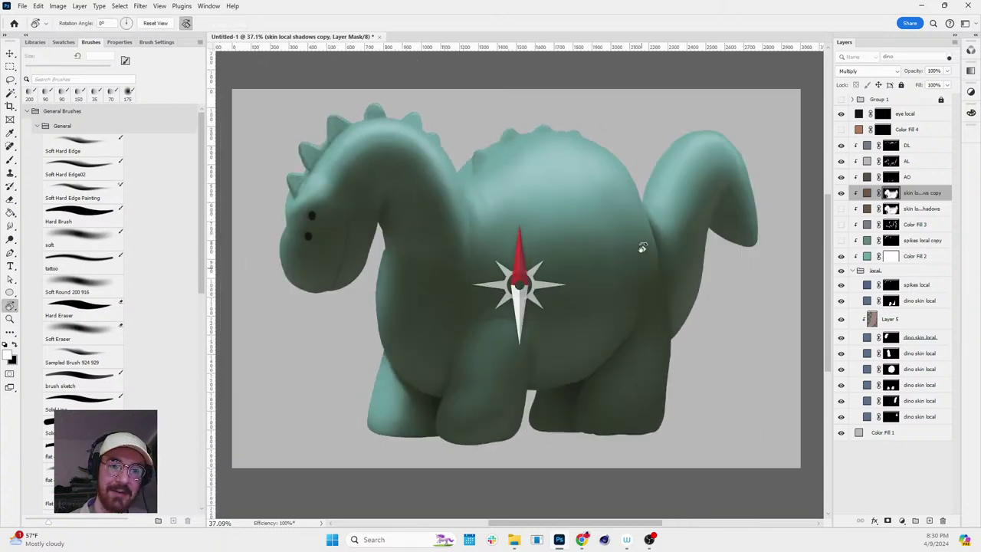
key("z")
scroll(646, 256, "down", 3)
scroll(650, 245, "up", 3)
key("r")
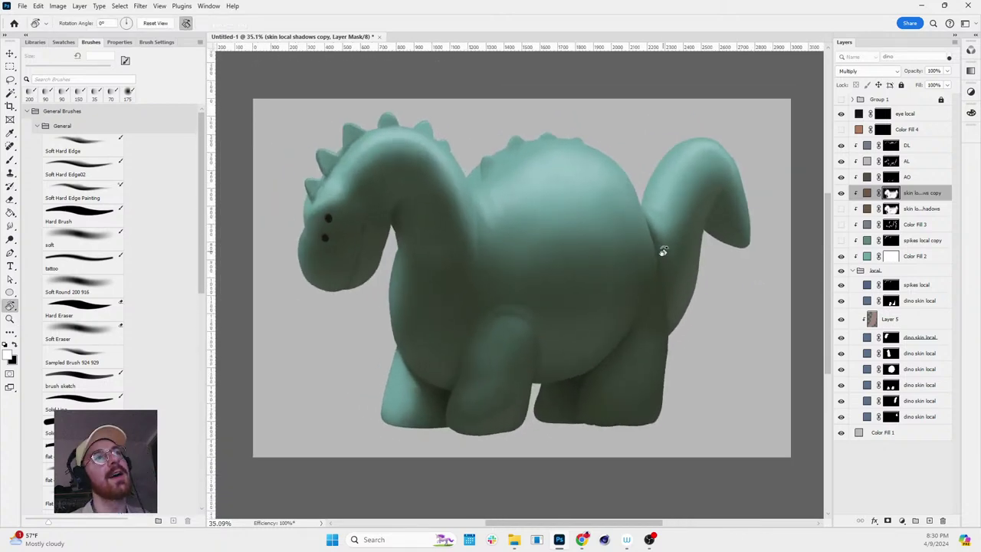
key("z")
key("r")
key("z")
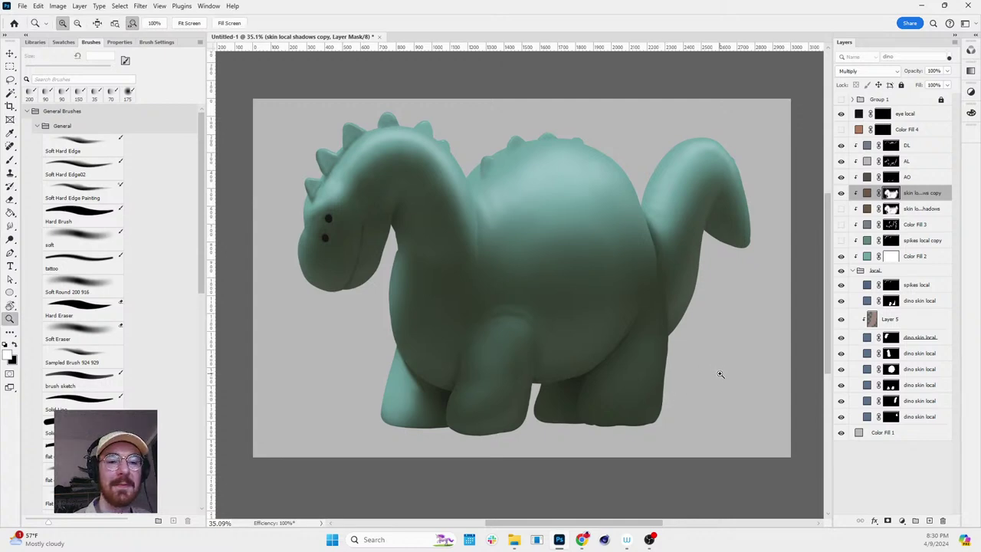
scroll(712, 372, "down", 1)
scroll(698, 375, "up", 1)
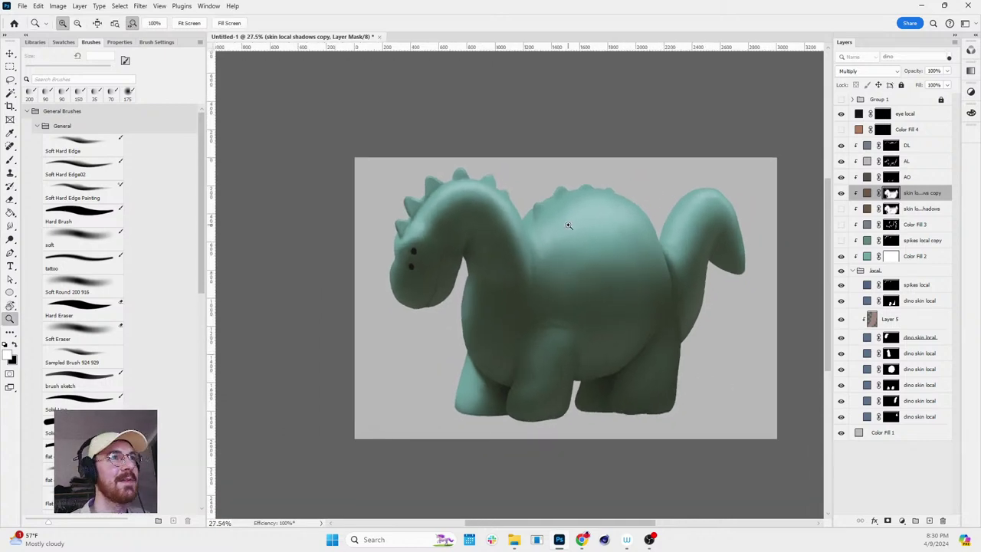
key("r")
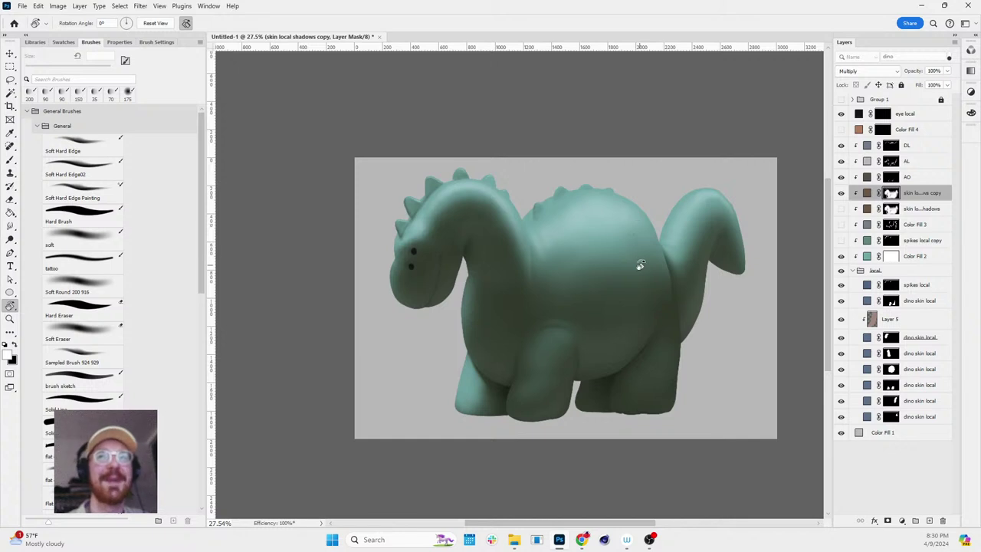
key("h")
left_click_drag(663, 289, 663, 309)
key("z")
left_click_drag(448, 260, 600, 231)
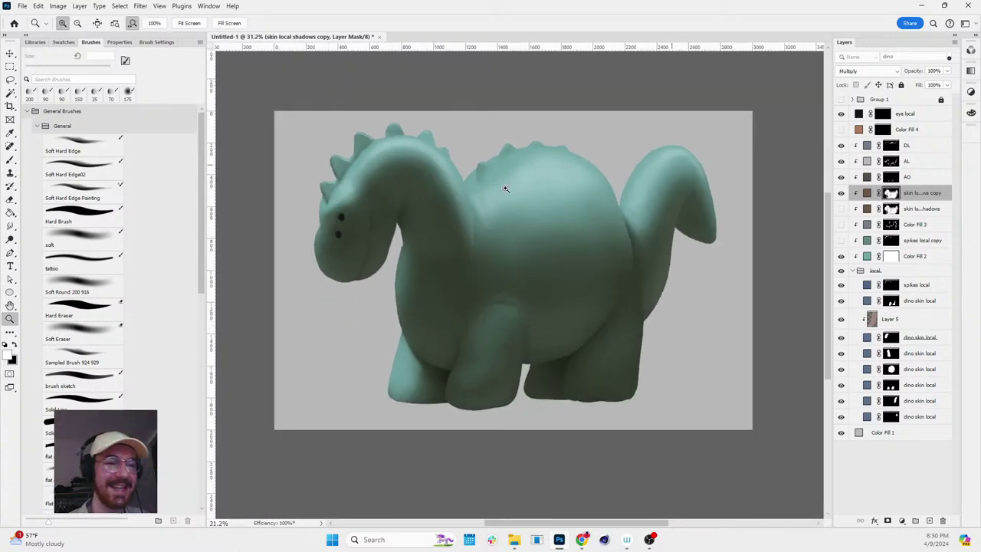
left_click_drag(301, 205, 400, 240)
key("v")
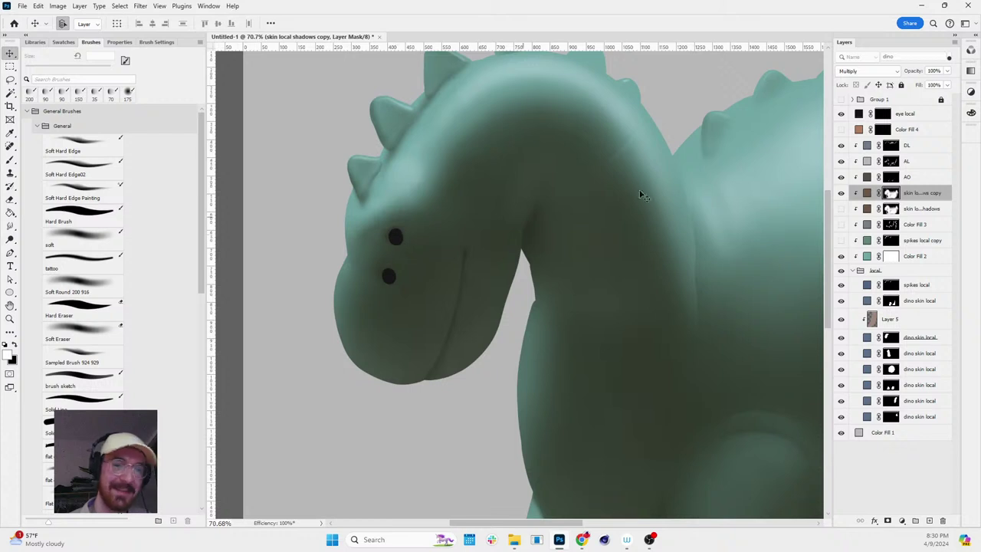
left_click(849, 119)
left_click(902, 521)
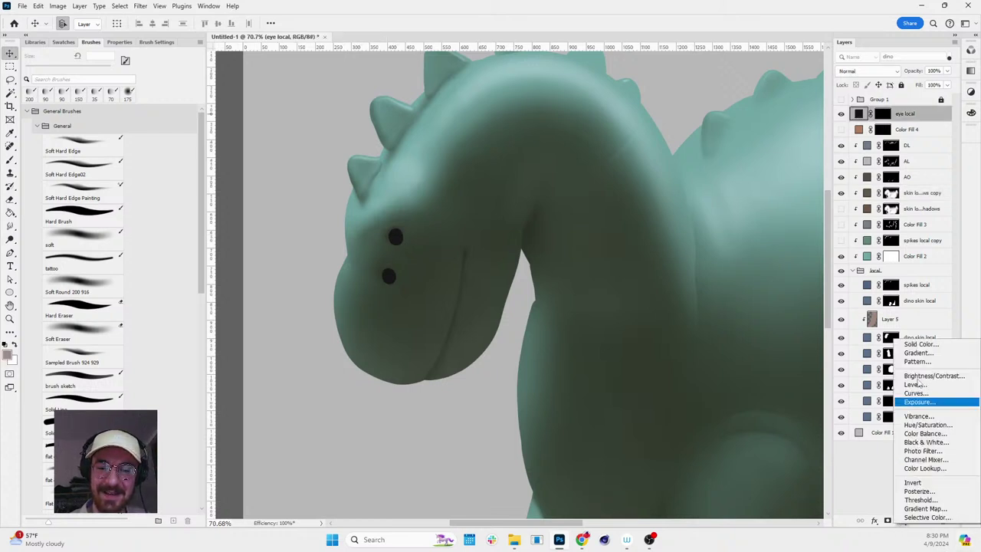
left_click(919, 344)
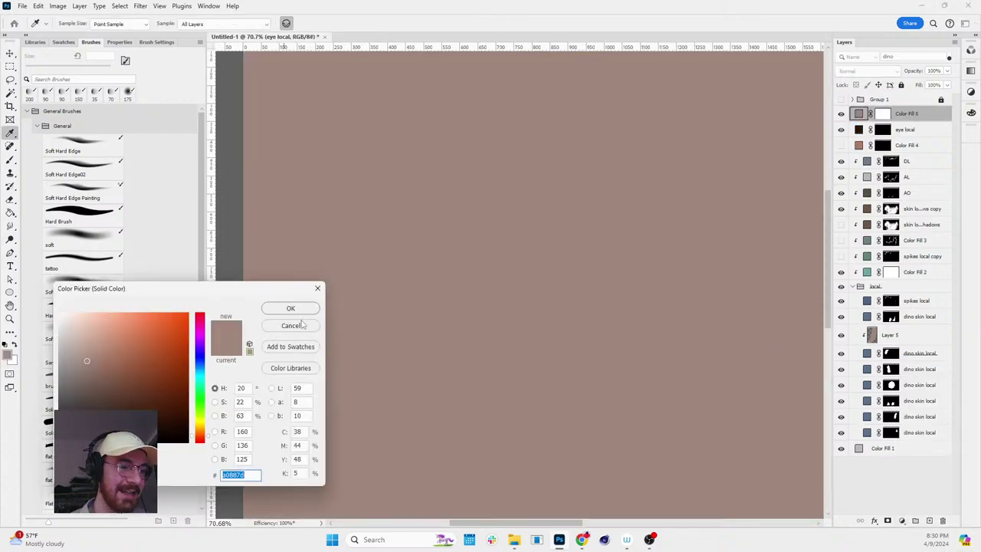
left_click(303, 325)
left_click(867, 147)
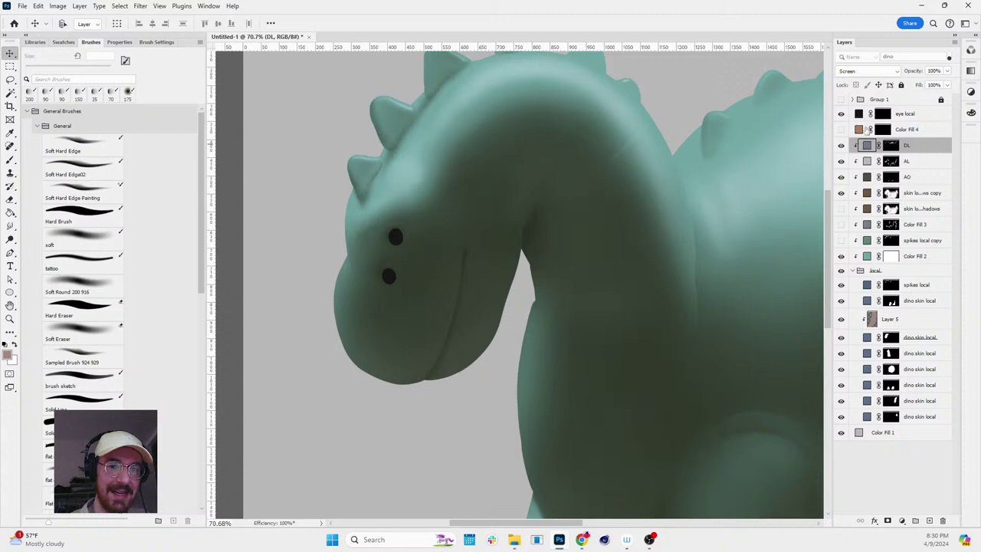
left_click(857, 114)
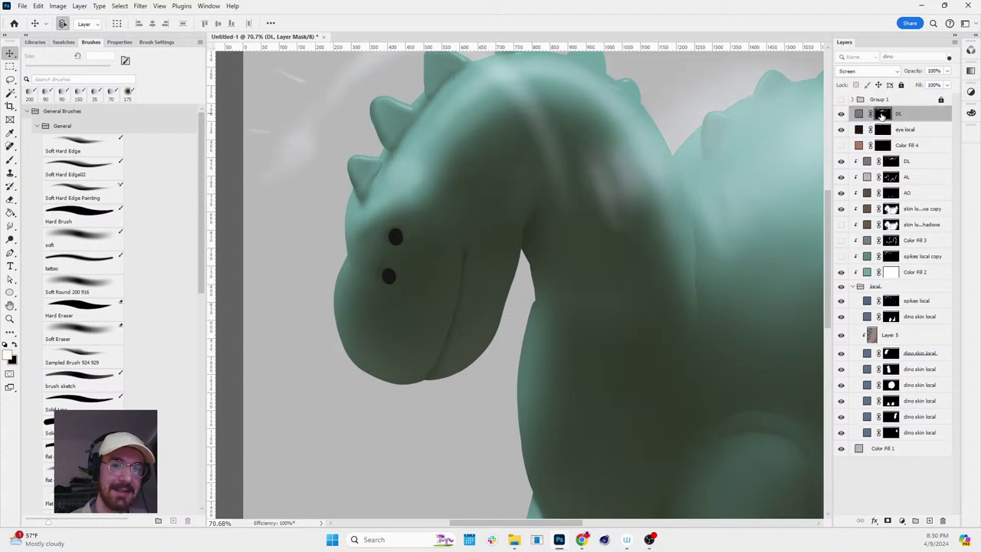
left_click_drag(867, 146, 881, 115)
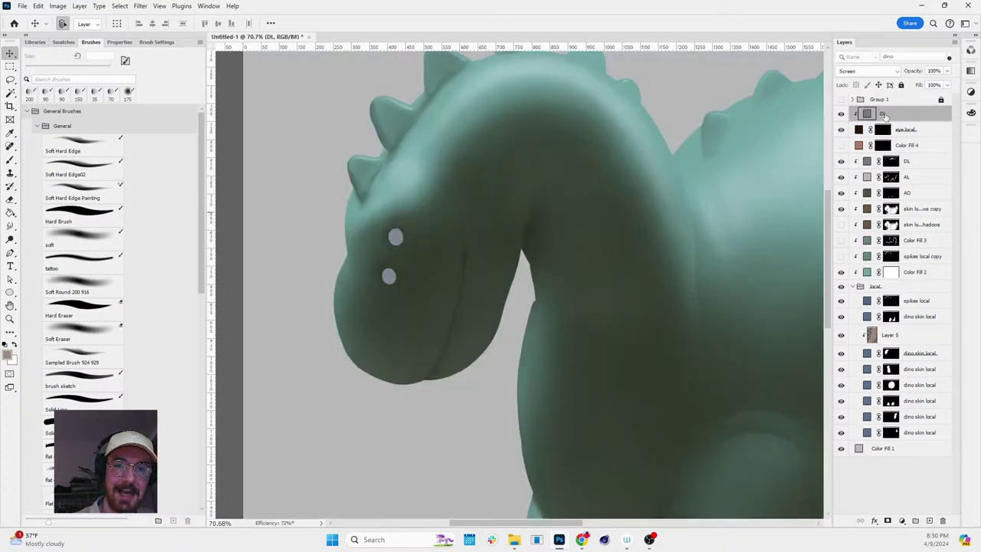
left_click(887, 521, "alt")
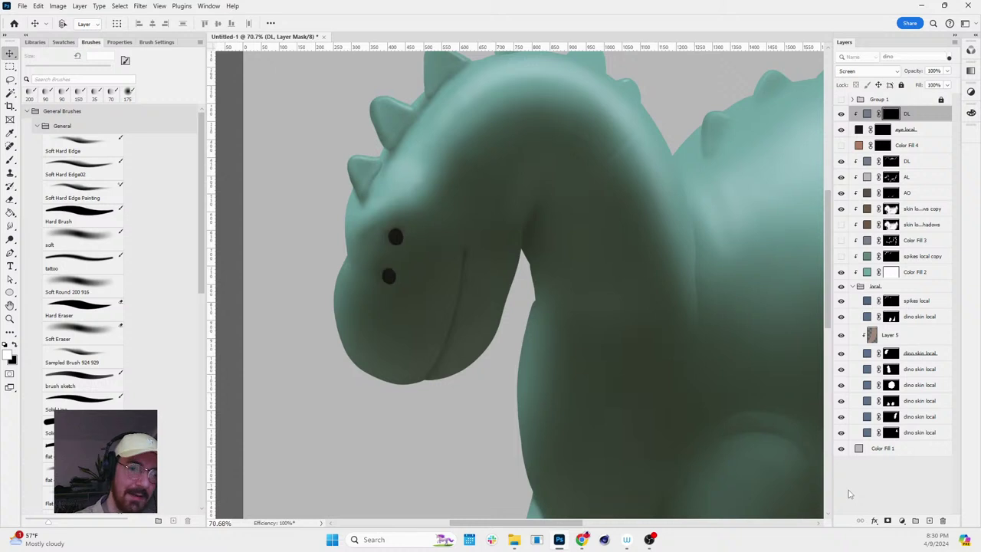
key("b")
scroll(402, 210, "up", 4)
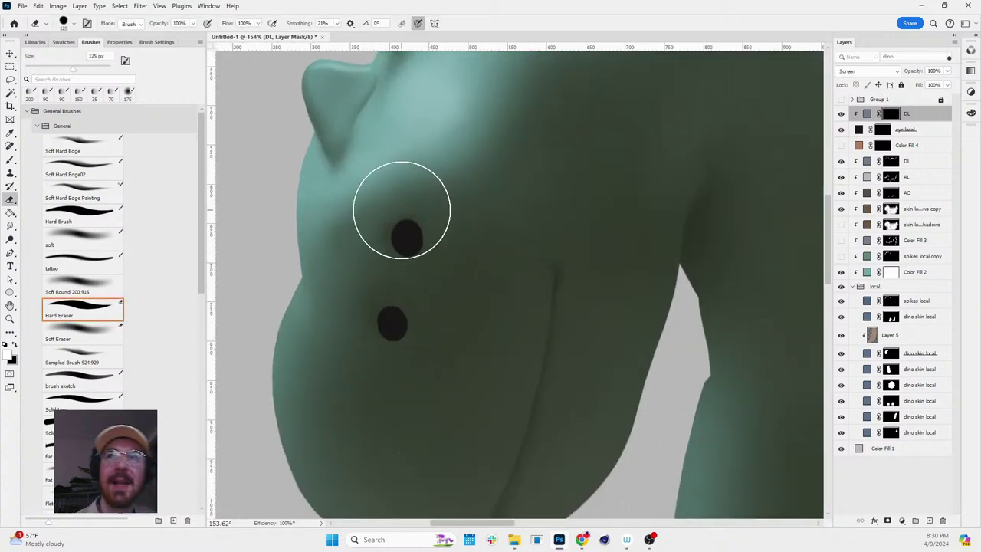
key("bracketleft")
key("bracketleft")
key("bracketleft")
key("bracketleft")
key("bracketleft")
key("bracketleft")
key("bracketleft")
key("bracketleft")
key("bracketleft")
key("bracketleft")
key("bracketleft")
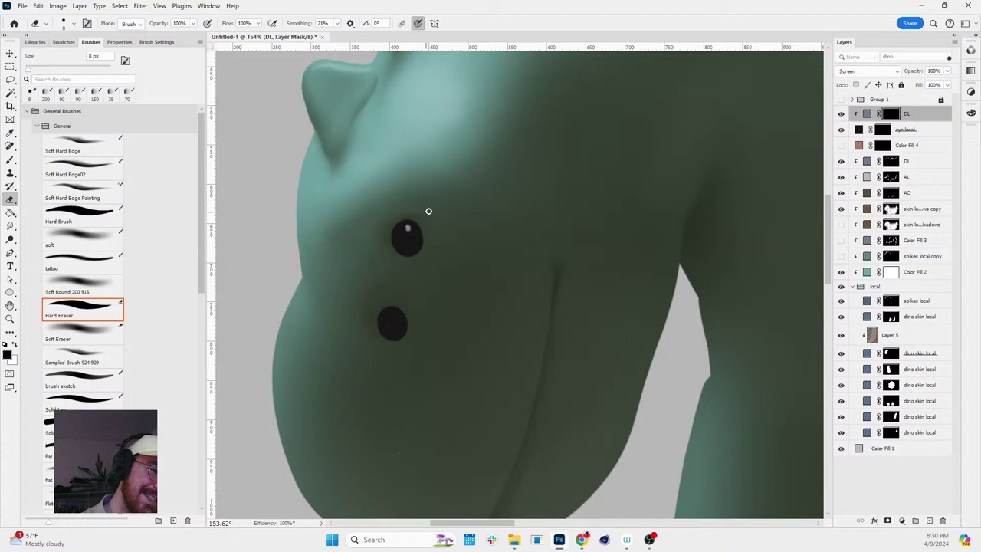
key("z")
scroll(574, 244, "down", 4)
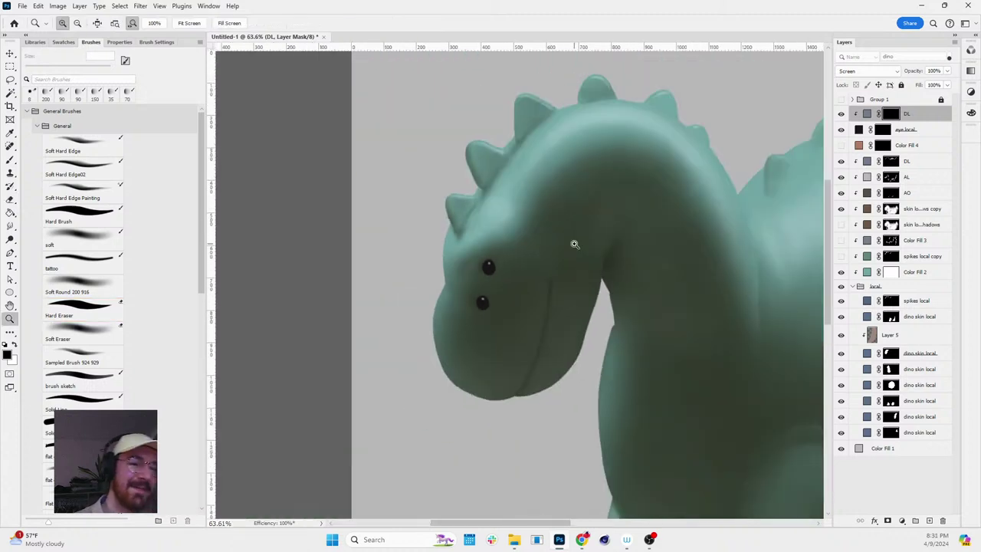
scroll(548, 225, "down", 4)
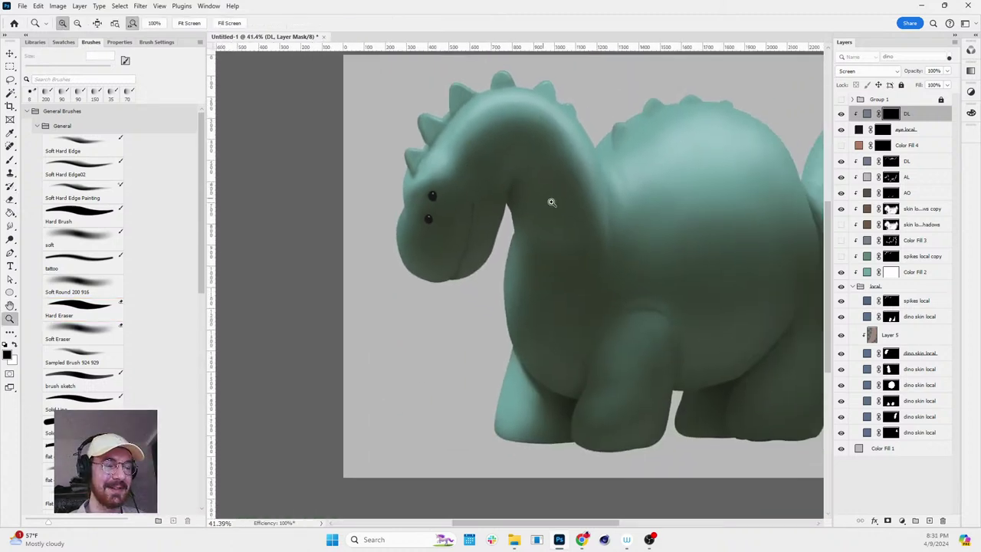
scroll(662, 201, "up", 3)
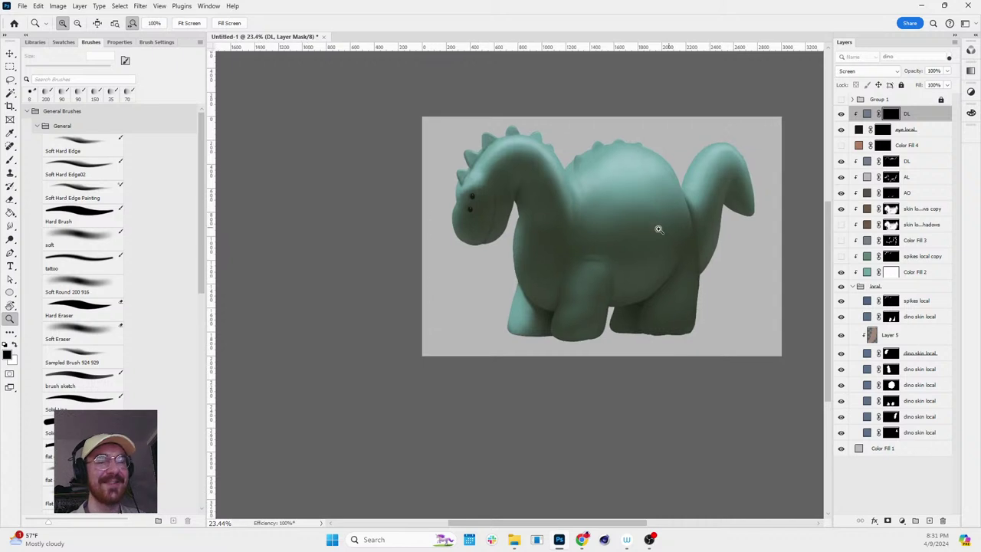
left_click_drag(650, 230, 604, 223)
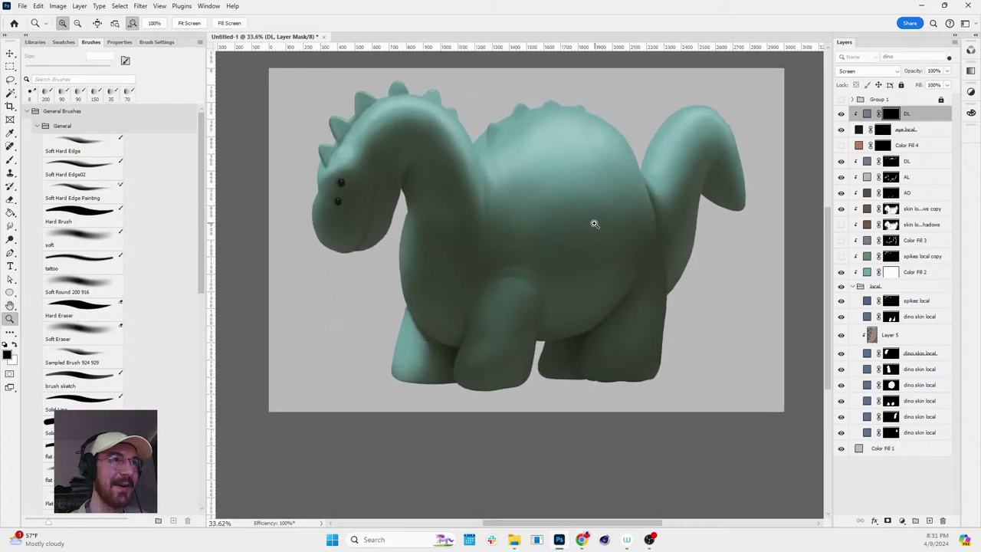
scroll(380, 180, "up", 5)
key("b")
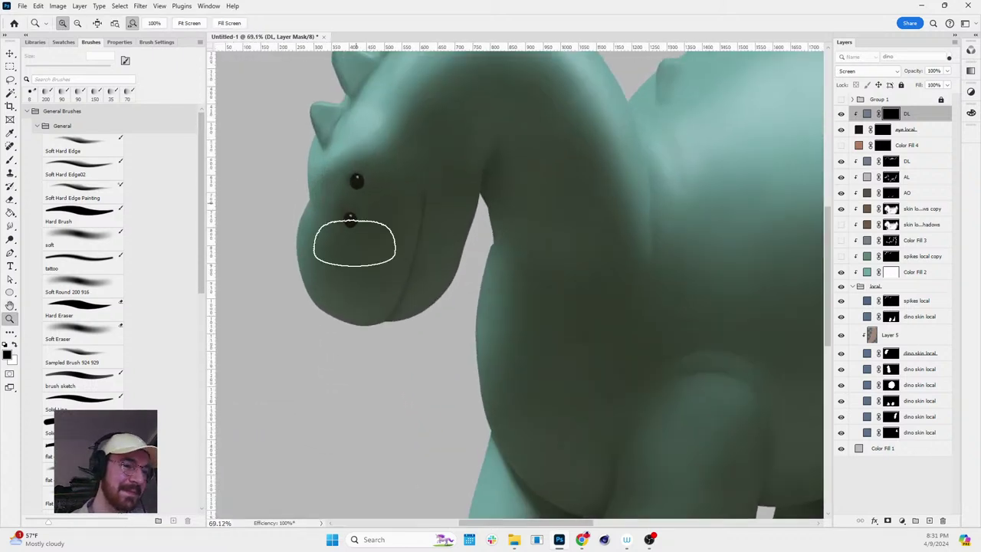
left_click(119, 153)
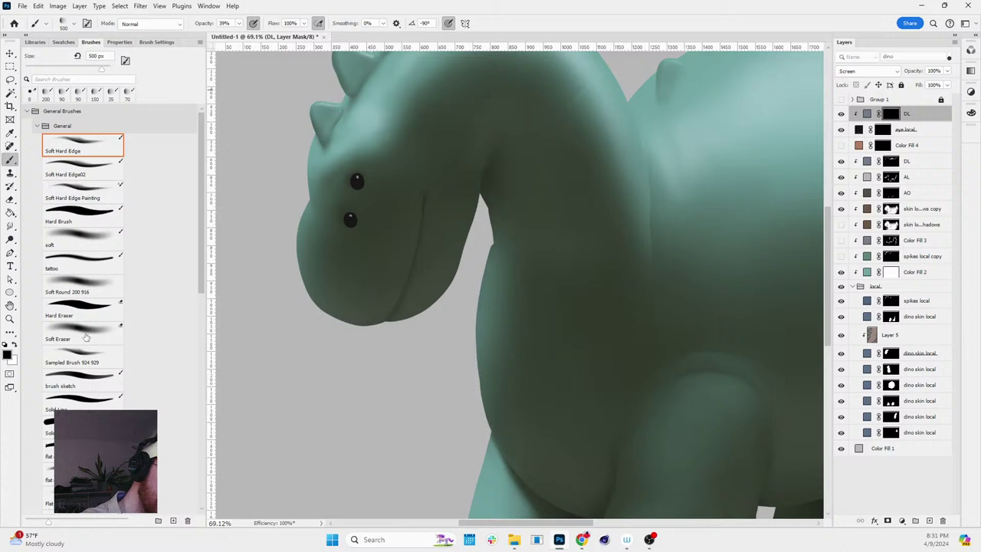
left_click(93, 244)
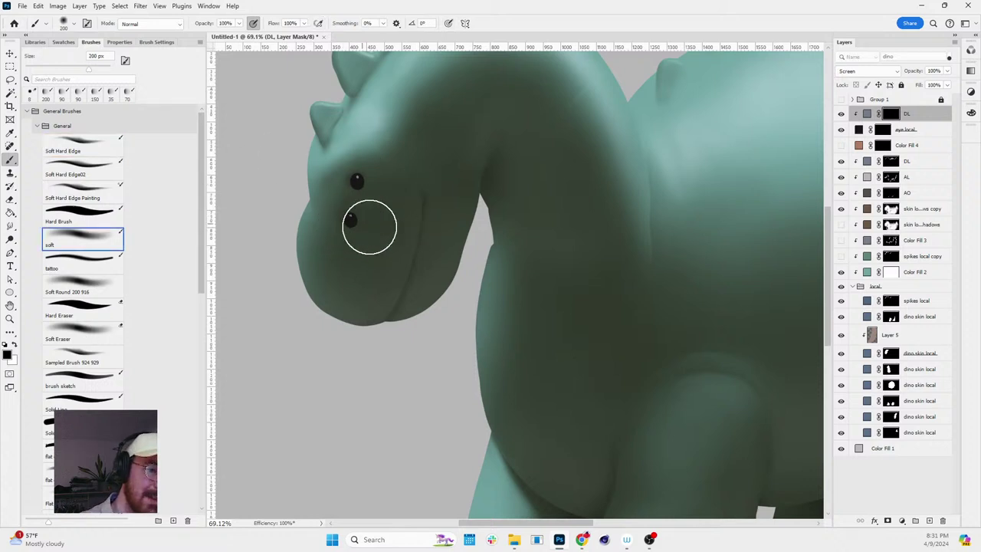
key("z")
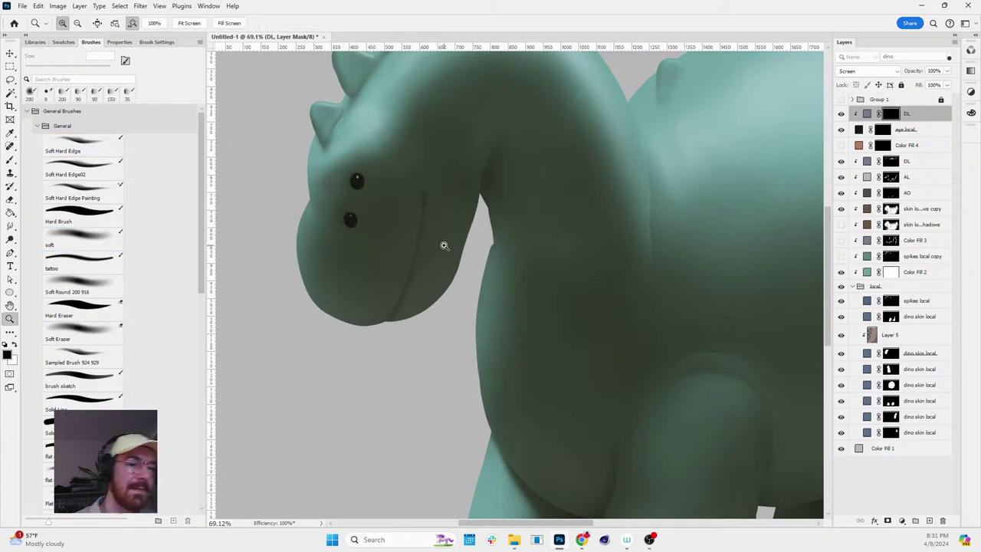
scroll(524, 255, "down", 5)
scroll(491, 208, "down", 5)
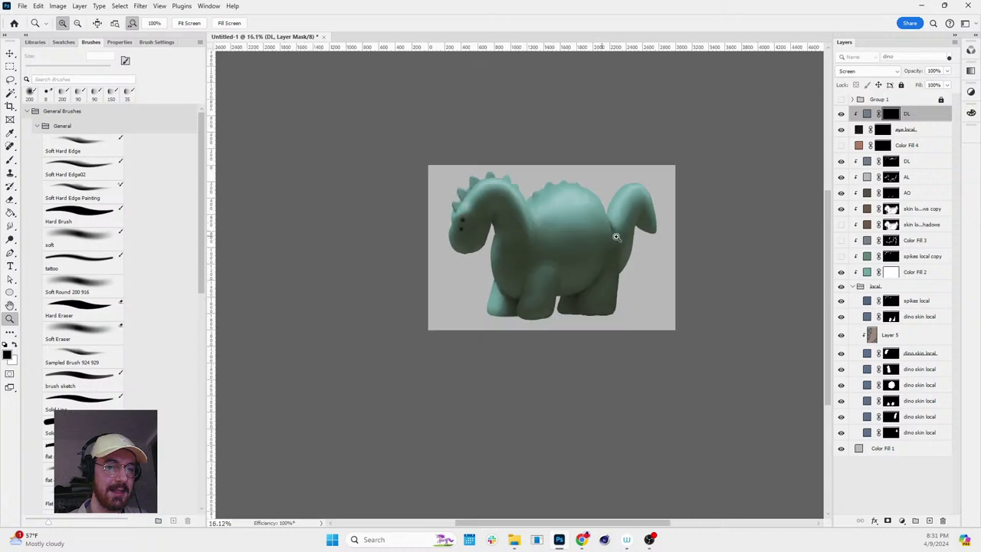
scroll(619, 222, "up", 3)
key("r")
left_click_drag(621, 195, 594, 208)
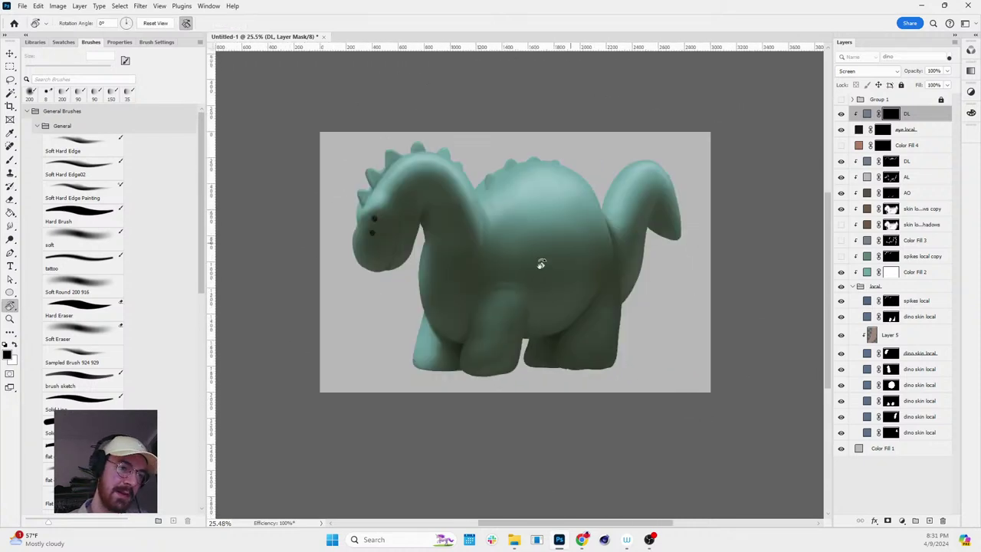
key("z")
scroll(498, 253, "up", 3)
scroll(590, 272, "down", 3)
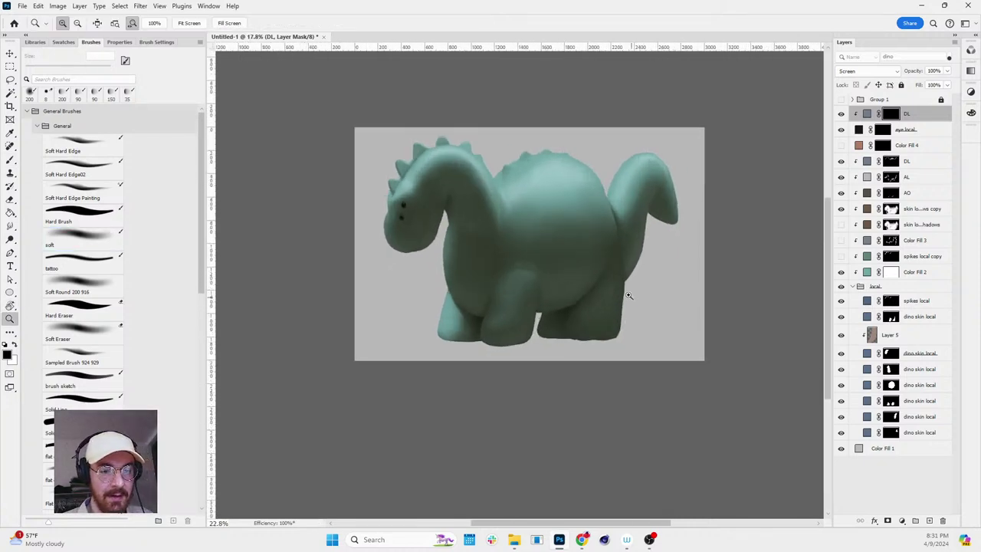
scroll(605, 283, "up", 3)
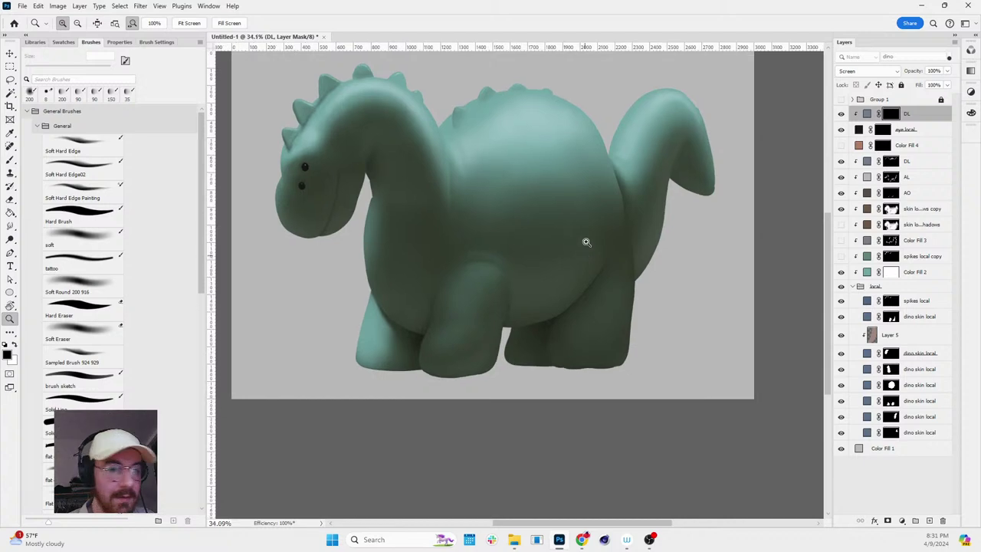
key("r")
left_click_drag(586, 243, 578, 222)
key("z")
scroll(406, 210, "up", 2)
key("v")
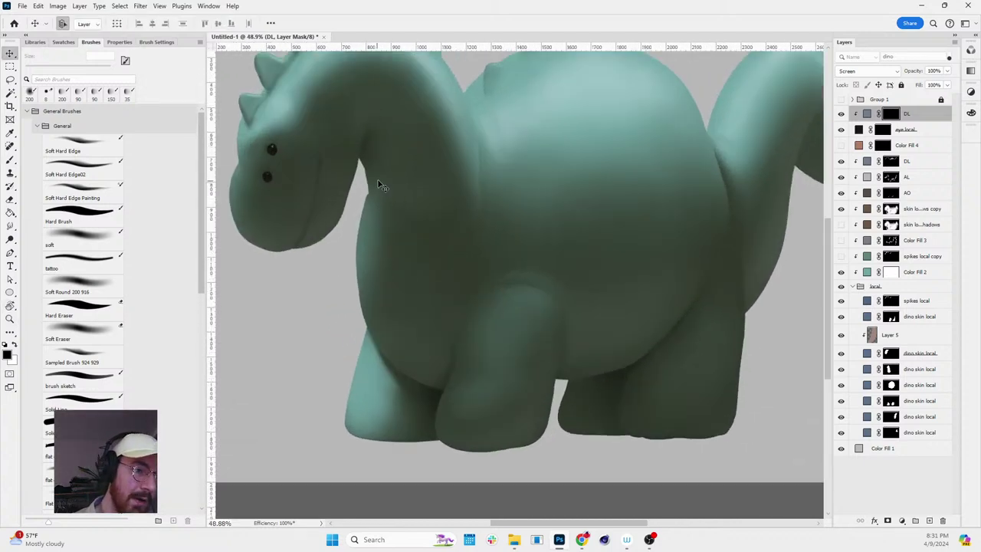
left_click(377, 184, "ctrl")
key("z")
left_click(898, 210)
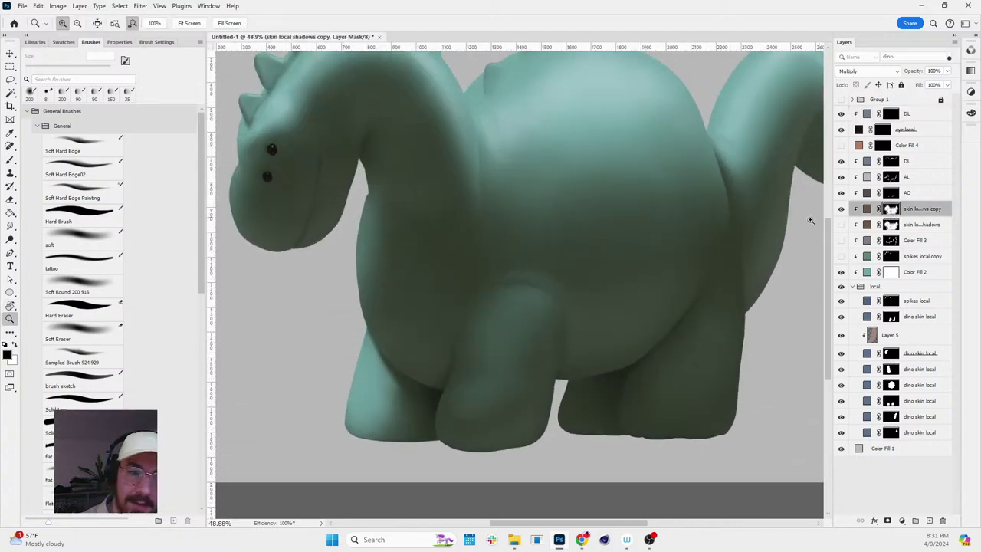
scroll(392, 204, "up", 1)
key("b")
key("bracketleft")
key("bracketleft")
key("bracketleft")
key("bracketleft")
key("bracketleft")
key("bracketleft")
key("bracketleft")
key("bracketleft")
key("bracketleft")
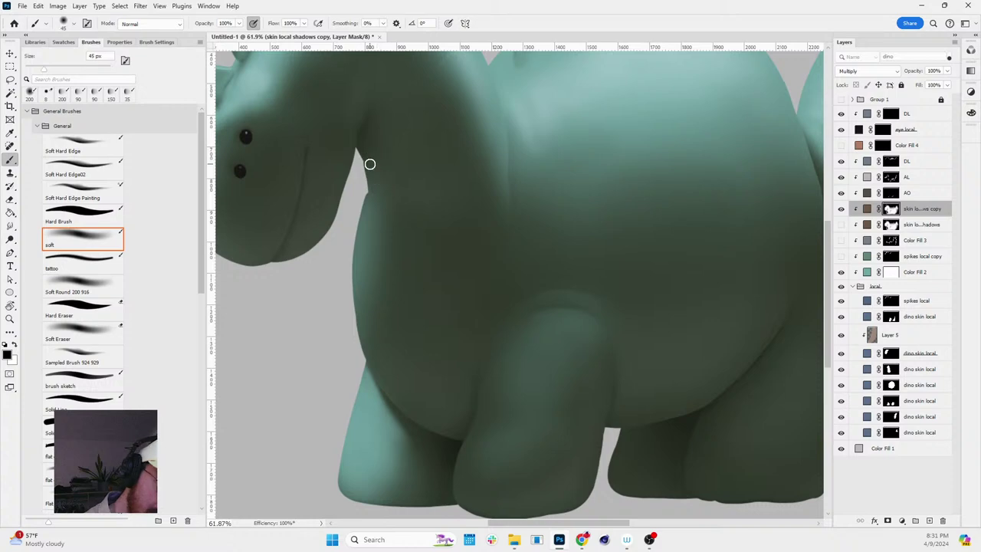
key("x")
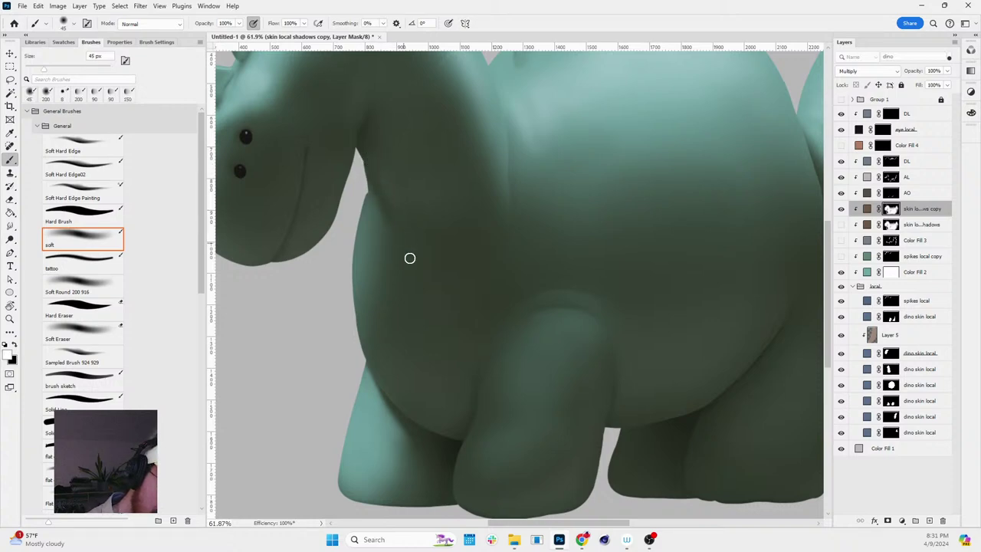
key("r")
scroll(384, 185, "down", 4)
mouse_move(467, 146)
left_mouse_down()
mouse_move(602, 273)
mouse_move(582, 398)
mouse_move(600, 373)
left_mouse_up()
scroll(600, 373, "down", 3)
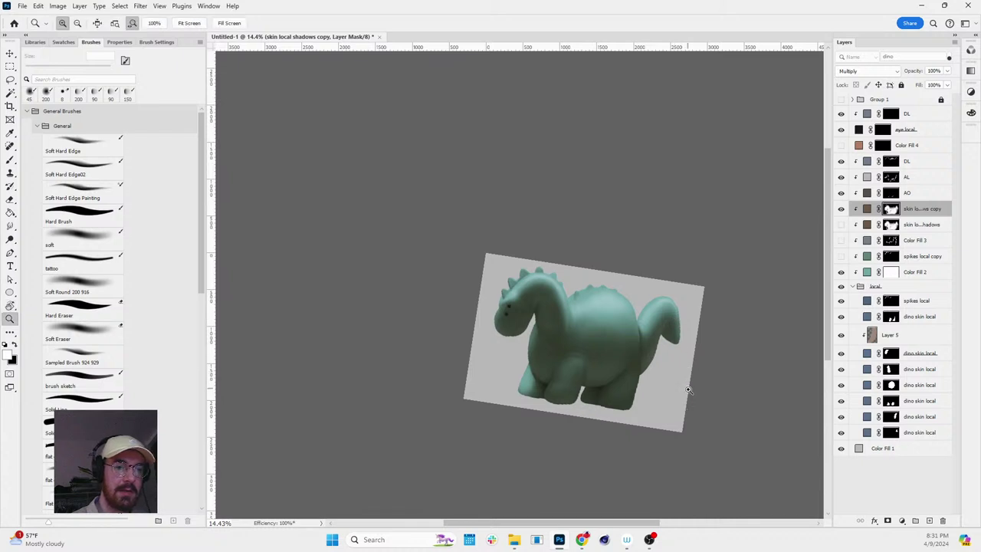
key("Escape")
key("z")
scroll(731, 393, "up", 3)
scroll(678, 381, "up", 1)
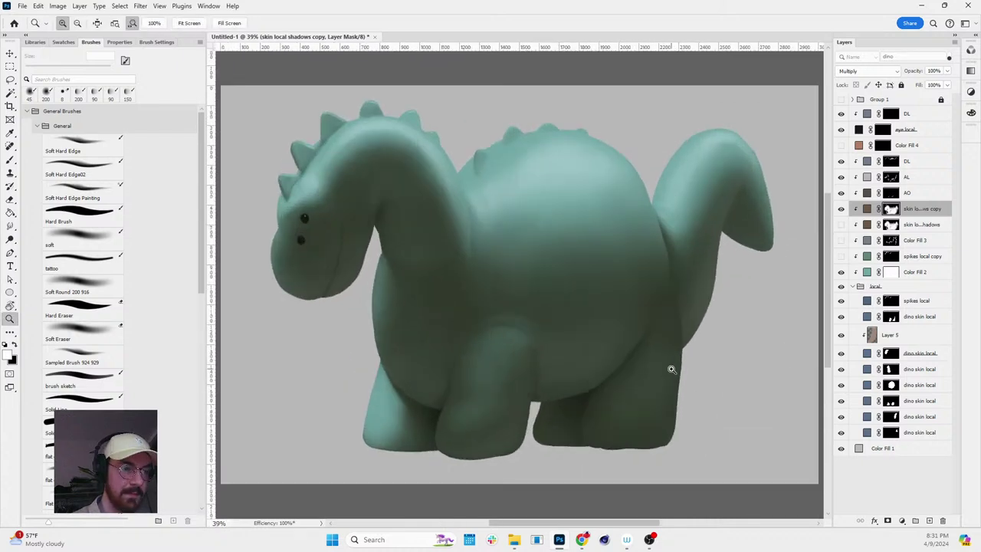
left_click(860, 451)
scroll(576, 271, "down", 1)
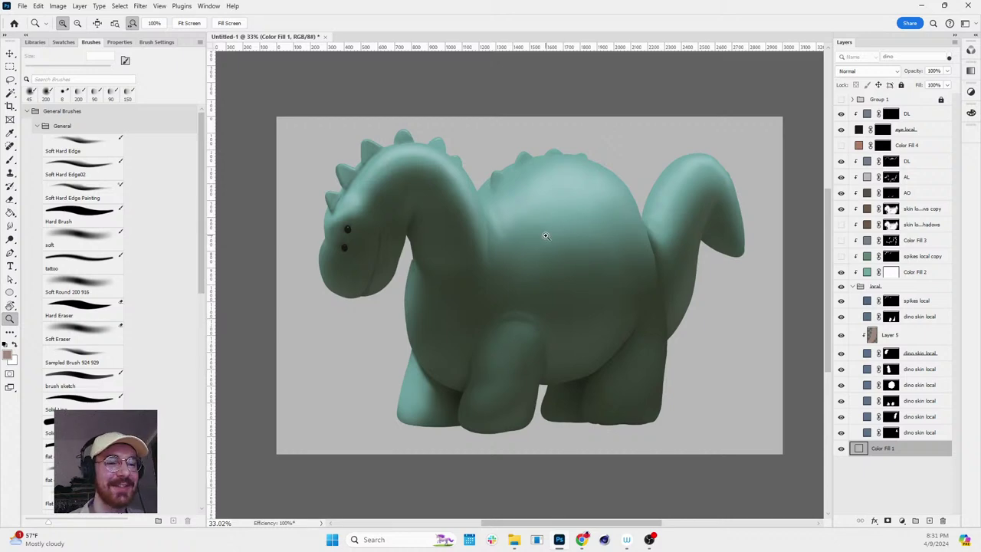
scroll(546, 236, "down", 3)
key("r")
mouse_move(582, 222)
left_mouse_down()
mouse_move(563, 329)
mouse_move(583, 228)
left_mouse_up()
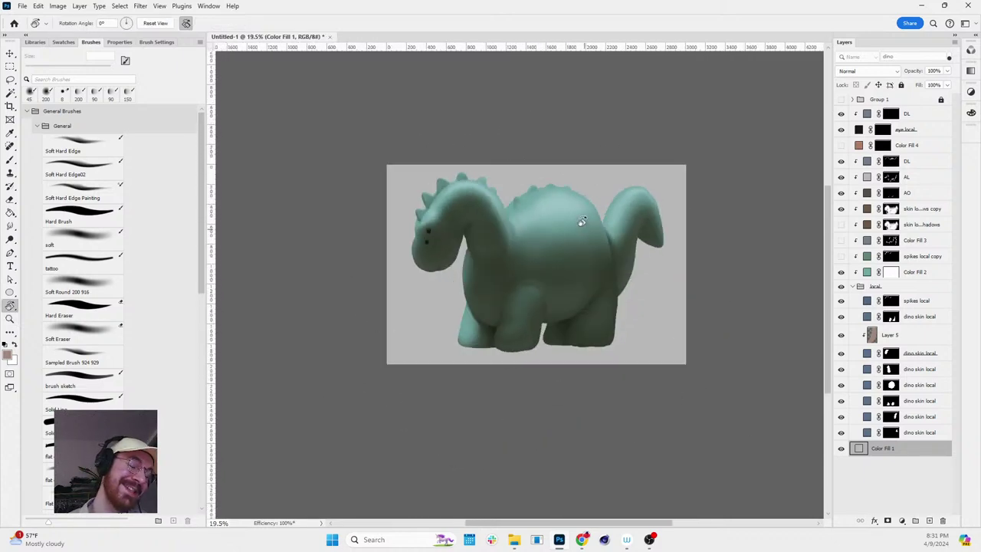
key("z")
scroll(552, 306, "up", 3)
scroll(567, 253, "down", 4)
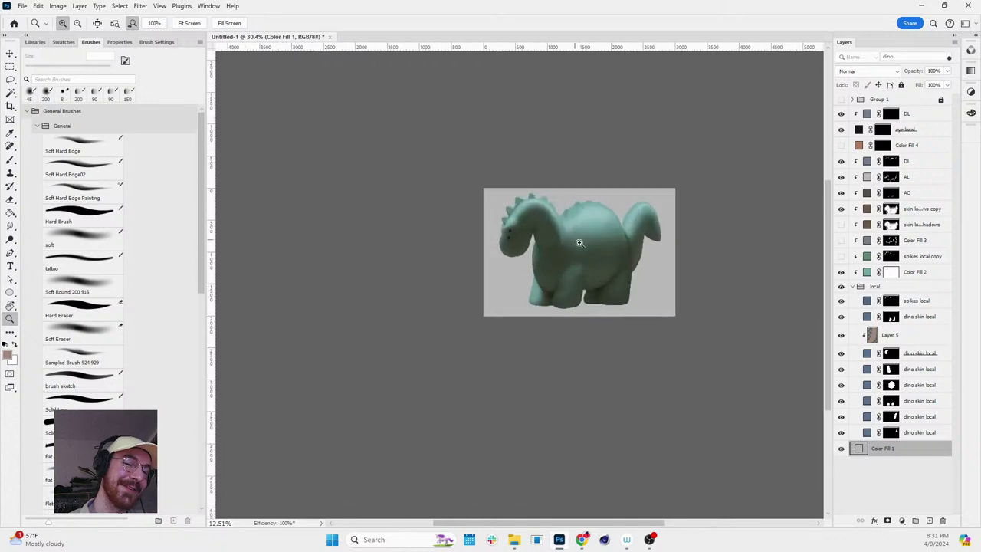
scroll(635, 263, "up", 4)
key("r")
mouse_move(641, 284)
left_mouse_down()
mouse_move(578, 214)
mouse_move(623, 280)
left_mouse_up()
left_click_drag(665, 242, 676, 240)
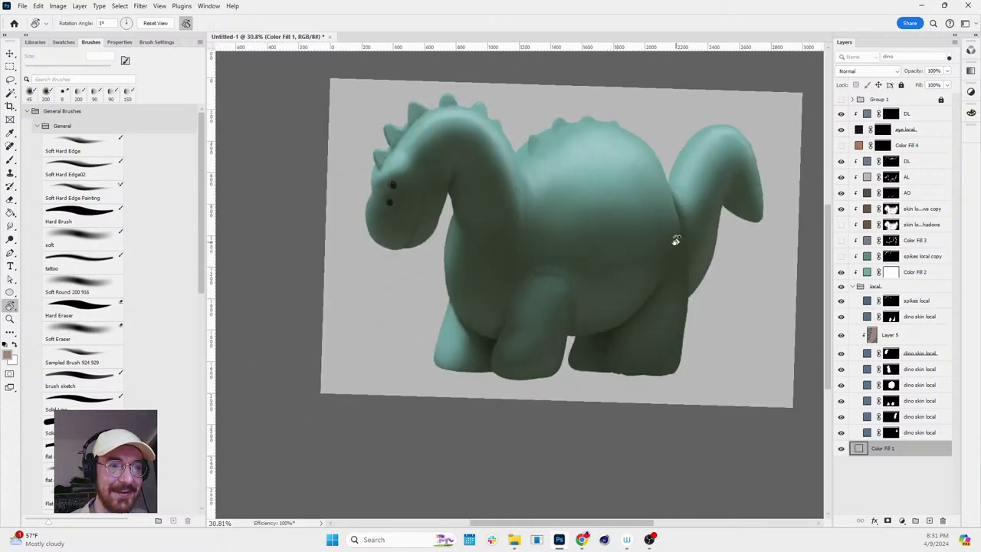
left_click_drag(776, 162, 715, 185)
key("z")
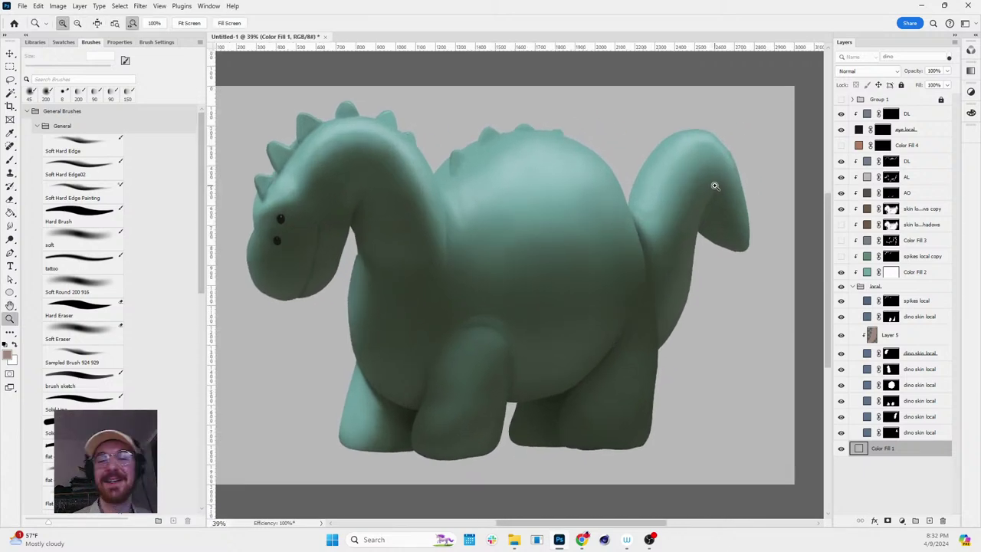
left_click_drag(716, 308, 727, 262)
- Select the AL layer mask and set a 175 px black soft brush
left_click(727, 262, "ctrl")
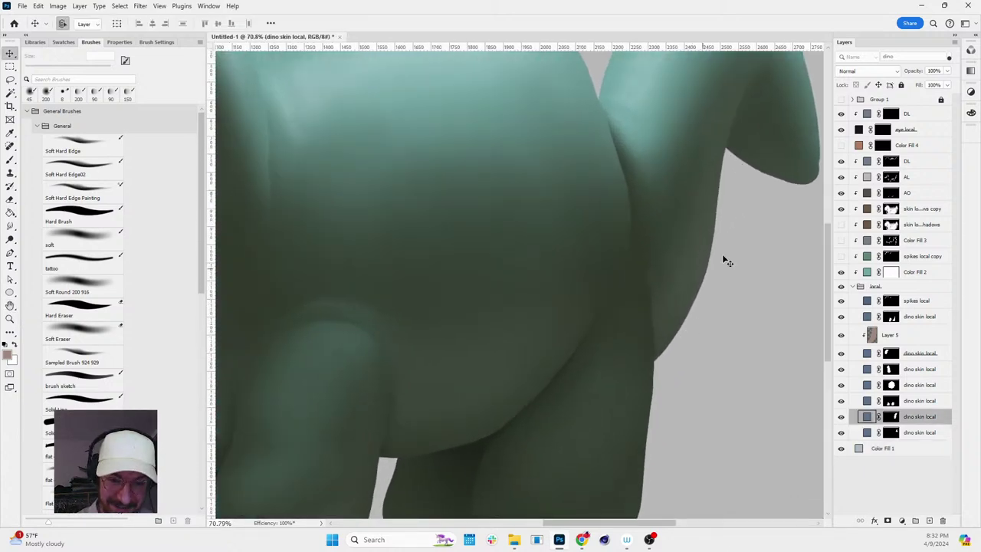
left_click(891, 177)
key("b")
key("bracketright")
key("bracketright")
key("bracketright")
key("bracketright")
key("bracketright")
key("bracketright")
key("bracketright")
key("bracketright")
key("x")
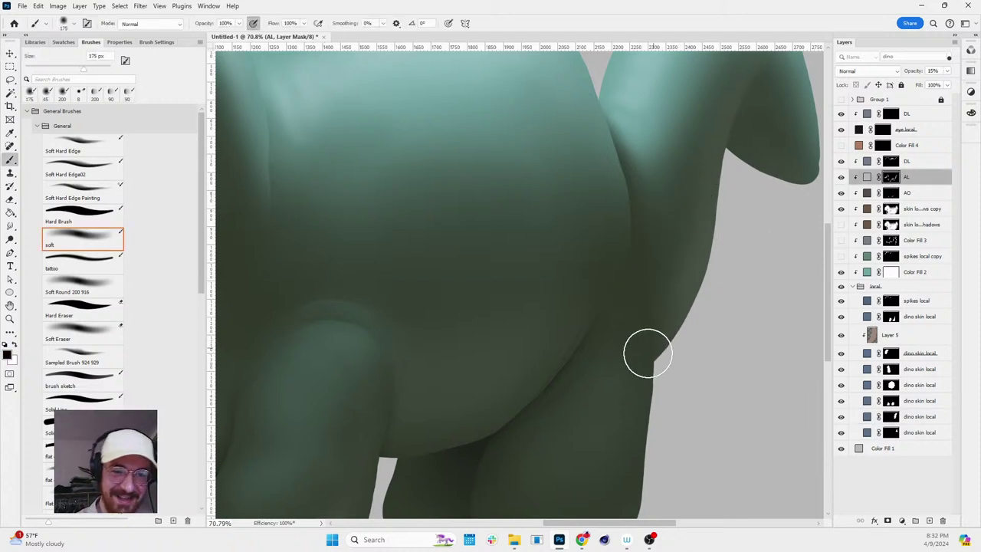
- Rotate and zoom the view onto the dino's feet and select a dino skin local layer
key("r")
left_click_drag(732, 281, 690, 134)
scroll(690, 133, "down", 3)
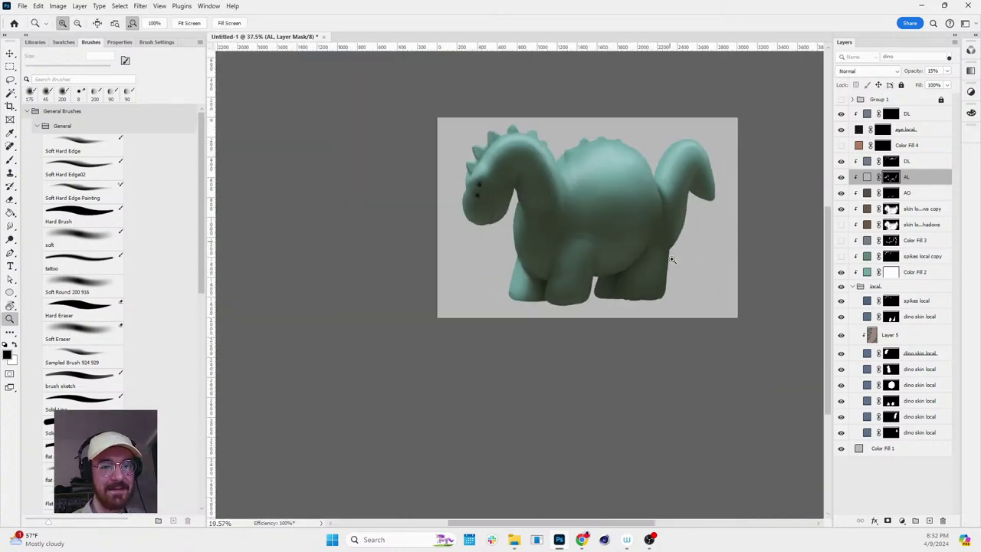
scroll(668, 298, "up", 6)
left_click_drag(667, 298, 649, 303)
key("b")
key("v")
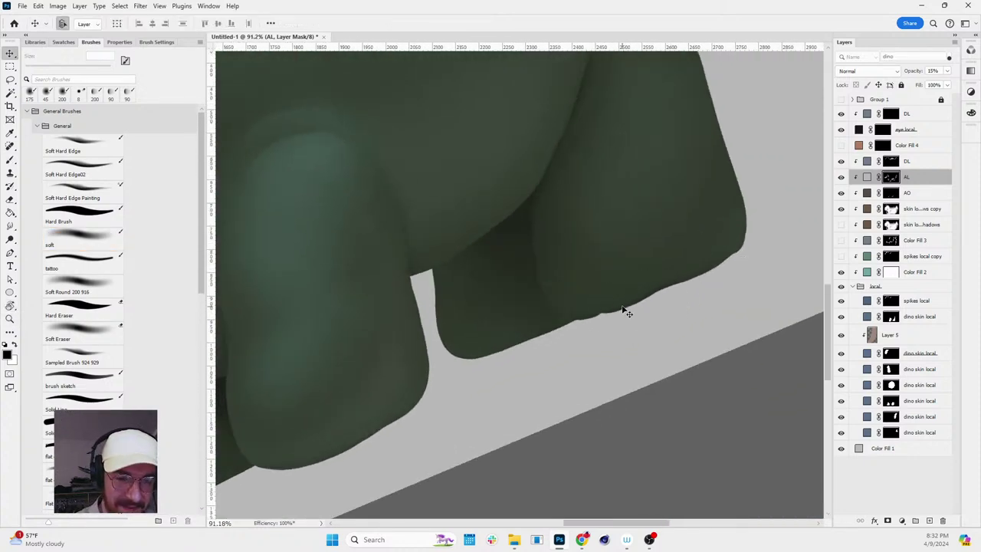
left_click(624, 309, "ctrl")
key("z")
mouse_move(729, 278)
left_mouse_down()
mouse_move(692, 372)
mouse_move(698, 345)
mouse_move(729, 335)
left_mouse_up()
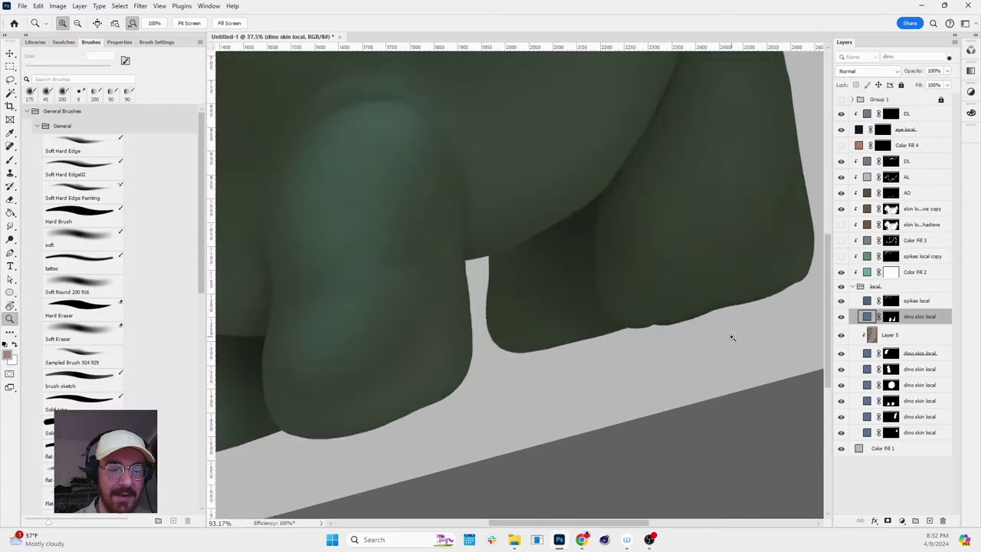
- Preview the dino skin local masks, then erase the back foot's bumpy lower edge smooth
left_click(890, 401, "alt")
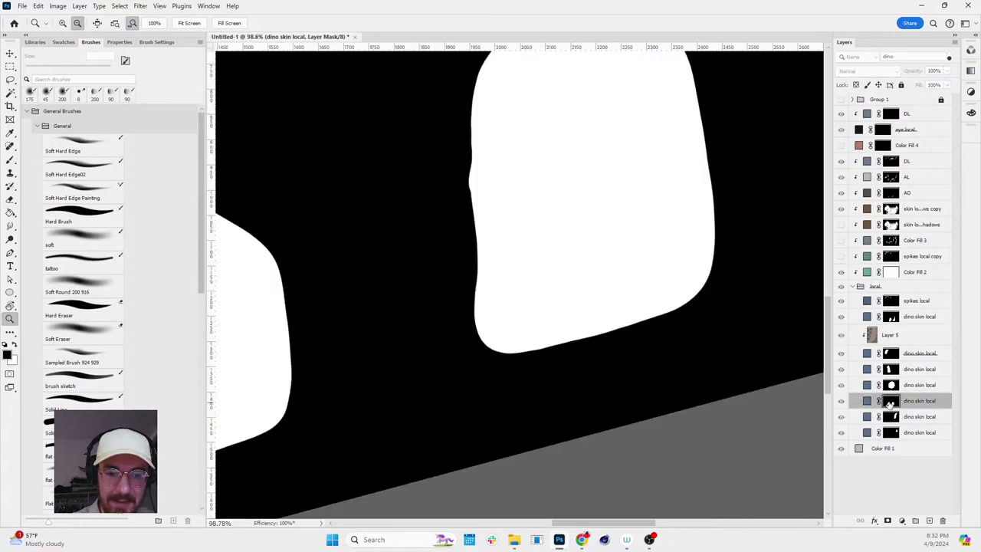
left_click(891, 402, "alt")
left_click(892, 316, "alt")
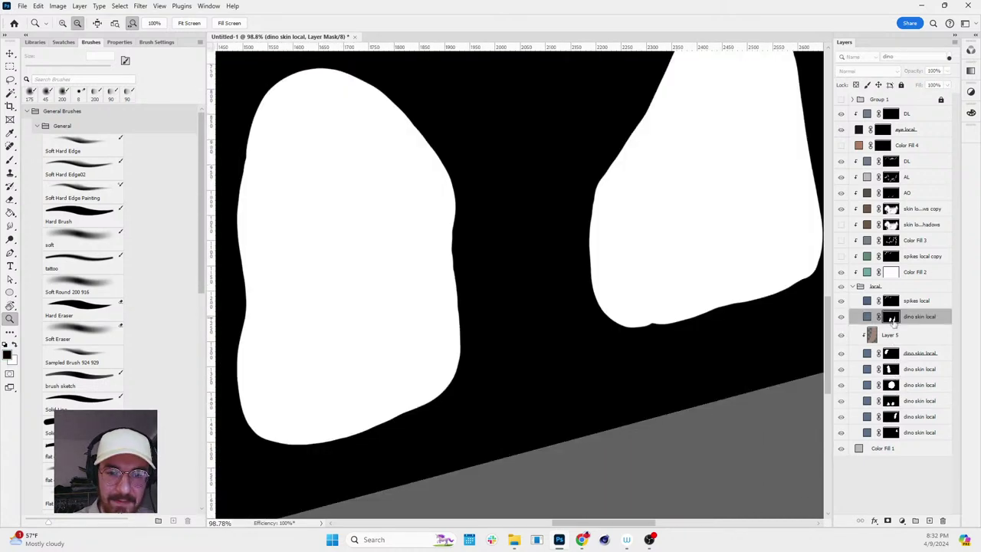
left_click(891, 317, "alt")
key("e")
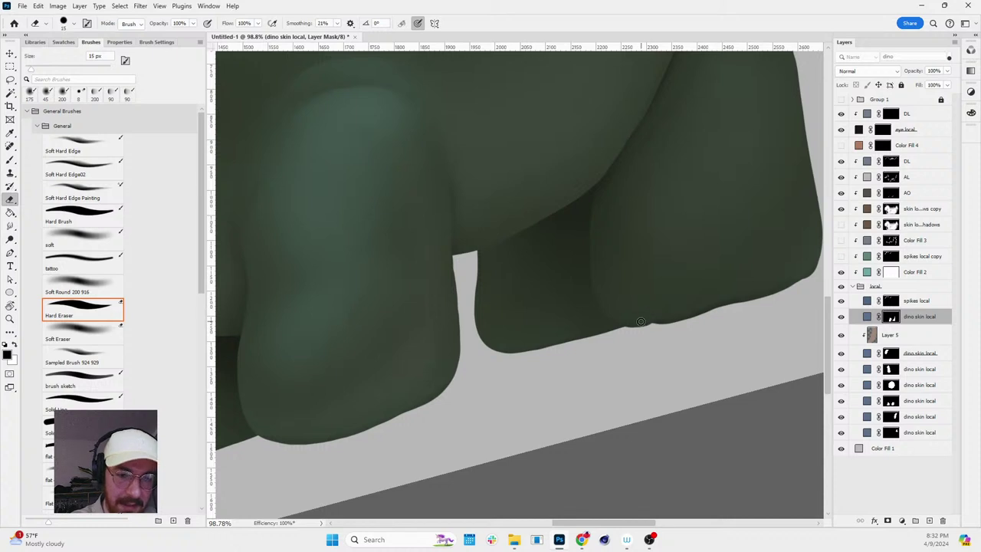
mouse_move(630, 322)
left_mouse_down()
mouse_move(668, 320)
mouse_move(725, 288)
left_mouse_up()
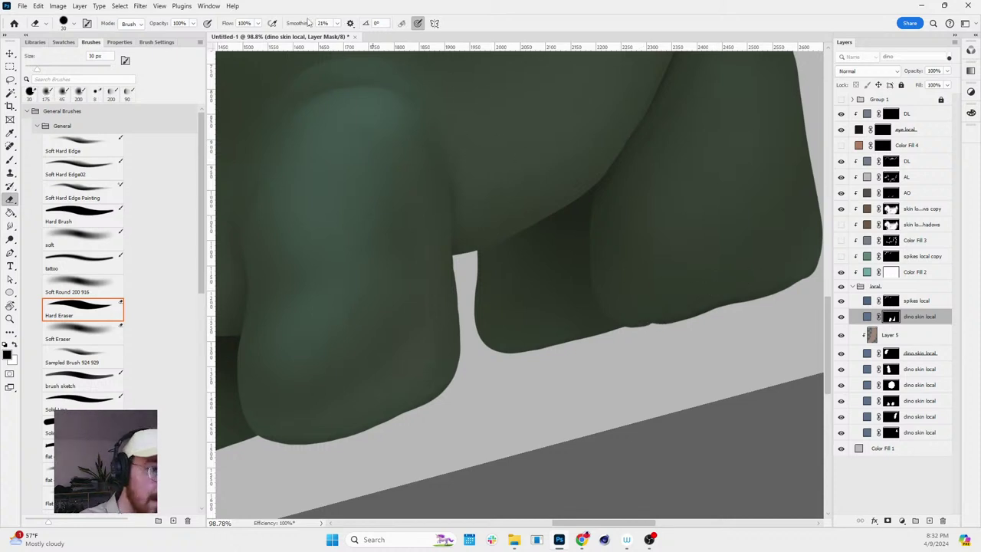
left_click_drag(701, 337, 736, 337)
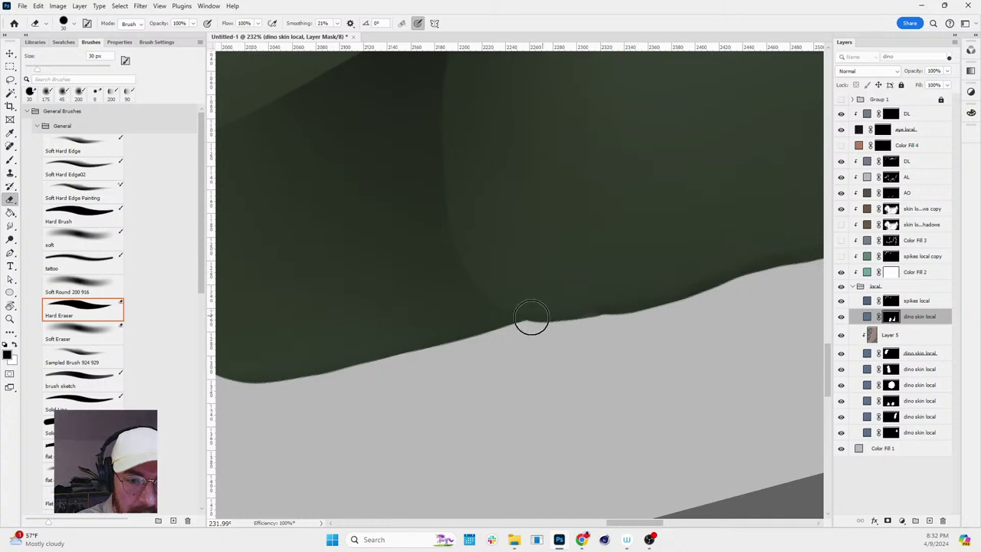
mouse_move(530, 320)
left_mouse_down()
mouse_move(727, 263)
mouse_move(530, 305)
mouse_move(643, 293)
mouse_move(561, 309)
left_mouse_up()
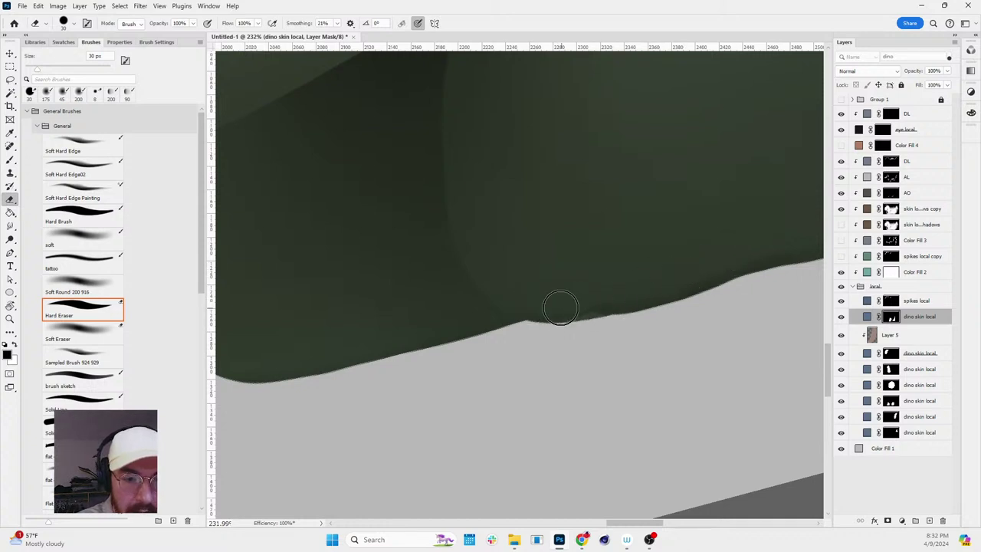
left_click_drag(705, 285, 649, 292)
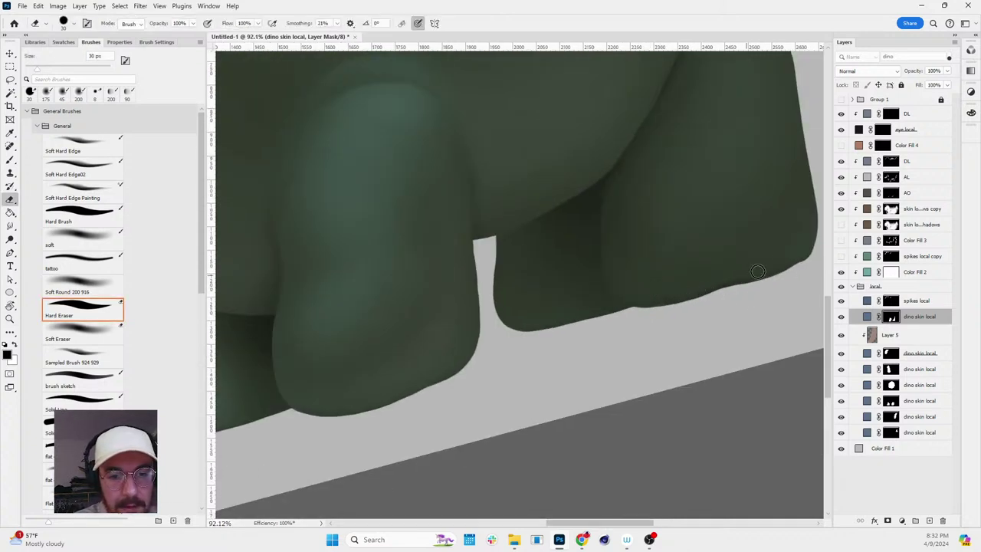
left_click_drag(787, 261, 663, 313)
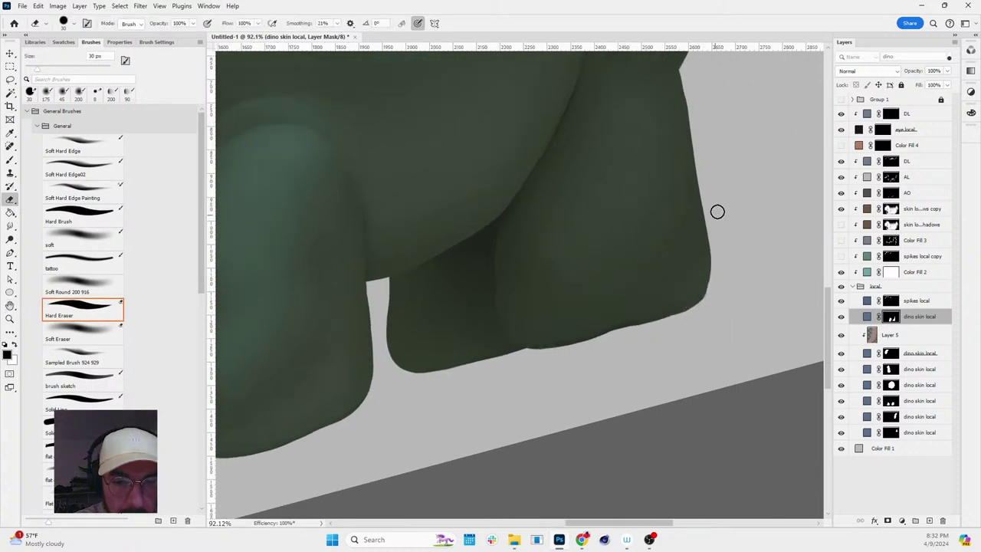
- On the AO mask, paint a soft 30 px stroke along the leg's lower edge, then exit mask view
left_click(891, 177, "alt")
left_click(891, 177, "alt")
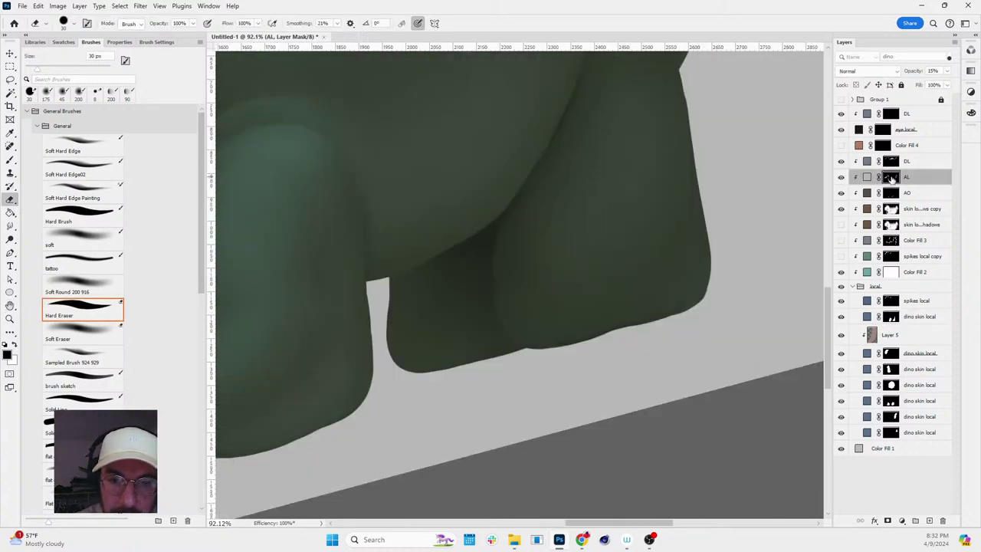
left_click(891, 193, "alt")
key("b")
mouse_move(587, 319)
left_mouse_down()
mouse_move(670, 320)
mouse_move(623, 335)
left_mouse_up()
scroll(624, 335, "up", 3)
key("bracketleft")
key("bracketleft")
key("bracketleft")
key("bracketleft")
key("bracketleft")
key("bracketleft")
key("bracketleft")
key("bracketleft")
key("bracketleft")
key("bracketleft")
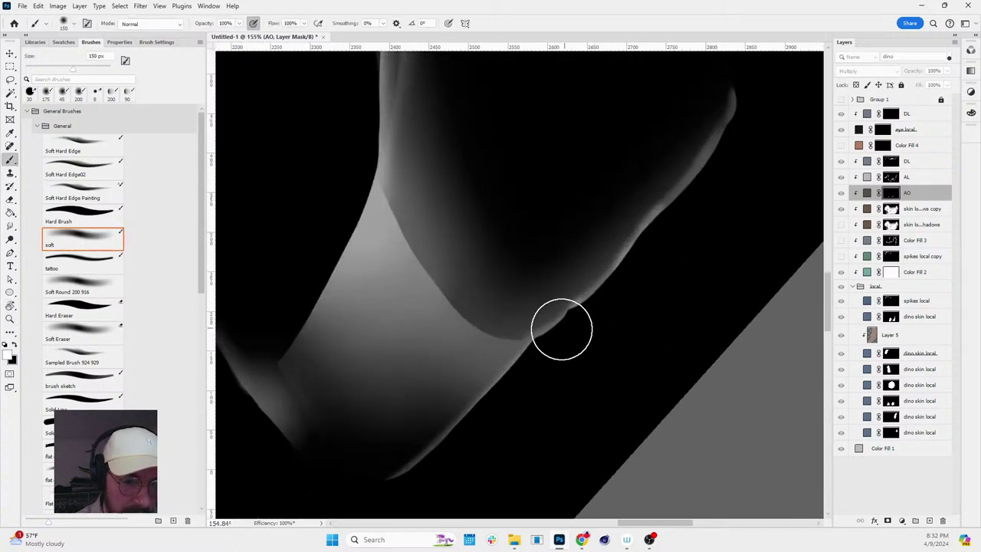
mouse_move(564, 321)
left_mouse_down()
mouse_move(613, 280)
mouse_move(561, 325)
mouse_move(600, 288)
mouse_move(558, 343)
mouse_move(548, 346)
mouse_move(617, 278)
mouse_move(553, 332)
mouse_move(630, 260)
mouse_move(546, 340)
mouse_move(567, 326)
left_mouse_up()
key("x")
left_click(889, 195, "alt")
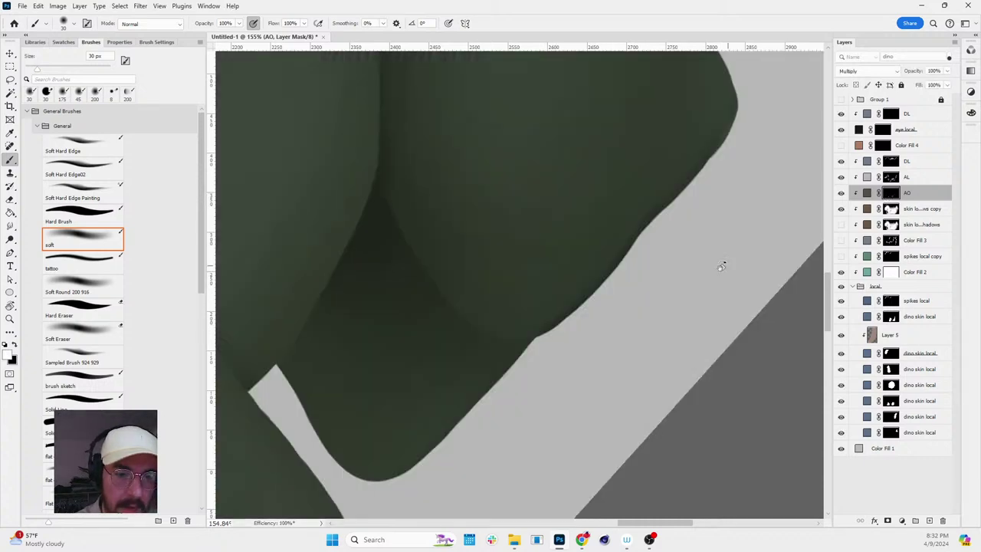
- Reset the rotation upright, zoom out and pan to the whole dino, and select the dino skin local layer
key("z")
left_click_drag(721, 266, 745, 329)
key("r")
scroll(723, 337, "down", 3)
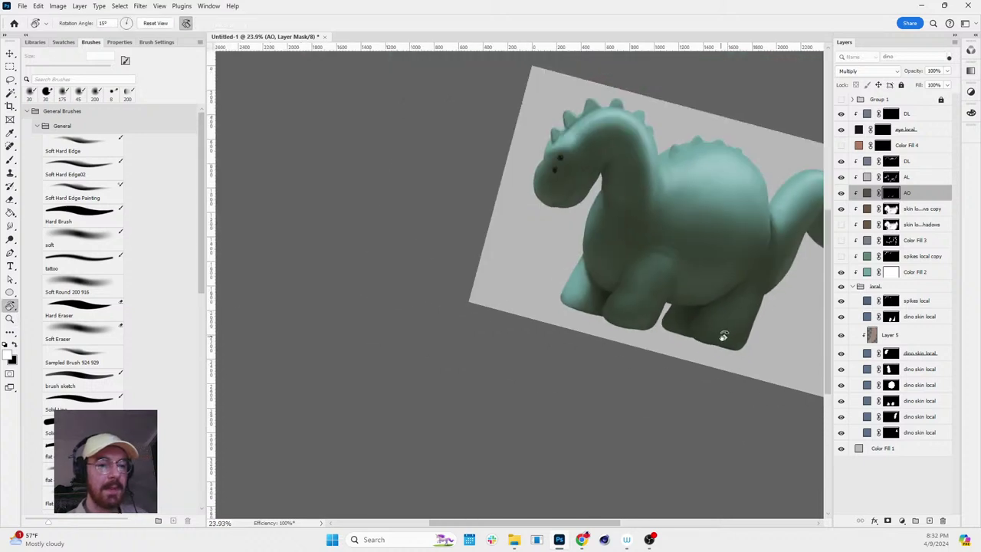
key("Escape")
scroll(718, 271, "down", 1)
scroll(767, 259, "up", 2)
scroll(758, 258, "down", 2)
key("h")
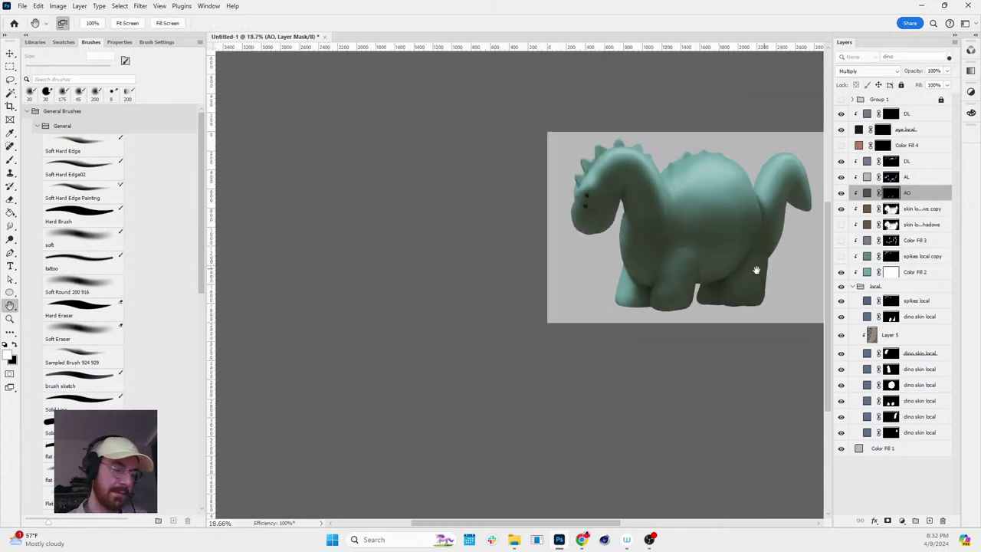
left_click_drag(756, 270, 656, 268)
scroll(604, 307, "up", 3)
key("v")
left_click(587, 303, "ctrl")
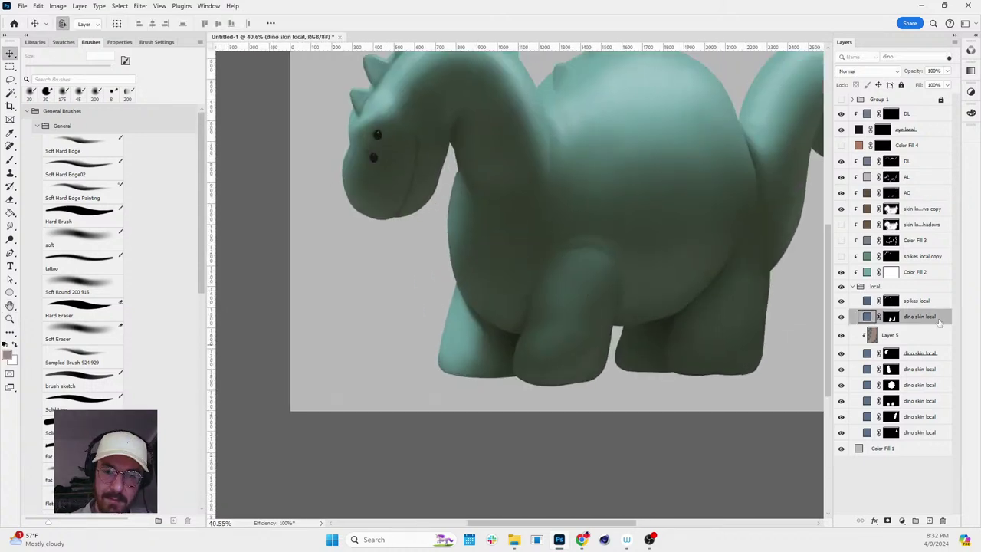
- Target the skin local shadows copy mask, try brush sizes 250, 150, 300 and 125 px, then pick Smudge
left_click(890, 209)
key("b")
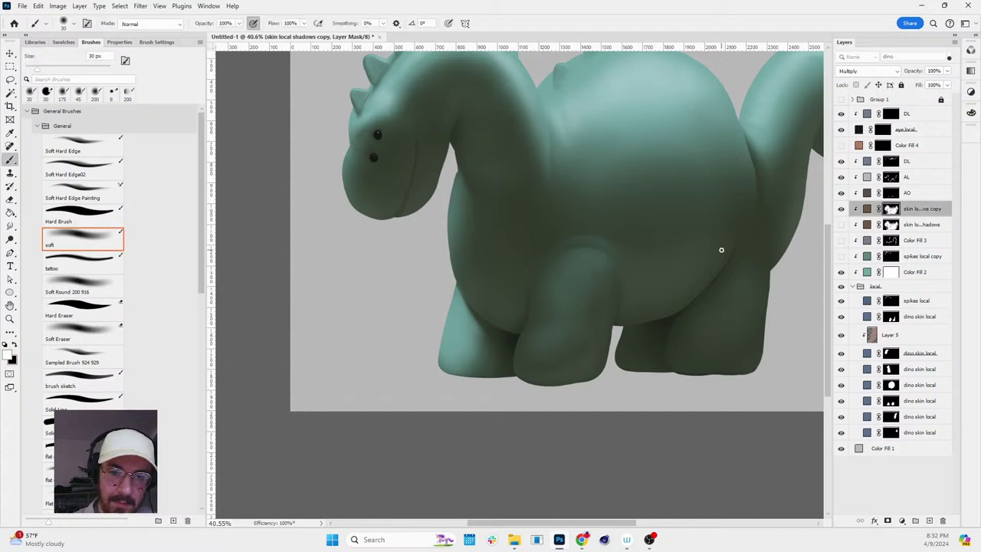
key("bracketright")
key("bracketright")
key("bracketright")
key("bracketright")
key("bracketright")
key("bracketright")
key("bracketright")
key("bracketright")
key("bracketright")
key("bracketright")
key("bracketright")
key("bracketright")
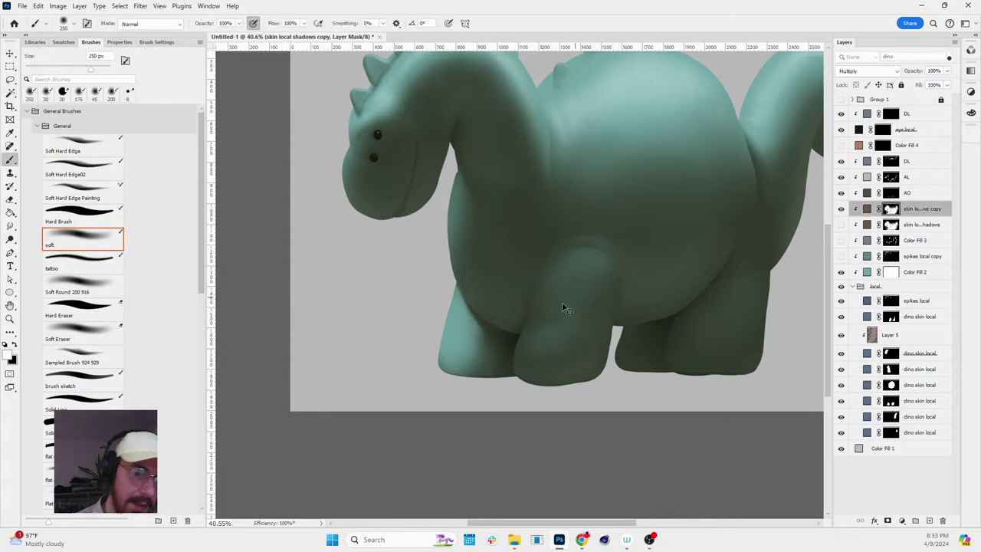
key("x")
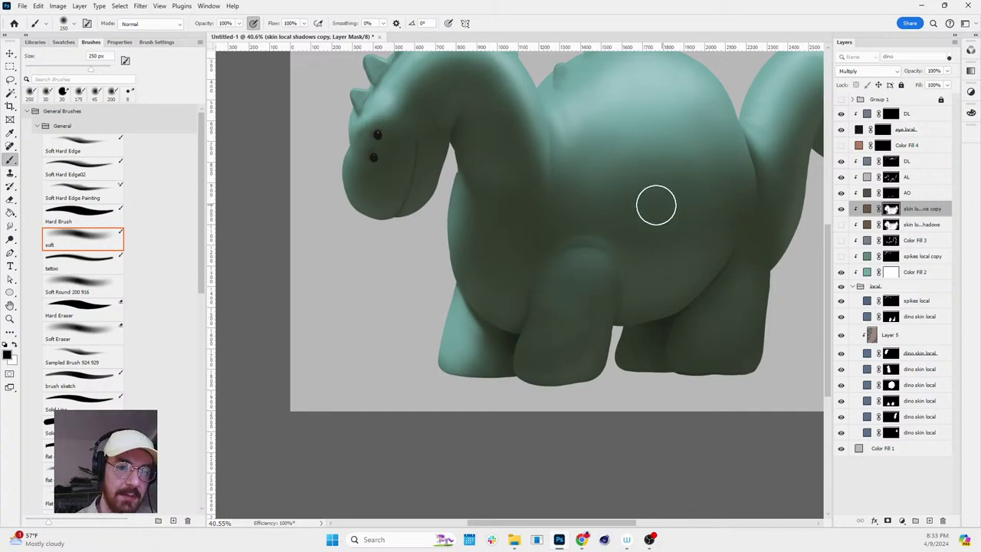
key("bracketleft")
key("bracketleft")
key("bracketleft")
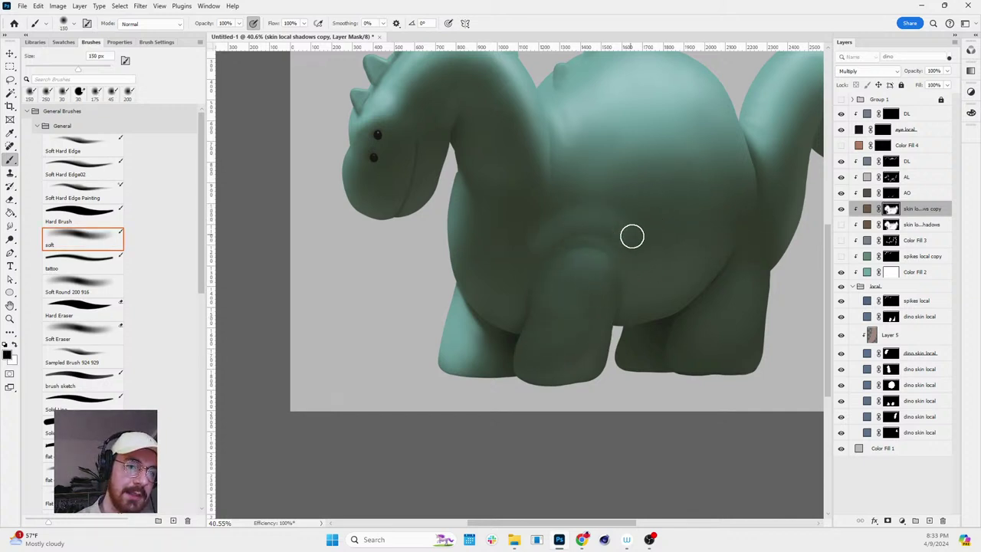
key("r")
mouse_move(702, 192)
left_mouse_down()
mouse_move(690, 397)
mouse_move(712, 212)
left_mouse_up()
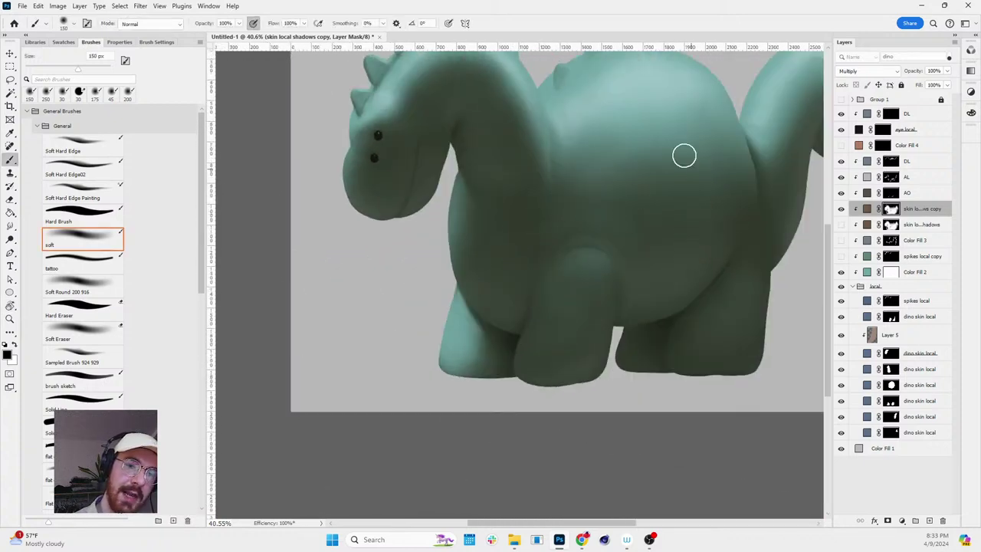
key("bracketright")
key("bracketright")
key("bracketright")
key("bracketright")
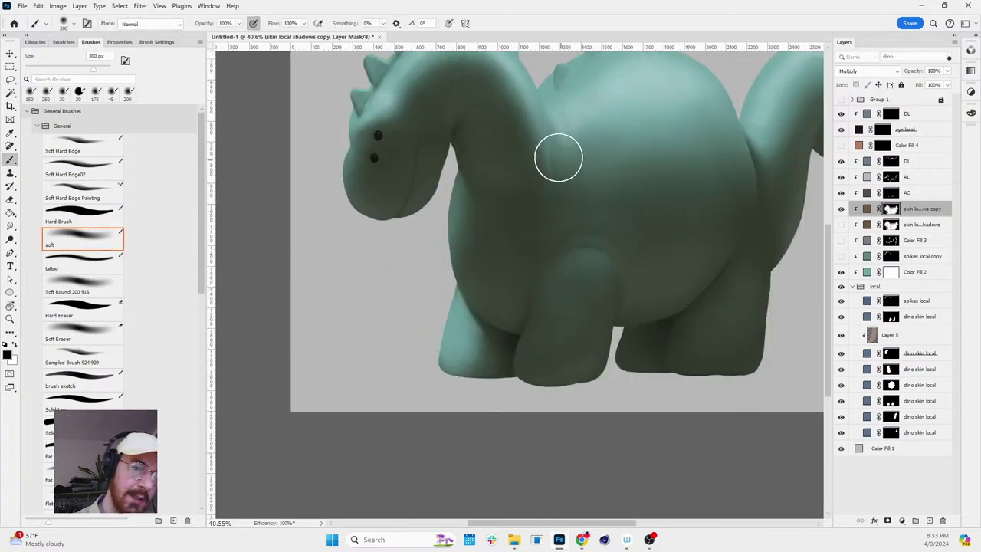
key("bracketleft")
key("bracketleft")
key("bracketleft")
key("bracketleft")
key("bracketleft")
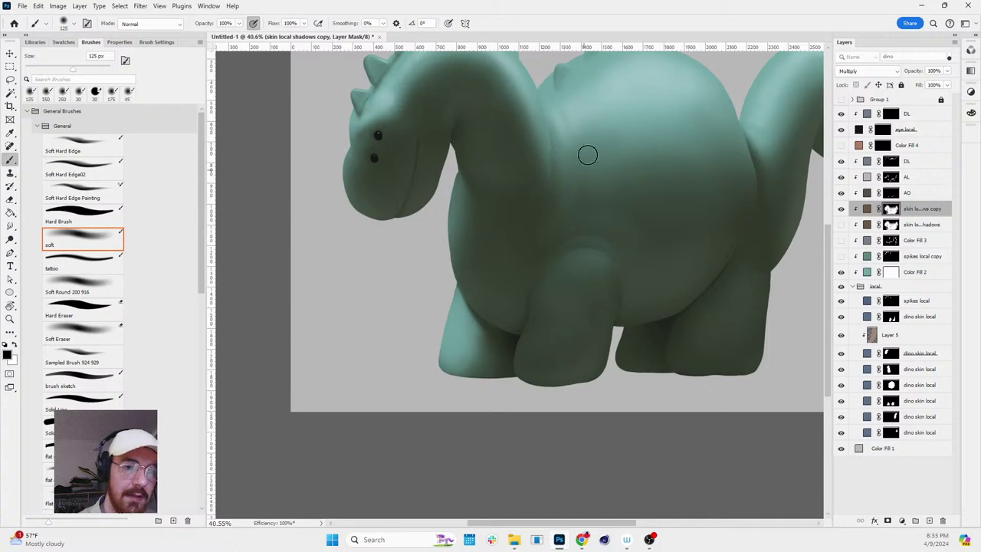
key("x")
key("shift+r")
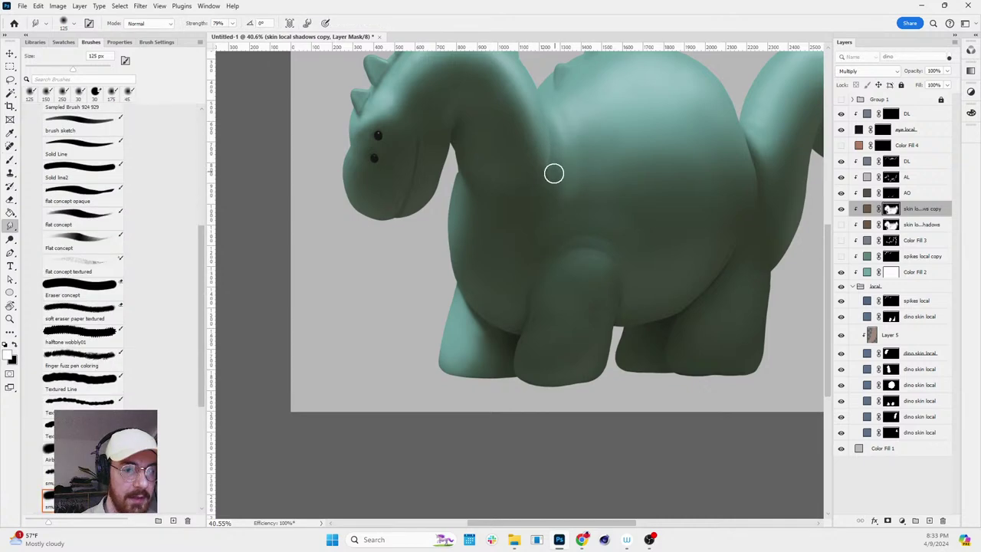
- Zoom in on the dino's body, tilt the view to 30° and back, then zoom out to compare
key("z")
mouse_move(551, 168)
left_mouse_down()
mouse_move(657, 110)
mouse_move(631, 252)
left_mouse_up()
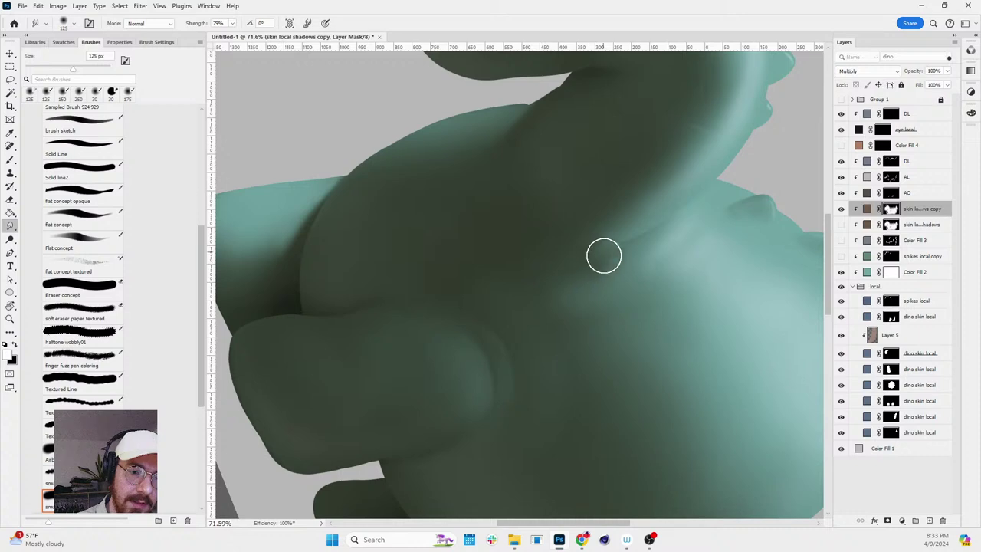
key("r")
mouse_move(662, 210)
left_mouse_down()
mouse_move(638, 346)
mouse_move(684, 332)
left_mouse_up()
left_click_drag(666, 383, 655, 184)
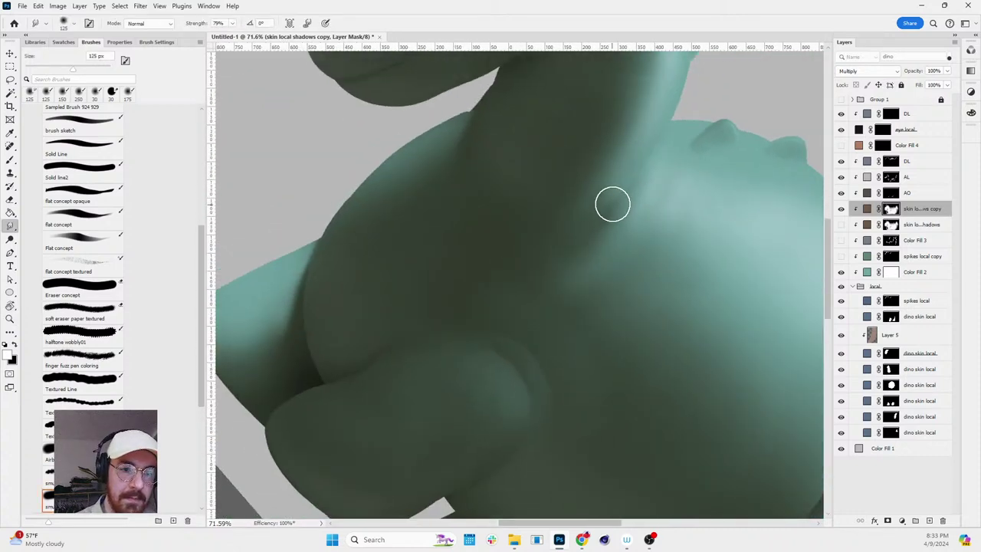
key("r")
mouse_move(670, 219)
left_mouse_down()
mouse_move(696, 225)
mouse_move(671, 124)
left_mouse_up()
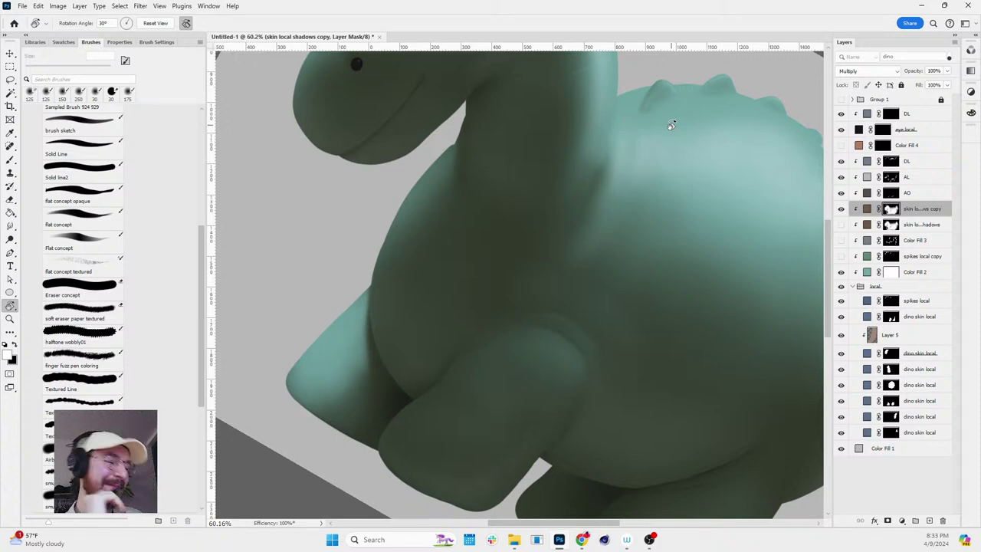
left_click_drag(670, 125, 670, 288)
key("z")
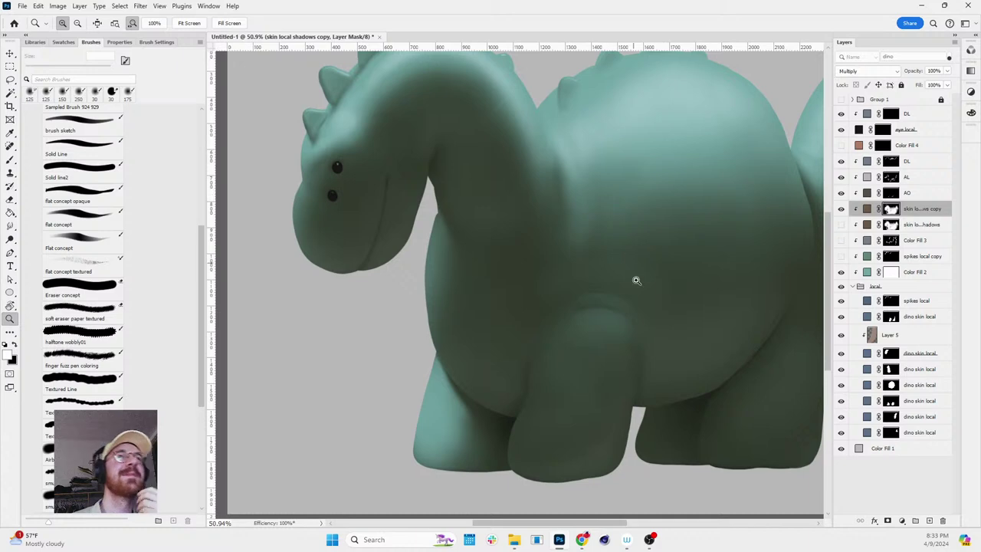
left_click_drag(609, 284, 669, 252)
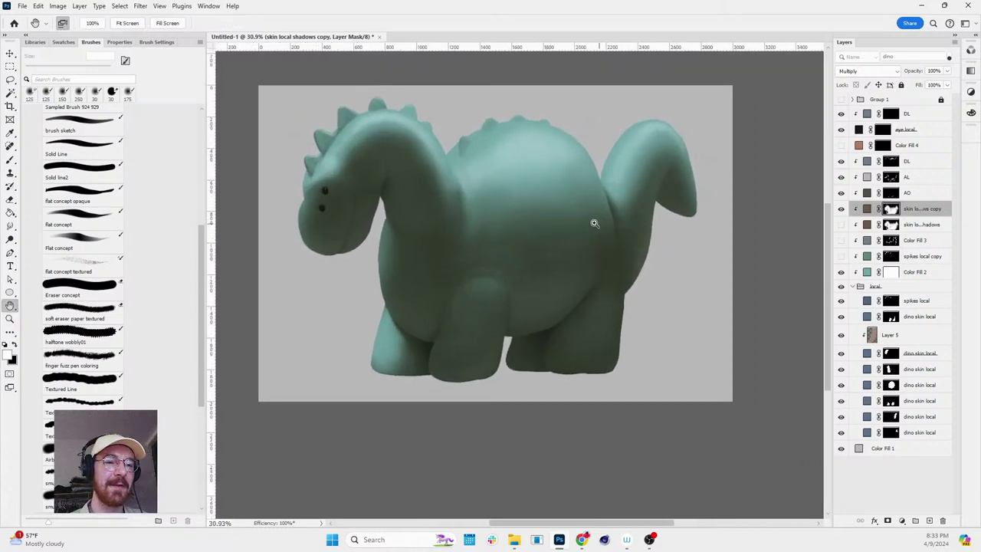
left_click_drag(577, 220, 427, 253)
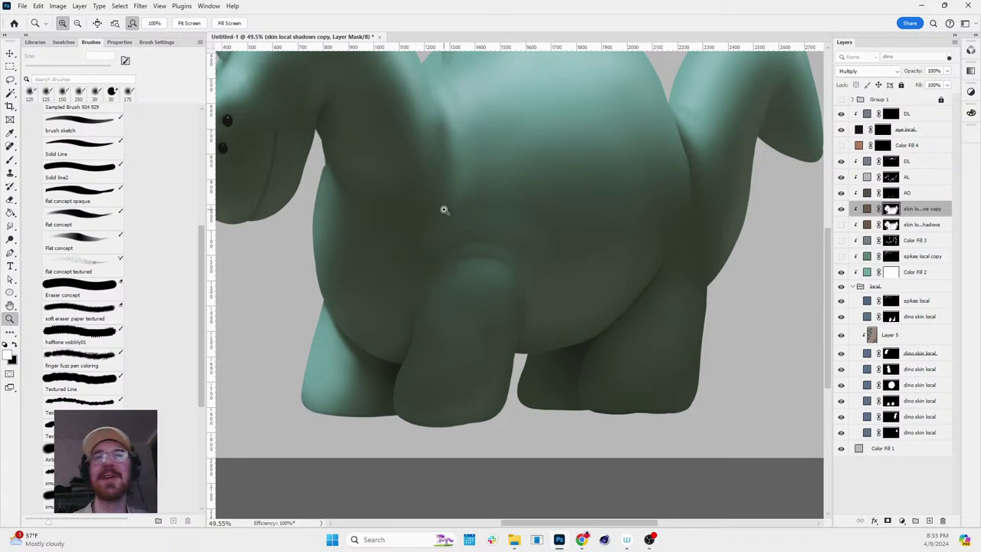
left_click_drag(449, 219, 486, 155)
- Return to the soft brush and show the shadow mask on its own, toggling it off and on
key("v")
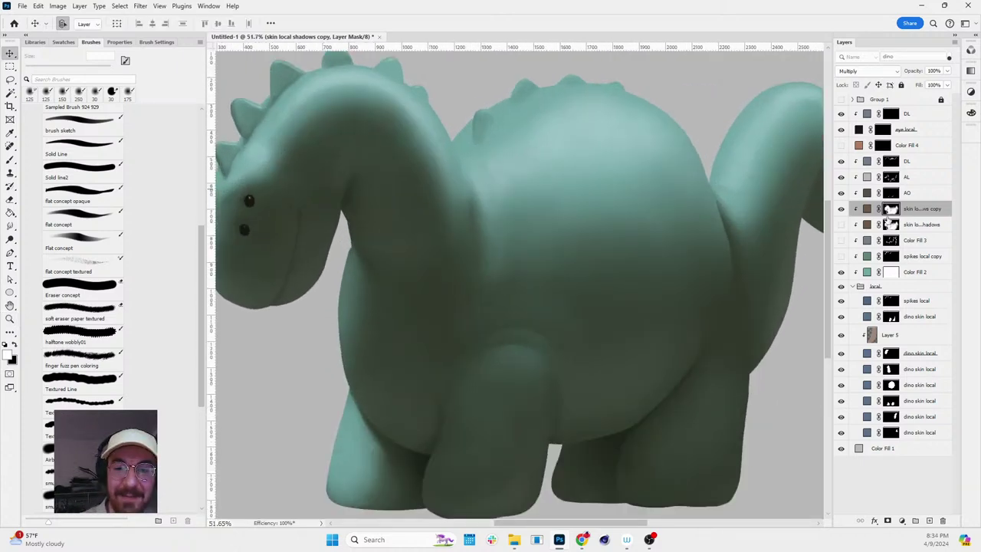
key("b")
key("x")
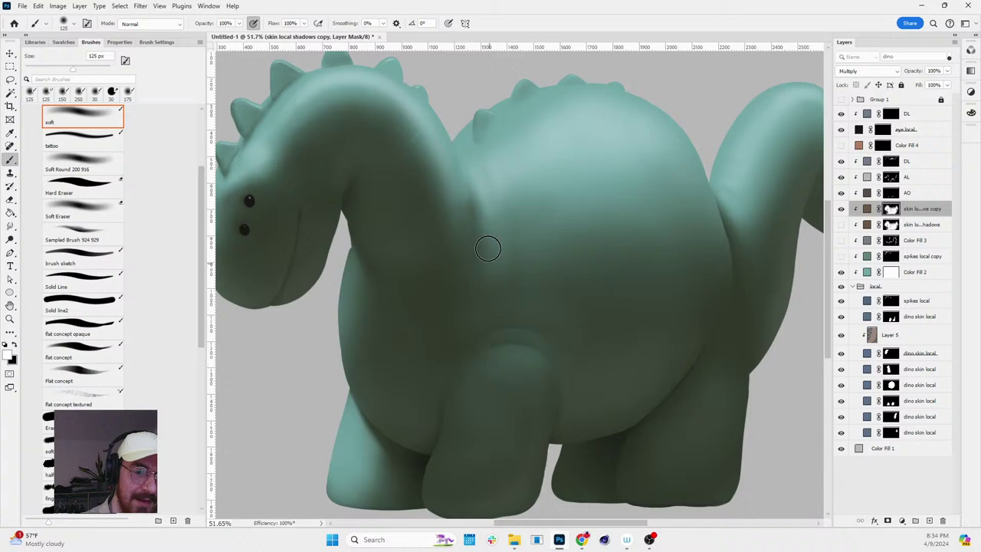
scroll(663, 198, "down", 3)
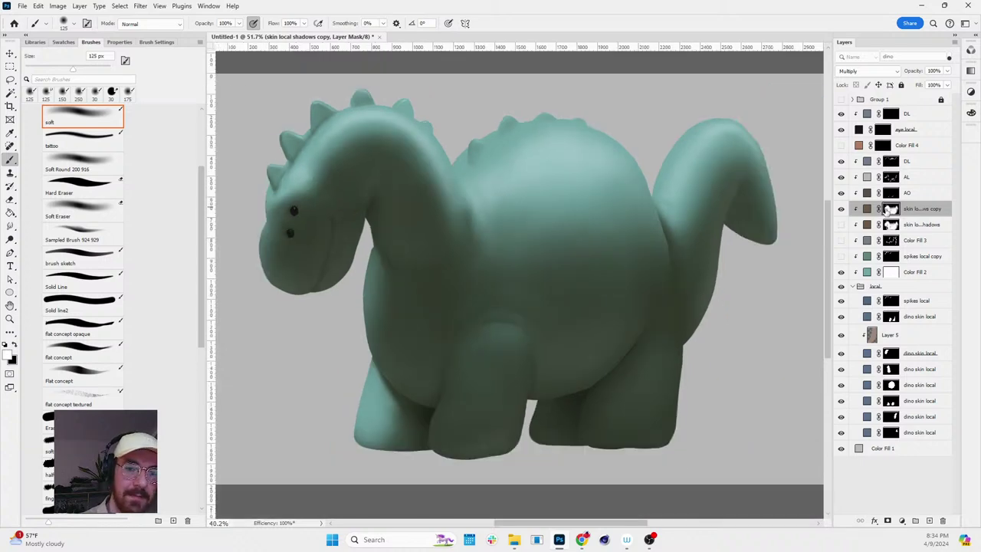
left_click(890, 209, "alt")
left_click(891, 208, "alt")
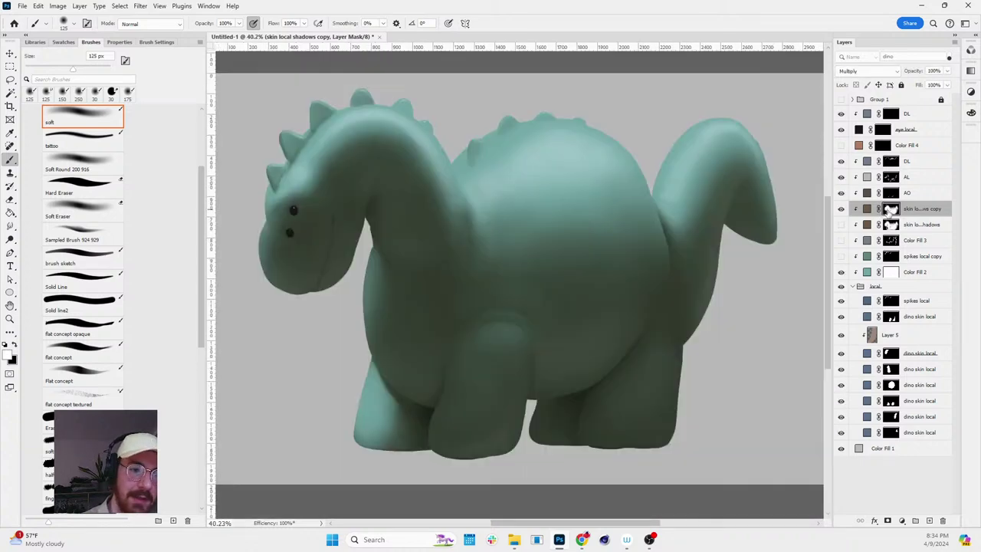
left_click(891, 208, "alt")
scroll(491, 268, "up", 5)
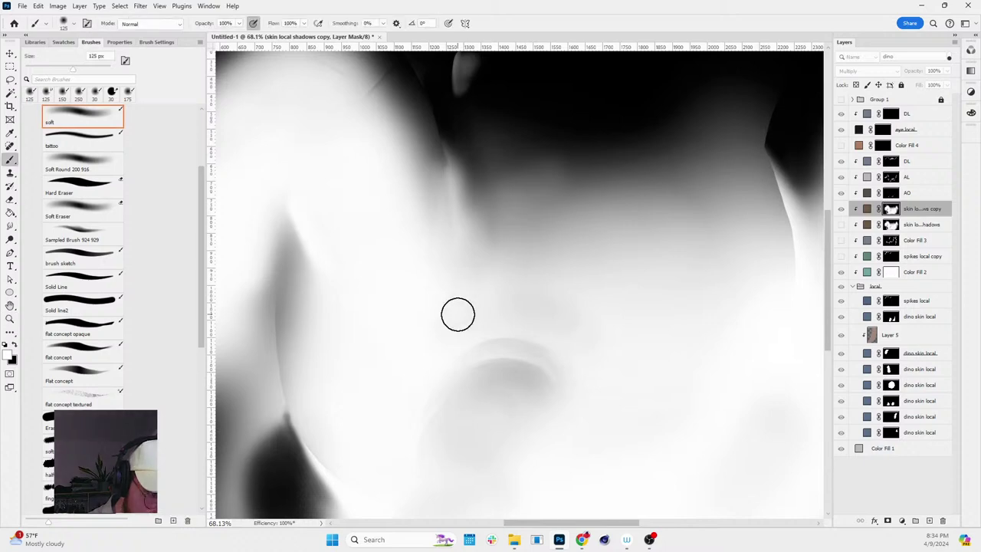
left_click(891, 208, "alt")
key("z")
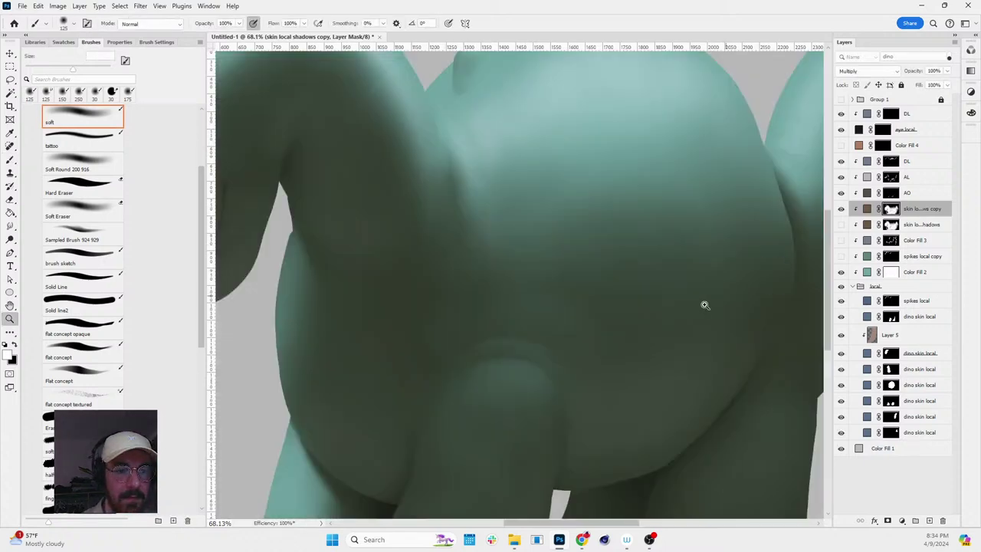
scroll(675, 314, "down", 6)
scroll(675, 317, "up", 6)
key("b")
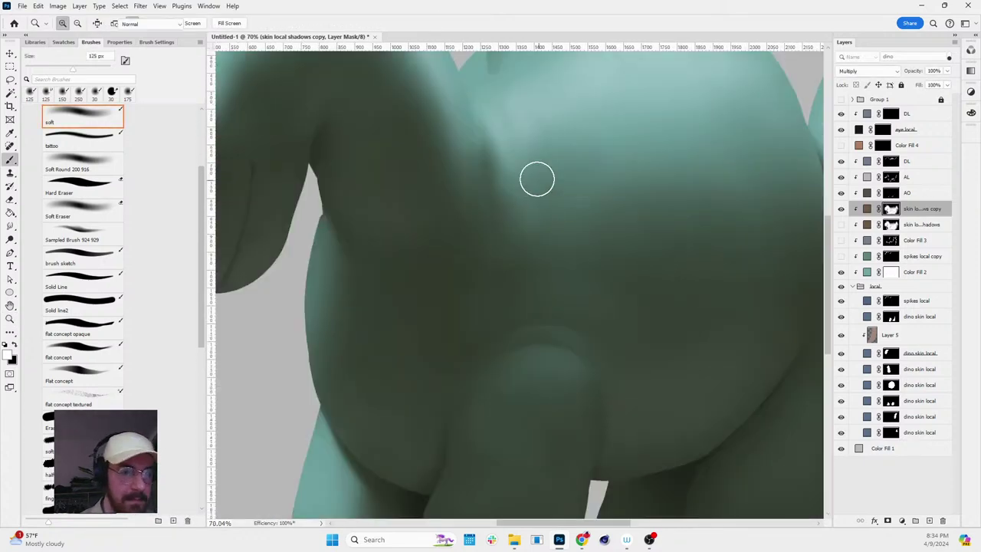
left_click(892, 211, "alt")
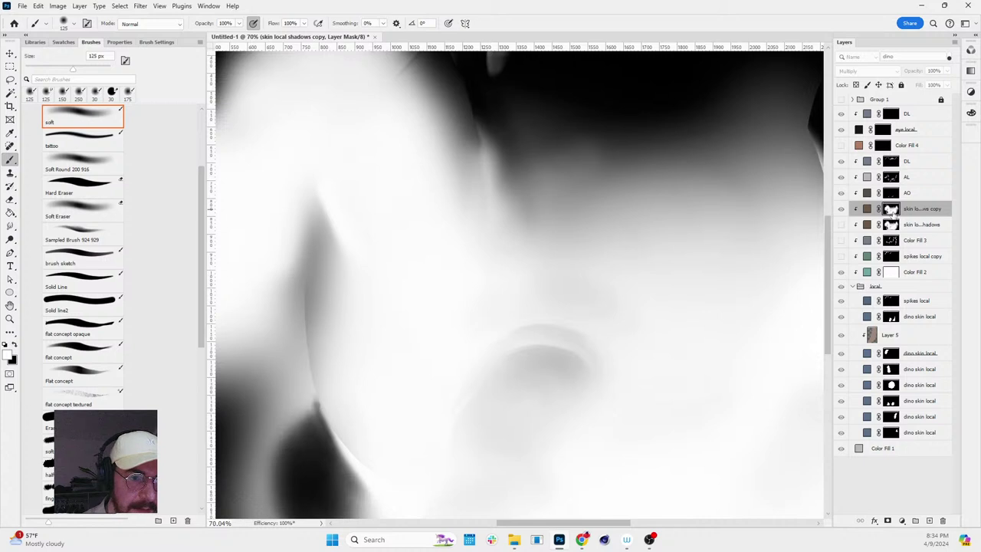
left_click(892, 212, "alt")
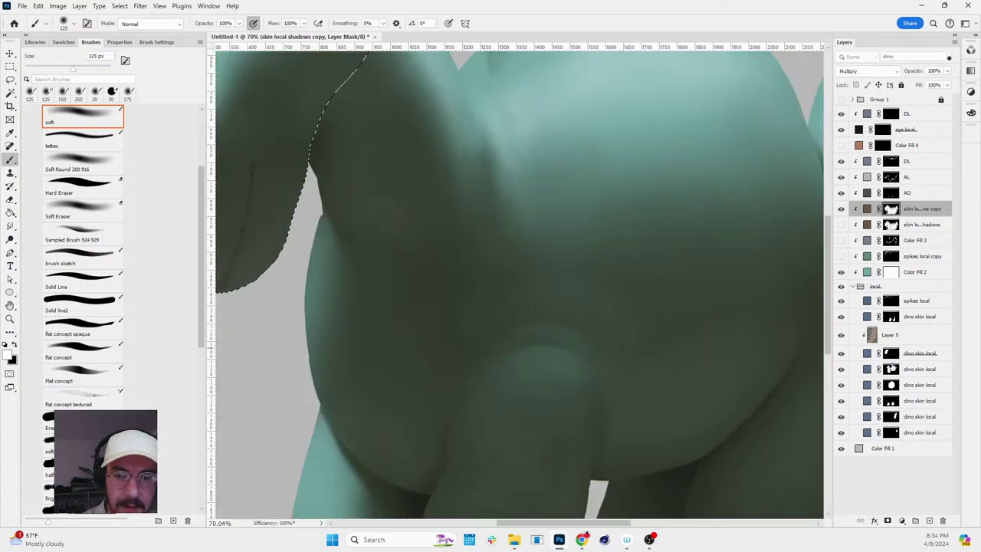
left_click(890, 353, "ctrl")
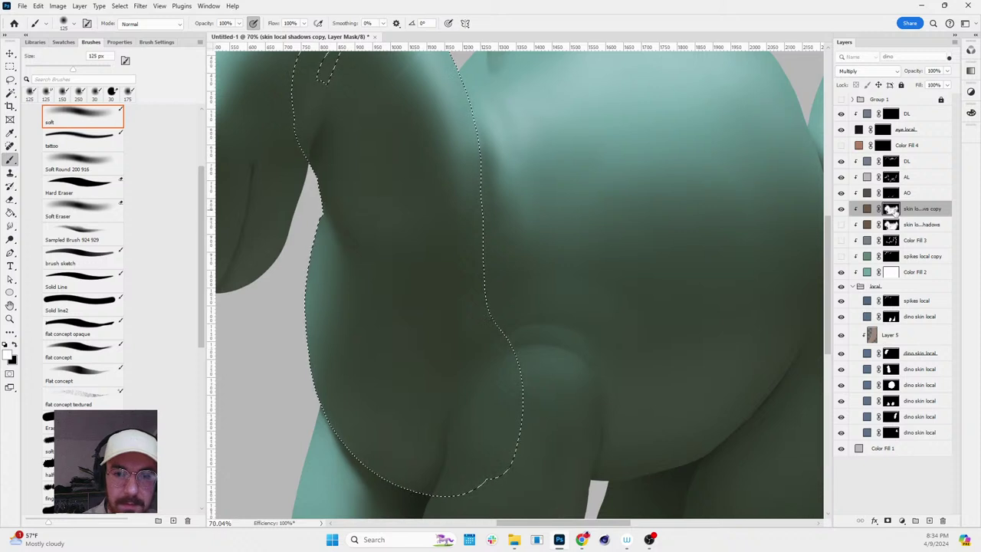
key("x")
key("p")
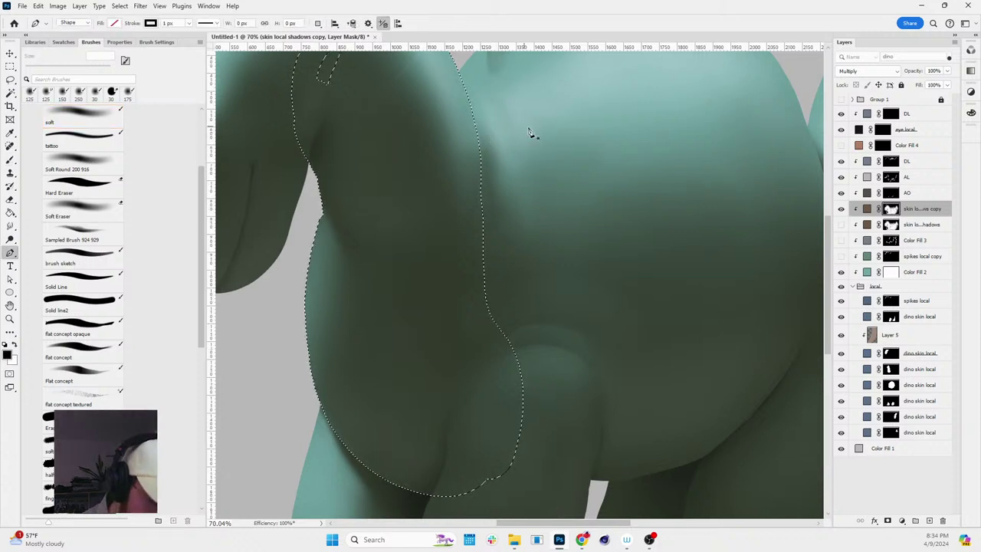
key("b")
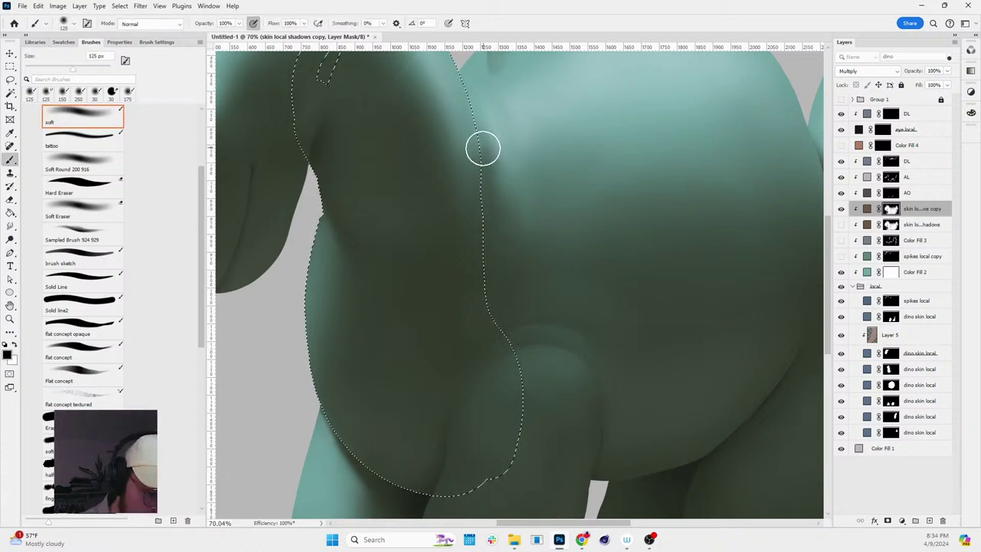
key("bracketleft")
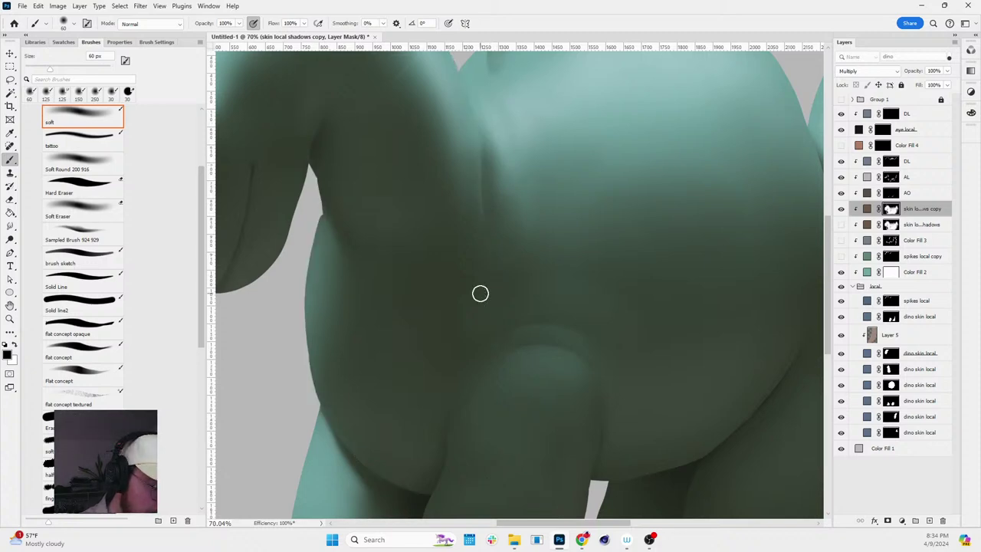
key("q")
key("q")
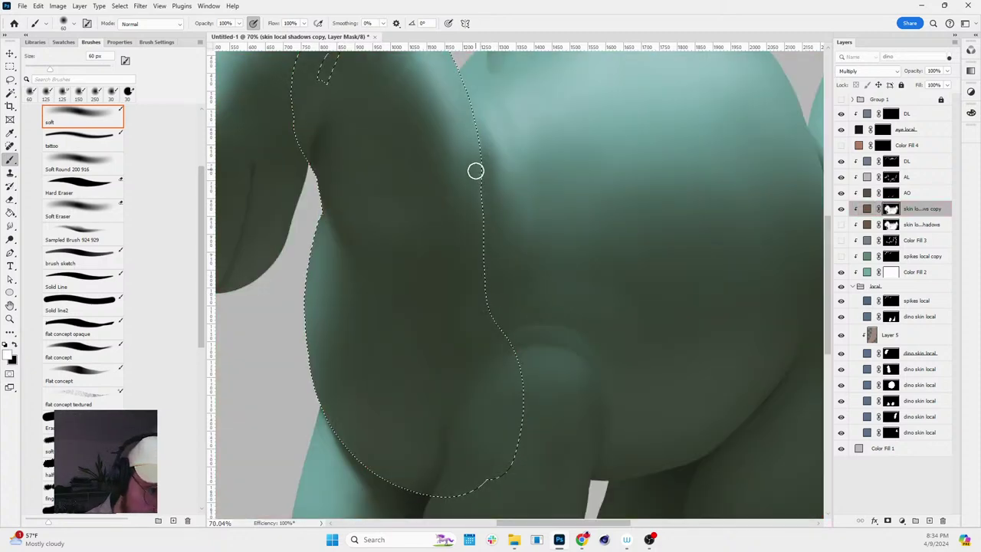
scroll(478, 172, "down", 3)
key("r")
left_click_drag(574, 190, 684, 178)
key("Escape")
scroll(567, 191, "up", 5)
key("b")
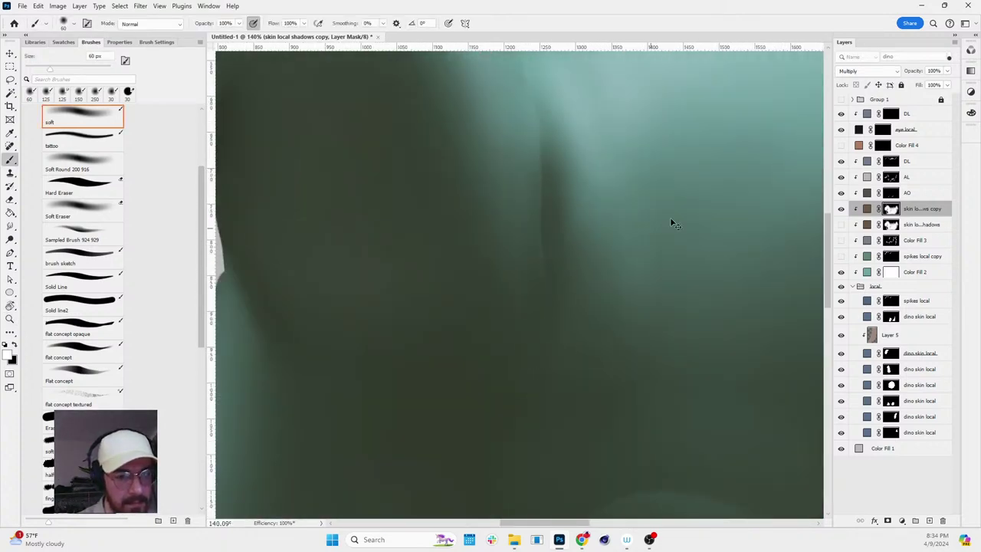
- Load the shadow mask as a selection, preview it in Quick Mask, and create Layer 6 from it
left_click(881, 222, "ctrl")
key("q")
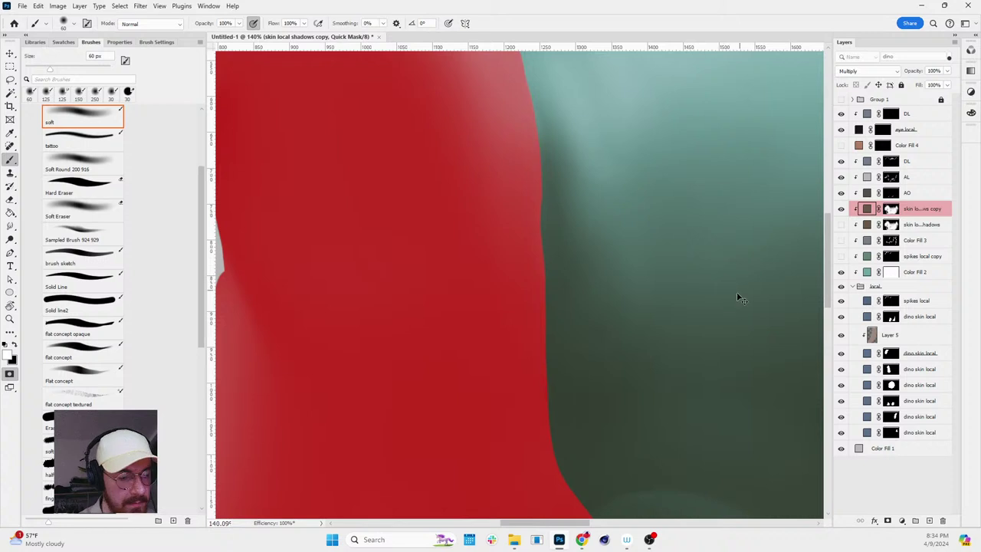
key("q")
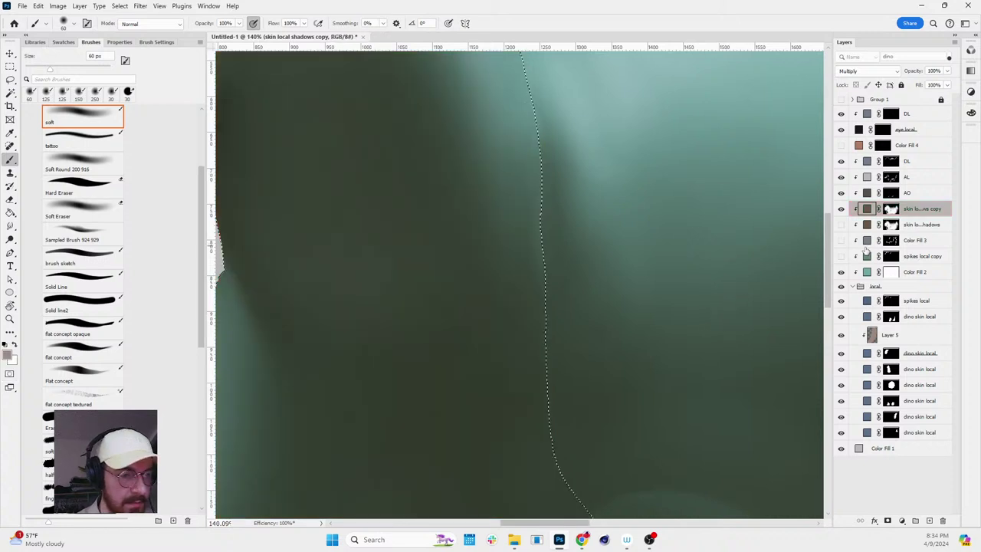
key("ctrl+d")
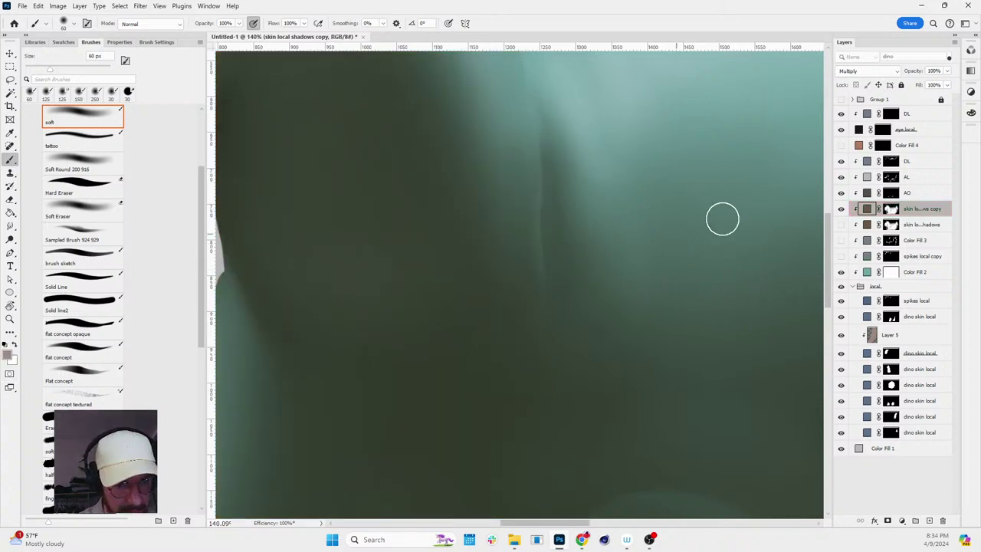
key("ctrl+shift+d")
key("ctrl+shift+alt+n")
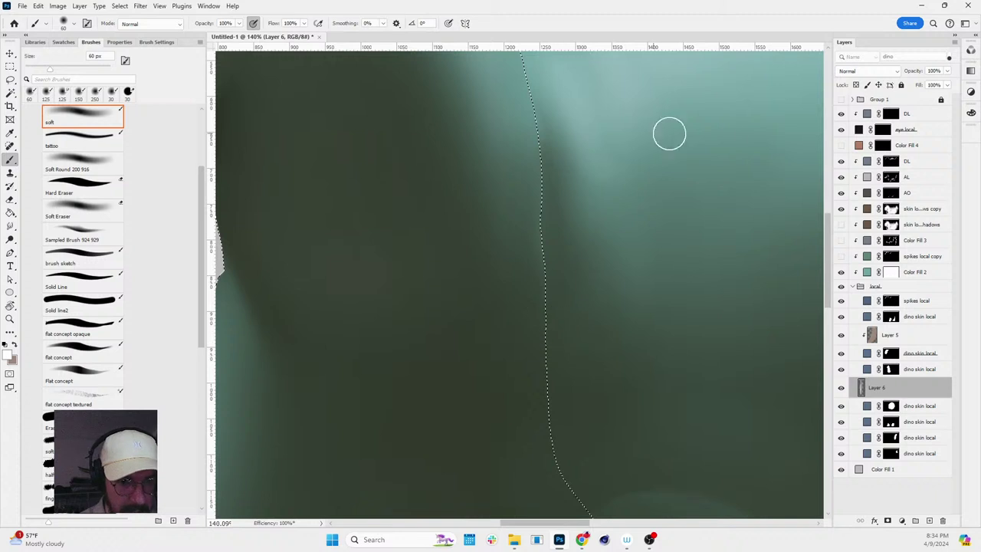
key("q")
key("q")
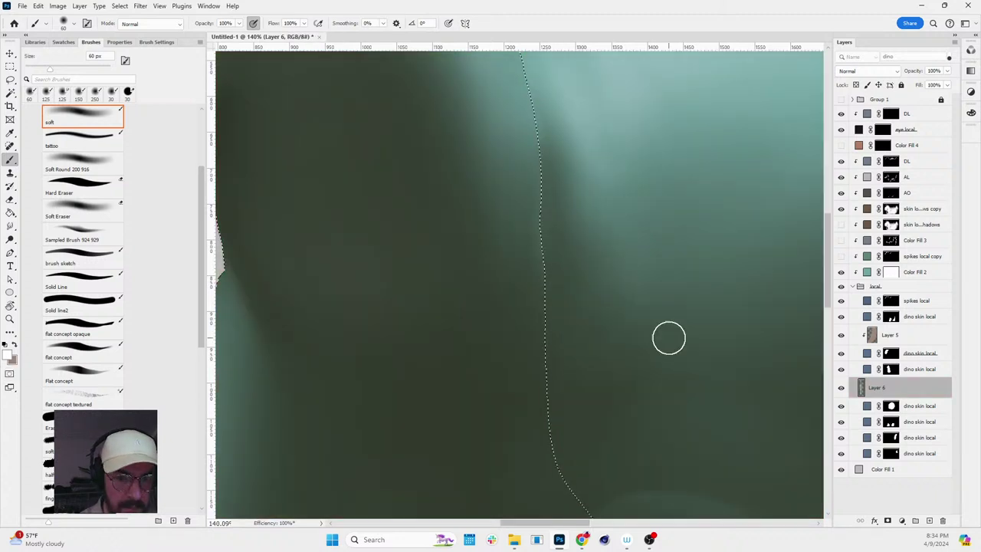
left_click(890, 192)
left_click(889, 209)
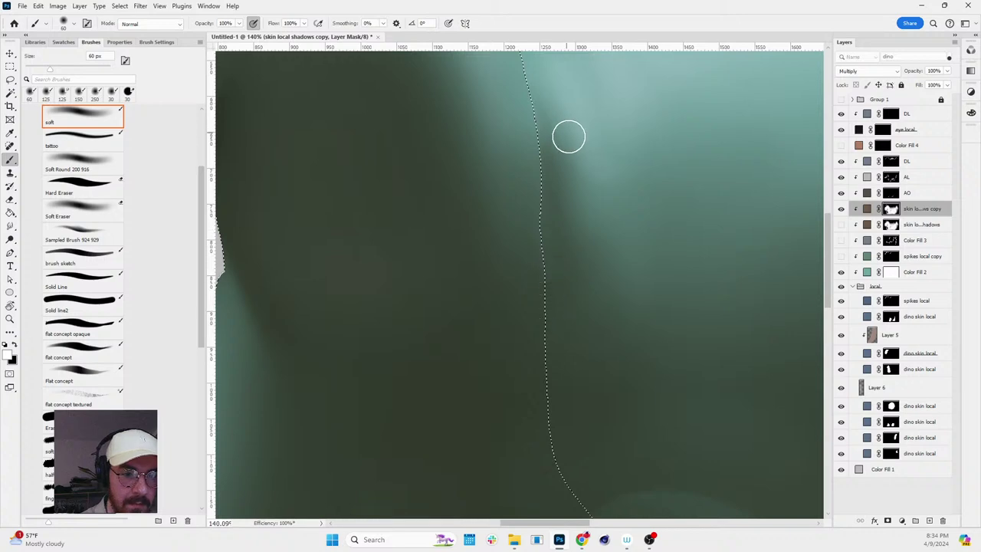
key("ctrl+d")
- Reposition and rotate the view of the dino, briefly restoring and clearing the selection
key("z")
mouse_move(657, 273)
left_mouse_down()
mouse_move(631, 182)
mouse_move(625, 220)
left_mouse_up()
scroll(627, 221, "down", 5)
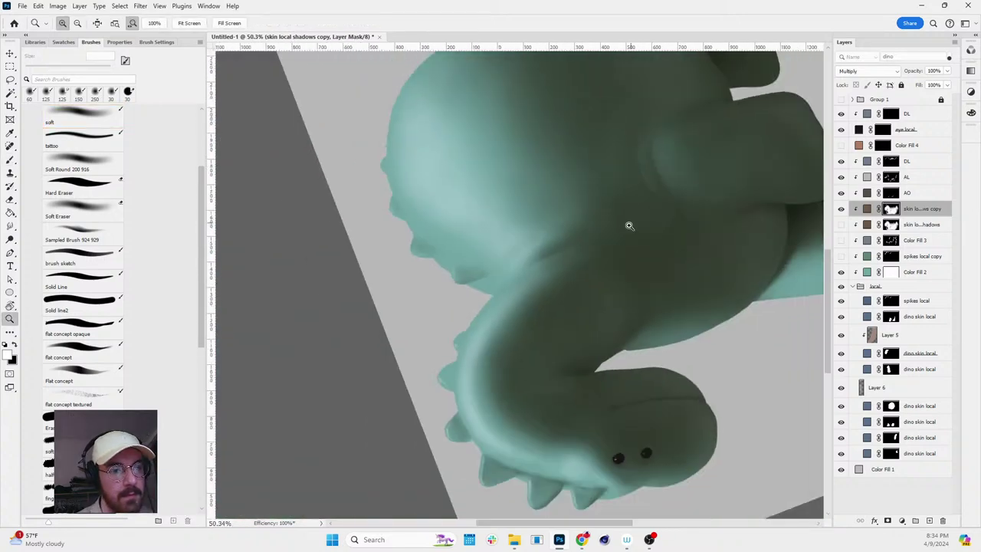
scroll(529, 258, "up", 4)
key("ctrl+shift+d")
key("b")
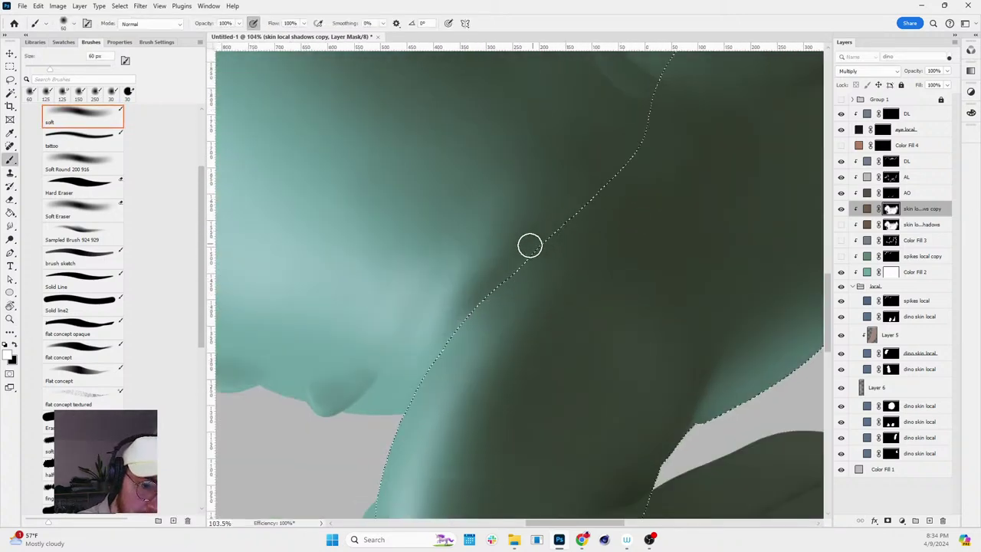
key("ctrl+d")
key("r")
left_click_drag(513, 282, 550, 399)
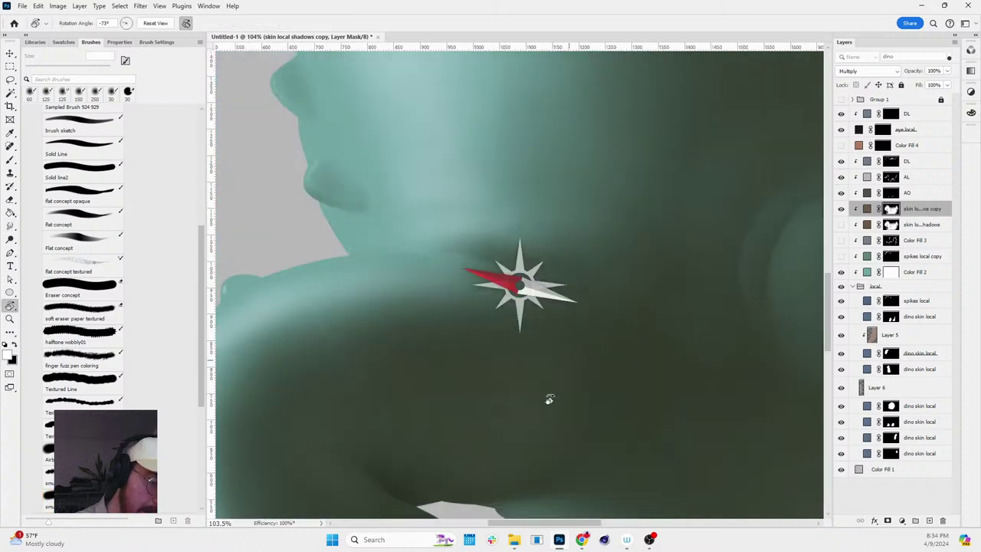
scroll(694, 276, "down", 4)
scroll(657, 333, "up", 4)
- Turn the canvas to a comfortable angle and sample skin colours from the neck shading
key("b")
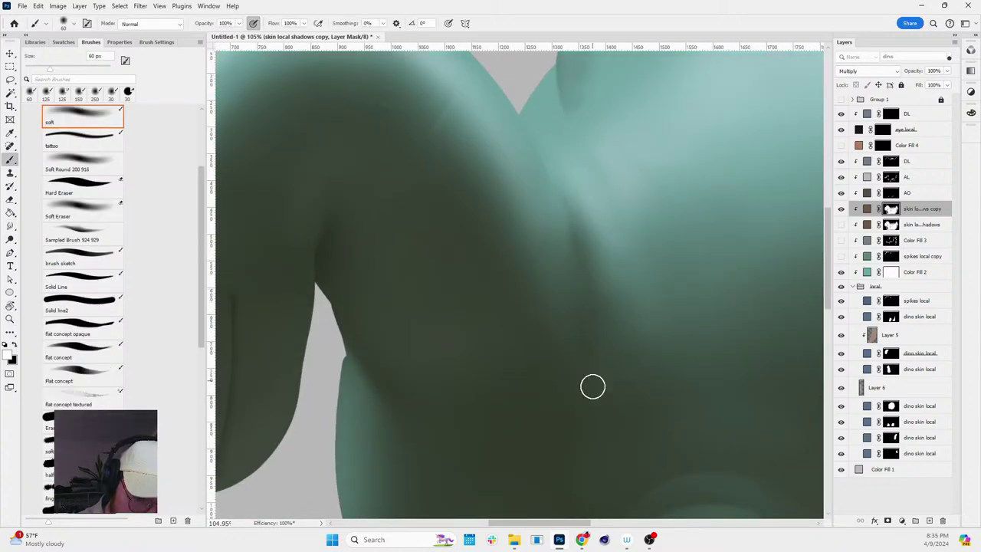
key("r")
left_click_drag(679, 227, 587, 324)
left_click_drag(600, 370, 578, 315)
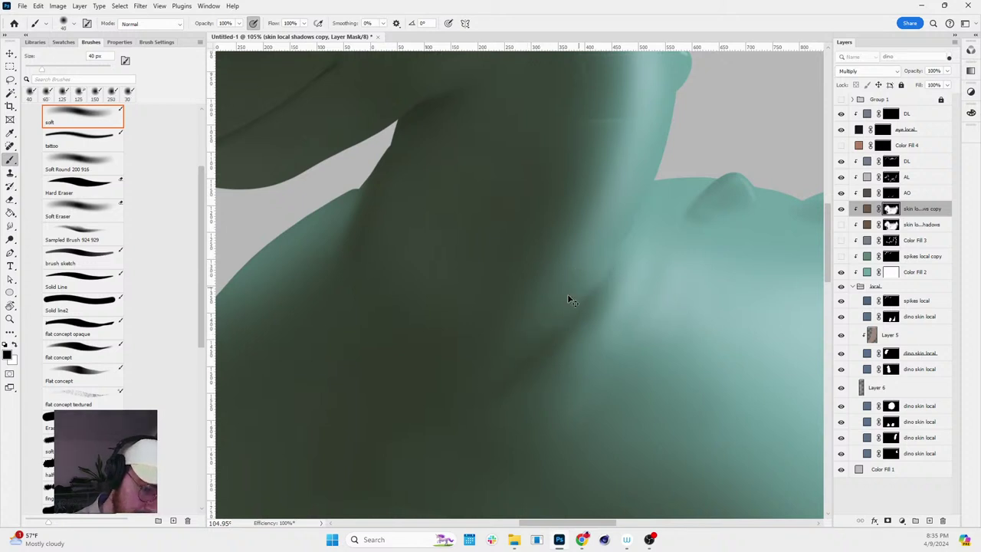
left_click(504, 354, "alt")
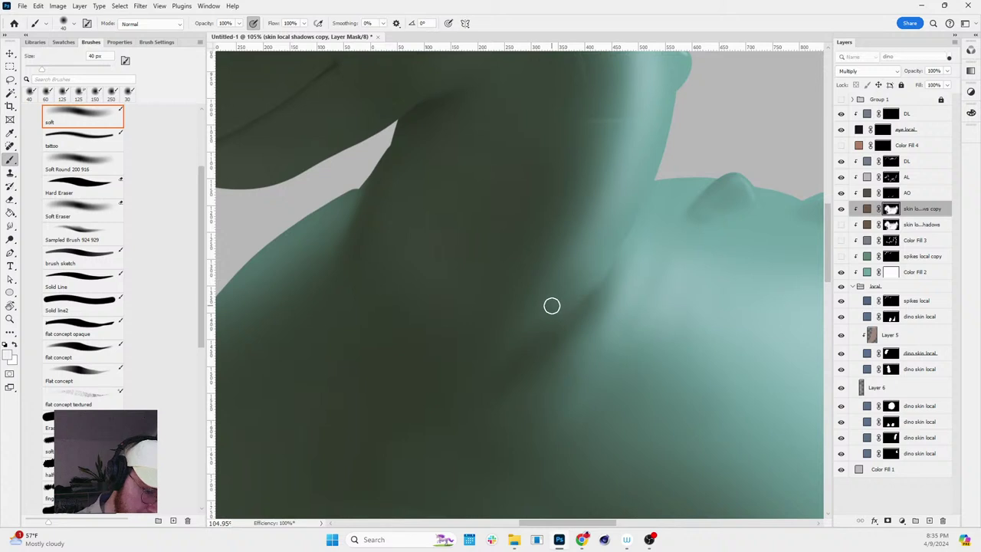
left_click(541, 312, "alt")
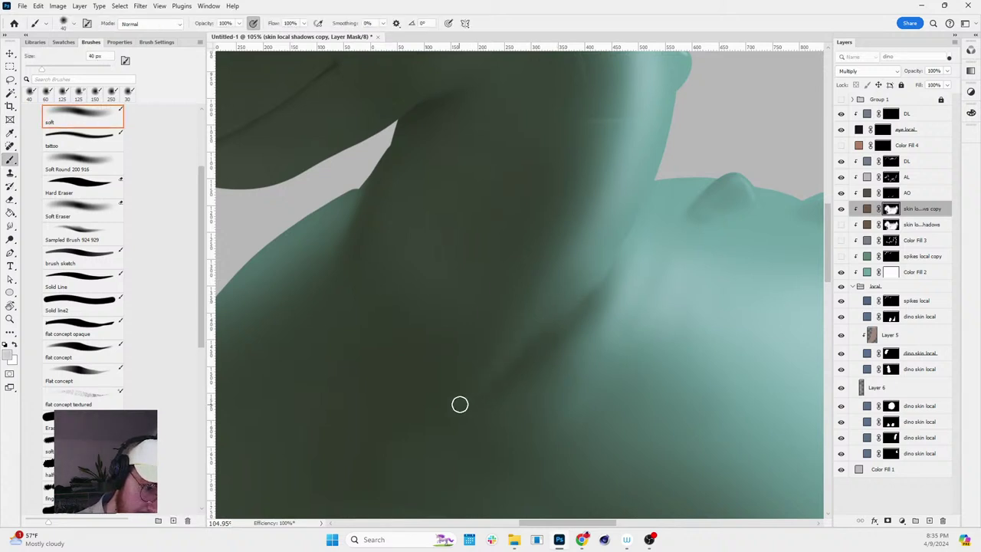
- Sample a skin colour and turn the canvas to about -140°
key("r")
mouse_move(575, 357)
left_mouse_down()
mouse_move(609, 332)
mouse_move(575, 266)
mouse_move(590, 329)
left_mouse_up()
key("r")
left_click(581, 331, "alt")
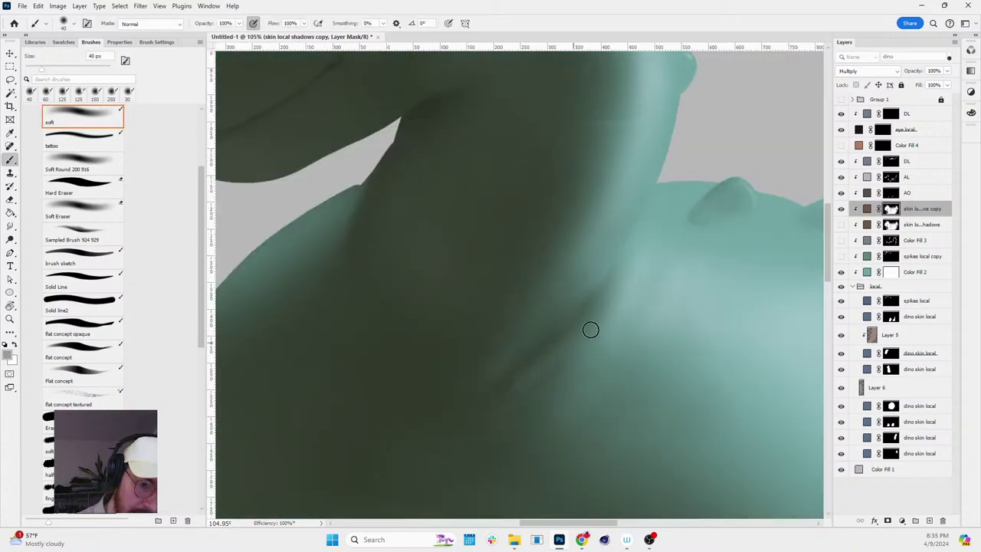
key("r")
mouse_move(574, 368)
left_mouse_down()
mouse_move(685, 236)
mouse_move(596, 307)
left_mouse_up()
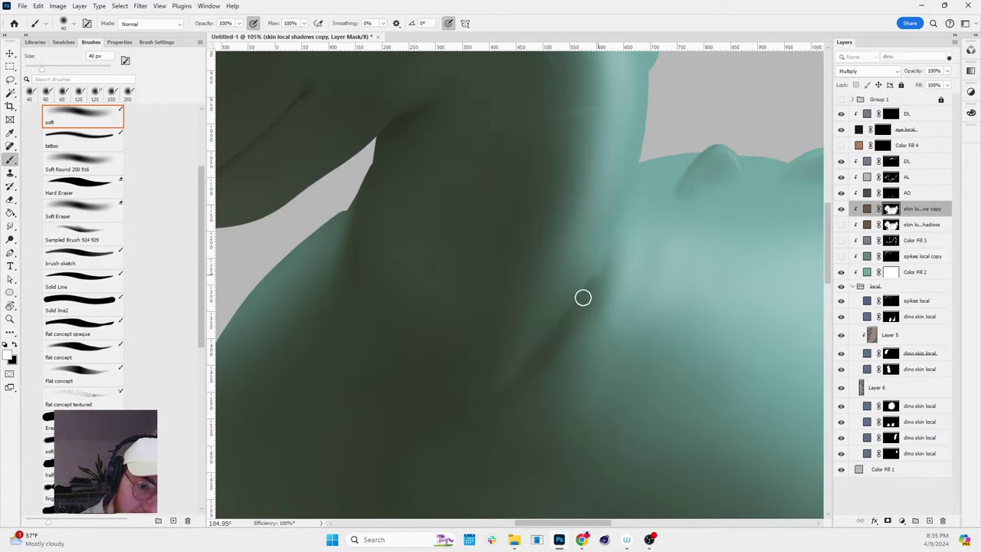
key("r")
left_click_drag(690, 212, 502, 320)
scroll(467, 345, "up", 3)
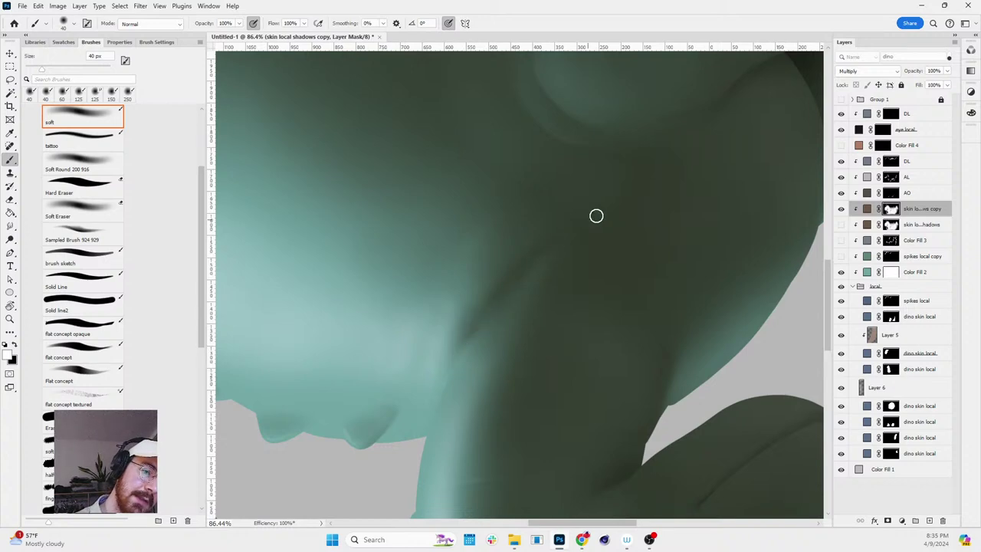
- With a 125 px black soft brush, mask away shadow along the neck crease
key("z")
scroll(598, 311, "down", 5)
scroll(639, 276, "up", 6)
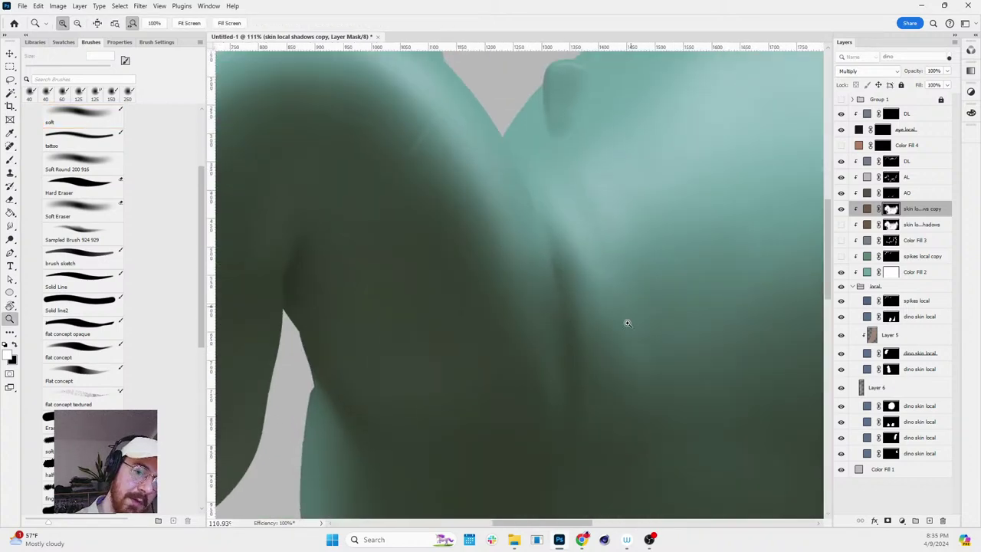
key("b")
key("r")
left_click_drag(627, 323, 657, 138)
left_click_drag(683, 237, 502, 54)
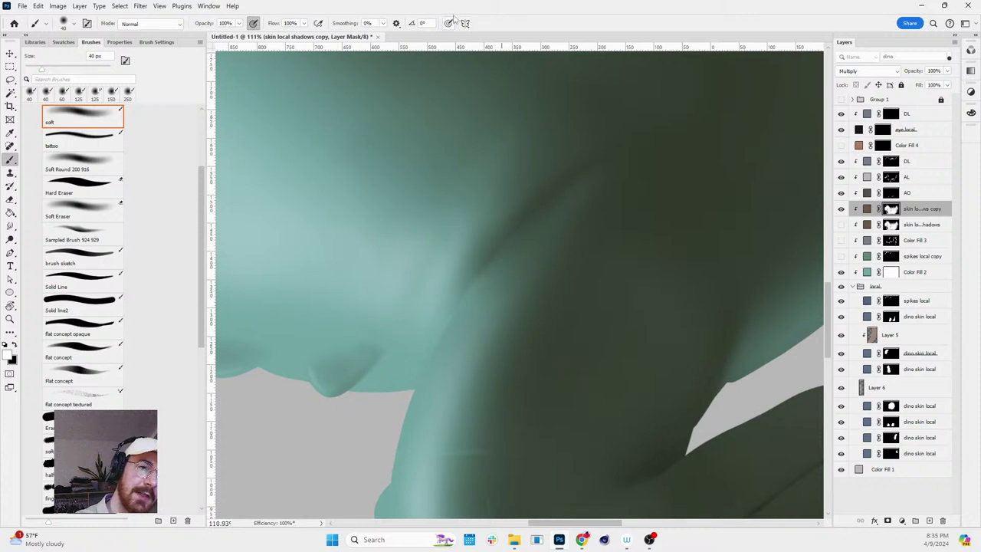
key("bracketright")
key("bracketright")
key("bracketright")
key("bracketright")
key("bracketright")
key("bracketright")
key("bracketright")
key("x")
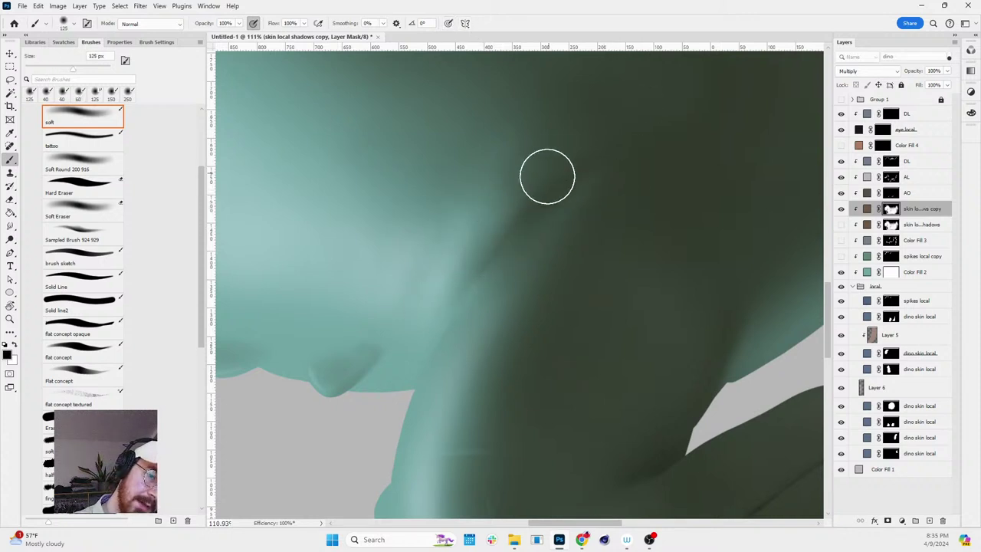
mouse_move(621, 177)
left_mouse_down()
mouse_move(513, 329)
mouse_move(540, 268)
left_mouse_up()
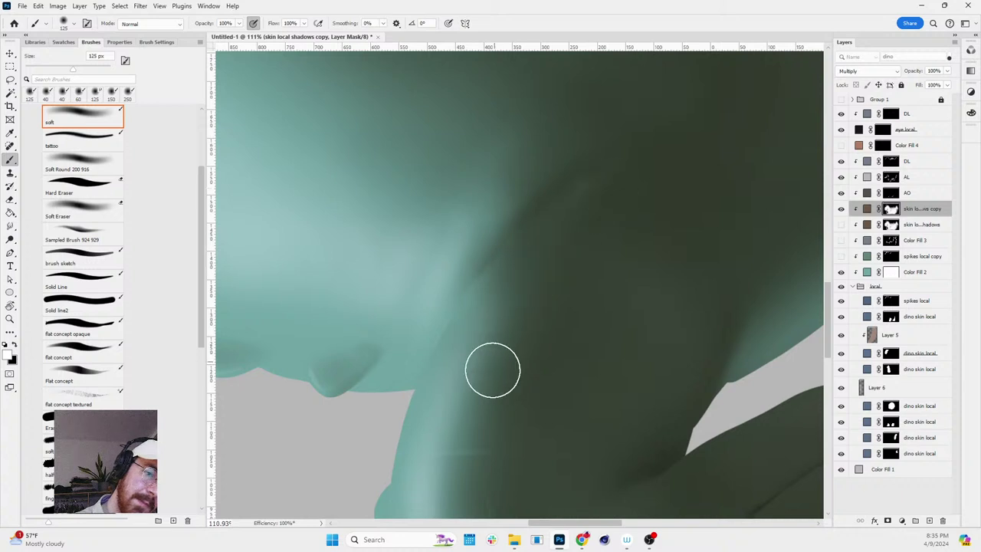
key("r")
left_click(895, 163)
key("b")
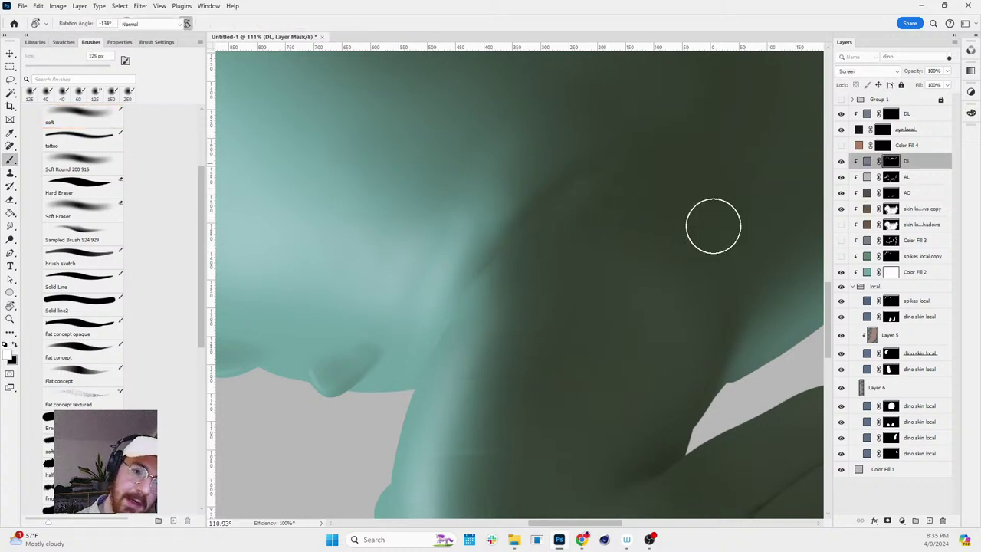
left_click(889, 164, "alt")
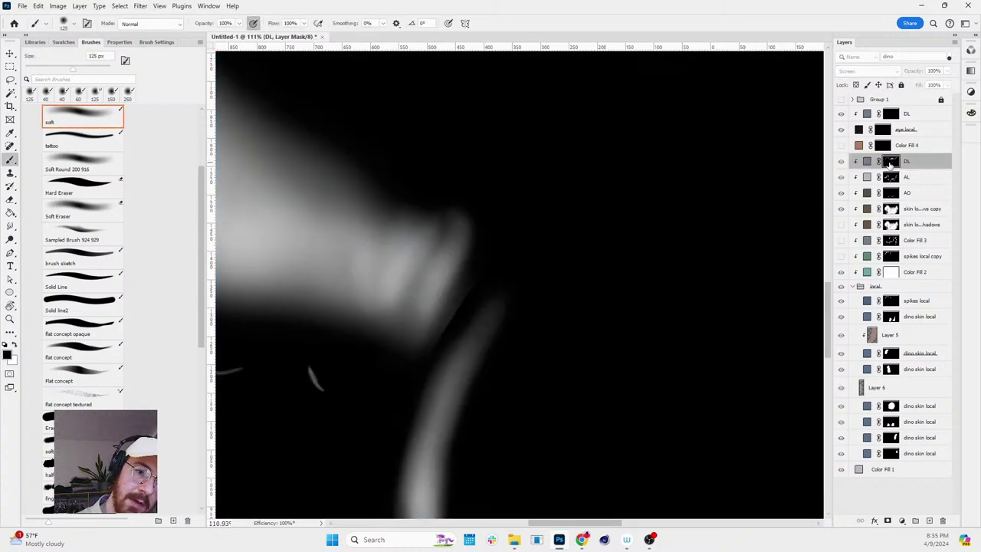
left_click(889, 163, "alt")
key("z")
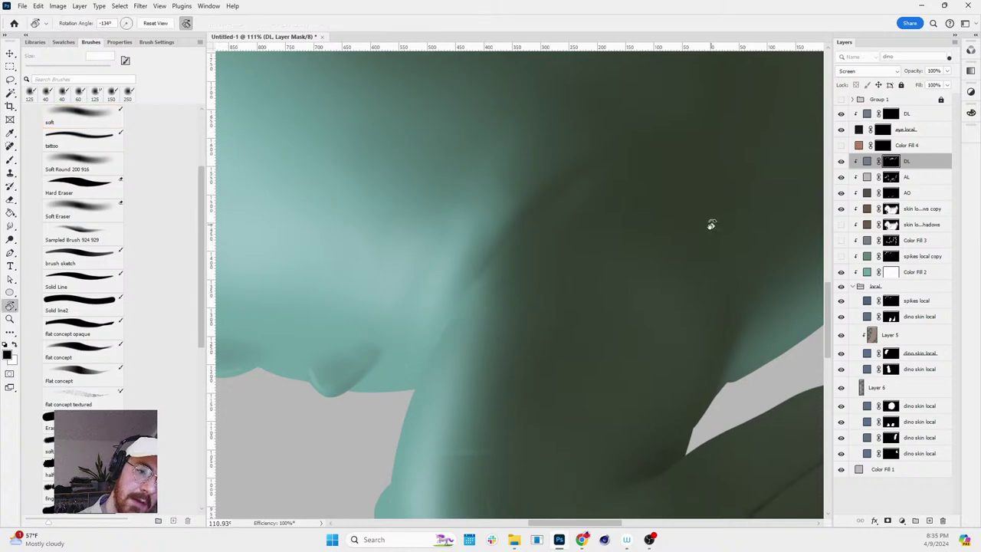
scroll(709, 221, "down", 5)
scroll(702, 324, "down", 3)
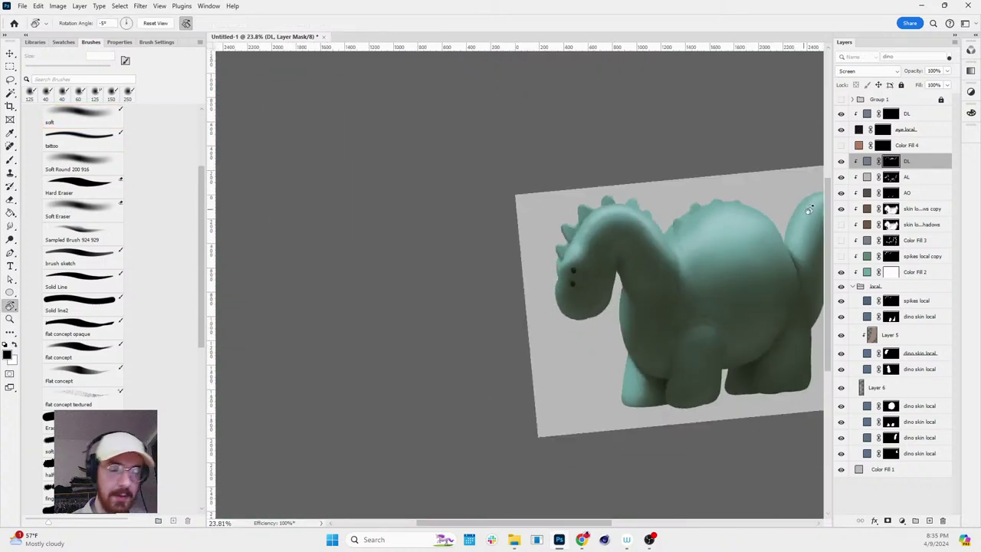
key("r")
scroll(797, 230, "up", 3)
left_click_drag(797, 230, 695, 284)
key("r")
left_click_drag(751, 306, 651, 404)
scroll(473, 261, "up", 3)
key("b")
key("x")
key("r")
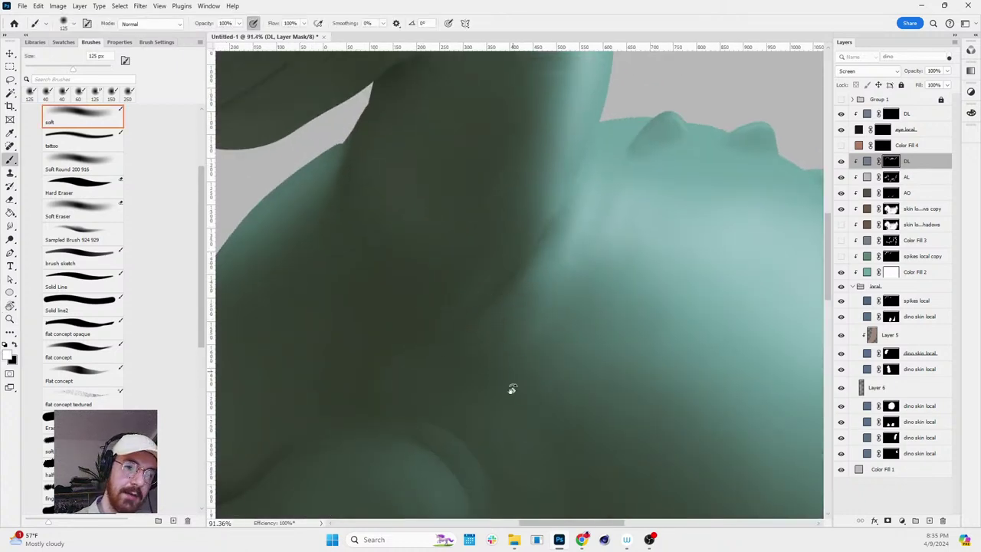
mouse_move(510, 390)
left_mouse_down()
mouse_move(628, 339)
mouse_move(590, 165)
left_mouse_up()
left_click_drag(667, 325, 567, 138)
key("b")
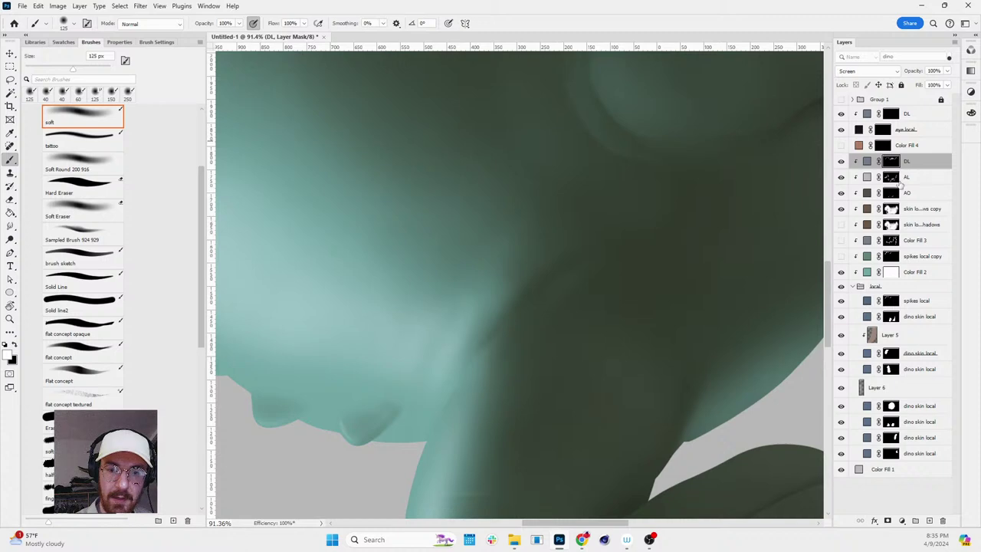
left_click(891, 177)
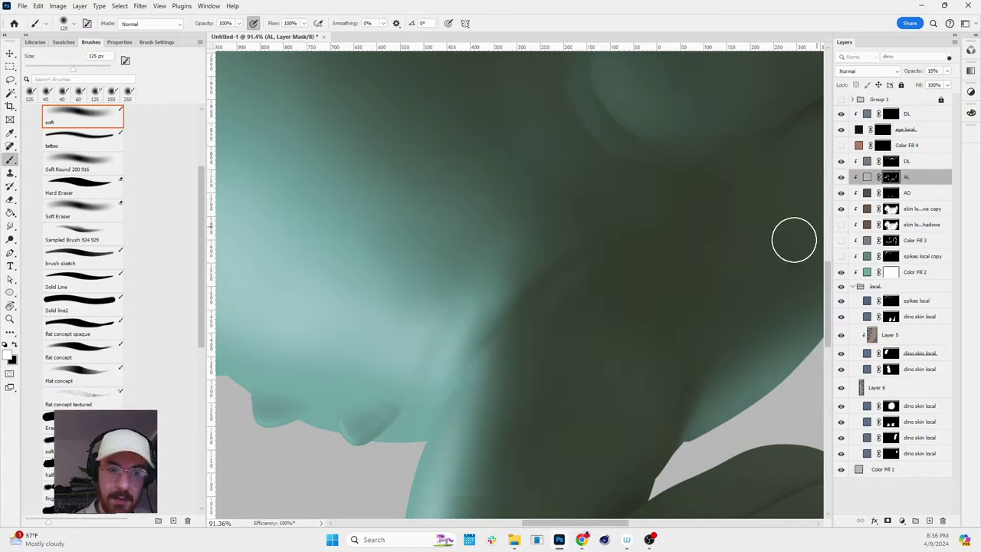
key("z")
scroll(652, 291, "down", 3)
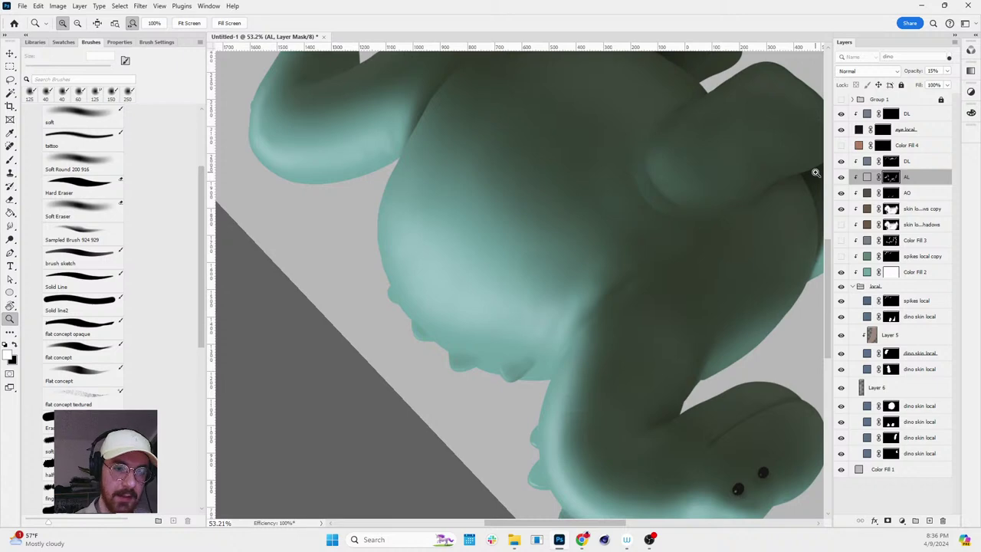
scroll(690, 261, "up", 2)
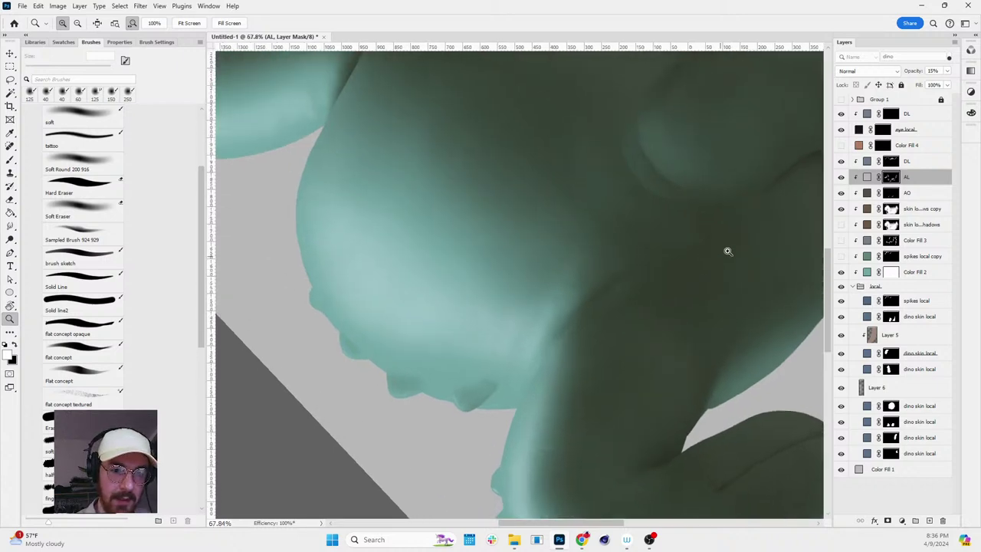
key("b")
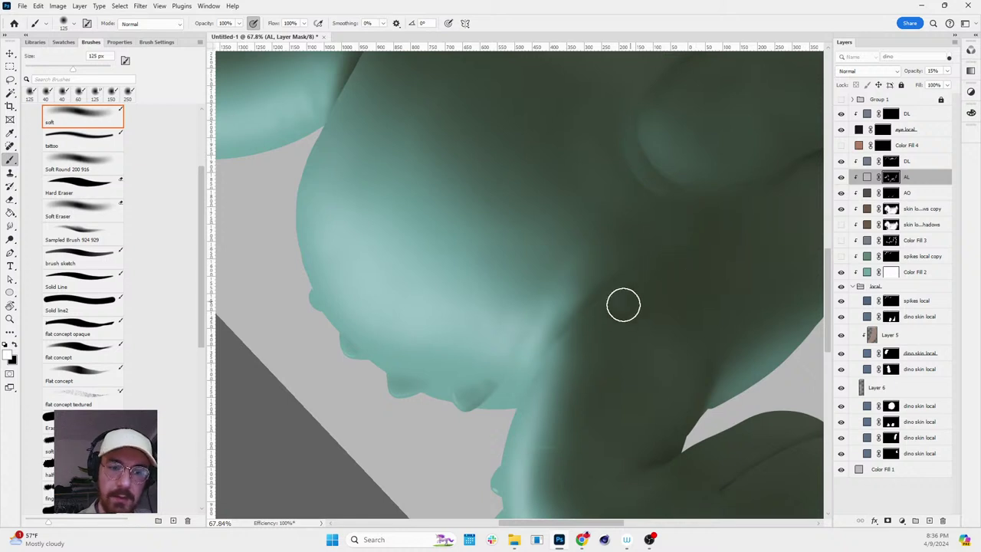
scroll(613, 313, "up", 1)
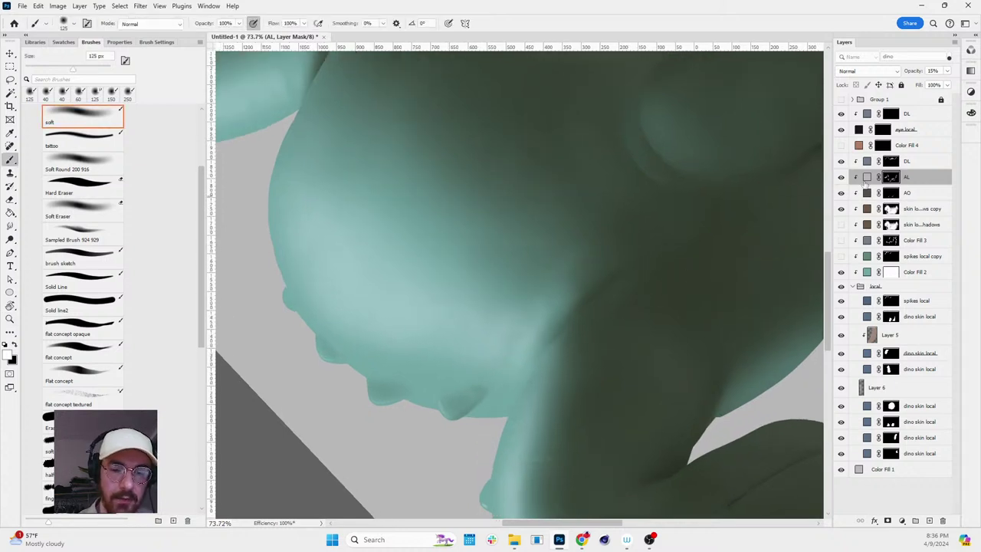
key("bracketleft")
key("bracketleft")
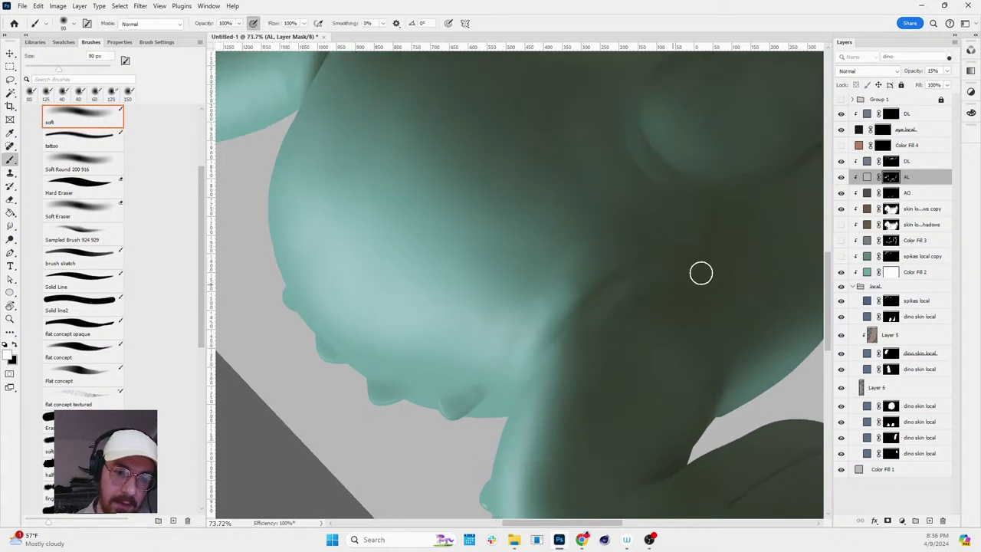
left_click(891, 208, "alt")
left_click(891, 208, "alt")
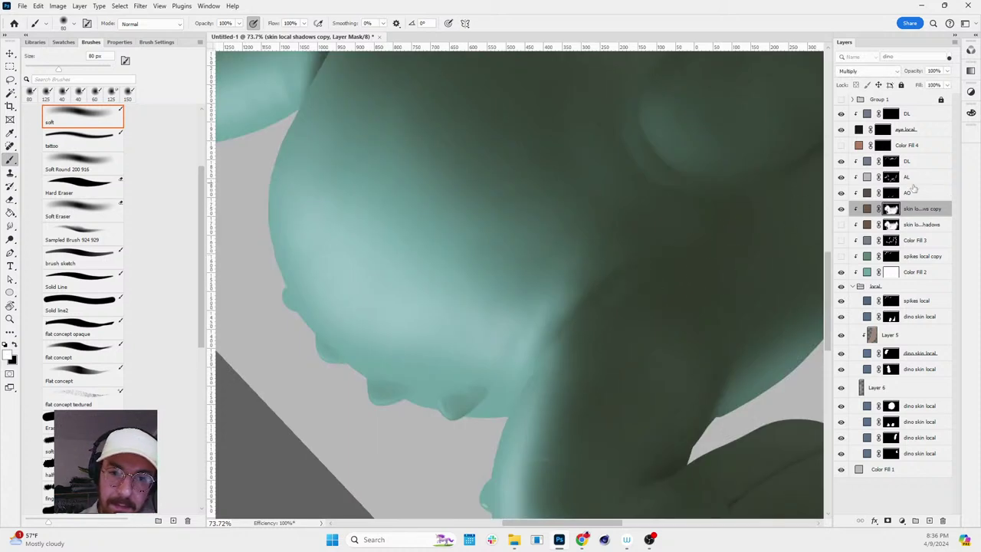
left_click(892, 178, "alt")
left_click(892, 178, "alt")
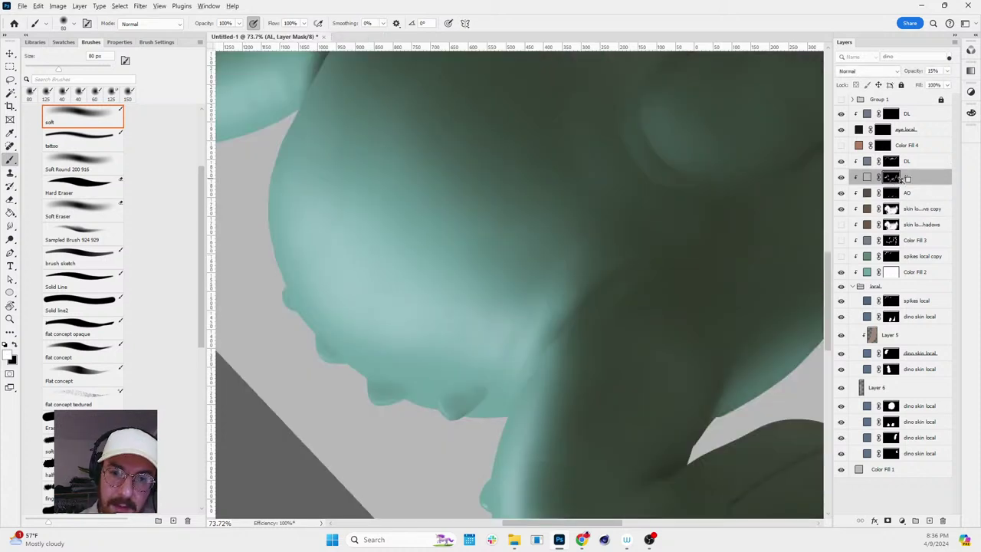
left_click(892, 178, "alt")
left_click(892, 178, "alt")
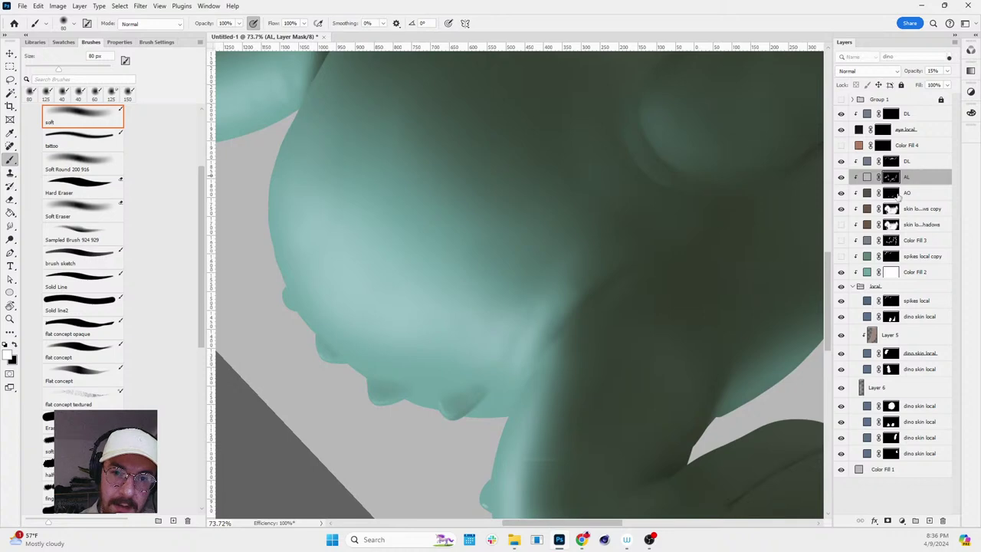
left_click(894, 194, "alt")
left_click(894, 194, "alt")
left_click(892, 225, "alt")
left_click(892, 226, "alt")
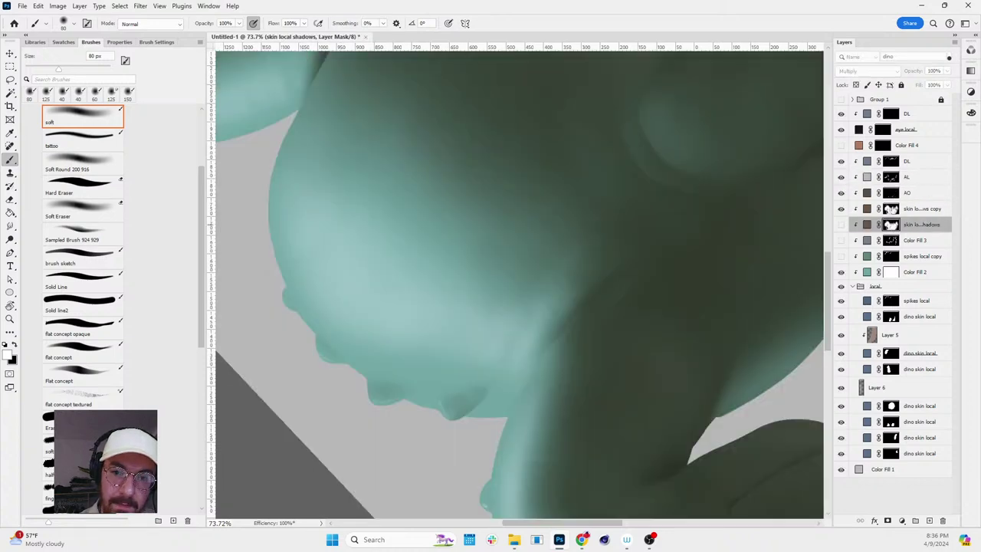
left_click(891, 209, "alt")
left_click(891, 209, "alt")
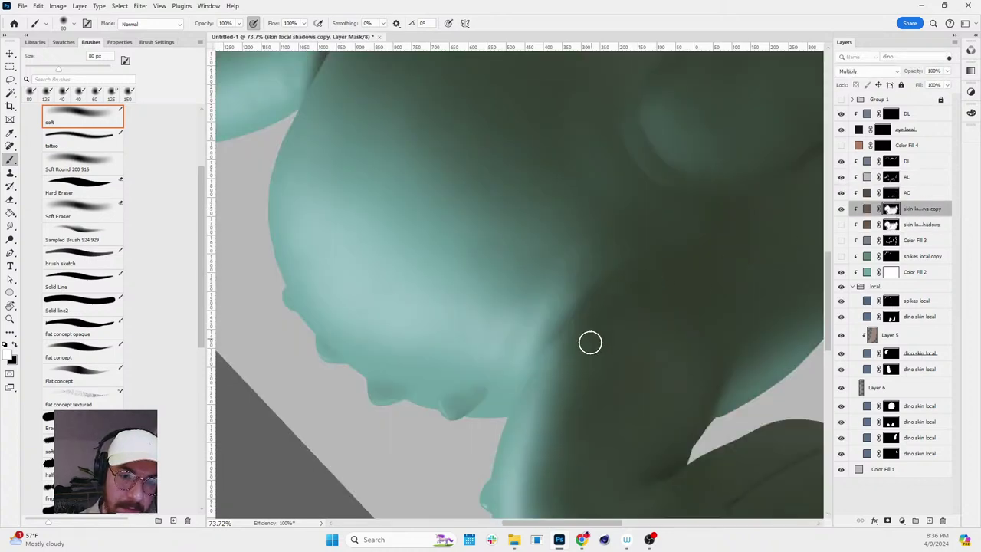
key("r")
left_click_drag(692, 267, 602, 335)
key("z")
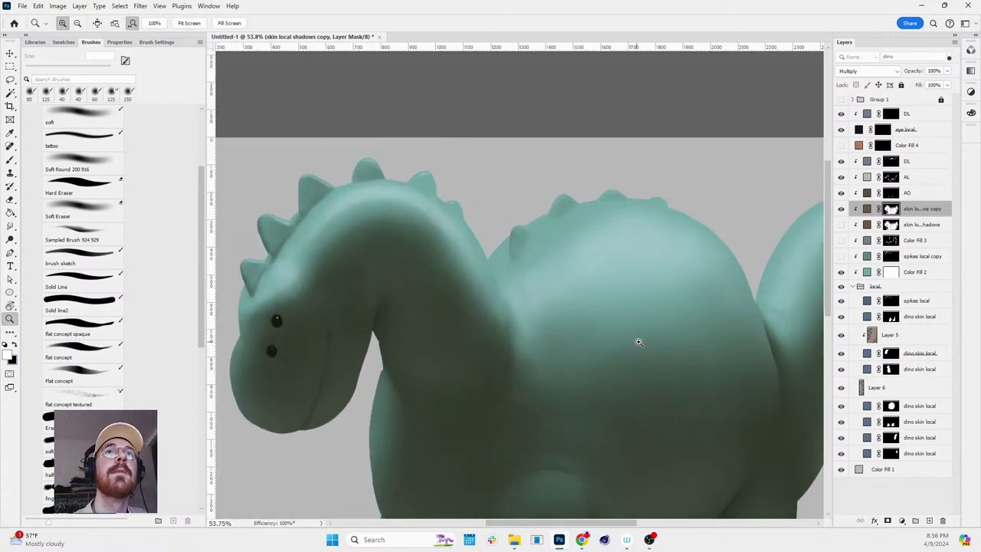
left_click_drag(668, 361, 655, 323)
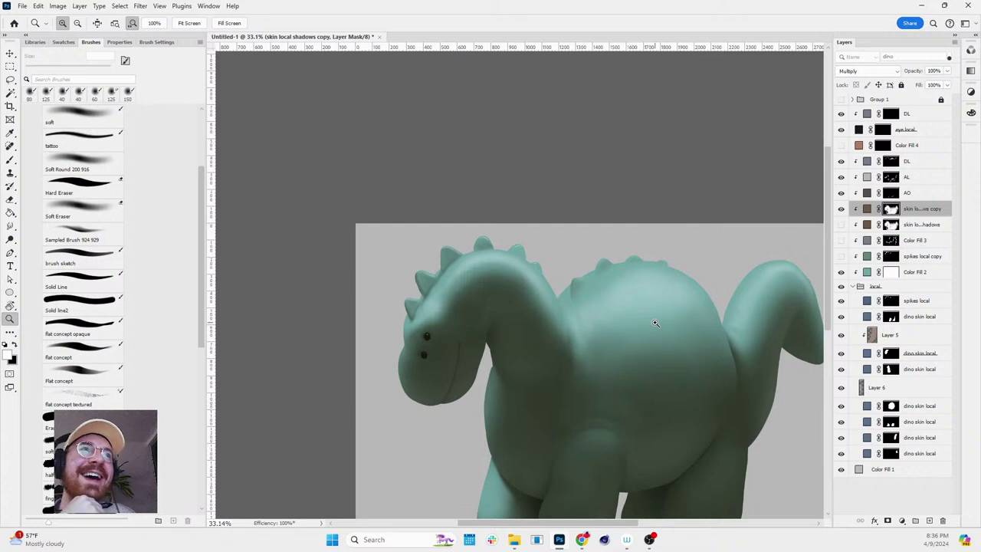
key("space")
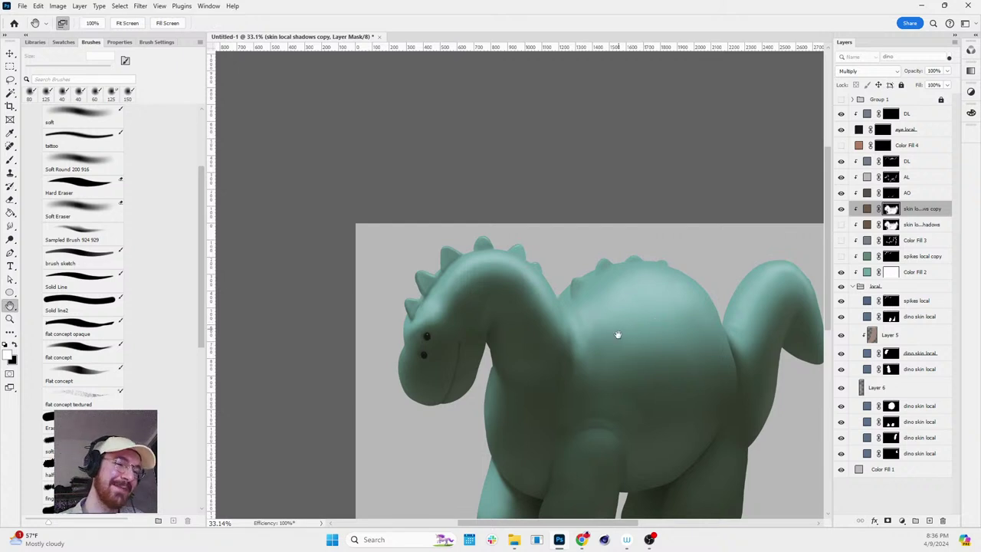
left_click_drag(574, 294, 493, 203)
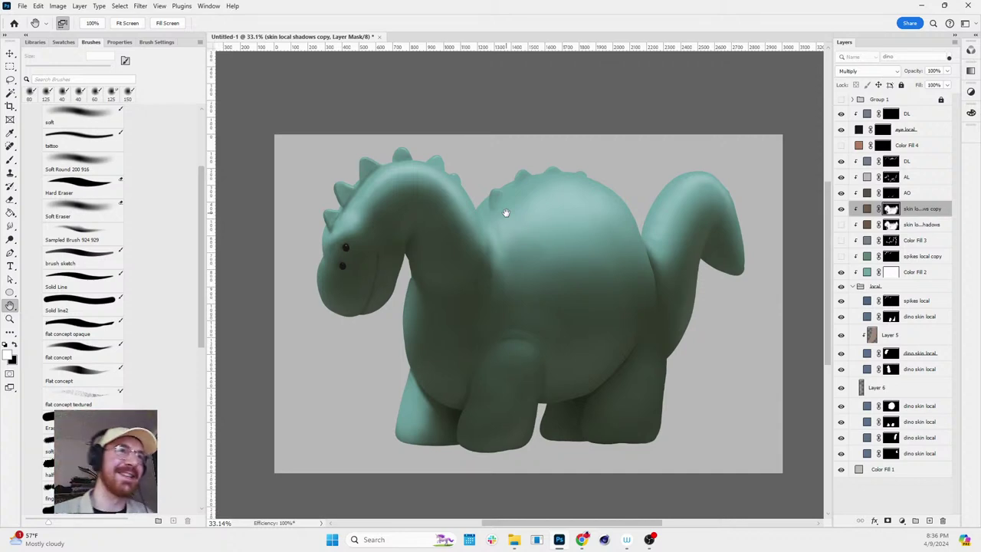
scroll(601, 211, "down", 2)
key("r")
left_click_drag(601, 211, 625, 220)
key("Escape")
key("z")
scroll(571, 250, "up", 2)
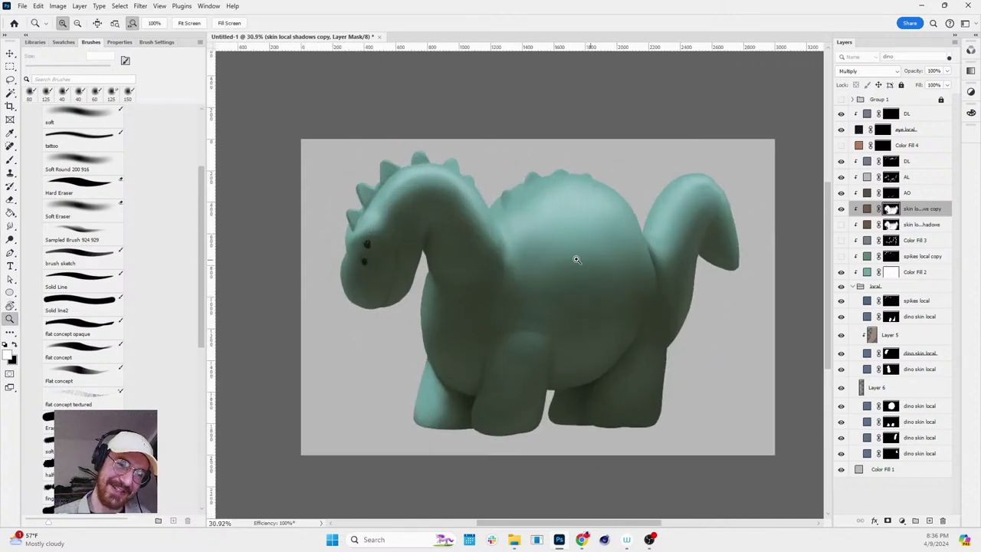
key("r")
left_click_drag(587, 242, 679, 219)
scroll(685, 221, "up", 1)
key("Escape")
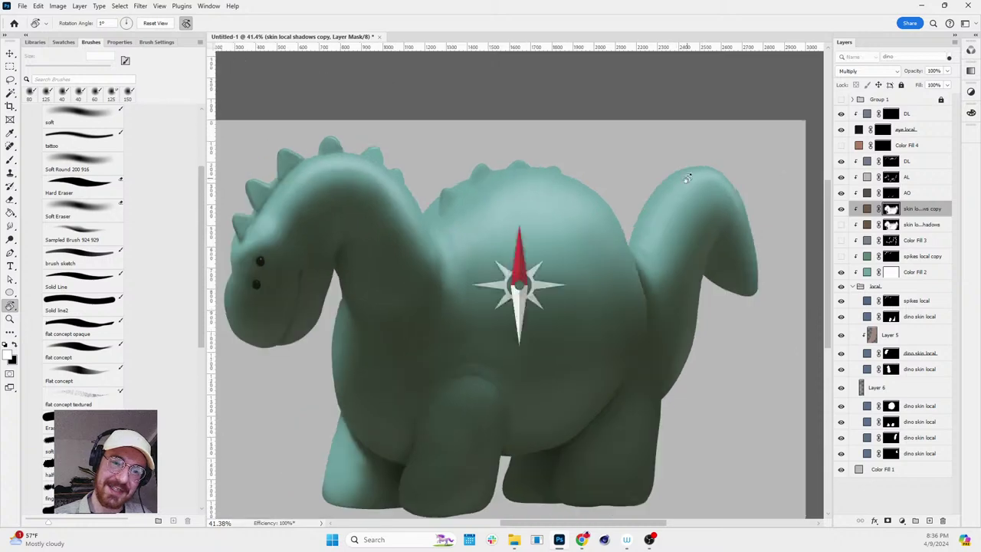
key("v")
scroll(695, 222, "up", 4)
left_click(695, 223)
key("z")
scroll(696, 223, "down", 2)
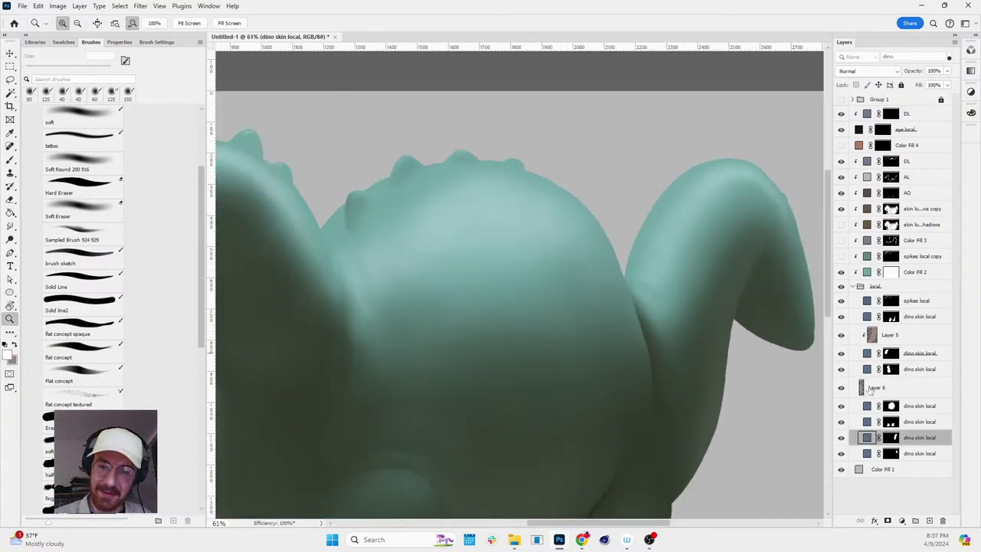
left_click(894, 181)
left_click(890, 165)
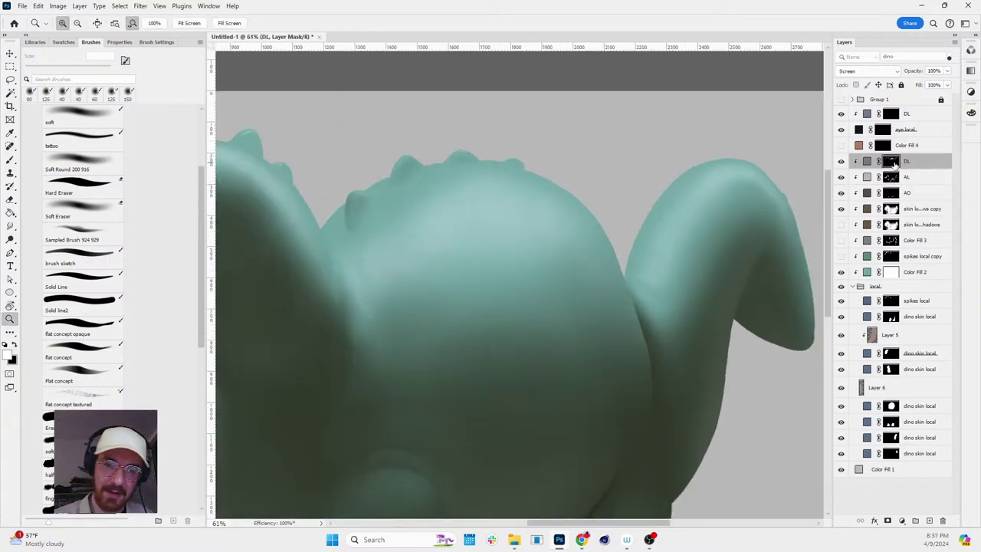
key("b")
key("bracketleft")
key("bracketleft")
key("bracketleft")
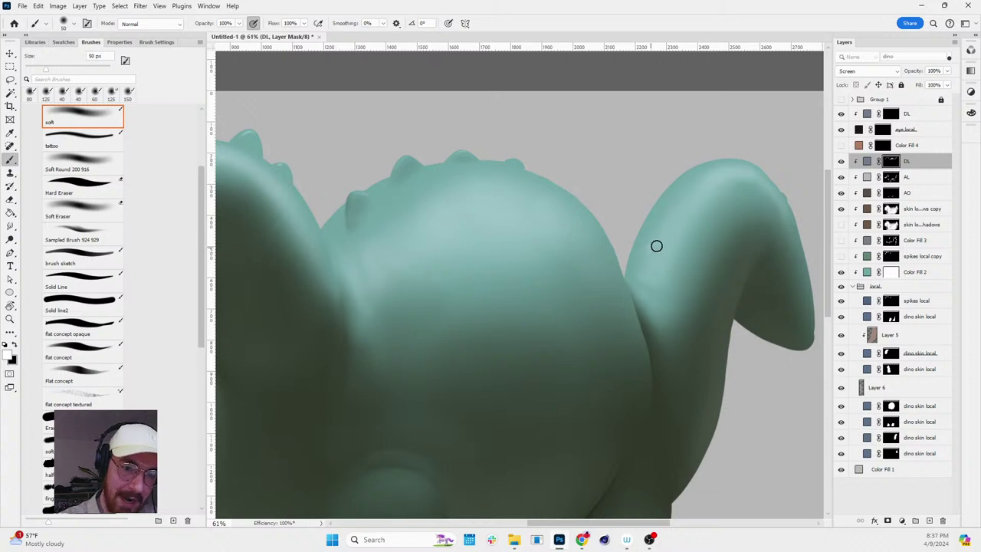
key("x")
key("x")
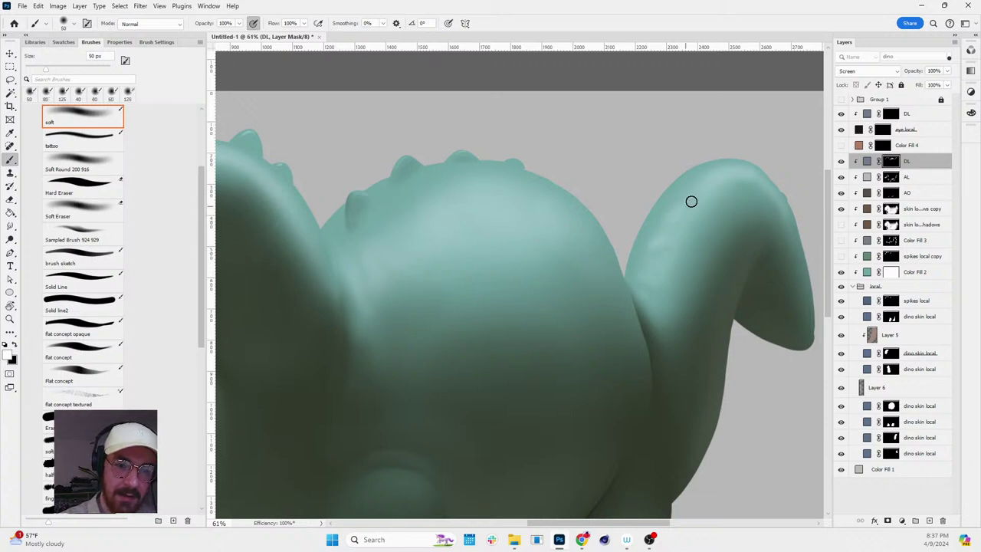
key("x")
key("x")
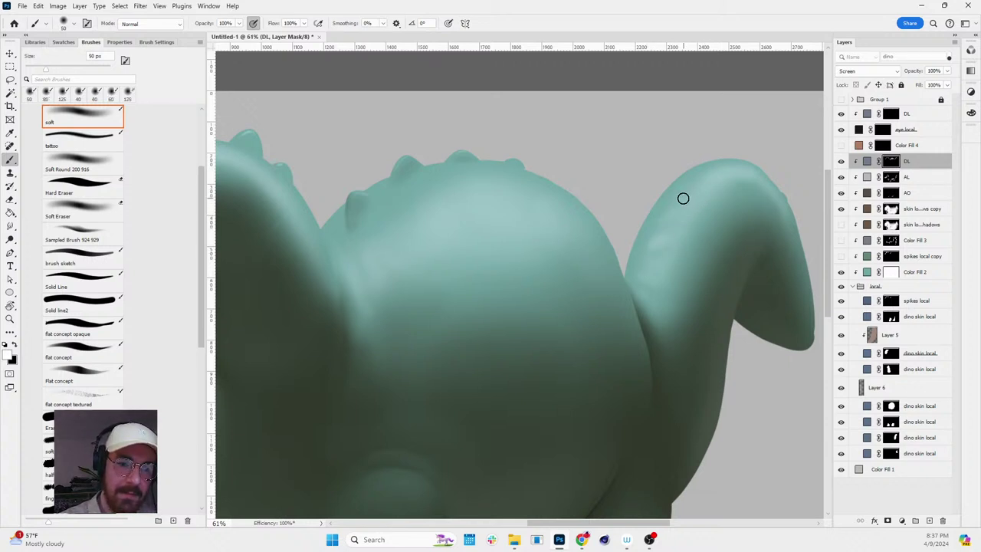
key("x")
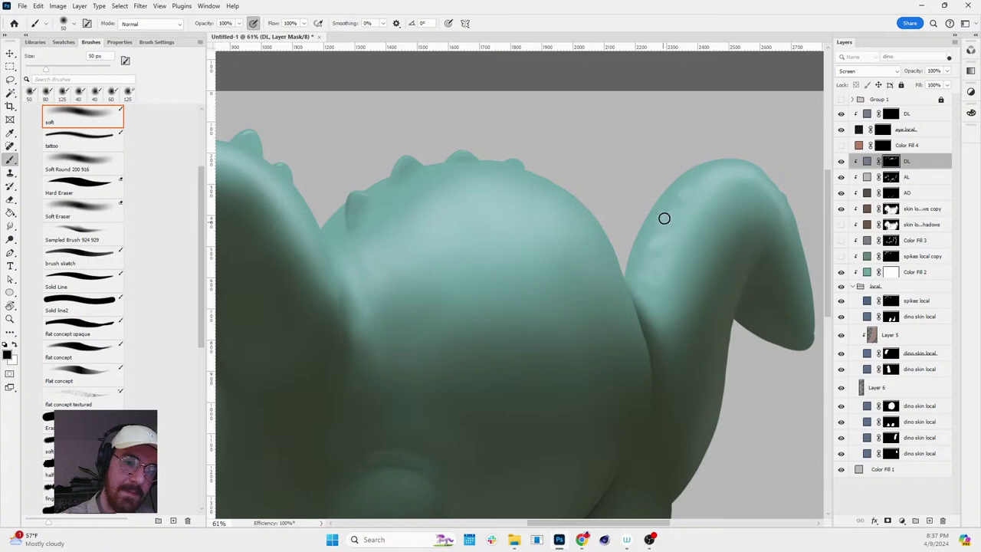
scroll(712, 240, "down", 5)
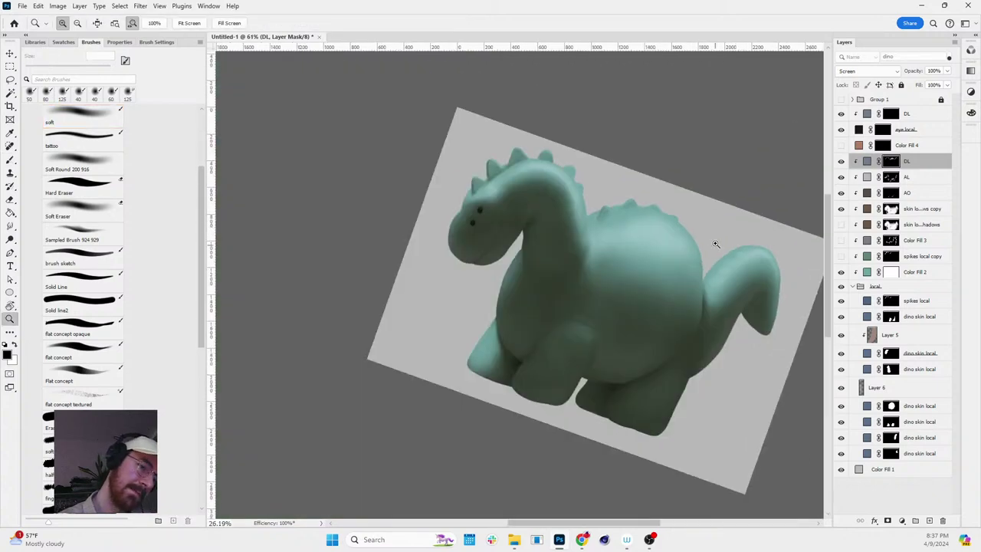
scroll(766, 181, "up", 6)
key("x")
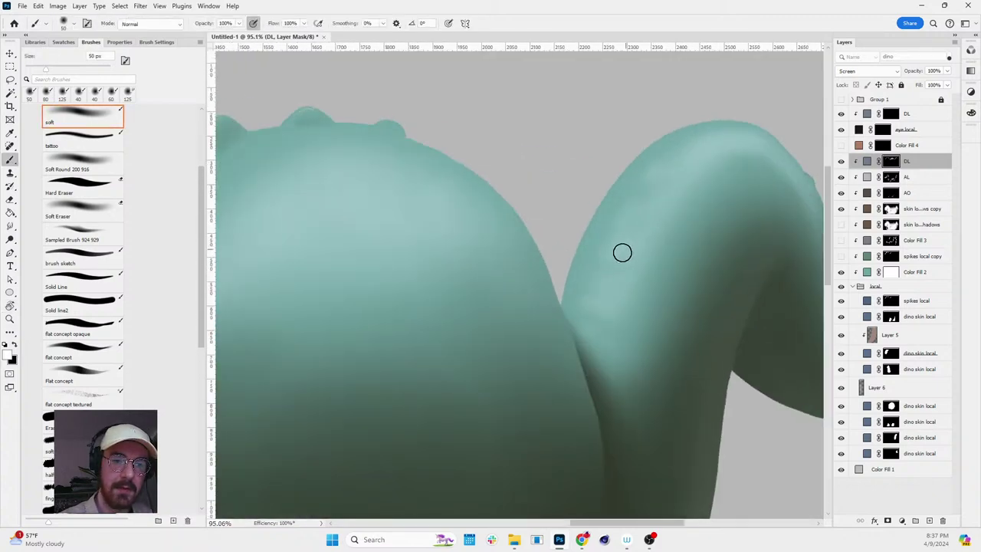
key("x")
key("z")
scroll(721, 229, "down", 4)
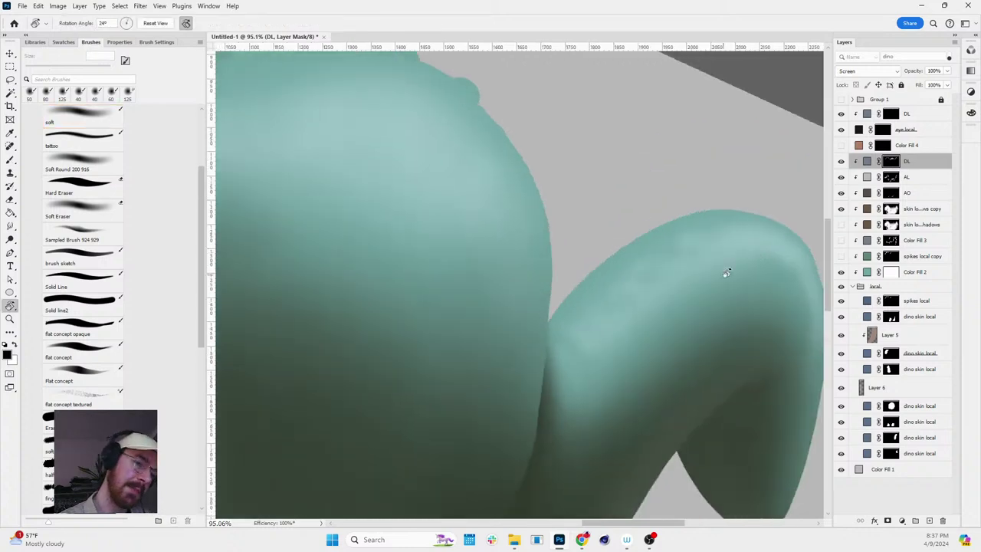
key("r")
left_click_drag(727, 207, 781, 161)
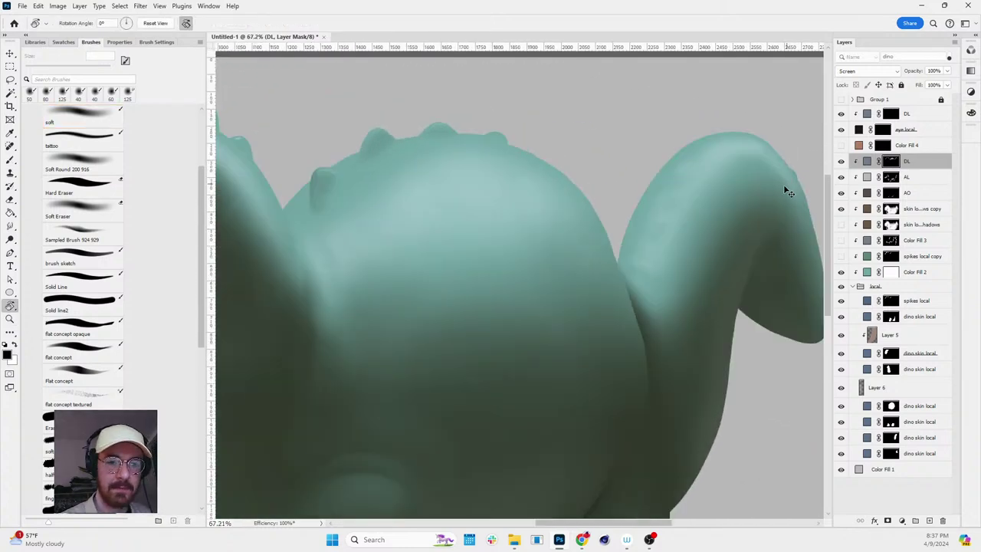
key("ctrl+2")
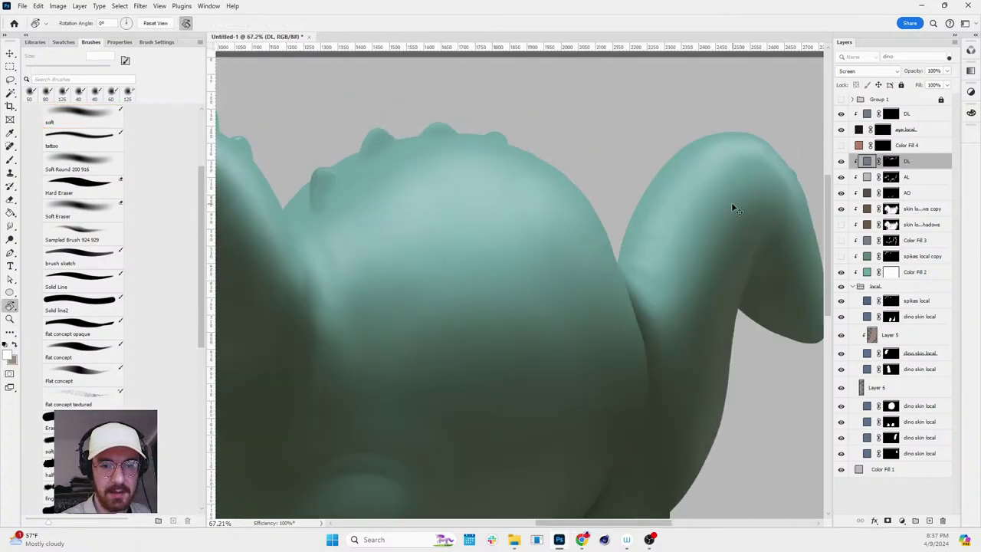
key("ctrl+backslash")
key("shift+r")
- Smudge the DL mask along the tail's edge, finishing with an 80 px brush
key("bracketright")
key("bracketright")
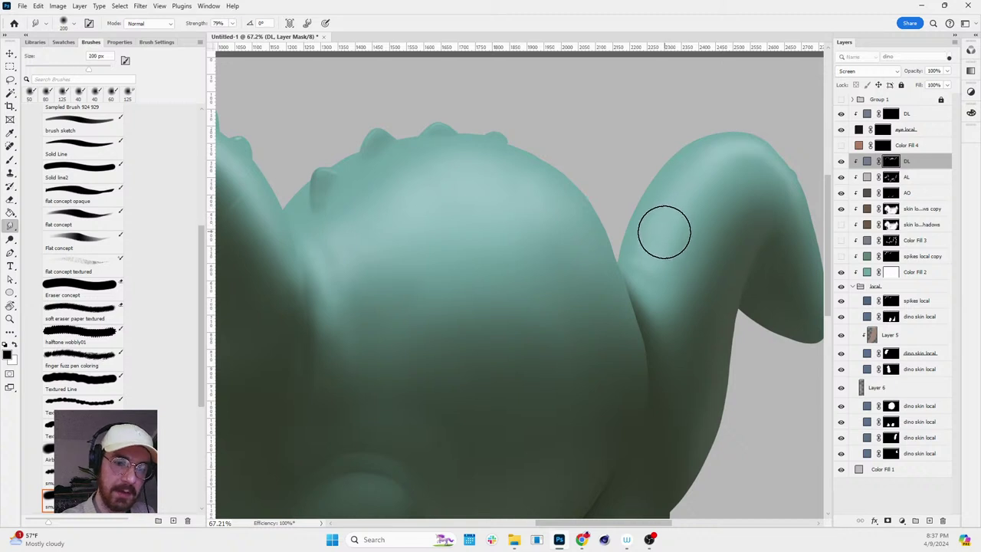
mouse_move(660, 222)
left_mouse_down()
mouse_move(689, 174)
mouse_move(733, 141)
mouse_move(661, 190)
mouse_move(640, 216)
mouse_move(734, 166)
mouse_move(751, 150)
left_mouse_up()
key("bracketleft")
key("bracketleft")
key("bracketleft")
key("bracketleft")
key("bracketleft")
key("bracketleft")
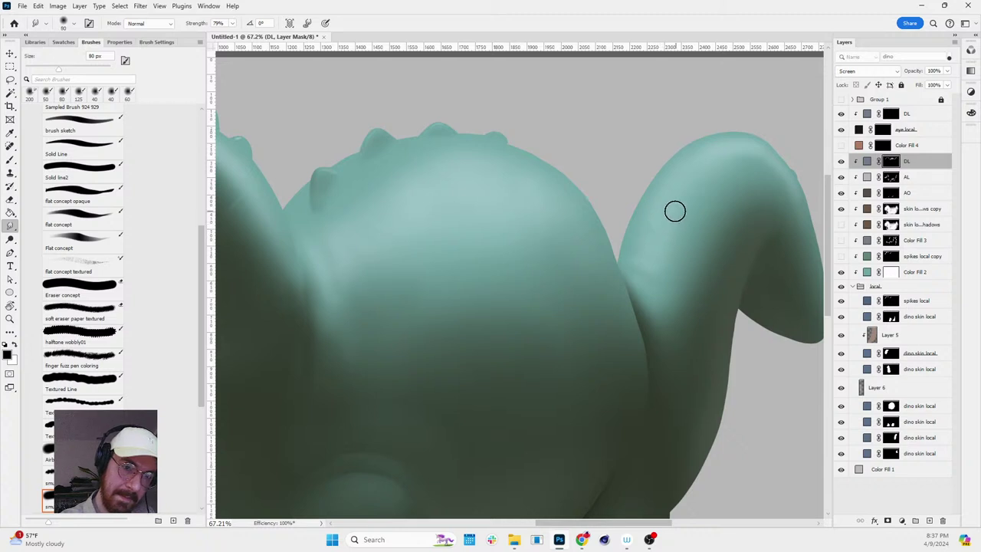
mouse_move(662, 212)
left_mouse_down()
mouse_move(687, 171)
mouse_move(717, 156)
mouse_move(671, 181)
mouse_move(684, 167)
mouse_move(657, 197)
mouse_move(654, 233)
mouse_move(702, 179)
mouse_move(664, 181)
mouse_move(689, 153)
mouse_move(672, 166)
mouse_move(715, 134)
mouse_move(662, 176)
mouse_move(705, 146)
mouse_move(665, 173)
mouse_move(691, 152)
left_mouse_up()
- Return to the soft brush, drop it to 45 px, and tilt the view to review the dinosaur
key("b")
scroll(762, 208, "down", 5)
scroll(673, 204, "up", 5)
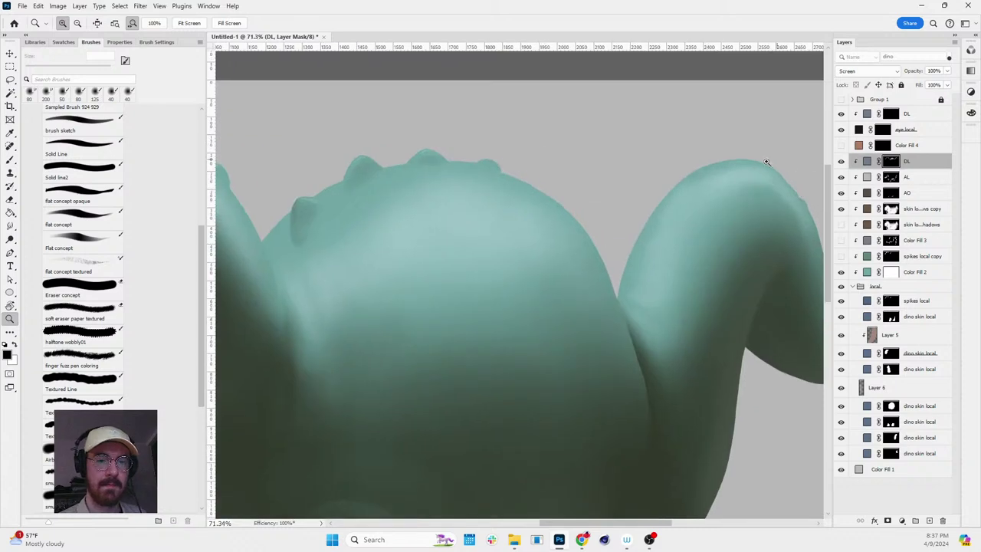
key("x")
key("x")
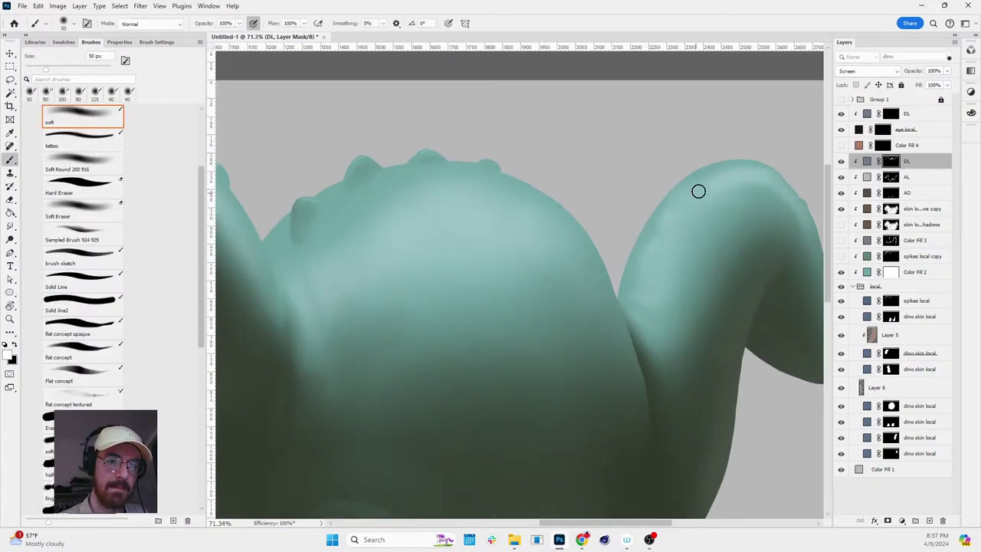
key("bracketleft")
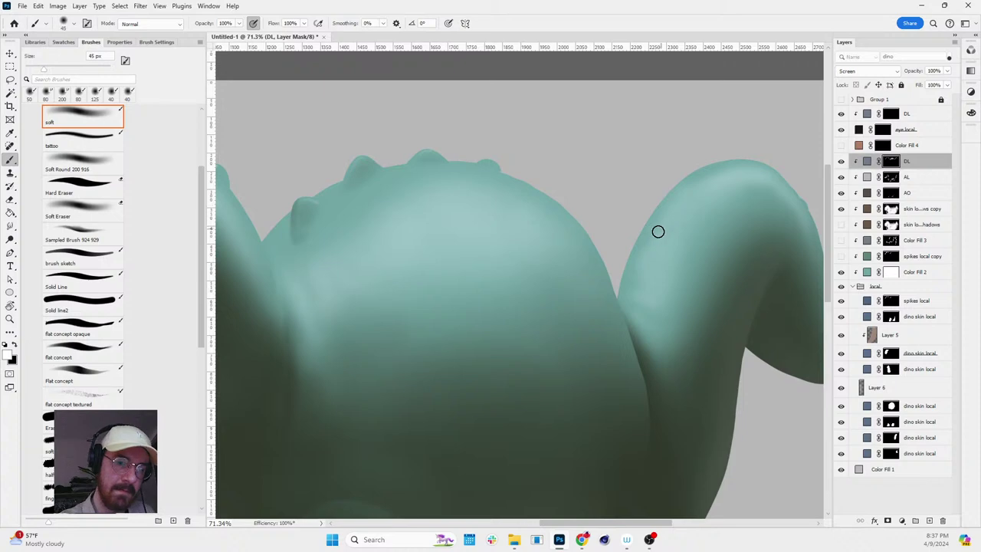
key("x")
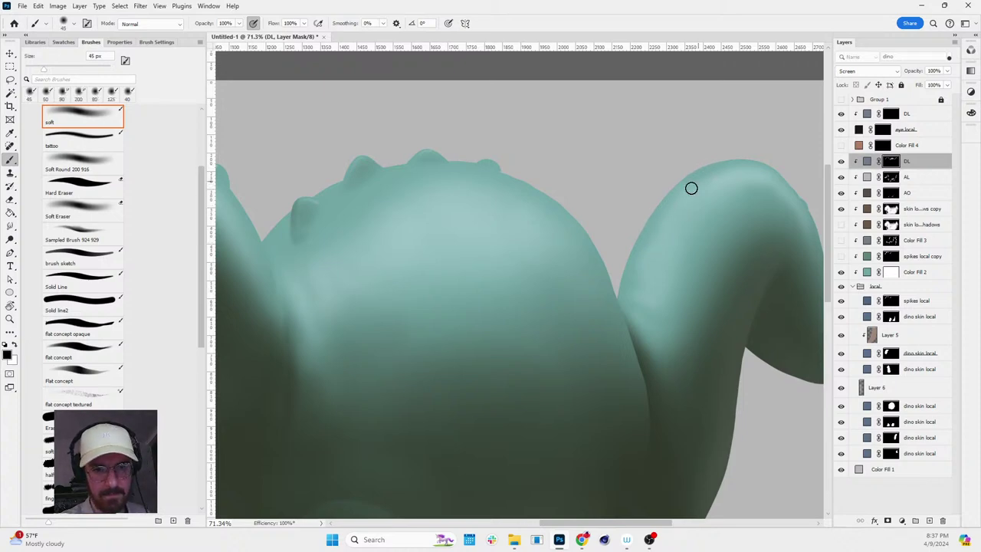
key("x")
key("r")
left_click_drag(706, 187, 751, 259)
- Reset the view upright, zoom so the dinosaur fills the view, and target the DL layer's pixels
scroll(751, 258, "down", 5)
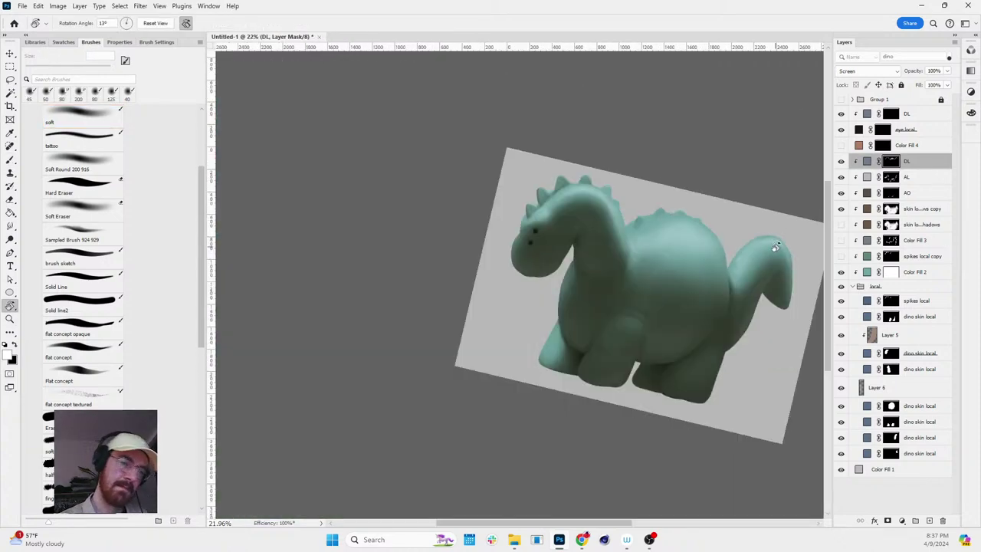
key("Escape")
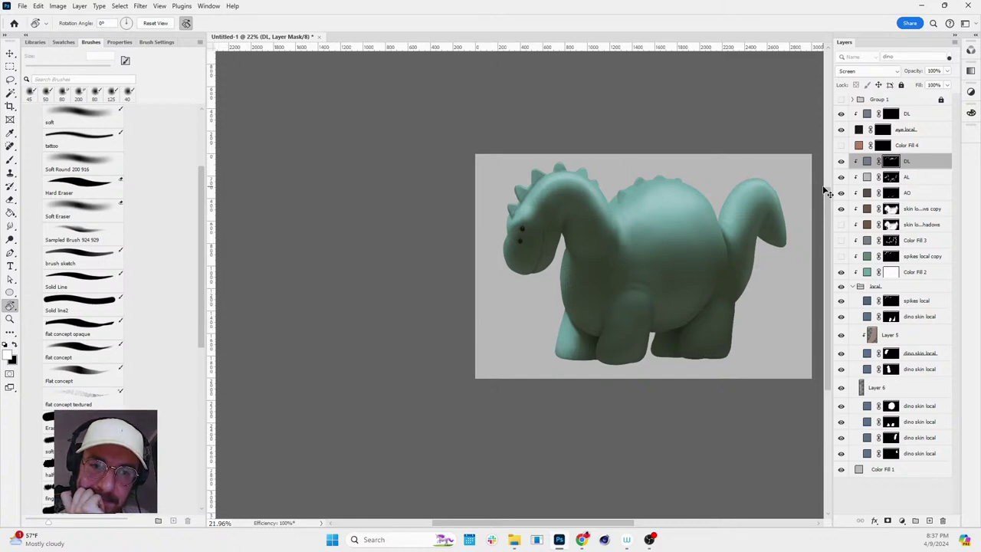
key("z")
left_click_drag(822, 186, 696, 258)
key("r")
key("Escape")
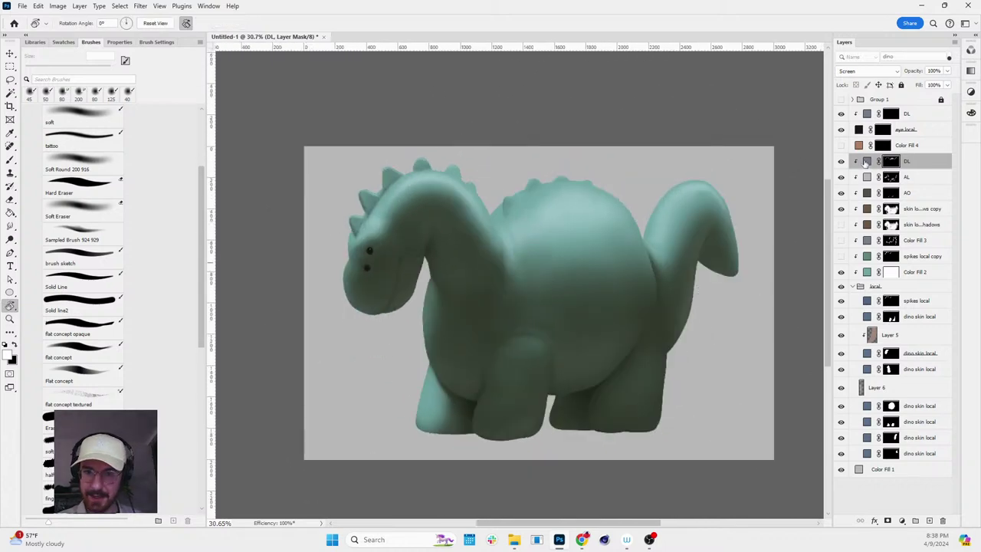
left_click(867, 160)
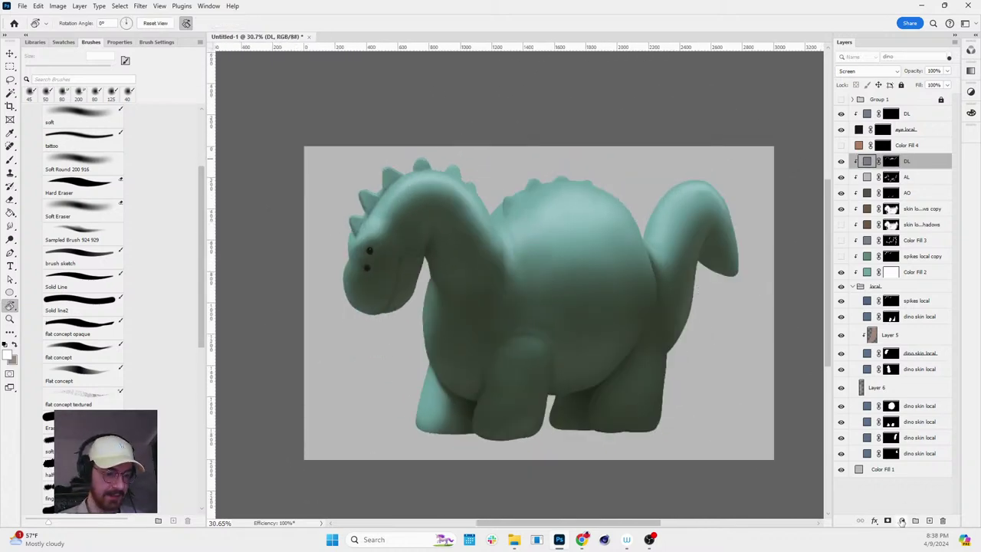
key("h")
scroll(619, 311, "up", 2)
scroll(628, 303, "down", 2)
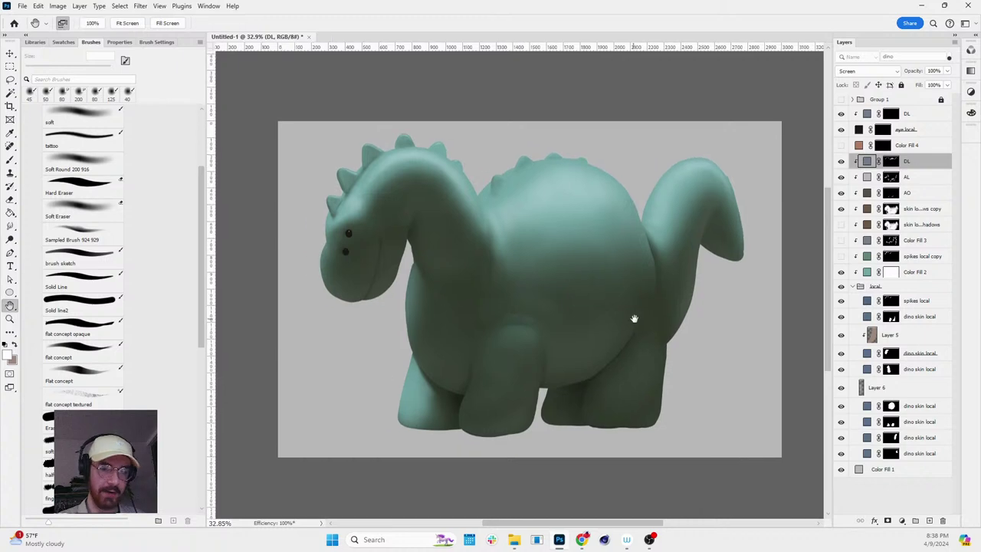
- Toggle spikes local copy to compare, delete Color Fill 3 and skin local shadows, collapse the local group
left_click(867, 272)
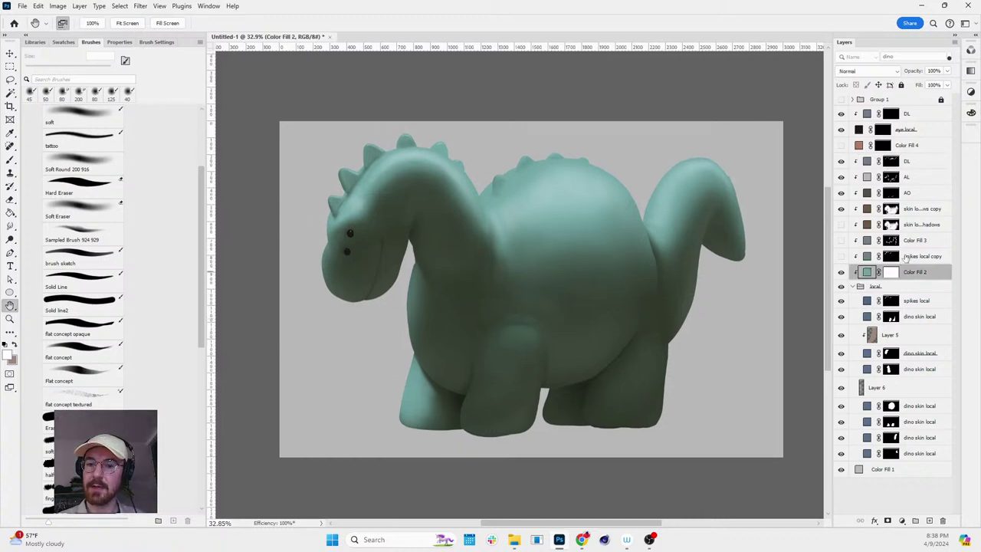
left_click(904, 259)
left_click(841, 256)
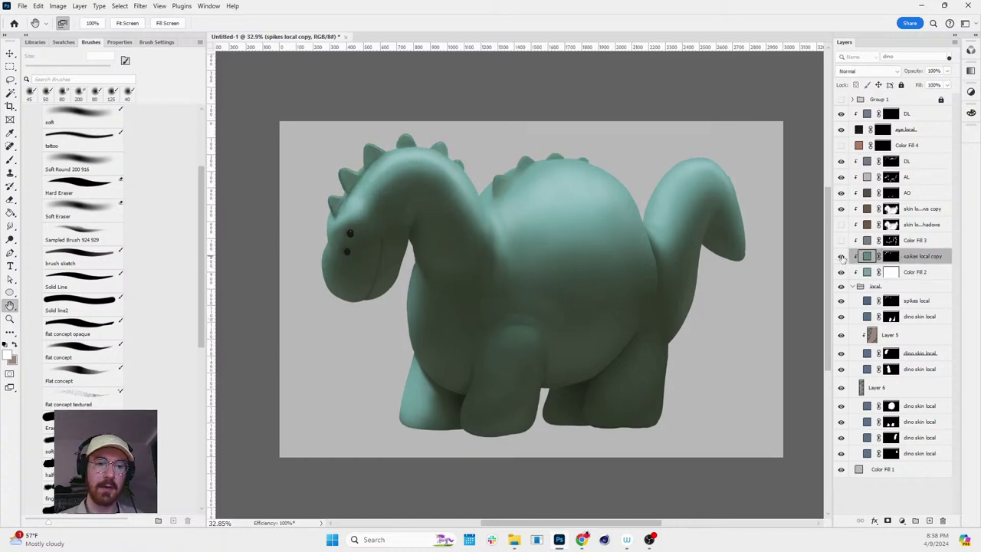
left_click(841, 256)
left_click(904, 242)
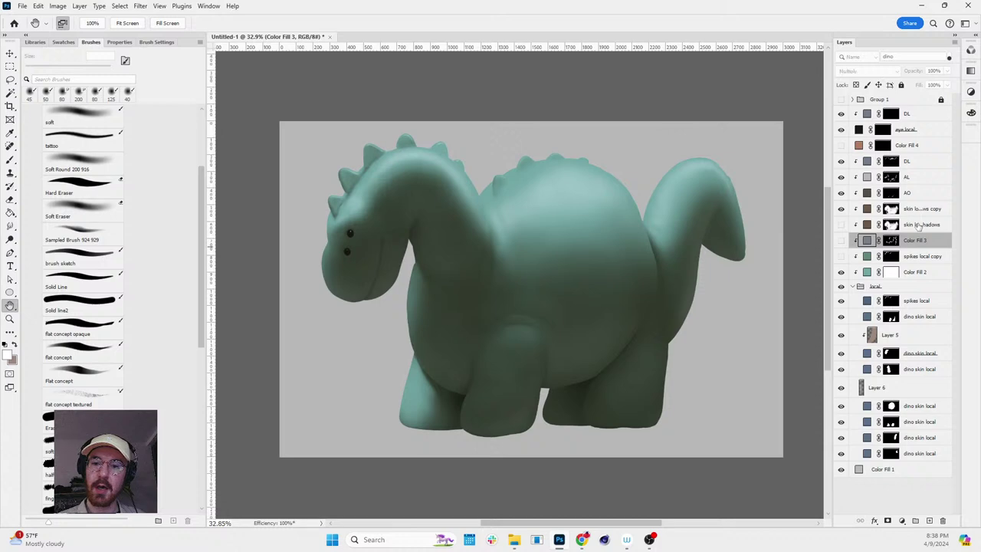
left_click(918, 224, "shift")
key("Delete")
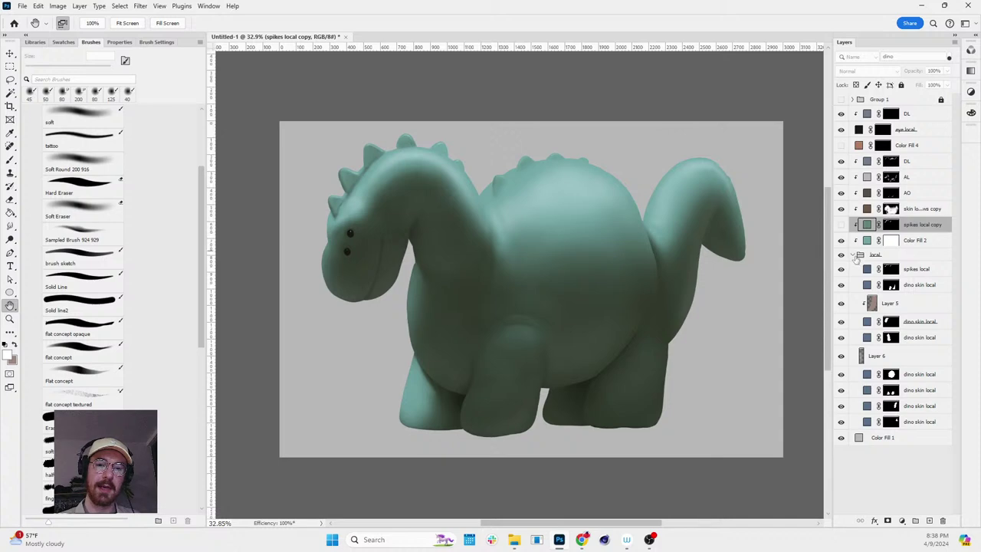
left_click(855, 257)
left_click(908, 255)
key("z")
left_click_drag(684, 241, 560, 201)
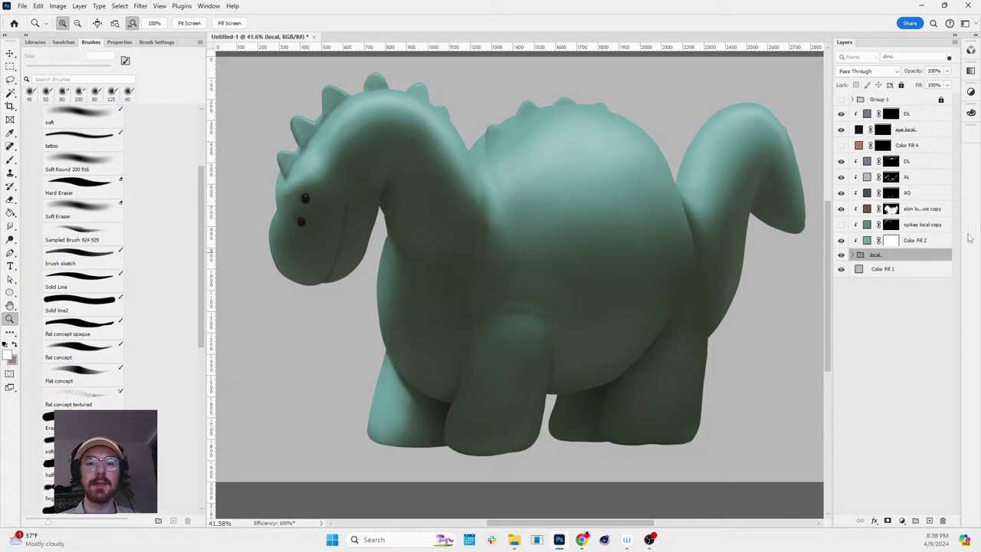
- Change the Color Fill 2 colour to a lighter pale grey (#adb8b8)
double_click(867, 241)
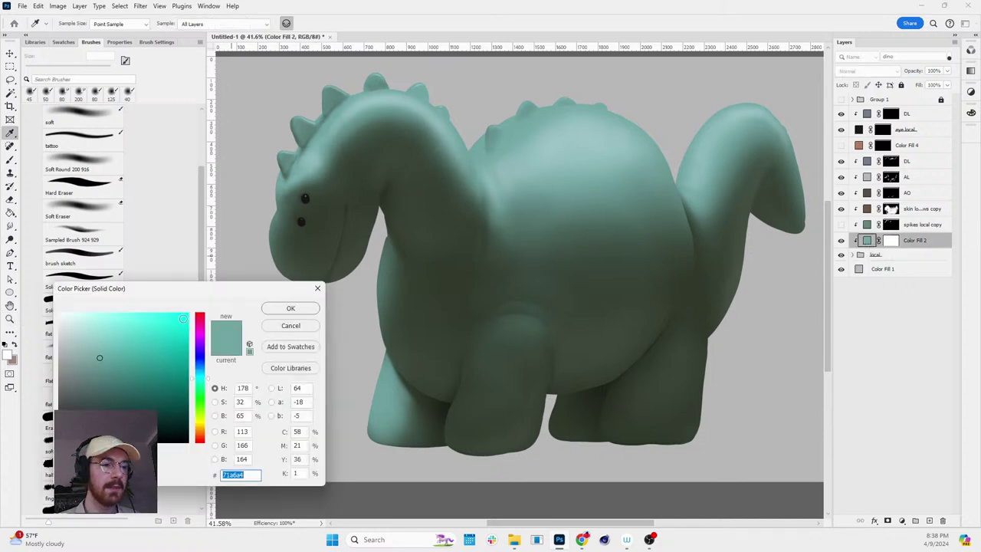
left_click(76, 352)
left_click_drag(65, 351, 66, 349)
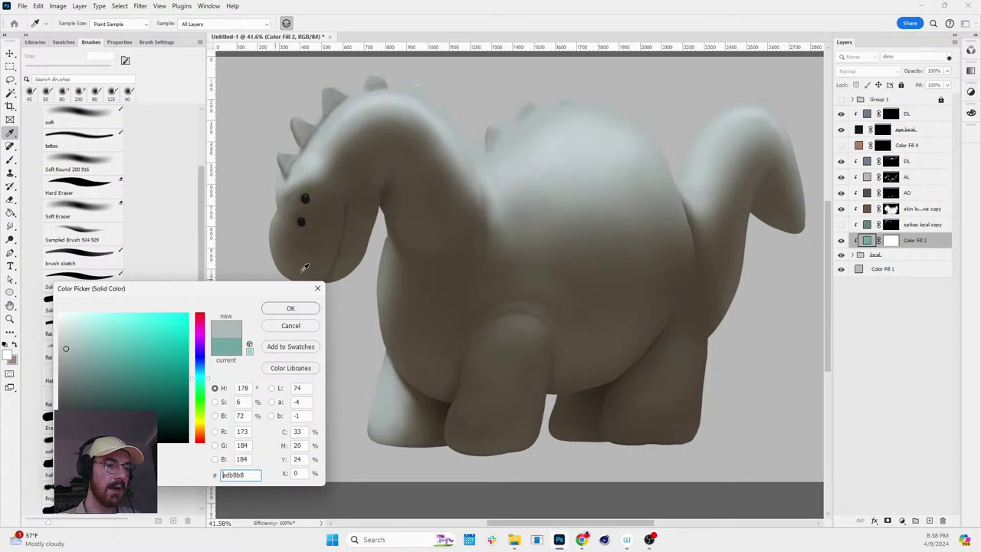
left_click(290, 307)
- Zoom in around the head spikes and expand the local group to show its layers
key("z")
scroll(427, 80, "up", 5)
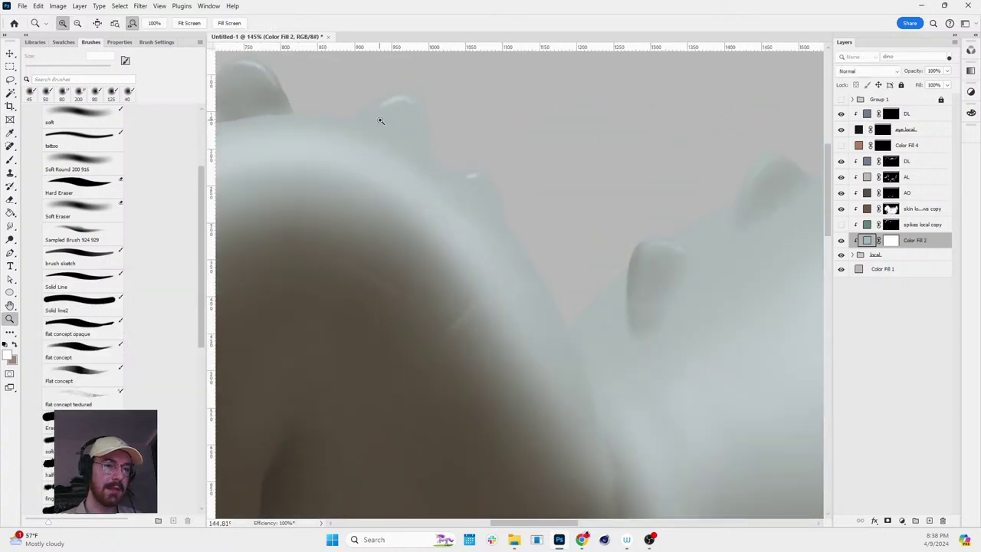
left_click_drag(481, 148, 462, 138)
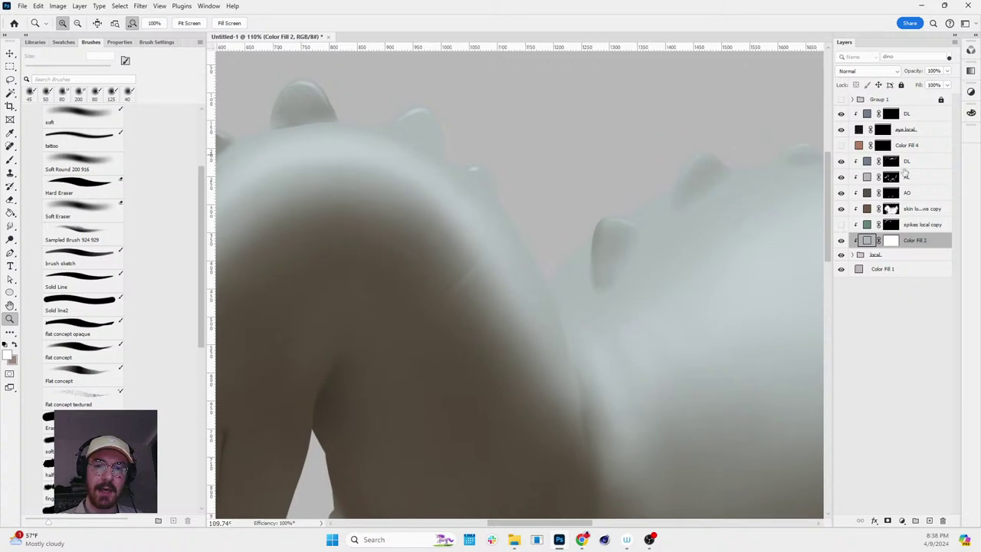
left_click(852, 255)
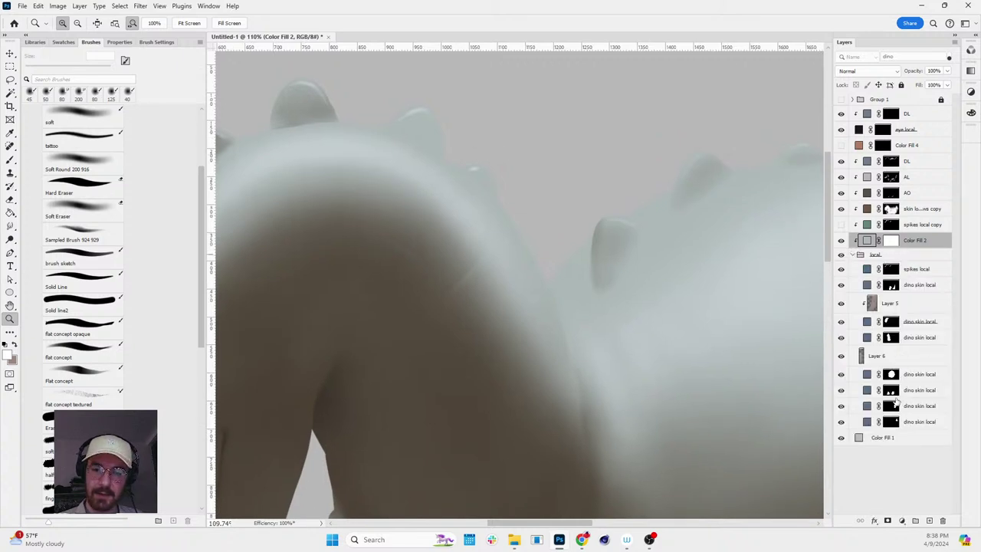
- Load the spikes local mask as a selection, target the skin local shadows copy mask, and zoom to the back spikes
left_click(891, 269, "ctrl")
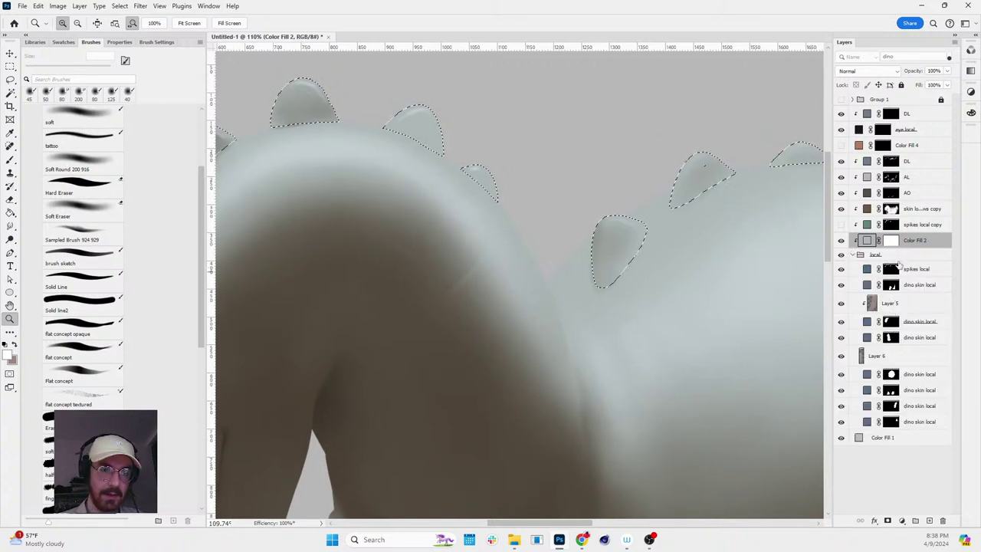
left_click(890, 161)
key("b")
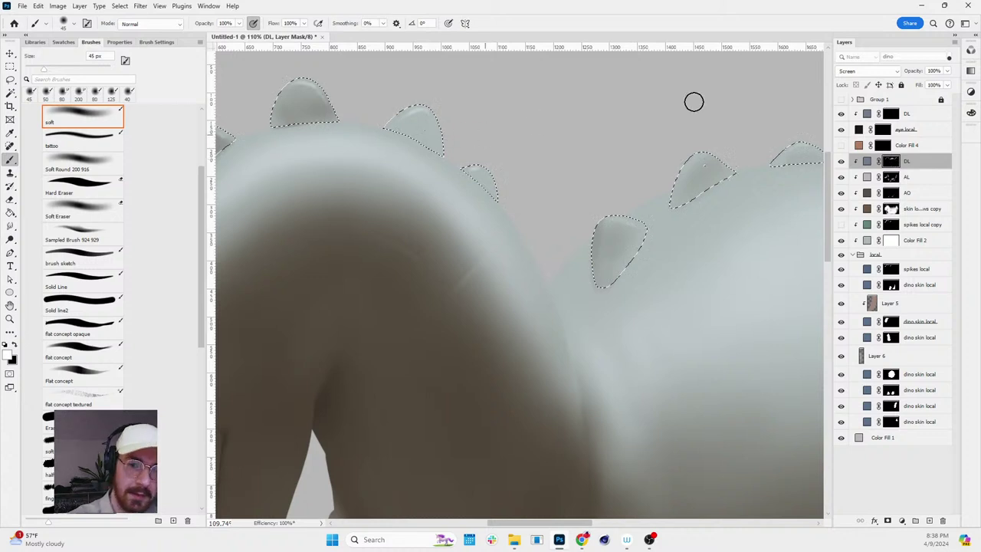
left_click(890, 209)
key("bracketleft")
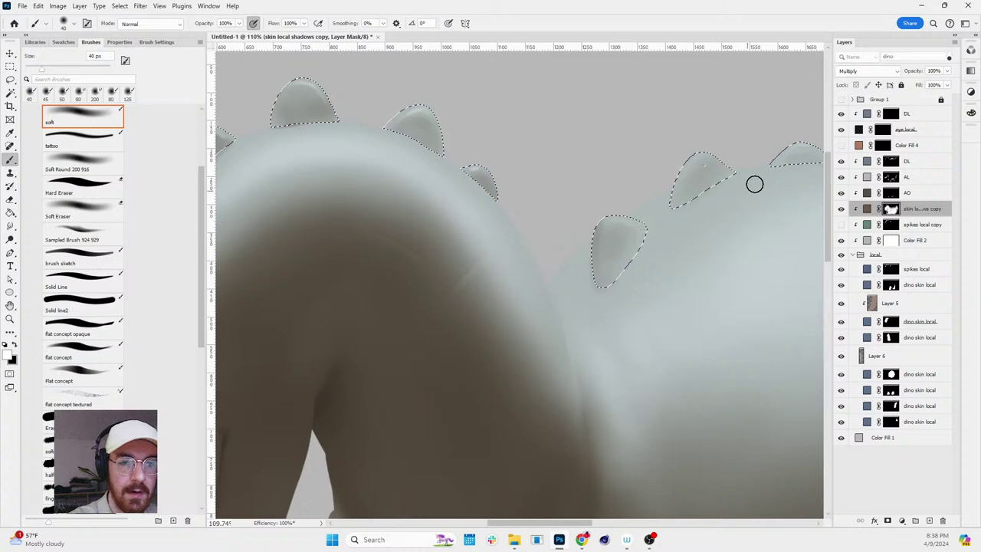
key("z")
mouse_move(801, 184)
left_mouse_down()
mouse_move(659, 248)
mouse_move(783, 248)
left_mouse_up()
left_click_drag(717, 229, 681, 222)
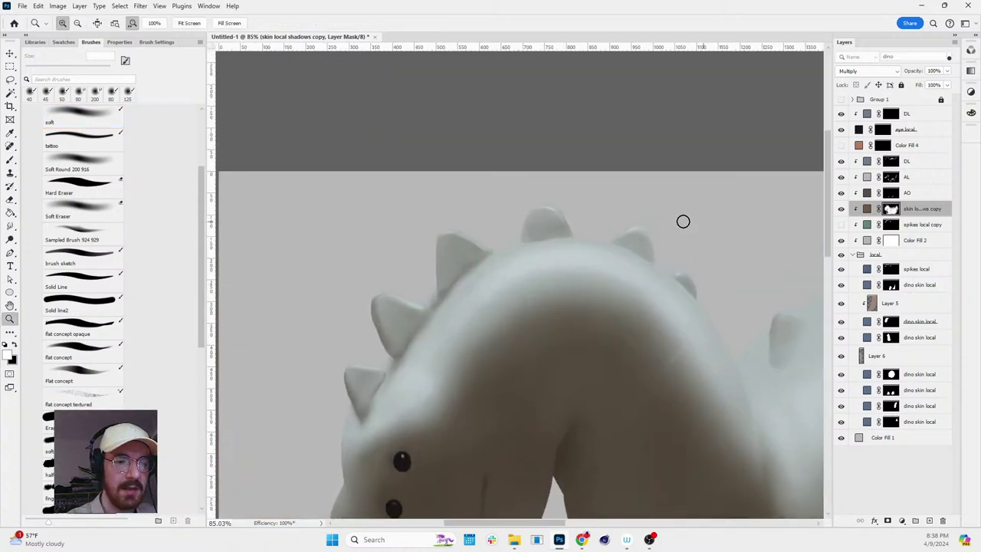
- Set a 20 px black soft brush, tilt the view along the spikes, then reset and zoom out
key("b")
key("bracketleft")
key("bracketleft")
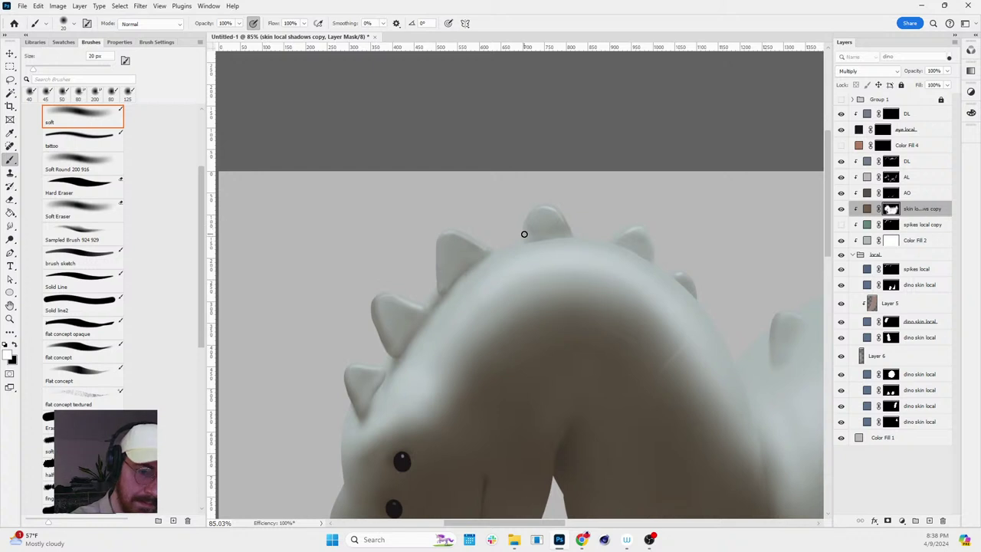
key("x")
key("x")
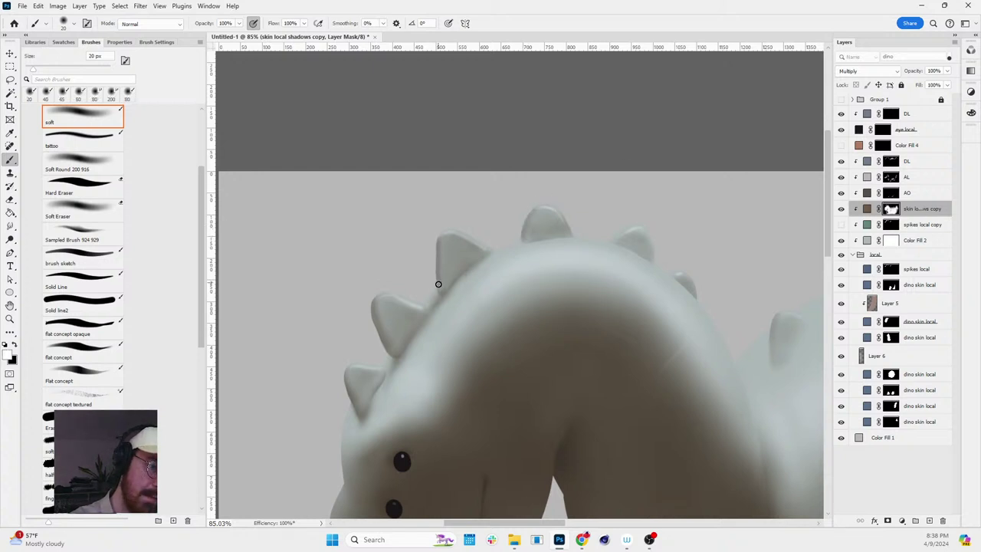
key("r")
left_click_drag(606, 154, 633, 109)
key("r")
key("z")
scroll(817, 247, "down", 3)
- Rename the Color Fill 2 layer to 'local' and delete its white mask
scroll(769, 320, "down", 3)
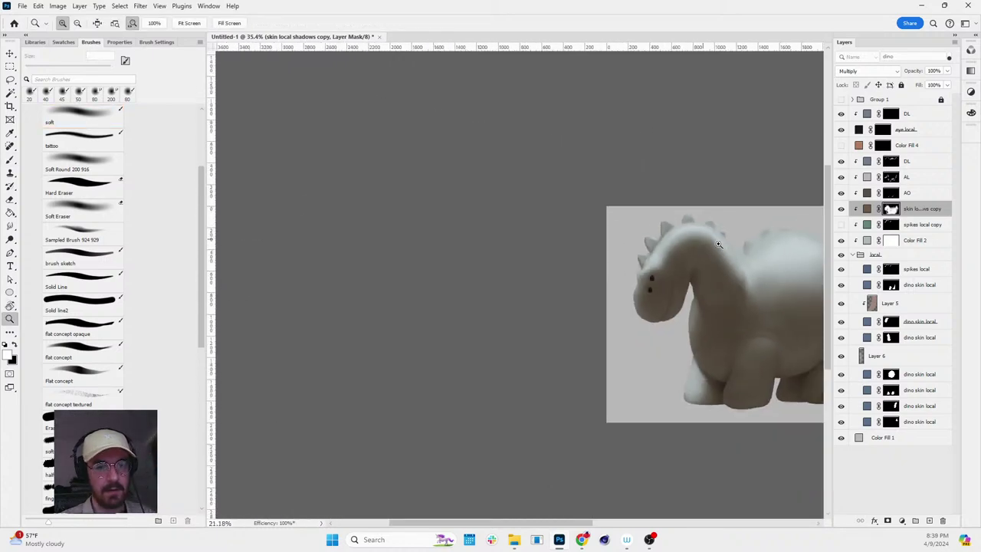
left_click_drag(744, 252, 657, 202)
scroll(691, 206, "up", 2)
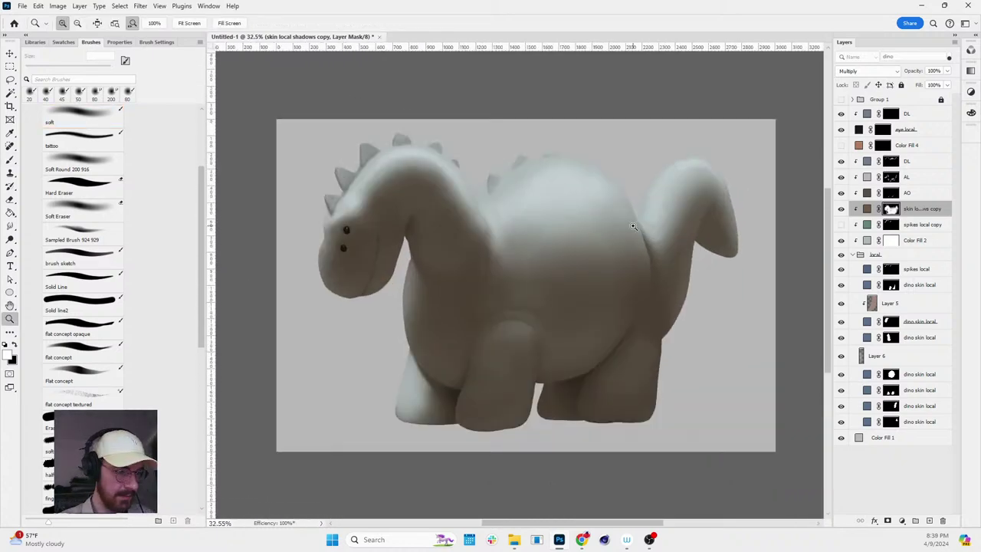
key("r")
left_click_drag(672, 275, 663, 298)
left_click(852, 255)
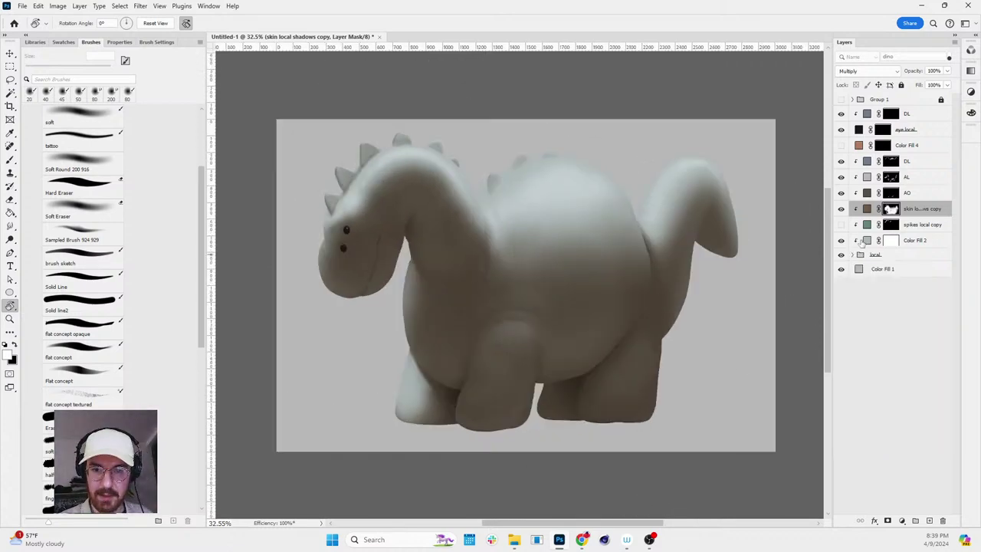
left_click(878, 241)
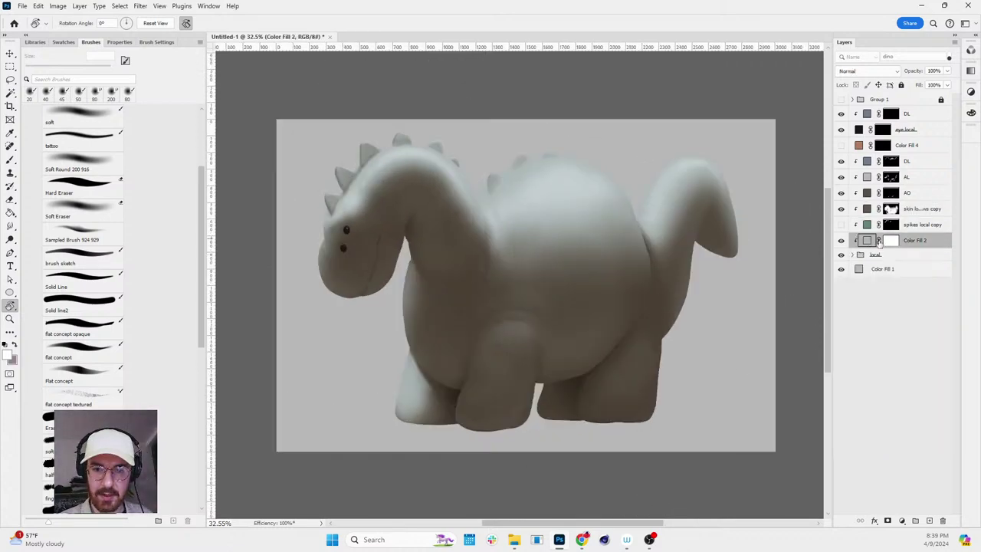
double_click(915, 240)
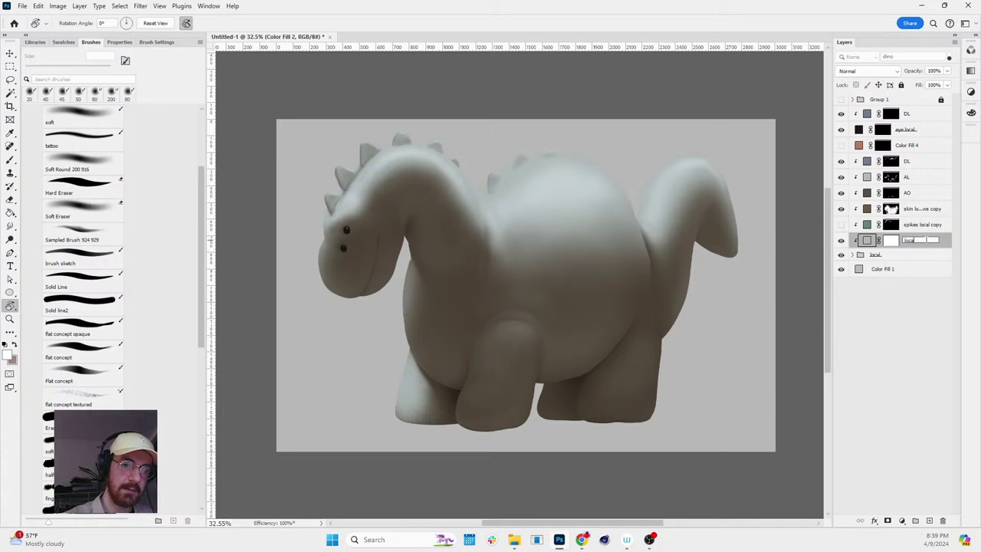
type("local")
key("Return")
left_click(891, 241)
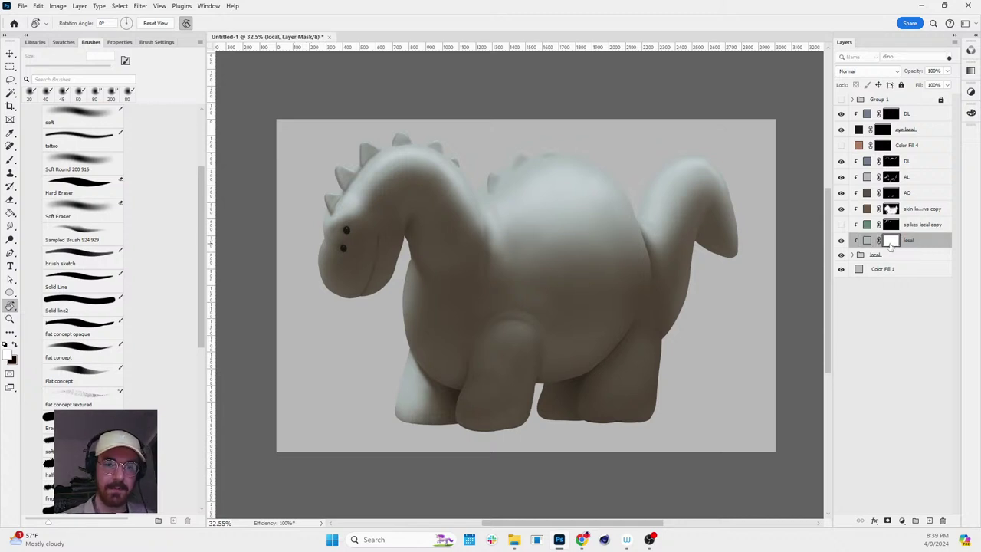
key("Delete")
- Recolour the local fill layer to a soft greyish tan (about #9e8f7c)
left_click(842, 241)
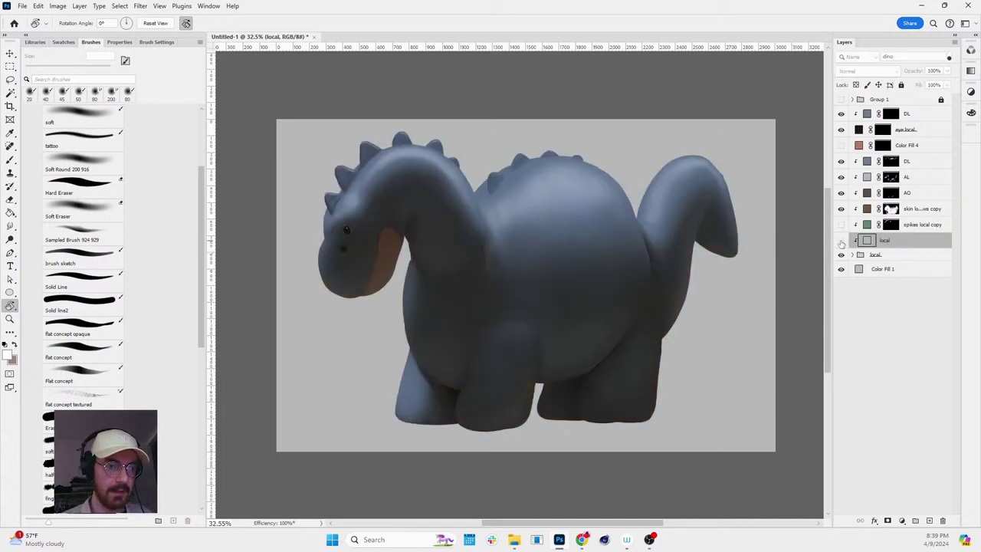
left_click(841, 240)
left_click(841, 240)
left_click(842, 241)
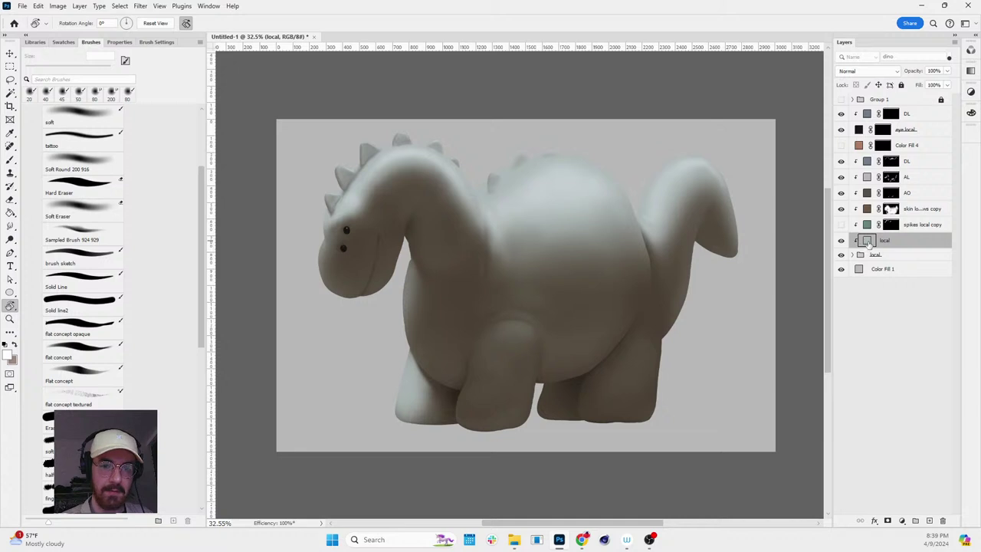
double_click(868, 242)
left_click(107, 359)
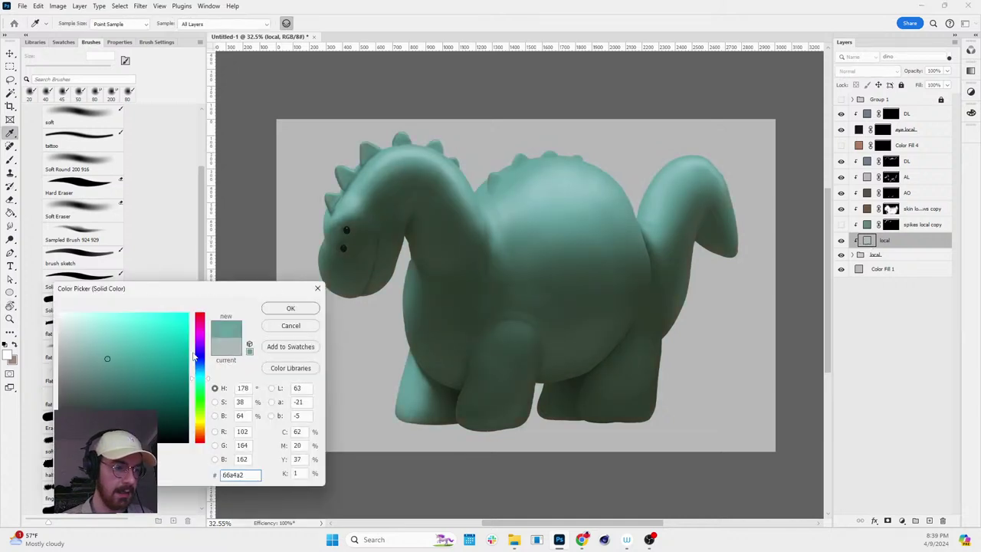
mouse_move(193, 355)
left_mouse_down()
mouse_move(205, 338)
mouse_move(202, 434)
left_mouse_up()
left_click_drag(121, 383, 89, 361)
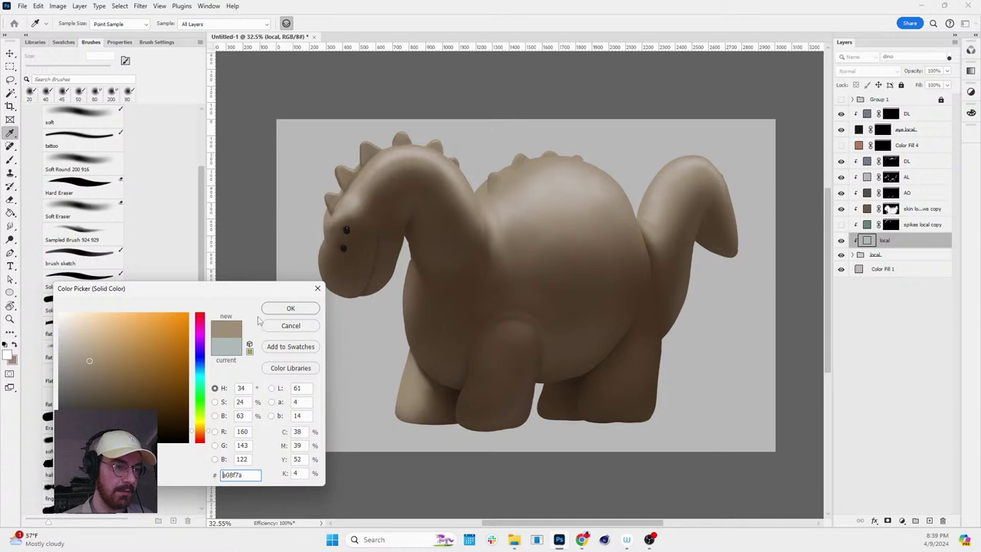
key("Return")
- Rotate, pan and zoom the view to inspect the tan dinosaur
key("r")
scroll(635, 225, "down", 2)
left_click_drag(635, 226, 665, 177)
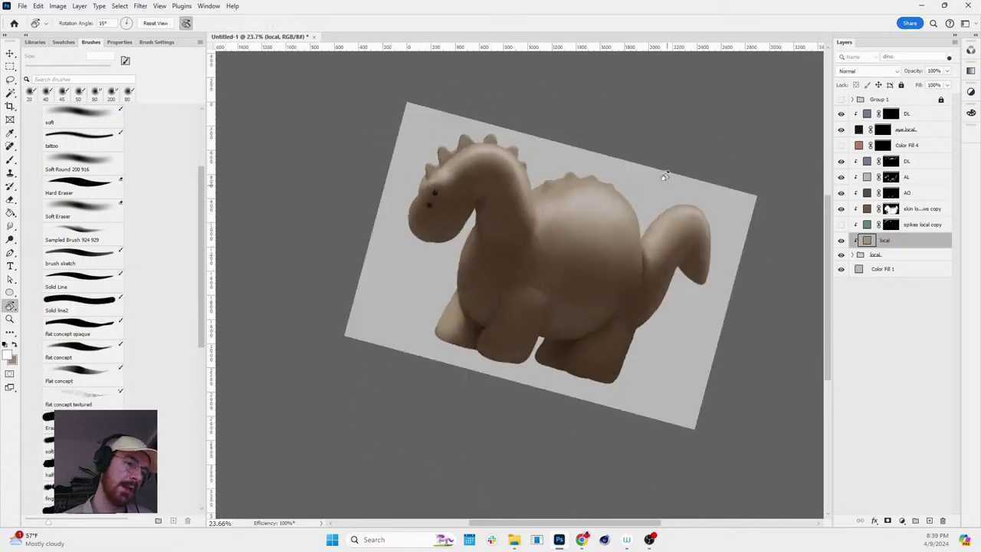
key("Escape")
key("h")
scroll(590, 192, "up", 2)
left_click_drag(602, 190, 607, 170)
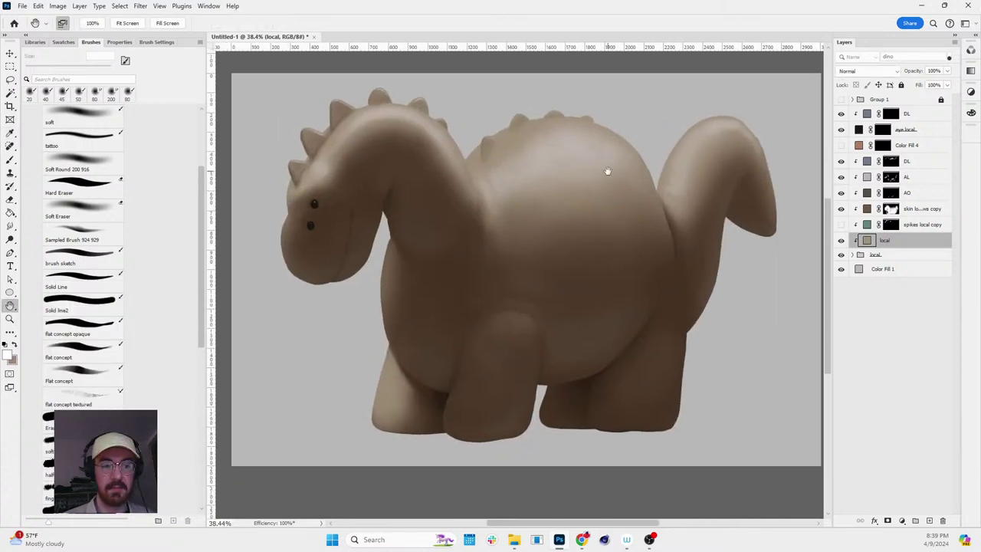
key("z")
scroll(590, 173, "up", 1)
scroll(590, 173, "down", 3)
scroll(613, 176, "up", 3)
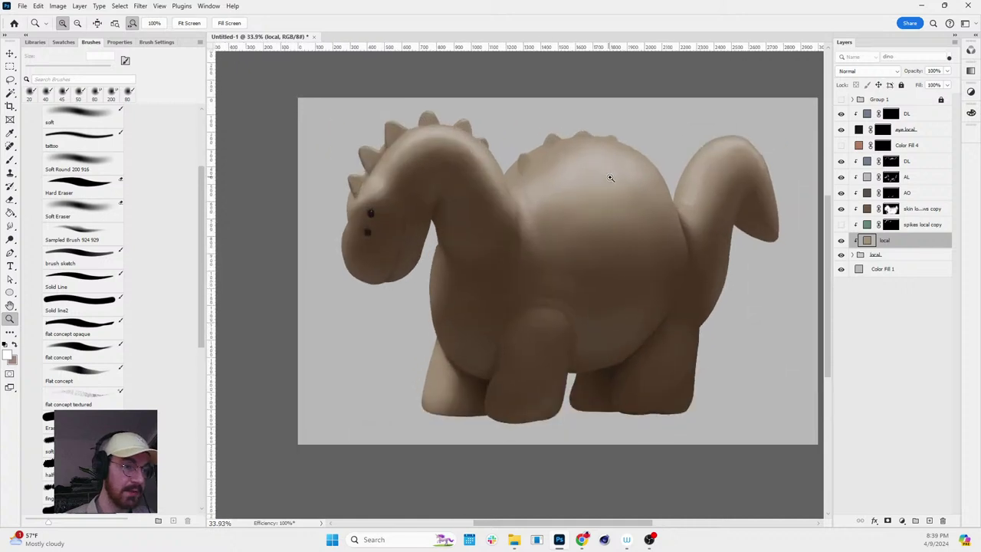
scroll(622, 180, "down", 2)
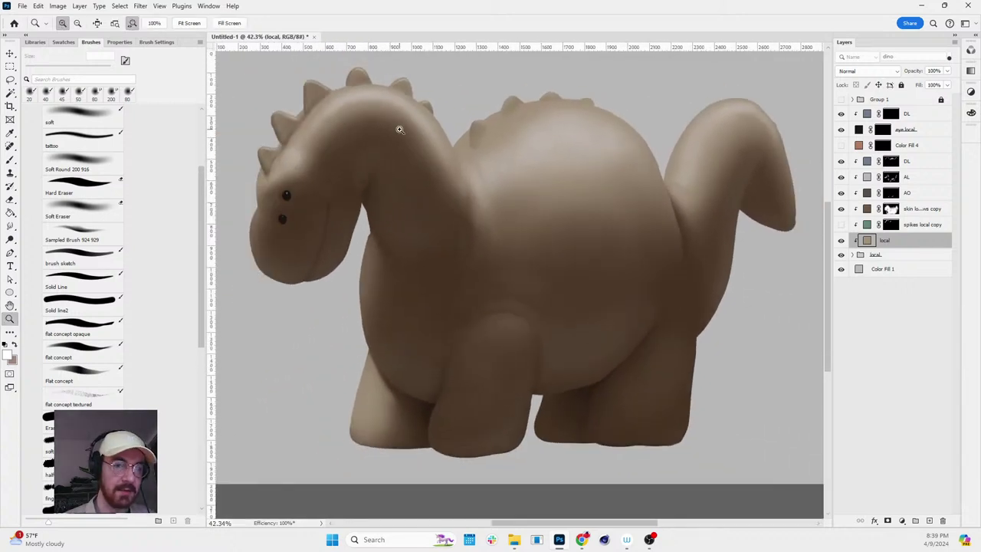
scroll(523, 142, "down", 2)
scroll(806, 209, "up", 1)
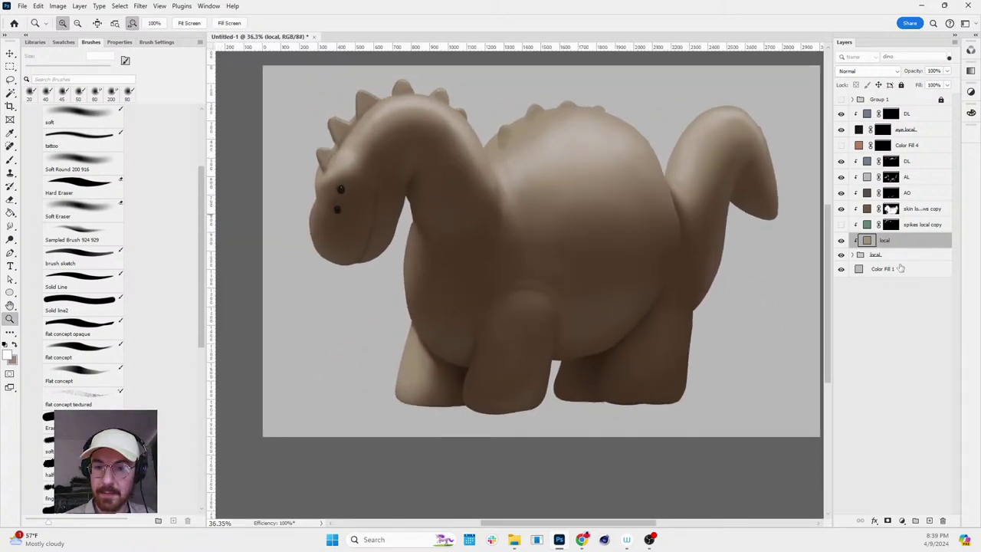
left_click(902, 520)
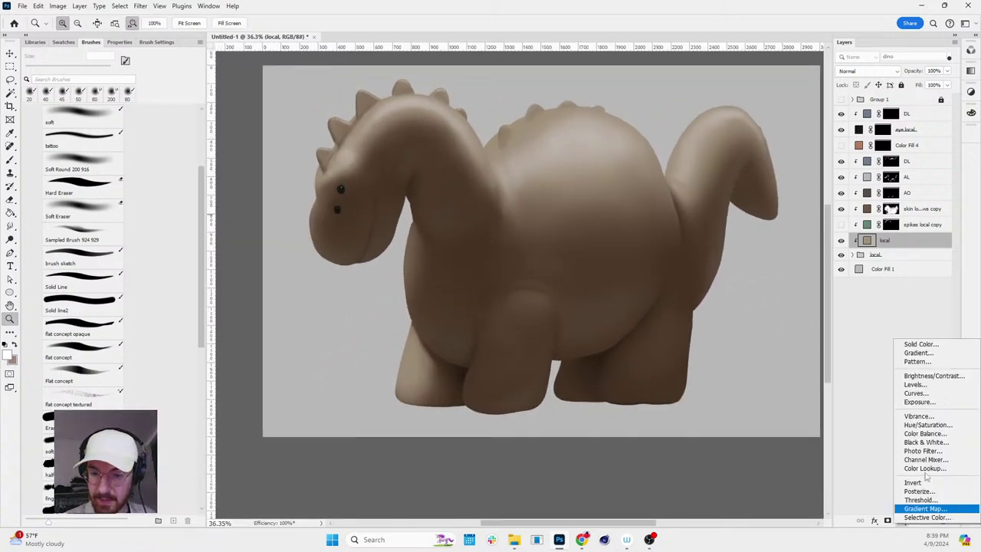
- Add a Solid Color fill layer in blue-grey #7a838b
left_click(926, 346)
mouse_move(101, 331)
left_mouse_down()
mouse_move(68, 391)
mouse_move(65, 369)
left_mouse_up()
left_click(203, 372)
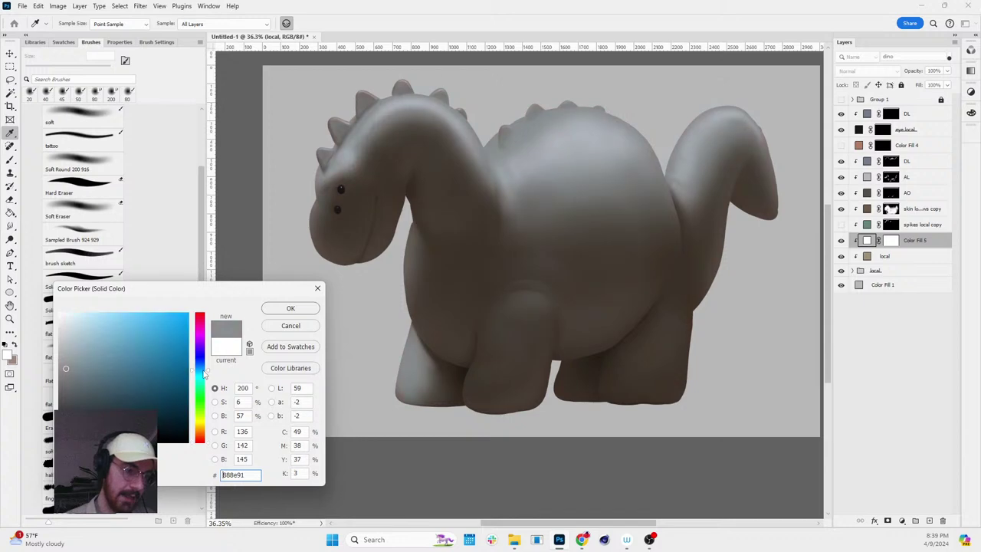
mouse_move(67, 368)
left_mouse_down()
mouse_move(76, 363)
mouse_move(74, 371)
left_mouse_up()
left_click_drag(203, 374, 204, 370)
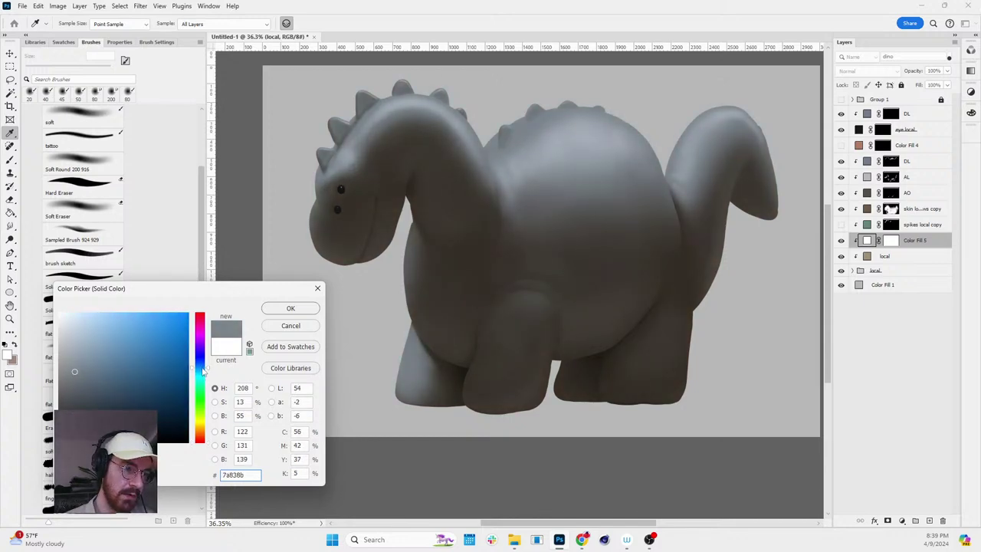
left_click(302, 308)
- Set the Color Fill 5 layer's blend mode to Multiply and select its mask
key("z")
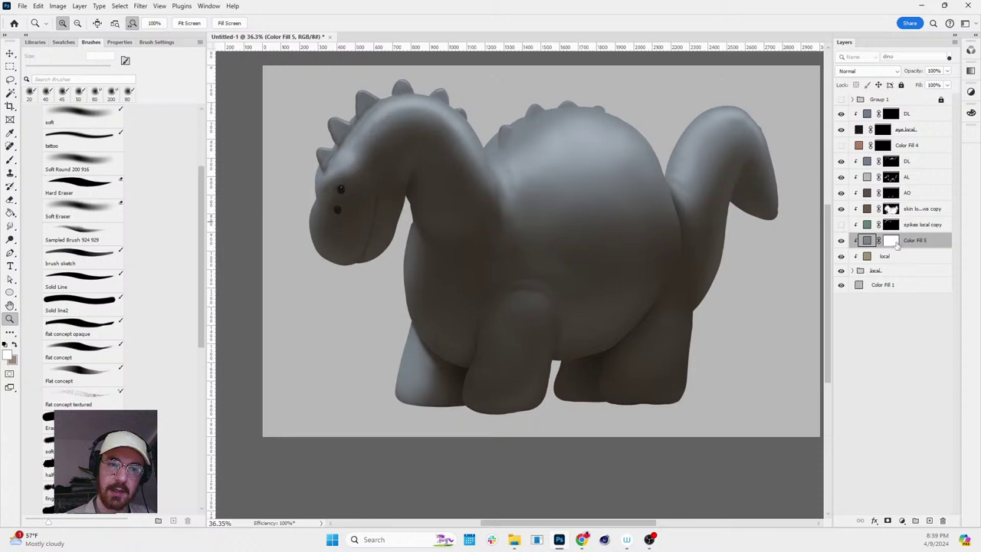
left_click(893, 242)
left_click(867, 240)
left_click(866, 71)
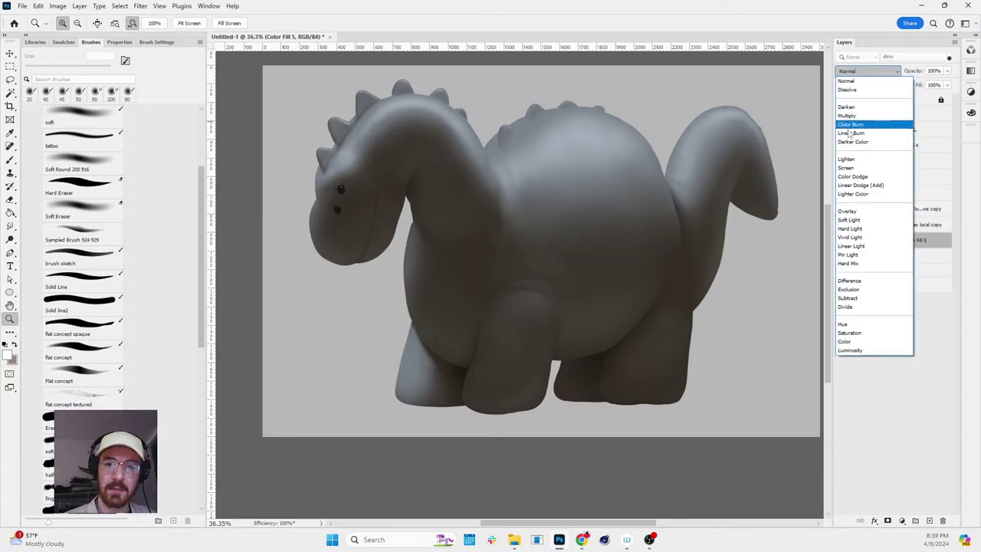
left_click(855, 118)
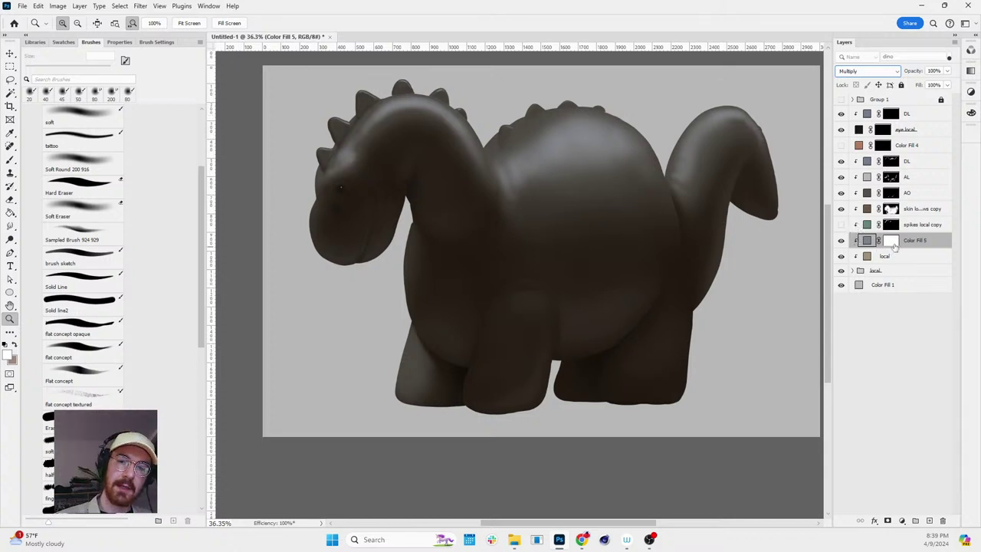
left_click(892, 242)
- Invert the Color Fill 5 mask to hide it and rename the layer 'tattoo'
key("ctrl+i")
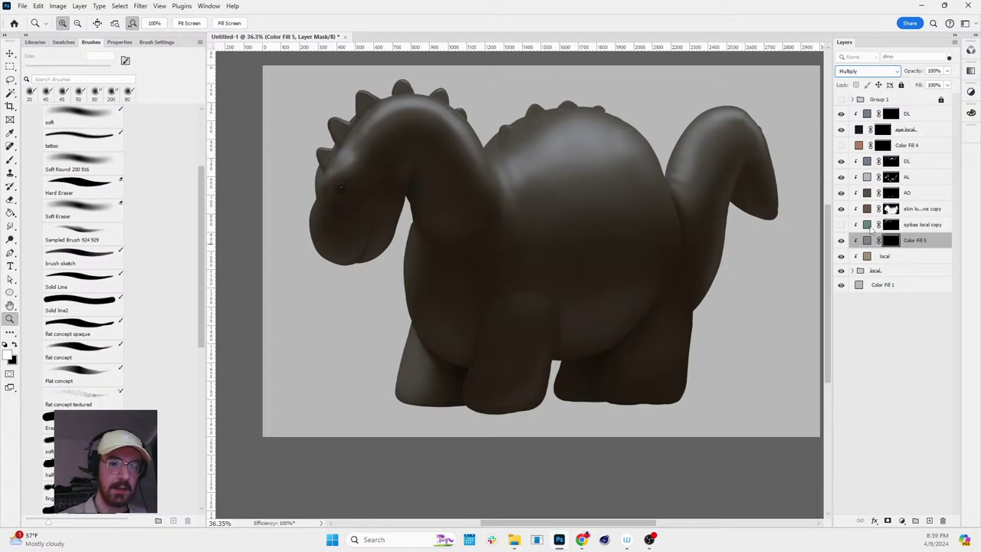
double_click(916, 241)
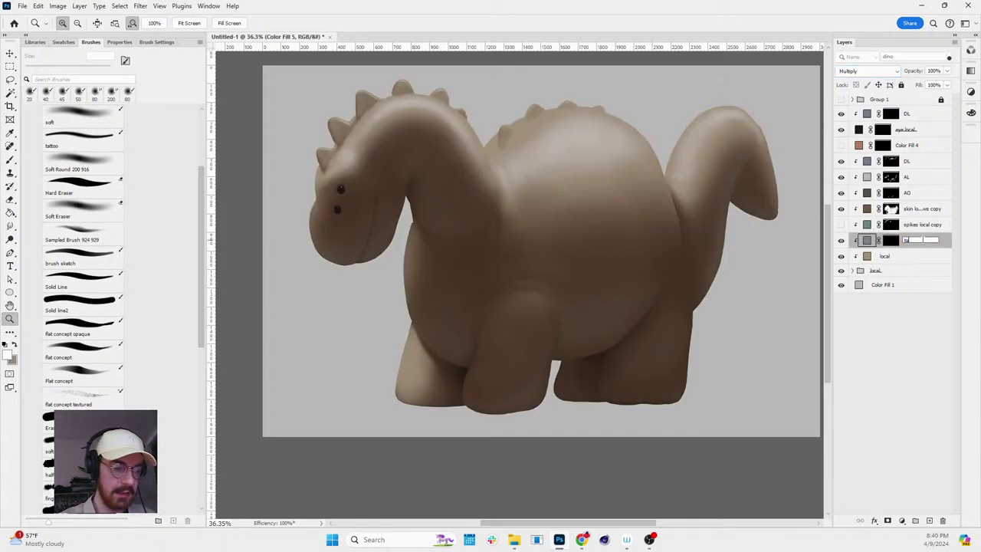
key("Return")
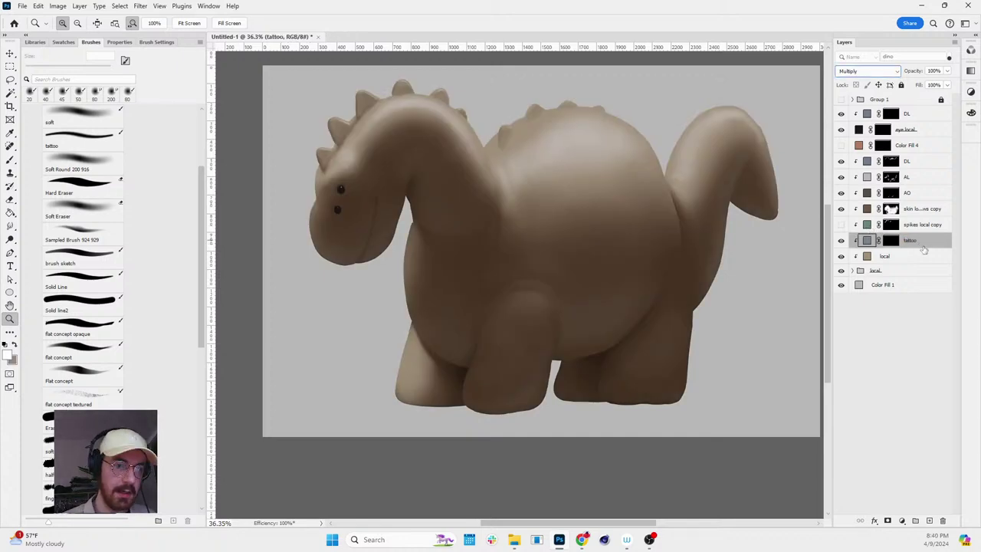
- Set the tattoo brush to 8 px and delete Layer 7 from the local group
left_click_drag(385, 144, 440, 158)
key("e")
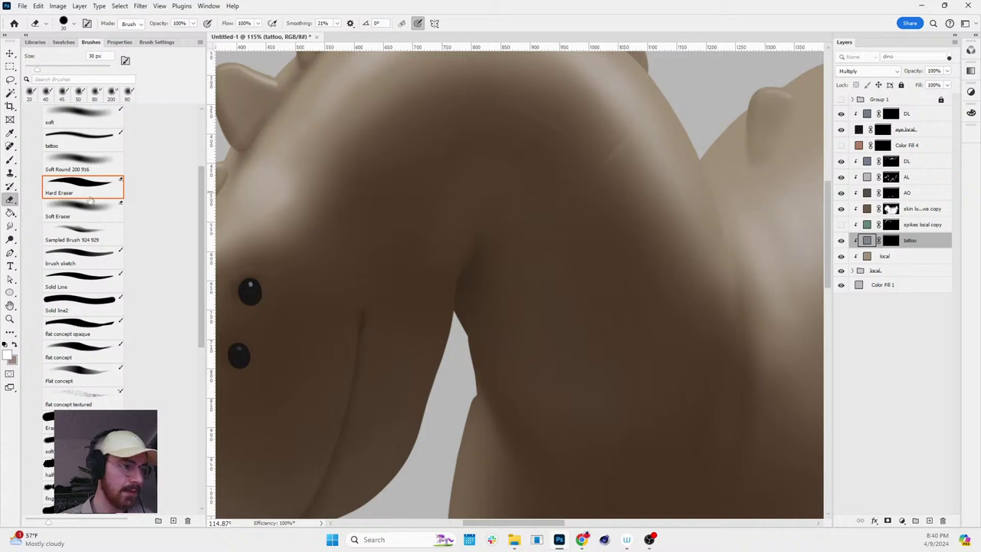
key("b")
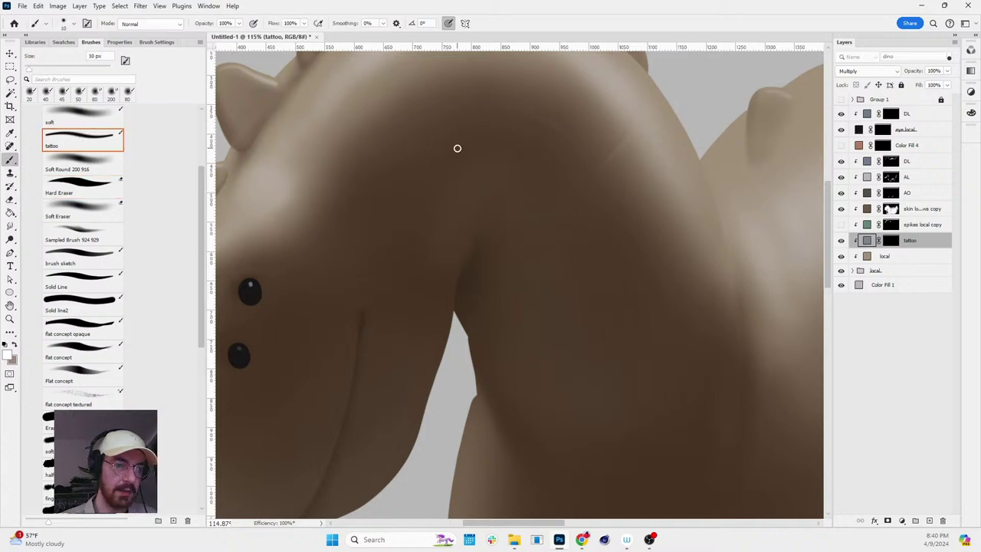
key("bracketright")
key("bracketright")
key("bracketright")
key("bracketright")
key("bracketright")
key("bracketleft")
key("bracketleft")
key("bracketleft")
key("bracketleft")
key("bracketleft")
key("bracketleft")
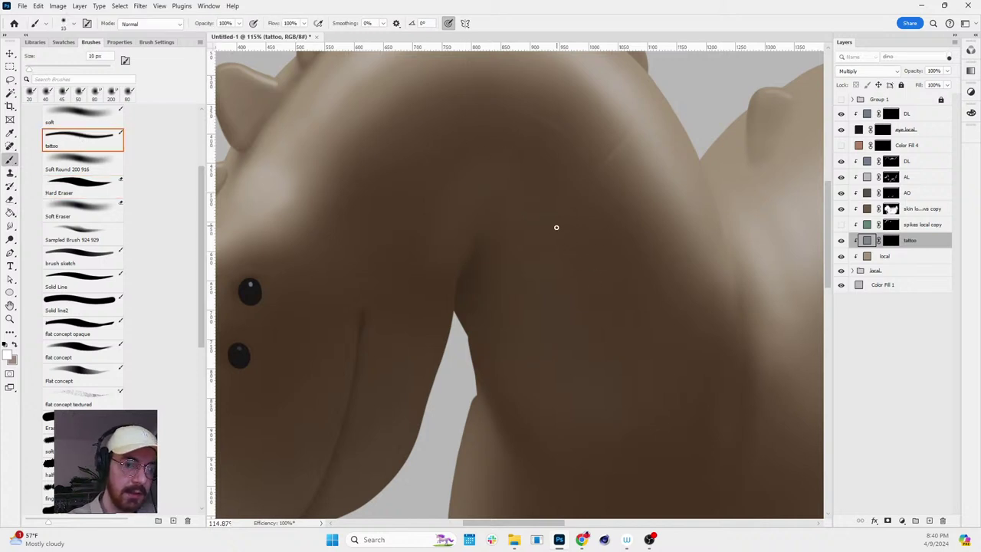
left_click(587, 221, "ctrl")
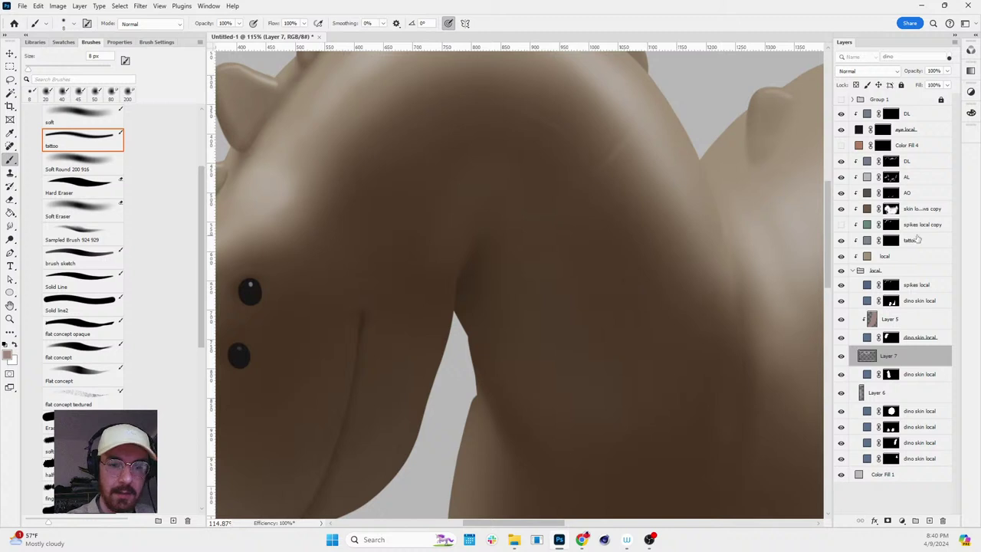
key("Delete")
- Paint a test wavy line across the neck on the tattoo mask, then undo it
left_click(891, 239)
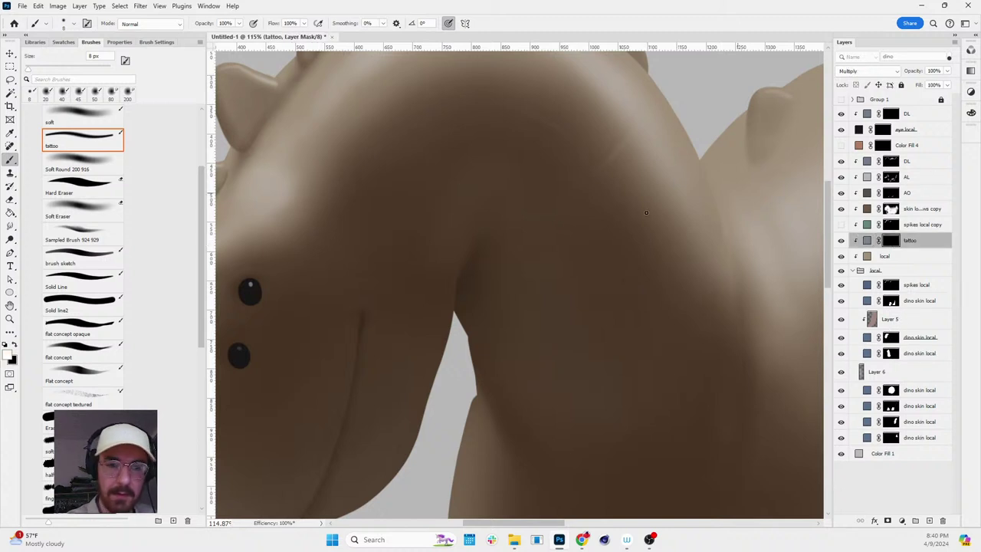
mouse_move(516, 253)
left_mouse_down()
mouse_move(556, 238)
mouse_move(675, 264)
left_mouse_up()
scroll(669, 292, "down", 6)
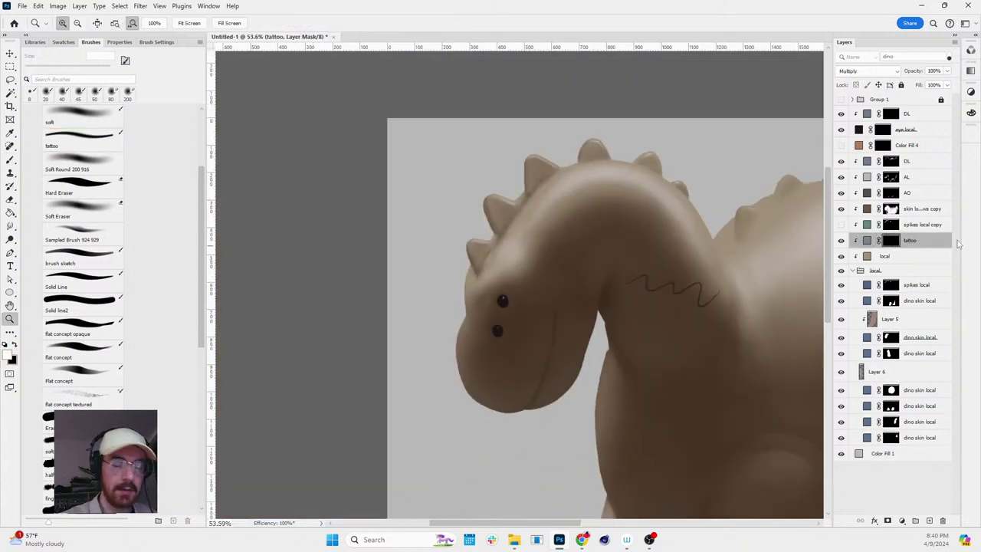
key("h")
scroll(691, 255, "up", 6)
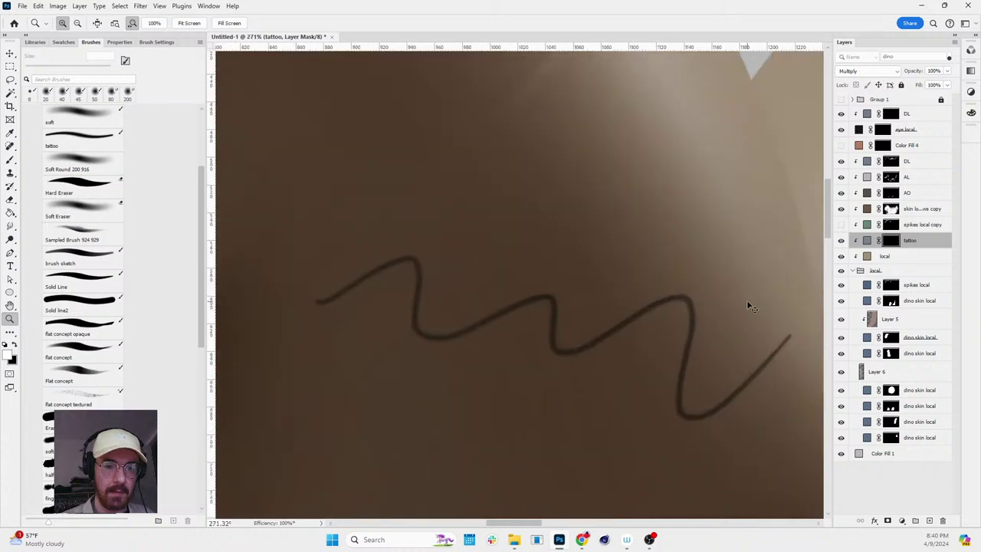
key("ctrl+z")
- Paint a test U-shaped line on the body, then undo it
scroll(552, 226, "down", 2)
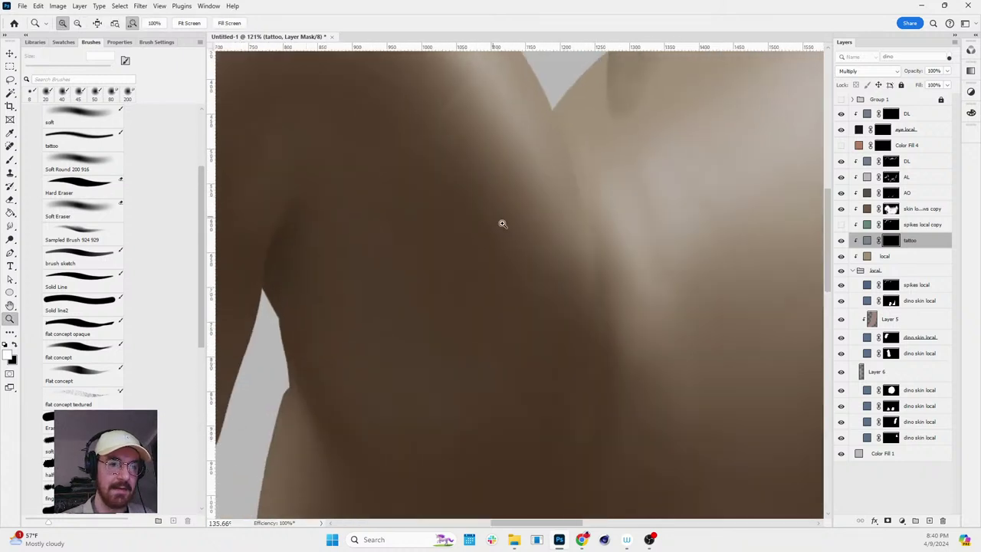
key("b")
mouse_move(535, 220)
left_mouse_down()
mouse_move(536, 367)
mouse_move(580, 368)
mouse_move(571, 287)
mouse_move(519, 243)
mouse_move(527, 307)
mouse_move(584, 329)
mouse_move(609, 223)
left_mouse_up()
key("ctrl+z")
key("ctrl+z")
key("h")
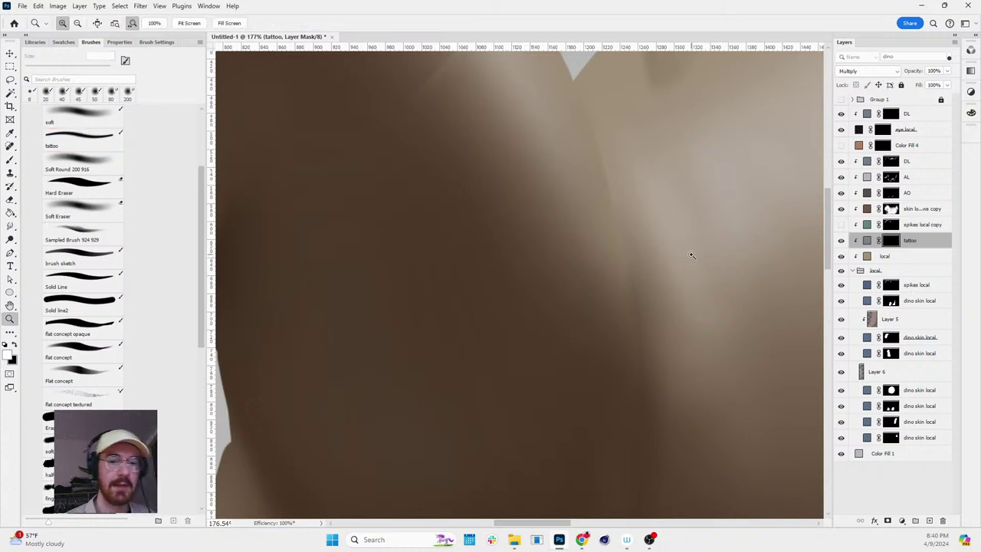
scroll(674, 238, "down", 3)
key("z")
left_click_drag(633, 226, 705, 214)
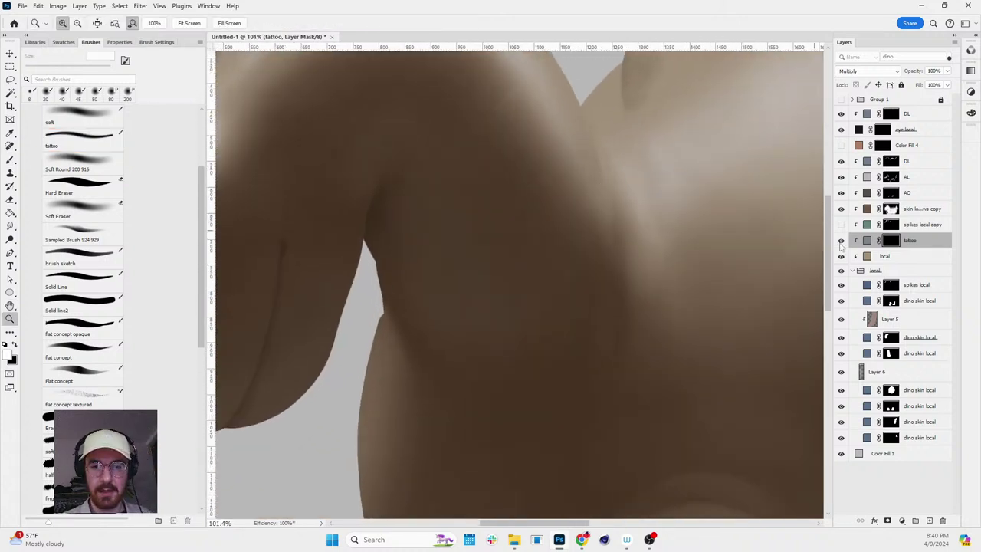
left_click(867, 241)
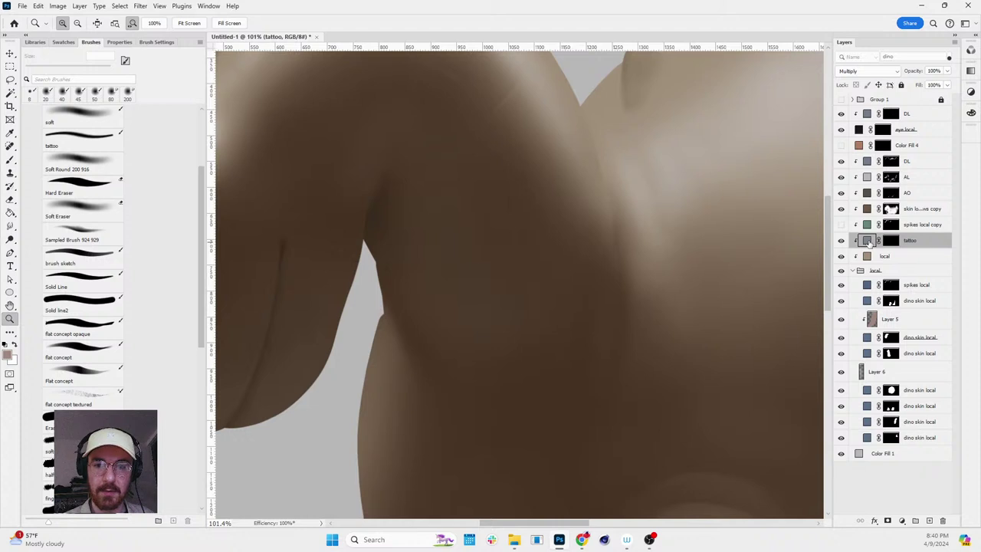
- Enable Outer Glow in the tattoo layer's Layer Style, keeping the layer blending at Multiply
double_click(928, 243)
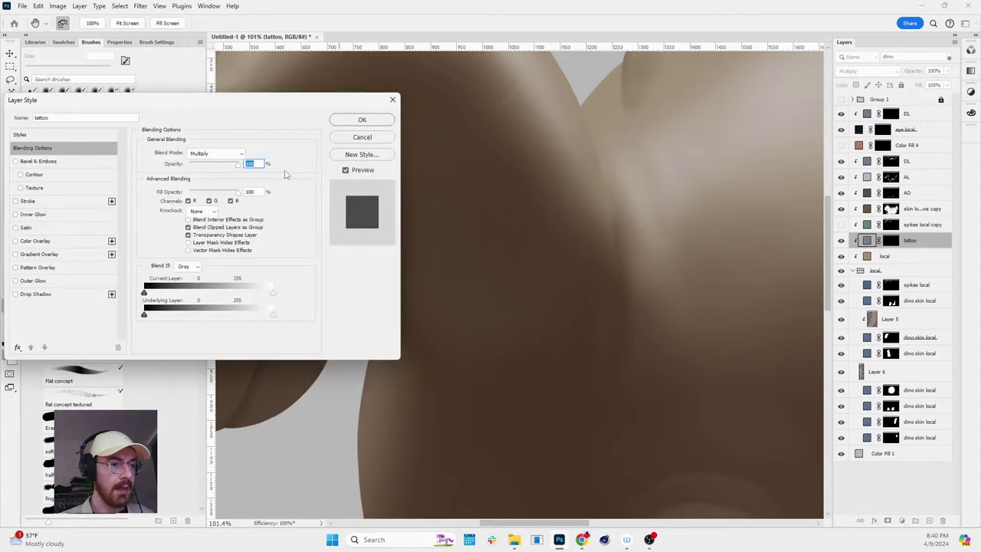
left_click_drag(237, 102, 408, 101)
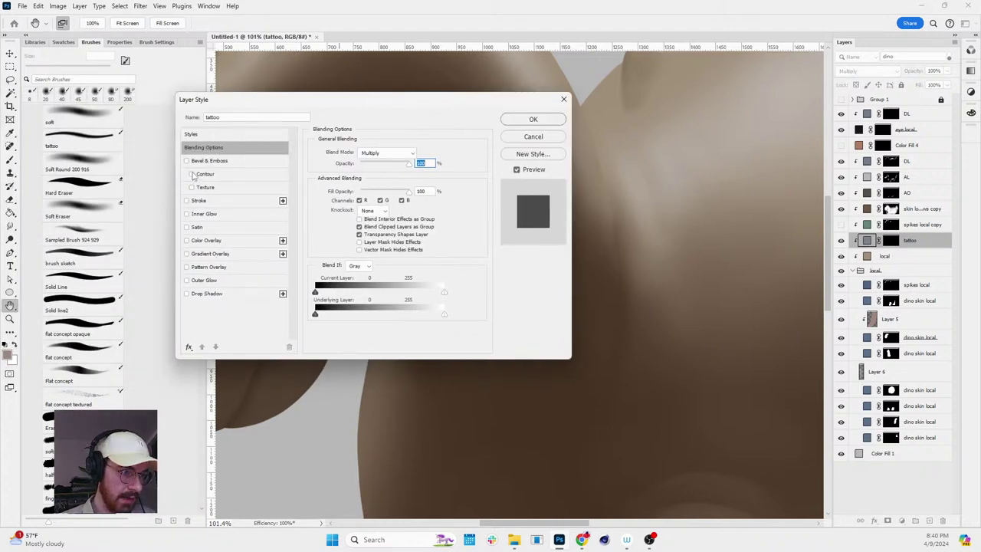
left_click(186, 280)
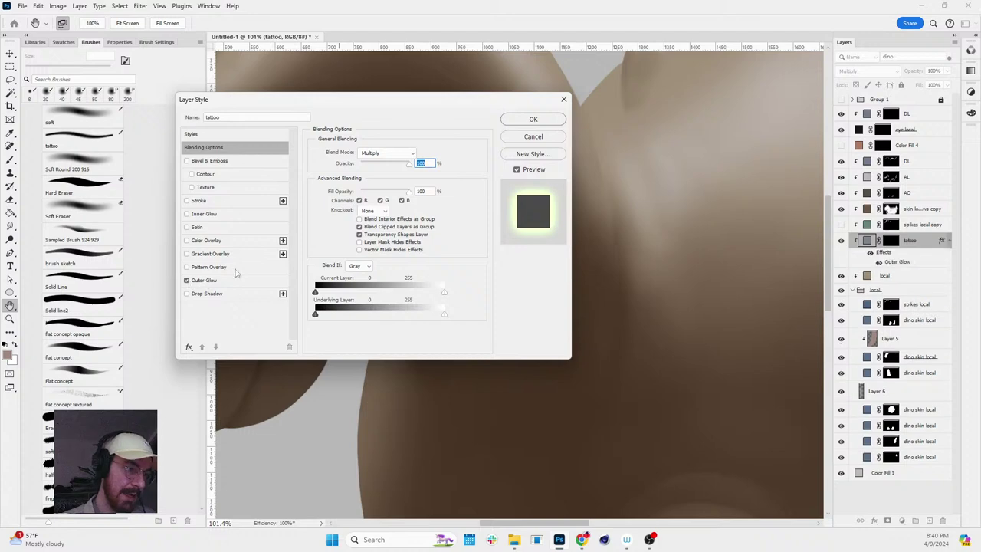
left_click(387, 152)
left_click(387, 170)
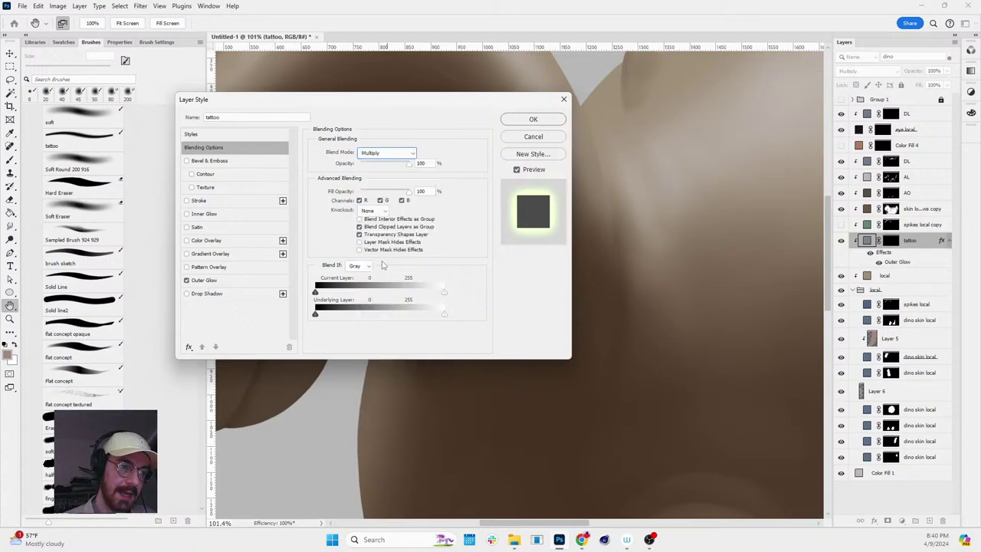
- Set the Outer Glow to Multiply with a greyish-blue #656381 colour
left_click(222, 280)
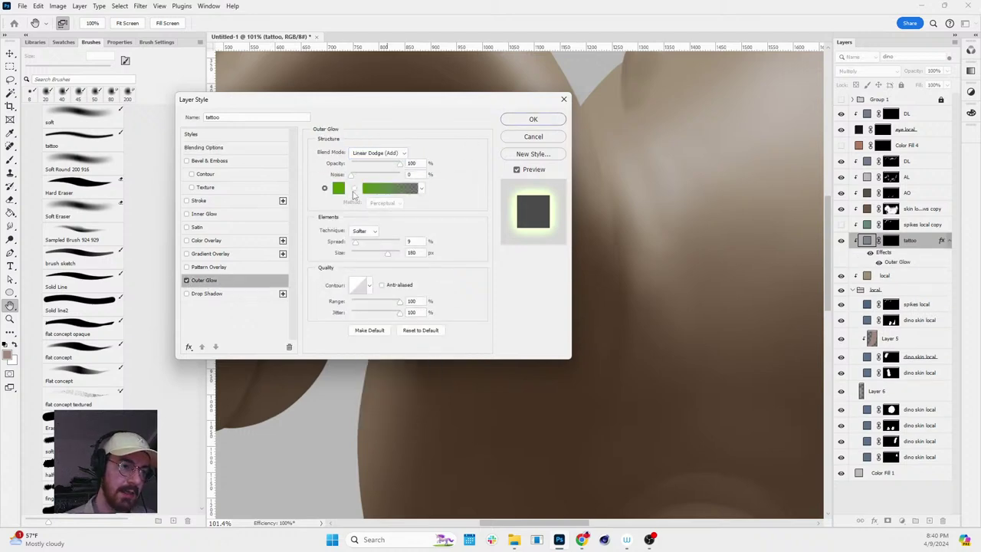
left_click(376, 153)
left_click(370, 181)
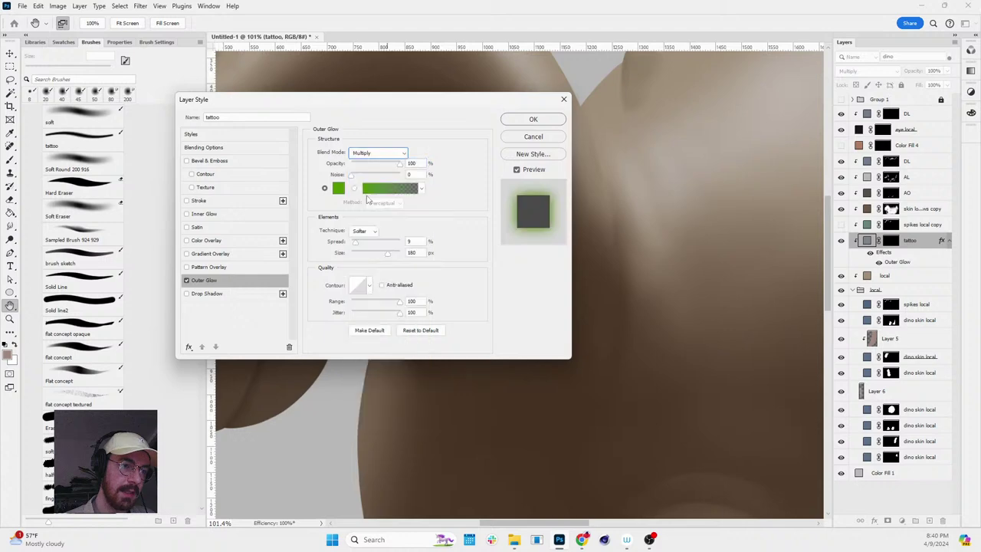
left_click(337, 192)
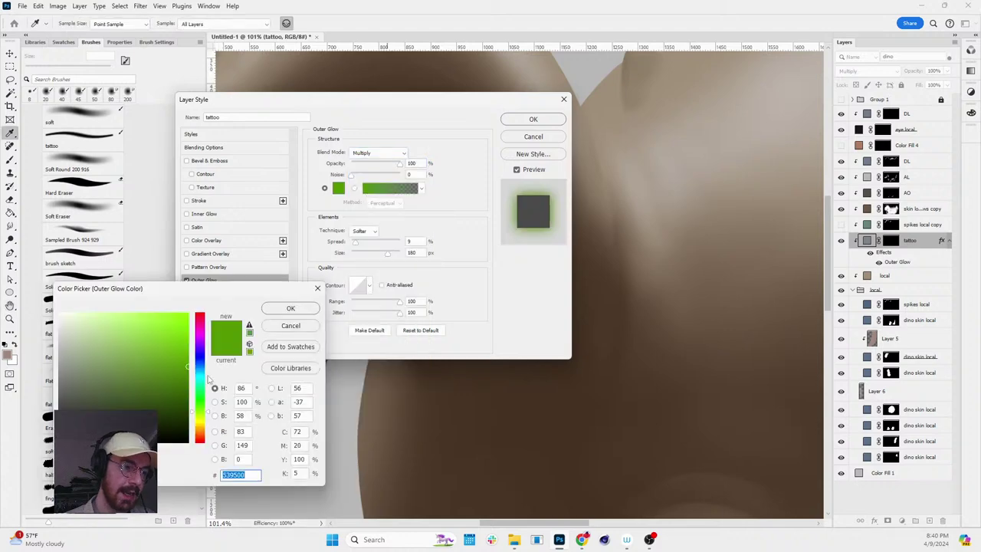
left_click(204, 357)
left_click_drag(77, 376, 89, 377)
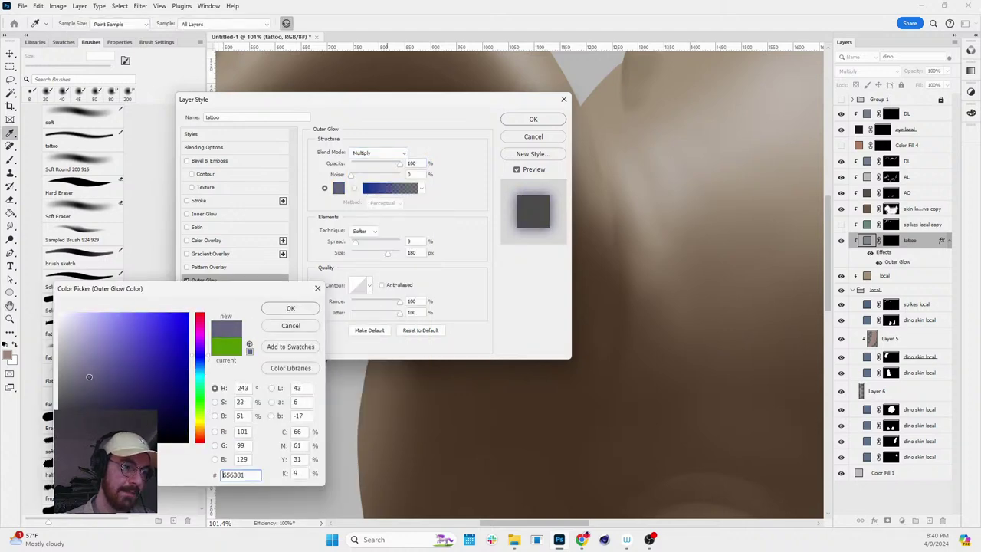
left_click(285, 311)
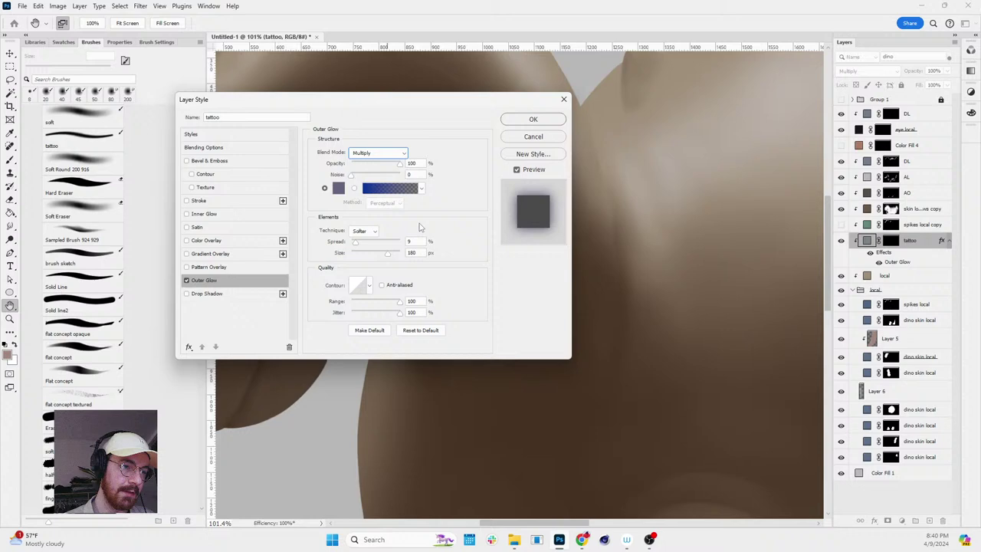
left_click(533, 119)
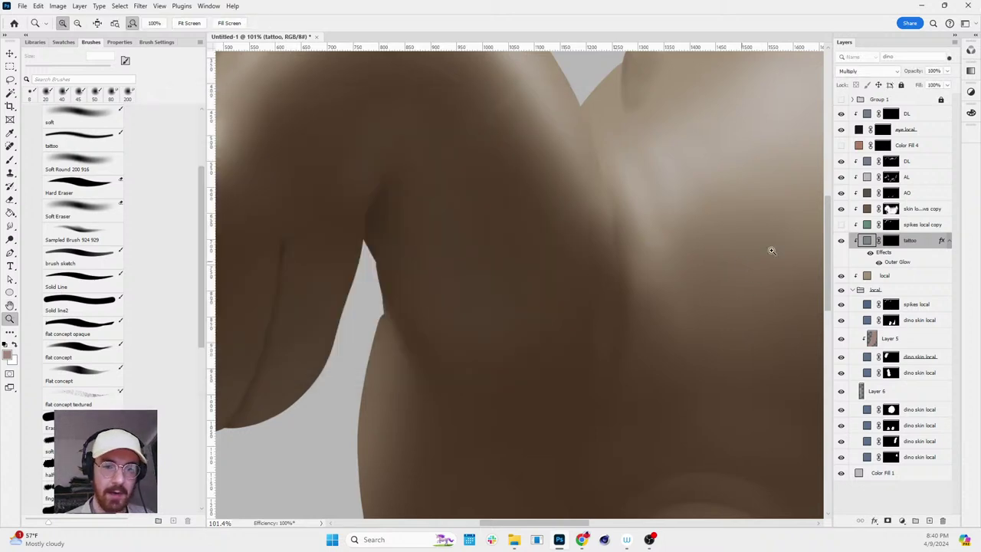
- Paint a thin dark tattoo stroke across the dinosaur's body on the tattoo mask
mouse_move(599, 314)
left_mouse_down()
mouse_move(578, 306)
mouse_move(668, 319)
mouse_move(679, 309)
left_mouse_up()
key("b")
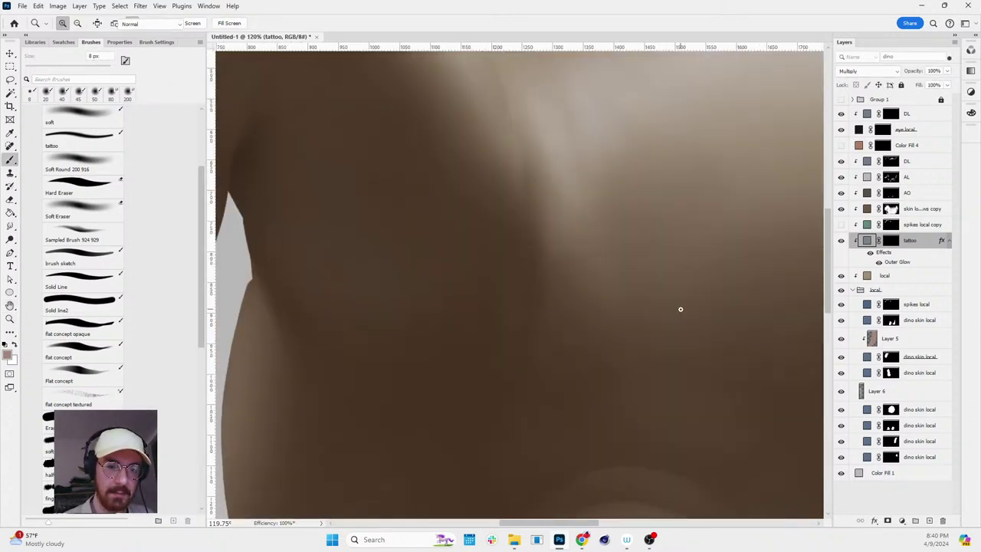
key("ctrl+backslash")
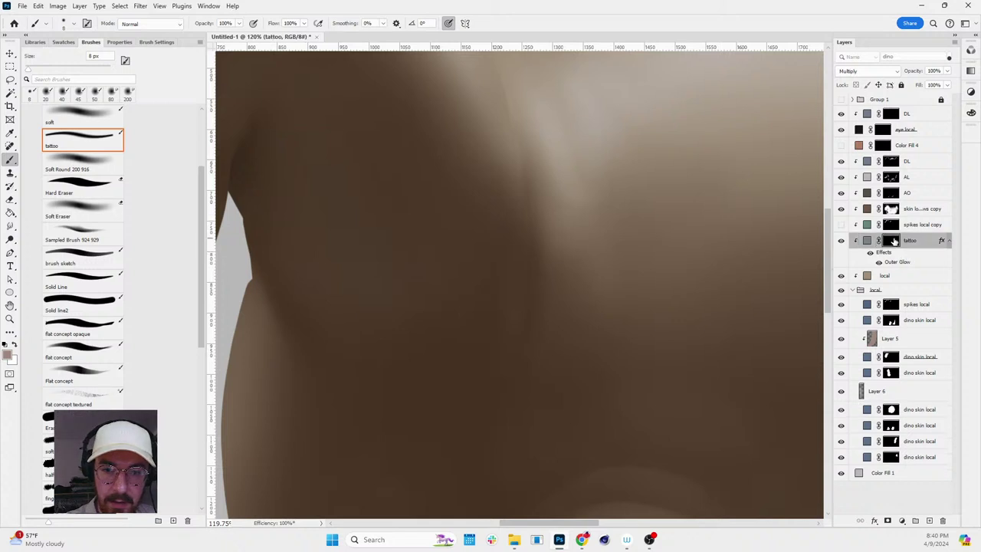
left_click_drag(659, 354, 762, 228)
key("z")
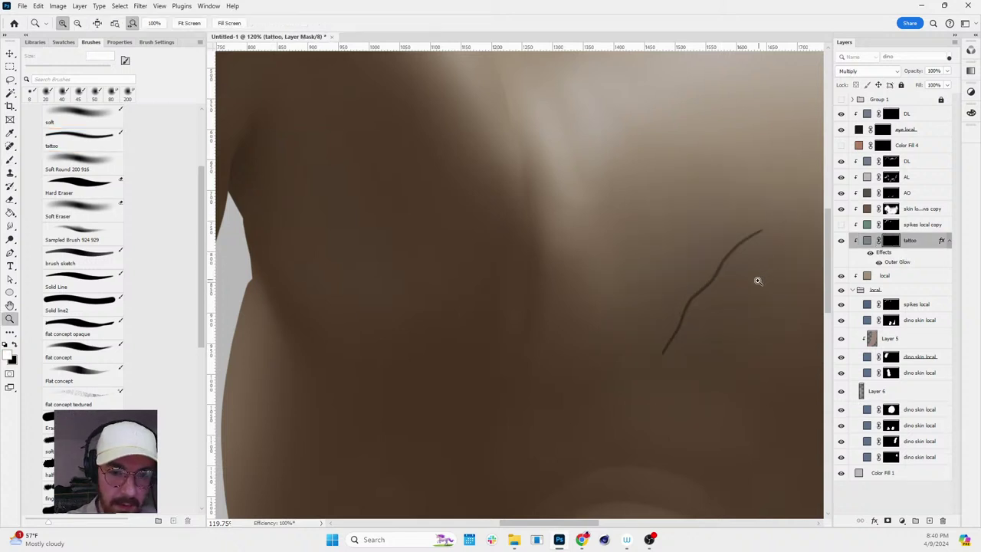
mouse_move(756, 280)
left_mouse_down()
mouse_move(802, 285)
mouse_move(759, 286)
left_mouse_up()
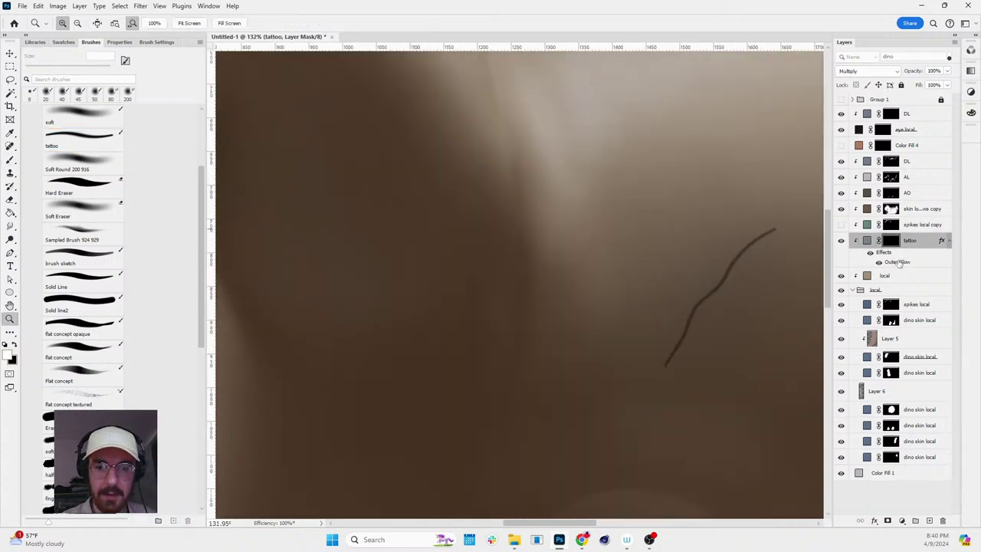
key("ctrl+2")
- Shrink the tattoo's Outer Glow to 21 px and lower its opacity to 52%
double_click(898, 262)
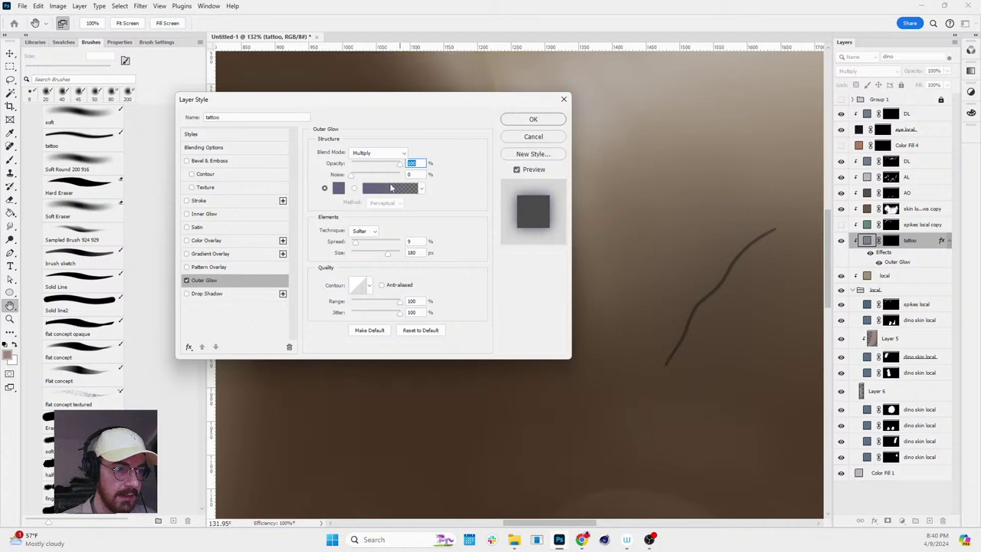
left_click_drag(388, 259, 359, 257)
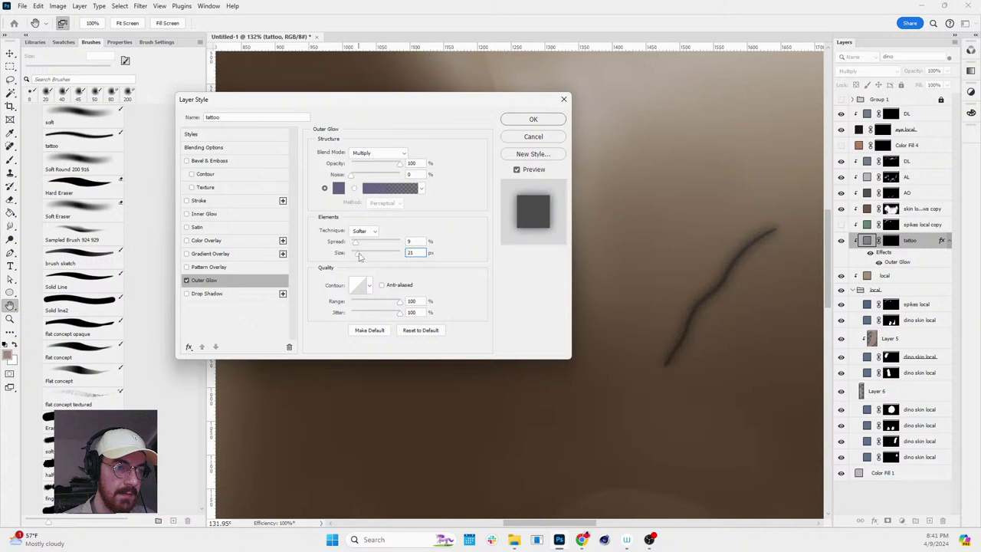
left_click_drag(399, 164, 379, 165)
left_click(518, 122)
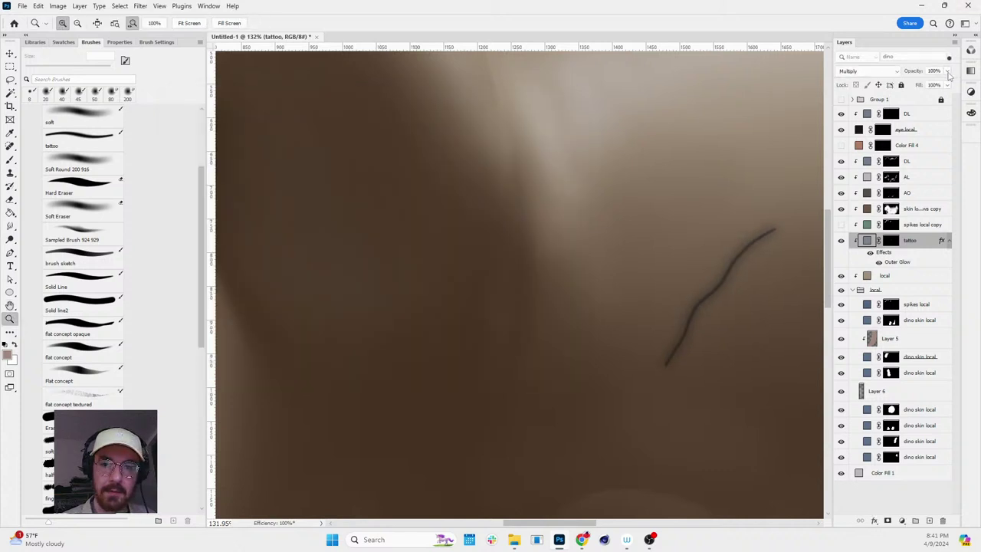
- Lower the tattoo layer's Fill to 66%
left_click_drag(947, 87, 925, 97)
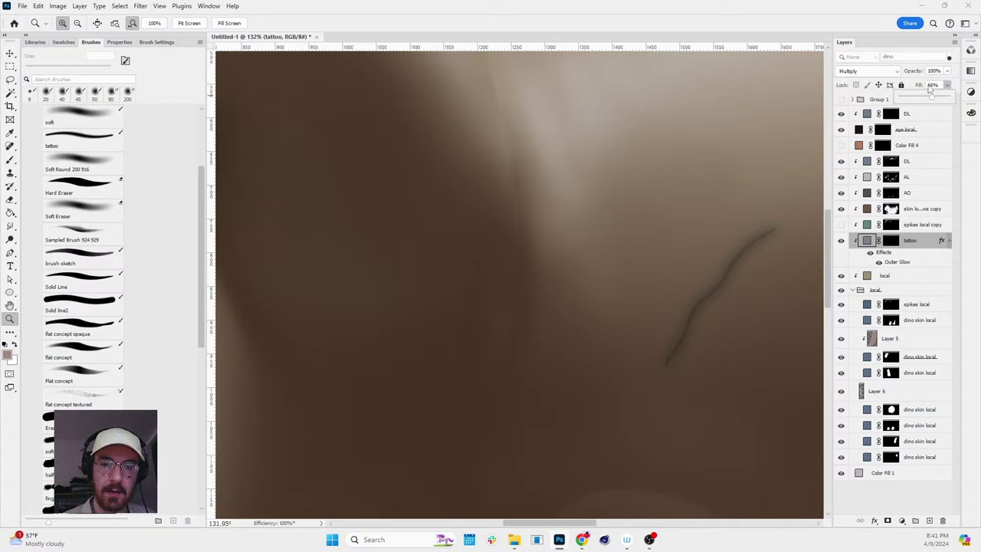
scroll(723, 257, "down", 6)
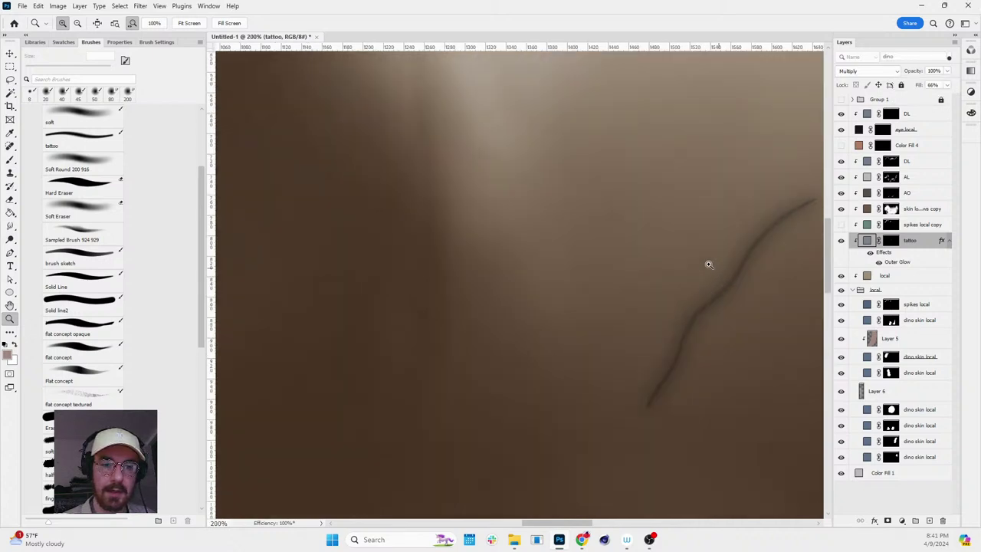
scroll(779, 290, "up", 5)
key("b")
key("z")
scroll(629, 223, "down", 4)
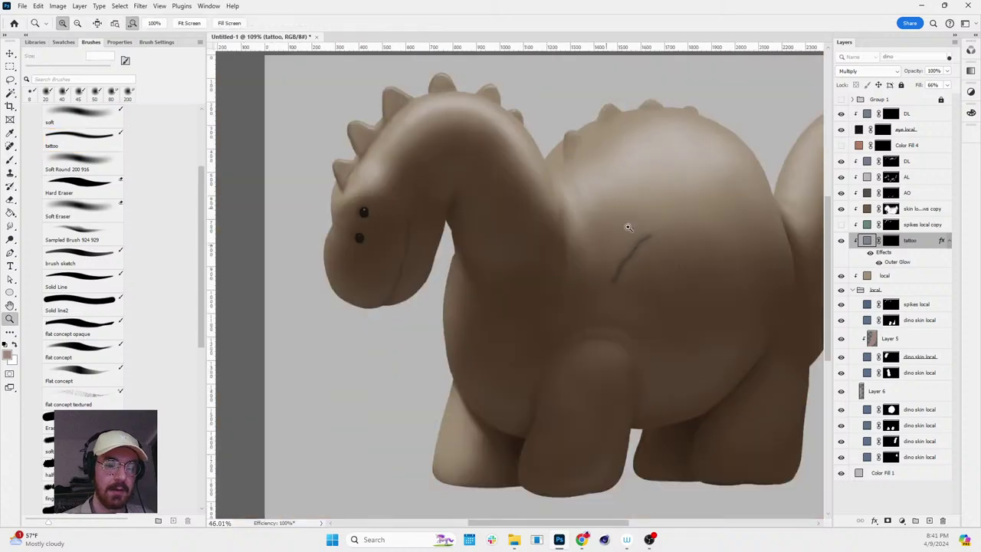
scroll(721, 282, "up", 5)
key("b")
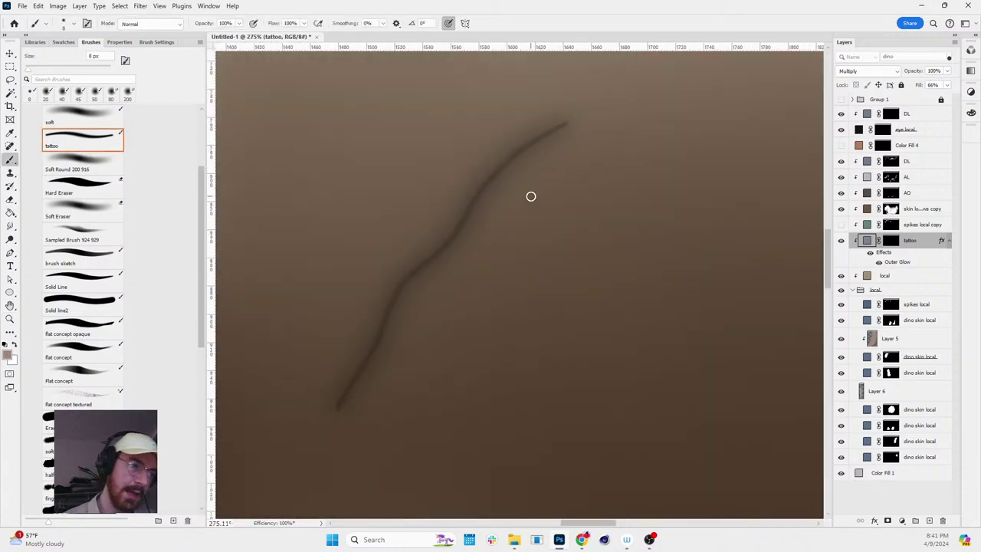
key("z")
scroll(417, 218, "down", 6)
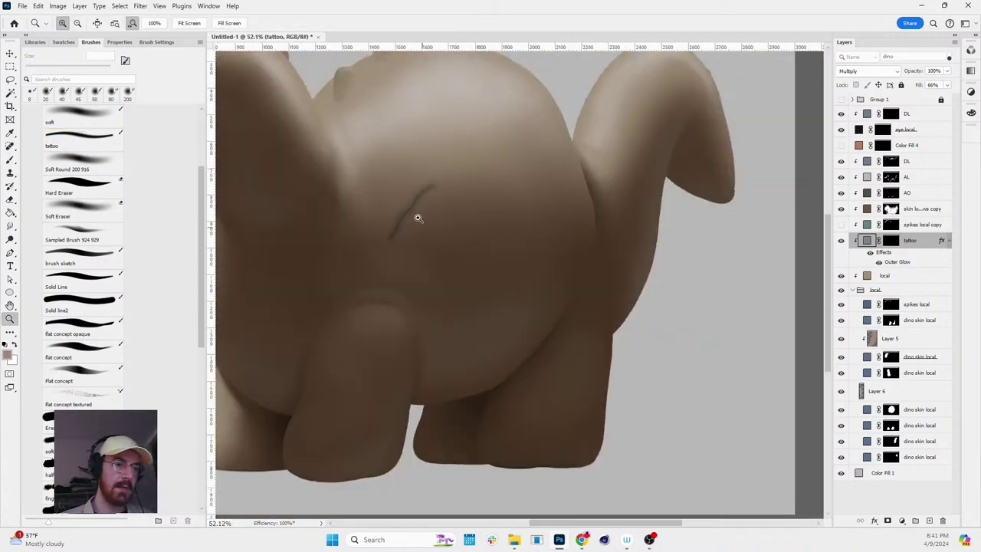
scroll(418, 217, "down", 1)
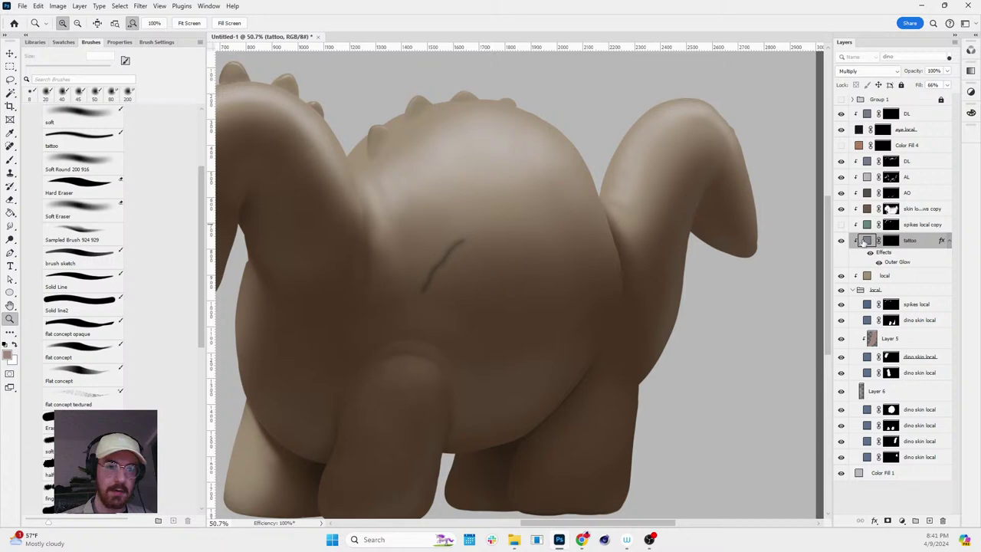
- Tint the tattoo fill a muted blue-violet #686c8f
double_click(866, 240)
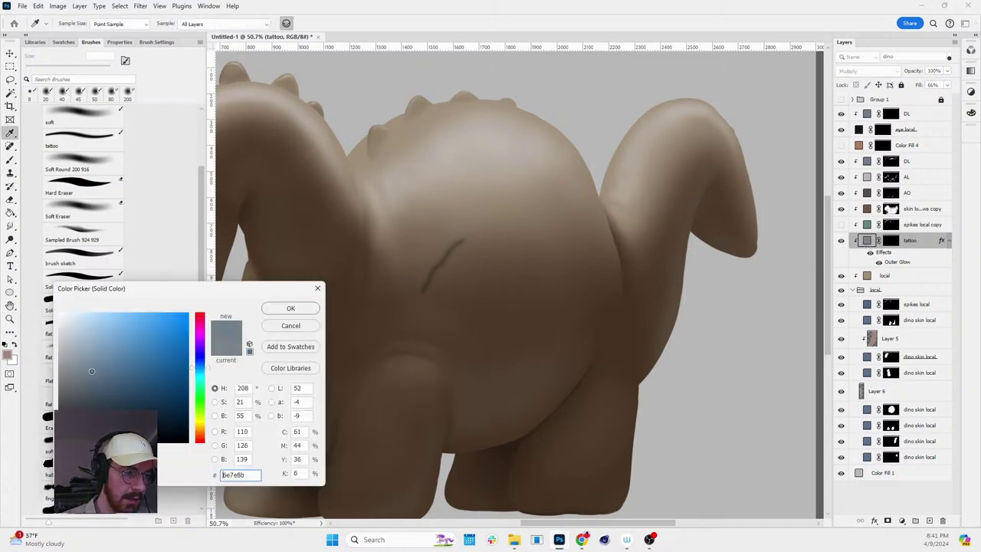
left_click_drag(204, 368, 205, 360)
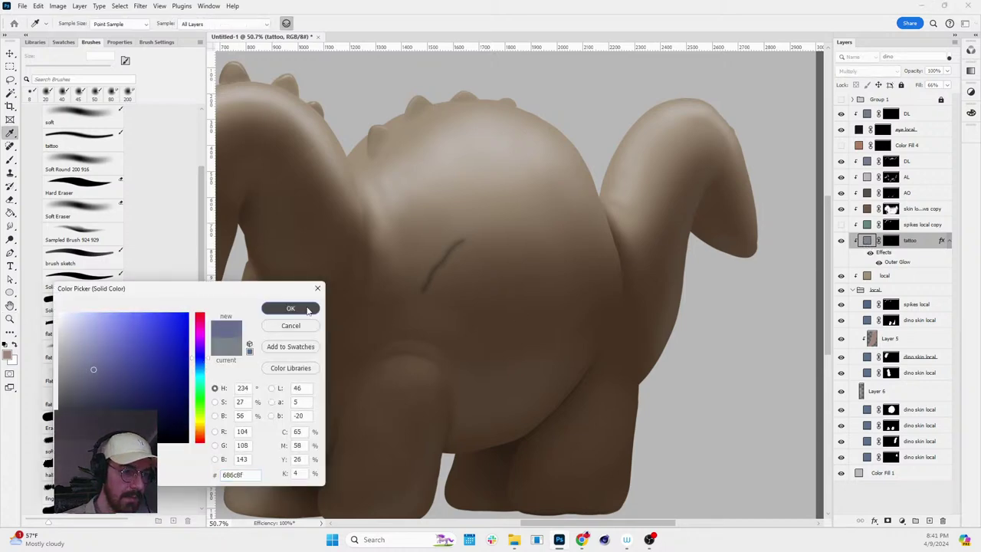
left_click(290, 308)
key("z")
mouse_move(460, 279)
left_mouse_down()
mouse_move(499, 271)
mouse_move(430, 236)
mouse_move(431, 267)
mouse_move(466, 278)
mouse_move(552, 259)
mouse_move(573, 239)
left_mouse_up()
- Erase the test stroke by filling a rectangular selection on the tattoo mask with black
left_click(891, 240)
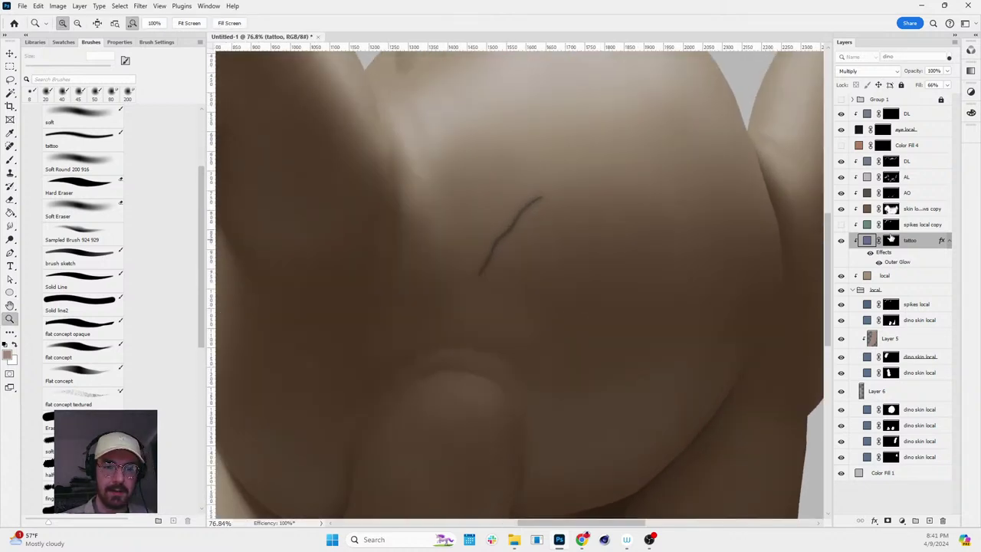
key("d")
key("m")
left_click_drag(410, 163, 641, 415)
key("Delete")
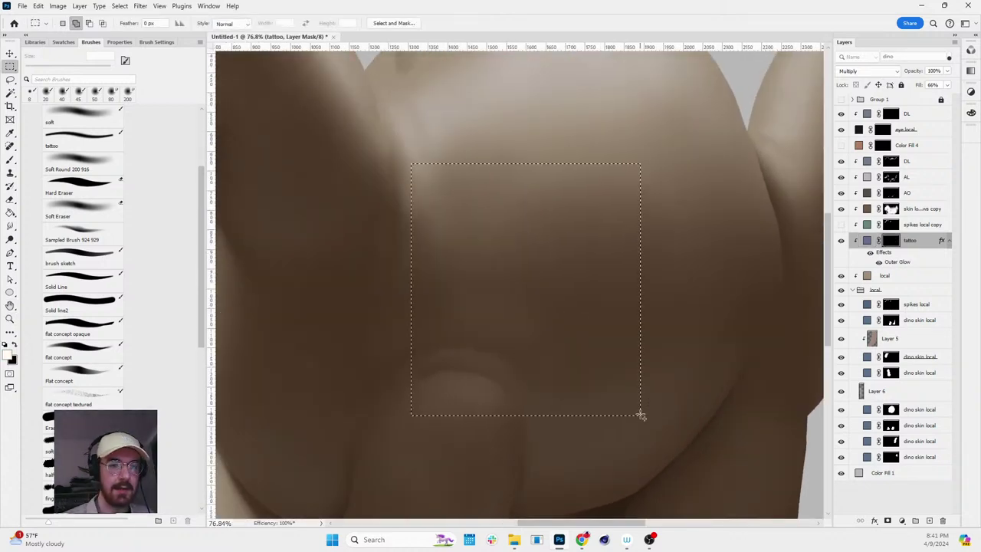
key("ctrl+d")
- Paint a wavy tattoo line up the dinosaur's neck toward the shoulder ridge
key("z")
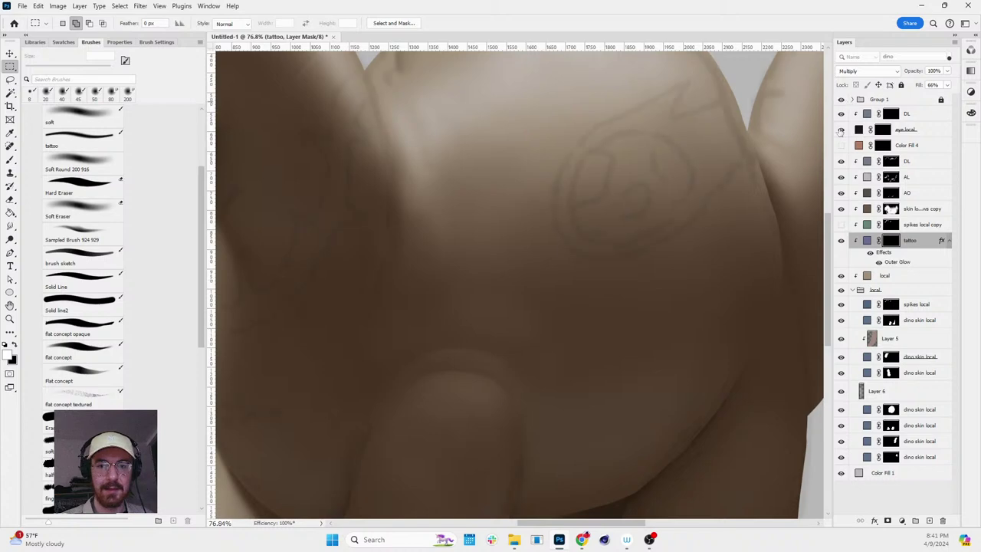
left_click_drag(720, 211, 674, 218)
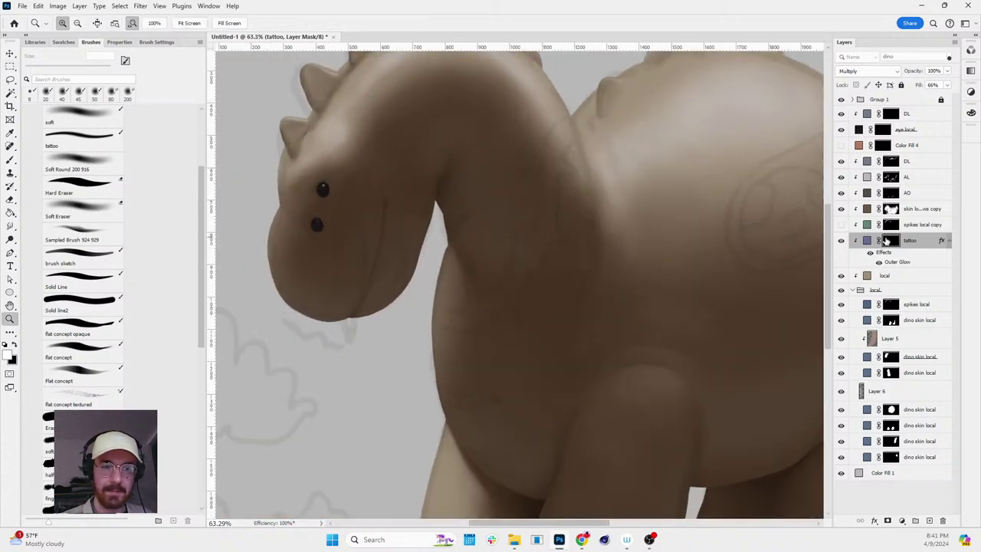
key("b")
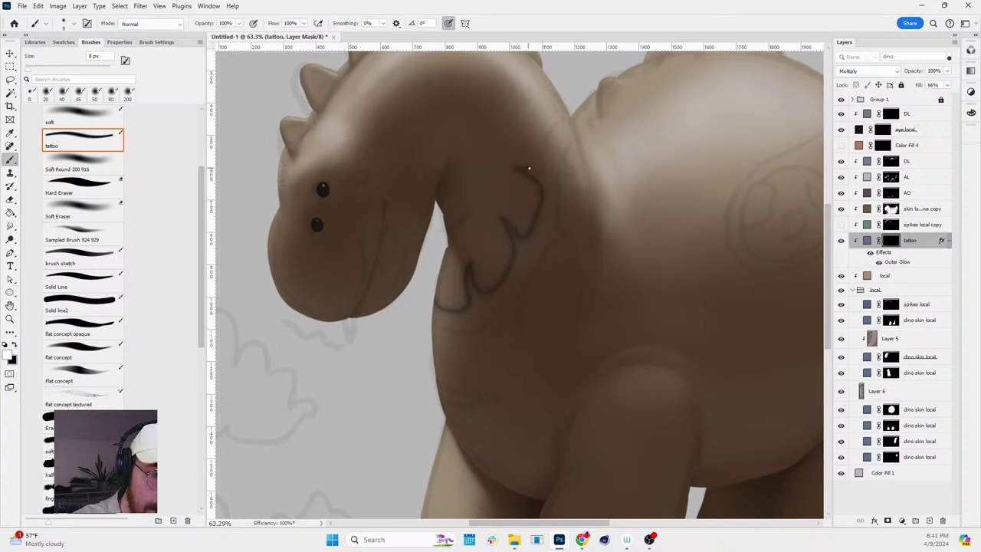
mouse_move(546, 163)
left_mouse_down()
mouse_move(567, 112)
mouse_move(575, 138)
left_mouse_up()
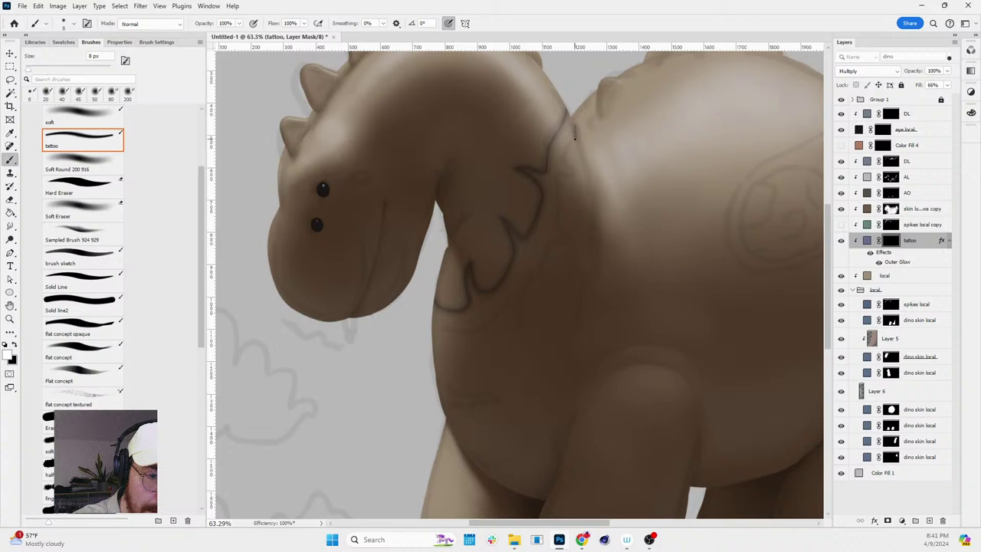
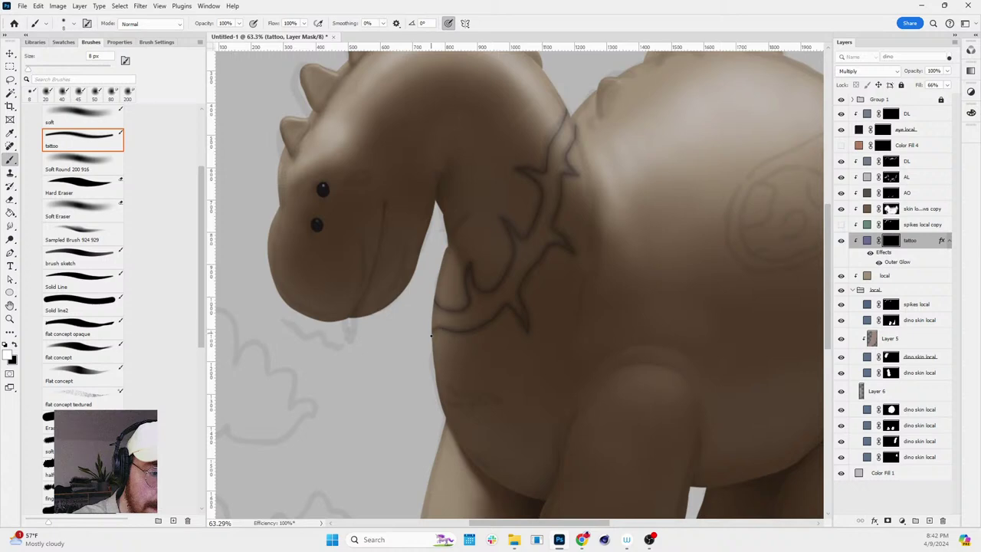
- Zoom in on the dino's back and target the tattoo layer's mask for painting
key("z")
mouse_move(631, 184)
left_mouse_down()
mouse_move(687, 274)
mouse_move(748, 269)
mouse_move(771, 311)
mouse_move(721, 404)
mouse_move(766, 284)
left_mouse_up()
key("r")
key("b")
scroll(751, 291, "up", 5)
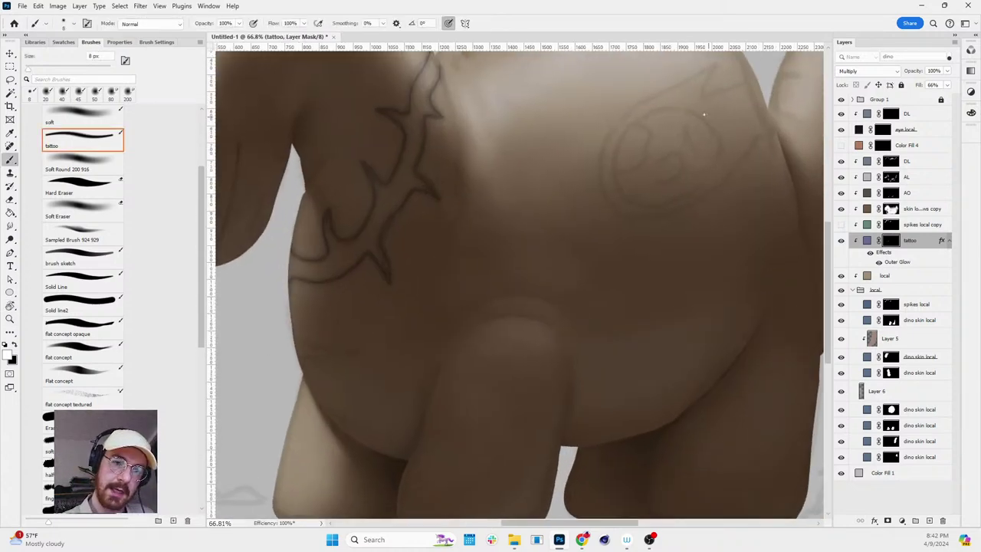
key("z")
mouse_move(686, 153)
left_mouse_down()
mouse_move(635, 220)
mouse_move(616, 175)
left_mouse_up()
left_click(616, 176, "alt")
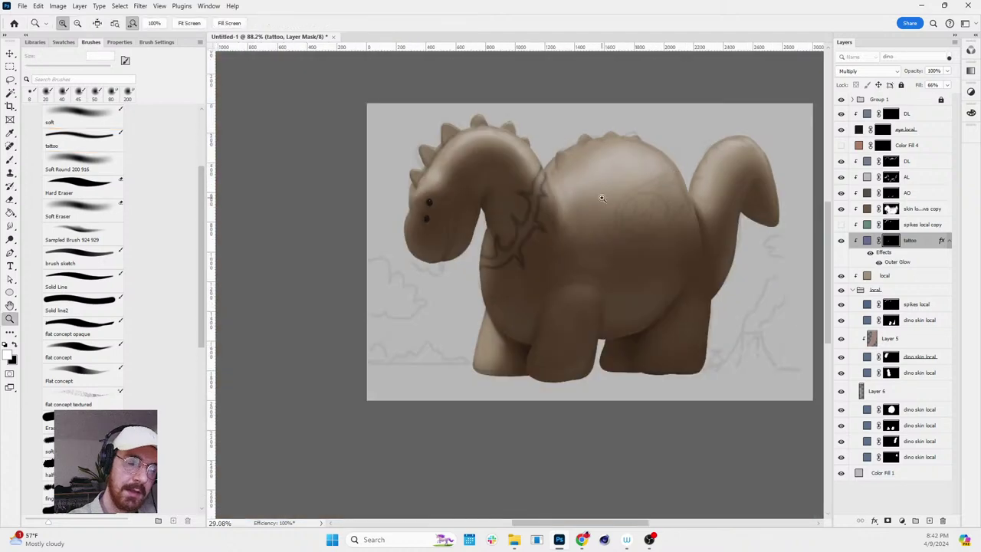
left_click(663, 176)
key("b")
left_click(663, 225, "ctrl")
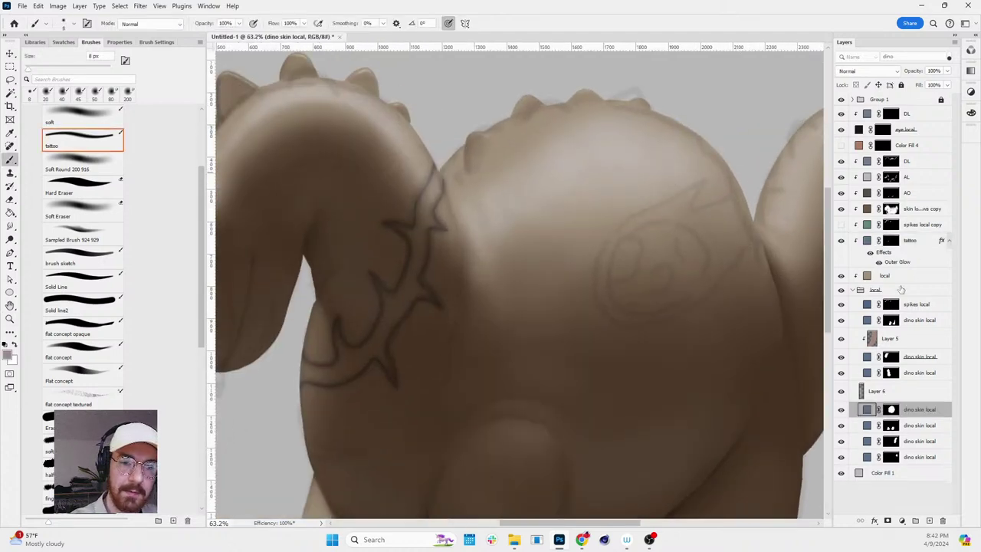
left_click(893, 241)
- Draw the comet's round outline on the back, undoing two stray tail streaks
mouse_move(595, 159)
left_mouse_down()
mouse_move(570, 165)
mouse_move(545, 190)
mouse_move(542, 225)
mouse_move(554, 240)
mouse_move(596, 248)
mouse_move(652, 216)
left_mouse_up()
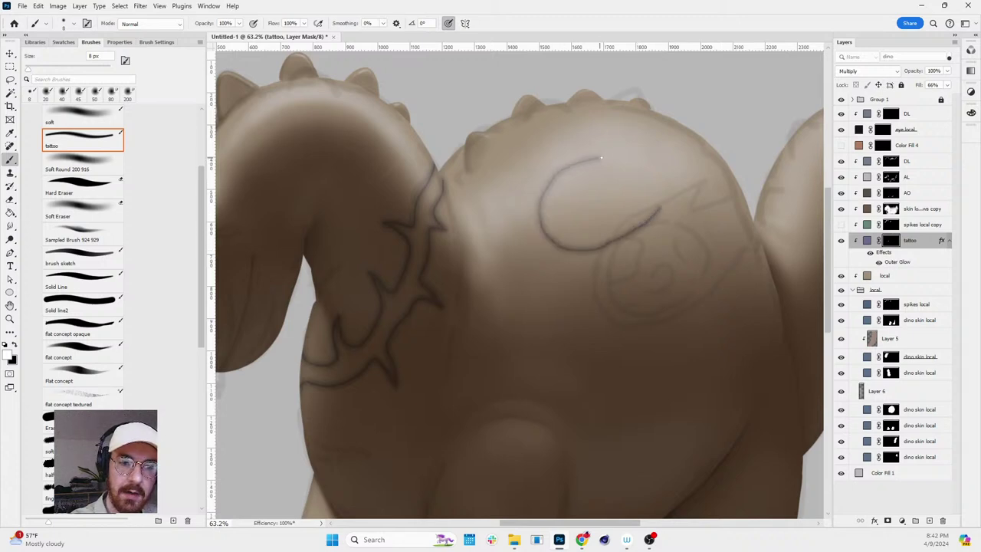
mouse_move(601, 157)
left_mouse_down()
mouse_move(655, 148)
mouse_move(641, 159)
mouse_move(702, 153)
mouse_move(689, 164)
mouse_move(725, 163)
left_mouse_up()
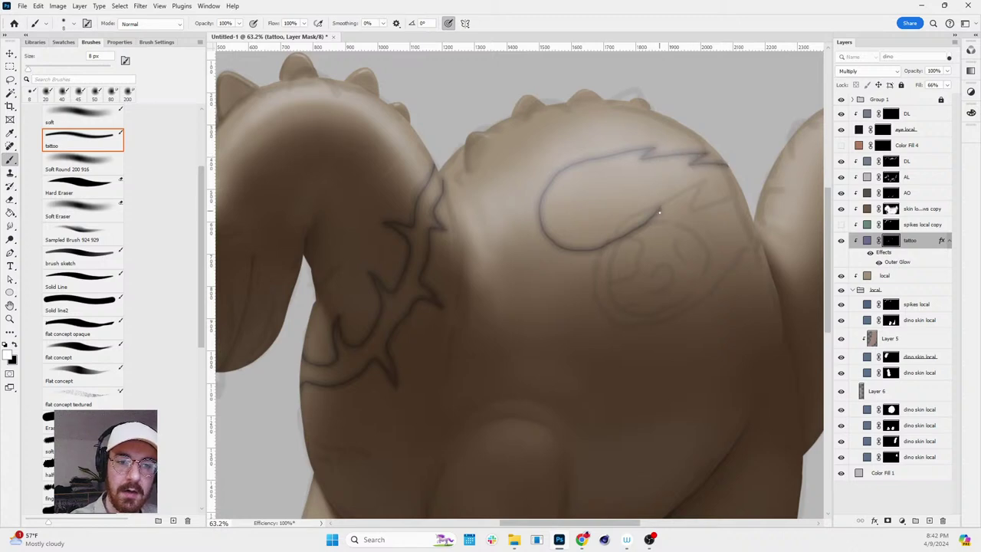
left_click_drag(659, 212, 732, 182)
key("ctrl+z")
mouse_move(558, 190)
left_mouse_down()
mouse_move(589, 173)
mouse_move(557, 184)
mouse_move(586, 167)
mouse_move(624, 172)
mouse_move(639, 209)
mouse_move(610, 234)
mouse_move(572, 242)
mouse_move(551, 217)
mouse_move(572, 168)
mouse_move(546, 197)
mouse_move(554, 230)
mouse_move(578, 242)
mouse_move(628, 223)
mouse_move(630, 187)
mouse_move(607, 173)
mouse_move(589, 193)
mouse_move(616, 178)
left_mouse_up()
key("ctrl+z")
key("ctrl+z")
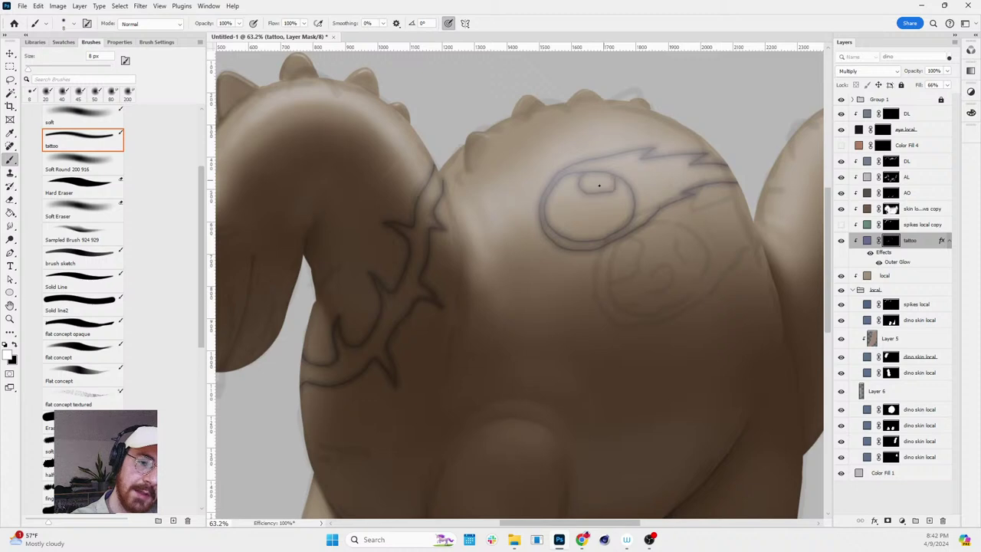
- Draw a curved crater spot inside the comet head, redoing it once, then review the tattoo
mouse_move(545, 201)
left_mouse_down()
mouse_move(571, 217)
mouse_move(557, 228)
left_mouse_up()
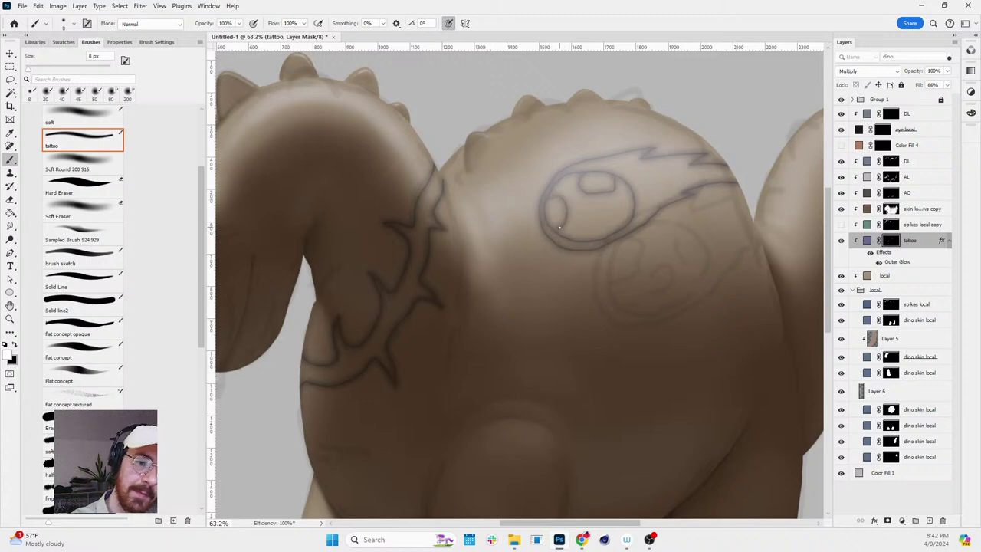
key("ctrl+z")
mouse_move(561, 178)
left_mouse_down()
mouse_move(570, 205)
mouse_move(549, 214)
mouse_move(587, 205)
mouse_move(582, 222)
mouse_move(596, 238)
mouse_move(629, 222)
left_mouse_up()
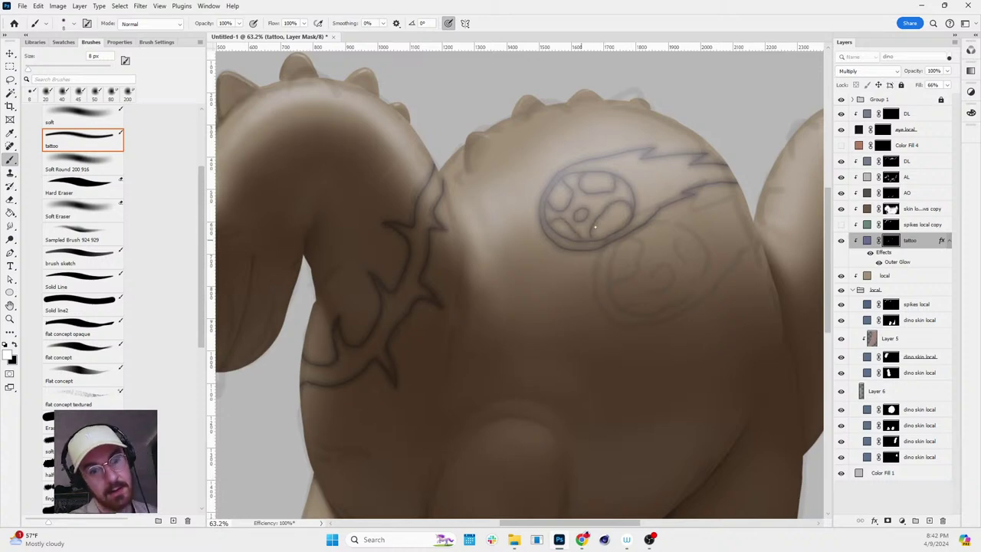
key("z")
mouse_move(735, 227)
left_mouse_down()
mouse_move(694, 226)
mouse_move(750, 241)
mouse_move(711, 230)
left_mouse_up()
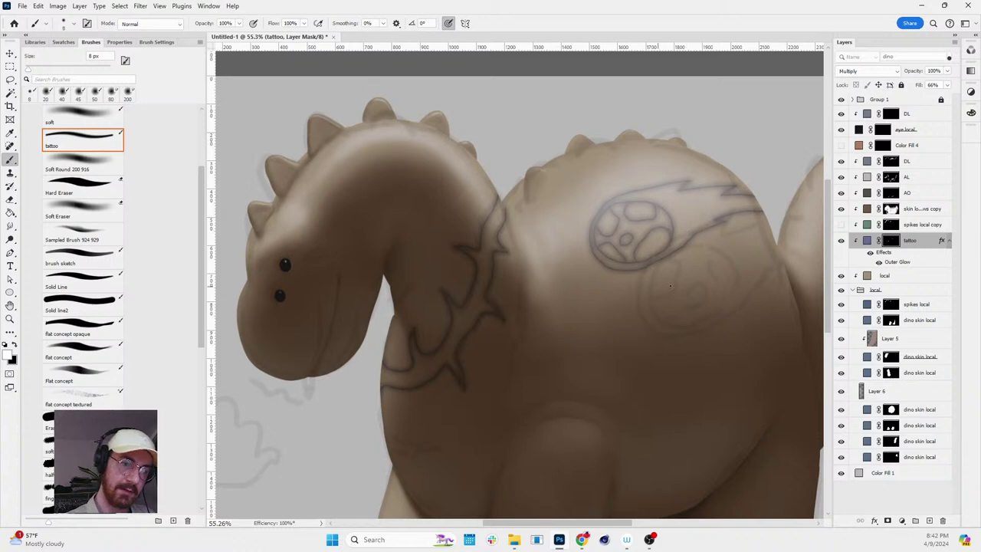
- Hide Group 1 to remove the faint background sketch lines
scroll(671, 286, "down", 3)
scroll(528, 265, "up", 5)
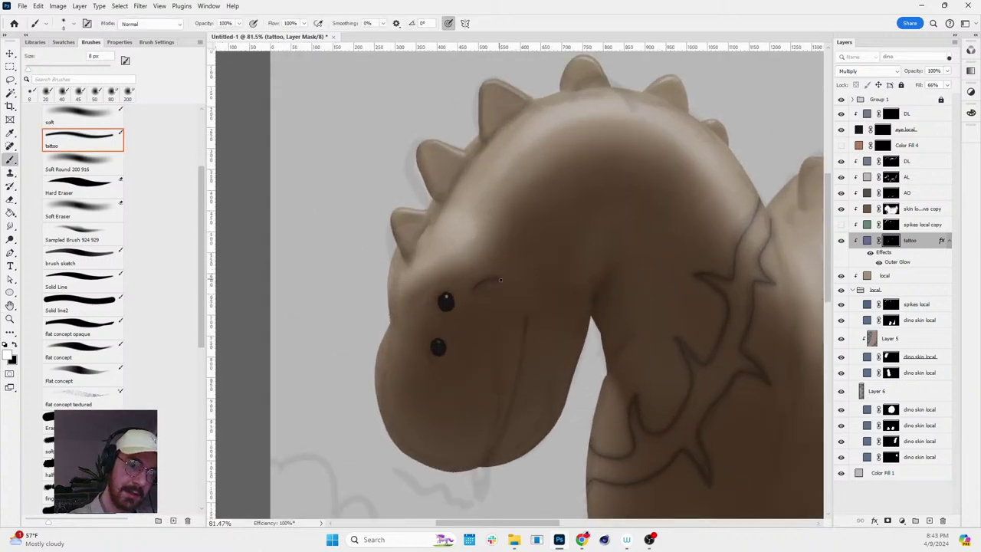
key("z")
scroll(689, 261, "down", 4)
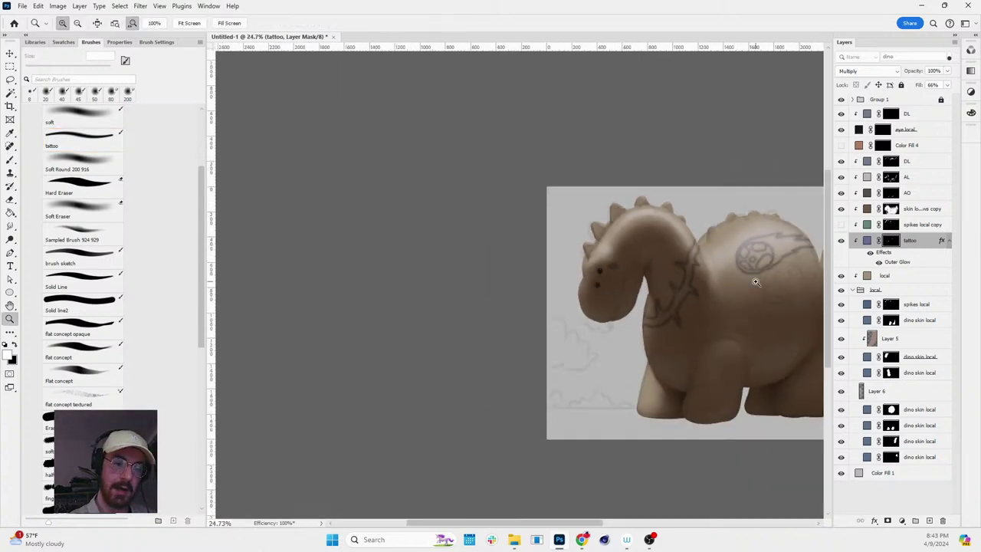
scroll(756, 283, "up", 1)
scroll(761, 312, "down", 10)
scroll(792, 322, "up", 10)
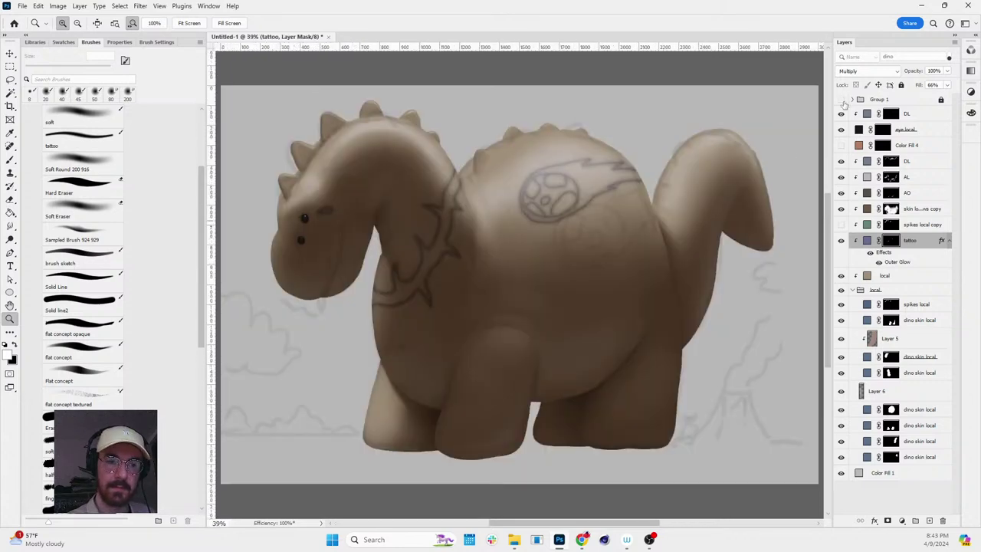
left_click(841, 100)
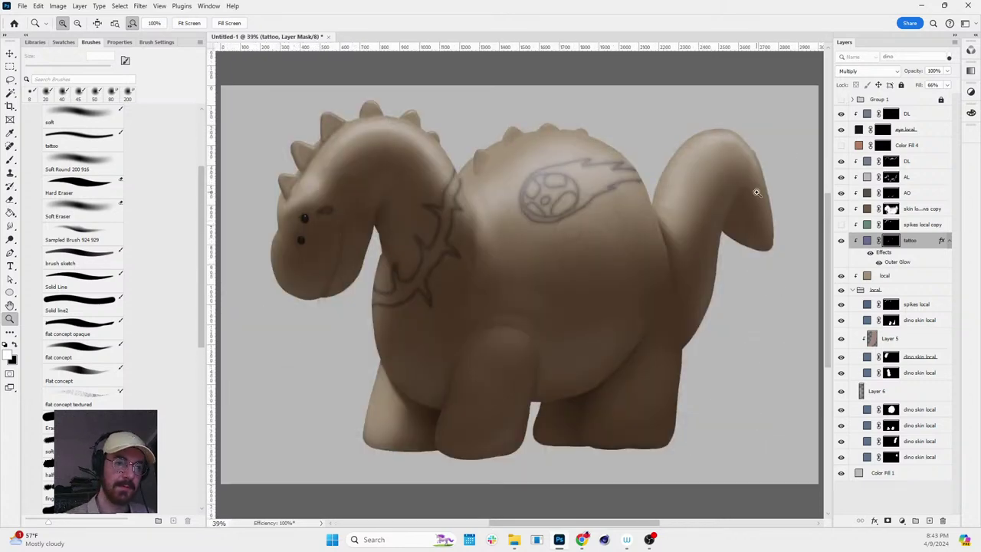
- Zoom in on the legs and paint a zigzag band tattoo around the front leg
scroll(552, 261, "down", 2)
key("r")
left_click_drag(552, 261, 605, 218)
key("z")
scroll(601, 237, "down", 1)
scroll(579, 215, "up", 1)
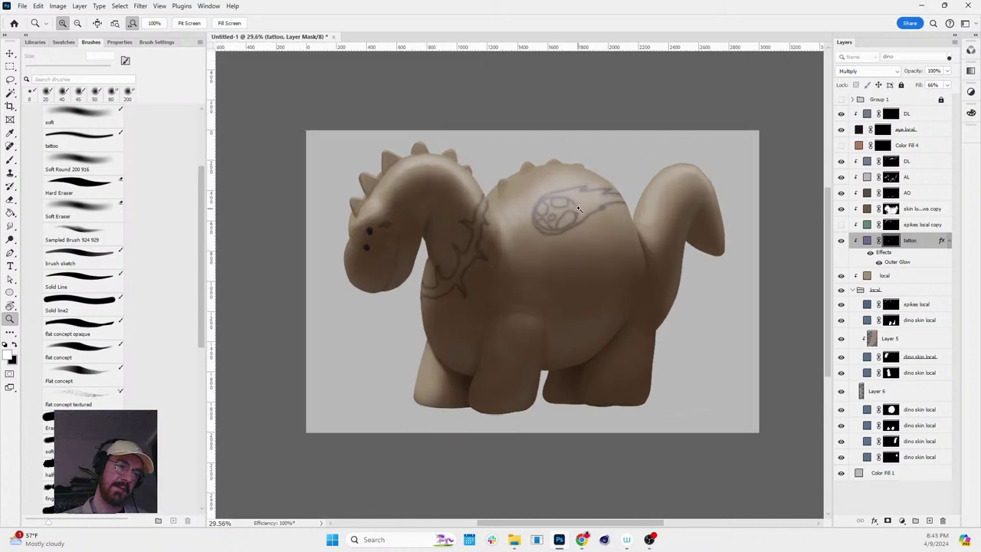
key("b")
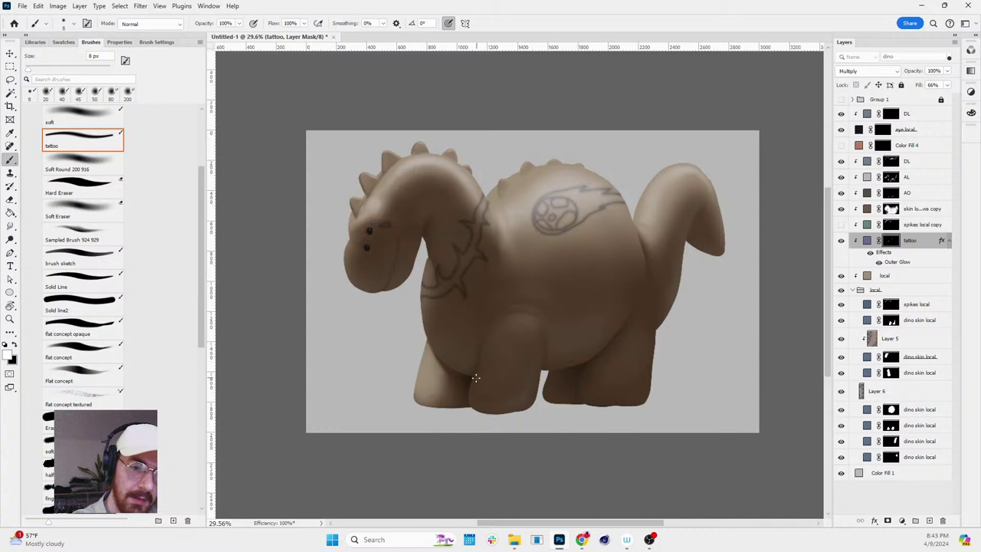
scroll(476, 392, "up", 3)
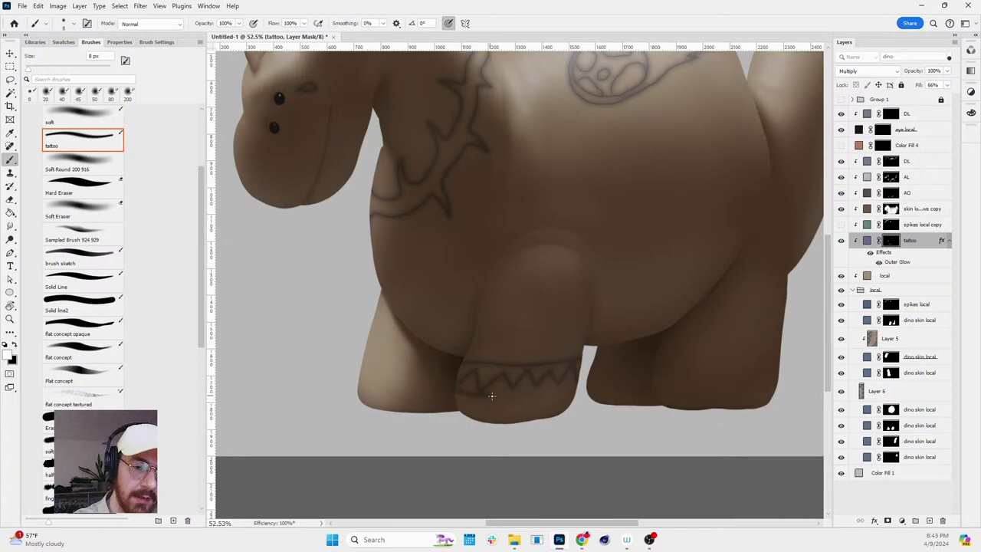
scroll(640, 330, "down", 4)
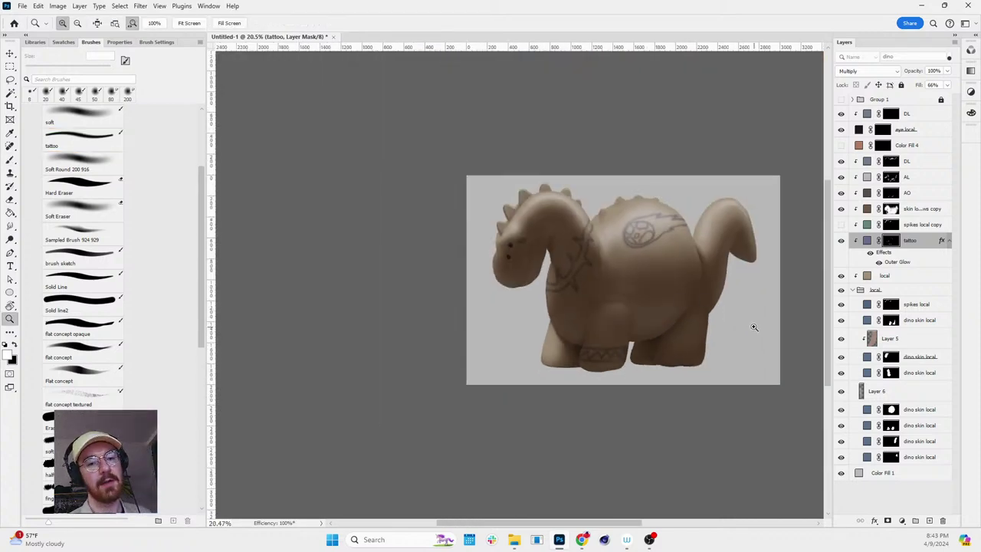
key("r")
mouse_move(754, 327)
left_mouse_down()
mouse_move(685, 390)
mouse_move(751, 300)
left_mouse_up()
scroll(767, 314, "up", 3)
key("b")
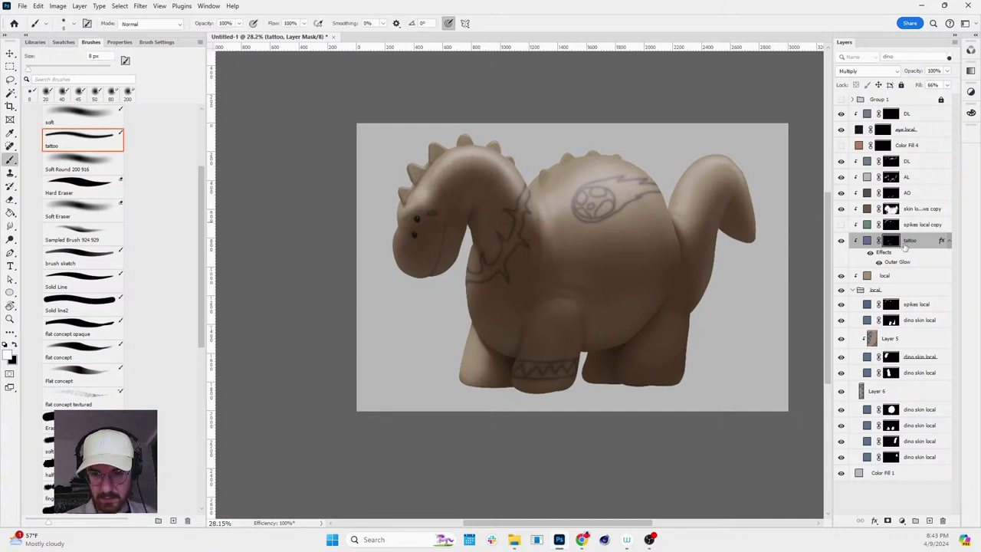
- Add a Solid Color fill layer in a dark olive brown above the DL layers
left_click(914, 114)
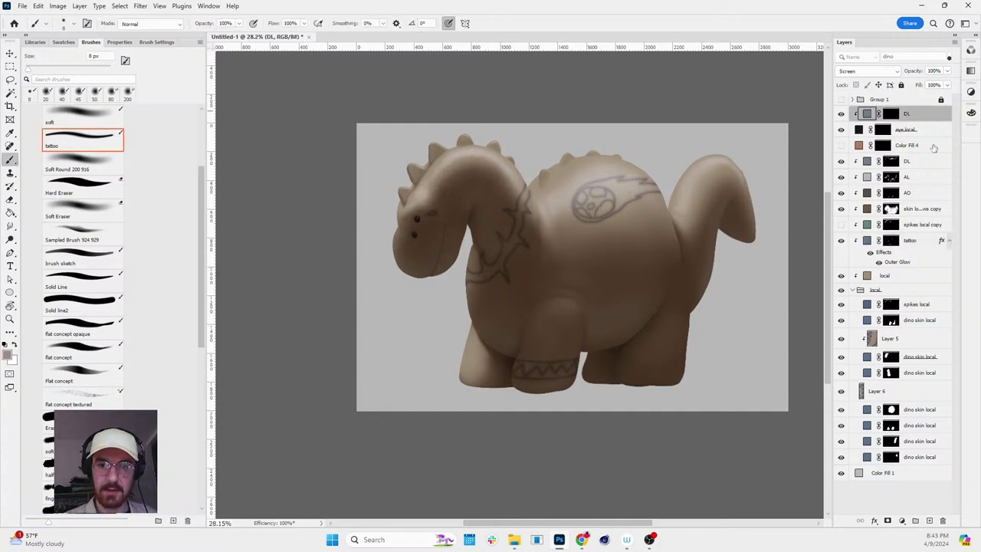
left_click(909, 160)
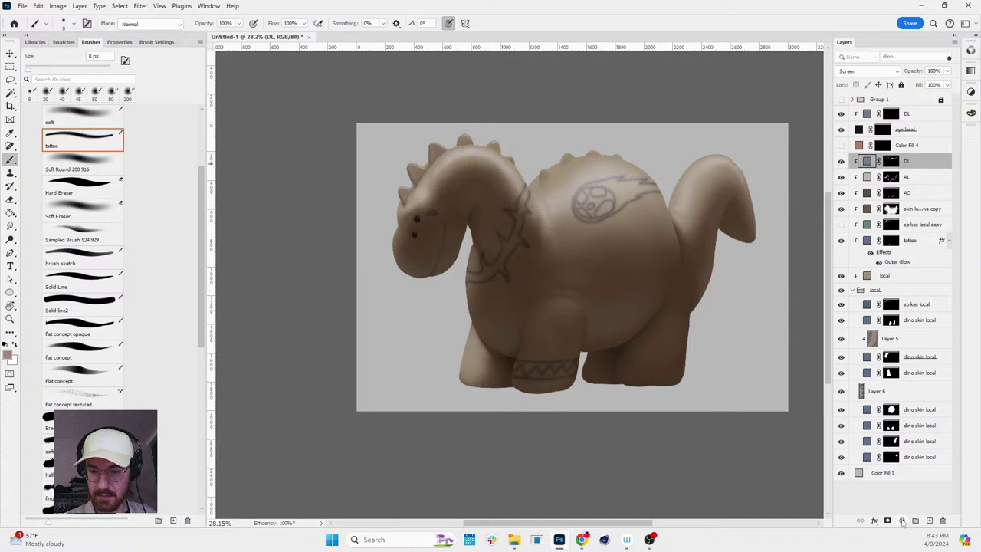
left_click(902, 521)
left_click(916, 340)
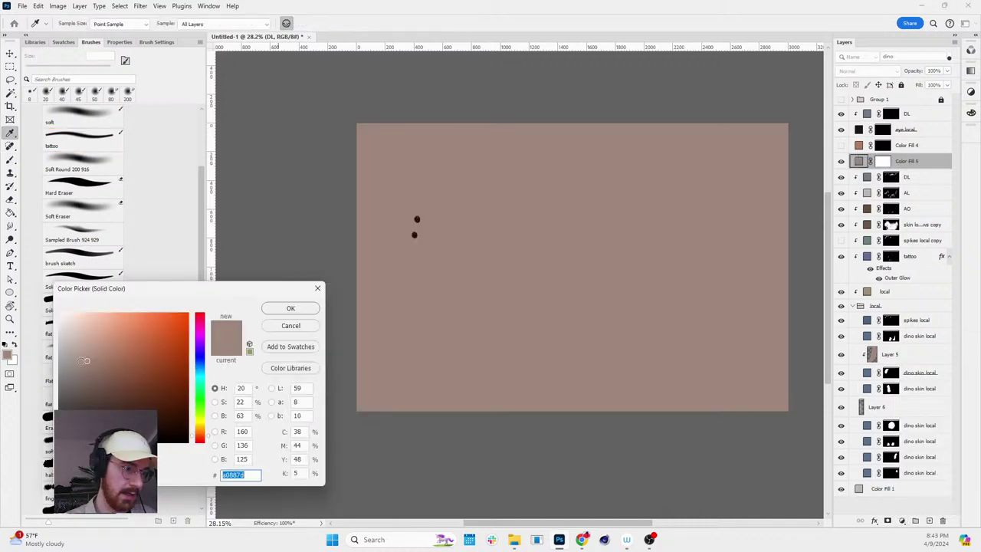
left_click(172, 399)
left_click_drag(197, 435, 201, 431)
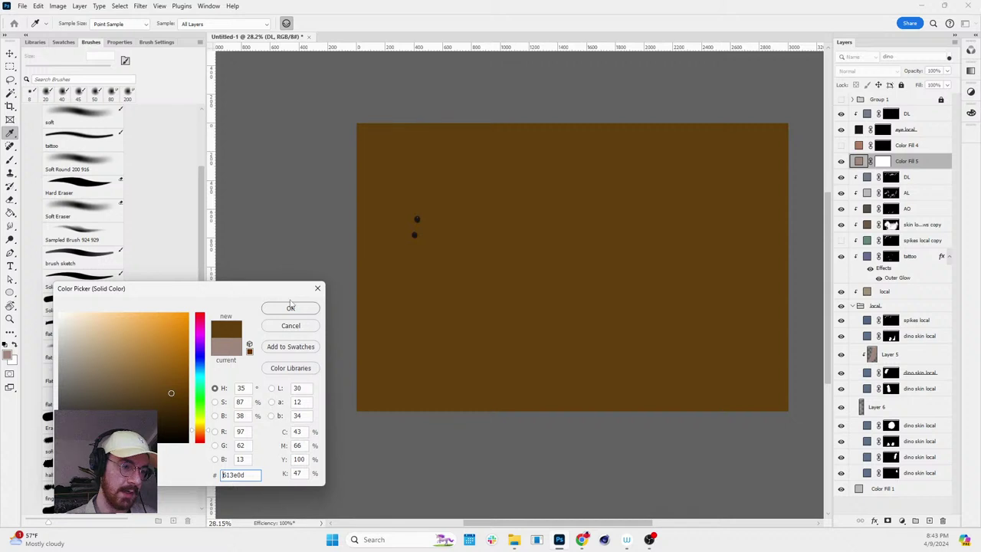
left_click(291, 307)
- Set the new fill to Color Dodge blending at 40% opacity
left_click(847, 70)
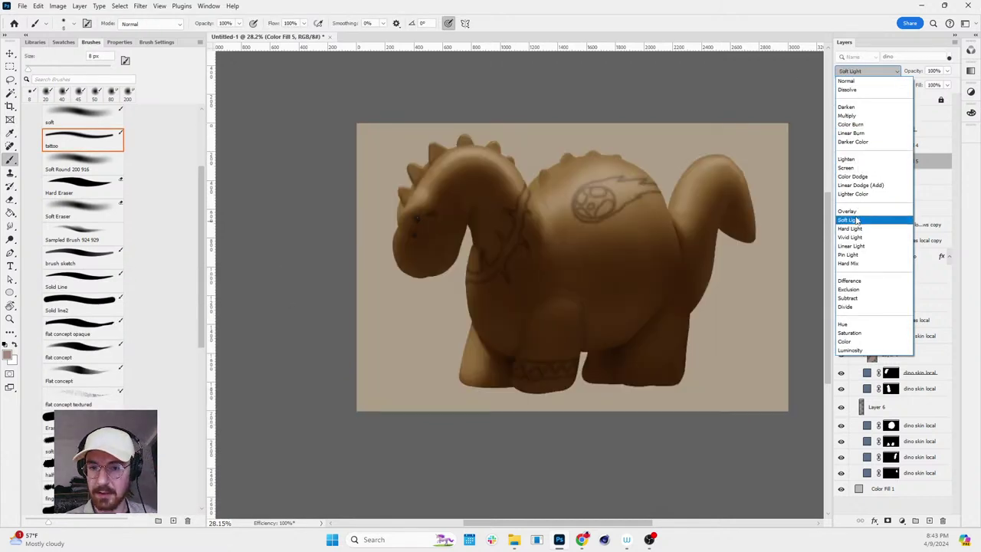
left_click(855, 177)
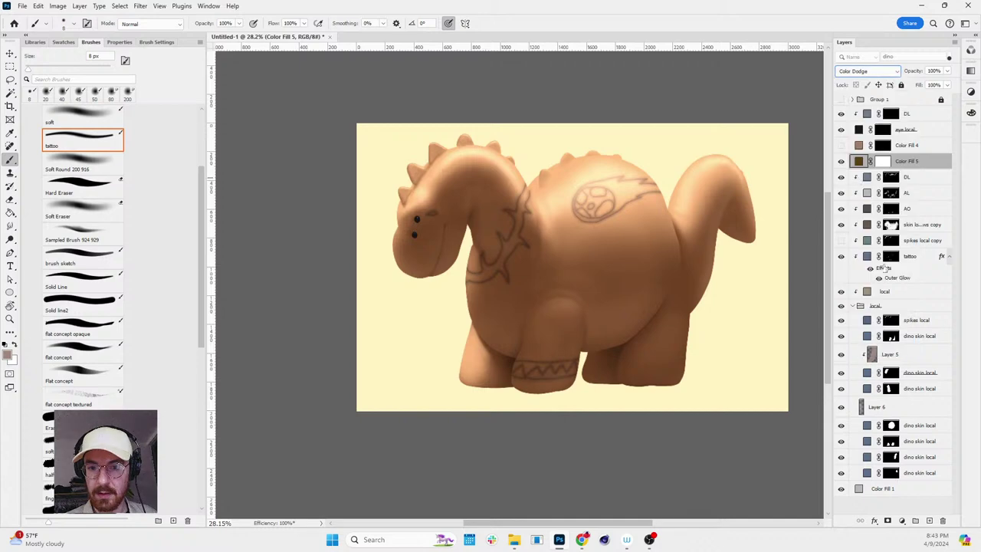
left_click(948, 71)
left_click_drag(924, 86, 920, 87)
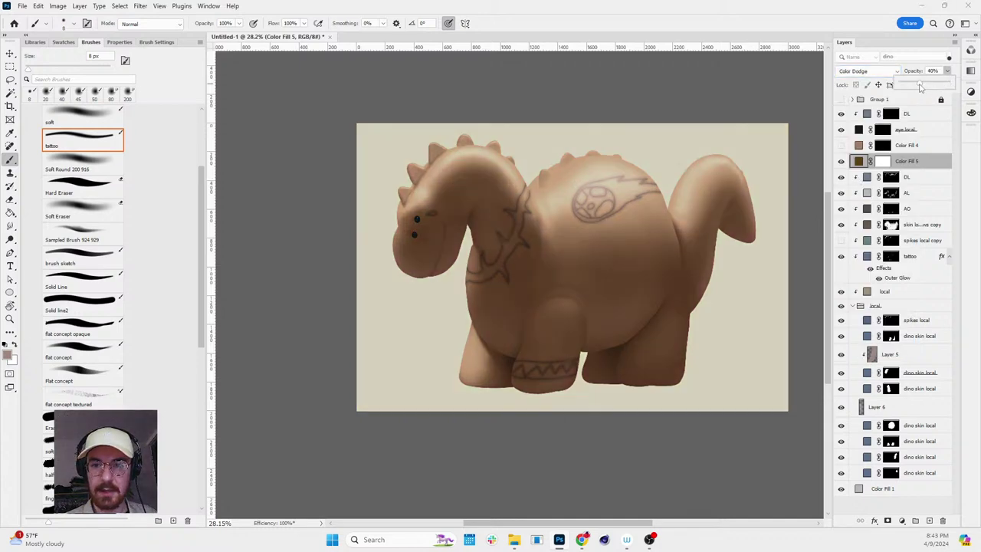
left_click(884, 161)
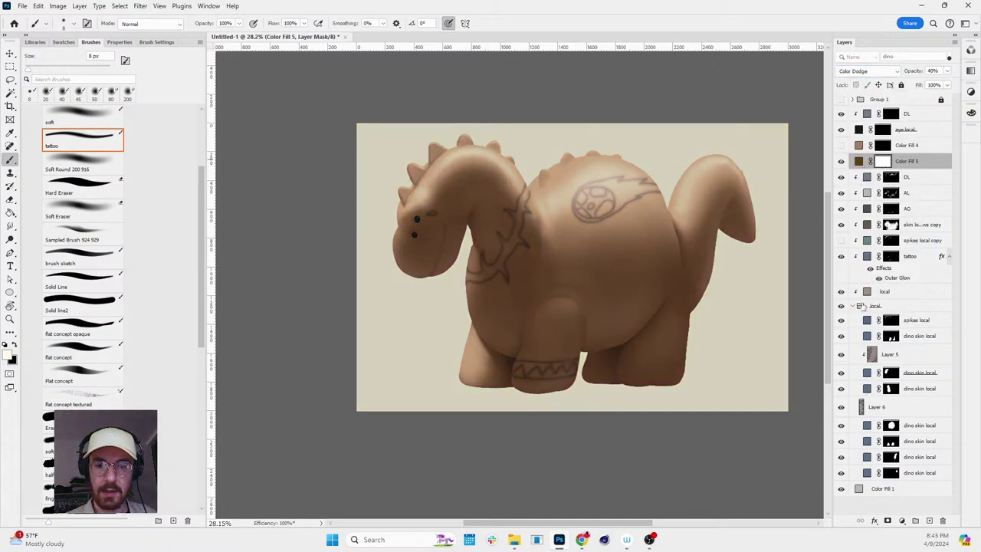
- Check the local base fill's colour, trying a grey but keeping the brown 90877c
double_click(867, 292)
left_click_drag(90, 358, 57, 371)
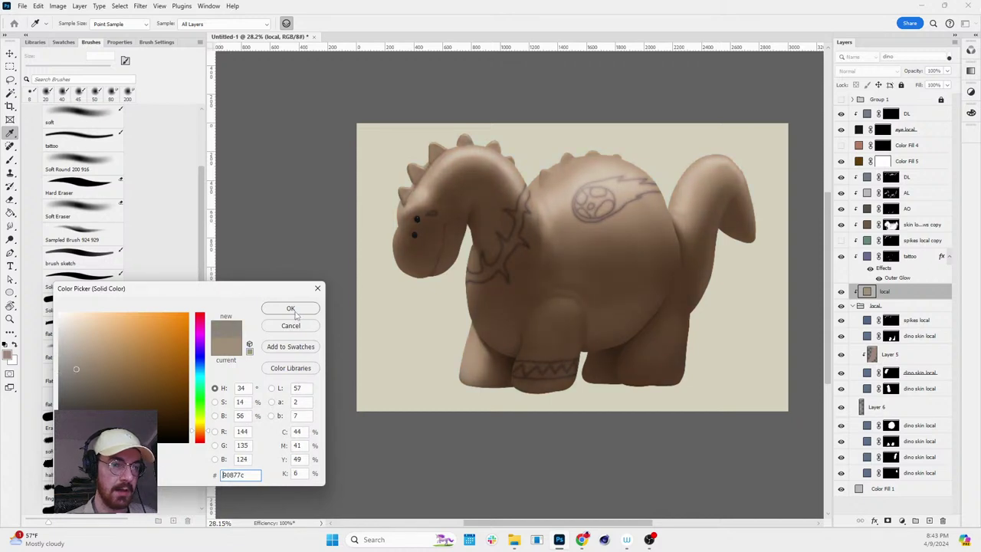
left_click(291, 308)
key("b")
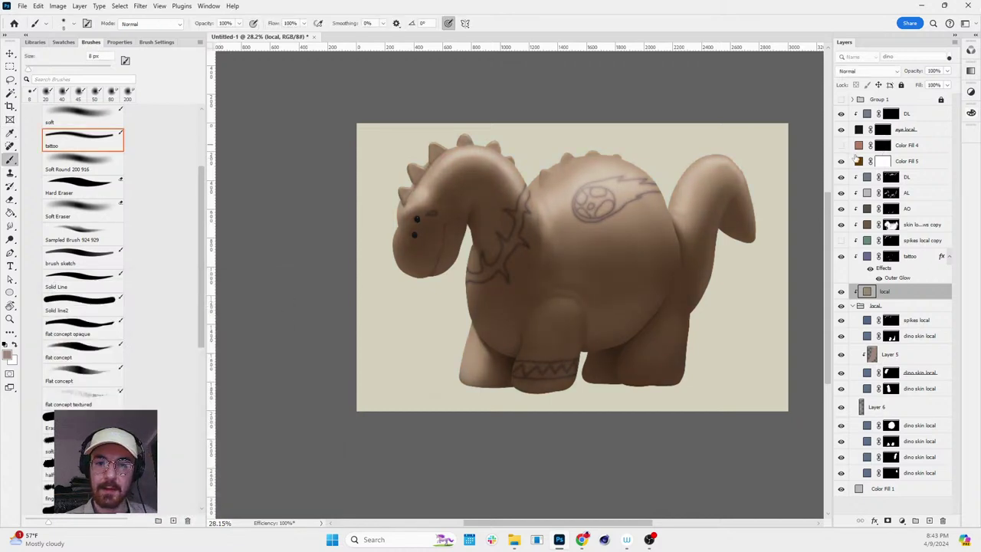
- Rename Color Fill 5 to 'sss' and invert its mask to black
left_click(892, 159)
double_click(907, 161)
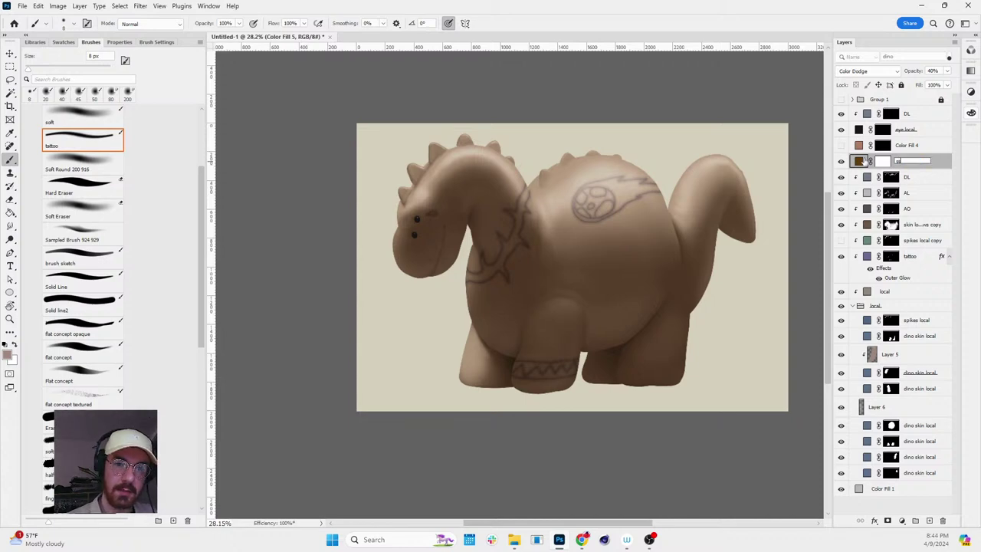
key("Return")
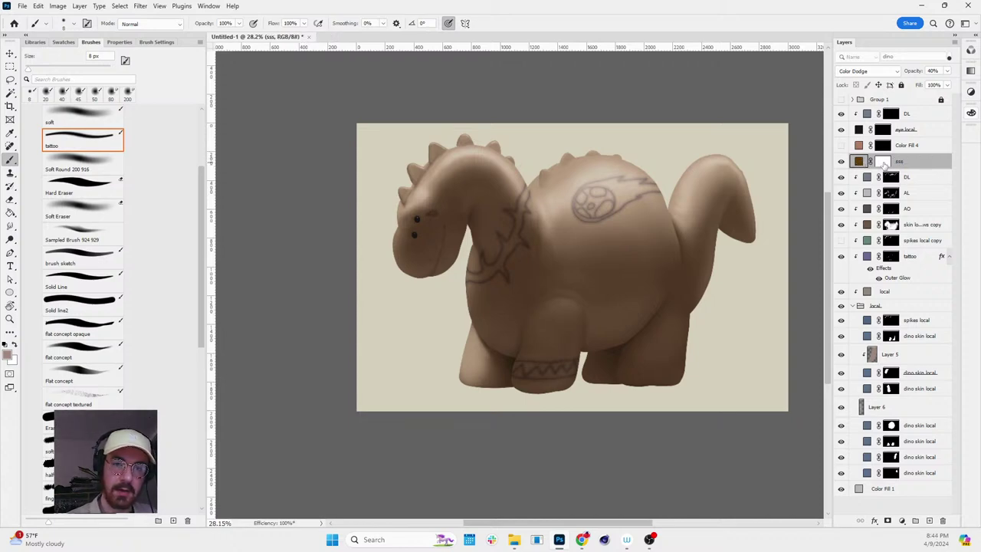
left_click(886, 162)
key("ctrl+i")
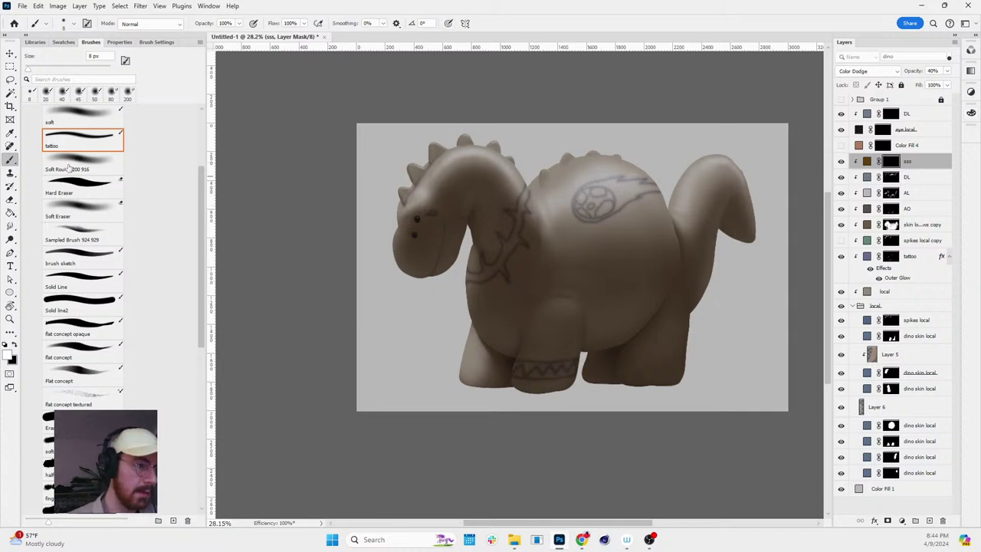
- Paint white on the sss mask with a soft round brush (about 175–400 px) over head, neck, back and tail
scroll(79, 198, "up", 4)
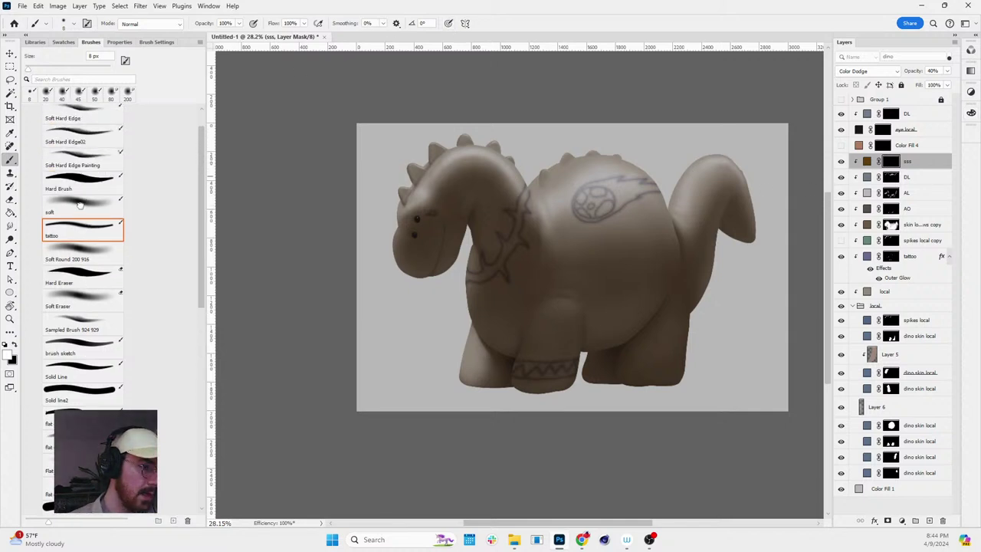
left_click(81, 205)
mouse_move(406, 216)
left_mouse_down()
mouse_move(439, 189)
mouse_move(410, 203)
mouse_move(449, 156)
mouse_move(506, 151)
mouse_move(437, 169)
mouse_move(503, 168)
mouse_move(494, 159)
mouse_move(524, 201)
mouse_move(489, 150)
mouse_move(541, 194)
mouse_move(629, 146)
mouse_move(527, 199)
mouse_move(546, 222)
mouse_move(581, 190)
mouse_move(607, 136)
mouse_move(574, 199)
mouse_move(559, 207)
mouse_move(673, 347)
mouse_move(720, 219)
mouse_move(718, 171)
left_mouse_up()
key("bracketright")
key("bracketright")
key("bracketright")
key("r")
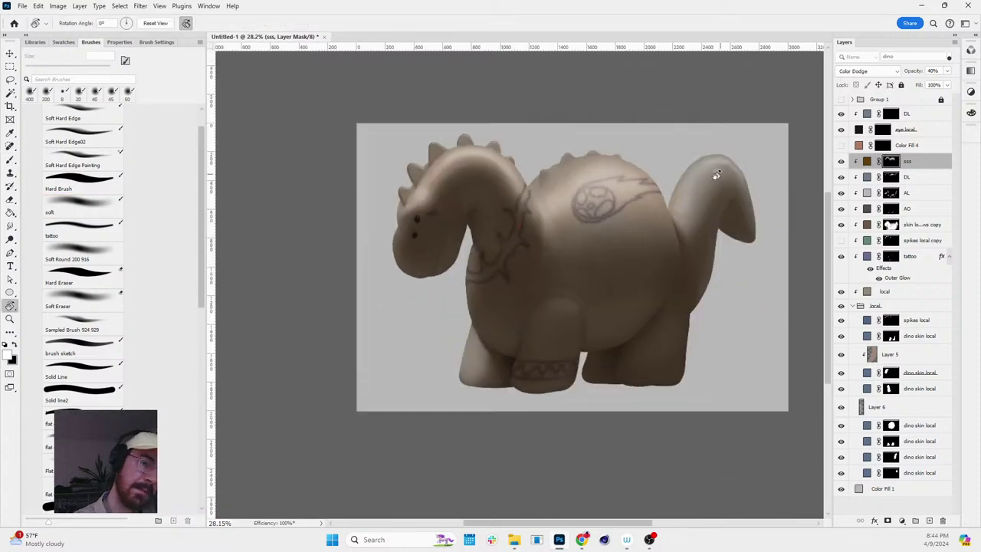
key("bracketleft")
key("bracketleft")
key("bracketleft")
key("bracketleft")
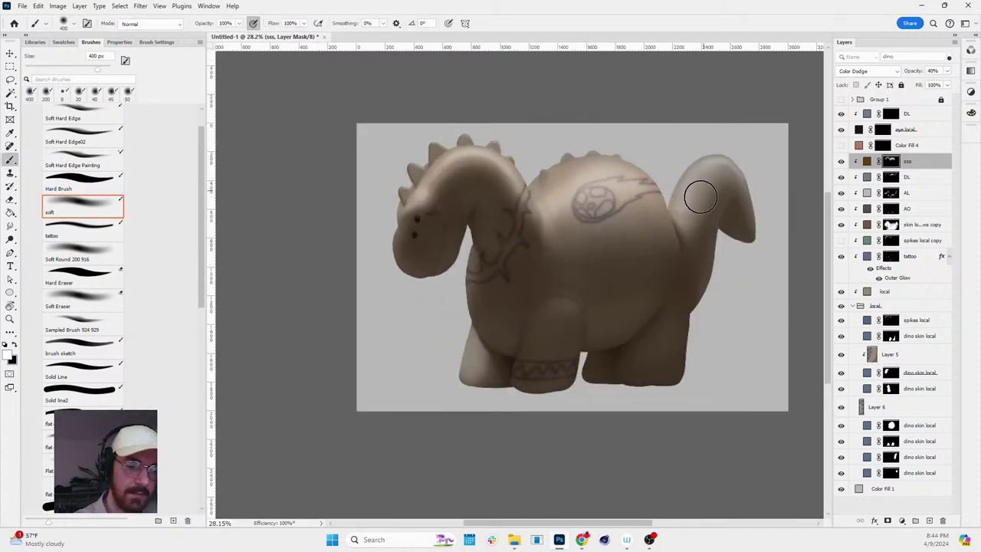
key("bracketleft")
key("bracketleft")
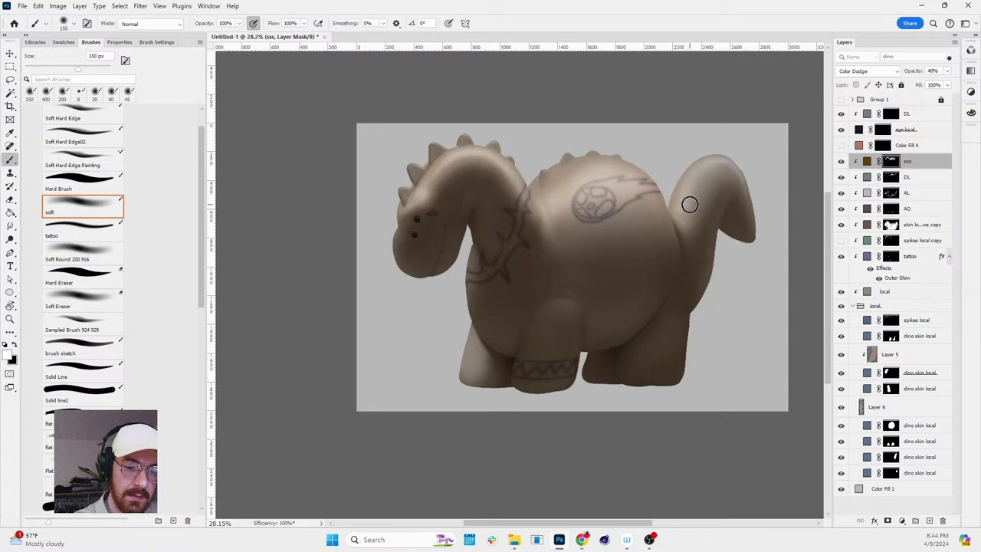
key("r")
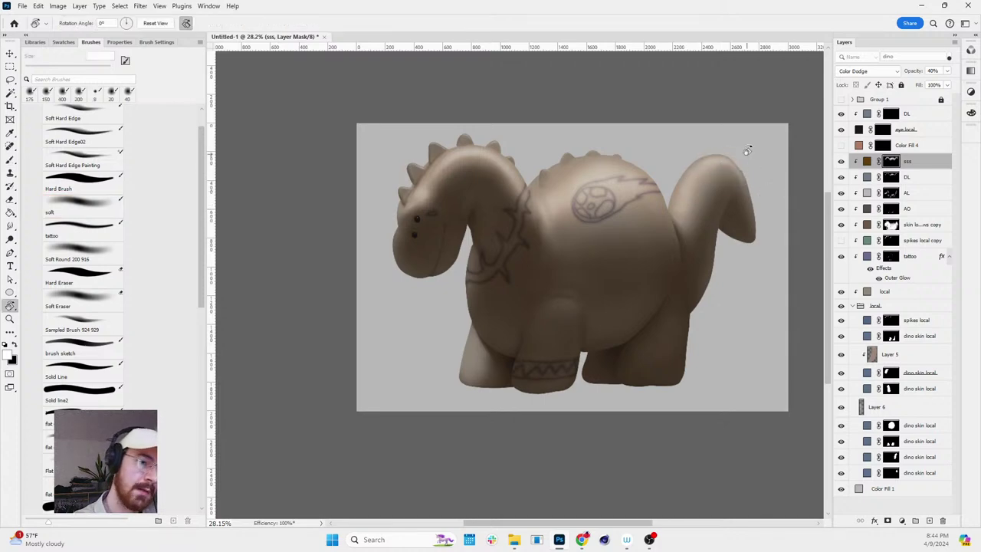
left_click_drag(747, 150, 636, 164)
key("r")
left_click_drag(598, 136, 580, 131)
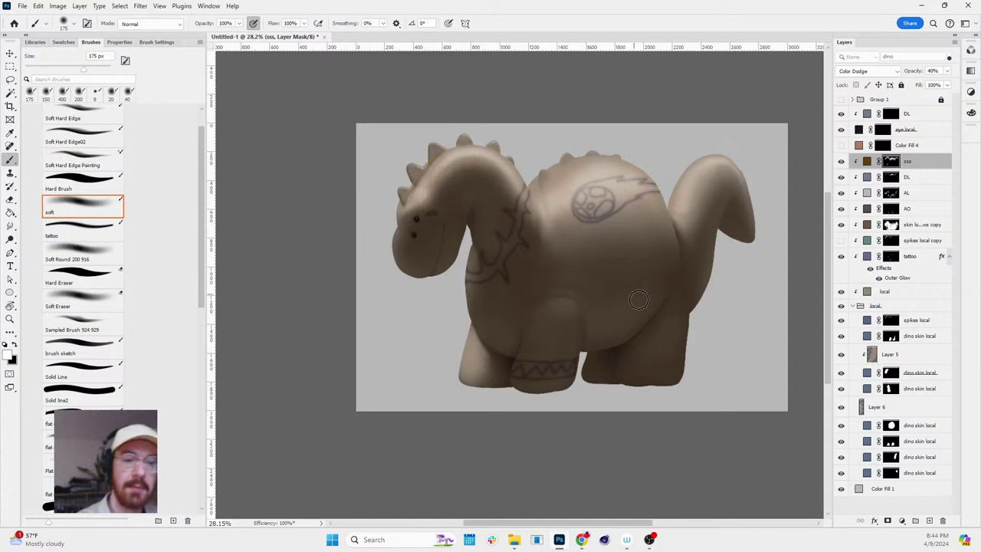
key("r")
left_click_drag(631, 263, 683, 221)
left_click(740, 229)
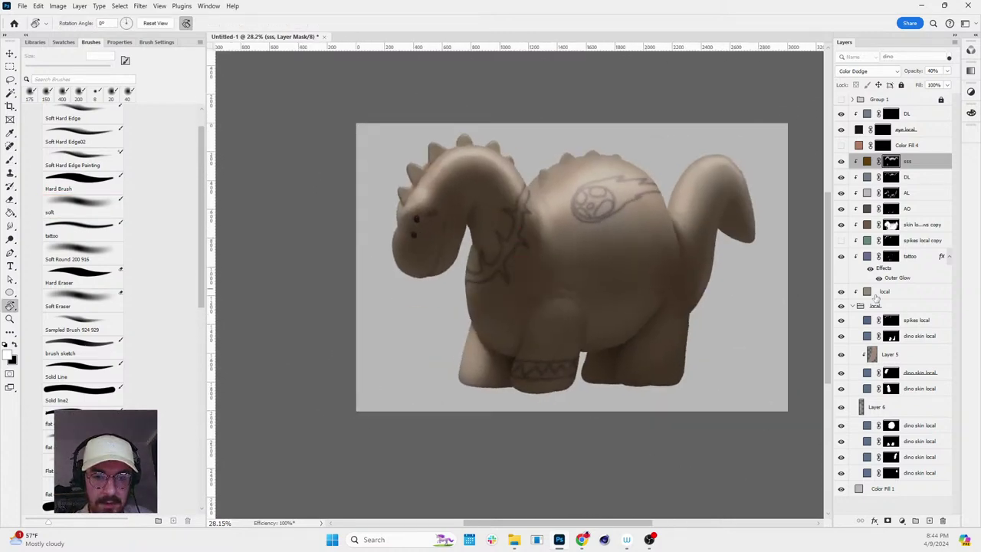
- Change the local base fill colour to a blue
left_click(869, 292)
double_click(868, 292)
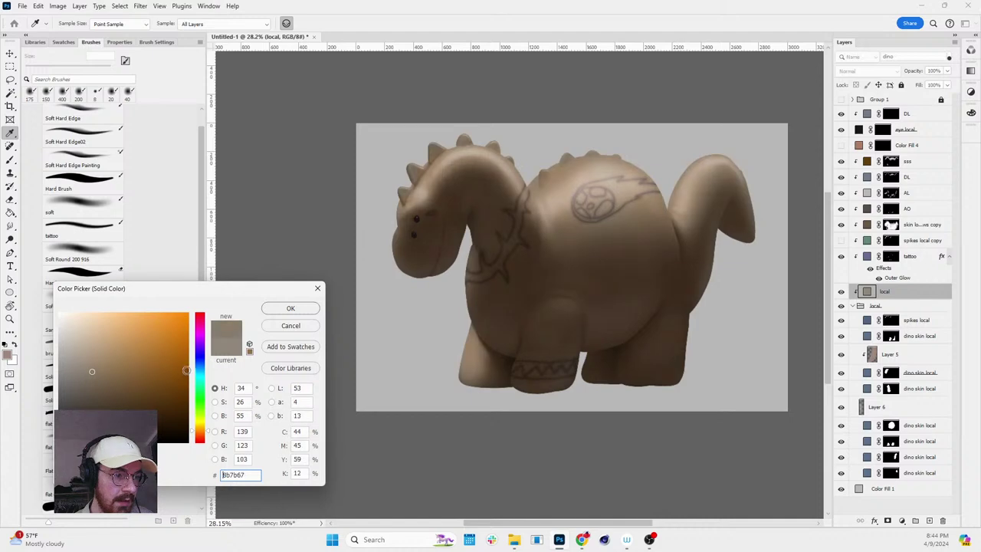
left_click(201, 363)
mouse_move(115, 379)
left_mouse_down()
mouse_move(112, 371)
mouse_move(161, 346)
left_mouse_up()
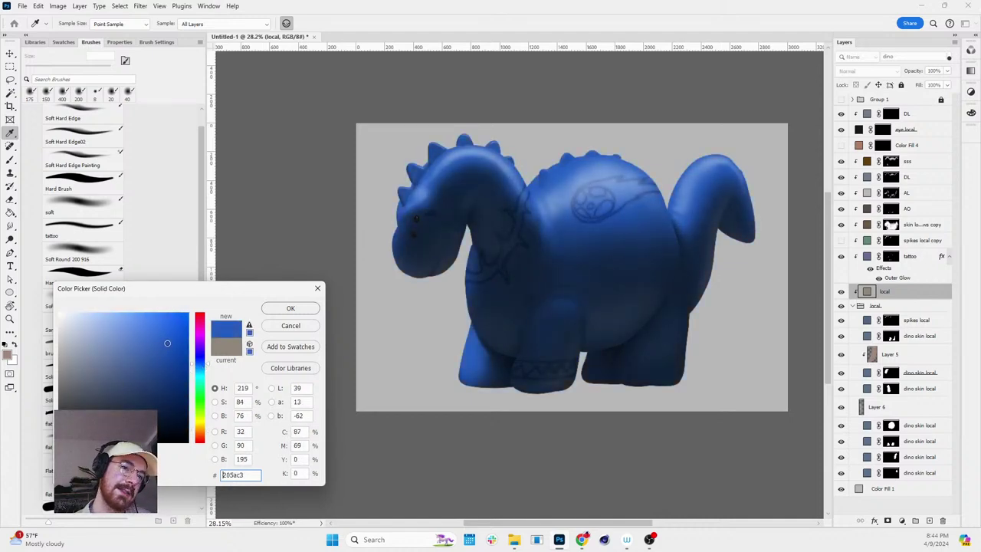
left_click(291, 308)
- Make the local fill's blue paler and less saturated, a soft slate blue
key("r")
mouse_move(562, 188)
left_mouse_down()
mouse_move(593, 258)
mouse_move(534, 287)
mouse_move(642, 173)
mouse_move(613, 156)
mouse_move(626, 197)
mouse_move(583, 197)
mouse_move(778, 187)
left_mouse_up()
key("z")
key("b")
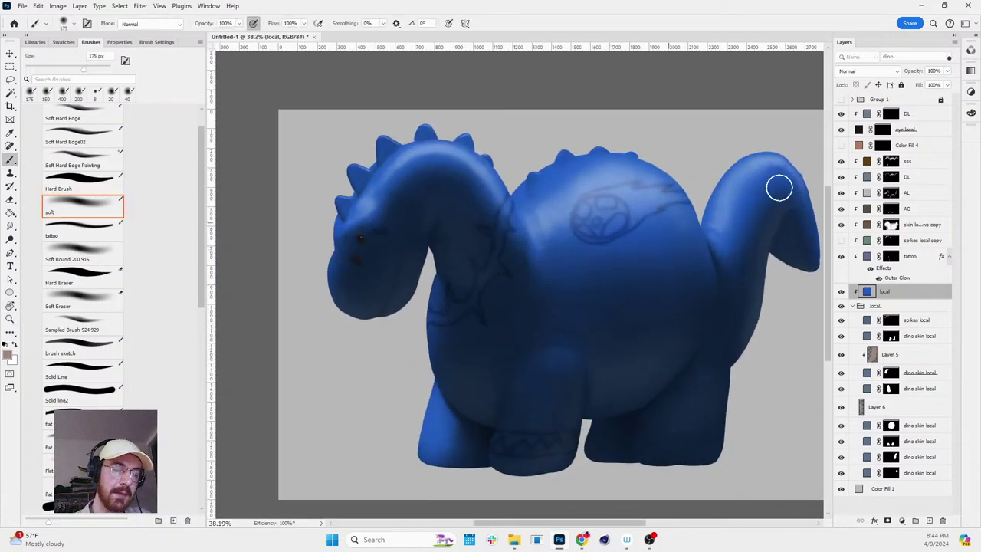
double_click(867, 292)
left_click_drag(146, 340, 129, 349)
left_click(289, 309)
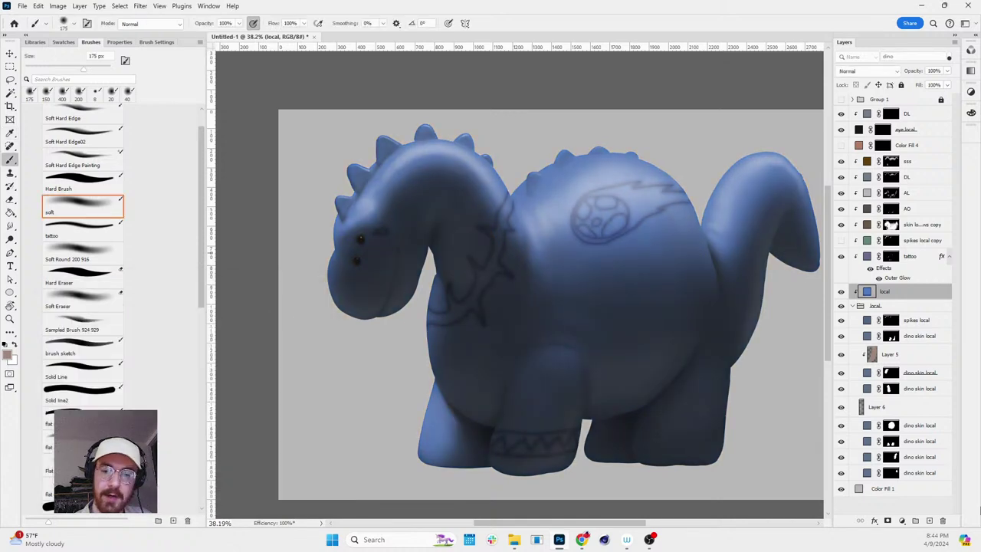
- Add a pale peach-pink Solid Color fill layer set to Multiply
left_click(900, 521)
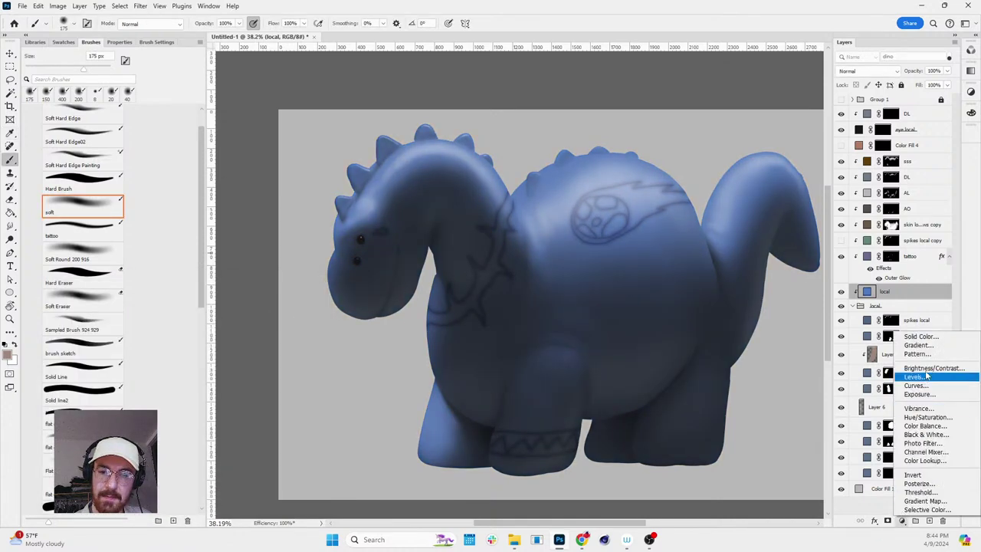
left_click(912, 337)
left_click_drag(128, 333, 99, 307)
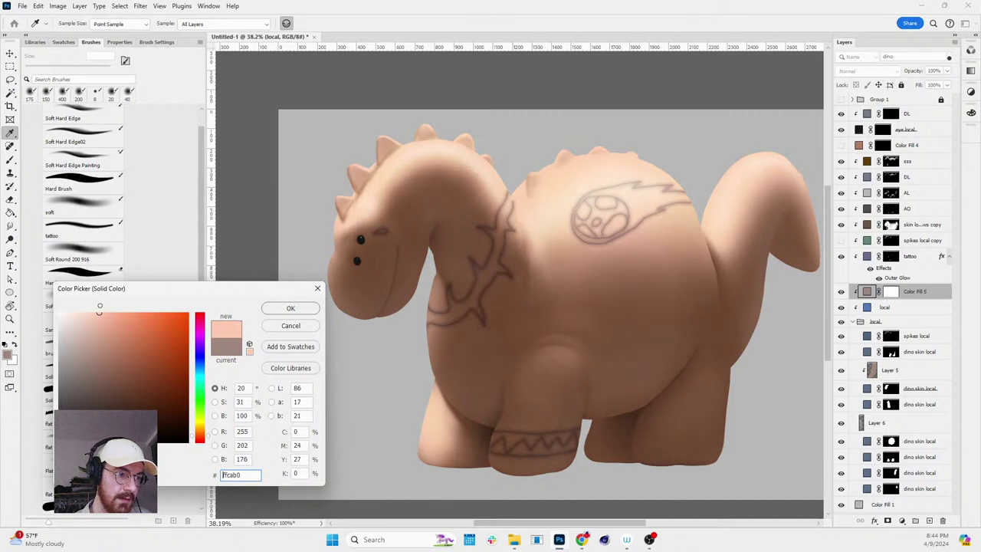
left_click(312, 308)
left_click(866, 70)
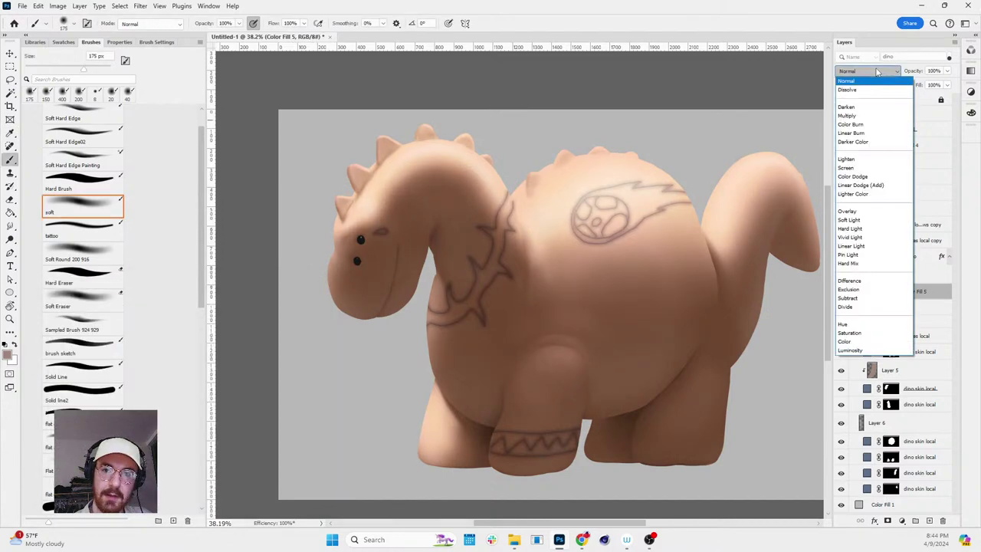
left_click(846, 116)
- Invert Color Fill 5's mask and paint pink blush on the face with a 300 px brush
double_click(923, 292)
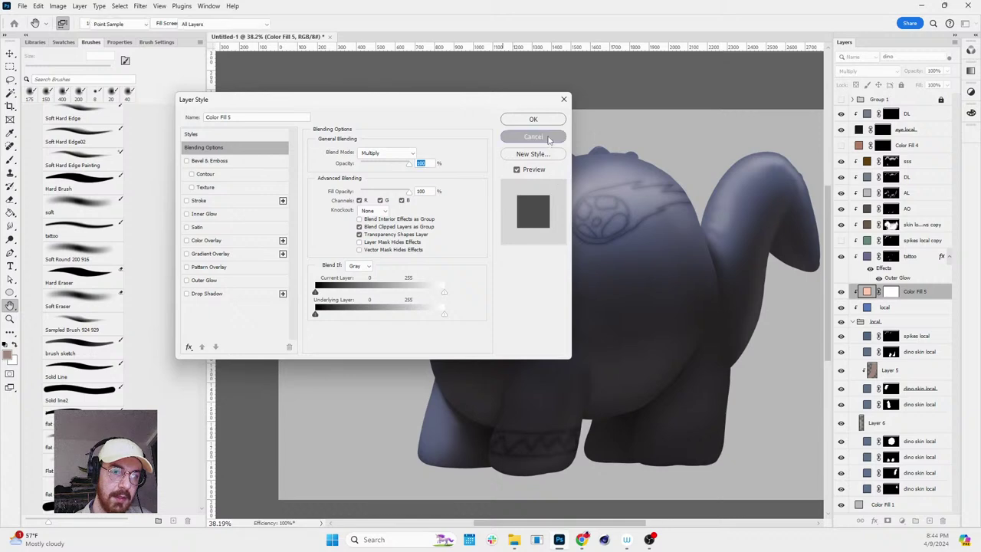
left_click(534, 136)
left_click(891, 291)
key("ctrl+i")
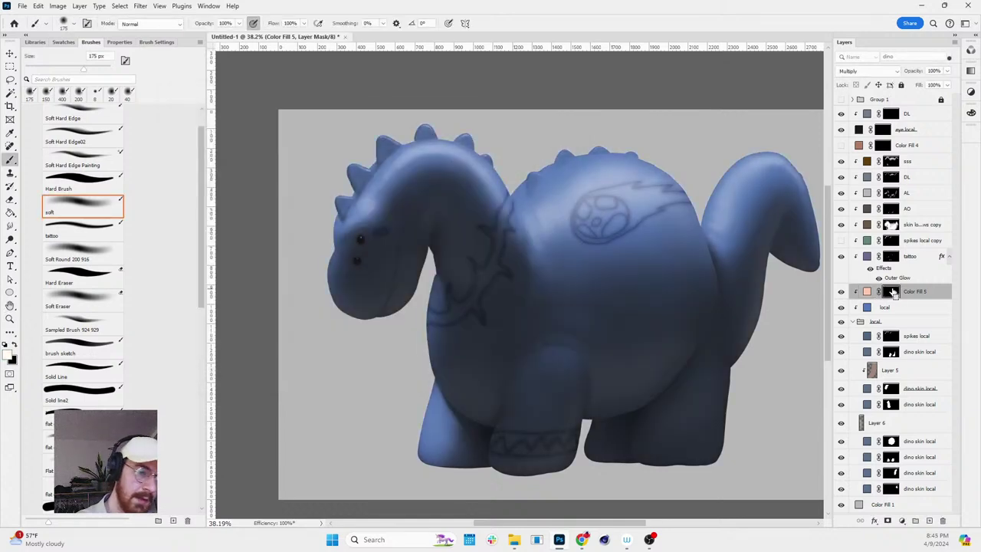
key("bracketright")
key("bracketright")
key("bracketright")
left_click(390, 247)
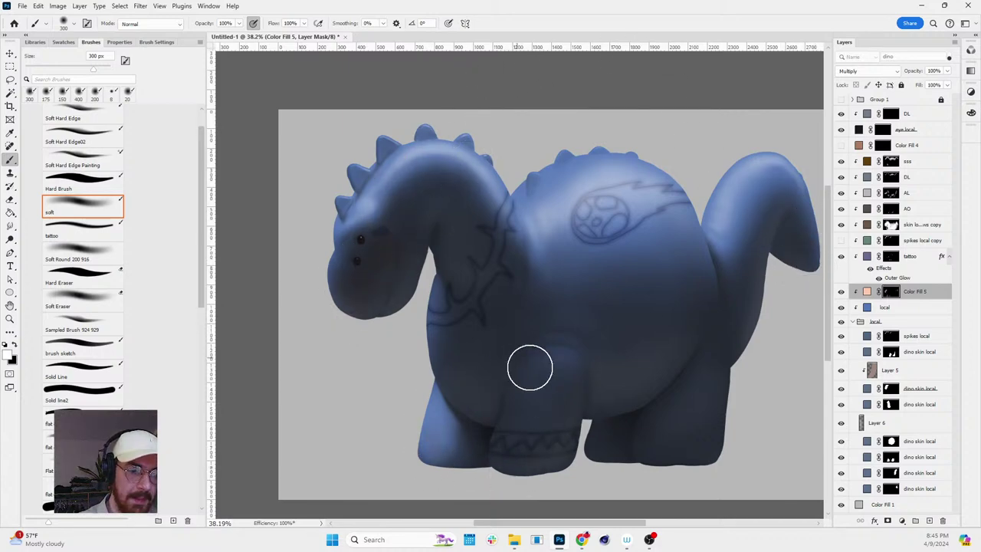
- Strengthen the blush colour to ff9c9c and enlarge the brush to 1100 px
double_click(867, 291)
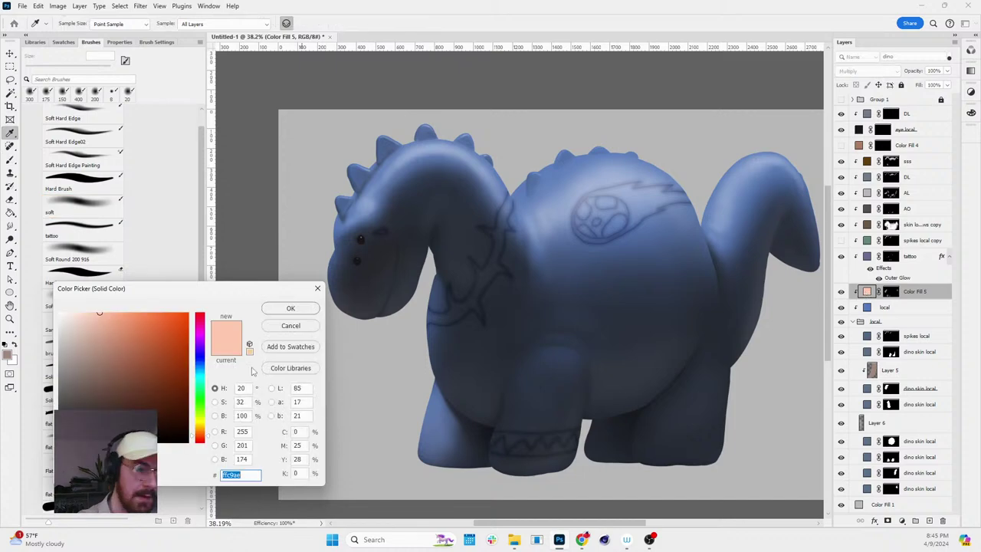
type("ff9c9c")
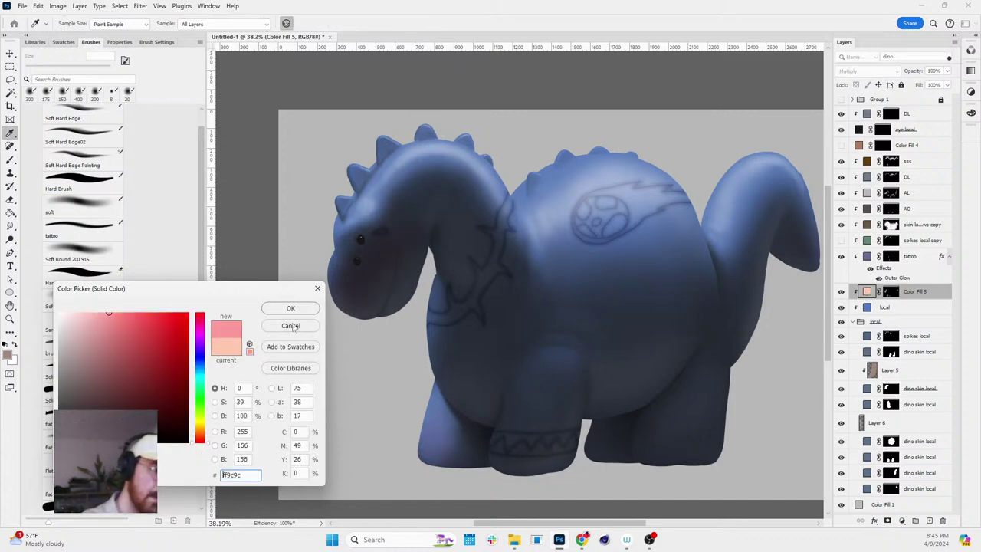
key("Return")
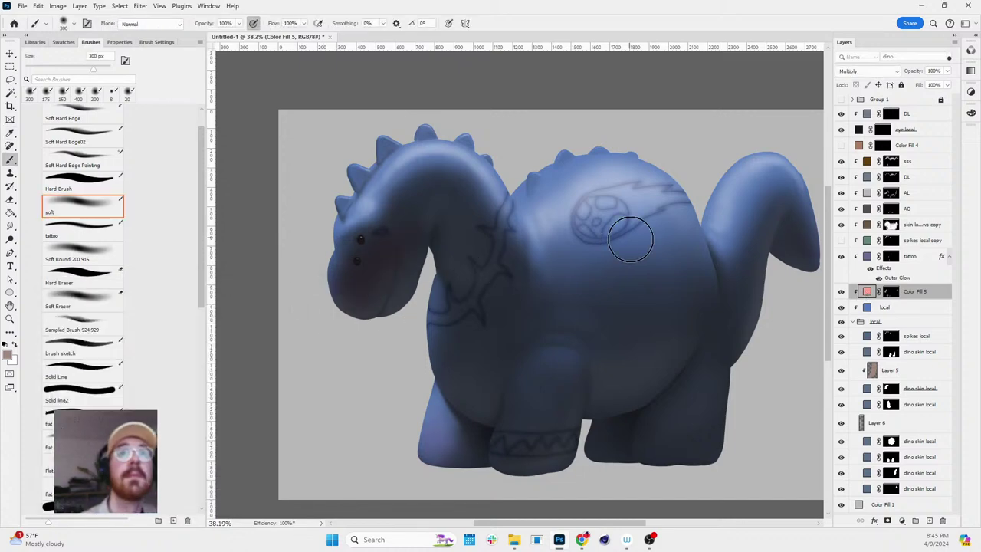
key("bracketright")
key("bracketright")
key("bracketright")
key("bracketright")
key("bracketright")
key("bracketright")
key("bracketright")
key("bracketright")
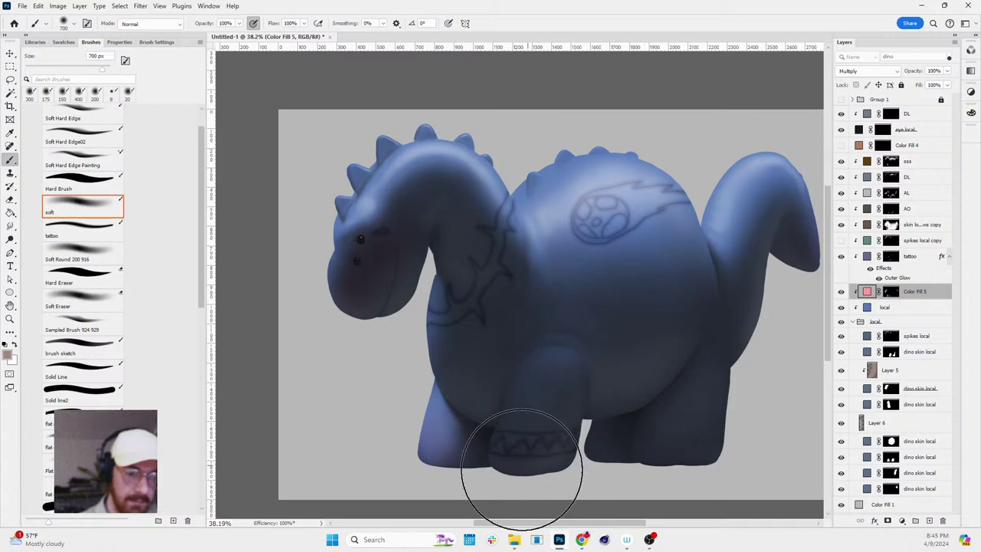
key("ctrl+shift+alt+n")
key("ctrl+z")
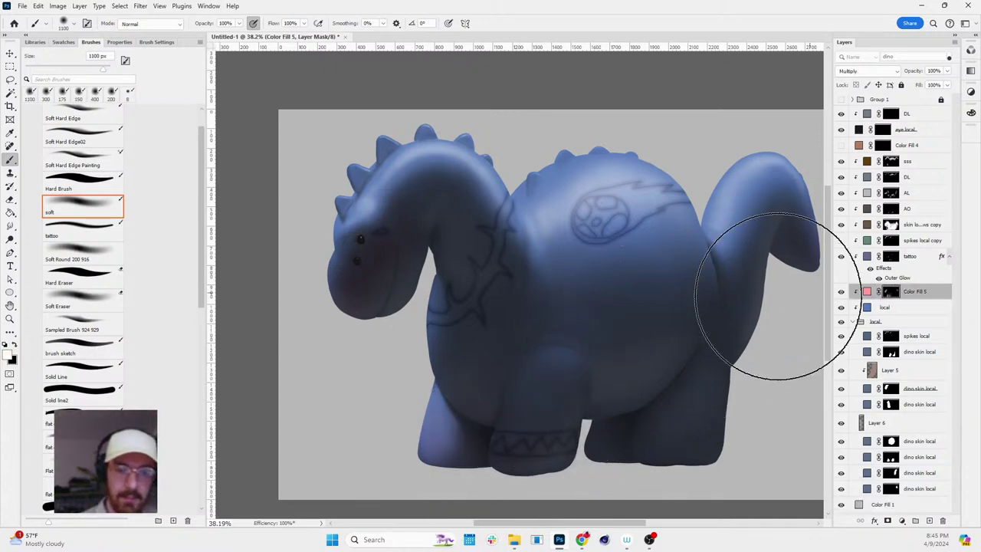
left_click(902, 521)
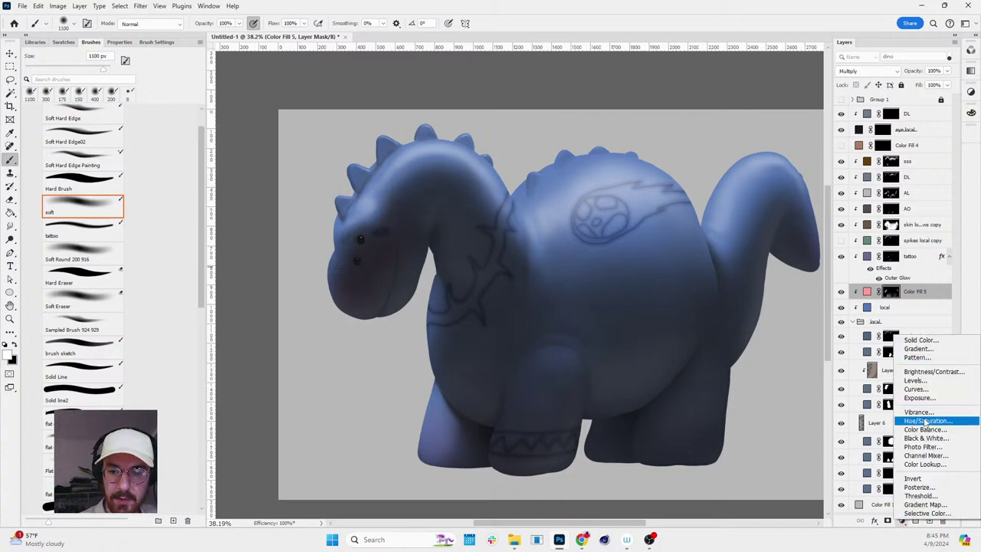
left_click(926, 421)
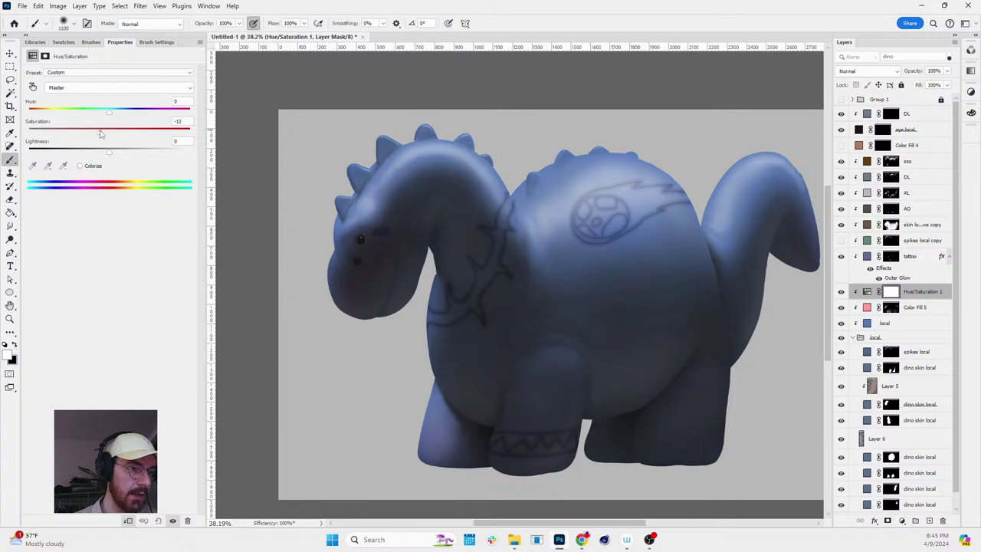
left_click_drag(97, 152, 91, 156)
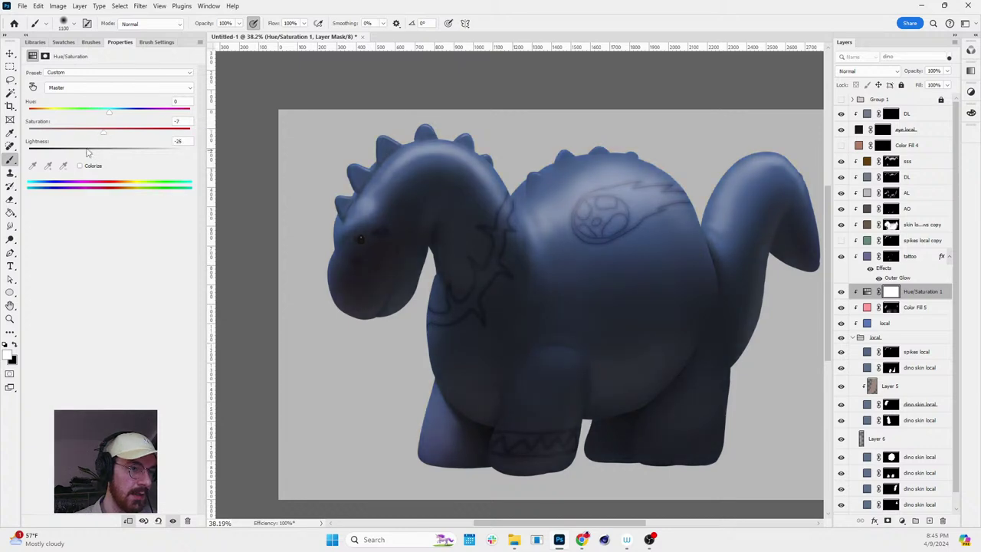
left_click(893, 294)
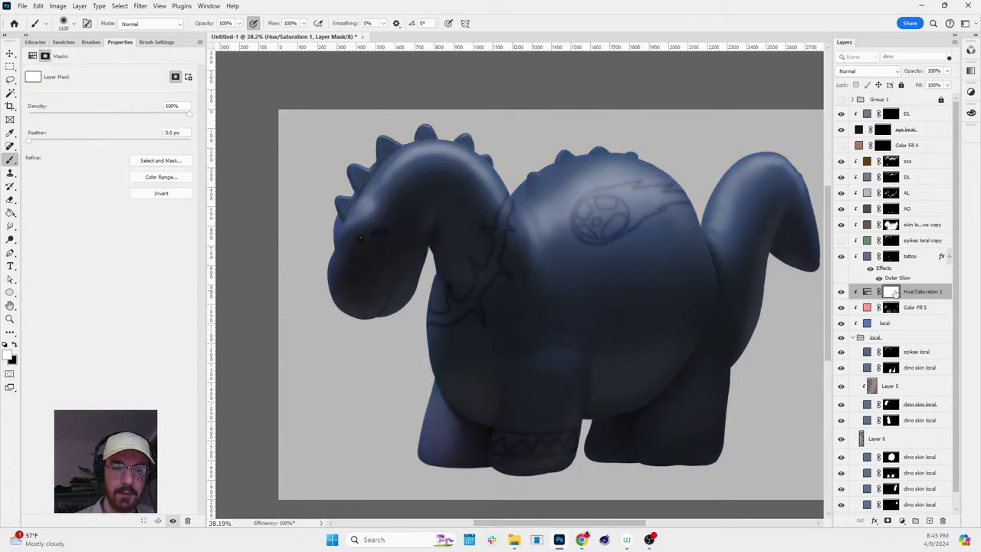
double_click(866, 324)
mouse_move(200, 359)
left_mouse_down()
mouse_move(200, 334)
mouse_move(200, 354)
left_mouse_up()
left_click(285, 325)
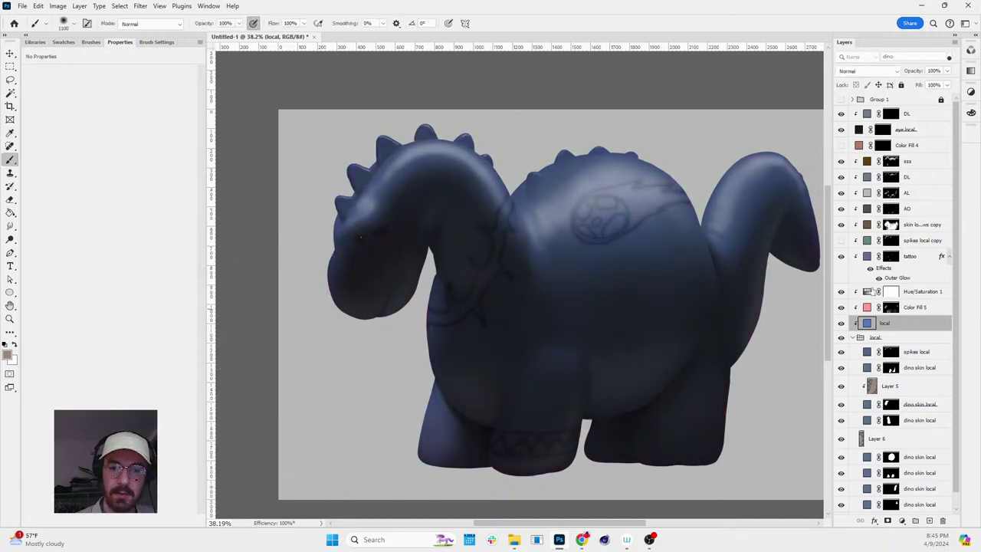
left_click(893, 292)
key("ctrl+i")
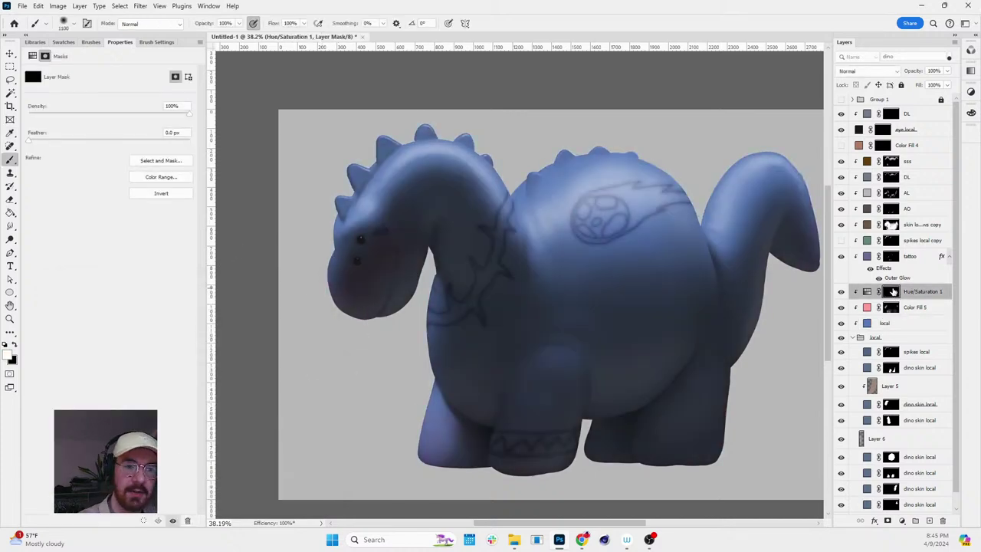
key("bracketleft")
key("bracketleft")
key("bracketleft")
key("bracketleft")
key("bracketleft")
key("bracketleft")
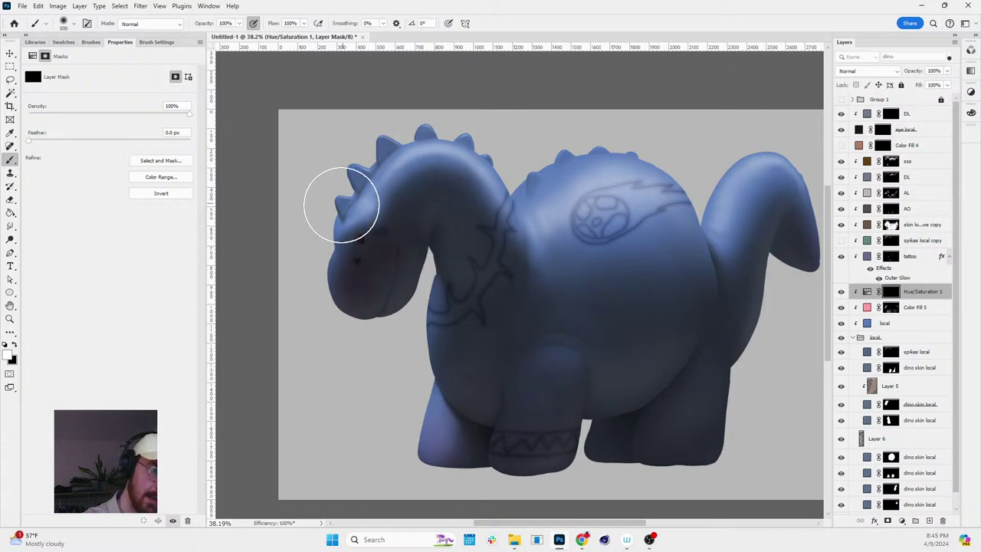
mouse_move(351, 190)
left_mouse_down()
mouse_move(436, 137)
mouse_move(482, 132)
mouse_move(329, 220)
mouse_move(365, 171)
mouse_move(461, 130)
mouse_move(414, 141)
mouse_move(493, 167)
mouse_move(526, 259)
mouse_move(540, 177)
mouse_move(586, 147)
mouse_move(568, 215)
mouse_move(663, 217)
mouse_move(609, 142)
mouse_move(671, 194)
mouse_move(564, 199)
mouse_move(667, 271)
mouse_move(682, 220)
mouse_move(657, 153)
left_mouse_up()
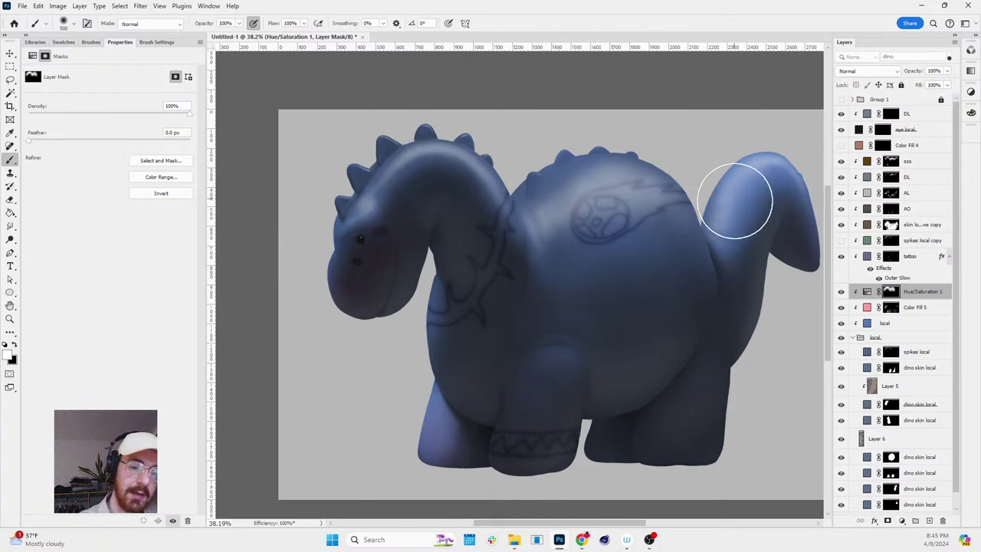
key("bracketleft")
key("bracketleft")
key("bracketleft")
key("bracketleft")
left_click_drag(737, 171, 759, 216)
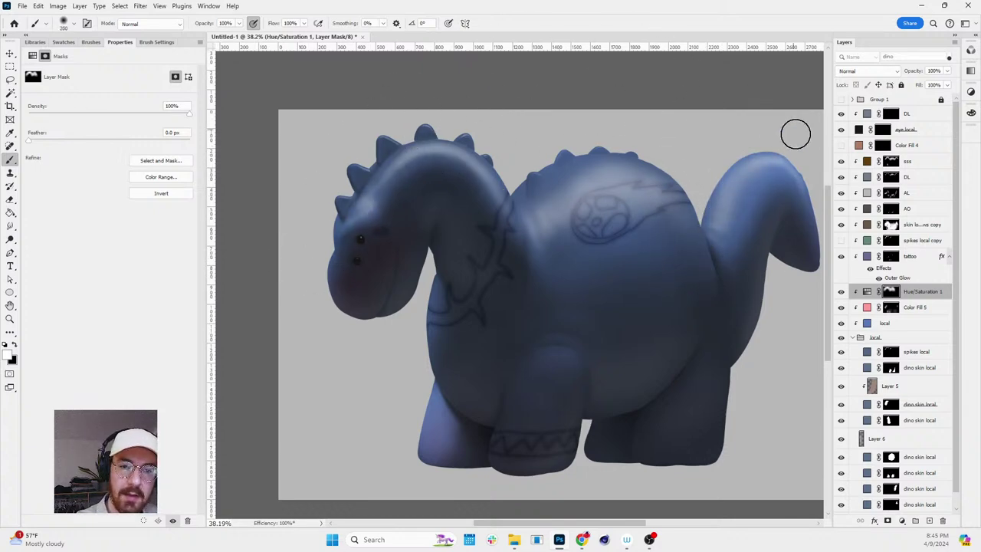
key("ctrl+z")
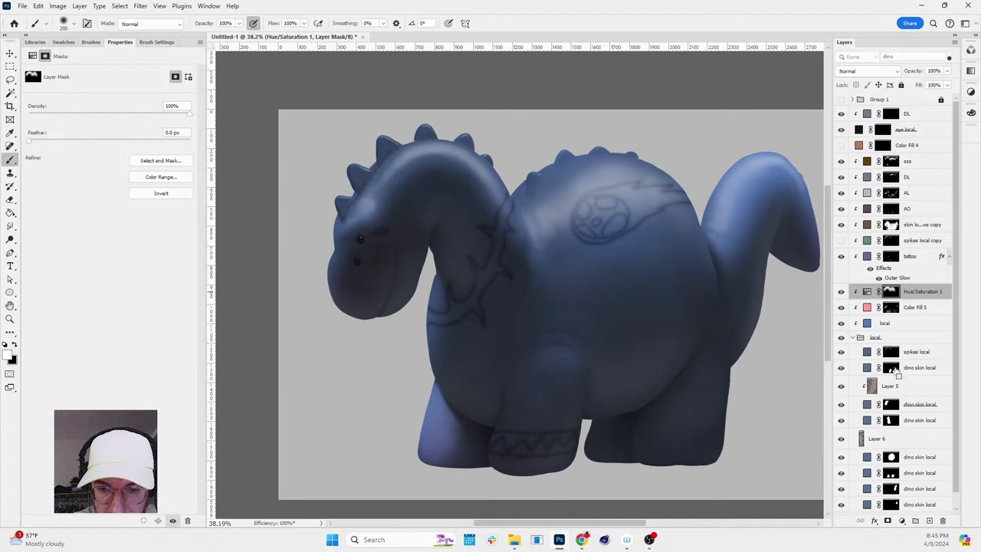
scroll(956, 398, "down", 1)
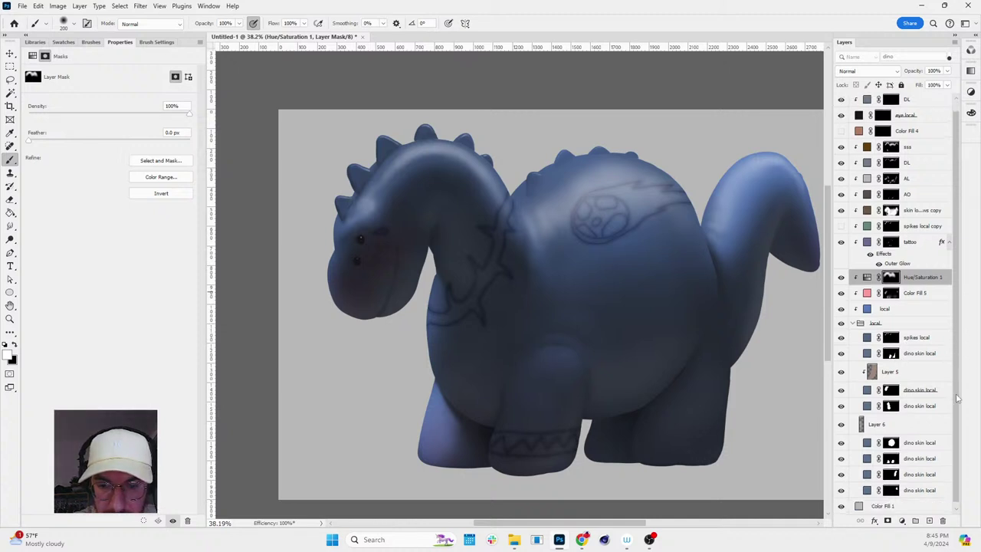
left_click(891, 474, "ctrl")
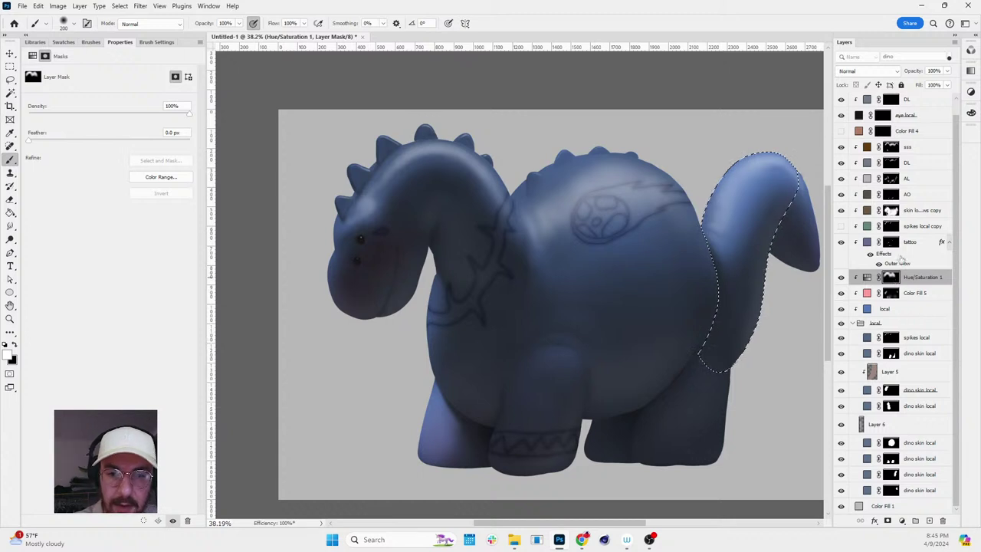
key("bracketright")
key("bracketright")
key("bracketright")
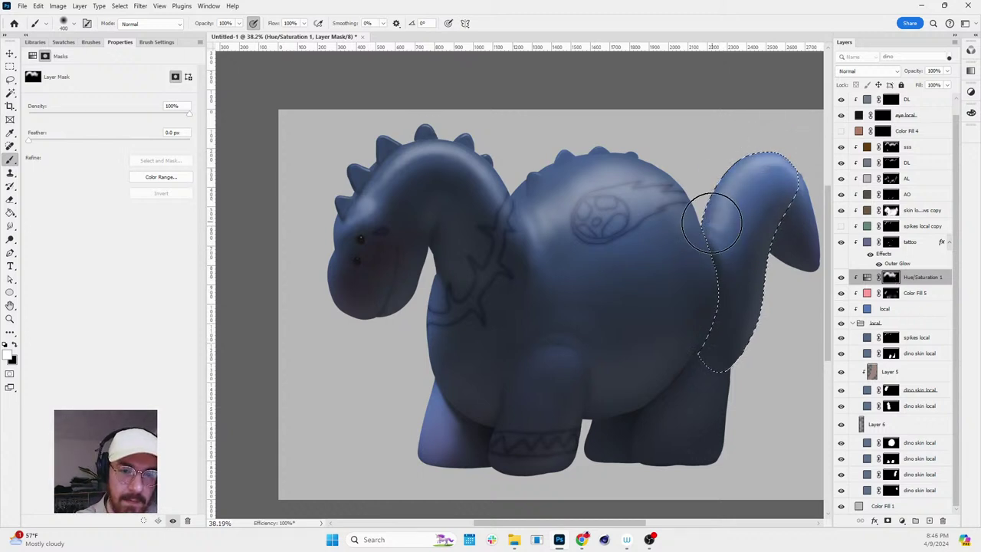
key("ctrl+d")
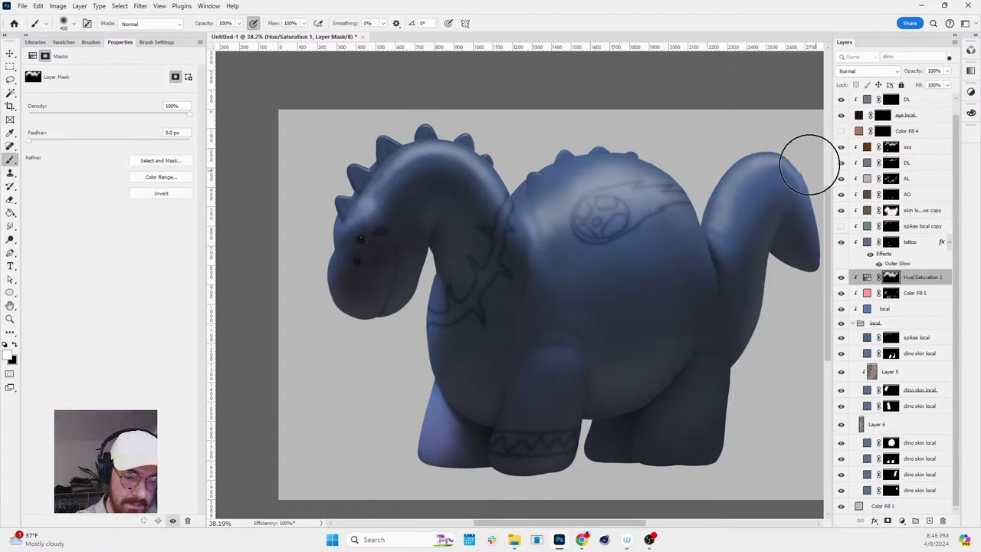
key("bracketleft")
key("bracketleft")
key("bracketleft")
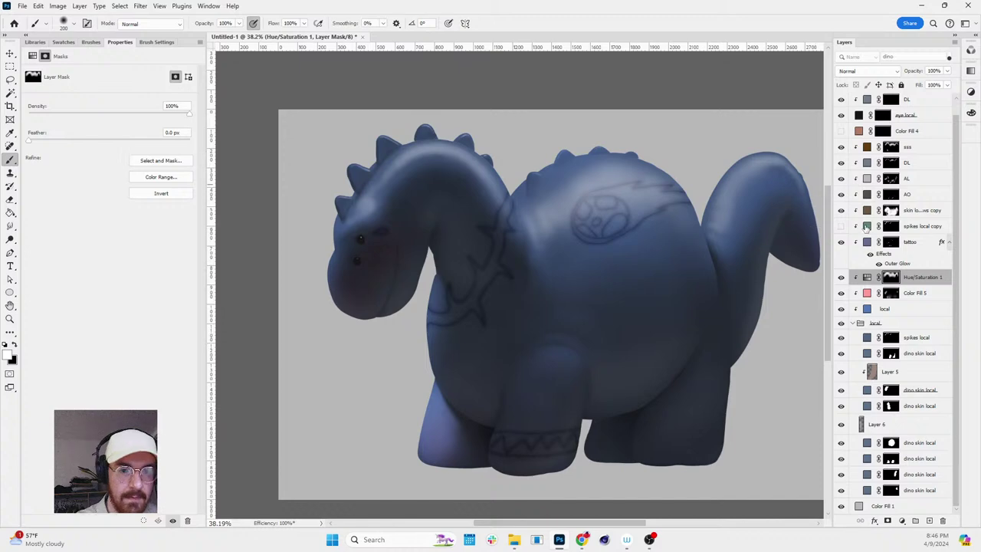
key("z")
scroll(523, 250, "down", 5)
key("r")
left_click_drag(600, 206, 618, 235)
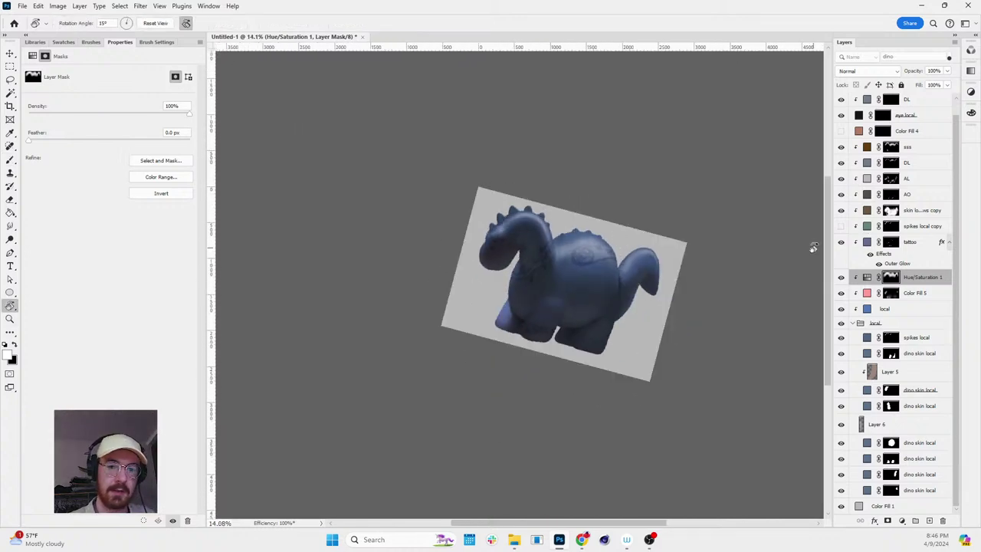
- Hide the Hue/Saturation 1 adjustment and fit the whole image on screen
left_click(841, 278)
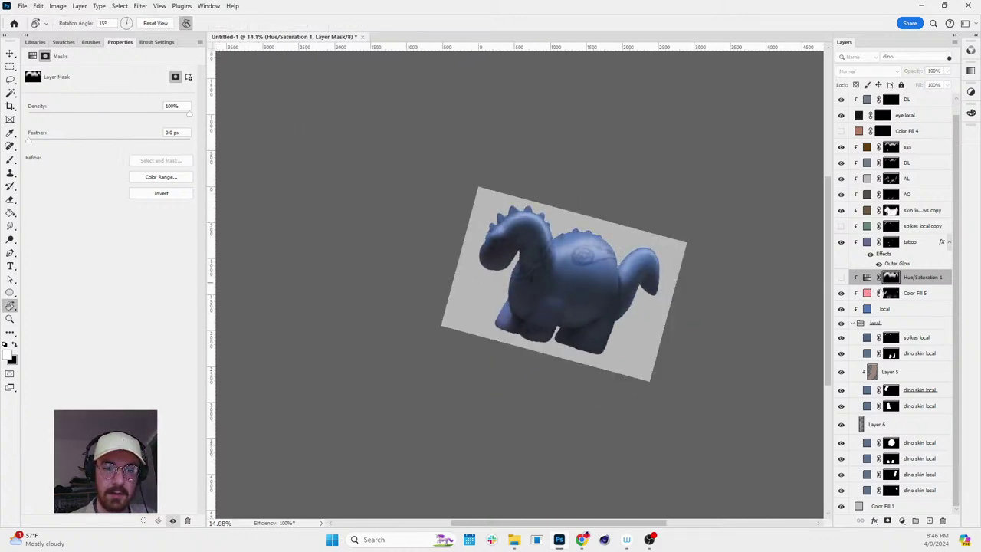
key("Escape")
key("ctrl+0")
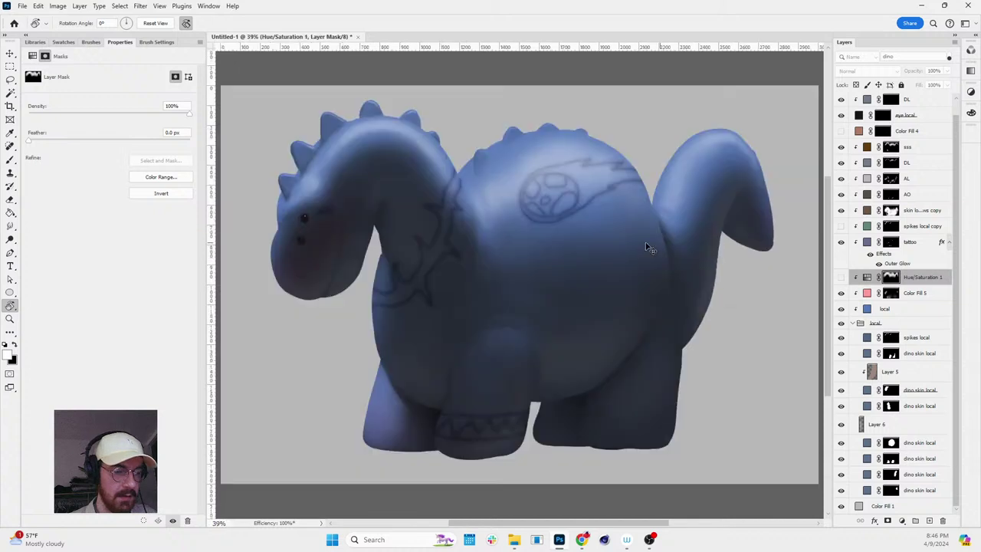
key("z")
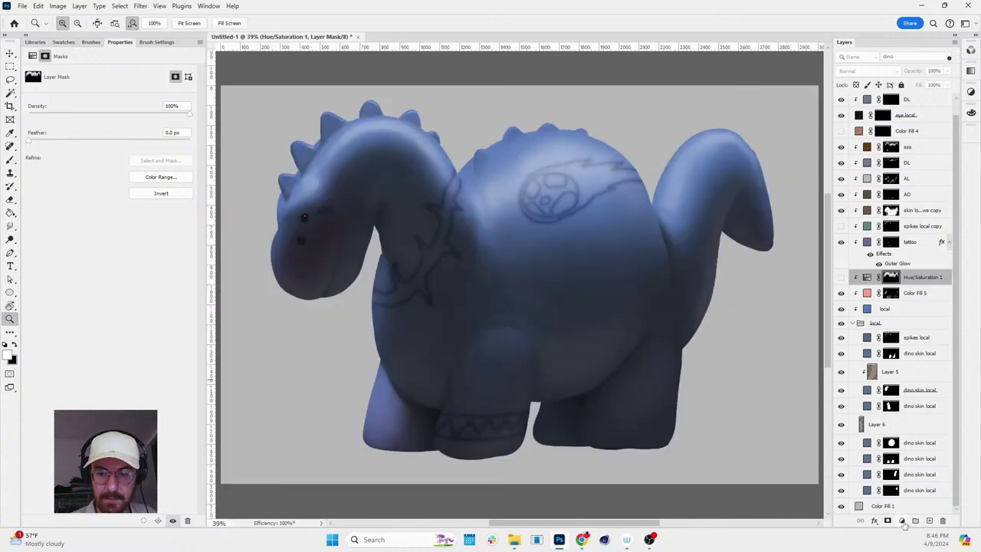
- Add an orange Solid Color fill layer reusing Color Fill 5's mask
left_click(903, 521)
left_click(866, 348)
left_click(150, 346)
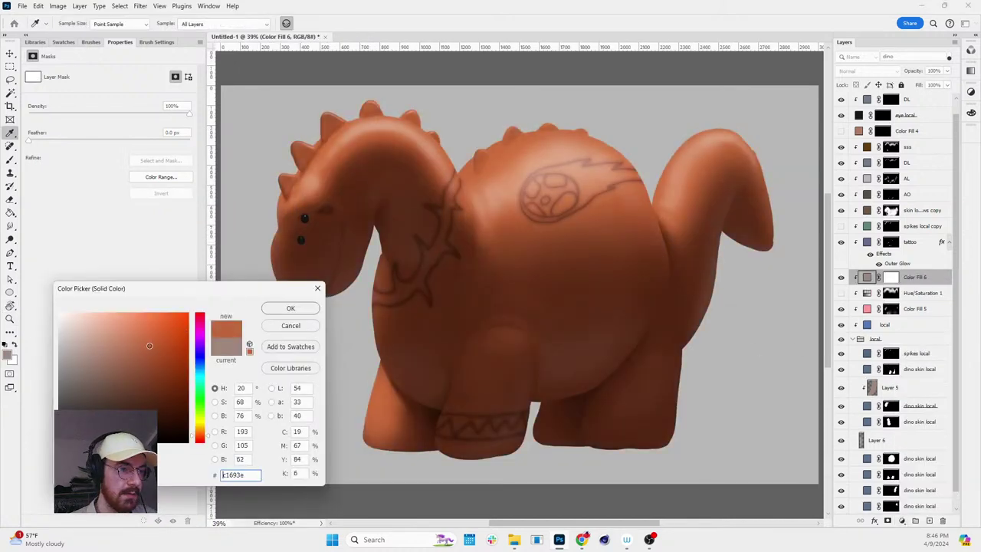
left_click(291, 308)
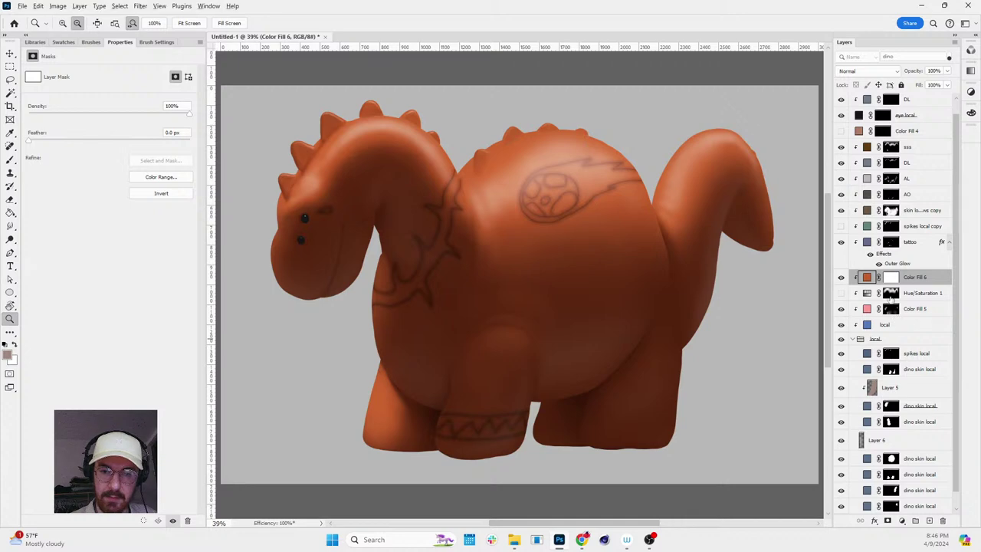
left_click_drag(891, 306, 893, 282)
- Paint the orange into the mask over the head, neck, back and tail top
scroll(605, 244, "up", 3)
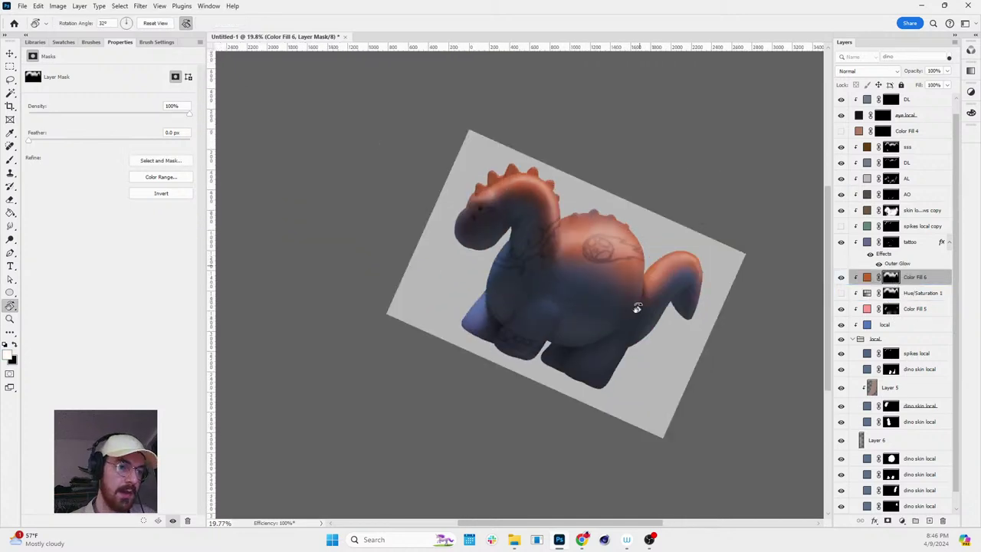
scroll(599, 238, "down", 3)
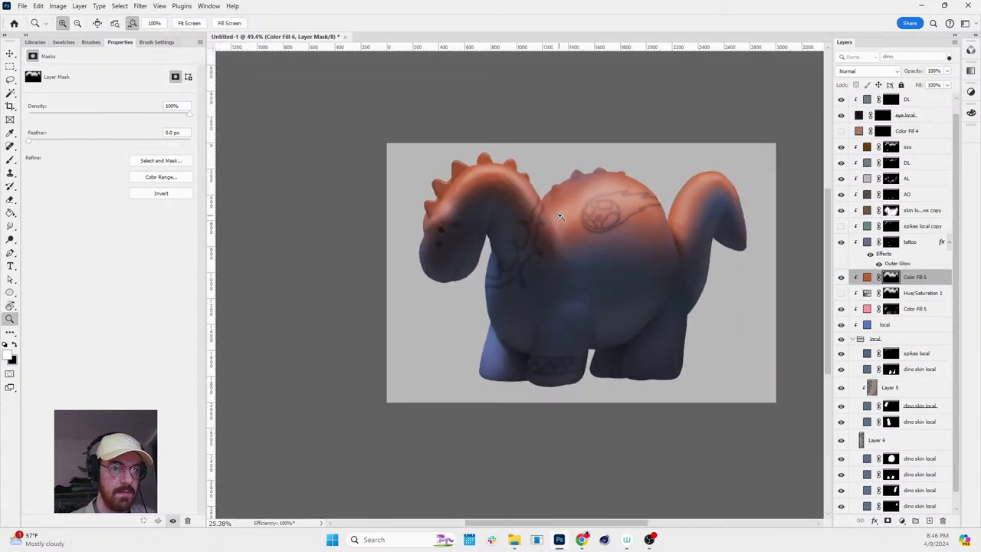
key("b")
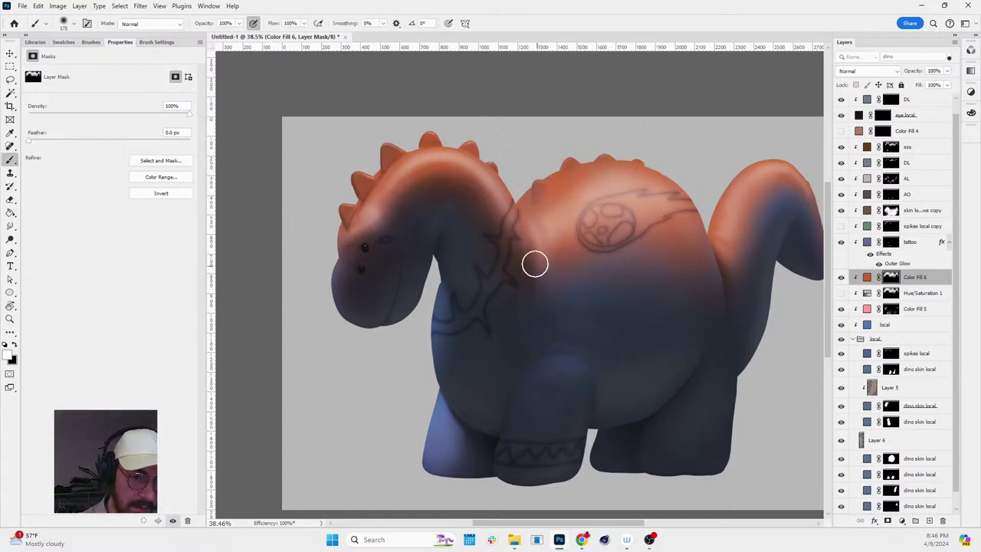
key("bracketright")
key("bracketright")
key("bracketright")
key("bracketright")
key("bracketright")
key("bracketright")
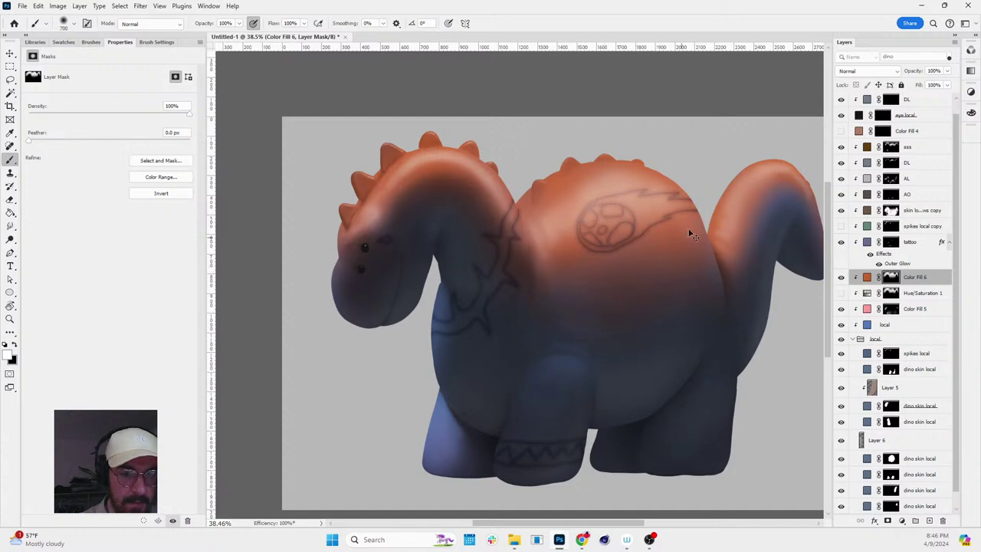
key("bracketleft")
key("bracketleft")
key("bracketleft")
key("bracketleft")
key("bracketleft")
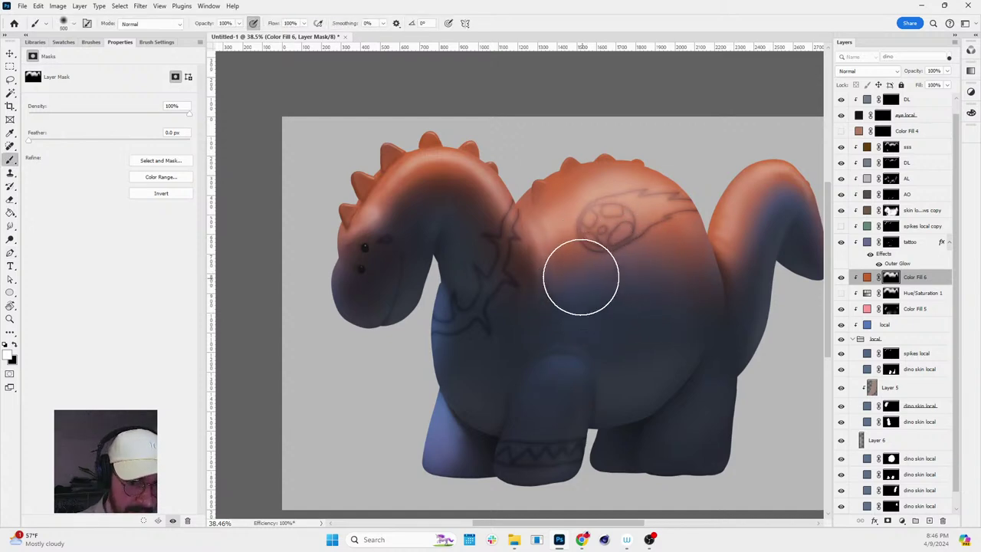
key("bracketleft")
key("bracketleft")
key("bracketleft")
key("bracketleft")
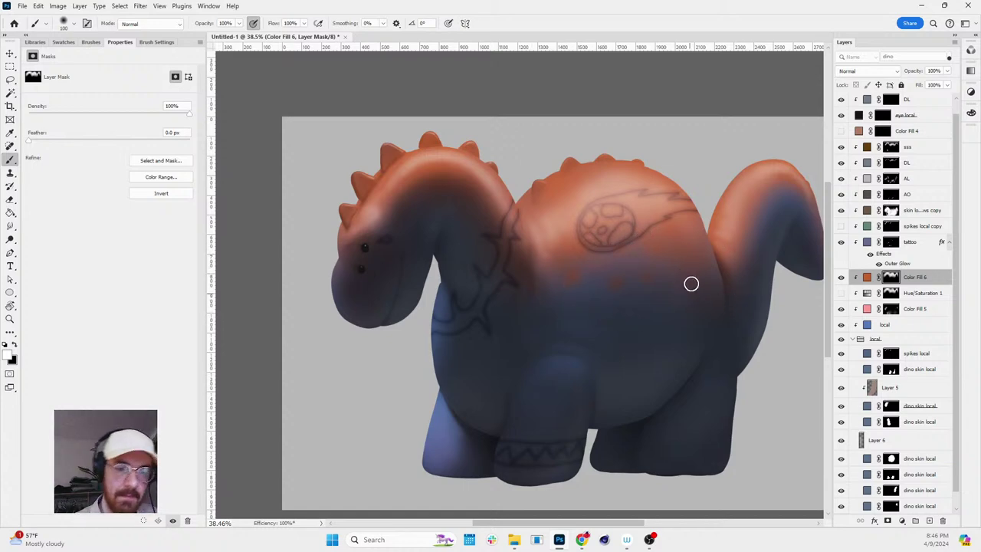
key("bracketright")
key("bracketright")
key("bracketright")
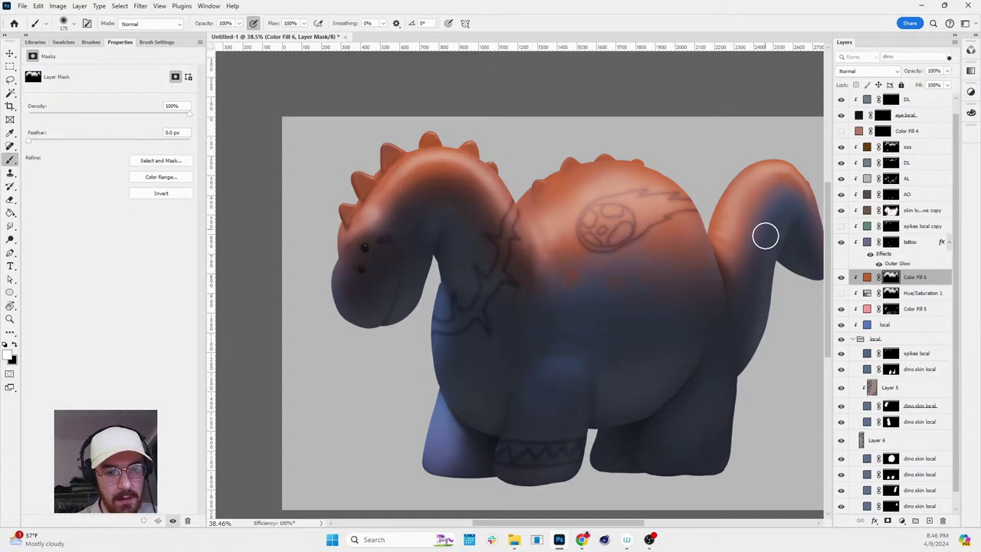
key("bracketleft")
key("bracketleft")
key("bracketleft")
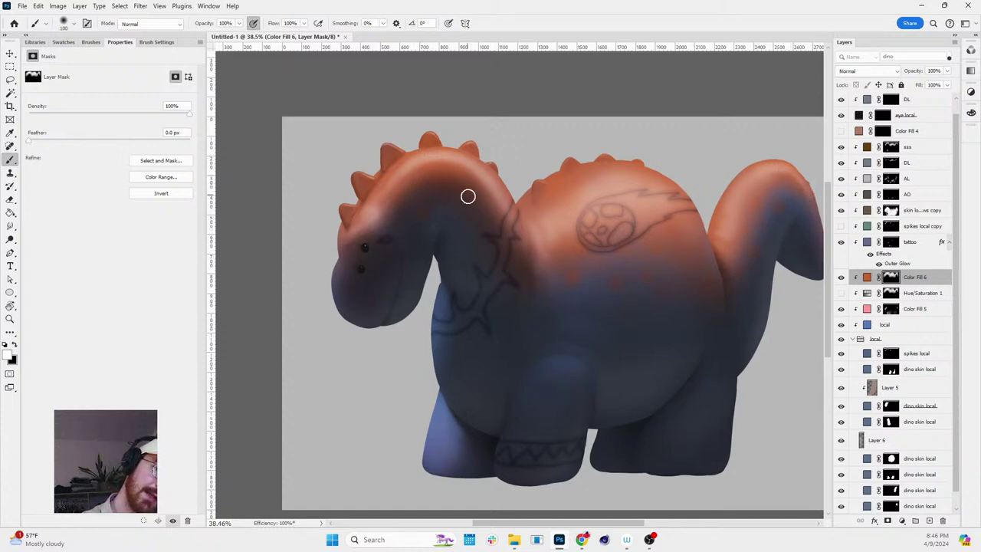
- Paint black on the mask to fade the orange into the blue underside, then check the blend
key("x")
key("x")
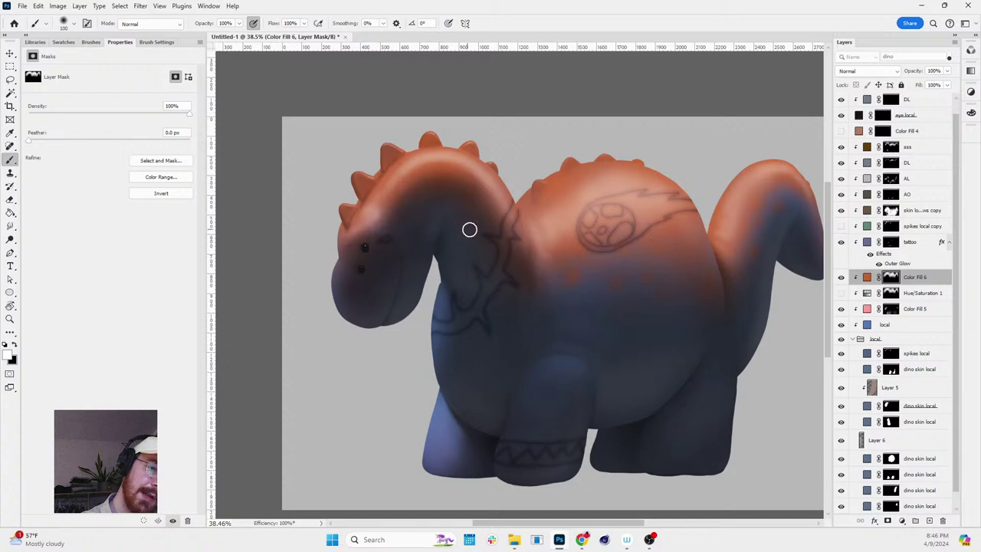
key("r")
left_click_drag(649, 278, 652, 187)
key("Escape")
scroll(639, 171, "down", 2)
scroll(692, 149, "up", 3)
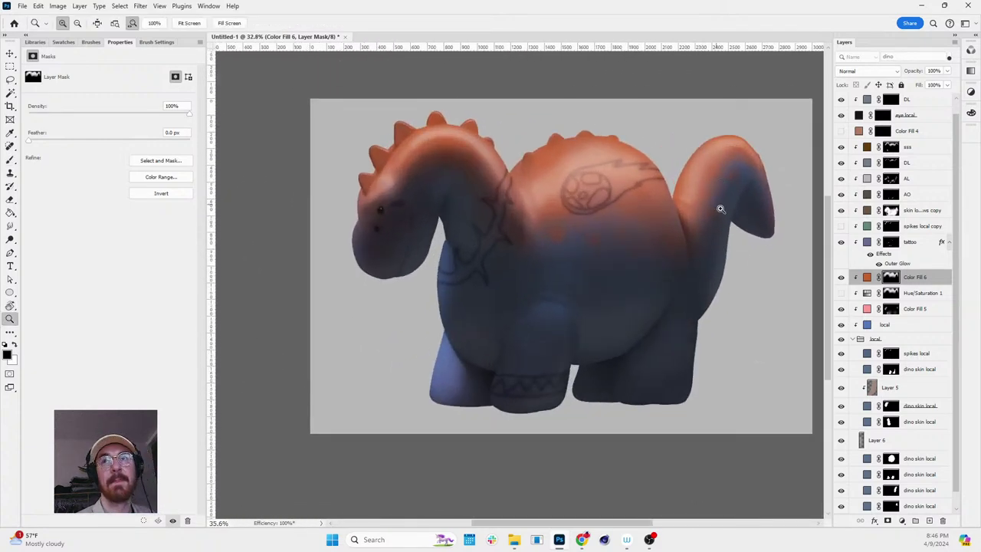
- Change Color Fill 6's top gradient from orange to a deep indigo blue 2c3b7b
key("z")
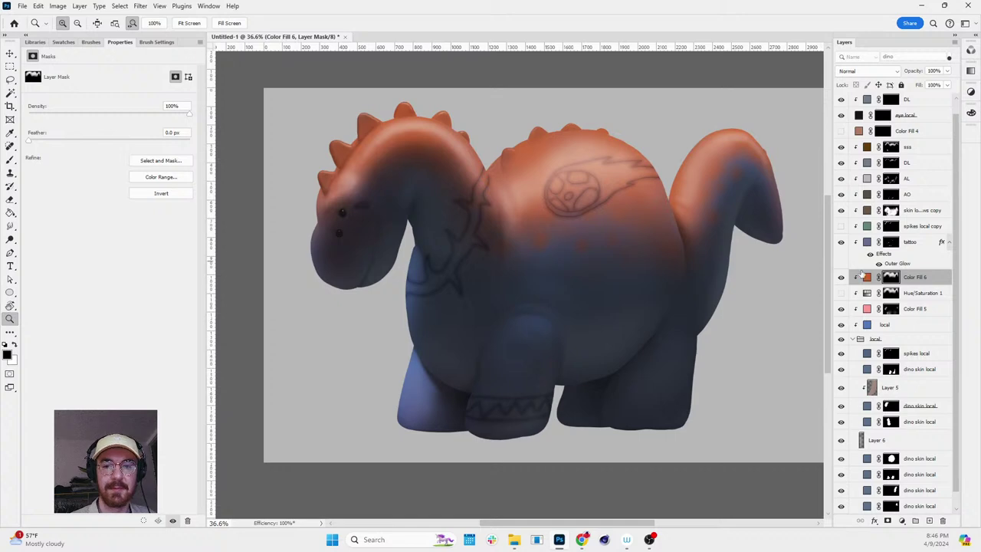
double_click(867, 276)
mouse_move(146, 347)
left_mouse_down()
mouse_move(132, 380)
mouse_move(155, 406)
mouse_move(102, 368)
mouse_move(135, 384)
left_mouse_up()
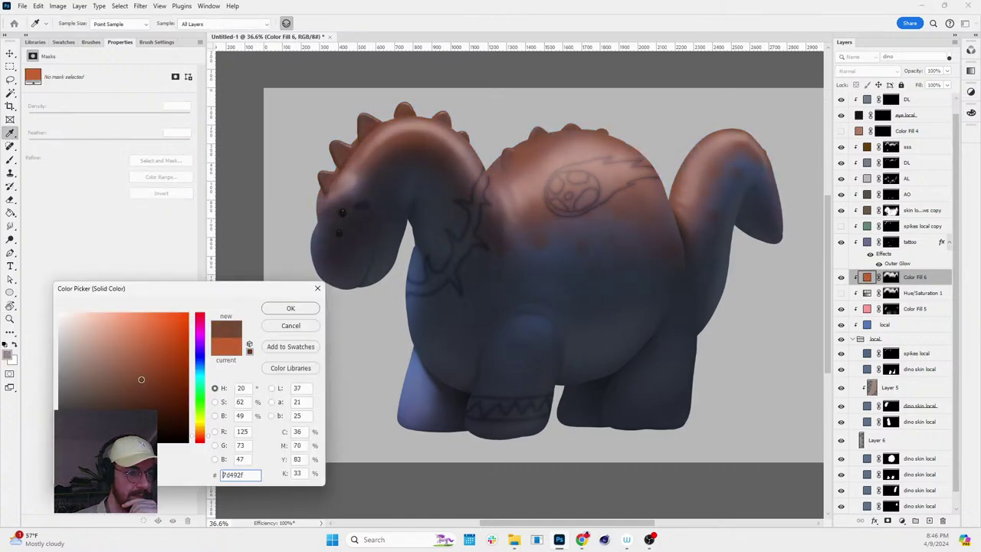
left_click_drag(201, 373, 202, 365)
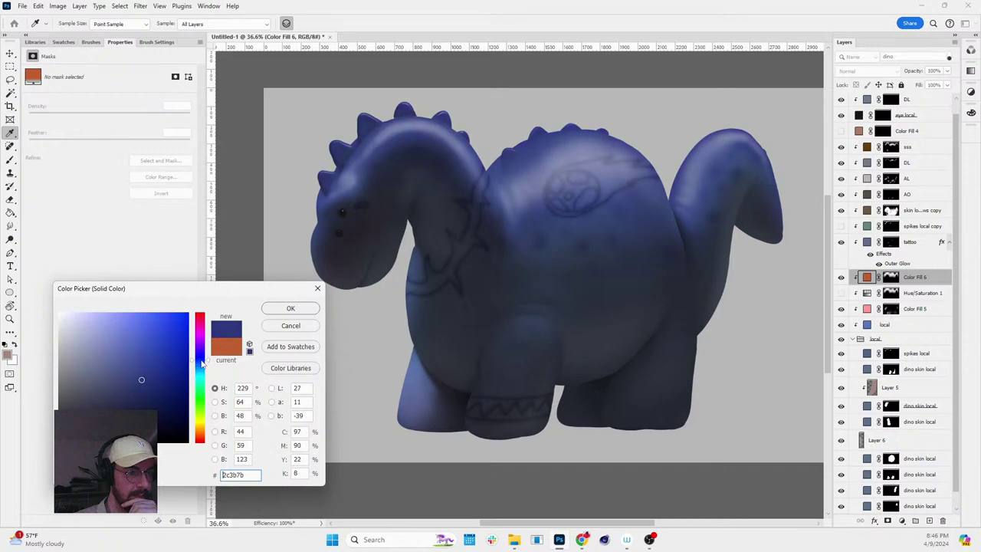
left_click(288, 308)
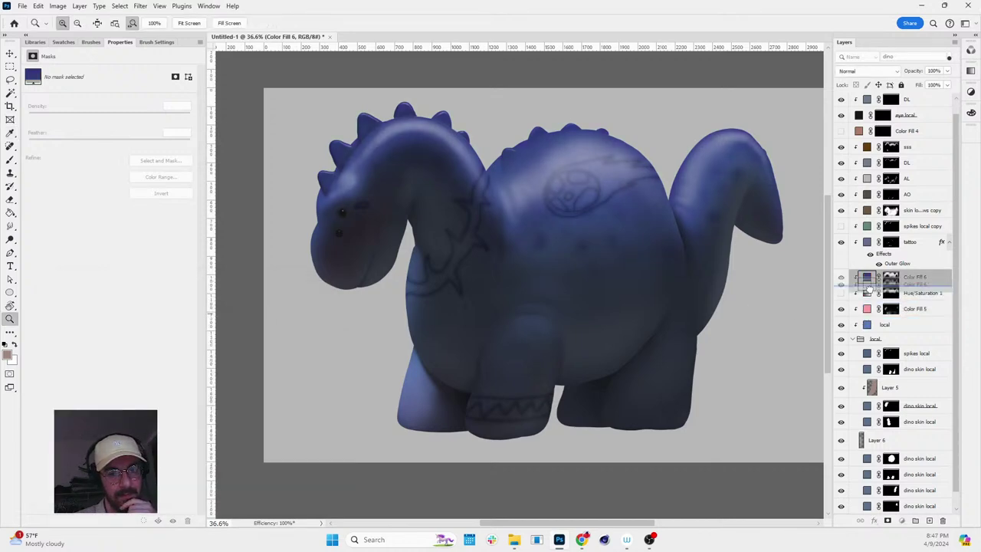
- Desaturate the local base fill to a soft greyish blue and inspect the new colours
double_click(867, 324)
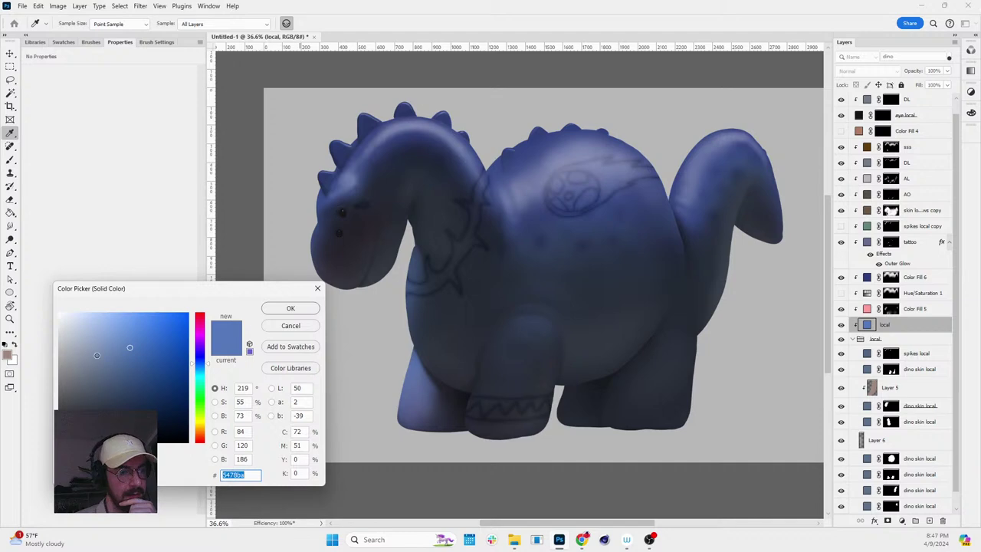
left_click_drag(96, 355, 90, 351)
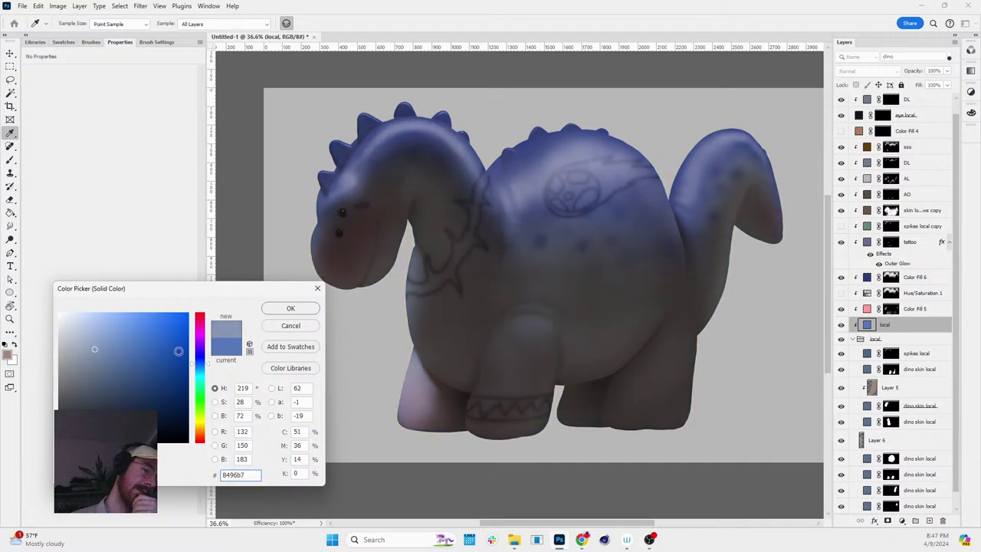
left_click(291, 309)
key("r")
left_click_drag(551, 277, 583, 194)
scroll(622, 248, "up", 2)
scroll(491, 209, "up", 1)
scroll(591, 253, "down", 2)
- Select the dino's left body mask, add the head-and-legs mask, then view the whole dino
mouse_move(591, 252)
left_mouse_down()
mouse_move(552, 361)
mouse_move(575, 220)
mouse_move(587, 258)
left_mouse_up()
key("z")
scroll(538, 310, "up", 2)
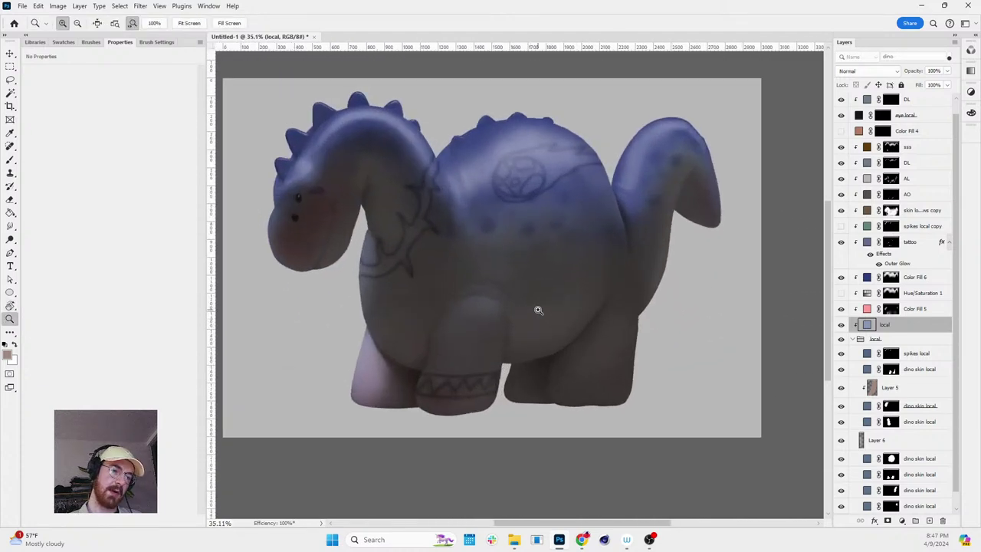
scroll(398, 377, "up", 2)
key("v")
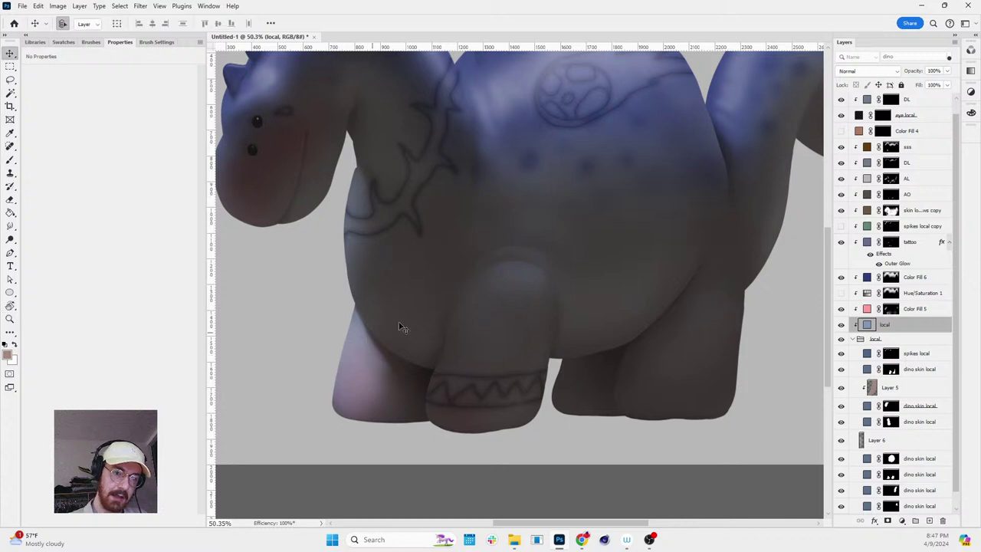
scroll(855, 392, "down", 1)
left_click(891, 443, "ctrl")
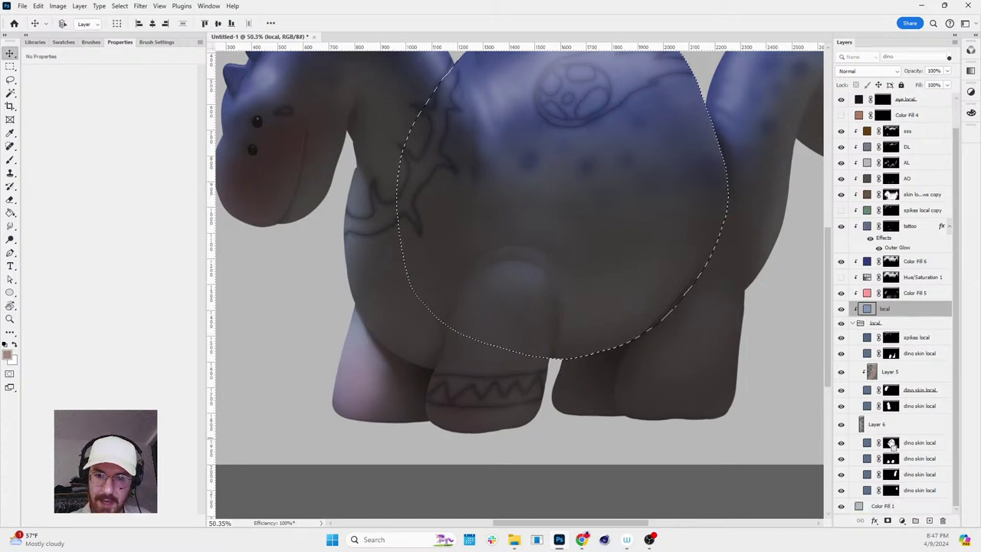
left_click(891, 406, "ctrl")
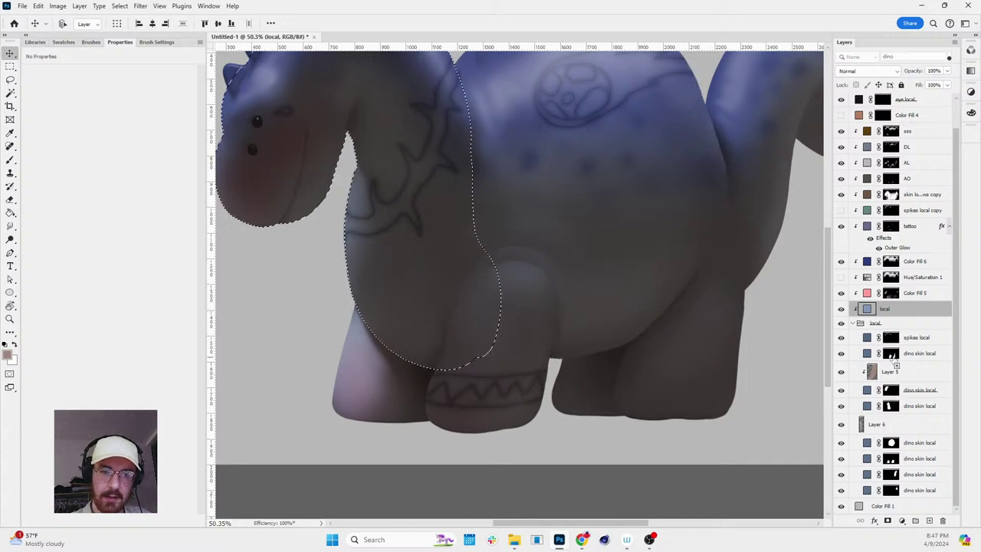
left_click(892, 358, "ctrl+shift")
key("z")
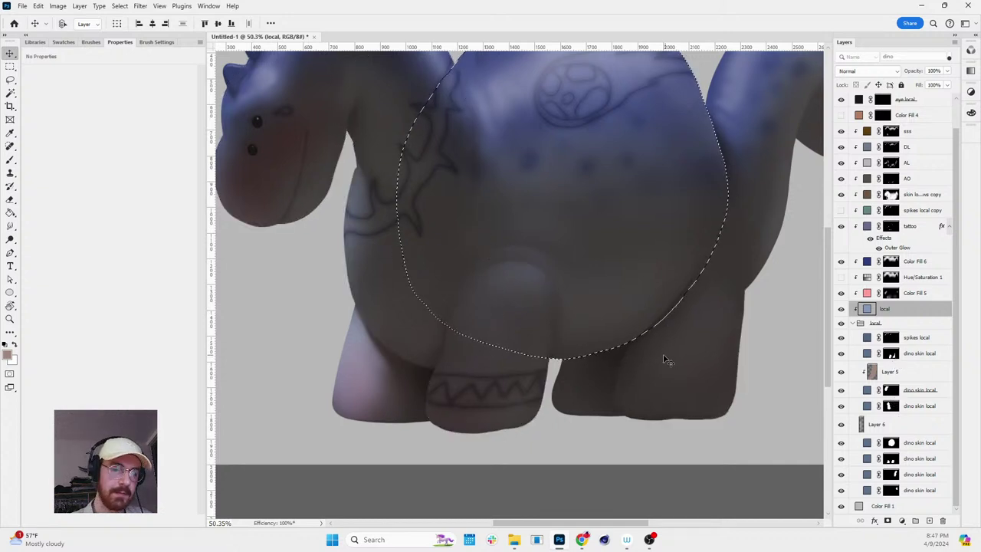
left_click_drag(664, 355, 581, 295)
- Try a darker, greyer Color Fill 6 tint, discard it, and hide that layer
key("r")
key("z")
key("r")
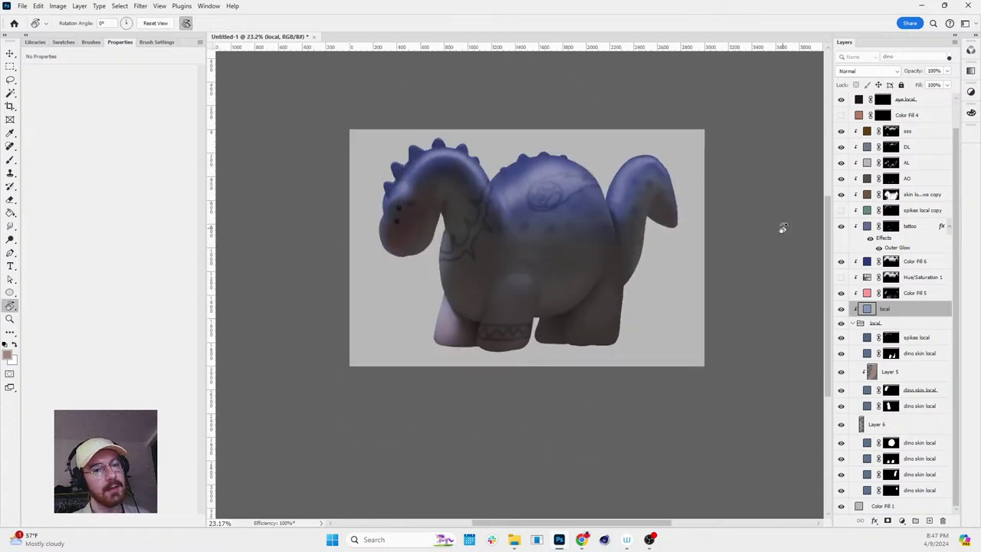
double_click(867, 261)
mouse_move(139, 377)
left_mouse_down()
mouse_move(106, 387)
mouse_move(111, 400)
mouse_move(111, 374)
left_mouse_up()
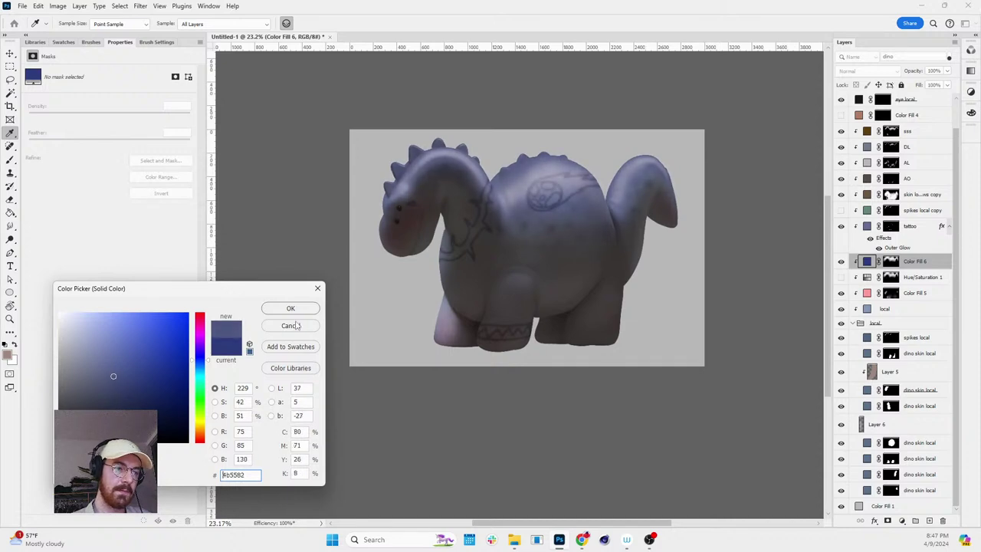
left_click(292, 326)
key("r")
left_click(841, 261)
- Make the local base fill a brighter blue and show Color Fill 6 again
double_click(867, 308)
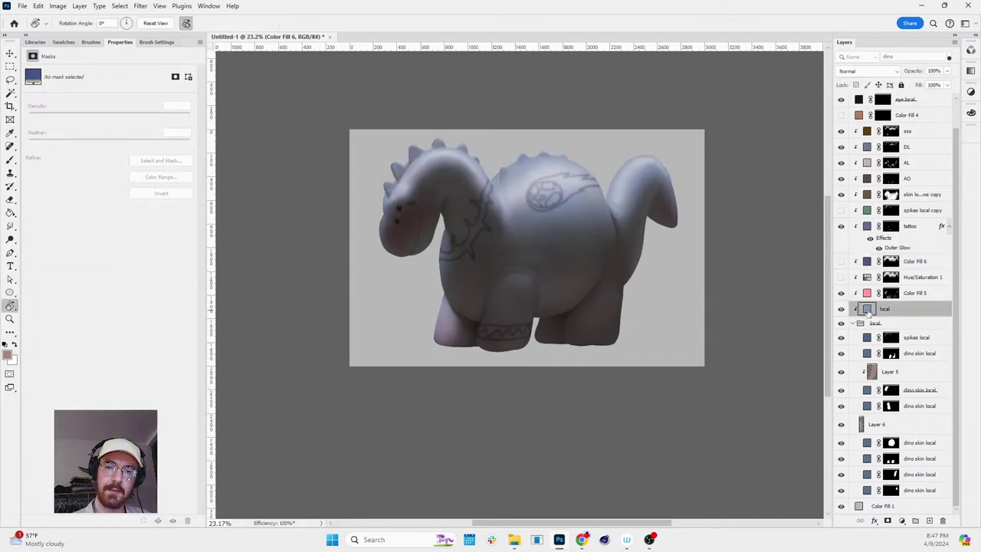
left_click(150, 366)
left_click_drag(150, 365, 158, 342)
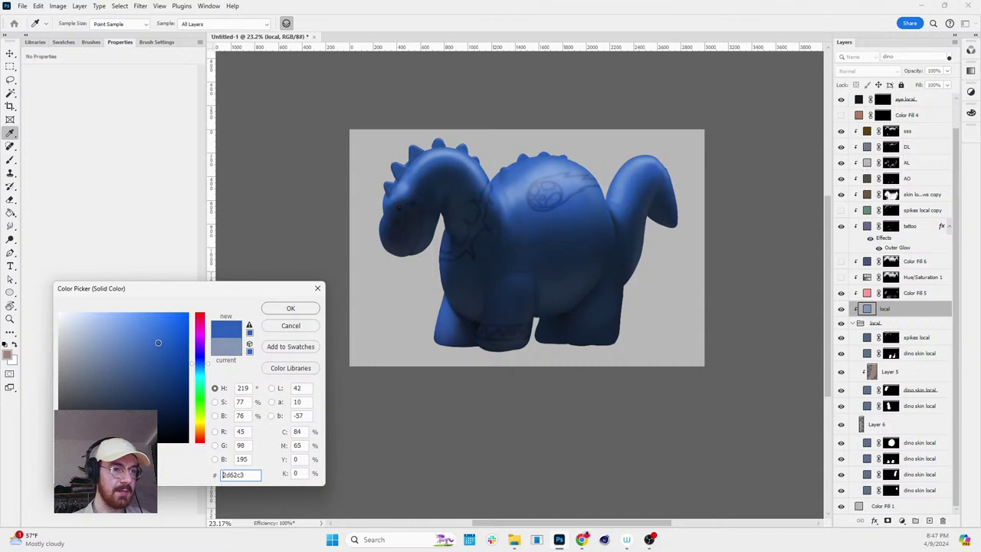
left_click(285, 310)
left_click(841, 261)
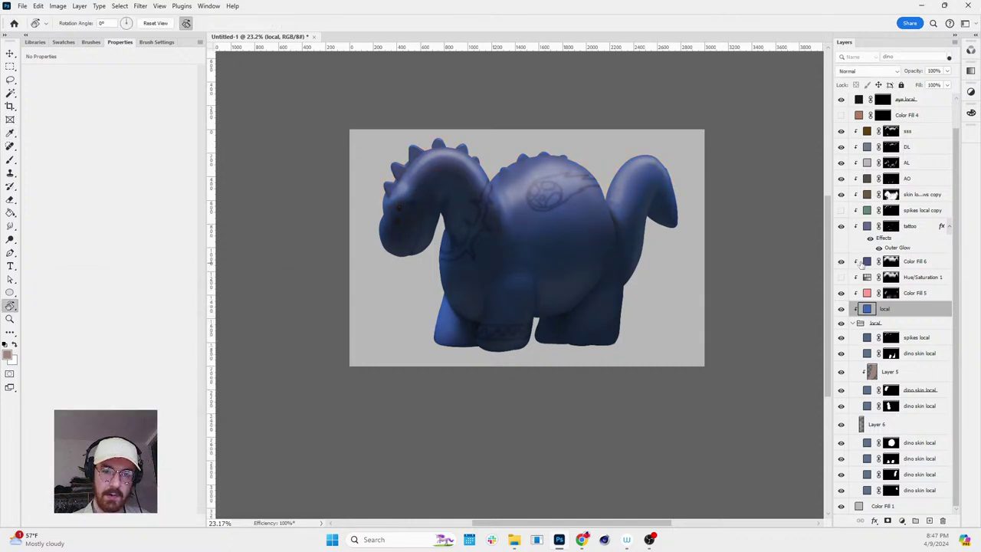
- Shift Color Fill 6's tint hue toward a muted purple
double_click(867, 262)
mouse_move(201, 370)
left_mouse_down()
mouse_move(199, 436)
mouse_move(199, 351)
left_mouse_up()
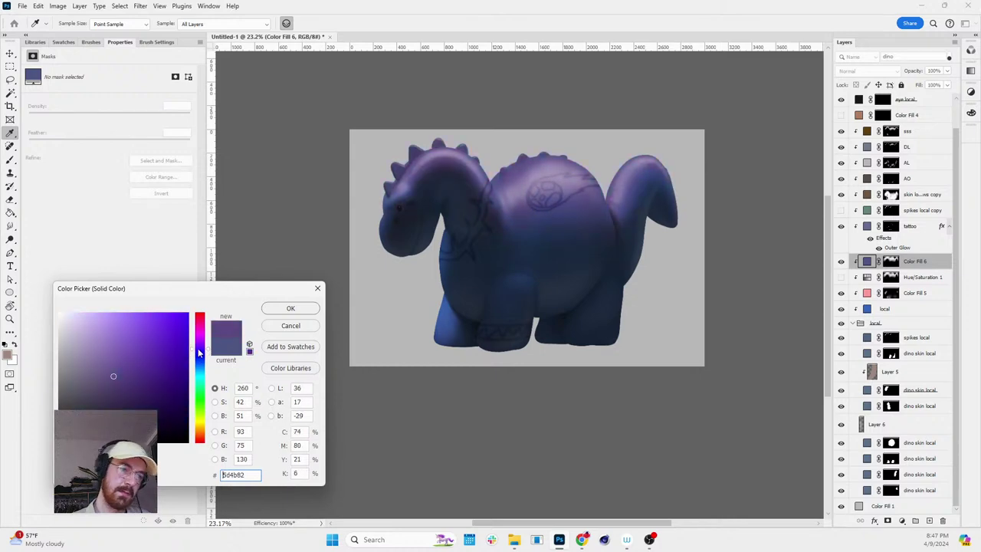
left_click(290, 308)
key("r")
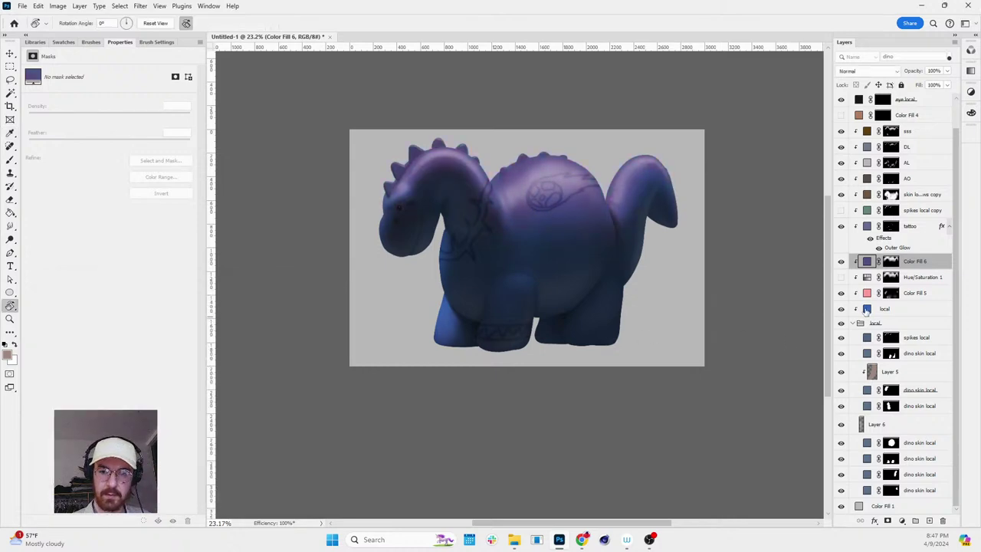
- Set the base fill to 4580ec, nudge it slightly brighter, and tilt the view to -45°
double_click(866, 309)
type("4580ec")
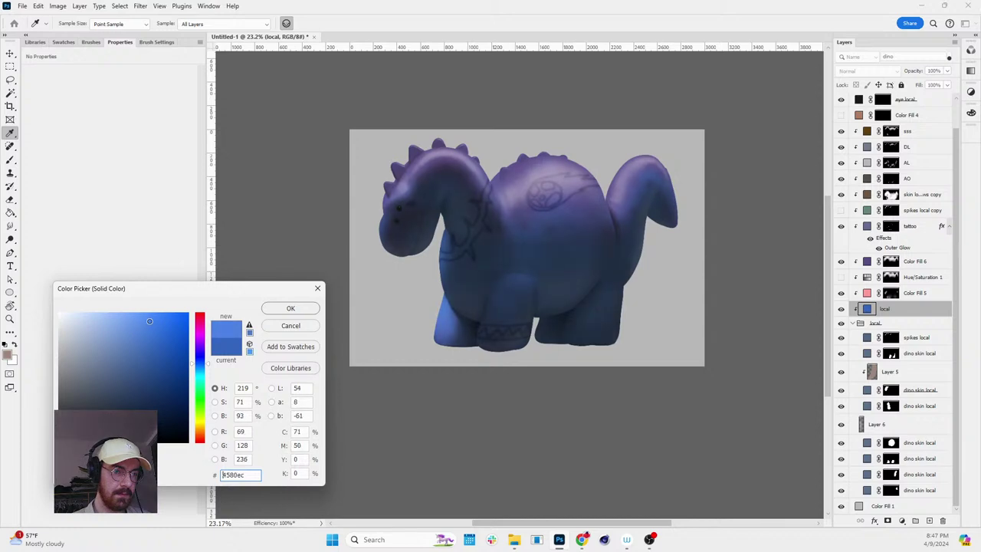
left_click_drag(149, 321, 167, 323)
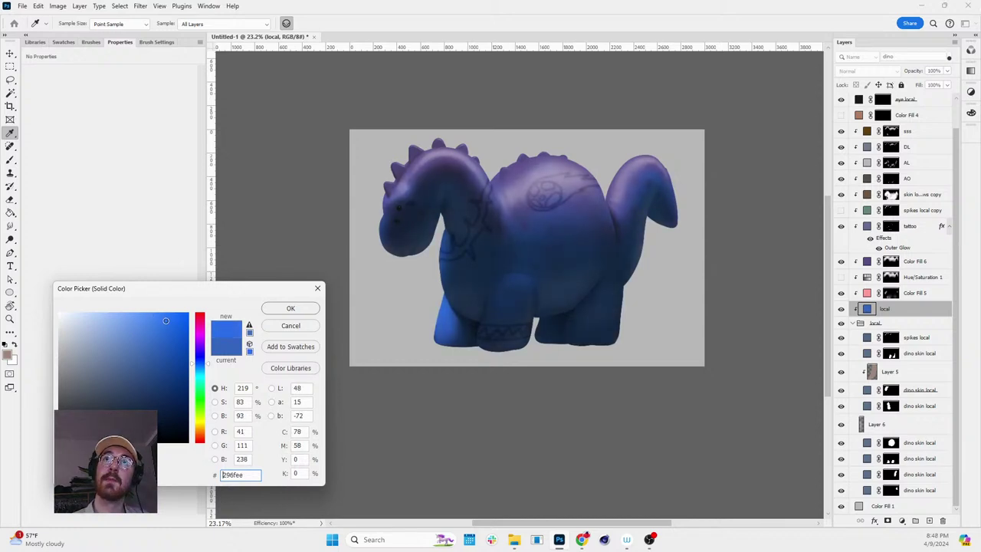
left_click(290, 308)
key("r")
left_click_drag(552, 276, 726, 277)
scroll(560, 243, "up", 3, "alt")
- Paint a white highlight onto the front leg on the lower DL light layer's mask
key("z")
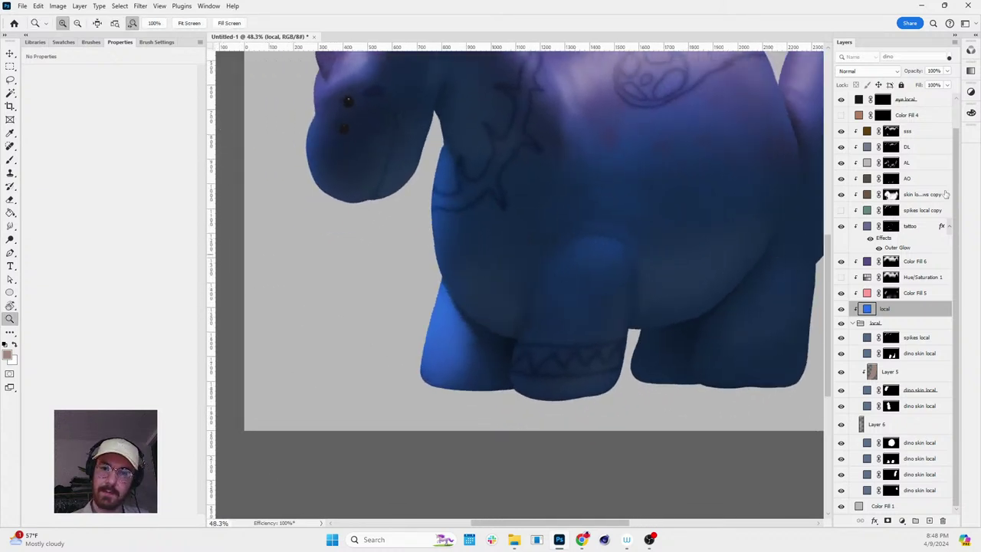
scroll(927, 176, "up", 1)
left_click(890, 114)
key("b")
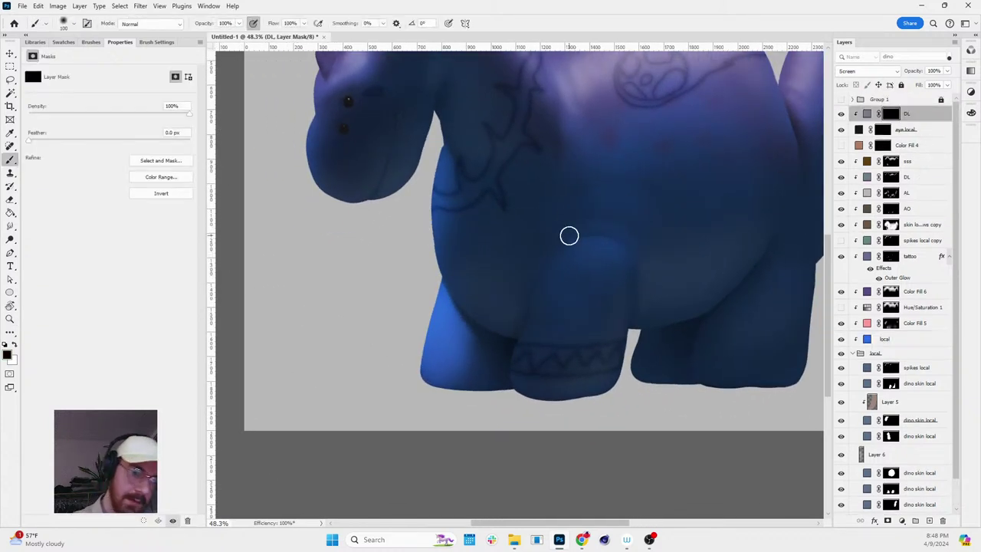
key("x")
key("x")
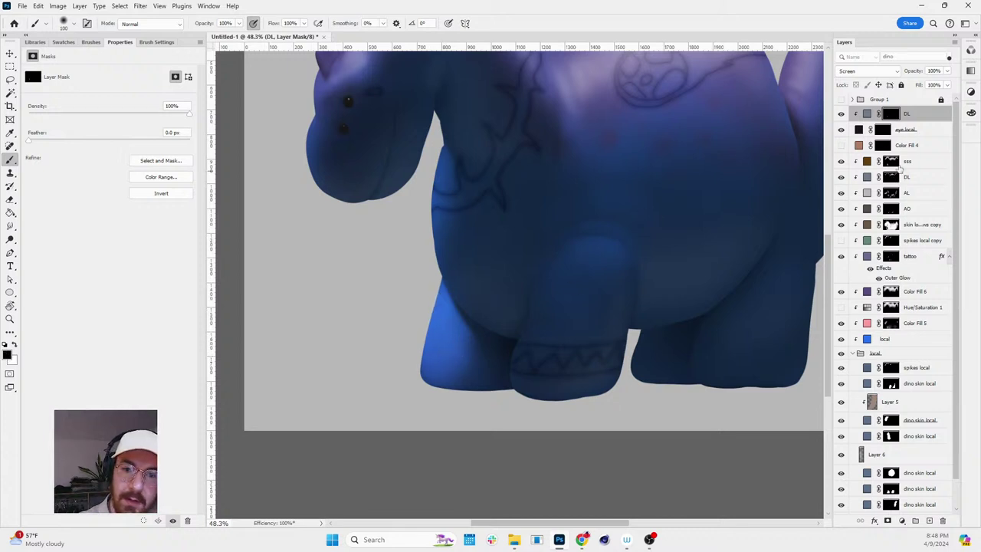
left_click(900, 177)
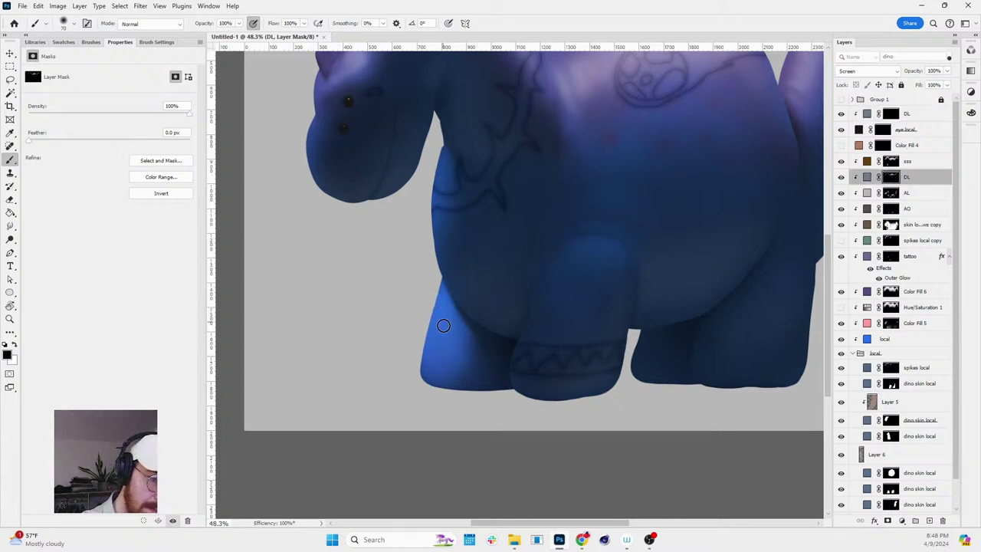
key("x")
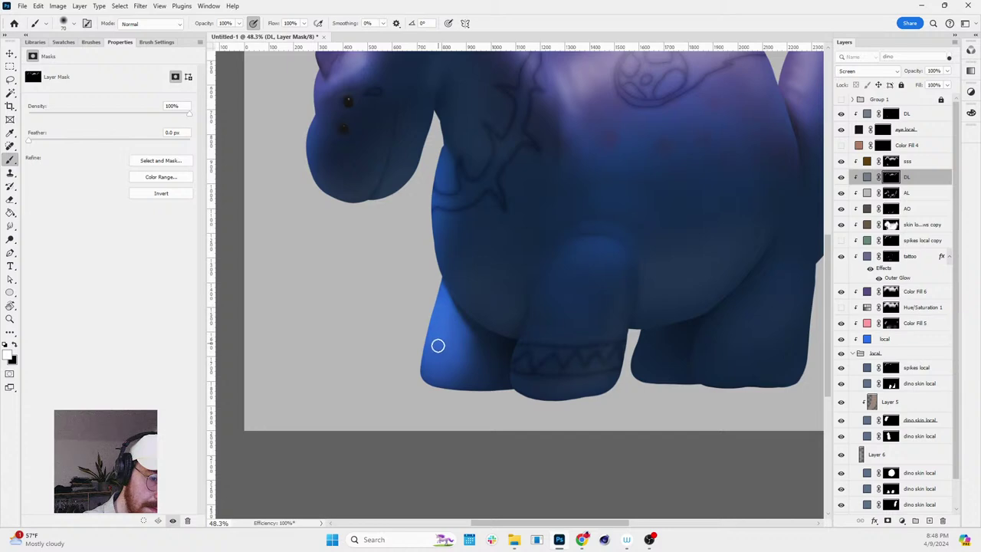
left_click_drag(438, 352, 457, 342)
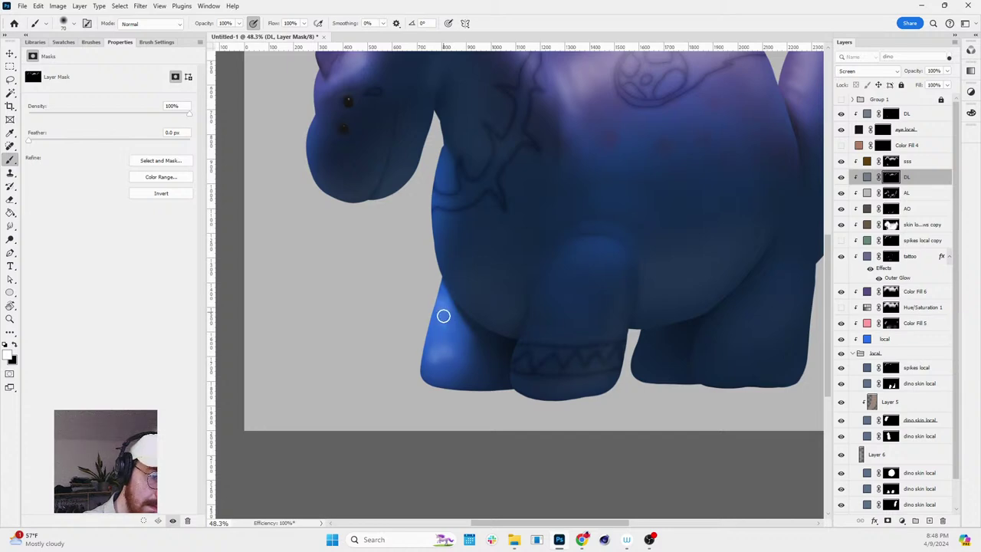
- Rotate the view to about -39° and back level to check the leg highlight
key("r")
left_click_drag(565, 322, 670, 204)
key("x")
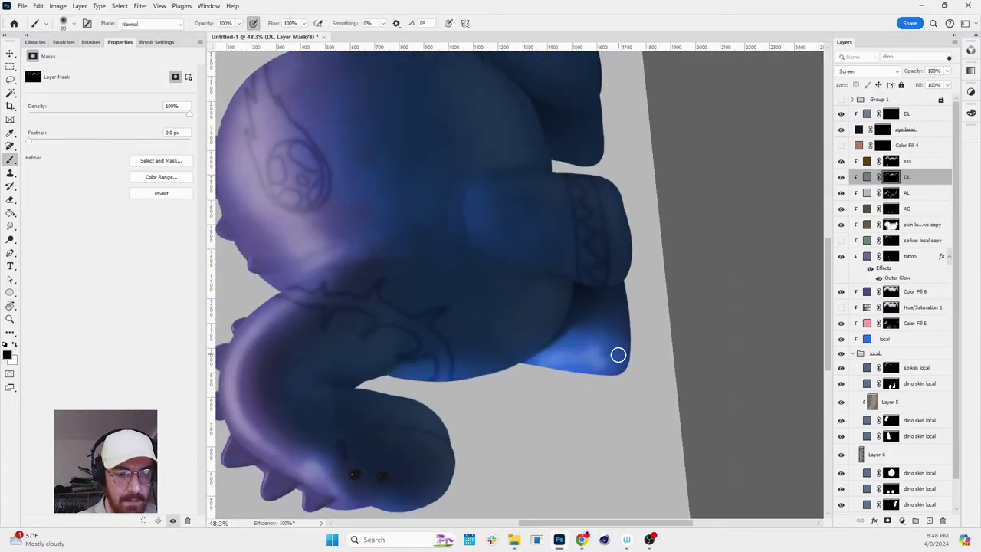
key("r")
left_click_drag(597, 361, 577, 388)
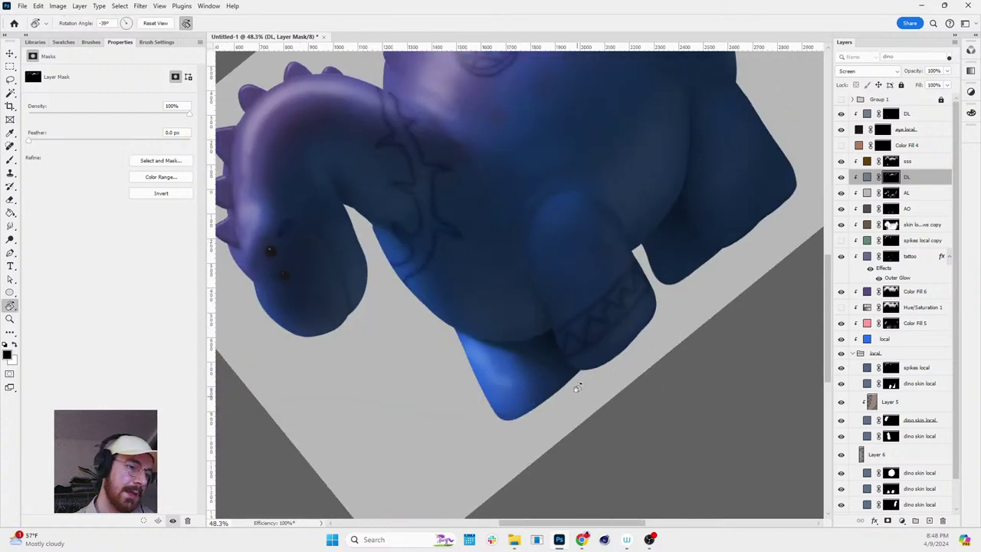
scroll(558, 335, "down", 2)
key("r")
left_click_drag(558, 335, 703, 327)
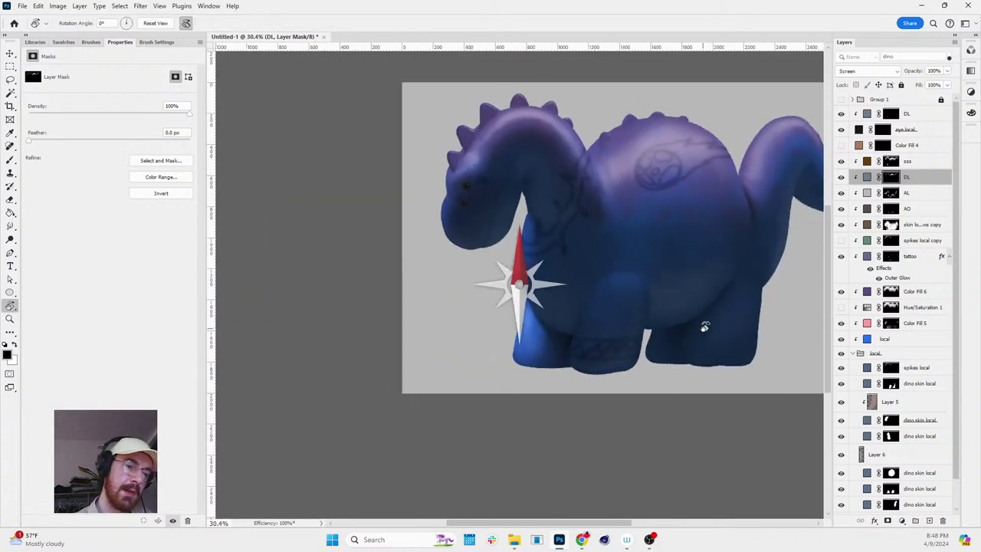
key("x")
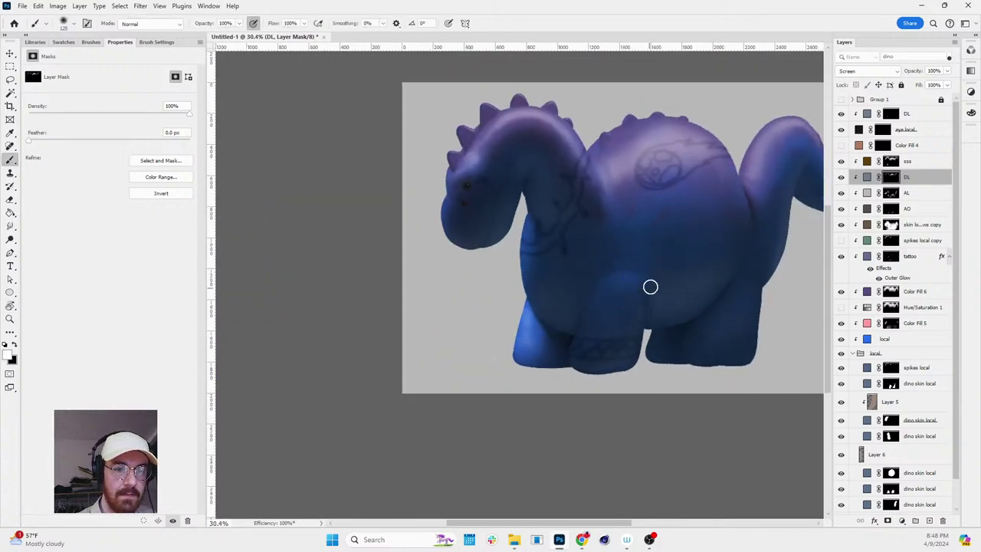
key("r")
scroll(682, 266, "down", 2)
scroll(774, 240, "up", 4)
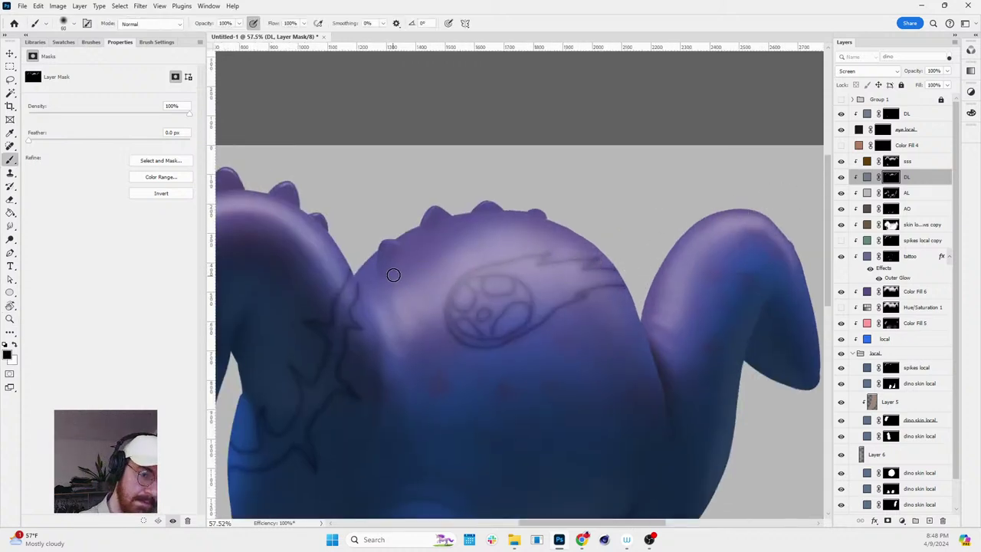
- Enlarge the white brush to 175 and reframe the view around the dino
key("x")
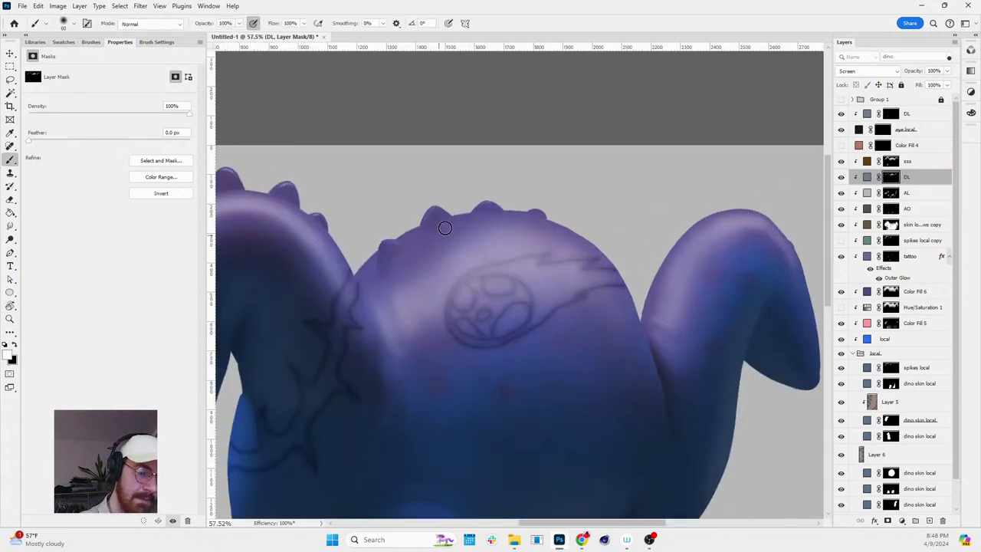
key("bracketright")
key("bracketright")
key("bracketright")
key("bracketright")
key("bracketright")
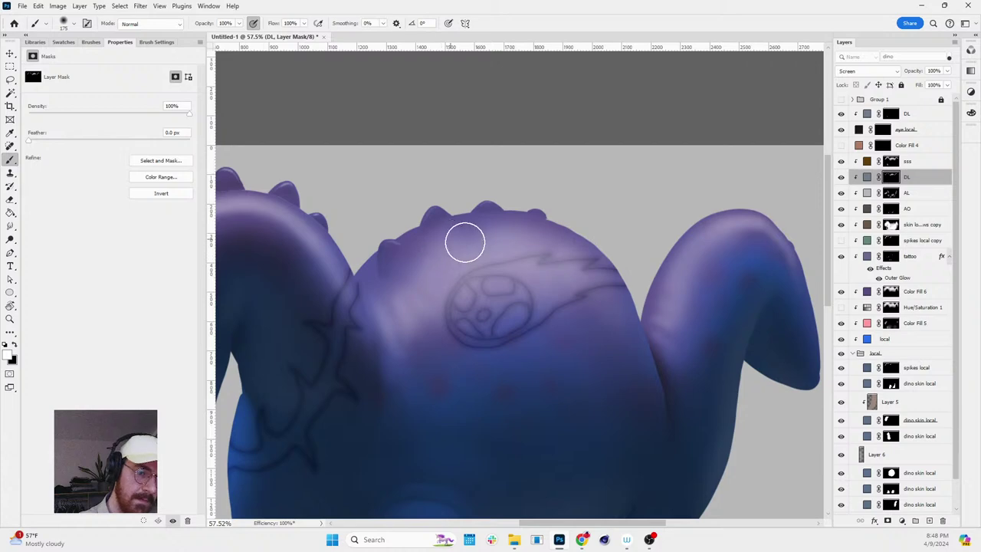
scroll(595, 226, "down", 3)
left_click_drag(594, 230, 685, 226)
key("z")
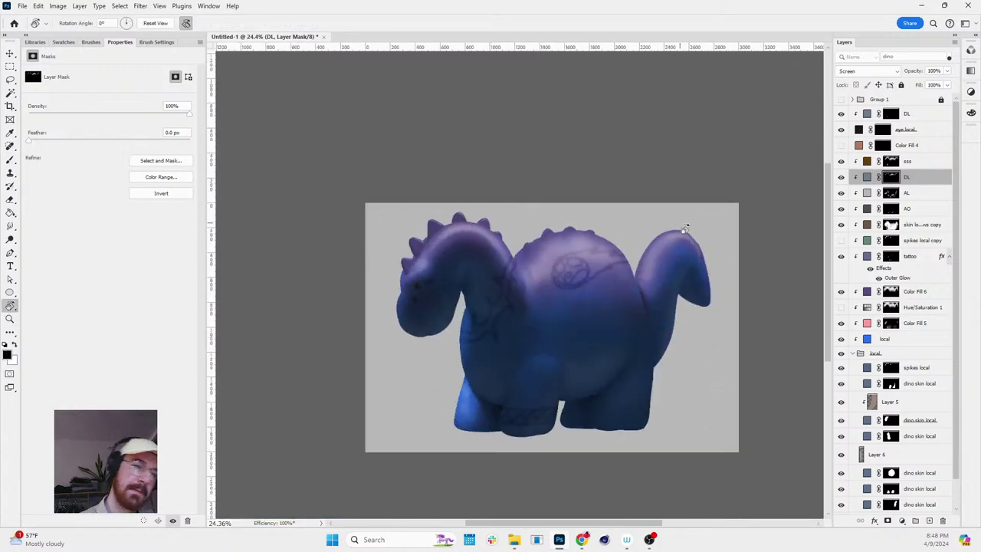
scroll(692, 300, "down", 2)
scroll(692, 300, "up", 2)
scroll(692, 300, "up", 2)
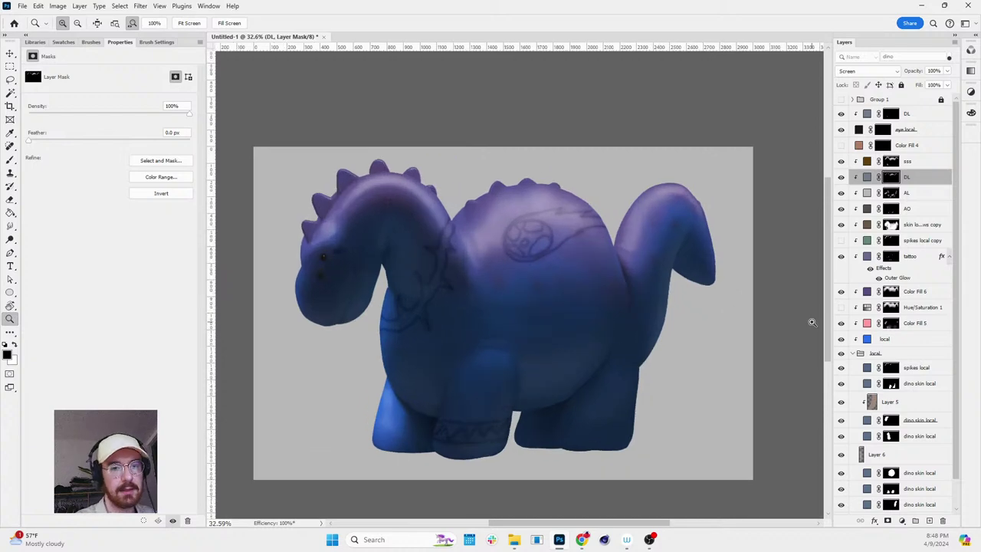
key("b")
scroll(689, 220, "up", 2)
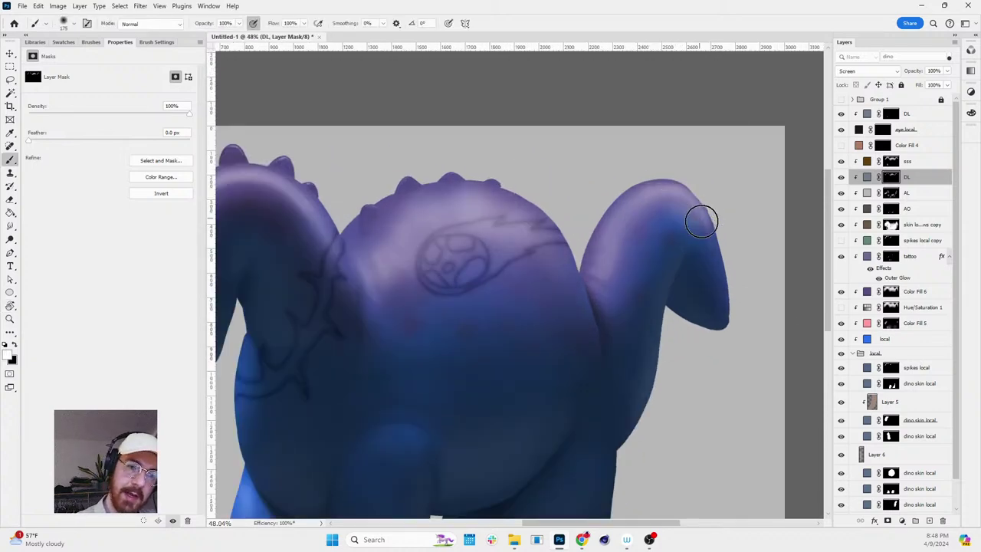
key("z")
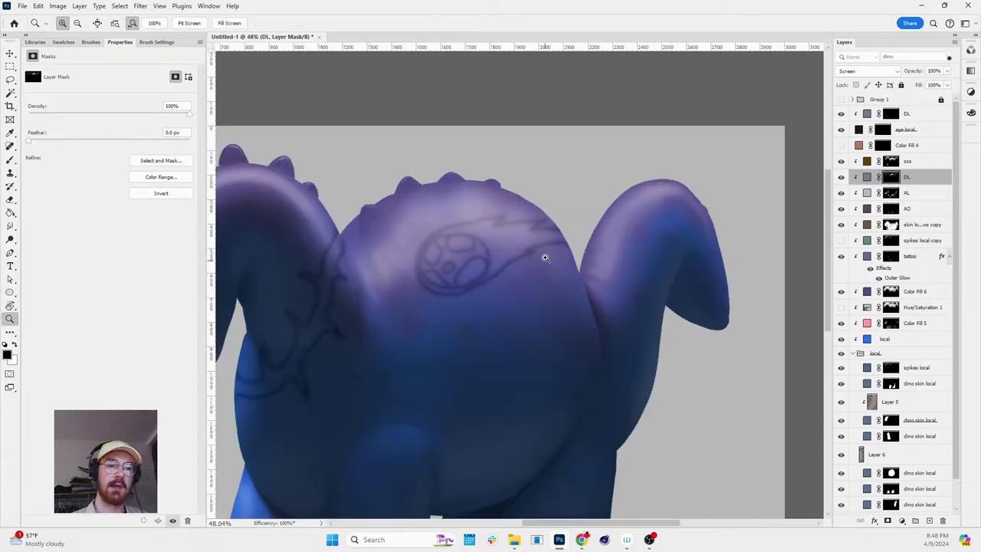
key("r")
scroll(545, 258, "down", 3)
left_click_drag(545, 258, 589, 162)
scroll(593, 316, "up", 2)
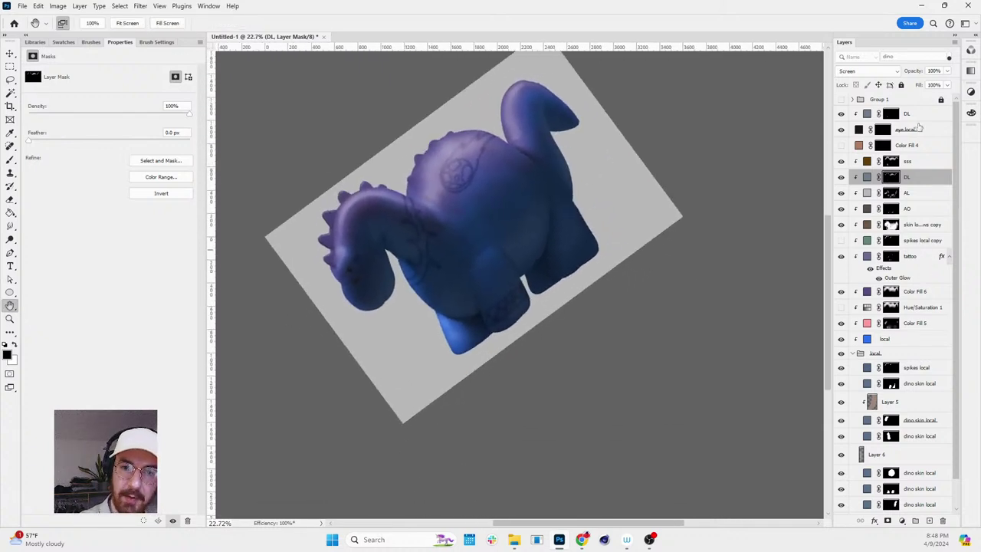
- Add a neutral grey Solid Color fill above the DL layer and invert its mask
left_click(917, 115)
left_click(902, 521)
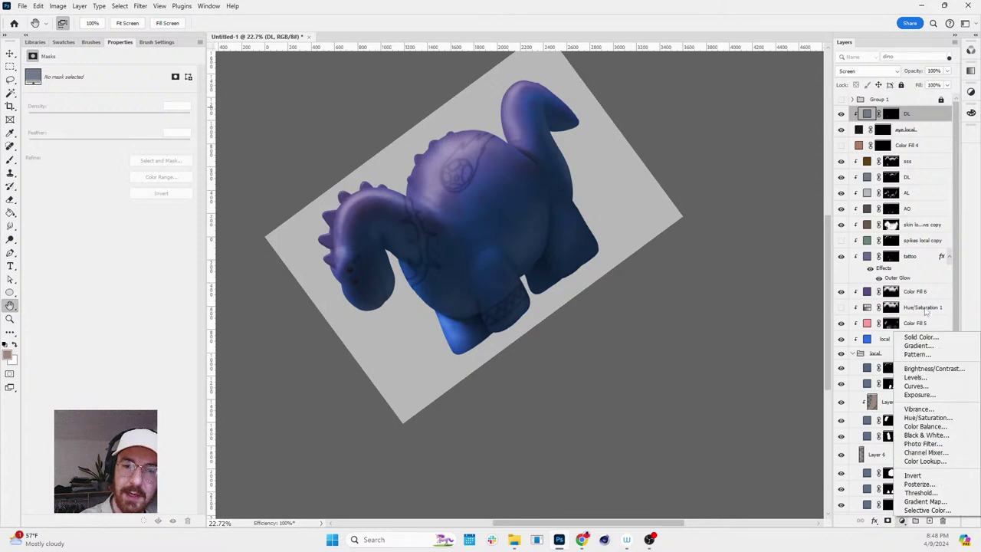
left_click(919, 337)
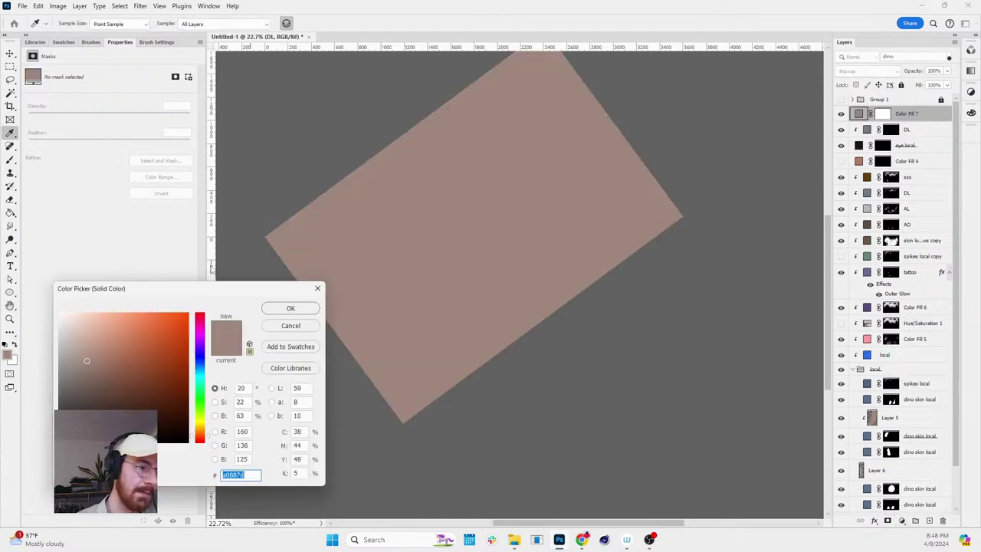
left_click_drag(74, 355, 51, 361)
left_click(290, 308)
key("h")
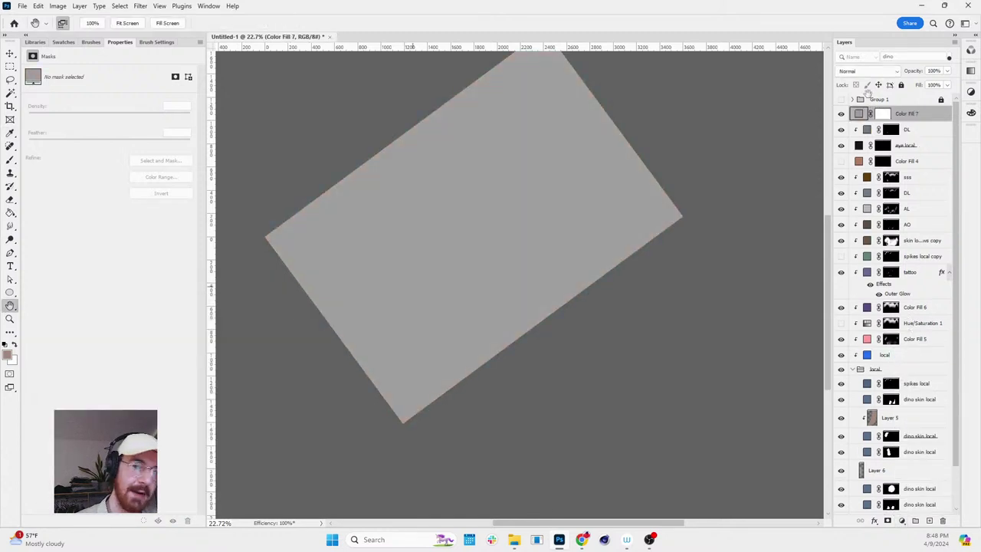
left_click(887, 113)
key("ctrl+i")
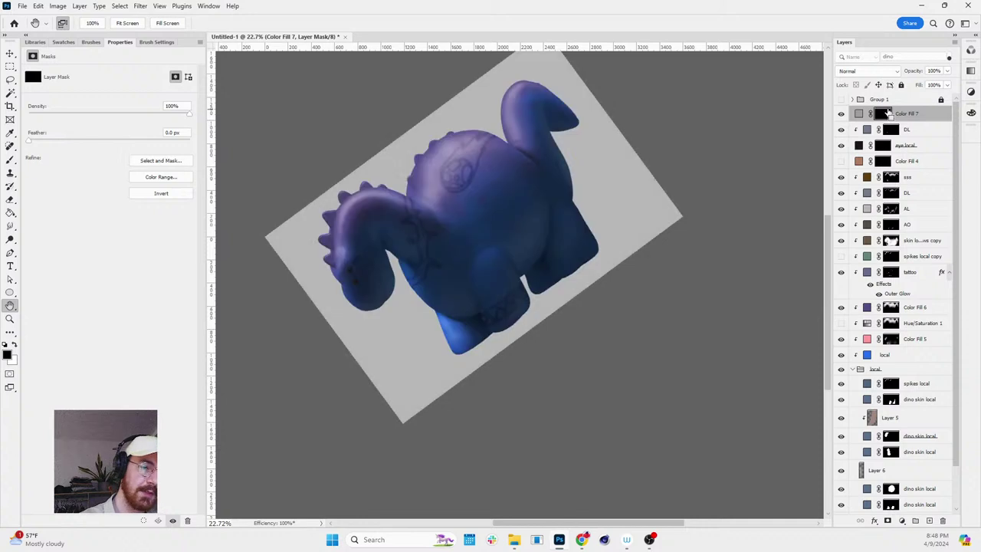
- Lasso the floor area under the dino for the shadow
key("l")
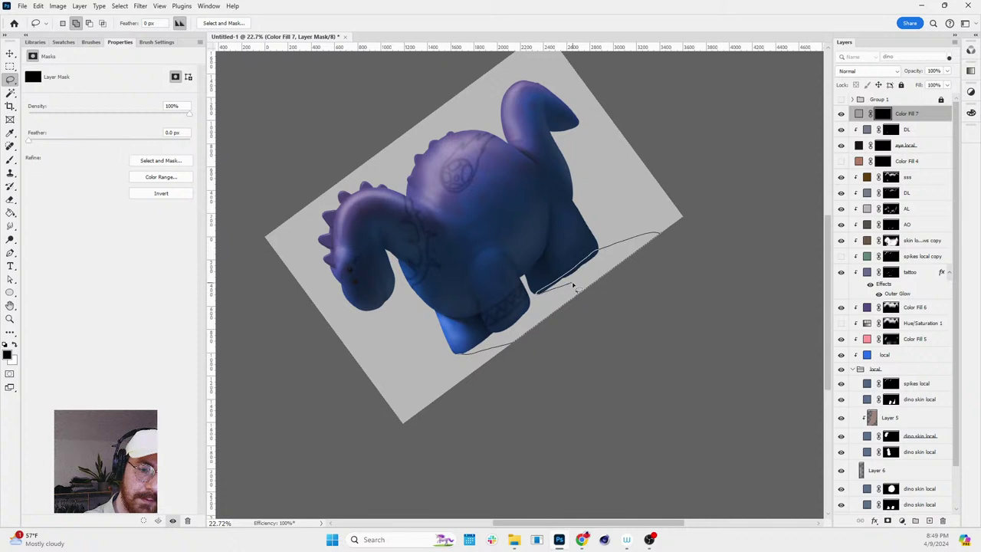
left_click_drag(496, 328, 536, 299)
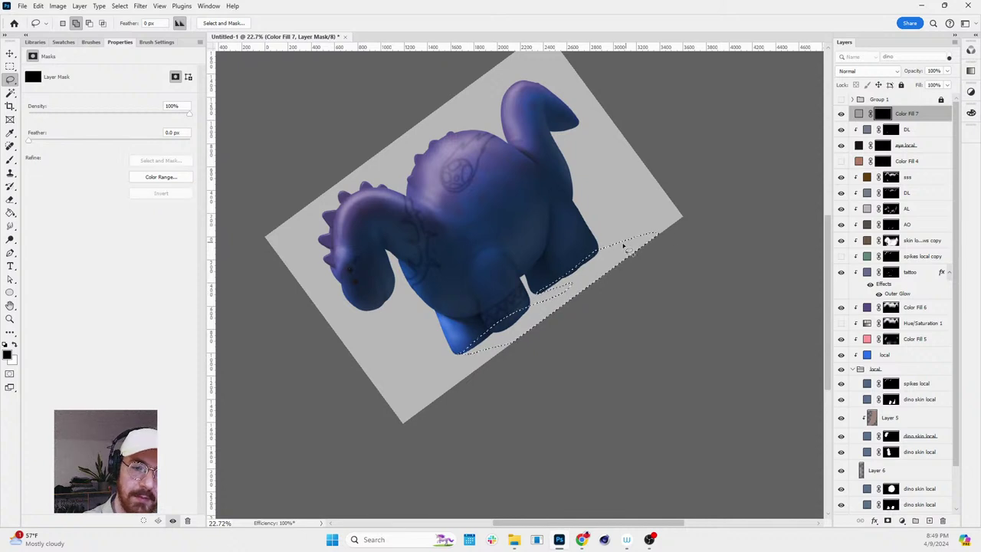
key("r")
key("Escape")
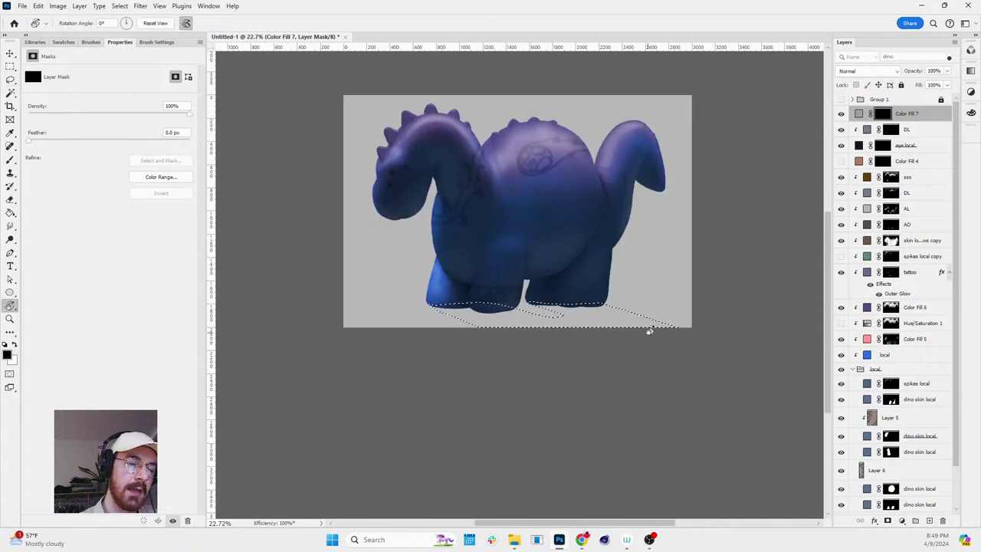
left_click_drag(658, 348, 706, 298)
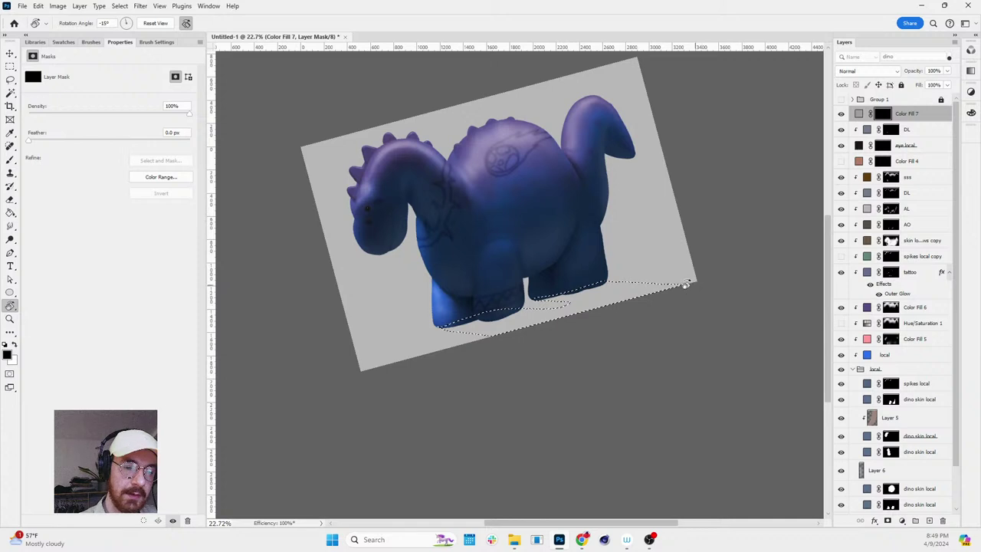
key("Escape")
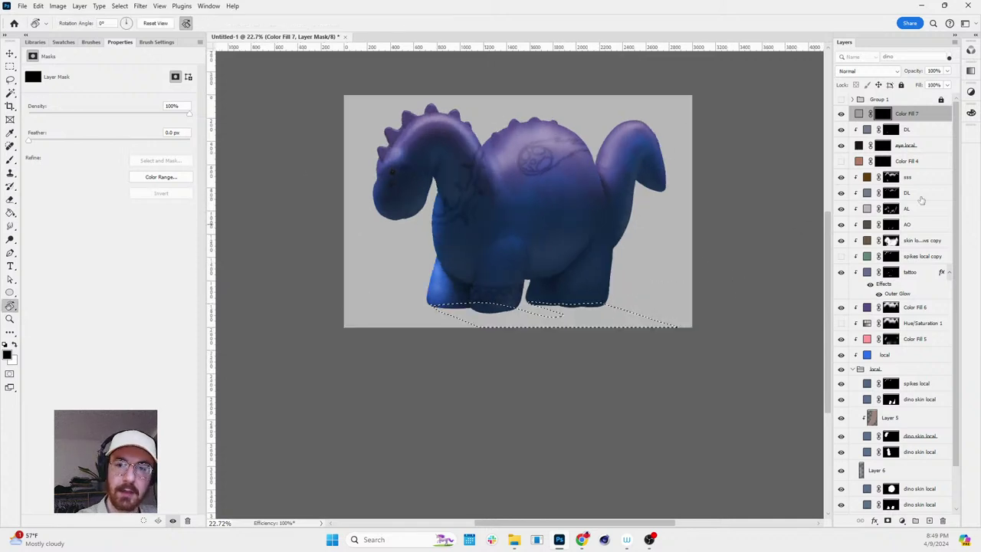
- Fill the floor selection with a Solid Color layer and move it beneath the dino layers
left_click(901, 521)
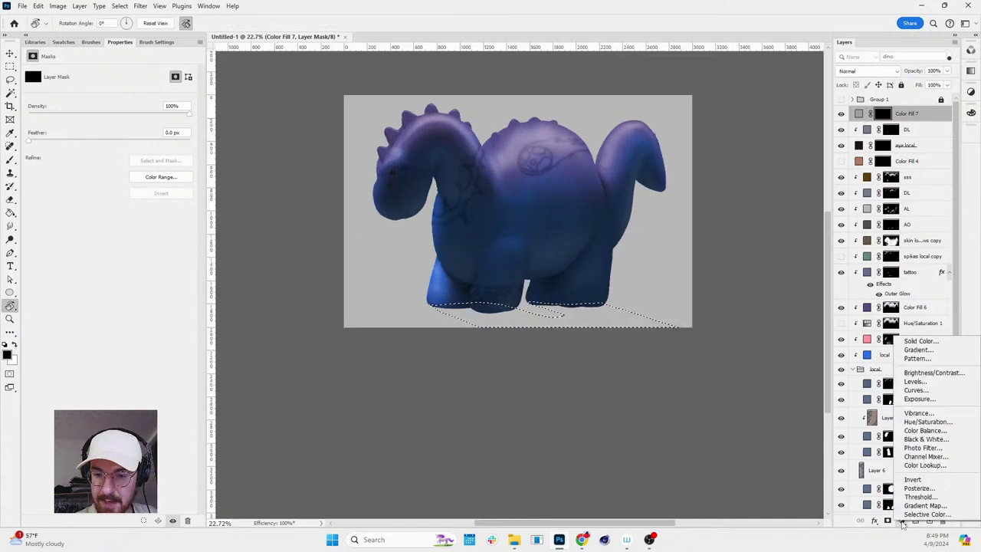
left_click(934, 343)
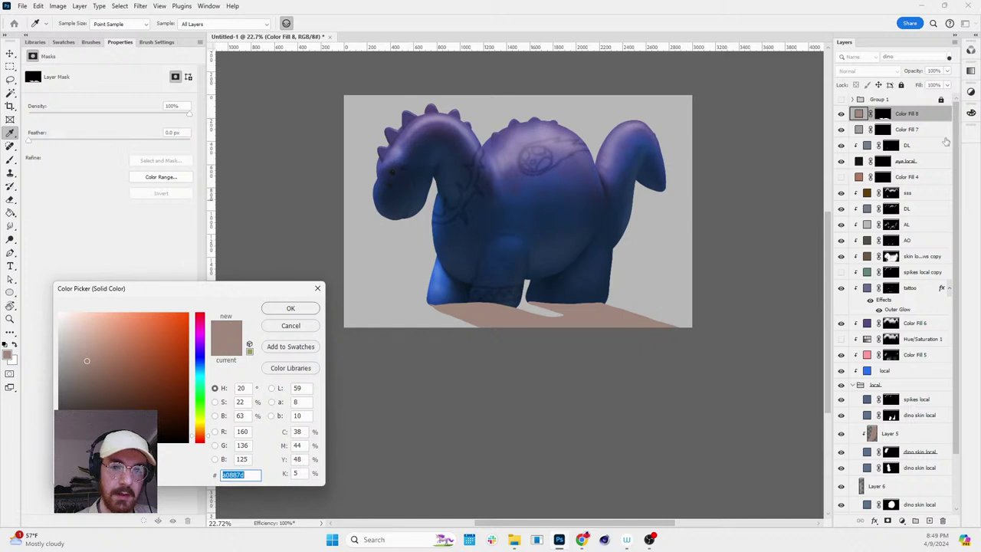
key("Return")
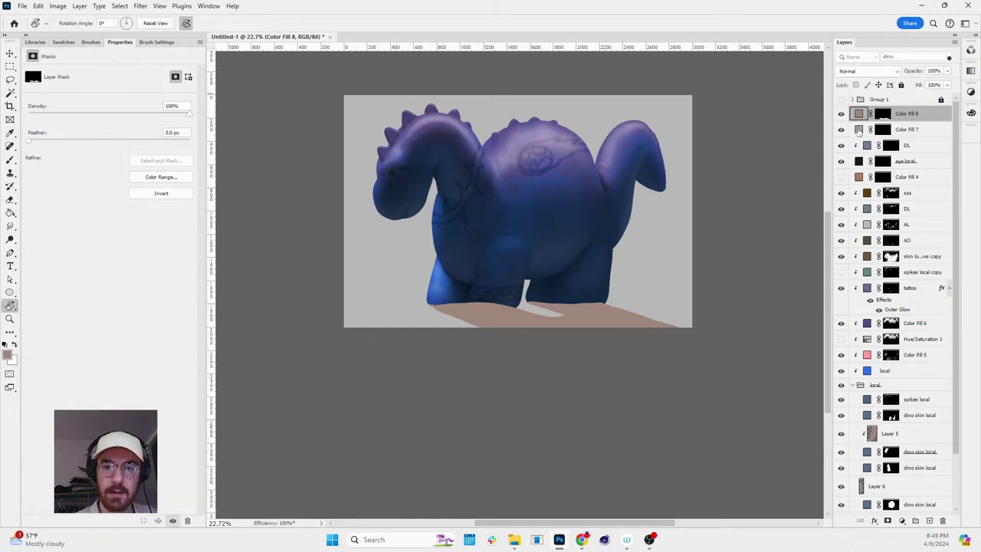
scroll(889, 205, "down", 2)
left_click_drag(907, 101, 863, 486)
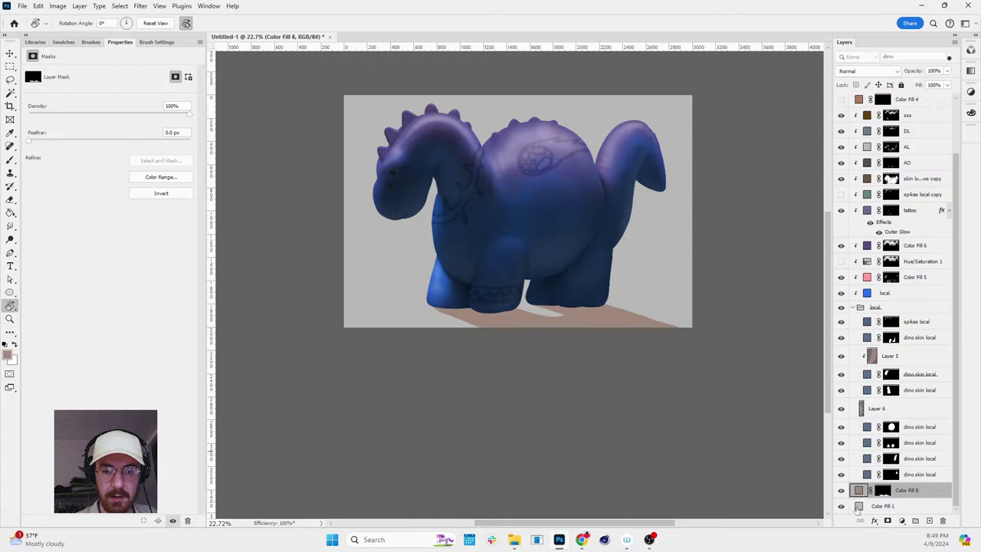
- Darken the shadow fill's colour and name the layer shadows
double_click(862, 490)
left_click_drag(74, 376, 79, 399)
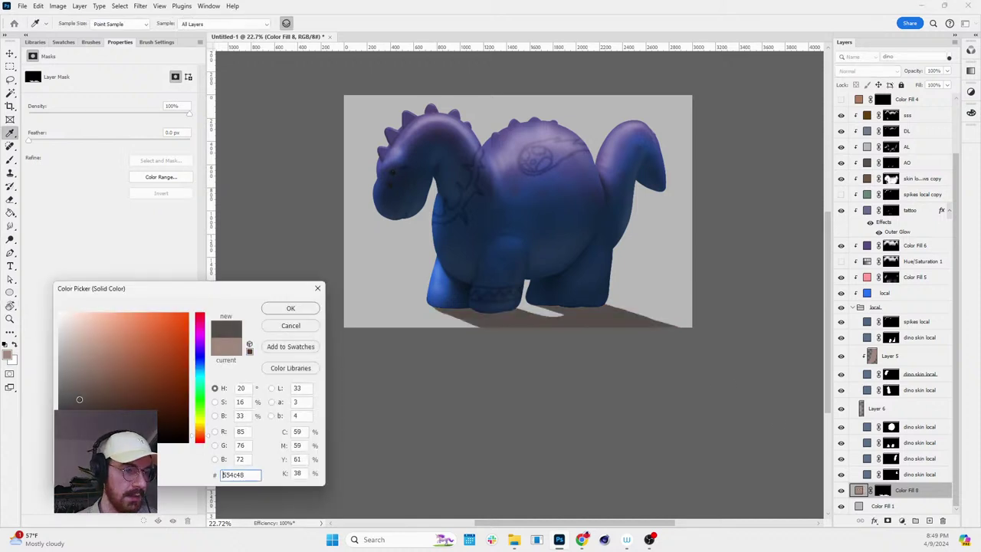
left_click(304, 312)
key("r")
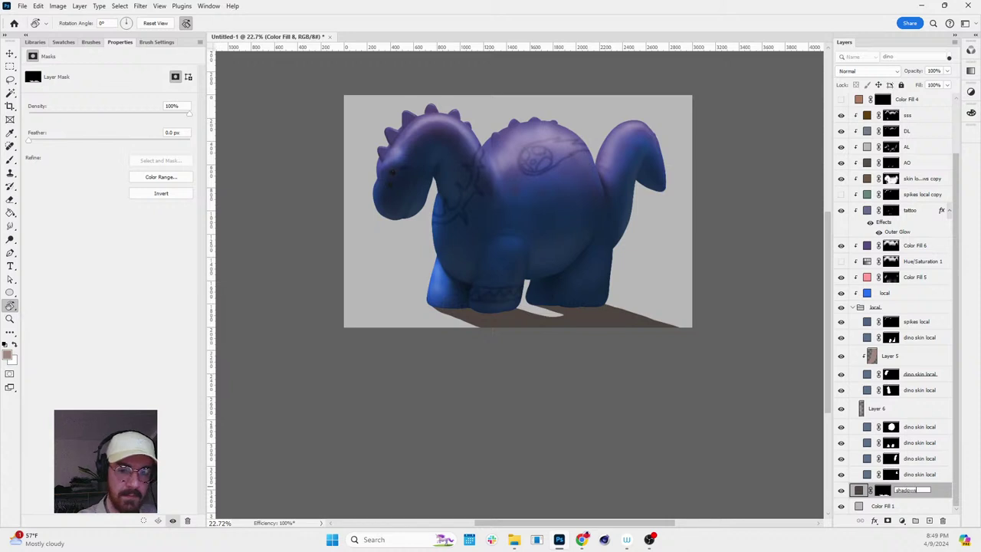
key("Return")
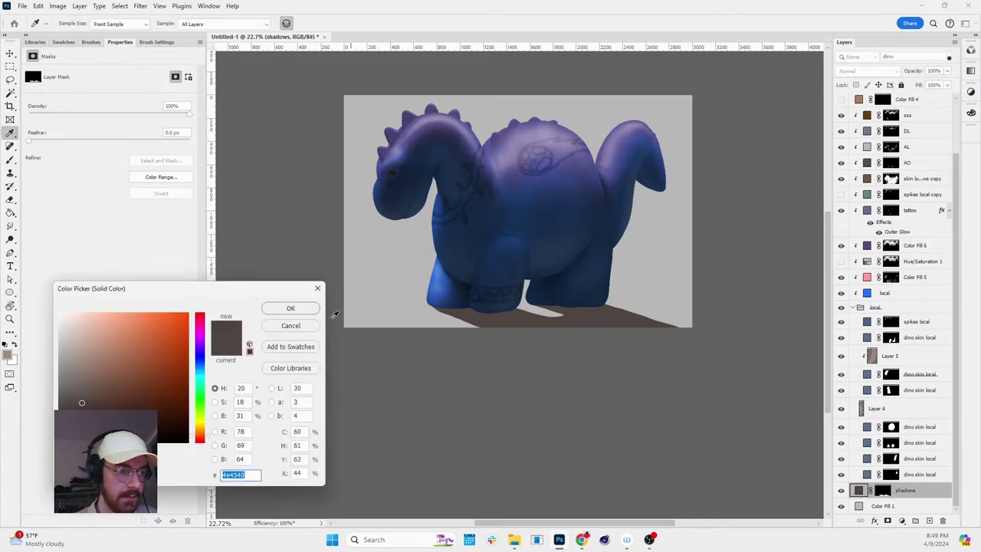
left_click(290, 309)
- Add a 272727 Solid Color fill in Multiply mode with an inverted, hidden mask
left_click(902, 520)
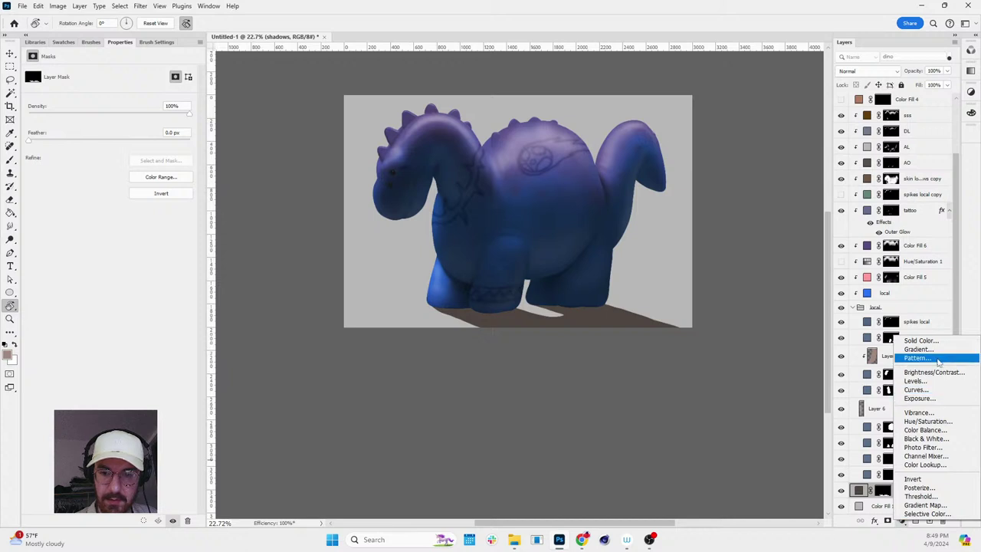
left_click(920, 340)
type("272727")
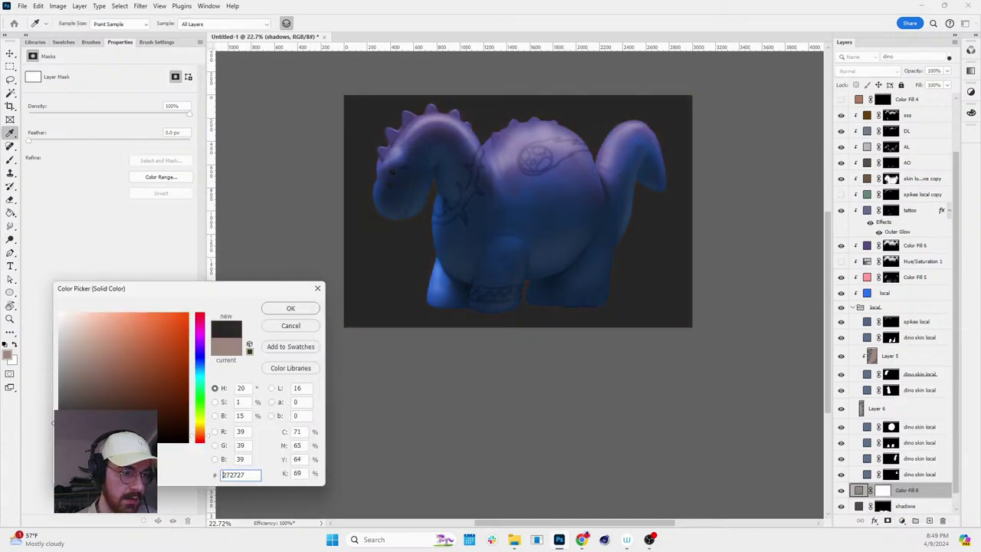
left_click(291, 309)
key("r")
left_click(873, 72)
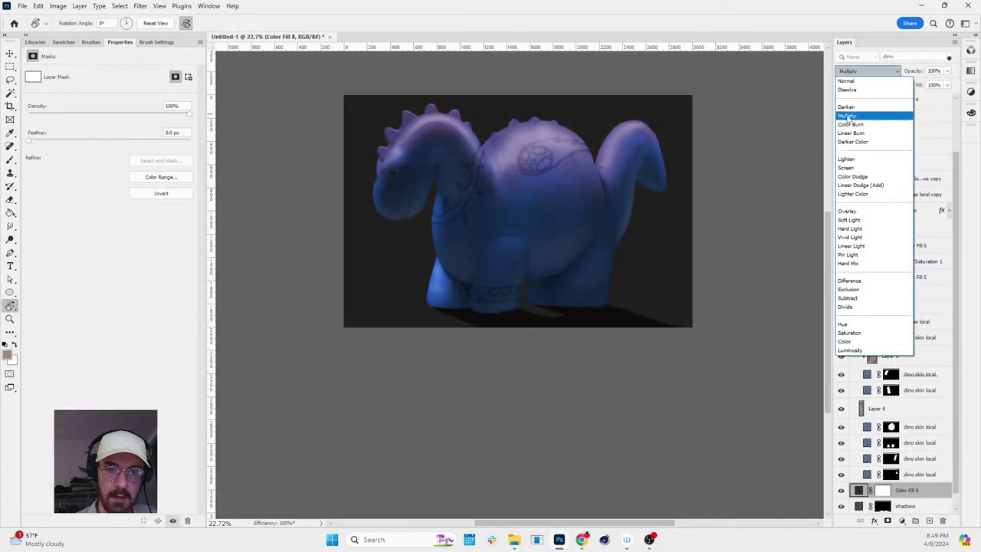
left_click(858, 115)
left_click(883, 491)
key("ctrl+i")
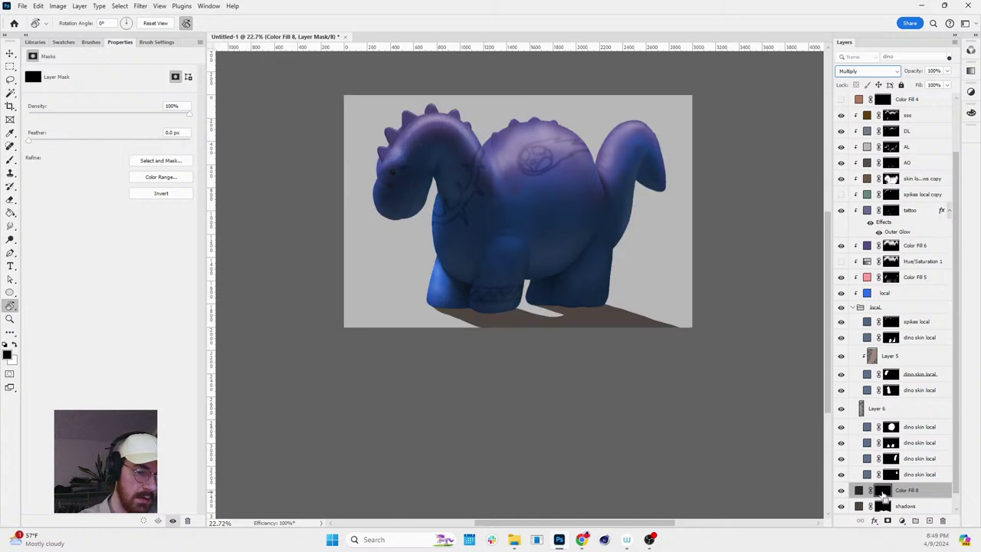
- Ready a white brush on the Multiply layer's mask, framing the view around the feet
left_click(883, 505)
left_click_drag(759, 360, 518, 322)
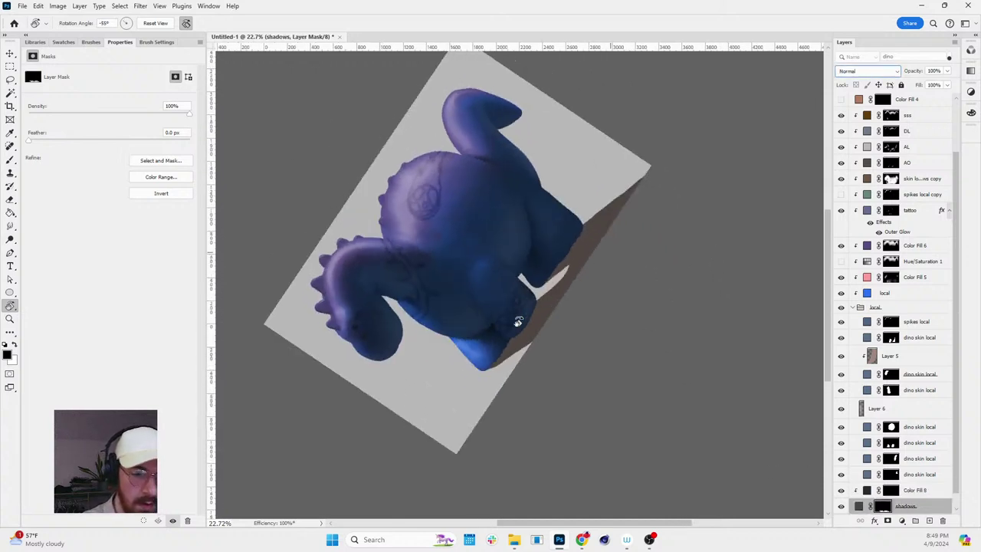
left_click(891, 491)
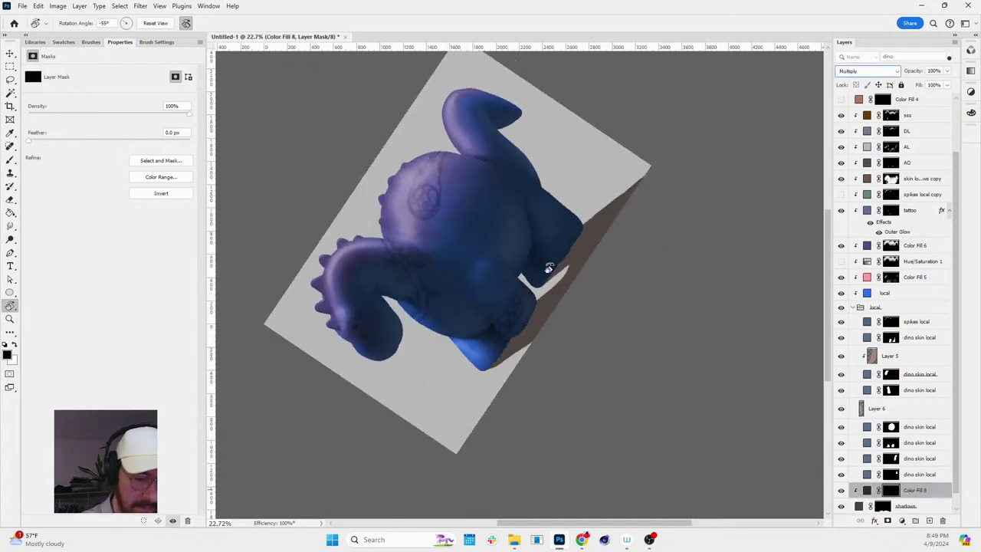
left_click_drag(521, 342, 438, 361)
key("b")
scroll(516, 353, "up", 3)
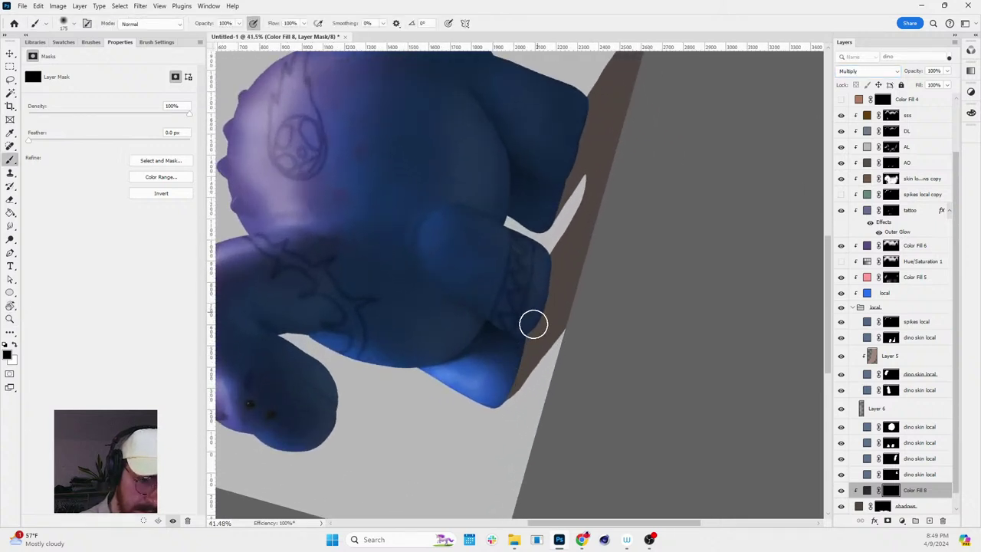
key("x")
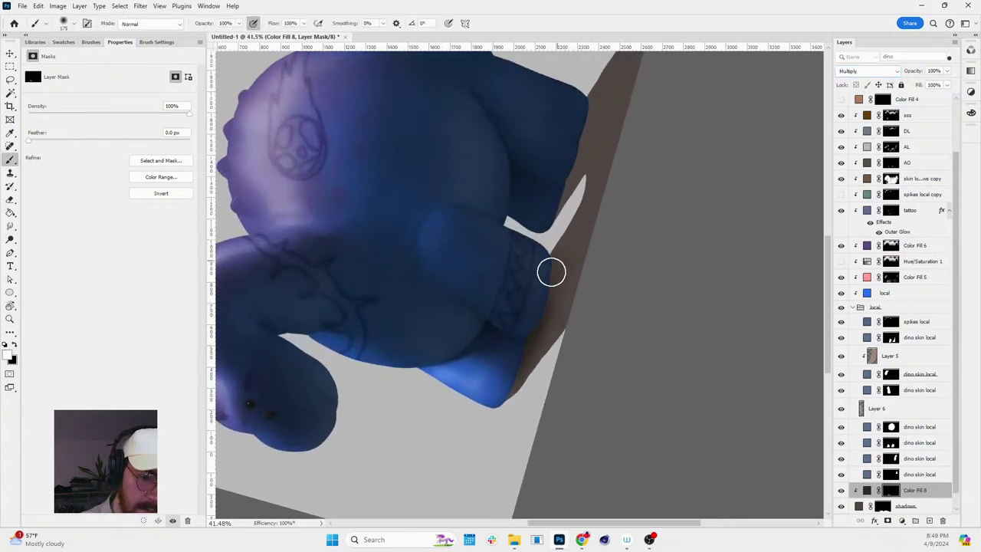
key("x")
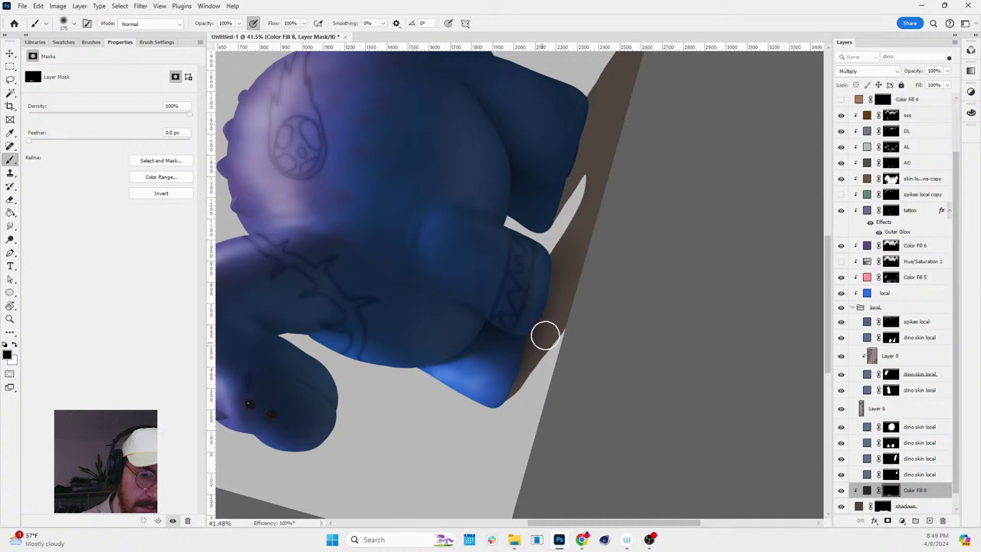
key("x")
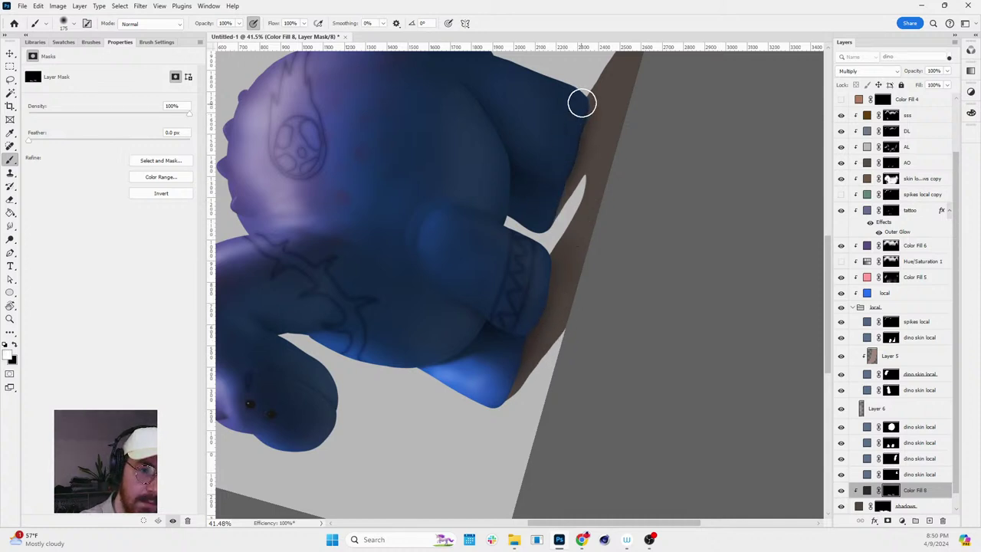
key("z")
left_click(714, 259)
scroll(714, 259, "down", 3)
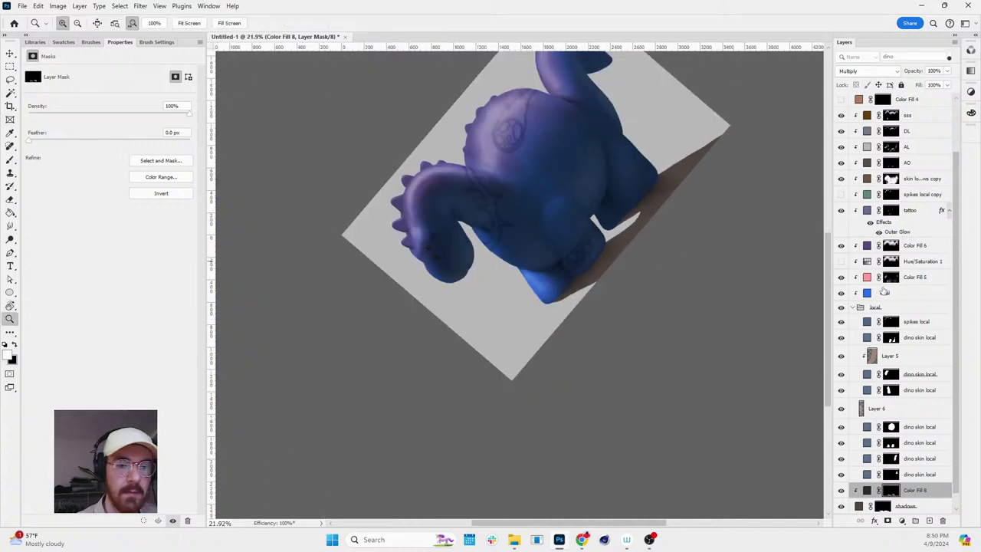
- Add a new solid colour fill layer in light grey bfbfbf
left_click(901, 521)
left_click(912, 349)
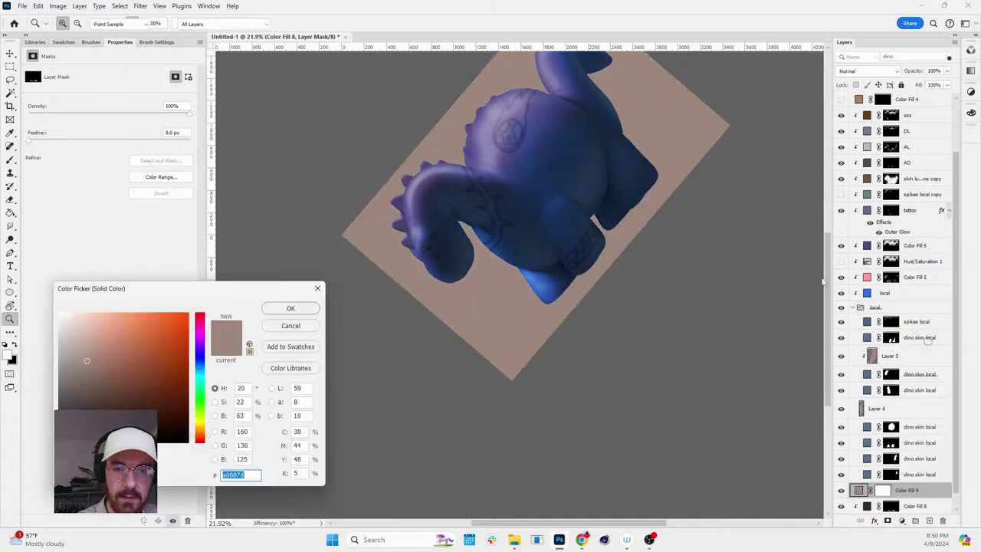
type("bfbfbf")
left_click(290, 308)
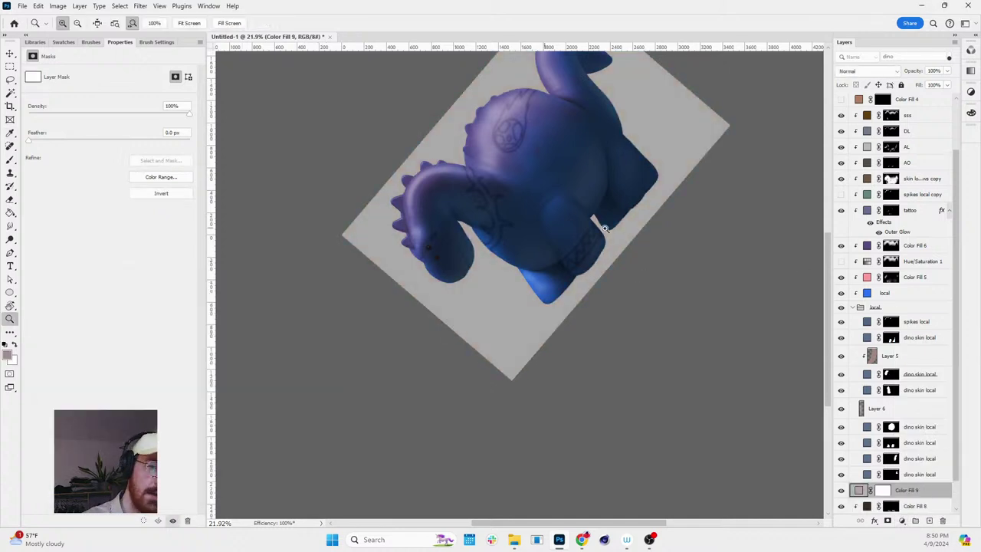
- Target Color Fill 9's mask, rotate the view upright and invert the mask to black
left_click(884, 490)
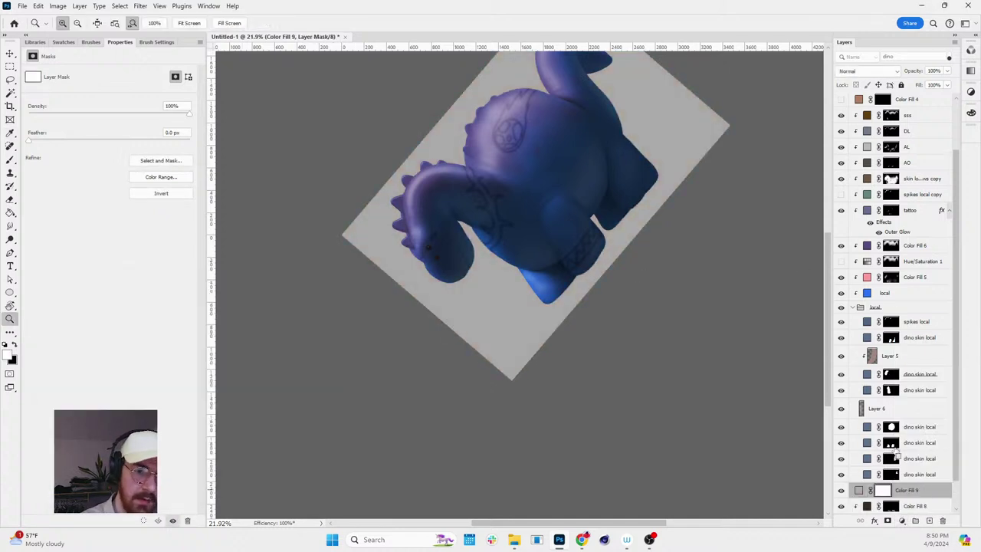
key("space")
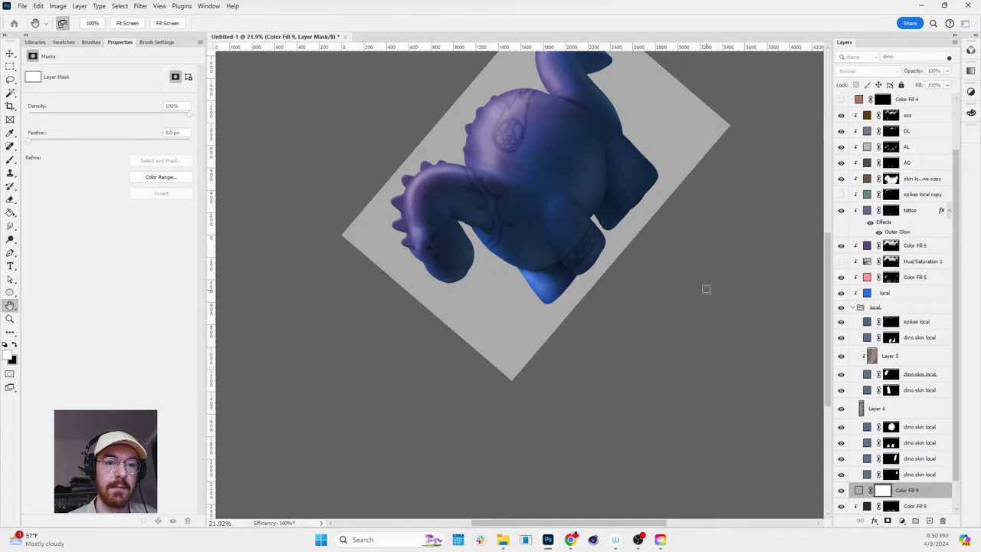
key("r")
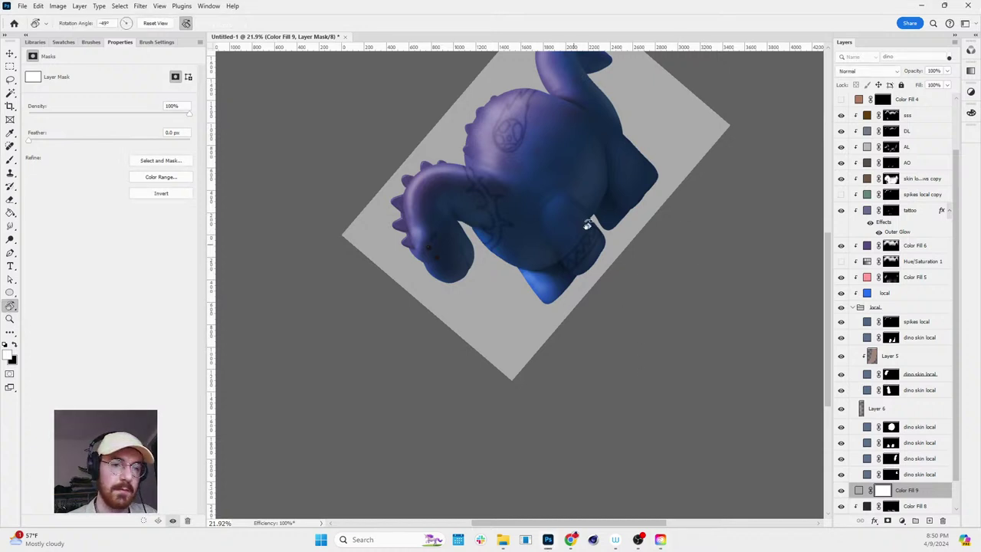
left_click_drag(591, 219, 636, 282)
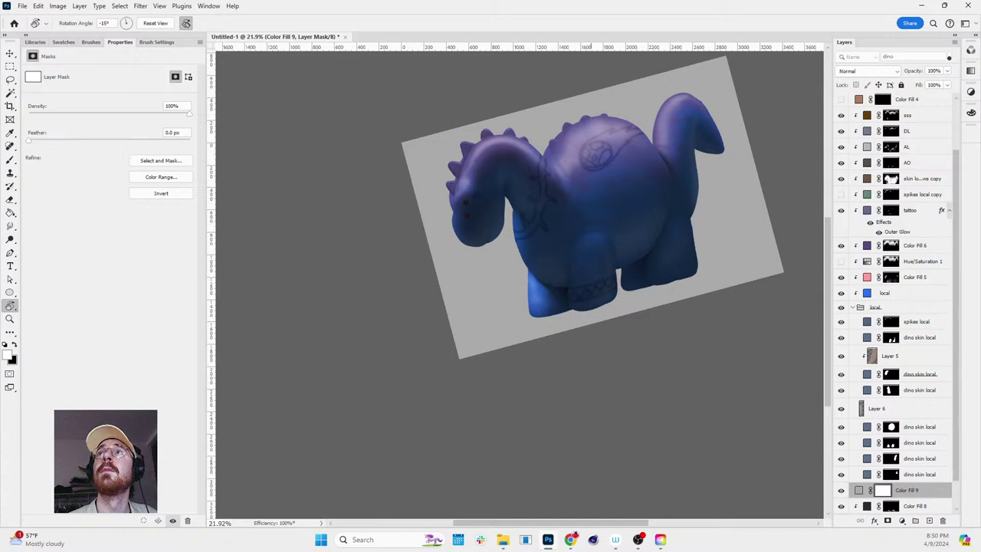
scroll(723, 192, "up", 3)
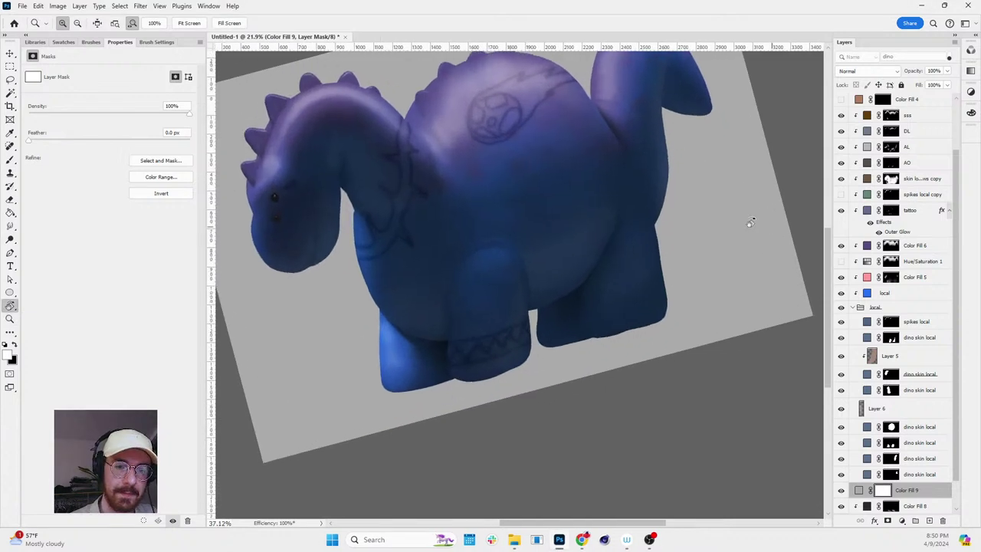
left_click_drag(751, 215, 755, 274)
scroll(925, 427, "down", 2)
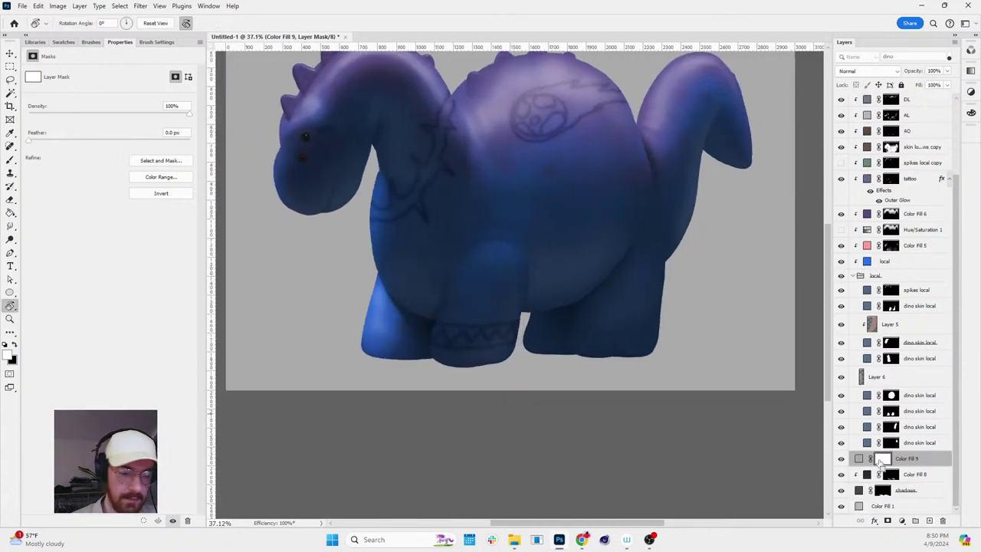
left_click_drag(881, 459, 880, 461)
key("ctrl+i")
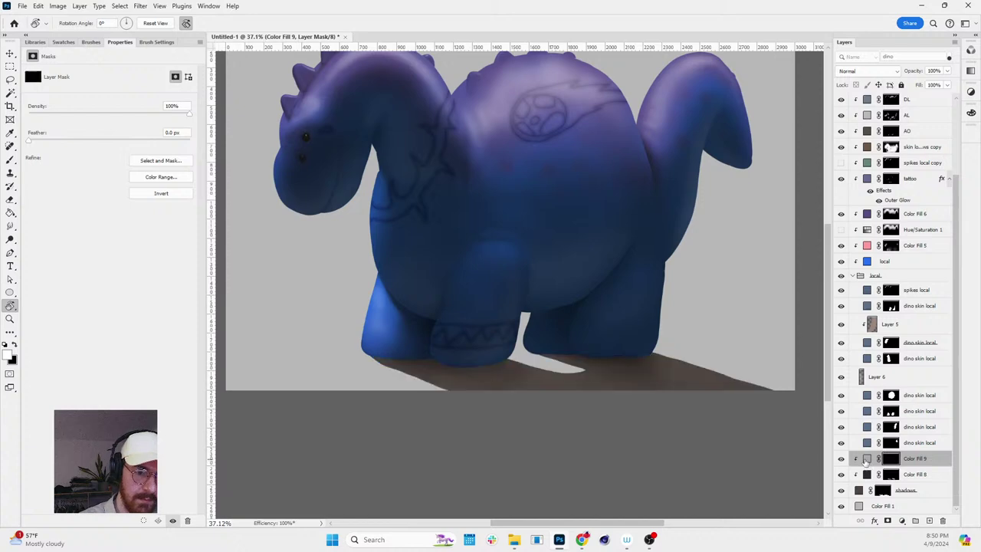
- Enlarge the brush to 300 and paint the shadow edge under the dino
left_click_drag(697, 400, 713, 260)
key("bracketright")
key("bracketright")
key("bracketright")
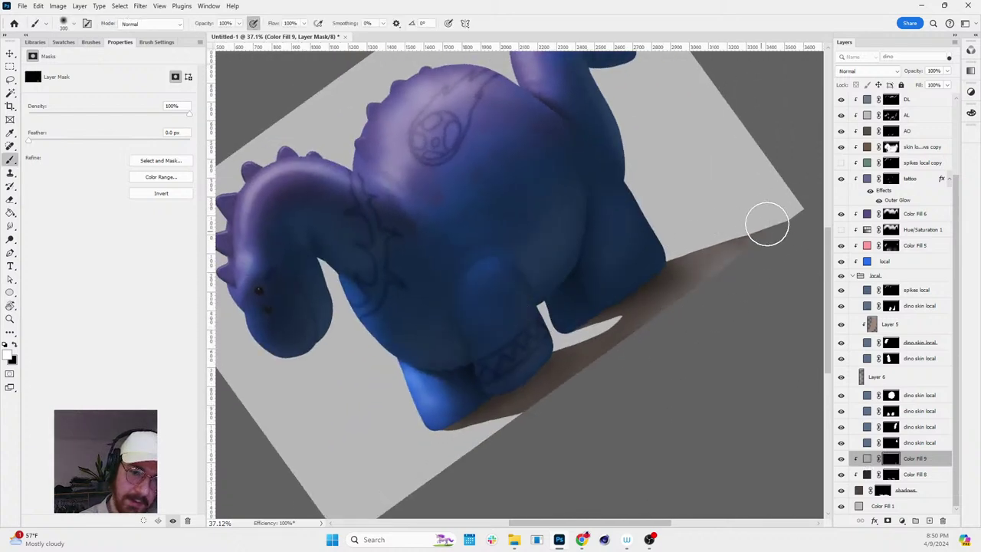
mouse_move(766, 219)
left_mouse_down()
mouse_move(741, 266)
mouse_move(763, 222)
mouse_move(622, 348)
mouse_move(603, 376)
left_mouse_up()
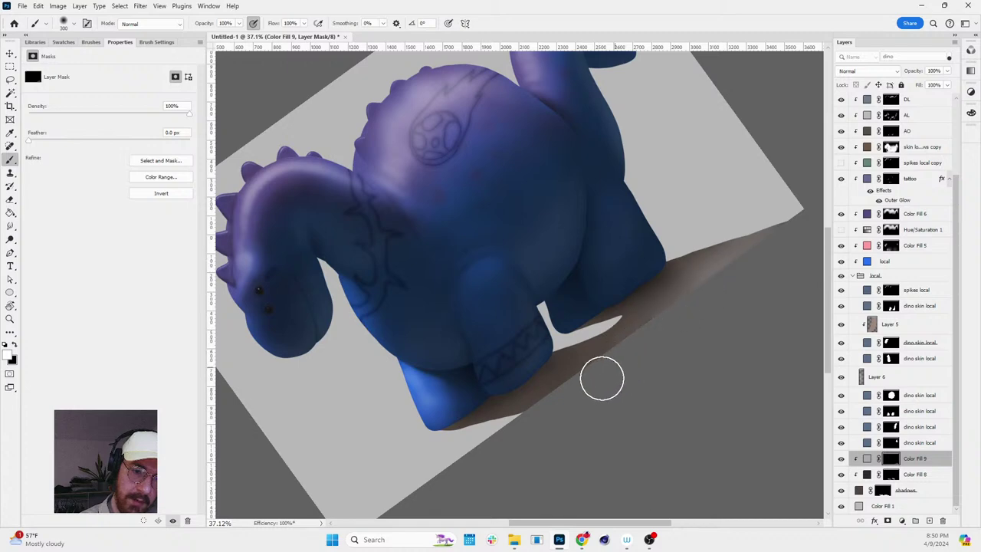
key("r")
left_click_drag(687, 284, 686, 377)
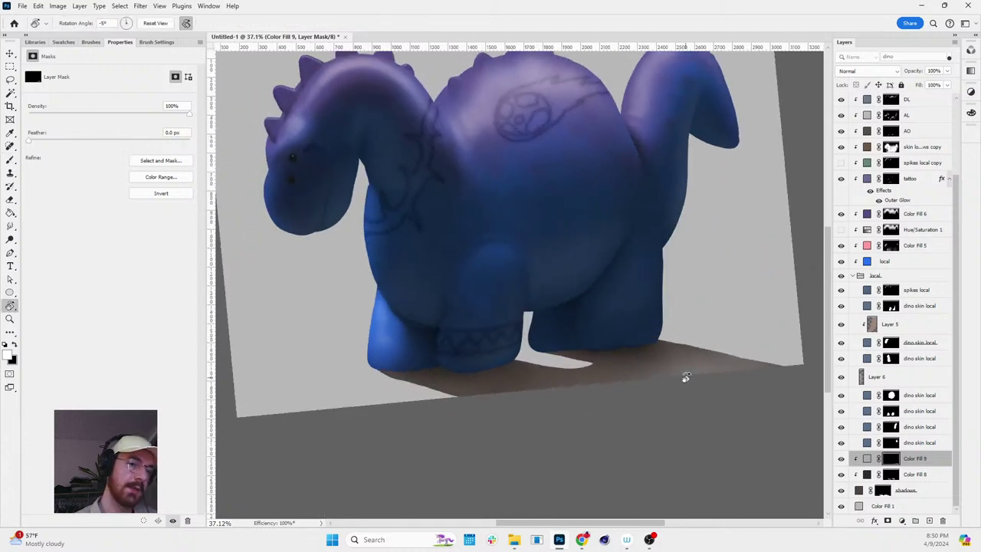
- Paint with white to extend the shadow toward the paper's upper-right corner
left_click_drag(658, 219, 702, 175)
key("z")
scroll(713, 256, "down", 5)
scroll(719, 272, "up", 2)
key("r")
left_click_drag(719, 271, 685, 161)
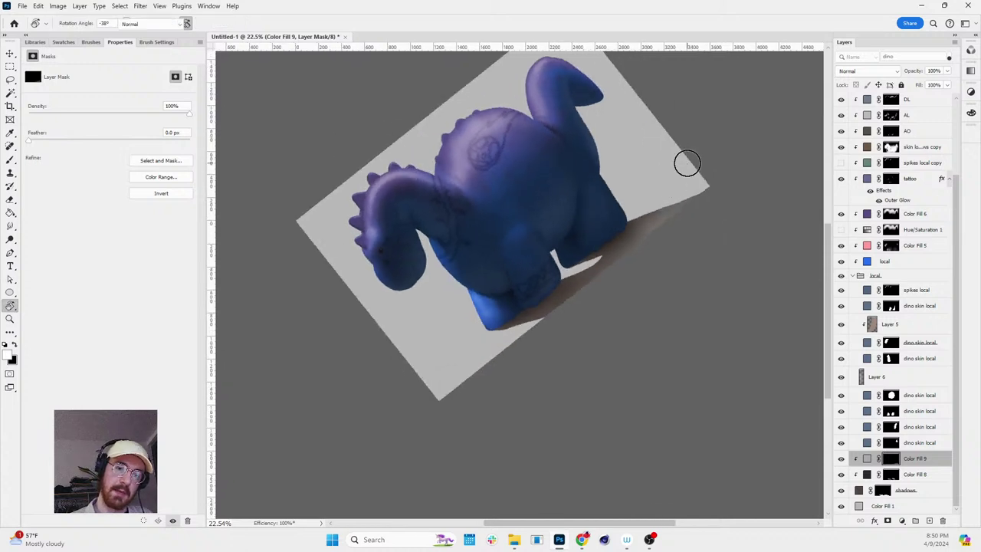
key("b")
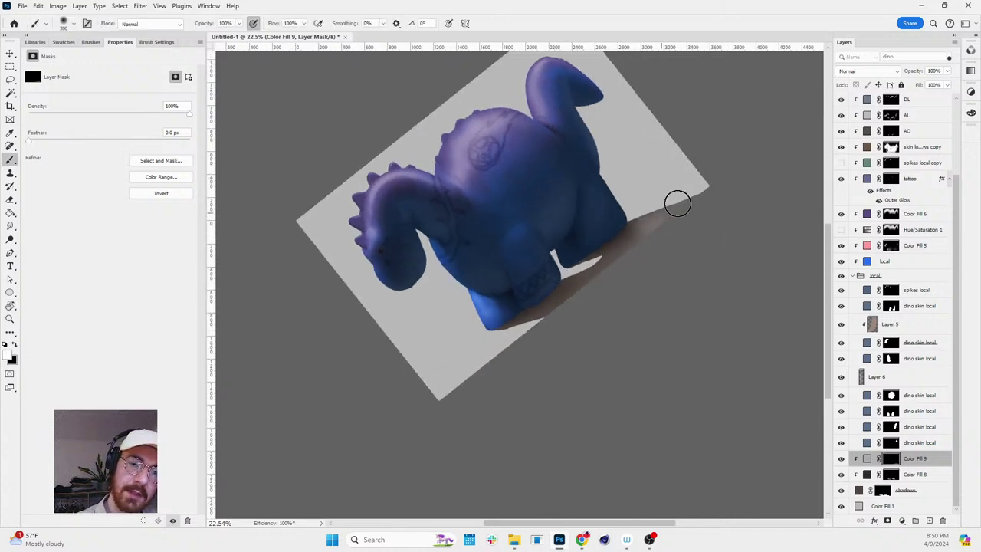
key("x")
left_click_drag(696, 181, 636, 216)
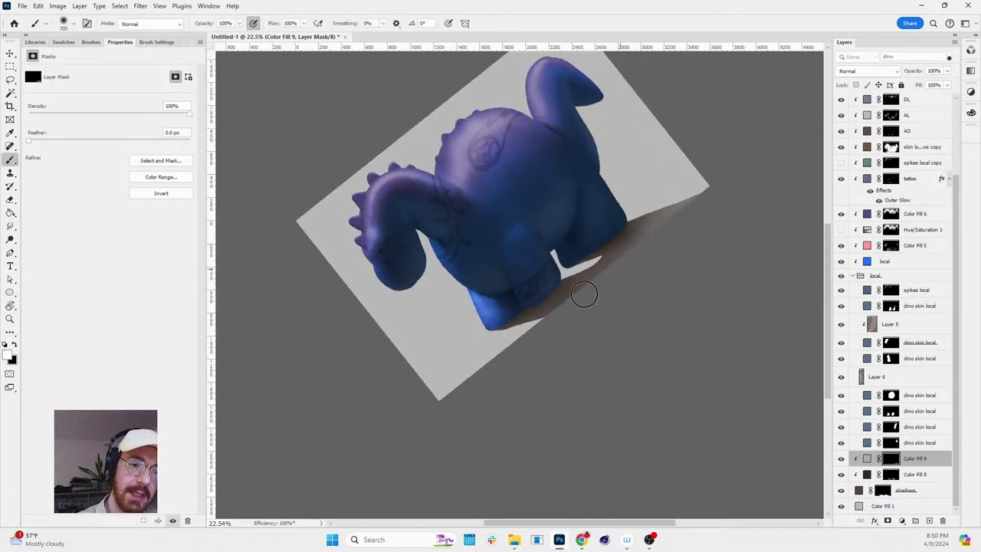
- Reset the canvas rotation and lower Color Fill 9's opacity to 60%
key("r")
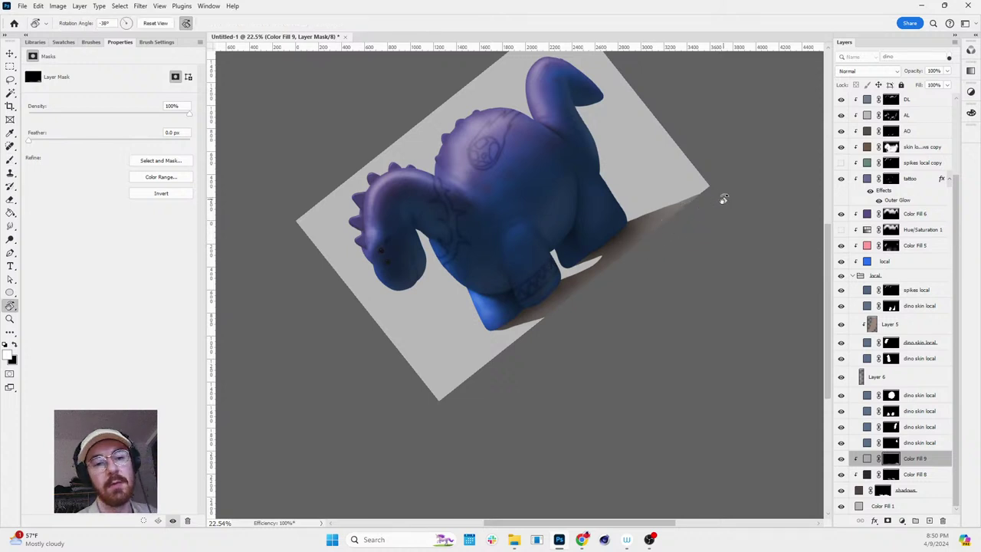
scroll(723, 201, "down", 2)
left_click_drag(723, 201, 711, 339)
key("Escape")
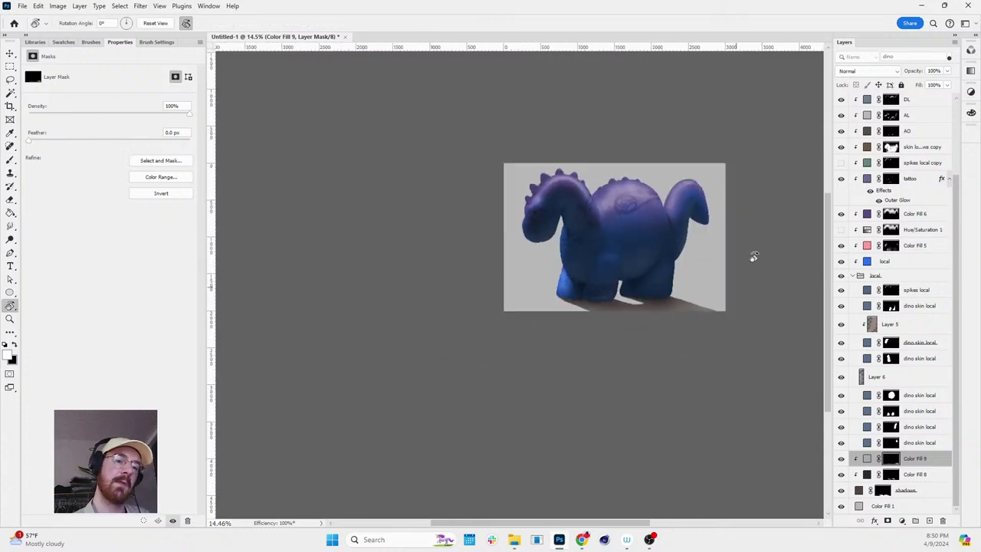
key("z")
left_click_drag(751, 256, 764, 277)
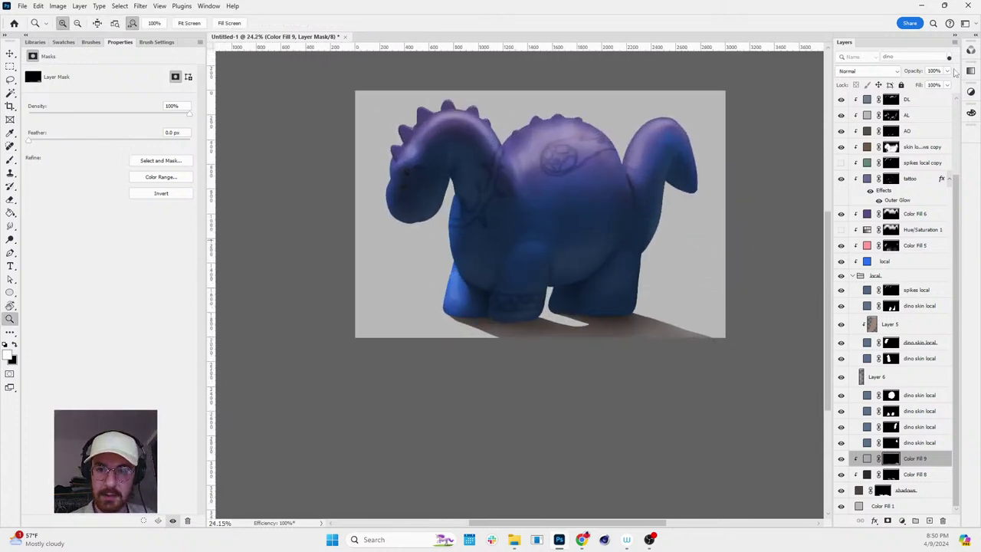
left_click(947, 71)
left_click_drag(935, 84, 926, 84)
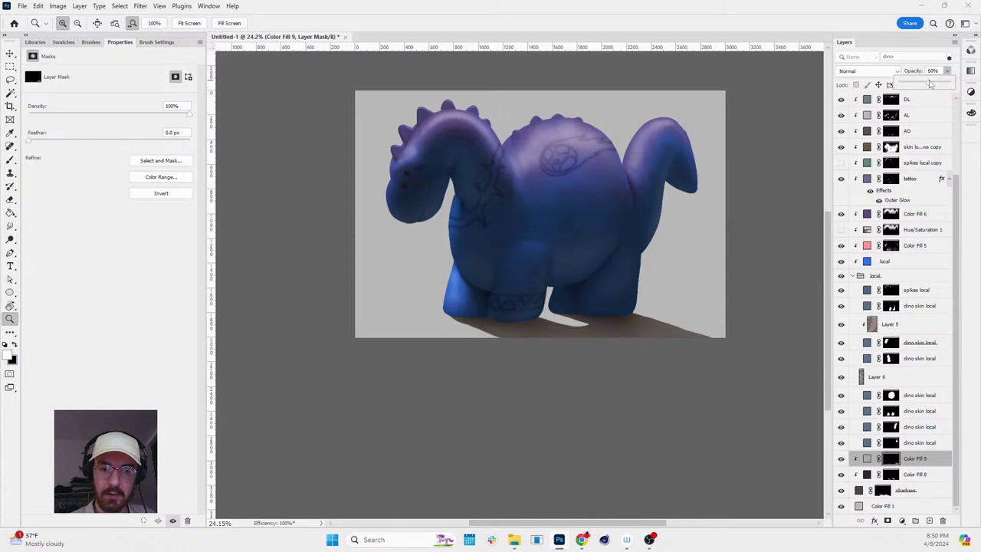
- Change the shadows fill layer's colour to a neutral grey
double_click(858, 491)
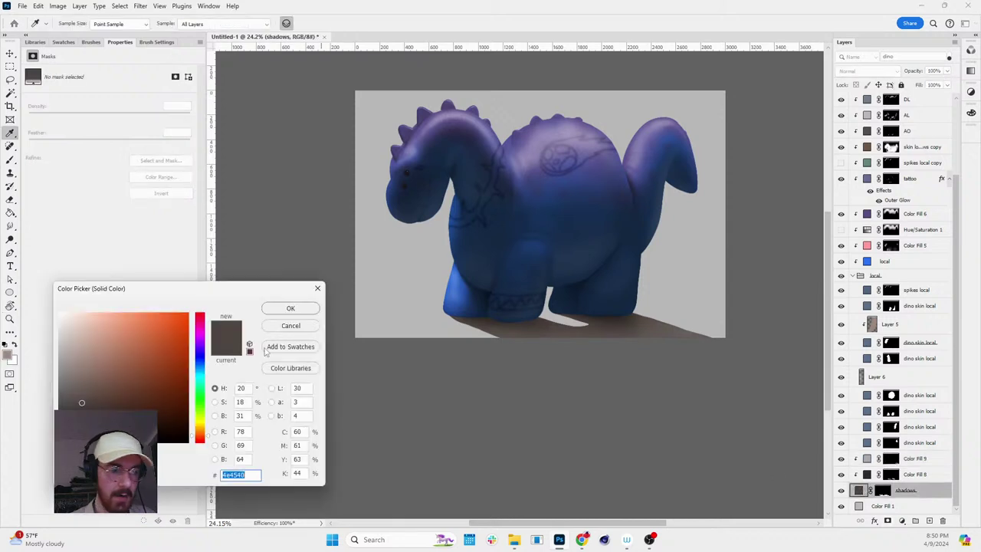
left_click_drag(81, 401, 56, 406)
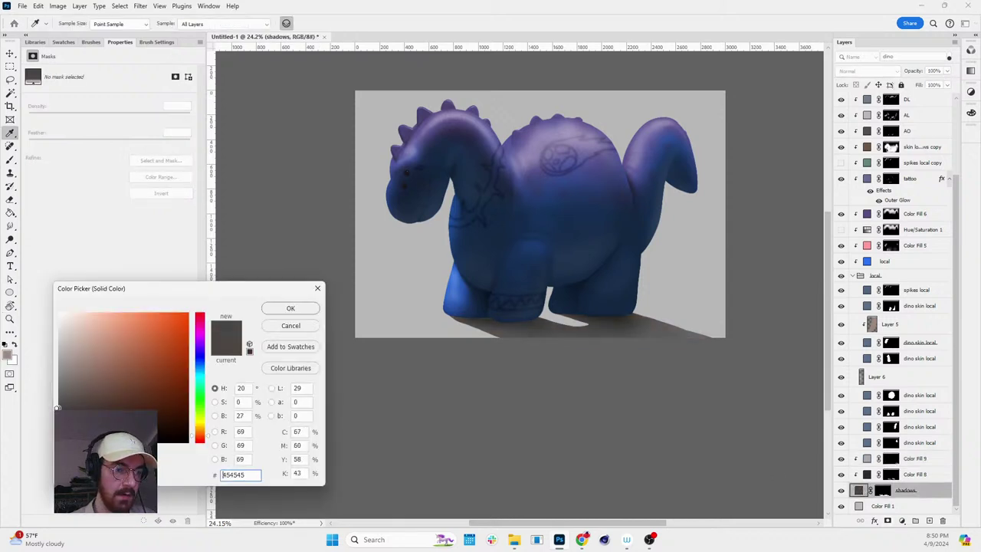
left_click(290, 308)
key("r")
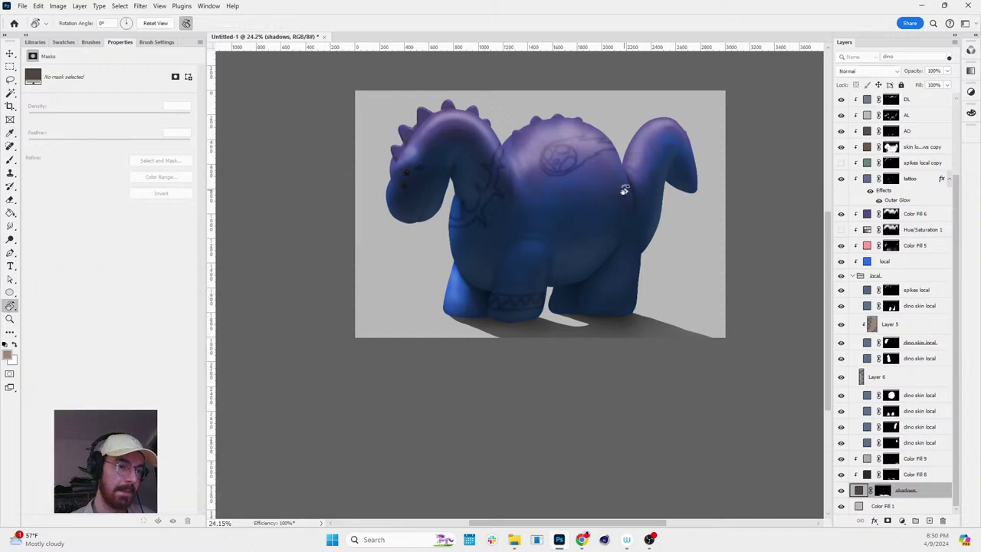
left_click_drag(623, 192, 603, 110)
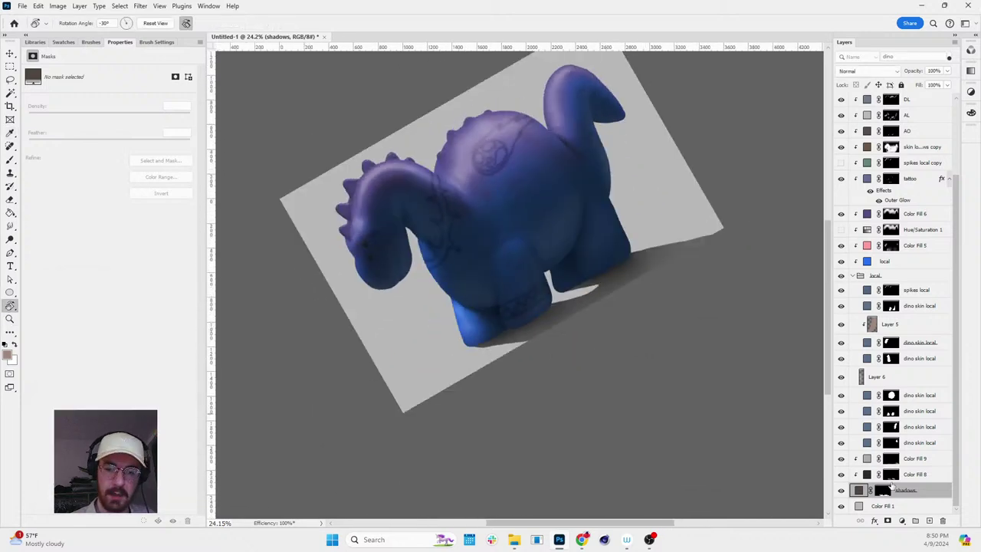
- Blur the shadow mask under the dino's foot and along its length with a 400 brush
left_click(884, 490)
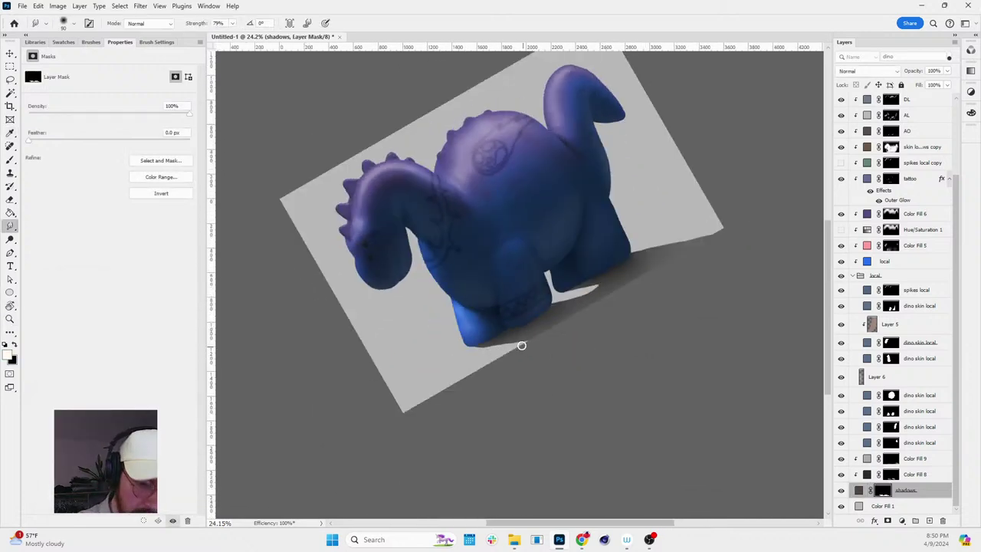
key("bracketright")
key("bracketright")
key("bracketright")
key("bracketright")
key("bracketright")
key("bracketright")
key("bracketright")
key("bracketright")
mouse_move(525, 345)
left_mouse_down()
mouse_move(554, 345)
mouse_move(544, 354)
left_mouse_up()
key("bracketleft")
key("bracketleft")
key("bracketleft")
key("bracketleft")
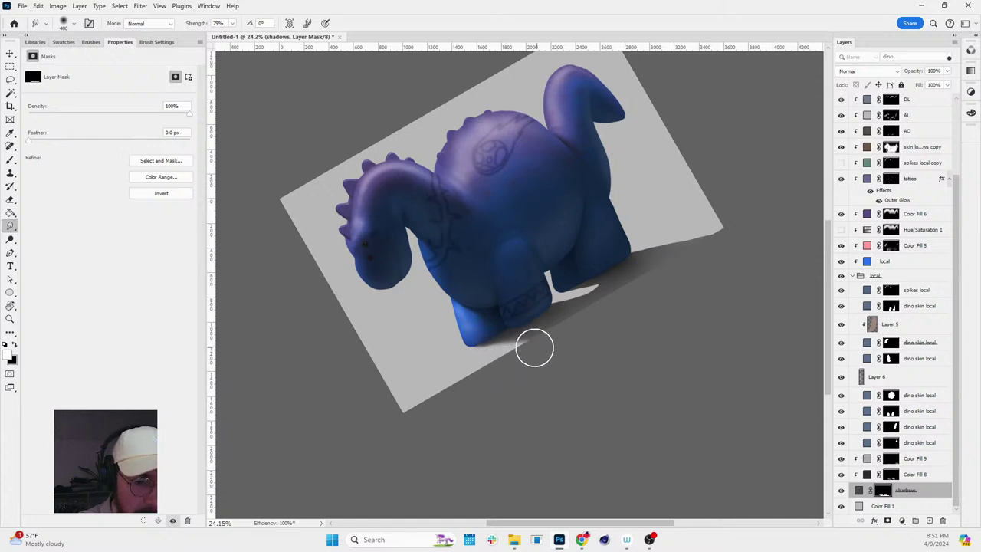
mouse_move(547, 330)
left_mouse_down()
mouse_move(596, 300)
mouse_move(599, 274)
mouse_move(722, 240)
mouse_move(726, 292)
mouse_move(723, 272)
mouse_move(744, 252)
mouse_move(746, 298)
mouse_move(758, 312)
mouse_move(734, 319)
mouse_move(772, 230)
left_mouse_up()
- Soften the tip of the light shadow wedge by blurring the mask
key("r")
scroll(744, 251, "down", 3)
scroll(735, 296, "up", 3)
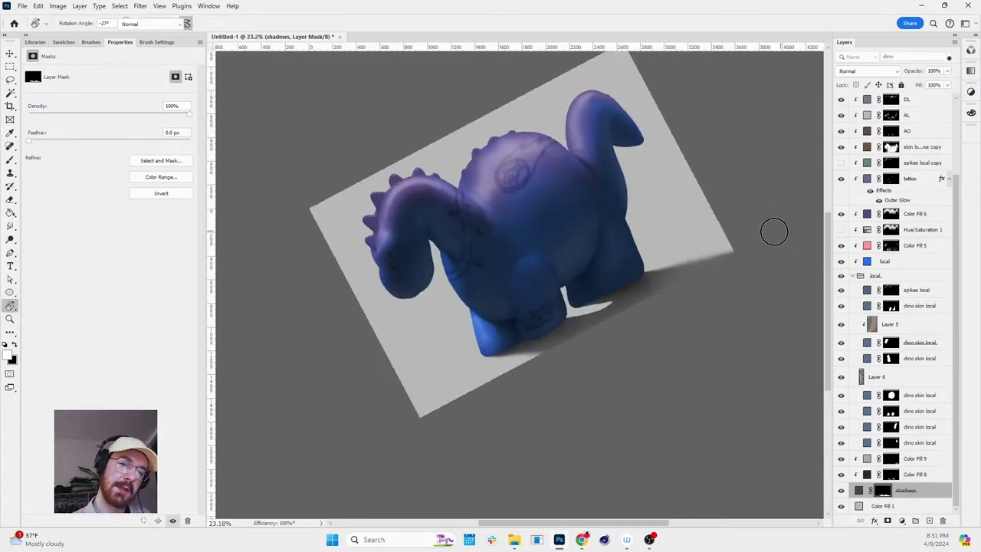
key("b")
key("r")
mouse_move(808, 286)
left_mouse_down()
mouse_move(771, 350)
mouse_move(641, 335)
left_mouse_up()
scroll(642, 335, "up", 4)
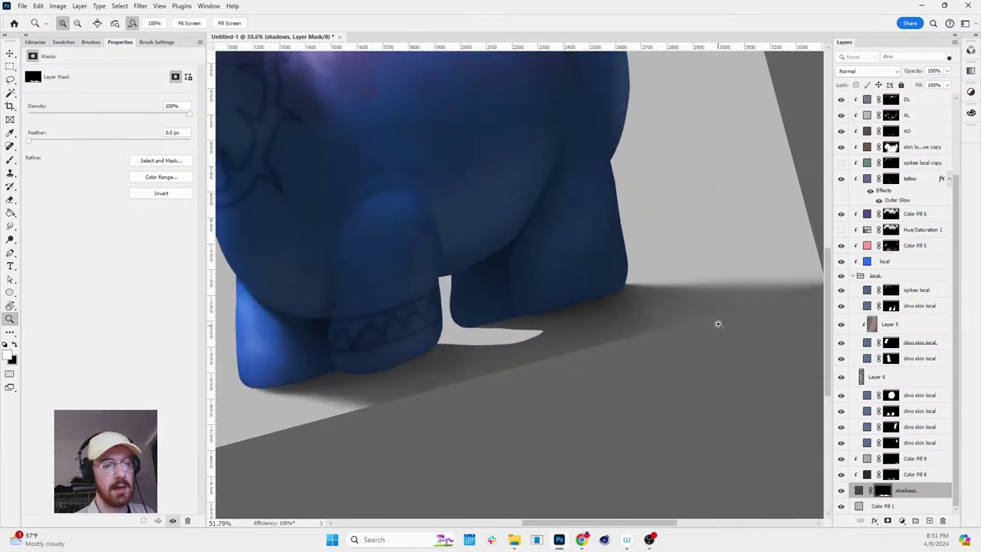
key("shift+r")
mouse_move(551, 335)
left_mouse_down()
mouse_move(703, 278)
mouse_move(680, 377)
mouse_move(577, 450)
mouse_move(546, 455)
mouse_move(672, 320)
mouse_move(648, 284)
left_mouse_up()
- Touch up the mask with a smaller brush where the shadow meets the foot
scroll(518, 344, "down", 3)
key("r")
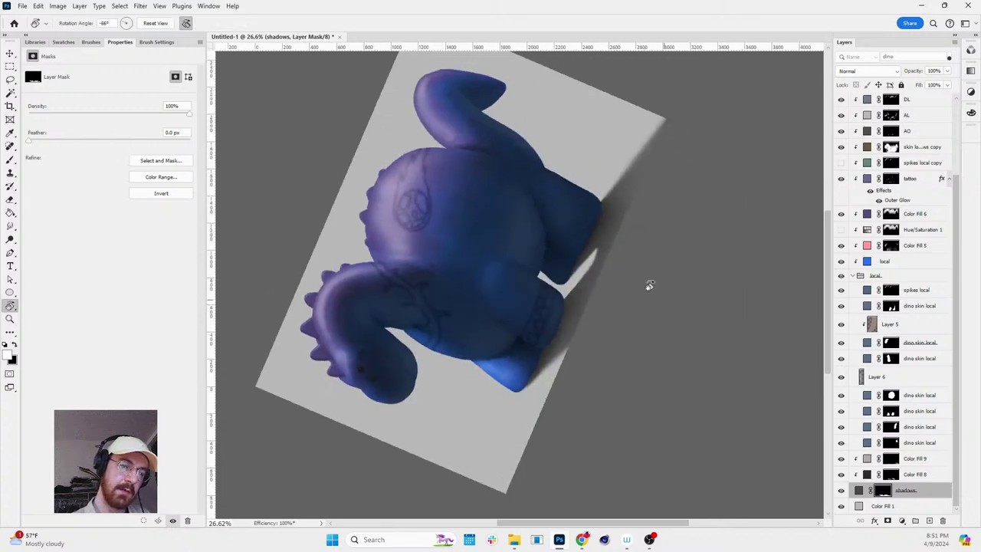
key("z")
left_click(587, 379)
key("b")
key("bracketleft")
key("bracketleft")
key("bracketleft")
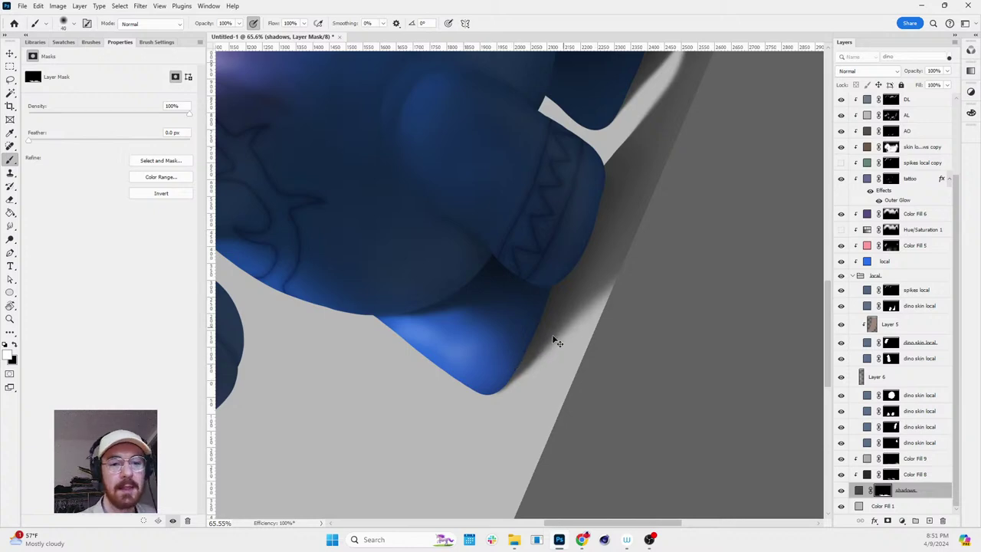
key("z")
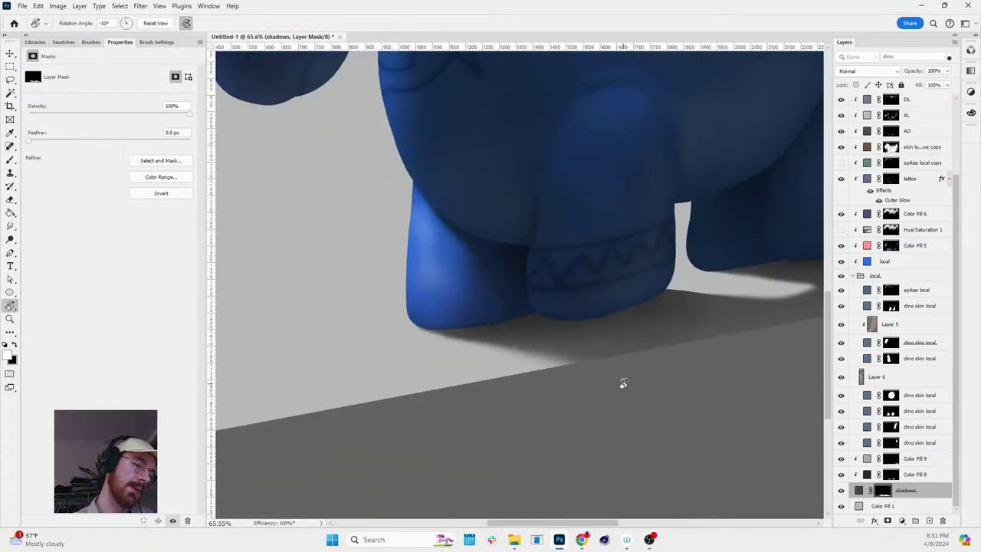
scroll(623, 383, "down", 5)
scroll(780, 328, "right", 5)
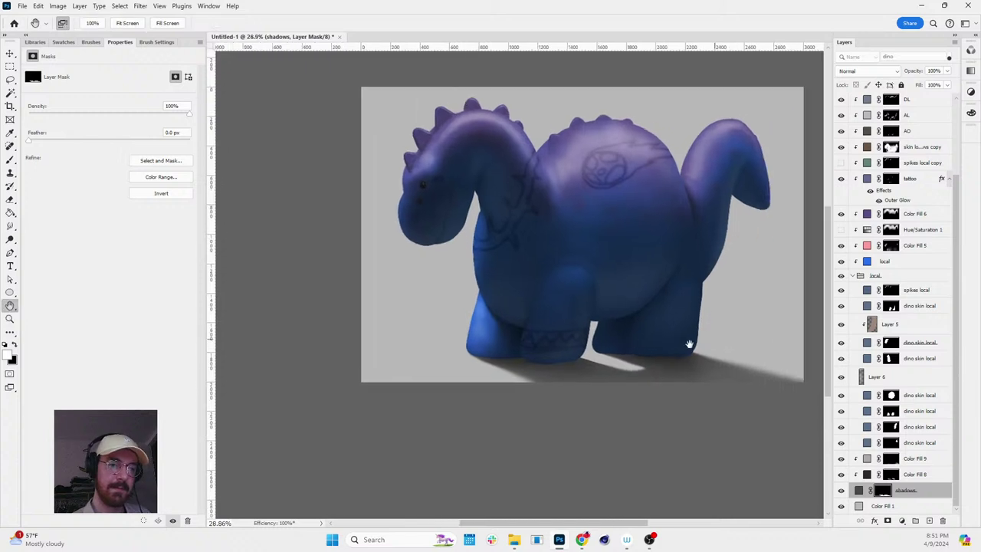
scroll(662, 142, "up", 3)
- Hide Color Fill 6 and recolour the local skin fill to a desaturated blue-grey
key("v")
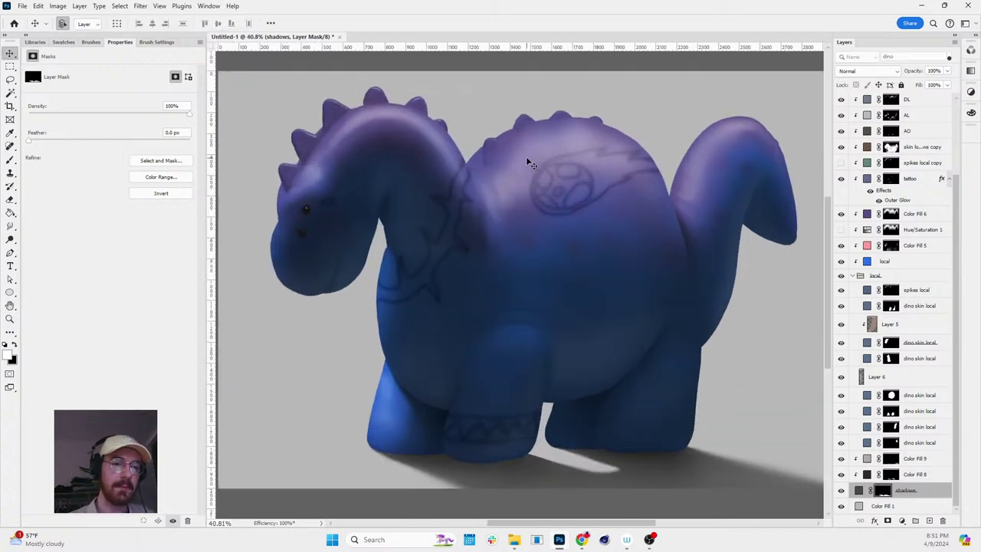
left_click(920, 349)
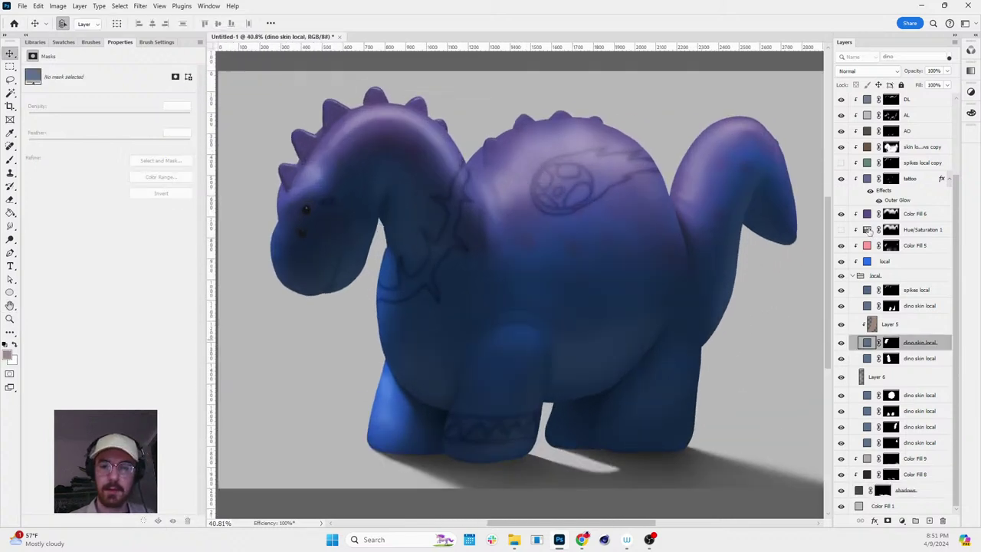
left_click(841, 215)
key("z")
scroll(730, 255, "down", 5)
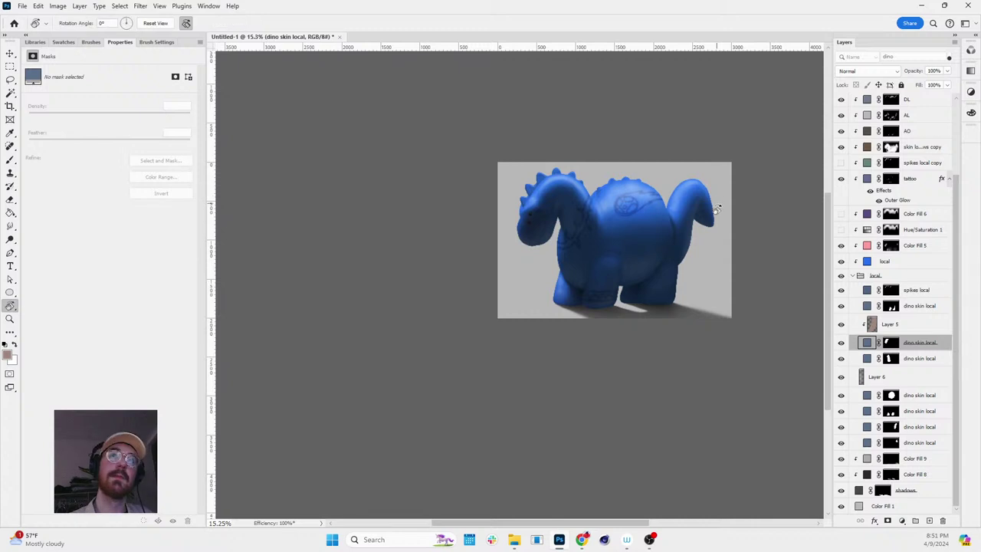
scroll(731, 255, "up", 1)
scroll(731, 256, "up", 3)
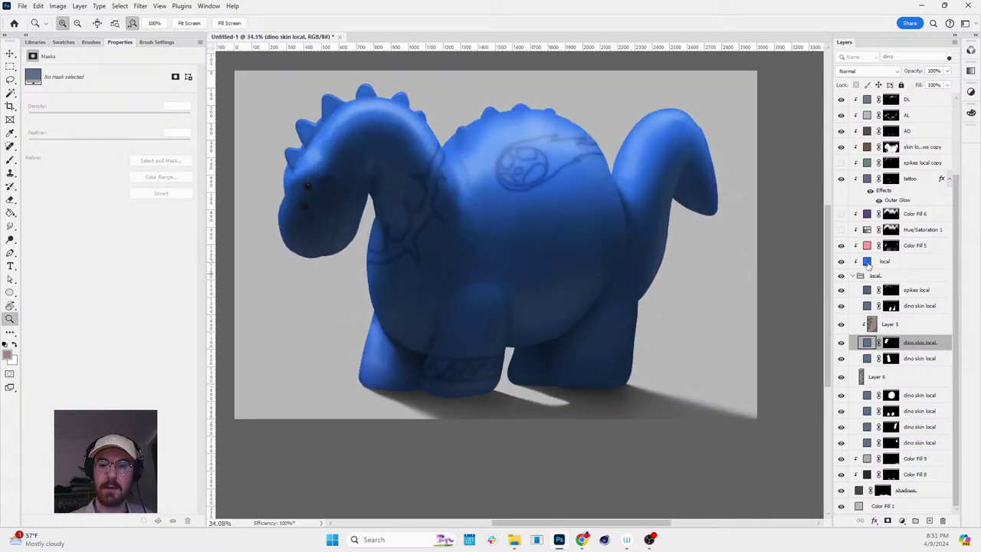
double_click(867, 262)
left_click(114, 350)
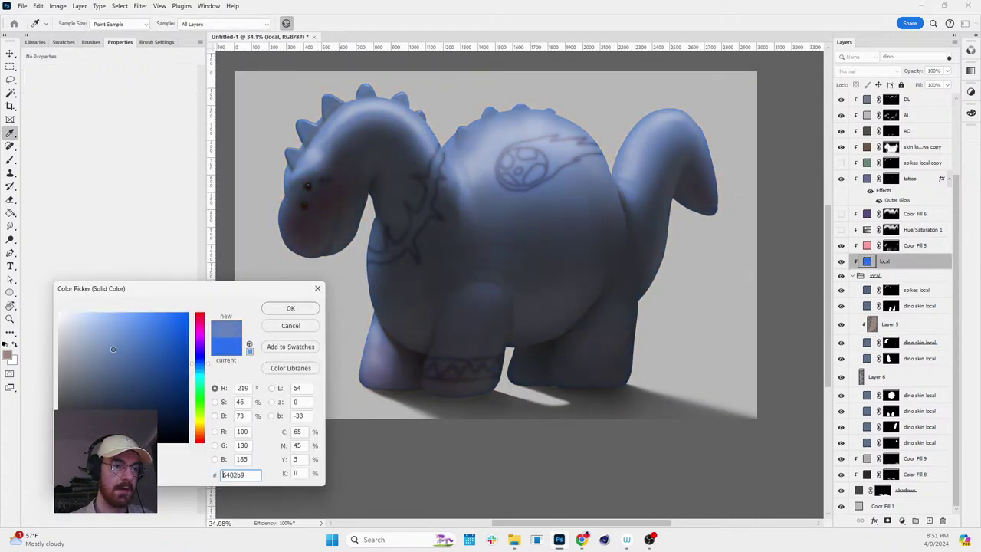
left_click(291, 308)
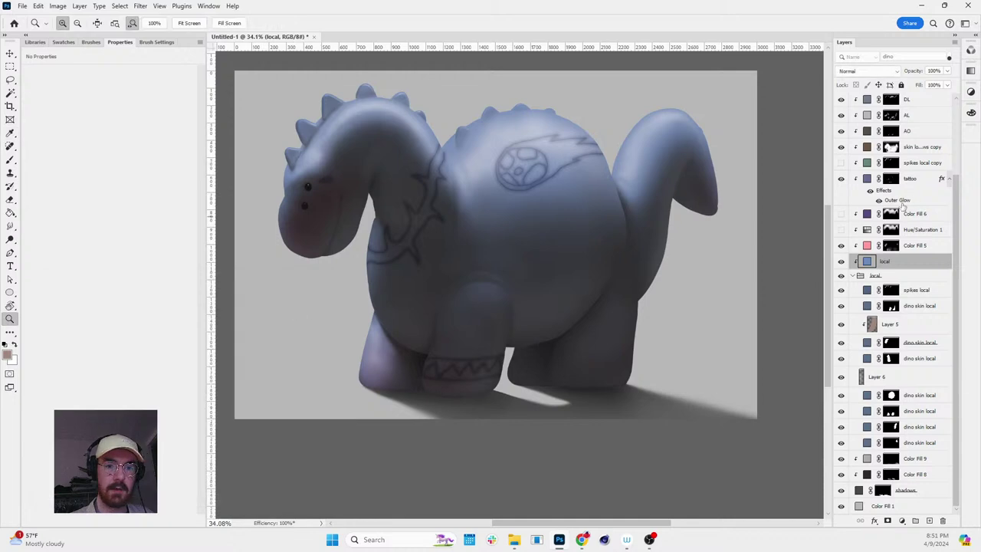
- Turn Color Fill 6 back on and change its tint to a brighter blue 3955a7
left_click(842, 216)
left_click(843, 217)
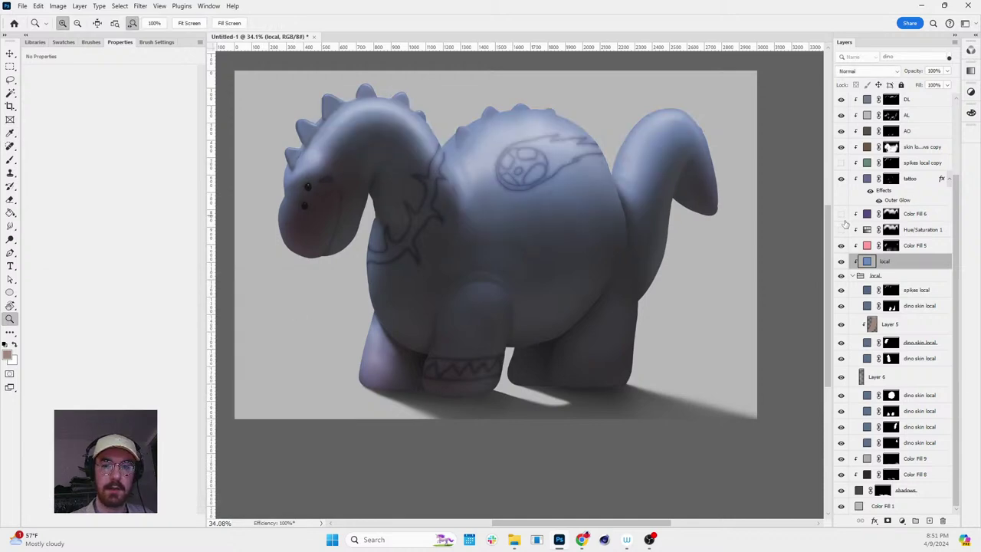
left_click(841, 216)
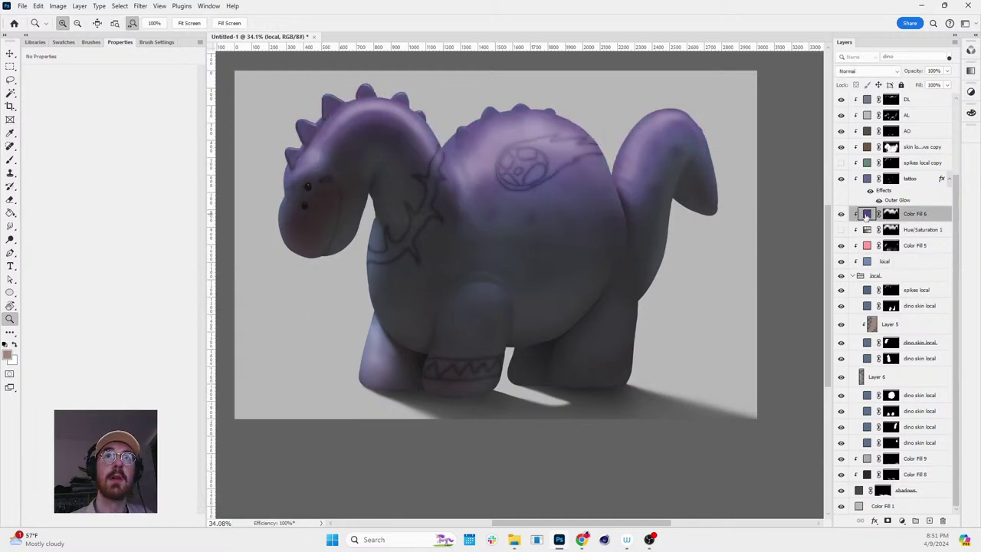
double_click(867, 215)
left_click(205, 359)
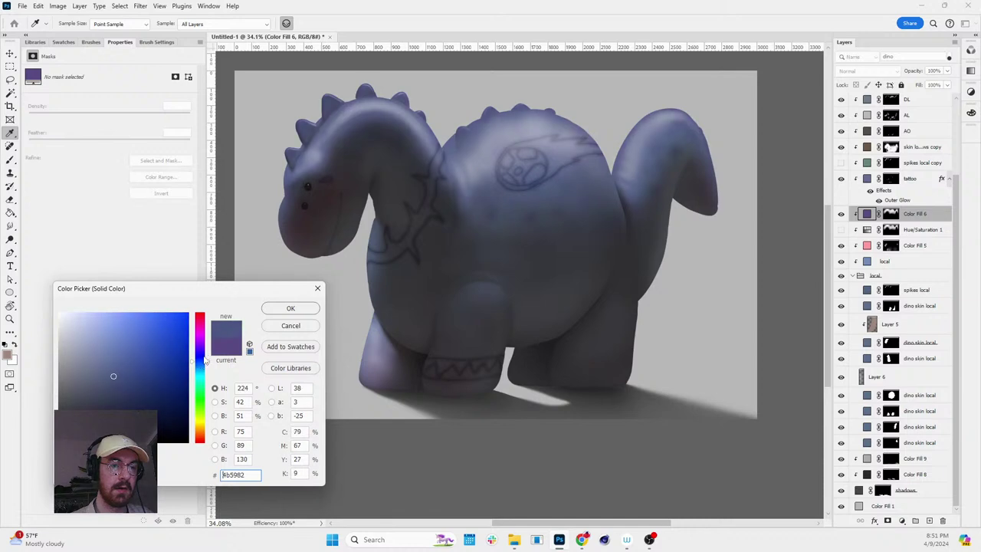
left_click_drag(158, 354, 136, 353)
left_click(290, 308)
key("z")
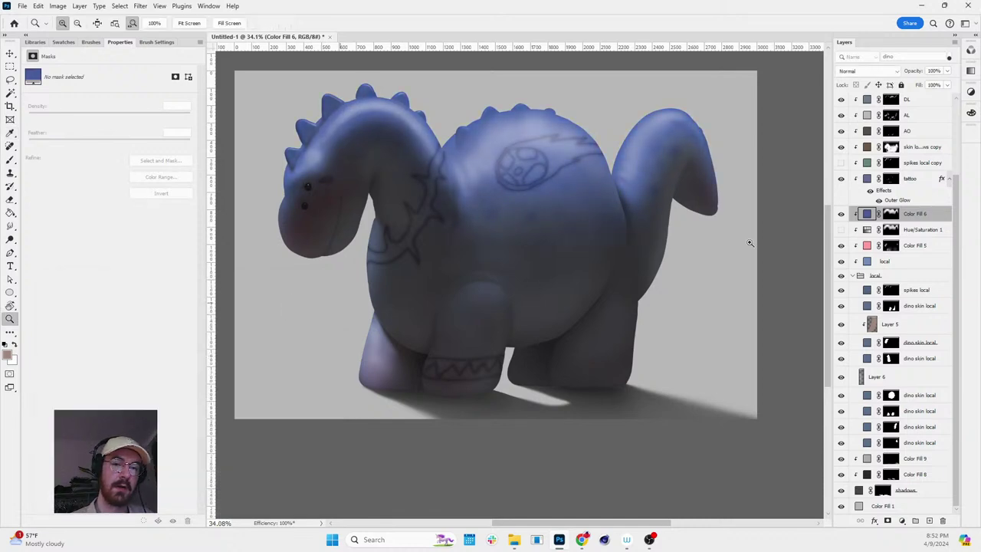
- Lighten the local base skin fill to a paler blue-grey 9cadcc
double_click(866, 261)
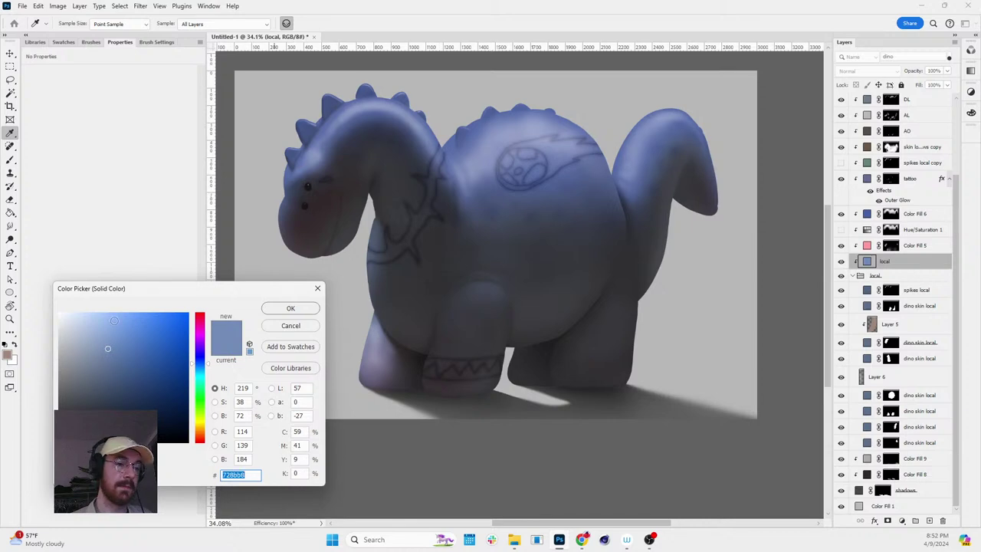
left_click_drag(115, 320, 89, 334)
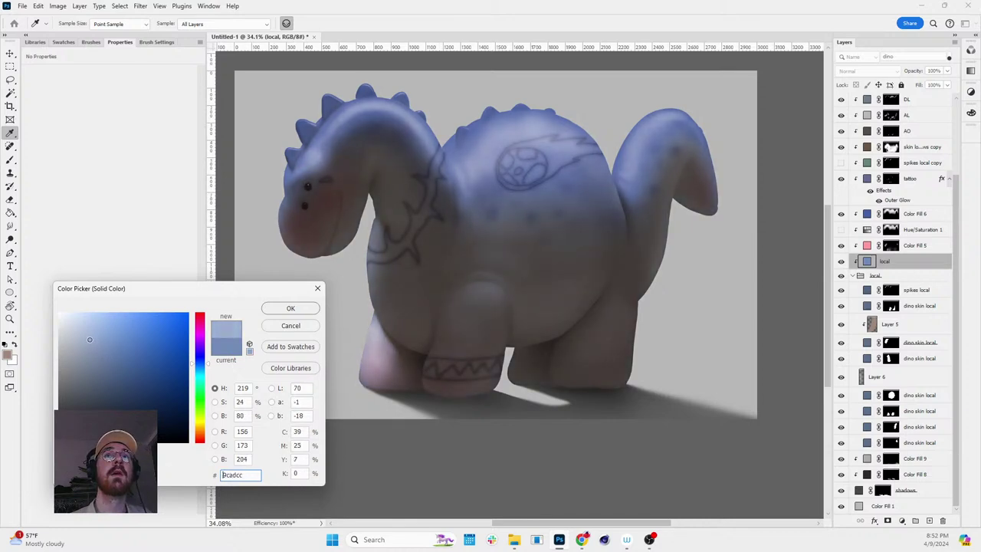
left_click(291, 308)
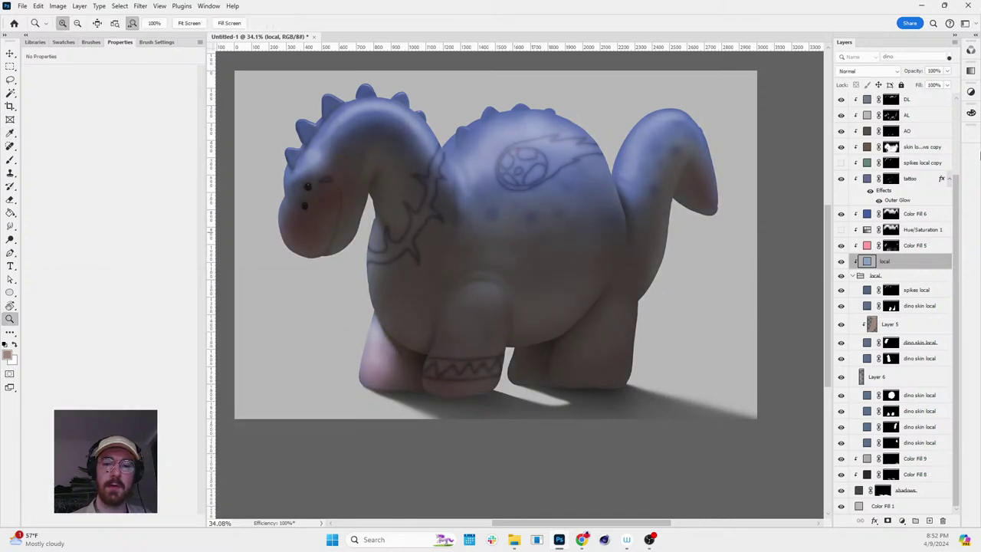
scroll(897, 230, "up", 5)
- Add a Curves layer above Color Fill 7 with an S-curve lifting midtones and contrast
scroll(625, 183, "down", 5)
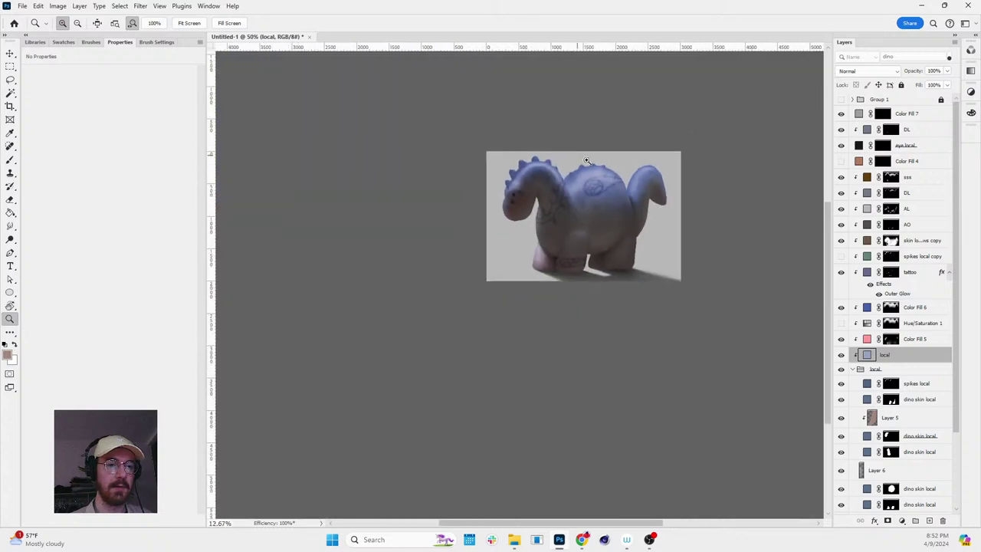
scroll(742, 175, "up", 3)
left_click(912, 117)
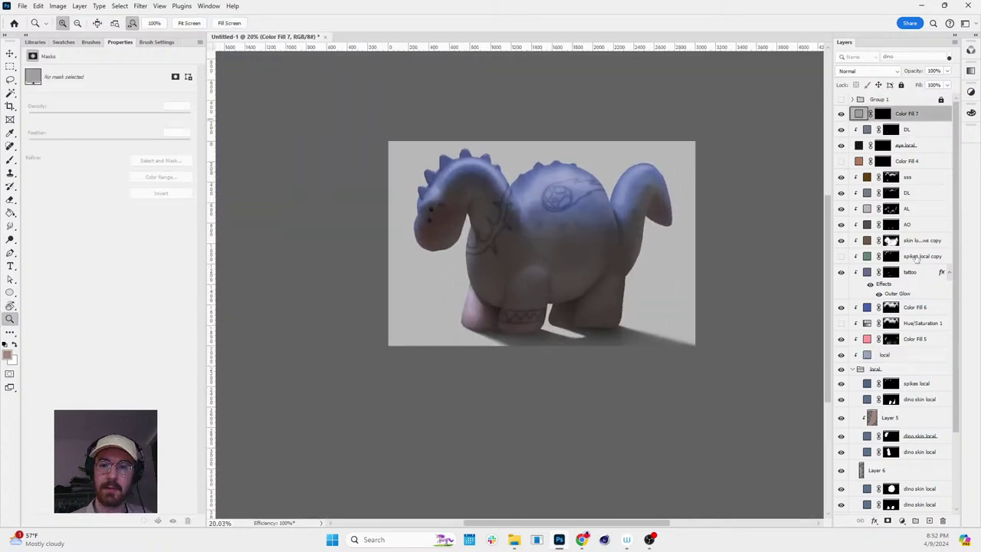
left_click(898, 520)
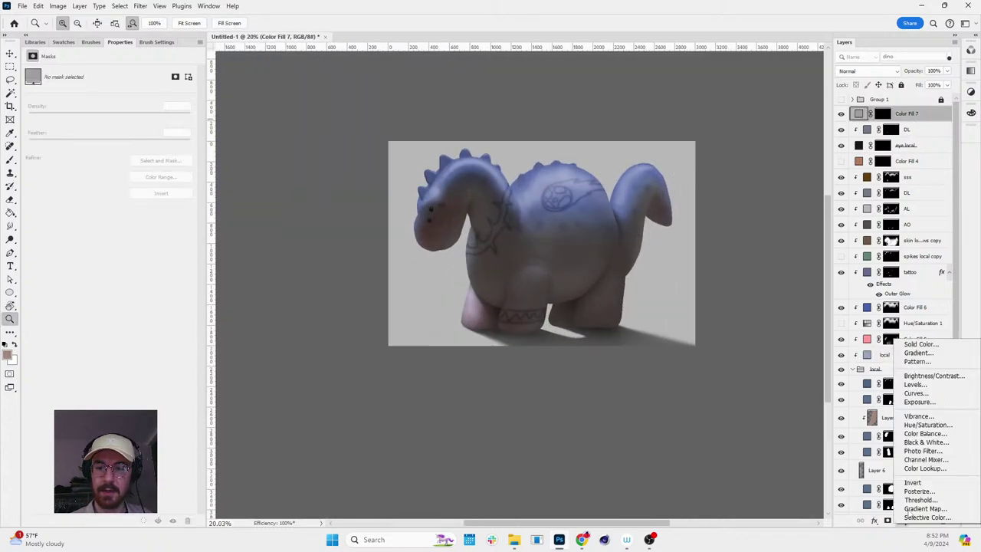
left_click(925, 395)
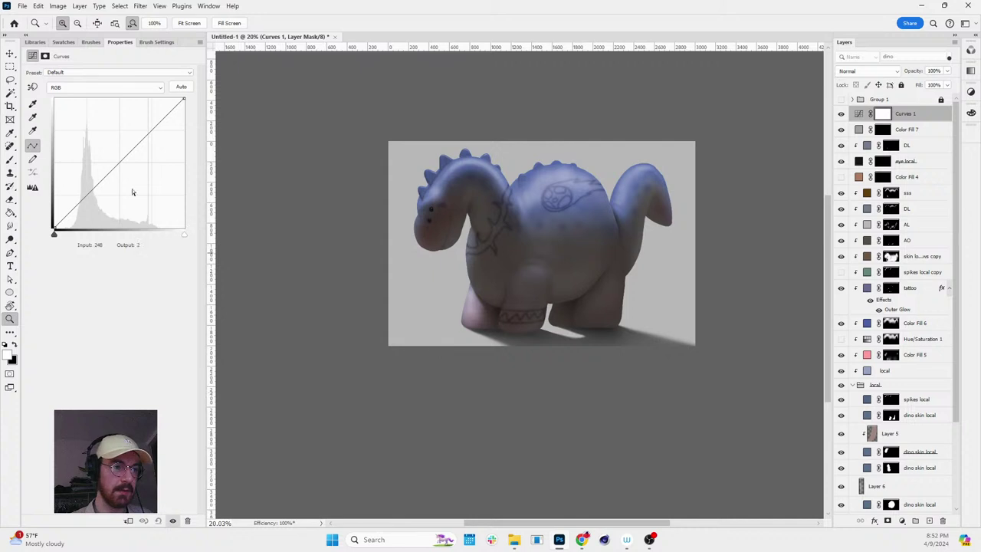
left_click_drag(91, 176, 94, 193)
left_click_drag(134, 152, 134, 136)
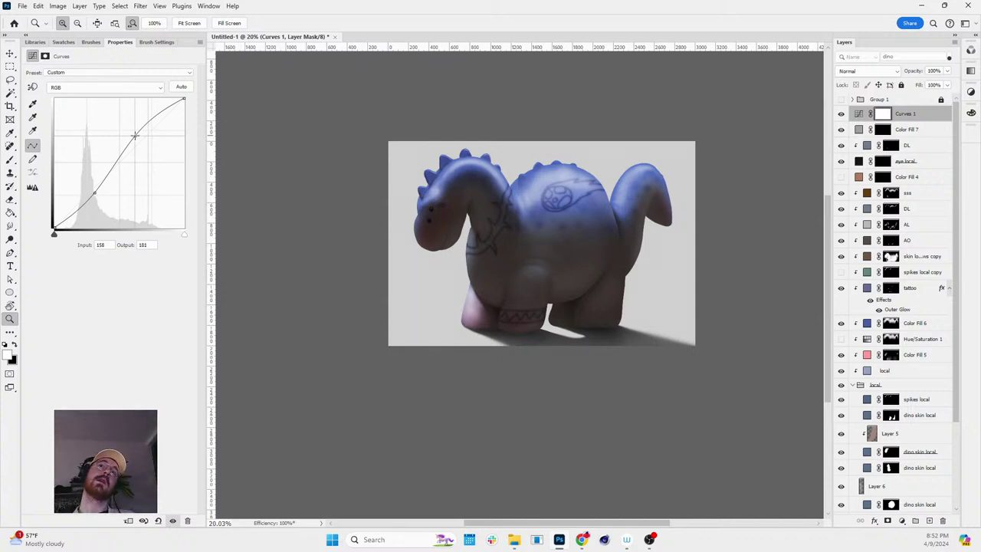
left_click_drag(135, 136, 133, 141)
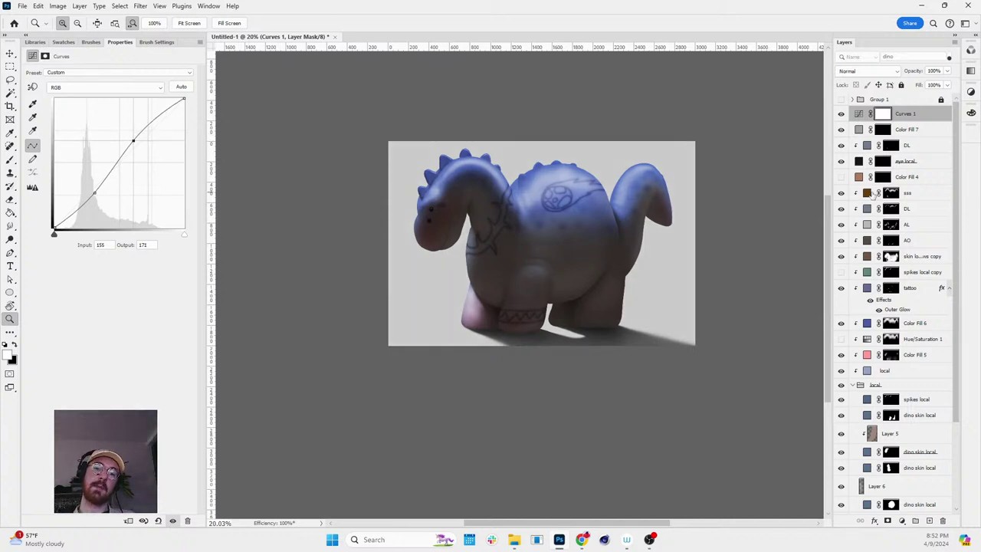
left_click(869, 224)
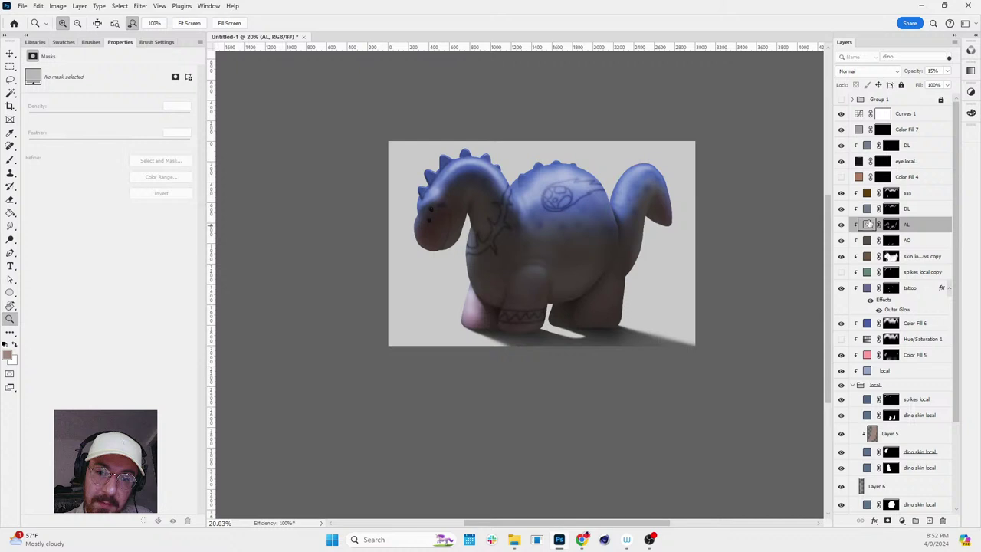
- Set the AL layer's opacity to 36% and ready a large black brush on its mask
left_click(946, 71)
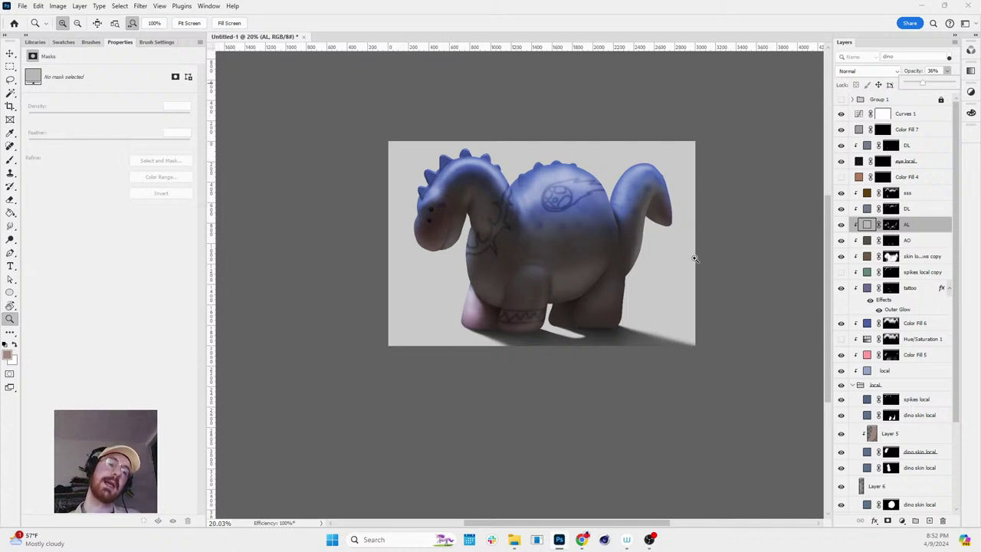
mouse_move(499, 204)
left_mouse_down()
mouse_move(475, 201)
mouse_move(504, 213)
left_mouse_up()
key("b")
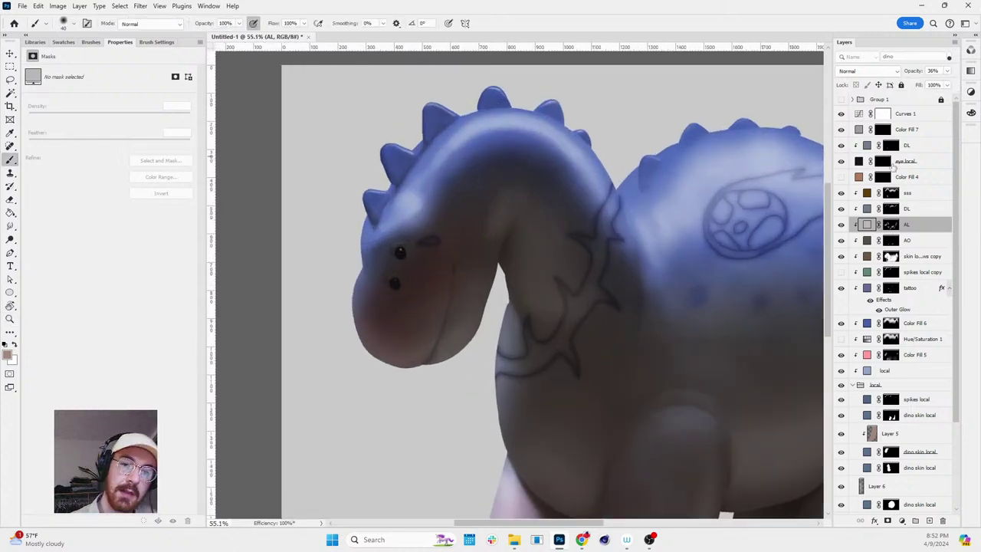
left_click(890, 223)
key("bracketright")
key("bracketright")
key("bracketright")
key("bracketright")
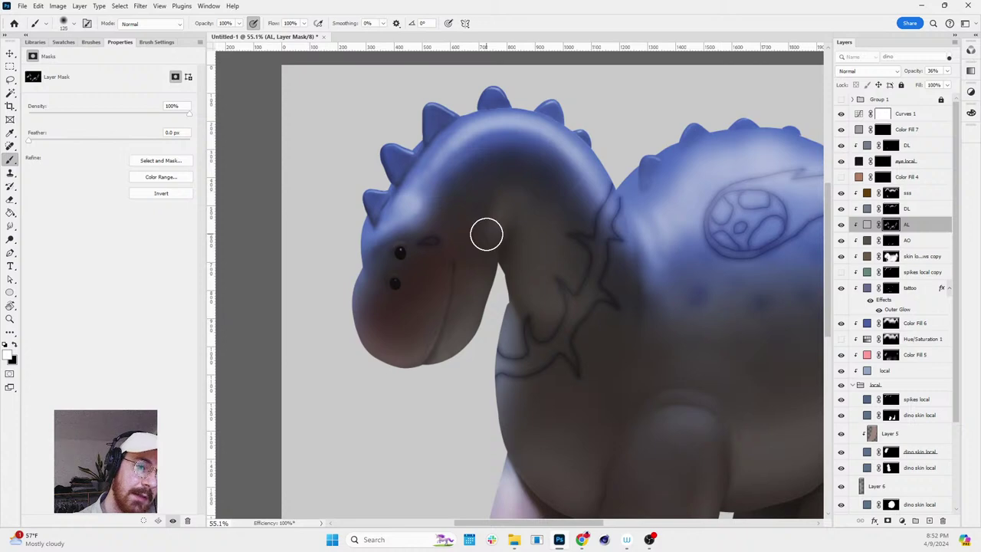
key("x")
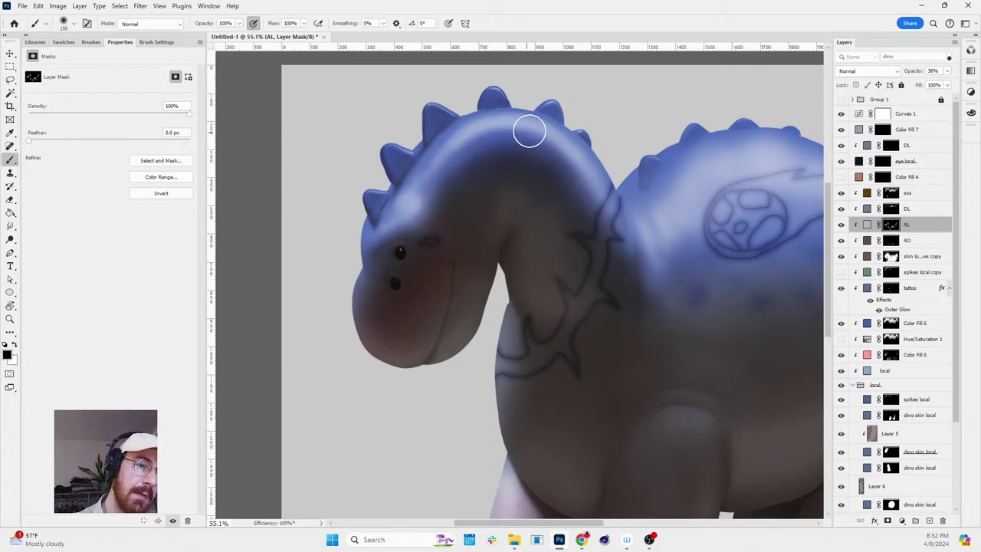
- Tilt, straighten and re-zoom the view to frame the dino
key("r")
left_click_drag(493, 192, 686, 296)
scroll(685, 296, "down", 5)
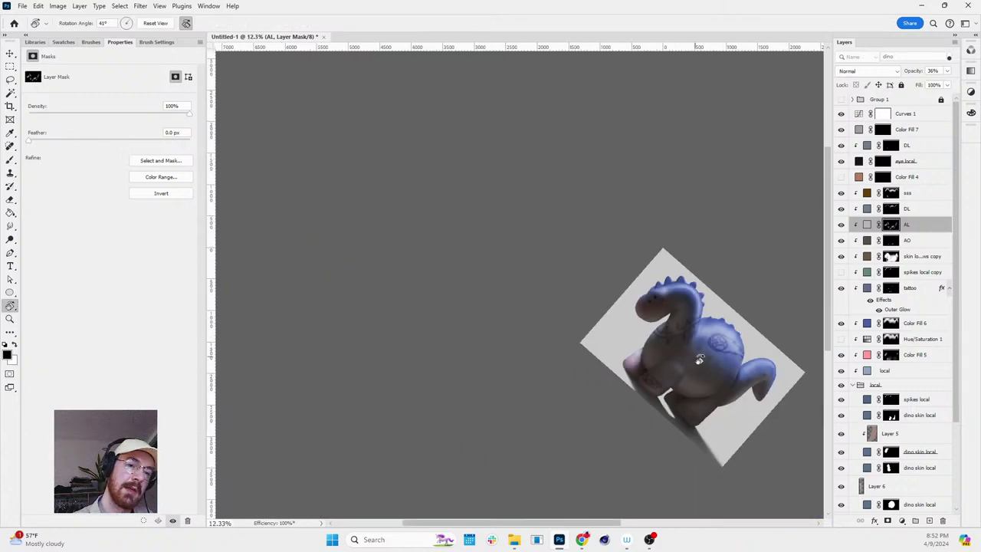
key("Escape")
key("z")
scroll(698, 215, "up", 1)
scroll(699, 215, "down", 1)
scroll(714, 224, "down", 1)
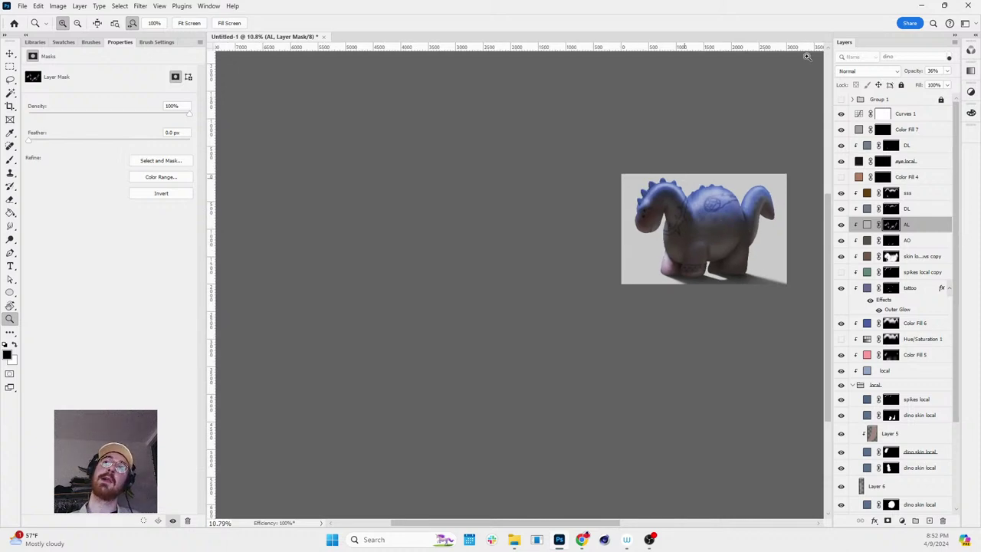
left_click_drag(631, 173, 616, 174)
scroll(616, 174, "up", 8)
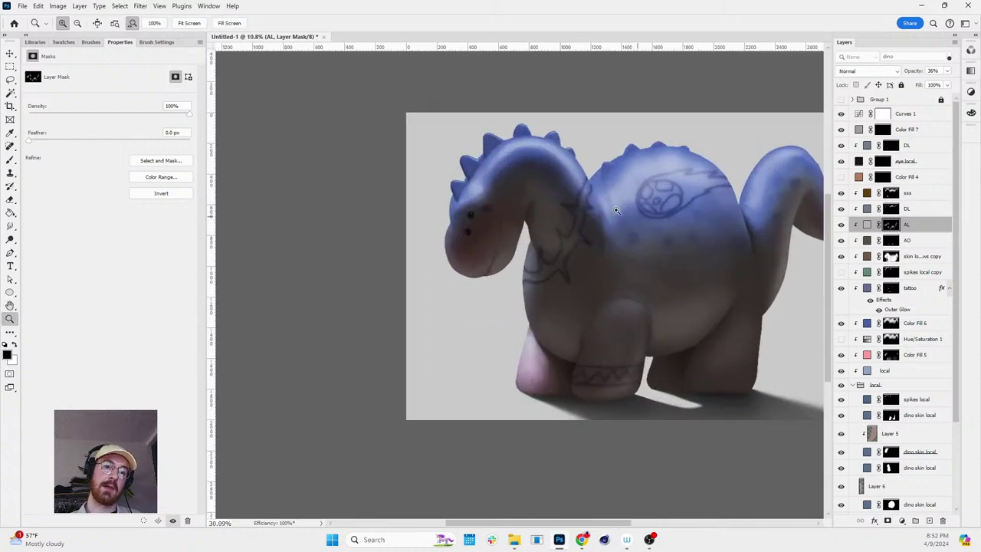
- Zoom in on the dino's front leg and select the dino skin local layer from the canvas
key("b")
key("r")
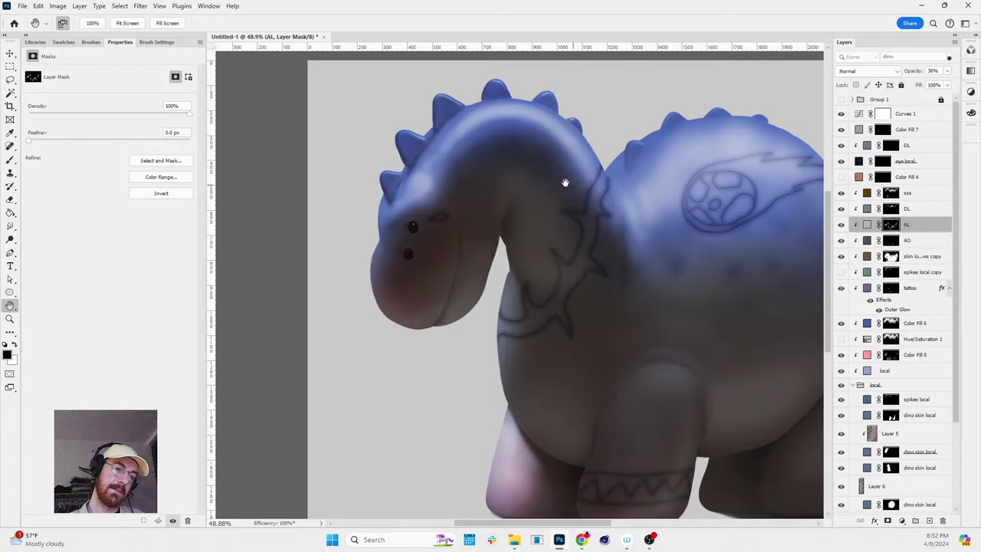
scroll(565, 182, "down", 3)
left_click_drag(565, 182, 649, 172)
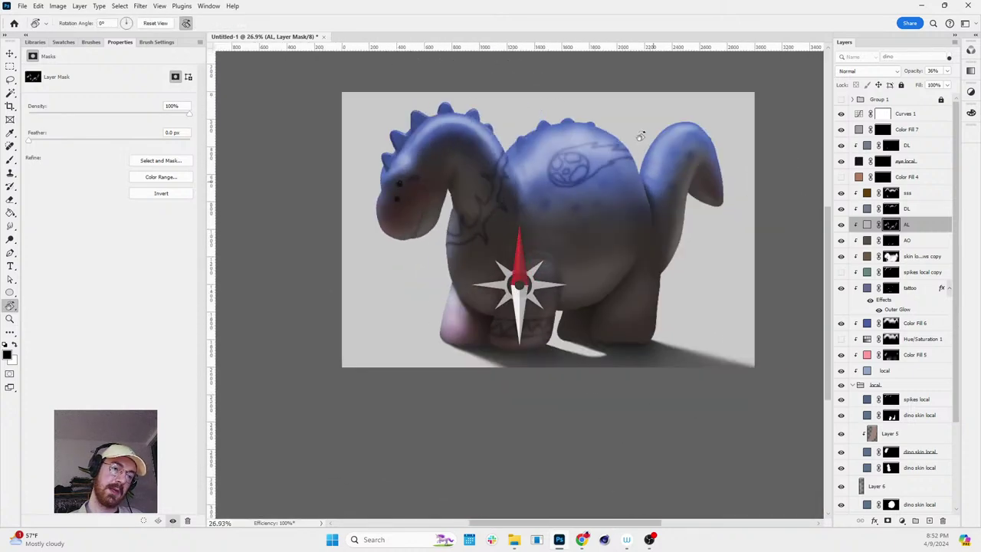
left_click_drag(640, 136, 640, 136)
key("z")
scroll(465, 326, "up", 4)
key("v")
left_click(464, 327)
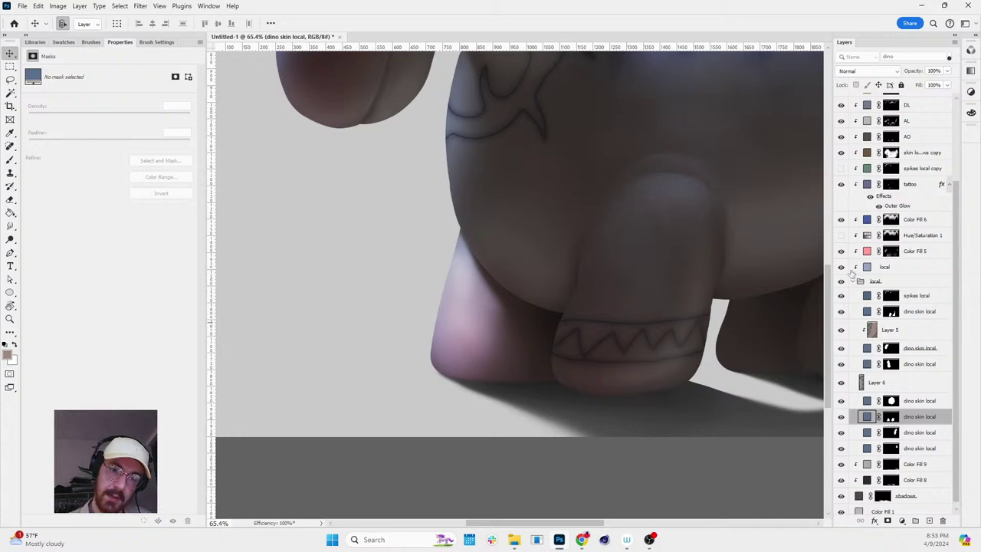
- Paint white into the Color Fill 5 mask to extend the pink shading up the front leg
scroll(852, 268, "up", 3)
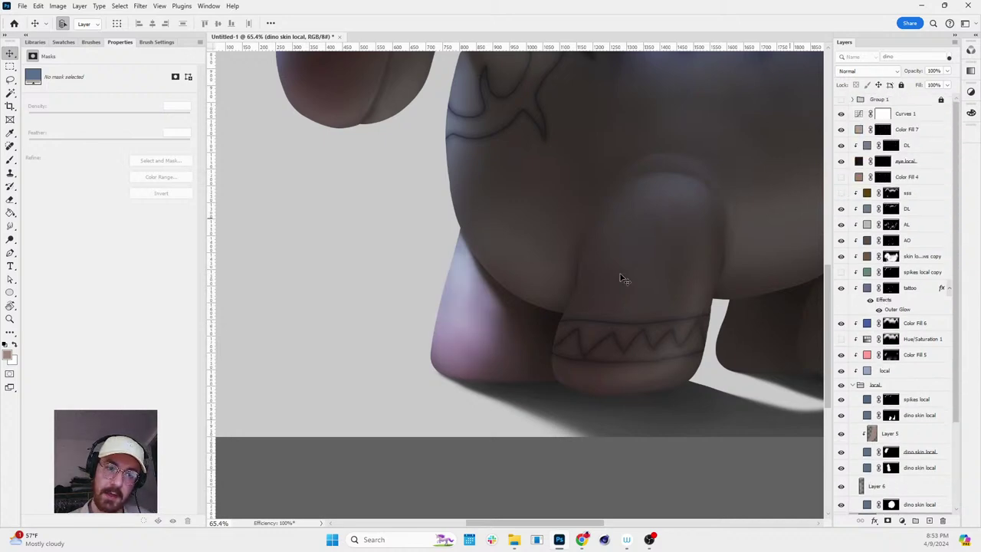
key("z")
left_click_drag(623, 278, 750, 264)
key("b")
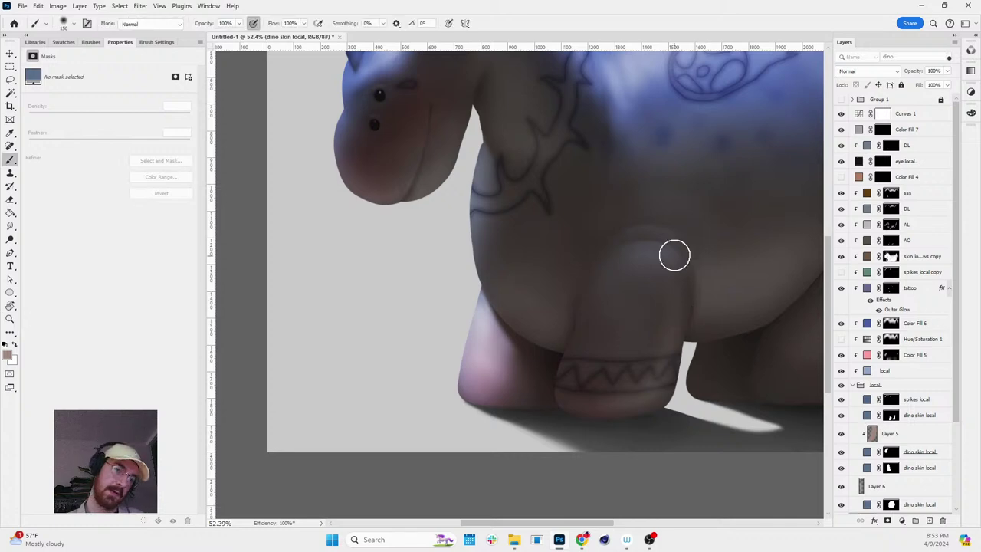
key("r")
mouse_move(674, 253)
left_mouse_down()
mouse_move(571, 468)
mouse_move(628, 284)
mouse_move(605, 285)
left_mouse_up()
key("z")
left_click_drag(527, 316, 541, 317)
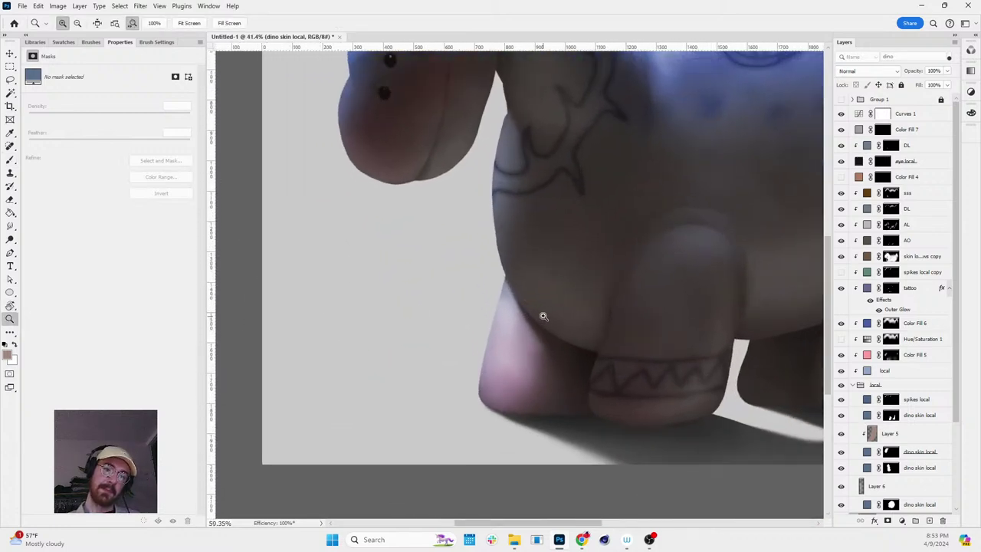
key("v")
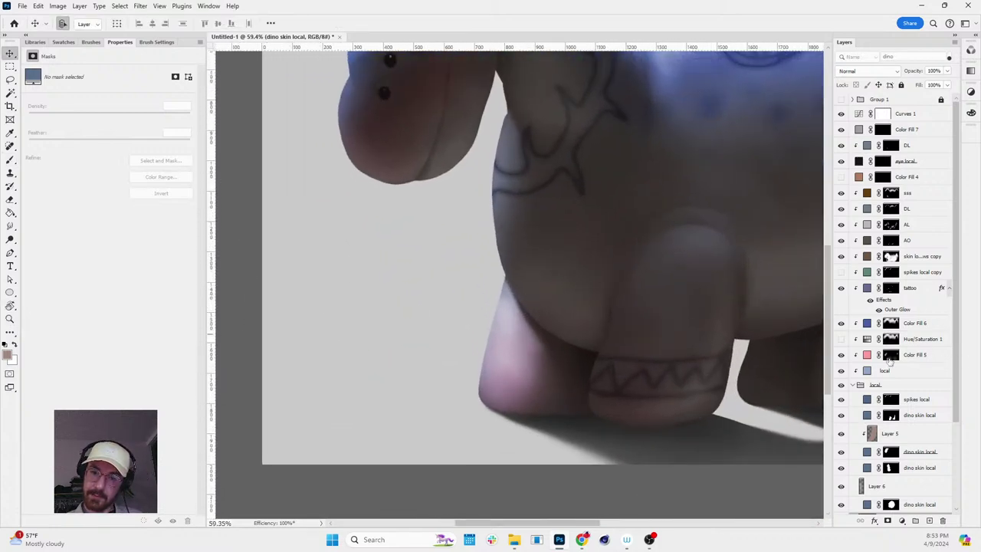
left_click(889, 354)
key("b")
key("d")
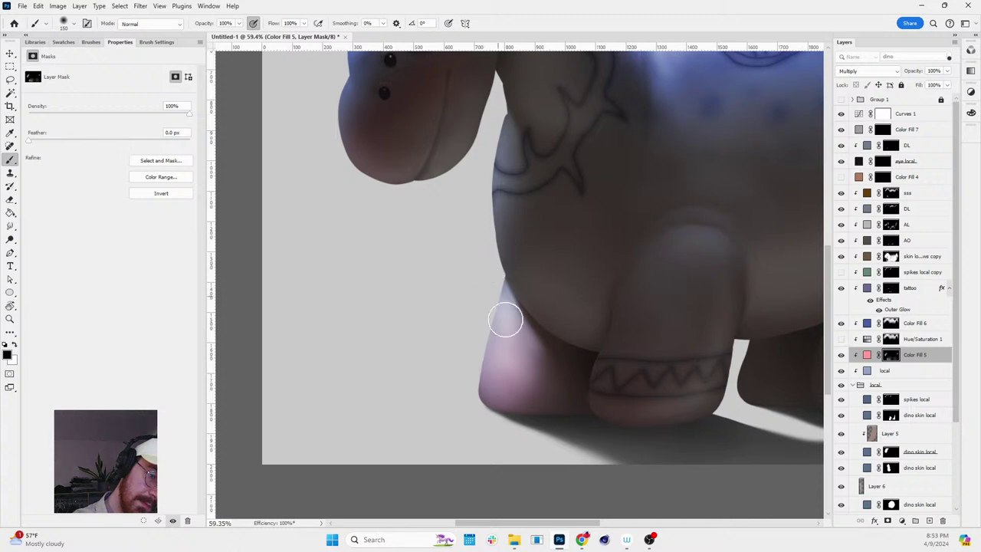
key("x")
left_click_drag(507, 324, 502, 282)
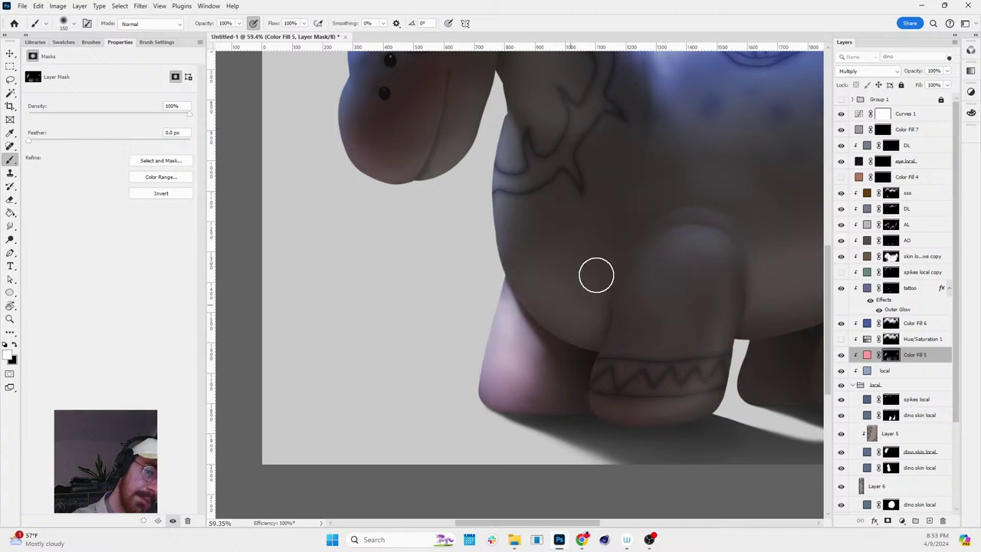
- With the mask shown alone, paint a broad soft white patch near the lower right leg
left_click(890, 356, "alt")
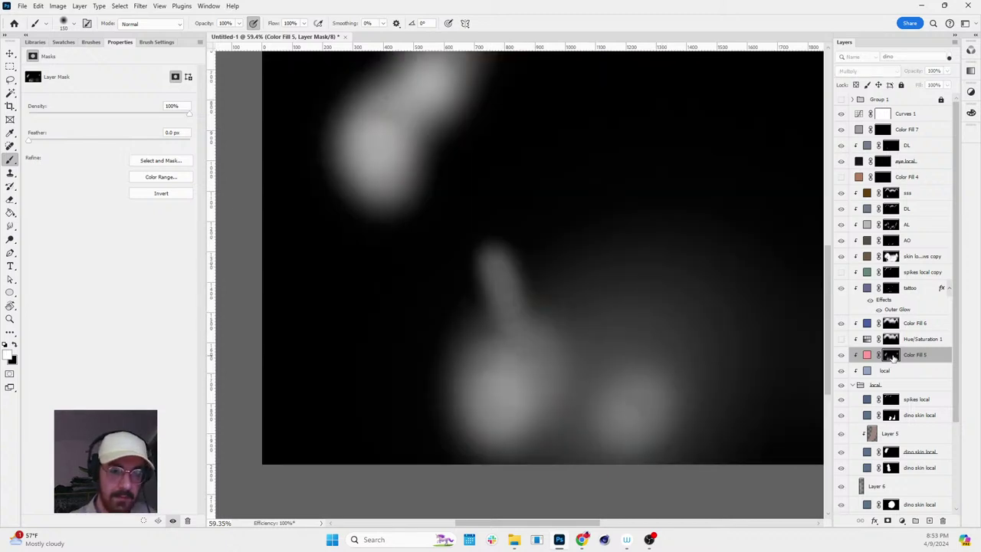
key("bracketright")
key("bracketright")
key("bracketright")
key("bracketright")
key("bracketright")
key("bracketright")
key("bracketright")
key("bracketright")
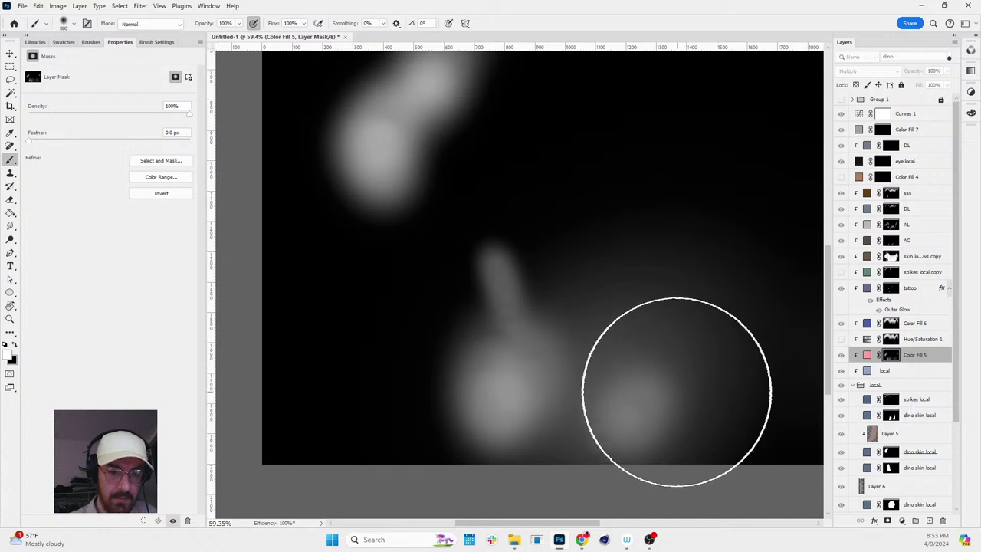
left_click_drag(641, 403, 682, 314)
key("z")
mouse_move(553, 268)
left_mouse_down()
mouse_move(526, 220)
mouse_move(429, 222)
mouse_move(606, 201)
mouse_move(487, 222)
left_mouse_up()
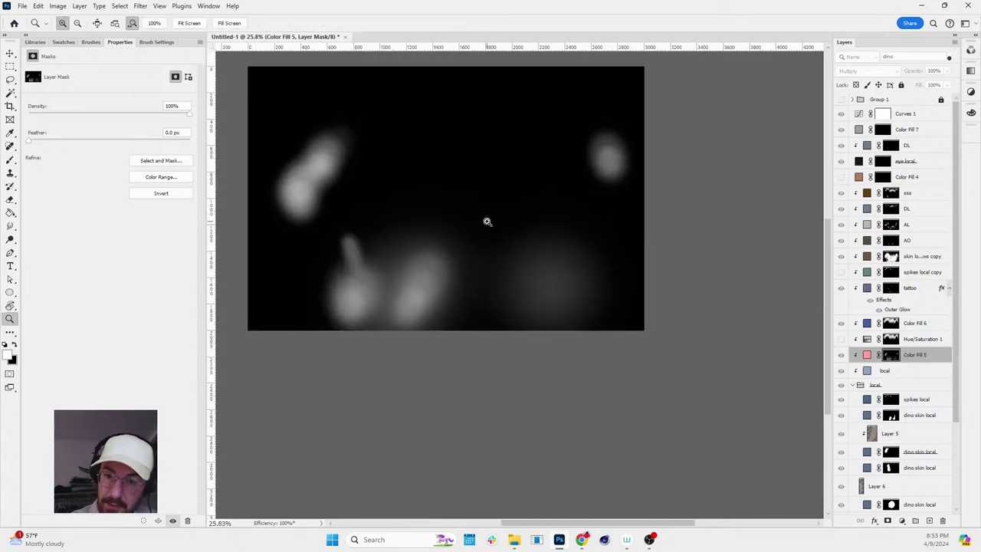
- Return to the composite and toggle the Color Fill 5 mask off and on to compare
left_click(890, 355, "alt")
left_click(889, 355, "shift")
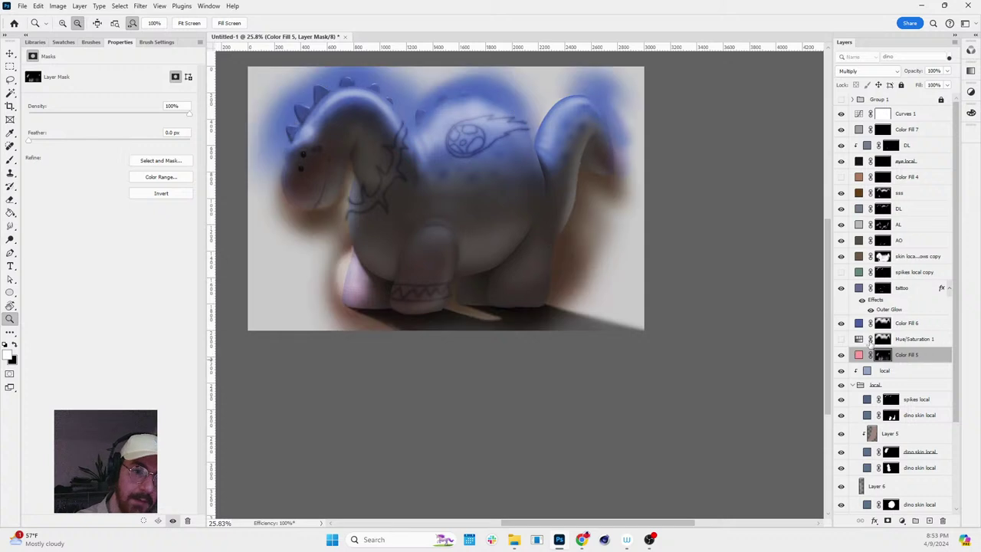
left_click(890, 355, "shift")
key("b")
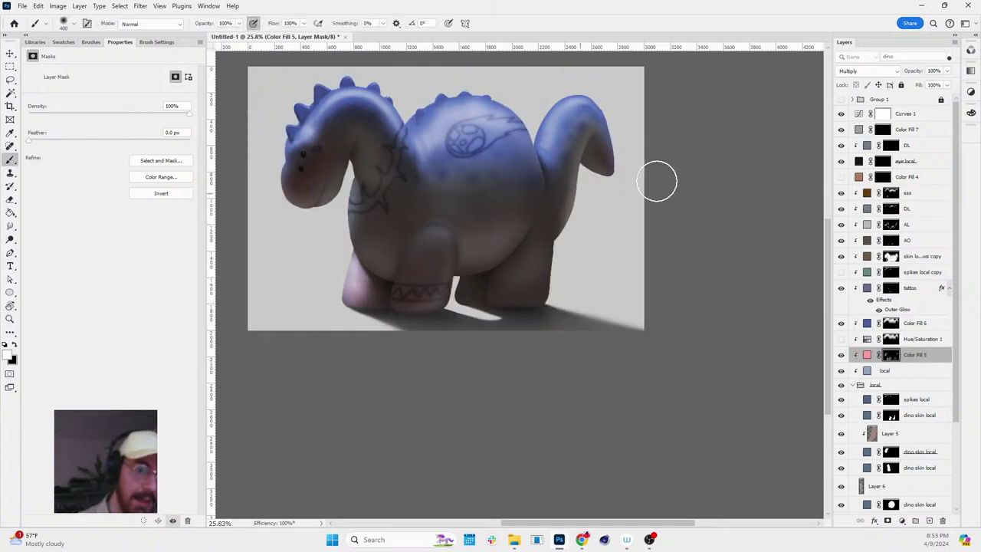
left_click(866, 323)
- Compare with Color Fill 6 hidden, then fine-tune its blue shade
left_click(841, 324)
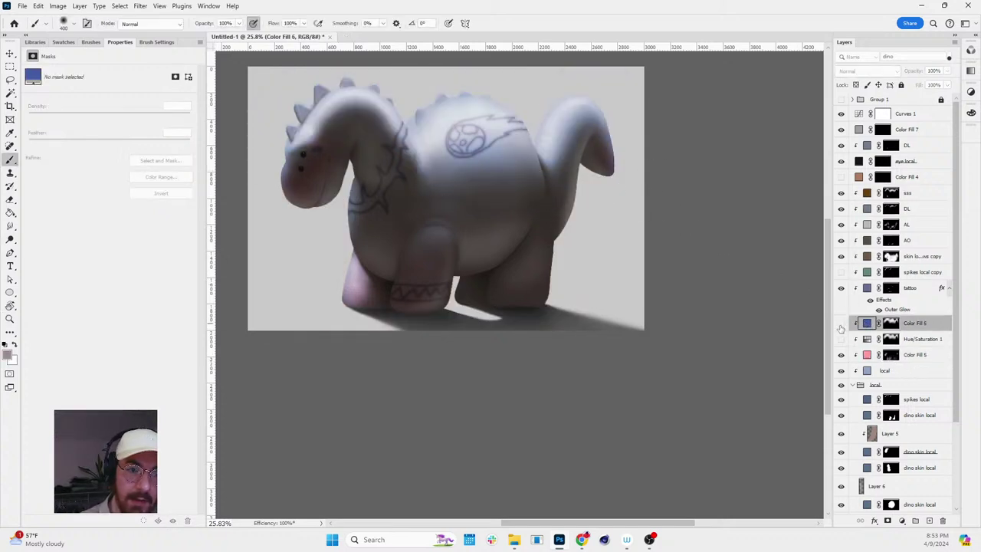
left_click(841, 325)
double_click(866, 322)
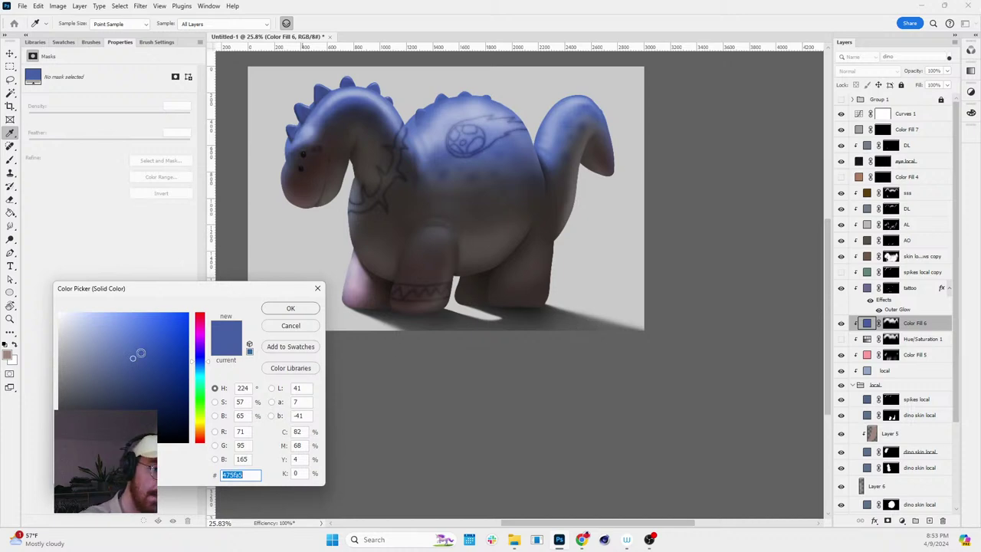
mouse_move(138, 352)
left_mouse_down()
mouse_move(96, 385)
mouse_move(140, 362)
left_mouse_up()
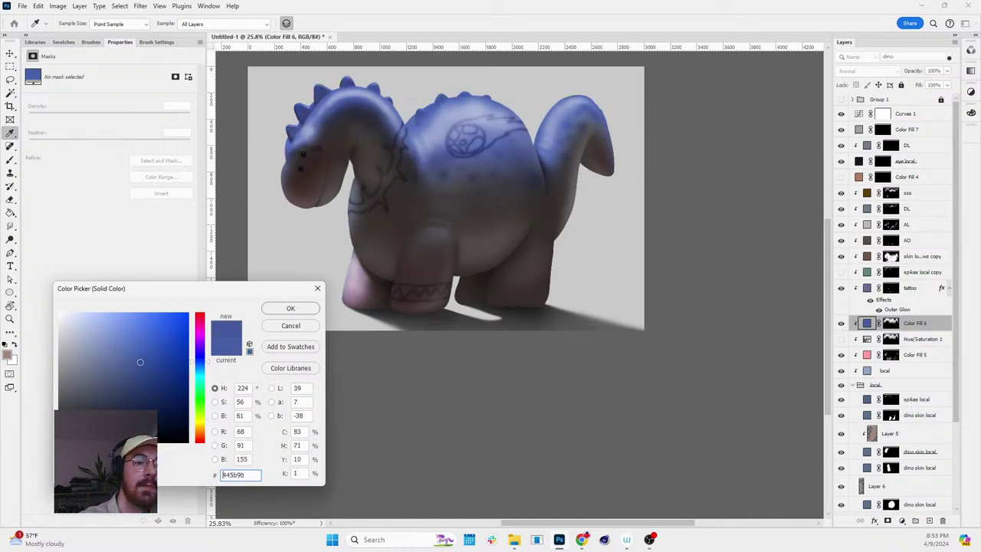
left_click(291, 310)
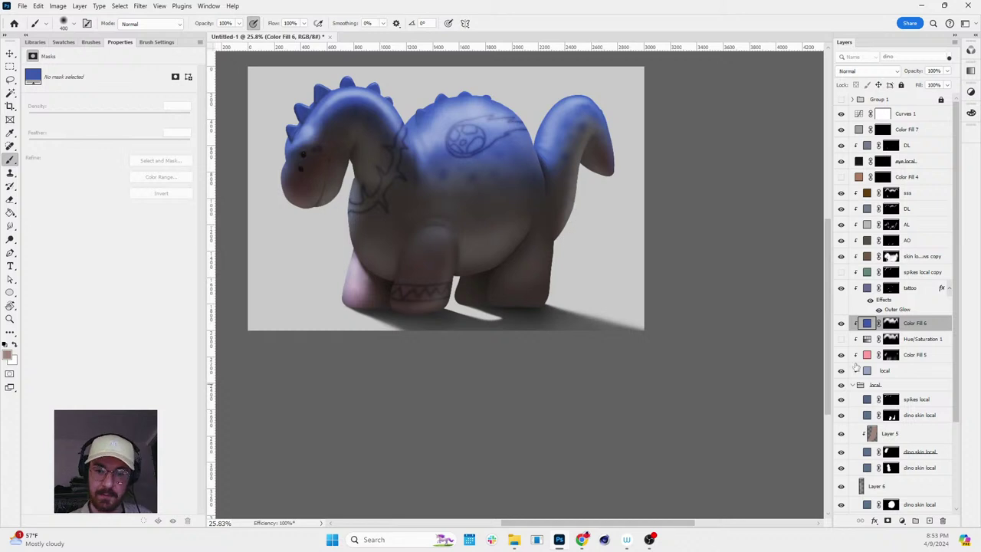
- Change the local fill colour to a brighter cyan-blue, #5dc0ff
left_click(859, 371)
double_click(867, 371)
left_click_drag(108, 356, 140, 306)
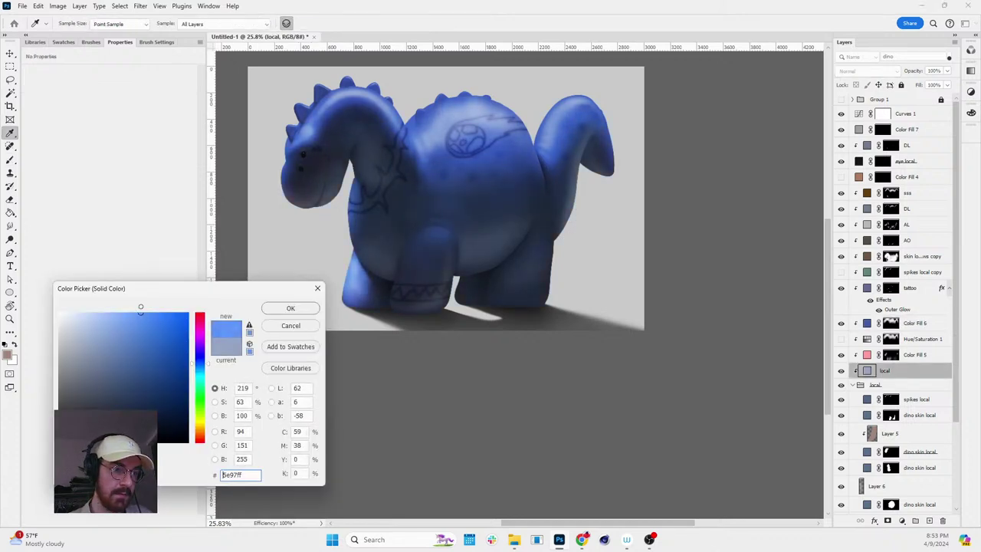
left_click_drag(197, 366, 197, 368)
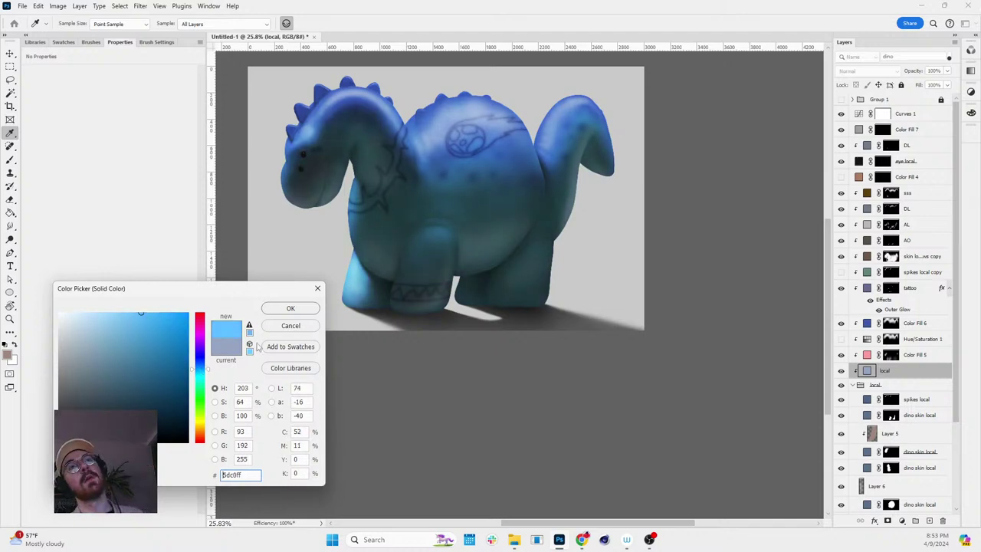
left_click(289, 309)
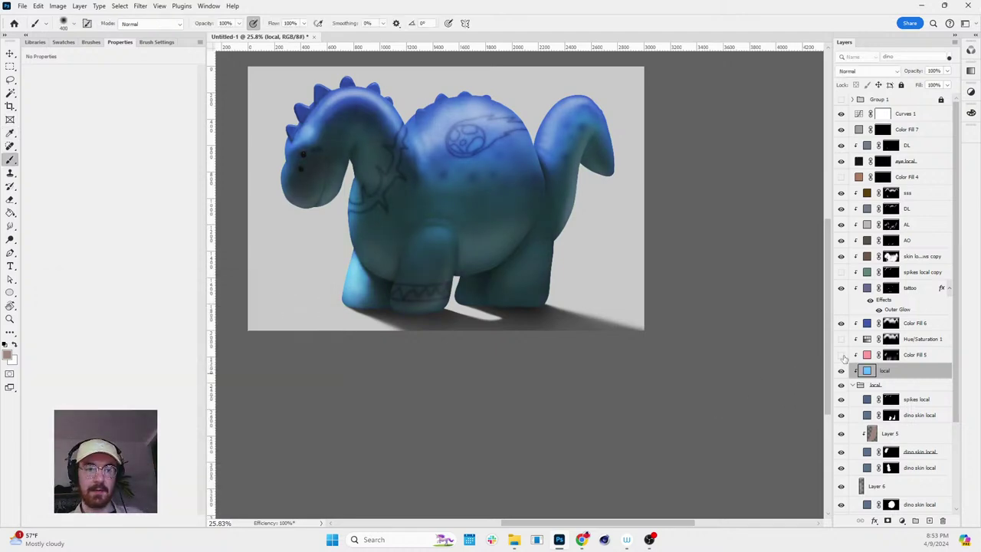
key("r")
left_click_drag(560, 205, 742, 196)
- Compare with the sss layer hidden, then target the skin local shadows copy mask with a 175 brush
key("z")
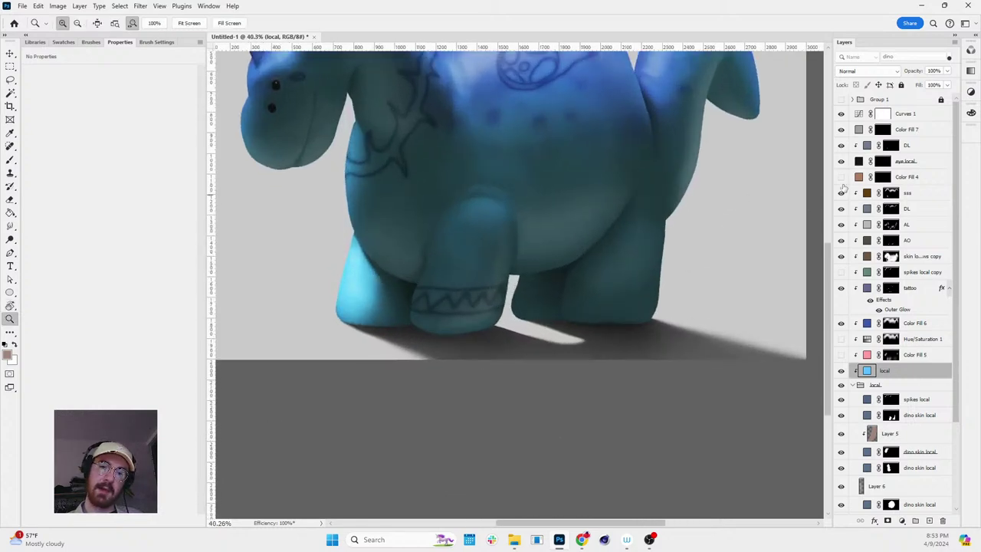
left_click(841, 193)
left_click(840, 193)
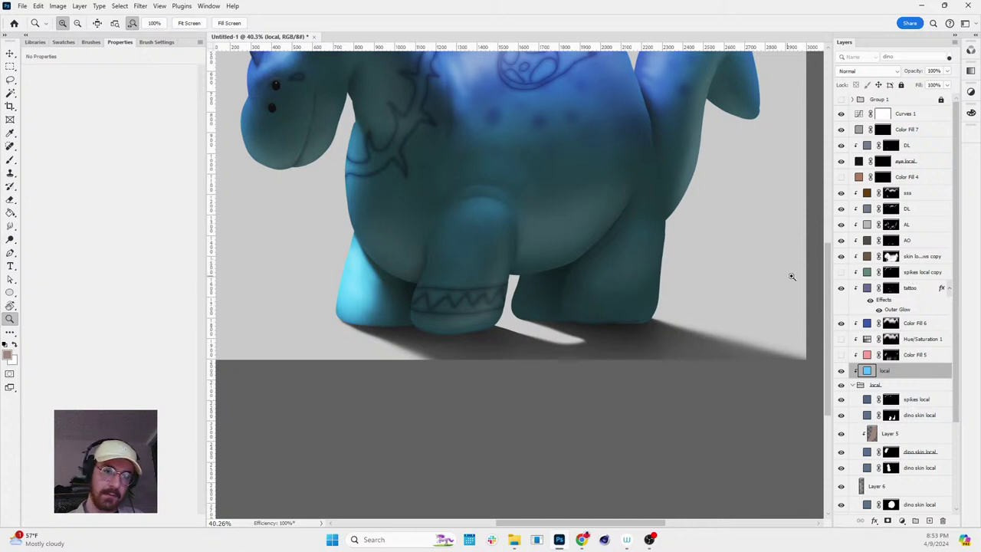
key("b")
left_click(890, 256)
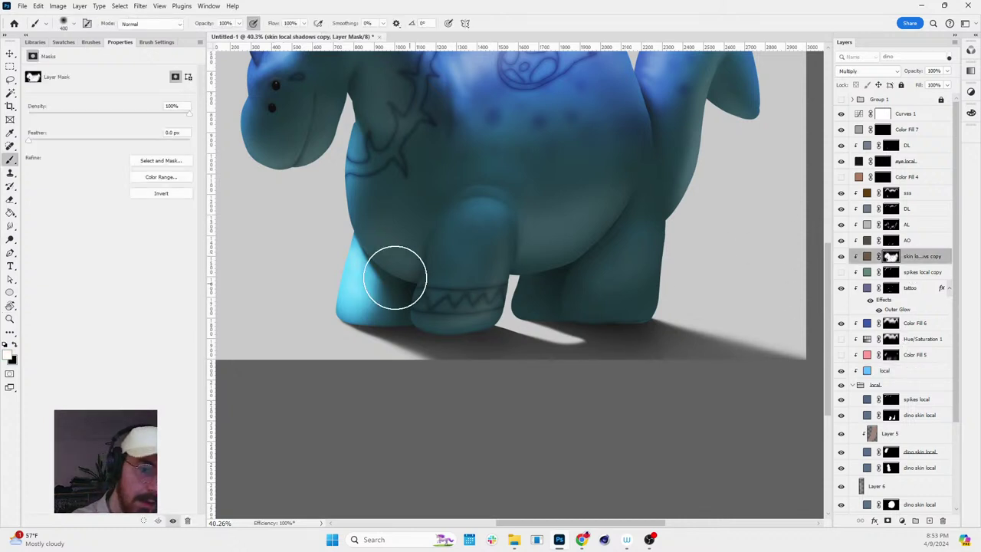
key("bracketleft")
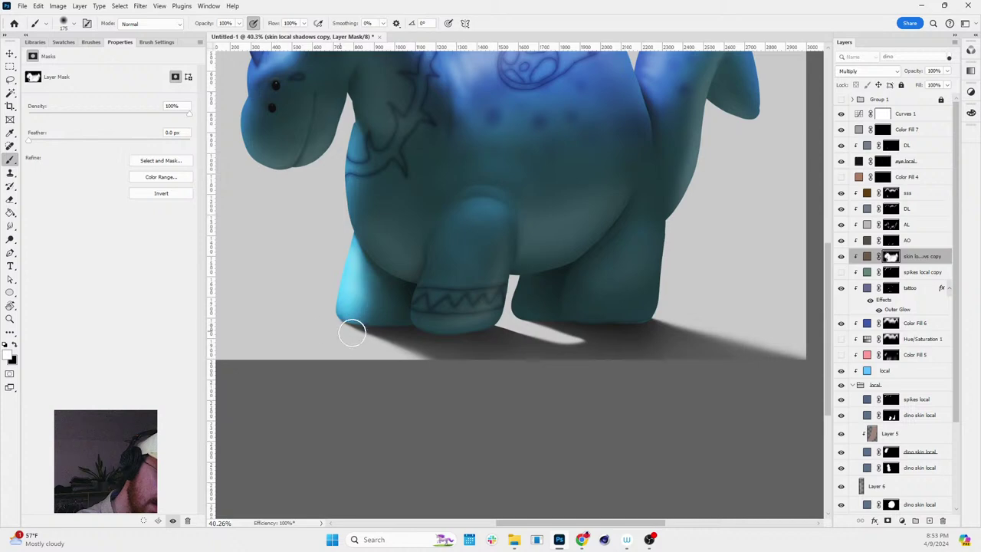
- Paint over the front-left foot in the mask to lift its shadow
key("z")
left_click_drag(561, 276, 464, 244)
left_click(465, 244)
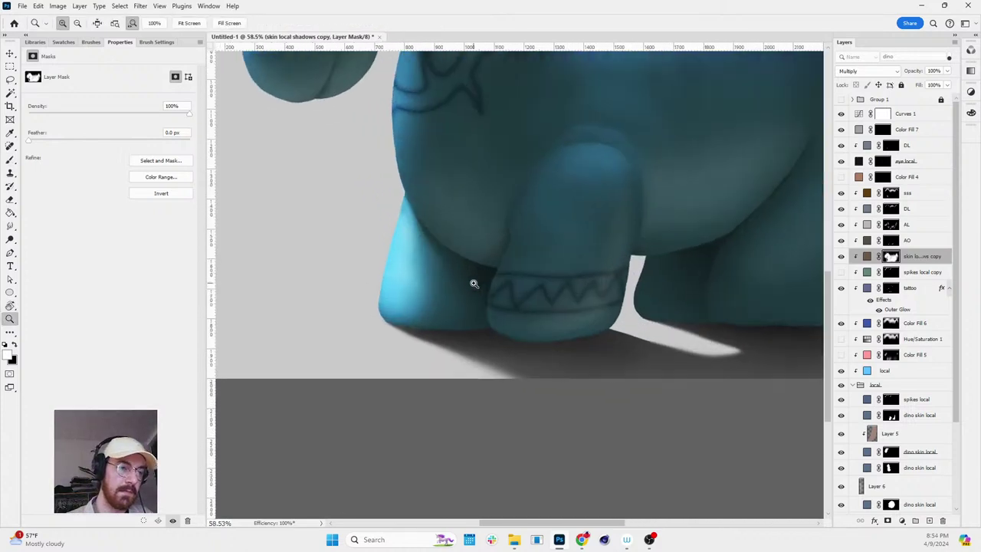
key("b")
left_click_drag(414, 316, 434, 278)
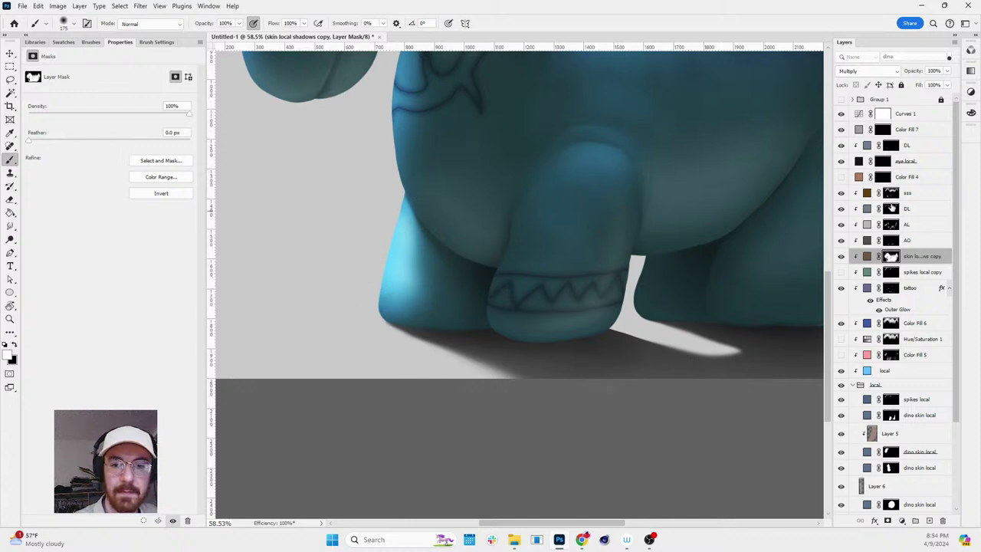
- Briefly check the DL mask, then return to the skin shadows copy mask and review the dinosaur
left_click(892, 208)
key("x")
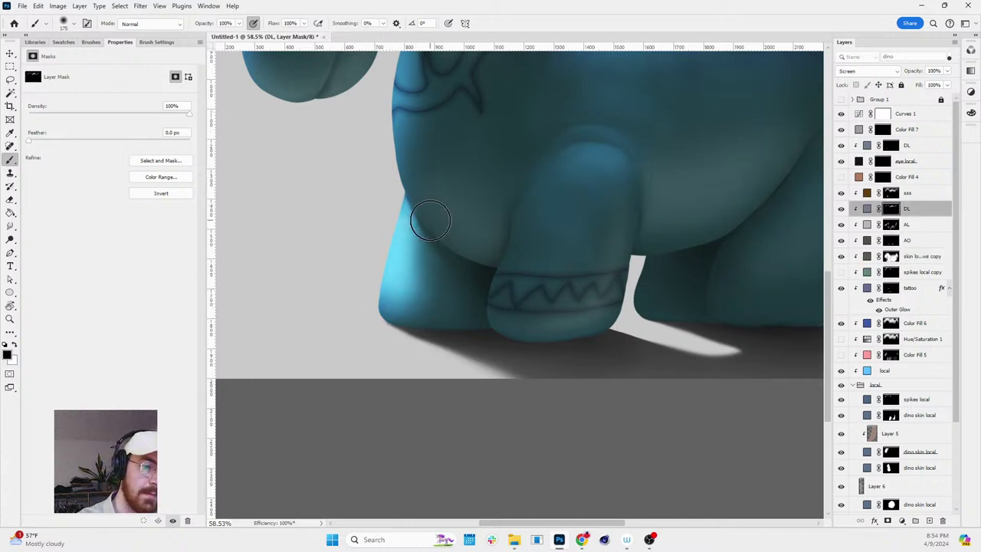
left_click(891, 257)
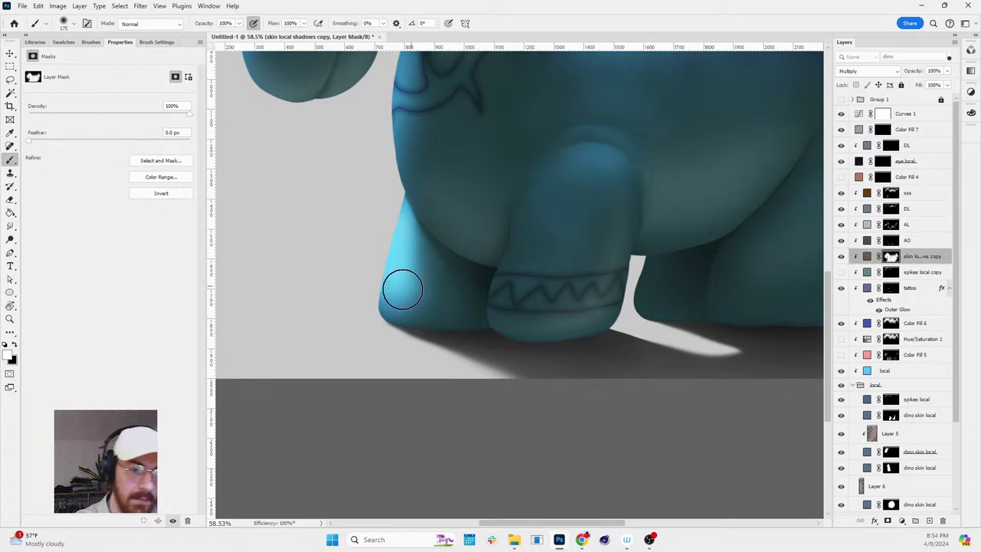
key("x")
key("r")
left_click_drag(442, 202, 525, 262)
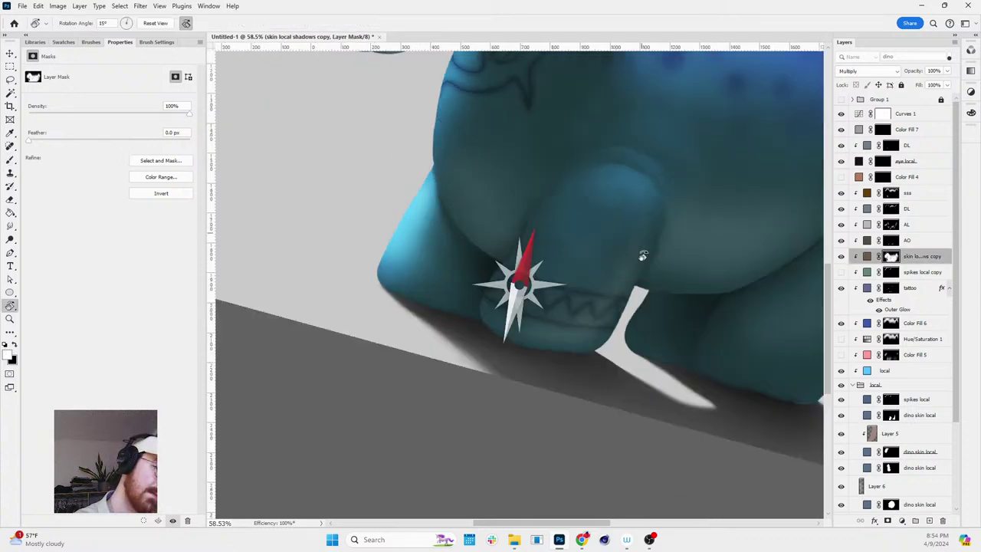
key("z")
scroll(710, 144, "down", 5)
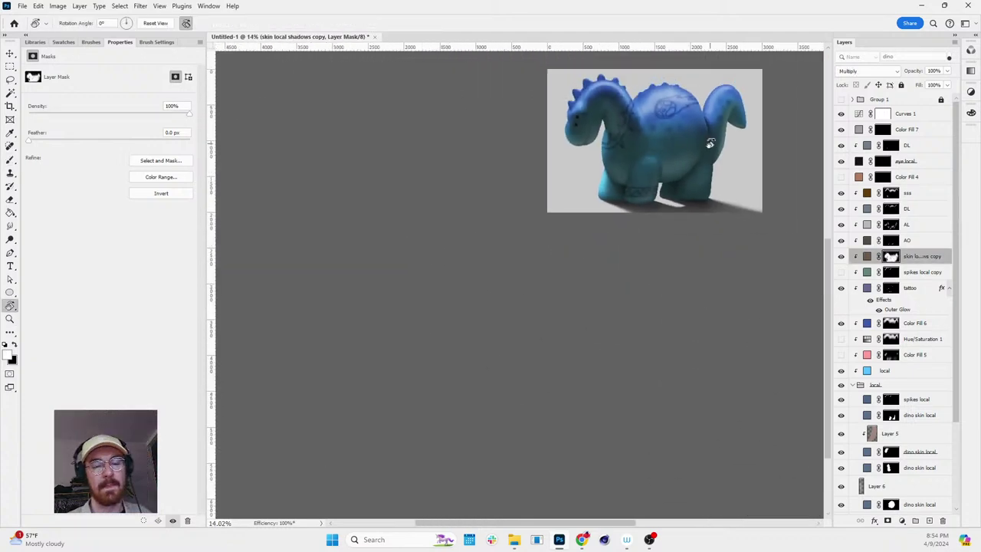
scroll(728, 153, "up", 5)
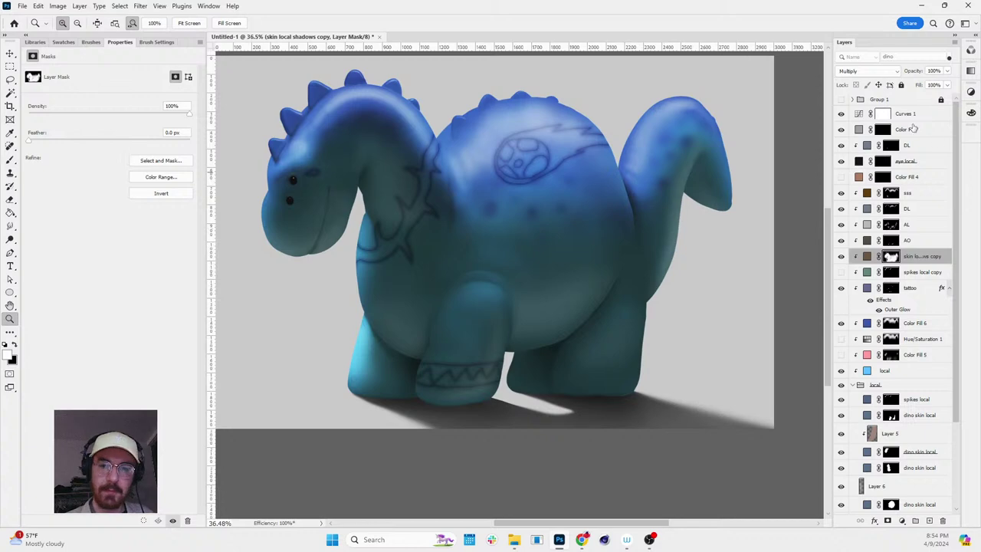
scroll(689, 169, "down", 4)
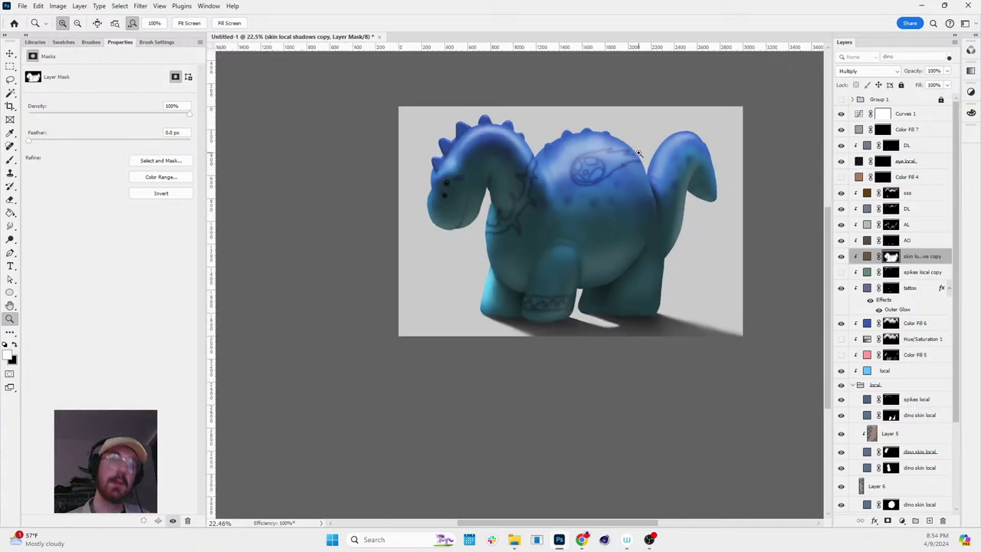
scroll(799, 196, "up", 2)
- Add a Color Lookup adjustment above Curves 1 and load the Contrail 35.CUBE LUT
left_click(859, 115)
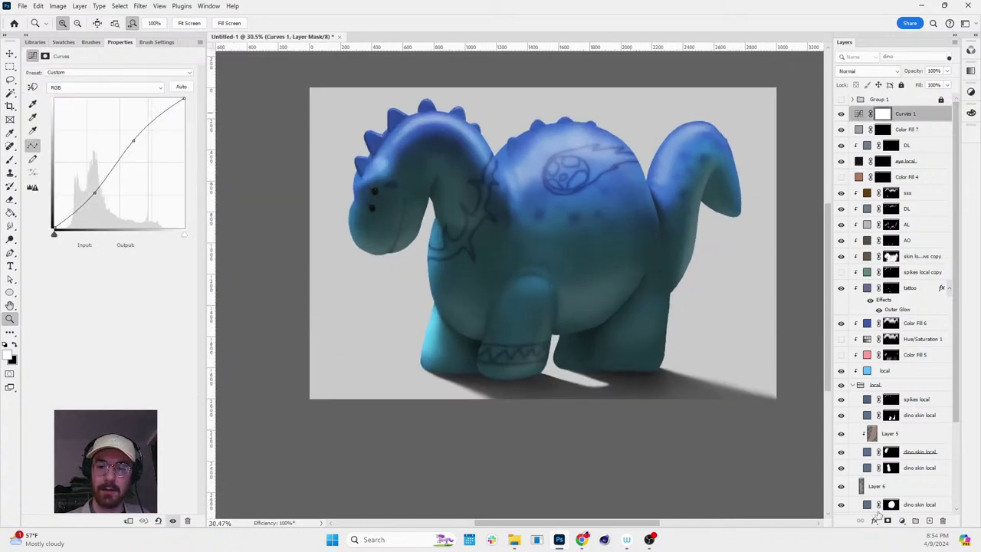
left_click(915, 520)
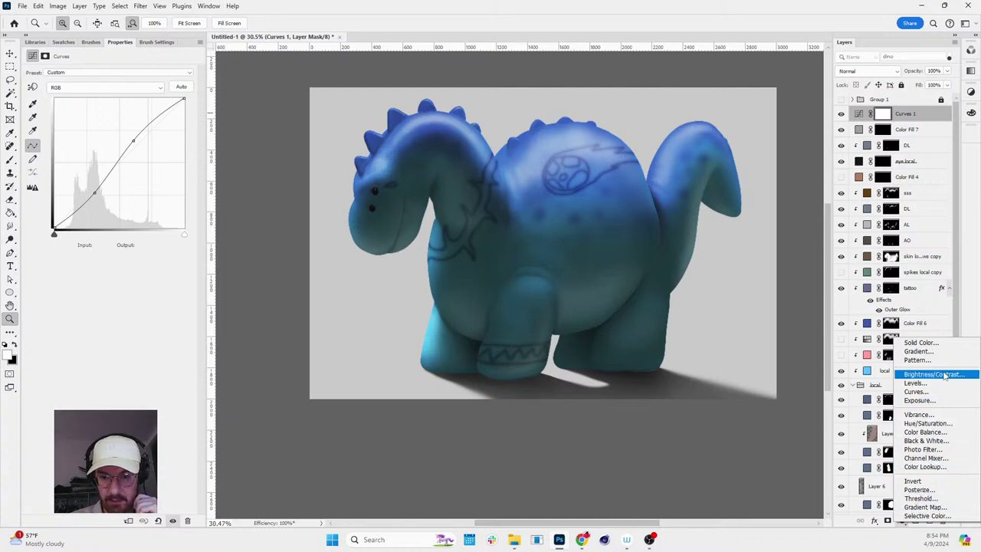
left_click(925, 466)
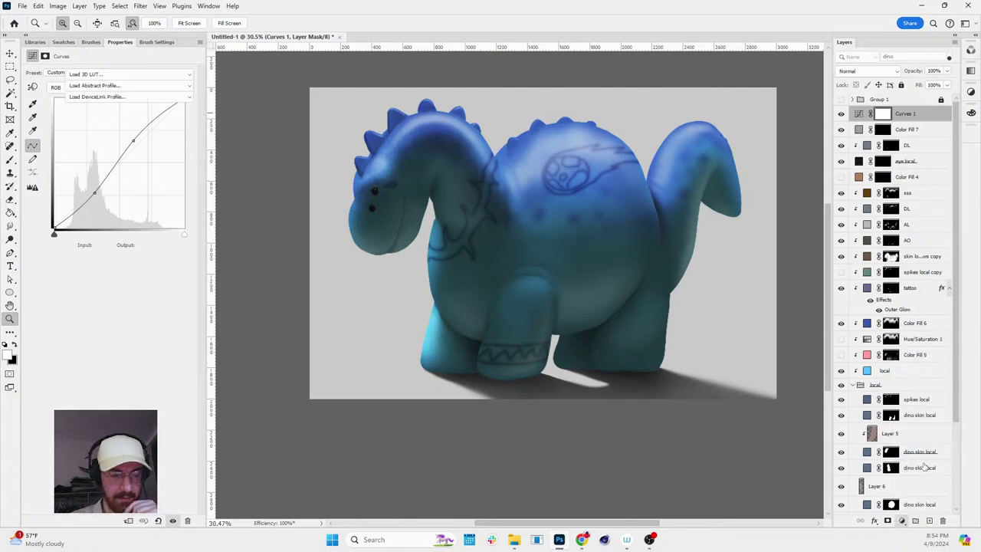
left_click(165, 75)
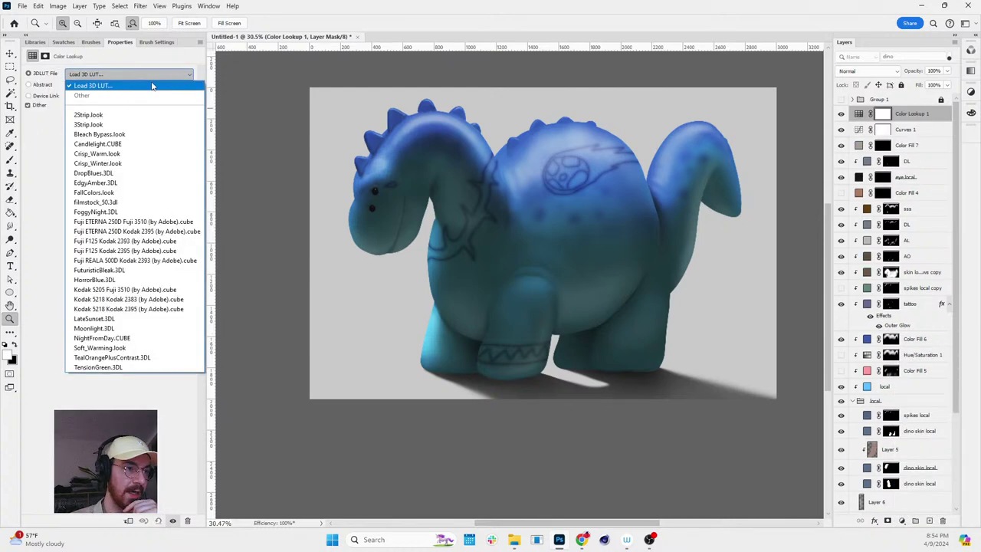
left_click(102, 89)
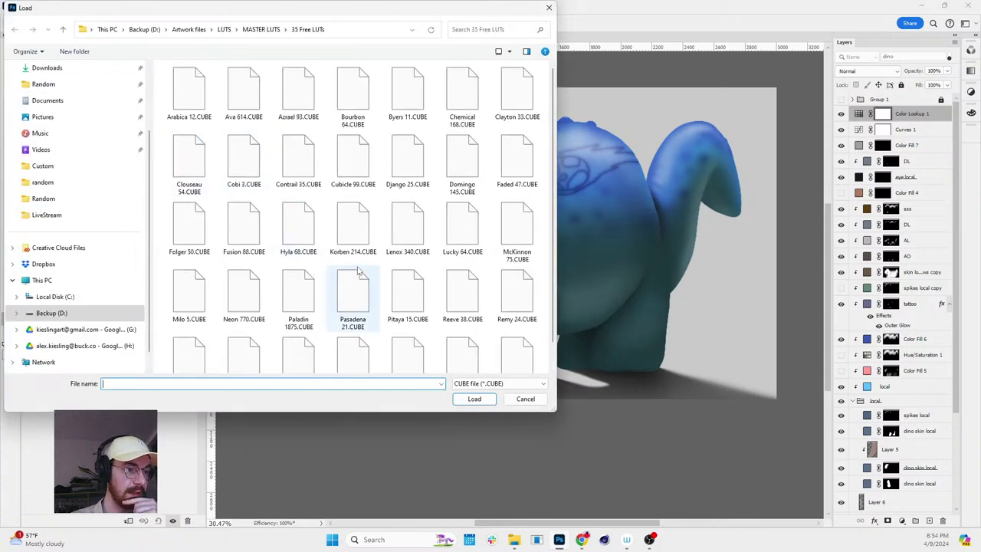
scroll(337, 230, "down", 1)
left_click(549, 7)
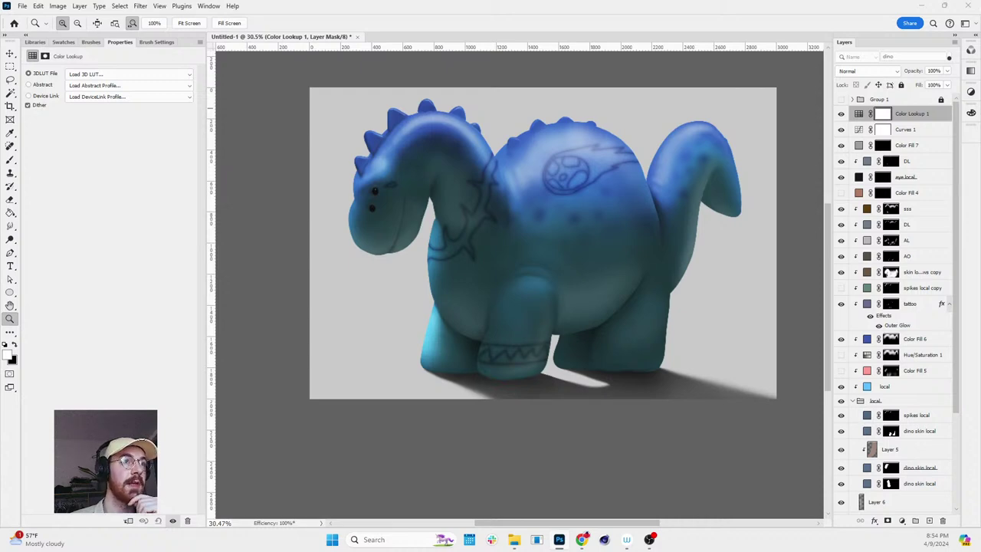
left_click(129, 74)
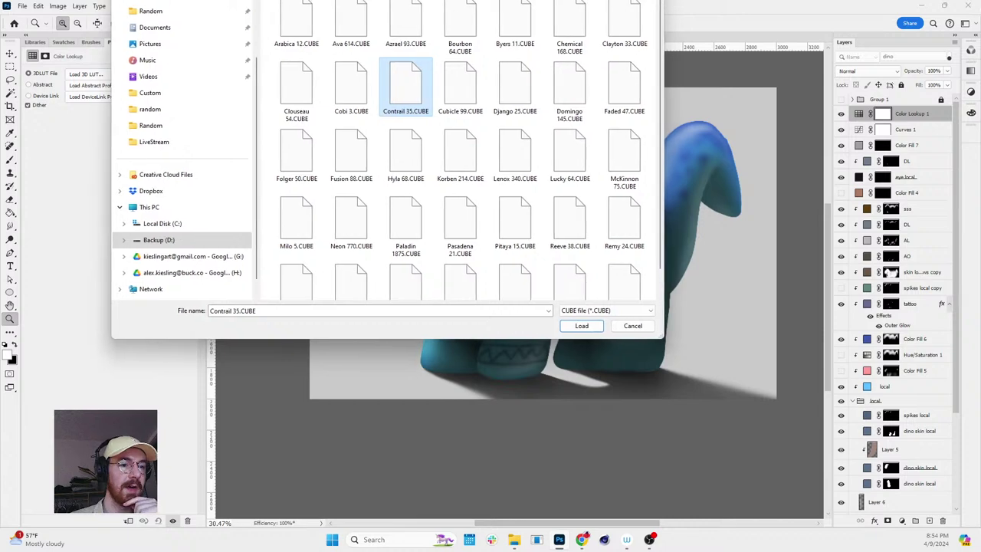
key("Return")
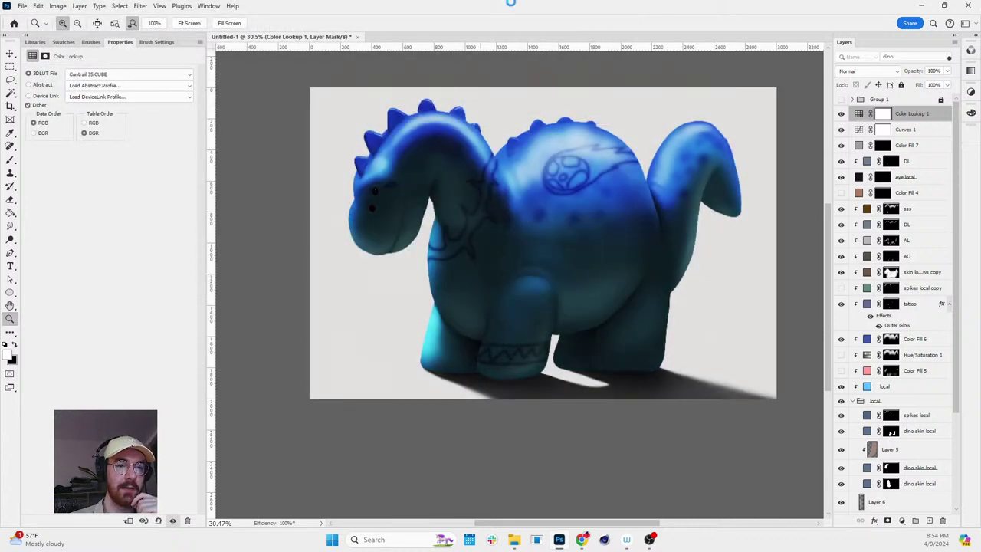
- Compare Curves 1 on and off, leaving it switched off
left_click(841, 131)
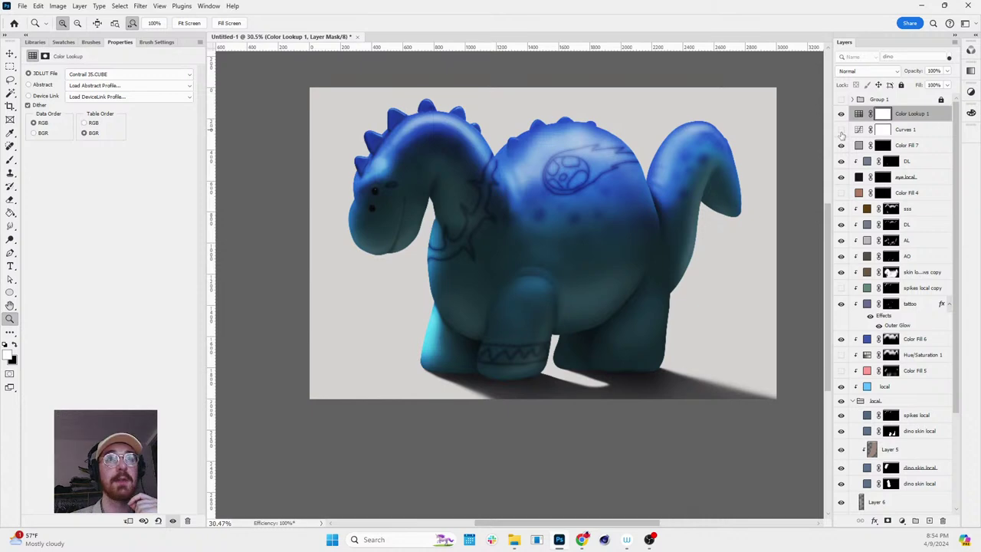
left_click(841, 130)
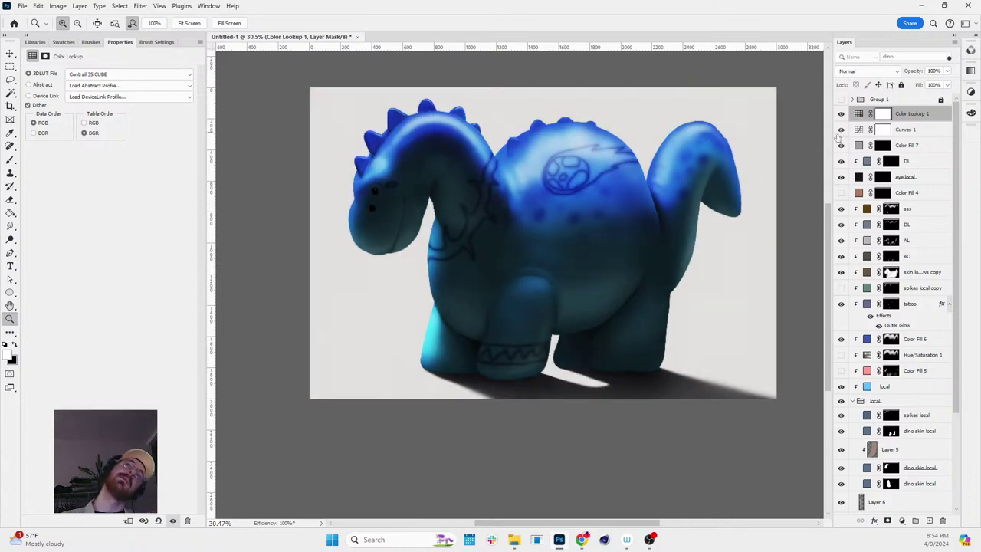
left_click(840, 130)
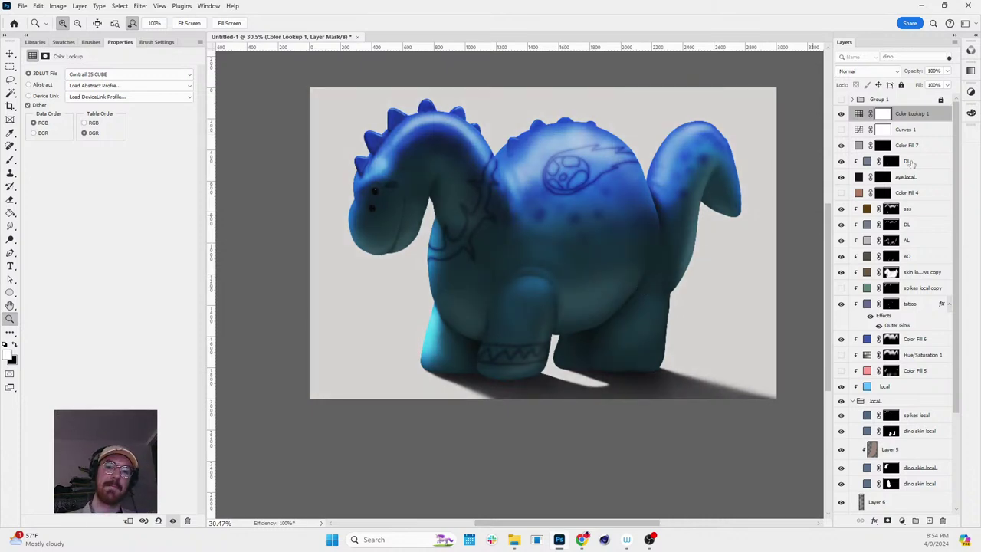
key("r")
mouse_move(684, 173)
left_mouse_down()
mouse_move(606, 108)
mouse_move(684, 173)
left_mouse_up()
- Raise the AL lighting layer's opacity to 63%
left_click(867, 241)
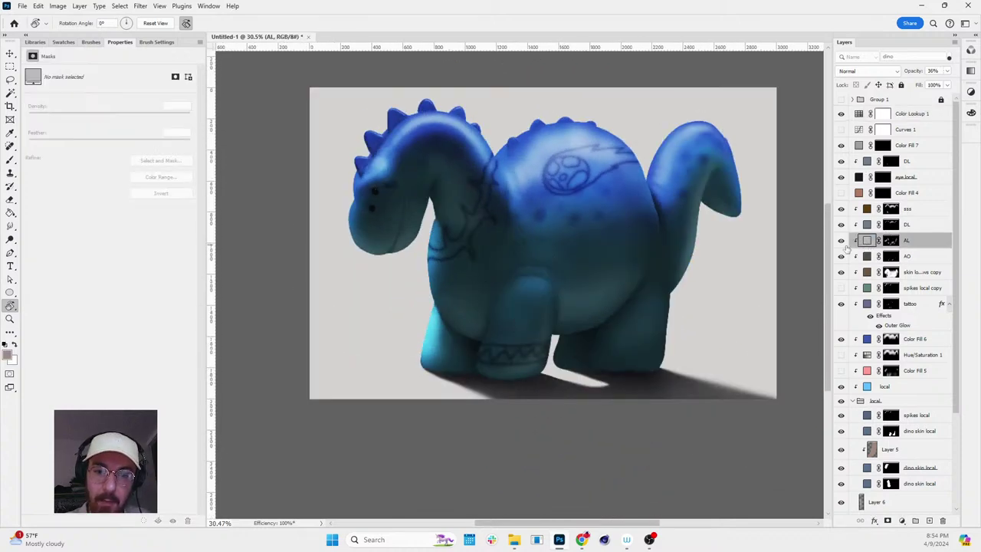
left_click(840, 241)
left_click(841, 241)
left_click(947, 71)
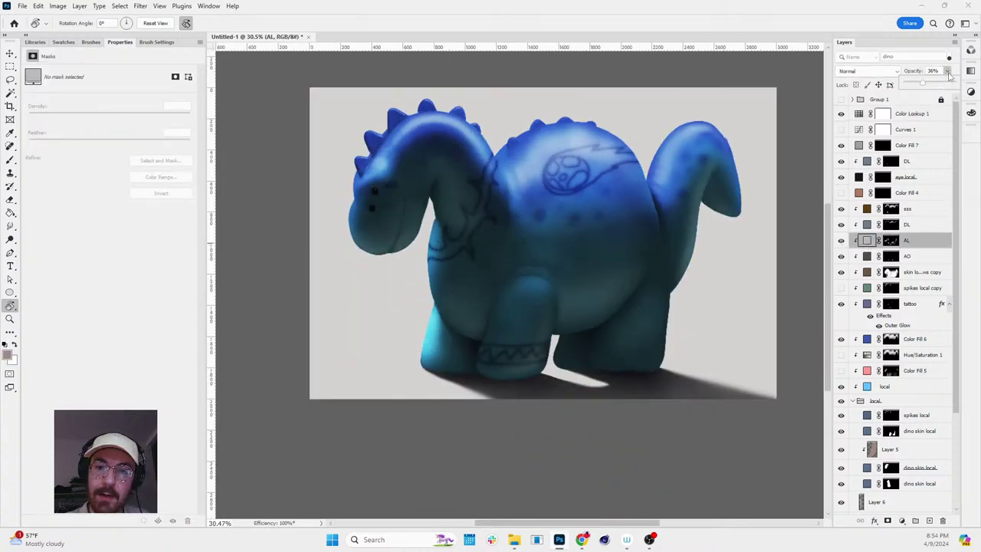
left_click_drag(935, 86, 936, 87)
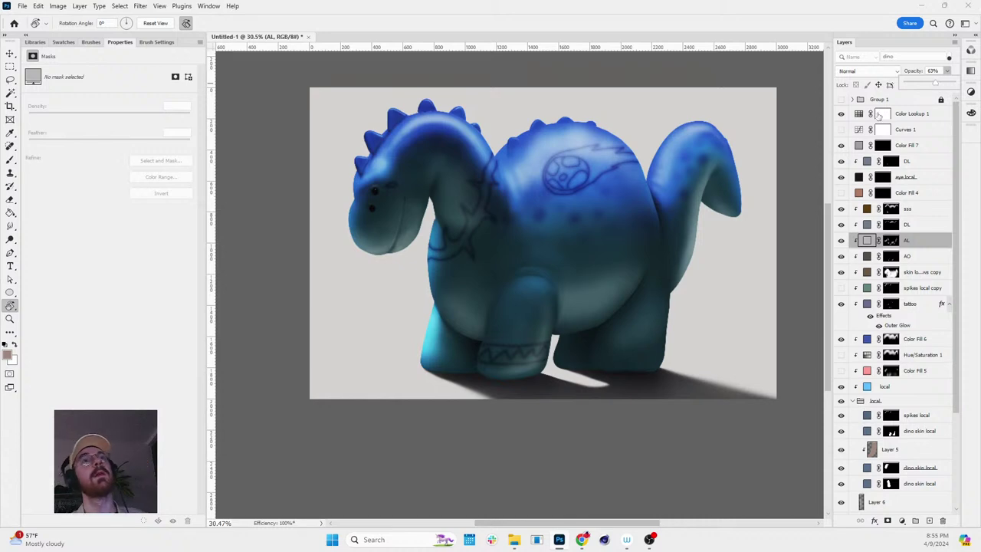
scroll(518, 311, "down", 3)
left_click_drag(518, 312, 643, 192)
scroll(572, 240, "up", 4)
key("z")
scroll(667, 211, "down", 3)
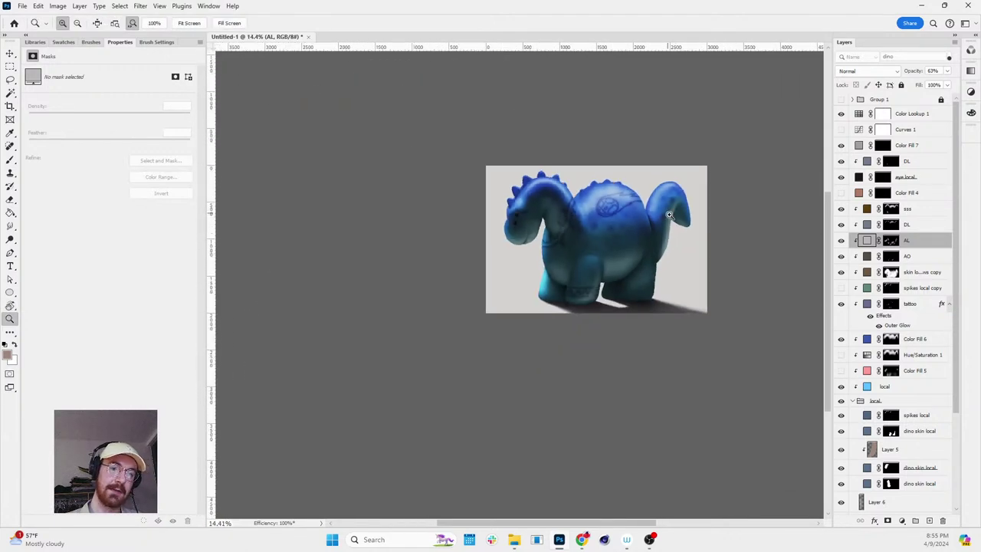
scroll(651, 226, "up", 5)
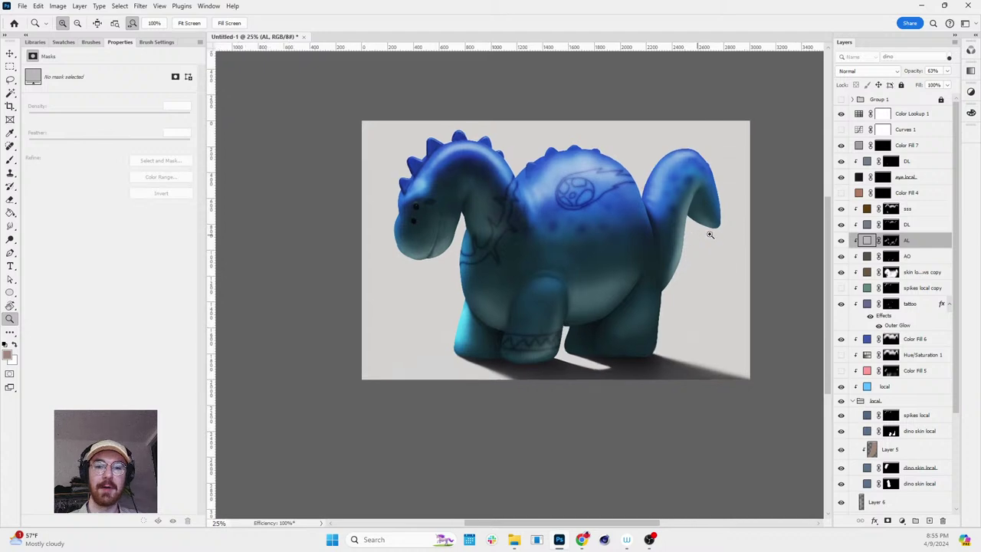
- Lower the DL layer's opacity to 78%
left_click(870, 224)
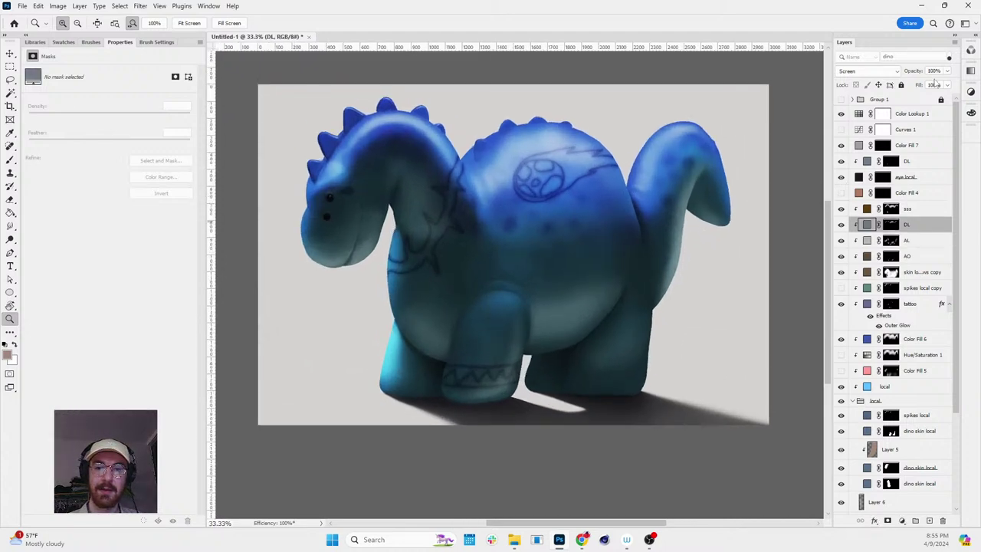
left_click(946, 71)
left_click_drag(940, 84, 939, 85)
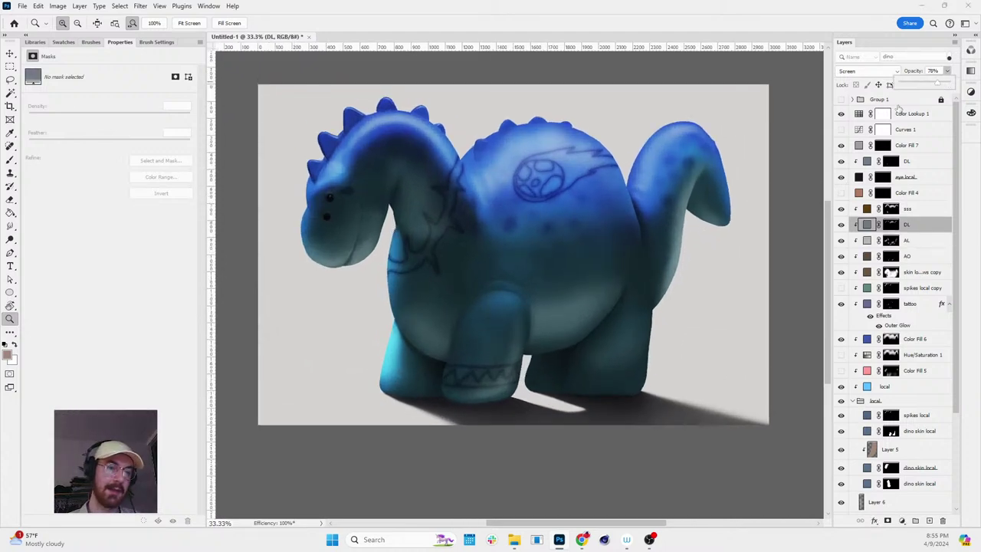
key("r")
left_click_drag(652, 237, 687, 240)
key("z")
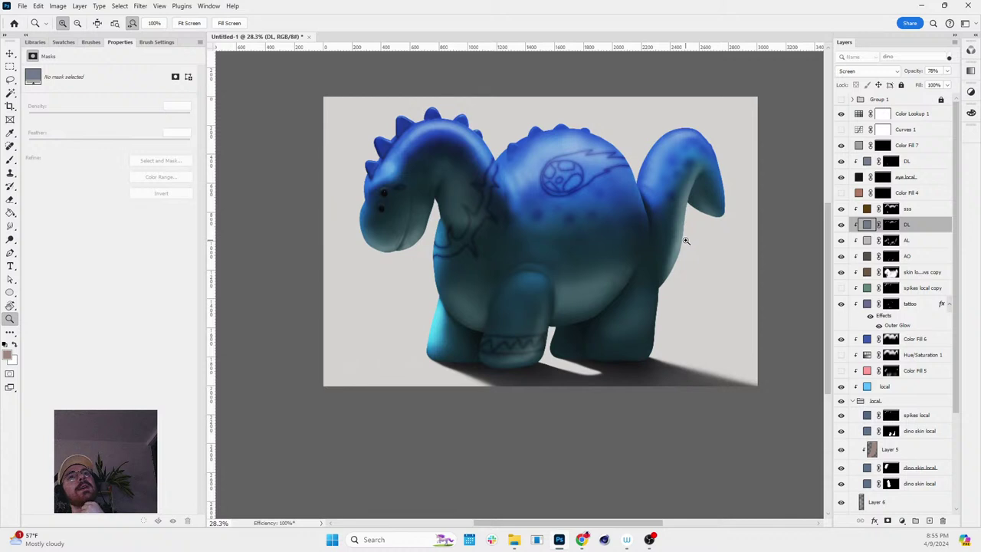
left_click(918, 114)
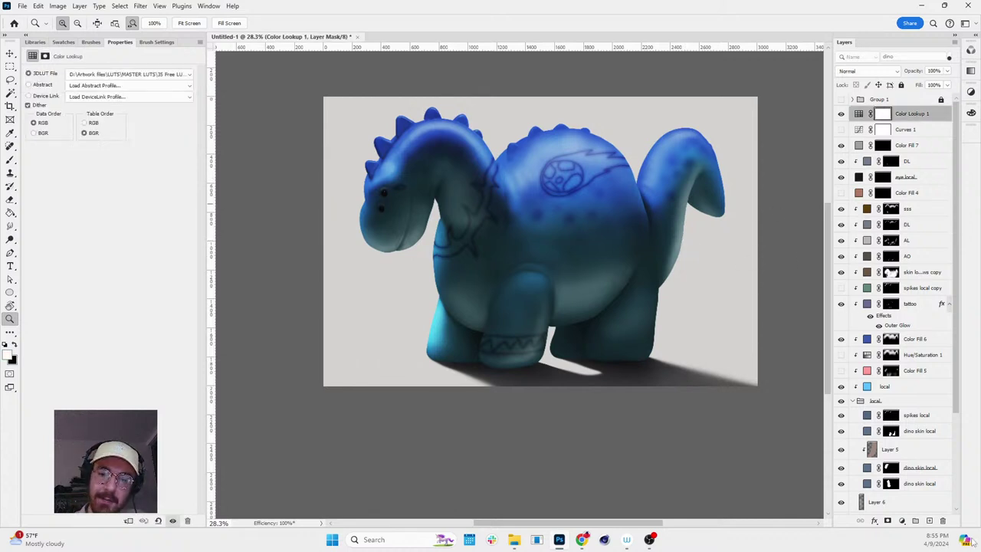
- Create Layer 7 and fill it with a mid grey (ababab) using the Paint Bucket
left_click(928, 523)
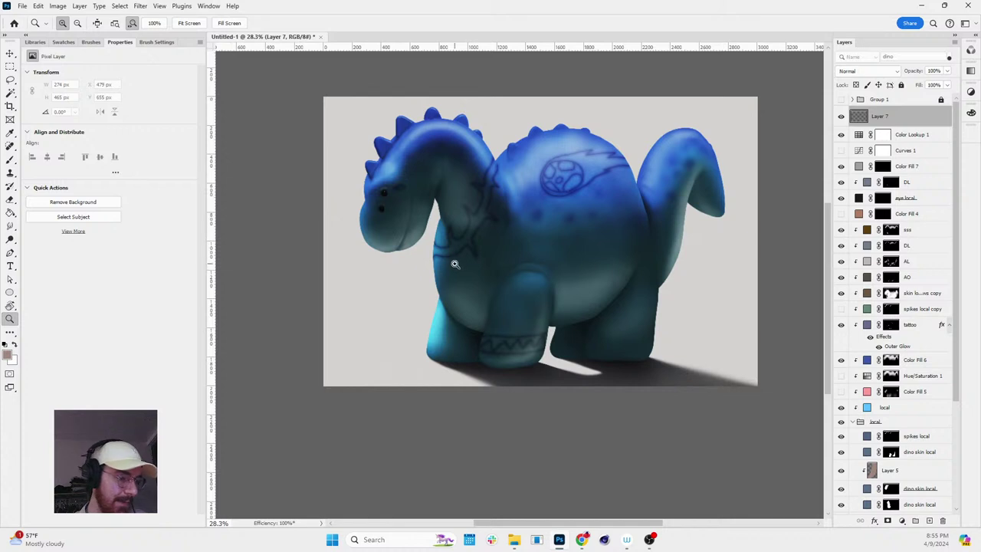
key("g")
left_click(9, 355)
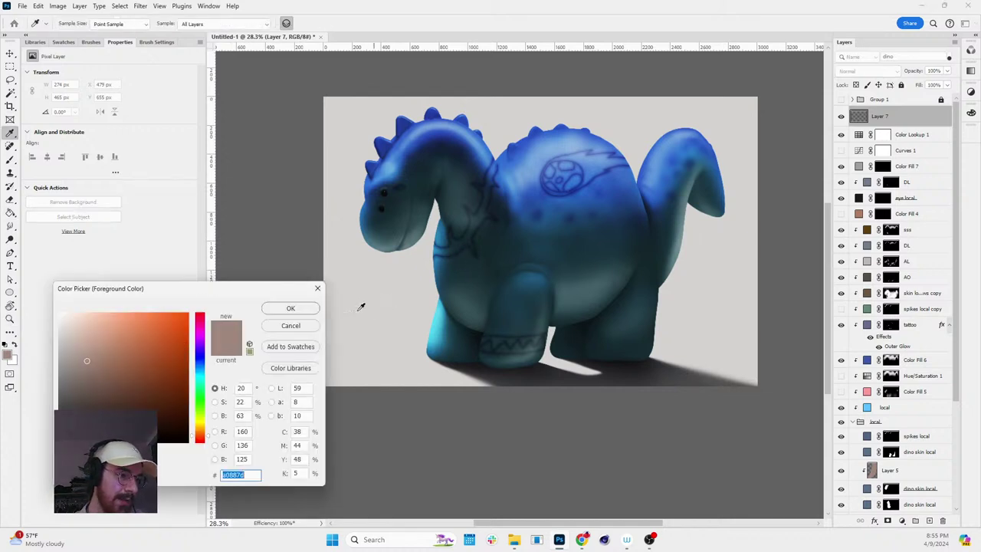
type("ababab")
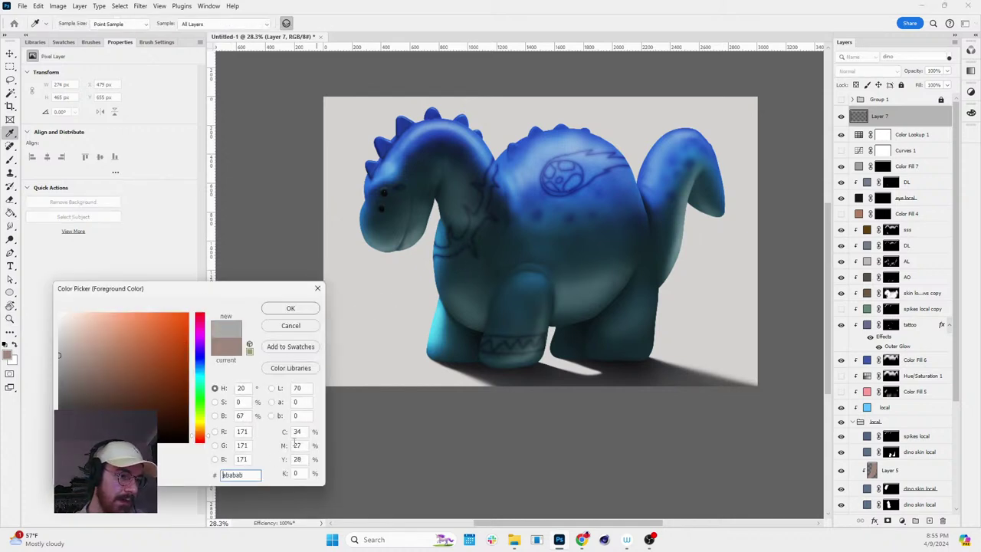
double_click(242, 414)
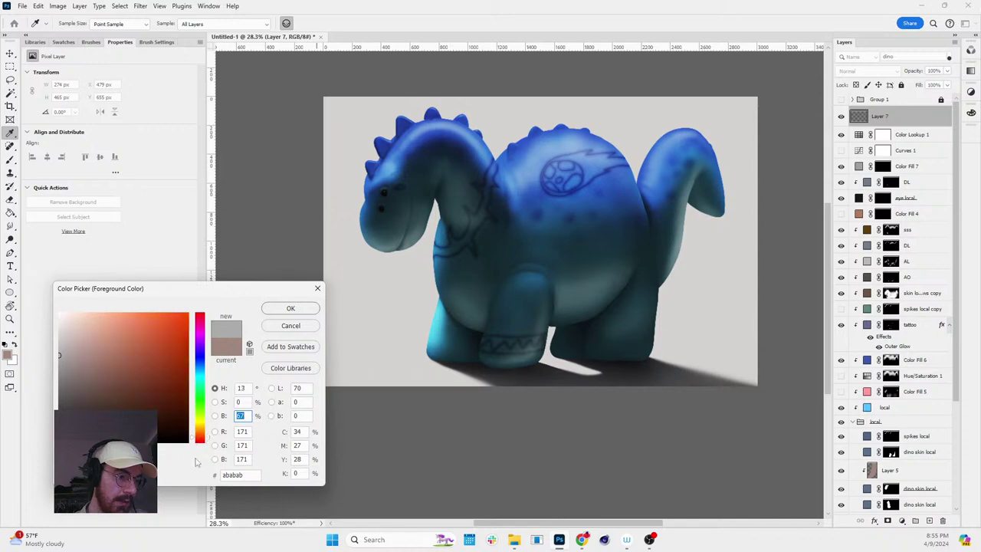
type("51")
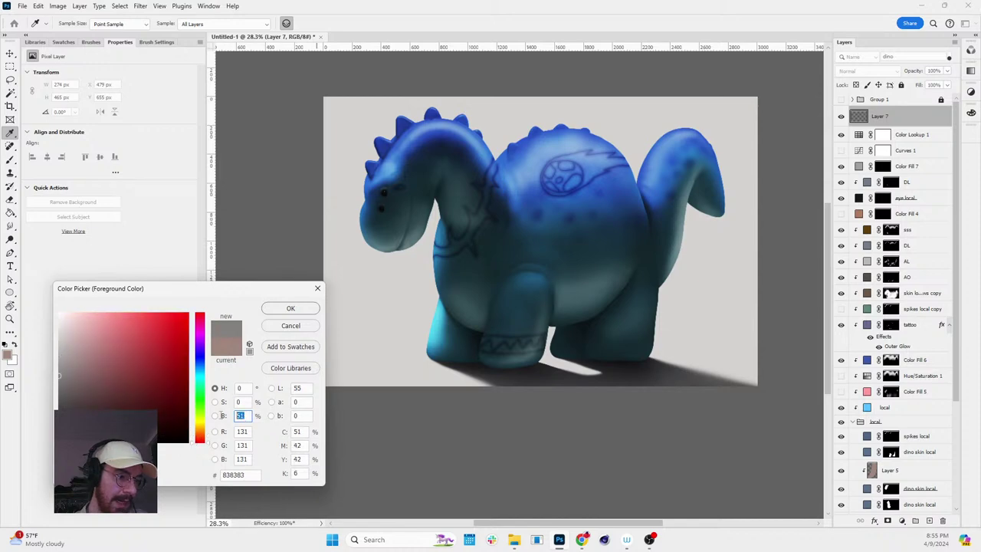
type("50")
left_click(290, 309)
key("g")
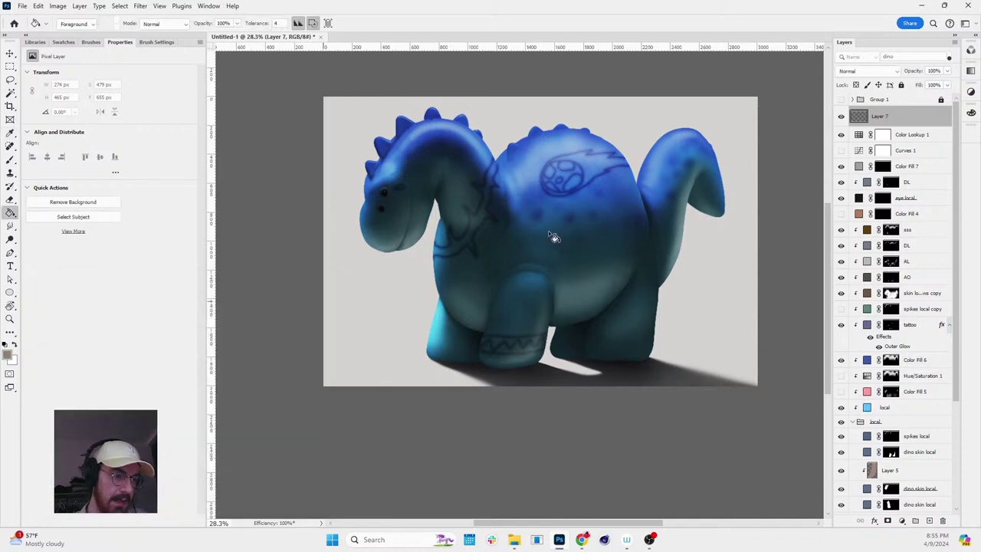
left_click(576, 230)
- Apply Add Noise at amount 10 to Layer 7 and set its blend mode to Soft Light
left_click(140, 5)
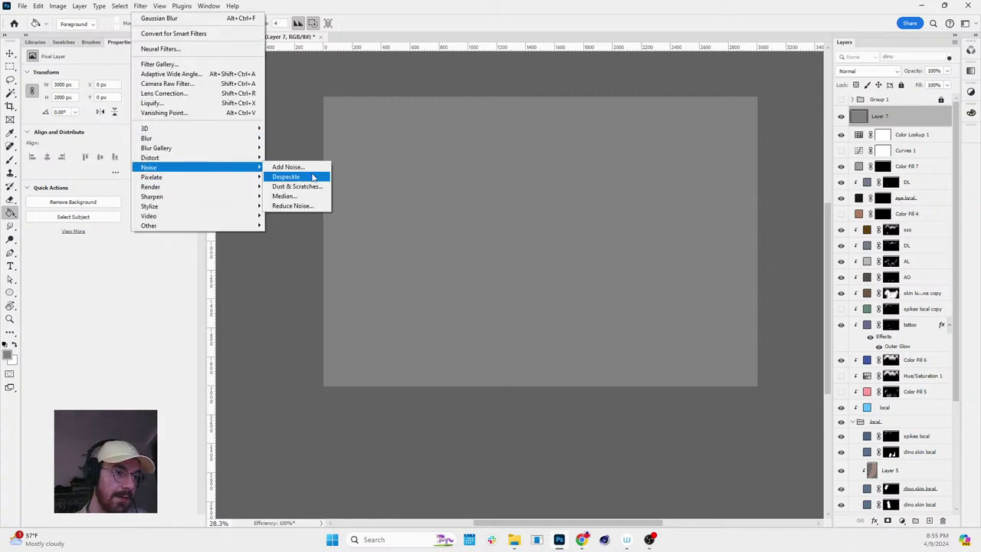
left_click(307, 164)
type("10")
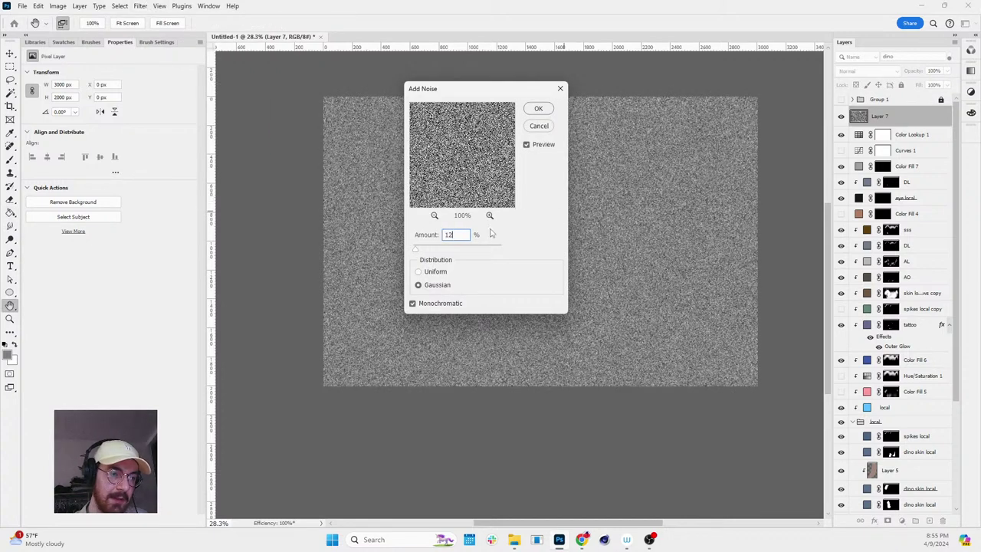
left_click(538, 108)
left_click(868, 71)
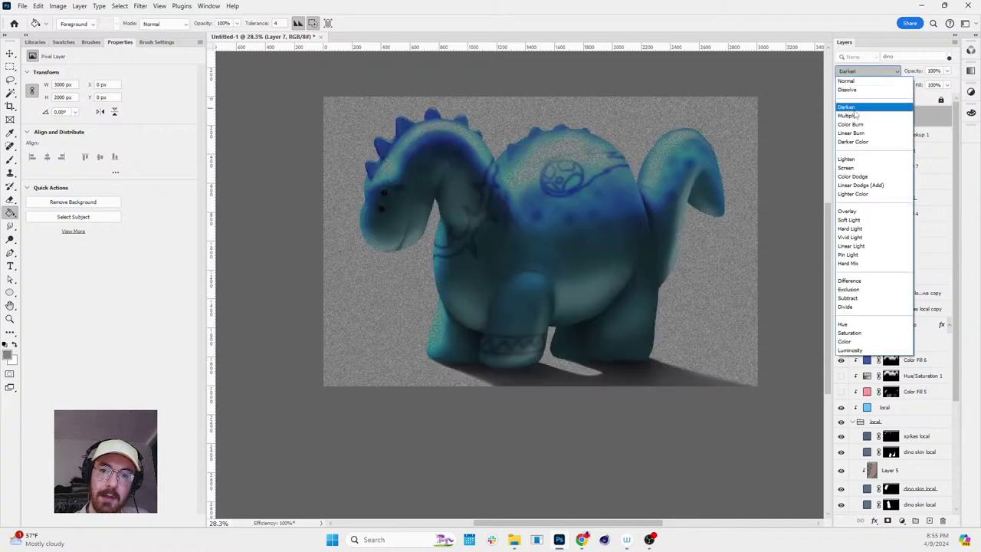
left_click(847, 220)
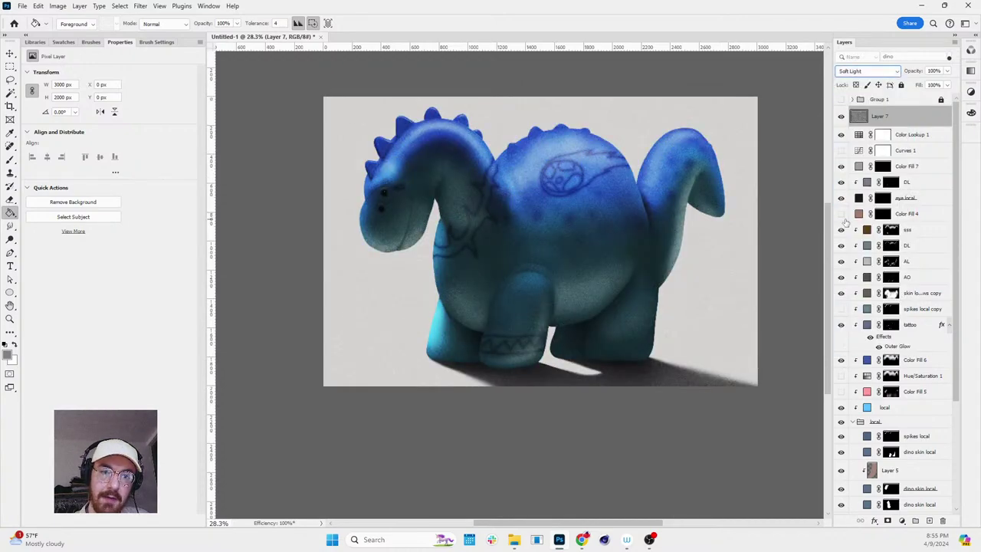
- Zoom and pan around the dinosaur's belly to check the grain
key("z")
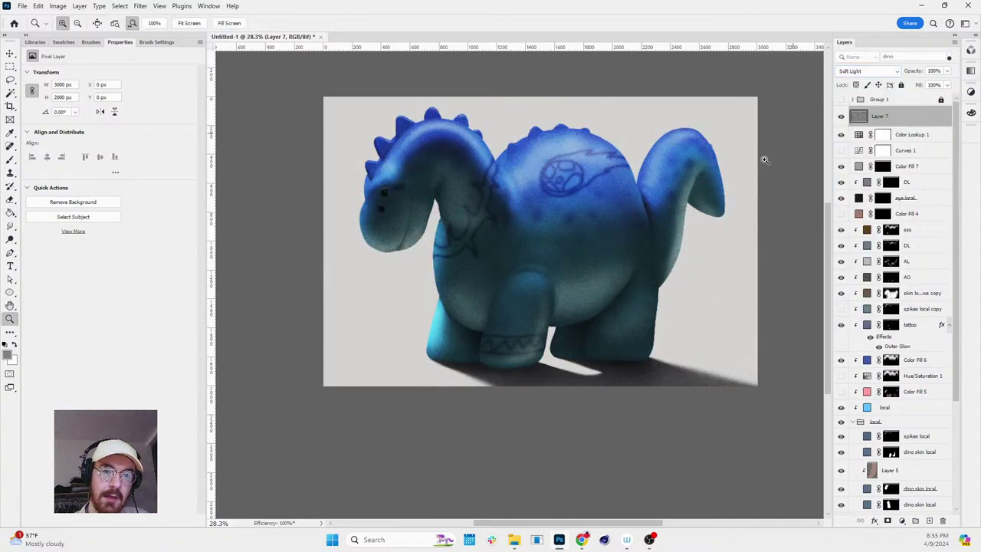
scroll(650, 229, "up", 3)
key("r")
left_click(696, 263)
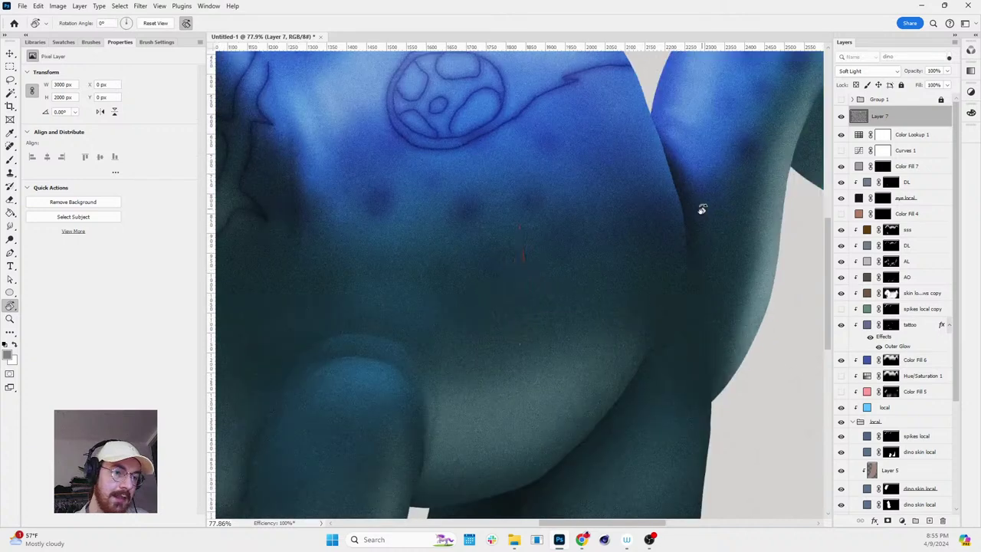
scroll(695, 213, "down", 5)
key("z")
left_click_drag(700, 203, 795, 199)
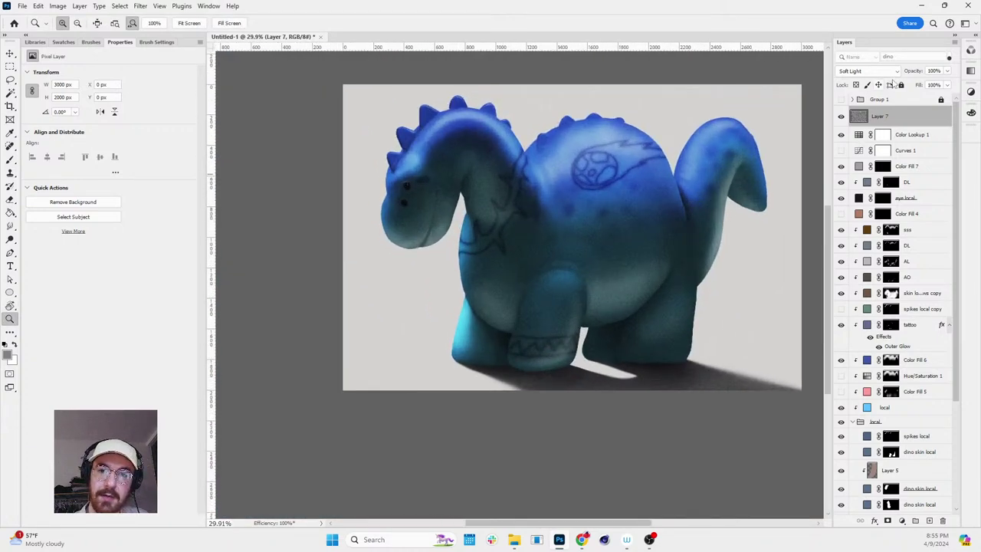
left_click_drag(667, 248, 685, 248)
key("b")
key("h")
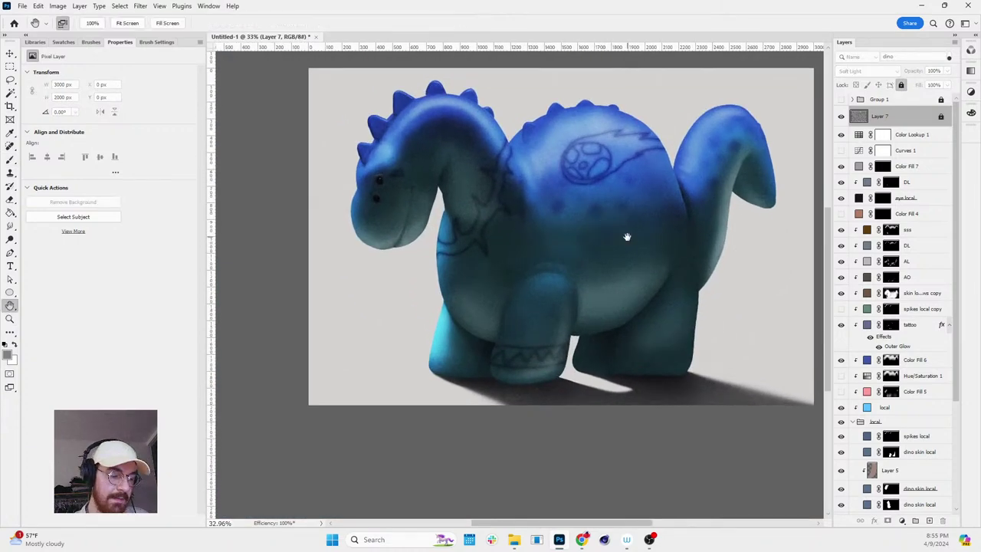
left_click_drag(627, 236, 569, 263)
key("z")
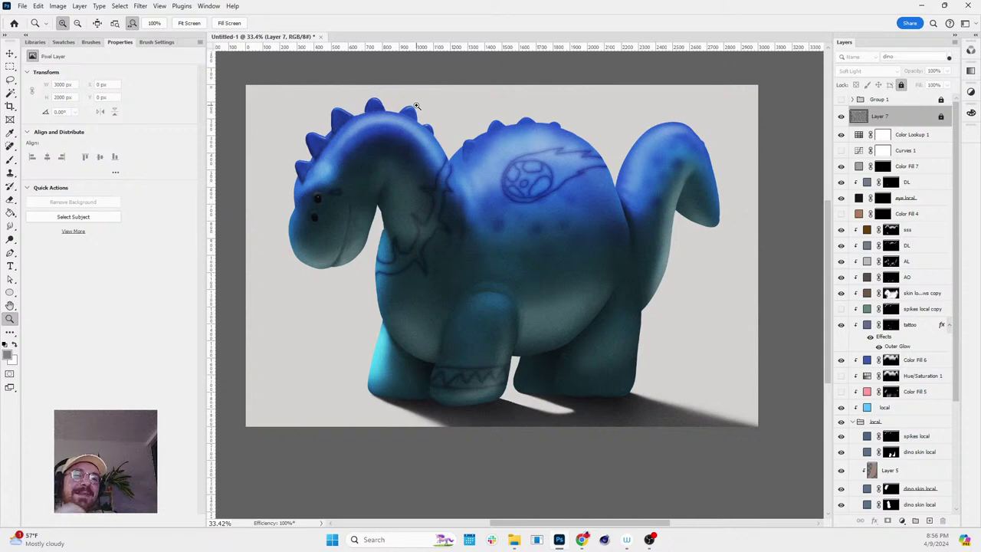
left_click(842, 99)
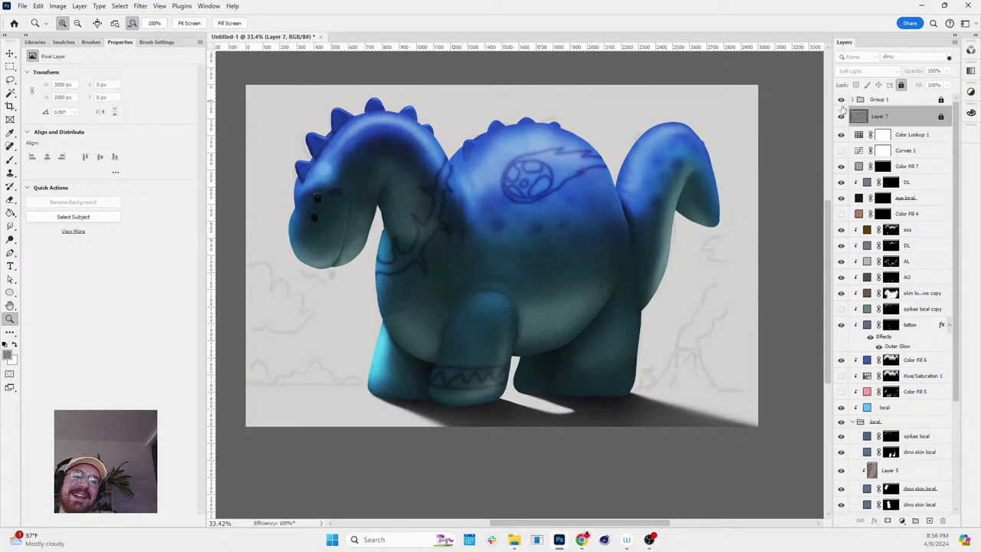
left_click_drag(721, 208, 630, 217)
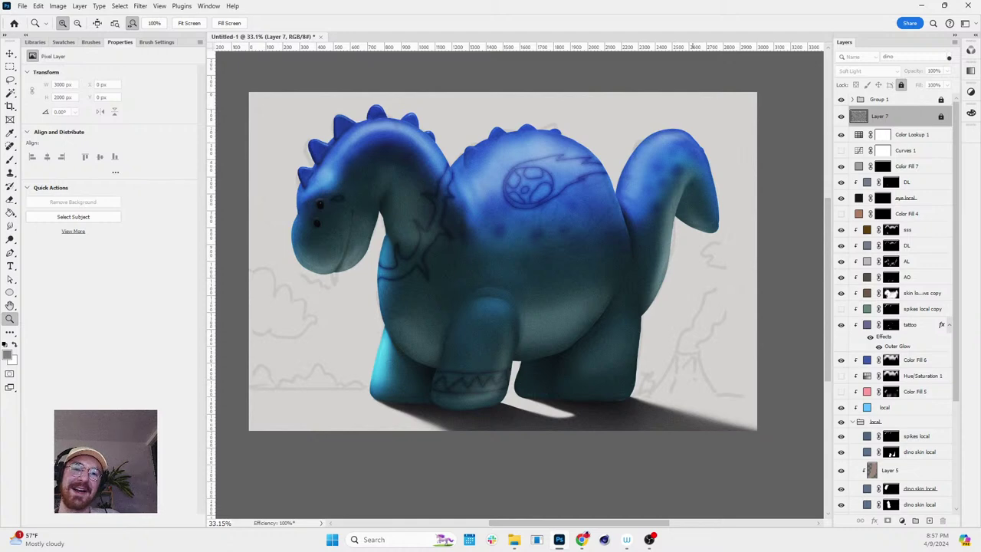
left_click(841, 99)
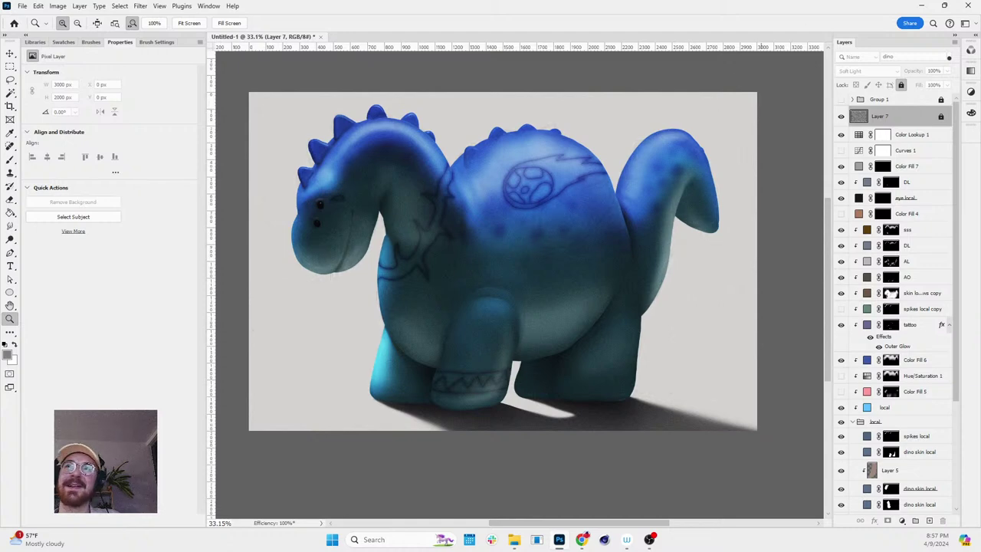